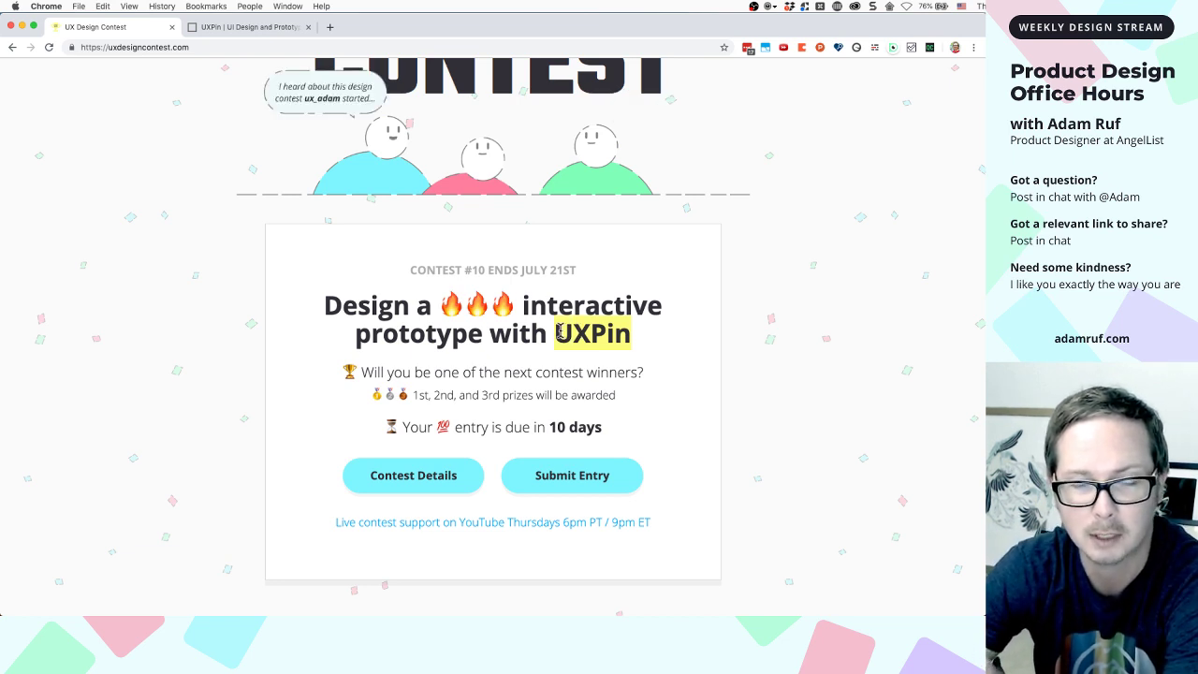
# Open the contest #10 details document from the contest page in a new tab and switch to it
pyautogui.click(603, 339)
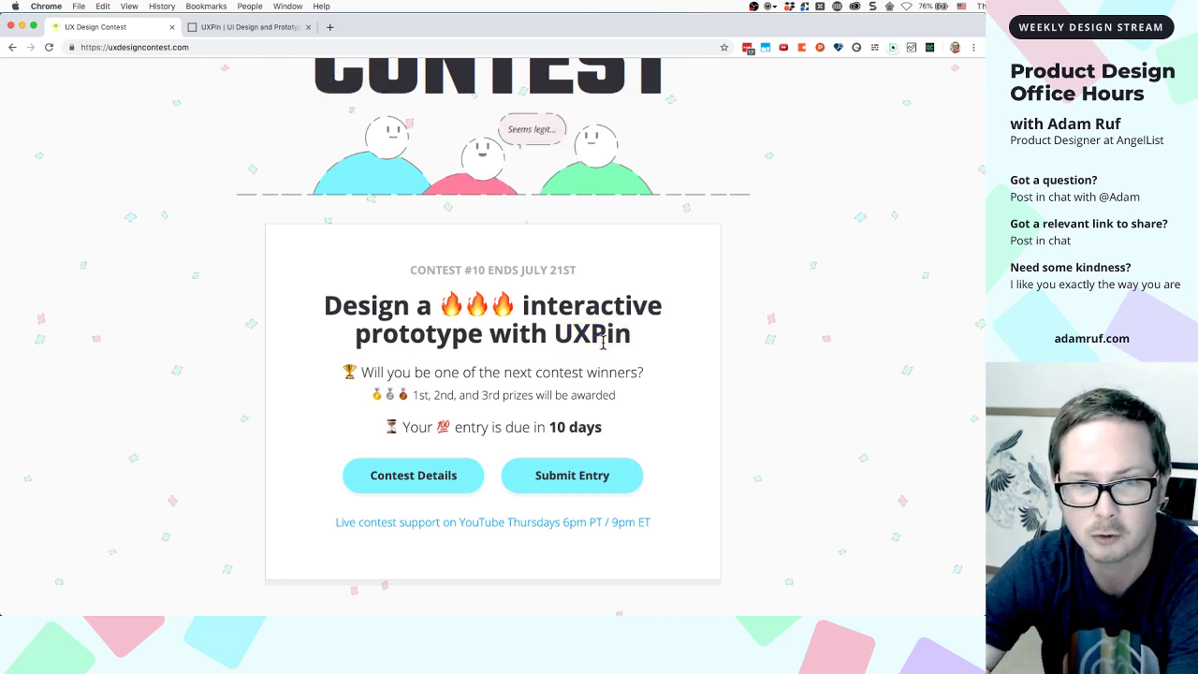
pyautogui.scroll(-1, 602, 361)
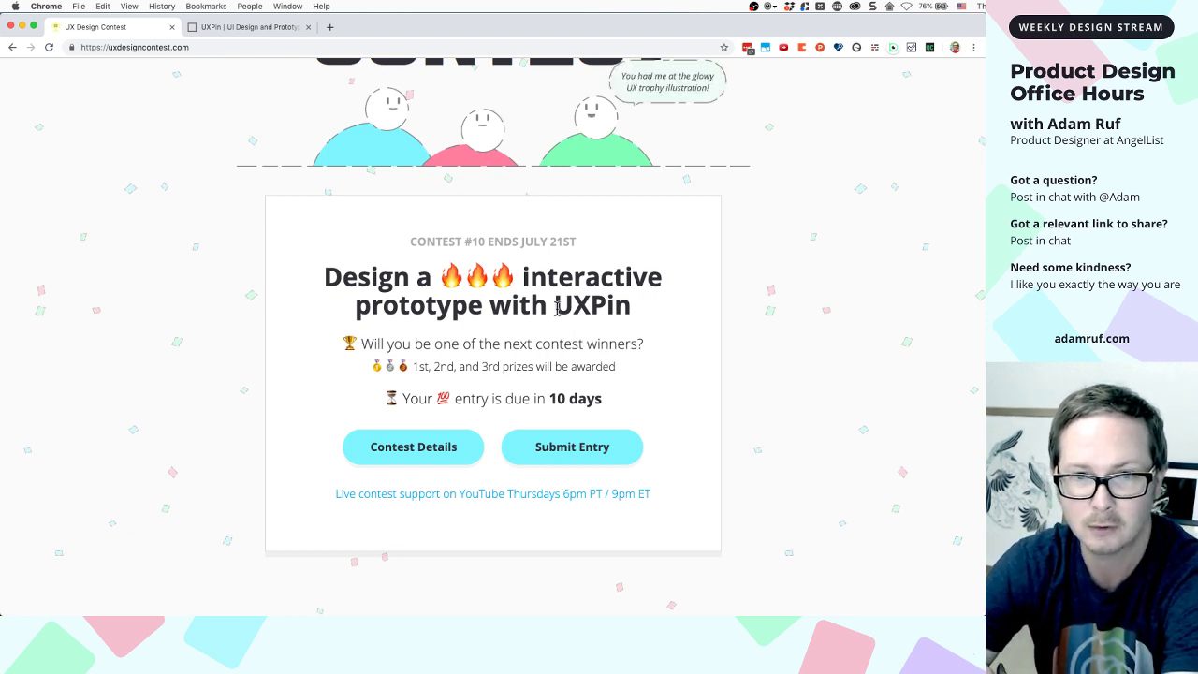
pyautogui.moveTo(631, 309); pyautogui.dragTo(550, 310)
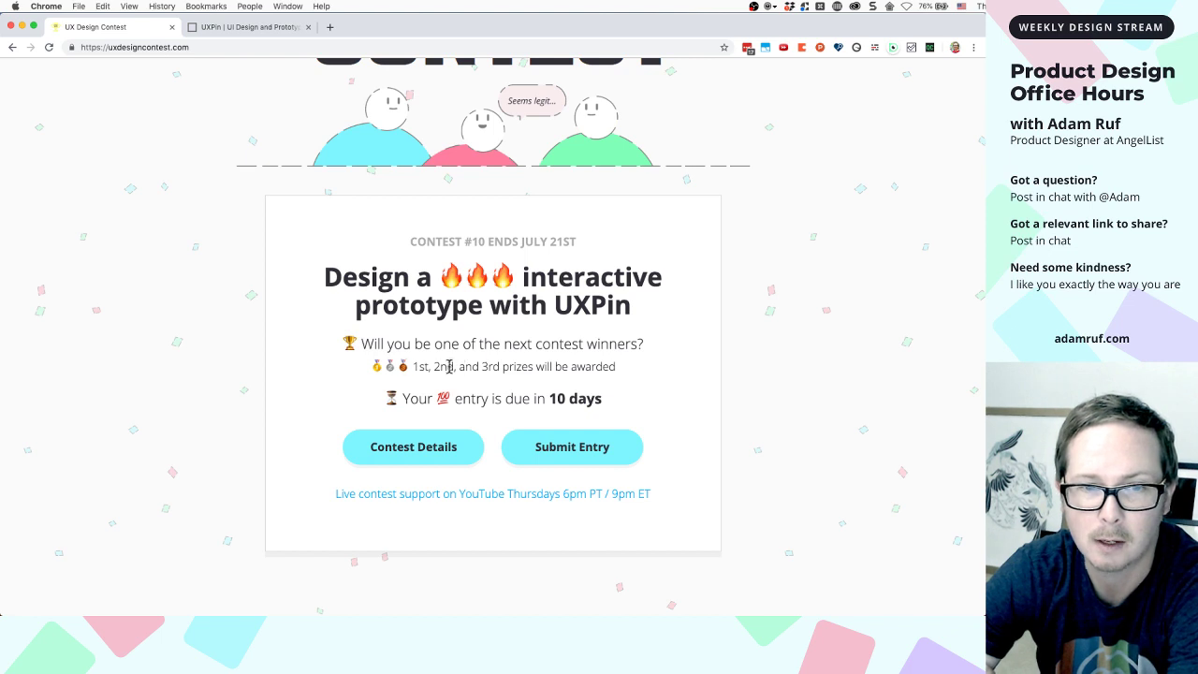
pyautogui.scroll(-1, 496, 374)
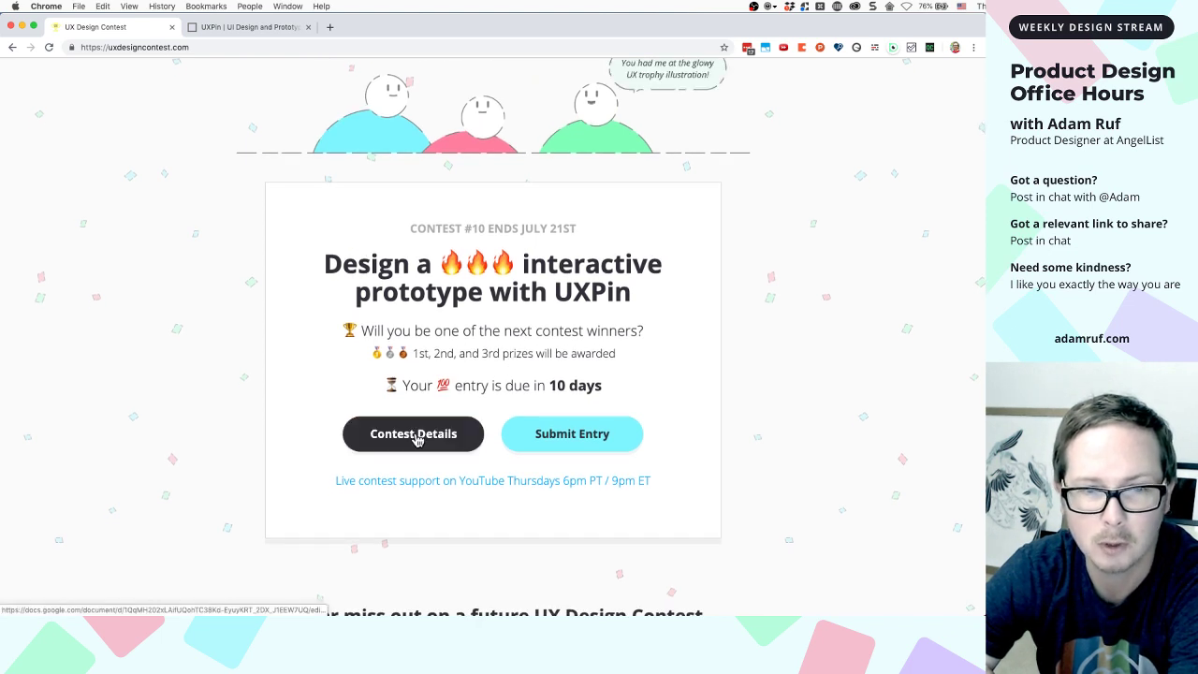
pyautogui.rightClick(416, 440)
pyautogui.click(450, 435)
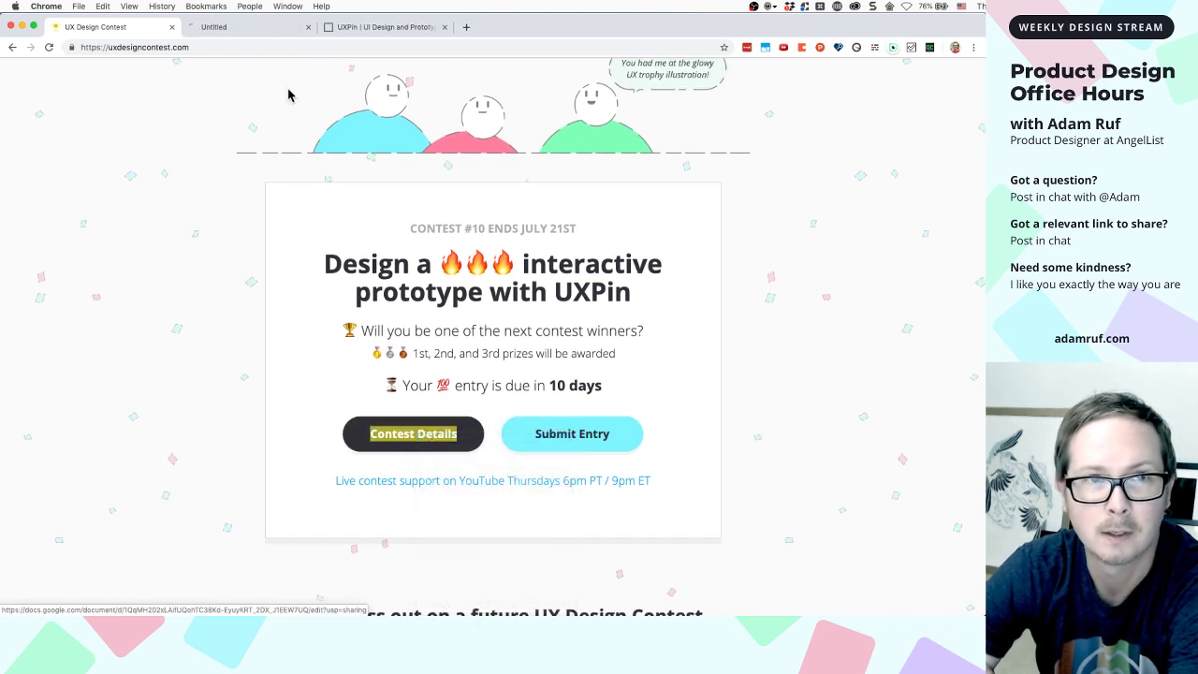
pyautogui.click(222, 34)
# Select the web address of the contest details document and that of the UX Design Contest home page
pyautogui.click(222, 47)
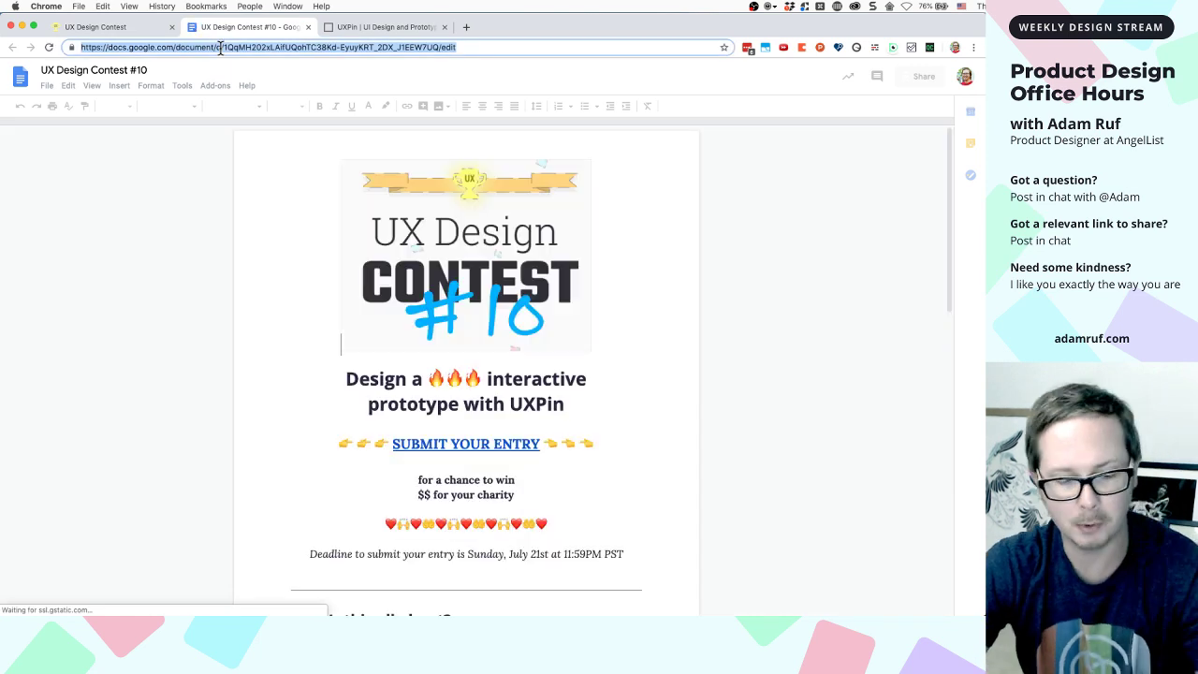
pyautogui.click(94, 28)
pyautogui.click(159, 49)
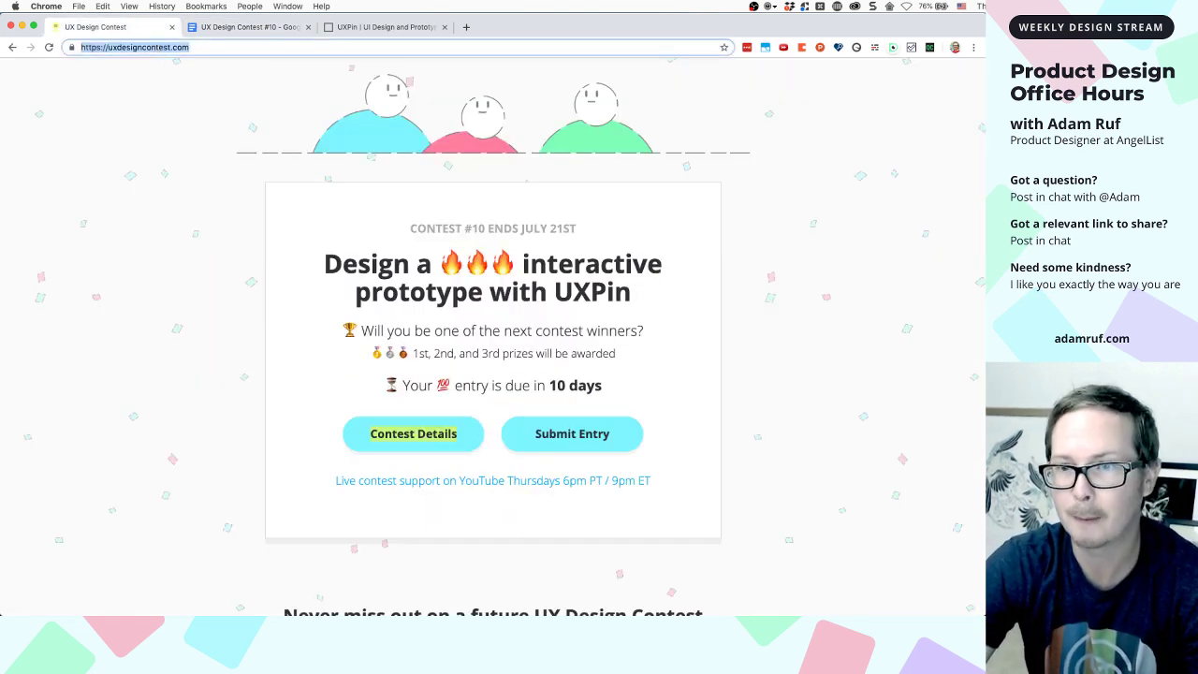
# Bring up the YouTube live chat pop-out window, move it clear of the contest page, and return to the browser
pyautogui.press('super+grave')
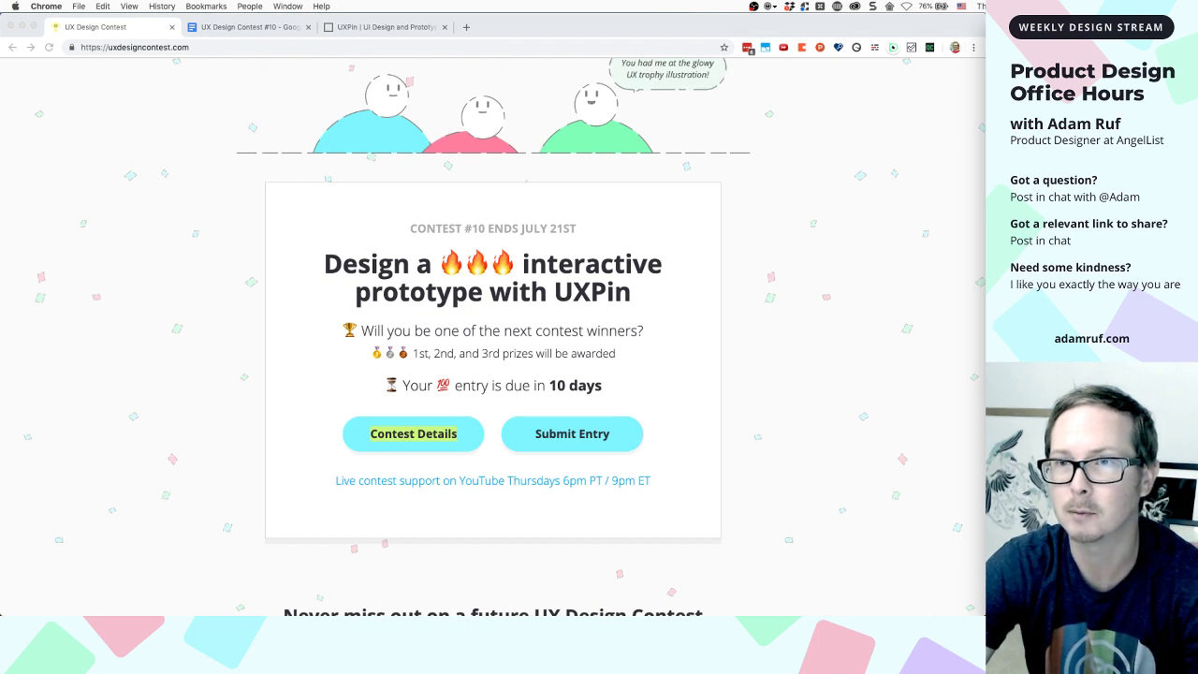
pyautogui.press('super+grave')
pyautogui.press('super+Tab')
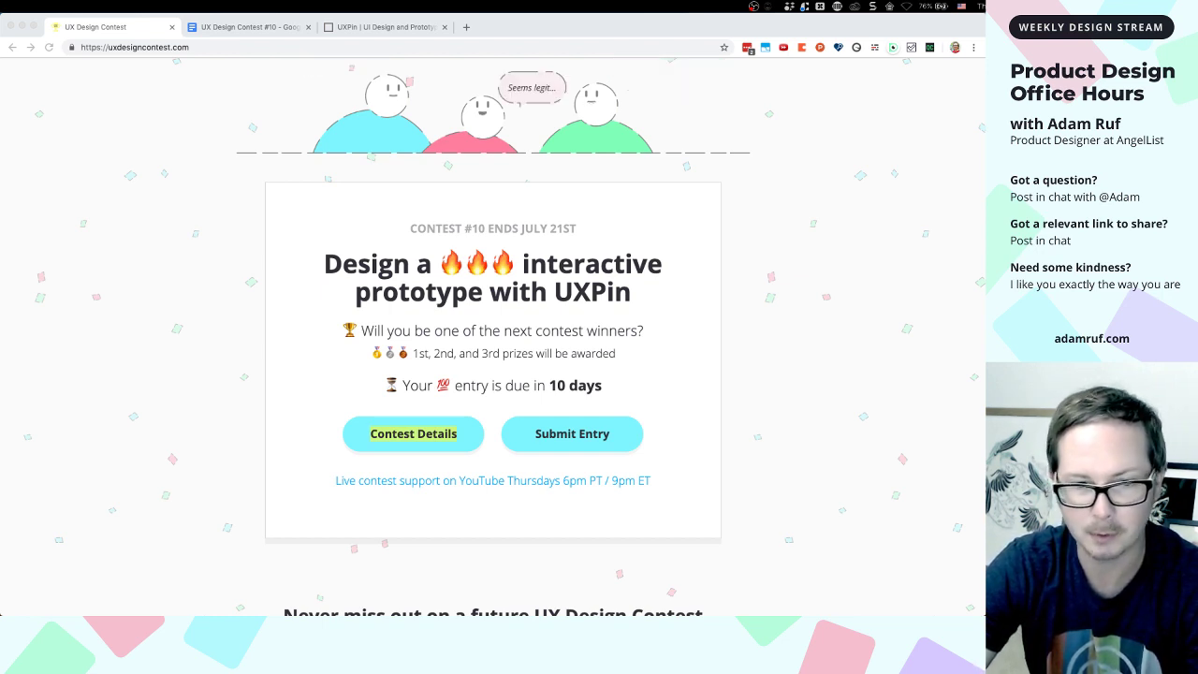
pyautogui.moveTo(875, 246); pyautogui.dragTo(894, 17)
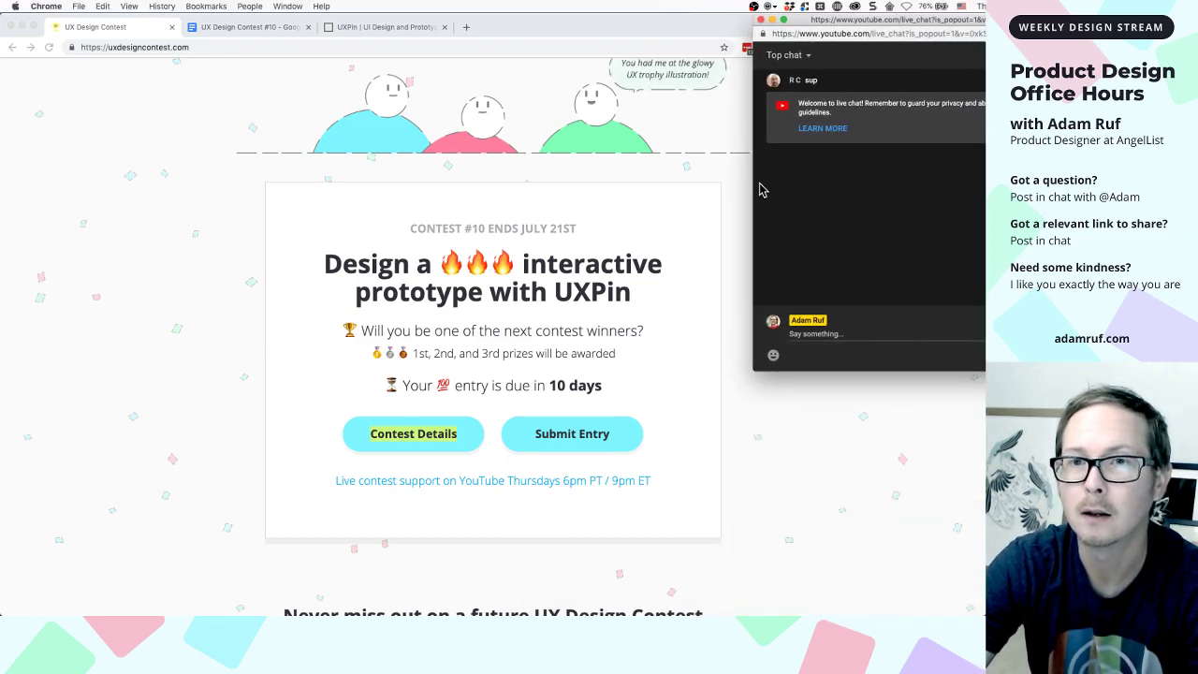
pyautogui.moveTo(751, 184); pyautogui.dragTo(983, 149)
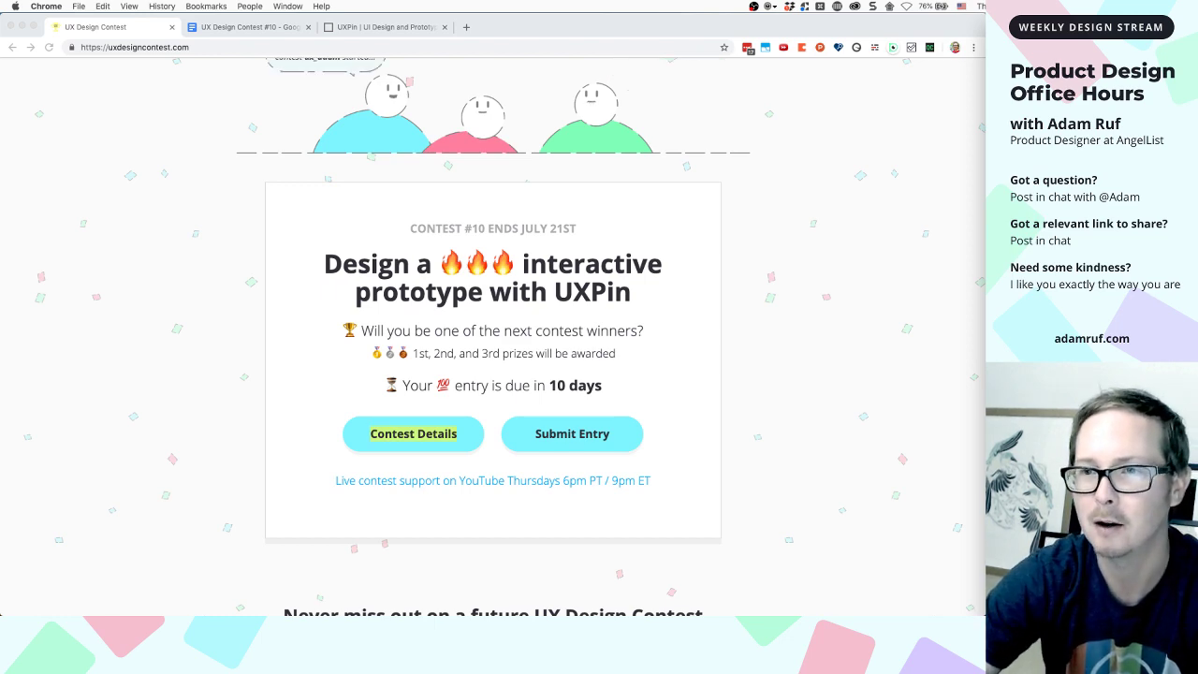
pyautogui.click(219, 428)
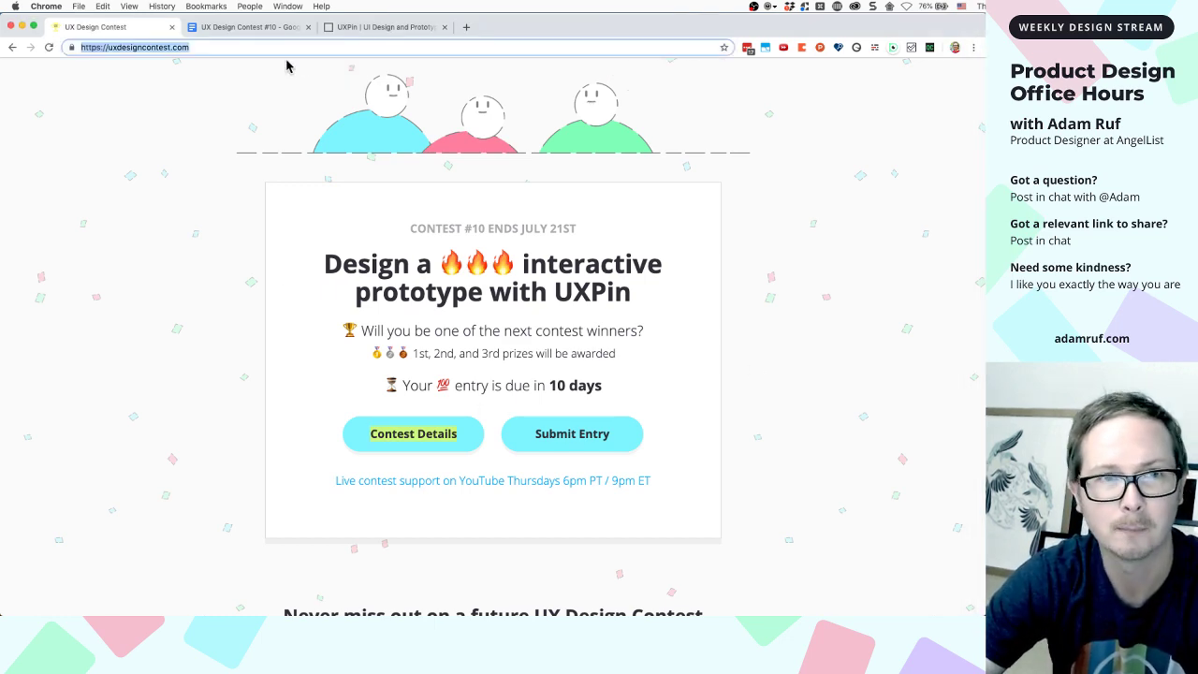
# Read the UX Design Contest #10 document from the introduction through the Desired Outcomes and Prizes sections
pyautogui.click(274, 29)
pyautogui.scroll(-5, 278, 265)
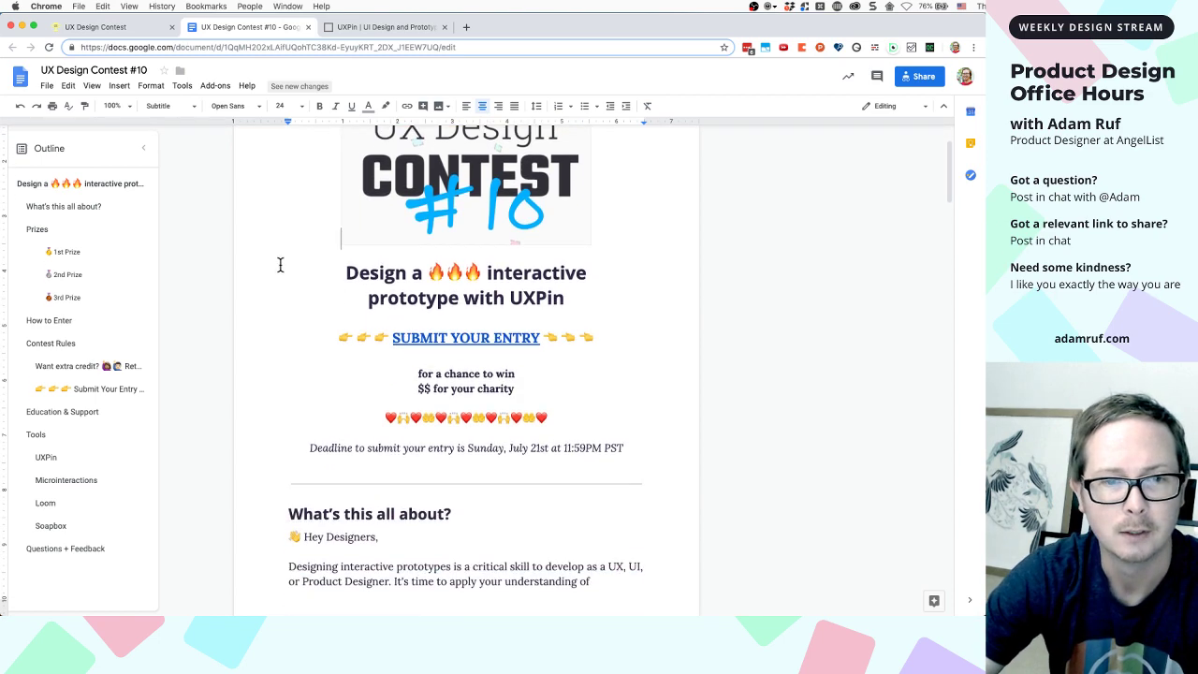
pyautogui.scroll(-3, 280, 265)
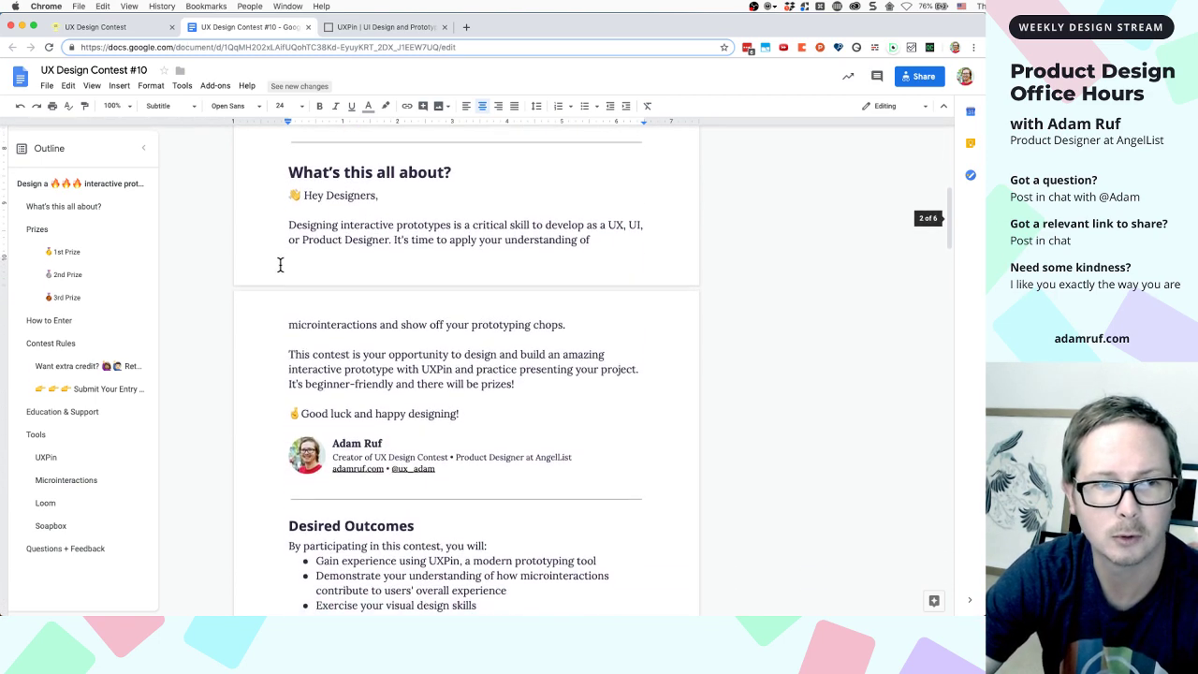
pyautogui.scroll(-3, 280, 265)
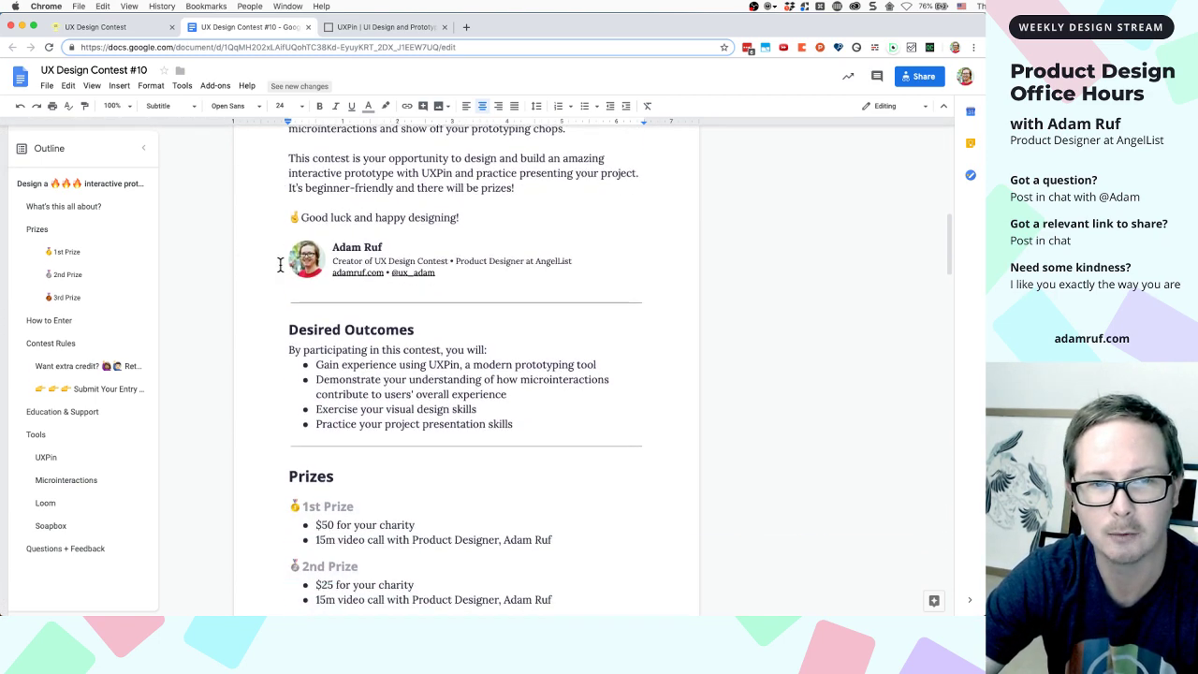
pyautogui.scroll(-1, 280, 265)
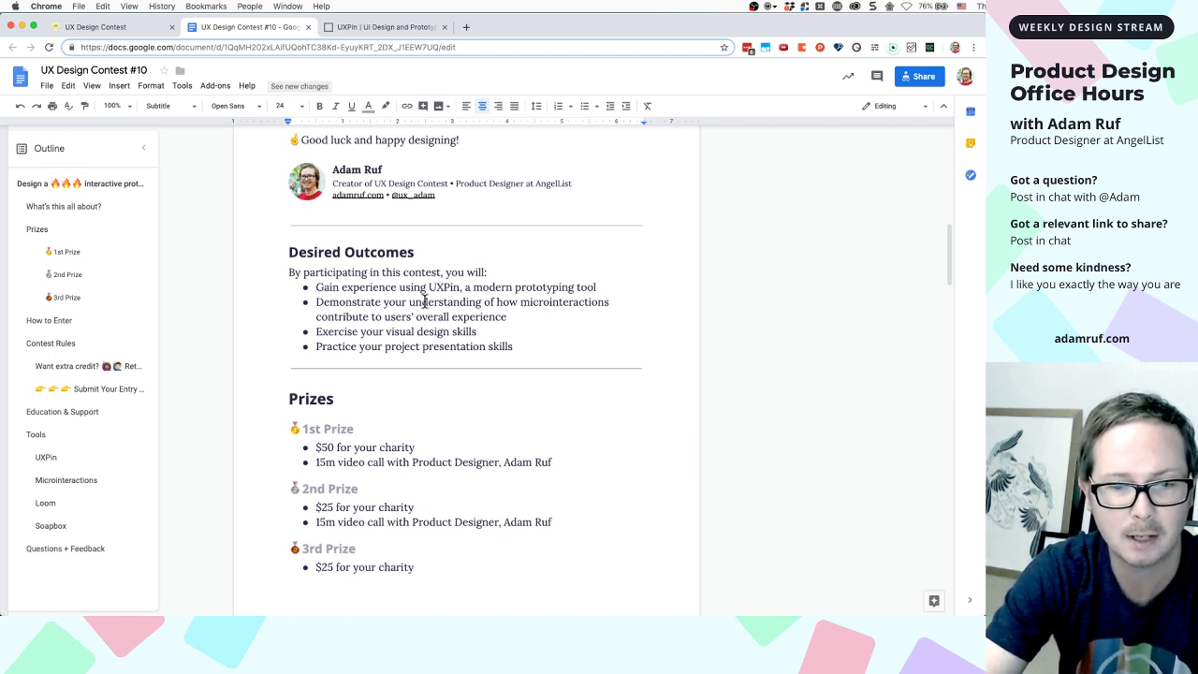
pyautogui.scroll(-2, 393, 299)
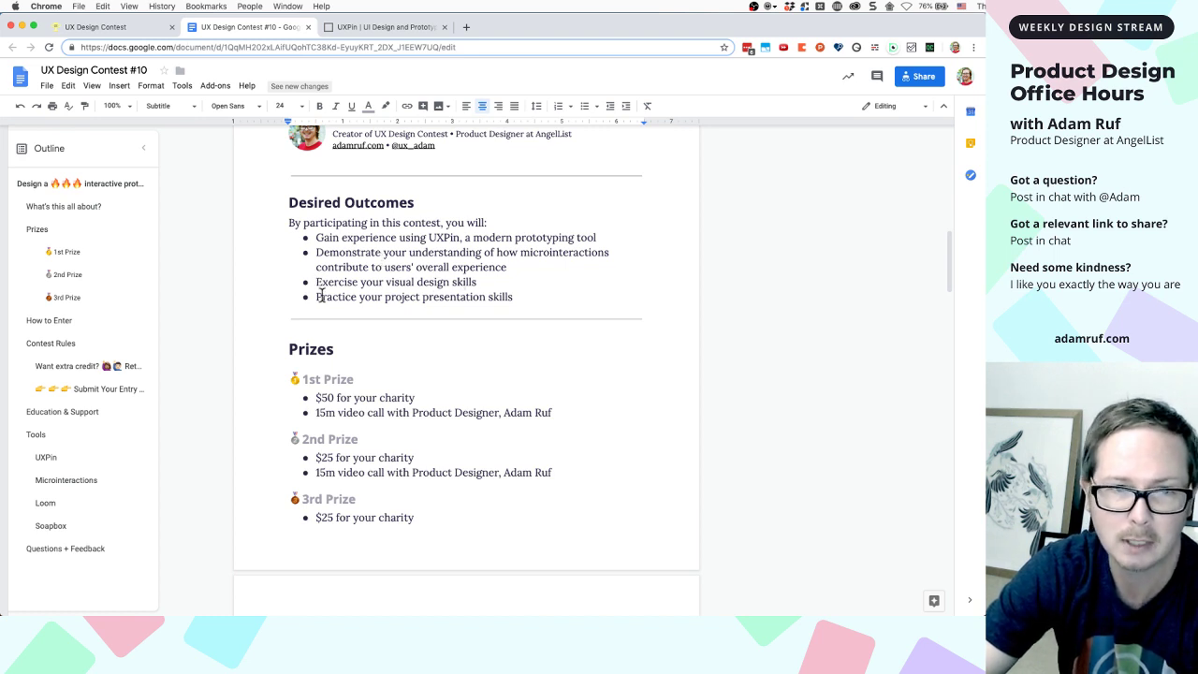
pyautogui.scroll(-1, 433, 297)
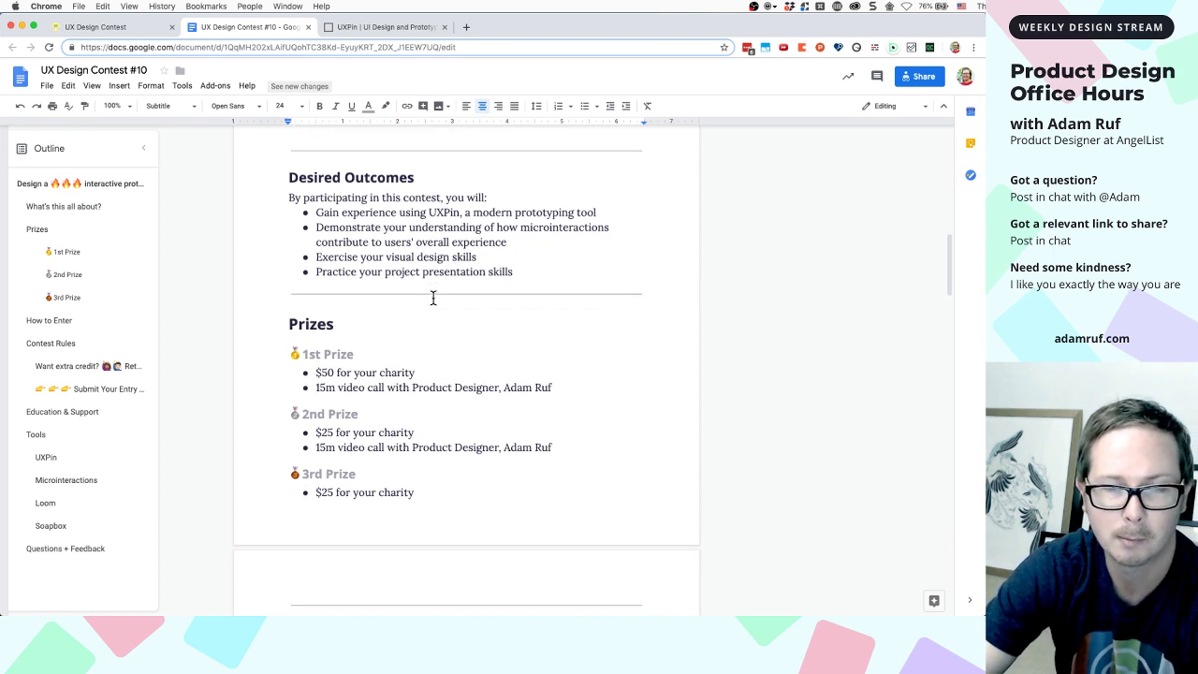
pyautogui.scroll(-10, 433, 298)
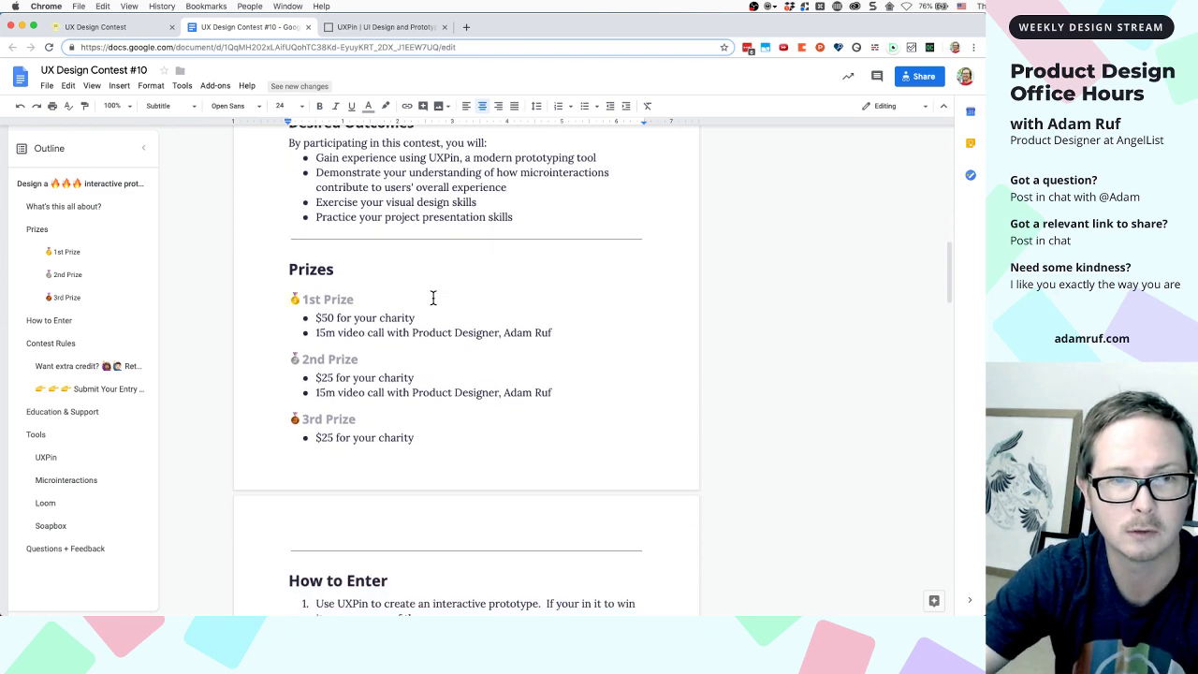
# Skim the document ahead to the Contest Rules and go back to the How to Enter section
pyautogui.scroll(-20, 433, 298)
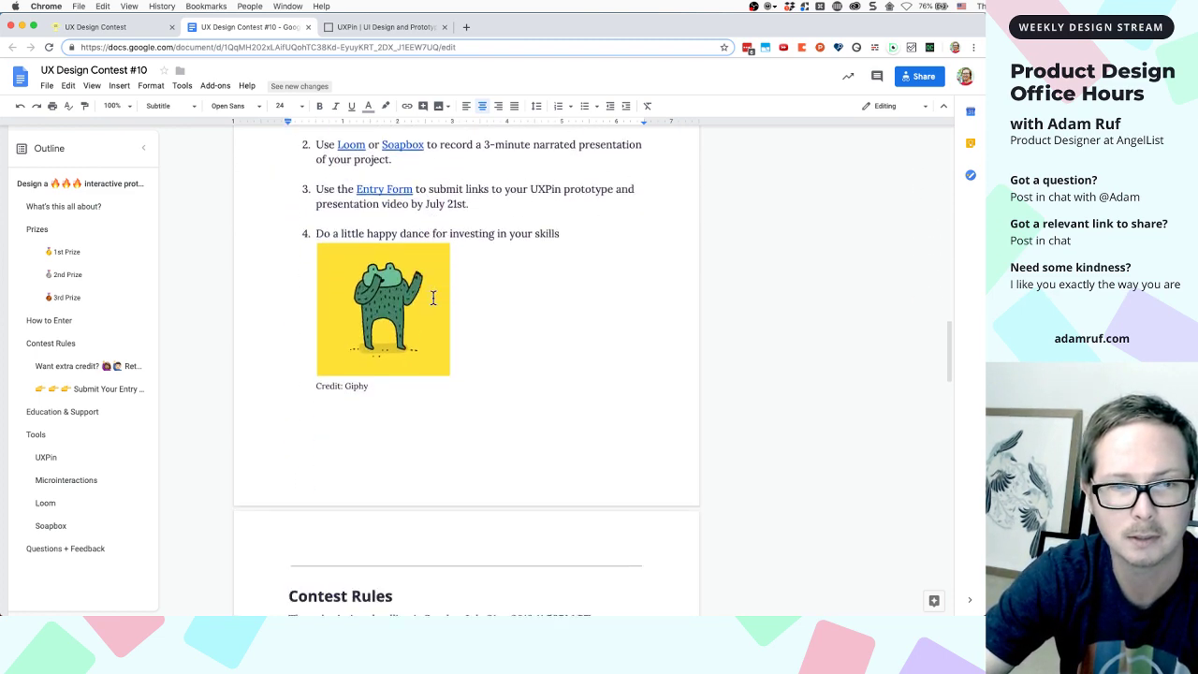
pyautogui.scroll(3, 433, 298)
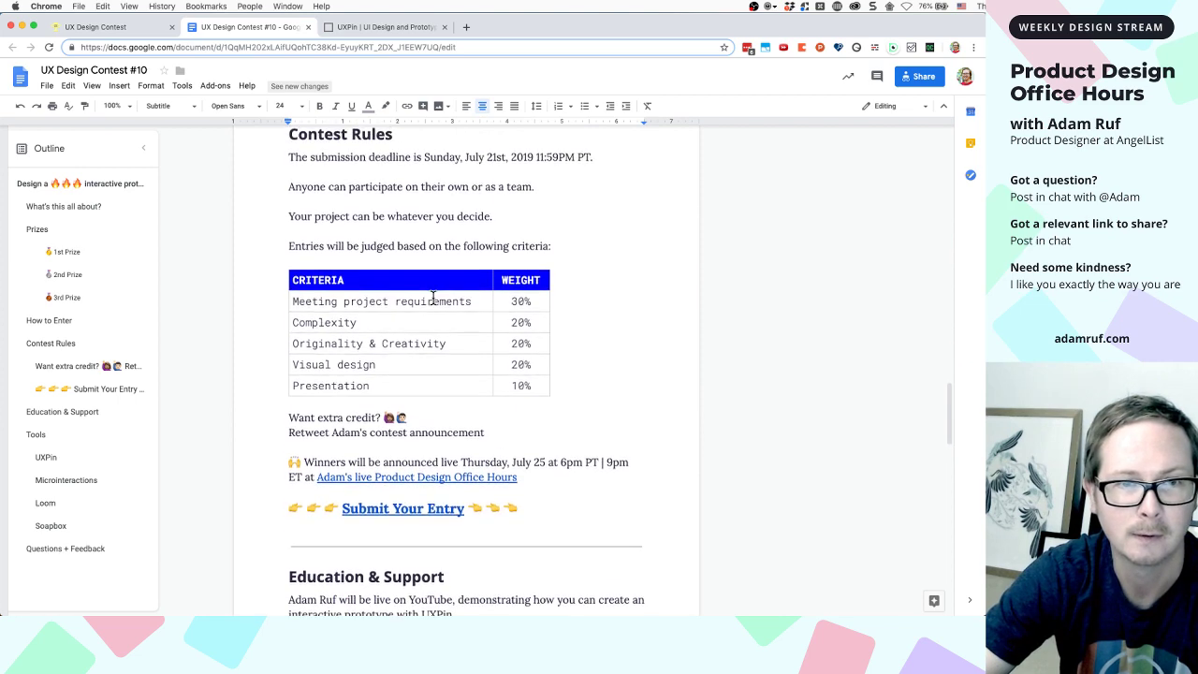
pyautogui.scroll(15, 434, 297)
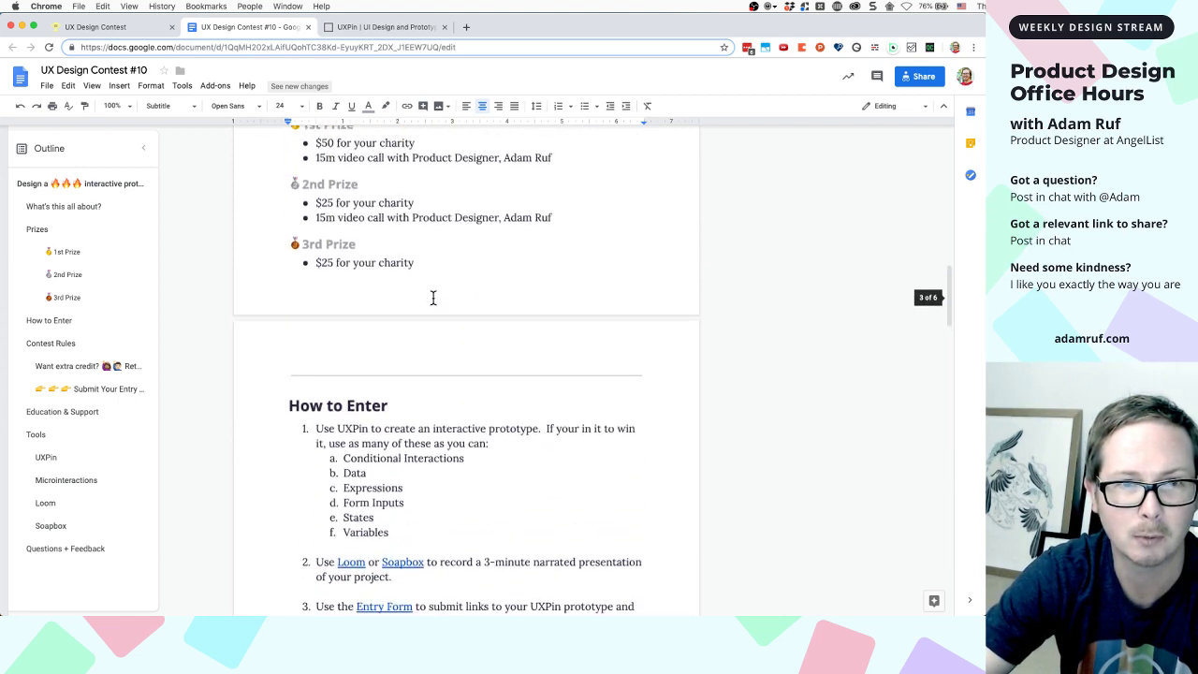
pyautogui.scroll(-3, 433, 298)
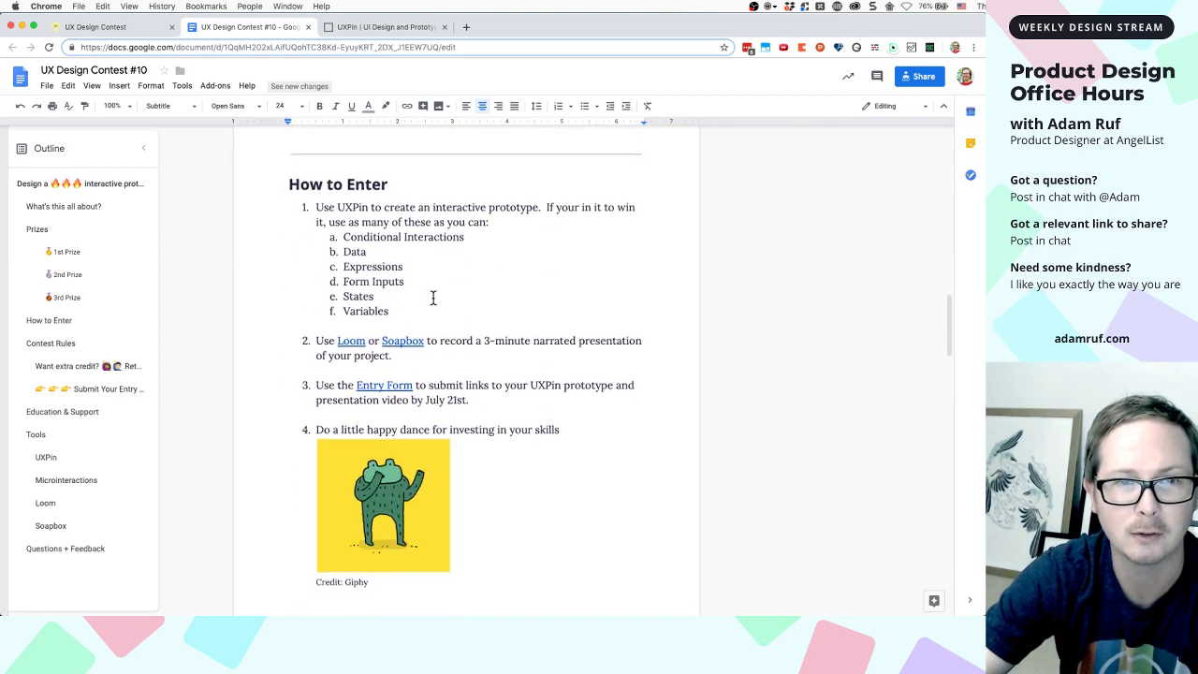
pyautogui.scroll(1, 383, 288)
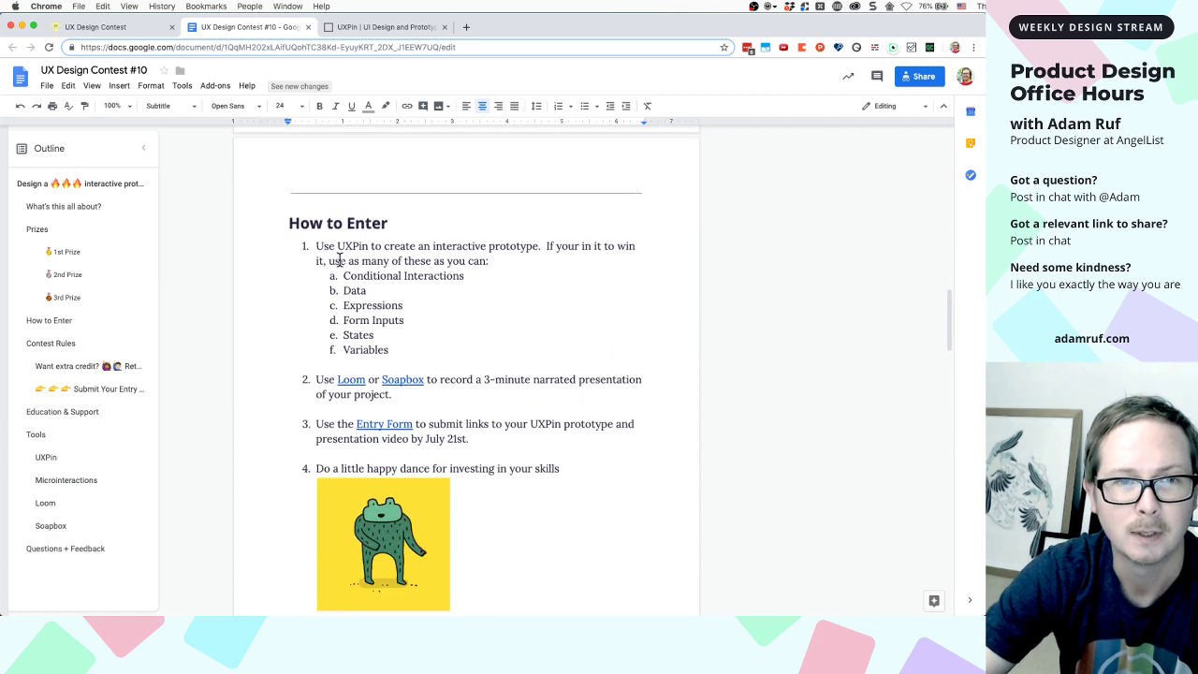
# Enlarge the browser's page zoom at the How to Enter section and hide the document outline
pyautogui.moveTo(316, 247); pyautogui.dragTo(392, 253)
pyautogui.click(486, 319)
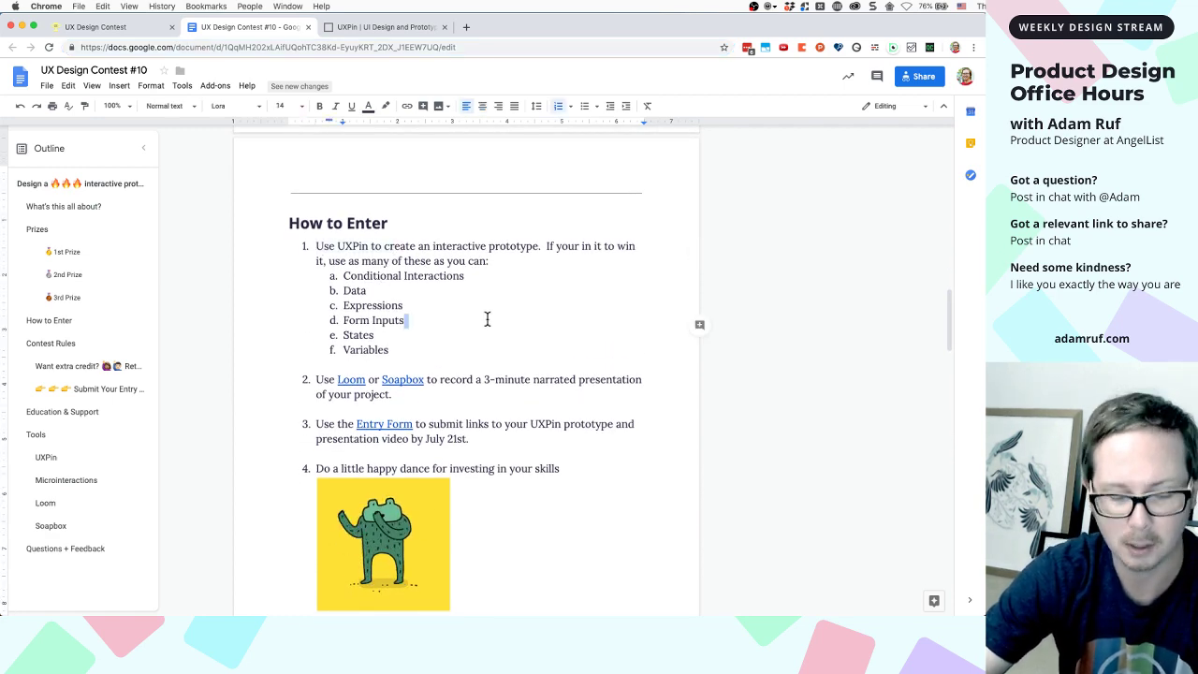
pyautogui.press('super+equal')
pyautogui.press('super+equal')
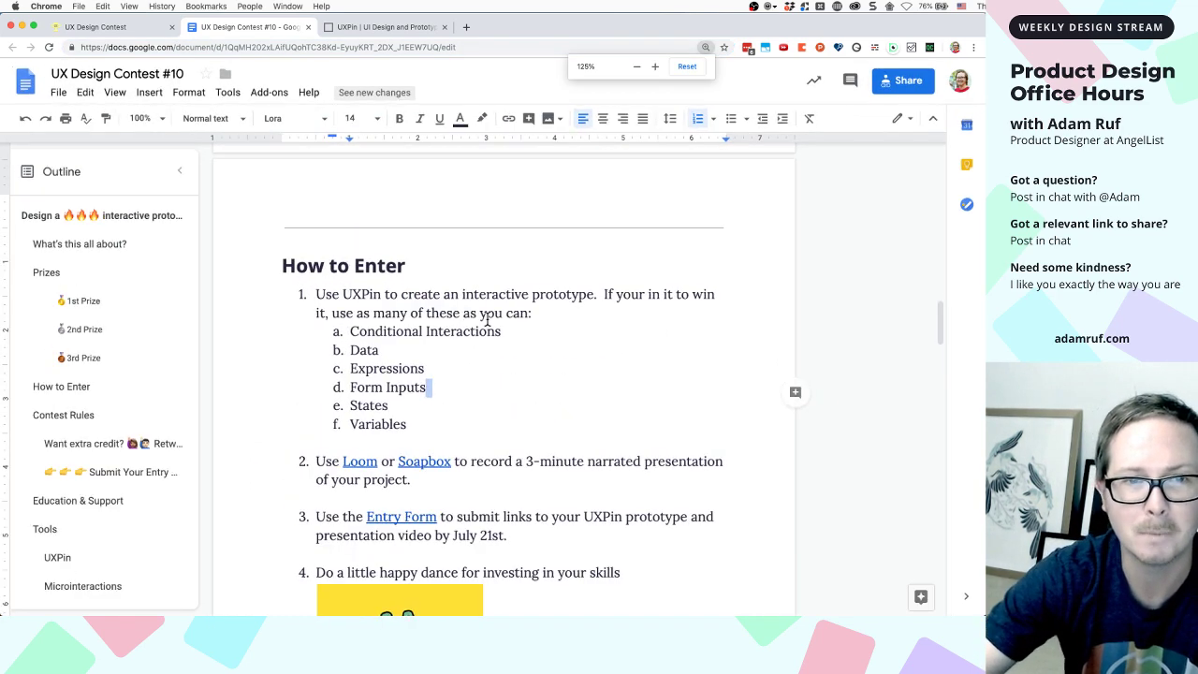
pyautogui.scroll(-2, 453, 352)
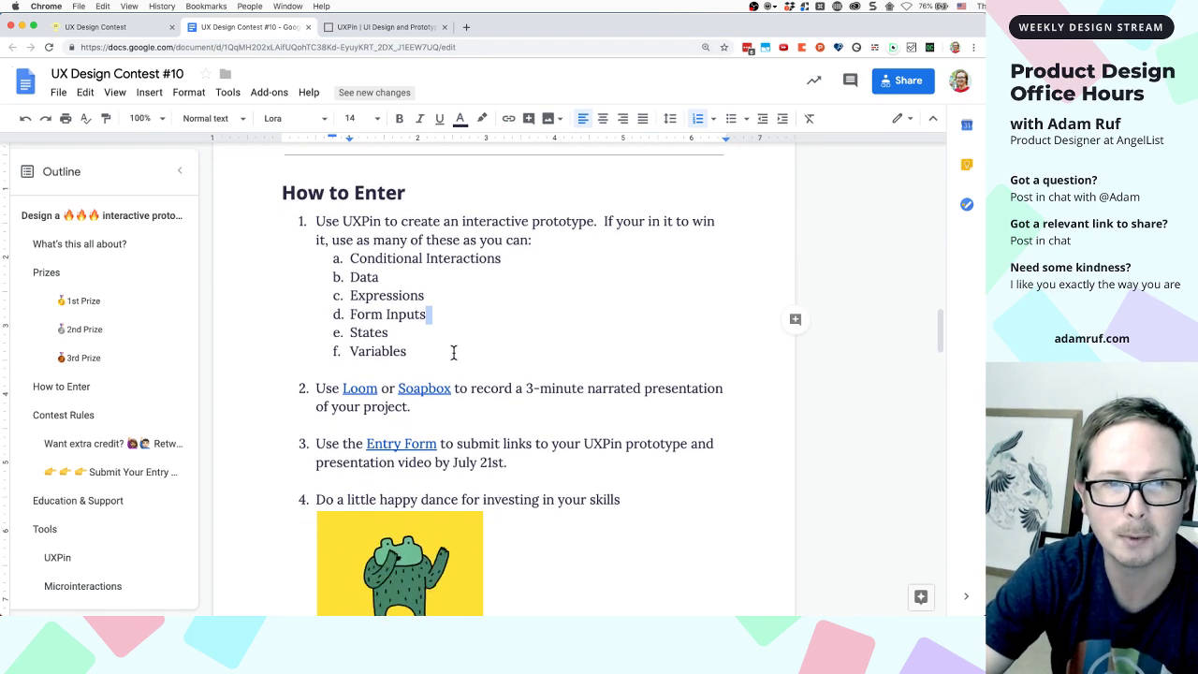
pyautogui.click(453, 352)
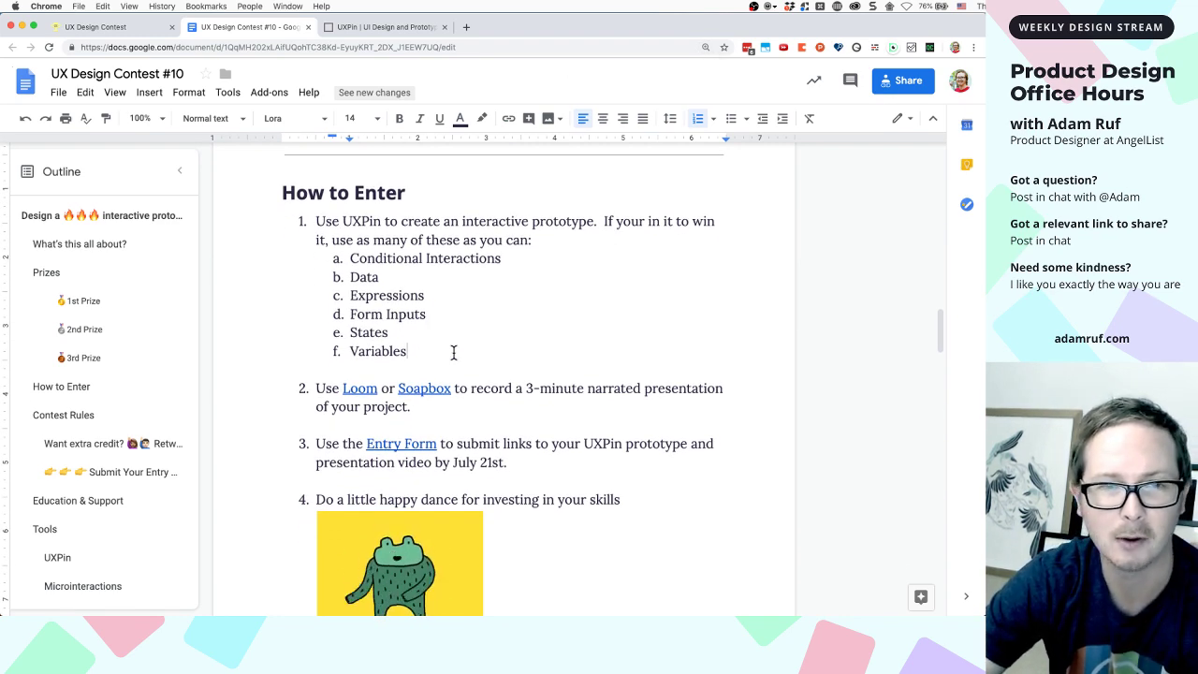
pyautogui.click(181, 172)
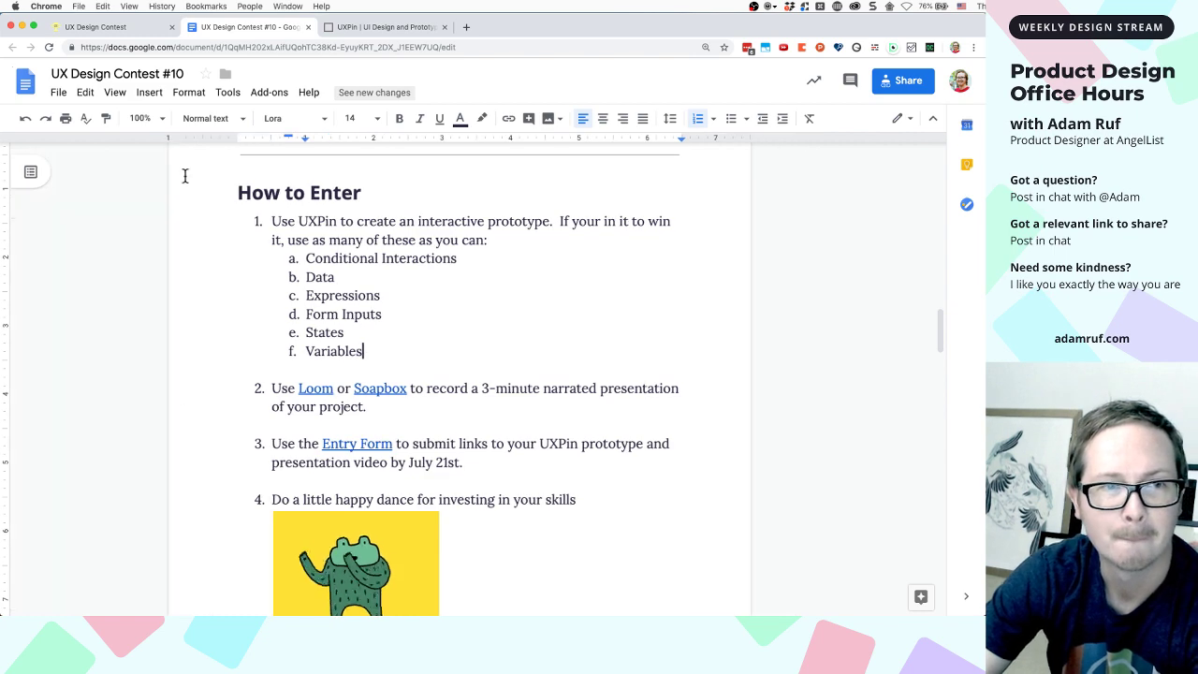
pyautogui.press('super+equal')
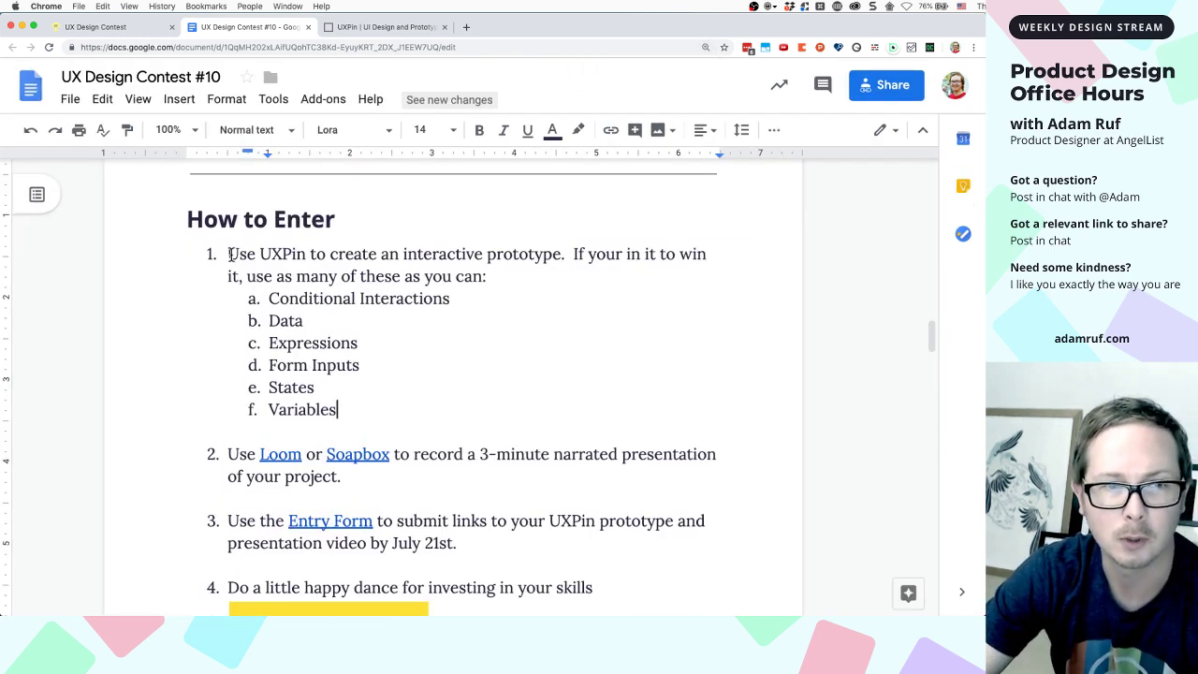
# Go through the first How to Enter instruction and its list of UXPin features, from Conditional Interactions to Variables, highlighting them while reading
pyautogui.moveTo(228, 254); pyautogui.dragTo(372, 259)
pyautogui.click(372, 257)
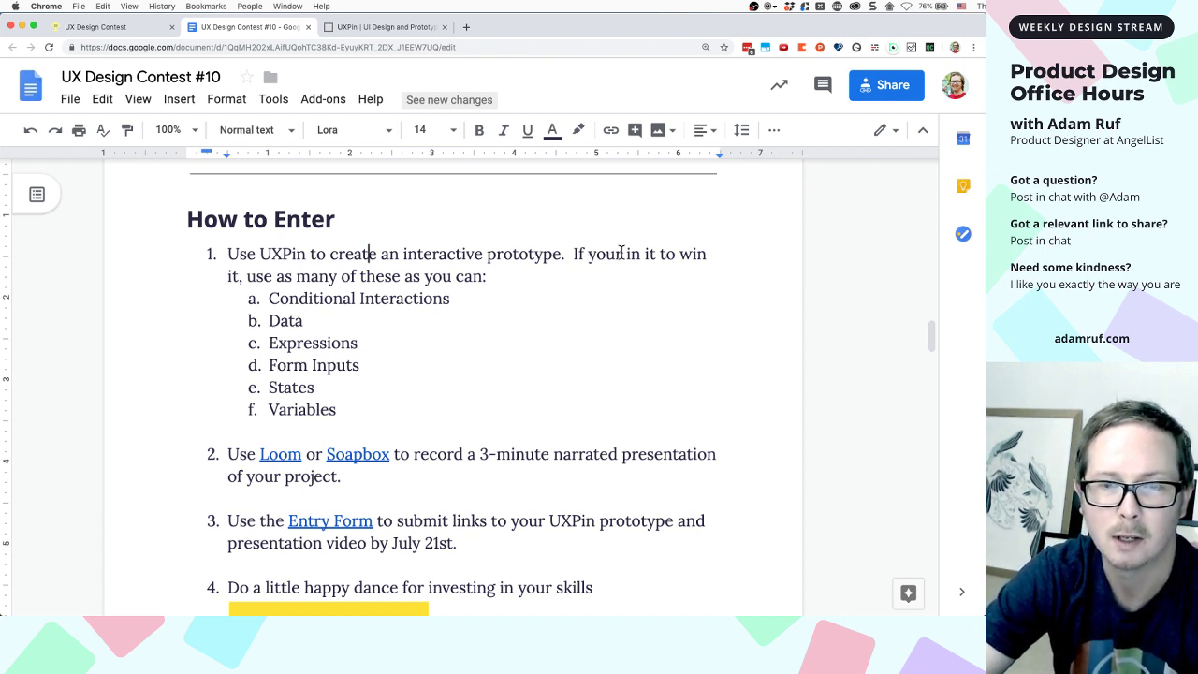
pyautogui.click(268, 298)
pyautogui.doubleClick(268, 298)
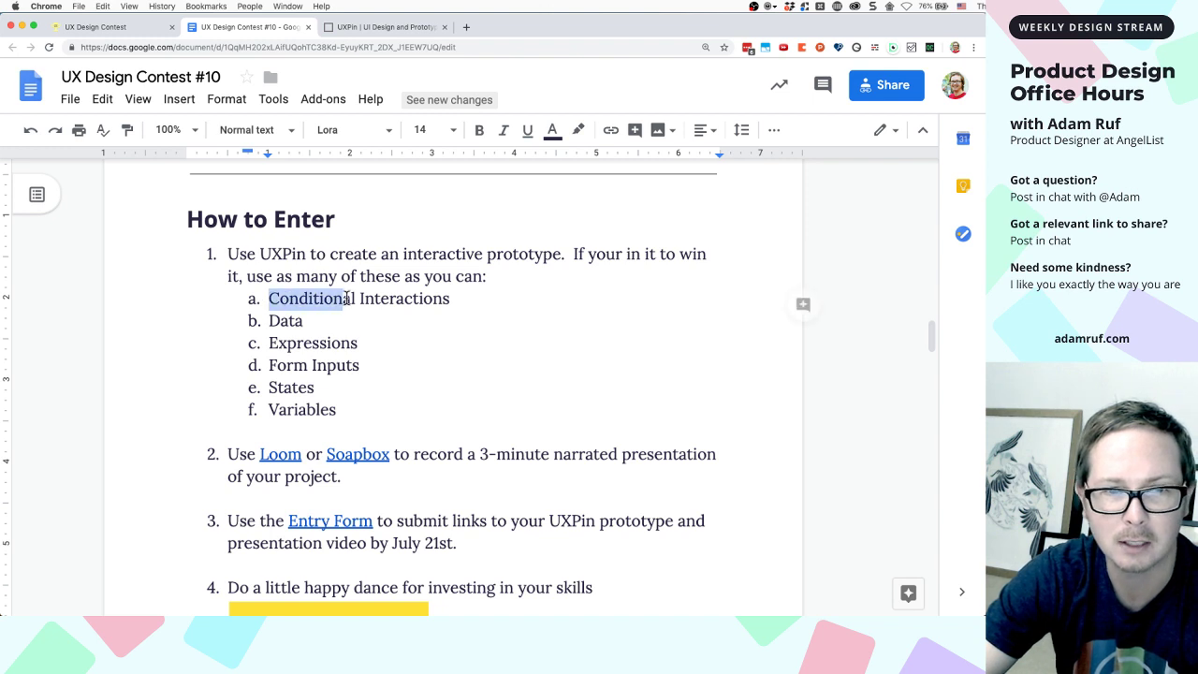
pyautogui.click(281, 321)
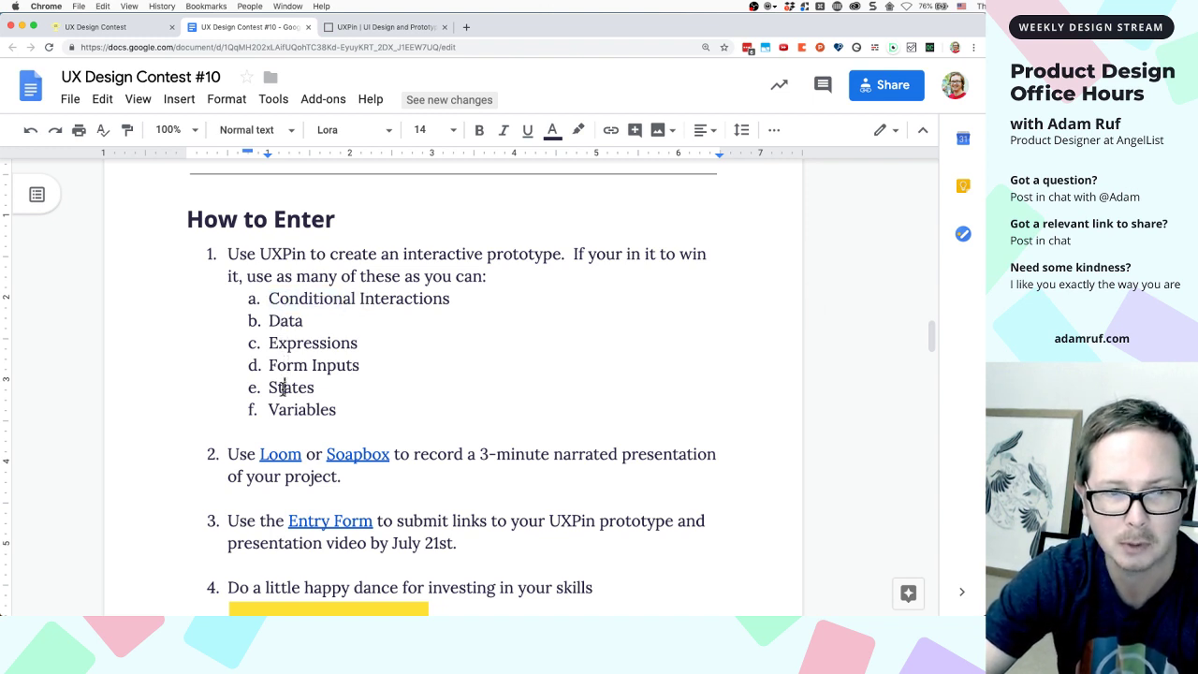
pyautogui.moveTo(339, 409); pyautogui.dragTo(265, 298)
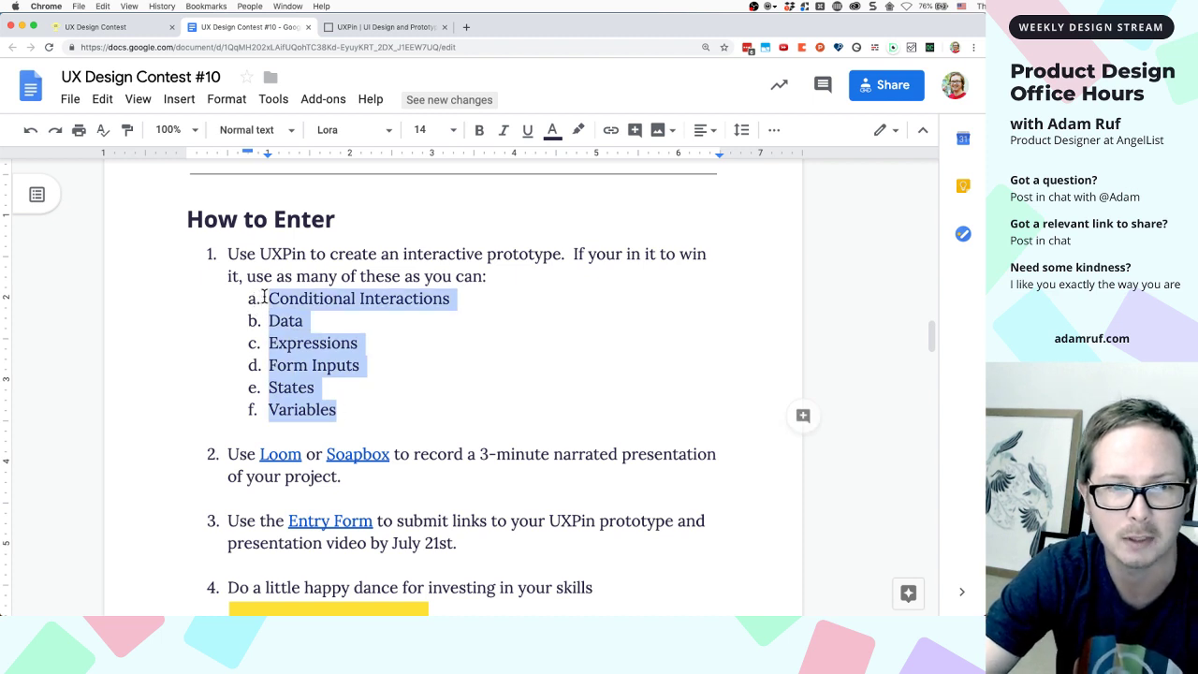
pyautogui.click(424, 374)
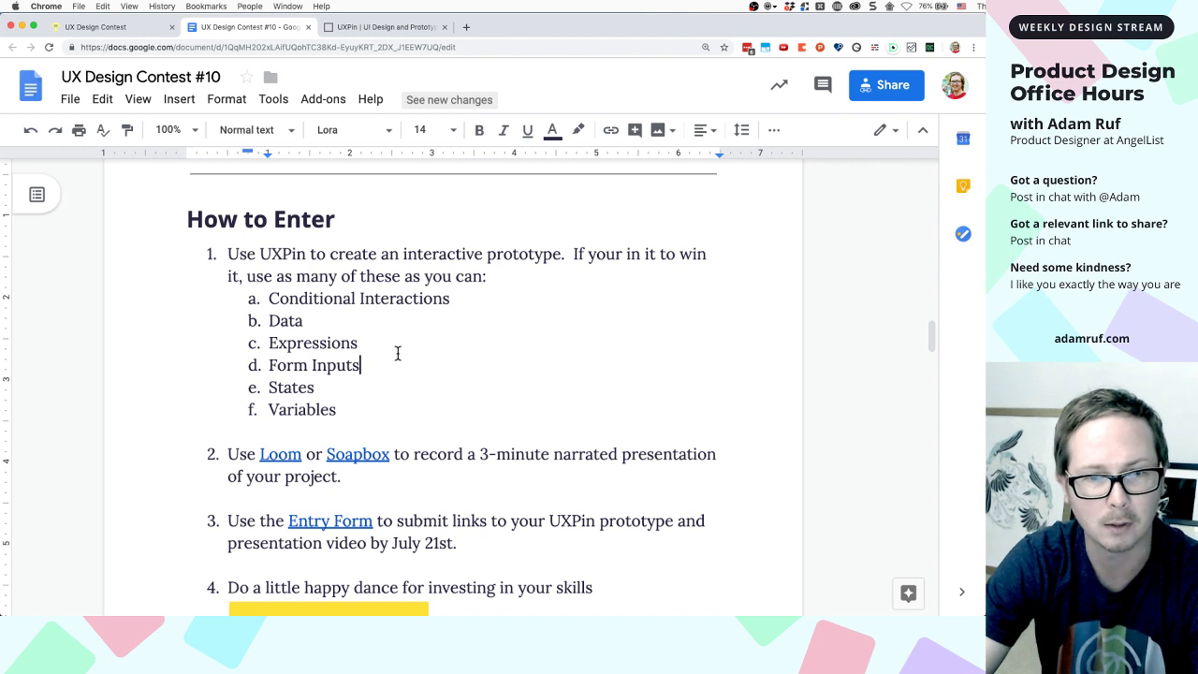
# Switch from the contest document to the UXPin website and look over its homepage
pyautogui.scroll(-1, 397, 353)
pyautogui.scroll(1, 397, 353)
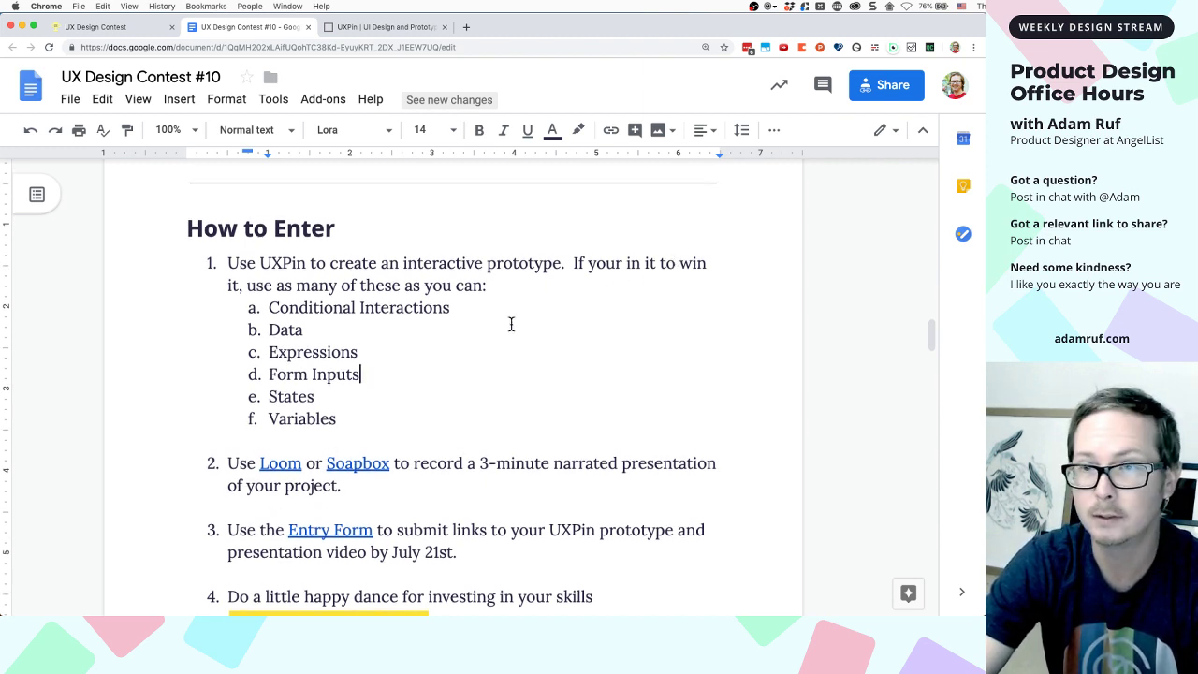
pyautogui.click(367, 28)
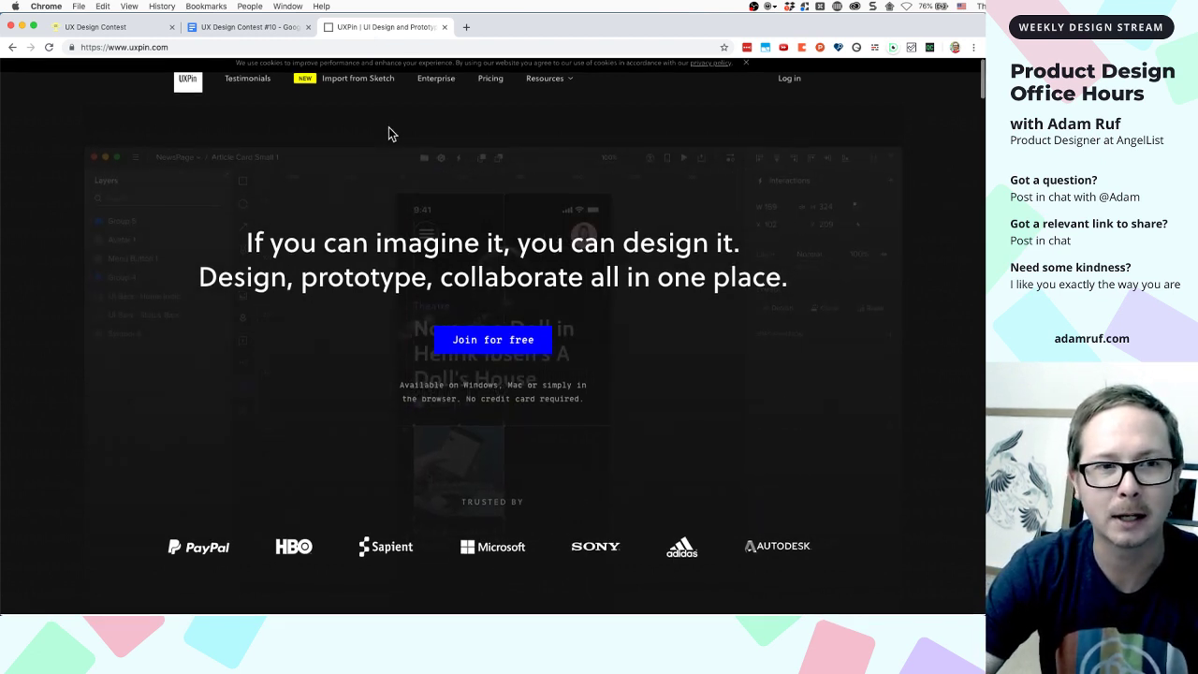
pyautogui.click(158, 47)
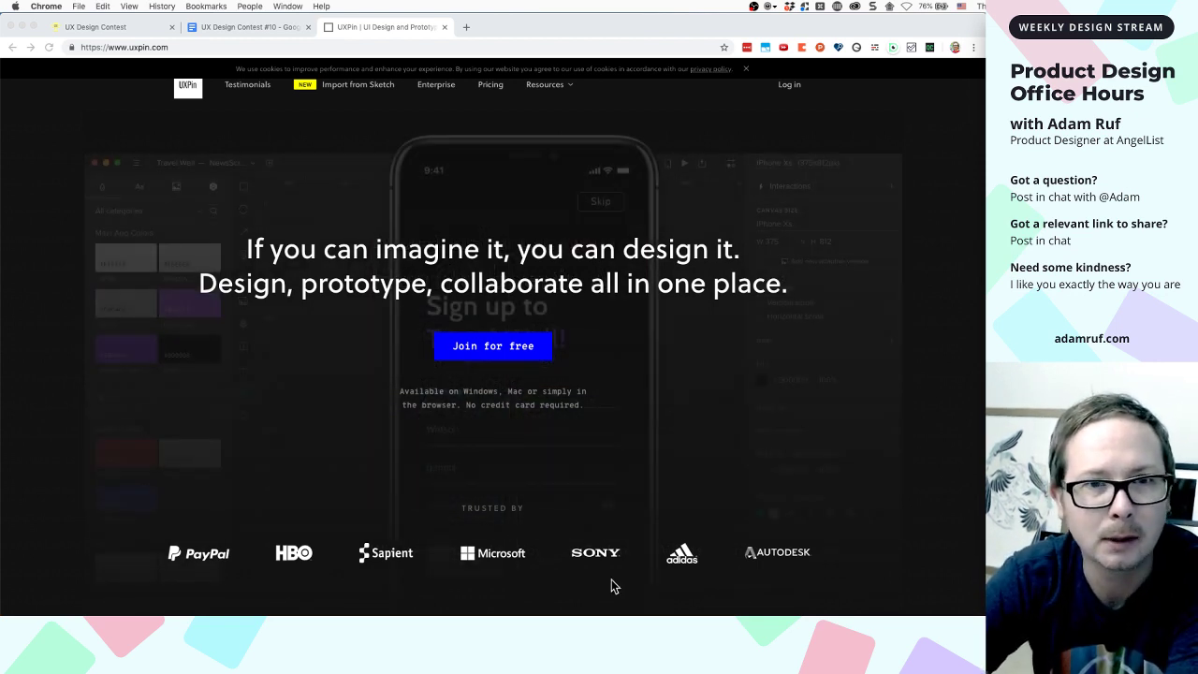
pyautogui.scroll(-2, 461, 236)
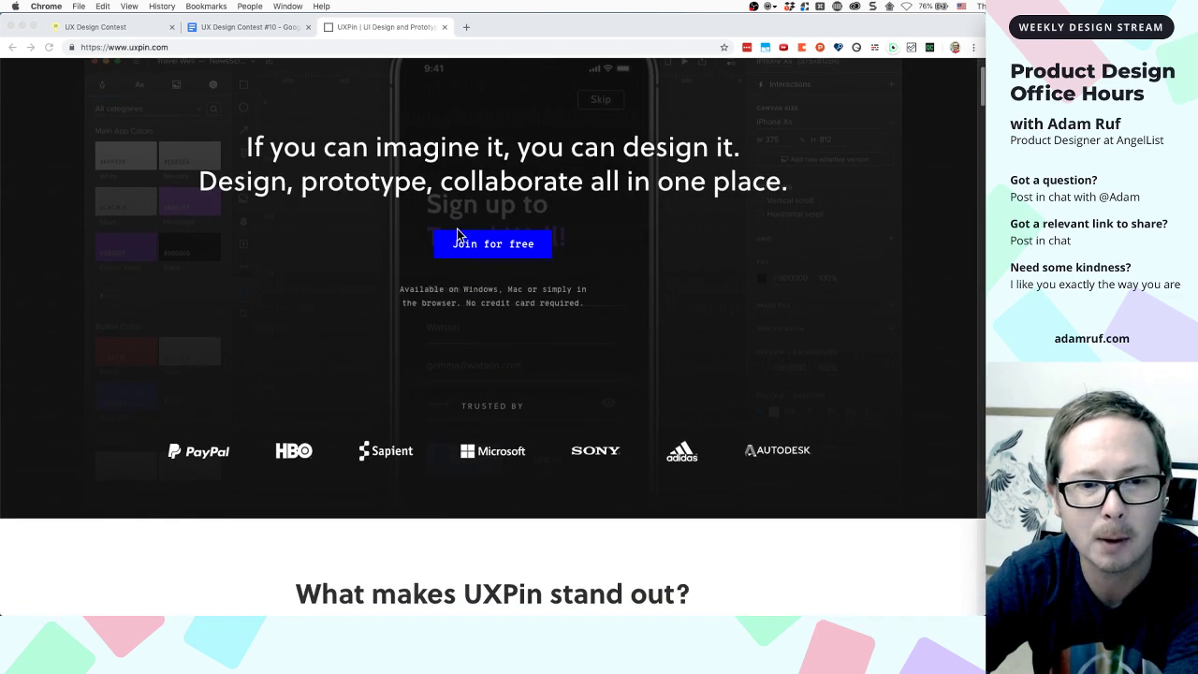
pyautogui.scroll(3, 457, 233)
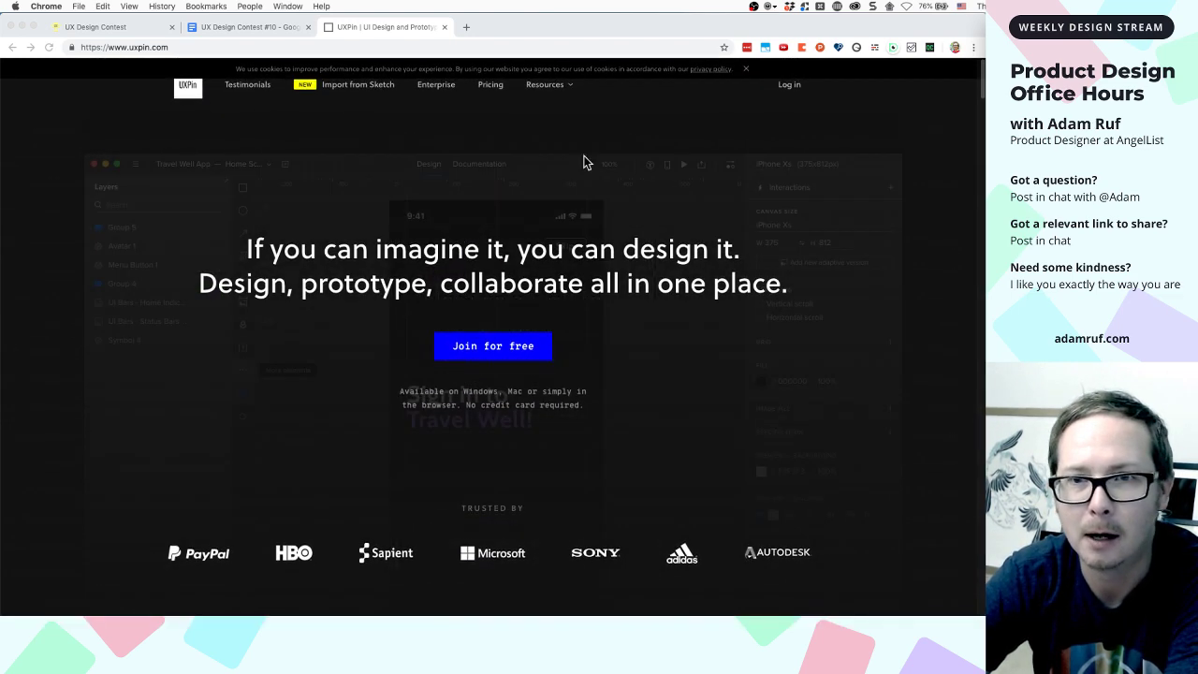
# Log in to UXPin using the presenter's signed-in Google account
pyautogui.click(788, 88)
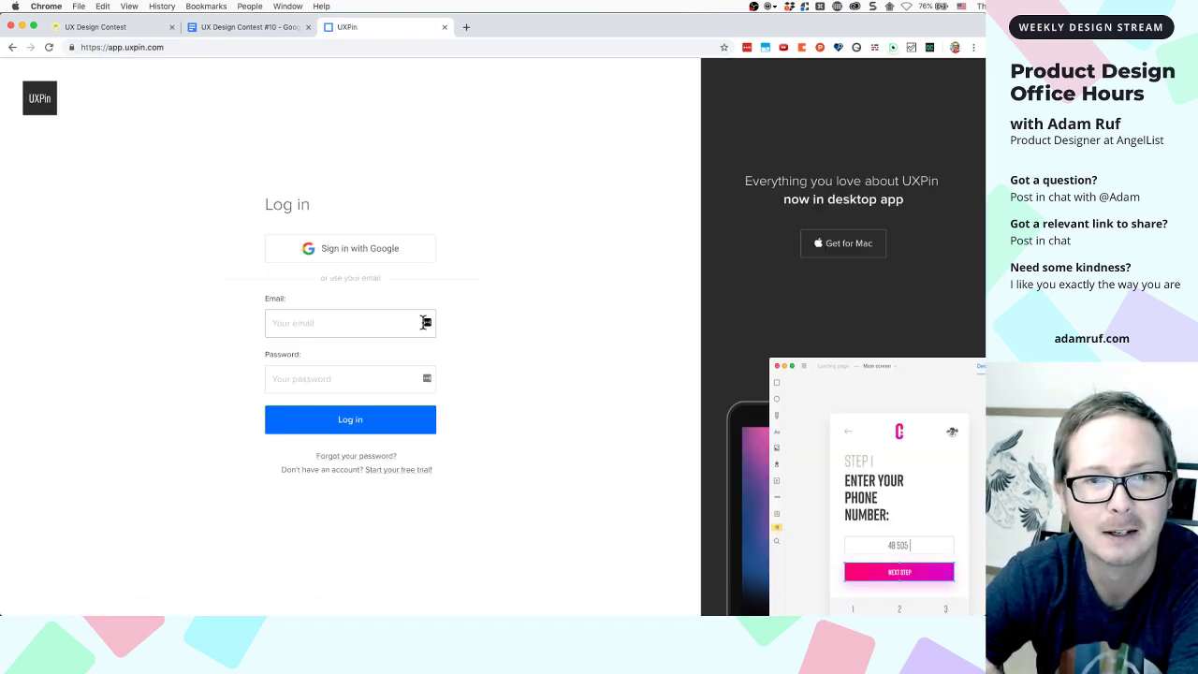
pyautogui.click(329, 248)
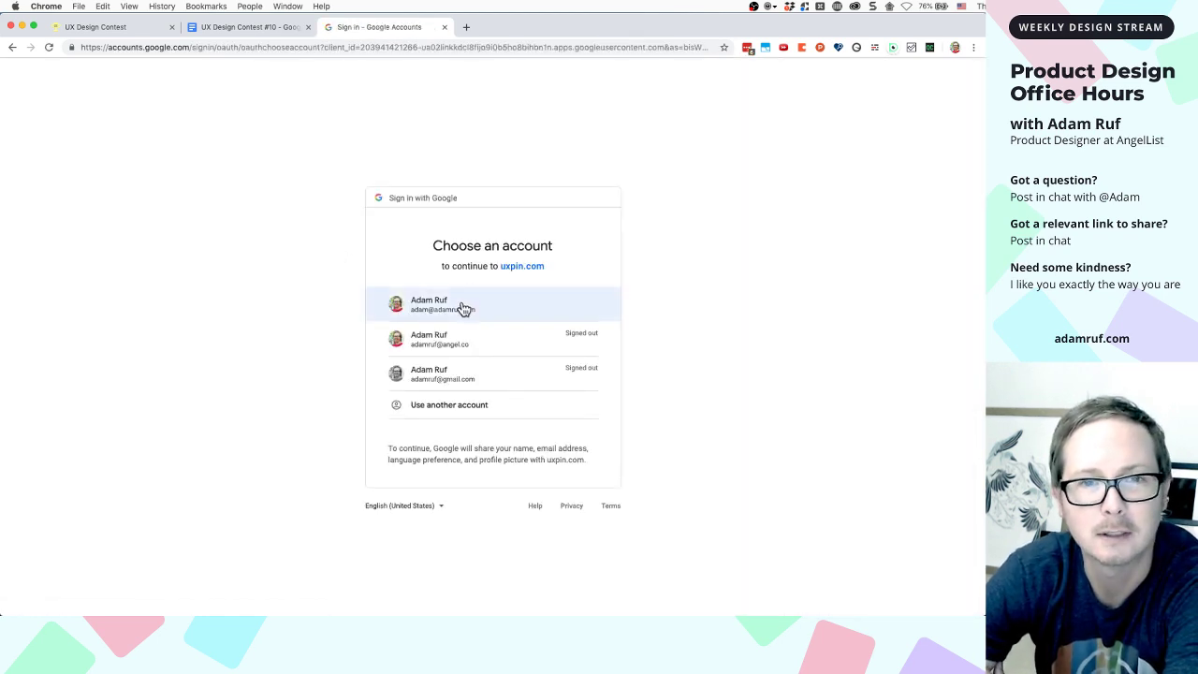
pyautogui.click(460, 308)
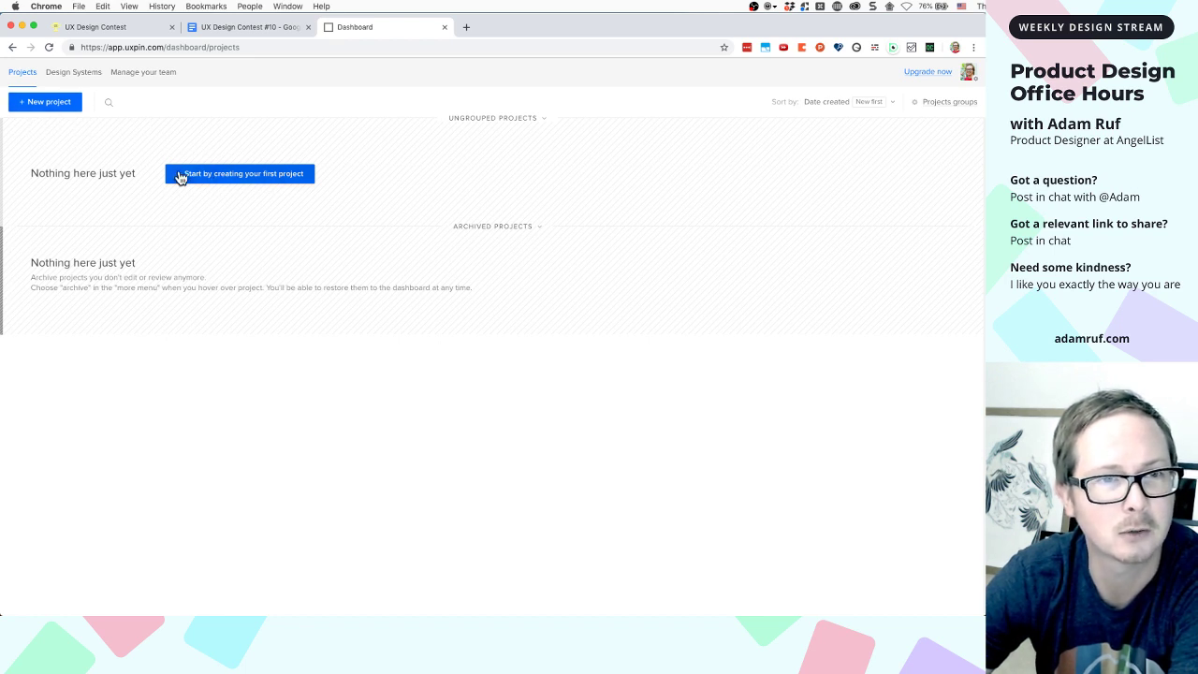
# Start the first UXPin project and enter the presenter's full name followed by "UXPin Demo" as its name
pyautogui.click(227, 175)
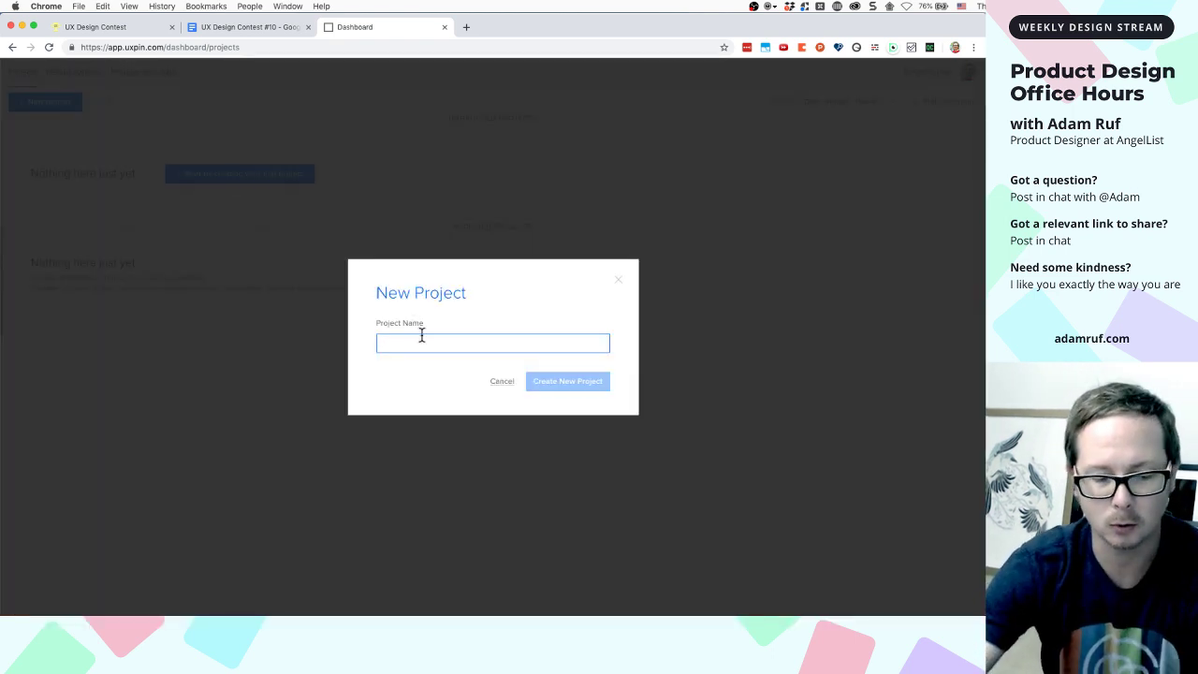
pyautogui.write('Adam Ruf')
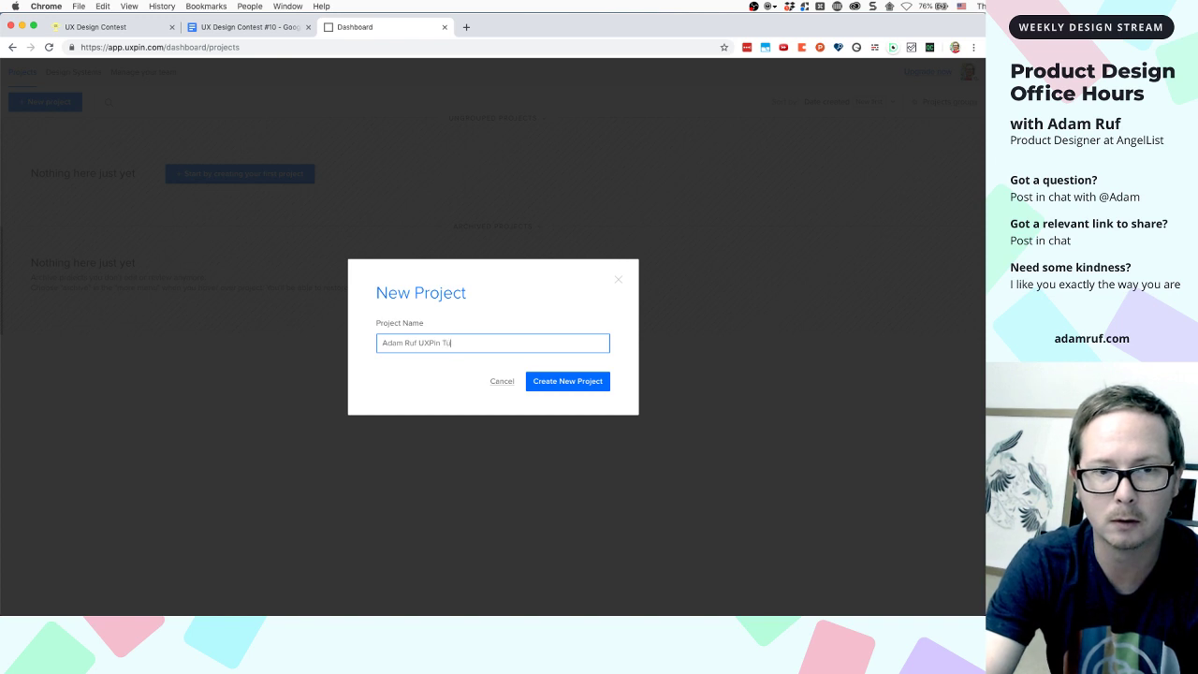
pyautogui.write('UXPin Demo')
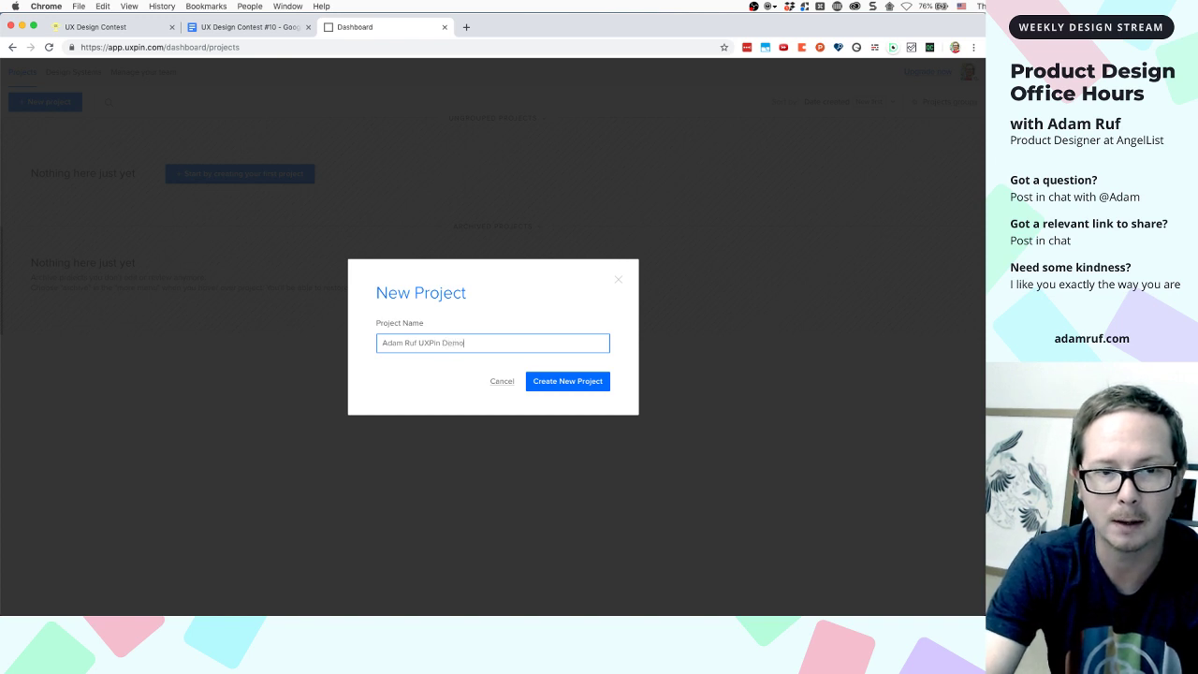
pyautogui.click(383, 343)
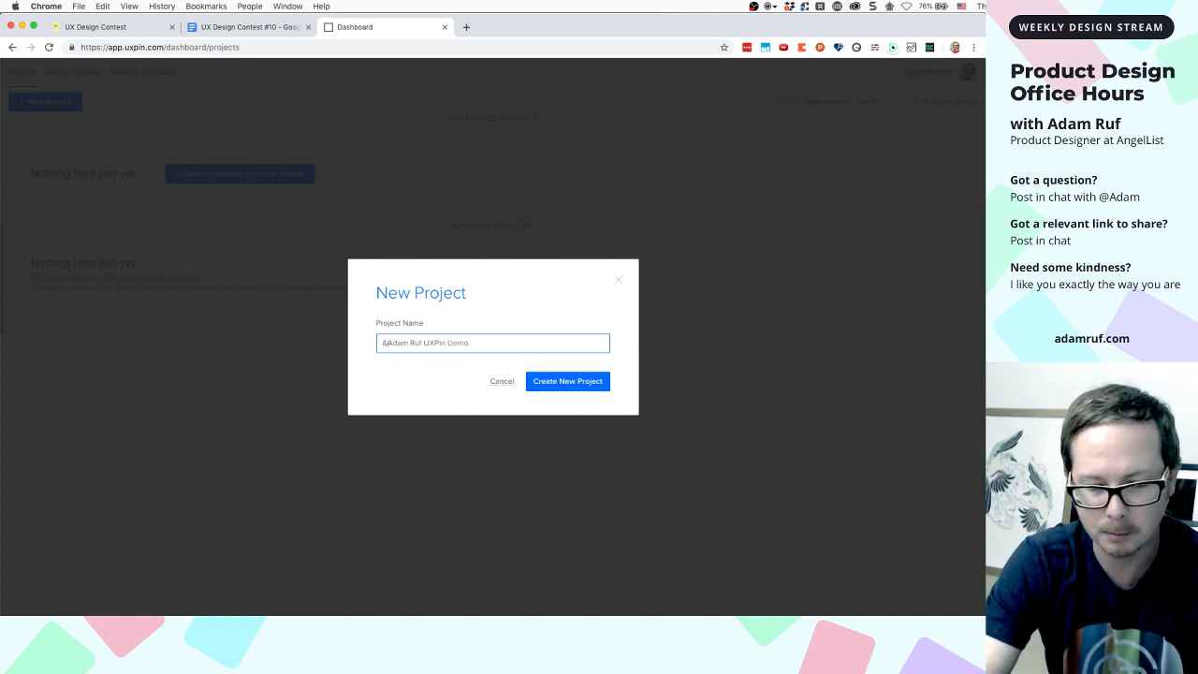
pyautogui.write('🔥')
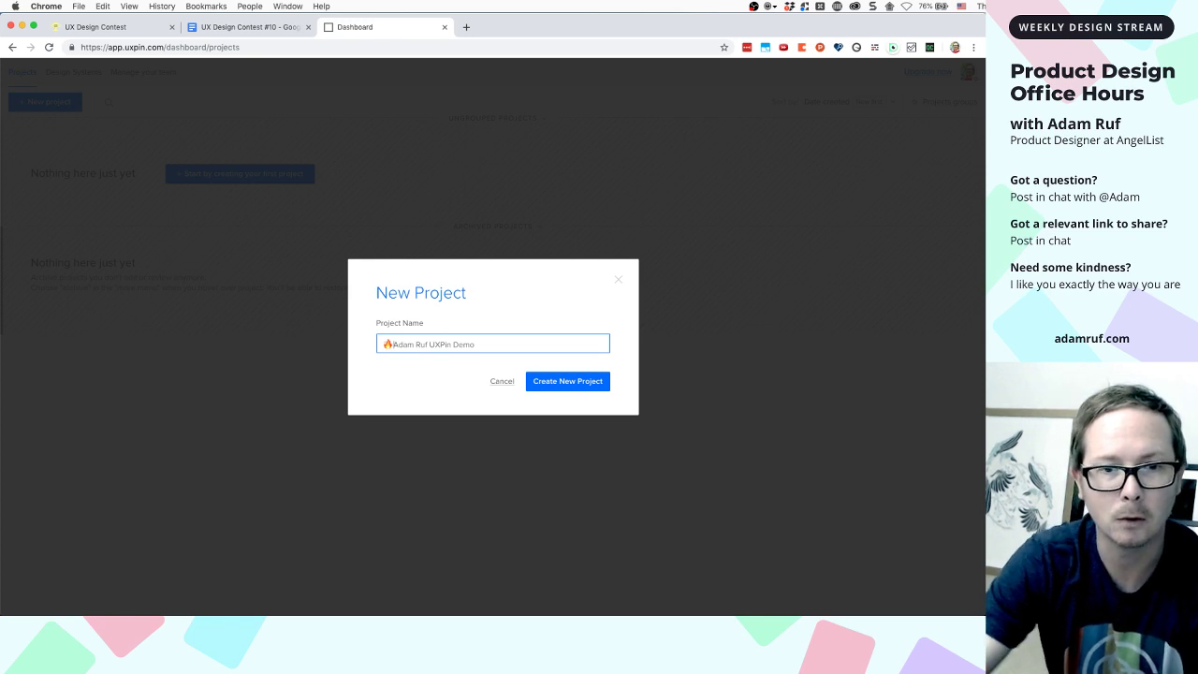
pyautogui.moveTo(393, 343); pyautogui.dragTo(378, 343)
pyautogui.press('BackSpace')
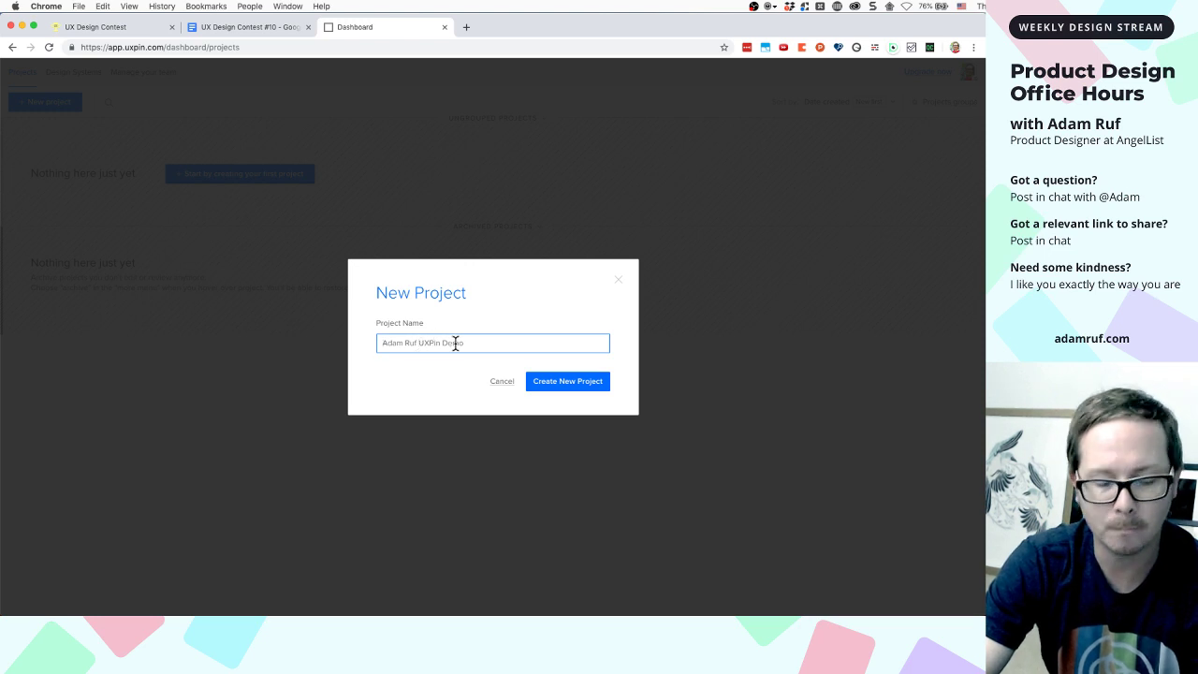
# Create the project with three fire emojis inserted before "UXPin Demo" in its name, and open a new prototype in it
pyautogui.write('🔥🔥🔥')
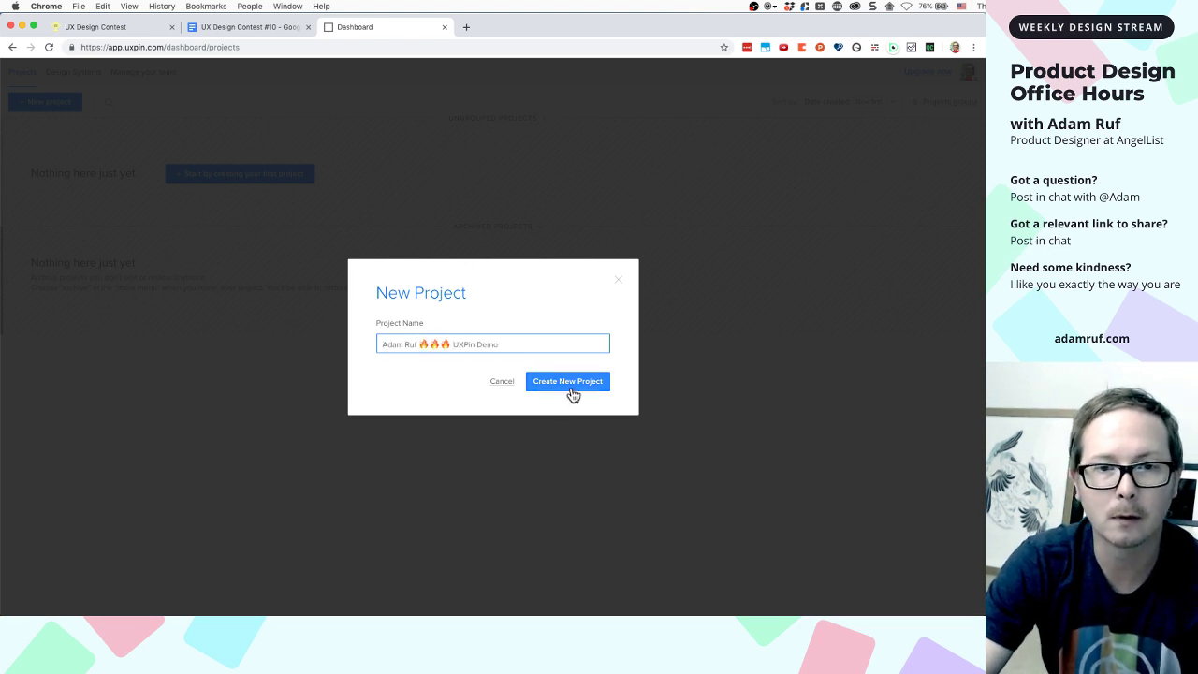
pyautogui.click(569, 381)
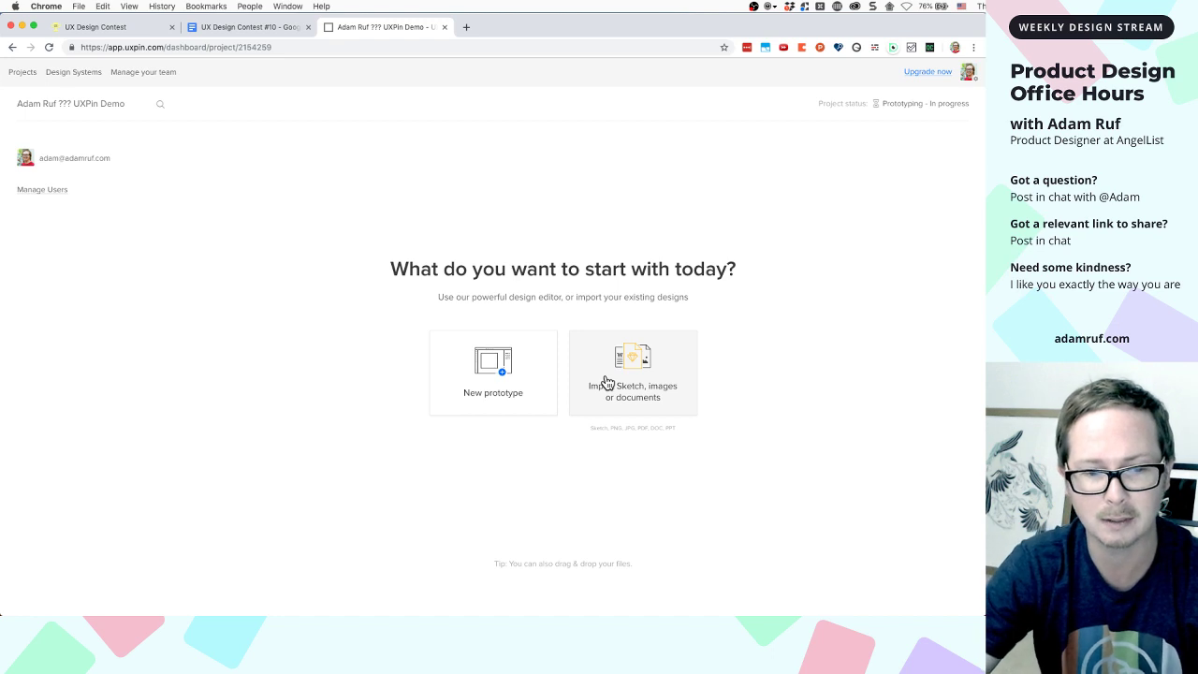
pyautogui.click(500, 378)
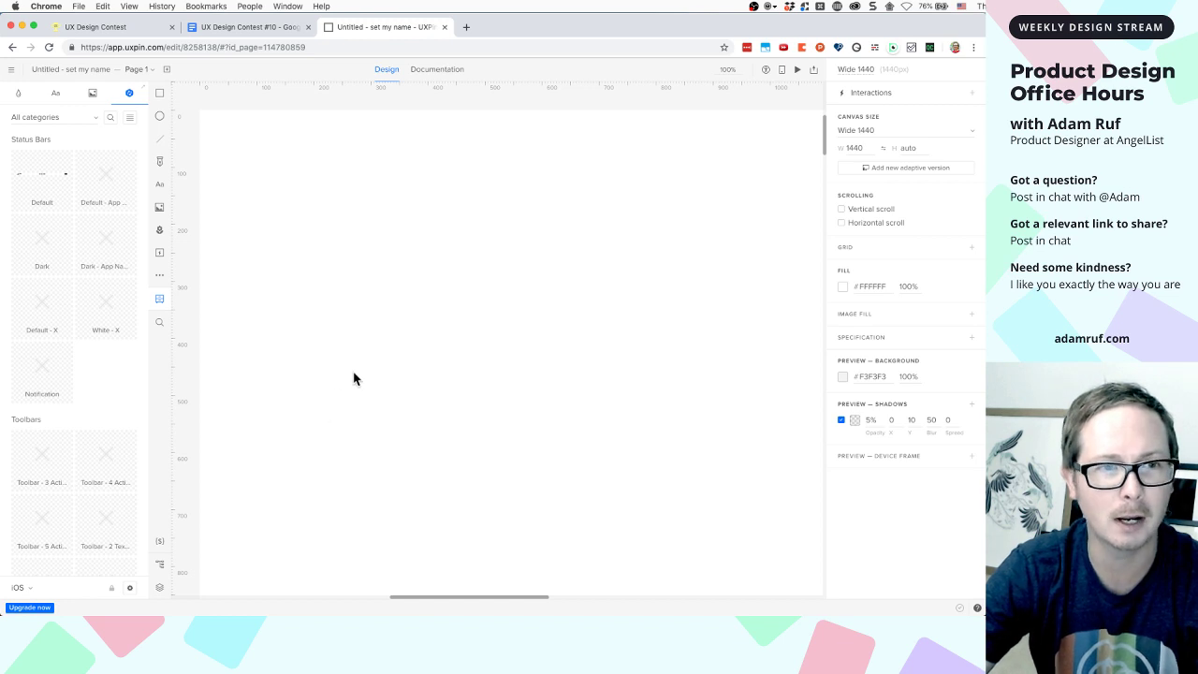
# Place a default text element in the upper part of the blank canvas at about X 162, Y 115
pyautogui.press('t')
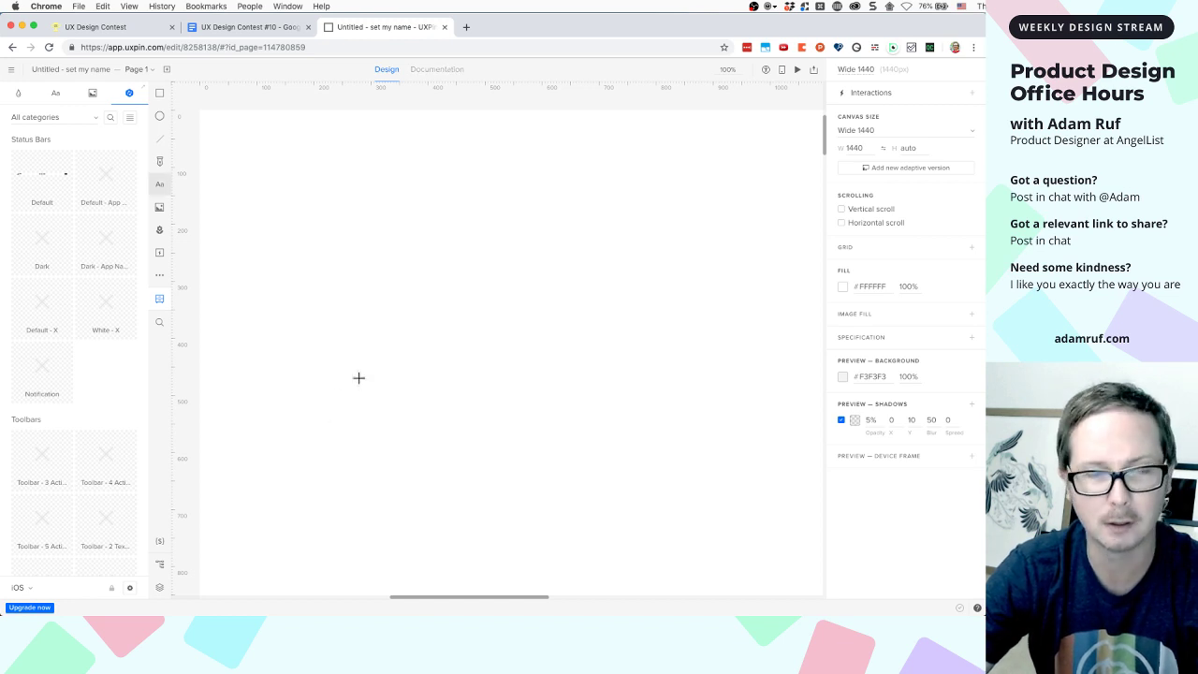
pyautogui.click(292, 181)
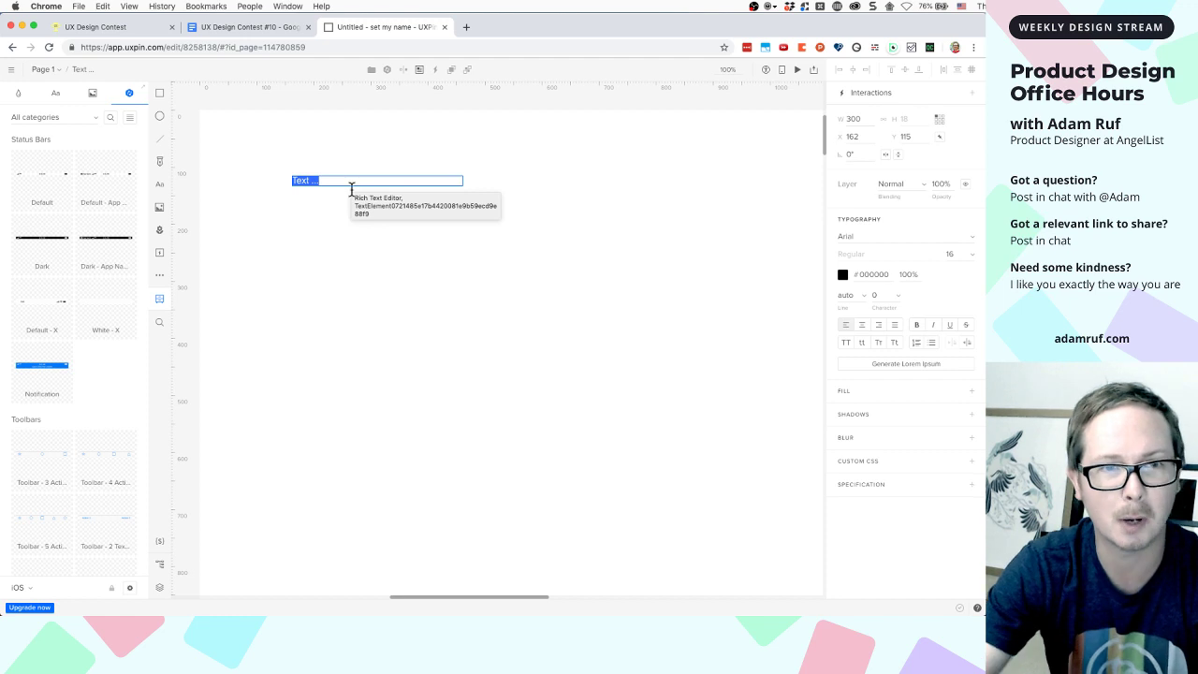
pyautogui.click(318, 264)
# Try out a box of about 210 × 61 and a circle of about 123 × 120 below the text, and delete both shapes
pyautogui.press('r')
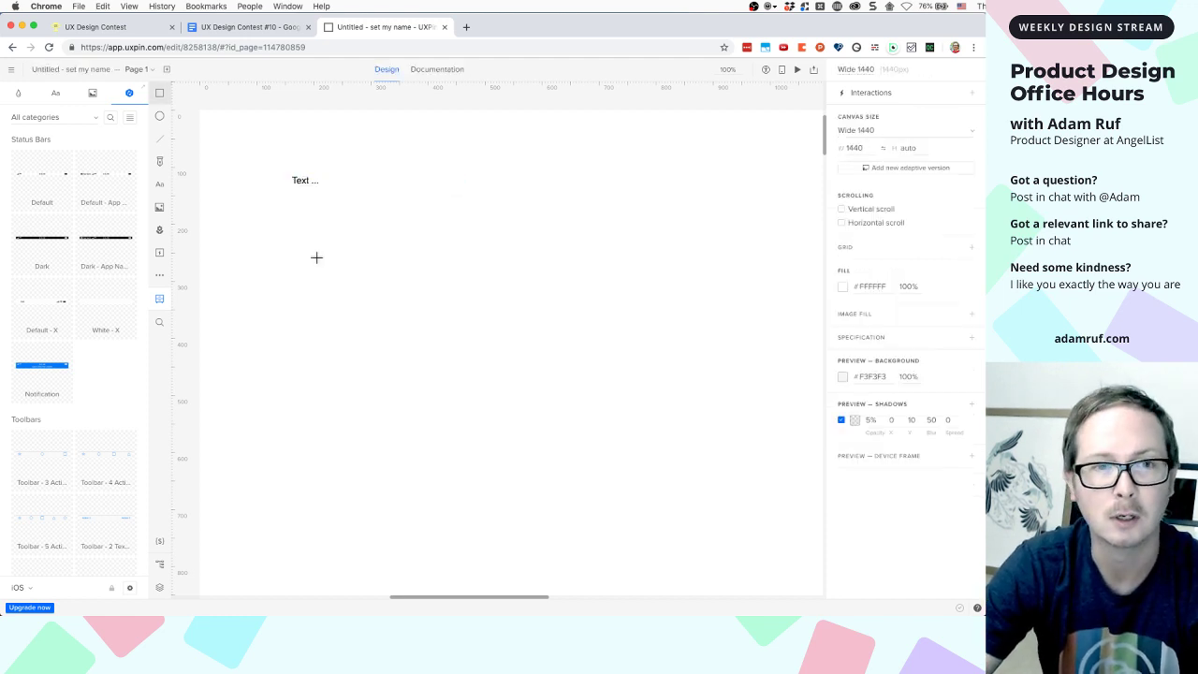
pyautogui.moveTo(316, 257); pyautogui.dragTo(436, 292)
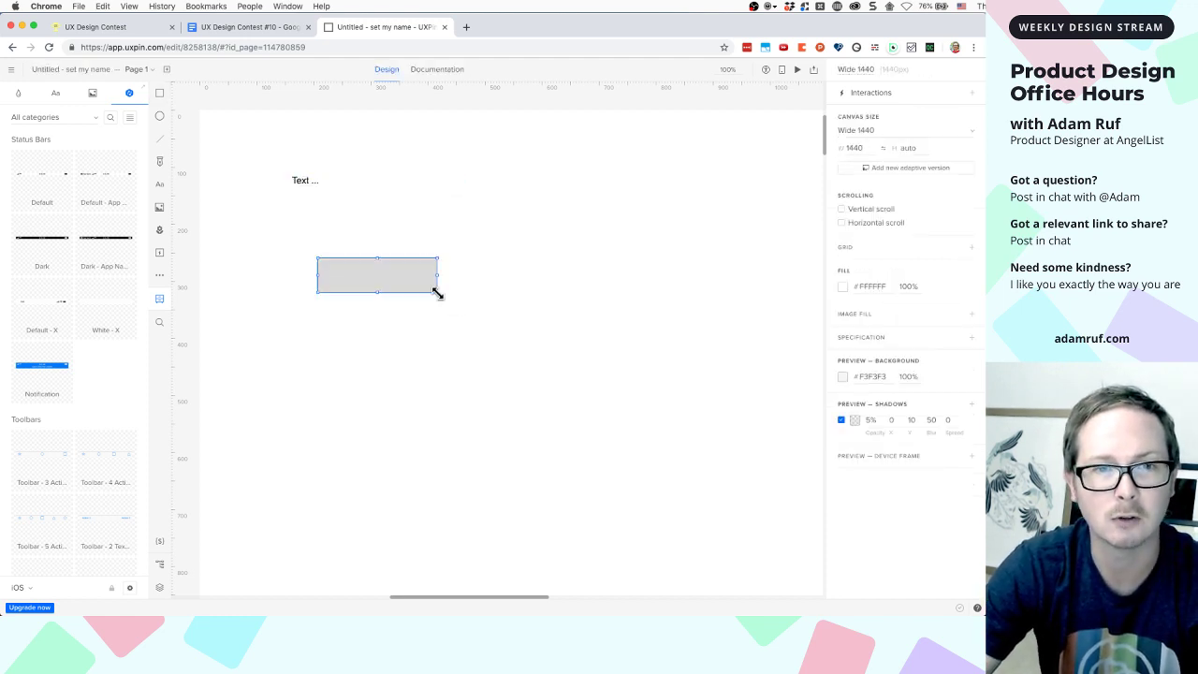
pyautogui.click(535, 289)
pyautogui.press('o')
pyautogui.moveTo(509, 239); pyautogui.dragTo(578, 305)
pyautogui.click(551, 315)
pyautogui.click(562, 273)
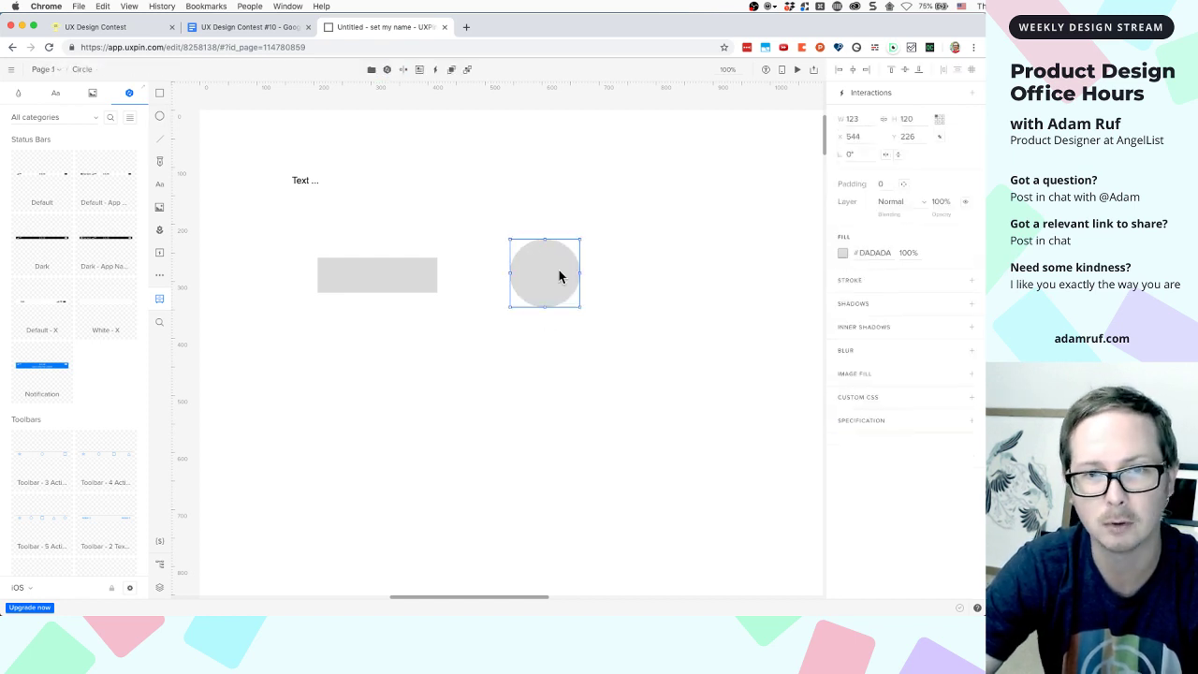
pyautogui.click(349, 276)
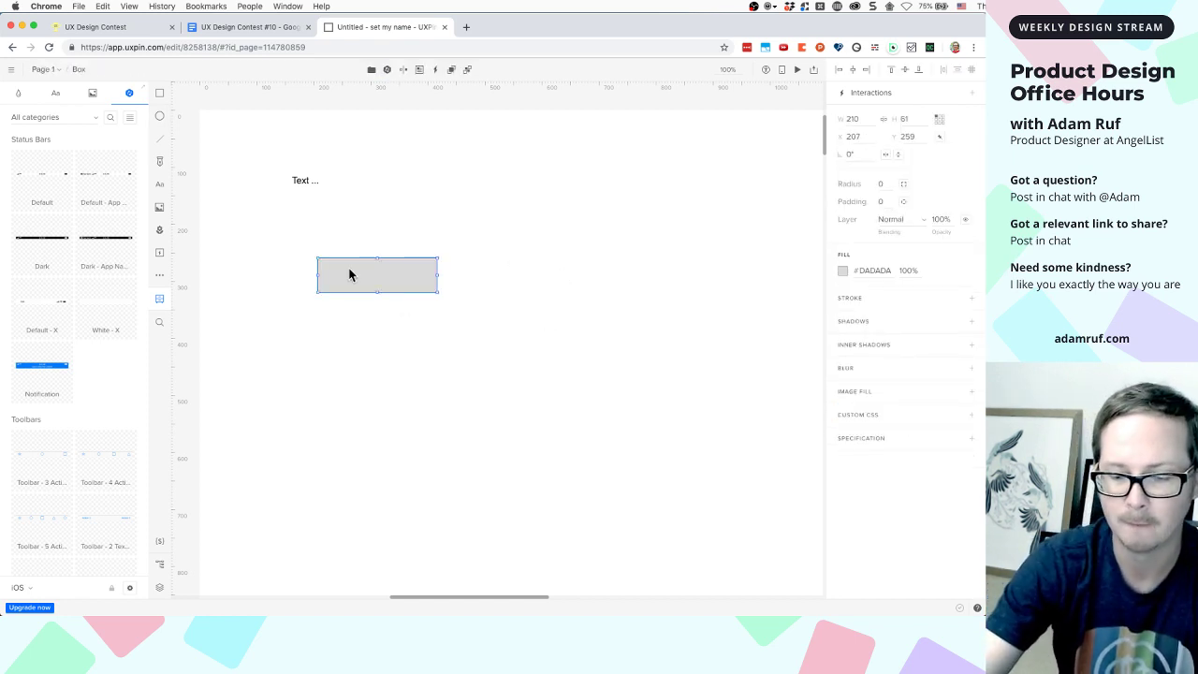
pyautogui.press('Delete')
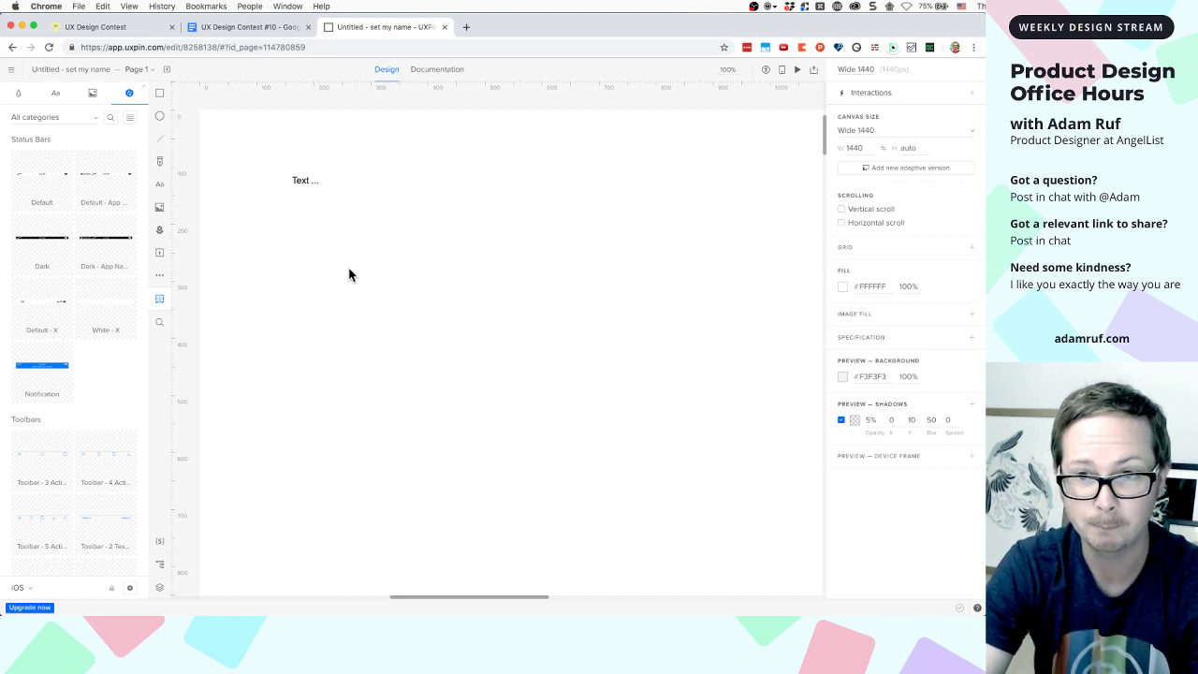
# Replace the placeholder text with the feature list from Conditional Interactions to Variables, copied from the contest document's How to Enter section
pyautogui.click(308, 181)
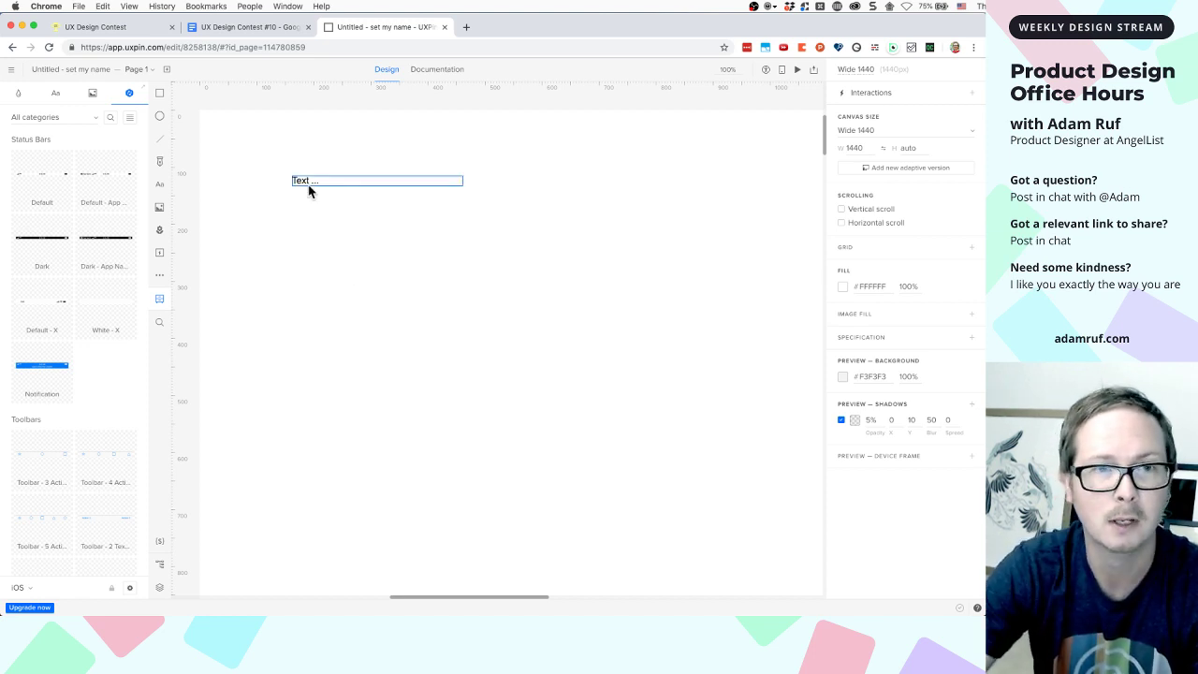
pyautogui.doubleClick(304, 181)
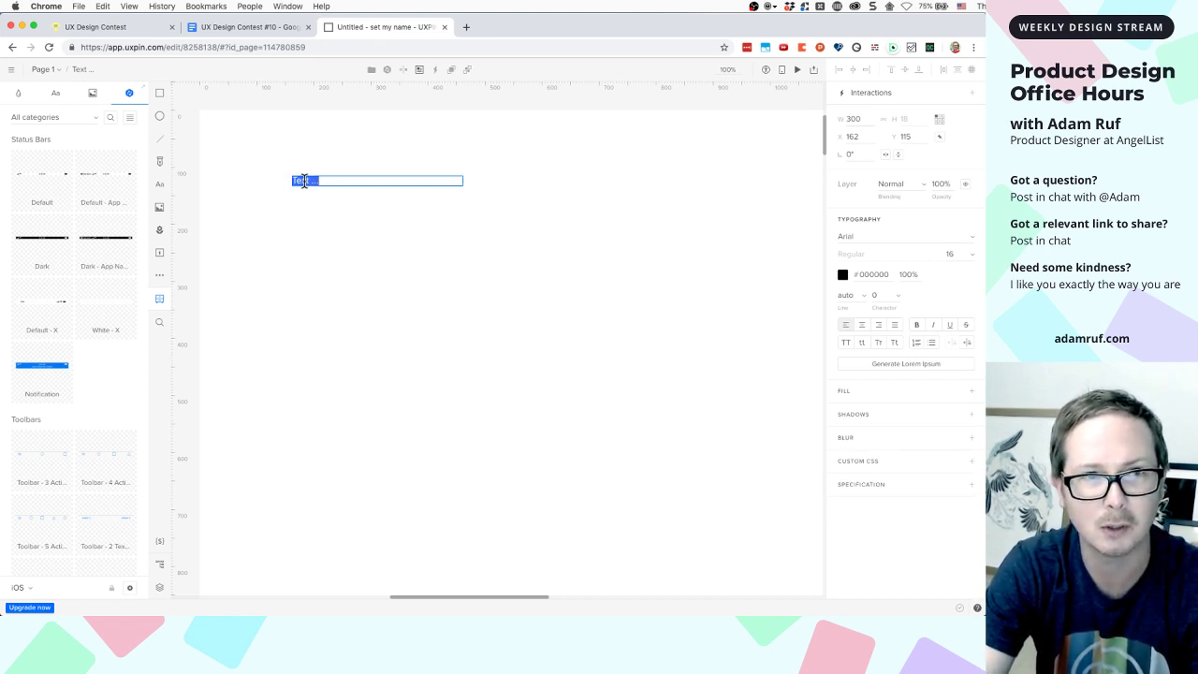
pyautogui.click(134, 30)
pyautogui.click(211, 28)
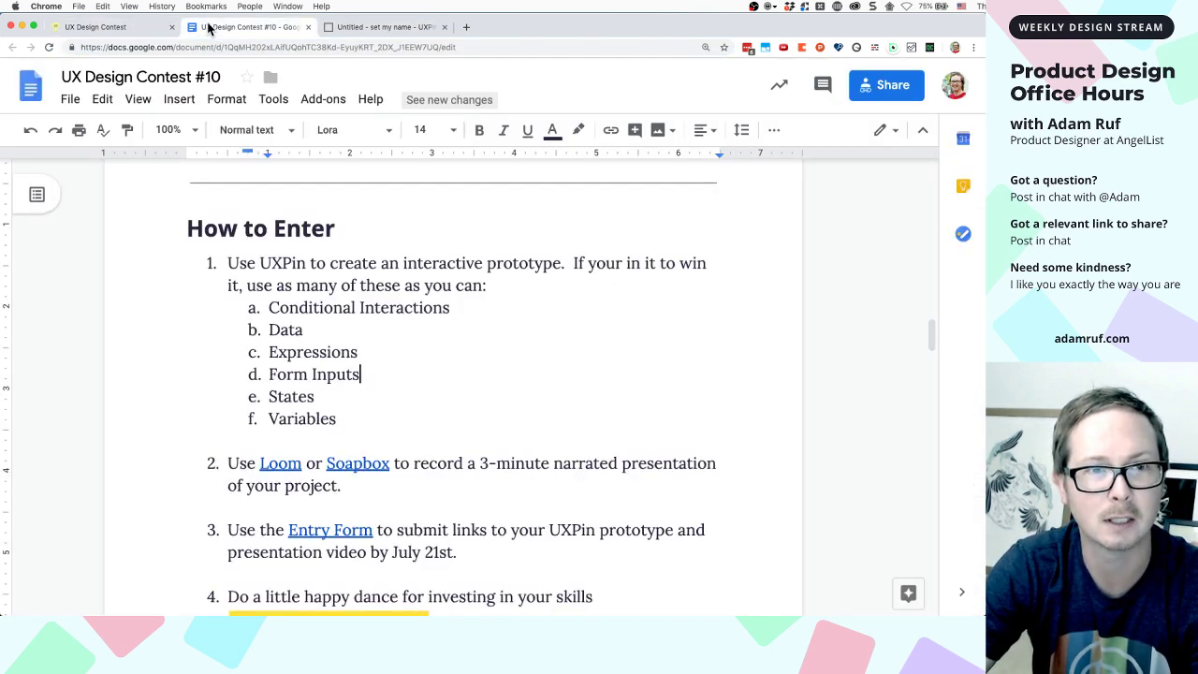
pyautogui.moveTo(347, 418); pyautogui.dragTo(265, 316)
pyautogui.press('super+c')
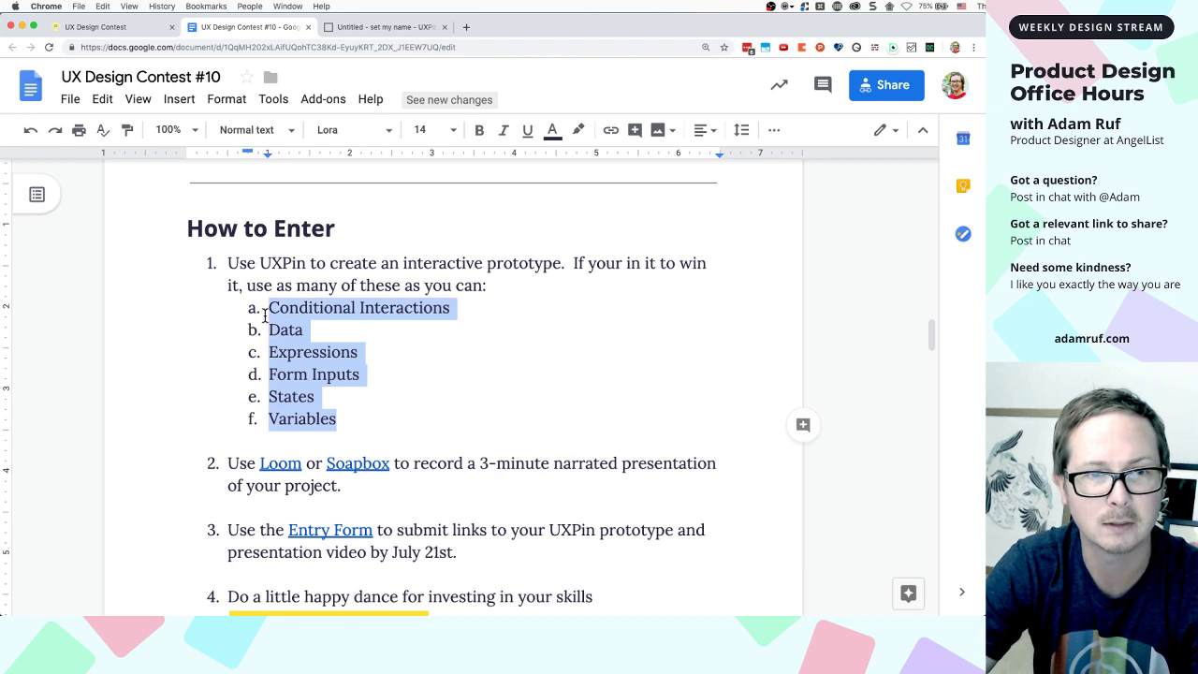
pyautogui.click(398, 28)
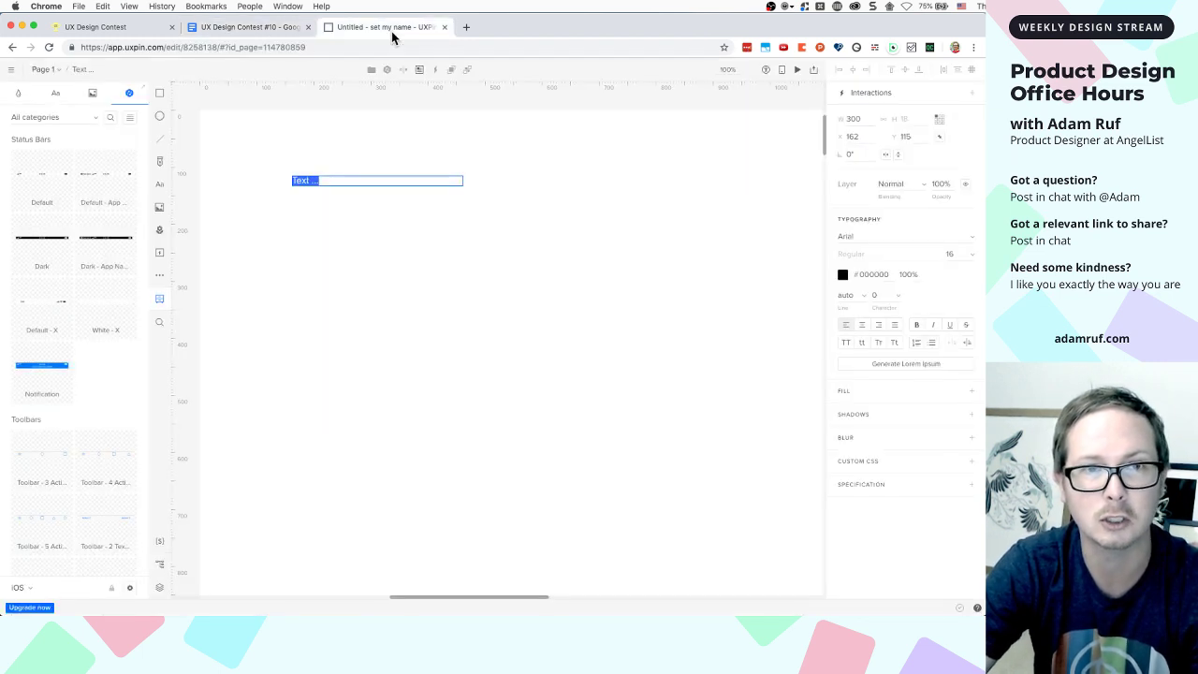
pyautogui.press('super+v')
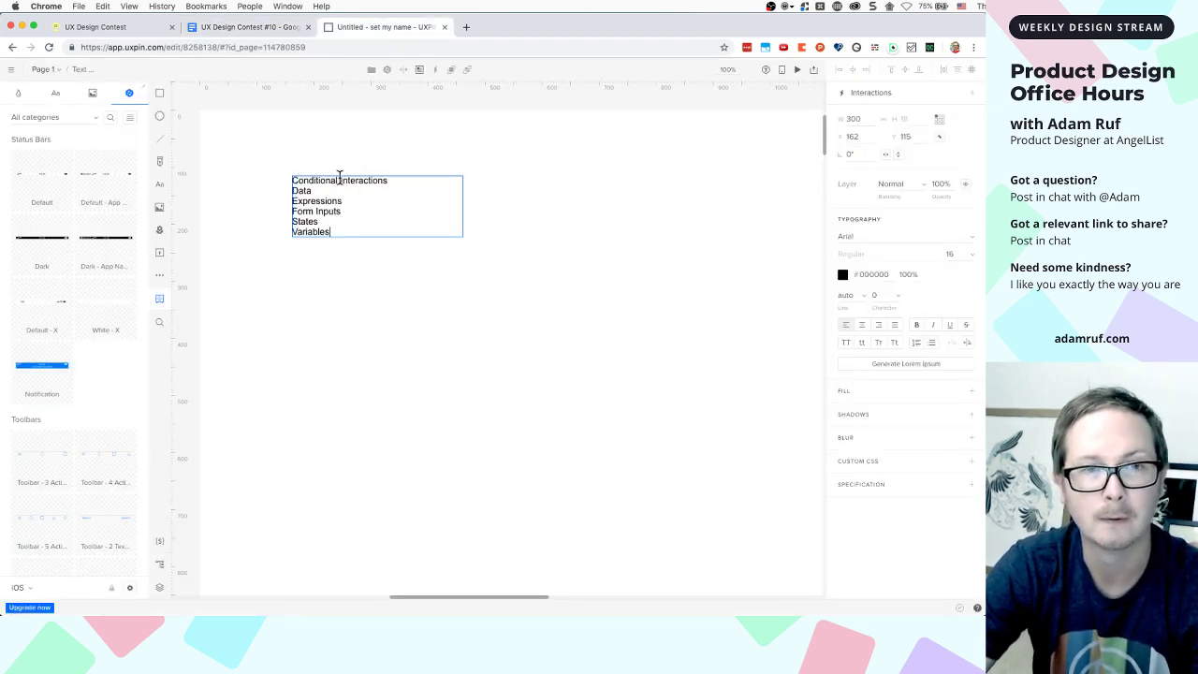
pyautogui.click(348, 271)
# Move the feature list text block to about X 99, Y 80 and duplicate it five times in a column below
pyautogui.moveTo(316, 204); pyautogui.dragTo(279, 184)
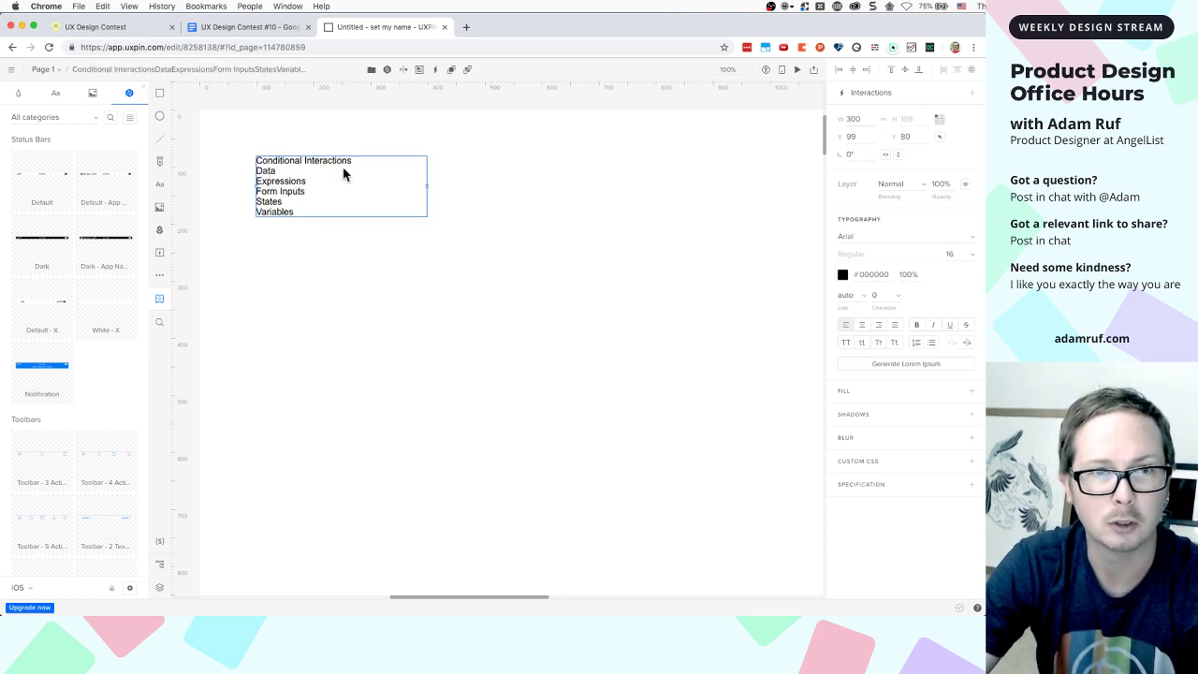
pyautogui.press('super+d')
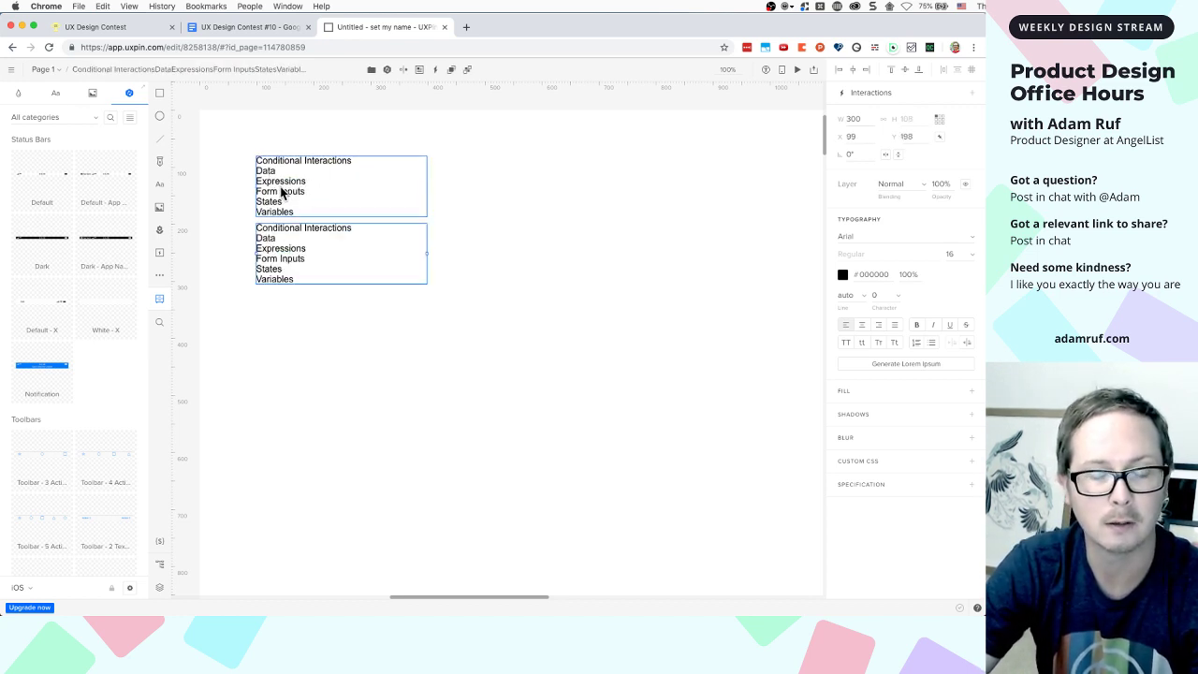
pyautogui.press('super+d')
pyautogui.press('super+d')
pyautogui.press('super+d')
pyautogui.press('super+d')
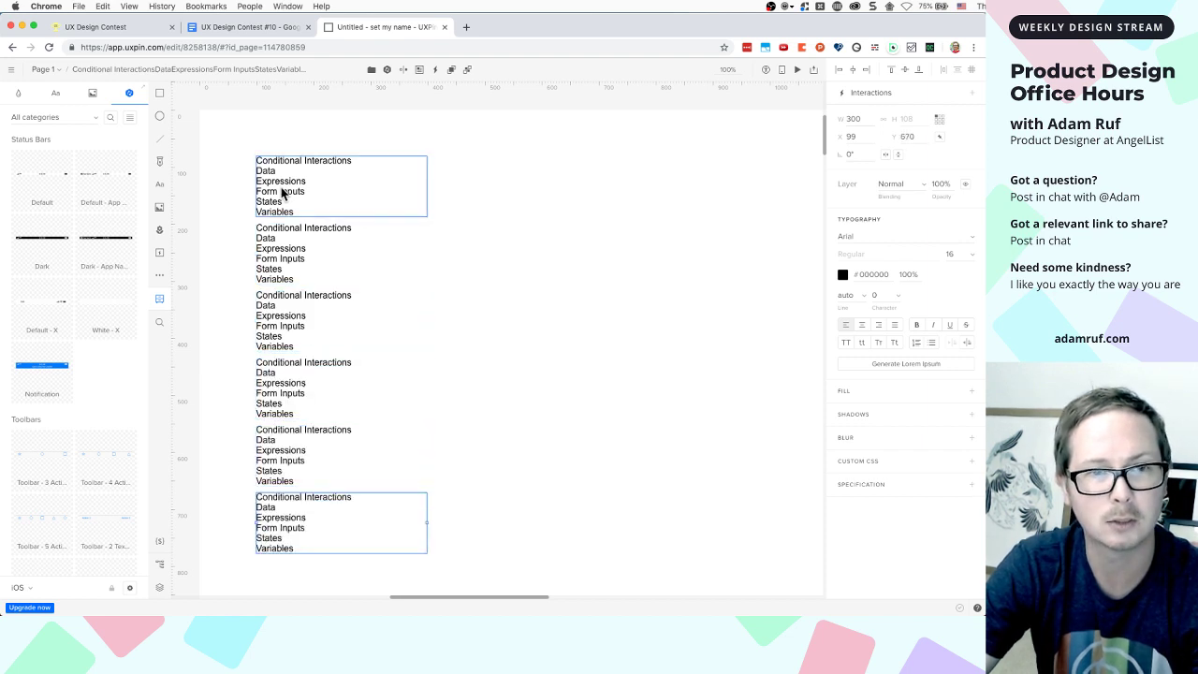
# Remove the lines from Data through Variables in the first text block, keeping only "Conditional Interactions"
pyautogui.scroll(-1, 283, 193)
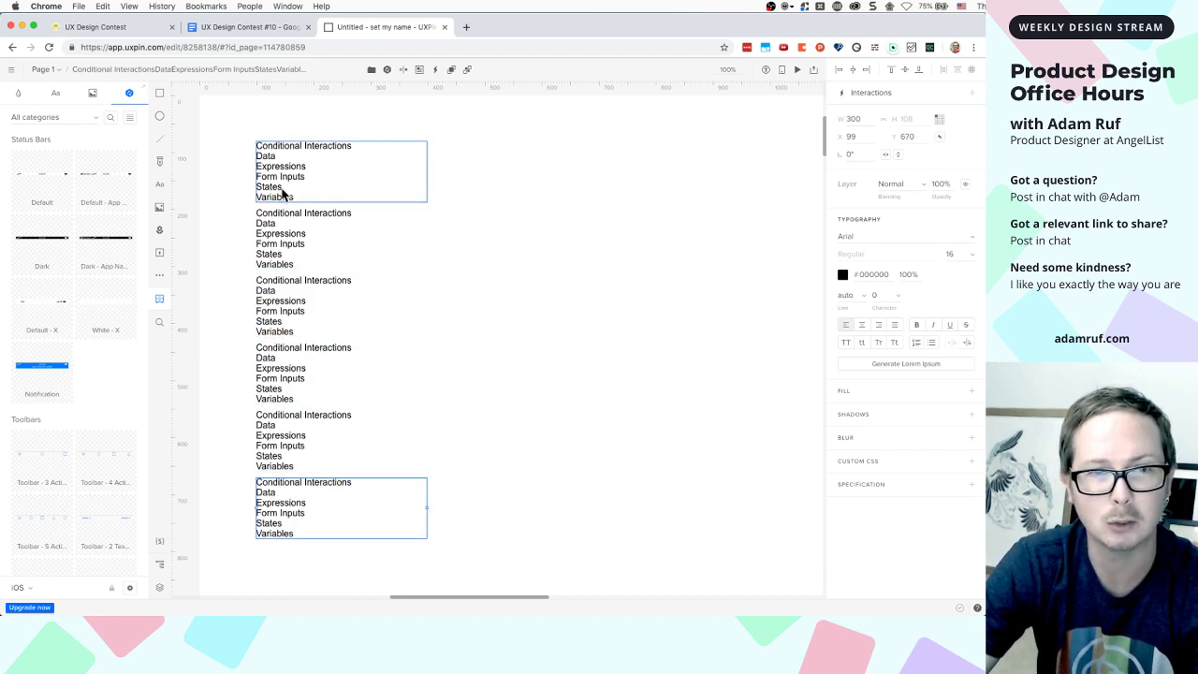
pyautogui.doubleClick(277, 159)
pyautogui.click(258, 155)
pyautogui.moveTo(257, 155); pyautogui.dragTo(309, 199)
pyautogui.press('BackSpace')
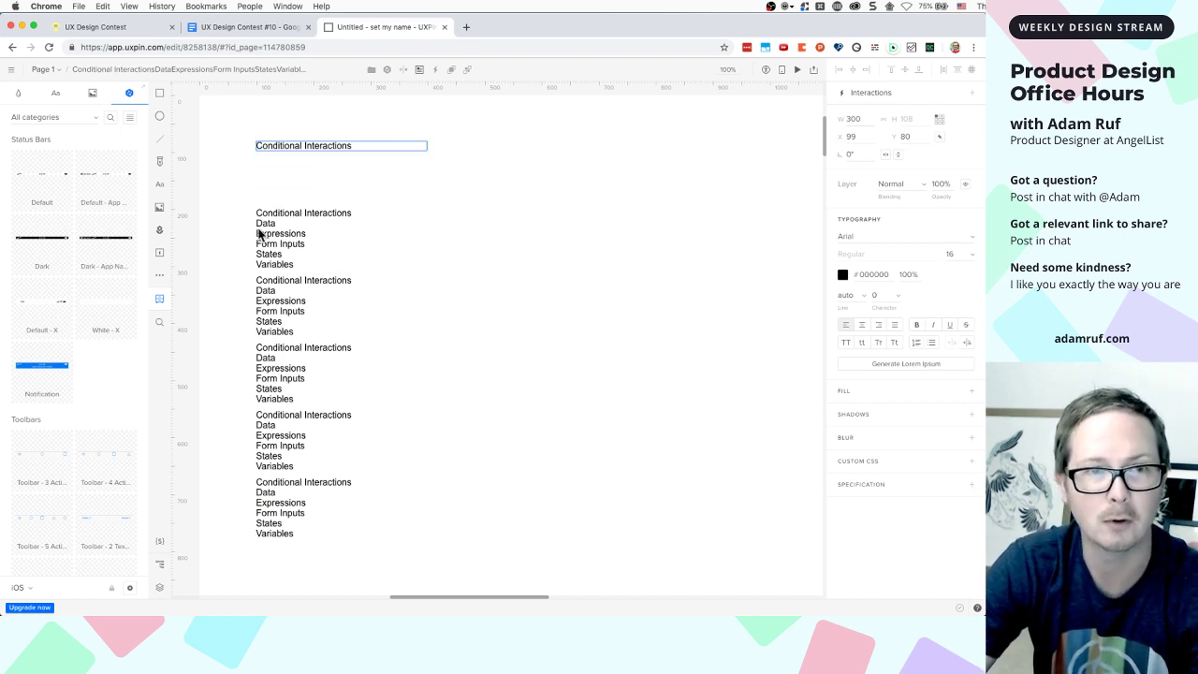
pyautogui.click(278, 236)
pyautogui.doubleClick(279, 236)
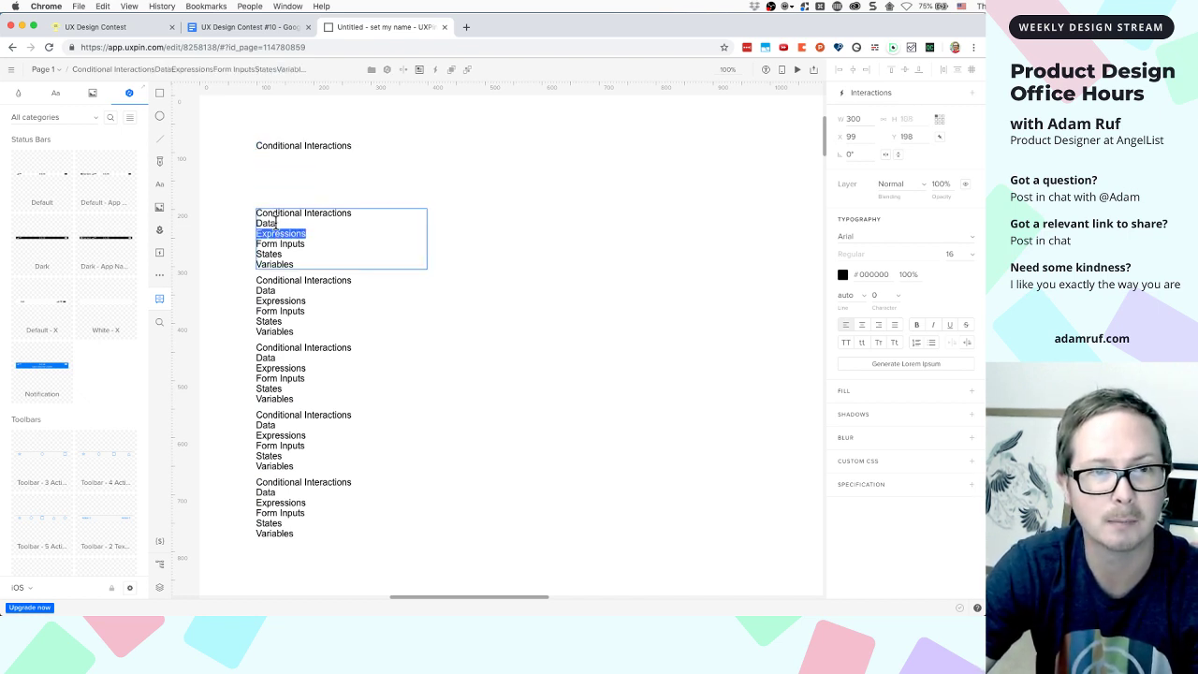
pyautogui.click(276, 217)
pyautogui.moveTo(294, 265); pyautogui.dragTo(344, 208)
pyautogui.click(288, 212)
pyautogui.press('super+a')
pyautogui.press('Escape')
# Reduce the second text block to "Data" by deleting the Conditional Interactions line and the lines from Expressions through Variables
pyautogui.doubleClick(318, 208)
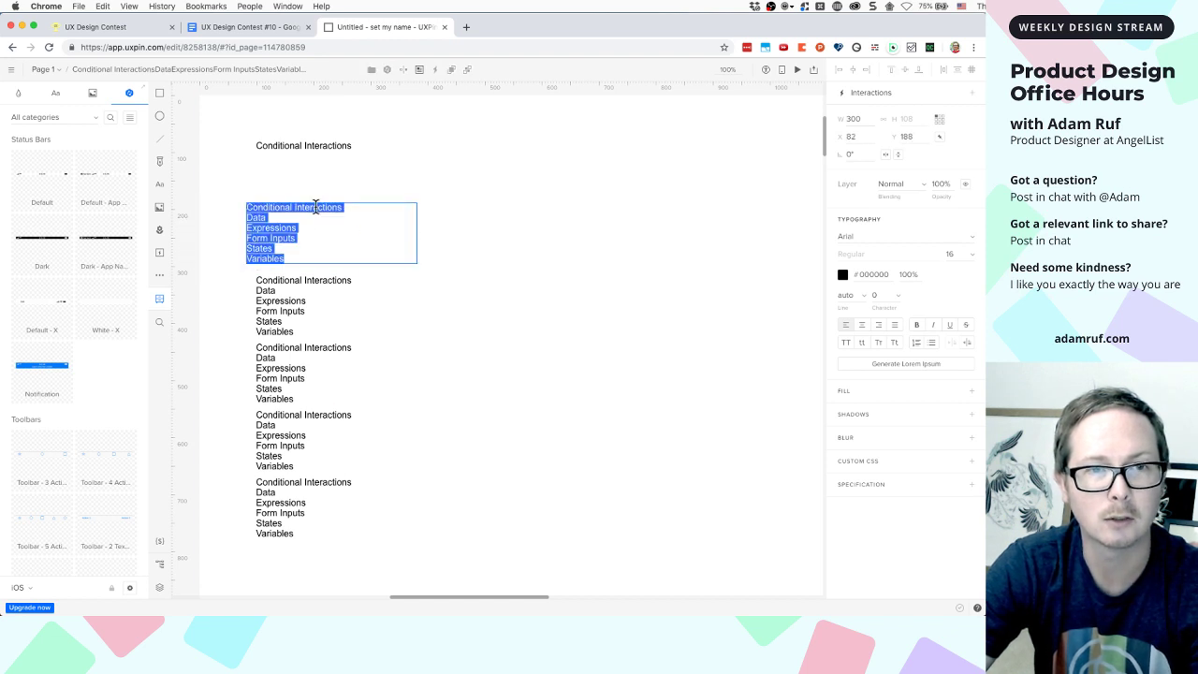
pyautogui.click(256, 206)
pyautogui.moveTo(246, 207); pyautogui.dragTo(339, 208)
pyautogui.press('BackSpace')
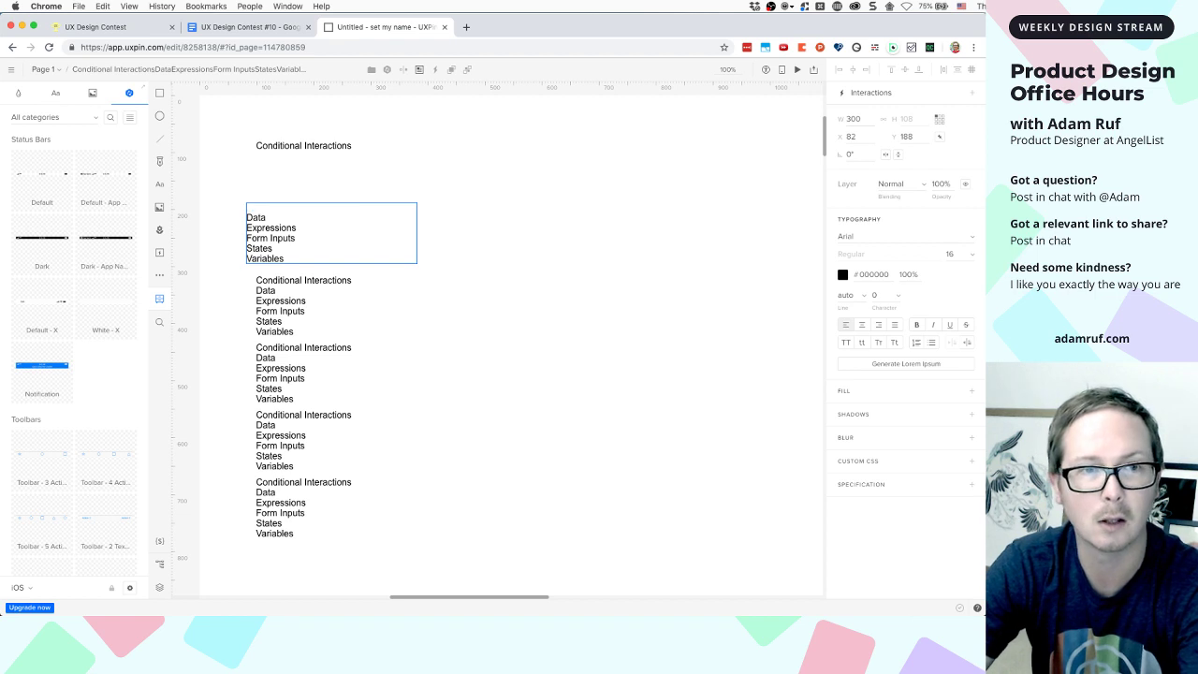
pyautogui.press('Delete')
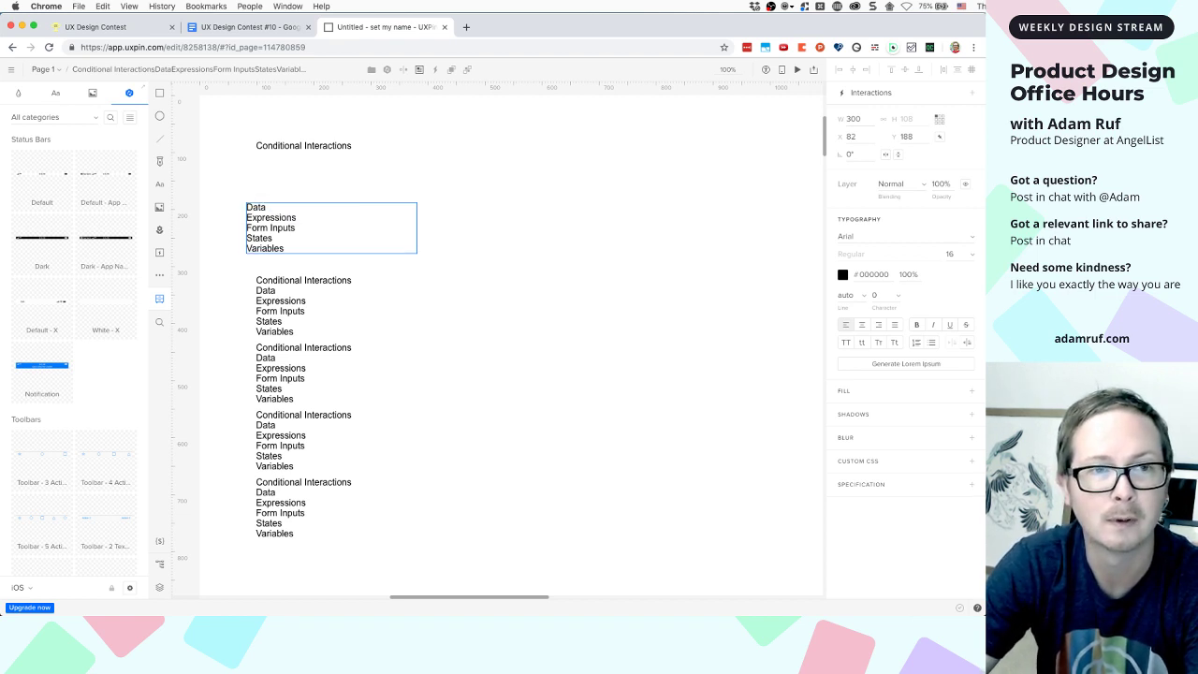
pyautogui.moveTo(300, 207); pyautogui.dragTo(316, 246)
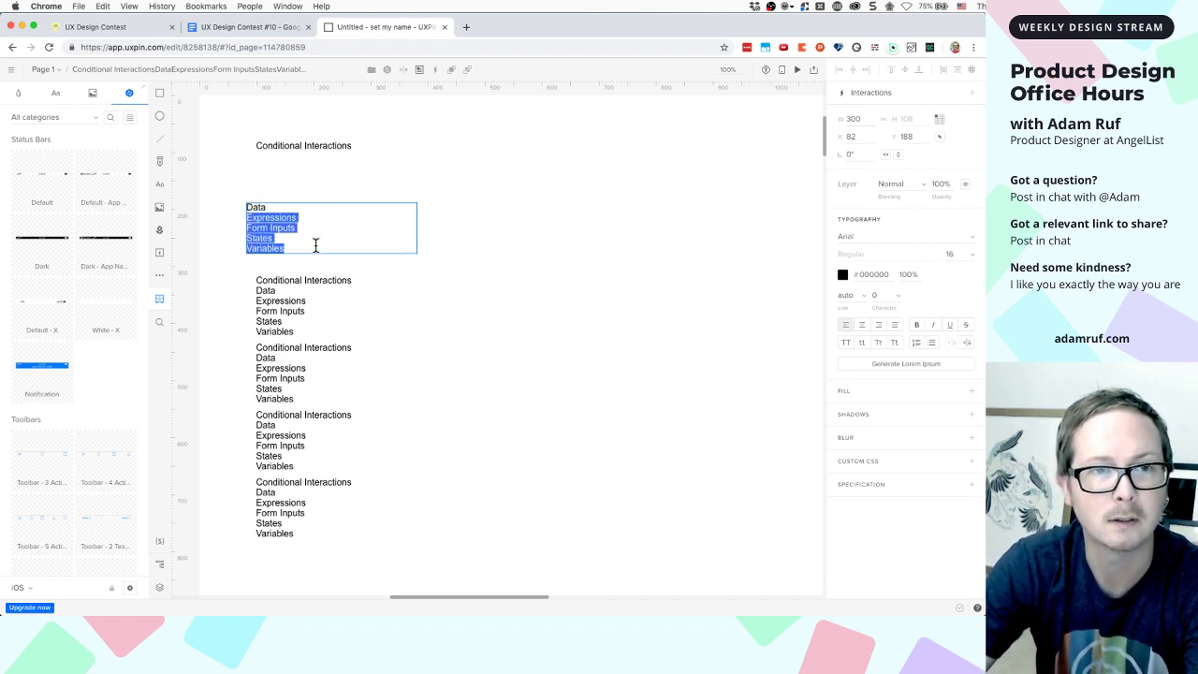
pyautogui.press('BackSpace')
pyautogui.press('Escape')
# Reduce the third text block to "Expressions" by deleting the two lines above it and the three lines below it
pyautogui.doubleClick(293, 286)
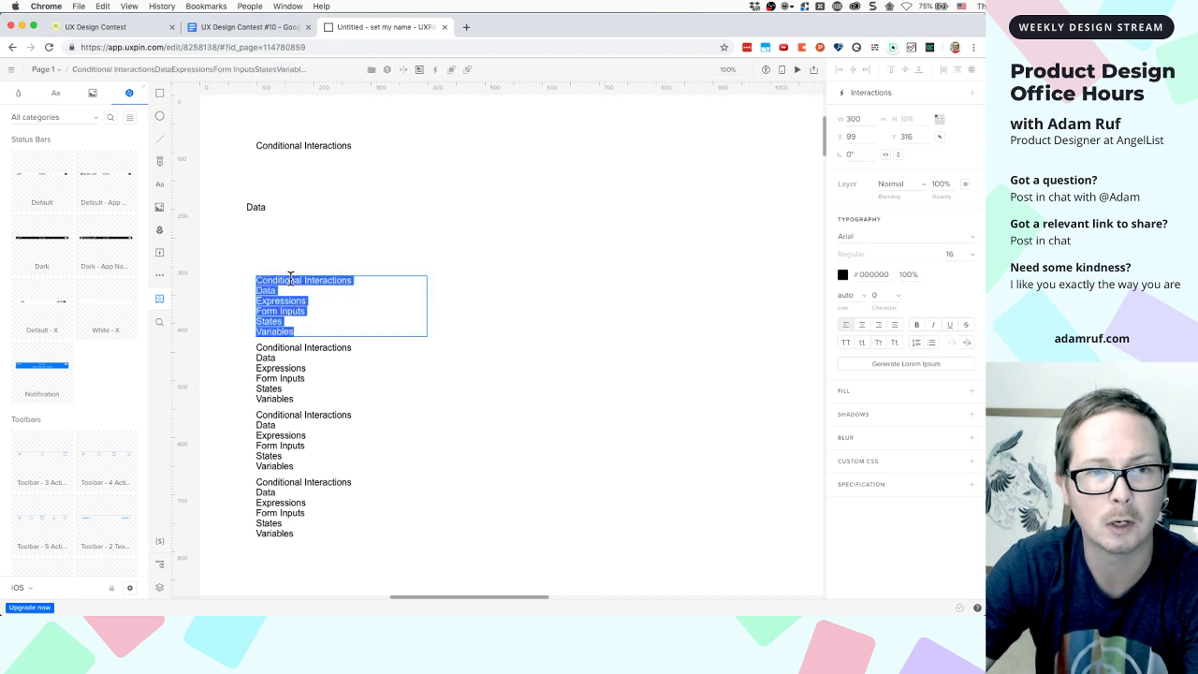
pyautogui.click(289, 290)
pyautogui.keyDown('shift'); pyautogui.click(256, 290); pyautogui.keyUp('shift')
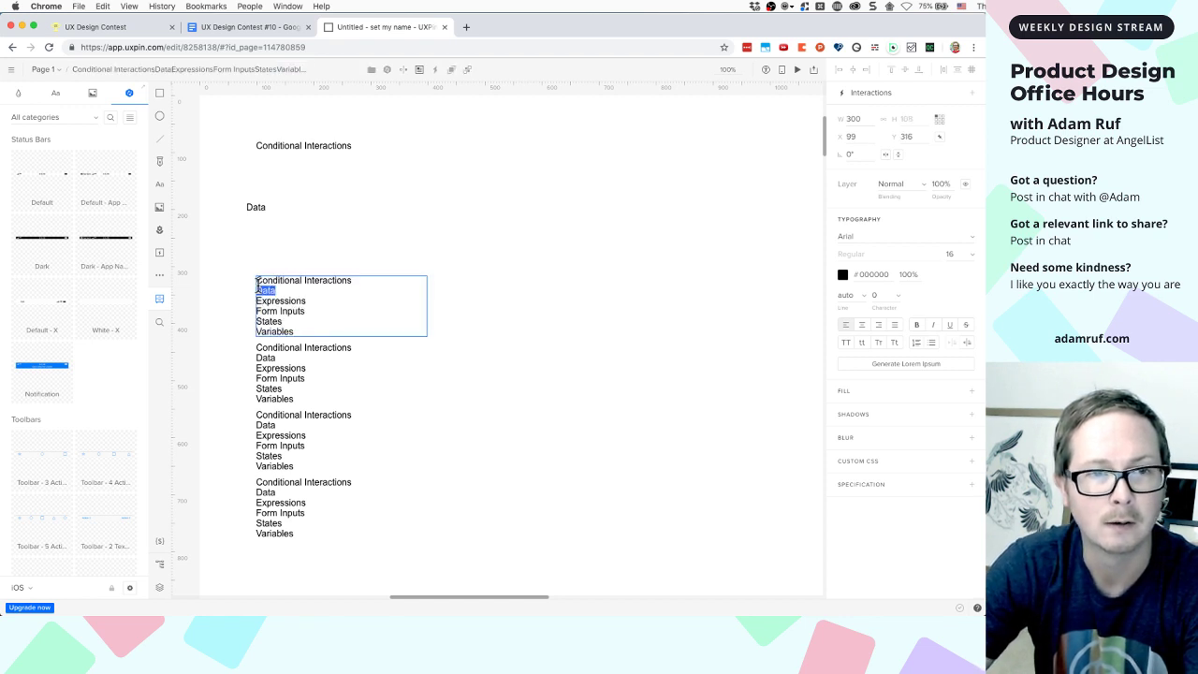
pyautogui.keyDown('shift'); pyautogui.click(256, 281); pyautogui.keyUp('shift')
pyautogui.press('BackSpace')
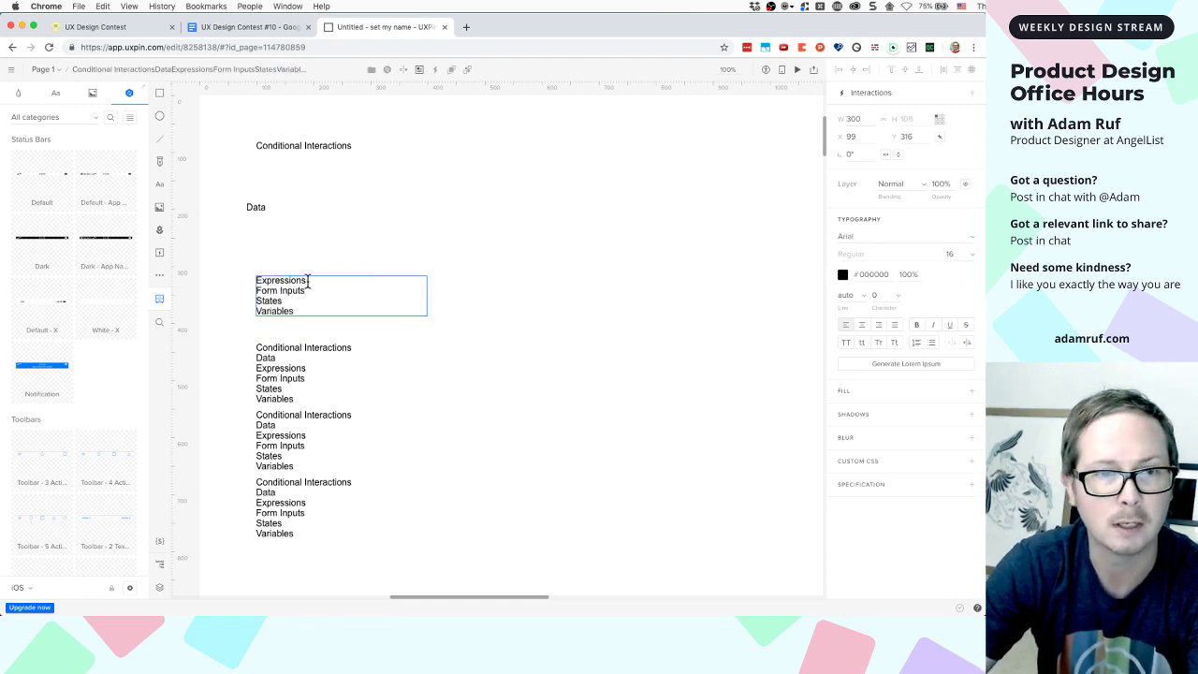
pyautogui.moveTo(308, 281); pyautogui.dragTo(308, 315)
pyautogui.press('BackSpace')
pyautogui.click(305, 321)
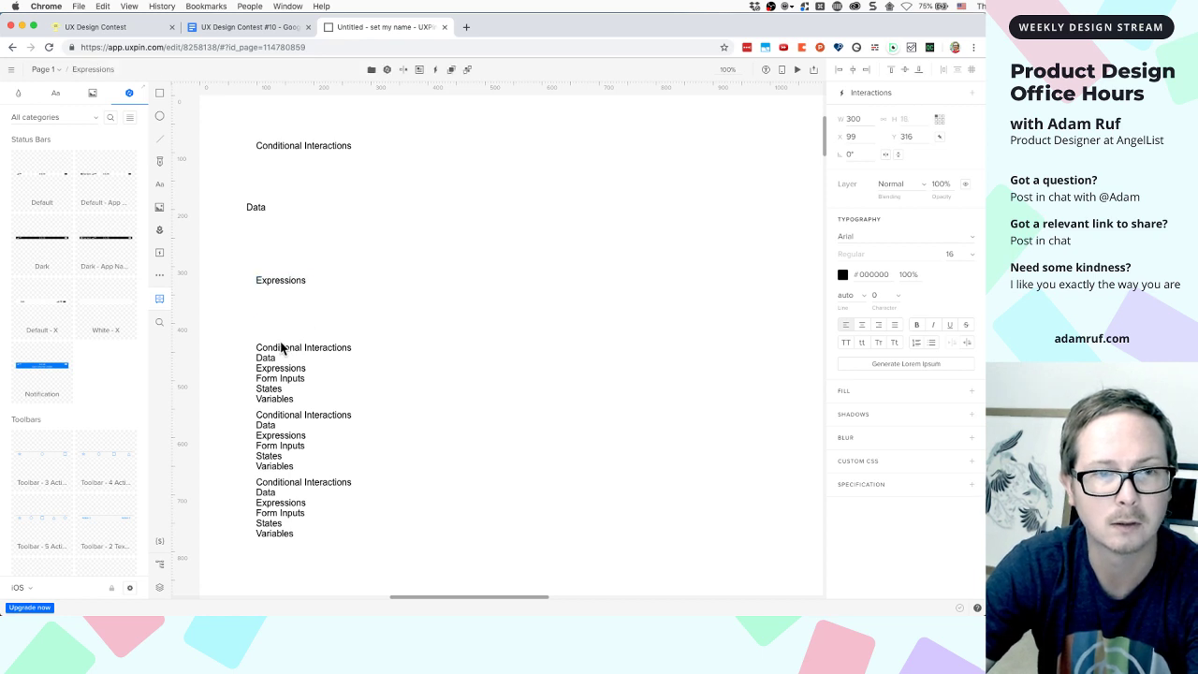
# Reduce the fourth text block to "Form Inputs" by deleting the lines from Conditional Interactions through Expressions, plus States and Variables
pyautogui.click(279, 347)
pyautogui.doubleClick(276, 348)
pyautogui.click(285, 367)
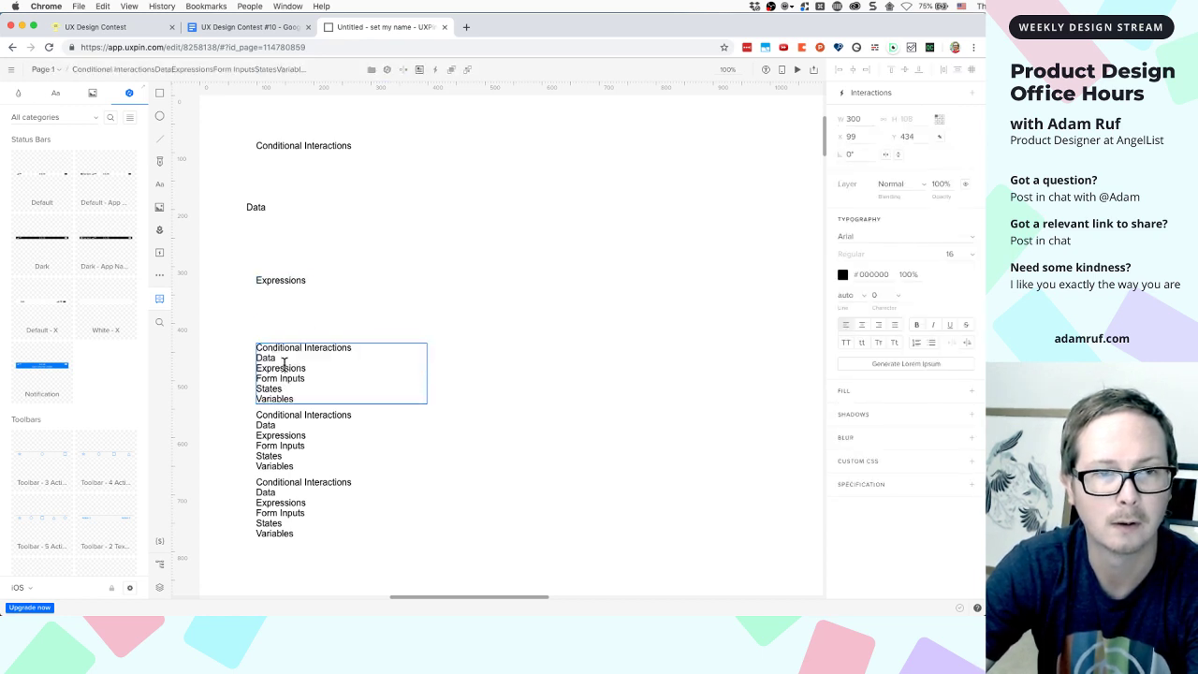
pyautogui.moveTo(305, 369); pyautogui.dragTo(259, 348)
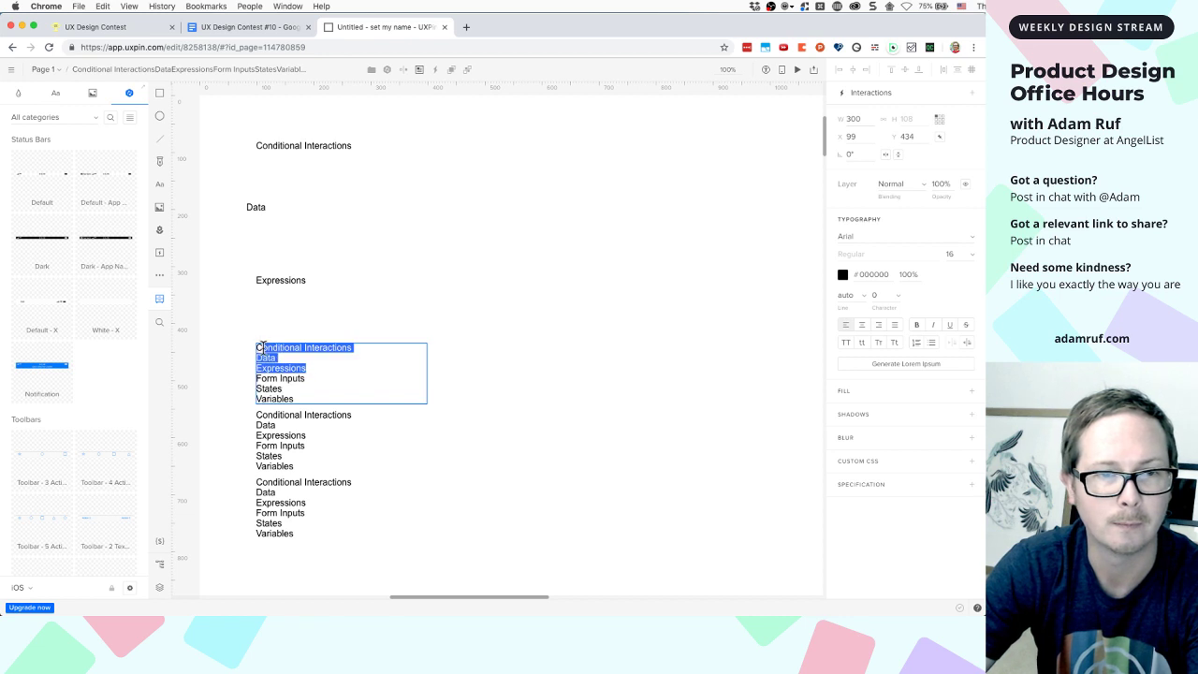
pyautogui.press('BackSpace')
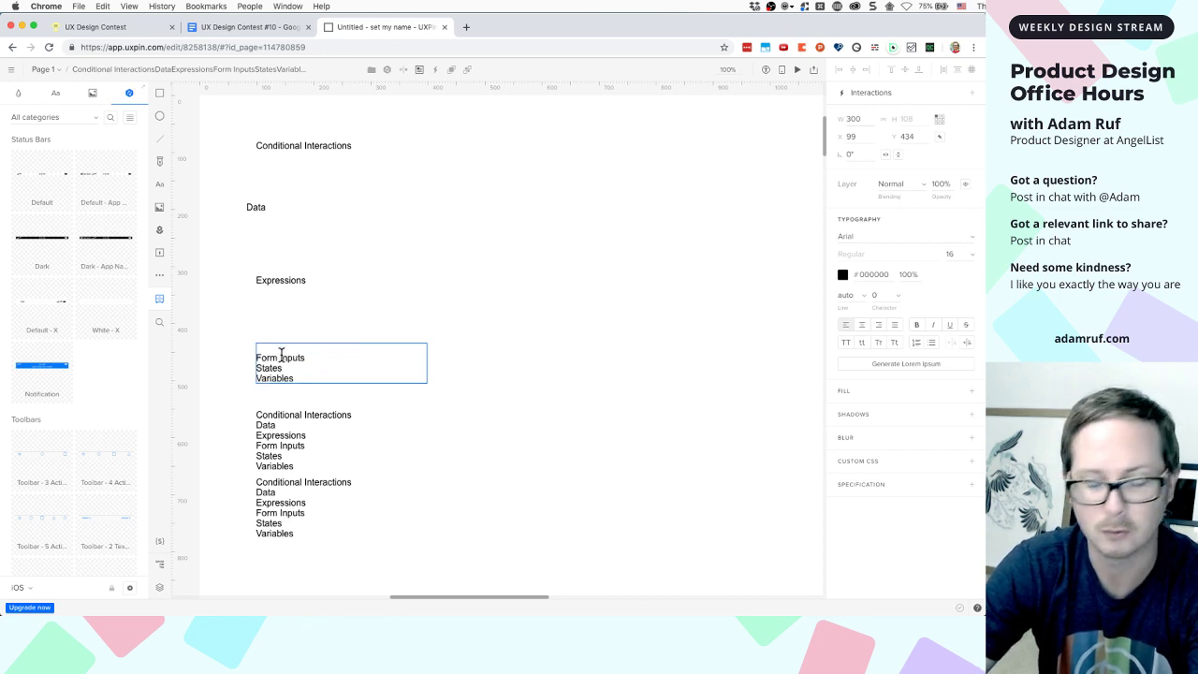
pyautogui.press('Delete')
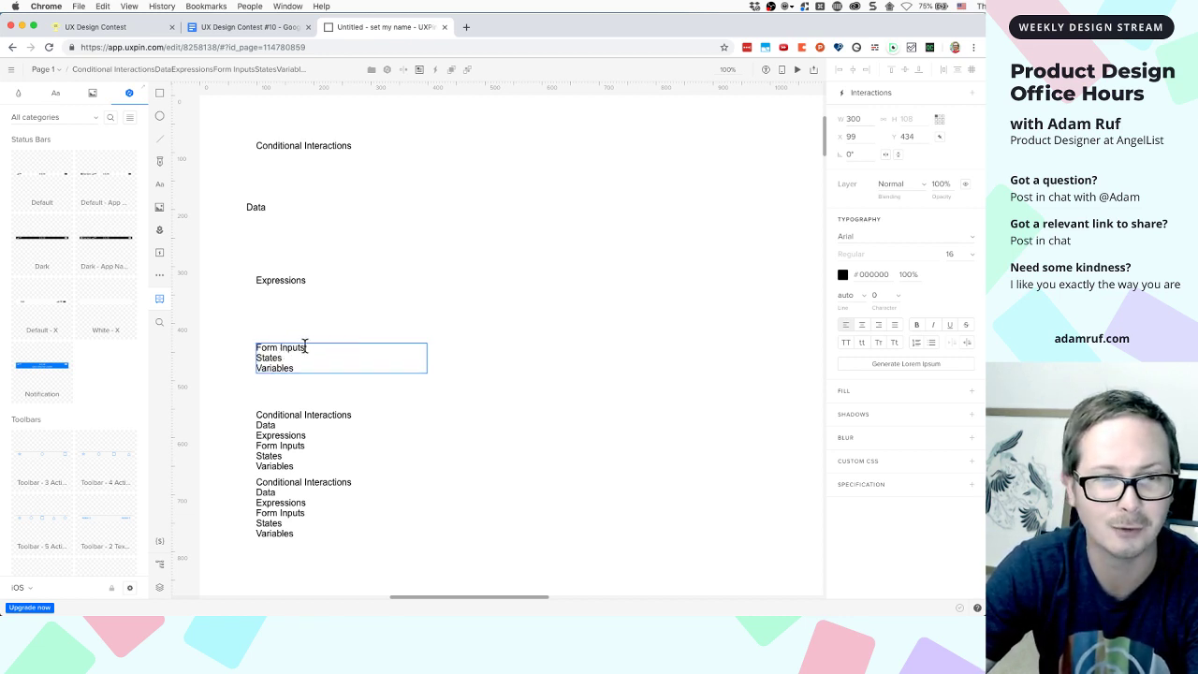
pyautogui.moveTo(305, 346); pyautogui.dragTo(309, 369)
pyautogui.press('BackSpace')
pyautogui.click(310, 384)
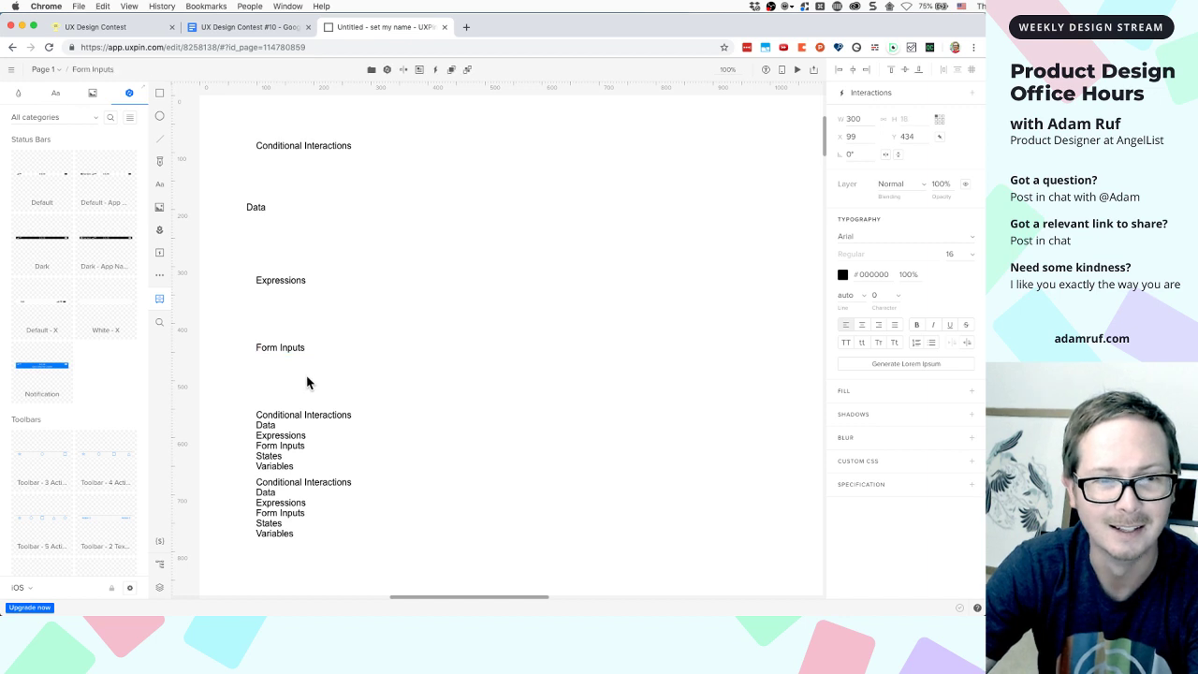
# Reduce the fifth text block to "States" by deleting the four lines above it and the Variables line below it
pyautogui.doubleClick(272, 429)
pyautogui.click(275, 438)
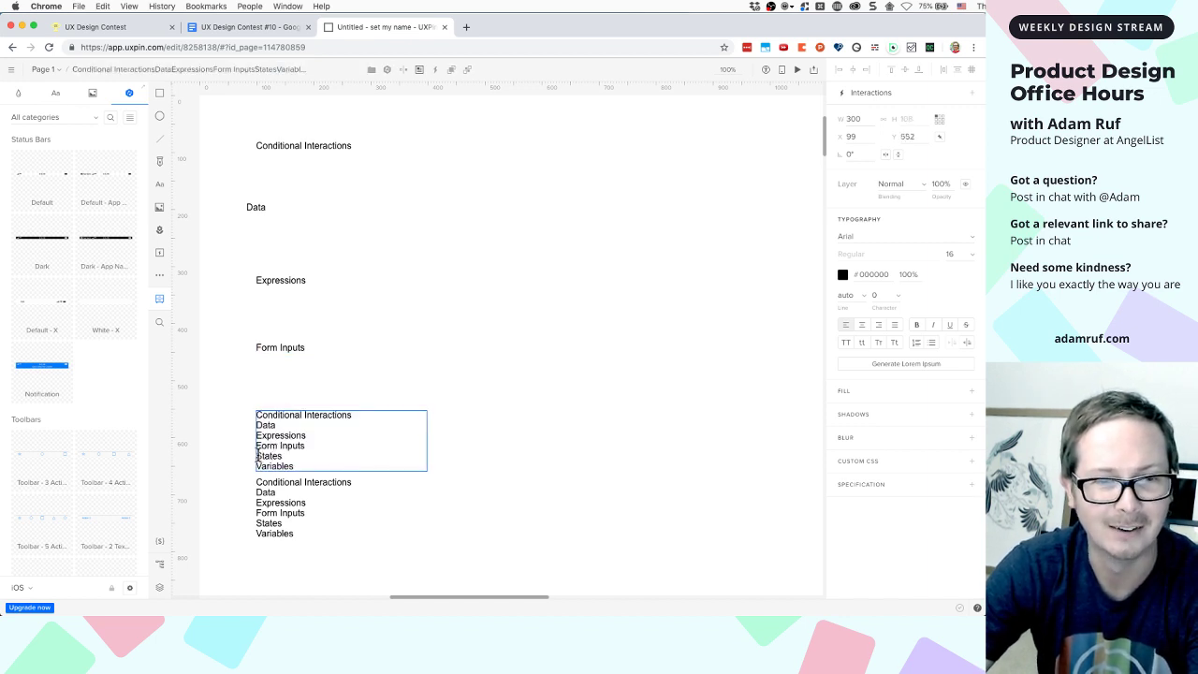
pyautogui.moveTo(257, 456); pyautogui.dragTo(259, 412)
pyautogui.click(260, 412)
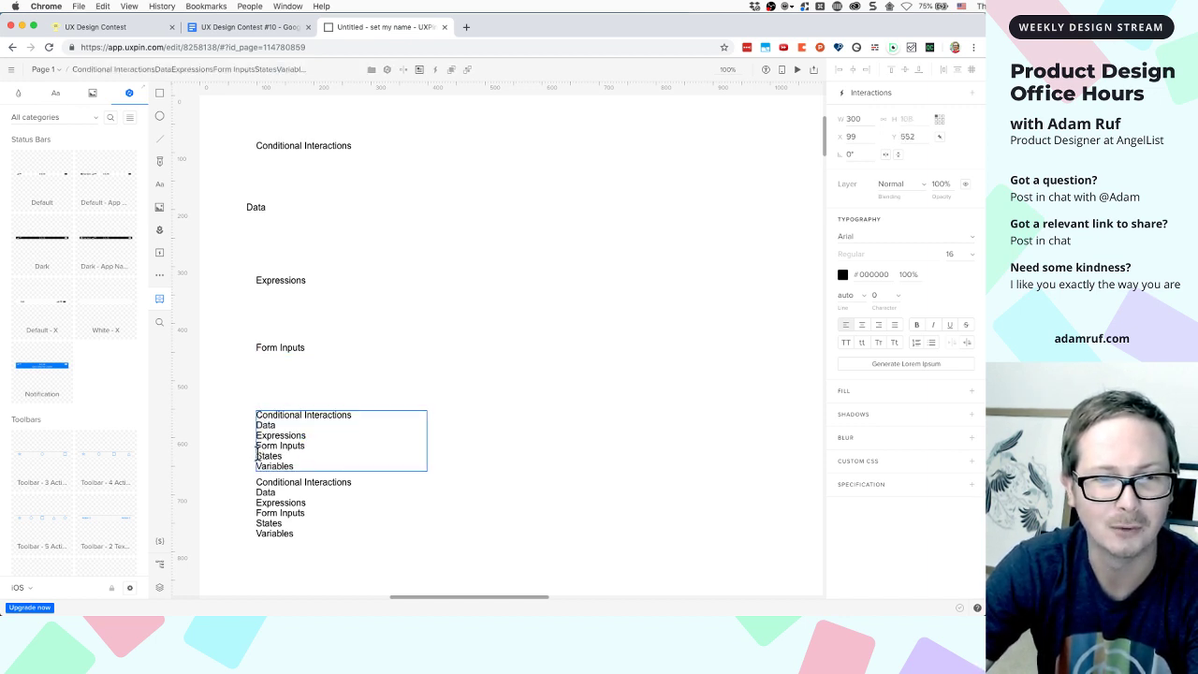
pyautogui.moveTo(256, 456); pyautogui.dragTo(259, 414)
pyautogui.press('BackSpace')
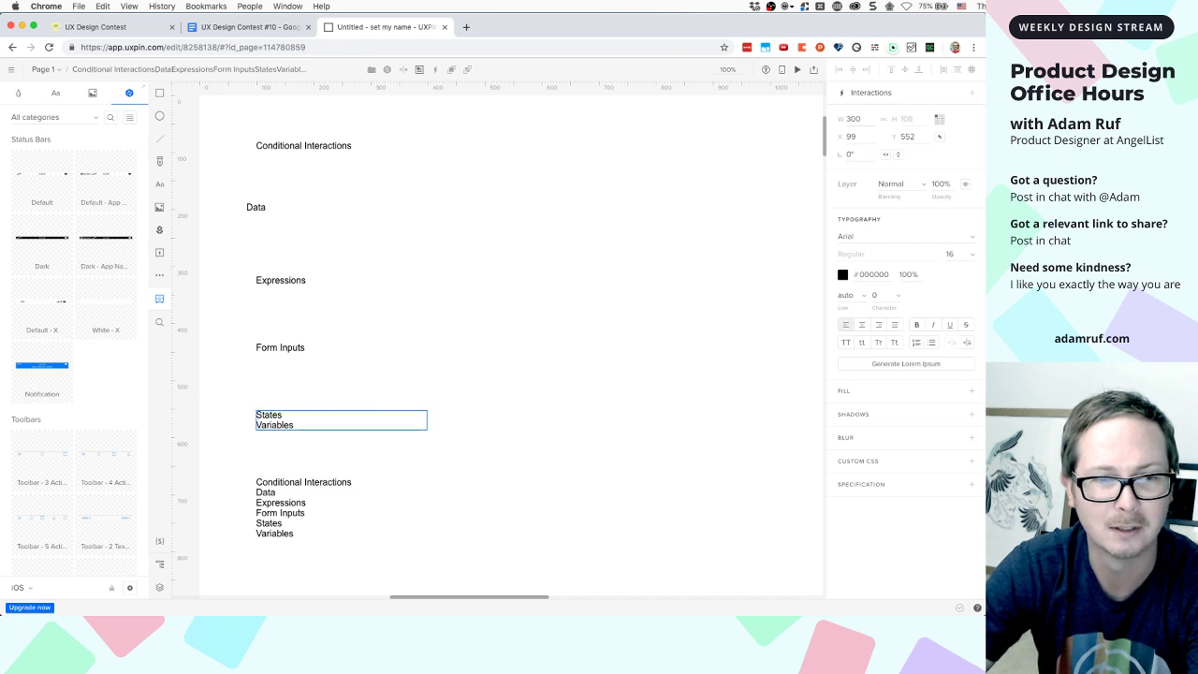
pyautogui.doubleClick(292, 426)
pyautogui.press('BackSpace')
pyautogui.click(307, 442)
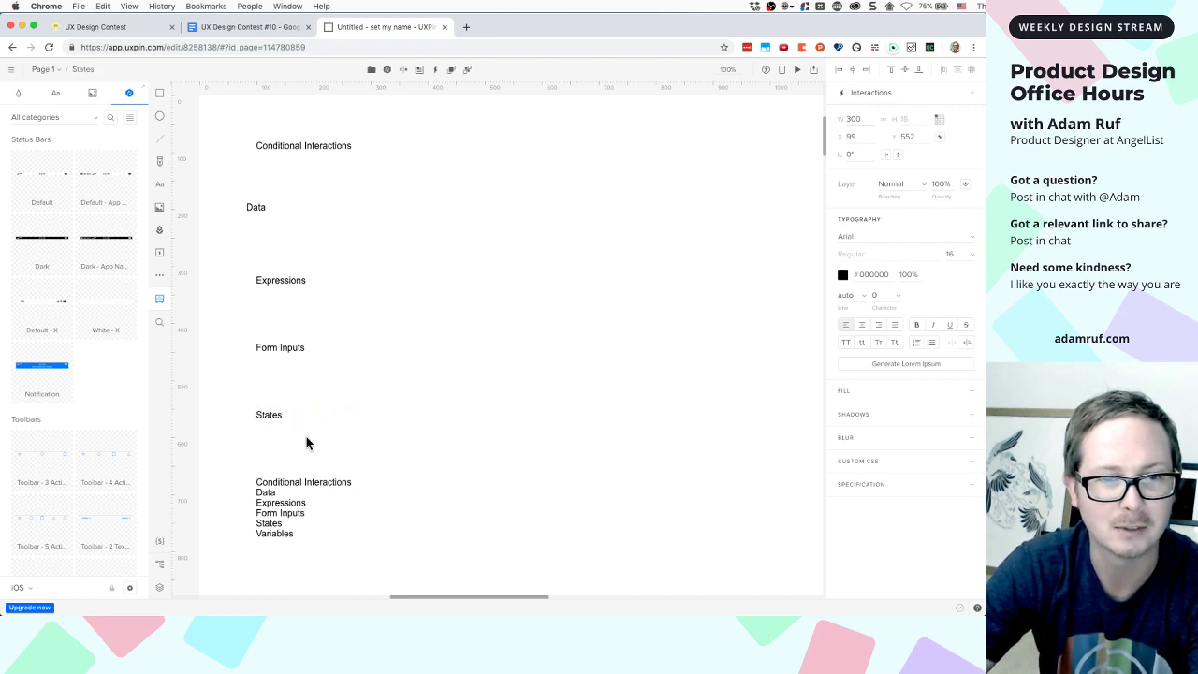
# Reduce the last text block to "Variables" by deleting the lines from Conditional Interactions through States
pyautogui.click(272, 505)
pyautogui.doubleClick(273, 505)
pyautogui.click(272, 506)
pyautogui.moveTo(258, 503); pyautogui.dragTo(304, 515)
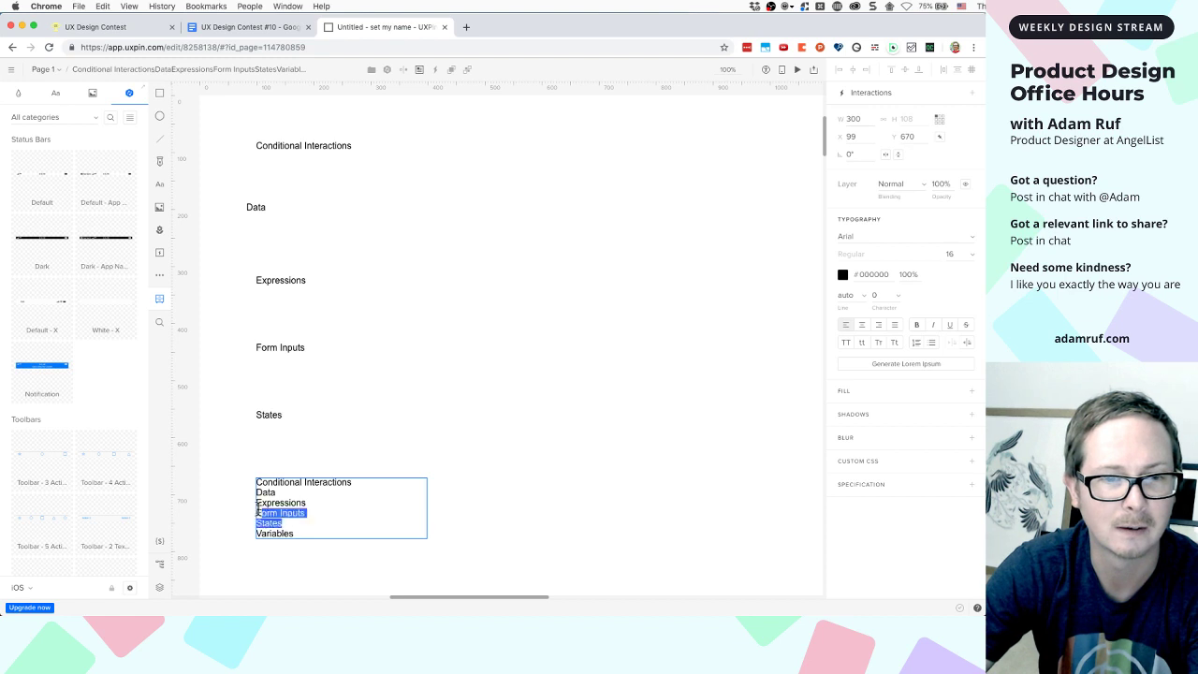
pyautogui.doubleClick(275, 534)
pyautogui.click(258, 531)
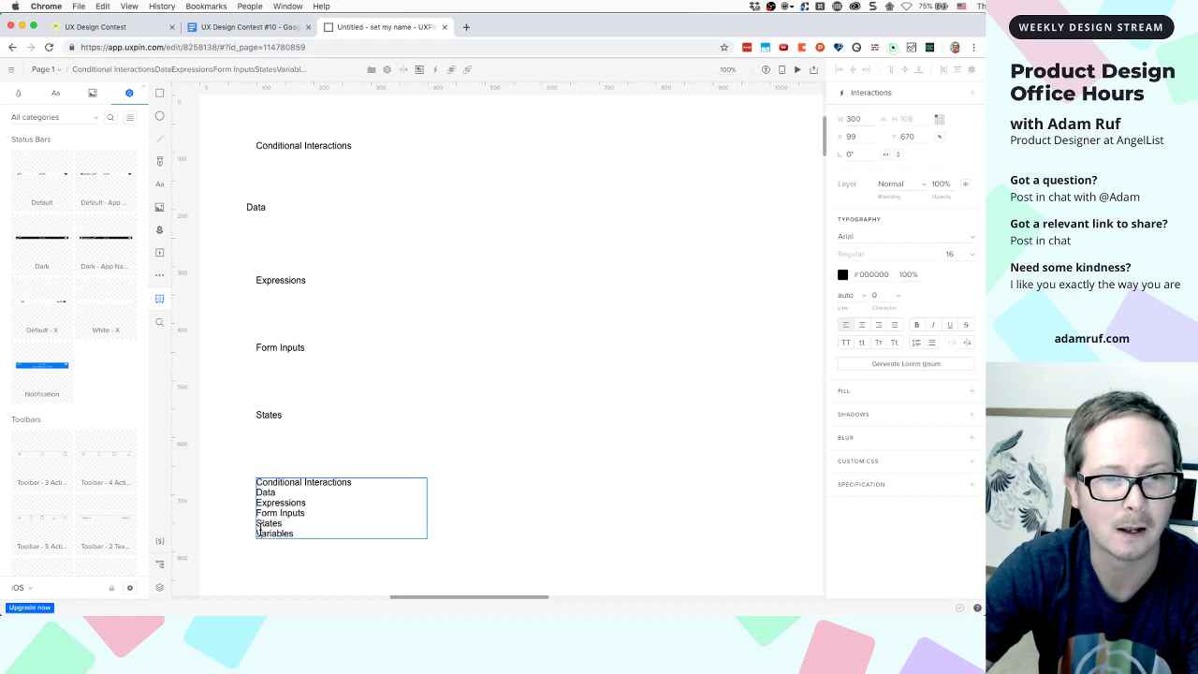
pyautogui.moveTo(257, 532); pyautogui.dragTo(256, 481)
pyautogui.press('BackSpace')
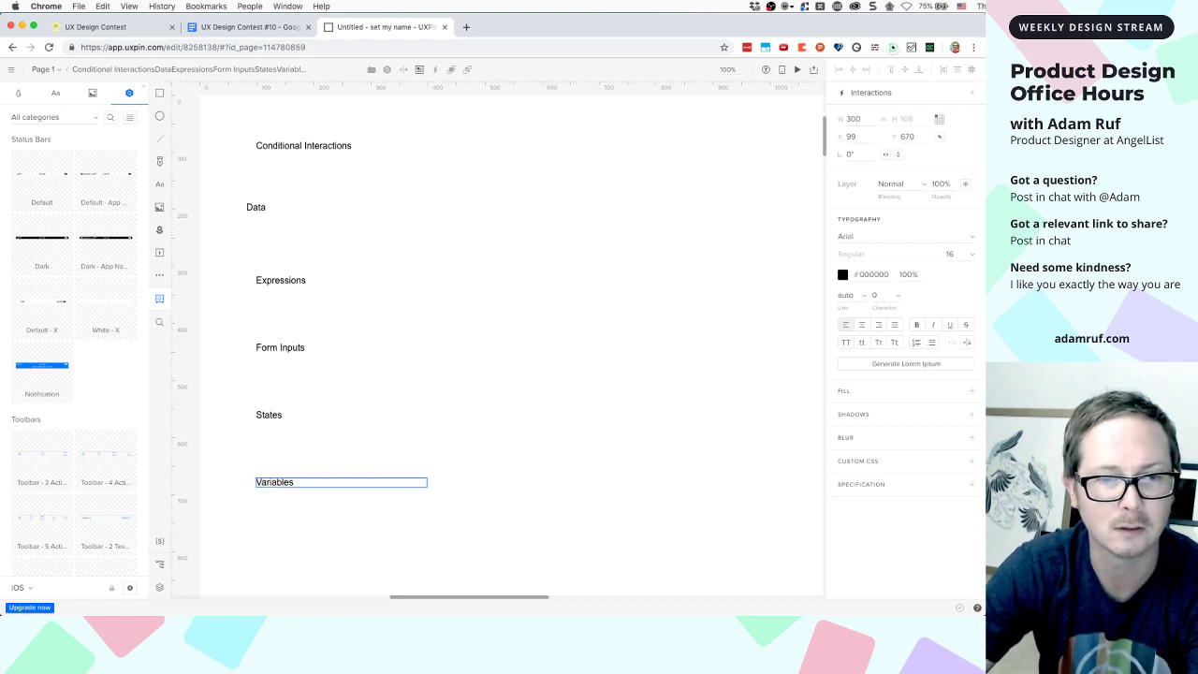
pyautogui.click(337, 440)
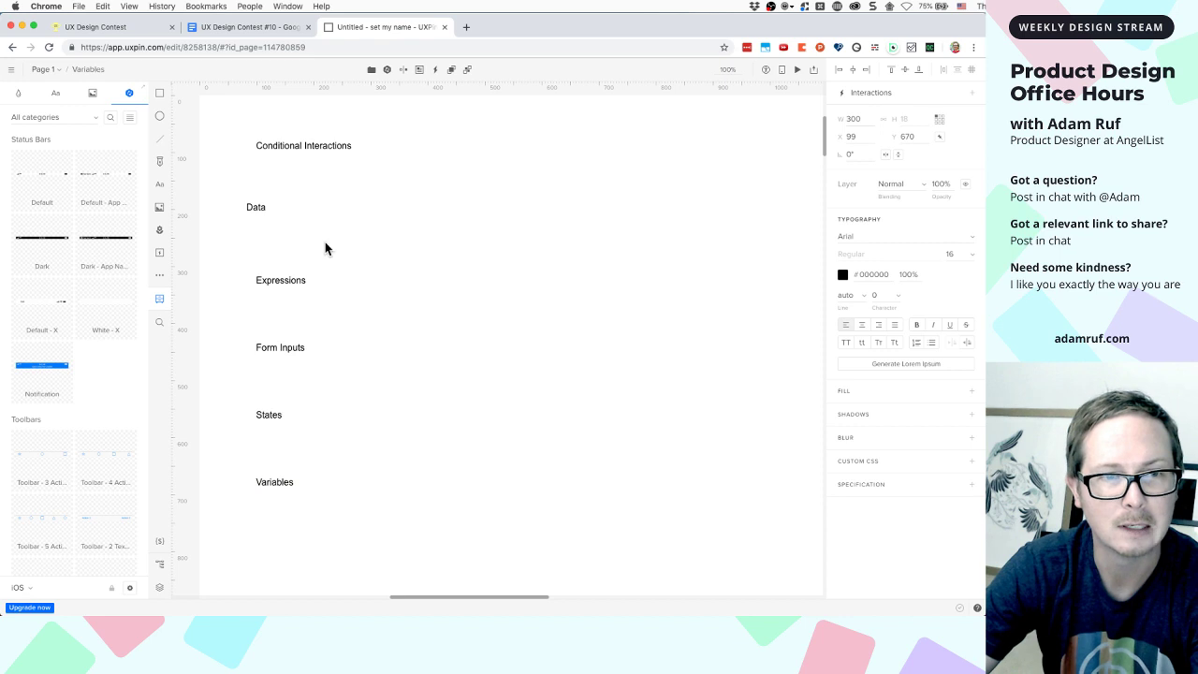
# Left-align the Data label with Conditional Interactions at about X 99, Y 148, and move the Expressions label up closer beneath it
pyautogui.click(259, 209)
pyautogui.moveTo(261, 211); pyautogui.dragTo(267, 209)
pyautogui.moveTo(272, 272); pyautogui.dragTo(265, 184)
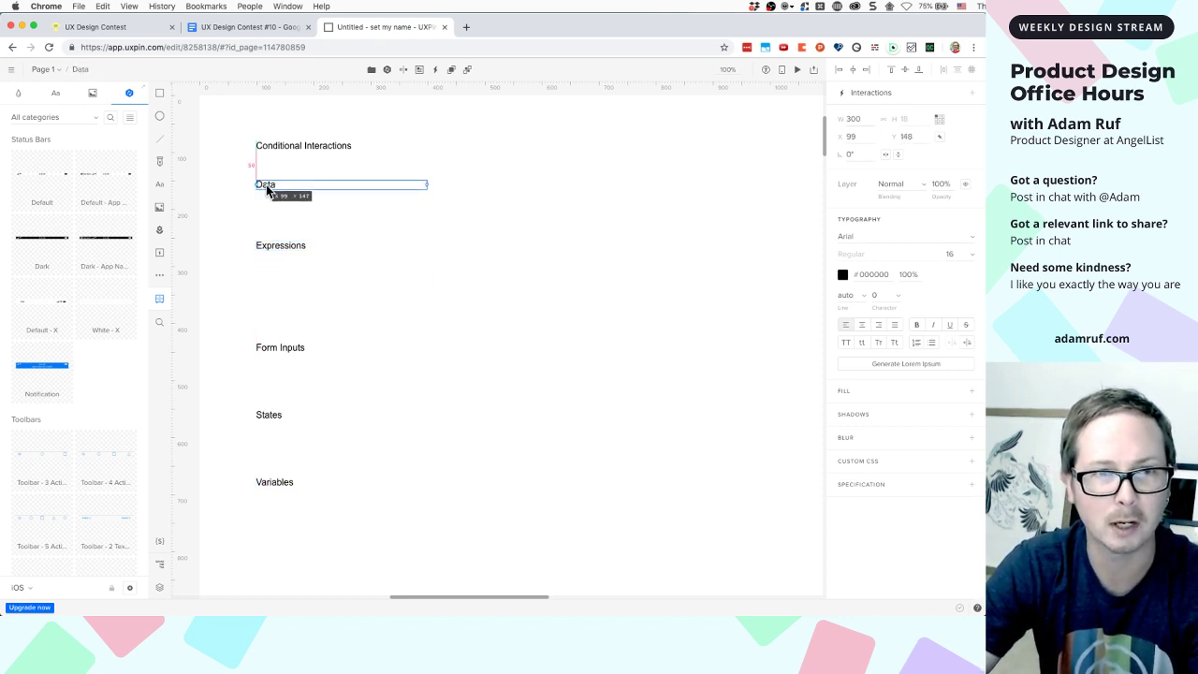
pyautogui.click(275, 246)
pyautogui.moveTo(274, 246); pyautogui.dragTo(268, 235)
# Move the Form Inputs label up to about X 99, Y 312, States to X 91, Y 390, and Variables to X 82, Y 481
pyautogui.click(268, 339)
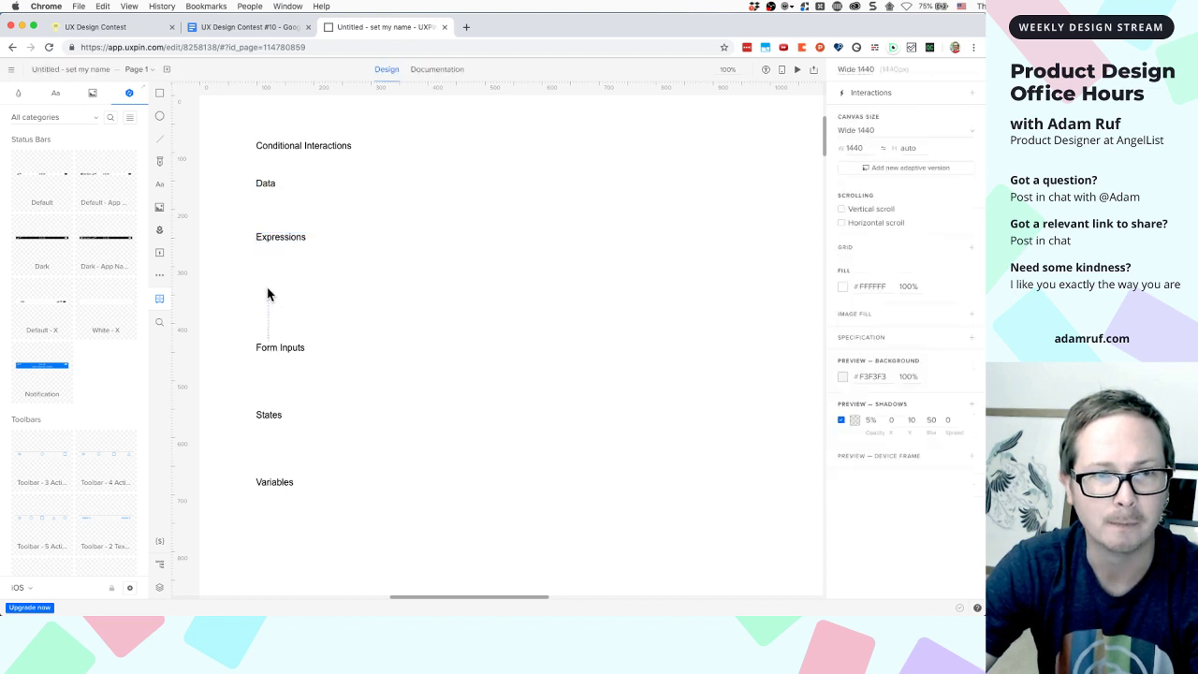
pyautogui.moveTo(267, 359); pyautogui.dragTo(265, 278)
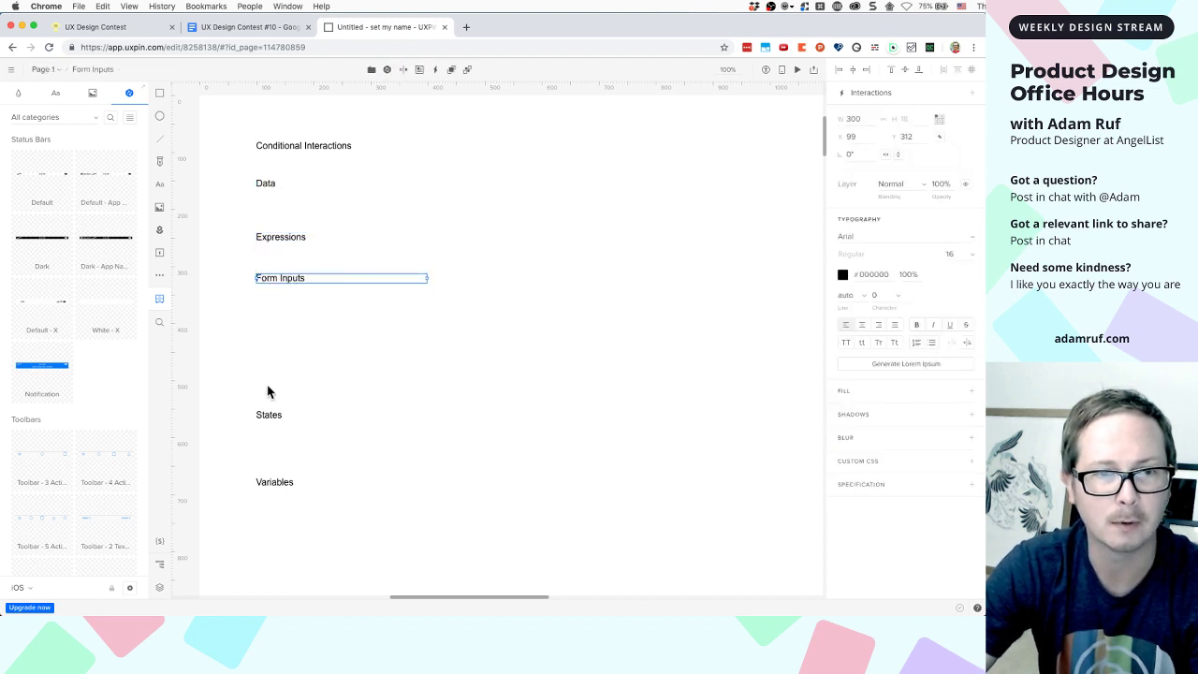
pyautogui.moveTo(265, 418); pyautogui.dragTo(260, 325)
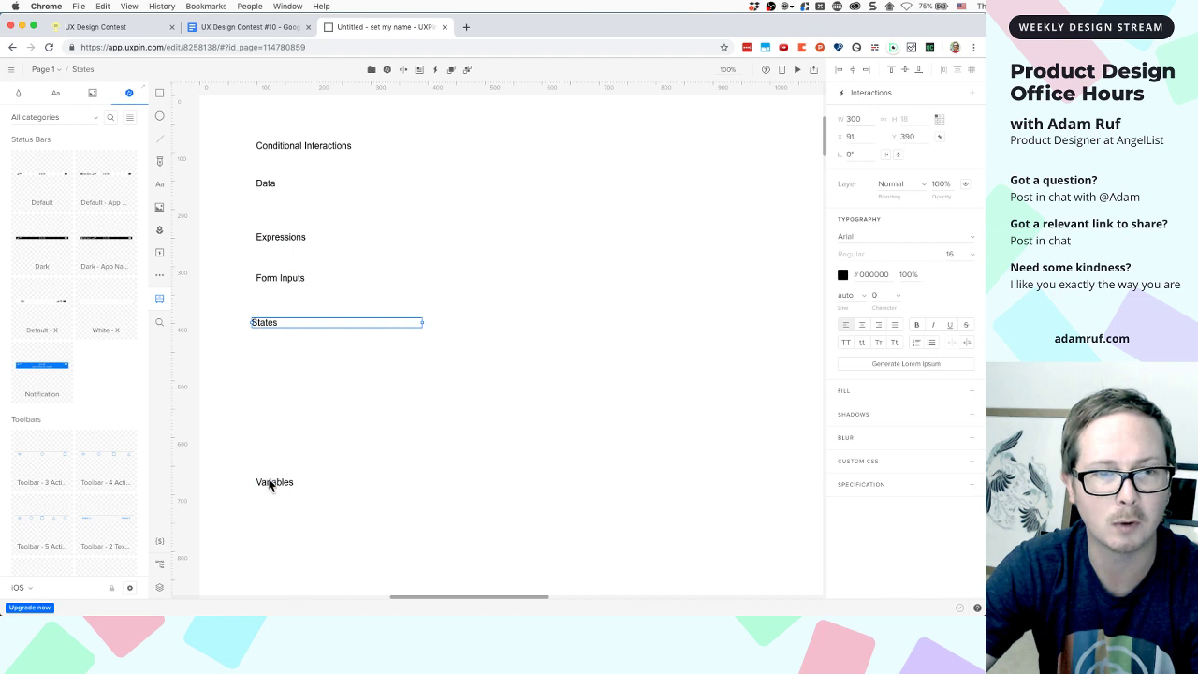
pyautogui.moveTo(267, 479); pyautogui.dragTo(257, 382)
# Shift the Data label slightly down and move the Conditional Interactions label down to about X 99, Y 98
pyautogui.click(262, 185)
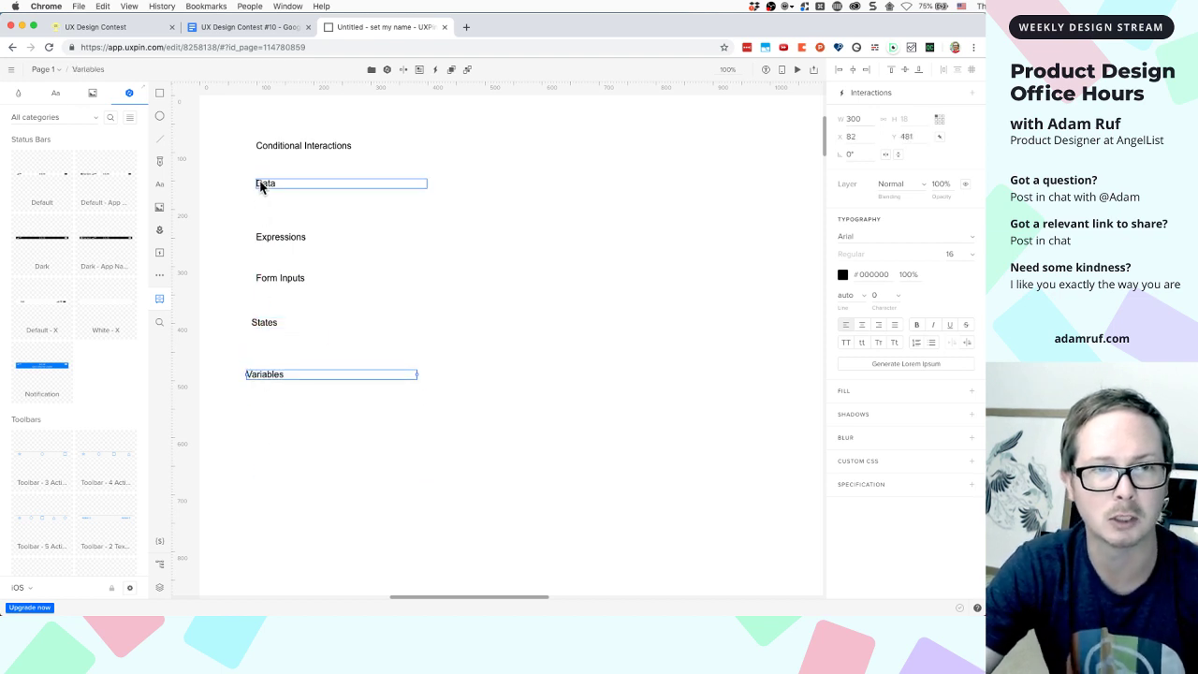
pyautogui.moveTo(261, 185); pyautogui.dragTo(261, 193)
pyautogui.moveTo(268, 151); pyautogui.dragTo(269, 162)
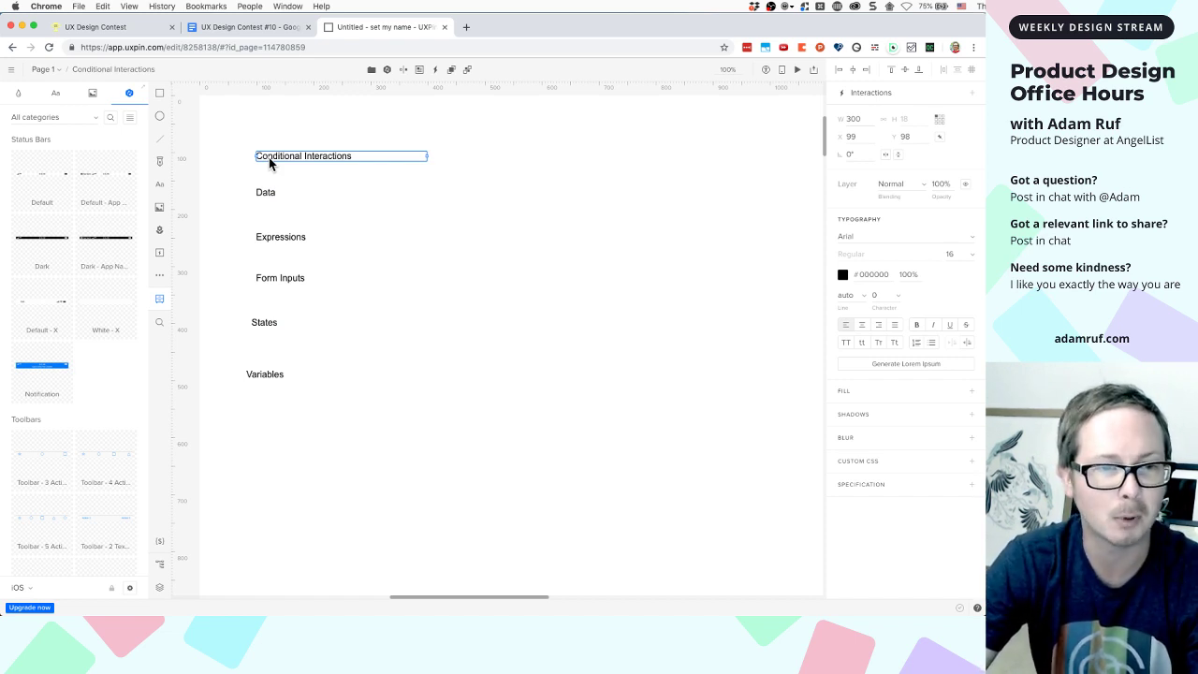
pyautogui.click(565, 155)
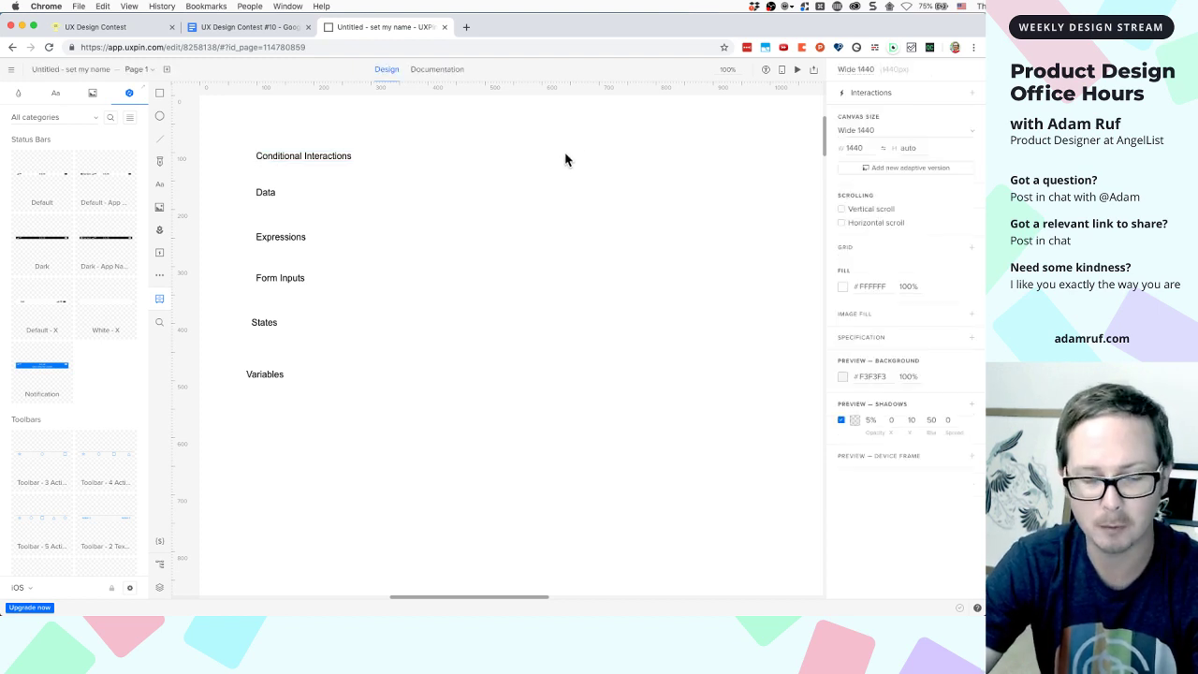
# Add a text element at about X 531, Y 73, beside the feature labels, reading "Lugless"
pyautogui.press('t')
pyautogui.click(502, 137)
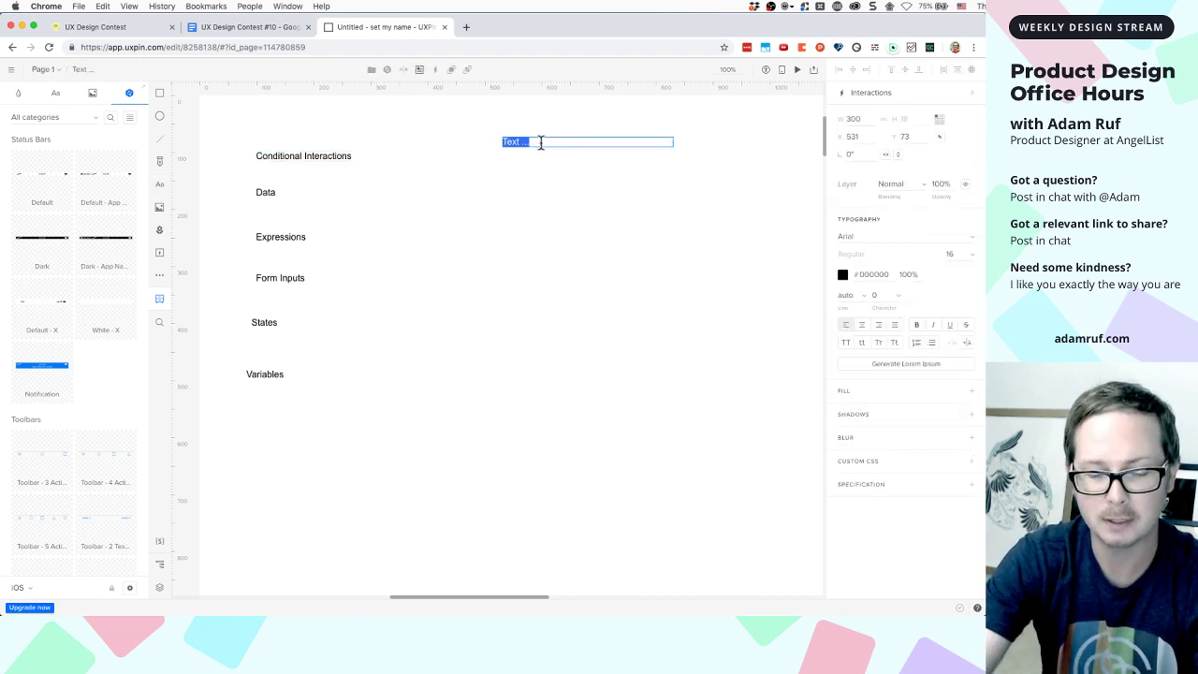
pyautogui.doubleClick(540, 142)
pyautogui.write('Lug')
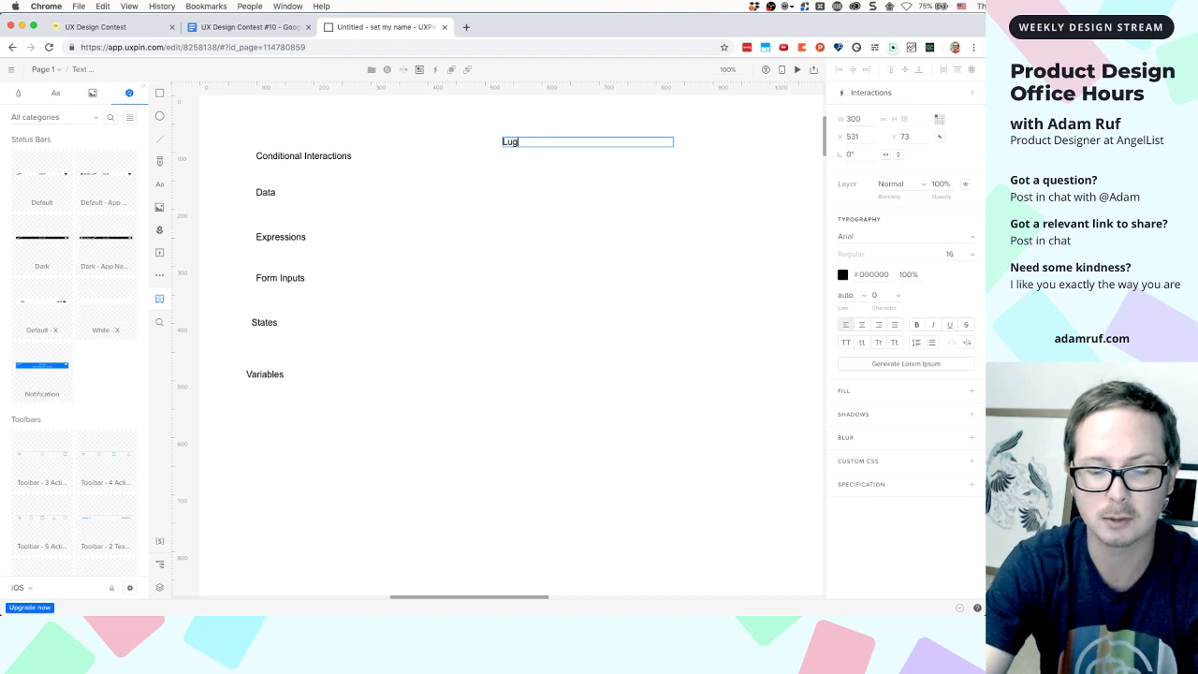
pyautogui.write('less')
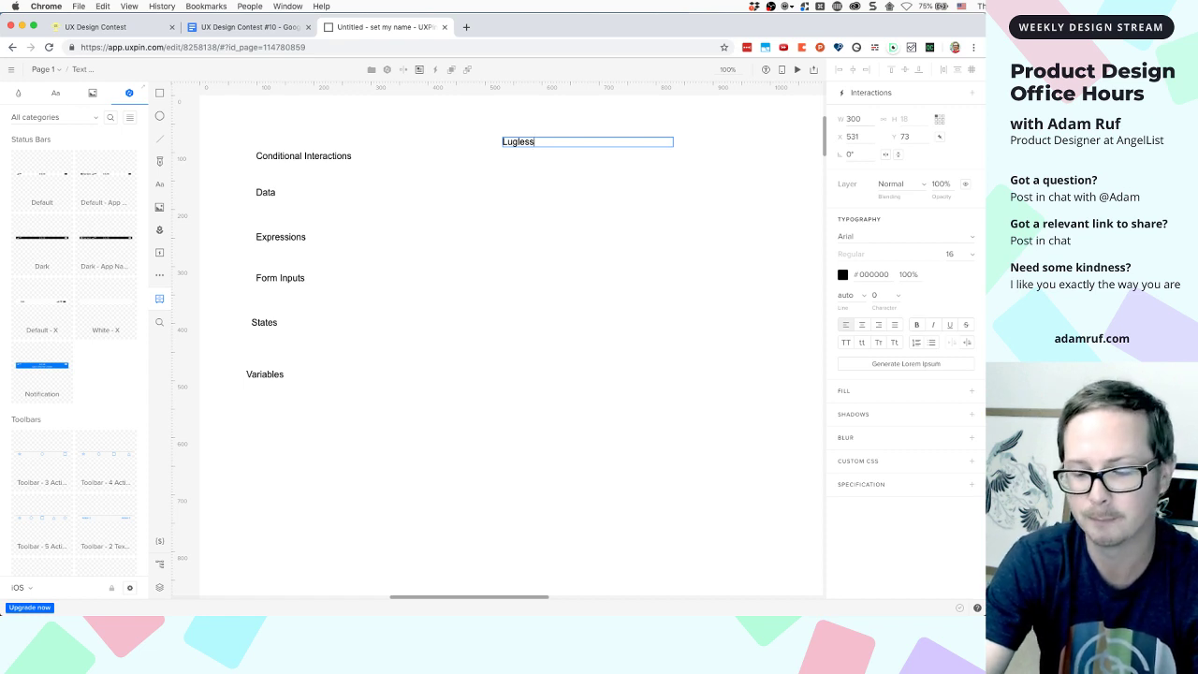
# Add the description "A service that allows travelers to have awesome trips with ZERO packing" on a new line below "Lugless"
pyautogui.press('Return')
pyautogui.write('A')
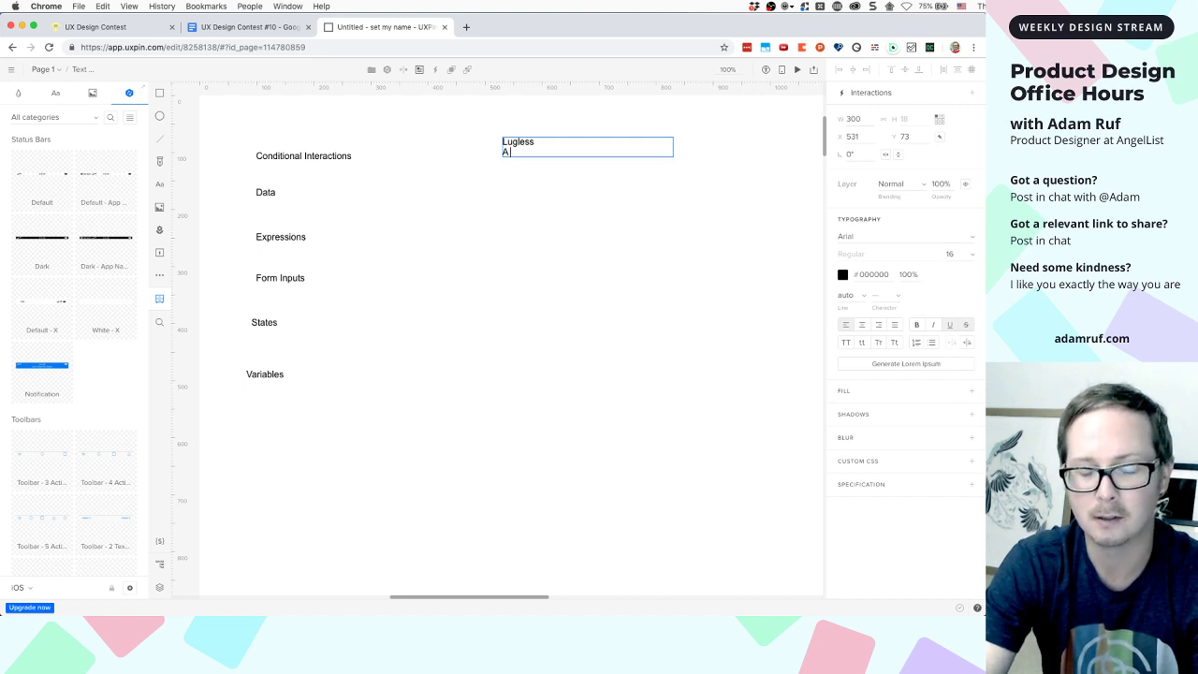
pyautogui.write(' service ')
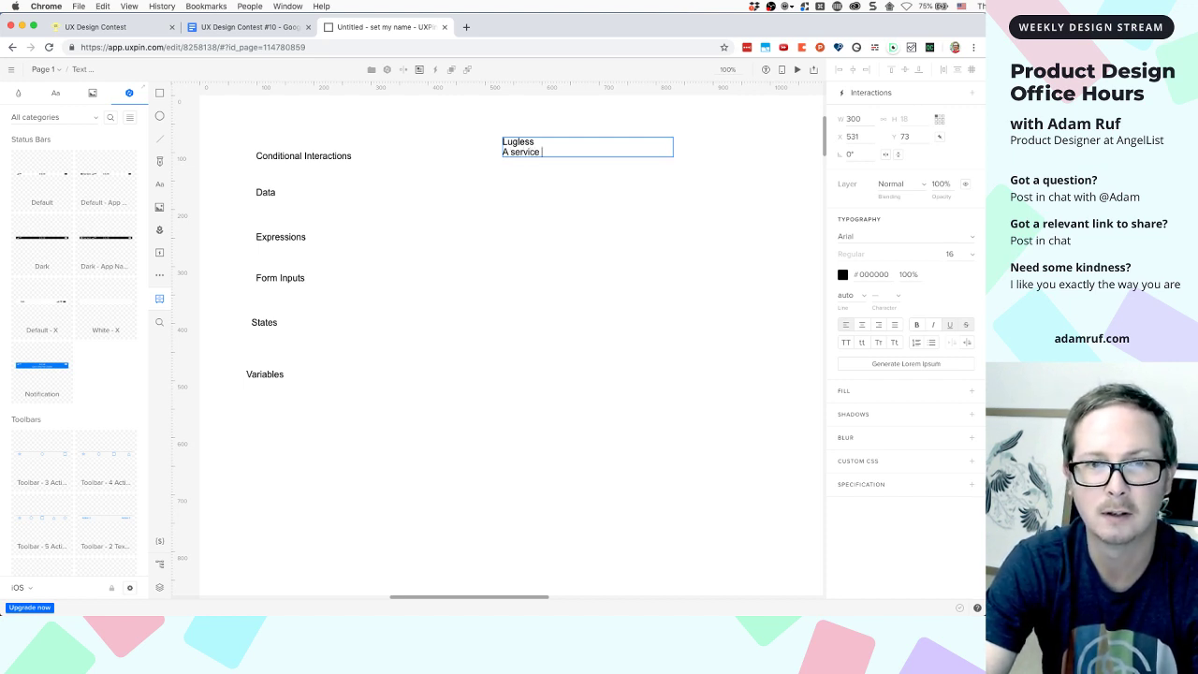
pyautogui.write('that allow')
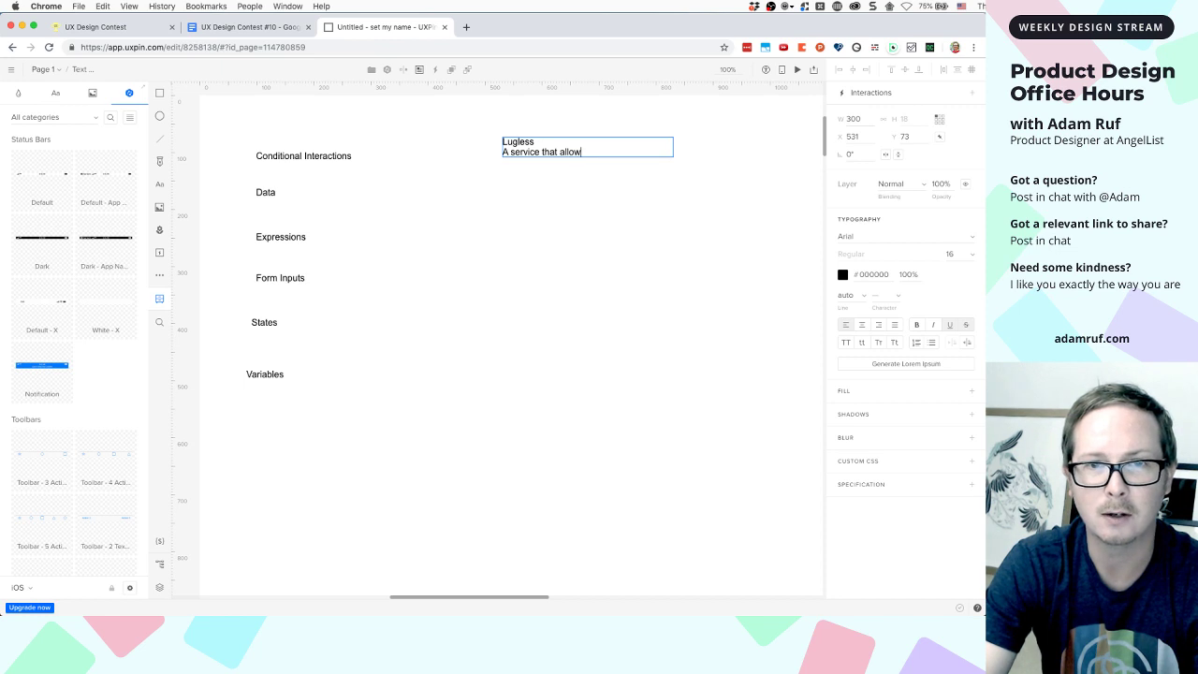
pyautogui.write('s yo')
pyautogui.press('BackSpace')
pyautogui.press('BackSpace')
pyautogui.press('BackSpace')
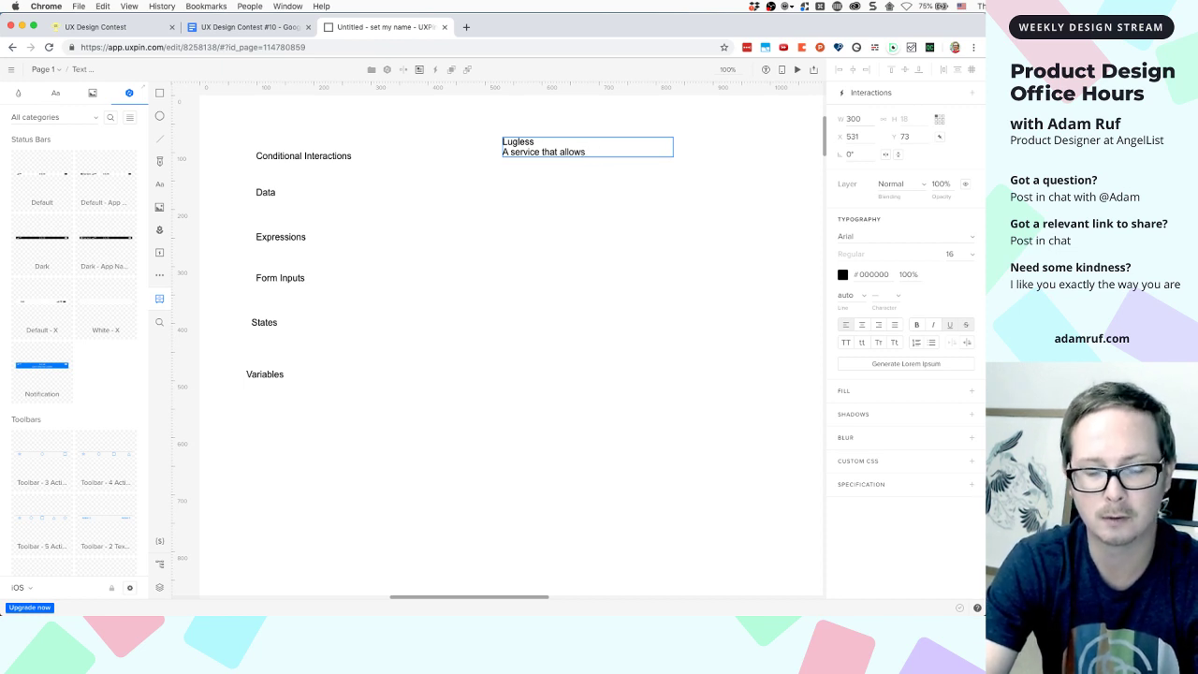
pyautogui.write('travelers to')
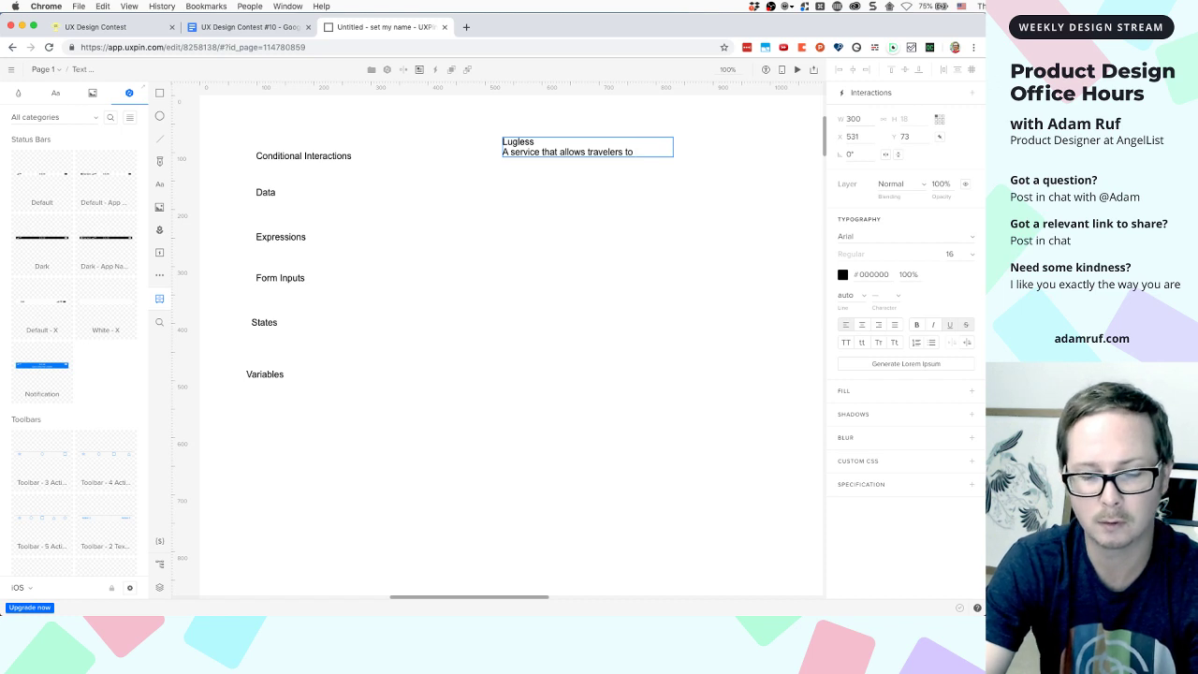
pyautogui.write(' have ')
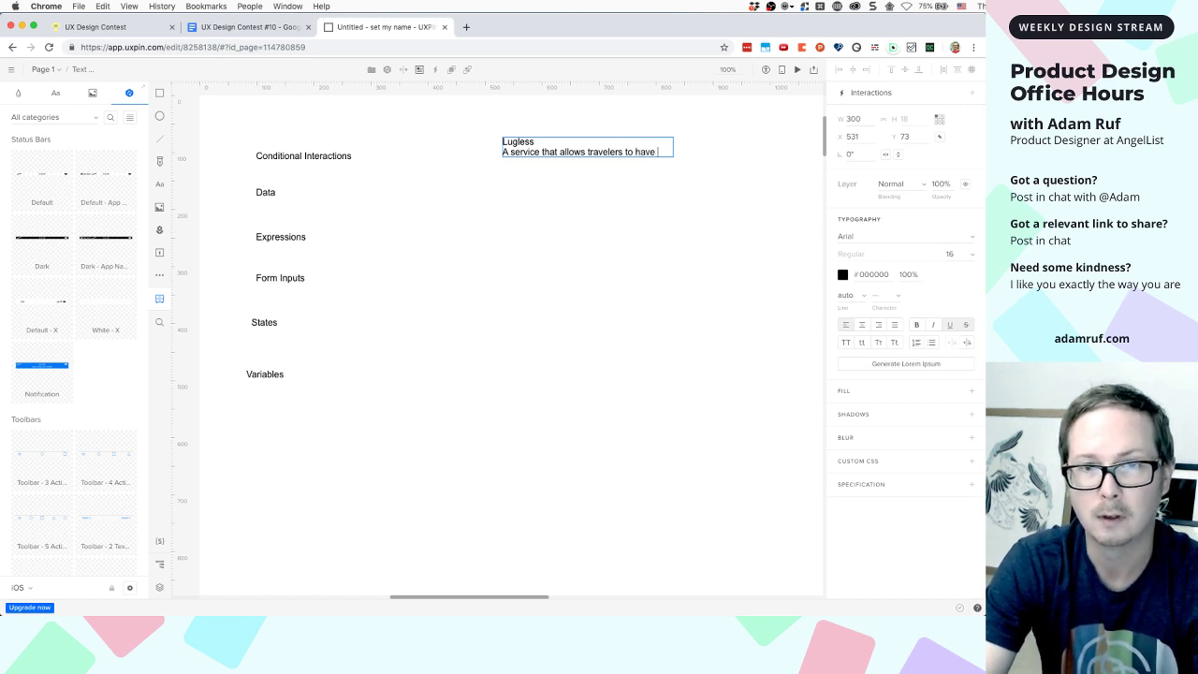
pyautogui.write('awes')
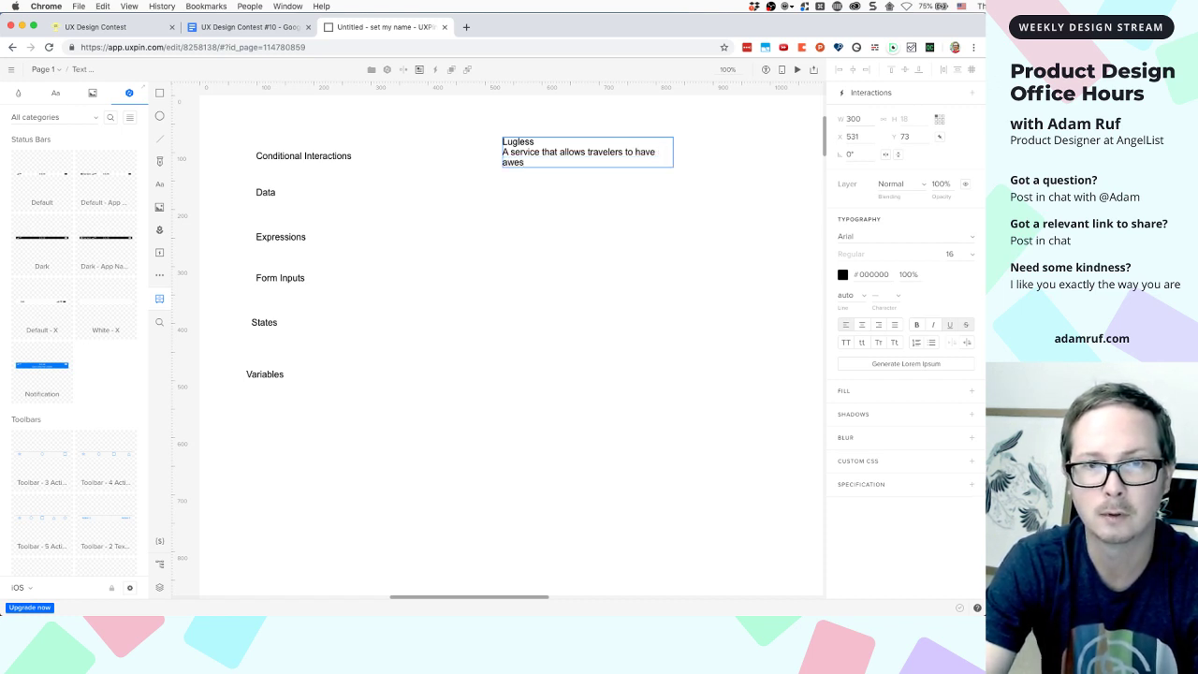
pyautogui.write('ome trips ')
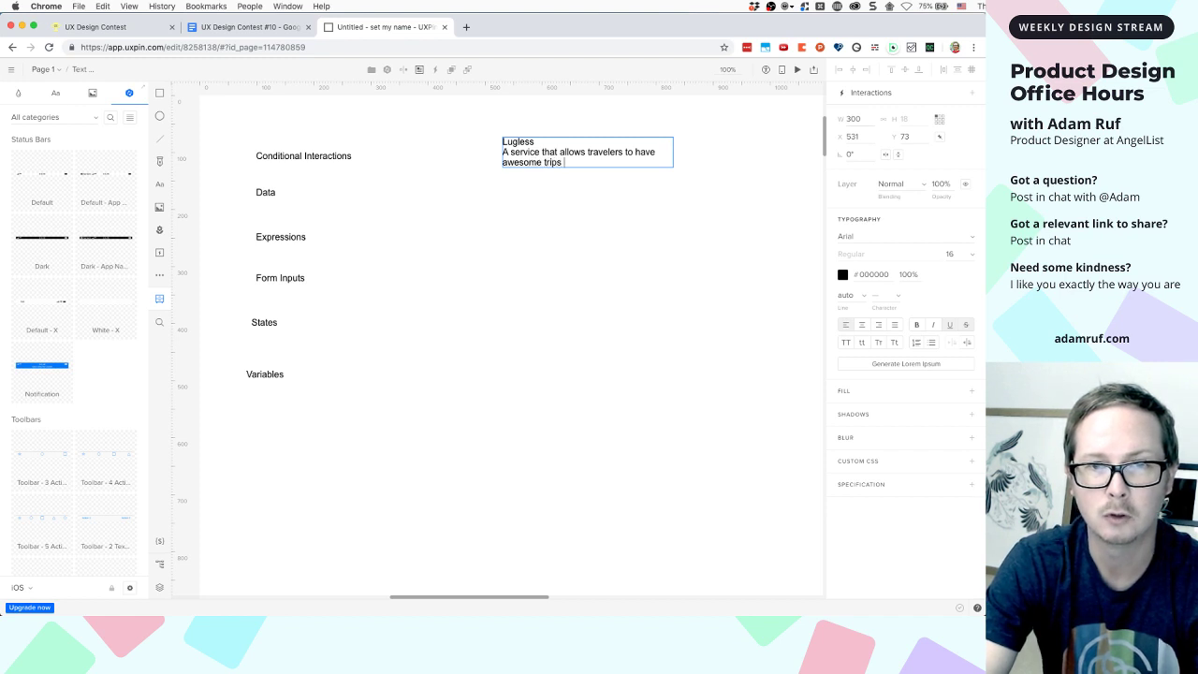
pyautogui.write('with Z')
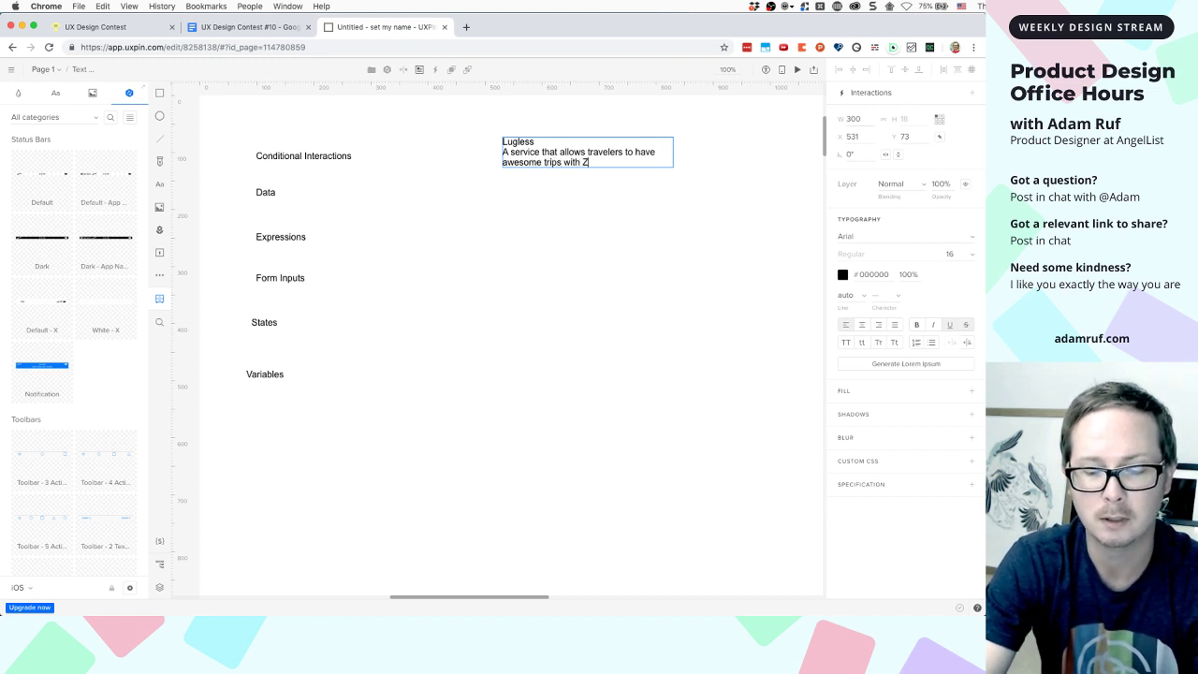
pyautogui.write('ERO packing')
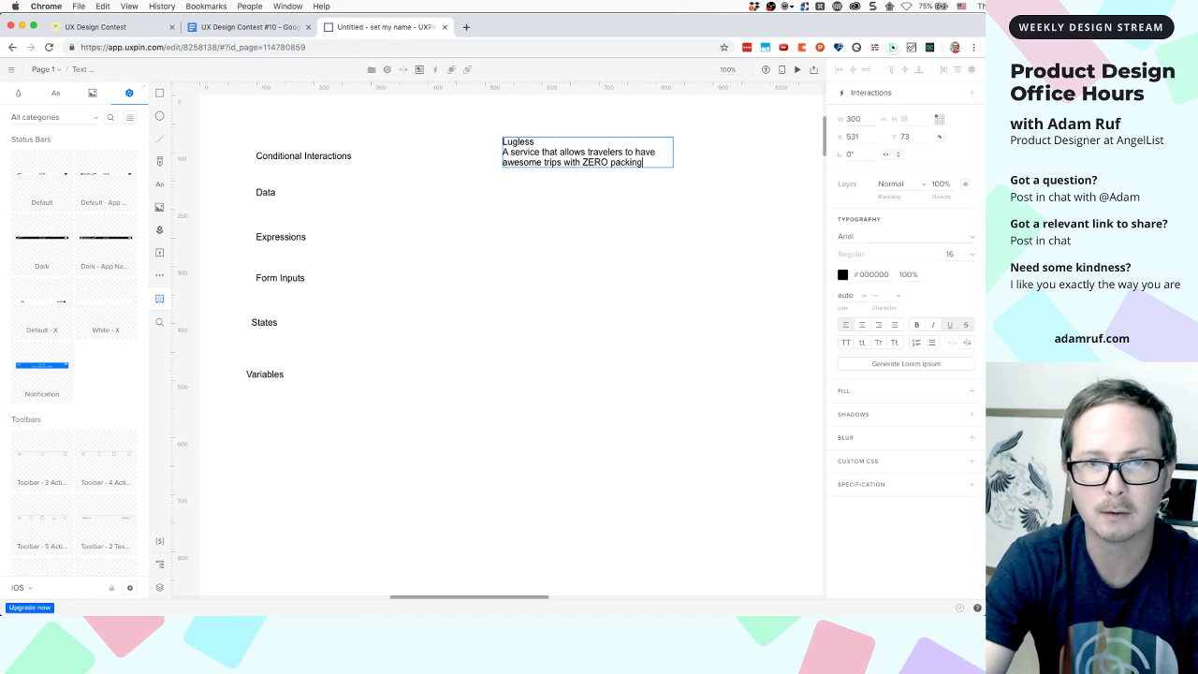
# Make the title line "Lugless" bold and finish editing the text block
pyautogui.click(524, 148)
pyautogui.doubleClick(520, 147)
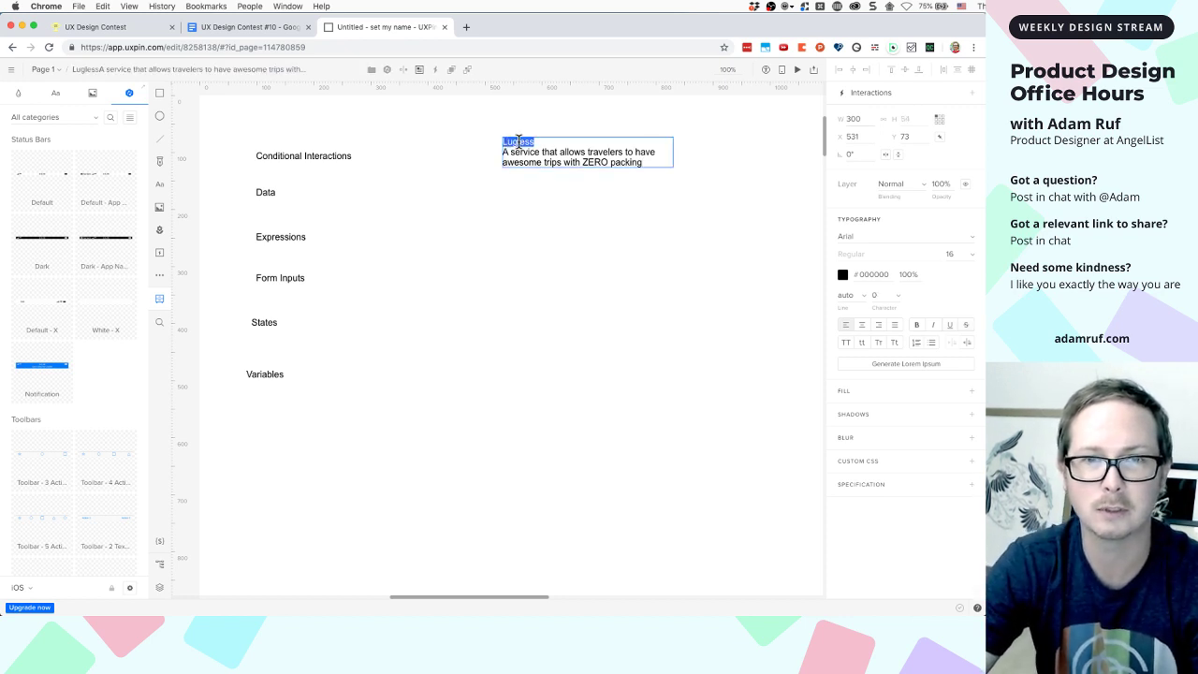
pyautogui.click(541, 140)
pyautogui.moveTo(644, 162); pyautogui.dragTo(489, 147)
pyautogui.doubleClick(528, 140)
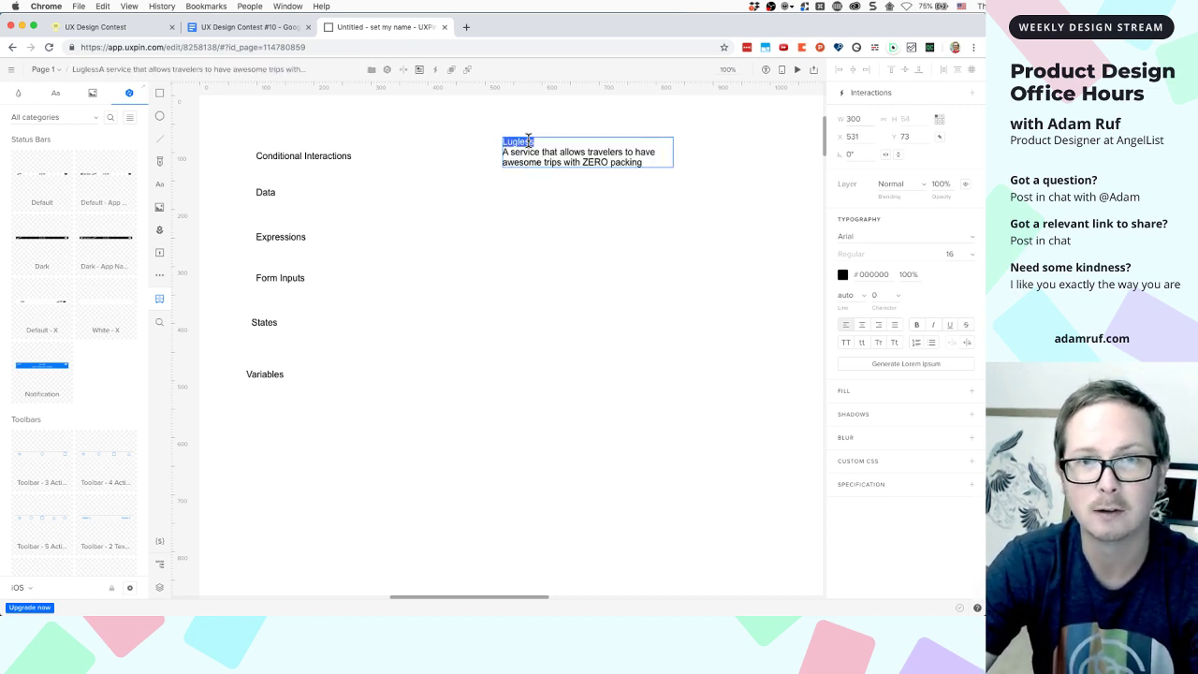
pyautogui.press('super+b')
pyautogui.click(531, 215)
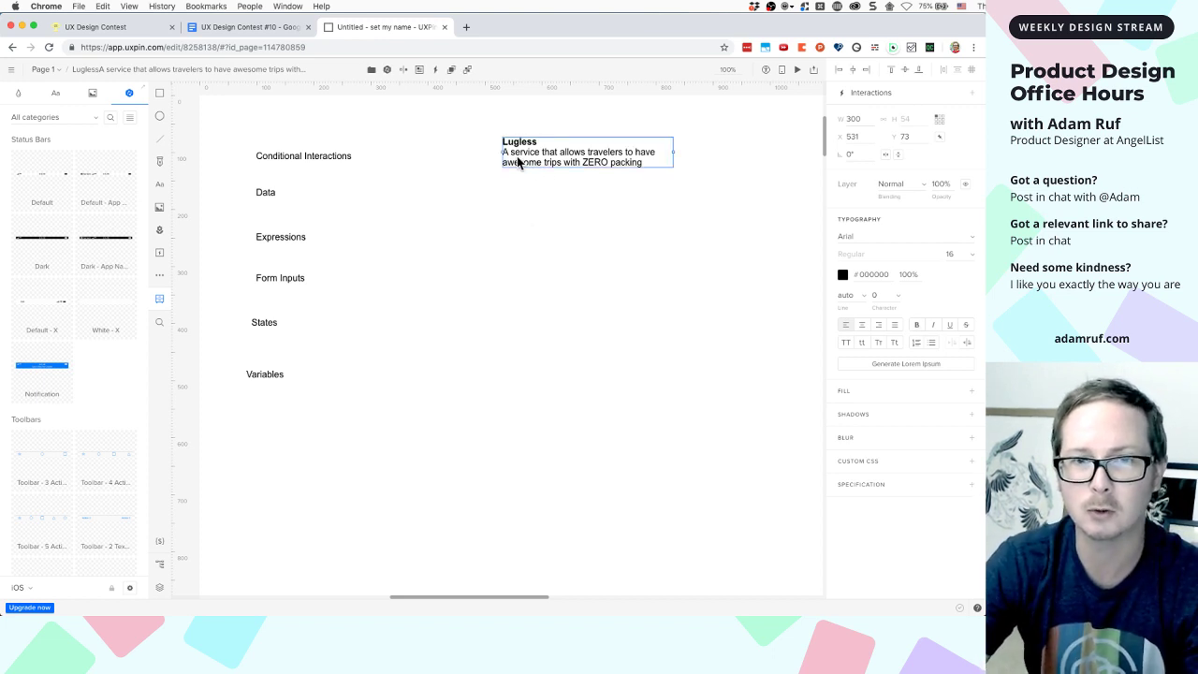
# Move the Lugless text block to about X 512, Y 71, and left-align the Variables label with Form Inputs
pyautogui.moveTo(518, 163); pyautogui.dragTo(510, 161)
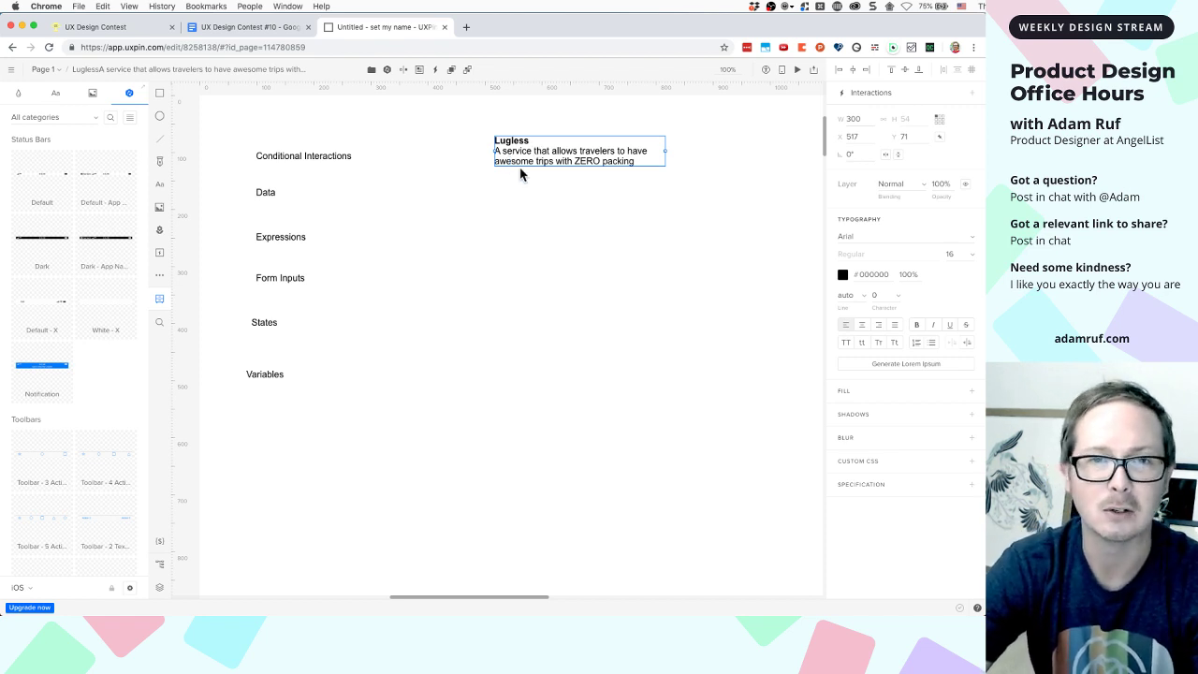
pyautogui.click(500, 195)
pyautogui.click(514, 160)
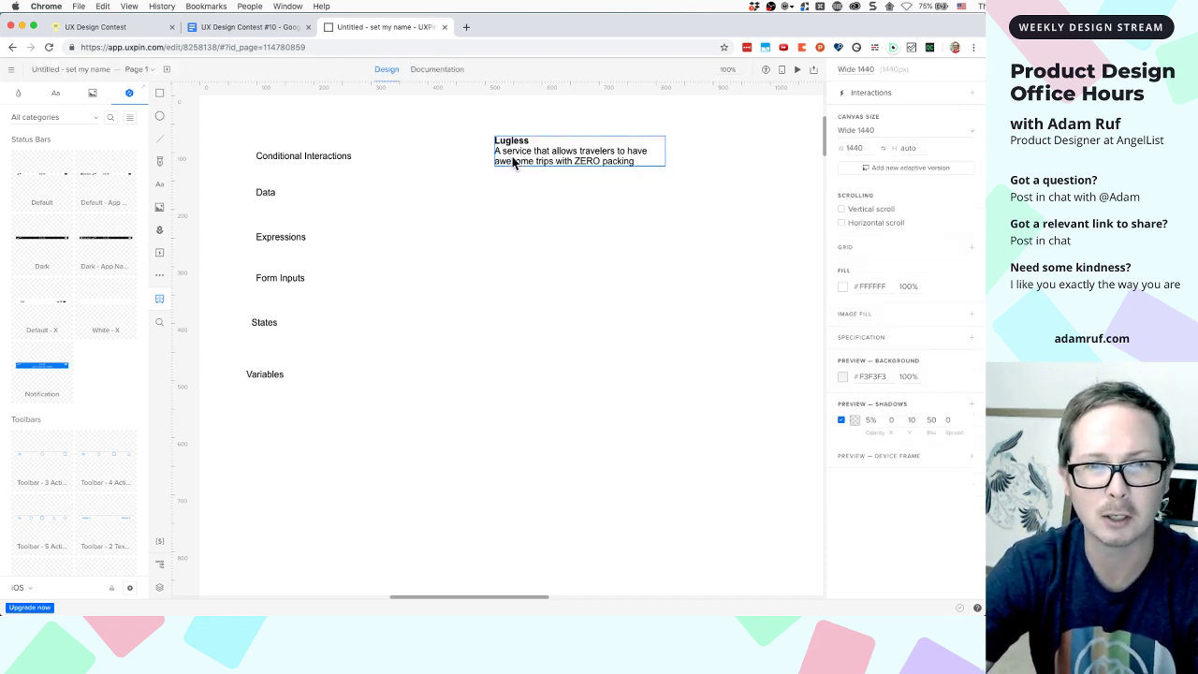
pyautogui.moveTo(513, 160); pyautogui.dragTo(512, 161)
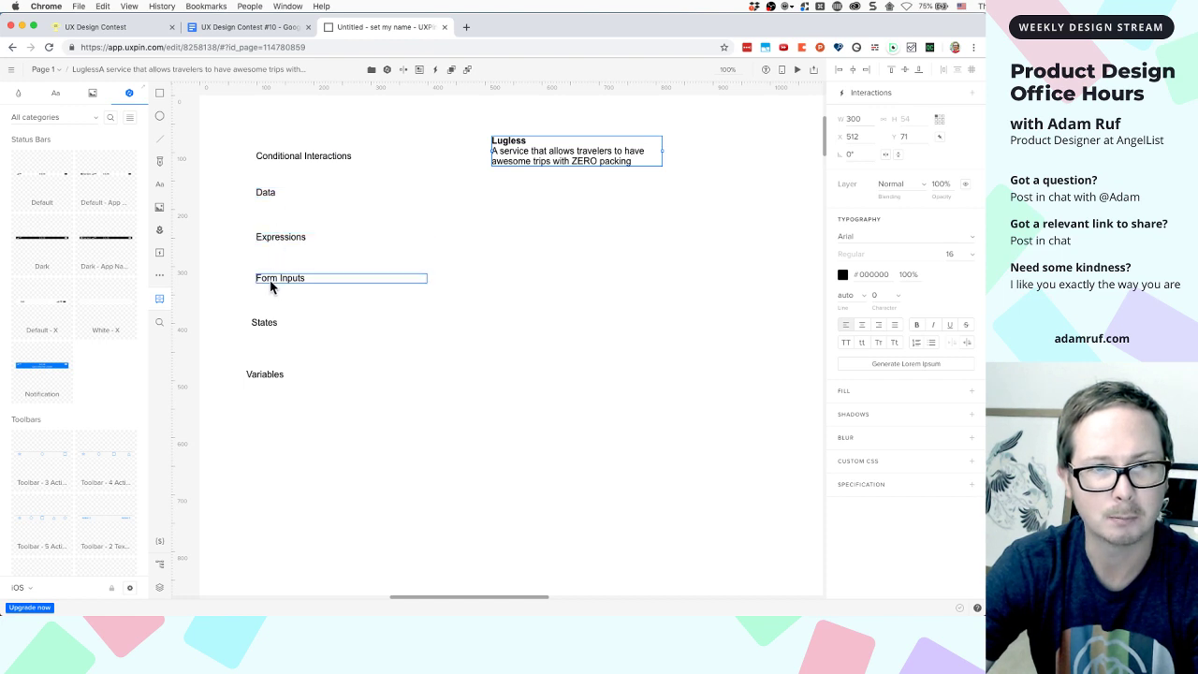
pyautogui.moveTo(263, 372); pyautogui.dragTo(275, 374)
pyautogui.click(352, 199)
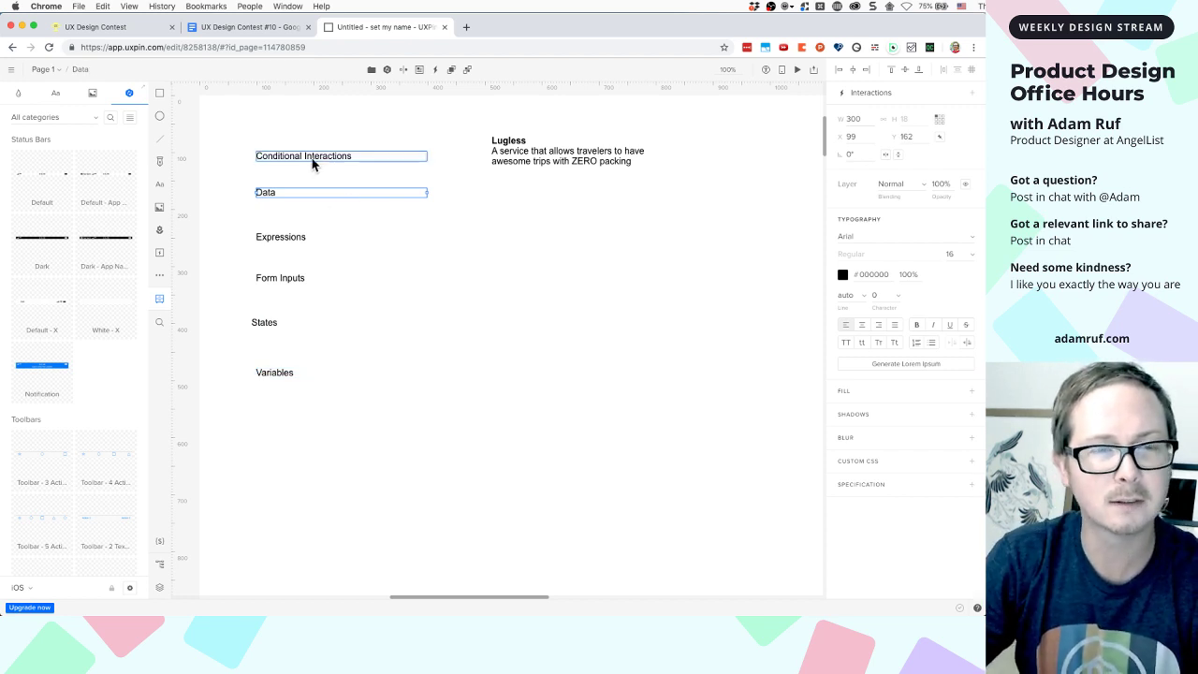
pyautogui.click(551, 225)
pyautogui.click(527, 165)
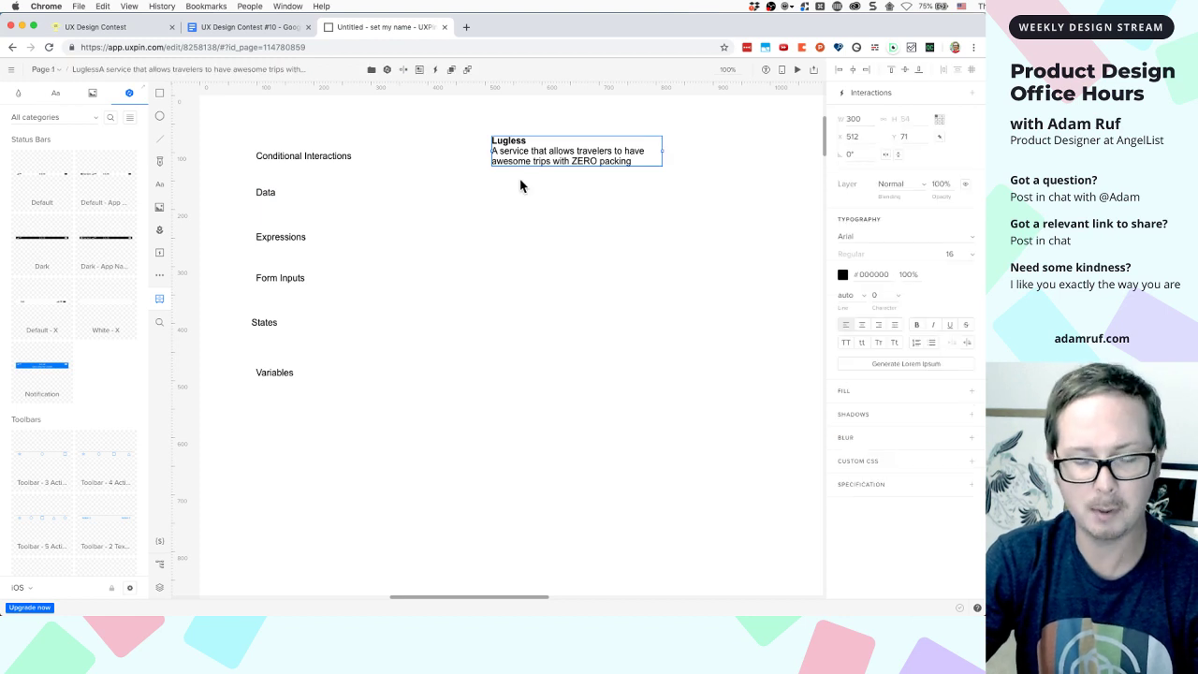
pyautogui.doubleClick(526, 162)
pyautogui.click(521, 195)
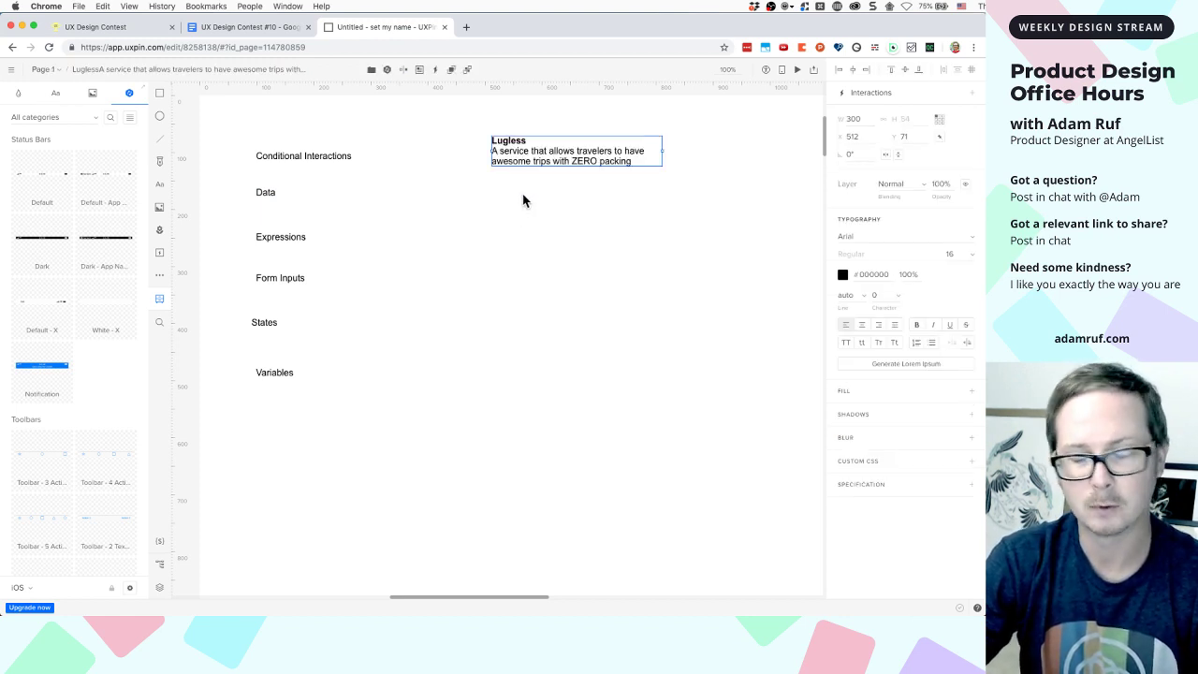
pyautogui.click(513, 211)
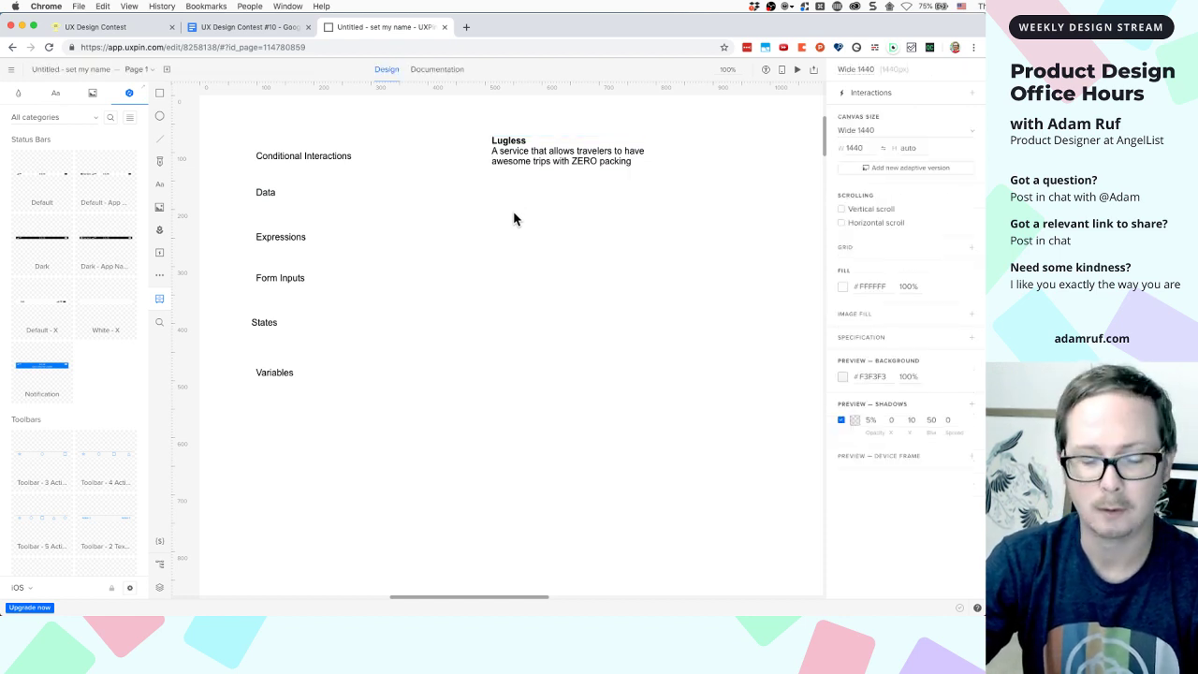
pyautogui.press('t')
pyautogui.click(492, 206)
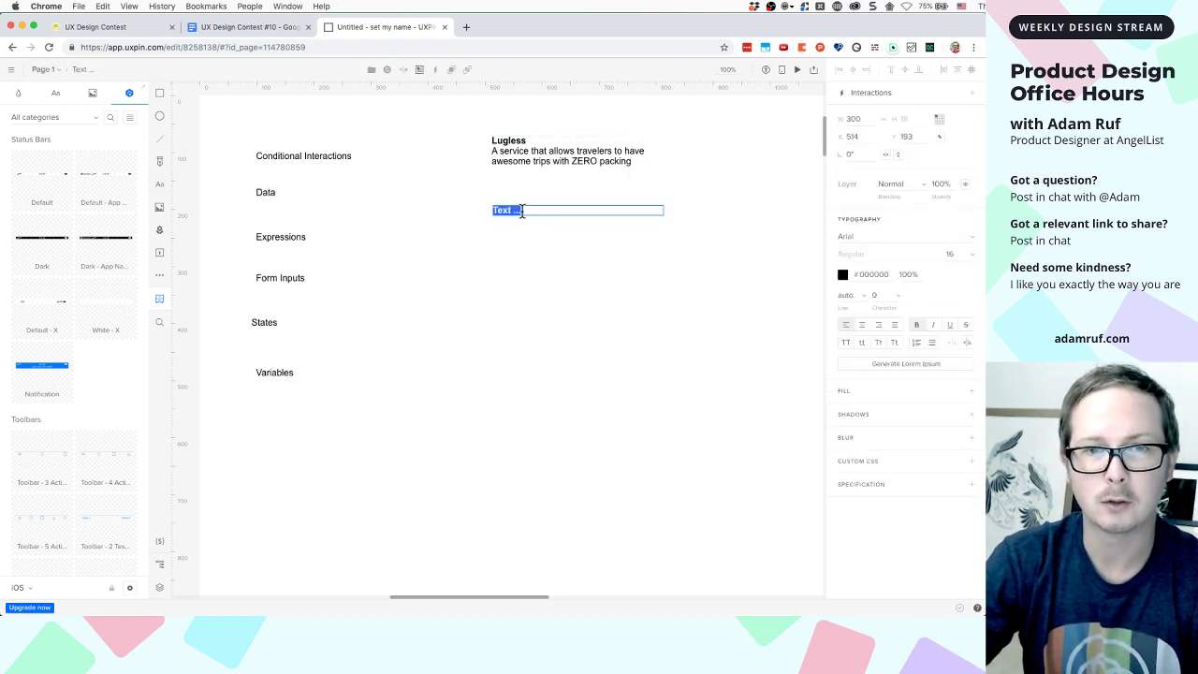
pyautogui.press('BackSpace')
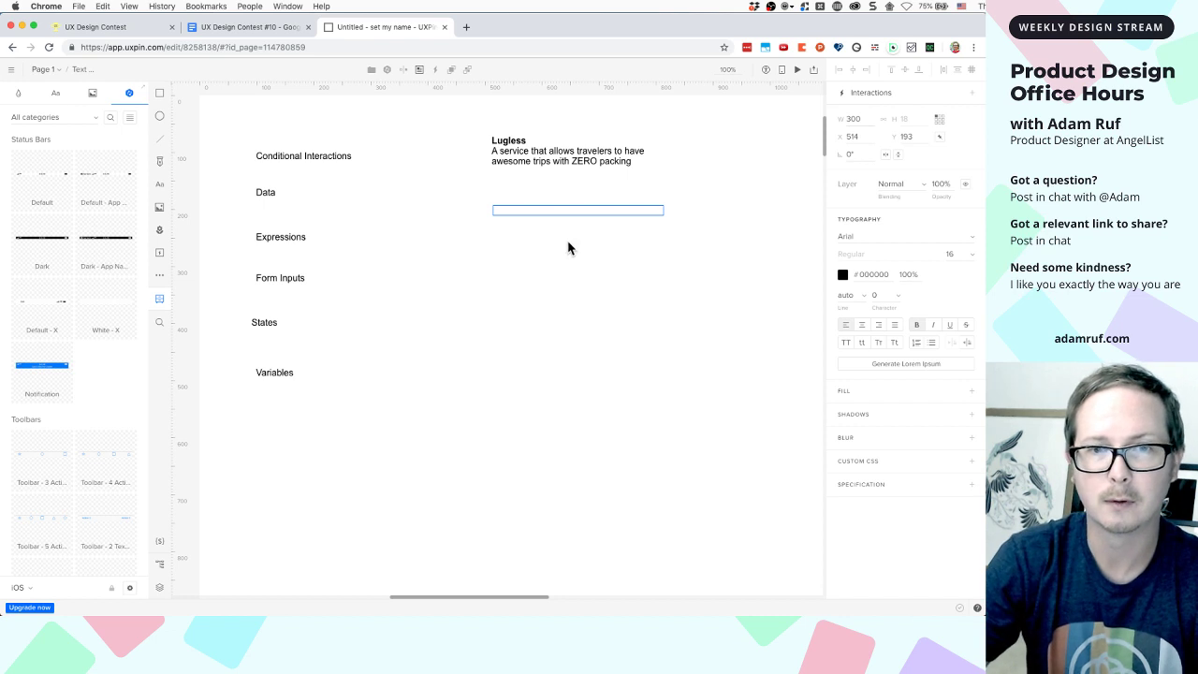
pyautogui.click(569, 246)
# Reopen the Lugless text block for editing and add blank lines after "ZERO packing" for another paragraph
pyautogui.click(591, 160)
pyautogui.doubleClick(637, 162)
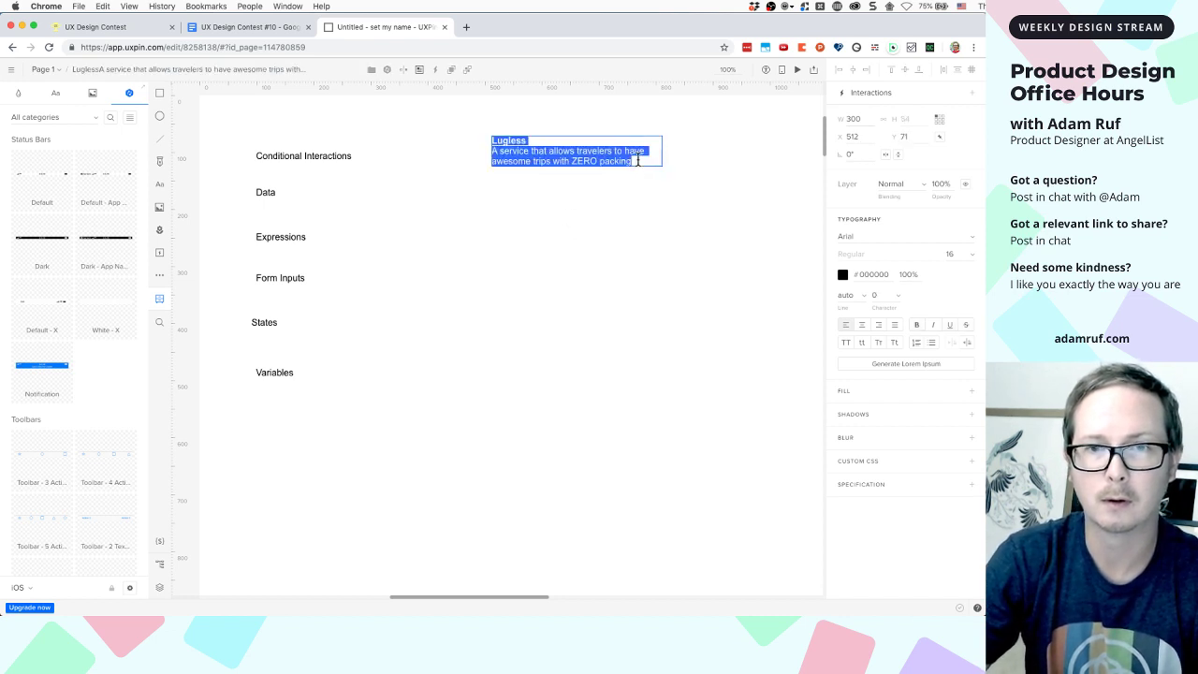
pyautogui.click(643, 161)
pyautogui.press('Return')
pyautogui.press('Return')
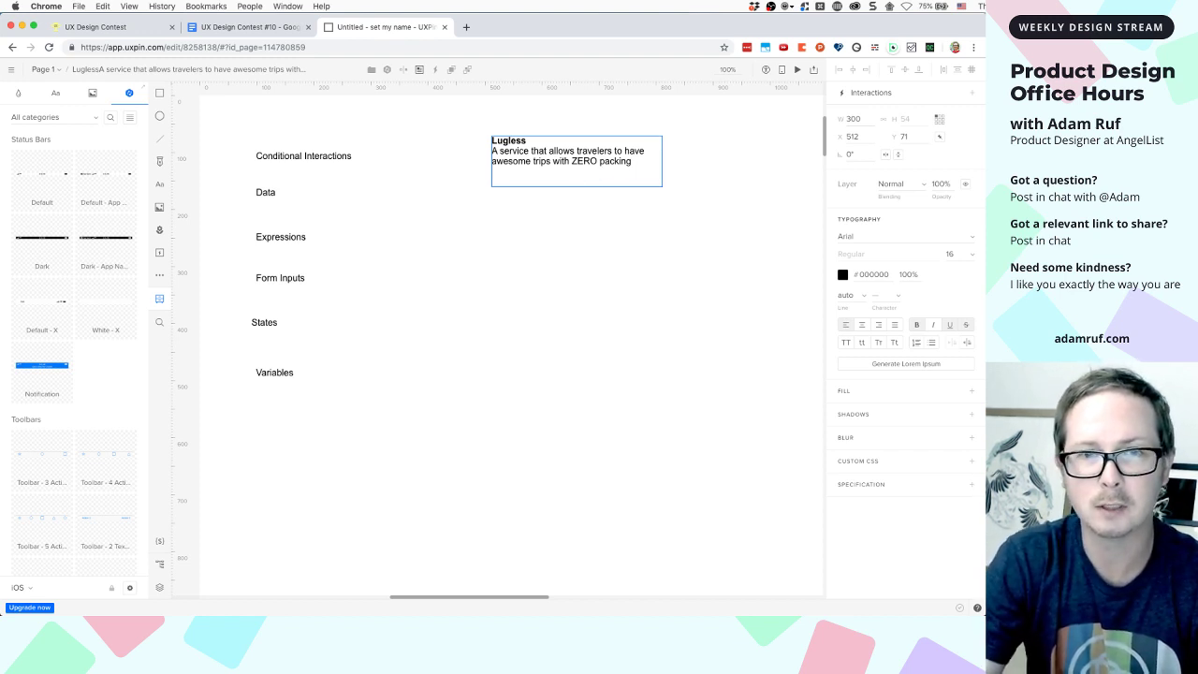
pyautogui.press('Return')
# Write the line "Different types of travel experiences/ different budgets" beneath the Lugless description
pyautogui.write('Different ')
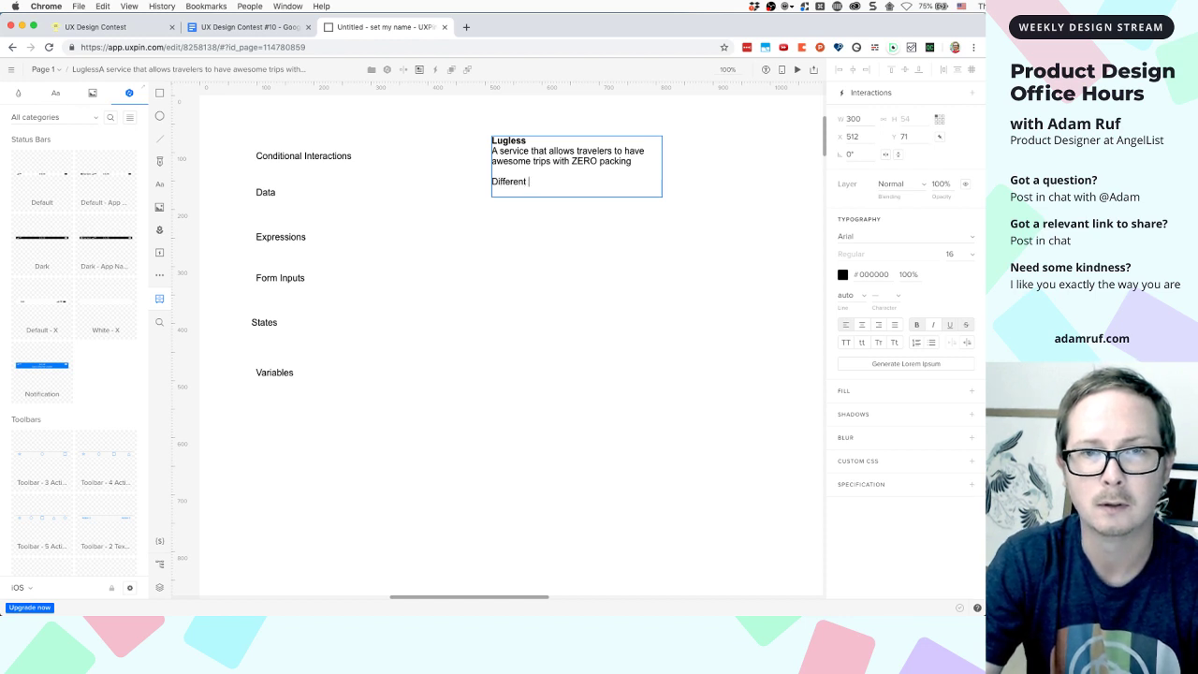
pyautogui.write('typ')
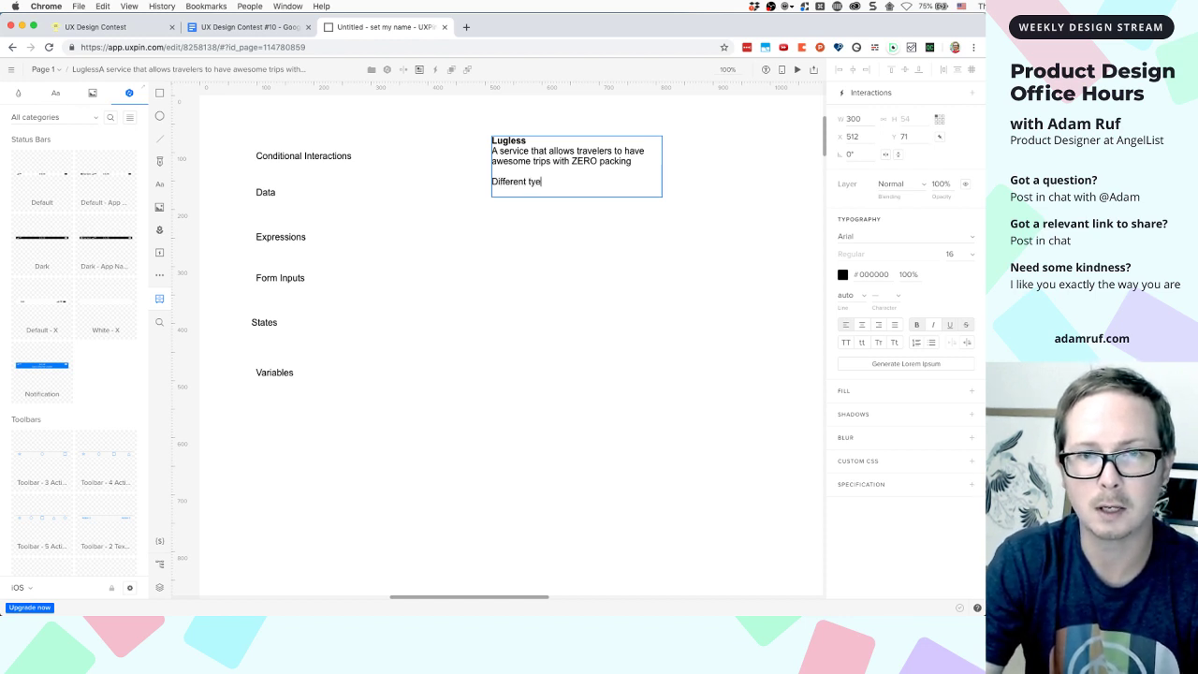
pyautogui.write('es of')
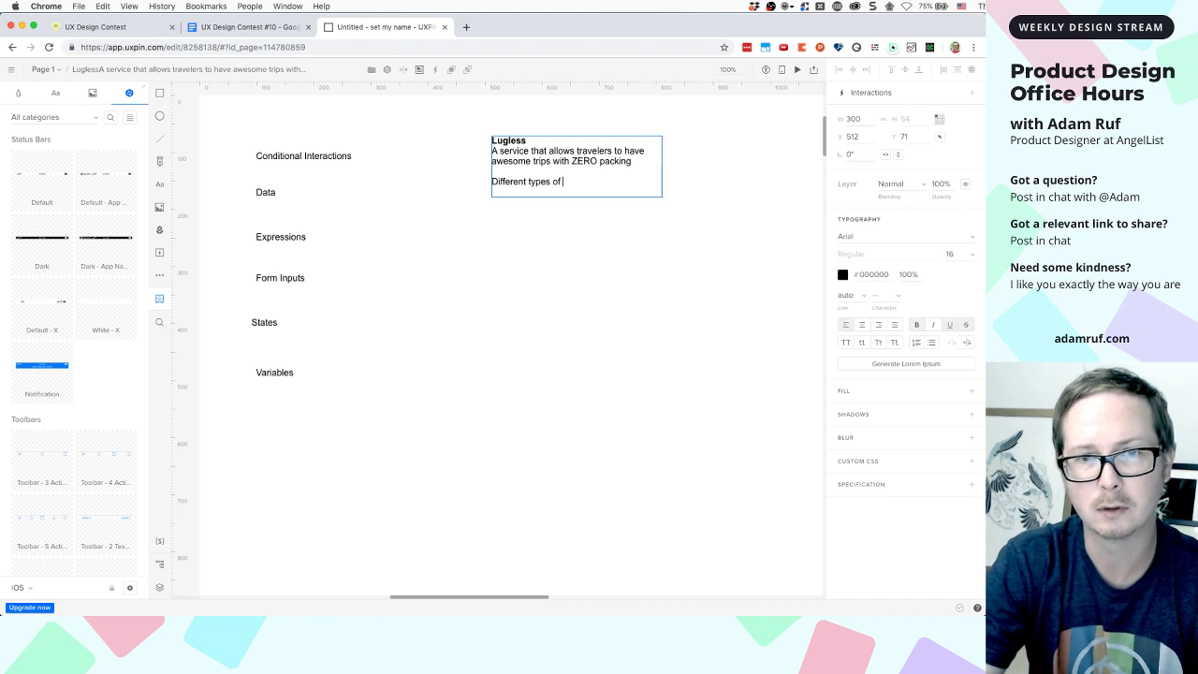
pyautogui.write(' trav')
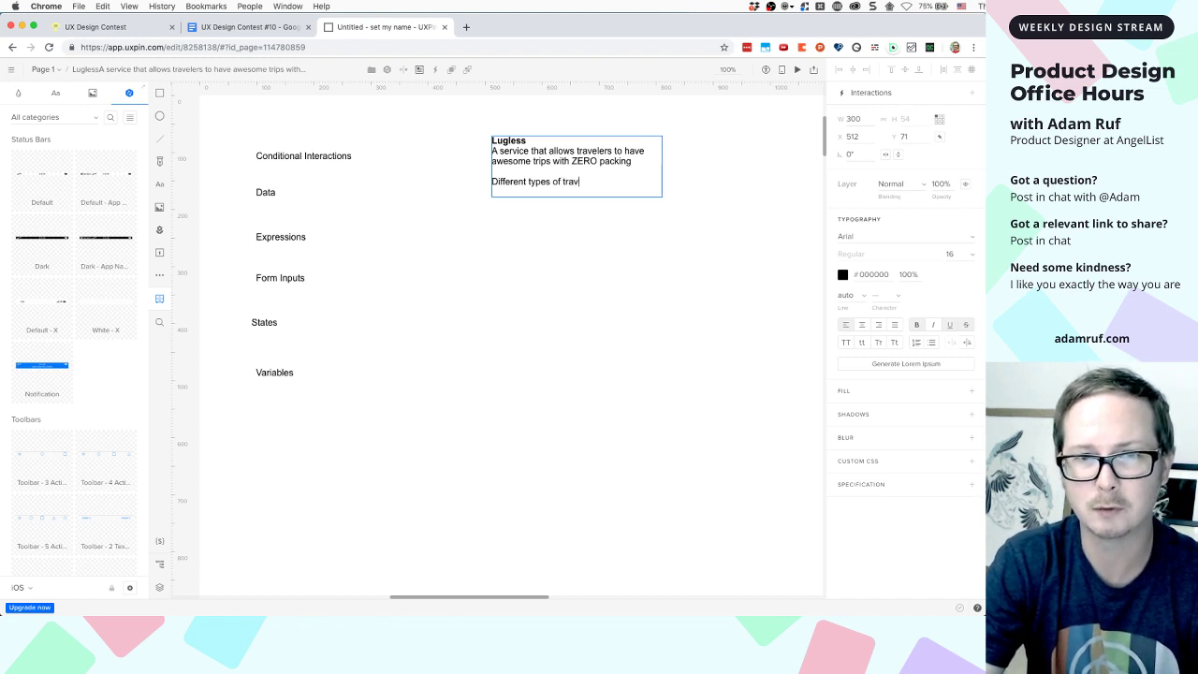
pyautogui.write('el experiences')
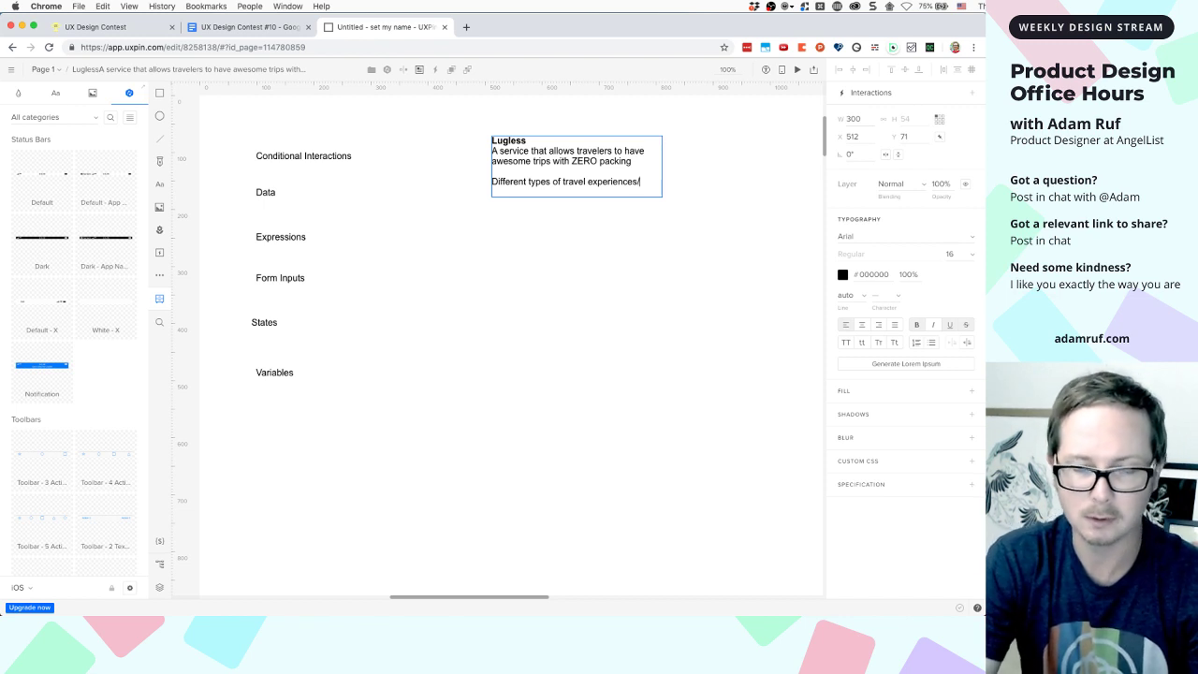
pyautogui.write('/ differen')
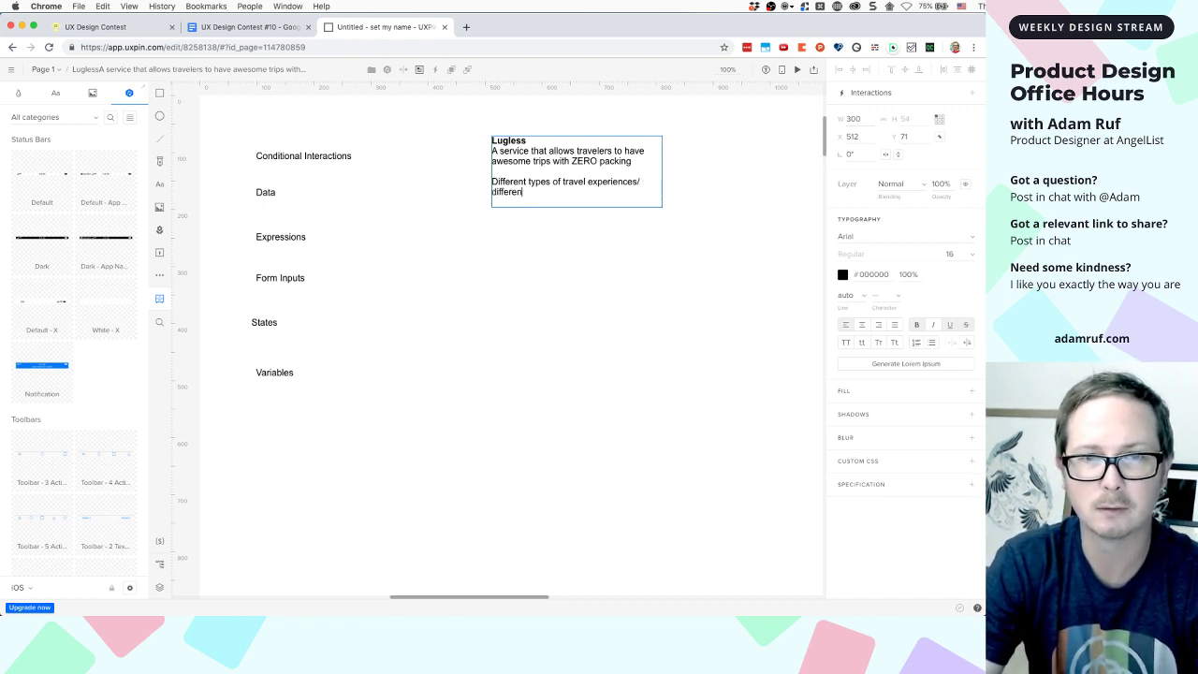
pyautogui.write('t bud')
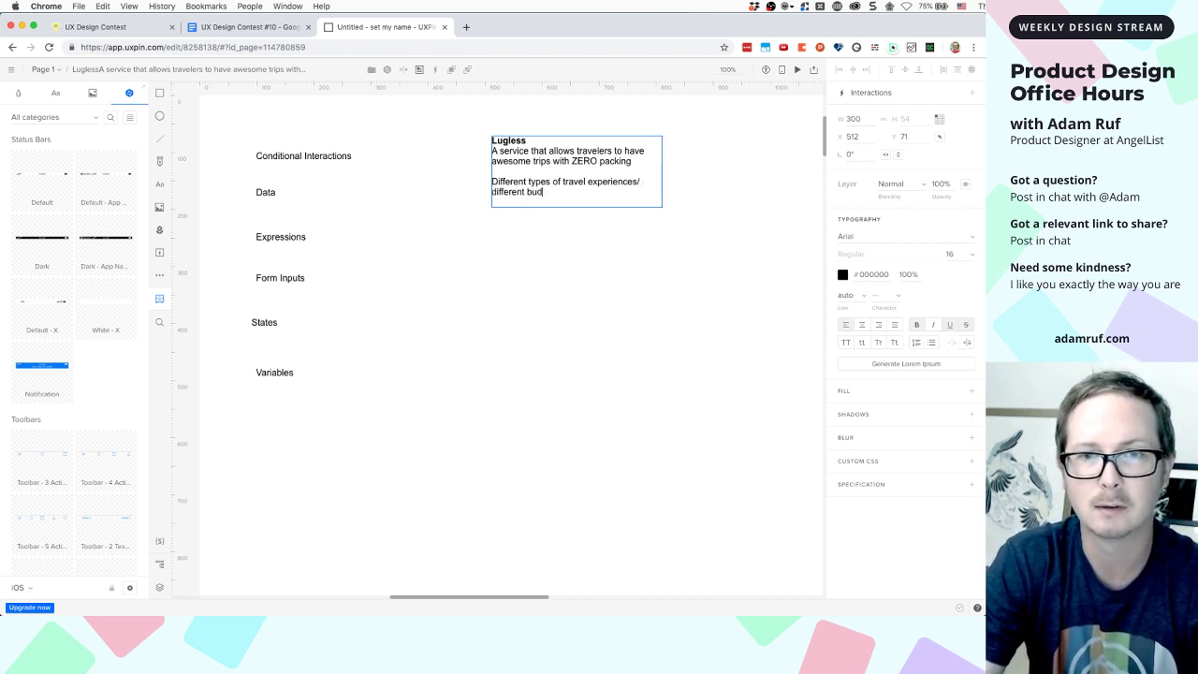
pyautogui.write('ges')
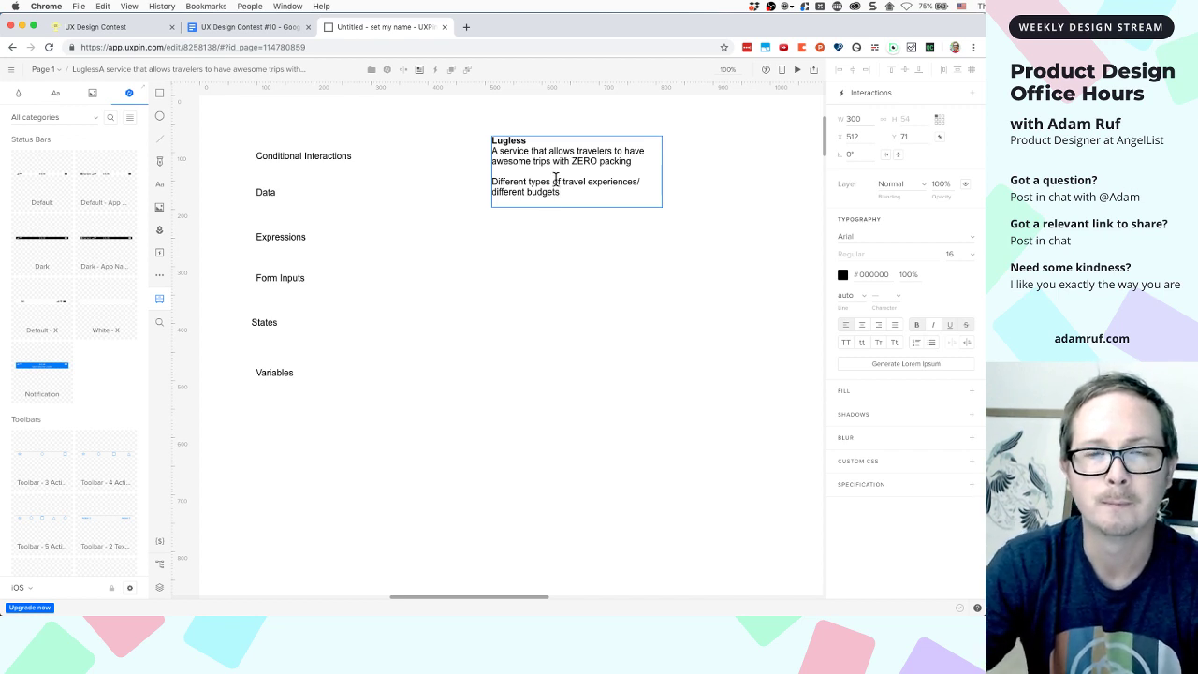
pyautogui.press('BackSpace')
pyautogui.write('ts')
# Replace the experiences and budgets line with "Conditional Interactions" and "What activities do you want to enjoy on your trip?", and move the block to about X 458, Y 67
pyautogui.moveTo(560, 192); pyautogui.dragTo(492, 181)
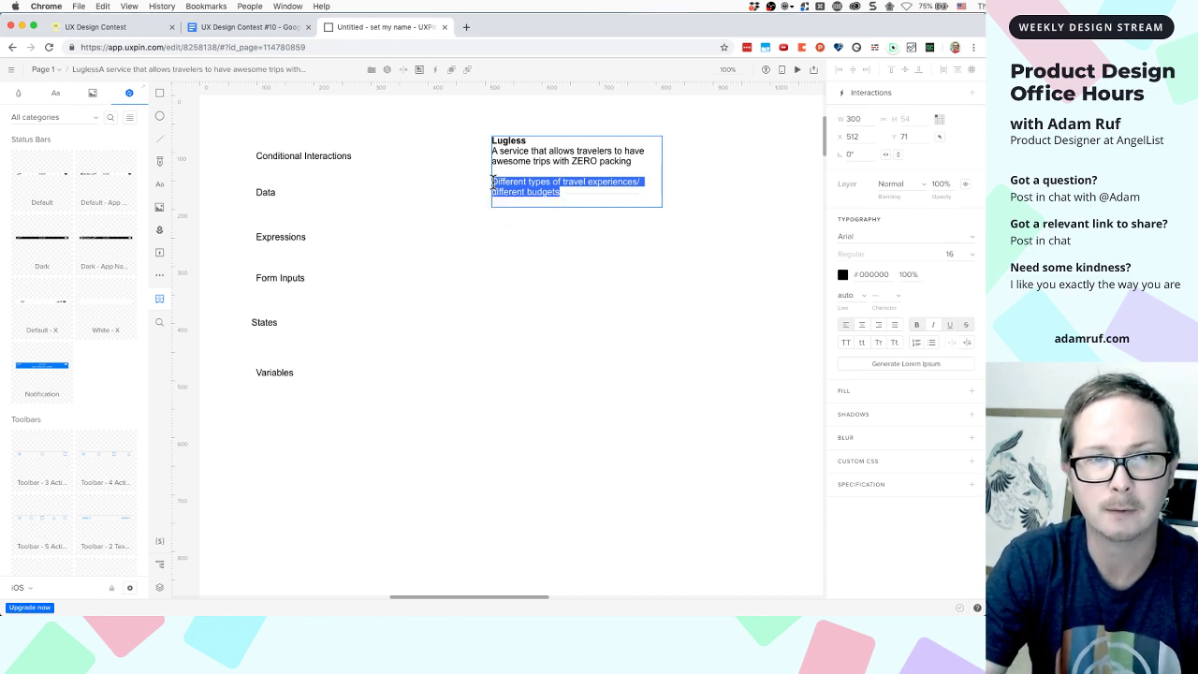
pyautogui.write('Condit')
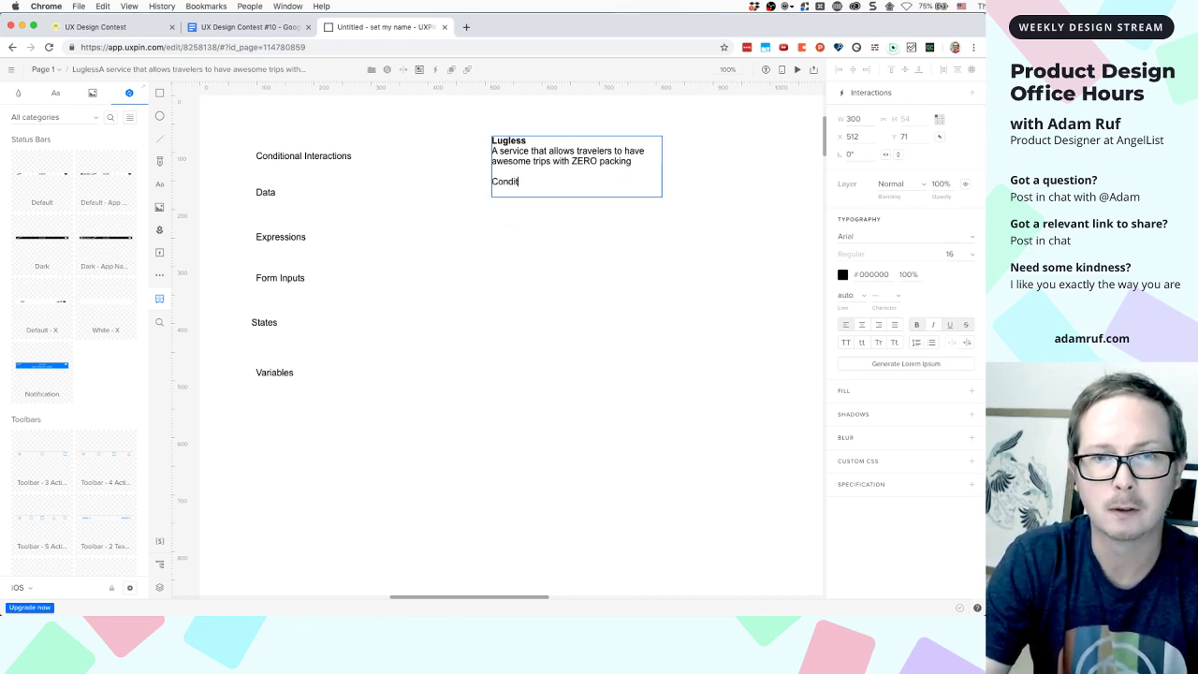
pyautogui.write('ional Interactions')
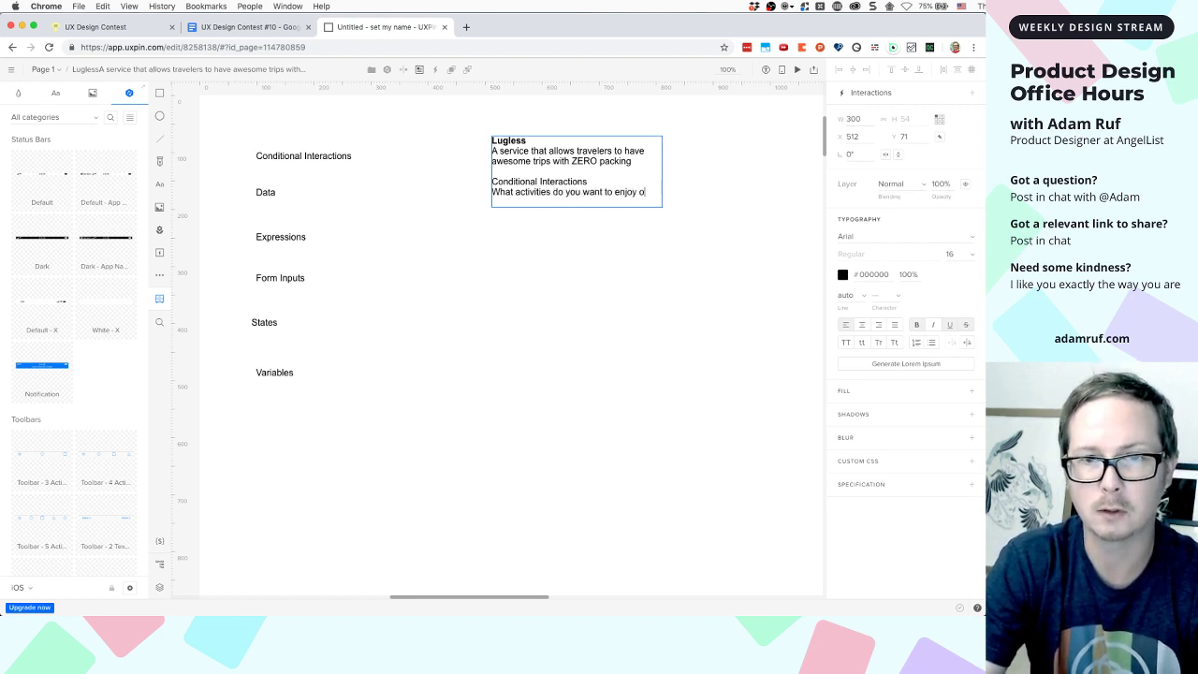
pyautogui.write('ur trip')
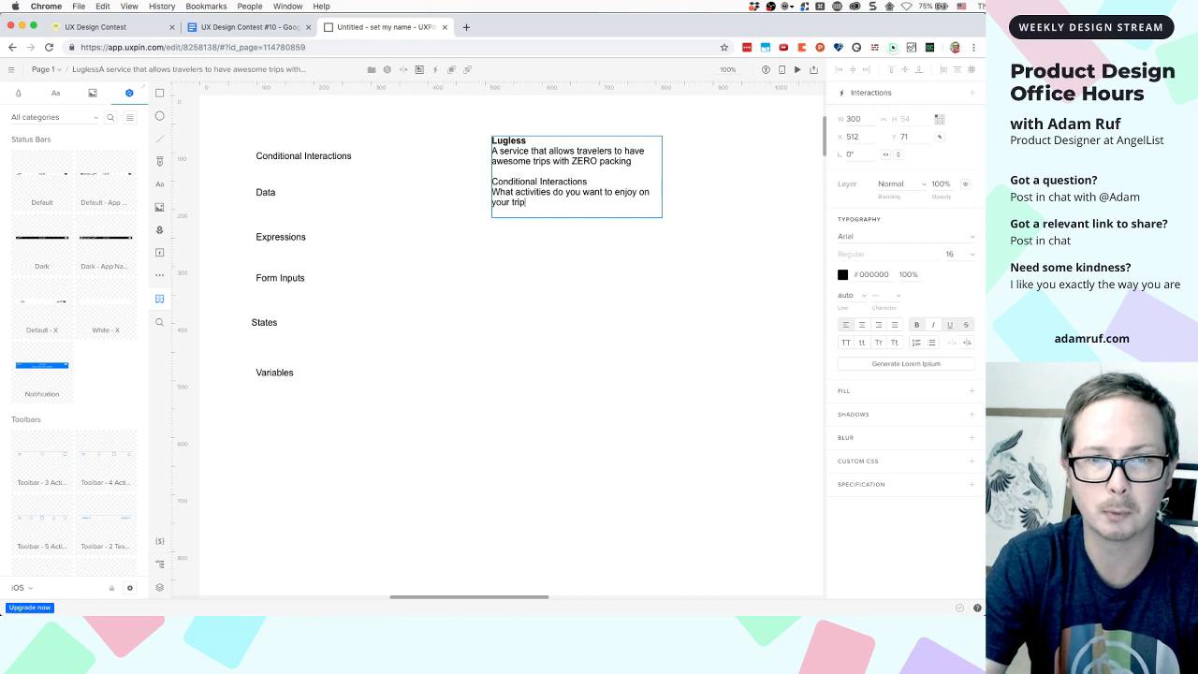
pyautogui.click(485, 257)
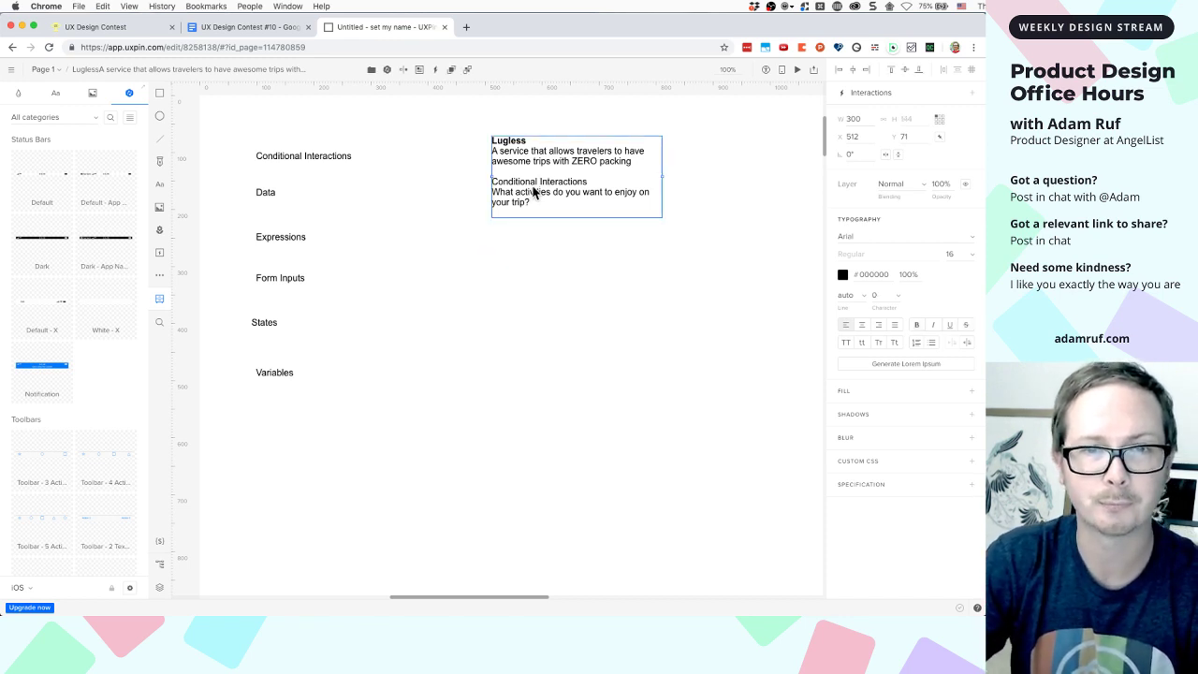
pyautogui.moveTo(532, 193); pyautogui.dragTo(482, 189)
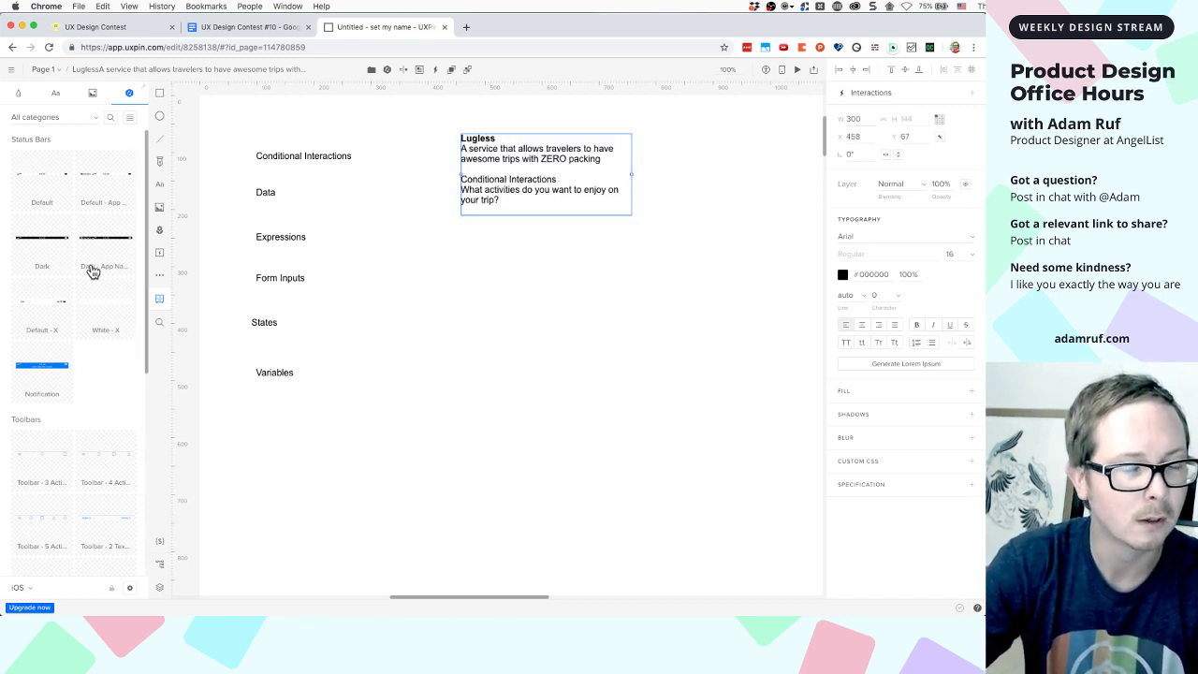
# Look through the iOS element library from the status bars down to the cell elements for usable prototype components
pyautogui.scroll(-1, 94, 246)
pyautogui.scroll(1, 96, 213)
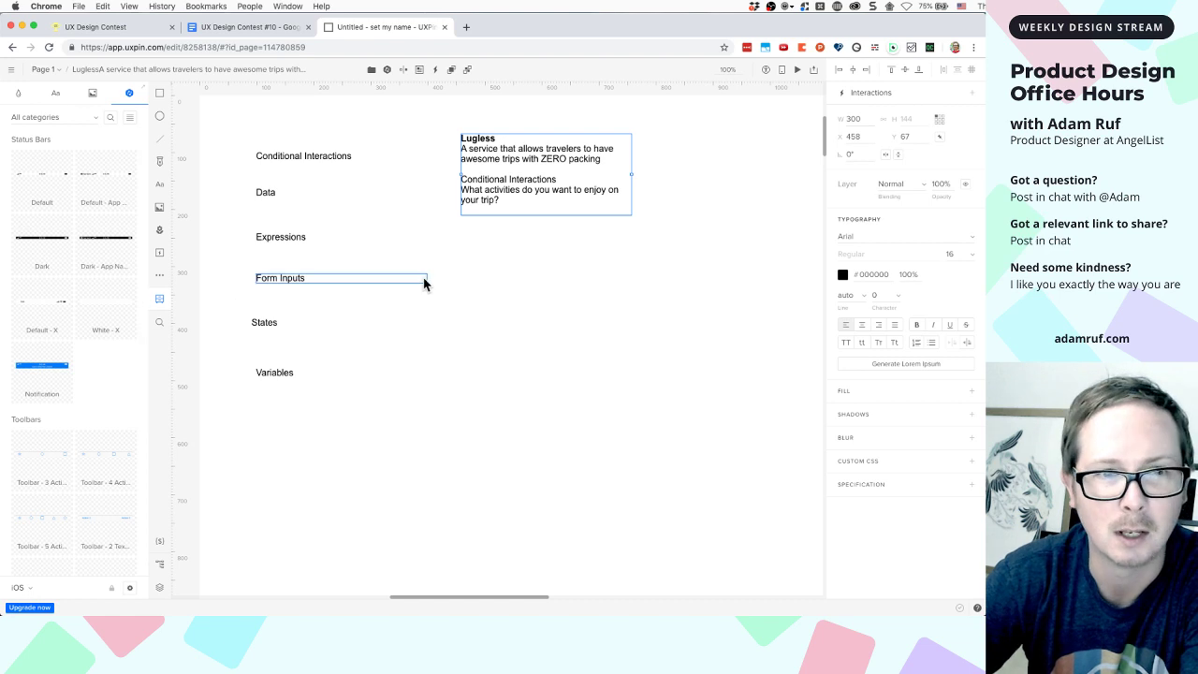
pyautogui.scroll(-3, 424, 278)
pyautogui.scroll(-10, 86, 385)
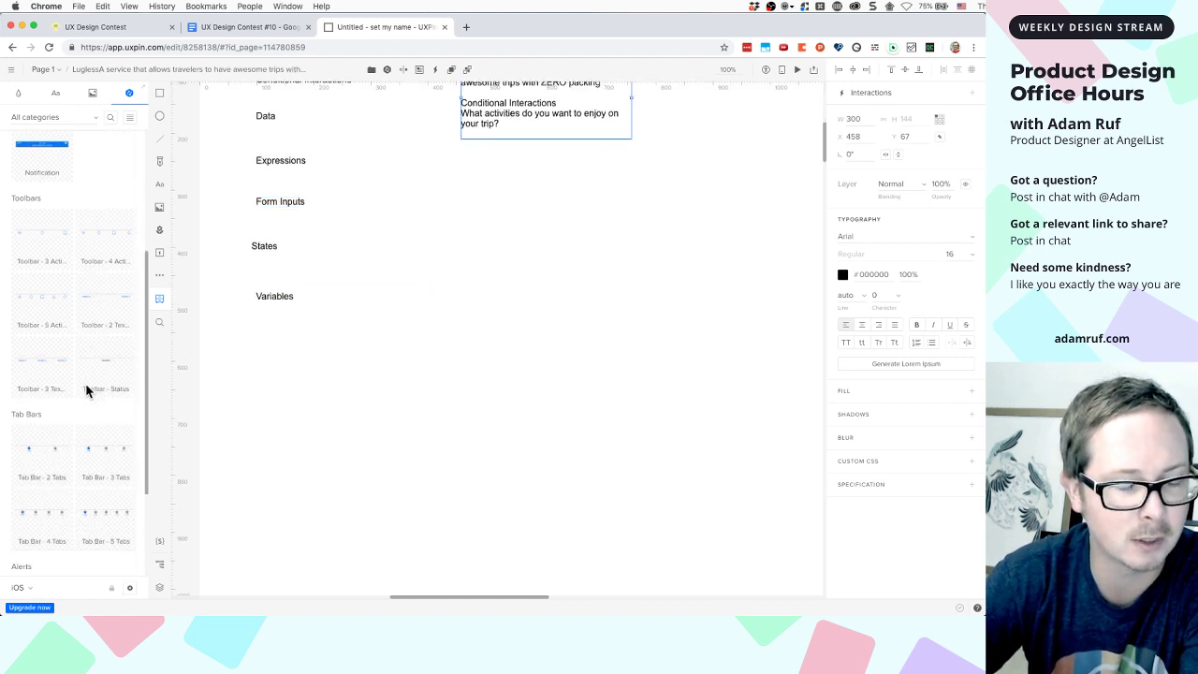
pyautogui.scroll(-5, 85, 391)
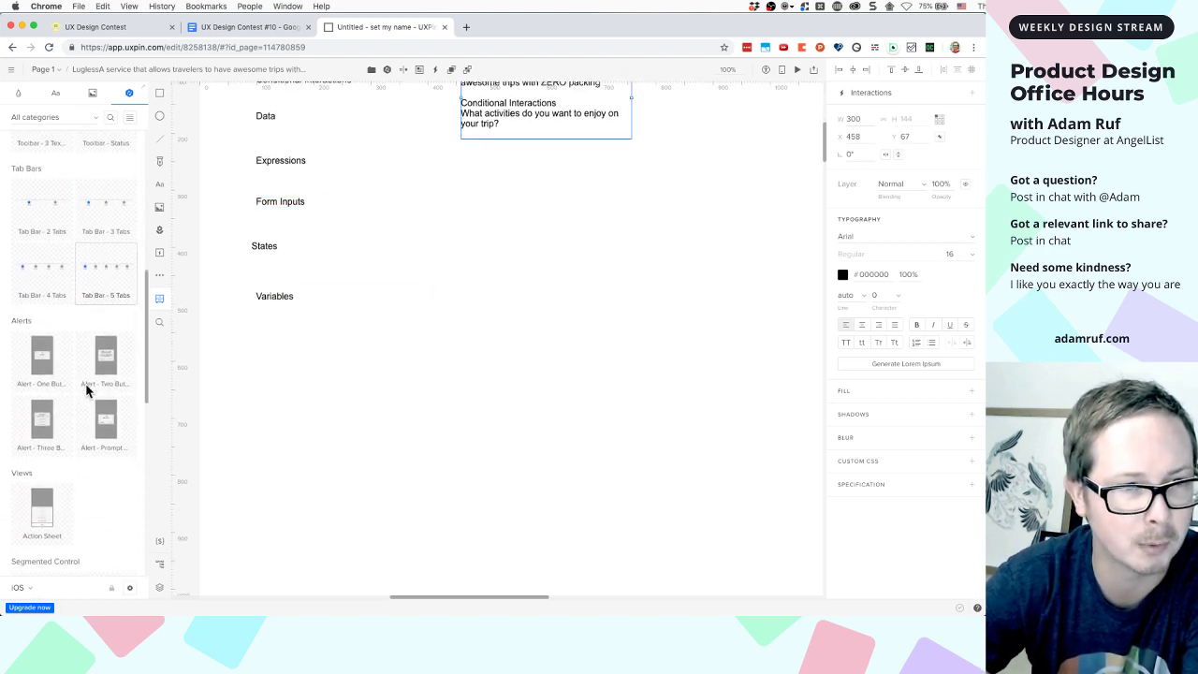
pyautogui.scroll(-6, 85, 392)
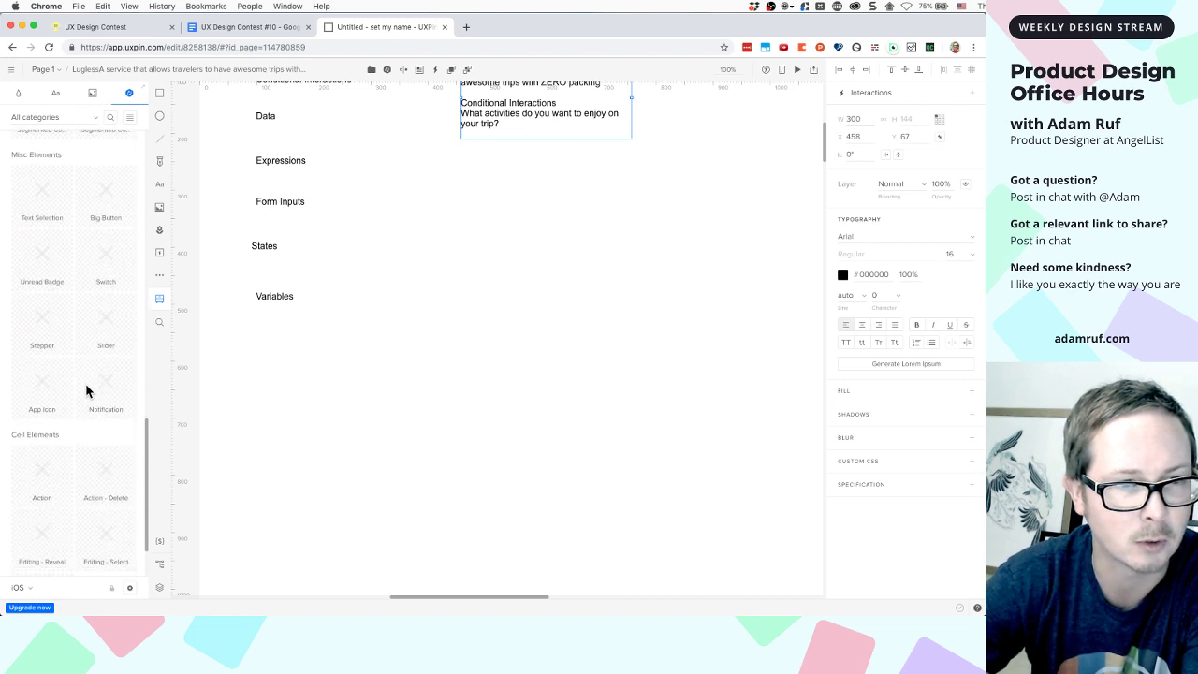
pyautogui.scroll(20, 86, 389)
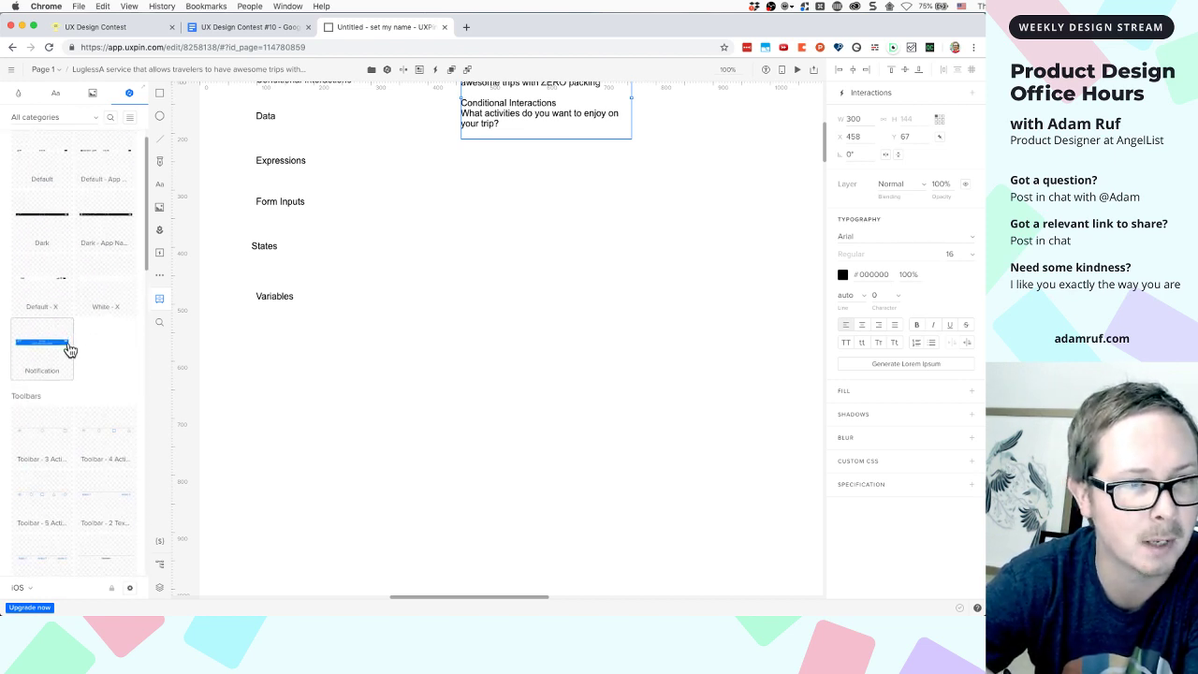
pyautogui.scroll(-6, 78, 364)
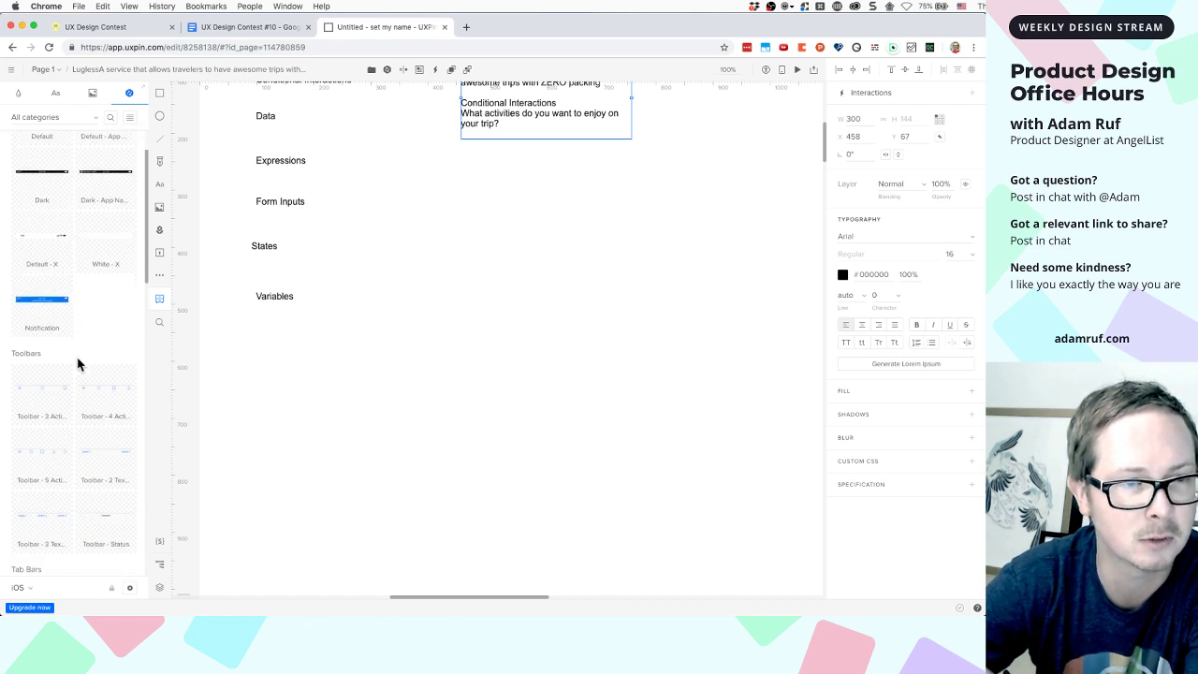
pyautogui.scroll(-6, 78, 364)
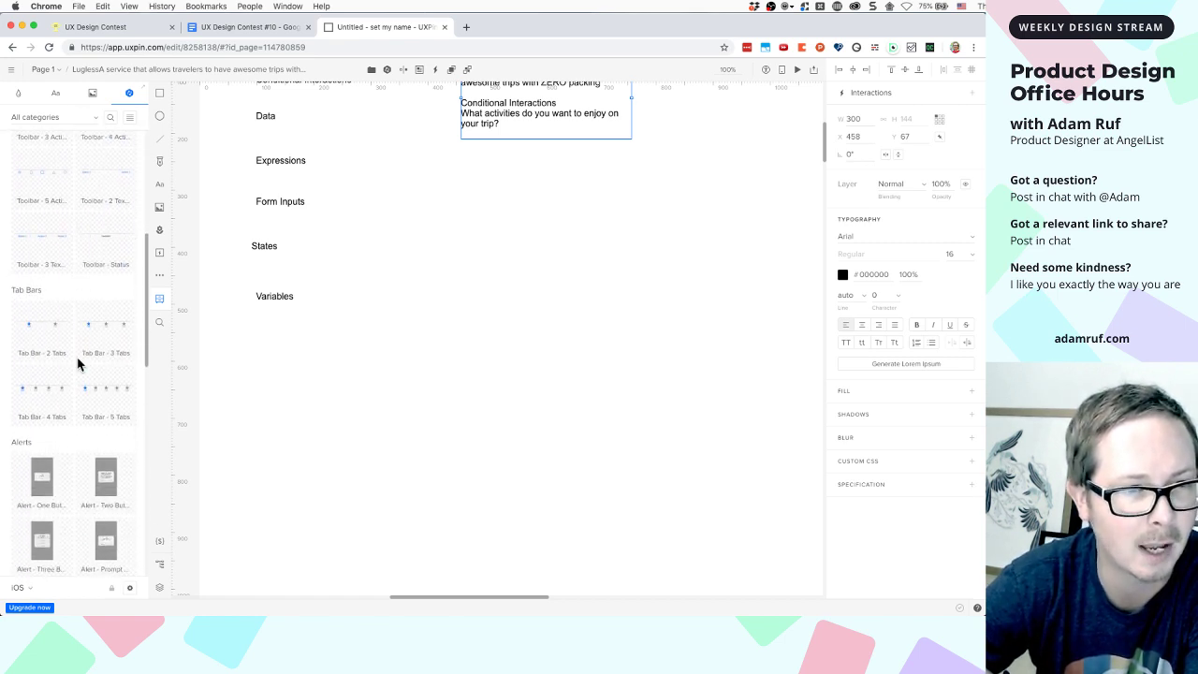
pyautogui.scroll(-5, 78, 364)
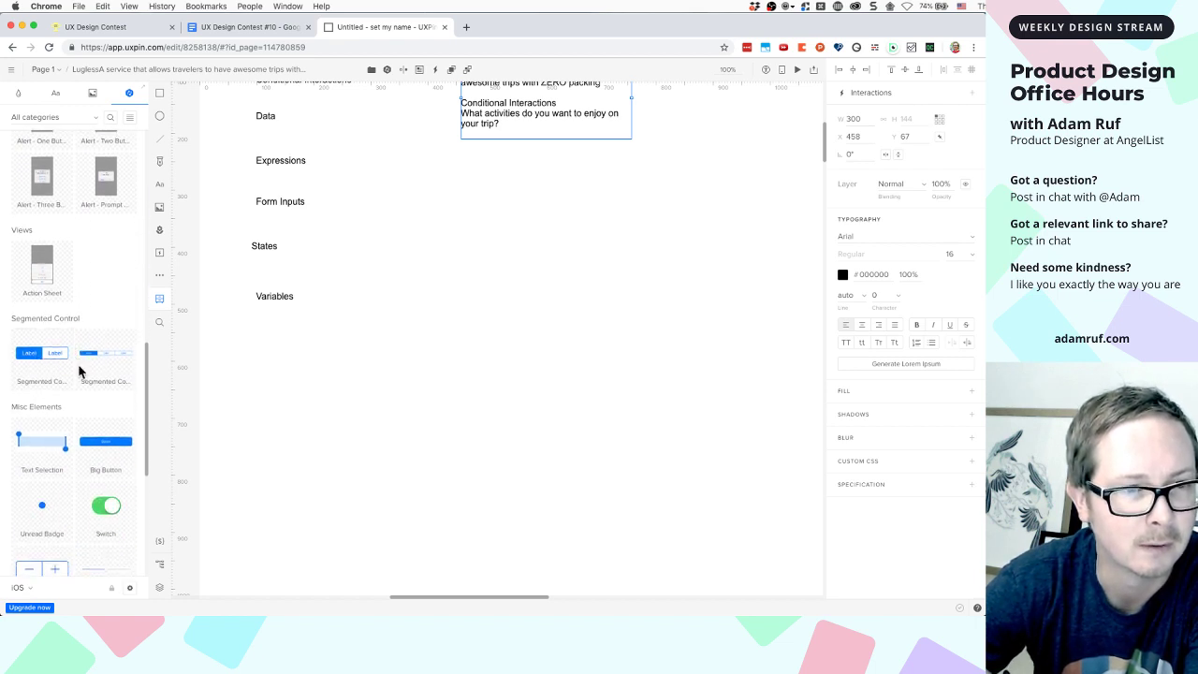
pyautogui.scroll(-3, 75, 403)
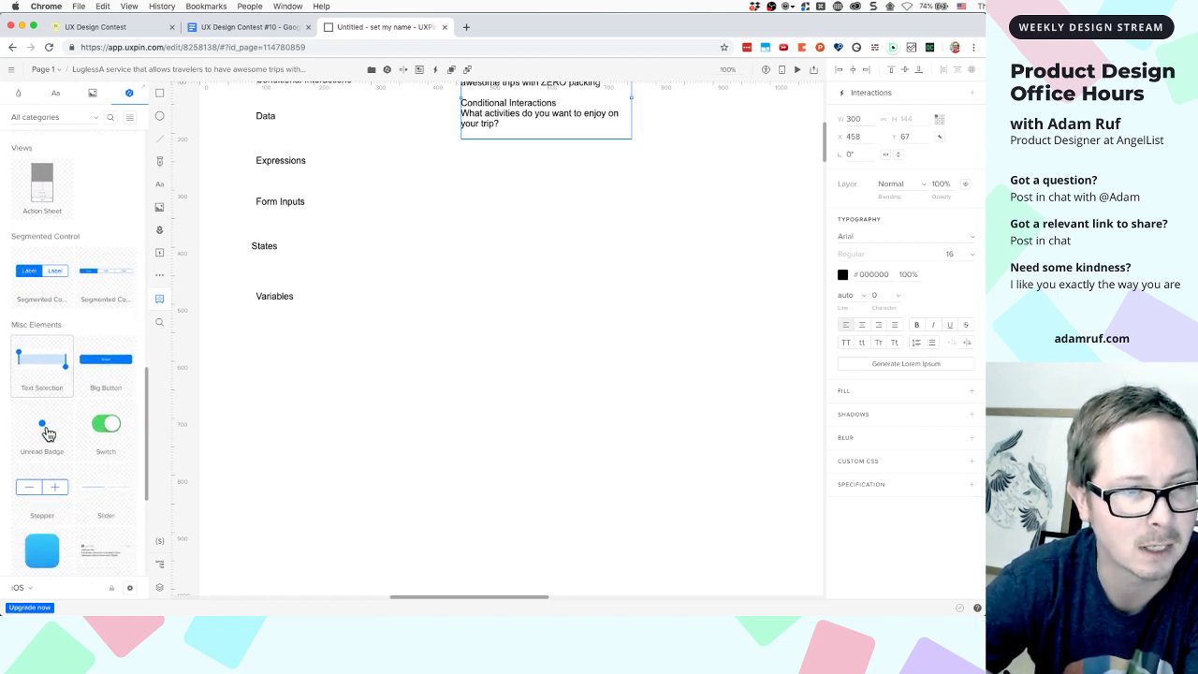
pyautogui.scroll(-2, 105, 375)
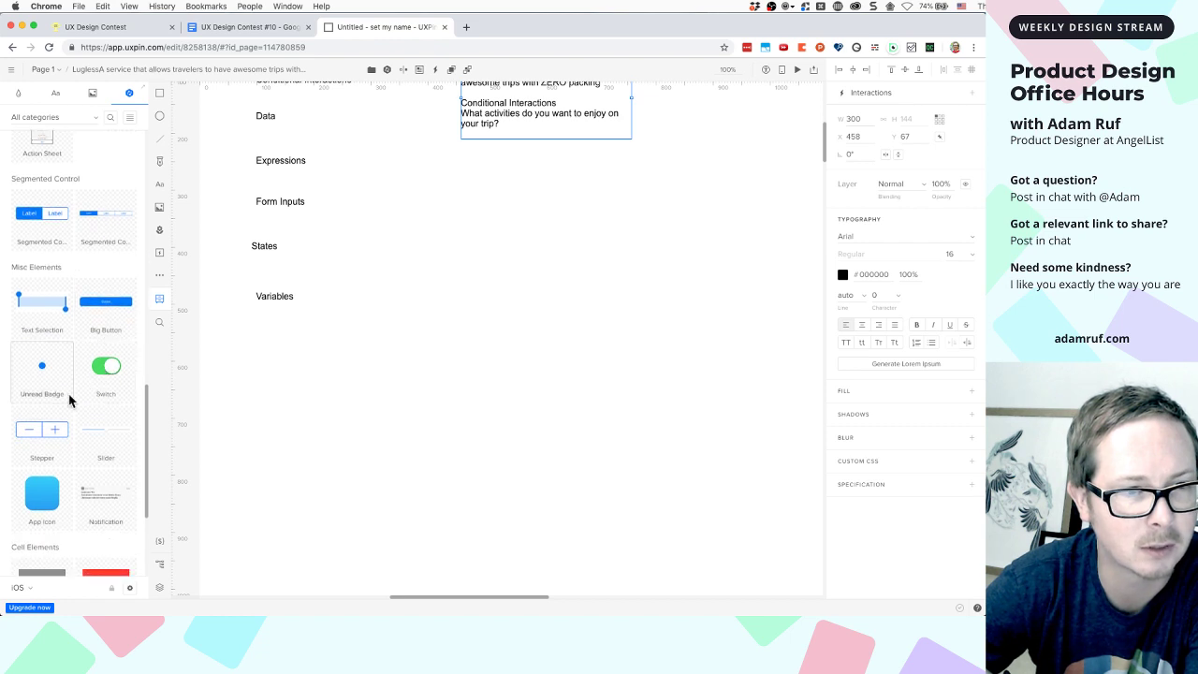
pyautogui.scroll(-2, 56, 422)
pyautogui.scroll(-5, 96, 397)
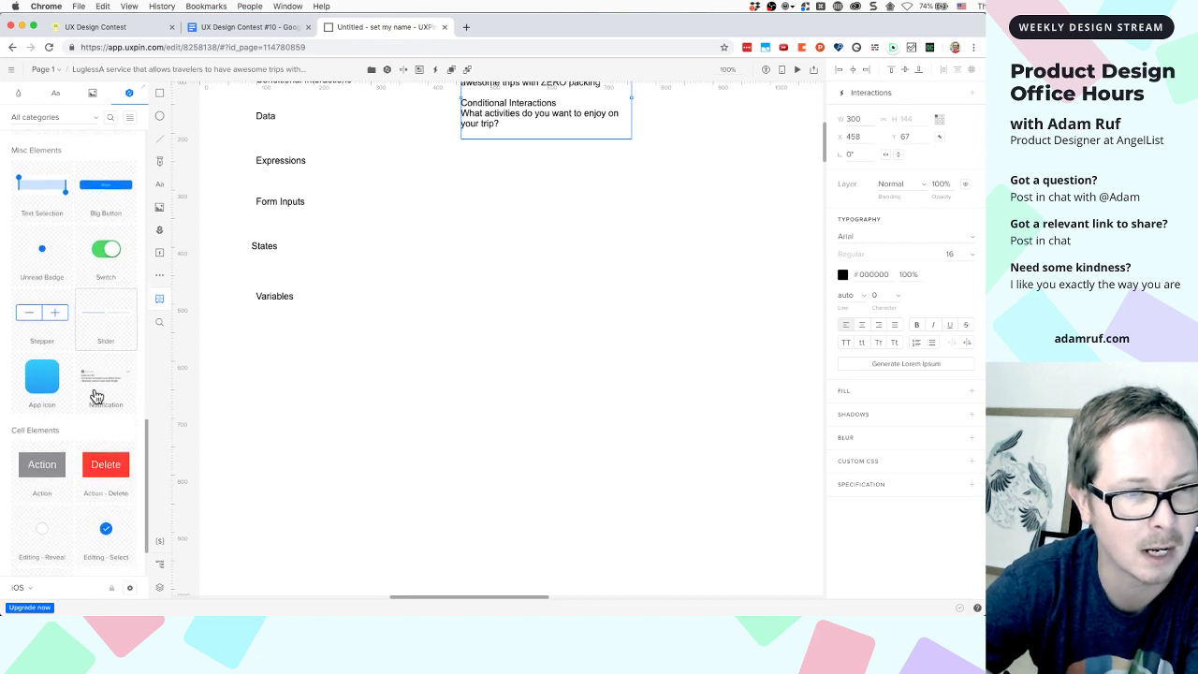
pyautogui.scroll(15, 94, 397)
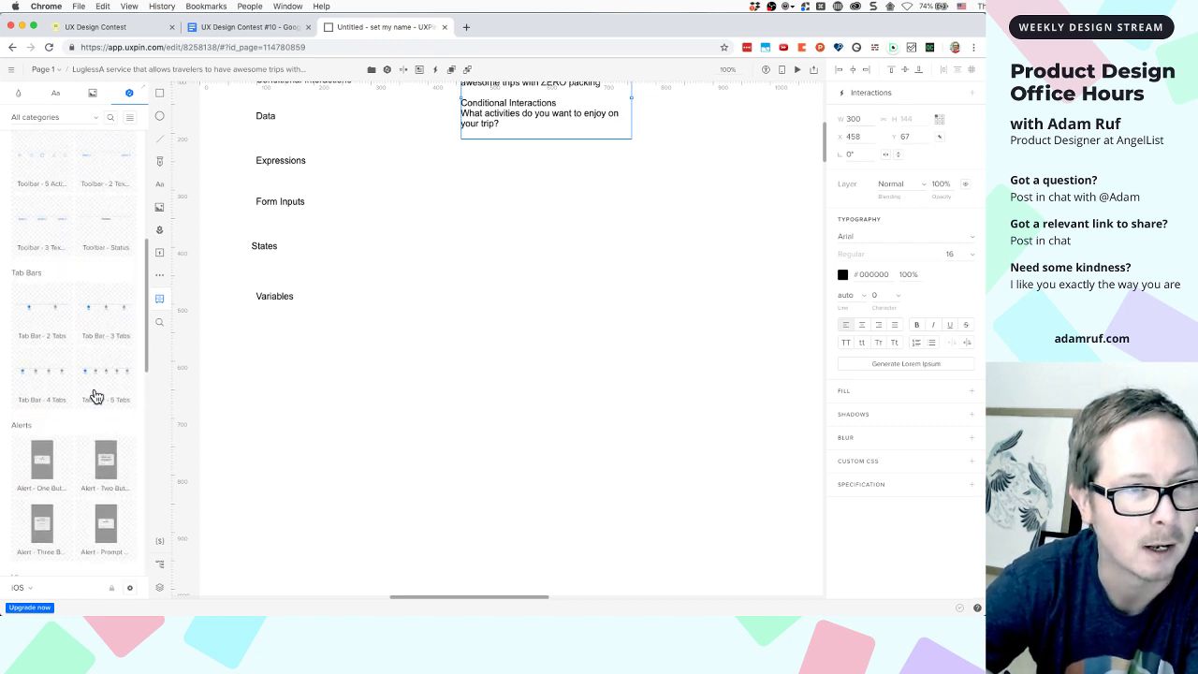
# Filter the iOS library to Misc Elements, review them, and return to all categories
pyautogui.click(88, 119)
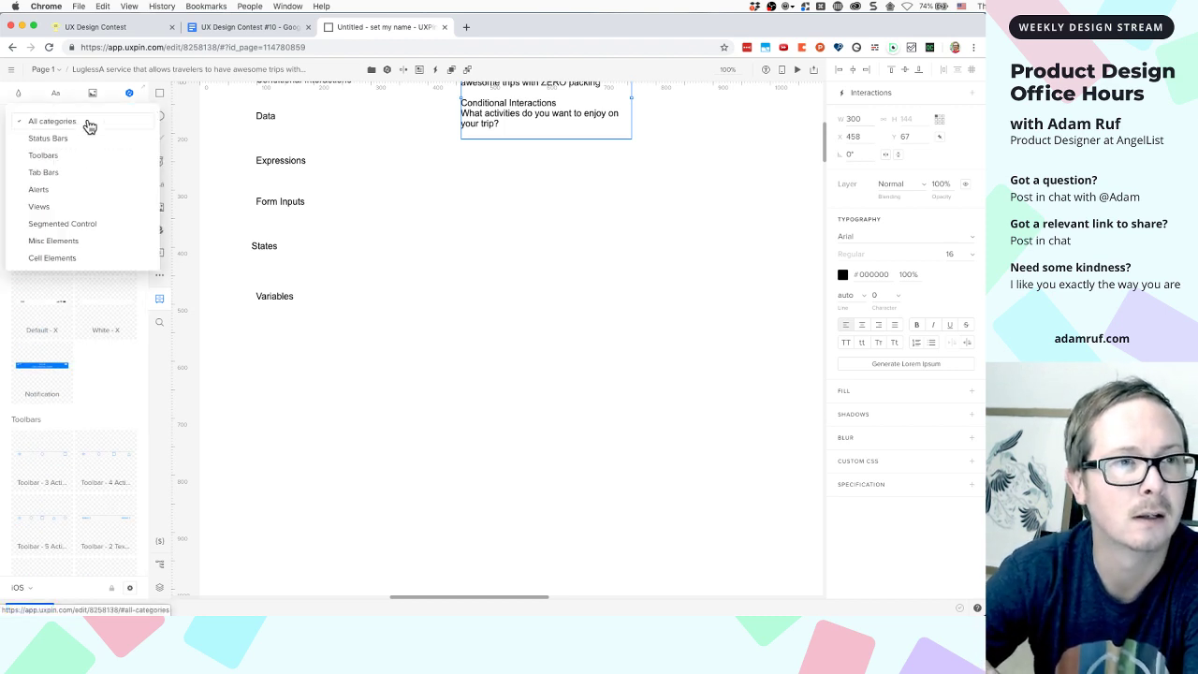
pyautogui.click(64, 246)
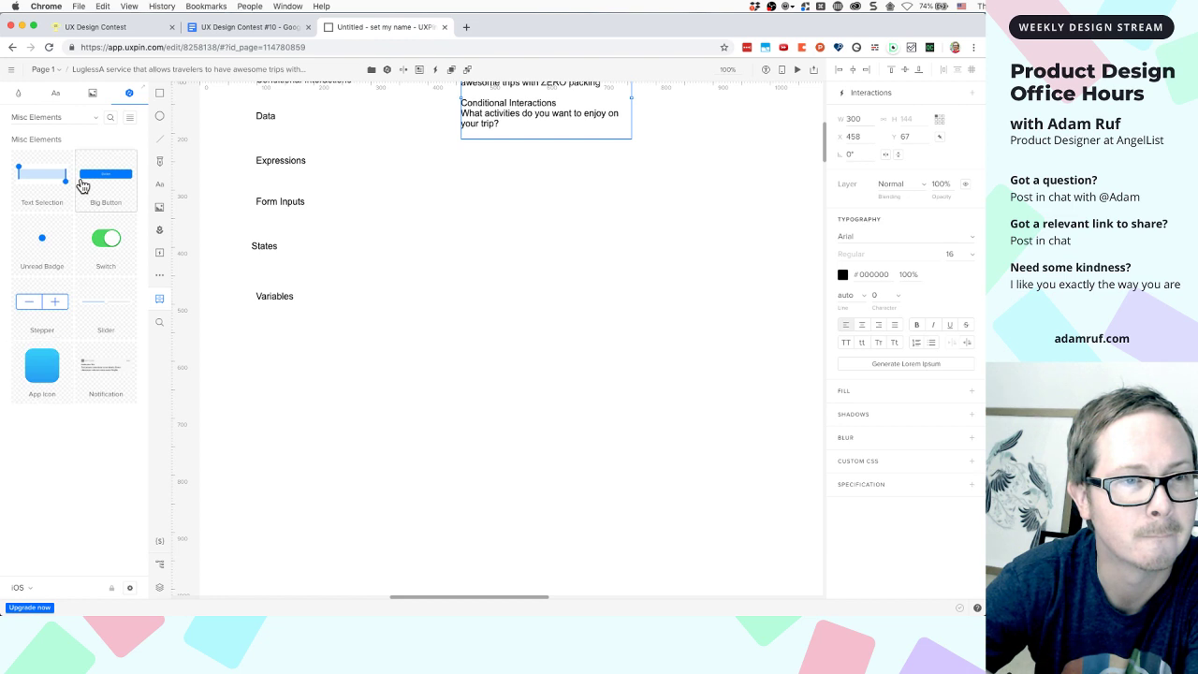
pyautogui.click(94, 120)
pyautogui.click(68, 123)
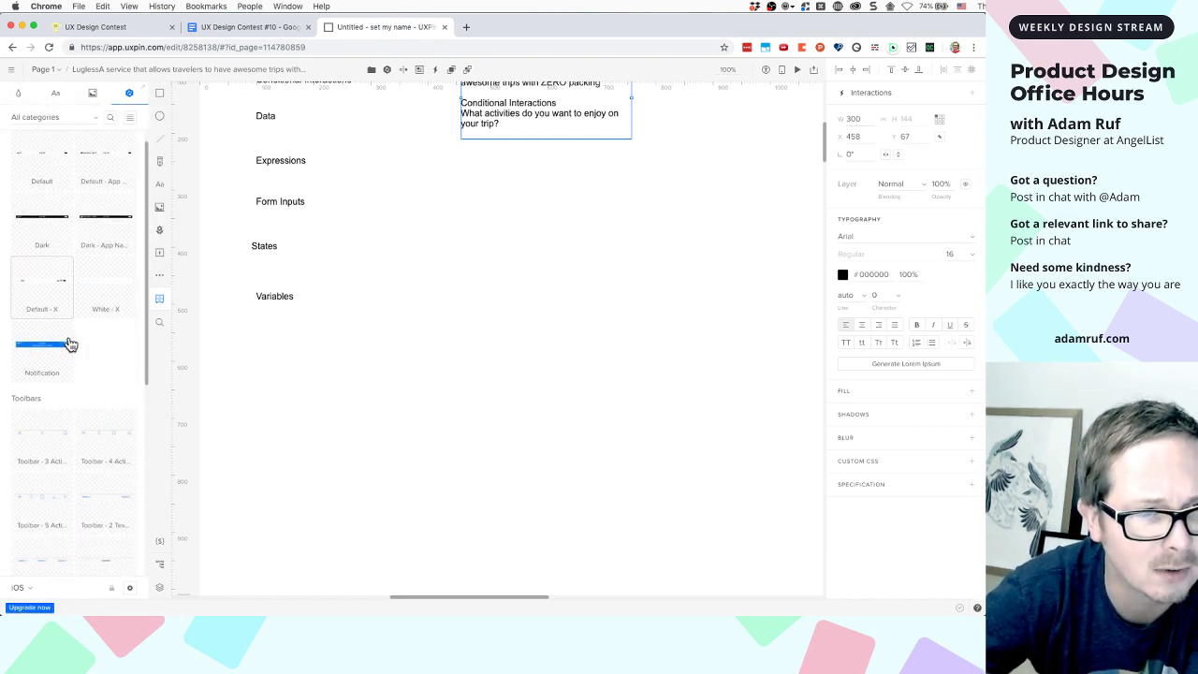
# Examine every category of the iOS library once more for a selectable control, through to the end of Cell Elements
pyautogui.scroll(-5, 68, 344)
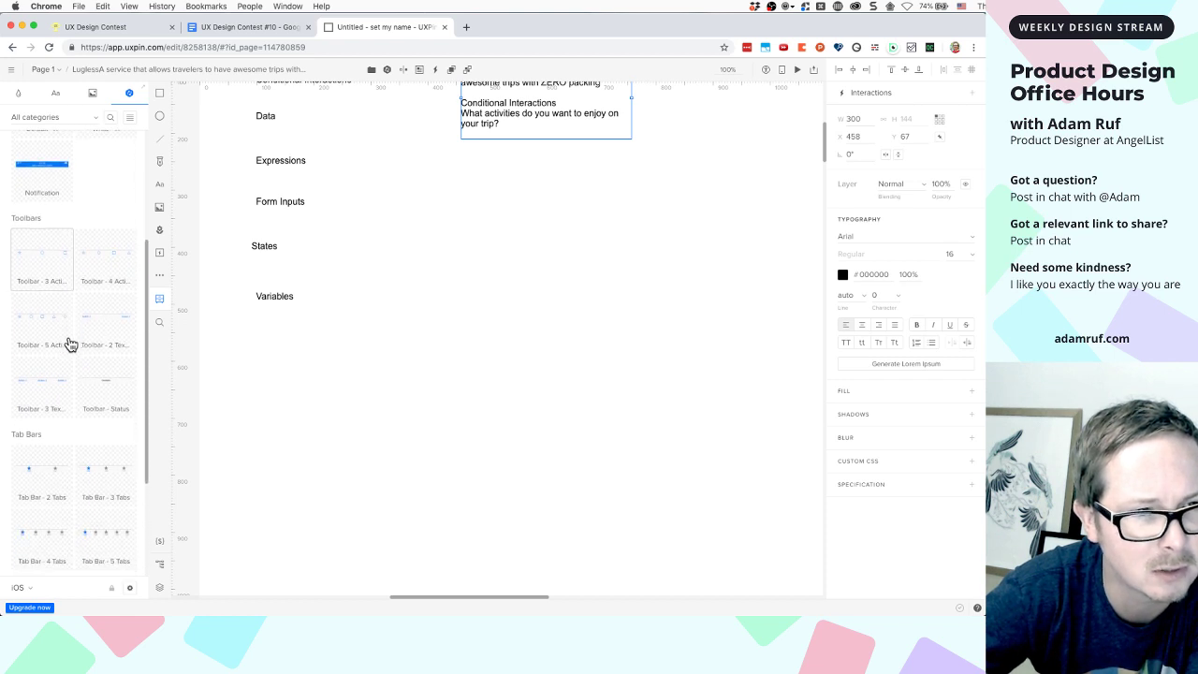
pyautogui.scroll(-3, 68, 344)
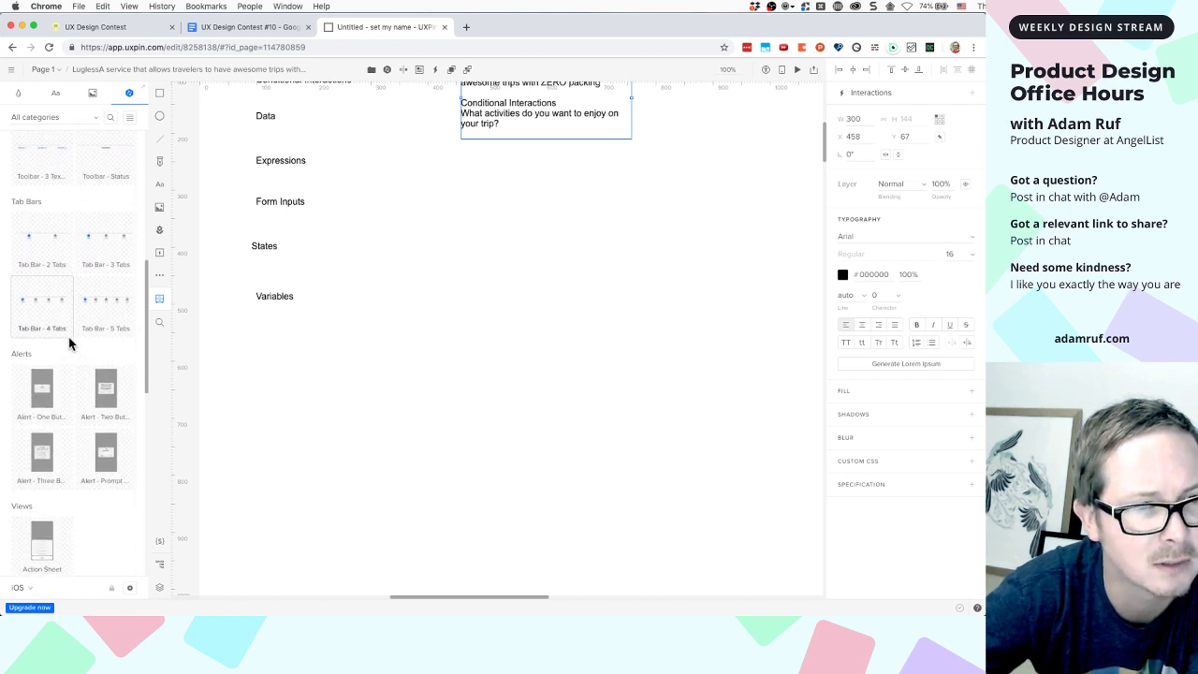
pyautogui.scroll(-5, 68, 344)
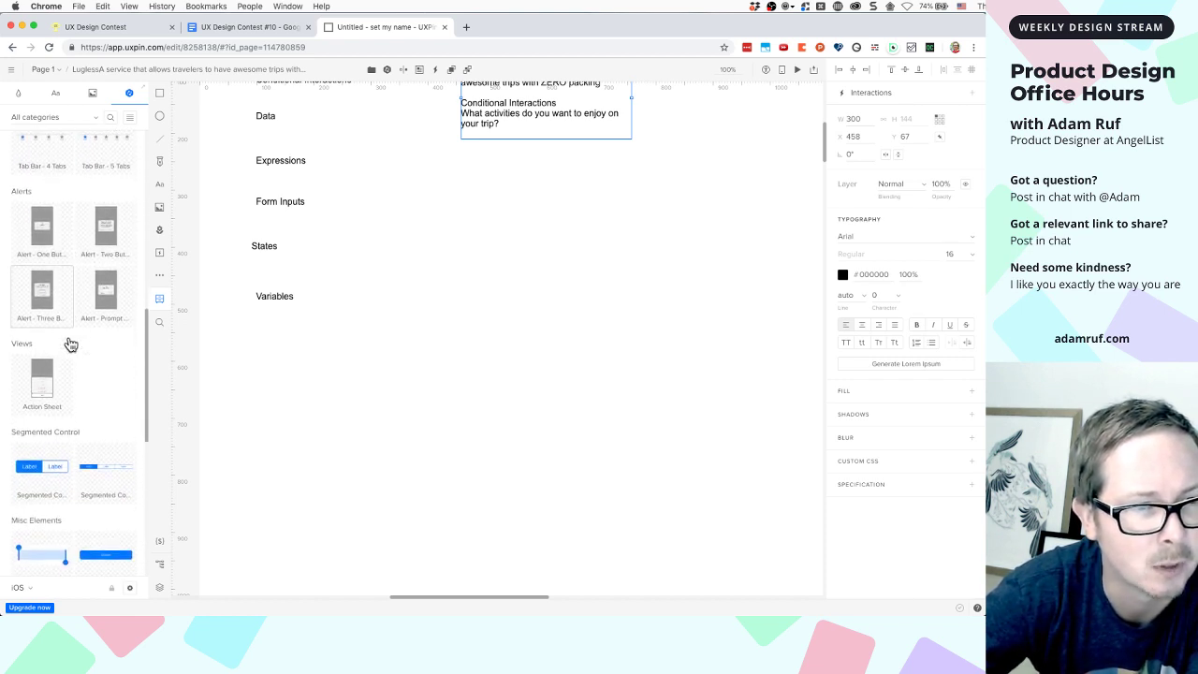
pyautogui.scroll(-4, 71, 345)
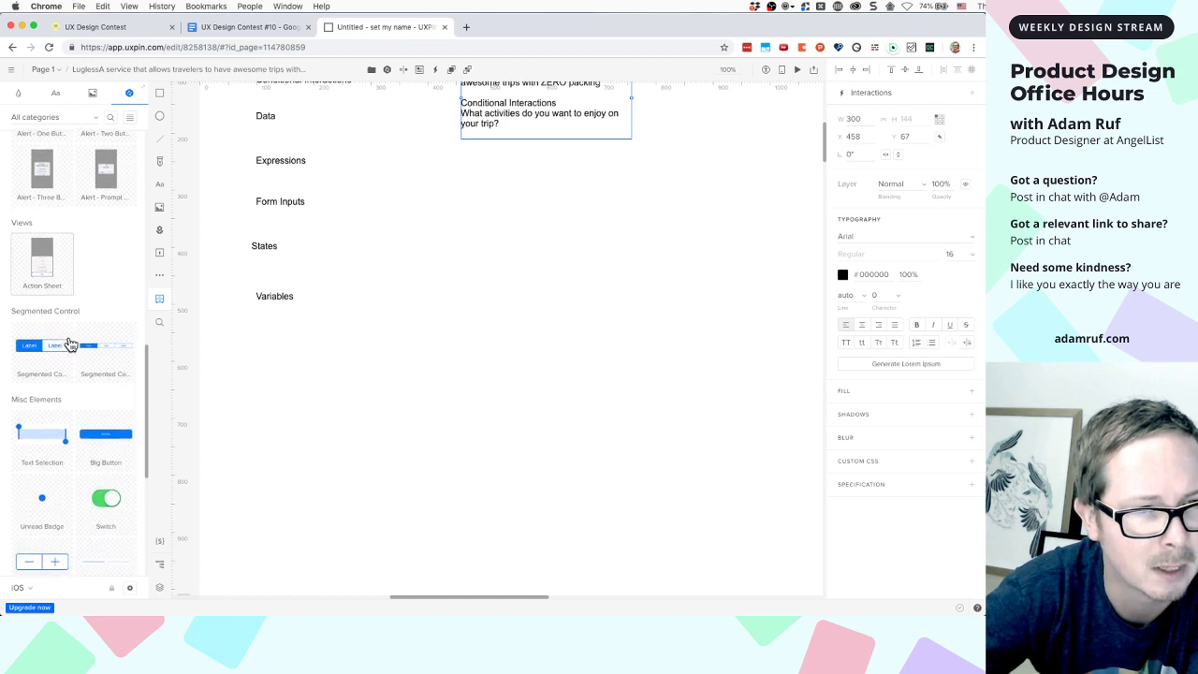
pyautogui.scroll(-3, 70, 345)
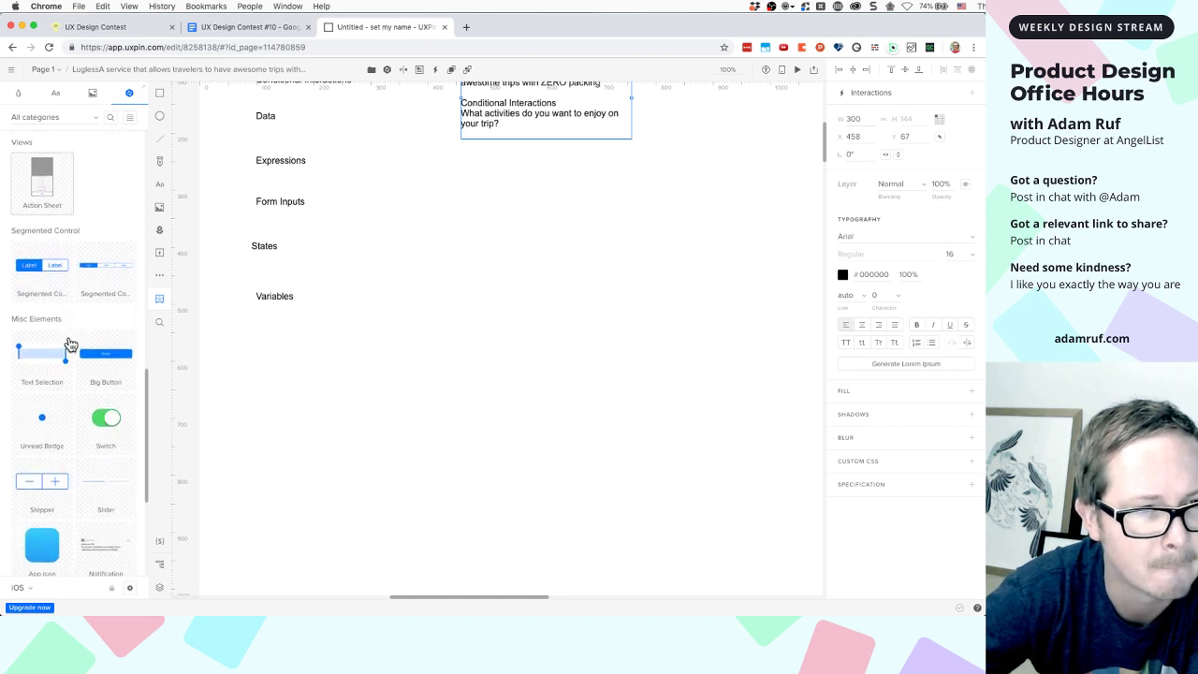
pyautogui.scroll(-4, 70, 345)
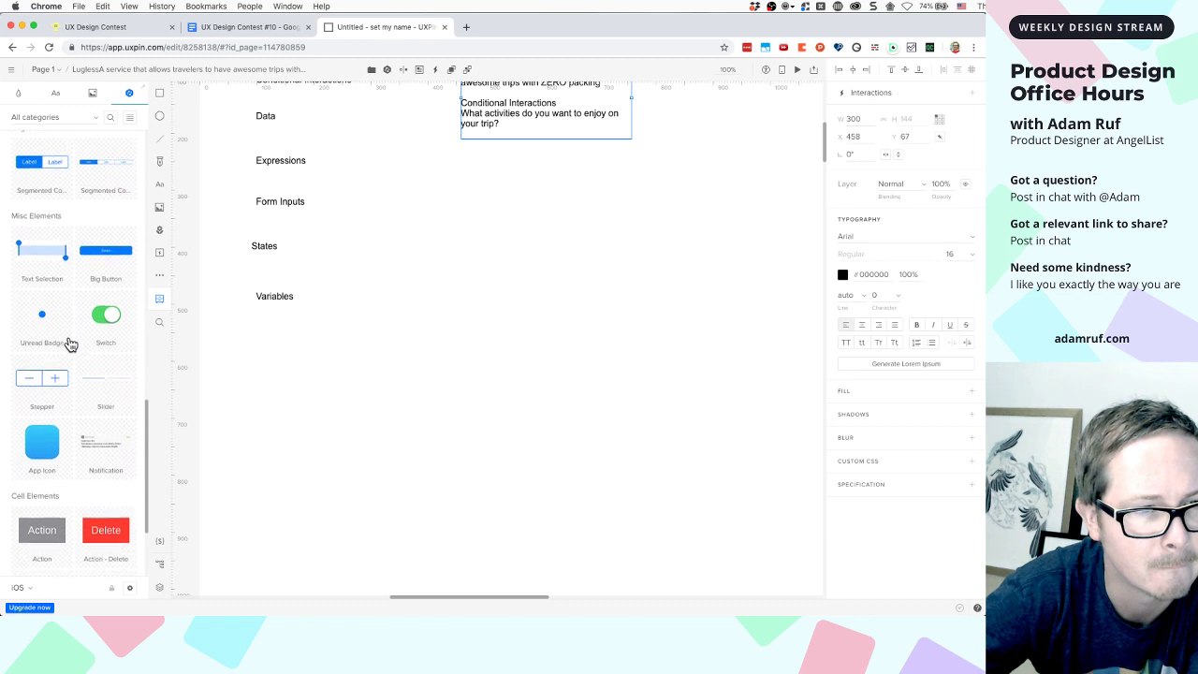
pyautogui.scroll(-5, 70, 345)
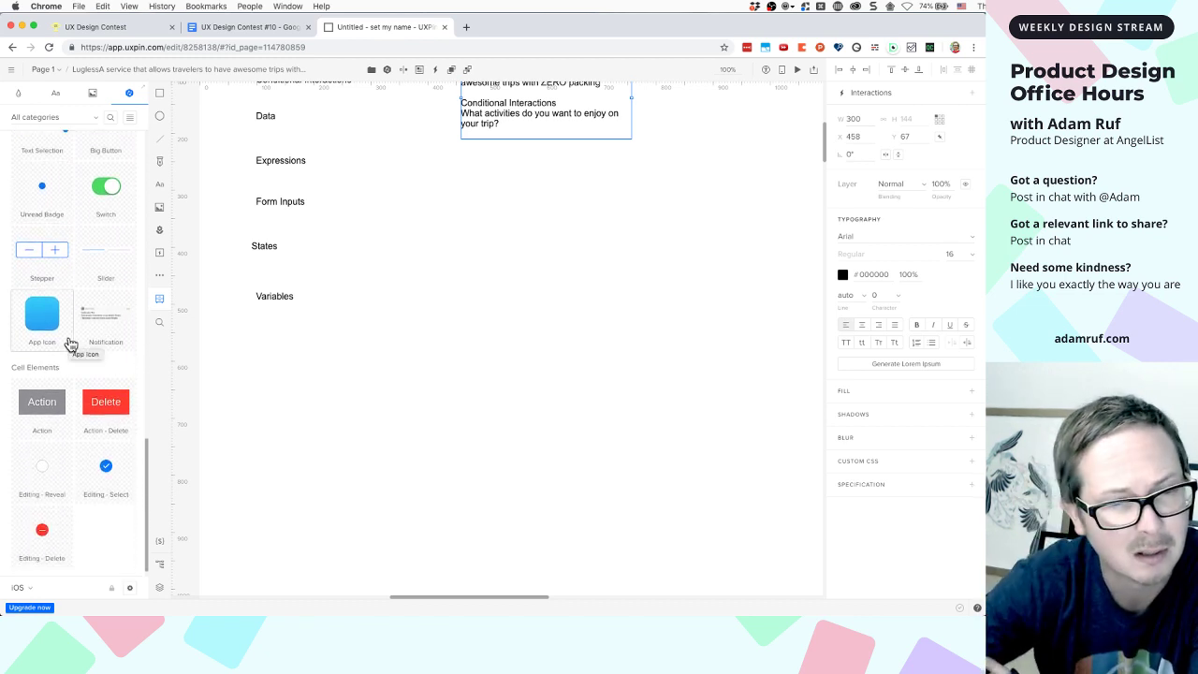
pyautogui.scroll(-1, 70, 345)
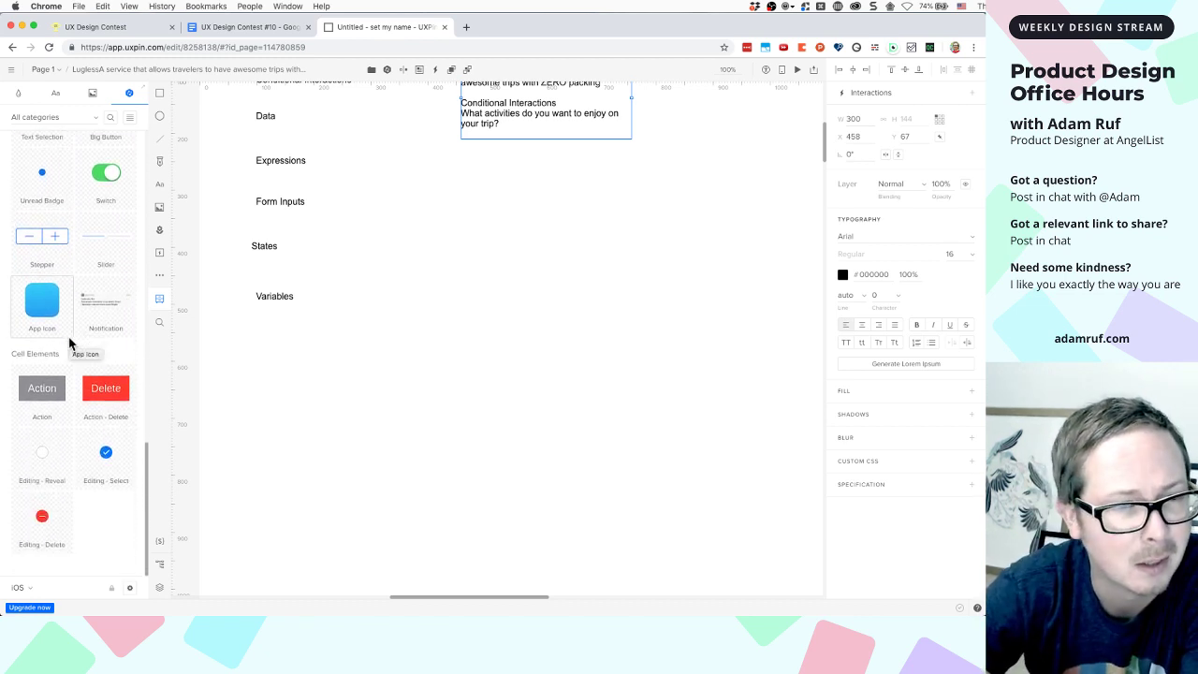
pyautogui.click(55, 472)
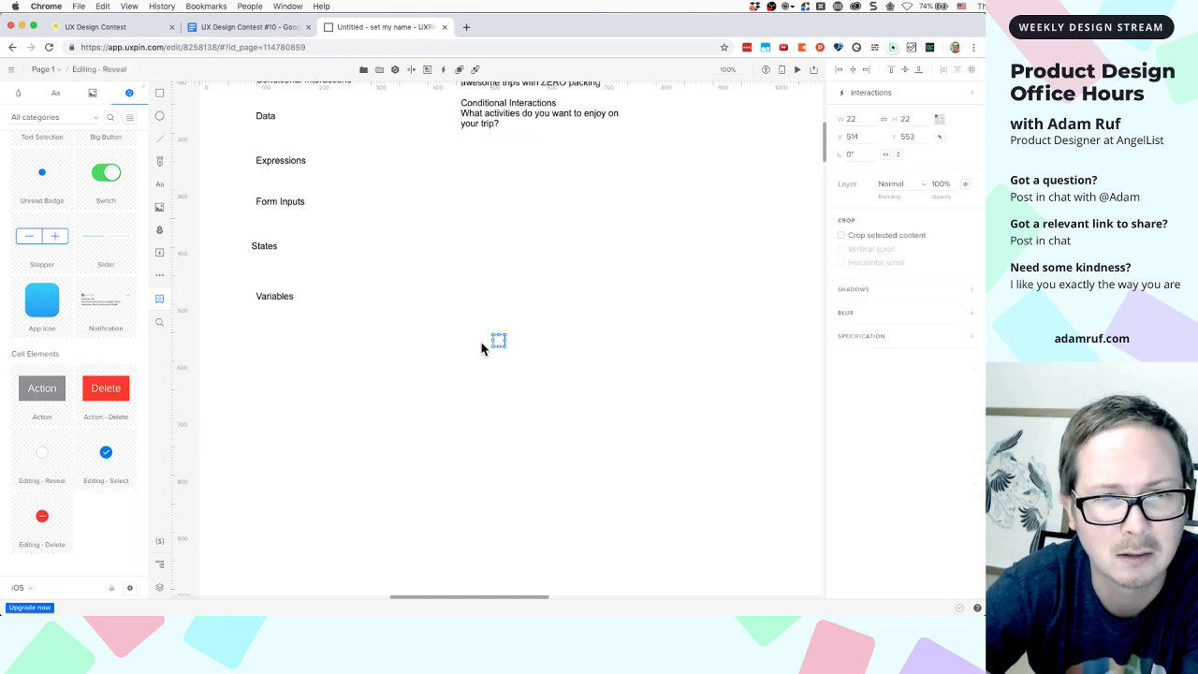
pyautogui.click(521, 348)
pyautogui.click(498, 342)
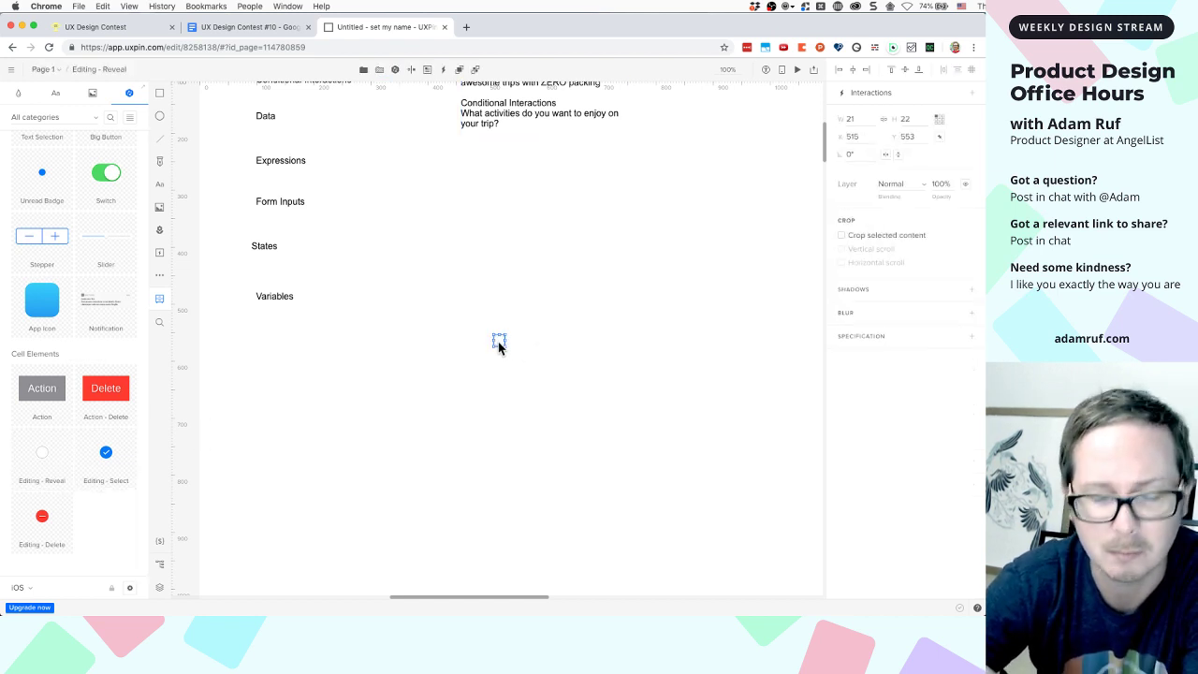
pyautogui.click(498, 348)
# Place an Editing - Reveal circle below the Lugless text at about X 466, Y 557, and select it
pyautogui.moveTo(50, 463); pyautogui.dragTo(471, 343)
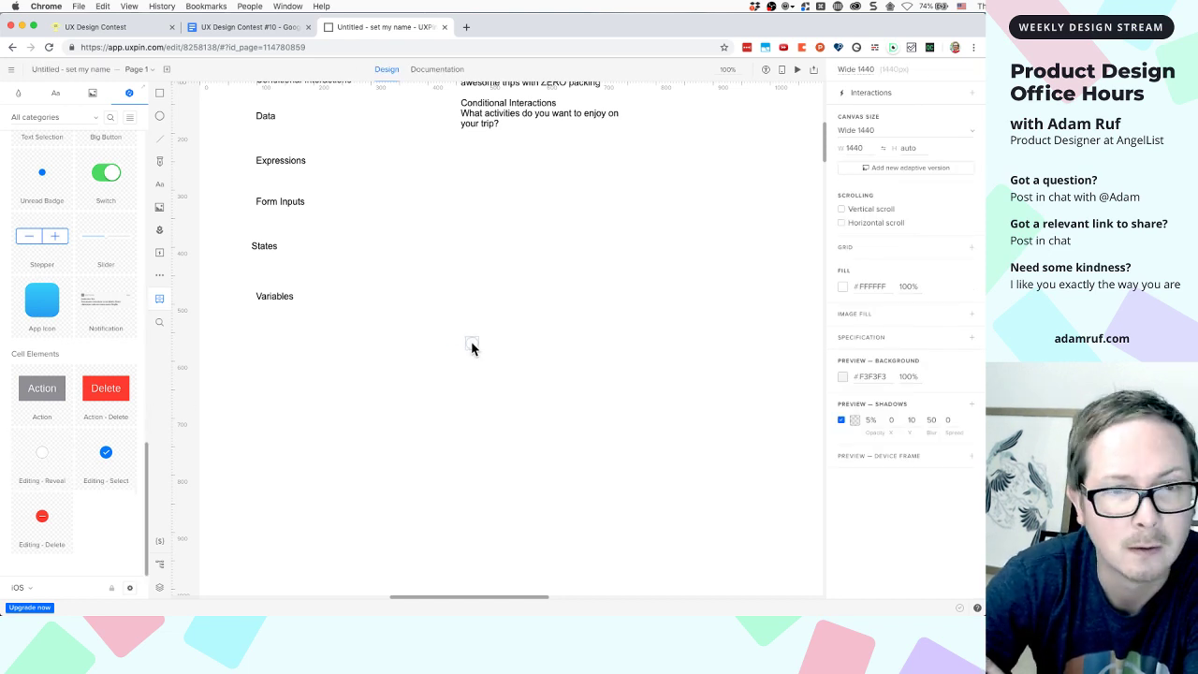
pyautogui.click(519, 354)
pyautogui.click(471, 343)
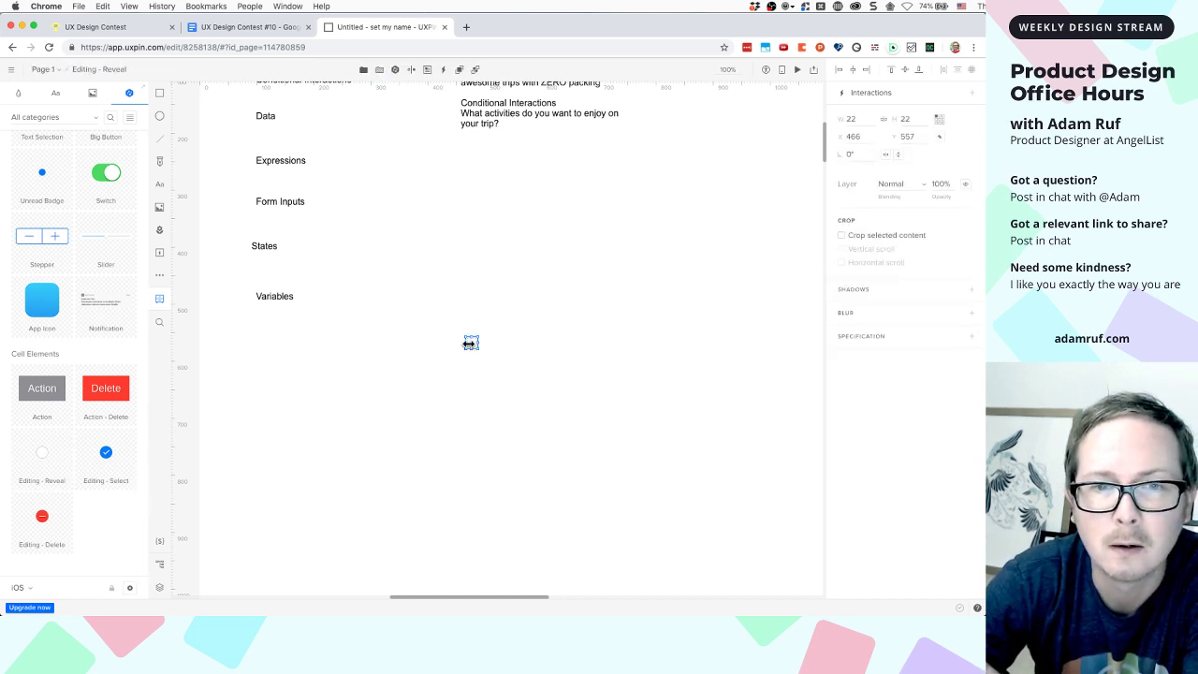
# Open a new interaction for the Editing - Reveal circle, examine its trigger, condition and action options, and dismiss it without adding
pyautogui.click(975, 95)
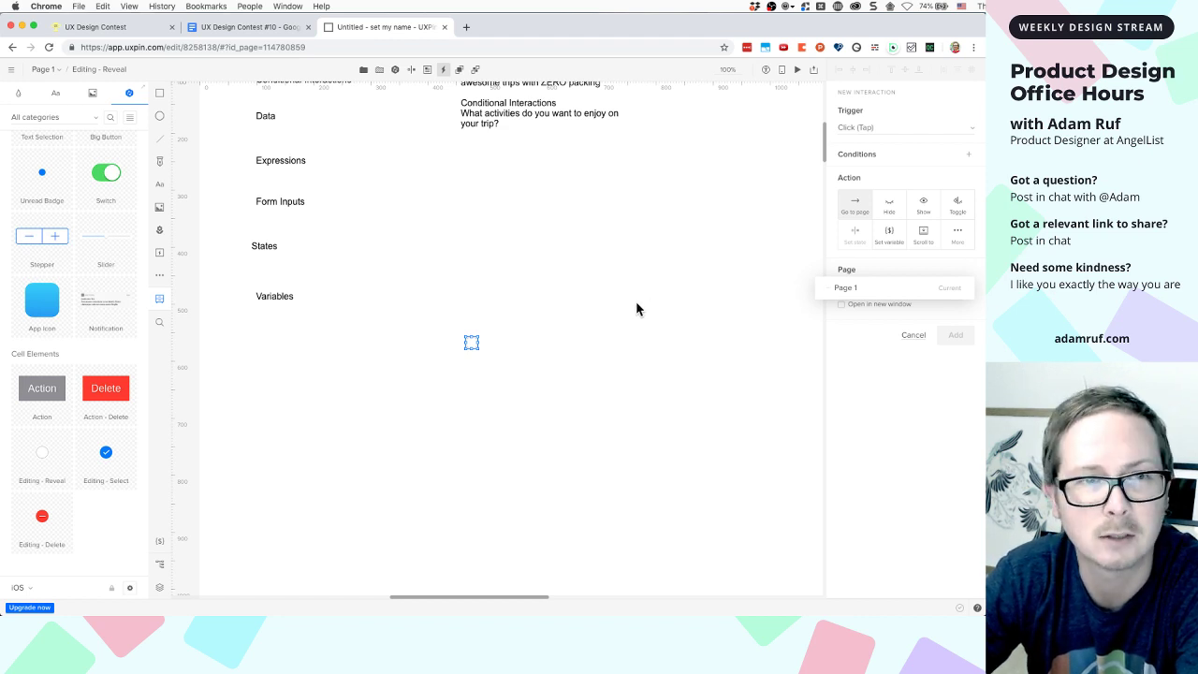
pyautogui.scroll(2, 636, 301)
pyautogui.click(580, 337)
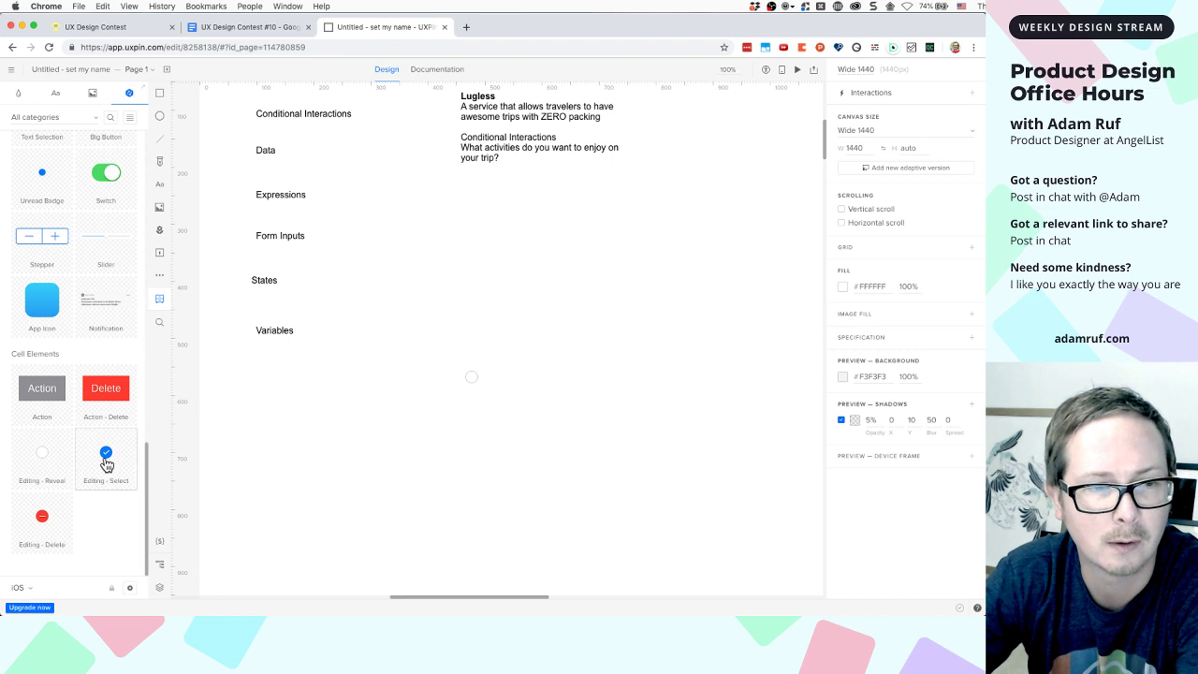
# Add a Click (Tap) interaction to the Editing - Reveal circle that shows the Data element with no animation
pyautogui.click(472, 378)
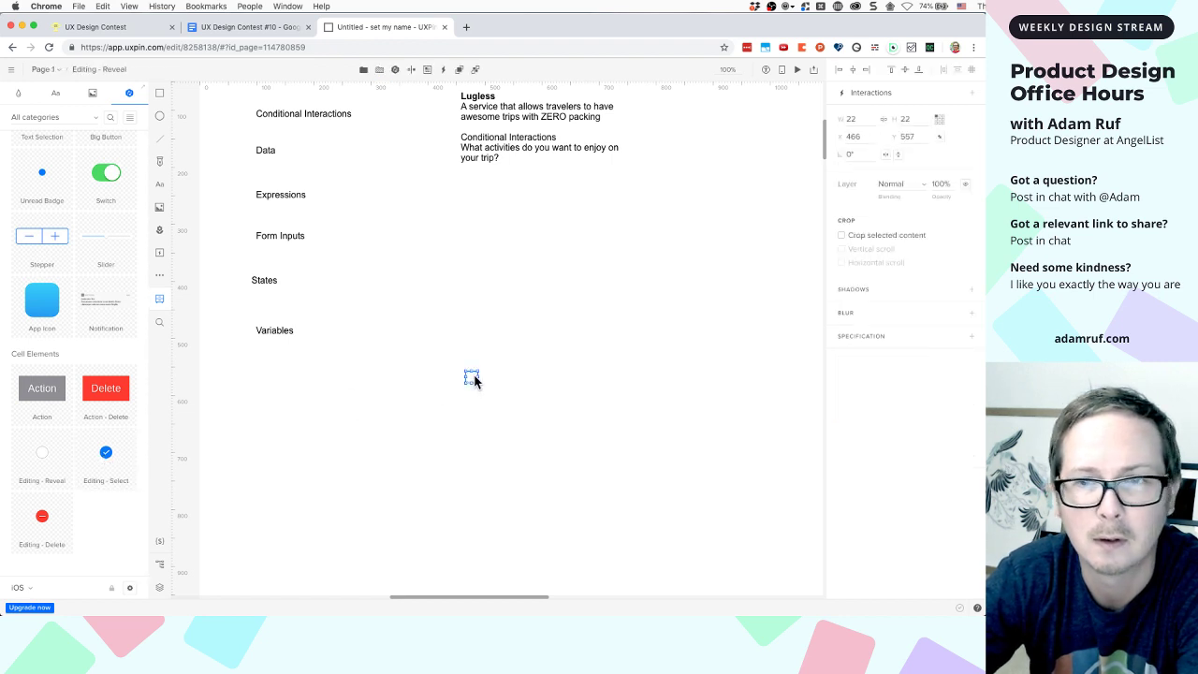
pyautogui.click(970, 93)
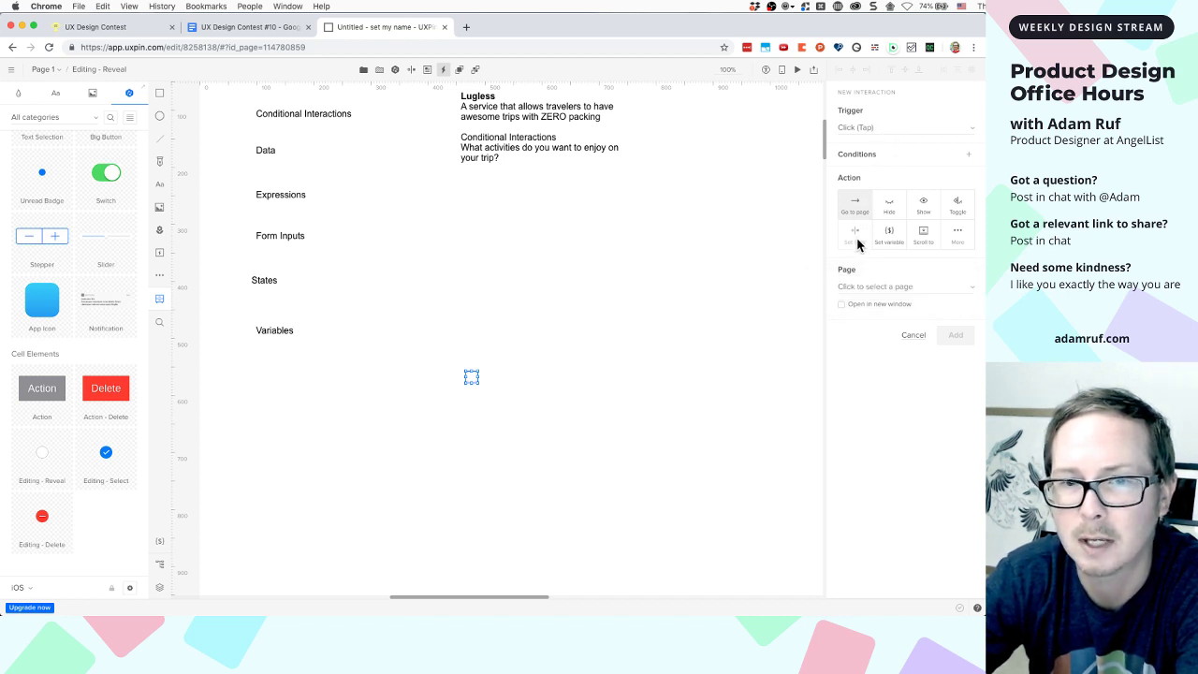
pyautogui.click(924, 205)
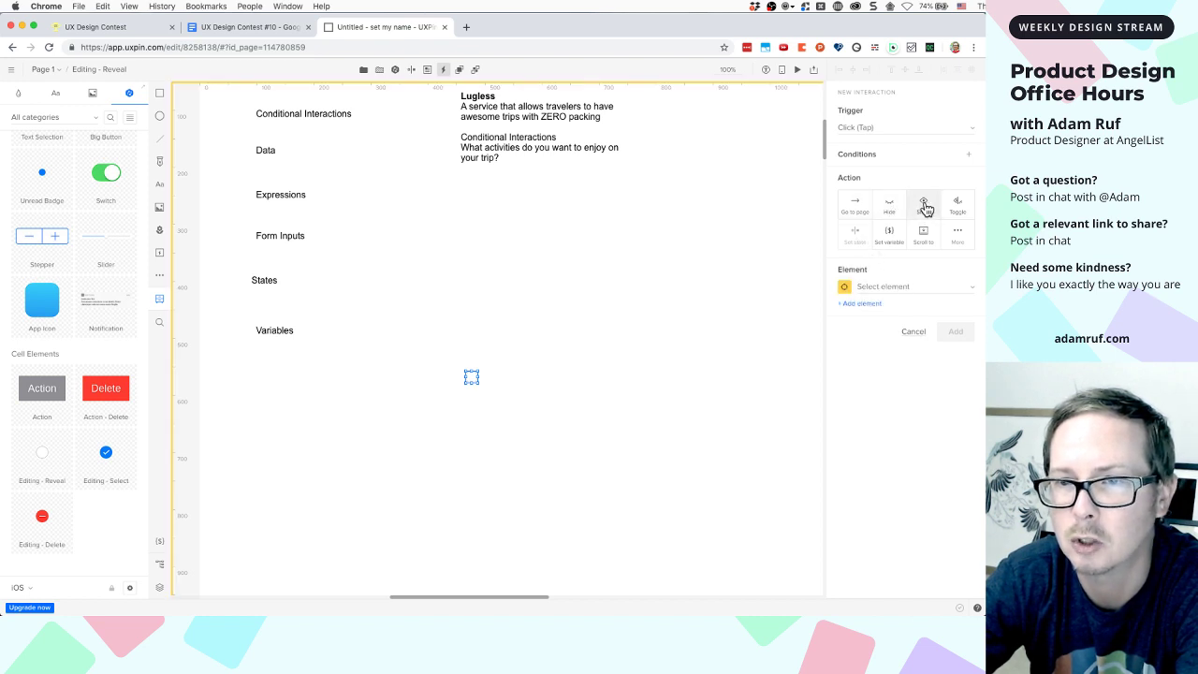
pyautogui.click(875, 290)
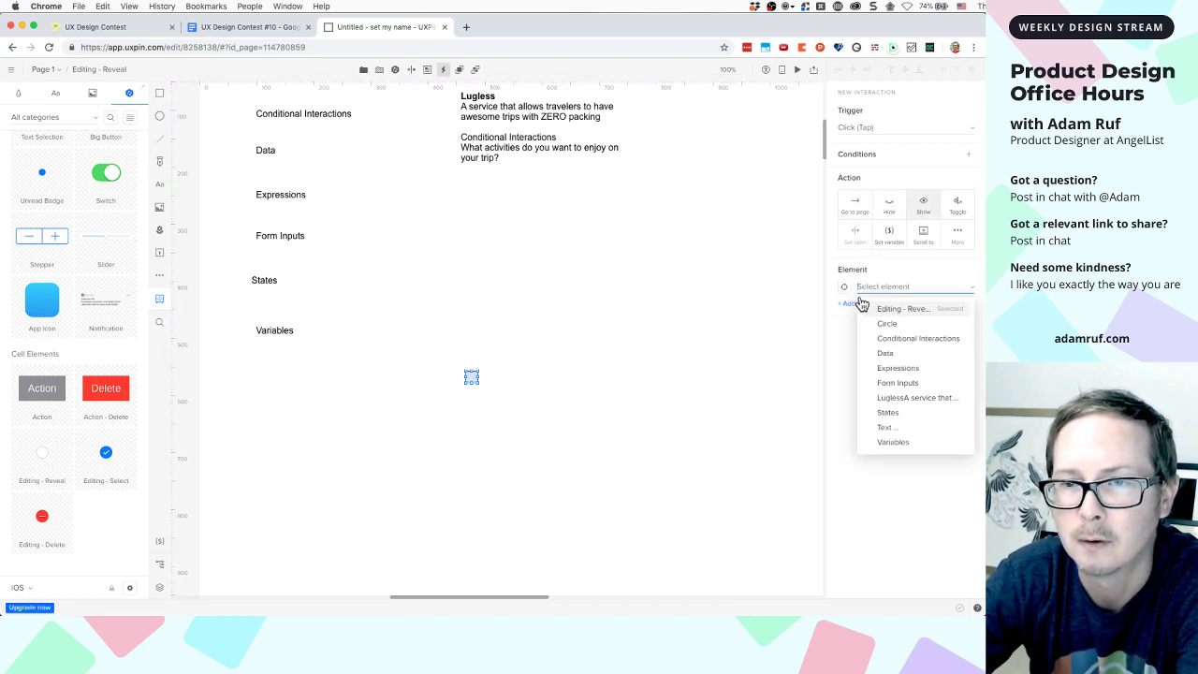
pyautogui.click(885, 354)
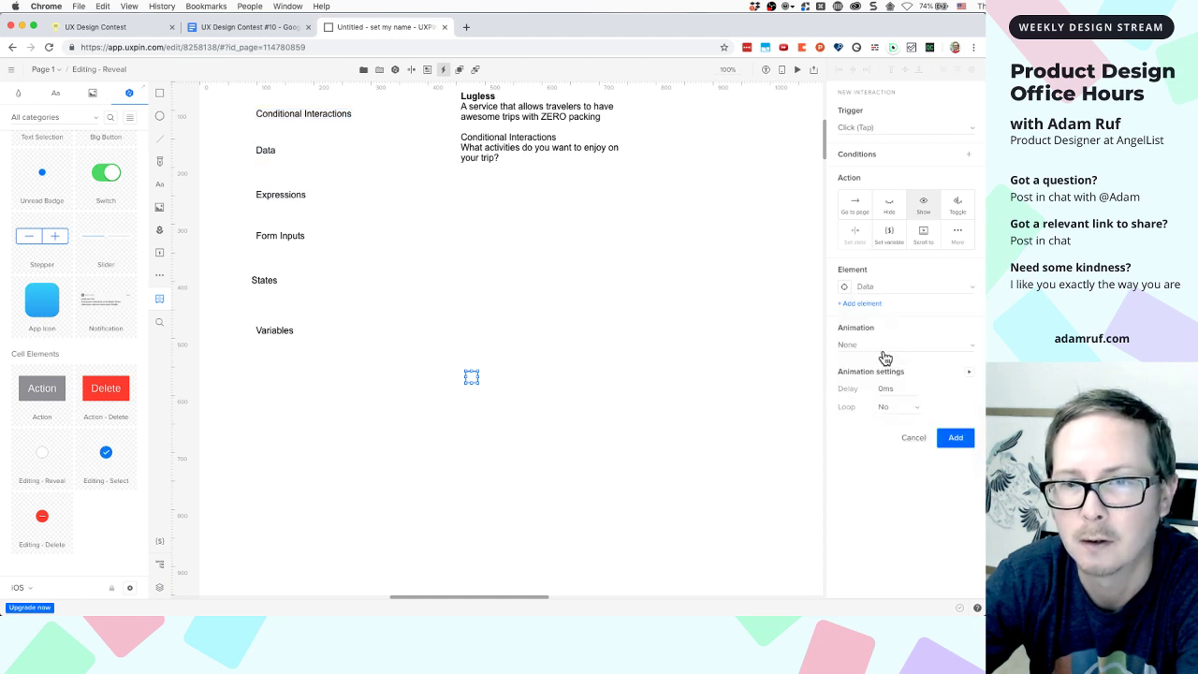
pyautogui.click(703, 382)
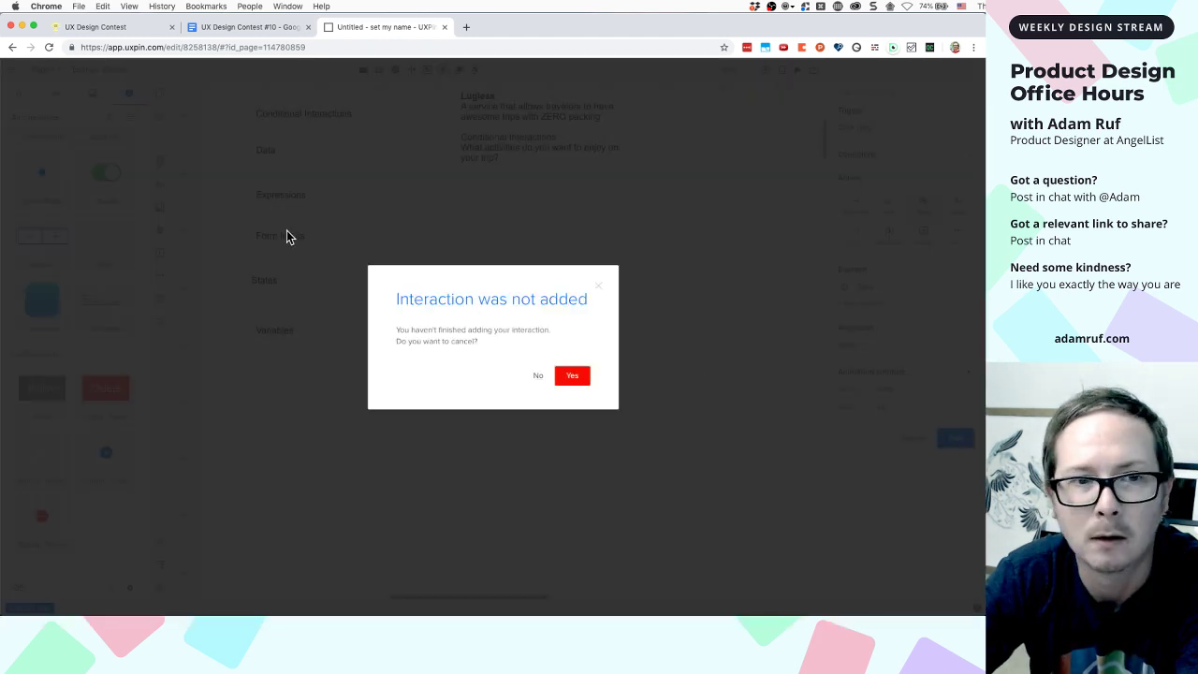
pyautogui.click(538, 379)
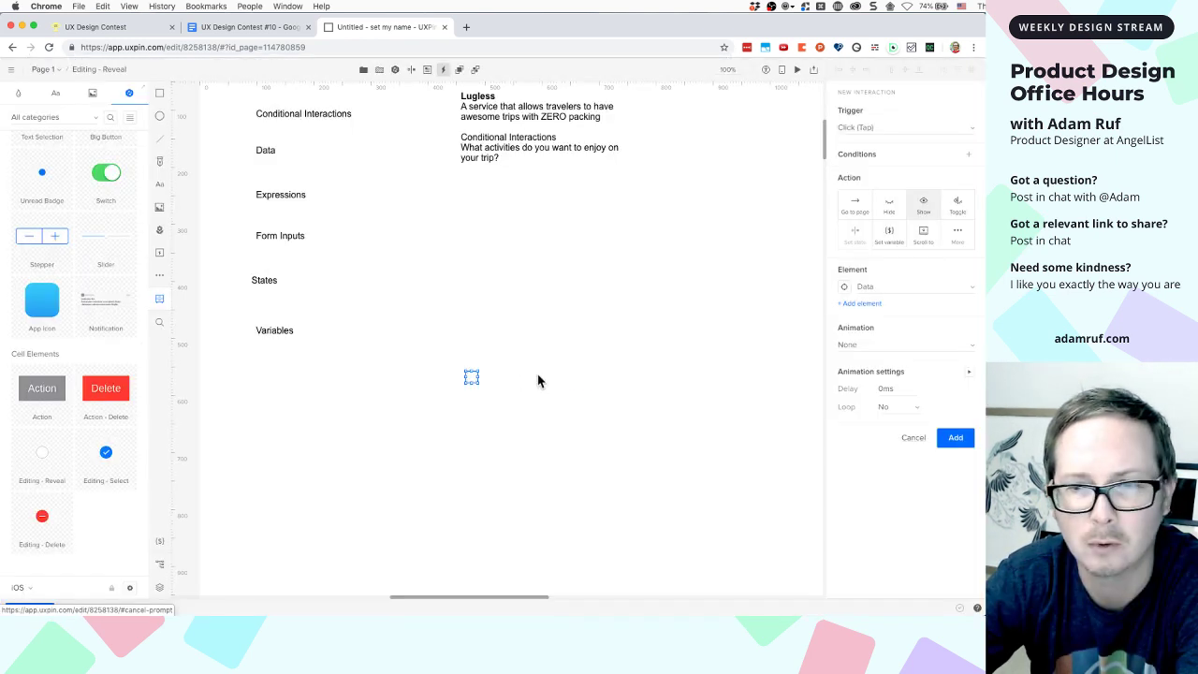
pyautogui.click(955, 439)
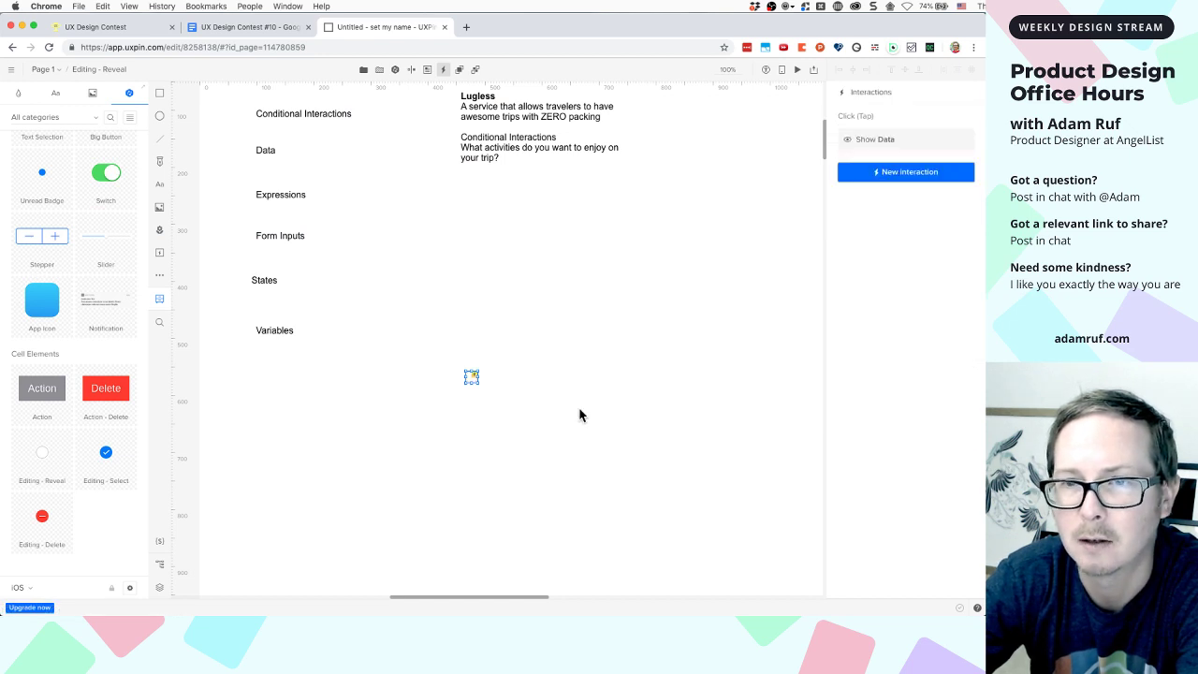
pyautogui.click(554, 365)
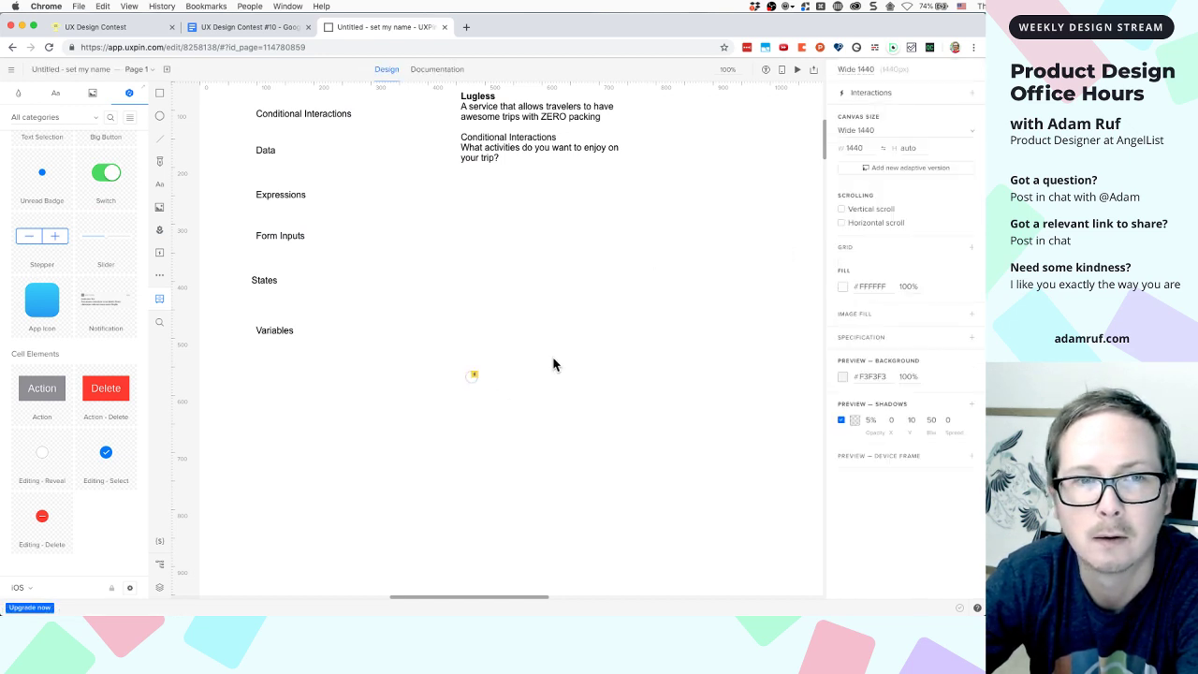
# Hide the Data text on the canvas, trying its opacity setting and restoring it to 100% along the way
pyautogui.click(265, 151)
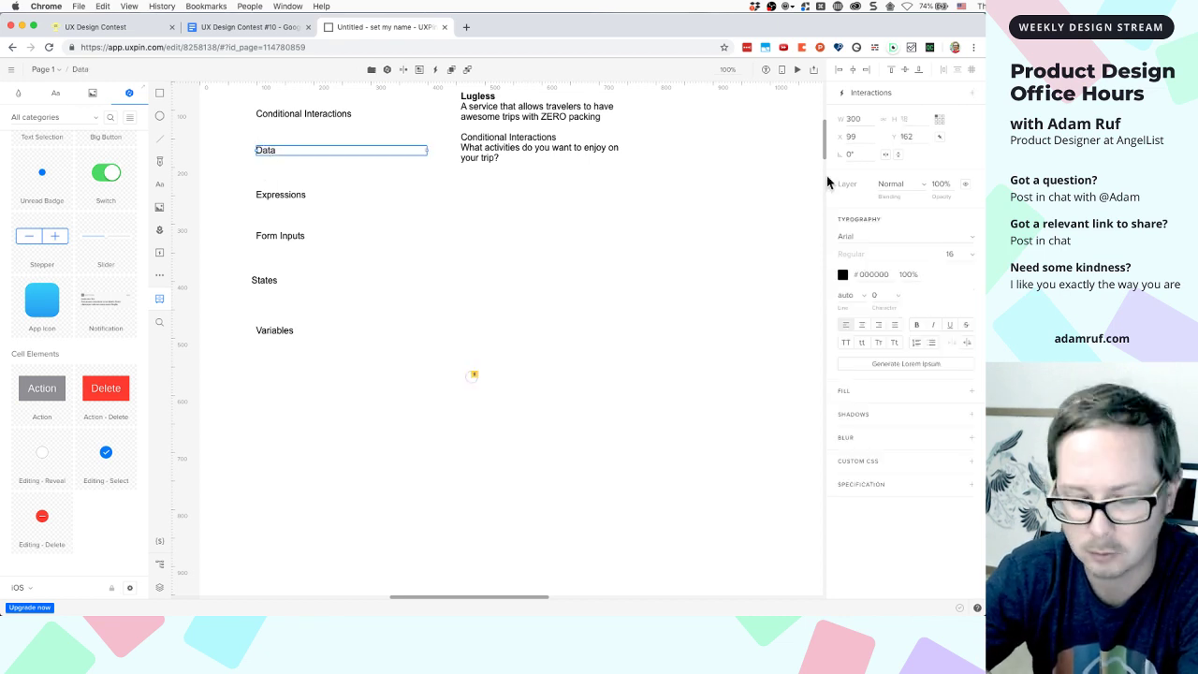
pyautogui.click(553, 351)
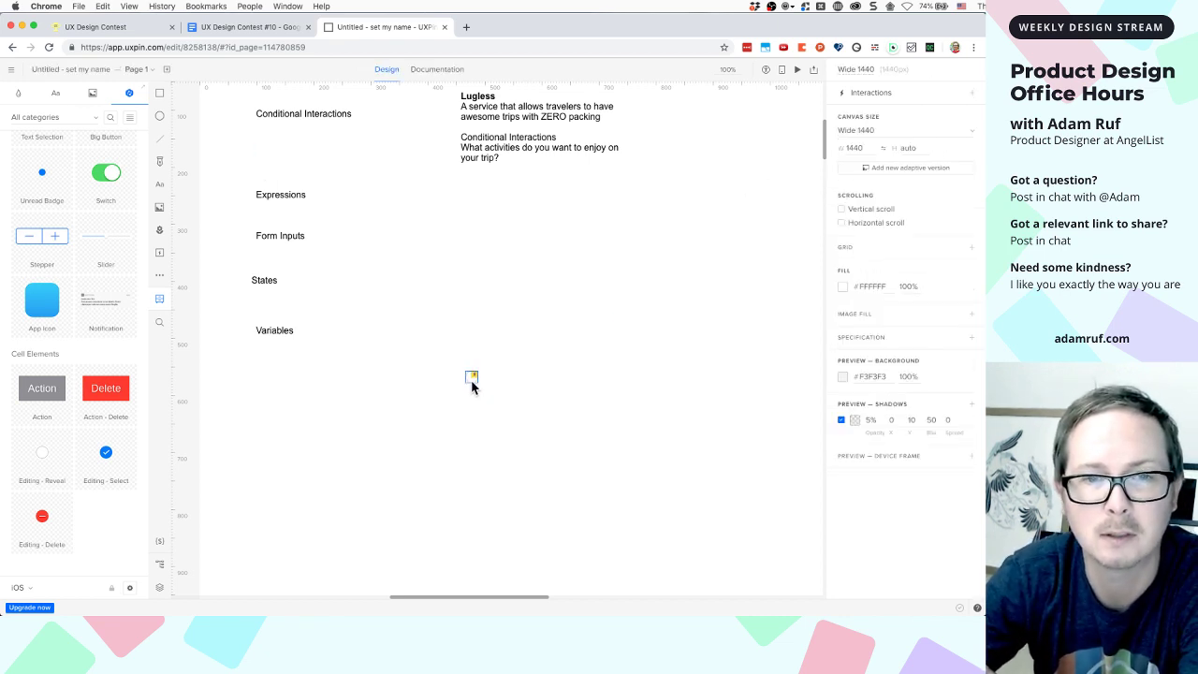
pyautogui.click(473, 383)
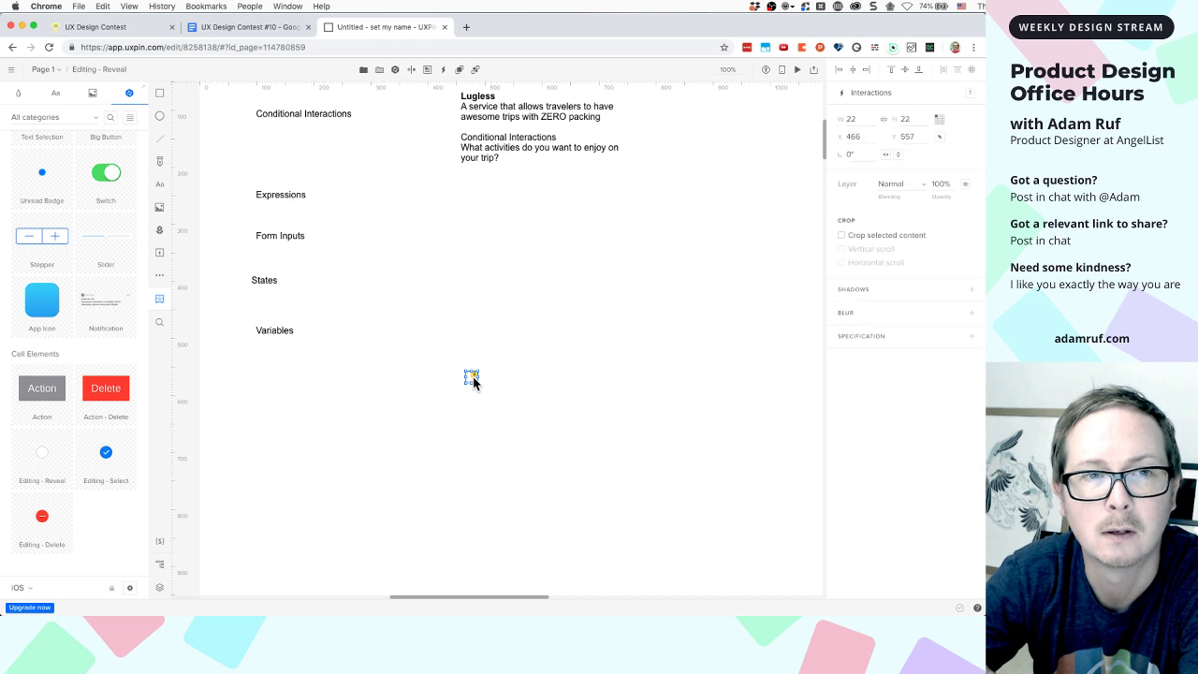
pyautogui.click(281, 151)
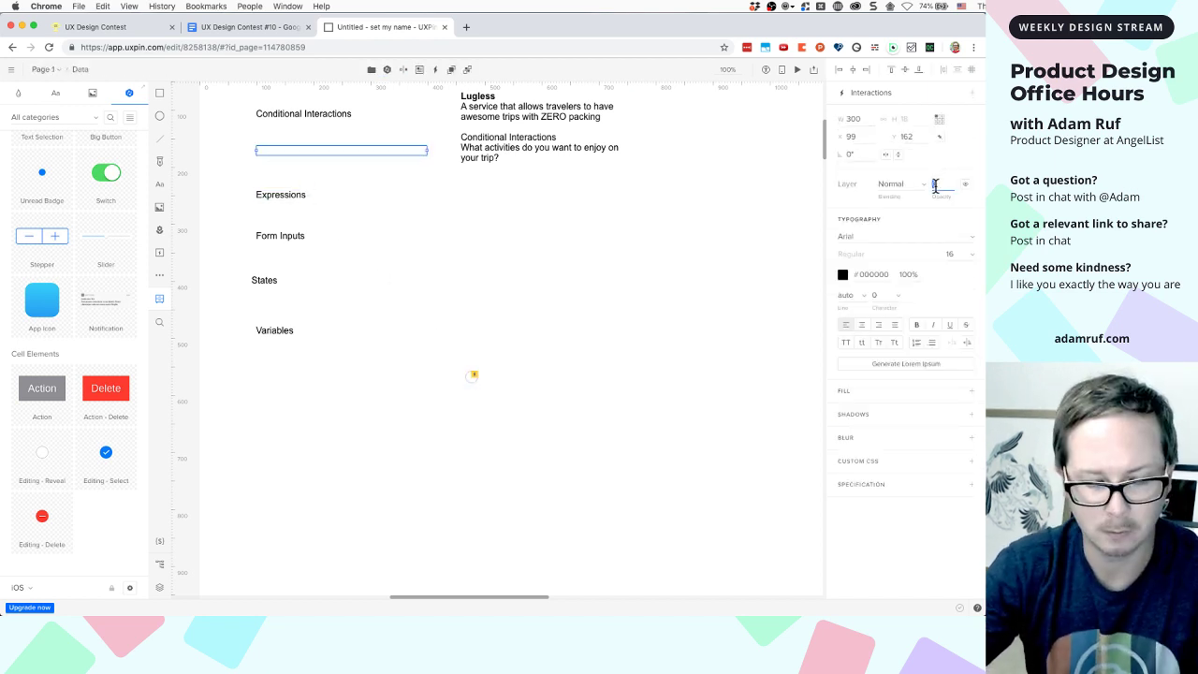
pyautogui.press('Return')
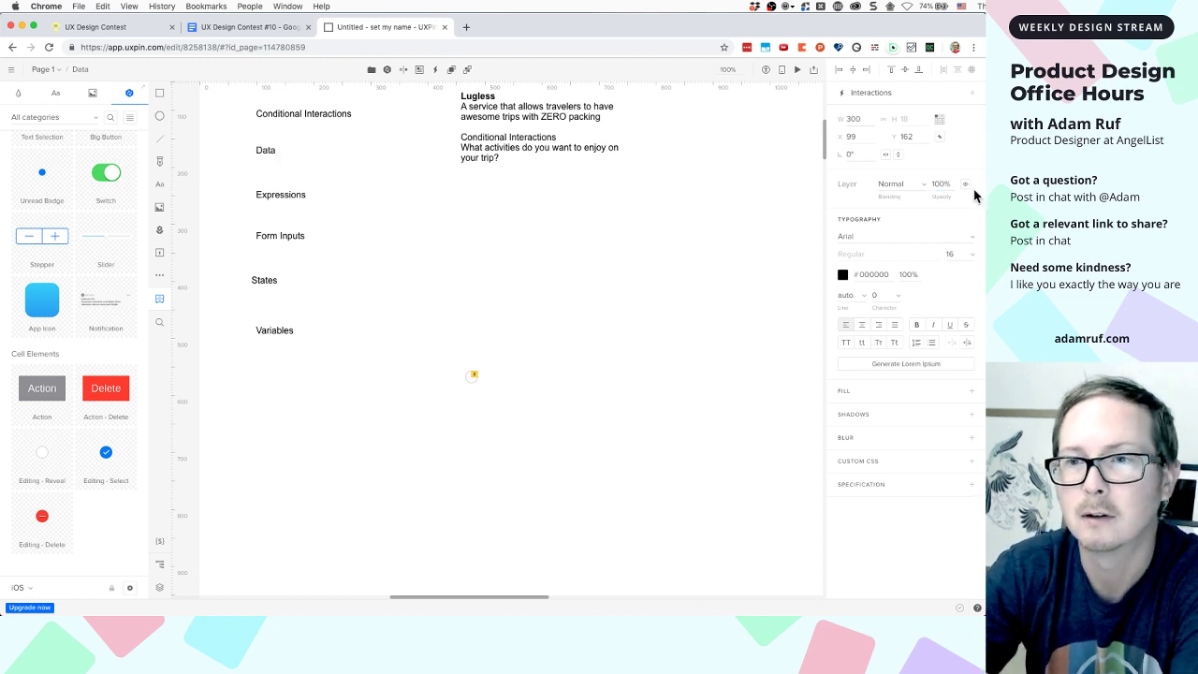
# Review the circle's Show Data interaction settings and preview the page in simulation before returning to the editor
pyautogui.click(472, 378)
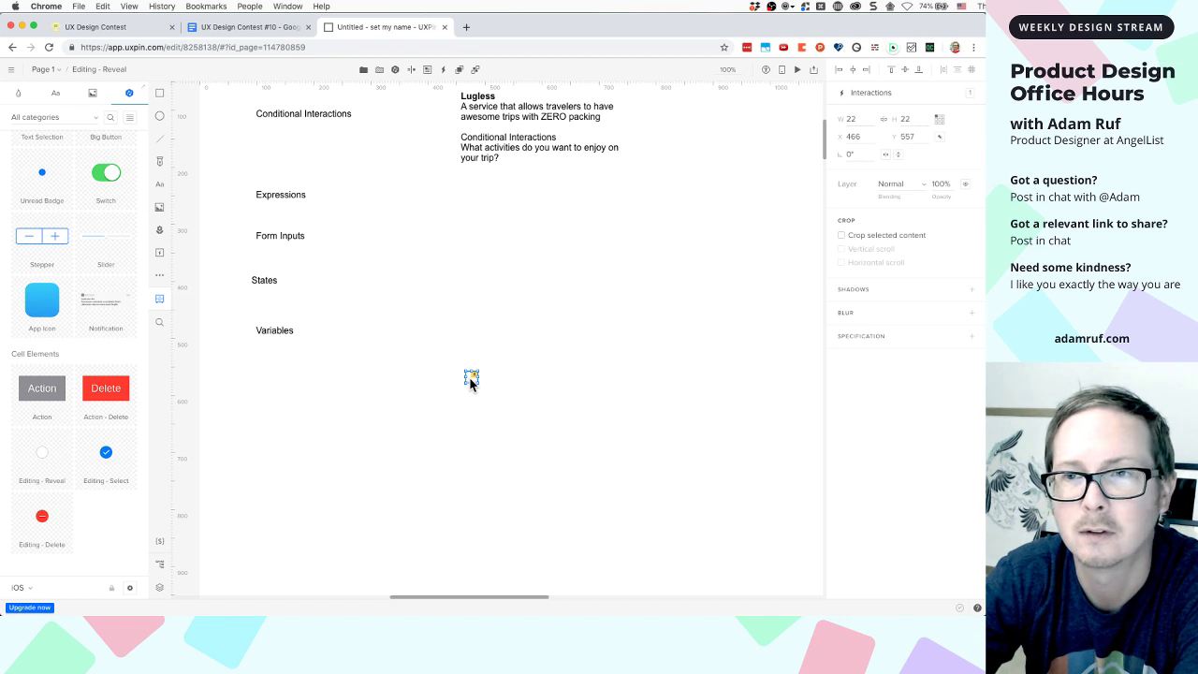
pyautogui.click(974, 99)
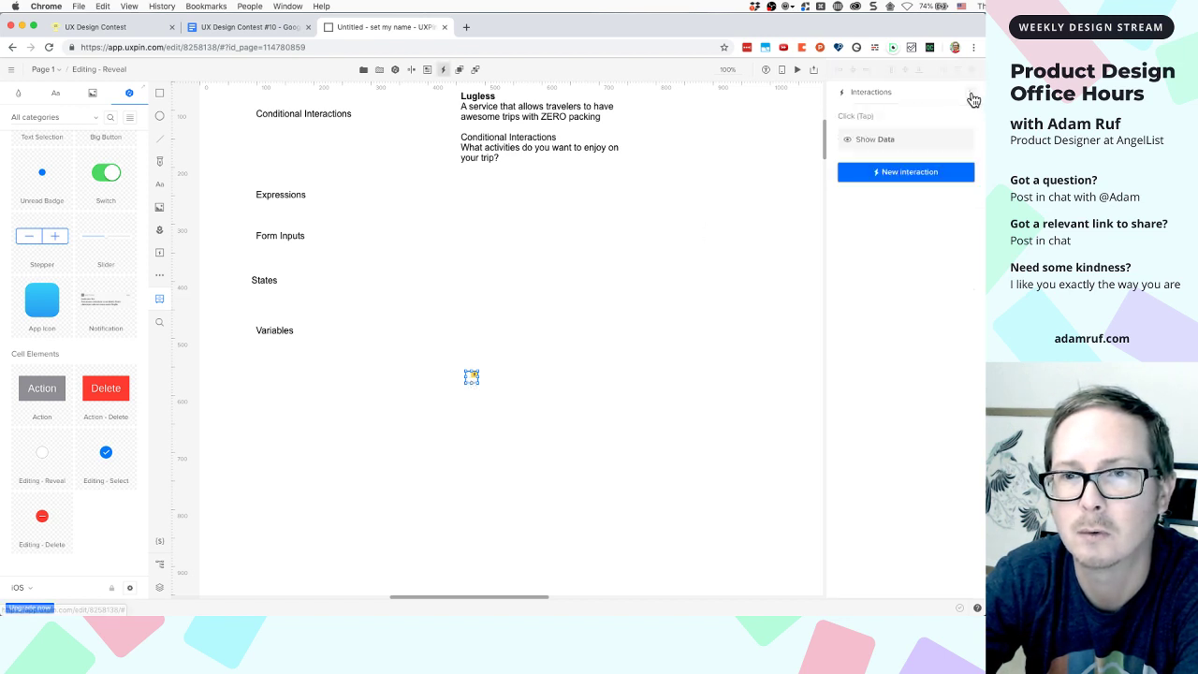
pyautogui.click(910, 145)
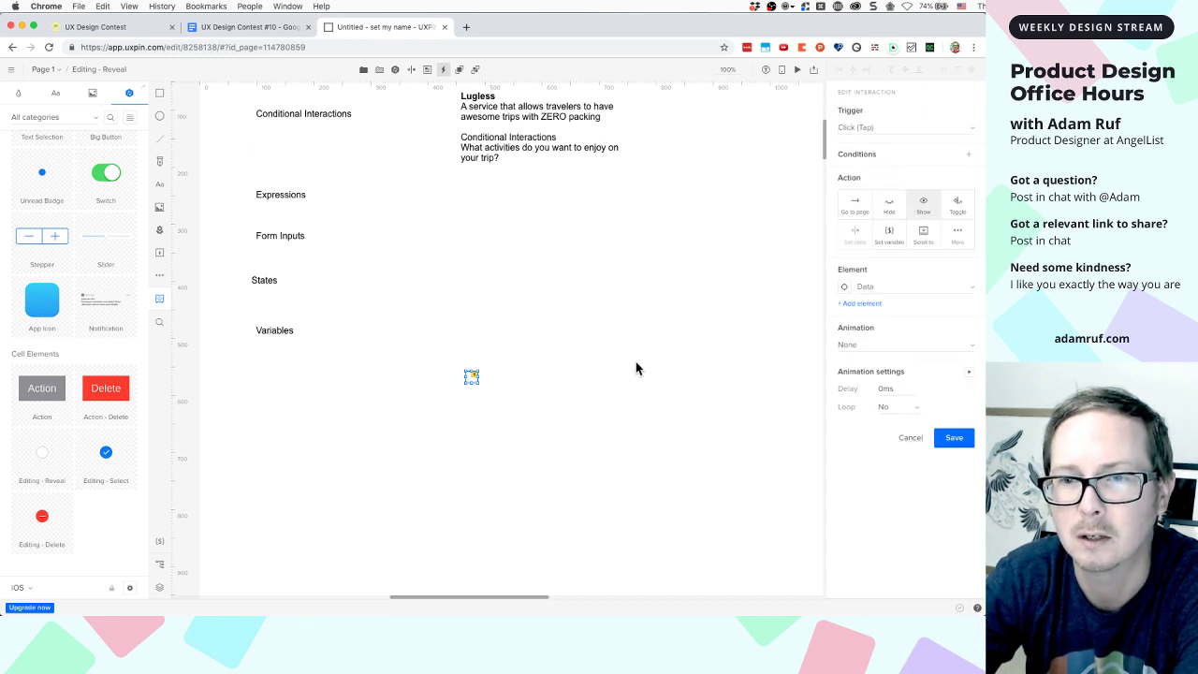
pyautogui.click(481, 409)
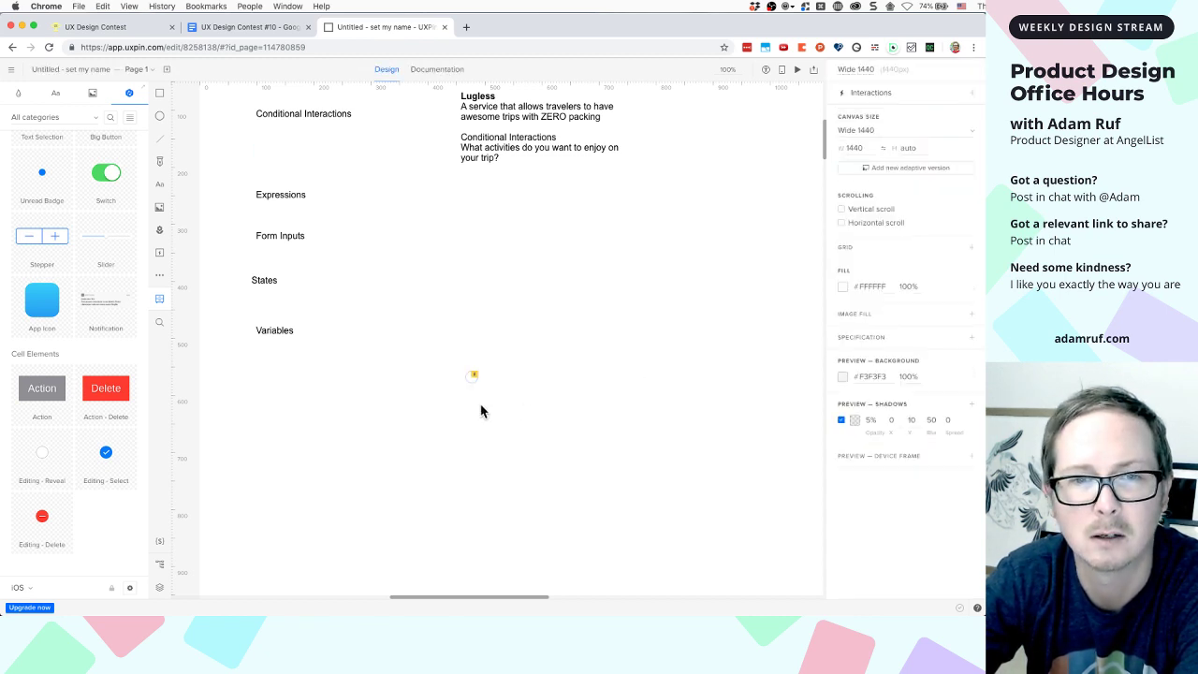
pyautogui.click(797, 70)
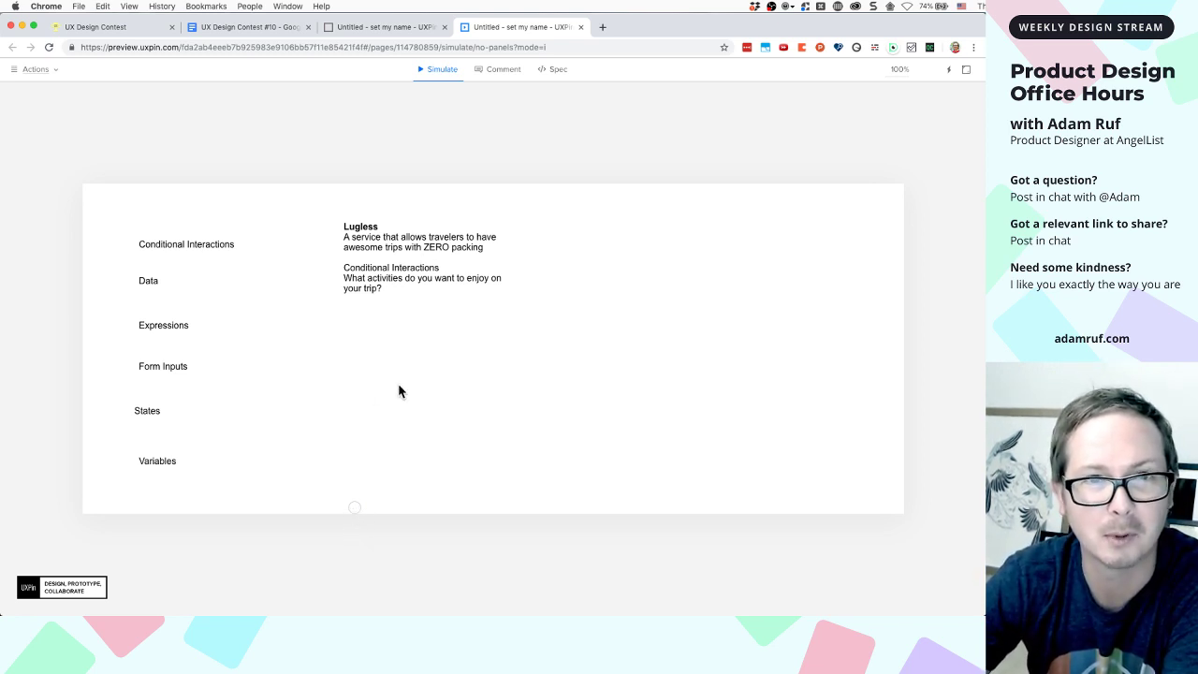
pyautogui.click(381, 33)
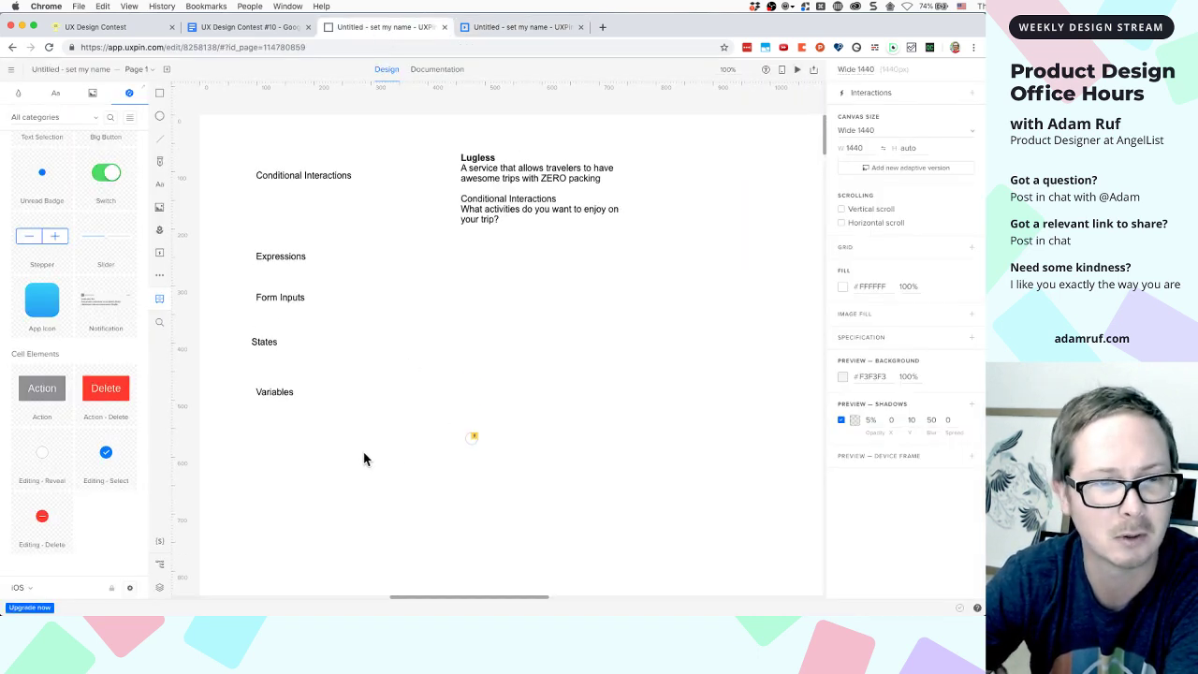
# Look back through the iOS component library up to Status Bars and download the UXPin desktop app for Mac
pyautogui.scroll(-10, 54, 357)
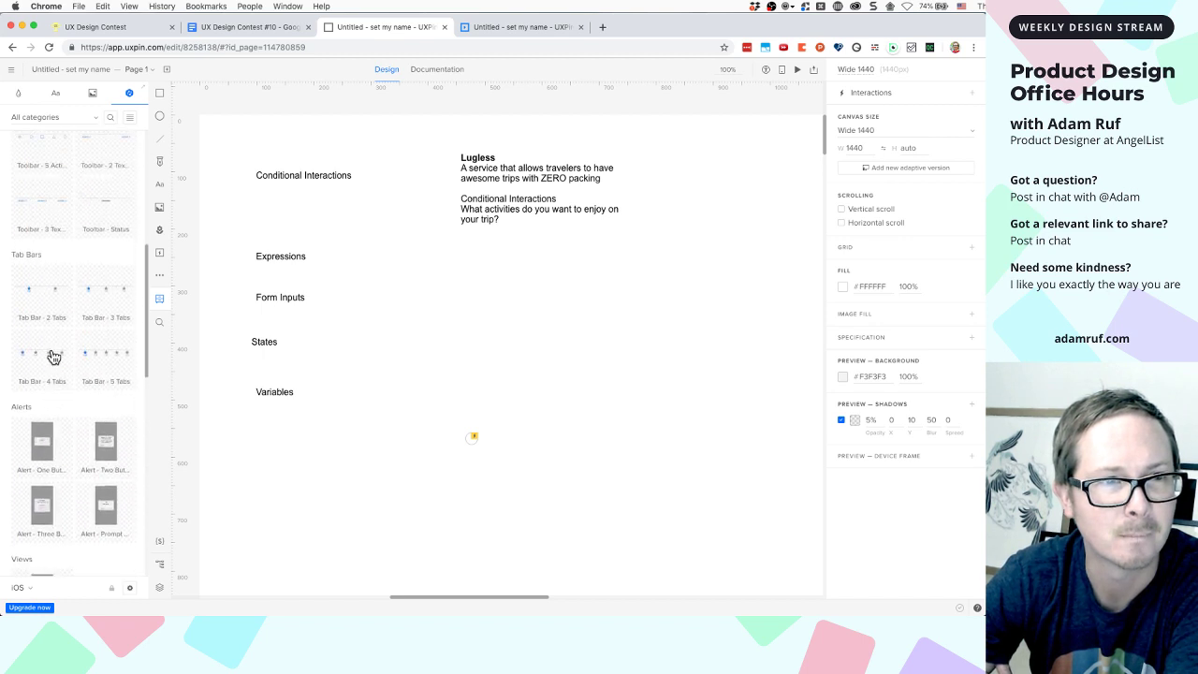
pyautogui.scroll(5, 55, 357)
pyautogui.scroll(-2, 54, 357)
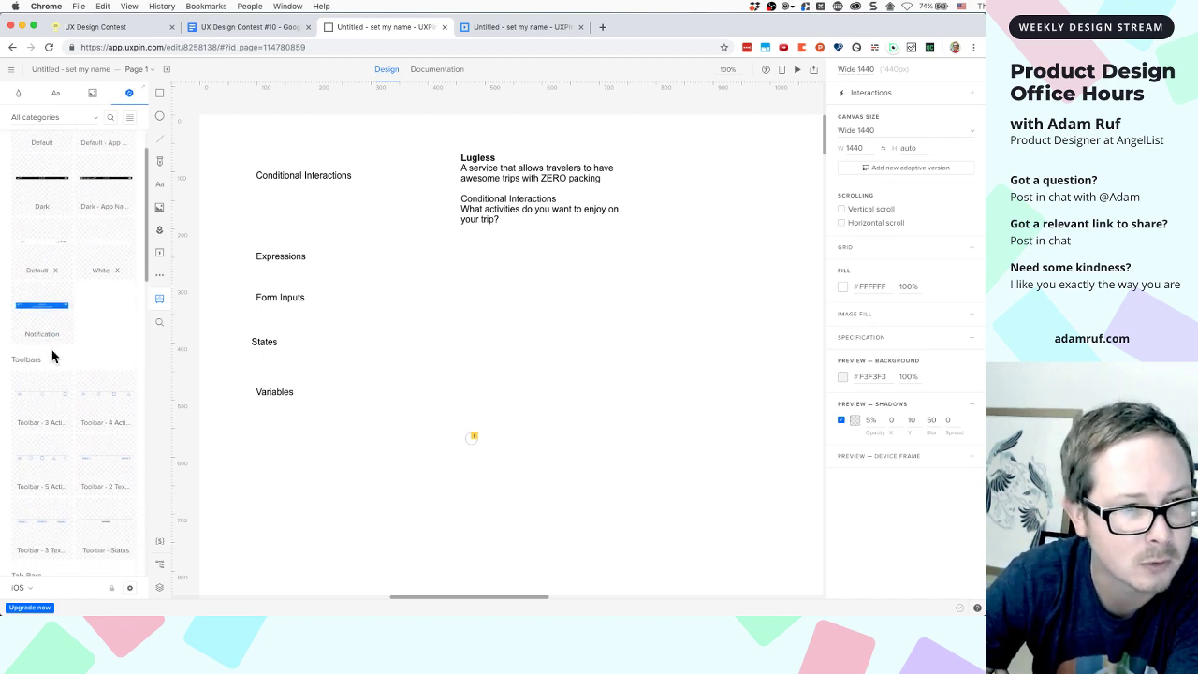
pyautogui.scroll(2, 52, 351)
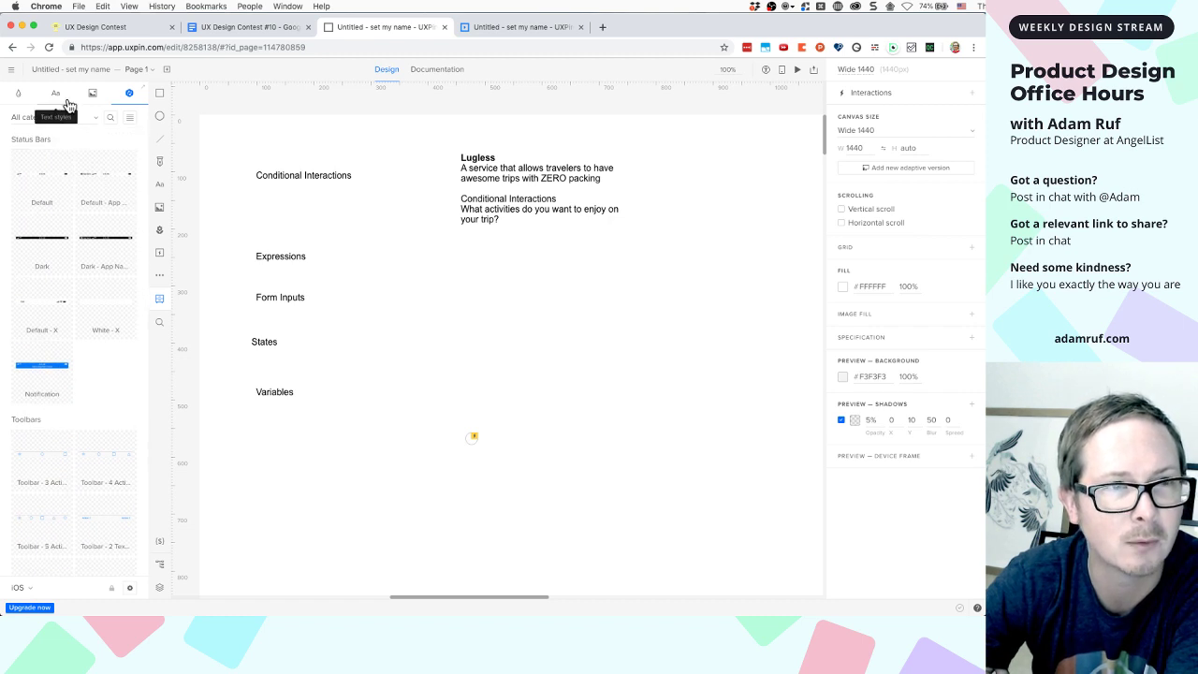
pyautogui.click(11, 71)
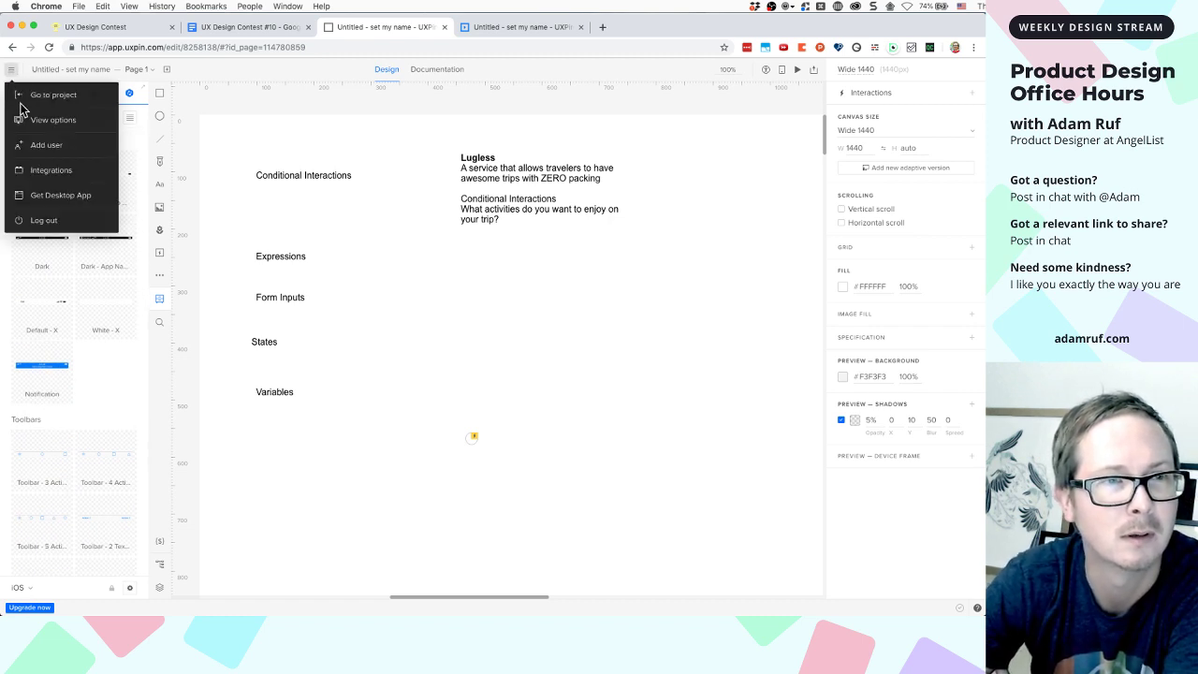
pyautogui.click(49, 199)
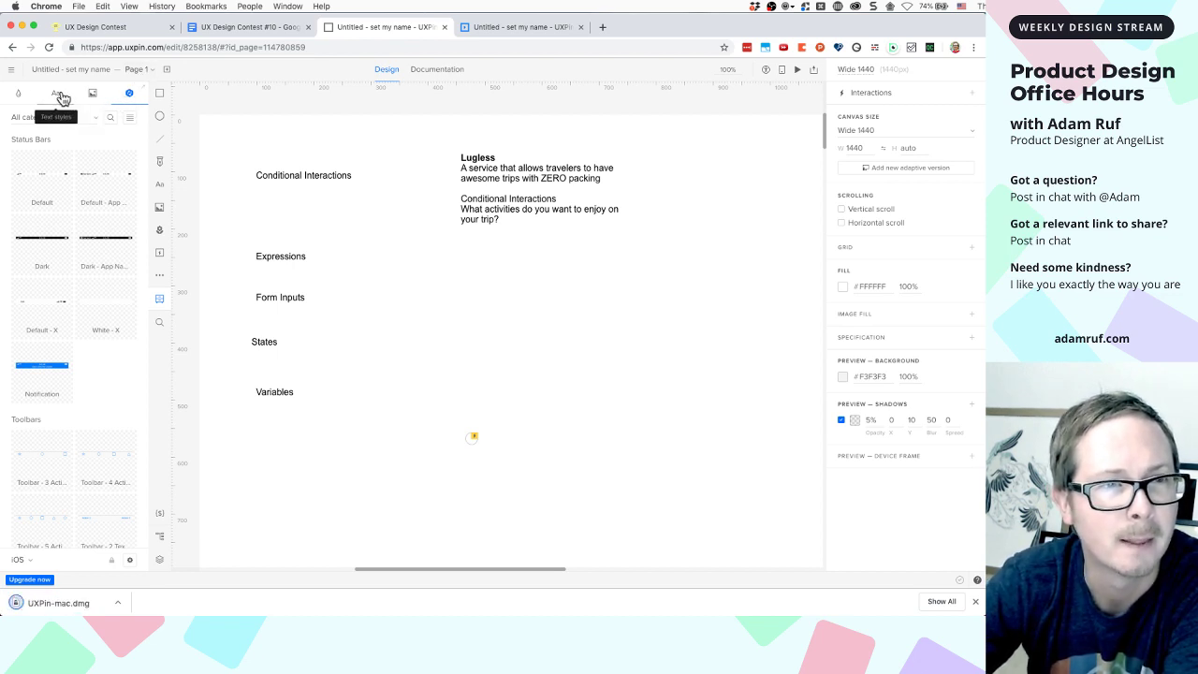
# Examine the iOS library's icons from Search to Activity and its text styles from Large Title downward
pyautogui.click(92, 94)
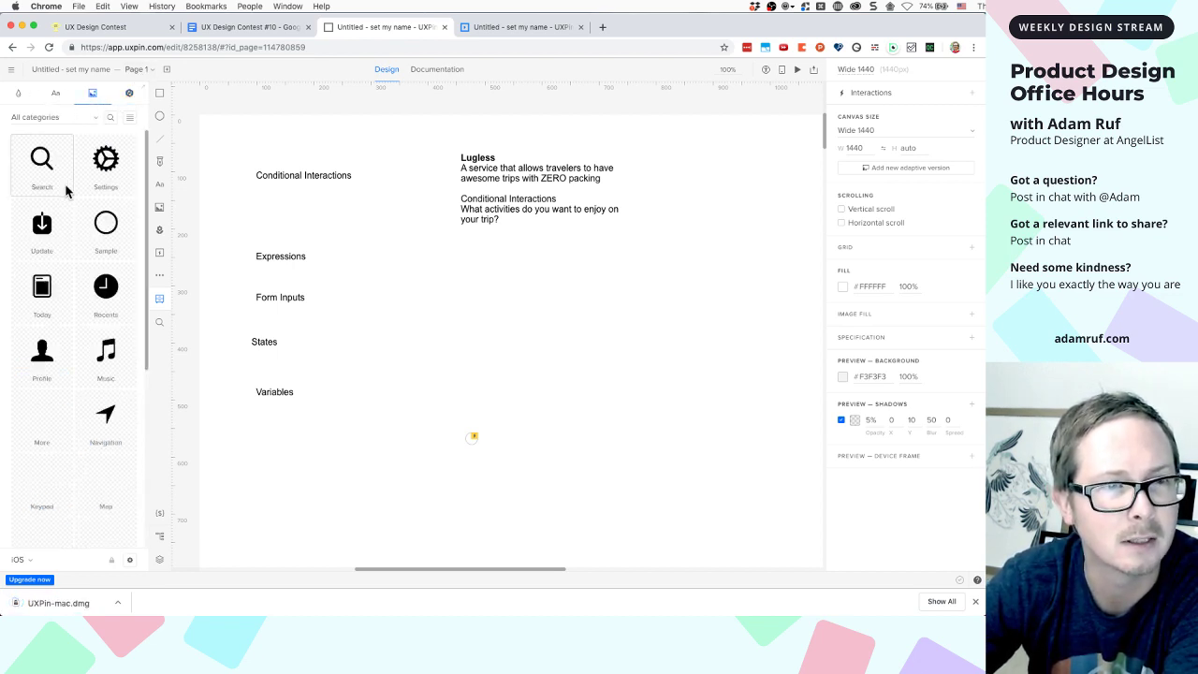
pyautogui.scroll(-5, 73, 217)
pyautogui.scroll(-3, 73, 217)
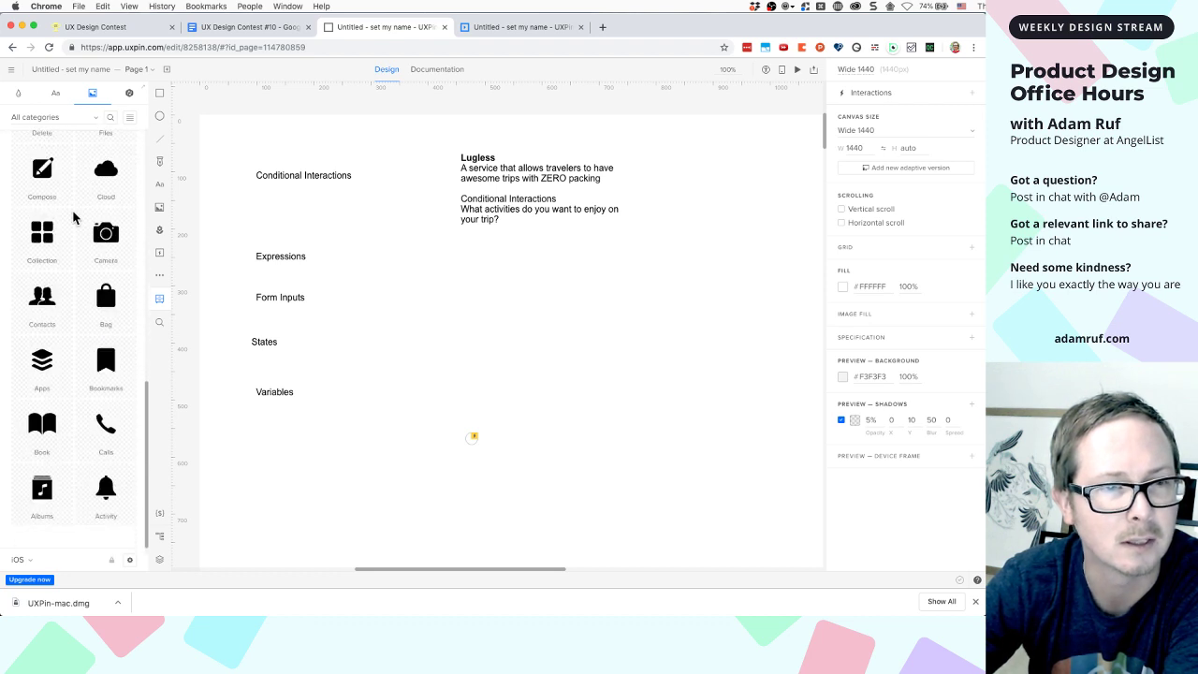
pyautogui.scroll(1, 73, 218)
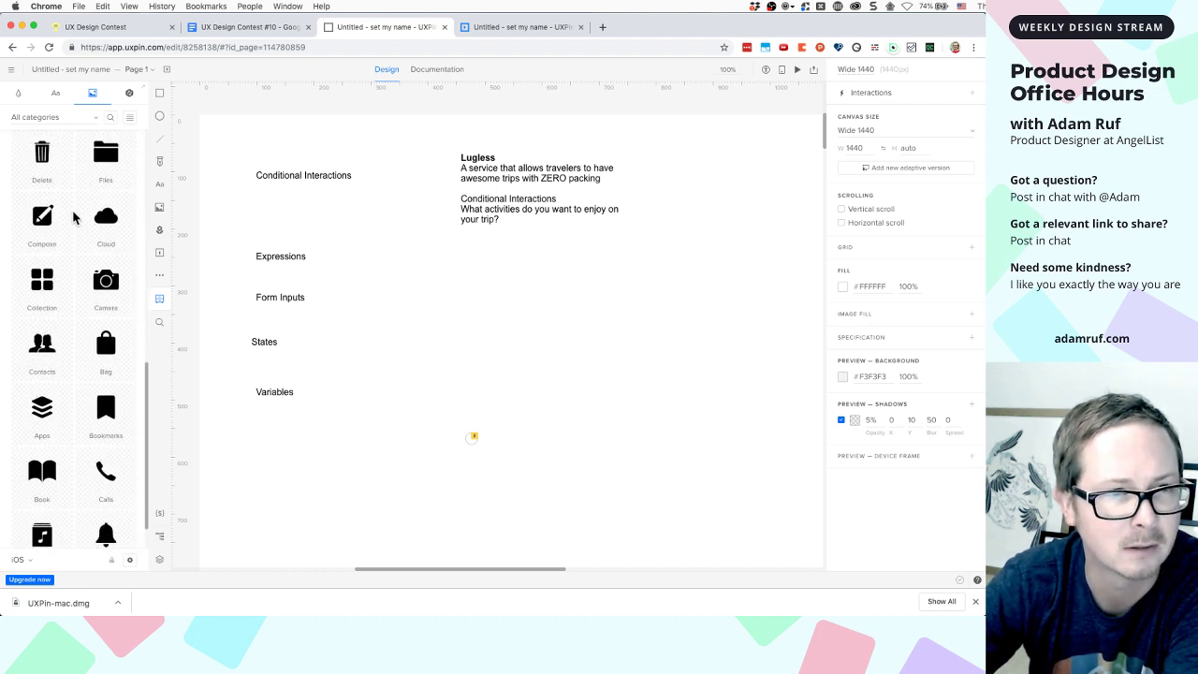
pyautogui.scroll(3, 73, 218)
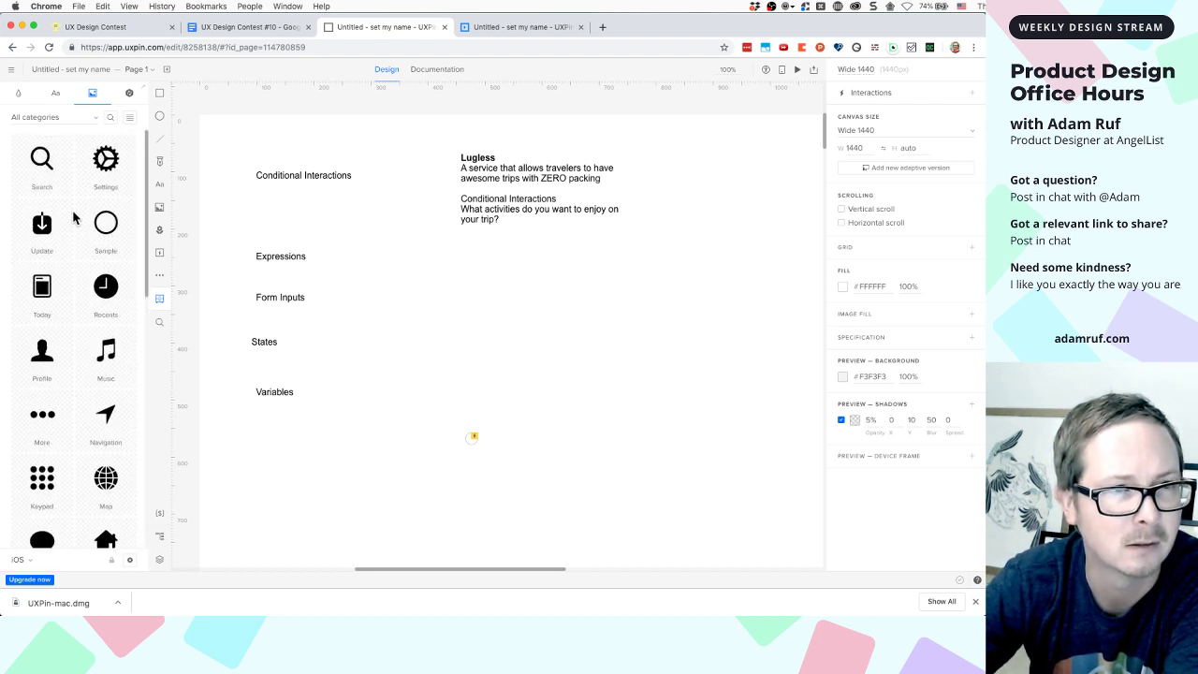
pyautogui.click(57, 95)
pyautogui.scroll(-3, 84, 204)
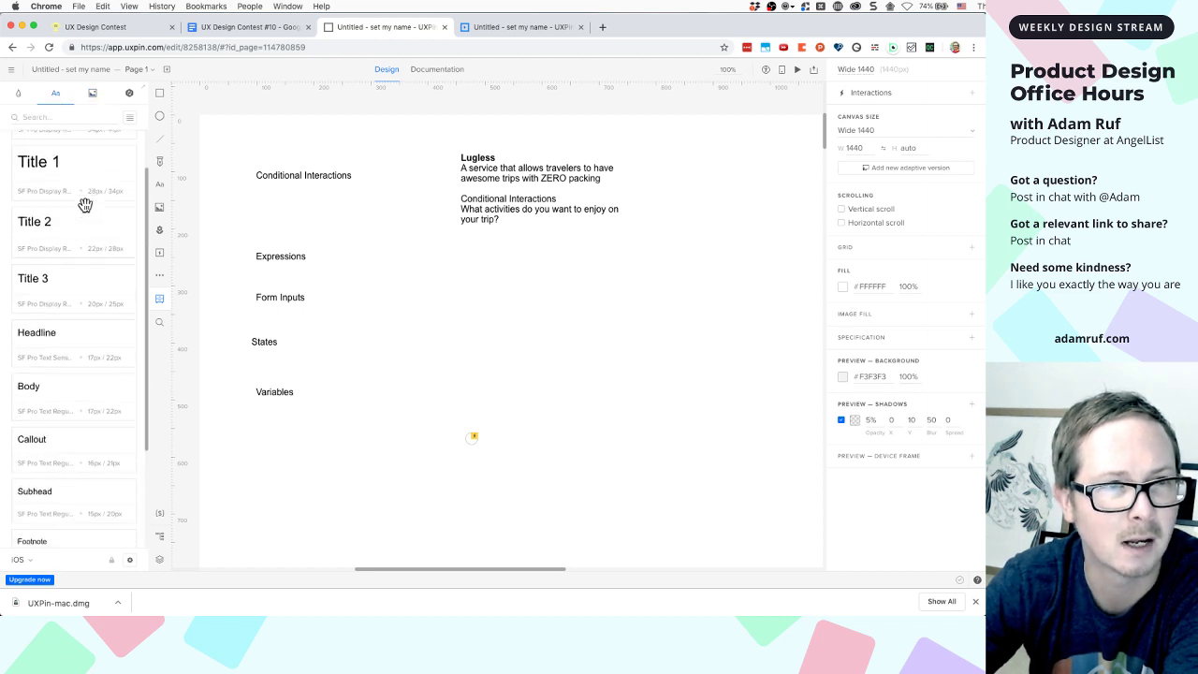
pyautogui.scroll(3, 84, 204)
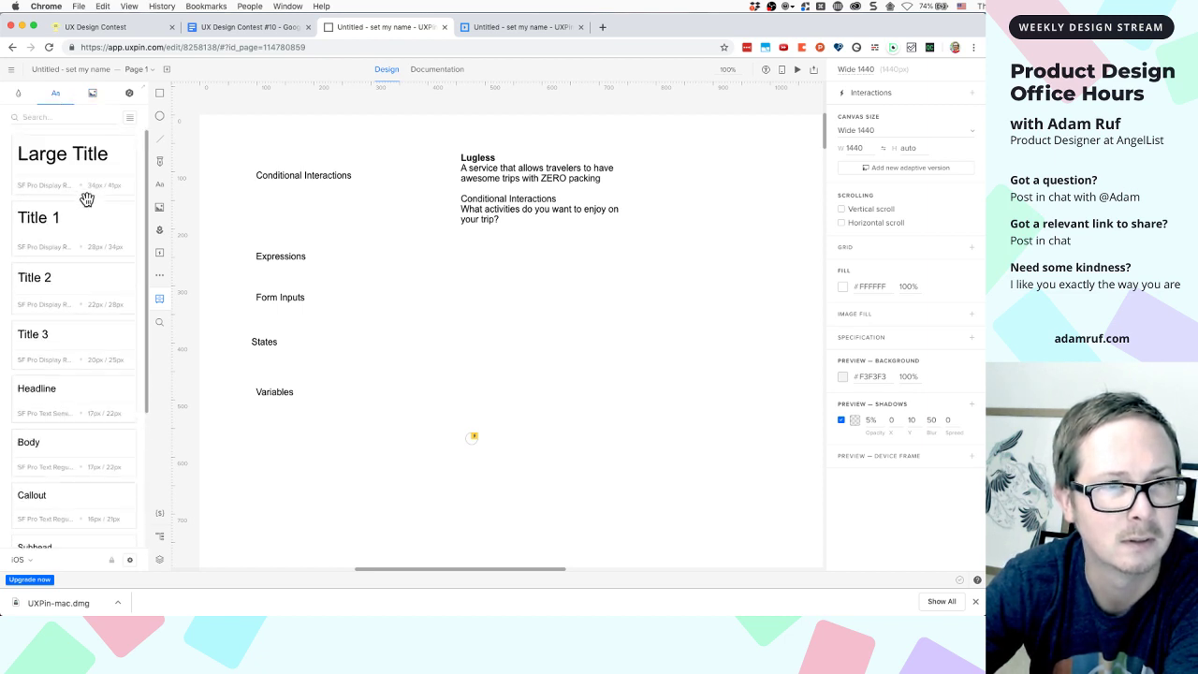
# Recheck the iOS library's components between Status Bars and Misc Elements, and bring up its color swatches
pyautogui.click(129, 96)
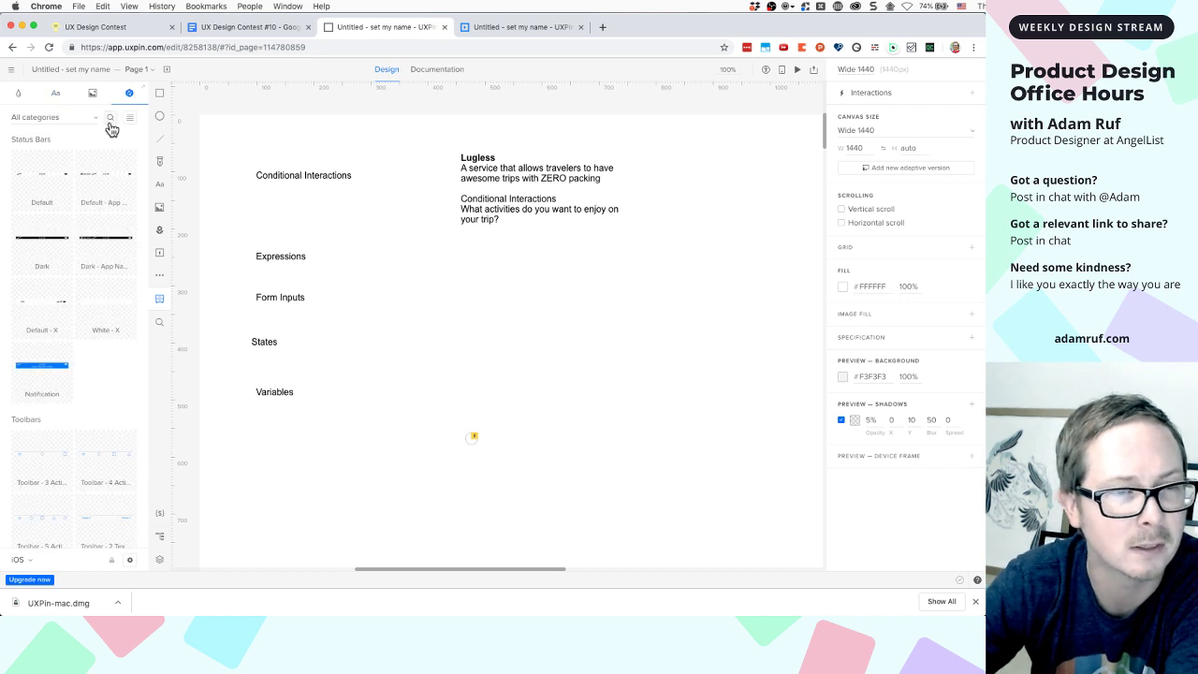
pyautogui.scroll(-5, 89, 185)
pyautogui.scroll(-5, 89, 185)
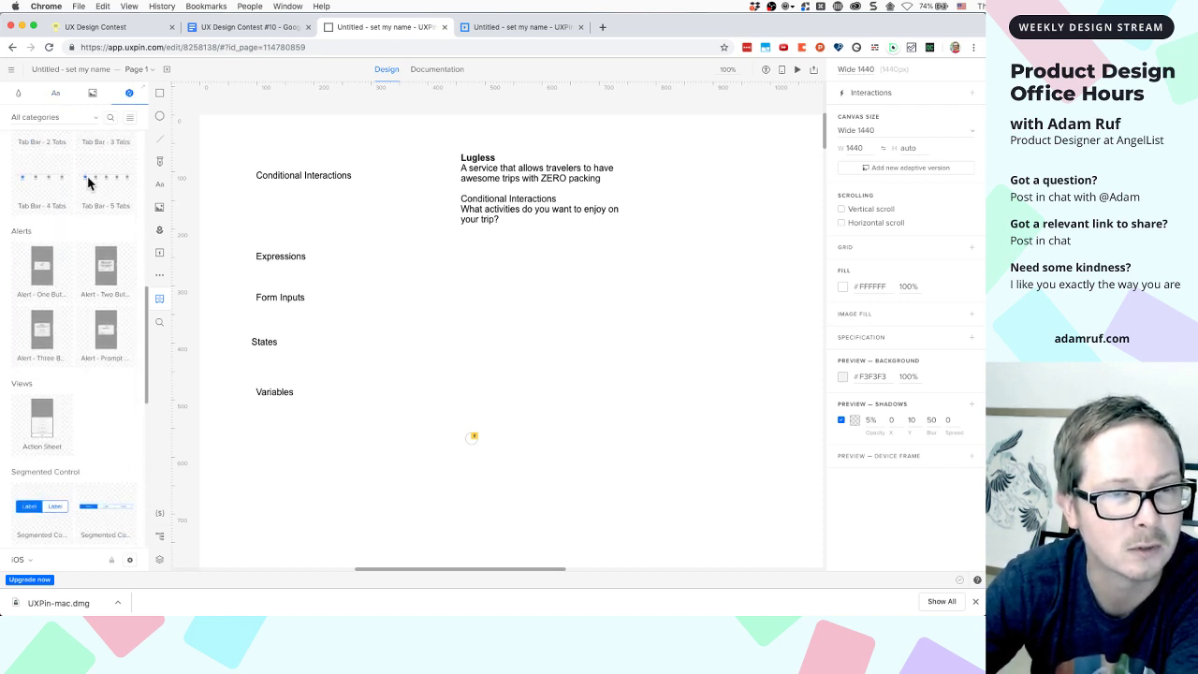
pyautogui.scroll(10, 89, 185)
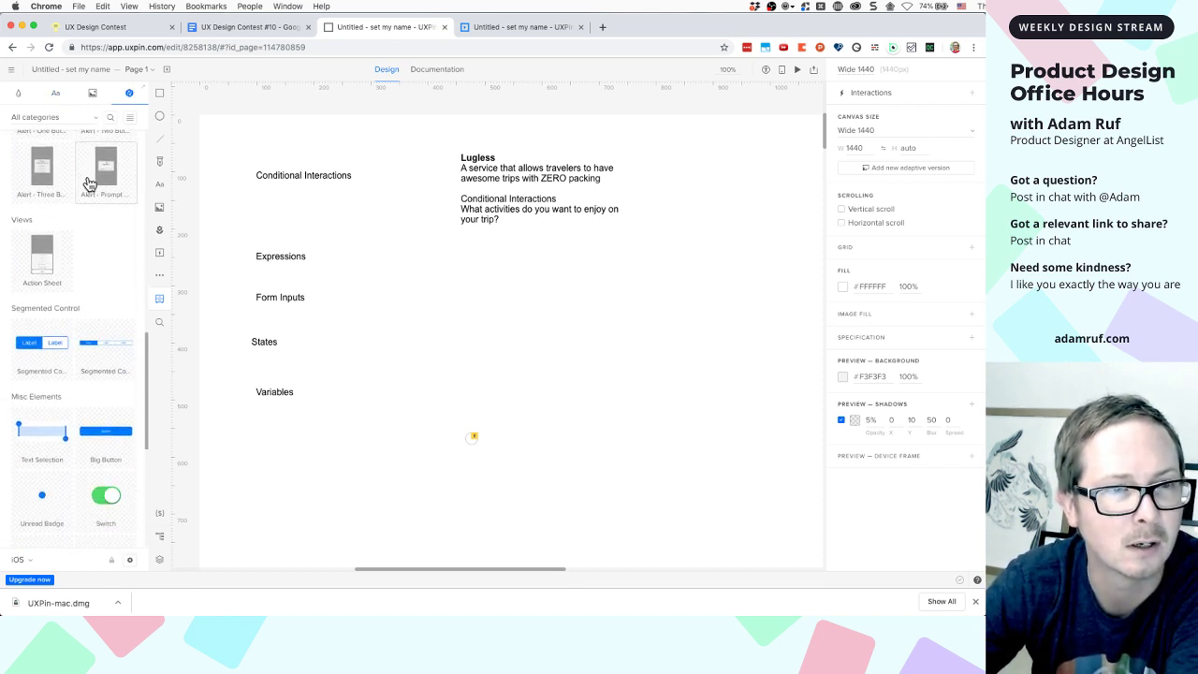
pyautogui.click(18, 95)
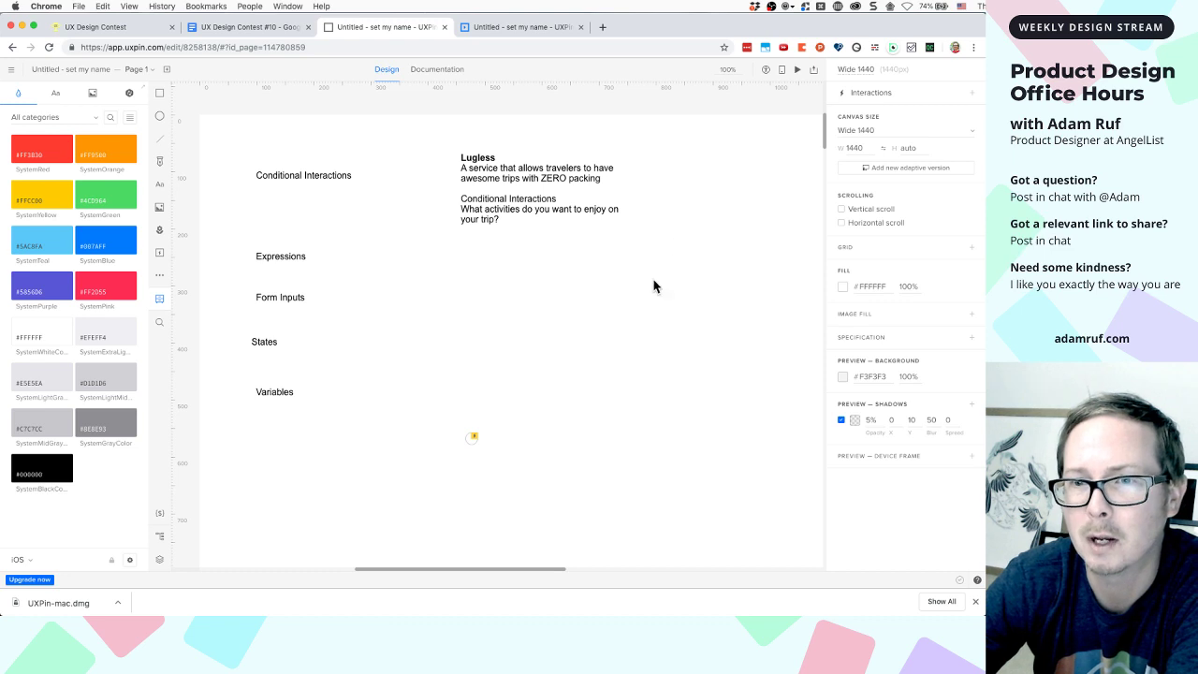
pyautogui.scroll(-2, 501, 367)
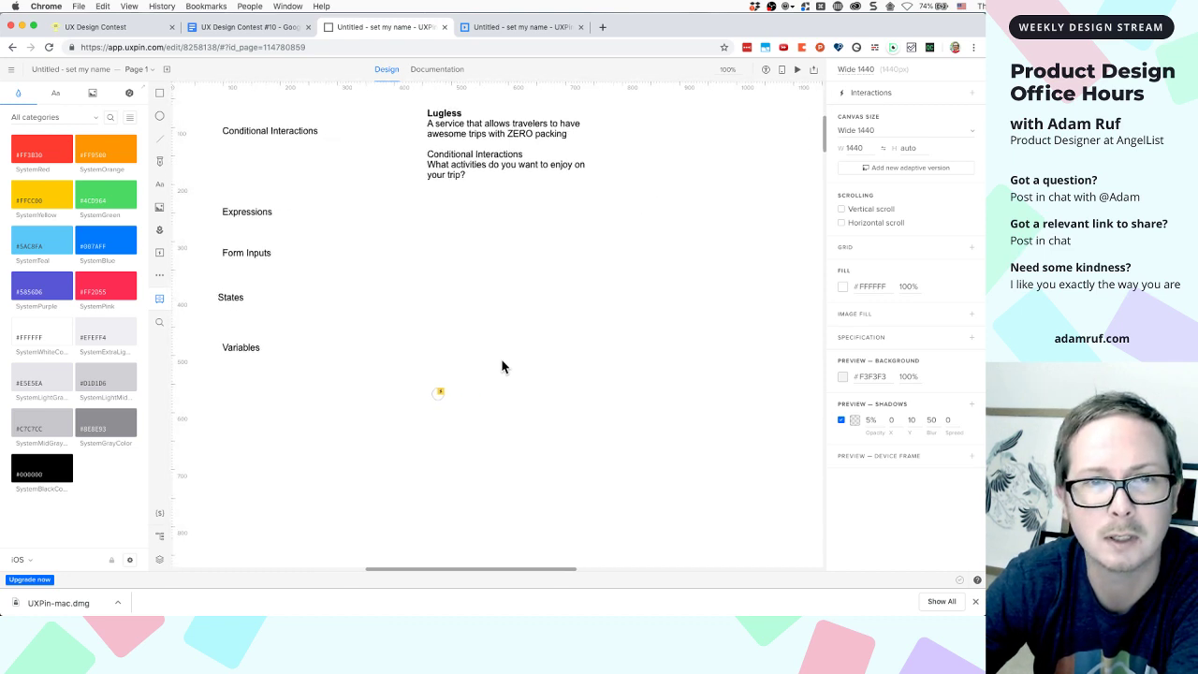
pyautogui.scroll(3, 501, 367)
pyautogui.hscroll(-2, 501, 367)
pyautogui.scroll(-3, 502, 367)
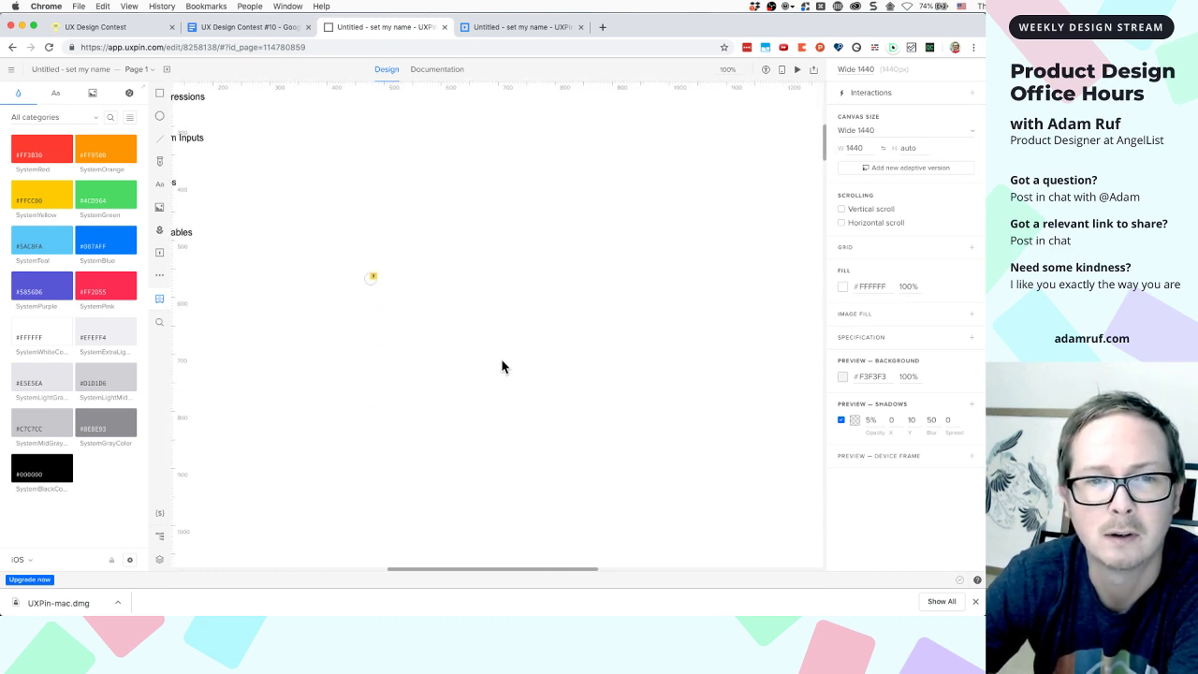
pyautogui.scroll(-5, 501, 367)
pyautogui.scroll(-3, 501, 367)
pyautogui.scroll(-10, 540, 393)
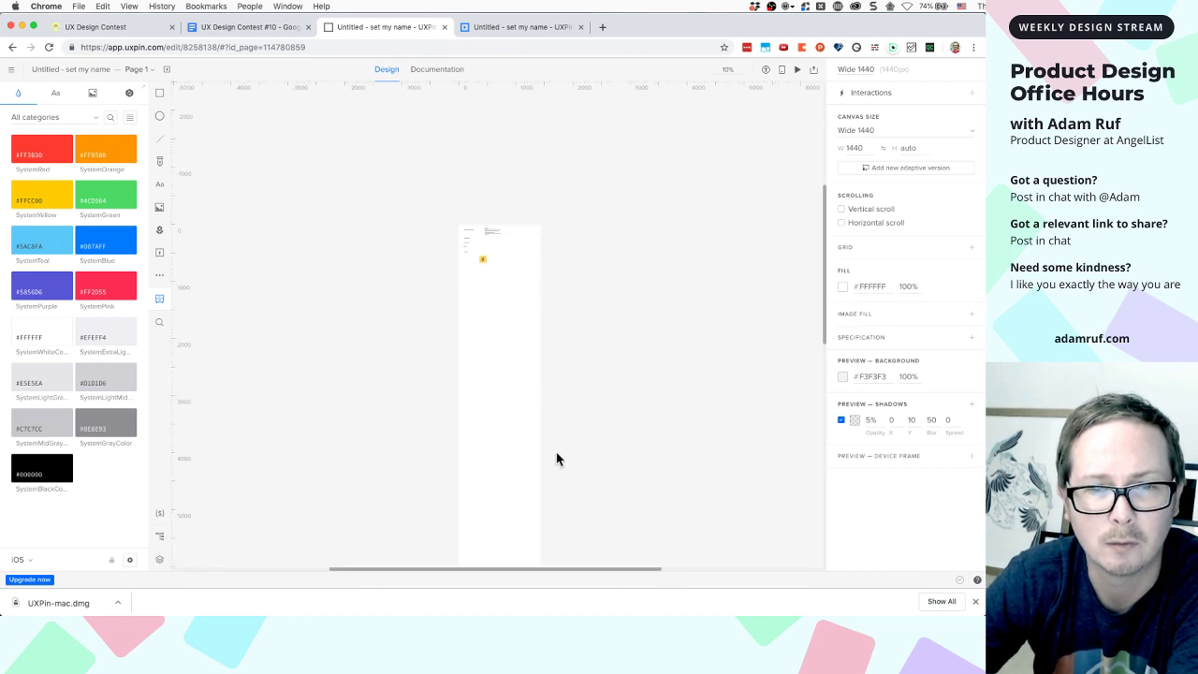
pyautogui.scroll(15, 503, 320)
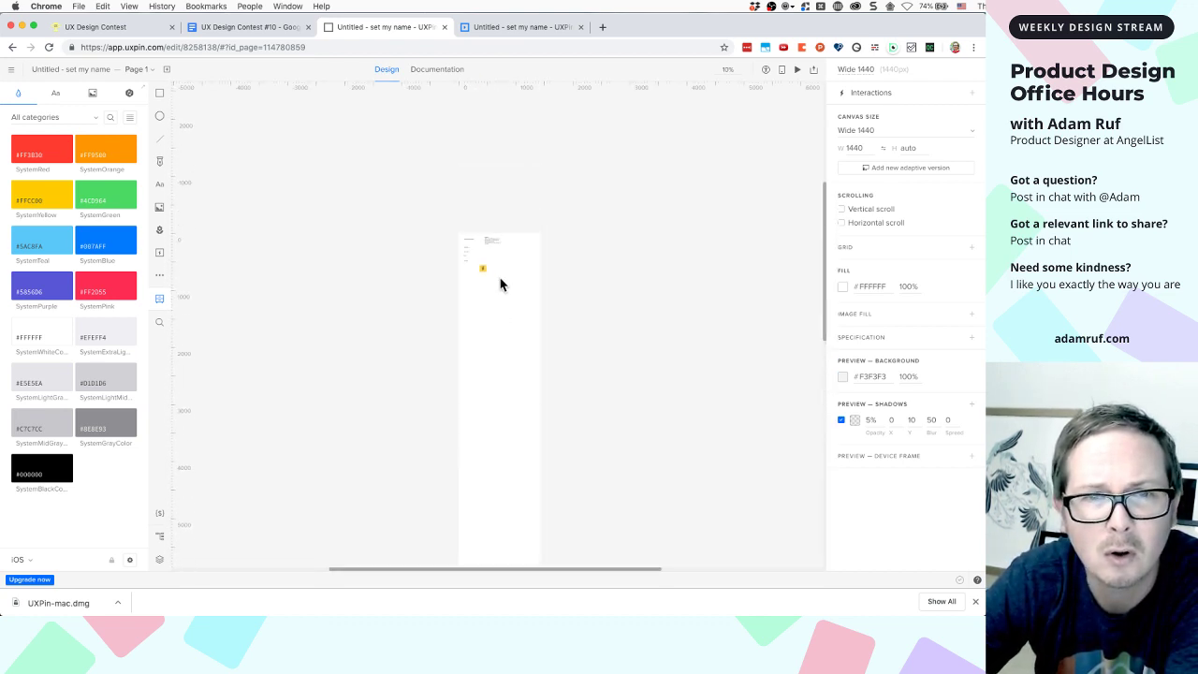
pyautogui.scroll(5, 481, 321)
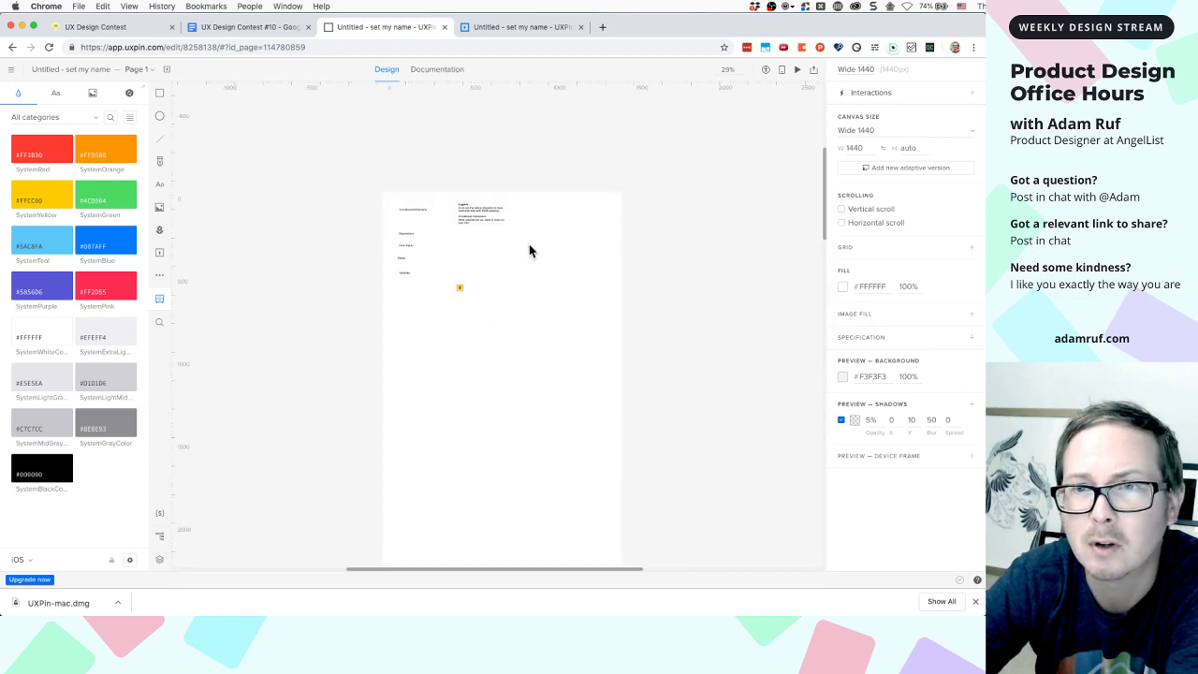
# Inspect the canvas name, the on-device preview code, and the accessibility options for contrast level and color blindness
pyautogui.click(868, 69)
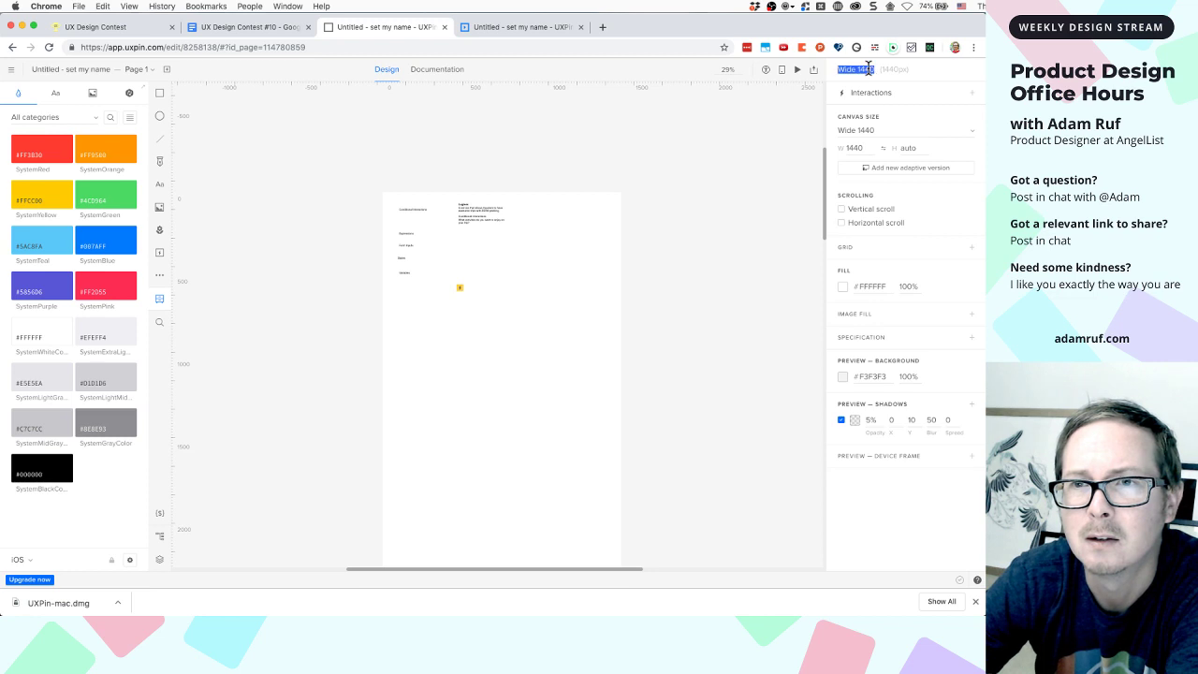
pyautogui.click(732, 154)
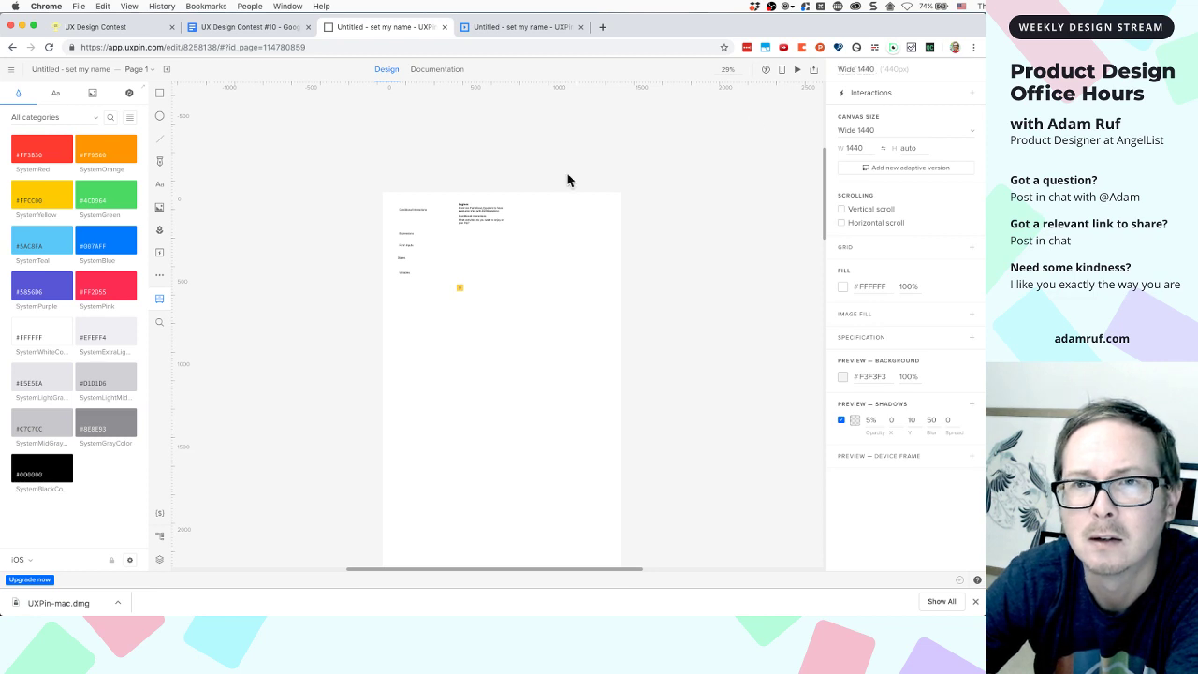
pyautogui.click(782, 71)
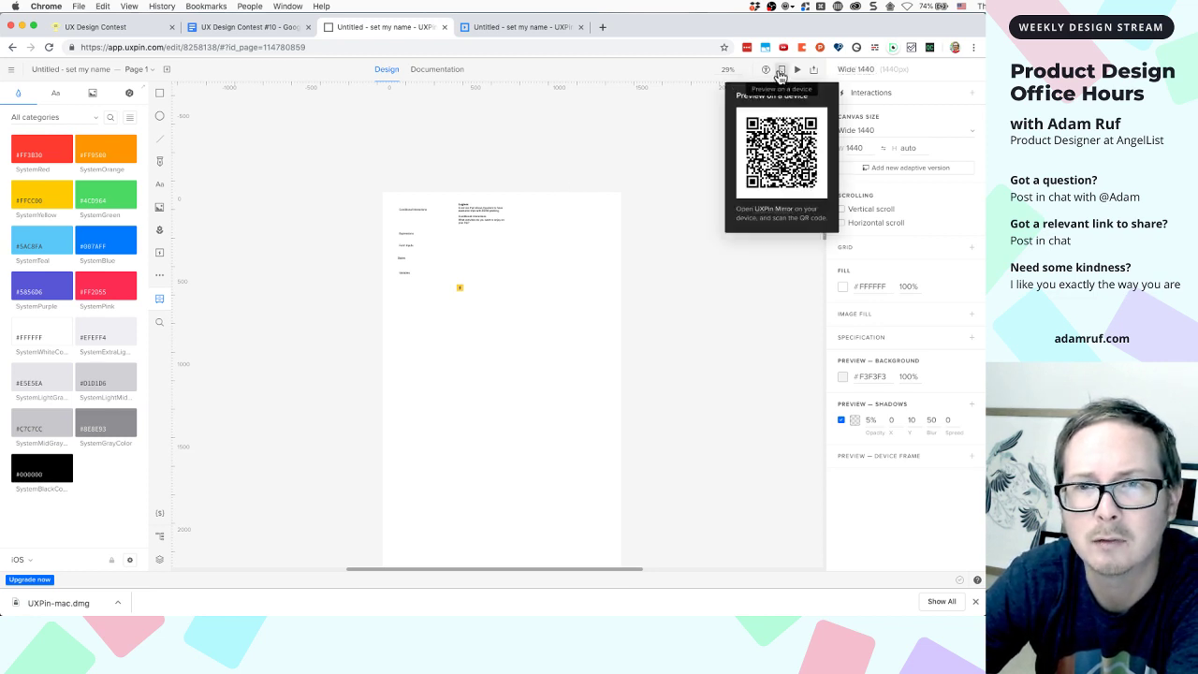
pyautogui.click(674, 151)
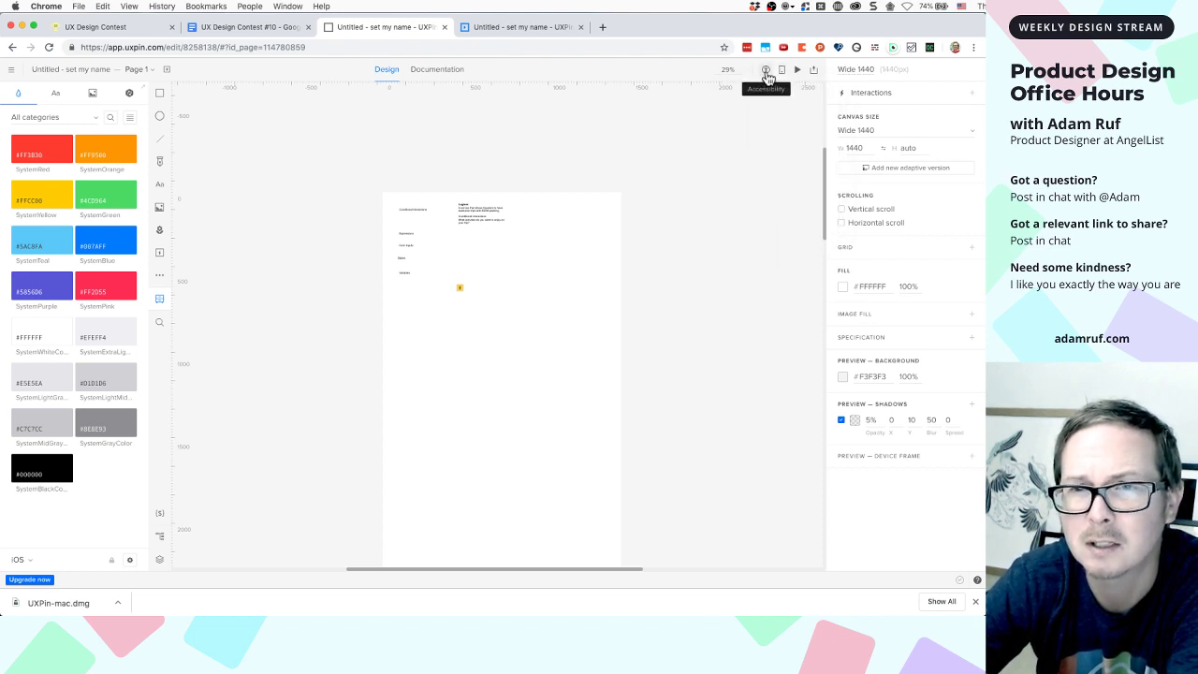
pyautogui.click(765, 73)
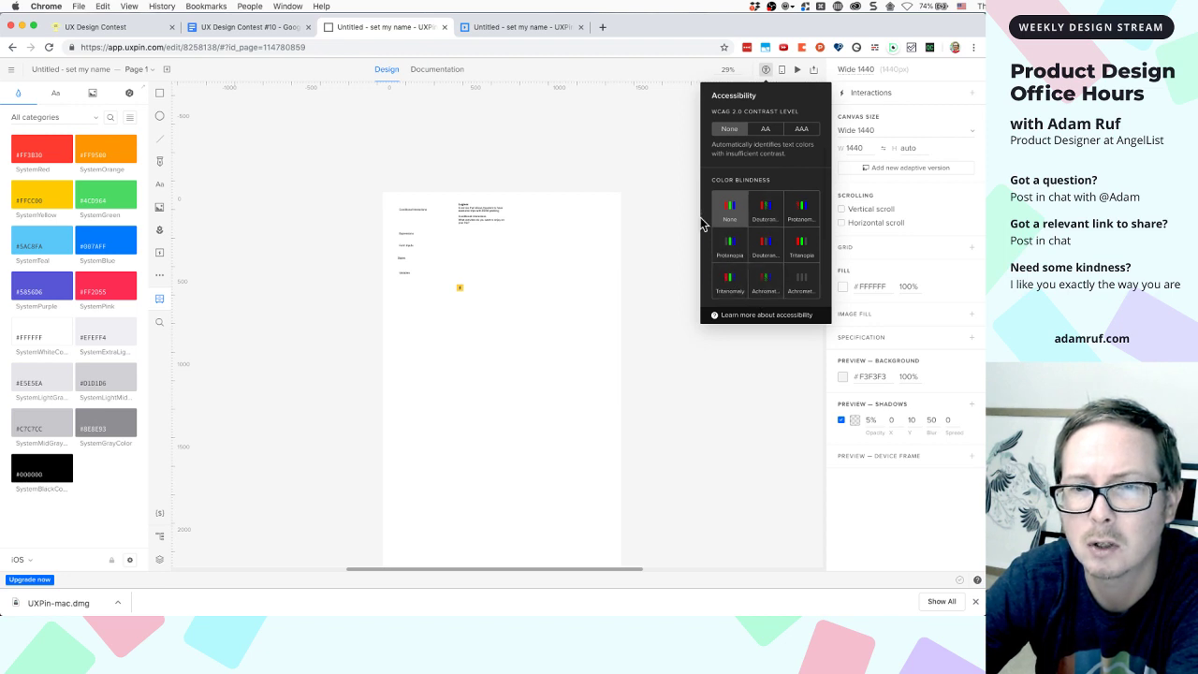
pyautogui.click(629, 183)
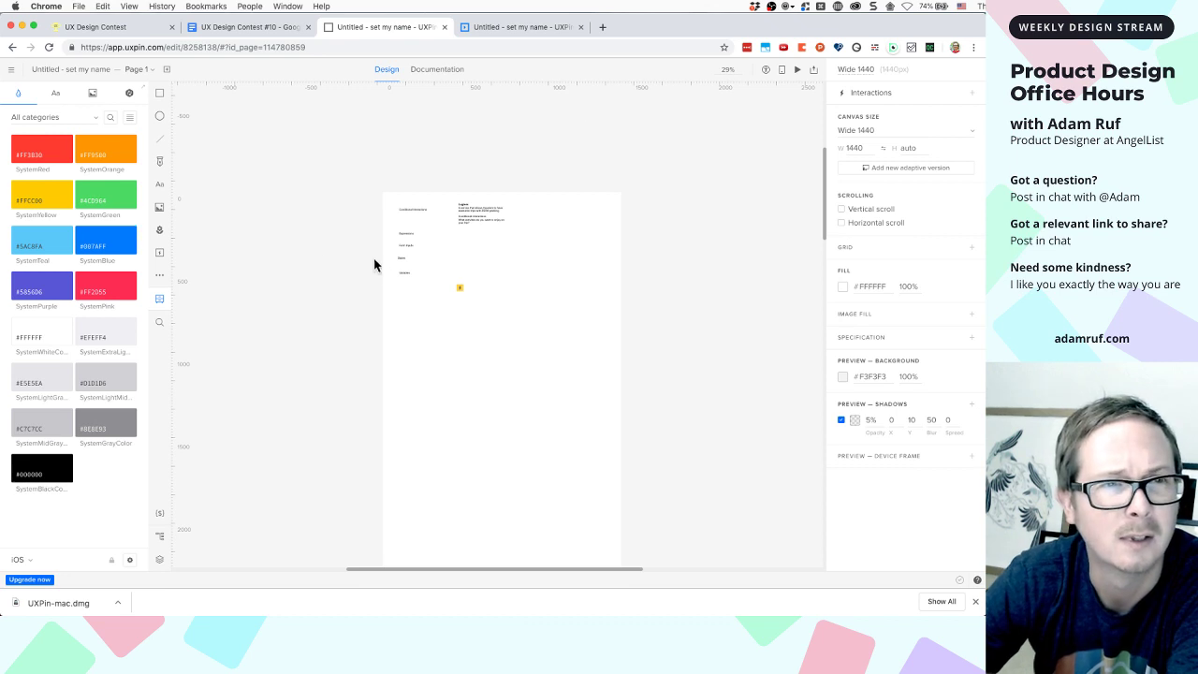
# Look through the editor's additional actions and the Canvas Properties for a new adaptive version, closing them without adding a breakpoint
pyautogui.scroll(3, 481, 279)
pyautogui.scroll(3, 481, 279)
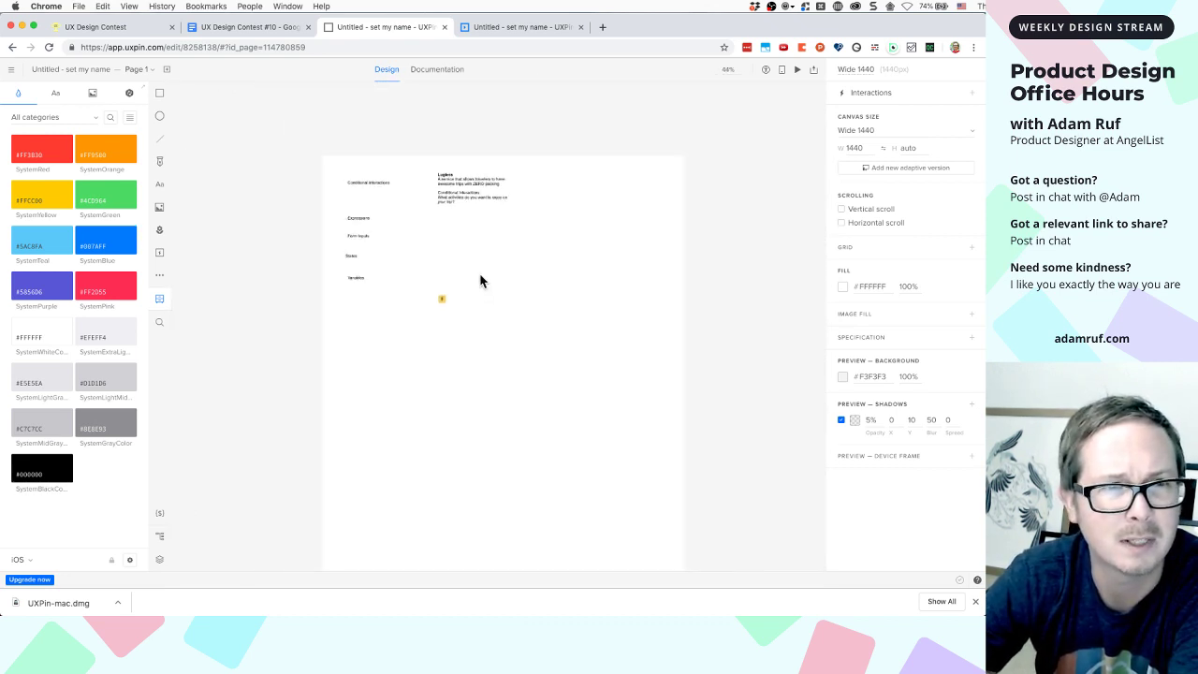
pyautogui.click(11, 69)
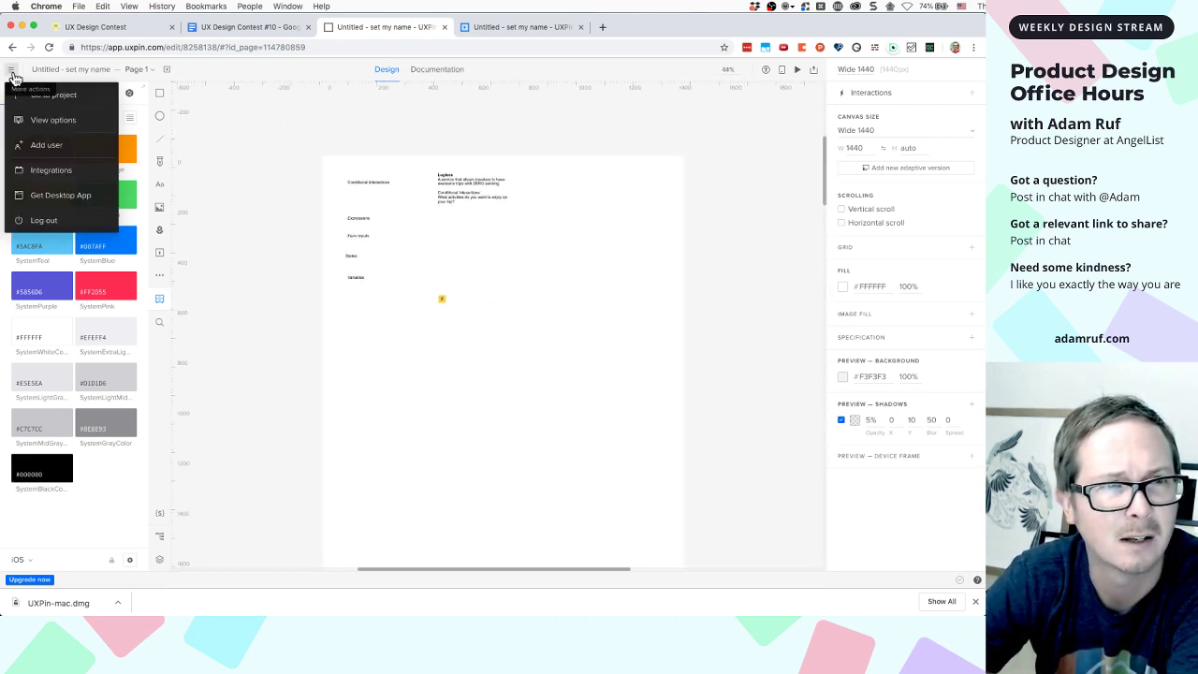
pyautogui.click(294, 146)
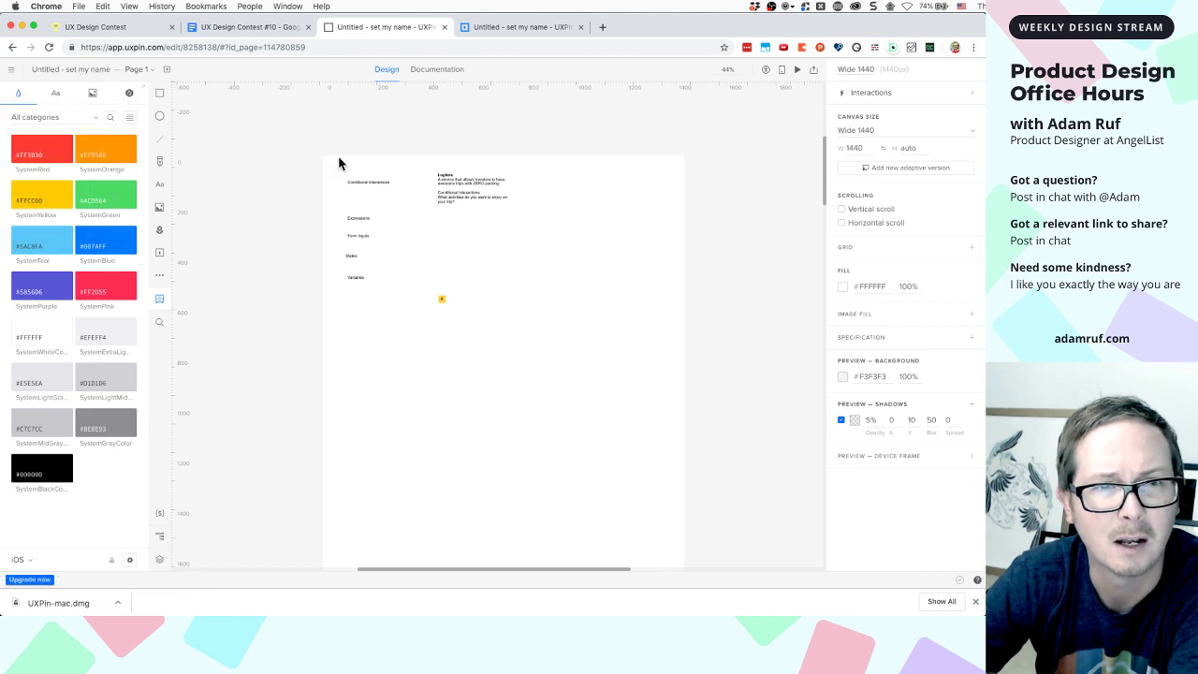
pyautogui.hscroll(5, 584, 136)
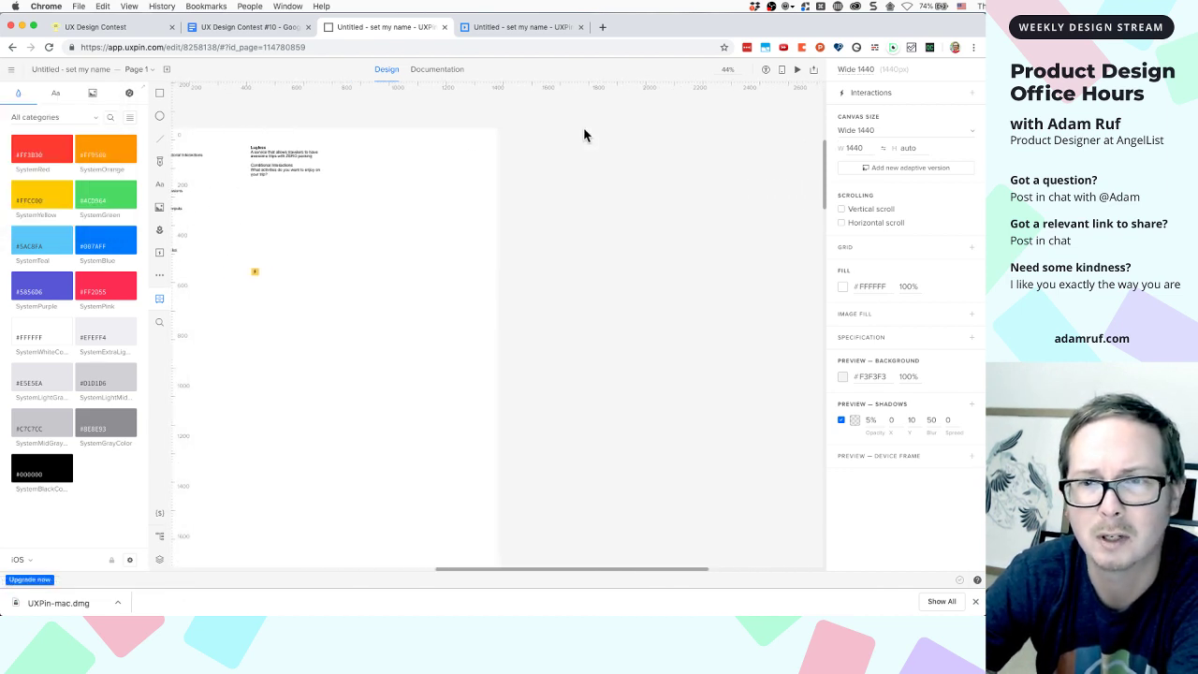
pyautogui.hscroll(1, 585, 136)
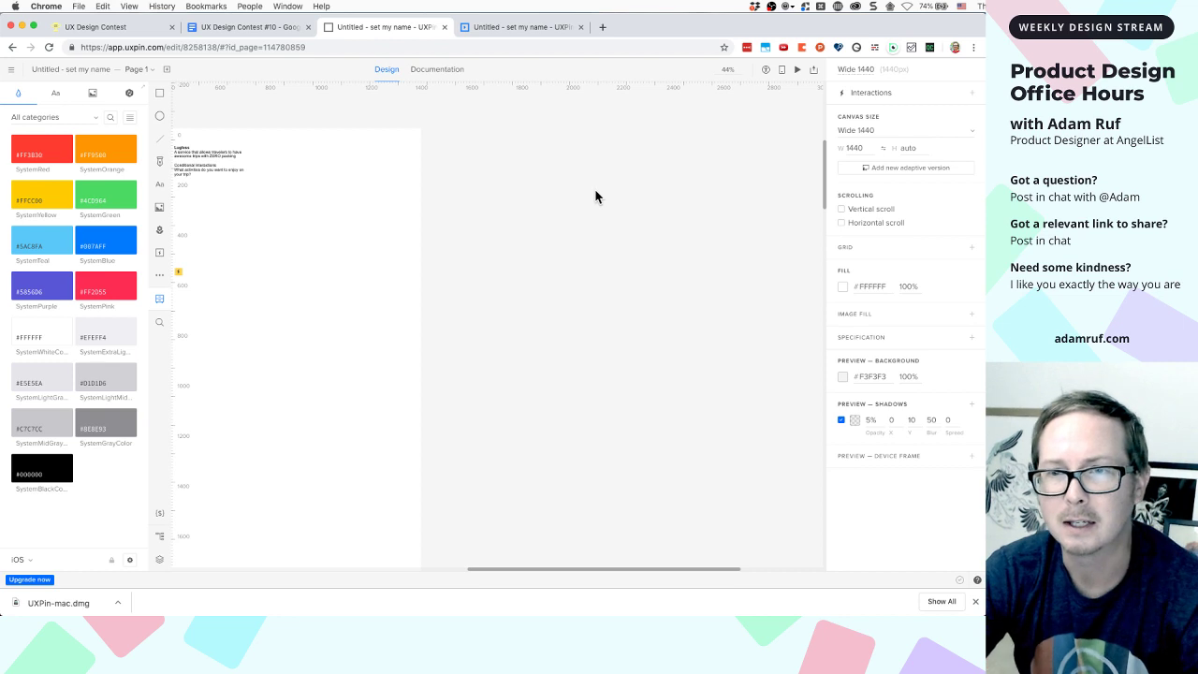
pyautogui.click(870, 169)
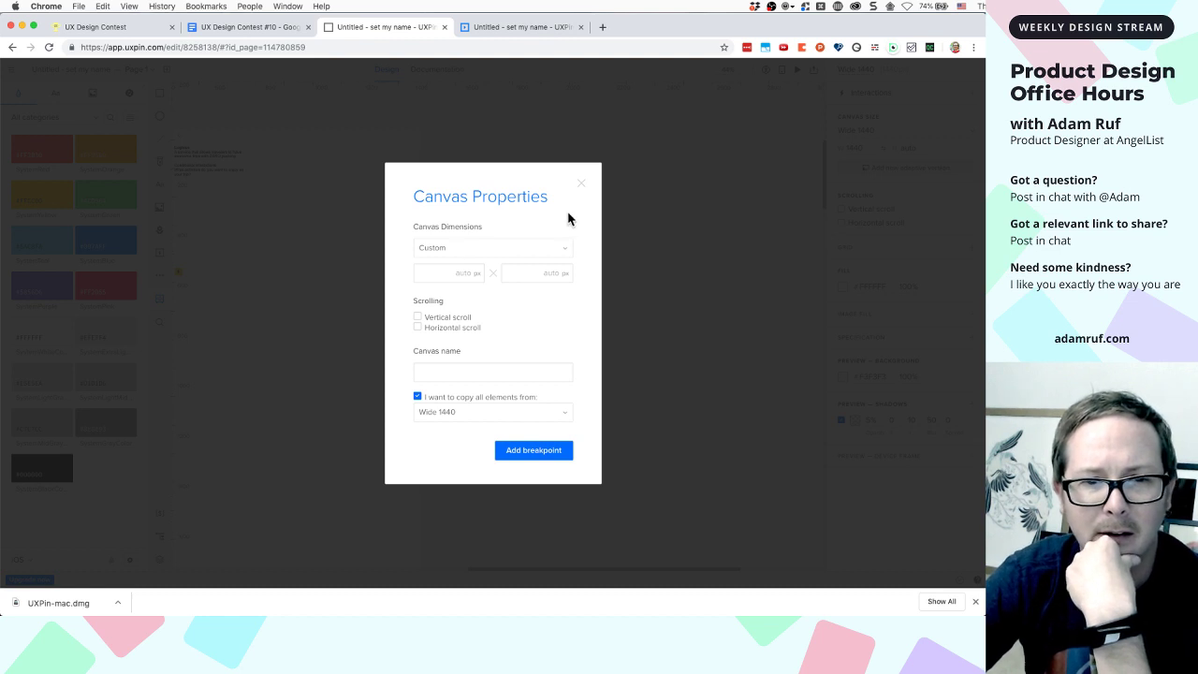
pyautogui.click(580, 185)
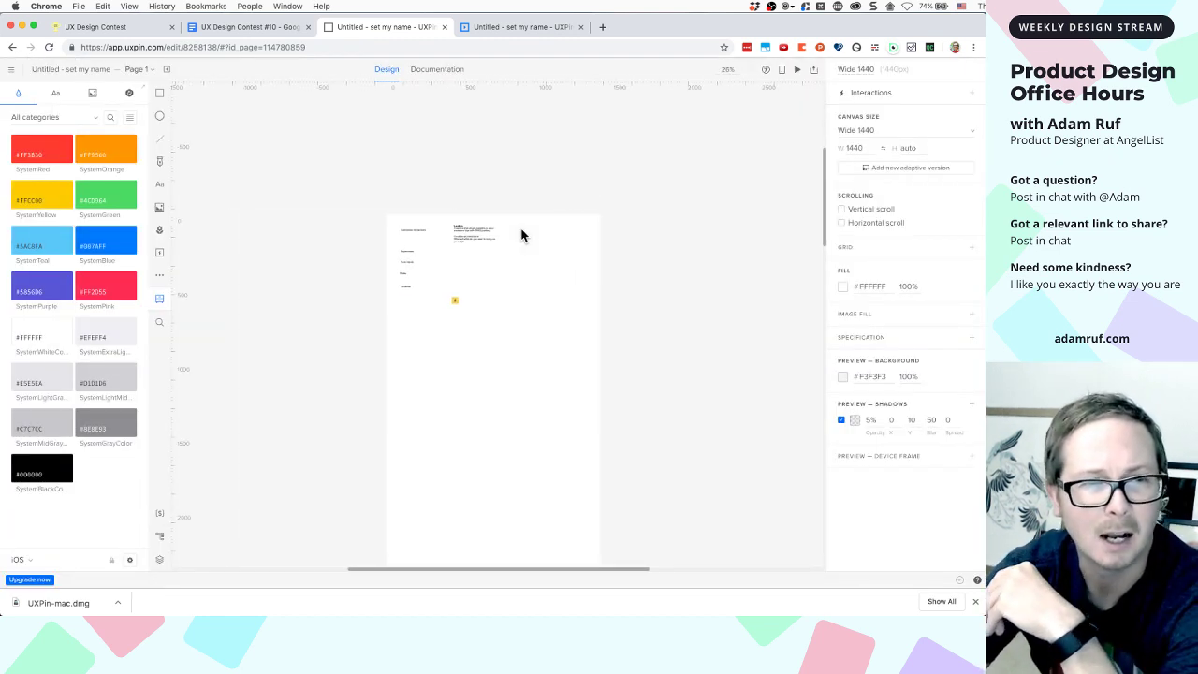
# Add a Checkbox from the Basic Elements library to the empty canvas area and move it to about X 553, Y 1038
pyautogui.click(162, 279)
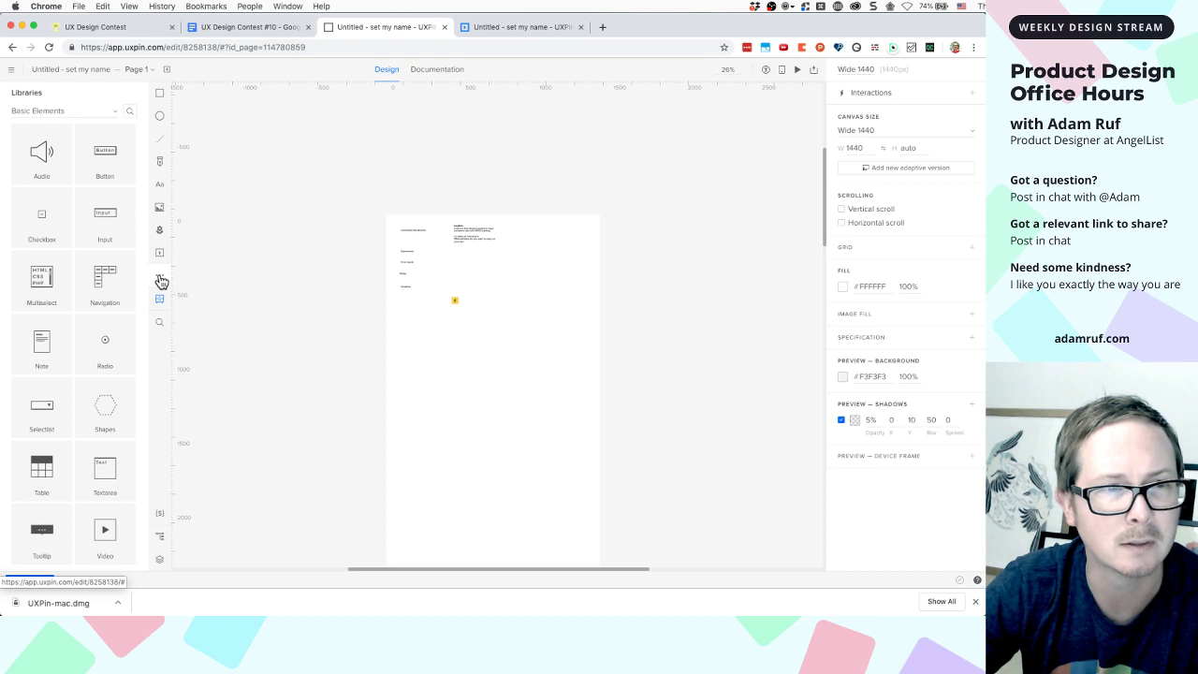
pyautogui.scroll(-1, 96, 270)
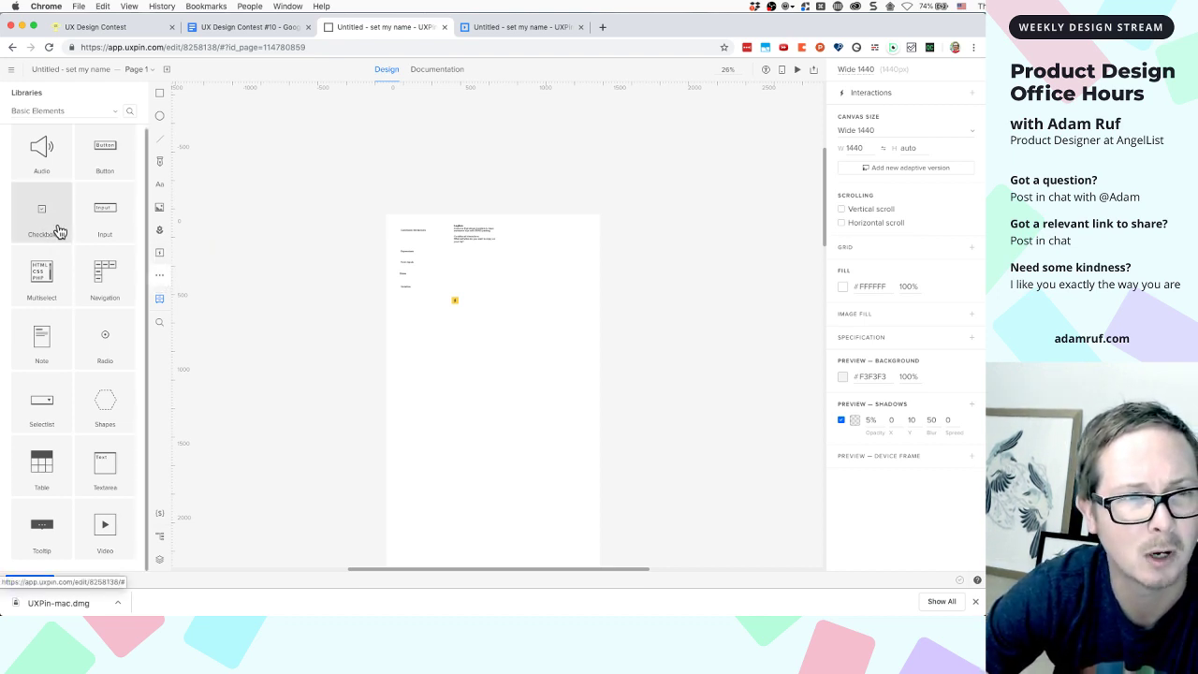
pyautogui.moveTo(48, 228); pyautogui.dragTo(441, 385)
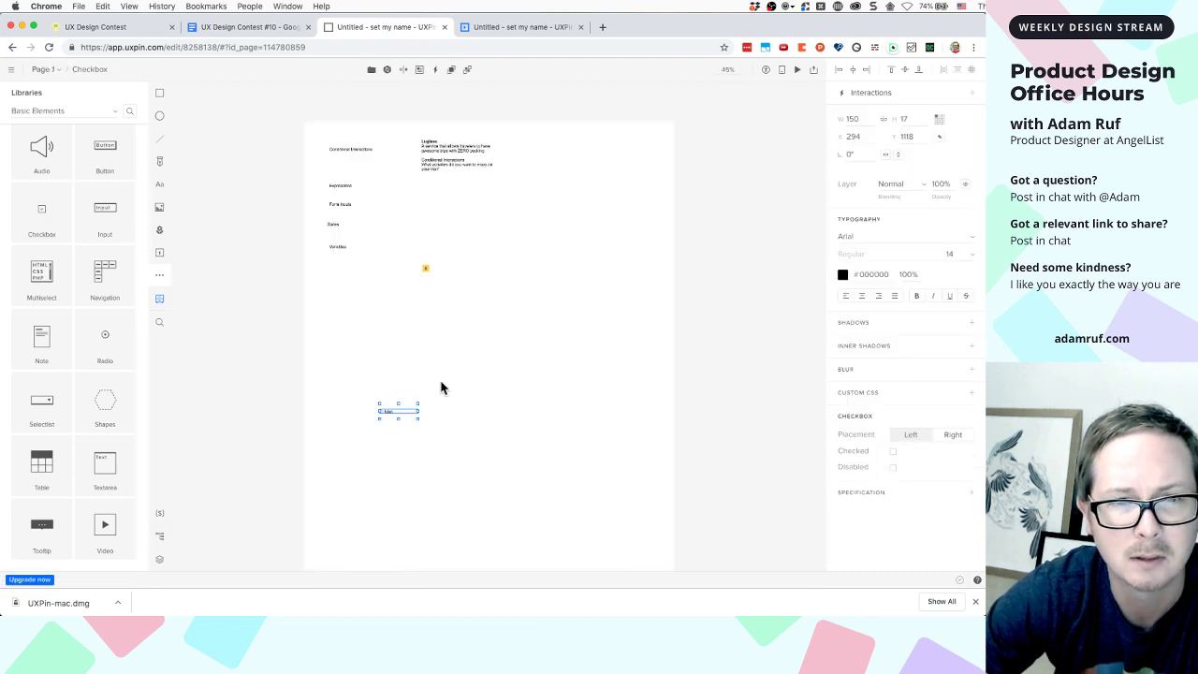
pyautogui.scroll(10, 441, 388)
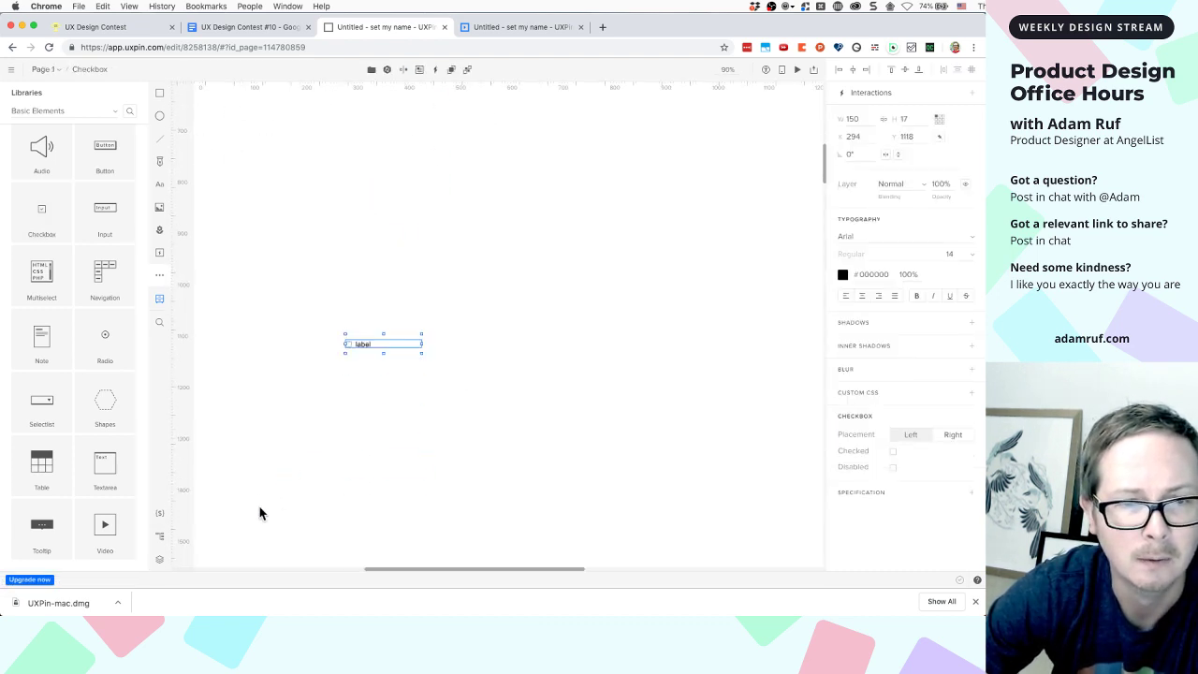
pyautogui.scroll(-3, 305, 244)
pyautogui.scroll(2, 361, 246)
pyautogui.moveTo(332, 200); pyautogui.dragTo(493, 153)
pyautogui.scroll(-2, 492, 152)
pyautogui.scroll(3, 492, 153)
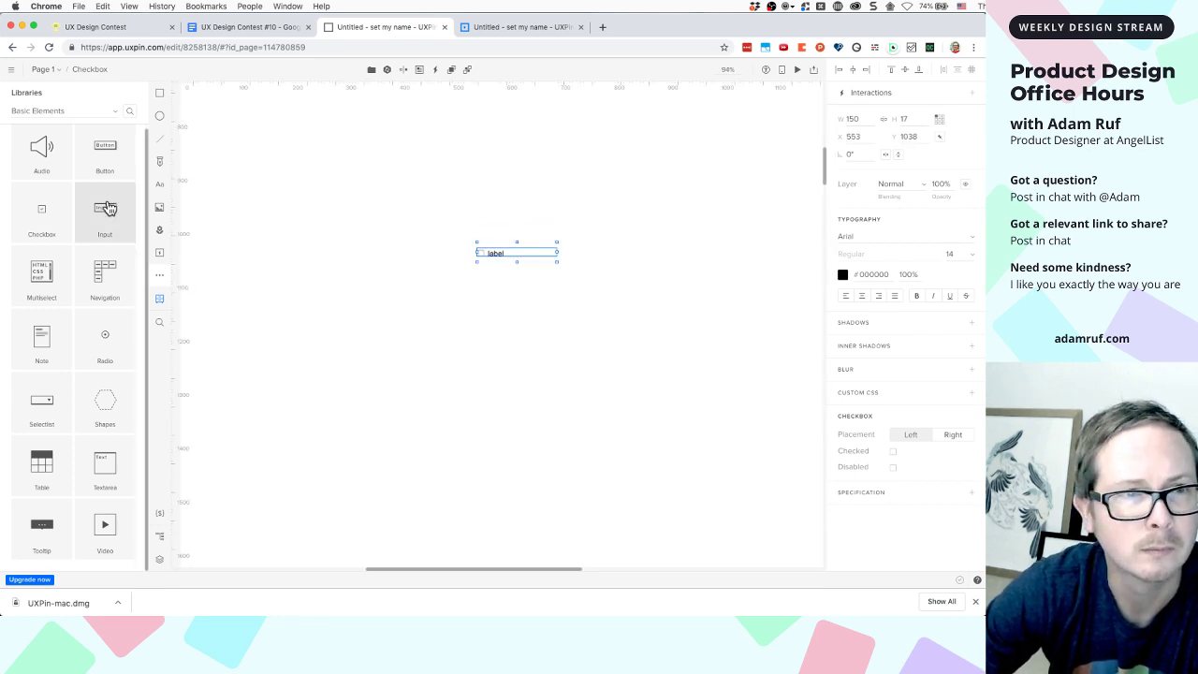
# Place an Input element above the checkbox and fill it with the text "Hawaii"
pyautogui.moveTo(108, 220); pyautogui.dragTo(490, 204)
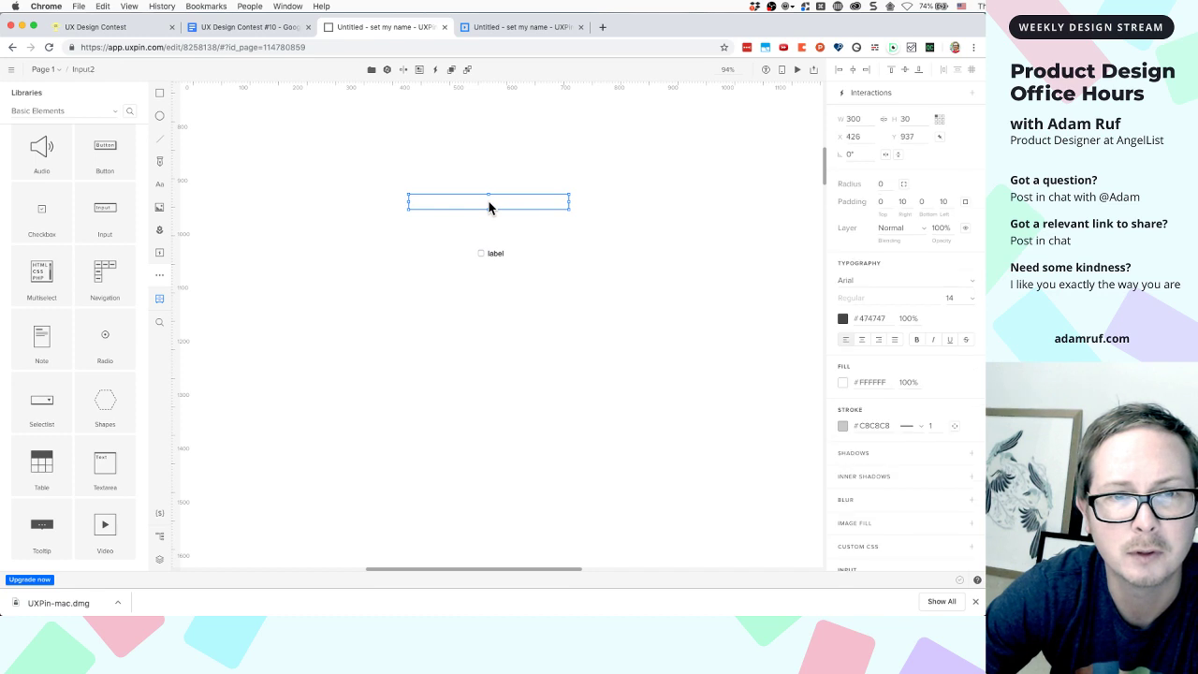
pyautogui.click(436, 201)
pyautogui.doubleClick(436, 201)
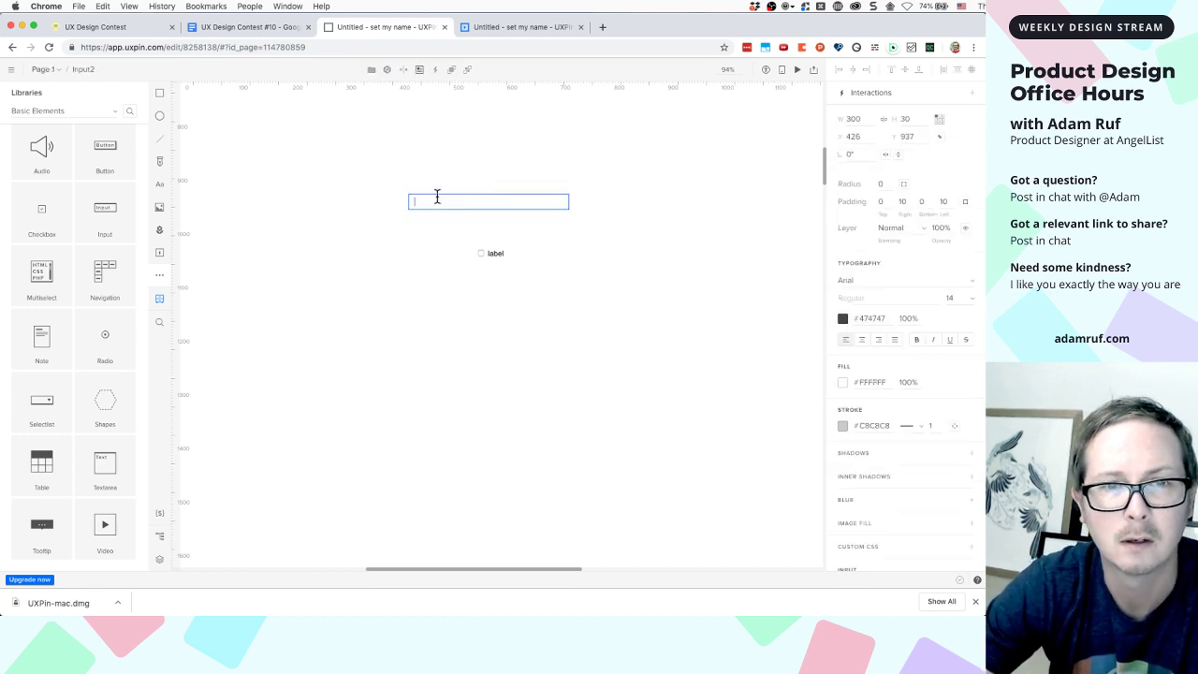
pyautogui.write('Hawaii')
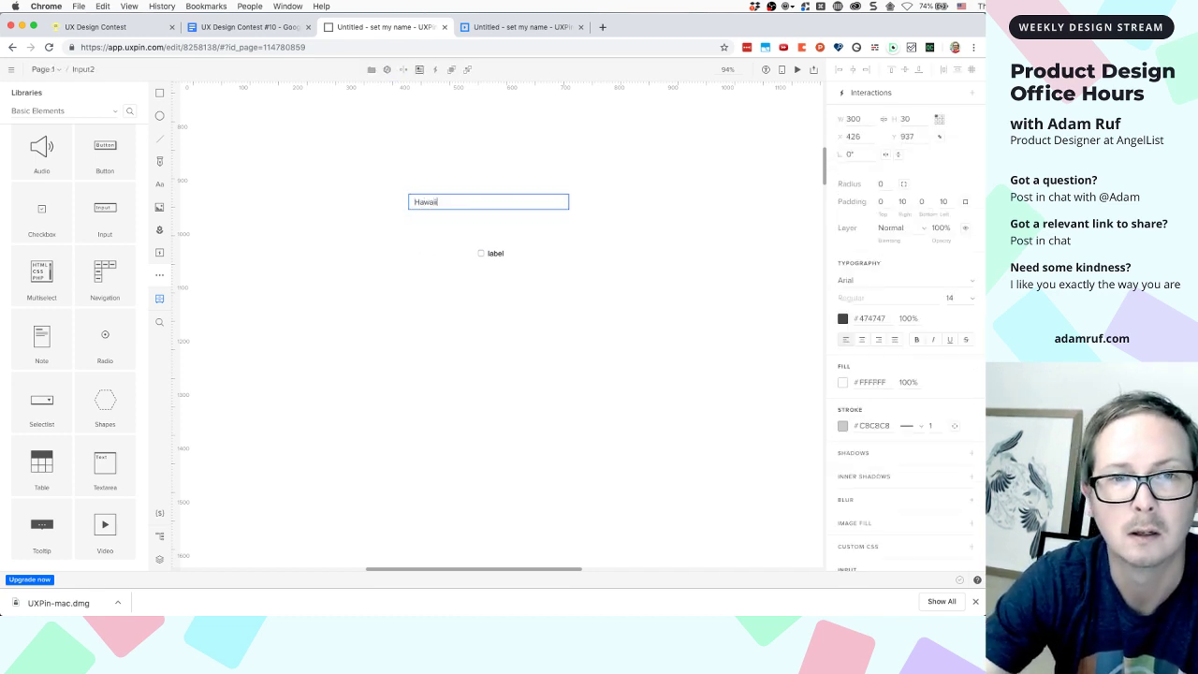
pyautogui.press('Escape')
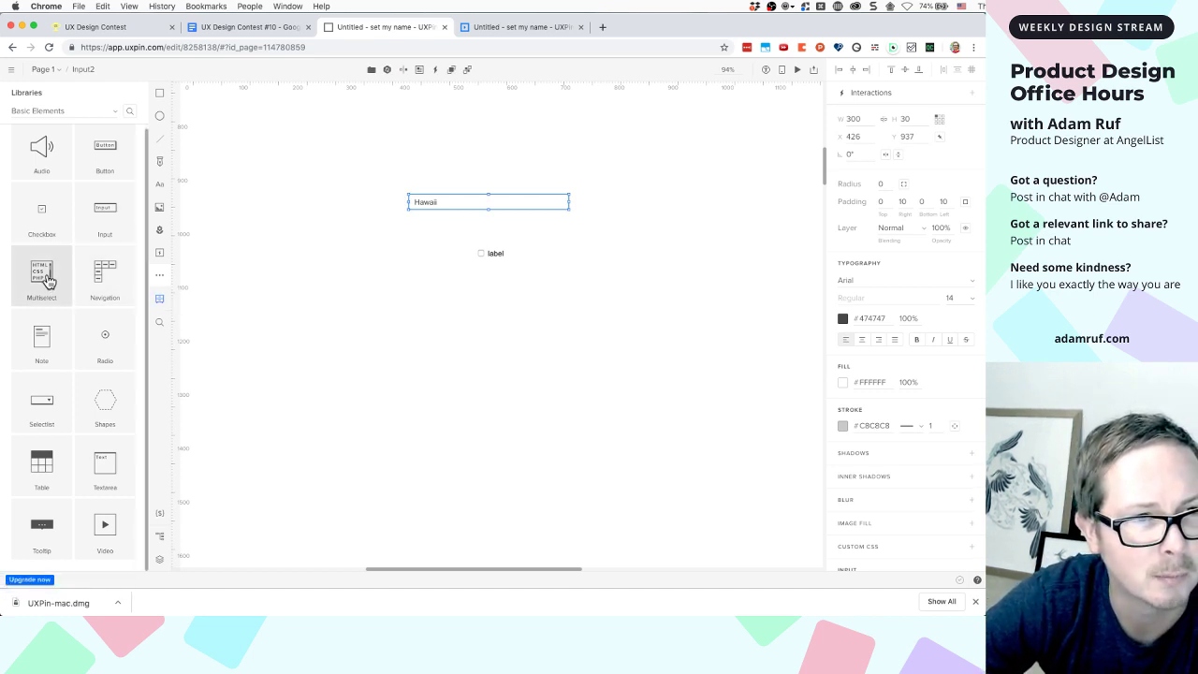
# Place a Multiselect, a Radio, a Selectlist and a Tooltip from the basic elements below the Hawaii input, leaving nothing selected
pyautogui.moveTo(49, 280); pyautogui.dragTo(422, 340)
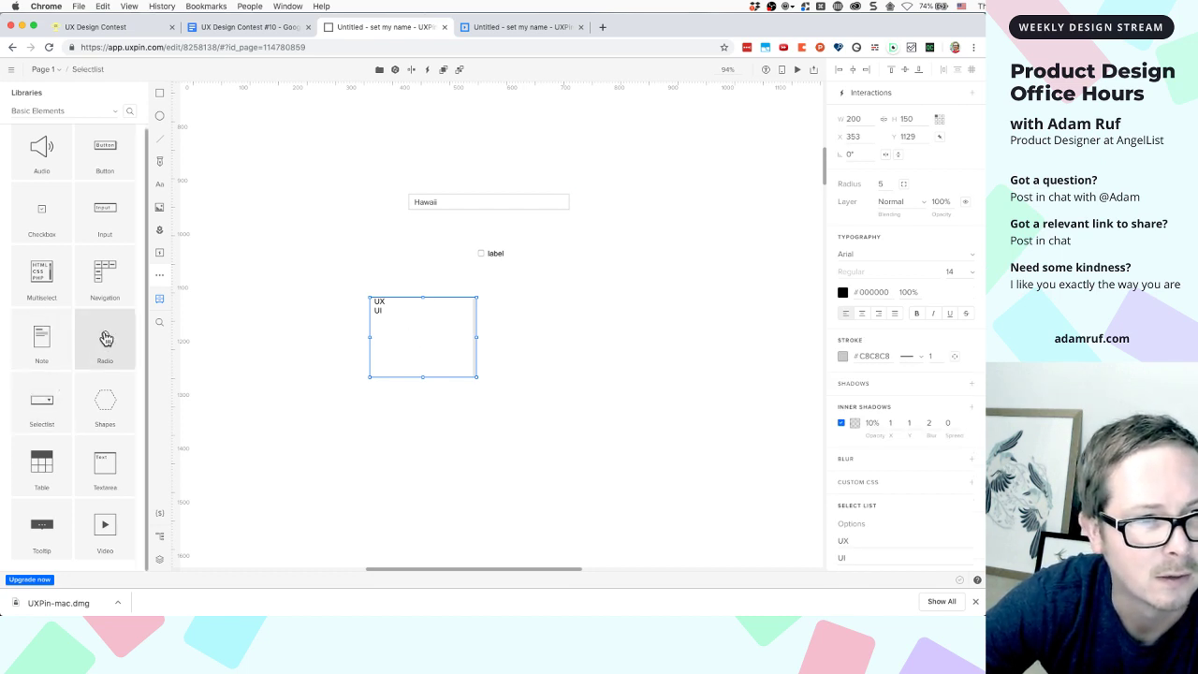
pyautogui.moveTo(102, 340); pyautogui.dragTo(445, 273)
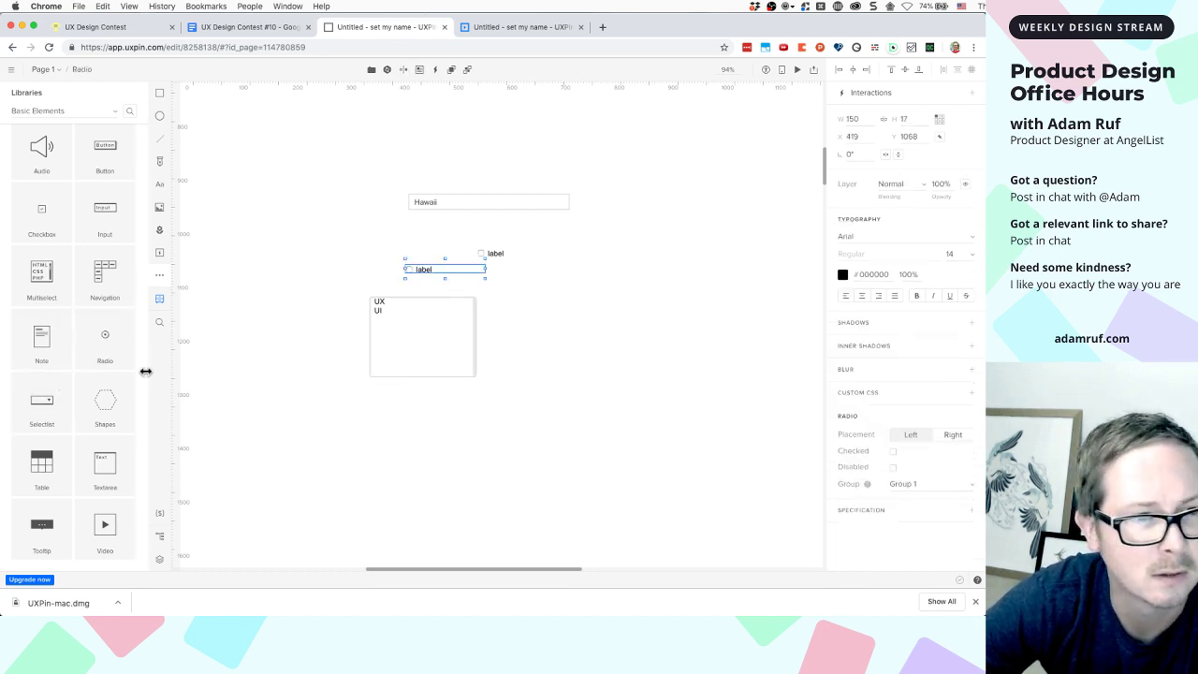
pyautogui.moveTo(33, 408); pyautogui.dragTo(552, 317)
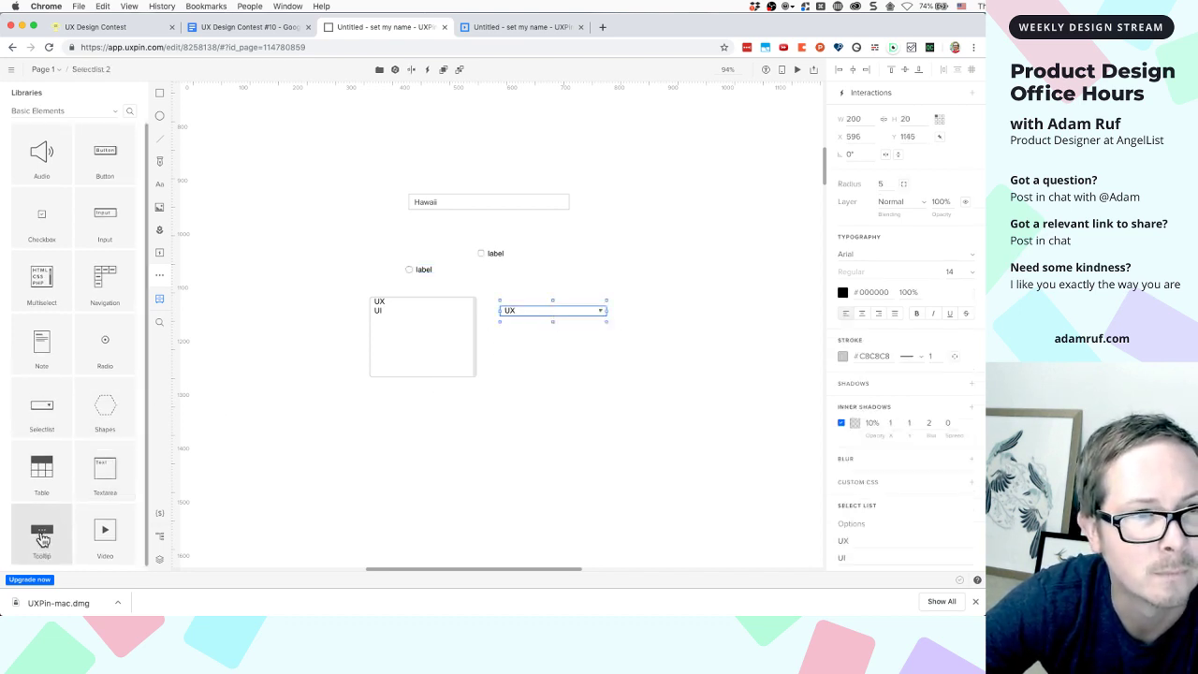
pyautogui.moveTo(41, 539); pyautogui.dragTo(585, 383)
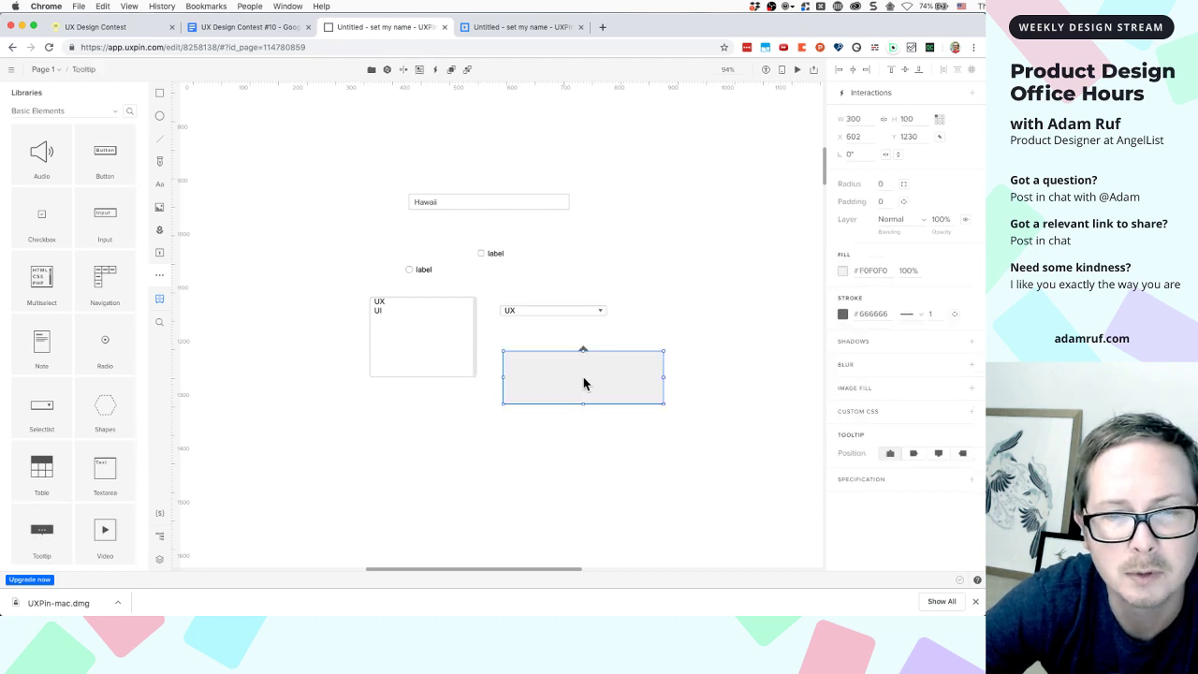
pyautogui.click(599, 377)
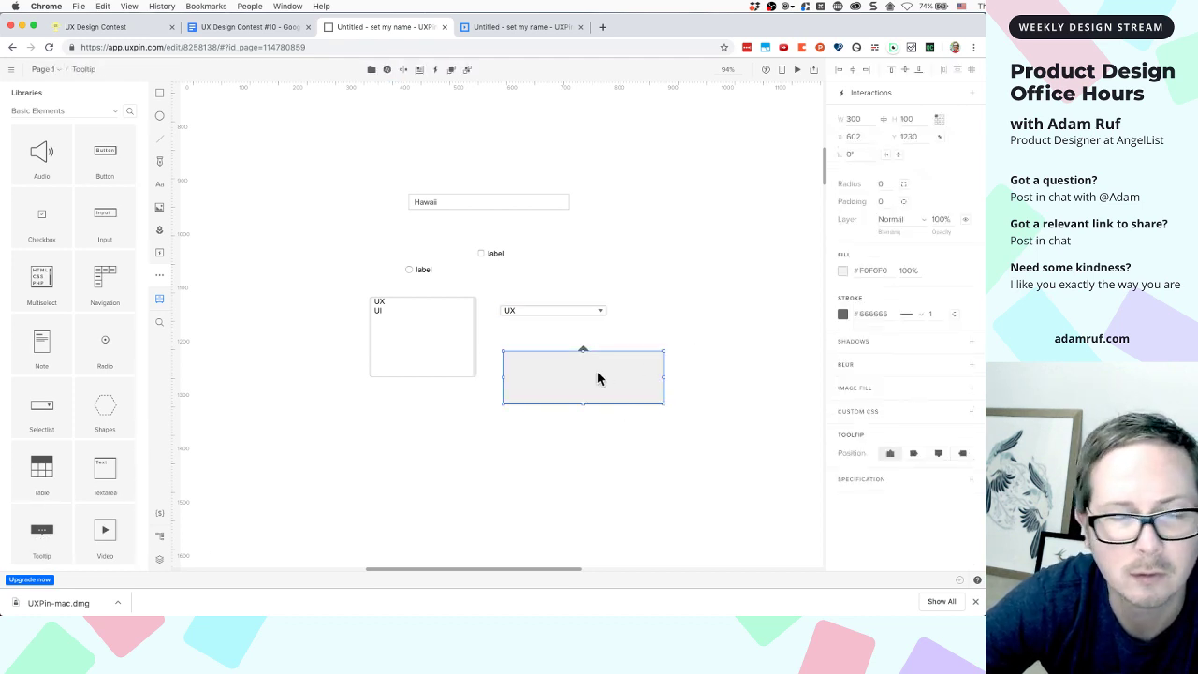
pyautogui.click(493, 255)
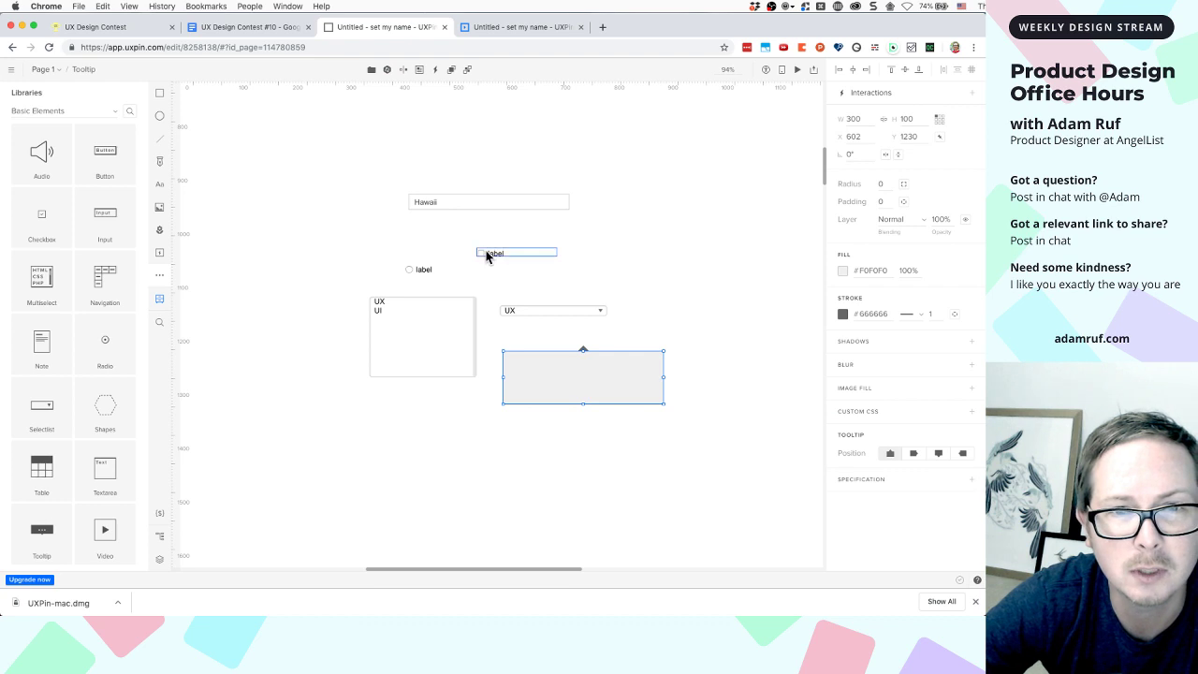
pyautogui.click(620, 214)
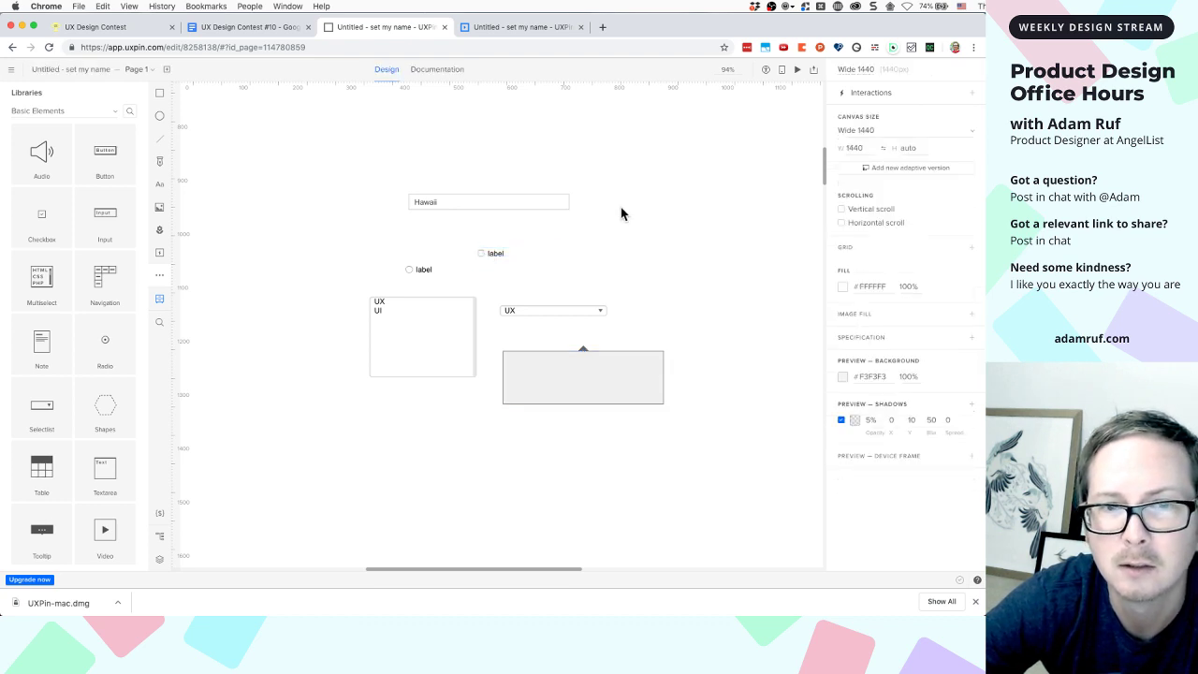
pyautogui.scroll(3, 621, 214)
pyautogui.scroll(5, 621, 214)
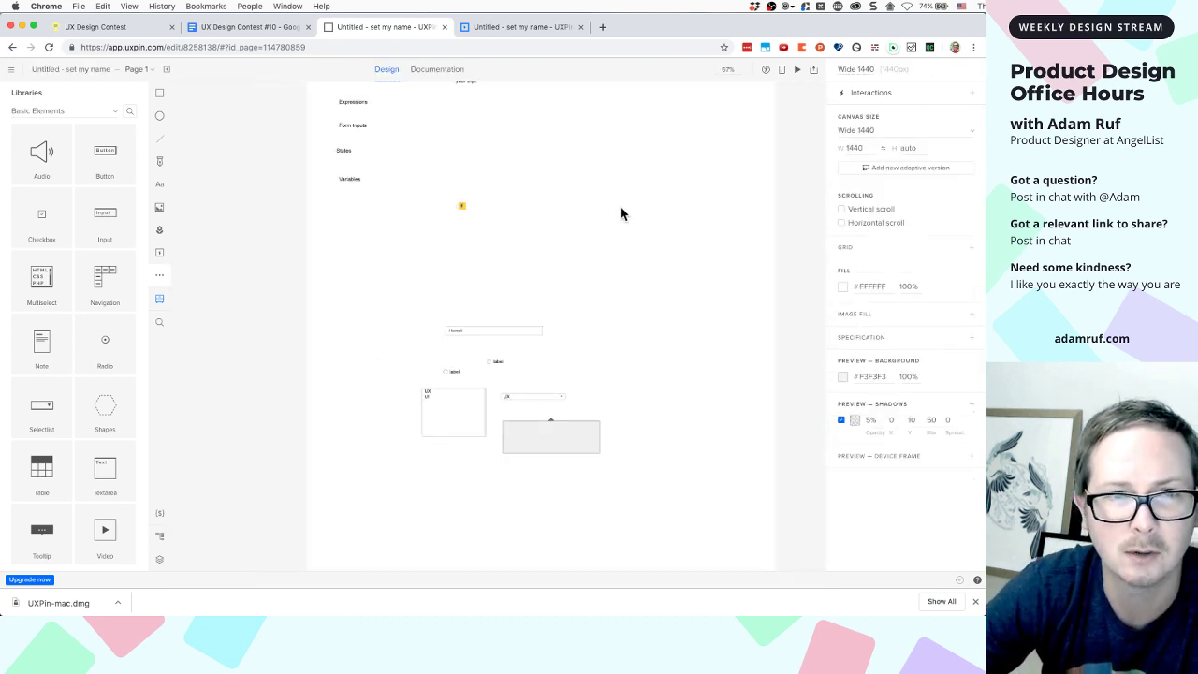
# Add a new page named "Lugless Home Page" to the prototype
pyautogui.scroll(1, 620, 213)
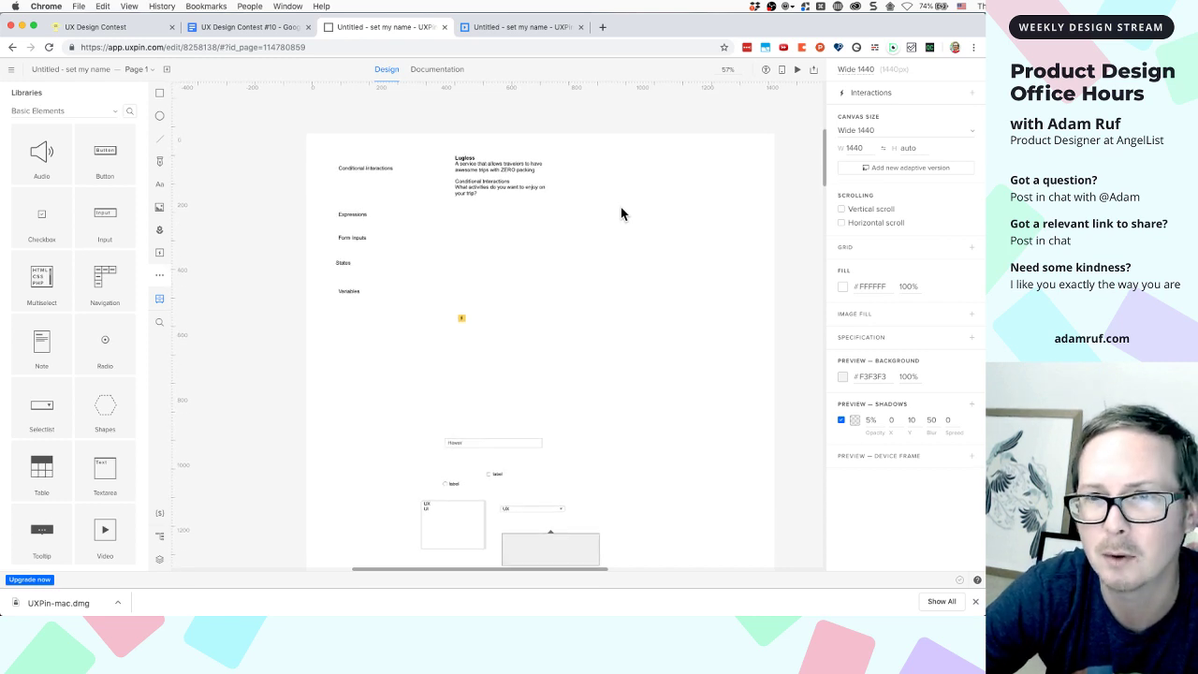
pyautogui.hscroll(2, 621, 213)
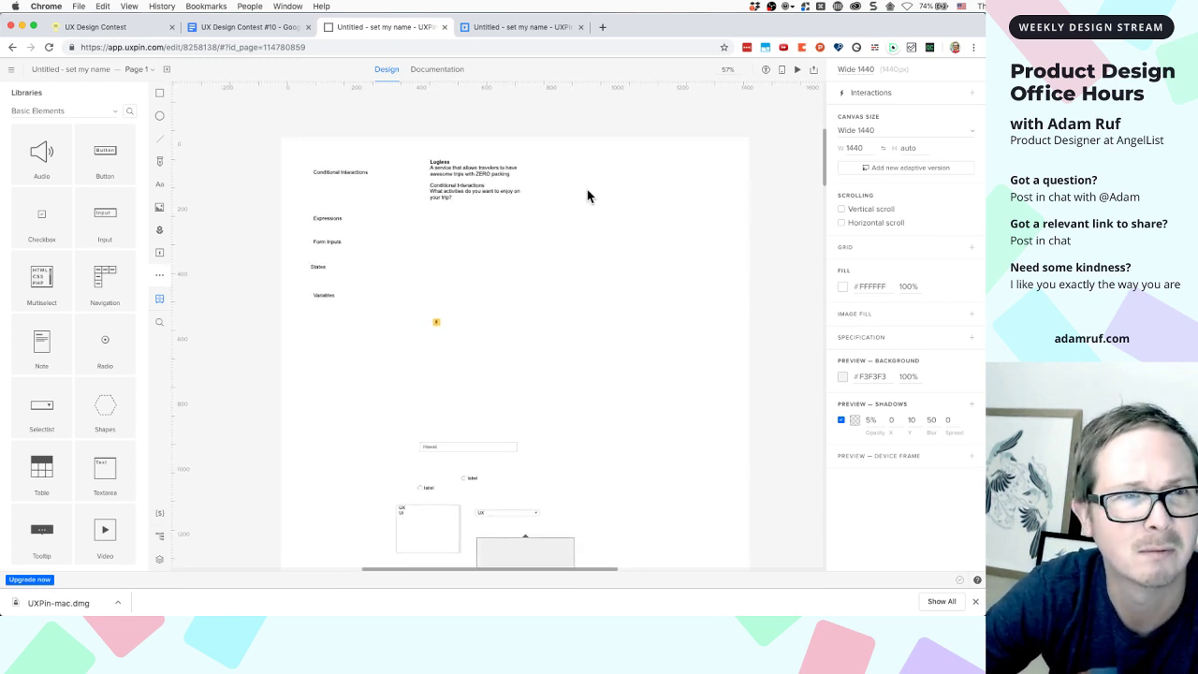
pyautogui.click(168, 72)
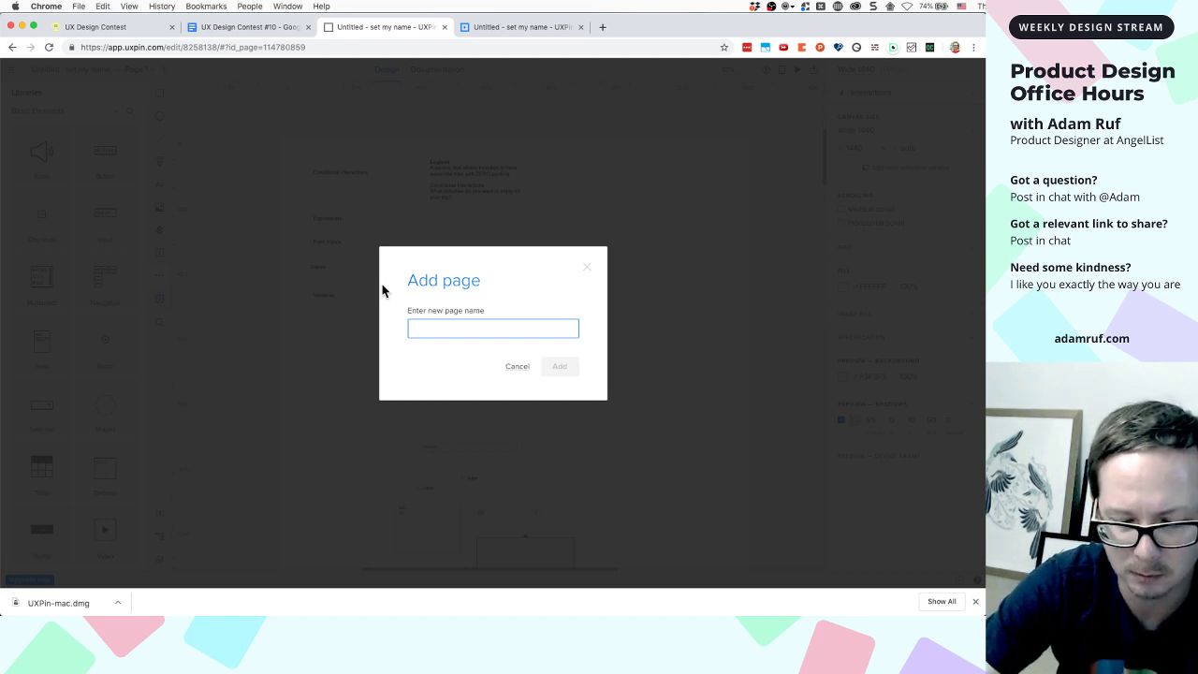
pyautogui.write('Te')
pyautogui.press('BackSpace')
pyautogui.press('BackSpace')
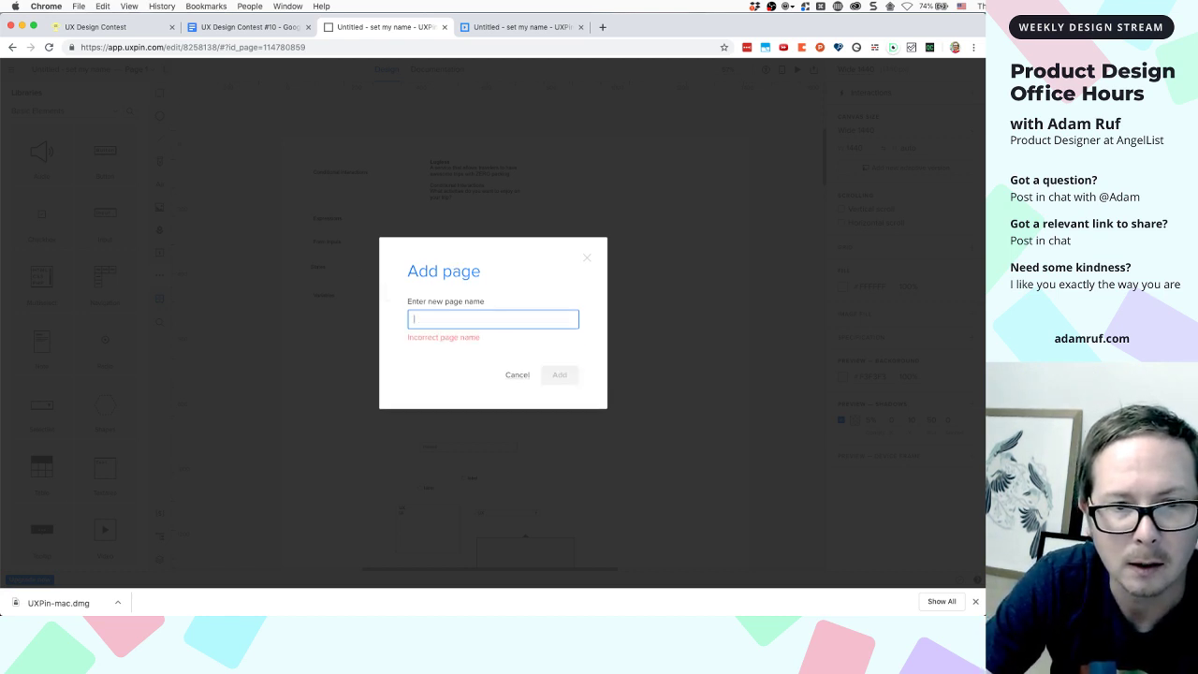
pyautogui.write('S')
pyautogui.press('BackSpace')
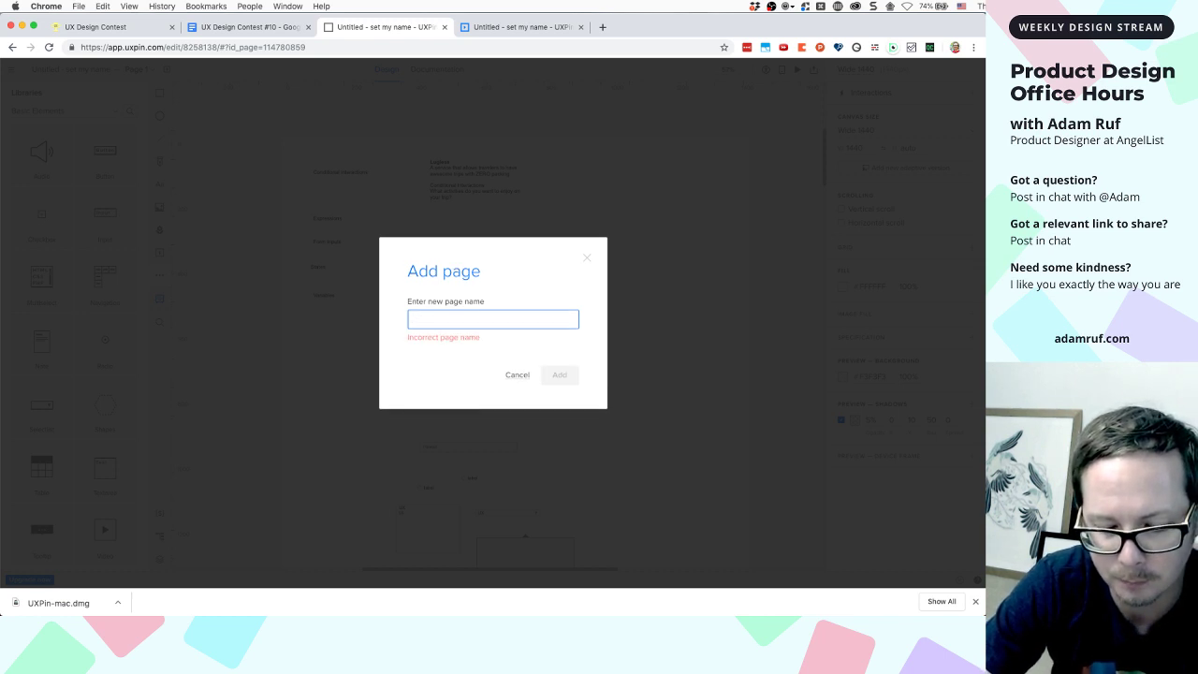
pyautogui.write('U')
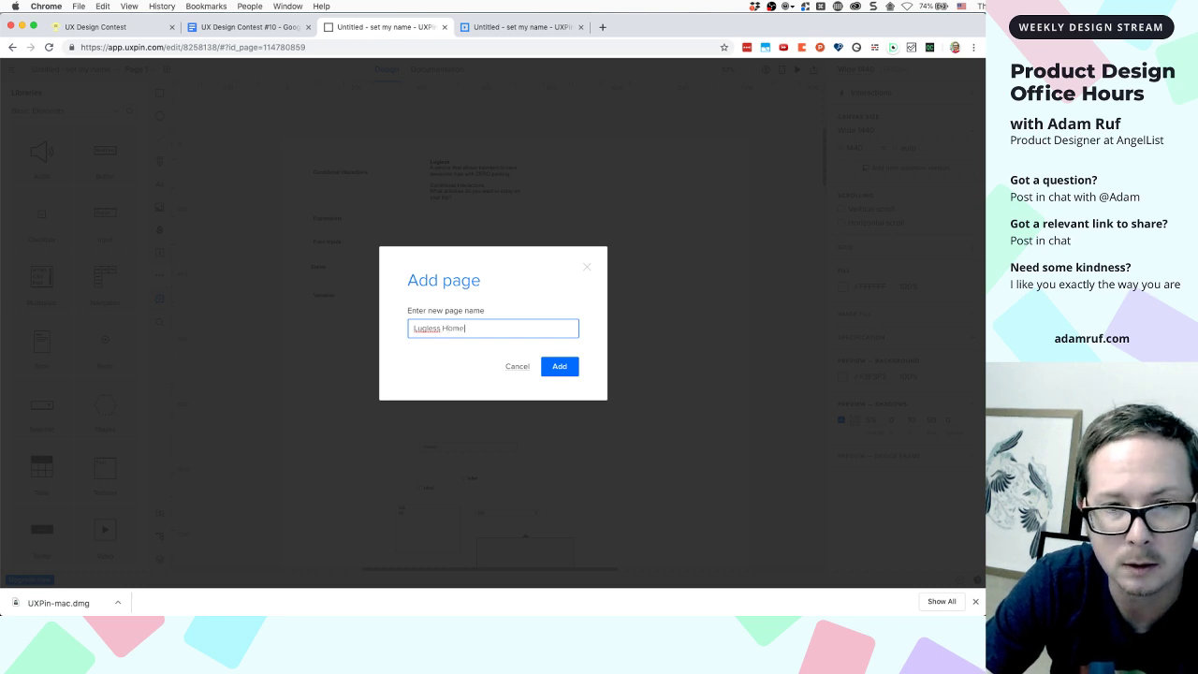
pyautogui.write('ugless Home Page')
pyautogui.press('Return')
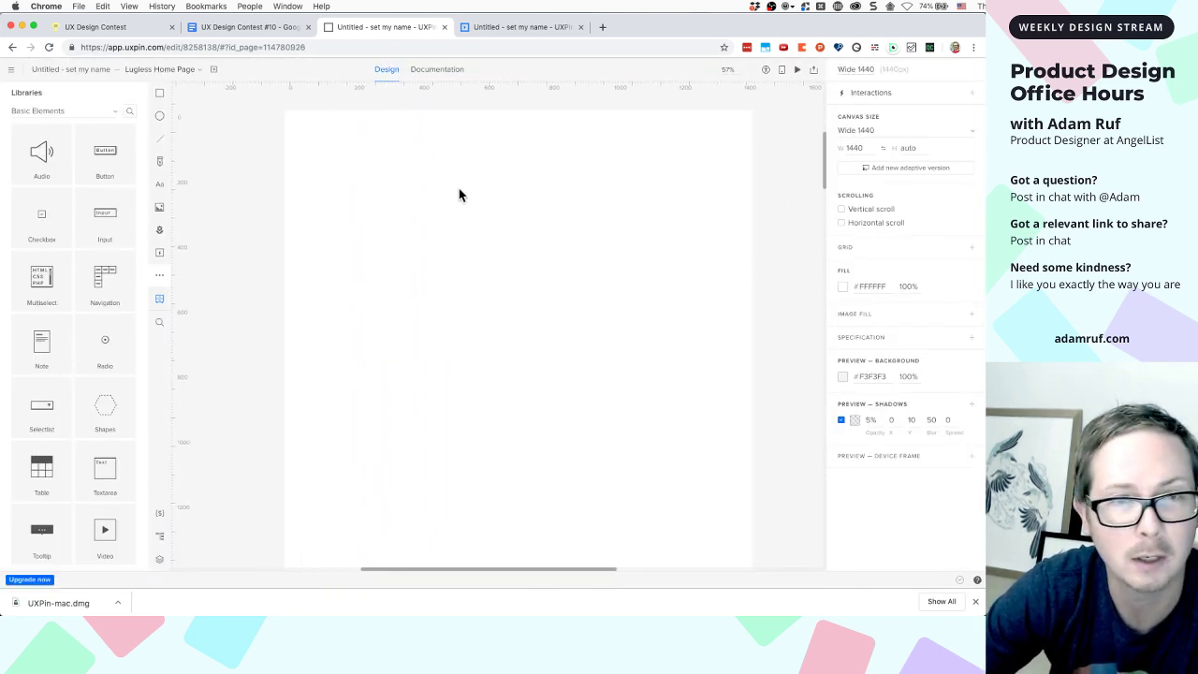
# Show the design system libraries instead of the basic elements and switch the library from iOS to Material Design
pyautogui.press('t')
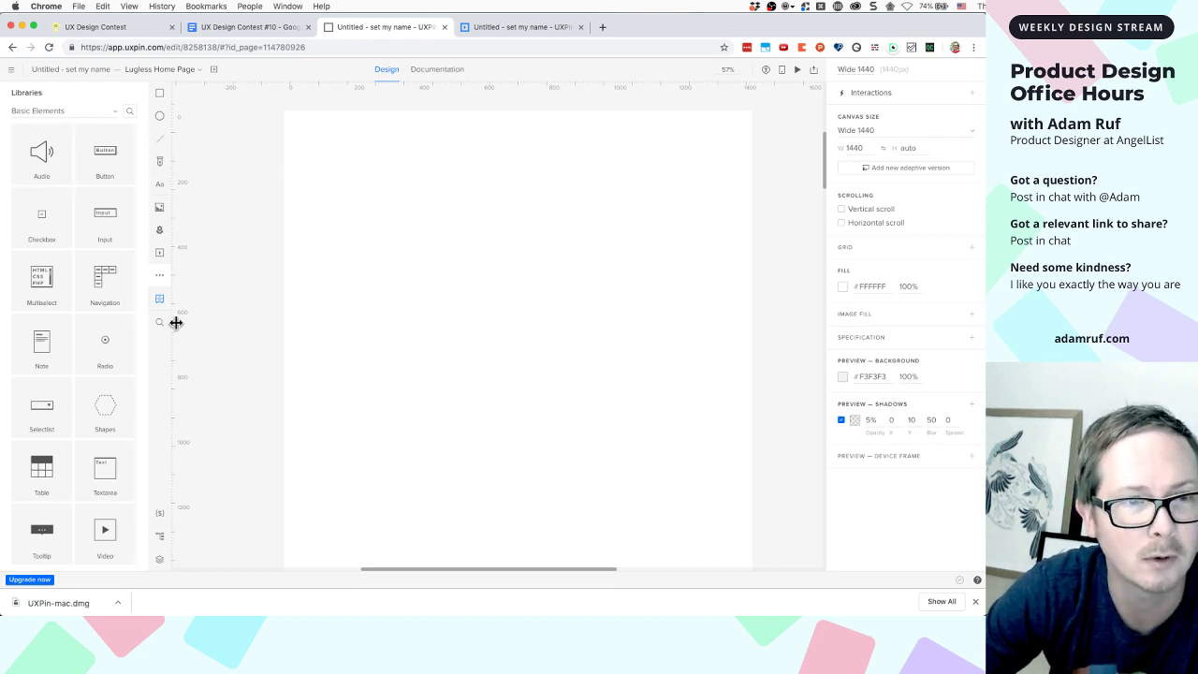
pyautogui.click(160, 299)
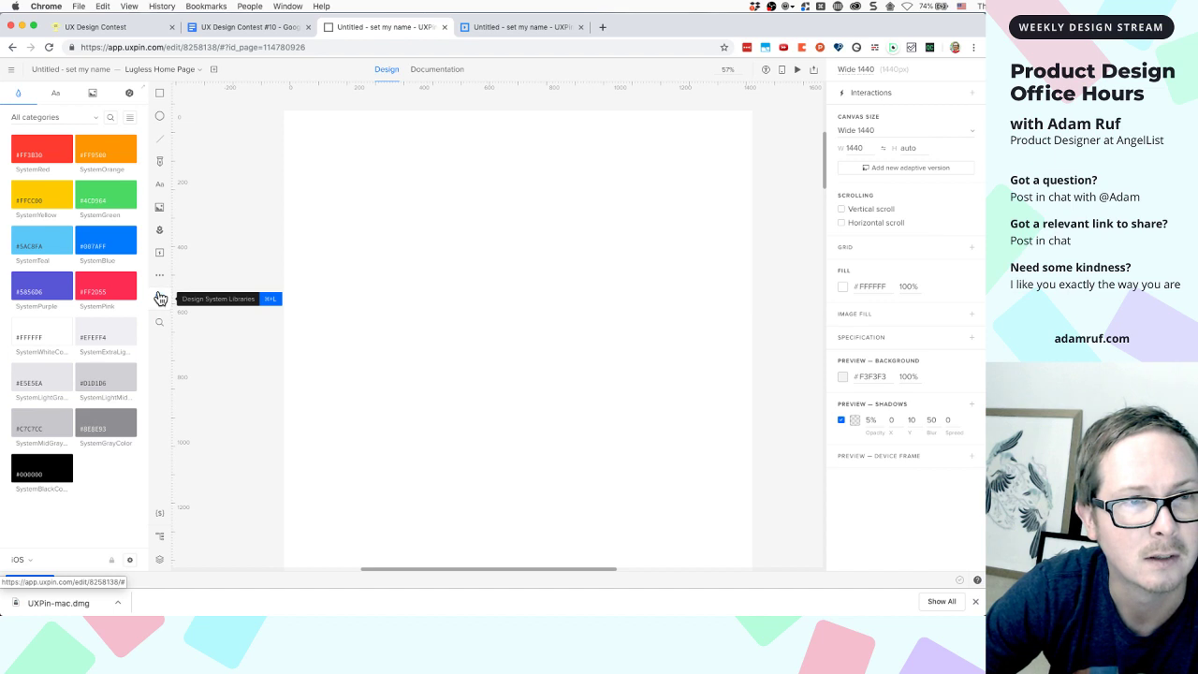
pyautogui.click(161, 274)
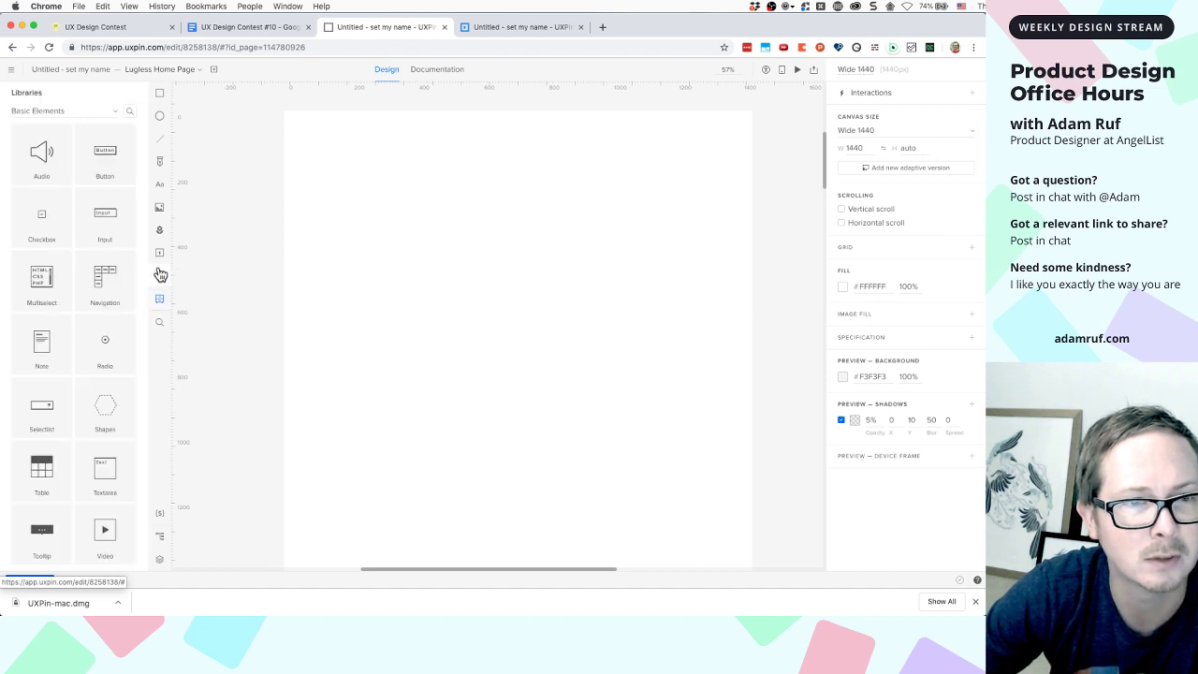
pyautogui.click(160, 298)
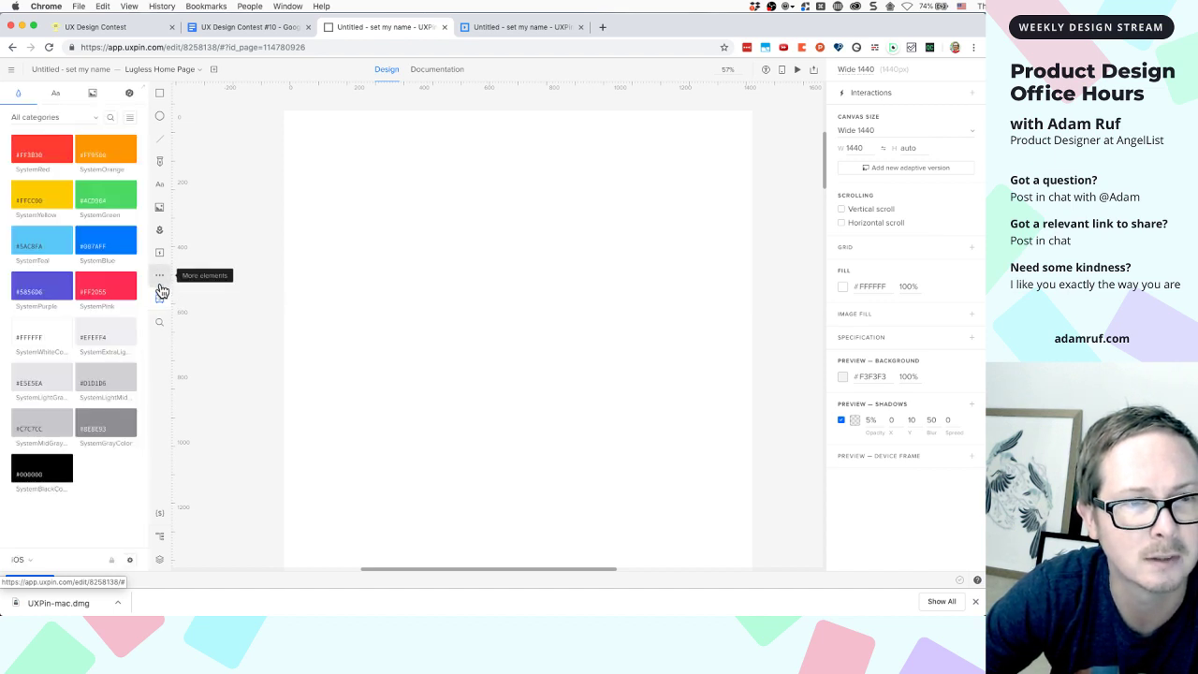
pyautogui.click(160, 279)
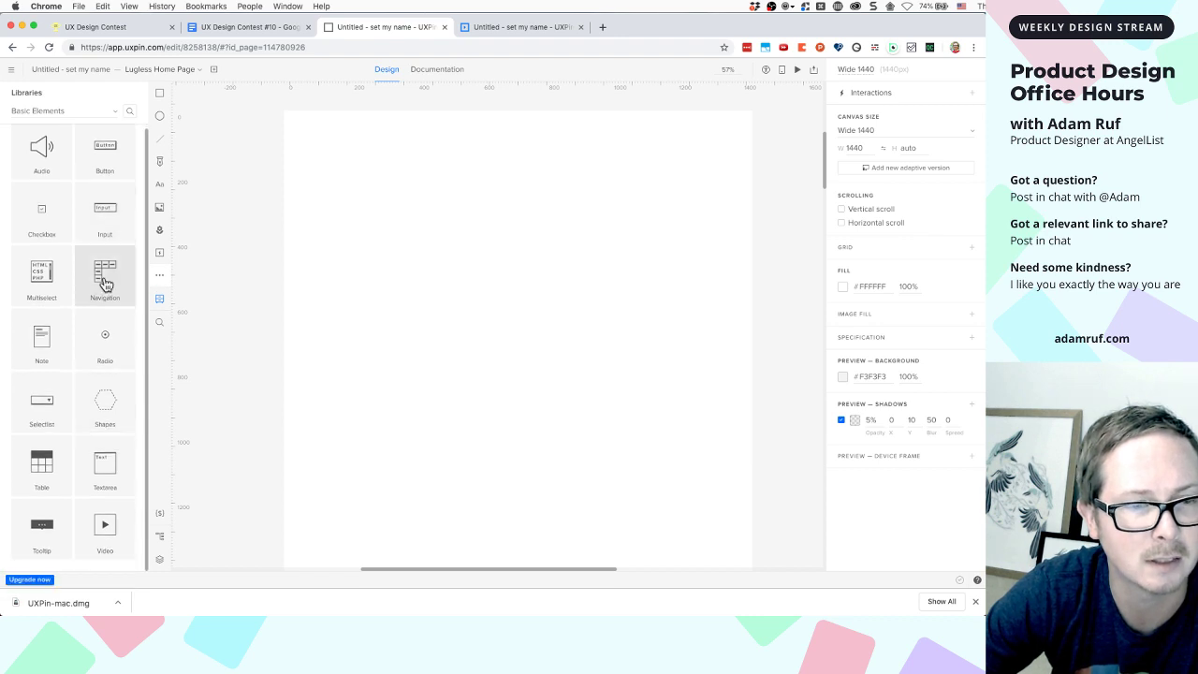
pyautogui.click(159, 300)
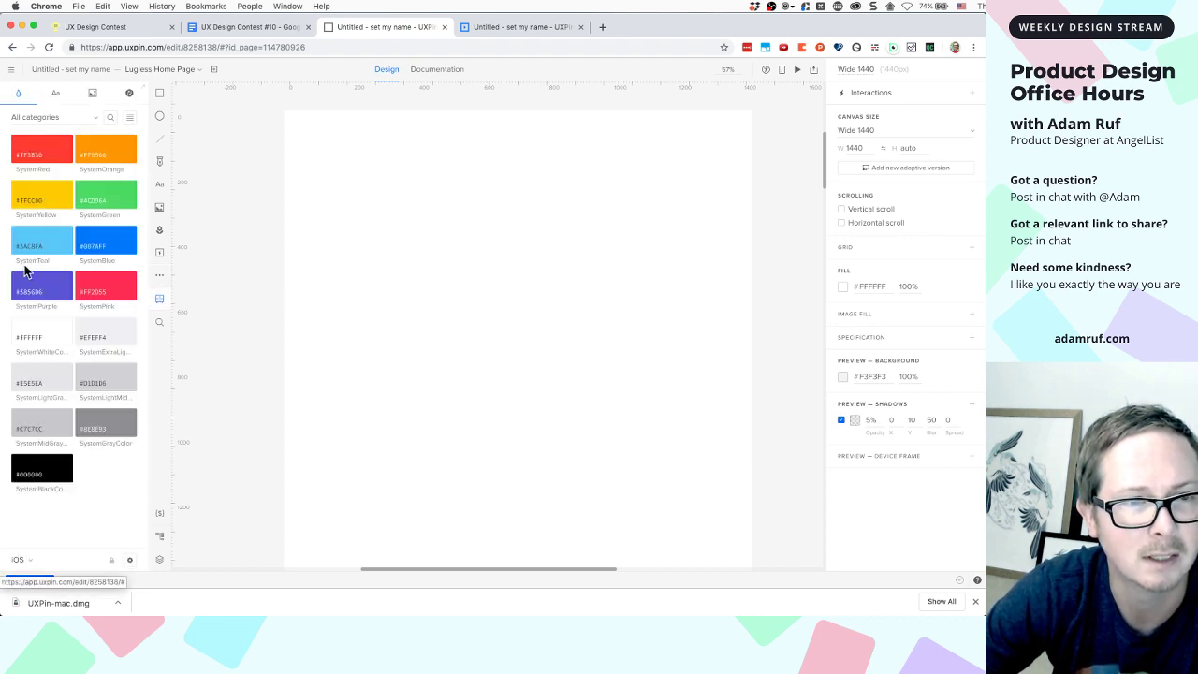
pyautogui.click(26, 560)
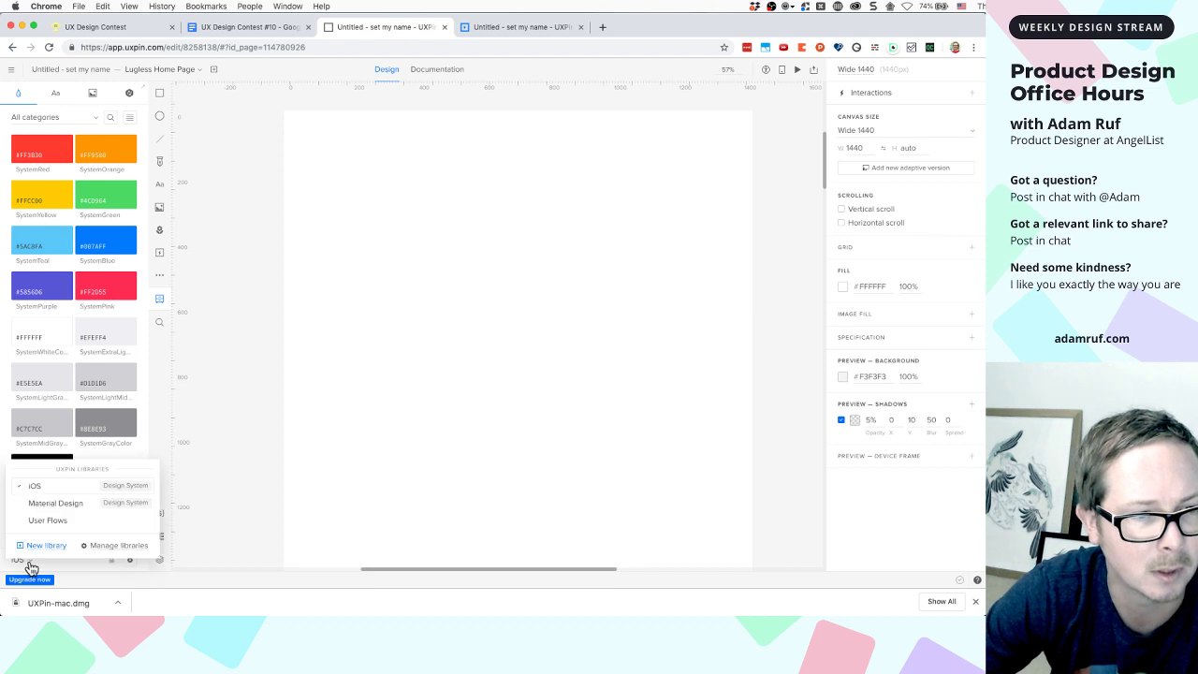
pyautogui.click(53, 503)
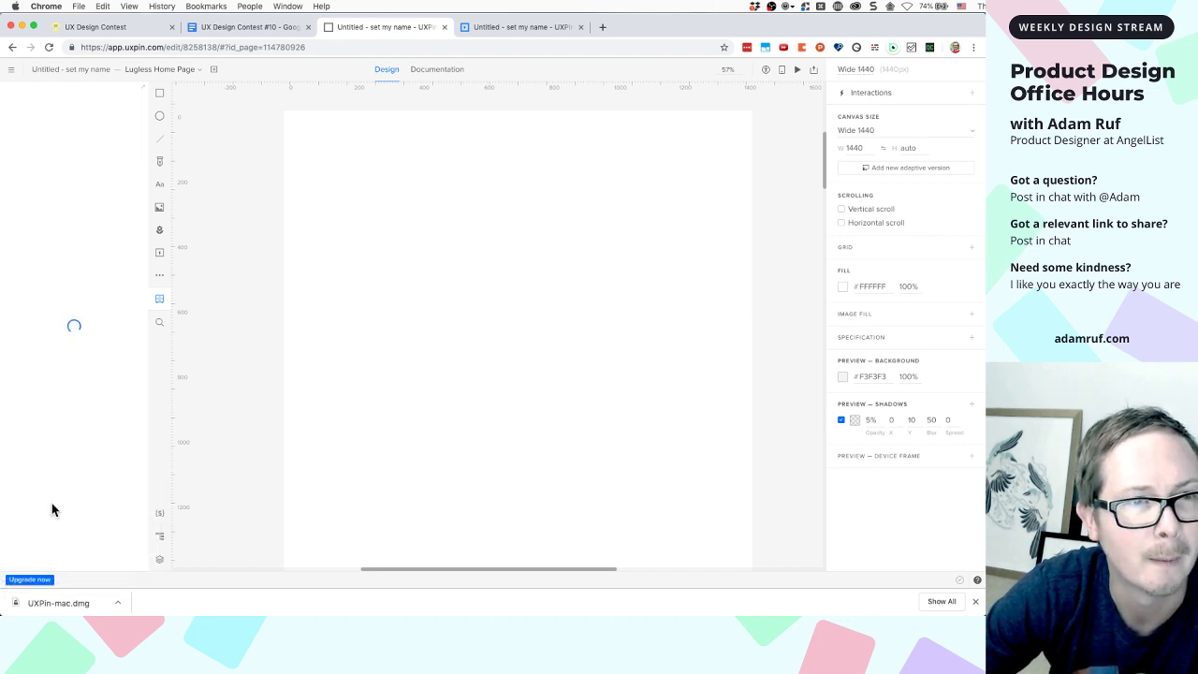
# Look through the Material Design library's colors, text styles and icon assets
pyautogui.scroll(-15, 84, 220)
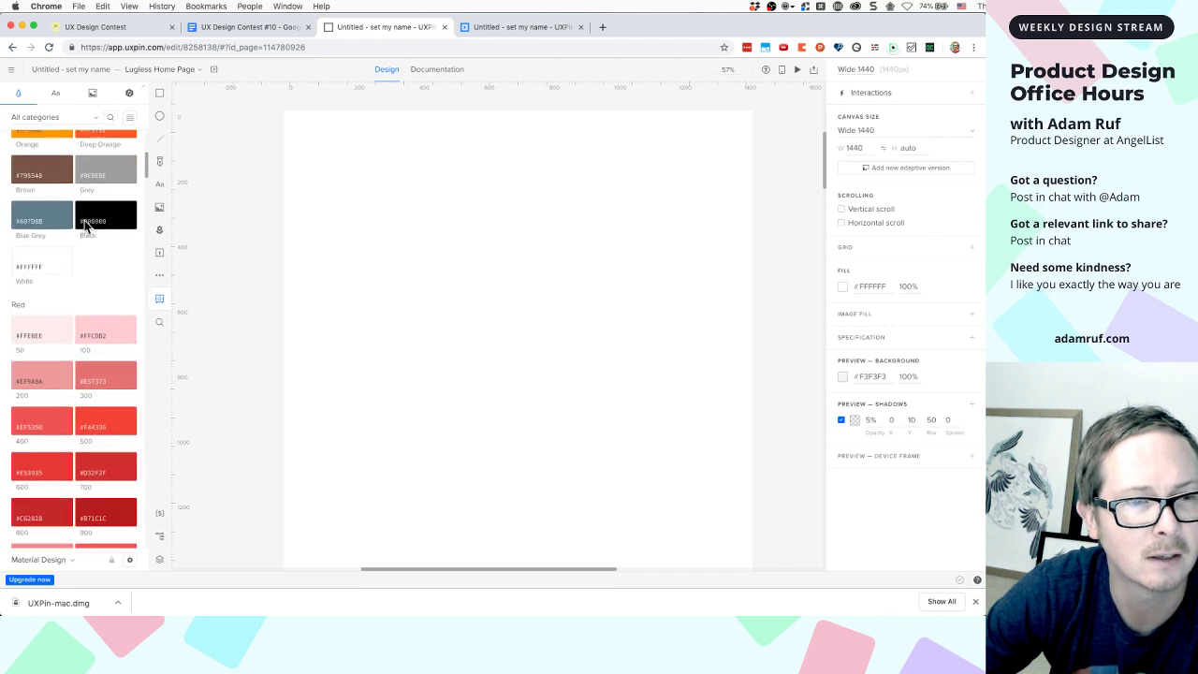
pyautogui.scroll(15, 84, 220)
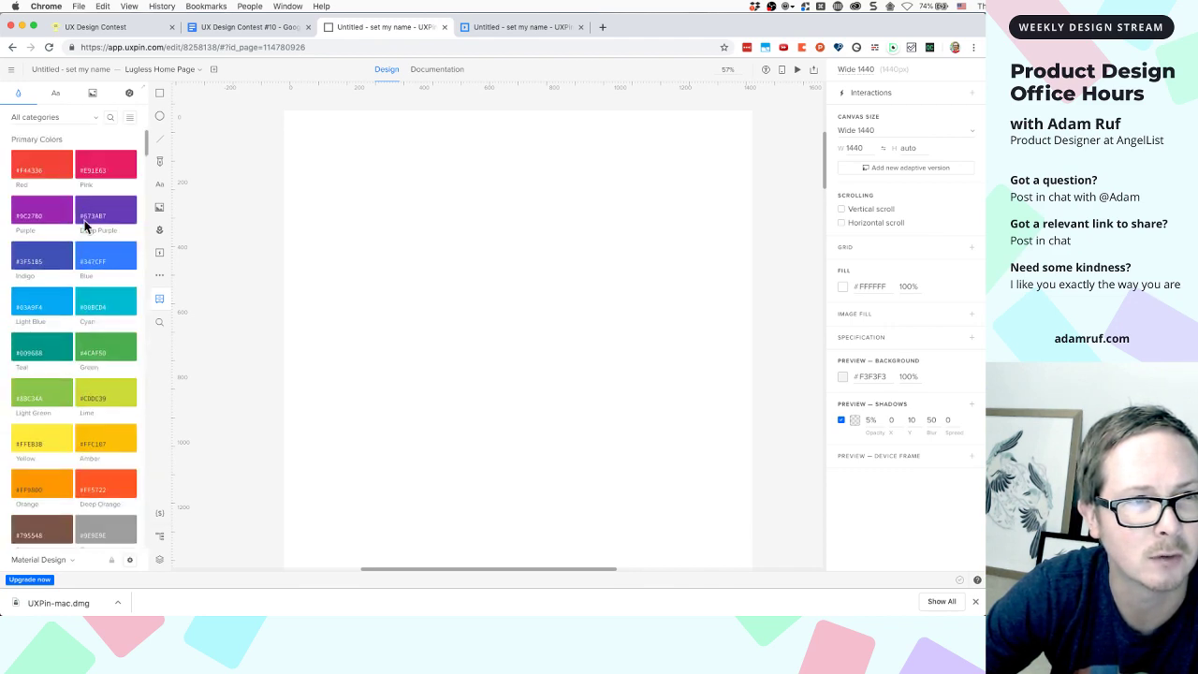
pyautogui.click(57, 93)
pyautogui.scroll(-5, 73, 174)
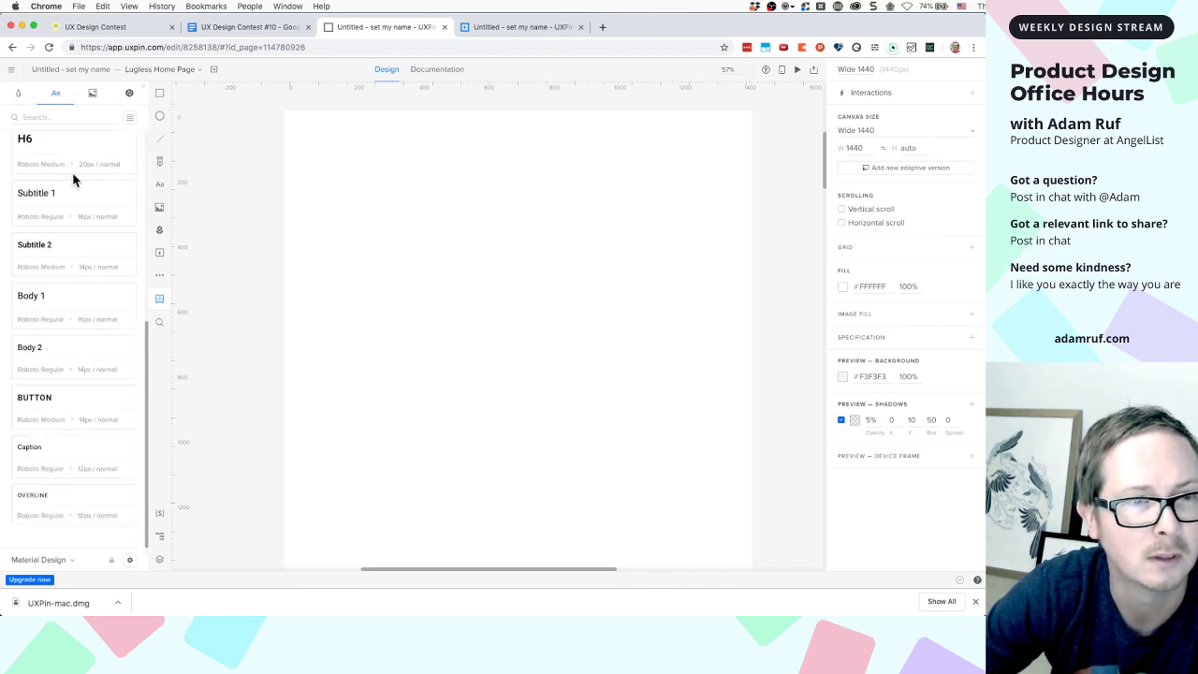
pyautogui.scroll(6, 73, 178)
pyautogui.click(92, 99)
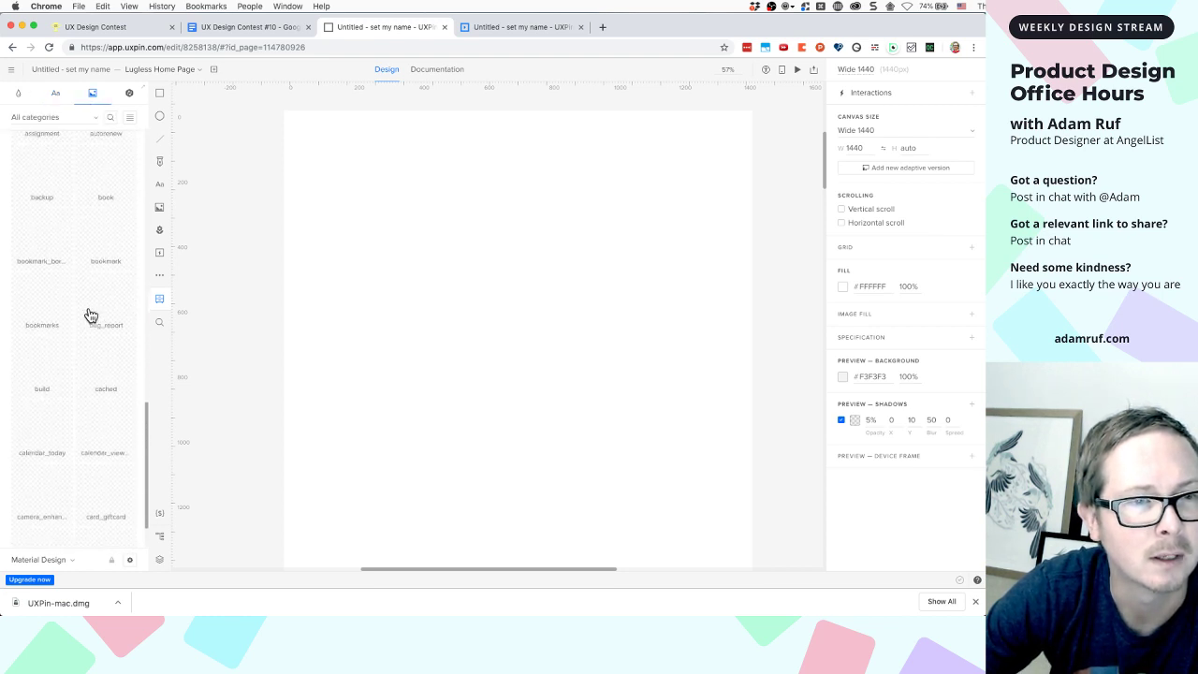
# Browse the Material Design components from the bottom app bars through selection controls, tabs, cards and chips to the sounds
pyautogui.click(130, 95)
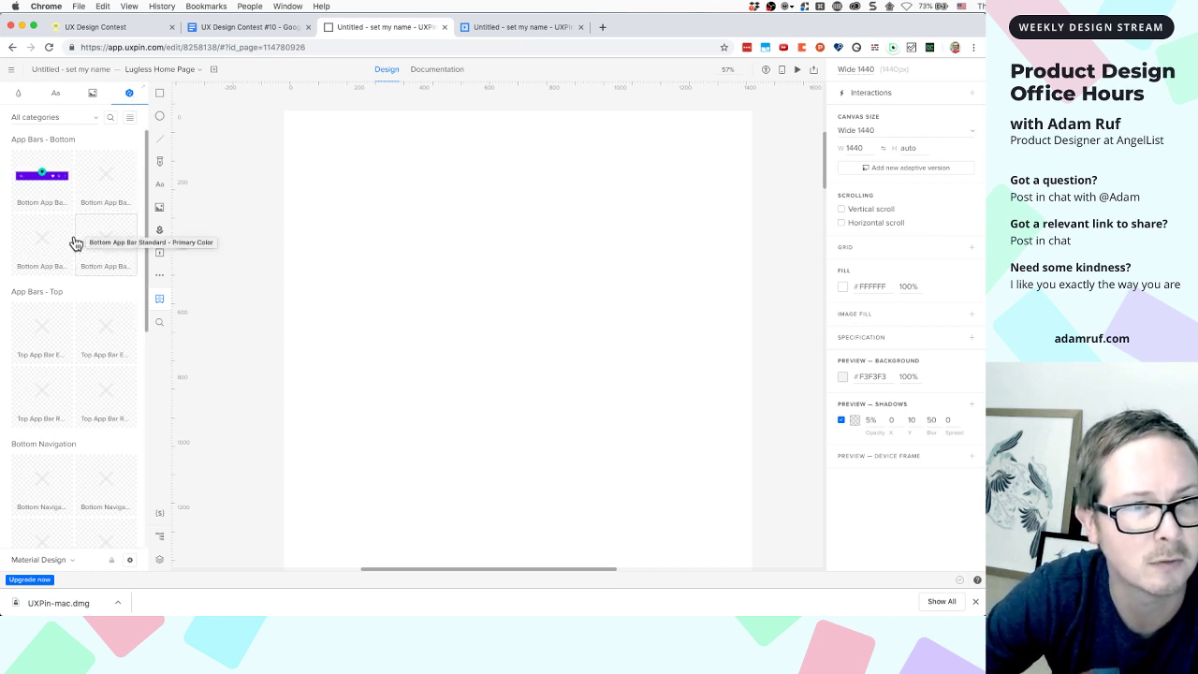
pyautogui.scroll(-1, 75, 328)
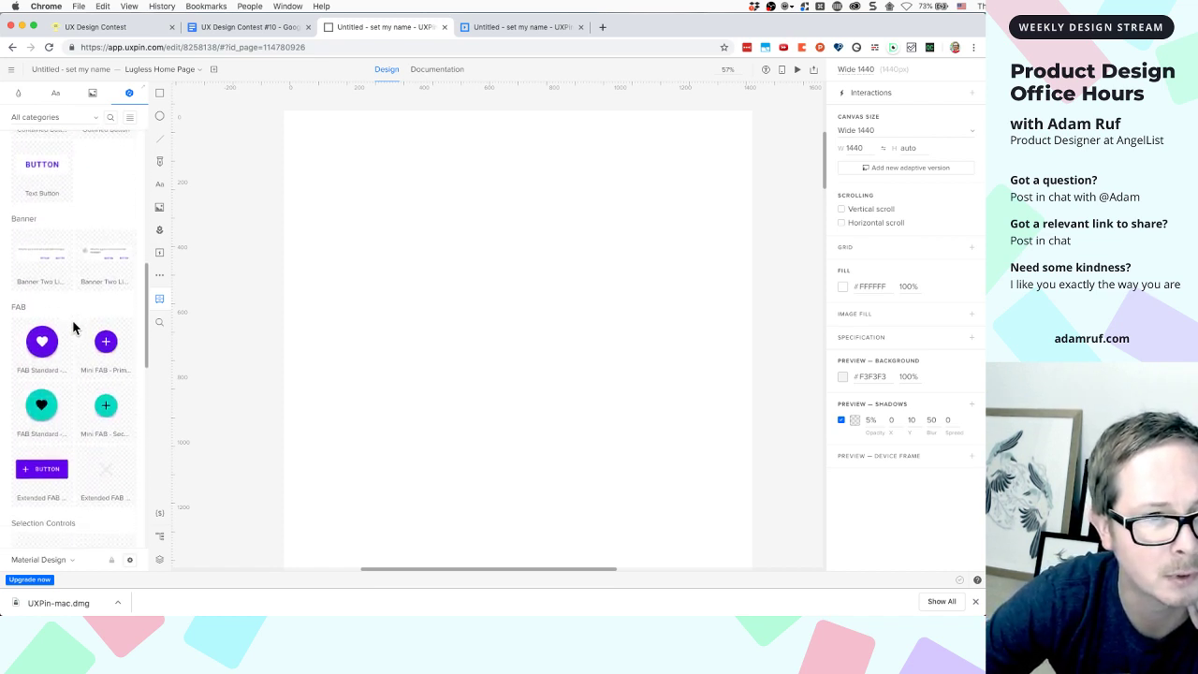
pyautogui.scroll(-5, 74, 327)
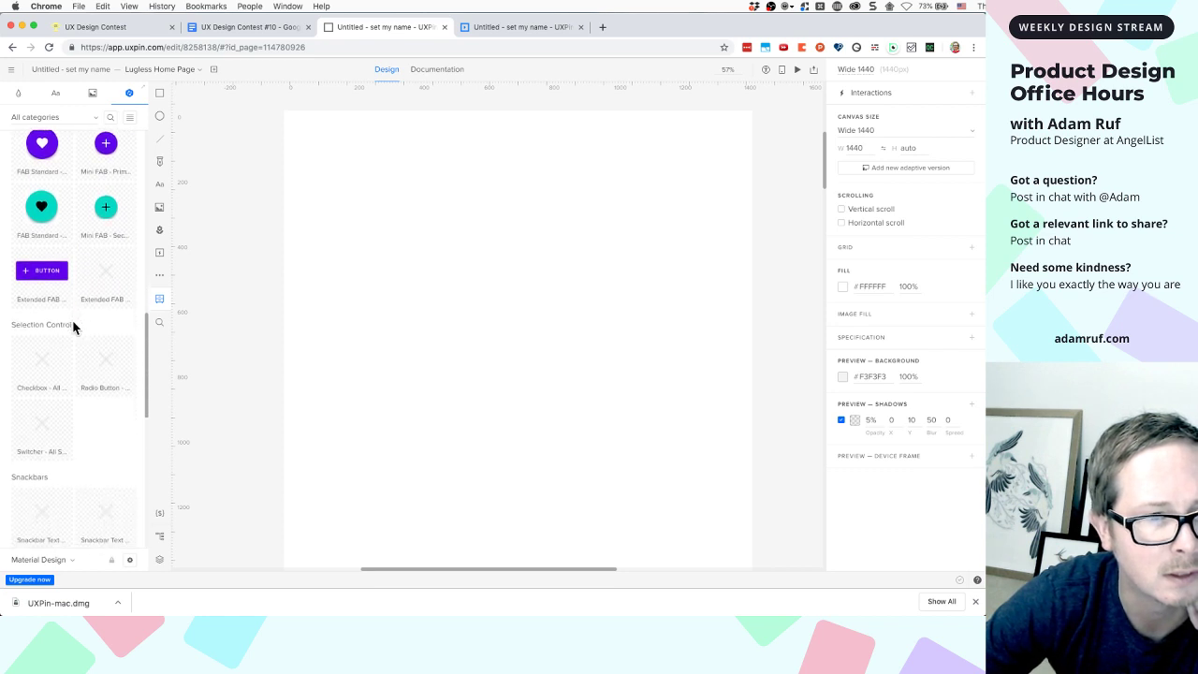
pyautogui.scroll(-1, 74, 327)
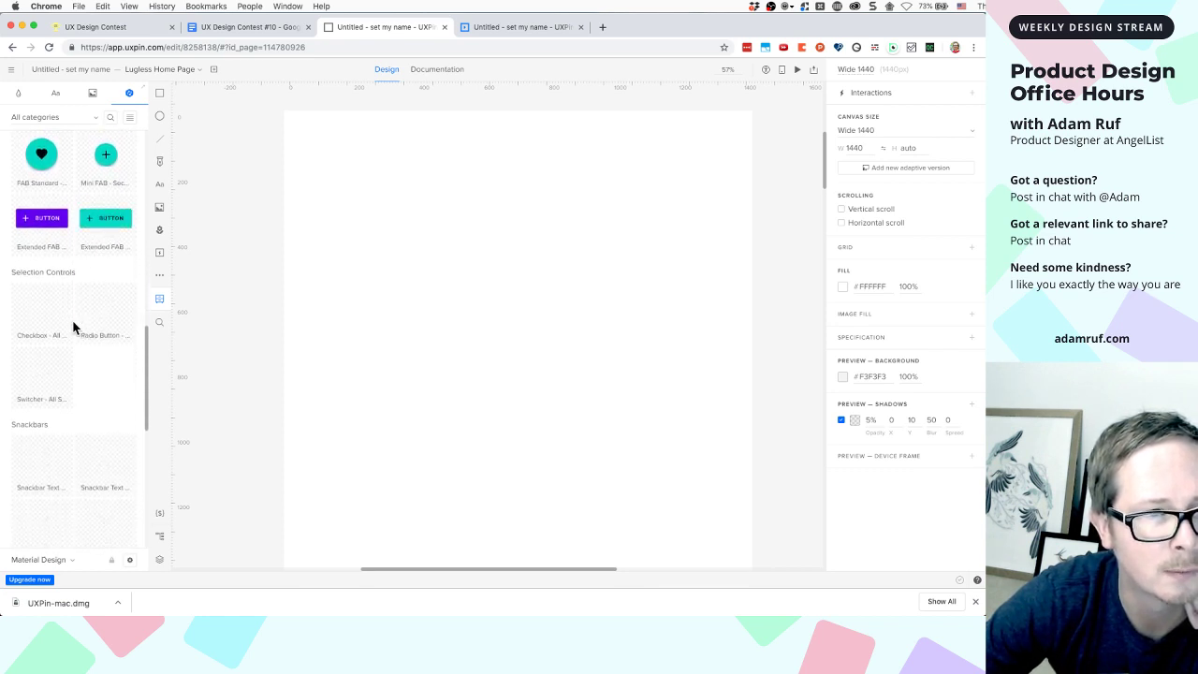
pyautogui.scroll(-6, 74, 326)
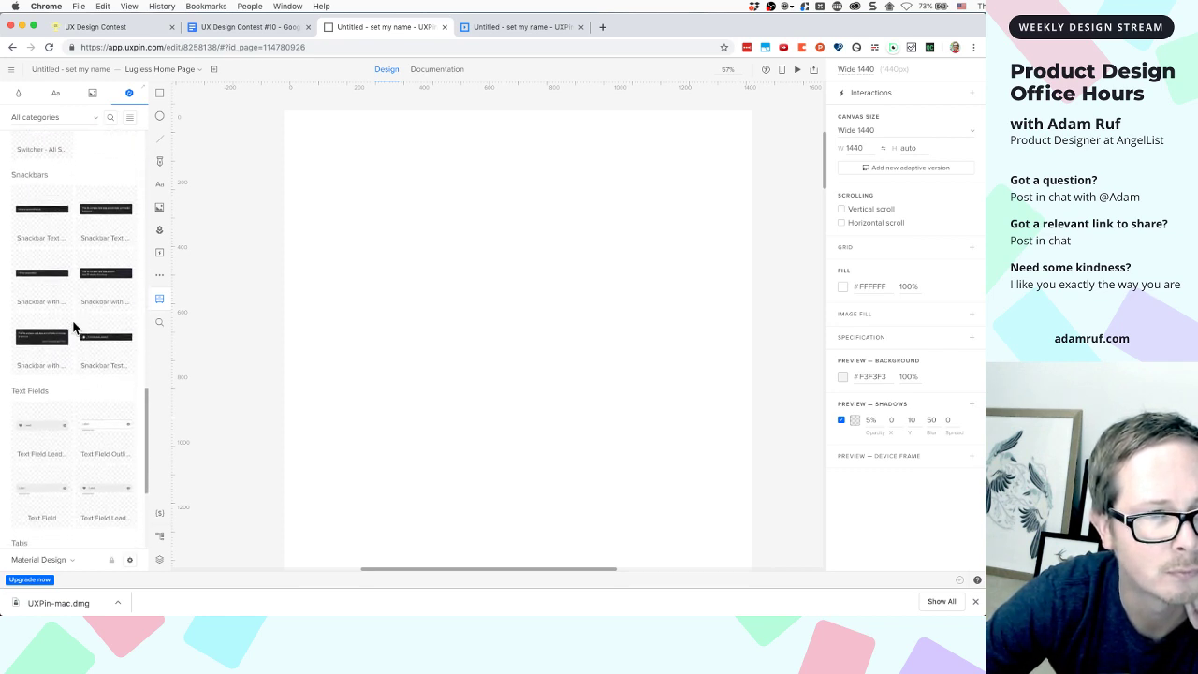
pyautogui.scroll(-5, 74, 327)
pyautogui.scroll(5, 74, 327)
pyautogui.scroll(-6, 74, 327)
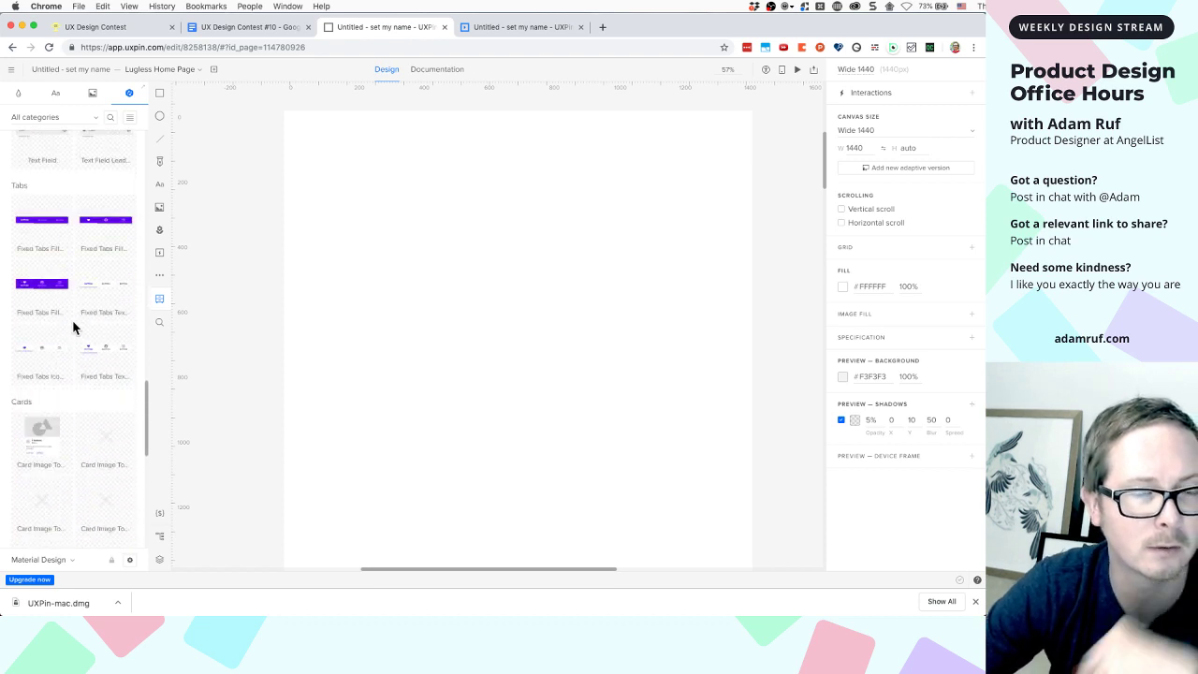
pyautogui.scroll(-5, 74, 327)
pyautogui.scroll(3, 74, 327)
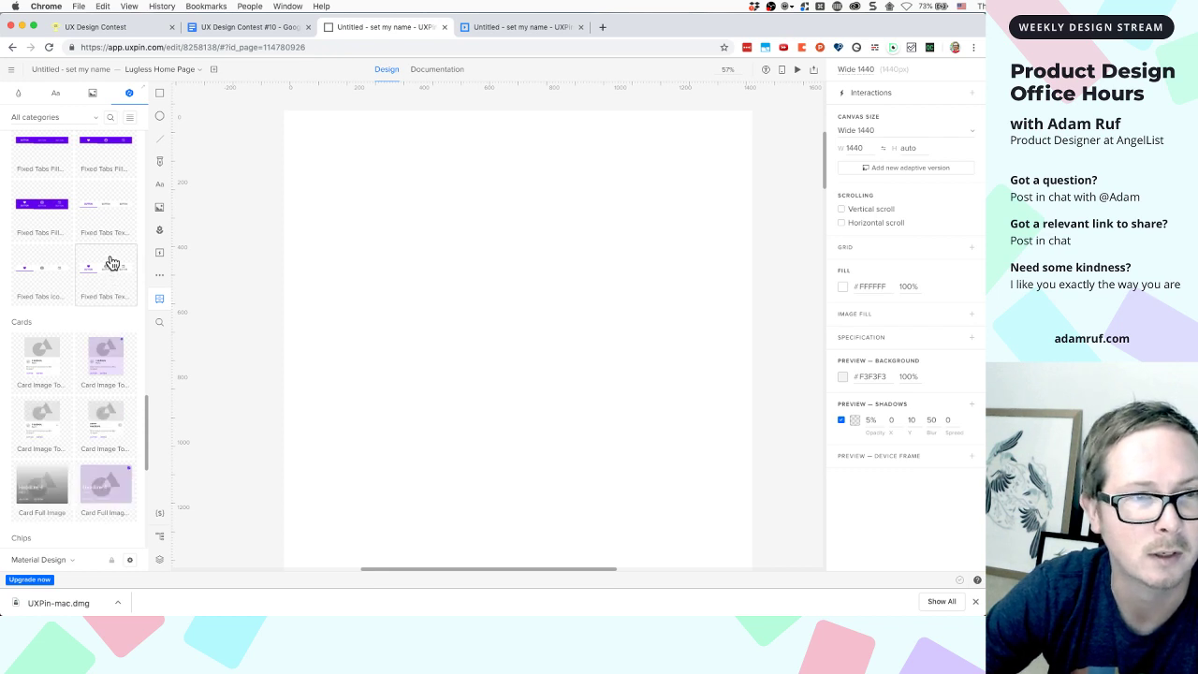
pyautogui.scroll(1, 111, 262)
pyautogui.scroll(-8, 111, 262)
pyautogui.scroll(-1, 112, 262)
pyautogui.scroll(2, 112, 263)
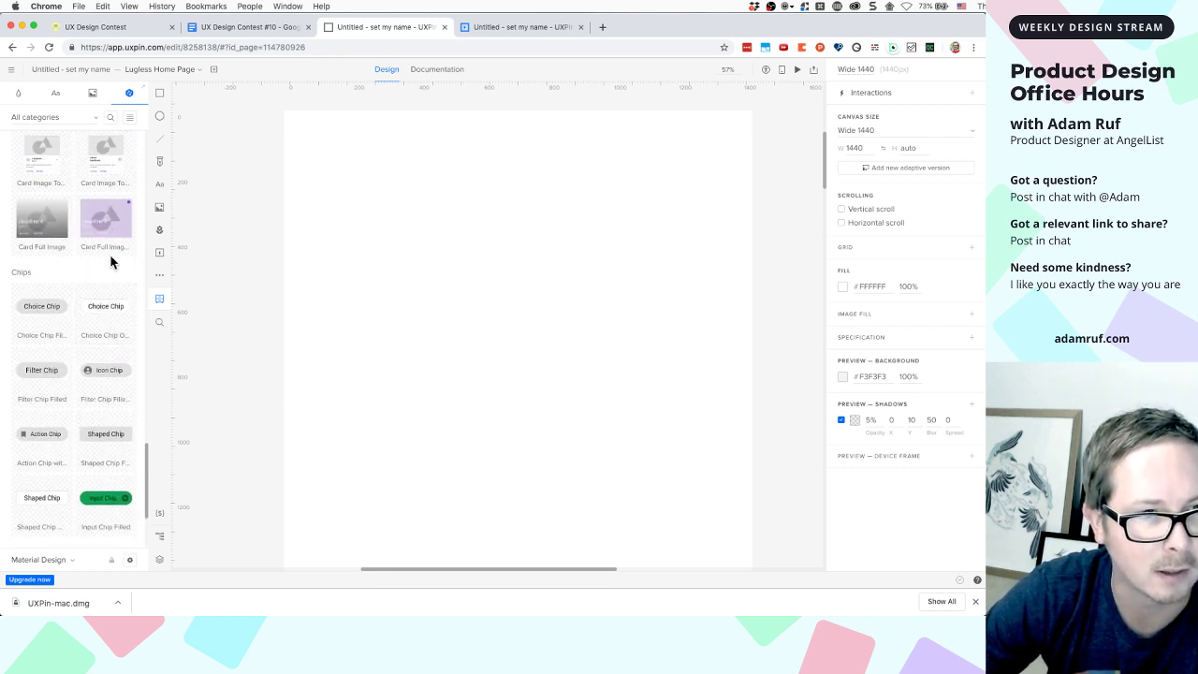
pyautogui.scroll(-3, 111, 262)
pyautogui.scroll(-2, 111, 262)
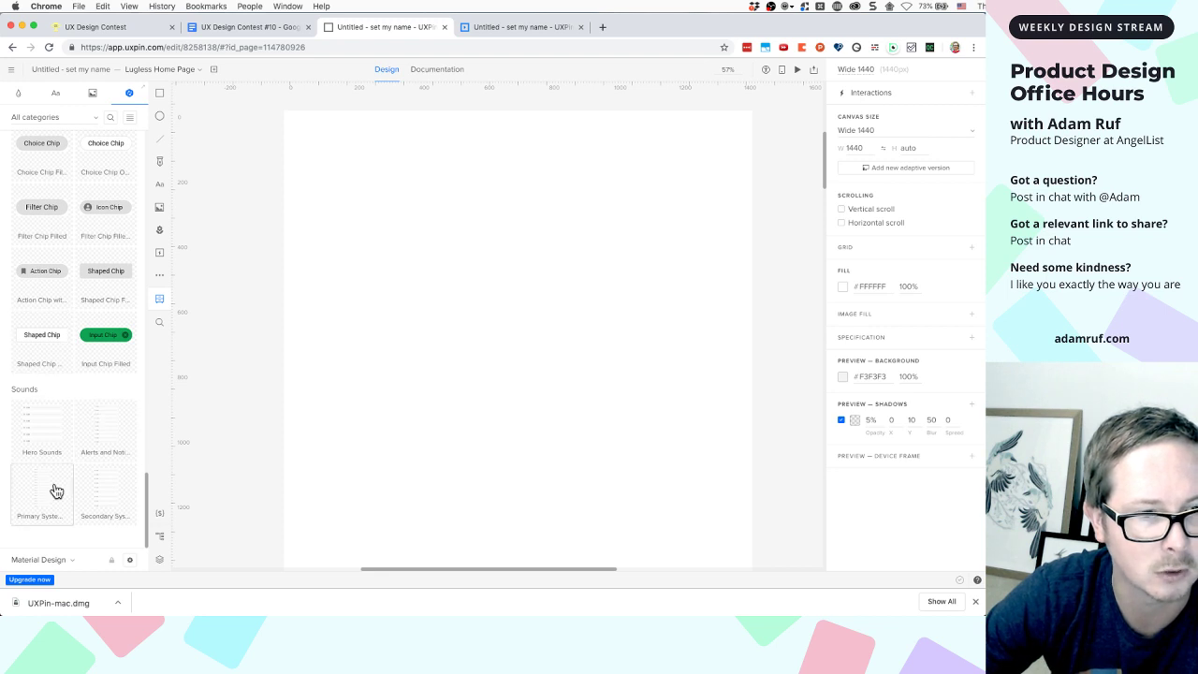
# Go back up through the Material Design components and examine the app bars, bottom navigation and buttons
pyautogui.scroll(3, 56, 491)
pyautogui.scroll(5, 56, 490)
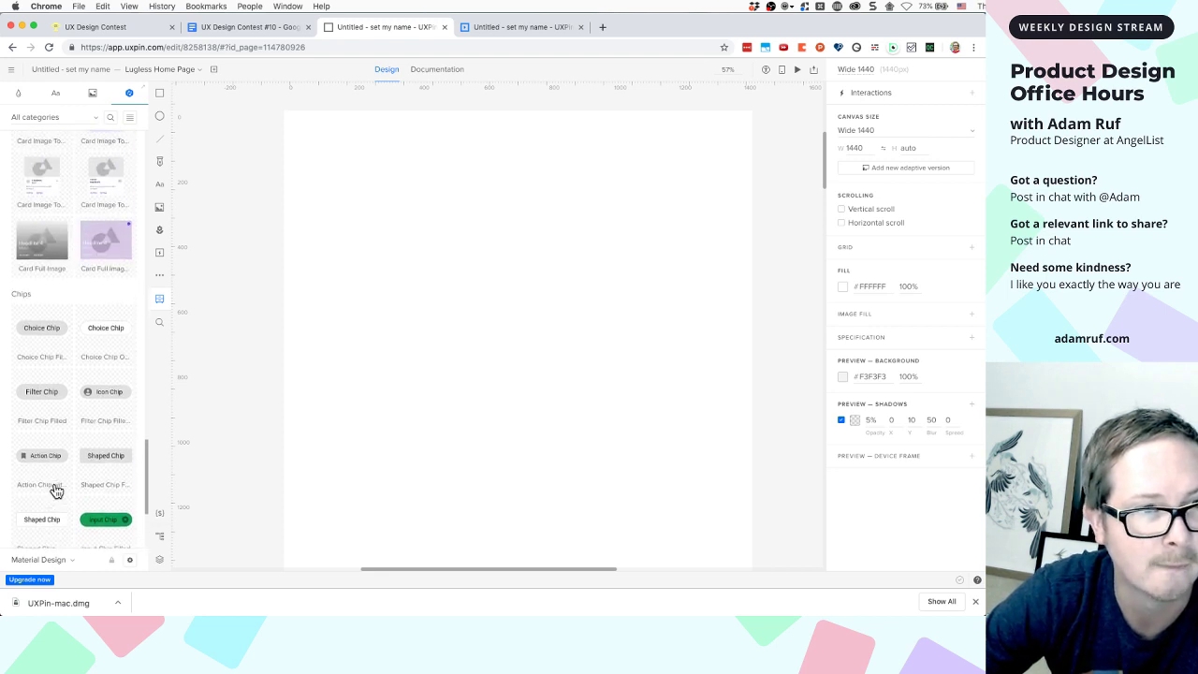
pyautogui.scroll(8, 56, 490)
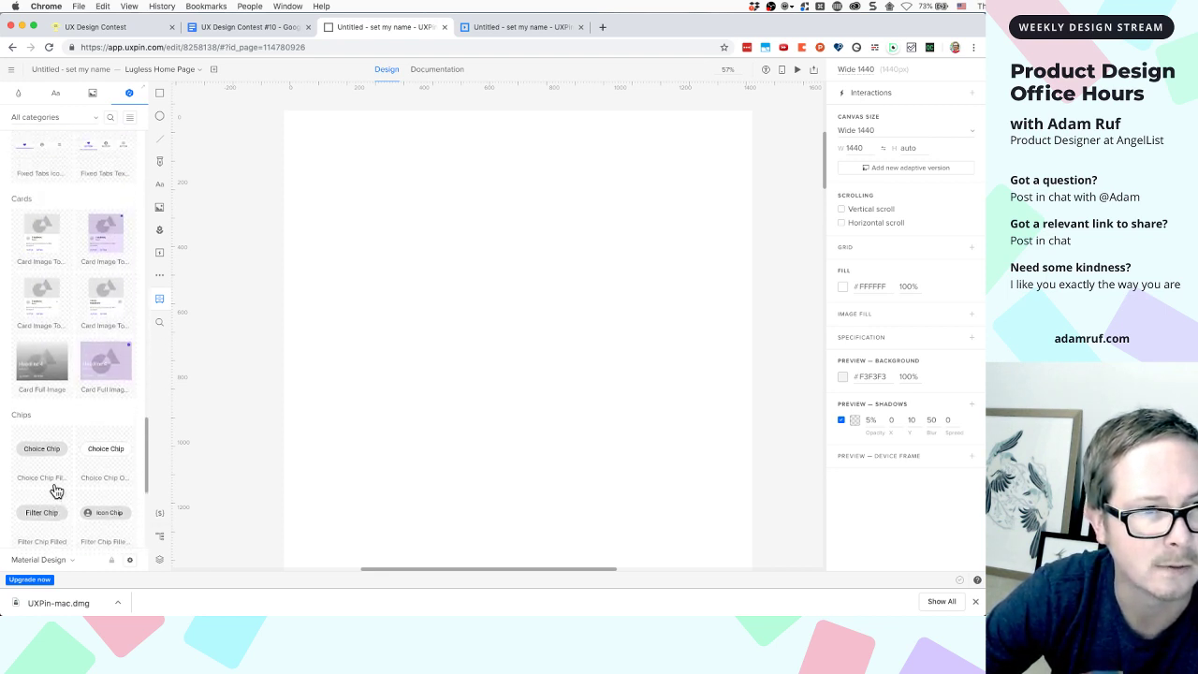
pyautogui.scroll(8, 56, 491)
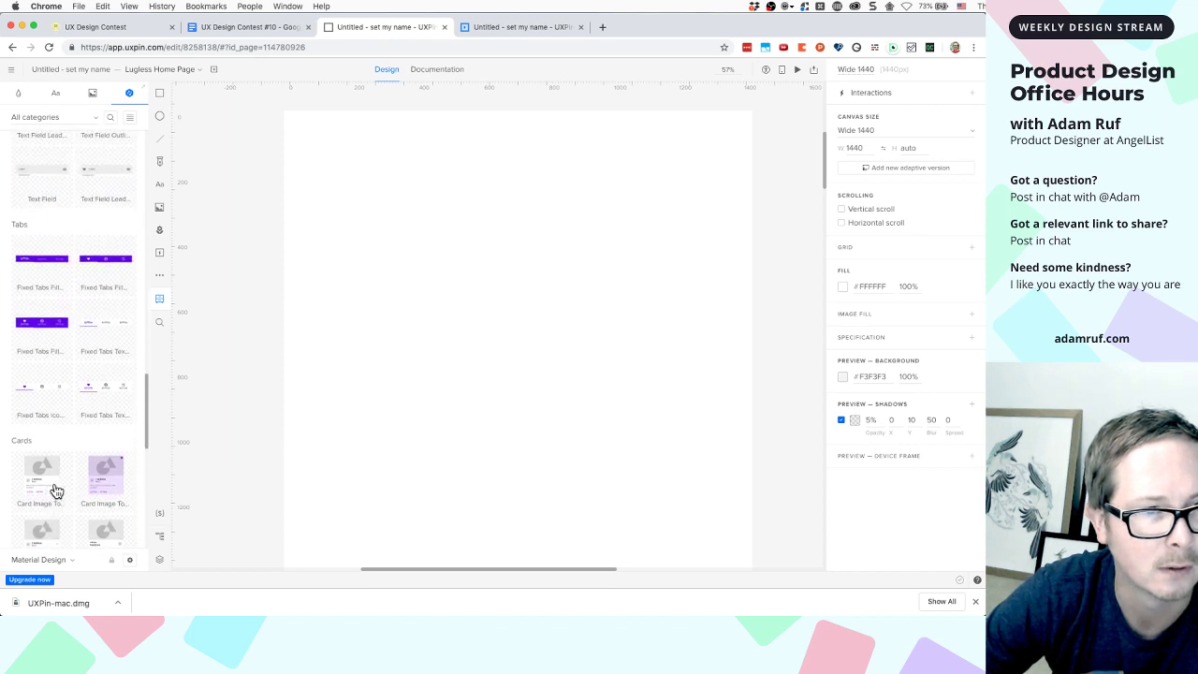
pyautogui.scroll(10, 56, 491)
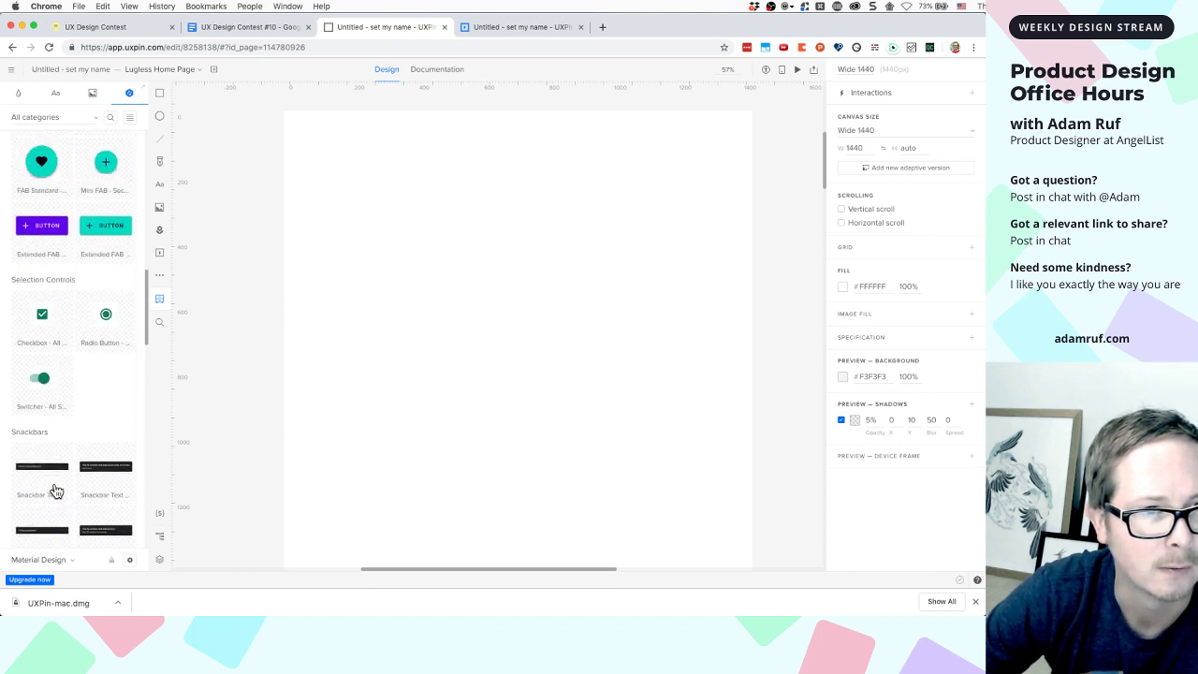
pyautogui.scroll(10, 56, 491)
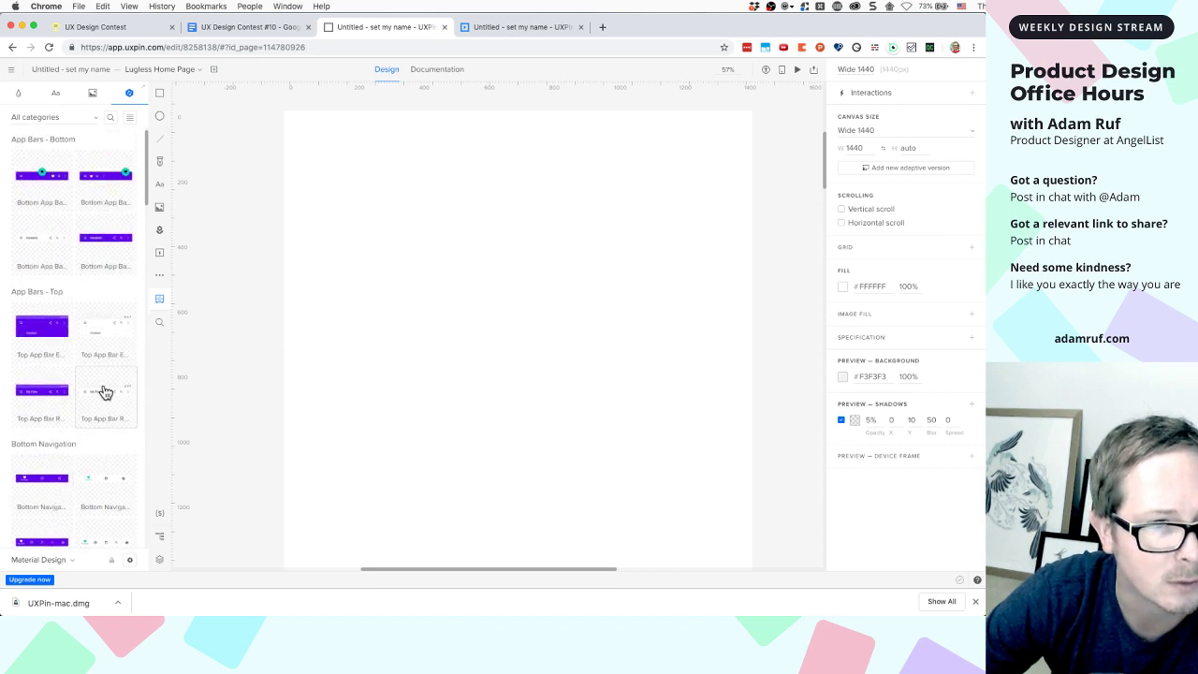
pyautogui.scroll(-4, 64, 406)
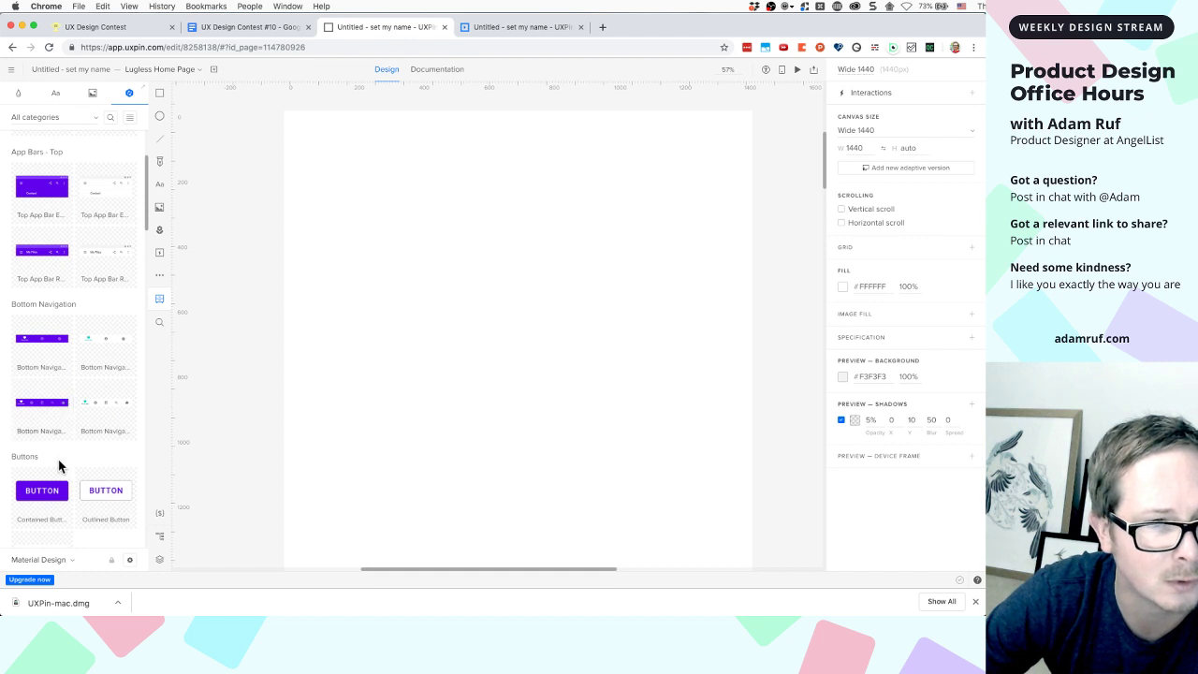
pyautogui.scroll(-3, 60, 449)
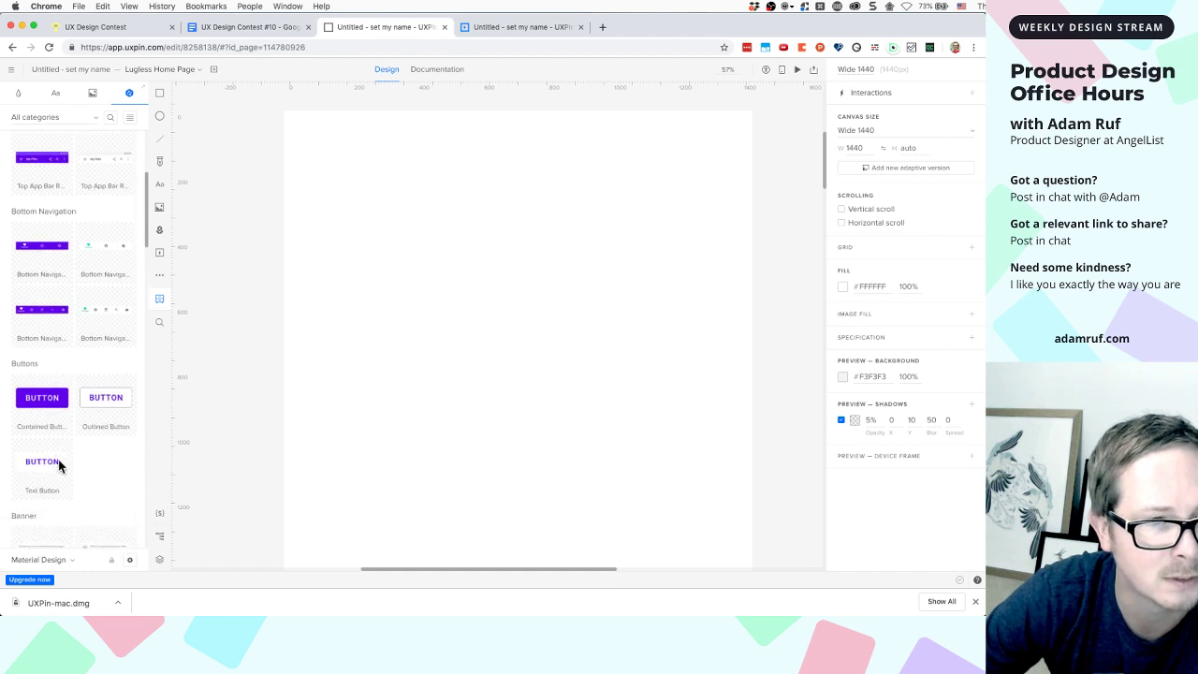
# Add an H1 heading reading LUGLESS near the top of the canvas and move it to about X 520, Y 182
pyautogui.click(55, 94)
pyautogui.moveTo(71, 165); pyautogui.dragTo(538, 181)
pyautogui.doubleClick(555, 178)
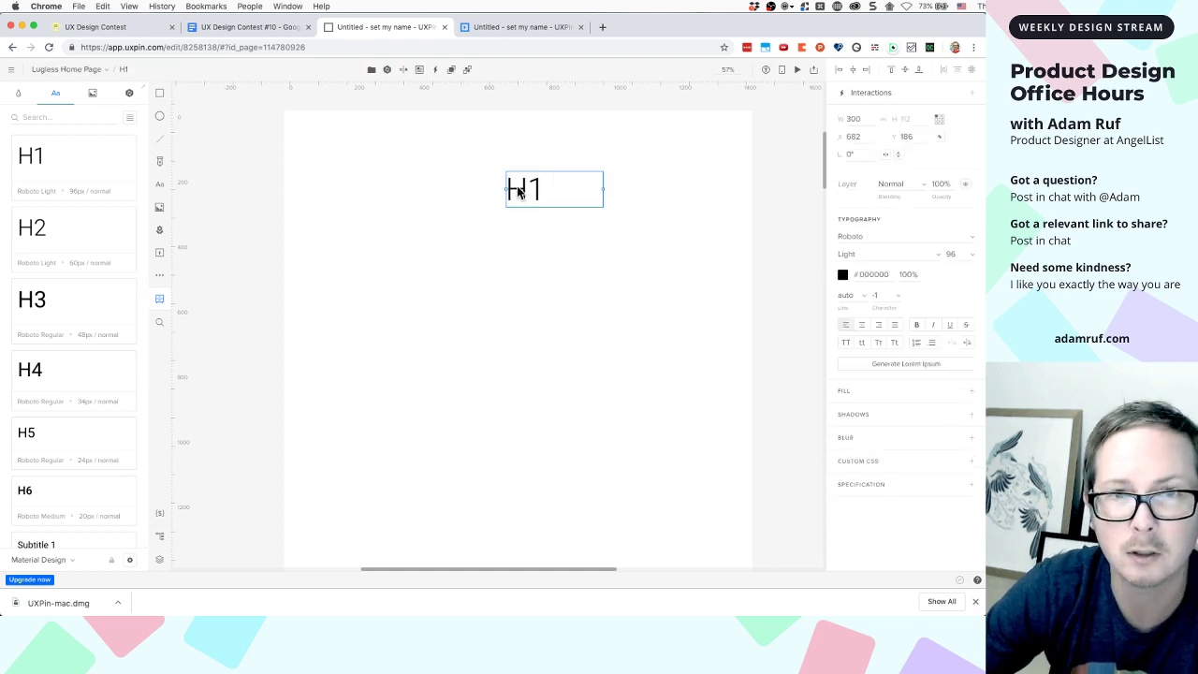
pyautogui.press('super+a')
pyautogui.write('LUGLESS')
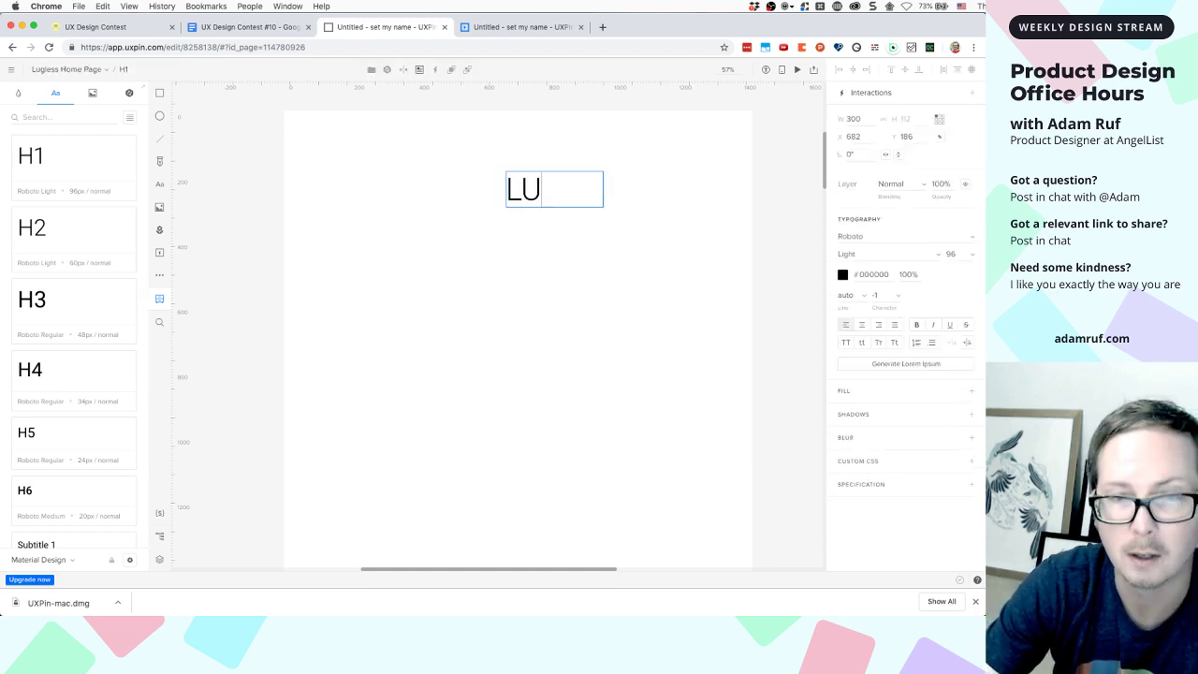
pyautogui.click(543, 283)
pyautogui.click(549, 190)
pyautogui.moveTo(548, 188); pyautogui.dragTo(498, 184)
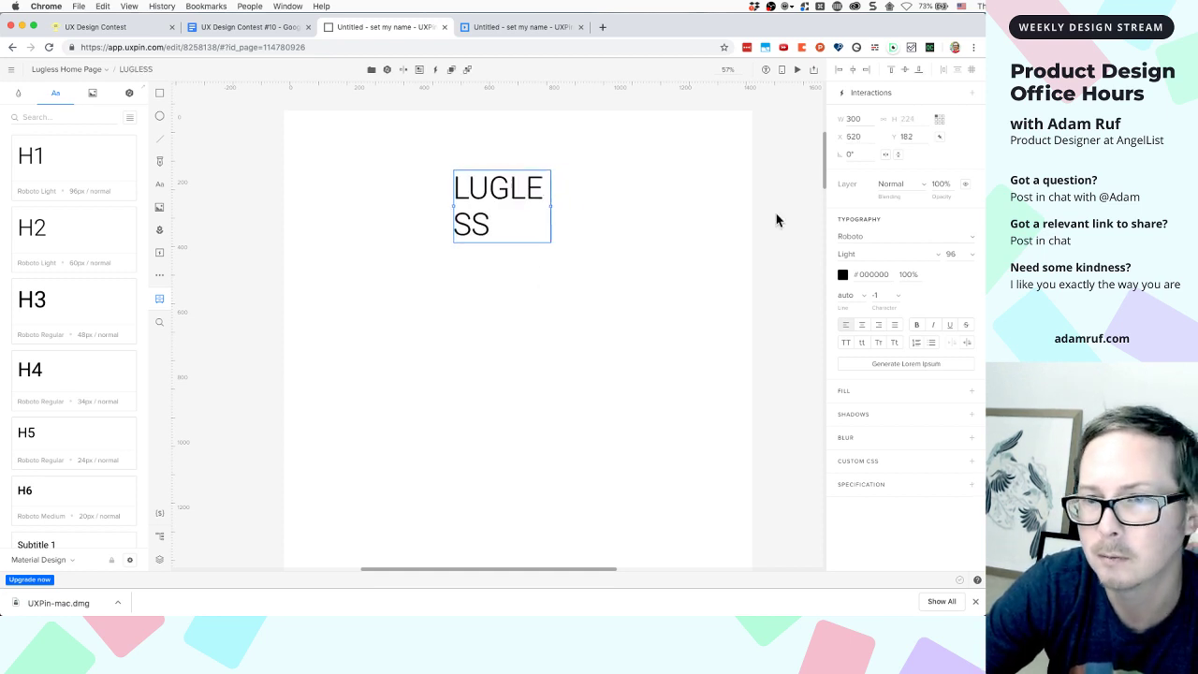
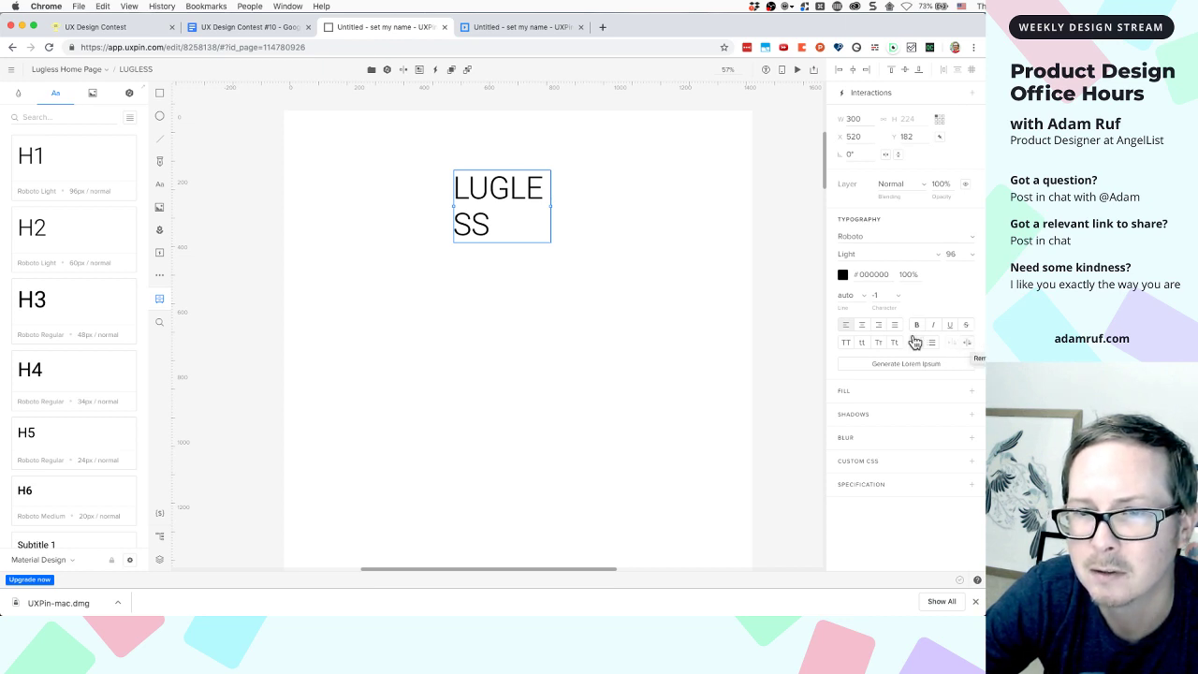
# Set the LUGLESS heading's character spacing to 8
pyautogui.click(879, 296)
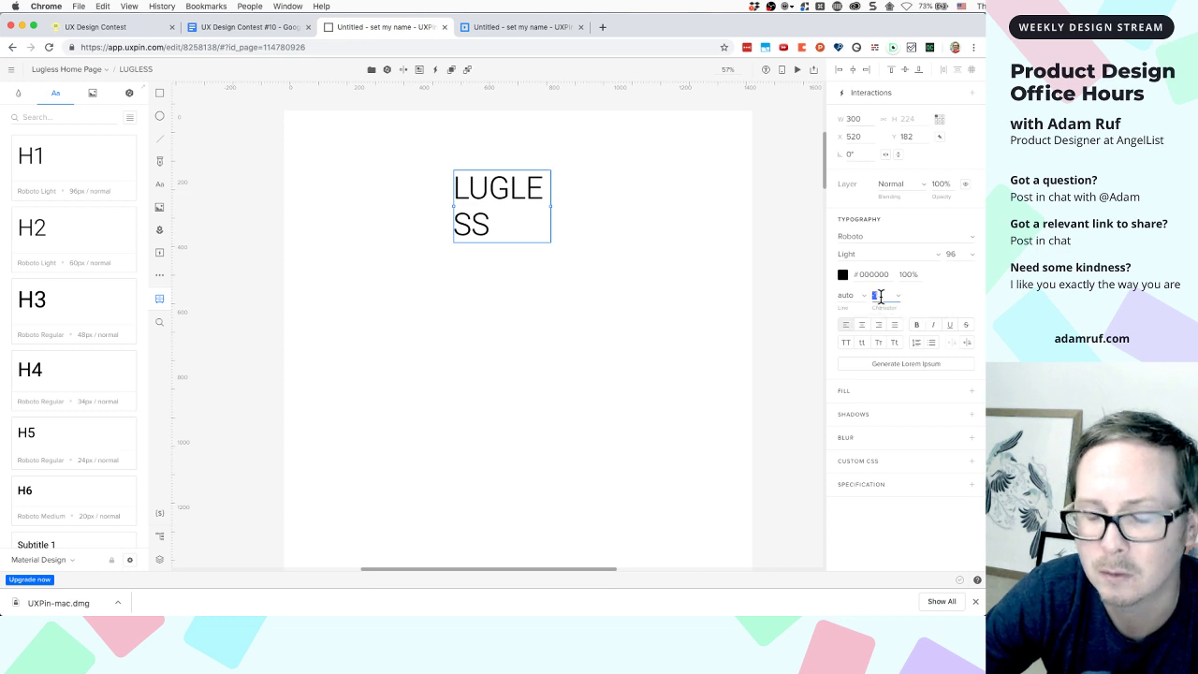
pyautogui.write('1')
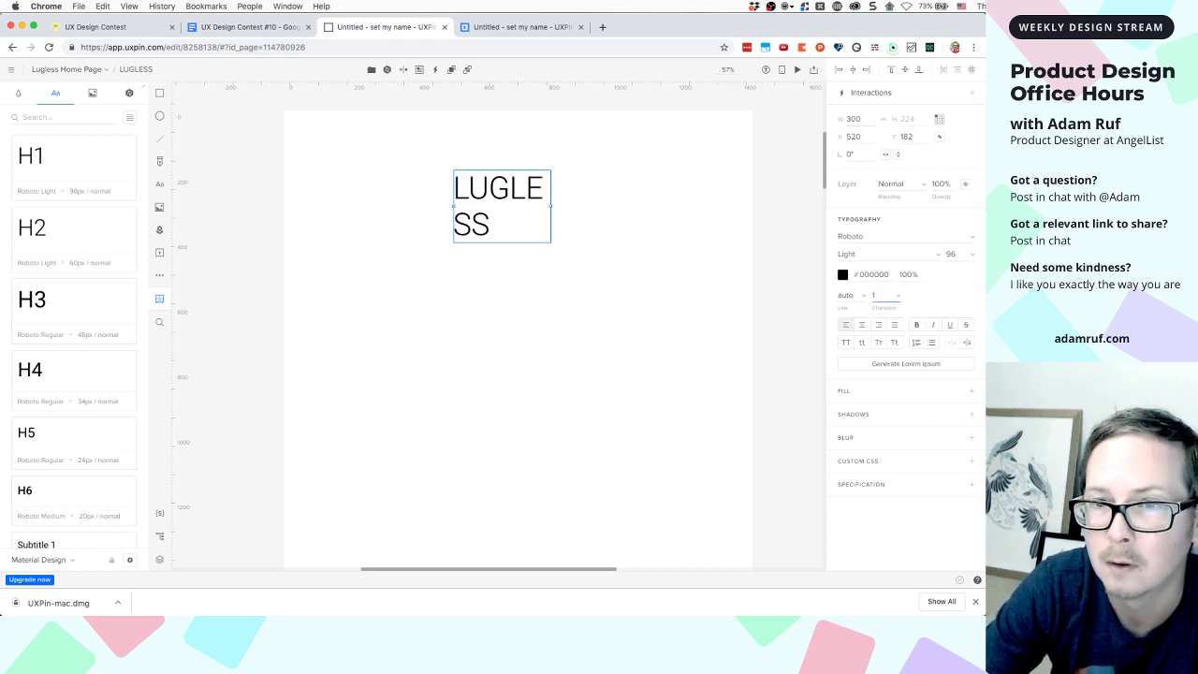
pyautogui.press('Return')
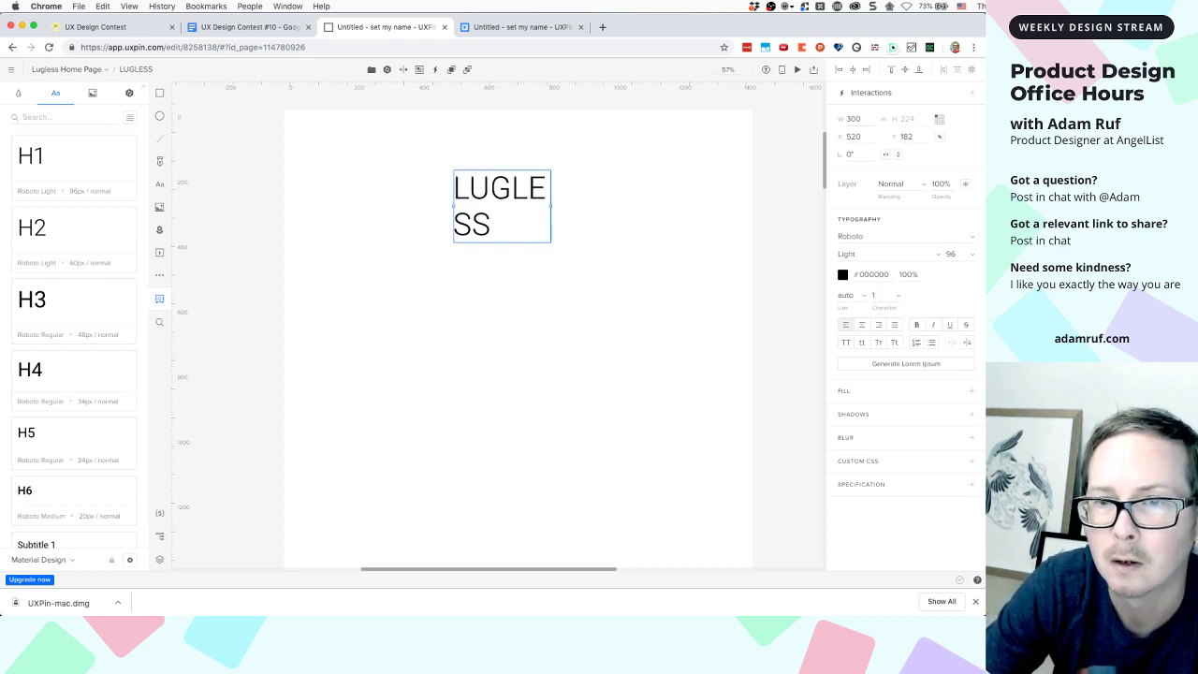
pyautogui.click(881, 297)
pyautogui.write('6')
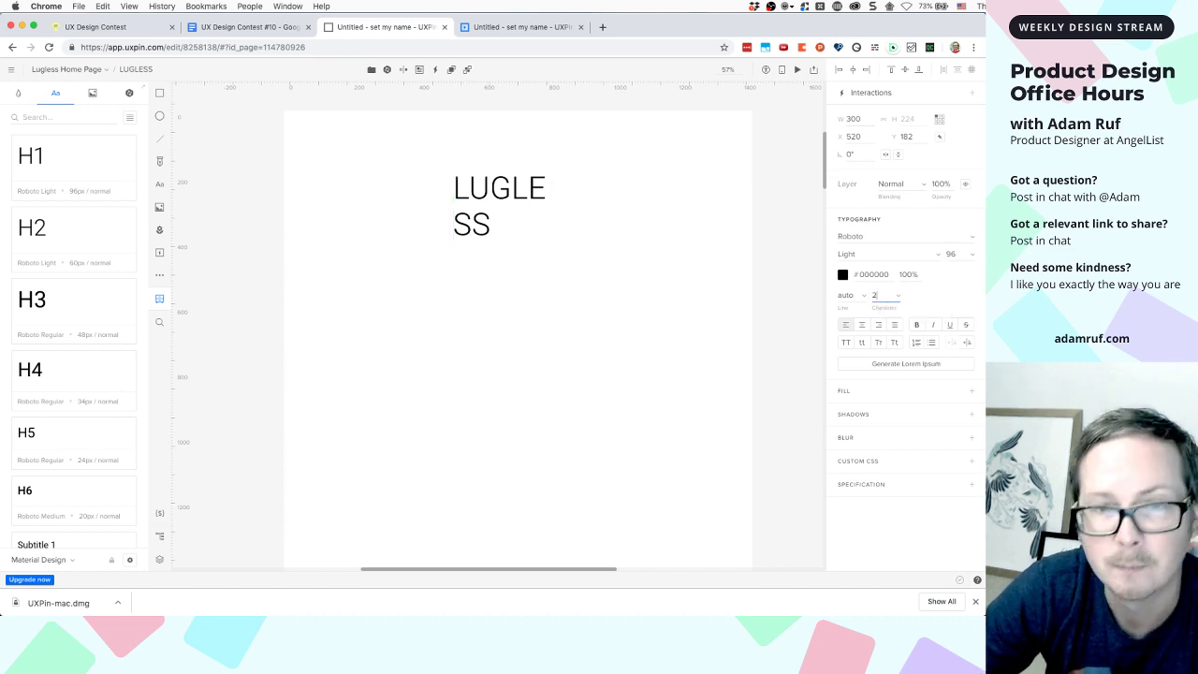
pyautogui.press('Up')
pyautogui.press('Up')
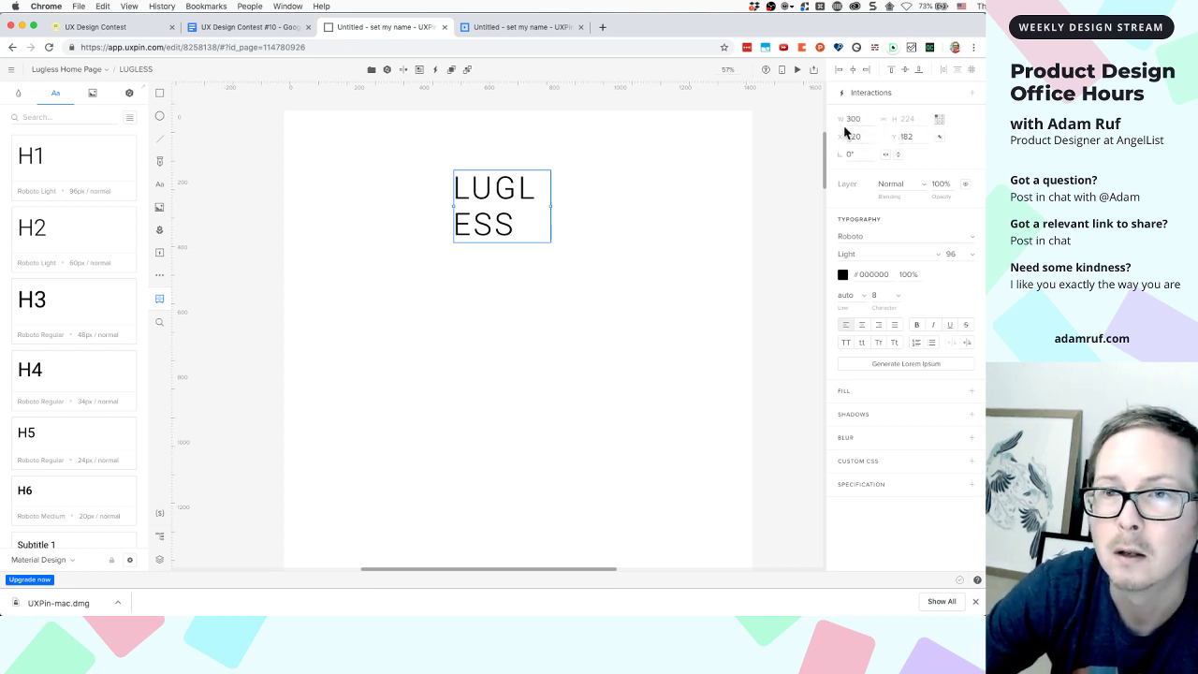
# Widen the LUGLESS heading's text box to about 454 px so the word fits on one line
pyautogui.click(659, 225)
pyautogui.click(539, 208)
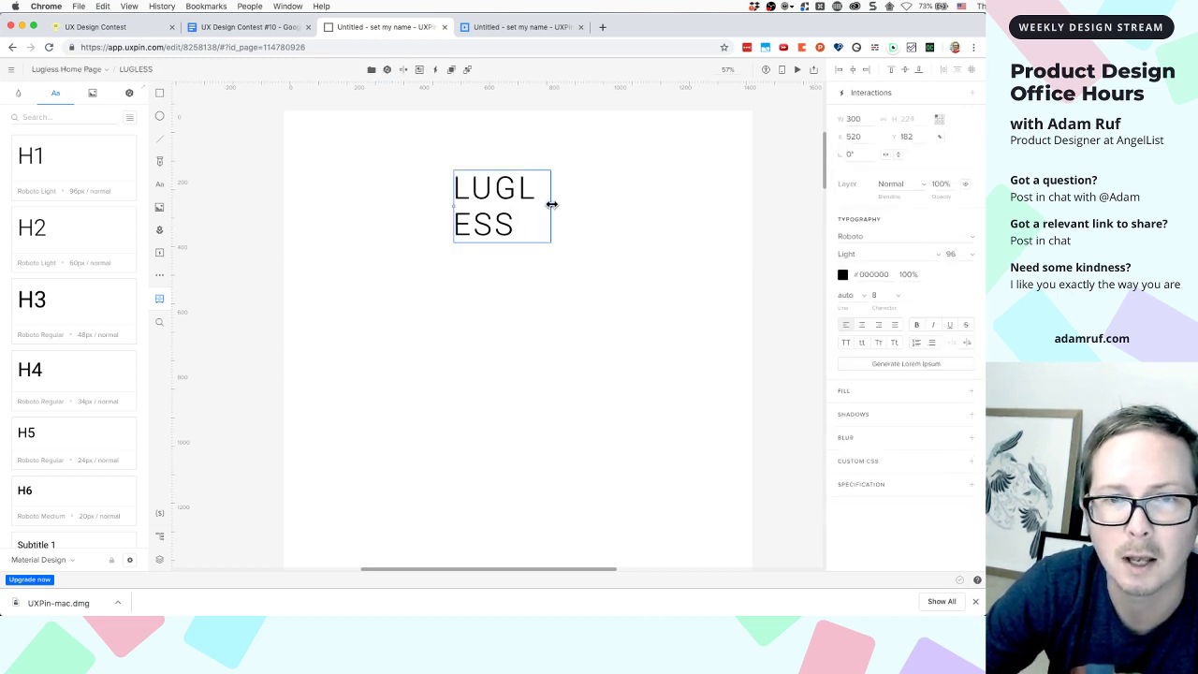
pyautogui.moveTo(551, 205); pyautogui.dragTo(602, 206)
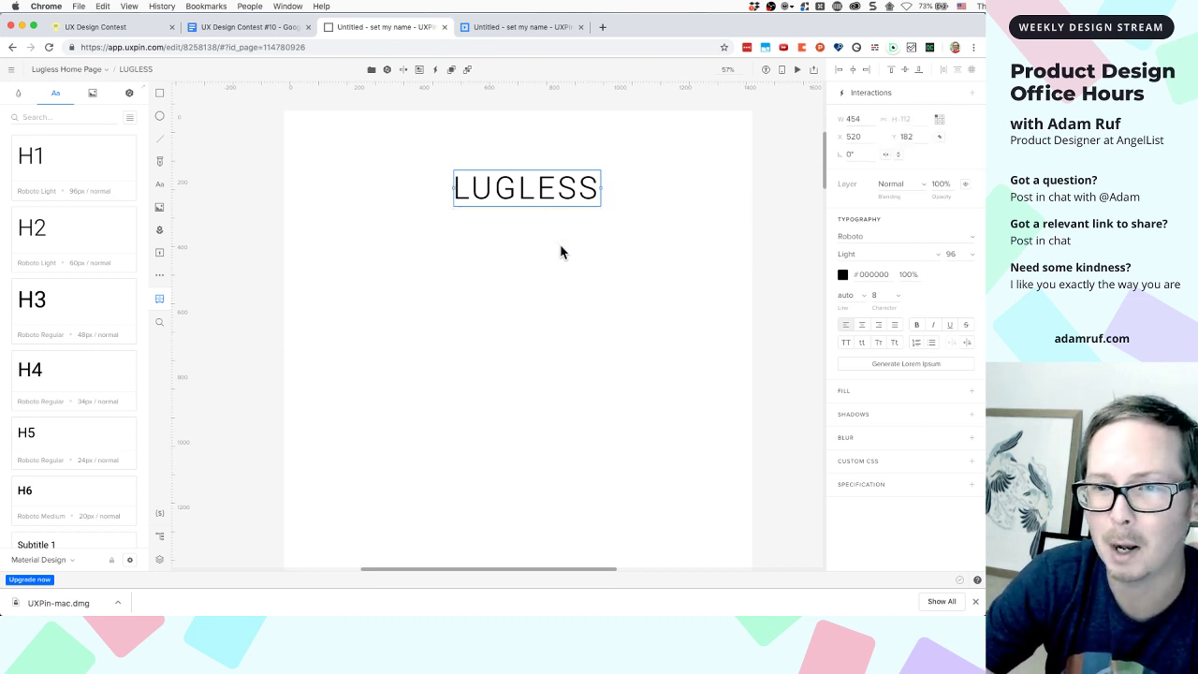
pyautogui.click(577, 337)
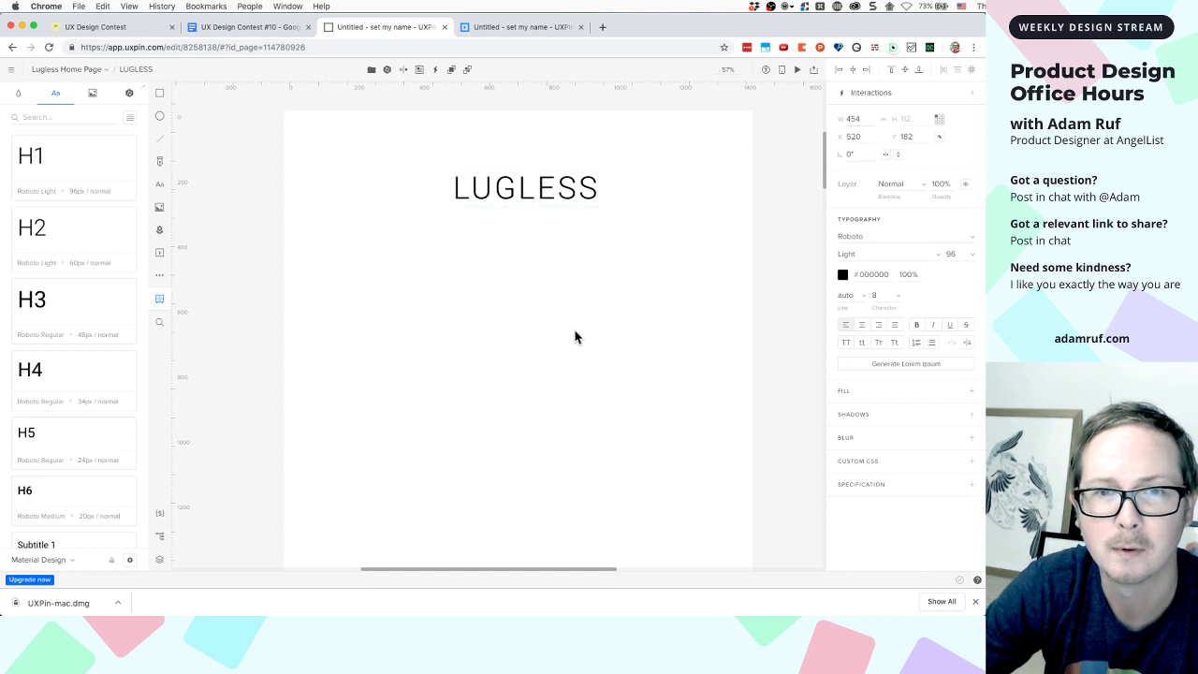
# Duplicate the LUGLESS heading and place the copy below the original at about X 532, Y 506
pyautogui.click(535, 197)
pyautogui.press('super+d')
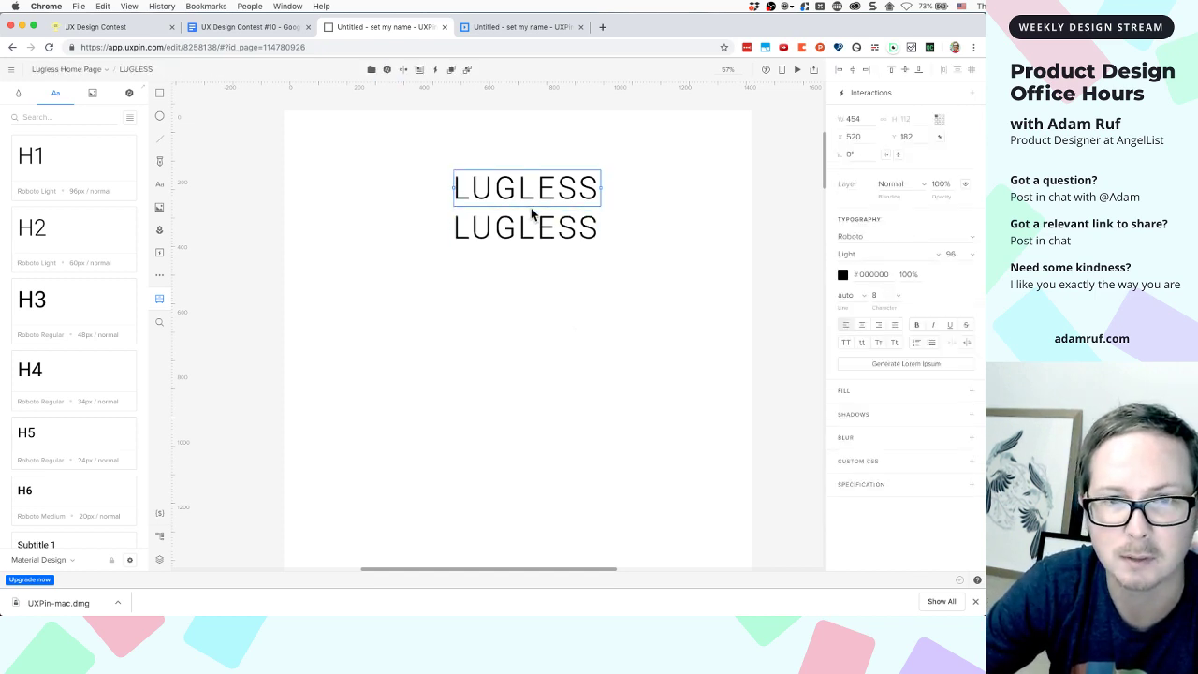
pyautogui.moveTo(532, 214); pyautogui.dragTo(534, 293)
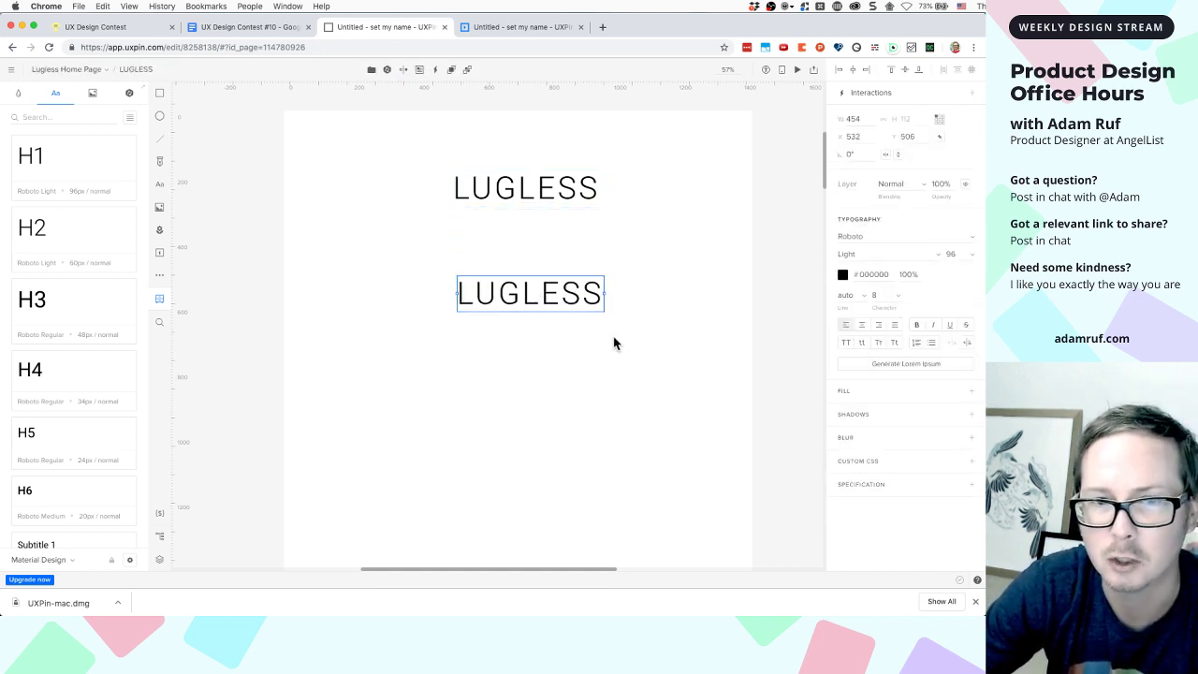
# Apply the Body 1 text style to the duplicated heading and replace its text with generated lorem ipsum
pyautogui.scroll(-5, 104, 421)
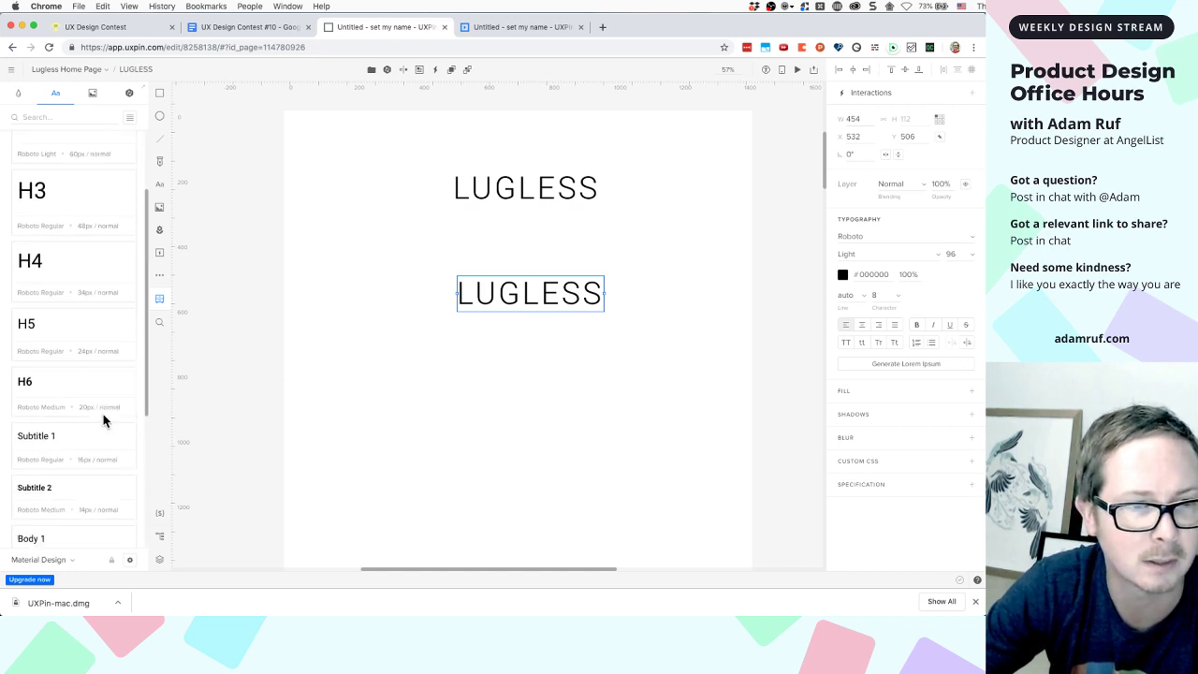
pyautogui.click(69, 390)
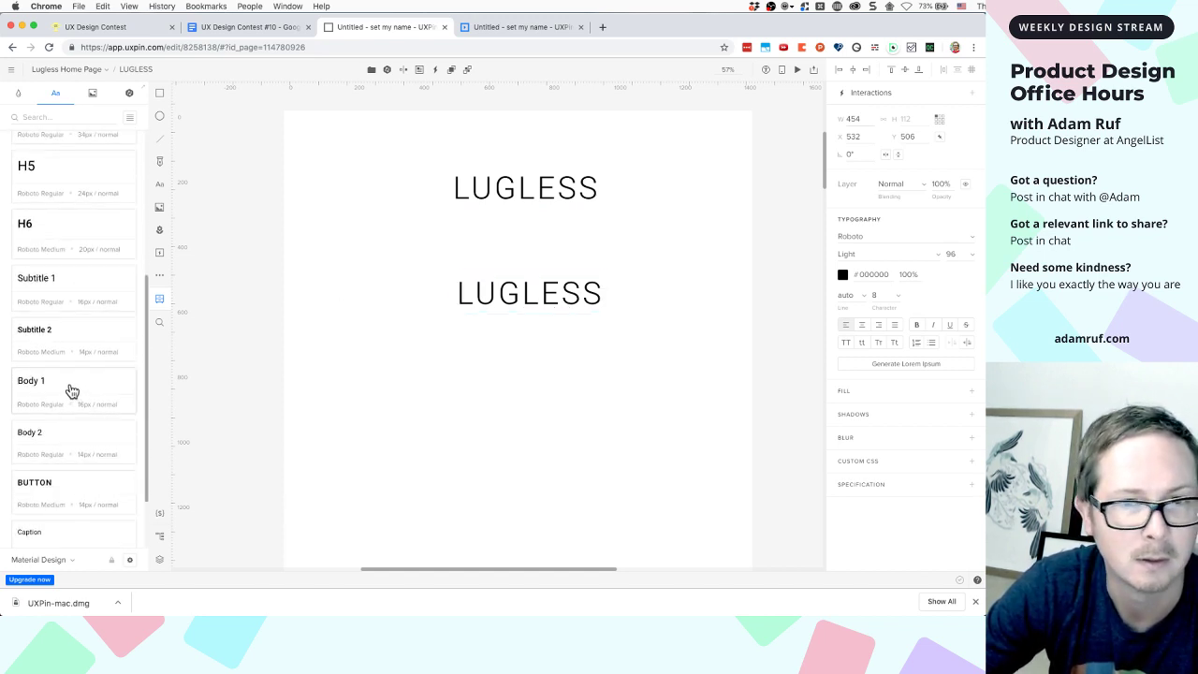
pyautogui.click(469, 278)
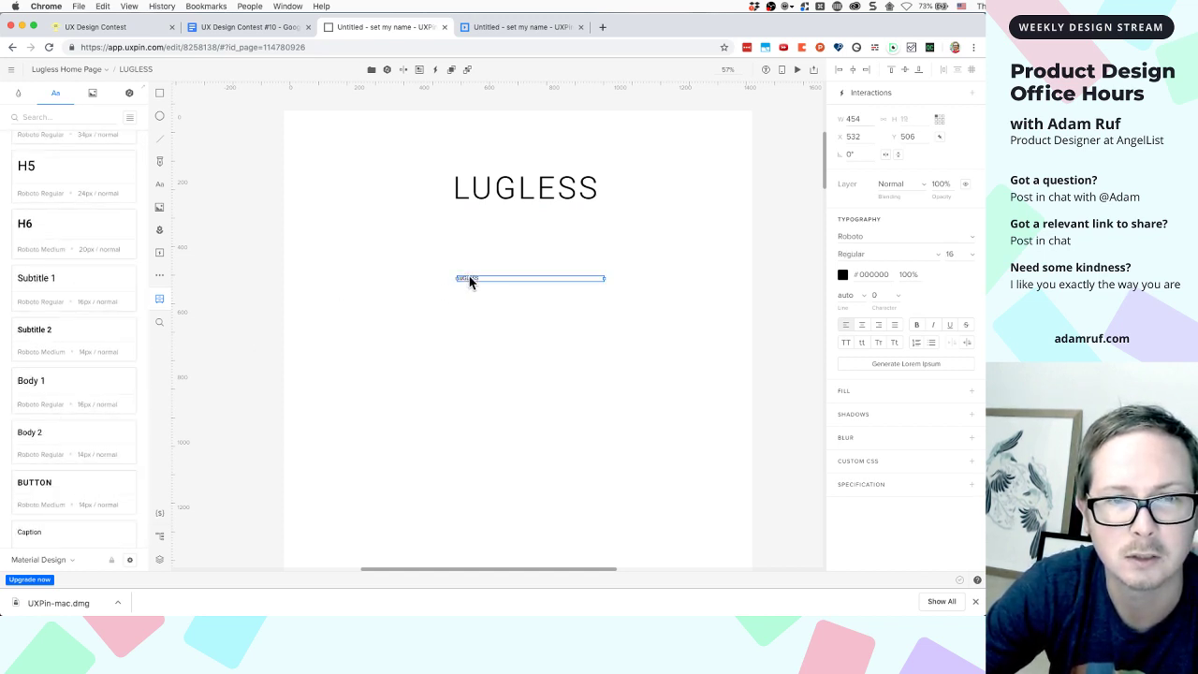
pyautogui.click(897, 367)
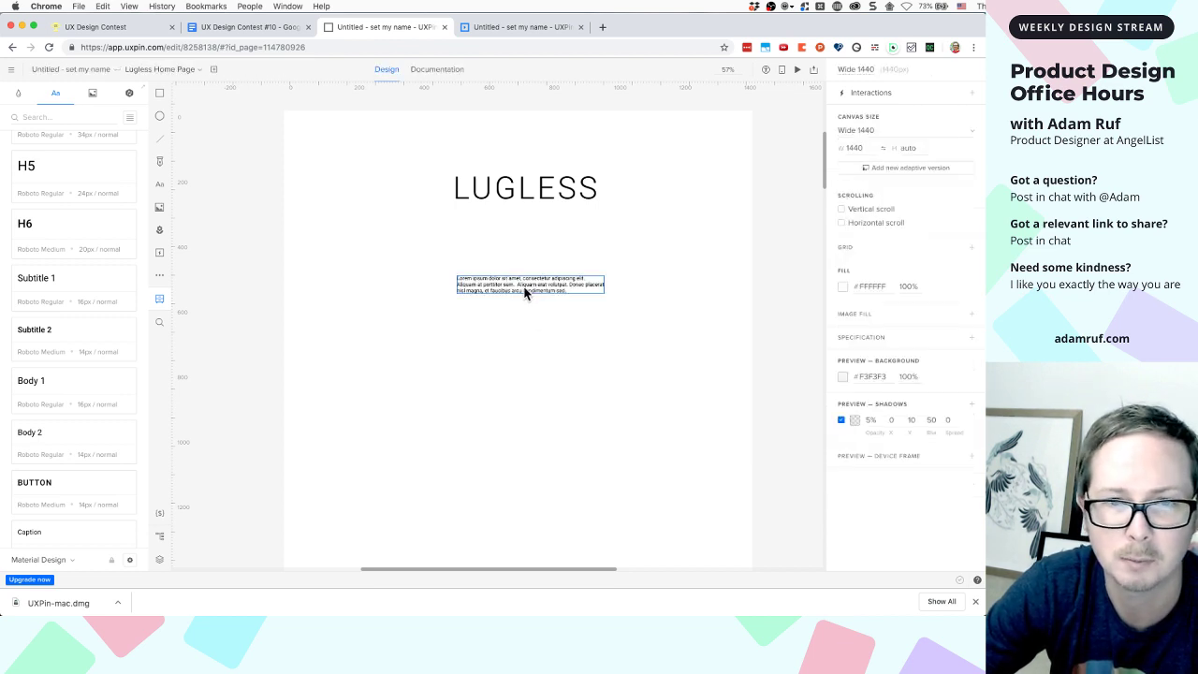
# Duplicate the lorem ipsum paragraph and place the copy below it at about X 532, Y 687
pyautogui.press('super+d')
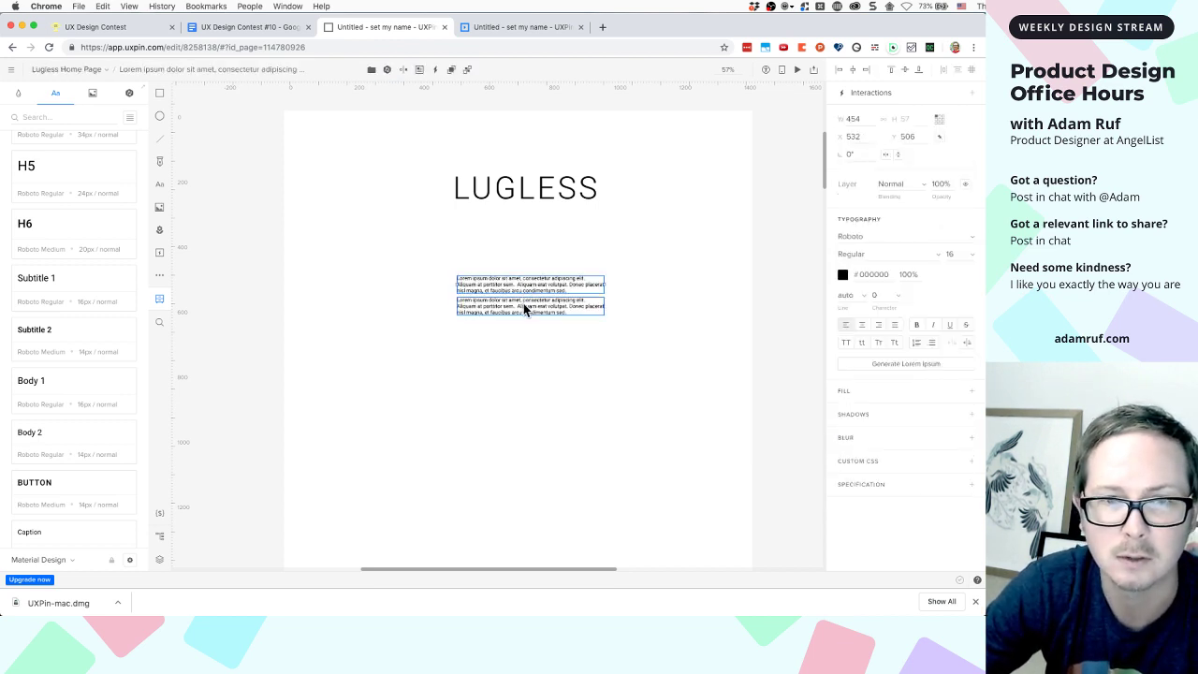
pyautogui.moveTo(523, 303); pyautogui.dragTo(523, 340)
pyautogui.click(902, 368)
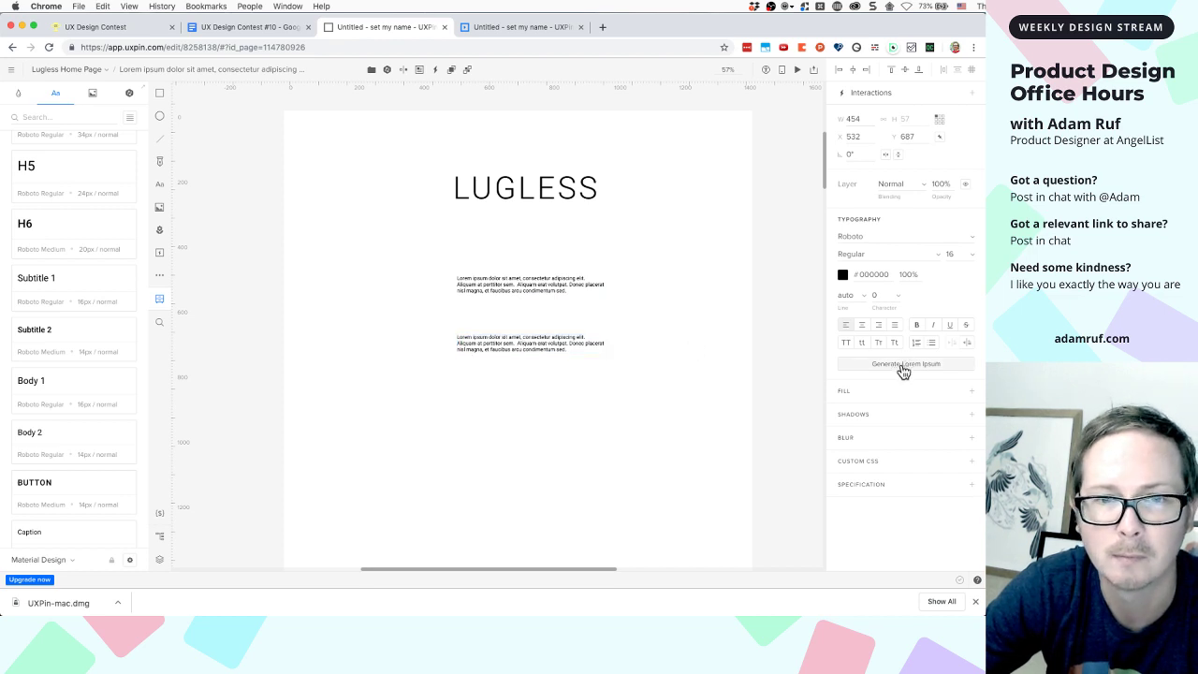
# Try to lengthen the lower paragraph by adding blank lines at the end of its text
pyautogui.doubleClick(594, 353)
pyautogui.click(593, 353)
pyautogui.press('Return')
pyautogui.press('Return')
pyautogui.press('Return')
pyautogui.press('Return')
pyautogui.press('Return')
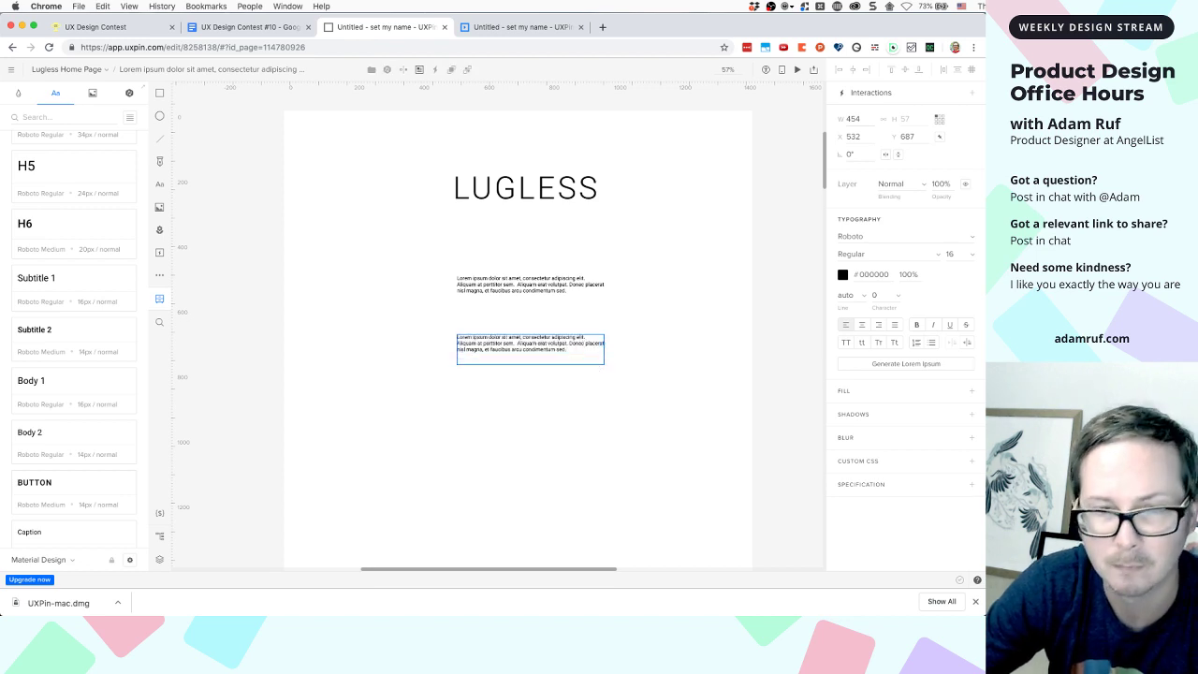
pyautogui.press('Return')
pyautogui.press('Return')
pyautogui.press('Return')
pyautogui.press('Return')
# Replace all text in the lower paragraph with repeated generated lorem ipsum, making a block about 323 px tall
pyautogui.press('super+a')
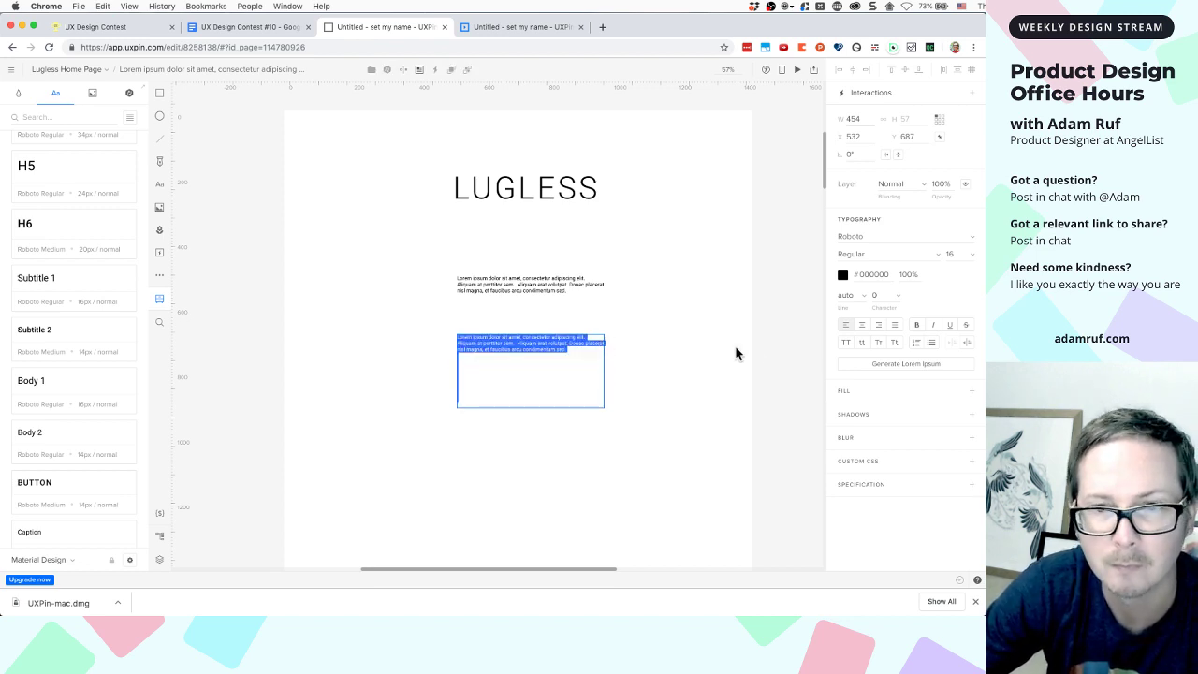
pyautogui.click(885, 364)
pyautogui.click(885, 364)
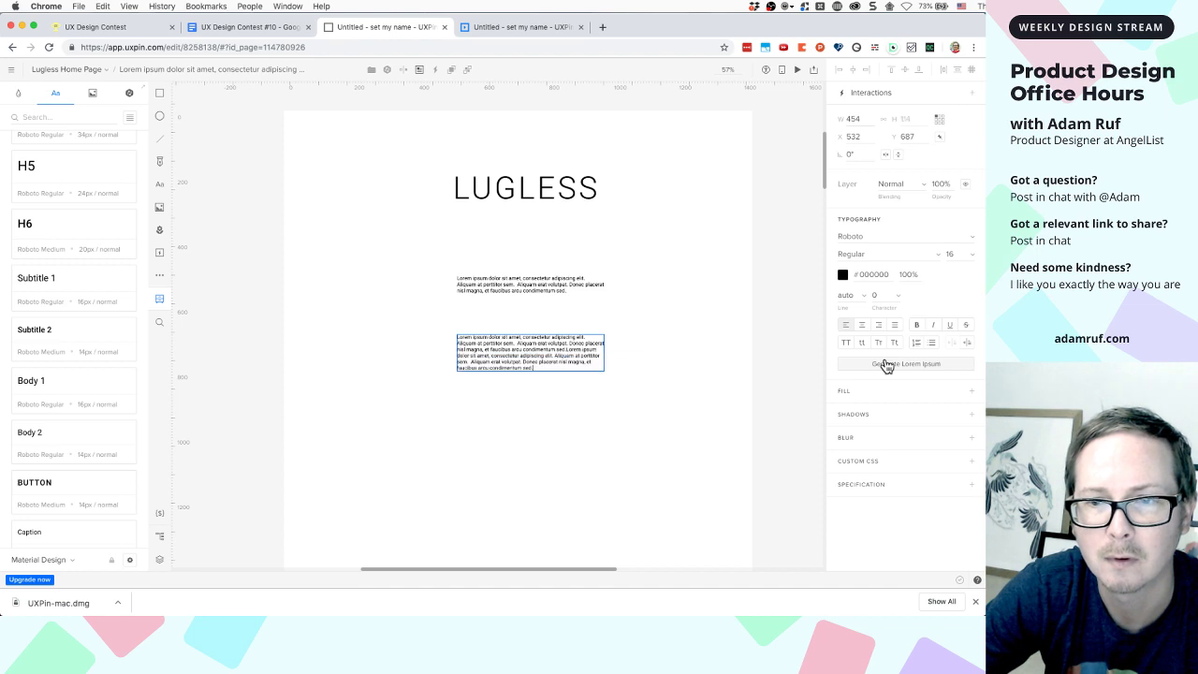
pyautogui.click(885, 363)
pyautogui.click(885, 363)
pyautogui.click(885, 364)
pyautogui.click(885, 364)
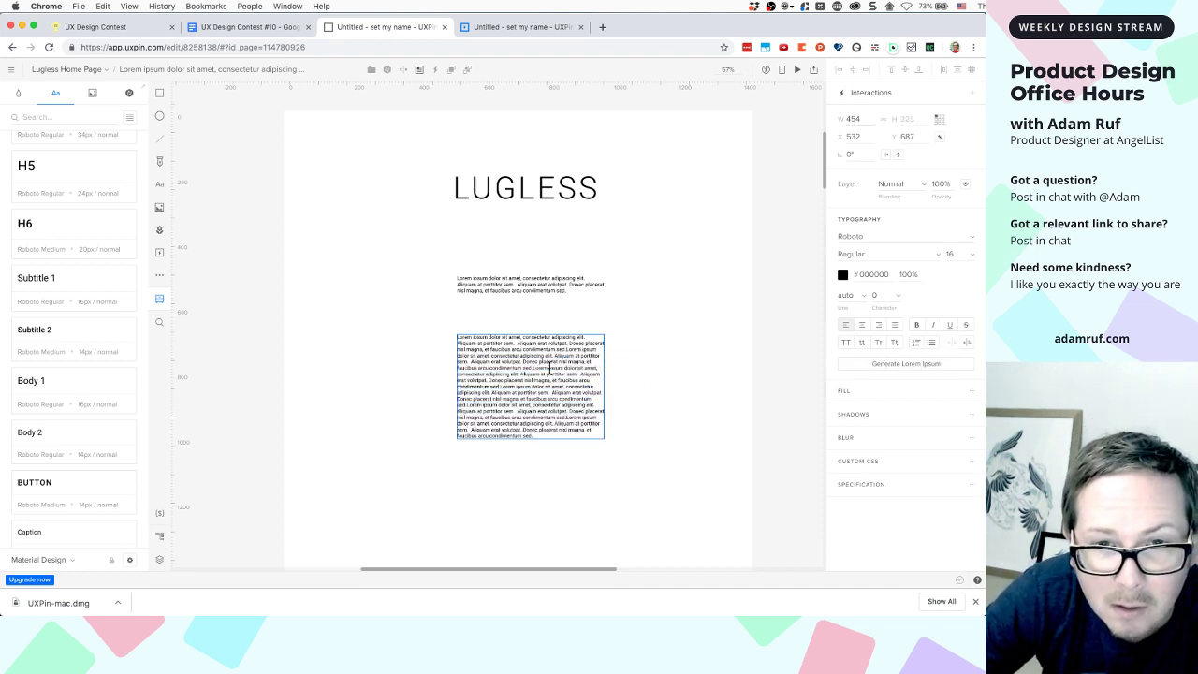
pyautogui.click(539, 455)
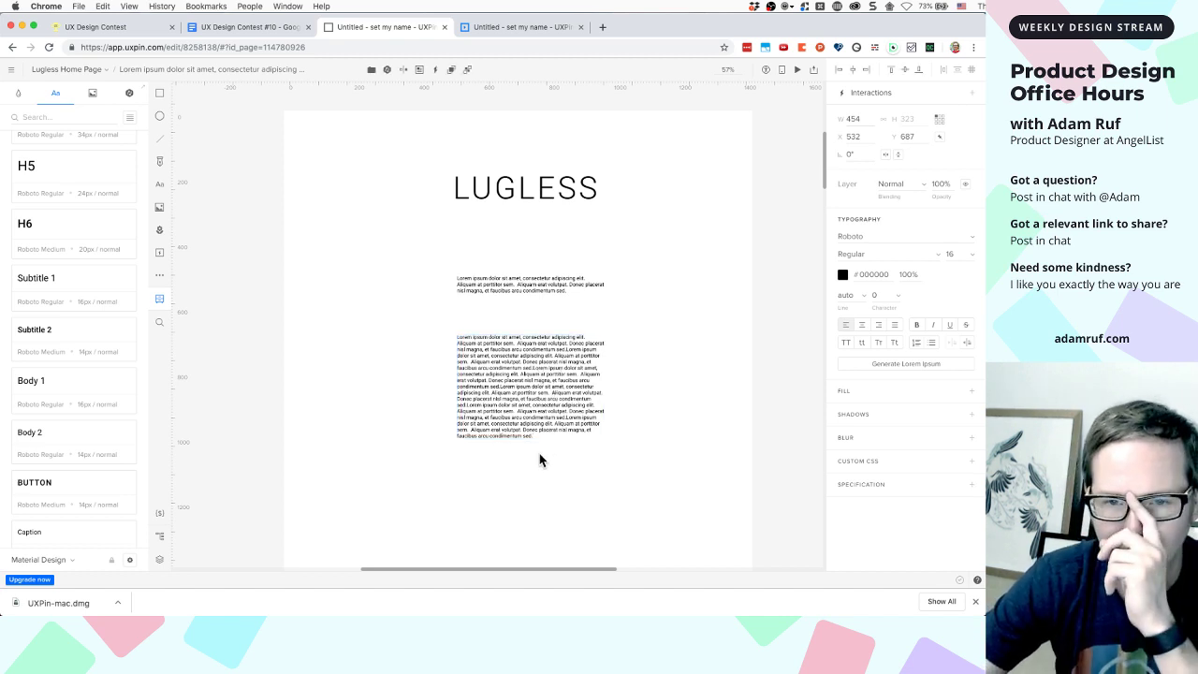
pyautogui.click(569, 431)
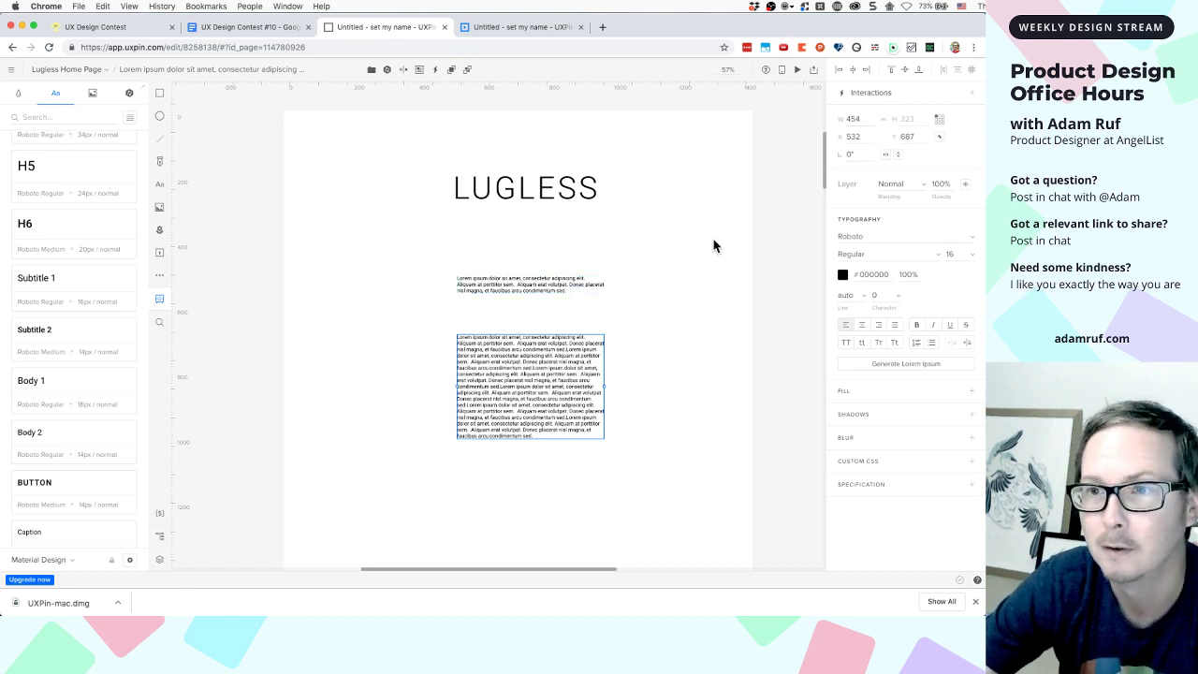
pyautogui.click(648, 327)
pyautogui.scroll(3, 508, 281)
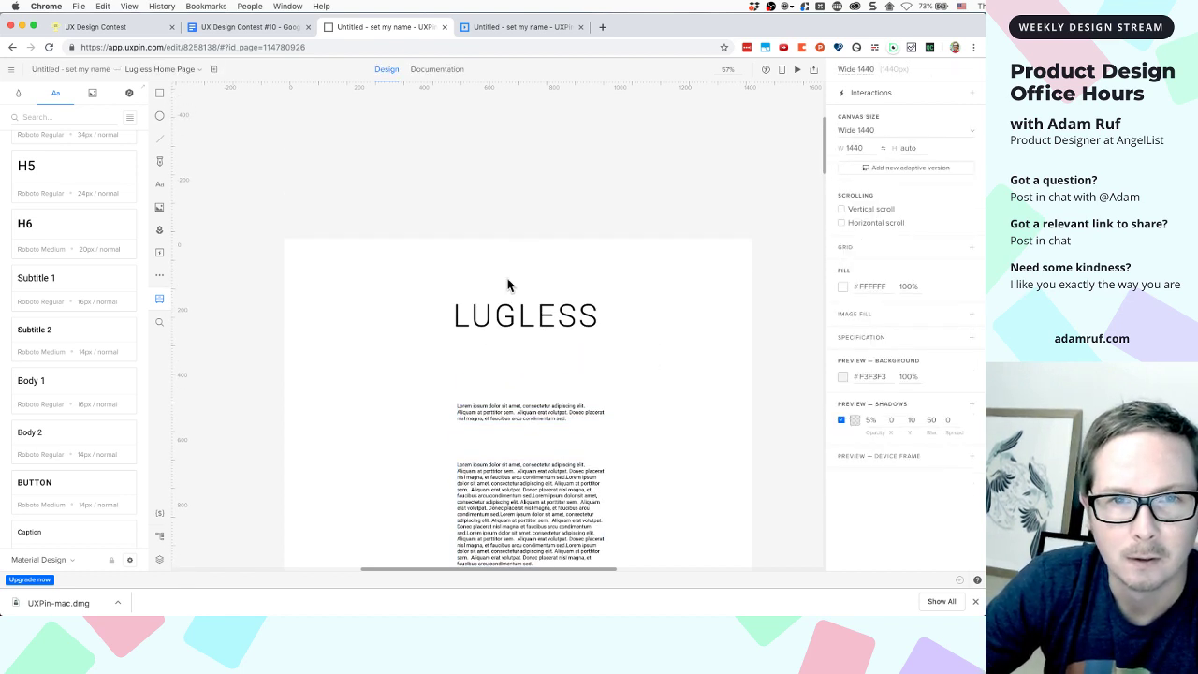
pyautogui.click(495, 335)
pyautogui.scroll(-1, 495, 334)
pyautogui.scroll(-1, 494, 334)
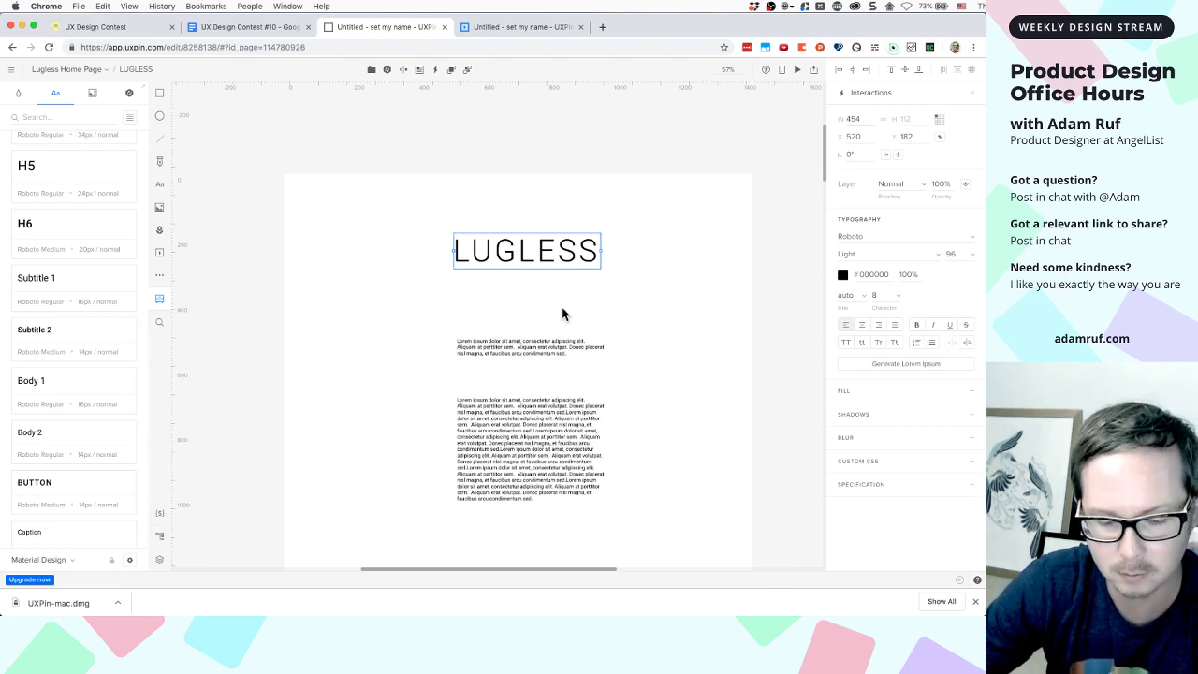
pyautogui.click(535, 313)
pyautogui.press('t')
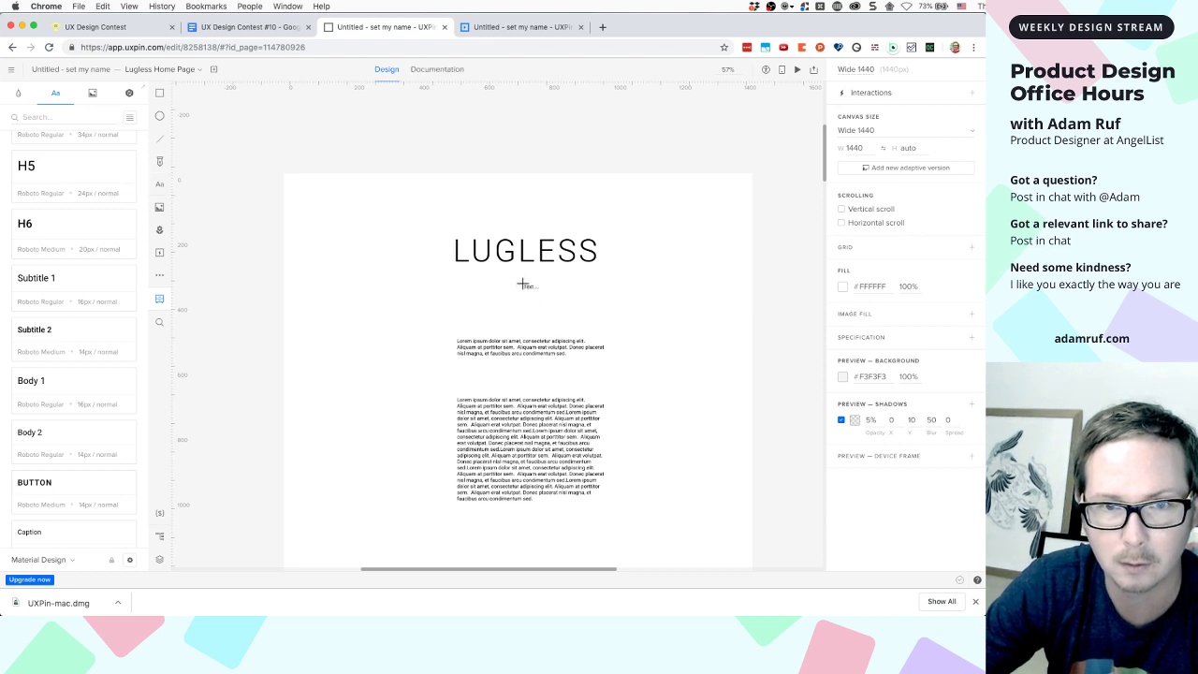
pyautogui.click(525, 285)
pyautogui.click(509, 323)
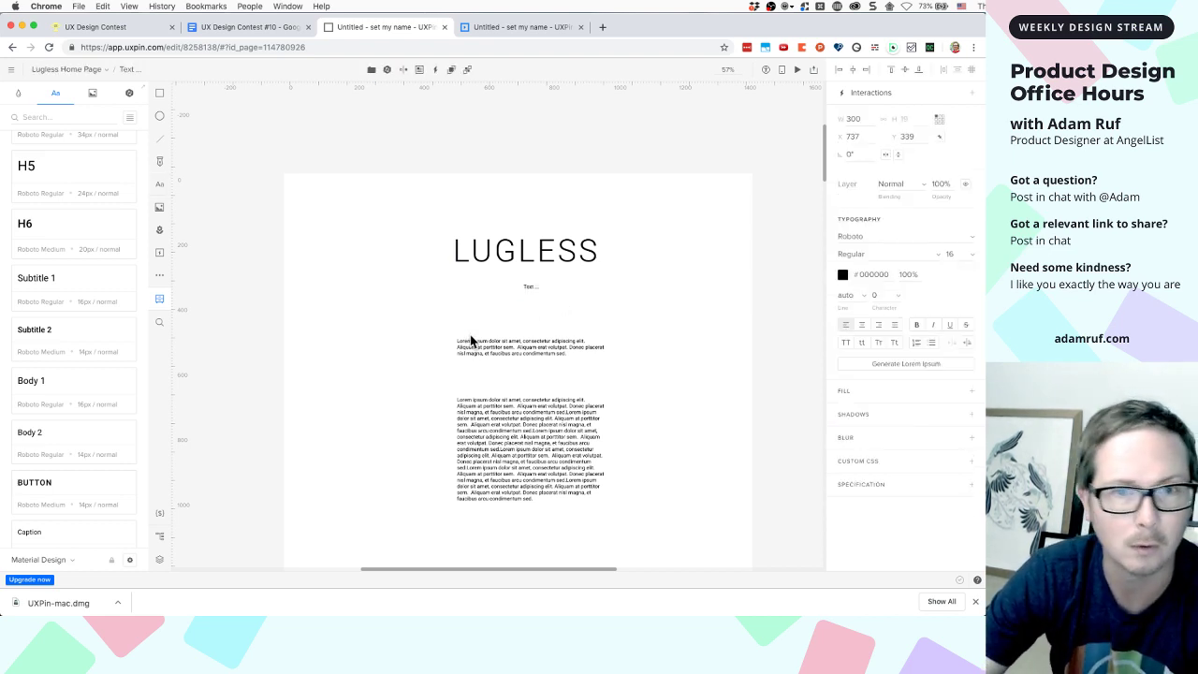
pyautogui.press('Delete')
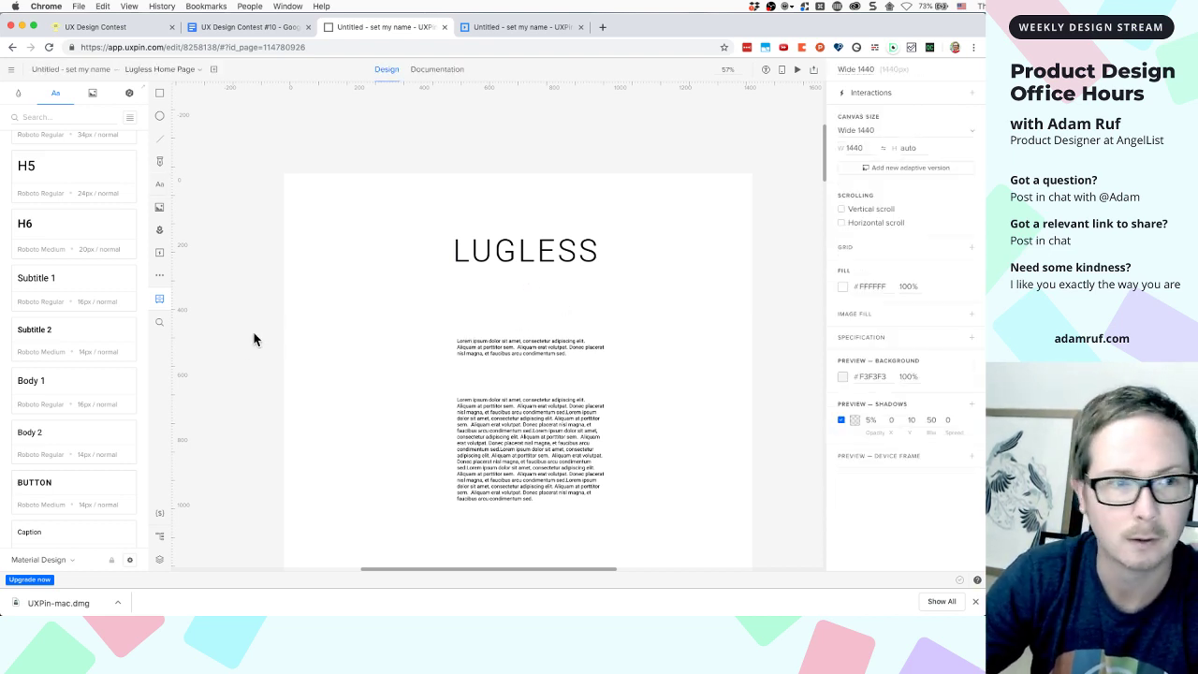
# Add a Subtitle 1 text element just below the LUGLESS heading, at about X 580, Y 330
pyautogui.scroll(4, 95, 356)
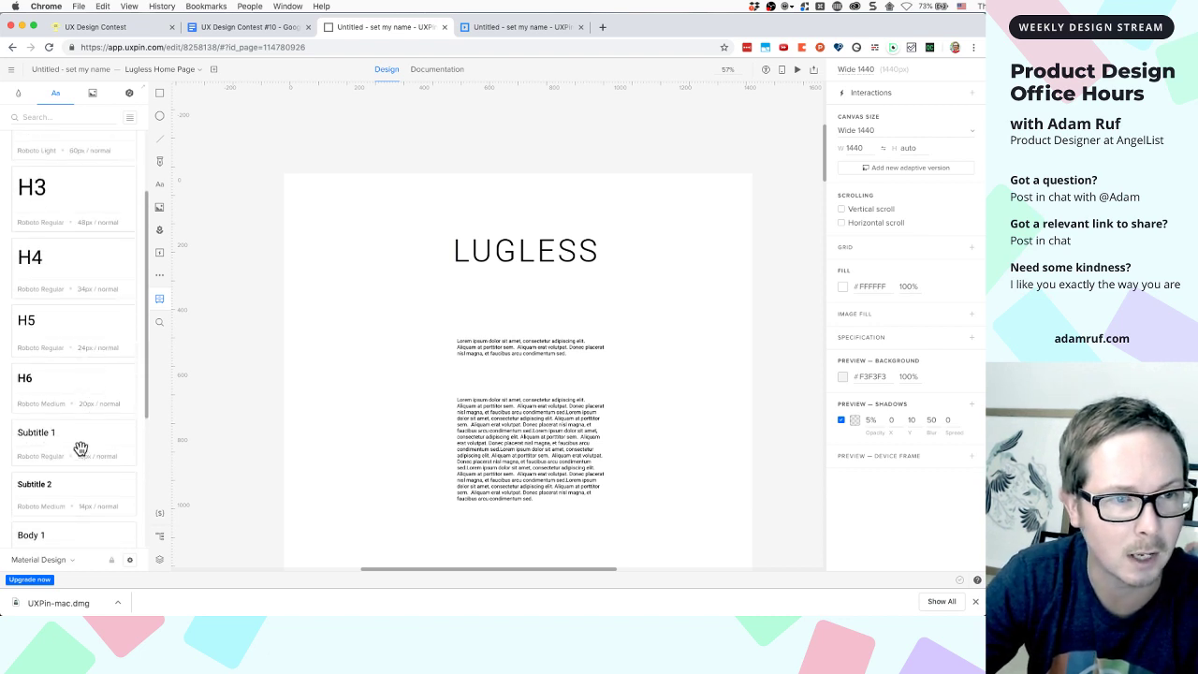
pyautogui.moveTo(80, 447); pyautogui.dragTo(521, 290)
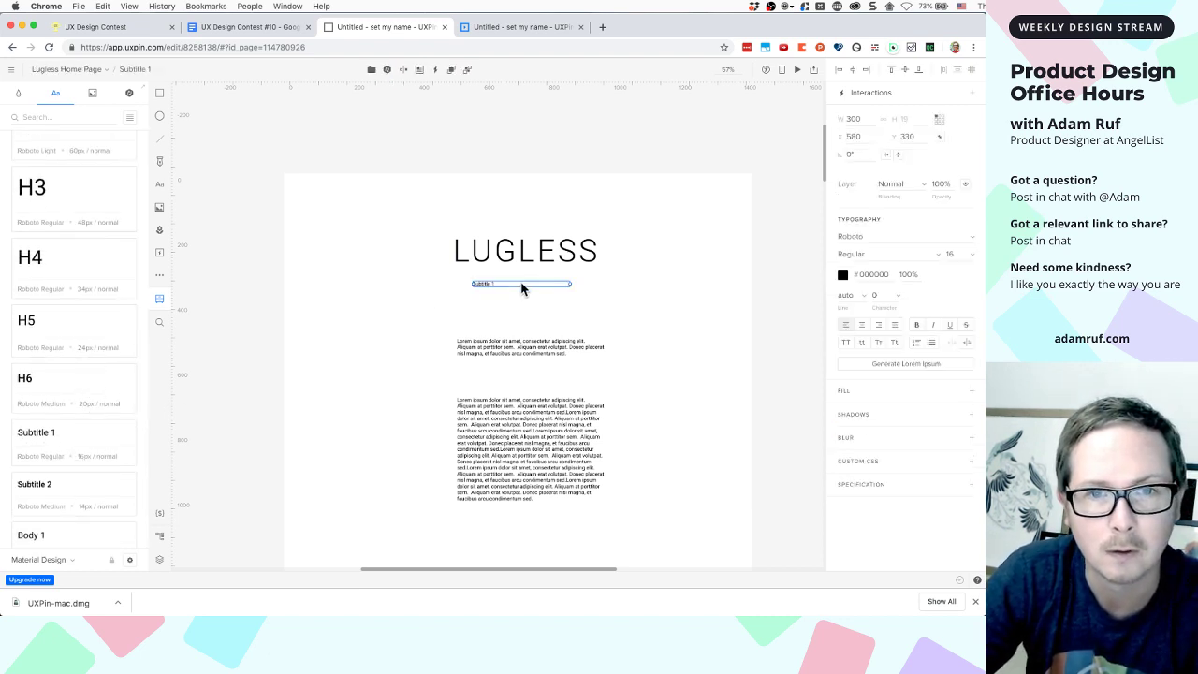
pyautogui.doubleClick(498, 285)
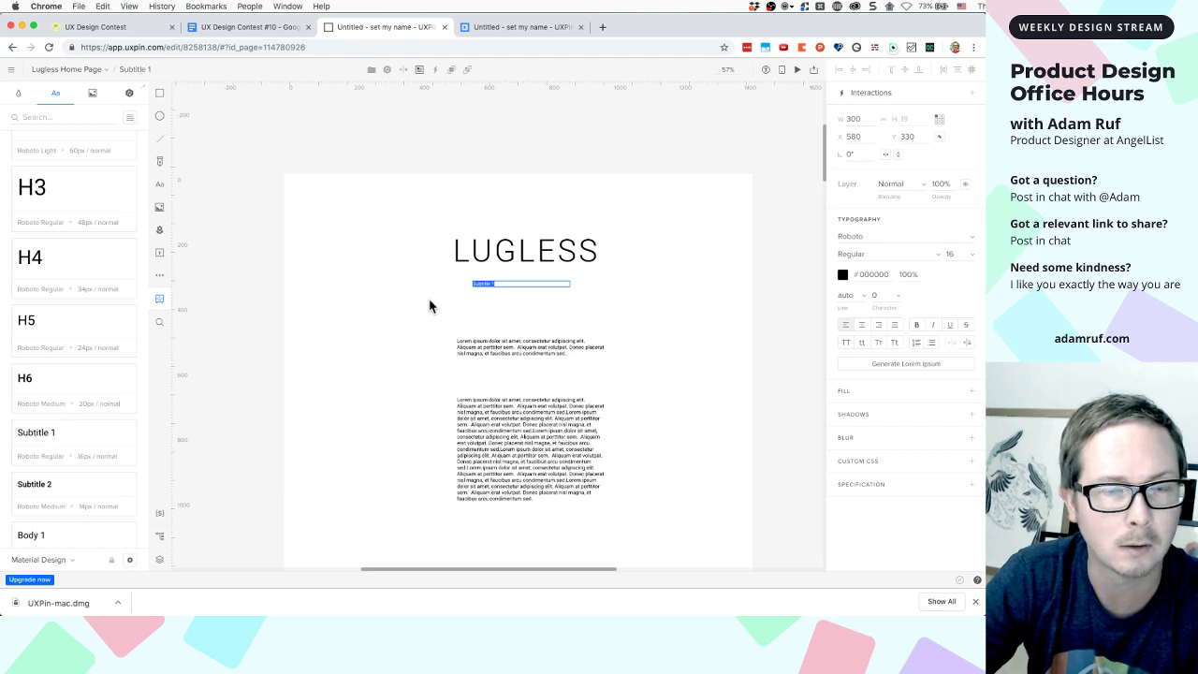
pyautogui.scroll(1, 429, 309)
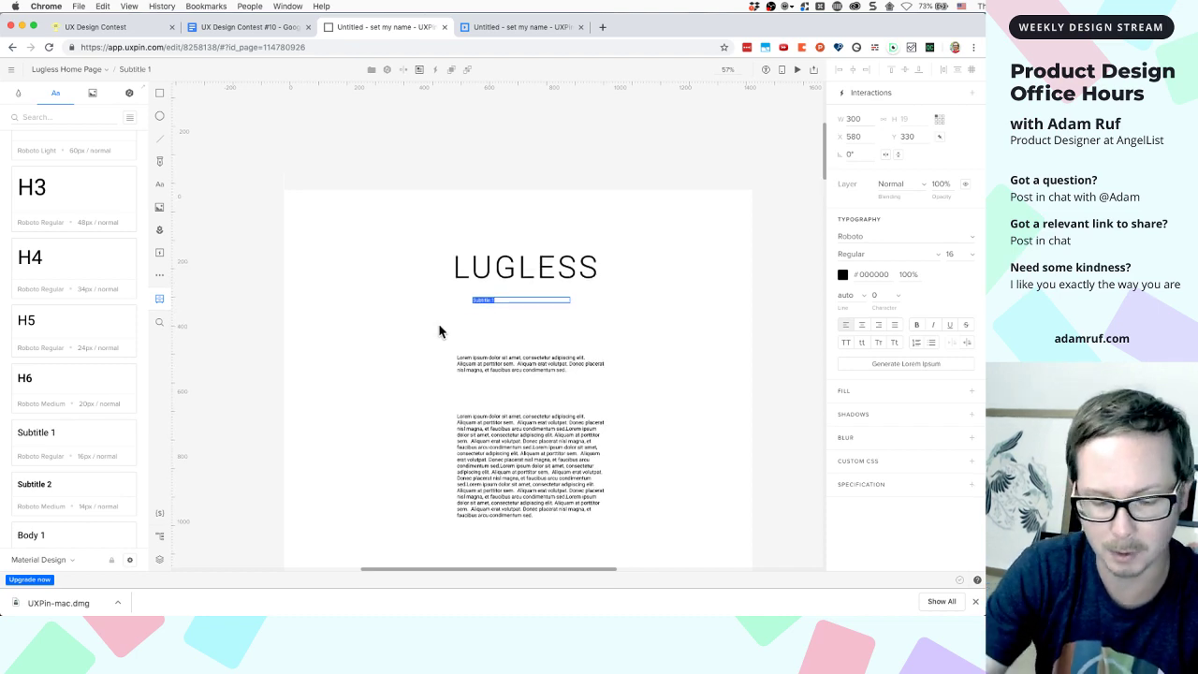
pyautogui.press('Escape')
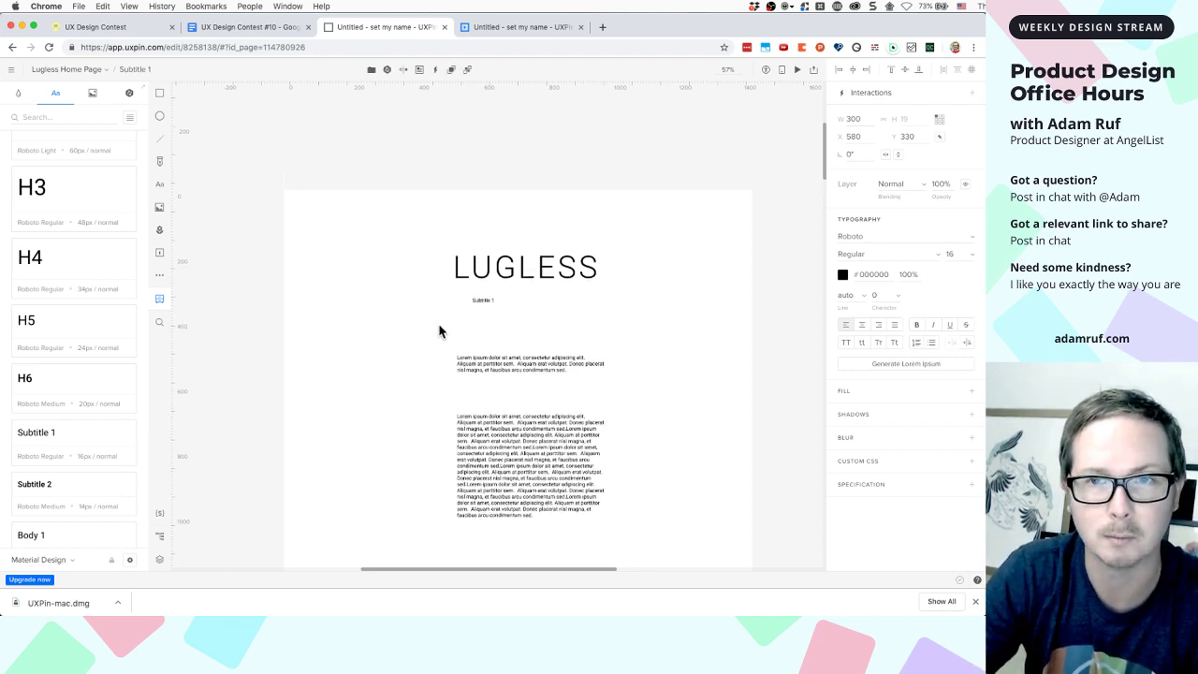
# Replace the subtitle's text with "Start planning your luggage-free vacation experience"
pyautogui.press('super+equal')
pyautogui.press('super+equal')
pyautogui.press('super+equal')
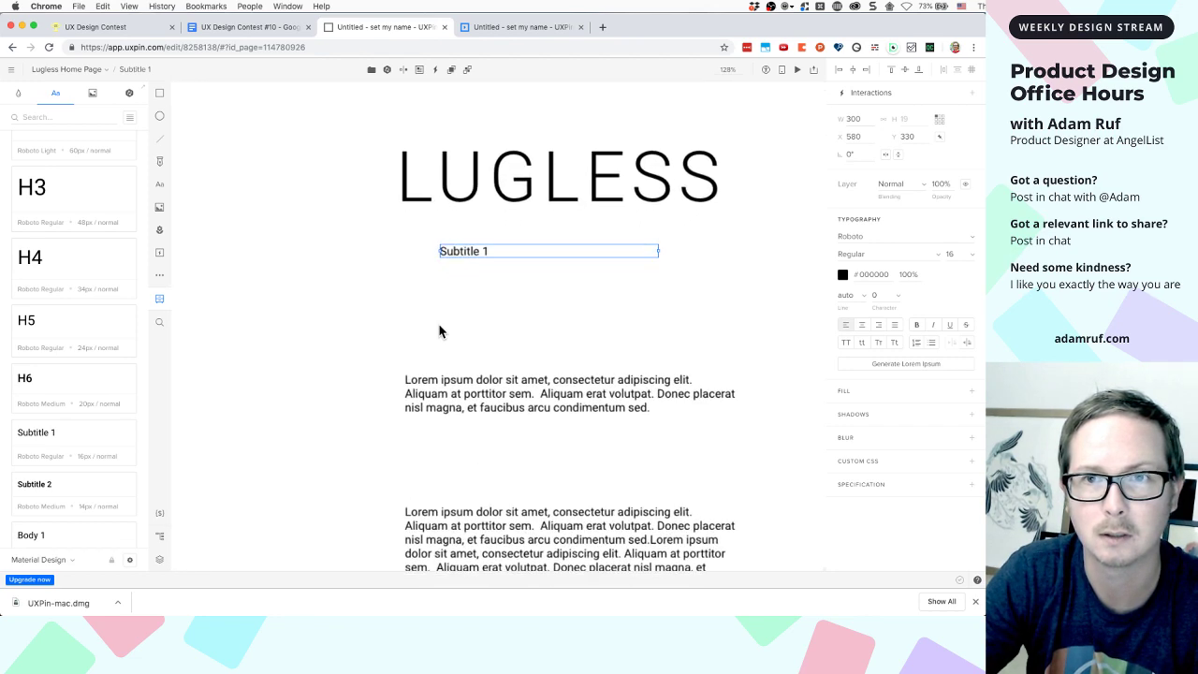
pyautogui.press('super+equal')
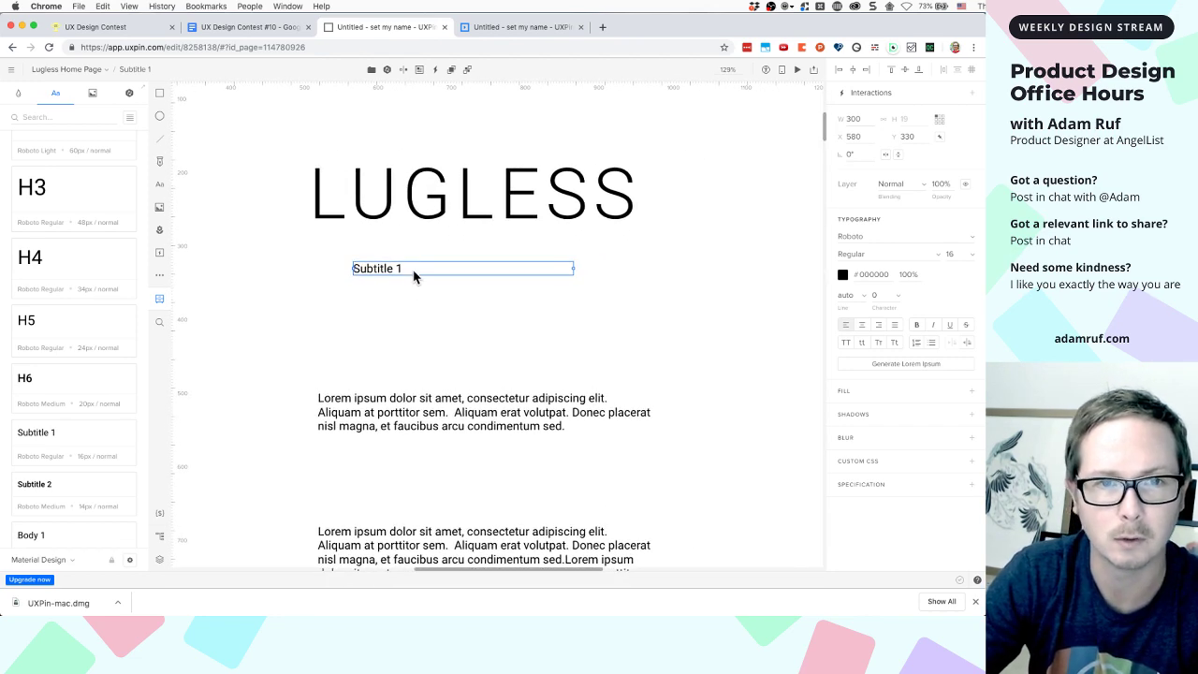
pyautogui.doubleClick(413, 270)
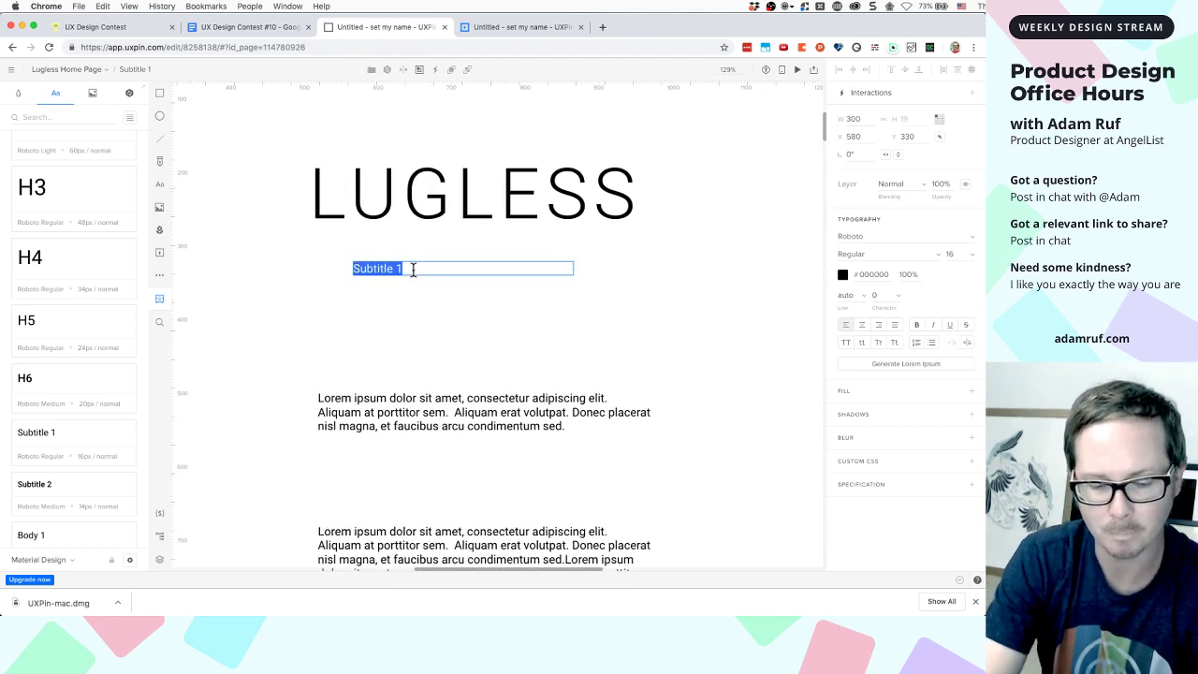
pyautogui.write('Start planning your luggage-fre')
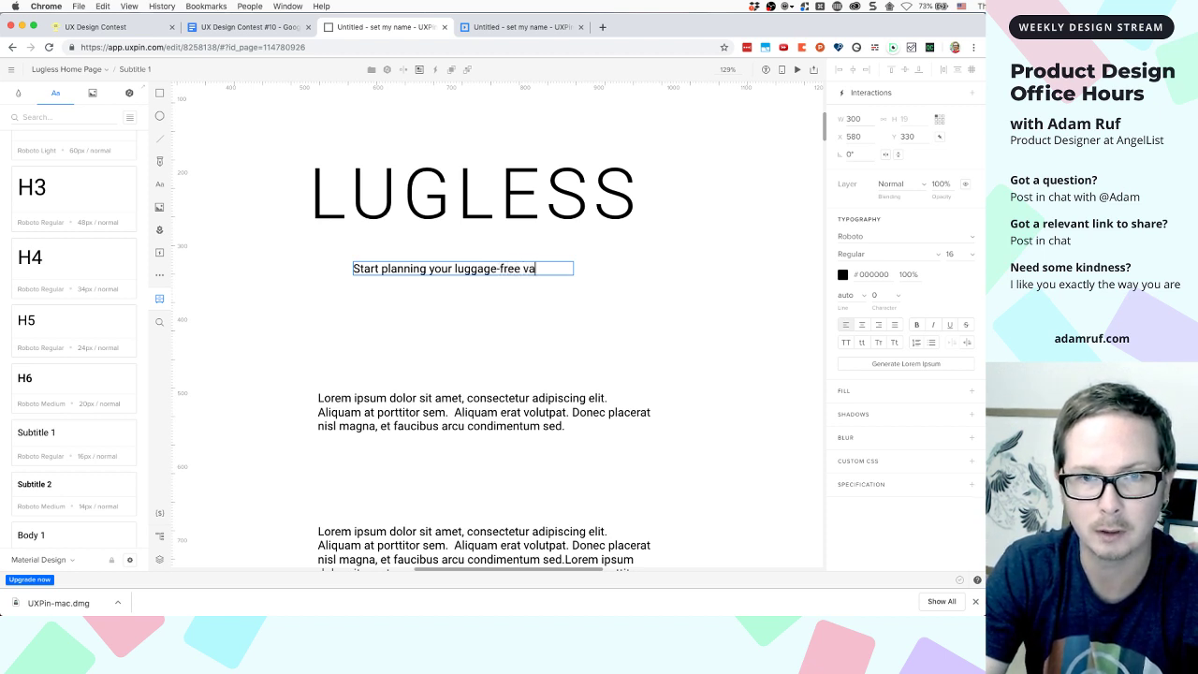
pyautogui.write('n experience')
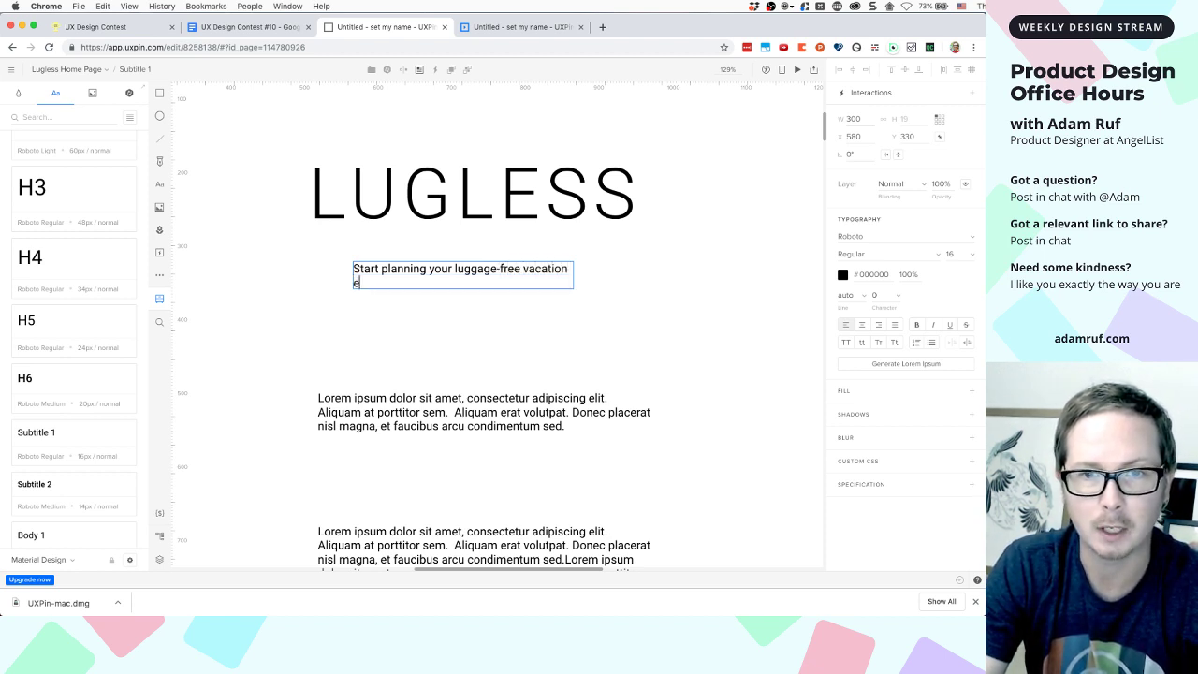
pyautogui.click(425, 334)
# Widen the subtitle's text box to about 378 px so its text fits on one line
pyautogui.click(391, 289)
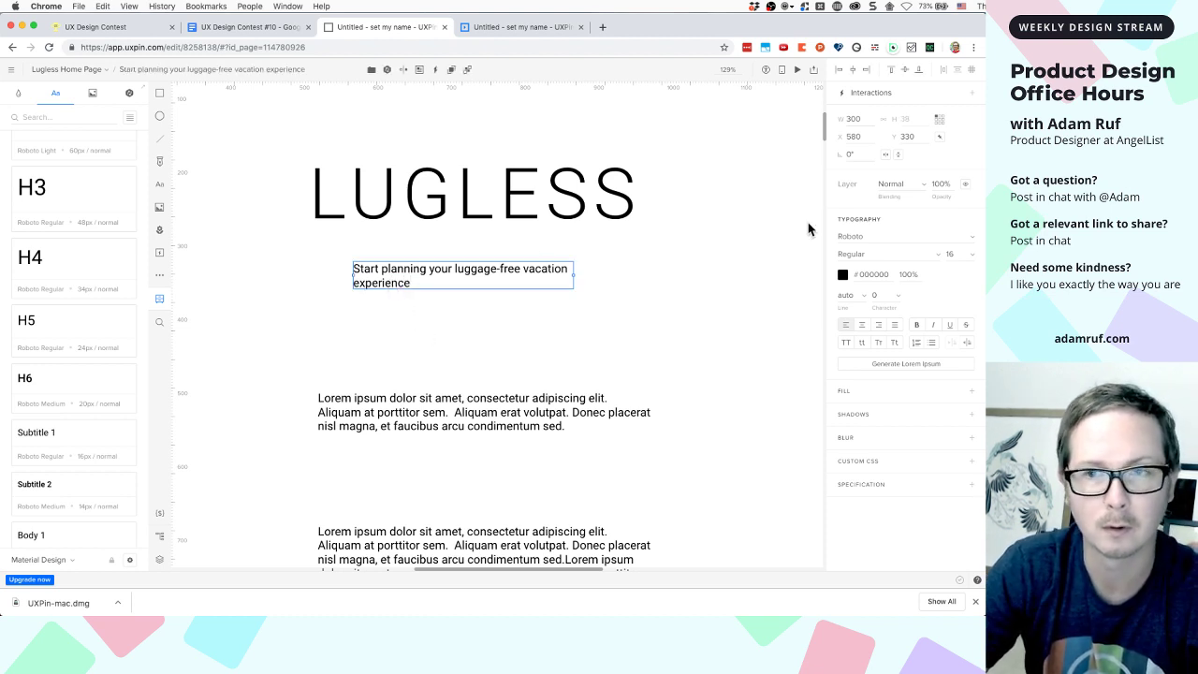
pyautogui.moveTo(572, 275); pyautogui.dragTo(632, 276)
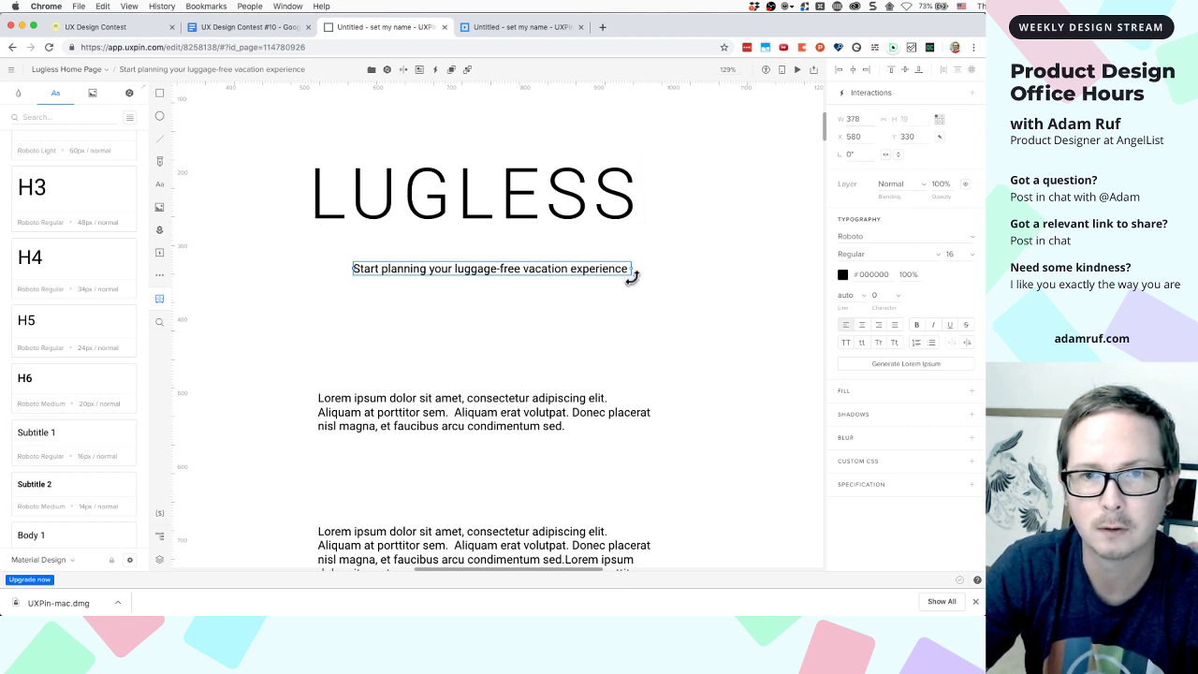
pyautogui.click(592, 346)
# Move the subtitle to about X 531, Y 325, beneath the LUGLESS heading
pyautogui.moveTo(553, 269); pyautogui.dragTo(516, 236)
pyautogui.doubleClick(516, 232)
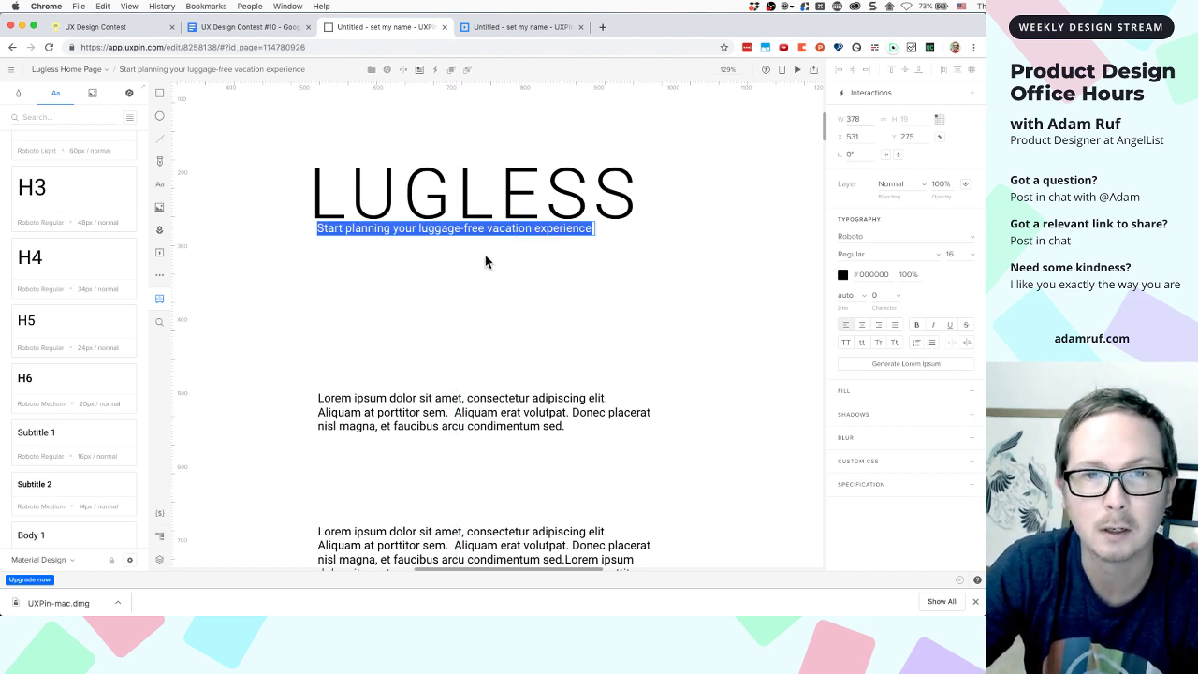
pyautogui.press('Escape')
pyautogui.hotkey('shift', 'Down')
pyautogui.hotkey('shift', 'Down')
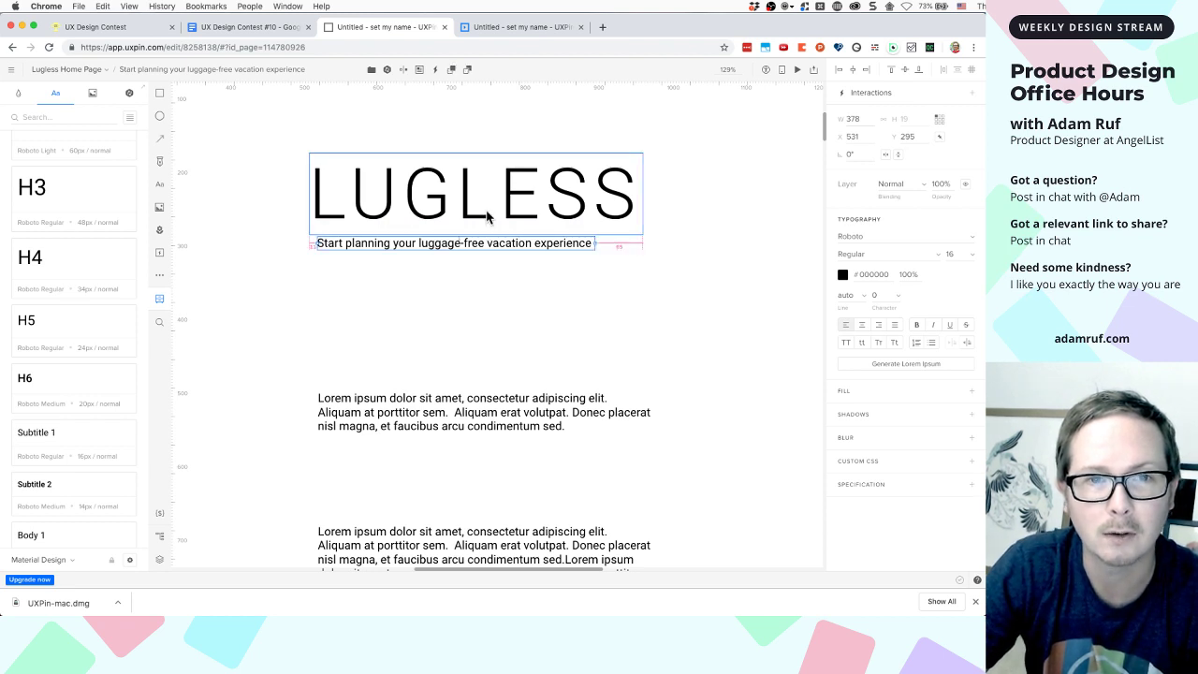
pyautogui.hotkey('shift', 'Down')
pyautogui.hotkey('shift', 'Down')
pyautogui.hotkey('shift', 'Down')
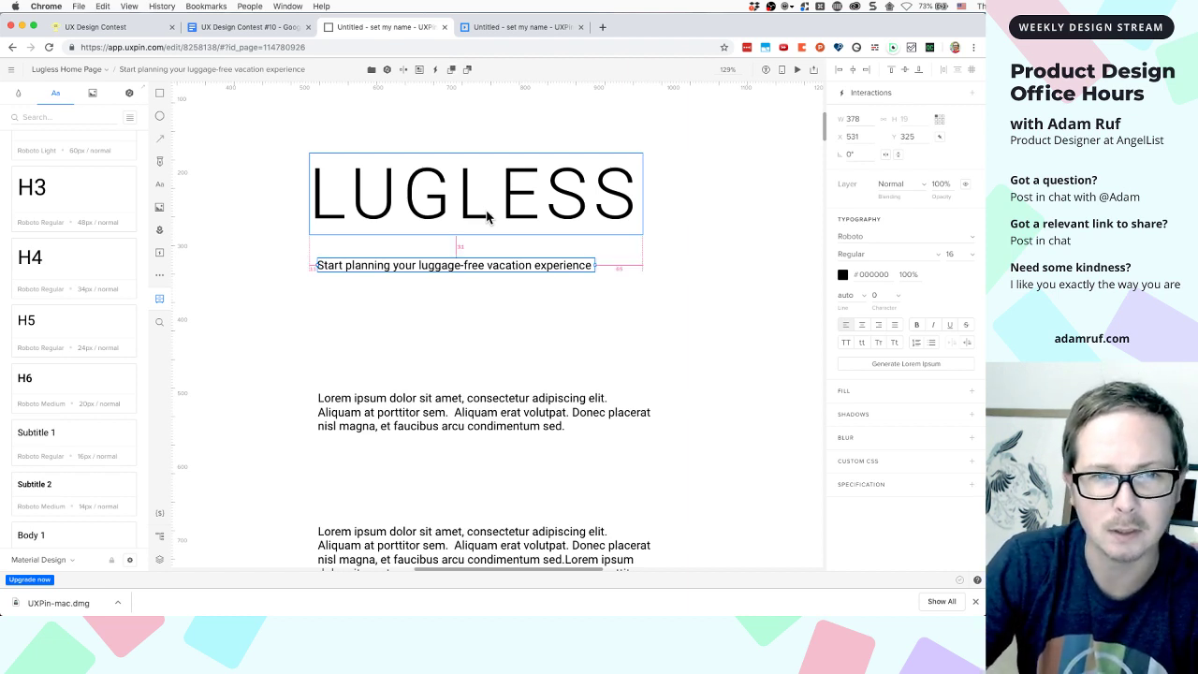
# Align the subtitle and the LUGLESS heading on their horizontal centres, then deselect everything
pyautogui.keyDown('shift'); pyautogui.click(486, 217); pyautogui.keyUp('shift')
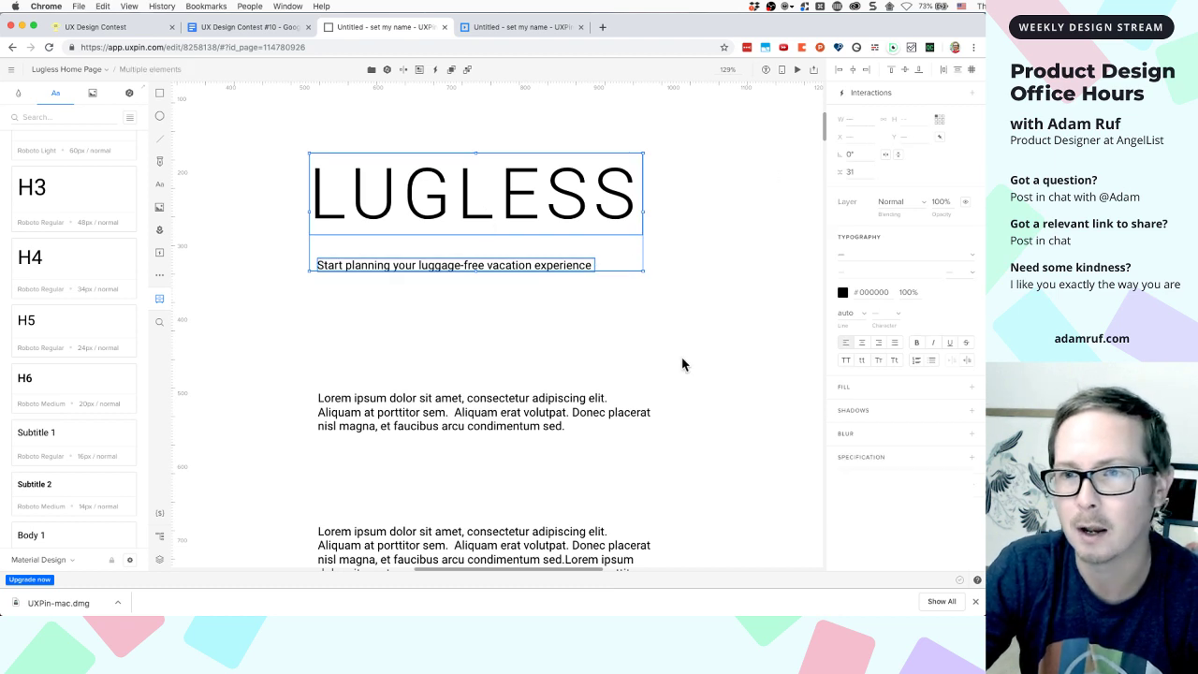
pyautogui.click(855, 75)
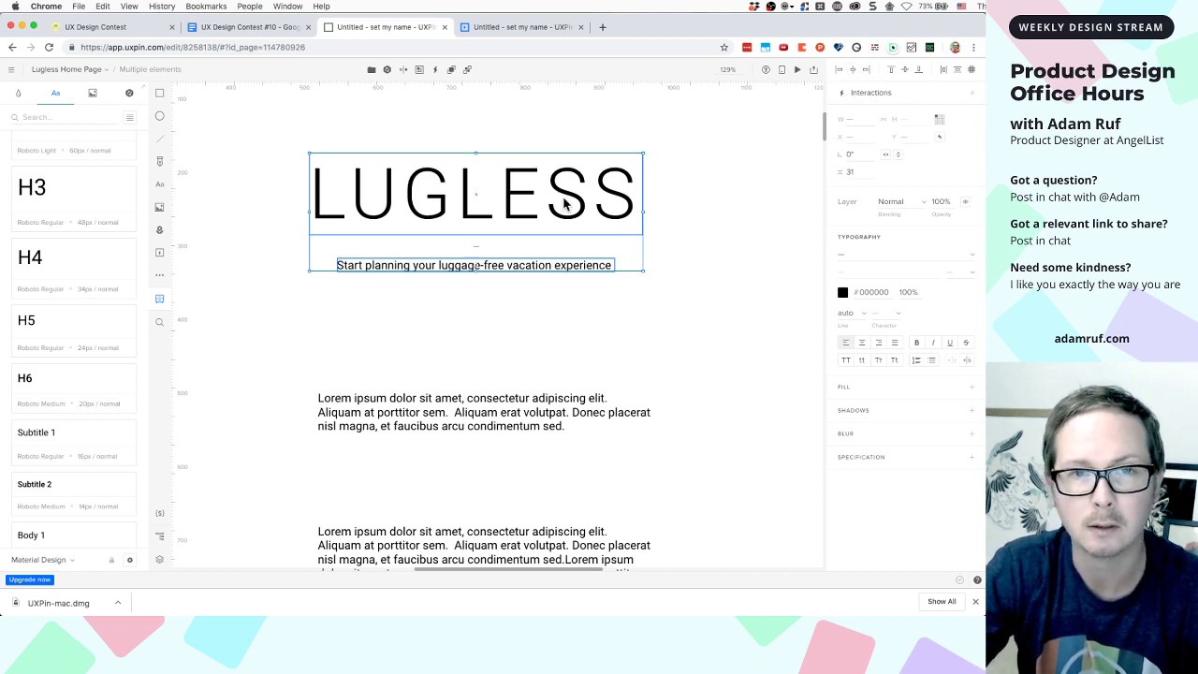
pyautogui.press('super+a')
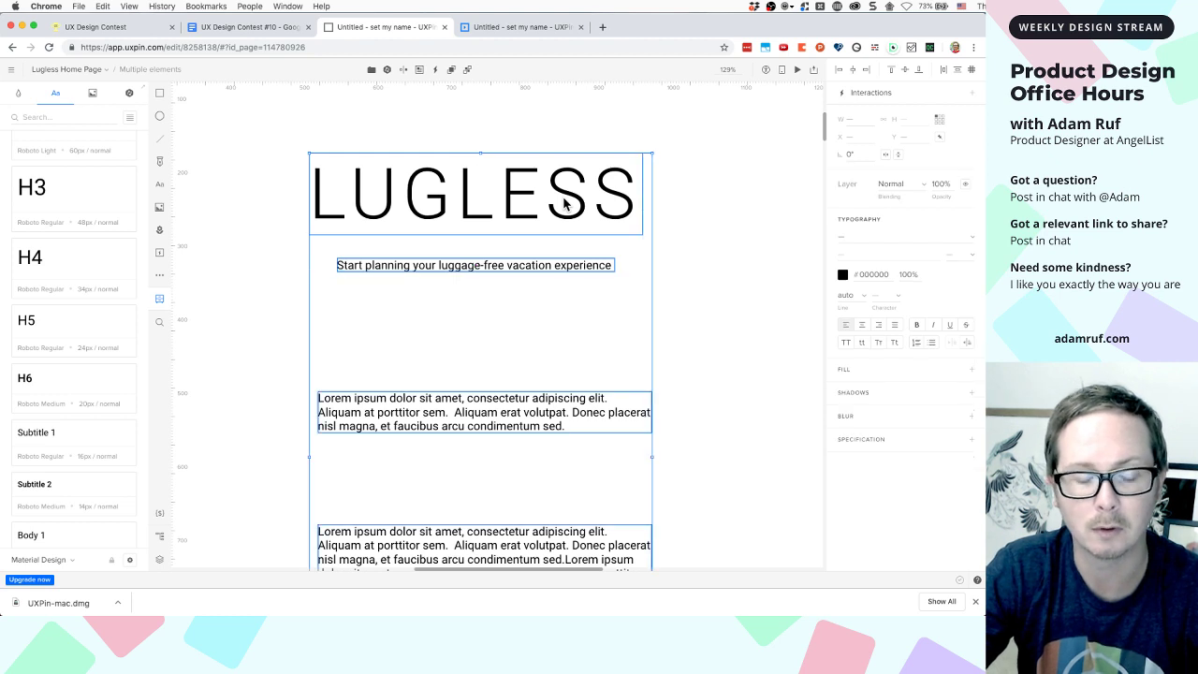
pyautogui.click(628, 131)
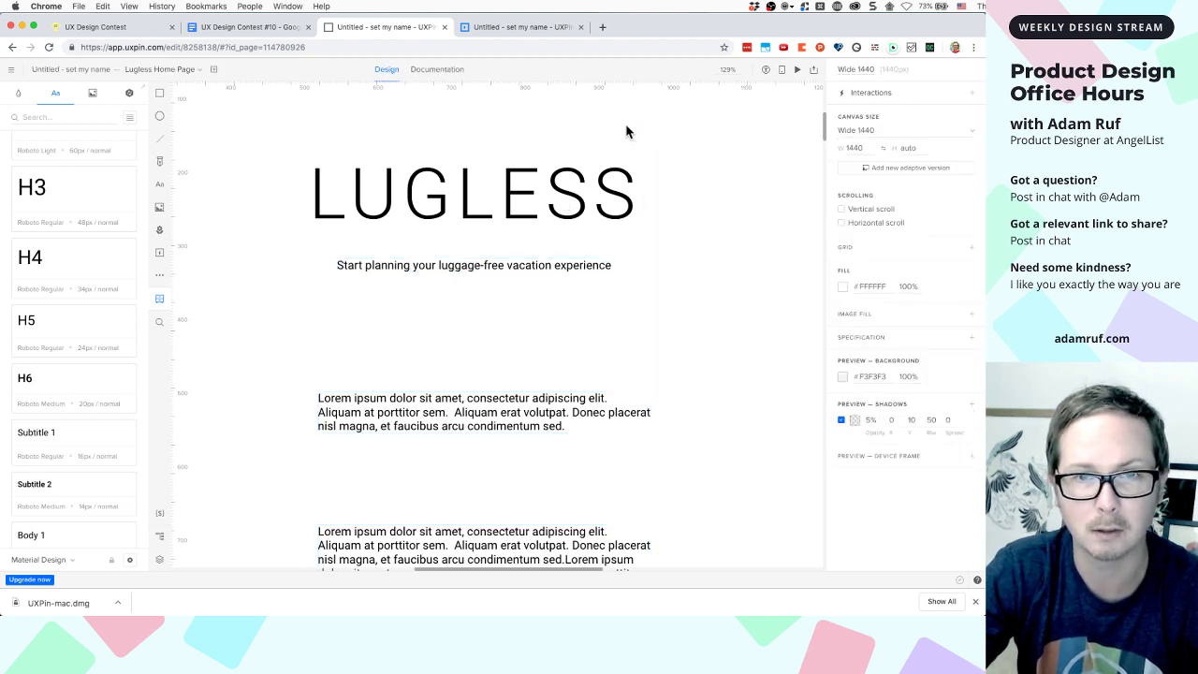
# Try left, right and centre alignment repeatedly on the heading and subtitle, finishing with centre alignment
pyautogui.click(482, 262)
pyautogui.keyDown('shift'); pyautogui.click(475, 206); pyautogui.keyUp('shift')
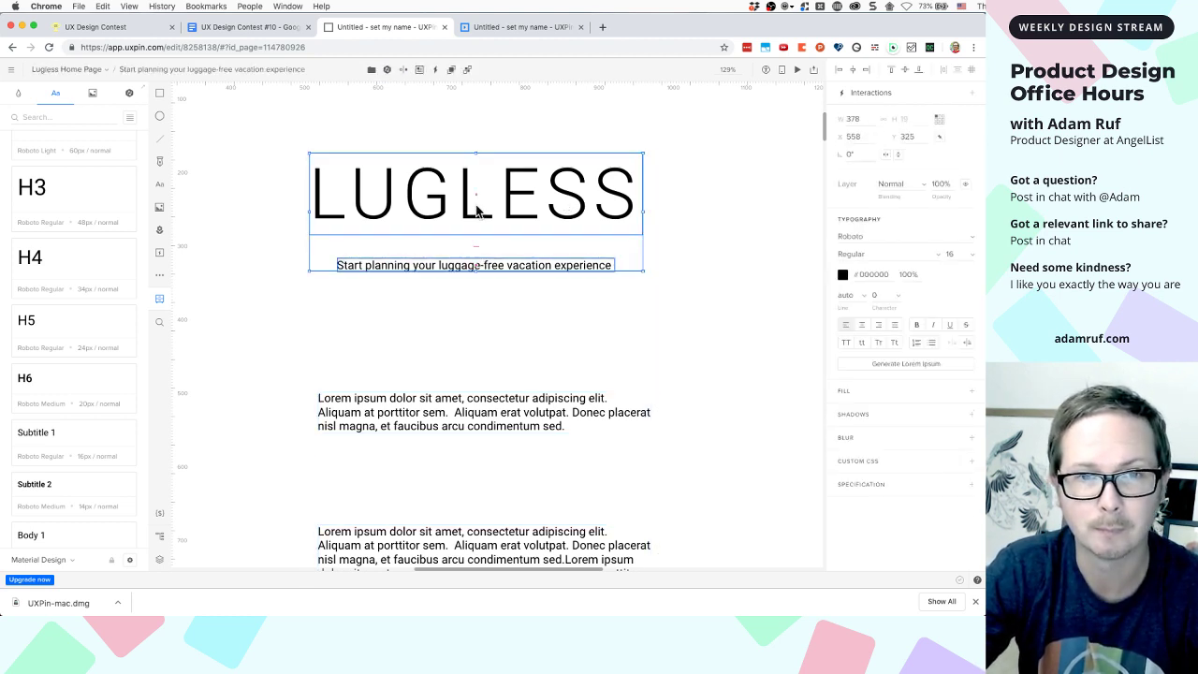
pyautogui.hotkey('alt', 'a')
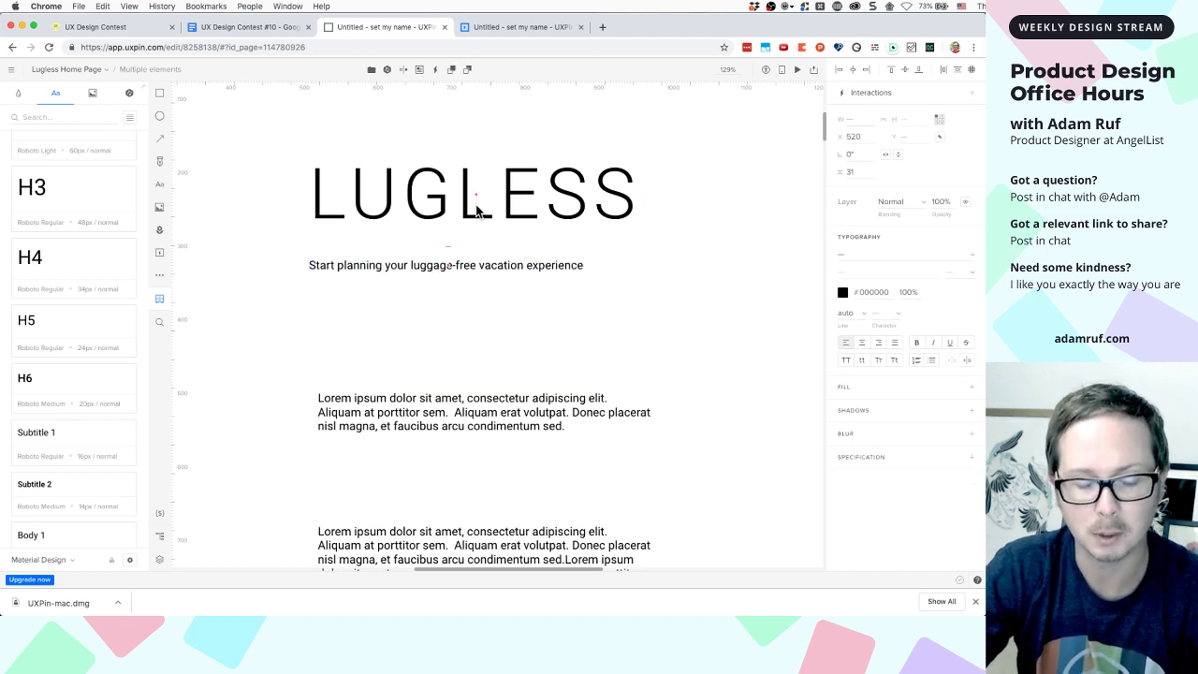
pyautogui.hotkey('alt', 'd')
pyautogui.hotkey('alt', 'h')
pyautogui.hotkey('alt', 'a')
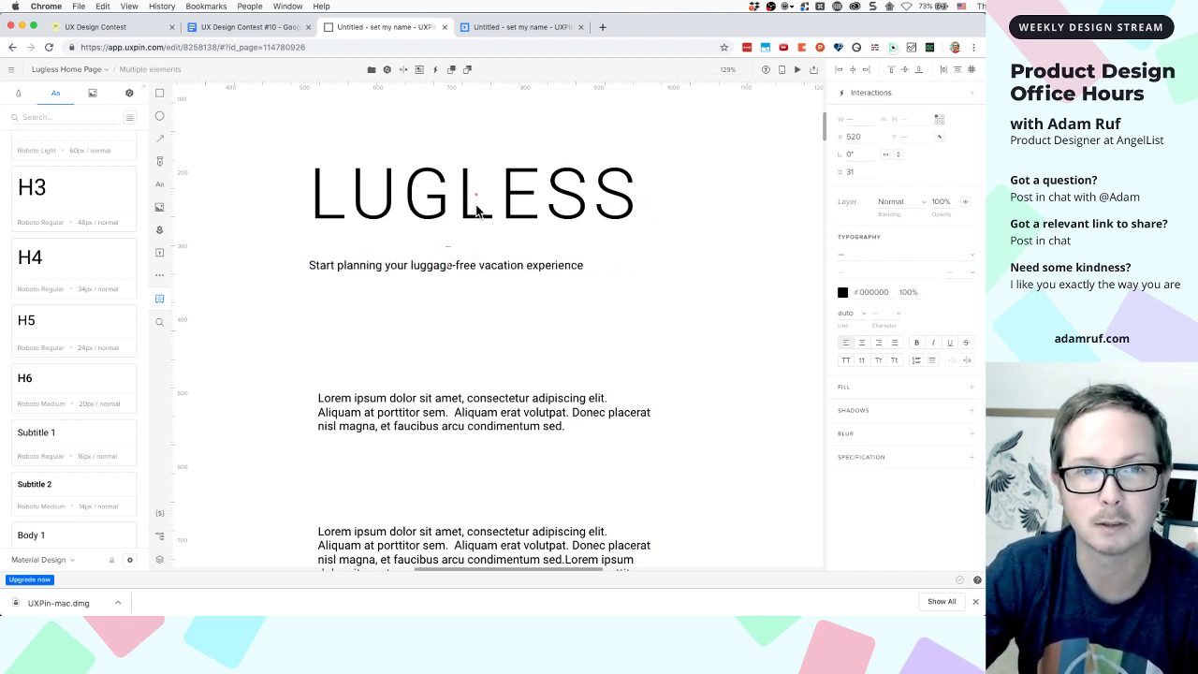
pyautogui.hotkey('alt', 'd')
pyautogui.hotkey('alt', 'h')
pyautogui.hotkey('alt', 'a')
pyautogui.hotkey('alt', 'd')
pyautogui.hotkey('alt', 'h')
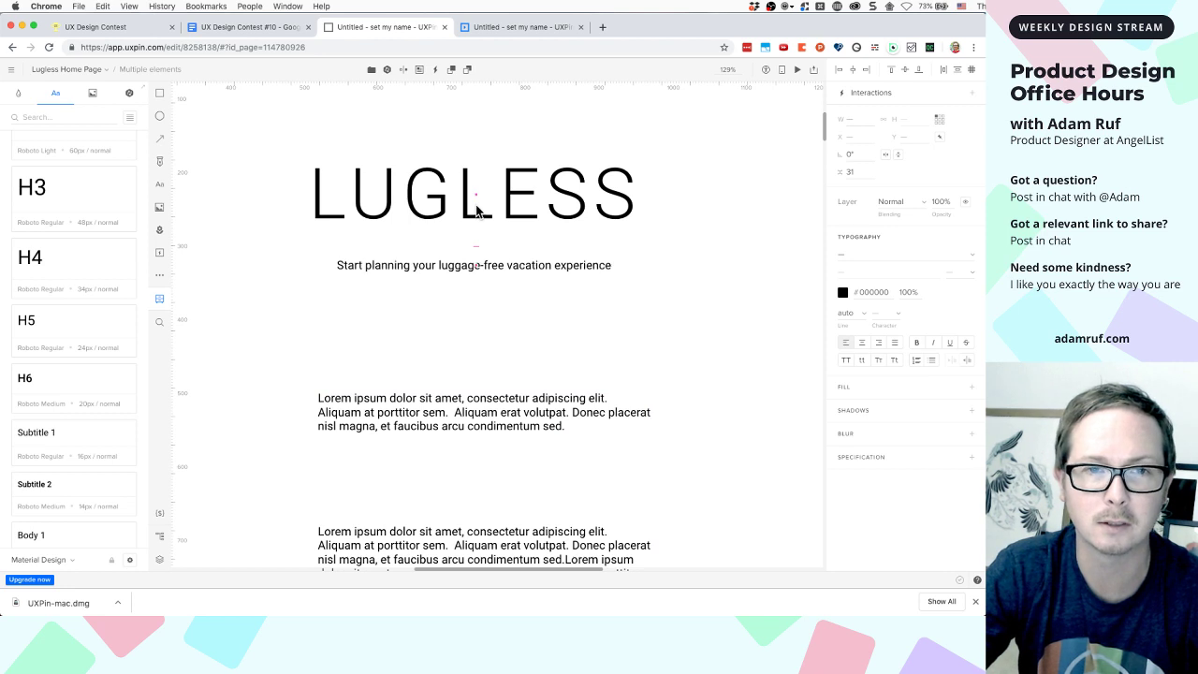
pyautogui.hotkey('alt', 'a')
pyautogui.hotkey('alt', 'd')
pyautogui.hotkey('alt', 'h')
pyautogui.hotkey('alt', 'a')
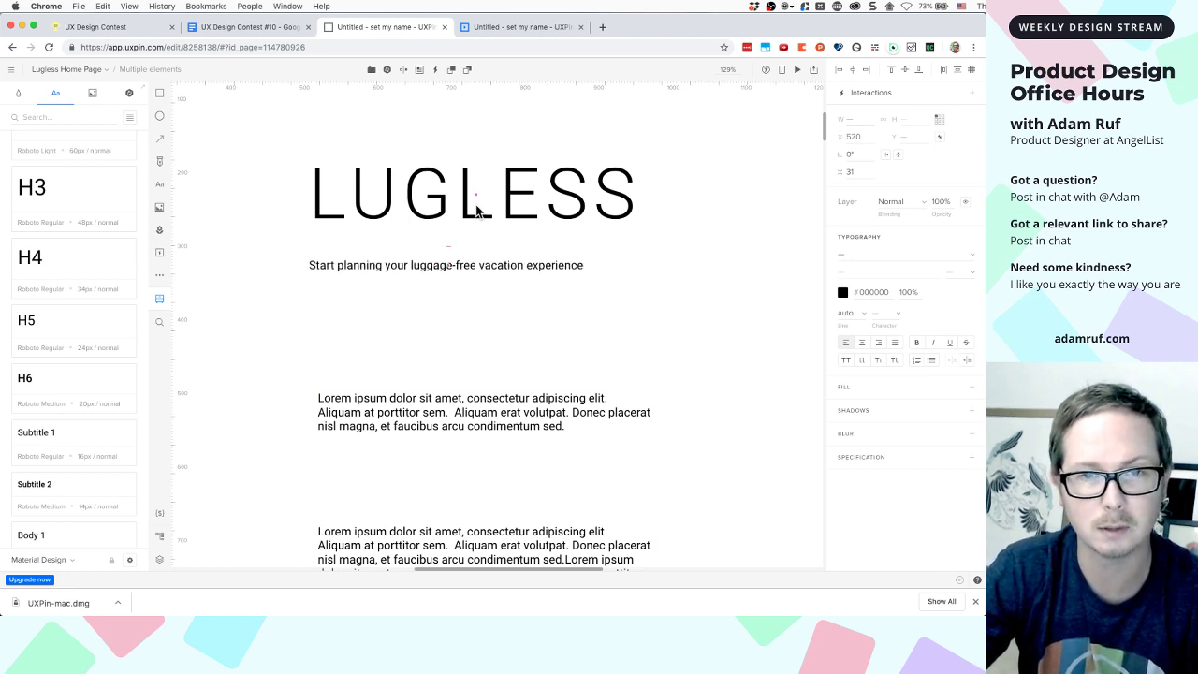
pyautogui.hotkey('alt', 'd')
pyautogui.hotkey('alt', 'h')
pyautogui.hotkey('alt', 'a')
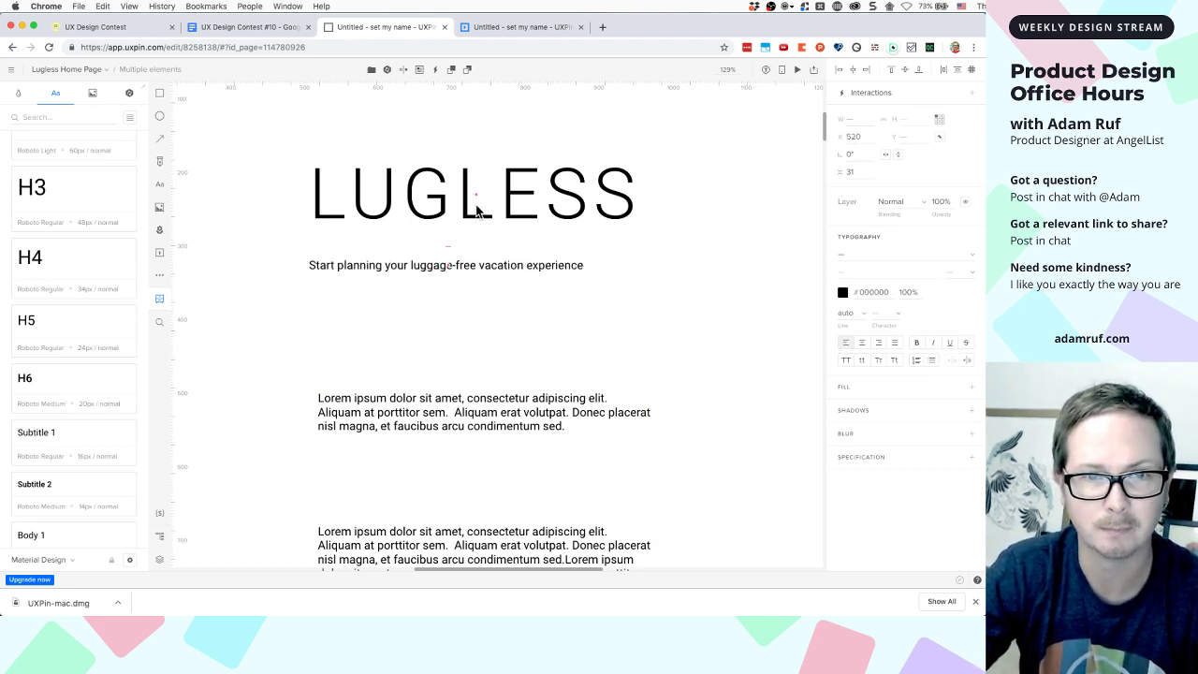
pyautogui.hotkey('alt', 'd')
pyautogui.hotkey('alt', 'h')
pyautogui.hotkey('alt', 'a')
pyautogui.hotkey('alt', 'h')
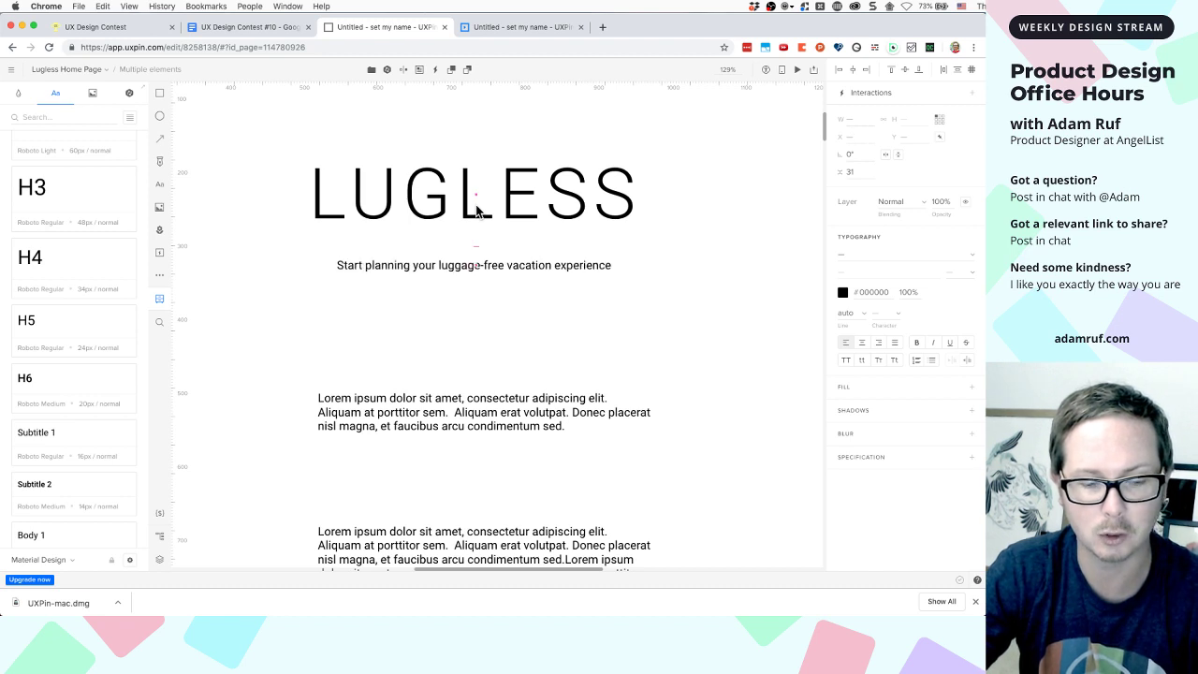
pyautogui.hotkey('alt', 'd')
pyautogui.hotkey('alt', 'h')
pyautogui.hotkey('alt', 'a')
pyautogui.hotkey('alt', 'h')
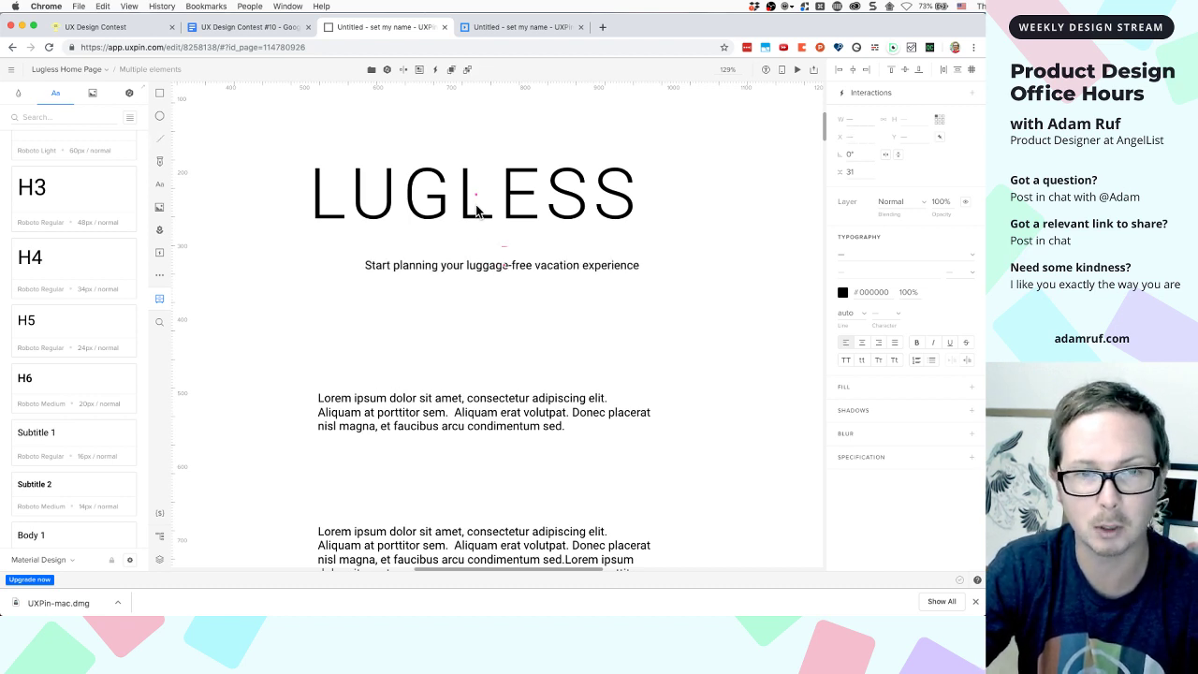
pyautogui.hotkey('alt', 'a')
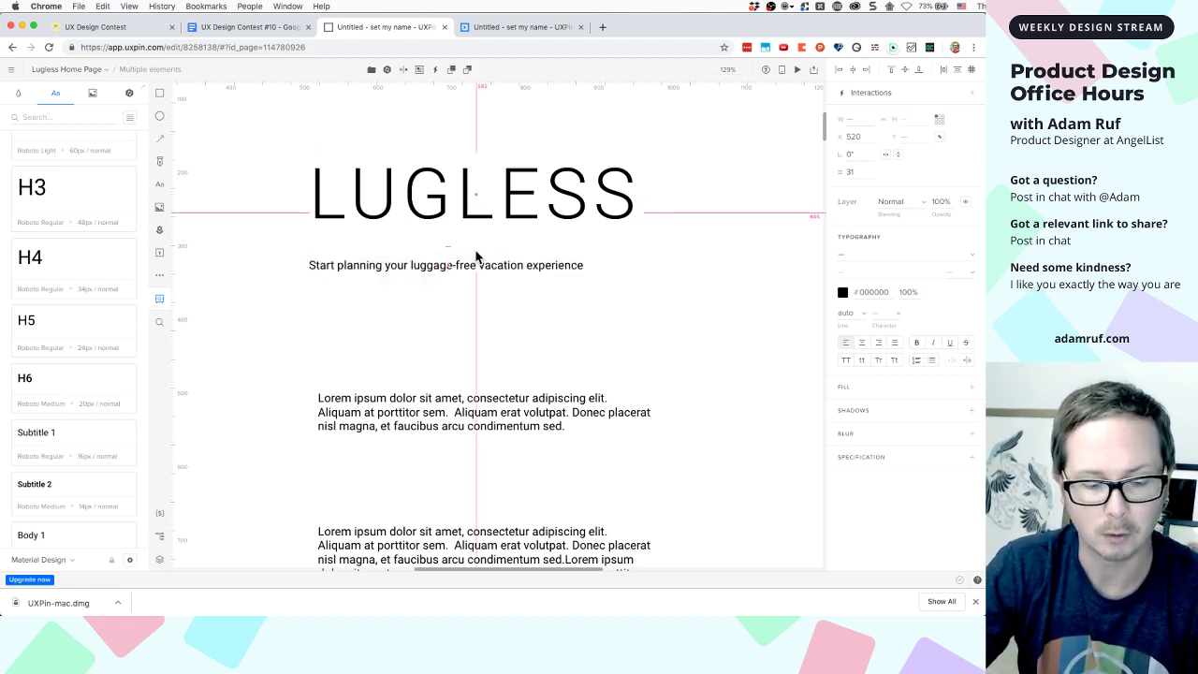
pyautogui.hotkey('alt', 'h')
# Move only the subtitle up to Y 302, closer to the LUGLESS heading
pyautogui.click(493, 268)
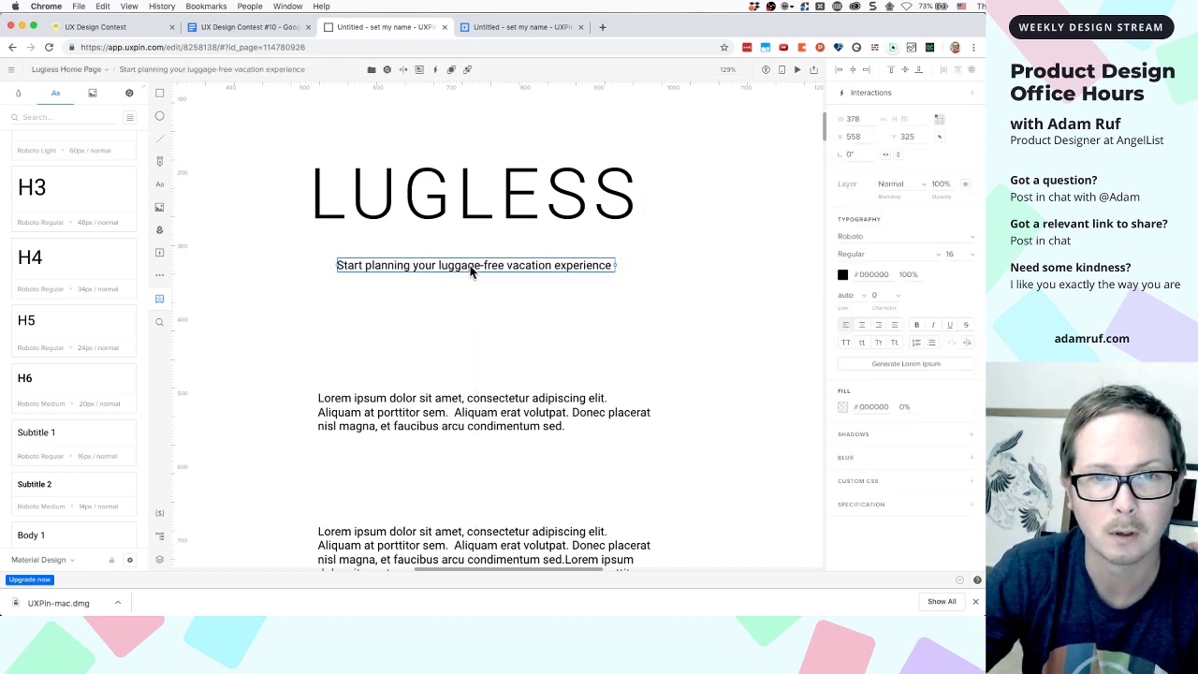
pyautogui.hotkey('shift', 'Up')
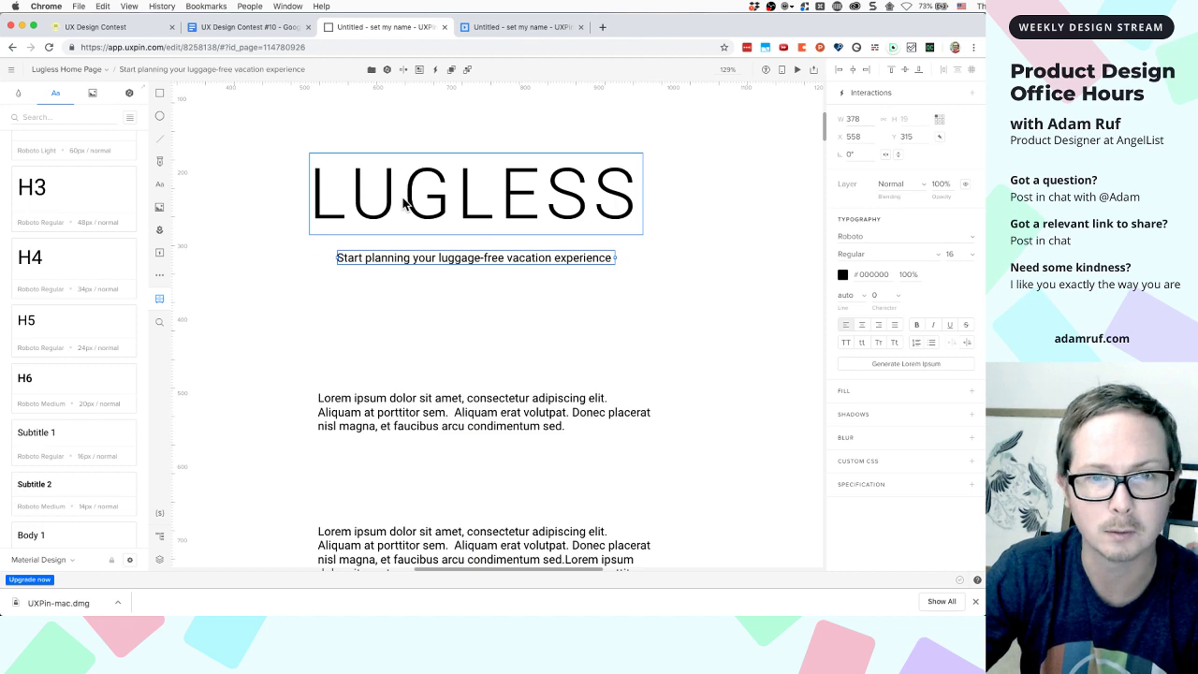
pyautogui.hotkey('shift', 'Up')
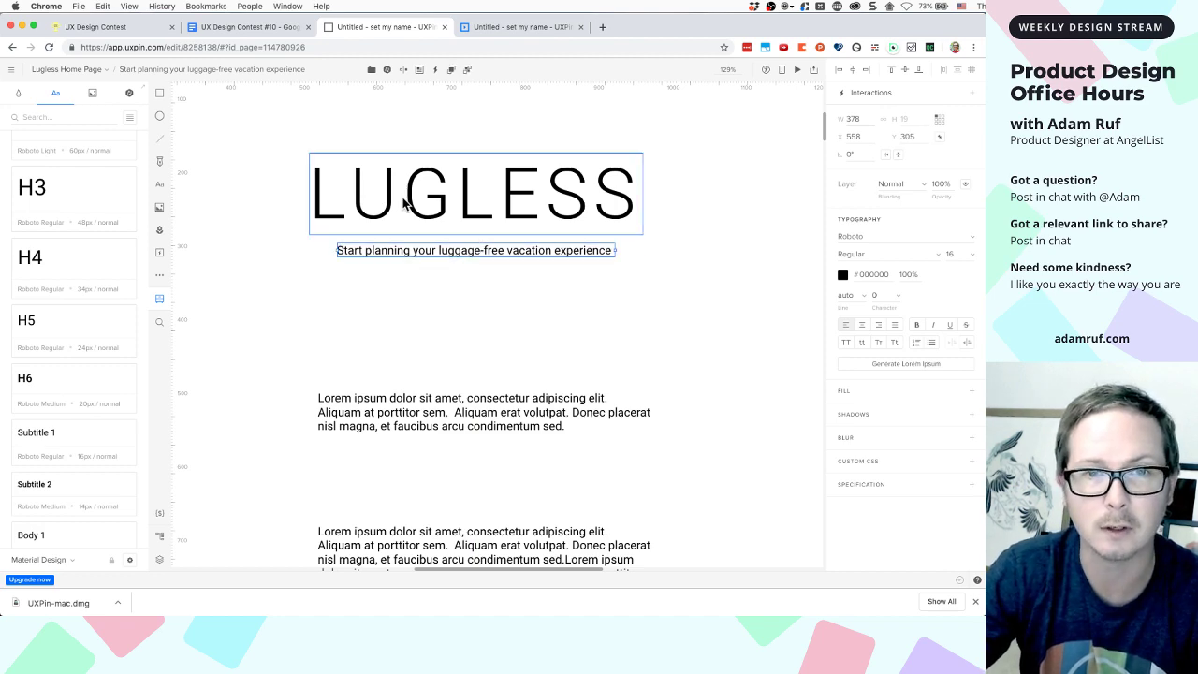
pyautogui.press('Up')
pyautogui.press('Up')
pyautogui.press('Up')
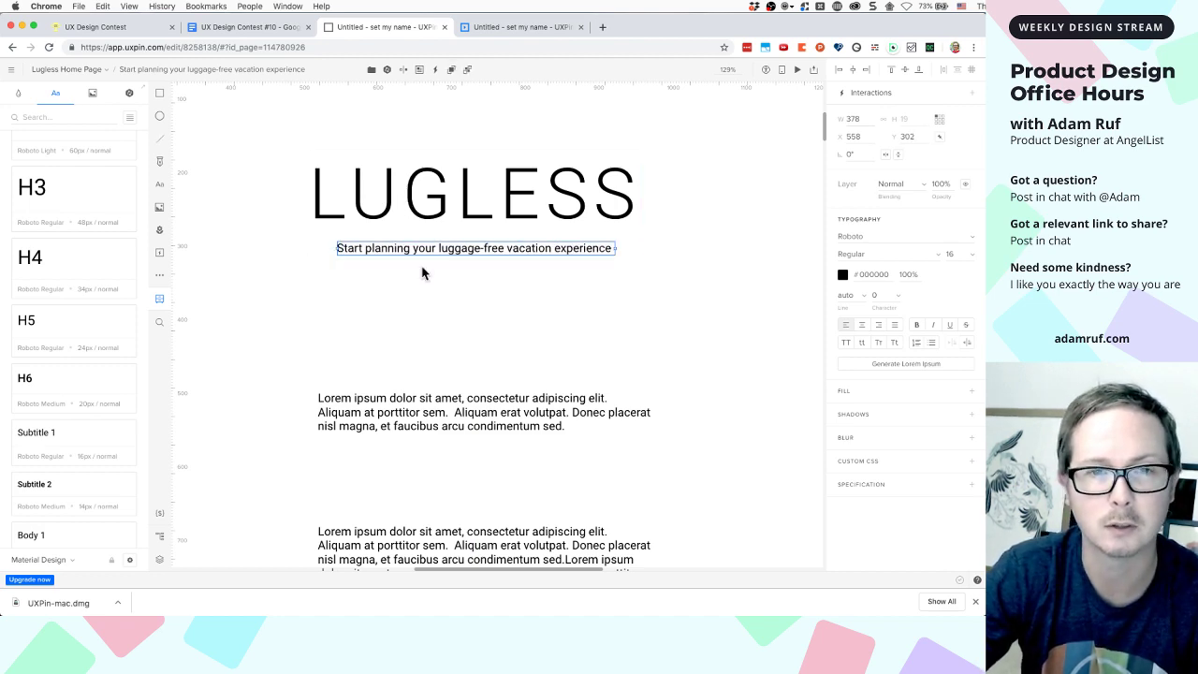
# Delete both lorem ipsum paragraphs below the subtitle
pyautogui.scroll(-2, 426, 304)
pyautogui.scroll(-5, 425, 301)
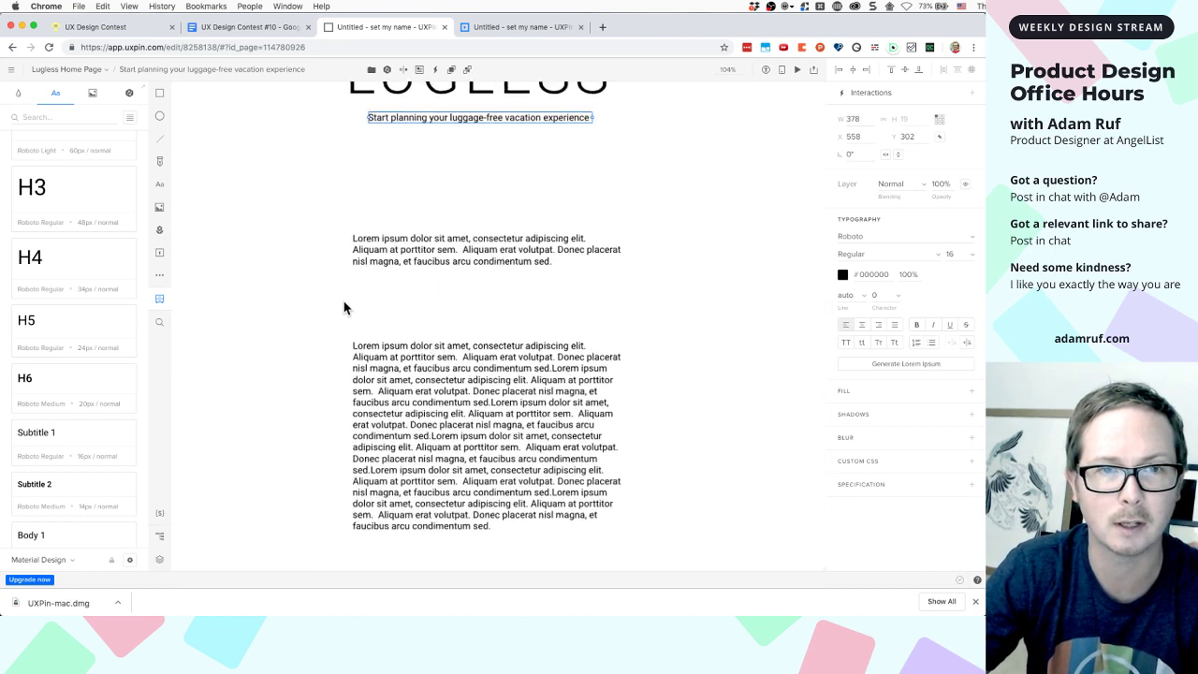
pyautogui.click(420, 275)
pyautogui.keyDown('shift'); pyautogui.click(420, 396); pyautogui.keyUp('shift')
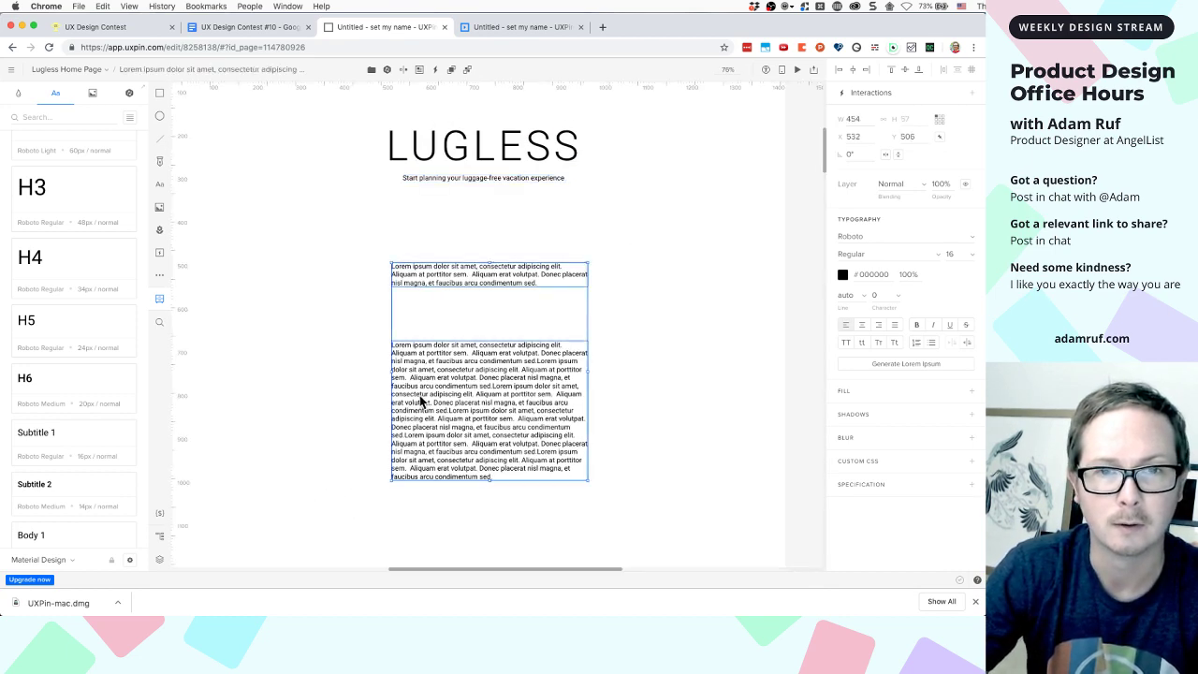
pyautogui.press('Delete')
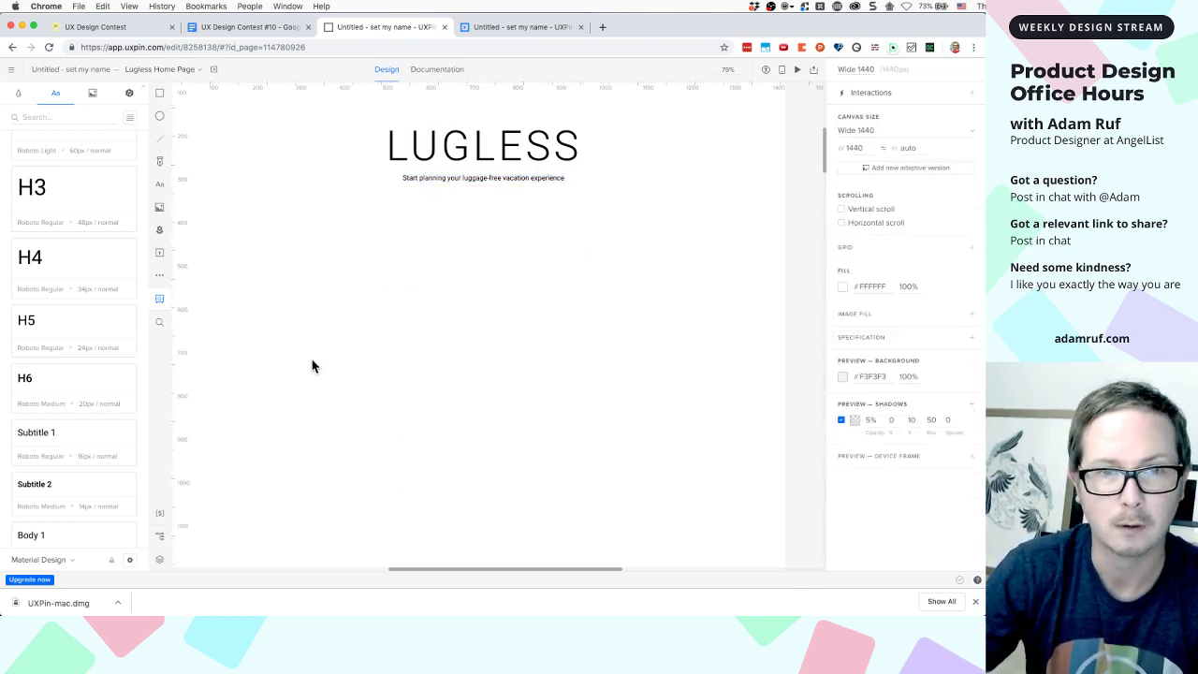
# Add a Material Design H2 text at about X 326, Y 423 below the subtitle and enter "Where do you wan"
pyautogui.scroll(3, 56, 202)
pyautogui.click(51, 204)
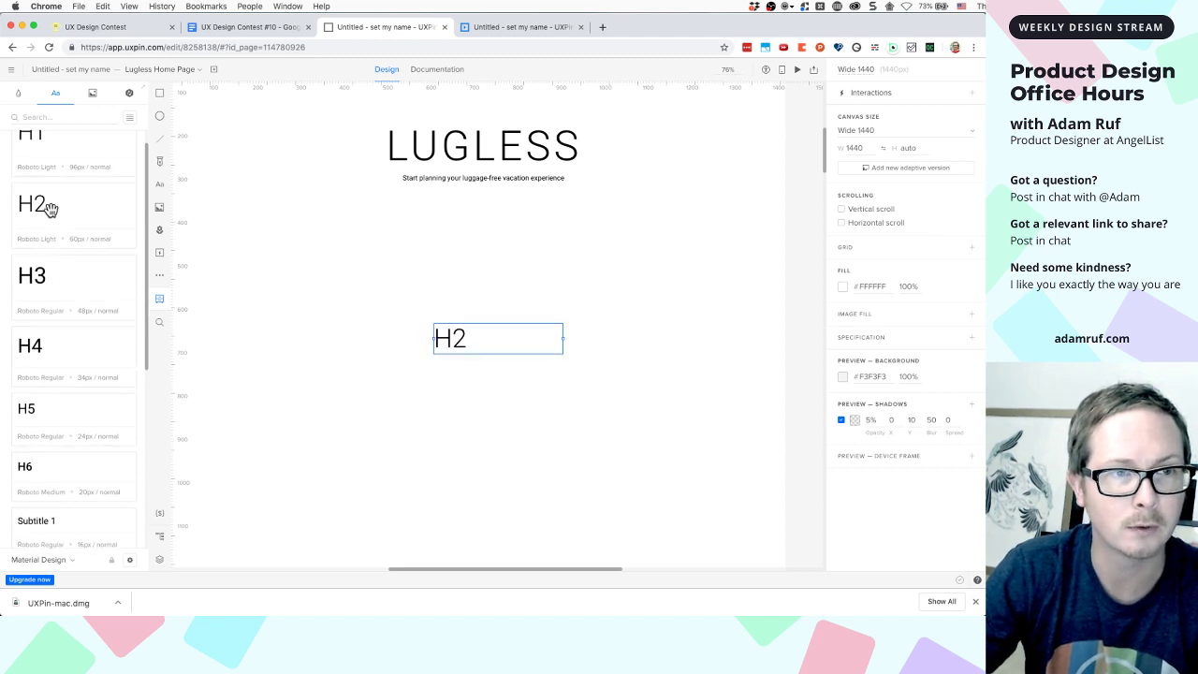
pyautogui.moveTo(453, 335); pyautogui.dragTo(321, 240)
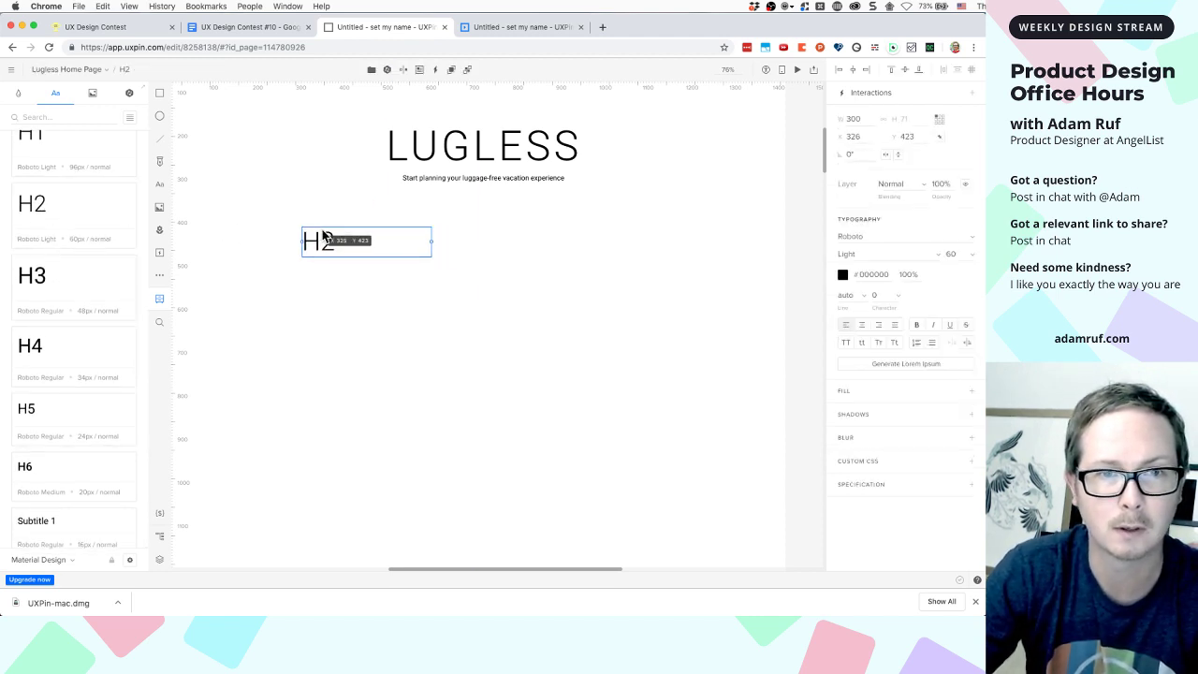
pyautogui.doubleClick(321, 240)
pyautogui.write('W')
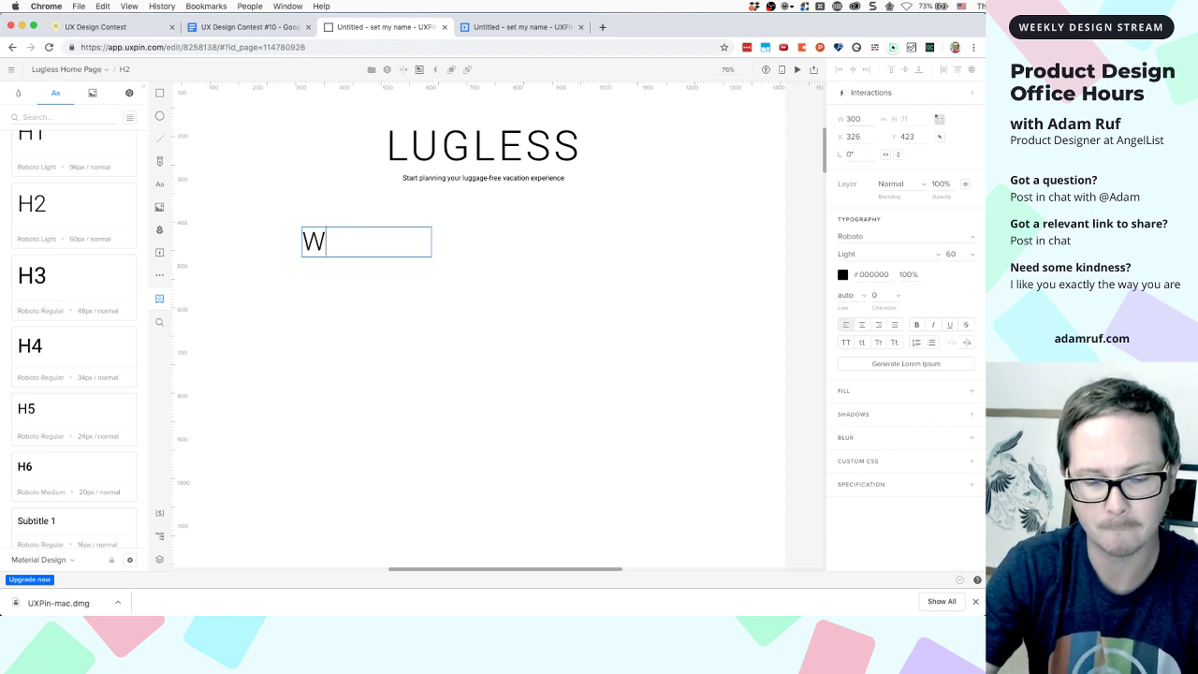
pyautogui.write('here do you ')
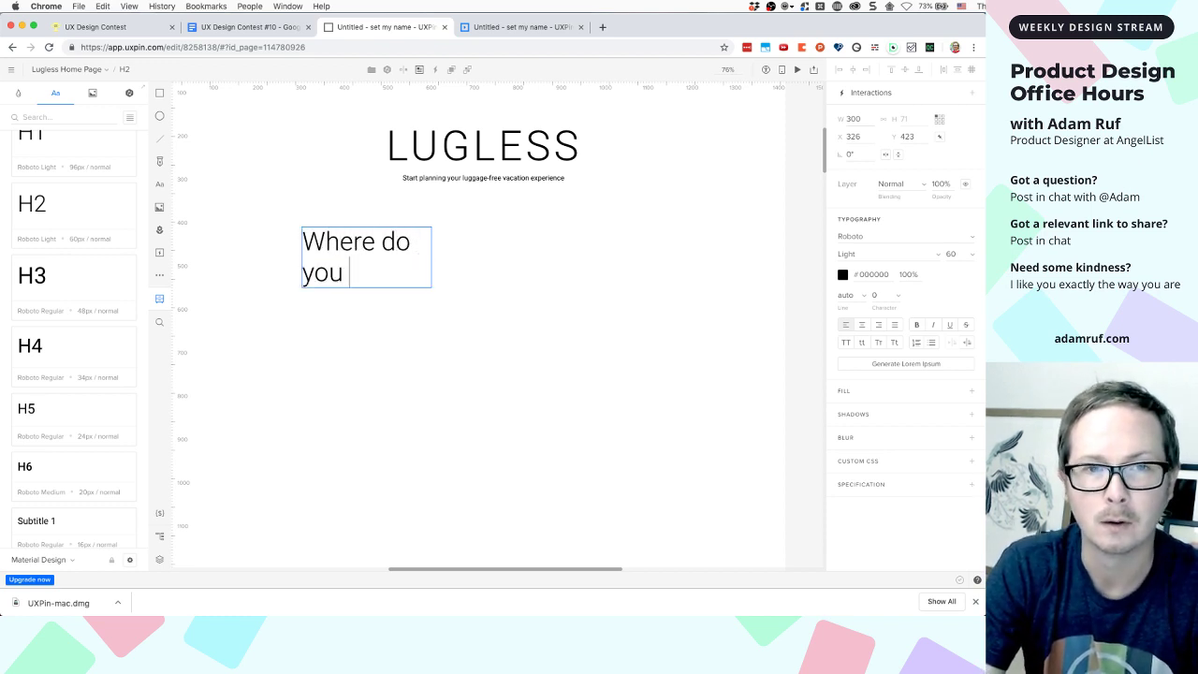
pyautogui.write('wan')
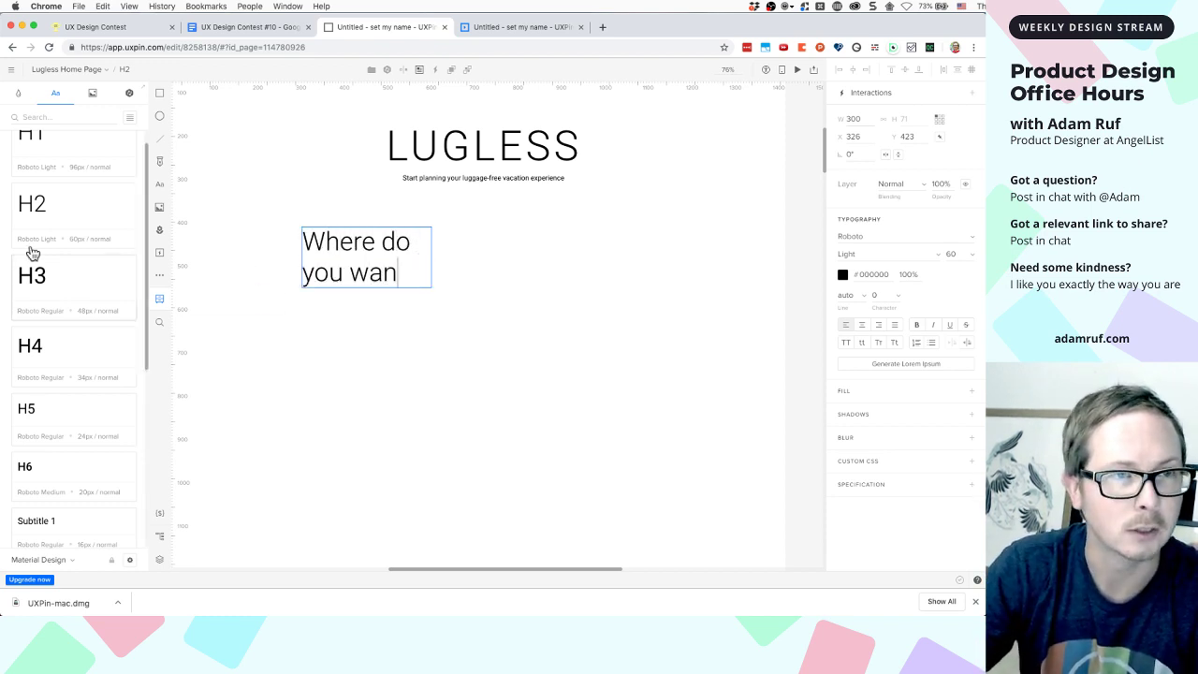
# Place the Material Design filled Text Field component below the "Where do you wan" heading and select the element inside it
pyautogui.click(159, 274)
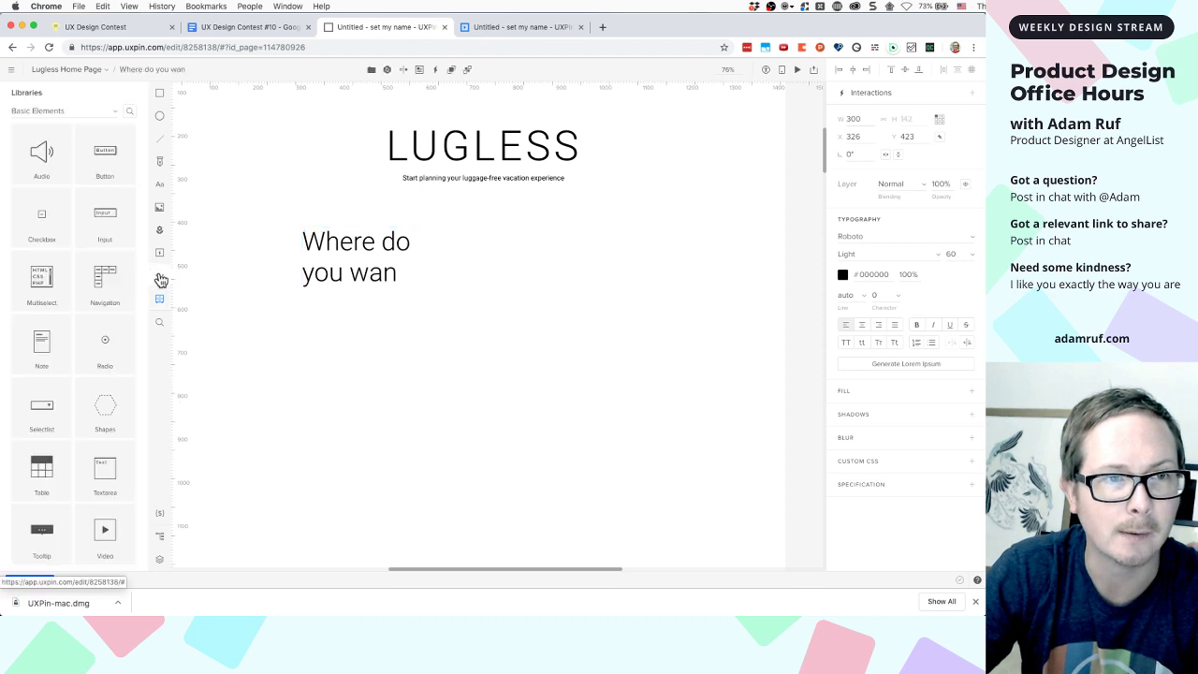
pyautogui.click(159, 299)
pyautogui.click(129, 90)
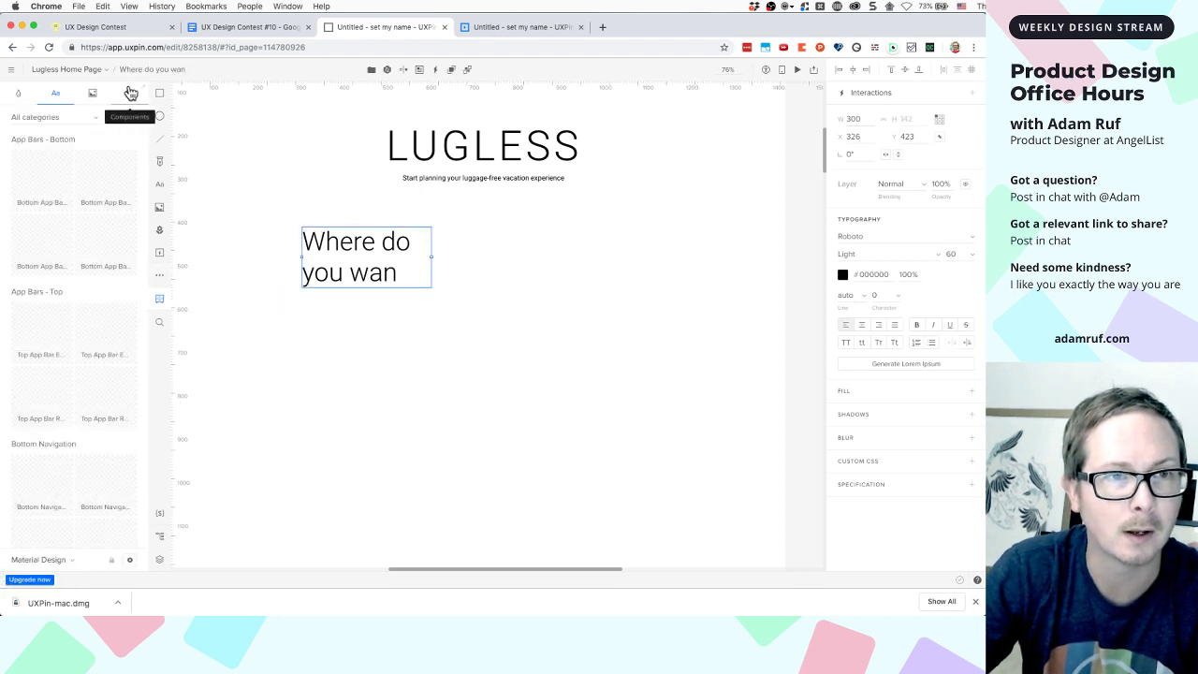
pyautogui.scroll(-15, 117, 310)
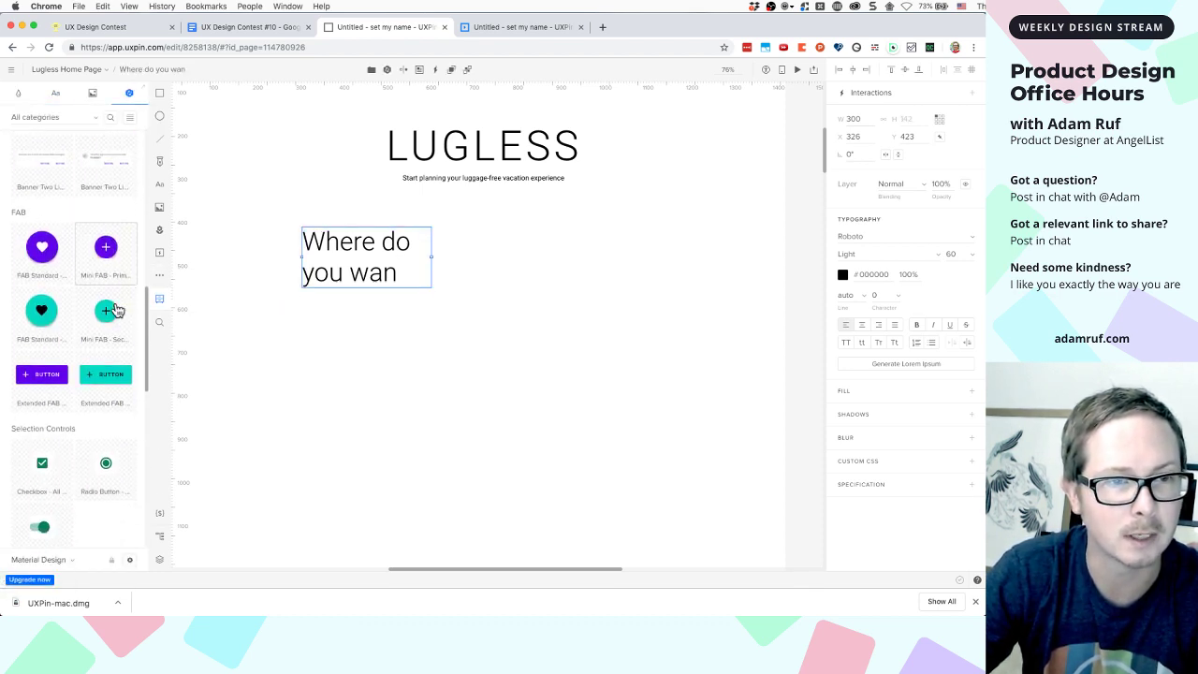
pyautogui.scroll(-5, 117, 309)
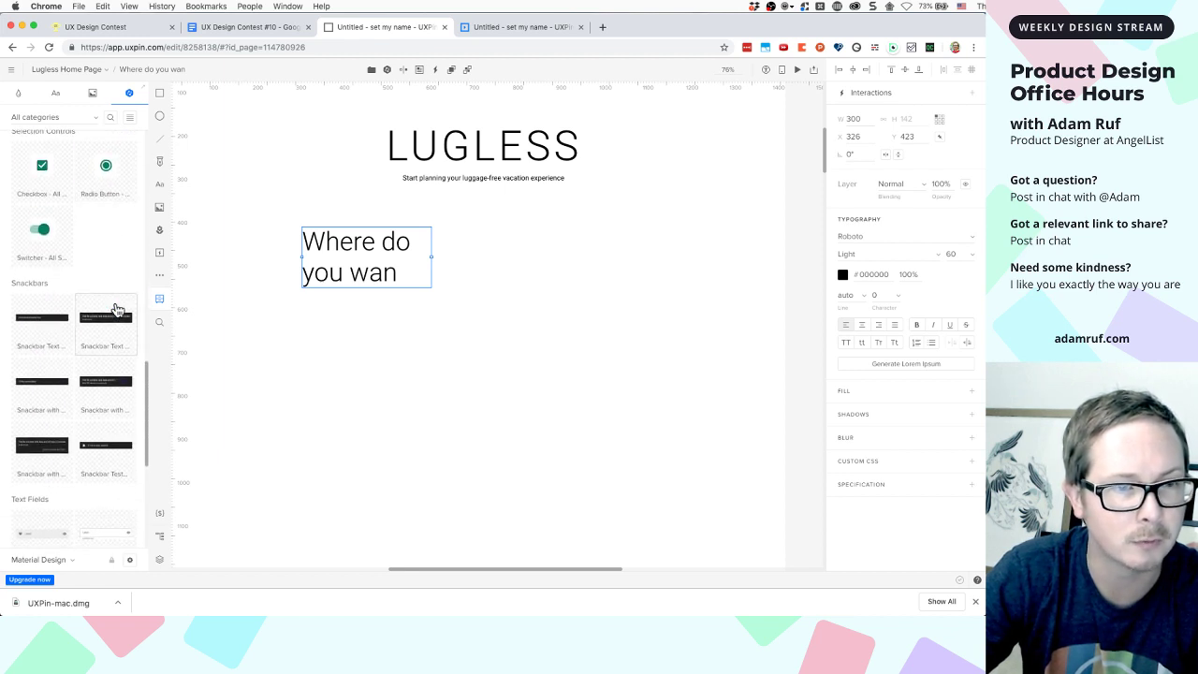
pyautogui.scroll(-5, 116, 310)
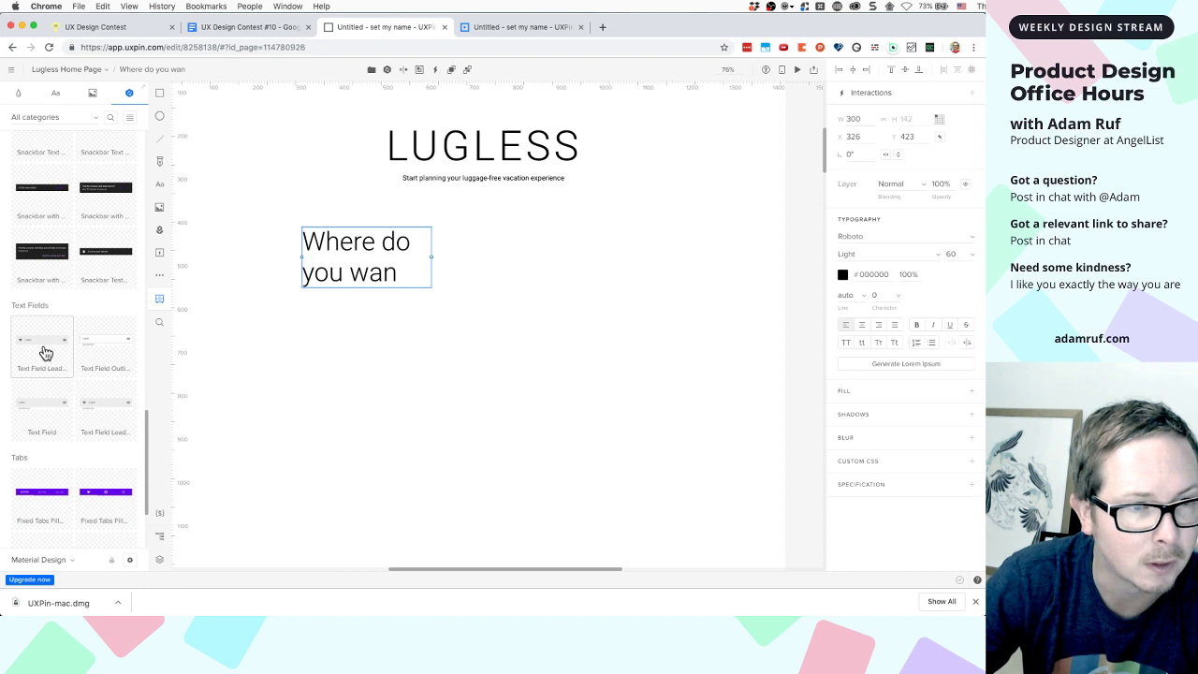
pyautogui.click(40, 407)
pyautogui.click(353, 366)
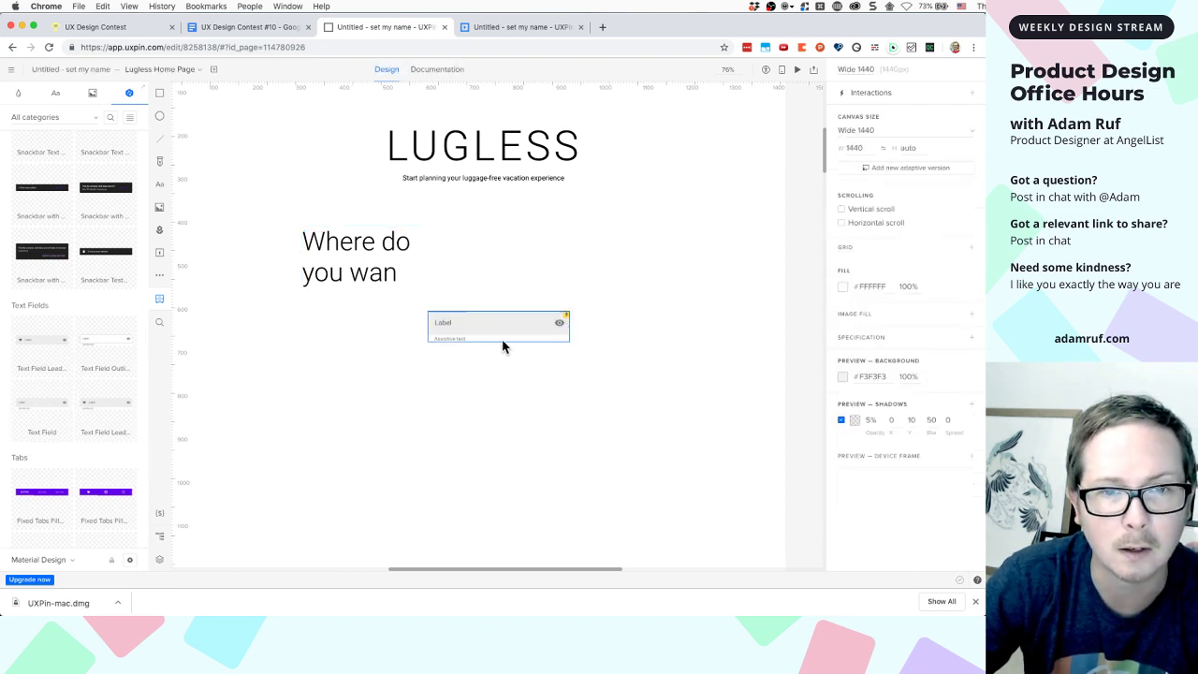
pyautogui.scroll(3, 502, 346)
pyautogui.click(427, 315)
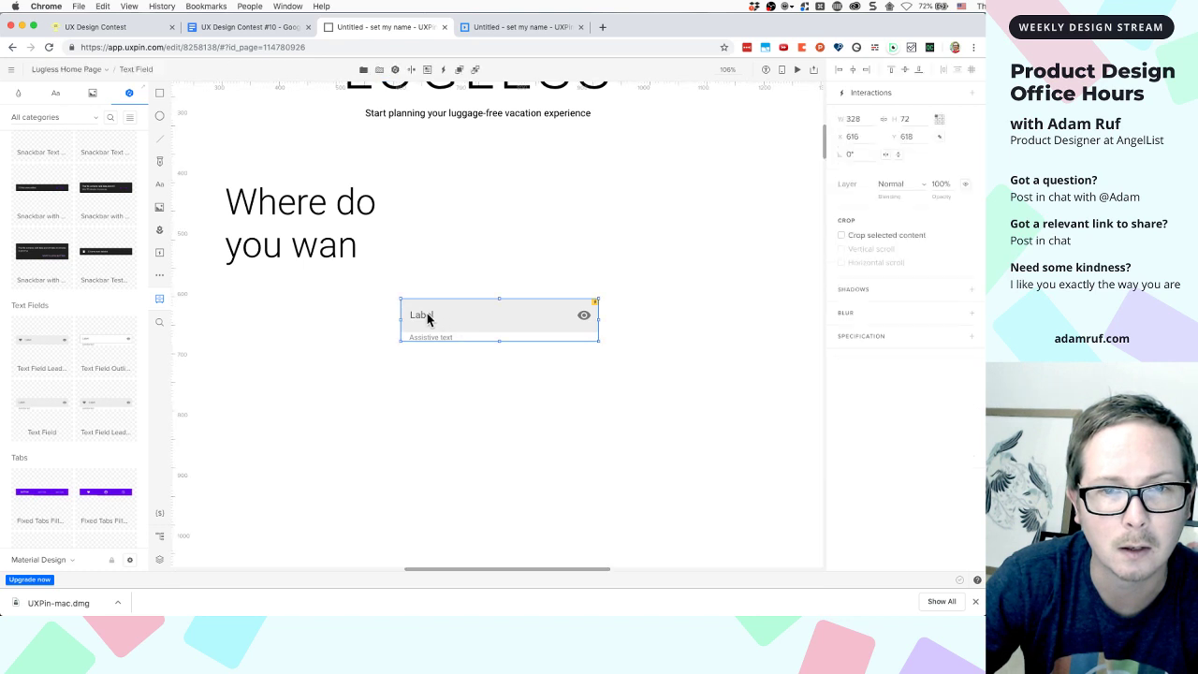
pyautogui.doubleClick(427, 315)
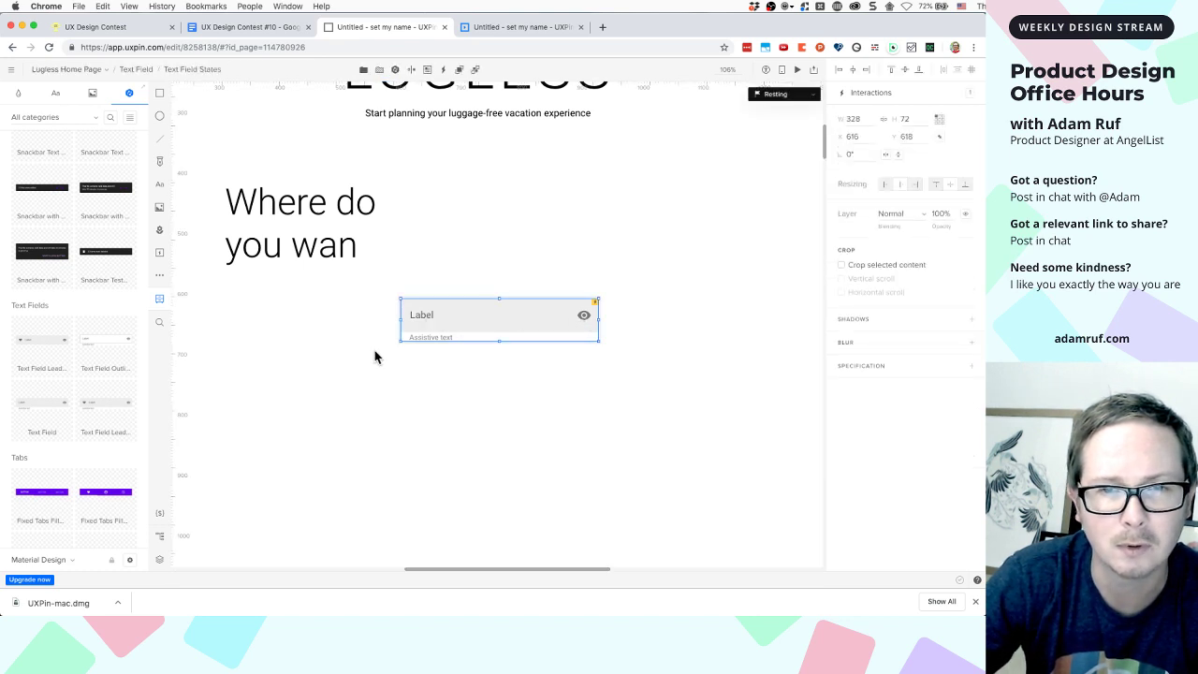
# Replace the filled text field with the outlined variant and position it at about X 392, Y 607 beneath the "Where do you wan" heading
pyautogui.click(105, 346)
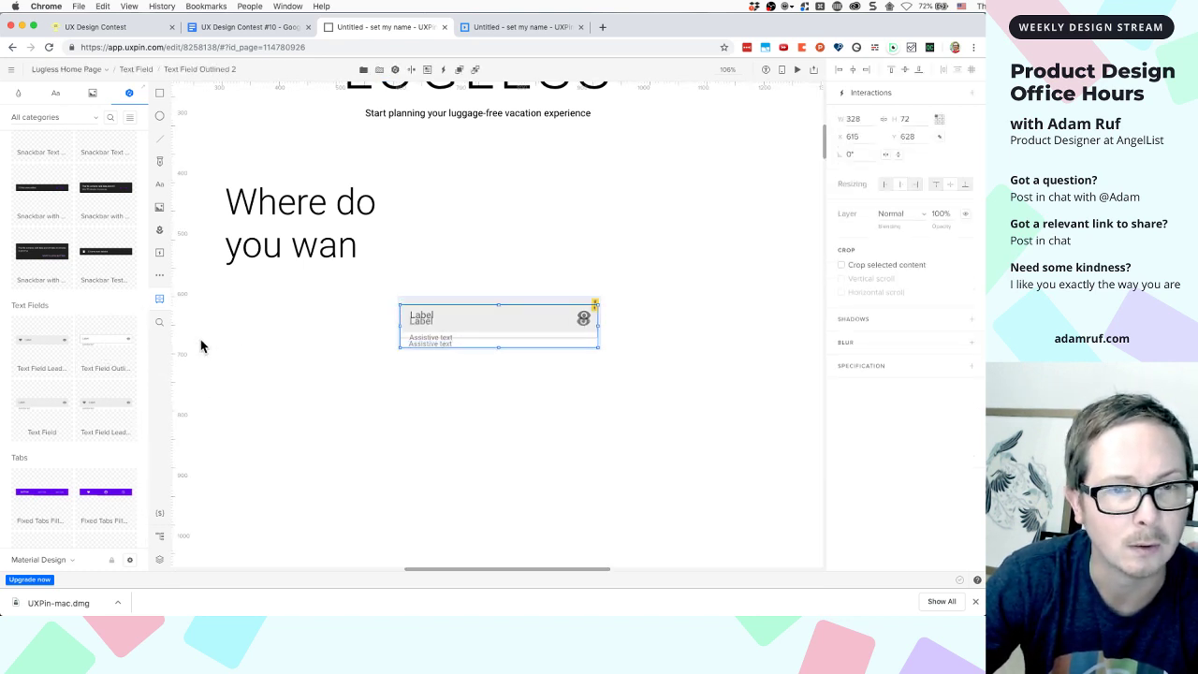
pyautogui.moveTo(438, 335); pyautogui.dragTo(411, 421)
pyautogui.click(421, 325)
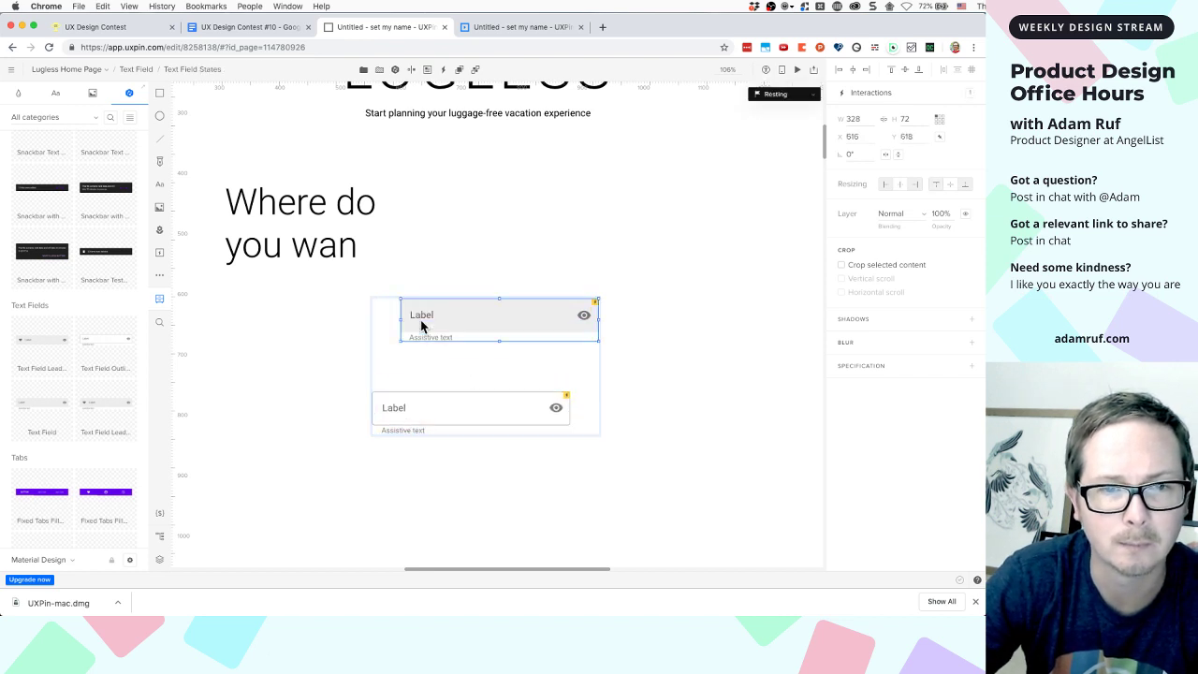
pyautogui.press('Delete')
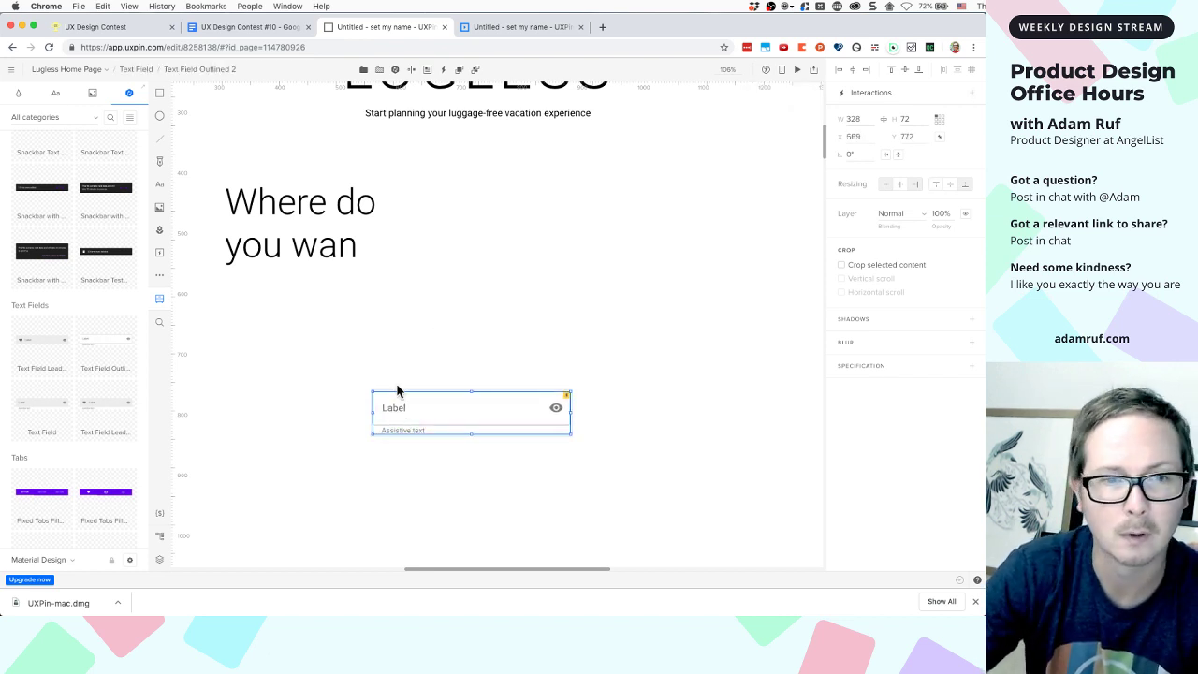
pyautogui.click(411, 407)
pyautogui.moveTo(411, 407); pyautogui.dragTo(287, 318)
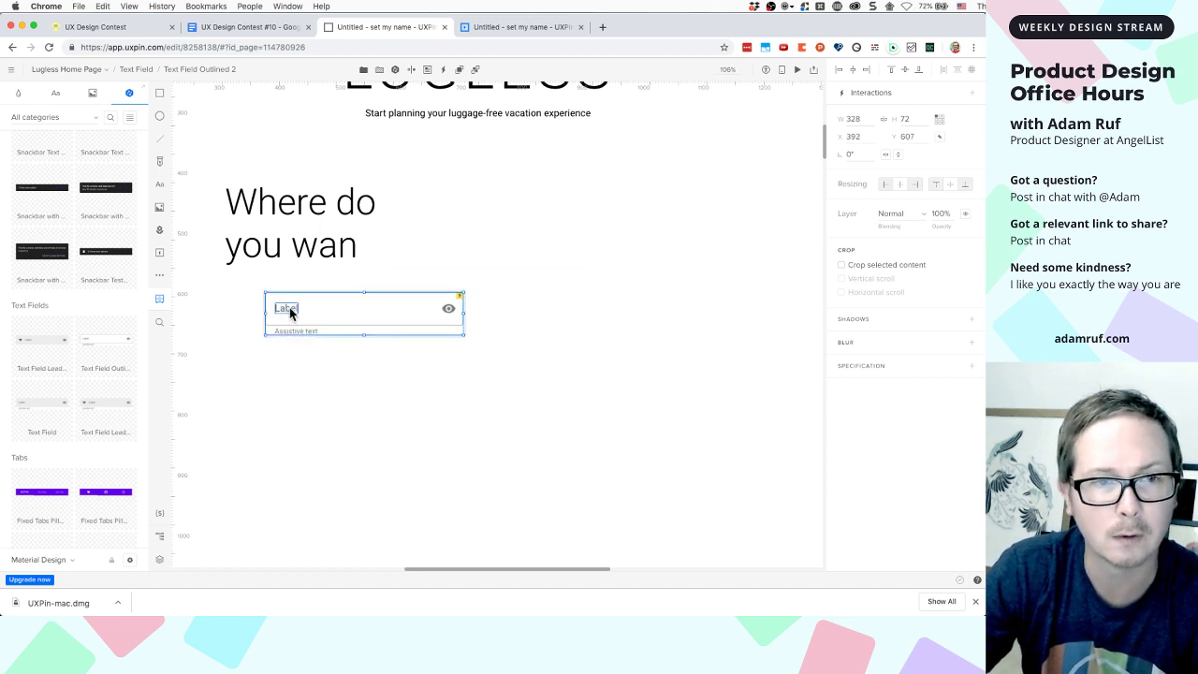
# Clear the label text and delete the eye icon from the outlined text field
pyautogui.doubleClick(289, 311)
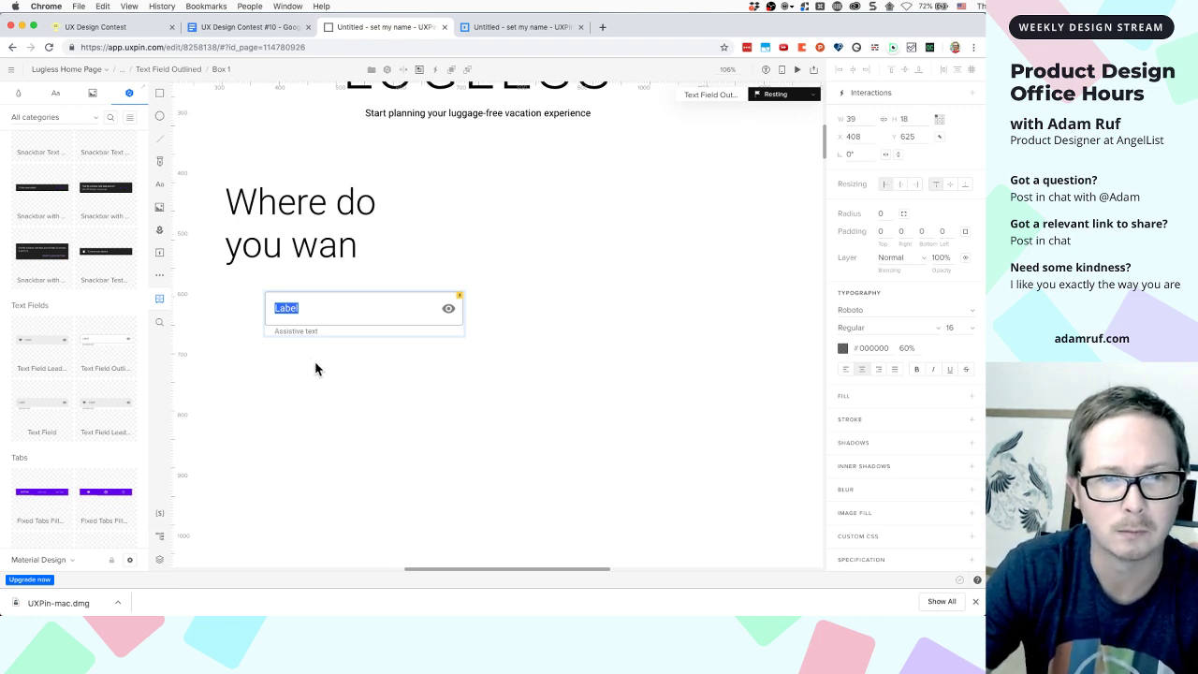
pyautogui.click(448, 311)
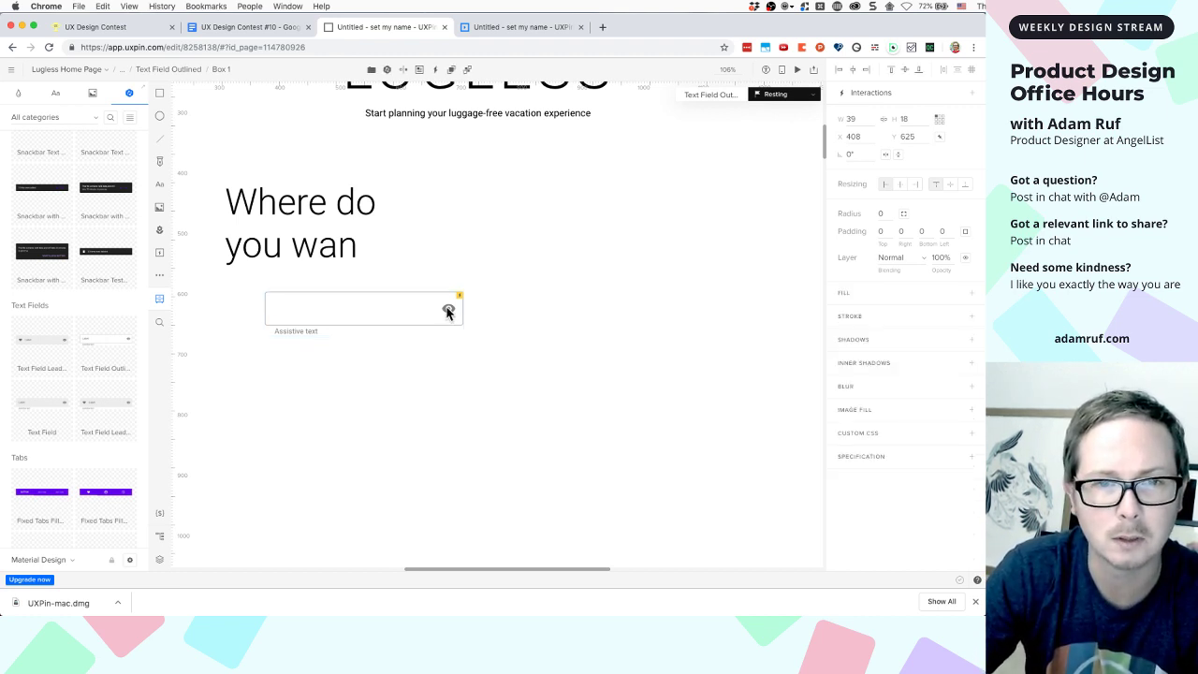
pyautogui.click(410, 325)
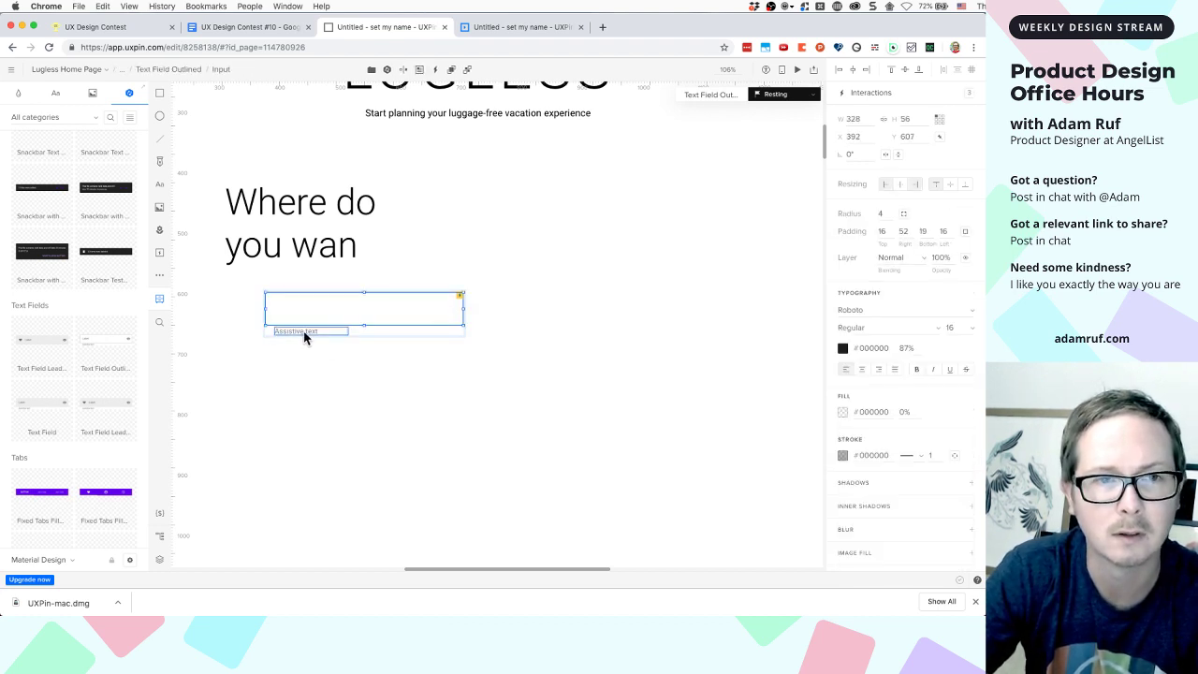
pyautogui.click(349, 374)
pyautogui.click(384, 313)
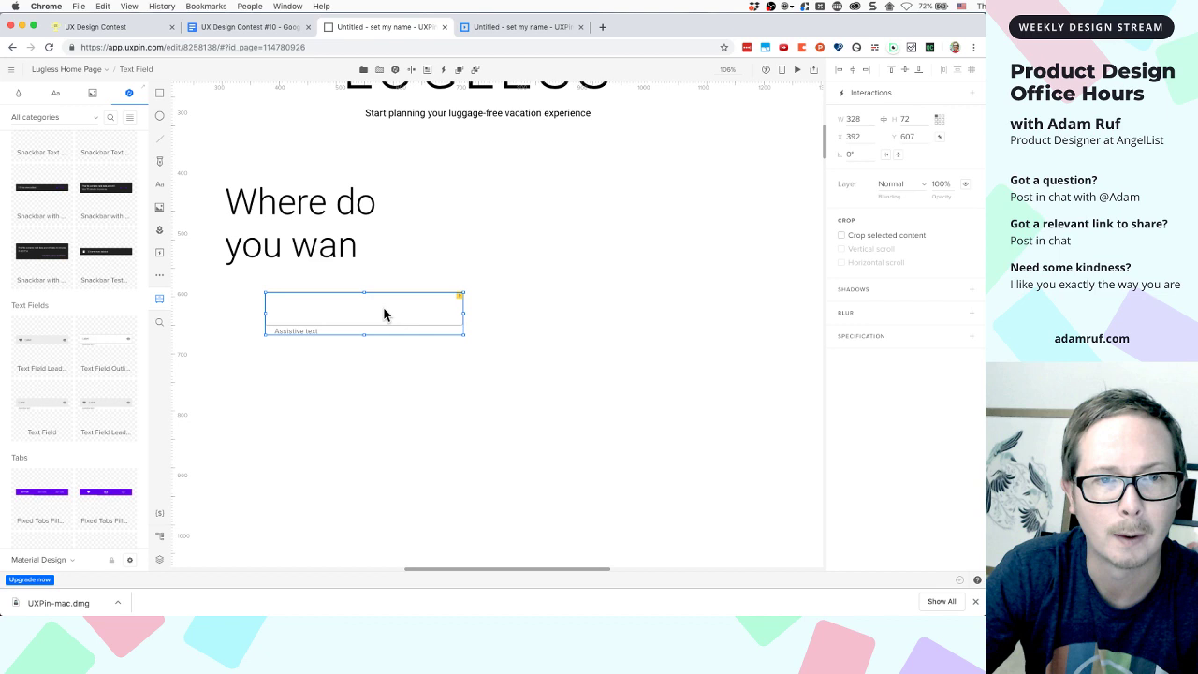
# Widen the heading's text box to about 746 px and complete its text as "Where do you want to go?"
pyautogui.click(342, 228)
pyautogui.doubleClick(363, 246)
pyautogui.click(363, 244)
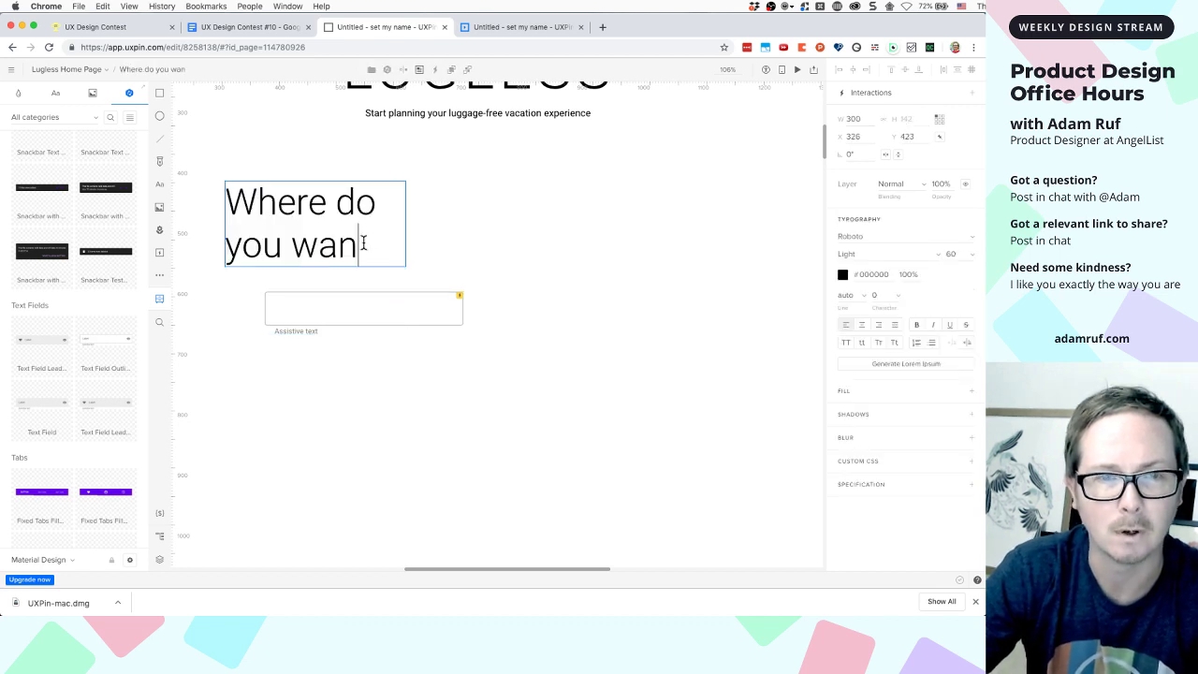
pyautogui.click(450, 242)
pyautogui.click(327, 235)
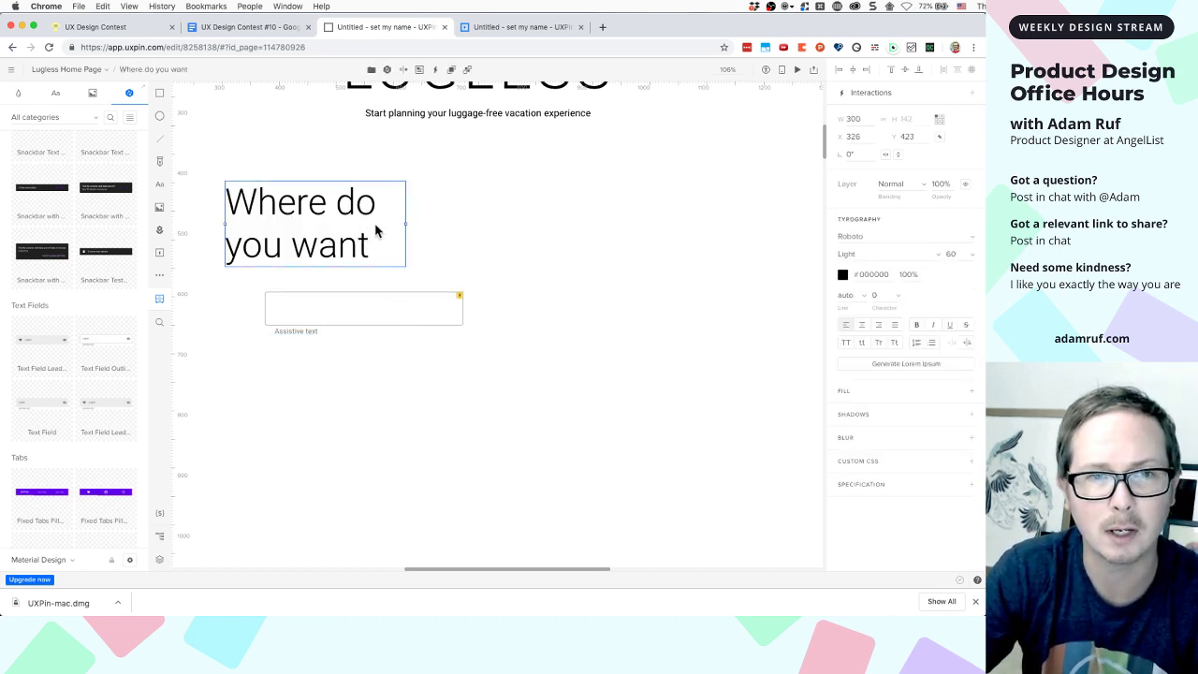
pyautogui.moveTo(408, 223); pyautogui.dragTo(677, 225)
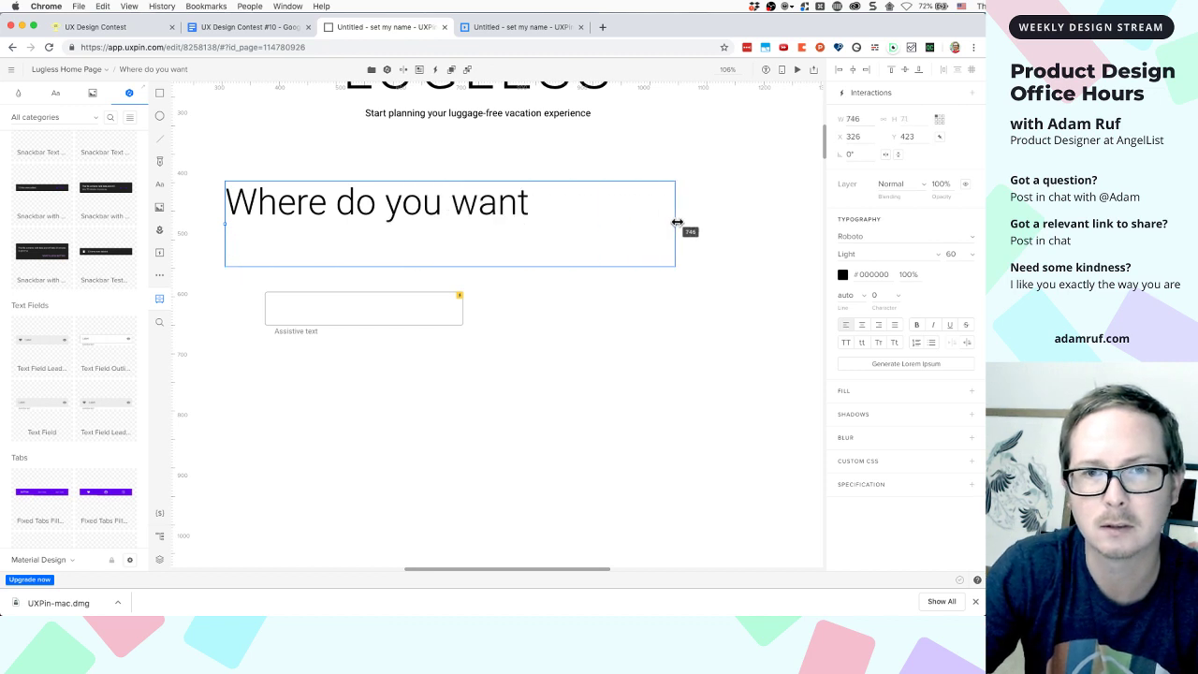
pyautogui.doubleClick(549, 198)
pyautogui.click(549, 198)
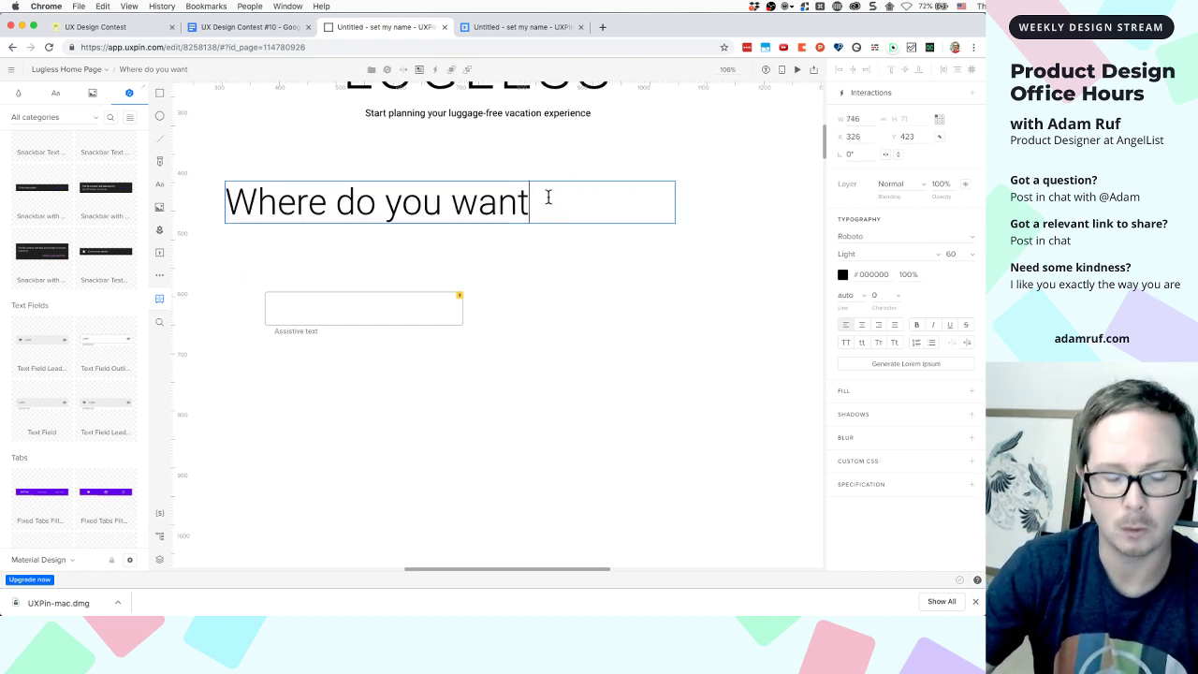
pyautogui.write('to go?')
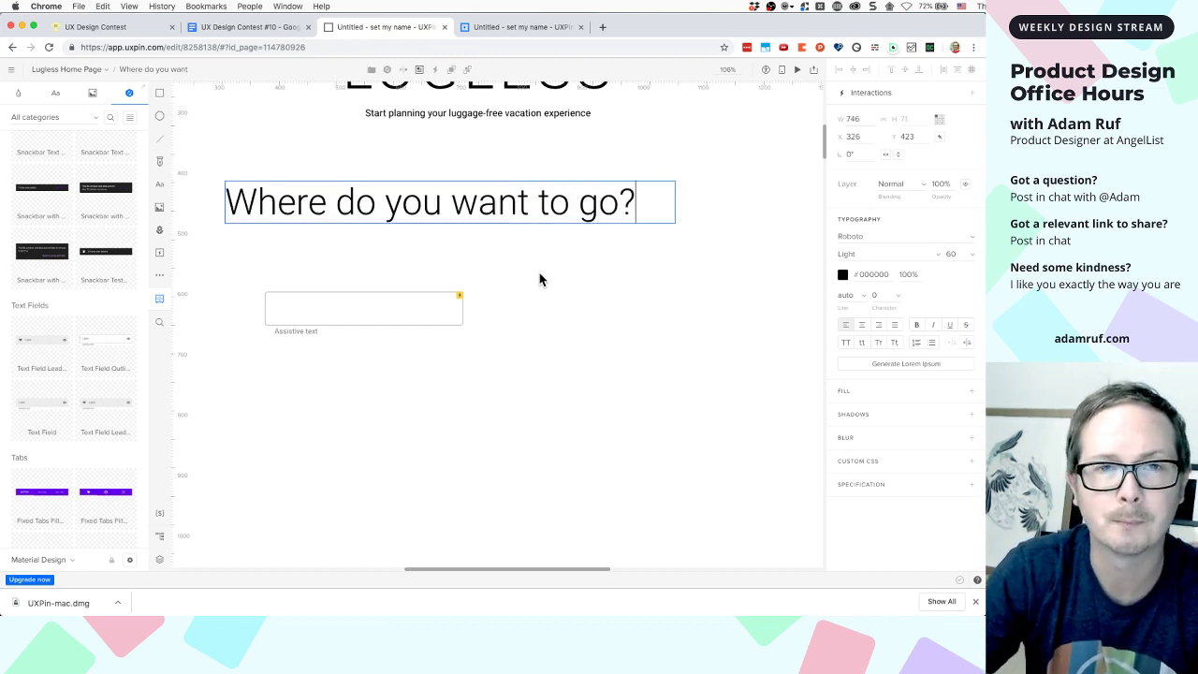
# Replace the heading's text with "Where are you going?"
pyautogui.scroll(2, 584, 209)
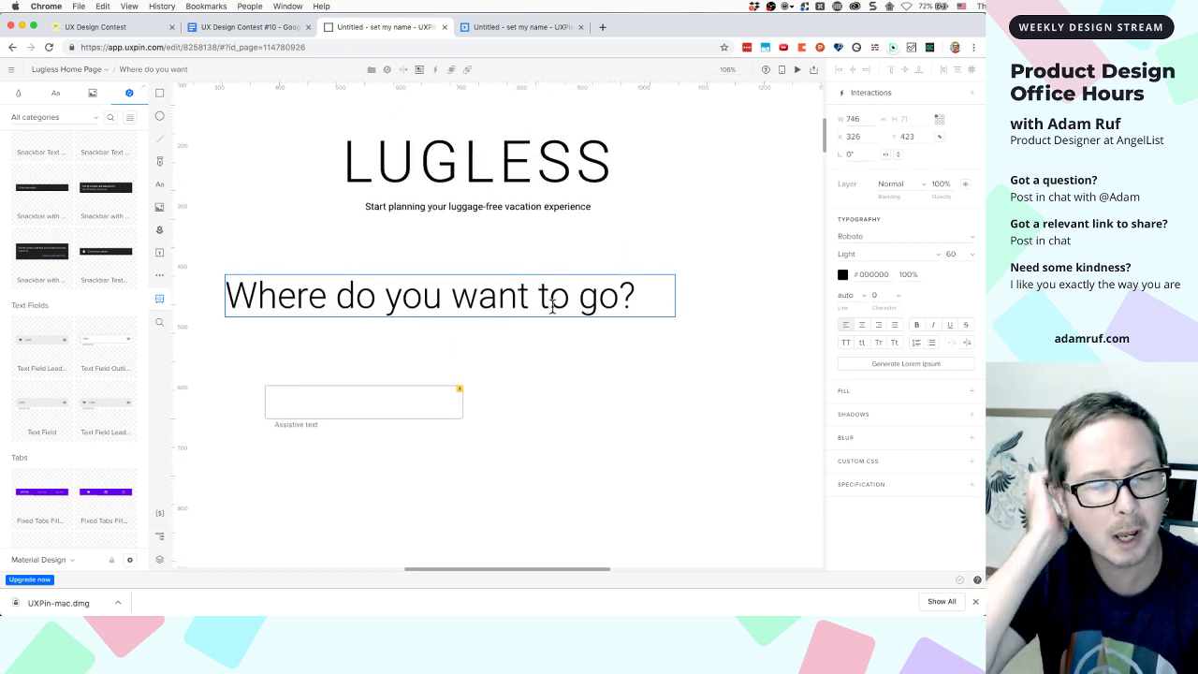
pyautogui.press('super+a')
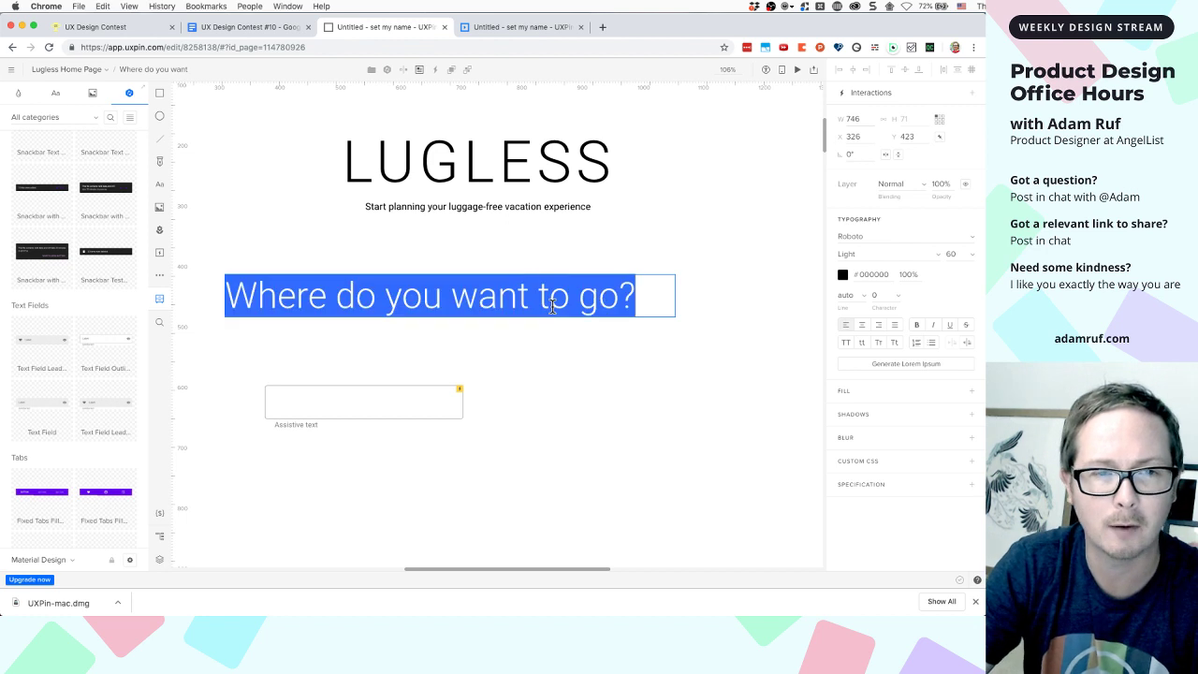
pyautogui.write('Where are')
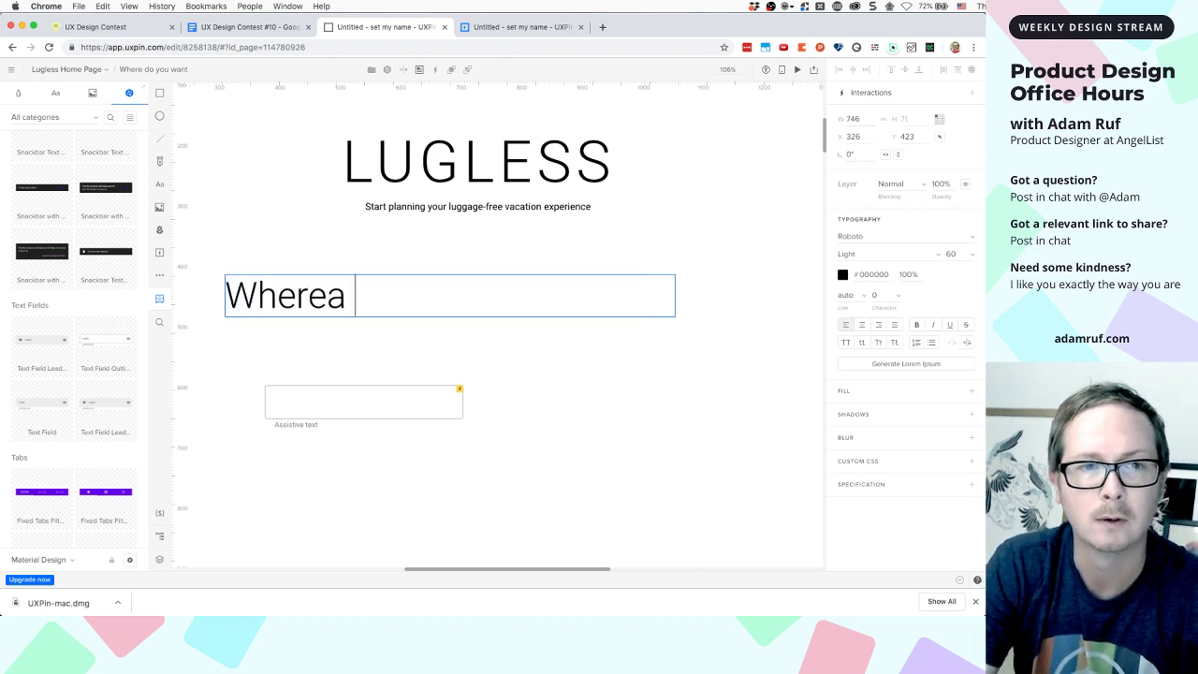
pyautogui.press('BackSpace')
pyautogui.press('BackSpace')
pyautogui.write('are you going?')
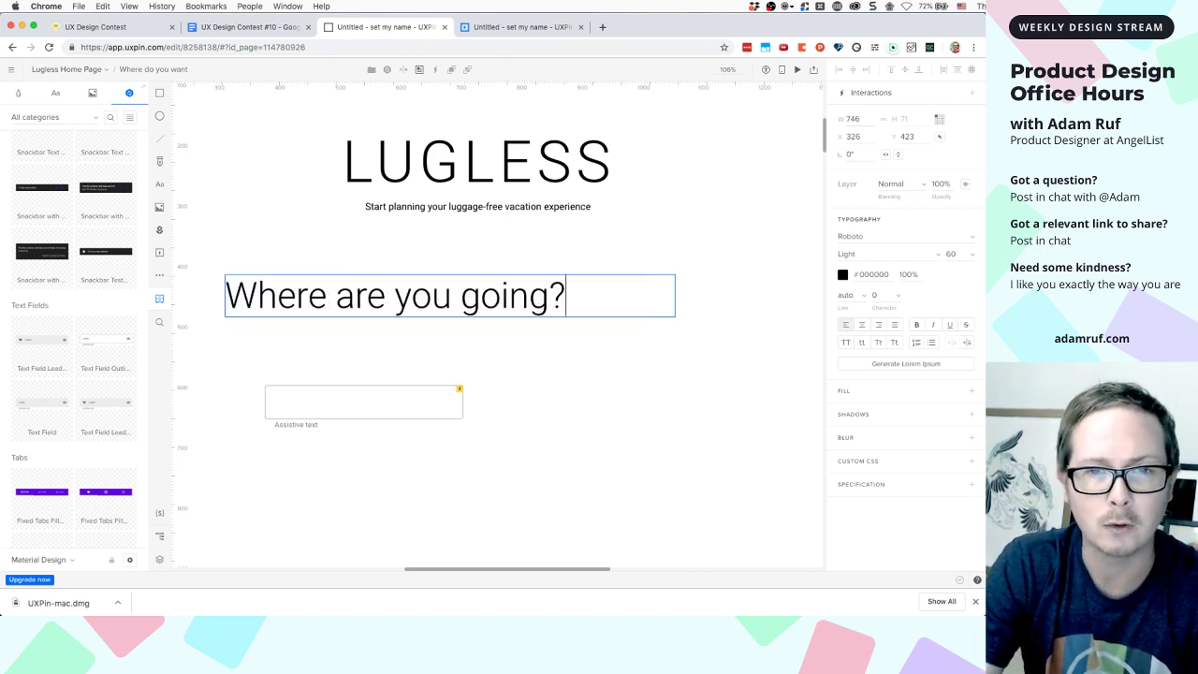
pyautogui.click(565, 389)
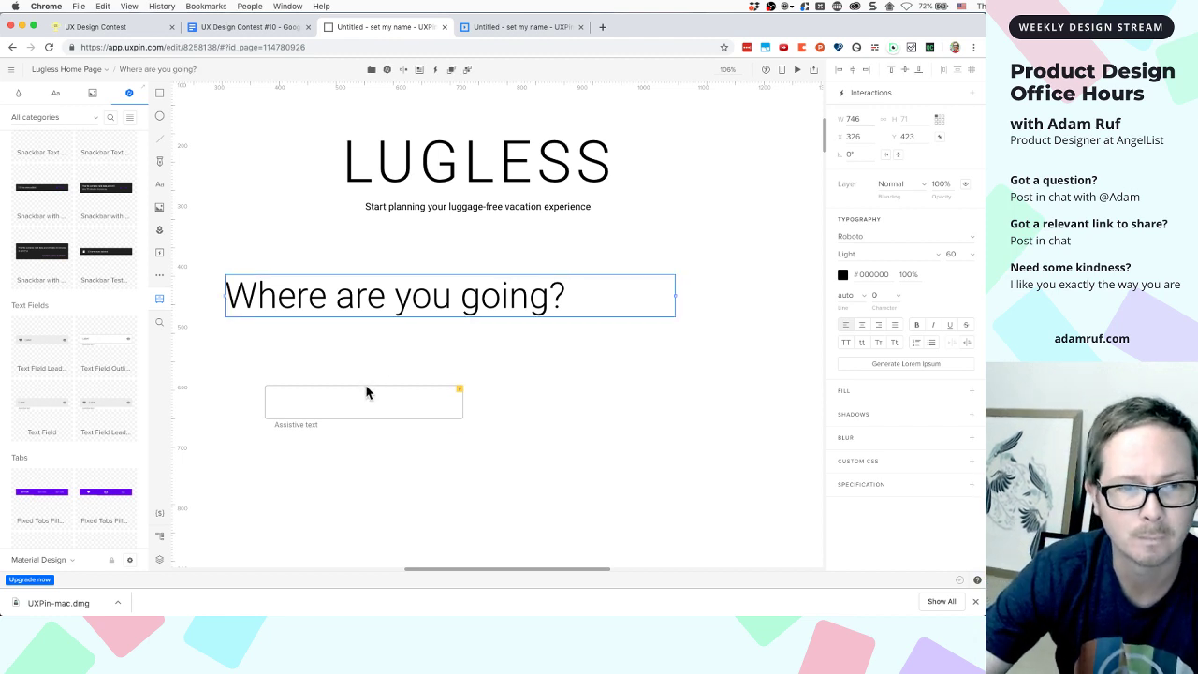
# Move the text field directly beneath the heading and widen it to about 549 px, roughly the length of the heading's text
pyautogui.moveTo(364, 391); pyautogui.dragTo(329, 332)
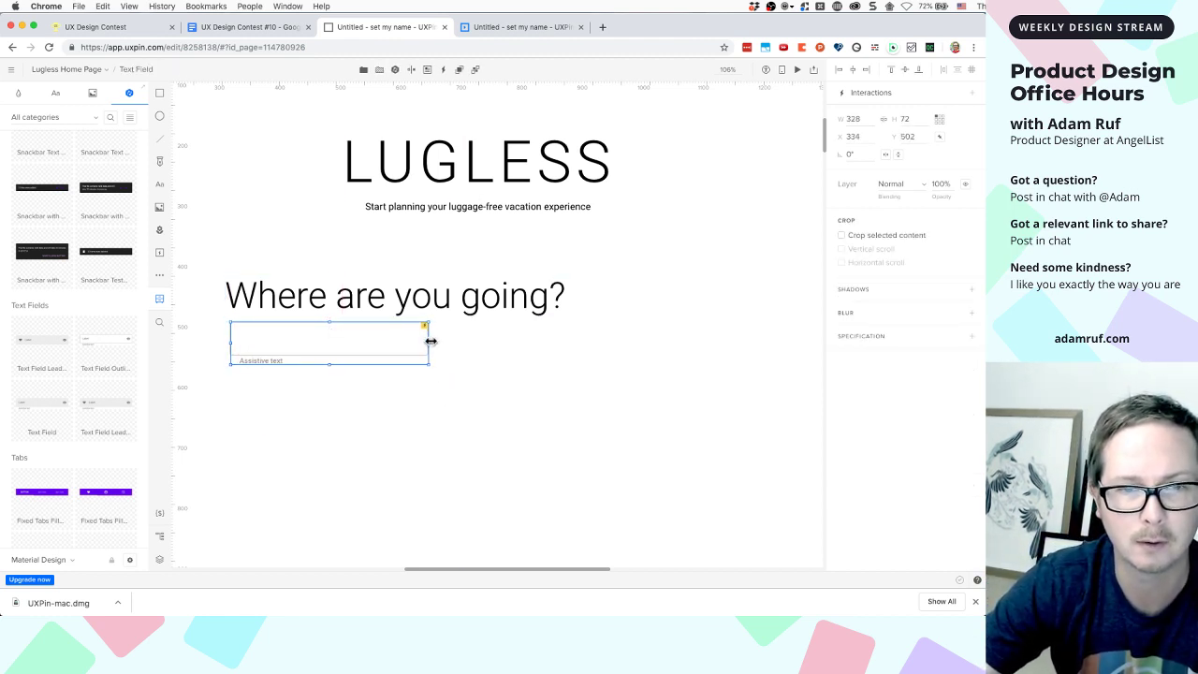
pyautogui.moveTo(430, 342); pyautogui.dragTo(563, 342)
# Move the heading and text field together so they sit centred beneath the tagline
pyautogui.keyDown('shift'); pyautogui.click(431, 296); pyautogui.keyUp('shift')
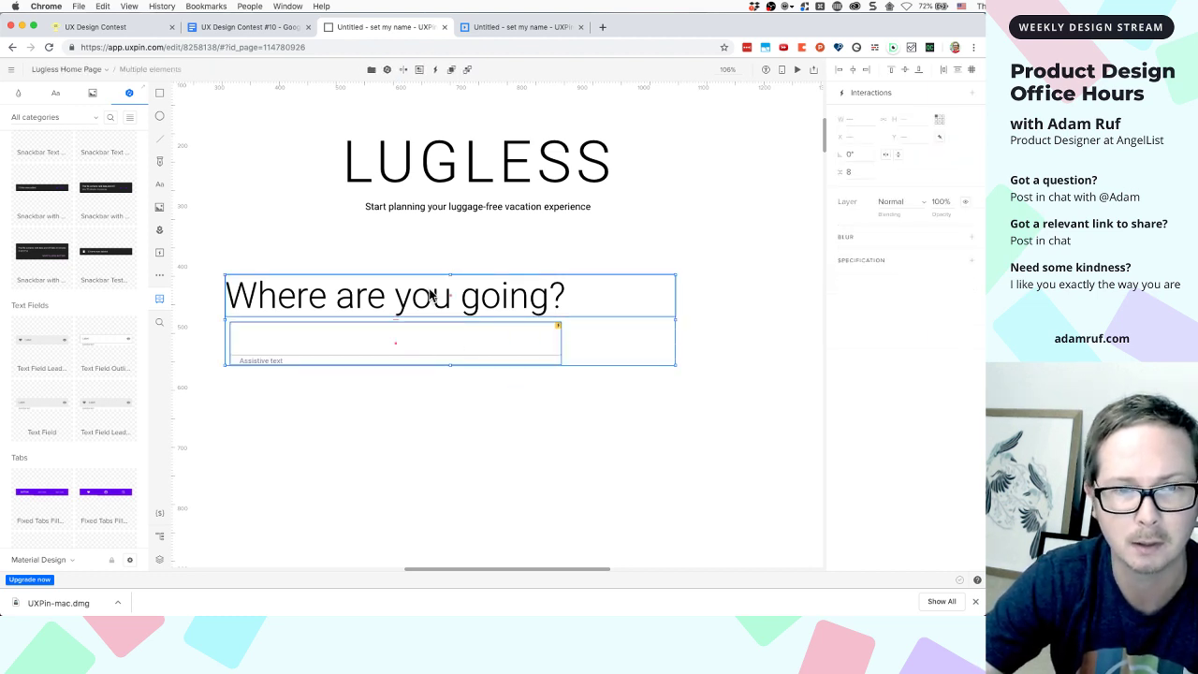
pyautogui.moveTo(409, 302); pyautogui.dragTo(512, 288)
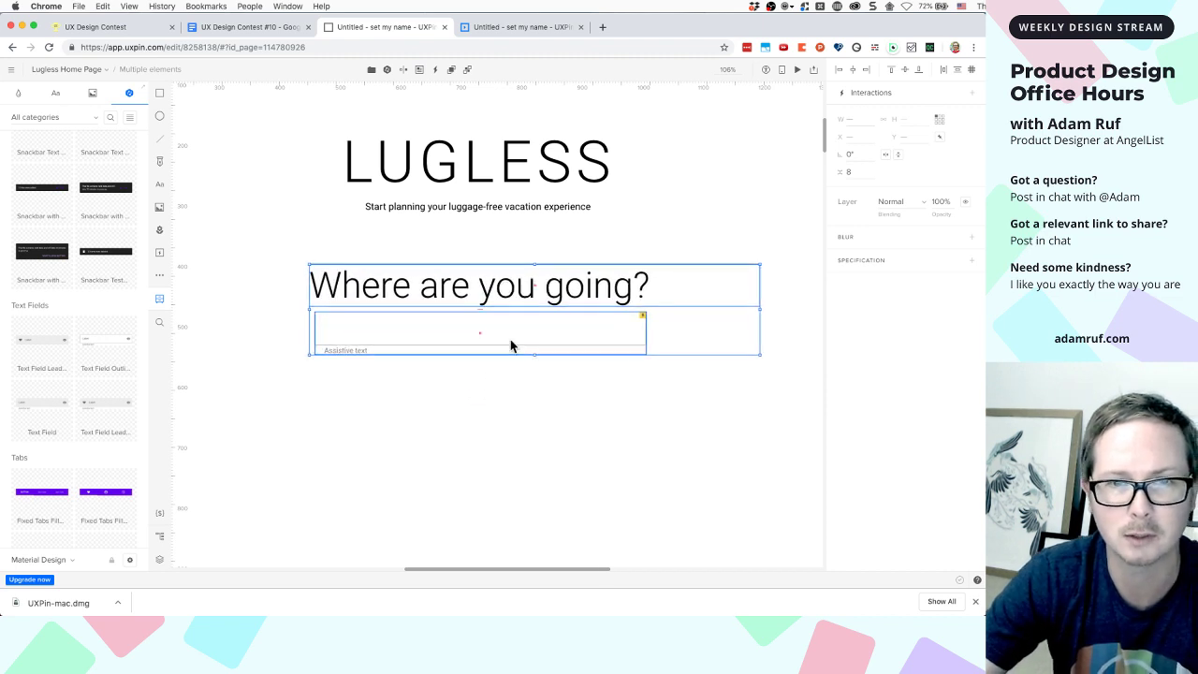
pyautogui.click(509, 357)
# Review the entry requirements in the contest document and the notes on Page 1, and return to Lugless Home Page
pyautogui.scroll(-2, 509, 357)
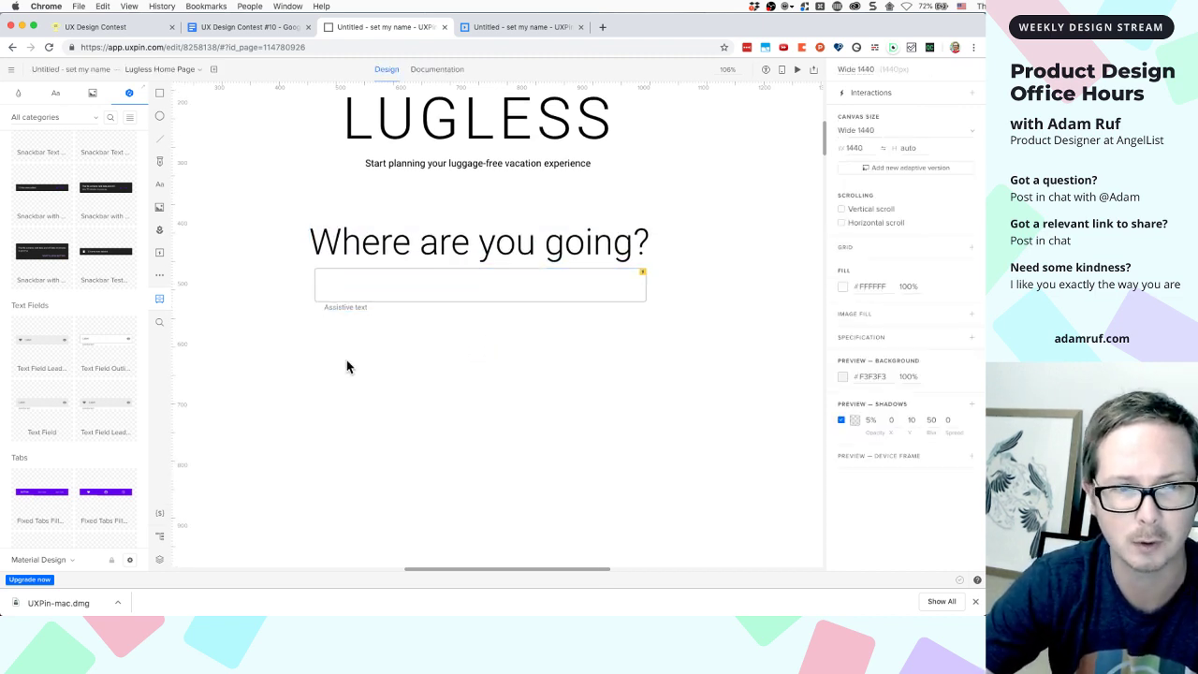
pyautogui.scroll(3, 347, 366)
pyautogui.click(240, 37)
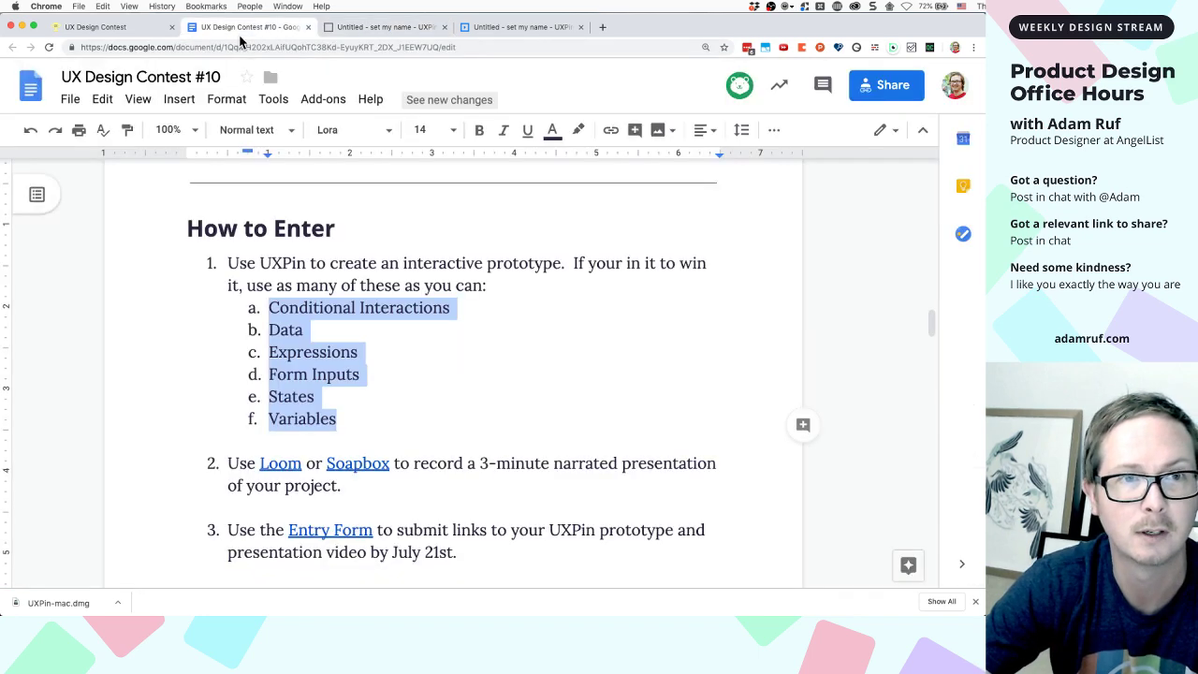
pyautogui.click(365, 27)
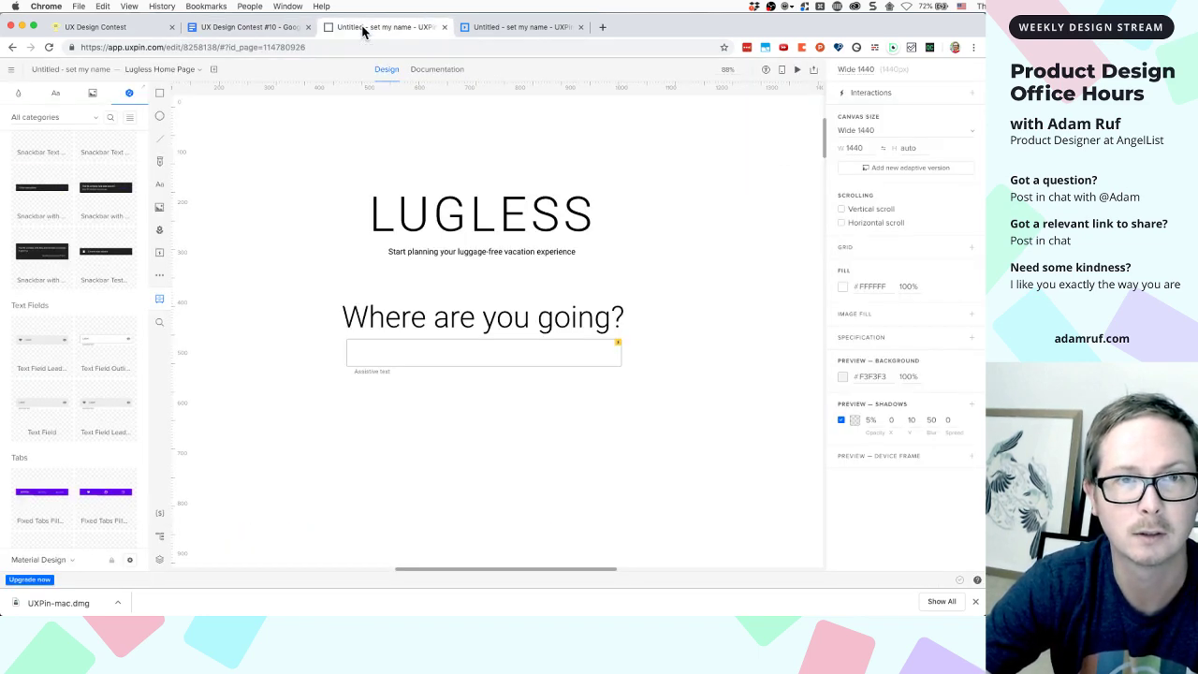
pyautogui.click(201, 78)
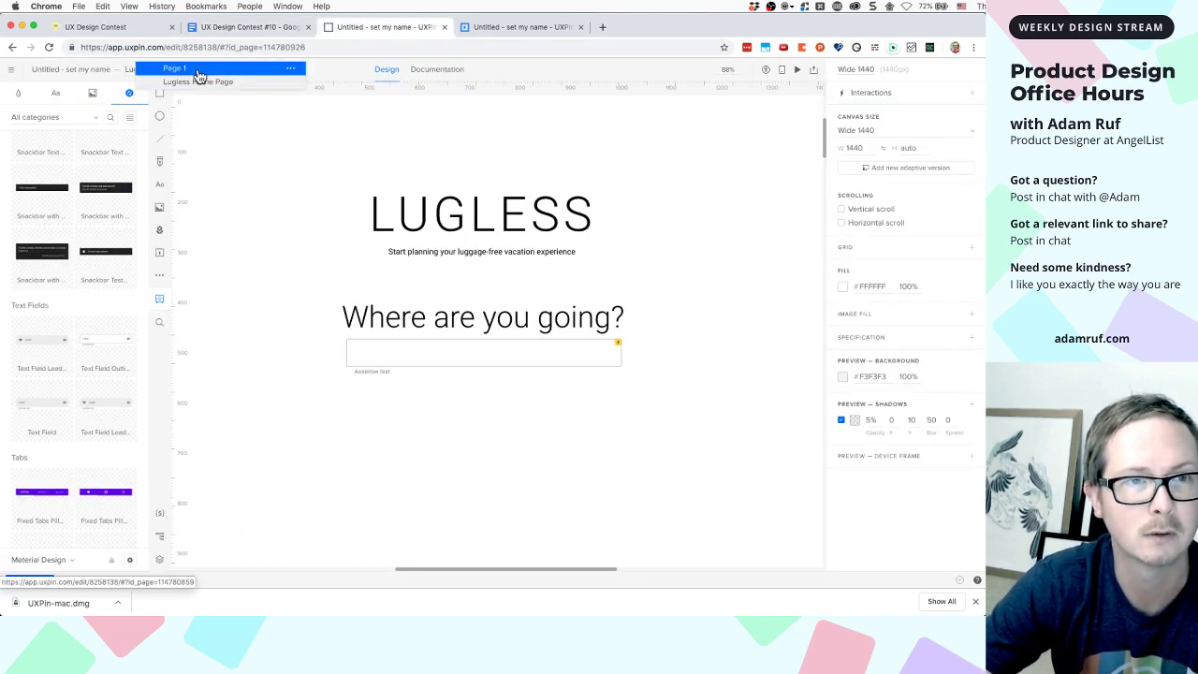
pyautogui.click(195, 70)
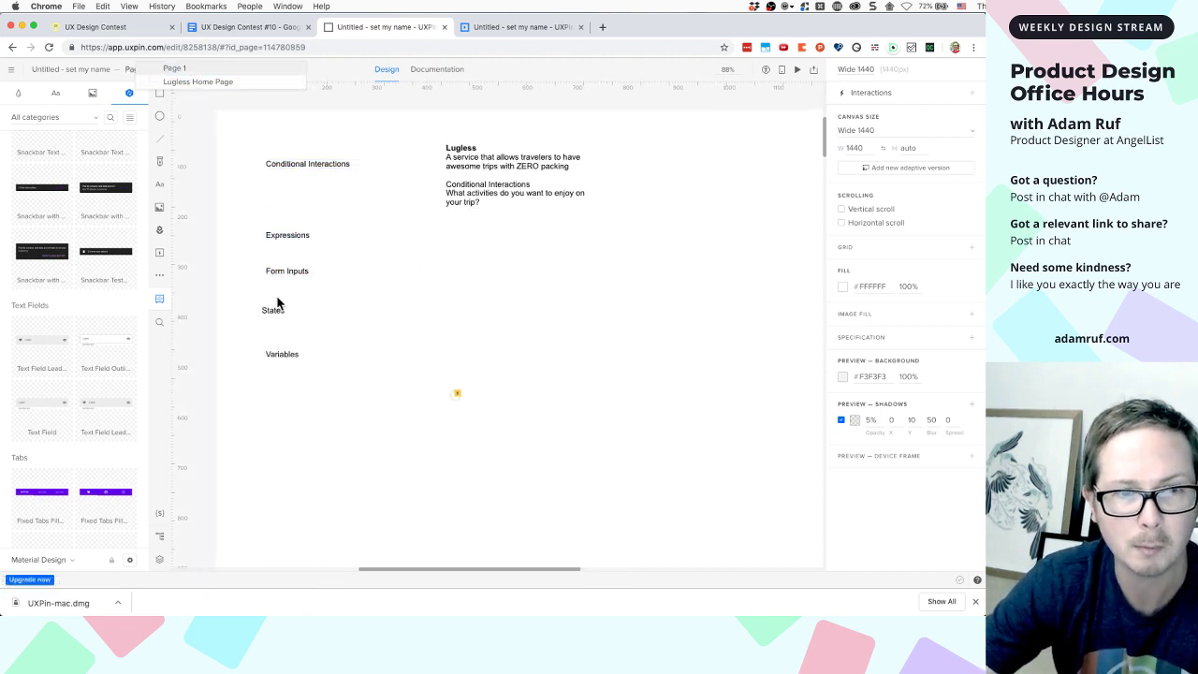
pyautogui.click(484, 27)
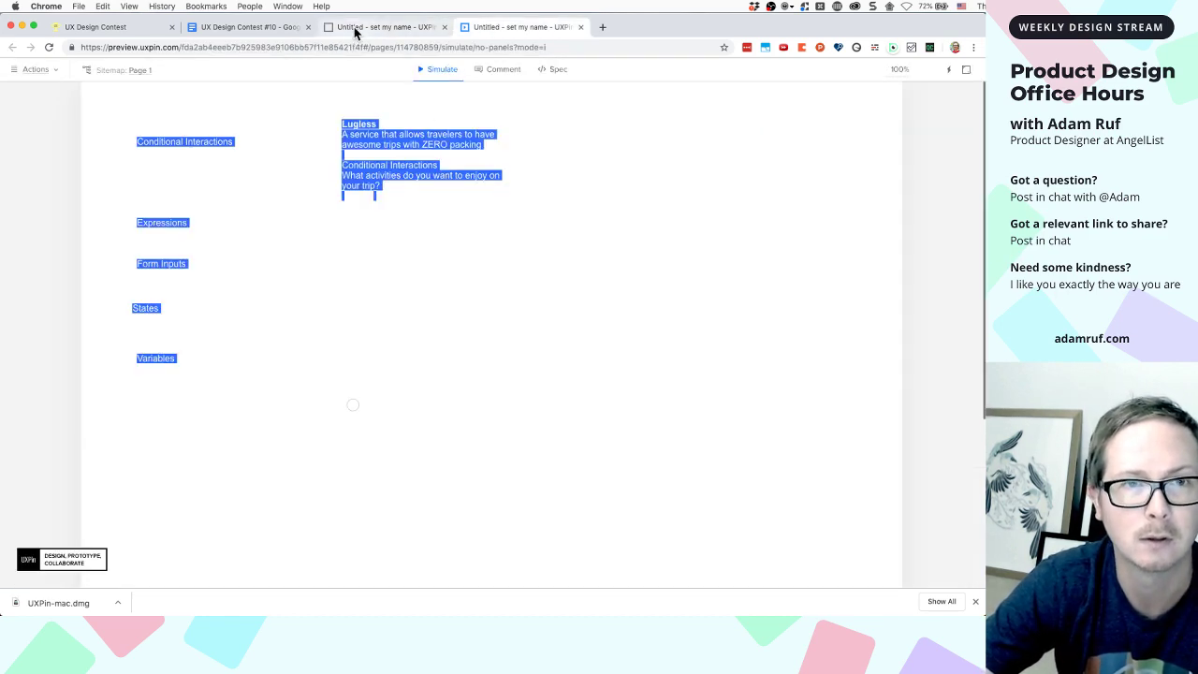
pyautogui.click(355, 29)
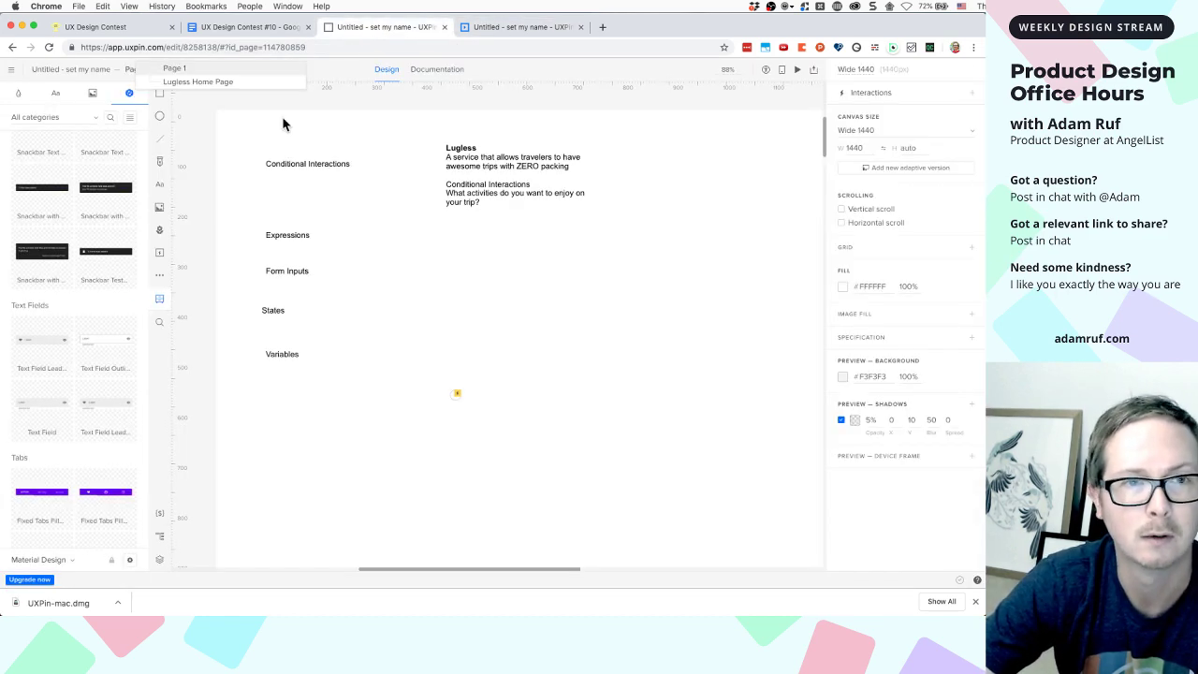
pyautogui.click(165, 86)
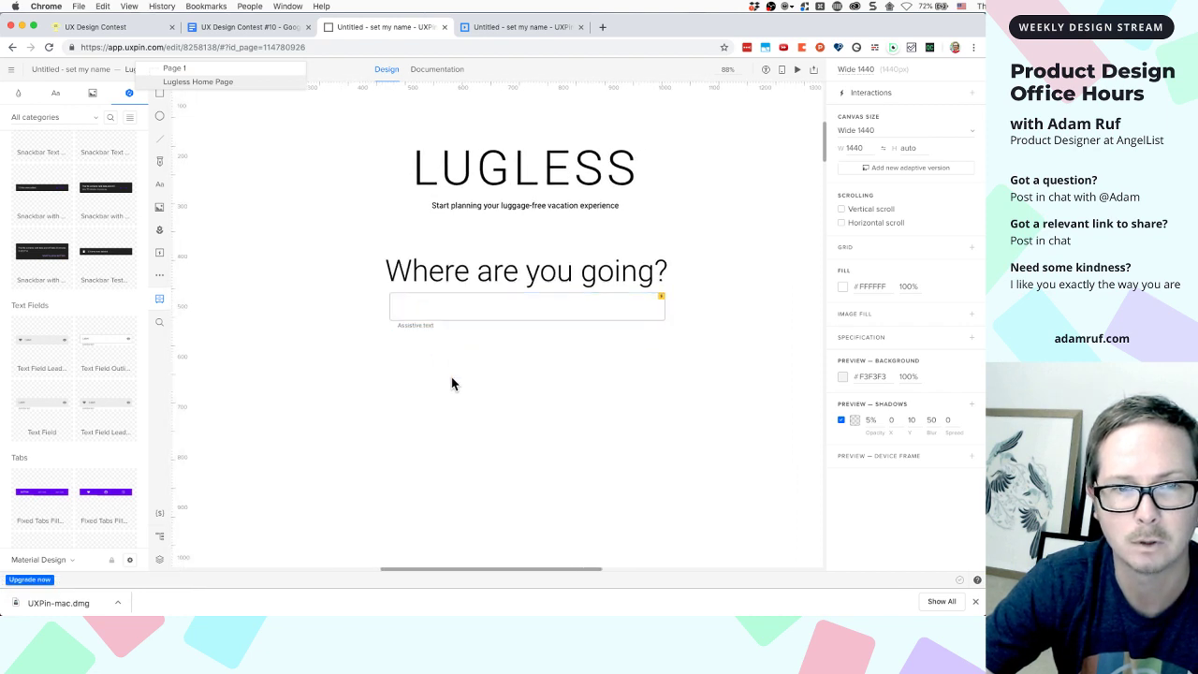
pyautogui.scroll(-2, 452, 378)
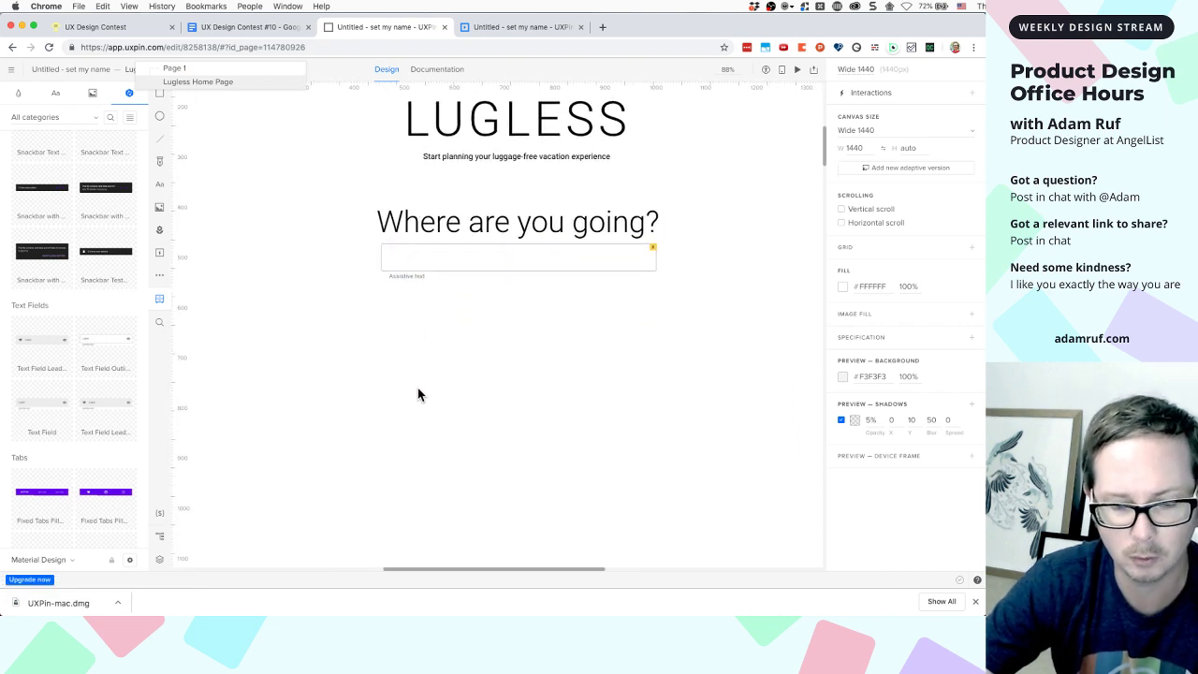
pyautogui.click(440, 240)
pyautogui.press('super+d')
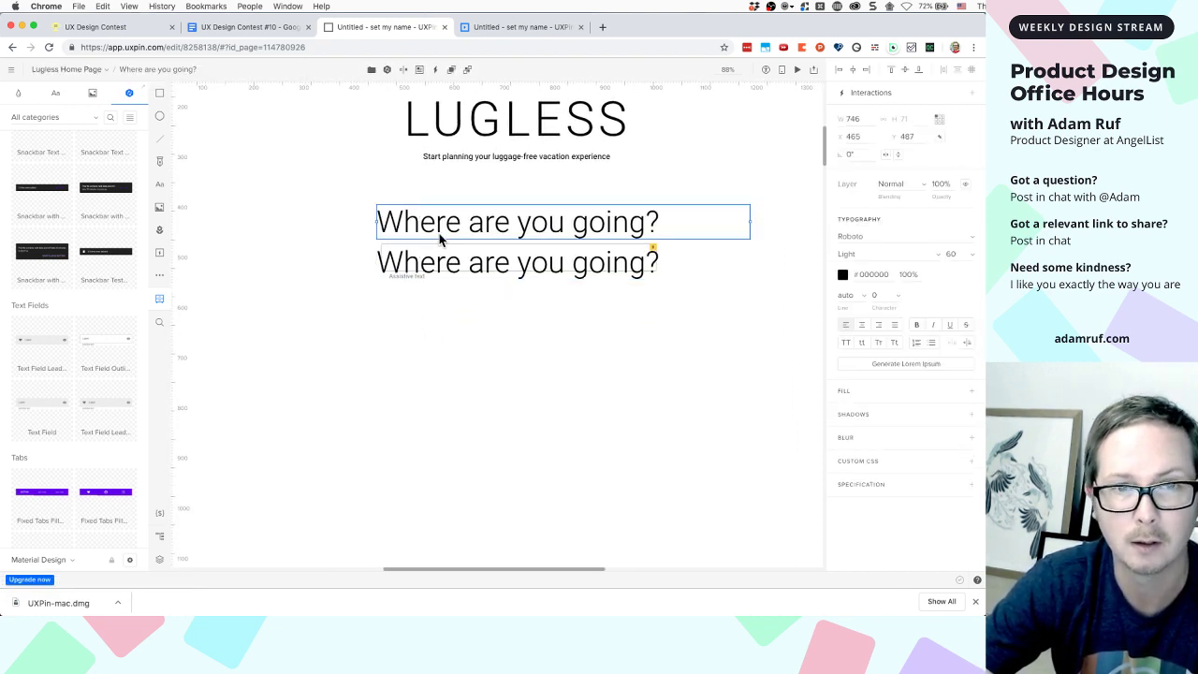
pyautogui.click(434, 285)
pyautogui.moveTo(433, 285); pyautogui.dragTo(431, 333)
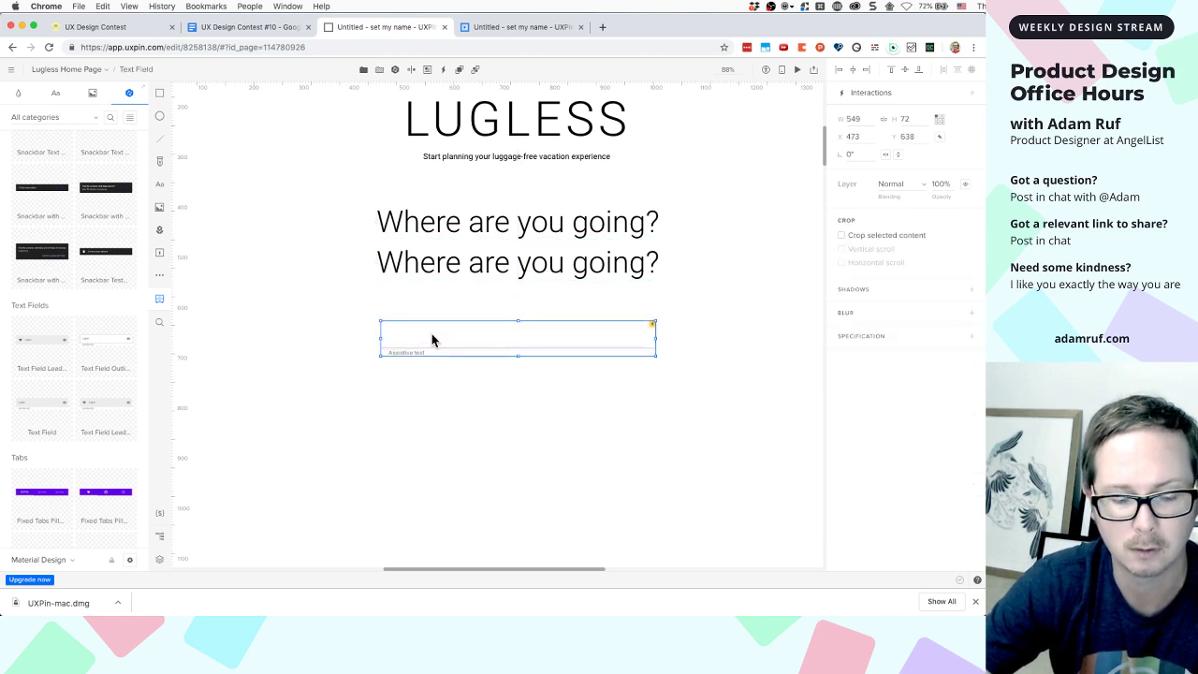
pyautogui.press('Escape')
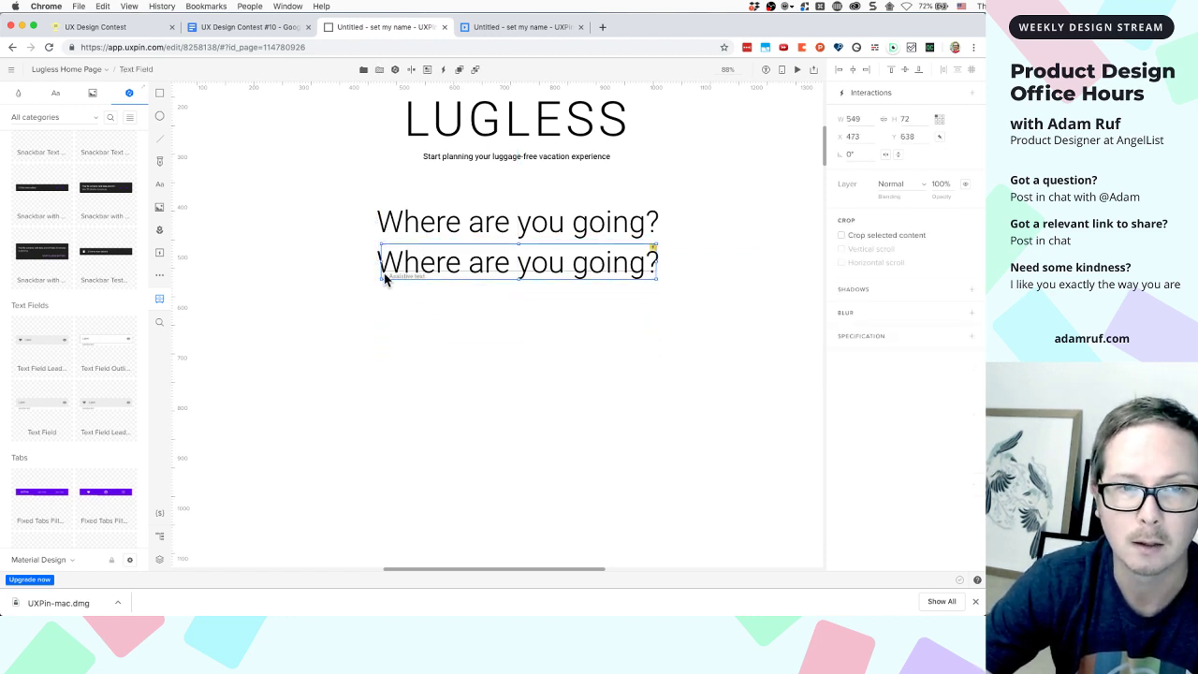
pyautogui.press('super+z')
# Duplicate the "Where are you going?" heading and move the copy down below the text field to Y 617
pyautogui.click(580, 235)
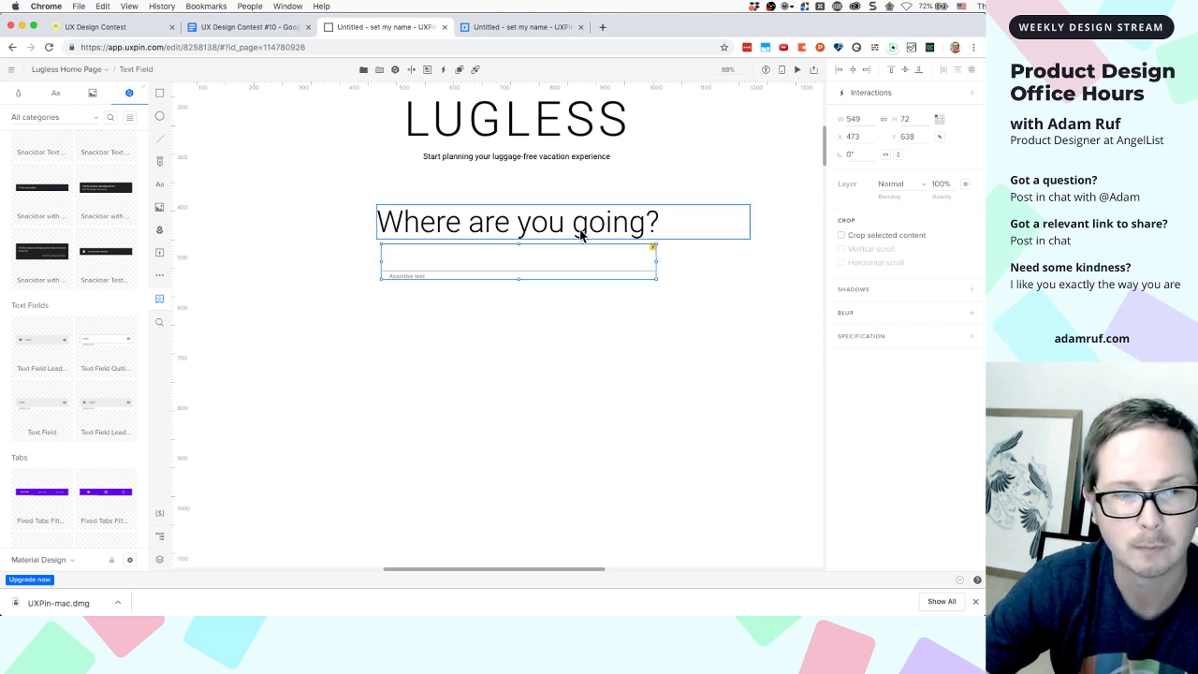
pyautogui.press('super+d')
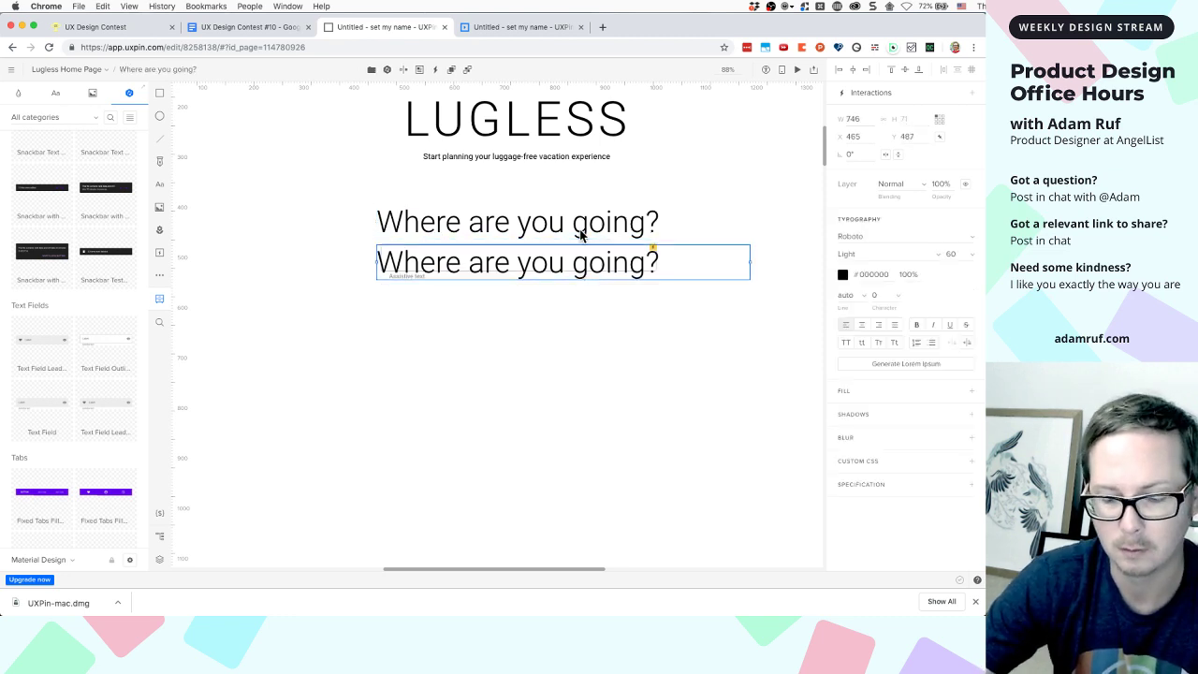
pyautogui.hotkey('shift', 'Down')
pyautogui.hotkey('shift', 'Down')
pyautogui.hotkey('shift', 'Down')
pyautogui.hotkey('shift', 'Down')
pyautogui.hotkey('shift', 'Down')
pyautogui.hotkey('shift', 'Down')
pyautogui.hotkey('shift', 'Down')
pyautogui.hotkey('shift', 'Down')
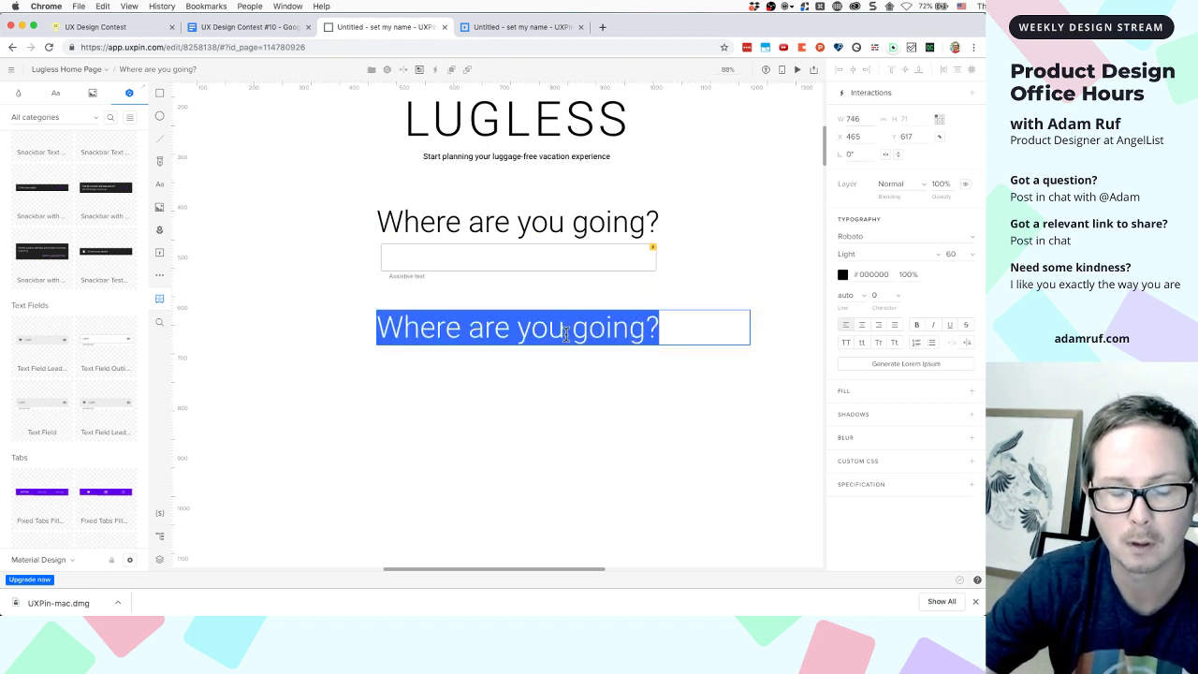
# Change the duplicated heading's text to "What activities will you do?" and dismiss the downloads bar
pyautogui.write('What')
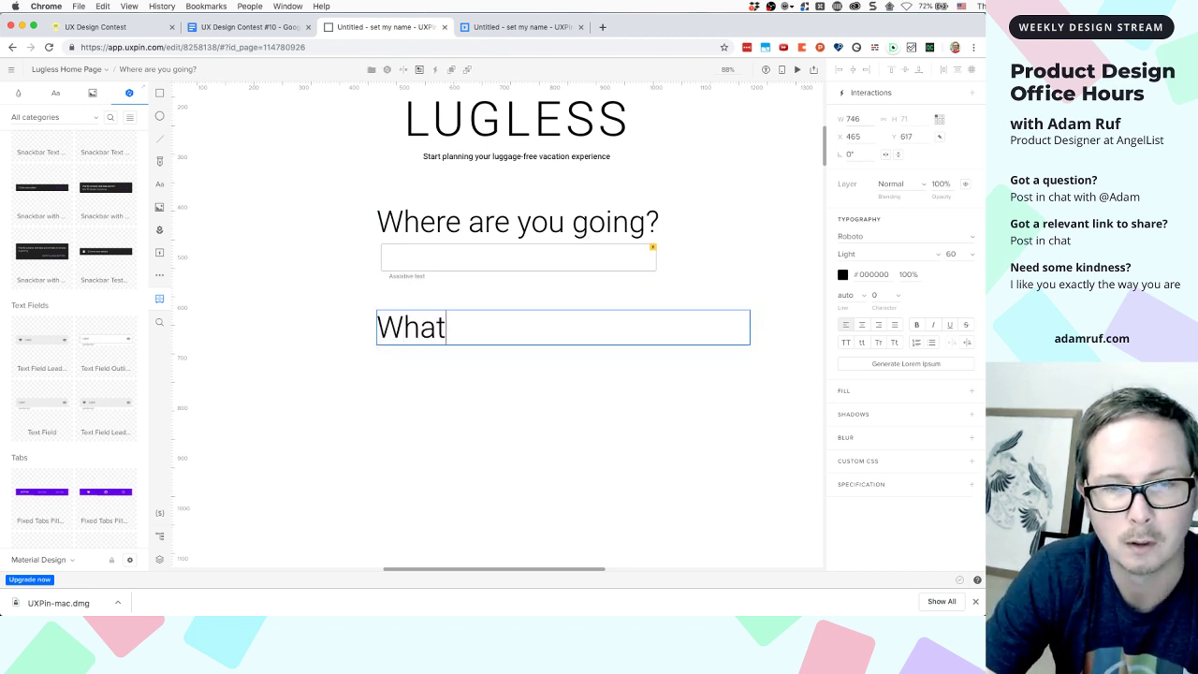
pyautogui.write(' activities')
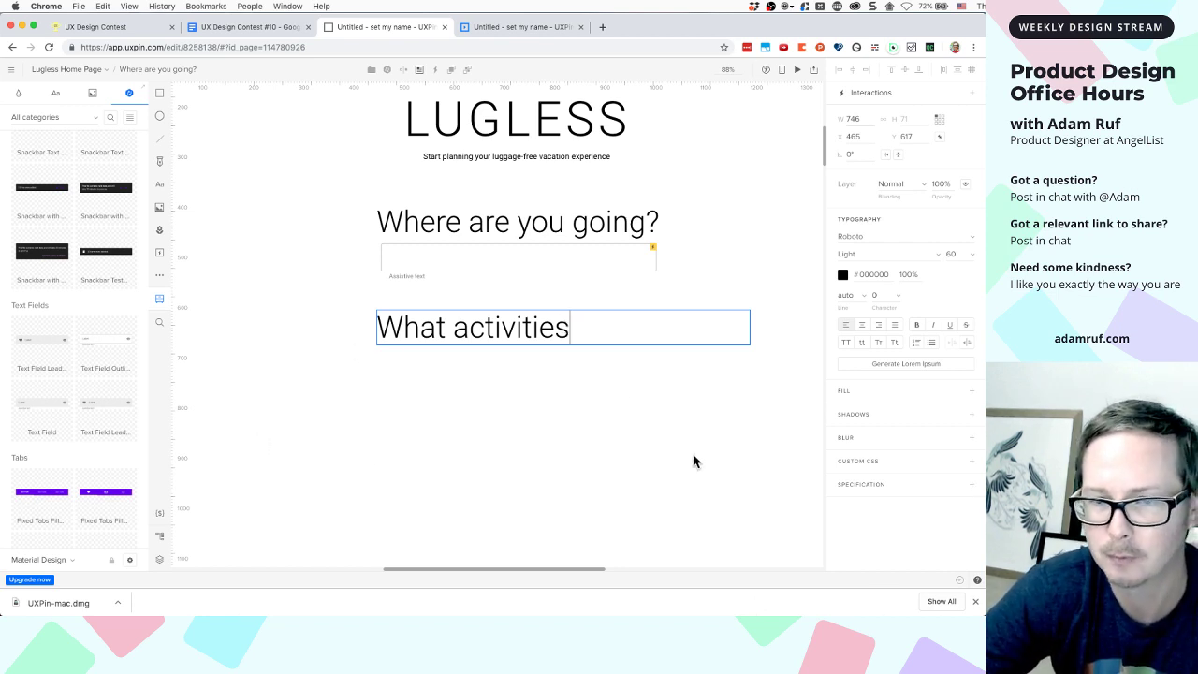
pyautogui.click(977, 603)
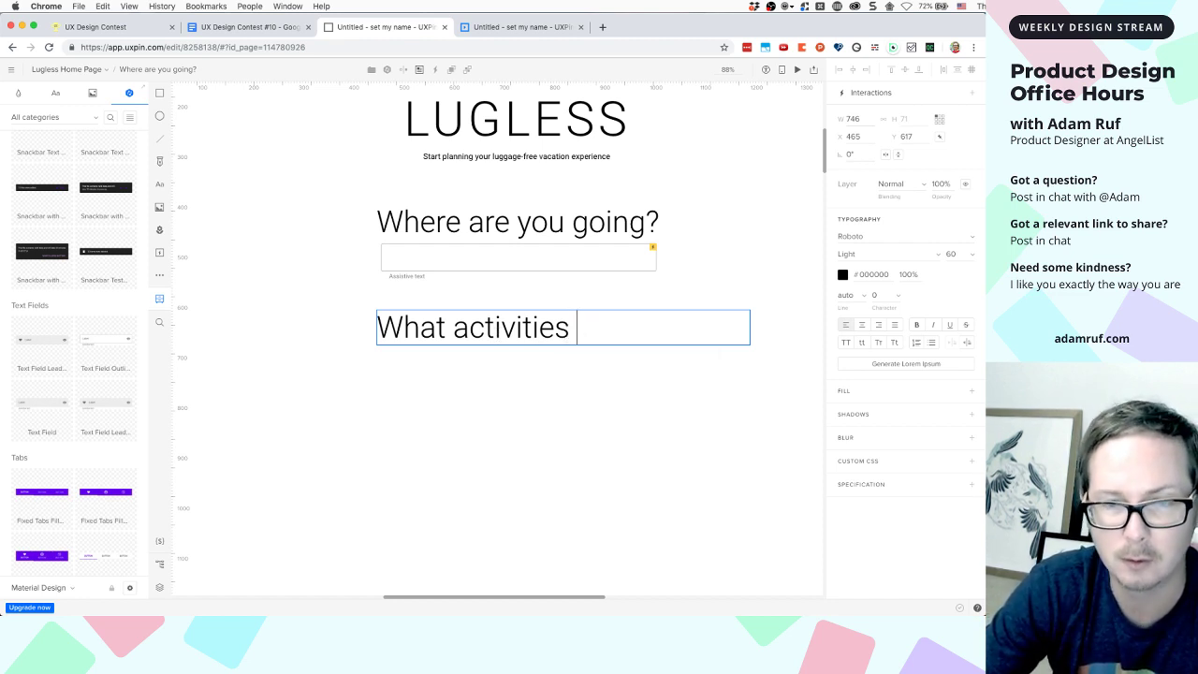
pyautogui.write('do you')
pyautogui.press('BackSpace')
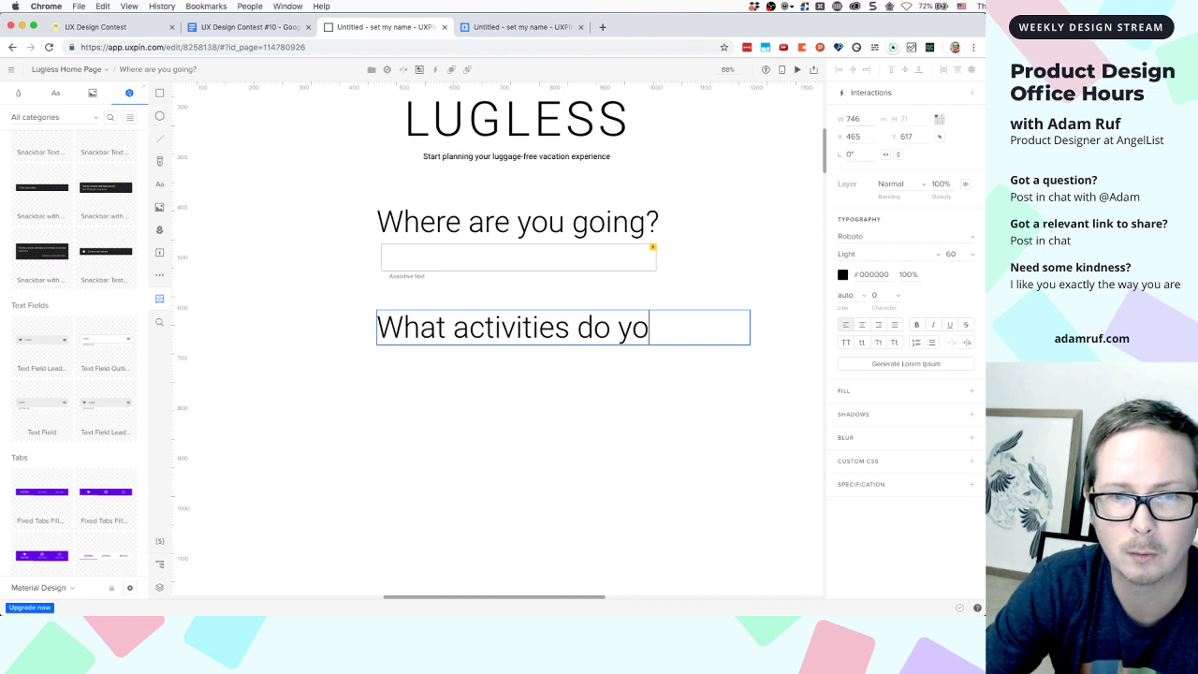
pyautogui.press('BackSpace')
pyautogui.press('BackSpace')
pyautogui.write('will you do?')
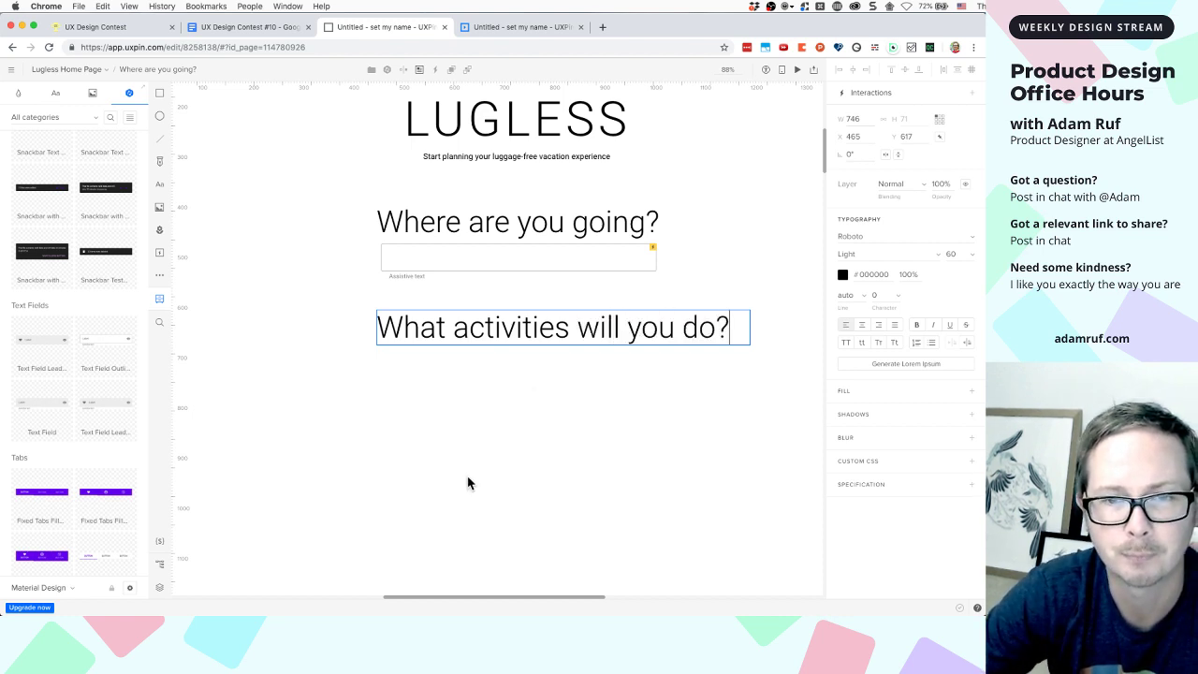
pyautogui.click(468, 374)
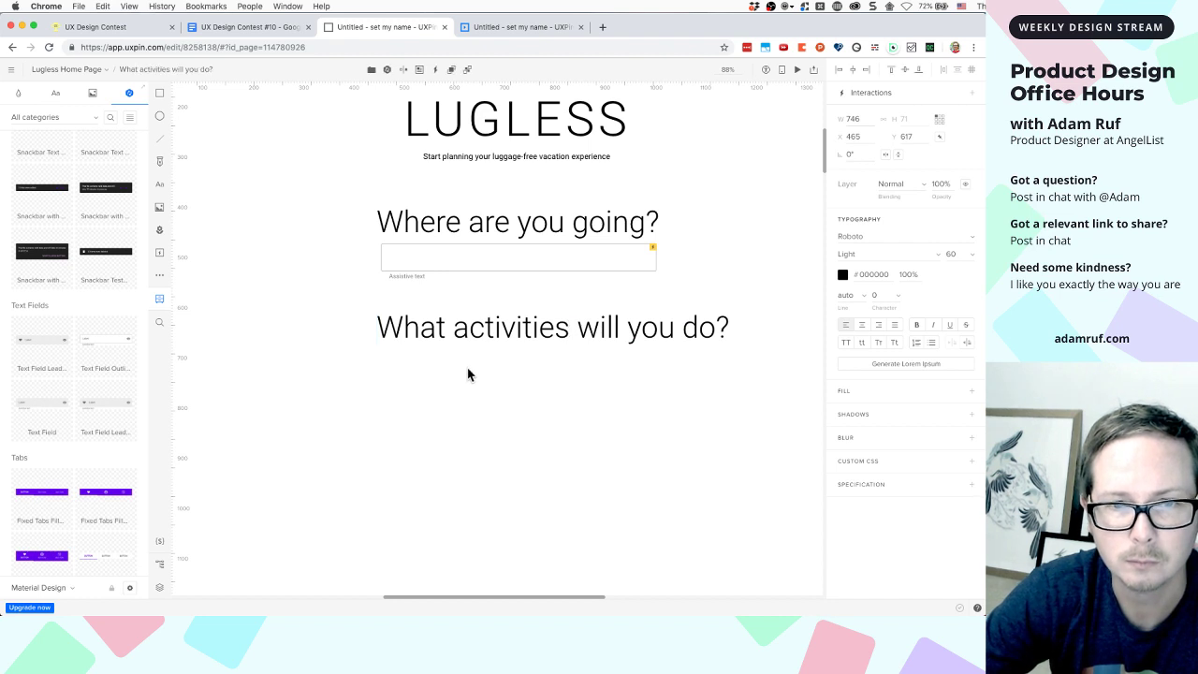
# Try a Material Design radio button beneath the activities heading, and delete it
pyautogui.click(418, 337)
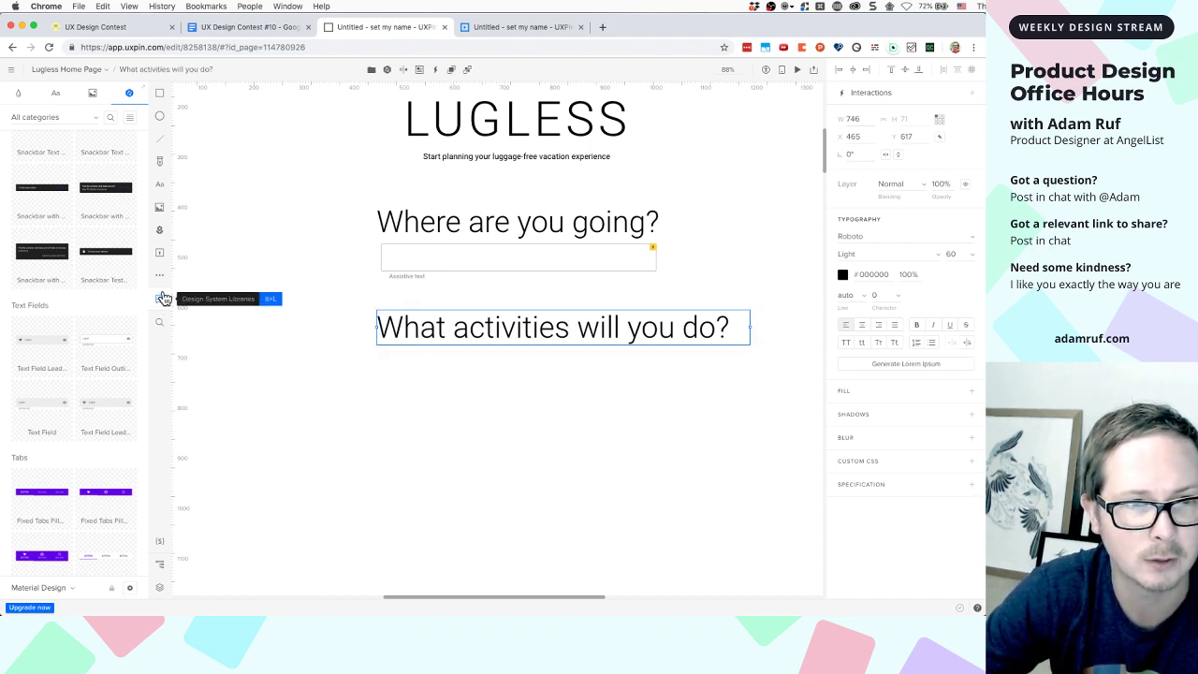
pyautogui.scroll(-6, 100, 398)
pyautogui.scroll(-6, 98, 403)
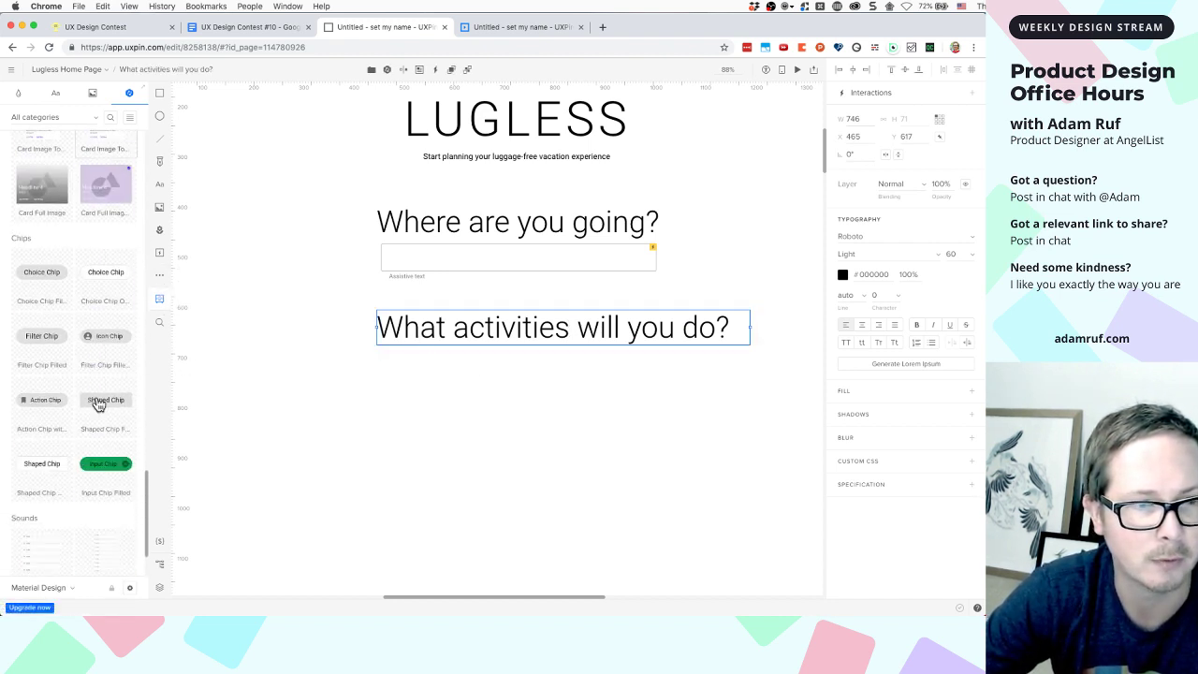
pyautogui.scroll(10, 98, 403)
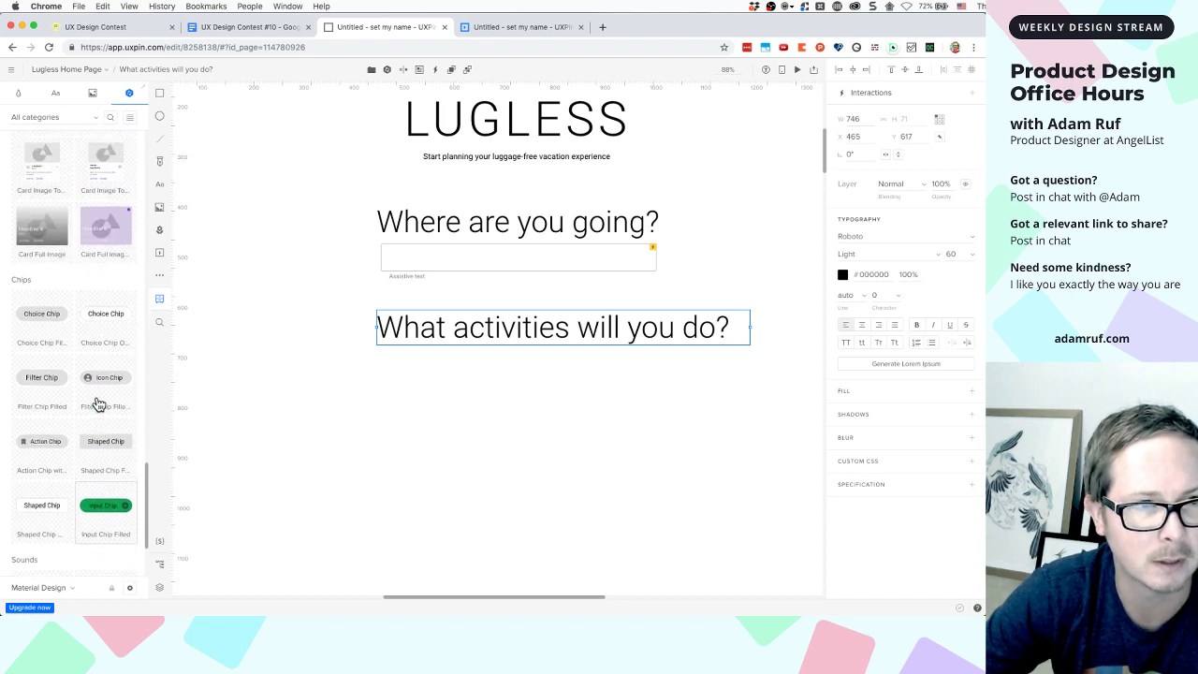
pyautogui.scroll(8, 98, 402)
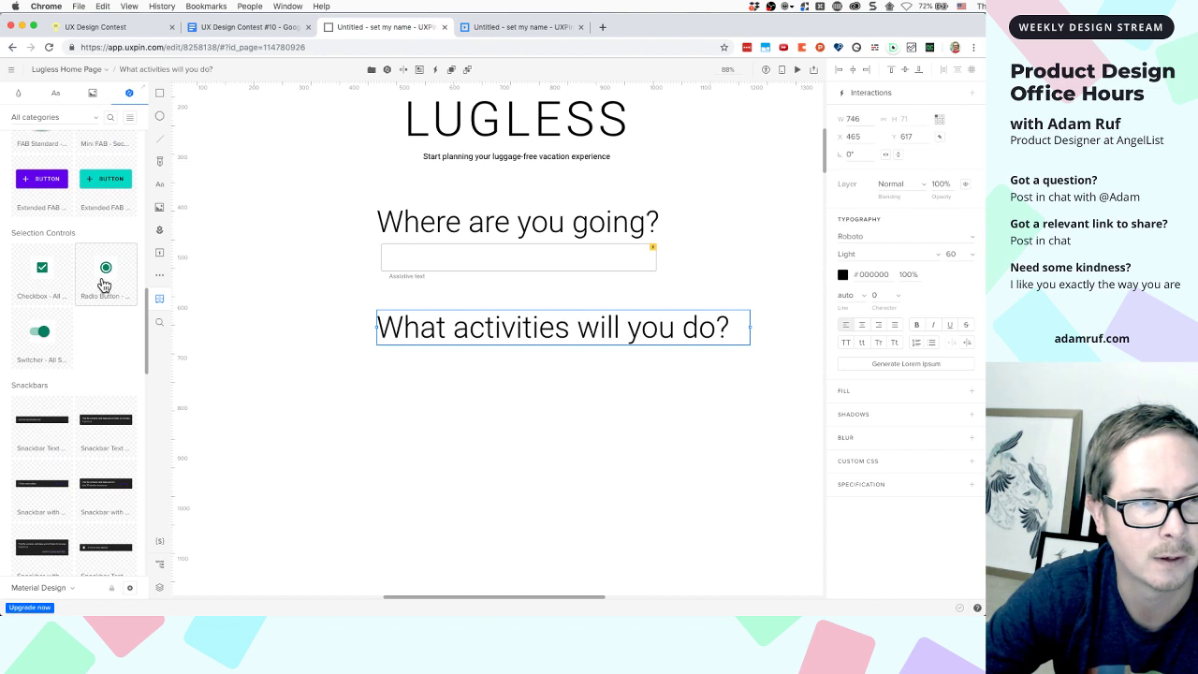
pyautogui.moveTo(101, 286); pyautogui.dragTo(390, 376)
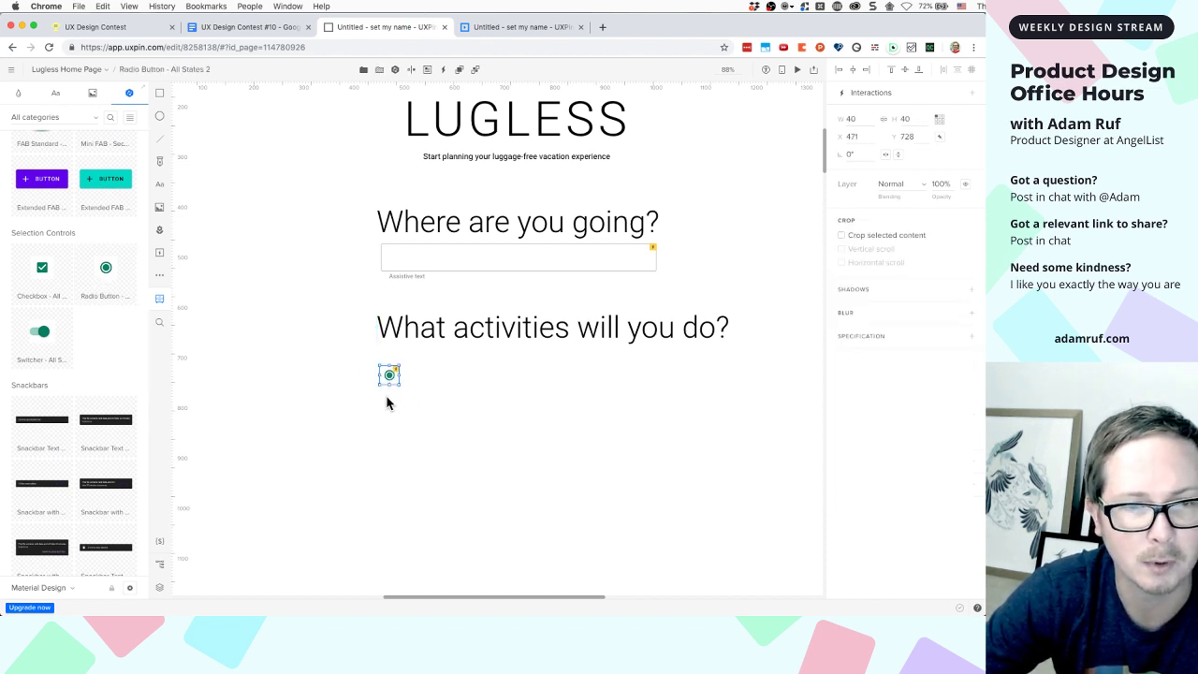
pyautogui.press('Delete')
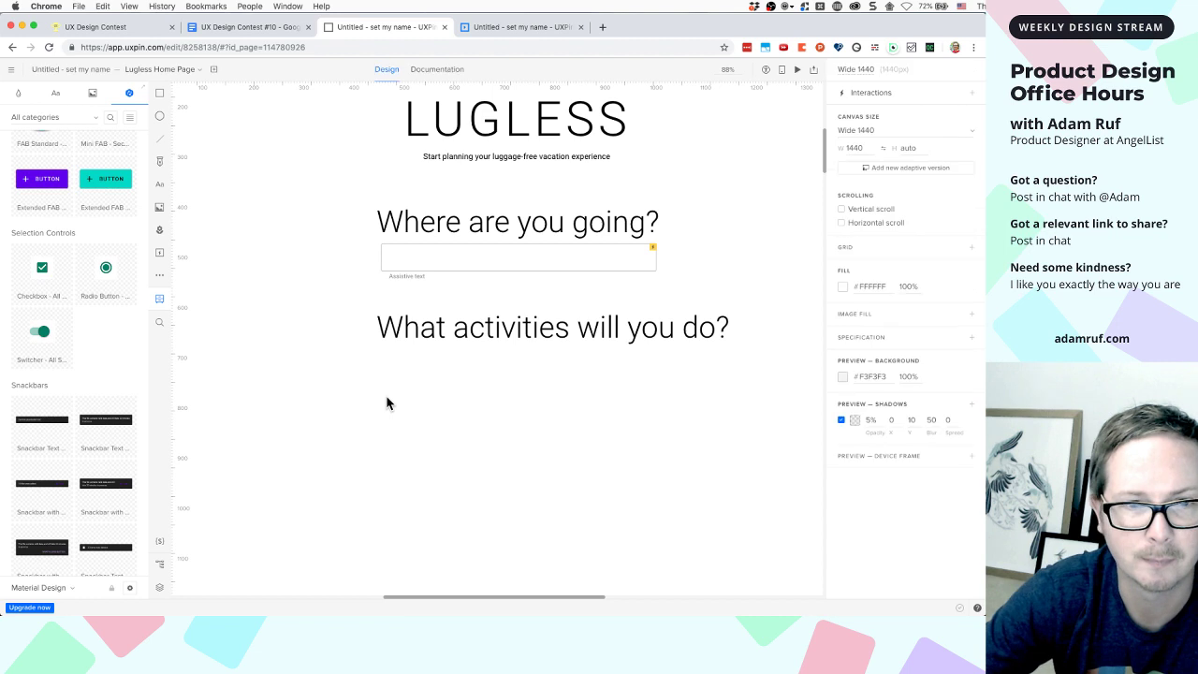
# Place a labelled Radio from the Basic Elements library beneath the activities heading
pyautogui.click(160, 278)
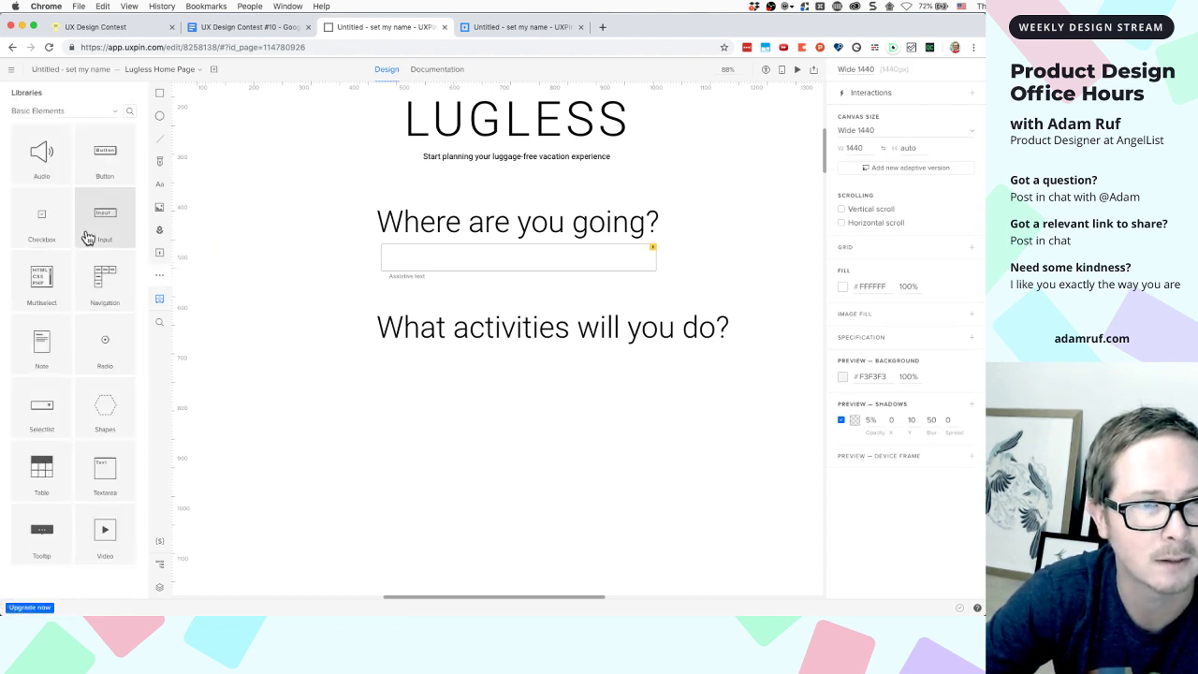
pyautogui.moveTo(99, 334); pyautogui.dragTo(389, 398)
pyautogui.click(423, 391)
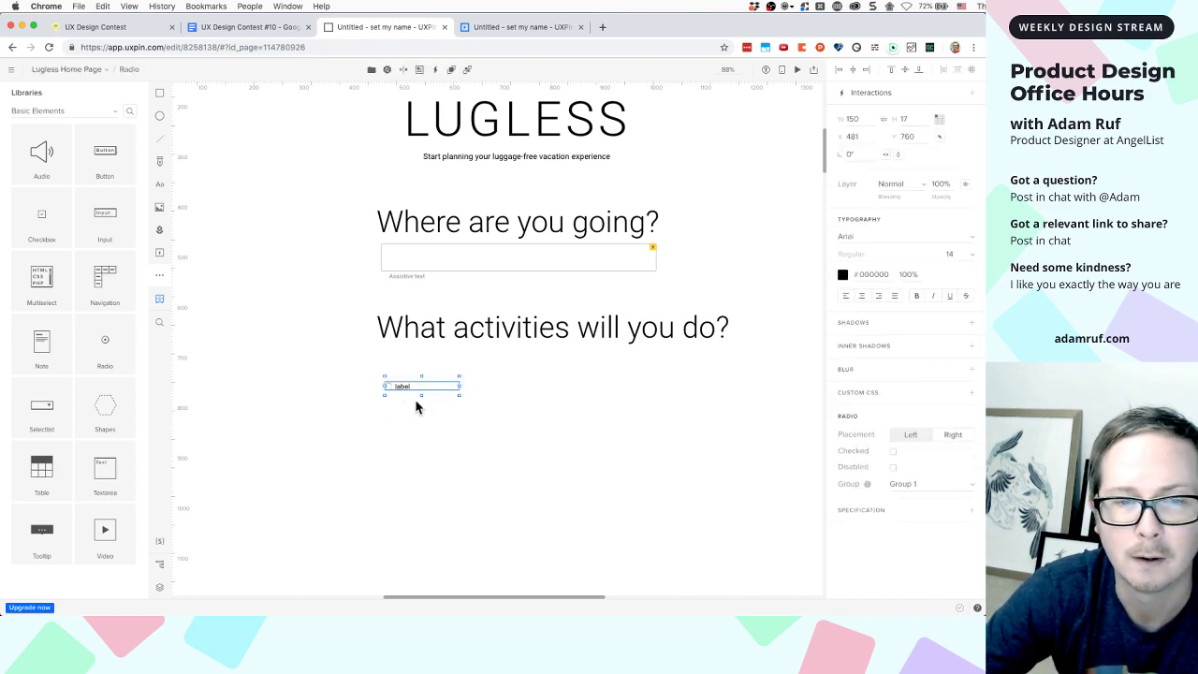
pyautogui.press('super+equal')
pyautogui.scroll(3, 393, 374)
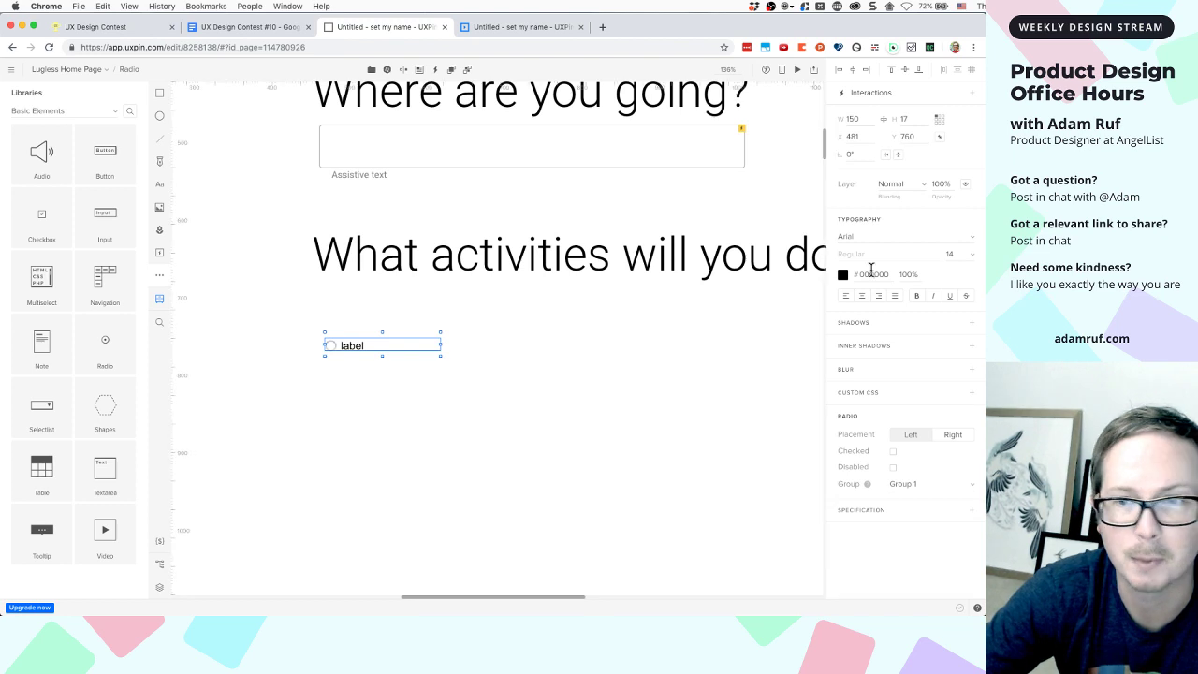
# Try font size 22 on the basic radio's label, and delete the radio element
pyautogui.click(955, 254)
pyautogui.write('22')
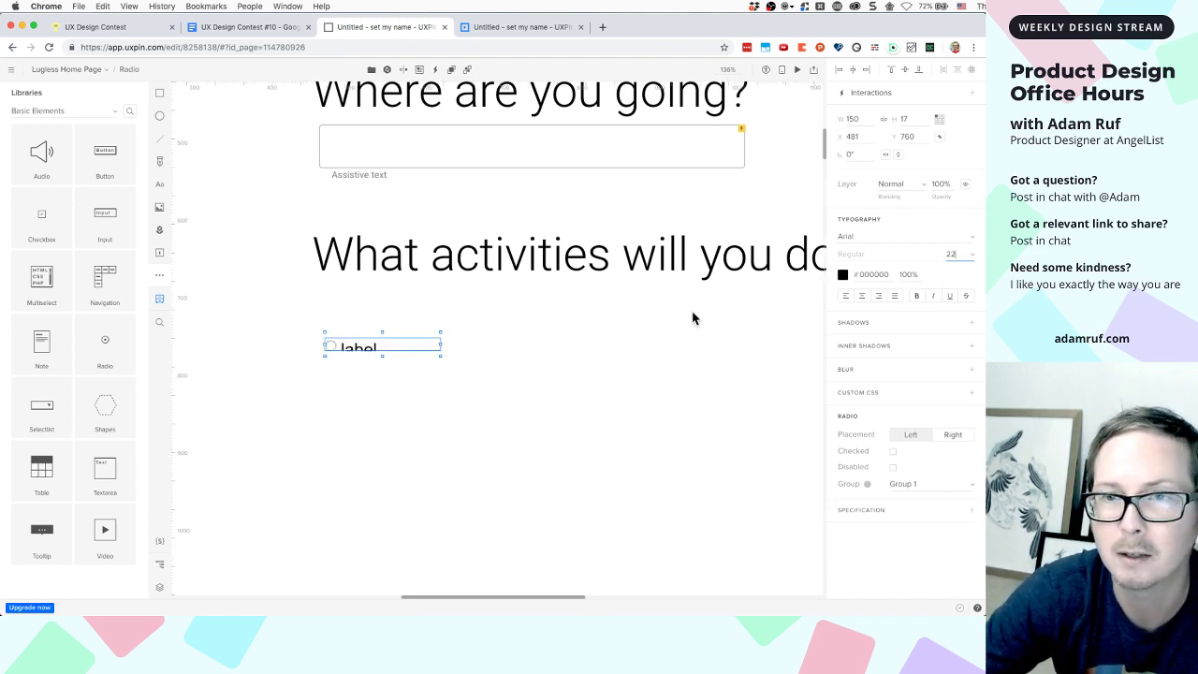
pyautogui.click(553, 409)
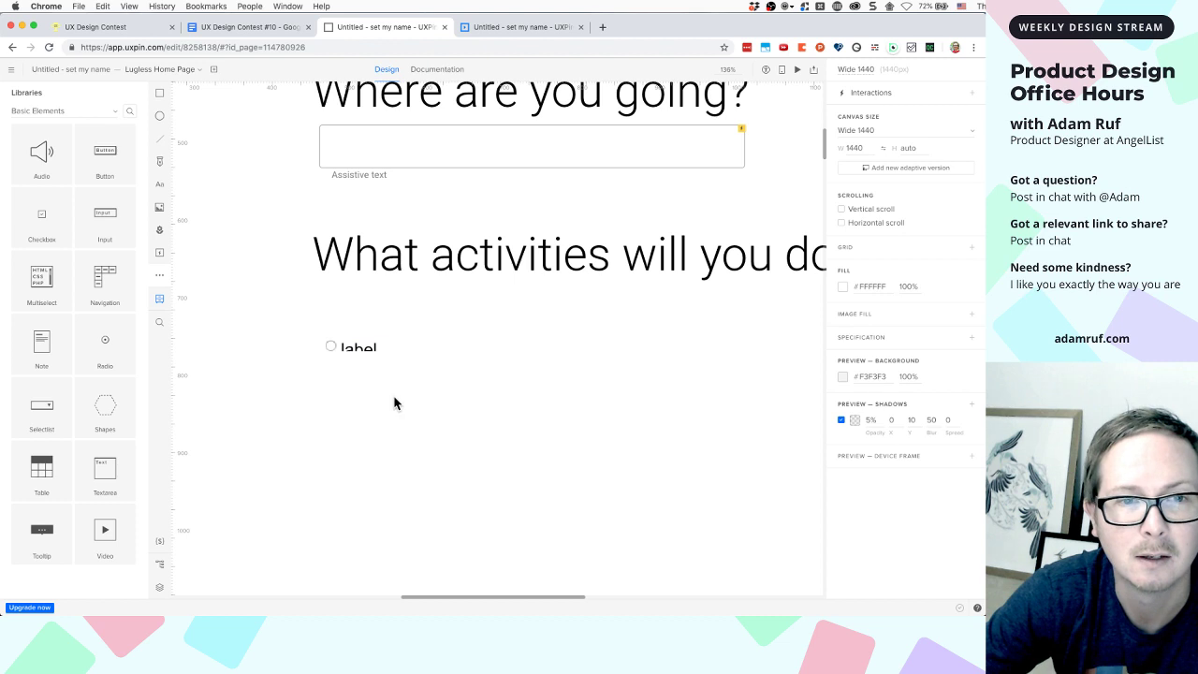
pyautogui.click(366, 353)
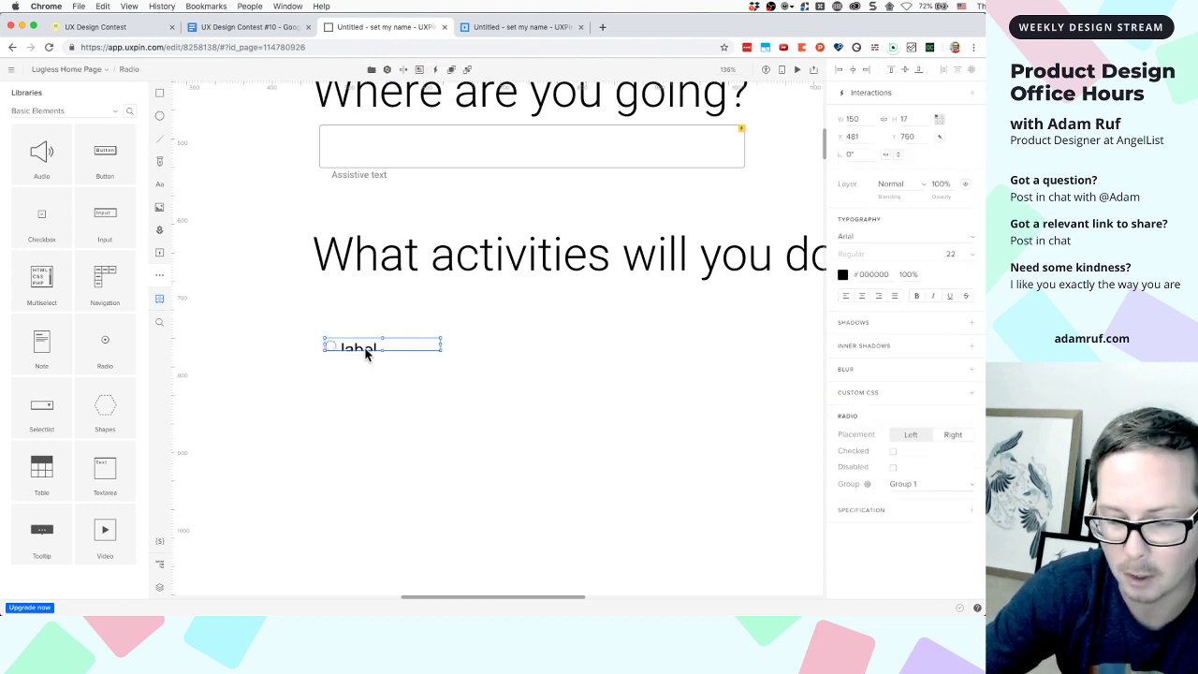
pyautogui.press('BackSpace')
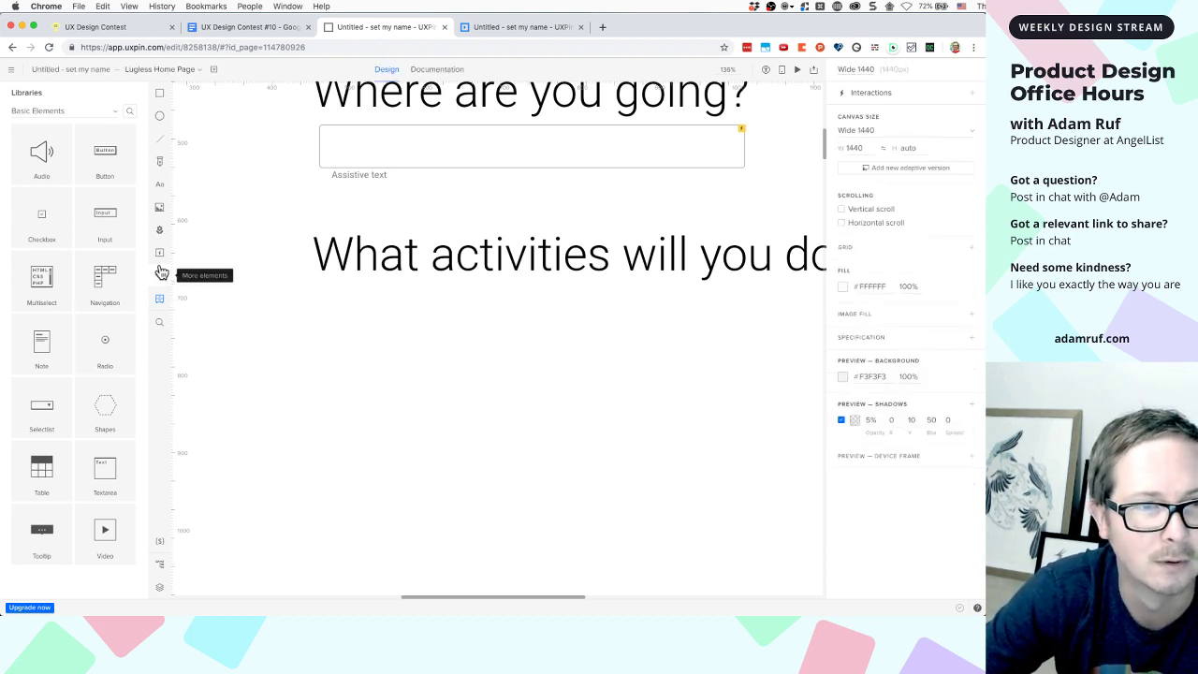
# Place a Material Design radio button directly beneath the start of the activities heading at X 470, Y 706
pyautogui.click(159, 298)
pyautogui.scroll(-10, 94, 346)
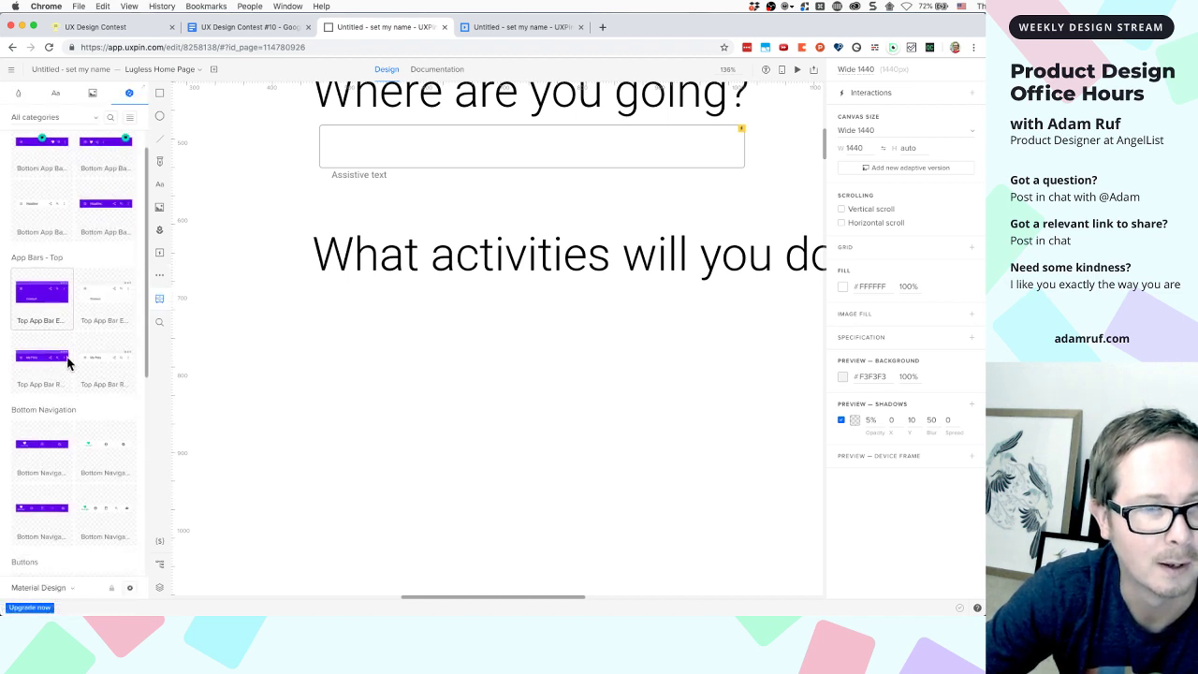
pyautogui.scroll(-8, 67, 364)
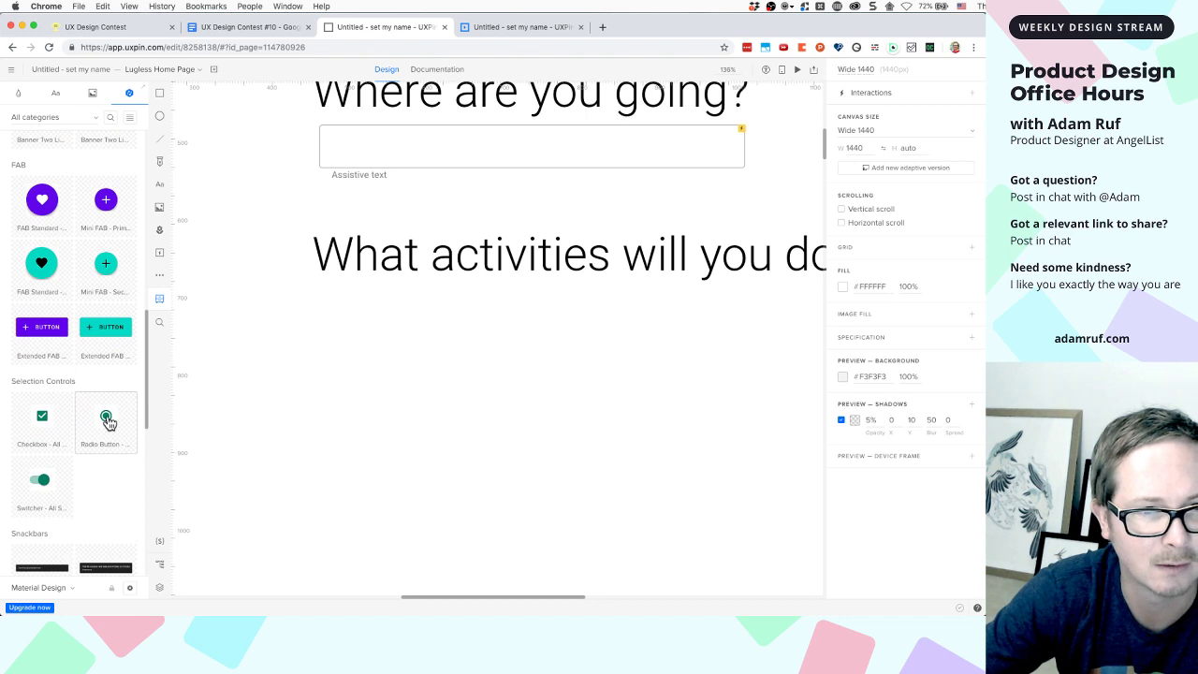
pyautogui.moveTo(108, 421); pyautogui.dragTo(332, 313)
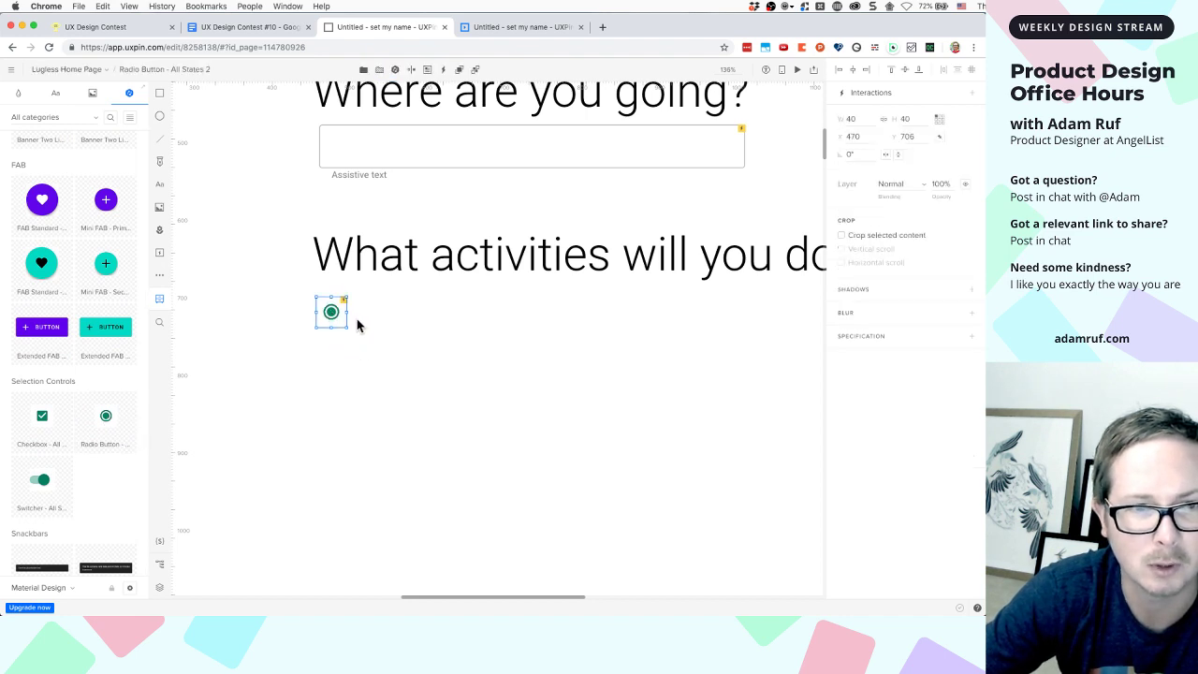
pyautogui.click(357, 319)
pyautogui.click(323, 323)
pyautogui.scroll(5, 323, 324)
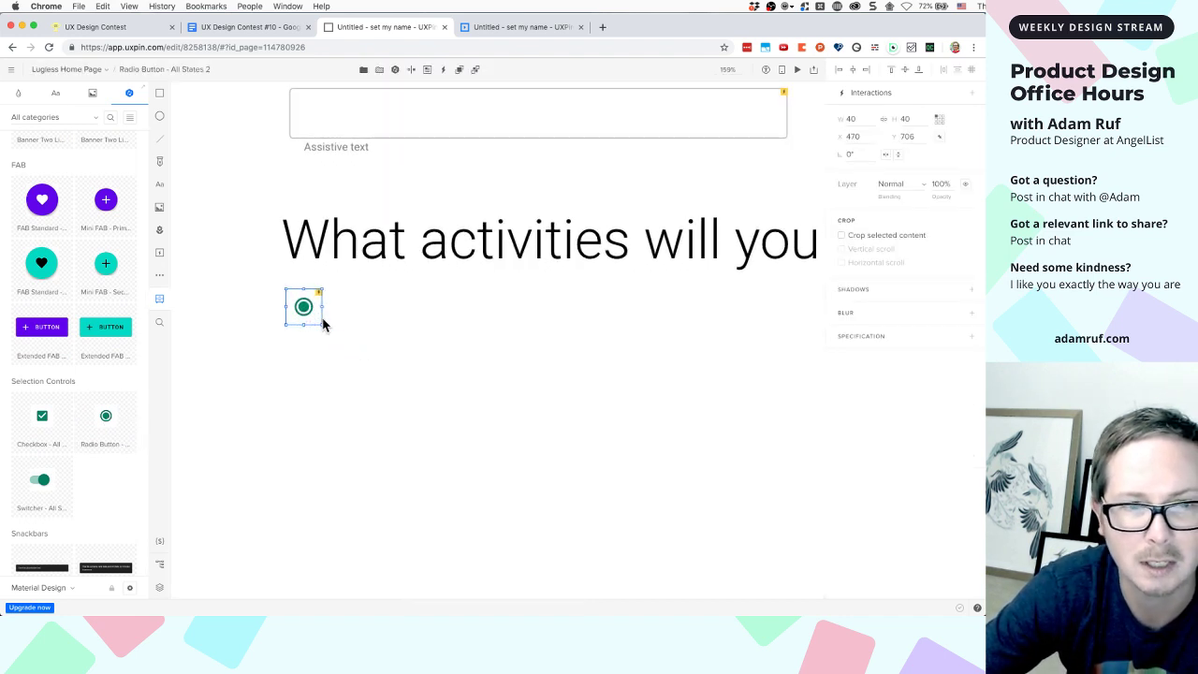
pyautogui.scroll(2, 324, 323)
pyautogui.hscroll(-2, 324, 324)
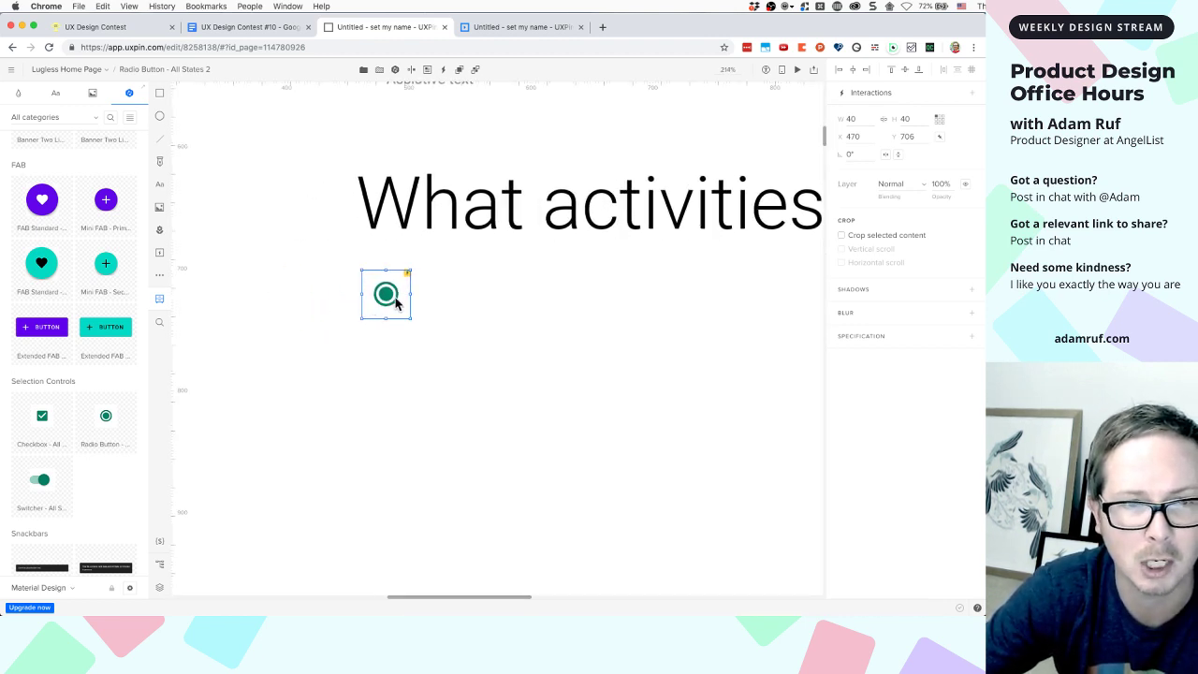
pyautogui.click(429, 299)
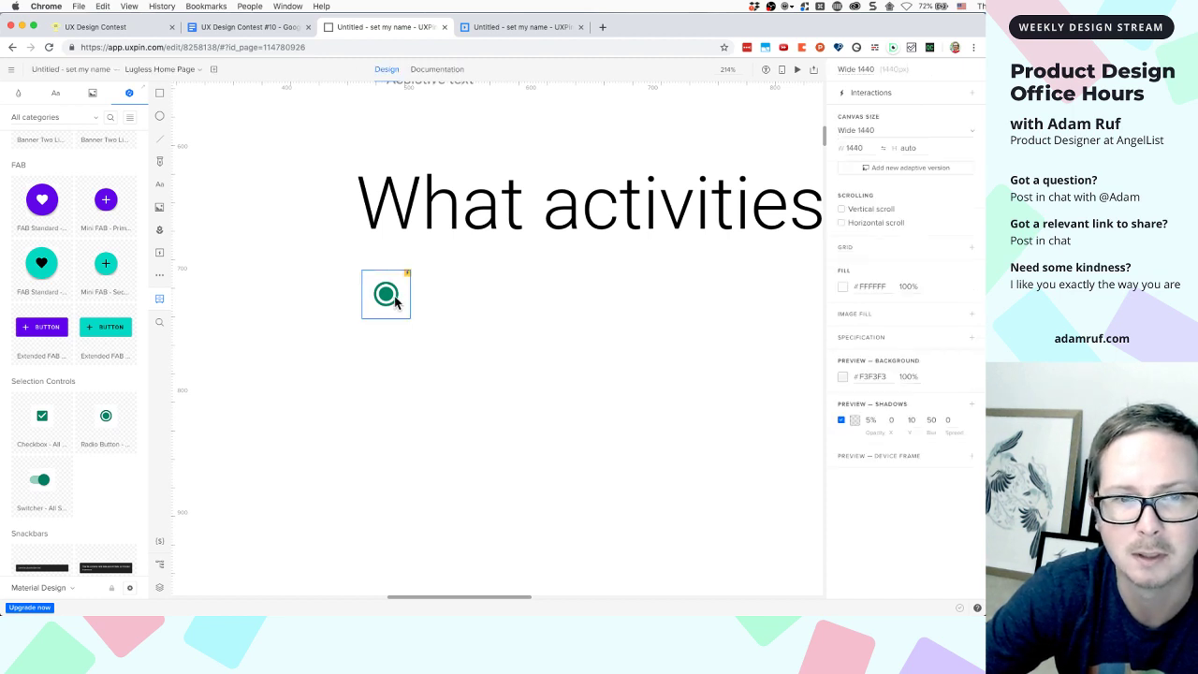
pyautogui.click(389, 296)
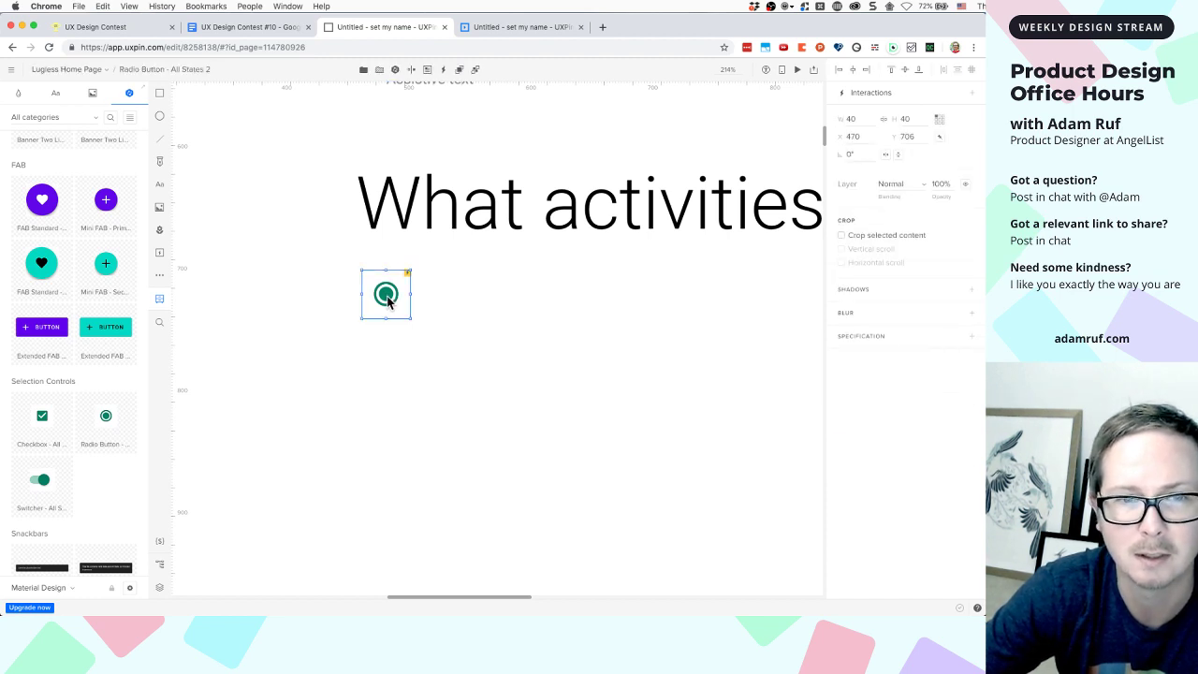
# Add a text element beside the radio button at X 522, Y 725, keeping its placeholder text
pyautogui.click(442, 296)
pyautogui.press('t')
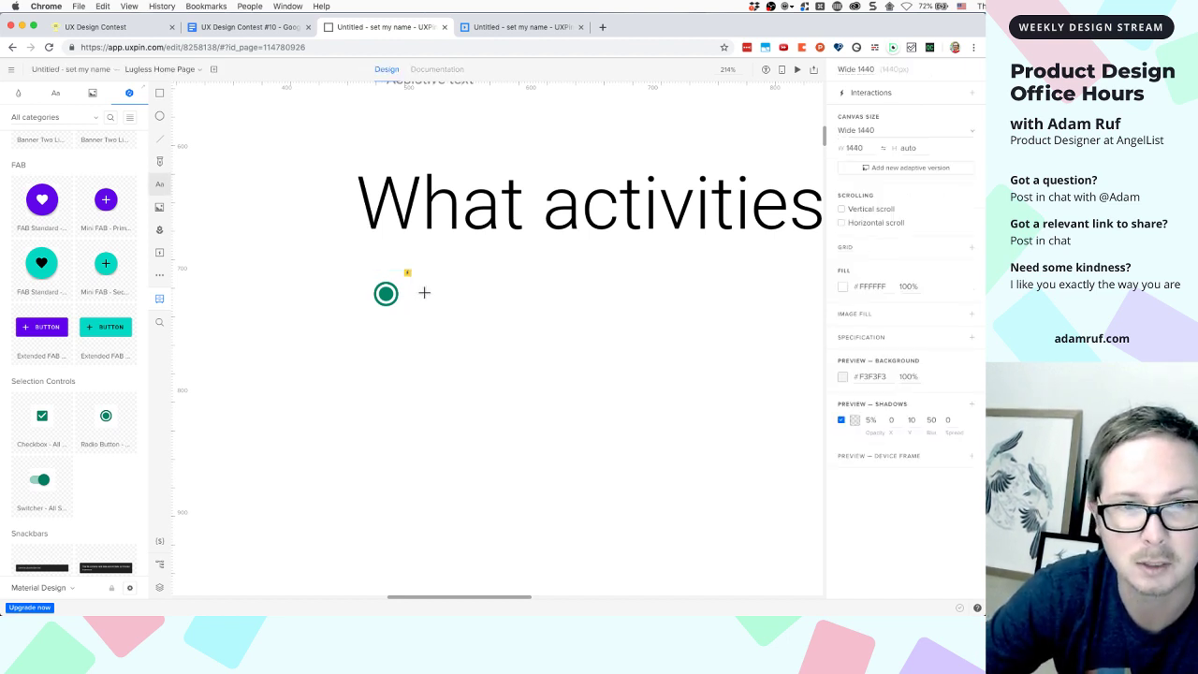
pyautogui.click(423, 294)
pyautogui.doubleClick(459, 304)
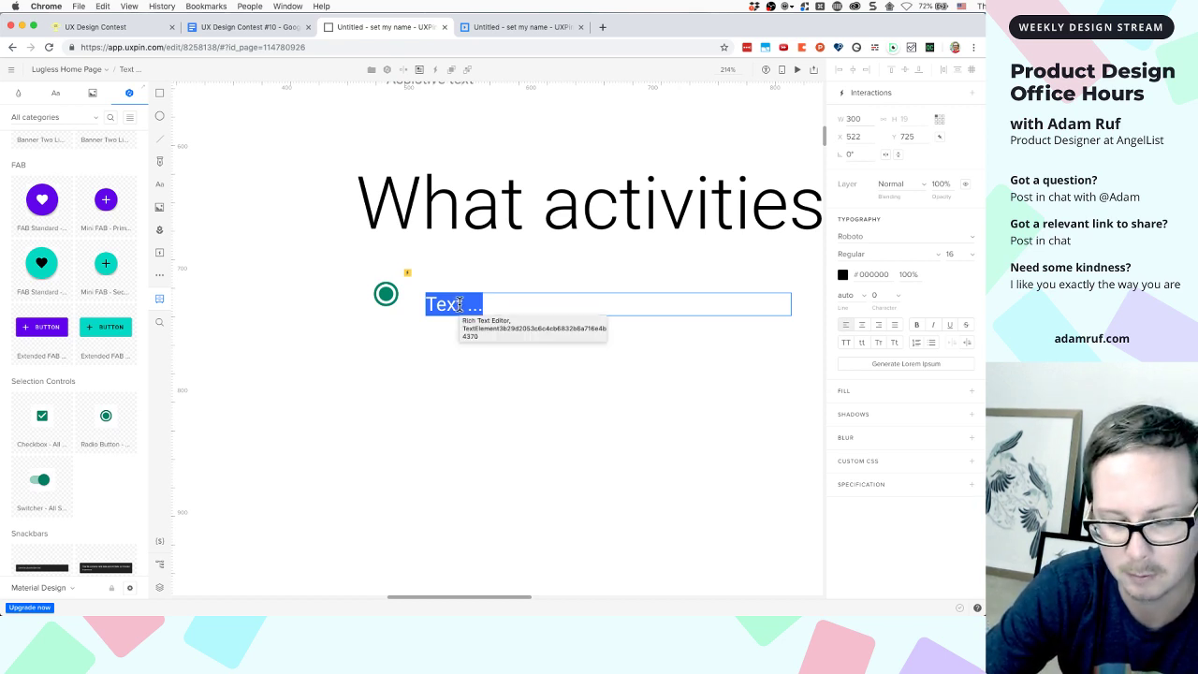
# Inspect the radio button's state interactions and nested shapes, and open the page preview to test it
pyautogui.click(387, 296)
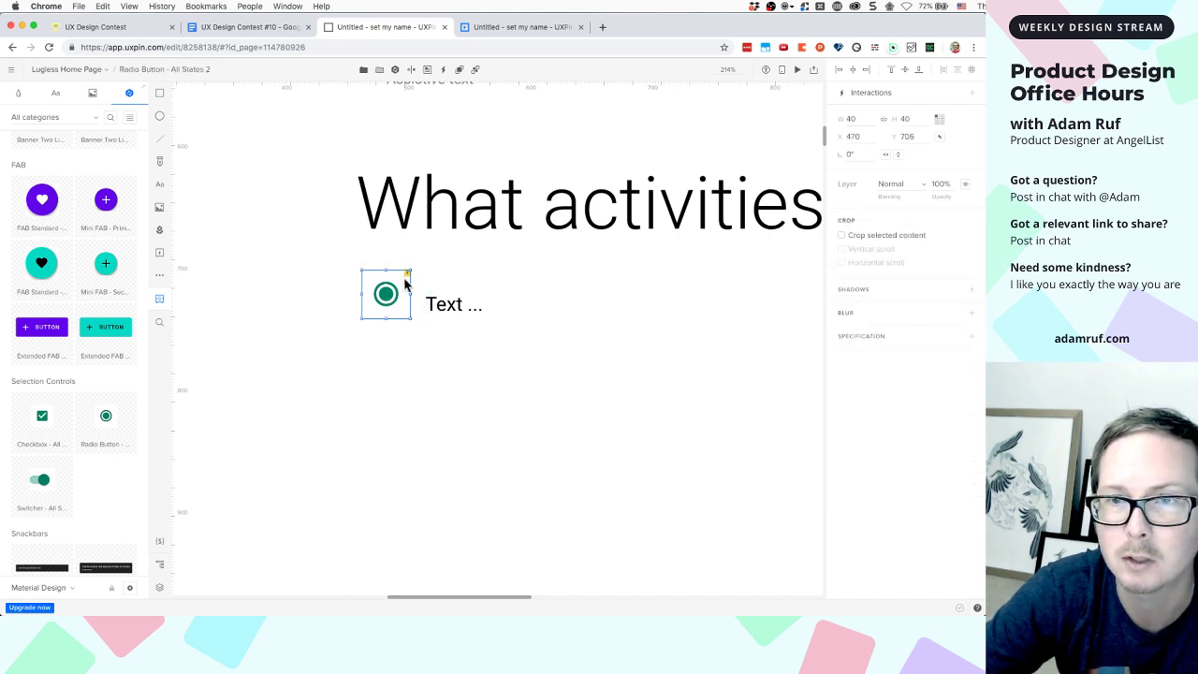
pyautogui.doubleClick(391, 298)
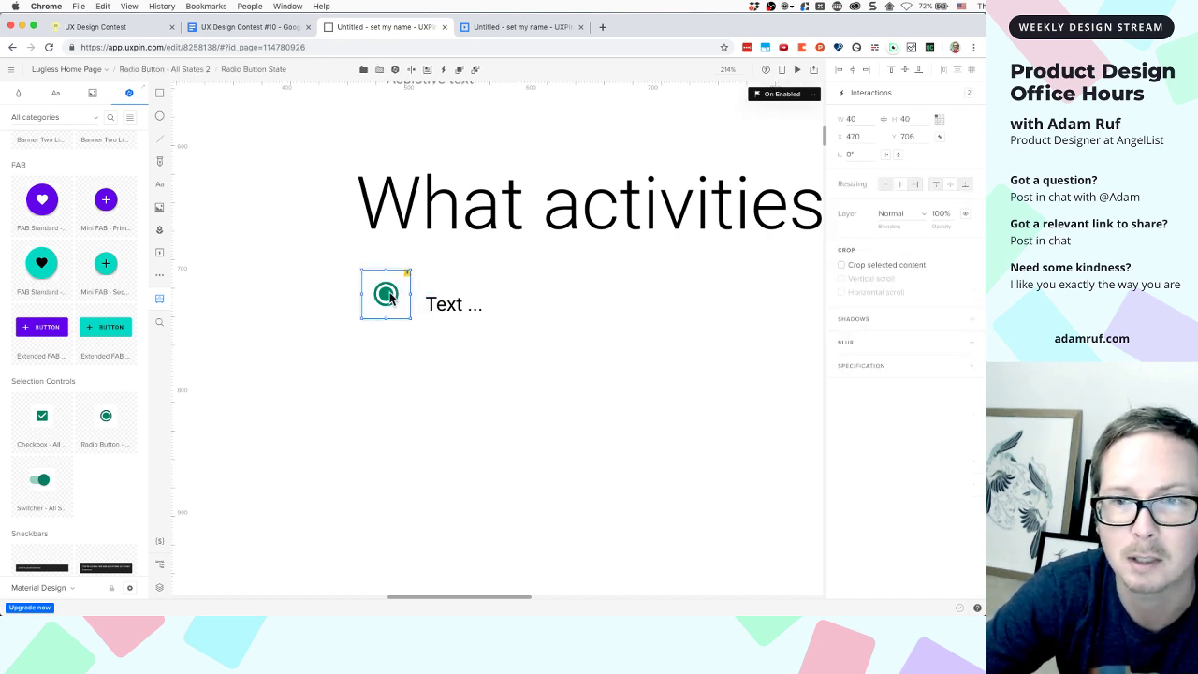
pyautogui.click(946, 95)
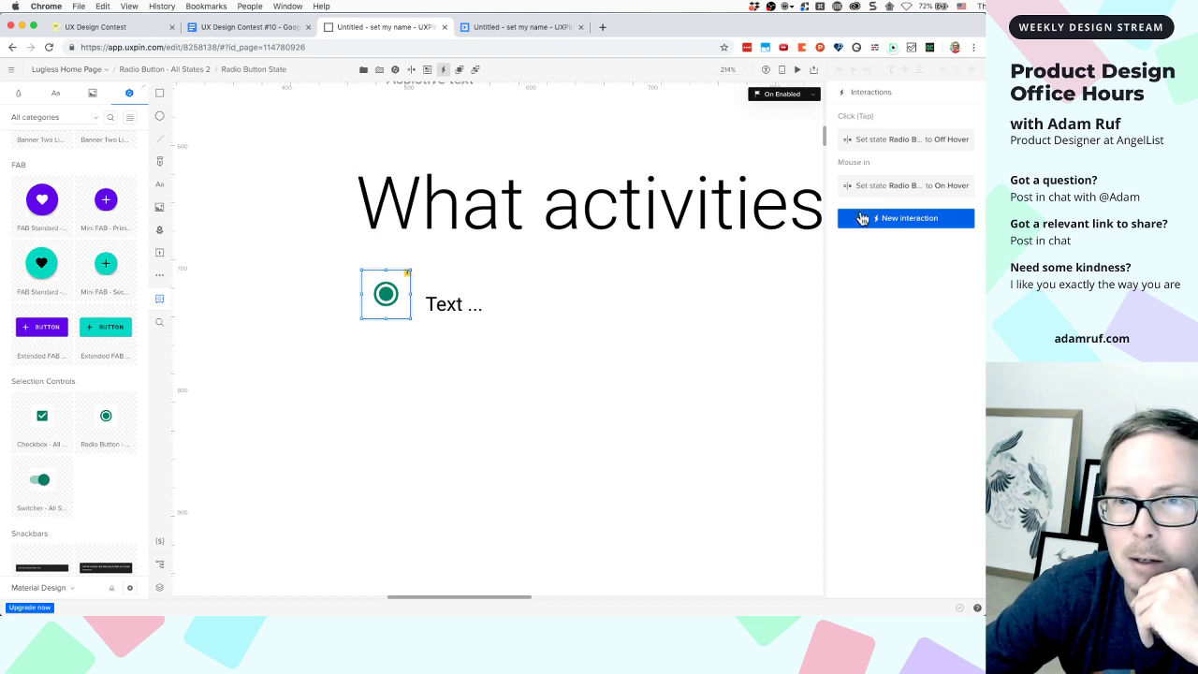
pyautogui.doubleClick(383, 298)
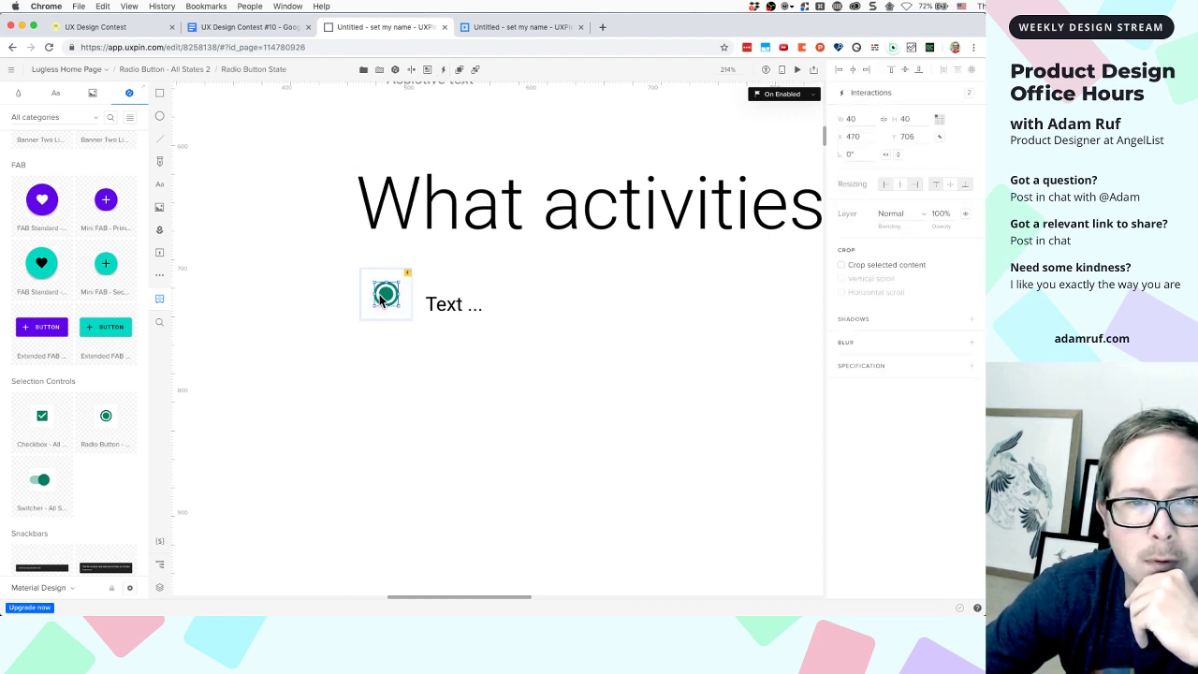
pyautogui.click(386, 292)
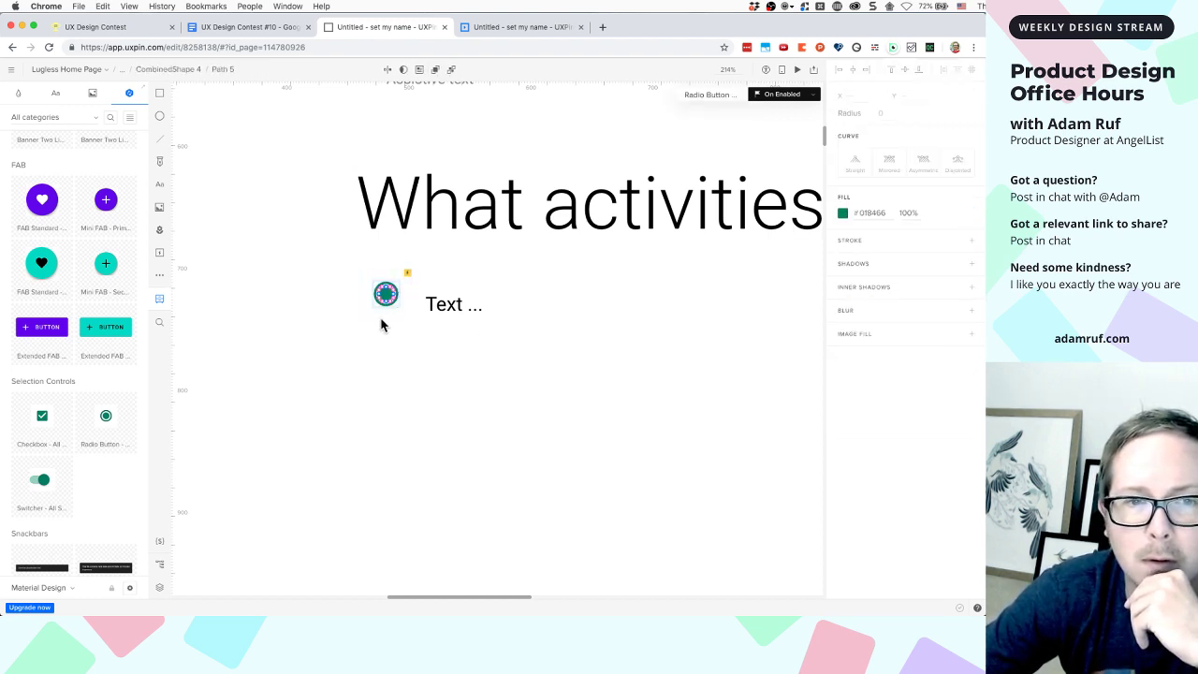
pyautogui.click(381, 336)
pyautogui.click(385, 294)
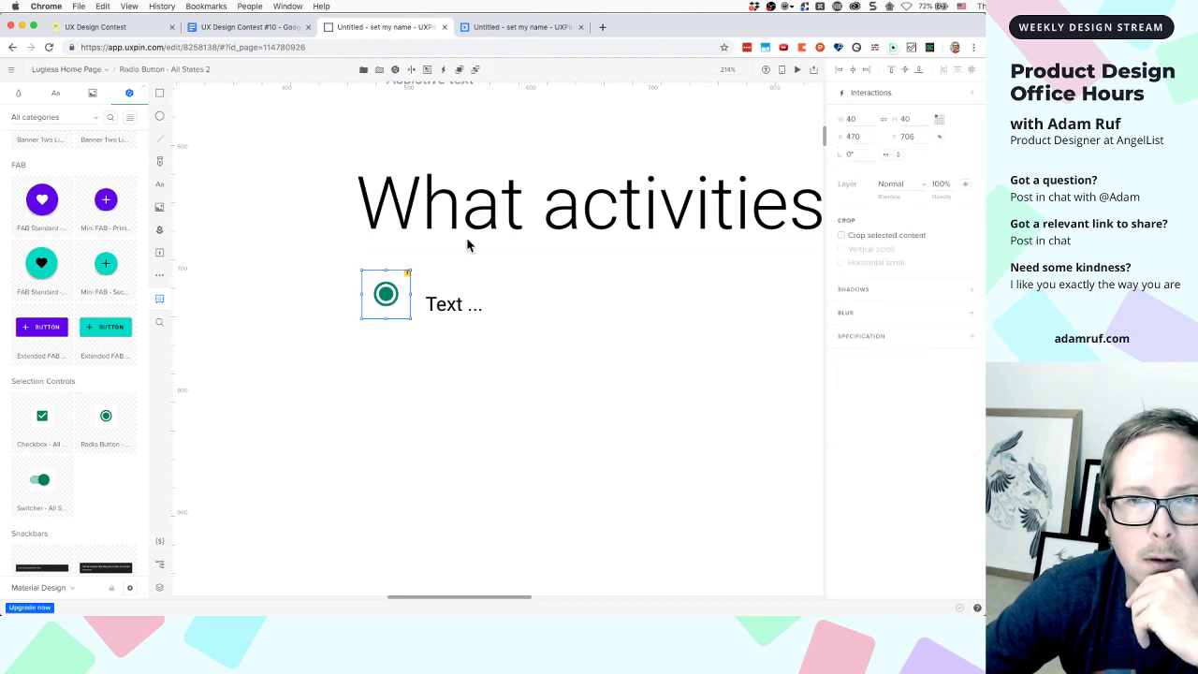
pyautogui.click(796, 70)
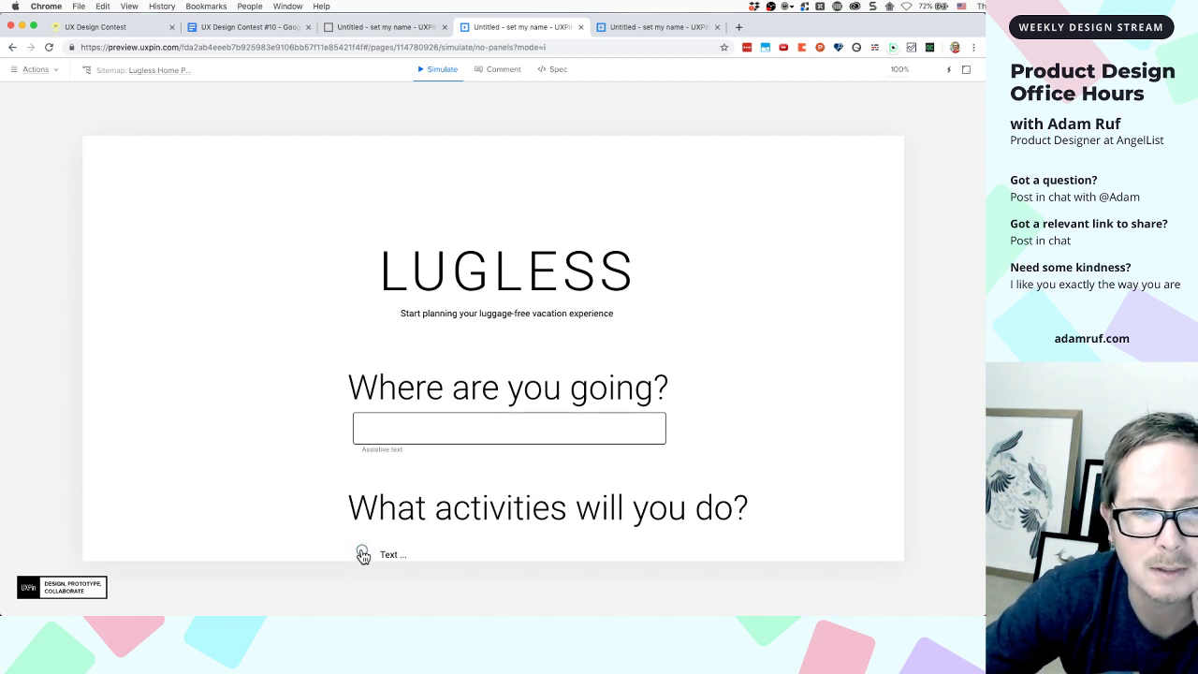
# Test the page preview by entering Hawaii in the destination field and toggling the activity radio button
pyautogui.click(382, 28)
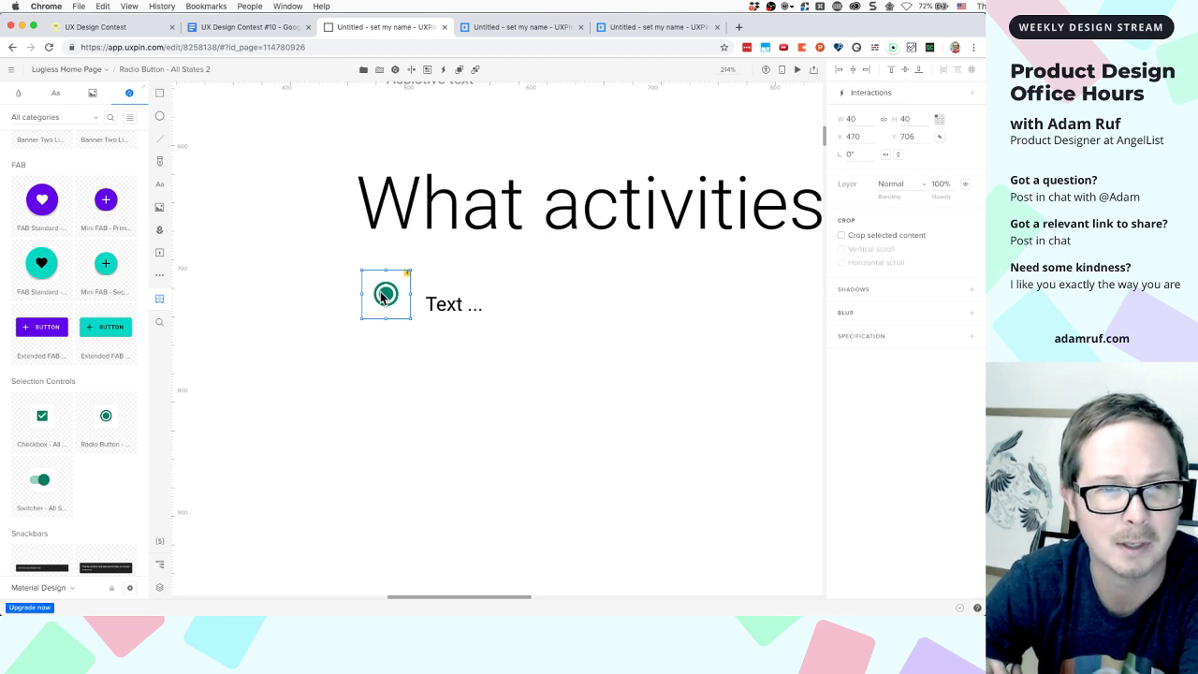
pyautogui.scroll(3, 436, 346)
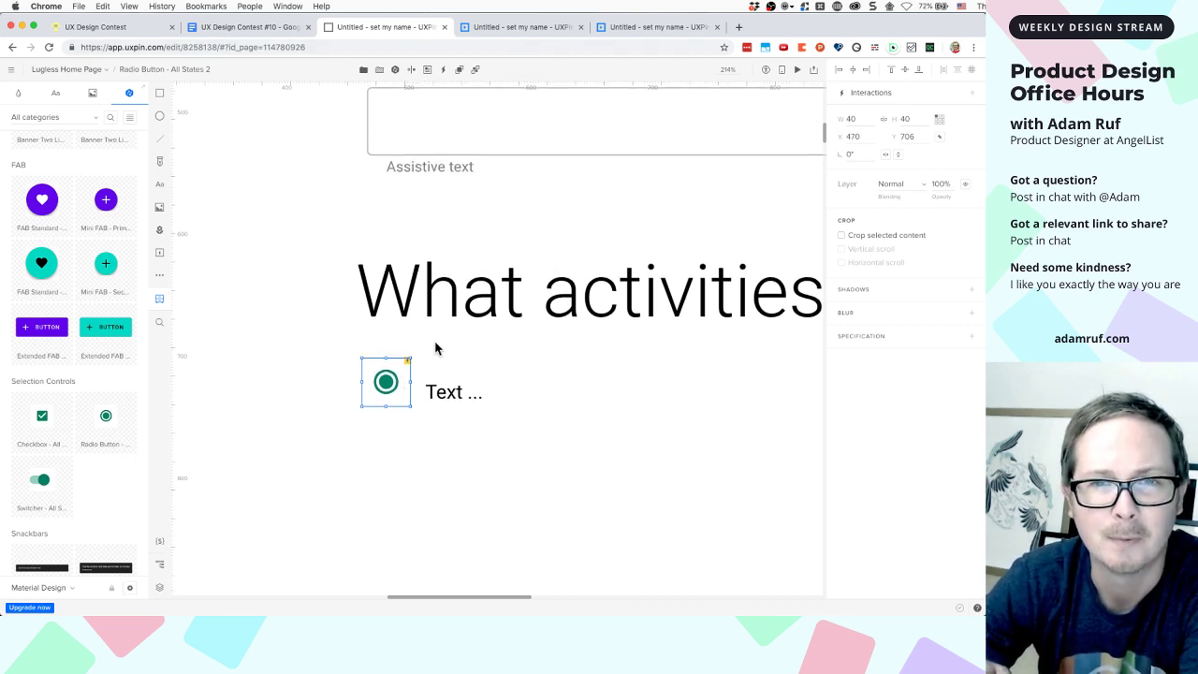
pyautogui.hscroll(3, 437, 346)
pyautogui.hscroll(1, 436, 348)
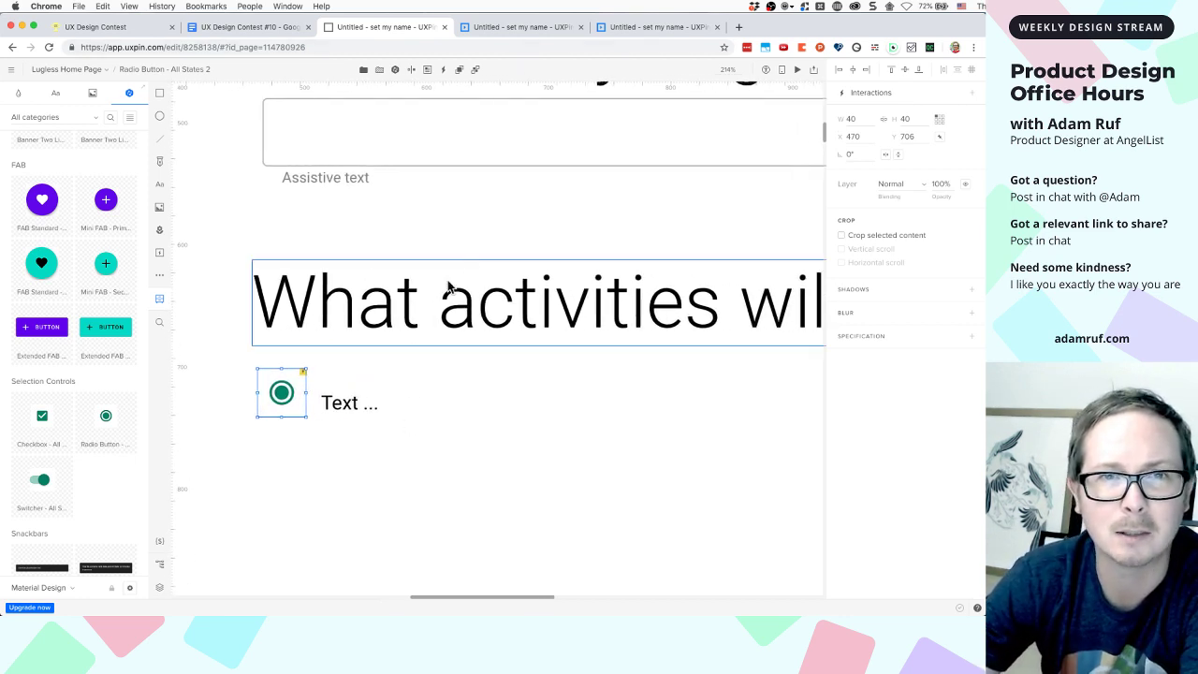
pyautogui.click(548, 26)
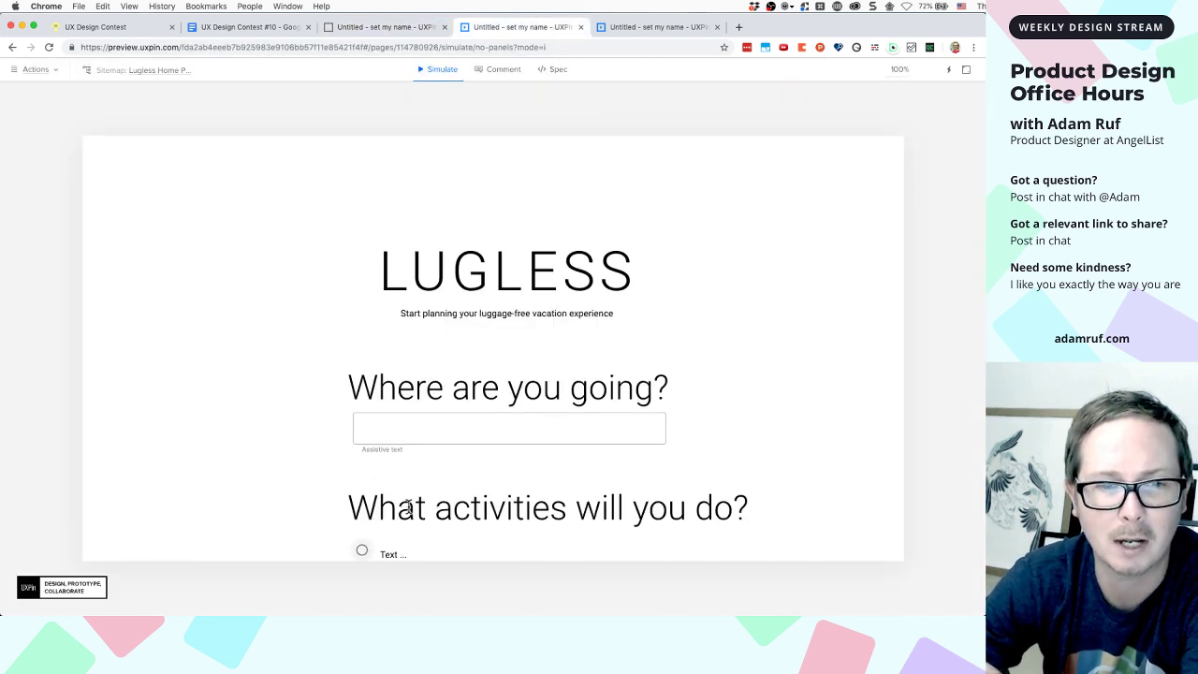
pyautogui.click(446, 434)
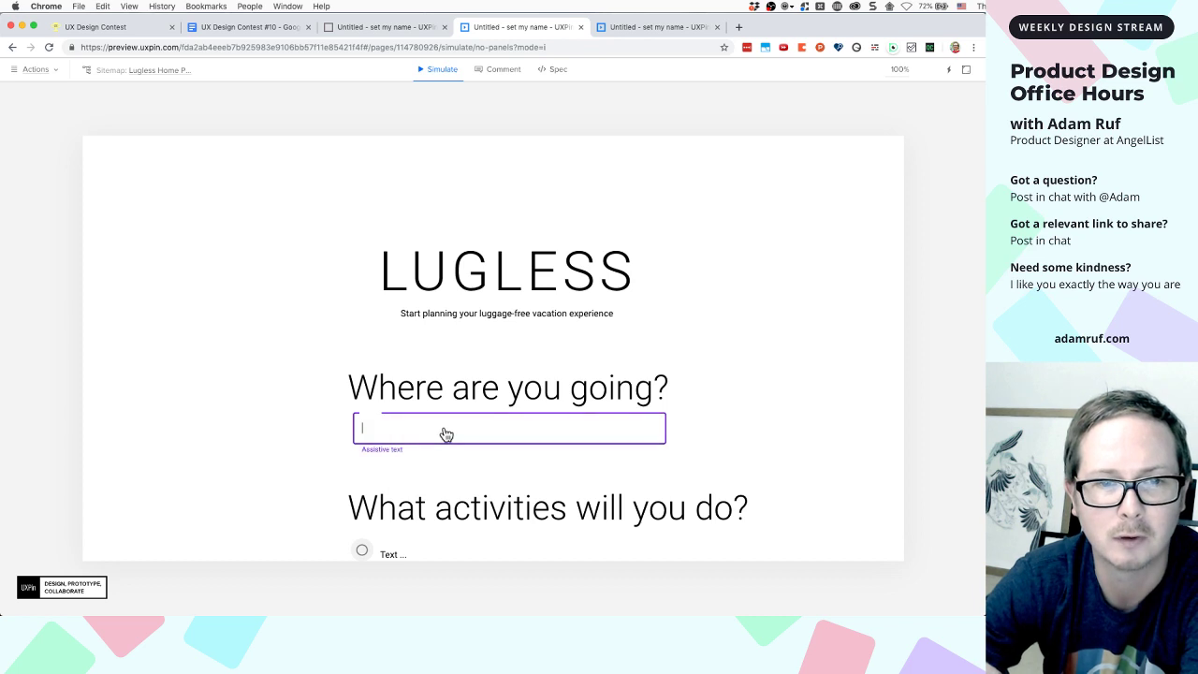
pyautogui.write('Hawaii')
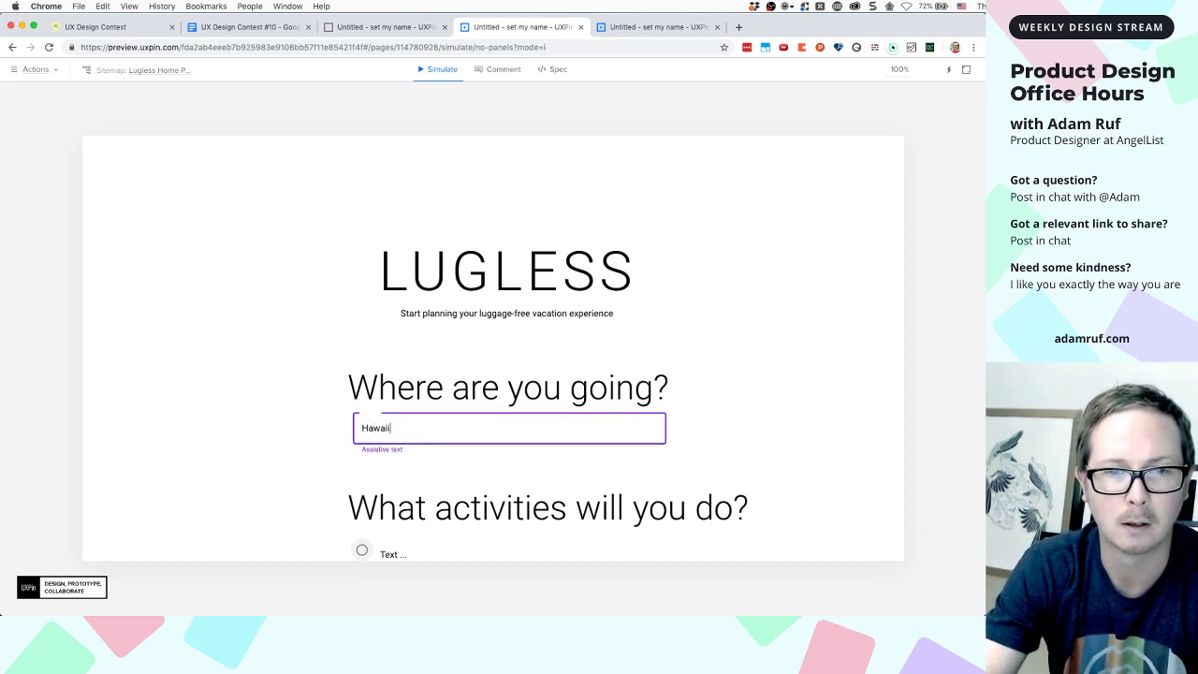
pyautogui.click(361, 553)
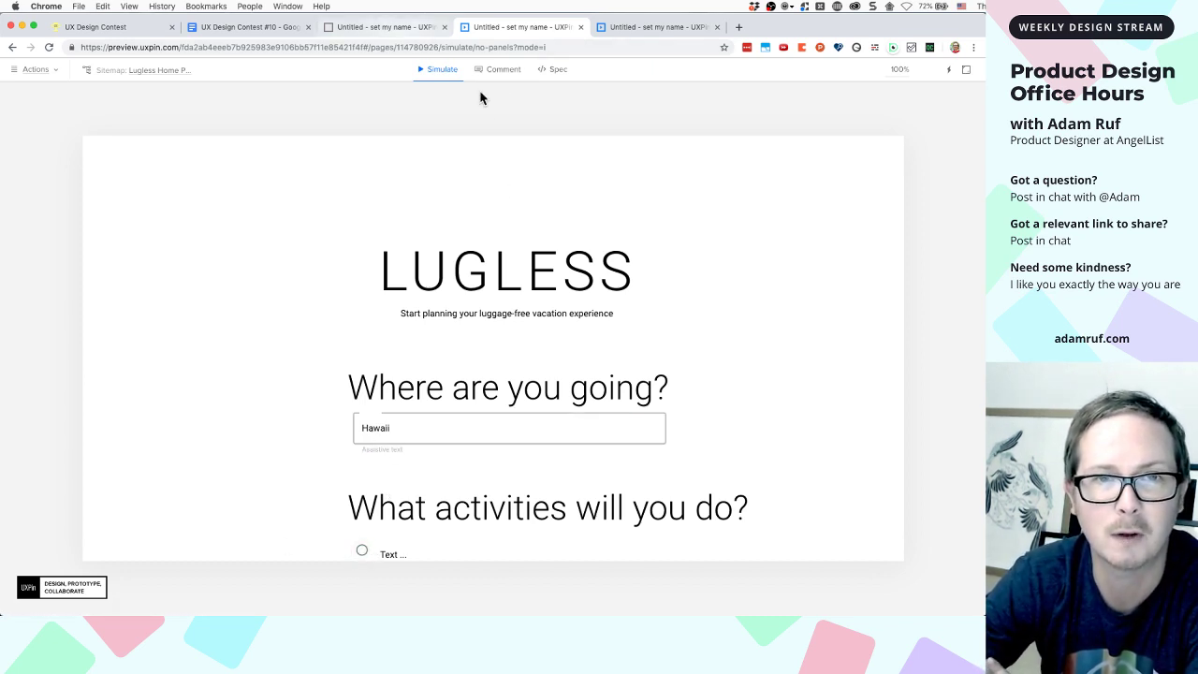
# Move the placeholder text next to the radio button at X 510, Y 717 and change it to Snorkeling
pyautogui.click(379, 27)
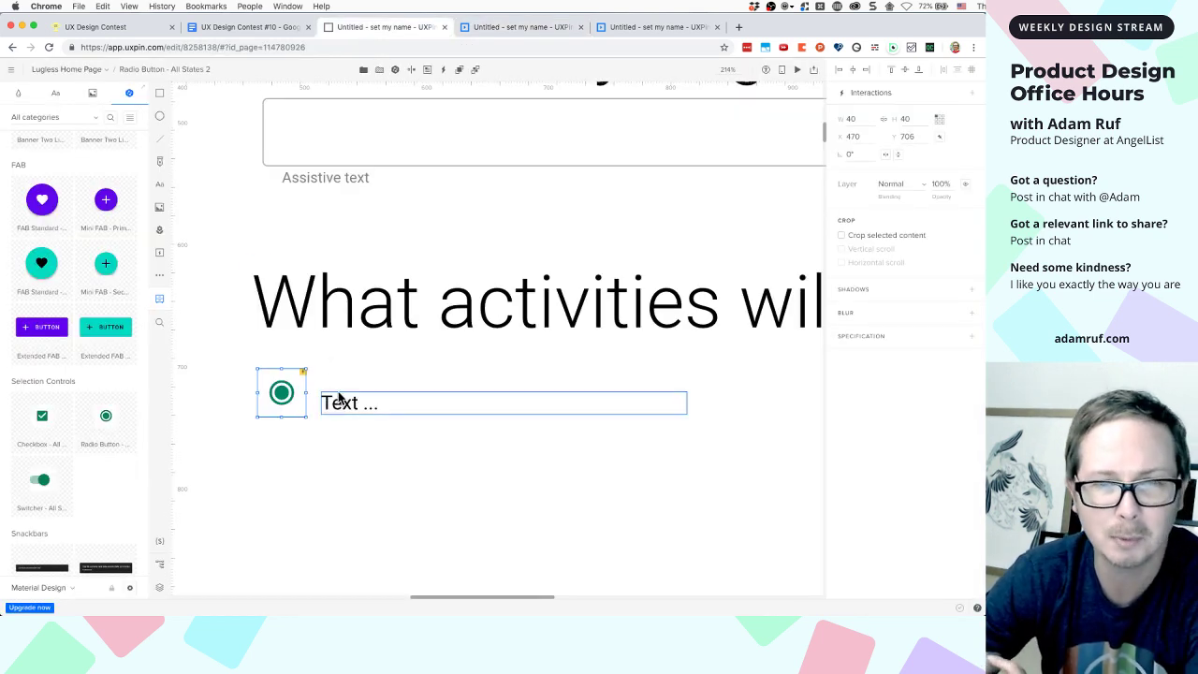
pyautogui.scroll(3, 340, 398)
pyautogui.click(340, 456)
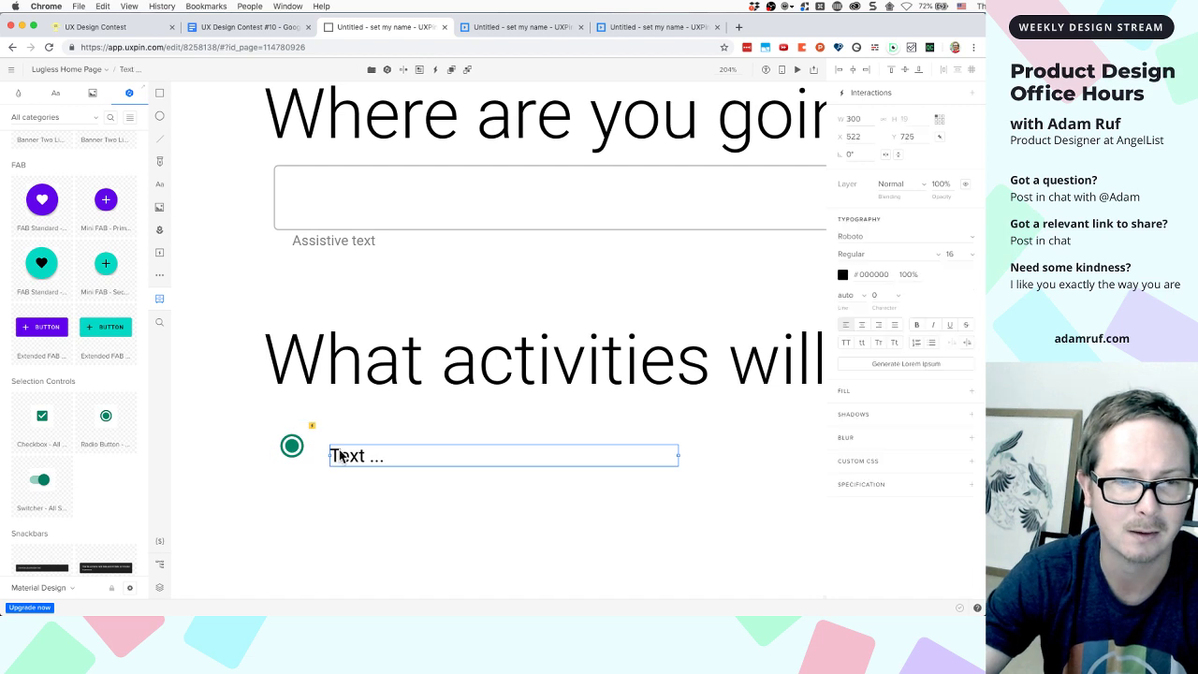
pyautogui.moveTo(340, 456); pyautogui.dragTo(329, 455)
pyautogui.doubleClick(334, 451)
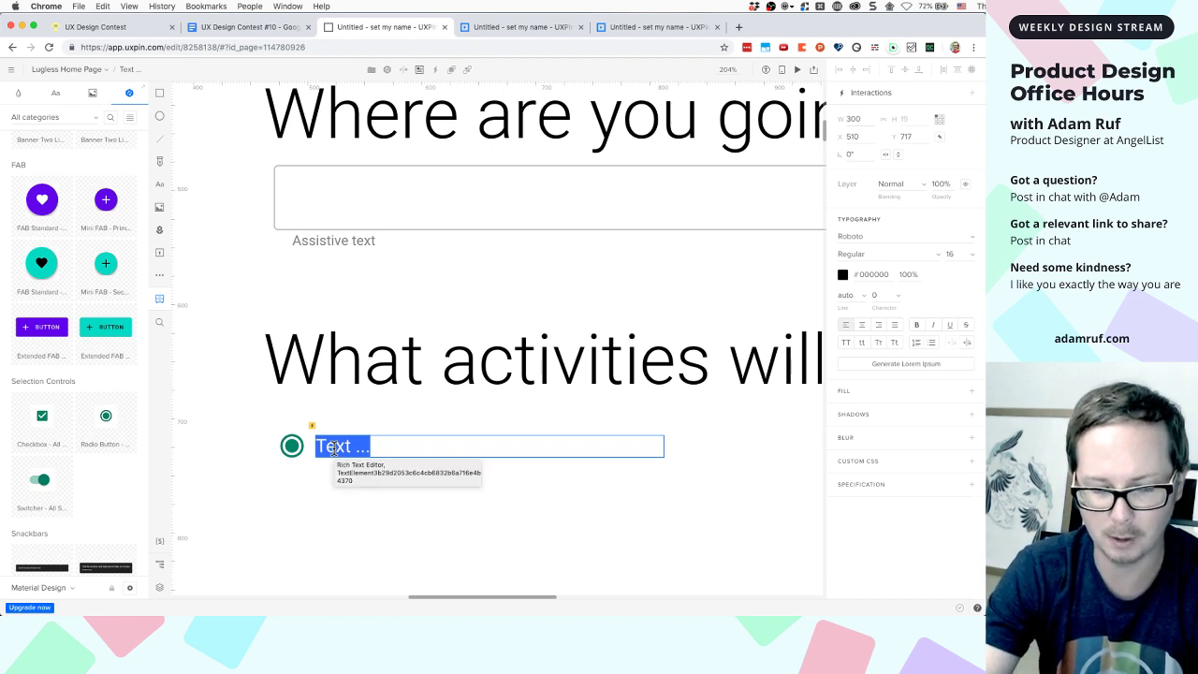
pyautogui.write('Snor')
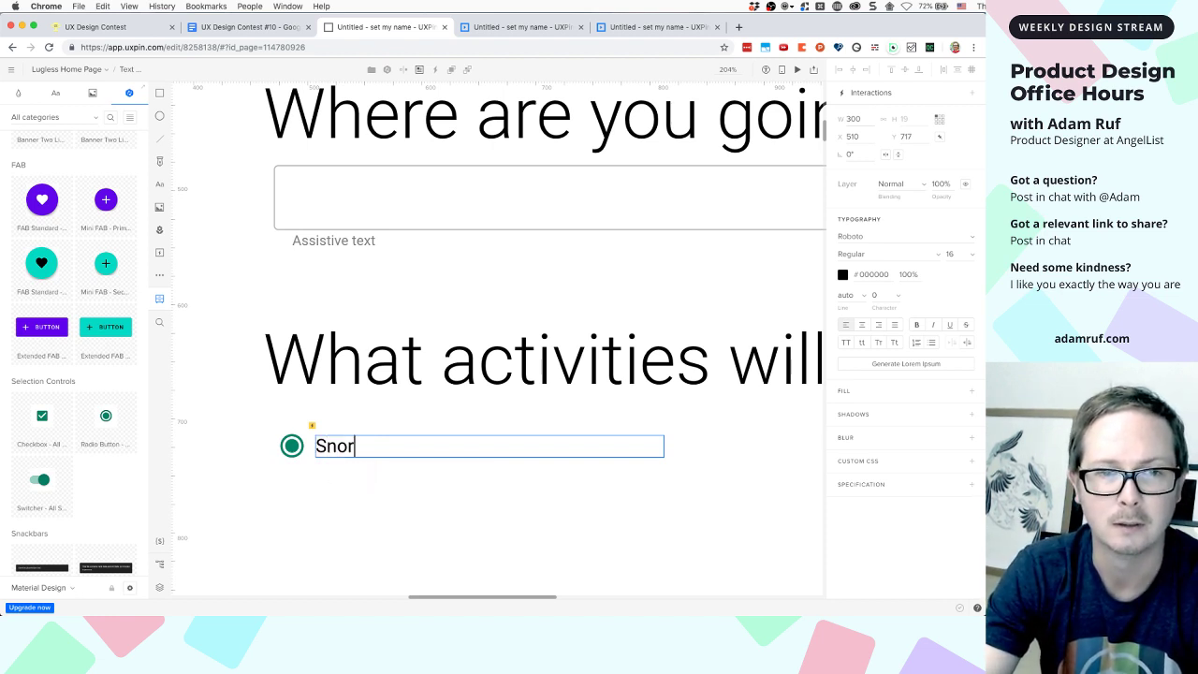
pyautogui.write('keling')
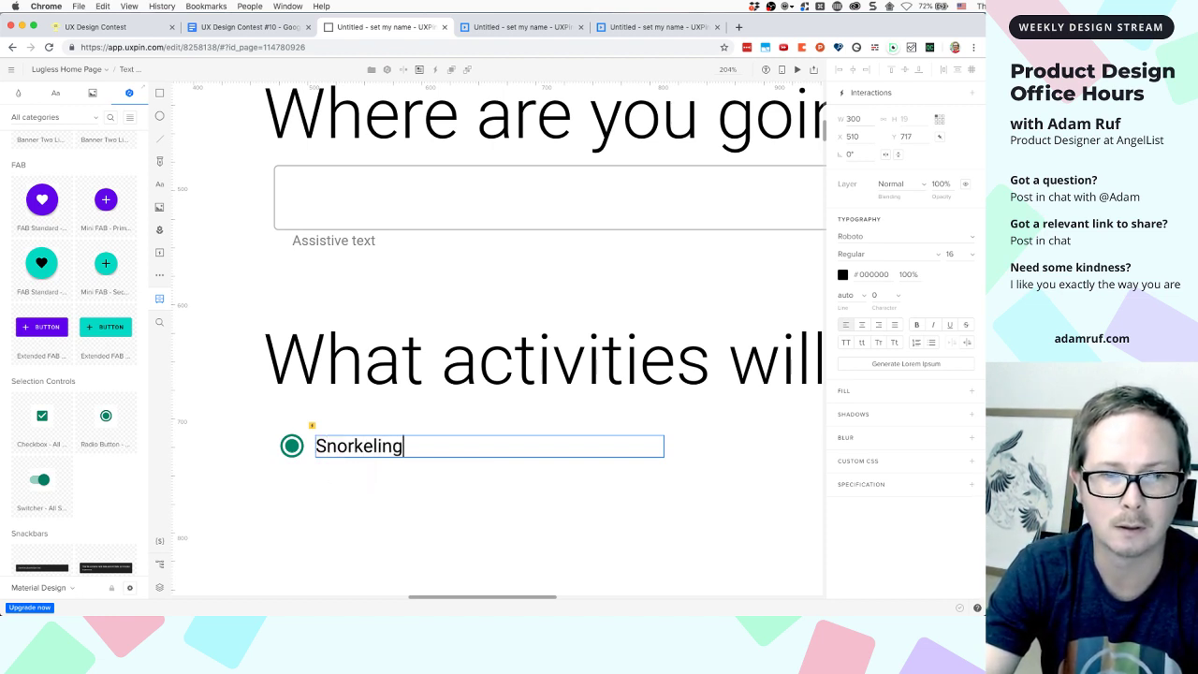
pyautogui.press('Escape')
# Group the radio button with its Snorkeling label
pyautogui.click(287, 449)
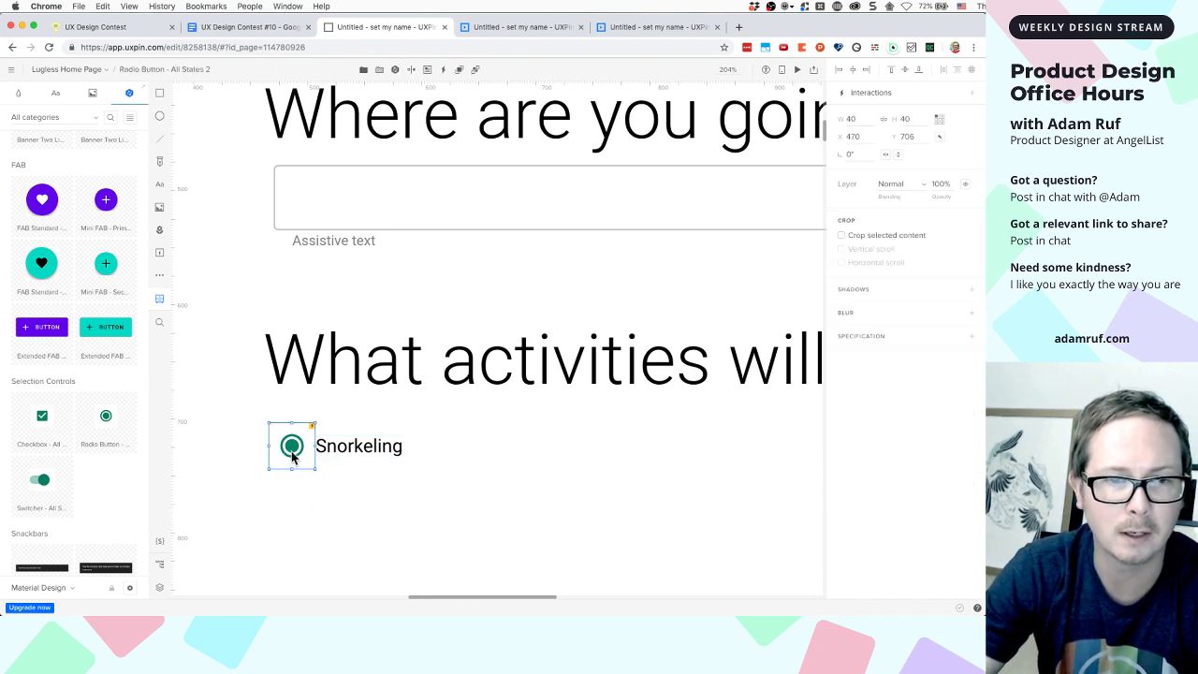
pyautogui.keyDown('shift'); pyautogui.click(330, 450); pyautogui.keyUp('shift')
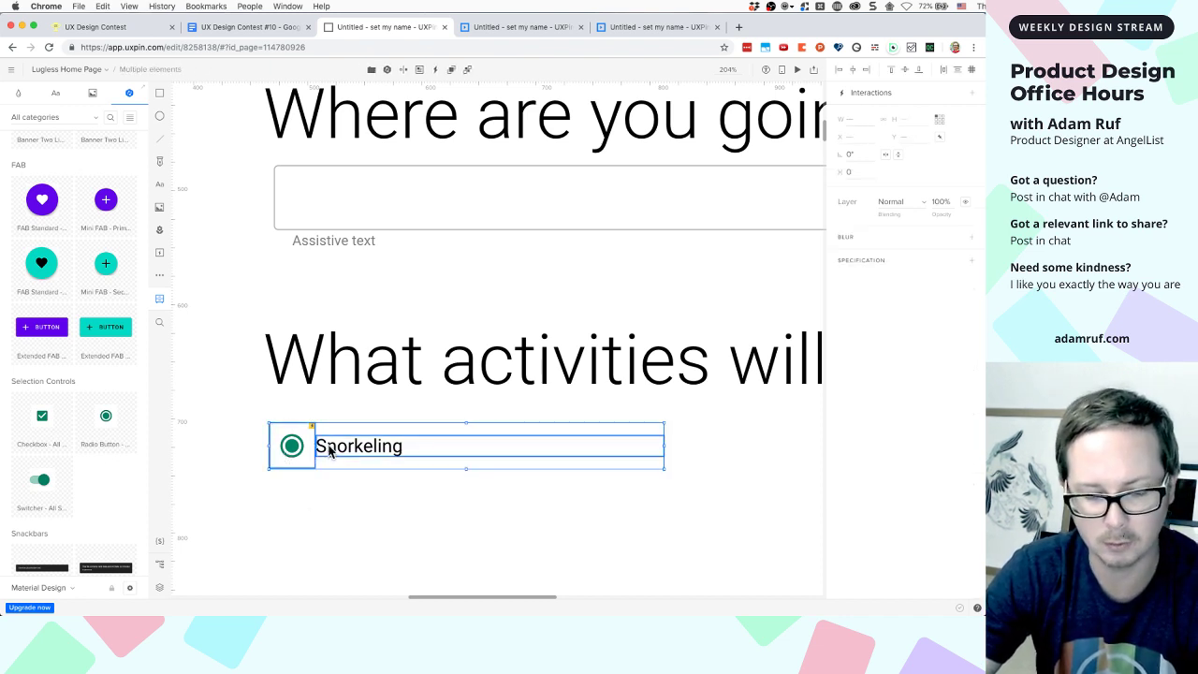
pyautogui.press('super+g')
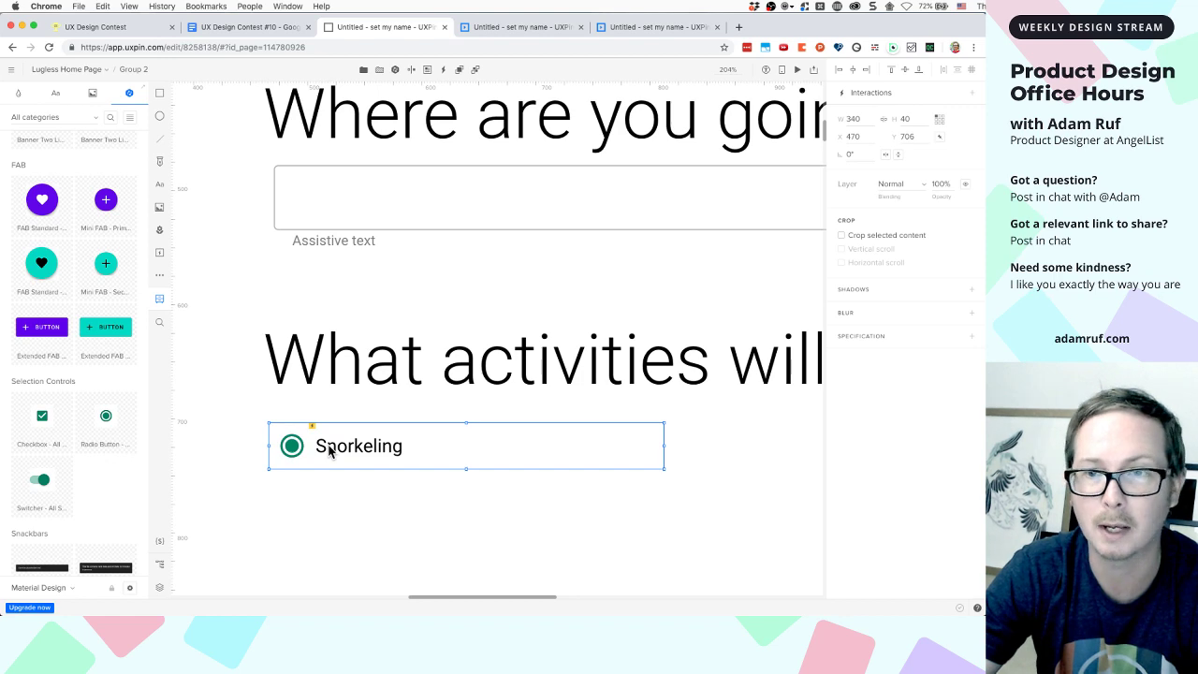
# Duplicate the Snorkeling radio group three times in an evenly spaced column beneath it, with the last copy at Y 857
pyautogui.scroll(-2, 329, 452)
pyautogui.press('super+d')
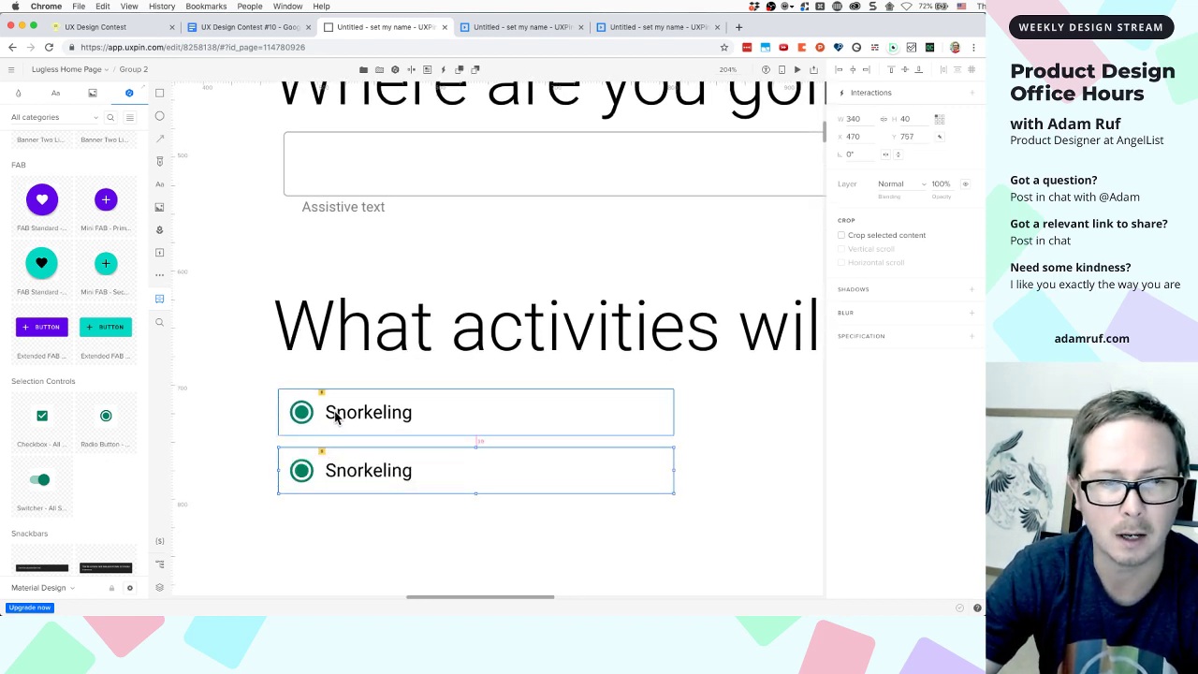
pyautogui.scroll(-5, 335, 418)
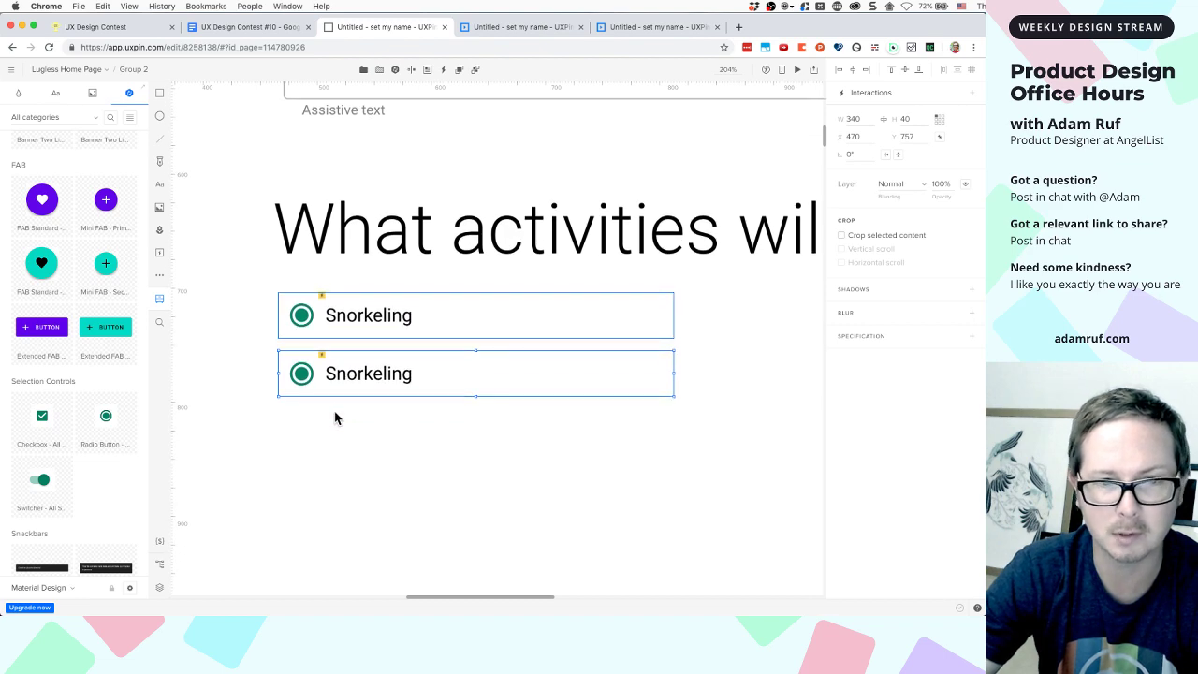
pyautogui.press('super+d')
pyautogui.press('super+d')
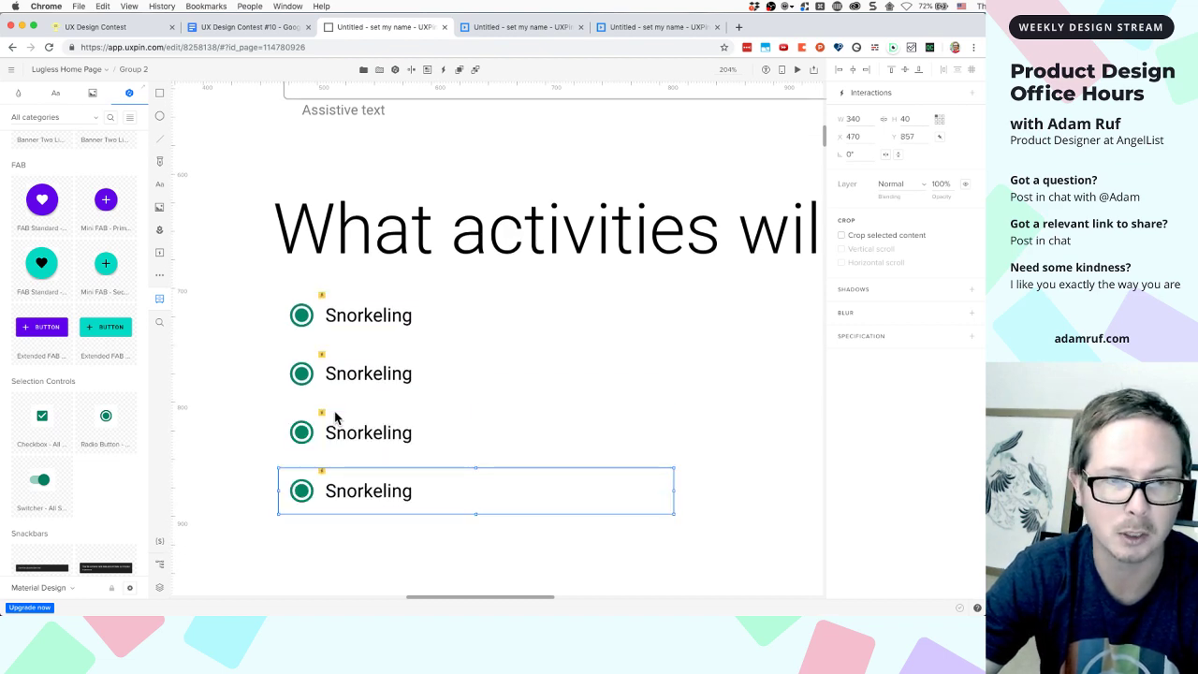
pyautogui.press('super+minus')
pyautogui.press('super+minus')
pyautogui.press('super+minus')
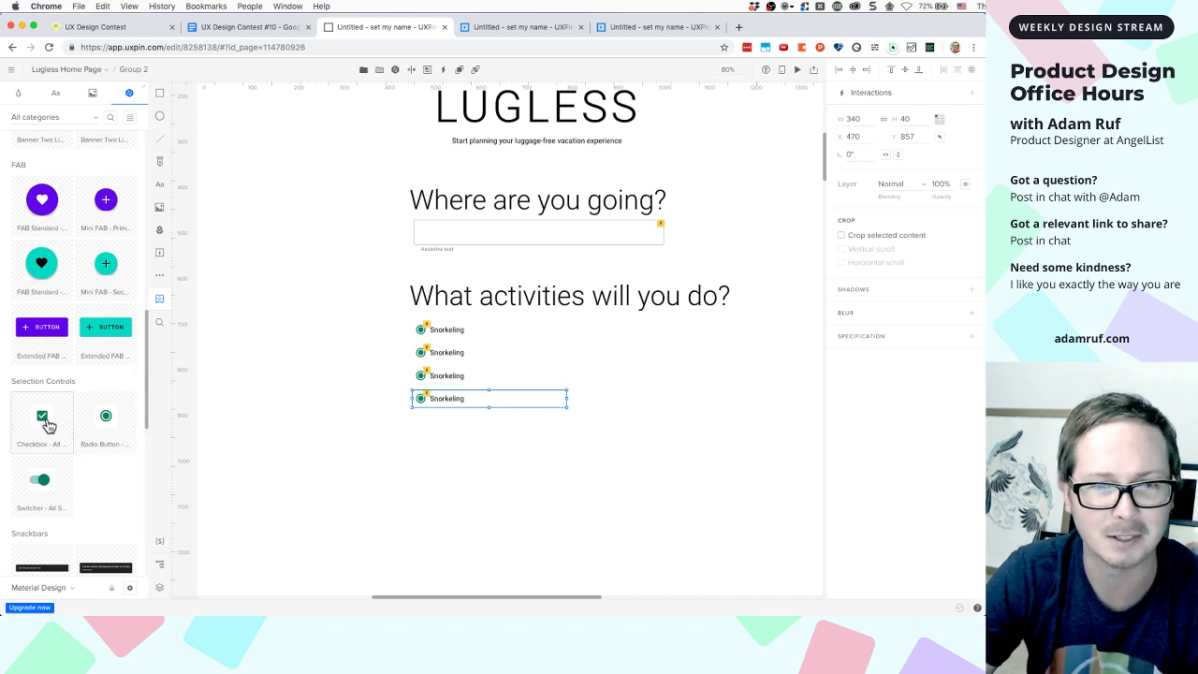
# Undo the duplicated rows, the grouping and the Snorkeling label changes
pyautogui.hotkey('ctrl', 'z')
pyautogui.hotkey('ctrl', 'z')
pyautogui.hotkey('ctrl', 'z')
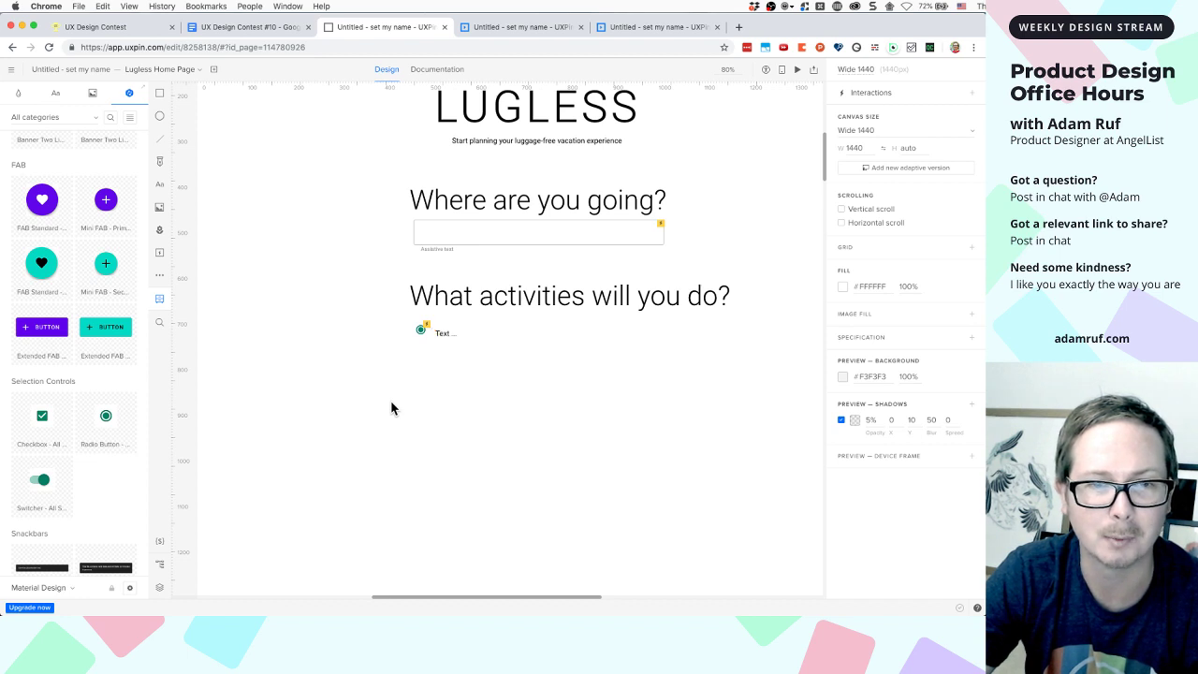
# Examine the radio button's available commands and its new interaction options, without adding an interaction
pyautogui.click(422, 332)
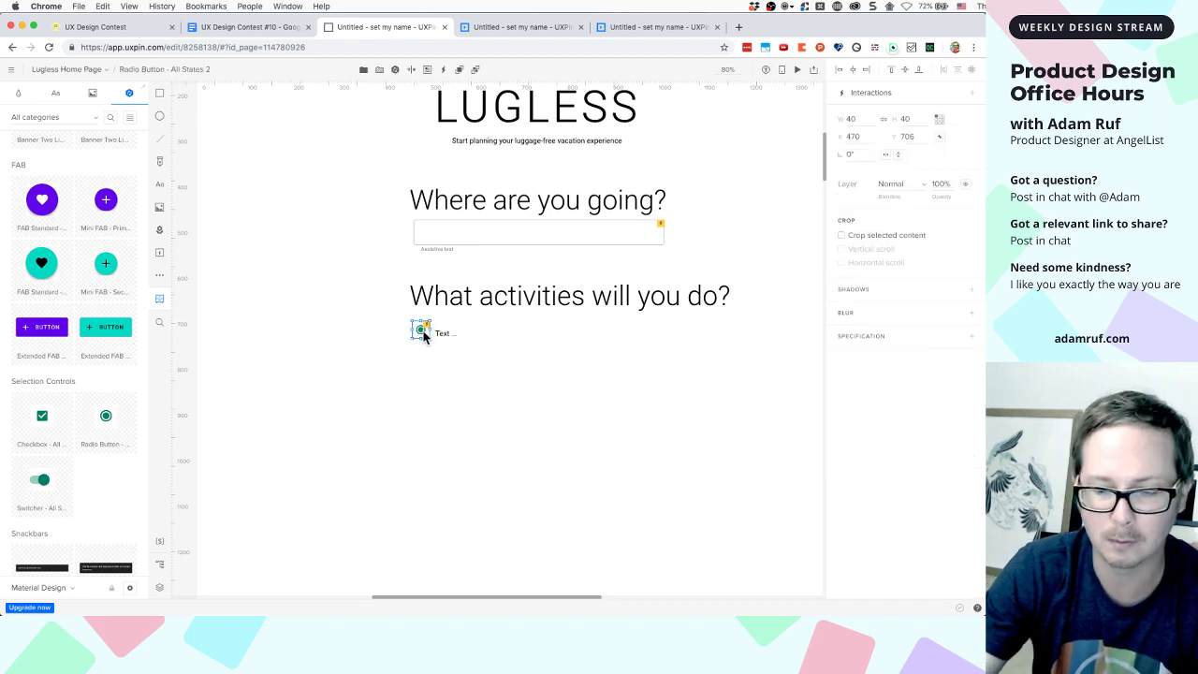
pyautogui.press('Delete')
pyautogui.scroll(2, 423, 337)
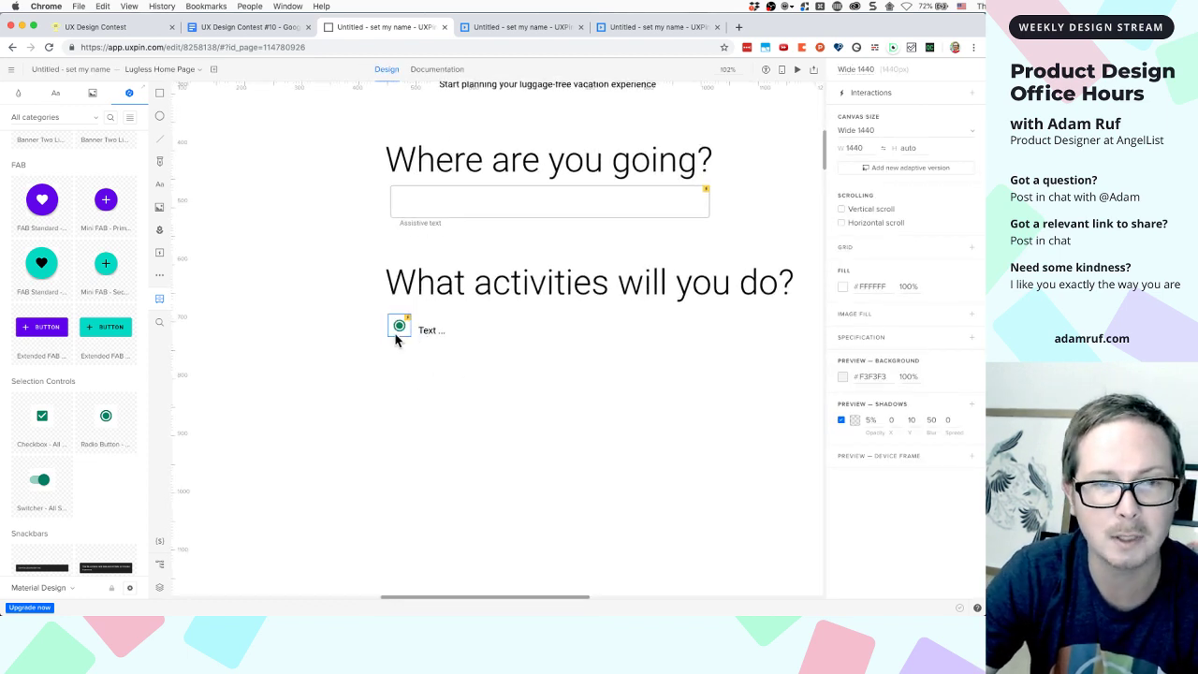
pyautogui.click(397, 330)
pyautogui.rightClick(397, 335)
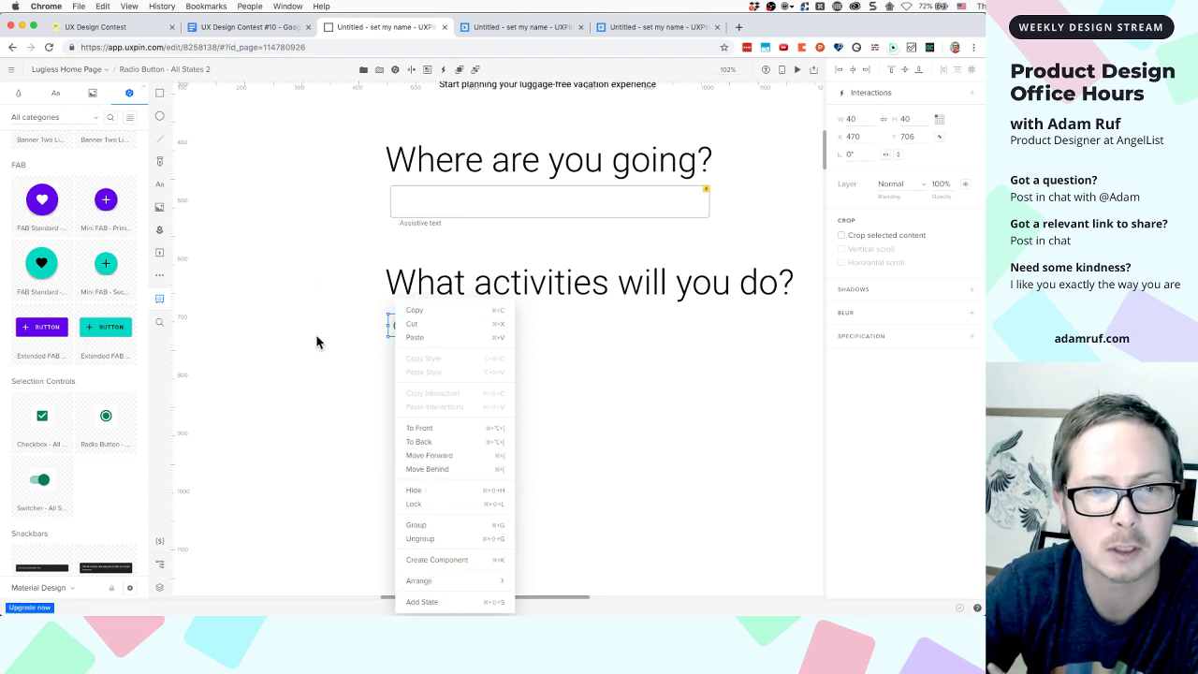
pyautogui.click(383, 335)
pyautogui.click(397, 331)
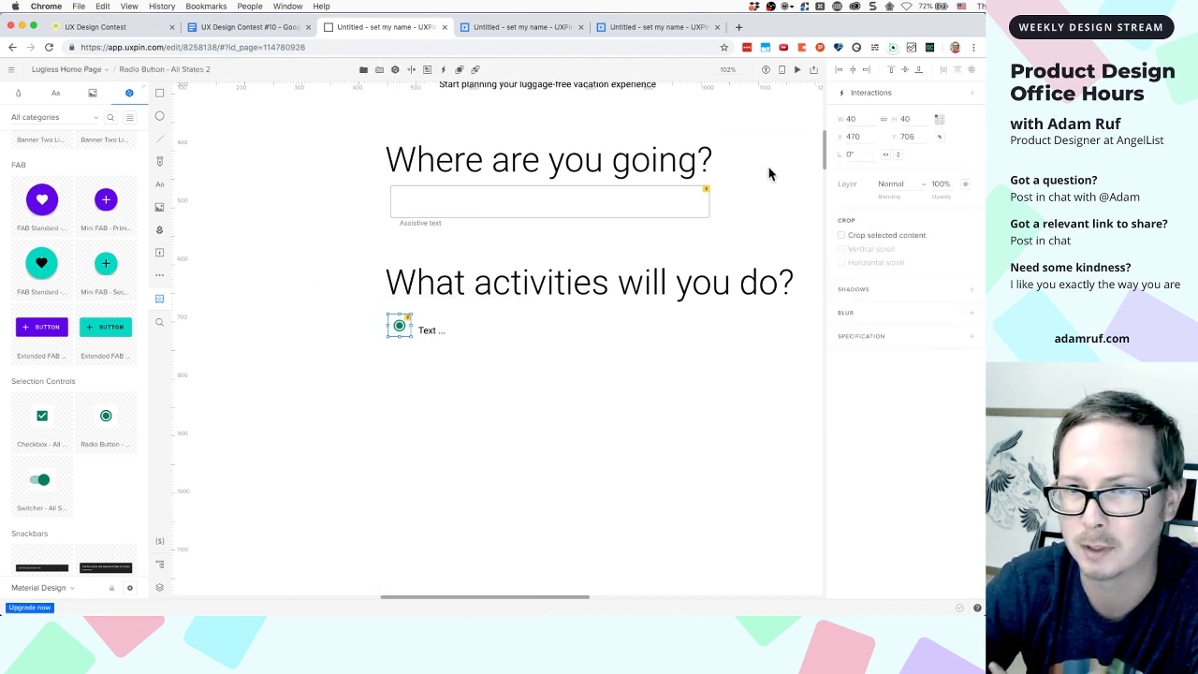
pyautogui.rightClick(405, 329)
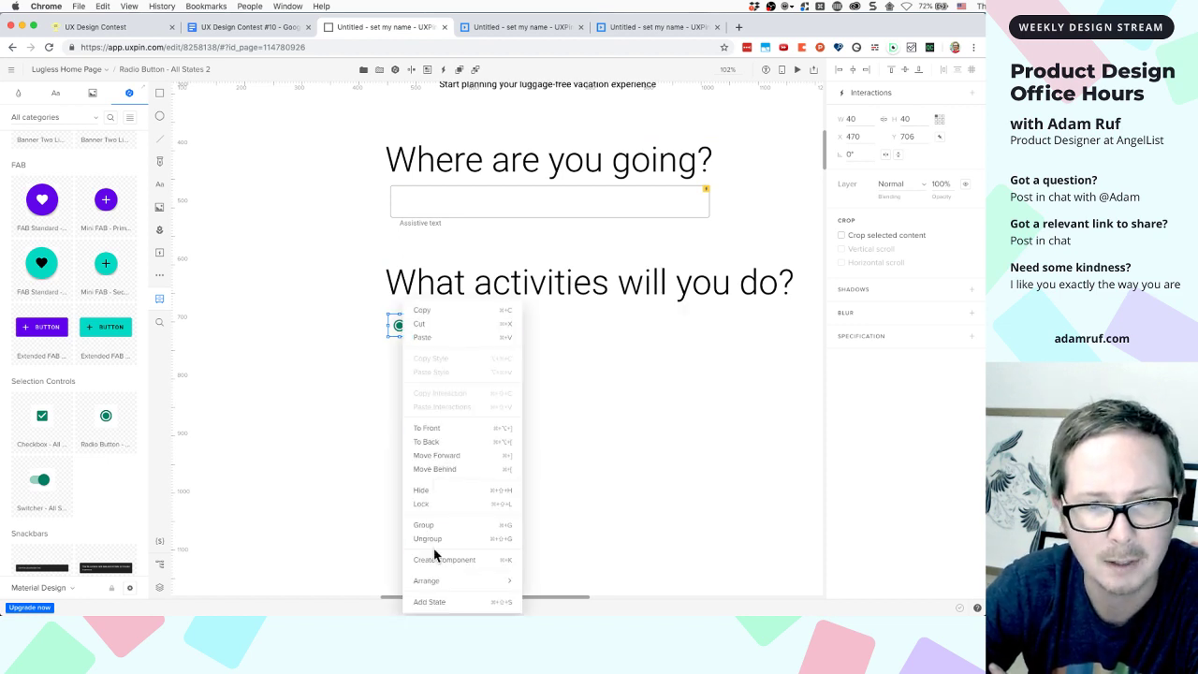
pyautogui.click(378, 349)
pyautogui.click(400, 328)
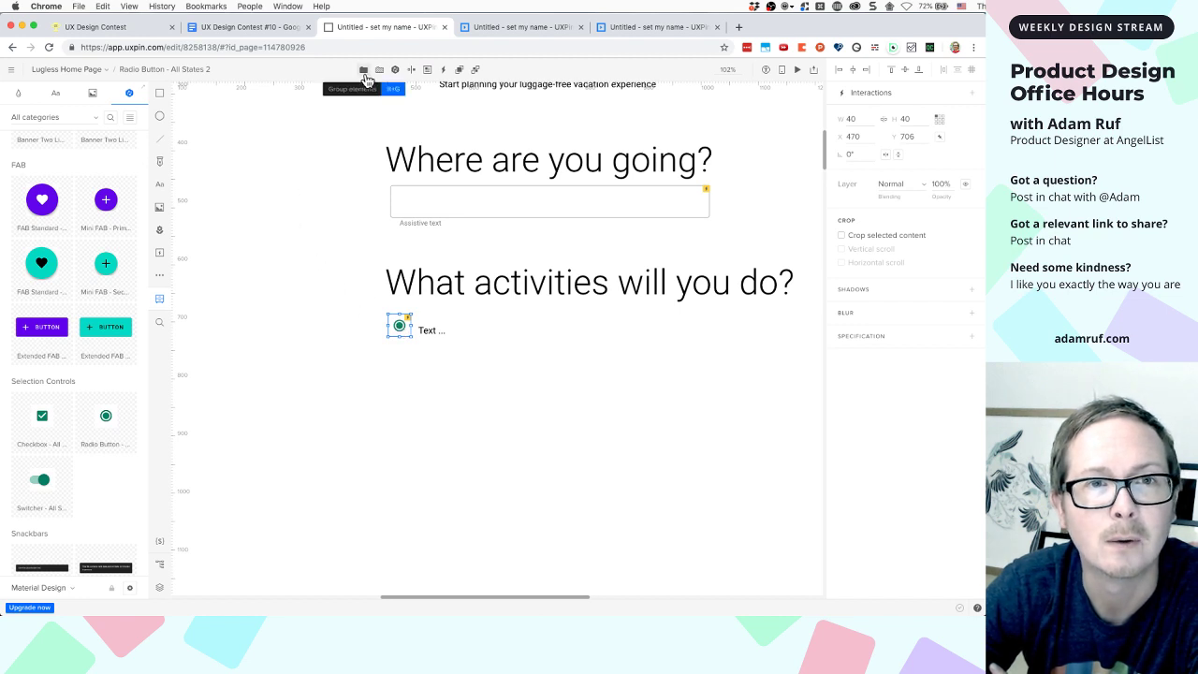
pyautogui.click(445, 71)
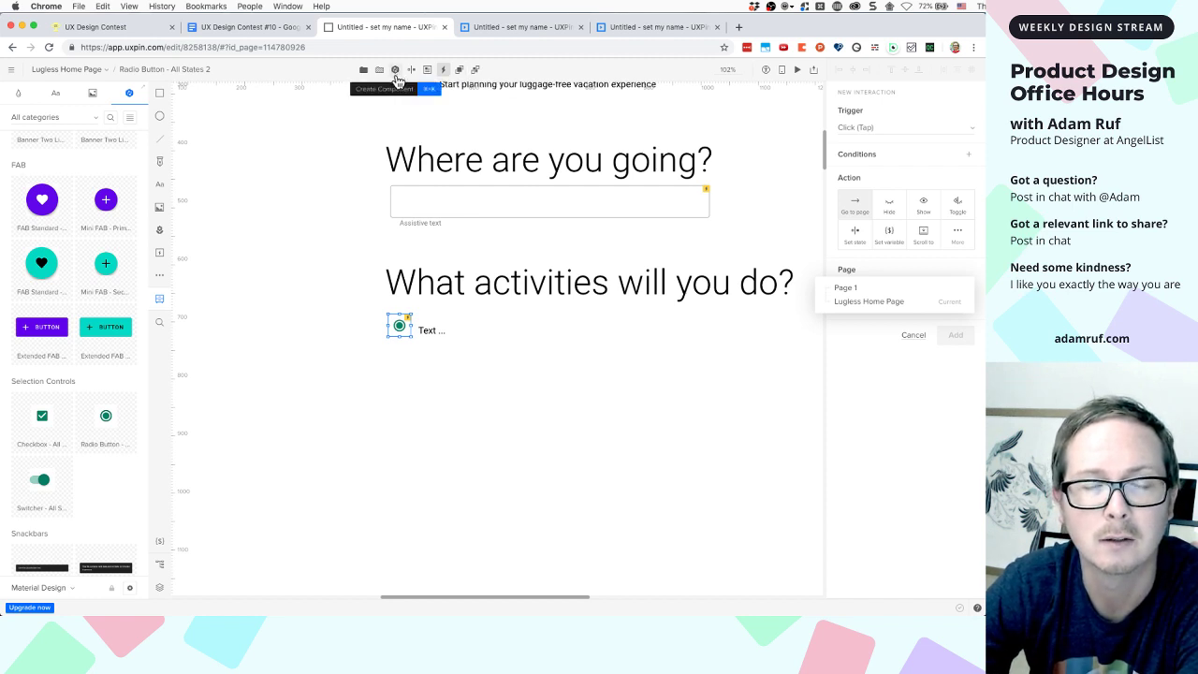
pyautogui.click(365, 226)
# Replace the radio button with a Material Design checkbox at X 474, Y 715
pyautogui.click(409, 335)
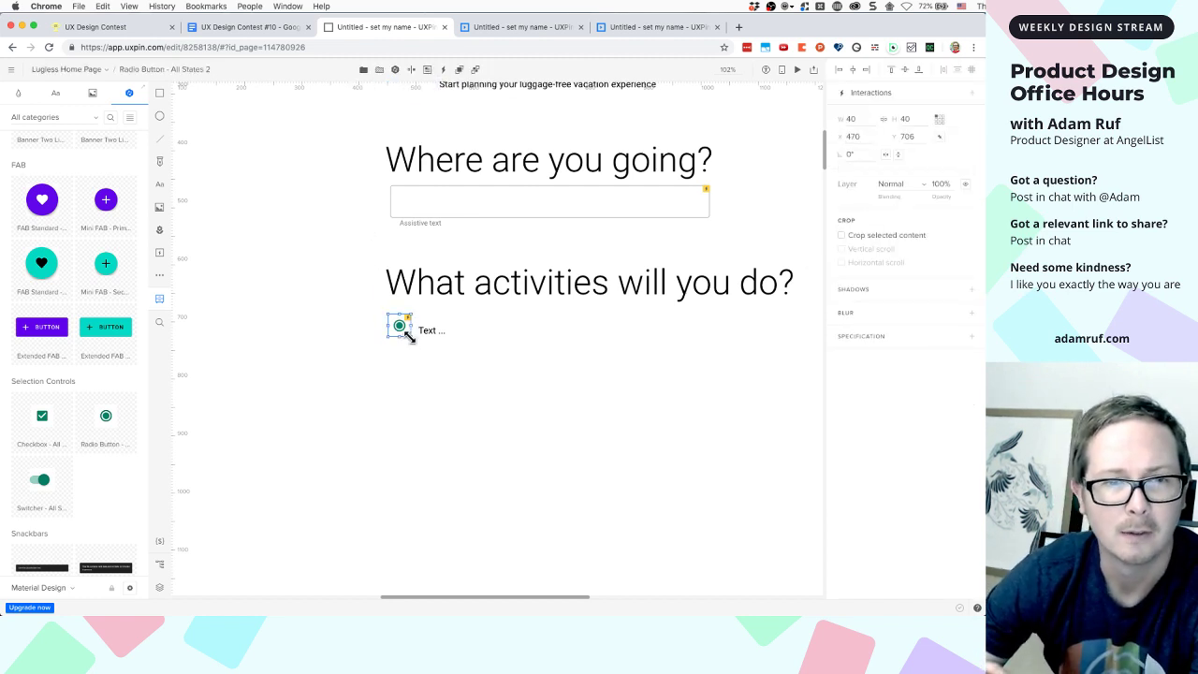
pyautogui.moveTo(42, 417); pyautogui.dragTo(403, 331)
pyautogui.click(390, 341)
# Move the placeholder text beside the checkbox to X 514, Y 725 and change it to Snorkeling
pyautogui.click(420, 331)
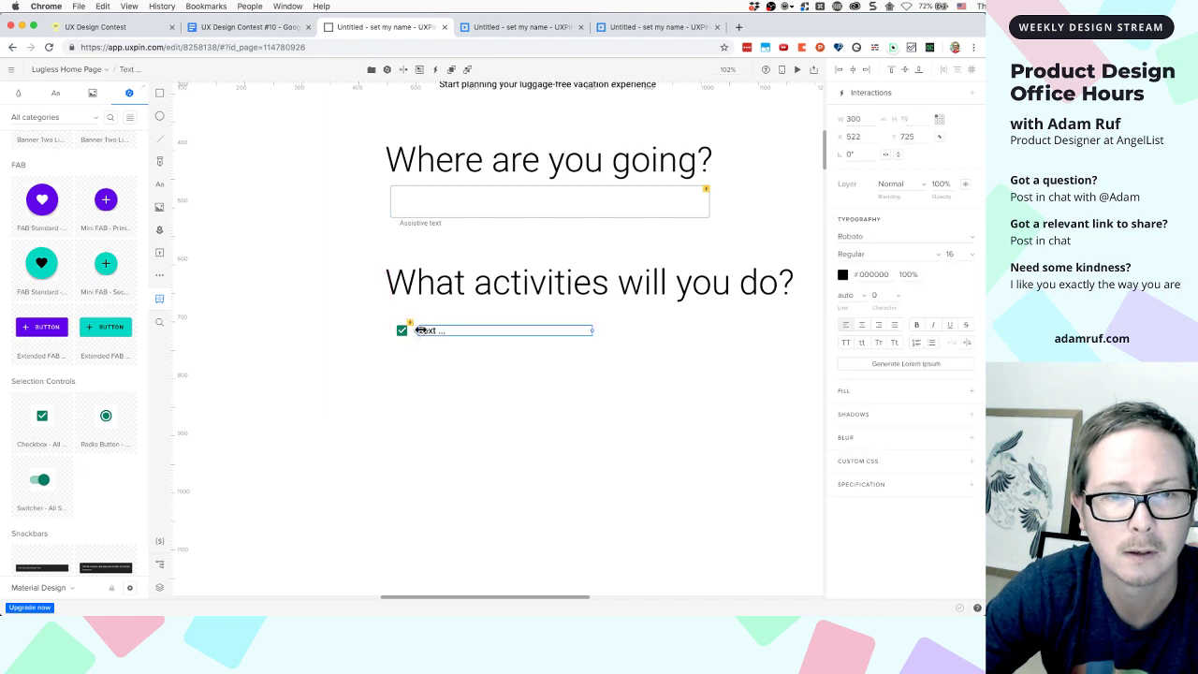
pyautogui.scroll(3, 427, 331)
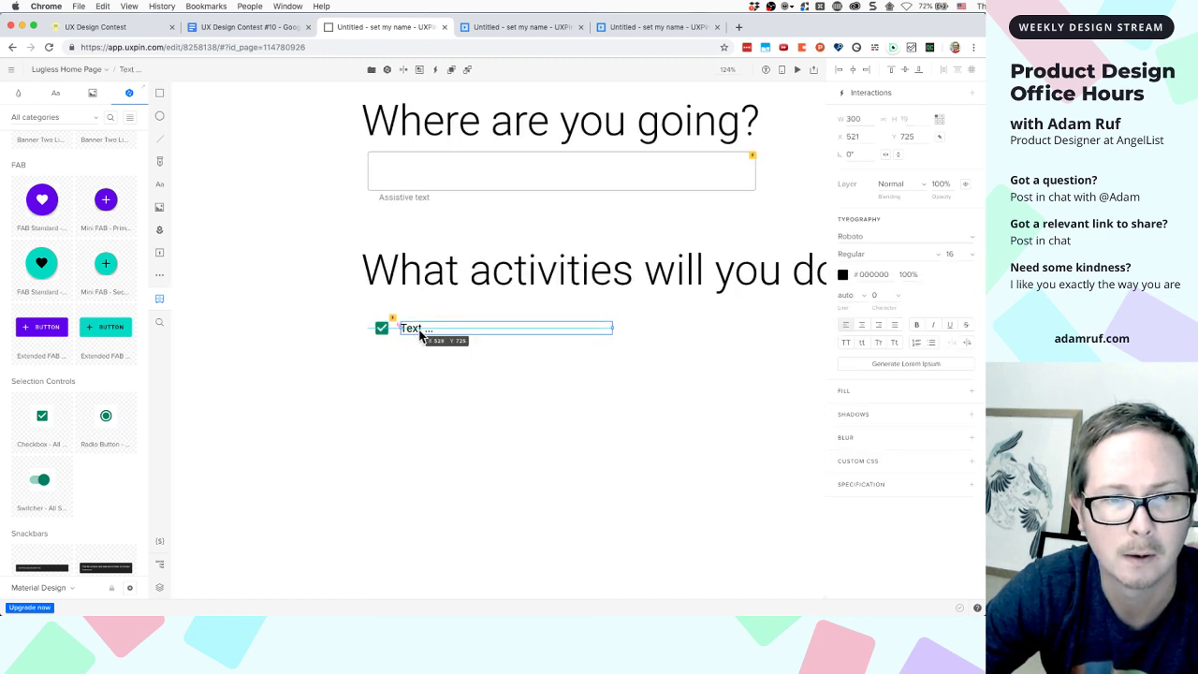
pyautogui.doubleClick(409, 330)
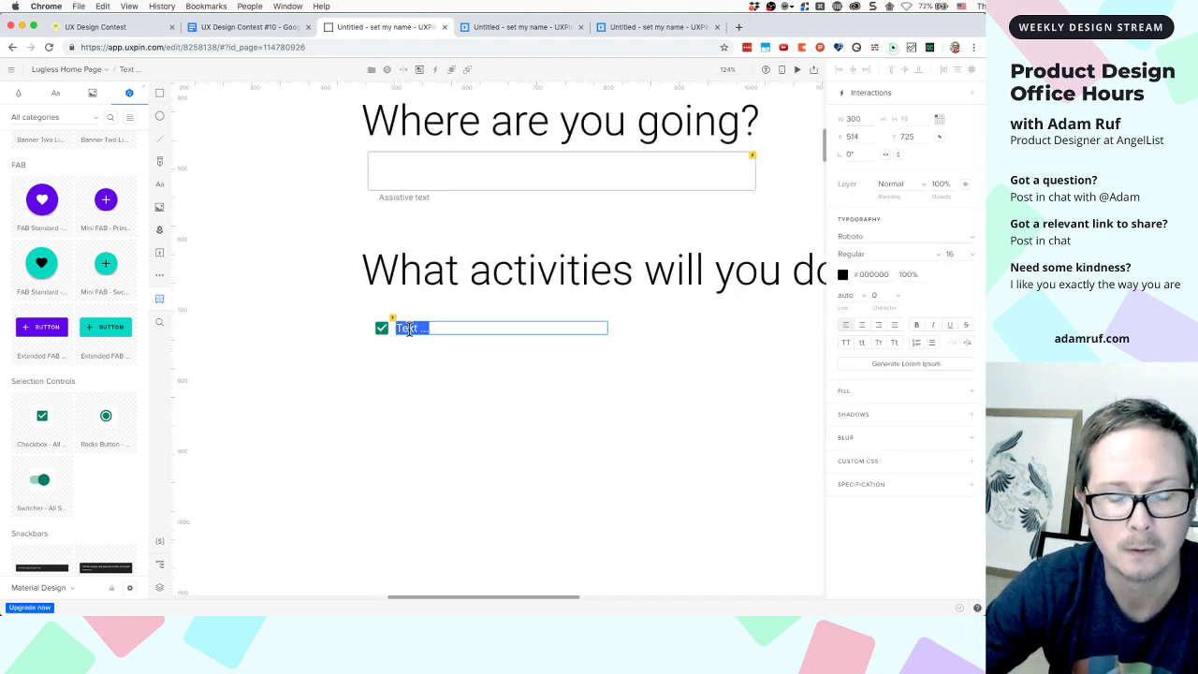
pyautogui.write('Snorkelin')
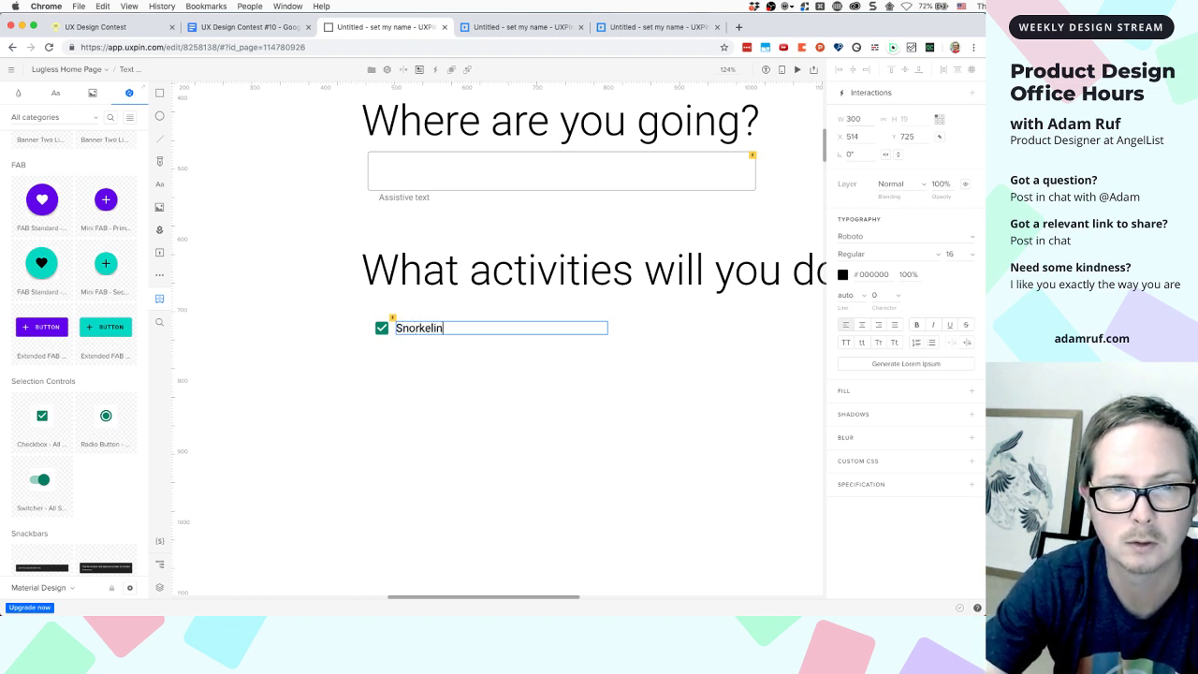
pyautogui.write('g')
pyautogui.click(409, 390)
# Group the checkbox with its Snorkeling label and turn the group into a component
pyautogui.click(403, 334)
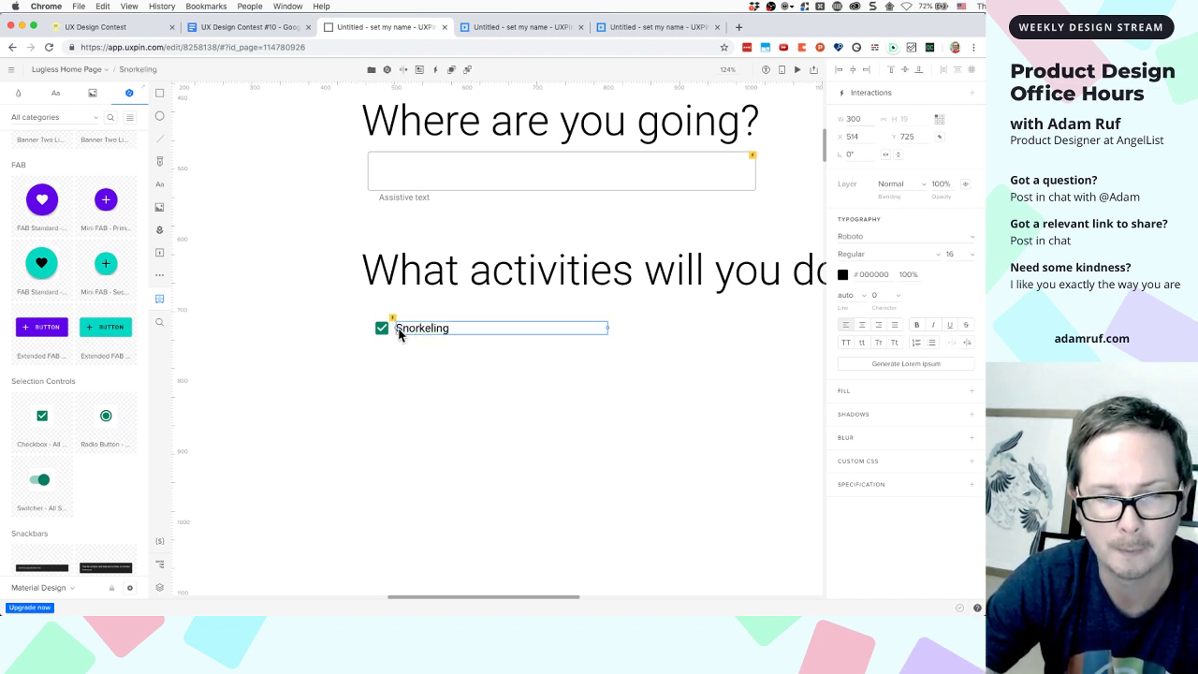
pyautogui.keyDown('shift'); pyautogui.click(381, 330); pyautogui.keyUp('shift')
pyautogui.press('super+g')
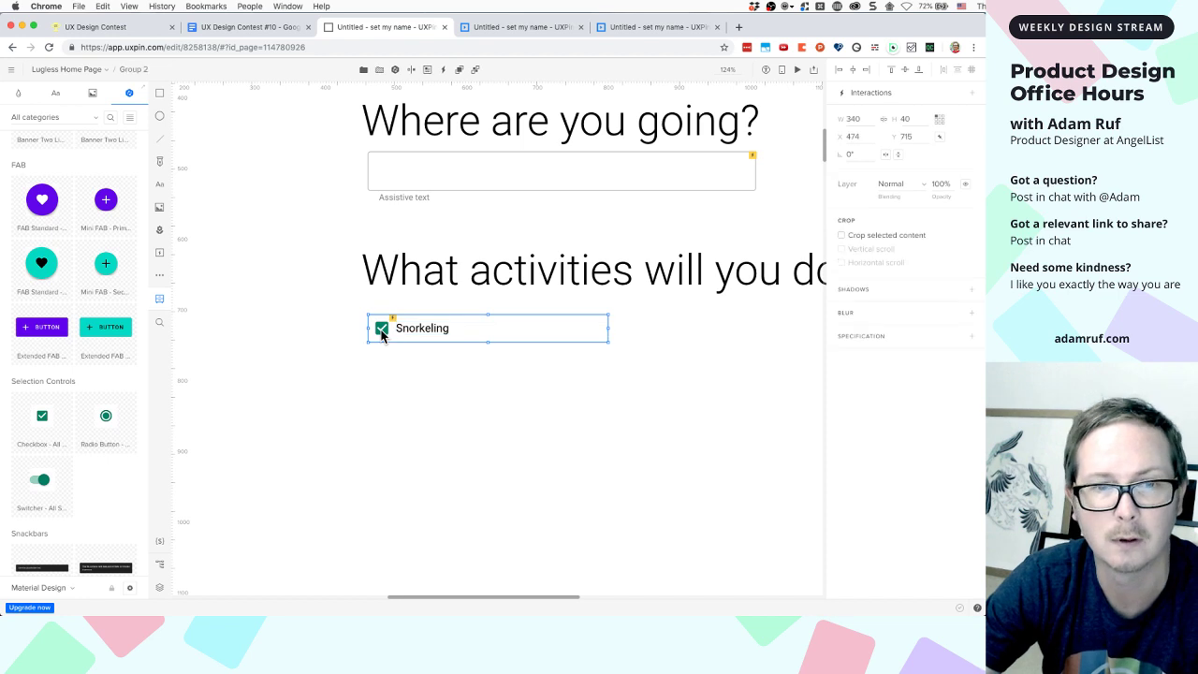
pyautogui.click(397, 75)
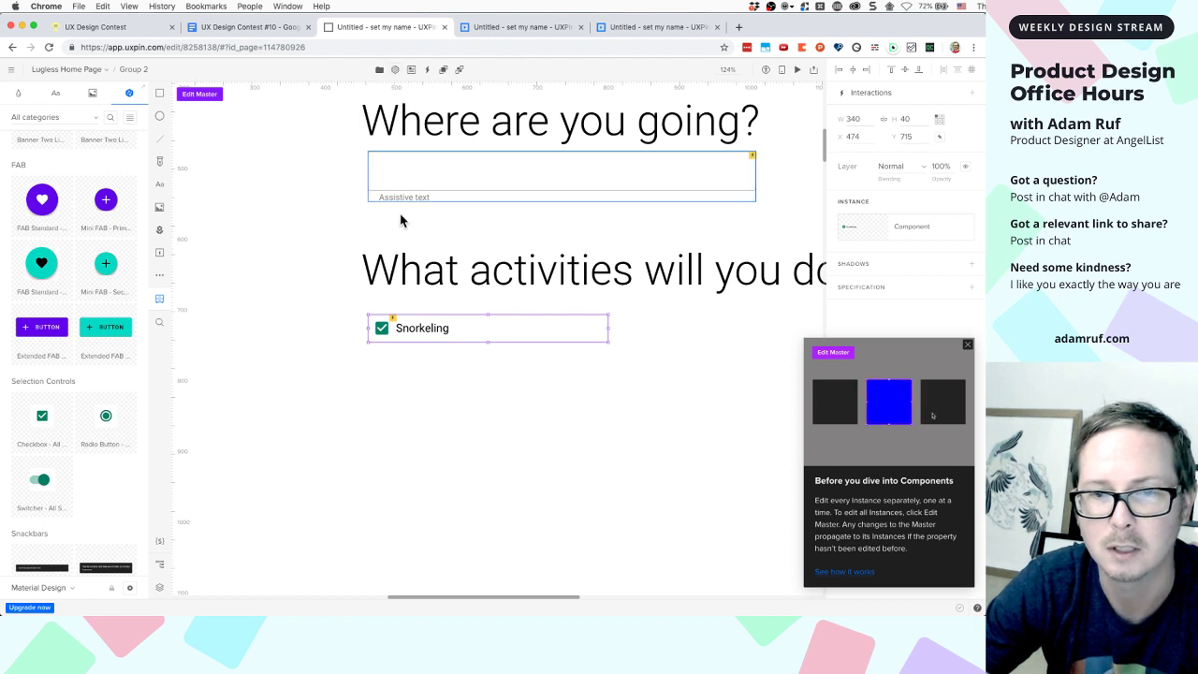
# Open the Snorkeling component's master for editing and select the checkbox inside it
pyautogui.doubleClick(382, 330)
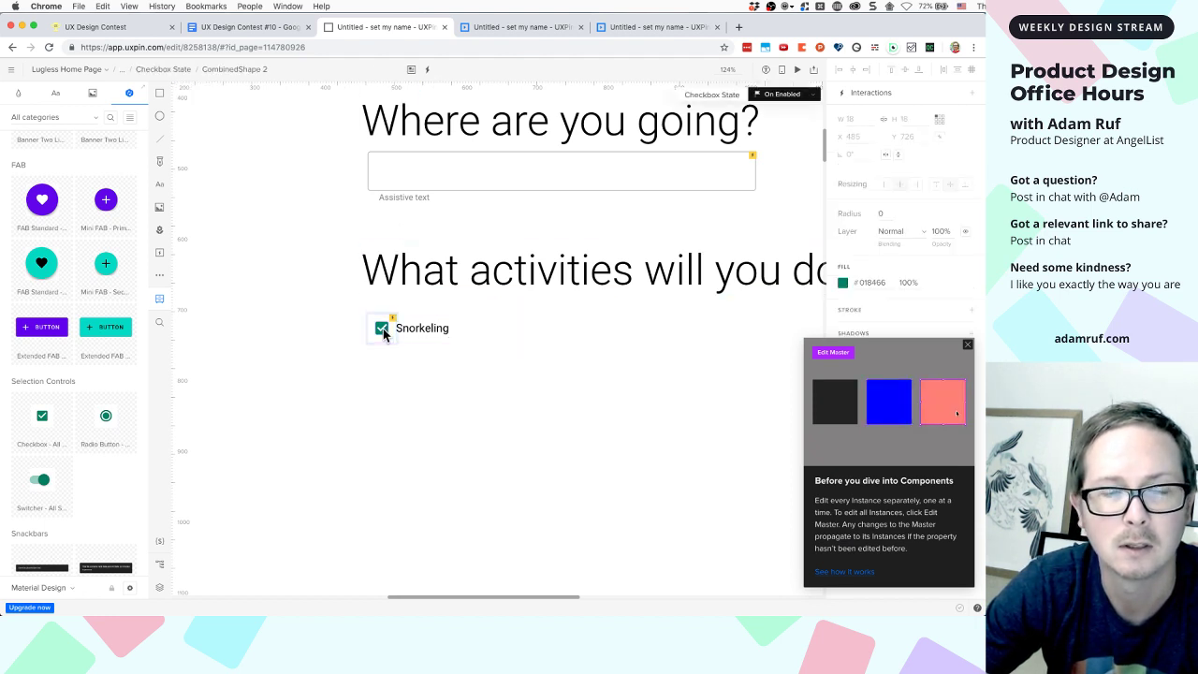
pyautogui.click(438, 344)
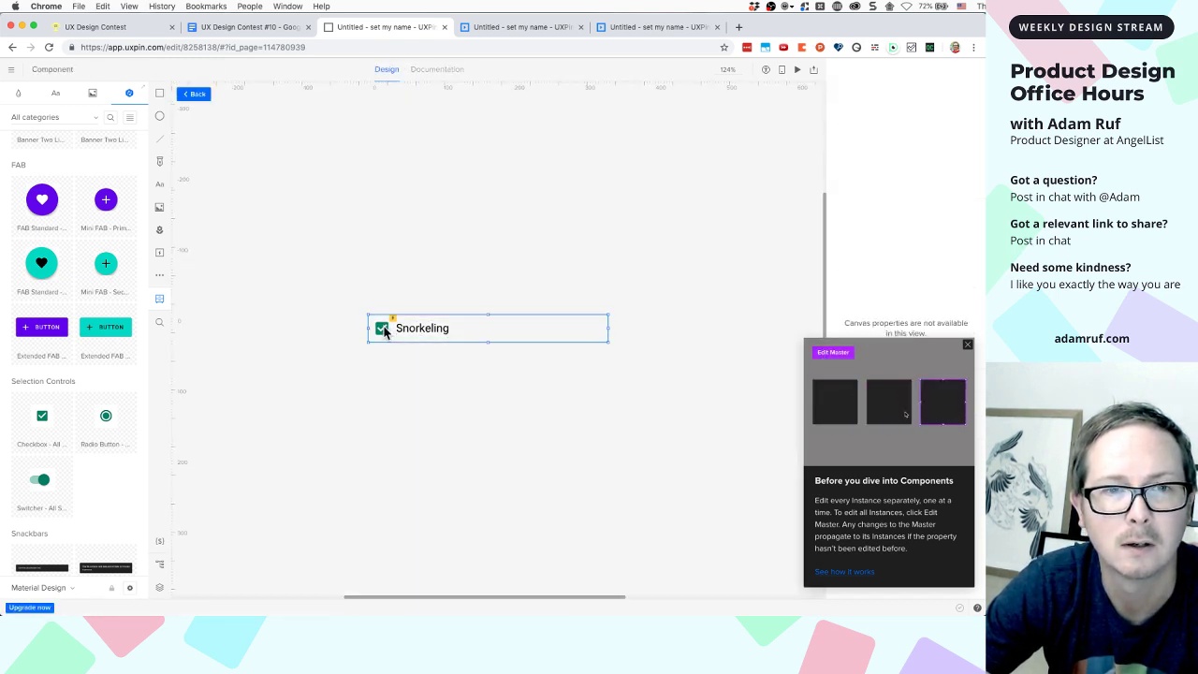
pyautogui.click(384, 329)
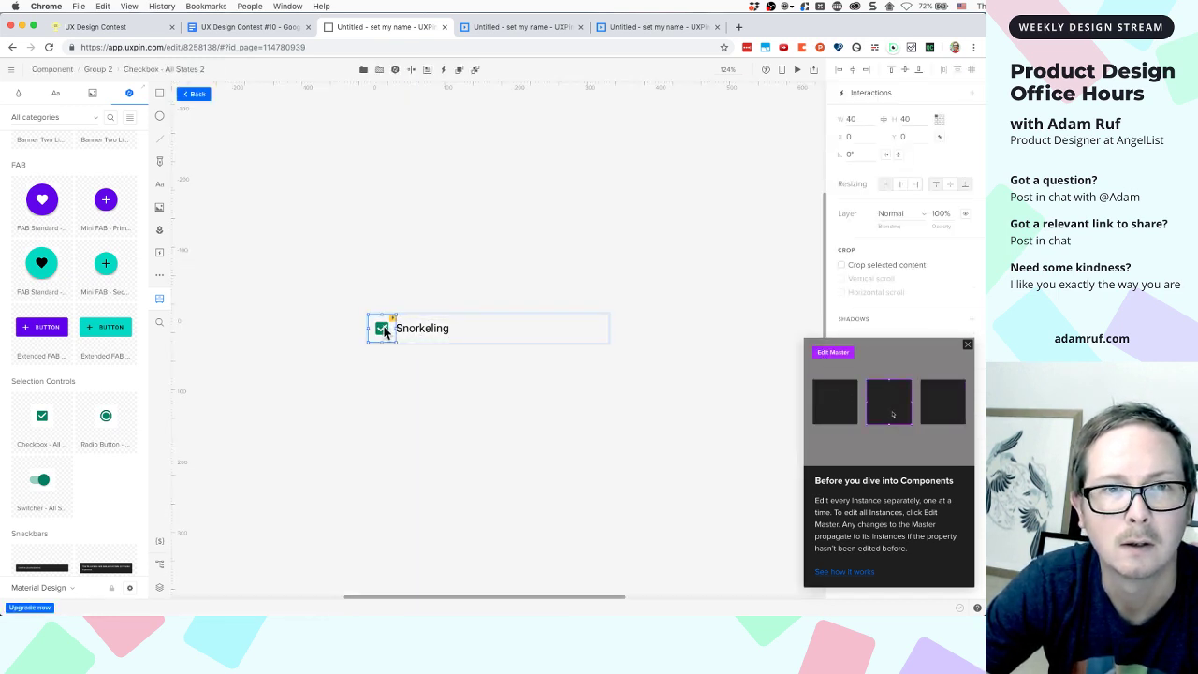
# View the checkbox's new-state option without adding a state and dismiss the Components and States introduction tips
pyautogui.click(411, 69)
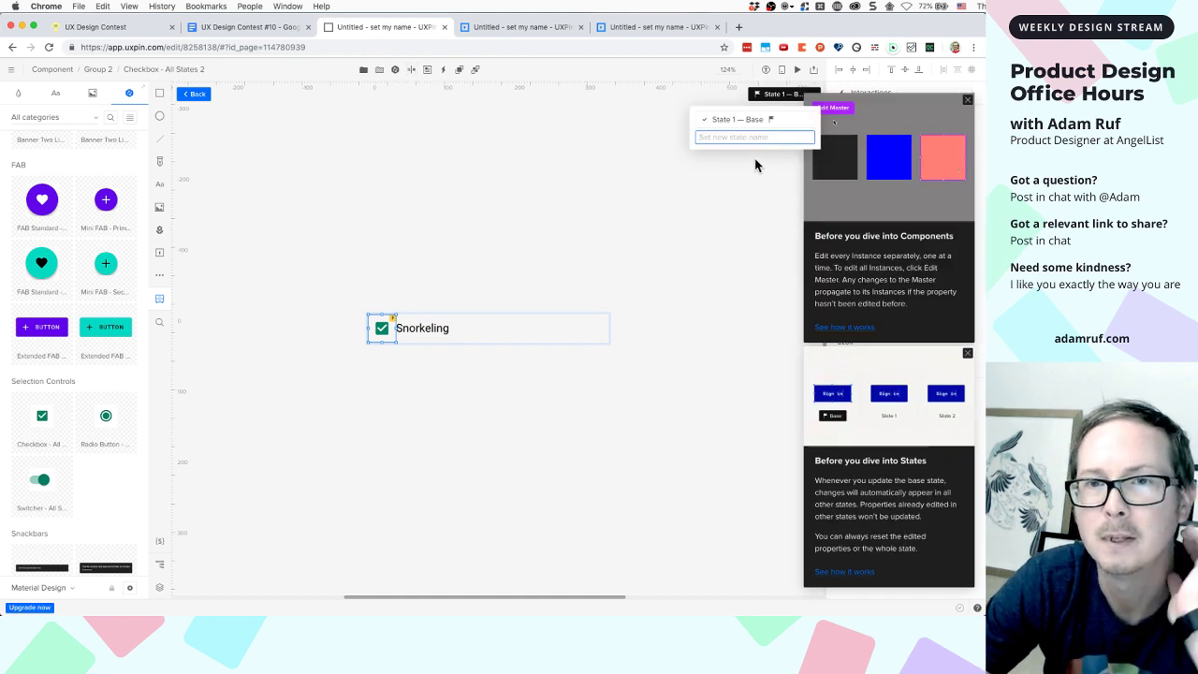
pyautogui.click(721, 120)
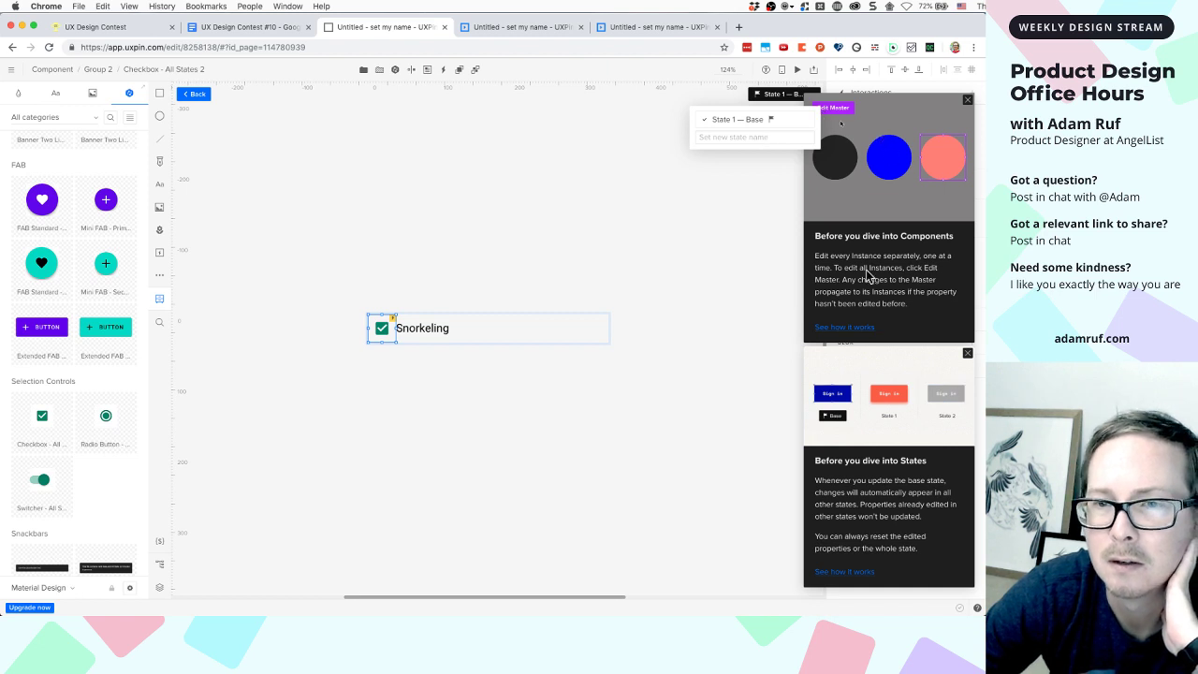
pyautogui.click(968, 100)
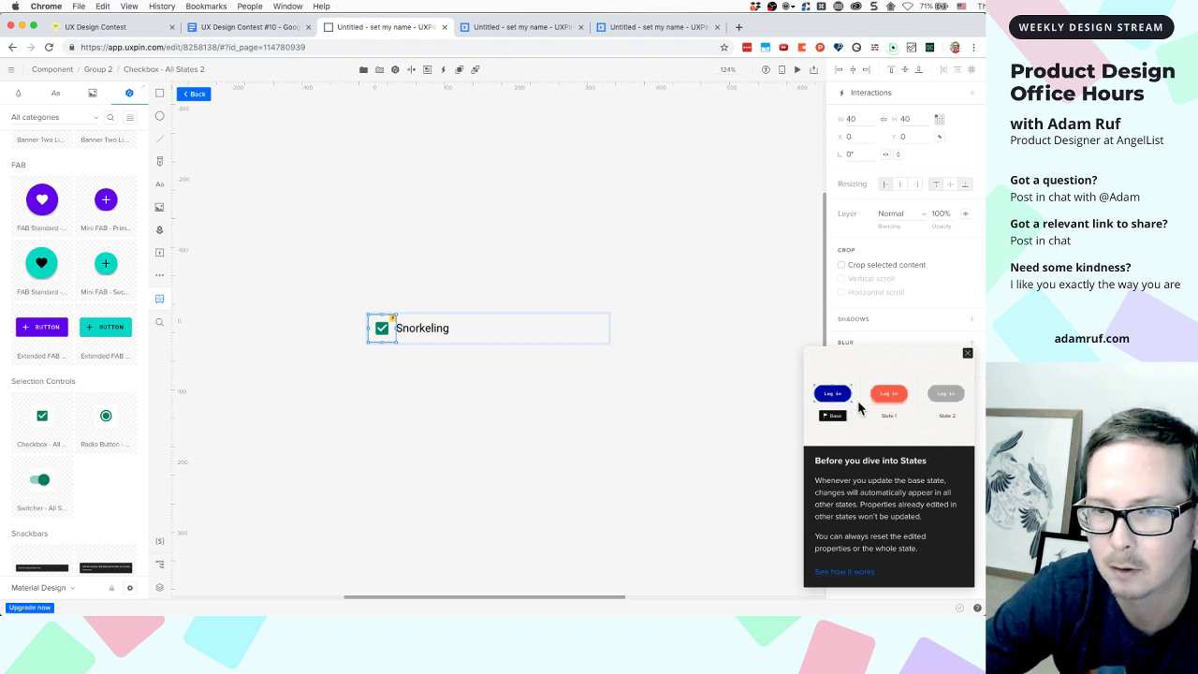
pyautogui.click(968, 353)
pyautogui.scroll(1, 748, 379)
pyautogui.scroll(1, 741, 378)
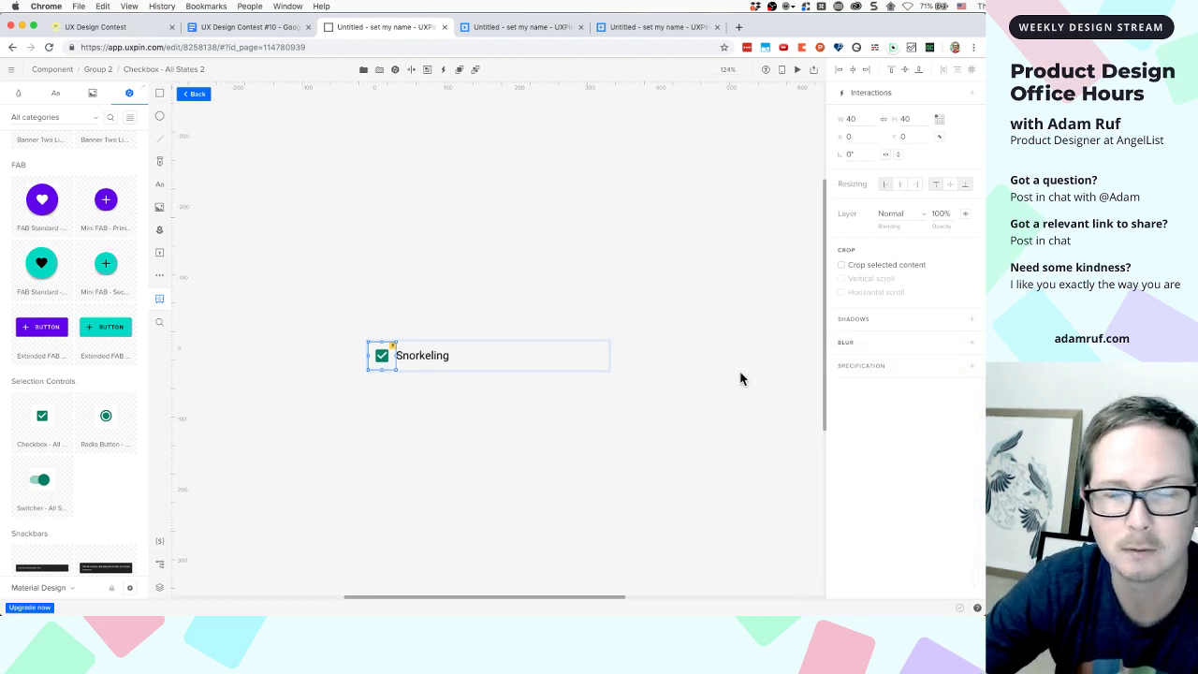
# Switch the nested checkbox in the Snorkeling master to its Off Enabled state
pyautogui.click(536, 330)
pyautogui.click(407, 382)
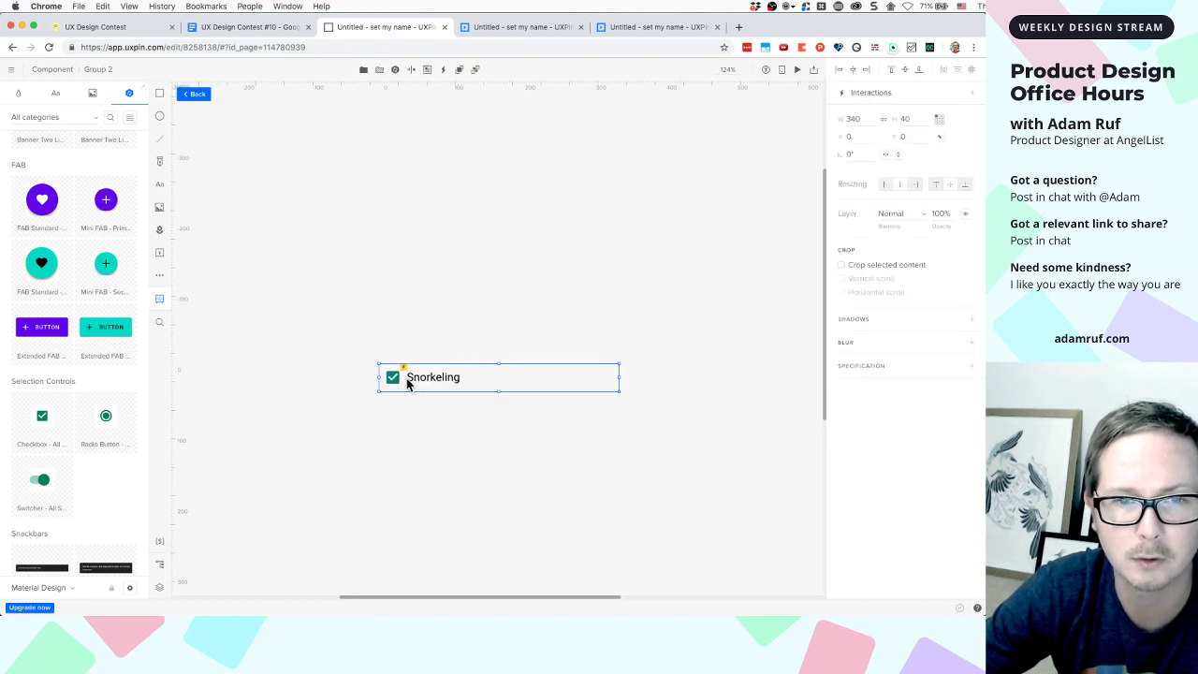
pyautogui.doubleClick(389, 377)
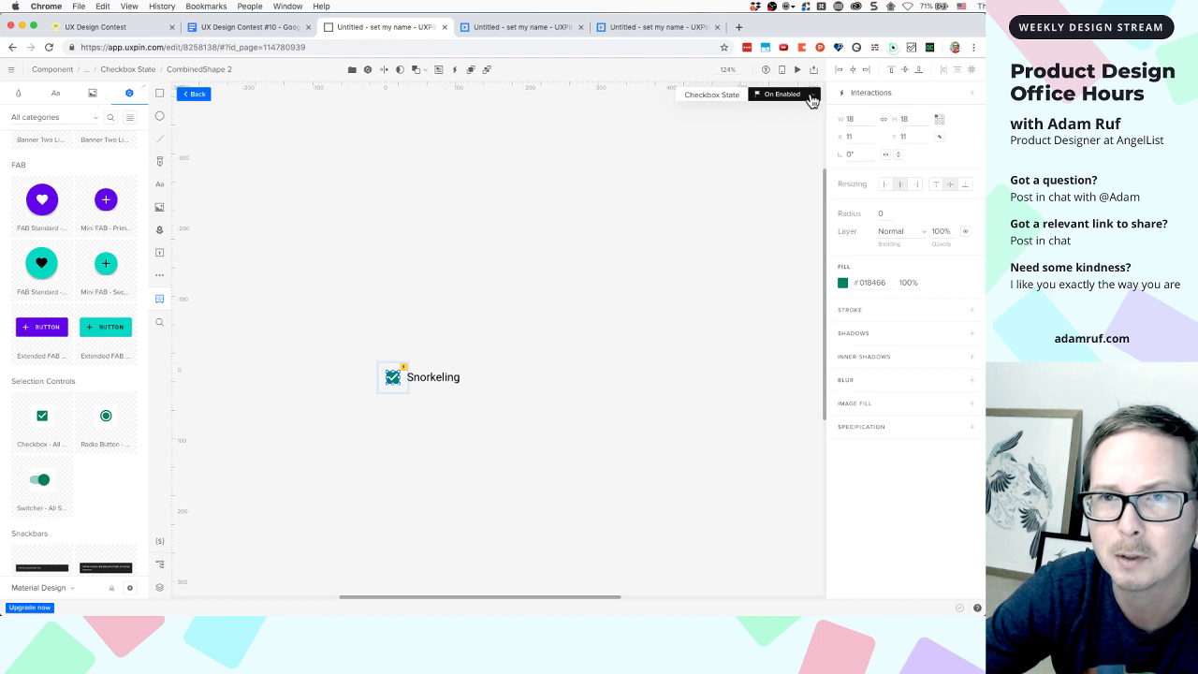
pyautogui.click(812, 95)
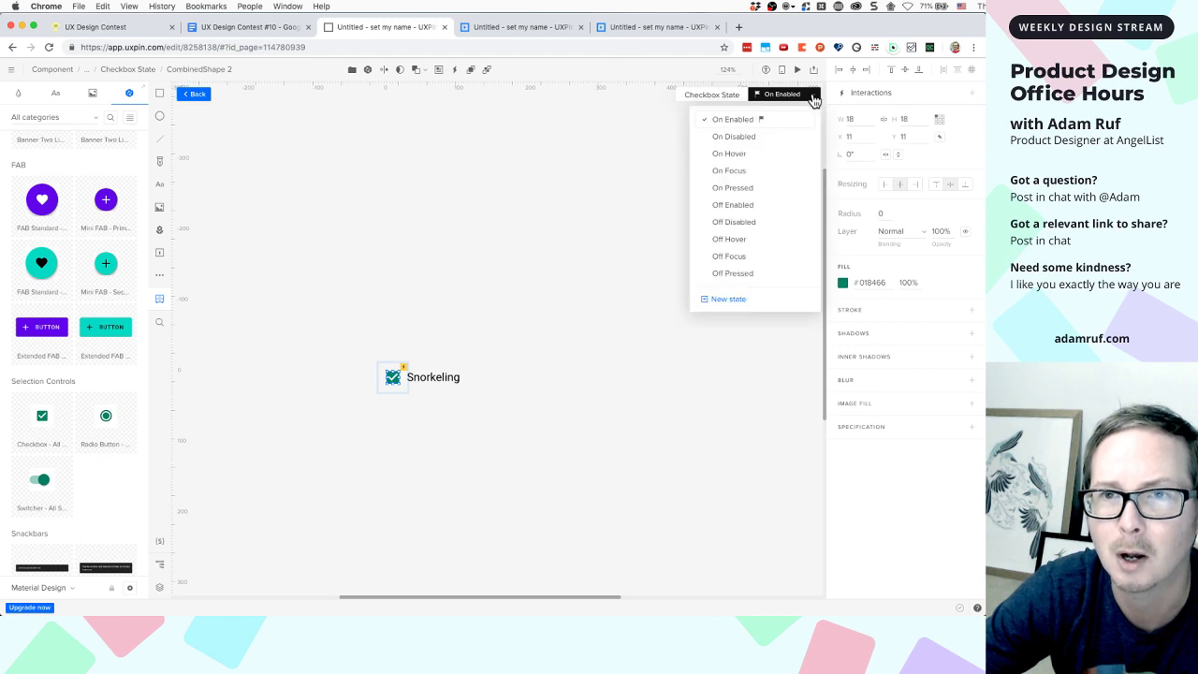
pyautogui.click(732, 206)
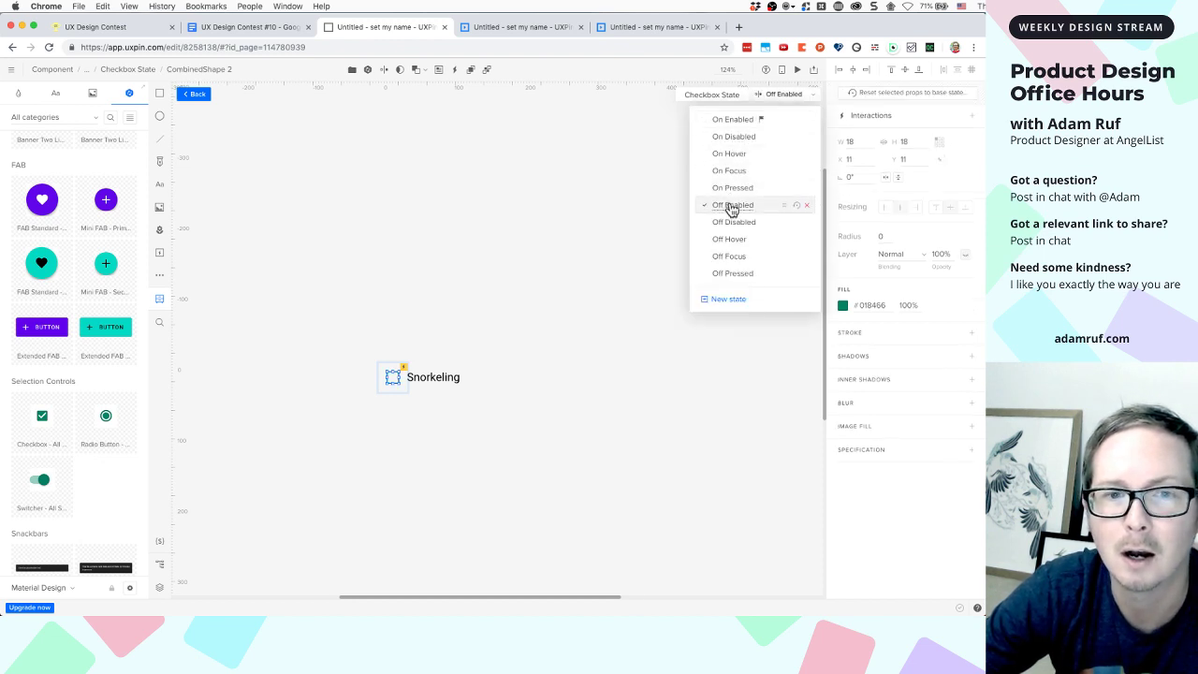
pyautogui.click(600, 245)
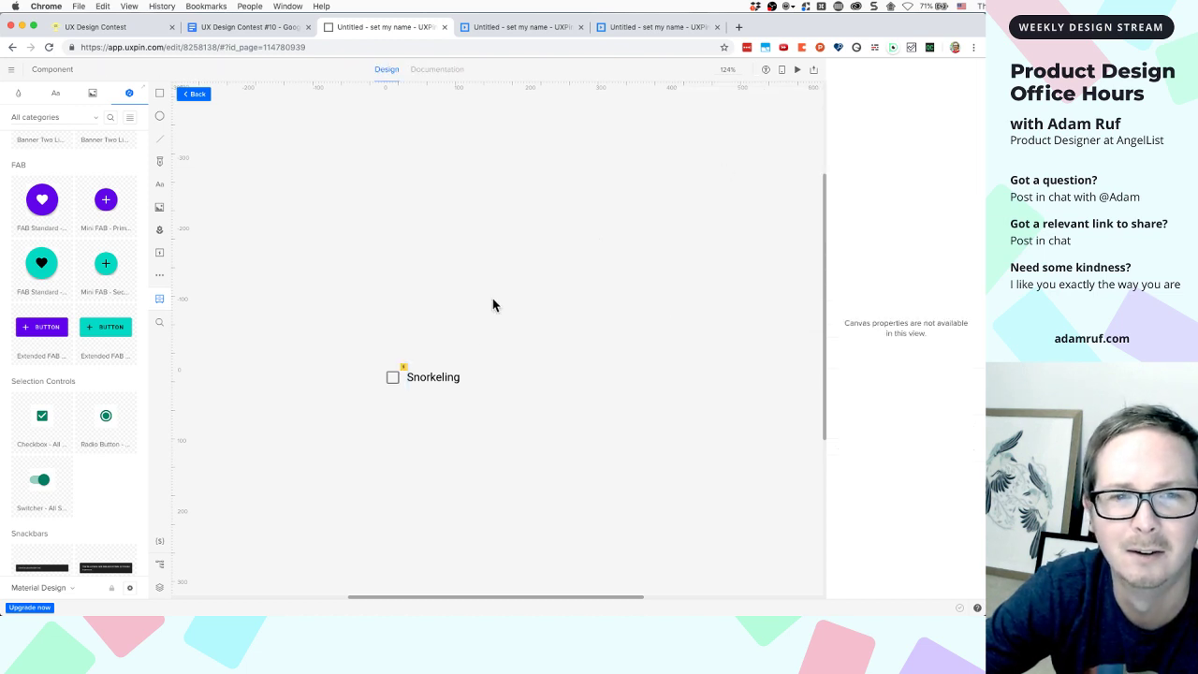
# Examine the state options of the whole Snorkeling group without adding a state
pyautogui.click(427, 389)
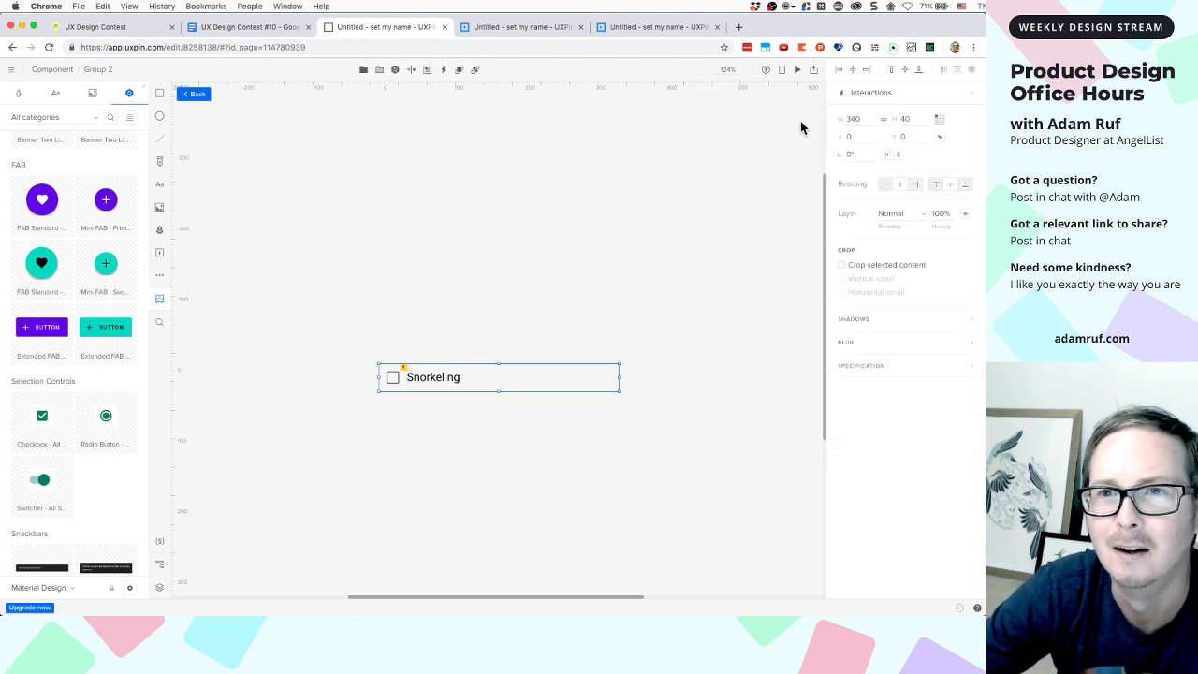
pyautogui.click(412, 71)
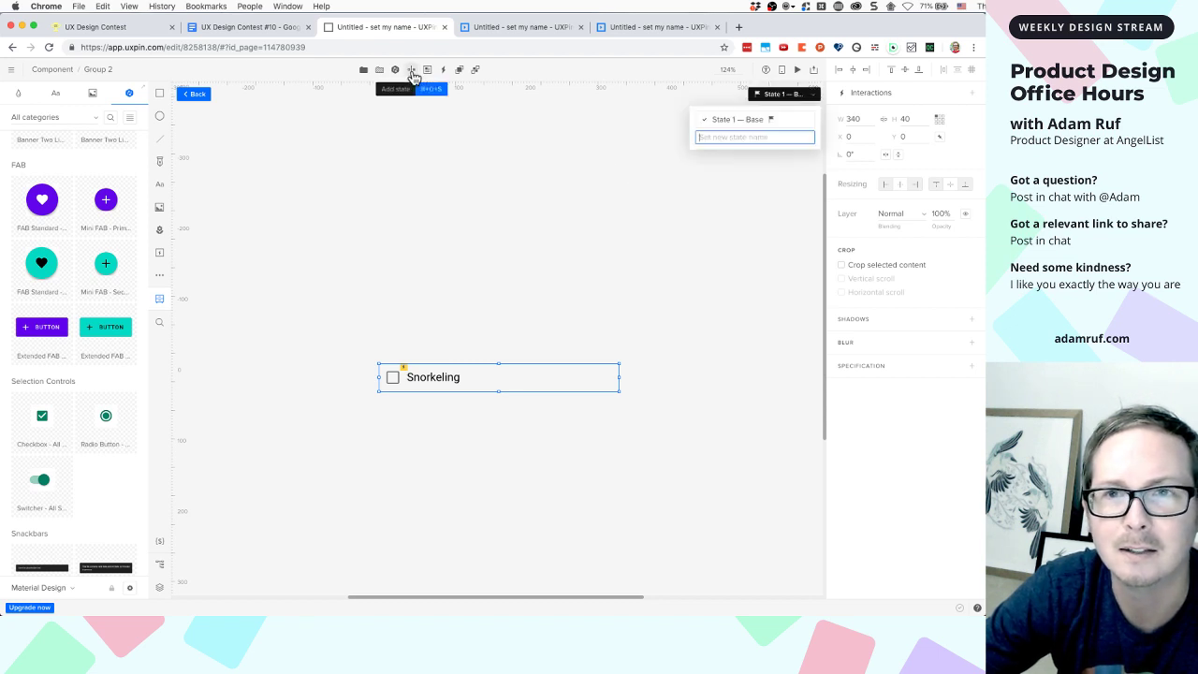
pyautogui.click(814, 96)
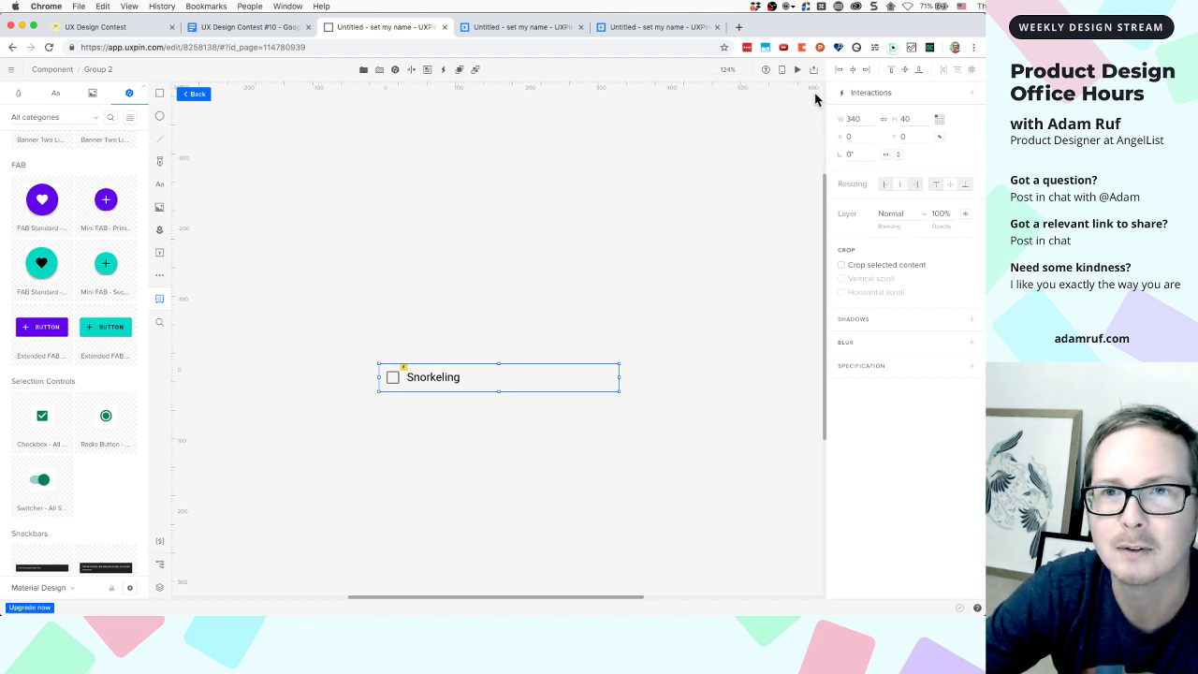
pyautogui.click(411, 71)
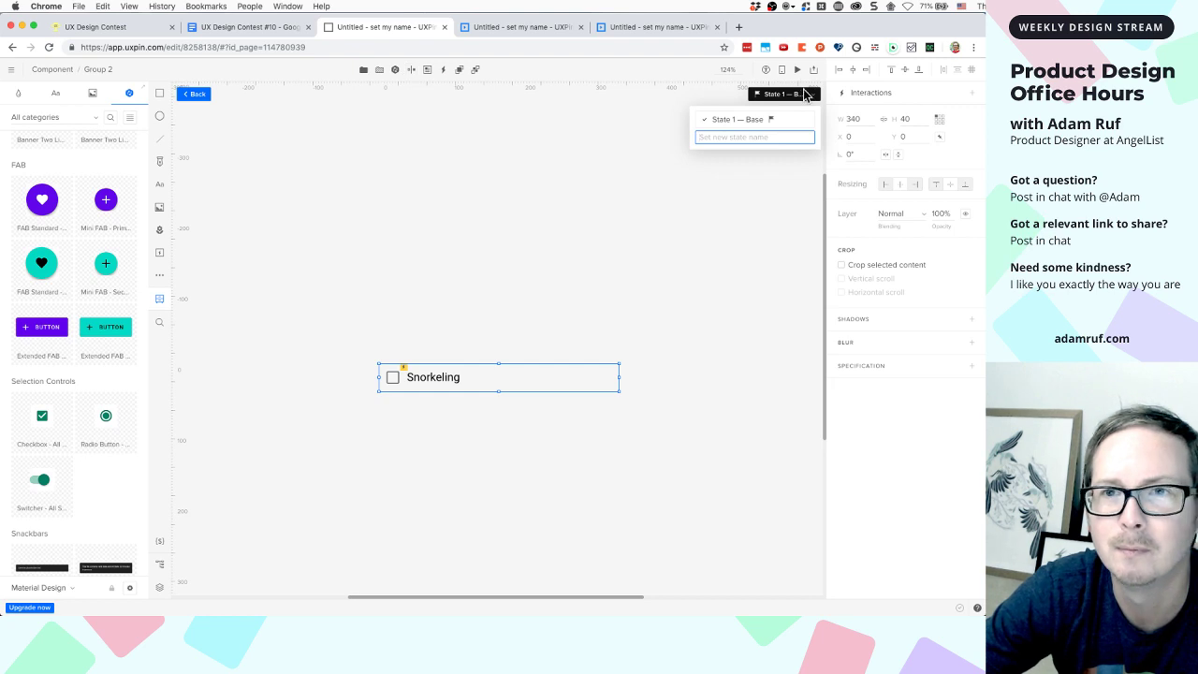
pyautogui.click(813, 95)
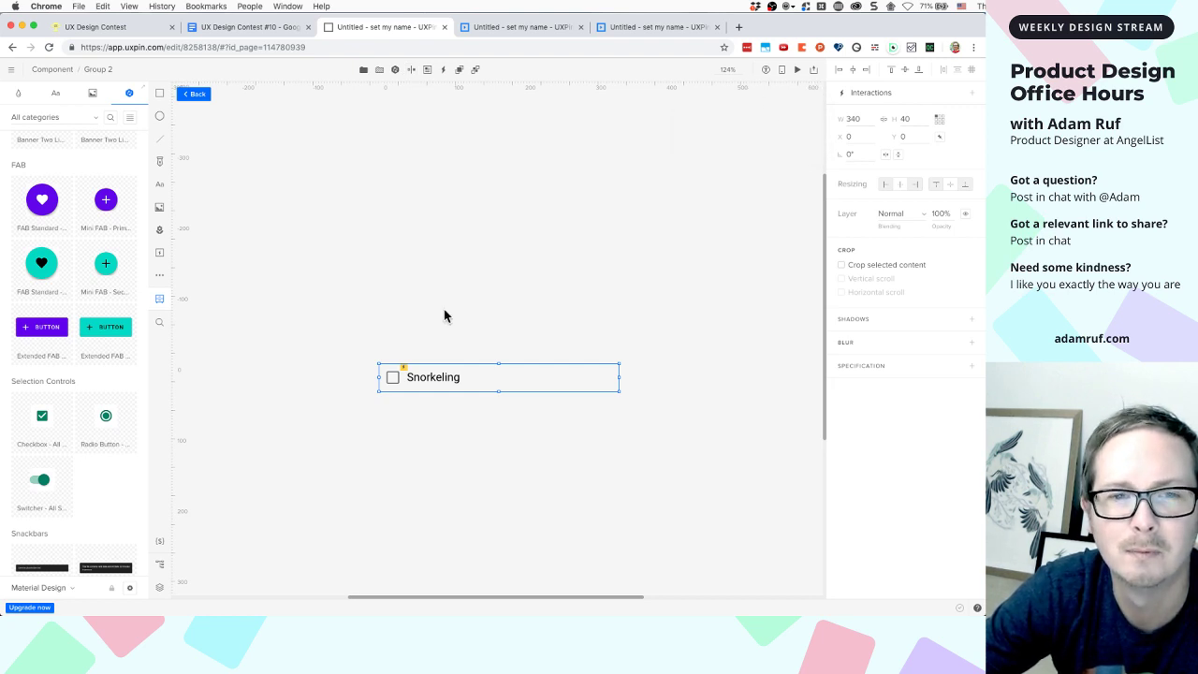
# Examine the base state and new-state options of the checkbox container within the Snorkeling group, without adding a state
pyautogui.doubleClick(392, 378)
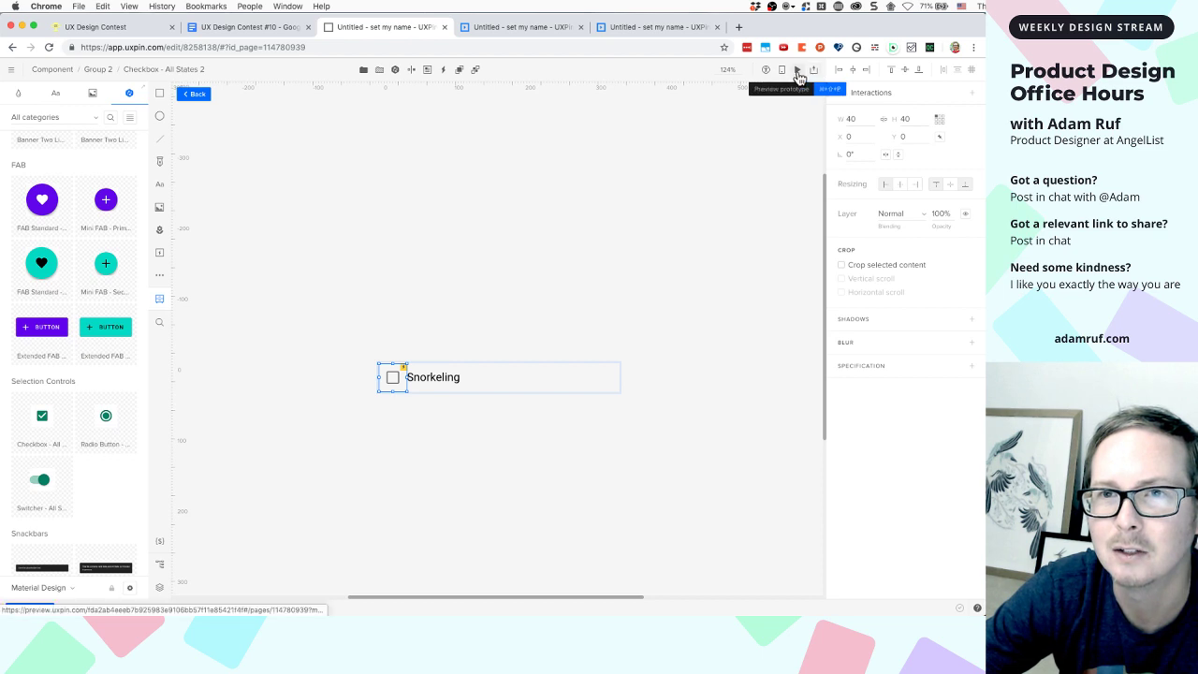
pyautogui.click(412, 71)
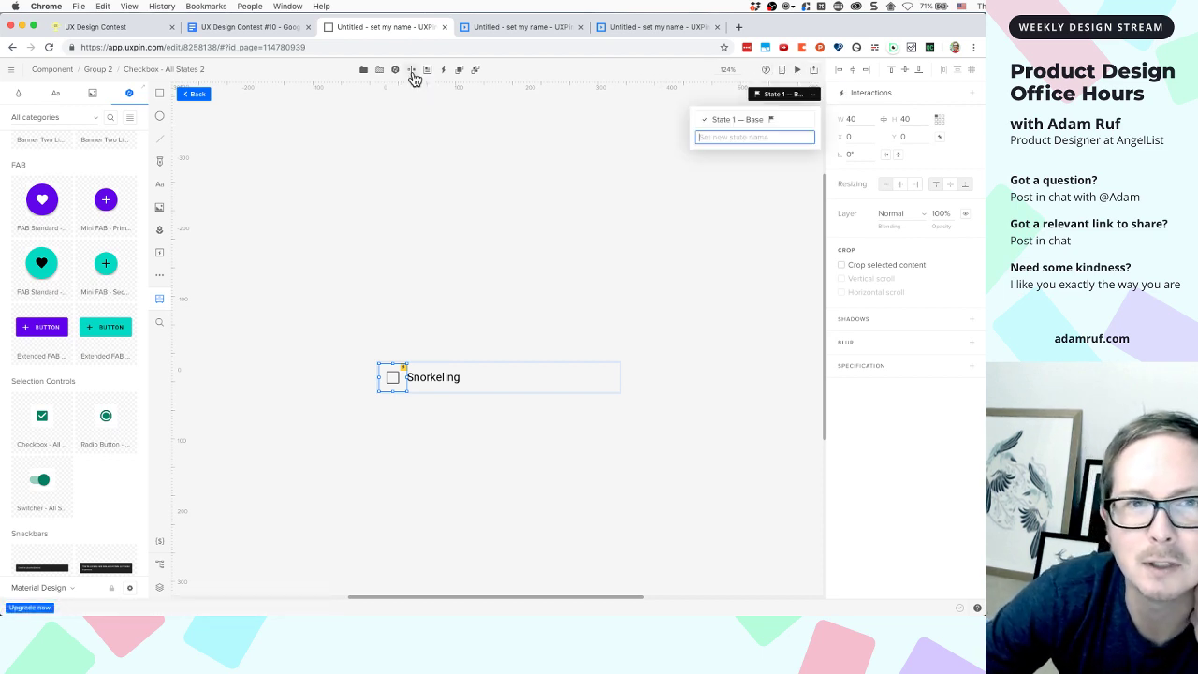
pyautogui.click(803, 119)
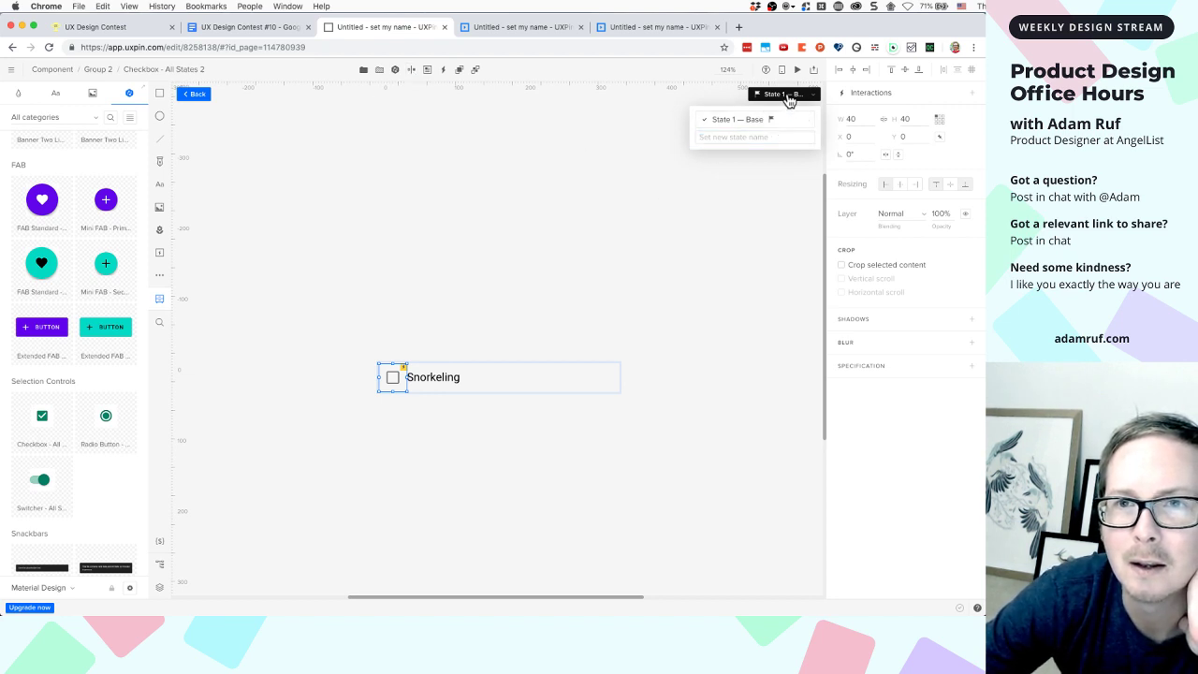
pyautogui.click(786, 96)
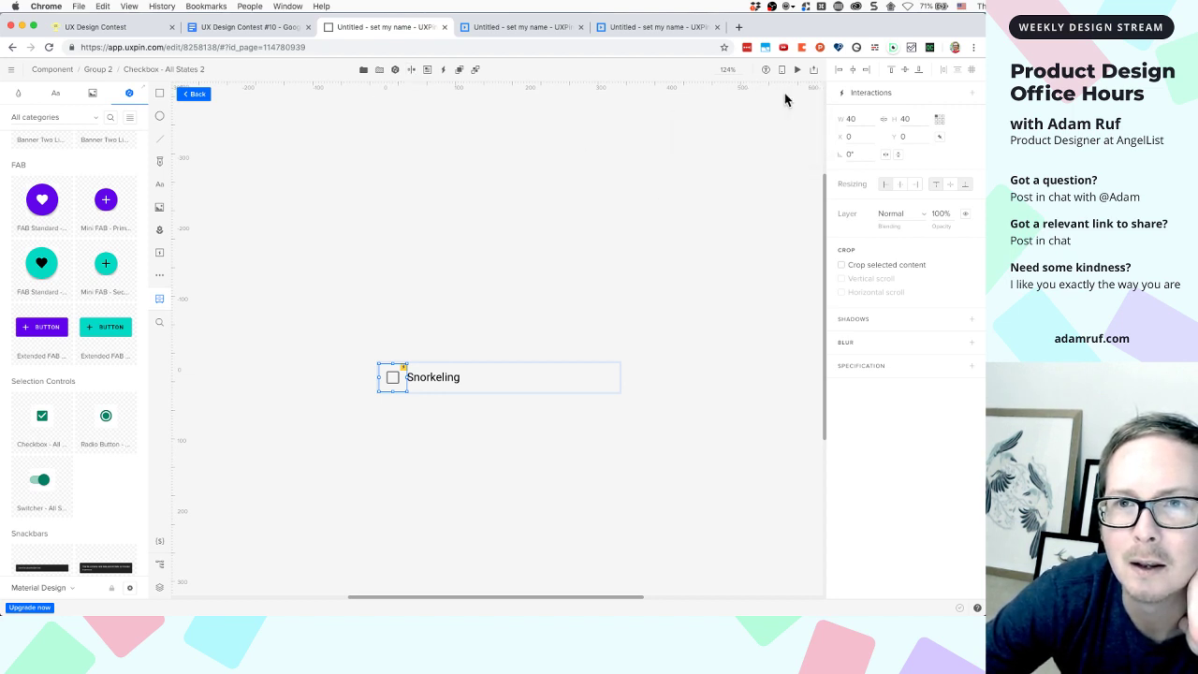
pyautogui.click(471, 378)
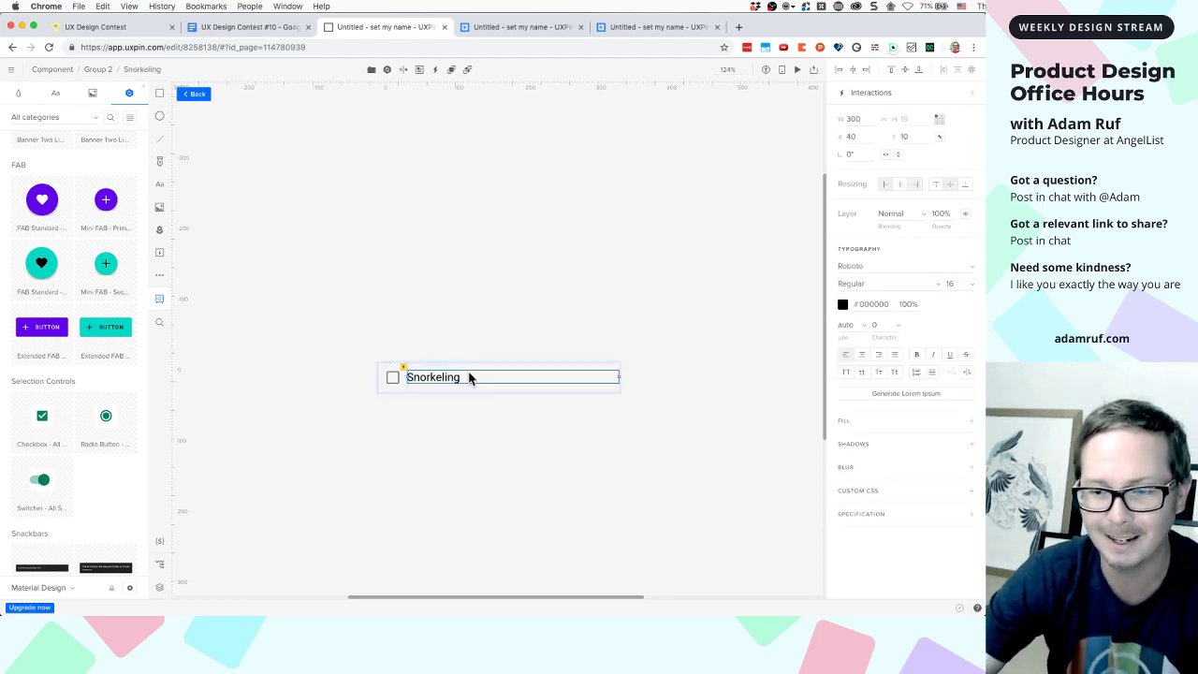
pyautogui.click(393, 380)
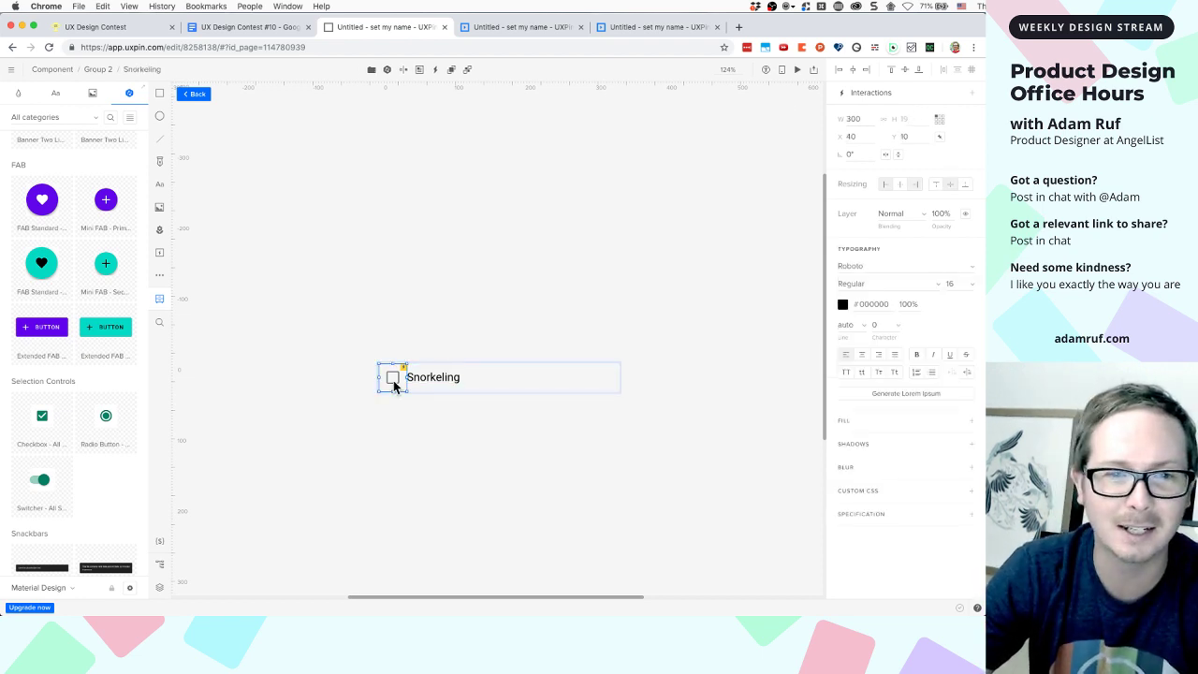
pyautogui.click(411, 69)
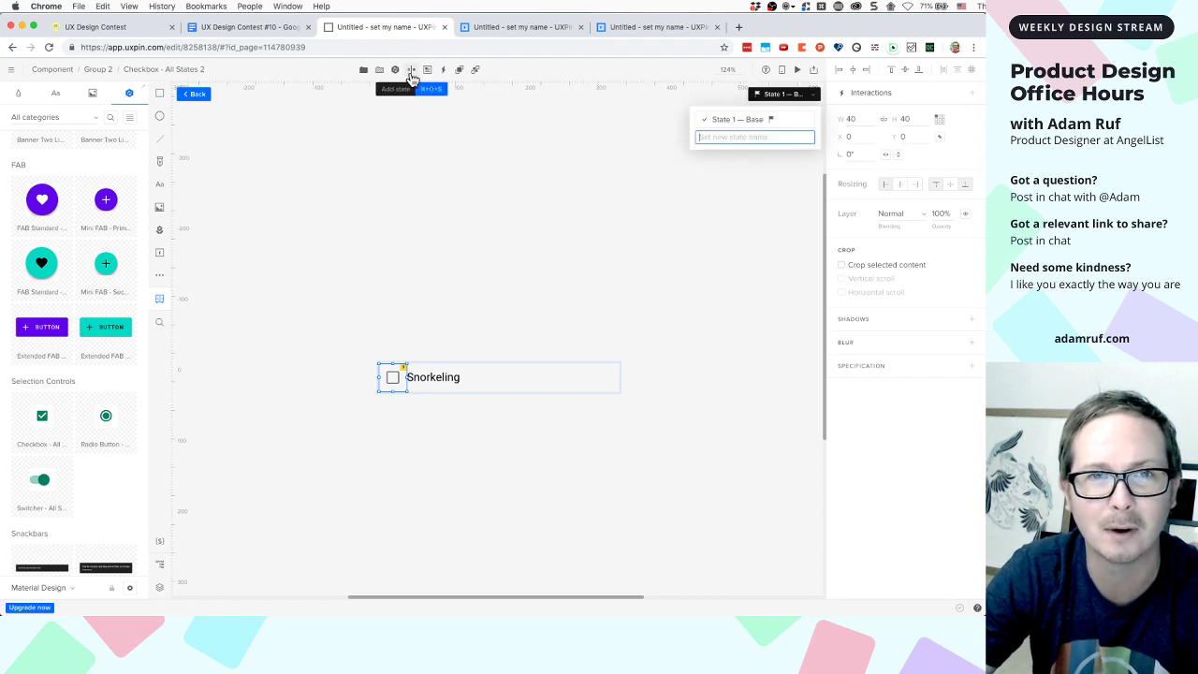
pyautogui.click(725, 123)
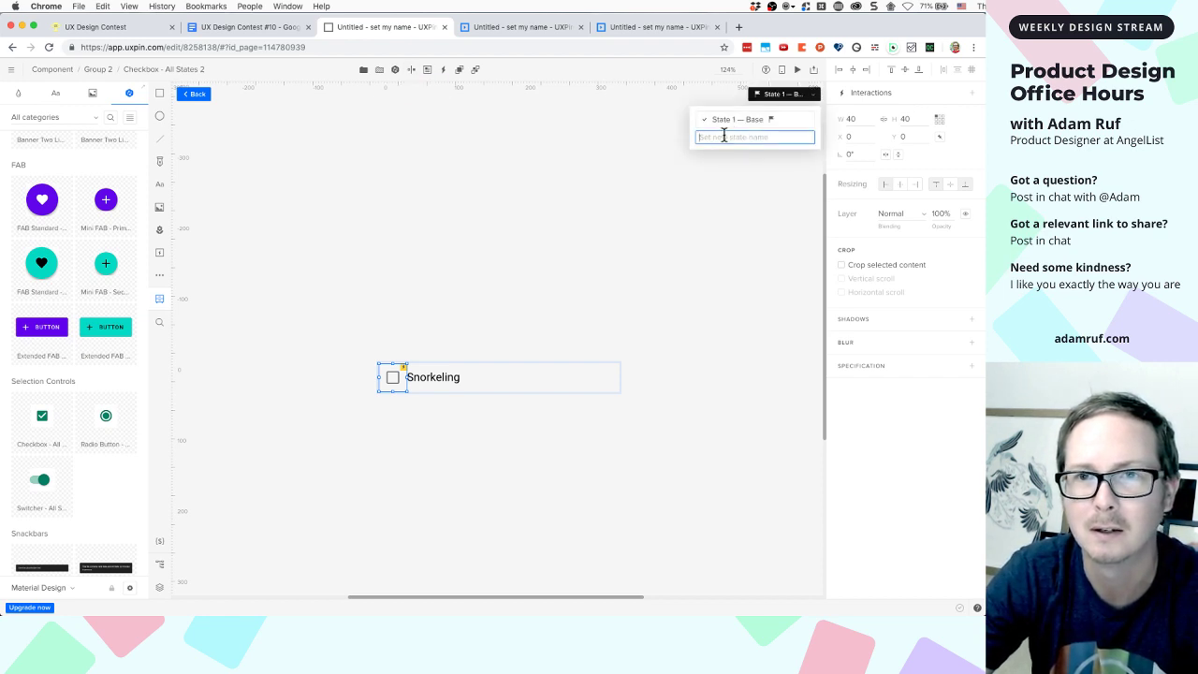
pyautogui.click(768, 98)
pyautogui.click(411, 70)
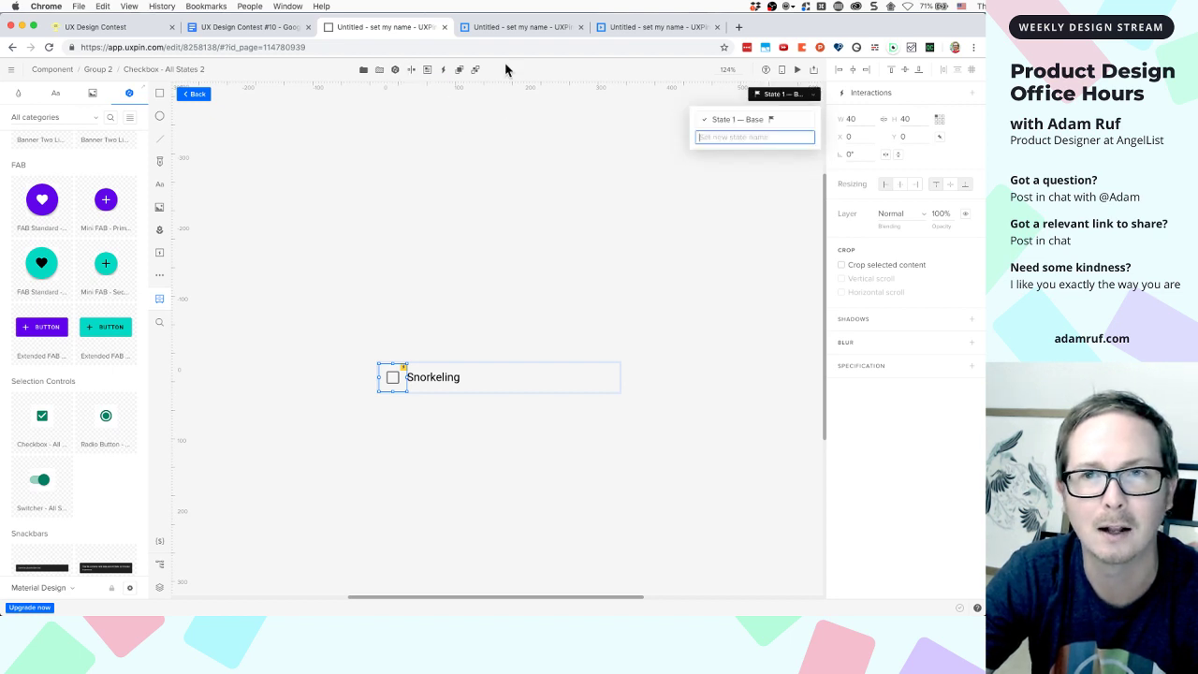
pyautogui.click(818, 97)
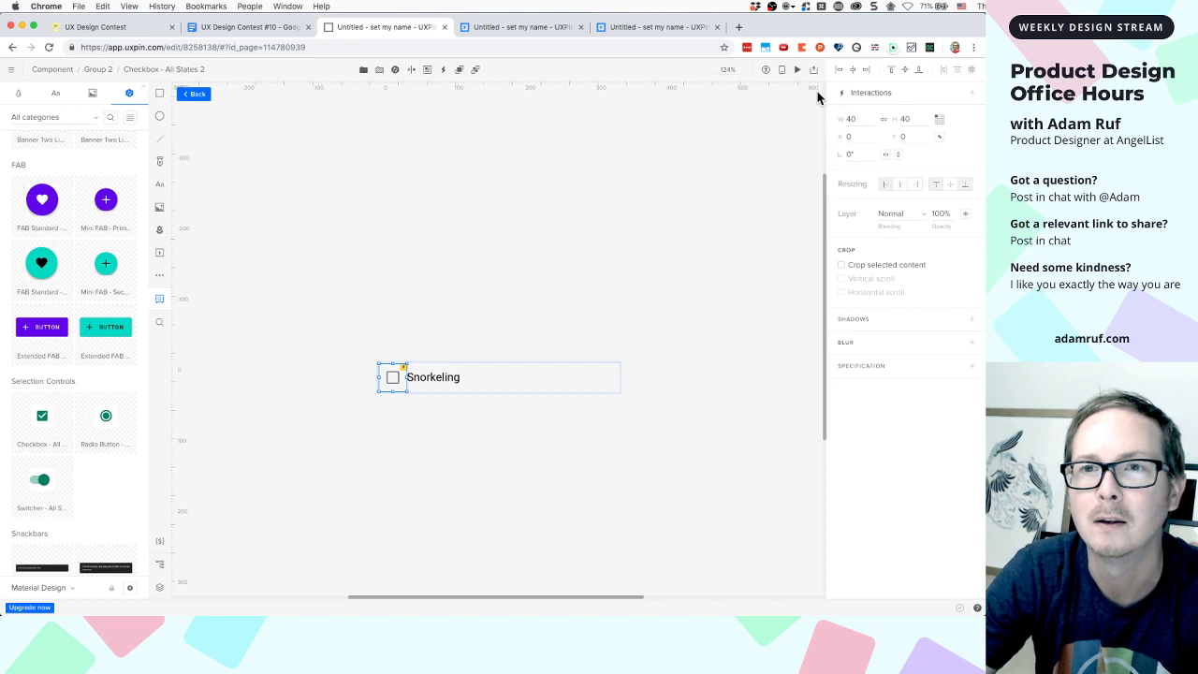
pyautogui.click(411, 70)
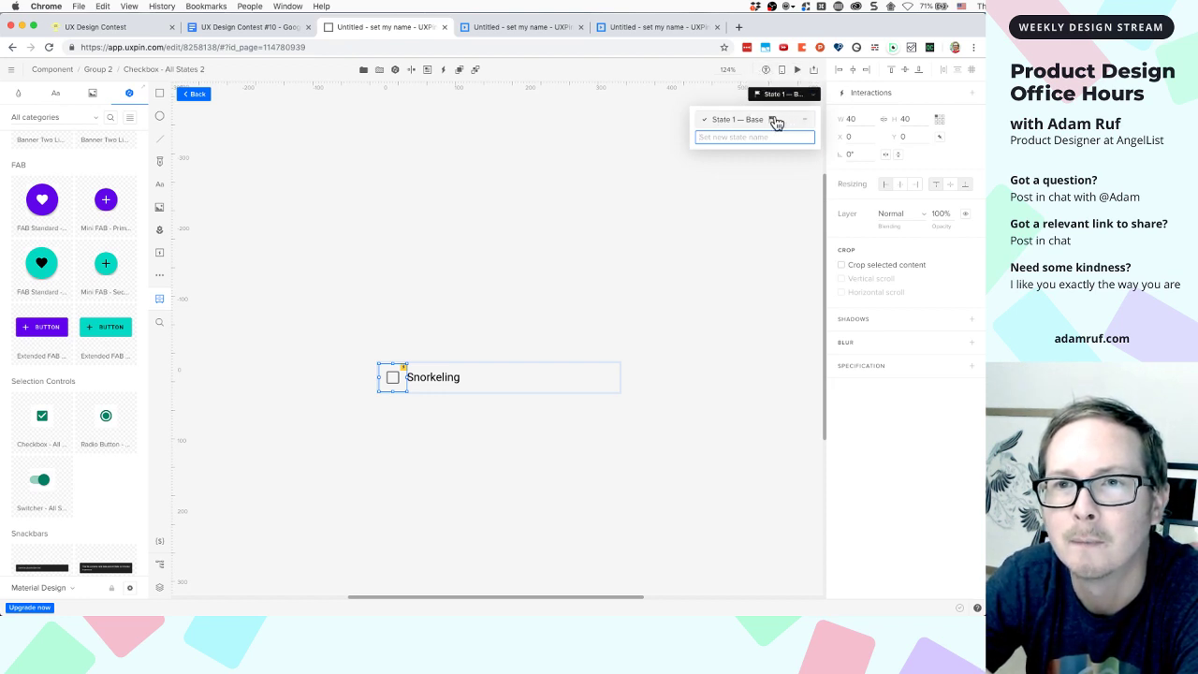
pyautogui.click(806, 119)
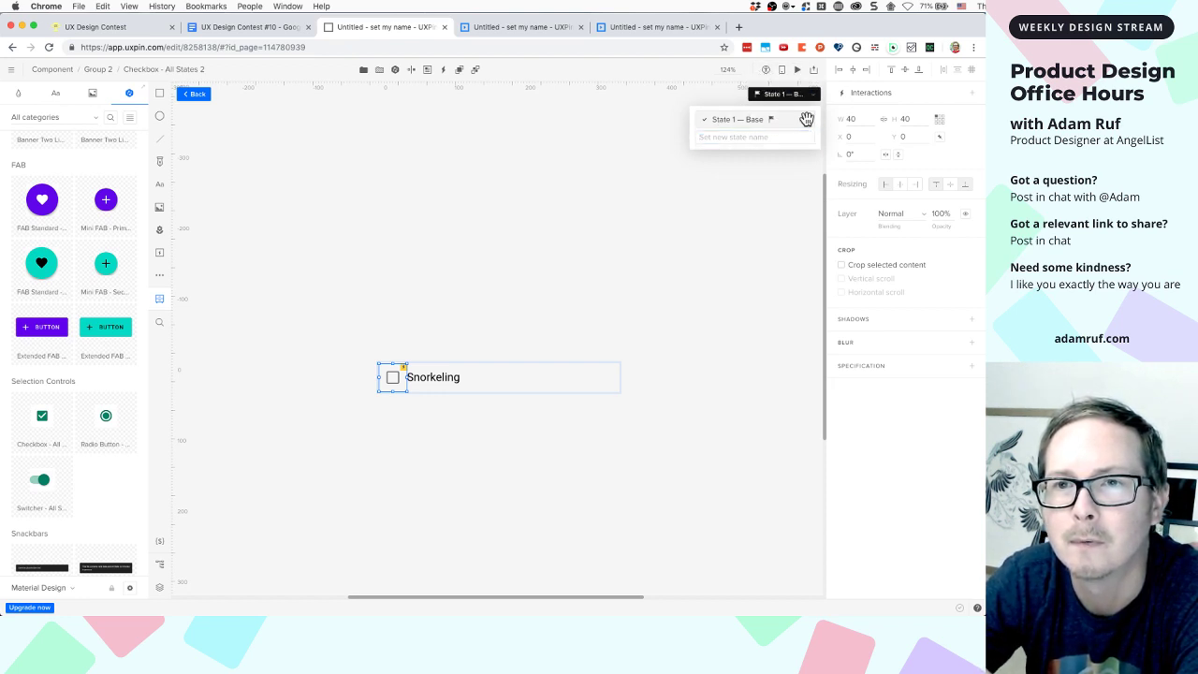
pyautogui.moveTo(802, 118); pyautogui.dragTo(805, 189)
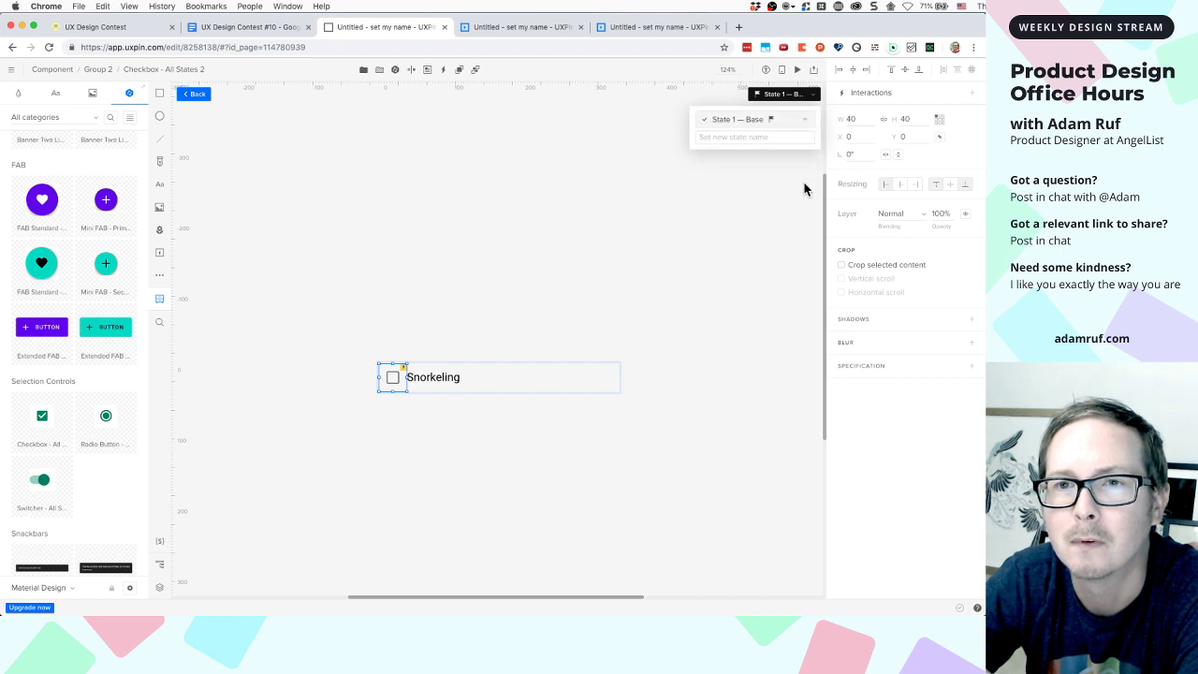
pyautogui.click(756, 98)
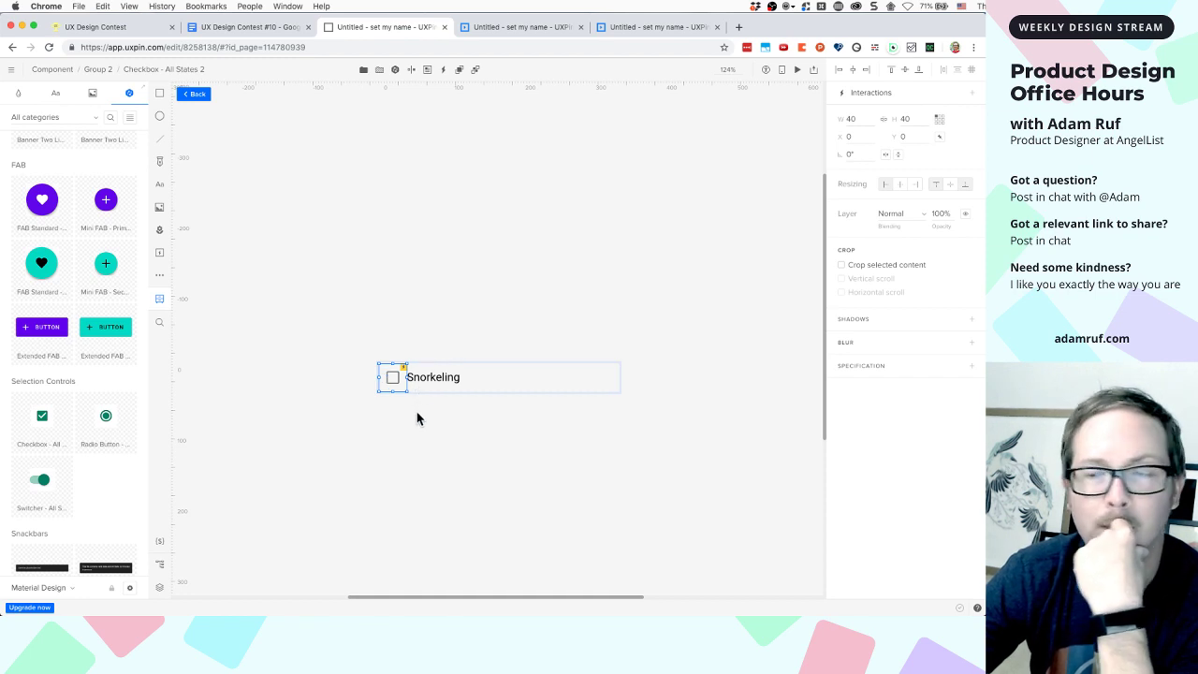
# Check the Snorkeling label's state options without adding a state and turn the label into its own component
pyautogui.click(445, 382)
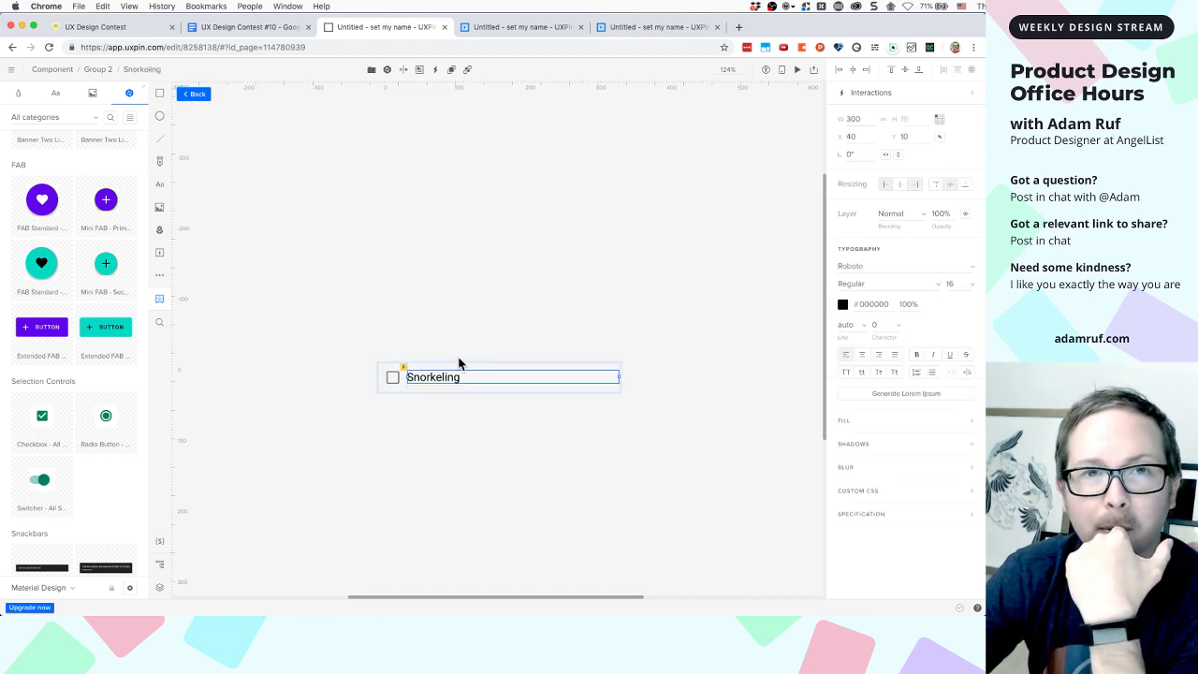
pyautogui.click(404, 71)
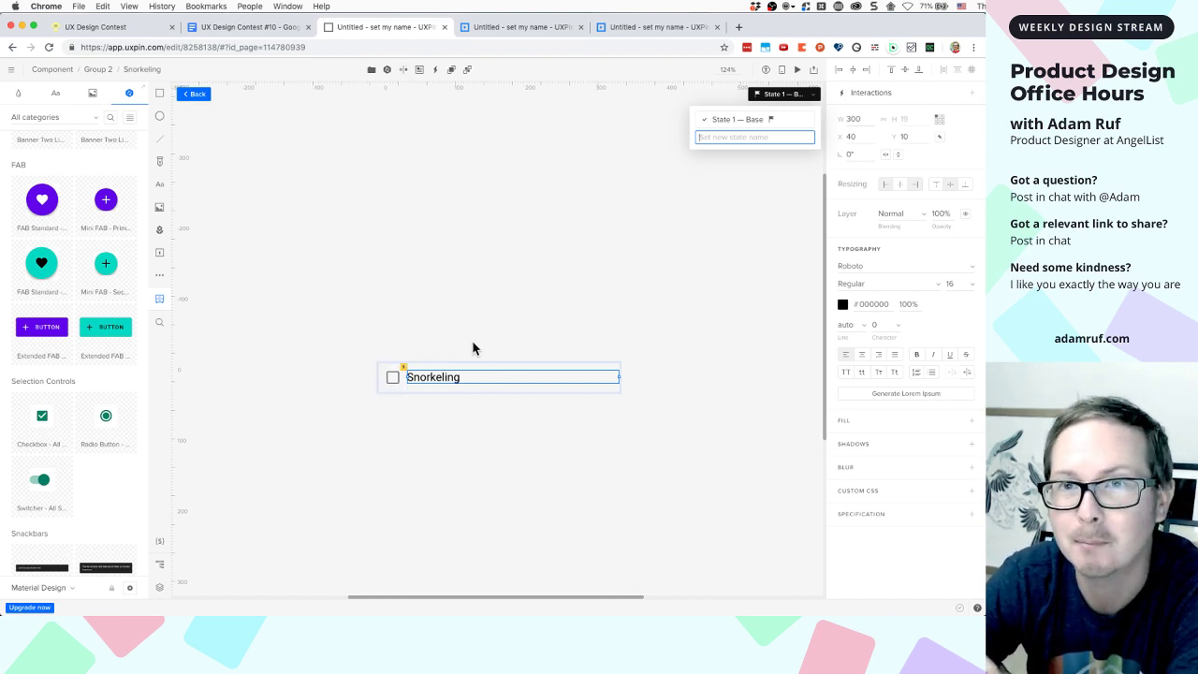
pyautogui.click(799, 100)
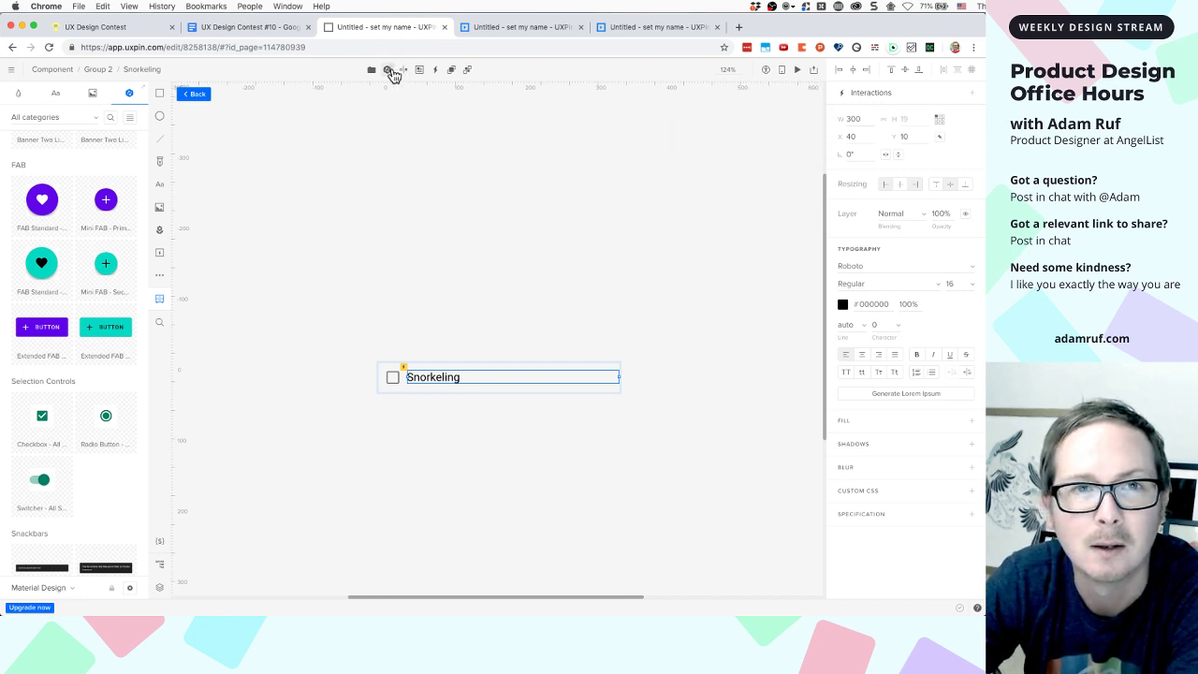
pyautogui.press('Escape')
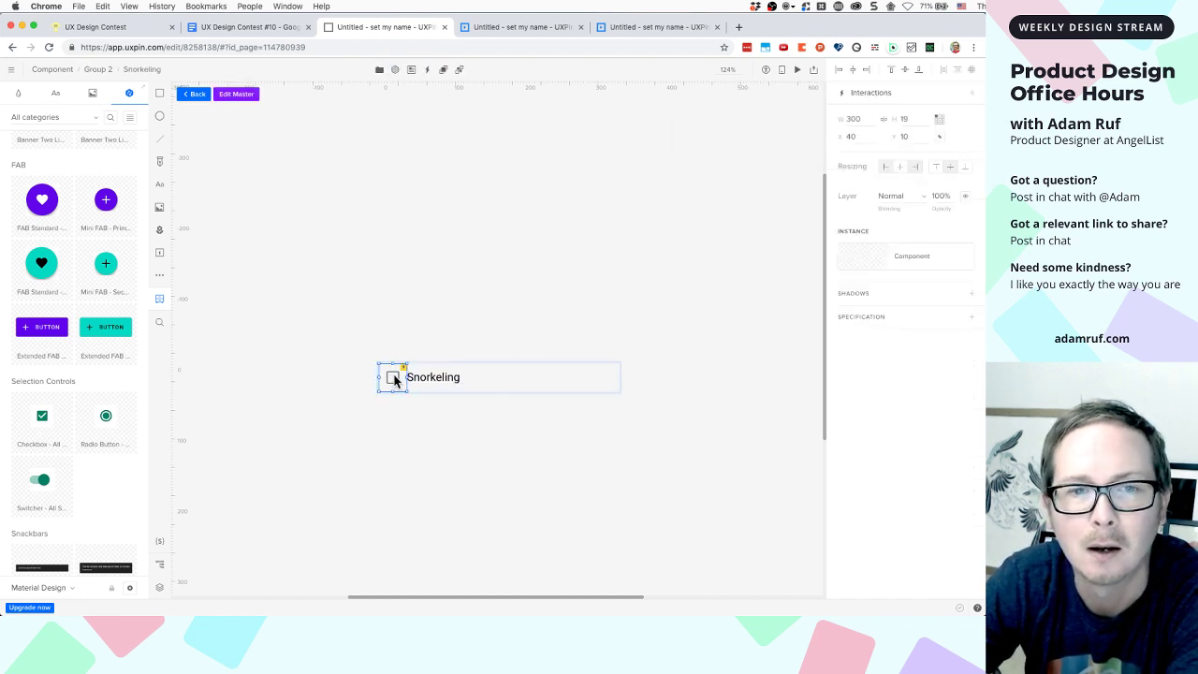
pyautogui.doubleClick(394, 377)
pyautogui.click(432, 337)
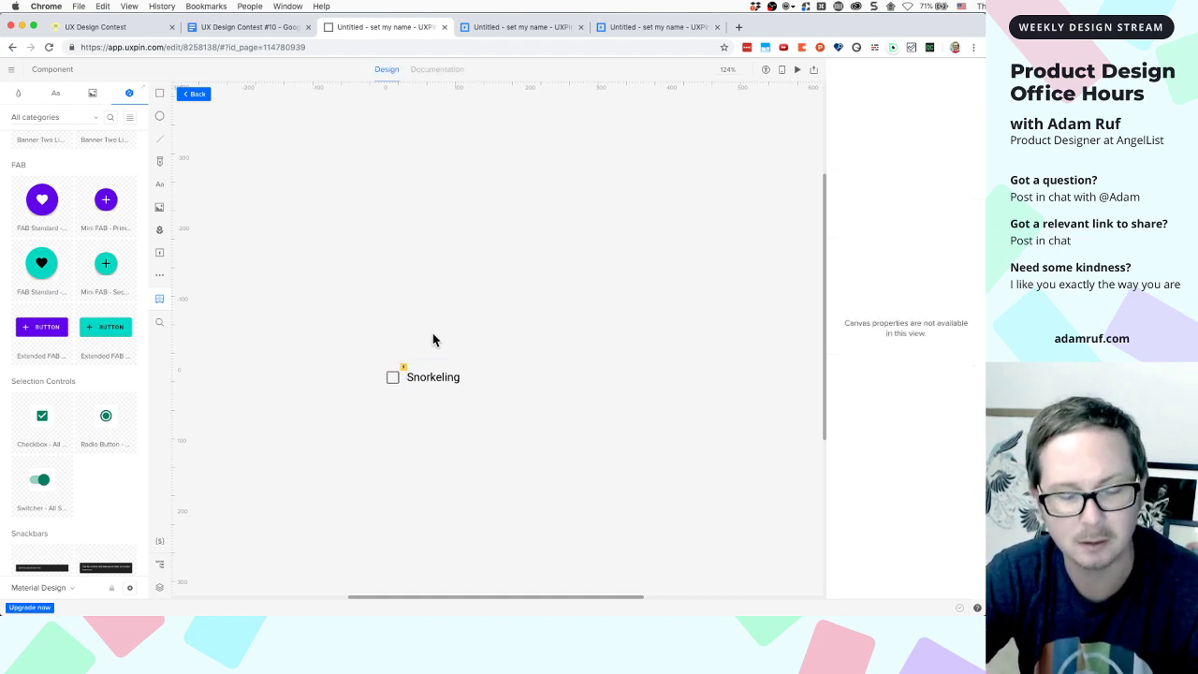
pyautogui.click(397, 375)
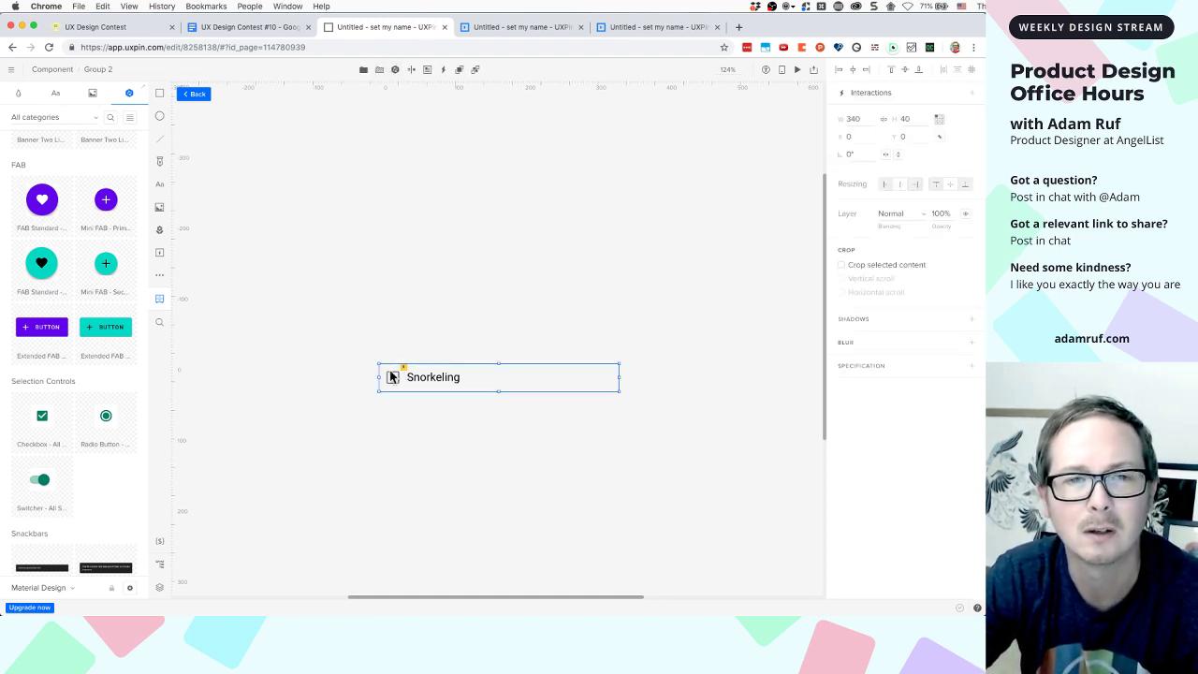
pyautogui.click(444, 71)
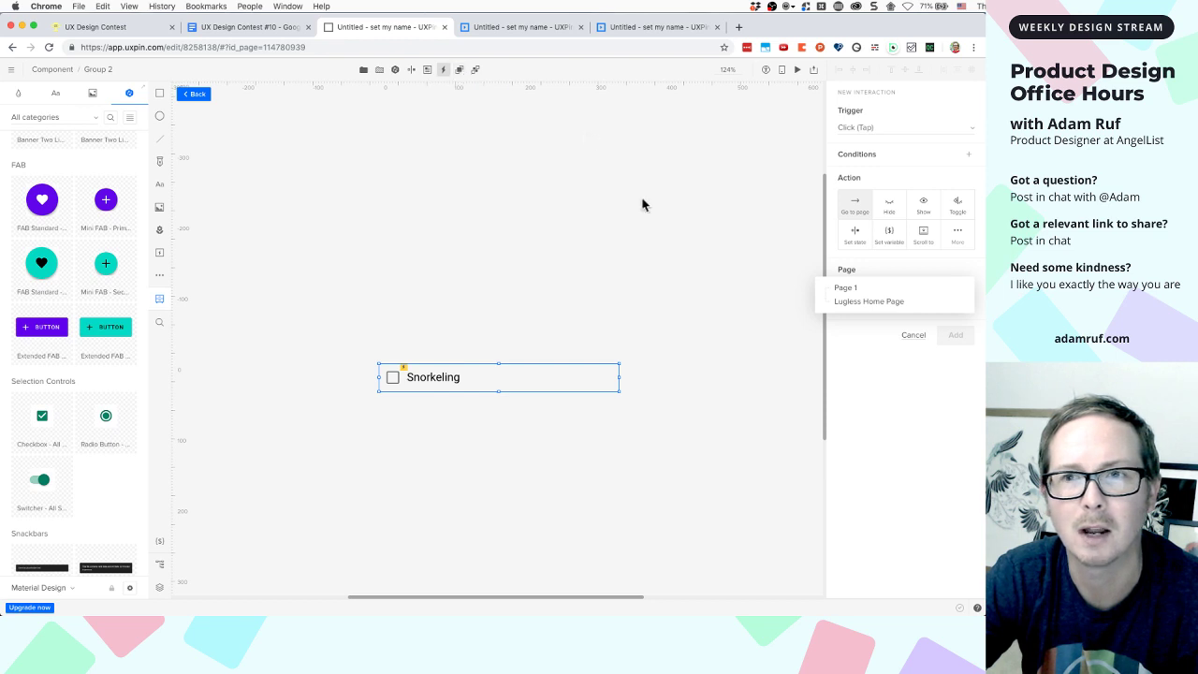
pyautogui.click(843, 241)
pyautogui.click(844, 241)
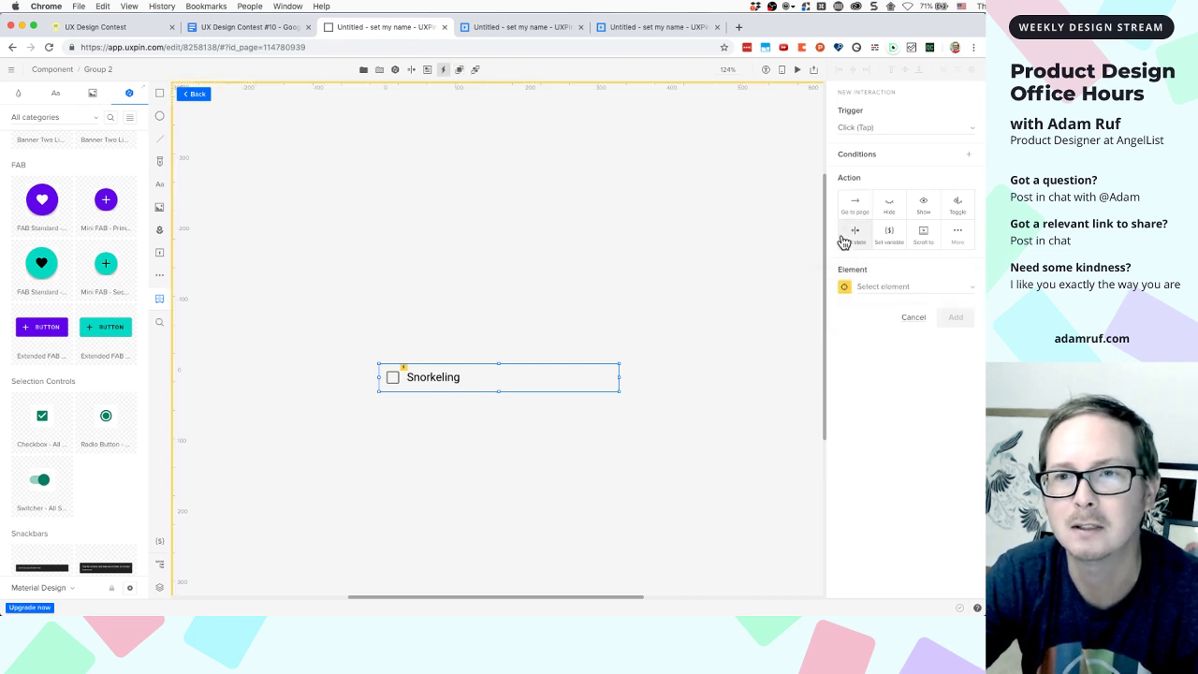
pyautogui.click(423, 348)
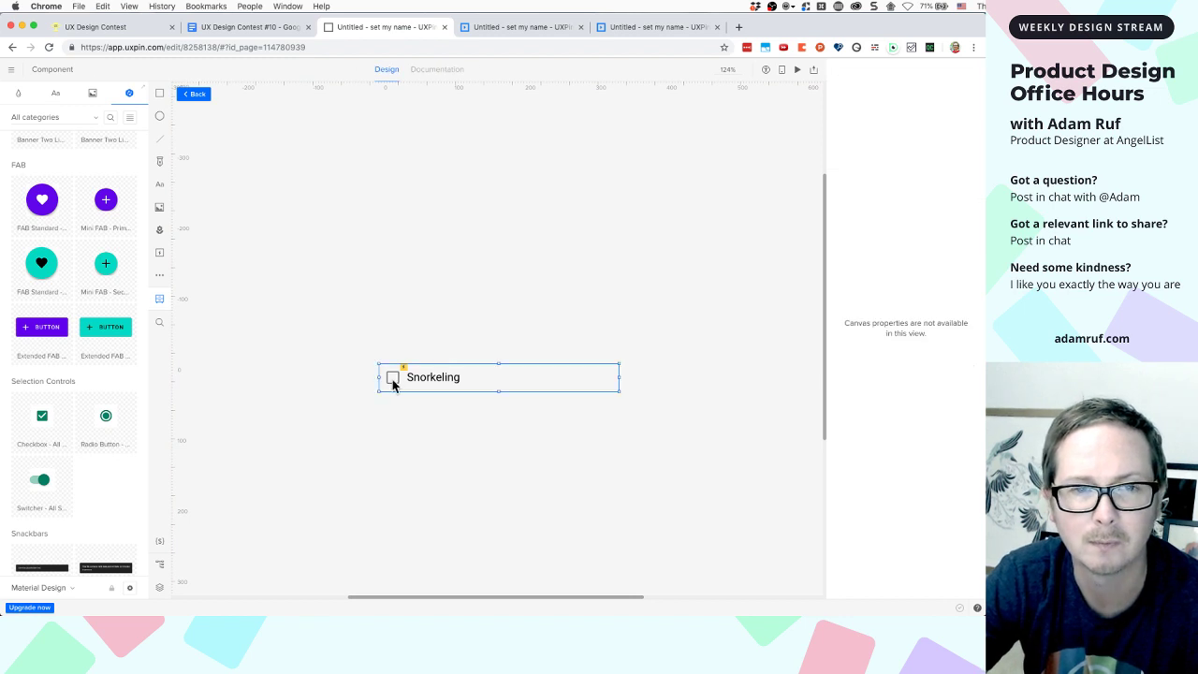
# Examine the state setting of the checkbox nested inside the Snorkeling master
pyautogui.doubleClick(392, 380)
pyautogui.doubleClick(392, 380)
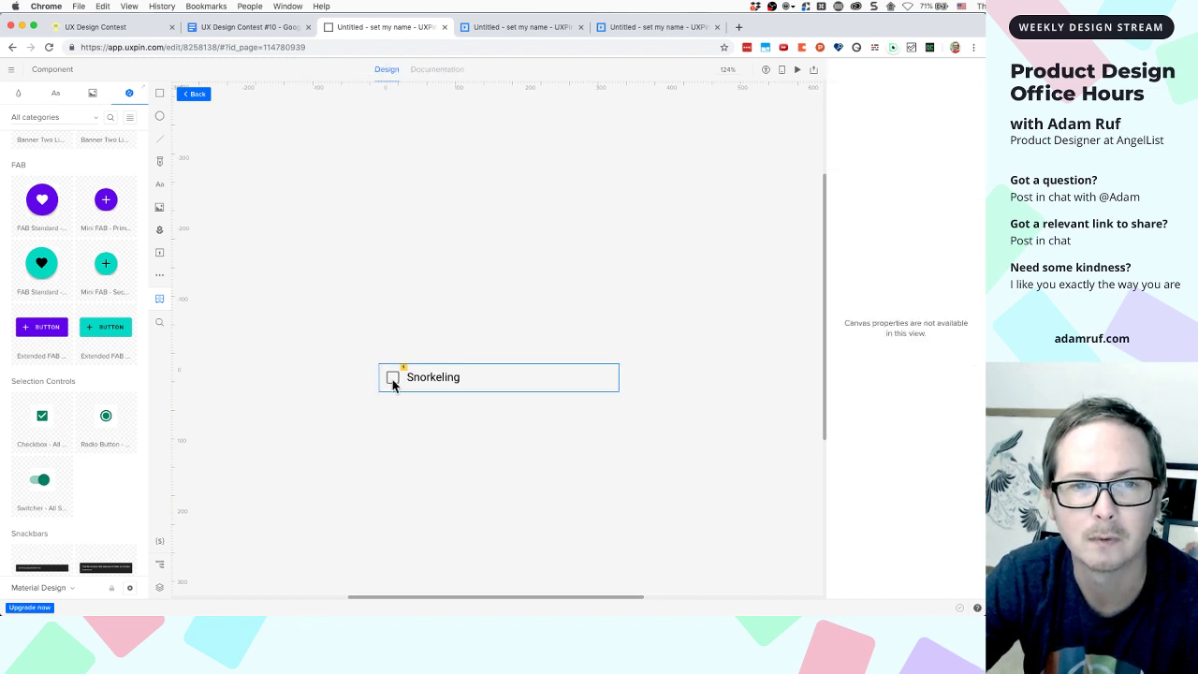
pyautogui.doubleClick(394, 380)
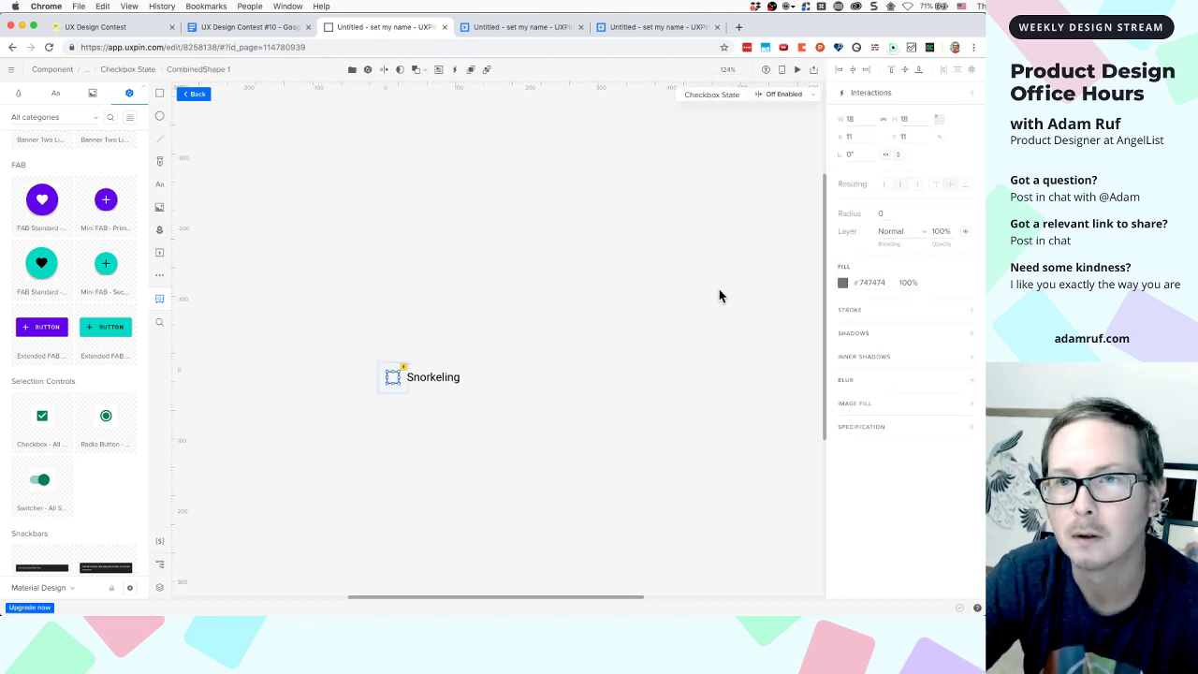
pyautogui.click(497, 360)
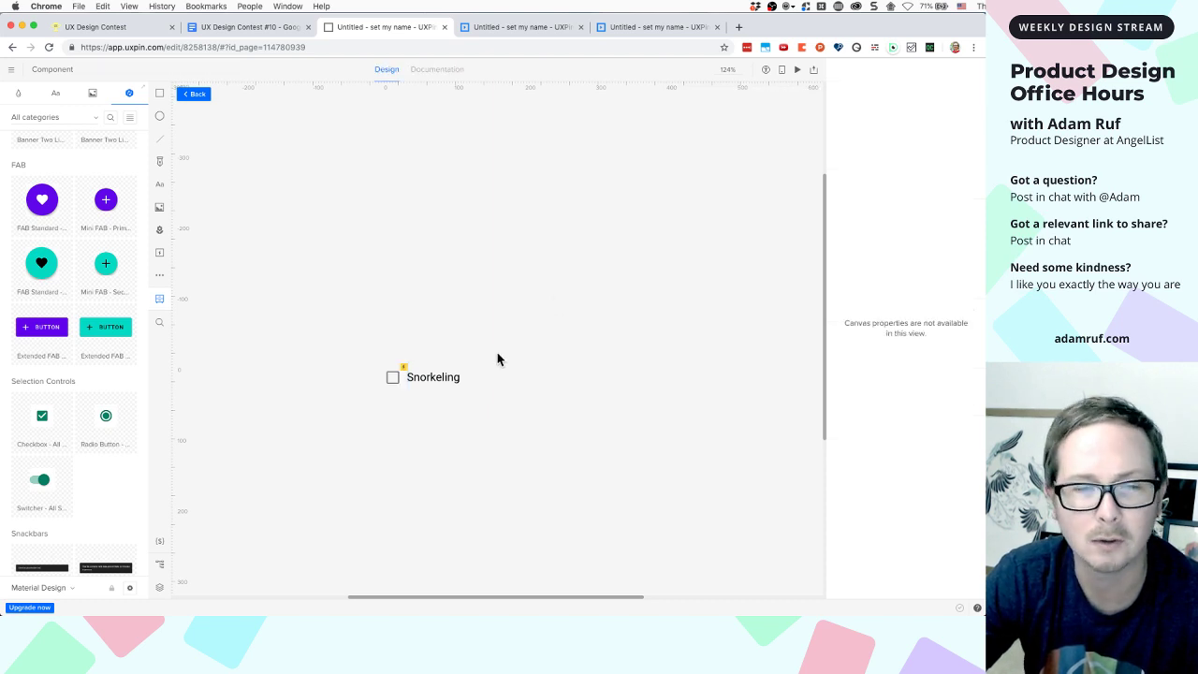
pyautogui.doubleClick(393, 379)
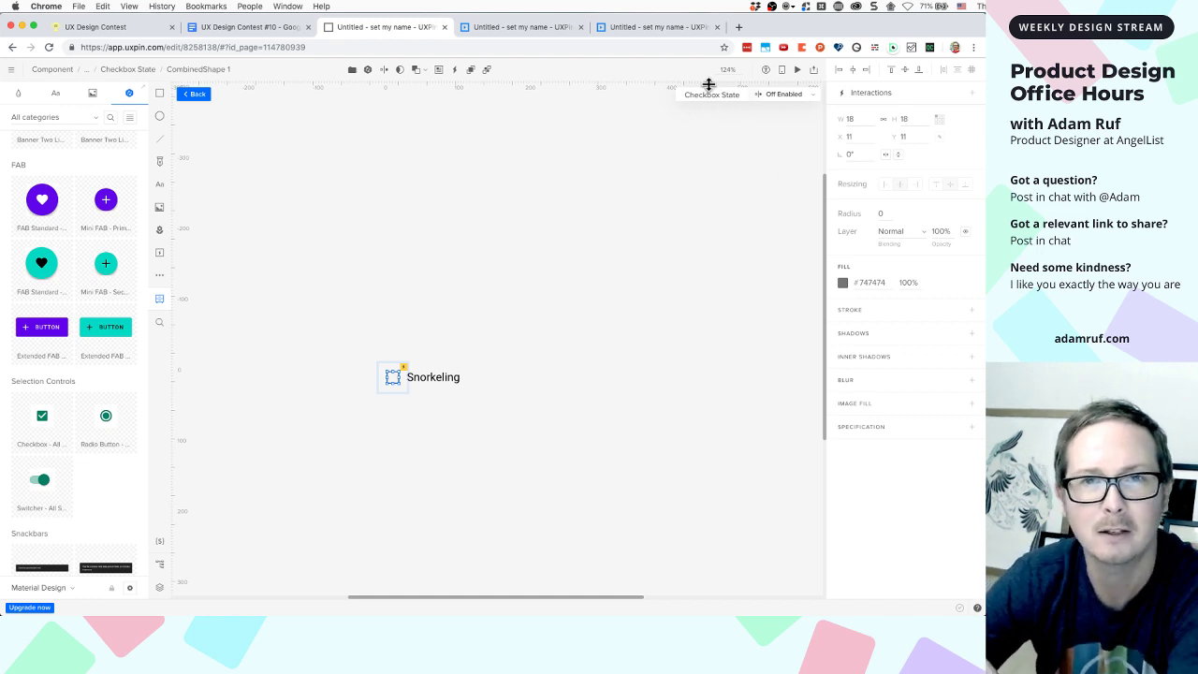
pyautogui.click(553, 345)
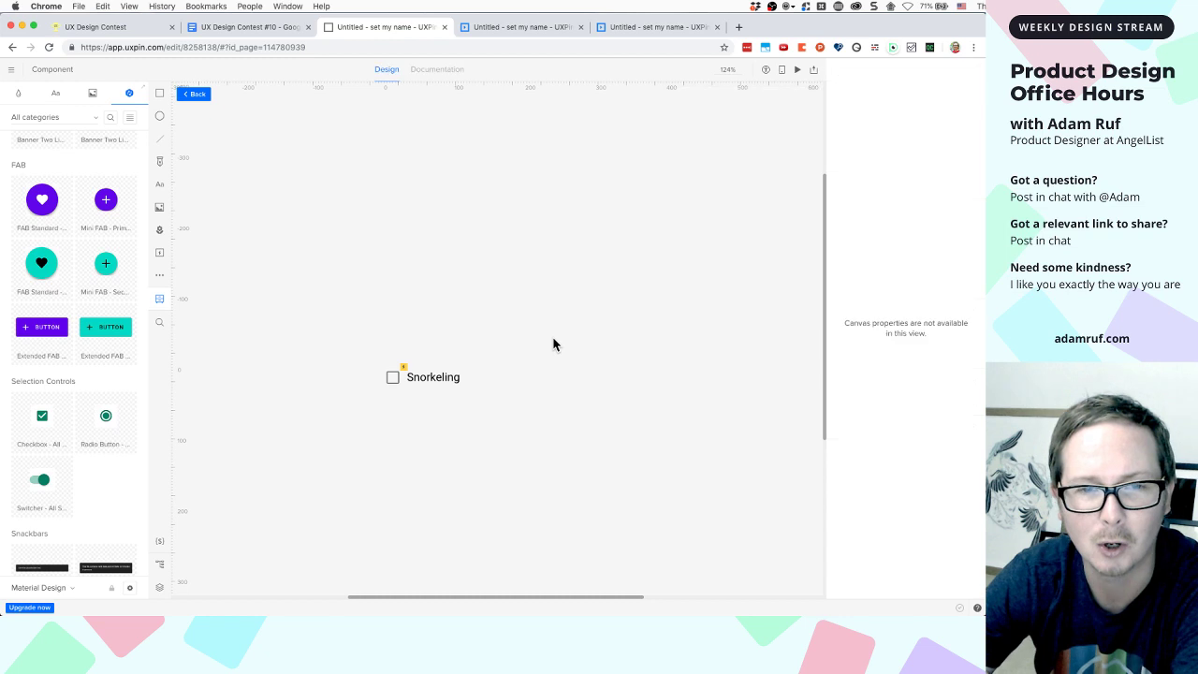
pyautogui.click(394, 382)
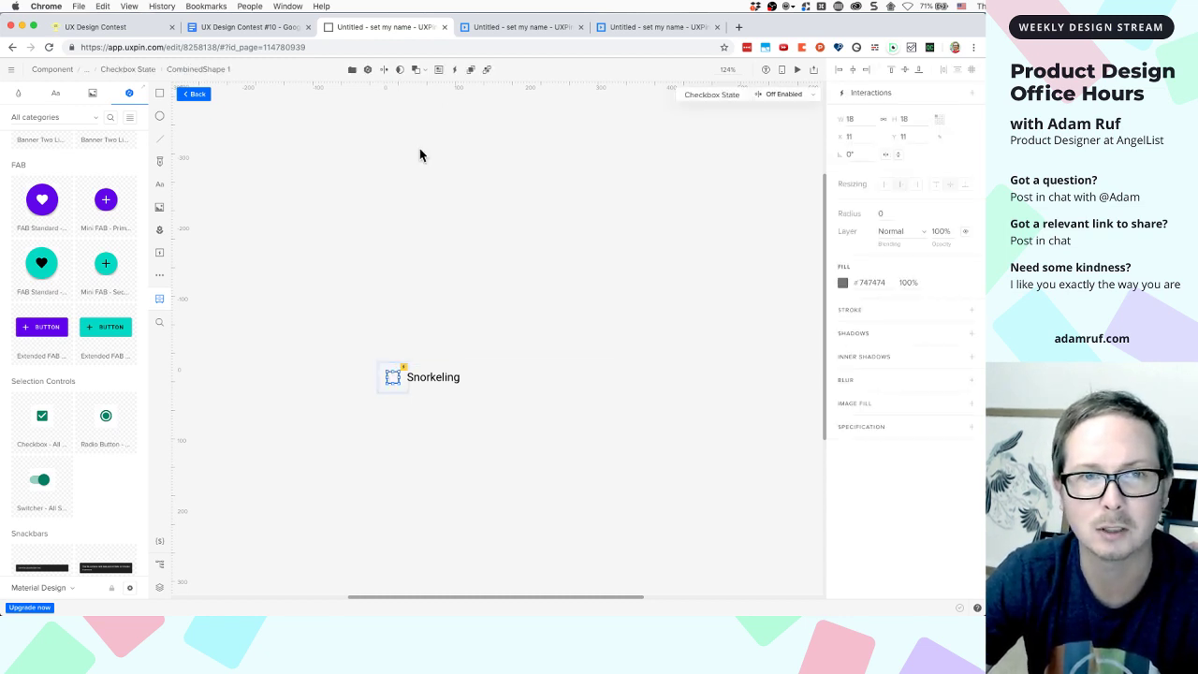
# Examine the state options of the checkbox container inside the Snorkeling master, without adding a state
pyautogui.click(401, 348)
pyautogui.click(395, 378)
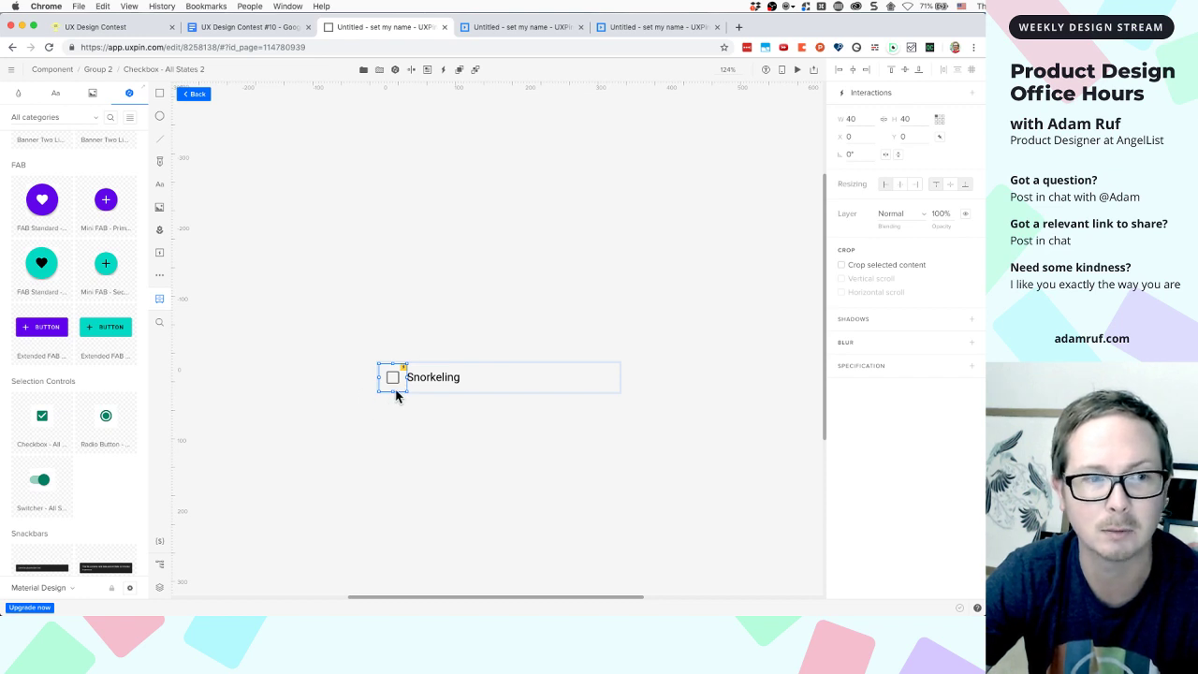
pyautogui.click(413, 71)
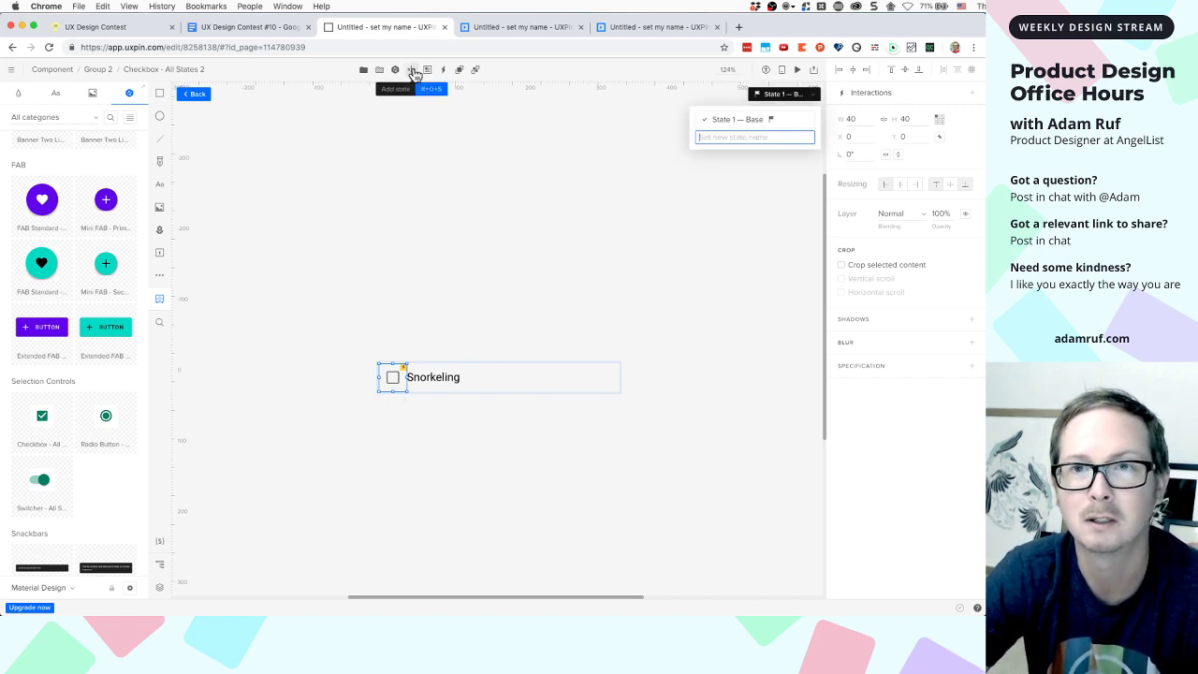
pyautogui.click(551, 246)
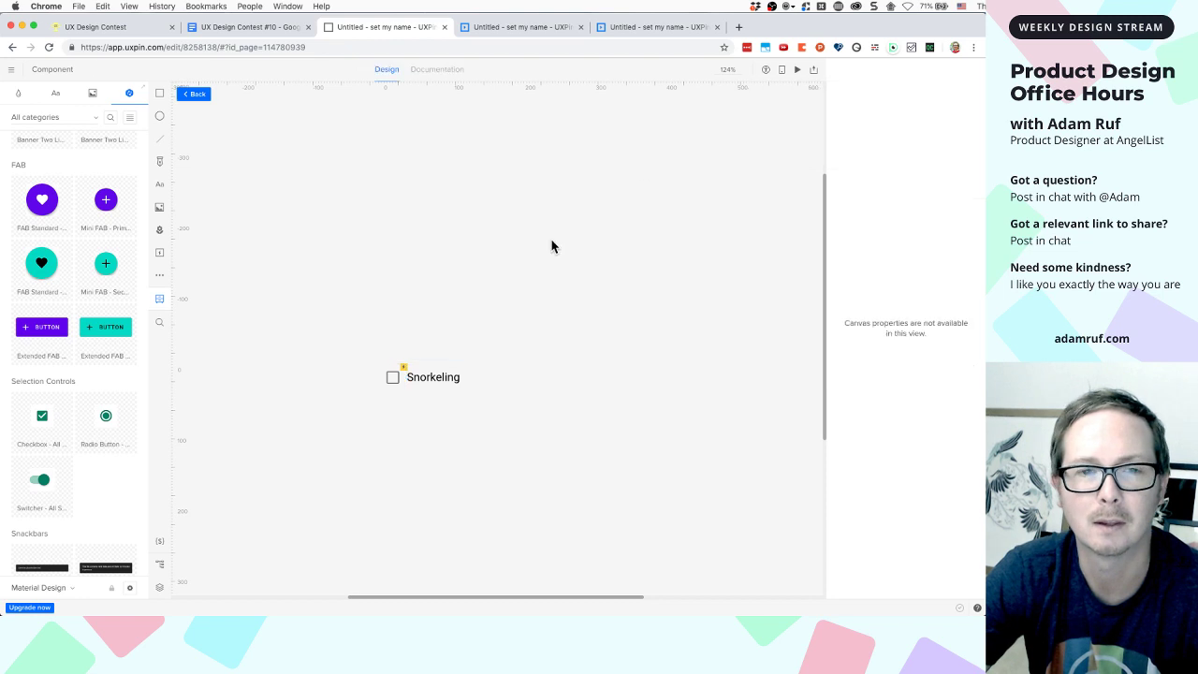
pyautogui.click(394, 378)
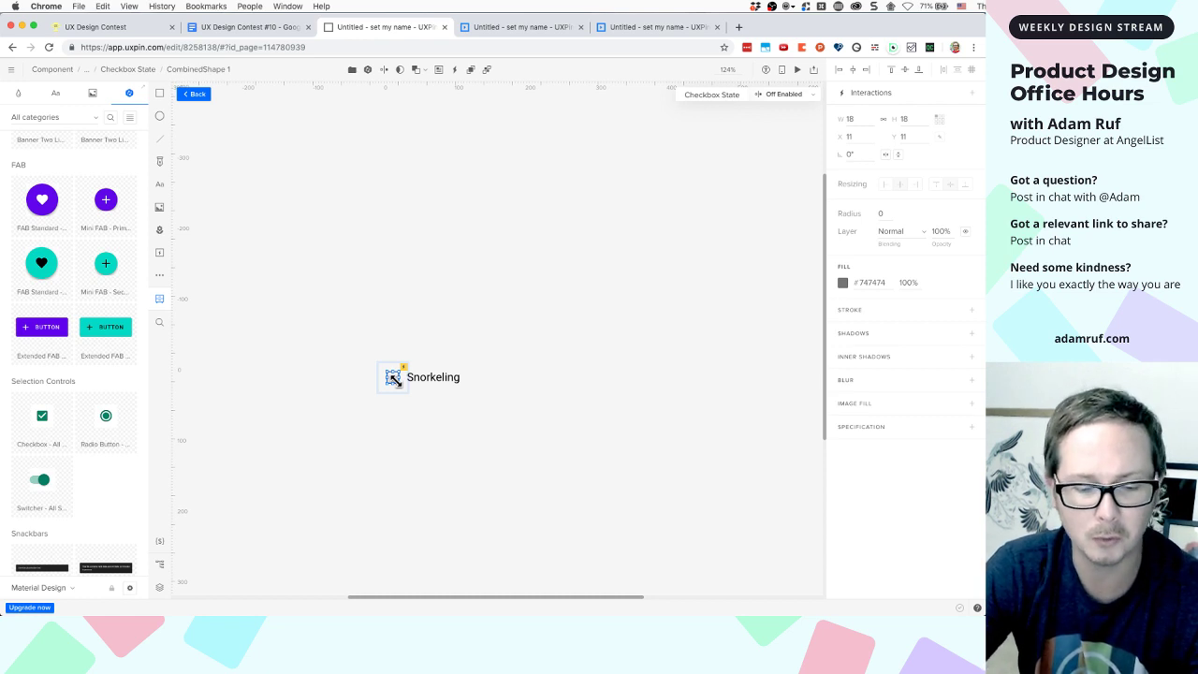
pyautogui.click(457, 339)
pyautogui.click(396, 391)
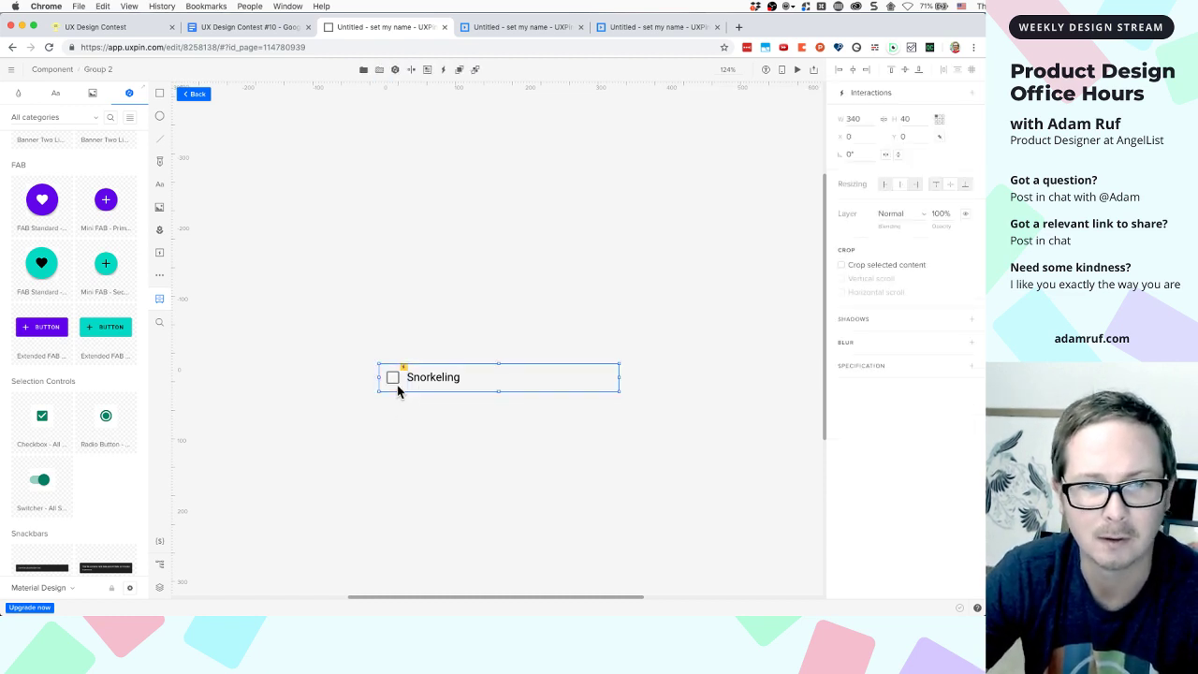
pyautogui.click(441, 333)
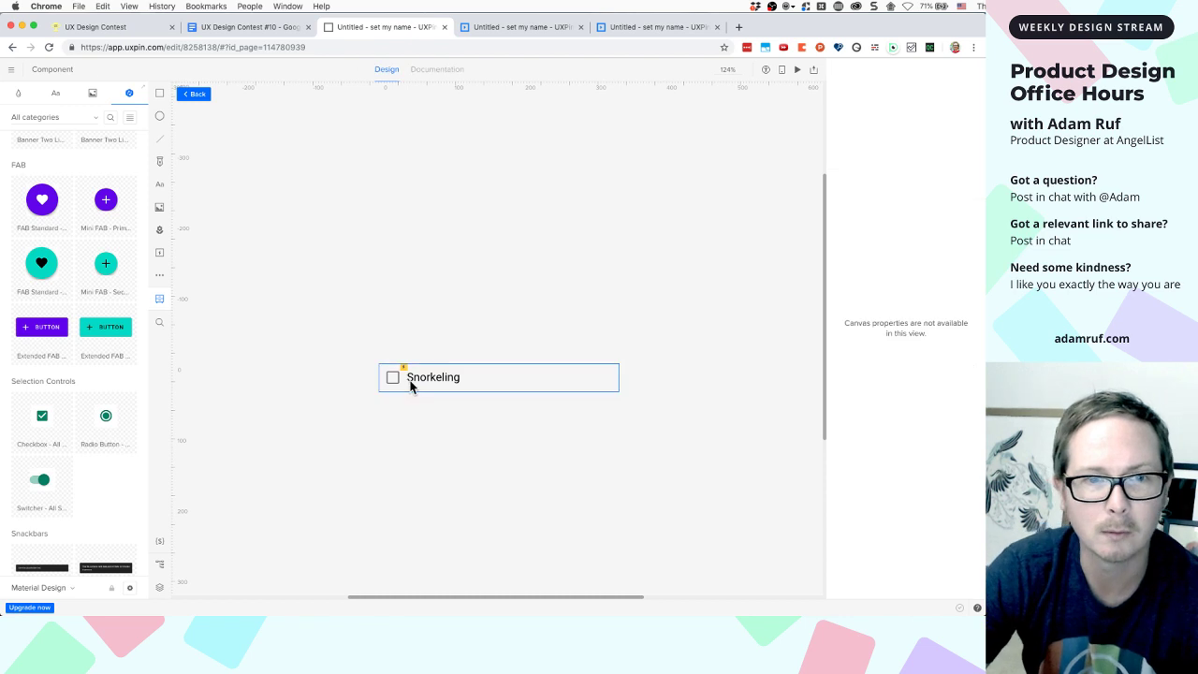
# Return to the Lugless Home Page and duplicate the Snorkeling checkbox four times in a column below the original
pyautogui.click(194, 96)
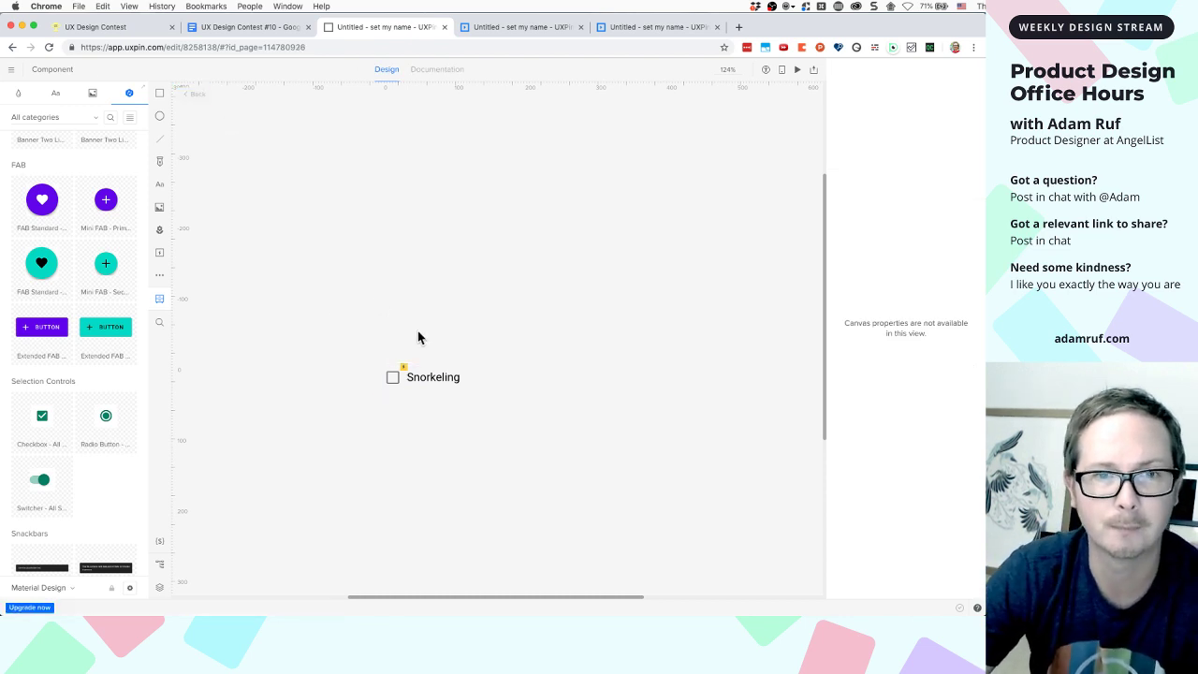
pyautogui.press('super+d')
pyautogui.press('super+d')
pyautogui.press('super+d')
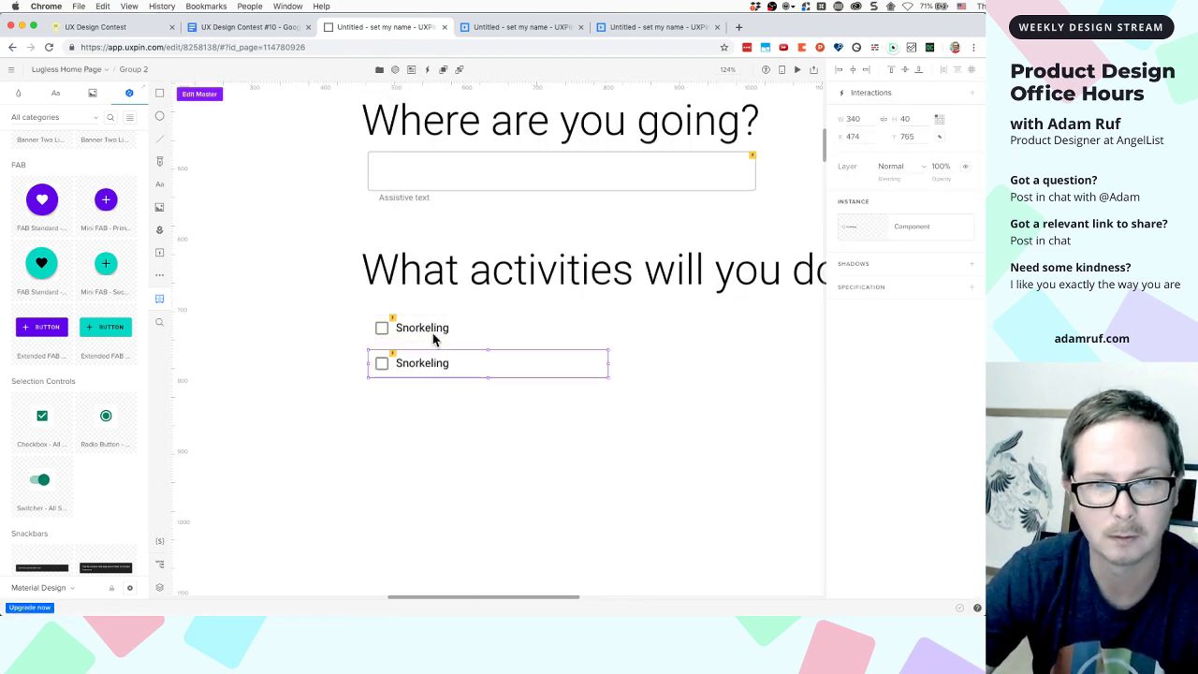
pyautogui.press('super+d')
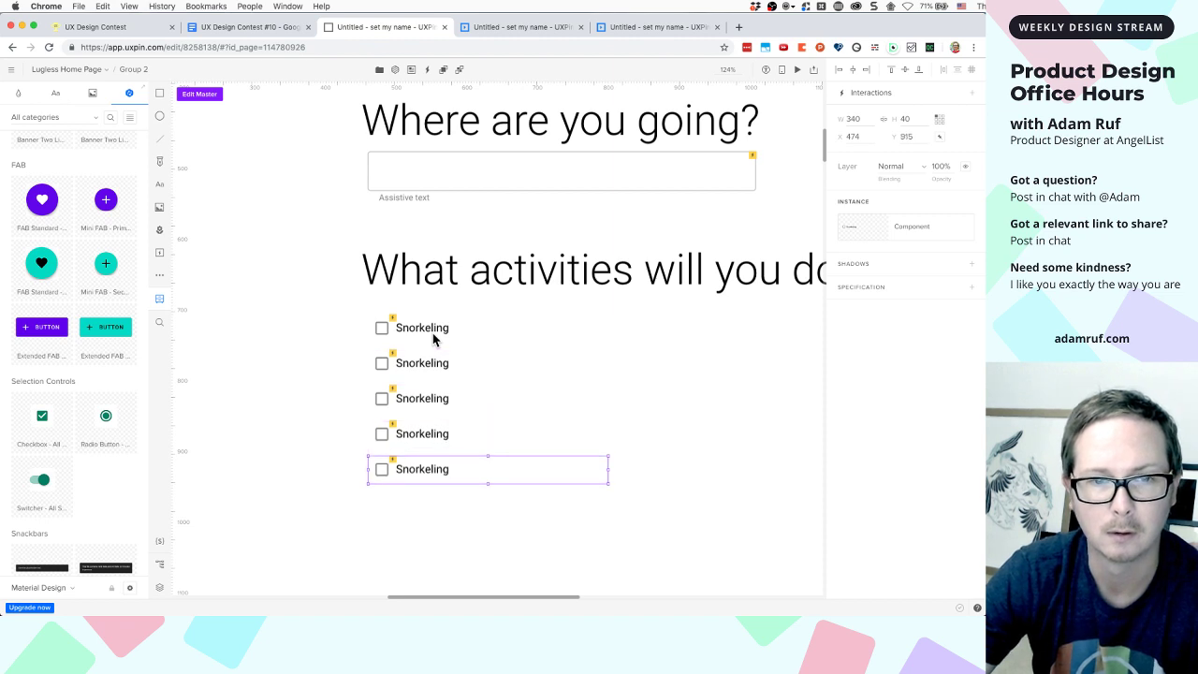
pyautogui.click(423, 367)
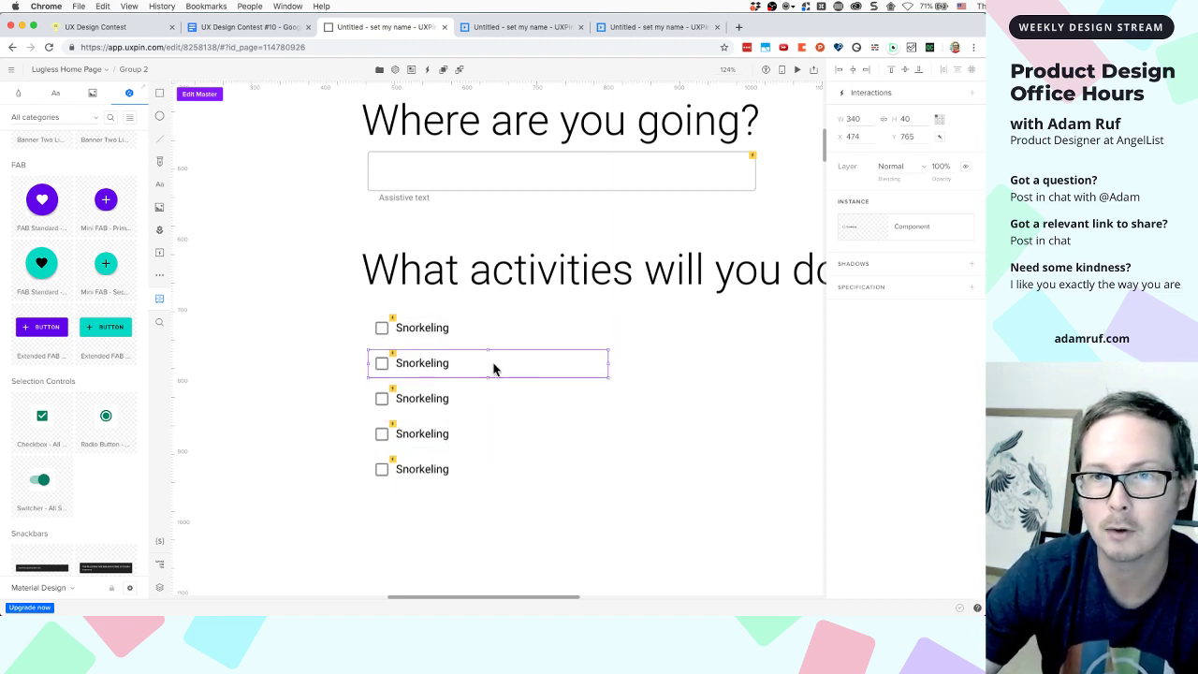
pyautogui.doubleClick(419, 367)
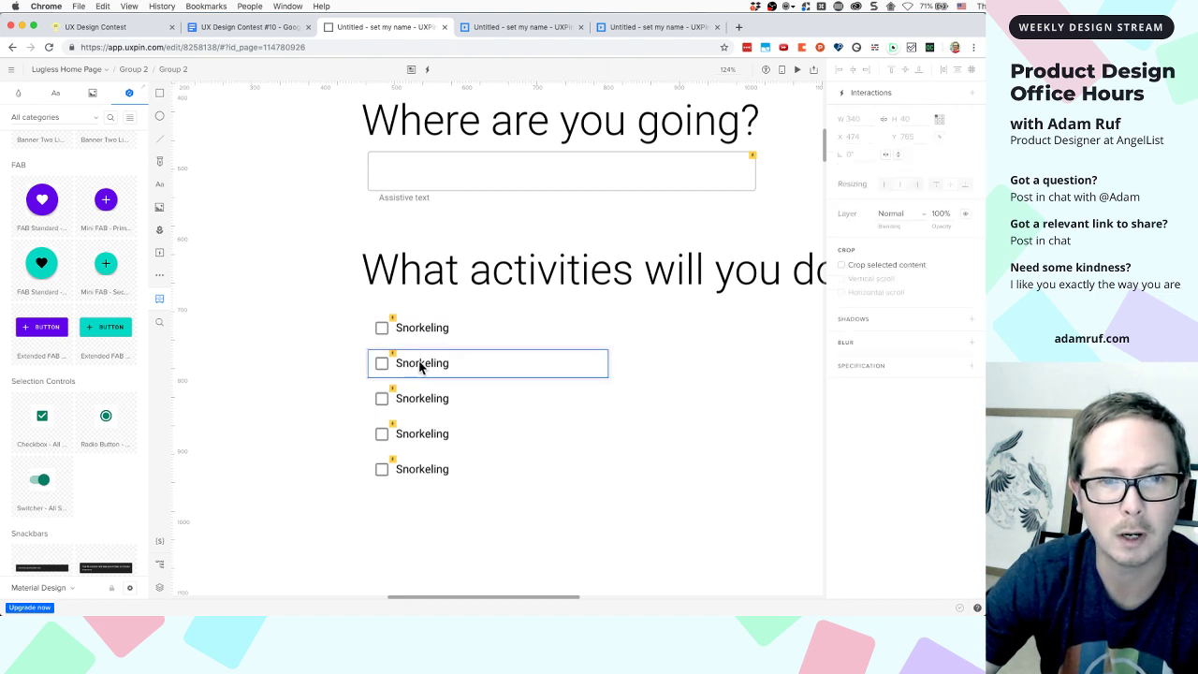
pyautogui.doubleClick(419, 363)
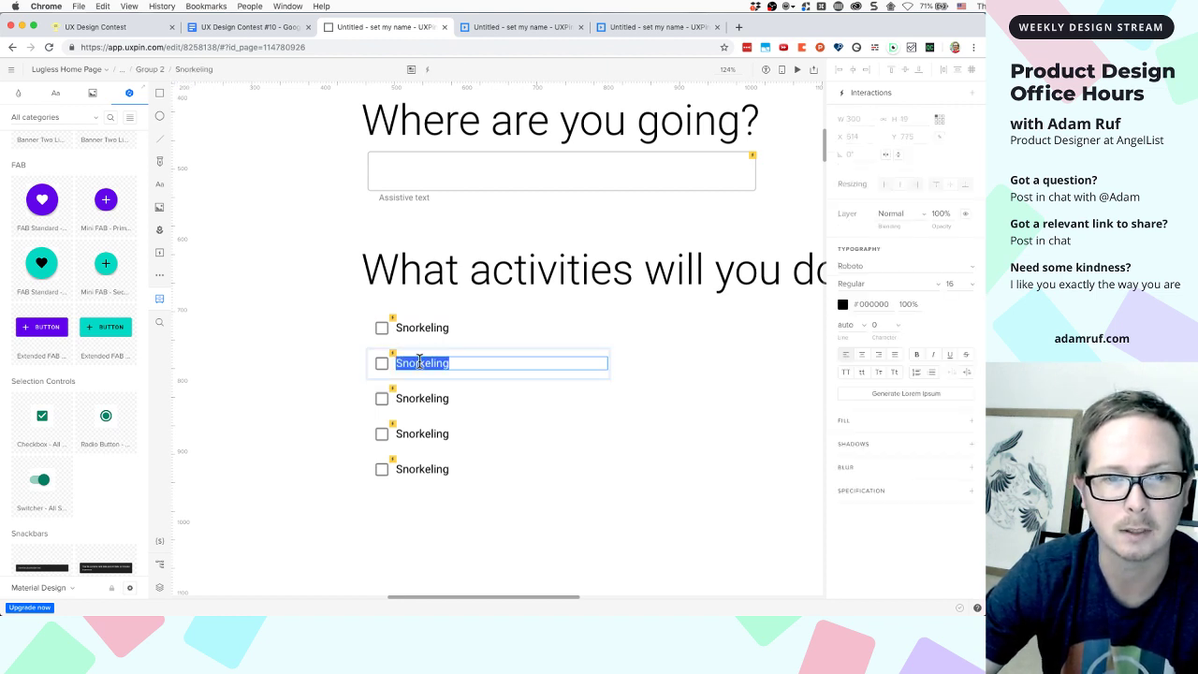
pyautogui.click(410, 454)
pyautogui.click(424, 364)
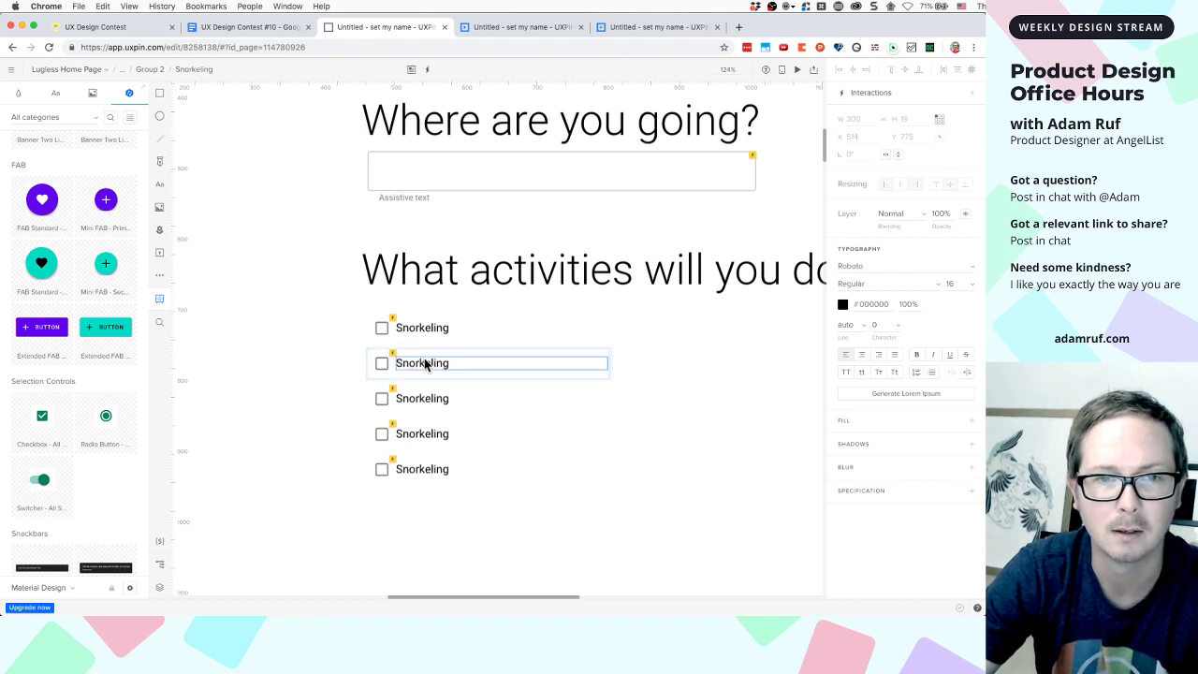
pyautogui.press('Escape')
pyautogui.press('Escape')
# Ungroup the checkbox and label inside the Snorkeling component's master and return to the home page
pyautogui.click(381, 339)
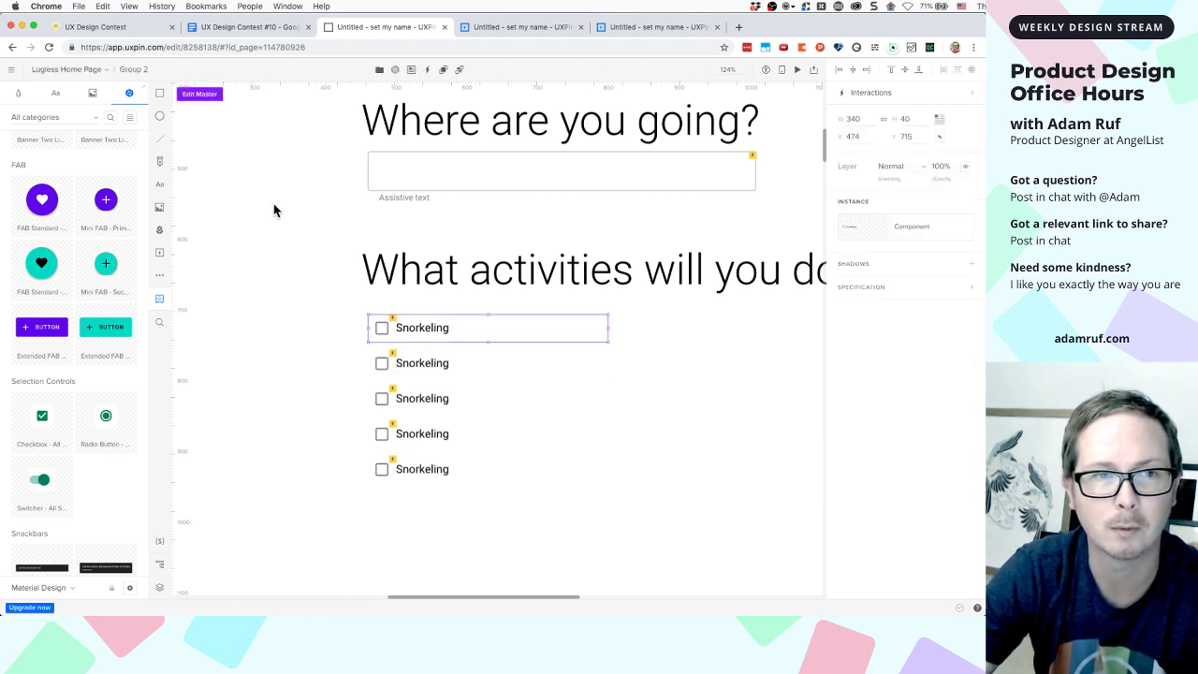
pyautogui.click(201, 94)
pyautogui.click(403, 334)
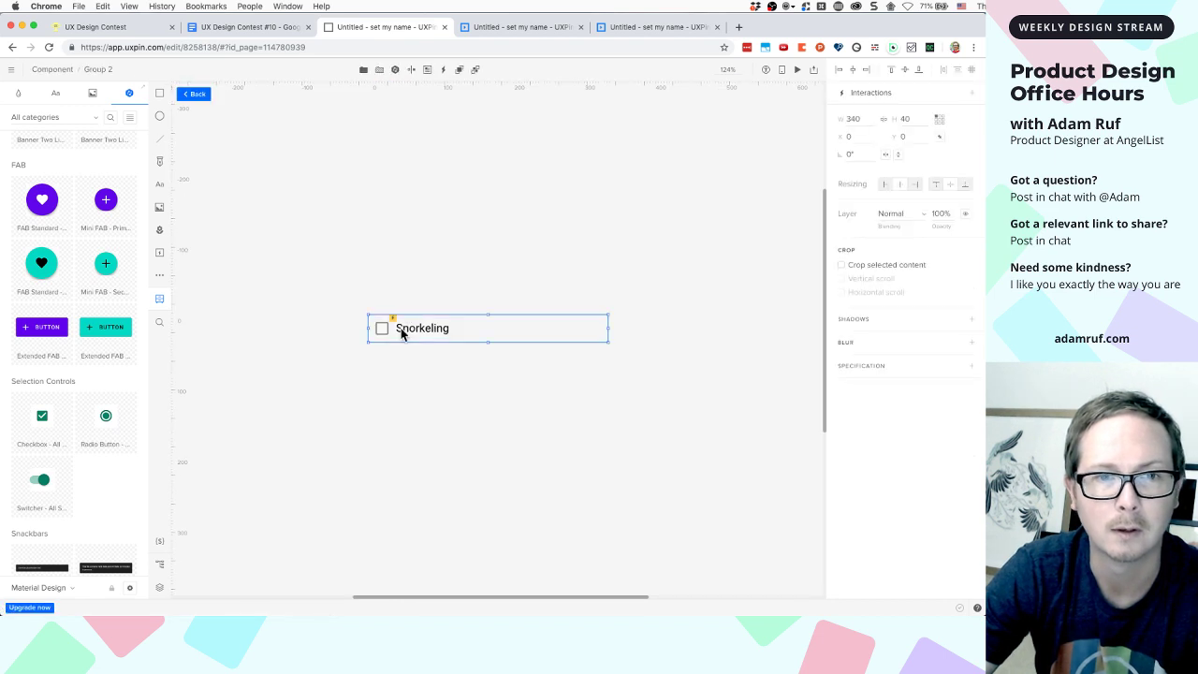
pyautogui.click(380, 71)
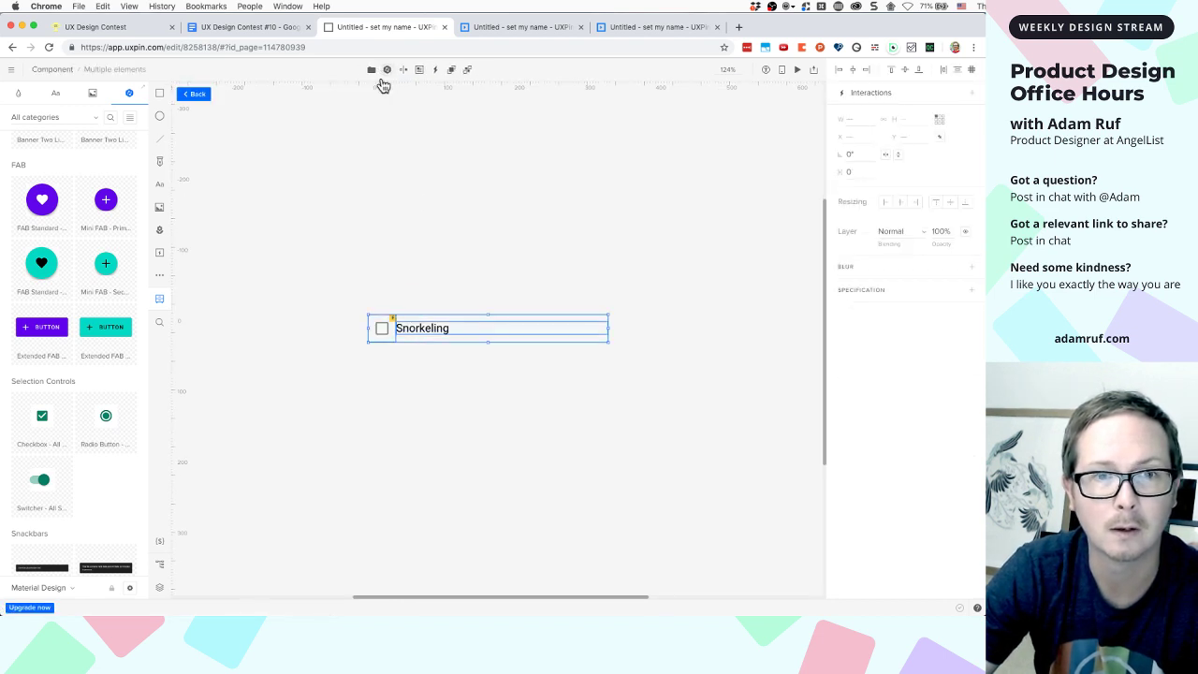
pyautogui.click(419, 286)
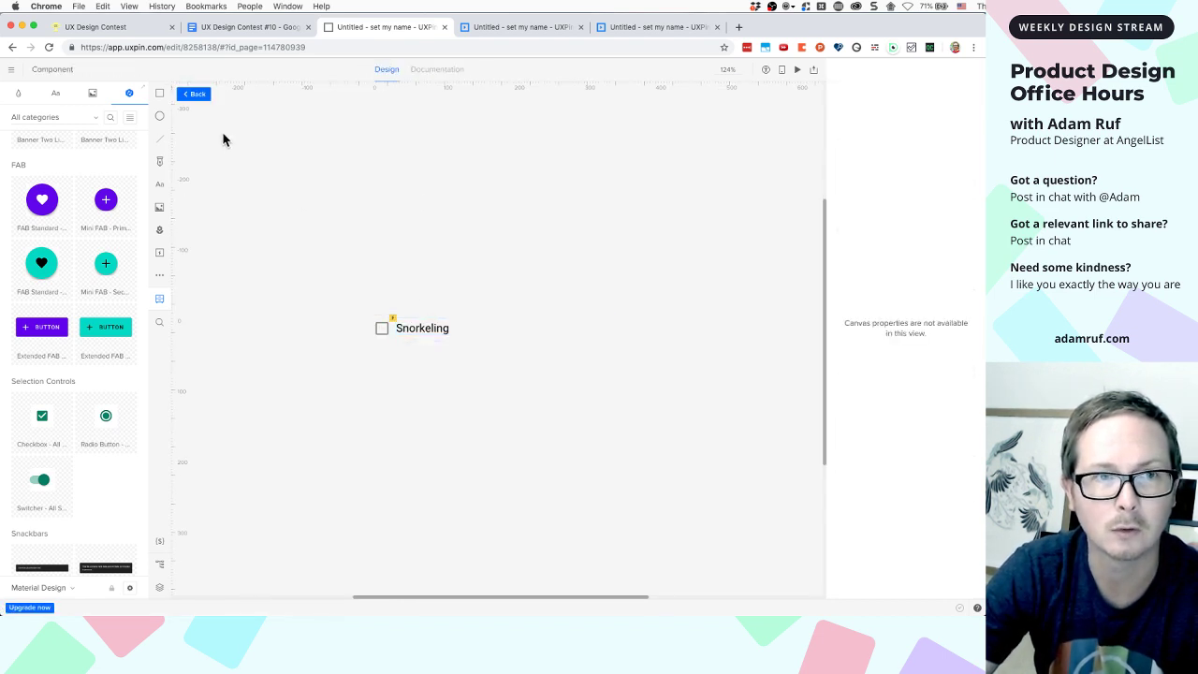
pyautogui.click(196, 94)
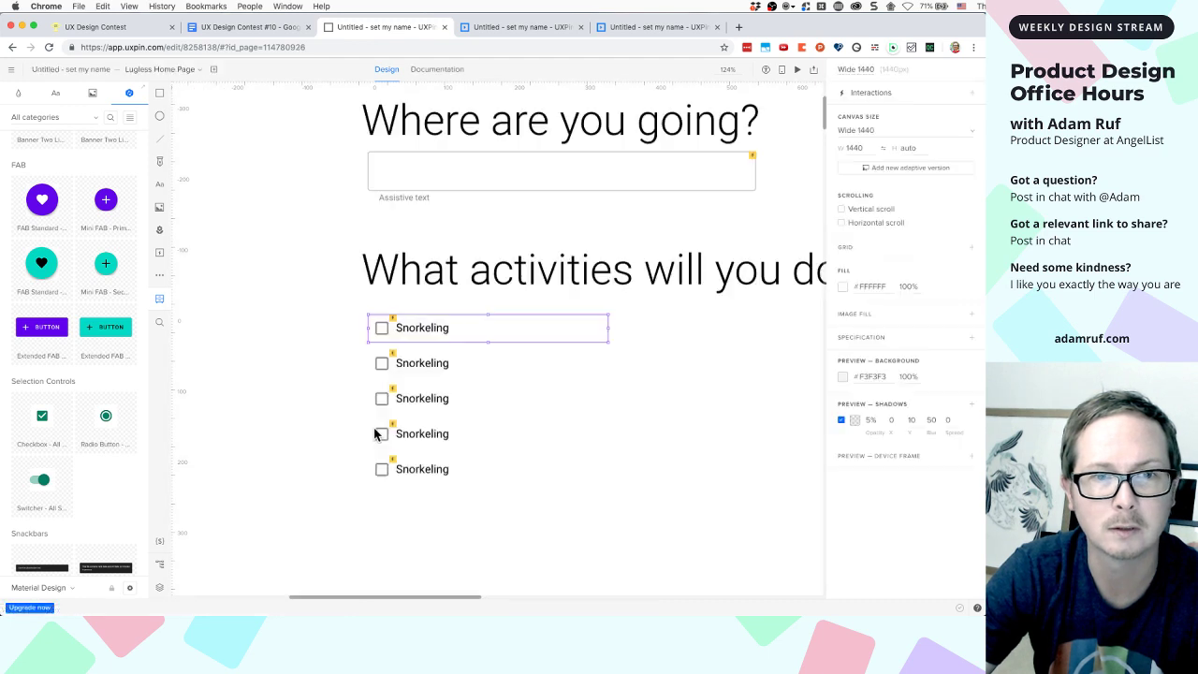
# Change the label of the second activity checkbox to "Volcanoes"
pyautogui.click(416, 334)
pyautogui.click(410, 363)
pyautogui.click(413, 365)
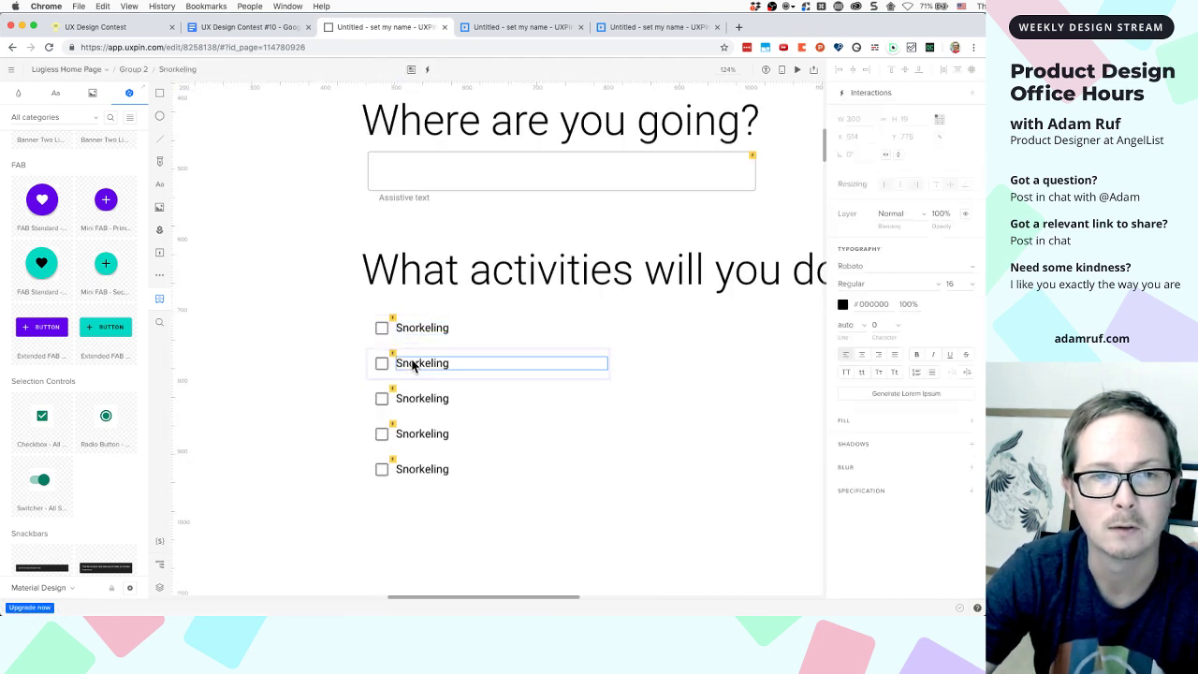
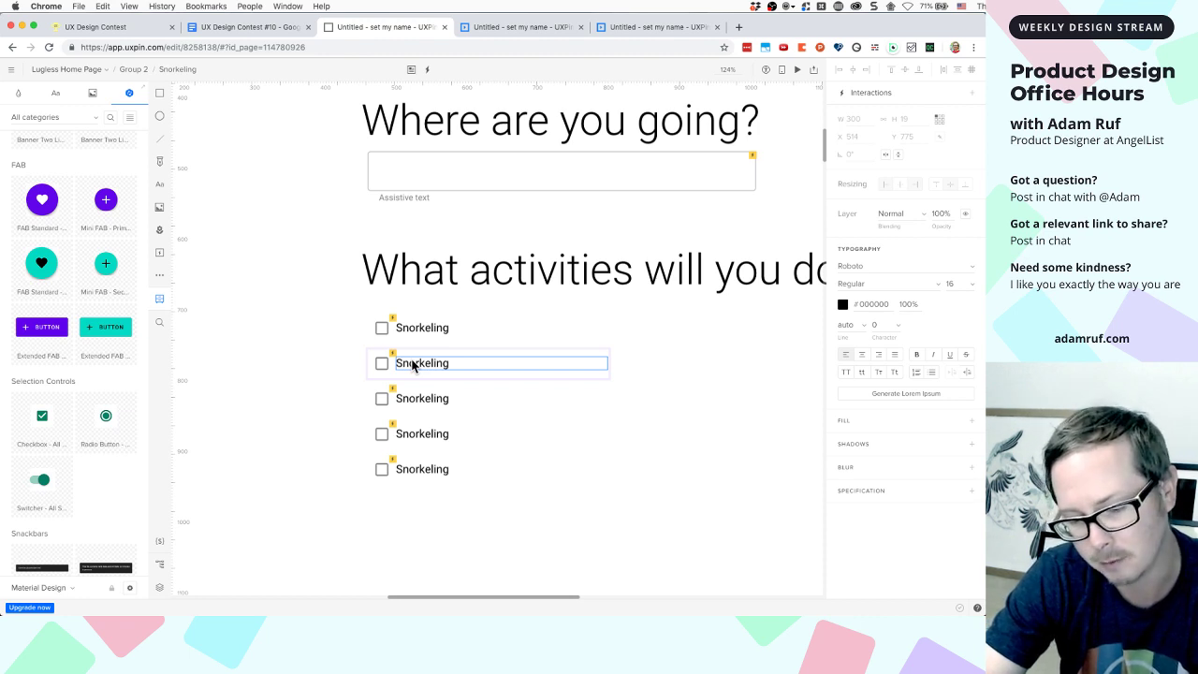
pyautogui.click(413, 365)
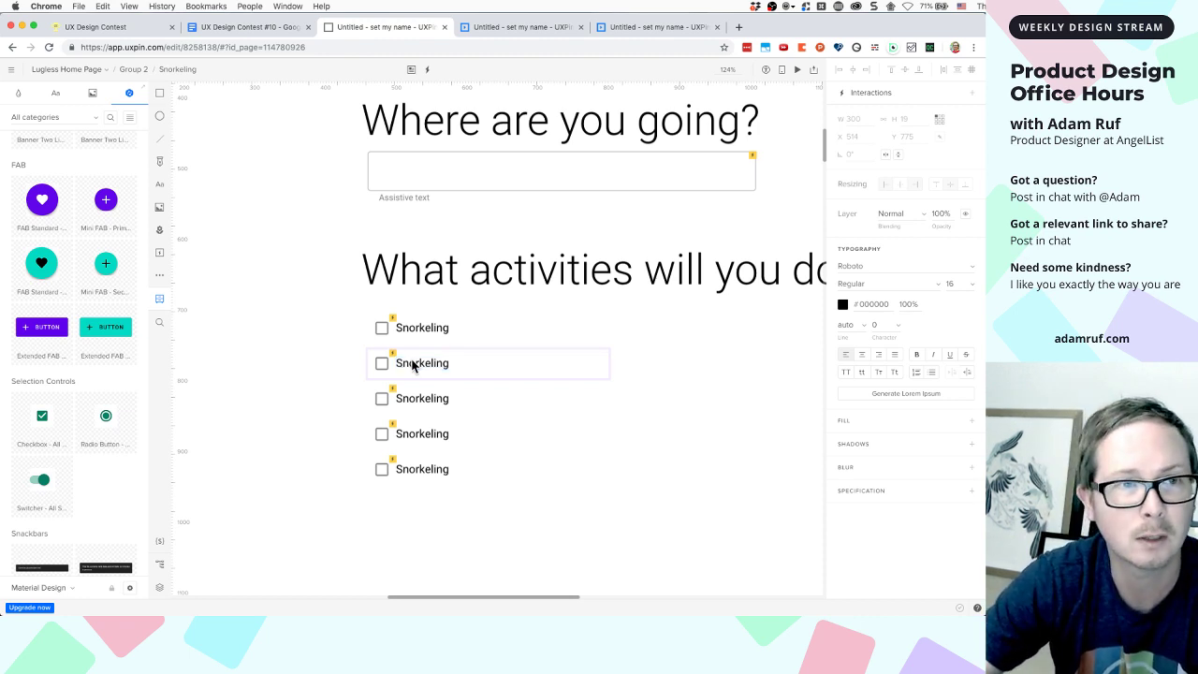
pyautogui.doubleClick(440, 365)
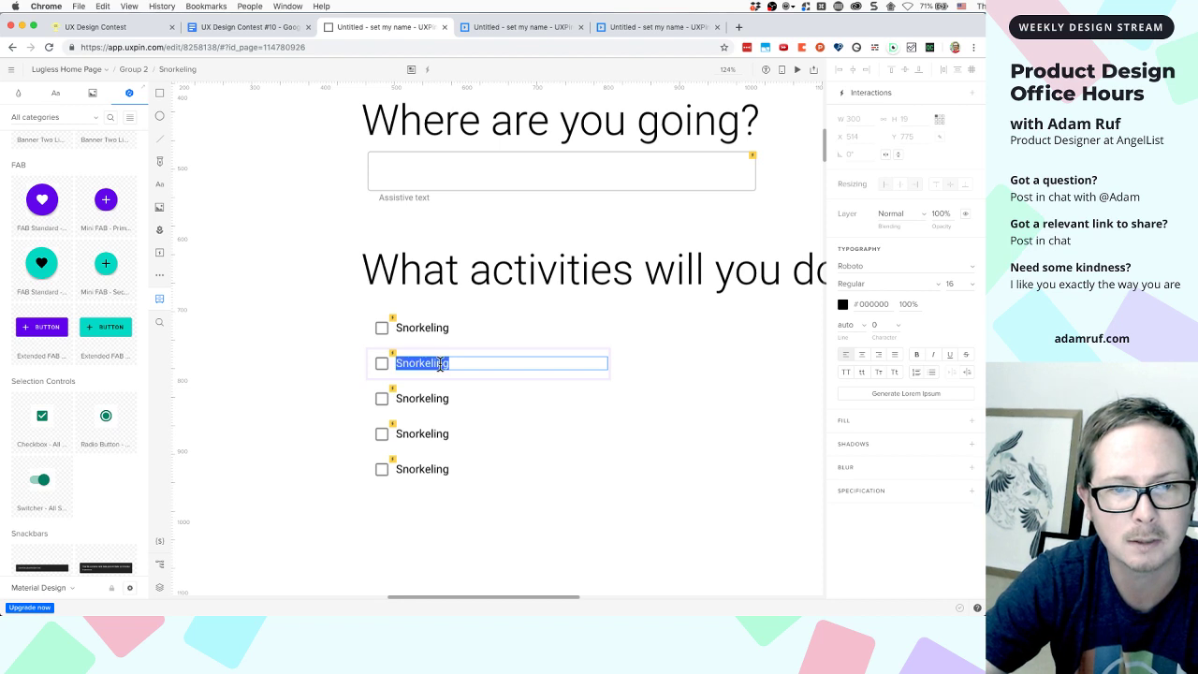
pyautogui.write('Volcano')
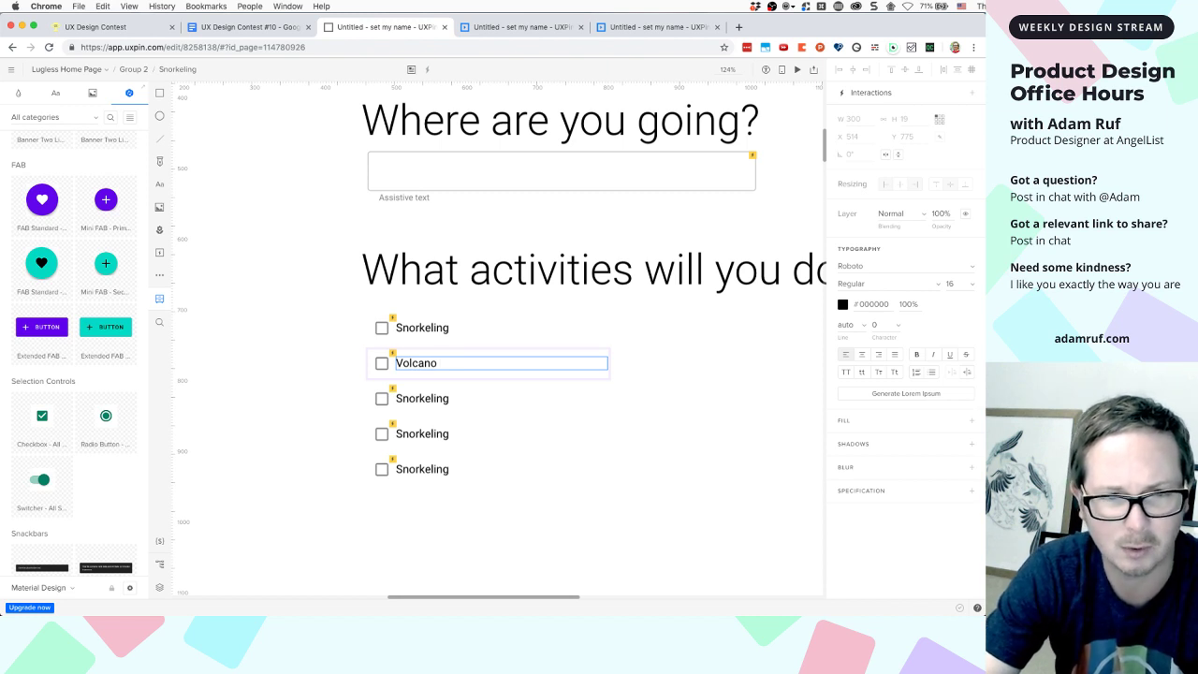
pyautogui.write('es')
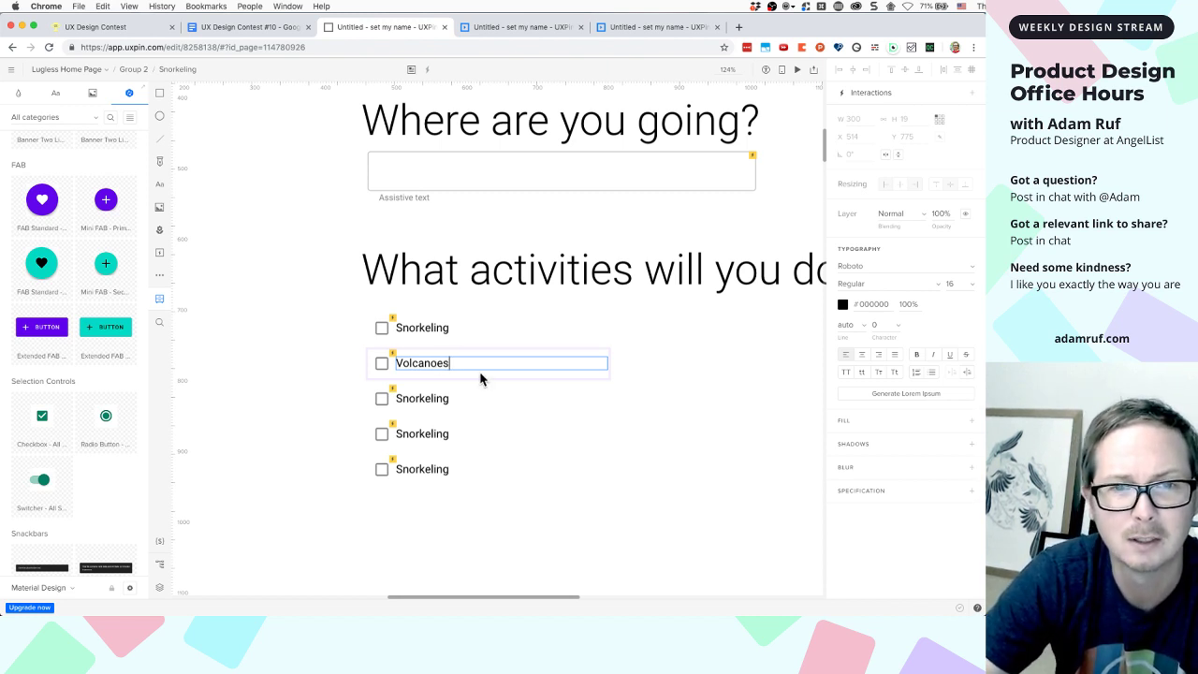
# Try again to replace the second activity checkbox's label text with "Volcanoes"
pyautogui.press('Escape')
pyautogui.click(424, 367)
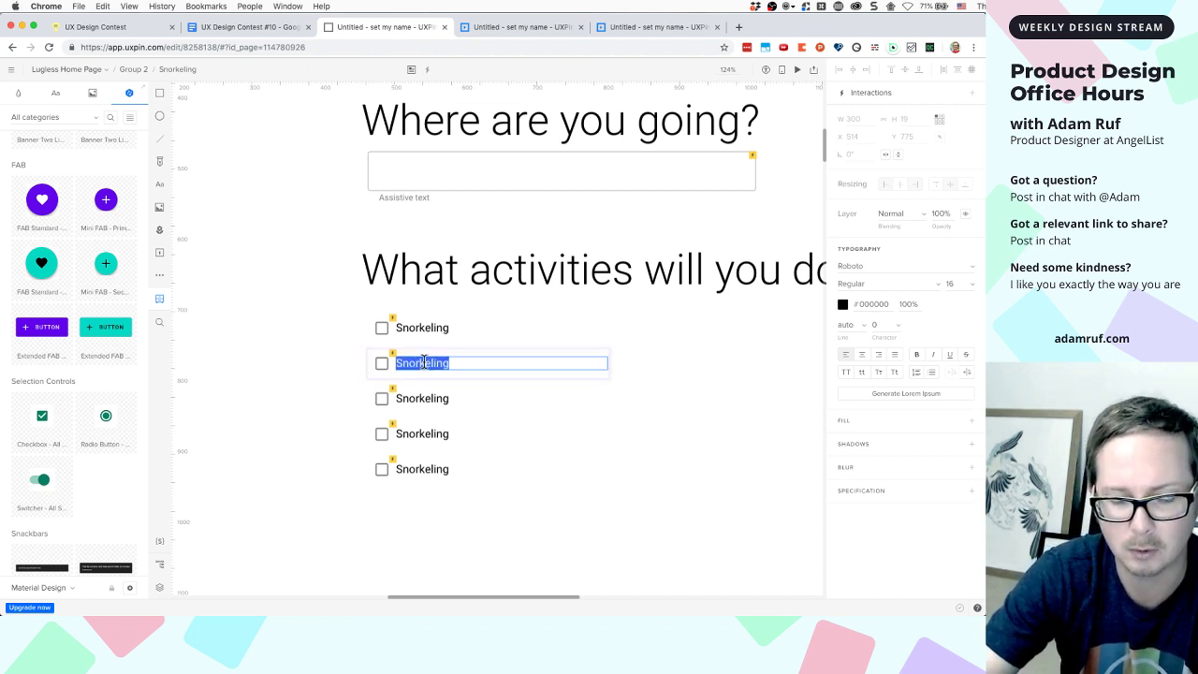
pyautogui.write('Volcanoes')
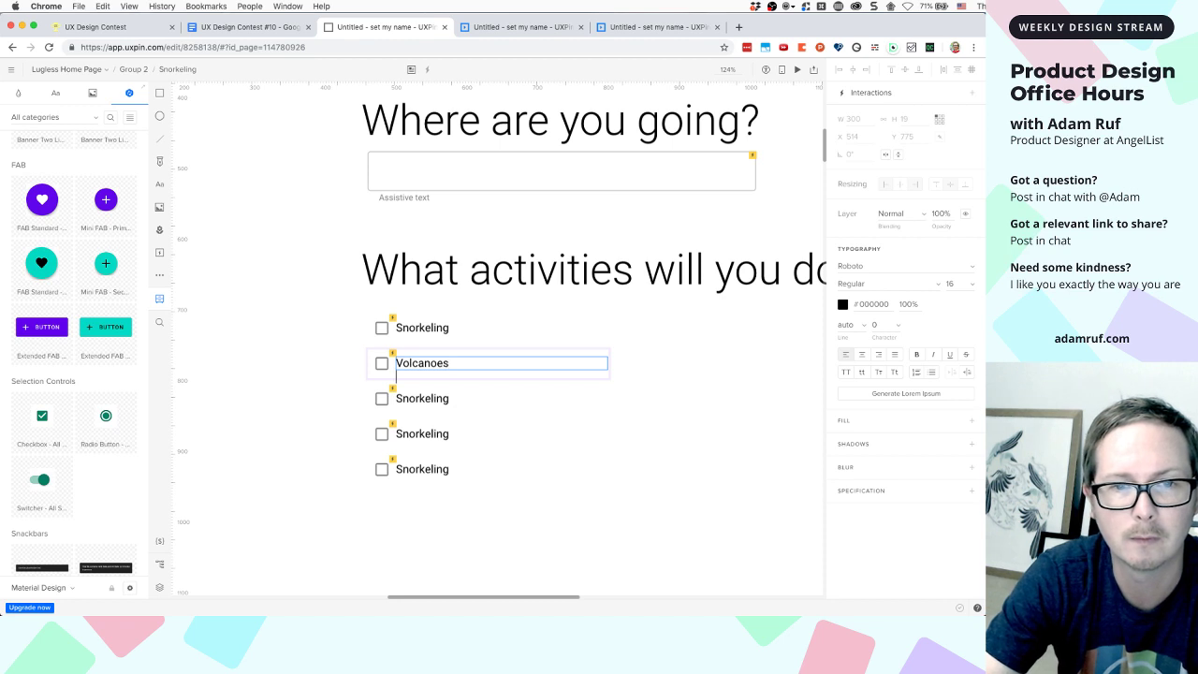
pyautogui.press('Escape')
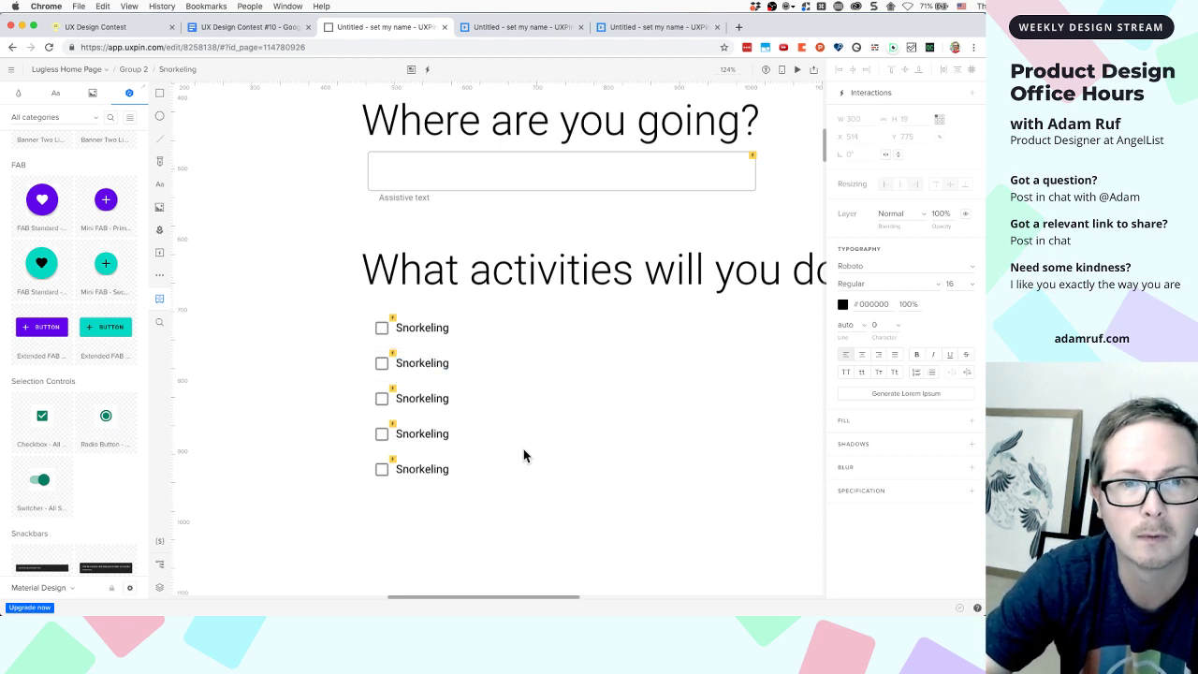
pyautogui.click(444, 373)
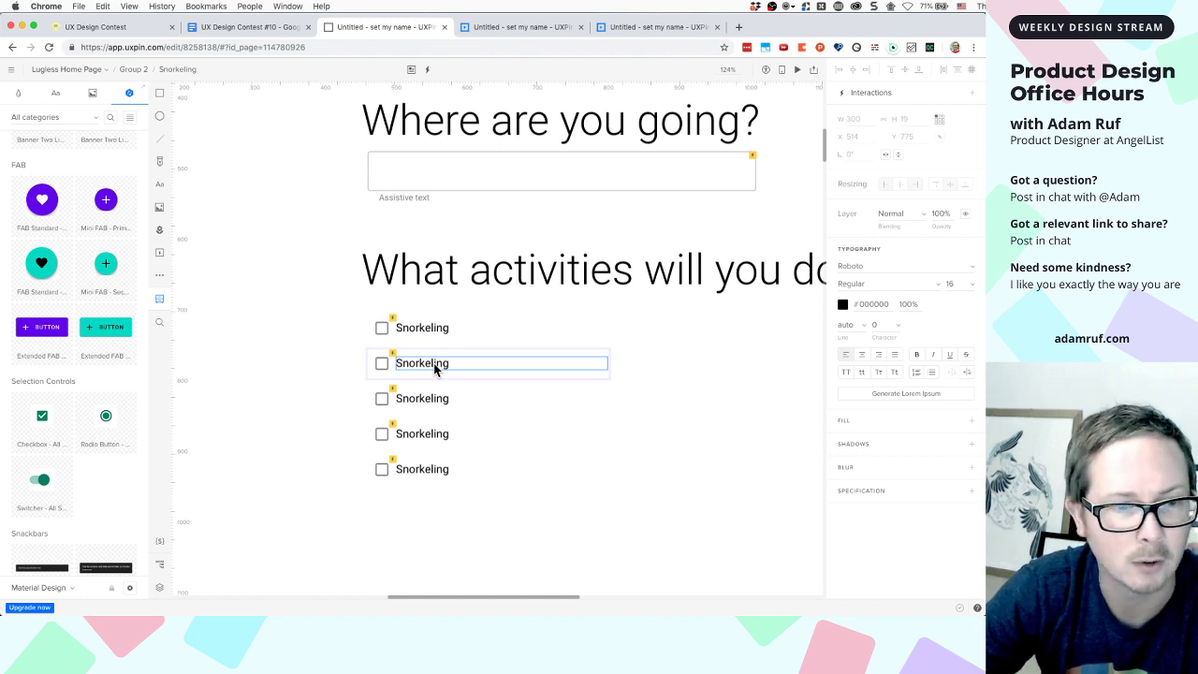
pyautogui.click(479, 390)
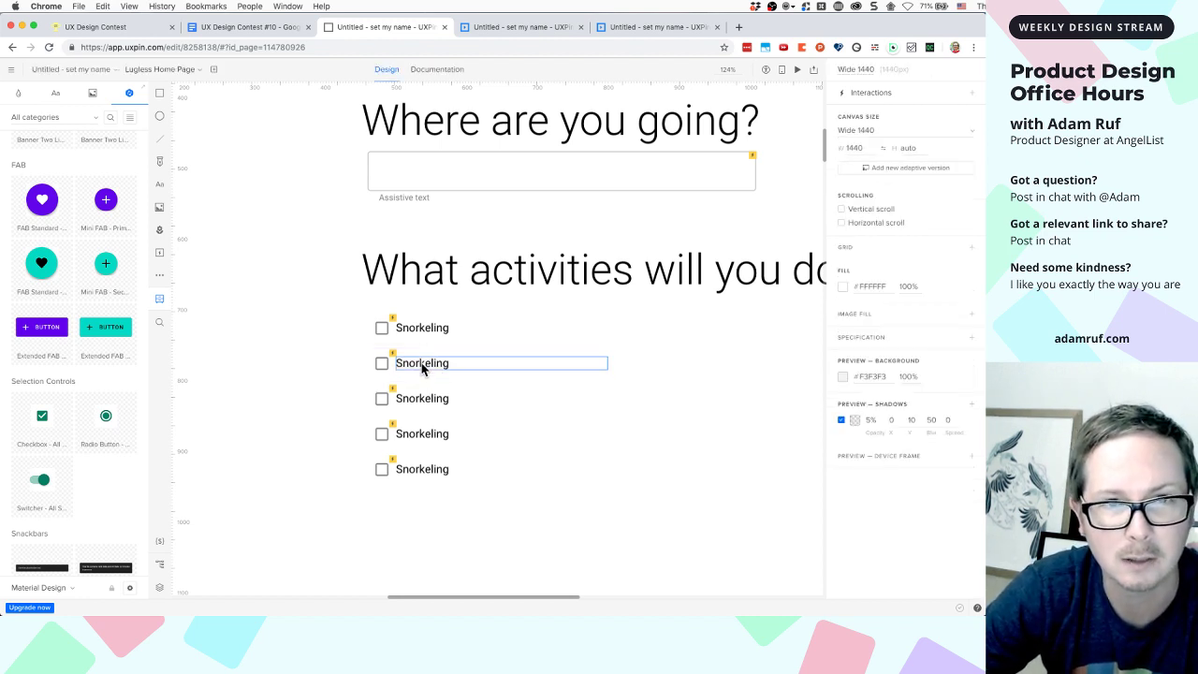
pyautogui.click(422, 368)
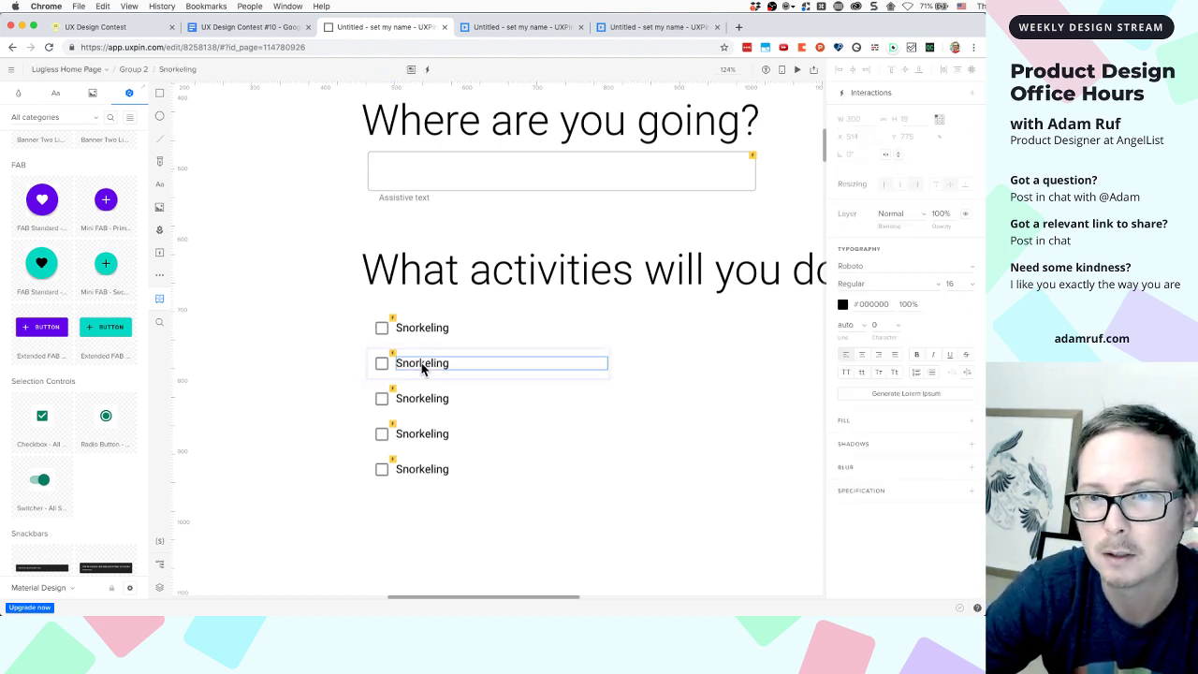
pyautogui.click(369, 383)
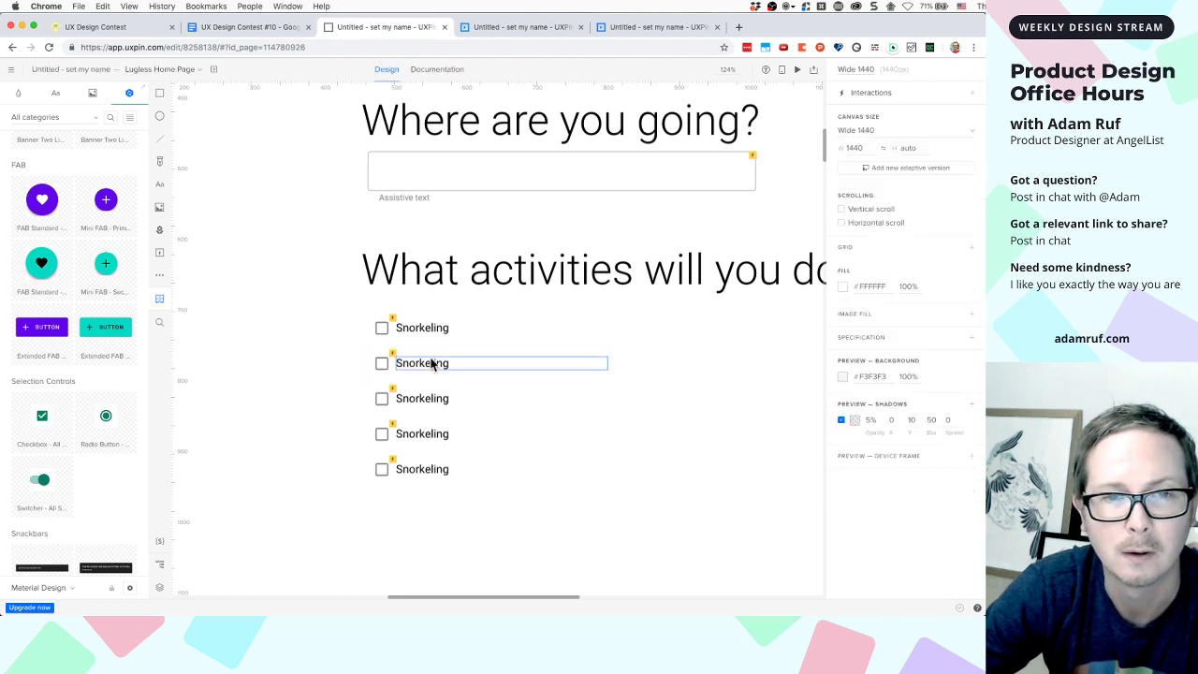
# Inspect the layer structure of the second activity checkbox, including the nested checkbox state group, and return to the page level
pyautogui.click(432, 365)
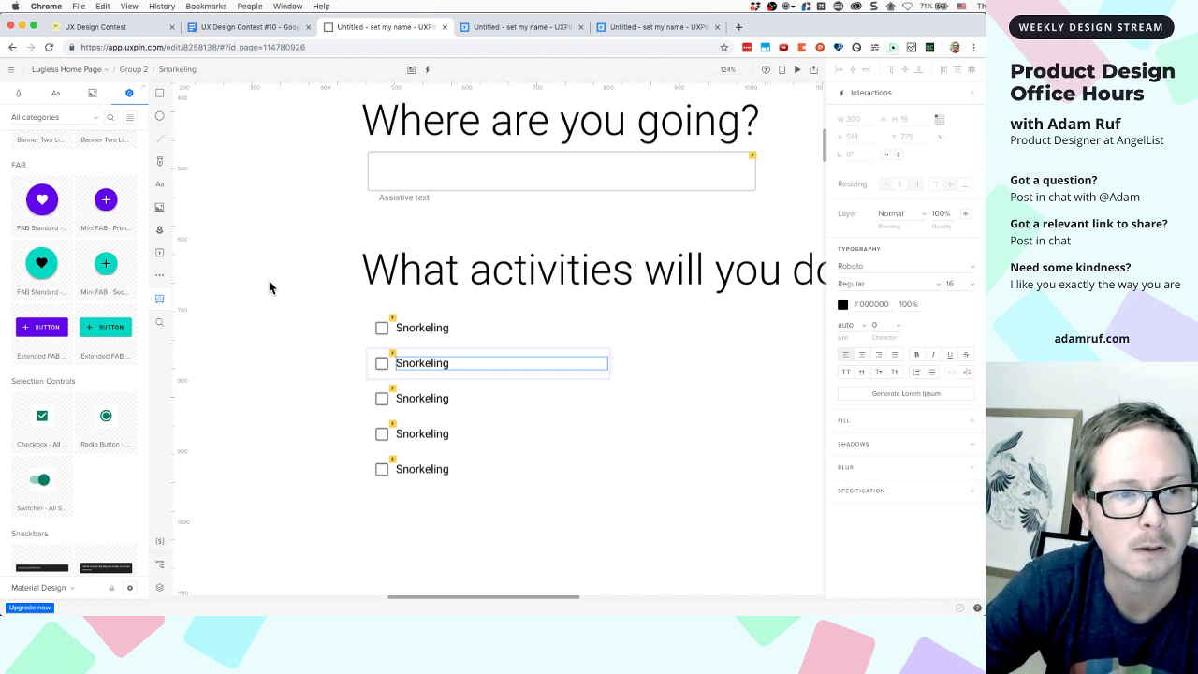
pyautogui.click(160, 587)
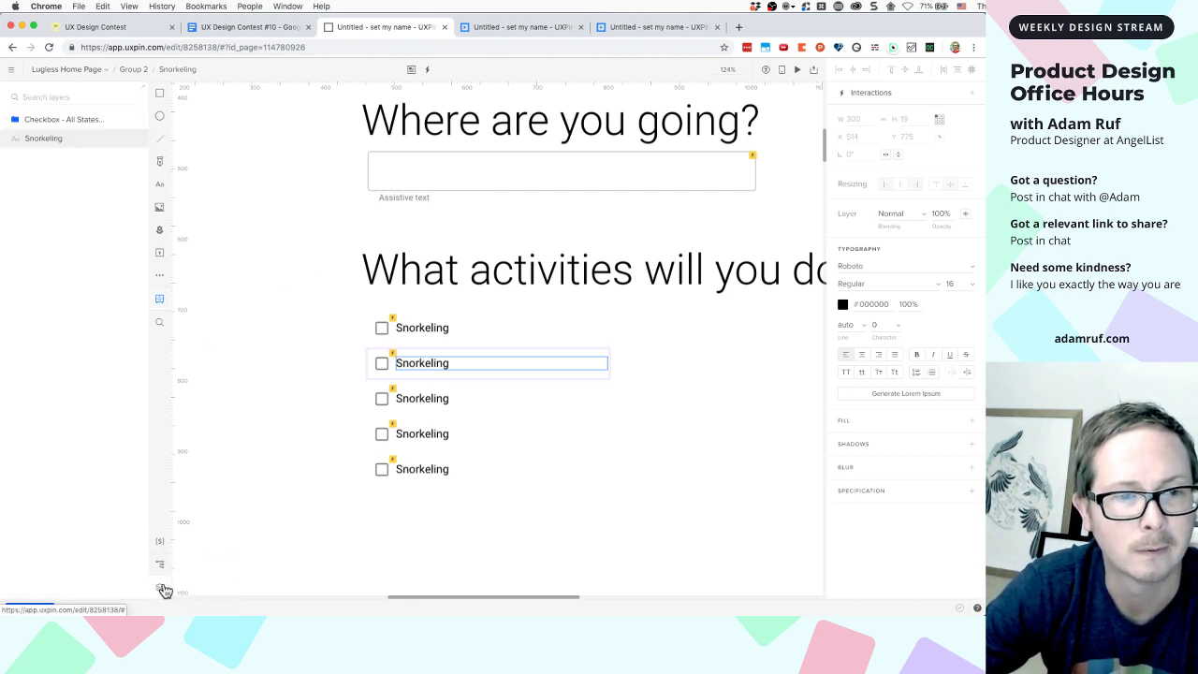
pyautogui.click(6, 121)
pyautogui.click(51, 143)
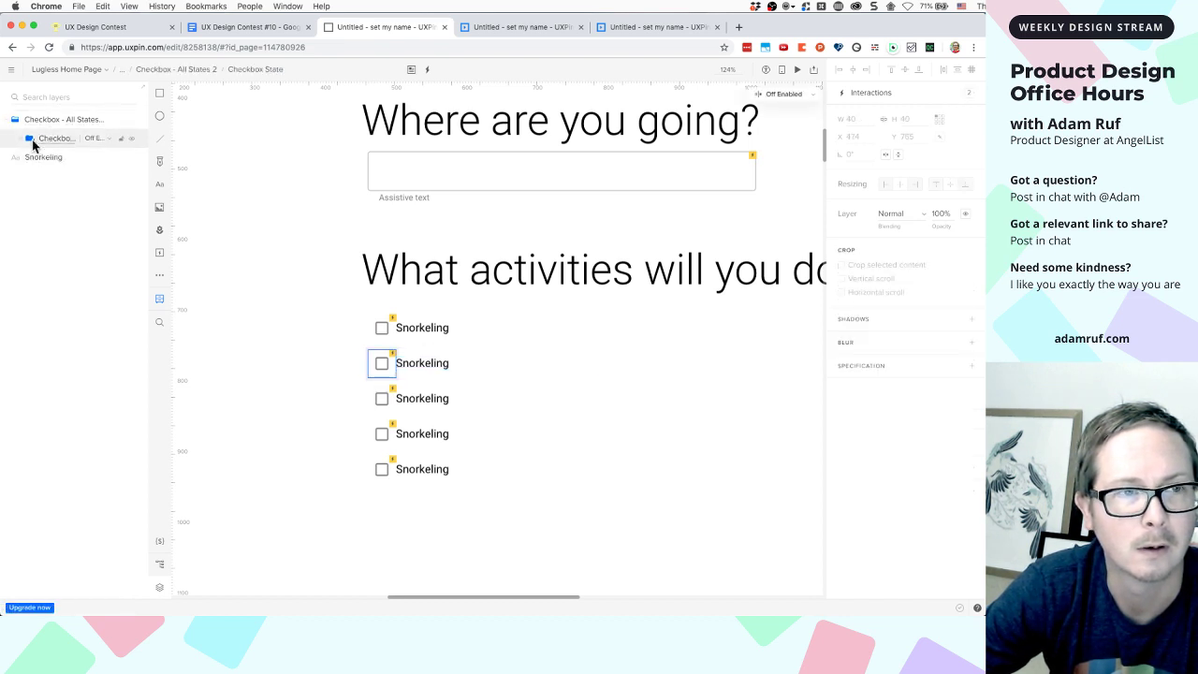
pyautogui.click(23, 140)
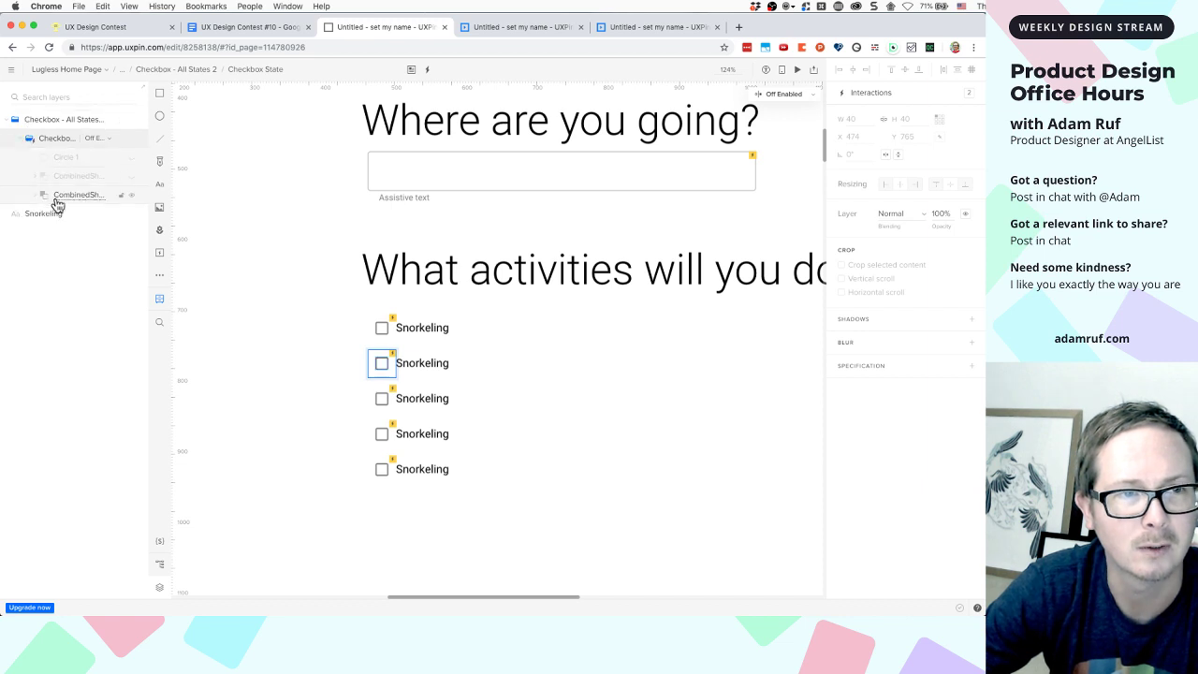
pyautogui.click(24, 142)
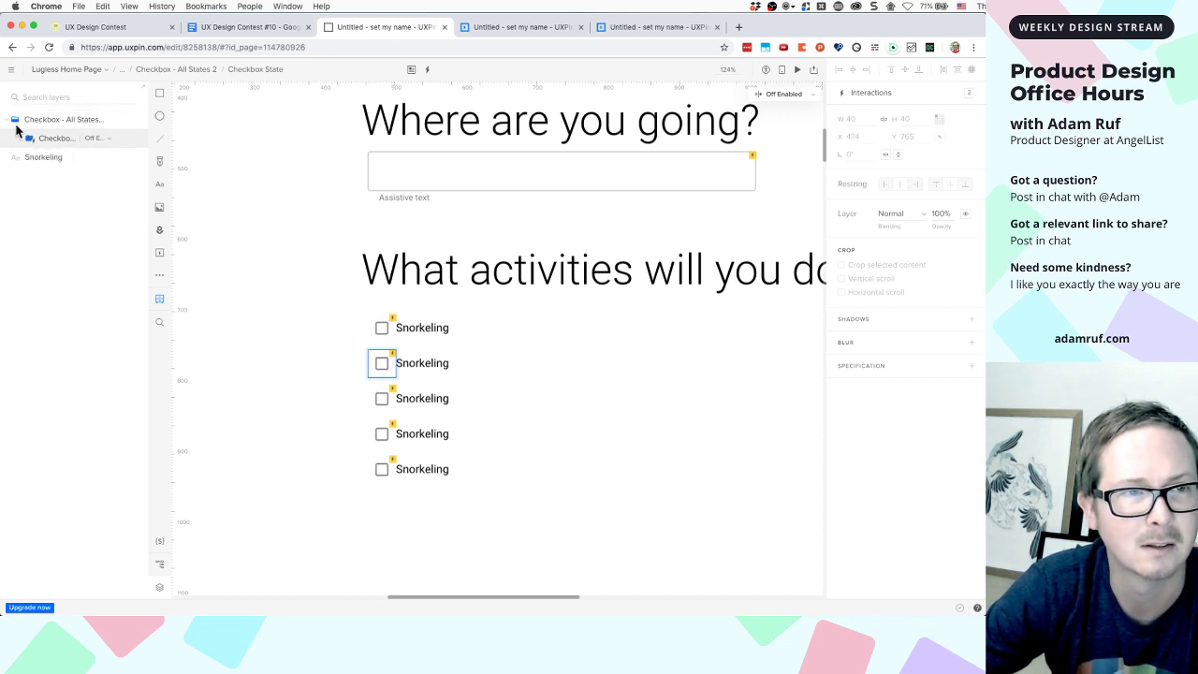
pyautogui.click(11, 122)
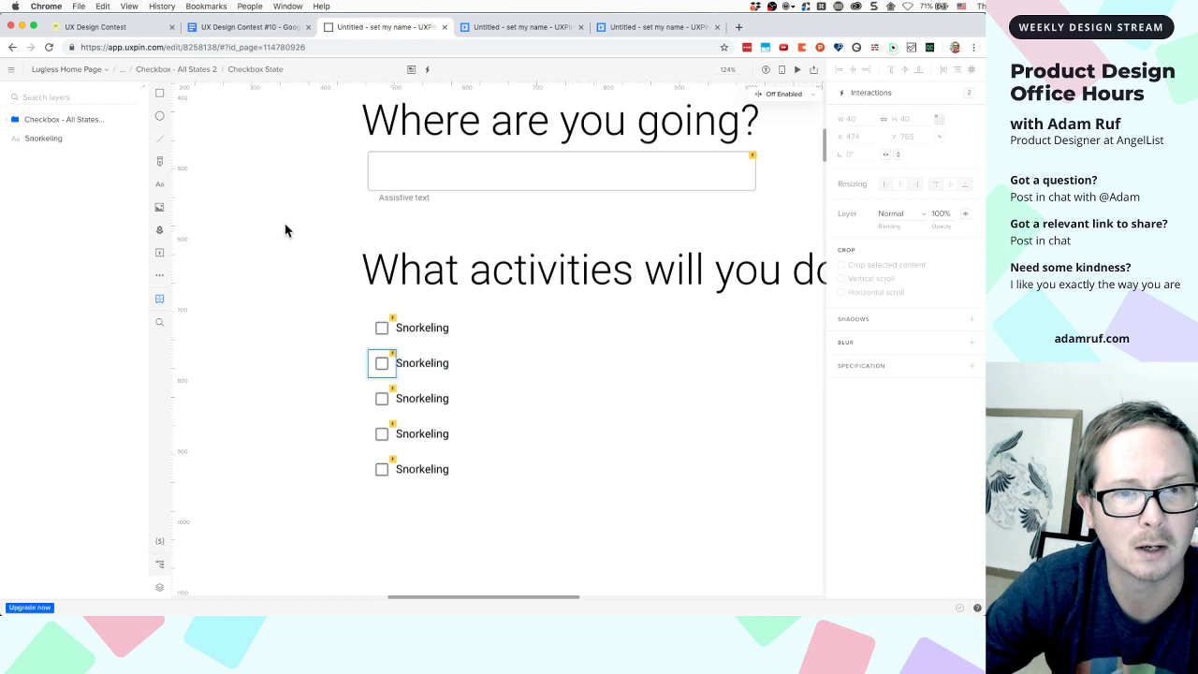
pyautogui.click(345, 236)
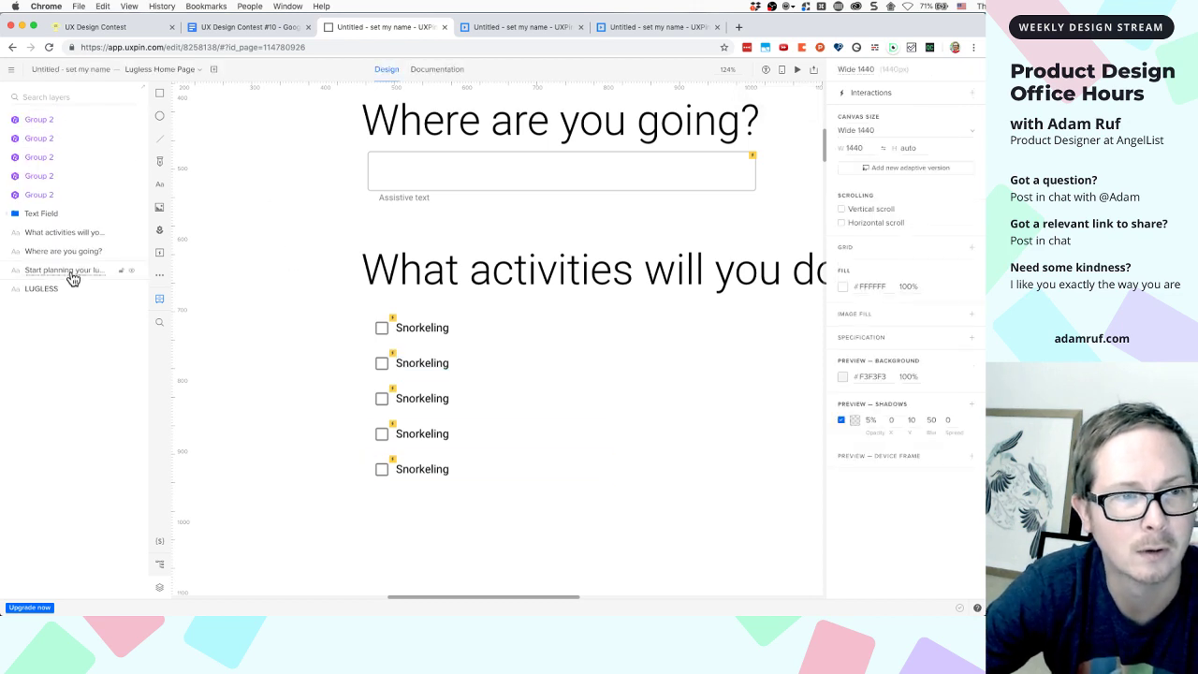
# Rename the text layer inside the second activity checkbox instance to "Whale watching"
pyautogui.click(403, 361)
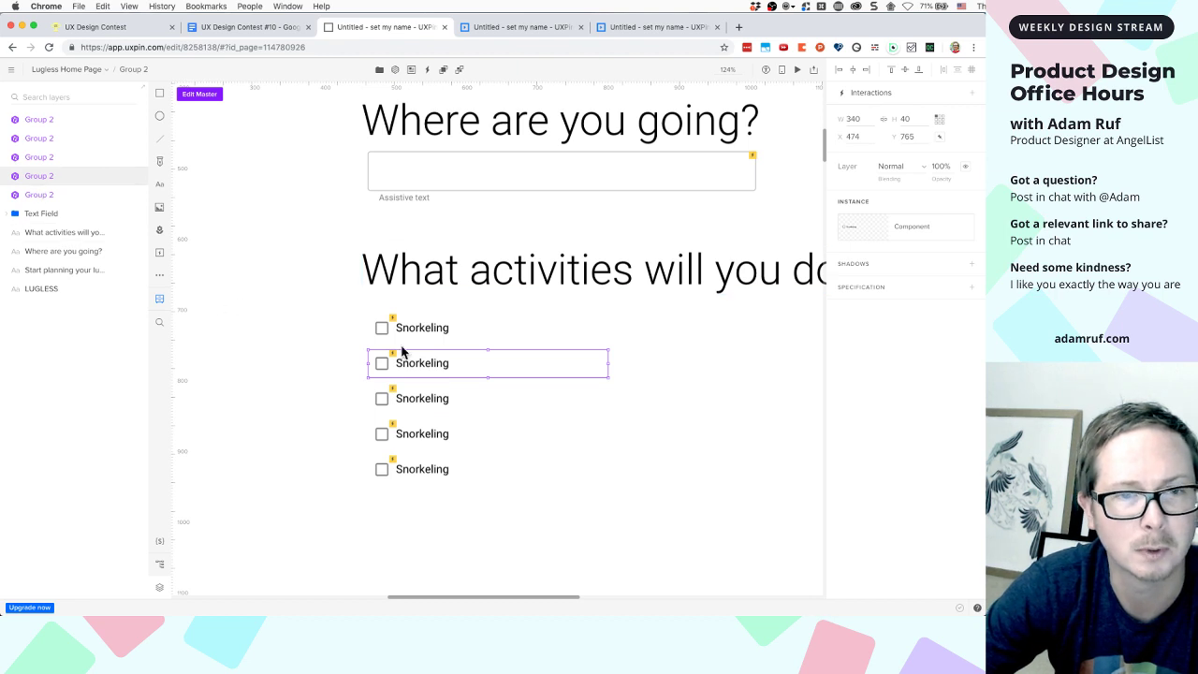
pyautogui.doubleClick(404, 363)
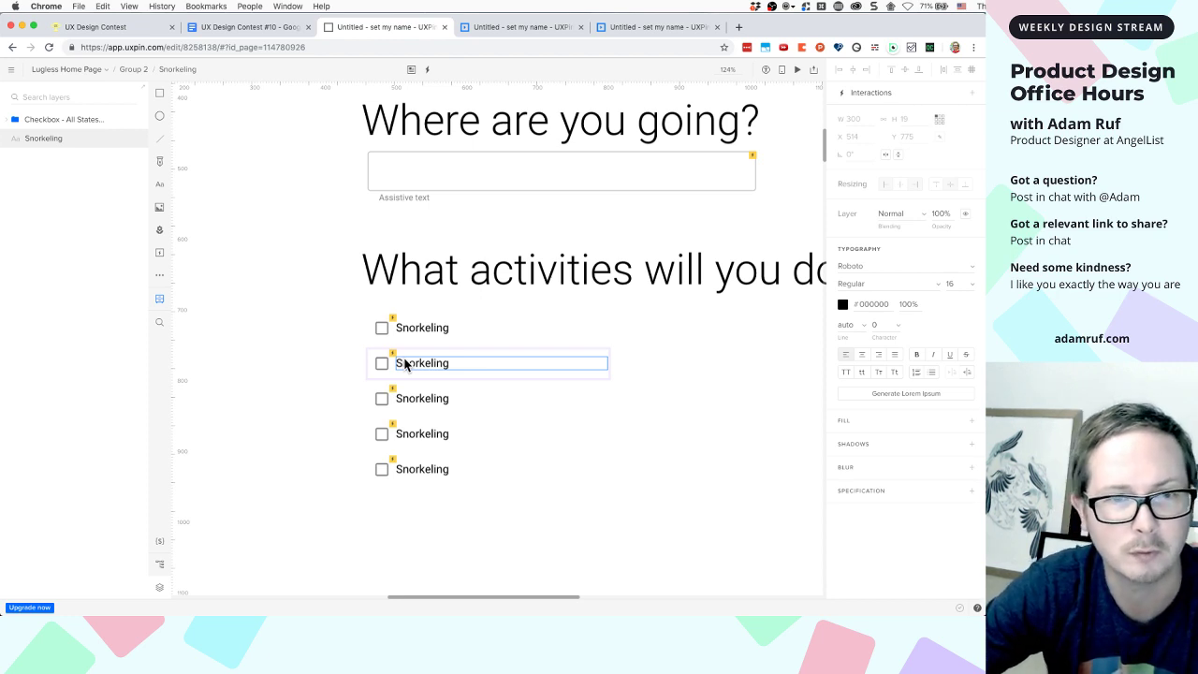
pyautogui.click(383, 363)
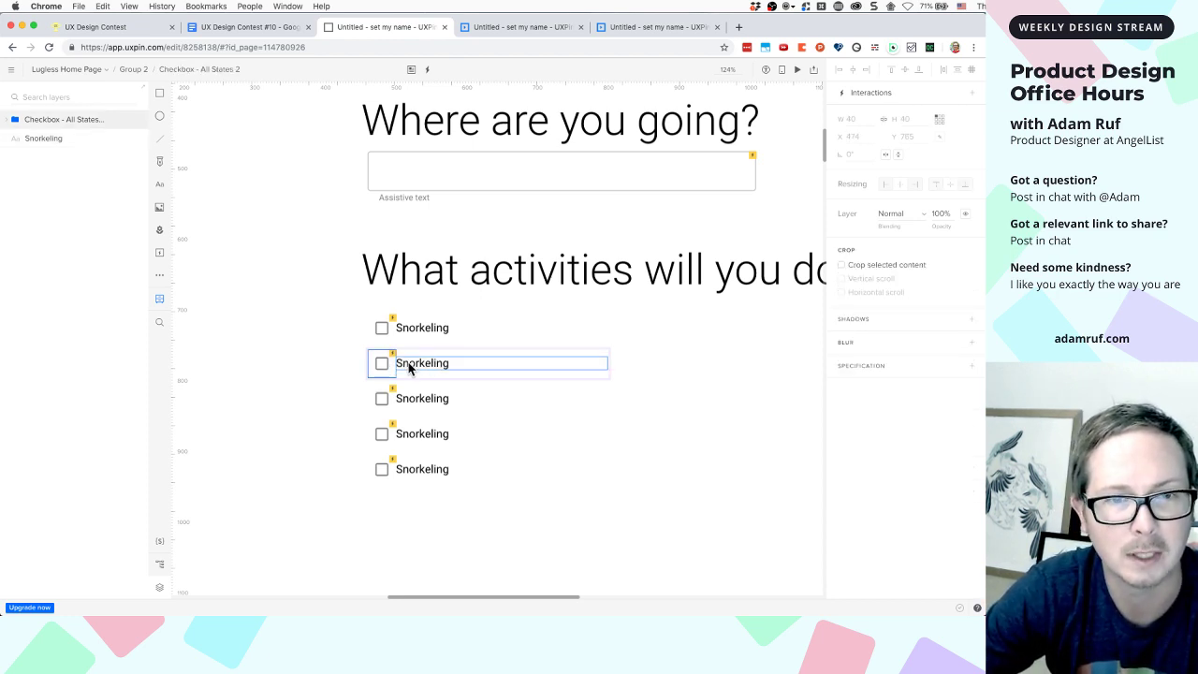
pyautogui.click(414, 368)
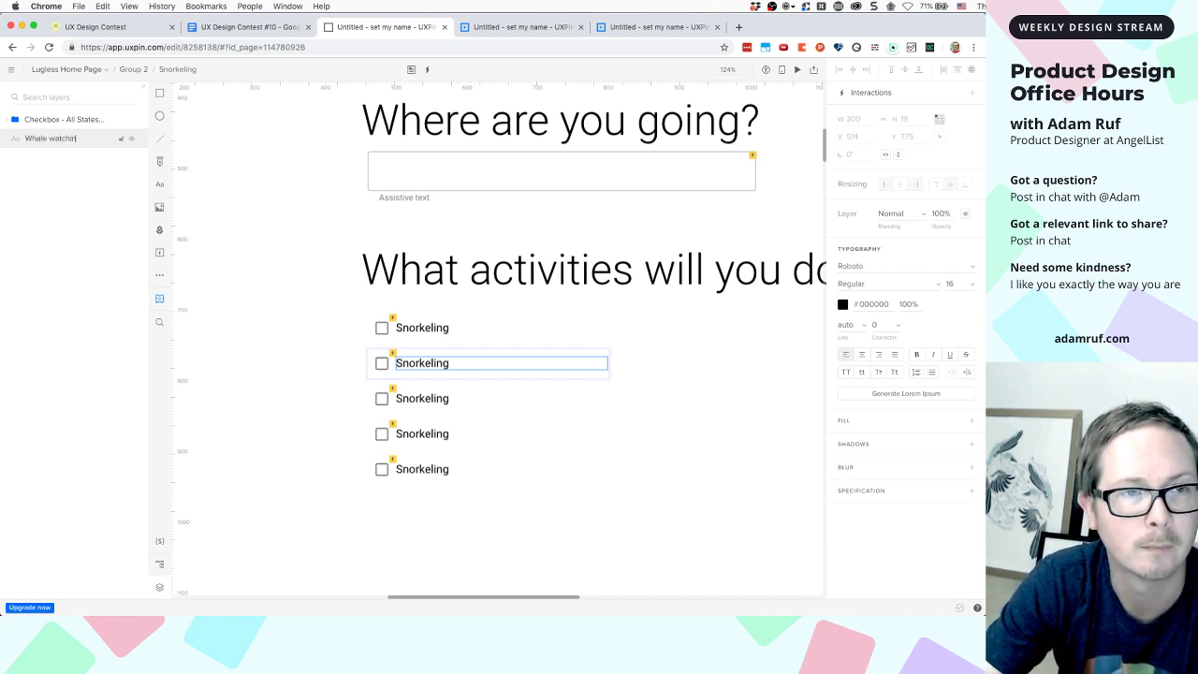
pyautogui.press('Return')
pyautogui.press('Escape')
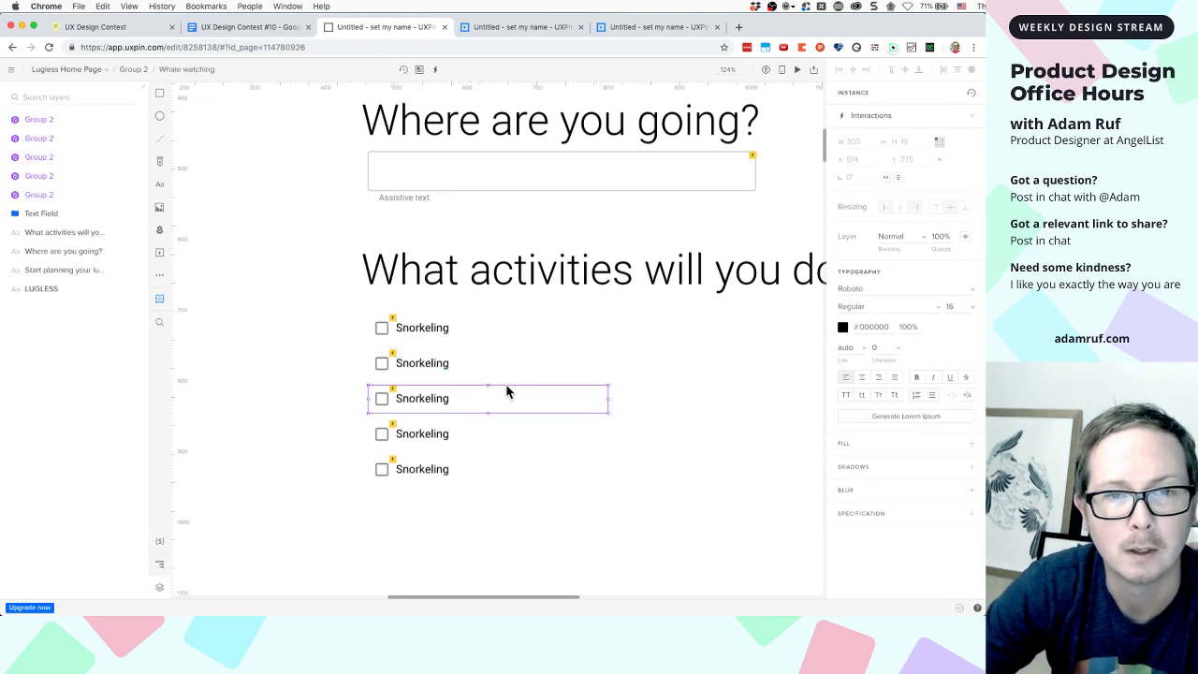
# Try to change the second activity checkbox's label text on the canvas to "Whale watching"
pyautogui.doubleClick(435, 362)
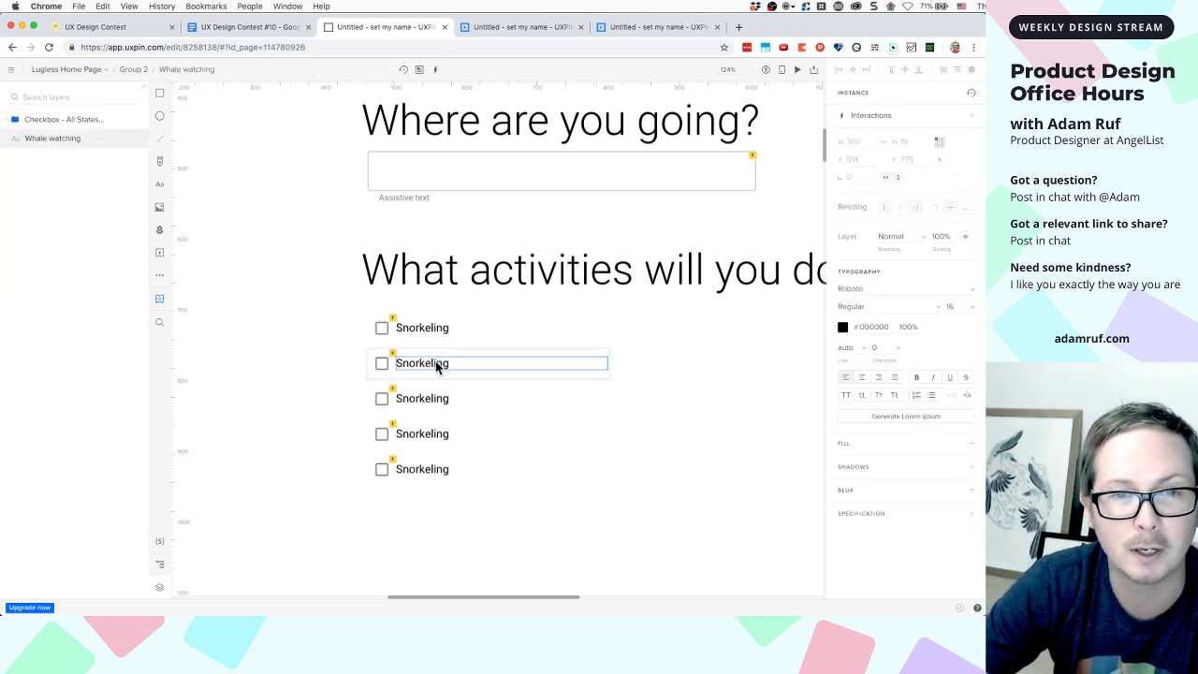
pyautogui.write('Whale watching')
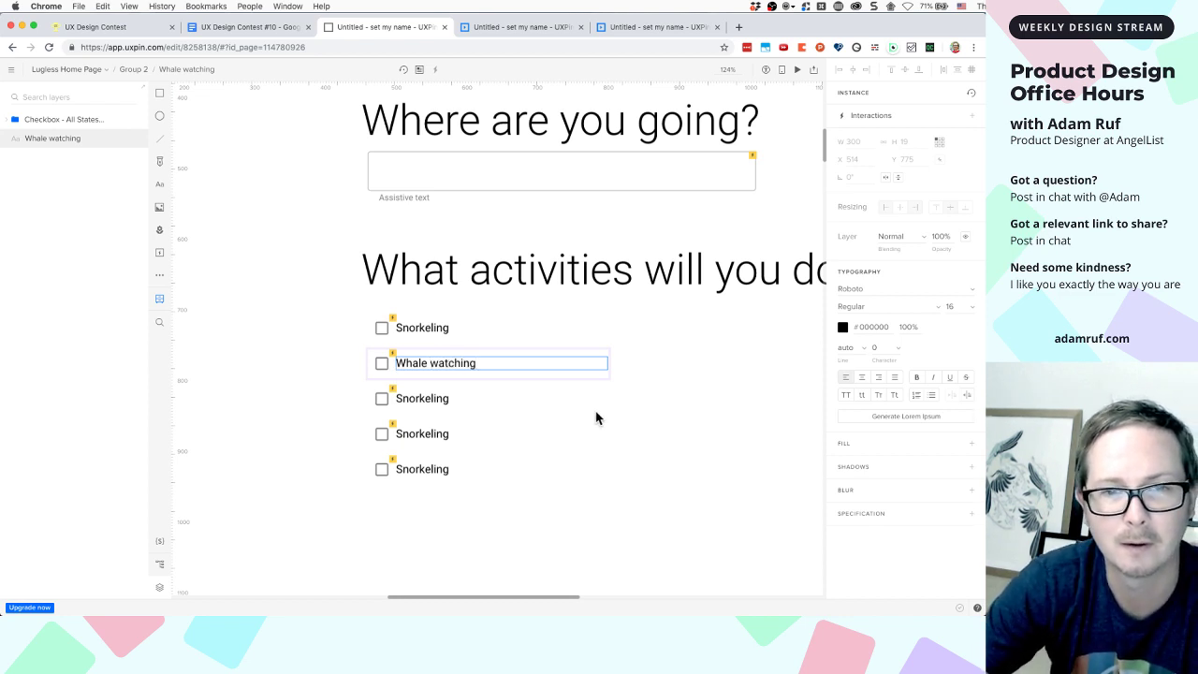
pyautogui.press('Escape')
pyautogui.doubleClick(428, 362)
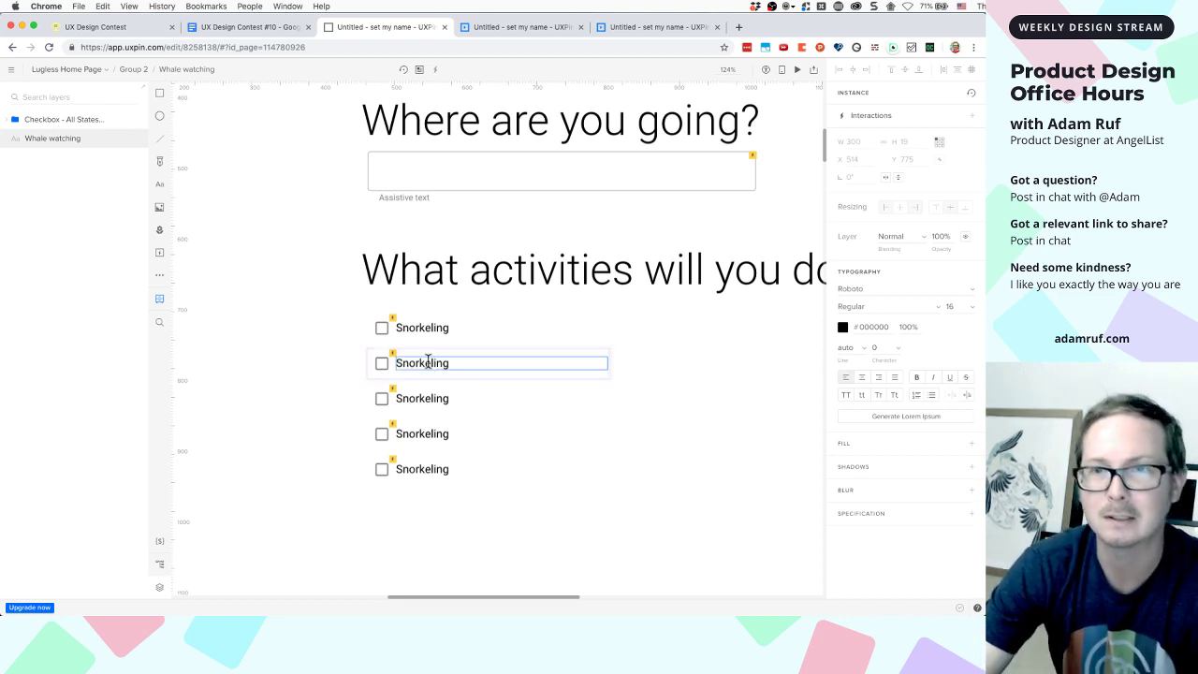
pyautogui.press('Escape')
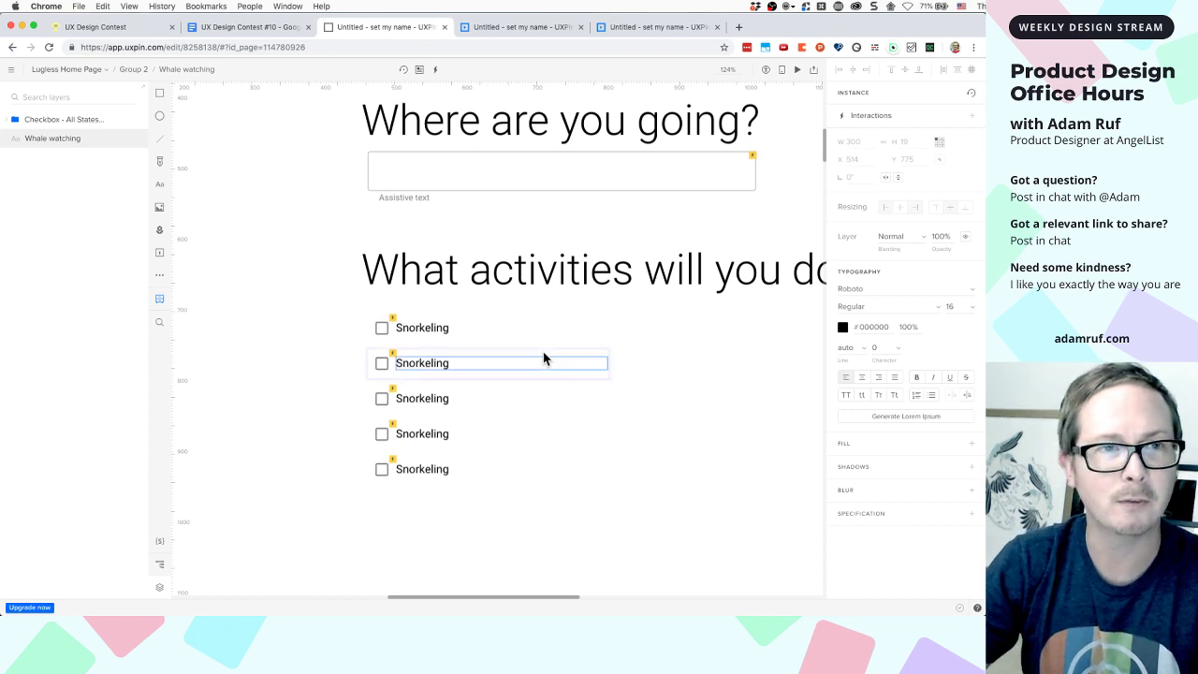
pyautogui.scroll(-4, 627, 393)
pyautogui.scroll(5, 628, 394)
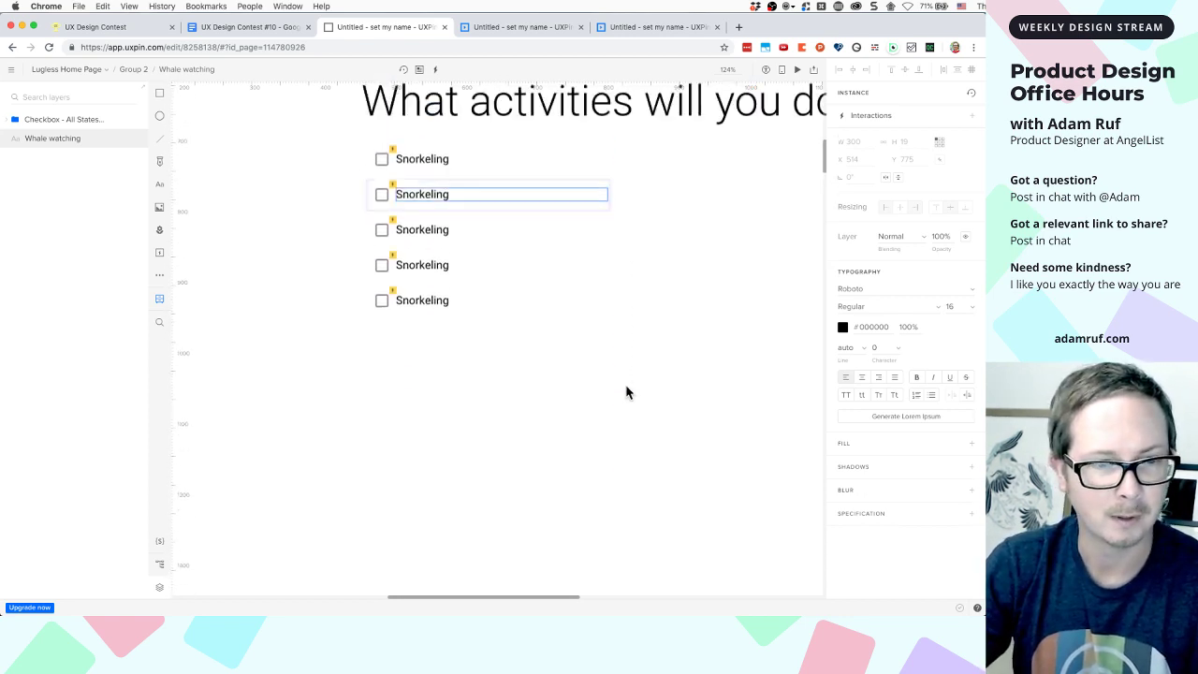
pyautogui.scroll(-1, 627, 393)
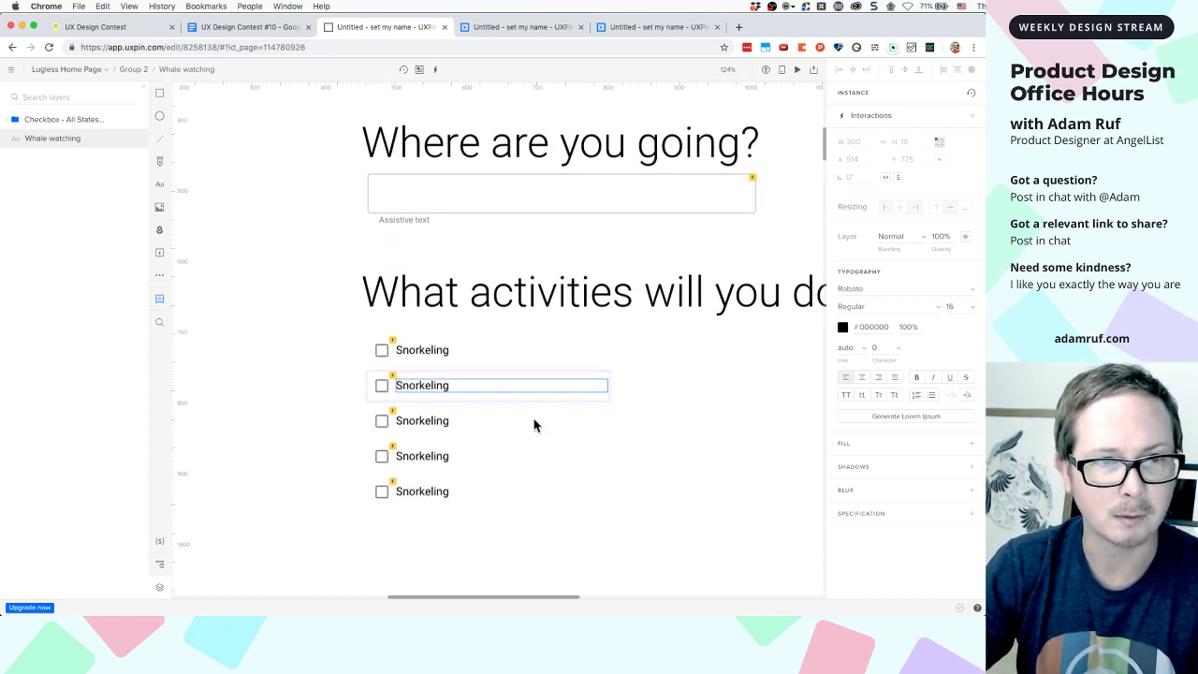
# Search the web in a new browser tab for "uxpin how to override component text"
pyautogui.click(739, 27)
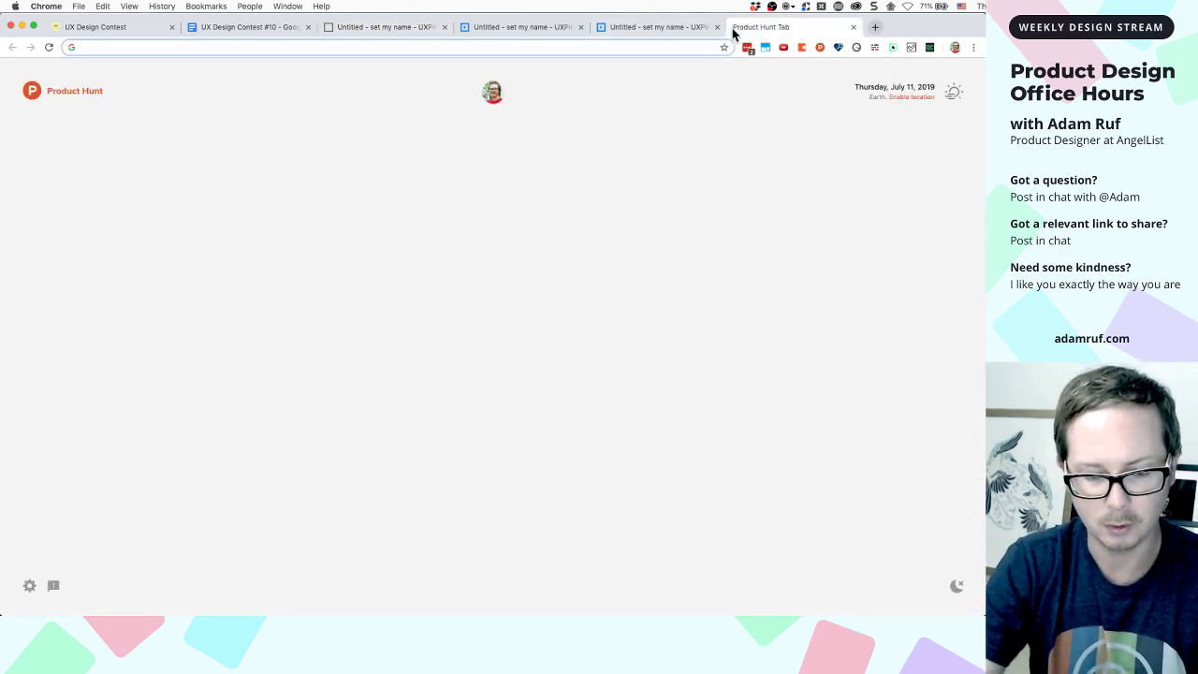
pyautogui.write('uxpin how')
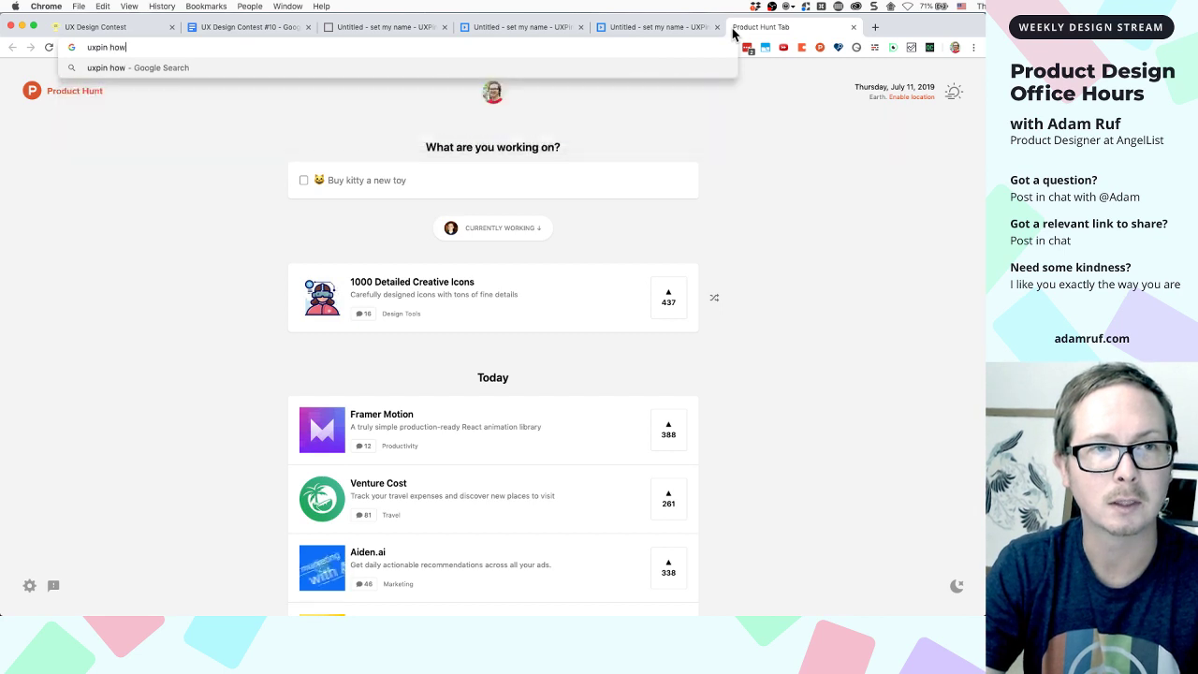
pyautogui.write(' to override ')
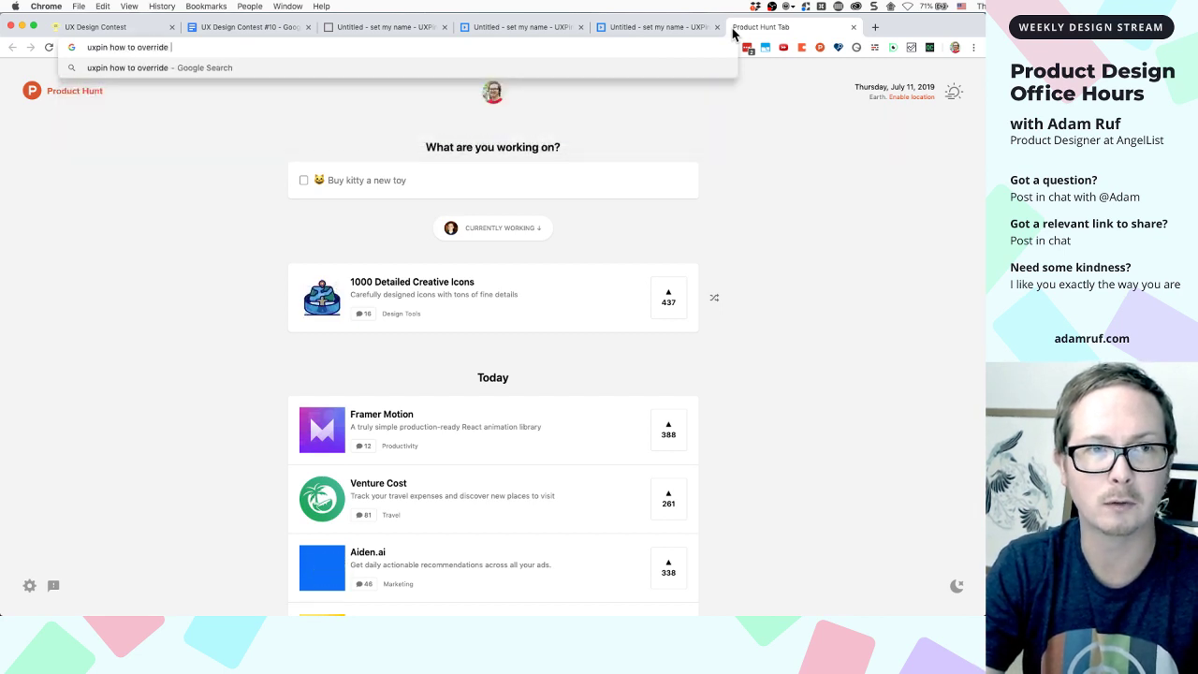
pyautogui.write('component ')
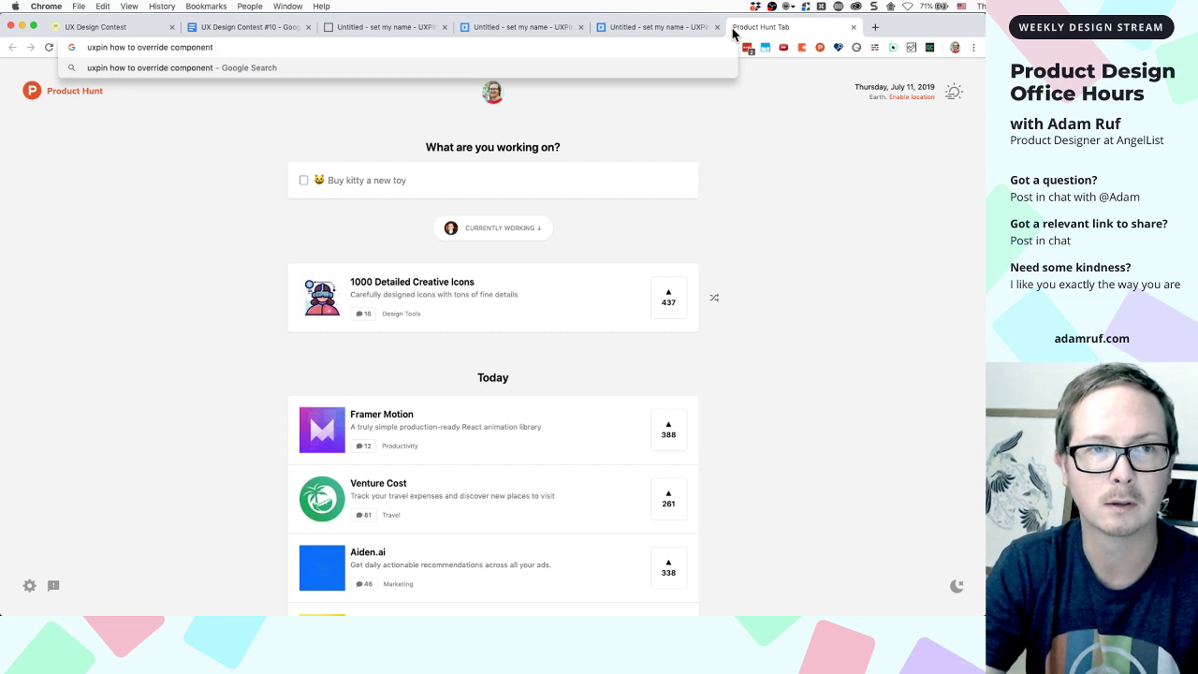
pyautogui.write('text')
pyautogui.press('Return')
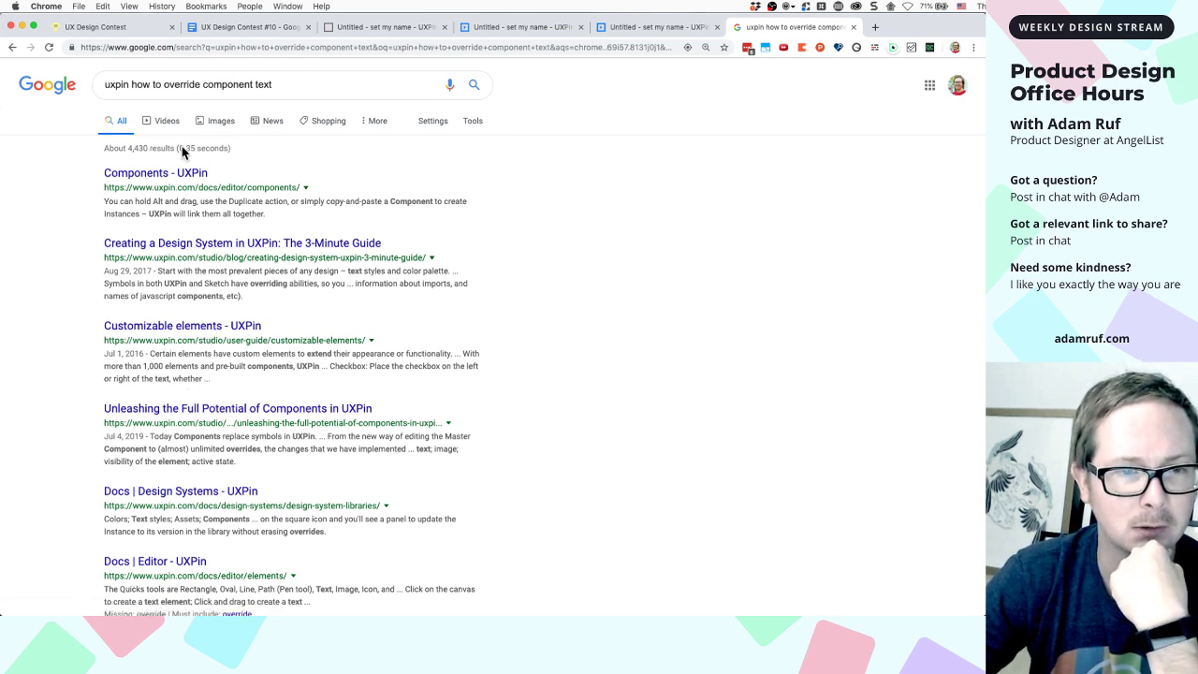
# Look through the search results and open the UXPin documentation page on Components
pyautogui.scroll(-10, 178, 351)
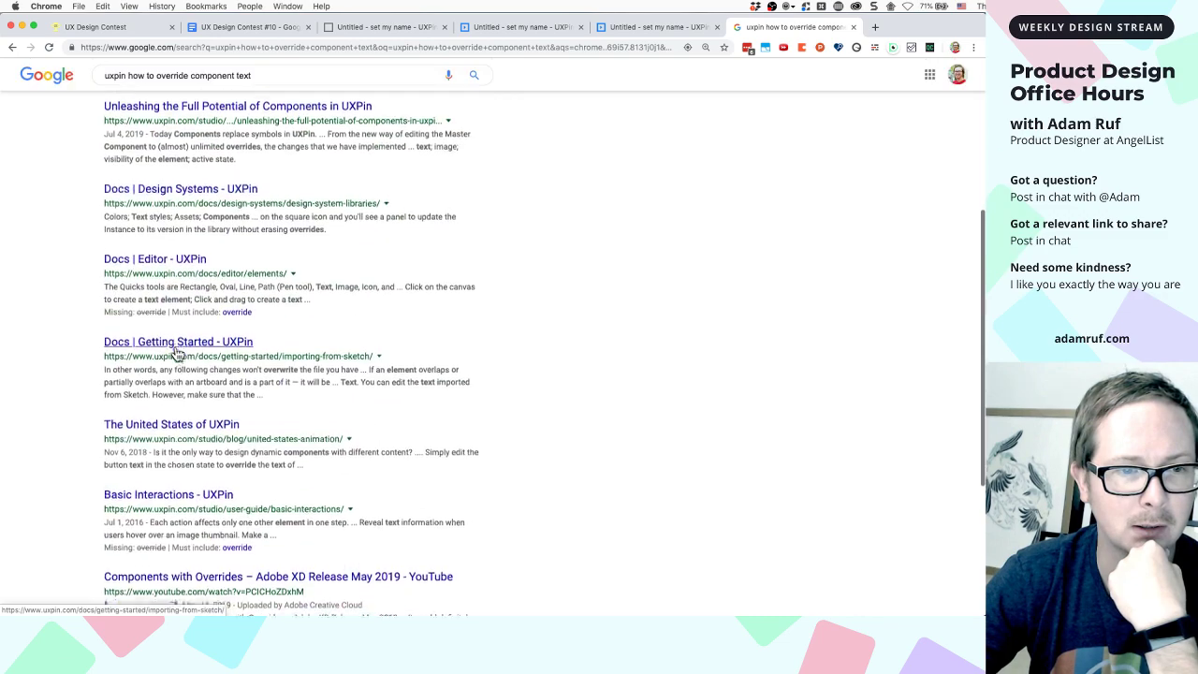
pyautogui.scroll(-4, 178, 354)
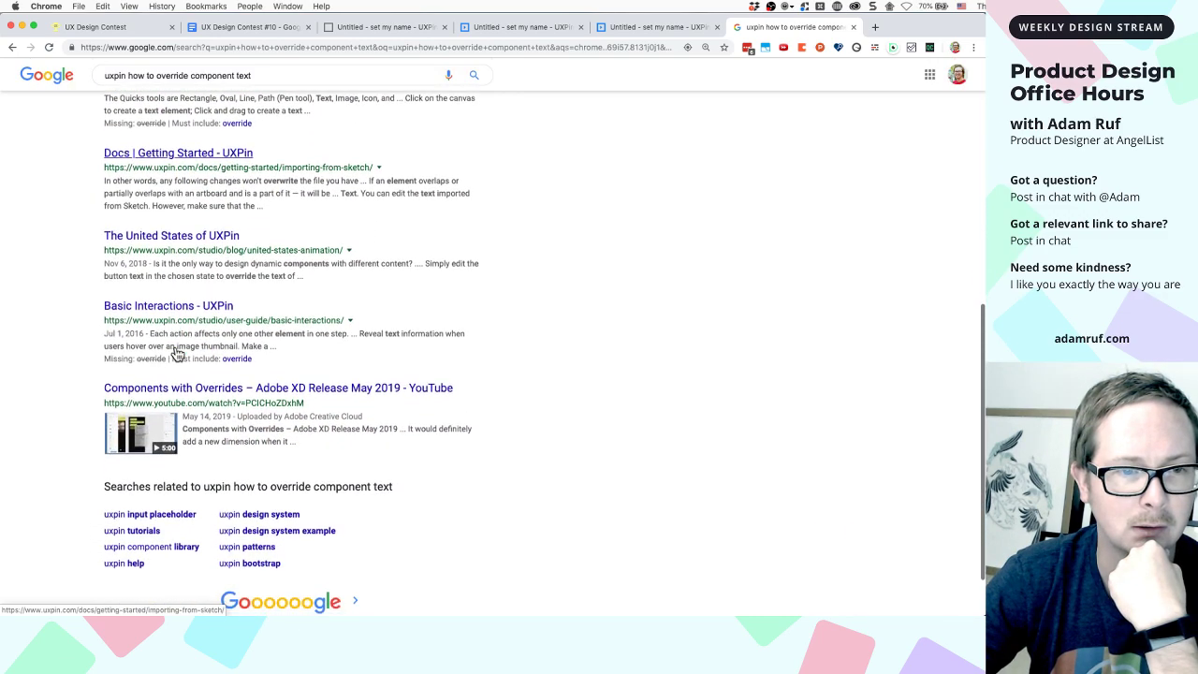
pyautogui.scroll(12, 178, 354)
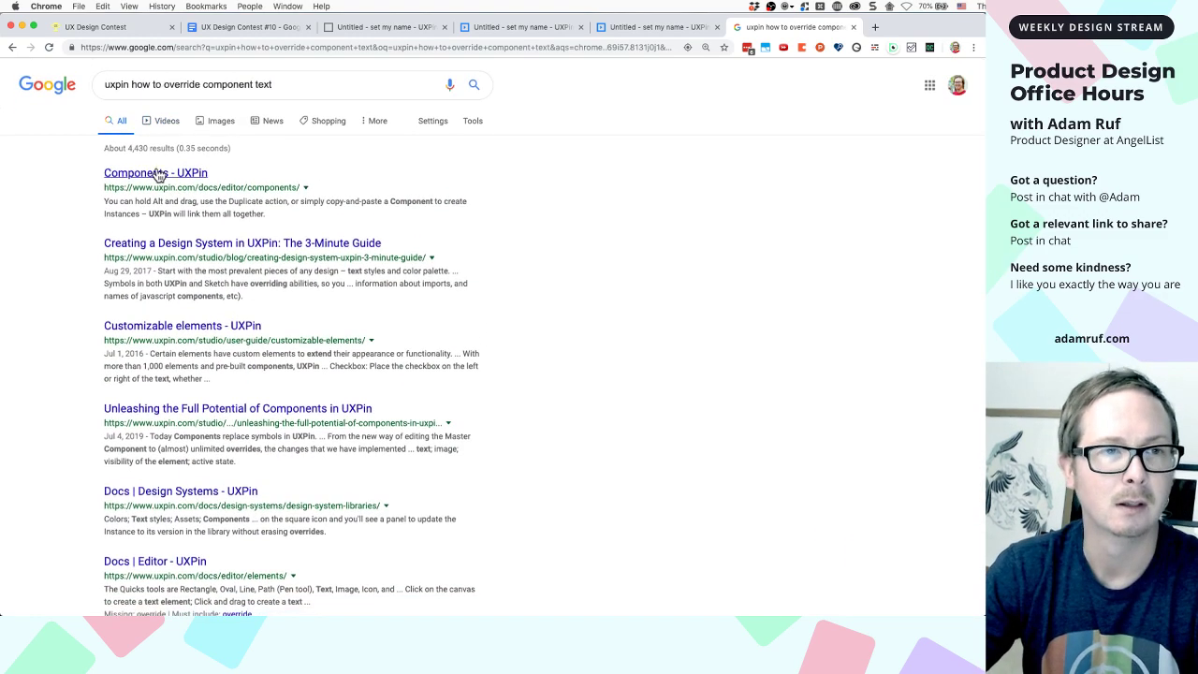
pyautogui.click(156, 176)
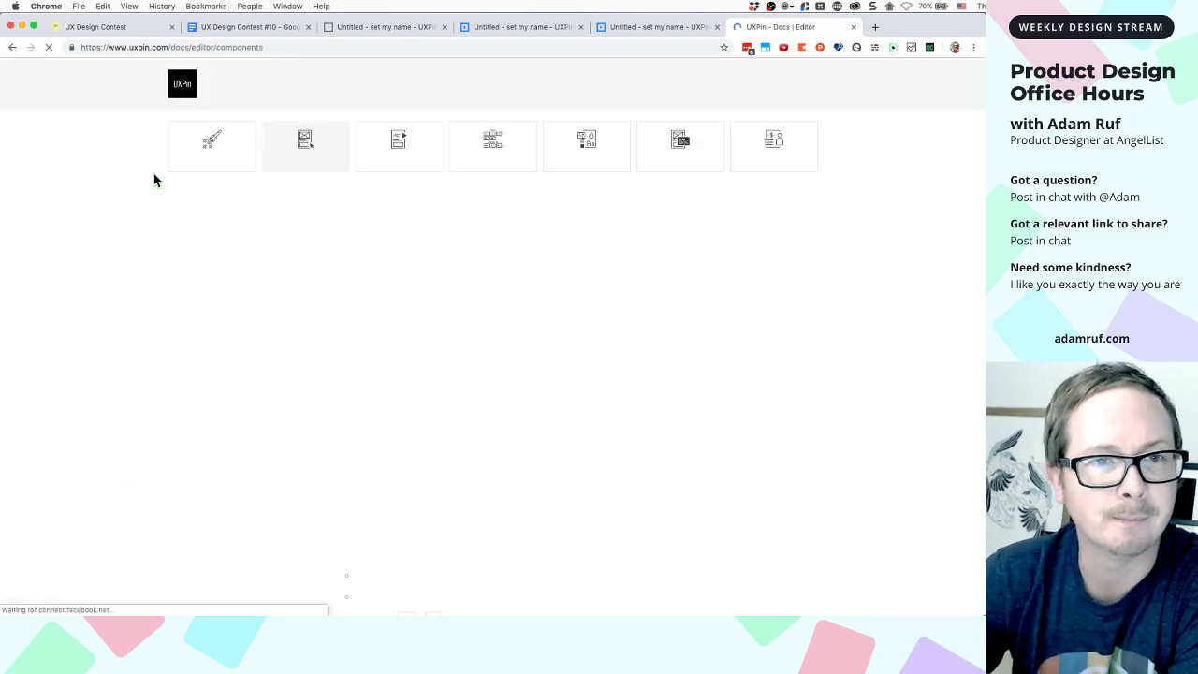
pyautogui.scroll(-6, 456, 296)
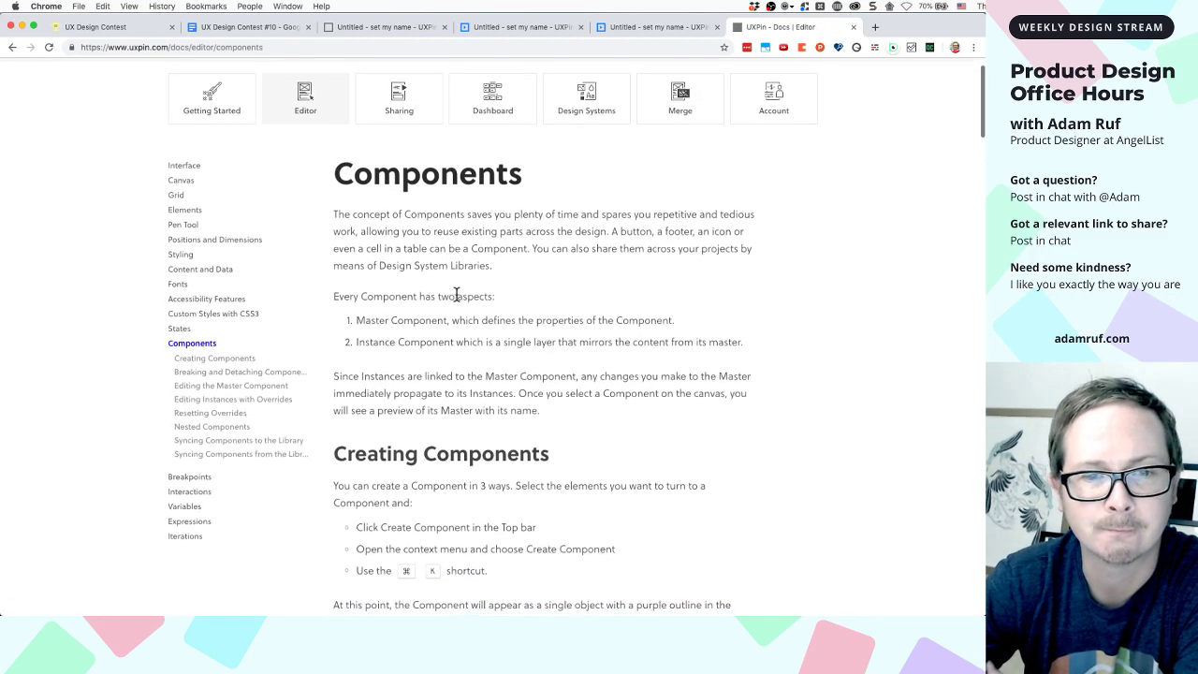
# Read the Components documentation sections on breaking and detaching components and on editing the master component
pyautogui.scroll(-15, 456, 295)
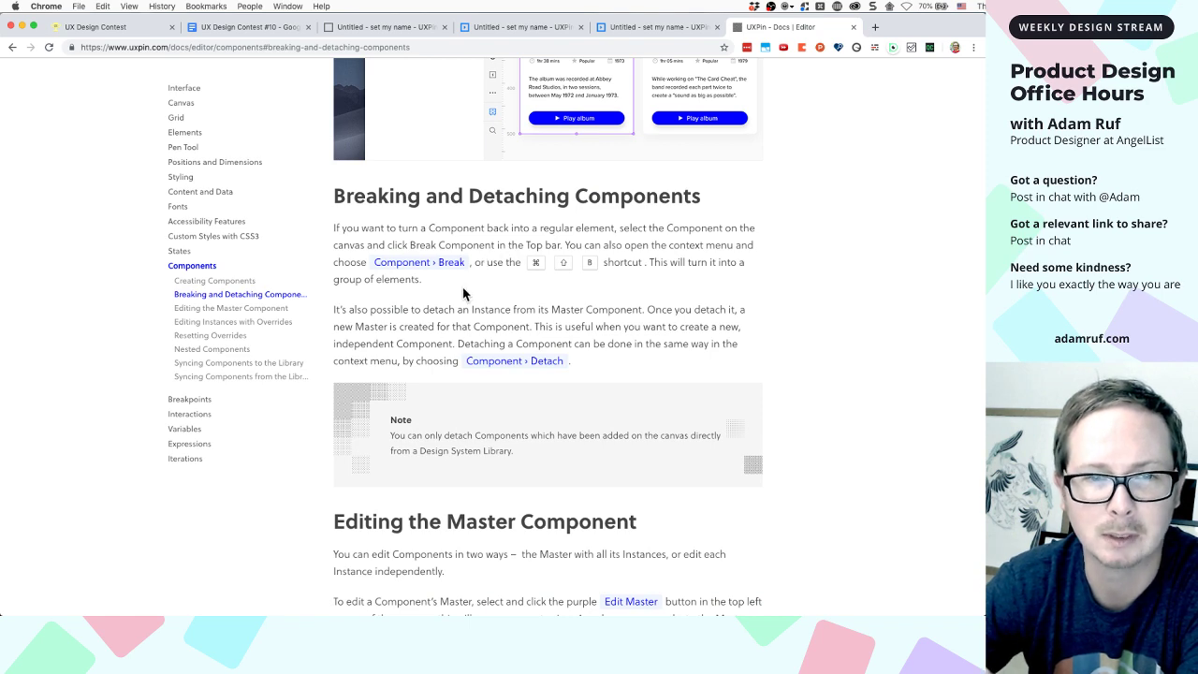
pyautogui.scroll(-5, 463, 294)
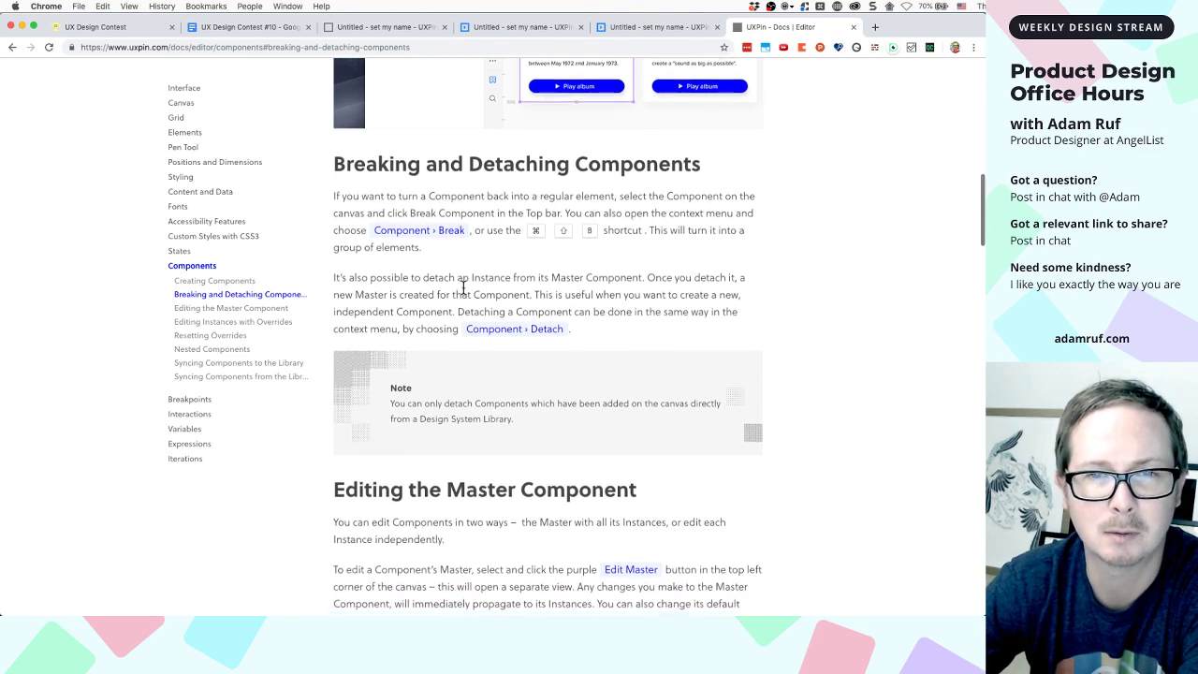
pyautogui.scroll(-4, 462, 294)
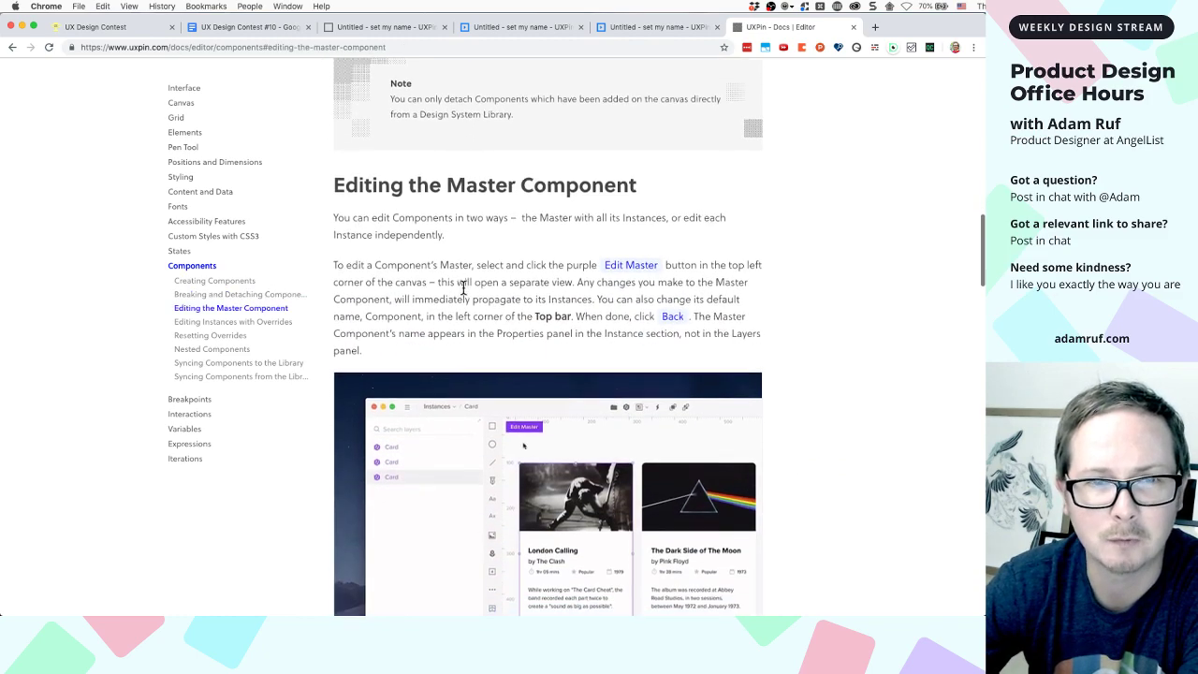
pyautogui.scroll(-2, 463, 289)
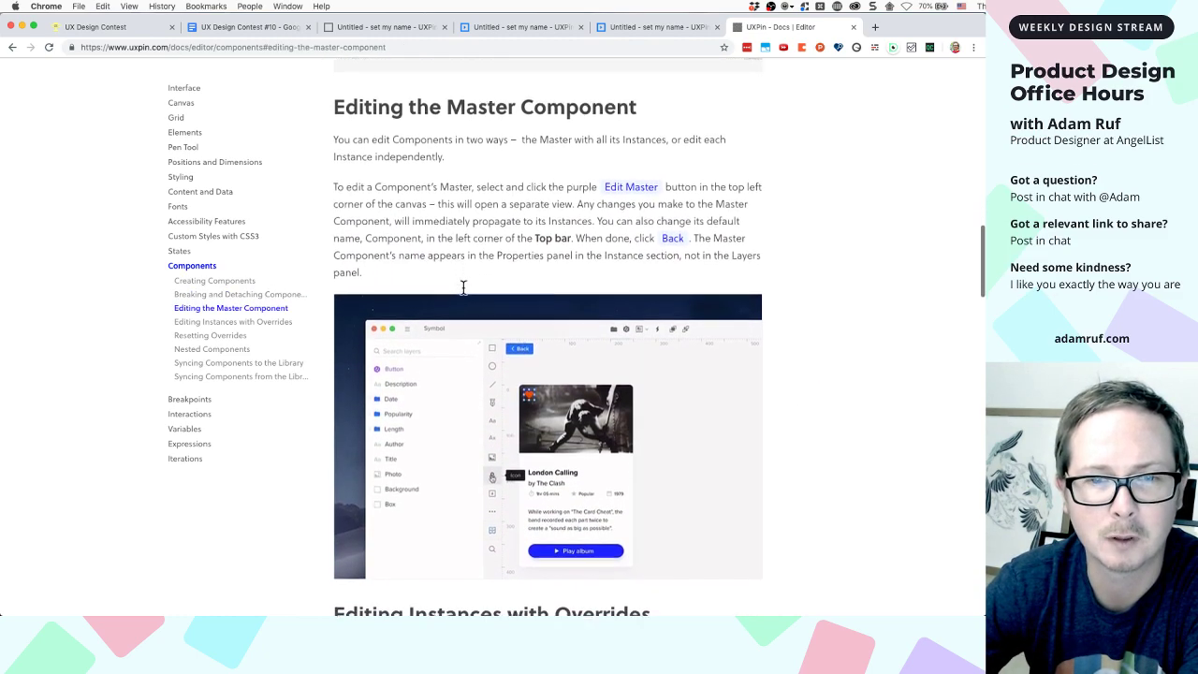
pyautogui.scroll(-6, 463, 287)
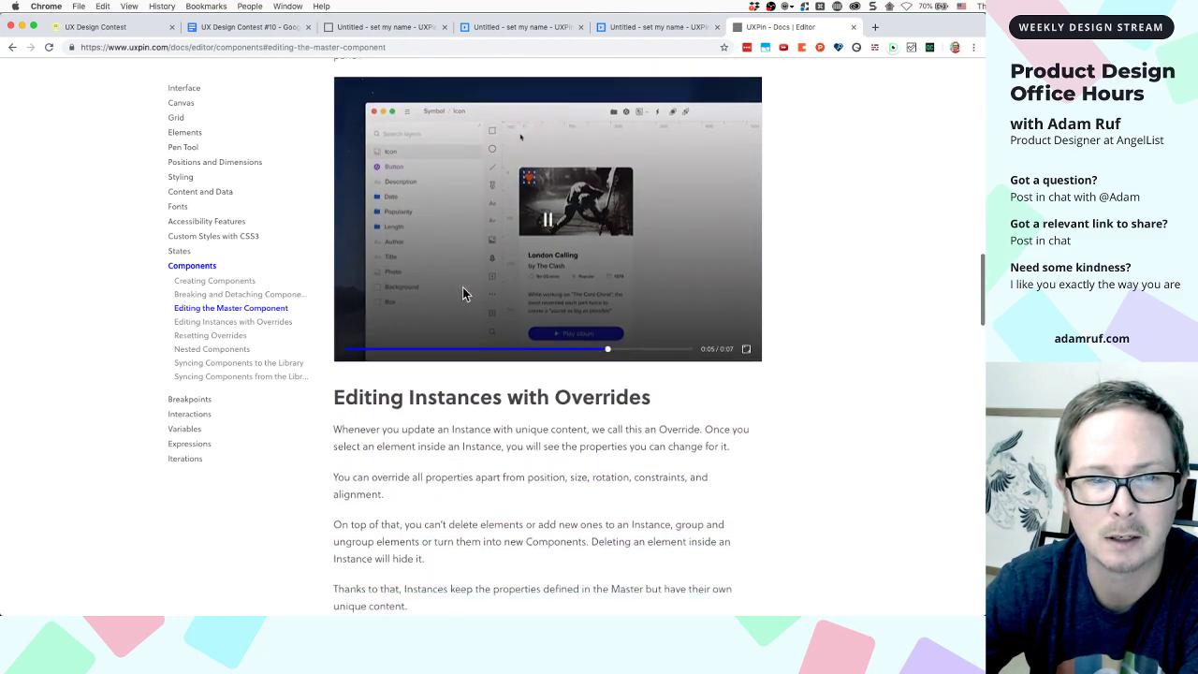
# Read the "Editing Instances with Overrides" section and view its demo clip for changing properties inside an instance
pyautogui.scroll(-5, 505, 332)
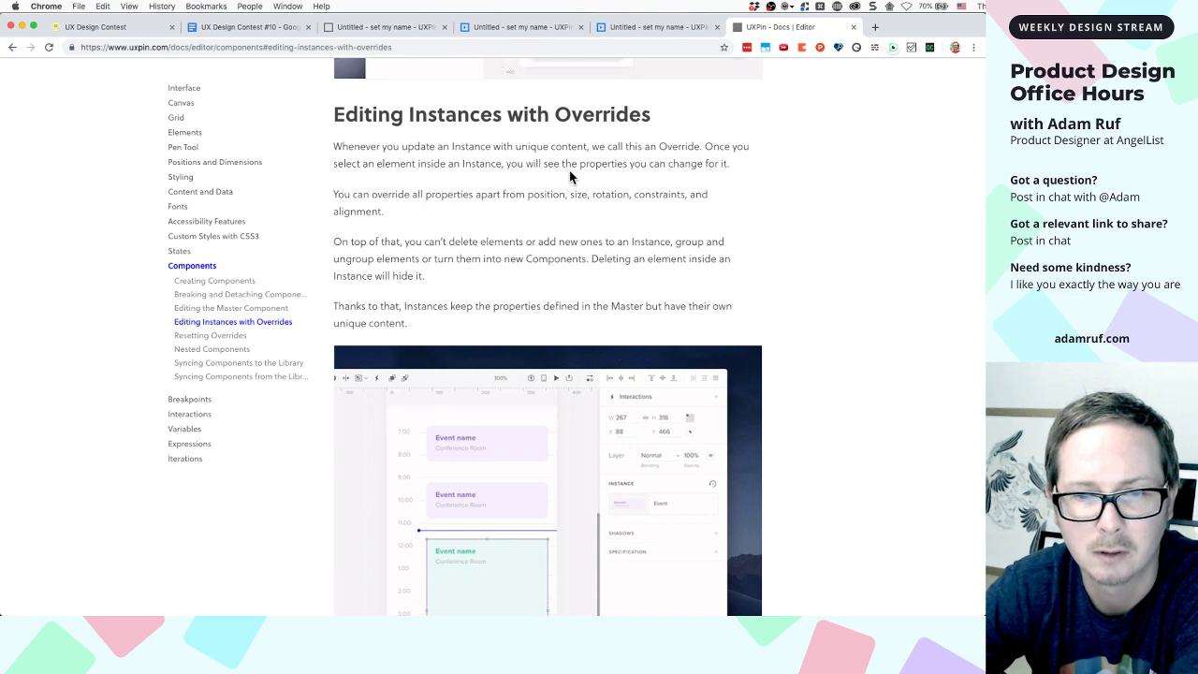
pyautogui.scroll(-2, 569, 176)
pyautogui.scroll(-2, 569, 176)
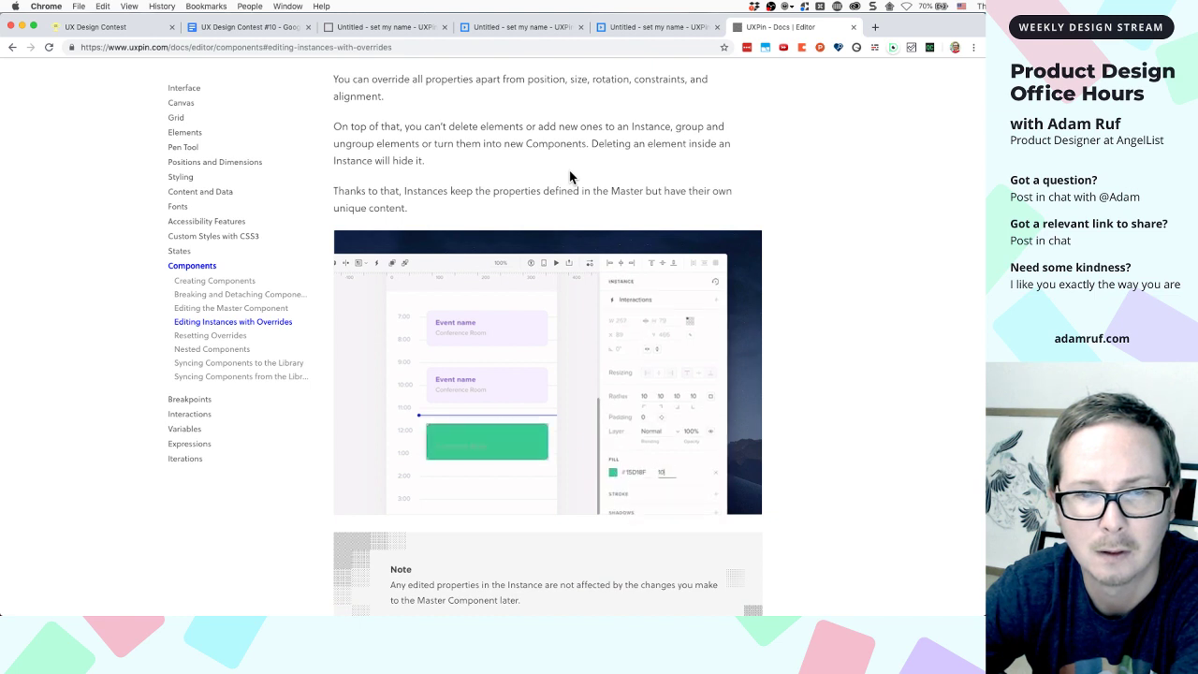
pyautogui.scroll(-1, 571, 177)
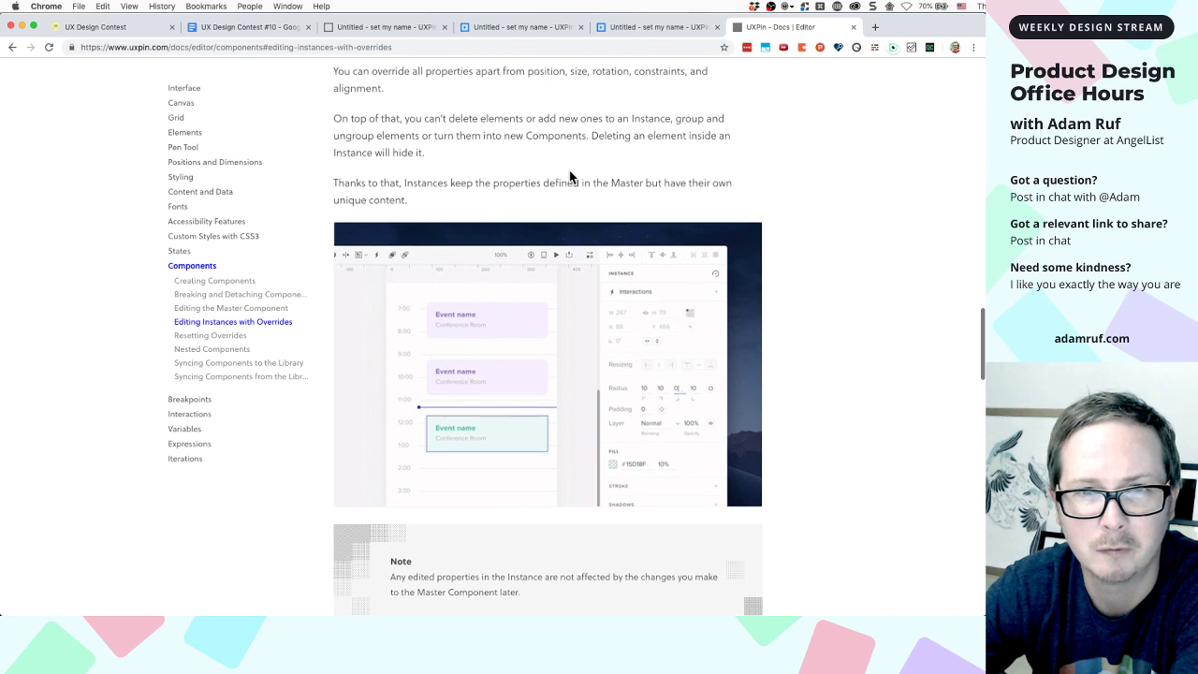
pyautogui.scroll(2, 569, 175)
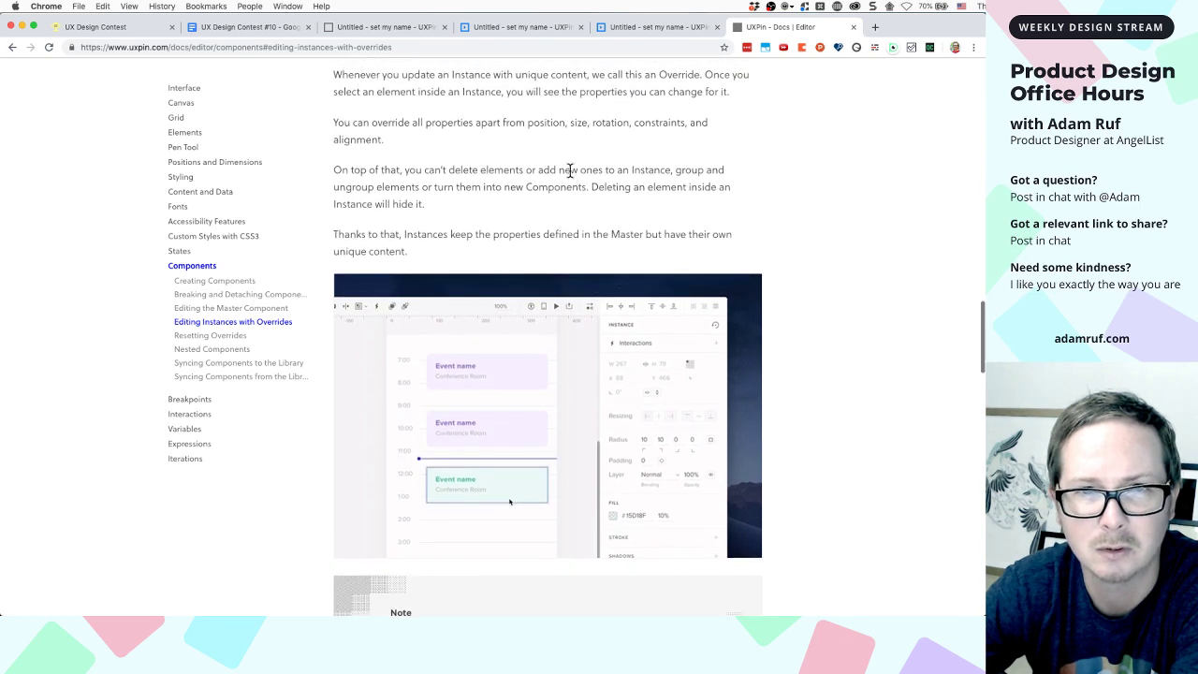
pyautogui.scroll(1, 569, 173)
pyautogui.scroll(-1, 571, 177)
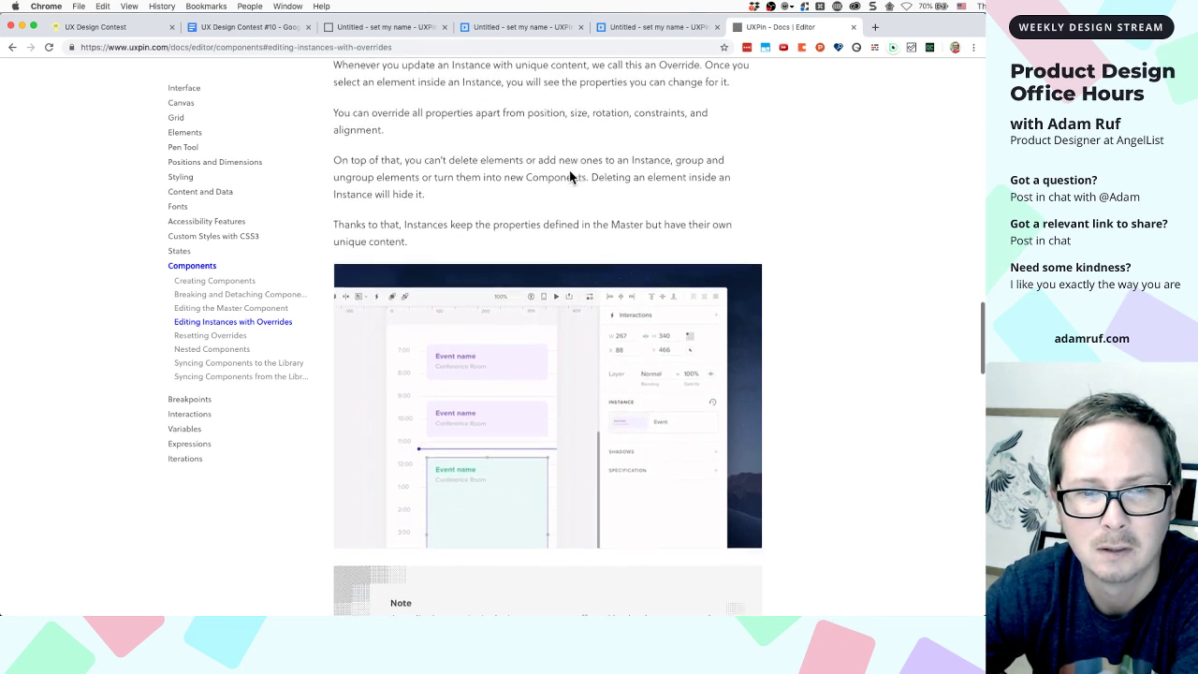
pyautogui.scroll(-5, 569, 177)
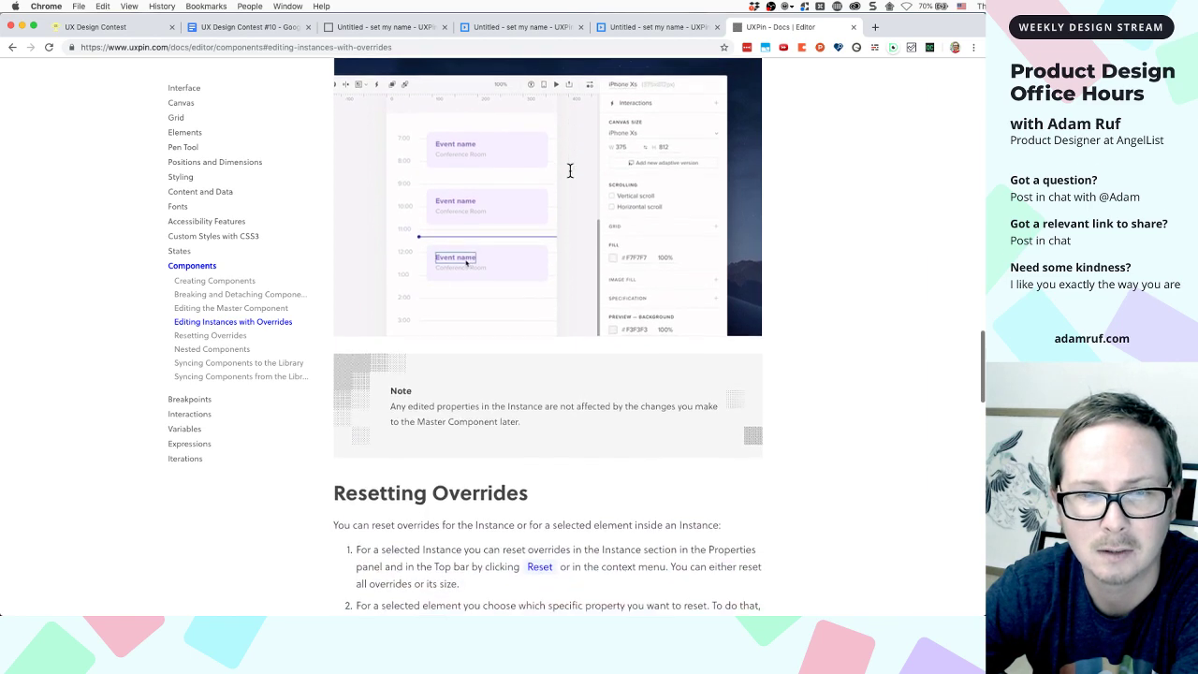
pyautogui.scroll(-5, 569, 171)
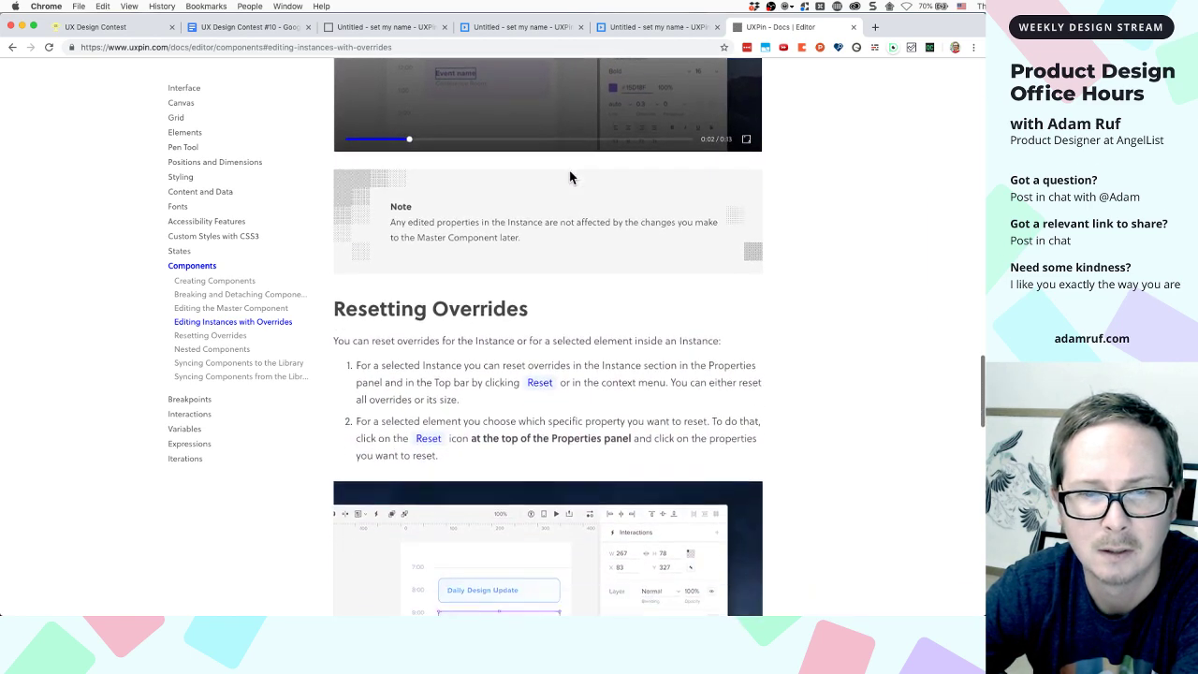
# Skim the "Resetting Overrides" and "Nested Components" sections of the documentation
pyautogui.scroll(-5, 569, 177)
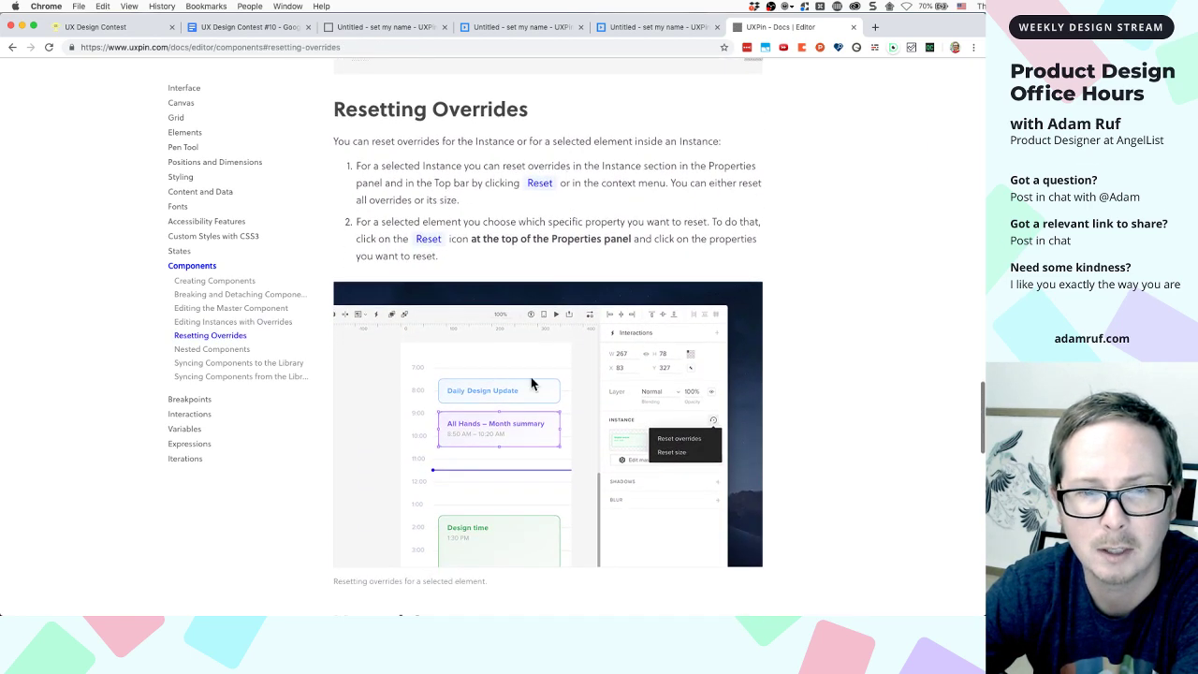
pyautogui.scroll(-1, 521, 431)
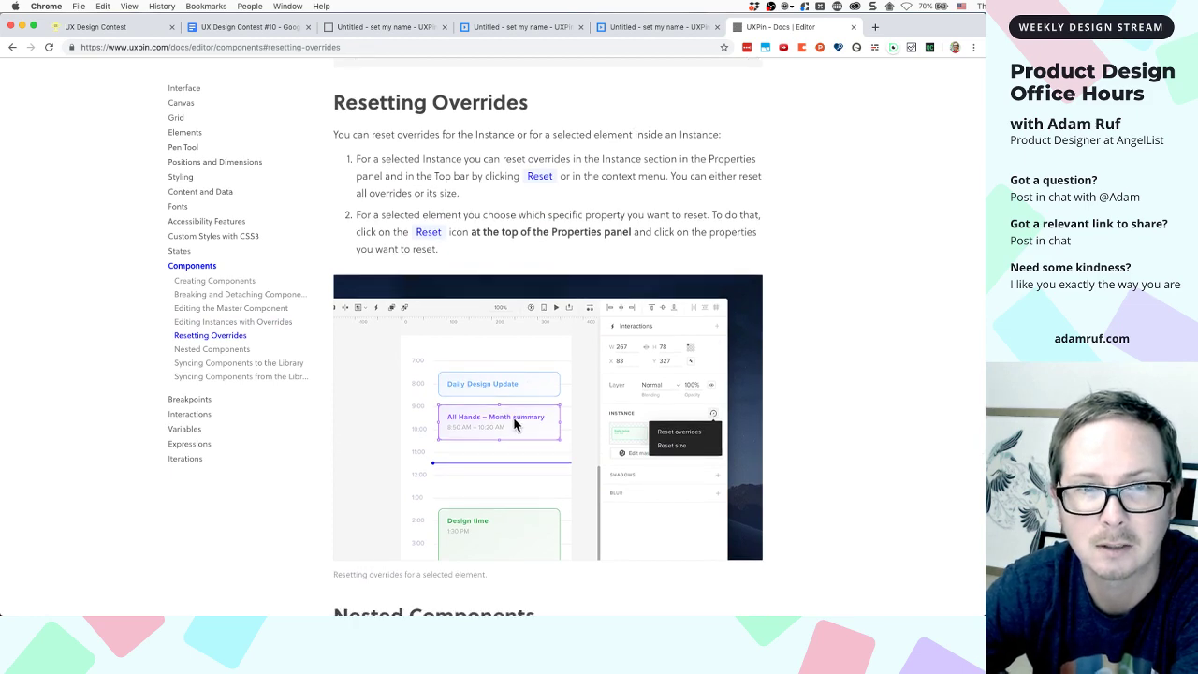
pyautogui.scroll(-5, 514, 421)
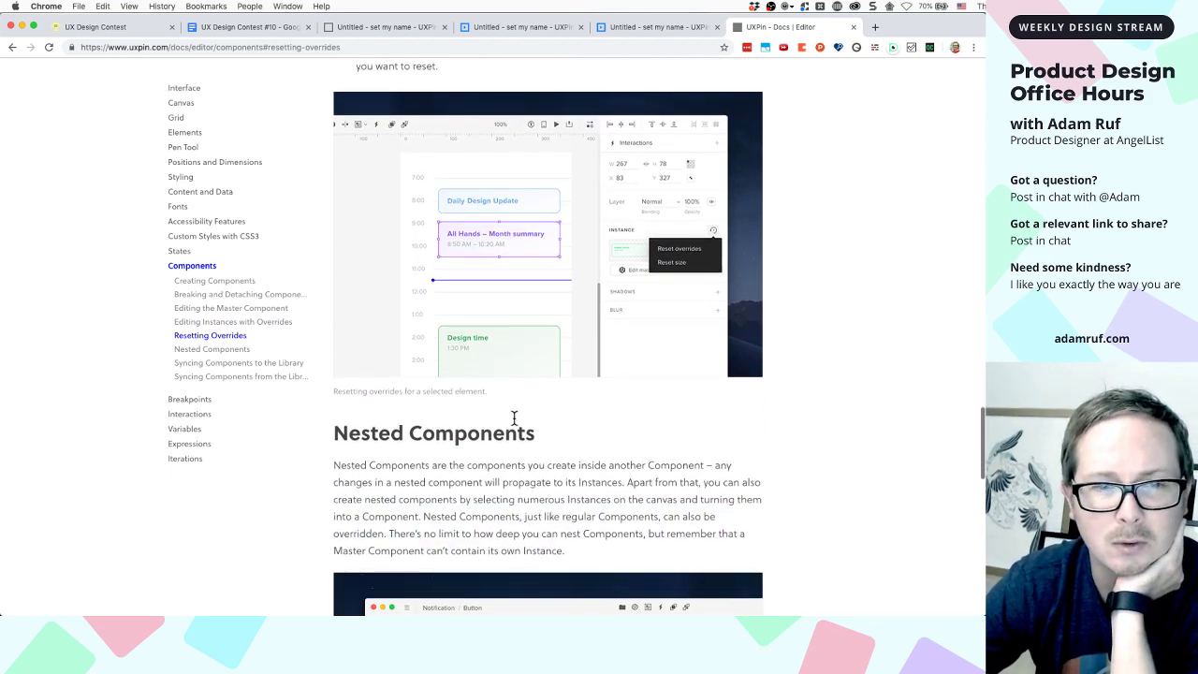
pyautogui.scroll(-2, 514, 418)
pyautogui.scroll(2, 514, 418)
pyautogui.scroll(-6, 514, 421)
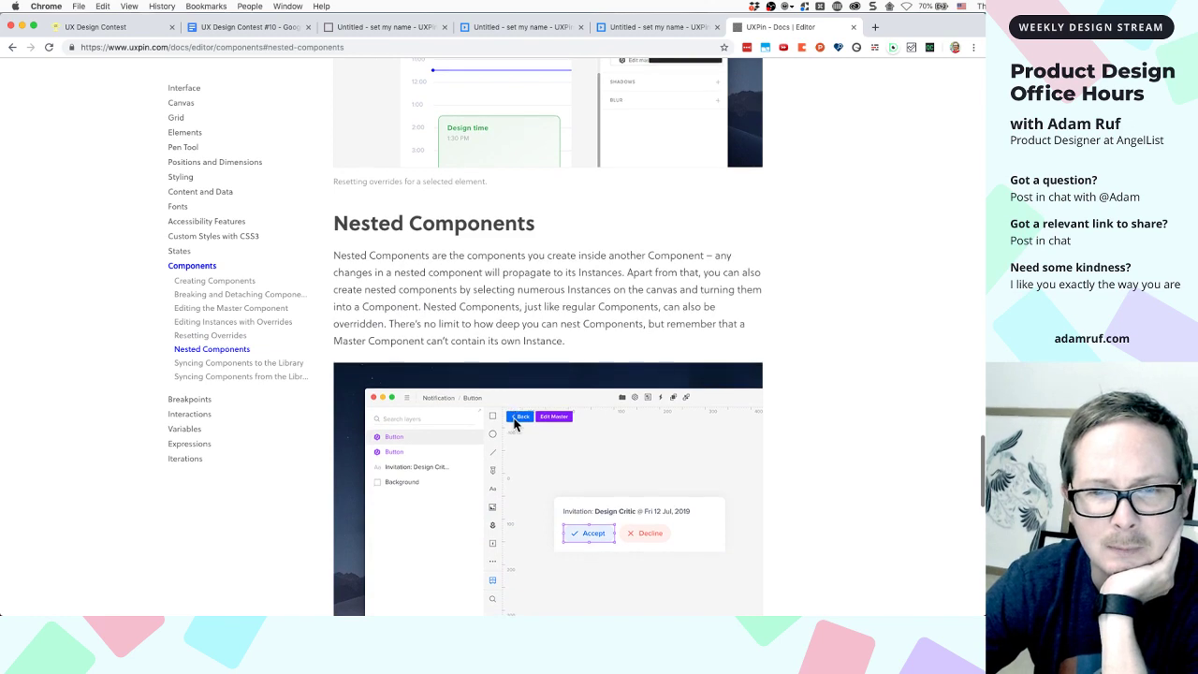
# Return to the "Editing Instances with Overrides" section and recheck which instance properties can be overridden
pyautogui.scroll(10, 514, 423)
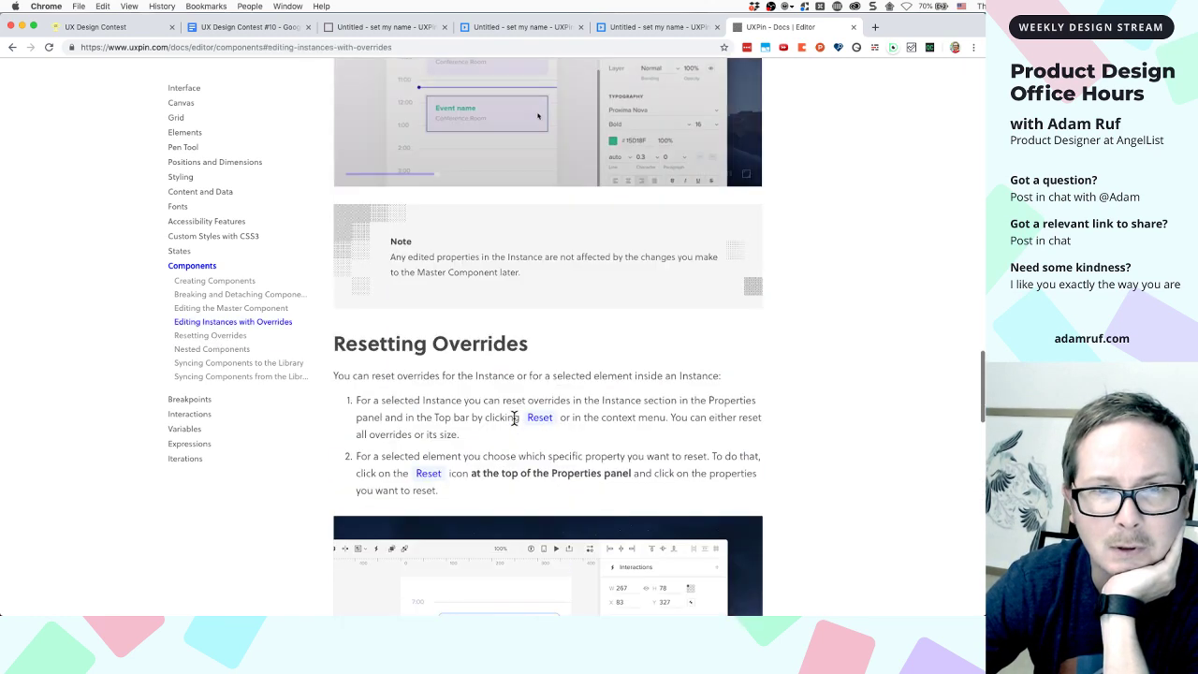
pyautogui.scroll(5, 514, 421)
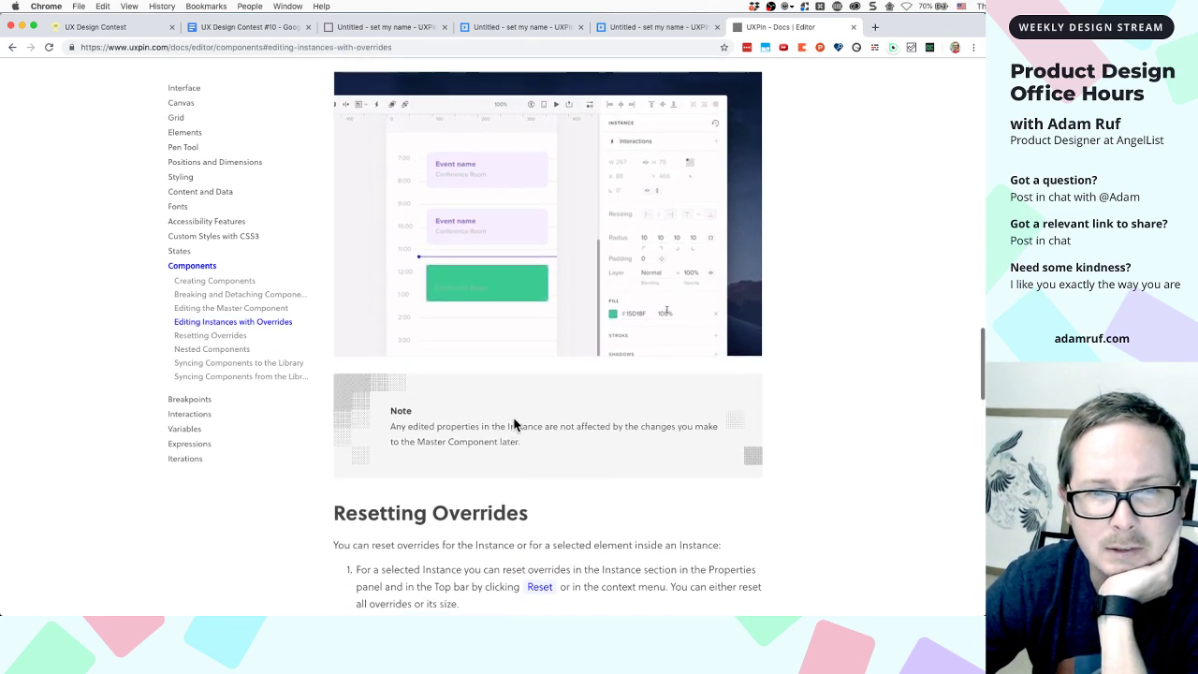
pyautogui.scroll(10, 514, 424)
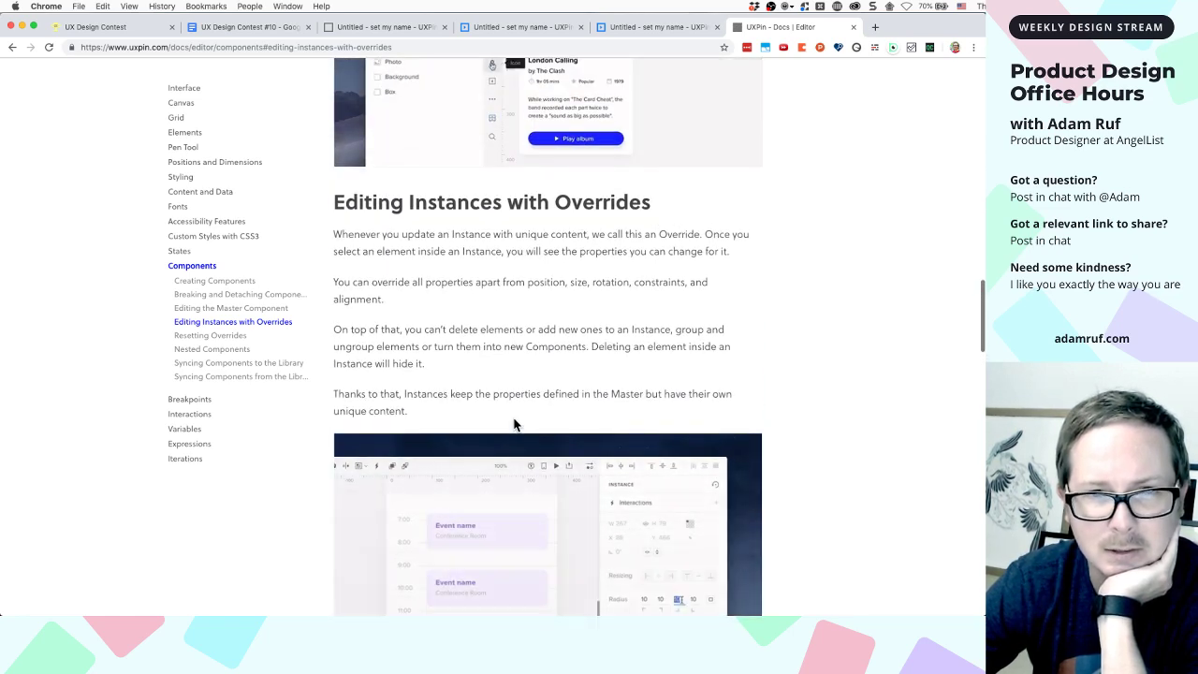
pyautogui.scroll(-1, 513, 424)
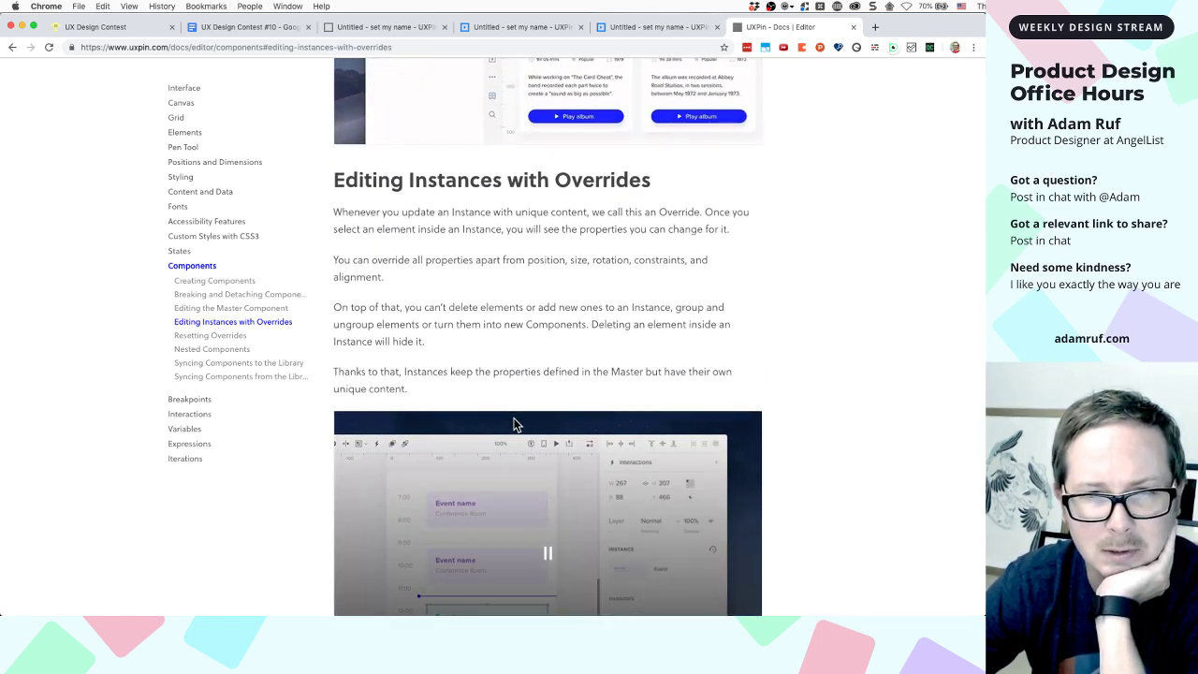
pyautogui.scroll(-3, 543, 350)
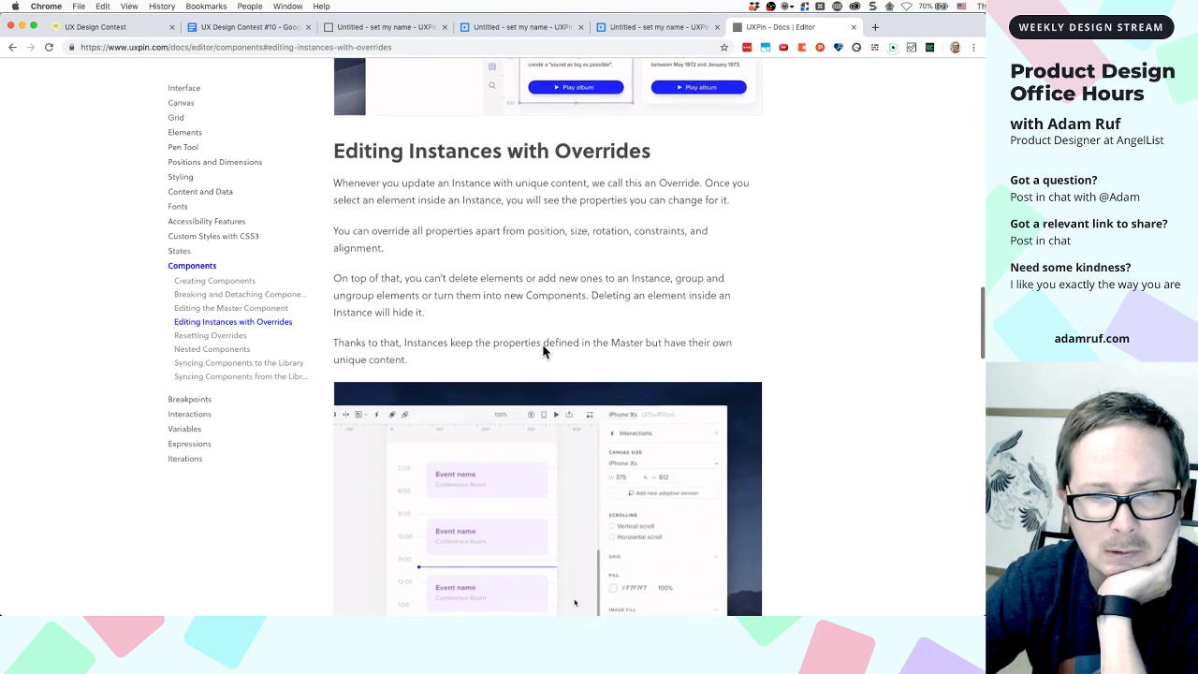
pyautogui.scroll(-10, 543, 348)
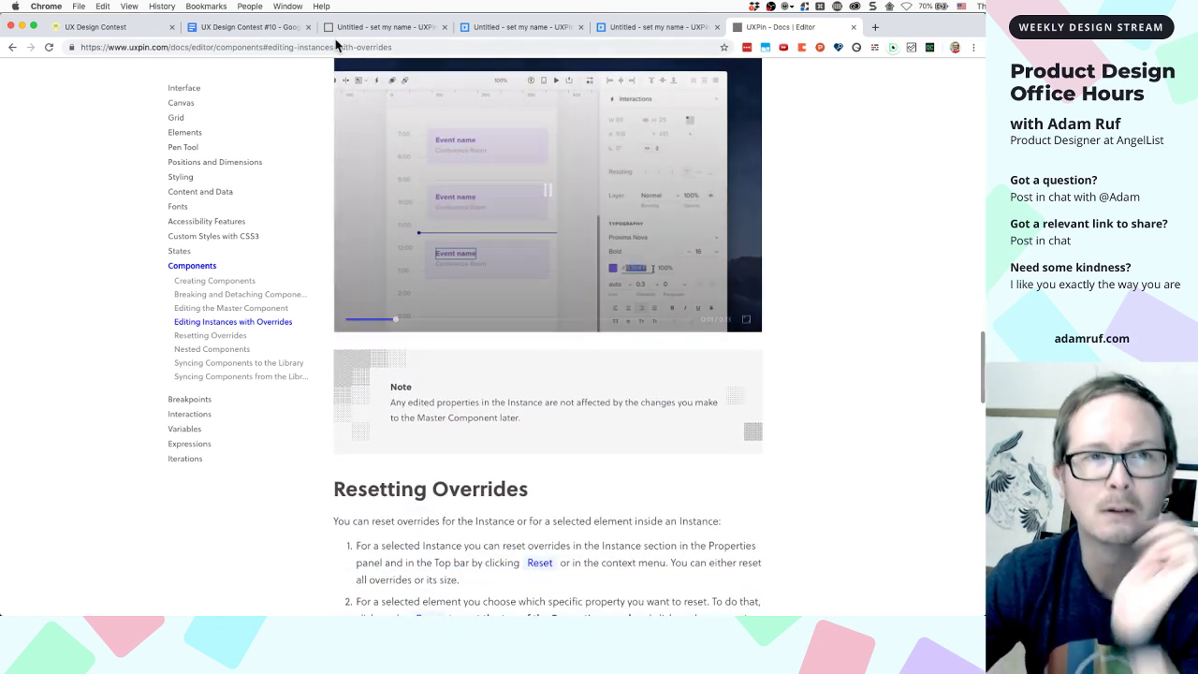
# Switch back to the Lugless home page prototype and open the first activity checkbox's master component for editing
pyautogui.click(393, 27)
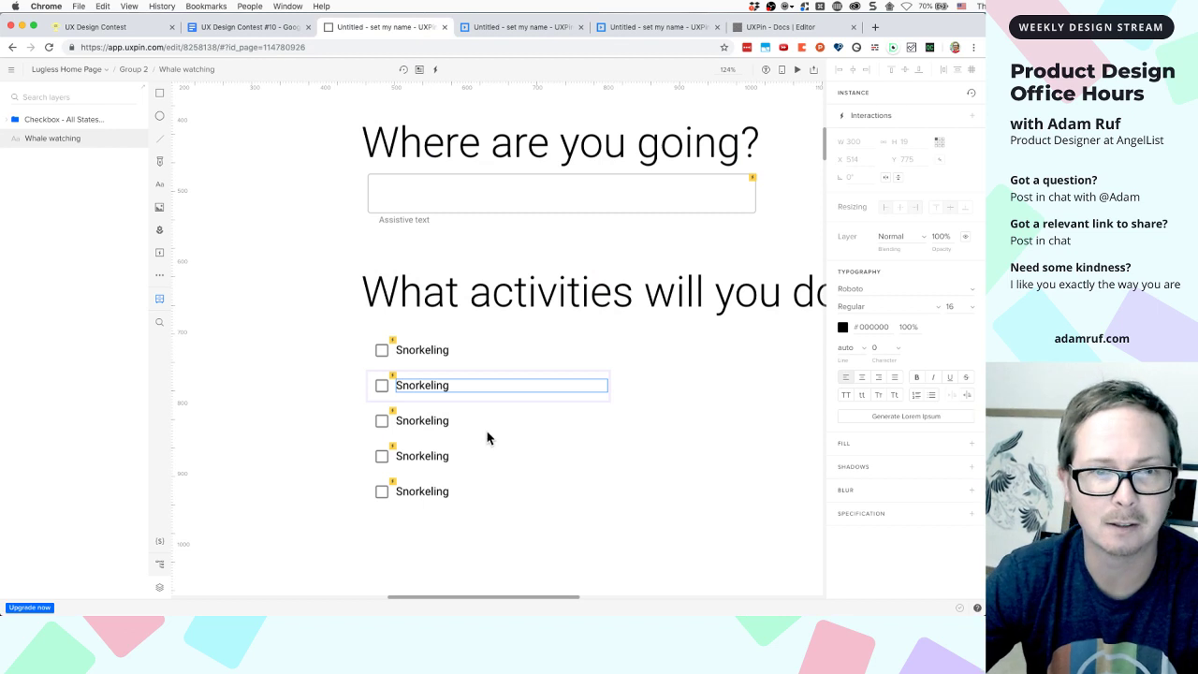
pyautogui.click(405, 346)
pyautogui.click(405, 345)
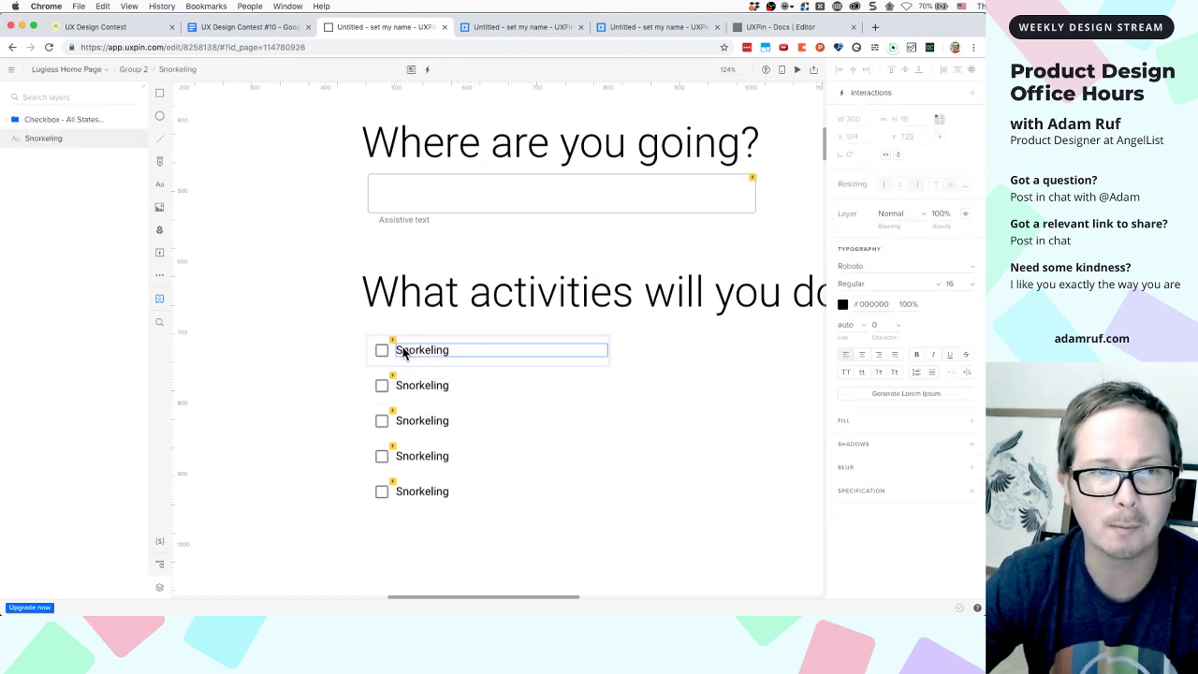
pyautogui.click(380, 353)
pyautogui.press('Escape')
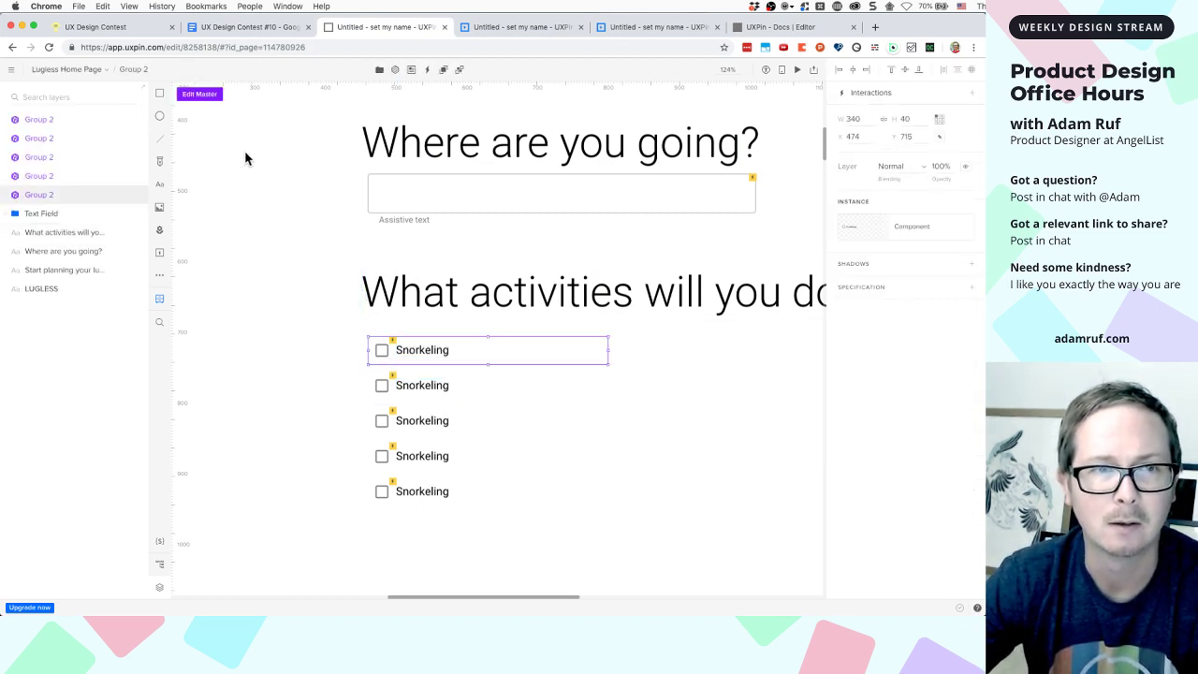
pyautogui.click(201, 95)
pyautogui.click(202, 95)
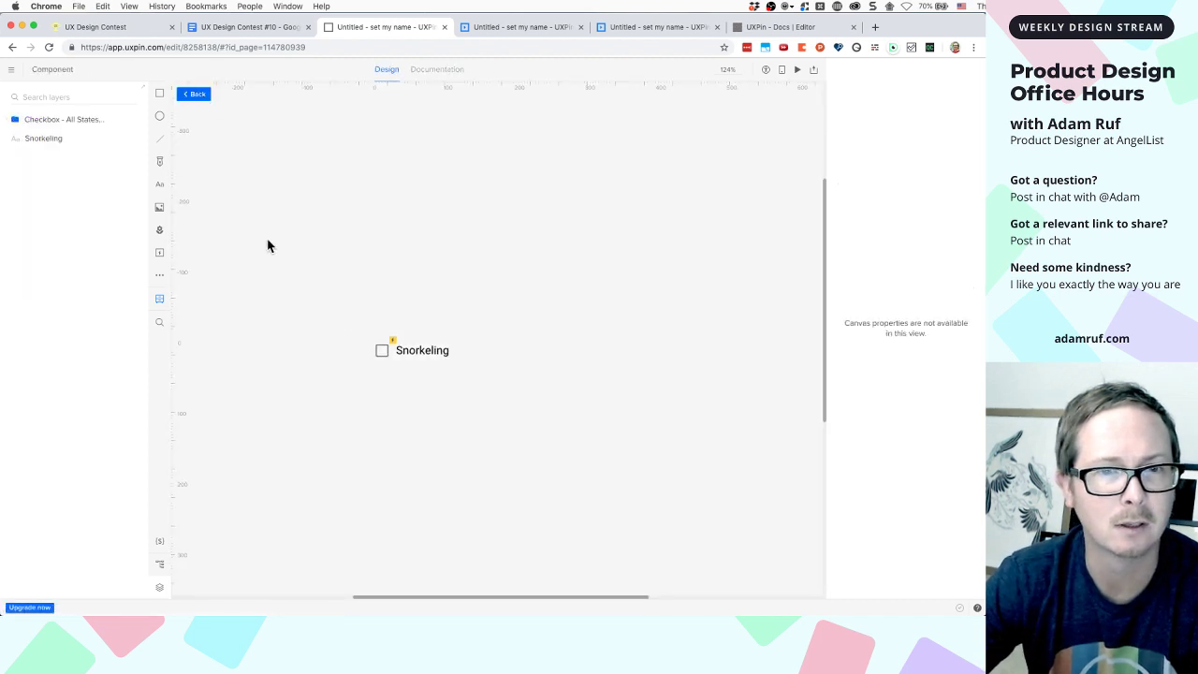
# Select the master's Snorkeling label and look through the basic elements and the Material Design library's components and text styles
pyautogui.click(401, 350)
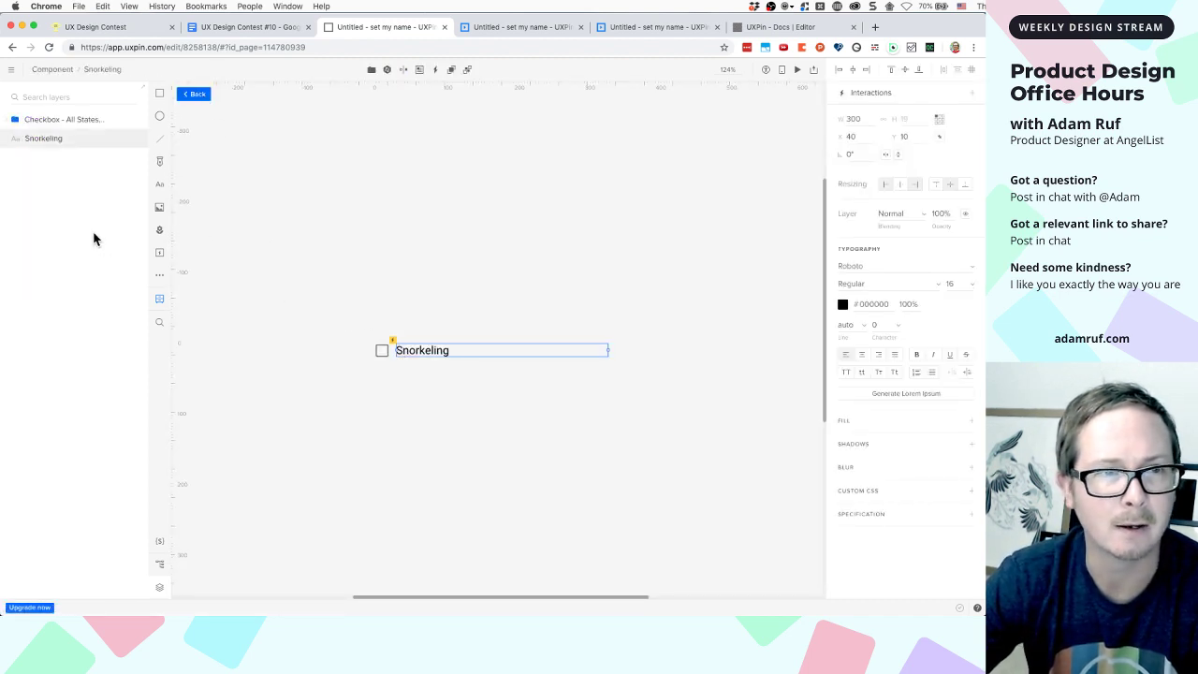
pyautogui.click(160, 278)
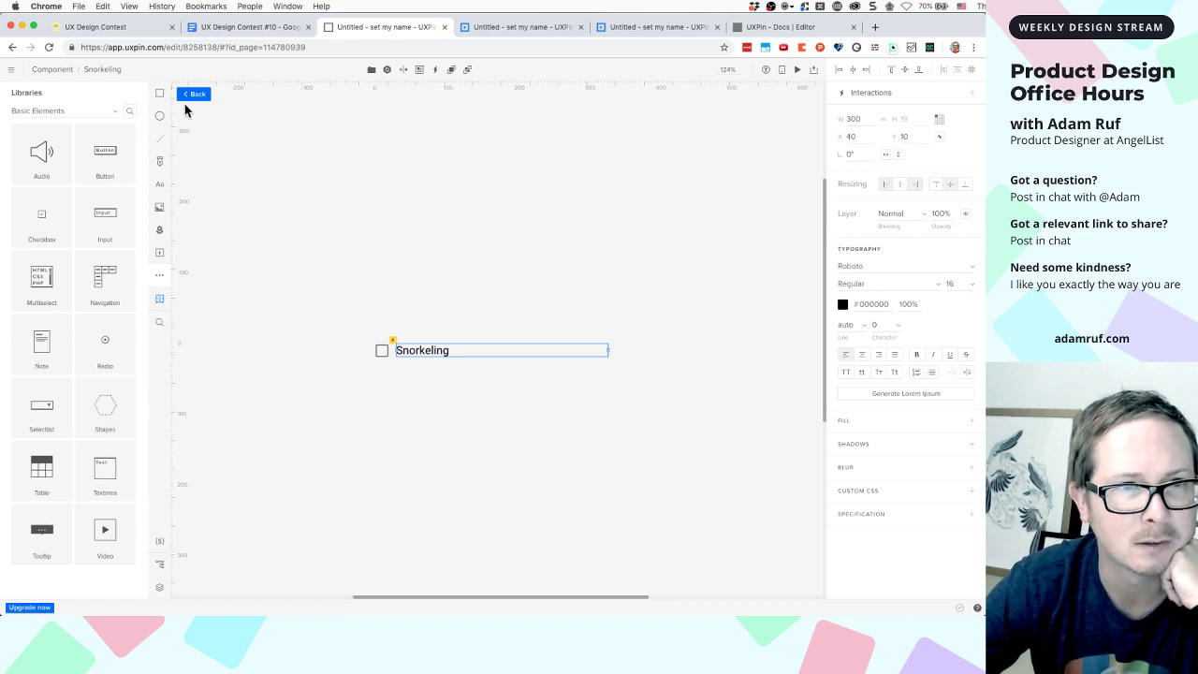
pyautogui.click(161, 300)
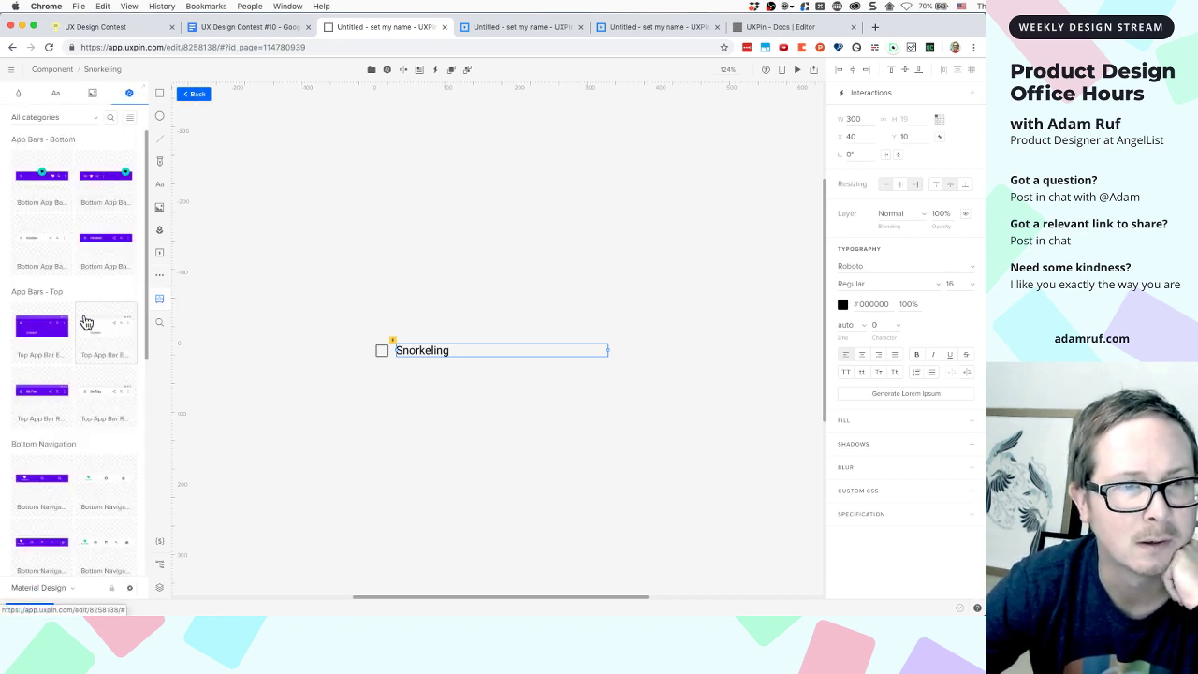
pyautogui.scroll(-8, 84, 323)
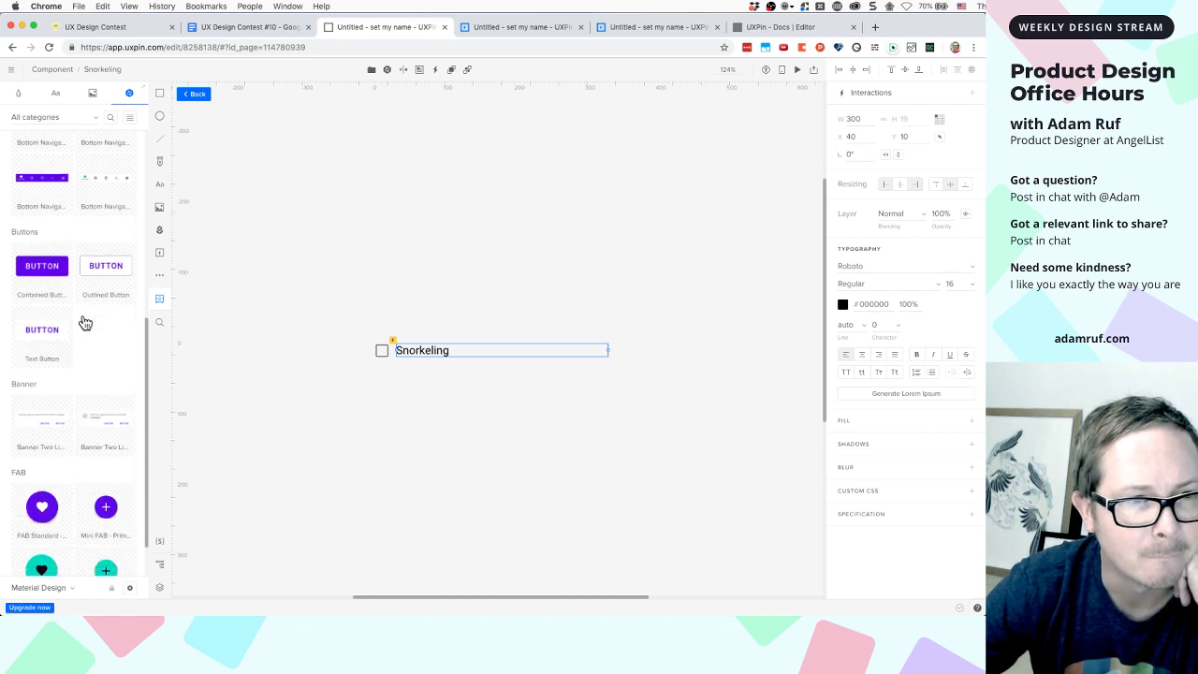
pyautogui.click(55, 93)
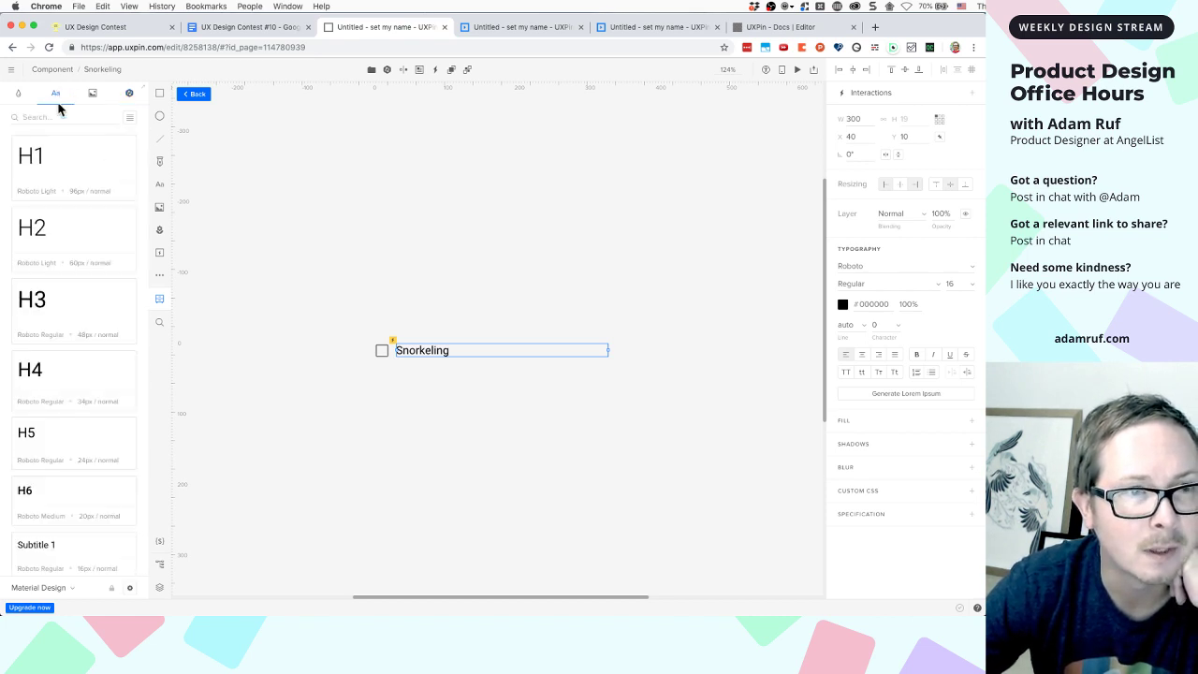
pyautogui.scroll(-3, 82, 334)
pyautogui.scroll(-3, 82, 334)
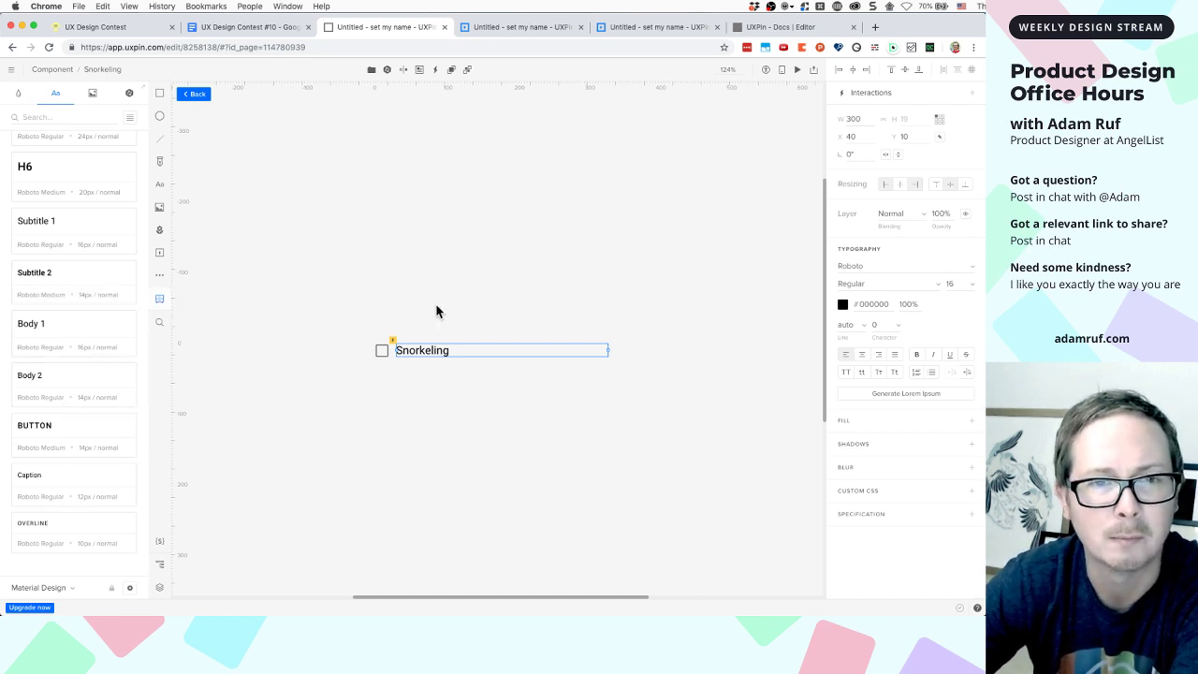
# Apply the Subtitle 2 text style to the Snorkeling label and delete the extra Subtitle 2 text placed on the canvas
pyautogui.moveTo(81, 280); pyautogui.dragTo(521, 312)
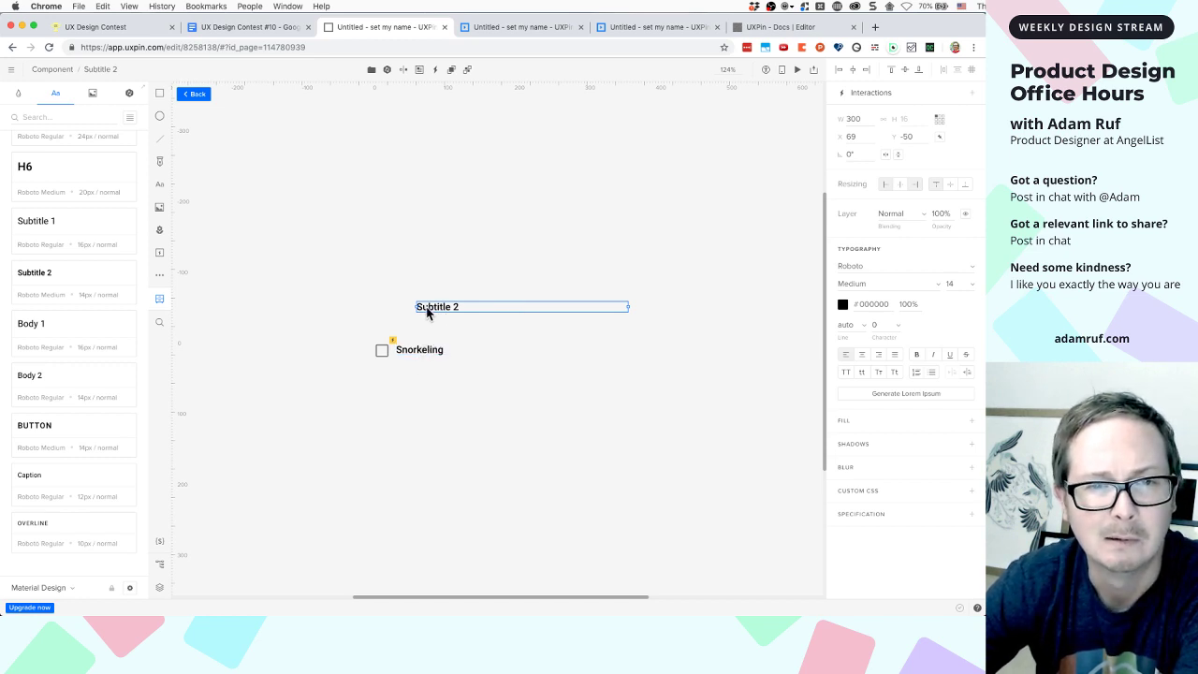
pyautogui.moveTo(427, 313); pyautogui.dragTo(400, 313)
pyautogui.press('Delete')
# Turn the Snorkeling label inside the master into its own nested component
pyautogui.click(407, 350)
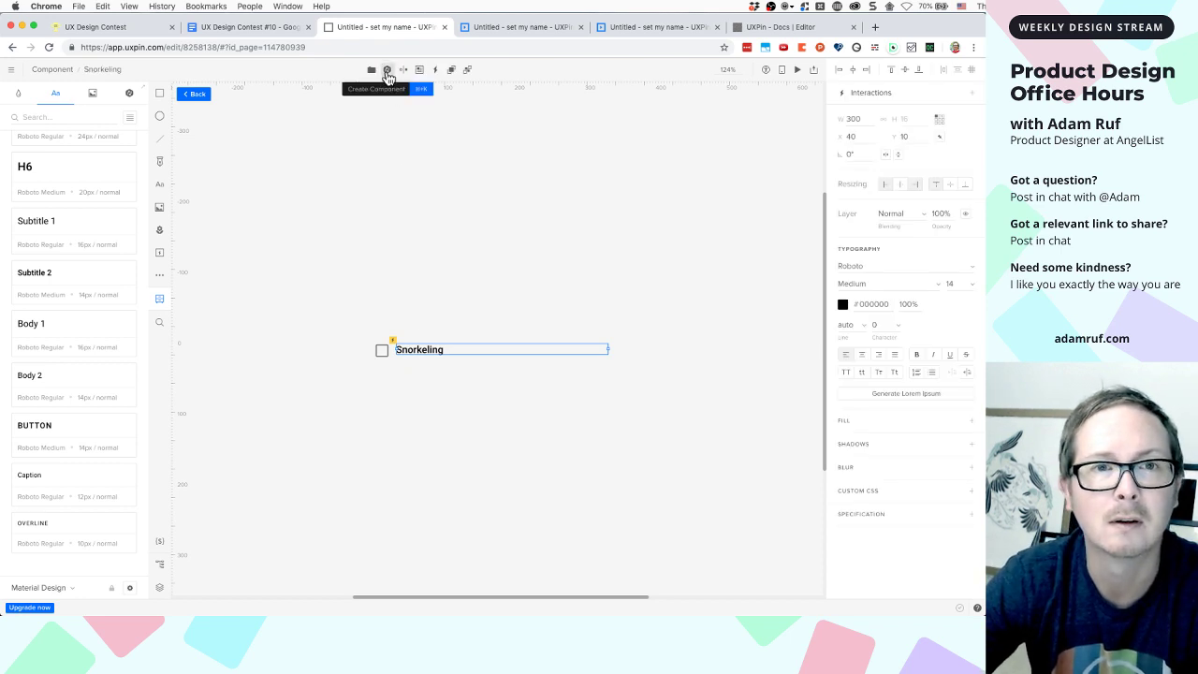
pyautogui.click(386, 71)
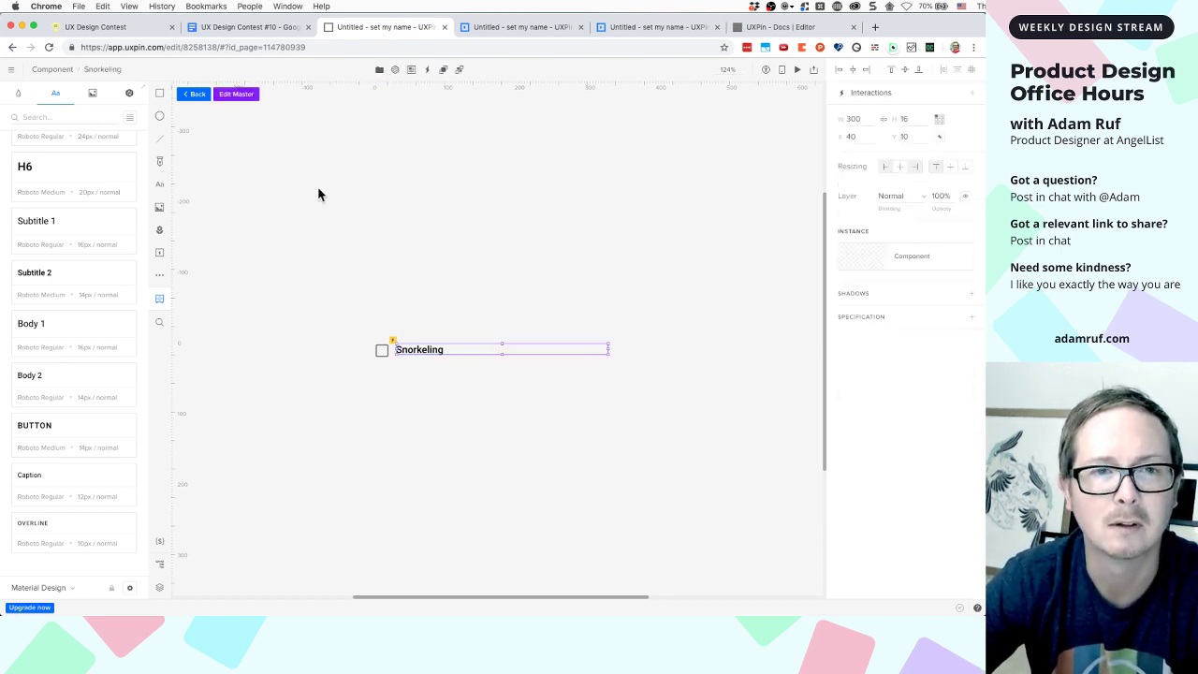
# Return to the home page from the checkbox master and change the second activity checkbox's label to "Whale watching"
pyautogui.click(191, 94)
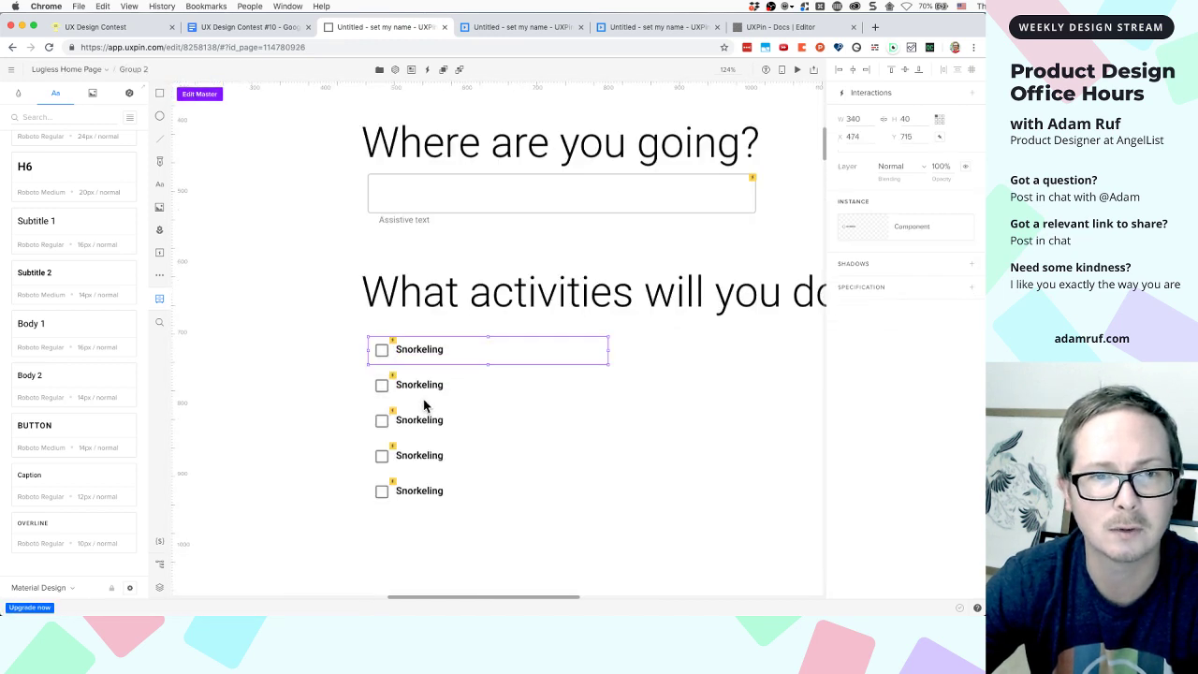
pyautogui.click(420, 390)
pyautogui.click(419, 391)
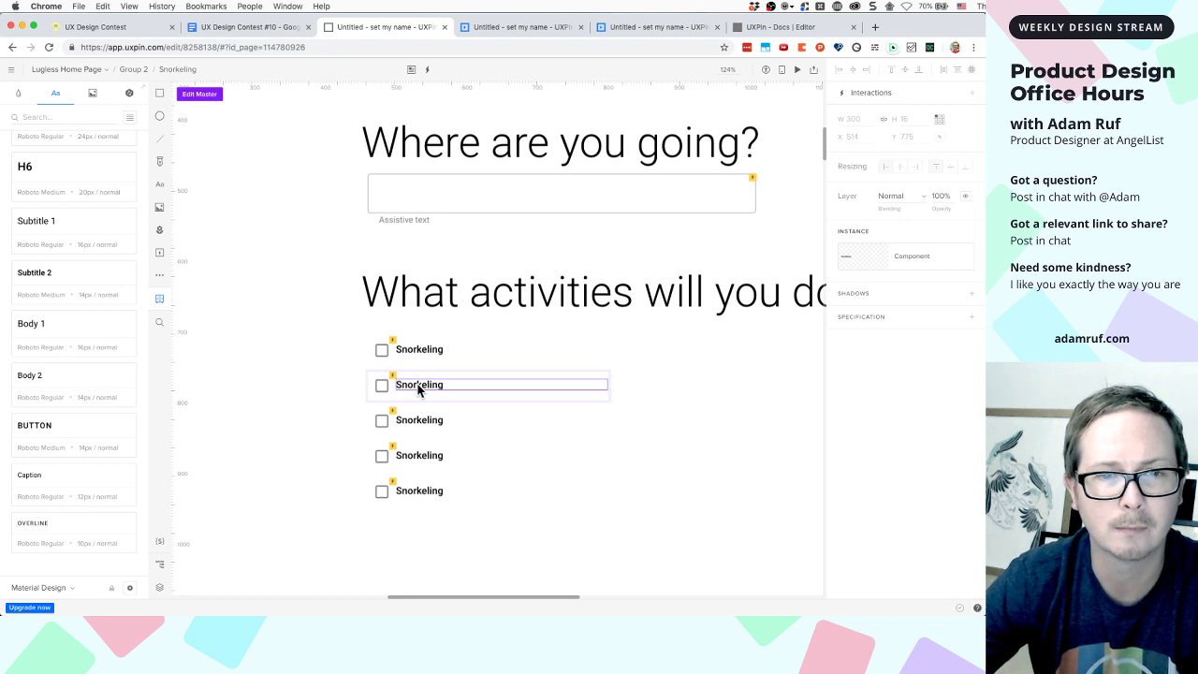
pyautogui.doubleClick(417, 388)
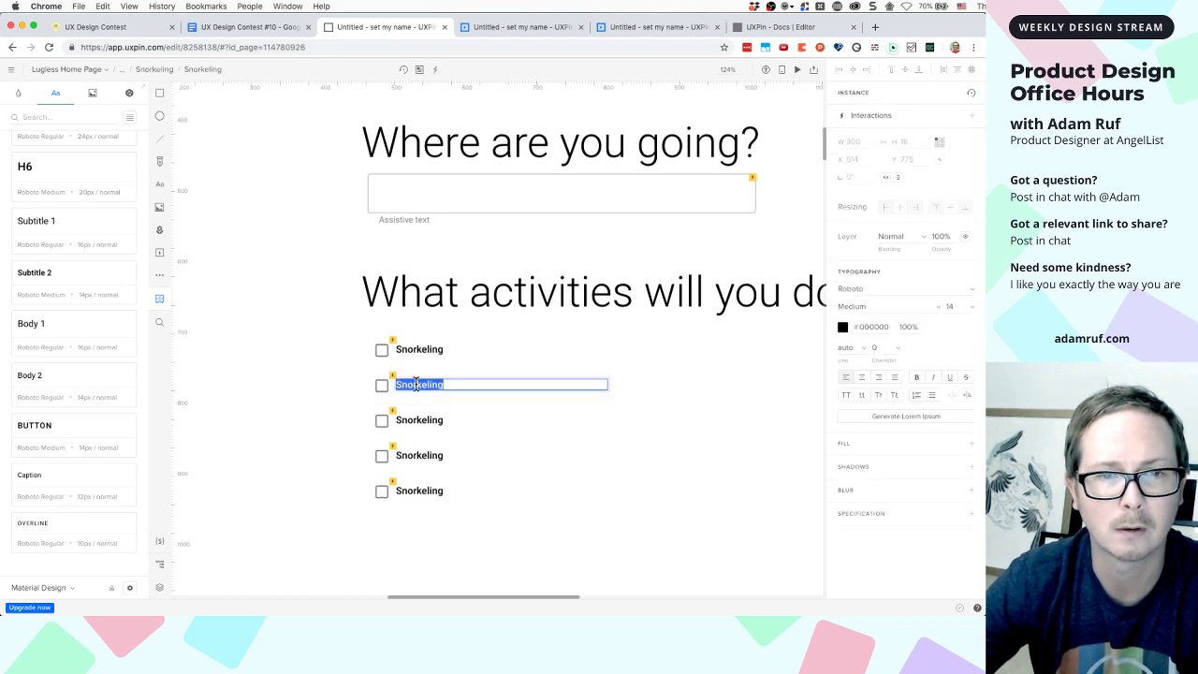
pyautogui.write('Whale wat')
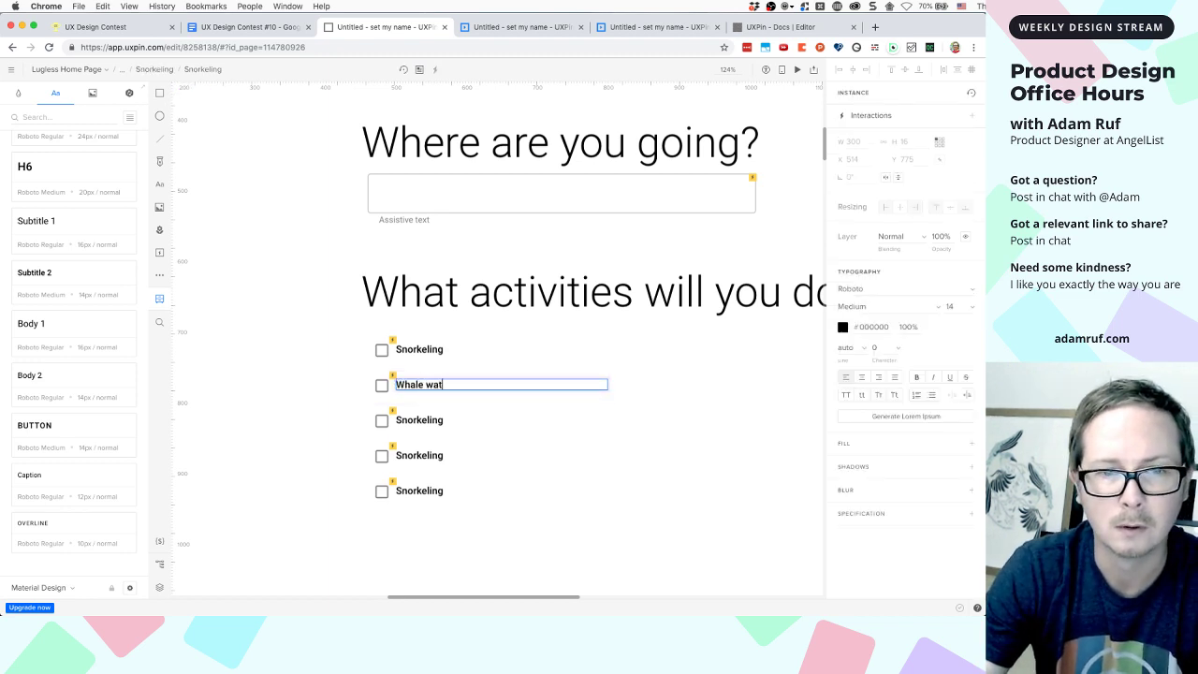
pyautogui.write('ching')
pyautogui.press('Return')
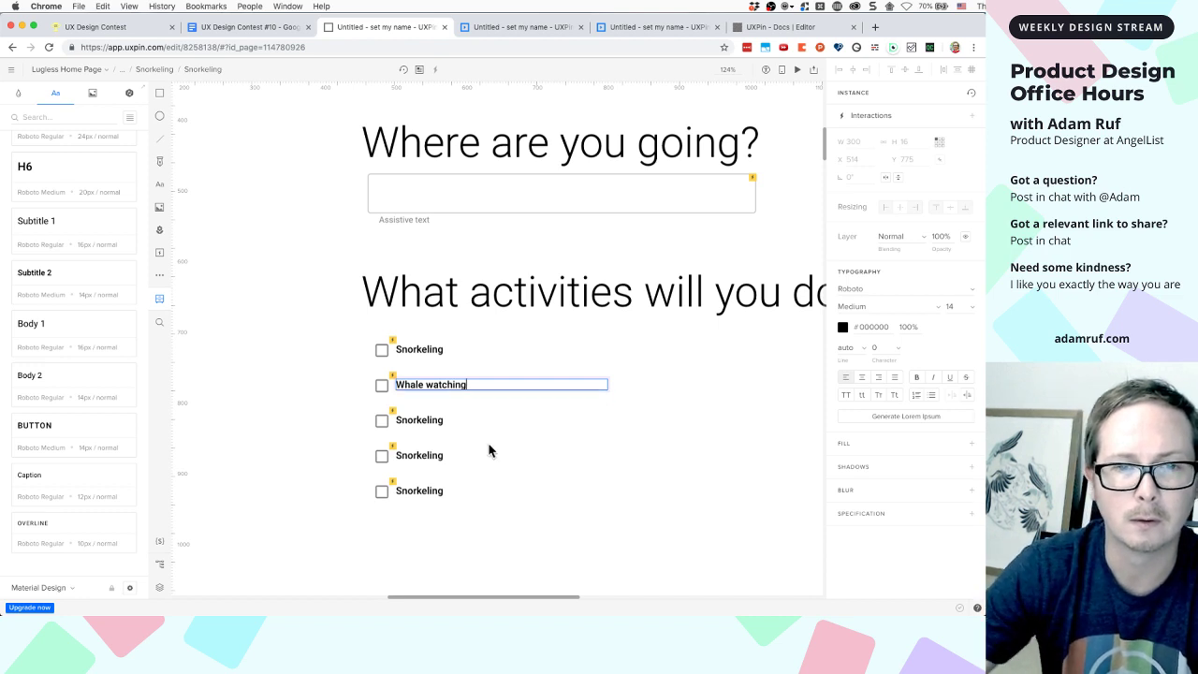
pyautogui.press('Escape')
# In the activity checkbox's master component, move the nested Snorkeling label to Y 13, and return to the home page
pyautogui.click(521, 349)
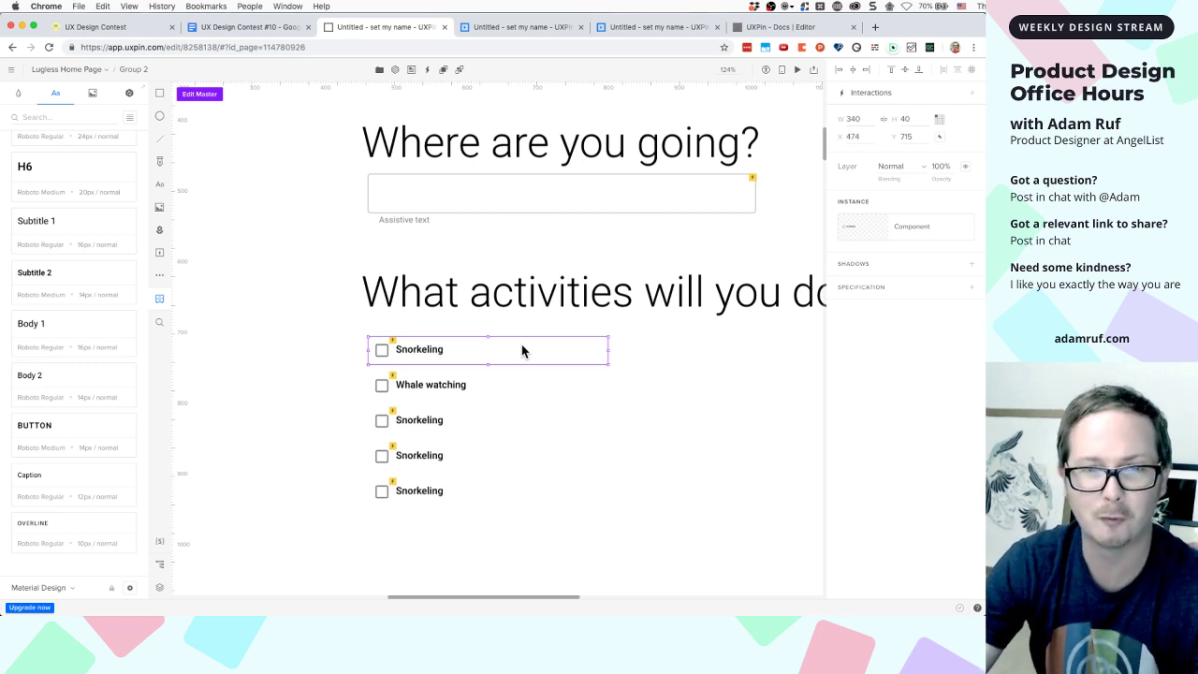
pyautogui.doubleClick(406, 355)
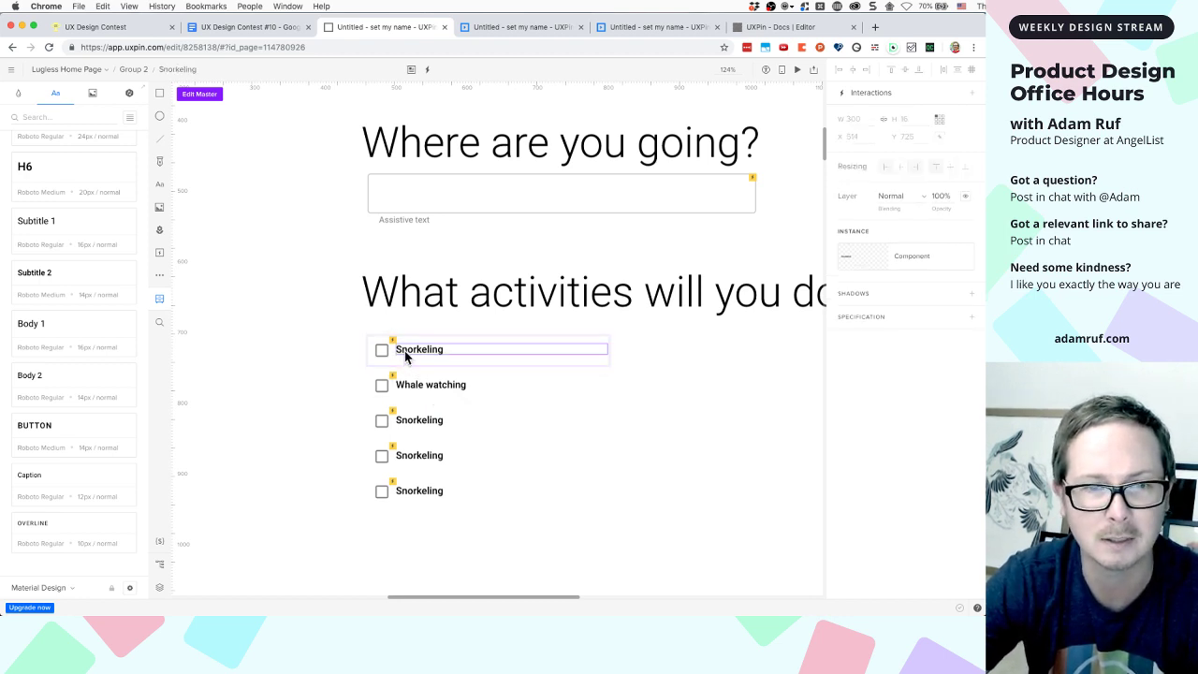
pyautogui.click(391, 359)
pyautogui.doubleClick(391, 358)
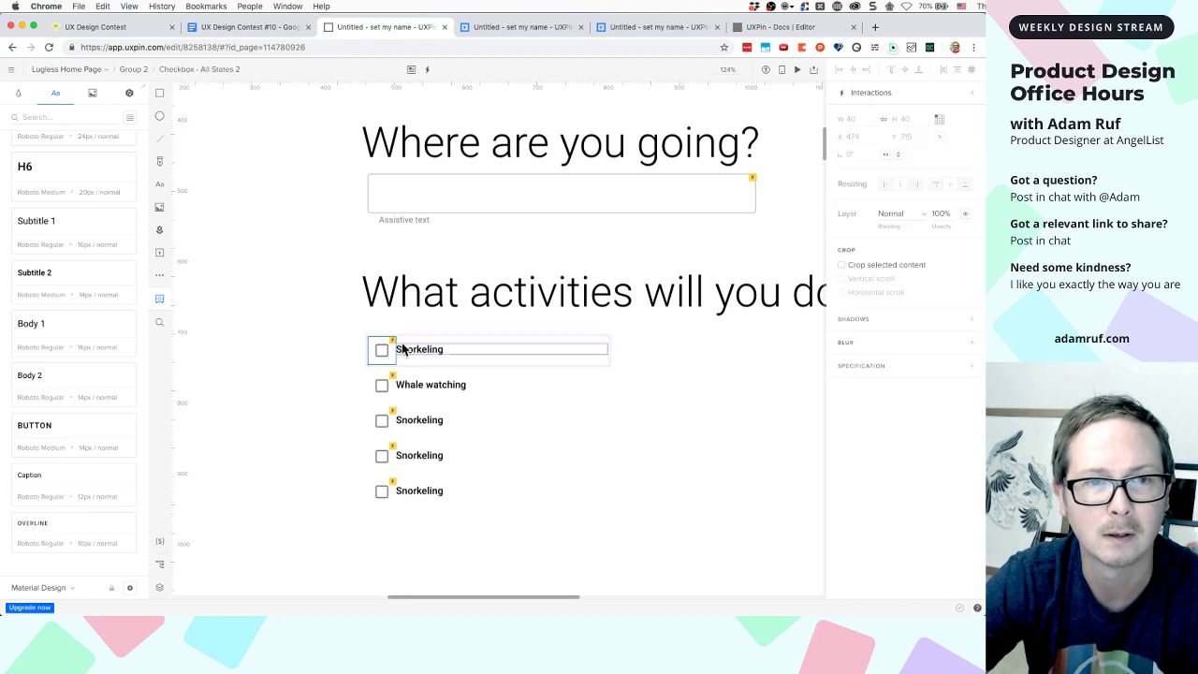
pyautogui.click(398, 338)
pyautogui.click(200, 93)
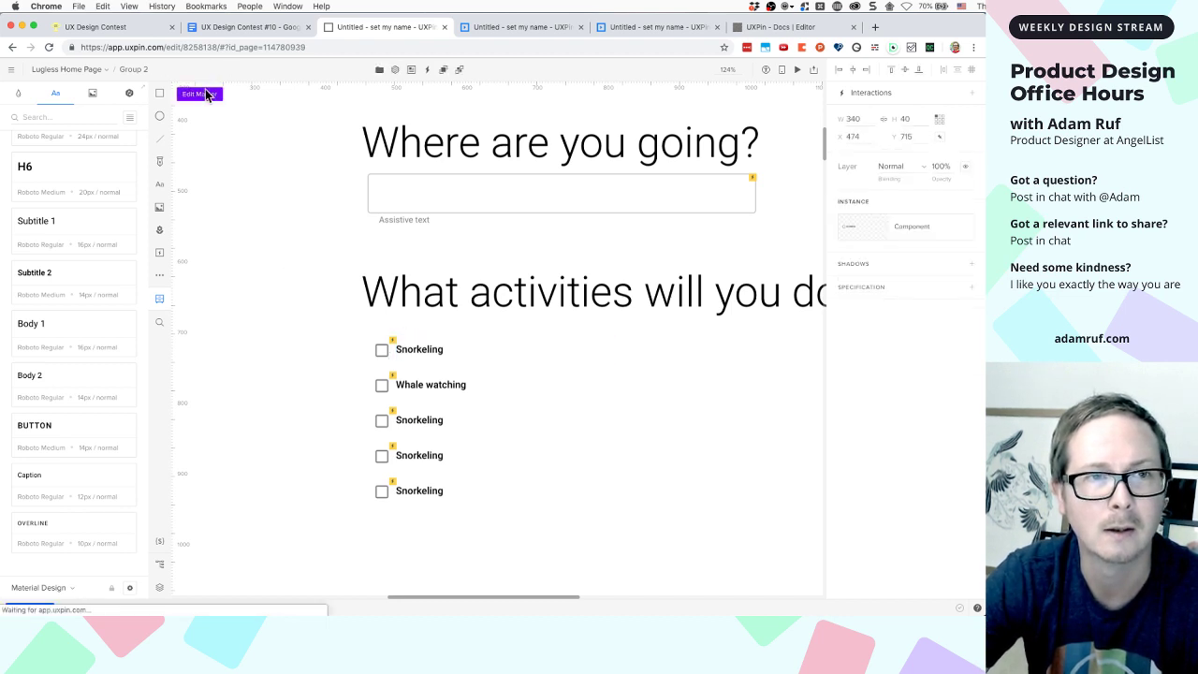
pyautogui.click(409, 353)
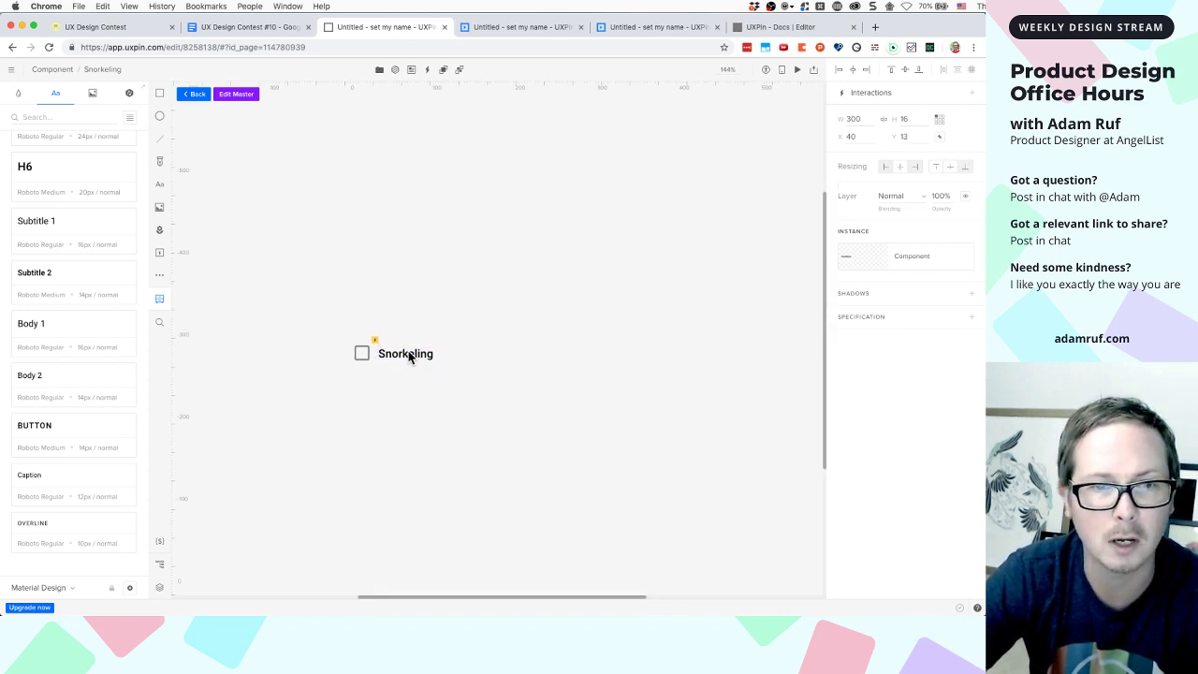
pyautogui.click(409, 356)
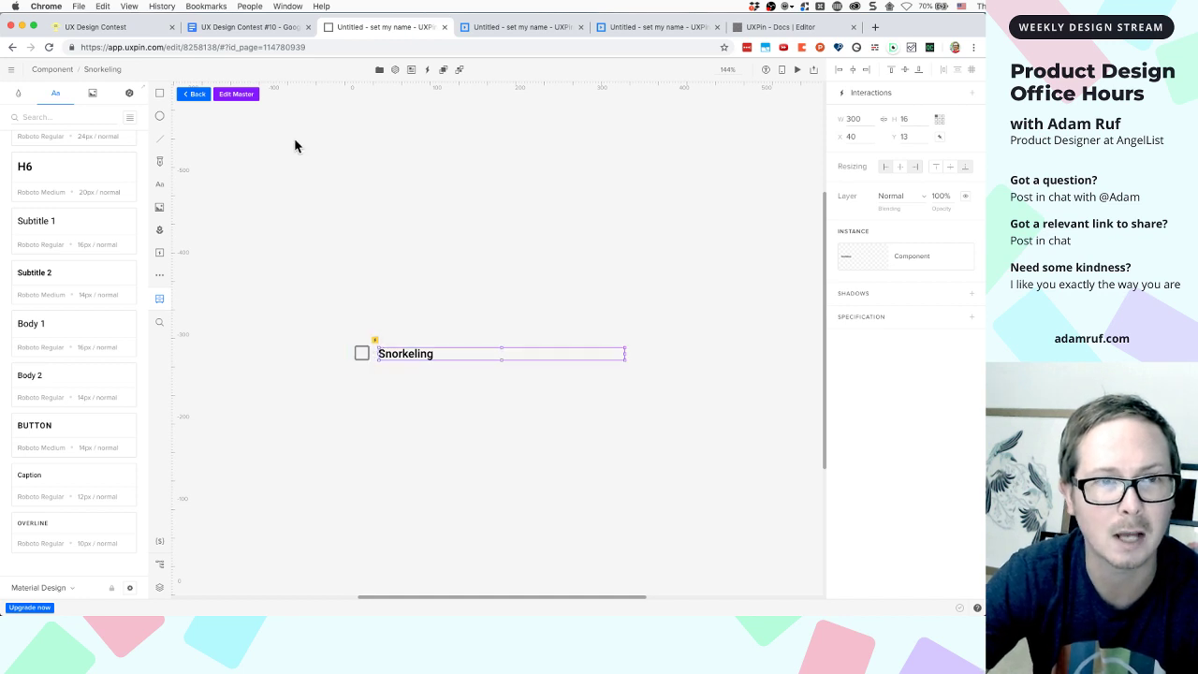
pyautogui.click(189, 98)
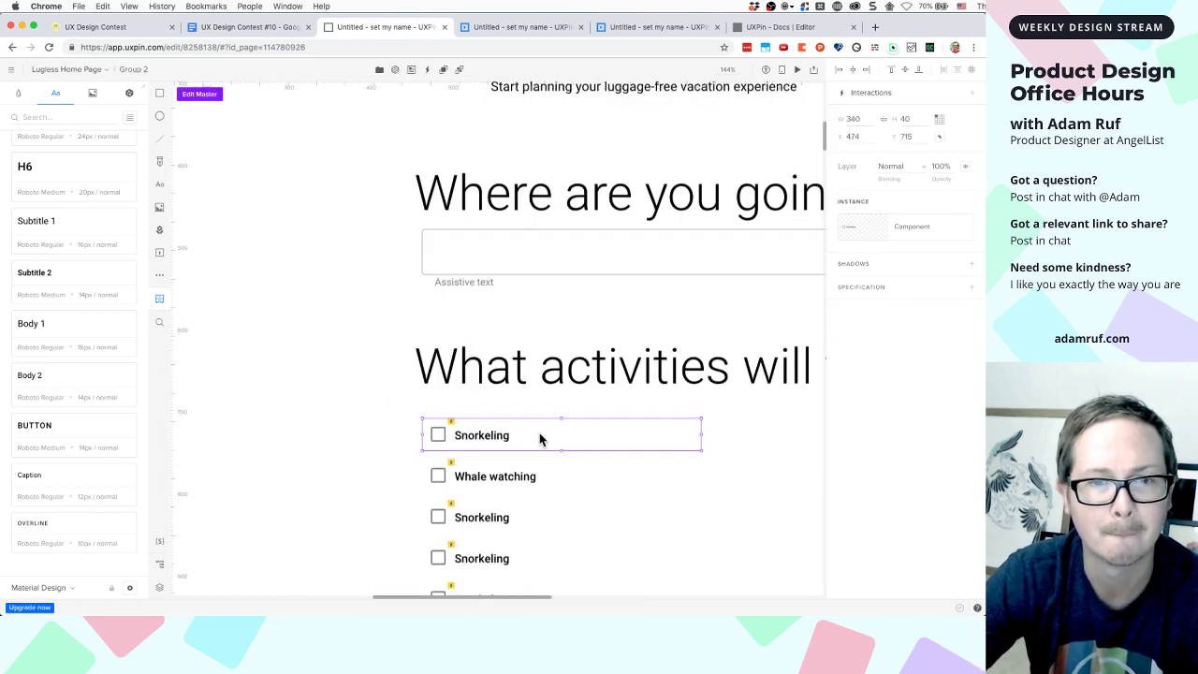
# Change the third activity checkbox's label to "Pineapple Farm tour"
pyautogui.scroll(-2, 534, 440)
pyautogui.click(495, 446)
pyautogui.click(492, 446)
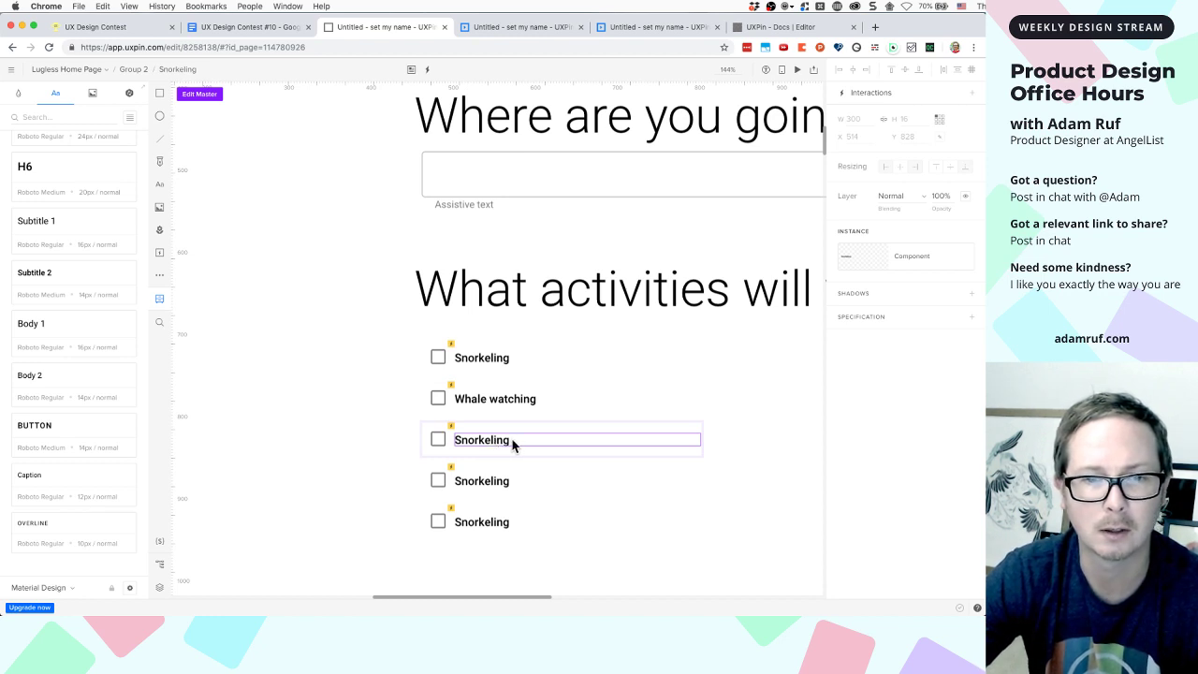
pyautogui.doubleClick(496, 444)
pyautogui.write('Pineapple Farm tour')
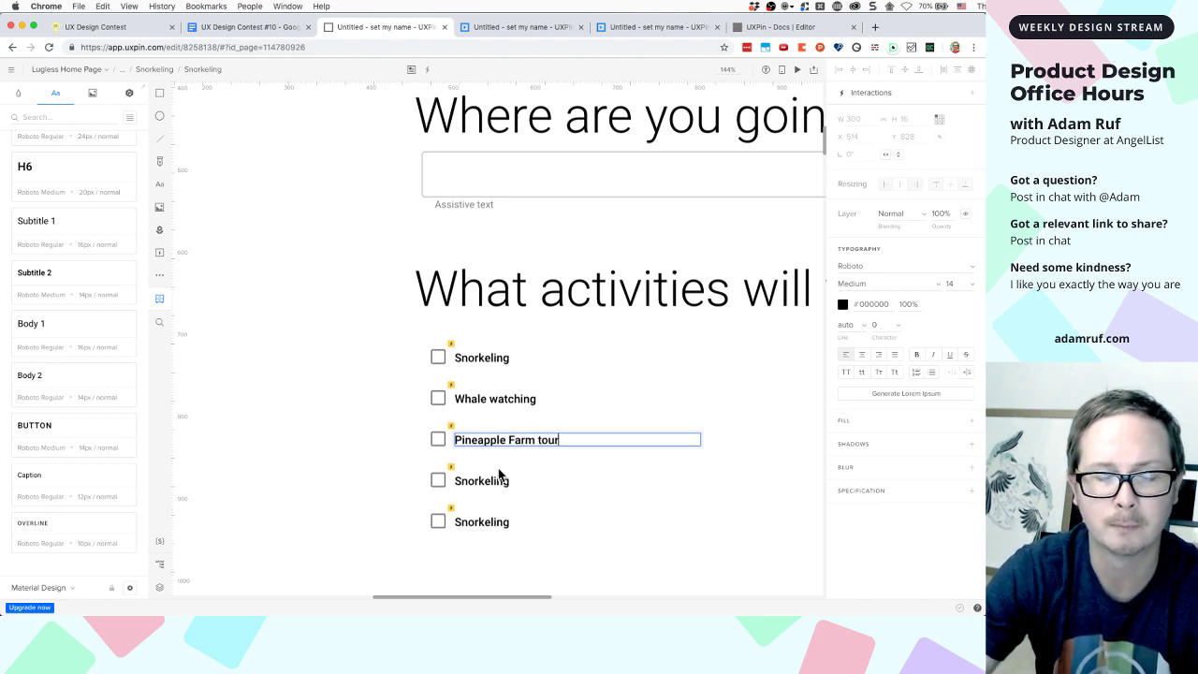
pyautogui.click(504, 499)
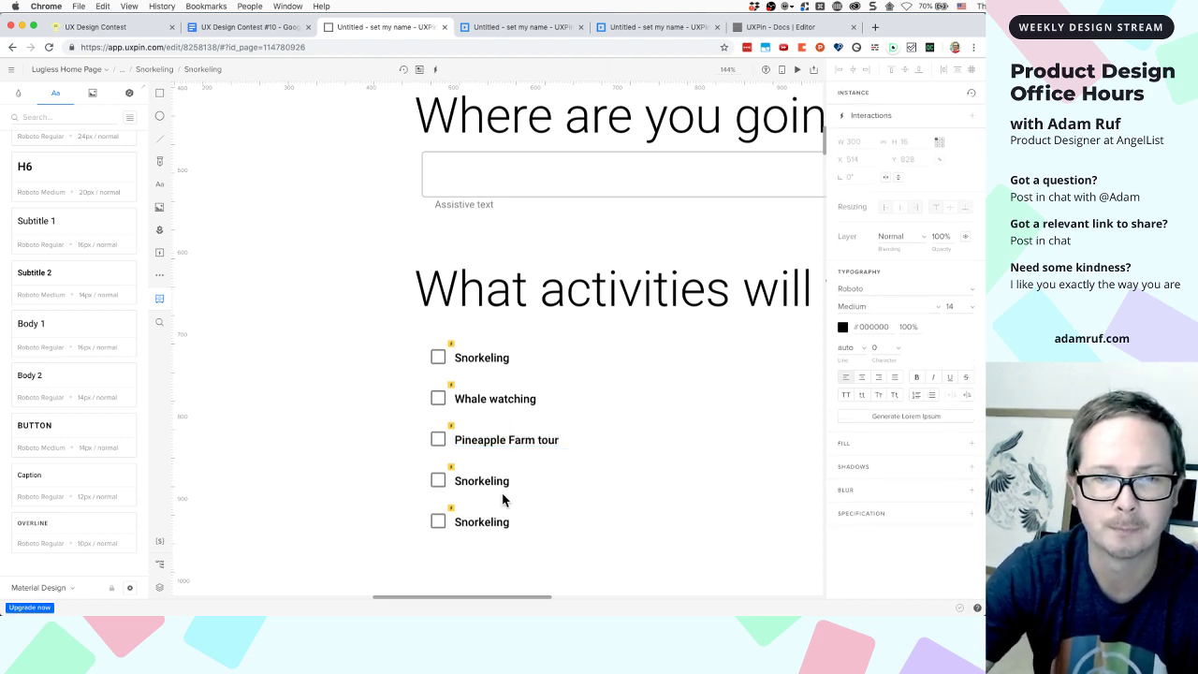
# Change the fourth activity checkbox's label to "Bird watching"
pyautogui.click(483, 478)
pyautogui.doubleClick(484, 478)
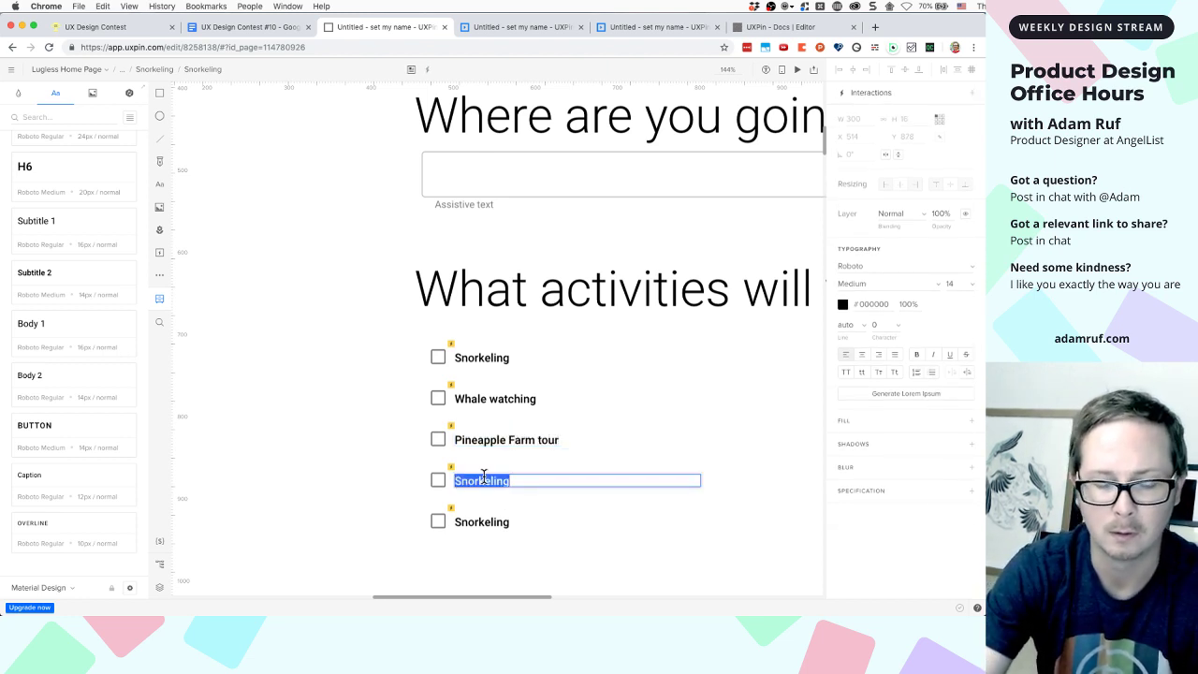
pyautogui.write('Bird watching')
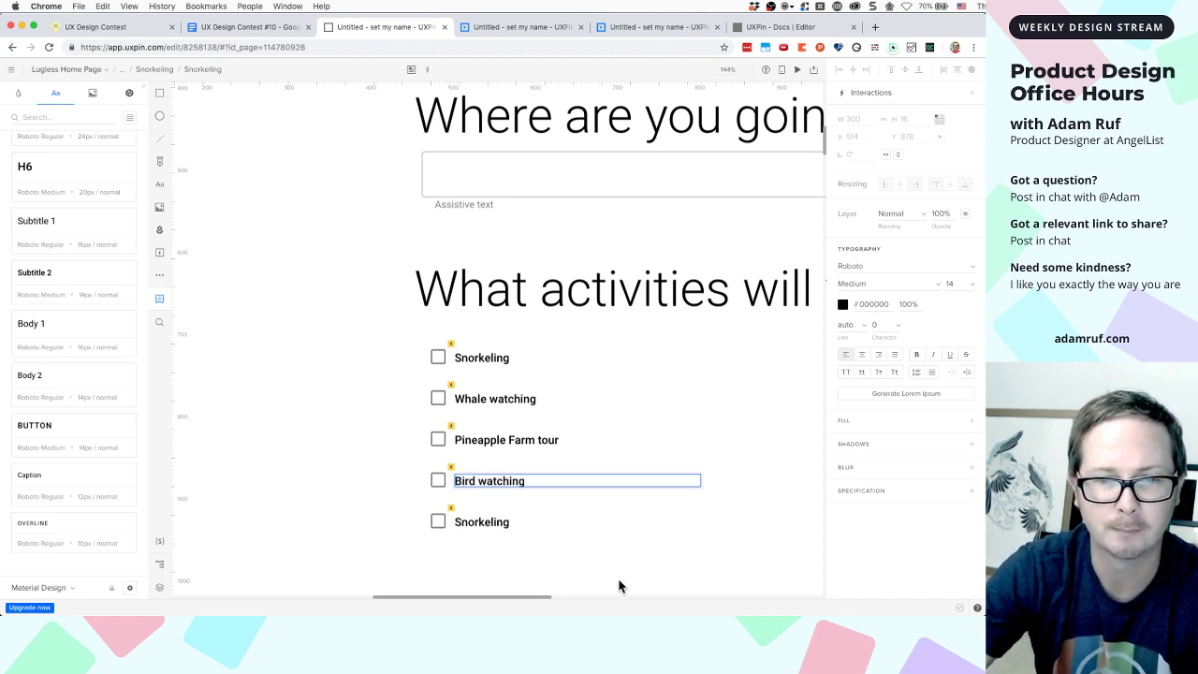
pyautogui.click(618, 586)
# Change the fifth activity checkbox's label to "Luau"
pyautogui.click(471, 527)
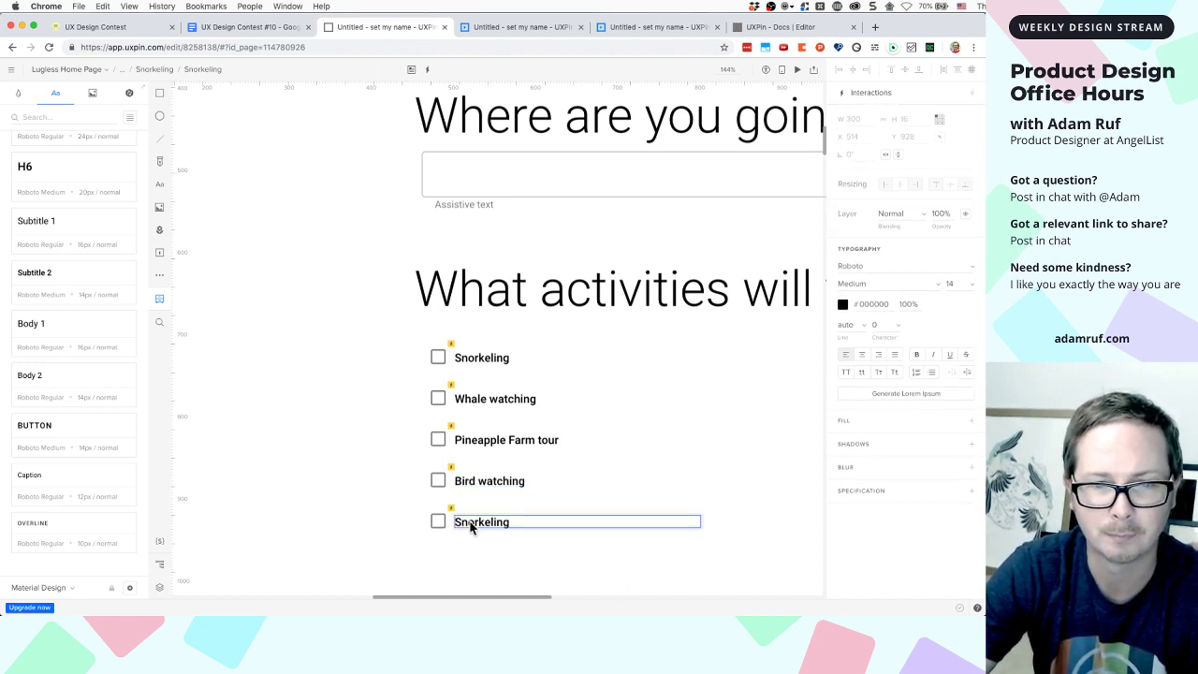
pyautogui.doubleClick(471, 524)
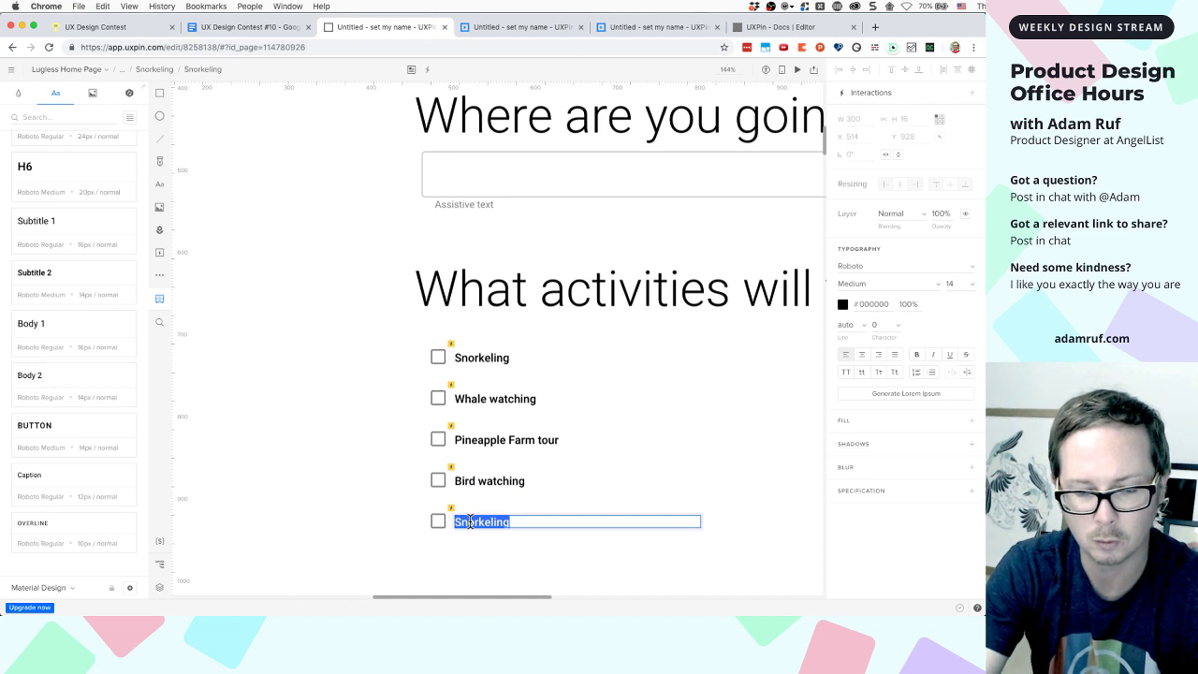
pyautogui.write('Lu')
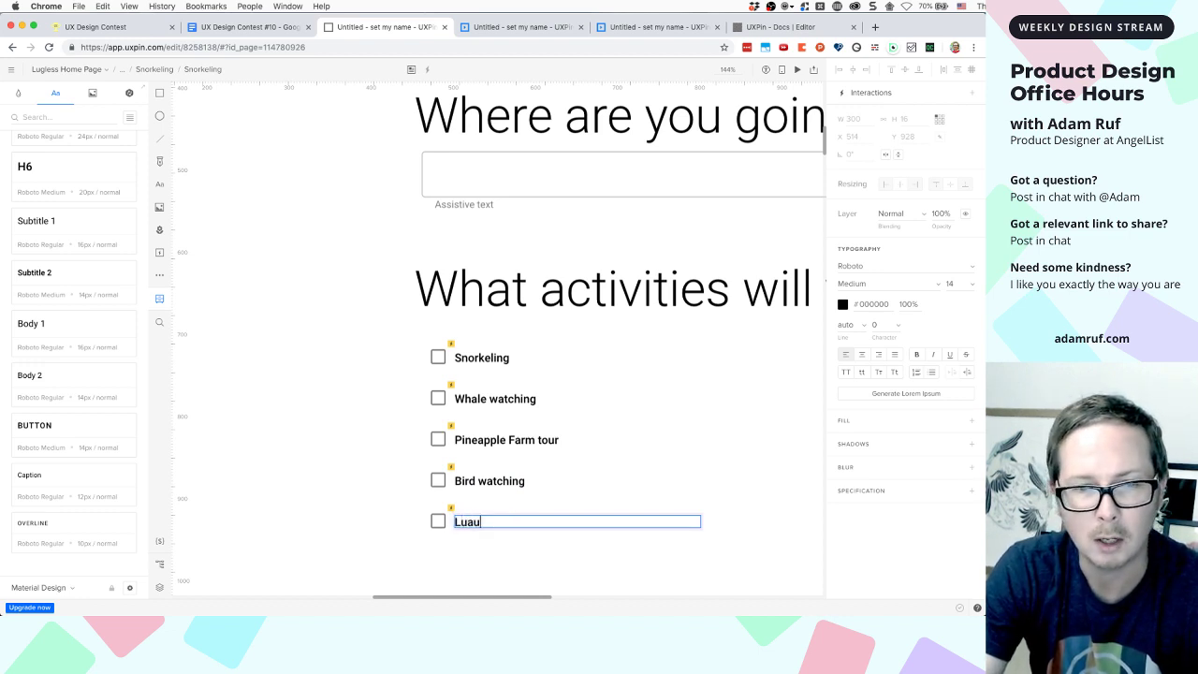
pyautogui.write('au')
pyautogui.press('Escape')
pyautogui.scroll(-2, 680, 443)
pyautogui.hscroll(5, 680, 444)
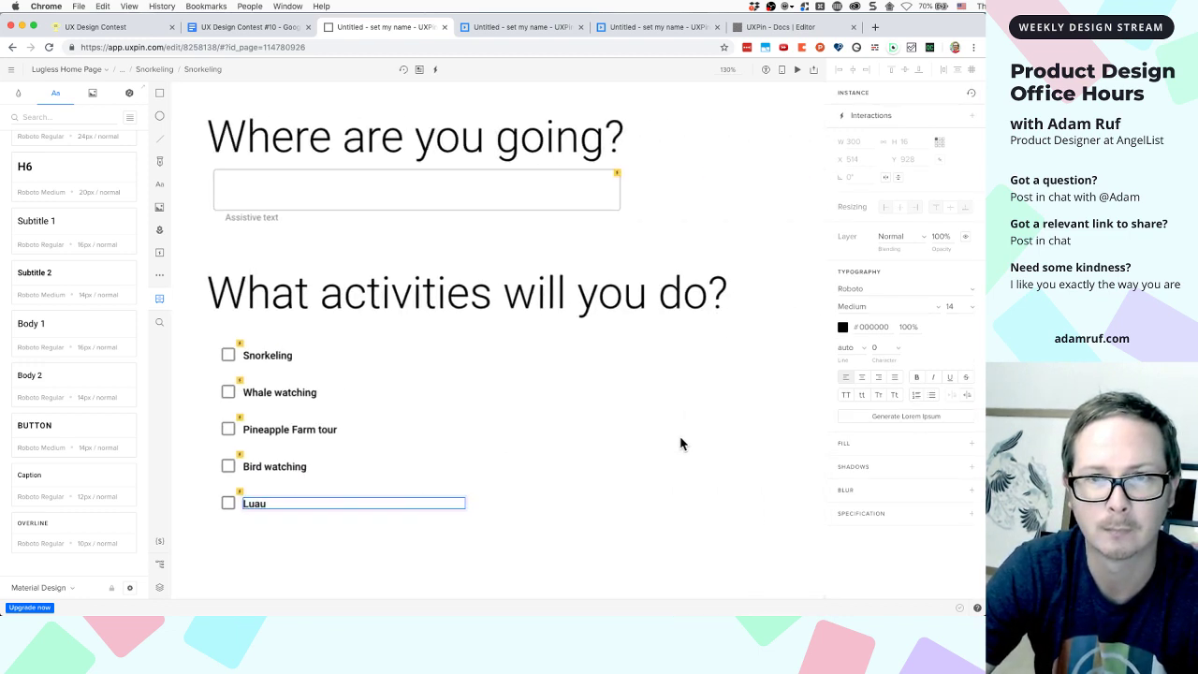
pyautogui.hscroll(-5, 677, 412)
pyautogui.hscroll(5, 615, 259)
# Delete the outlined text field under "Where are you going?", including its input box, assistive text and leftover path
pyautogui.click(517, 204)
pyautogui.hscroll(-2, 517, 204)
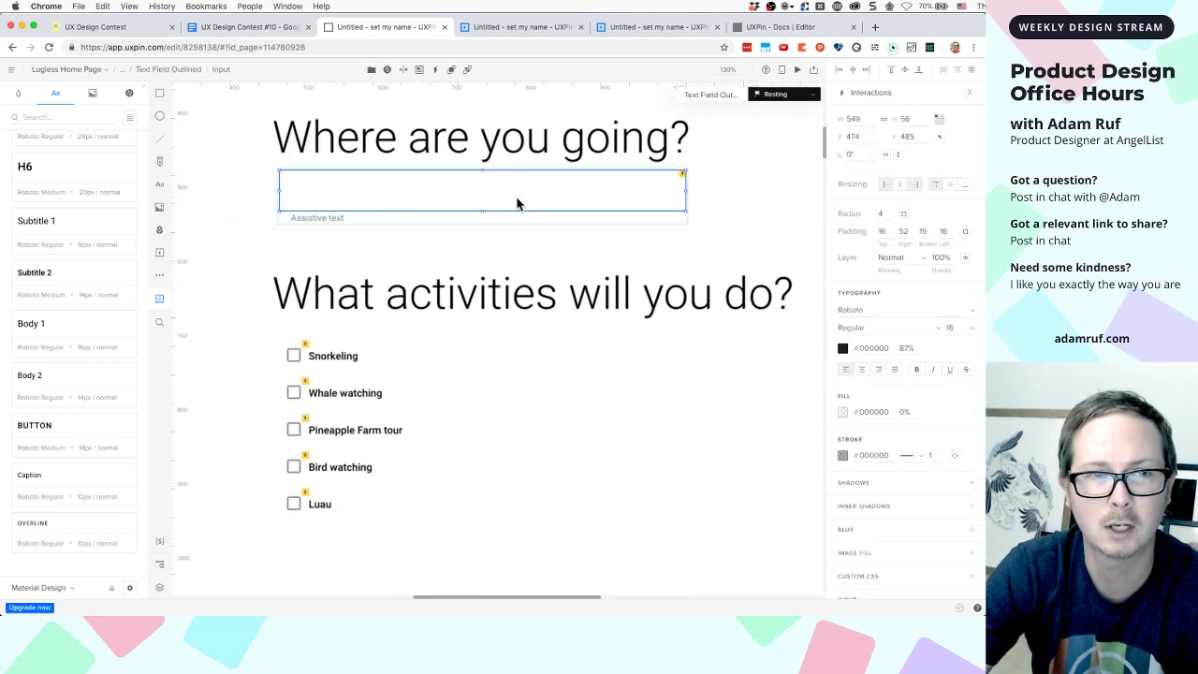
pyautogui.hscroll(-1, 516, 204)
pyautogui.press('Tab')
pyautogui.hscroll(-3, 515, 195)
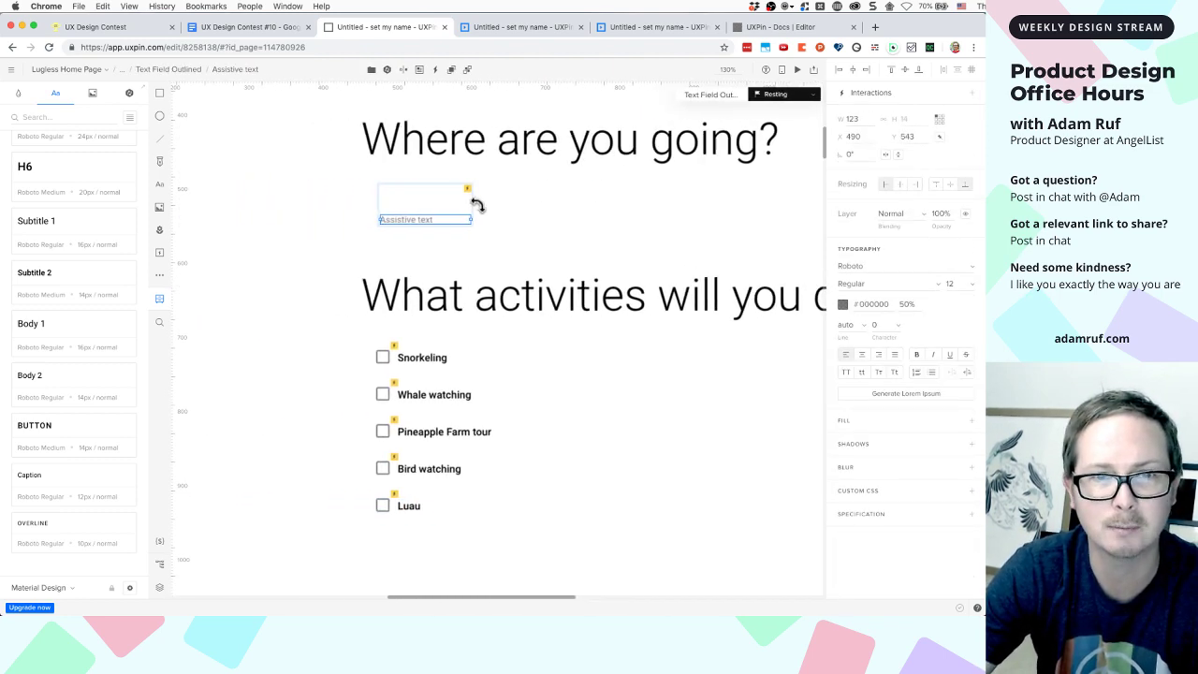
pyautogui.press('Delete')
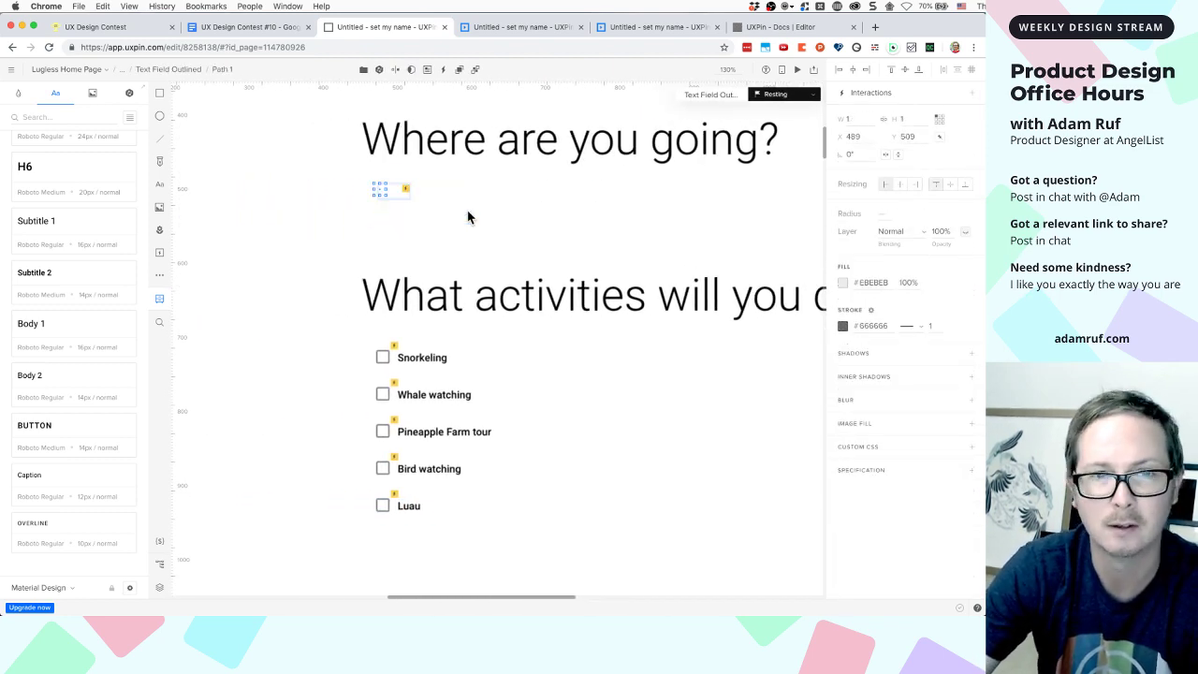
pyautogui.click(397, 192)
pyautogui.press('Delete')
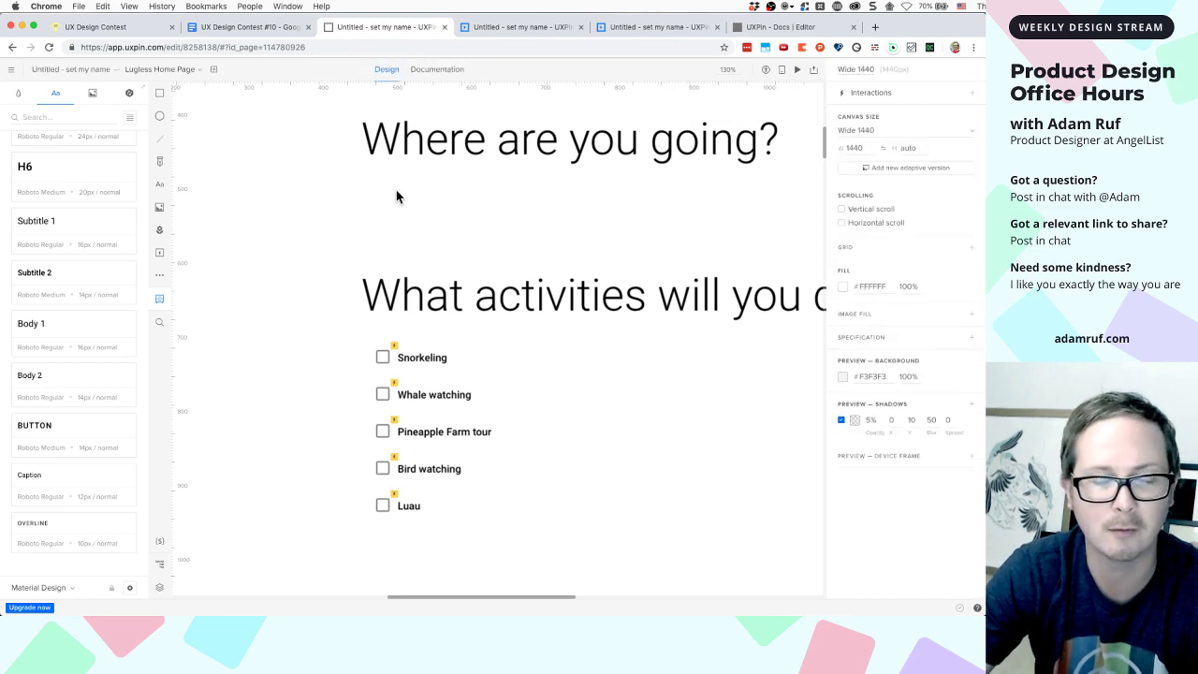
pyautogui.scroll(5, 312, 242)
pyautogui.scroll(-3, 312, 241)
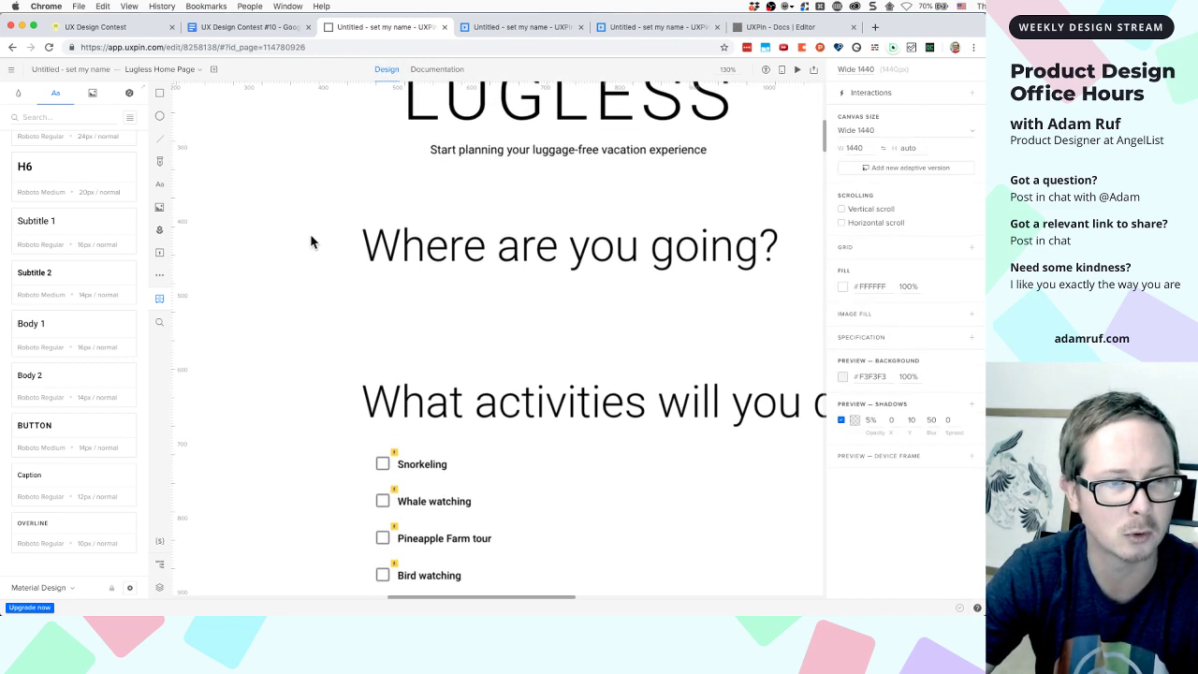
# Place a radio button from the Material Design selection controls under "Where are you going?" at about X 466, Y 506
pyautogui.click(159, 298)
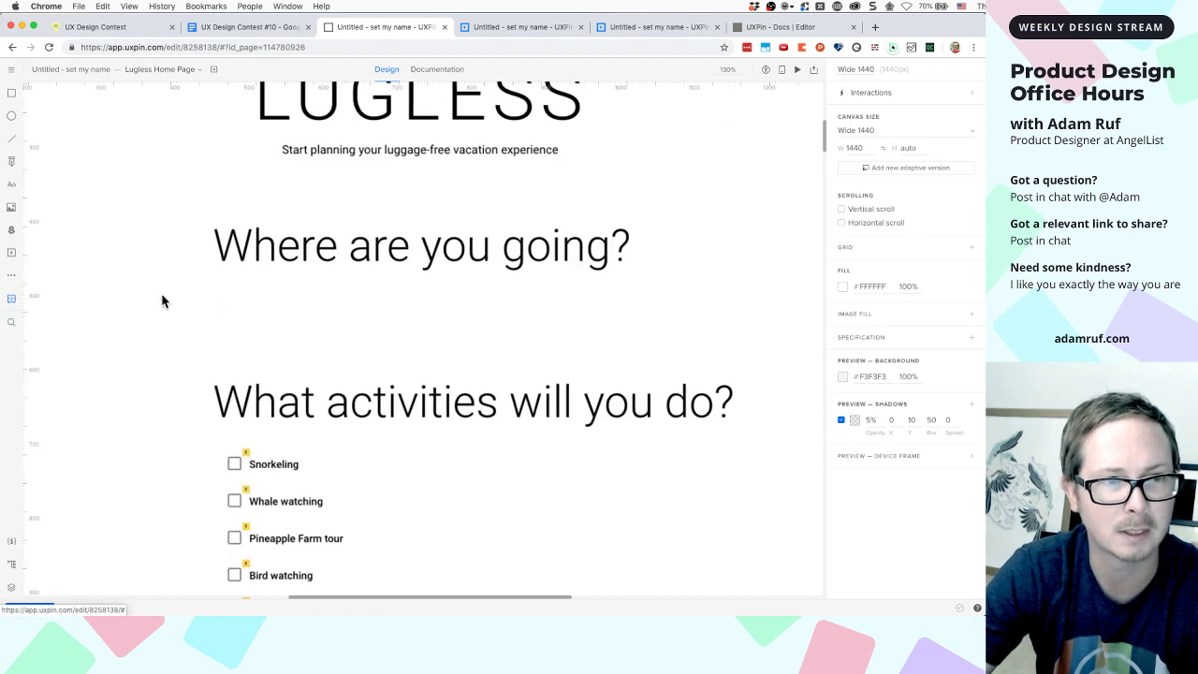
pyautogui.click(11, 299)
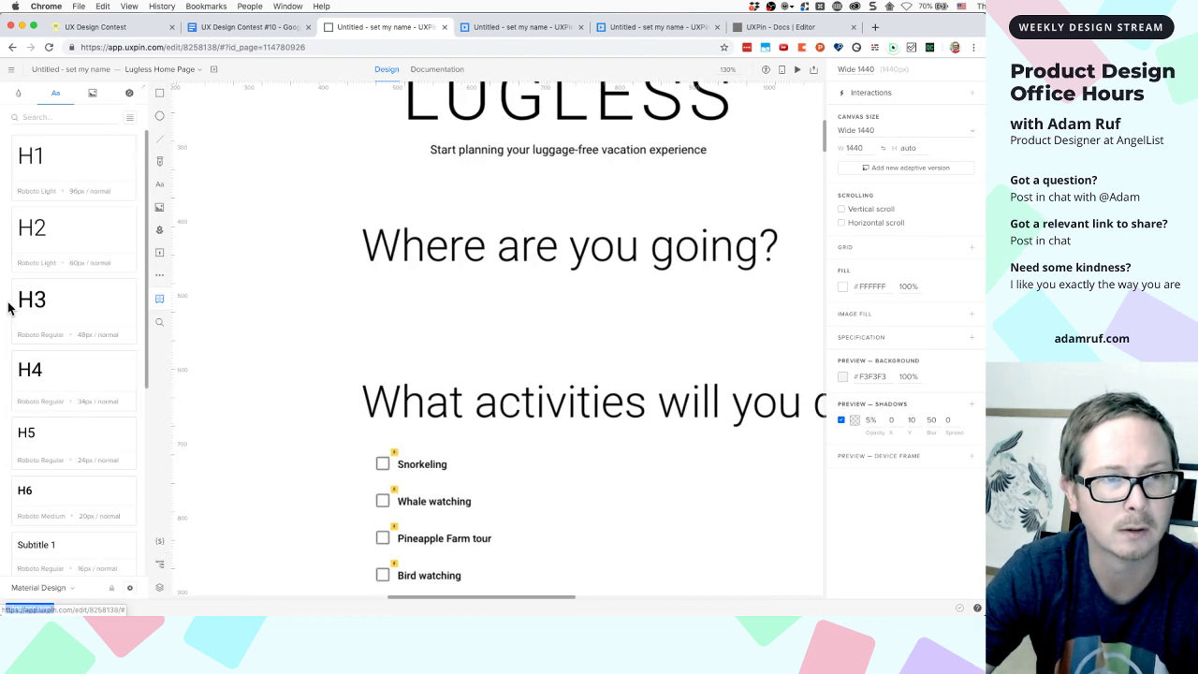
pyautogui.click(130, 95)
pyautogui.scroll(-10, 96, 367)
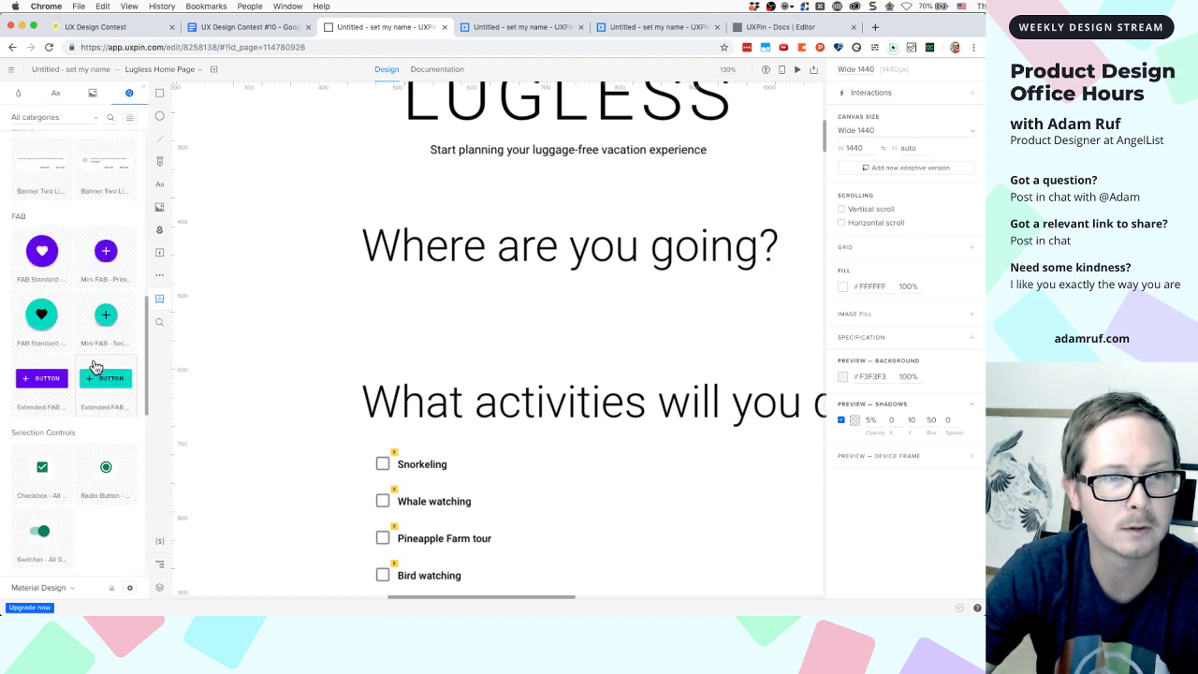
pyautogui.scroll(4, 96, 367)
pyautogui.scroll(-5, 95, 367)
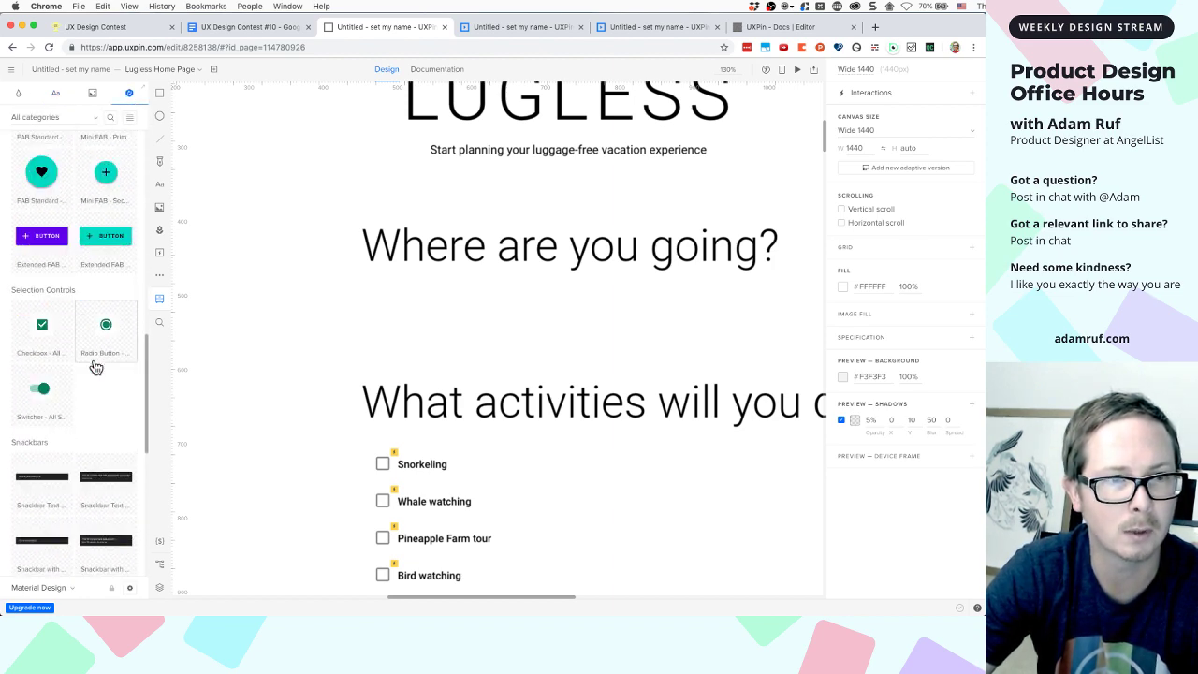
pyautogui.moveTo(108, 335); pyautogui.dragTo(403, 298)
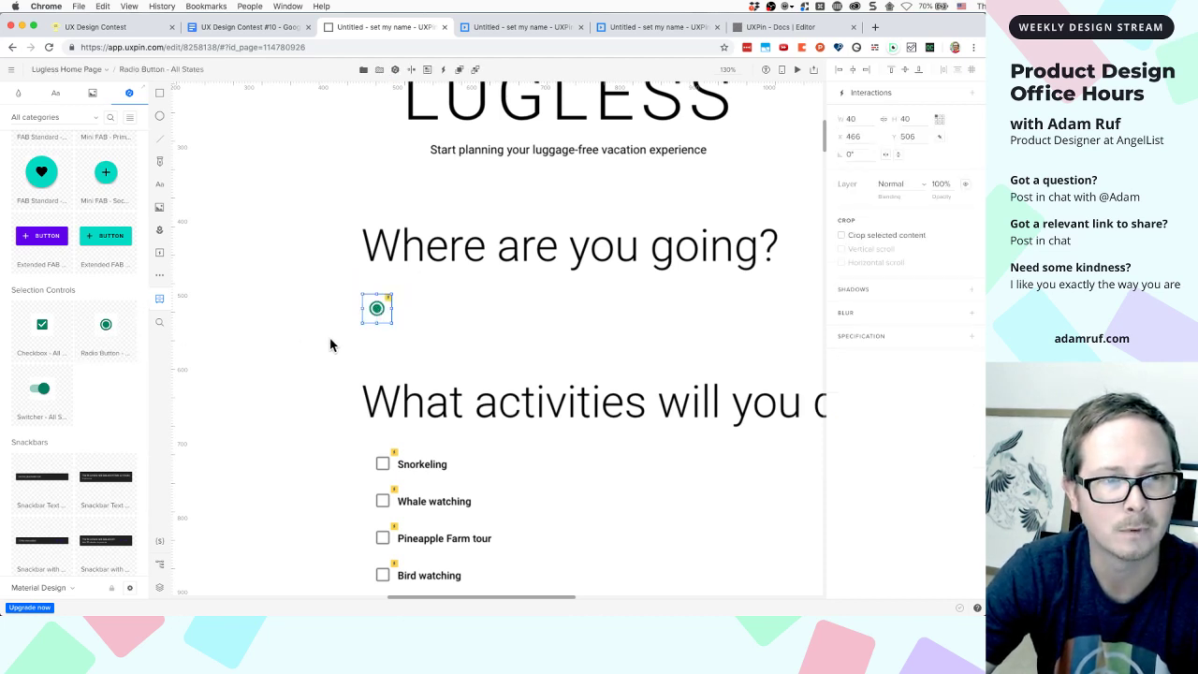
pyautogui.click(215, 316)
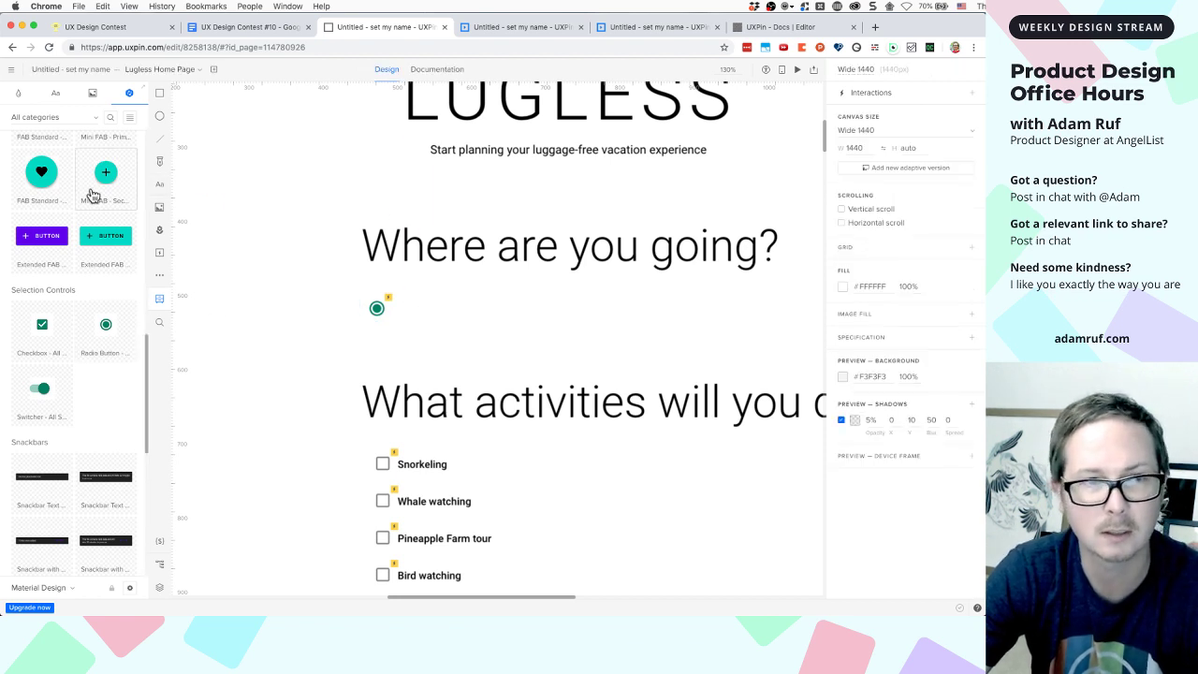
# Add a Subtitle 2 text beside the radio button at about X 522, Y 518 and change its text to "Hawaii"
pyautogui.click(54, 94)
pyautogui.scroll(-5, 60, 387)
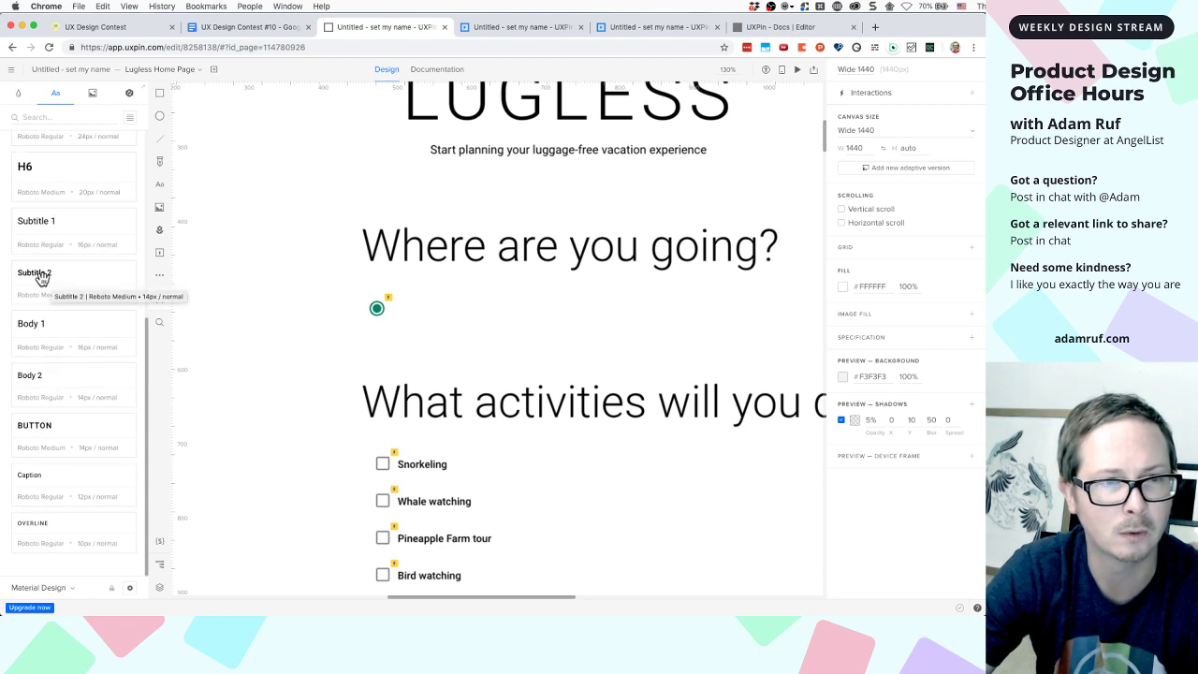
pyautogui.moveTo(37, 275); pyautogui.dragTo(517, 314)
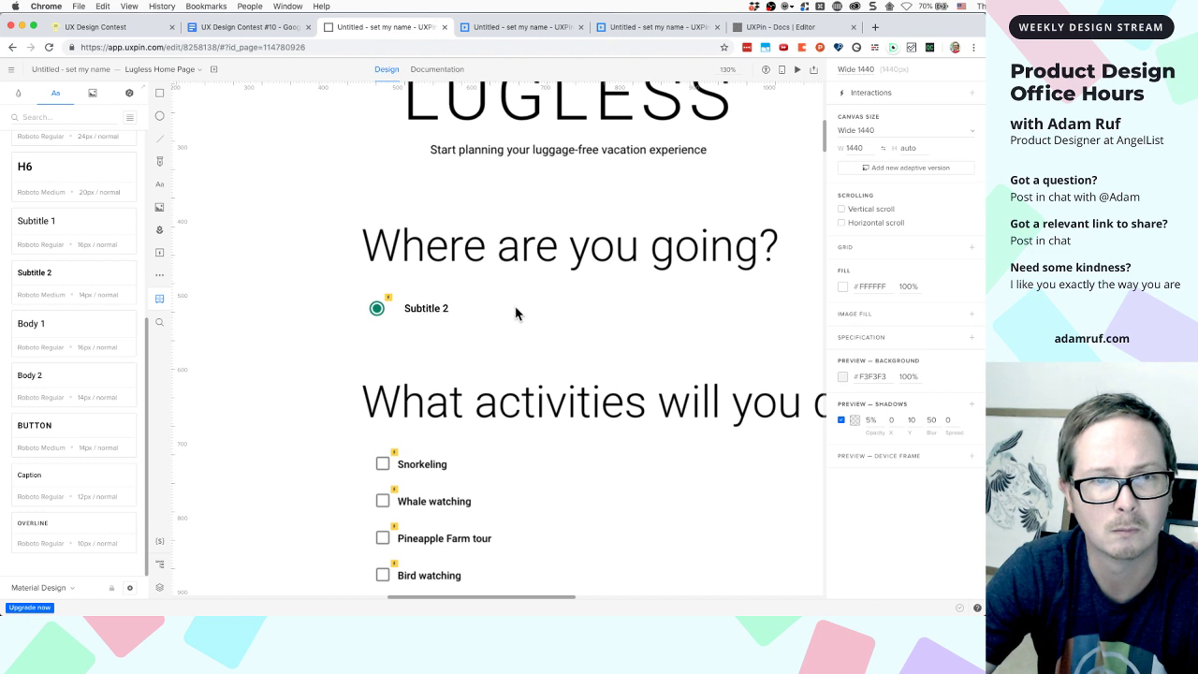
pyautogui.doubleClick(421, 308)
pyautogui.write('Hawaii')
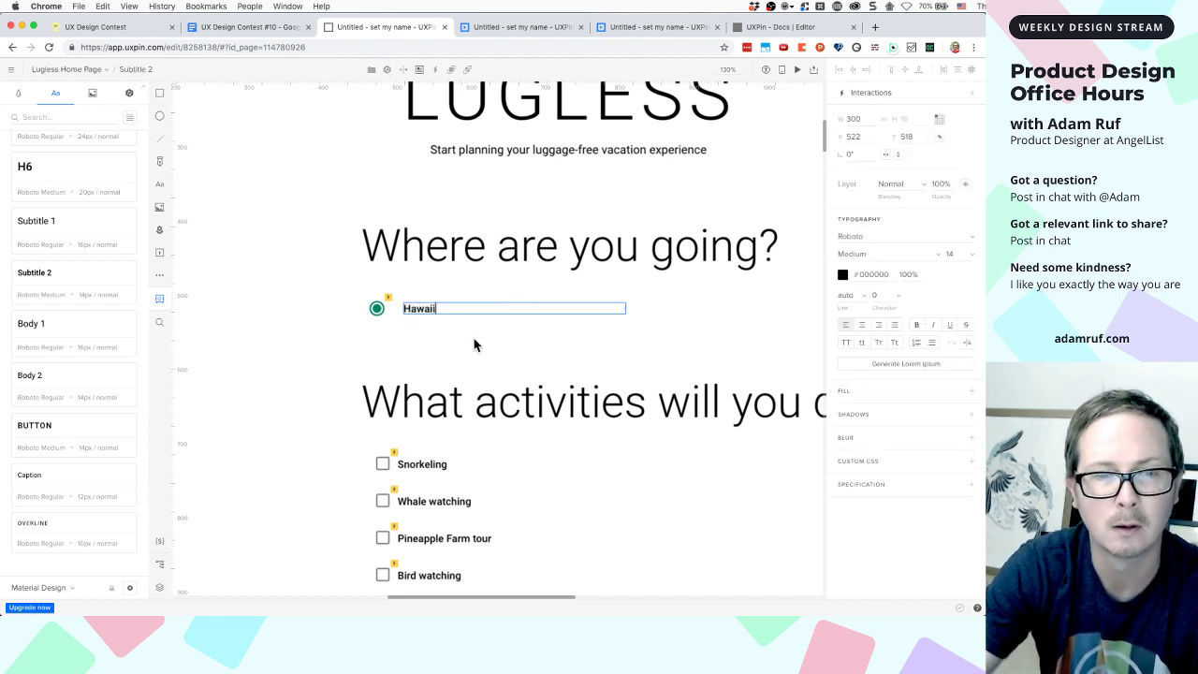
# Move the "Hawaii" label to X 506 and combine it with its radio button into a reusable component
pyautogui.press('Escape')
pyautogui.moveTo(422, 312); pyautogui.dragTo(413, 318)
pyautogui.keyDown('shift'); pyautogui.click(379, 312); pyautogui.keyUp('shift')
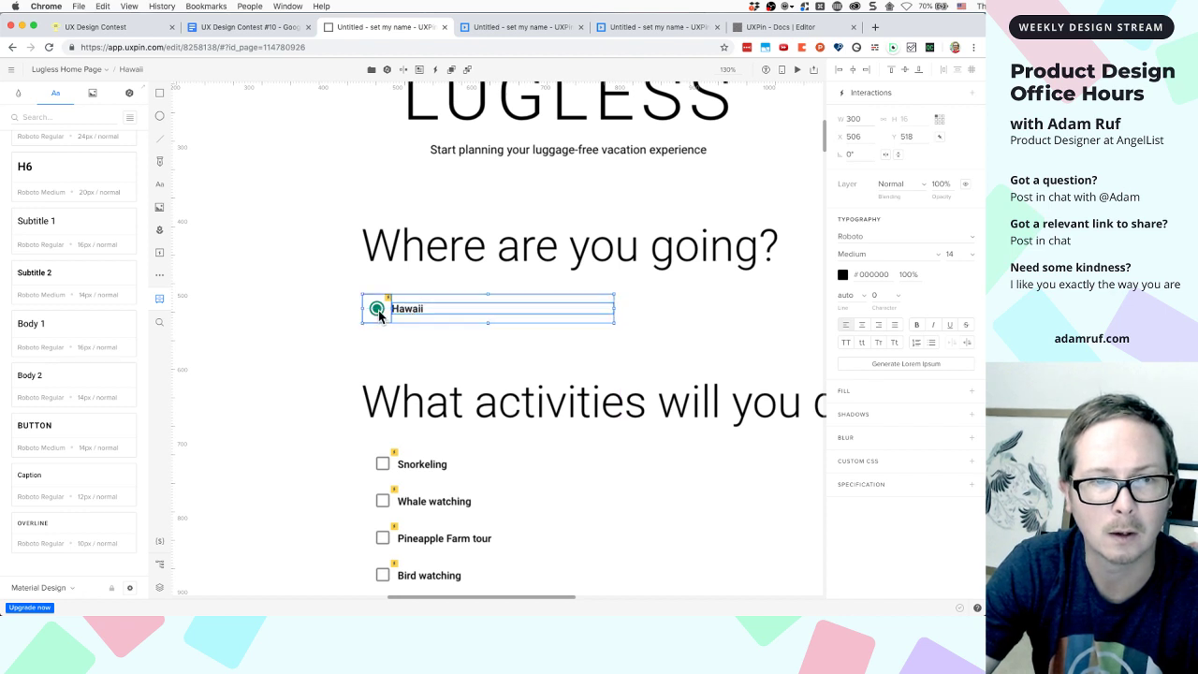
pyautogui.click(387, 70)
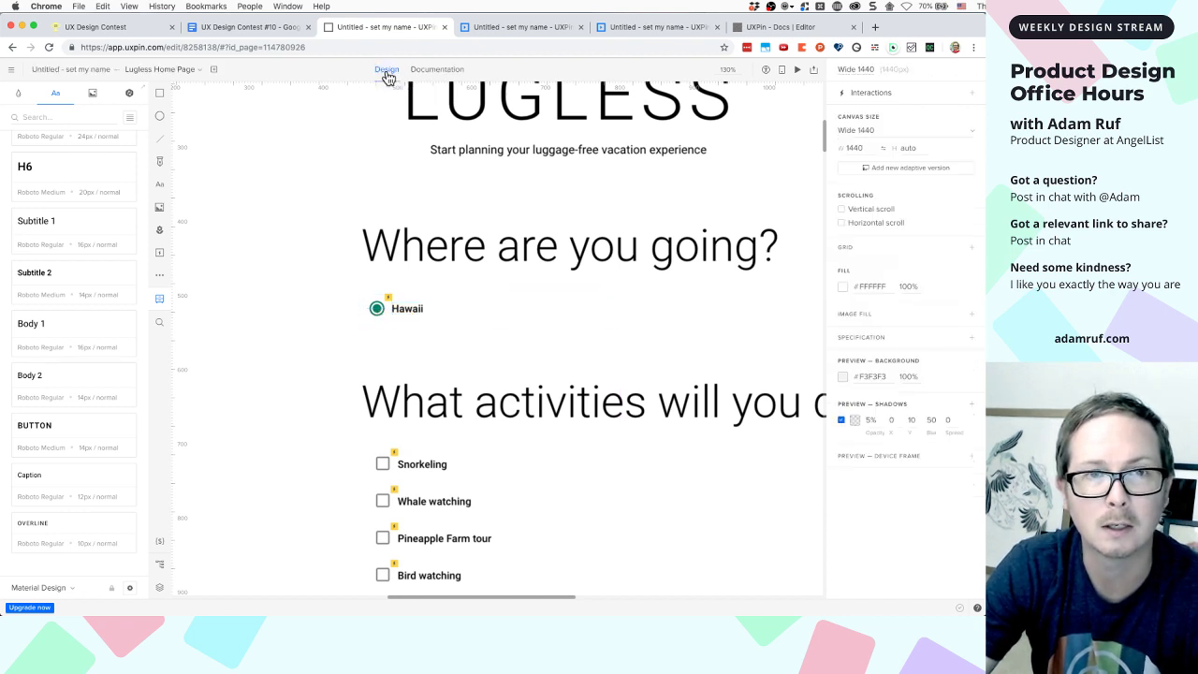
pyautogui.press('Escape')
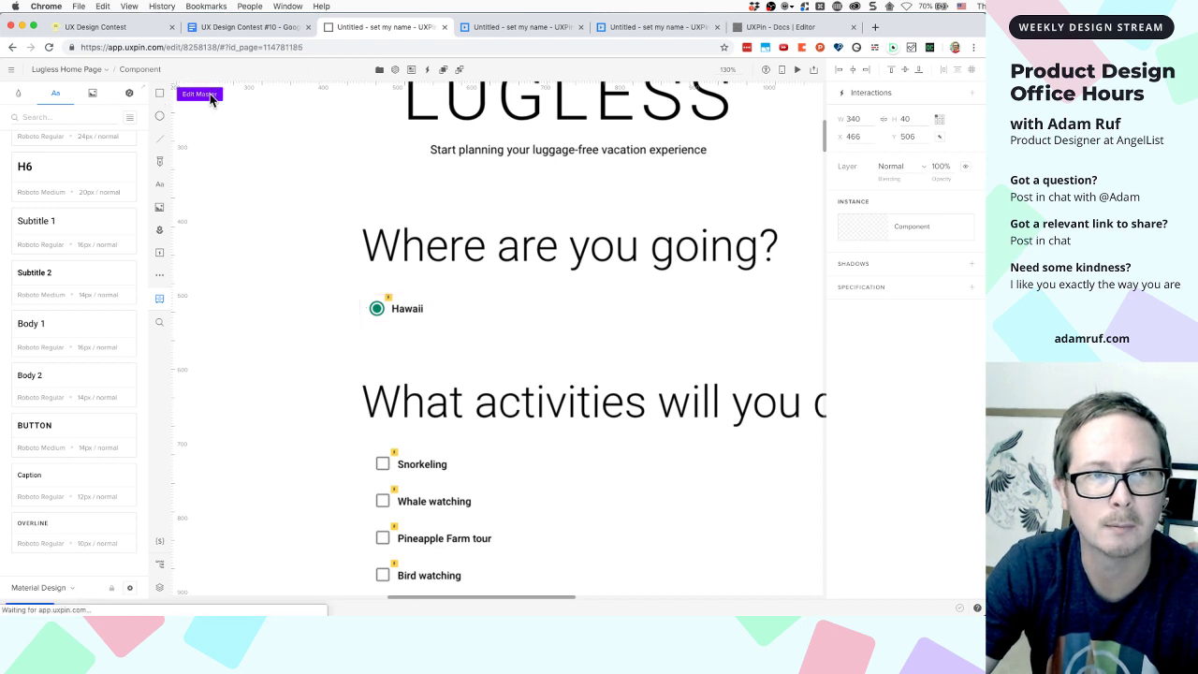
# Open the radio button component's master and turn its "Hawaii" label into a nested component
pyautogui.doubleClick(406, 312)
pyautogui.click(406, 313)
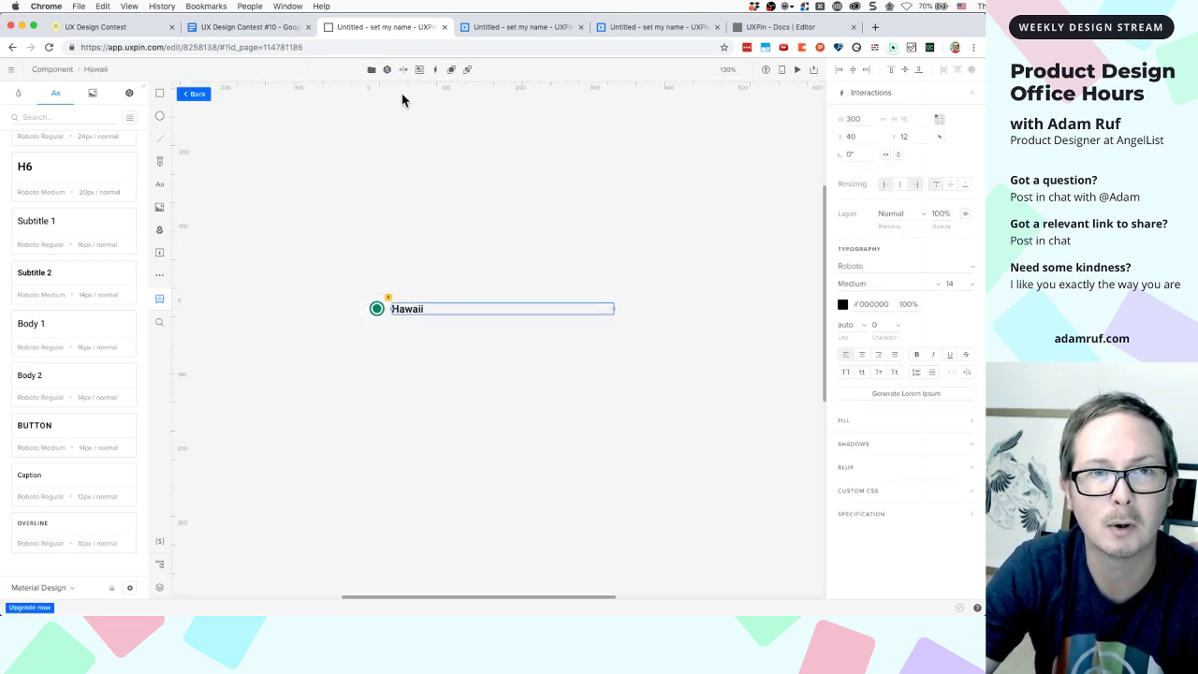
pyautogui.click(384, 73)
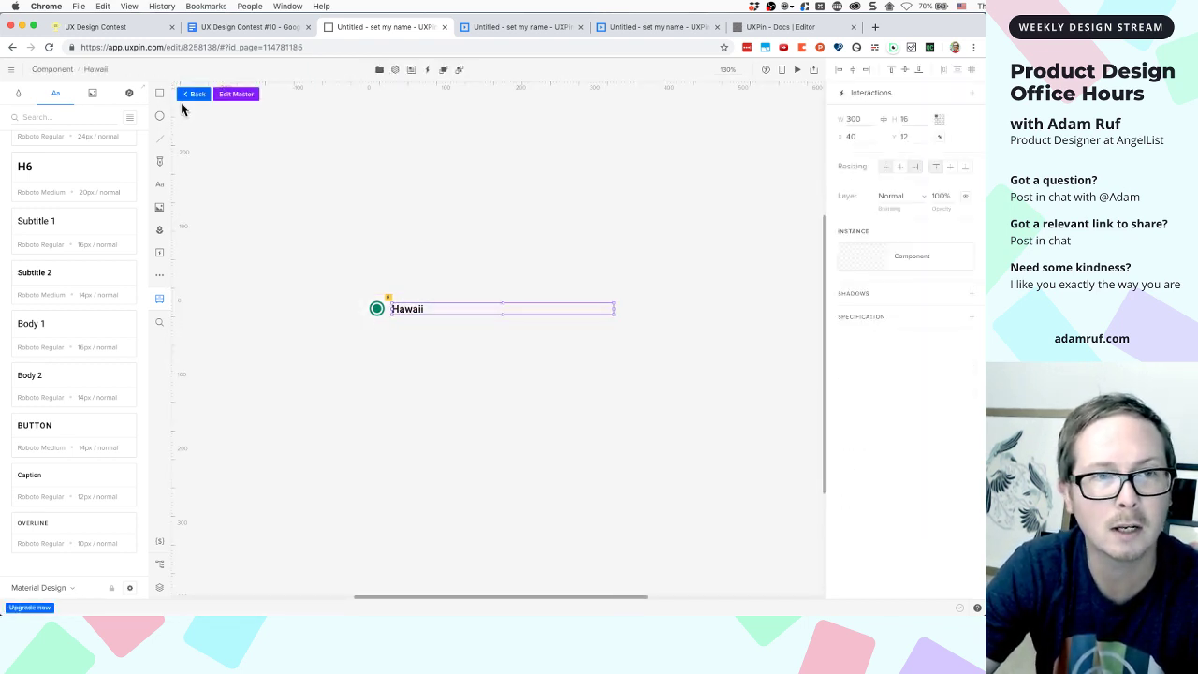
# Set the radio button inside the master to the Off Enabled state and return to the home page
pyautogui.doubleClick(378, 315)
pyautogui.click(783, 97)
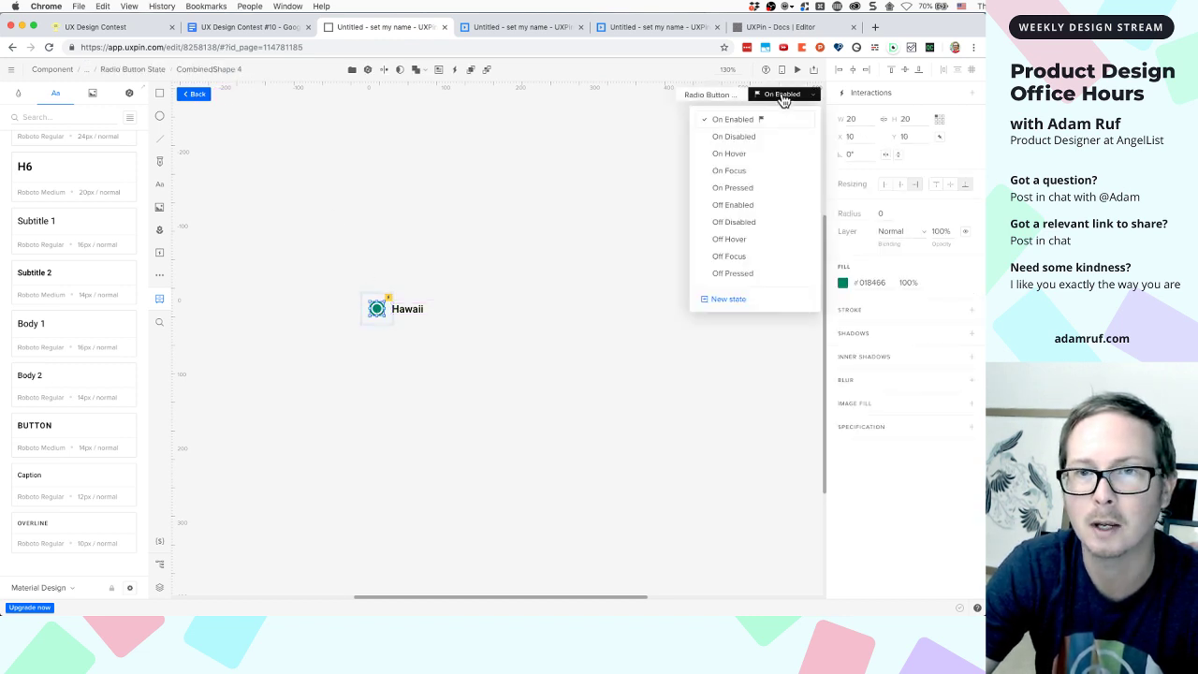
pyautogui.click(741, 208)
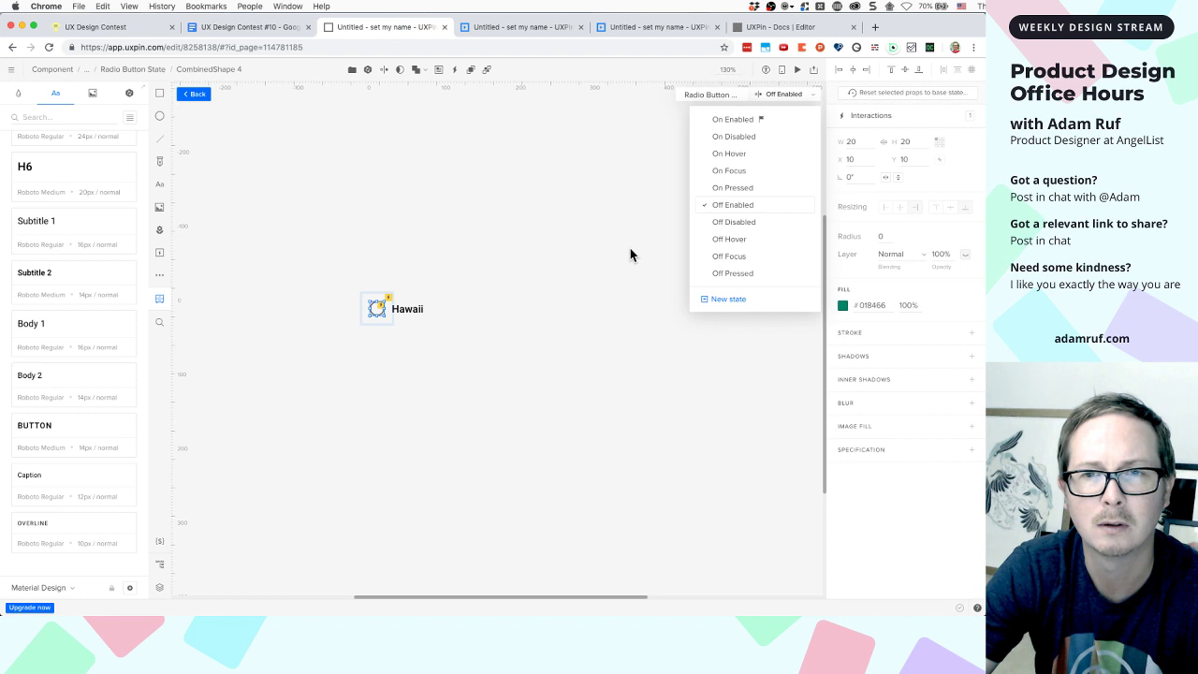
pyautogui.click(739, 240)
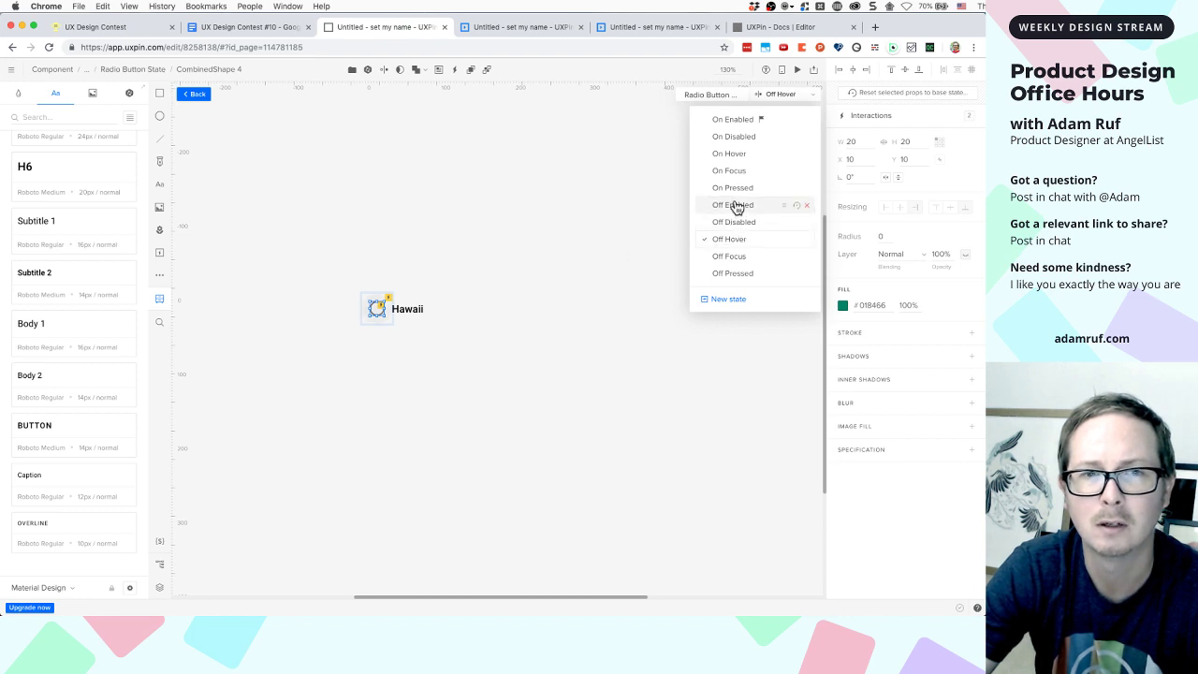
pyautogui.click(738, 207)
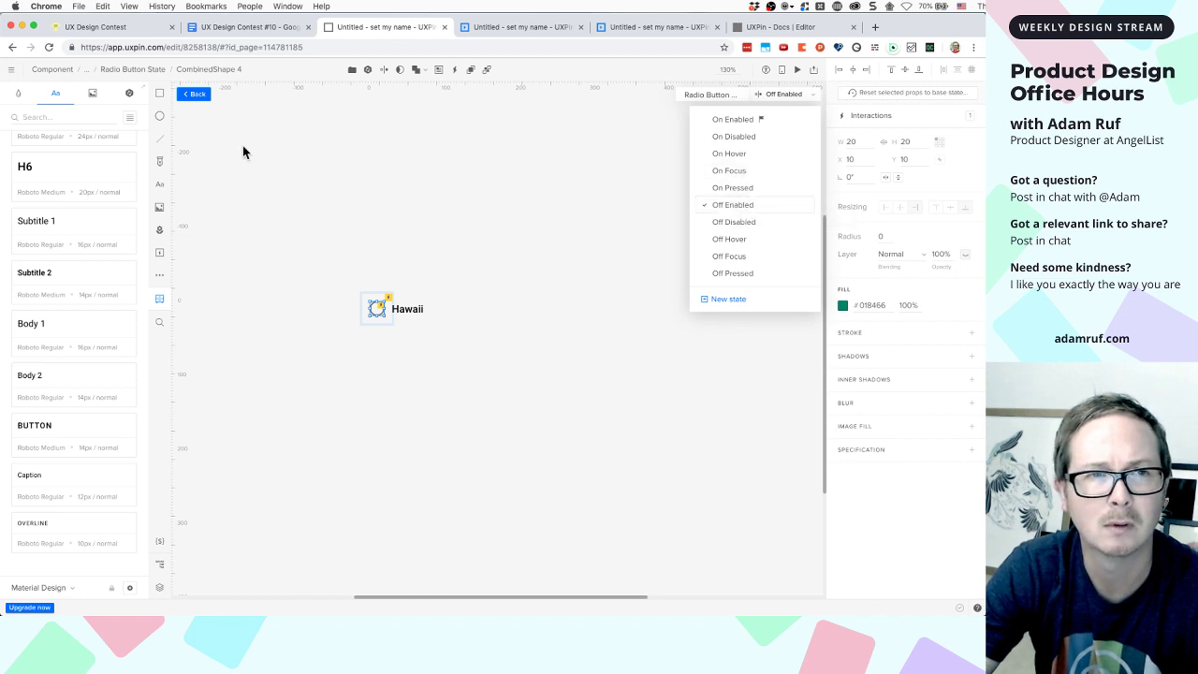
pyautogui.click(197, 96)
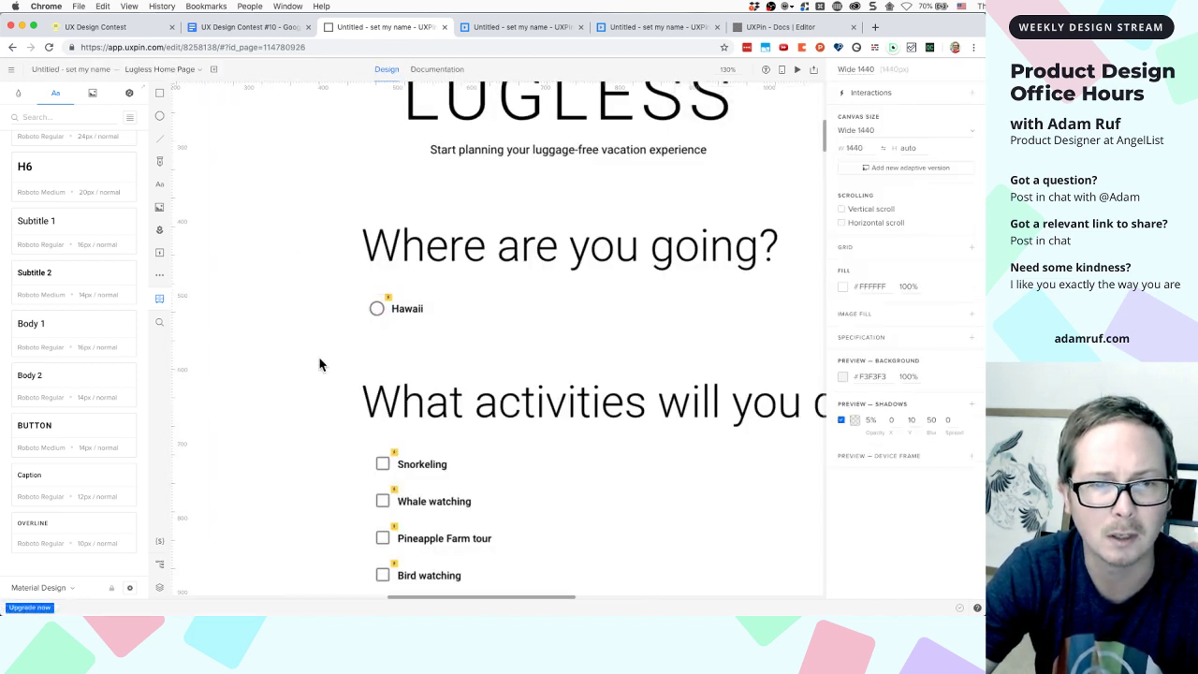
# Examine the Snorkeling checkbox's master and its list of states, and return to the home page
pyautogui.scroll(-1, 347, 375)
pyautogui.click(384, 411)
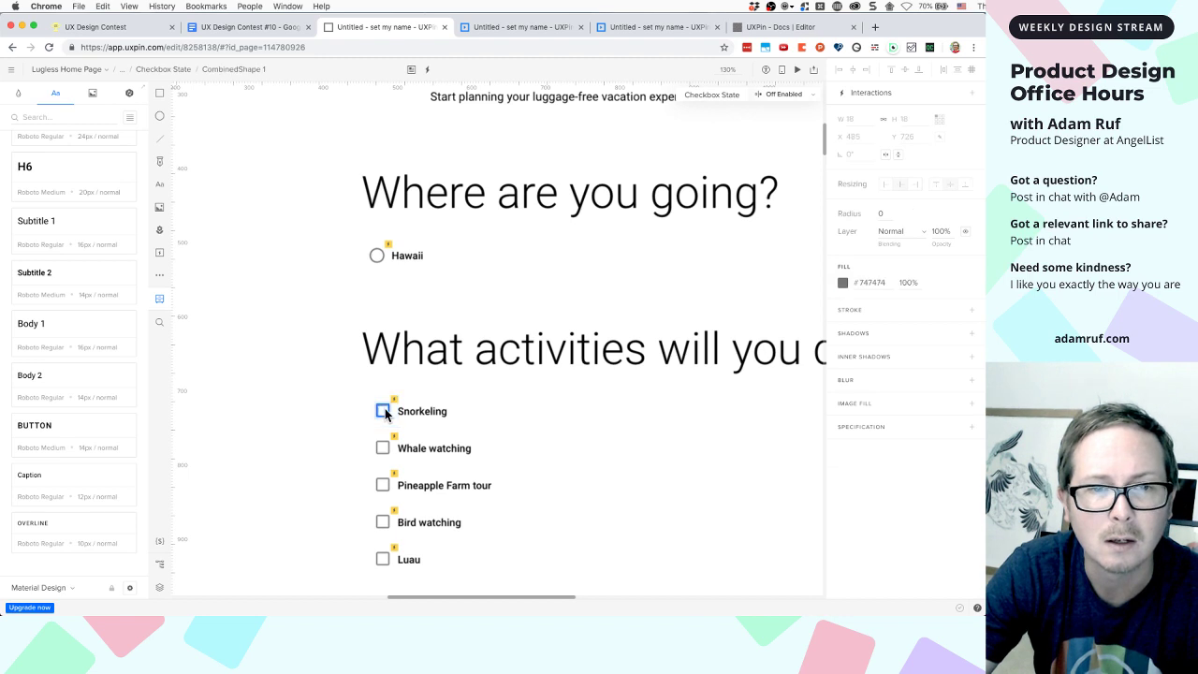
pyautogui.click(268, 233)
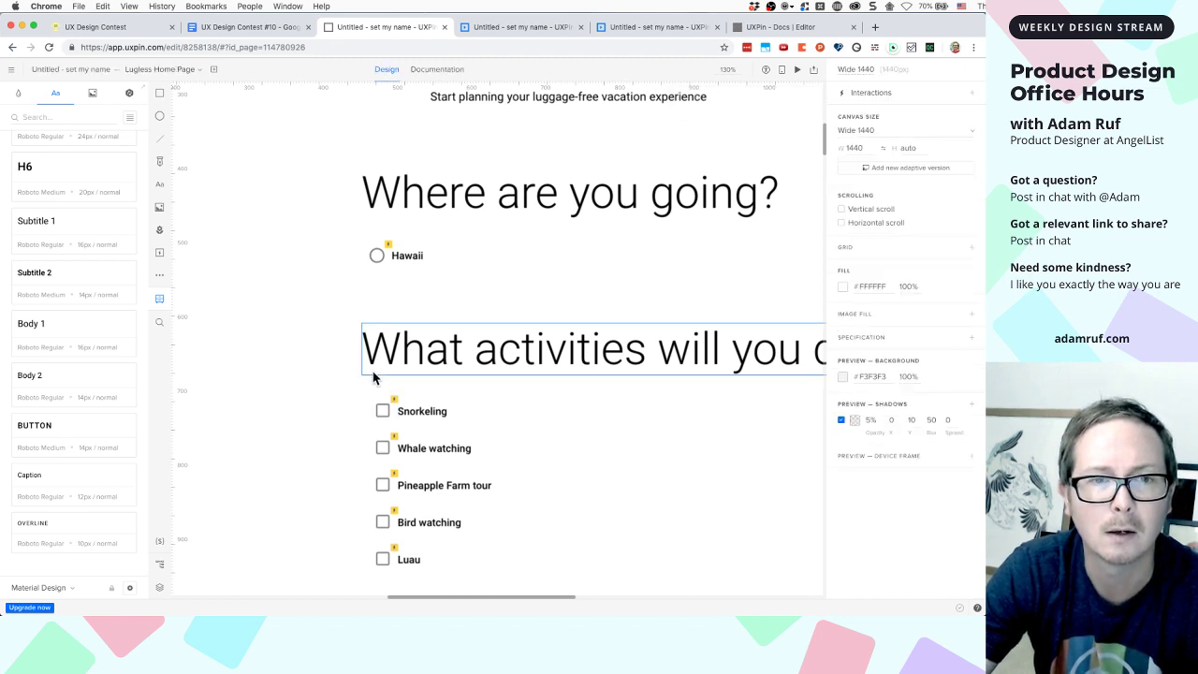
pyautogui.click(385, 407)
pyautogui.click(199, 94)
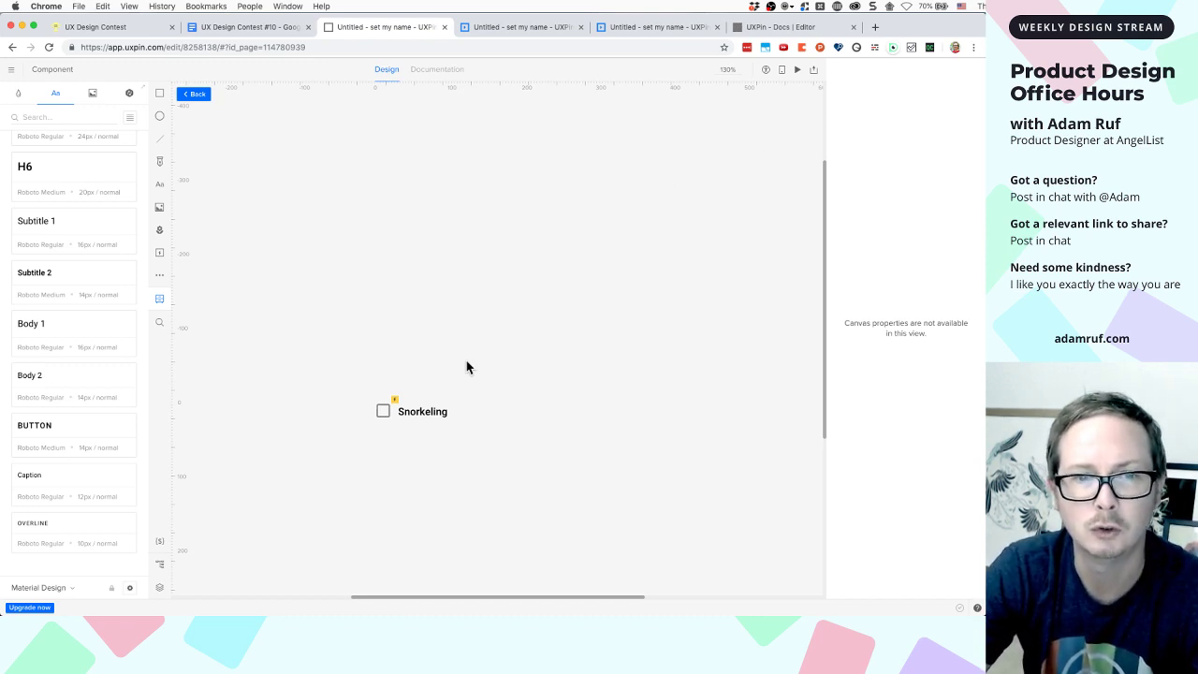
pyautogui.click(382, 413)
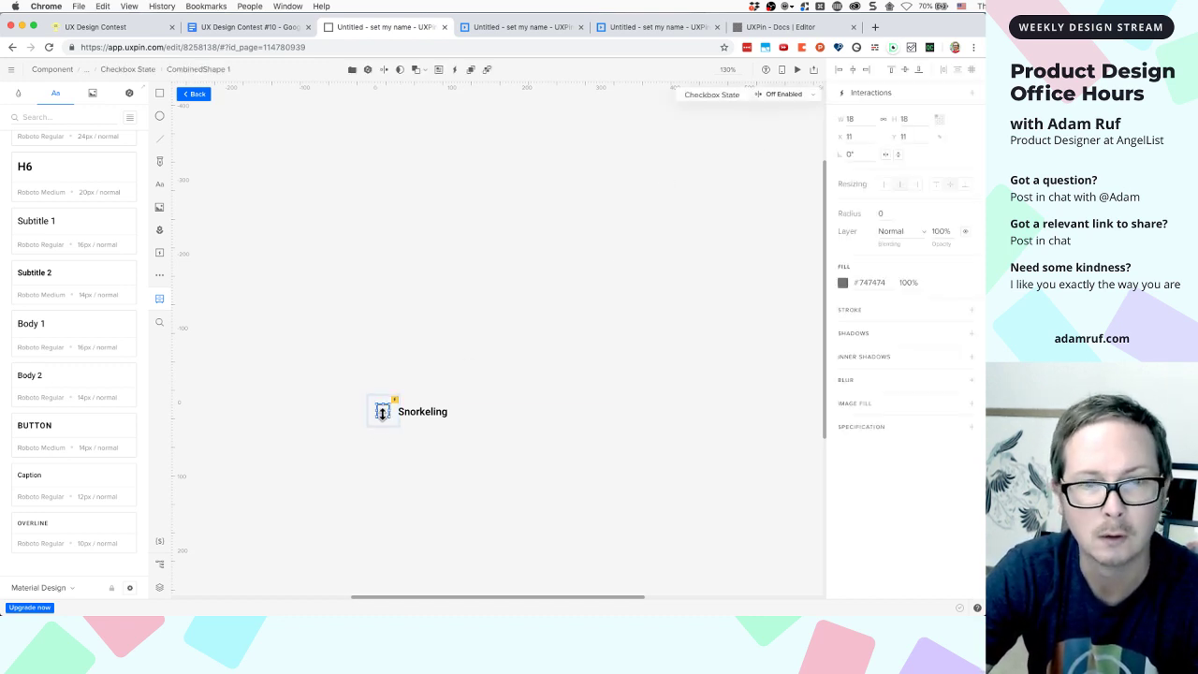
pyautogui.click(776, 95)
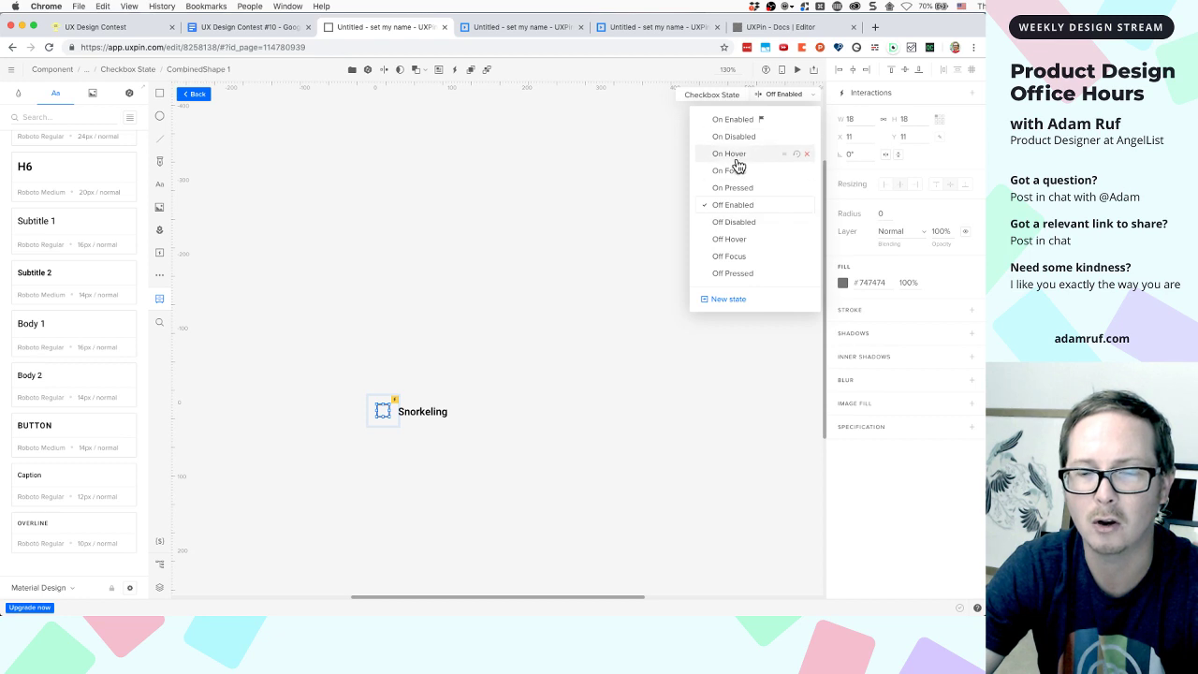
pyautogui.click(545, 286)
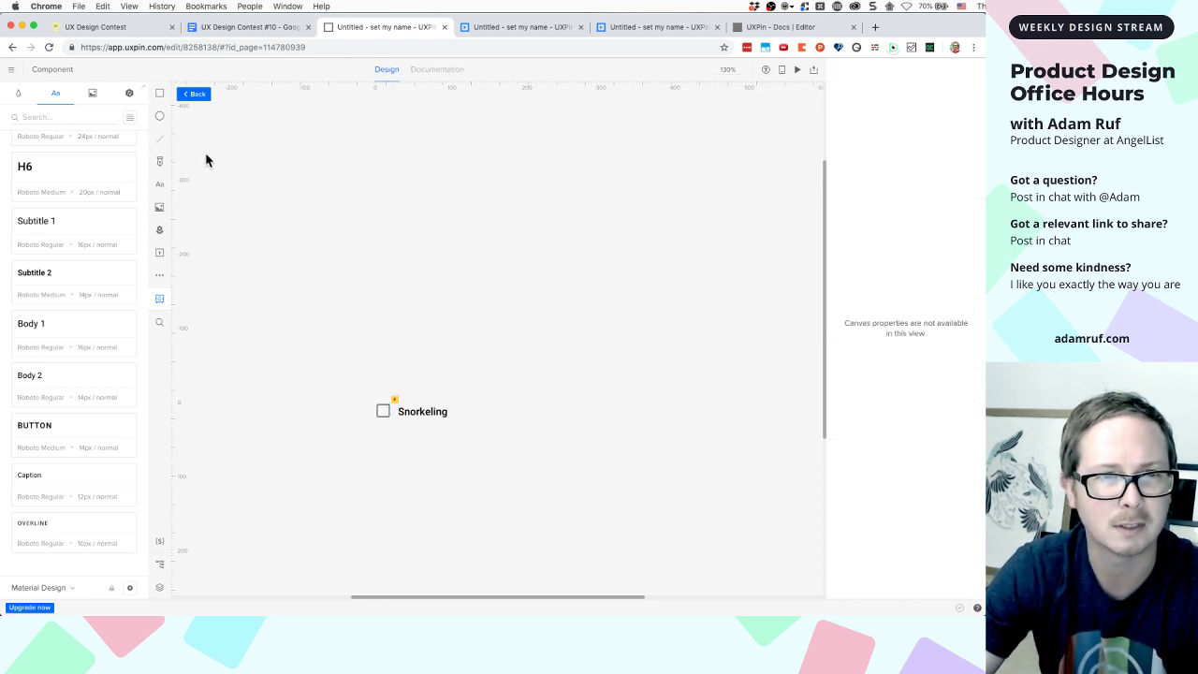
pyautogui.click(198, 95)
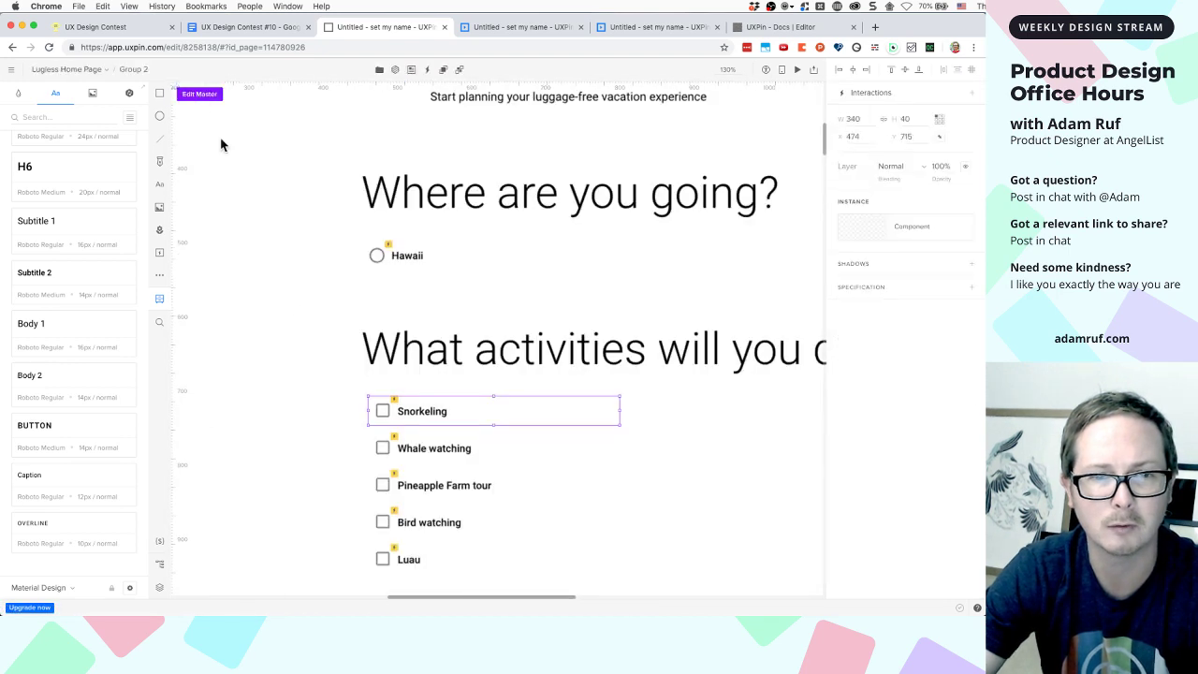
# Duplicate the "Hawaii" radio button component directly beneath the original
pyautogui.click(404, 258)
pyautogui.press('super+d')
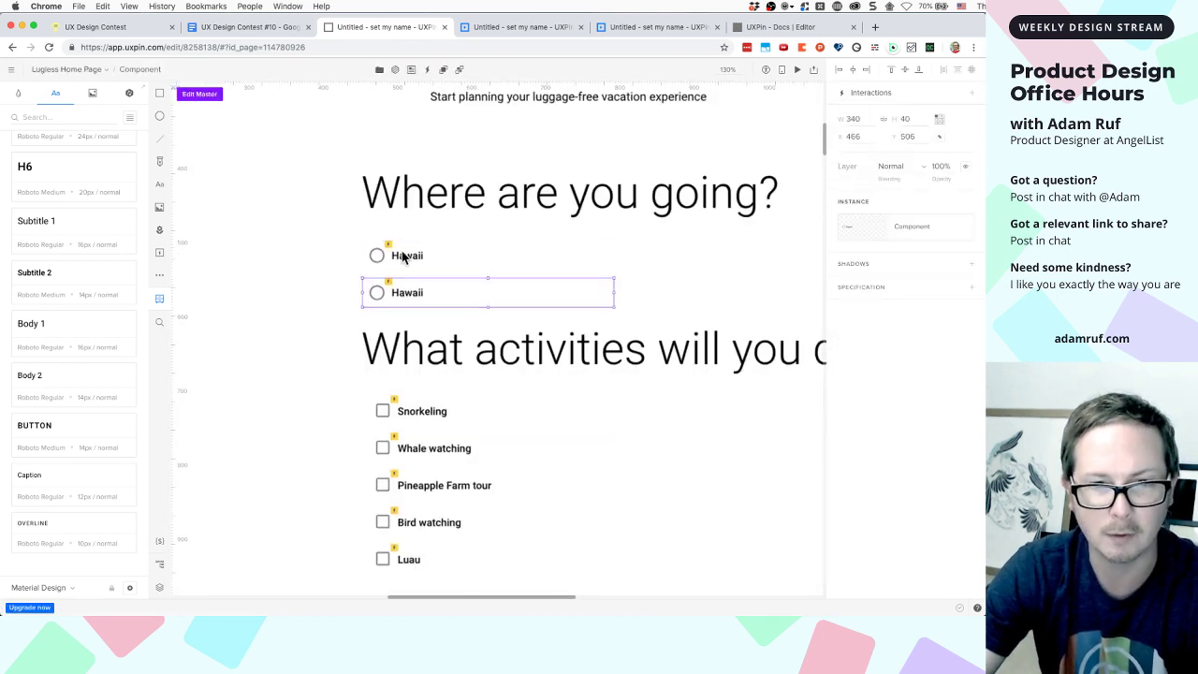
pyautogui.click(405, 259)
pyautogui.scroll(-2, 450, 323)
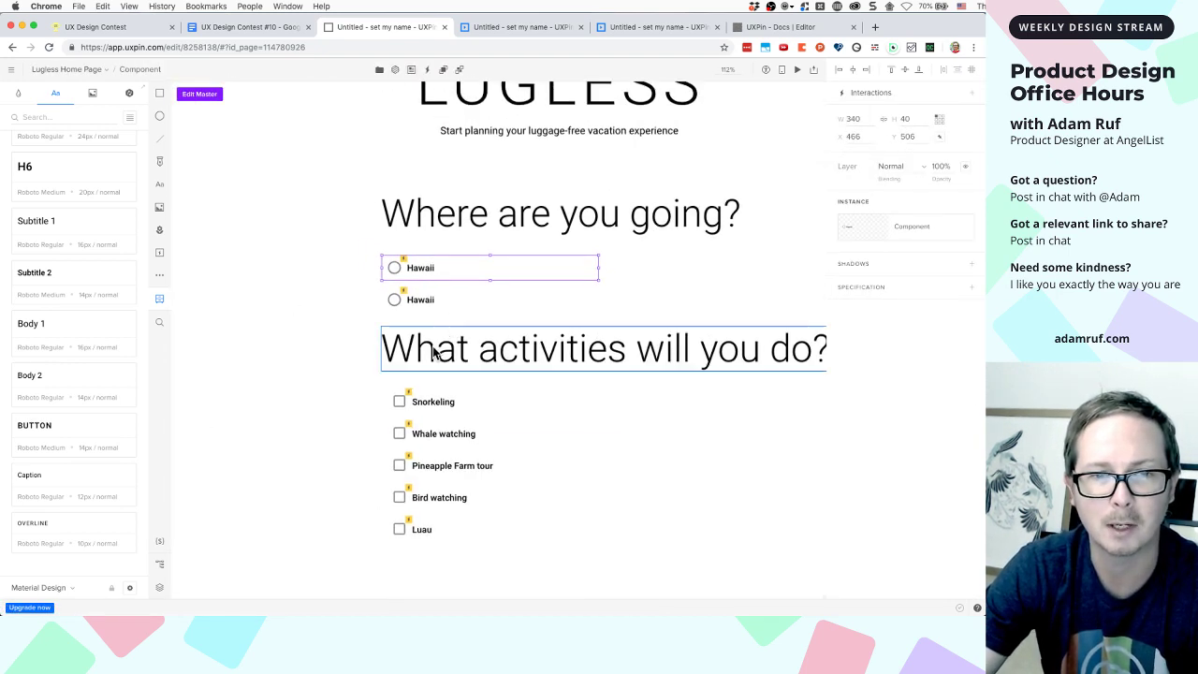
pyautogui.press('Escape')
pyautogui.scroll(-2, 496, 375)
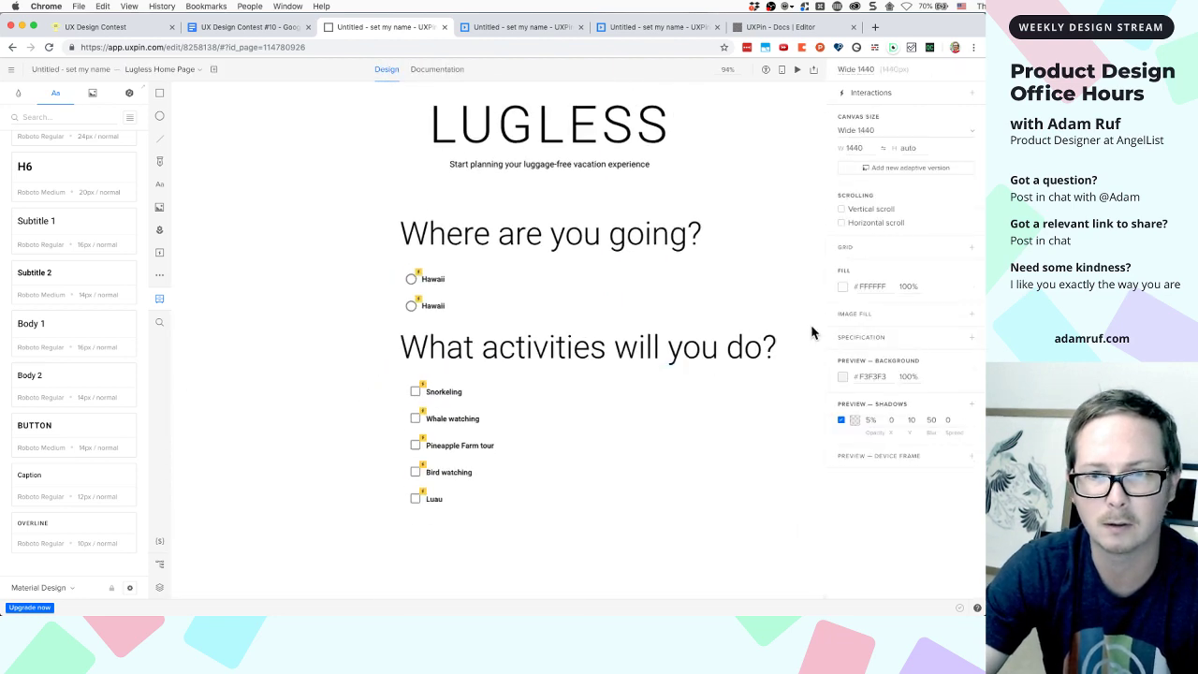
# Left-align the "What activities will you do?" heading and its five checkboxes at X 465
pyautogui.moveTo(800, 334); pyautogui.dragTo(677, 383)
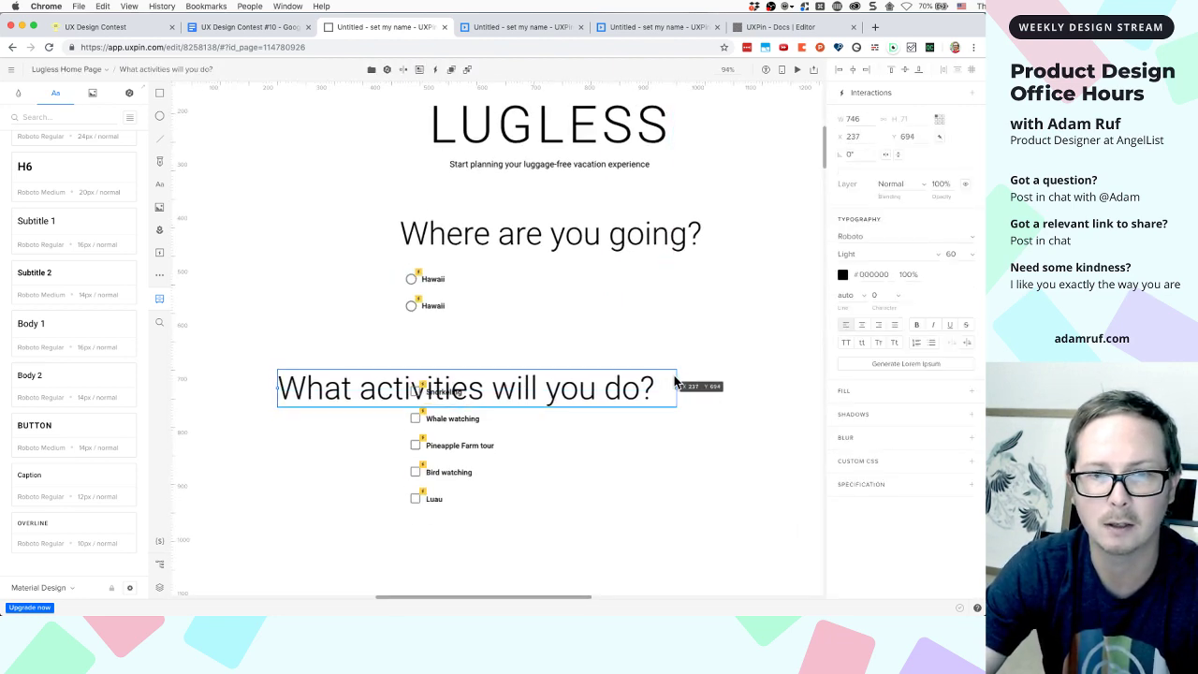
pyautogui.press('super+z')
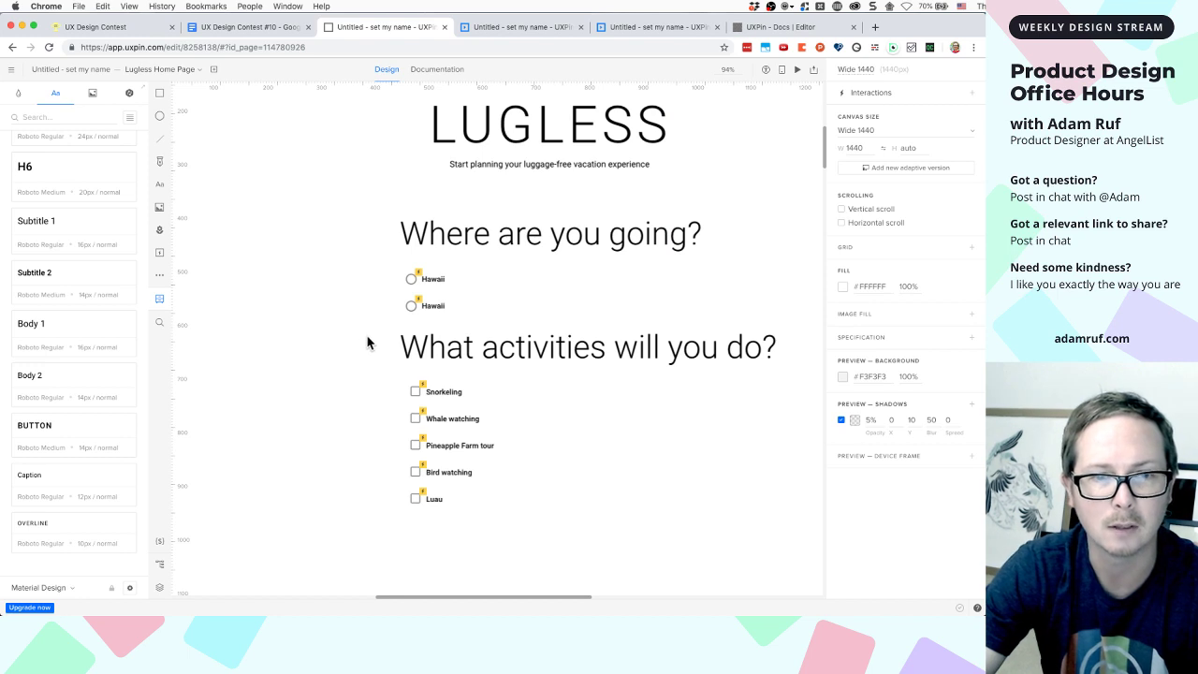
pyautogui.moveTo(393, 339); pyautogui.dragTo(556, 526)
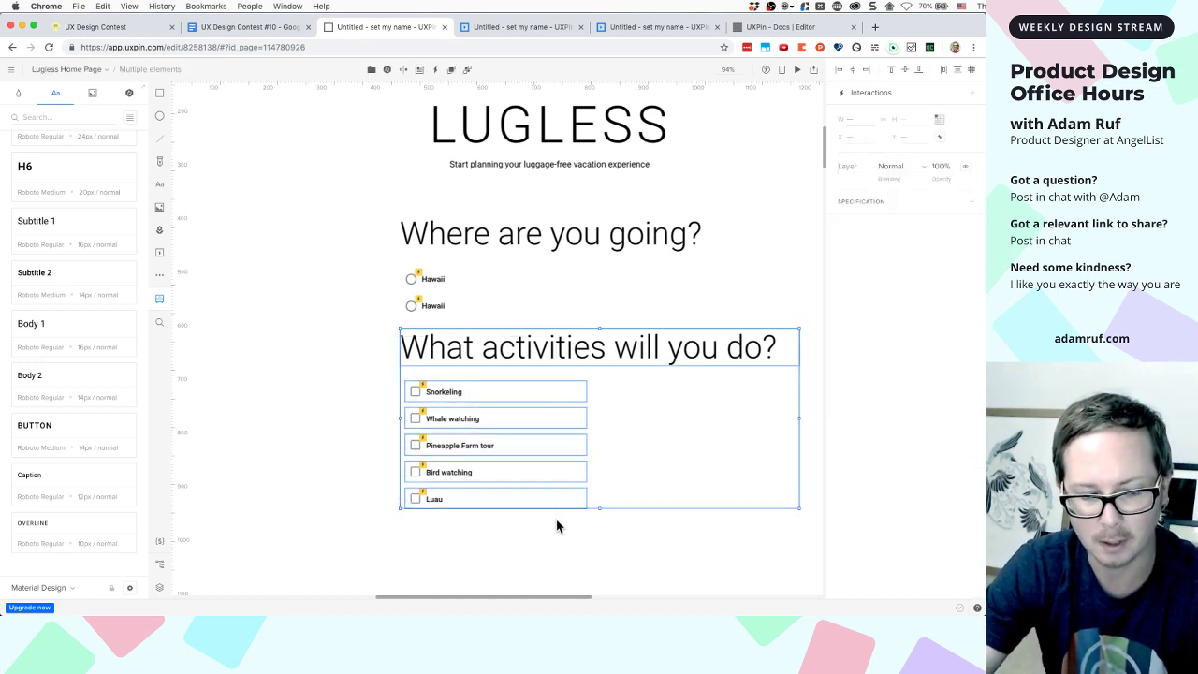
pyautogui.hotkey('alt', 'a')
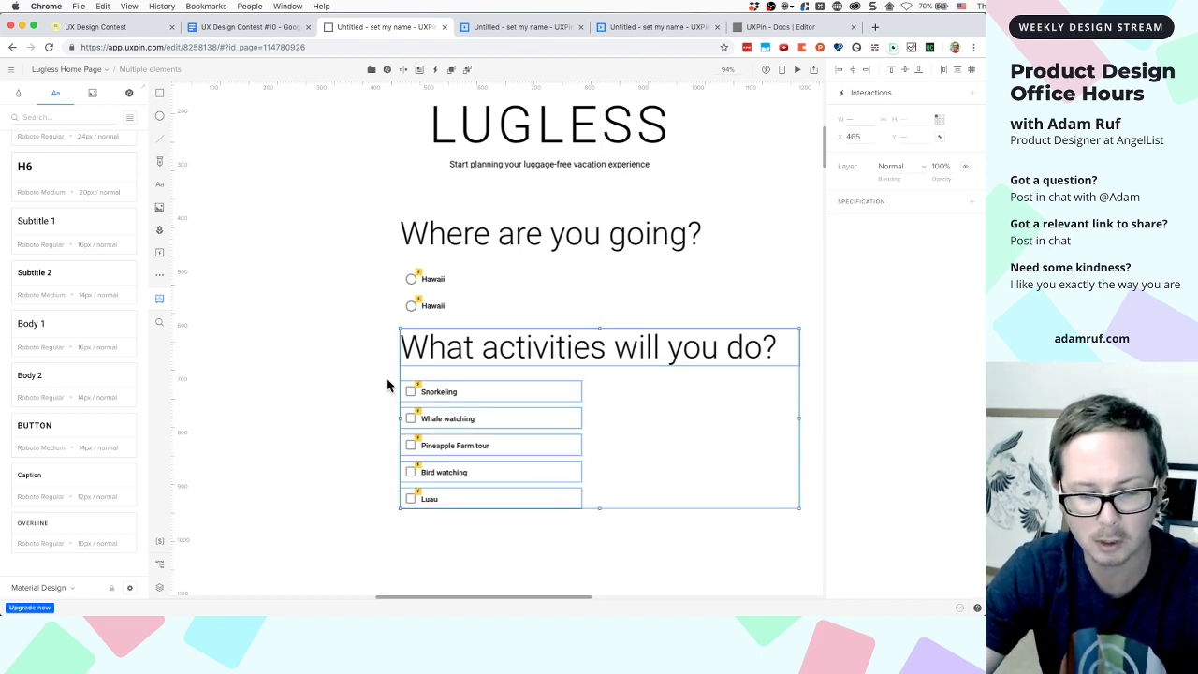
# Group the activities heading with its checkboxes and move the group straight down to about Y 741
pyautogui.press('super+g')
pyautogui.moveTo(421, 349); pyautogui.dragTo(420, 415)
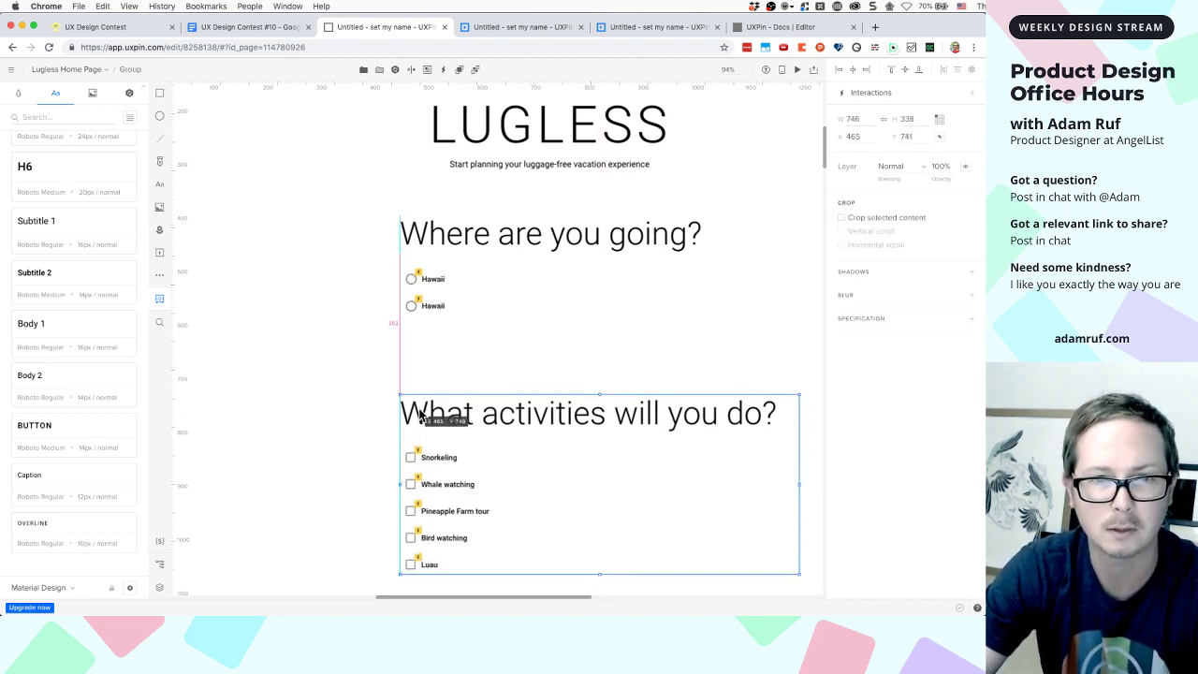
# Left-align the "Where are you going?" heading and both radio button components at X 465
pyautogui.click(420, 279)
pyautogui.keyDown('shift'); pyautogui.click(422, 310); pyautogui.keyUp('shift')
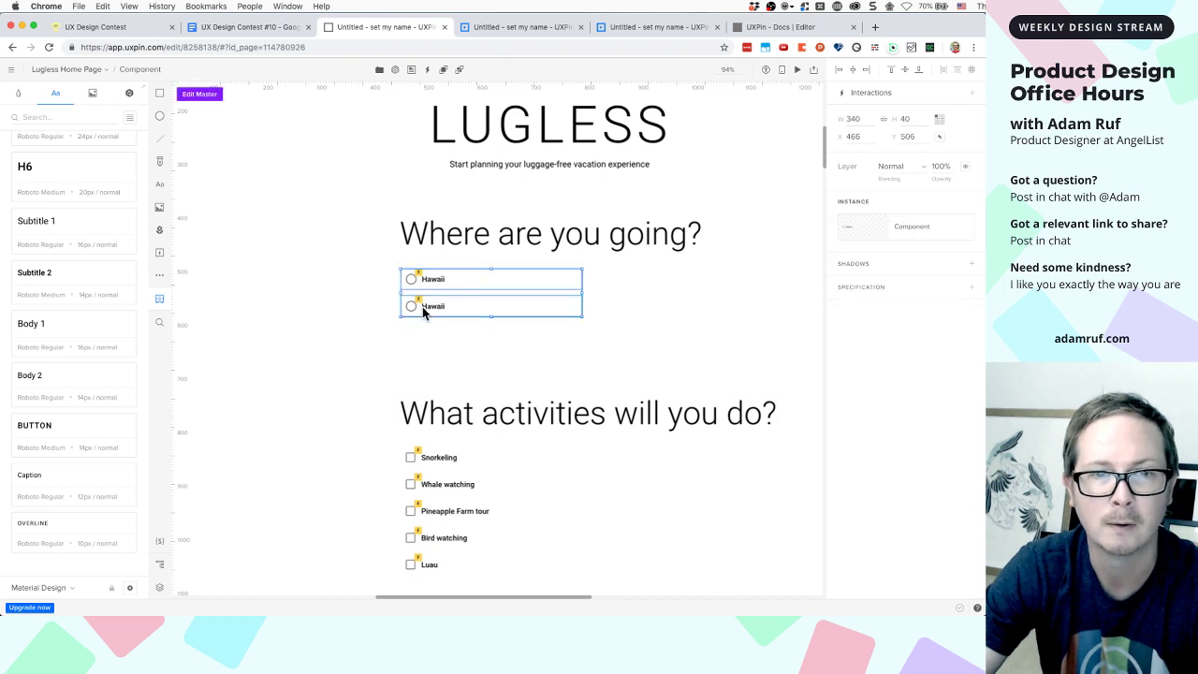
pyautogui.keyDown('shift'); pyautogui.click(436, 237); pyautogui.keyUp('shift')
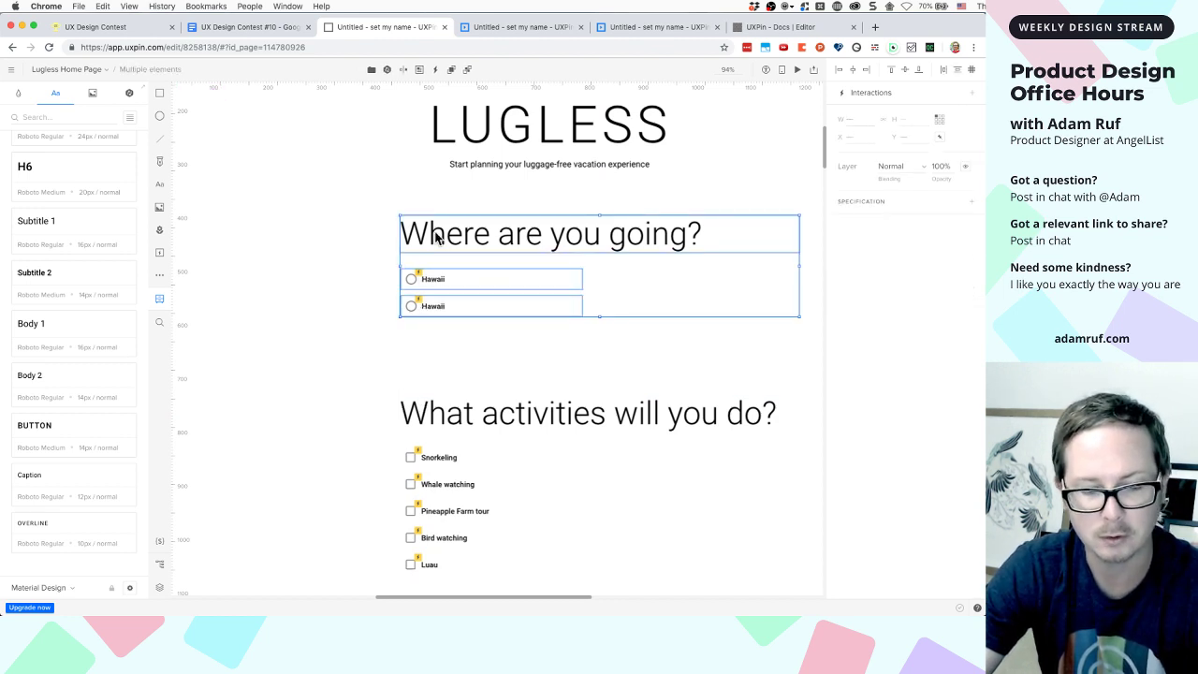
pyautogui.press('super+g')
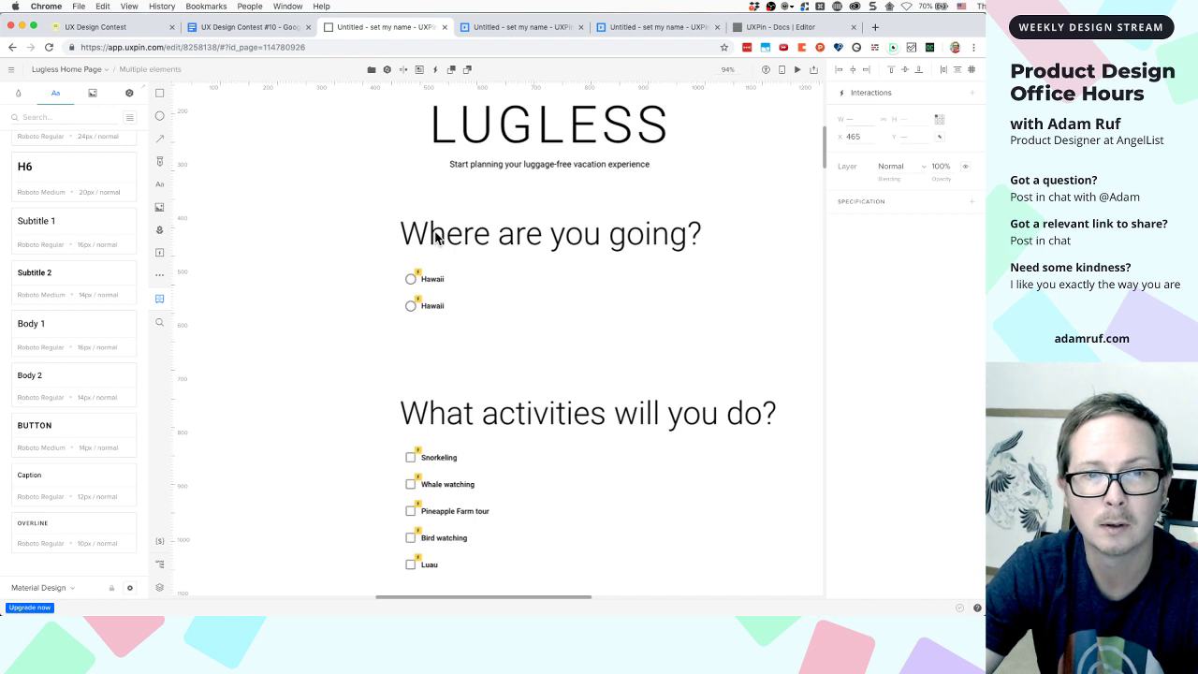
pyautogui.click(394, 260)
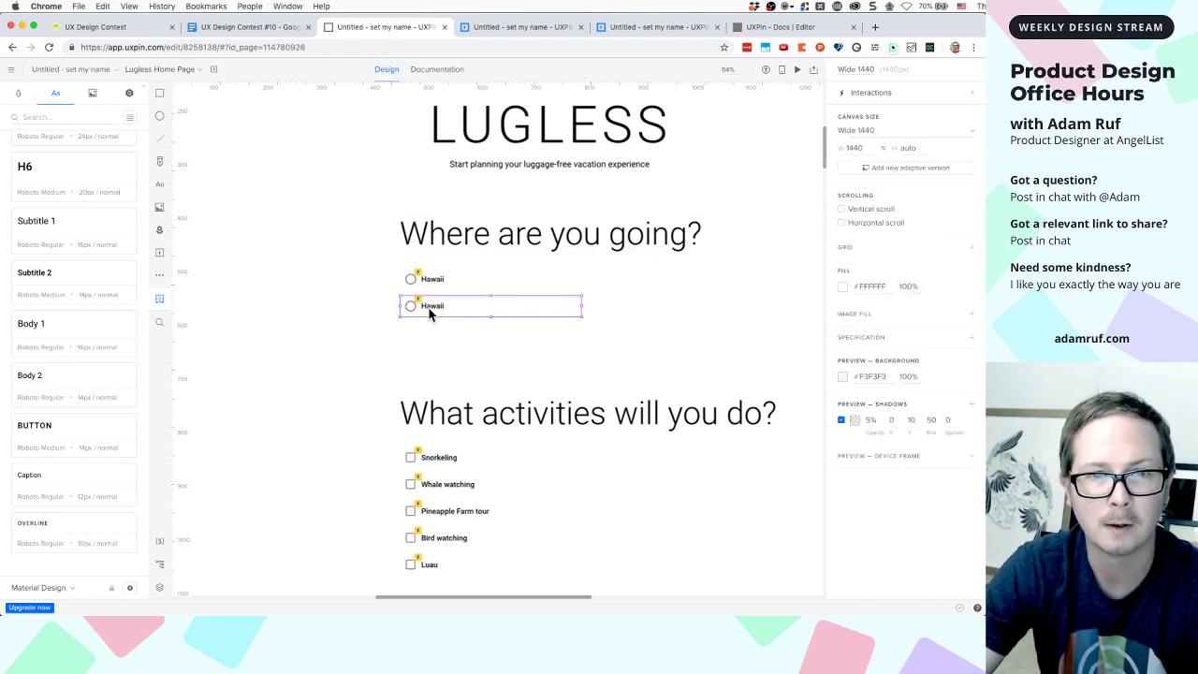
# Duplicate the second "Hawaii" radio button component to add a third destination beneath it
pyautogui.click(430, 313)
pyautogui.press('super+d')
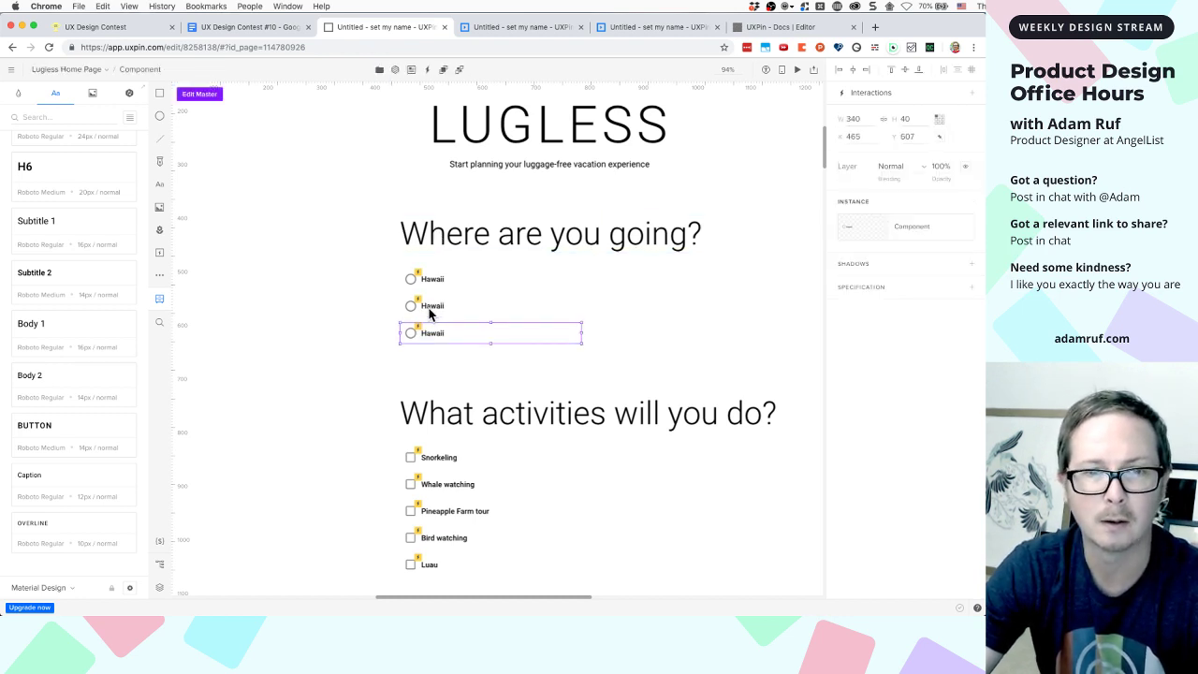
pyautogui.scroll(-1, 429, 314)
pyautogui.press('Escape')
pyautogui.scroll(3, 396, 300)
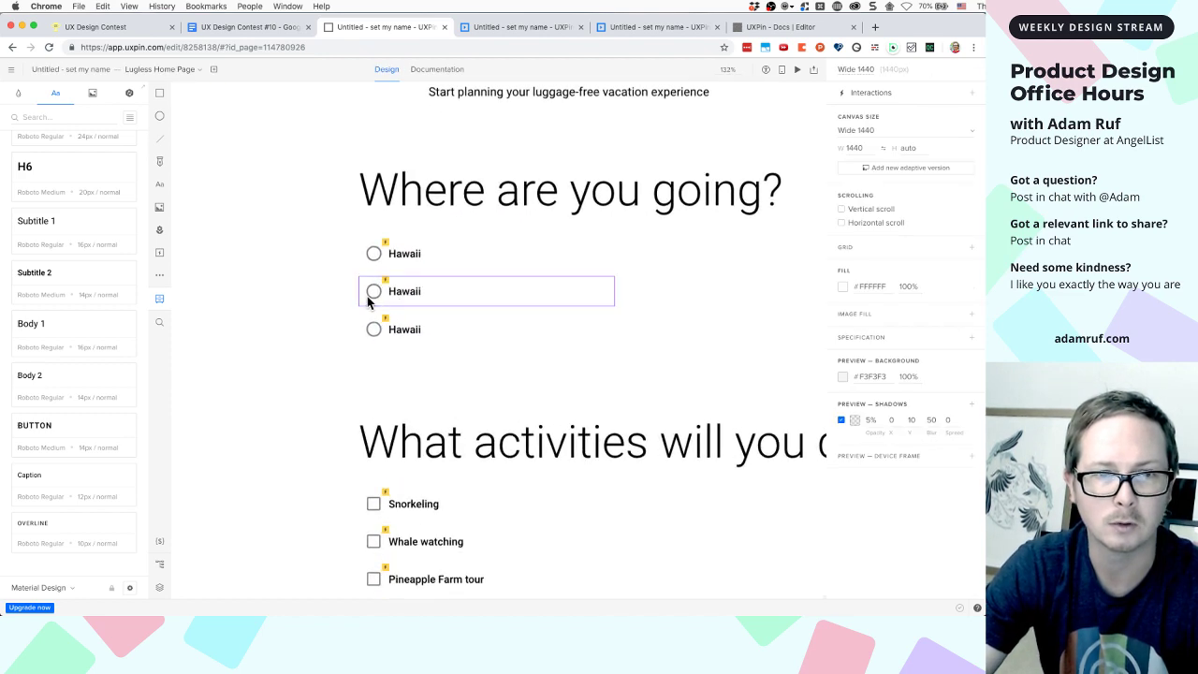
# Change the second destination radio button's label to "Bali"
pyautogui.scroll(1, 369, 297)
pyautogui.doubleClick(373, 283)
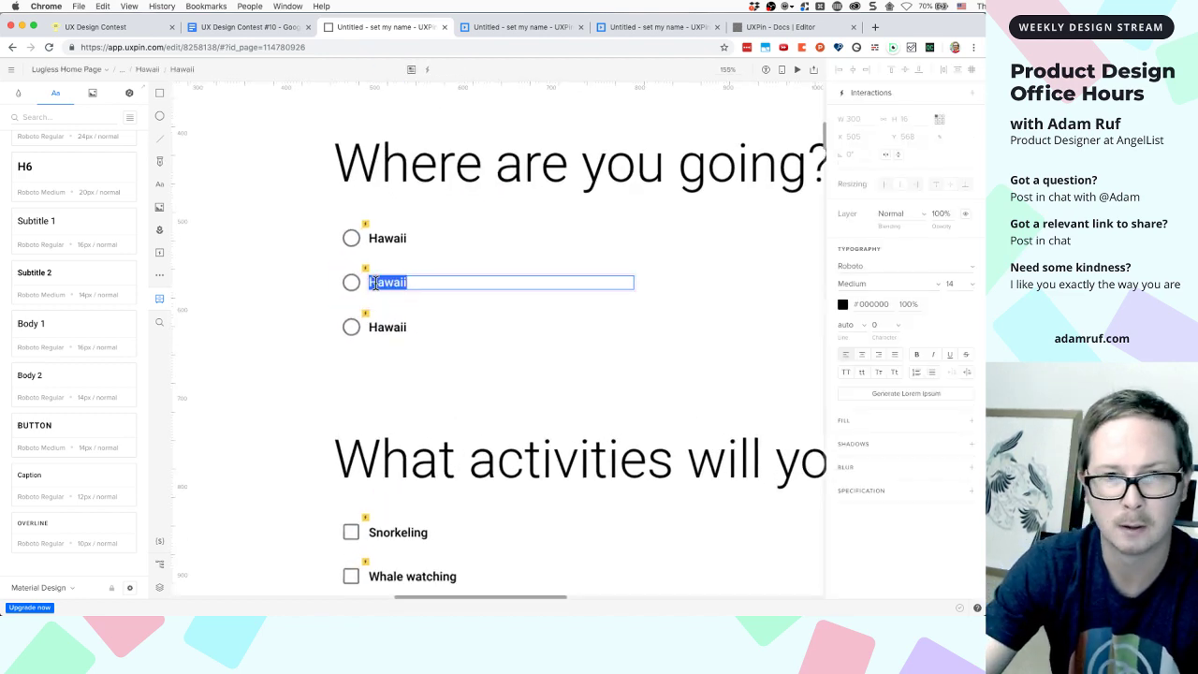
pyautogui.write('Bali')
pyautogui.press('Escape')
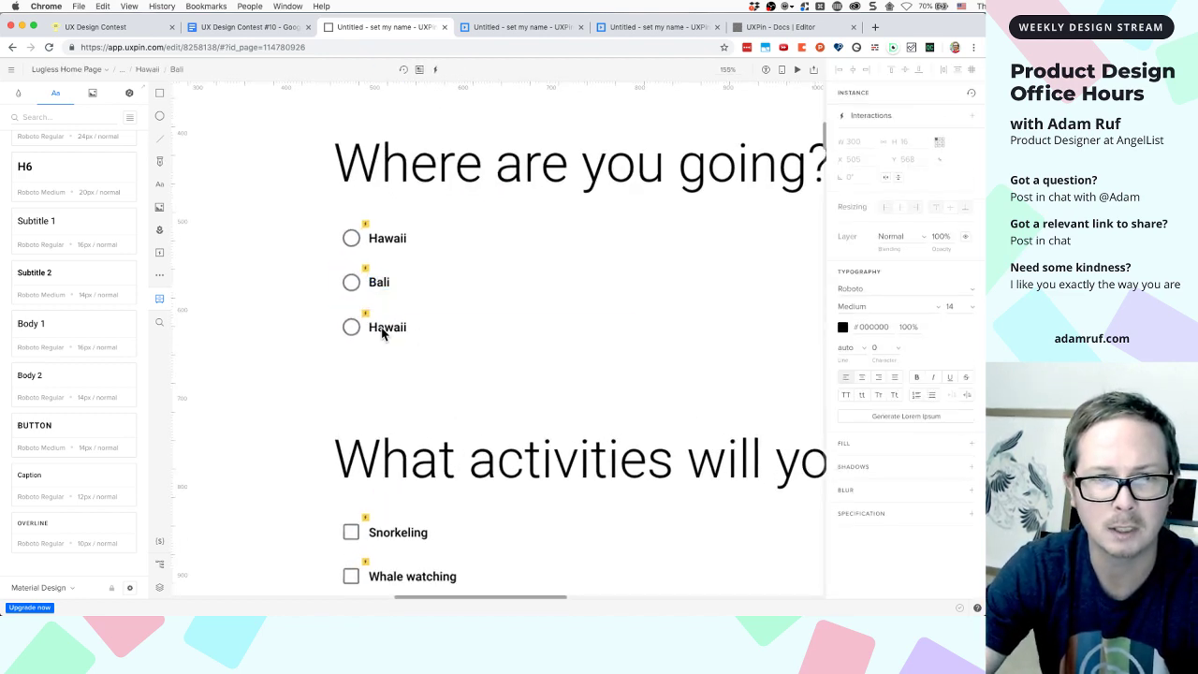
# Change the third destination radio button's label to "Tahiti"
pyautogui.click(382, 332)
pyautogui.doubleClick(382, 327)
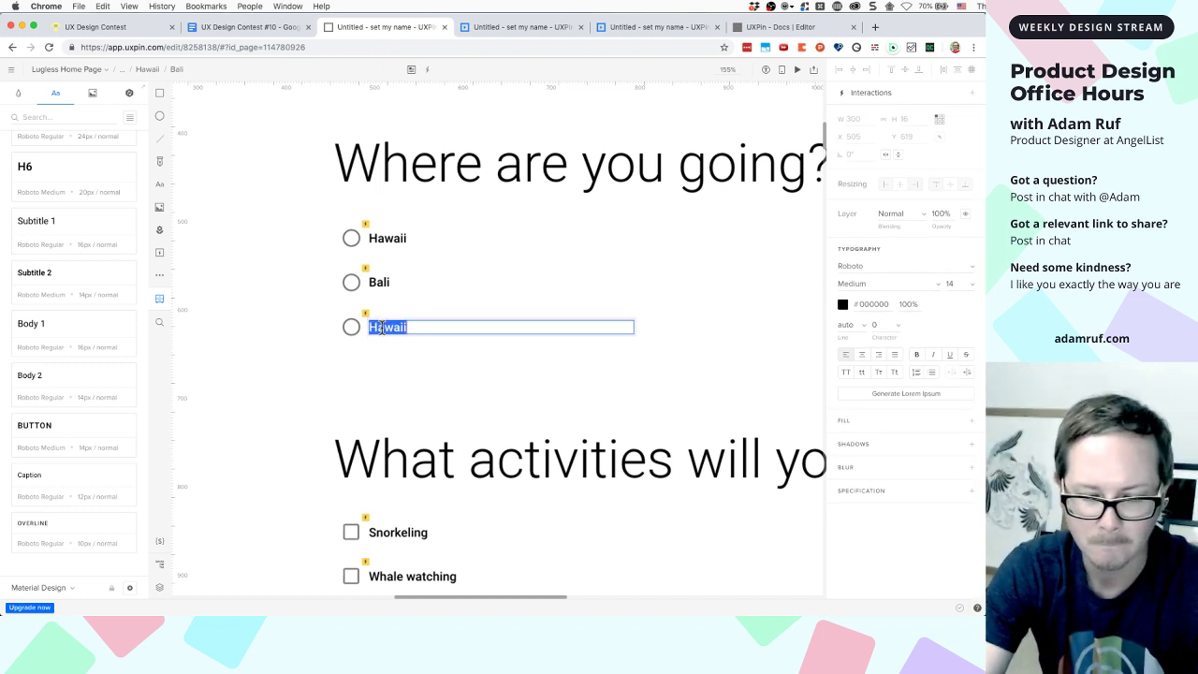
pyautogui.write('Tahi')
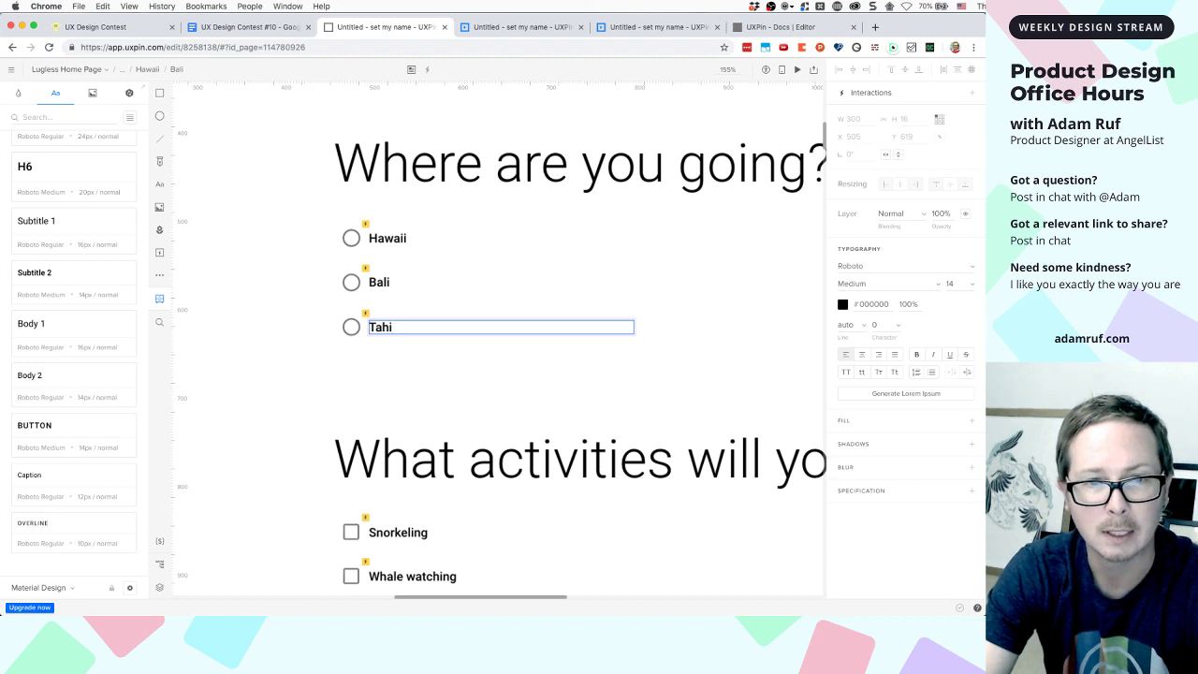
pyautogui.write('ti')
pyautogui.press('Escape')
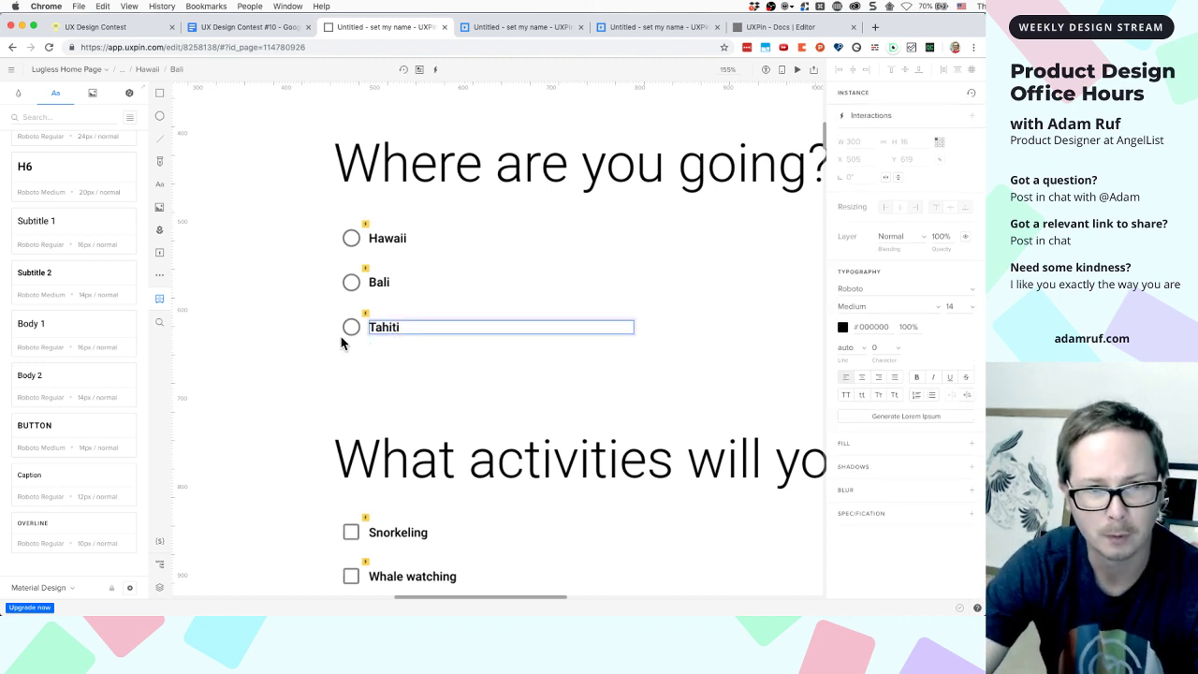
pyautogui.click(327, 338)
# Duplicate the "Luau" checkbox component to add a sixth activity beneath it
pyautogui.press('super+minus')
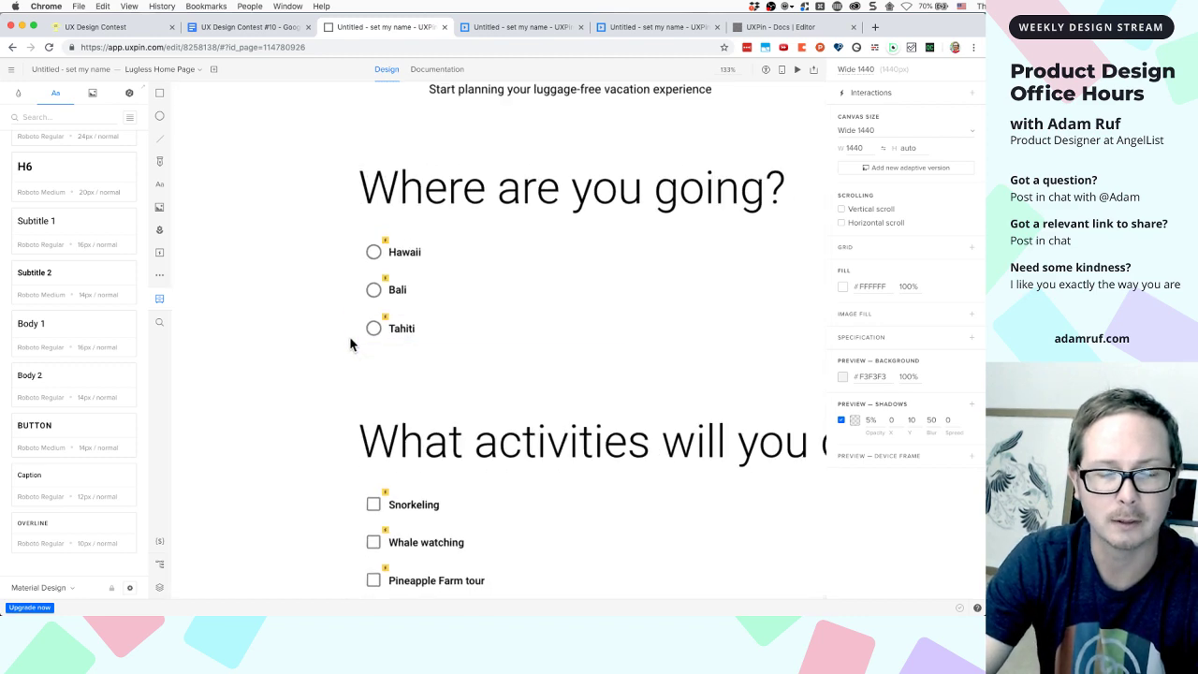
pyautogui.scroll(-2, 355, 393)
pyautogui.scroll(-5, 361, 409)
pyautogui.scroll(4, 362, 409)
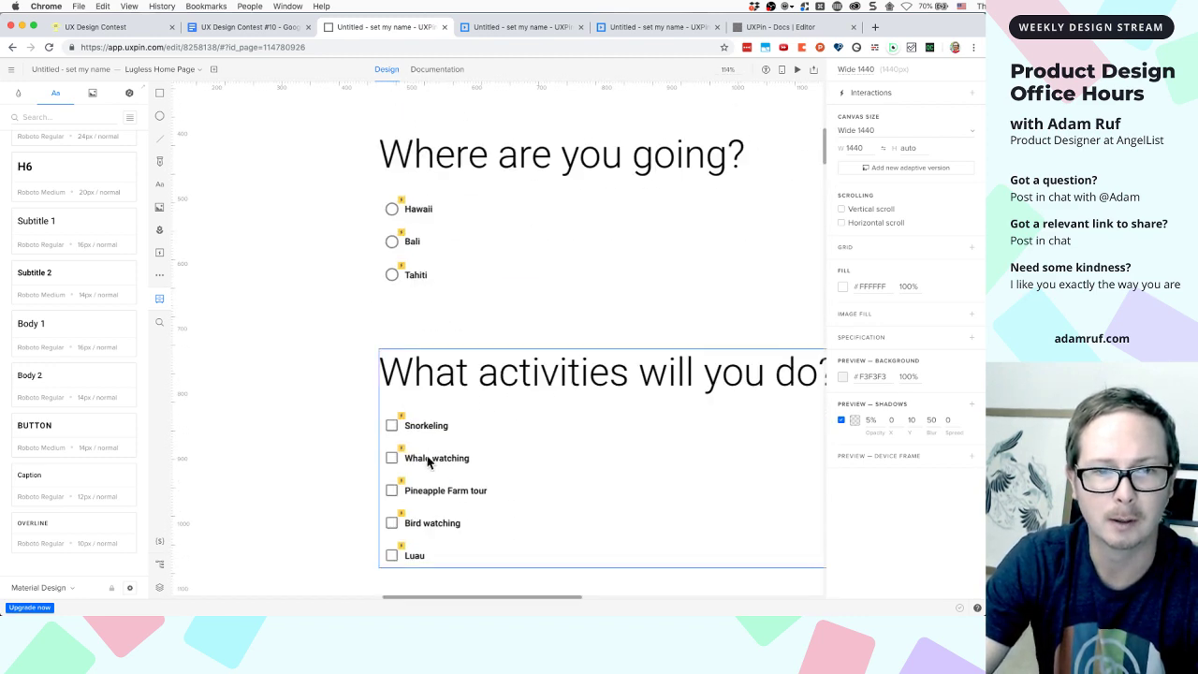
pyautogui.scroll(-3, 428, 461)
pyautogui.click(418, 407)
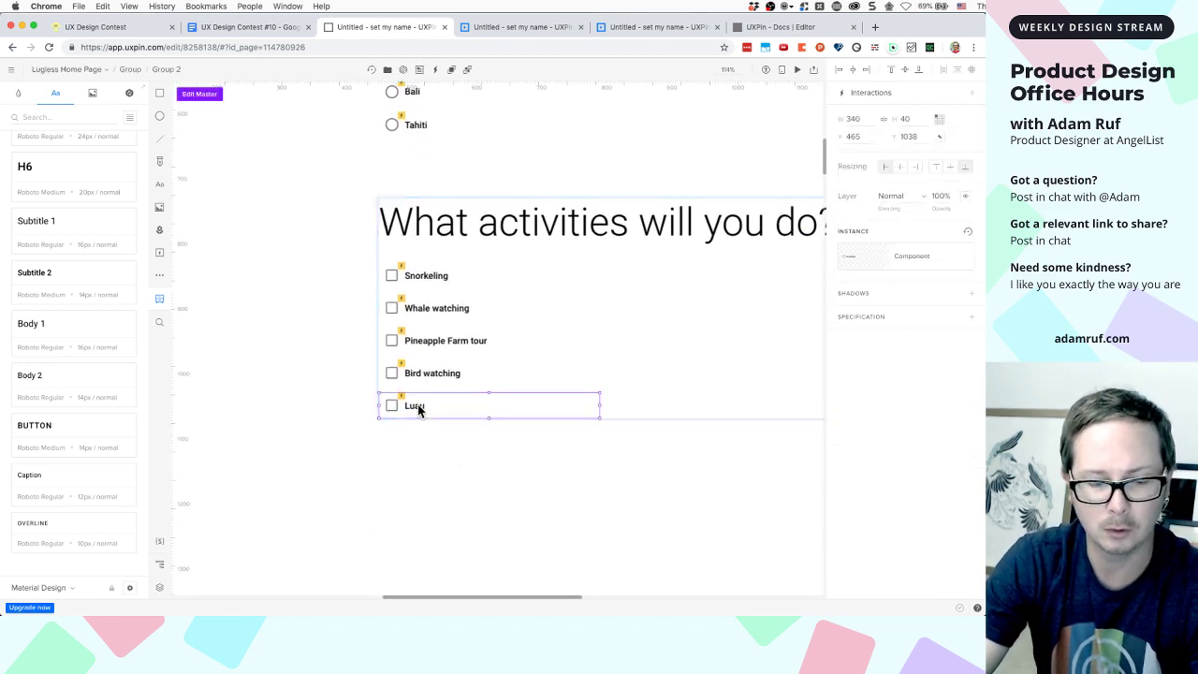
pyautogui.press('super+d')
# Try to change the fifth activity checkbox's label to "Luau / Cultural experience"
pyautogui.click(417, 405)
pyautogui.doubleClick(418, 406)
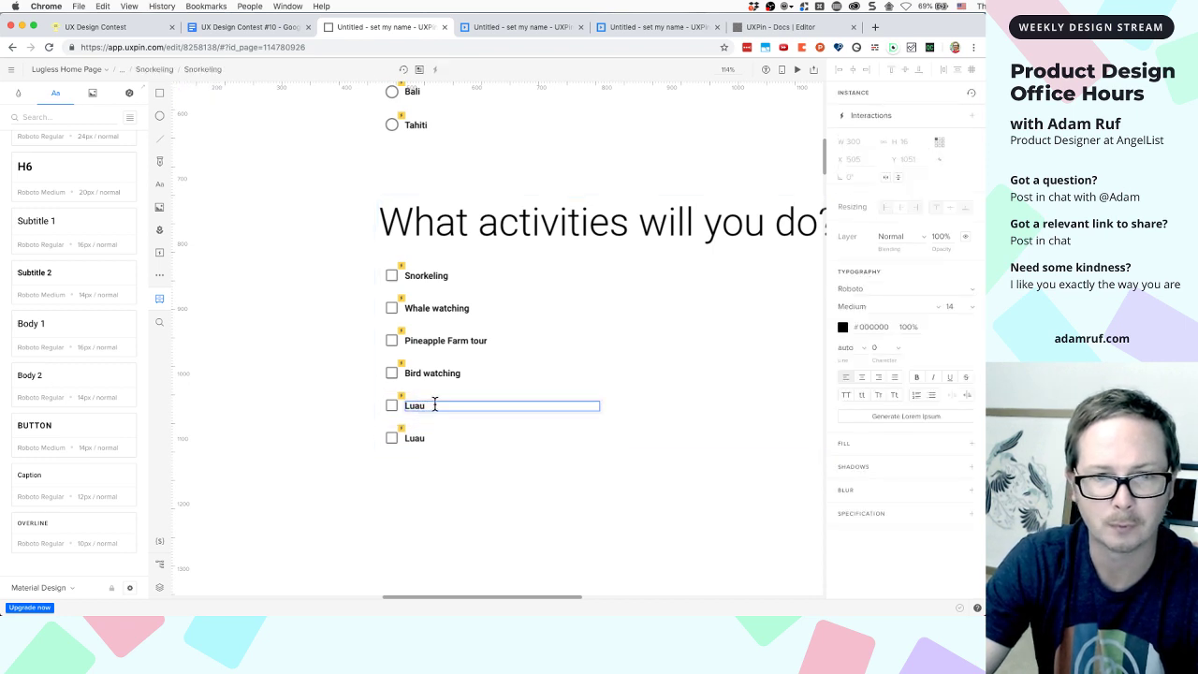
pyautogui.write('/ Cu')
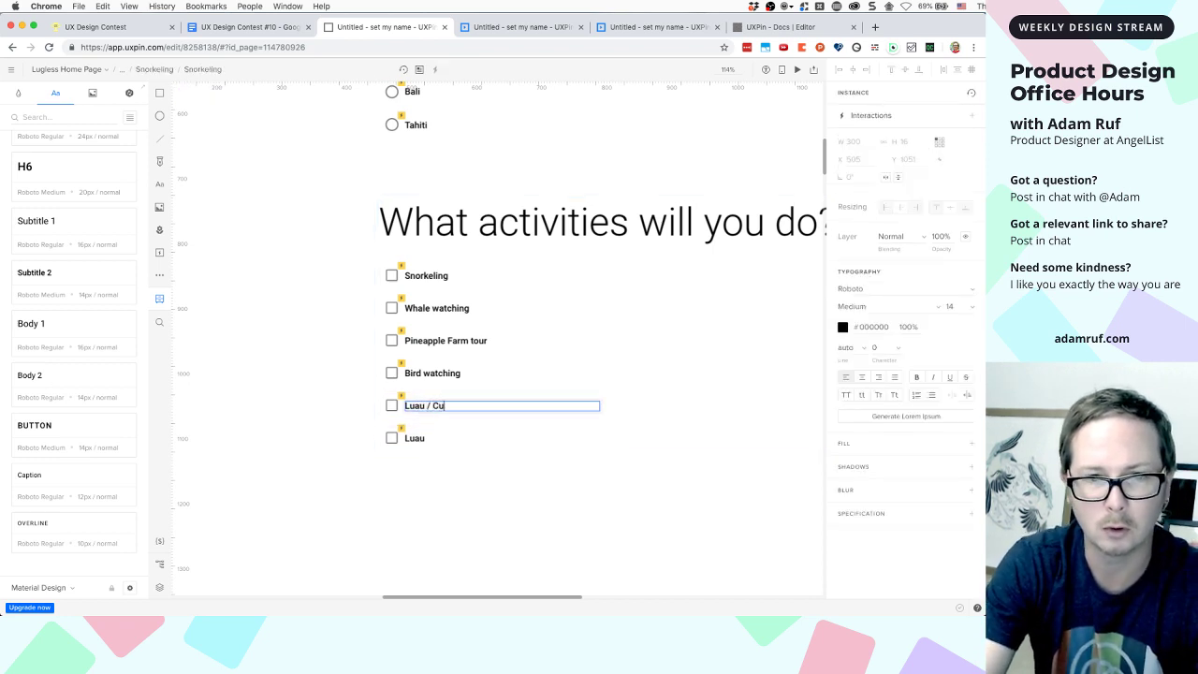
pyautogui.write('ltural')
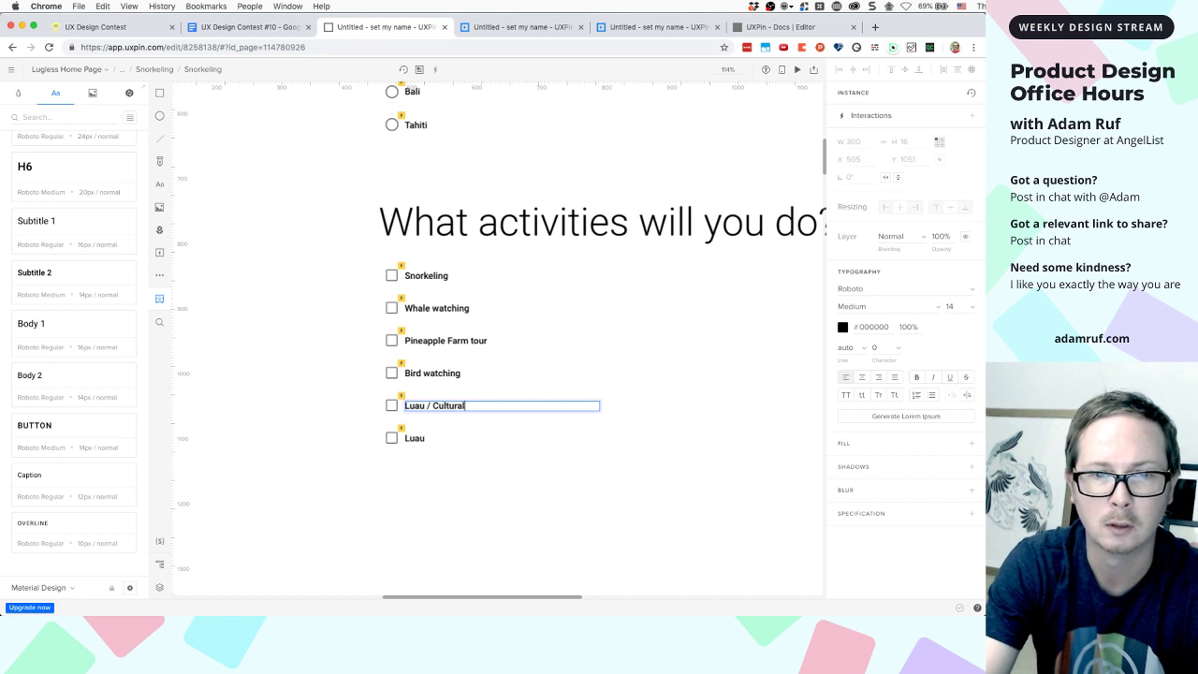
pyautogui.write(' experience')
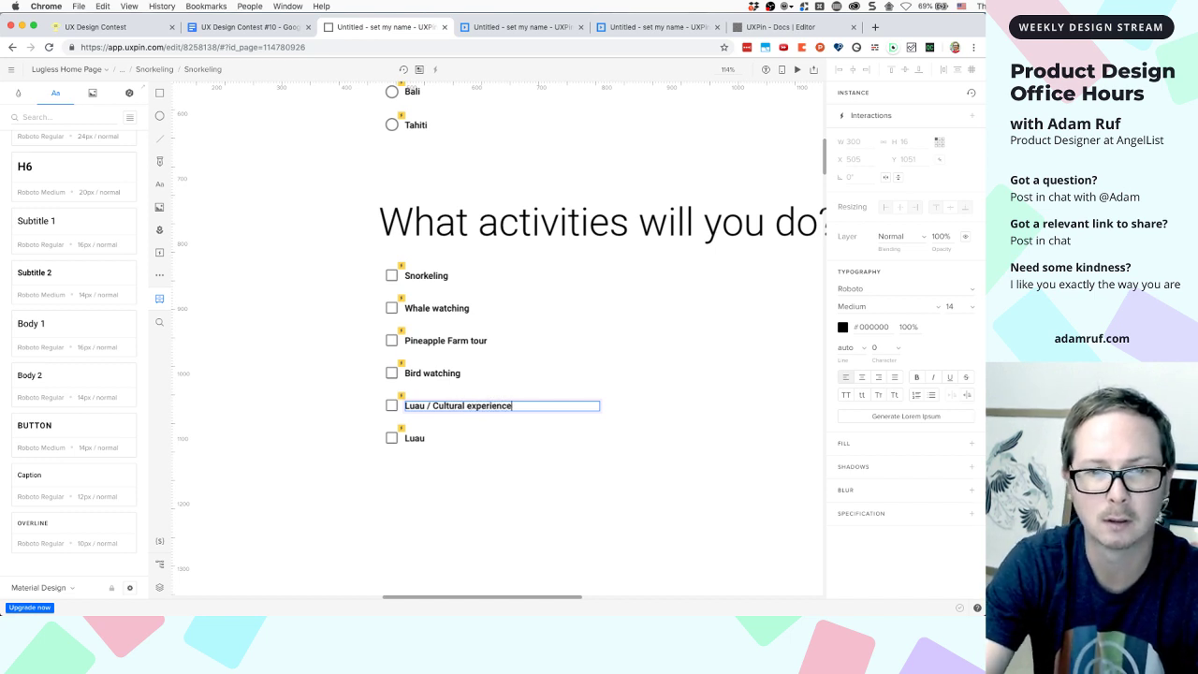
pyautogui.click(391, 495)
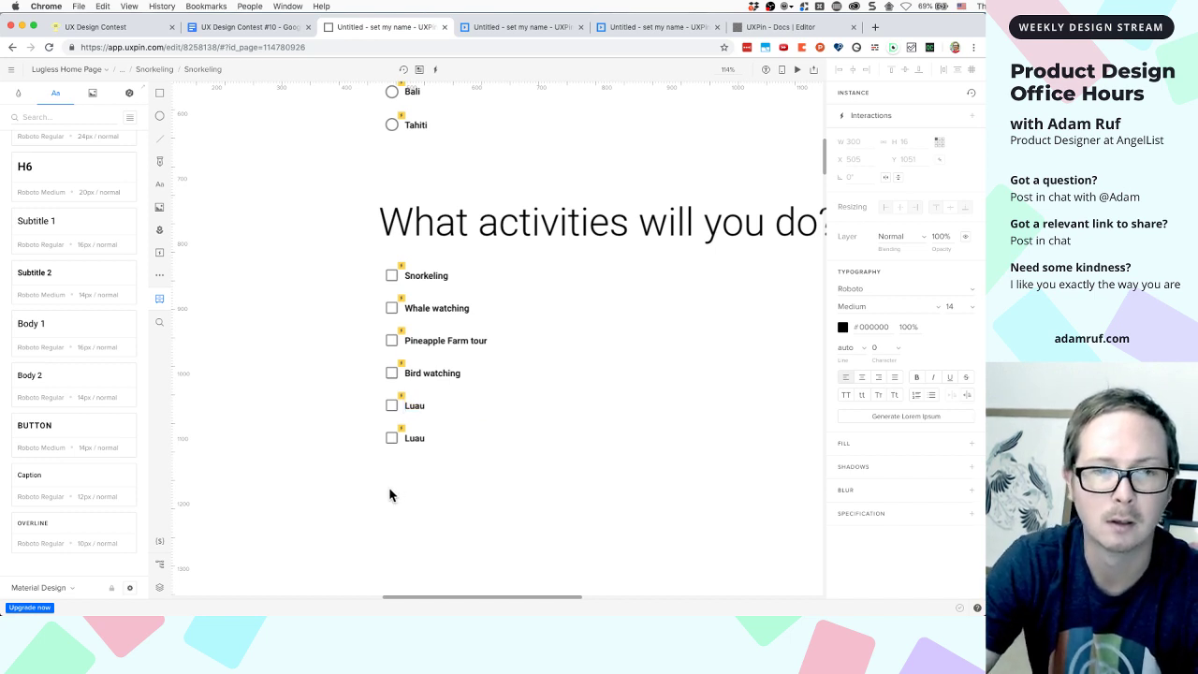
# Change the sixth activity checkbox's label to "Sailboating"
pyautogui.click(414, 445)
pyautogui.scroll(2, 413, 445)
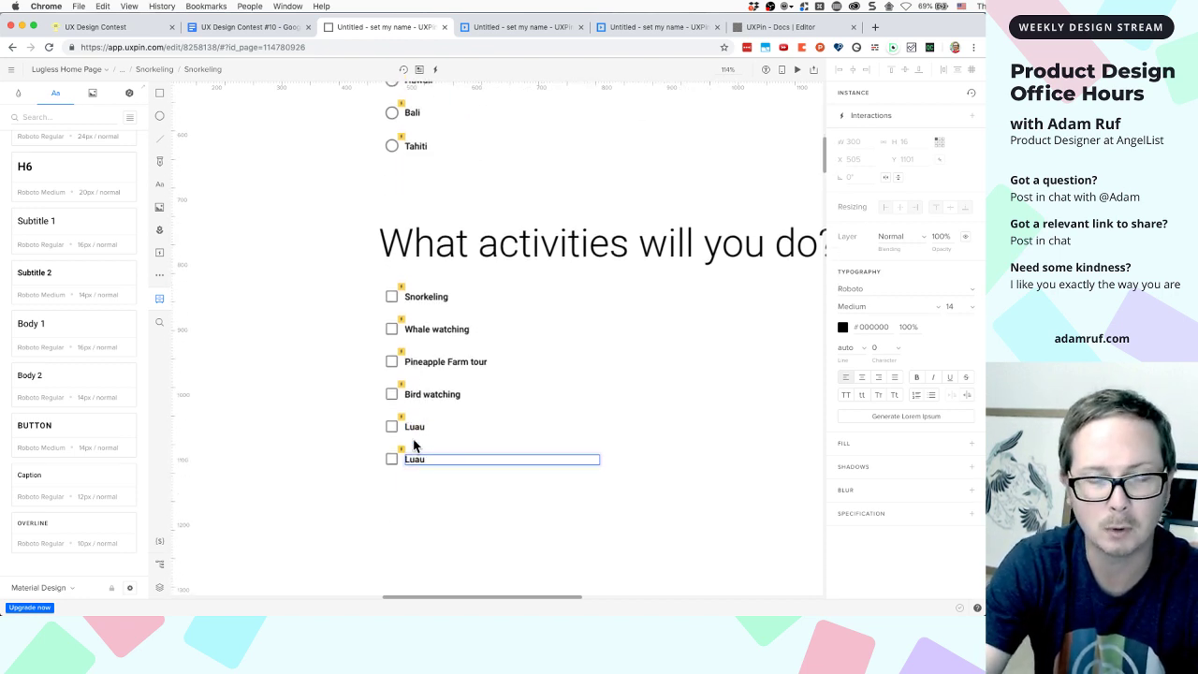
pyautogui.click(409, 474)
pyautogui.click(414, 457)
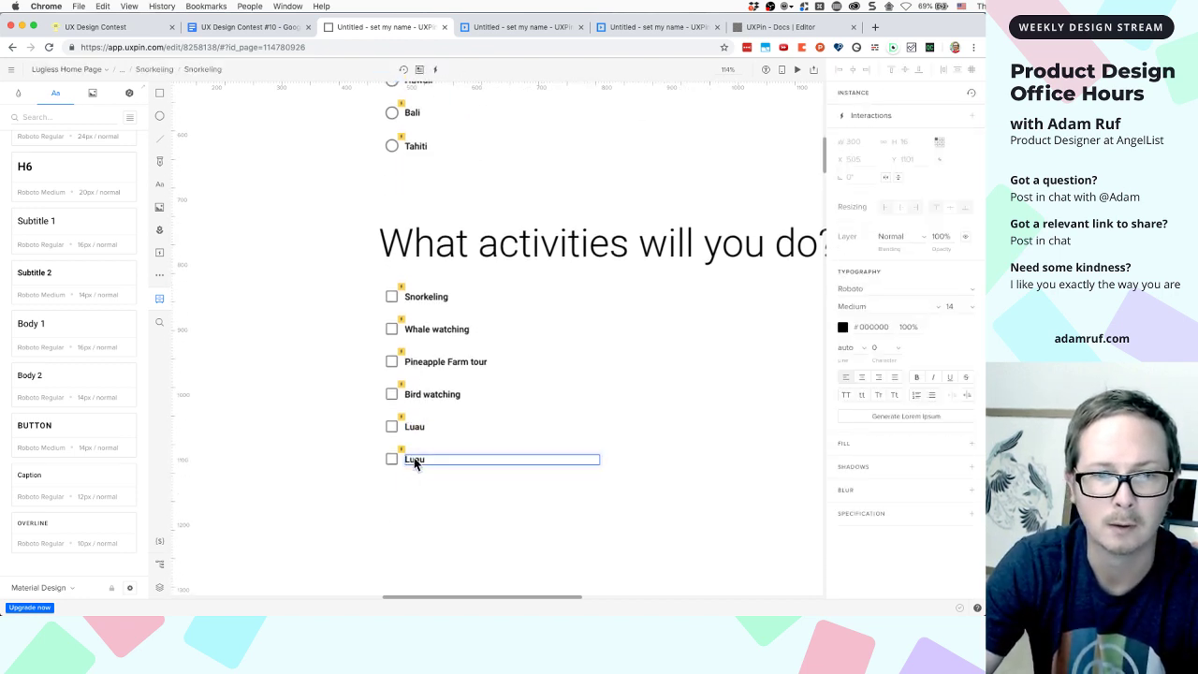
pyautogui.write('Sailbo')
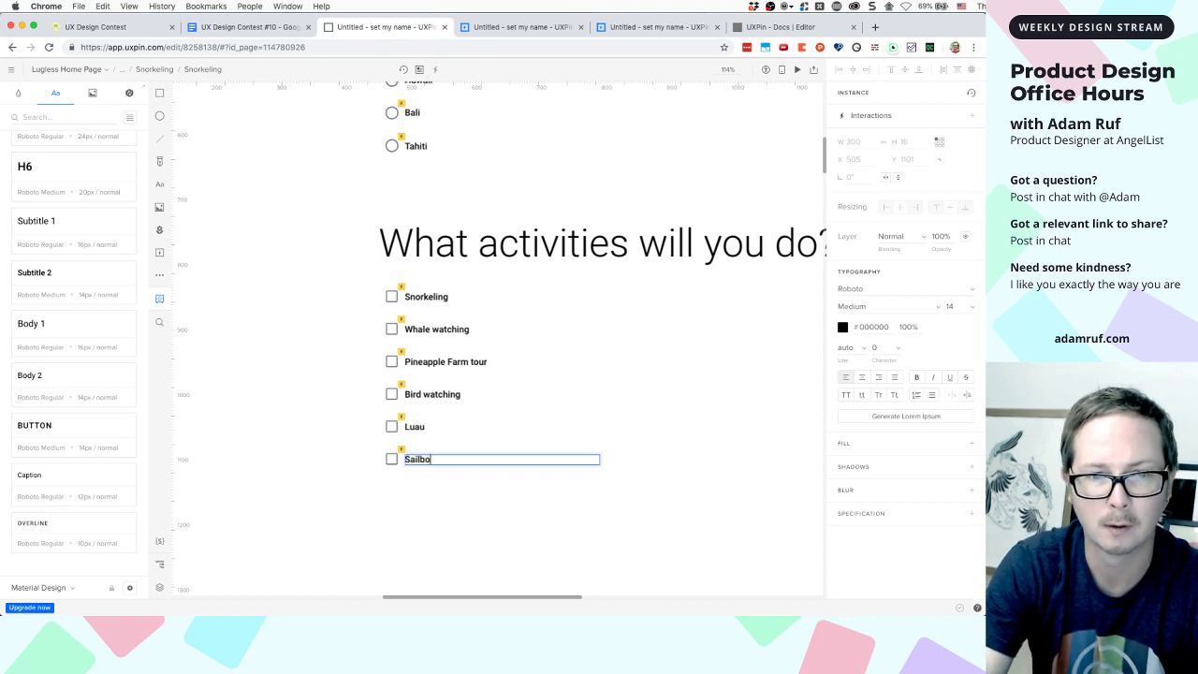
pyautogui.write('ating')
pyautogui.click(485, 537)
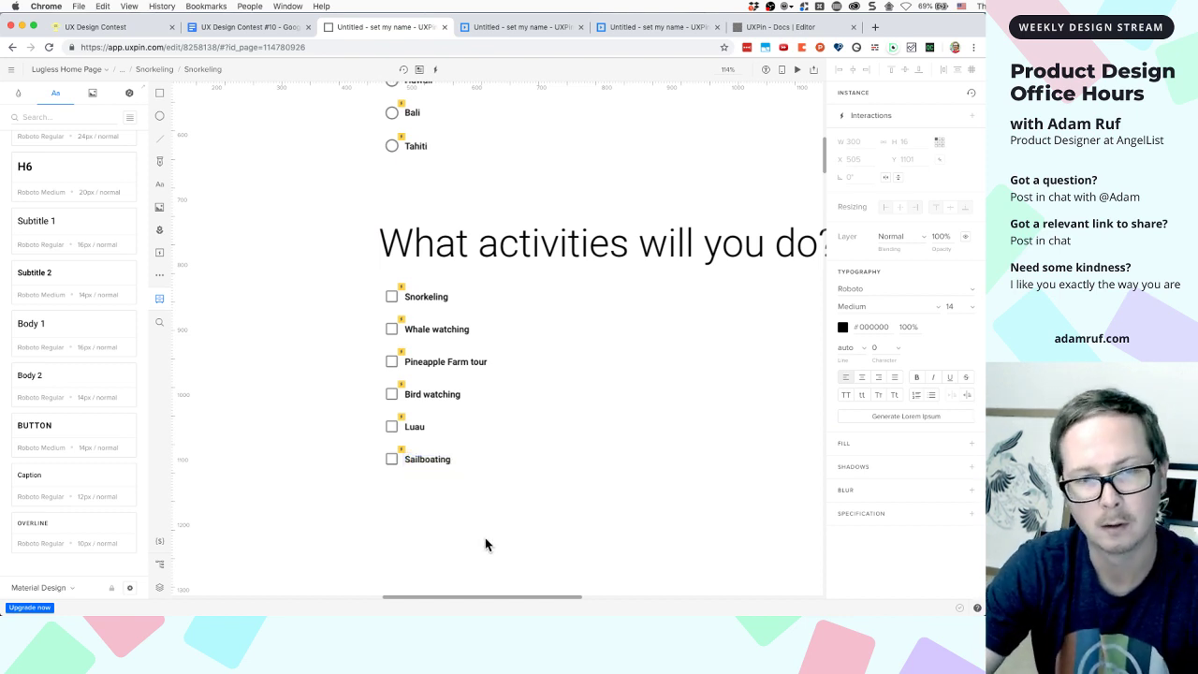
# Move the activities group straight up to about Y 707, closer to the destination list
pyautogui.scroll(5, 456, 426)
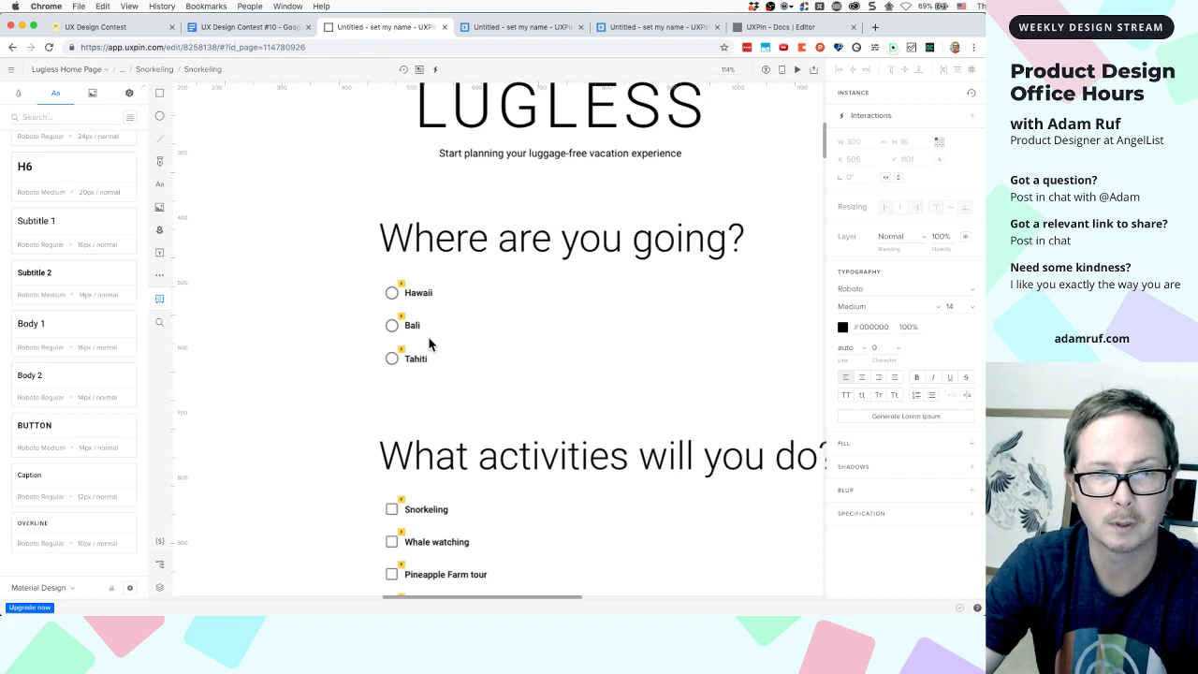
pyautogui.click(429, 344)
pyautogui.click(436, 436)
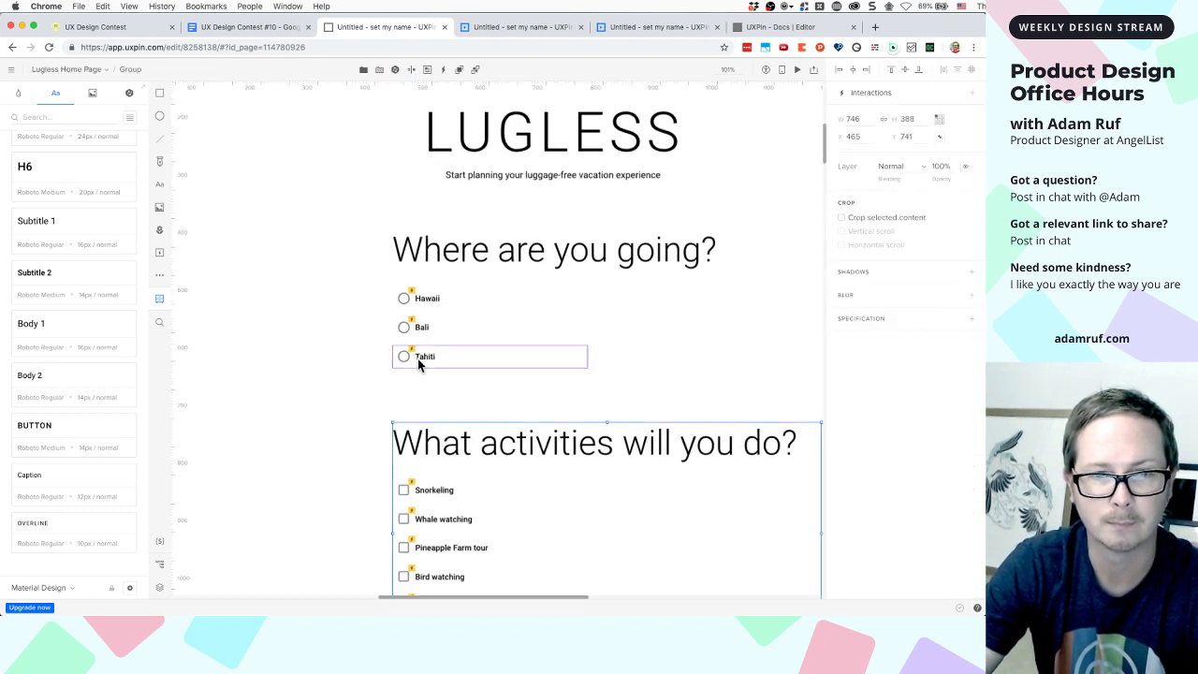
pyautogui.moveTo(422, 438); pyautogui.dragTo(432, 421)
pyautogui.press('Escape')
pyautogui.click(422, 426)
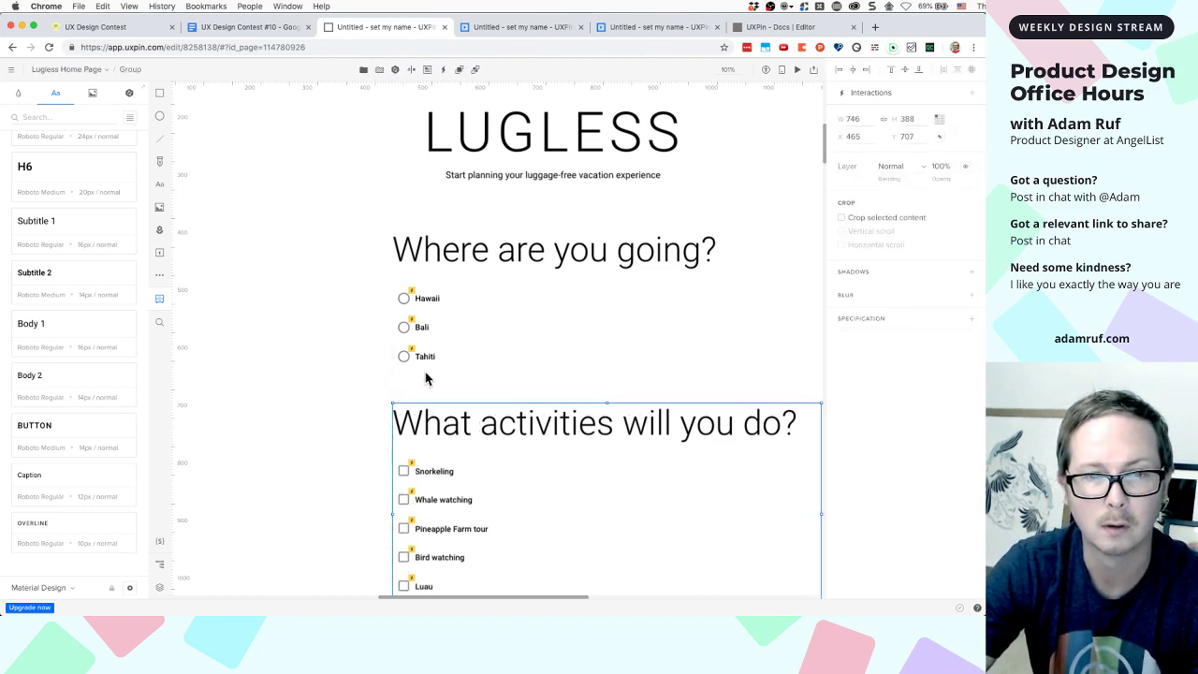
# Change the second destination radio button's label to "San Francisco"
pyautogui.scroll(-3, 423, 370)
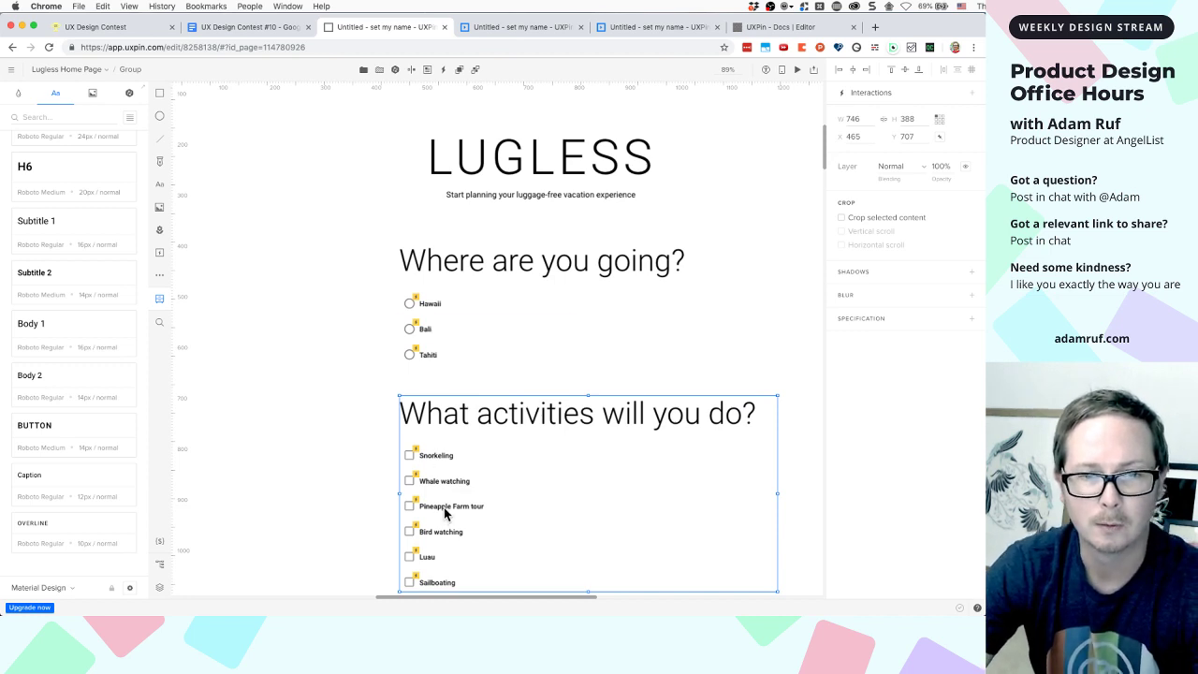
pyautogui.scroll(-3, 445, 514)
pyautogui.scroll(2, 449, 511)
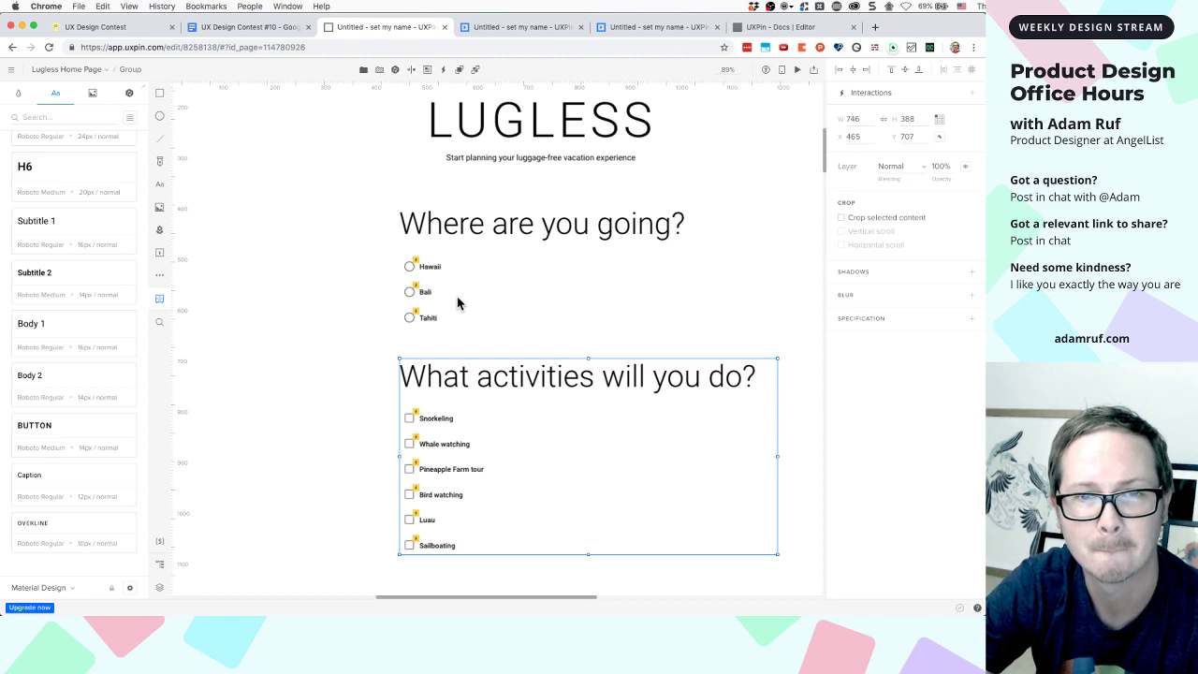
pyautogui.doubleClick(421, 293)
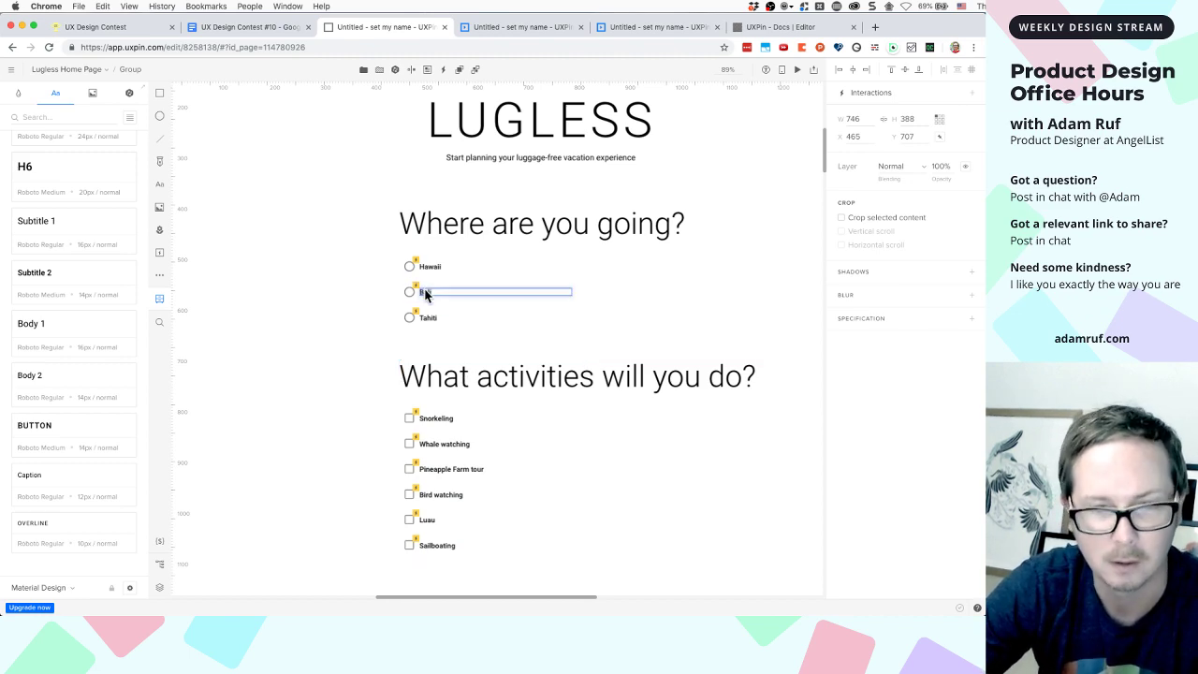
pyautogui.press('super+equal')
pyautogui.press('super+equal')
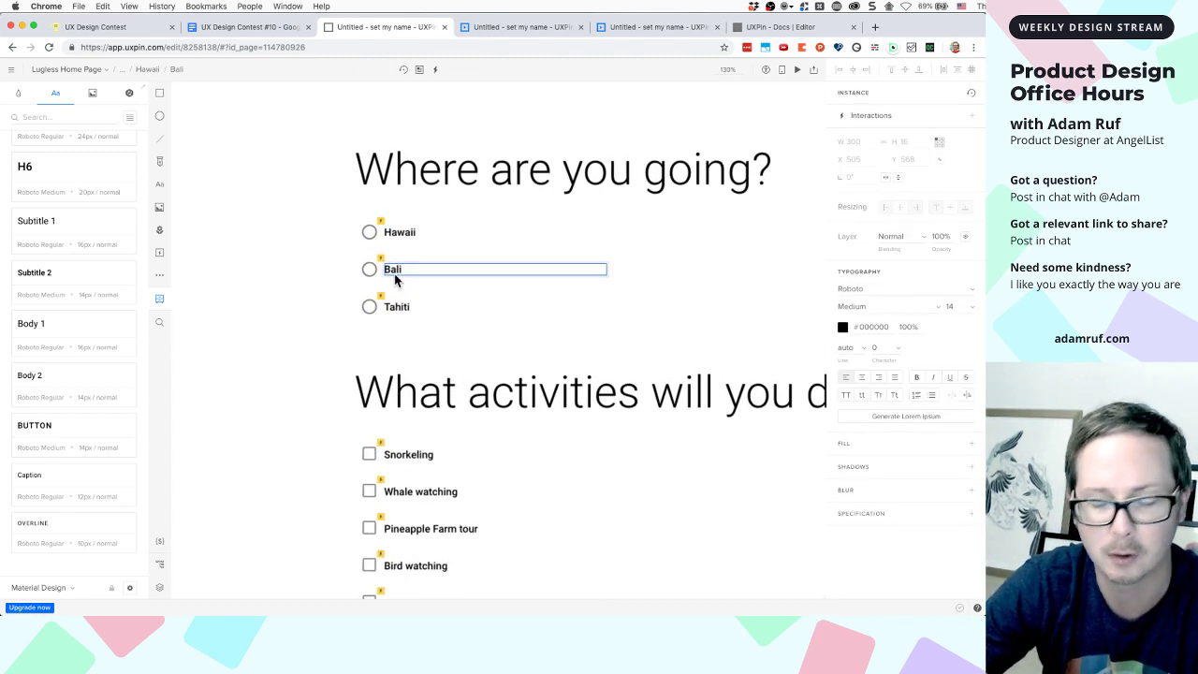
pyautogui.doubleClick(394, 272)
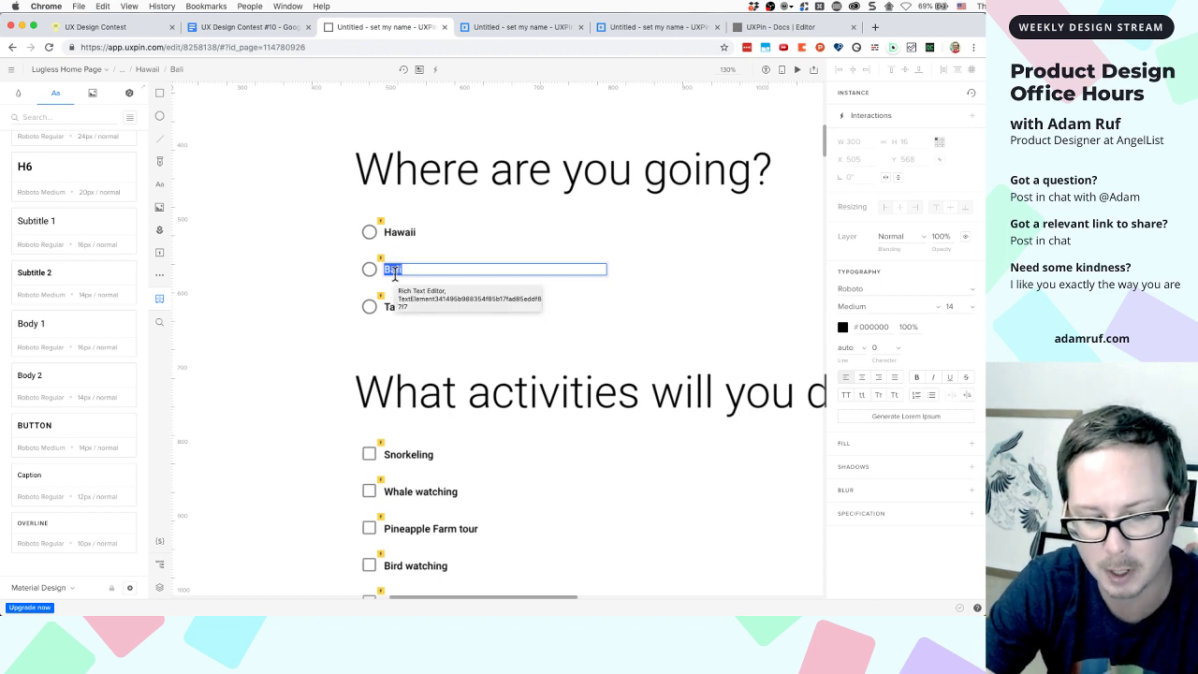
pyautogui.write('San Fran')
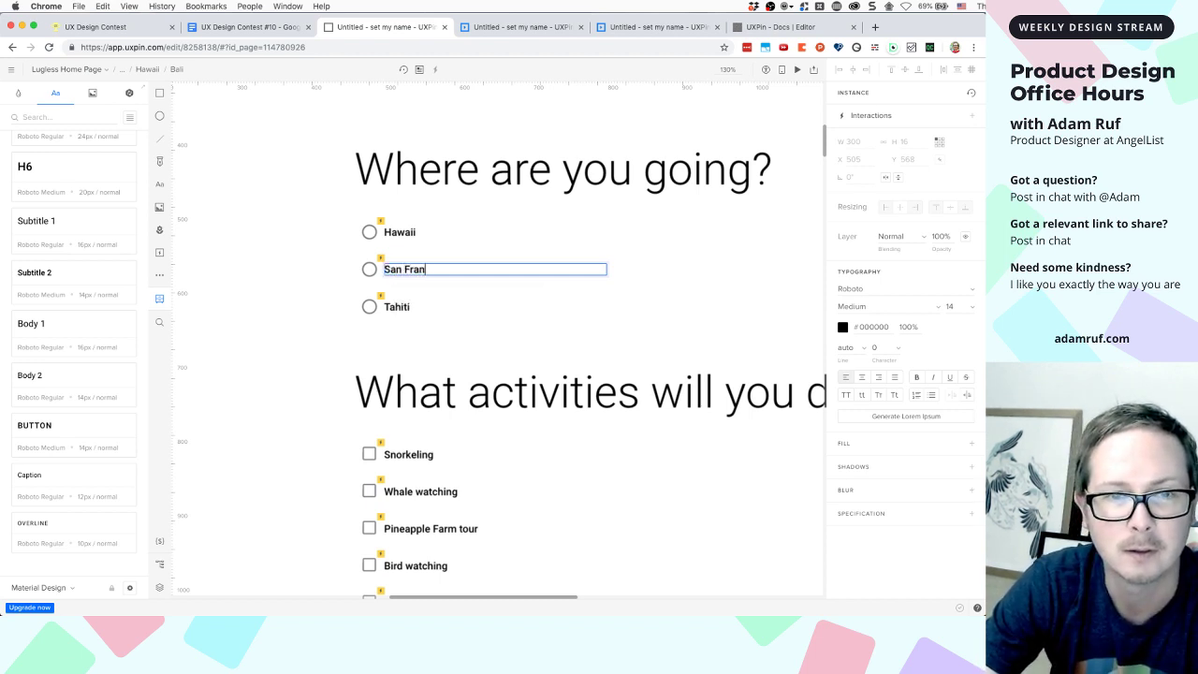
pyautogui.write('cisco')
pyautogui.click(428, 342)
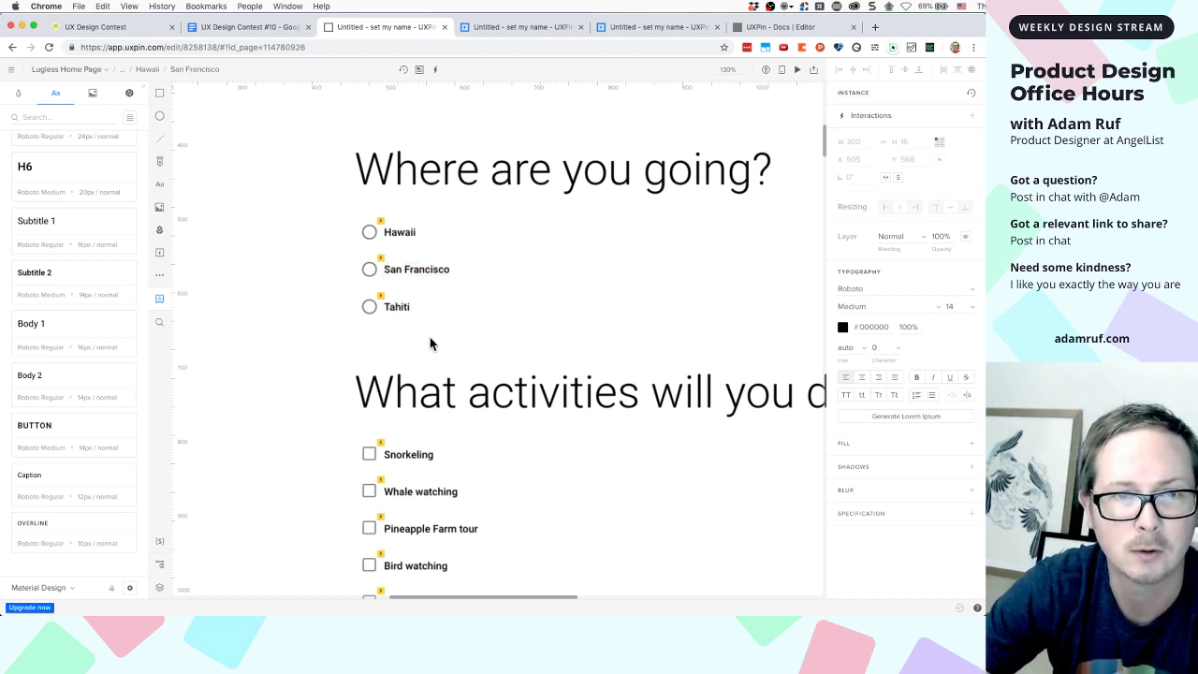
# Change the third destination radio button's label to "Tokyo"
pyautogui.doubleClick(391, 308)
pyautogui.write('New')
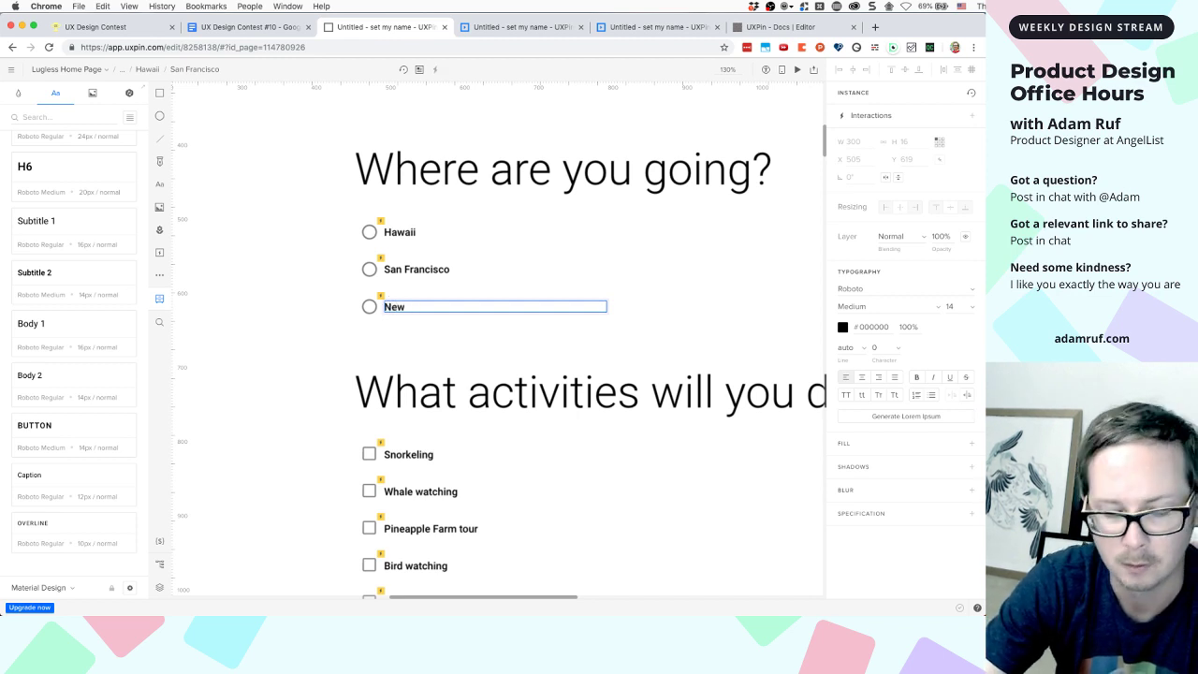
pyautogui.press('BackSpace')
pyautogui.press('BackSpace')
pyautogui.press('BackSpace')
pyautogui.press('BackSpace')
pyautogui.write('Tokyo')
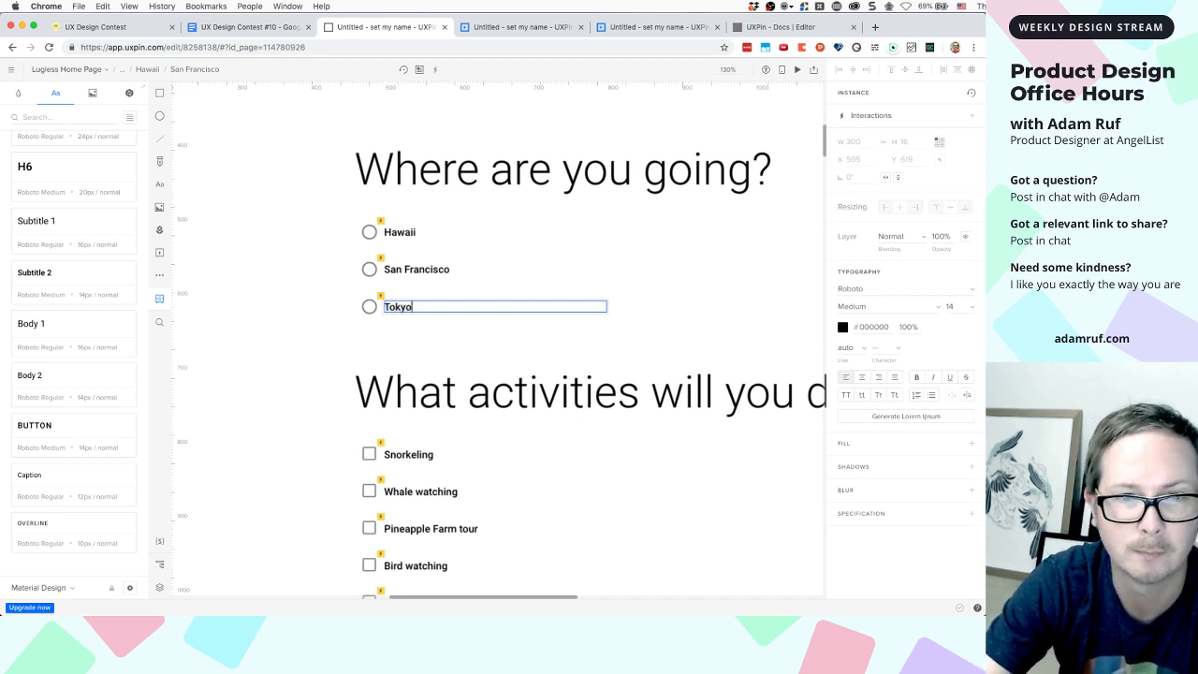
pyautogui.press('Escape')
# Ungroup the activities group into its heading and separate checkbox components
pyautogui.scroll(-2, 302, 329)
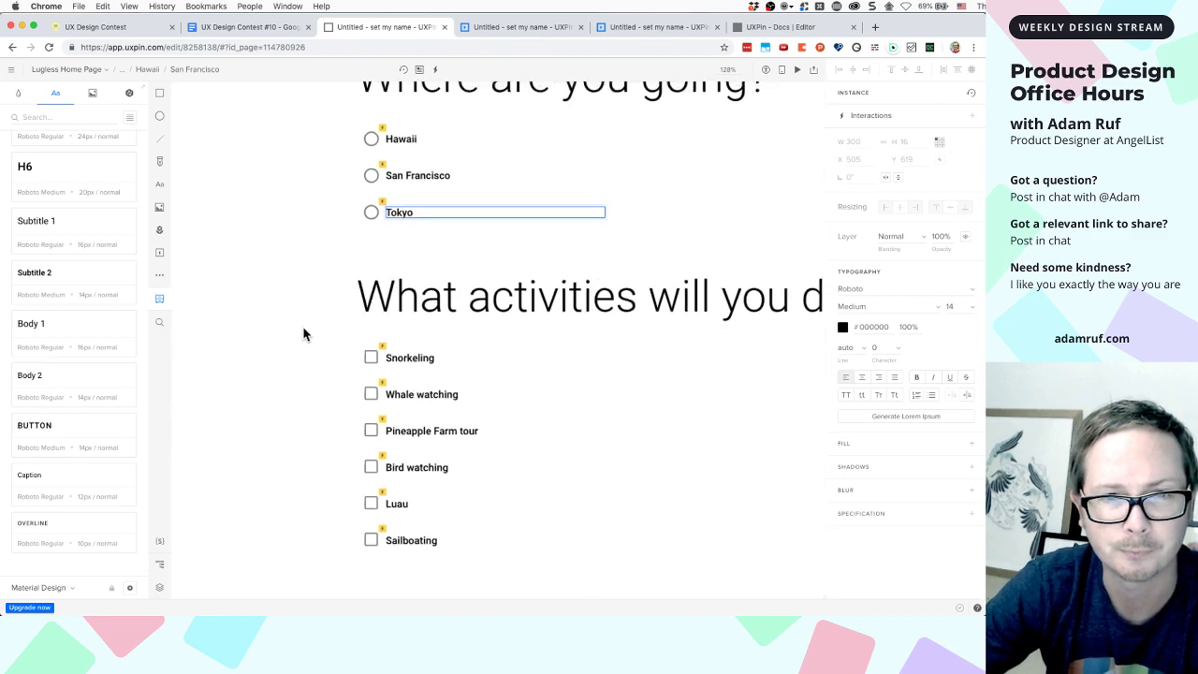
pyautogui.press('super+minus')
pyautogui.press('super+minus')
pyautogui.press('super+minus')
pyautogui.click(420, 354)
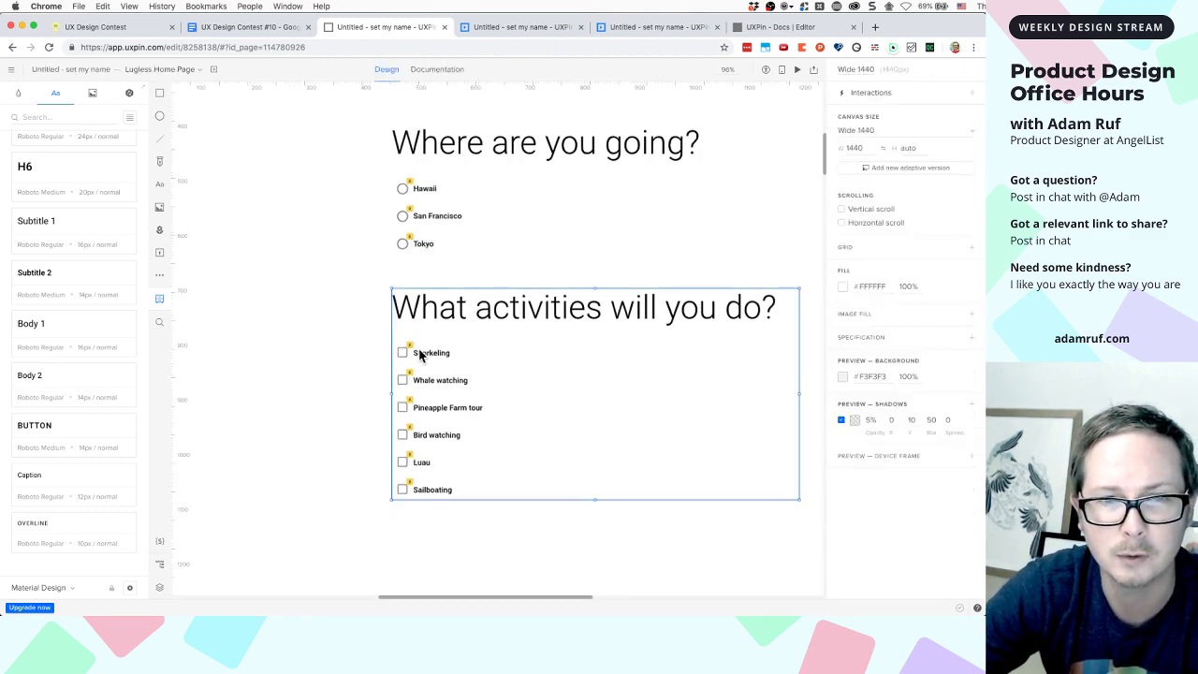
pyautogui.click(420, 348)
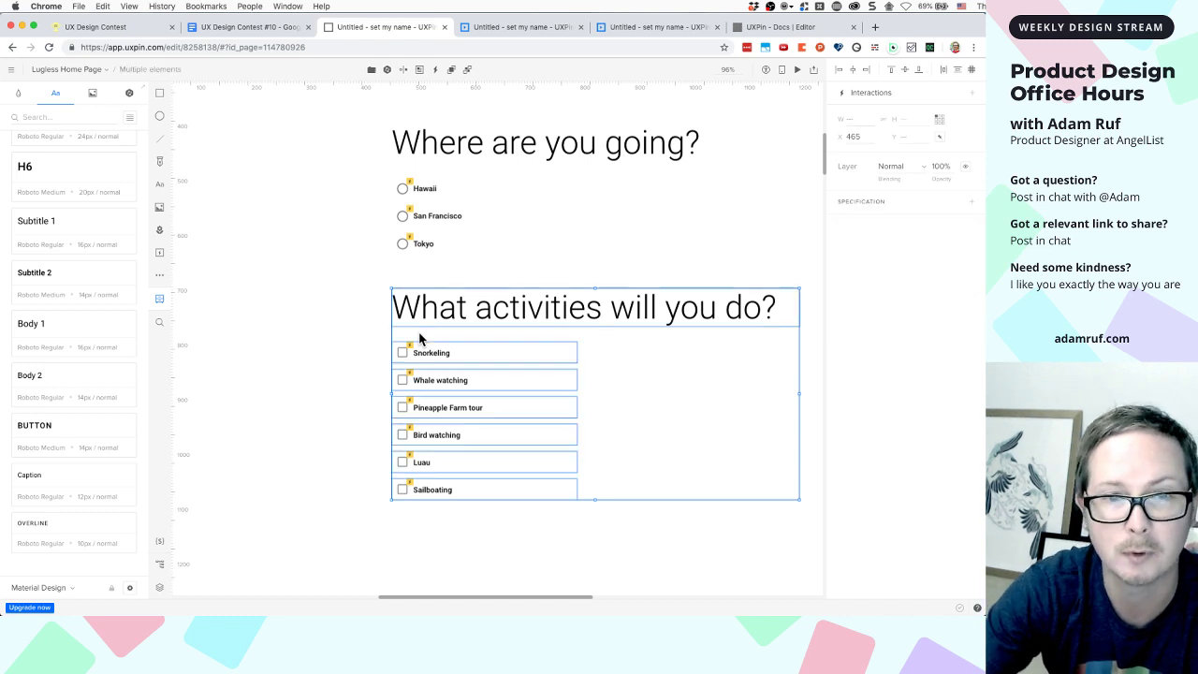
pyautogui.click(355, 377)
# Group the six activity checkboxes from "Snorkeling" to "Sailboating" without their heading
pyautogui.click(460, 356)
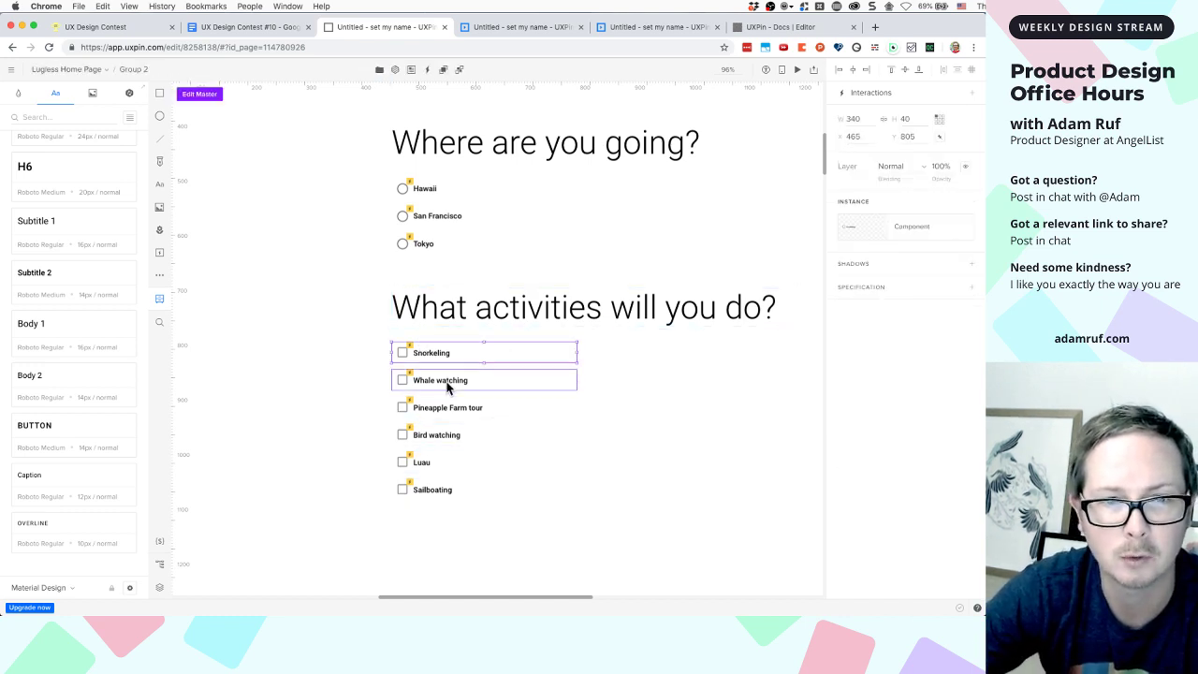
pyautogui.keyDown('shift'); pyautogui.click(448, 386); pyautogui.keyUp('shift')
pyautogui.keyDown('shift'); pyautogui.click(445, 408); pyautogui.keyUp('shift')
pyautogui.keyDown('shift'); pyautogui.click(441, 434); pyautogui.keyUp('shift')
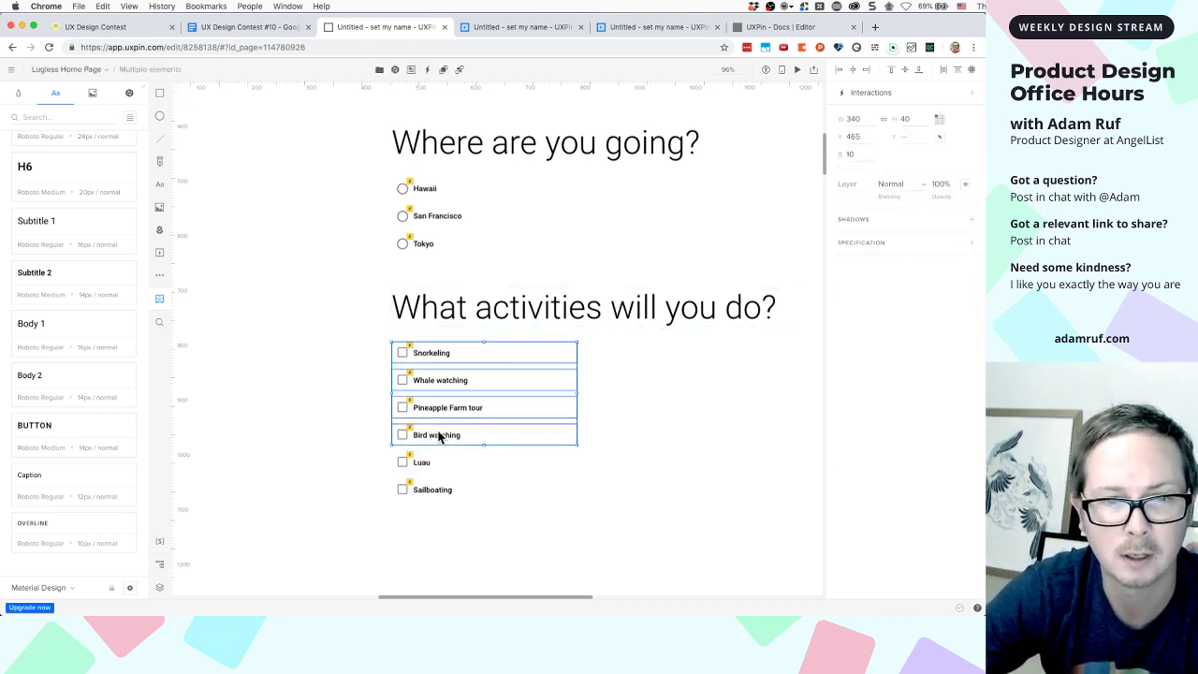
pyautogui.keyDown('shift'); pyautogui.click(423, 462); pyautogui.keyUp('shift')
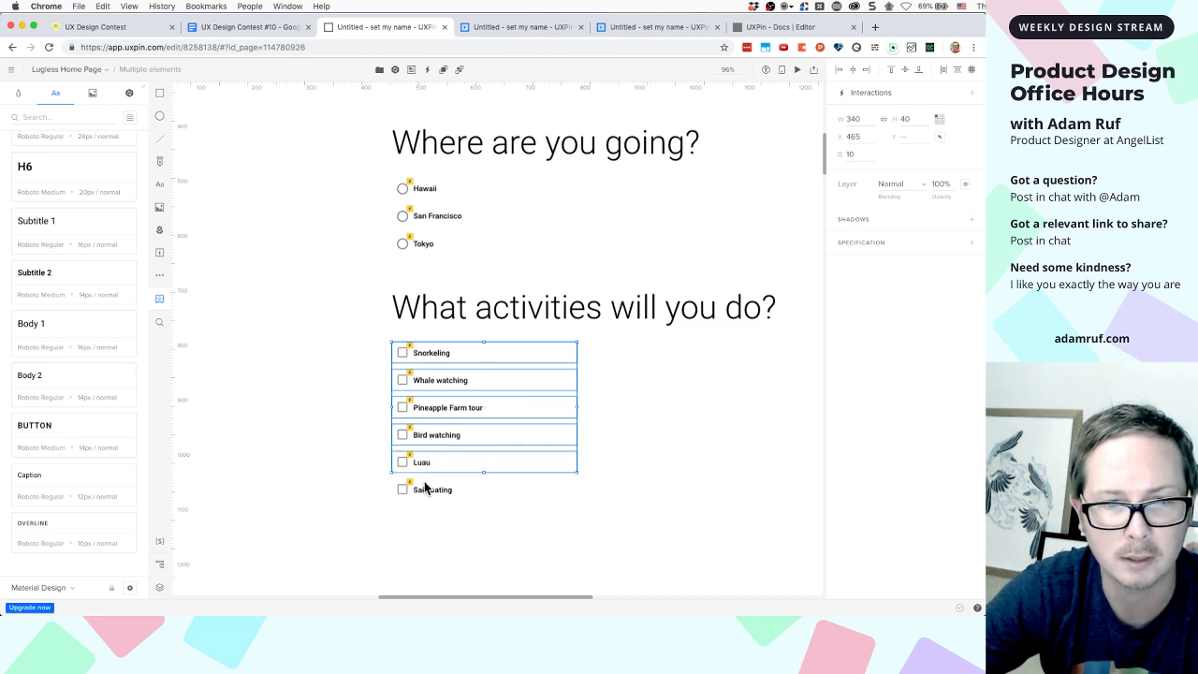
pyautogui.keyDown('shift'); pyautogui.click(424, 491); pyautogui.keyUp('shift')
pyautogui.press('super+g')
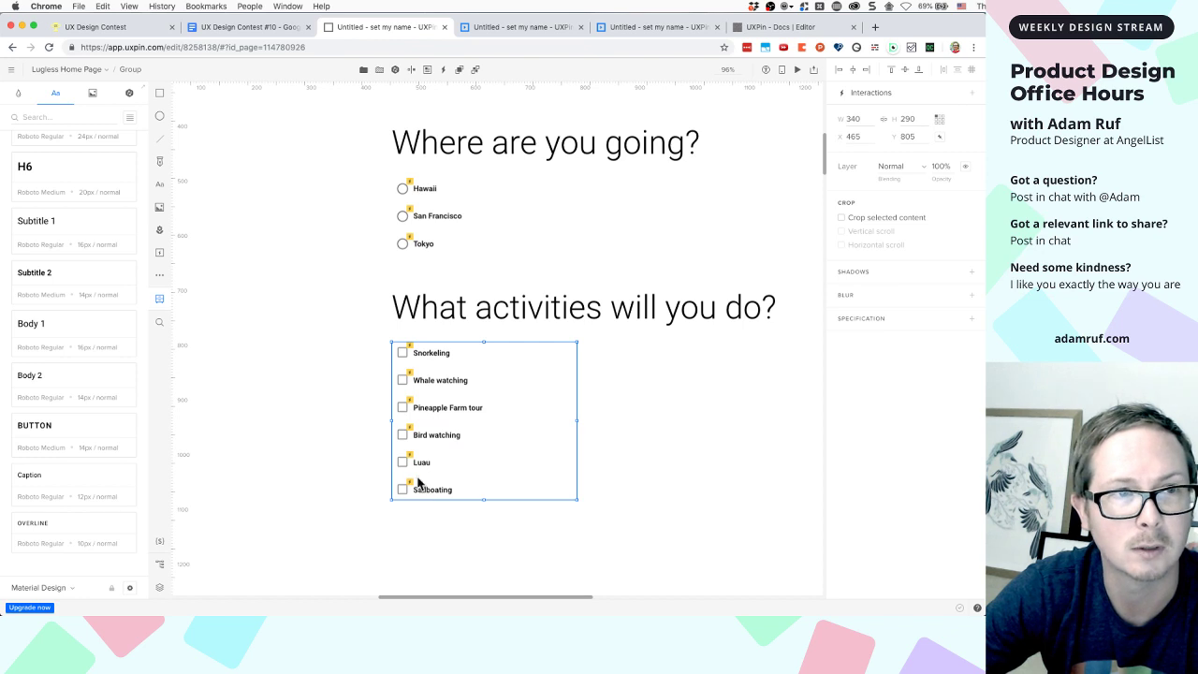
# Rename the group of six activity checkboxes as "Hawaii Activities"
pyautogui.click(159, 587)
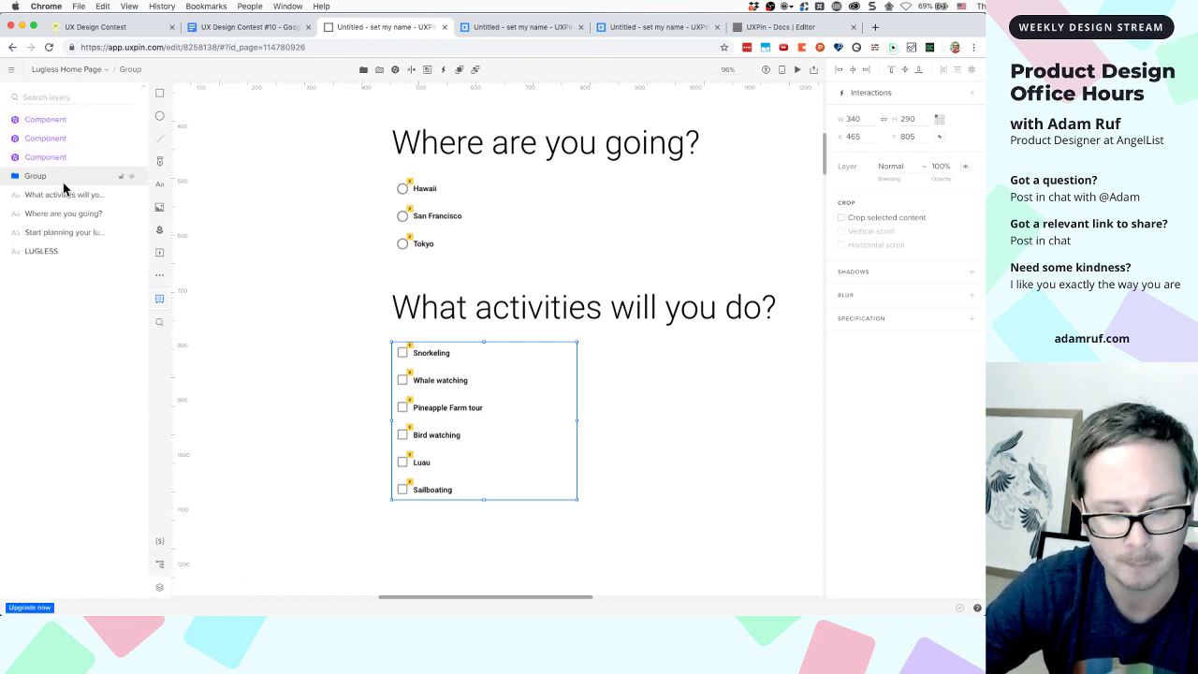
pyautogui.doubleClick(36, 176)
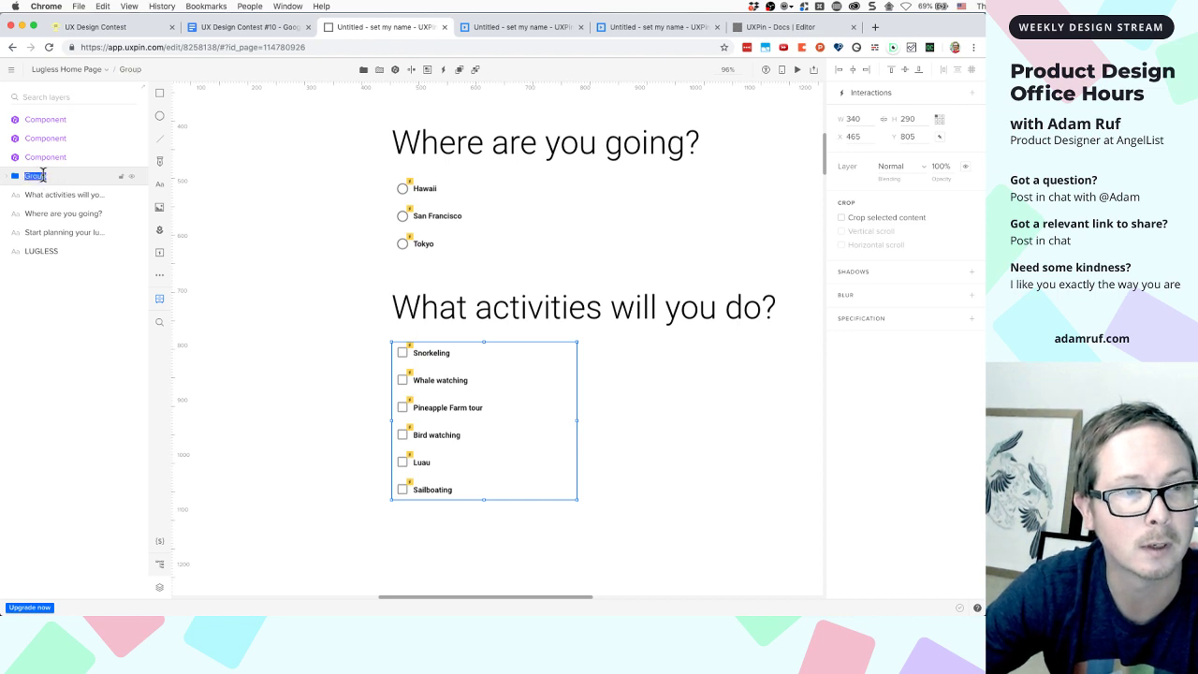
pyautogui.write('HAW')
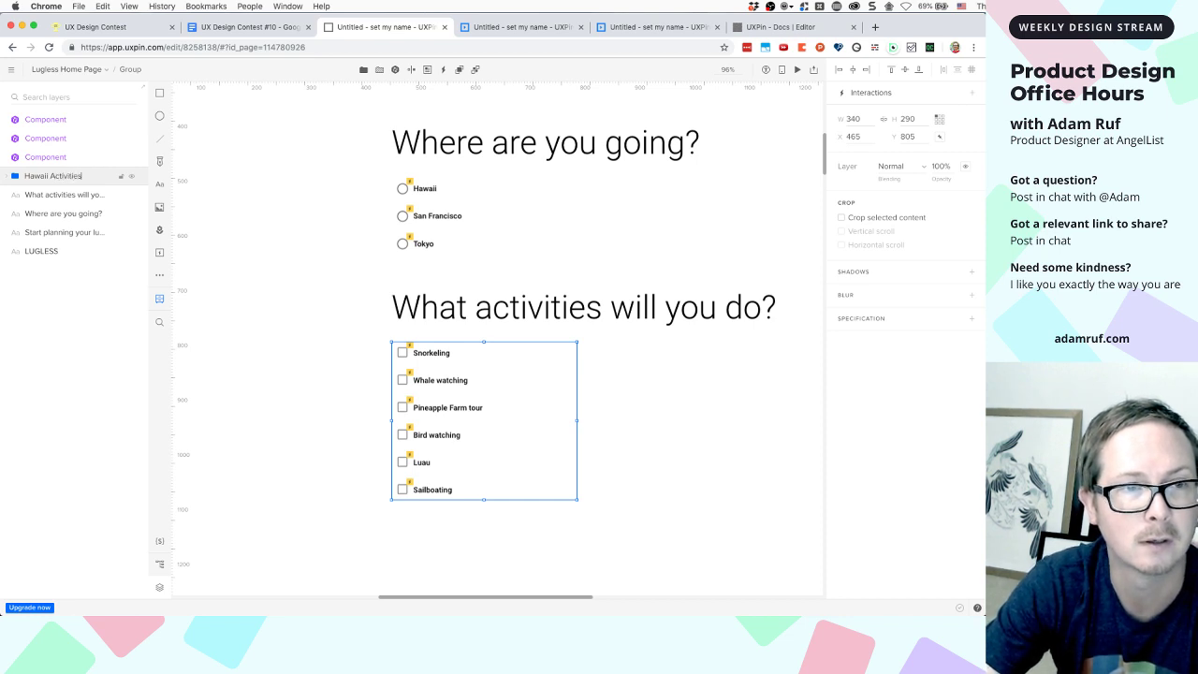
pyautogui.press('Return')
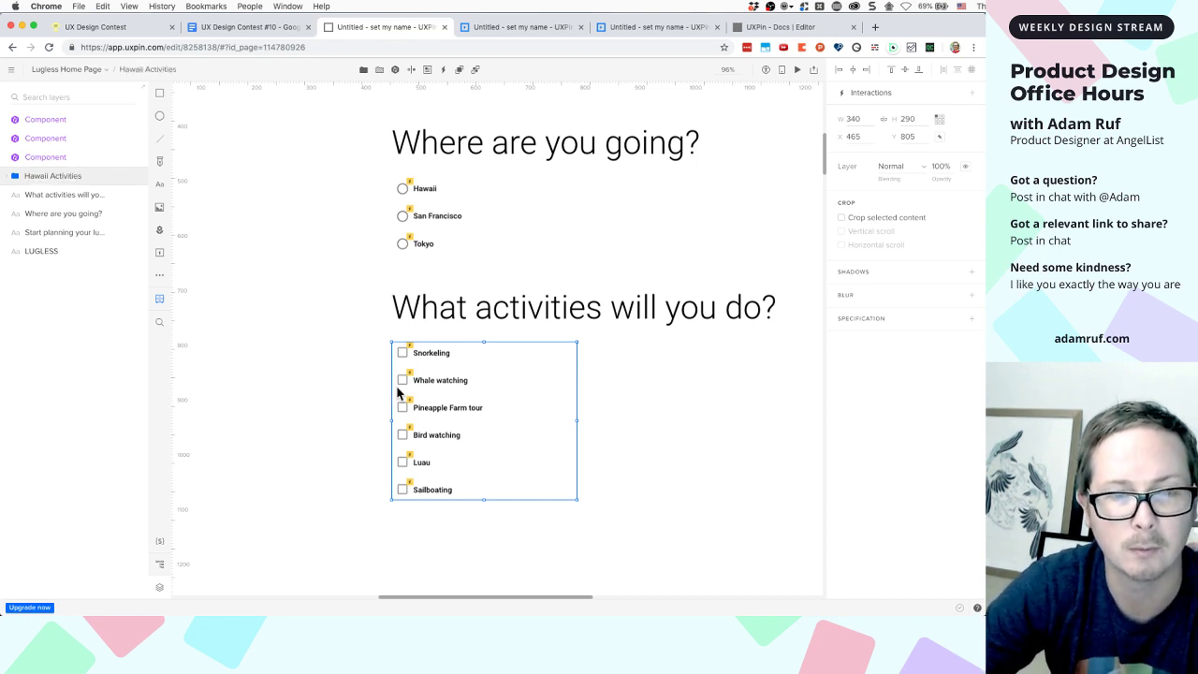
# Duplicate the "Hawaii Activities" group below the original and rename the copy as "SF Activities"
pyautogui.press('super+d')
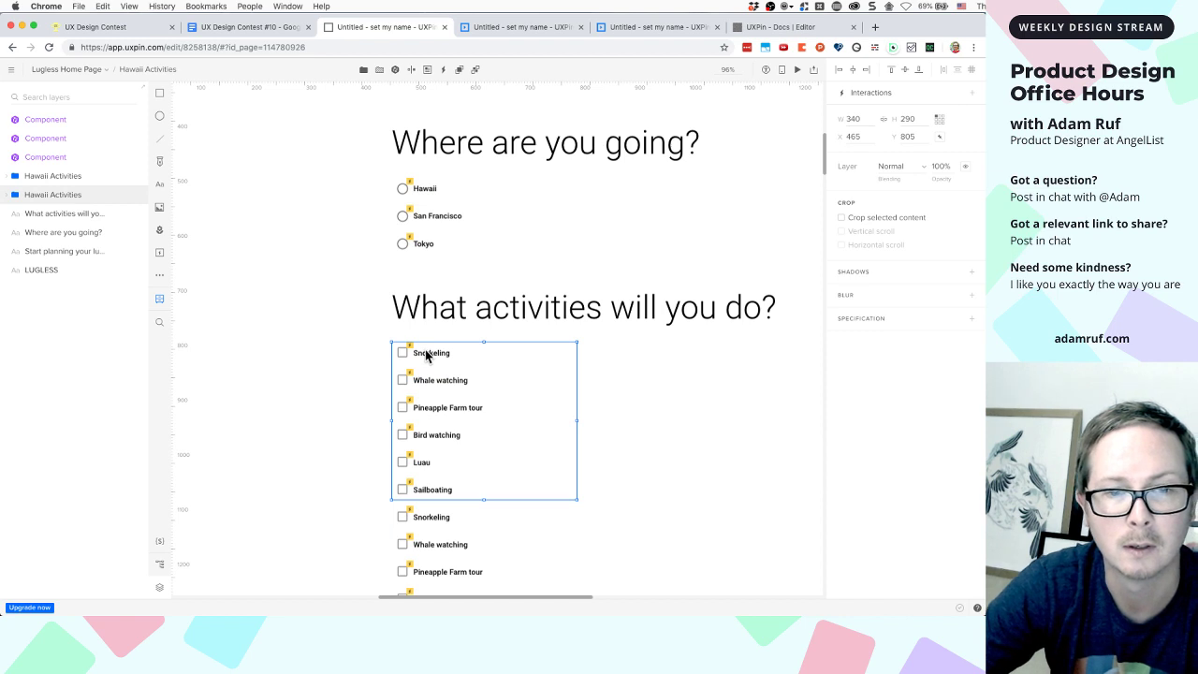
pyautogui.scroll(-4, 425, 354)
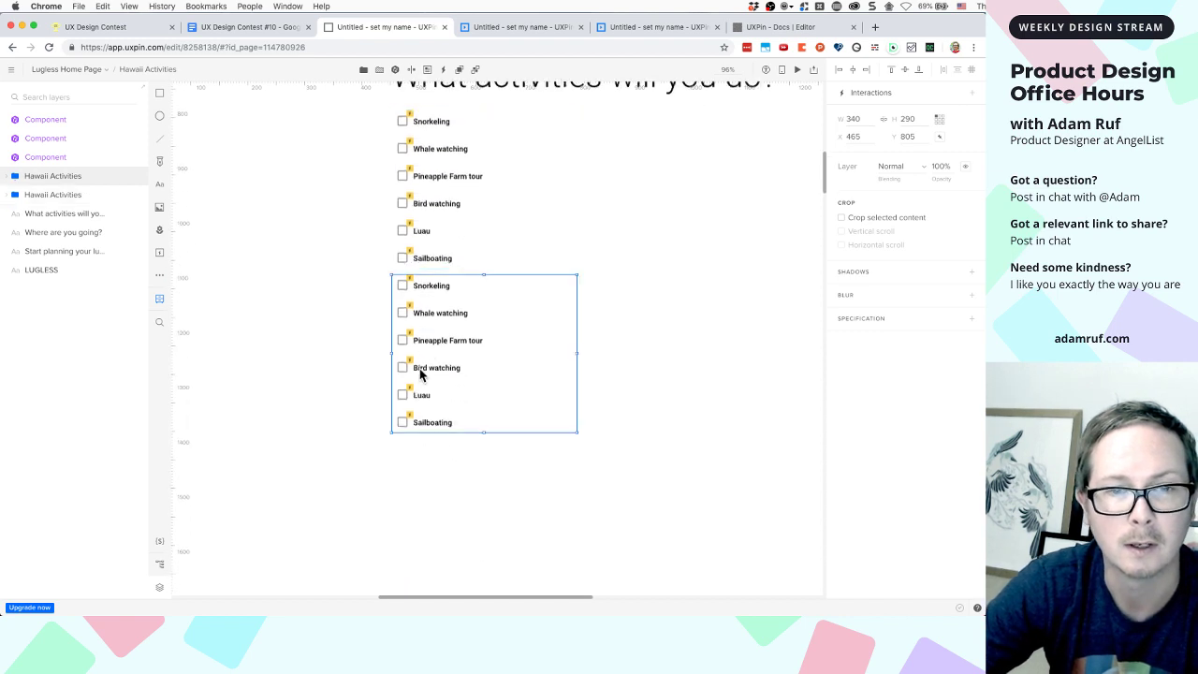
pyautogui.doubleClick(53, 176)
pyautogui.write('SF')
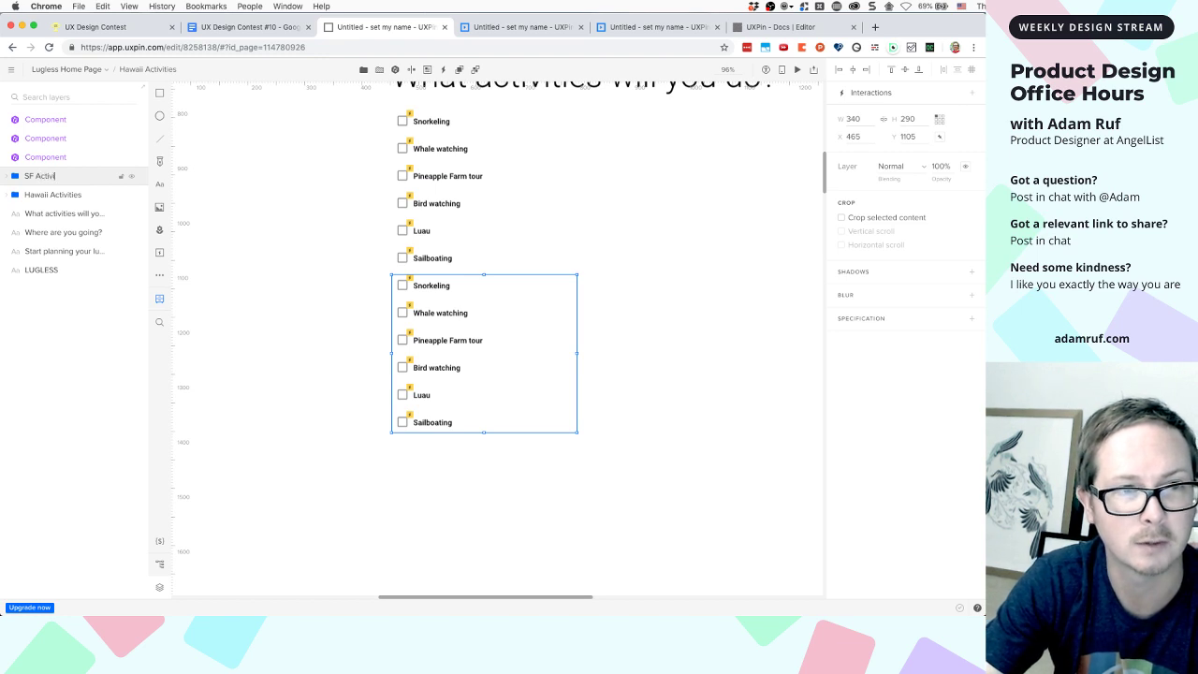
pyautogui.press('Return')
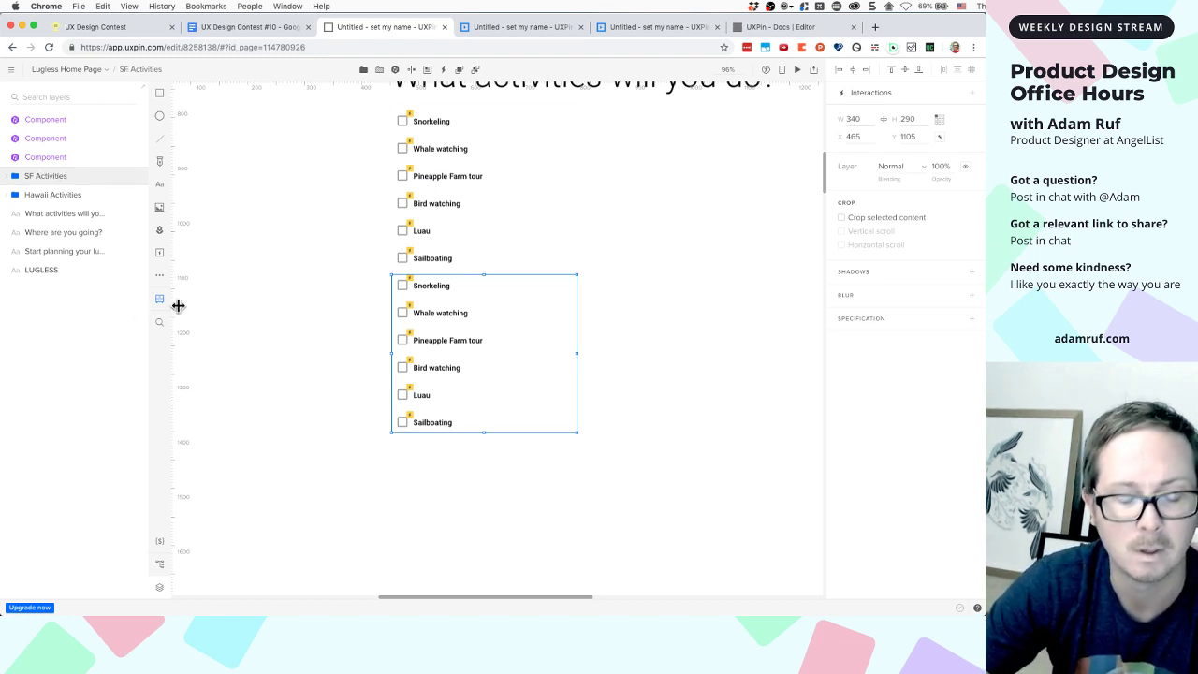
# Duplicate the "SF Activities" group below itself and rename the copy as "Tokyo Activities"
pyautogui.press('super+d')
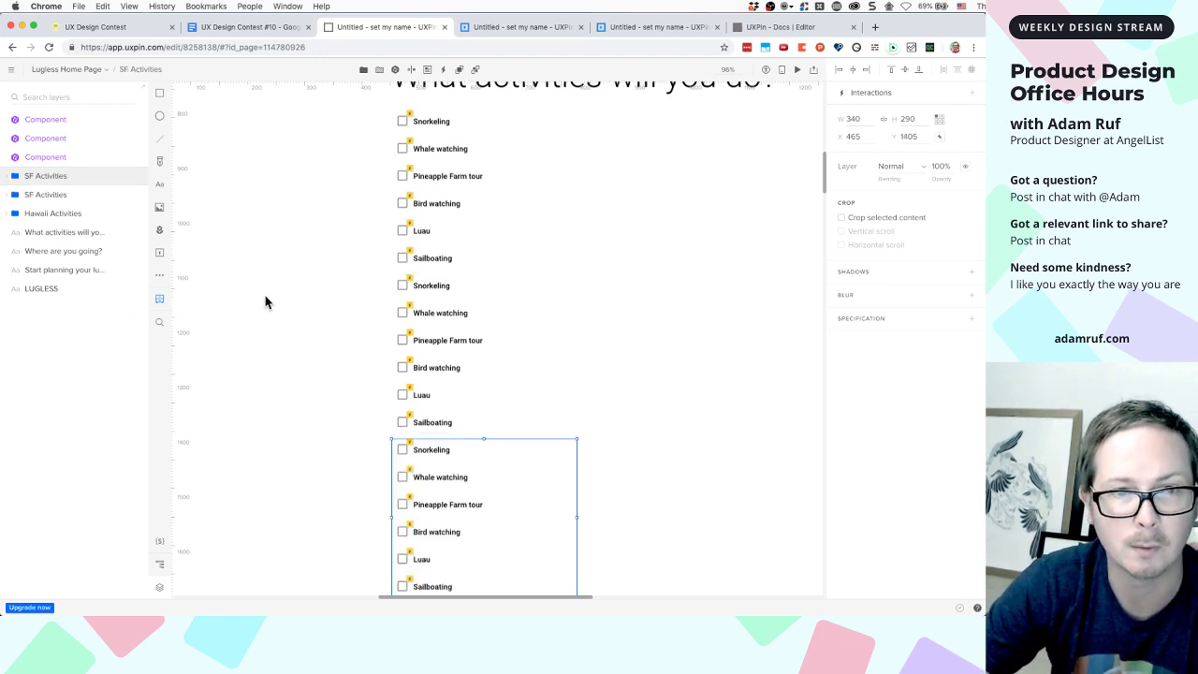
pyautogui.doubleClick(51, 178)
pyautogui.click(31, 177)
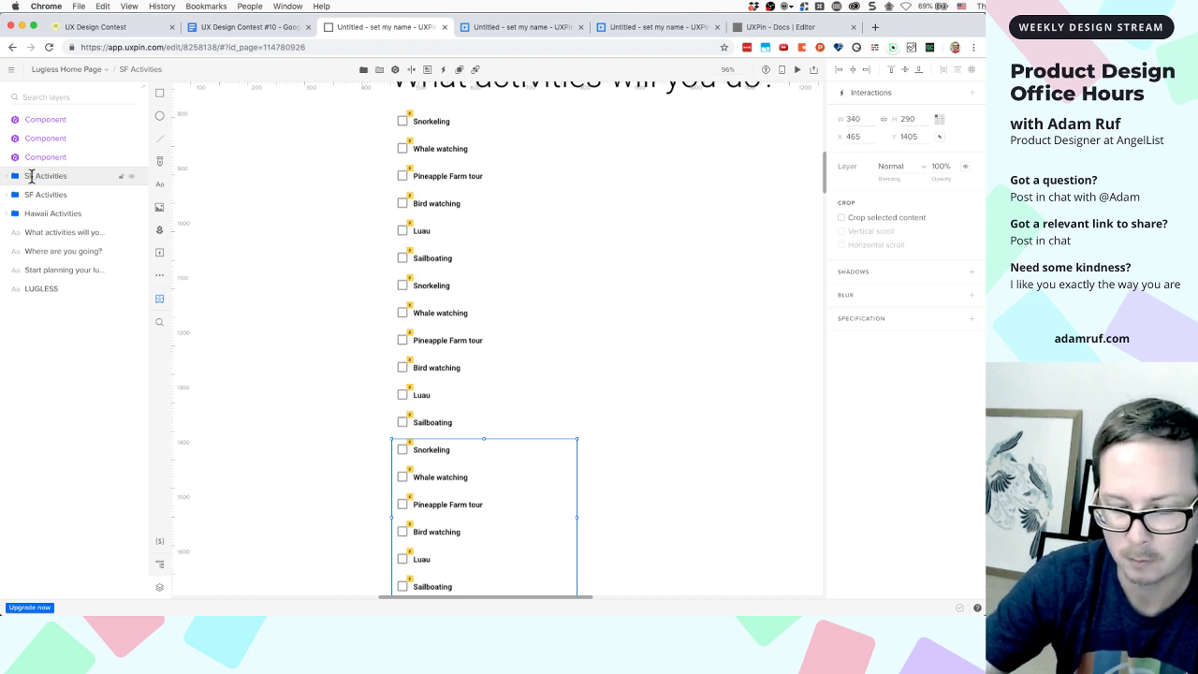
pyautogui.press('BackSpace')
pyautogui.press('BackSpace')
pyautogui.write('Toky')
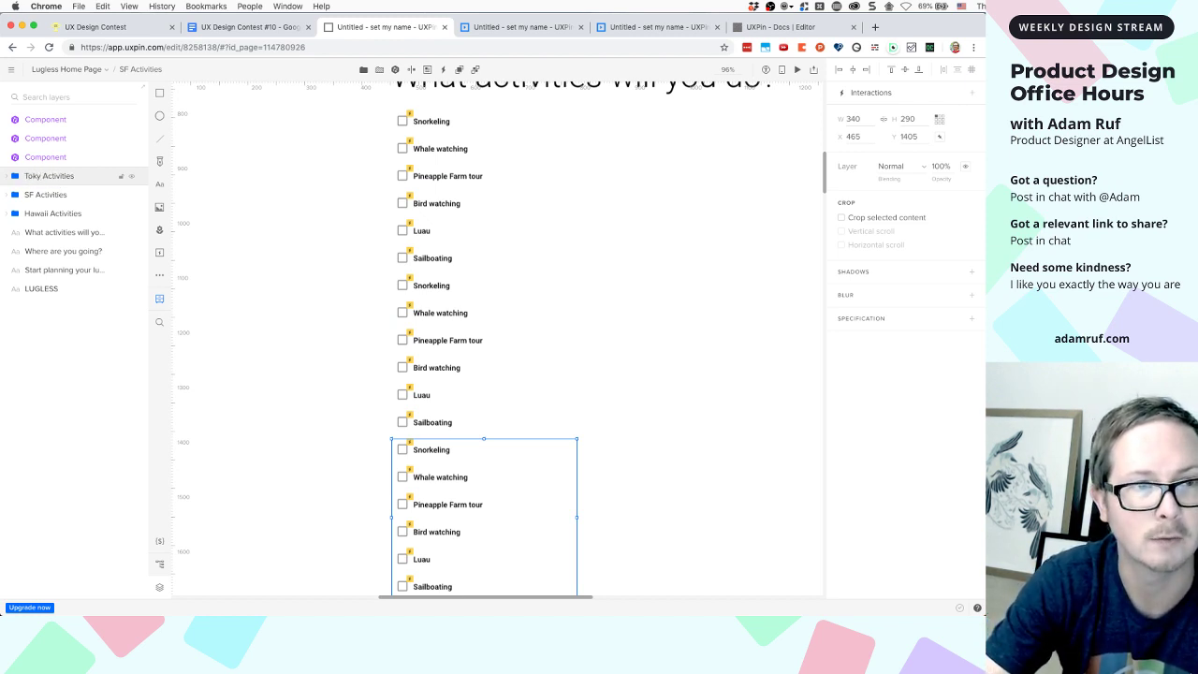
pyautogui.write('o')
# Open the "Snorkeling" label of the first checkbox in the "SF Activities" group for editing
pyautogui.scroll(2, 415, 161)
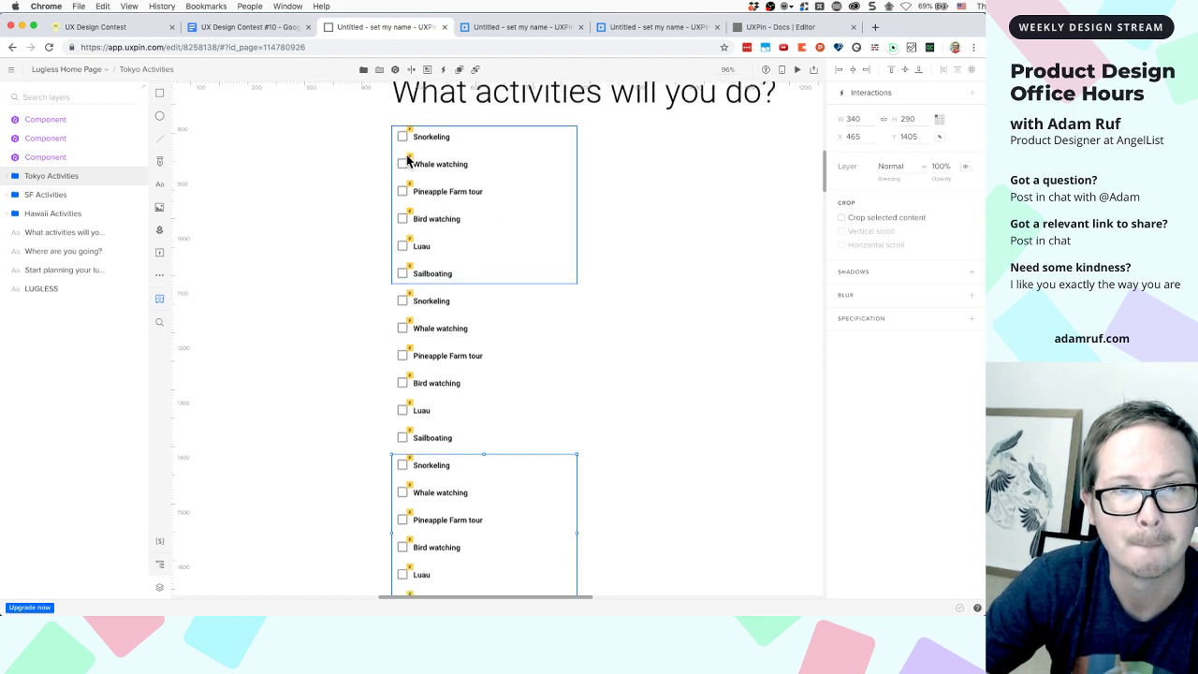
pyautogui.click(427, 320)
pyautogui.doubleClick(427, 320)
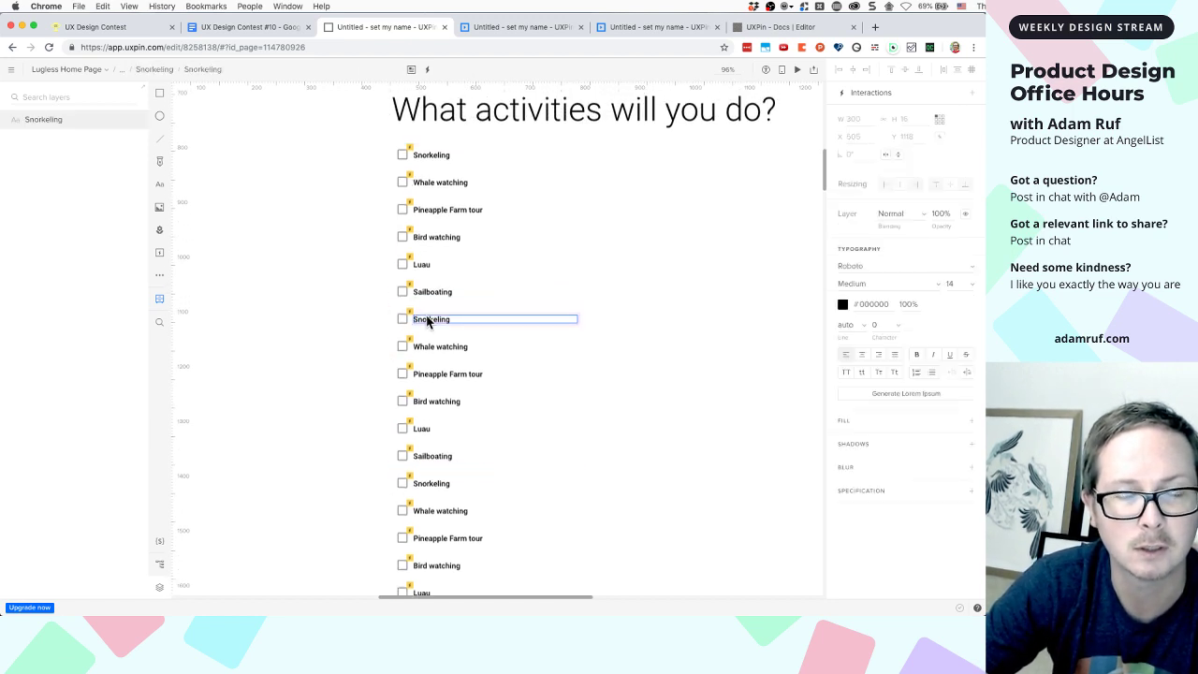
# Change the first checkbox label in the SF Activities group from "Snorkeling" to "Dining"
pyautogui.doubleClick(427, 319)
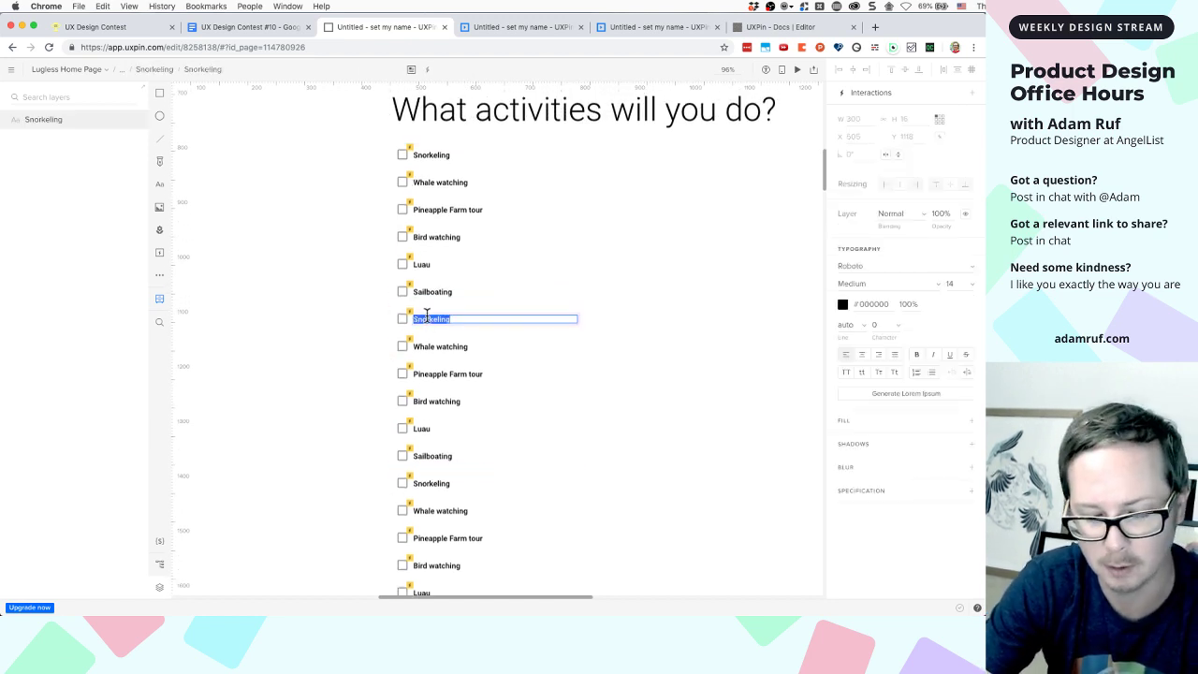
pyautogui.write('F')
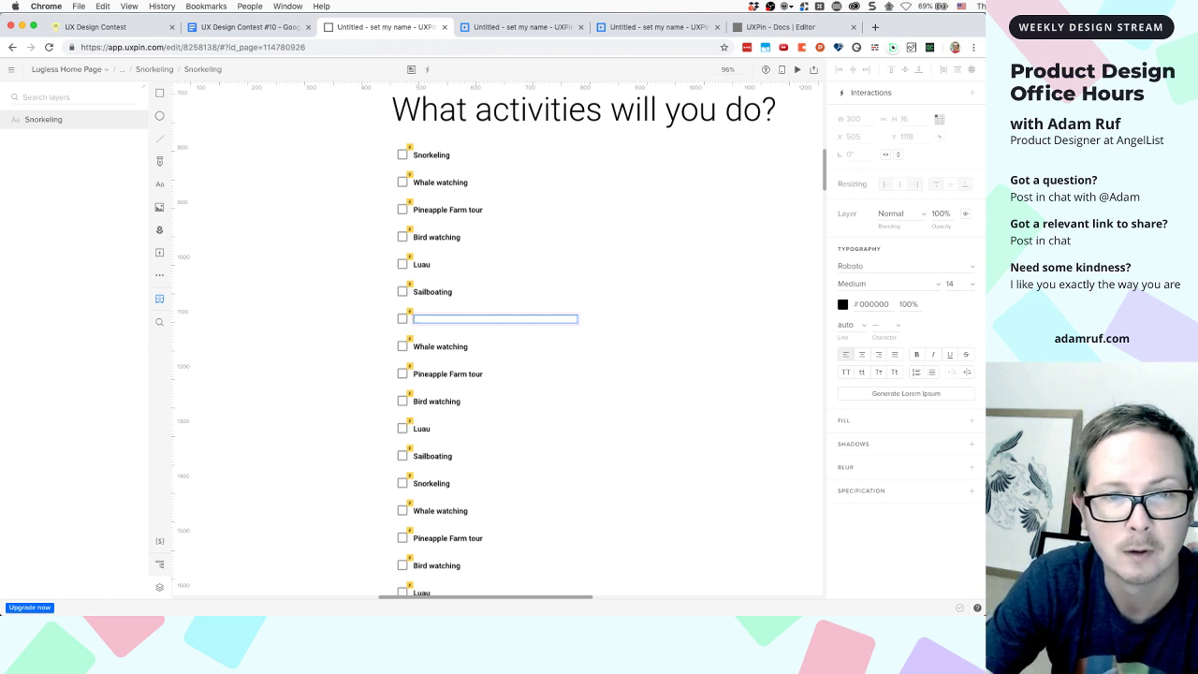
pyautogui.write('ating')
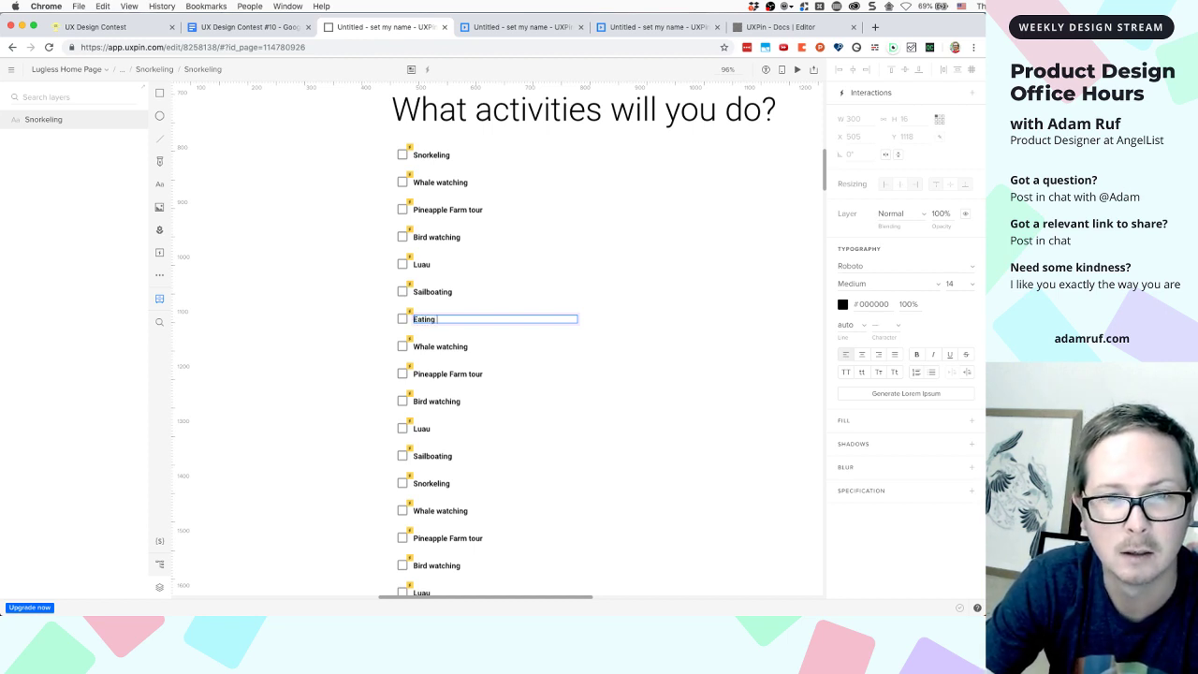
pyautogui.doubleClick(450, 321)
pyautogui.write('Di')
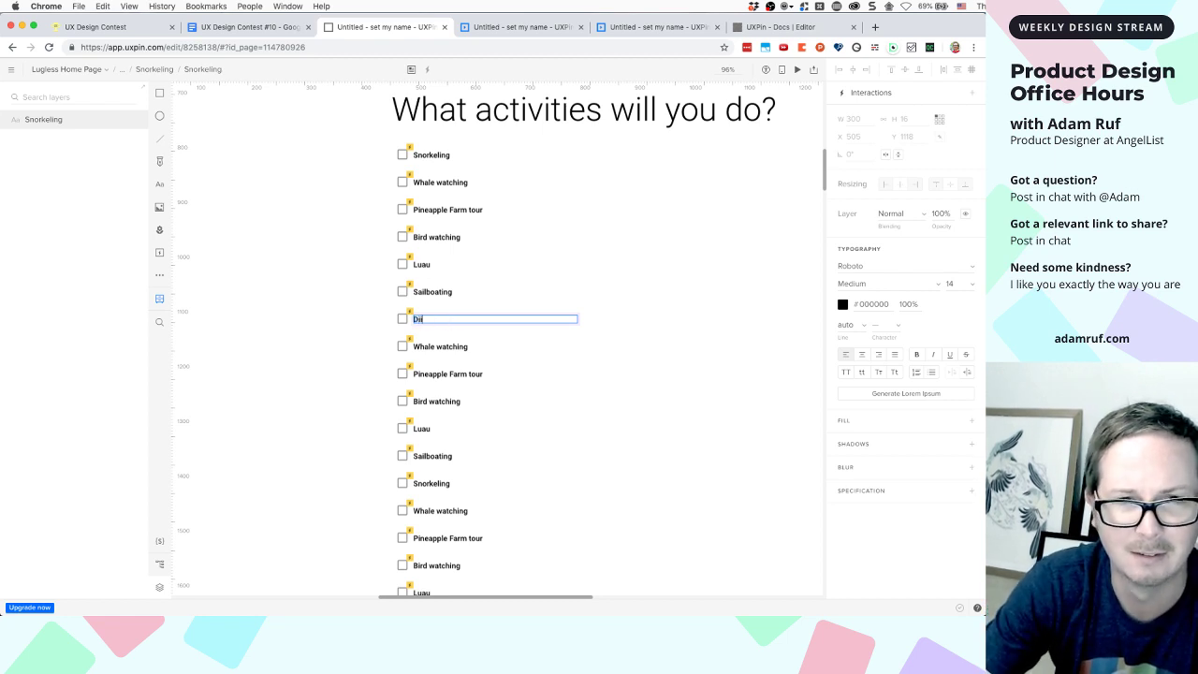
pyautogui.write('ning')
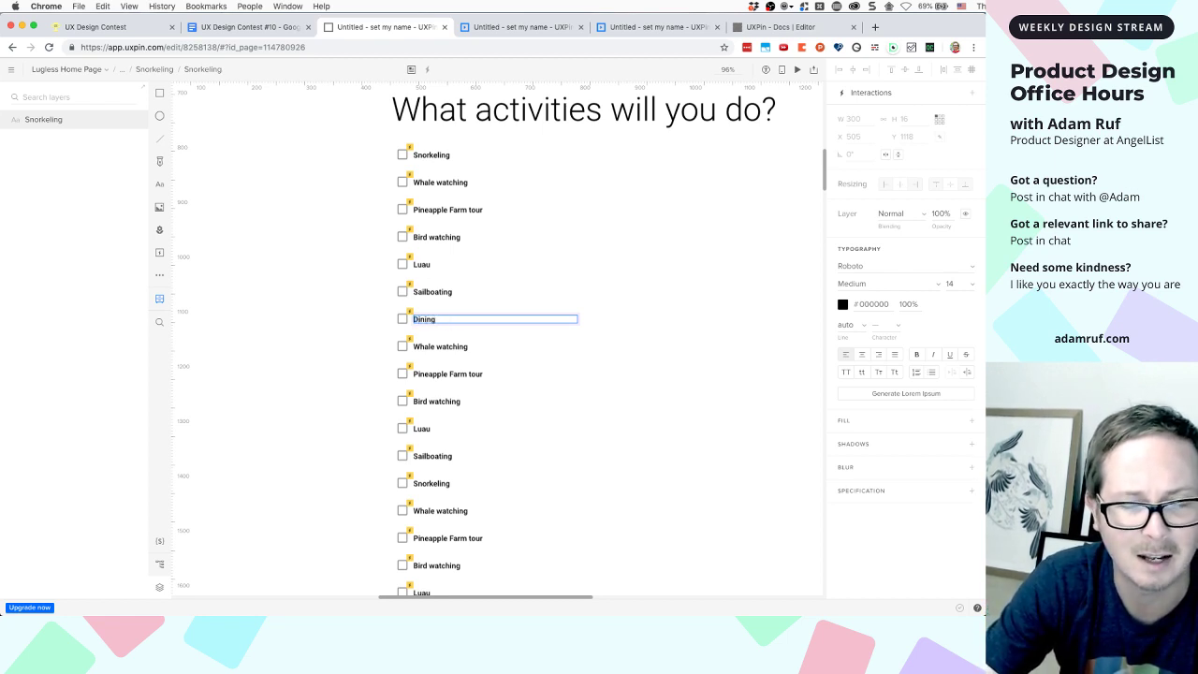
pyautogui.click(423, 351)
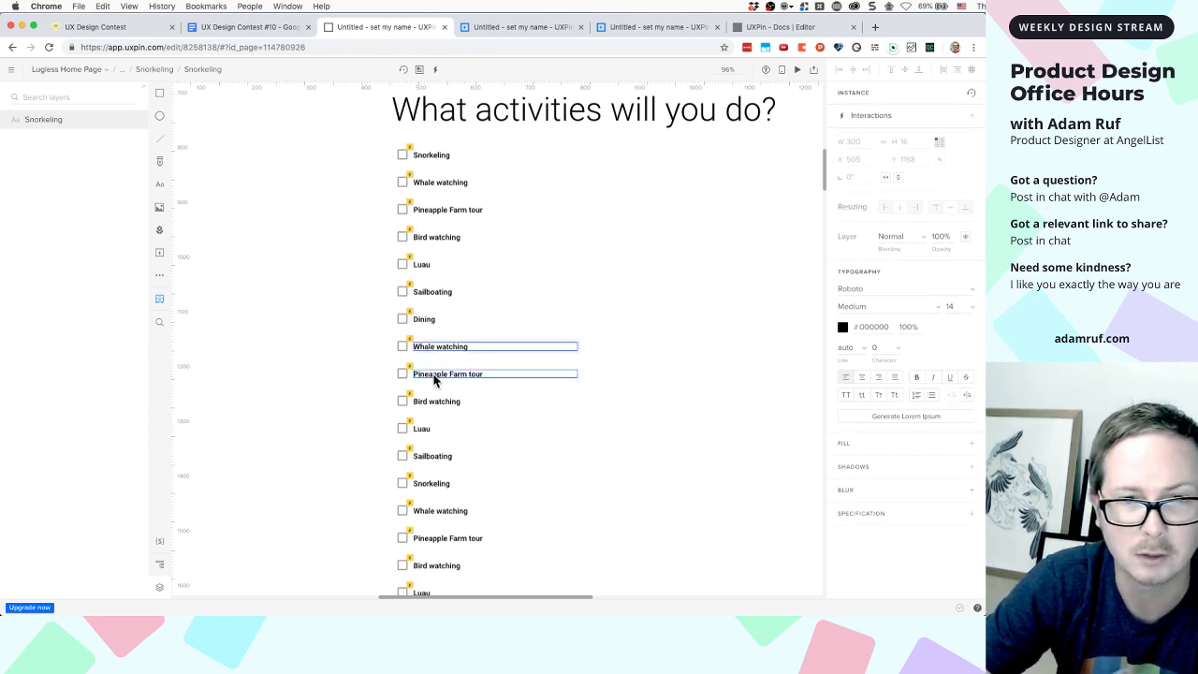
# Replace the "Pineapple Farm tour" label in the SF Activities group with "Visit Alcatraz"
pyautogui.click(433, 378)
pyautogui.doubleClick(434, 376)
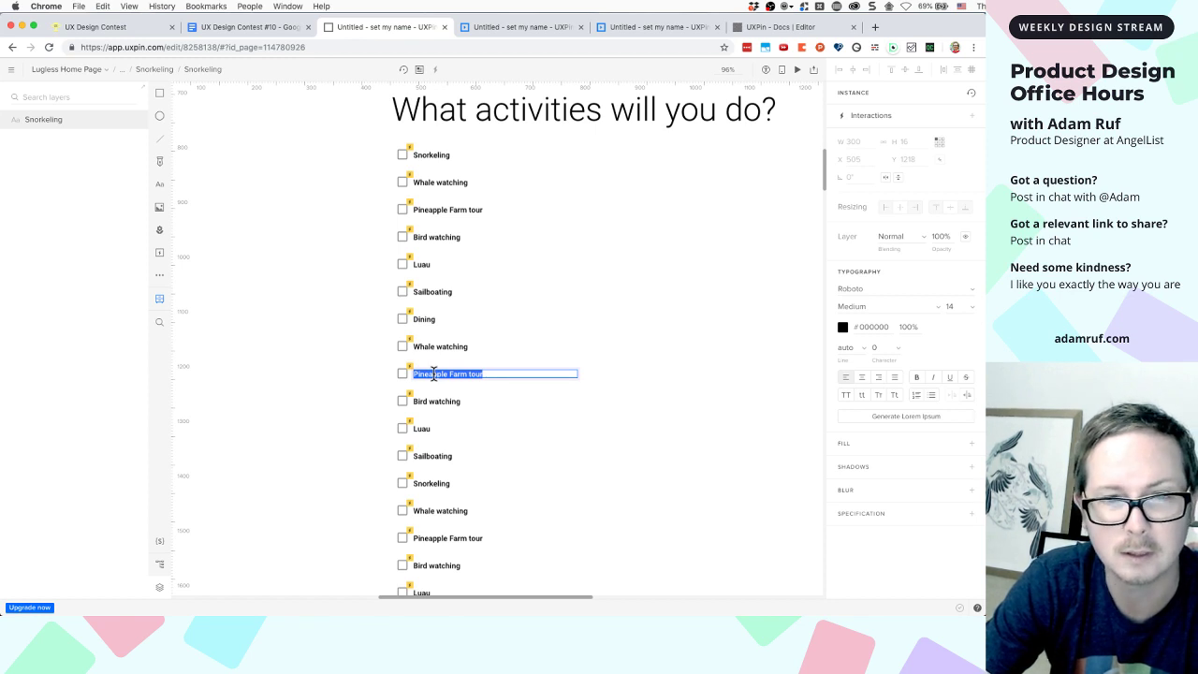
pyautogui.write('Visit')
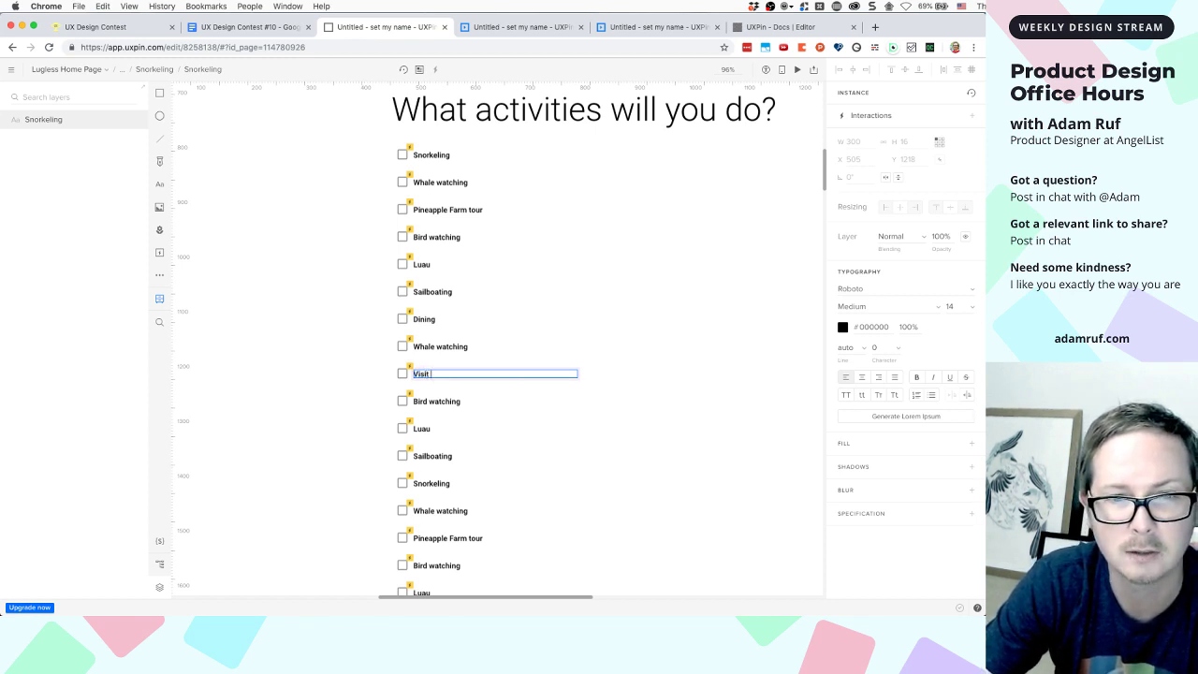
pyautogui.write(' Aloatra')
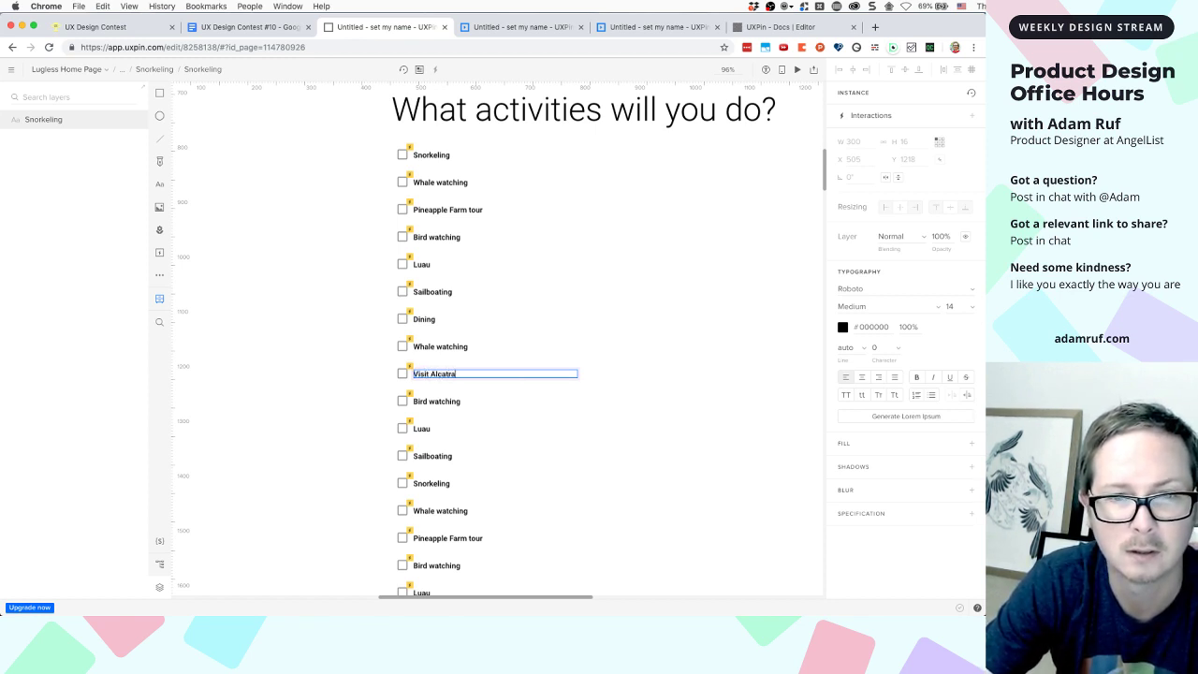
pyautogui.write('z')
# Replace the "Bird watching" label in the SF Activities group with "See the Golden Gate Bridge"
pyautogui.click(438, 404)
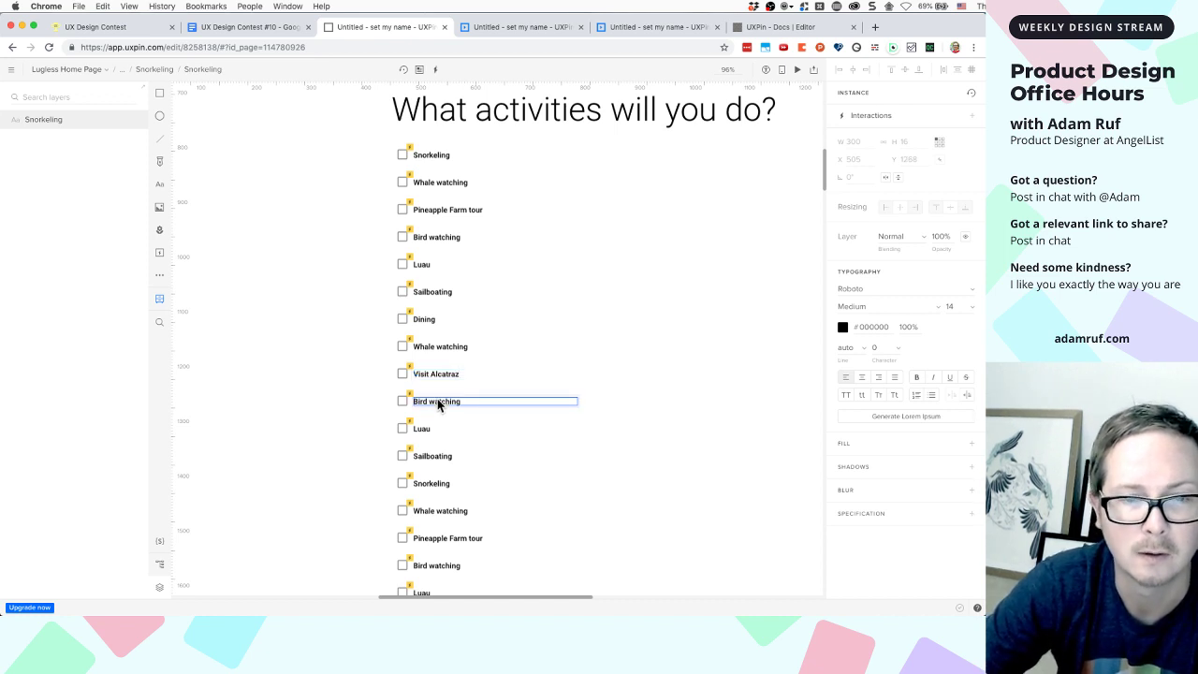
pyautogui.doubleClick(439, 400)
pyautogui.write('Visit')
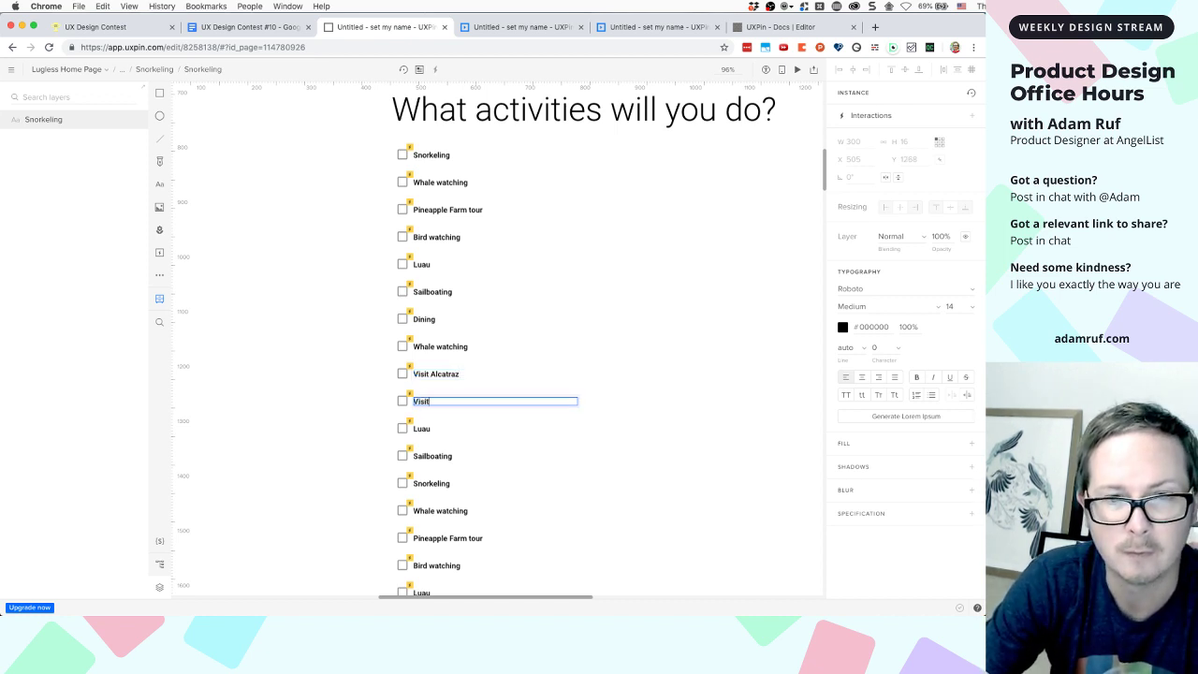
pyautogui.write('e')
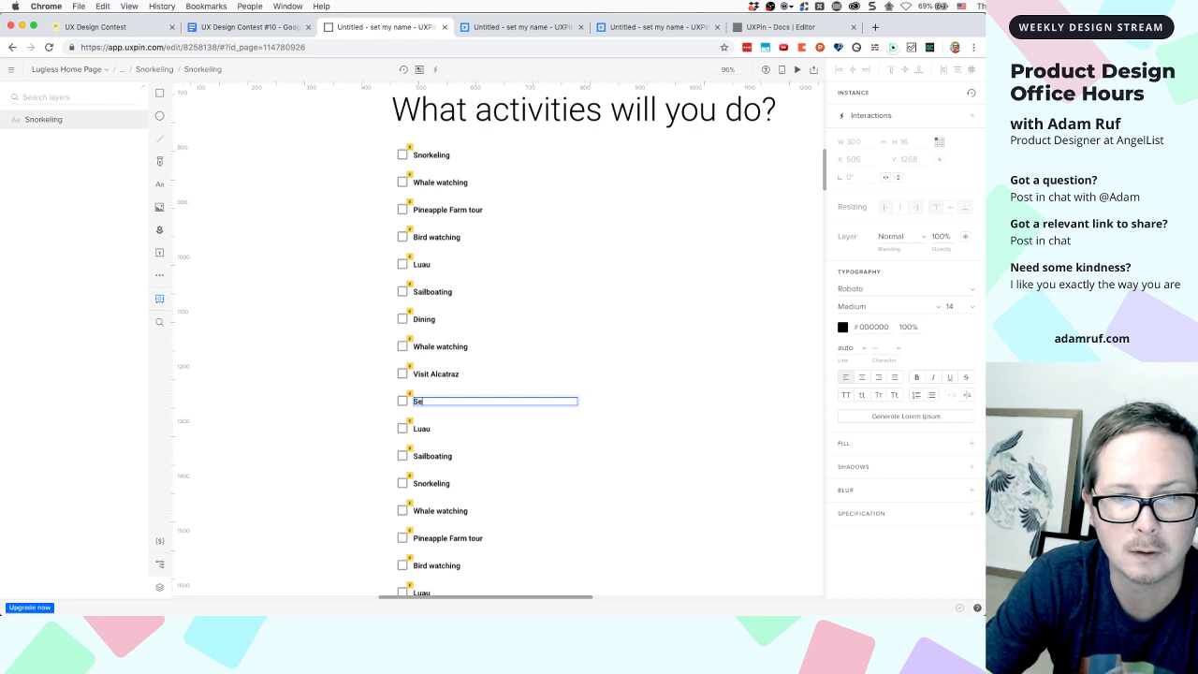
pyautogui.write('e the Golden ')
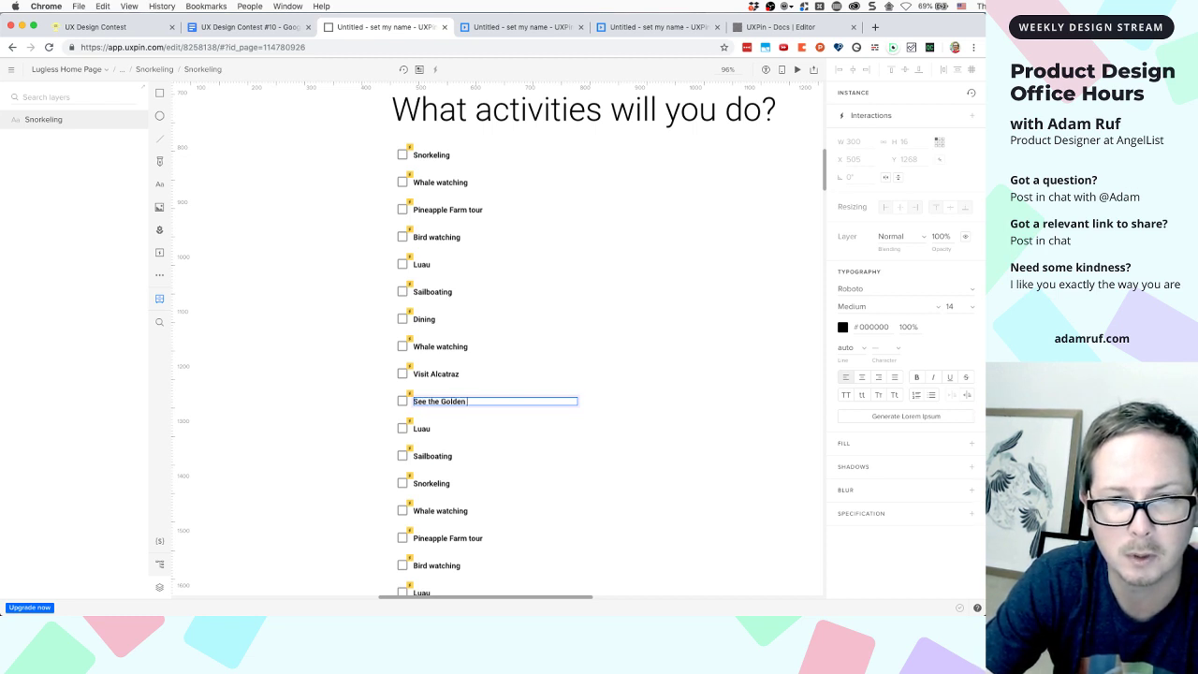
pyautogui.write('Gate Bridge')
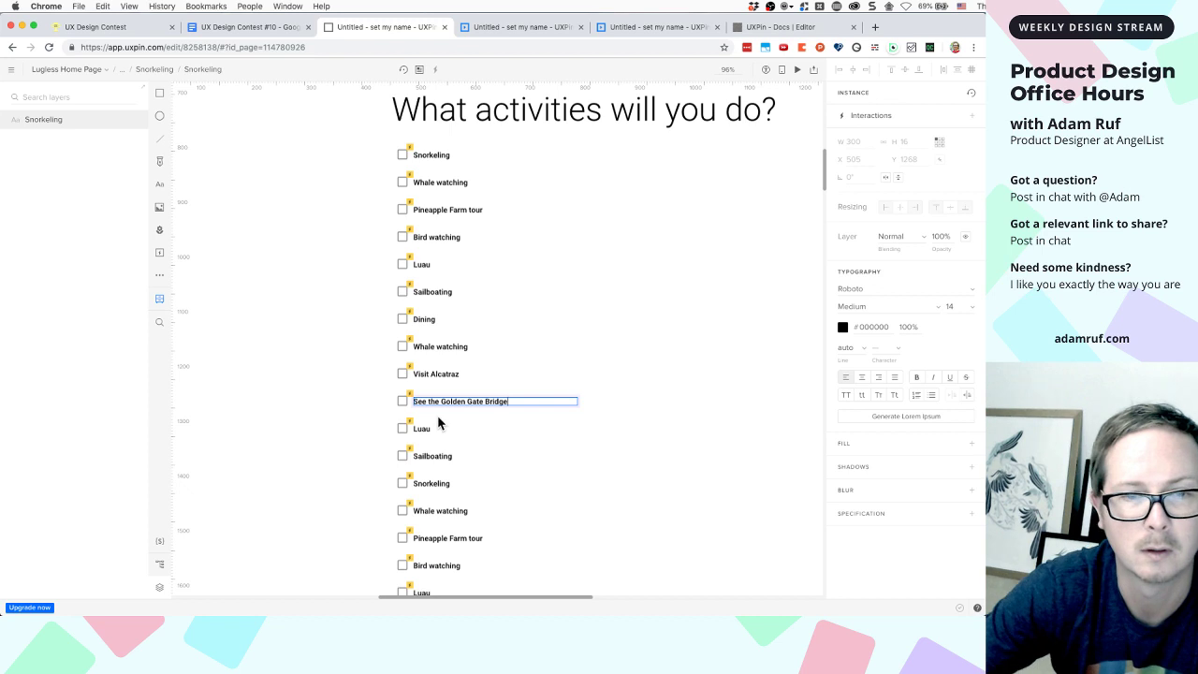
pyautogui.press('Escape')
# Replace the "Luau" label in the SF Activities group with "Ride a Trolley Car"
pyautogui.doubleClick(423, 434)
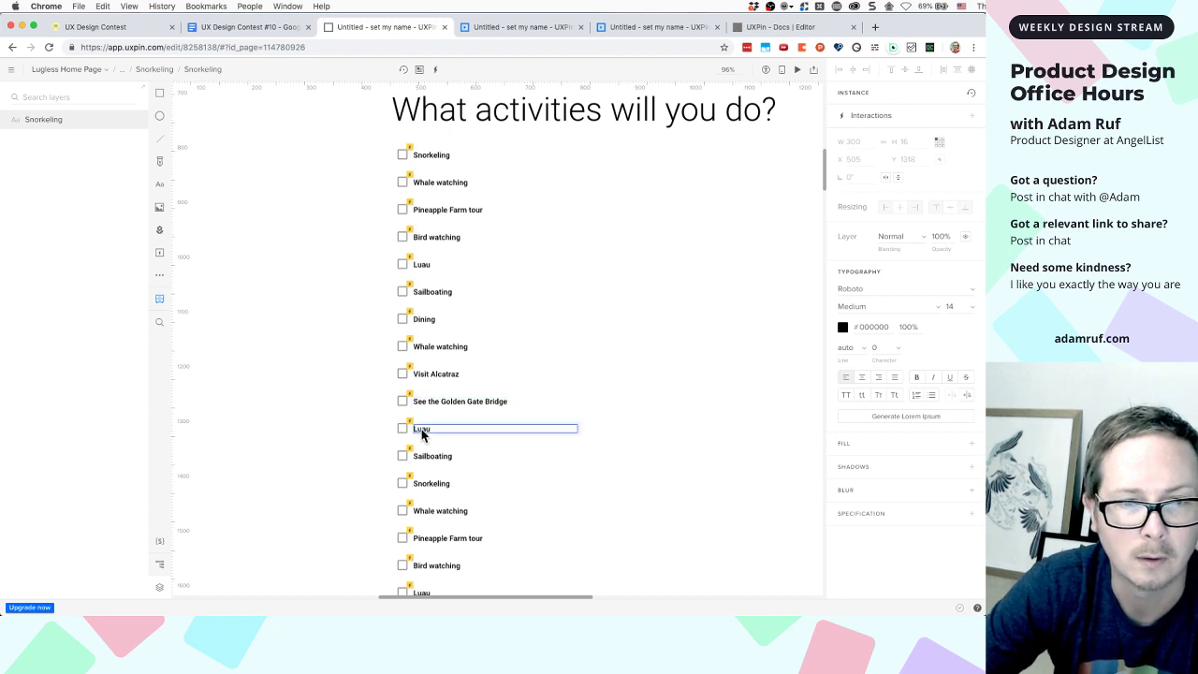
pyautogui.scroll(-1, 423, 431)
pyautogui.doubleClick(426, 393)
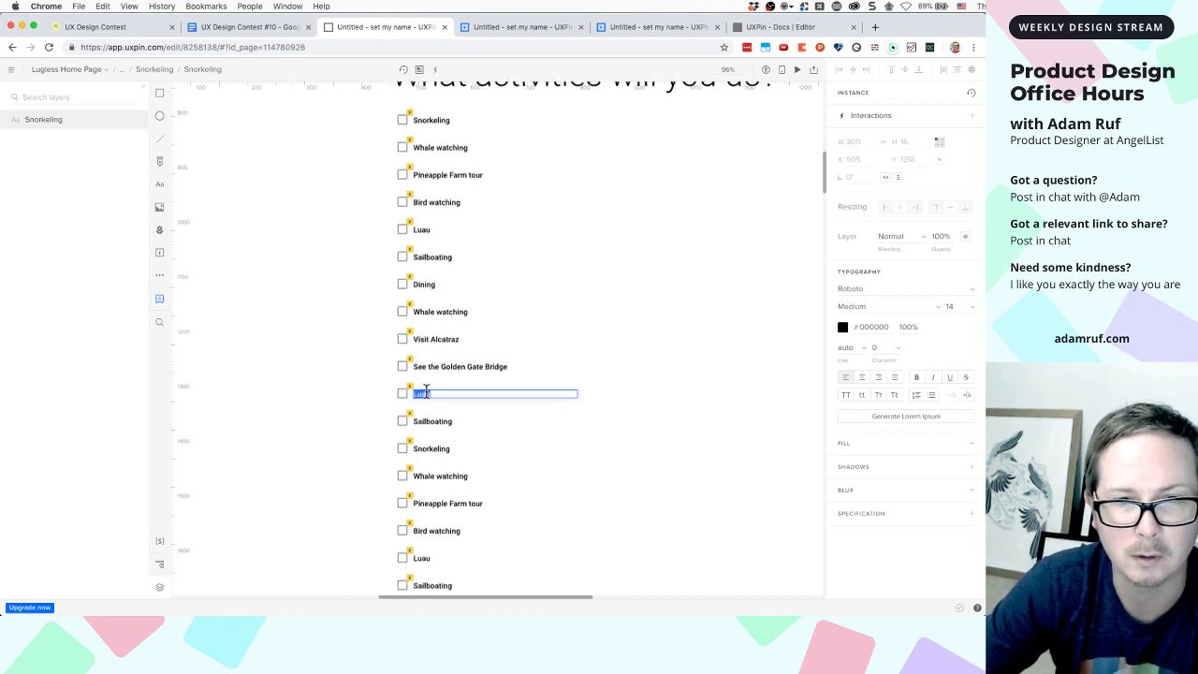
pyautogui.write('Ride a T')
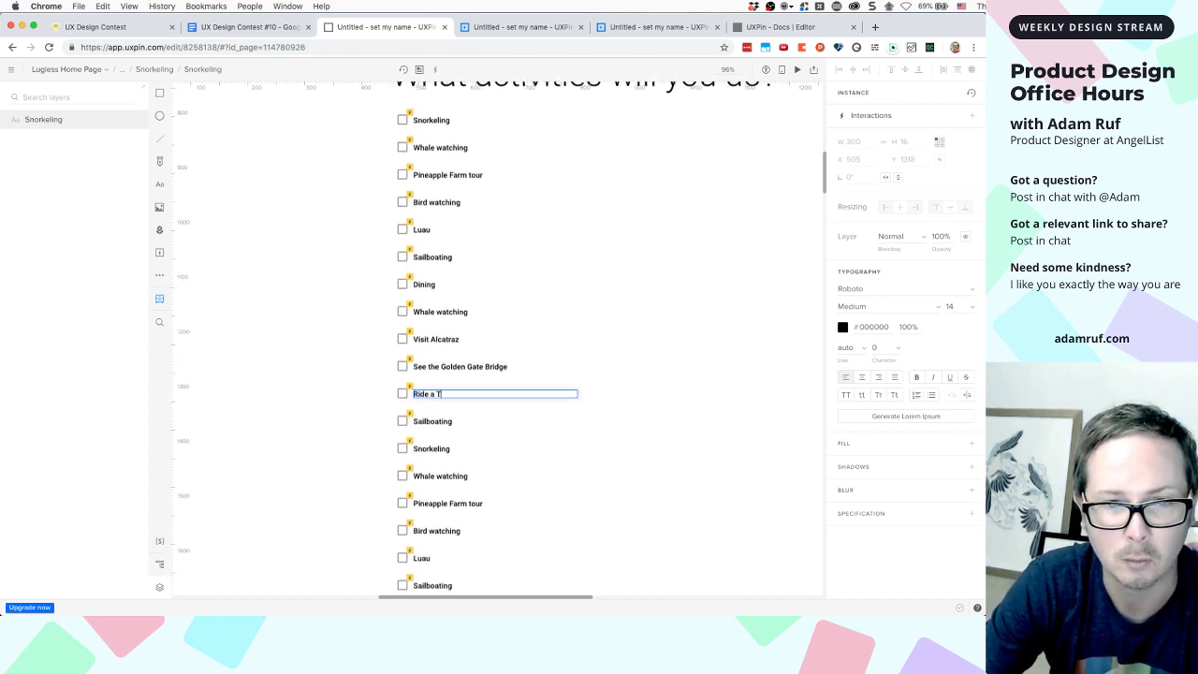
pyautogui.write('rolley Car')
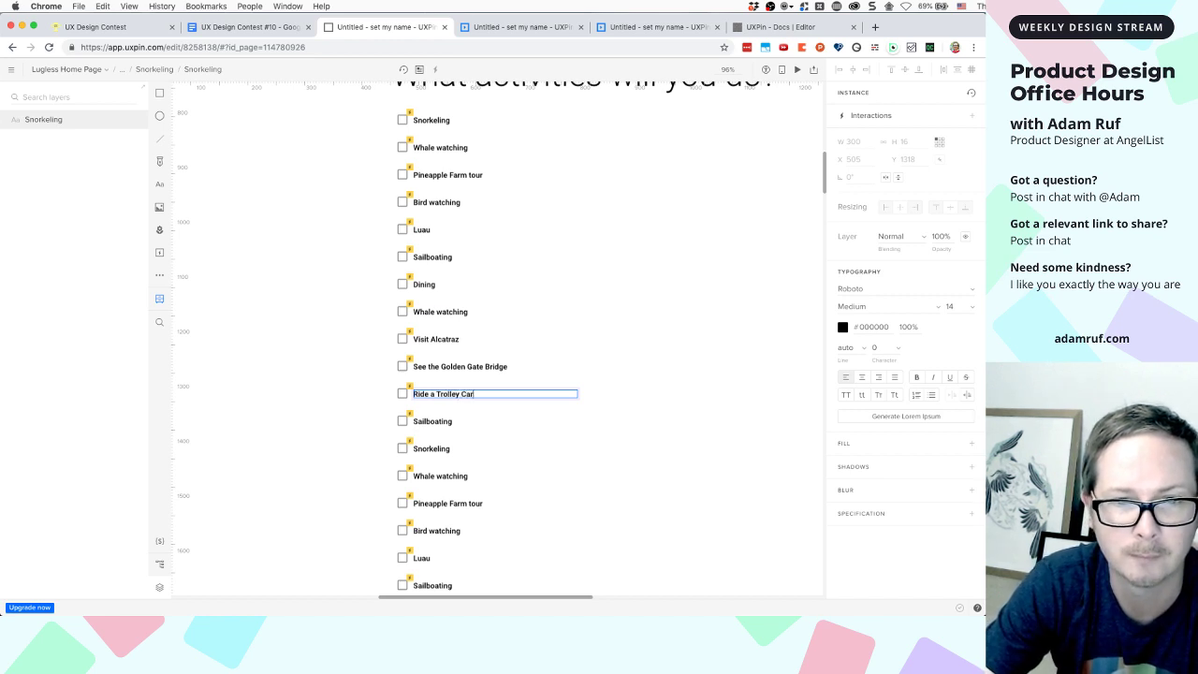
# Replace the "Sailboating" label in the SF Activities group with "Watch a Giants game"
pyautogui.click(466, 457)
pyautogui.doubleClick(431, 422)
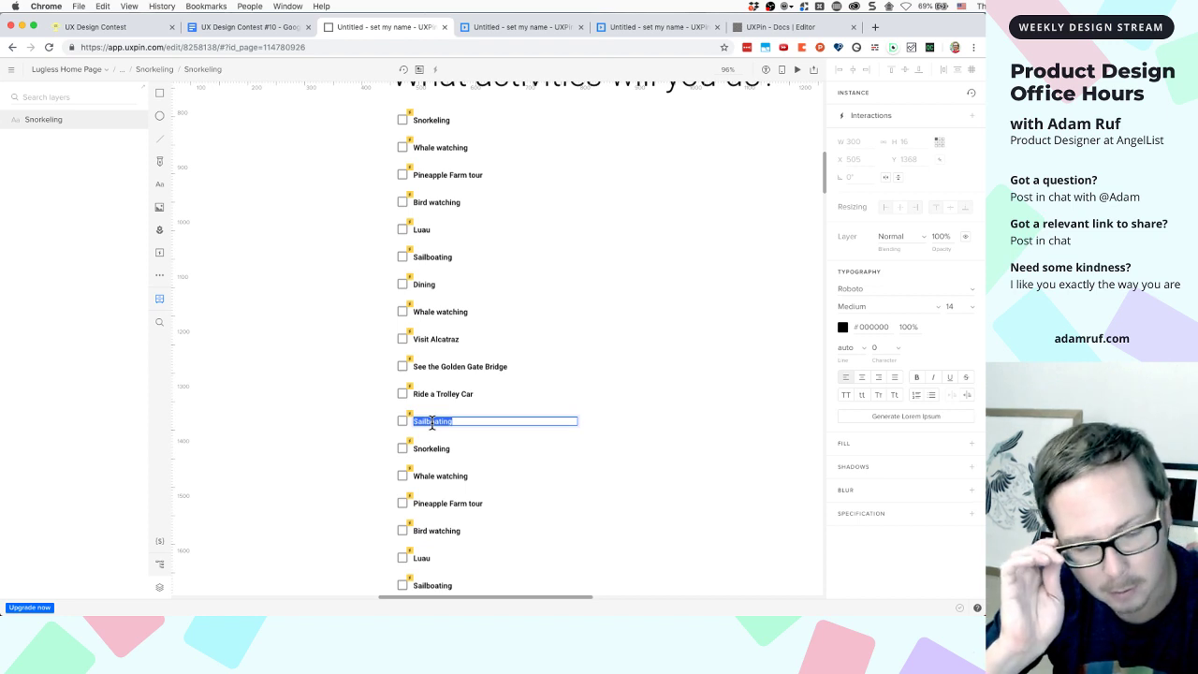
pyautogui.write('Watc')
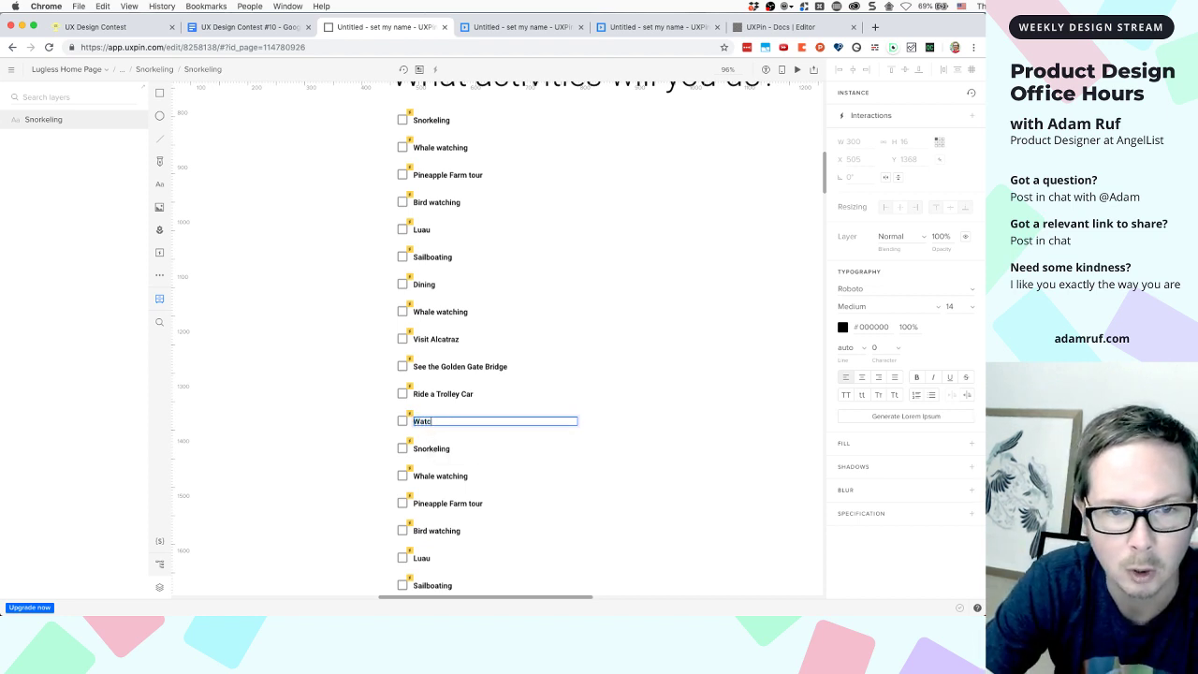
pyautogui.write('h a Giant')
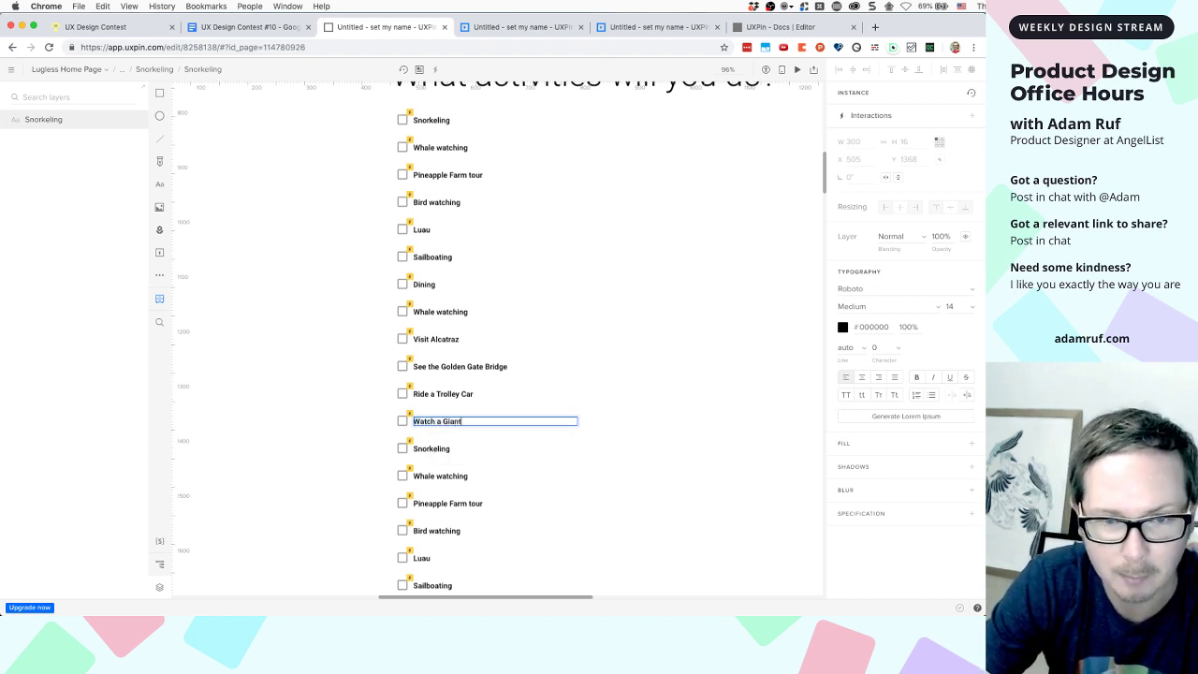
pyautogui.write('s game')
pyautogui.click(366, 424)
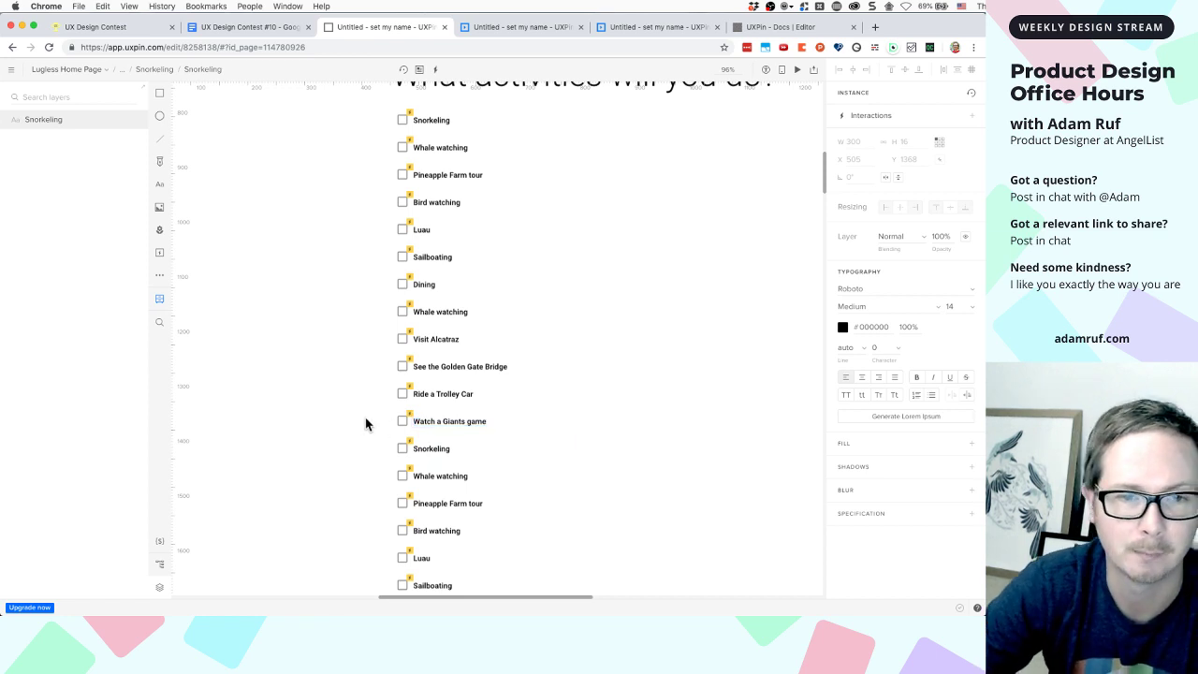
# Align the SF and Hawaii Activities groups to the same top edge, and move their layers above Tokyo Activities
pyautogui.scroll(2, 366, 424)
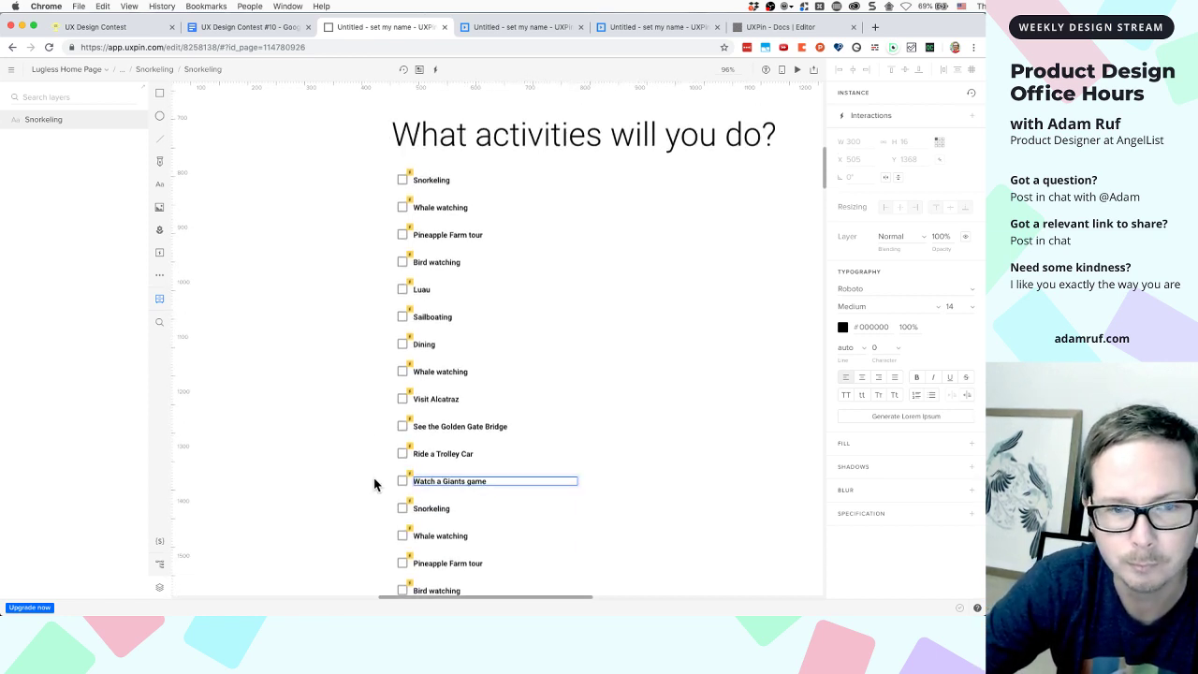
pyautogui.press('Escape')
pyautogui.click(426, 393)
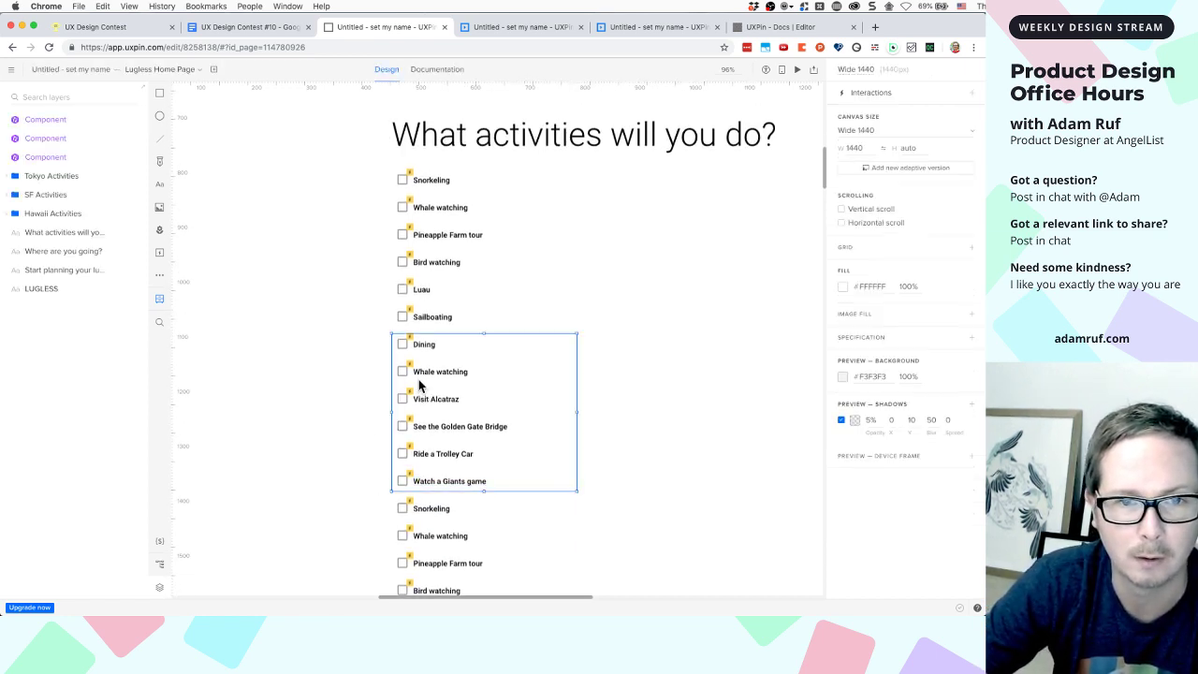
pyautogui.keyDown('shift'); pyautogui.click(407, 267); pyautogui.keyUp('shift')
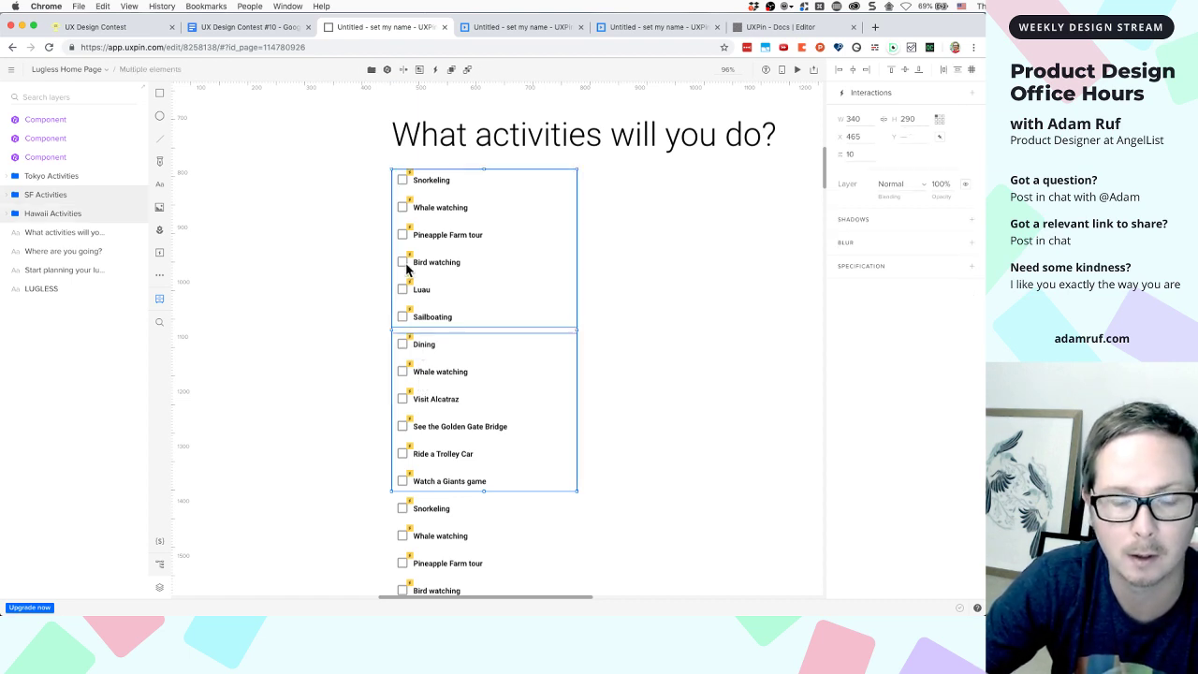
pyautogui.click(892, 70)
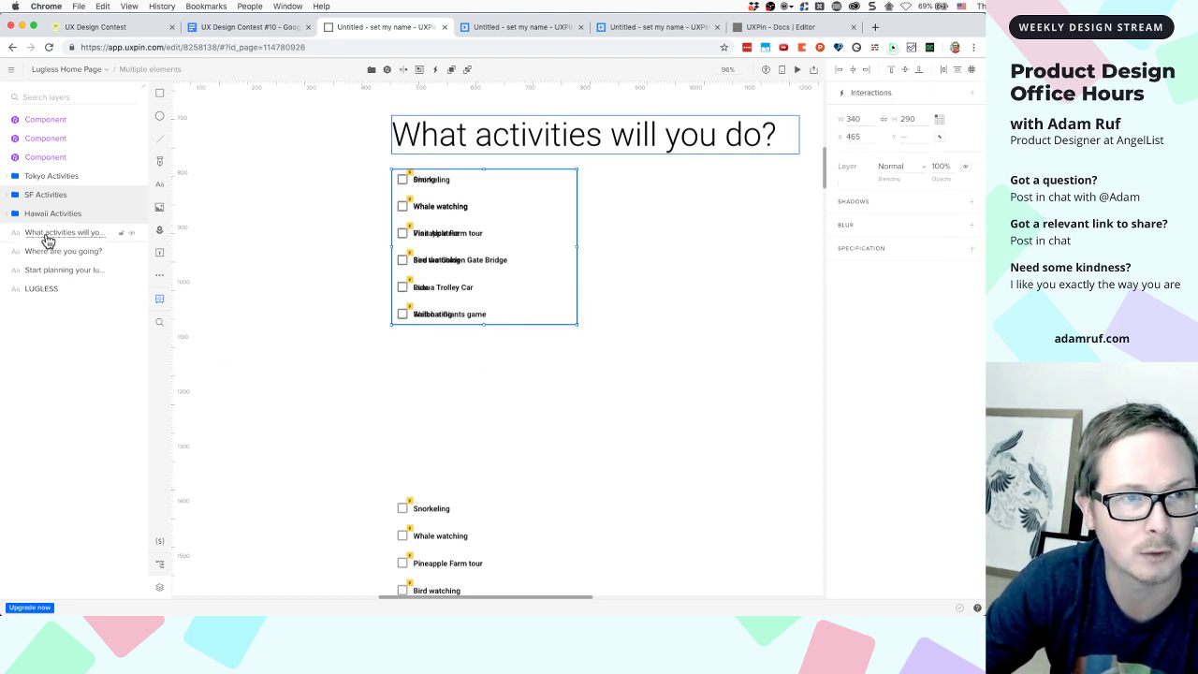
pyautogui.moveTo(41, 222); pyautogui.dragTo(35, 180)
pyautogui.click(14, 216)
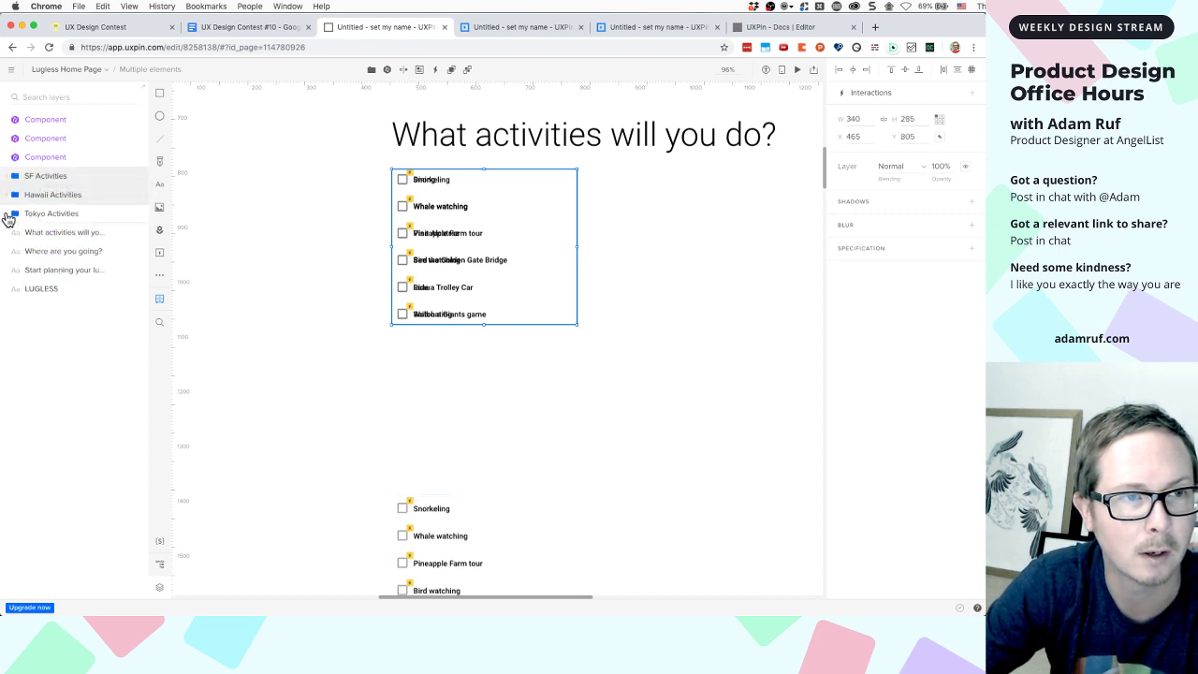
# Change the first checkbox label in the Tokyo Activities group to "Watch sumo wrestling"
pyautogui.scroll(-3, 489, 477)
pyautogui.doubleClick(428, 321)
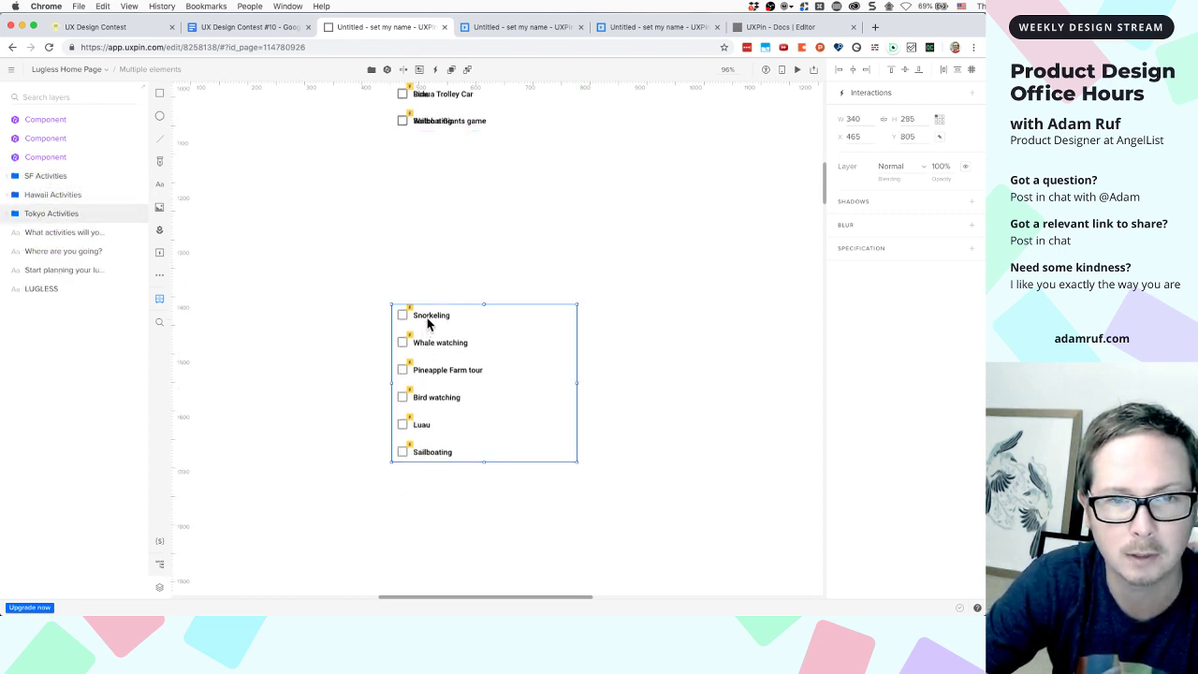
pyautogui.doubleClick(427, 318)
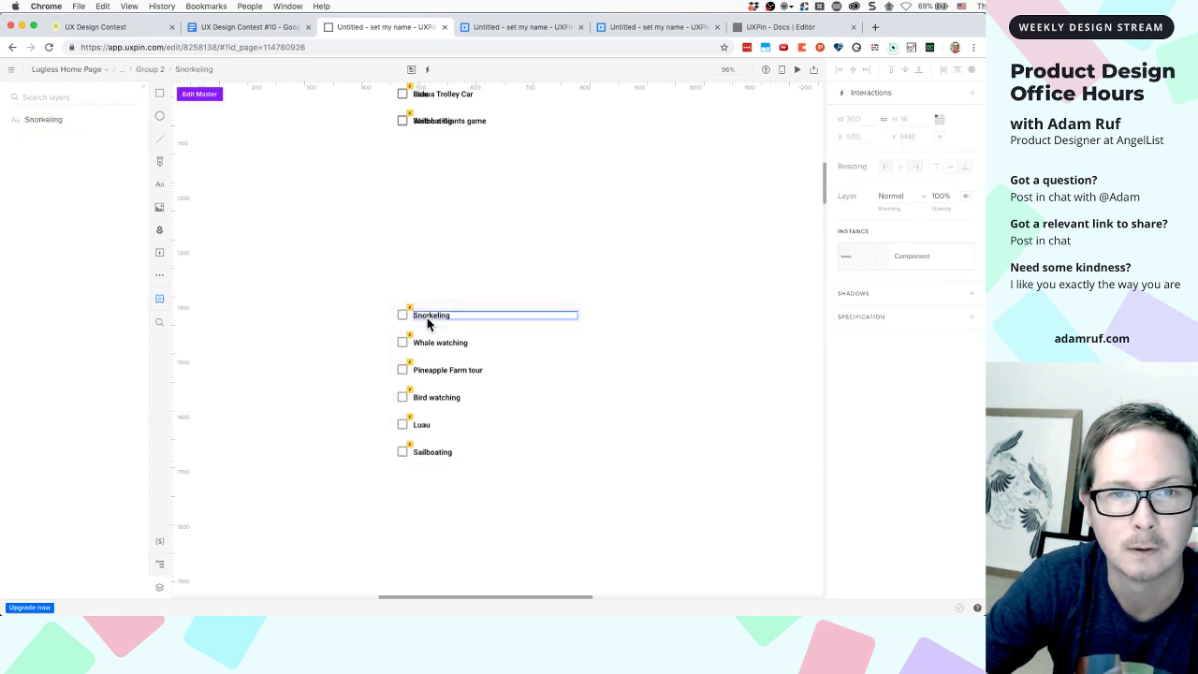
pyautogui.doubleClick(430, 318)
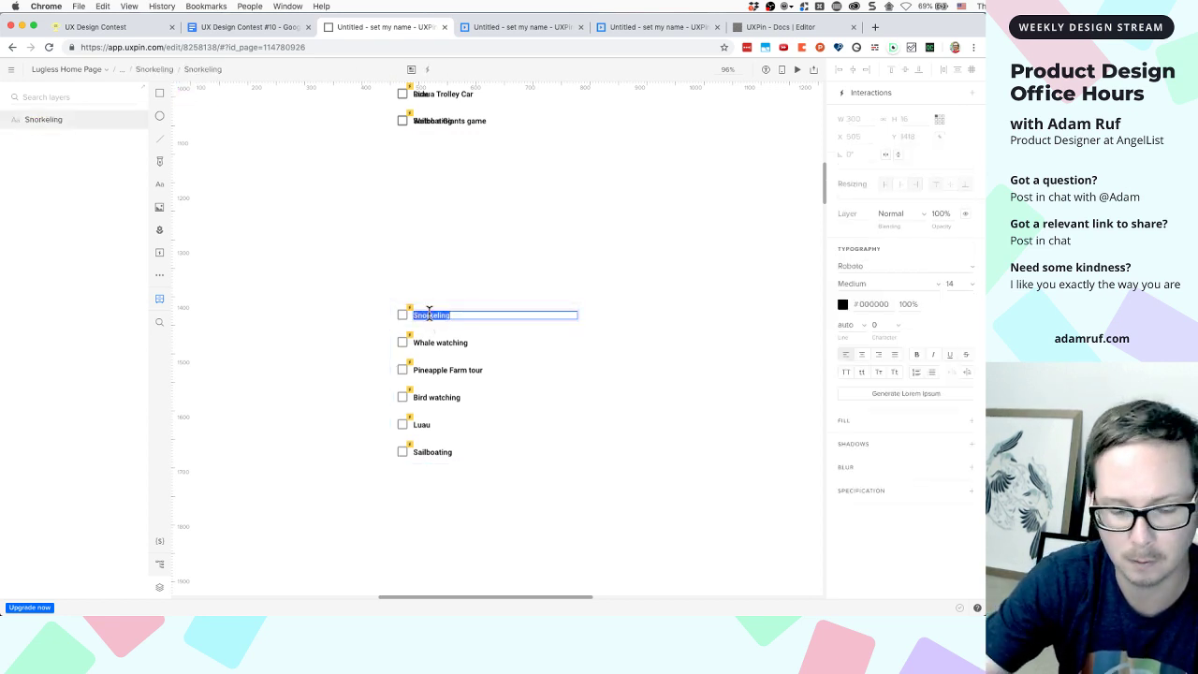
pyautogui.write('Watch su')
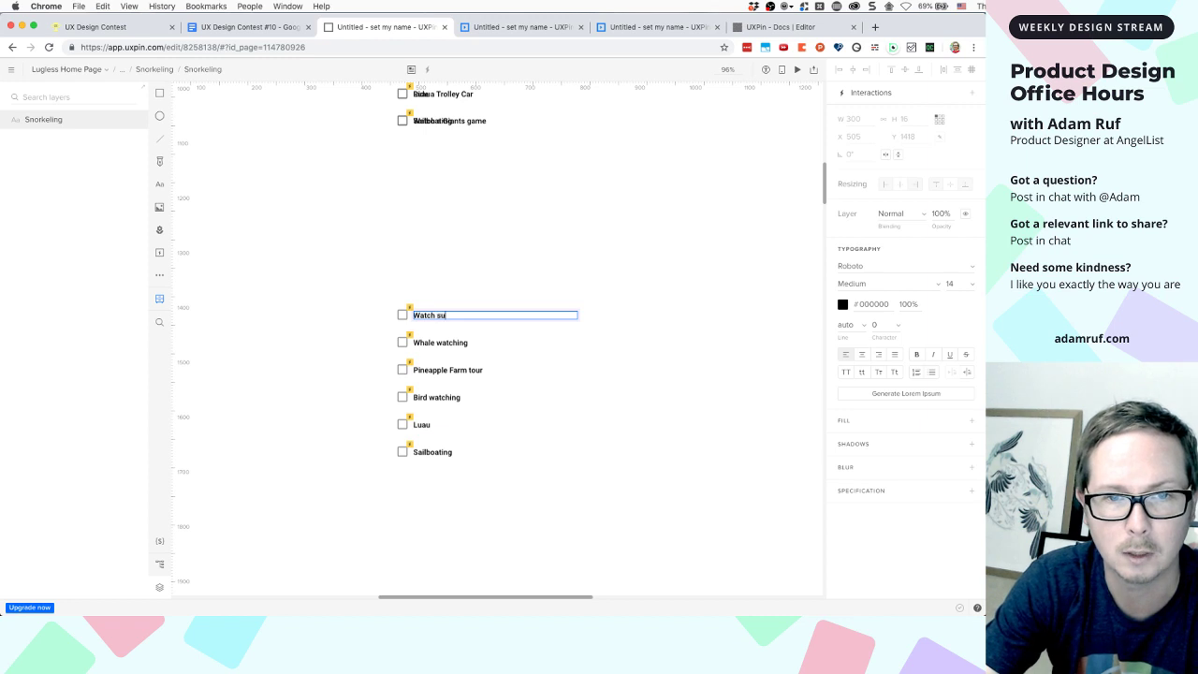
pyautogui.write('mo wrestling')
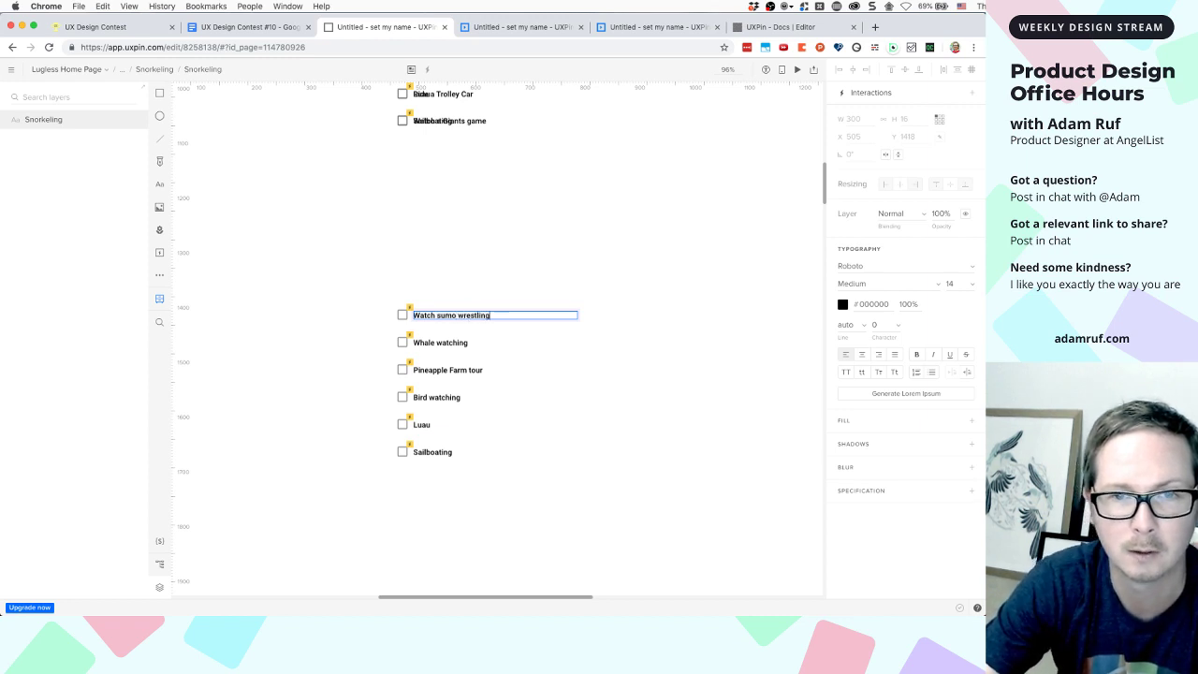
# Replace the "Whale watching" label in the Tokyo Activities group with "Eat sushi"
pyautogui.click(427, 345)
pyautogui.doubleClick(430, 344)
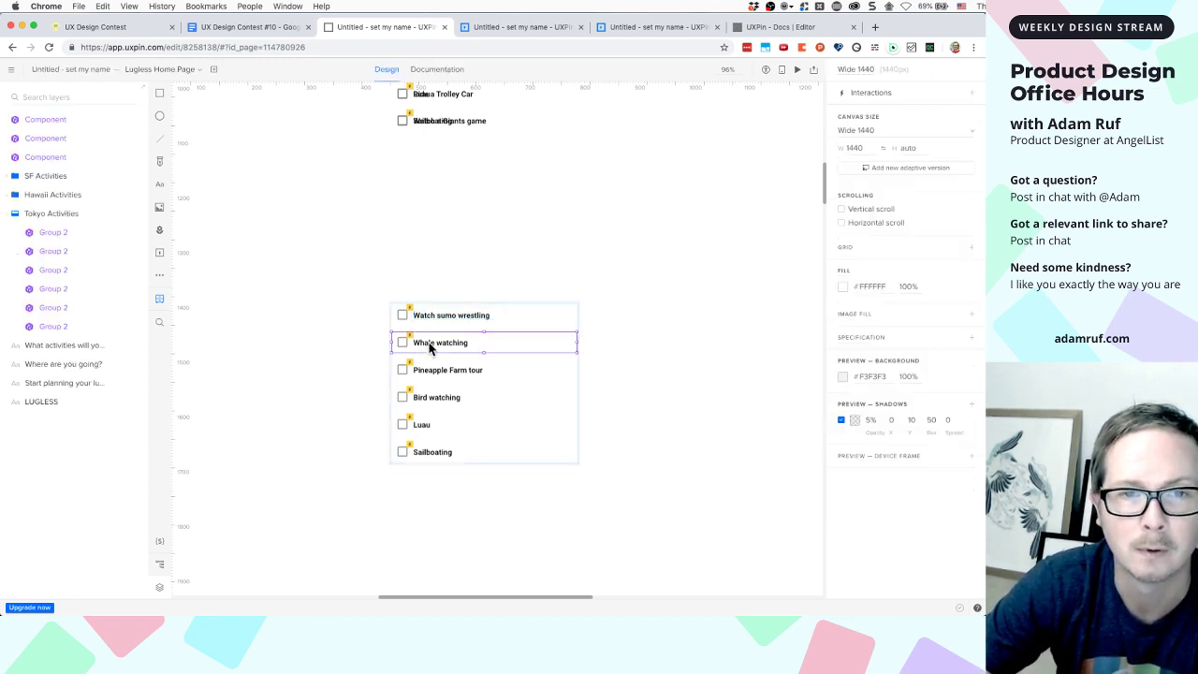
pyautogui.click(430, 344)
pyautogui.doubleClick(429, 344)
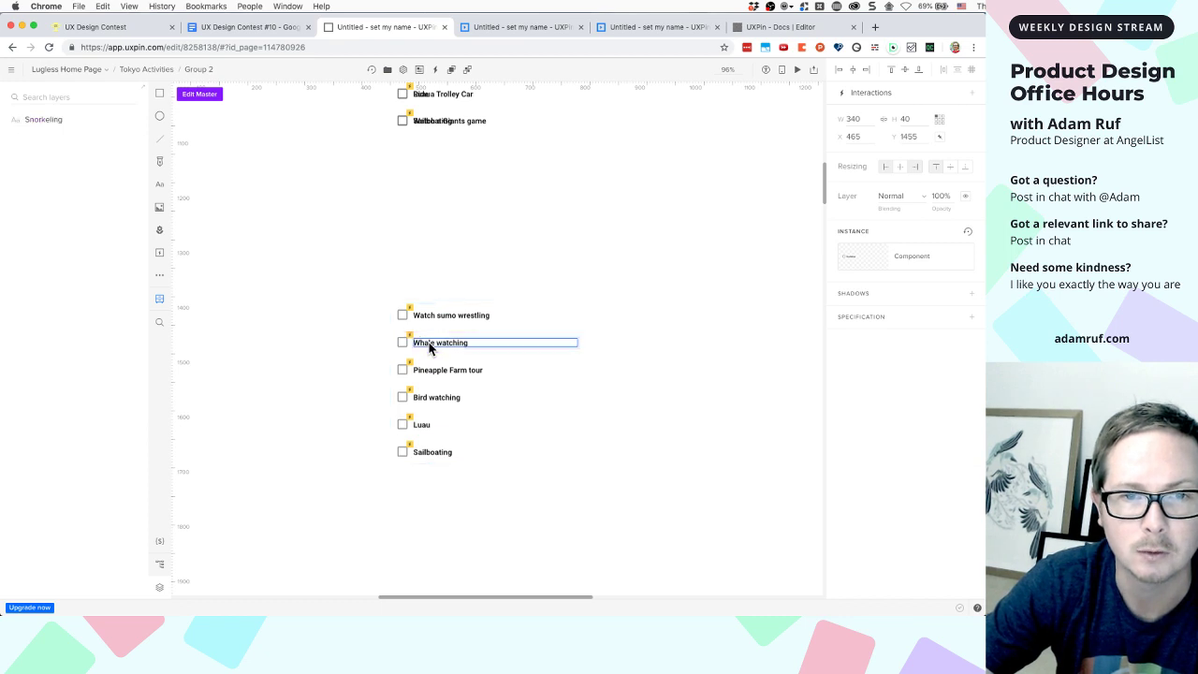
pyautogui.doubleClick(429, 343)
pyautogui.write('Eat sushi')
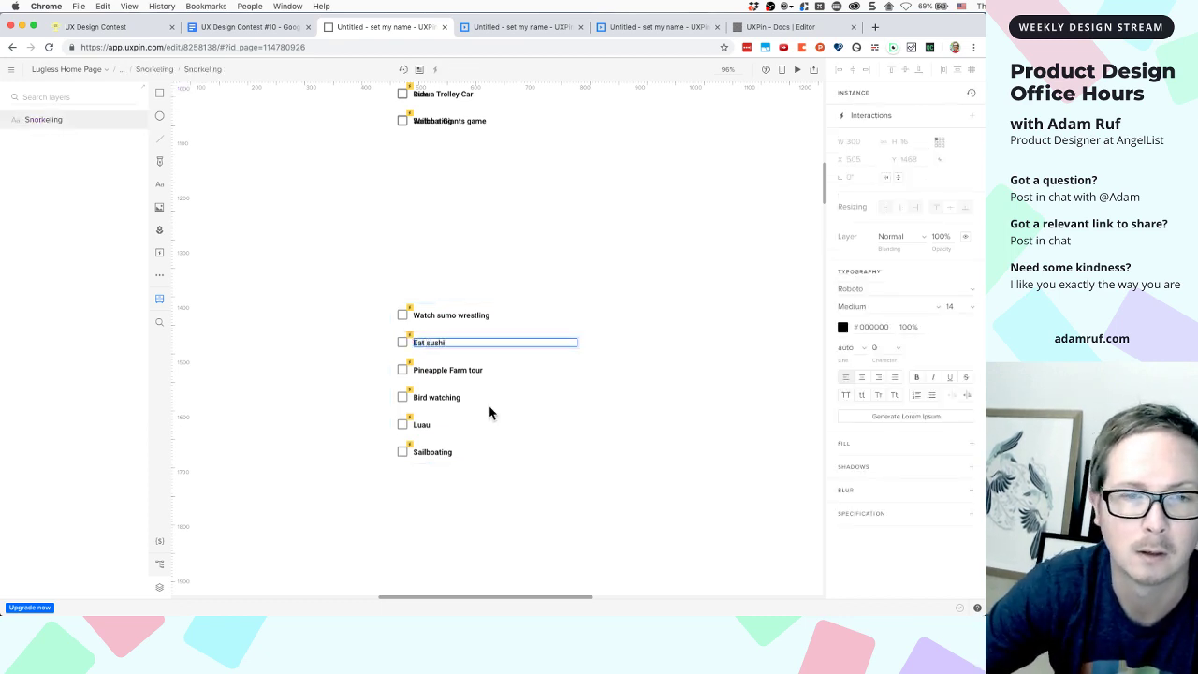
# Replace the "Pineapple Farm tour" label in the Tokyo Activities group with "Go shopping"
pyautogui.click(489, 413)
pyautogui.click(454, 372)
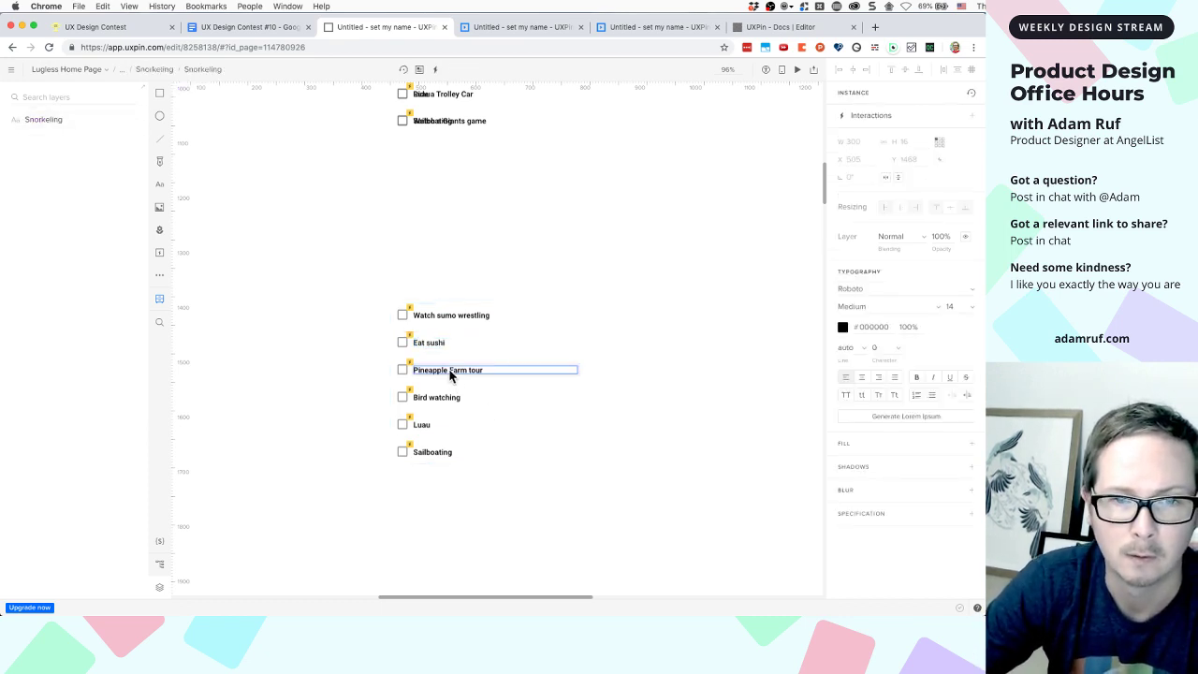
pyautogui.doubleClick(449, 369)
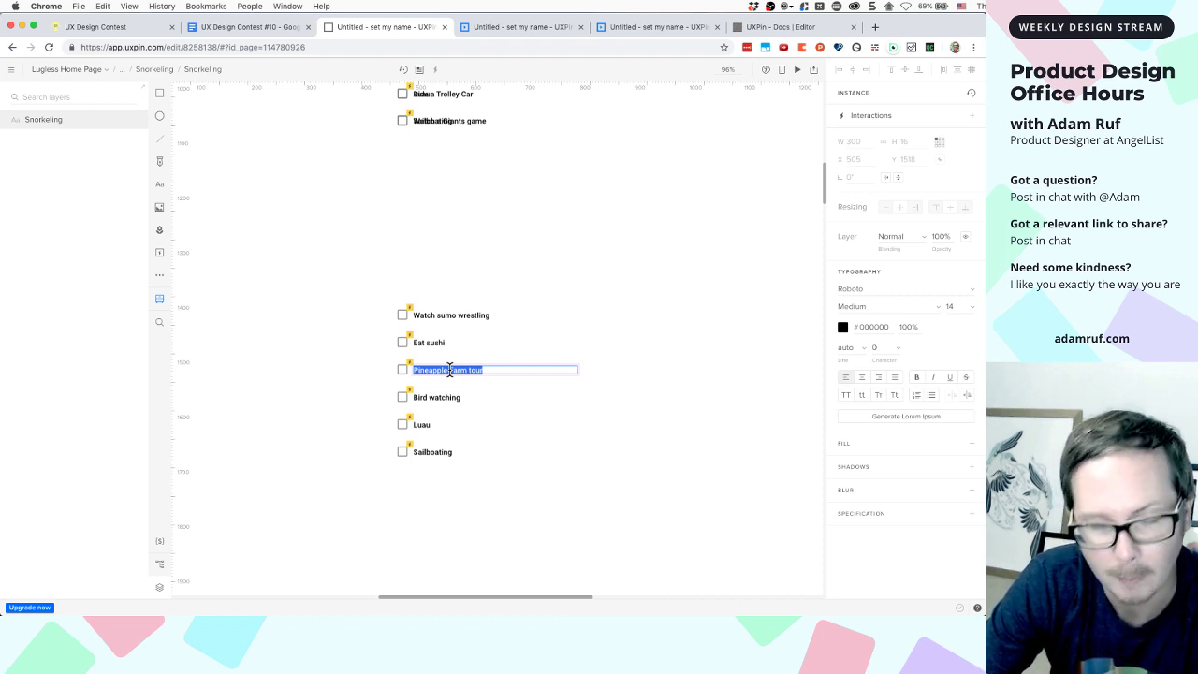
pyautogui.write('Go shopping')
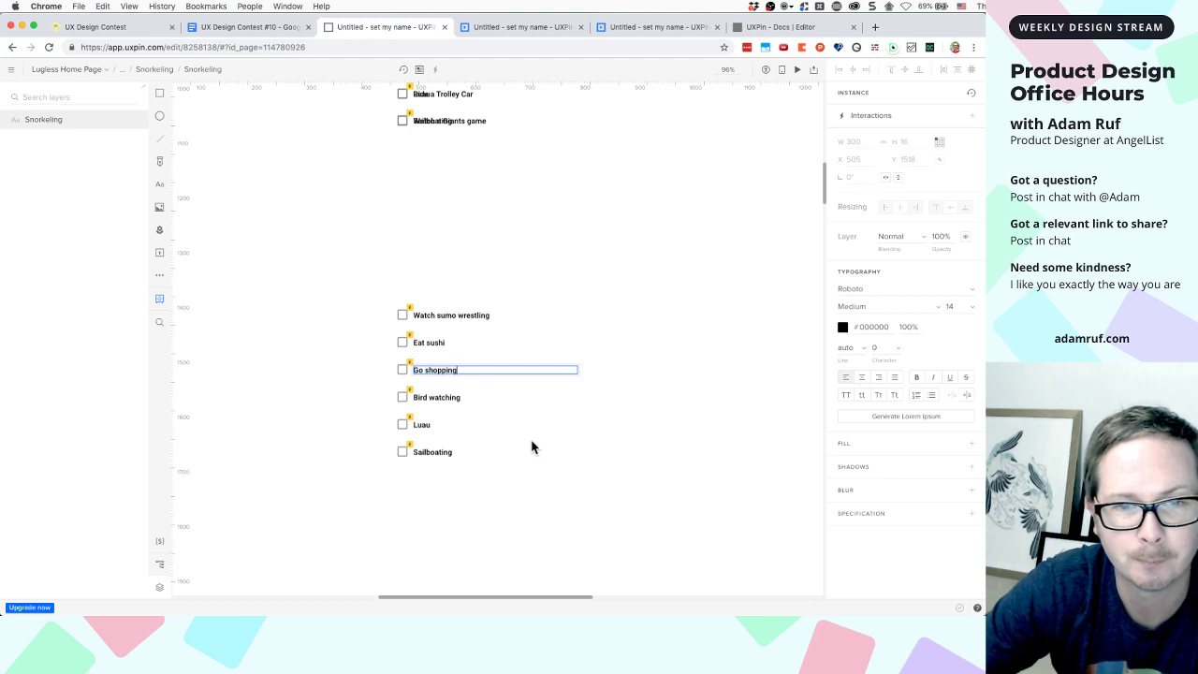
pyautogui.press('Escape')
# Replace the "Bird watching" label in the Tokyo Activities group with "Stay in a capsule hotel"
pyautogui.click(441, 400)
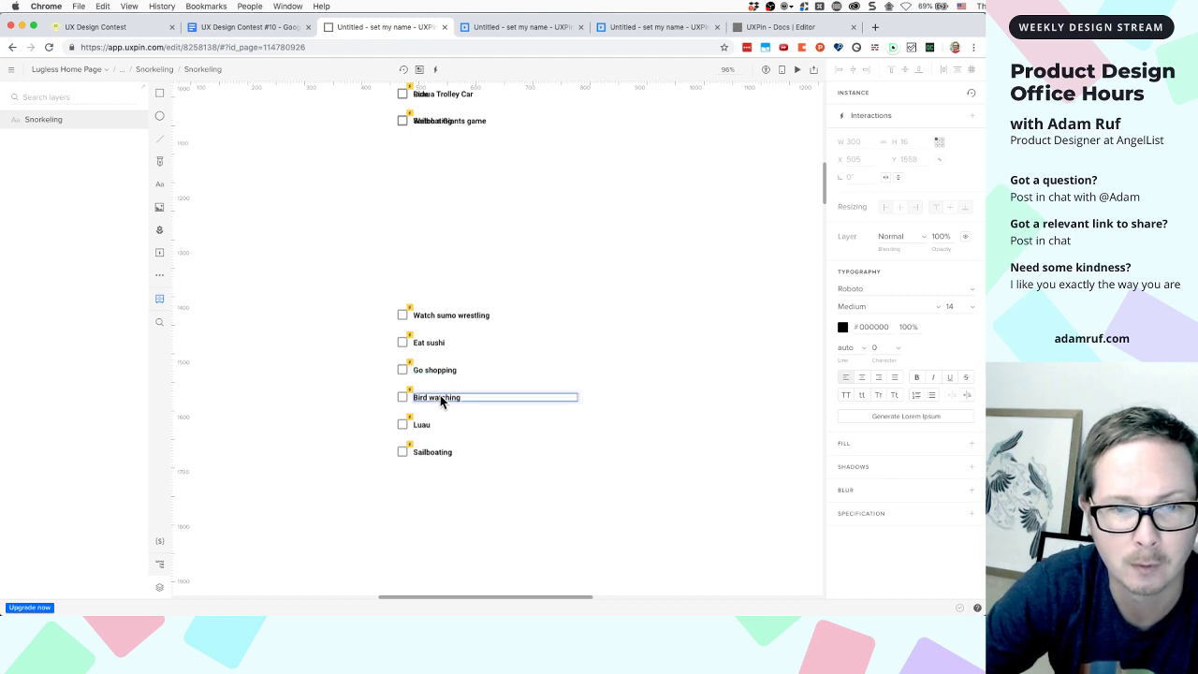
pyautogui.doubleClick(440, 398)
pyautogui.write('Stay in a capsu')
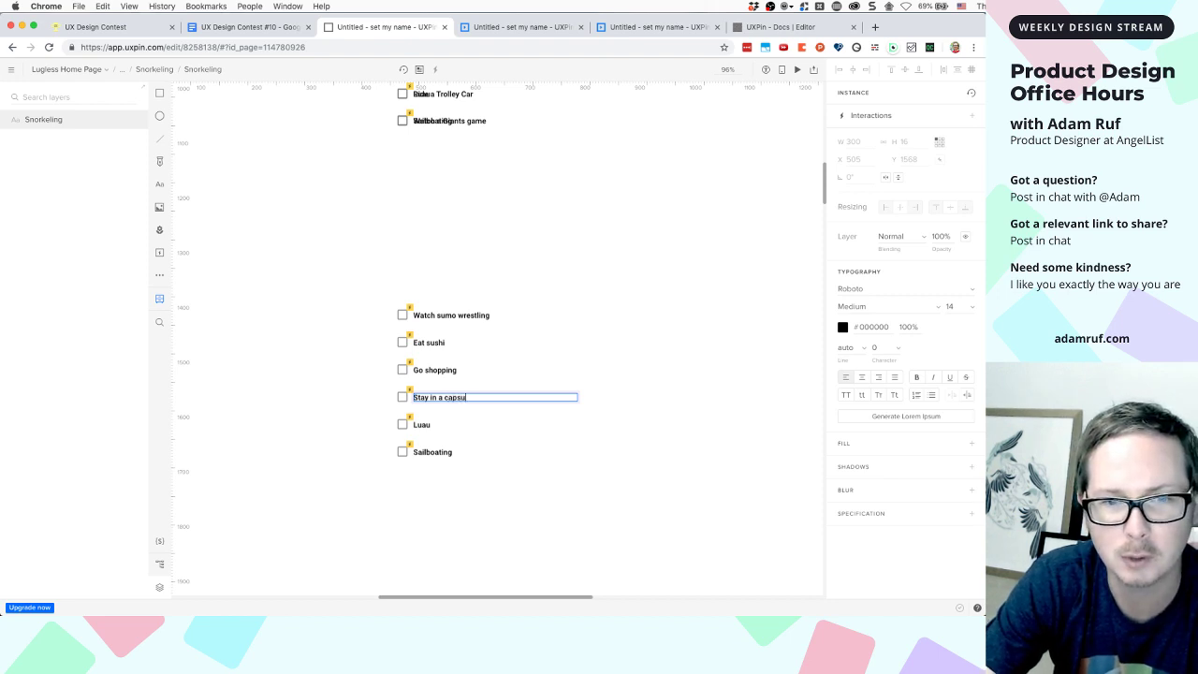
pyautogui.write('le hotel')
pyautogui.press('Escape')
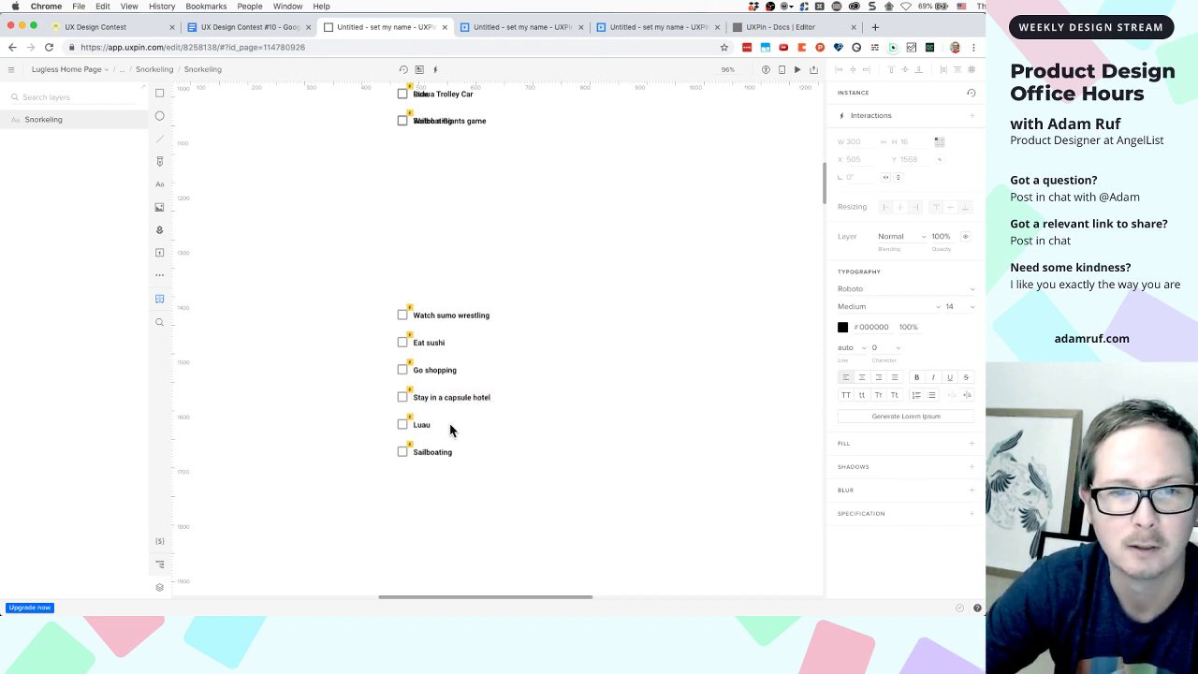
# Replace the "Luau" label in the Tokyo Activities group with "Visit the Studio Ghibli"
pyautogui.click(421, 426)
pyautogui.doubleClick(421, 426)
pyautogui.scroll(5, 423, 428)
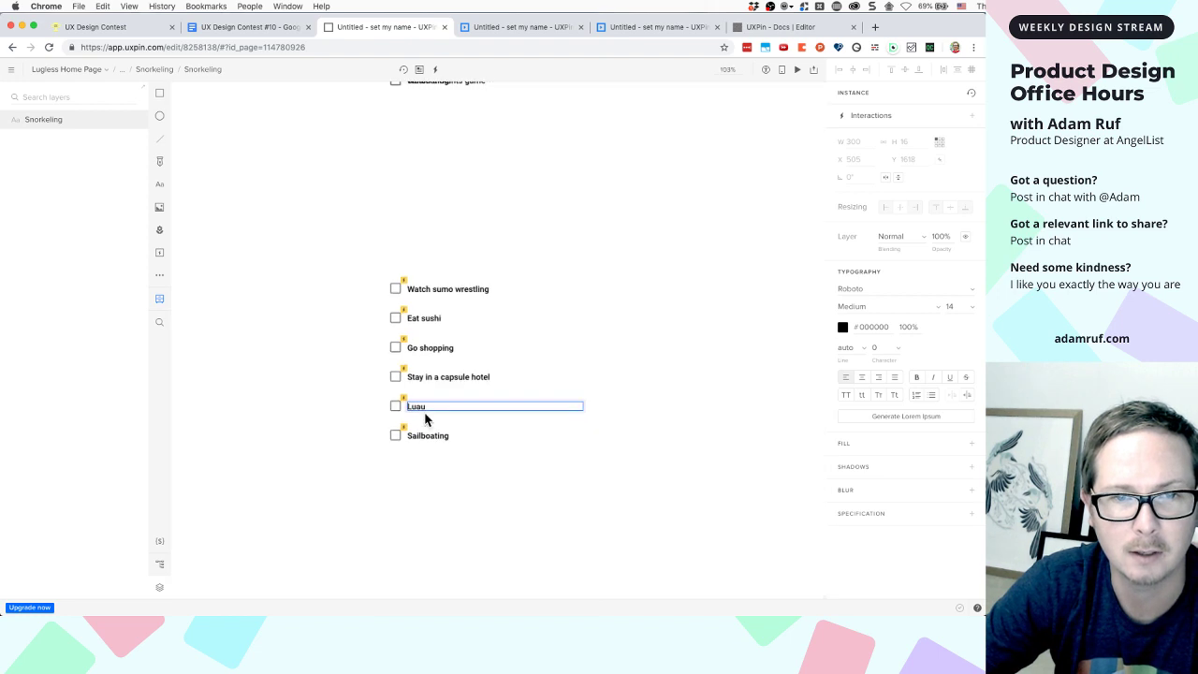
pyautogui.scroll(2, 425, 419)
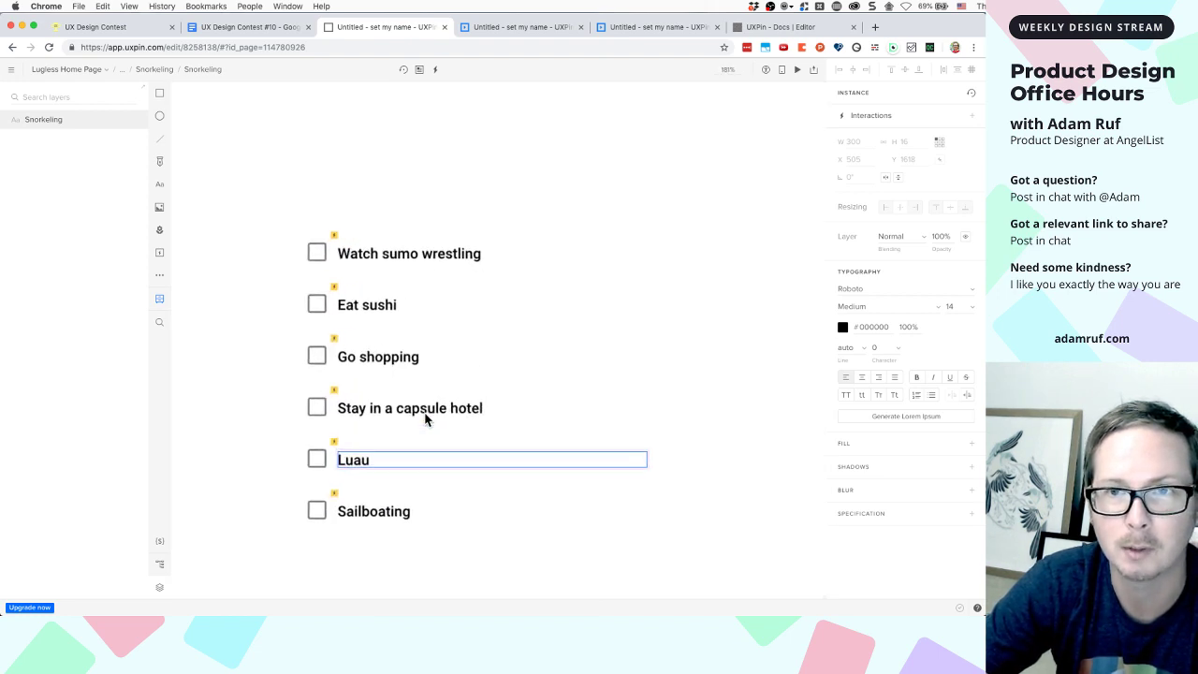
pyautogui.scroll(-3, 427, 420)
pyautogui.scroll(1, 426, 421)
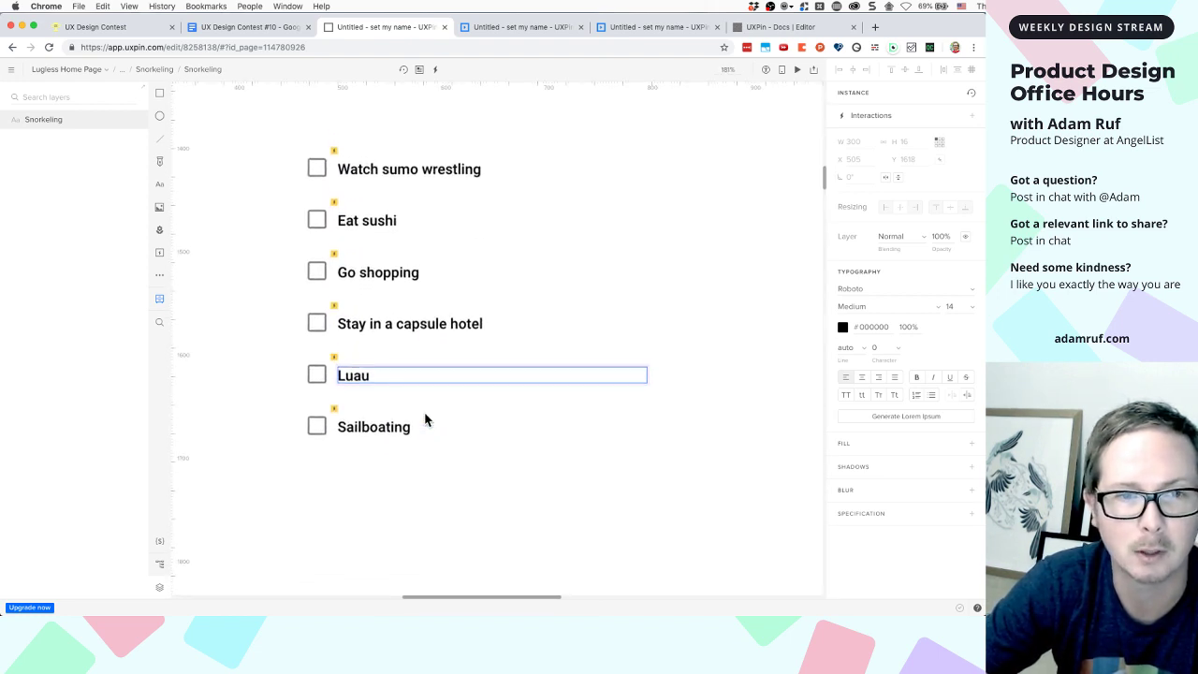
pyautogui.doubleClick(362, 377)
pyautogui.write('Visit the Studio')
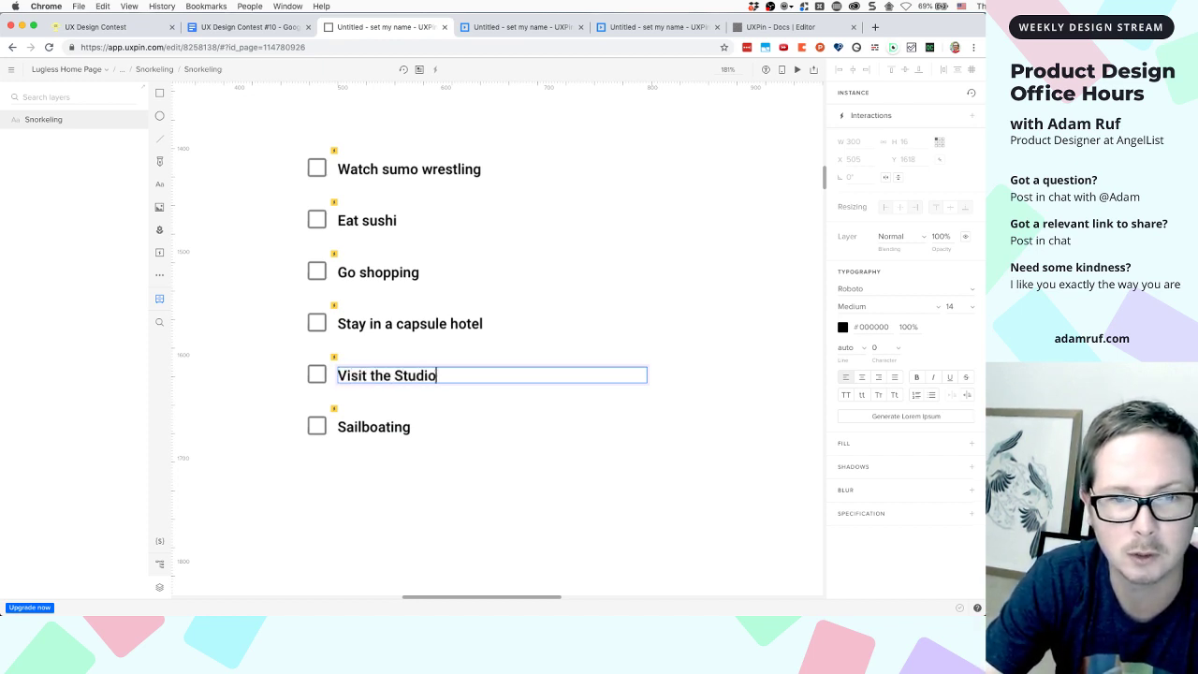
pyautogui.write('hibli')
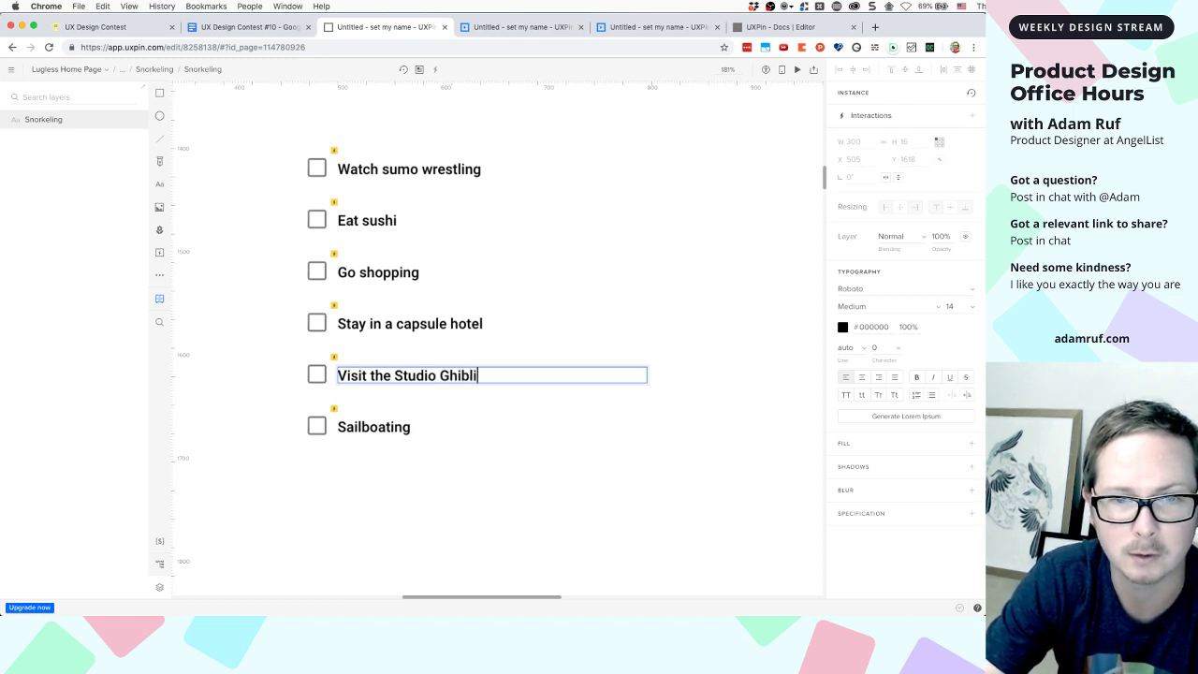
# Replace the "Sailboating" label in the Tokyo Activities group with "Cherry-blossom viewing (Ohanami)"
pyautogui.click(369, 428)
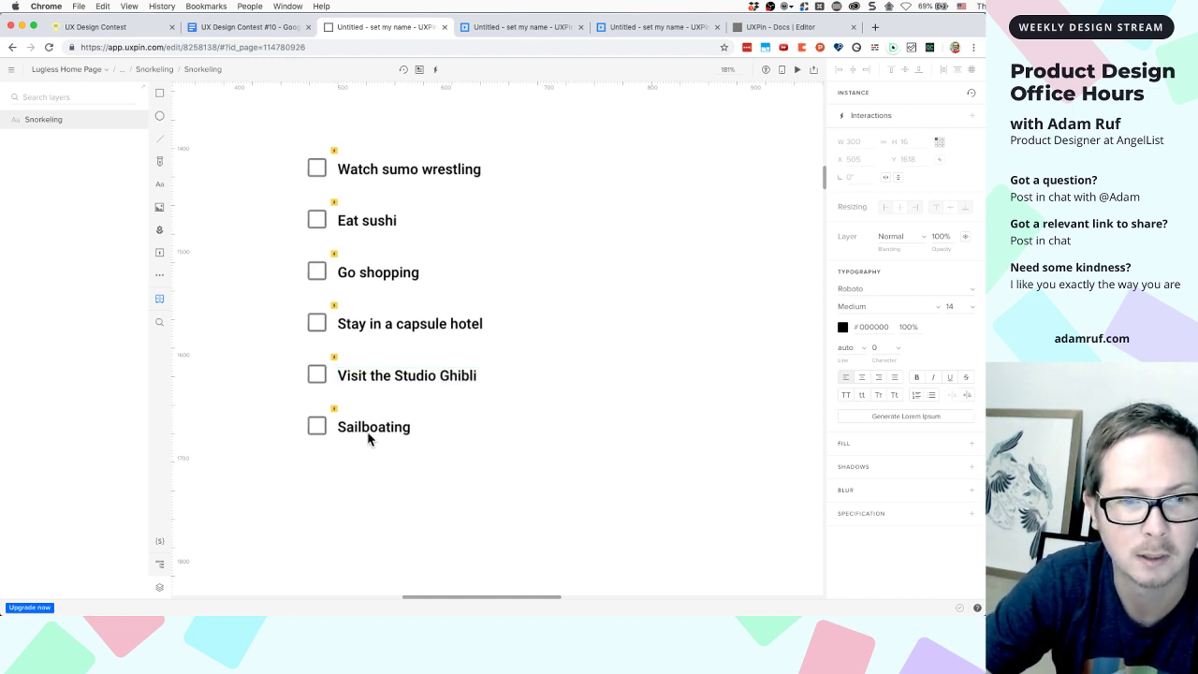
pyautogui.click(368, 430)
pyautogui.doubleClick(369, 430)
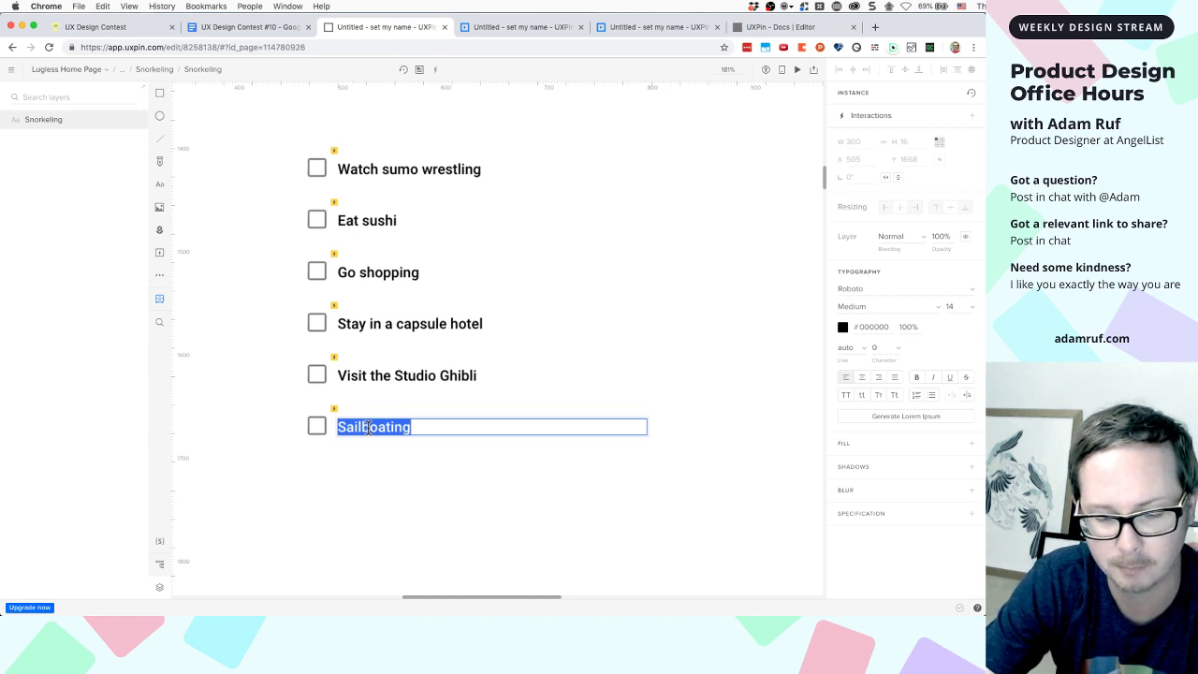
pyautogui.write('Hanami (')
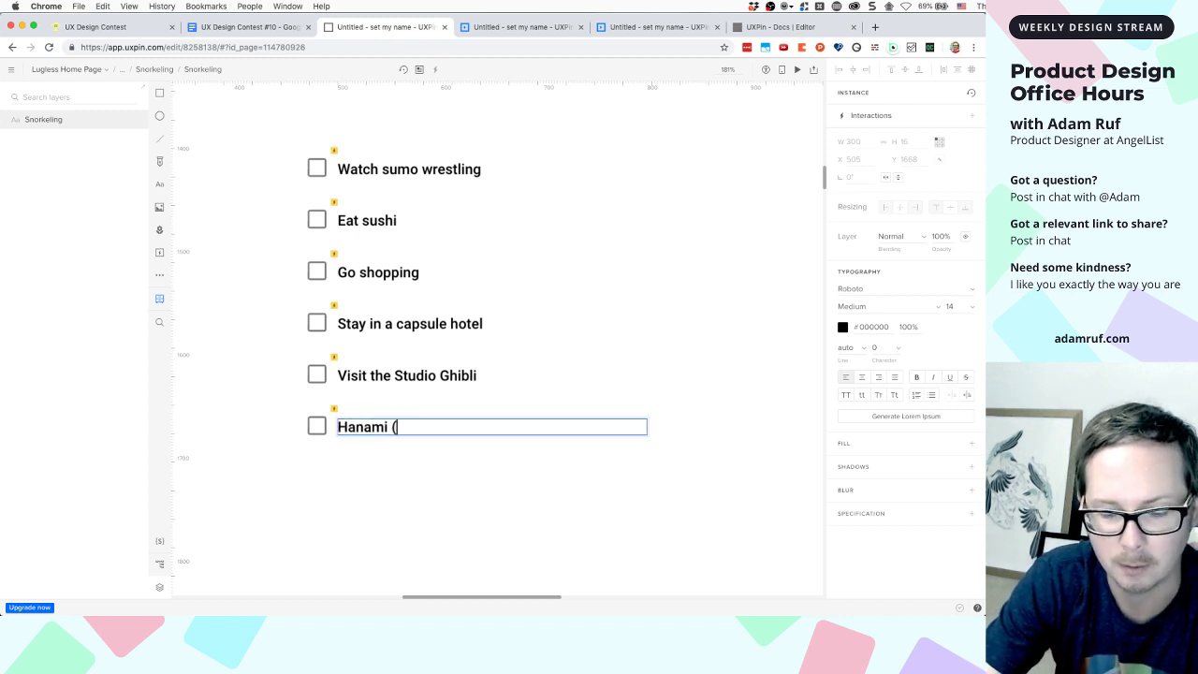
pyautogui.press('BackSpace')
pyautogui.press('BackSpace')
pyautogui.press('BackSpace')
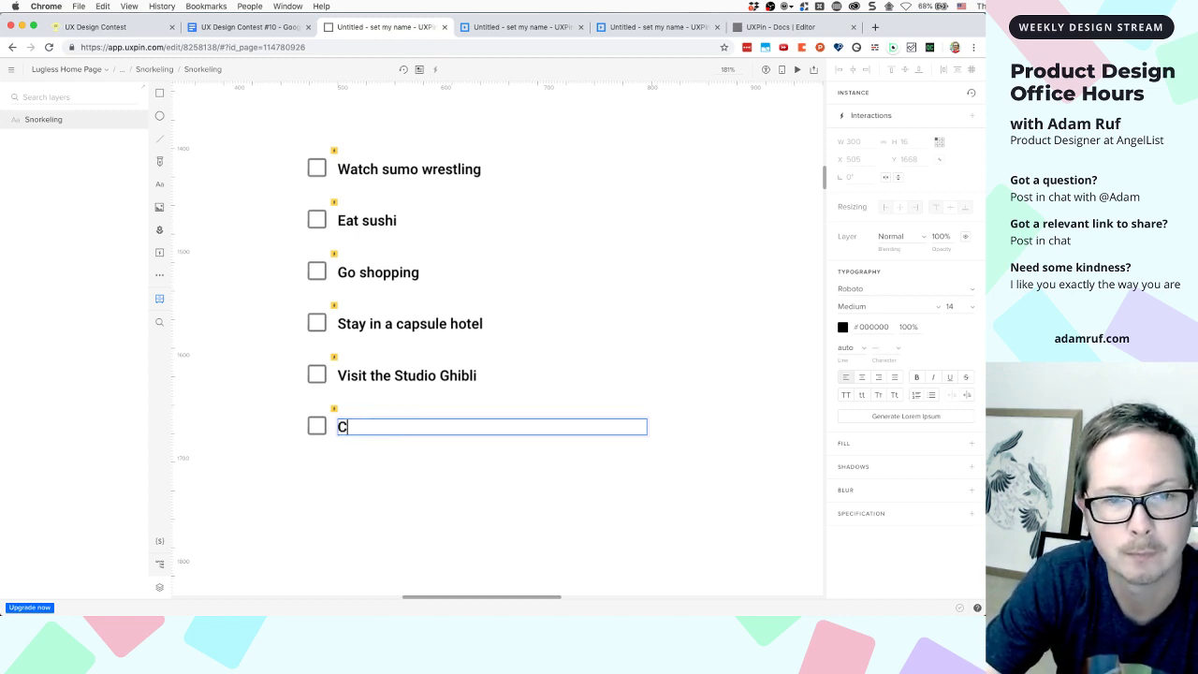
pyautogui.write('herry-')
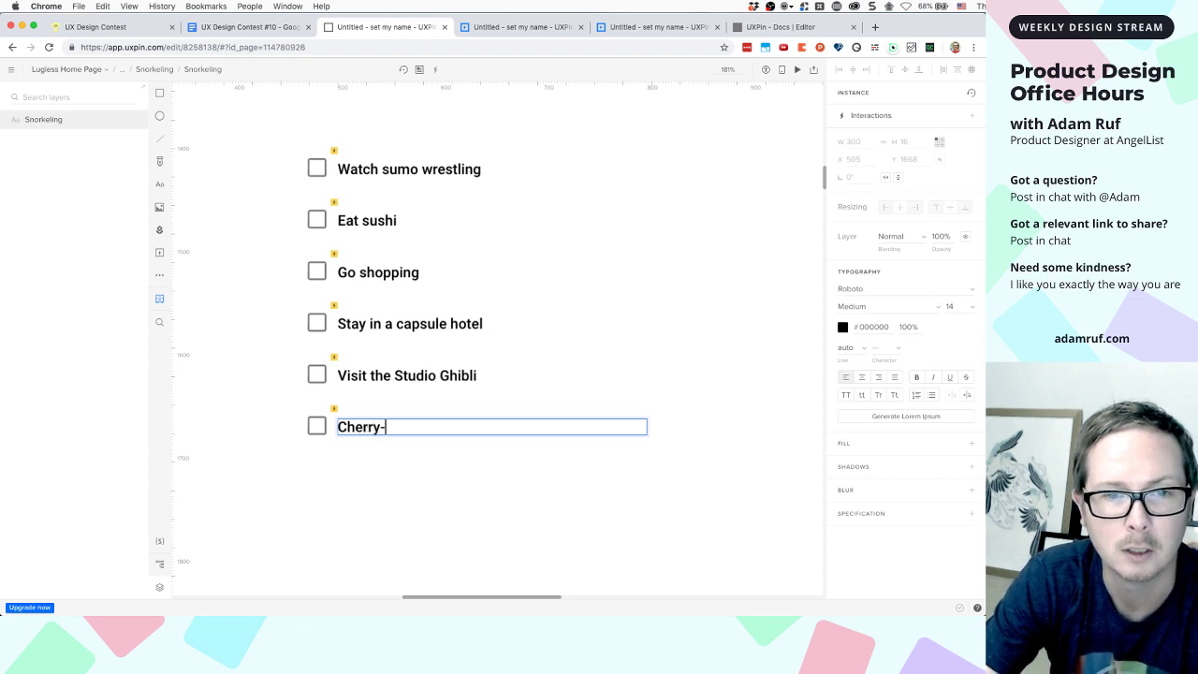
pyautogui.write('blossom viewing')
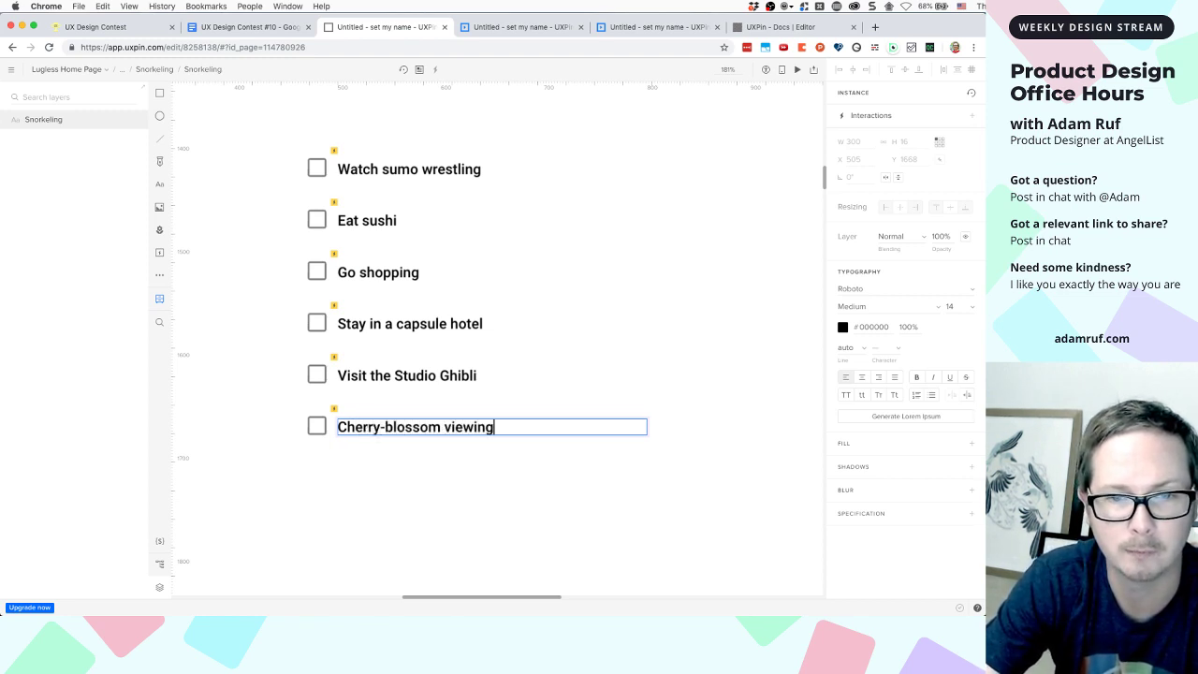
pyautogui.write(' (Ohana')
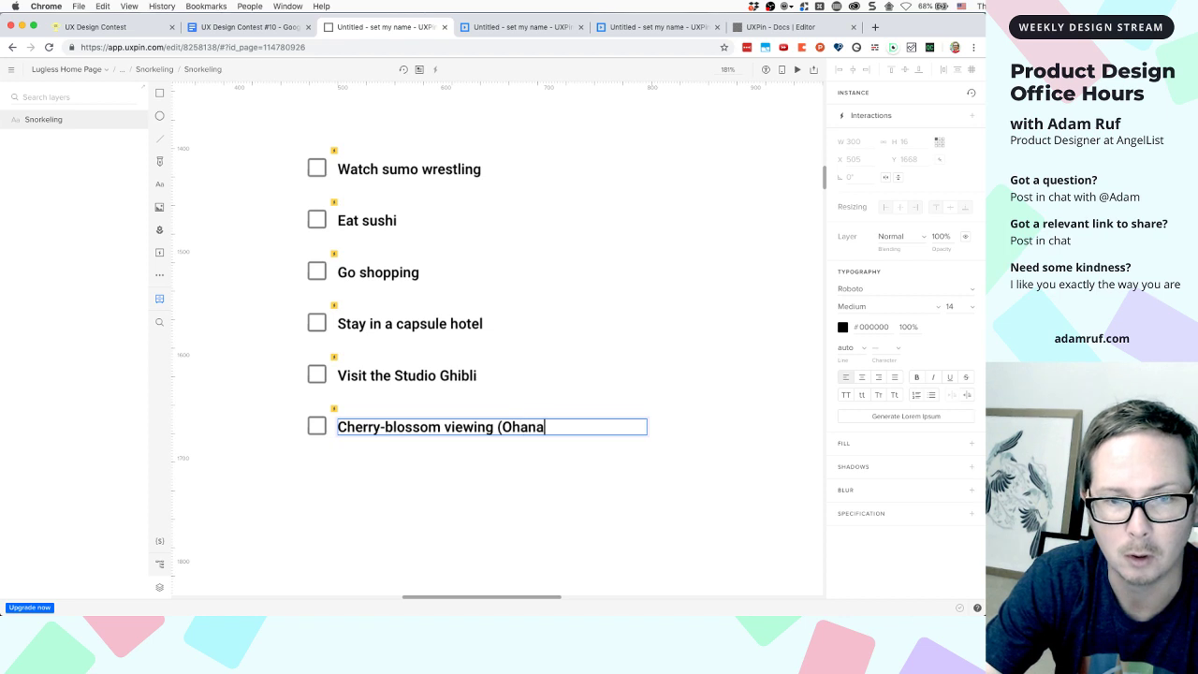
pyautogui.write('mi)')
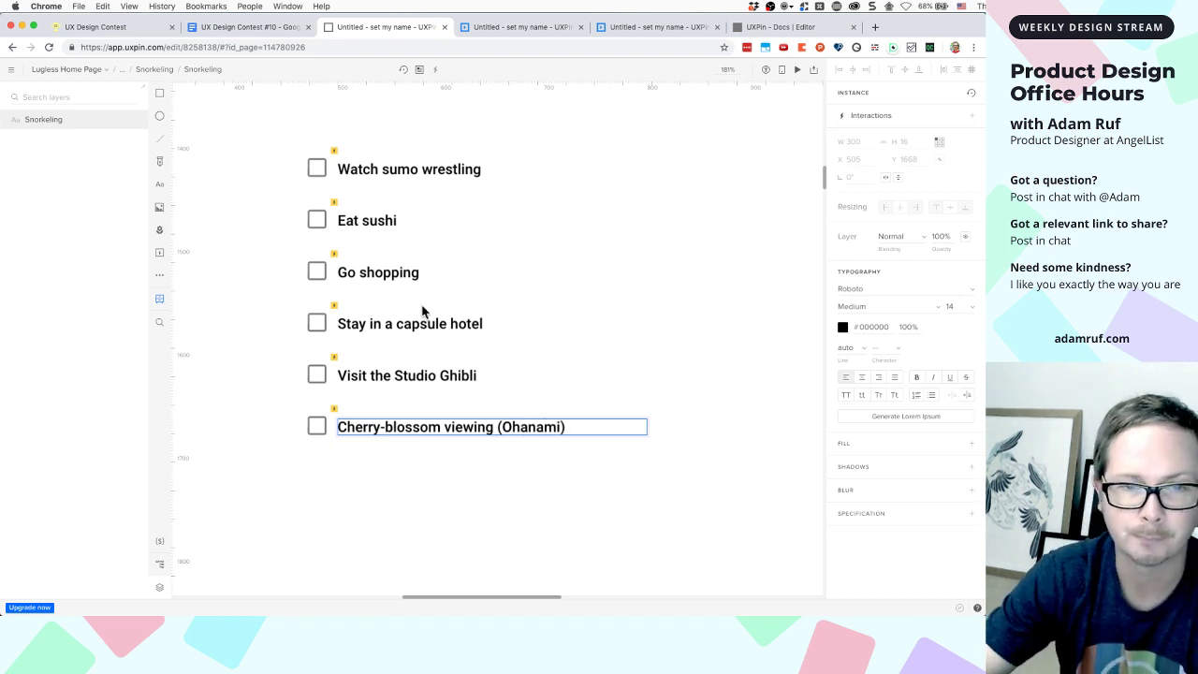
pyautogui.press('Escape')
# Align the Tokyo Activities group with the SF Activities group along their top edges
pyautogui.scroll(2, 508, 300)
pyautogui.scroll(-3, 509, 300)
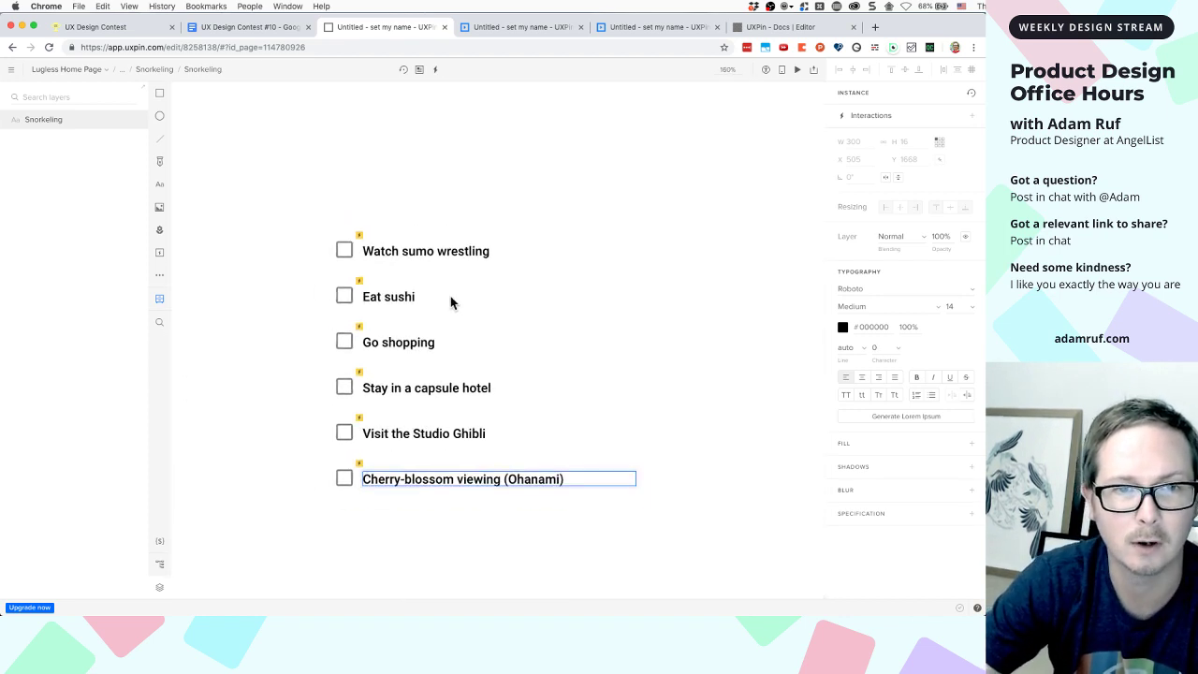
pyautogui.click(412, 302)
pyautogui.scroll(5, 412, 301)
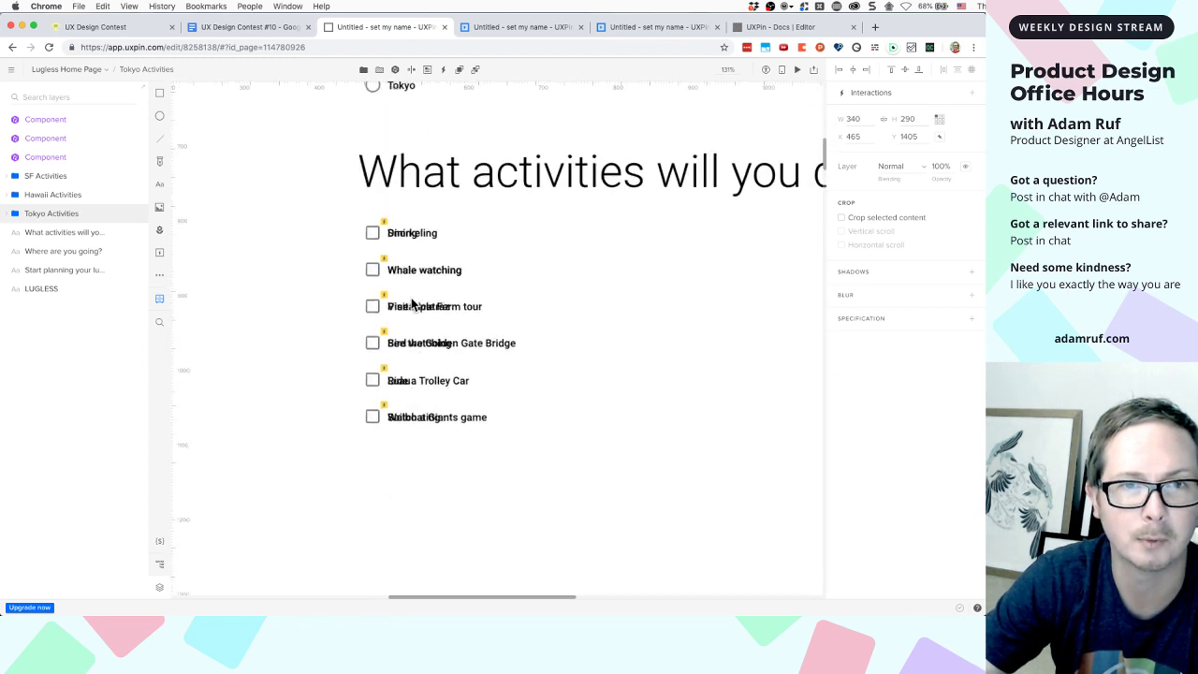
pyautogui.keyDown('shift'); pyautogui.click(412, 287); pyautogui.keyUp('shift')
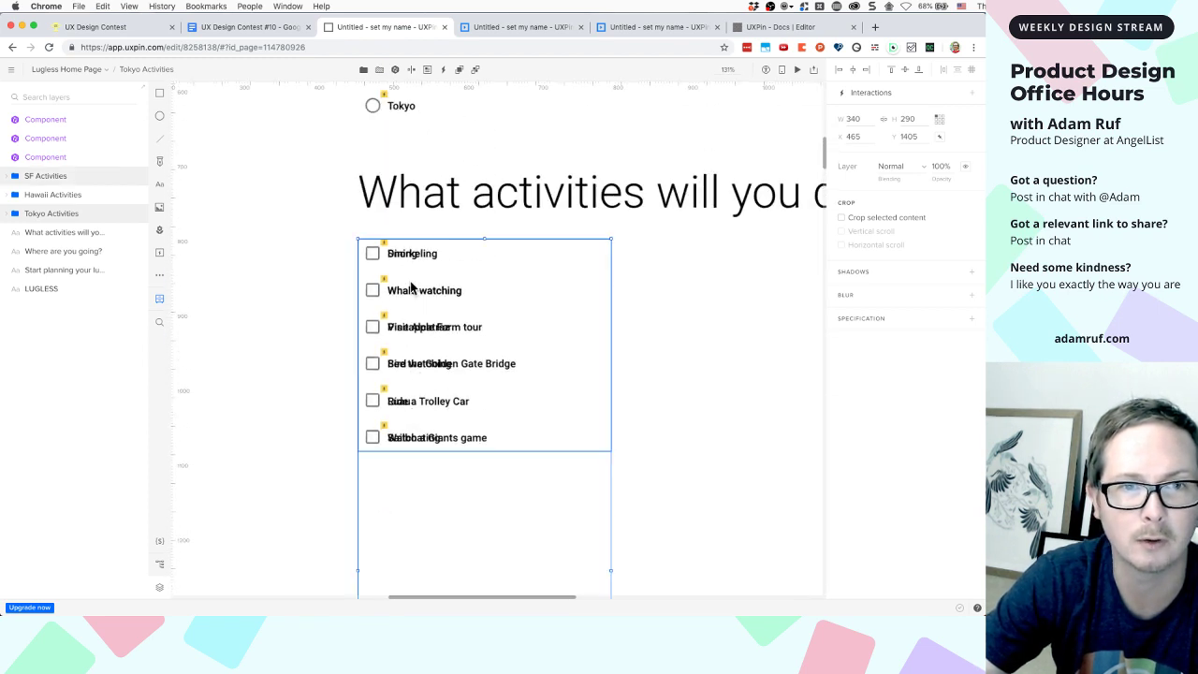
pyautogui.click(890, 70)
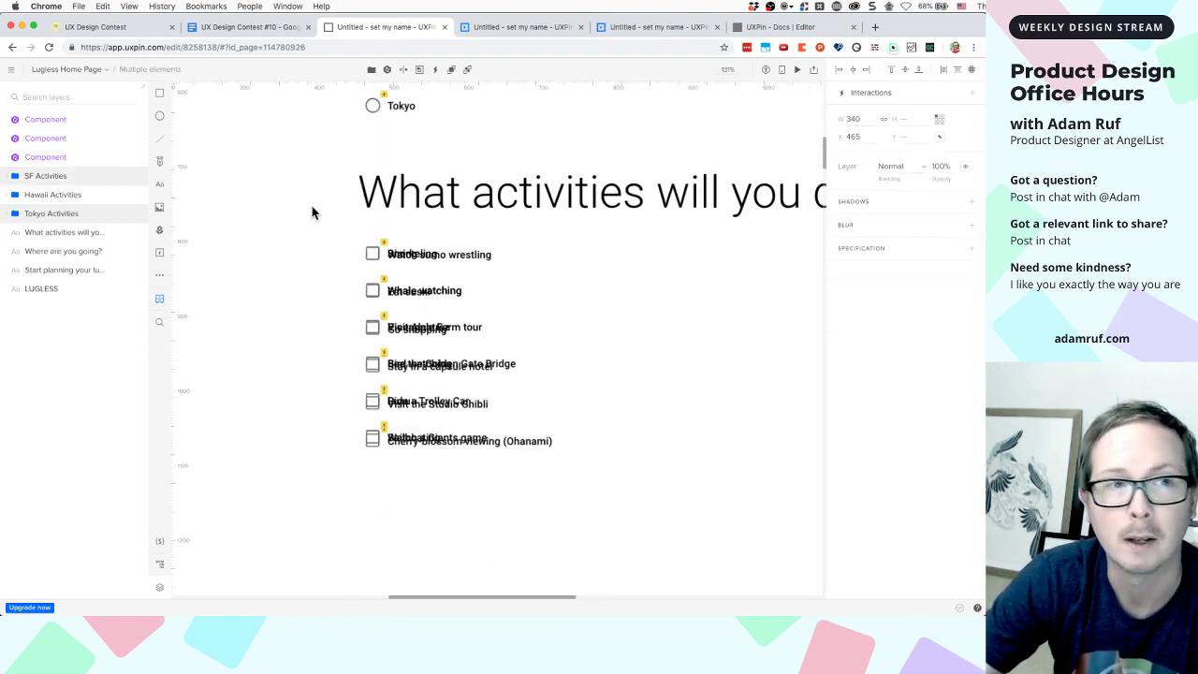
# Hide the Hawaii Activities, Tokyo Activities and SF Activities groups
pyautogui.click(58, 197)
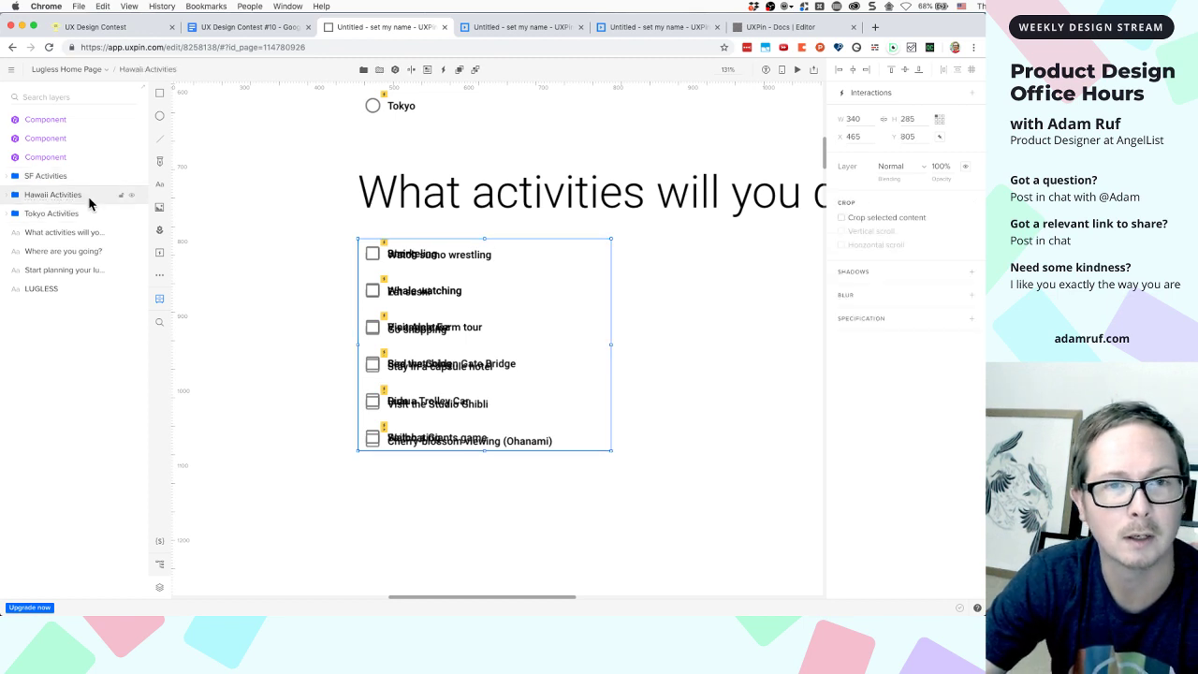
pyautogui.click(132, 196)
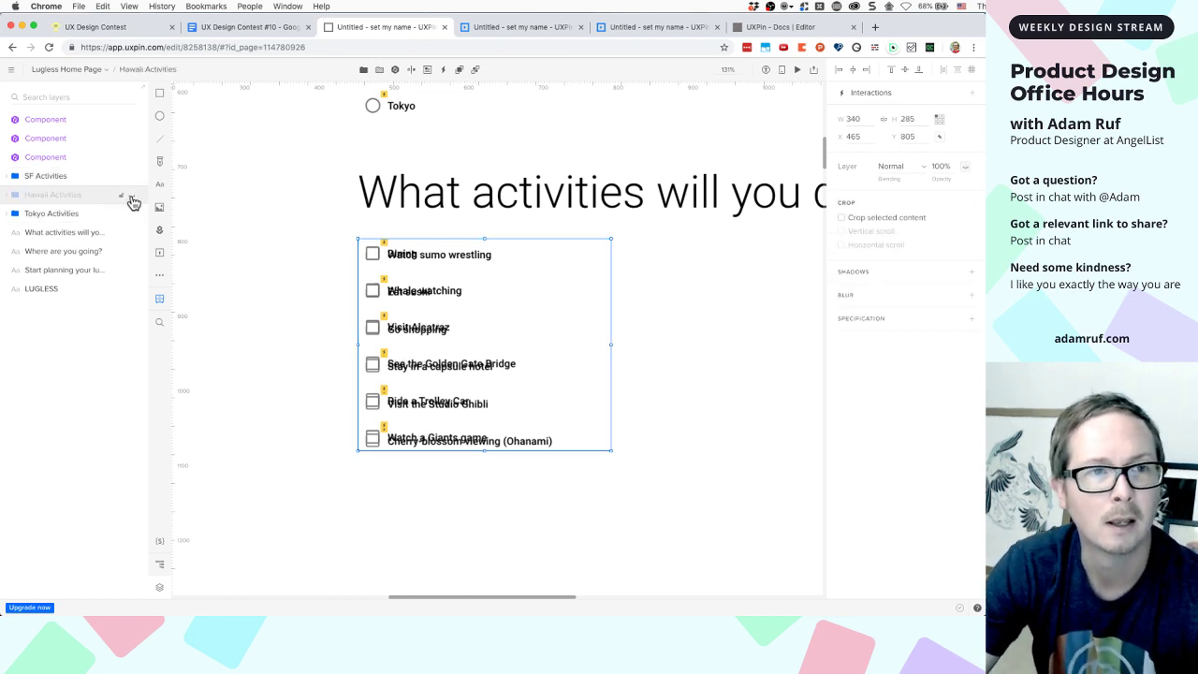
pyautogui.click(132, 218)
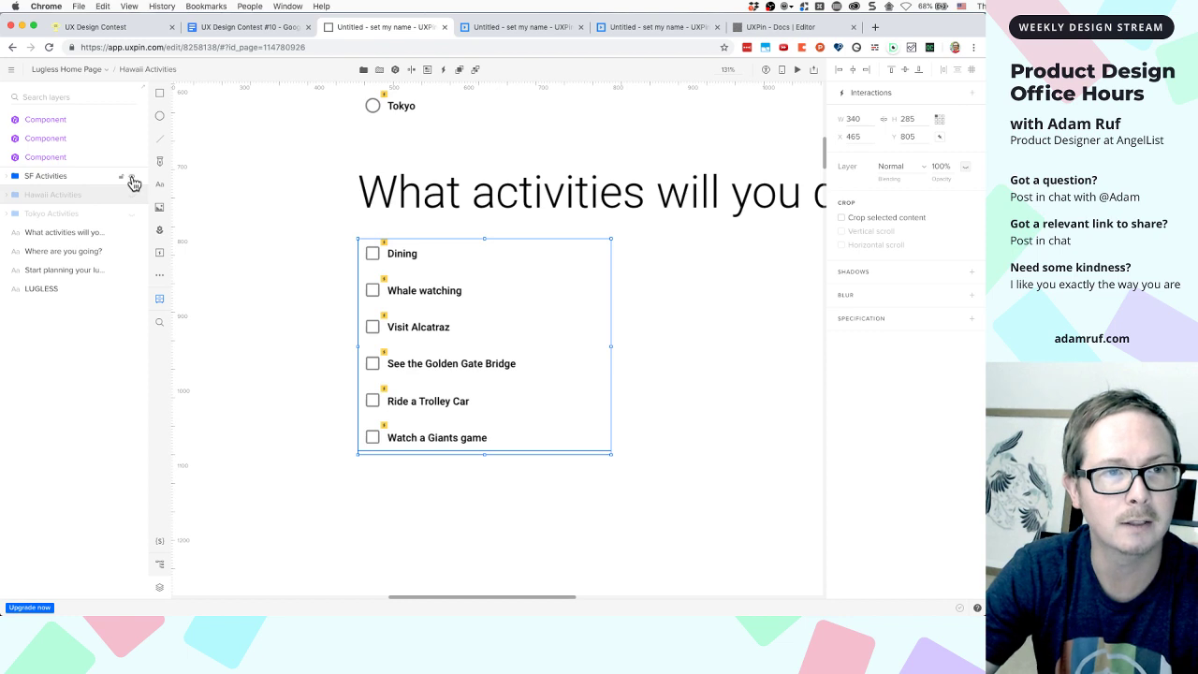
pyautogui.click(133, 182)
# Add a click interaction to the Hawaii option that shows the Hawaii Activities group with a Fade animation
pyautogui.scroll(3, 366, 237)
pyautogui.scroll(2, 374, 236)
pyautogui.click(391, 237)
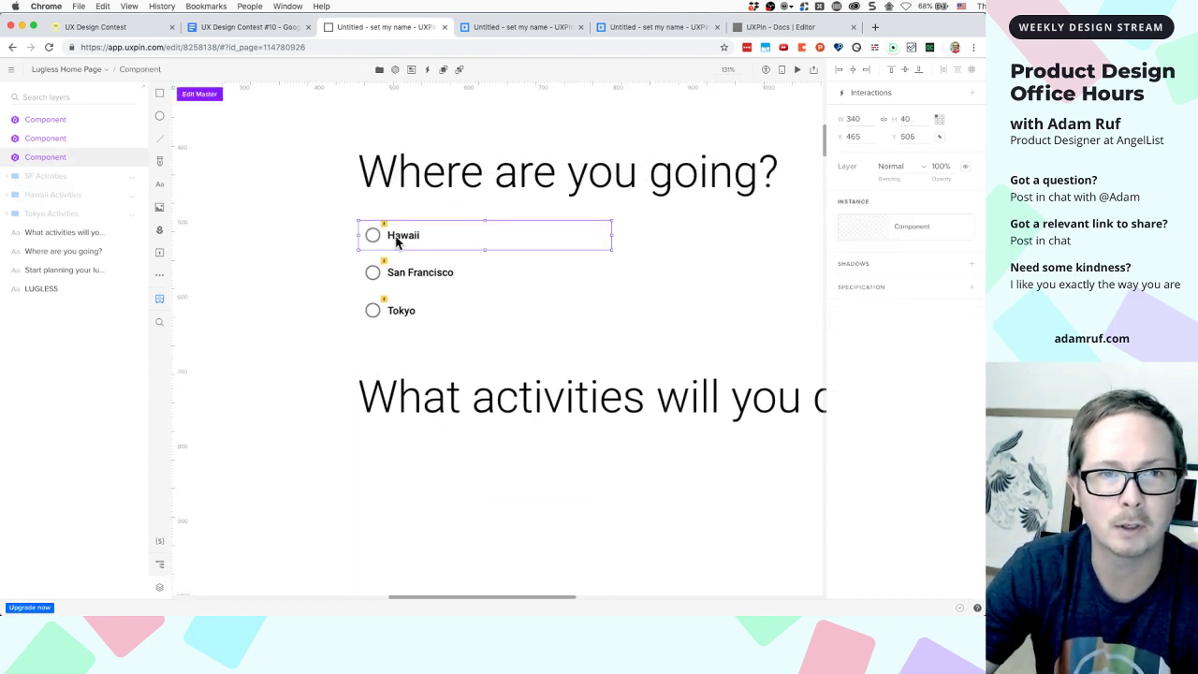
pyautogui.click(871, 95)
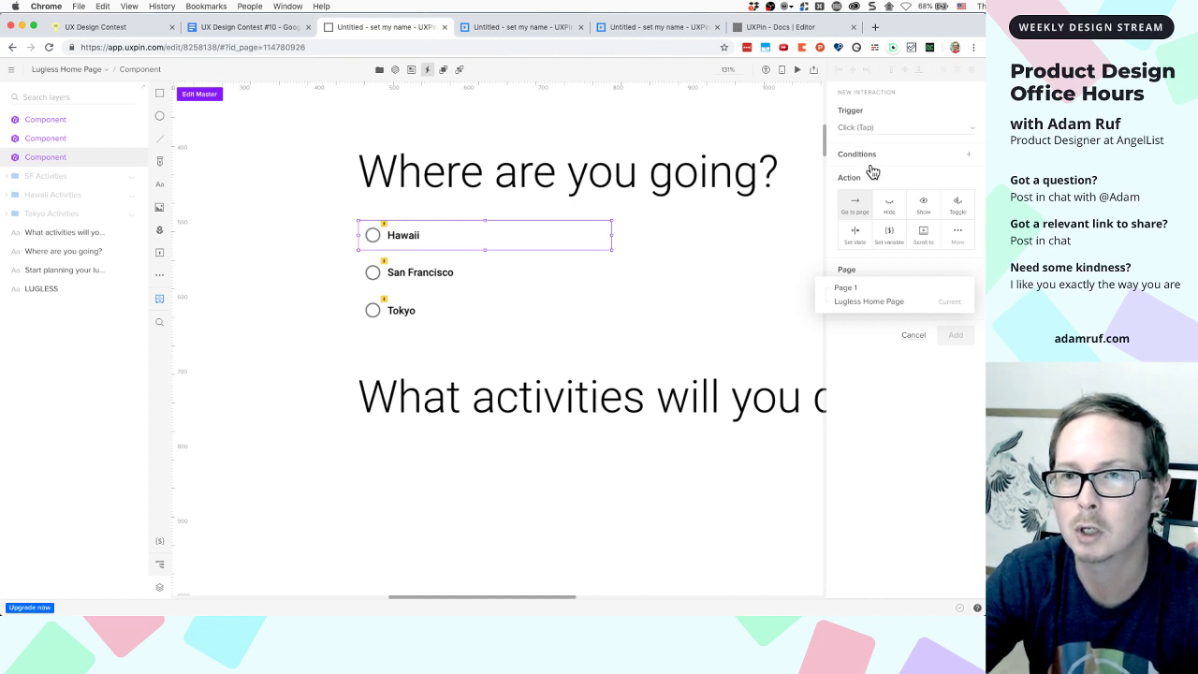
pyautogui.click(925, 206)
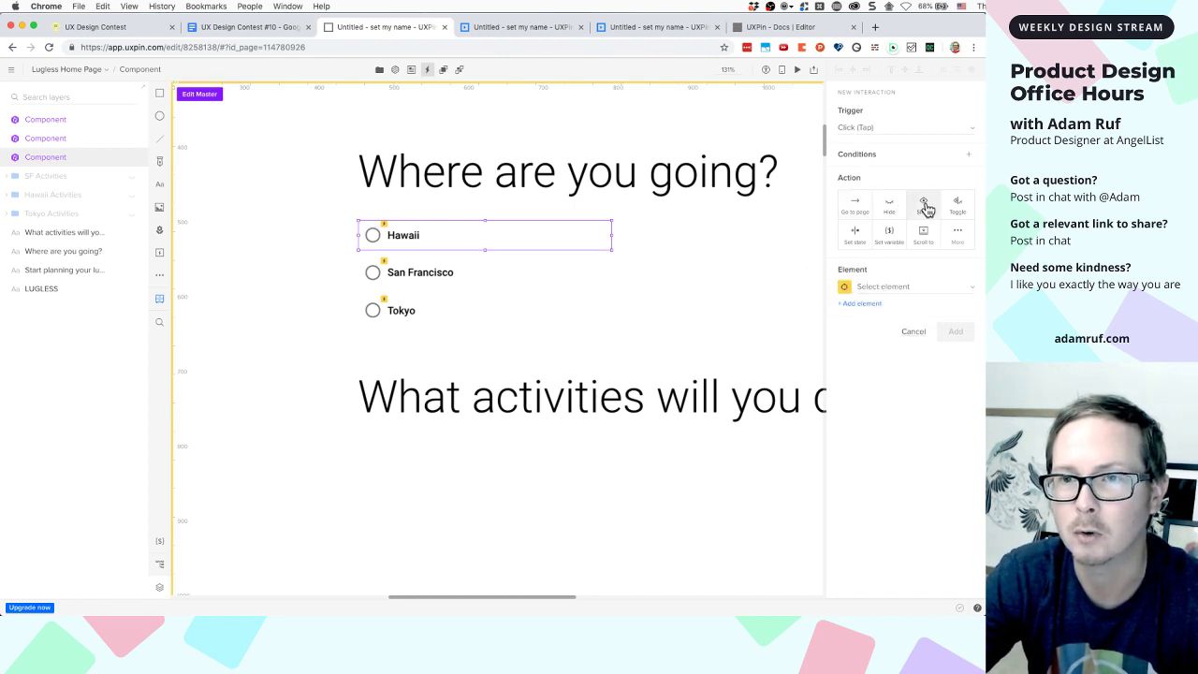
pyautogui.click(883, 288)
pyautogui.scroll(-15, 889, 374)
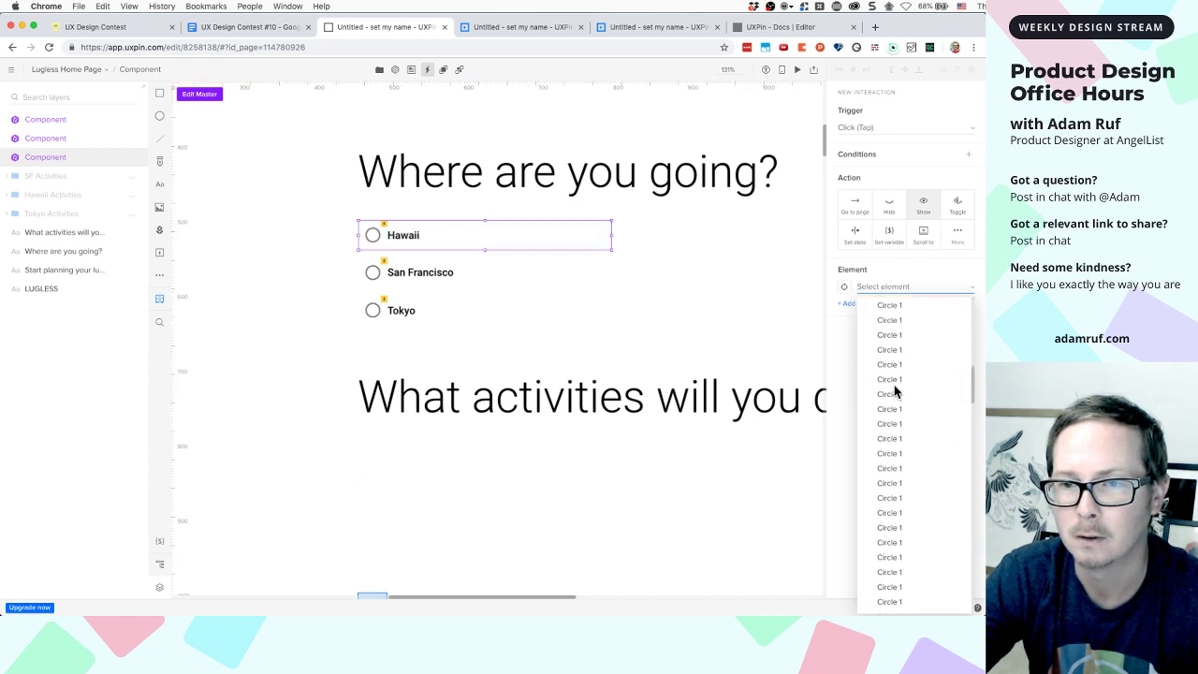
pyautogui.scroll(-5, 894, 391)
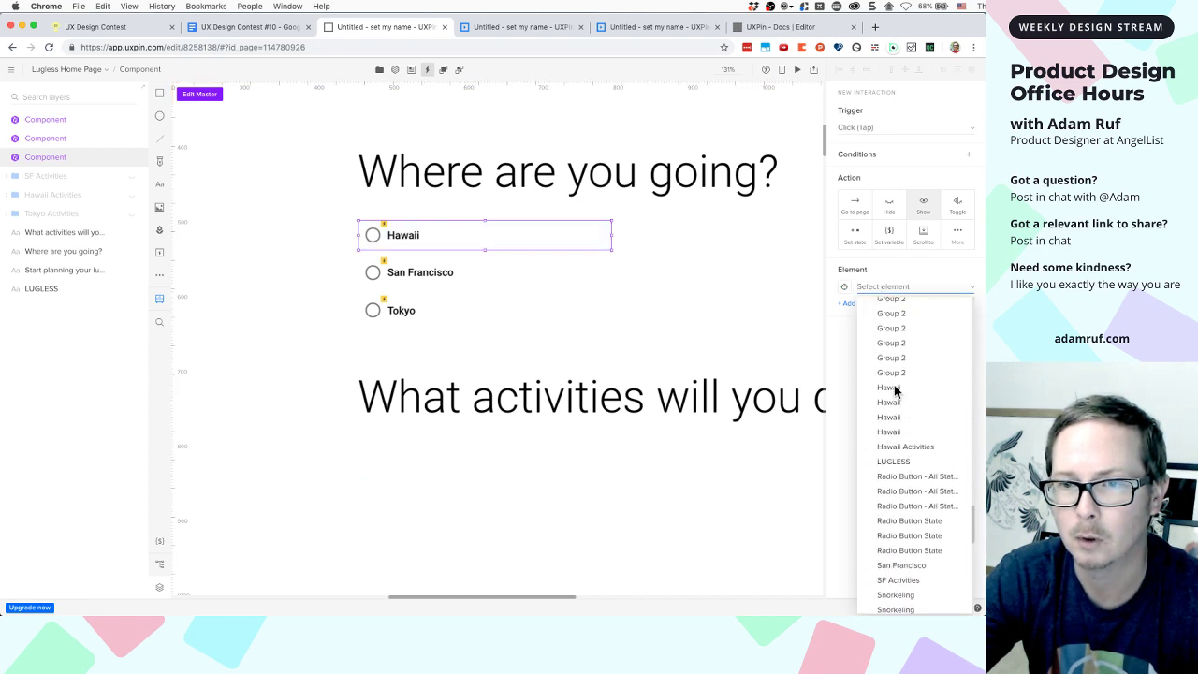
pyautogui.scroll(3, 896, 392)
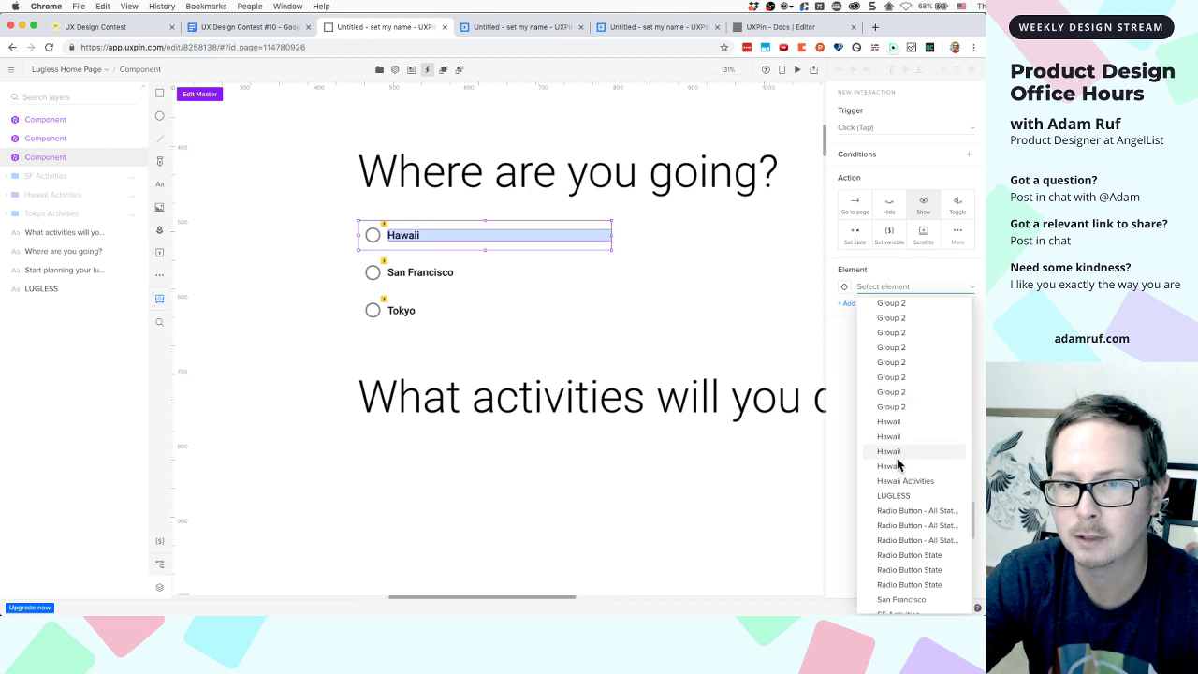
pyautogui.click(896, 483)
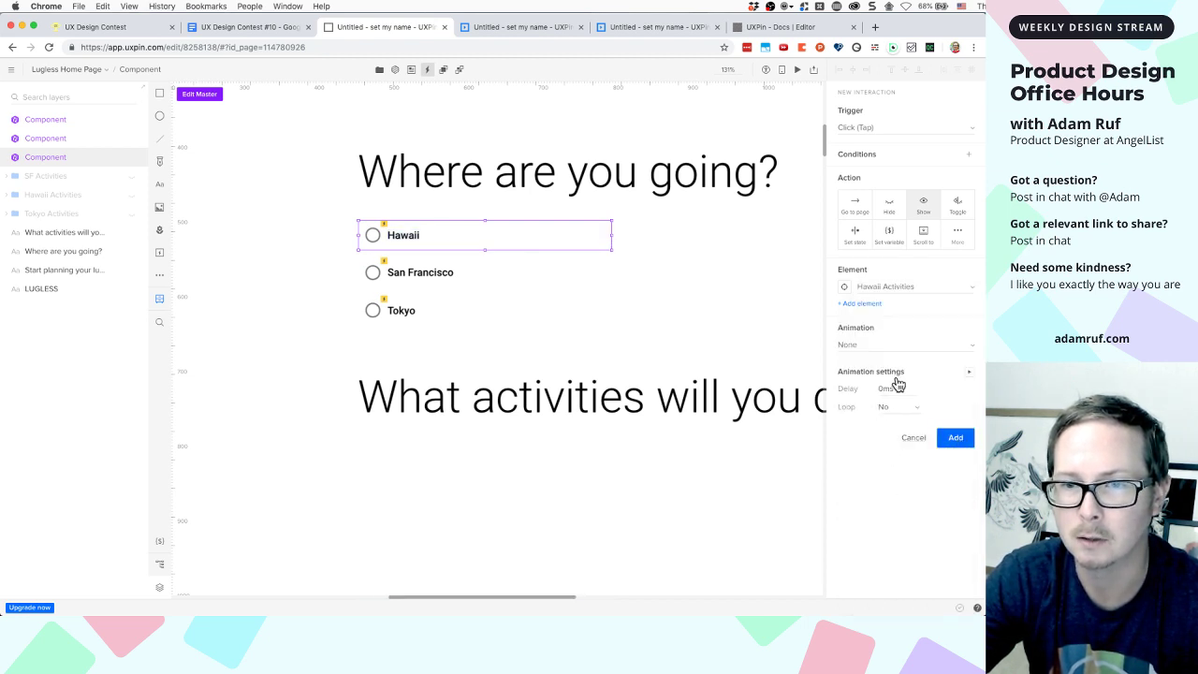
pyautogui.click(924, 345)
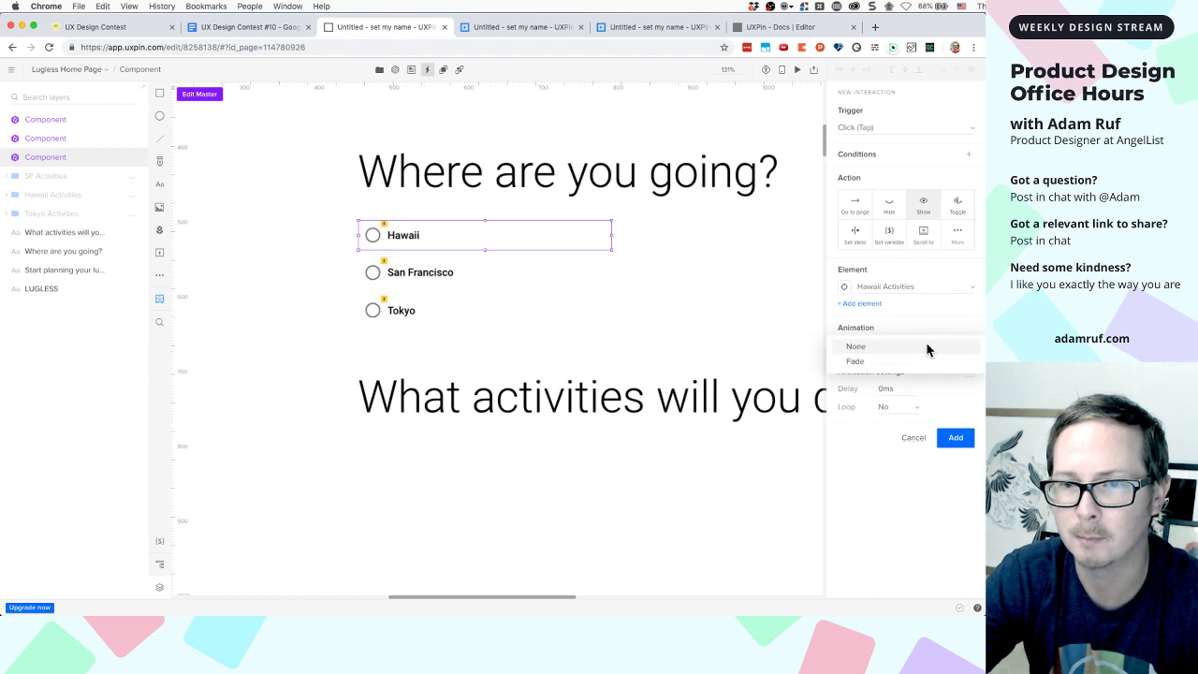
pyautogui.click(902, 362)
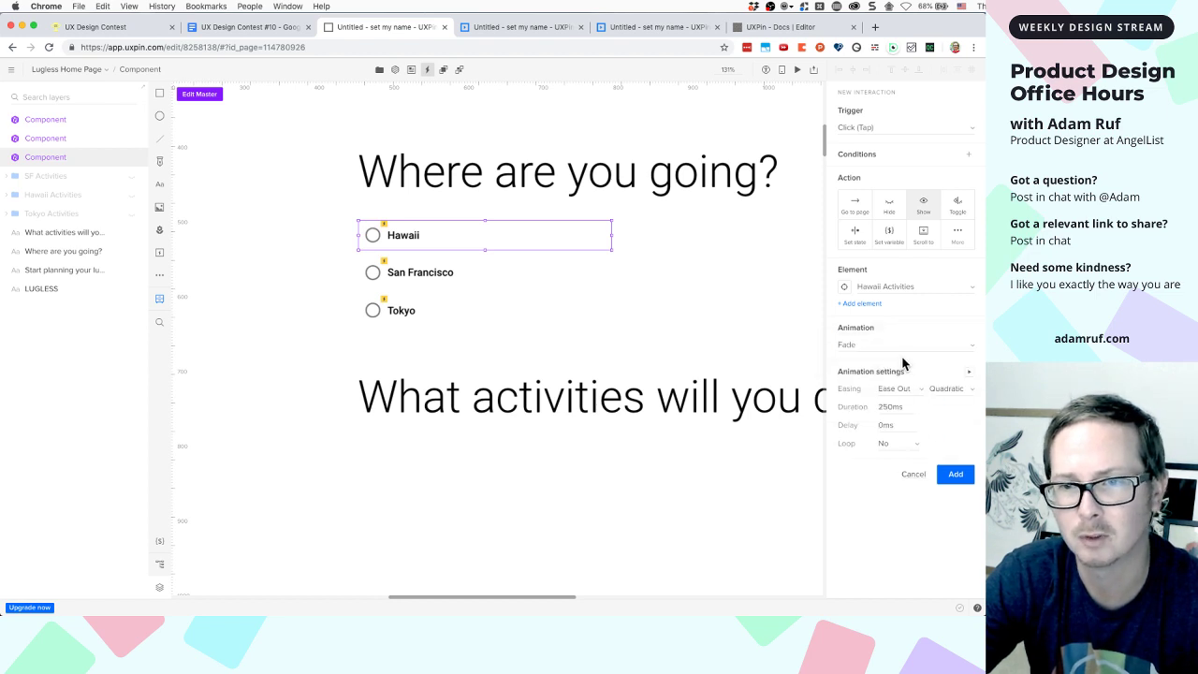
pyautogui.click(956, 474)
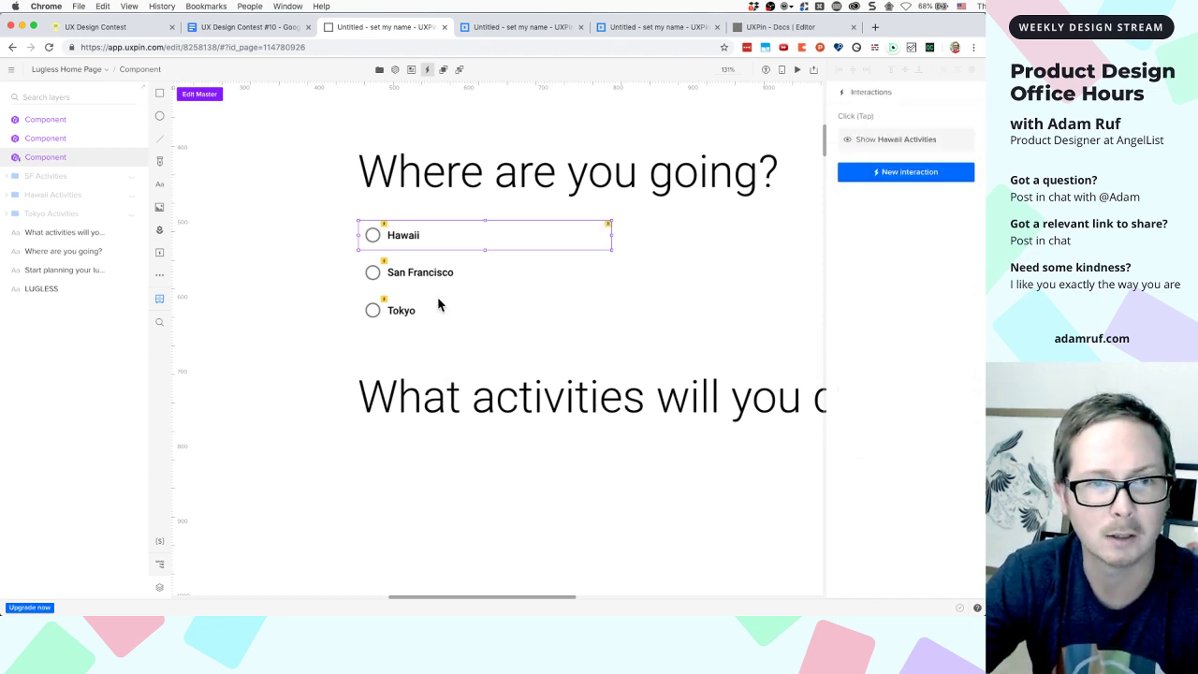
# Add a click interaction to the San Francisco option that shows the SF Activities group with a Fade animation
pyautogui.click(422, 272)
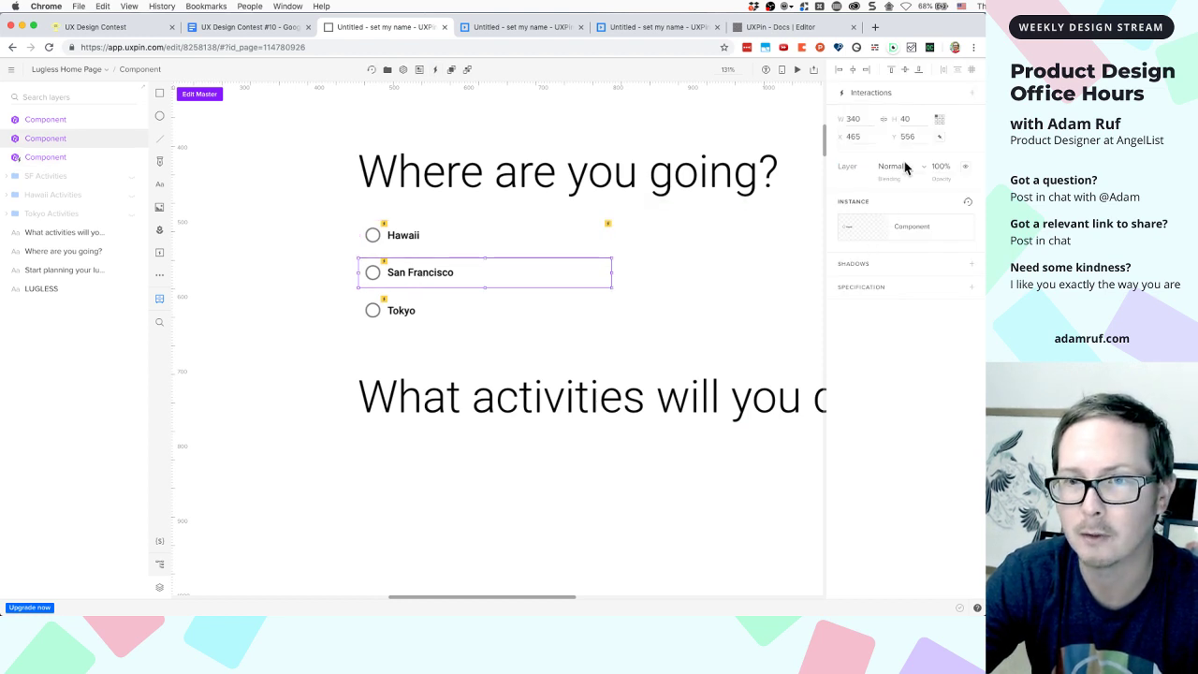
pyautogui.click(972, 95)
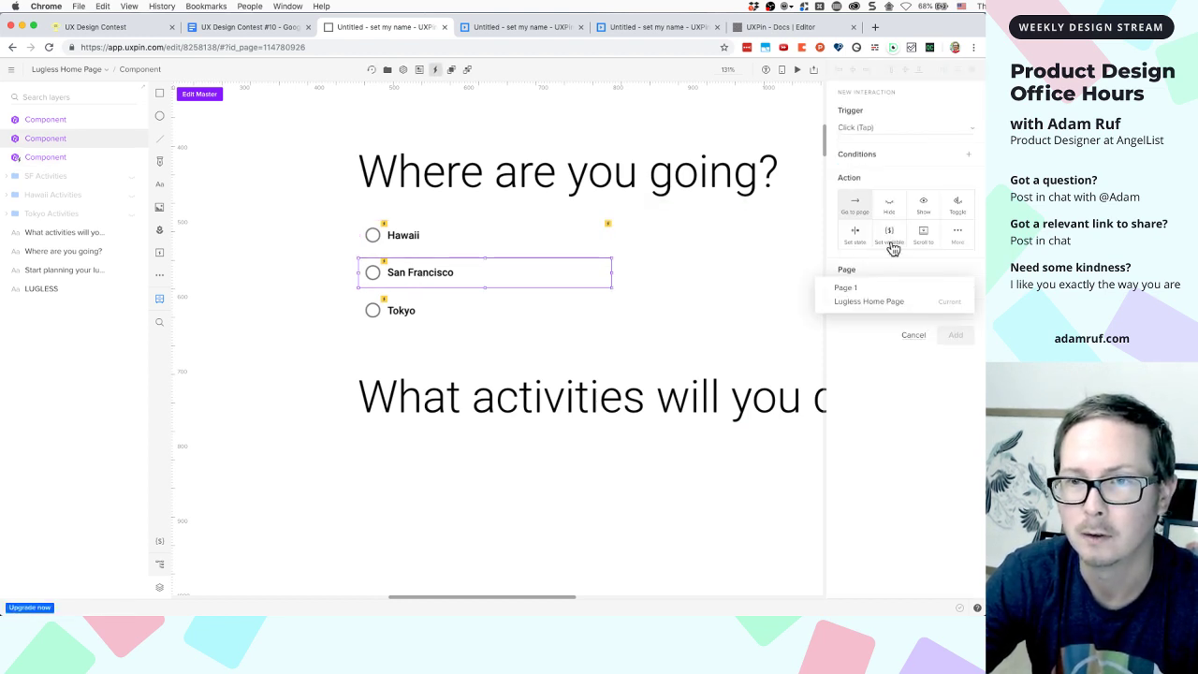
pyautogui.click(923, 205)
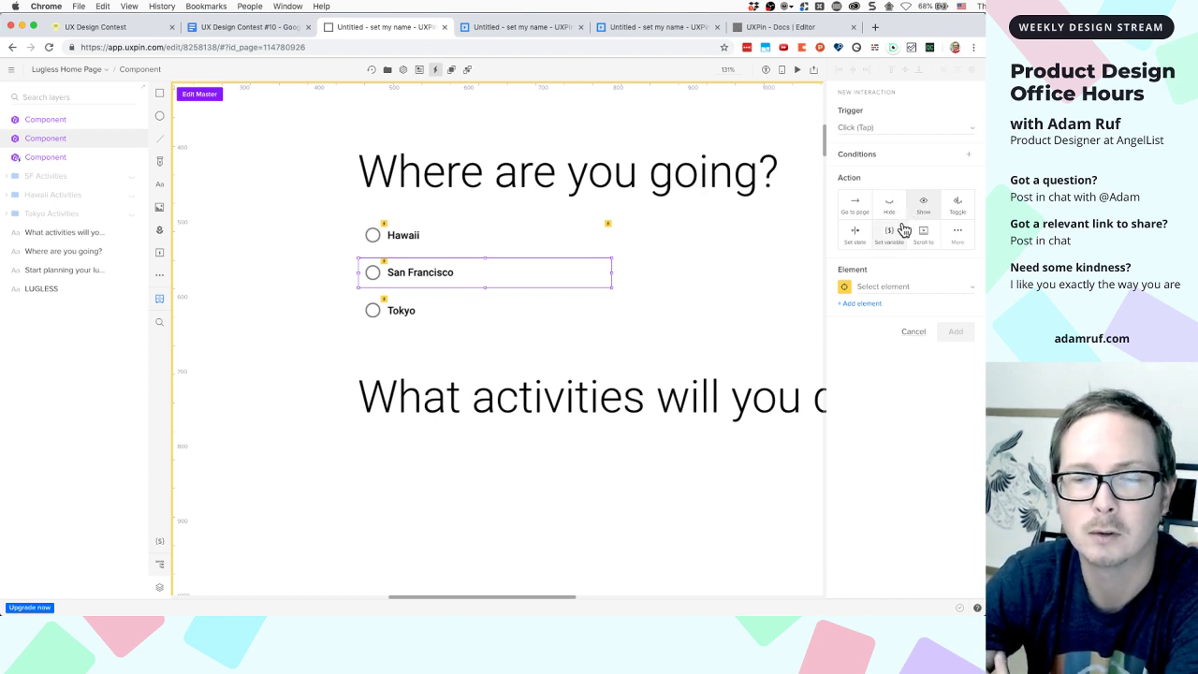
pyautogui.click(972, 294)
pyautogui.click(910, 292)
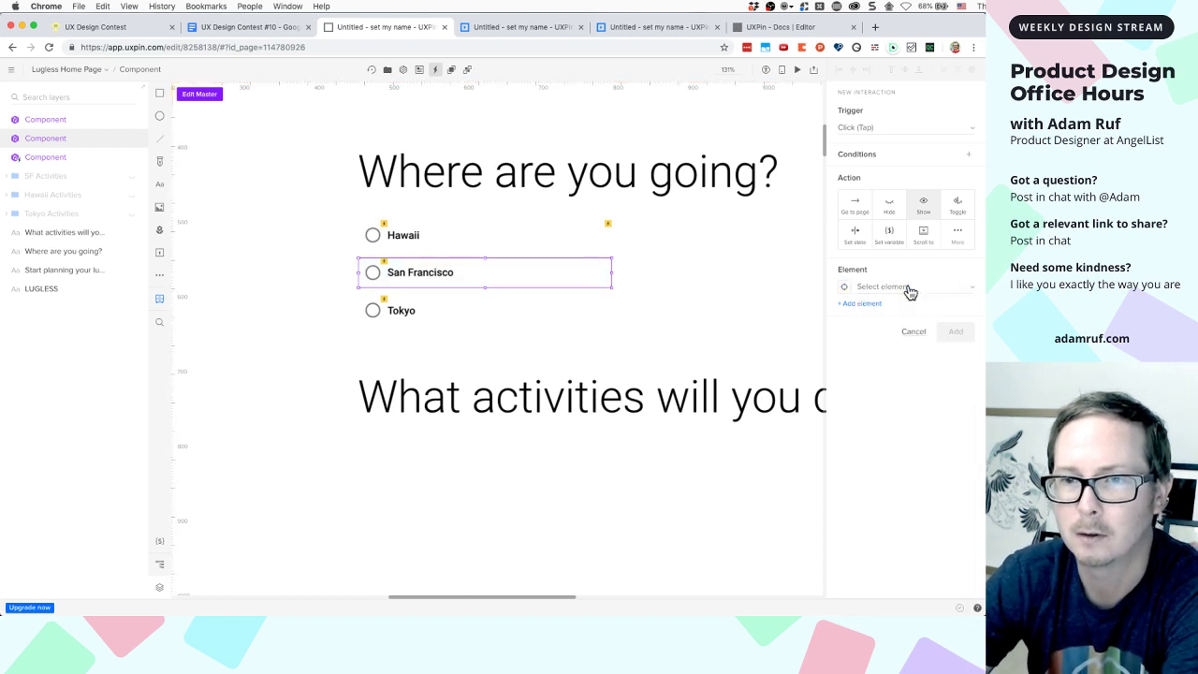
pyautogui.click(910, 292)
pyautogui.write('SF A')
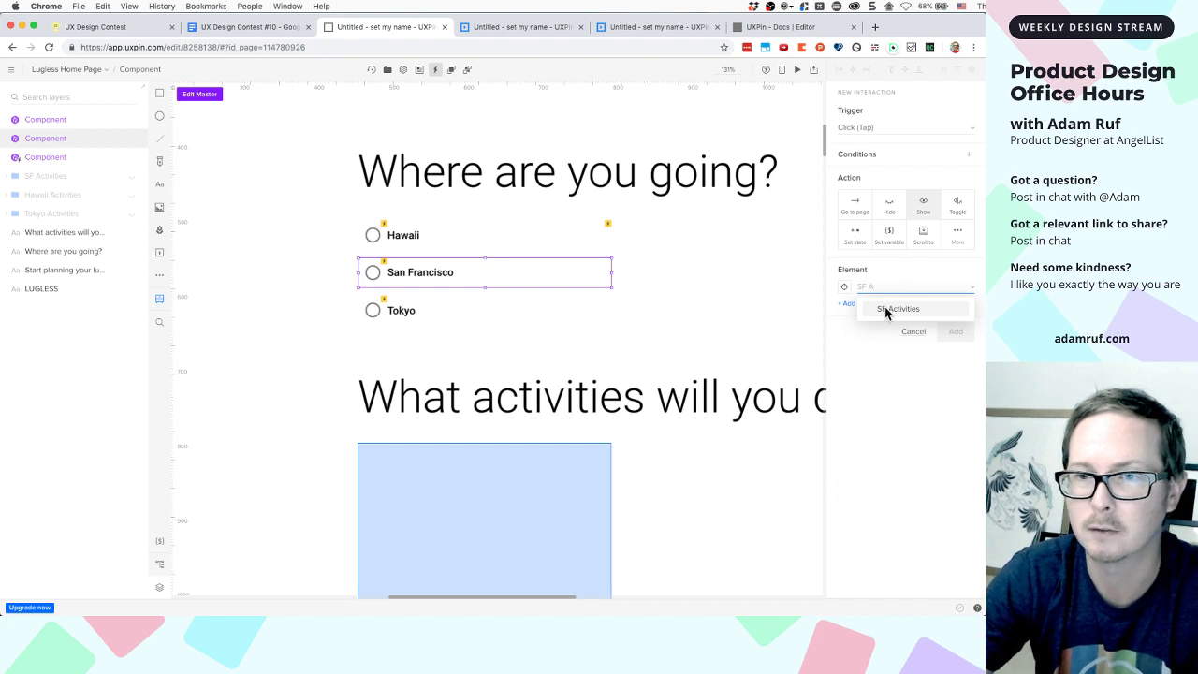
pyautogui.click(886, 312)
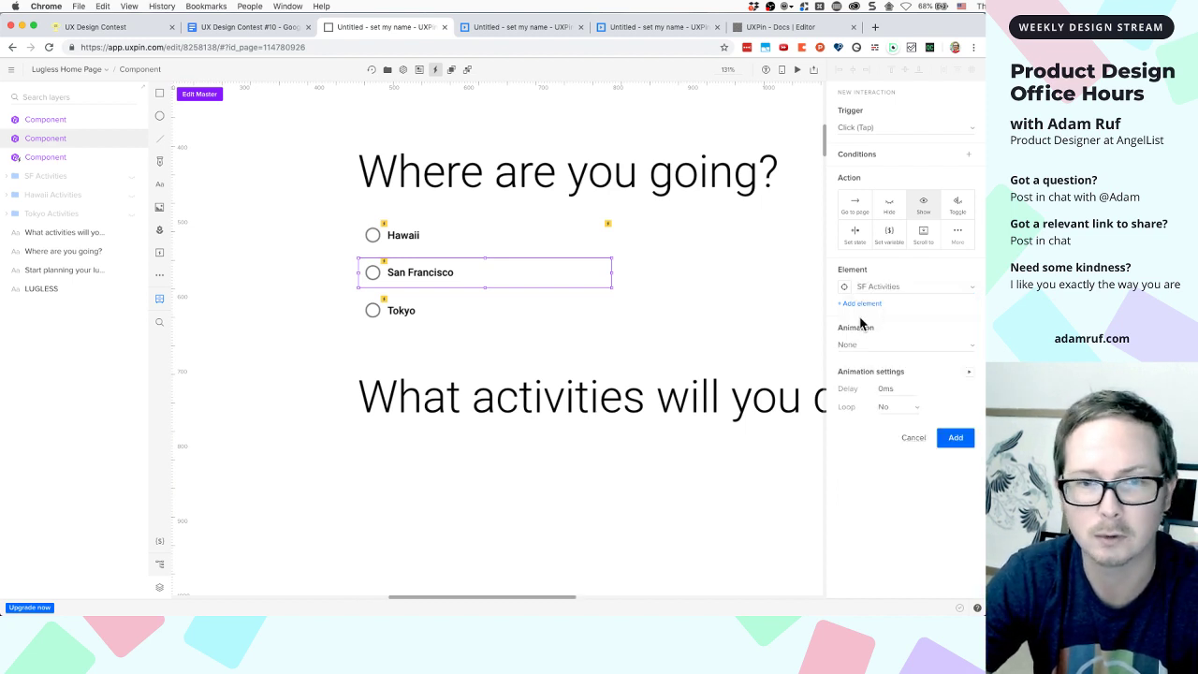
pyautogui.click(921, 353)
pyautogui.click(894, 367)
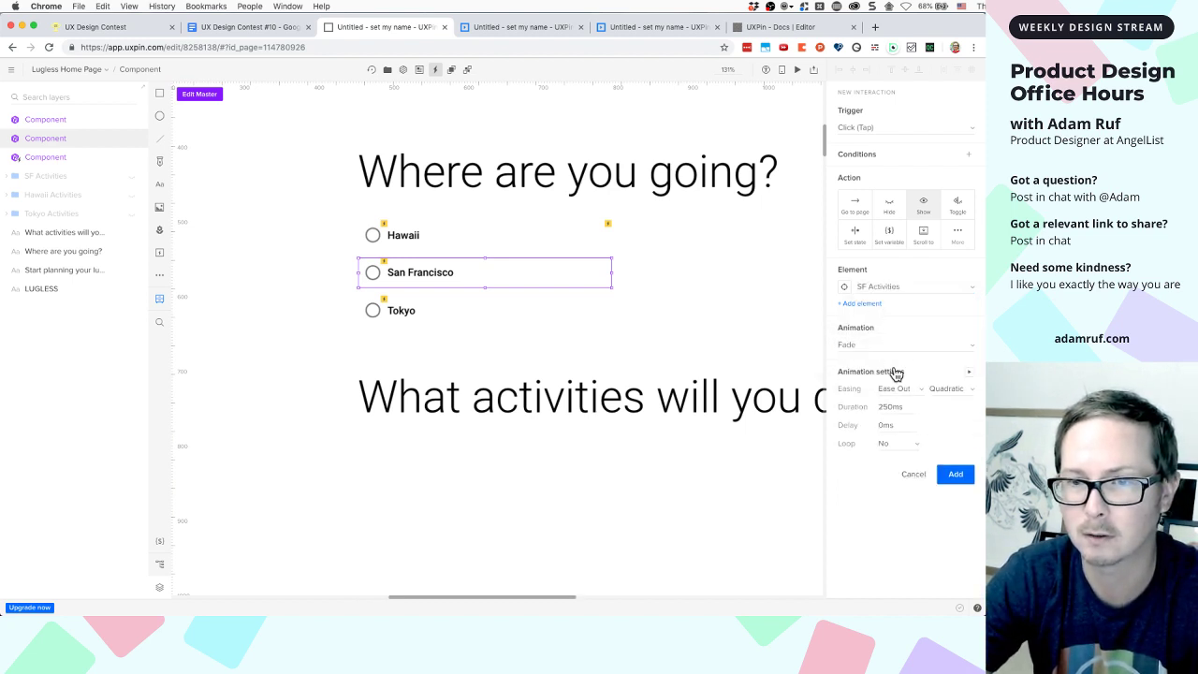
pyautogui.click(953, 477)
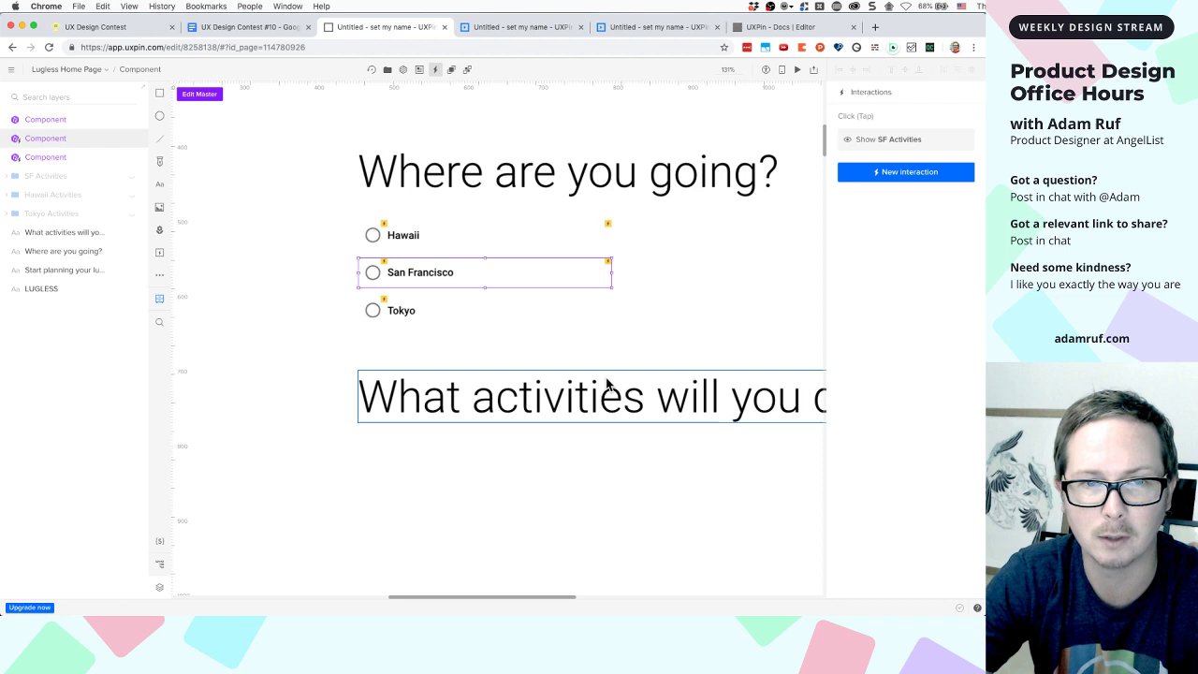
# Select the Tokyo option under the "Where are you going?" heading
pyautogui.click(388, 310)
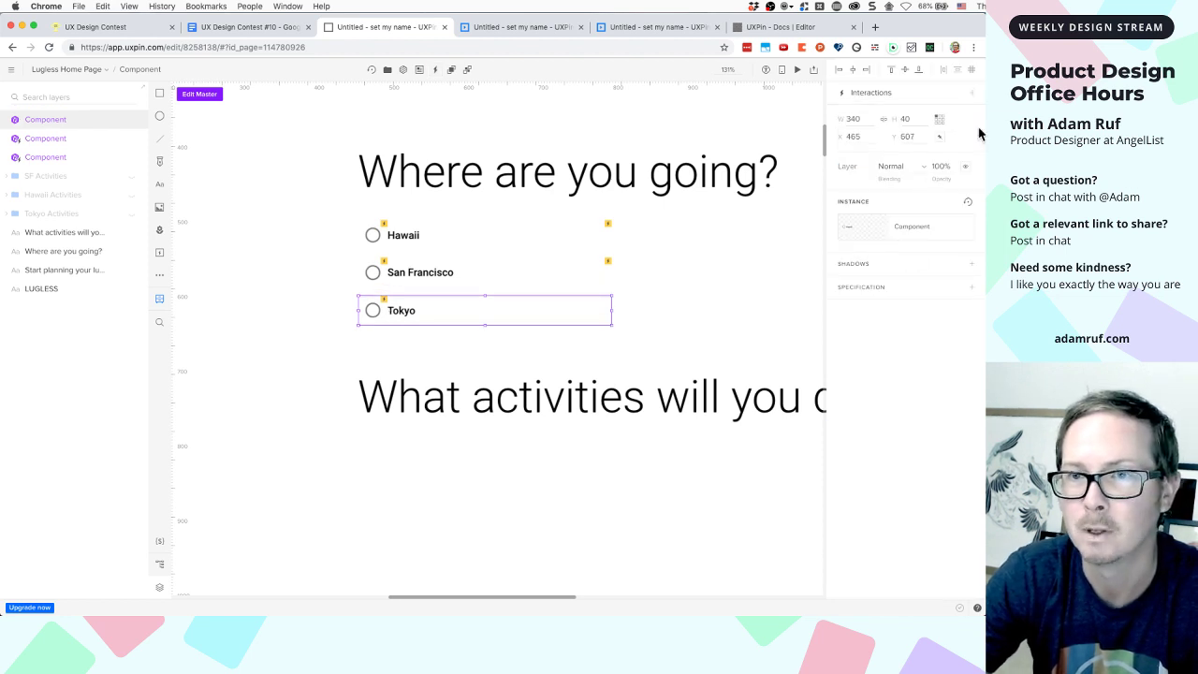
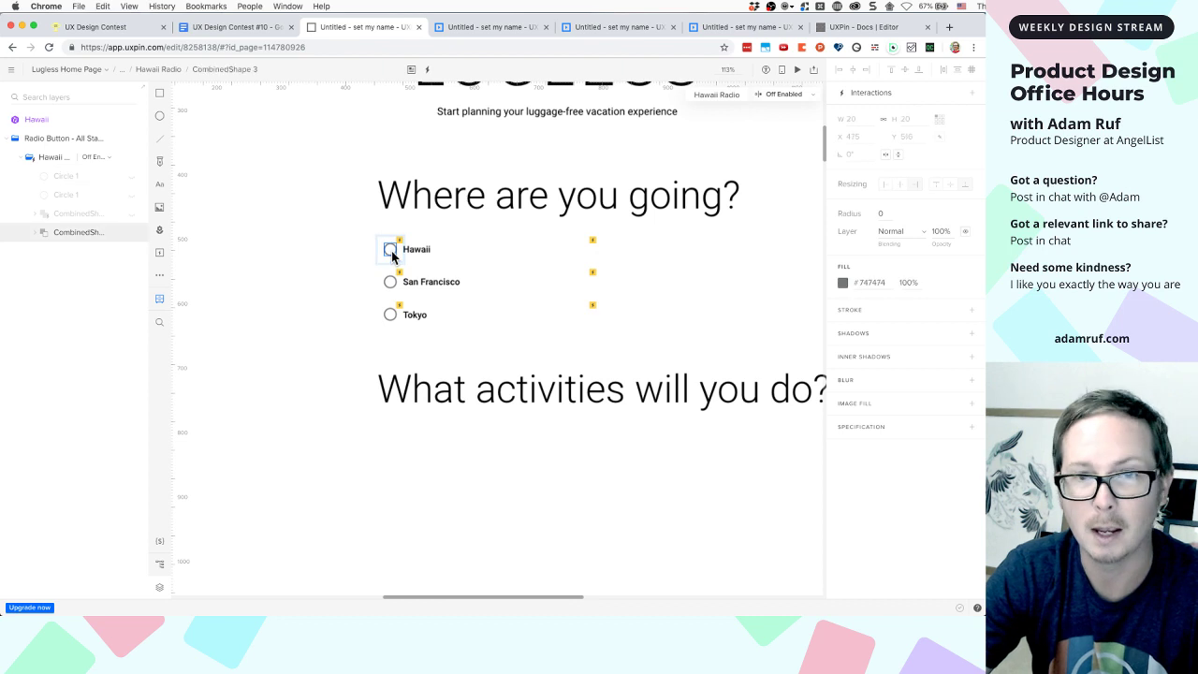
pyautogui.click(390, 254)
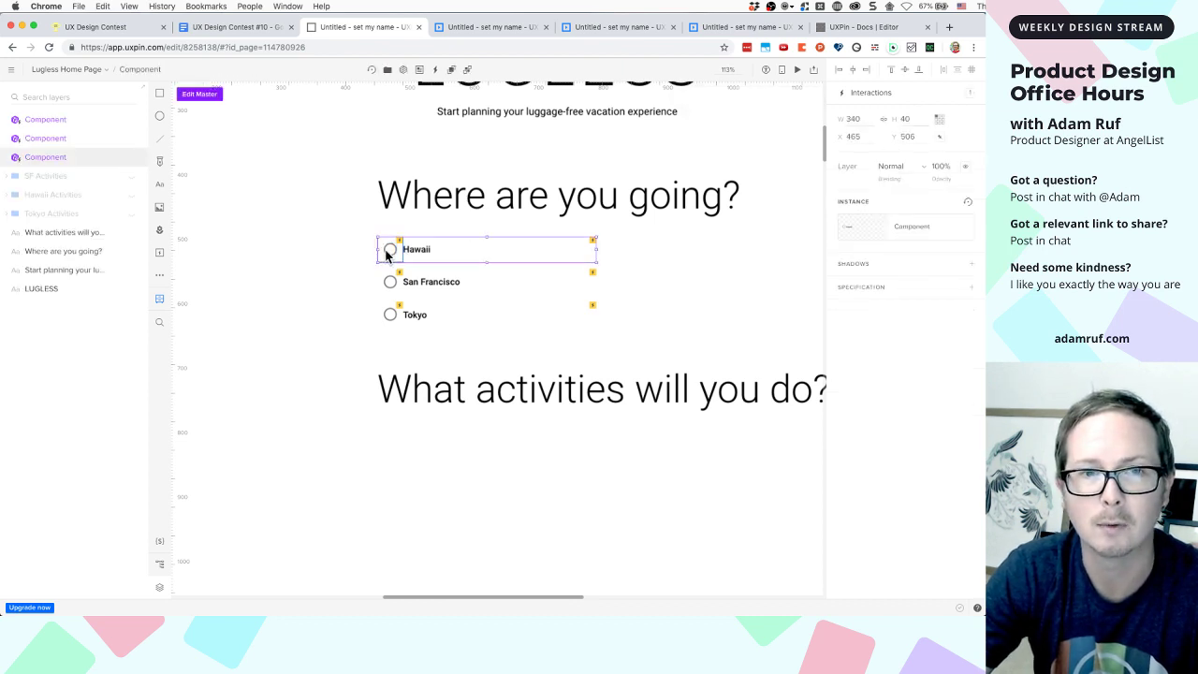
pyautogui.doubleClick(390, 255)
pyautogui.doubleClick(391, 255)
pyautogui.click(437, 230)
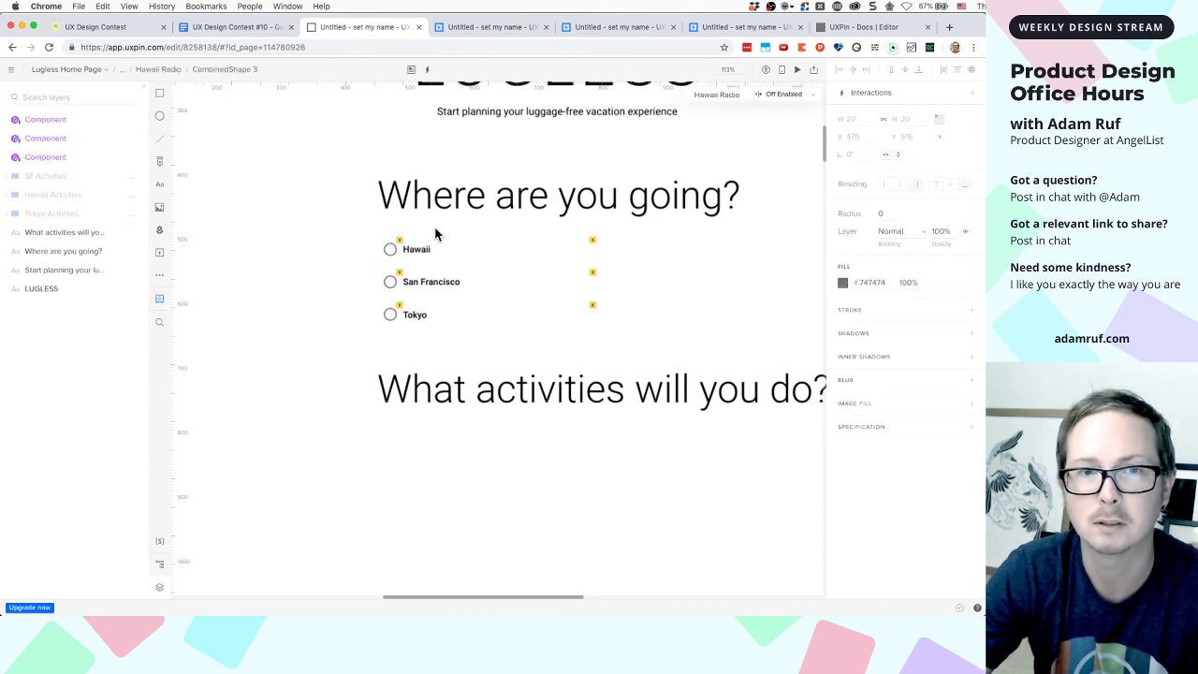
# Add a second click interaction to the Hawaii option that sets the state of SF Radio to Off Enabled
pyautogui.click(409, 250)
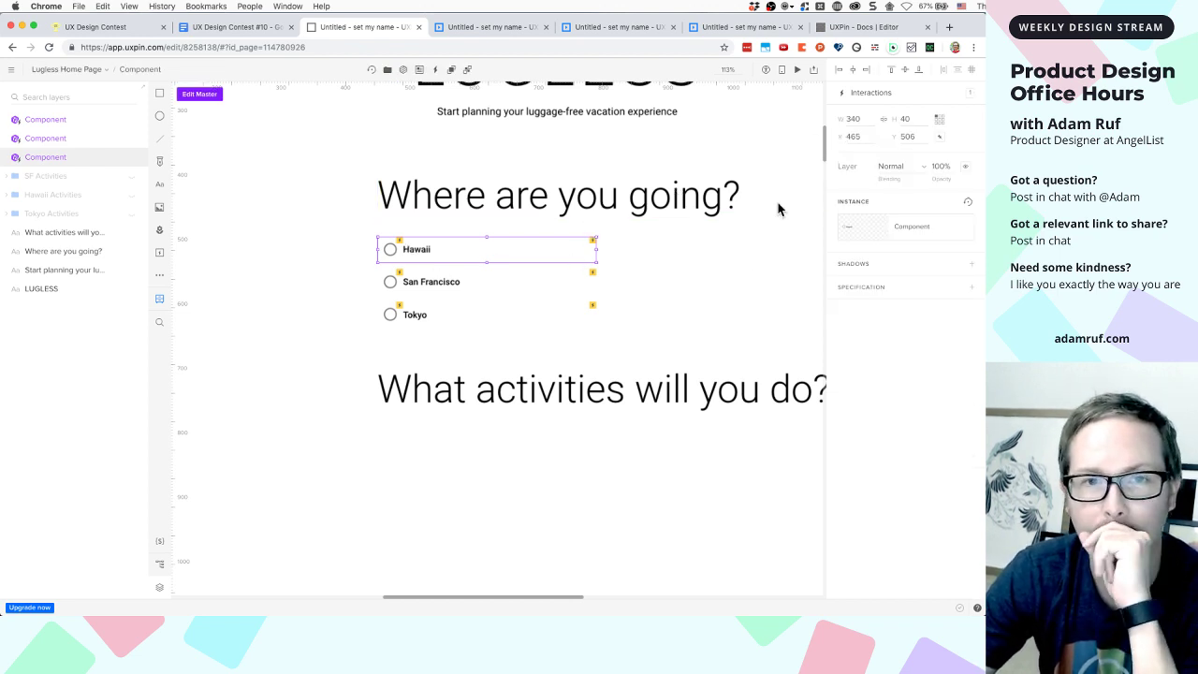
pyautogui.click(969, 95)
pyautogui.click(908, 174)
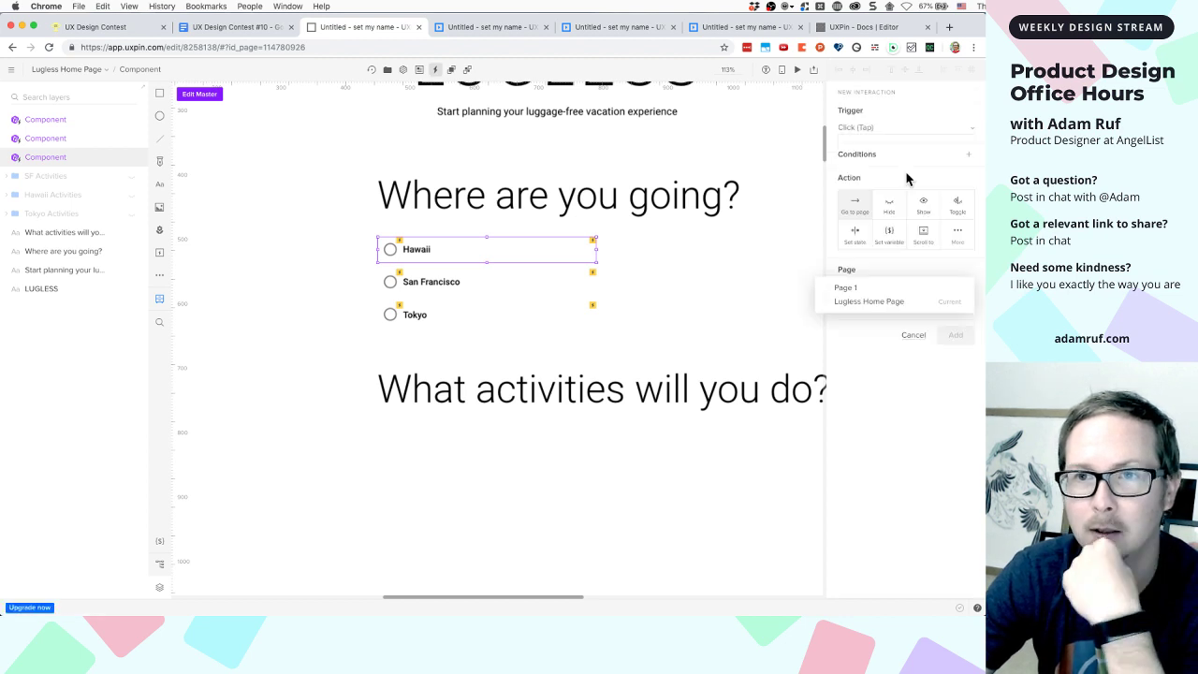
pyautogui.click(858, 242)
pyautogui.click(863, 287)
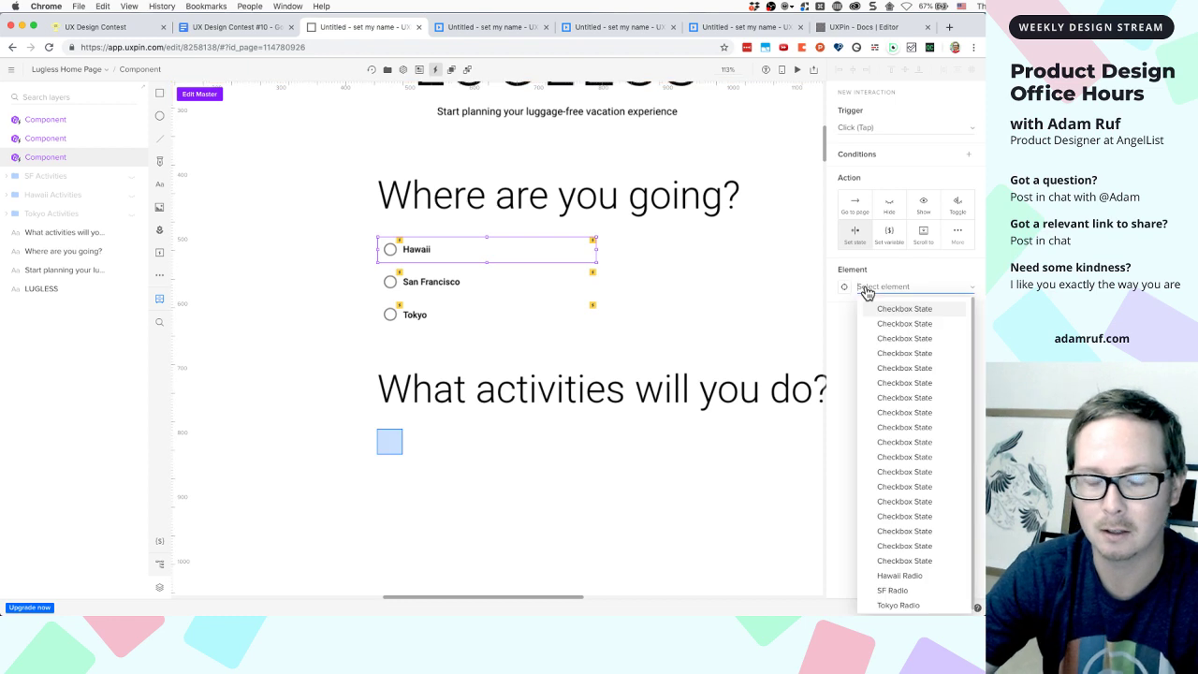
pyautogui.write('SFR')
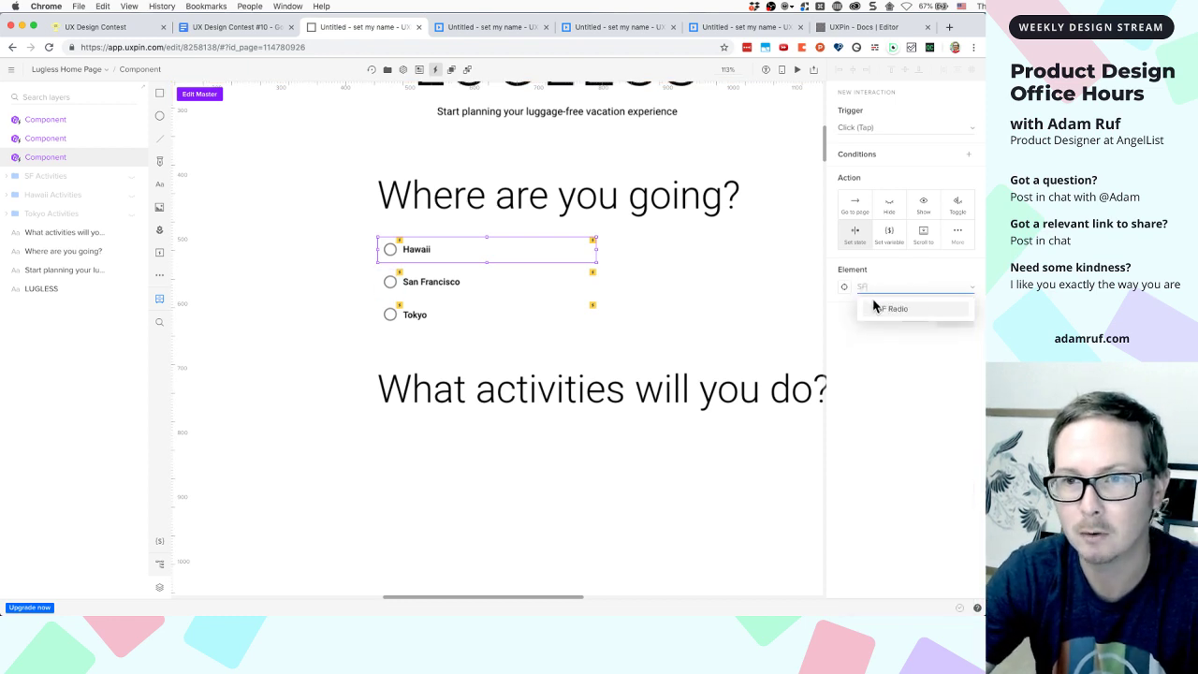
pyautogui.click(876, 309)
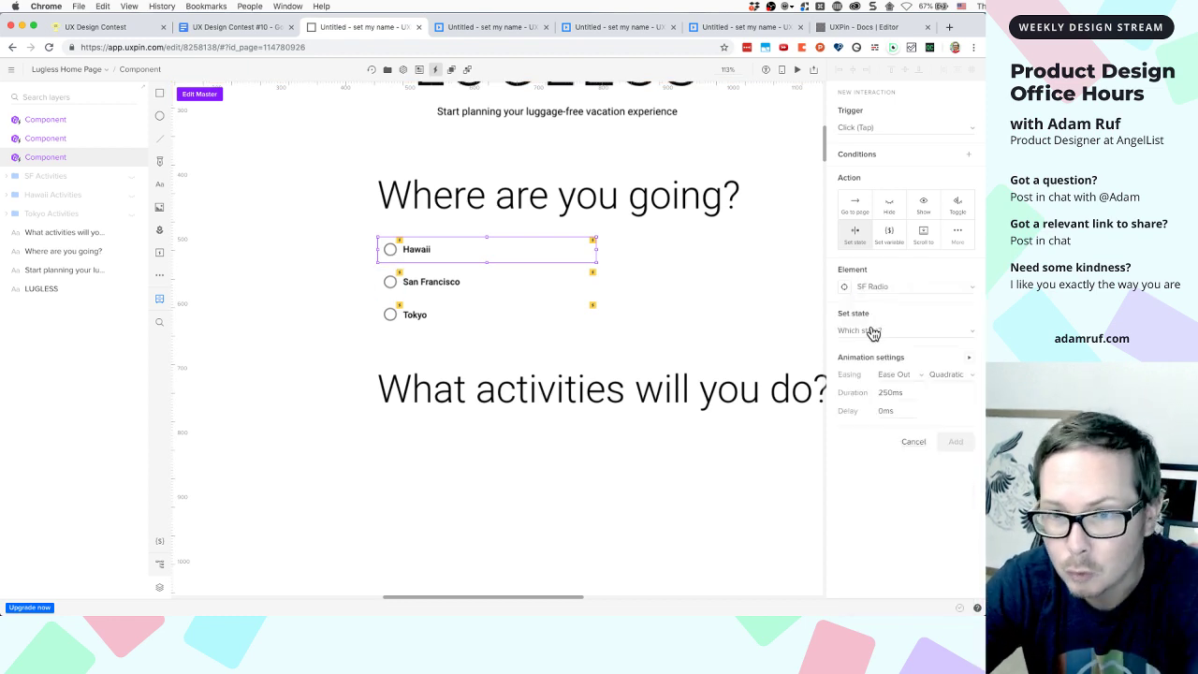
pyautogui.click(871, 327)
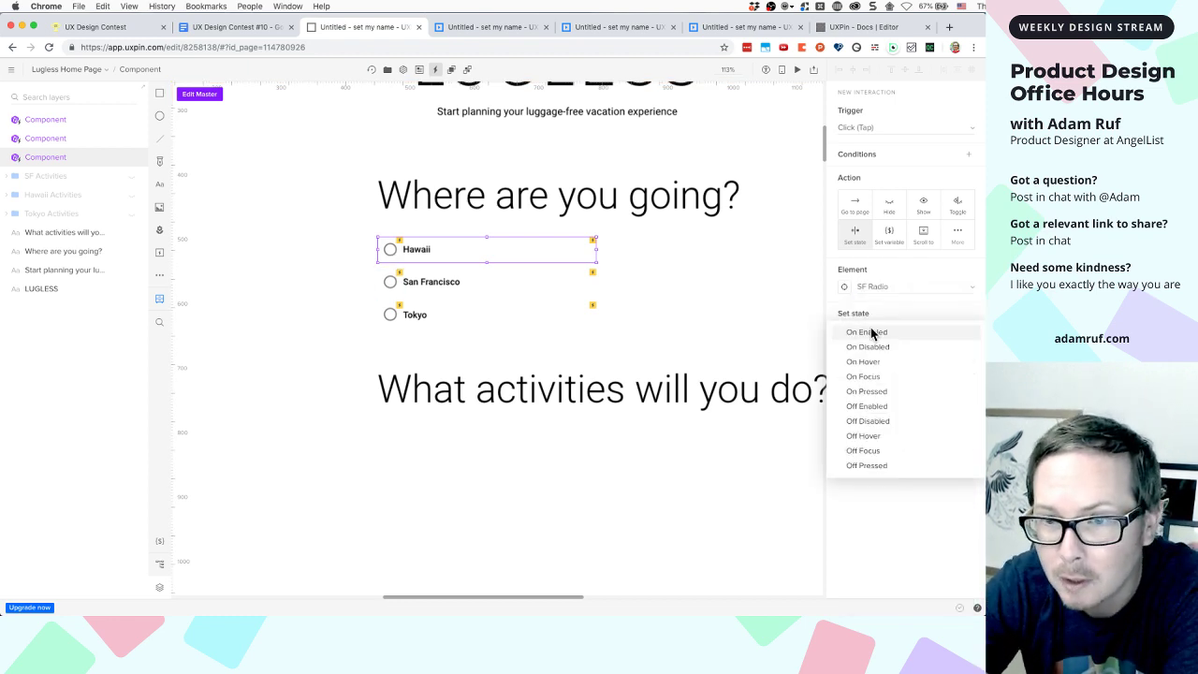
pyautogui.click(856, 405)
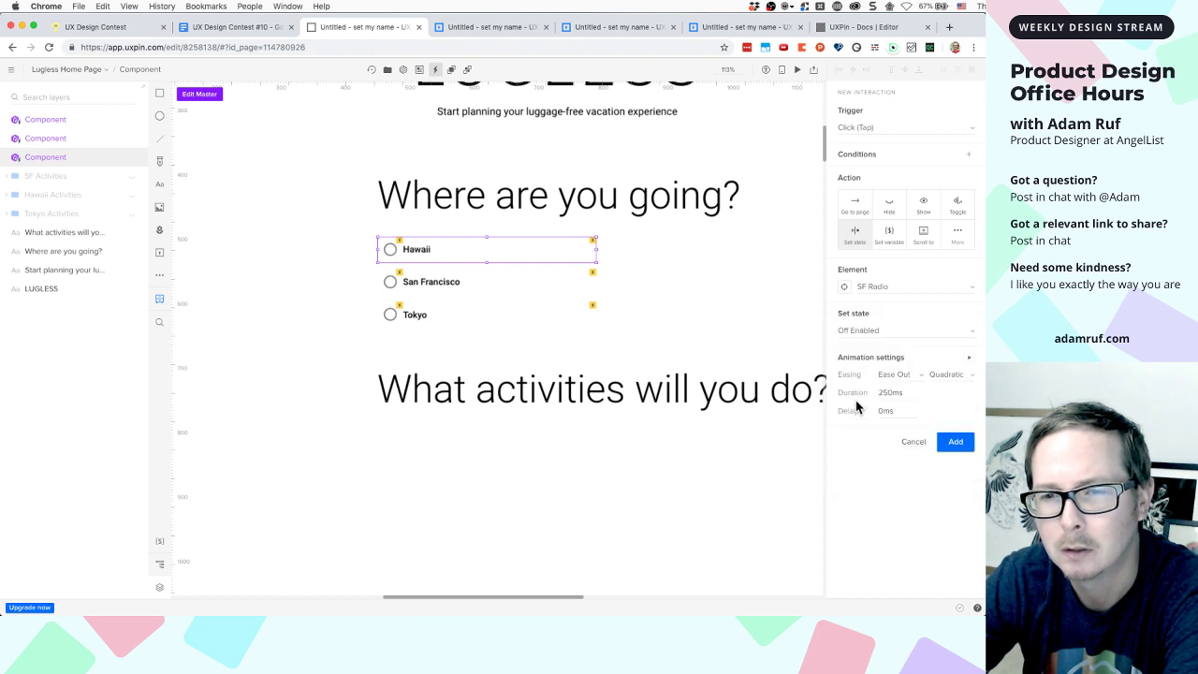
pyautogui.click(955, 442)
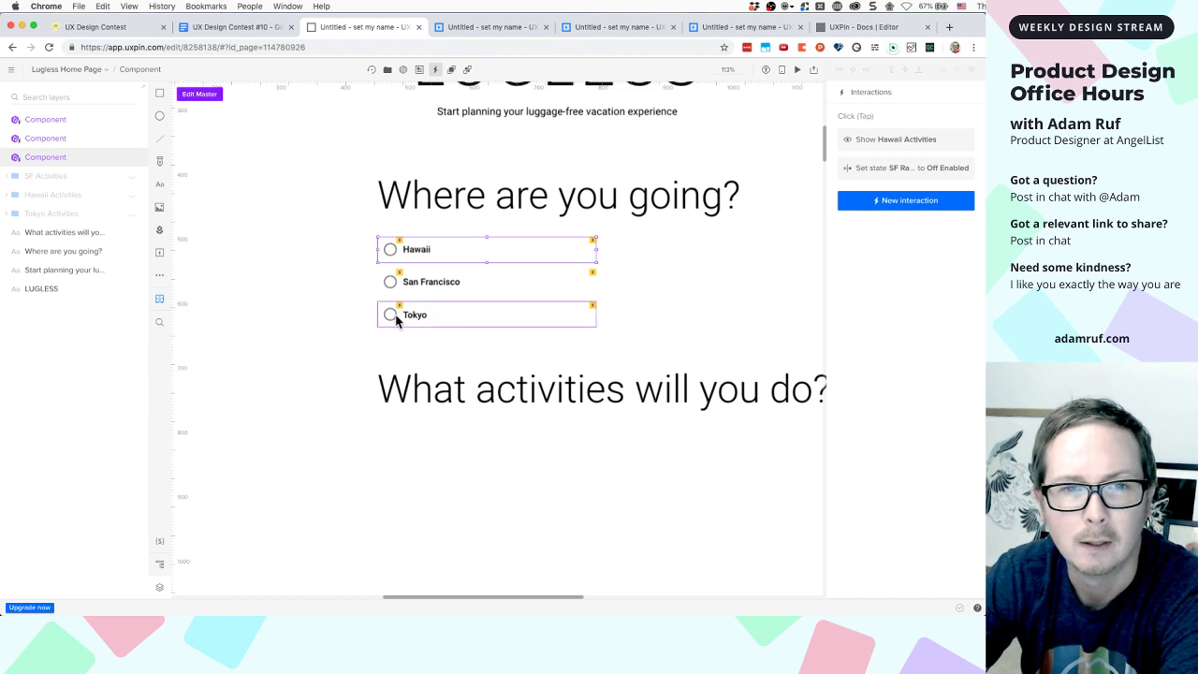
# Add another click interaction to the Hawaii option that sets the state of Tokyo Radio to Off Enabled
pyautogui.click(894, 202)
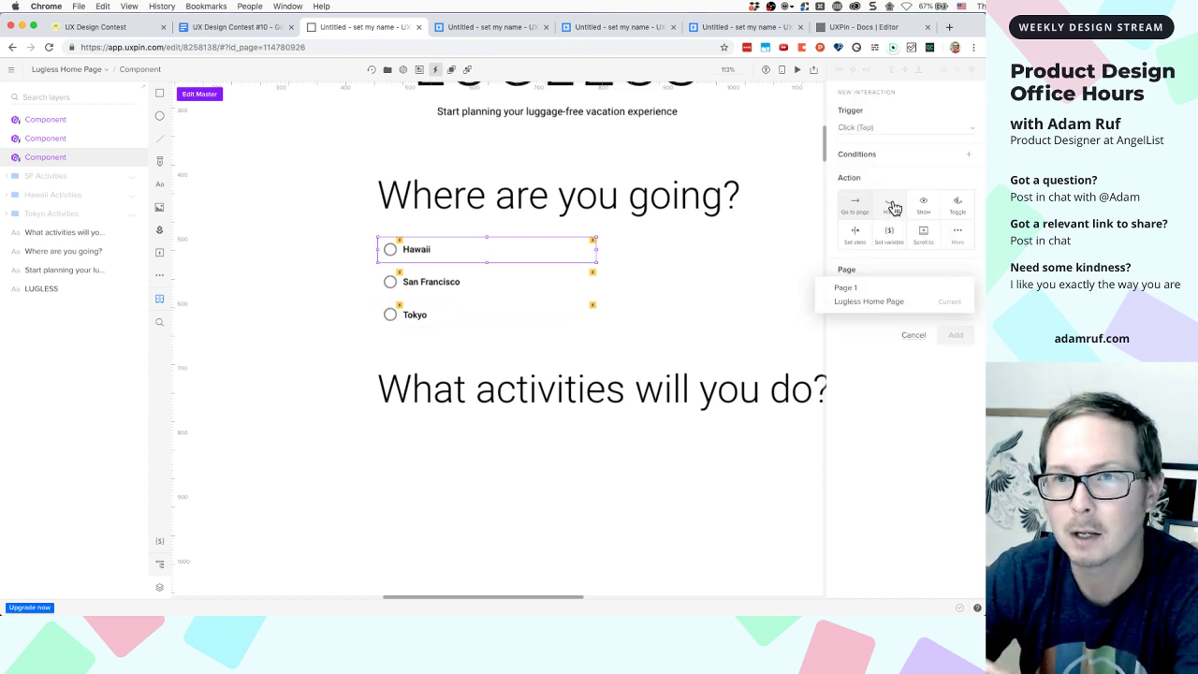
pyautogui.click(854, 234)
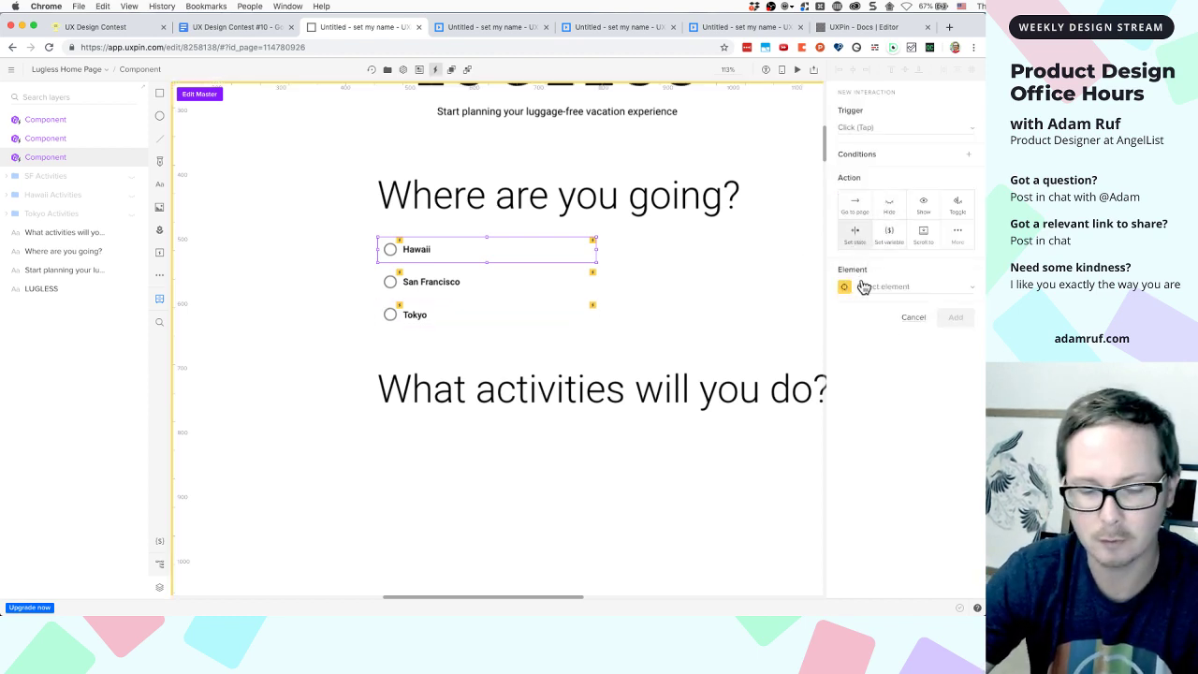
pyautogui.click(863, 286)
pyautogui.write('Tok')
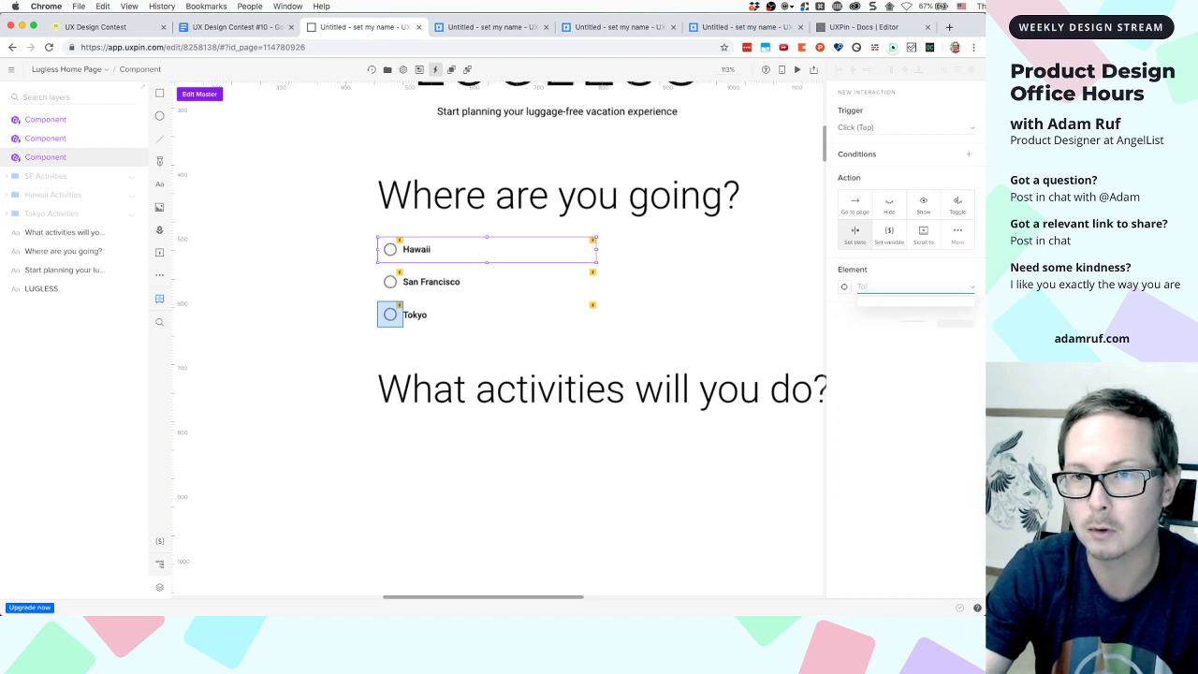
pyautogui.write('you')
pyautogui.press('BackSpace')
pyautogui.press('BackSpace')
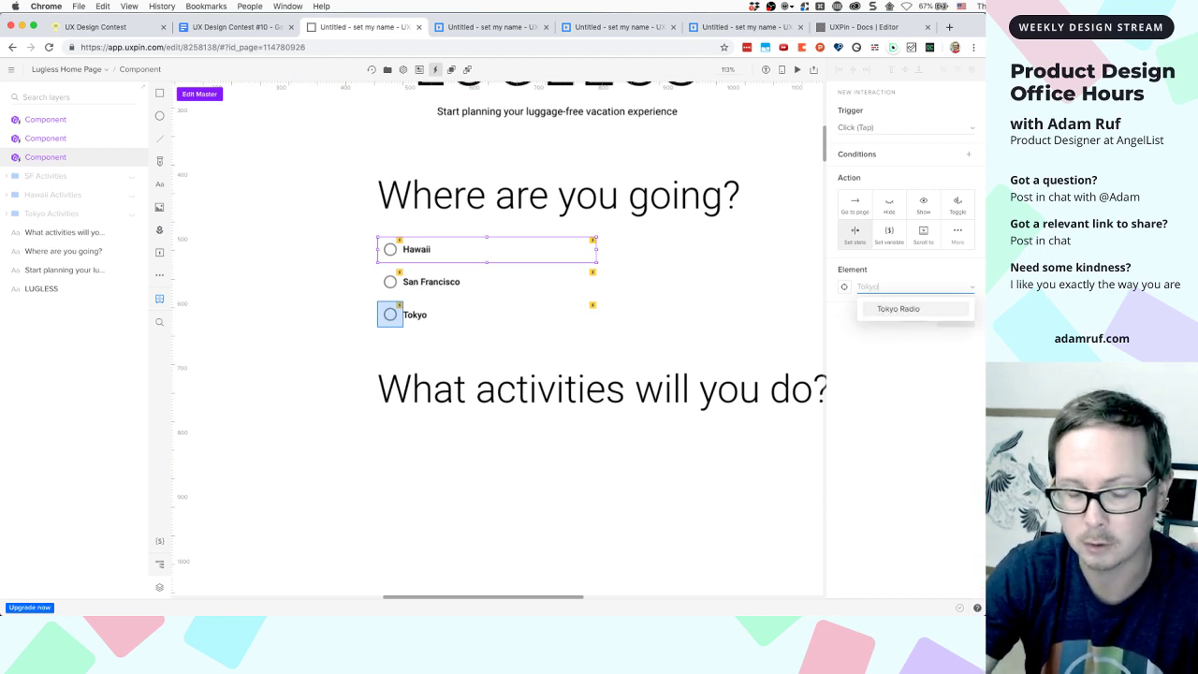
pyautogui.click(898, 310)
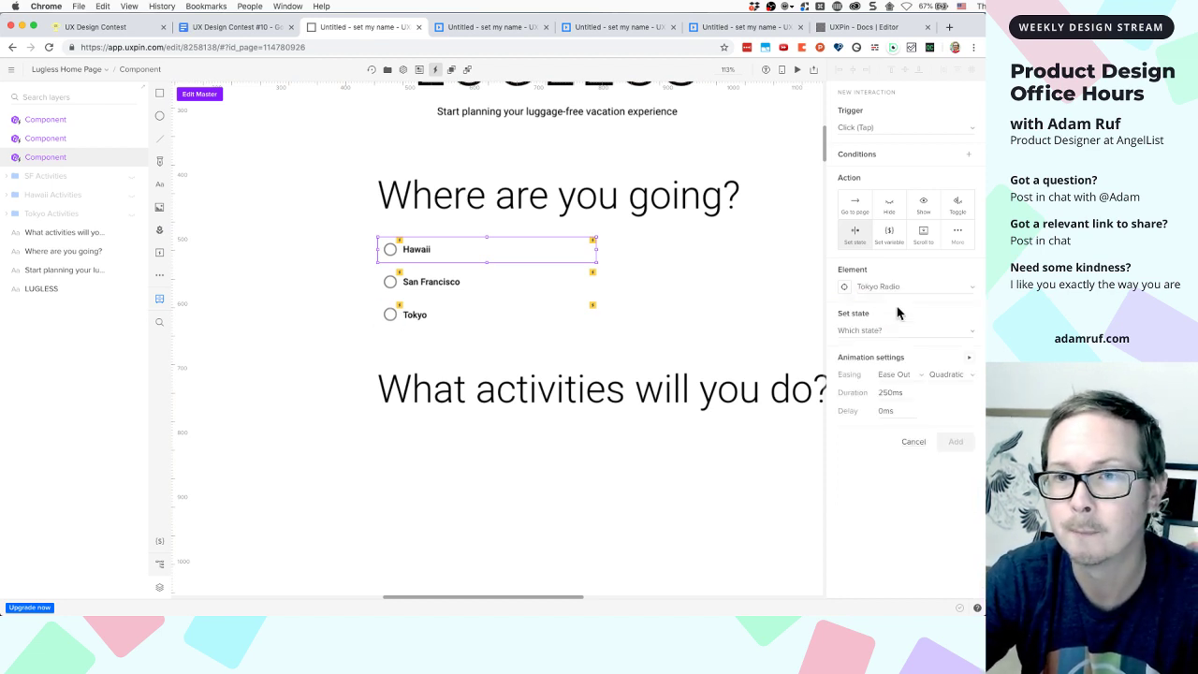
pyautogui.click(891, 330)
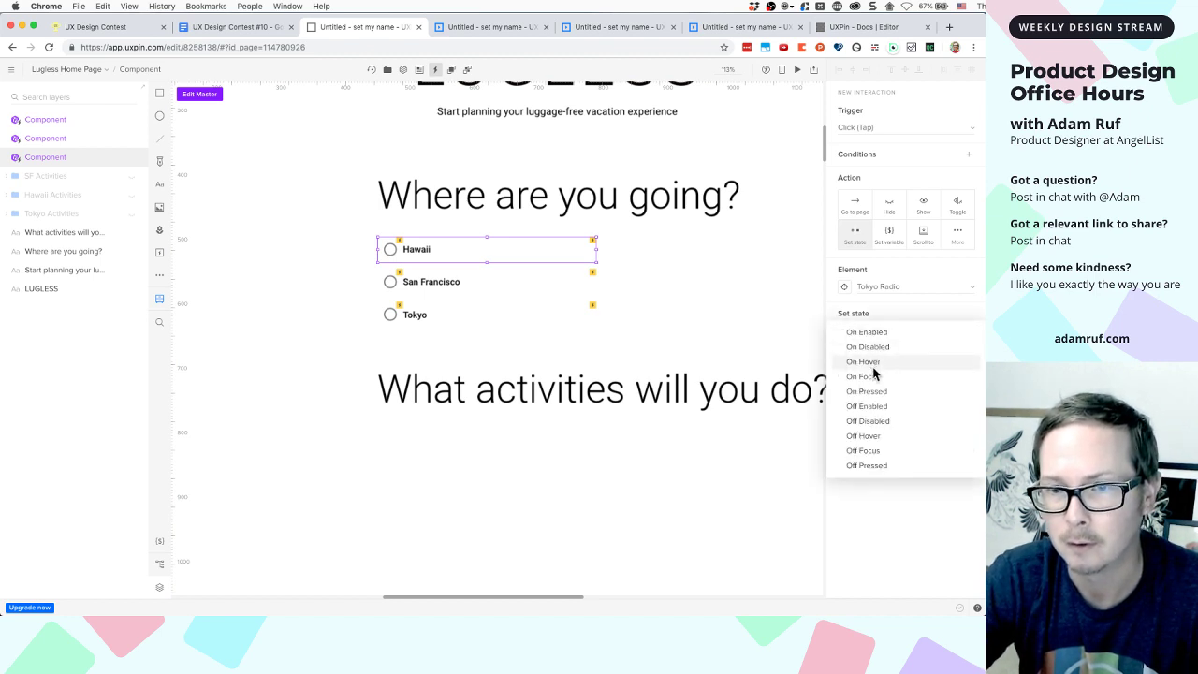
pyautogui.click(871, 412)
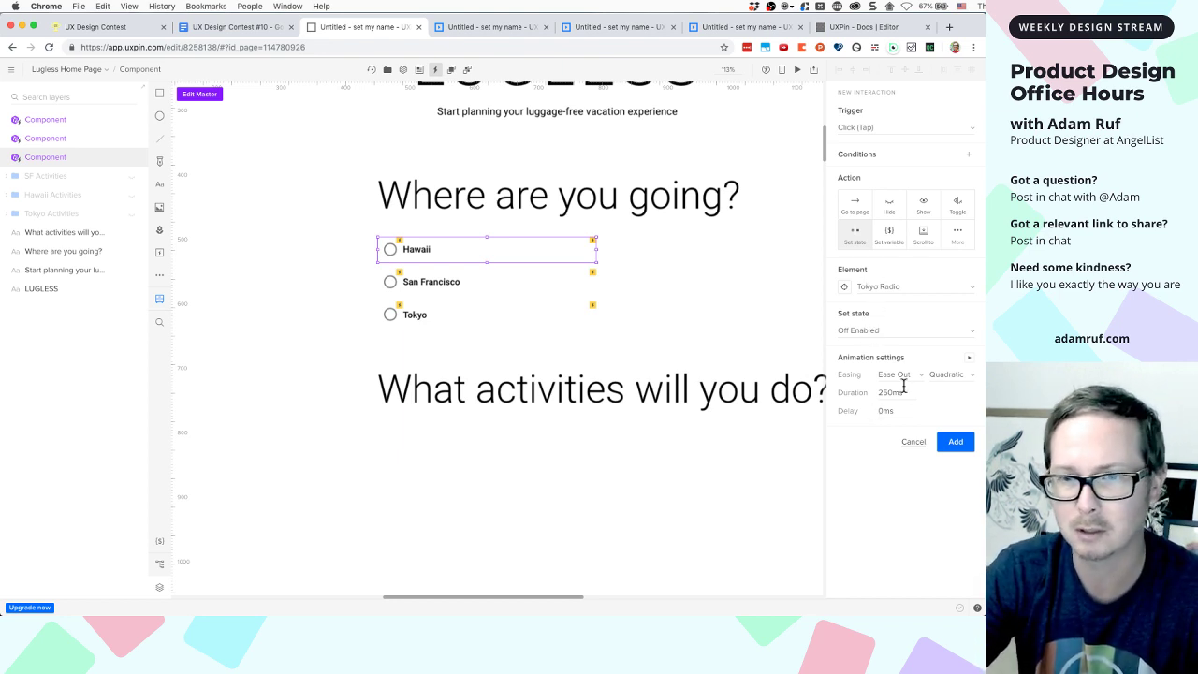
pyautogui.click(955, 440)
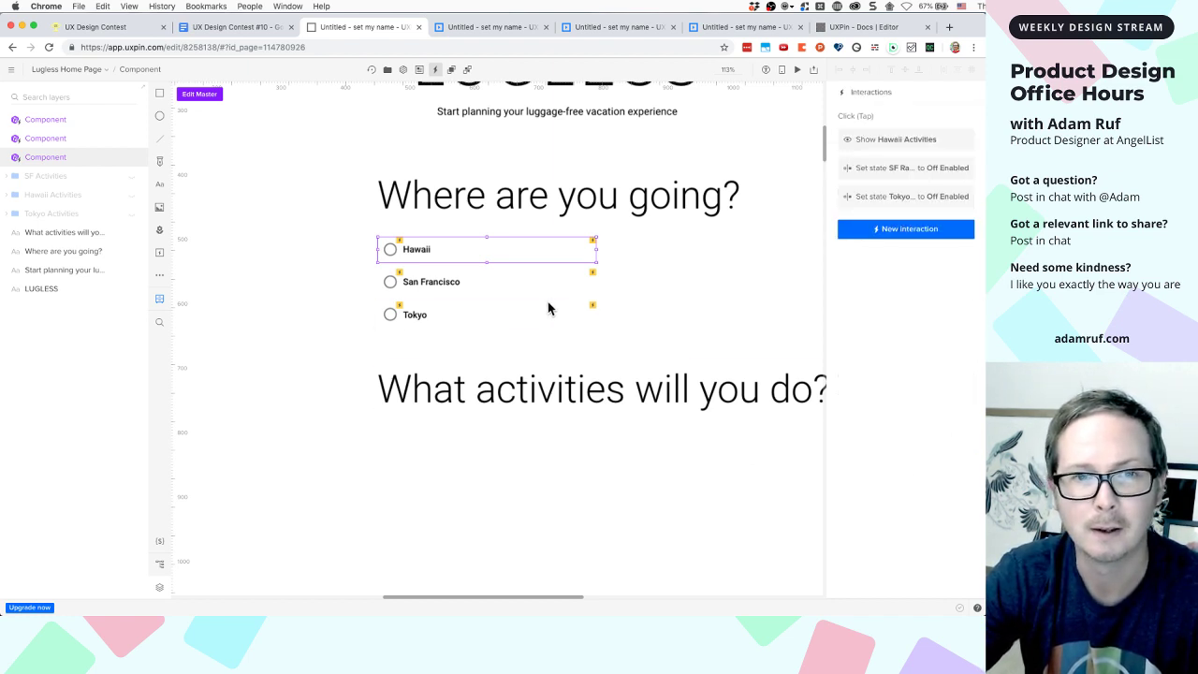
# Close the two duplicate prototype preview tabs and switch to the remaining preview
pyautogui.click(477, 29)
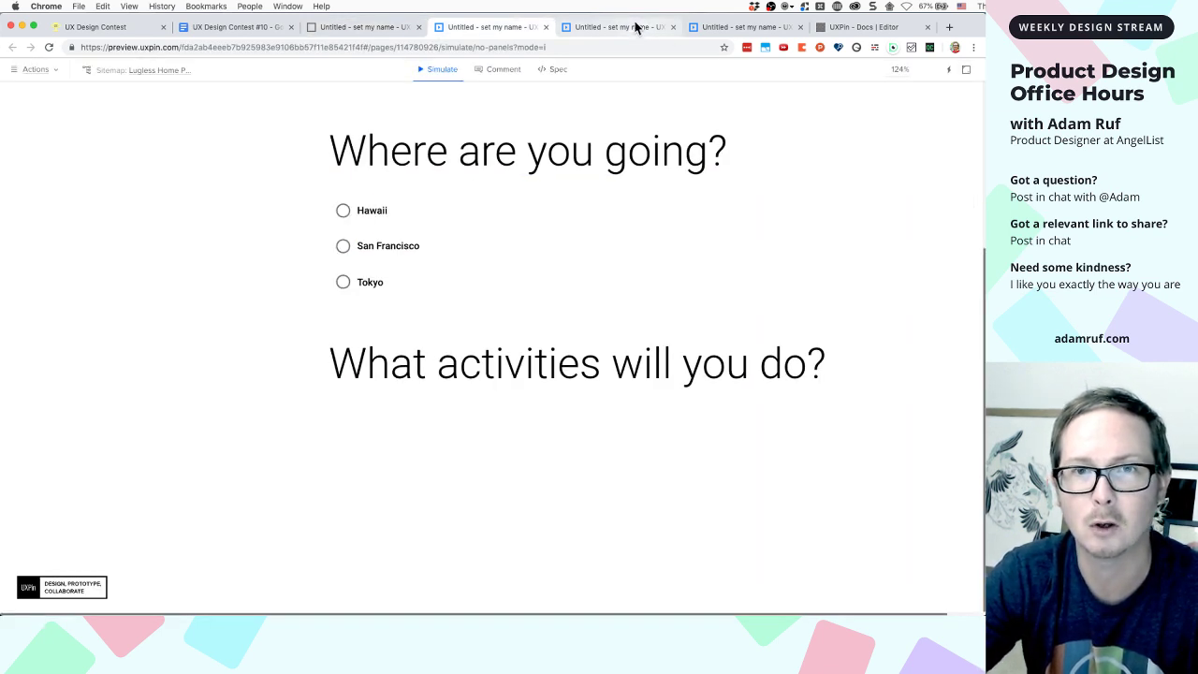
pyautogui.click(637, 28)
pyautogui.click(673, 27)
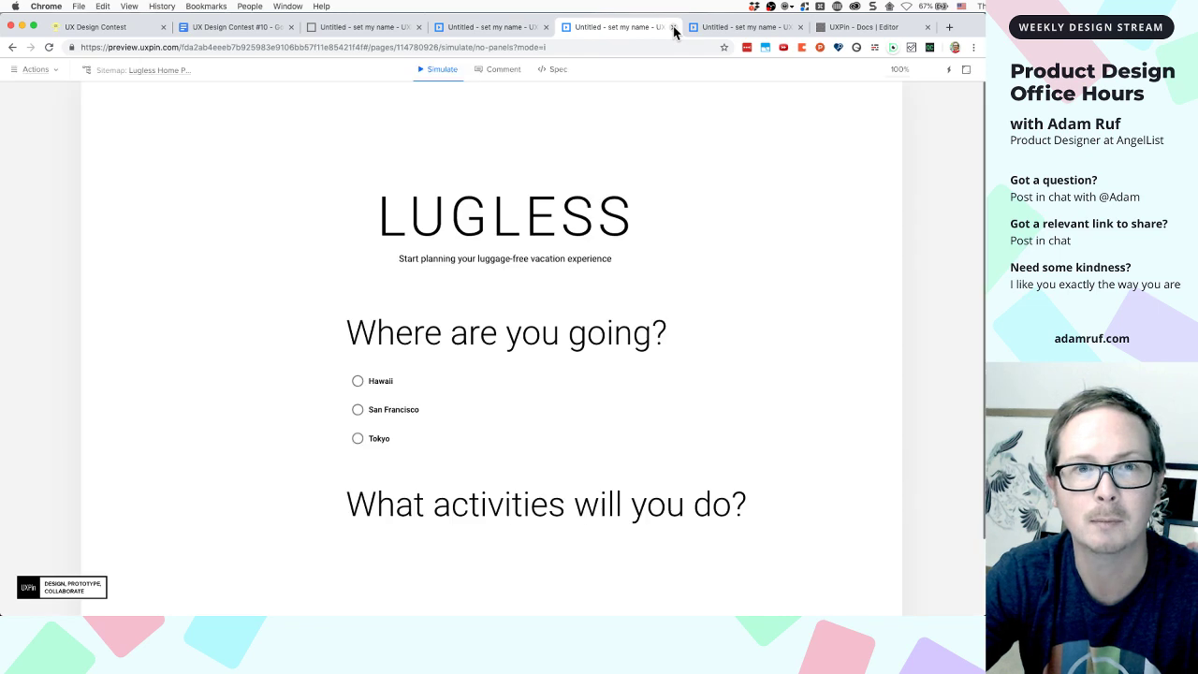
pyautogui.click(673, 27)
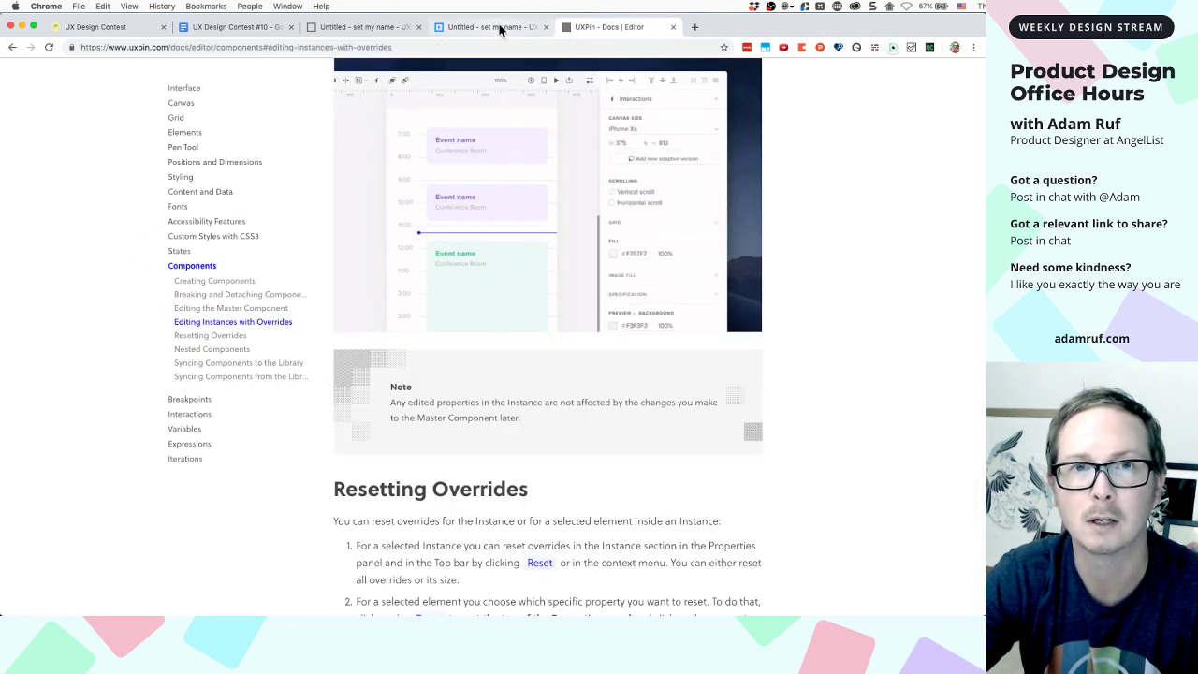
pyautogui.click(505, 28)
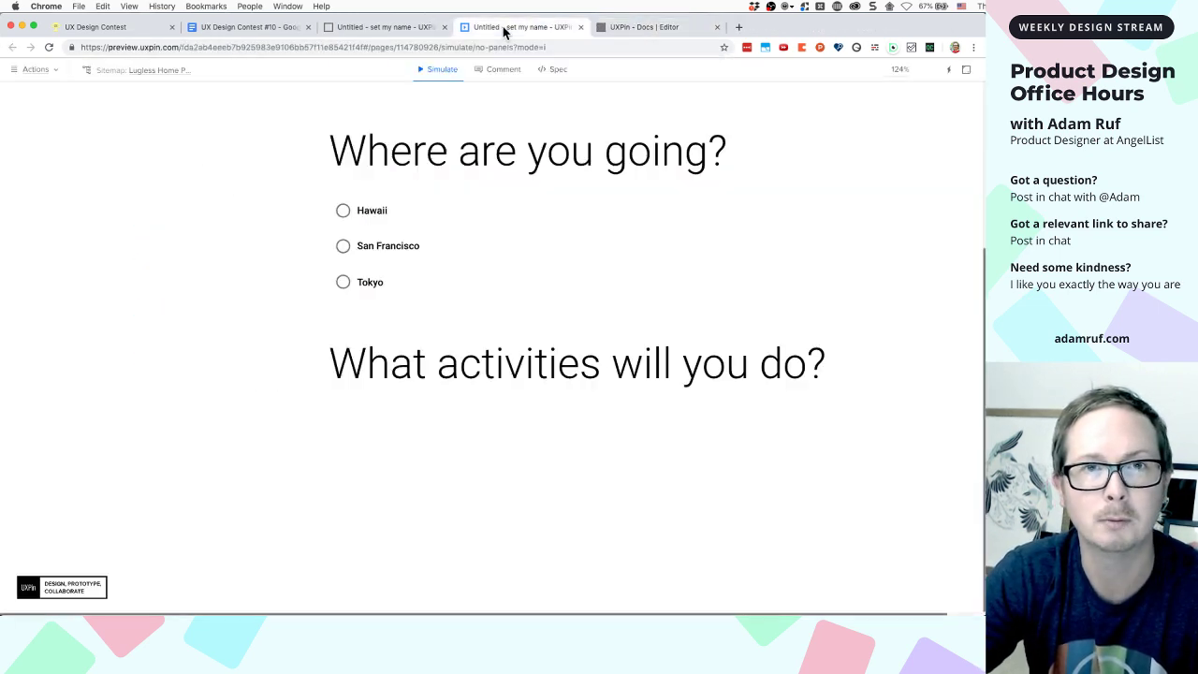
# Test the preview by choosing Hawaii, reloading the page, and choosing San Francisco, Tokyo and Hawaii again
pyautogui.click(342, 210)
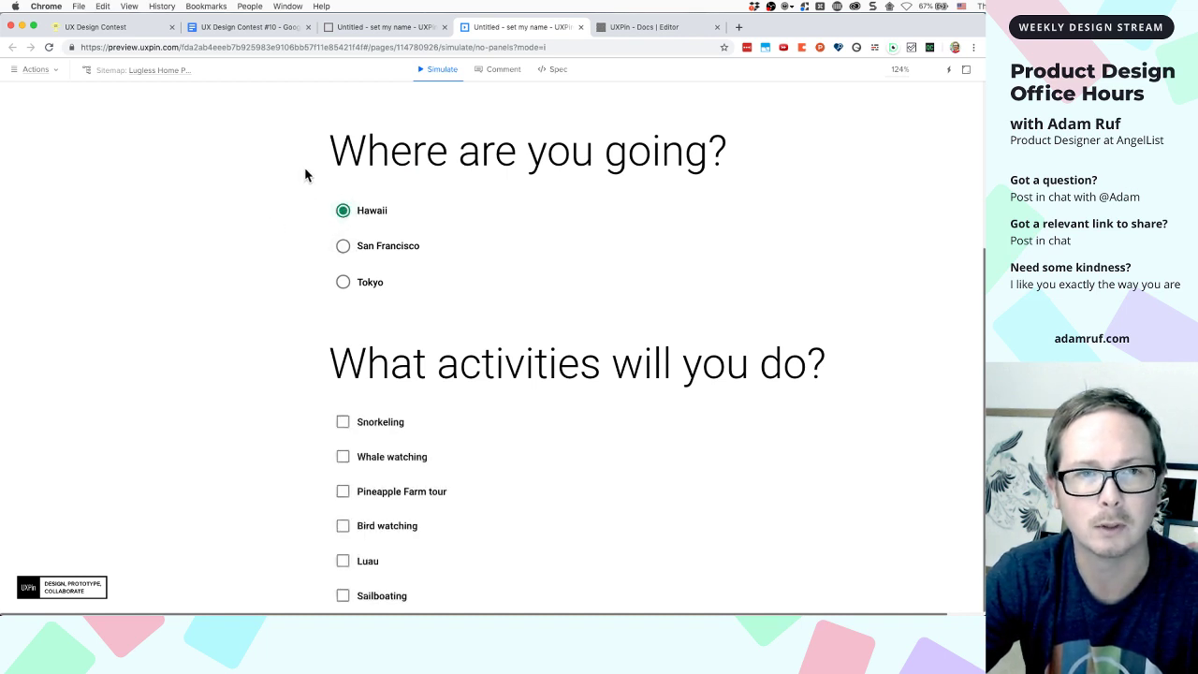
pyautogui.click(50, 48)
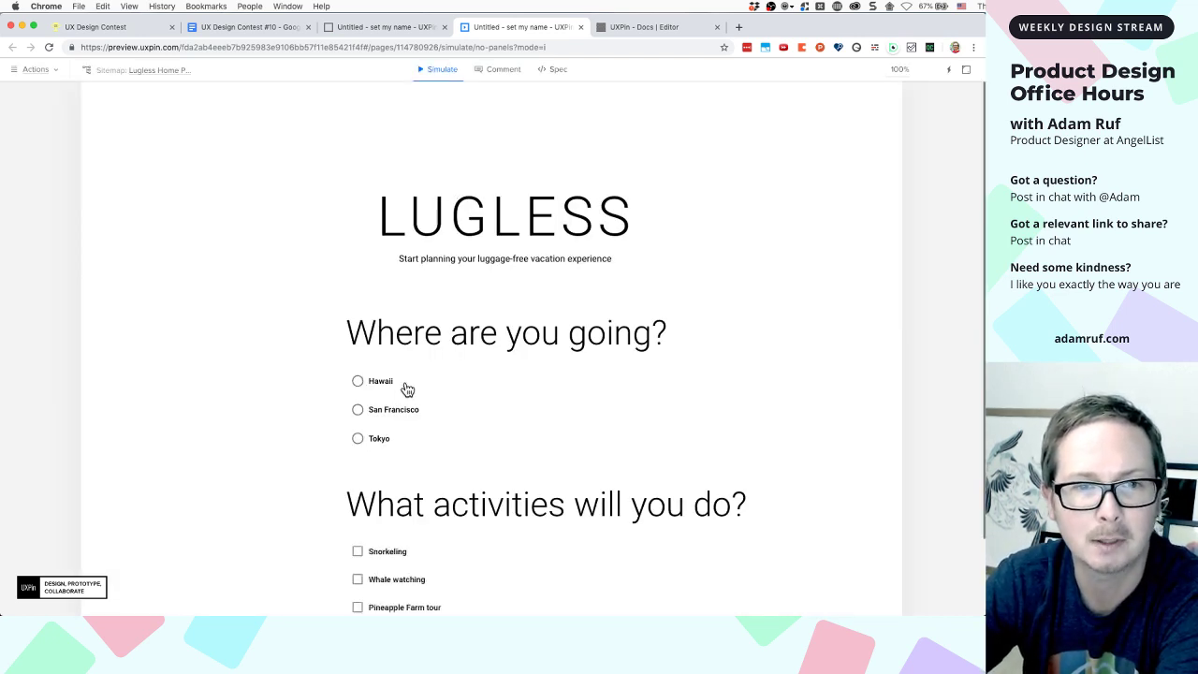
pyautogui.scroll(-2, 407, 390)
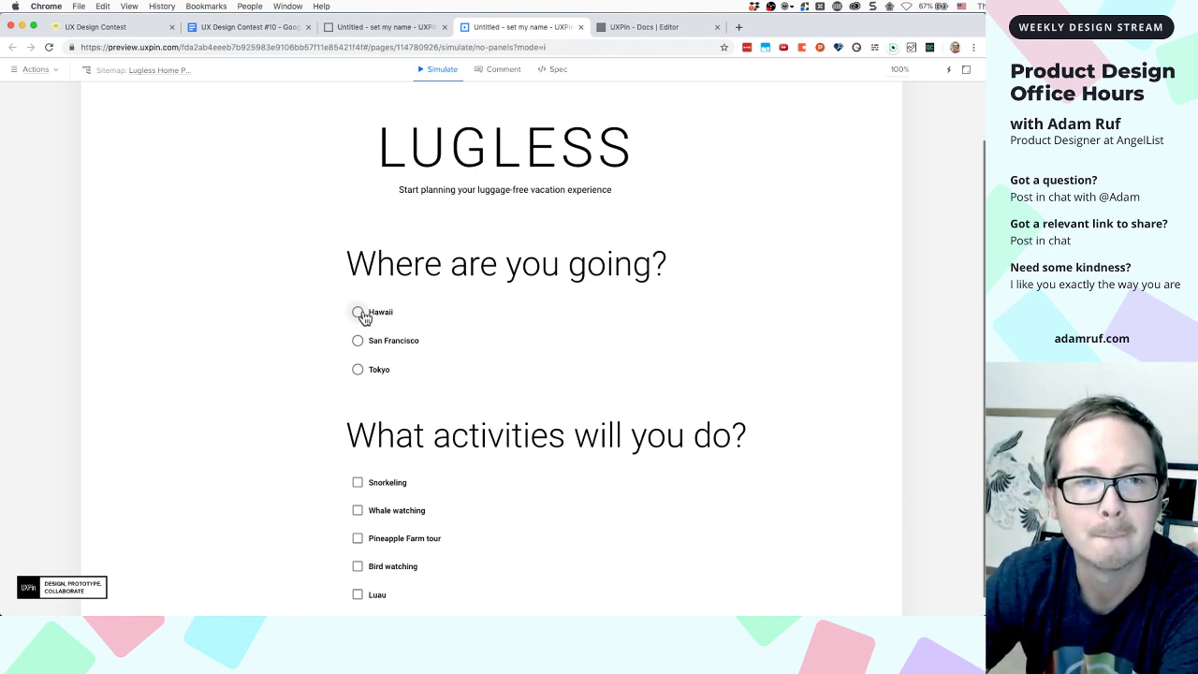
pyautogui.click(359, 343)
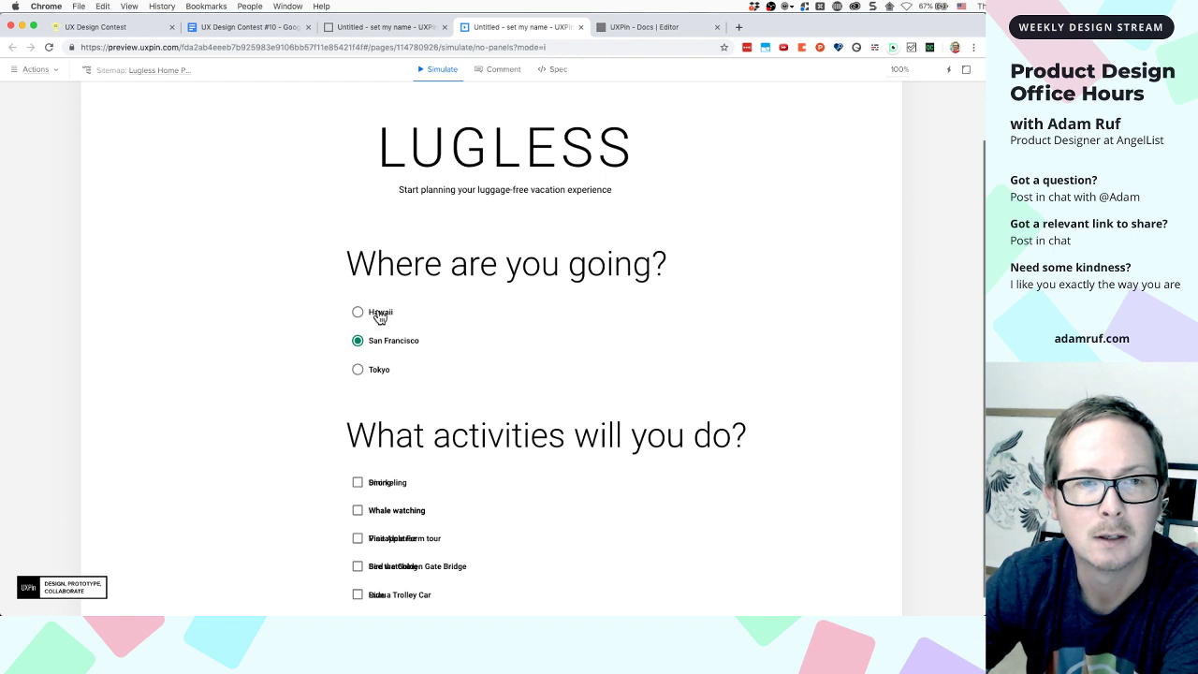
pyautogui.click(359, 370)
pyautogui.click(391, 317)
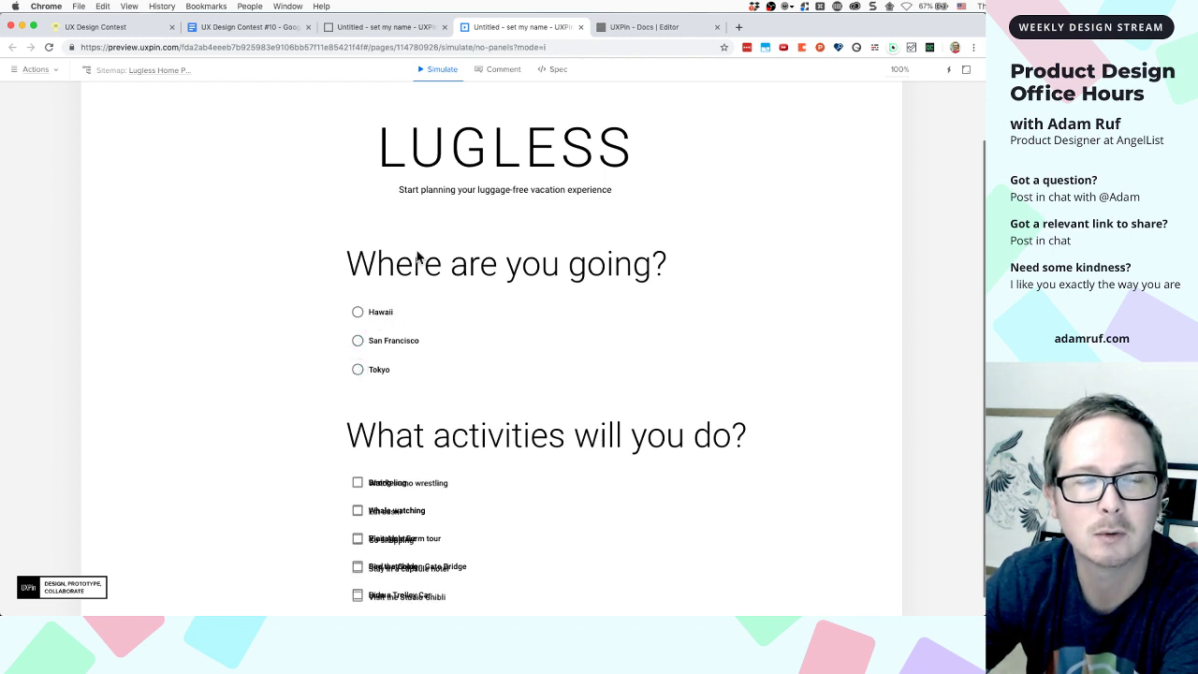
# Add a click interaction to the Hawaii option that sets Hawaii Radio to On Enabled, and test choosing Hawaii in the preview
pyautogui.click(412, 28)
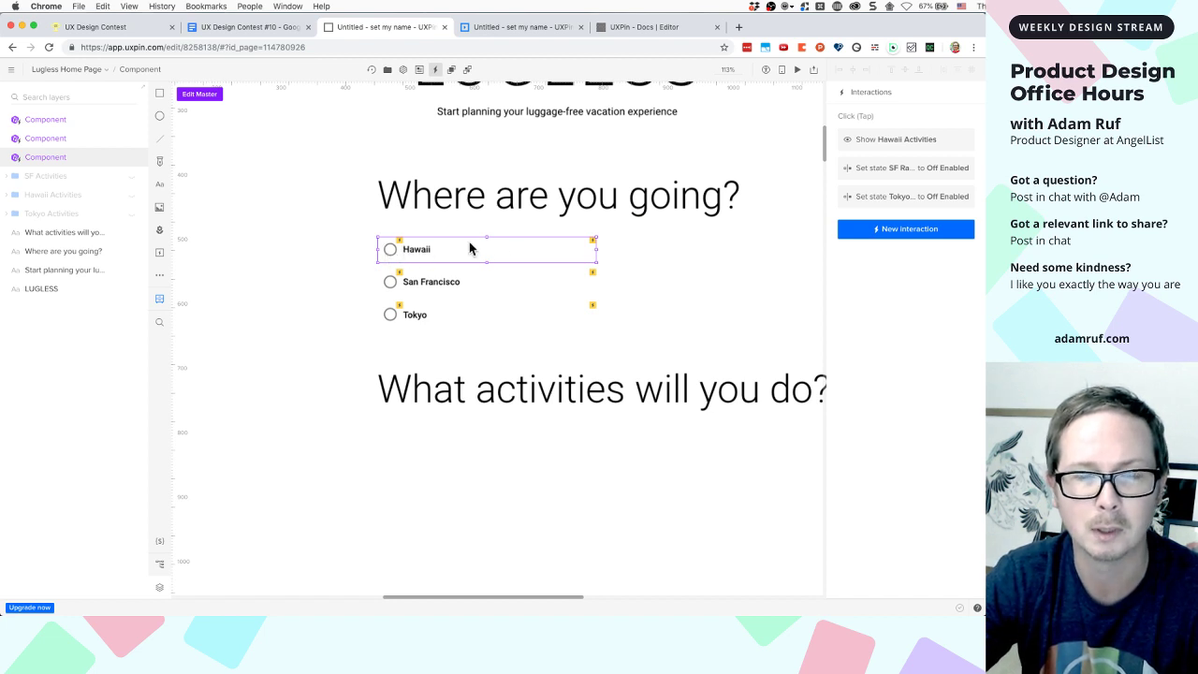
pyautogui.click(898, 231)
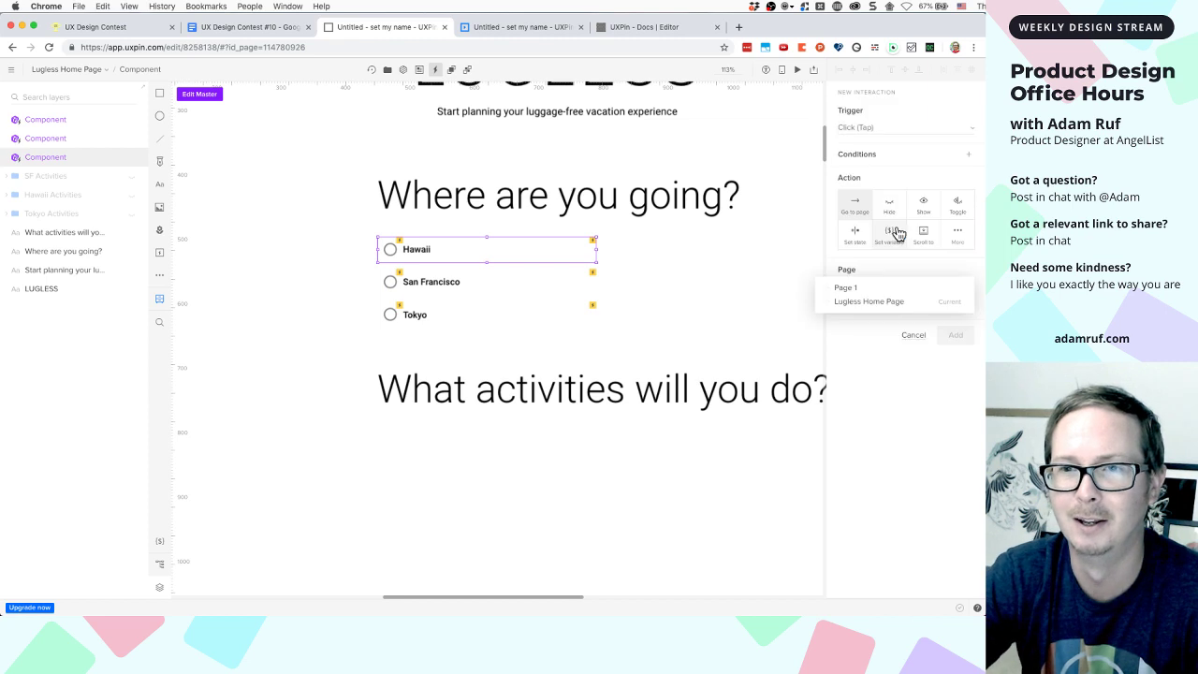
pyautogui.click(855, 236)
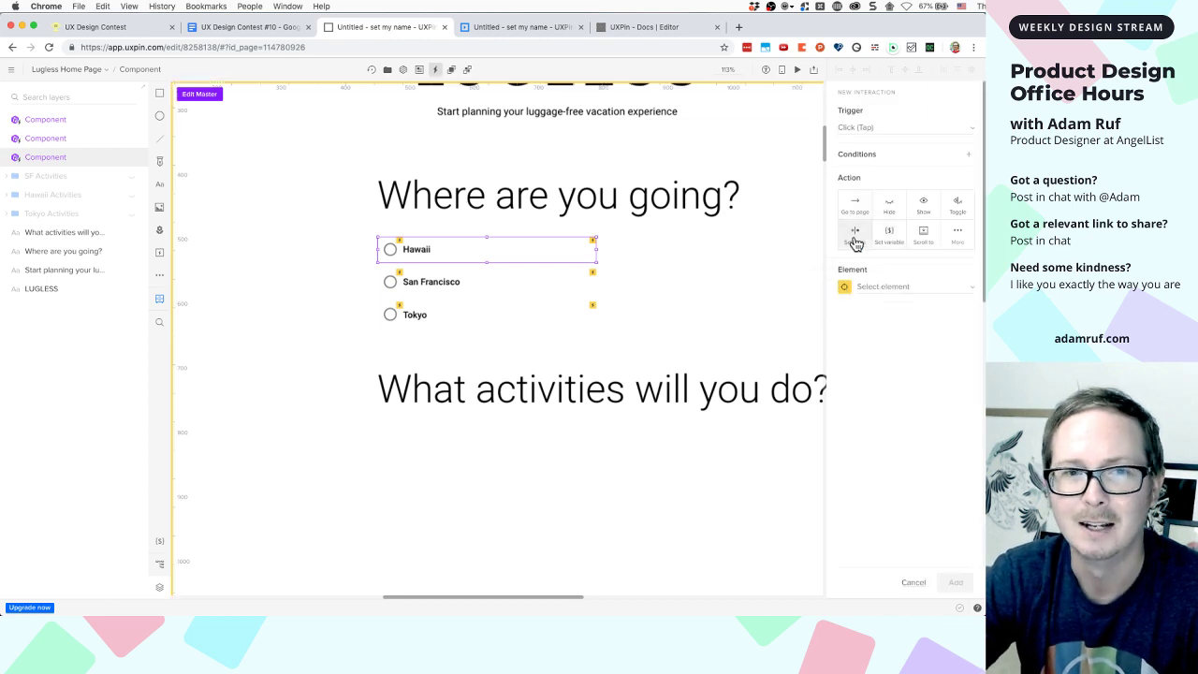
pyautogui.click(888, 289)
pyautogui.write('Hawaii')
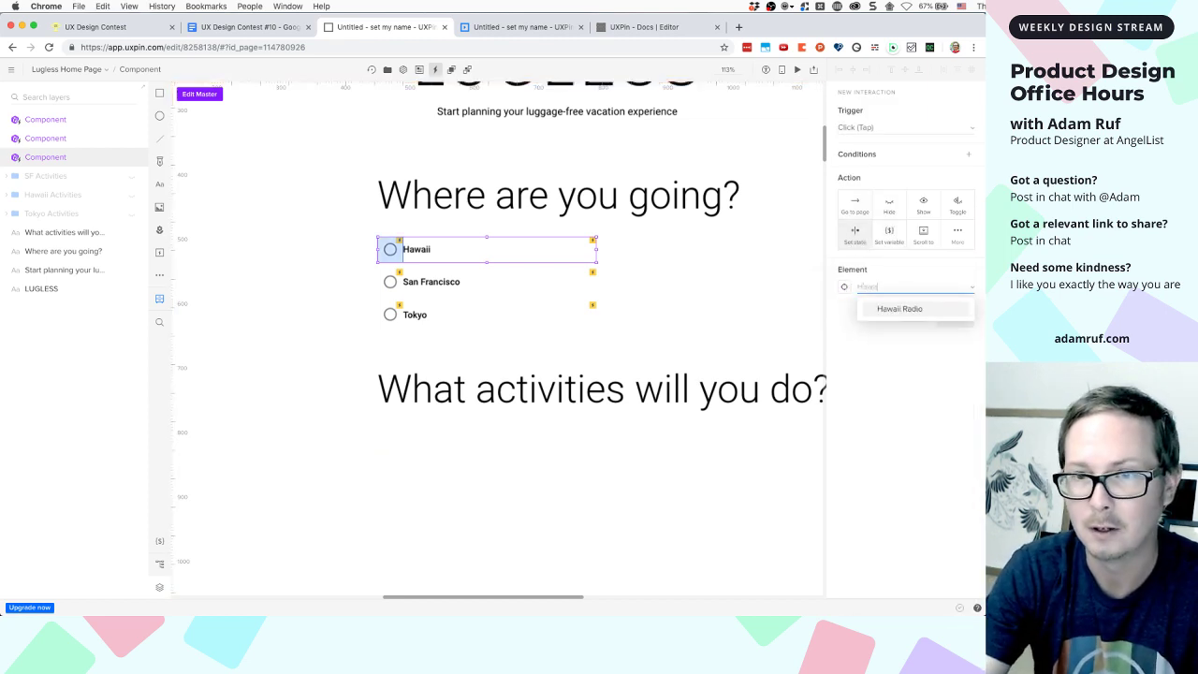
pyautogui.click(894, 309)
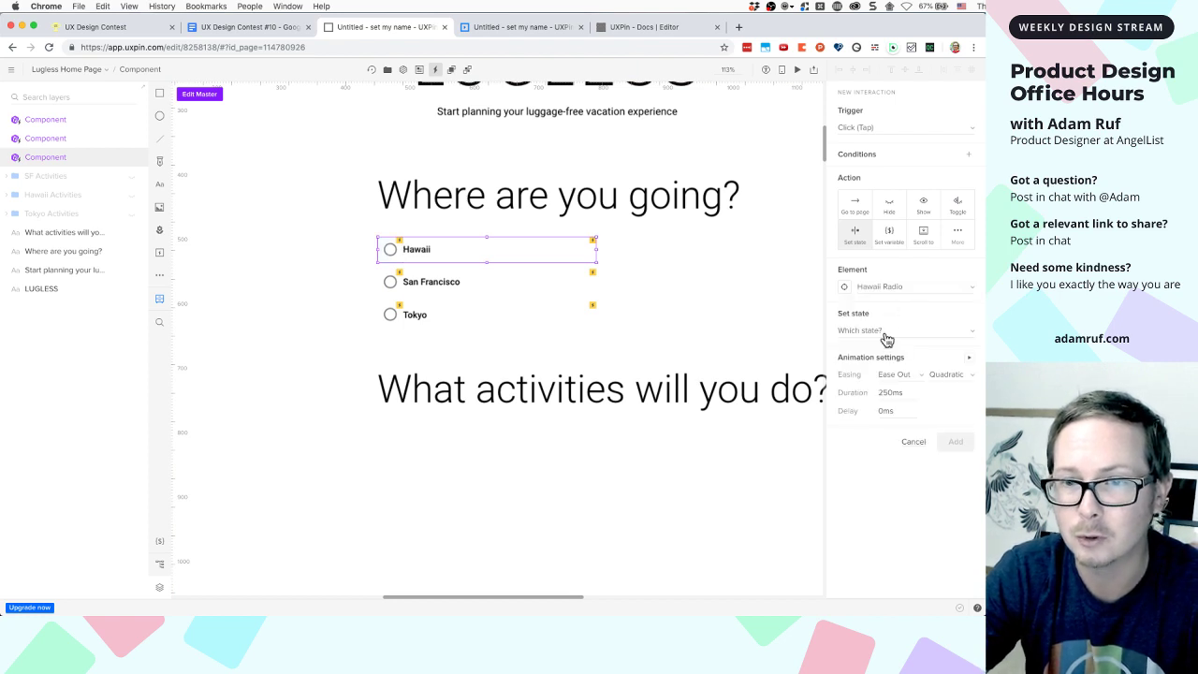
pyautogui.click(885, 332)
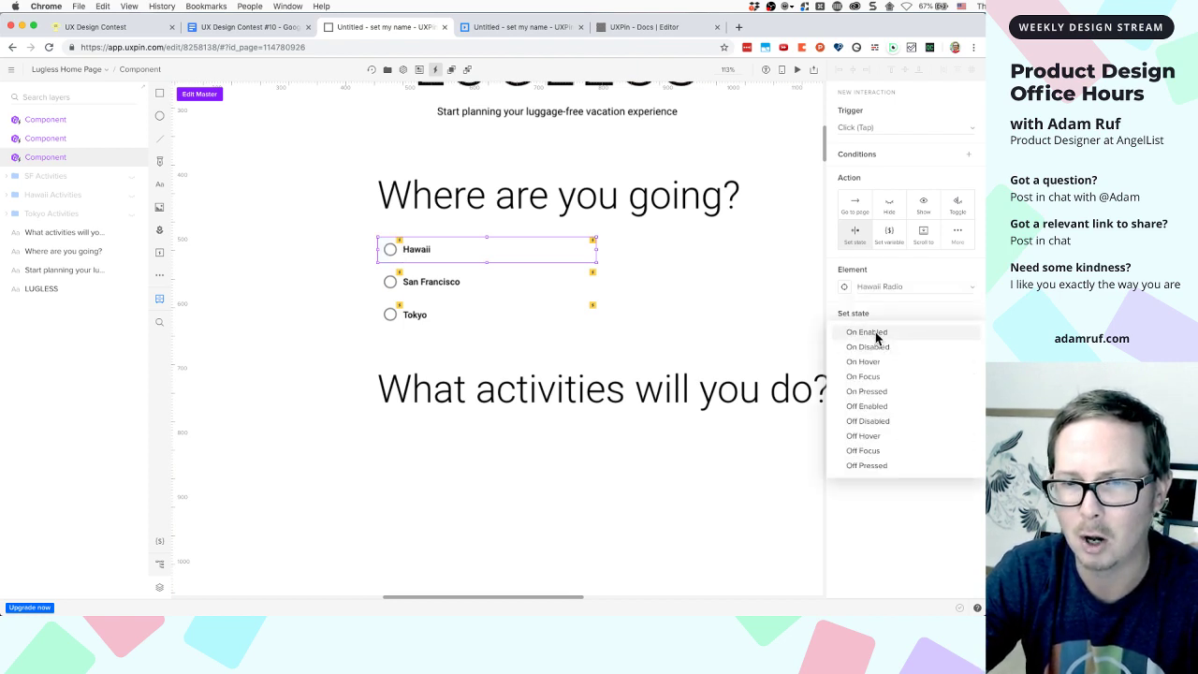
pyautogui.click(876, 331)
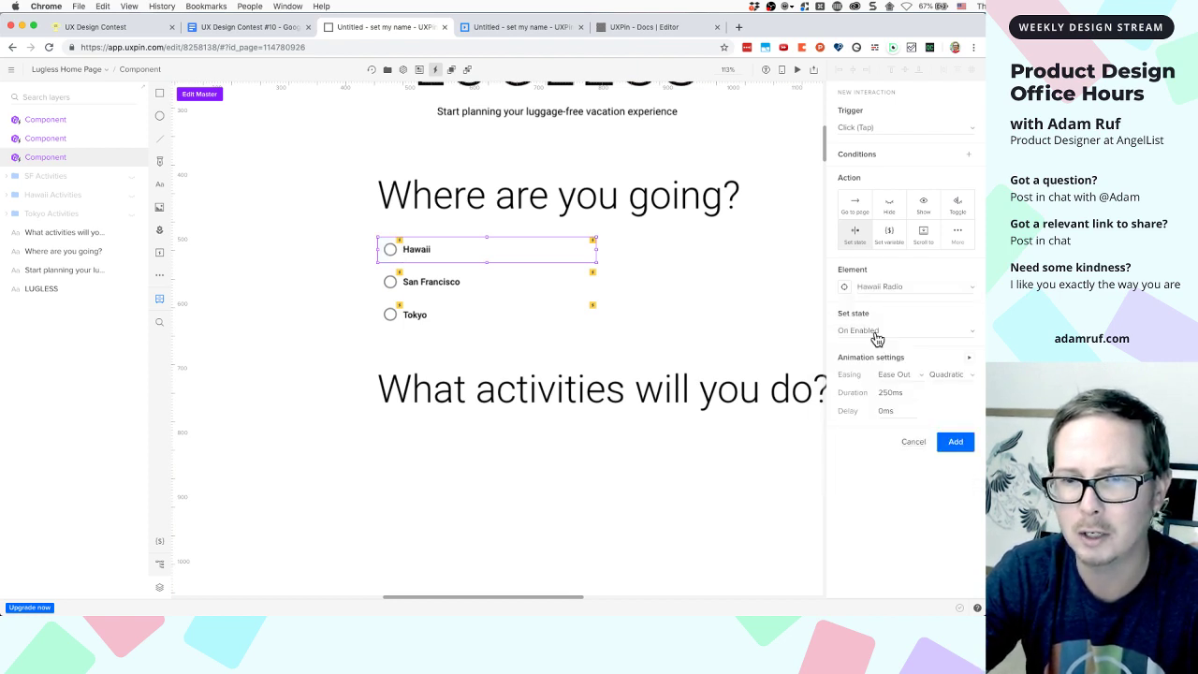
pyautogui.click(960, 442)
pyautogui.click(537, 28)
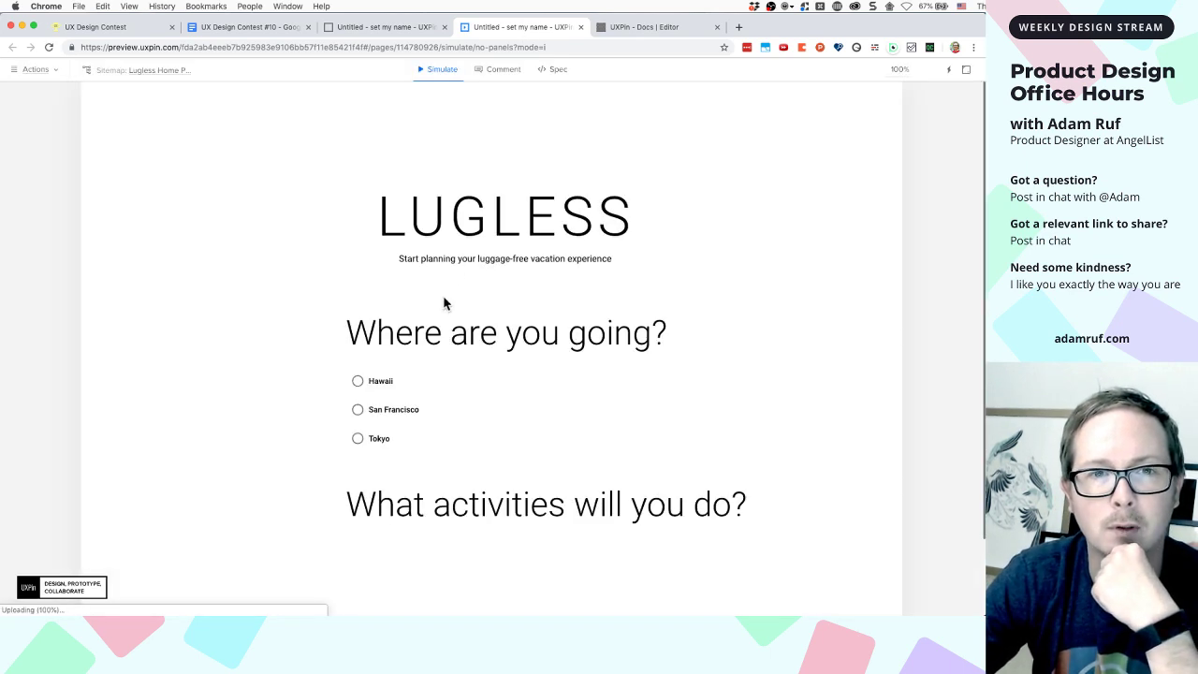
pyautogui.click(391, 386)
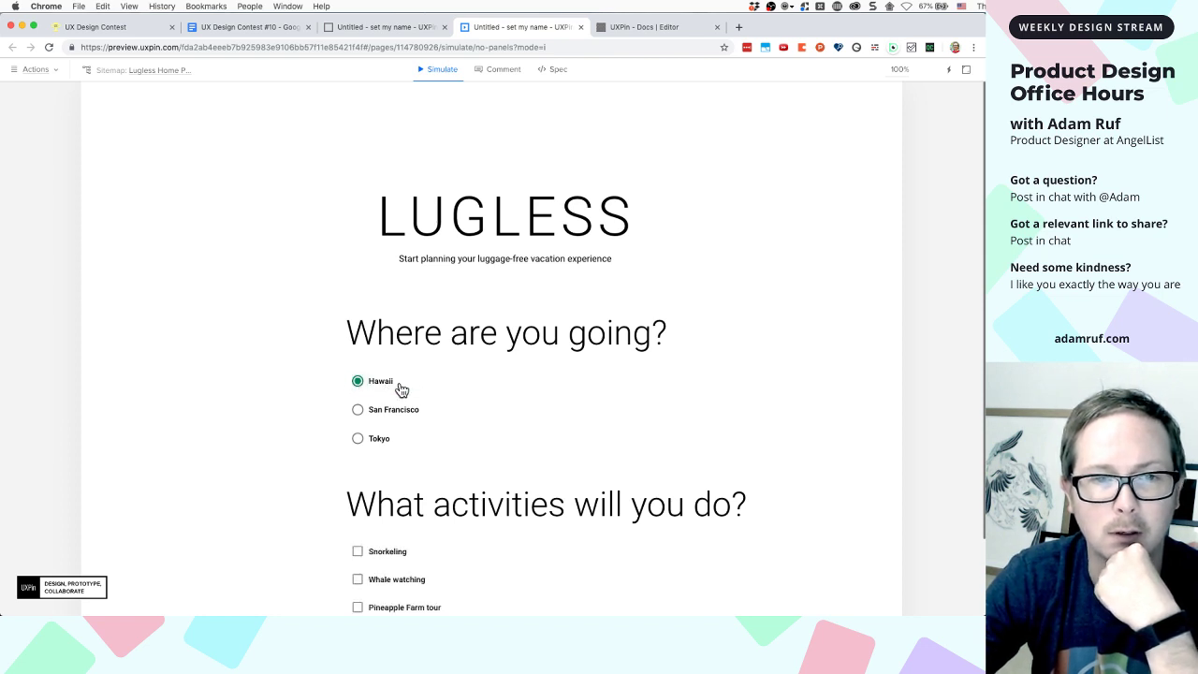
# Add a hover interaction to the Hawaii option that sets the state of Hawaii Radio to On Hover, and return to the preview
pyautogui.click(415, 27)
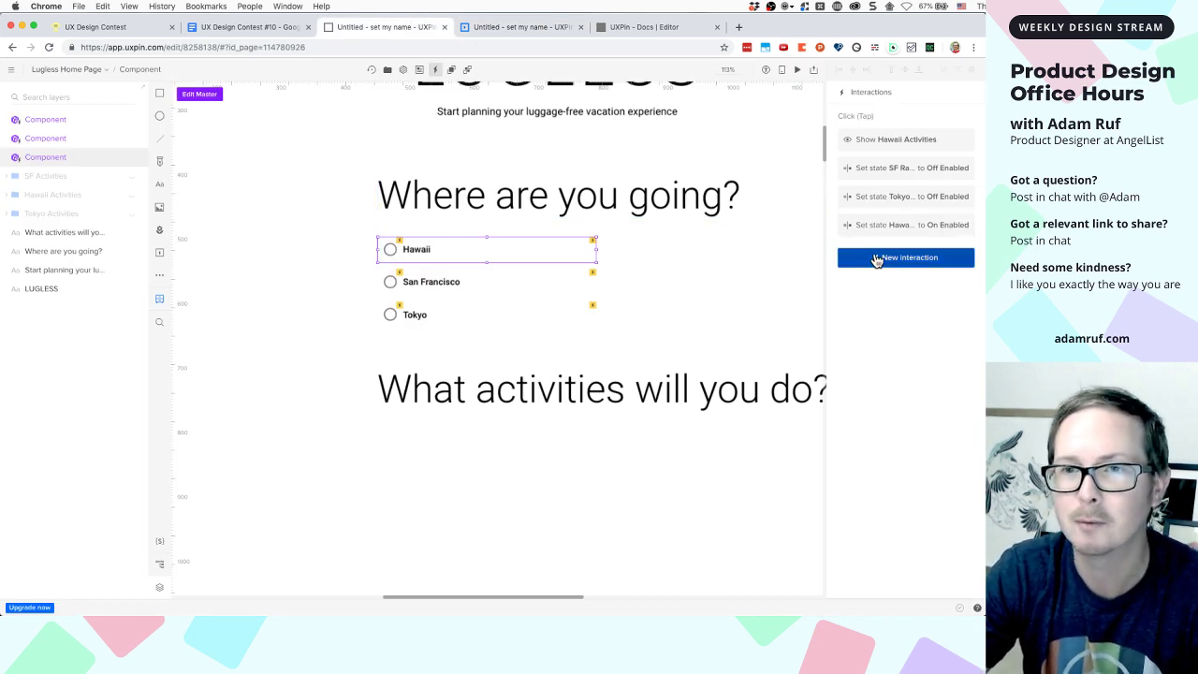
pyautogui.click(874, 255)
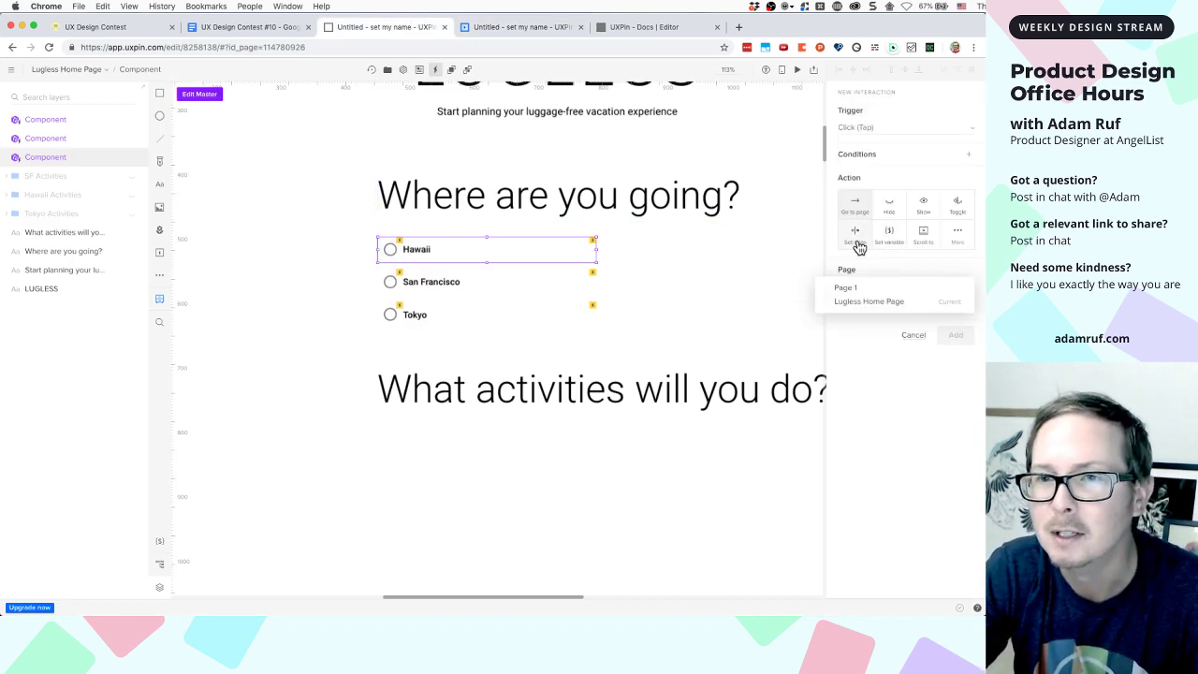
pyautogui.click(896, 133)
pyautogui.click(875, 198)
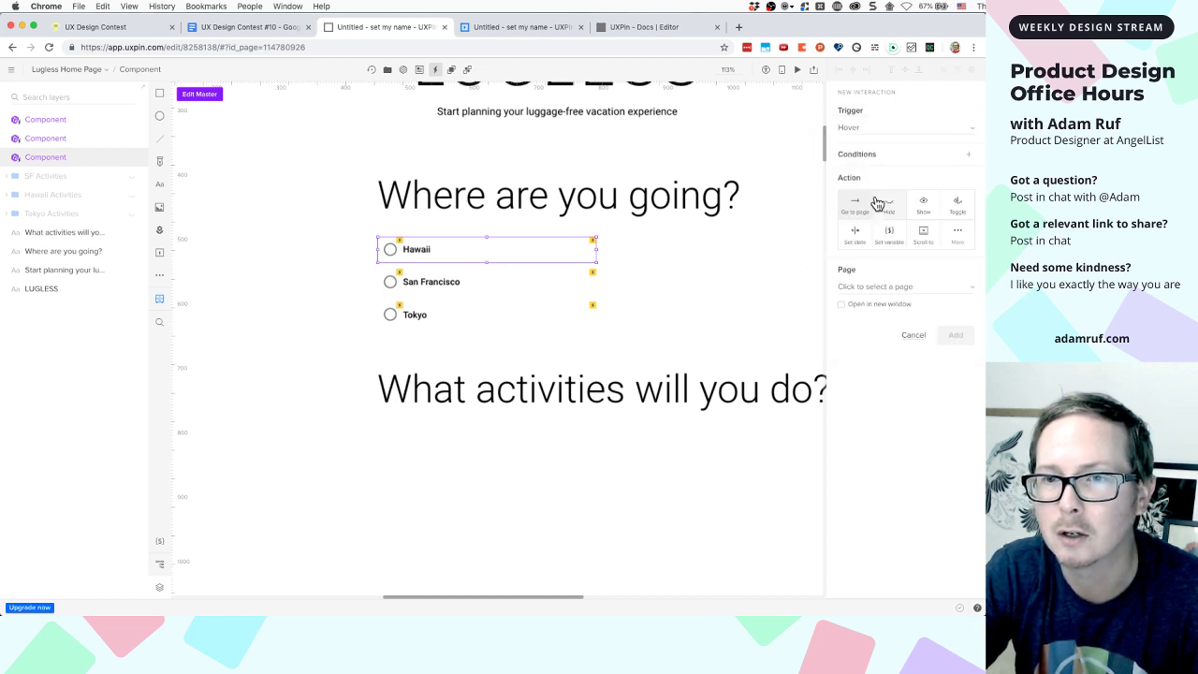
pyautogui.click(858, 235)
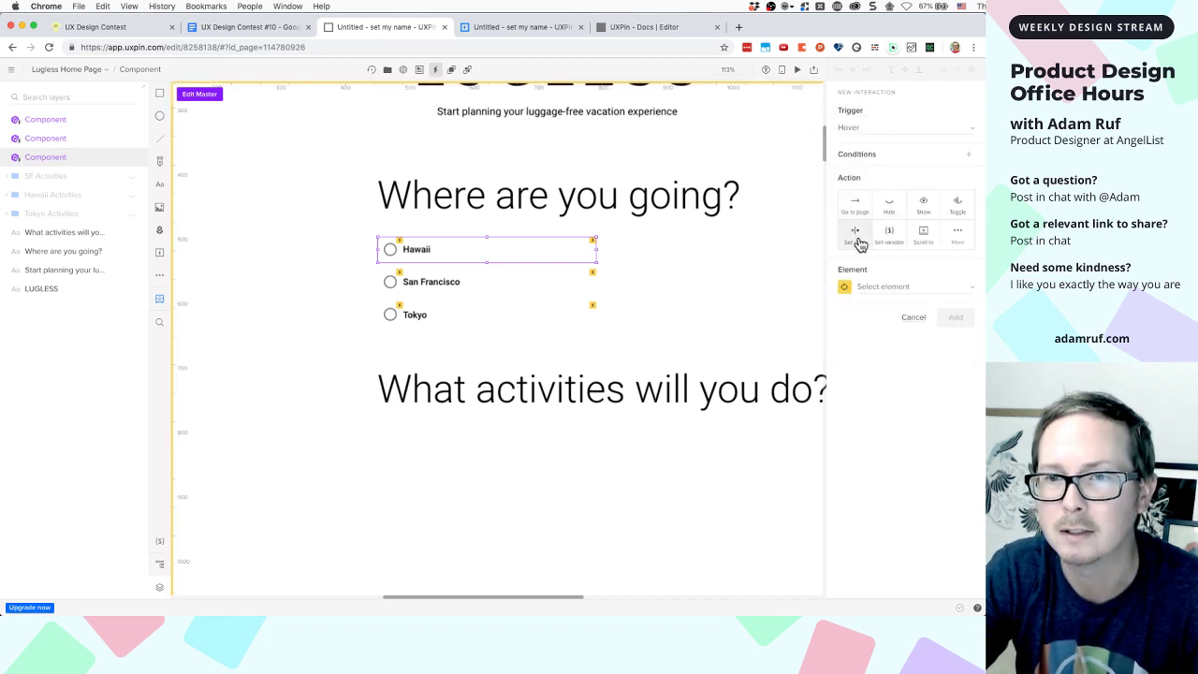
pyautogui.click(880, 288)
pyautogui.write('Hawaii')
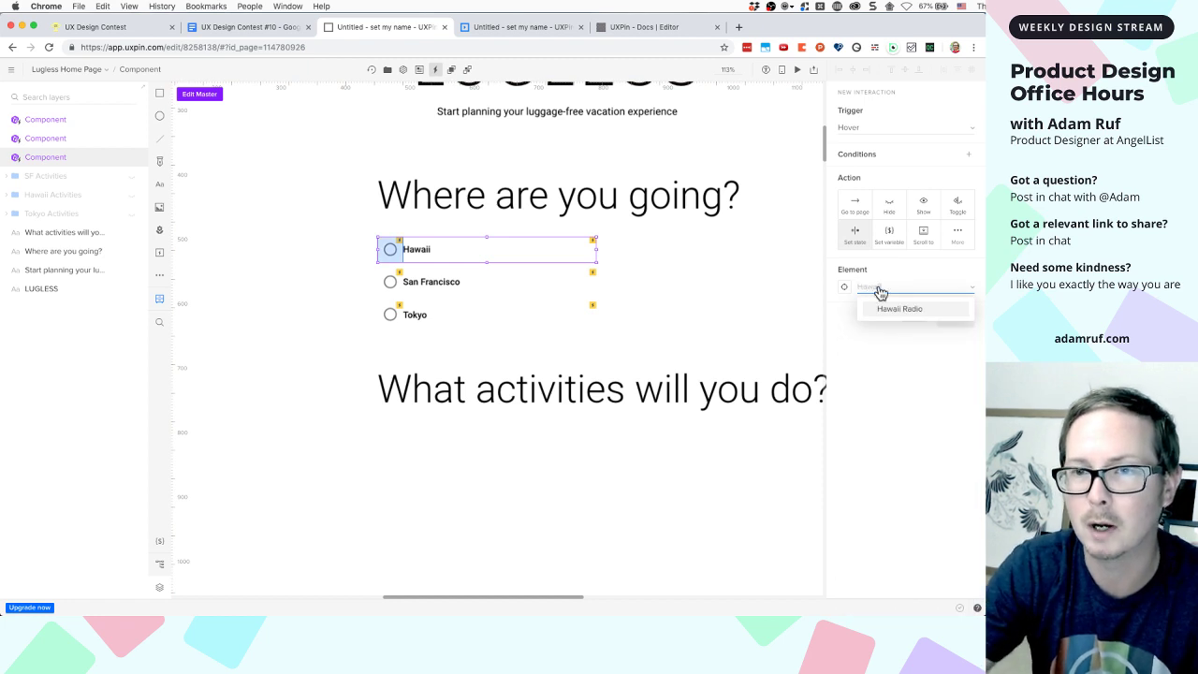
pyautogui.click(885, 308)
pyautogui.click(868, 330)
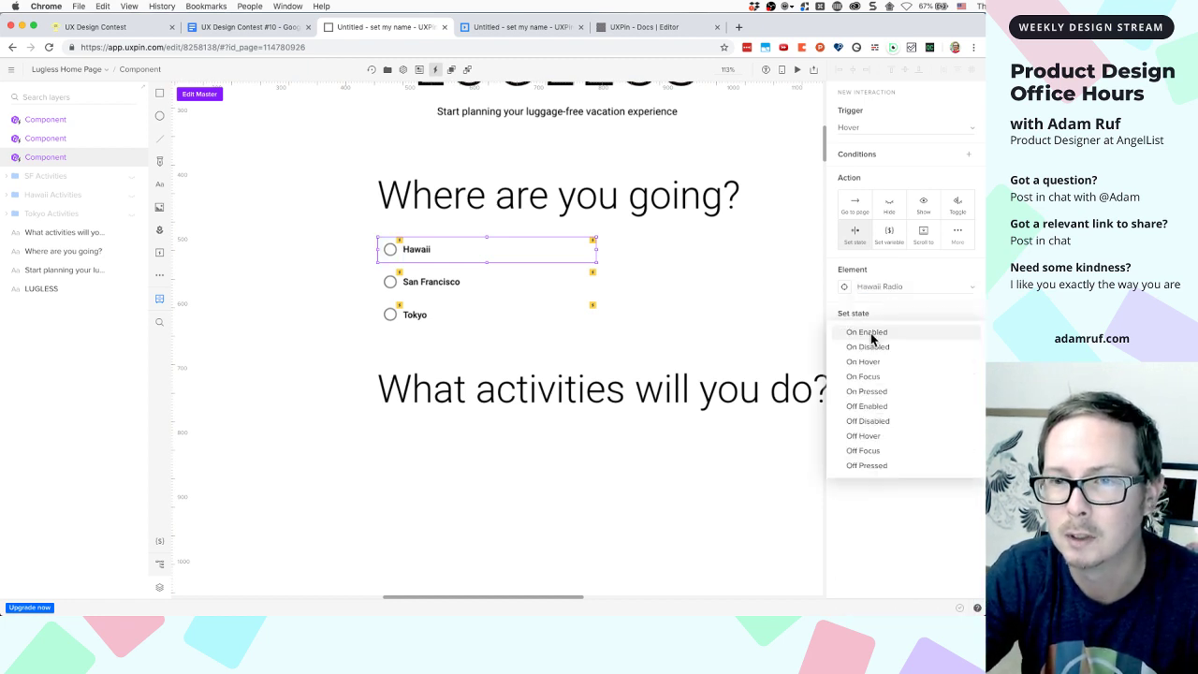
pyautogui.click(866, 362)
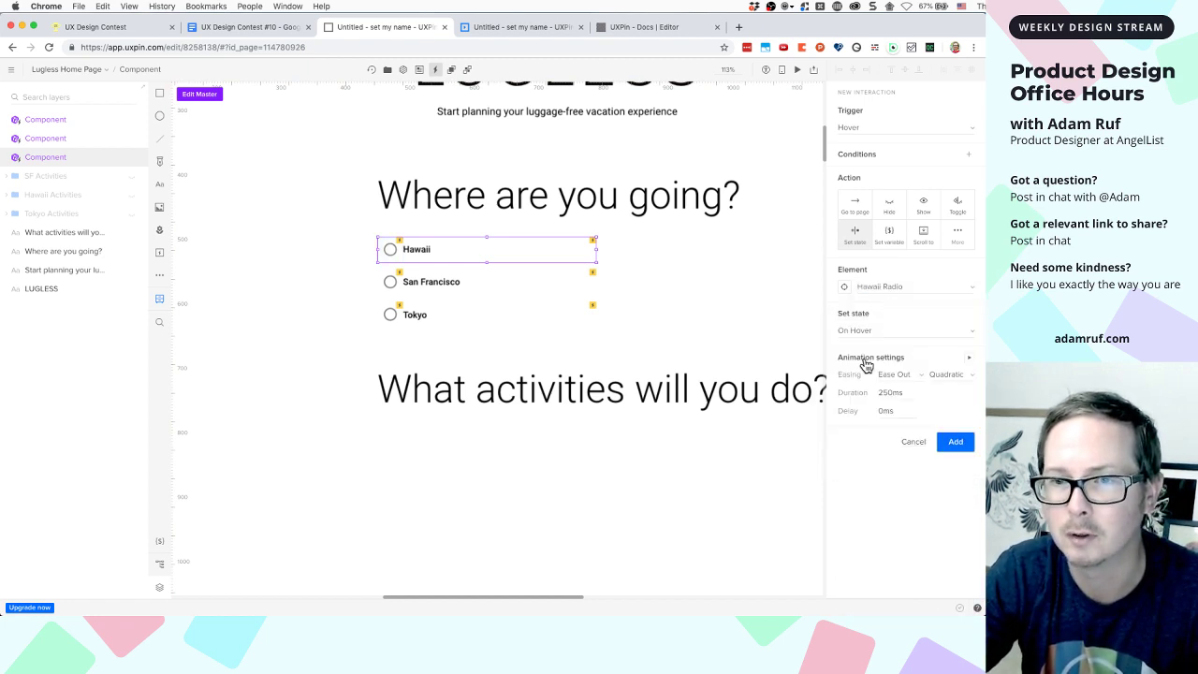
pyautogui.click(955, 442)
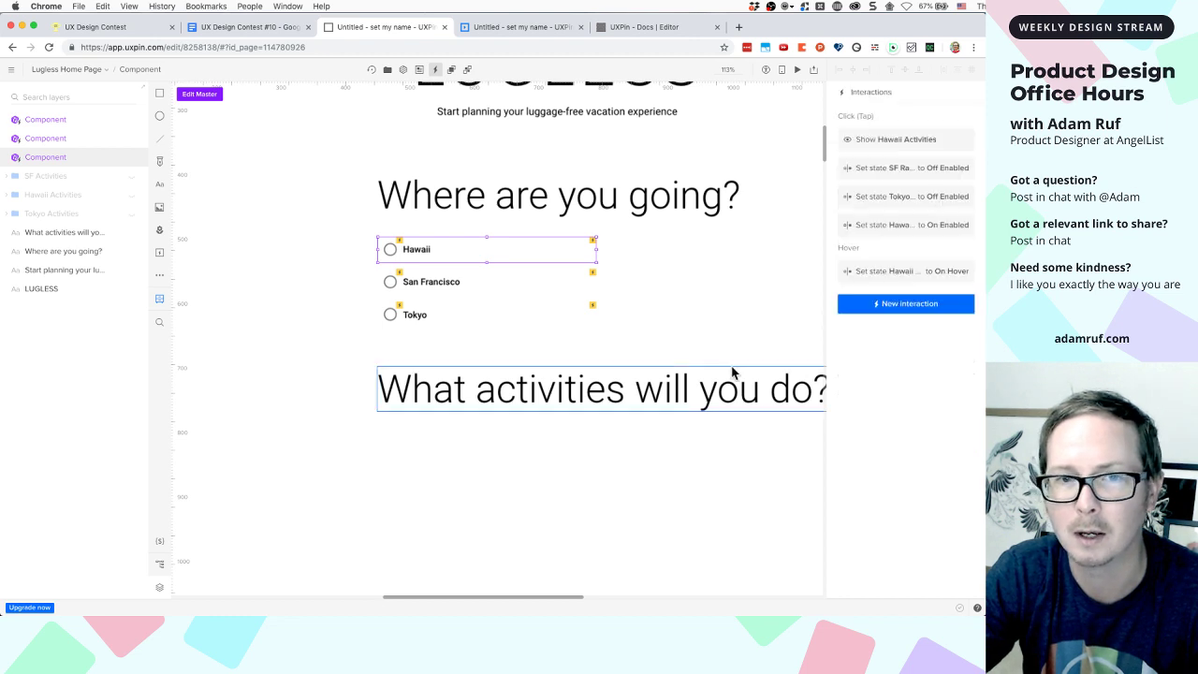
pyautogui.click(499, 36)
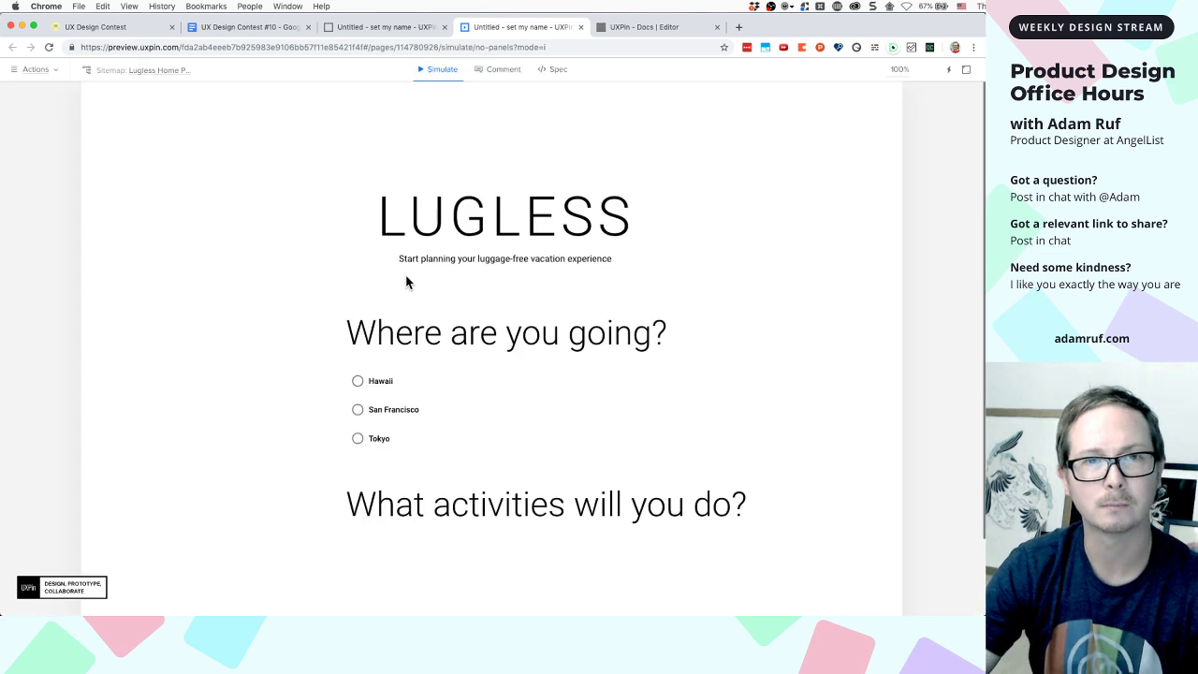
# Test choosing Hawaii twice in the preview, and return to the page in the editor
pyautogui.click(399, 383)
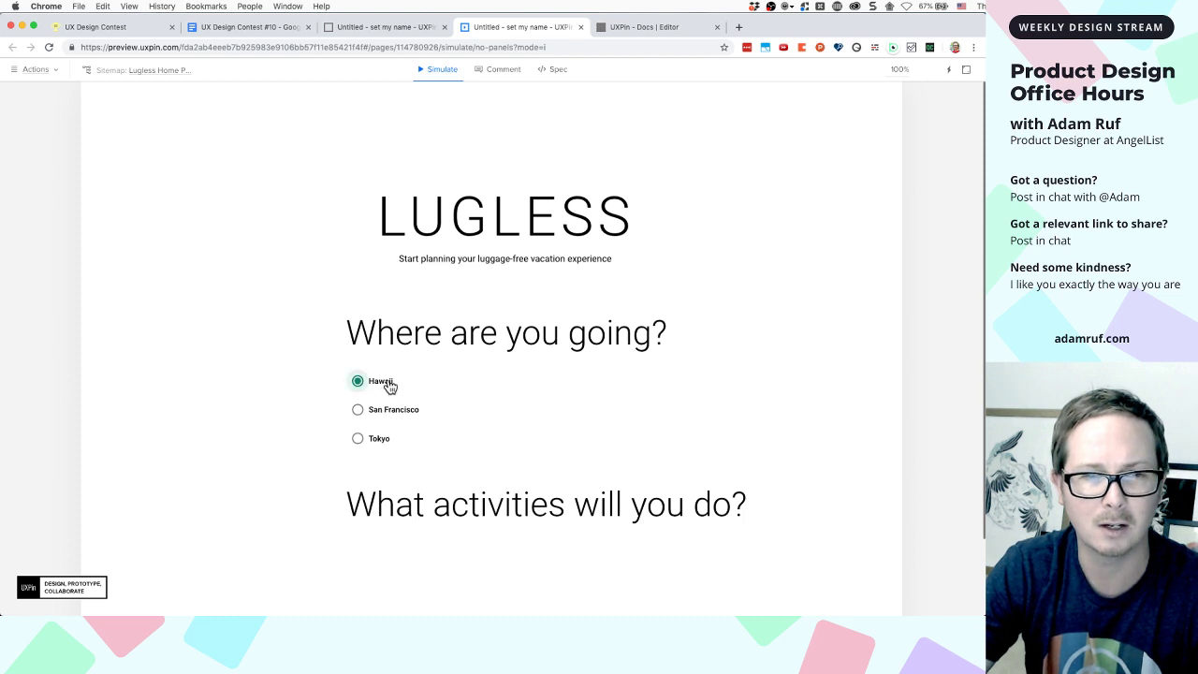
pyautogui.click(390, 386)
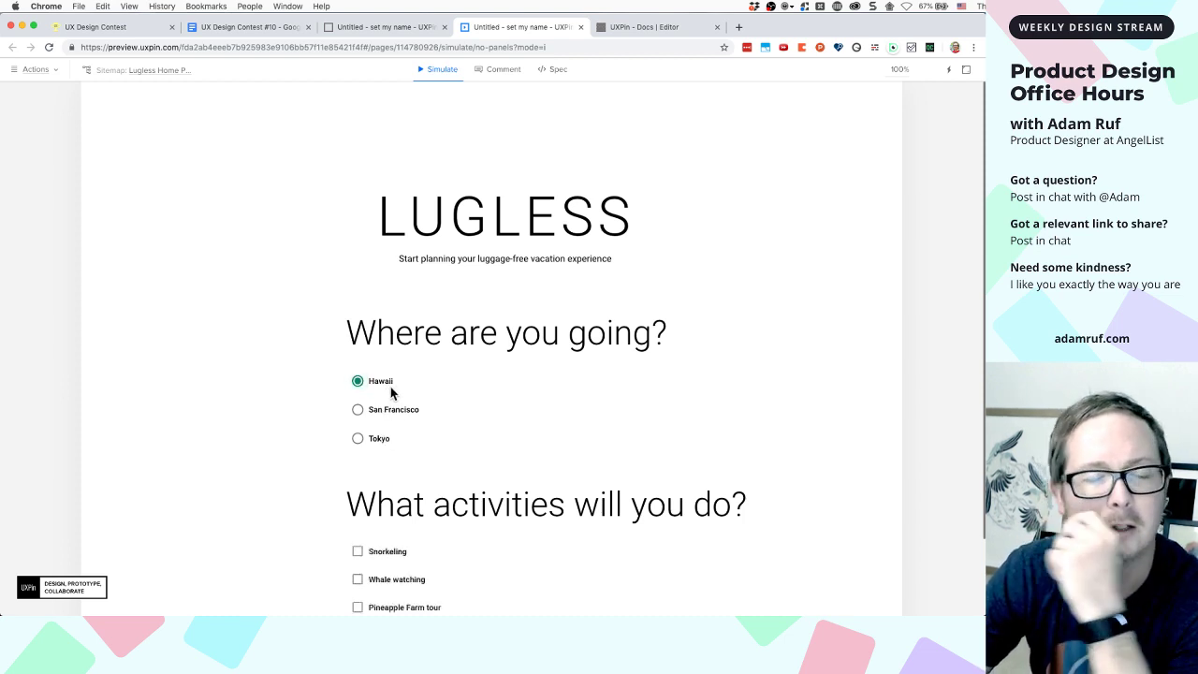
pyautogui.click(379, 28)
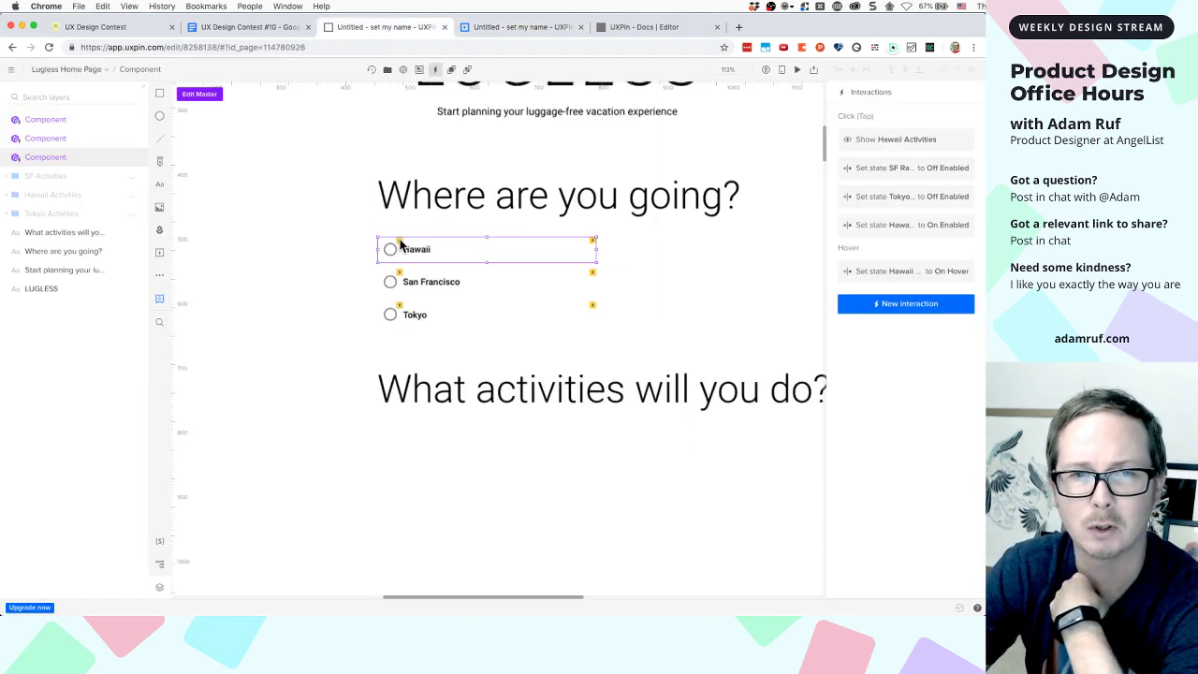
# Duplicate the Hawaii option, move the copy below the Tokyo option, and check the copy's interactions
pyautogui.click(419, 283)
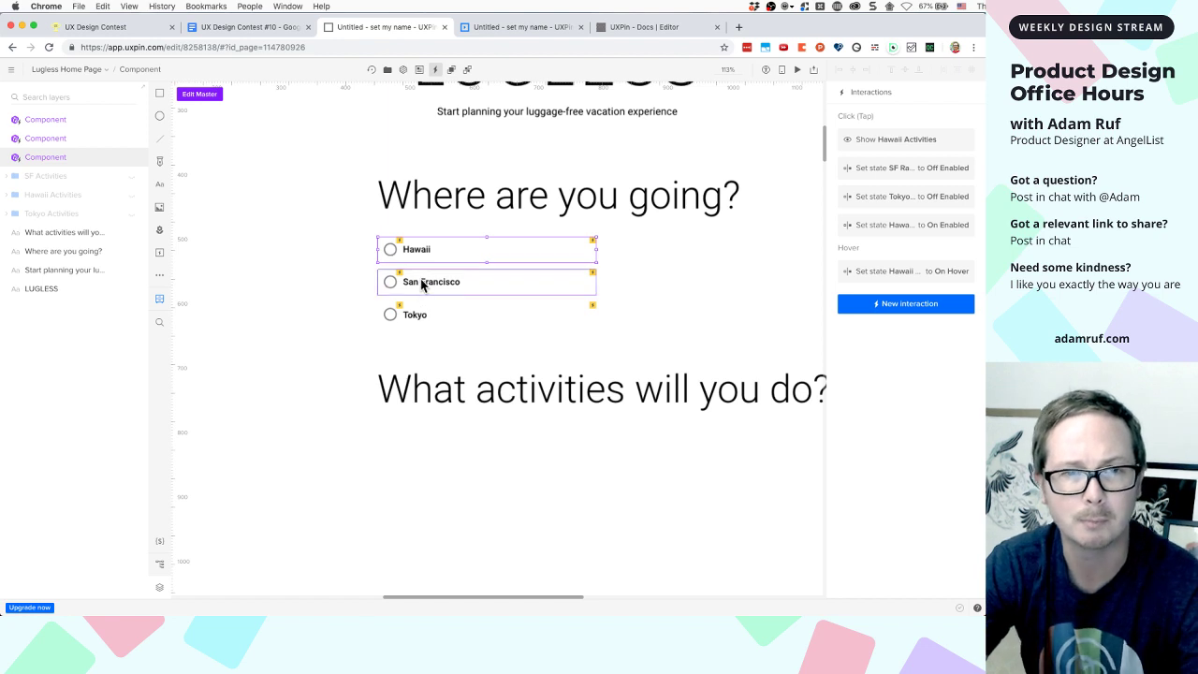
pyautogui.click(450, 254)
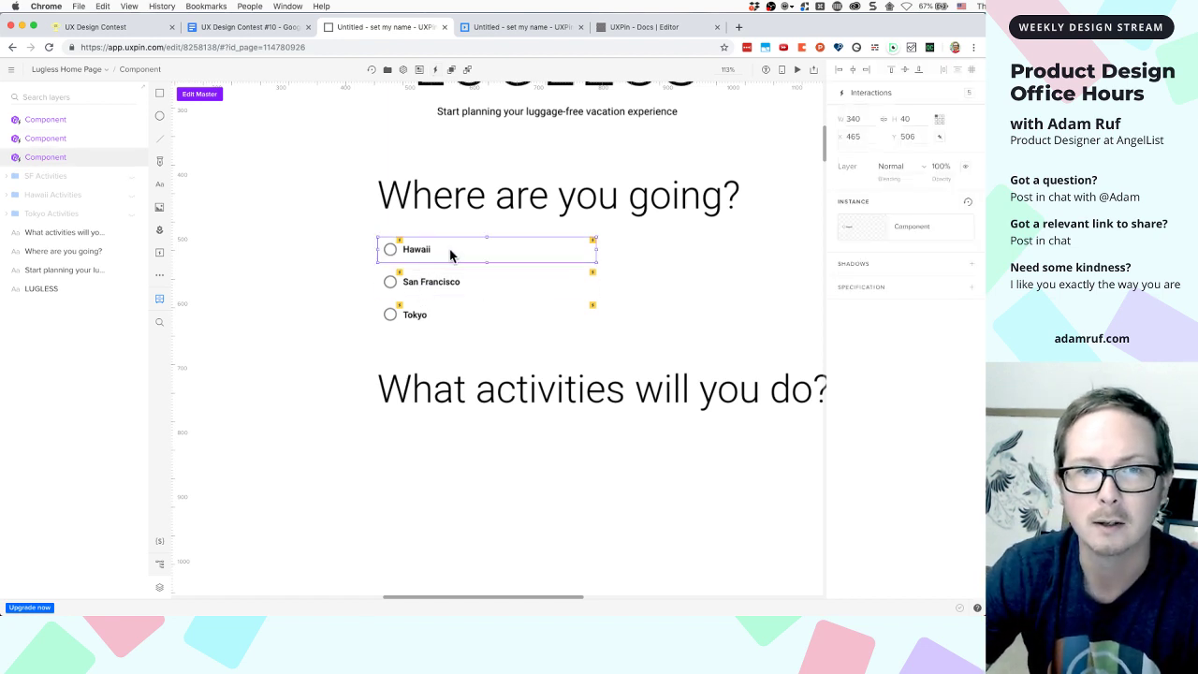
pyautogui.click(443, 284)
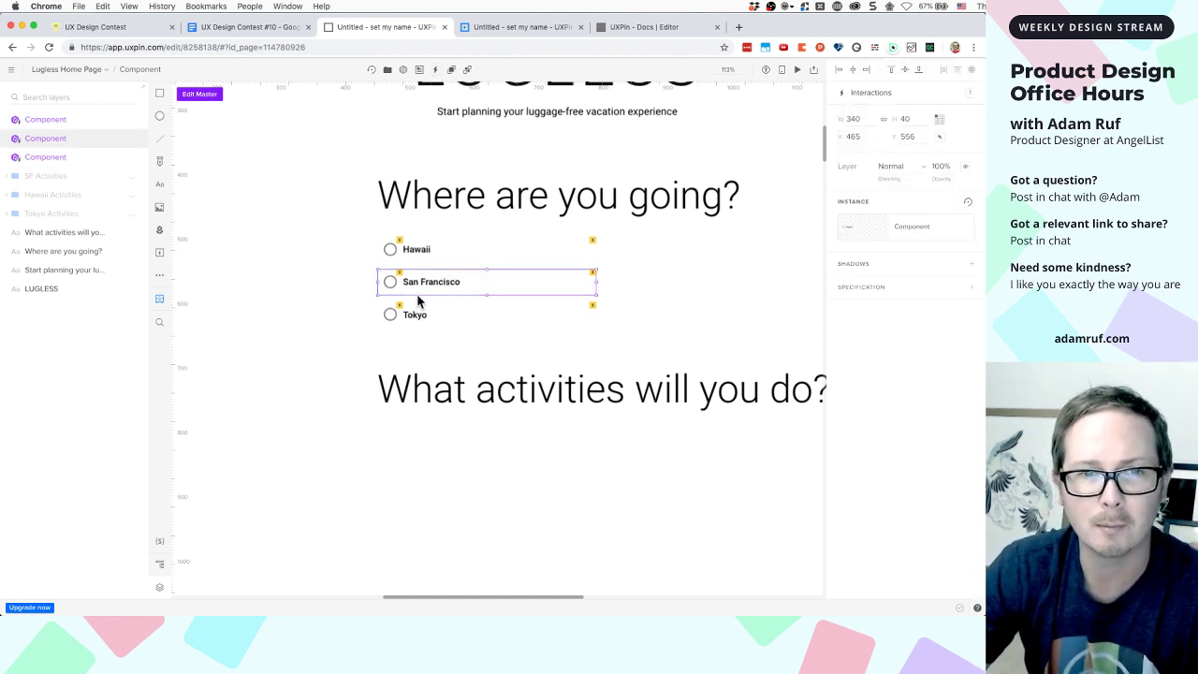
pyautogui.keyDown('shift'); pyautogui.click(409, 316); pyautogui.keyUp('shift')
pyautogui.click(431, 286)
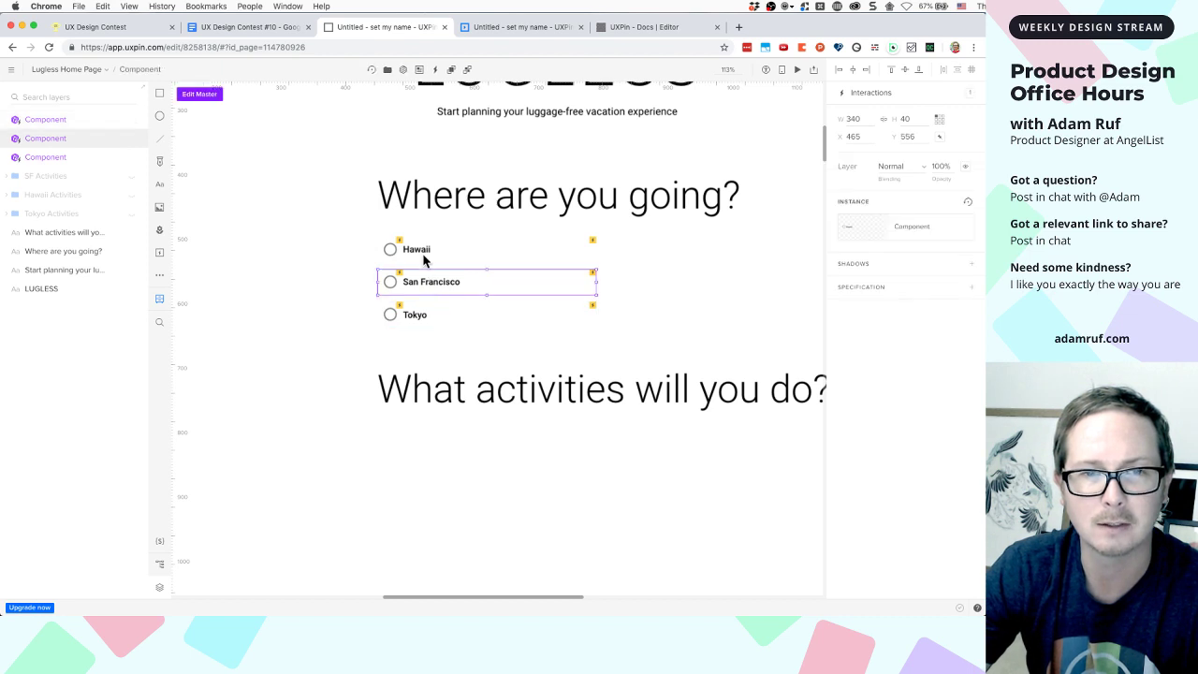
pyautogui.click(422, 257)
pyautogui.press('super+d')
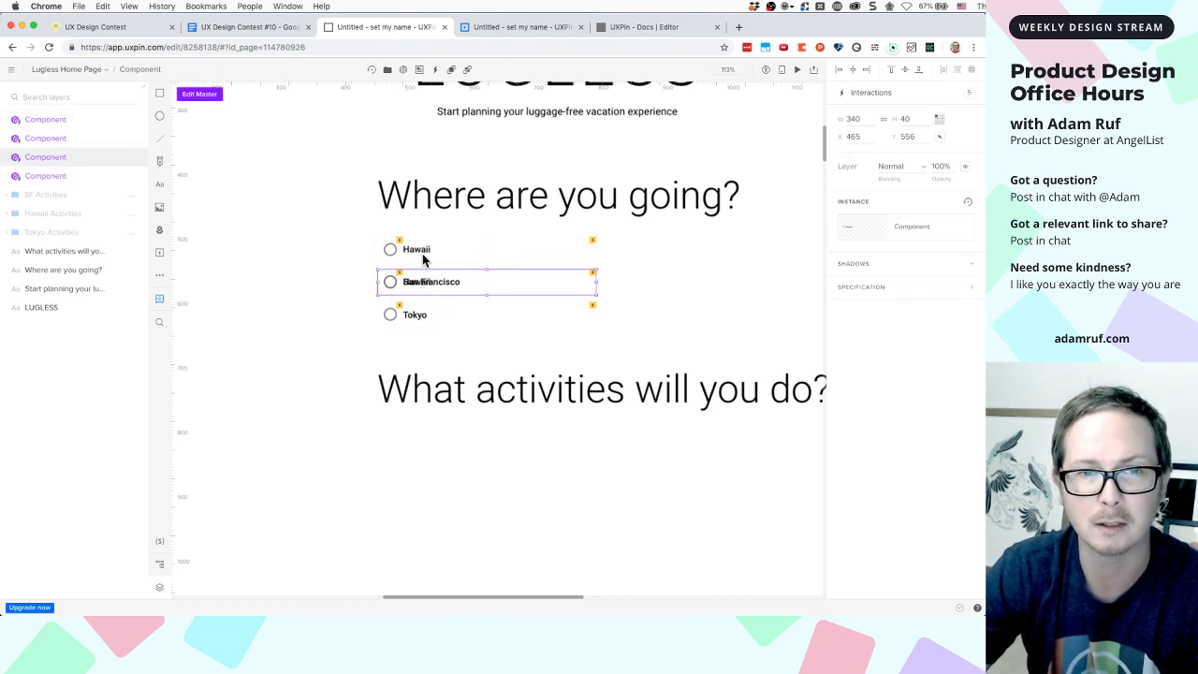
pyautogui.hotkey('shift', 'Down')
pyautogui.hotkey('shift', 'Down')
pyautogui.hotkey('shift', 'Down')
pyautogui.hotkey('shift', 'Down')
pyautogui.hotkey('shift', 'Down')
pyautogui.hotkey('shift', 'Down')
pyautogui.hotkey('shift', 'Down')
pyautogui.hotkey('shift', 'Down')
pyautogui.hotkey('shift', 'Down')
pyautogui.hotkey('shift', 'Down')
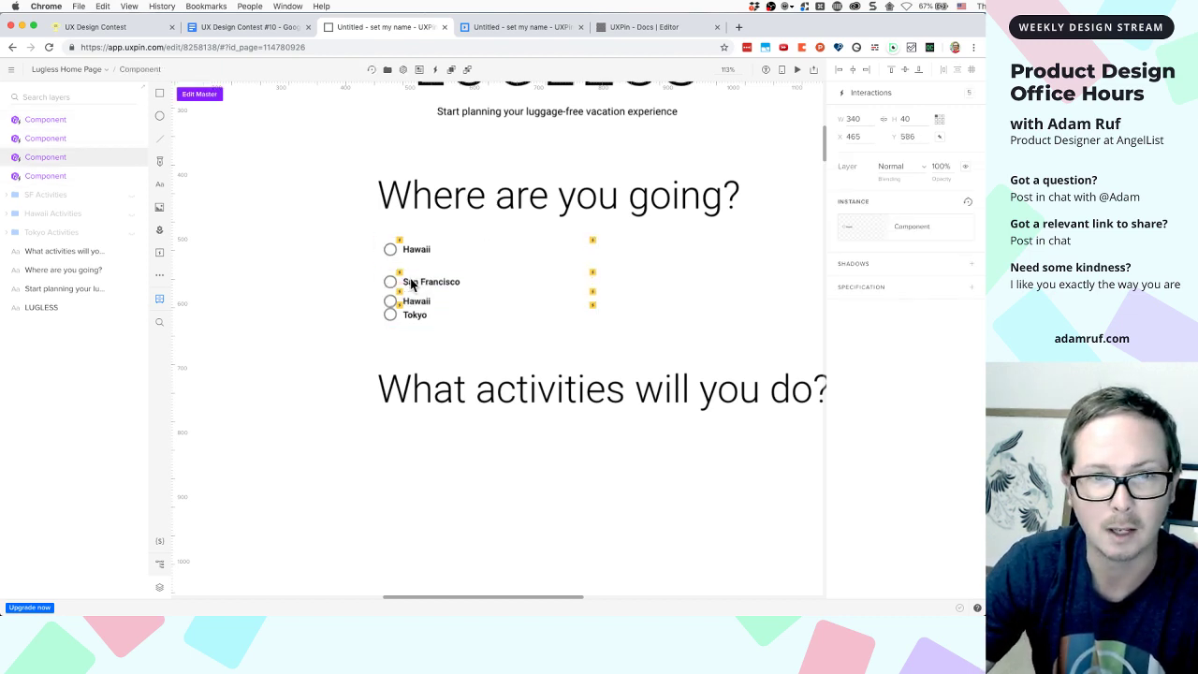
pyautogui.click(971, 97)
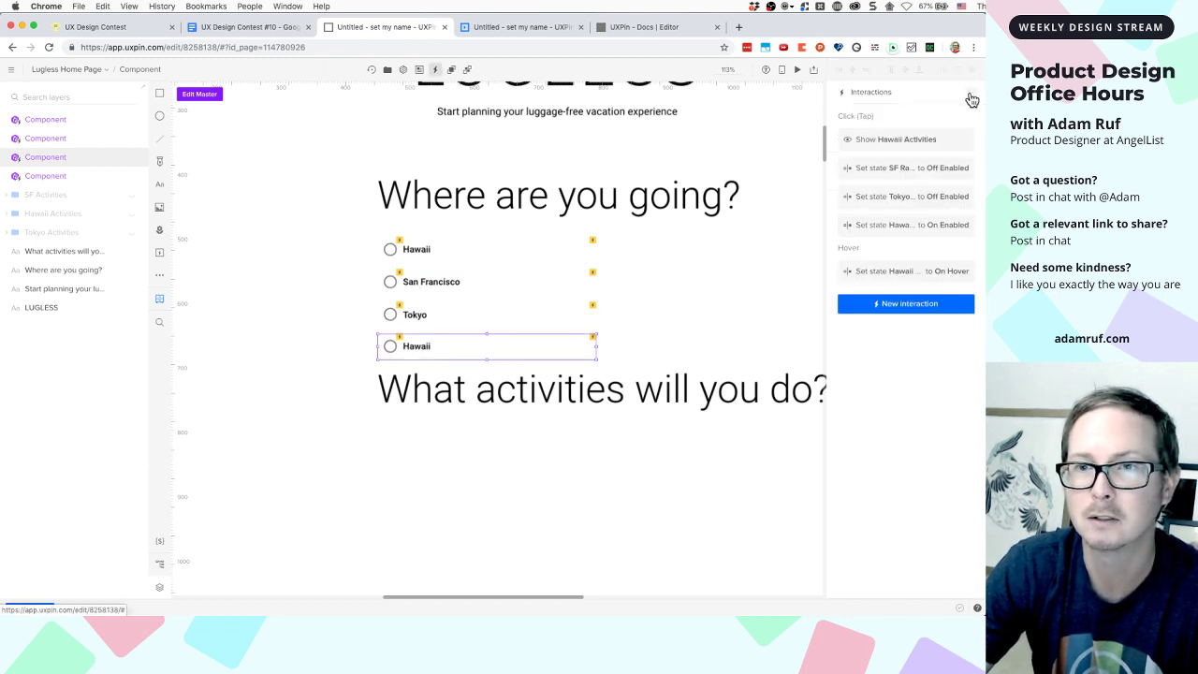
pyautogui.click(644, 281)
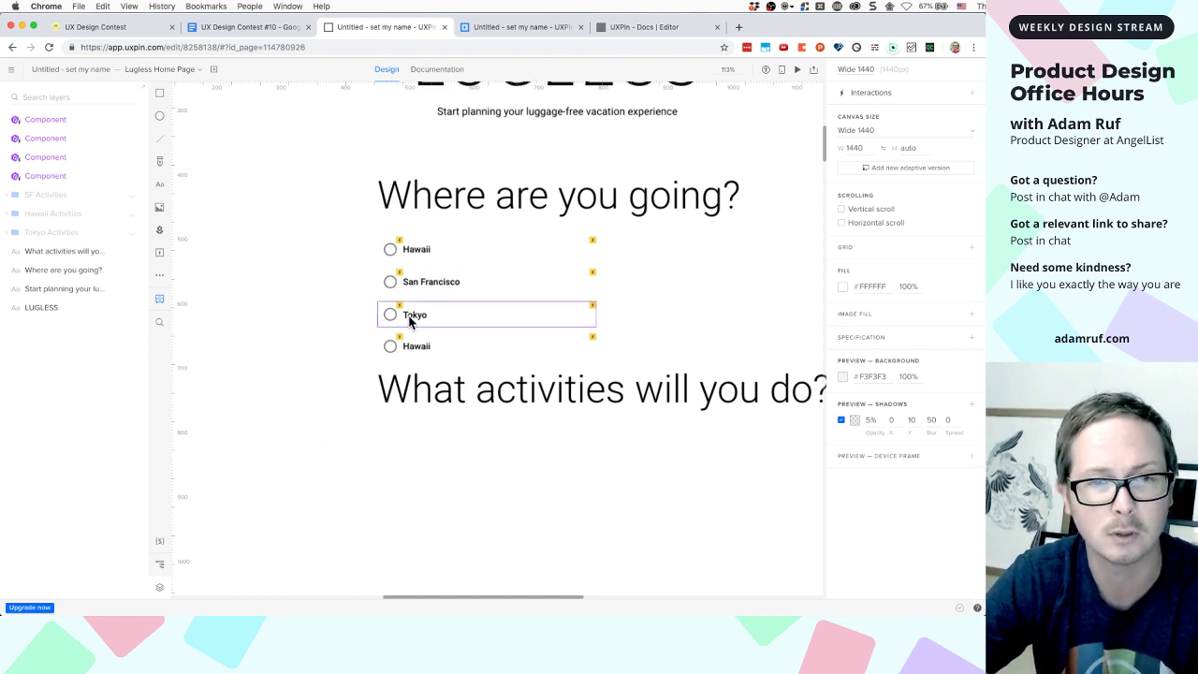
# Move the San Francisco and Tokyo options aside, and place the Hawaii copy directly under the original Hawaii option at Y 556
pyautogui.click(416, 253)
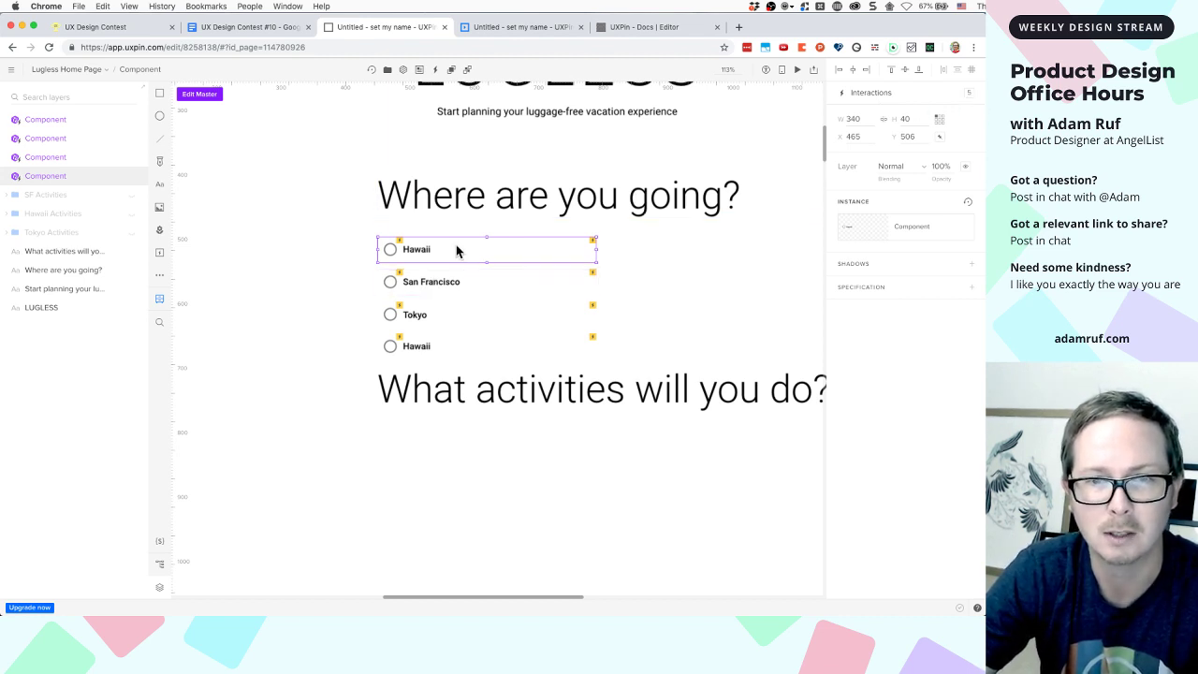
pyautogui.click(421, 292)
pyautogui.keyDown('shift'); pyautogui.click(409, 318); pyautogui.keyUp('shift')
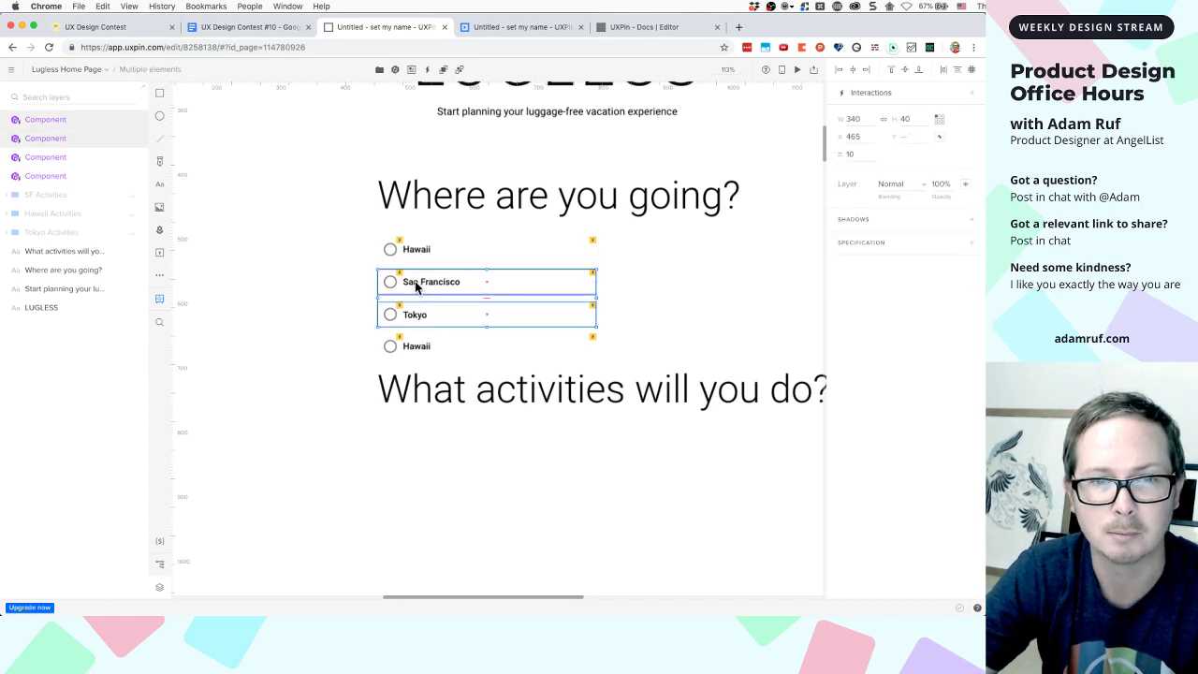
pyautogui.moveTo(418, 286); pyautogui.dragTo(769, 286)
pyautogui.moveTo(416, 349); pyautogui.dragTo(417, 285)
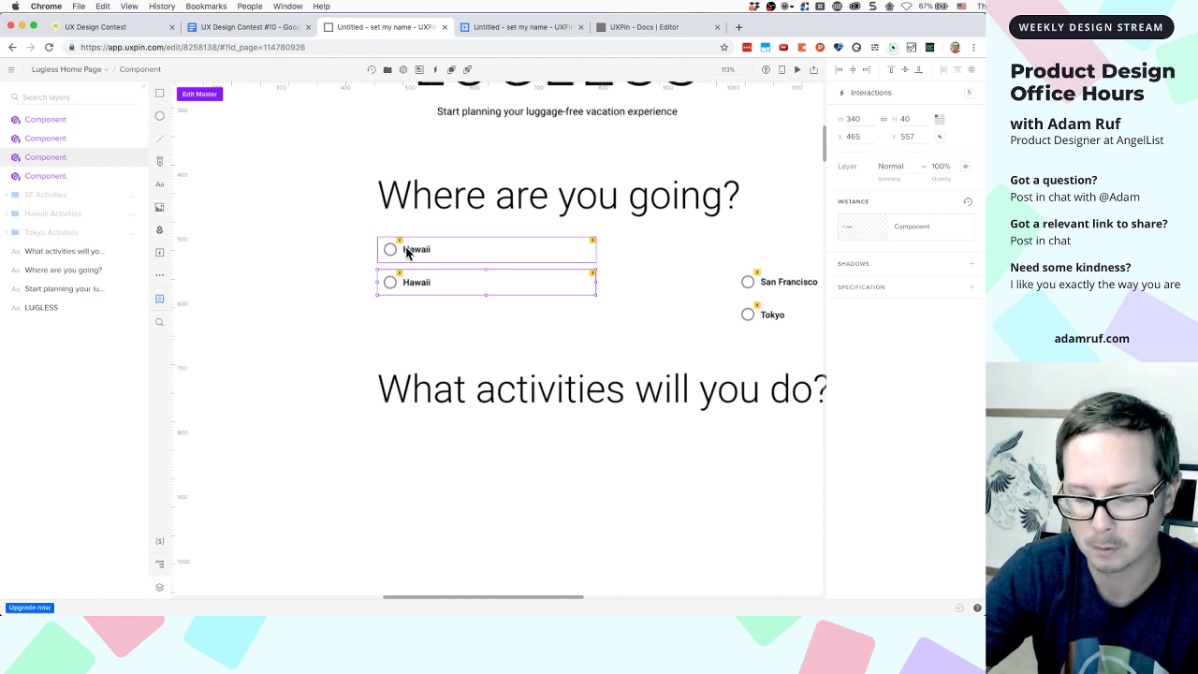
pyautogui.press('Up')
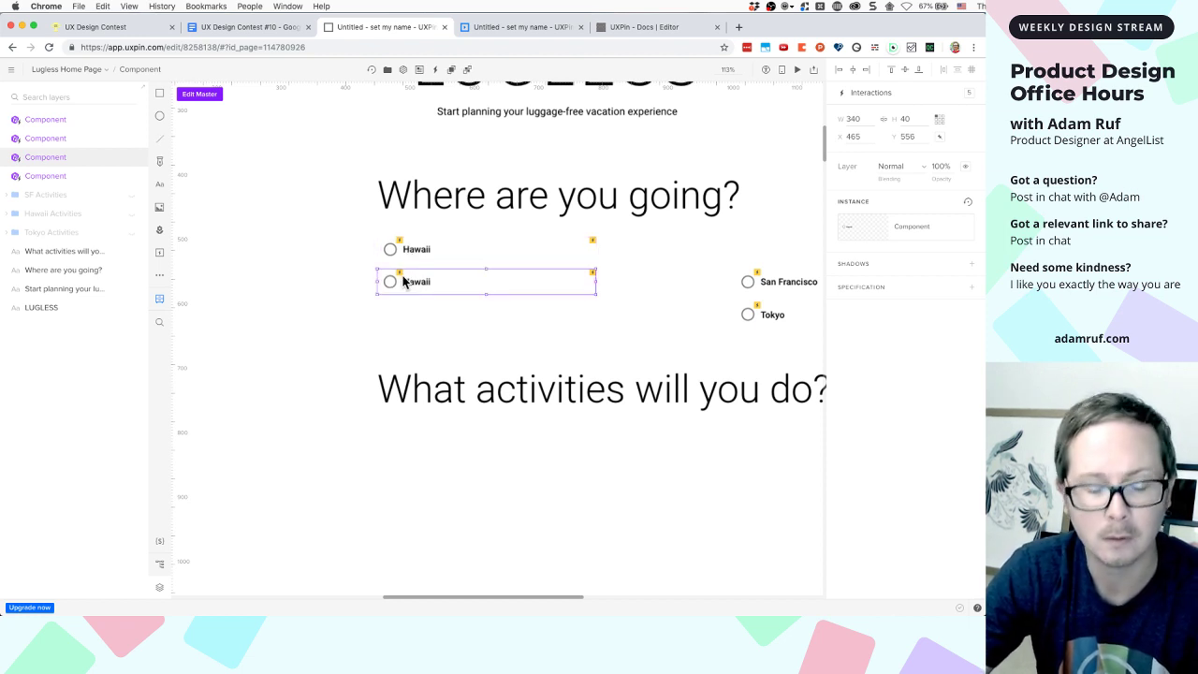
# Duplicate the Hawaii copy to make a third option, and change the second option's label to San Francisco
pyautogui.press('super+d')
pyautogui.doubleClick(419, 281)
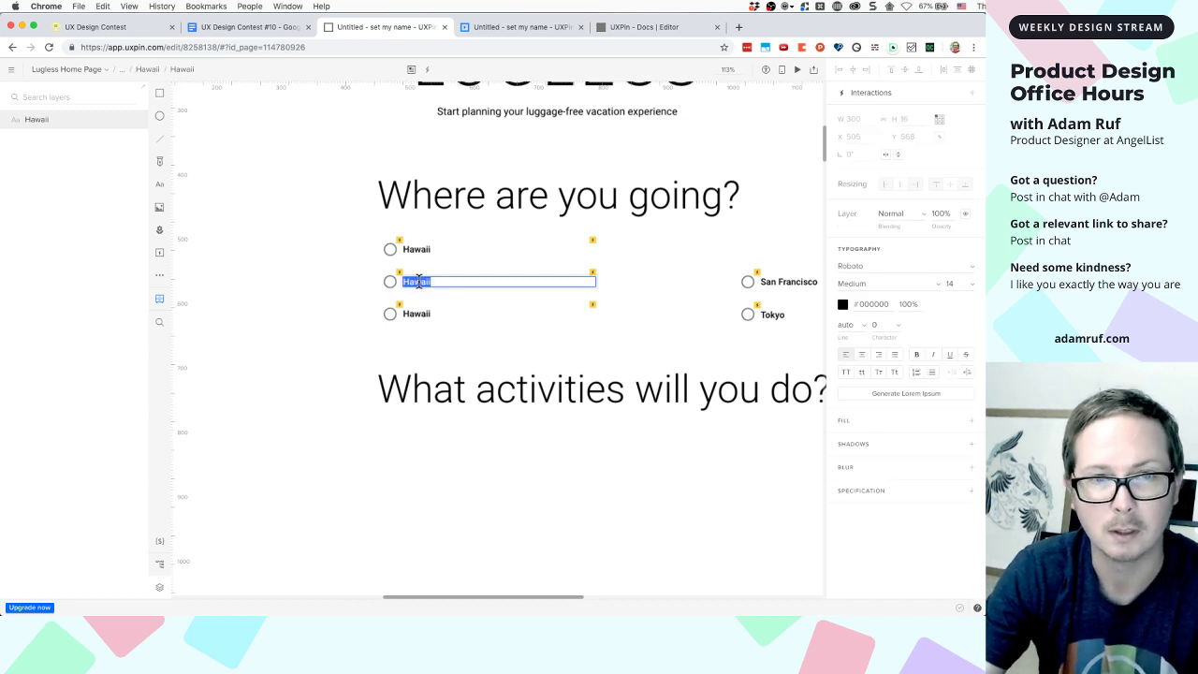
pyautogui.write('San Francisco')
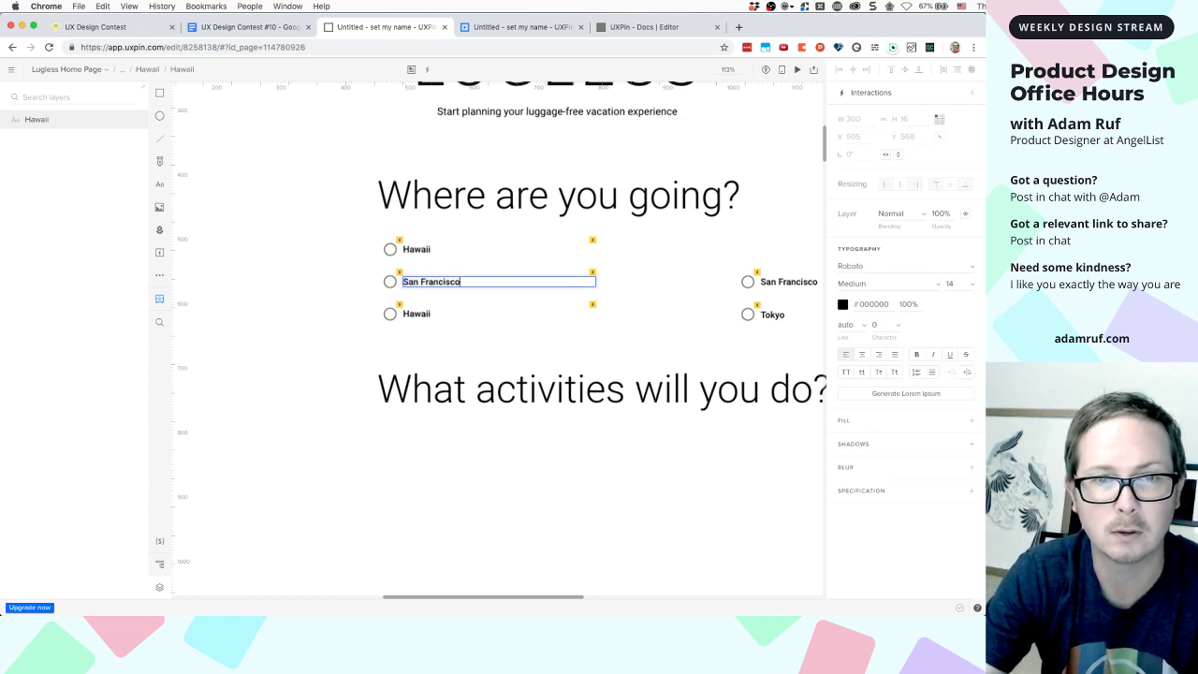
pyautogui.press('Escape')
# Rename the radio layer of the new San Francisco option as SF Radio
pyautogui.click(390, 281)
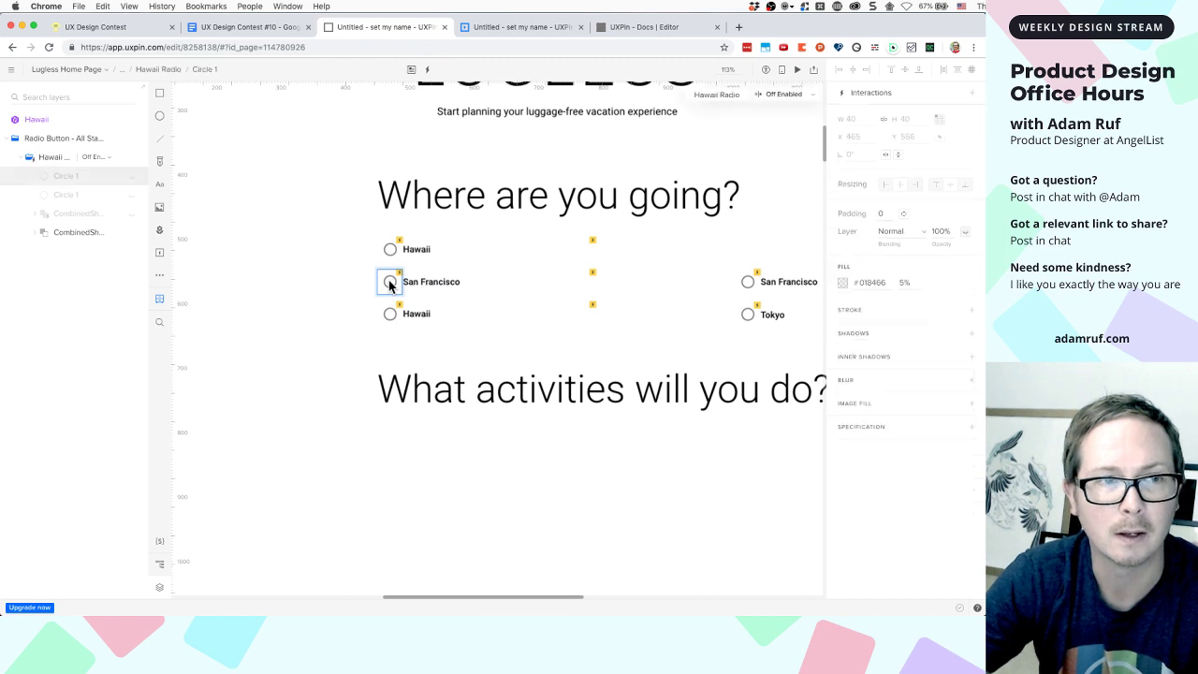
pyautogui.click(390, 284)
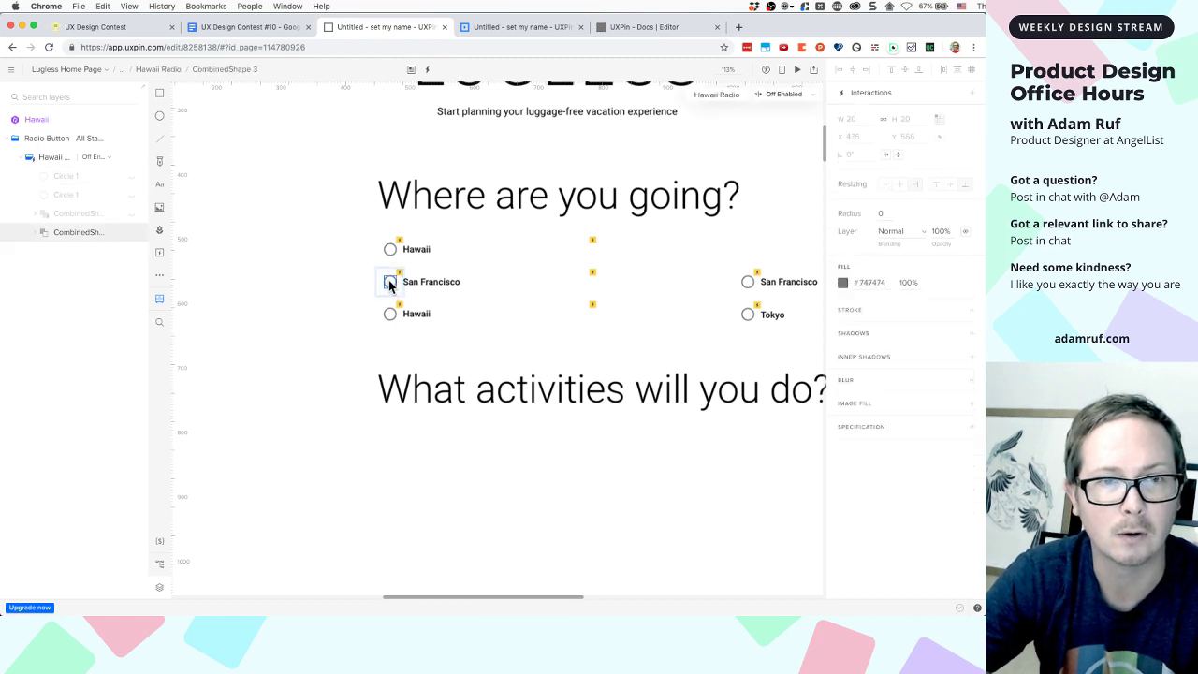
pyautogui.click(55, 162)
pyautogui.doubleClick(56, 159)
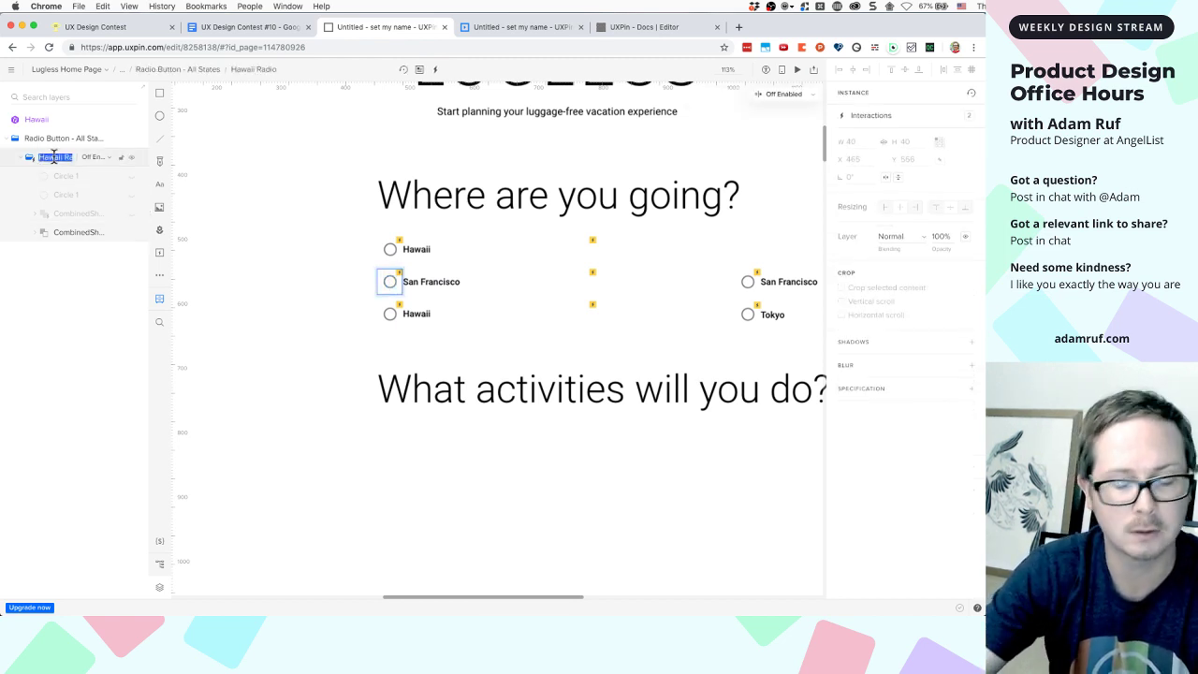
pyautogui.write('SF Radio')
pyautogui.press('Return')
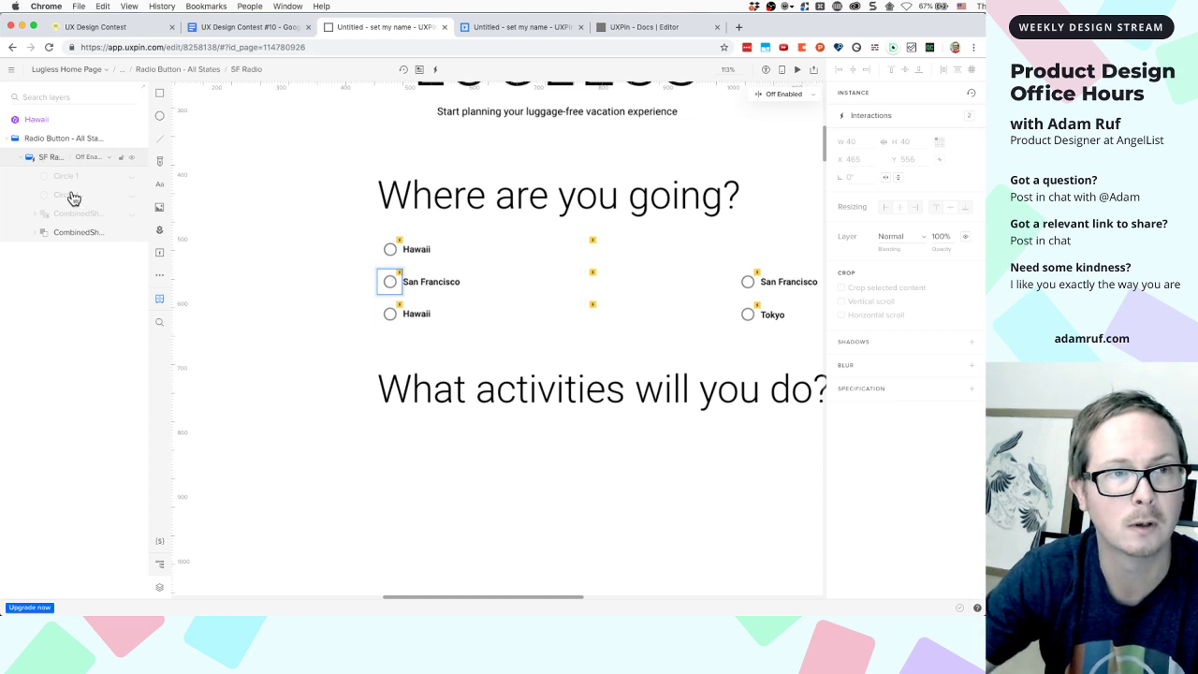
# Rename the radio layer of the third option as Tokyo Rado
pyautogui.doubleClick(389, 313)
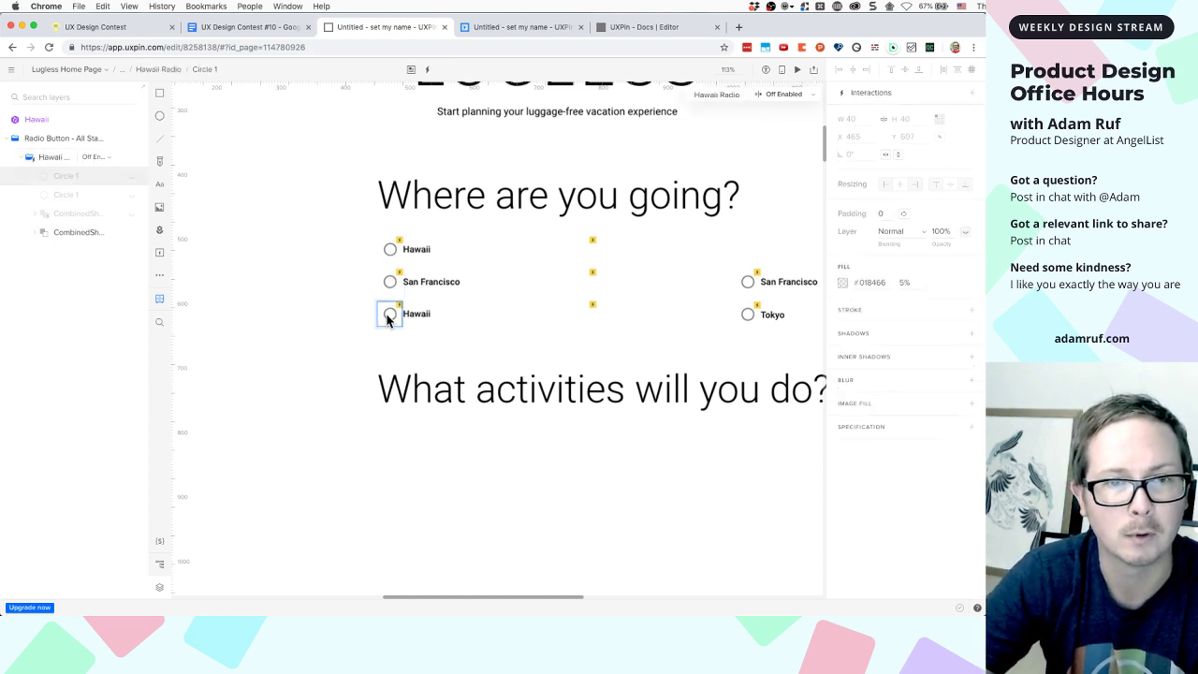
pyautogui.doubleClick(49, 159)
pyautogui.write('Tokyo')
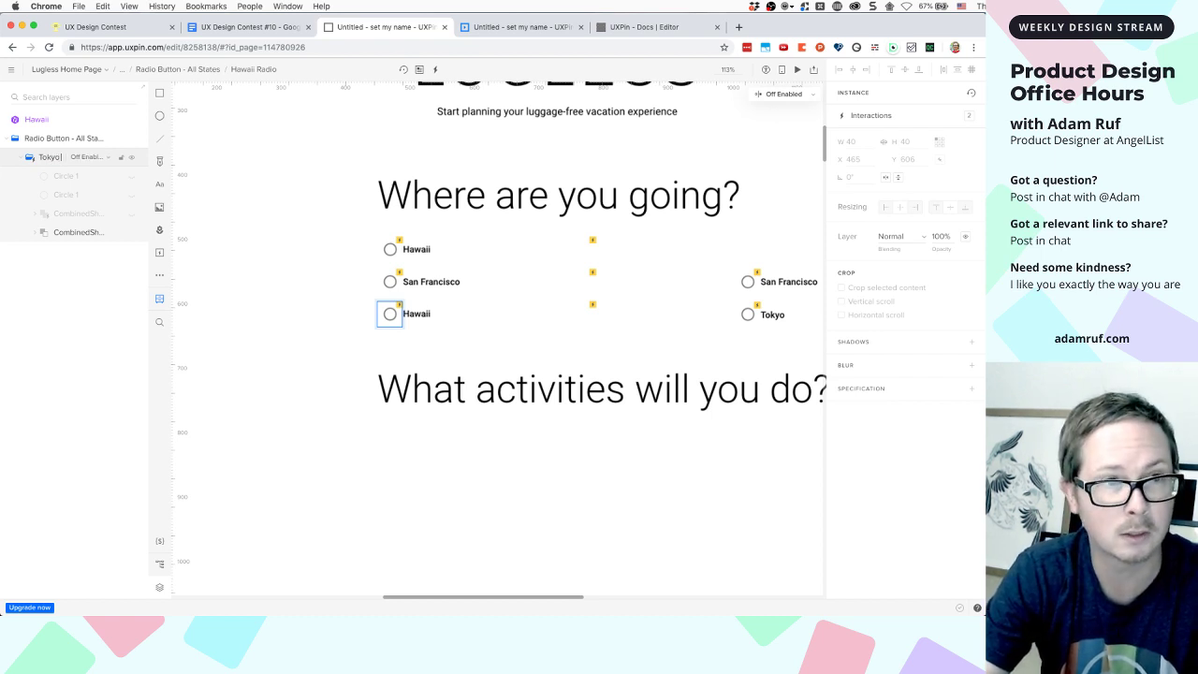
pyautogui.write(' Radio')
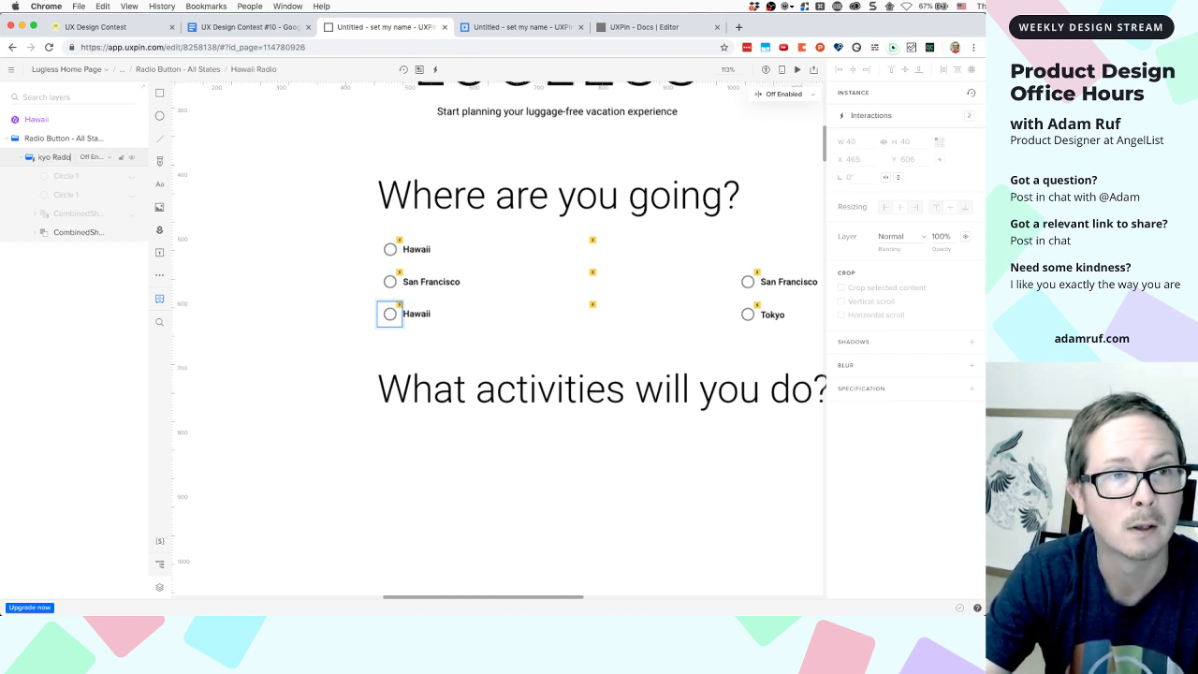
pyautogui.press('Return')
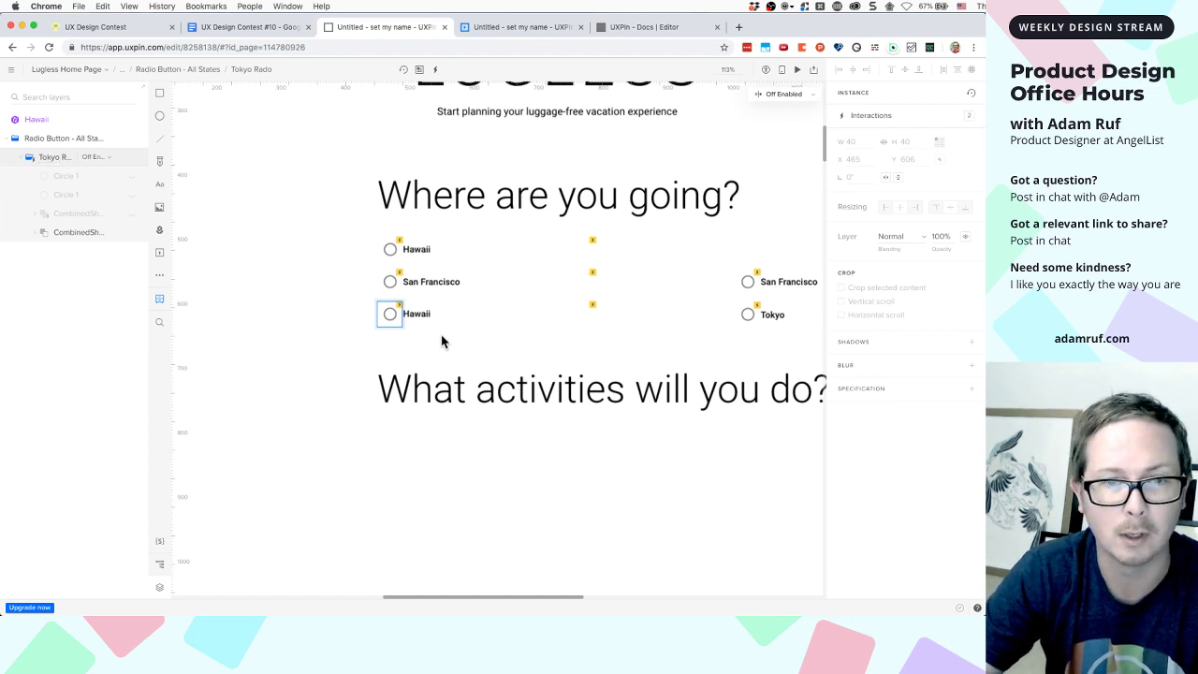
# Change the third option's label to Tokyo, and leave the component
pyautogui.doubleClick(419, 316)
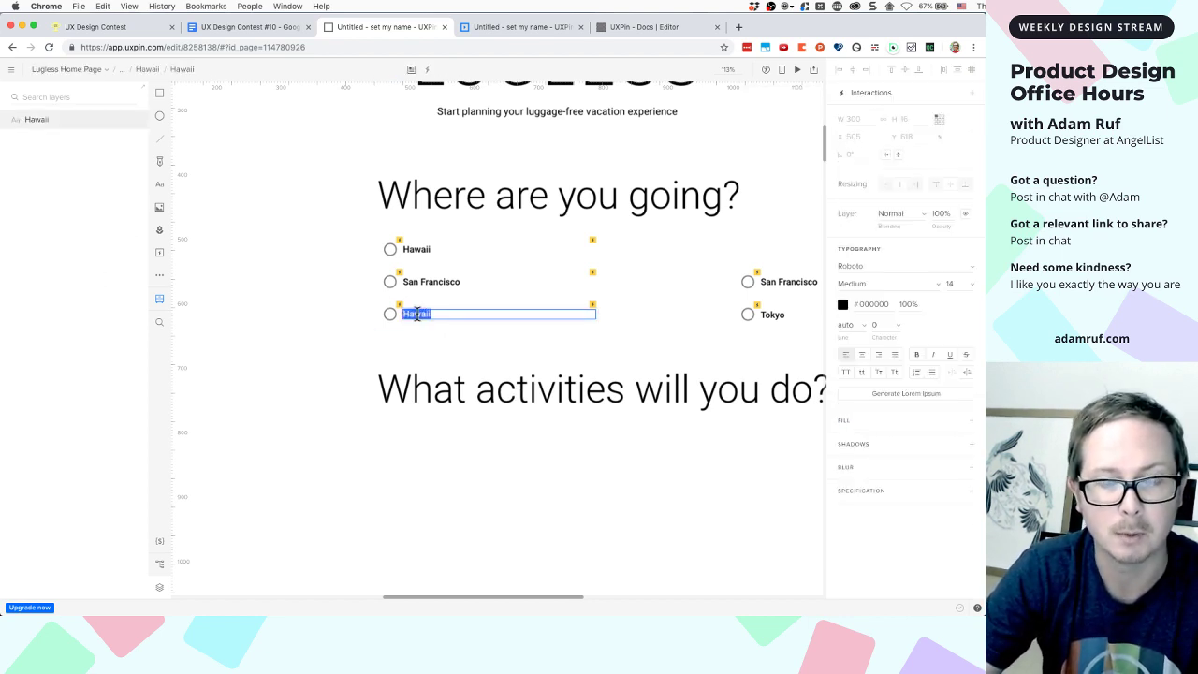
pyautogui.write('T')
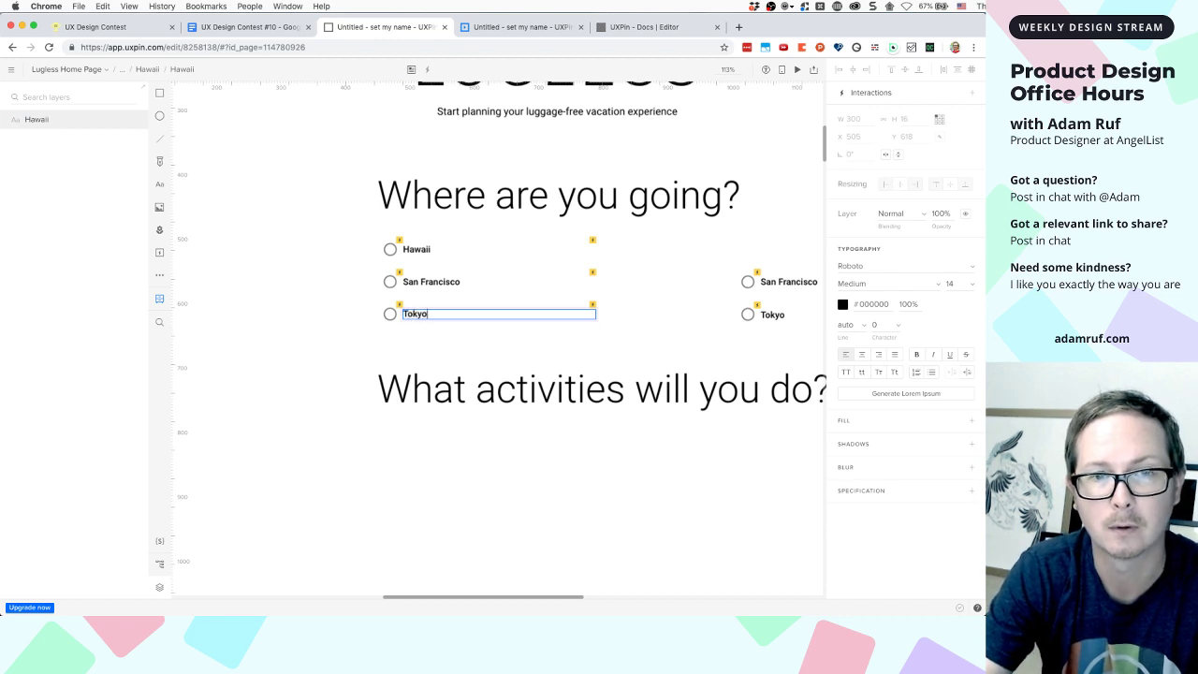
pyautogui.write('okyo')
pyautogui.press('Escape')
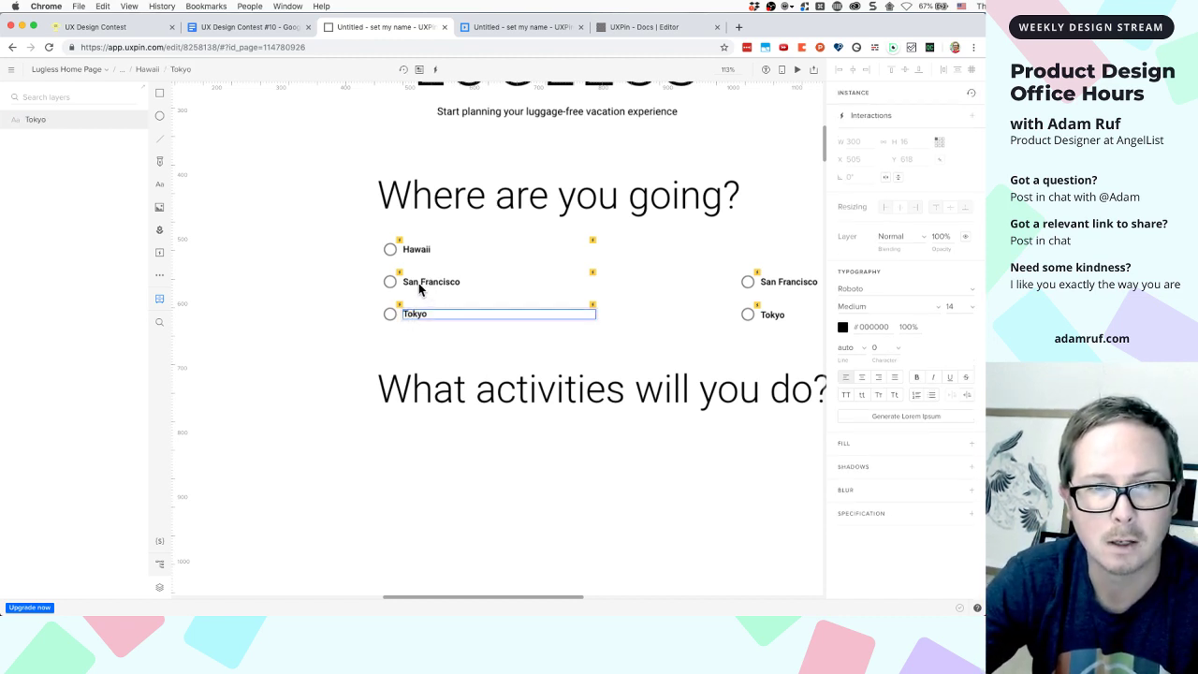
pyautogui.press('Escape')
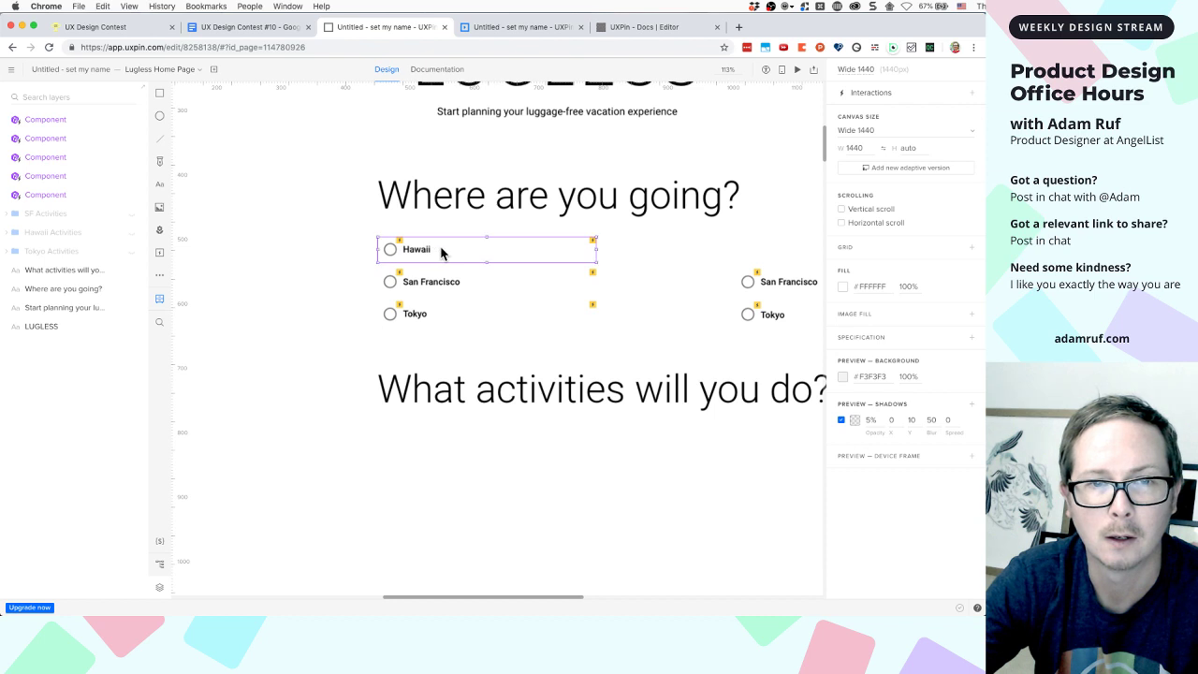
# Check which radios the original Hawaii option's interactions target
pyautogui.click(440, 251)
pyautogui.click(968, 95)
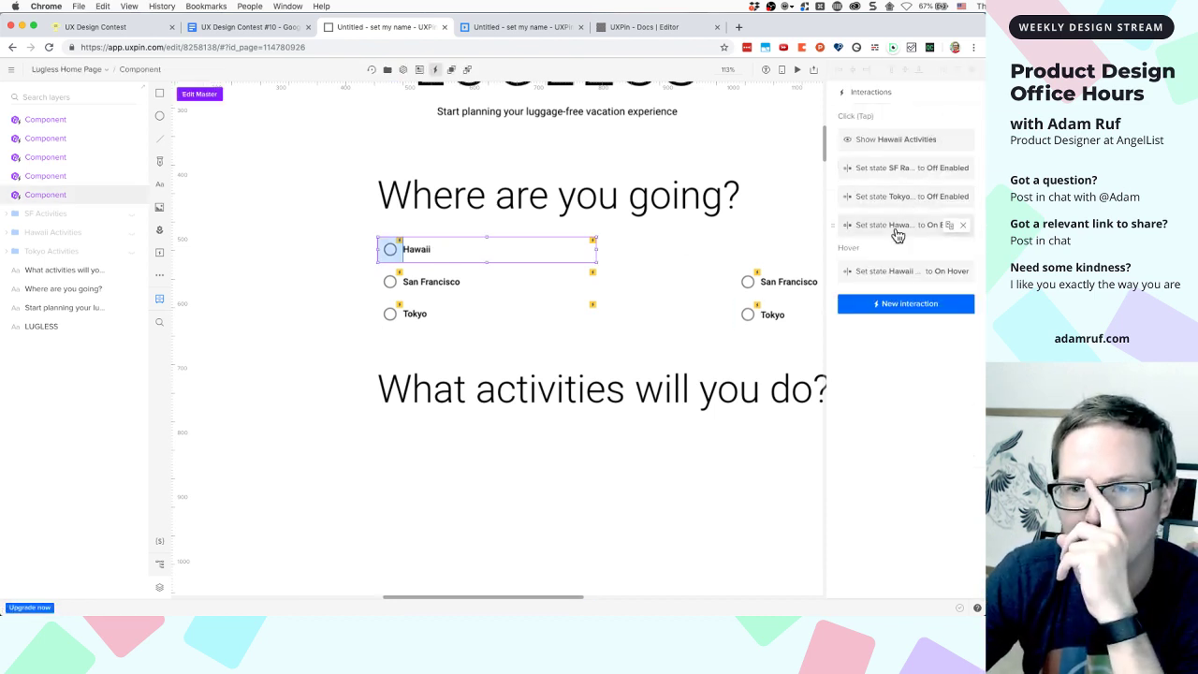
pyautogui.click(613, 310)
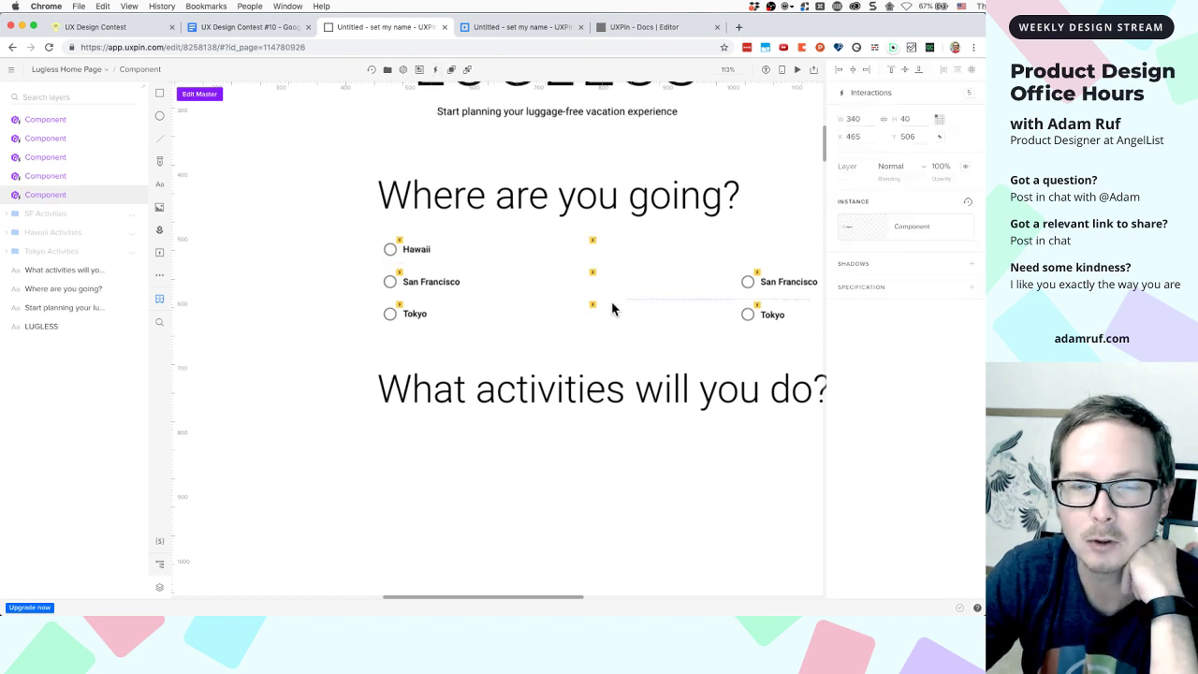
# Delete the San Francisco and Tokyo options made from the Hawaii copies
pyautogui.click(405, 318)
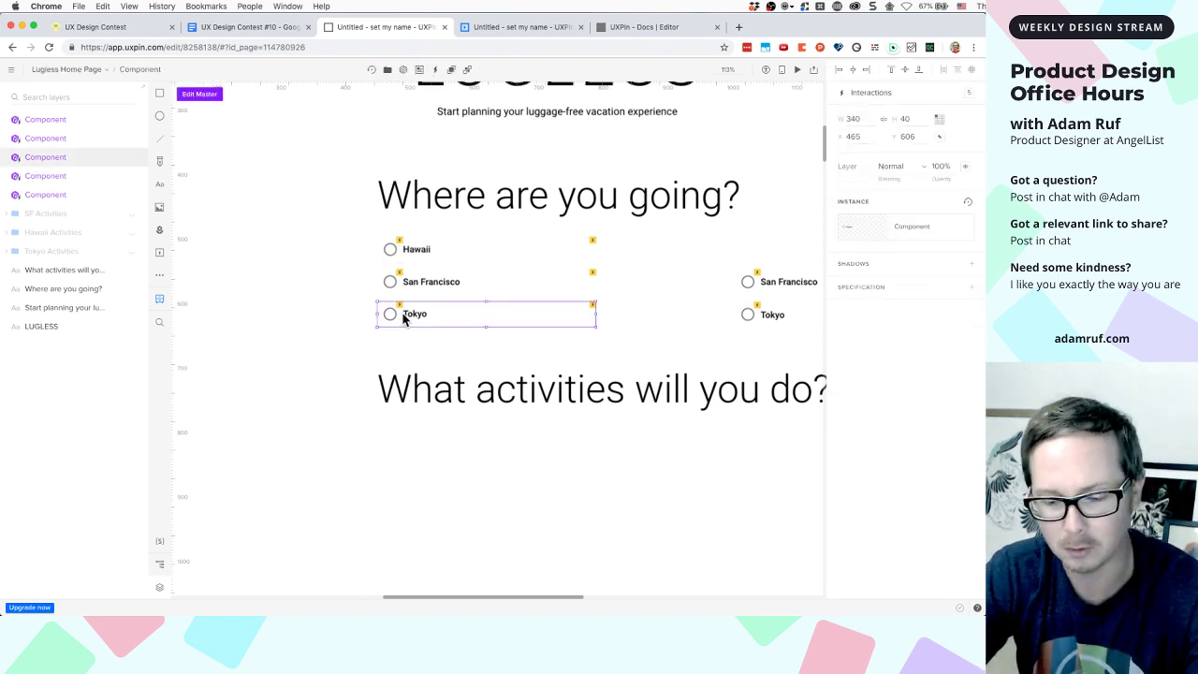
pyautogui.press('Delete')
pyautogui.click(436, 286)
pyautogui.press('Delete')
# Delete the original San Francisco and Tokyo options that were set aside, keeping only the Hawaii option
pyautogui.click(788, 288)
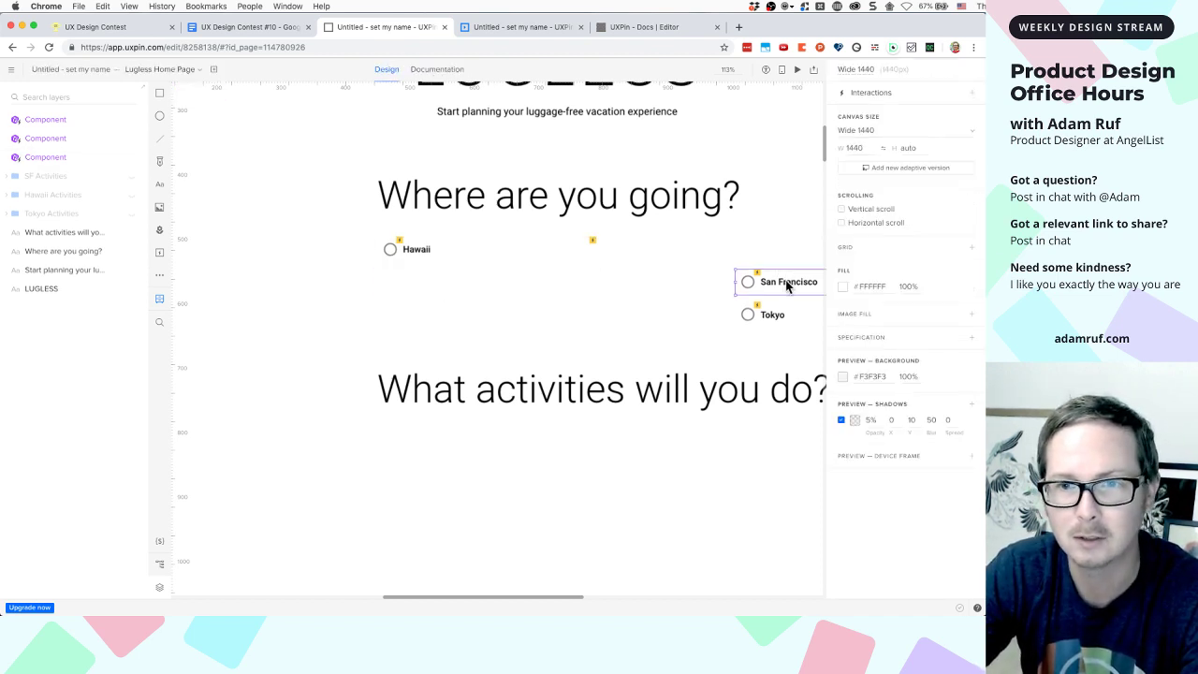
pyautogui.press('Delete')
pyautogui.click(762, 315)
pyautogui.press('Delete')
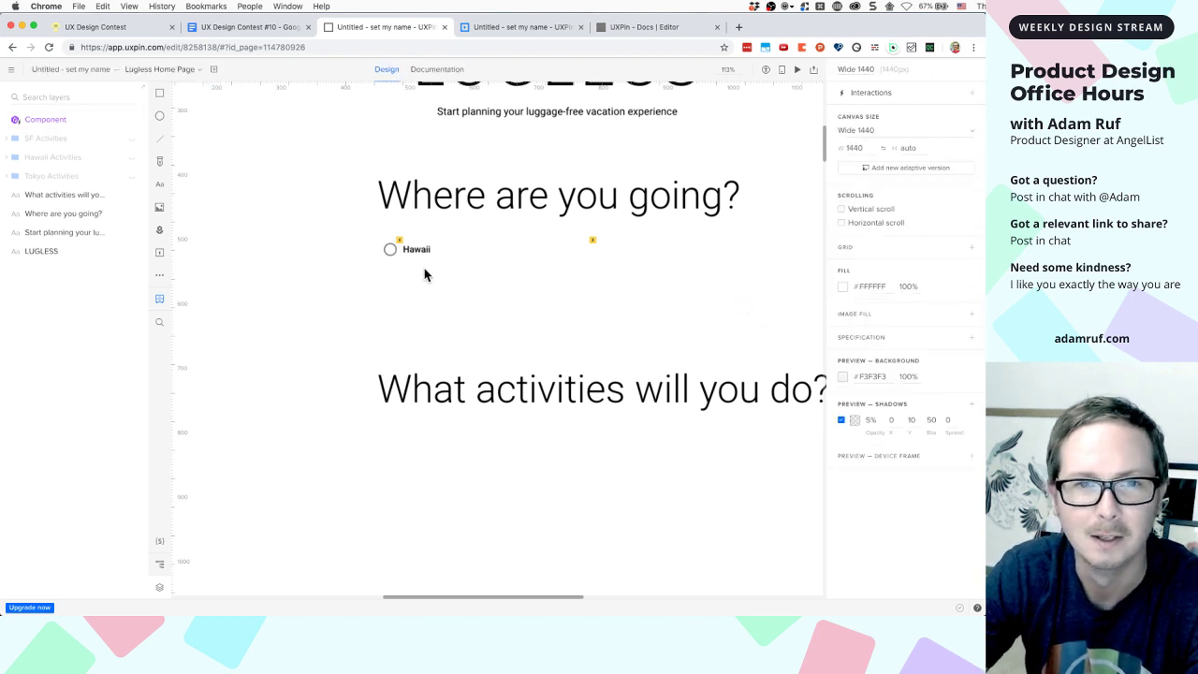
# Start a new click interaction on the Hawaii option
pyautogui.click(430, 256)
pyautogui.click(968, 94)
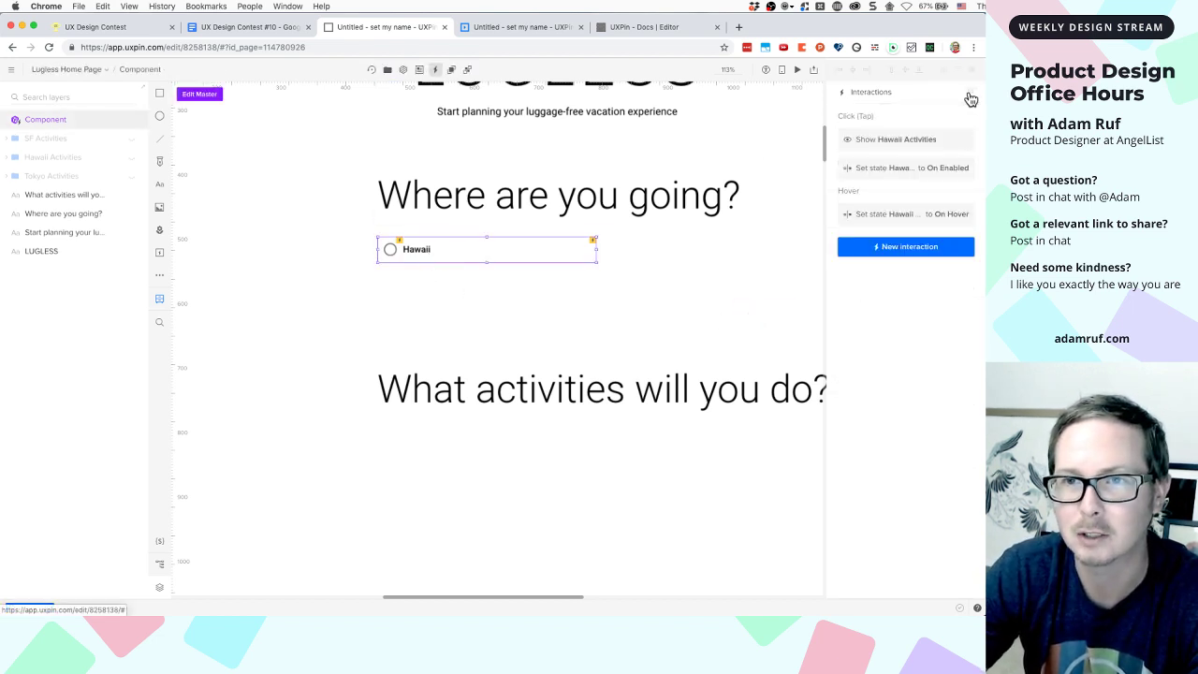
pyautogui.click(896, 248)
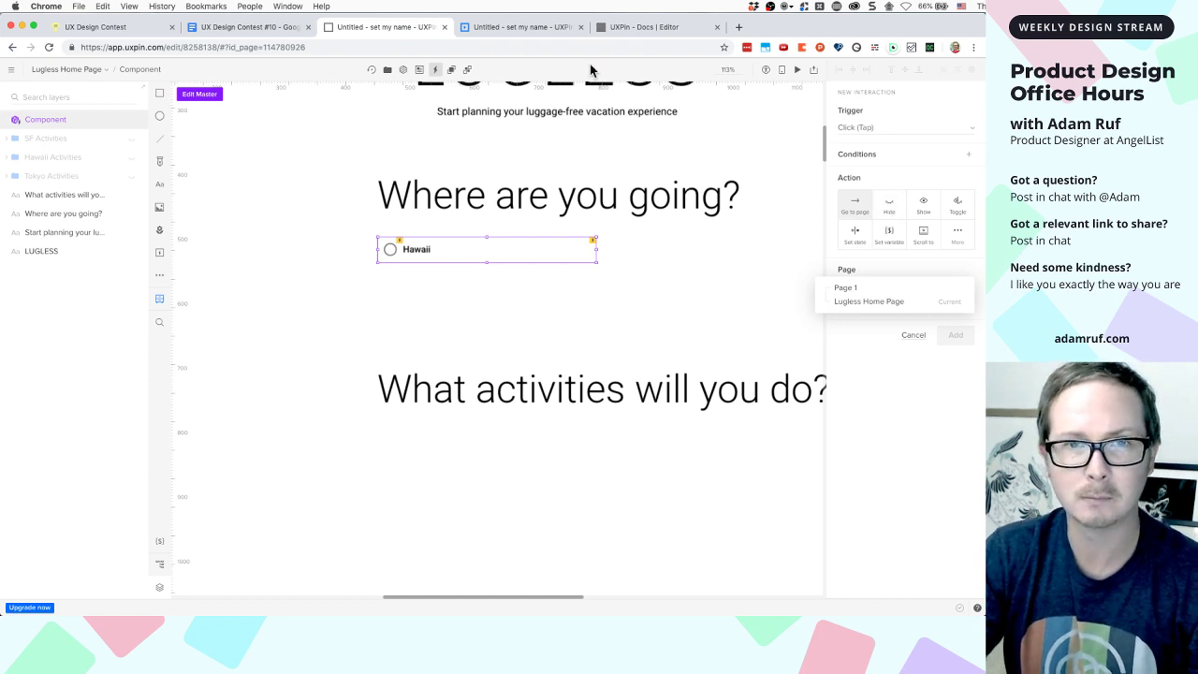
pyautogui.scroll(2, 554, 250)
pyautogui.scroll(-2, 555, 251)
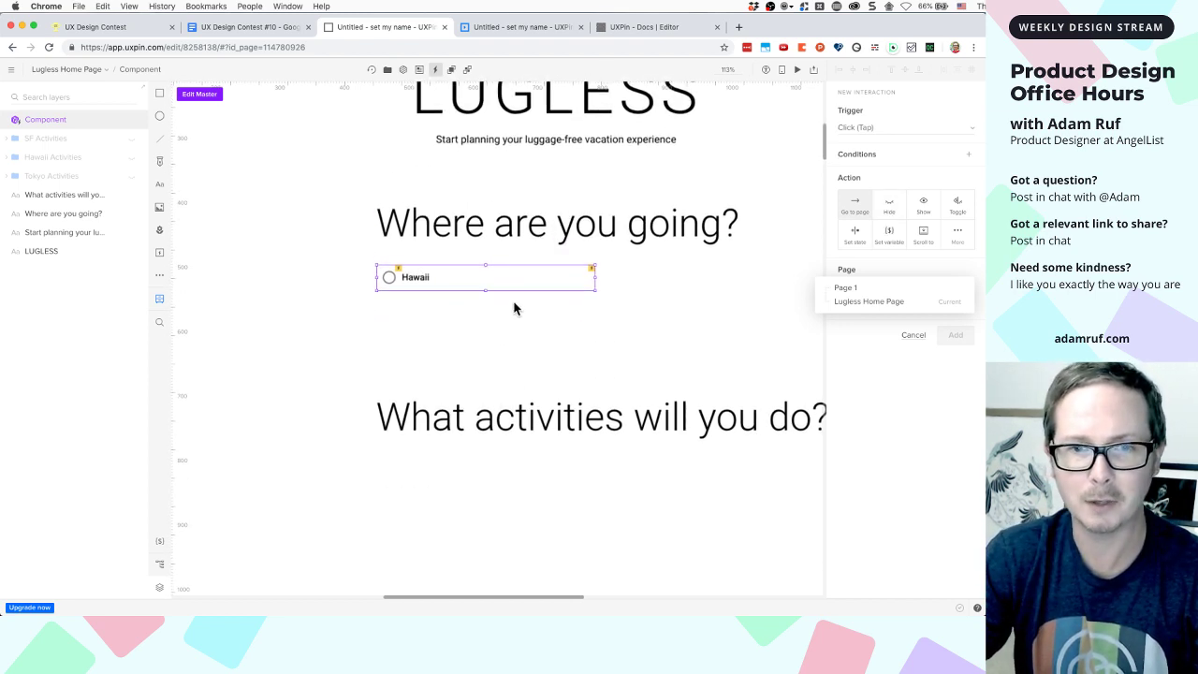
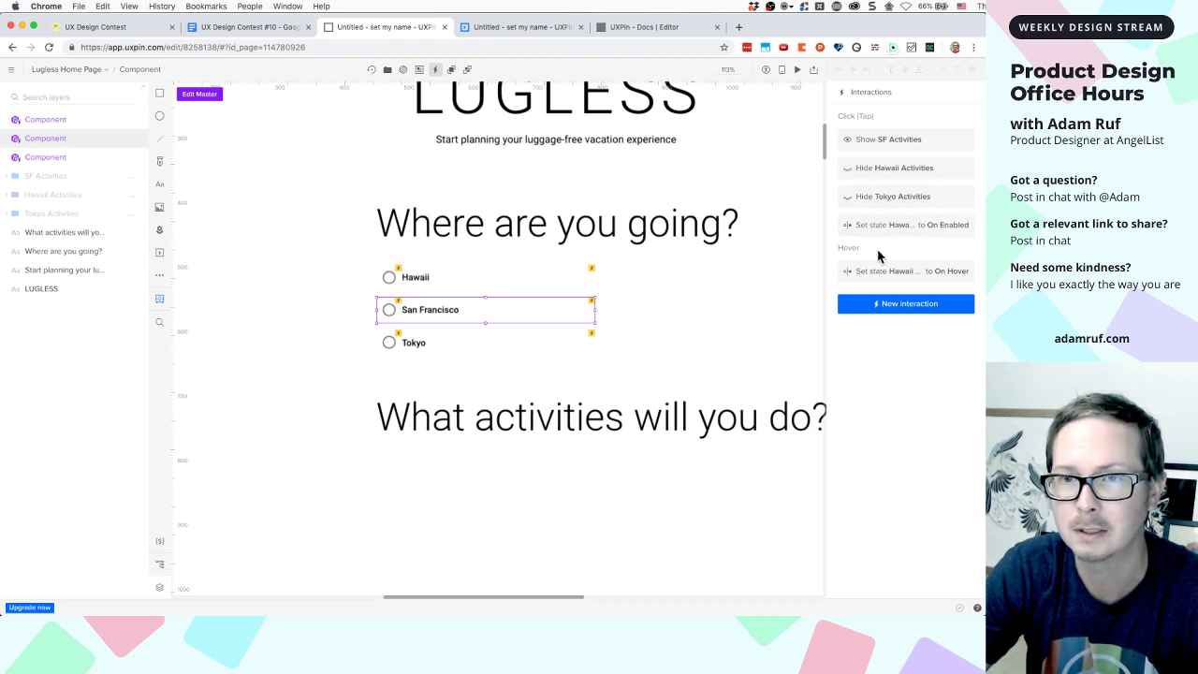
# Check which radio the San Francisco option's set-state click interaction targets
pyautogui.click(880, 229)
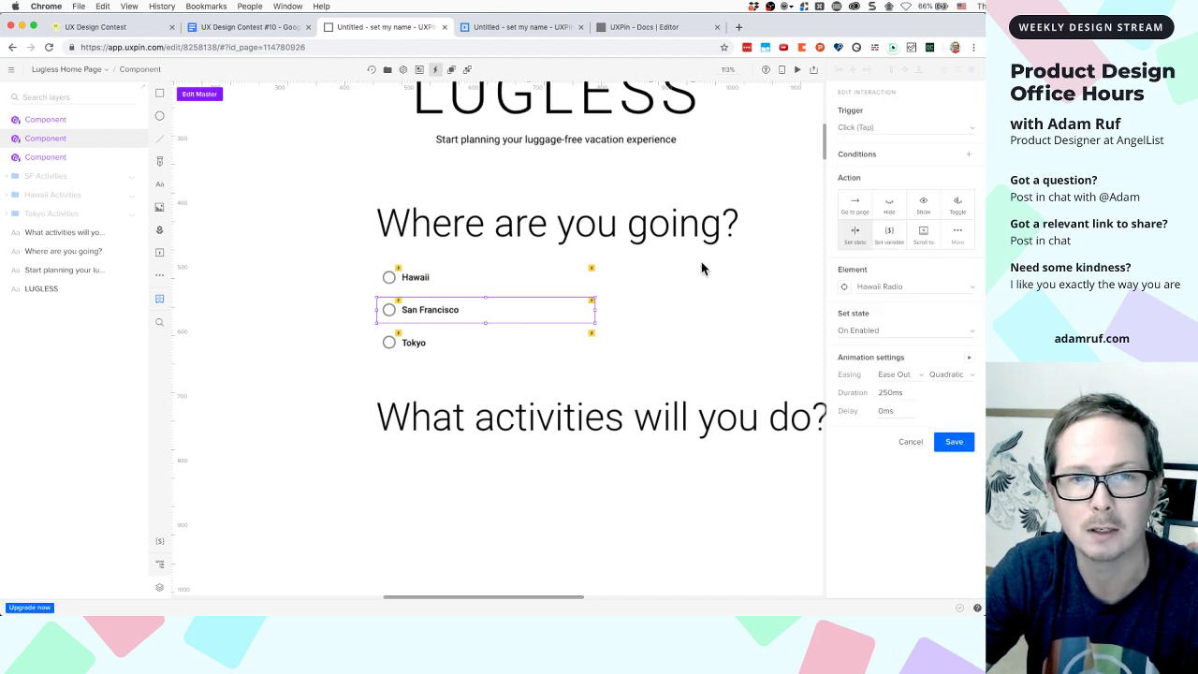
pyautogui.click(723, 273)
pyautogui.click(433, 312)
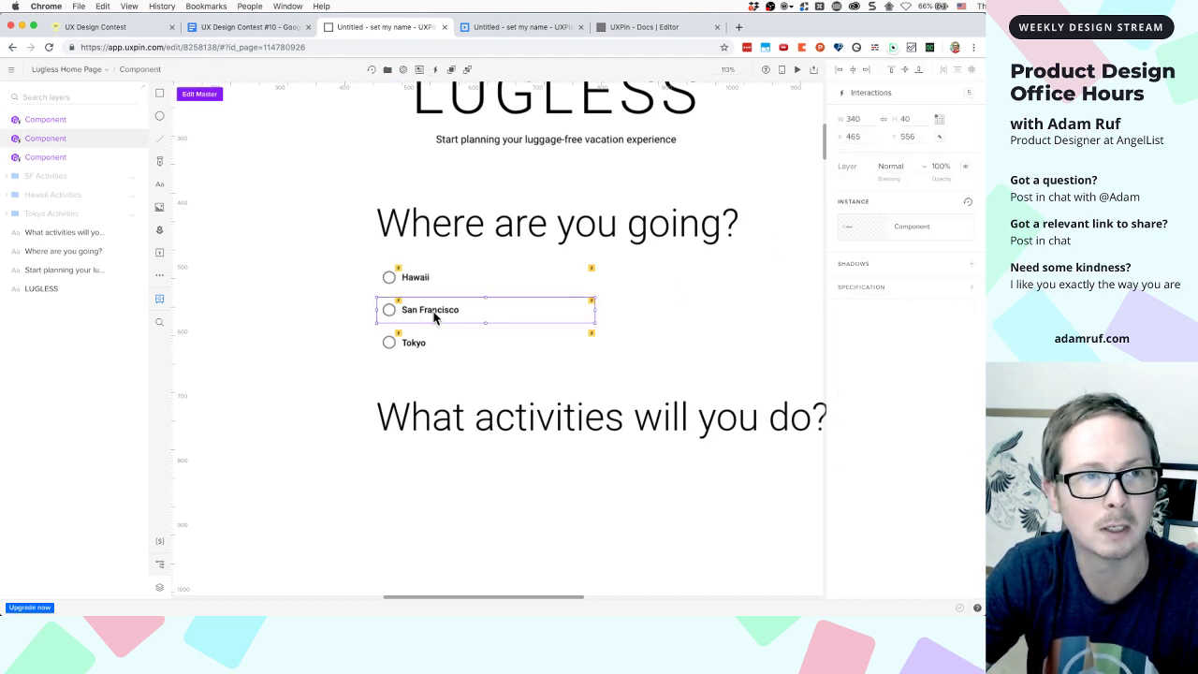
# Inspect the layer names inside the San Francisco and Hawaii options
pyautogui.doubleClick(390, 310)
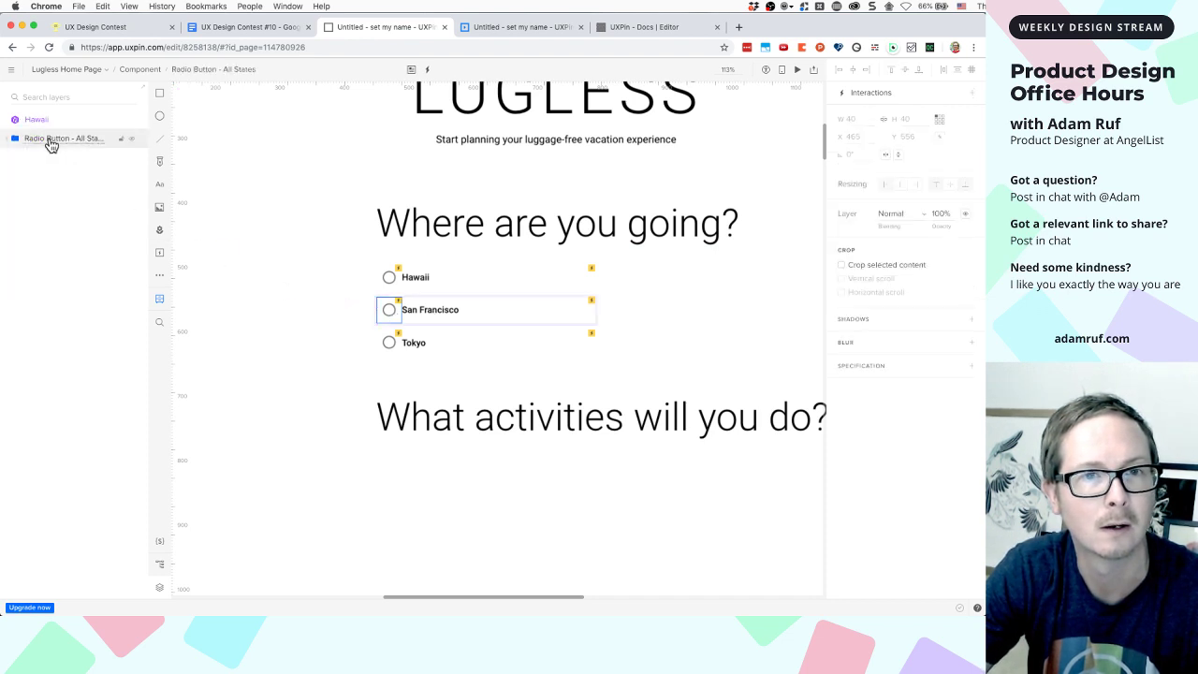
pyautogui.click(412, 280)
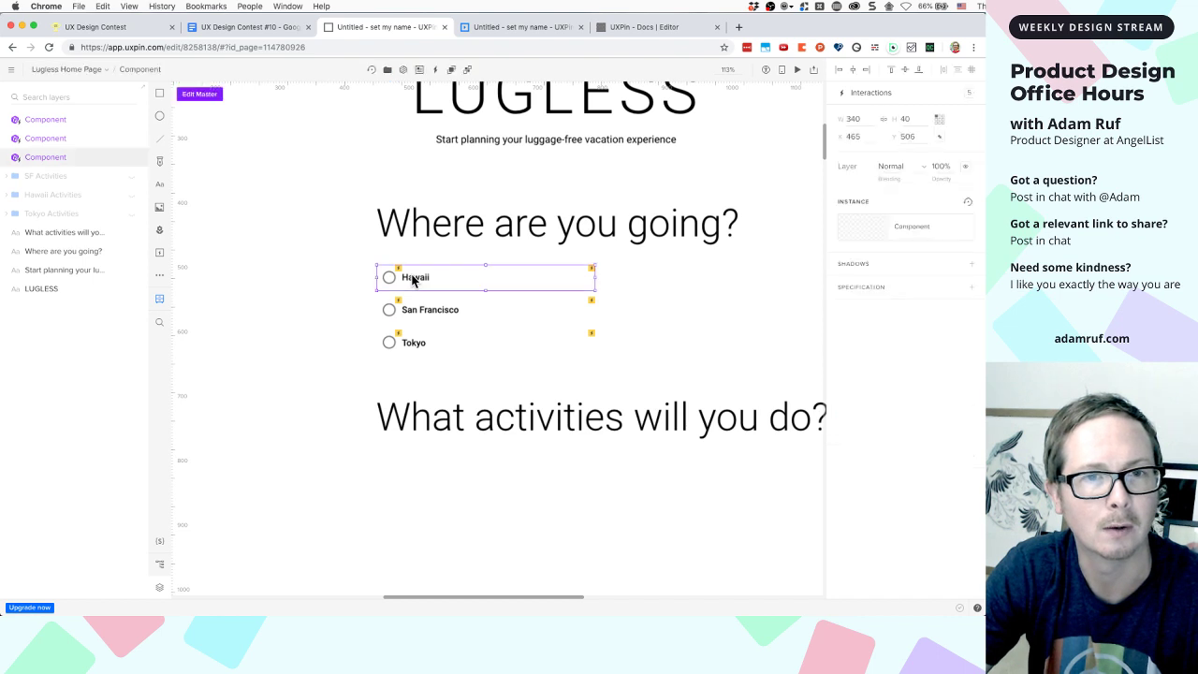
pyautogui.doubleClick(412, 280)
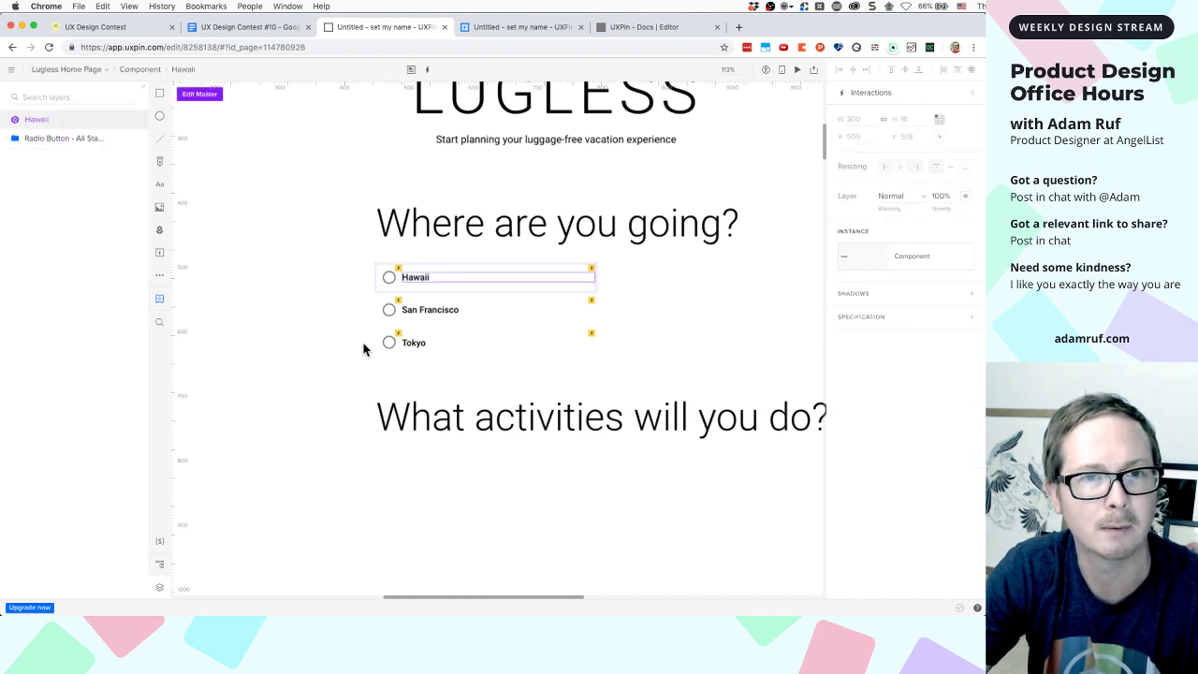
pyautogui.click(329, 337)
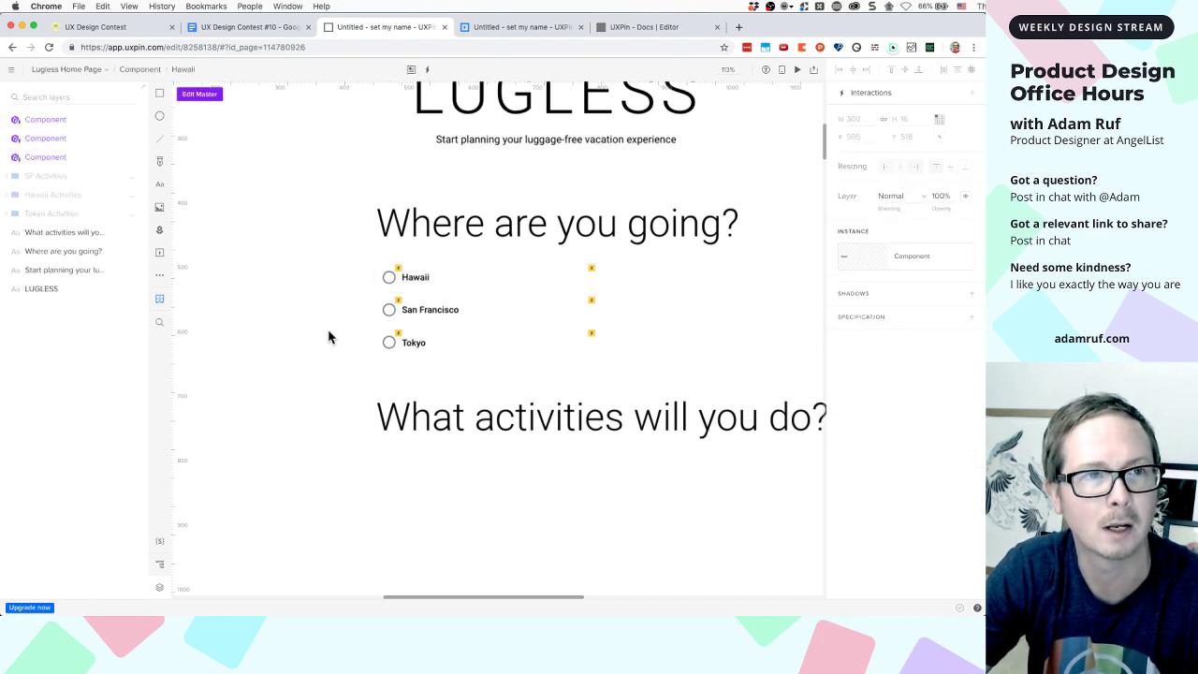
# Rename the label component layer inside the second destination option as San Francisco
pyautogui.click(442, 310)
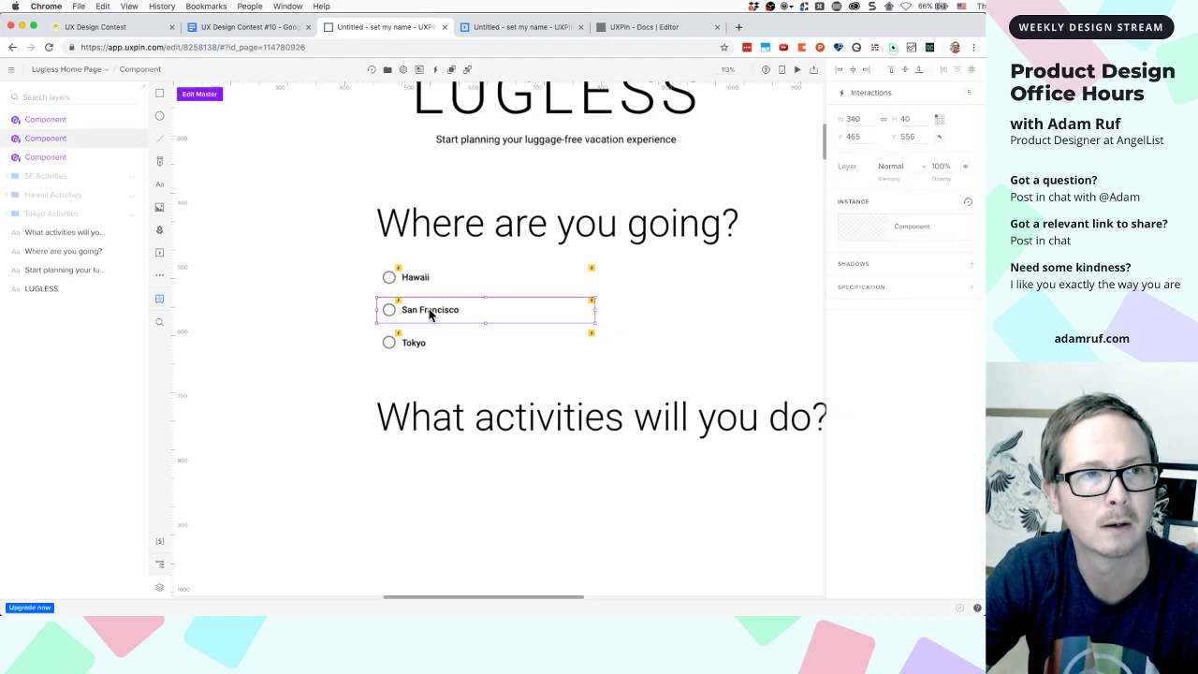
pyautogui.doubleClick(430, 311)
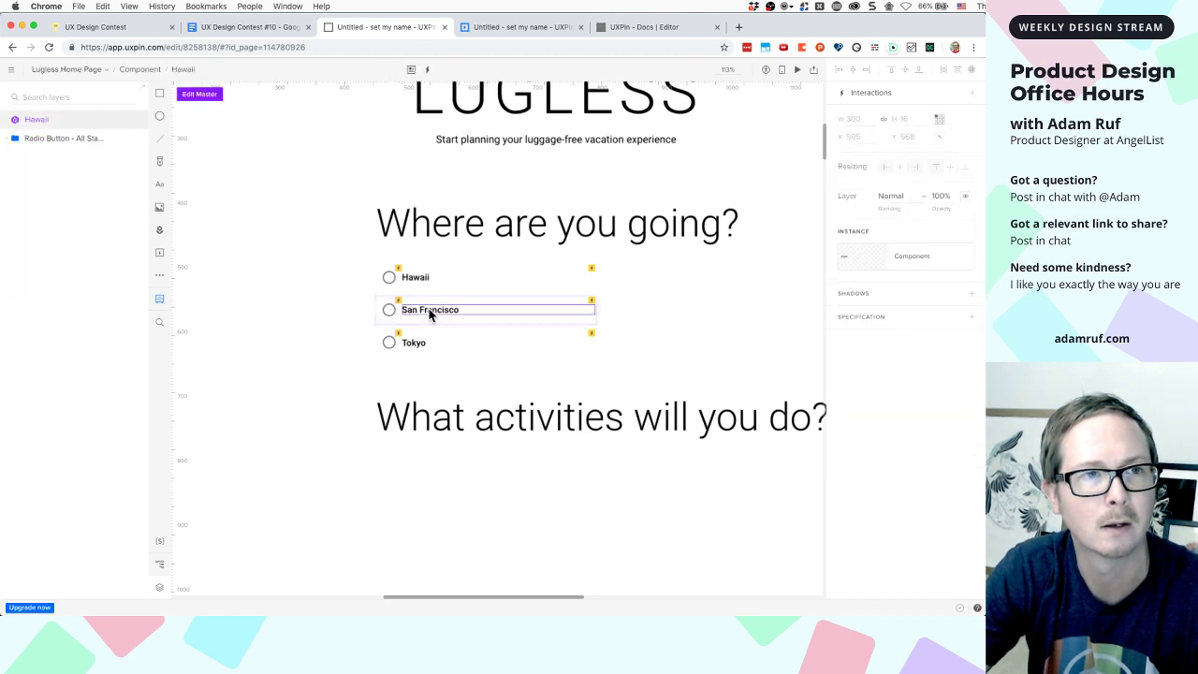
pyautogui.doubleClick(37, 120)
pyautogui.write('San Francisco')
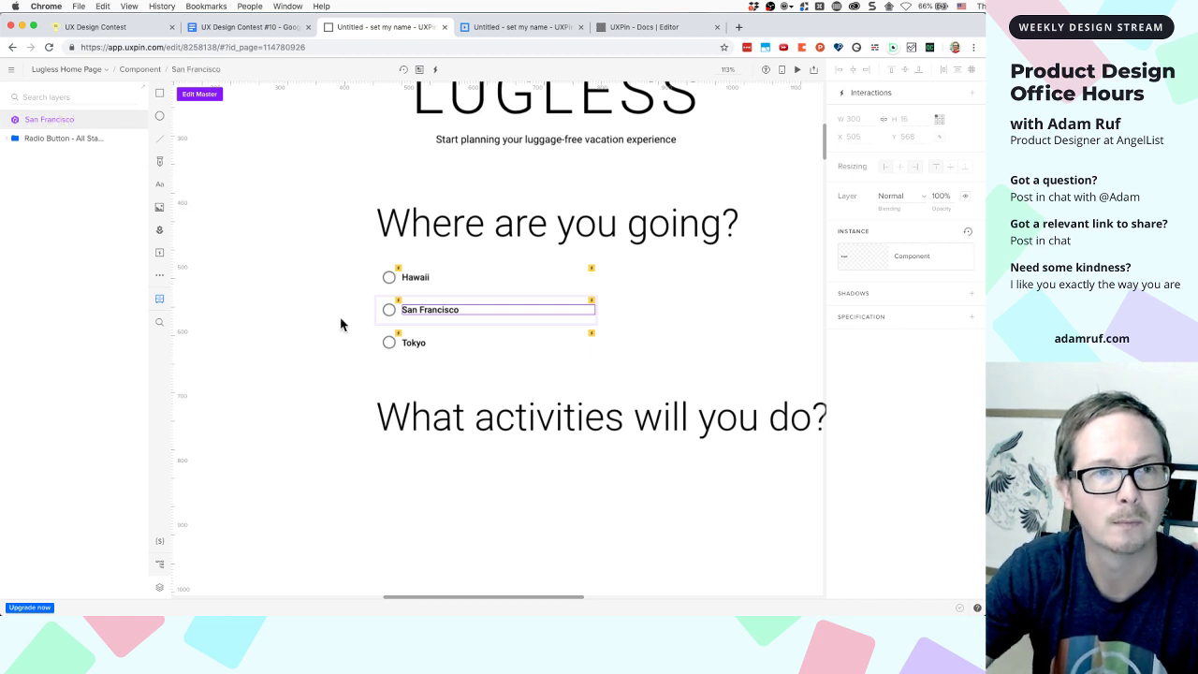
# Rename the label component layer inside the third destination option as Tokyo
pyautogui.click(426, 345)
pyautogui.doubleClick(426, 344)
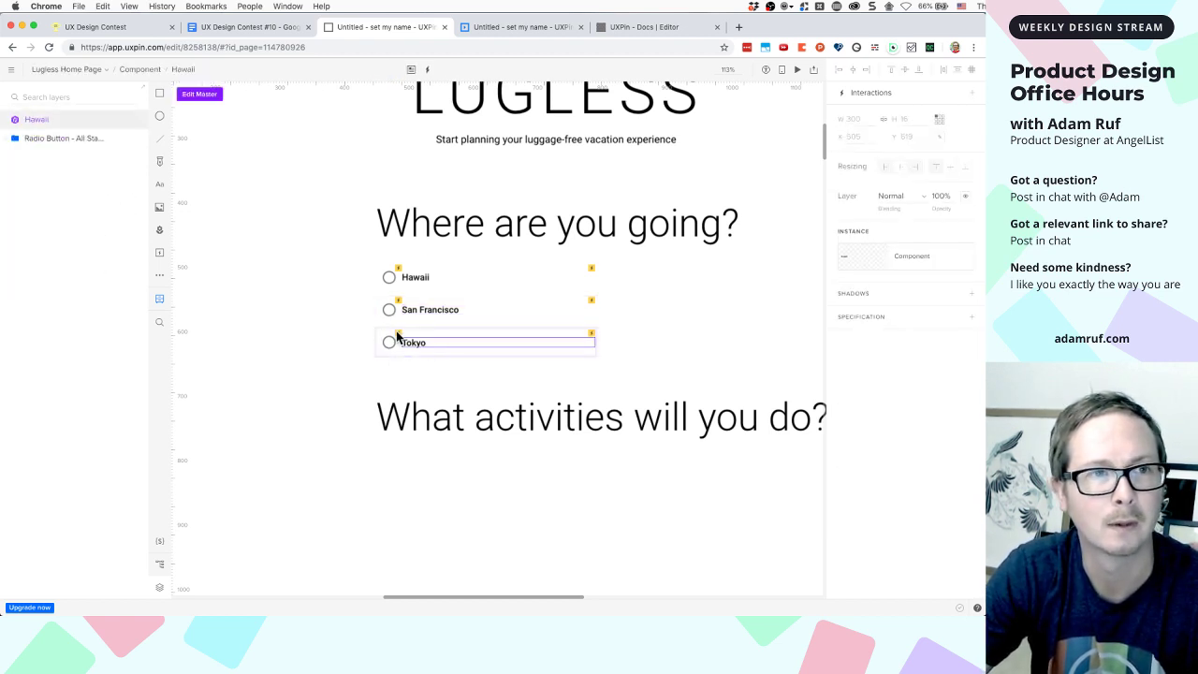
pyautogui.doubleClick(38, 122)
pyautogui.write('Tokyo')
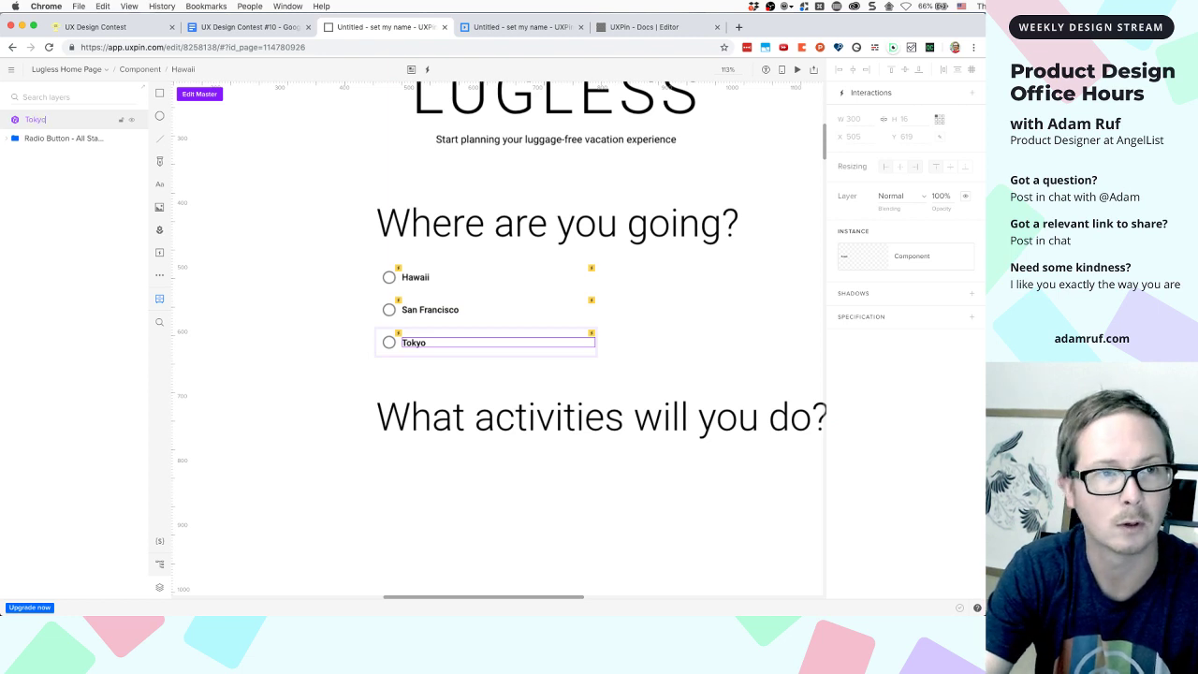
pyautogui.press('Return')
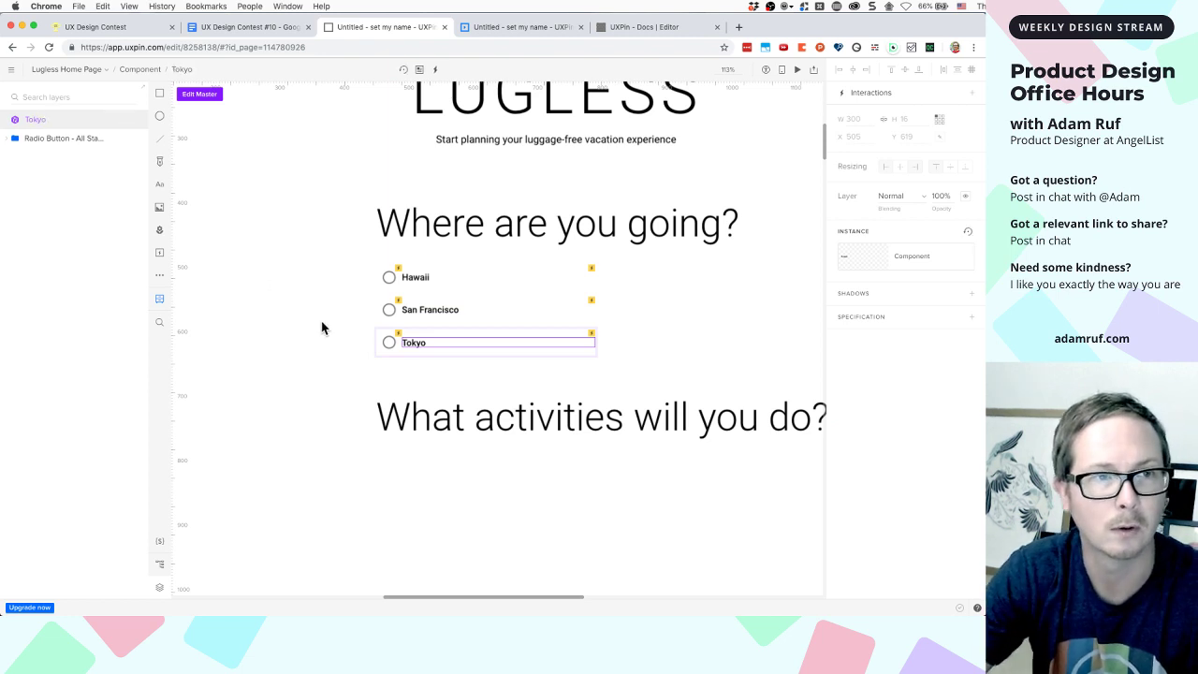
# Change the first destination option's label text to Maui
pyautogui.click(439, 316)
pyautogui.click(438, 315)
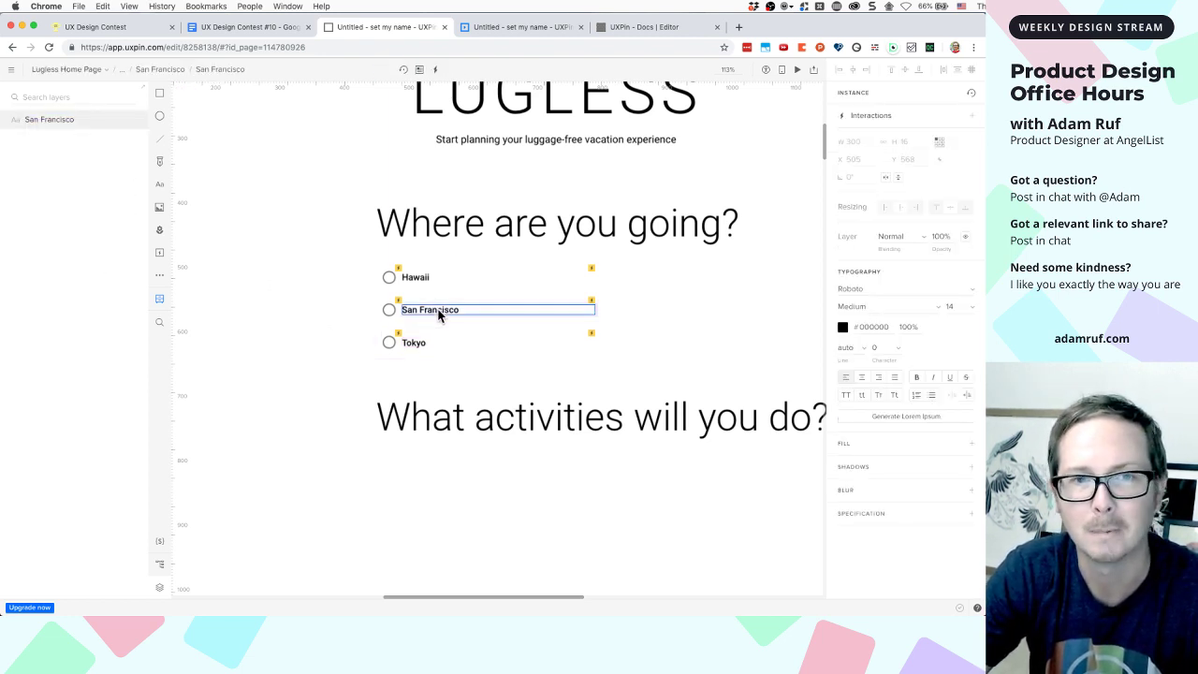
pyautogui.click(416, 284)
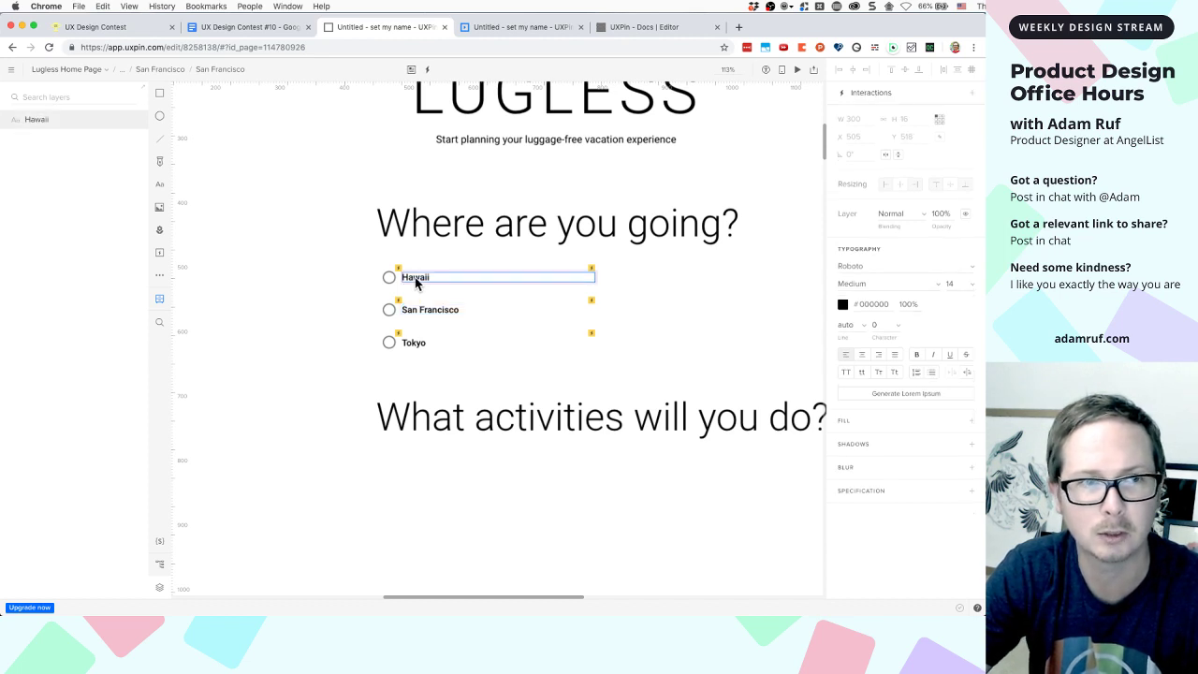
pyautogui.doubleClick(416, 279)
pyautogui.write('Maui')
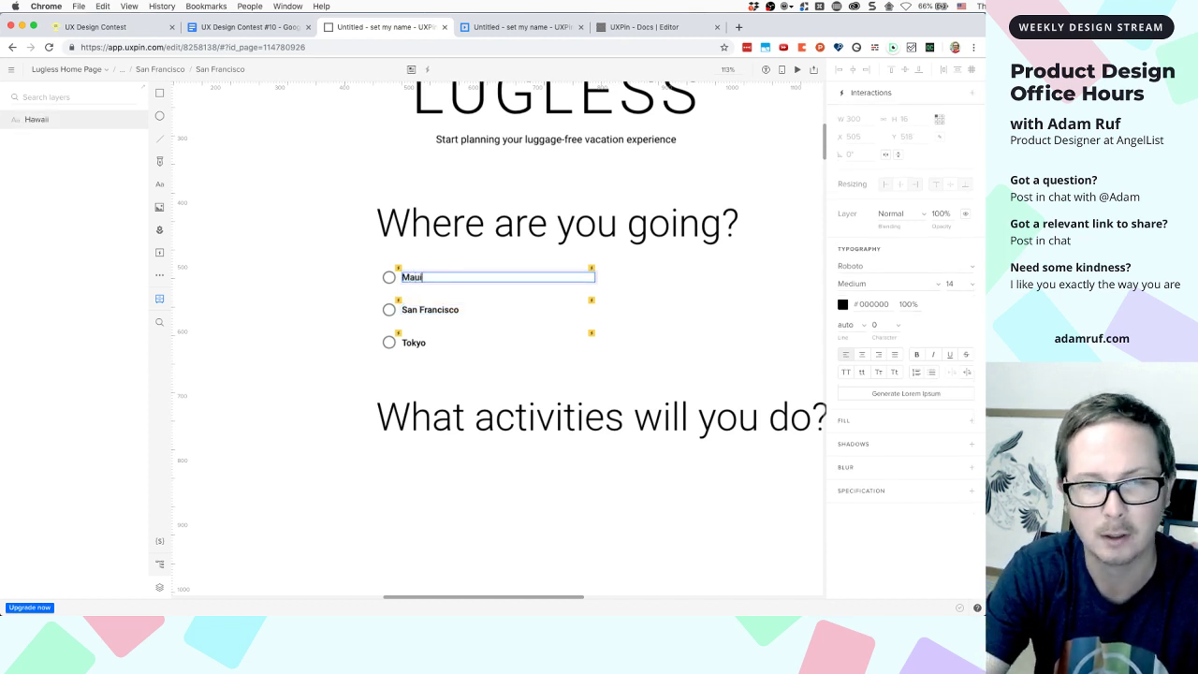
pyautogui.press('Escape')
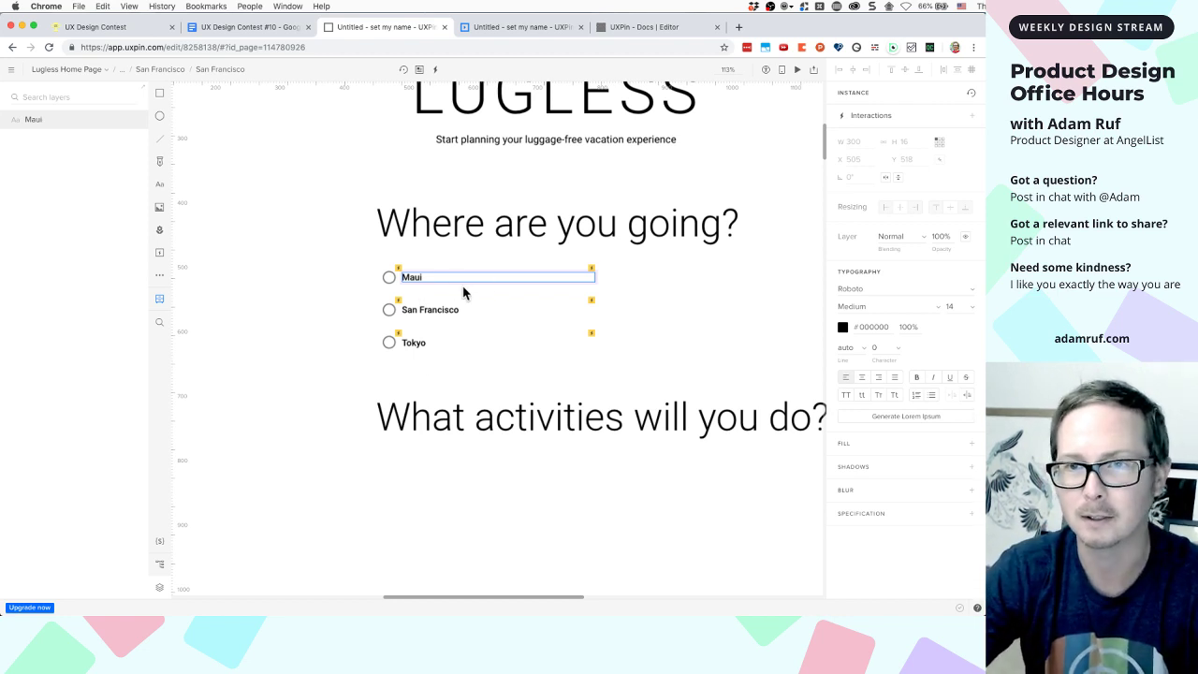
# Try the spelling Mauai for the first destination option's label
pyautogui.doubleClick(414, 280)
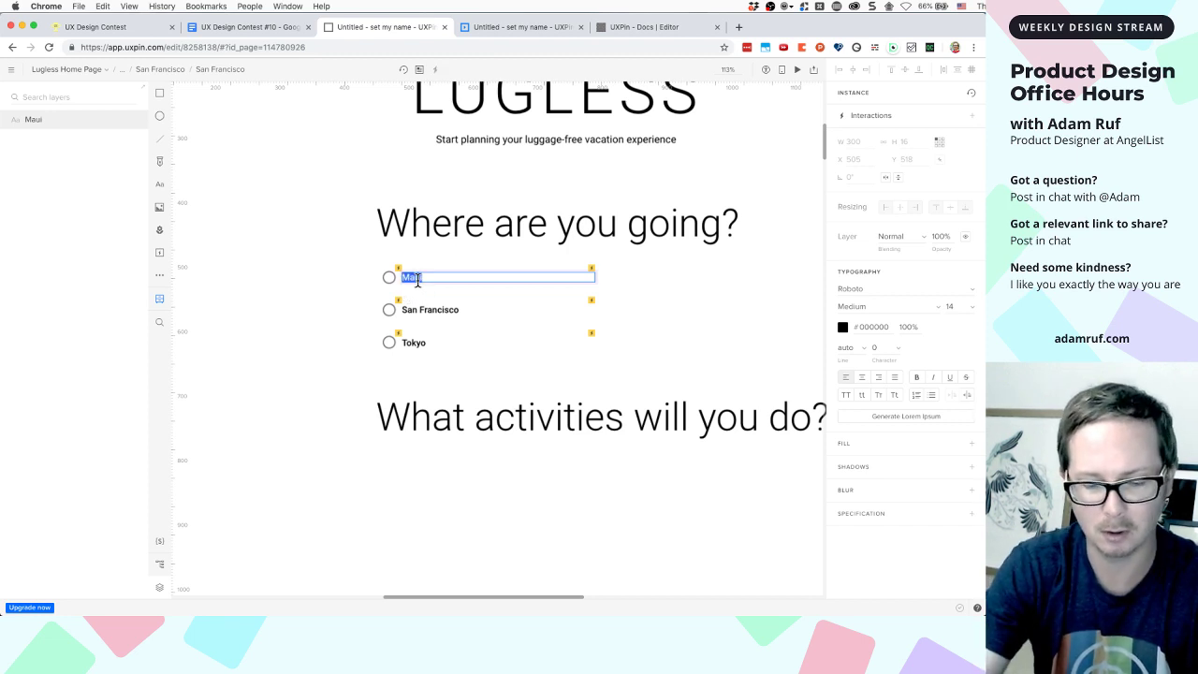
pyautogui.write('Ma')
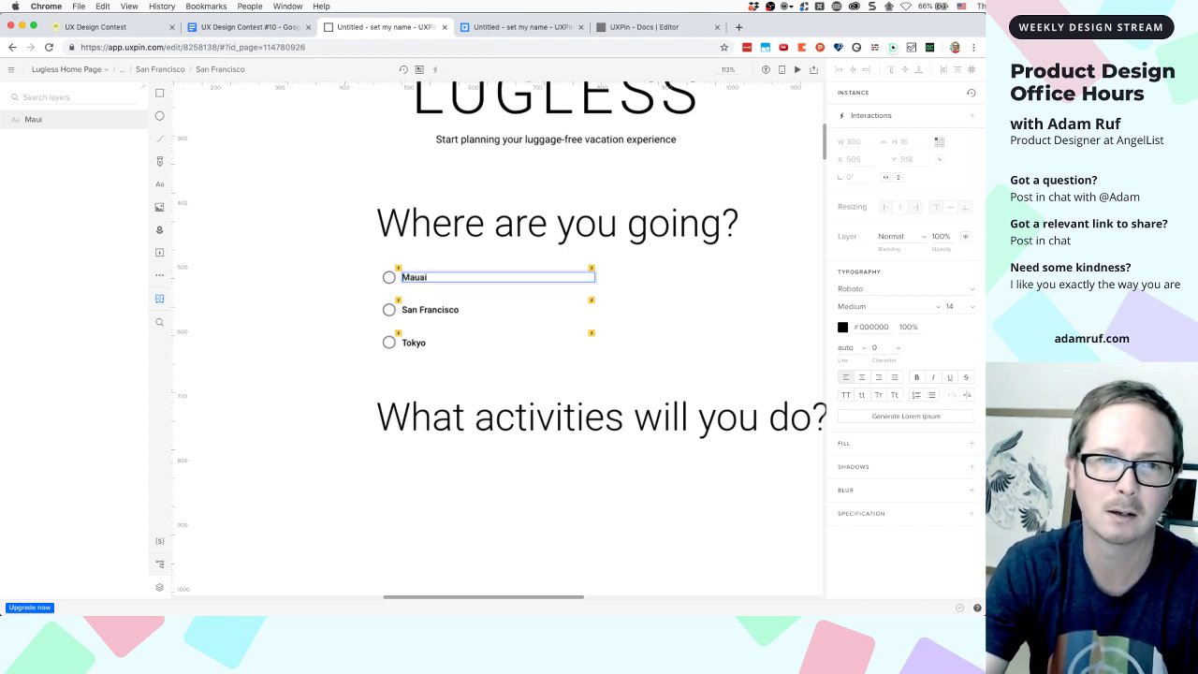
# Search the web for "maui hawaii" in a new browser tab to check the island's spelling
pyautogui.click(739, 27)
pyautogui.write('maui')
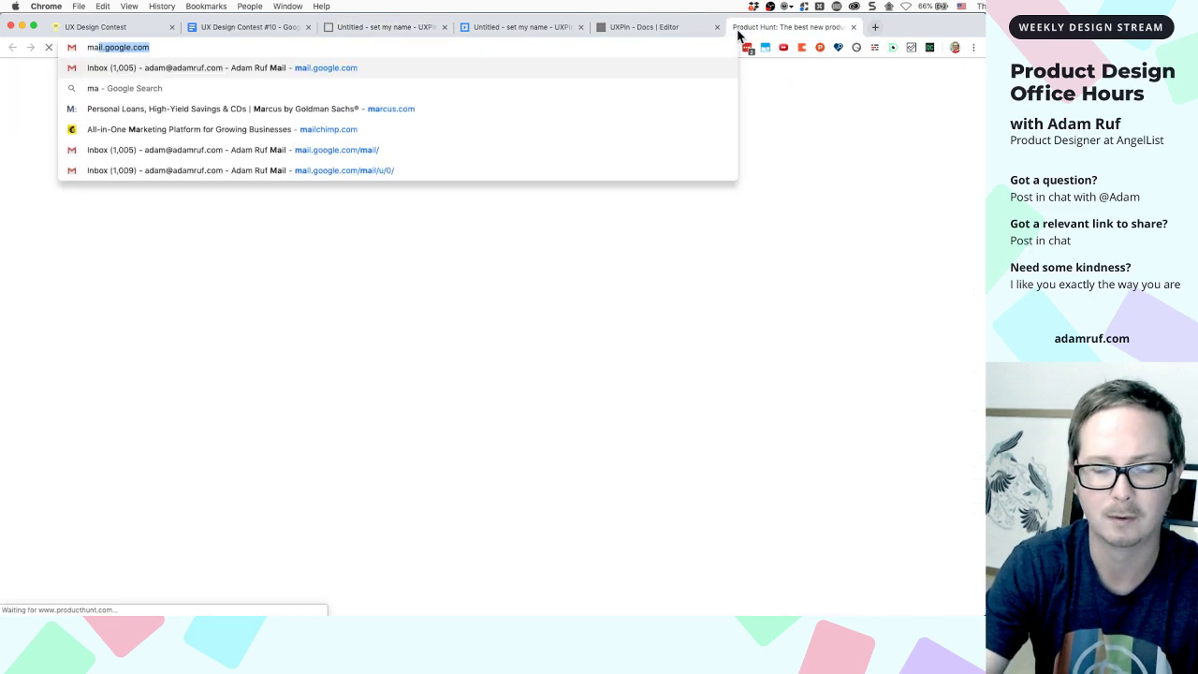
pyautogui.write(' hawaii')
pyautogui.press('Return')
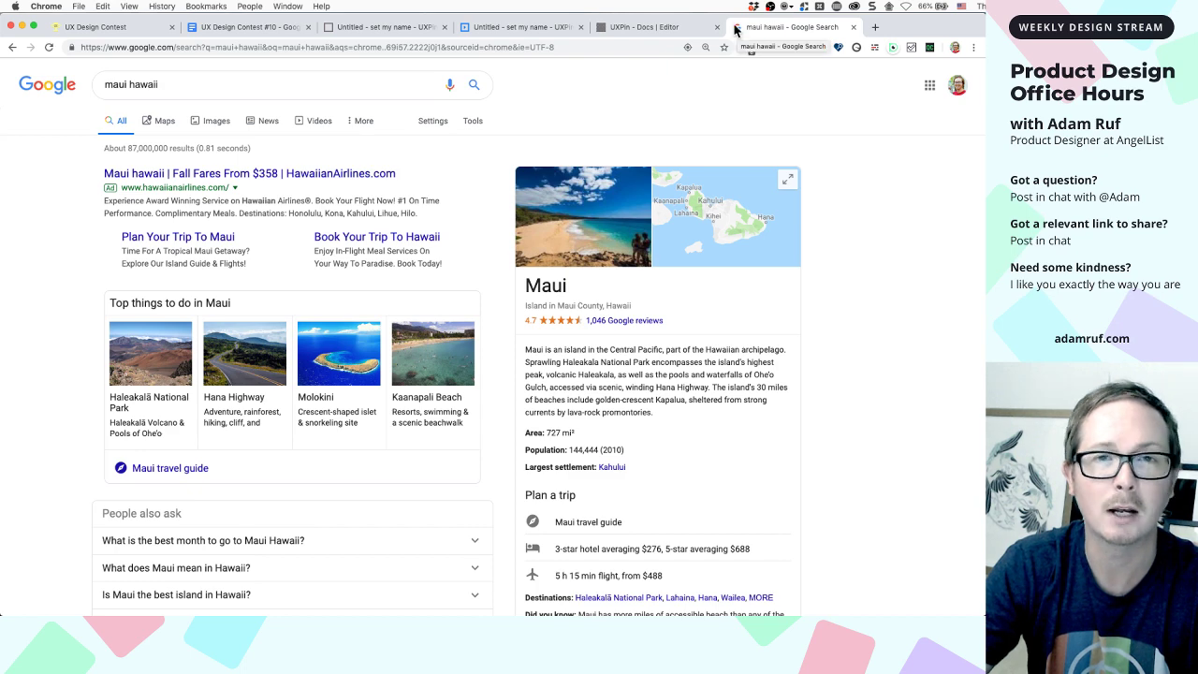
# Return to the UXPin prototype and correct the first destination label's spelling to Maui
pyautogui.click(630, 30)
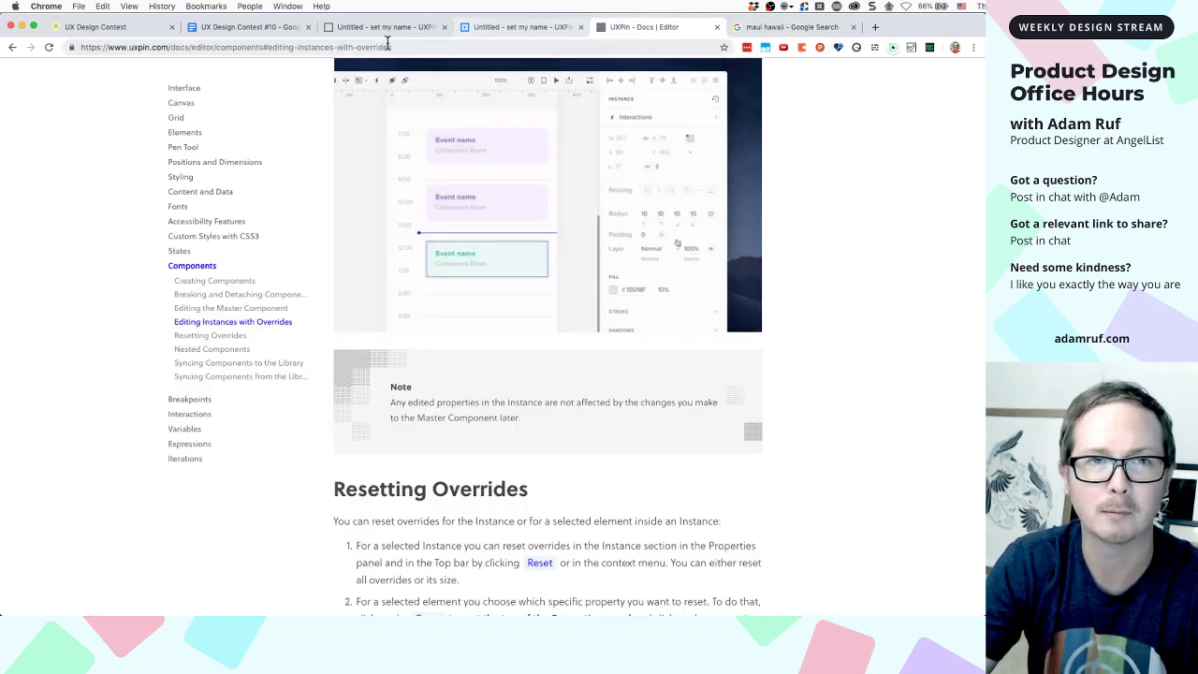
pyautogui.click(386, 31)
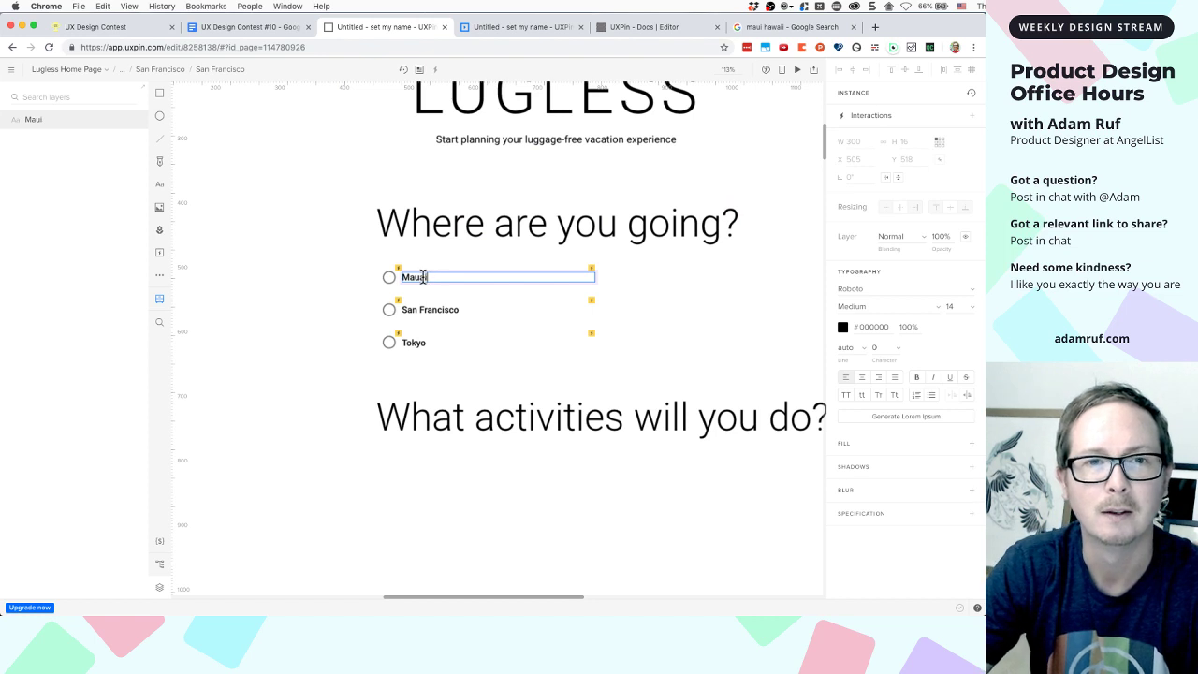
pyautogui.click(500, 257)
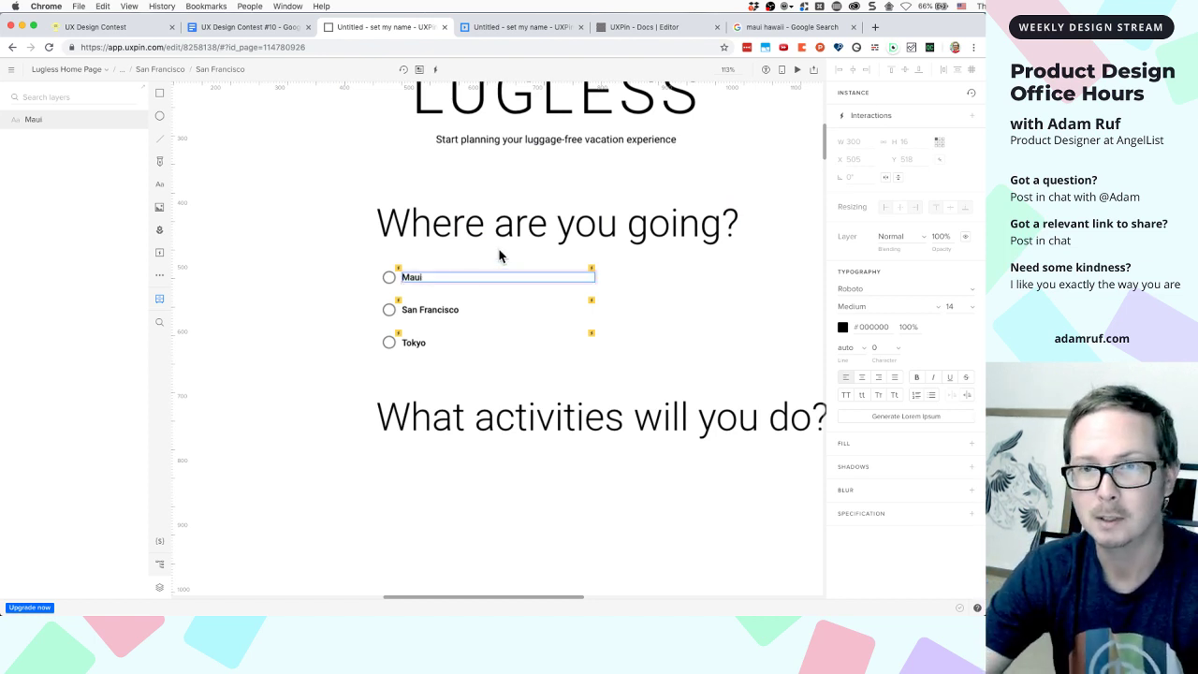
# Retarget the San Francisco option's set-state click interaction to the SF Radio element, and keep the interaction open for editing
pyautogui.click(447, 314)
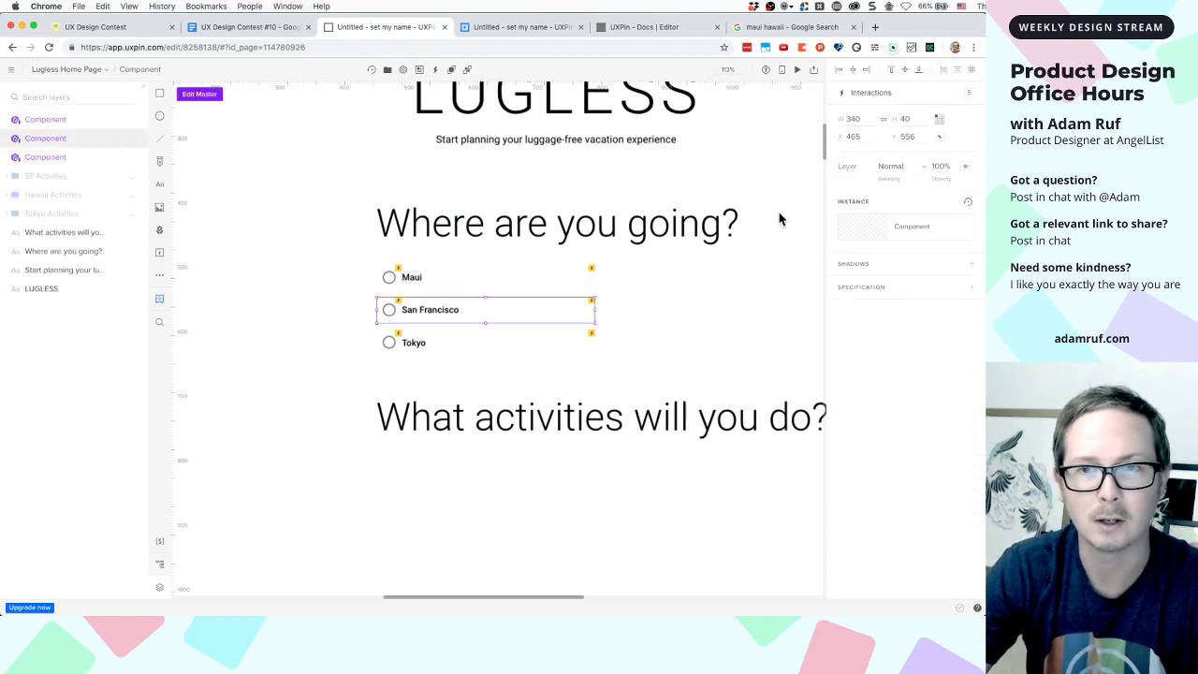
pyautogui.click(974, 100)
pyautogui.click(902, 231)
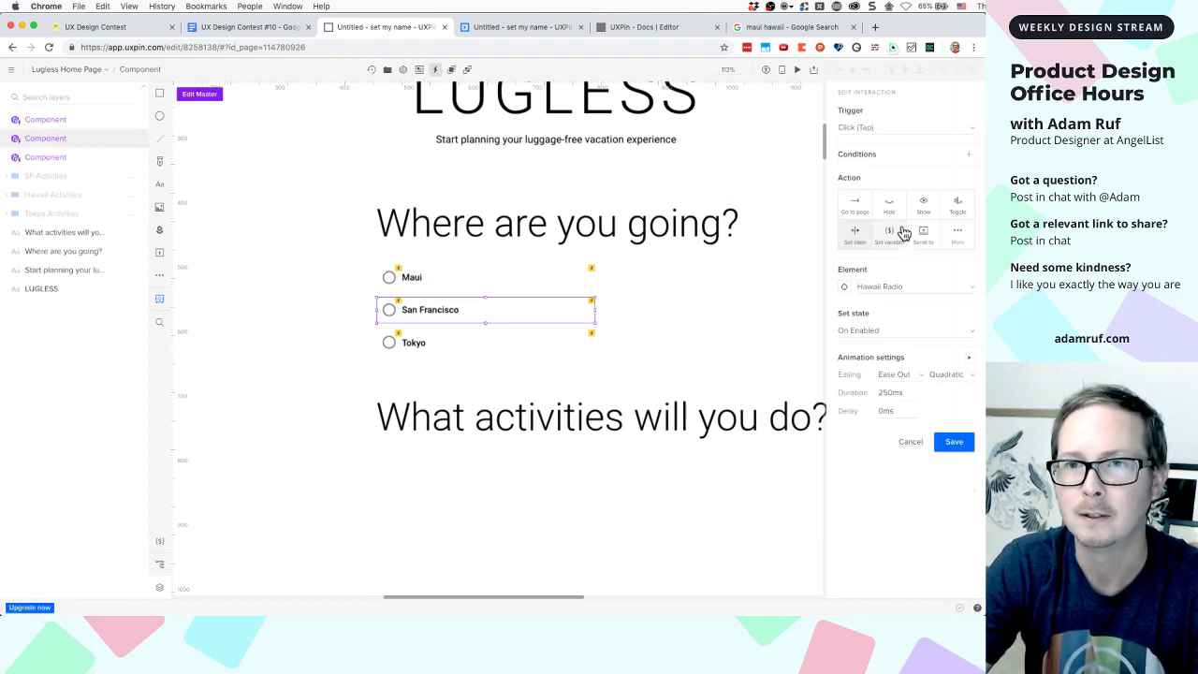
pyautogui.click(877, 290)
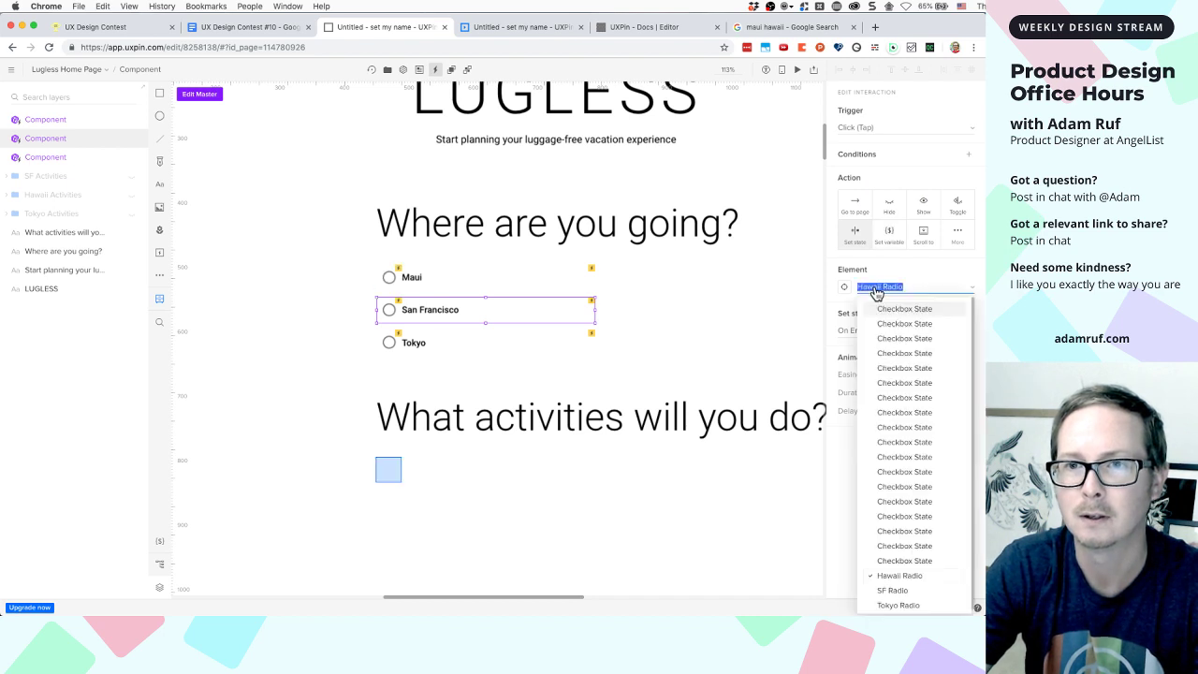
pyautogui.write('SF')
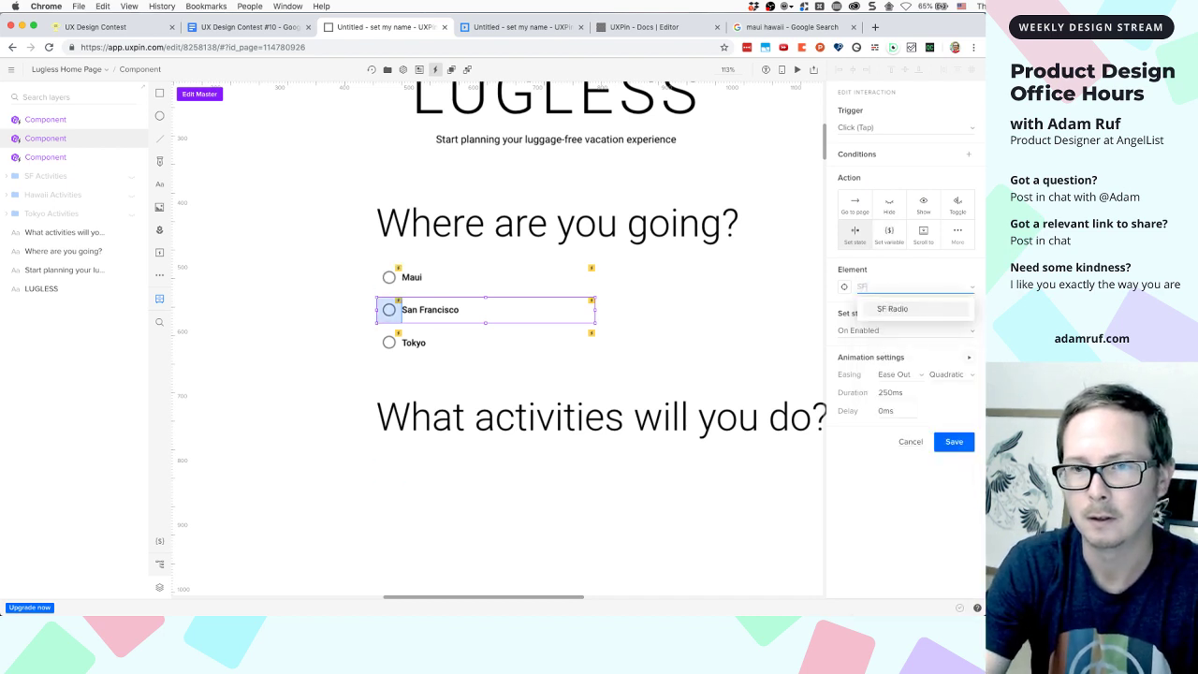
pyautogui.click(890, 310)
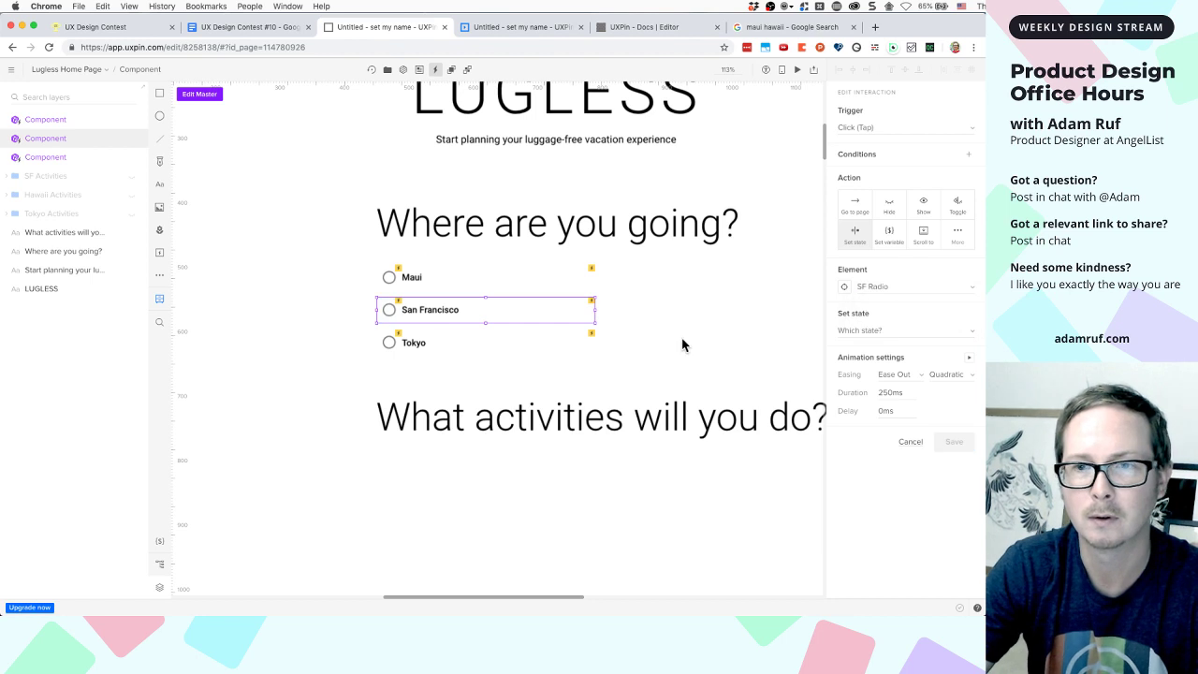
pyautogui.click(674, 338)
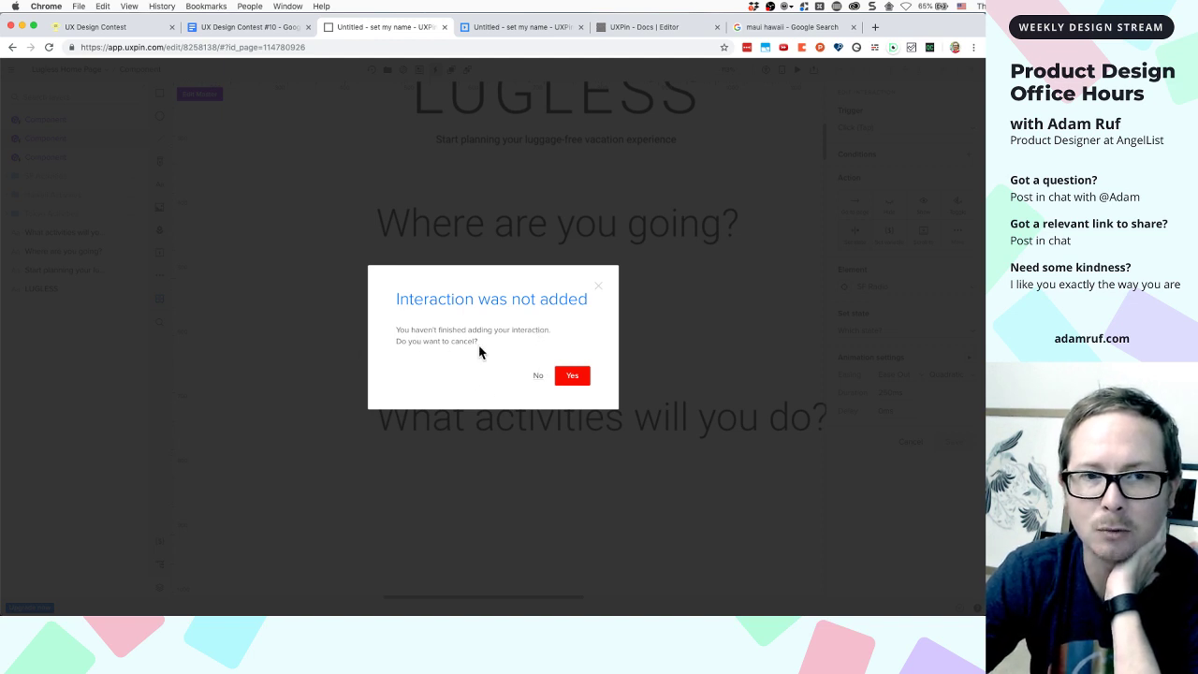
pyautogui.click(540, 378)
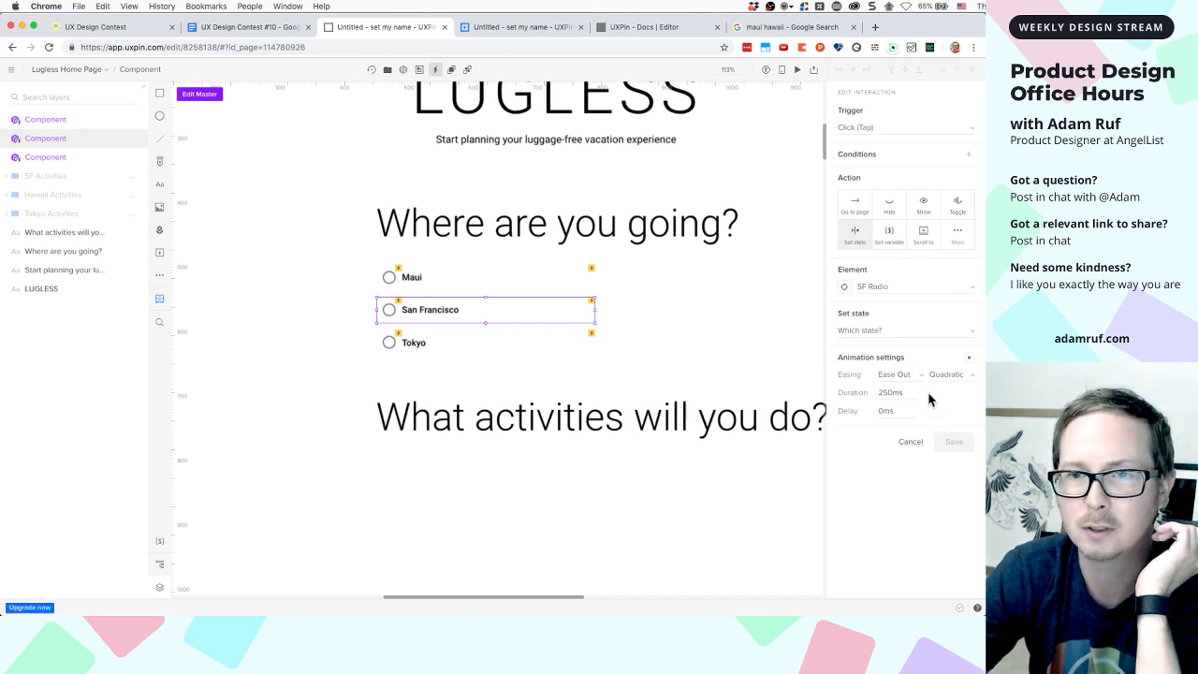
# Set the San Francisco option's click interaction to switch SF Radio to On Enabled, and save it
pyautogui.click(906, 295)
pyautogui.click(840, 334)
pyautogui.click(859, 330)
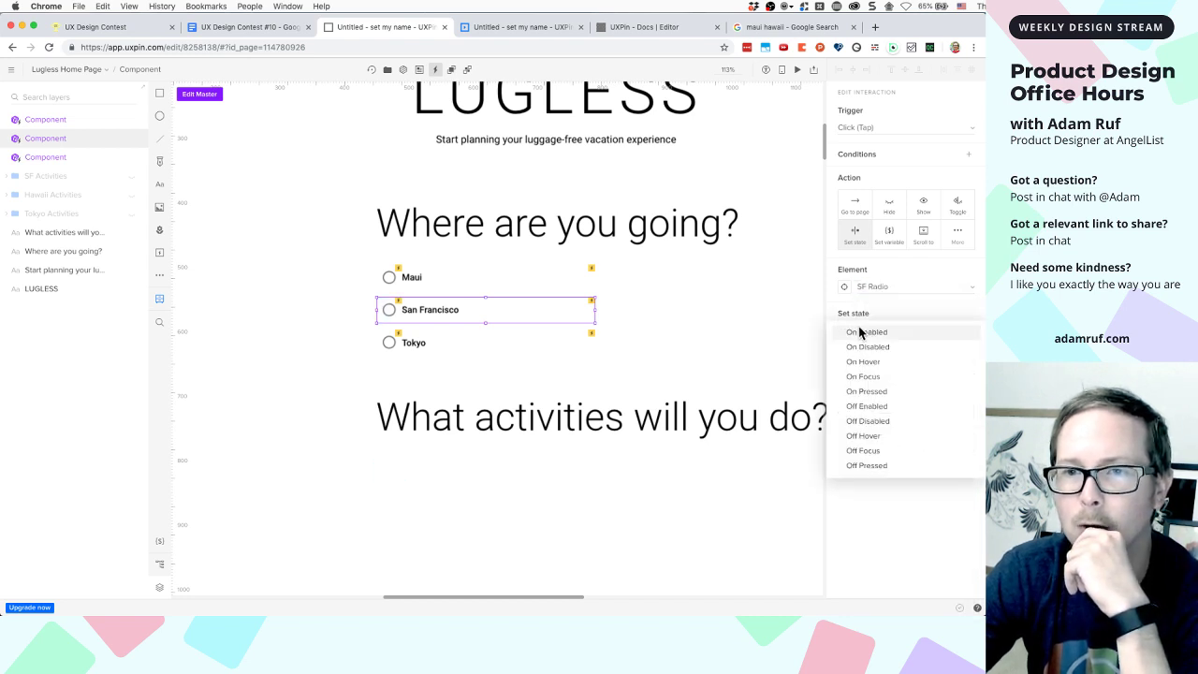
pyautogui.click(861, 331)
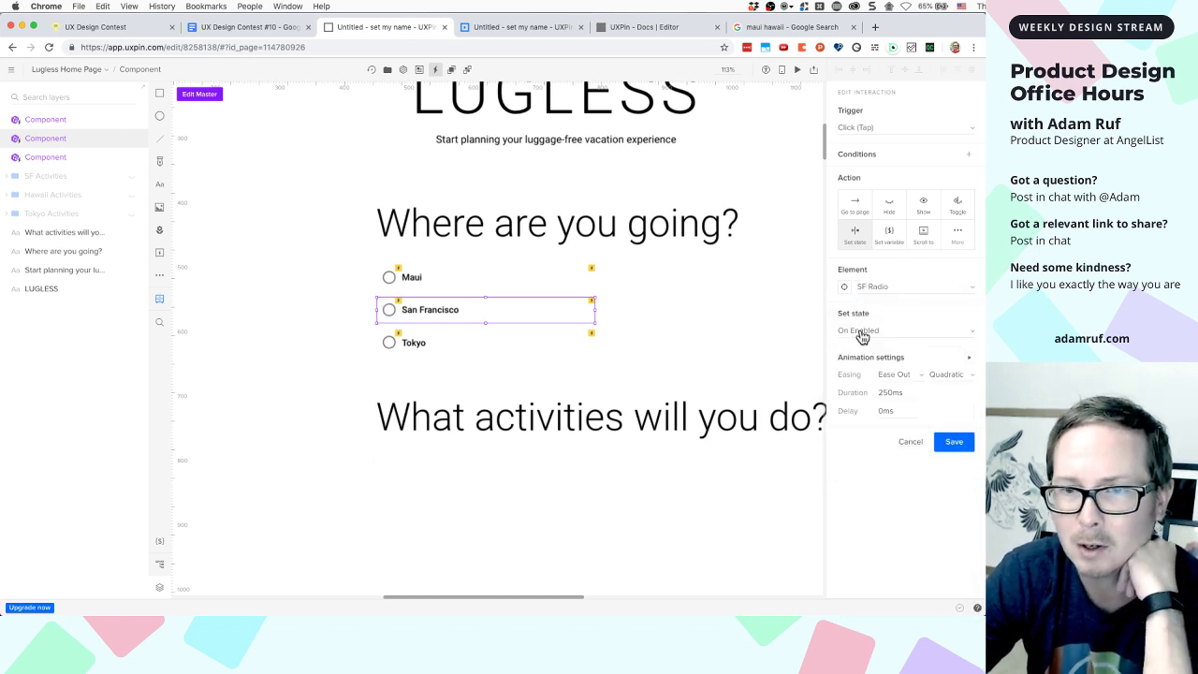
pyautogui.click(947, 440)
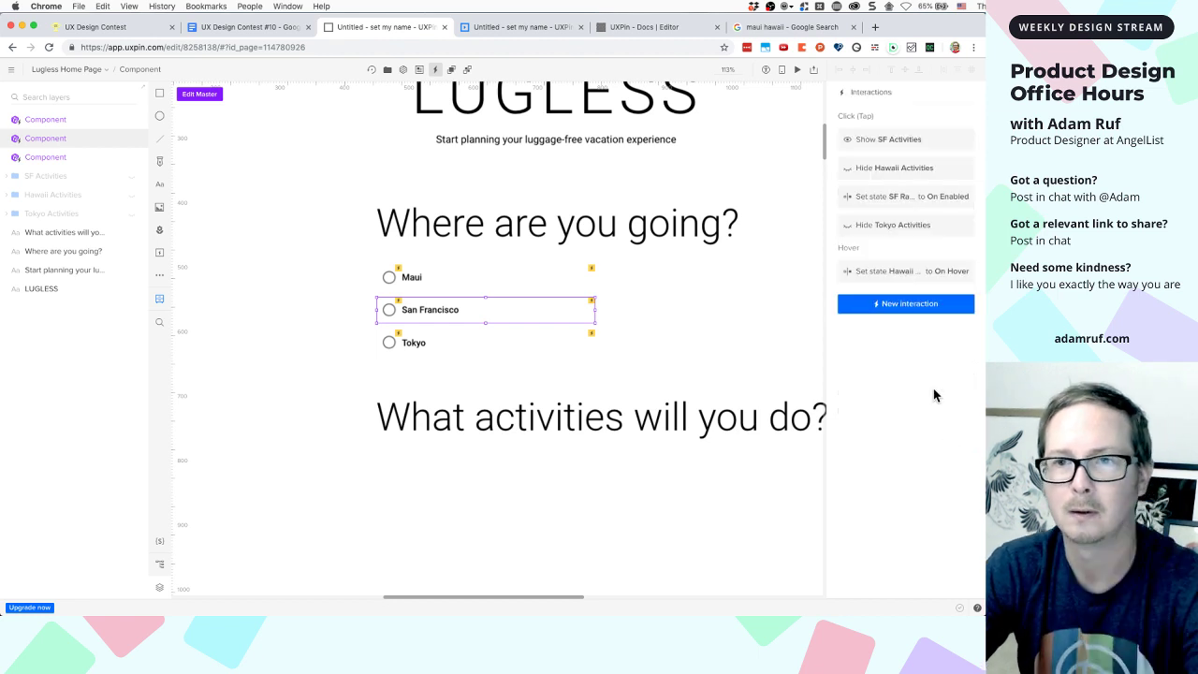
# Retarget the San Francisco option's hover interaction to SF Radio with the On Hover state, and save it
pyautogui.click(894, 277)
pyautogui.click(878, 291)
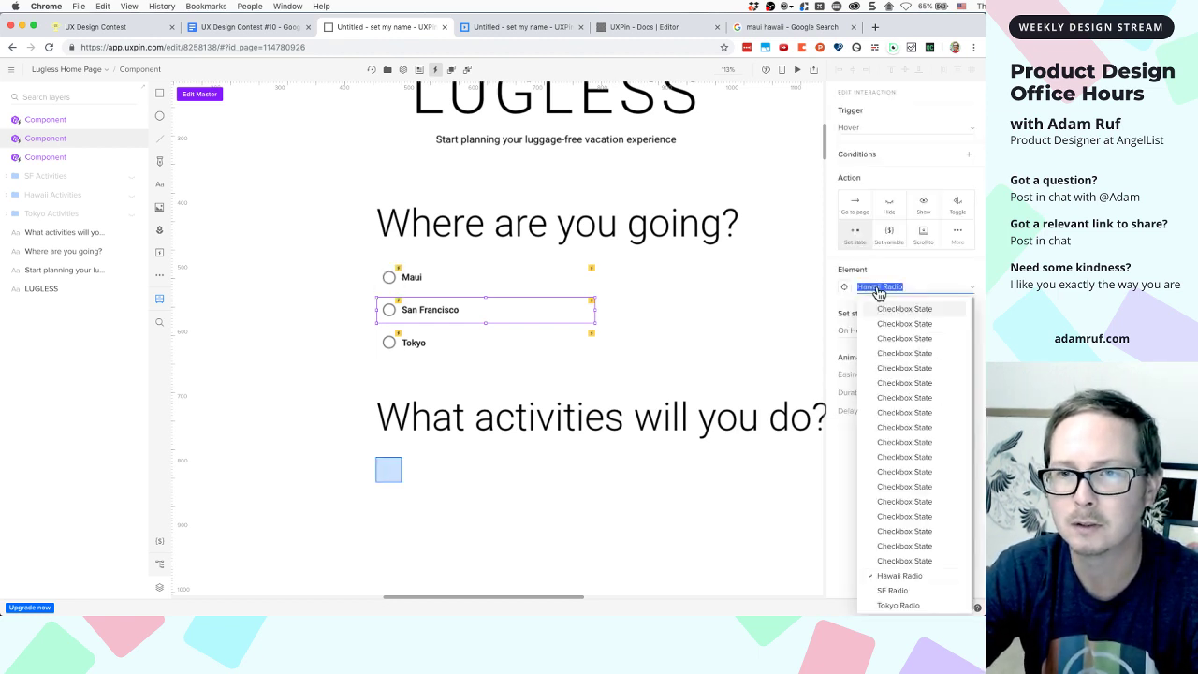
pyautogui.write('SF')
pyautogui.click(891, 310)
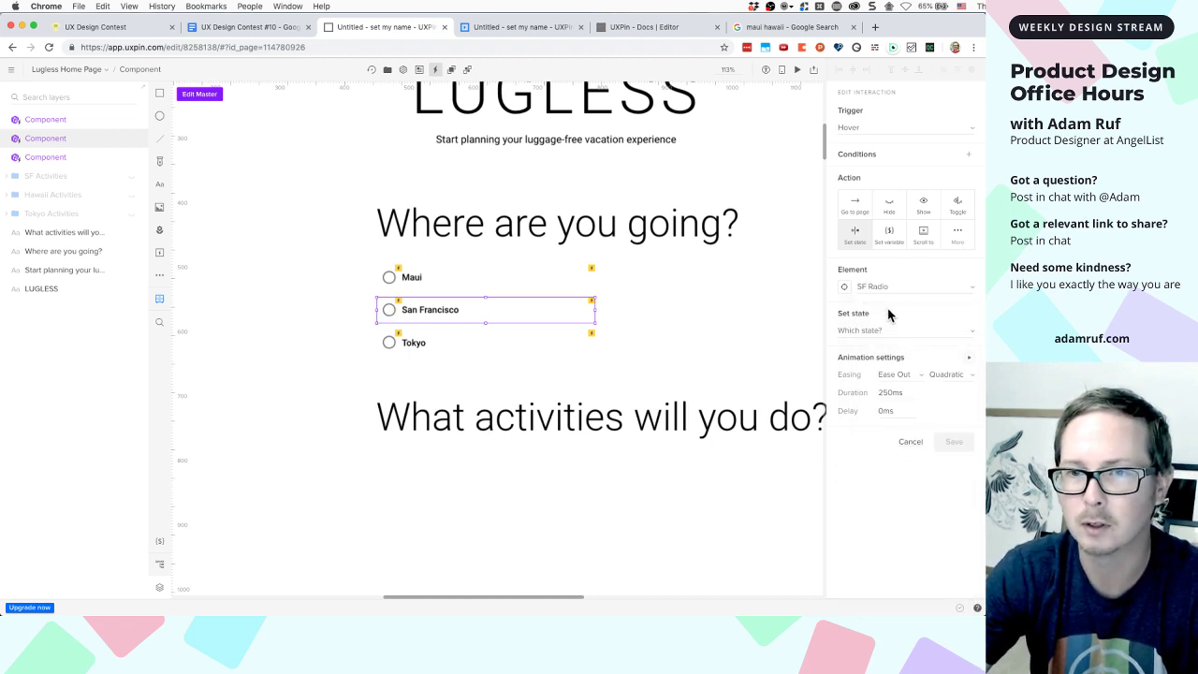
pyautogui.click(877, 339)
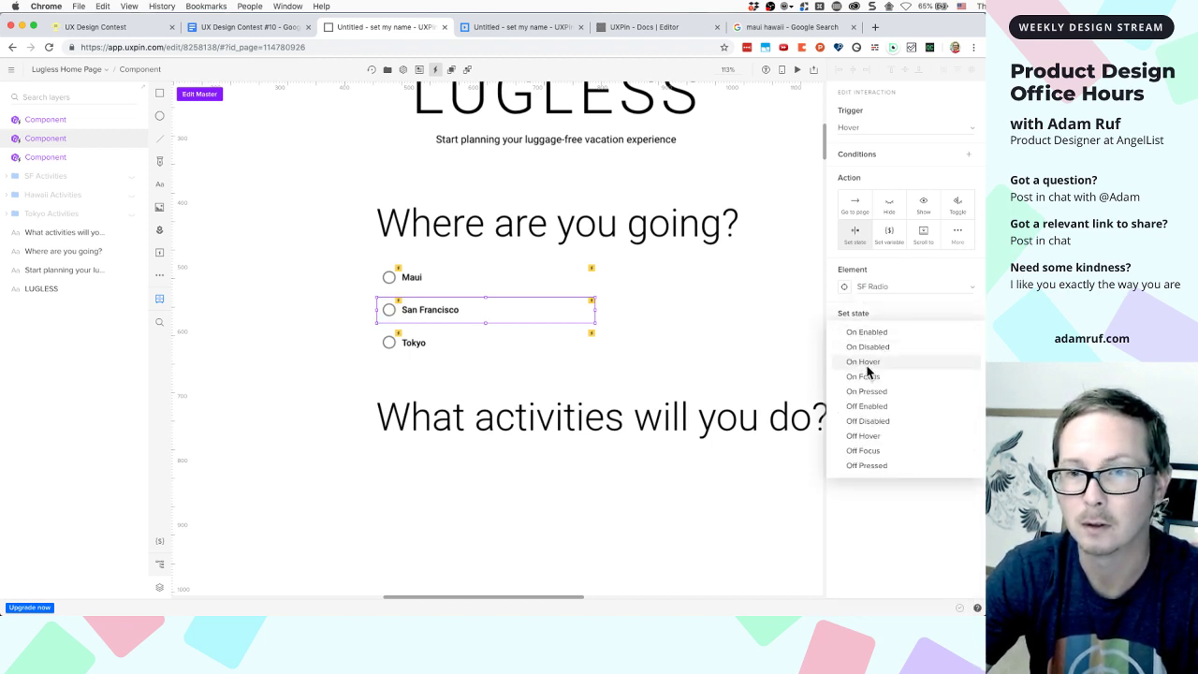
pyautogui.click(867, 366)
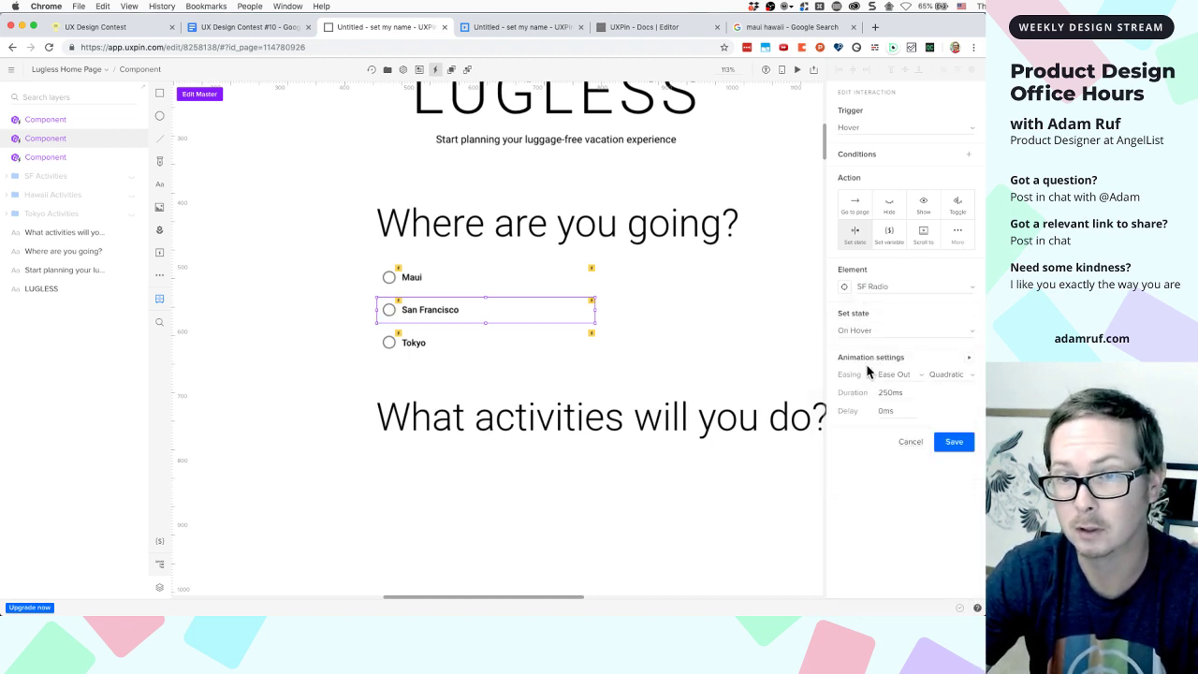
pyautogui.click(954, 442)
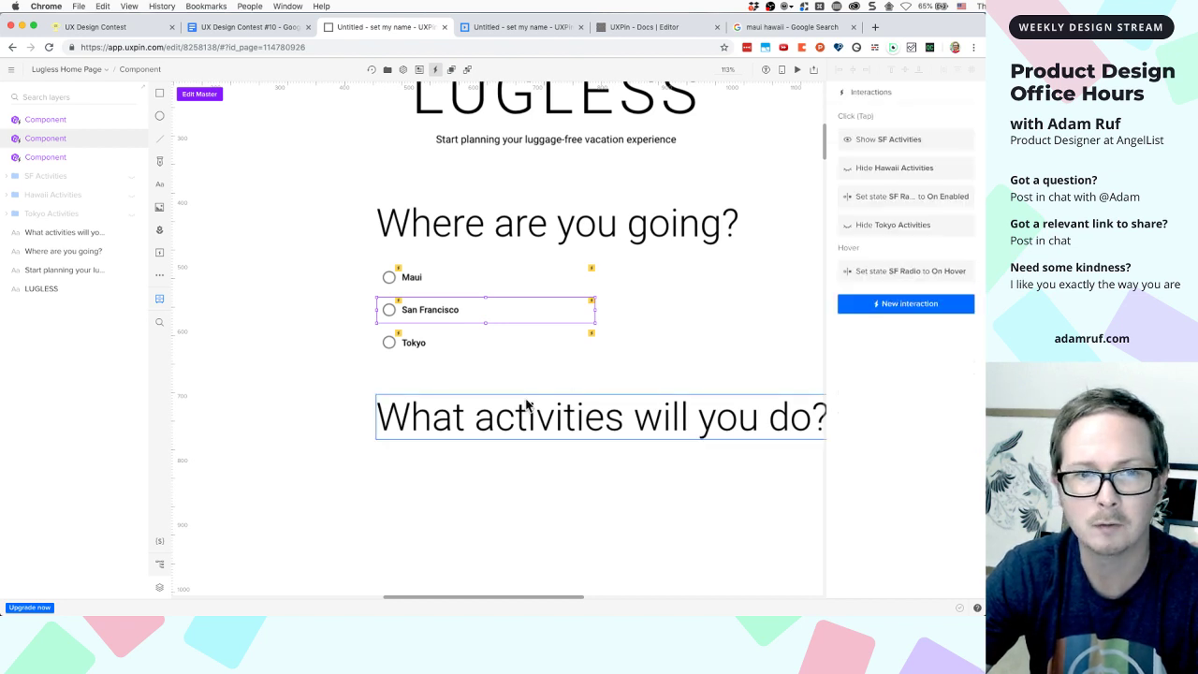
# Review the interactions assigned to the San Francisco option and clear the selection
pyautogui.click(413, 346)
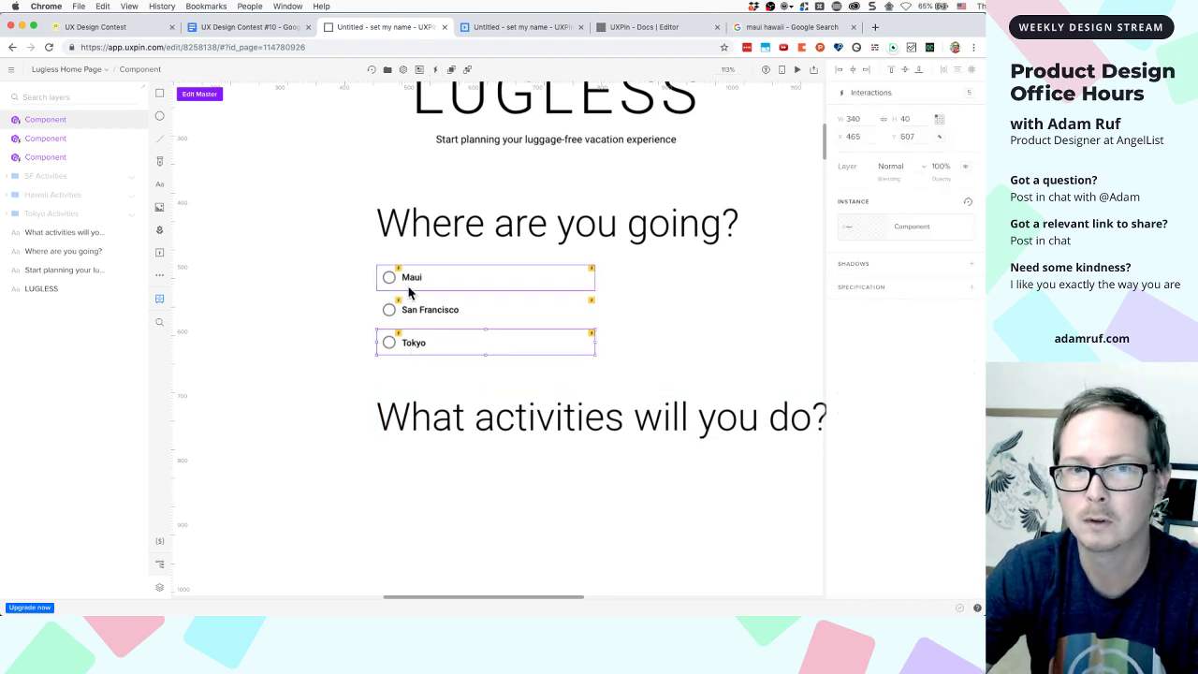
pyautogui.click(398, 310)
pyautogui.click(970, 97)
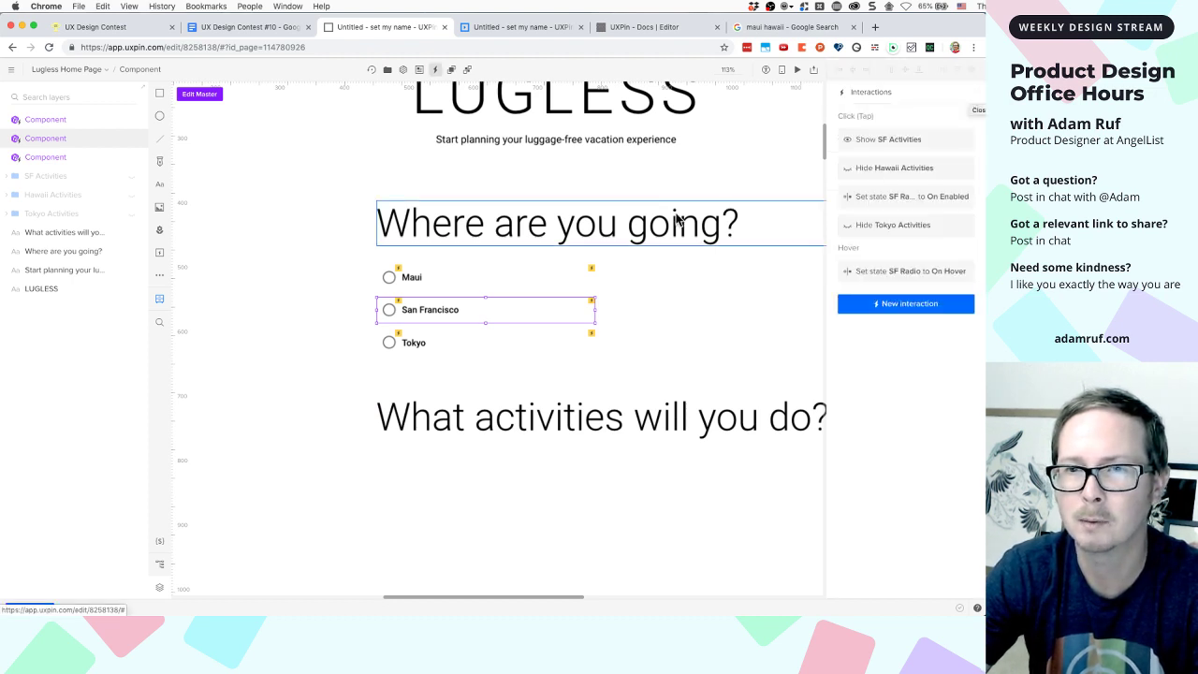
pyautogui.press('Escape')
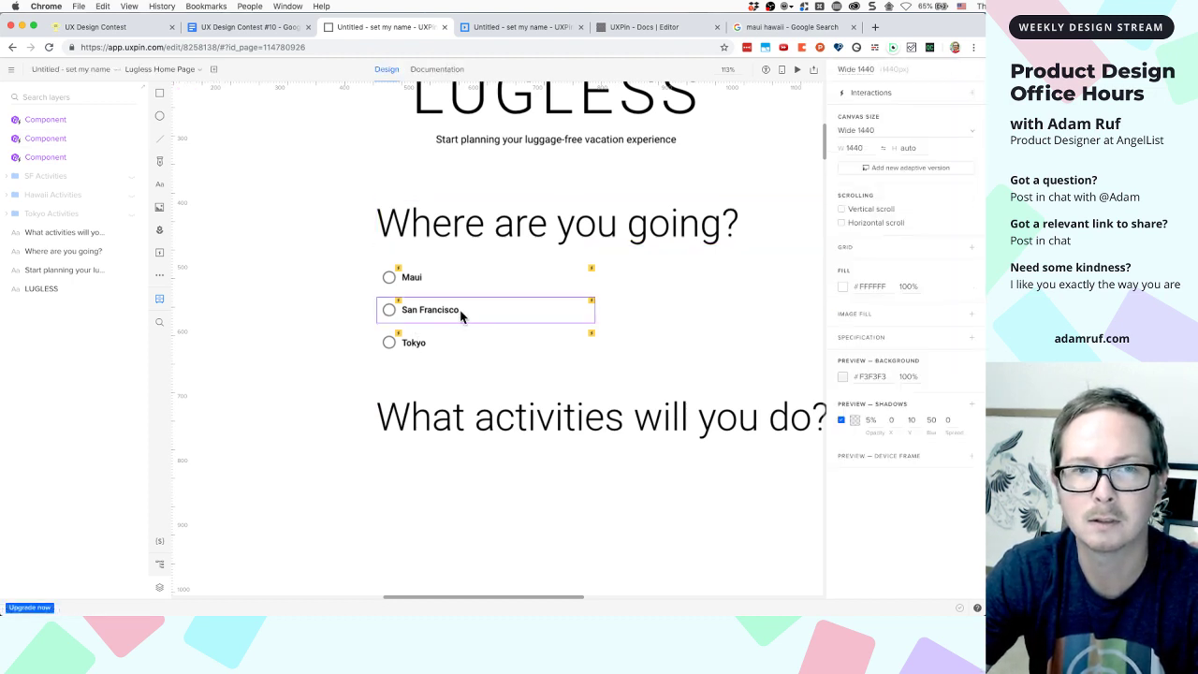
pyautogui.click(539, 309)
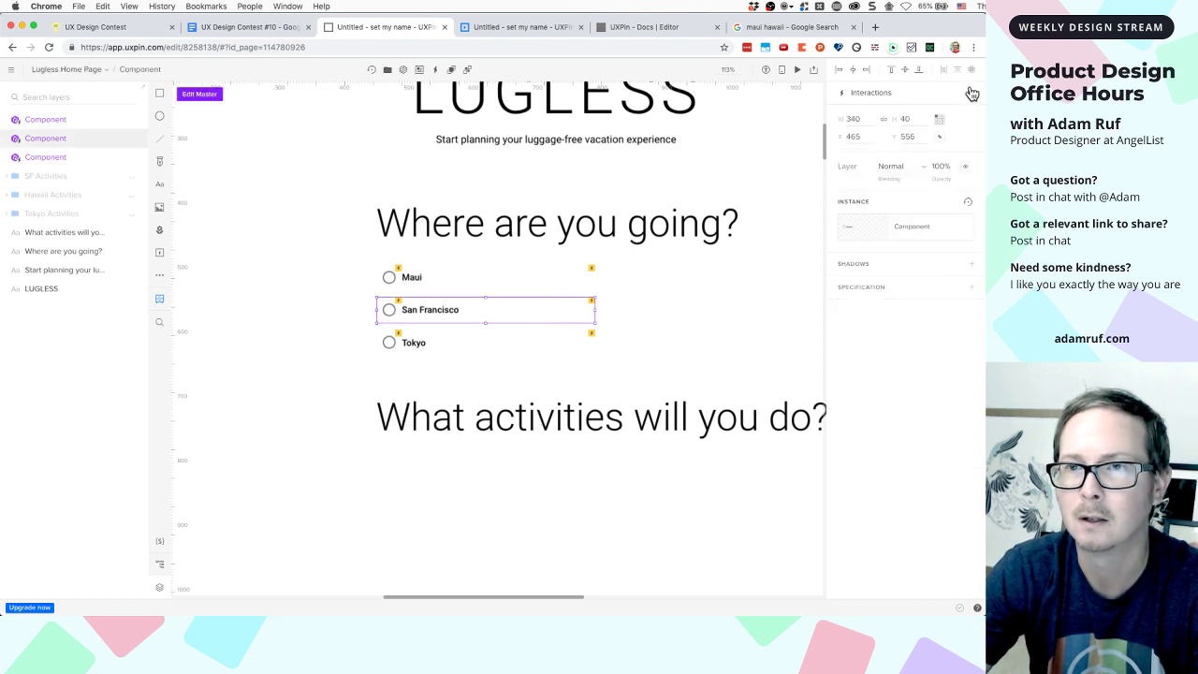
pyautogui.click(970, 96)
pyautogui.click(647, 344)
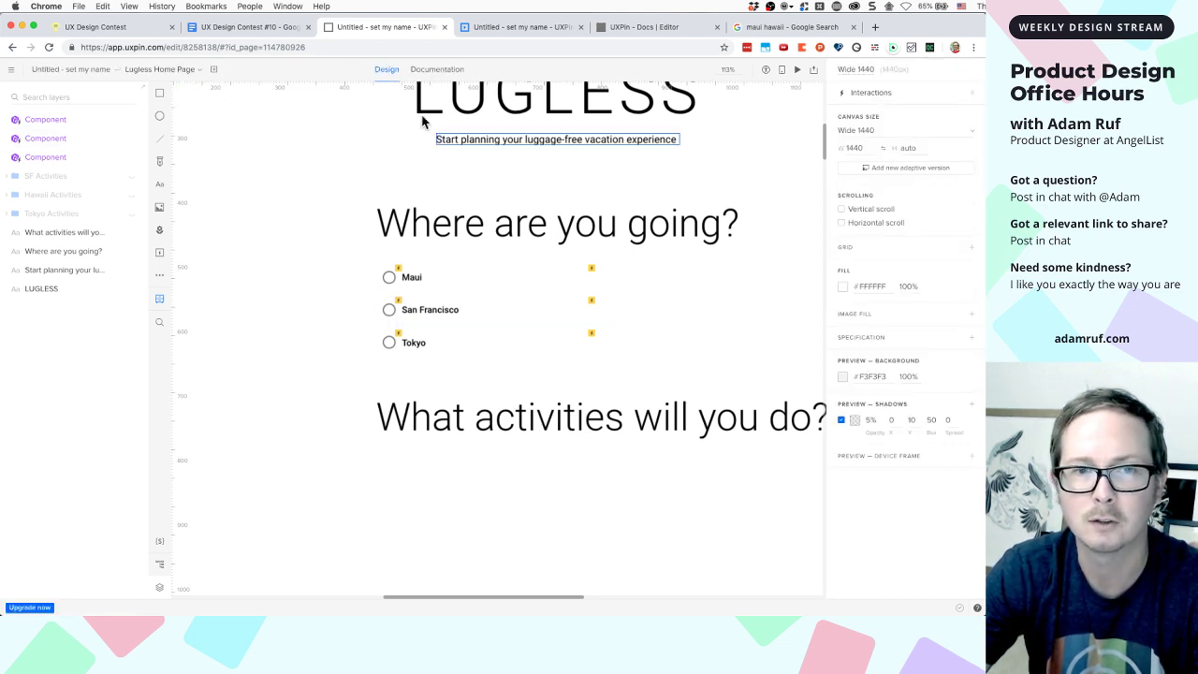
# Test the destination options in the prototype preview by choosing Maui, San Francisco and Maui again
pyautogui.click(482, 27)
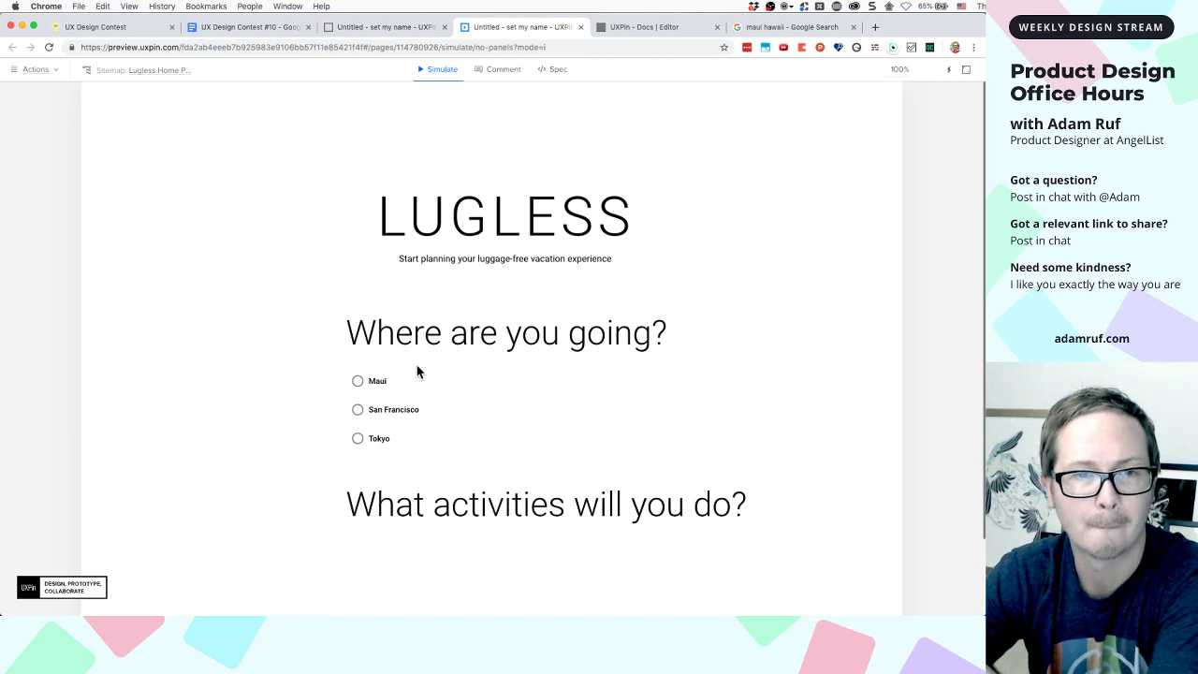
pyautogui.click(380, 383)
pyautogui.scroll(-3, 383, 383)
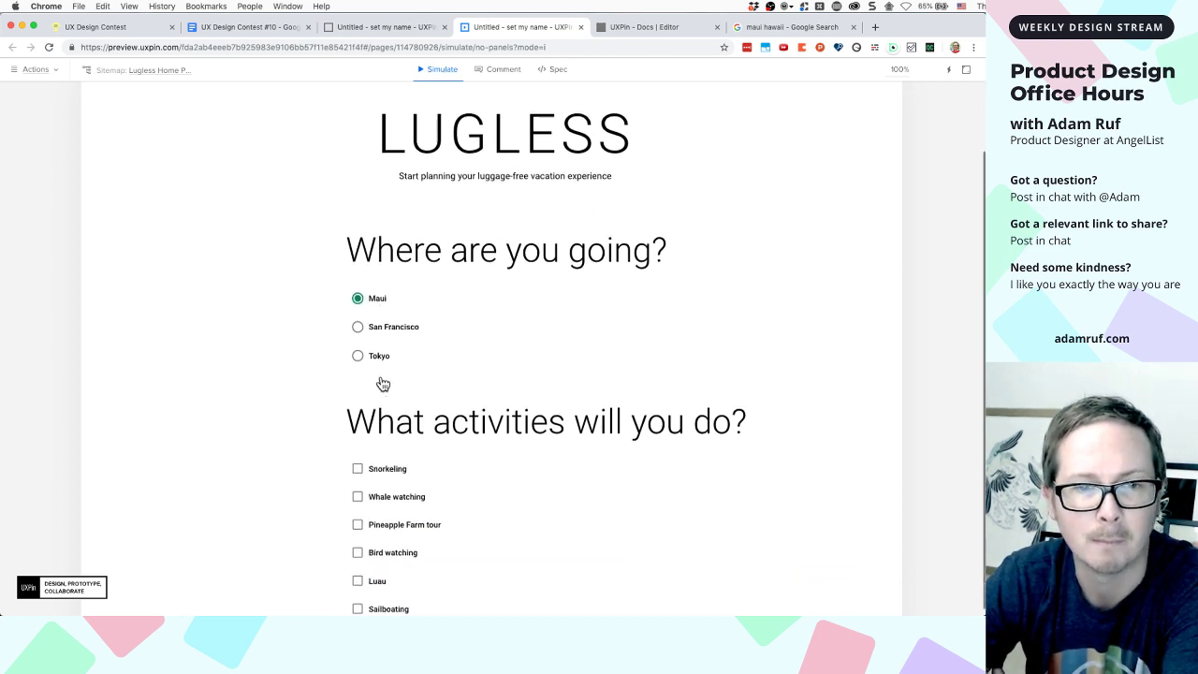
pyautogui.click(390, 323)
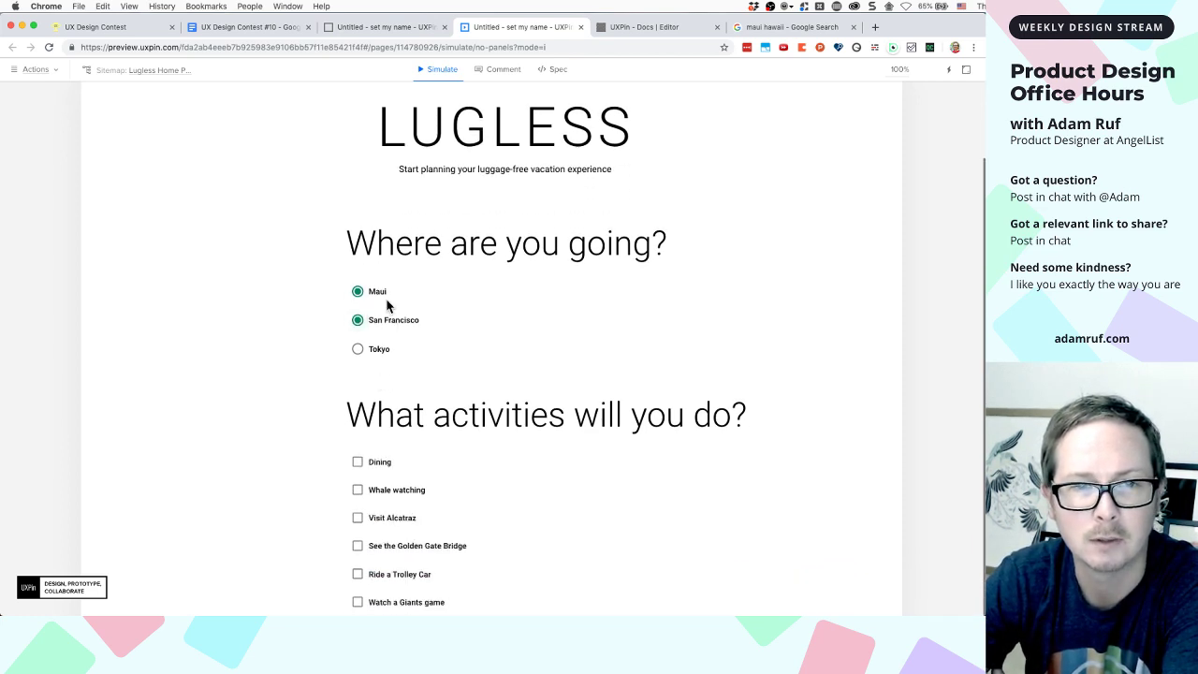
pyautogui.click(386, 296)
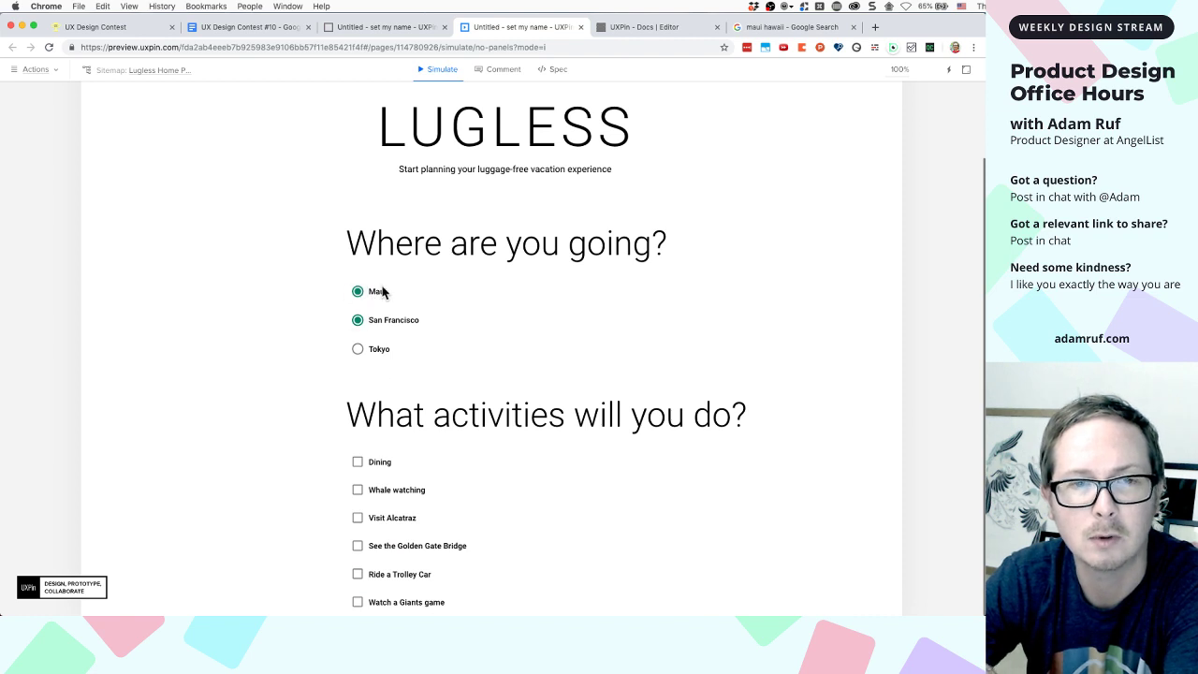
# Return to the editor and add a click interaction to the Maui option that sets SF Radio to Off Enabled
pyautogui.click(387, 26)
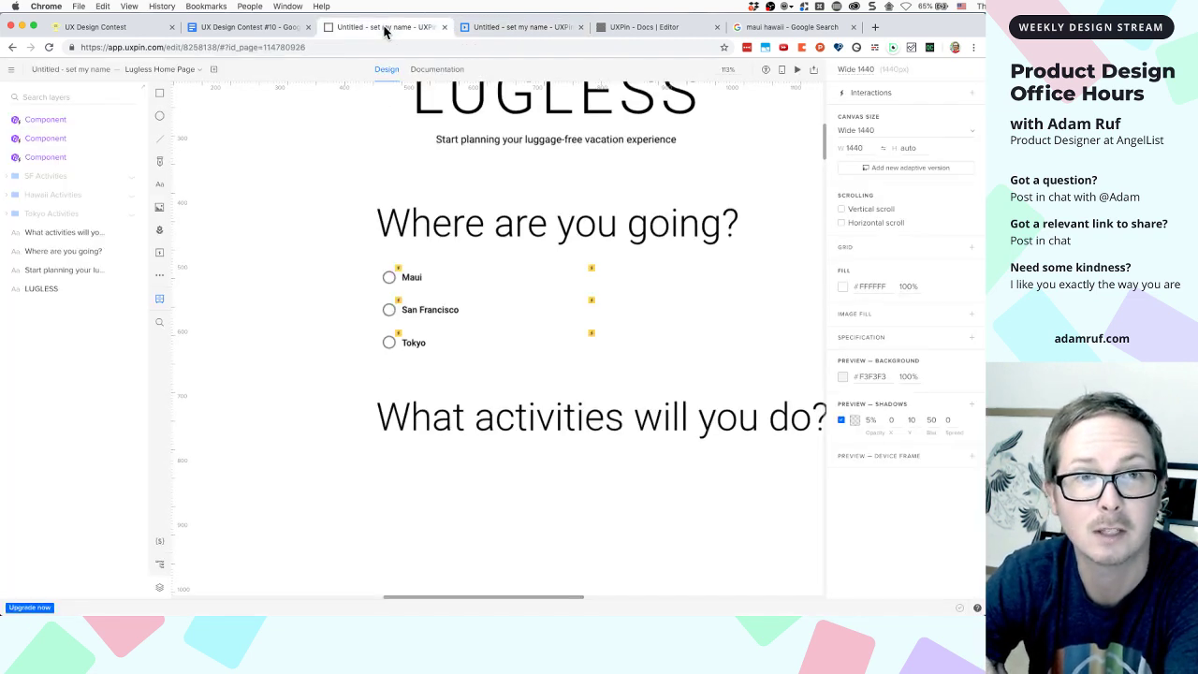
pyautogui.click(431, 280)
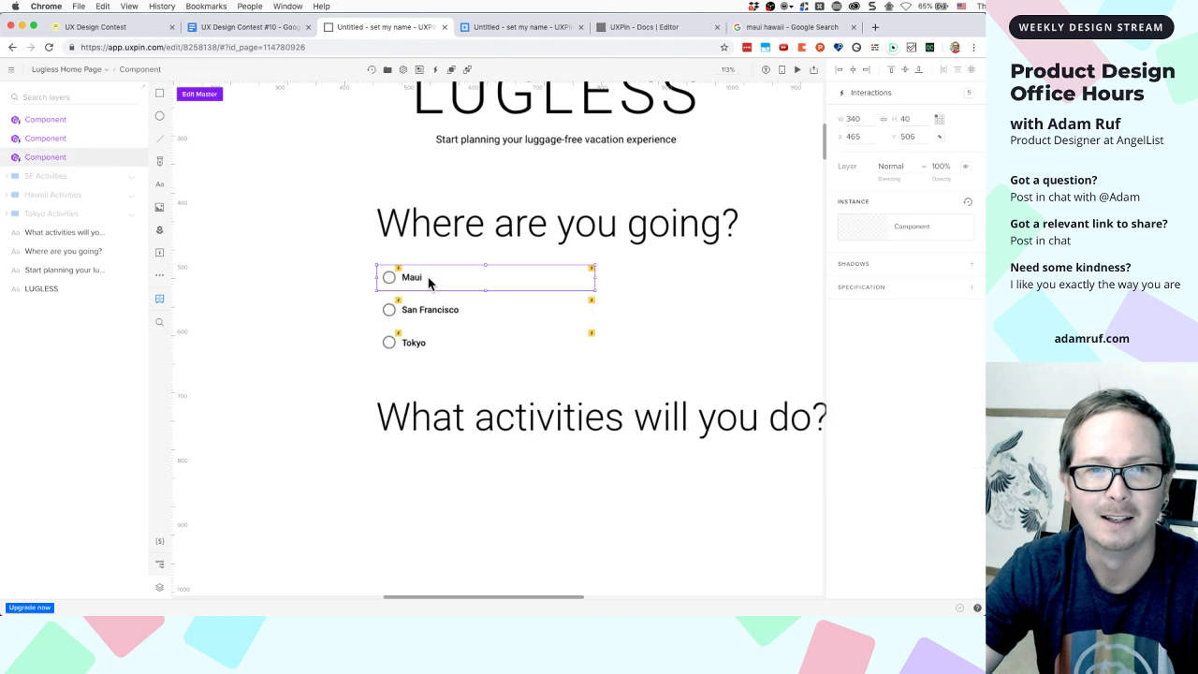
pyautogui.click(972, 94)
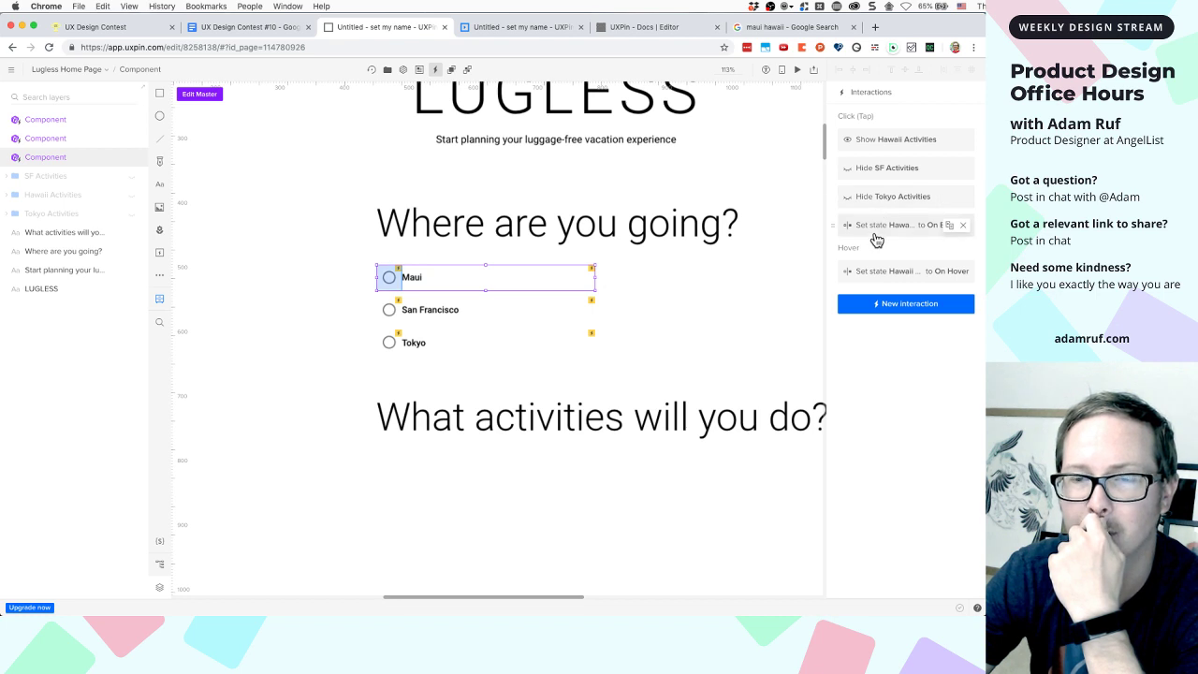
pyautogui.click(883, 303)
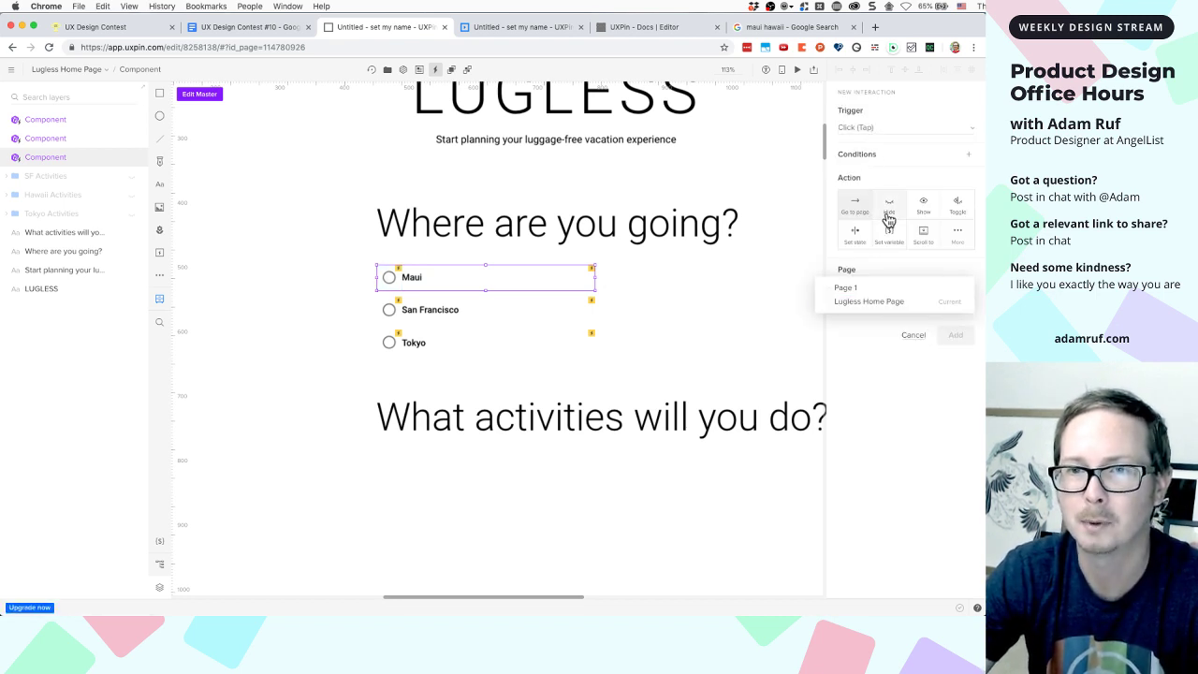
pyautogui.click(856, 236)
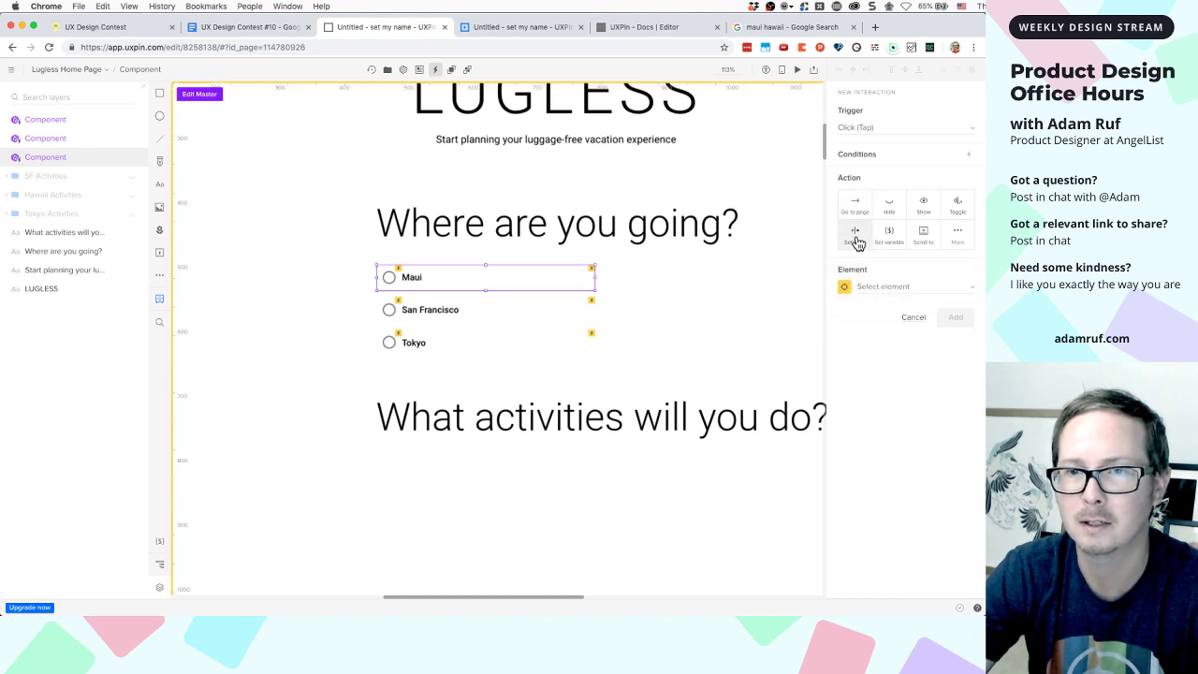
pyautogui.click(868, 290)
pyautogui.write('SF')
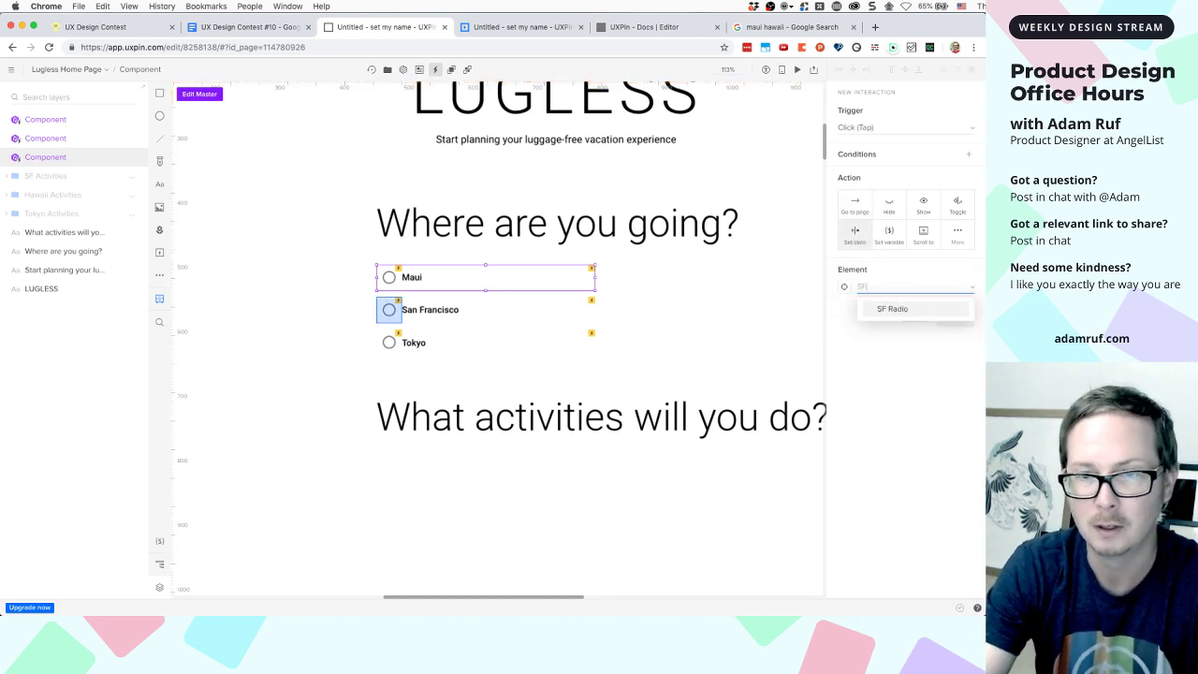
pyautogui.click(893, 309)
pyautogui.click(880, 333)
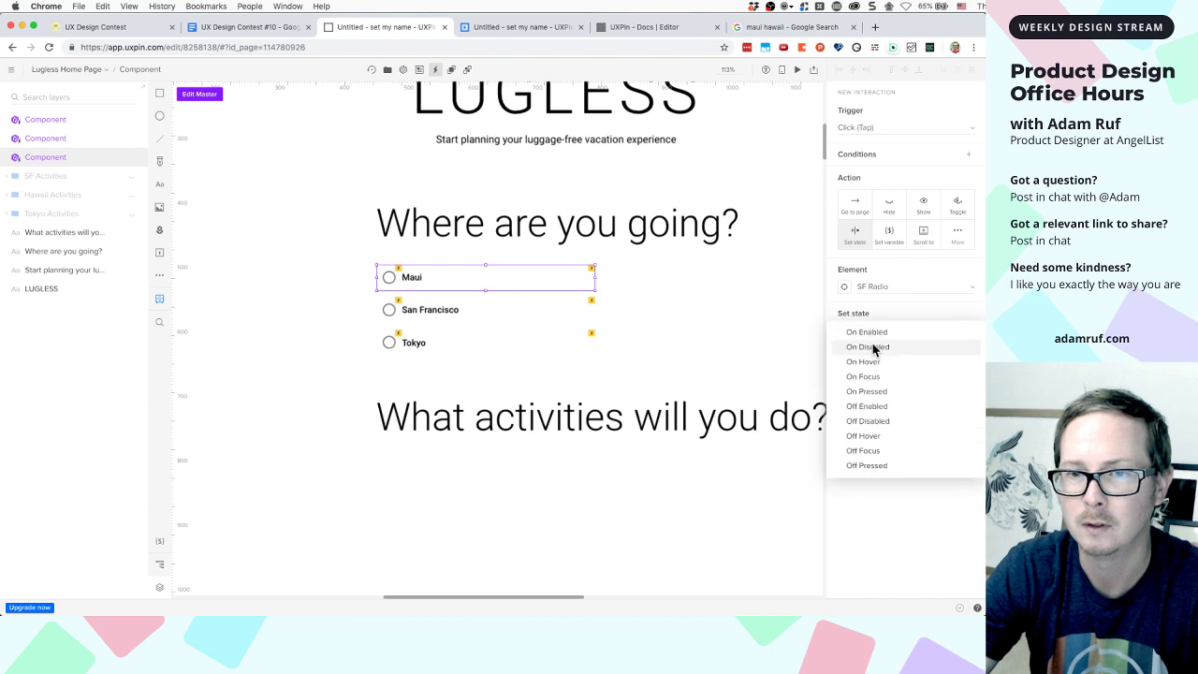
pyautogui.click(864, 412)
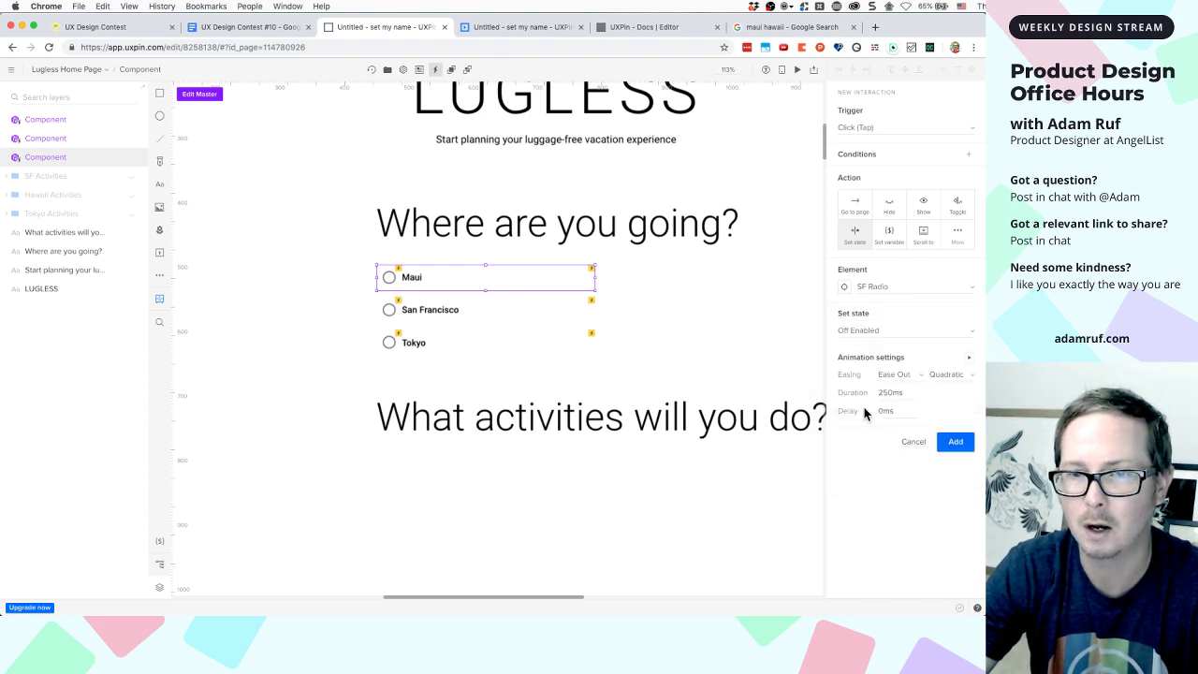
pyautogui.click(954, 441)
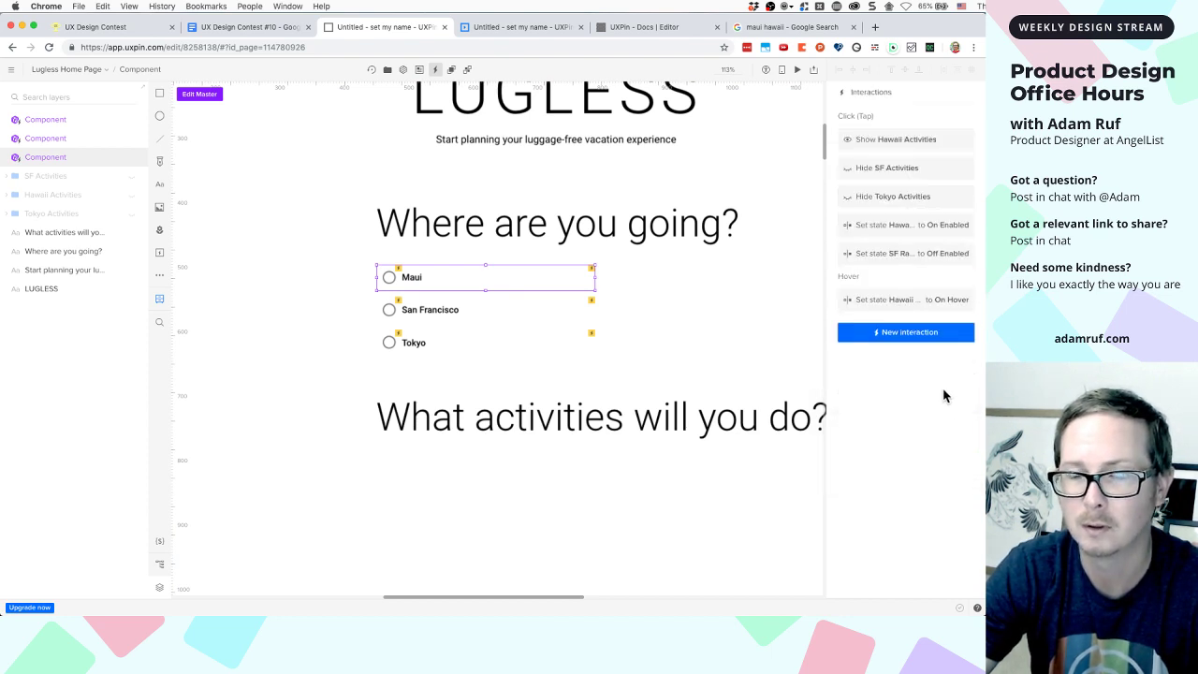
# Add another click interaction to the Maui option that sets Tokyo Radio to Off Enabled
pyautogui.click(899, 332)
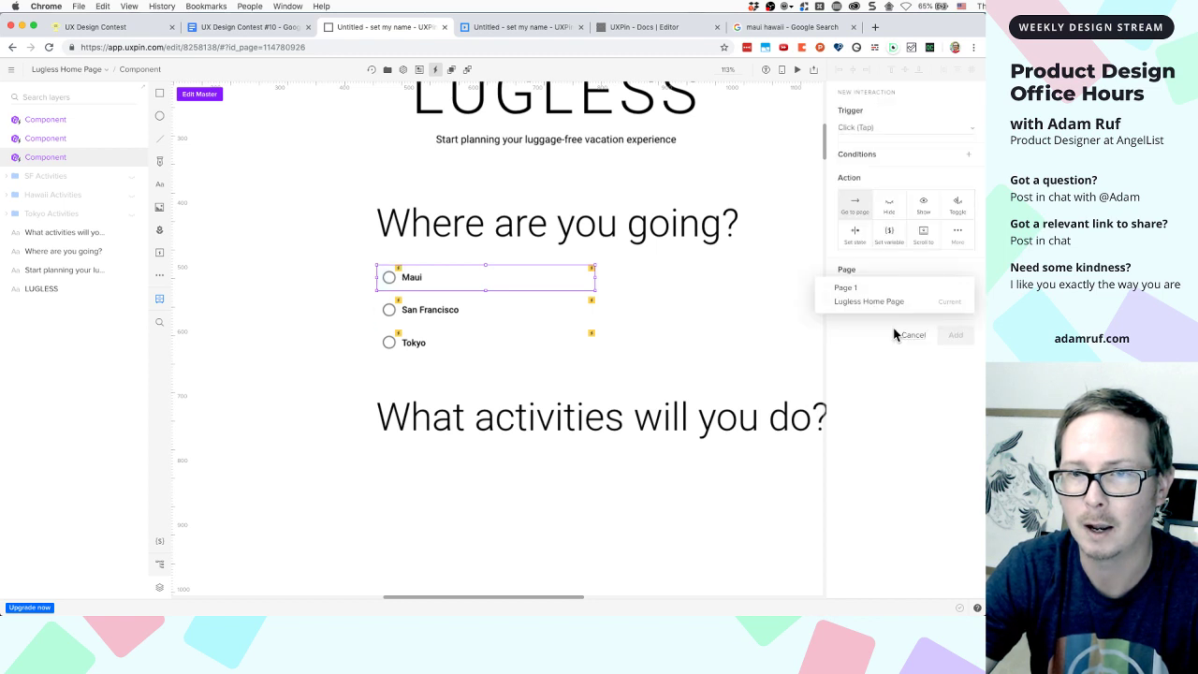
pyautogui.click(856, 234)
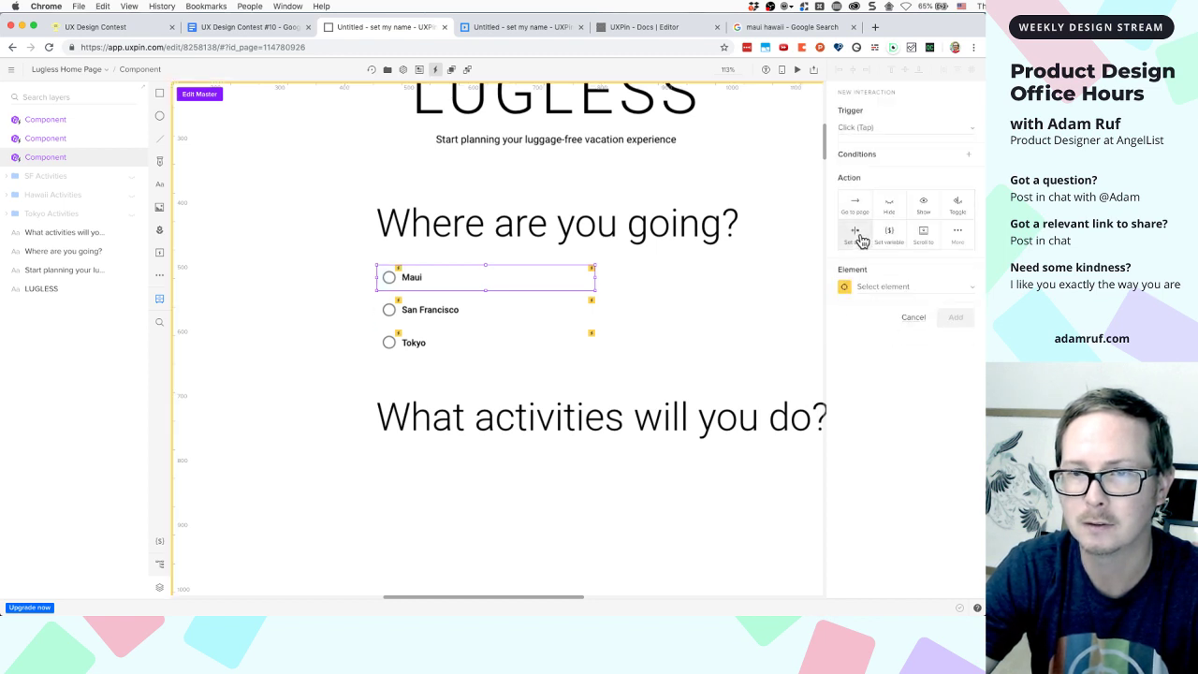
pyautogui.click(873, 288)
pyautogui.write('Tok')
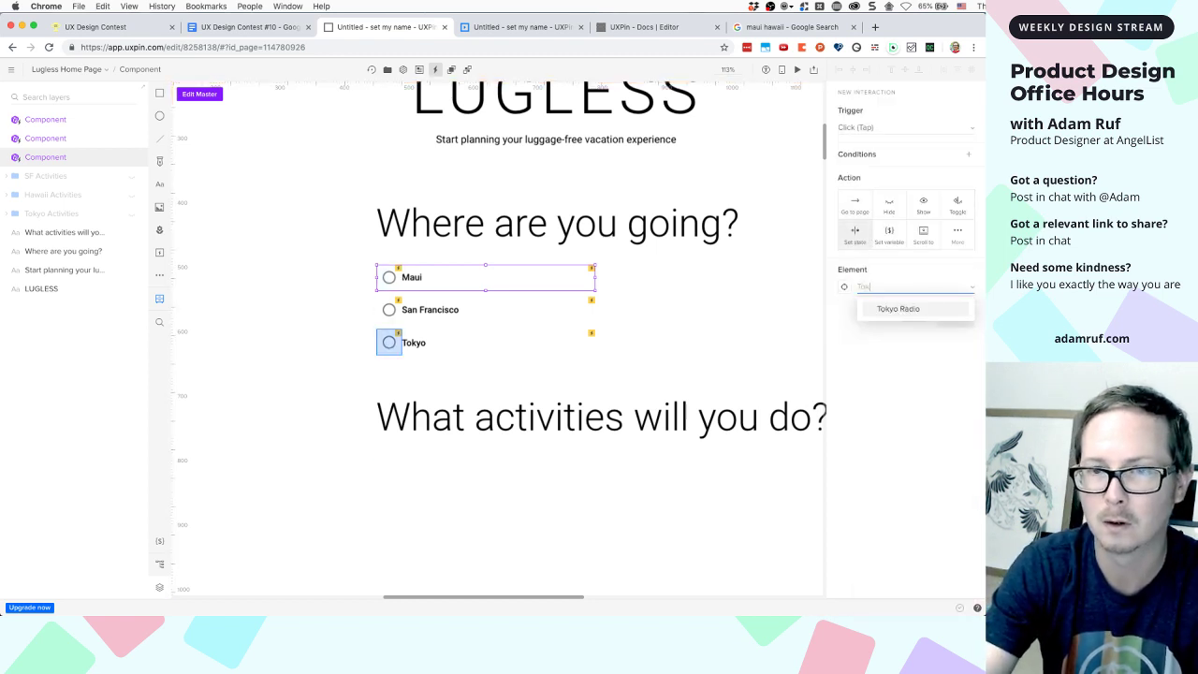
pyautogui.click(882, 309)
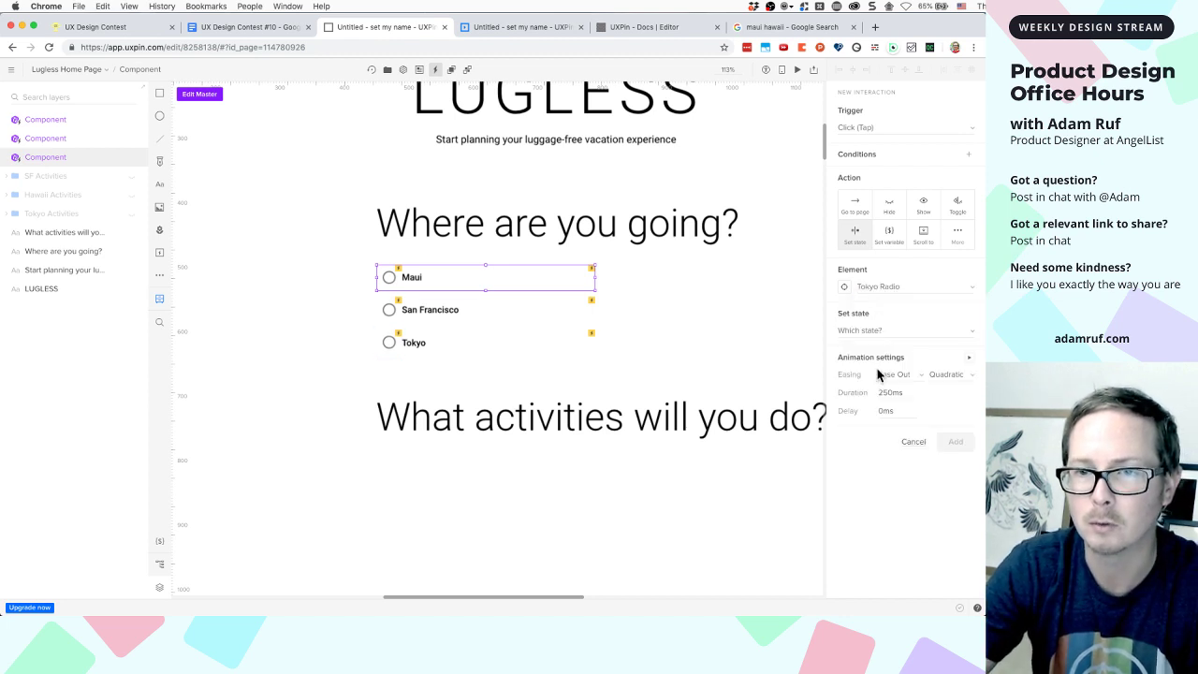
pyautogui.click(899, 332)
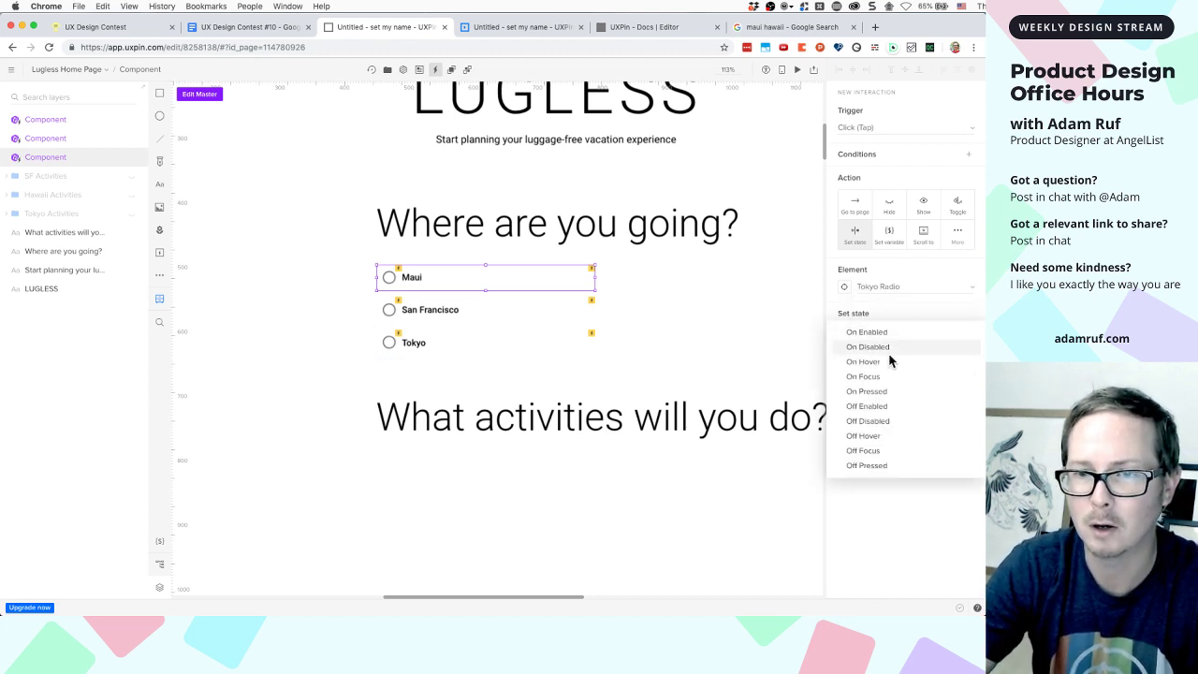
pyautogui.click(878, 412)
pyautogui.click(960, 442)
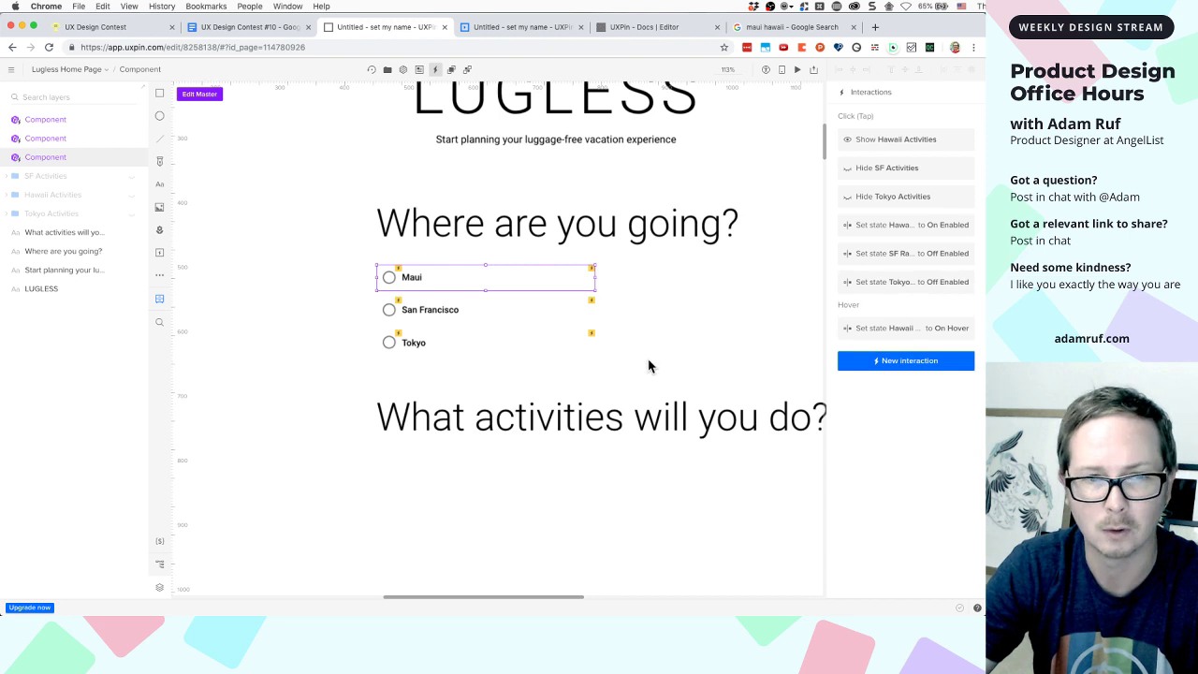
# Add a click interaction to the San Francisco option that sets Hawaii Radio to Off Enabled
pyautogui.click(427, 316)
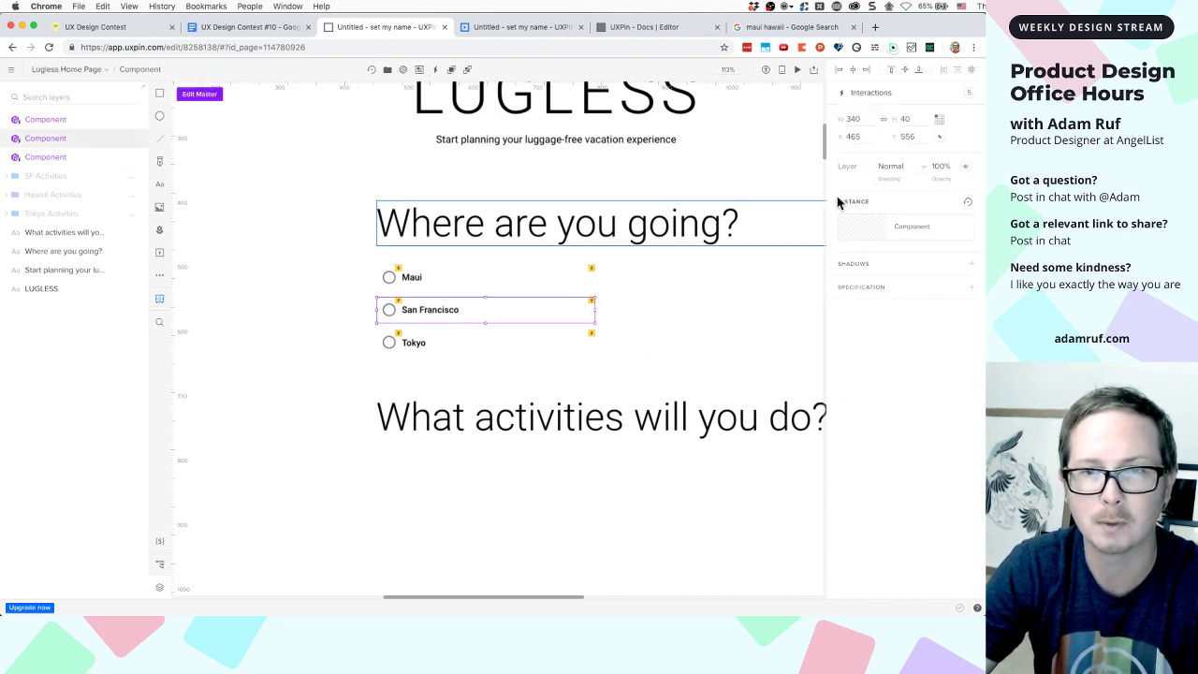
pyautogui.click(968, 96)
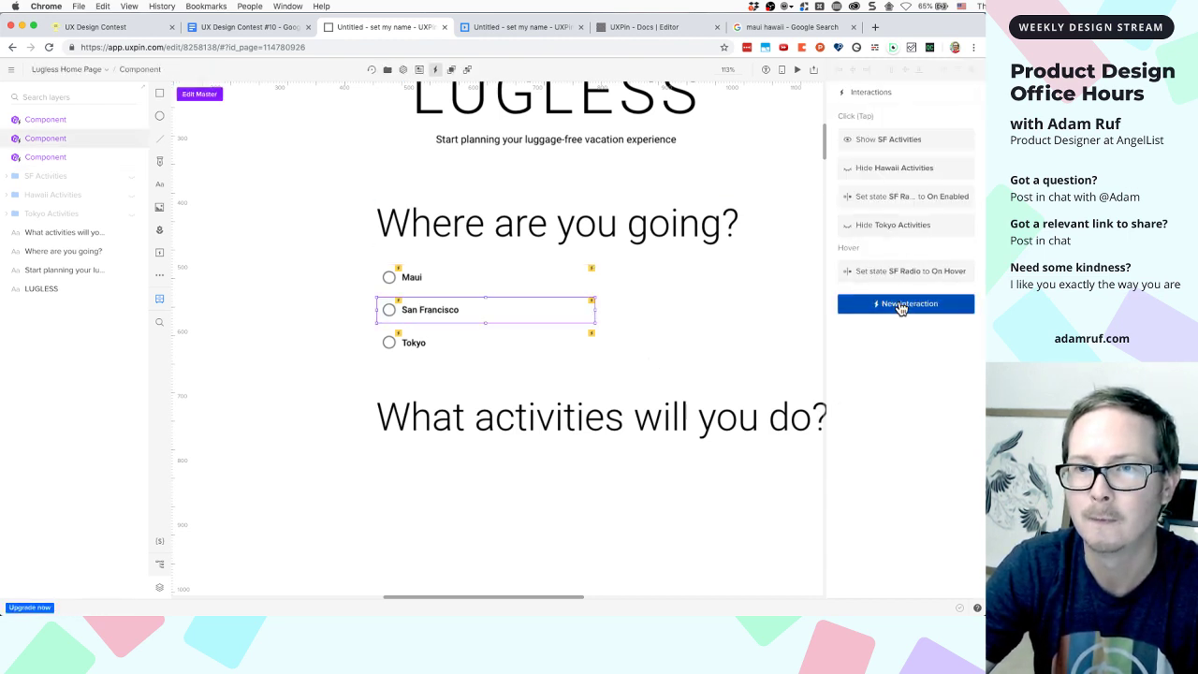
pyautogui.click(901, 303)
pyautogui.click(854, 234)
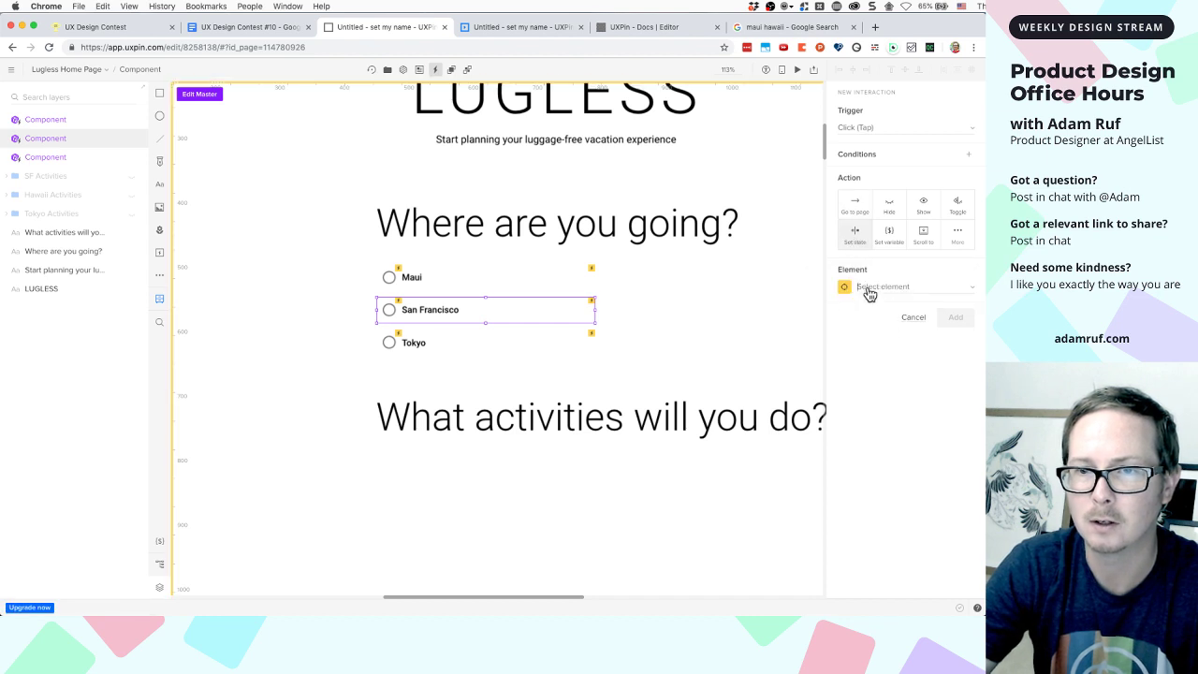
pyautogui.click(870, 291)
pyautogui.click(885, 307)
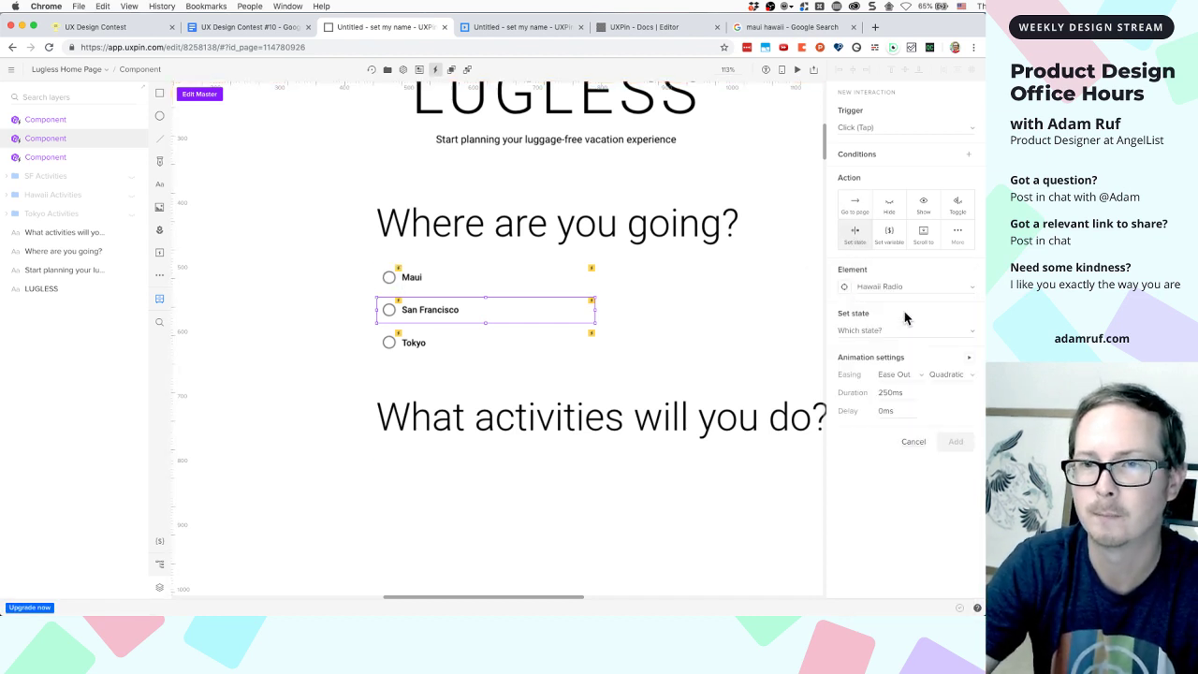
pyautogui.click(871, 333)
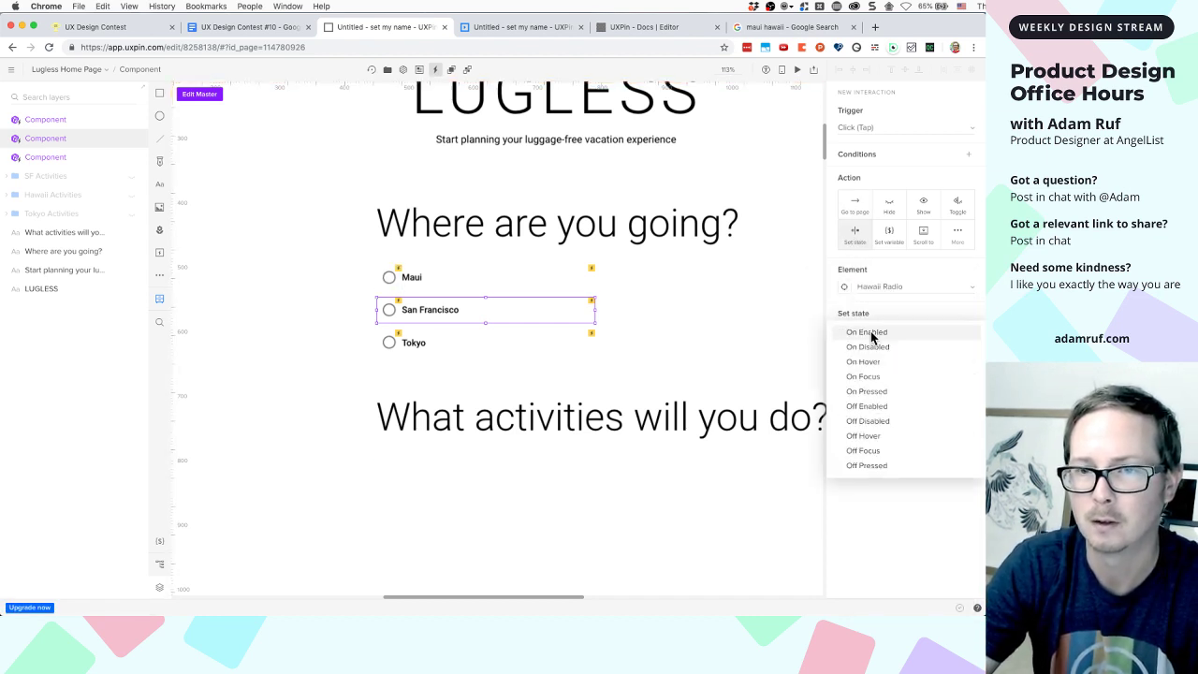
pyautogui.click(862, 408)
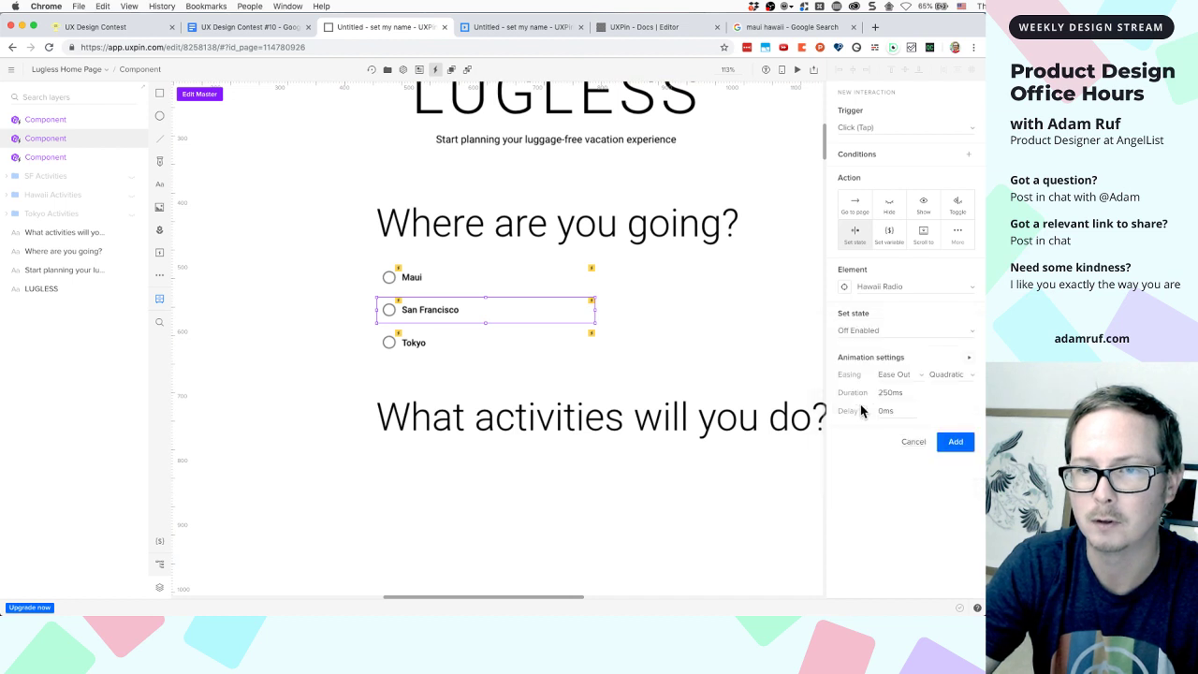
pyautogui.click(954, 444)
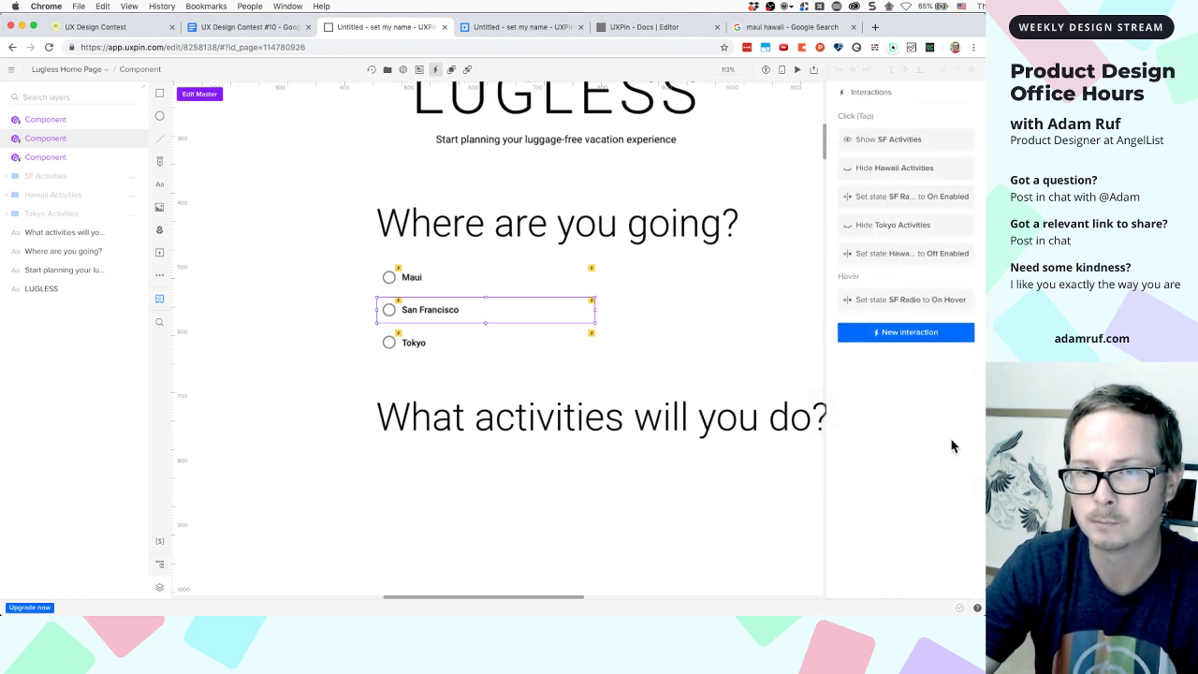
# Add another click interaction to the San Francisco option that sets Tokyo Radio to Off Enabled
pyautogui.click(881, 332)
pyautogui.click(893, 287)
pyautogui.click(855, 234)
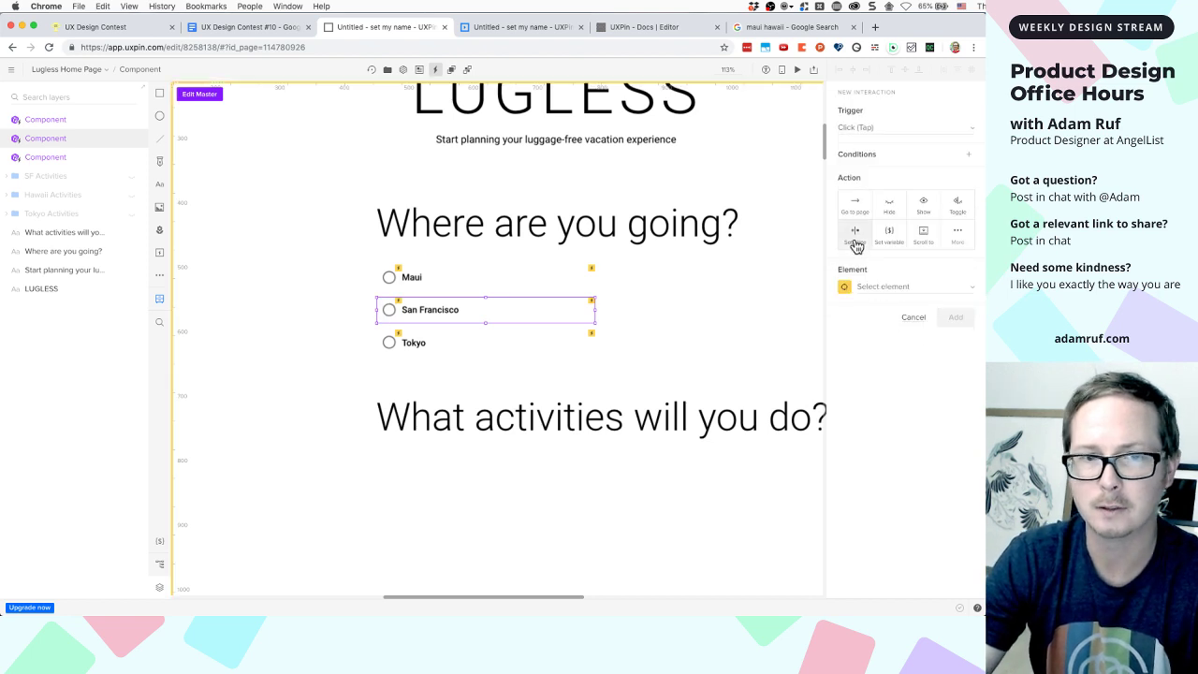
pyautogui.click(867, 293)
pyautogui.write('Tokyo')
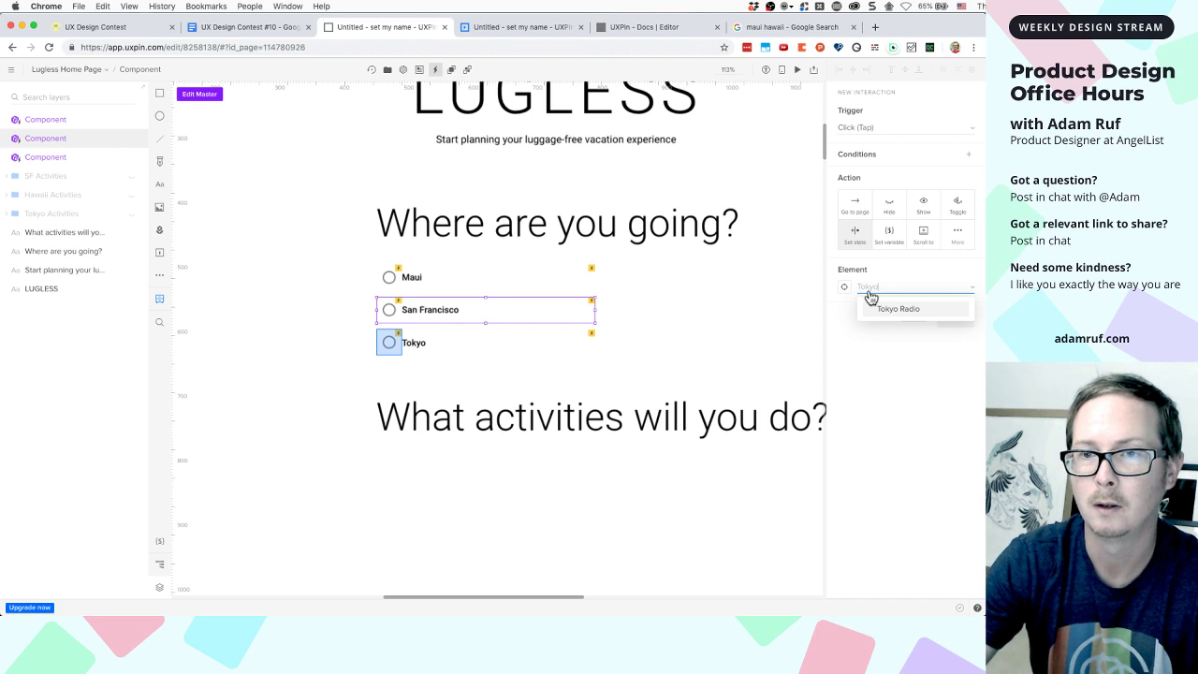
pyautogui.click(884, 308)
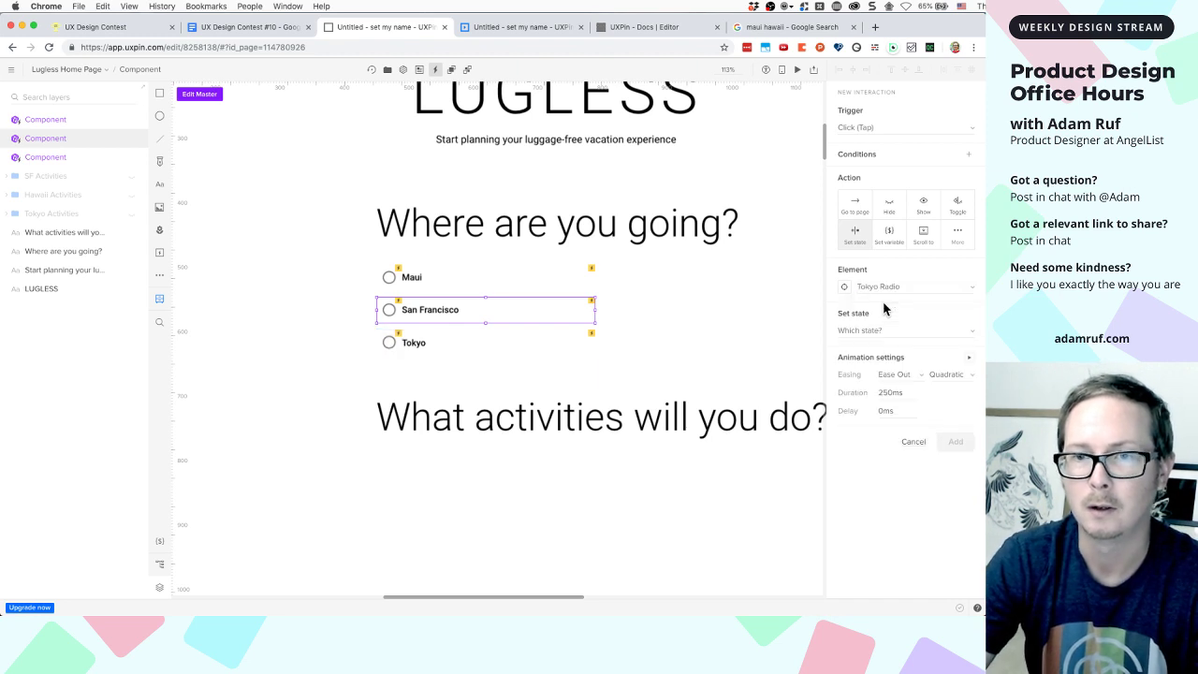
pyautogui.click(869, 335)
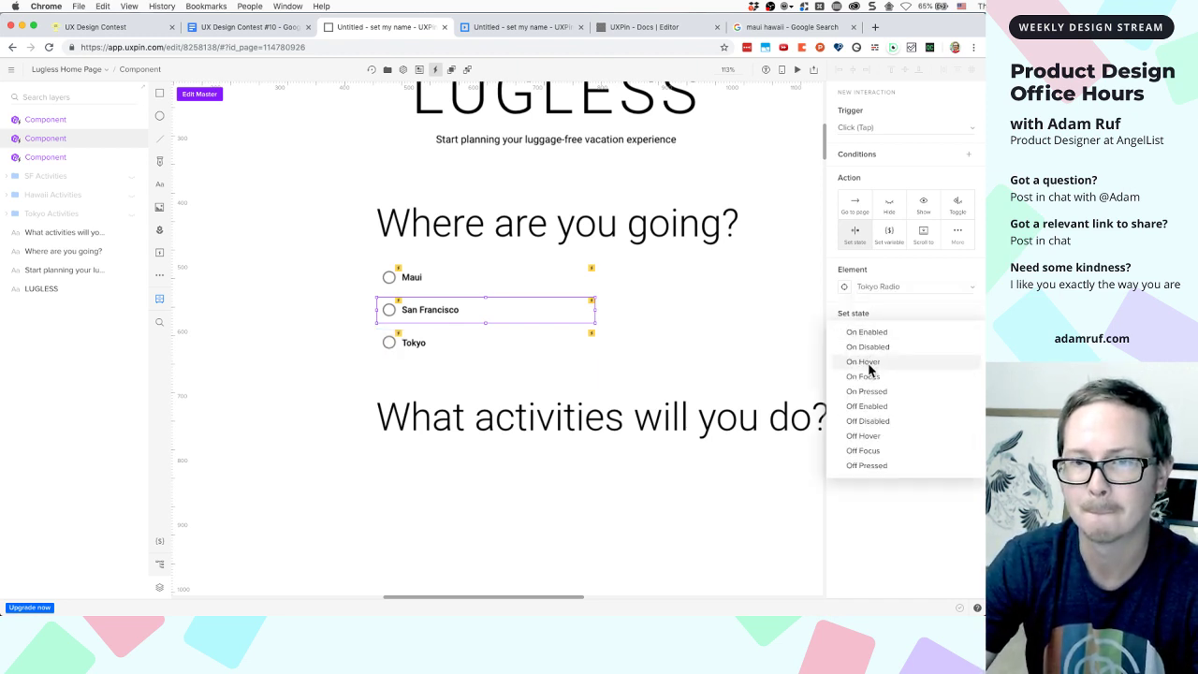
pyautogui.click(875, 409)
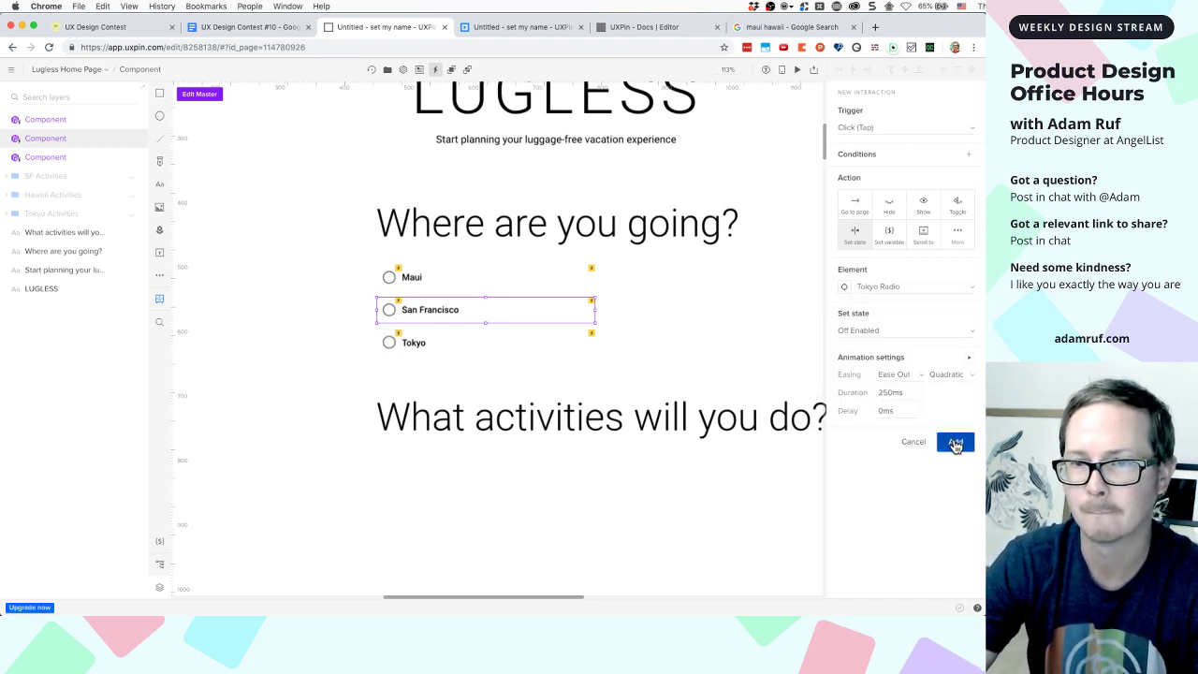
pyautogui.click(955, 441)
# Change the Tokyo option's Show interaction so that it targets Tokyo Activities
pyautogui.click(415, 343)
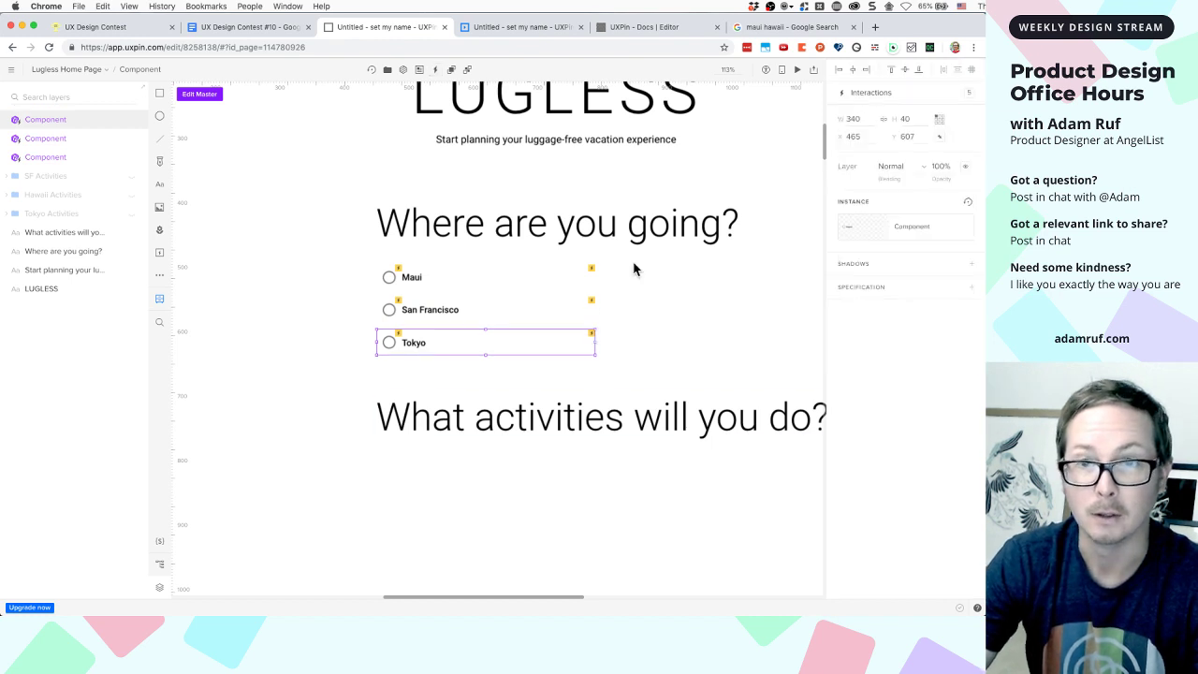
pyautogui.click(959, 98)
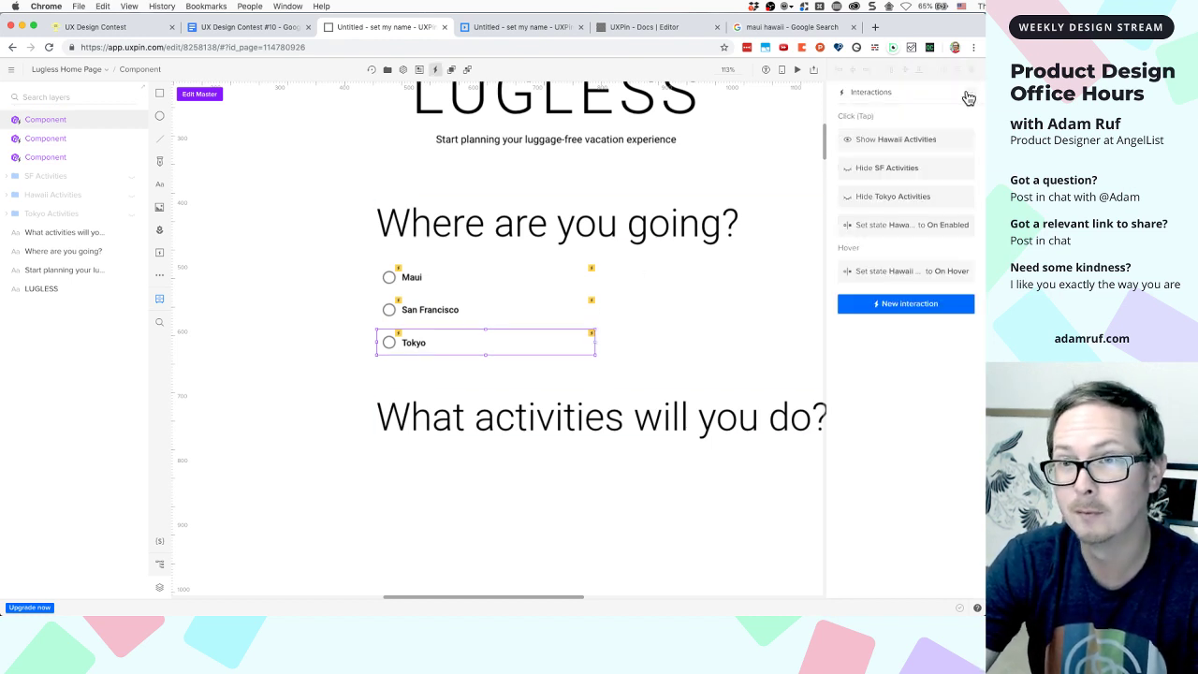
pyautogui.click(885, 144)
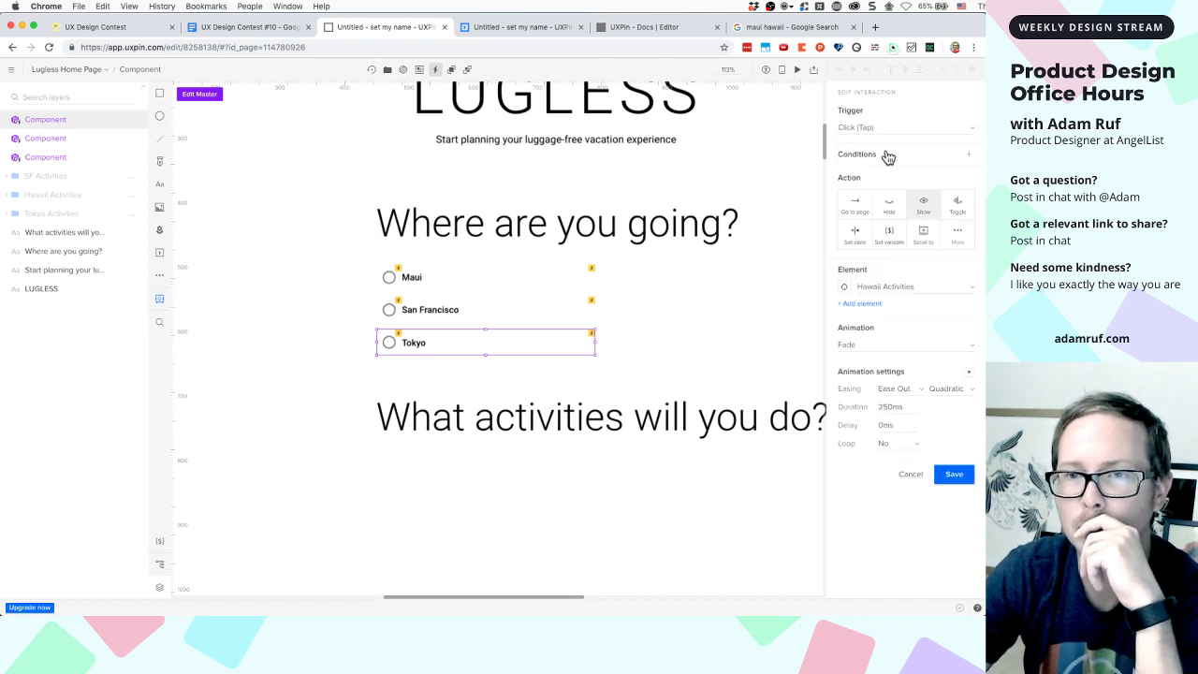
pyautogui.click(880, 288)
pyautogui.write('To')
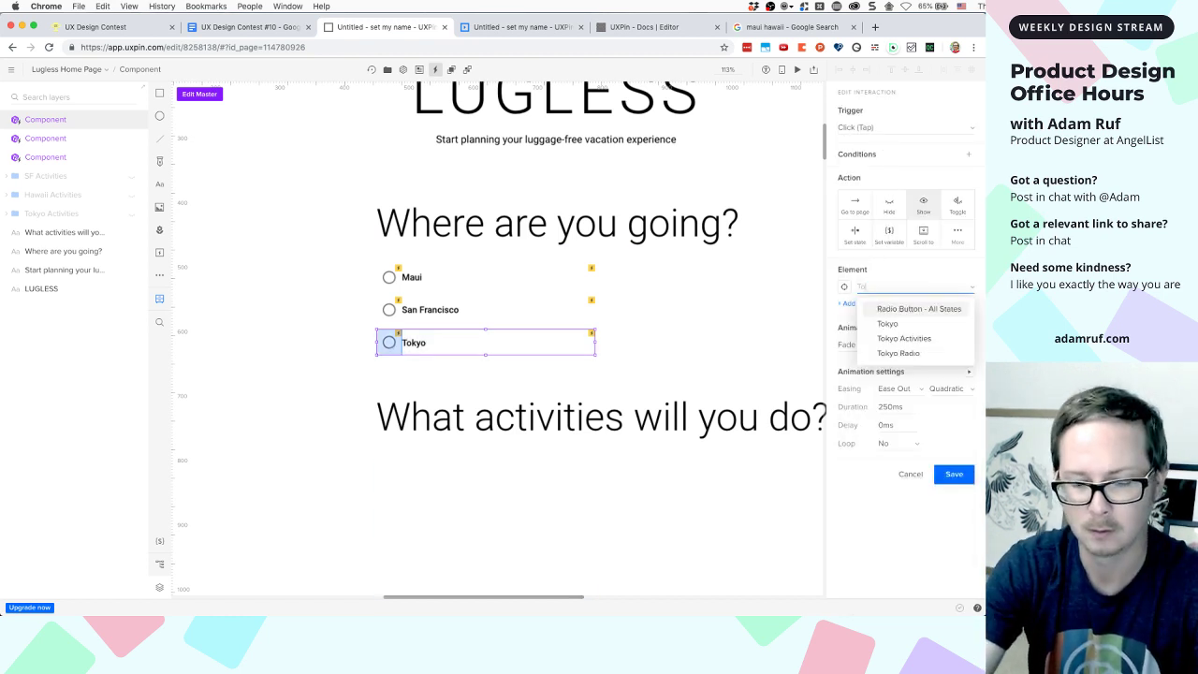
pyautogui.write('k')
pyautogui.click(890, 323)
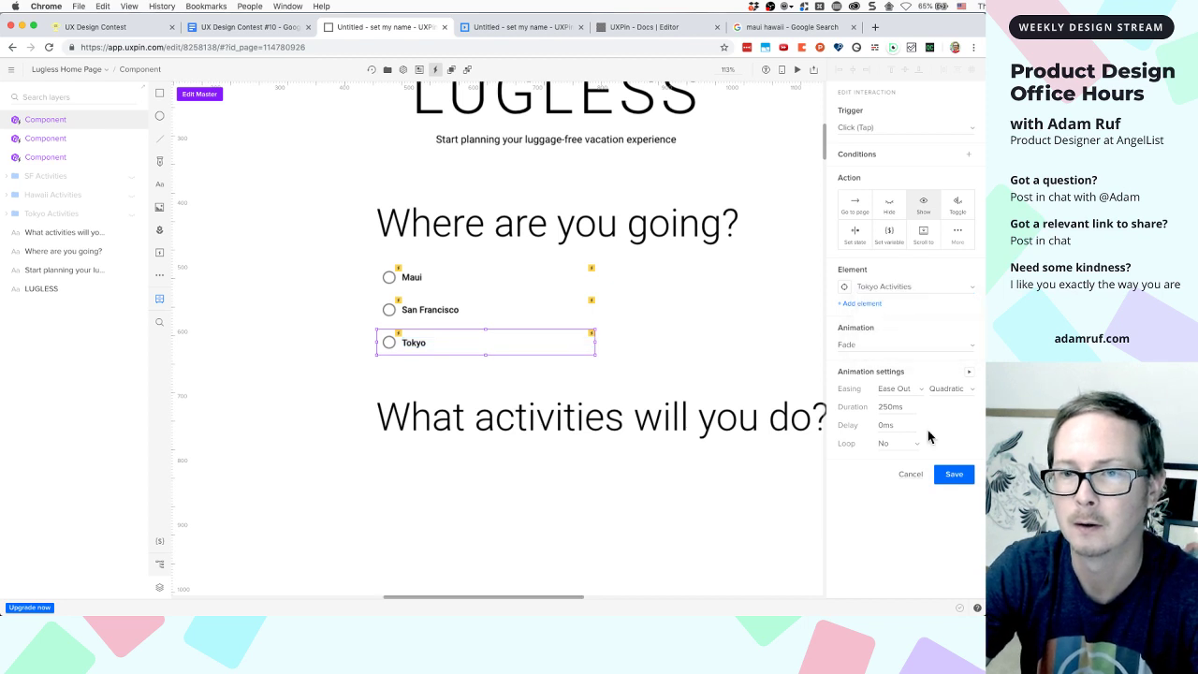
pyautogui.click(953, 473)
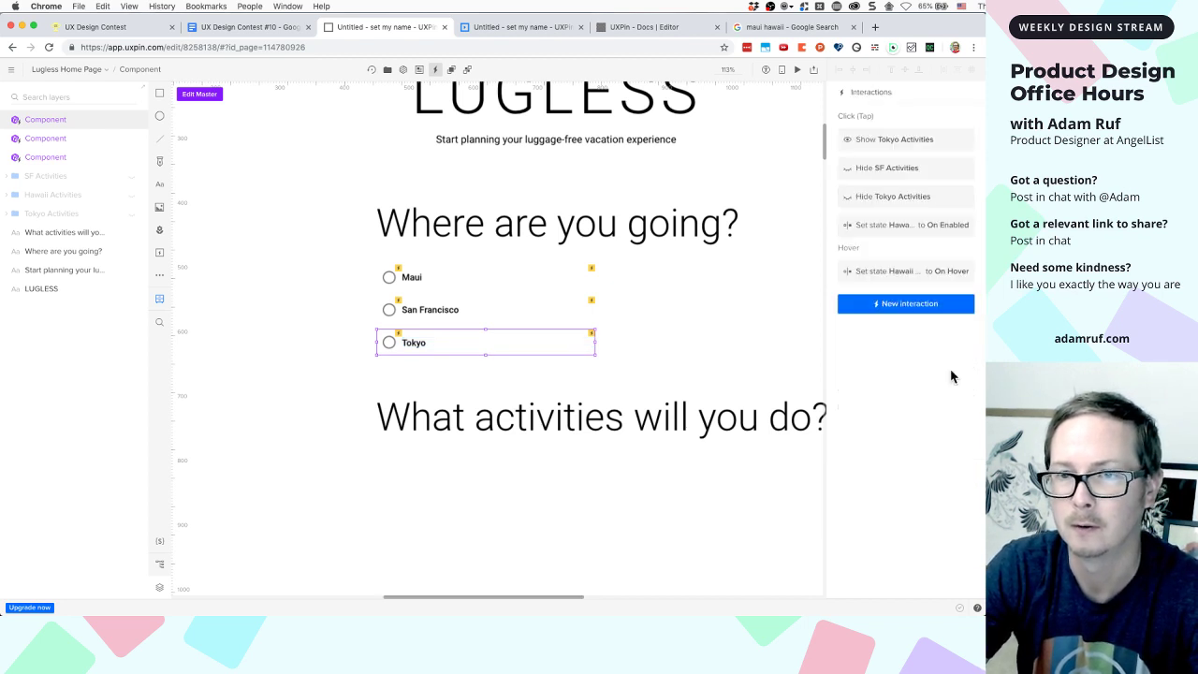
# Retarget the Tokyo option's Hide Tokyo Activities interaction to Hawaii Activities
pyautogui.click(891, 199)
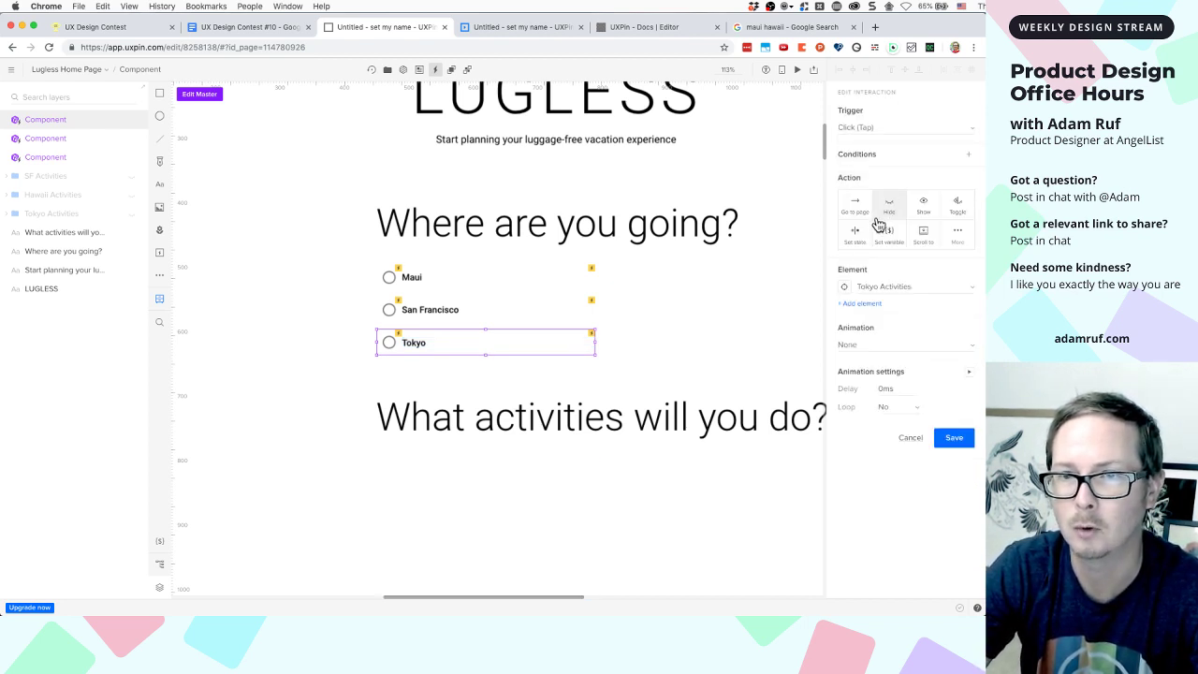
pyautogui.click(870, 287)
pyautogui.write('Hawaii')
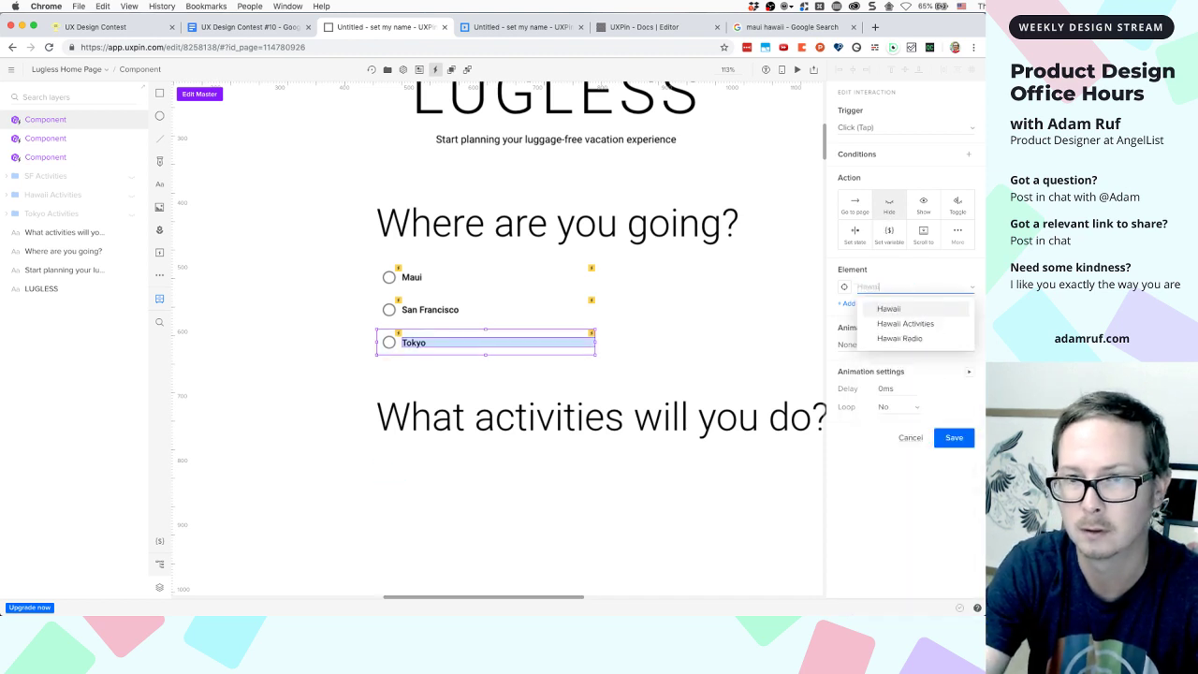
pyautogui.click(899, 323)
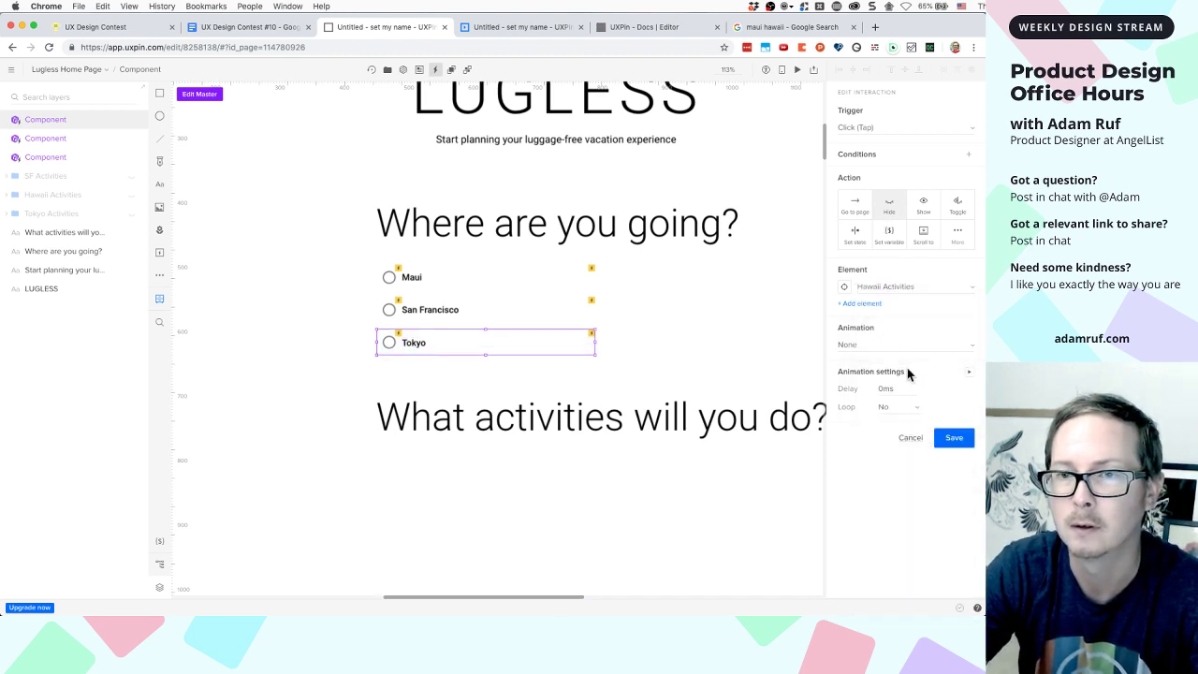
pyautogui.click(954, 440)
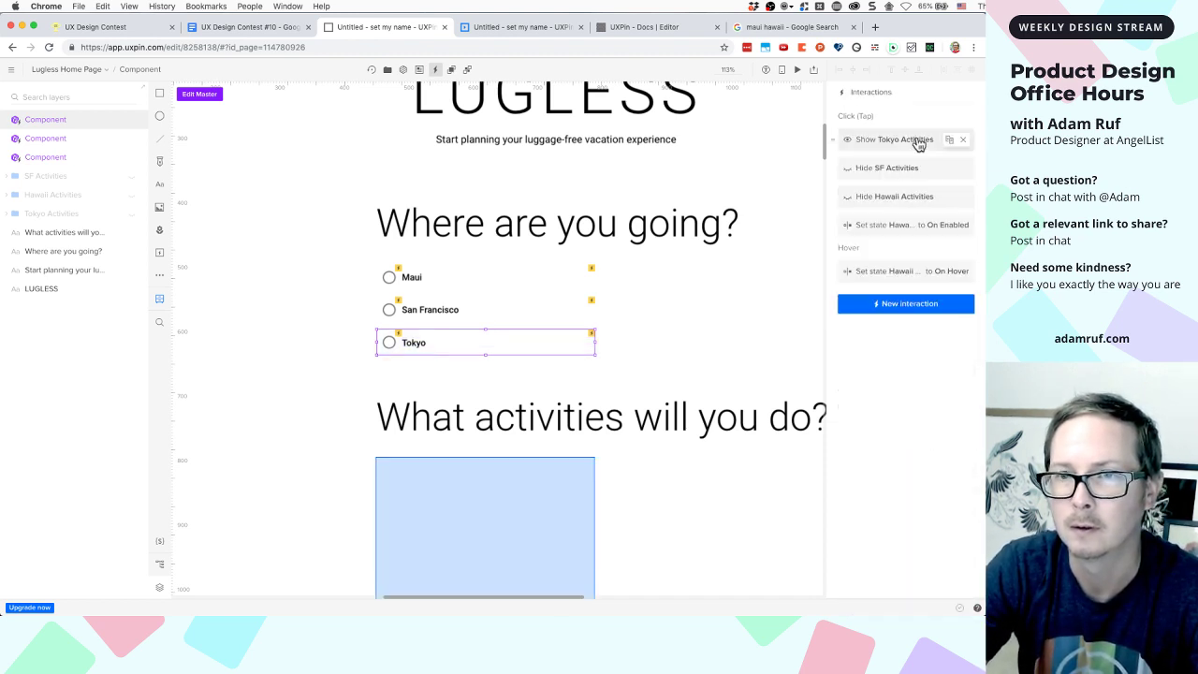
# Change the Tokyo option's click Set state interaction to set Tokyo Radio to On Enabled
pyautogui.click(891, 228)
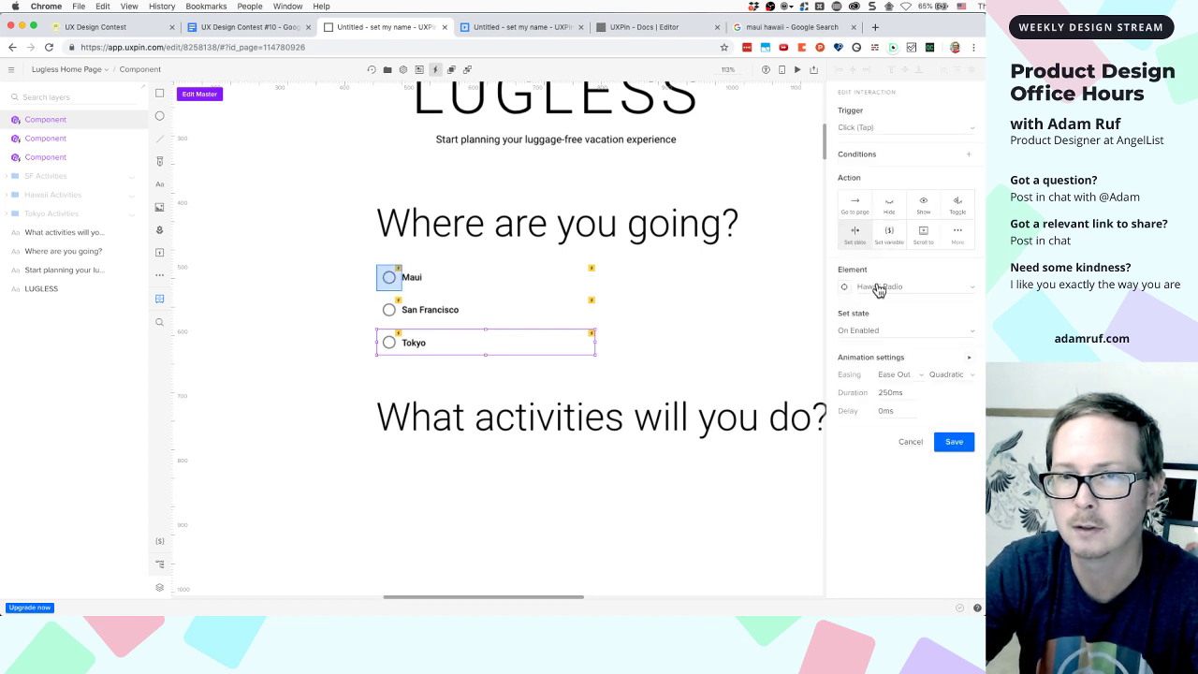
pyautogui.click(878, 290)
pyautogui.write('Tokyo')
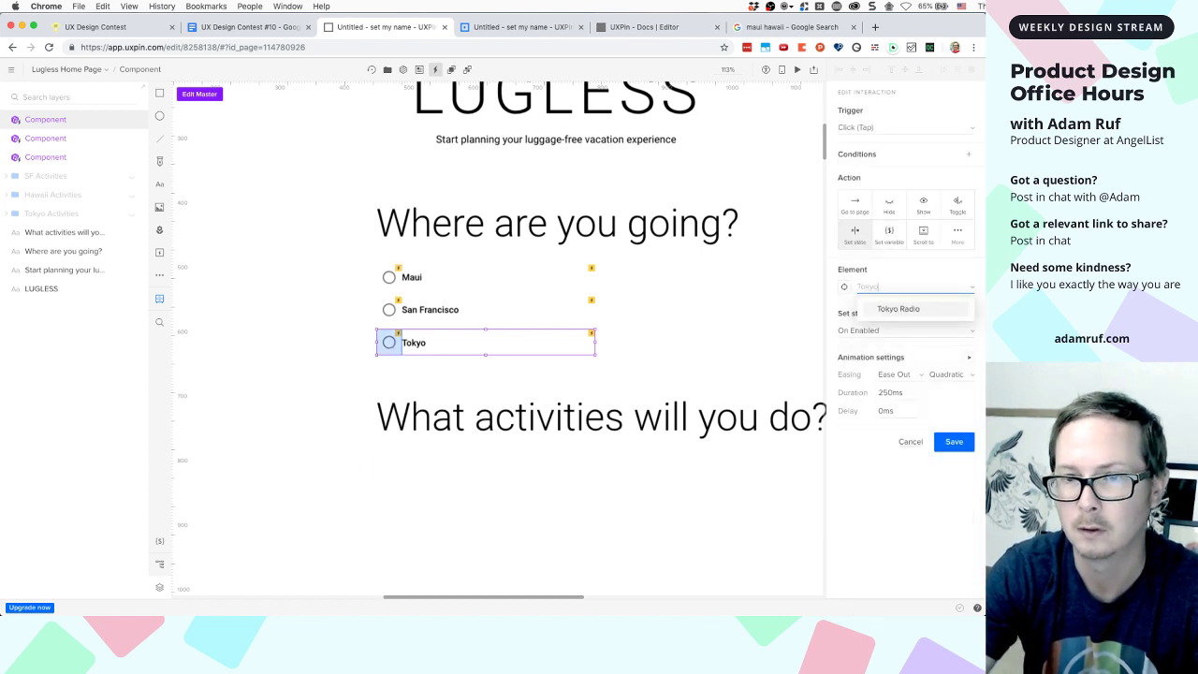
pyautogui.click(884, 309)
pyautogui.click(880, 332)
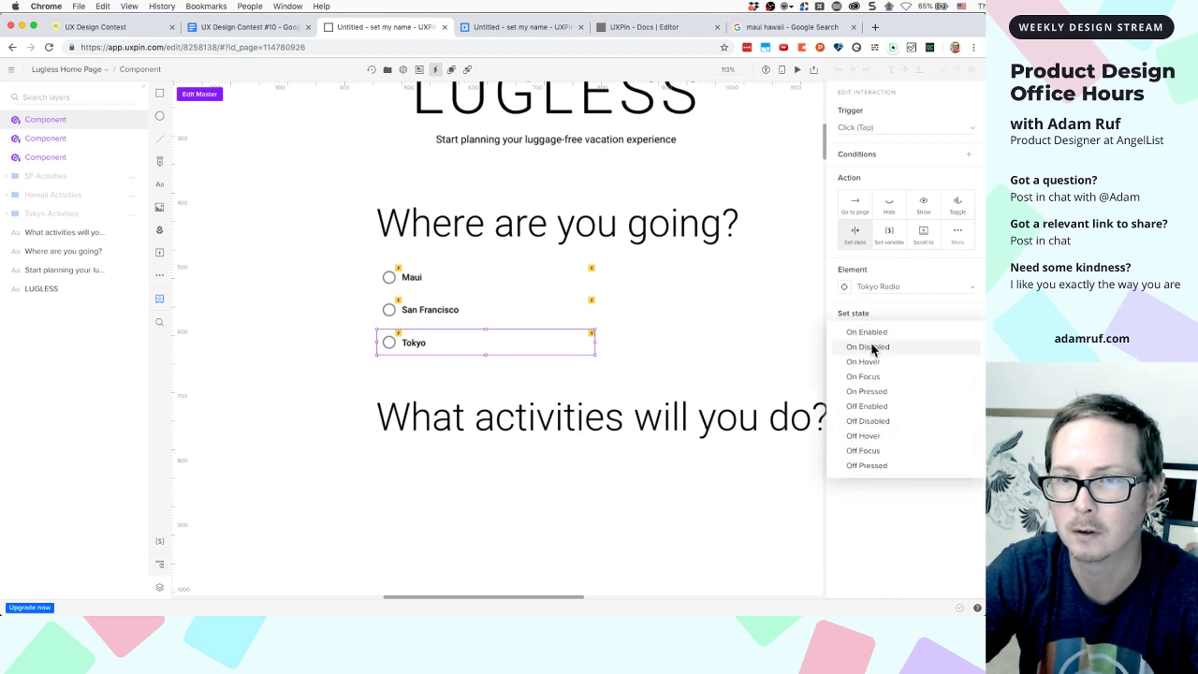
pyautogui.click(873, 343)
pyautogui.click(957, 447)
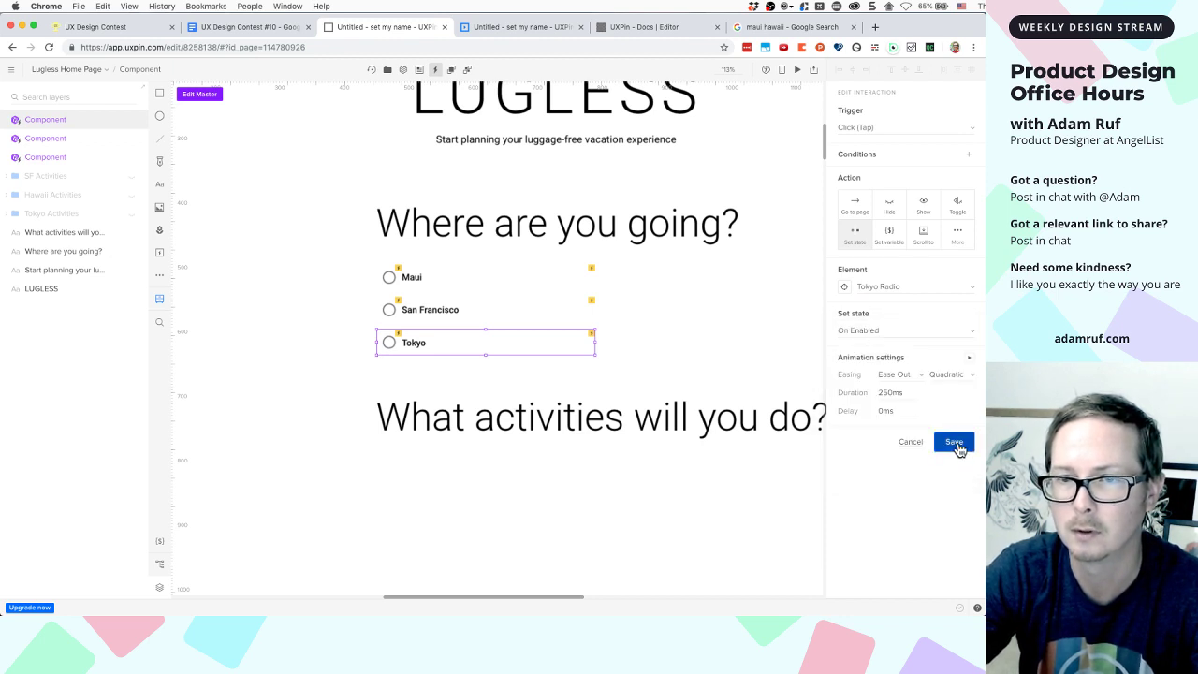
pyautogui.moveTo(889, 284)
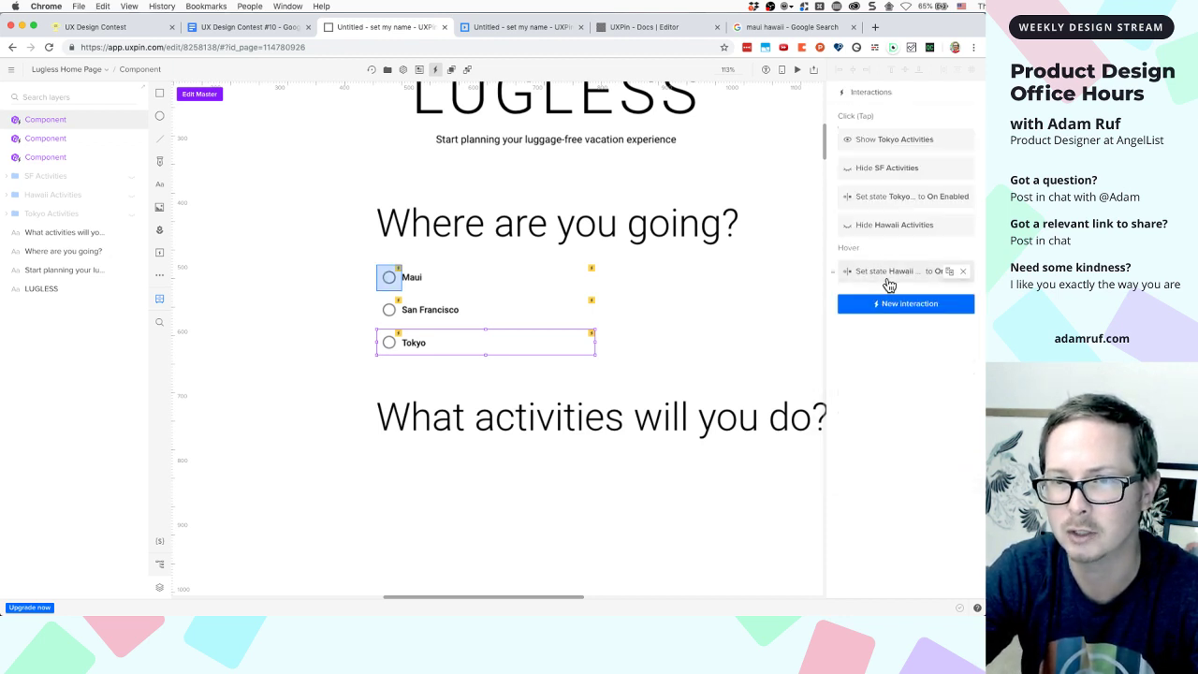
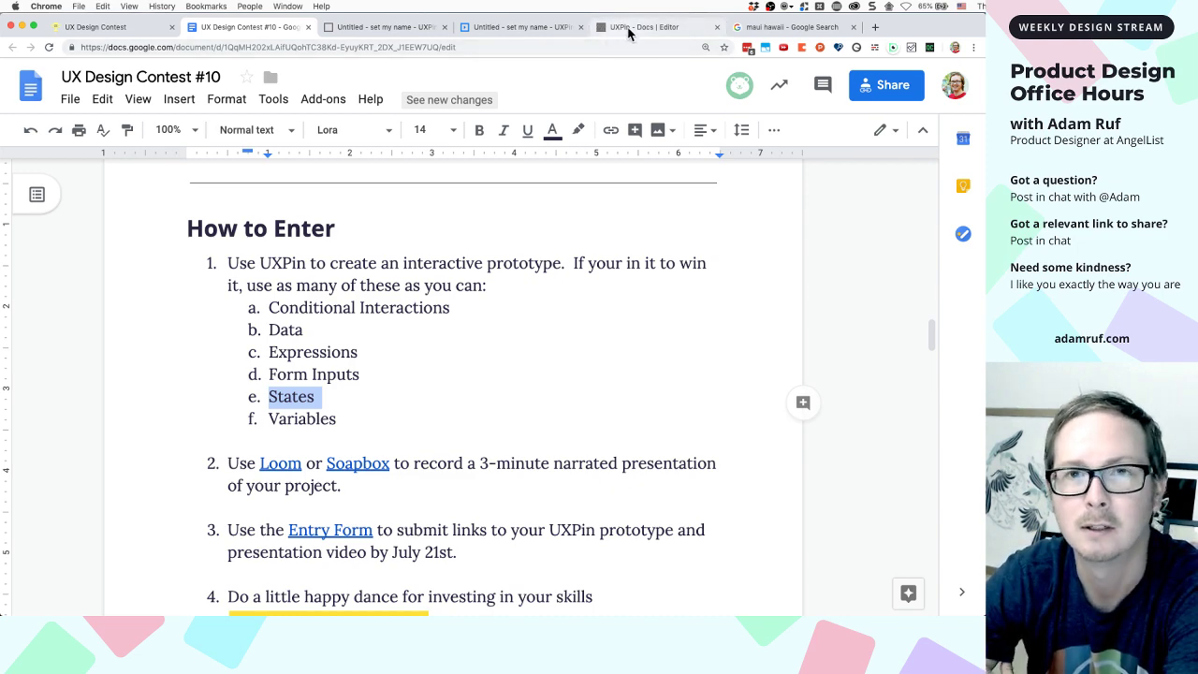
# Return to the Lugless prototype editor, leave the Tokyo component and look over the home page layout
pyautogui.click(381, 31)
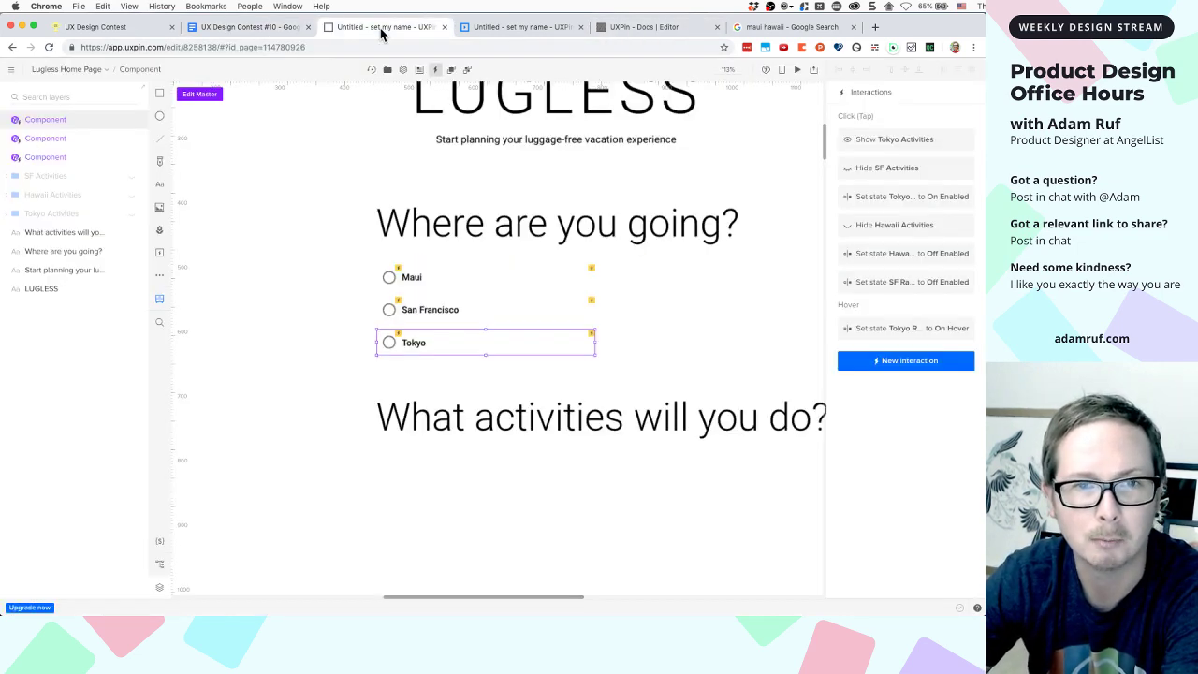
pyautogui.click(355, 385)
pyautogui.scroll(-4, 413, 440)
pyautogui.scroll(5, 413, 440)
pyautogui.scroll(-2, 413, 440)
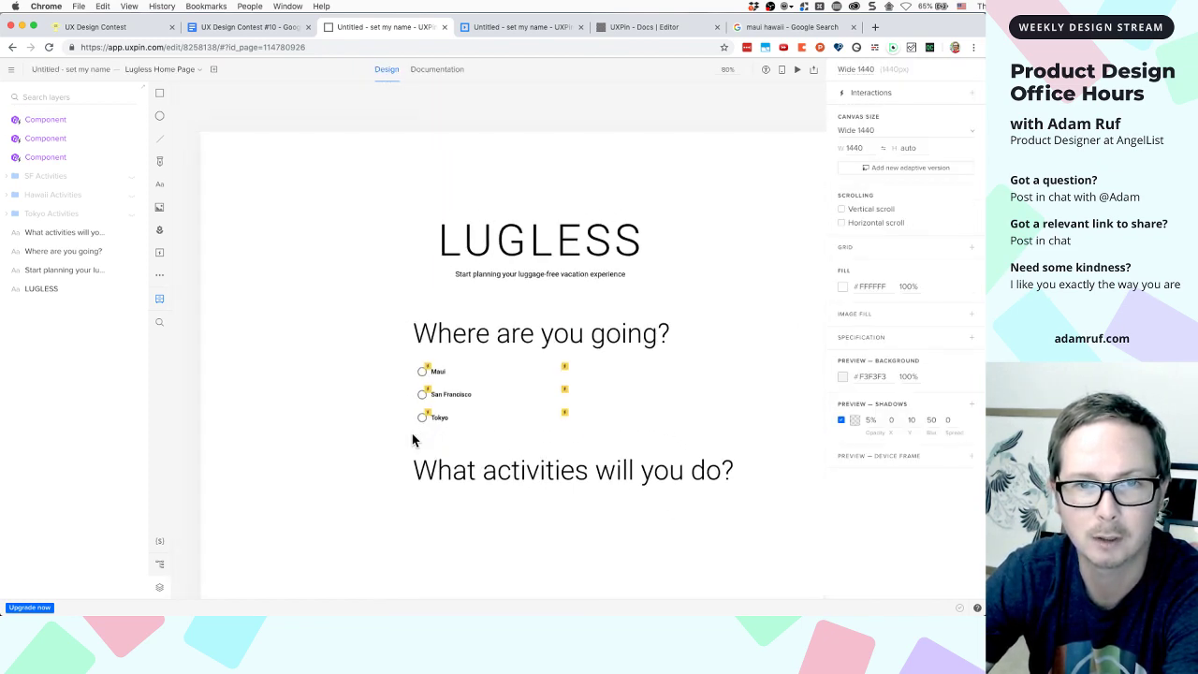
pyautogui.scroll(-3, 413, 440)
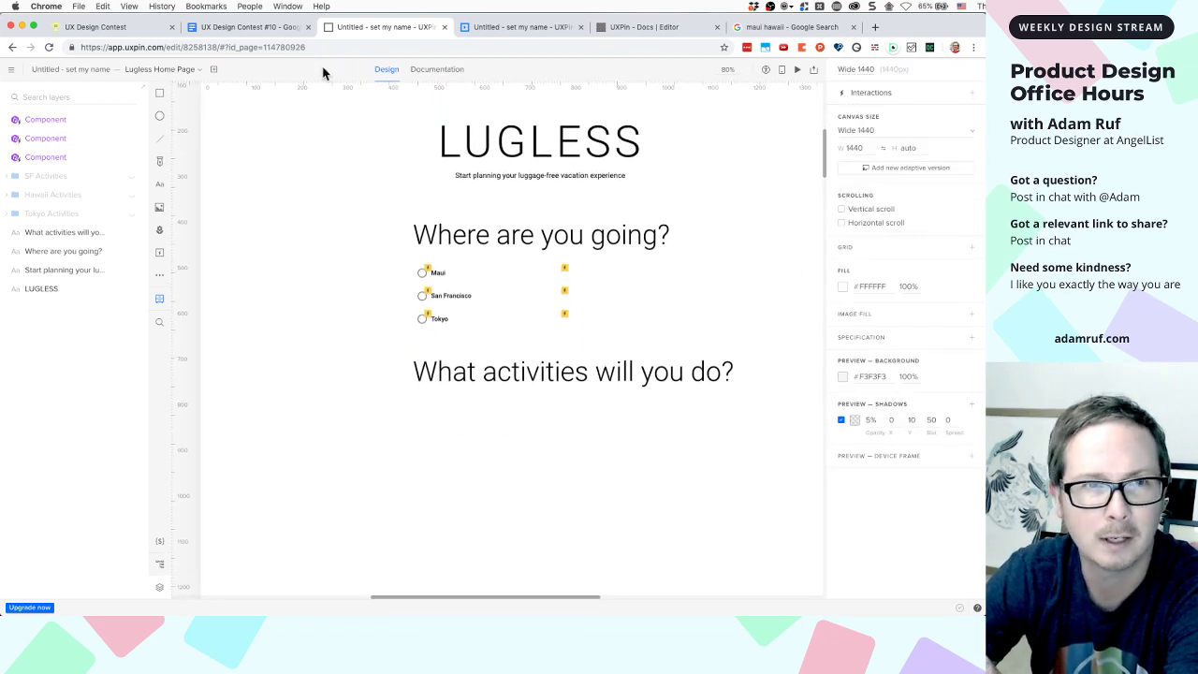
# Check the suggested prototype features in the UX Design Contest #10 document and switch to the UXPin editor documentation
pyautogui.click(251, 35)
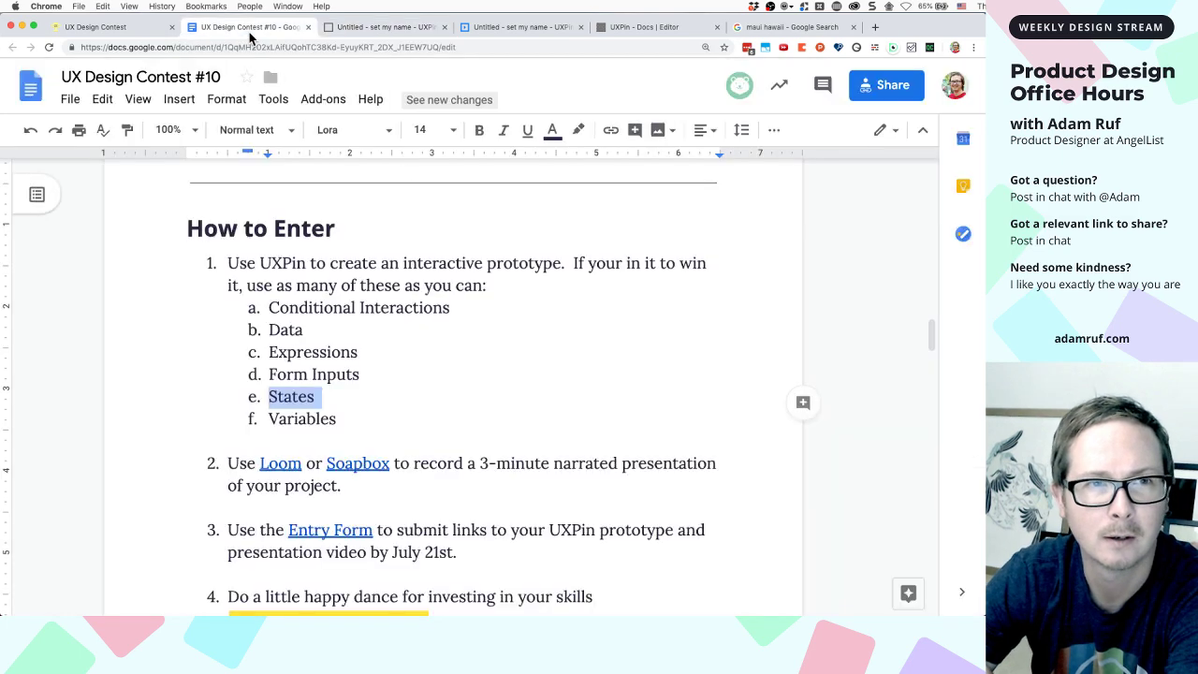
pyautogui.click(314, 356)
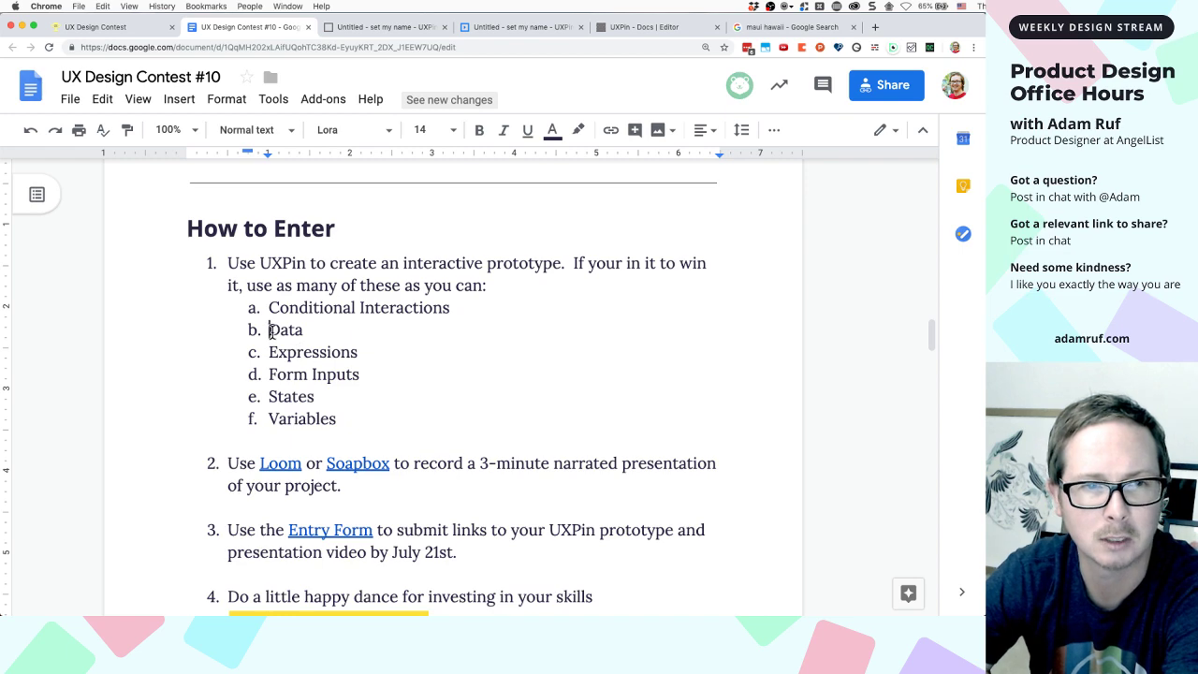
pyautogui.click(421, 28)
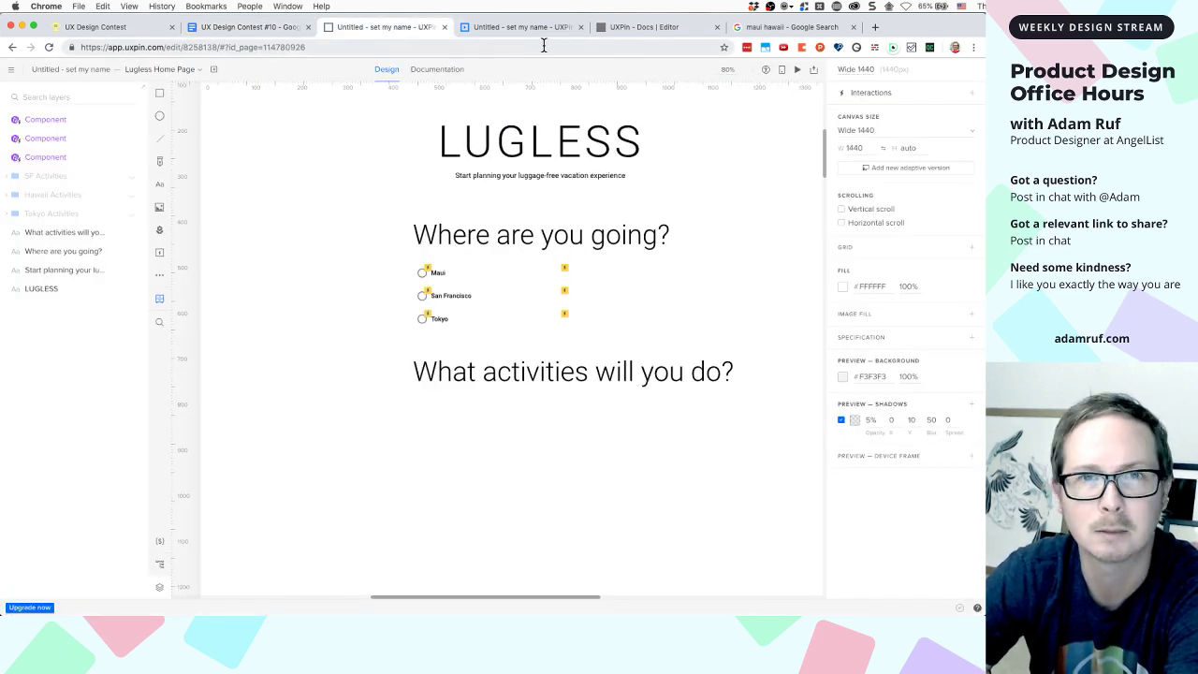
pyautogui.click(662, 29)
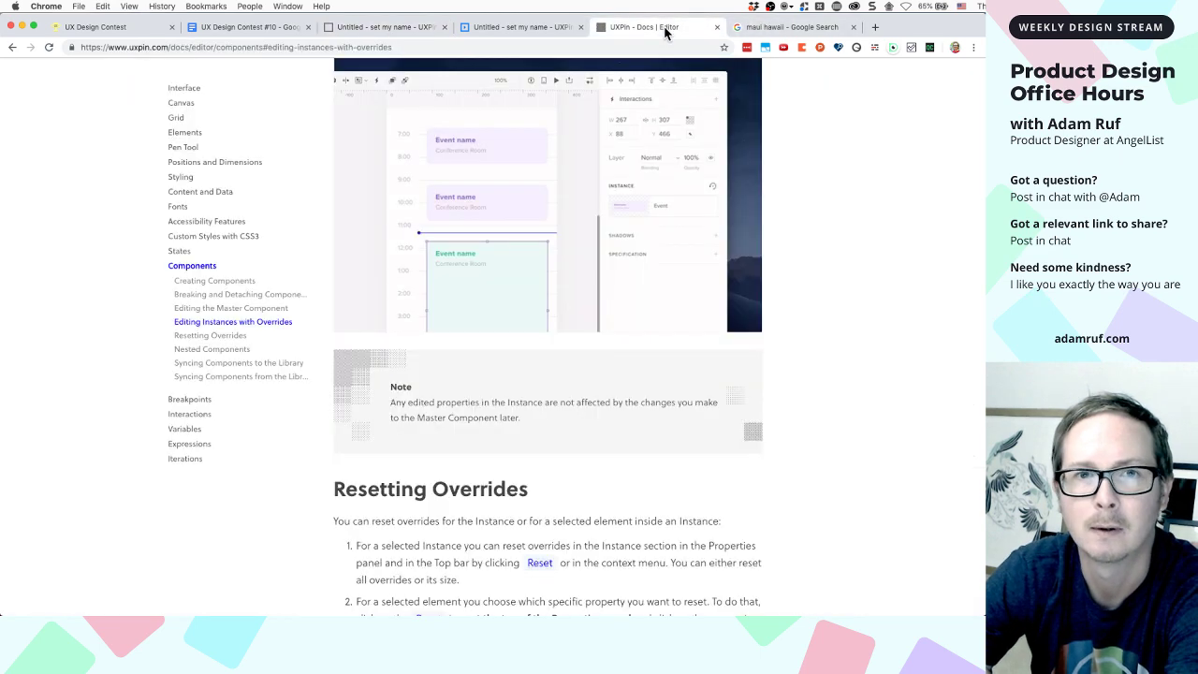
# Open the Content and Data documentation page and read its introduction and the Unsplash Images section
pyautogui.scroll(3, 240, 200)
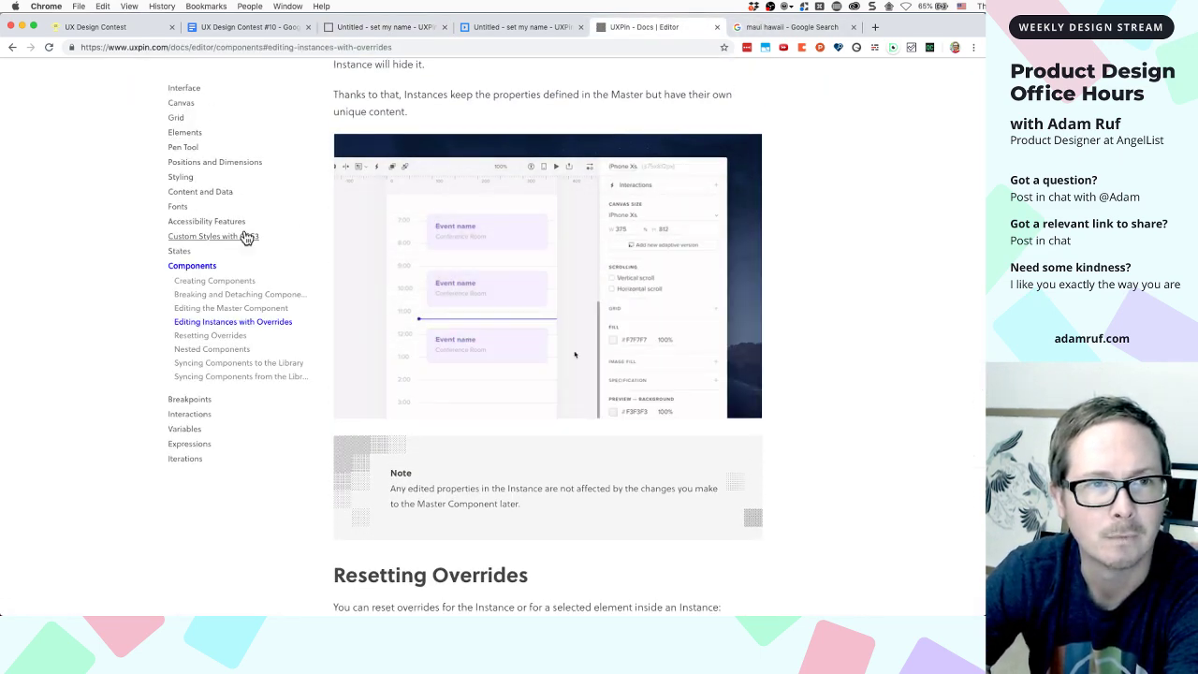
pyautogui.scroll(5, 246, 238)
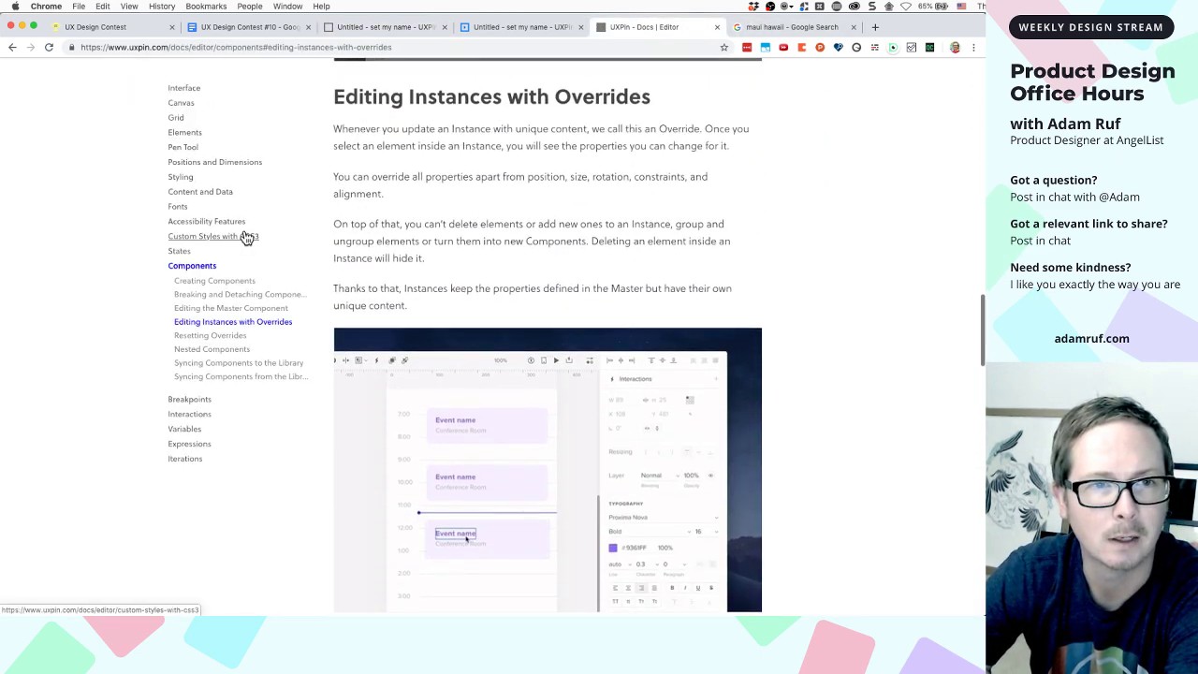
pyautogui.click(204, 194)
pyautogui.scroll(-1, 435, 302)
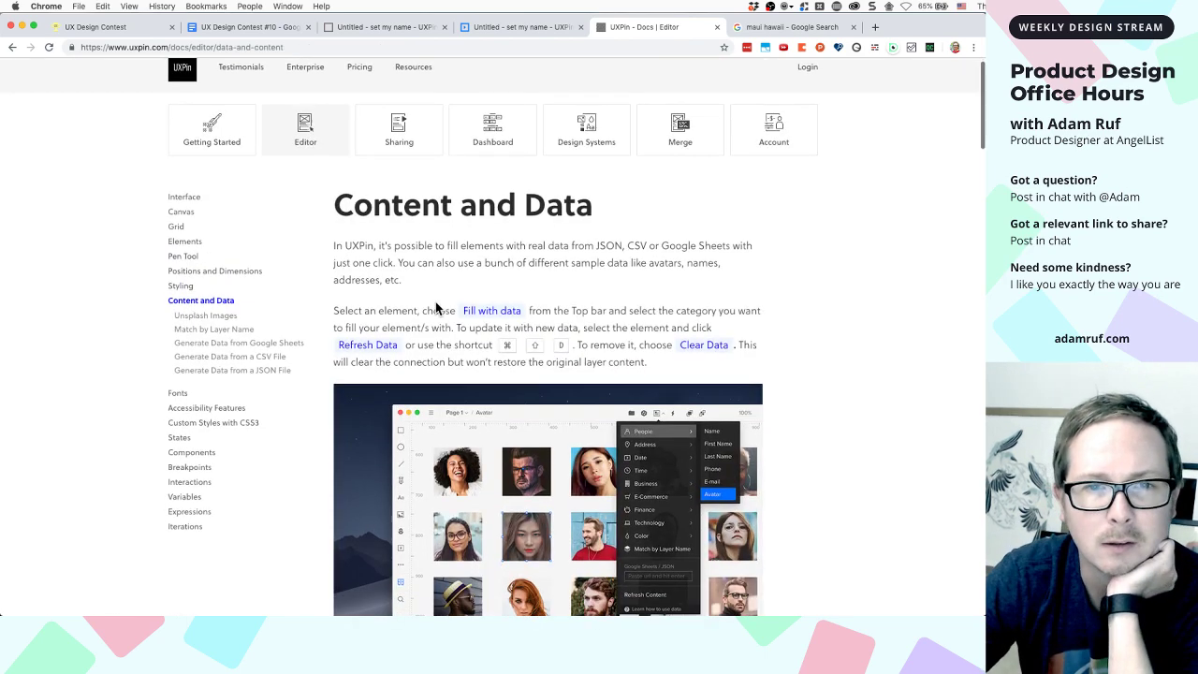
pyautogui.scroll(-7, 438, 350)
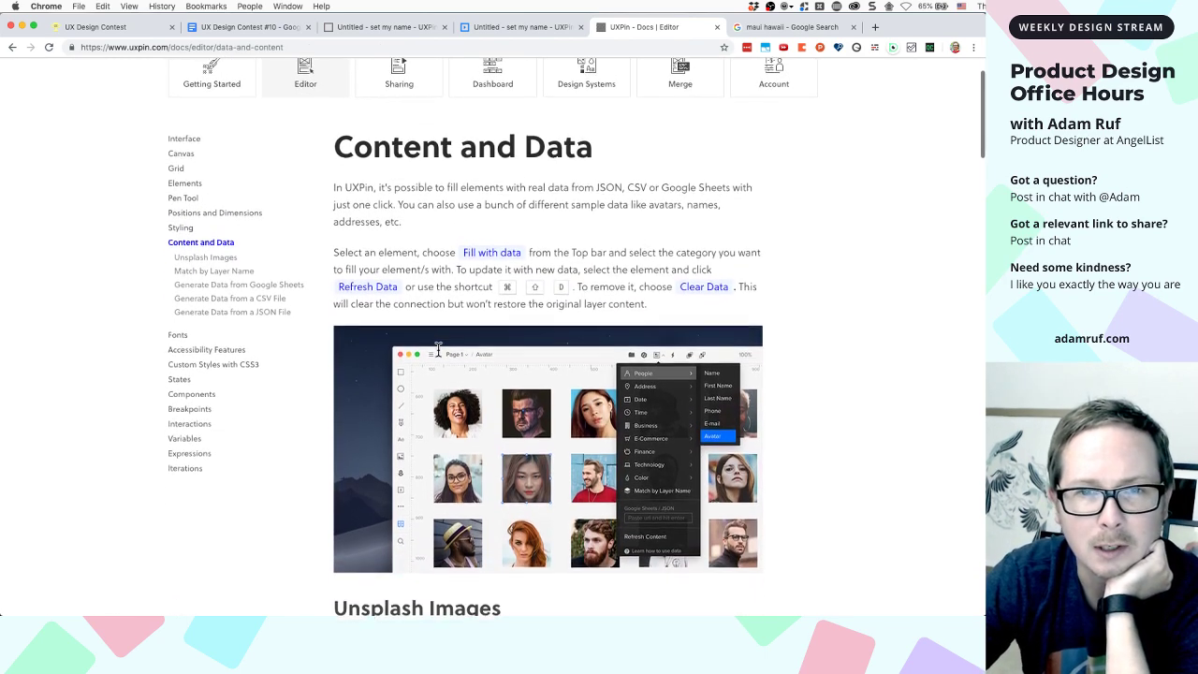
pyautogui.scroll(-5, 438, 349)
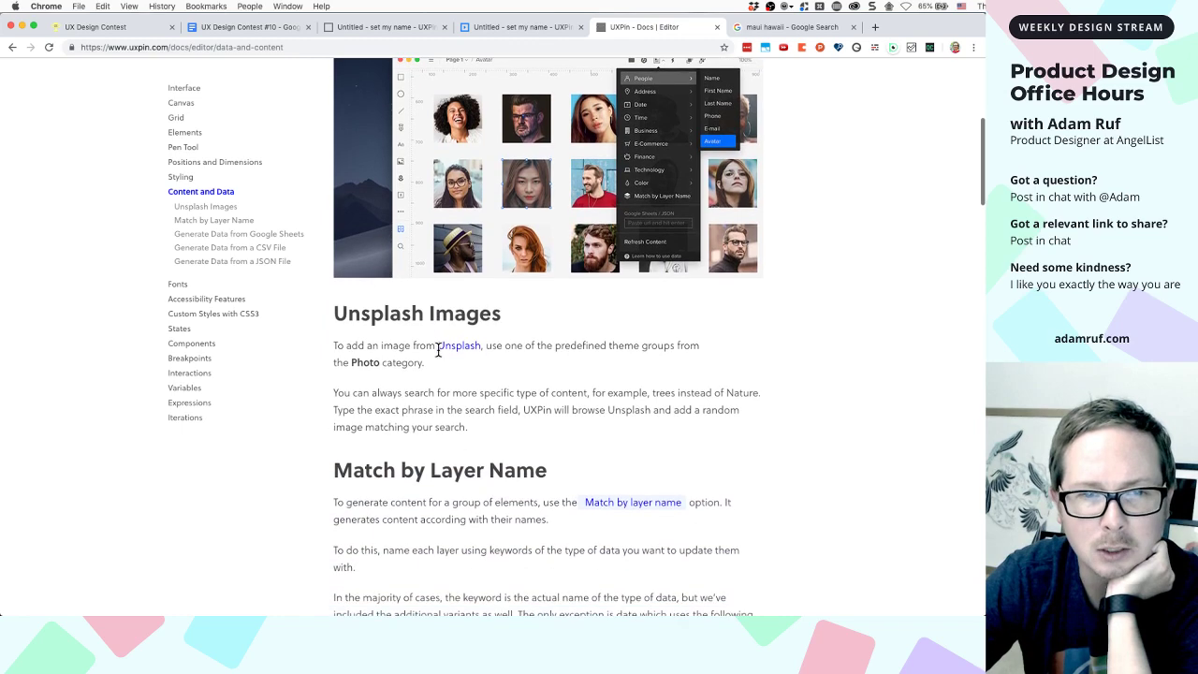
pyautogui.scroll(-3, 438, 349)
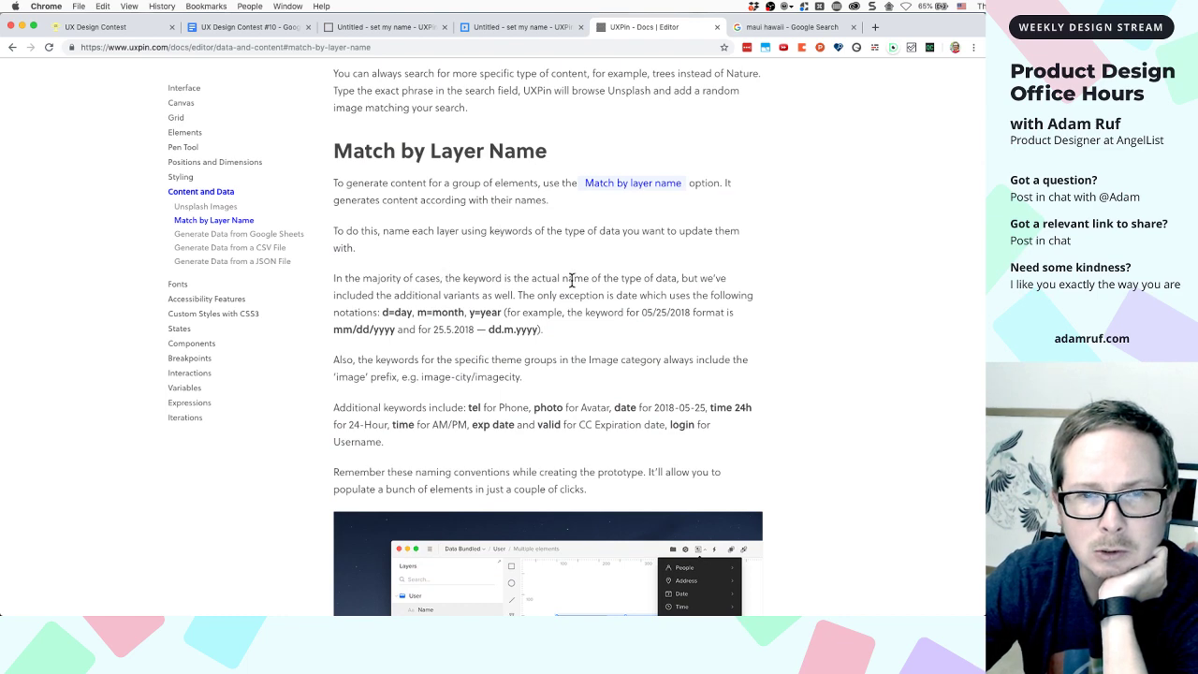
# Read the Match by Layer Name section, including its layer naming keywords and example image
pyautogui.scroll(-2, 571, 278)
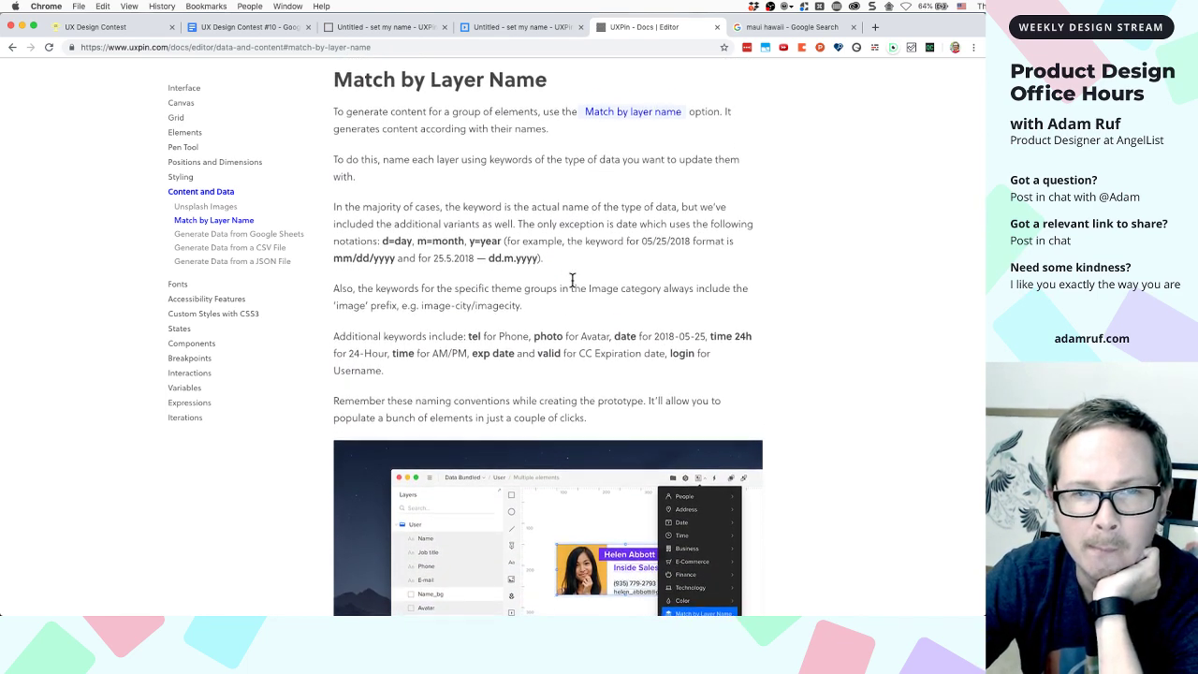
pyautogui.scroll(-2, 572, 279)
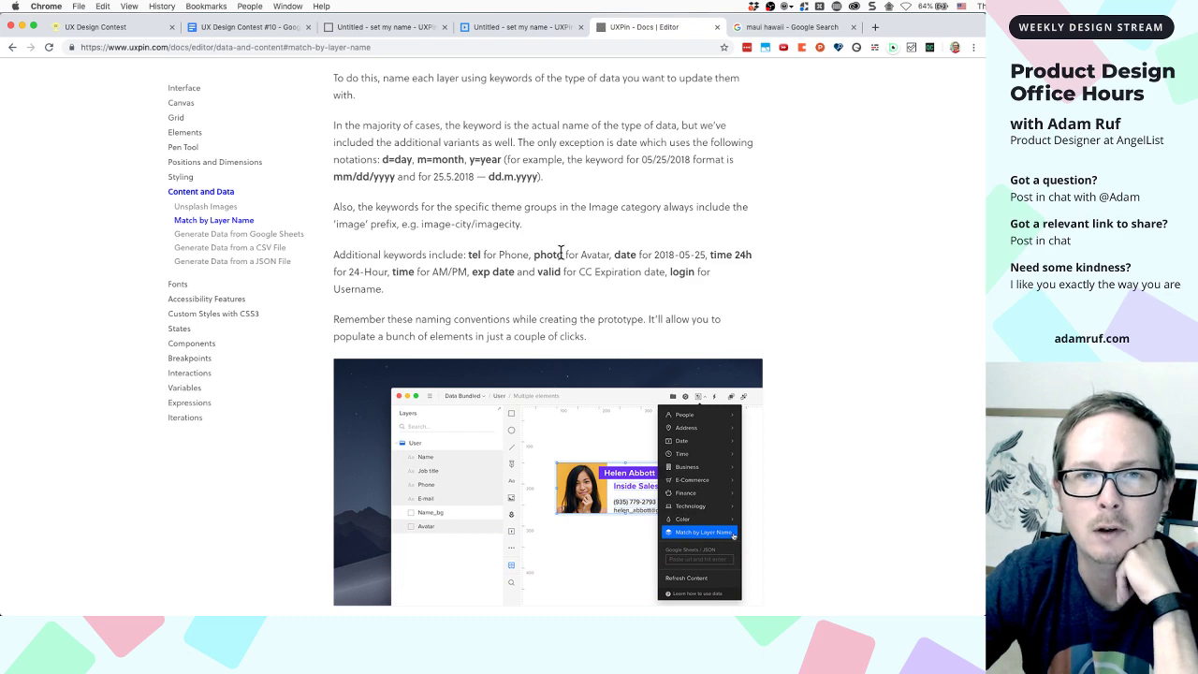
pyautogui.scroll(2, 592, 248)
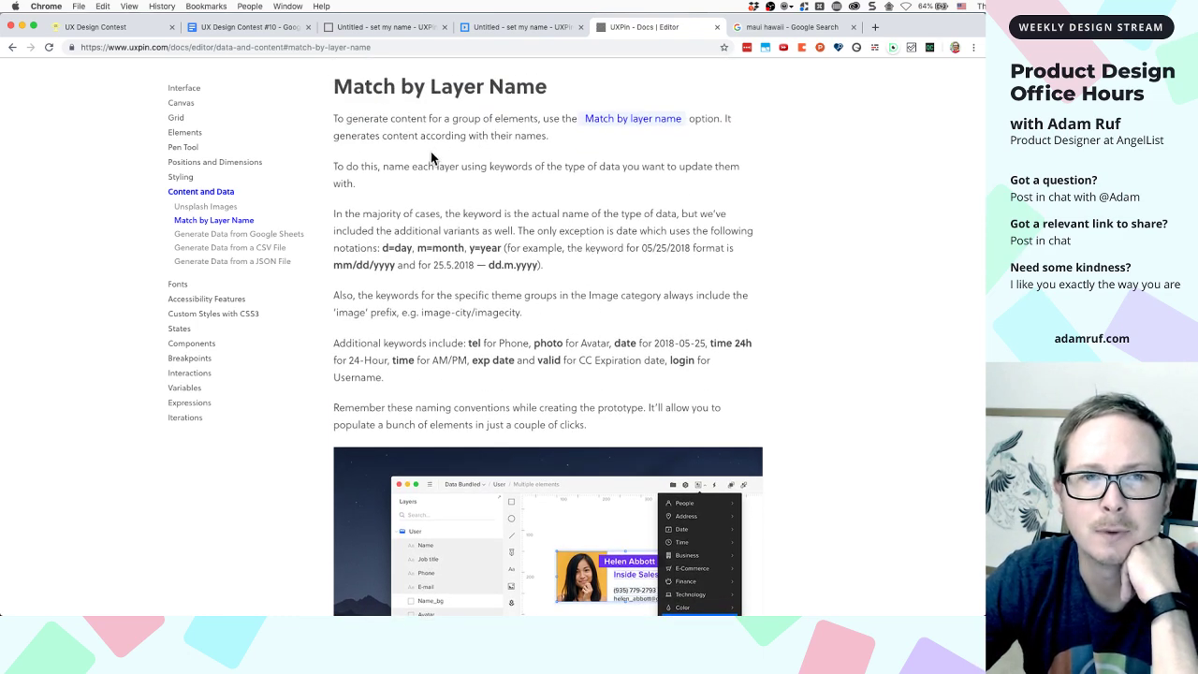
pyautogui.scroll(1, 430, 159)
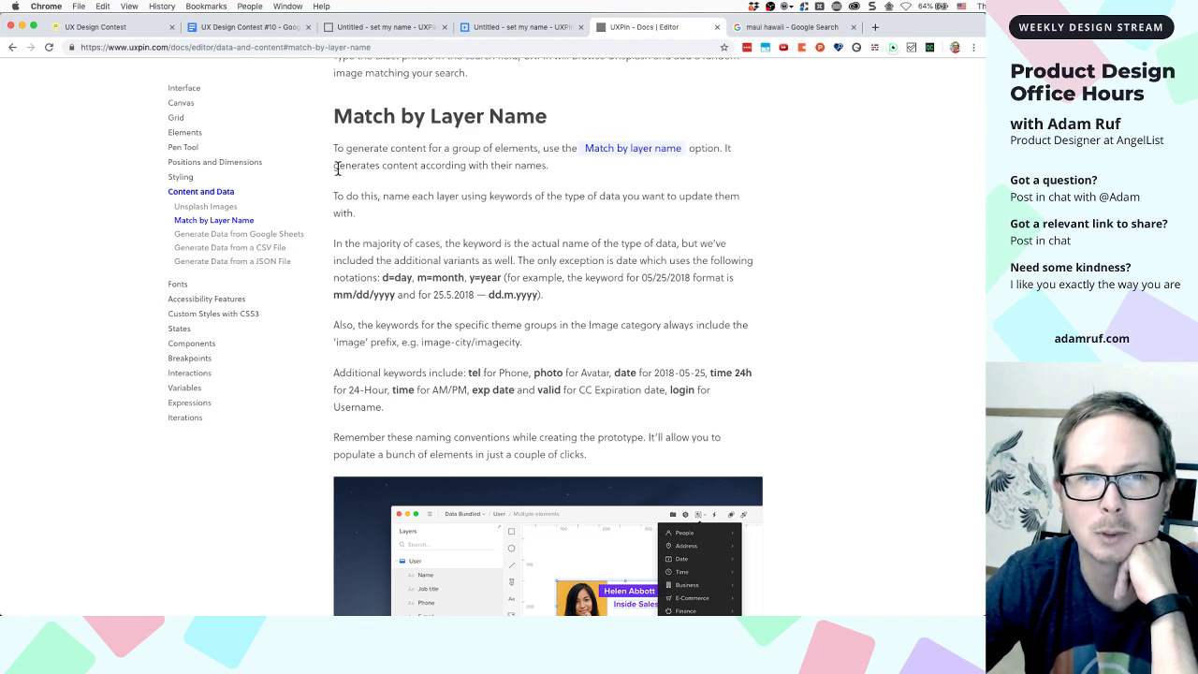
pyautogui.scroll(-3, 482, 184)
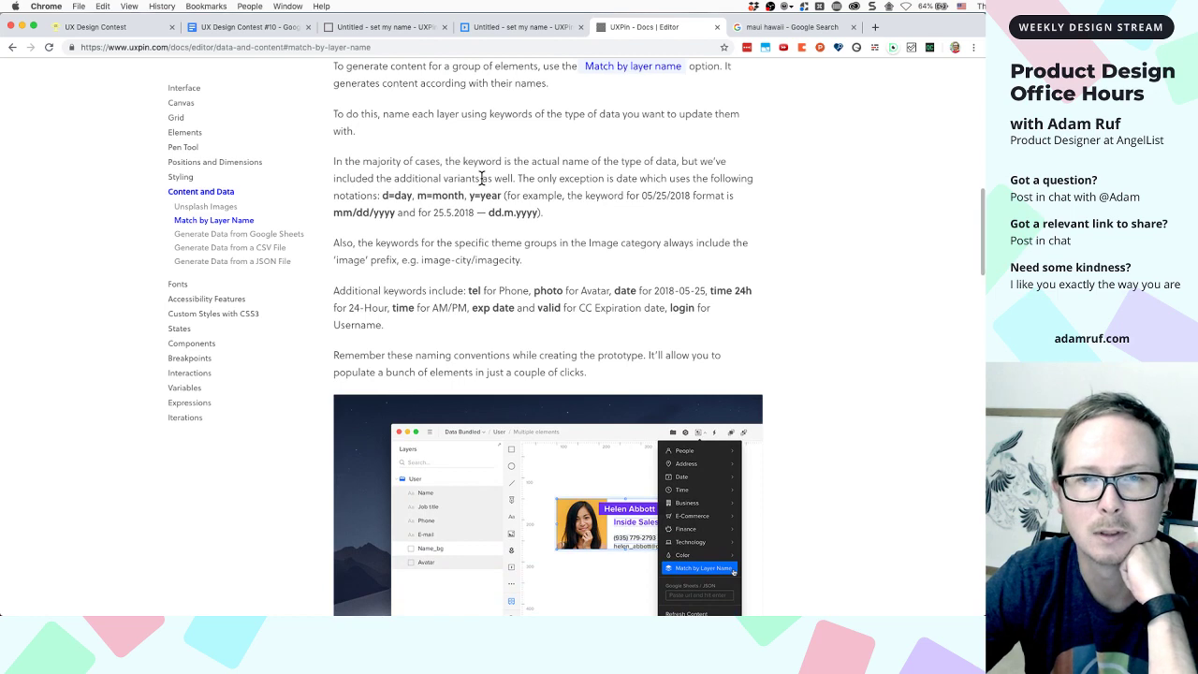
pyautogui.scroll(-2, 482, 178)
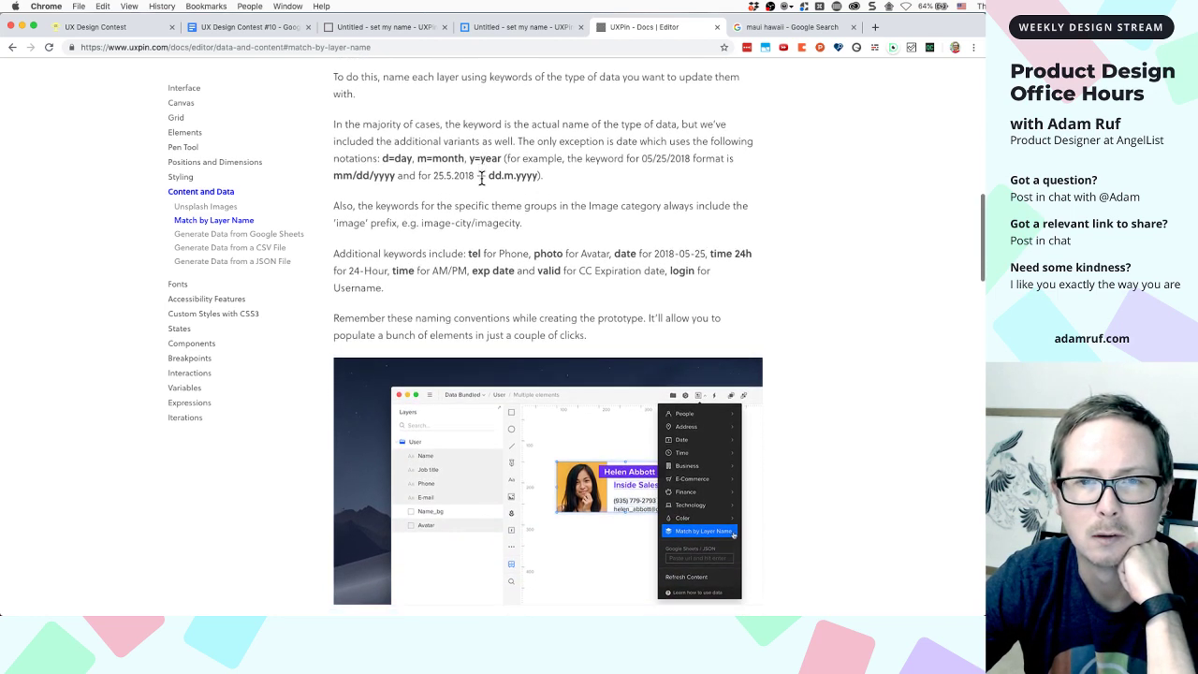
pyautogui.scroll(-3, 483, 178)
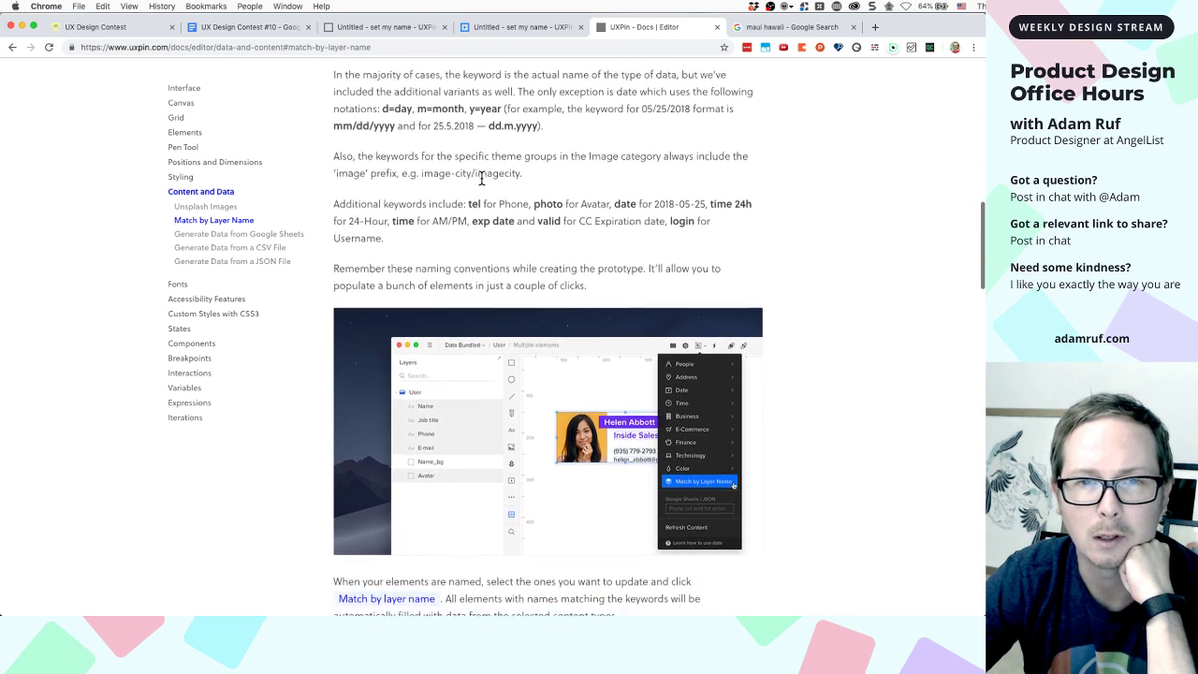
pyautogui.scroll(-3, 483, 178)
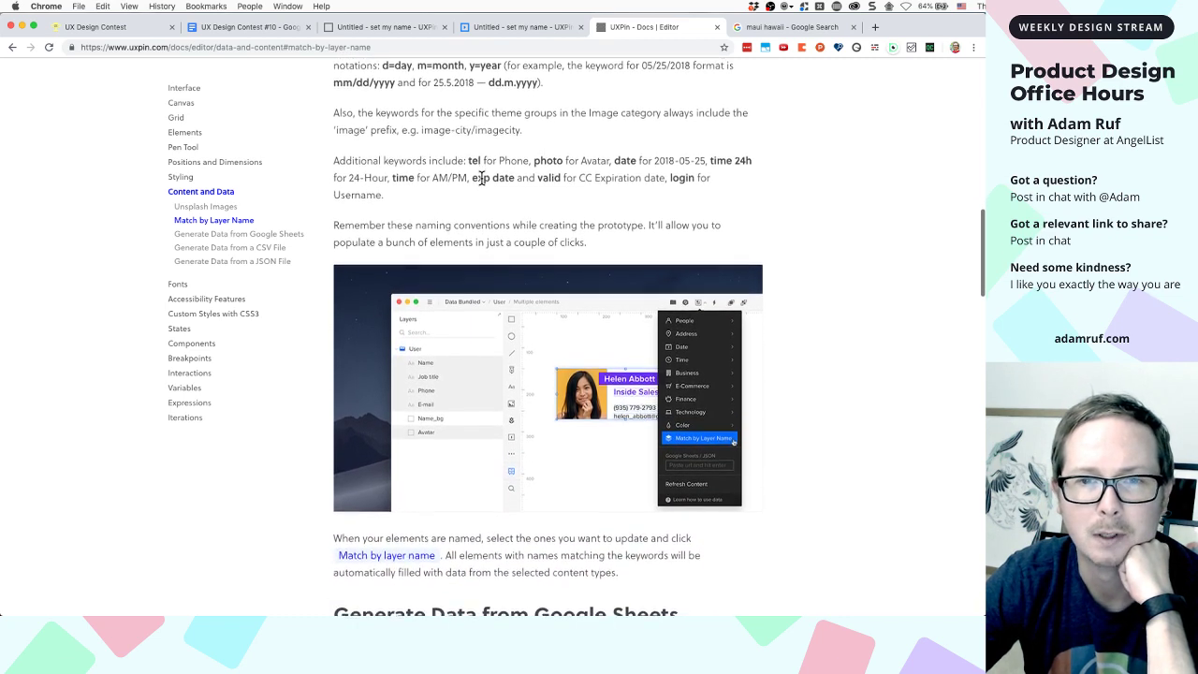
pyautogui.scroll(5, 482, 178)
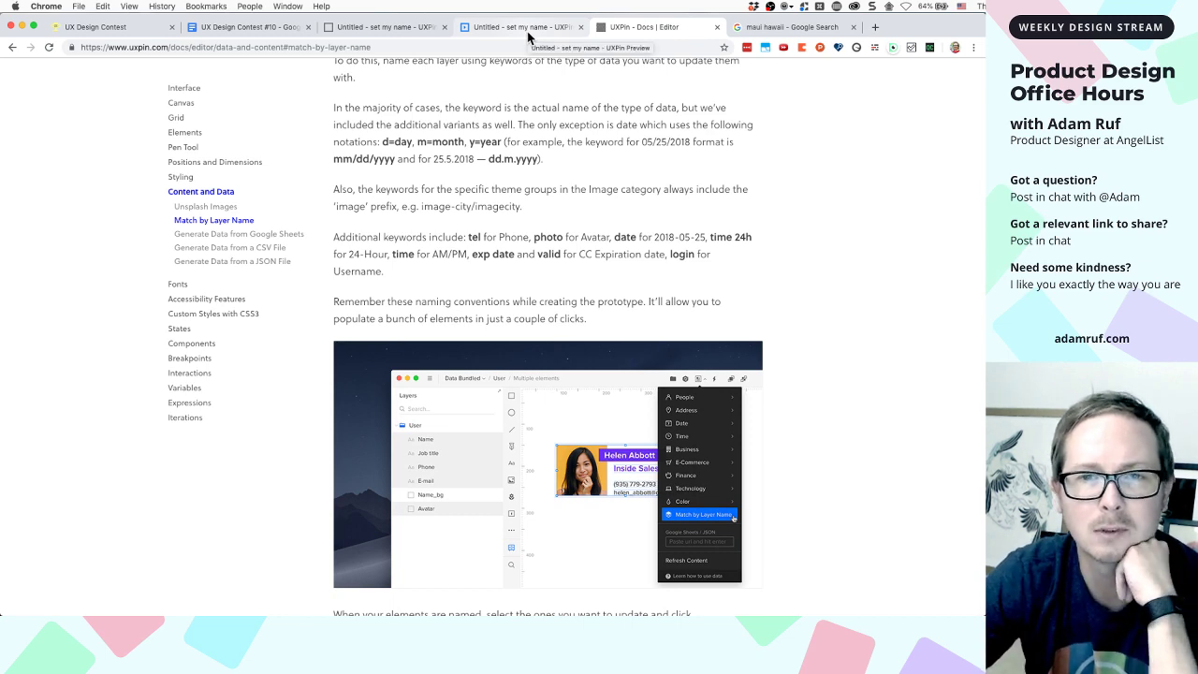
pyautogui.scroll(-5, 521, 170)
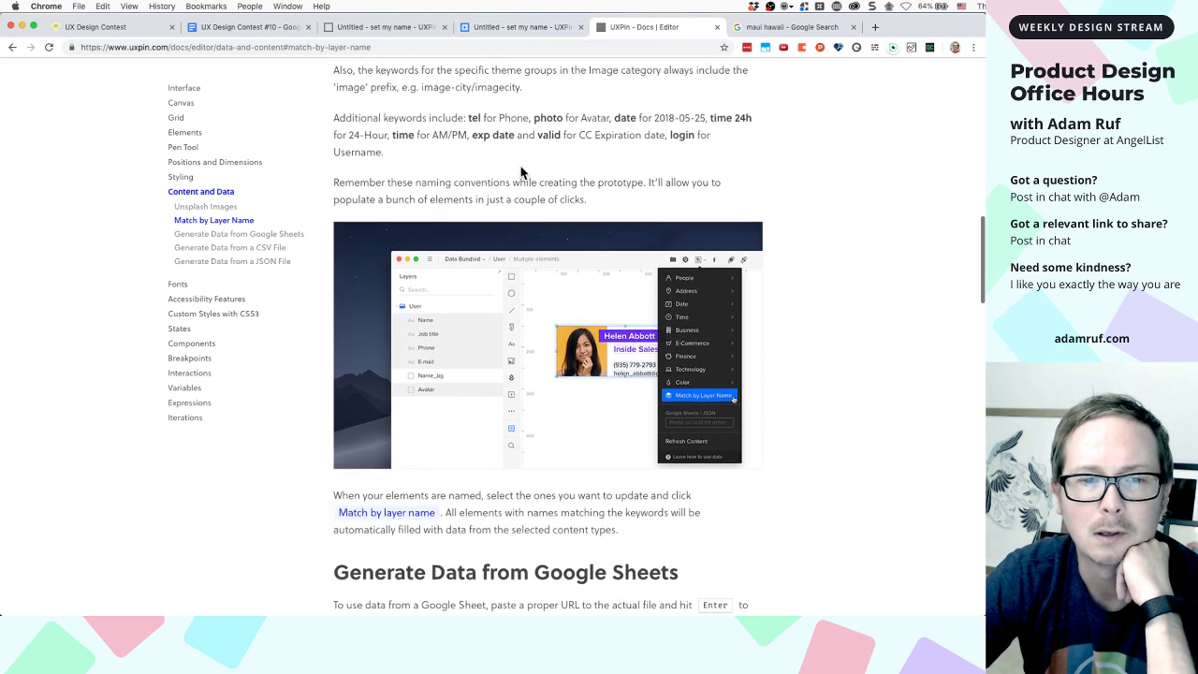
# Read how to generate data from Google Sheets, including the sheet structure, layer naming and publishing the sheet in .csv format
pyautogui.scroll(-15, 521, 173)
pyautogui.scroll(-2, 513, 202)
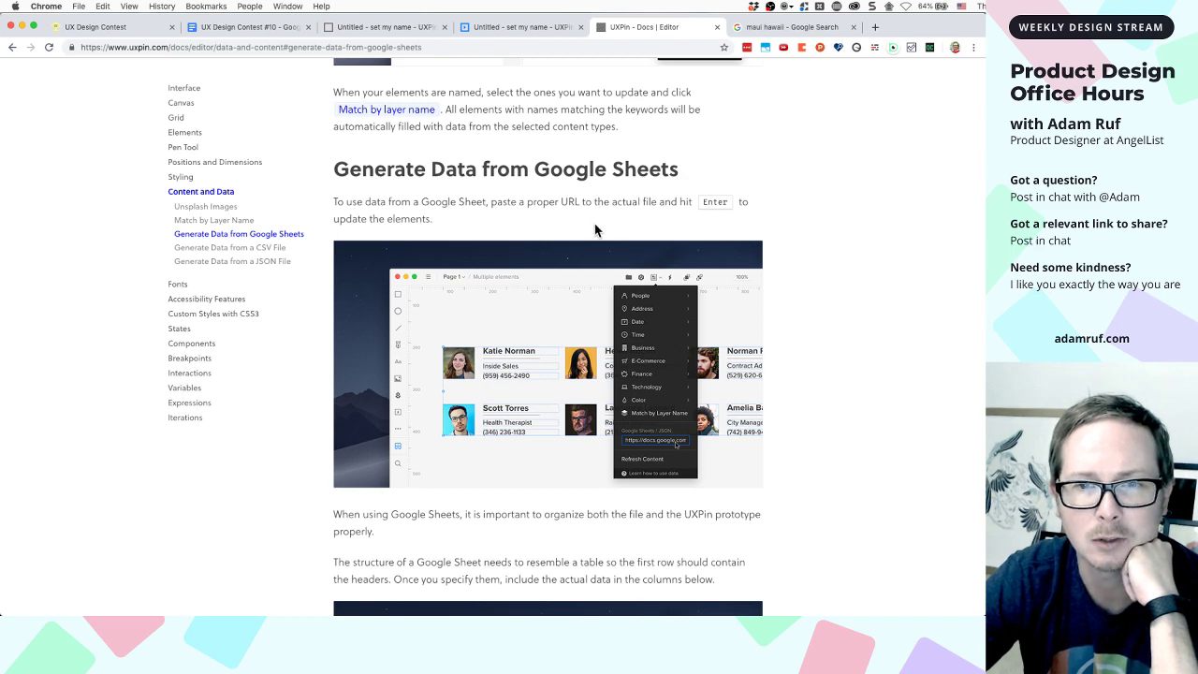
pyautogui.scroll(-5, 551, 306)
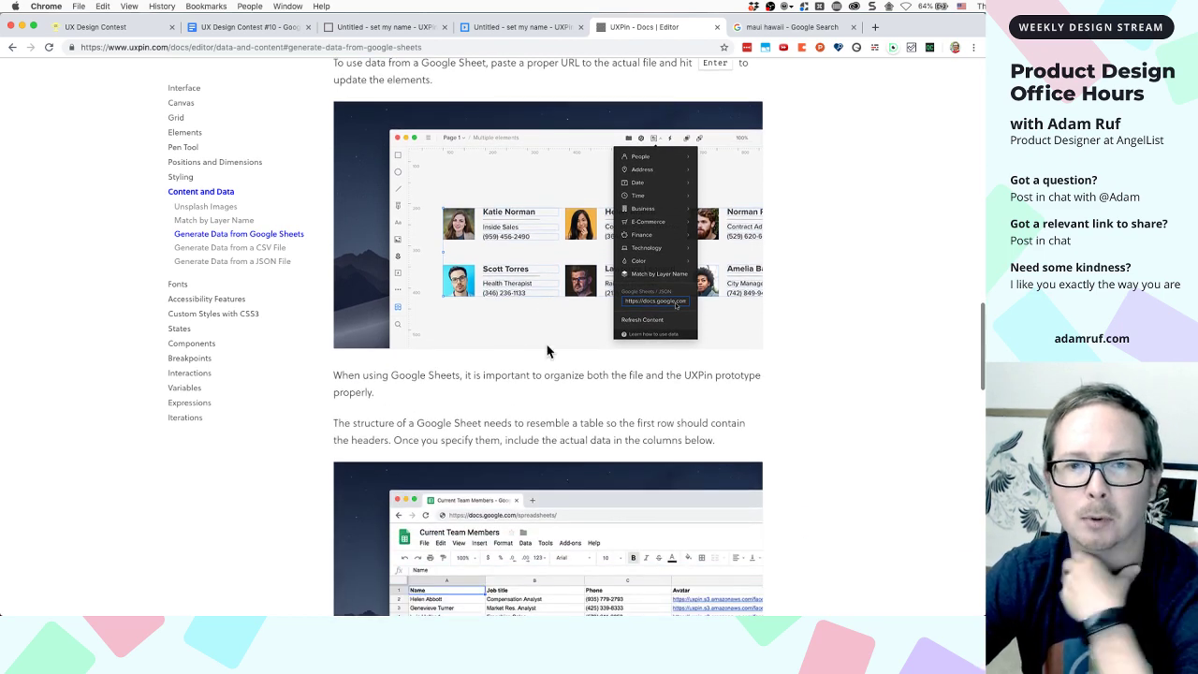
pyautogui.scroll(-4, 629, 348)
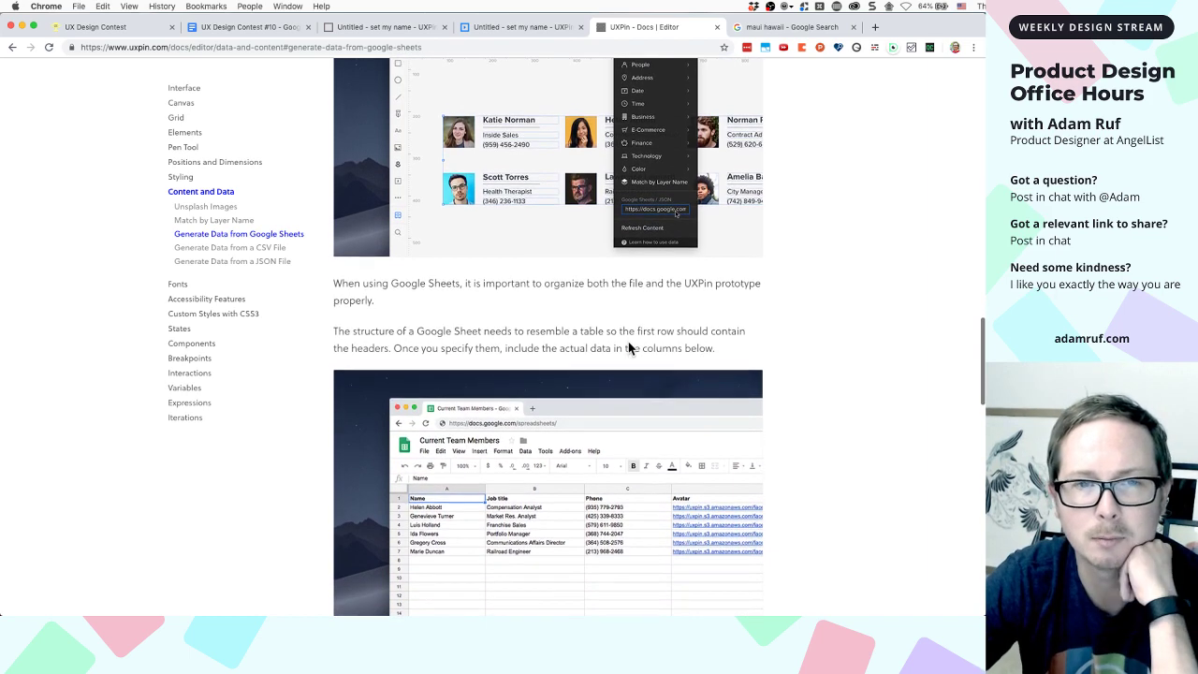
pyautogui.scroll(-2, 492, 322)
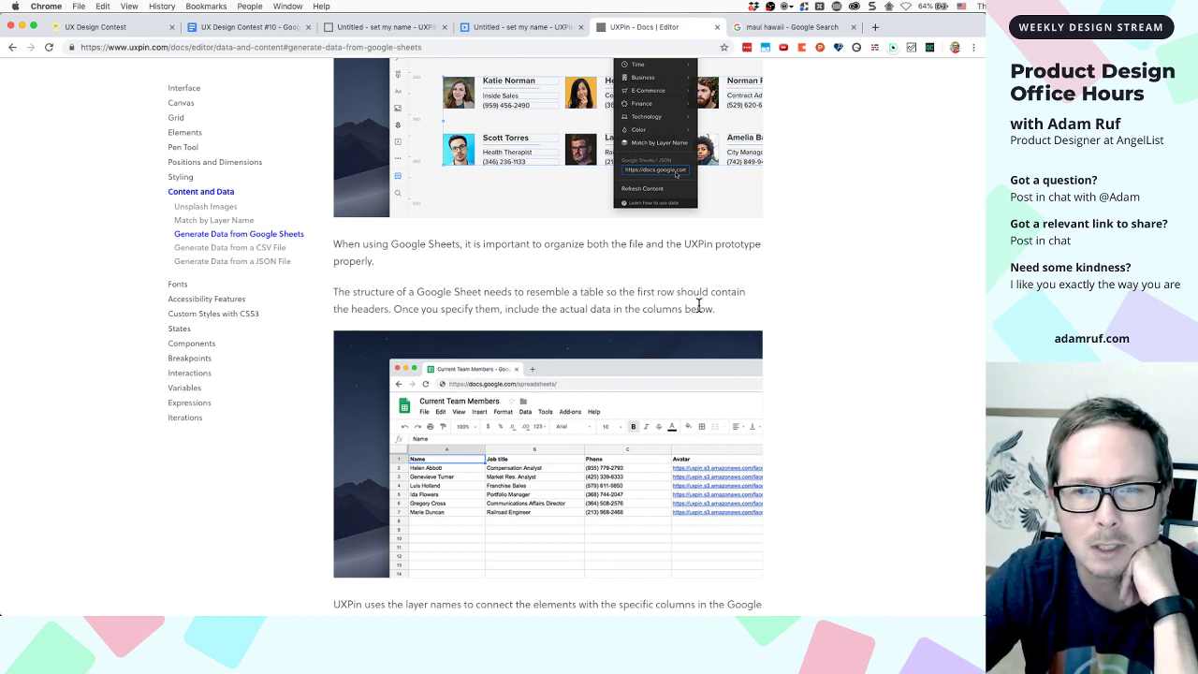
pyautogui.scroll(-1, 659, 312)
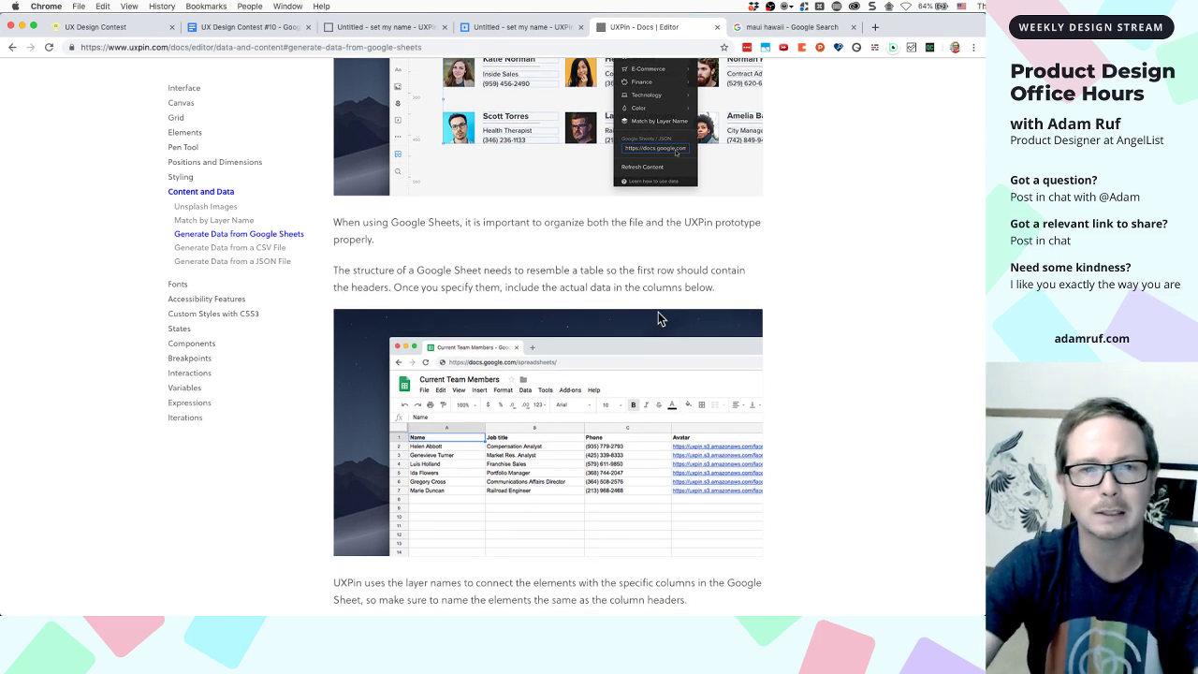
pyautogui.scroll(-2, 658, 313)
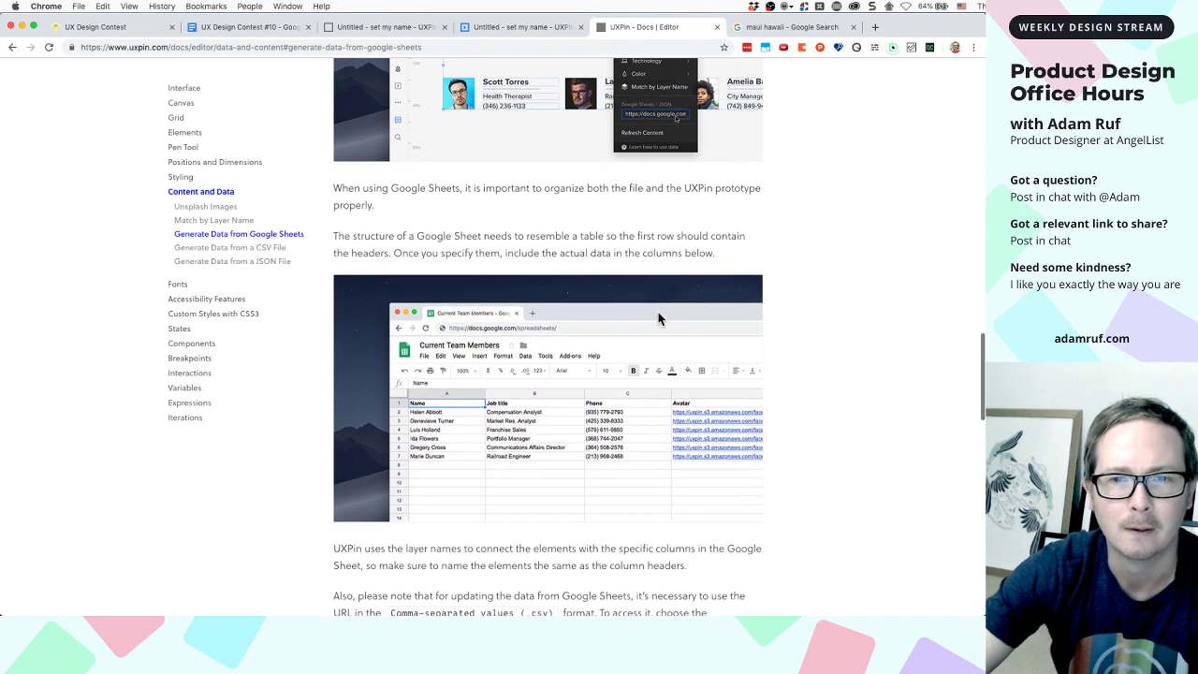
pyautogui.scroll(-2, 658, 318)
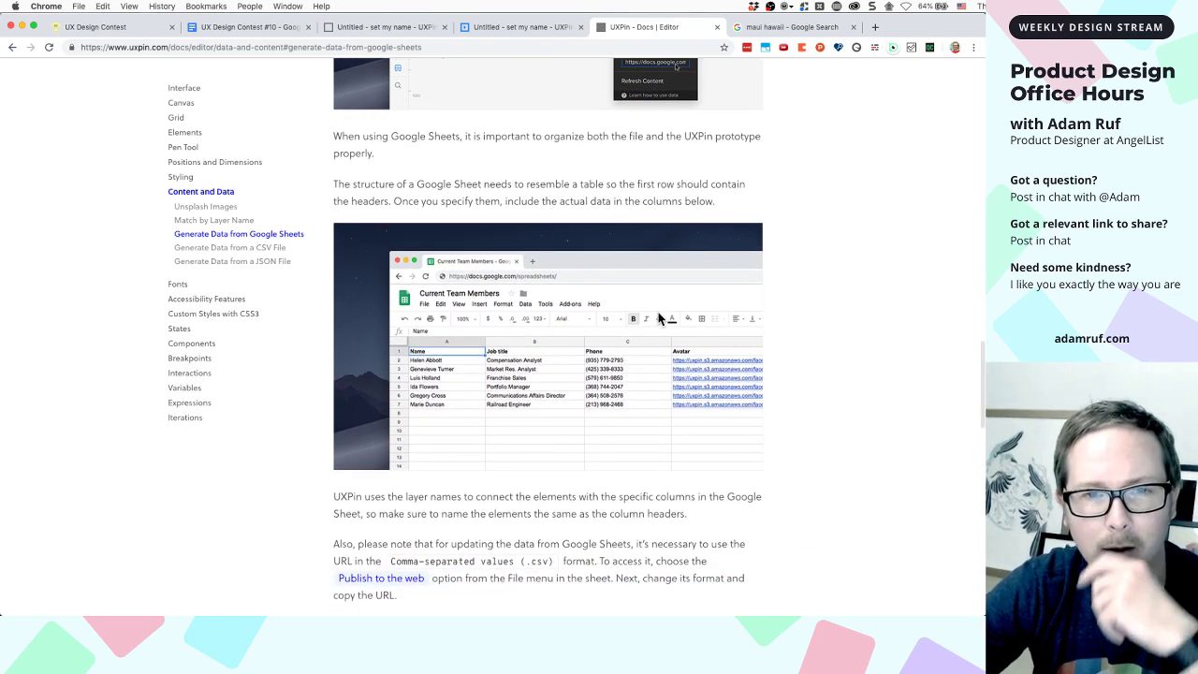
pyautogui.scroll(-1, 659, 318)
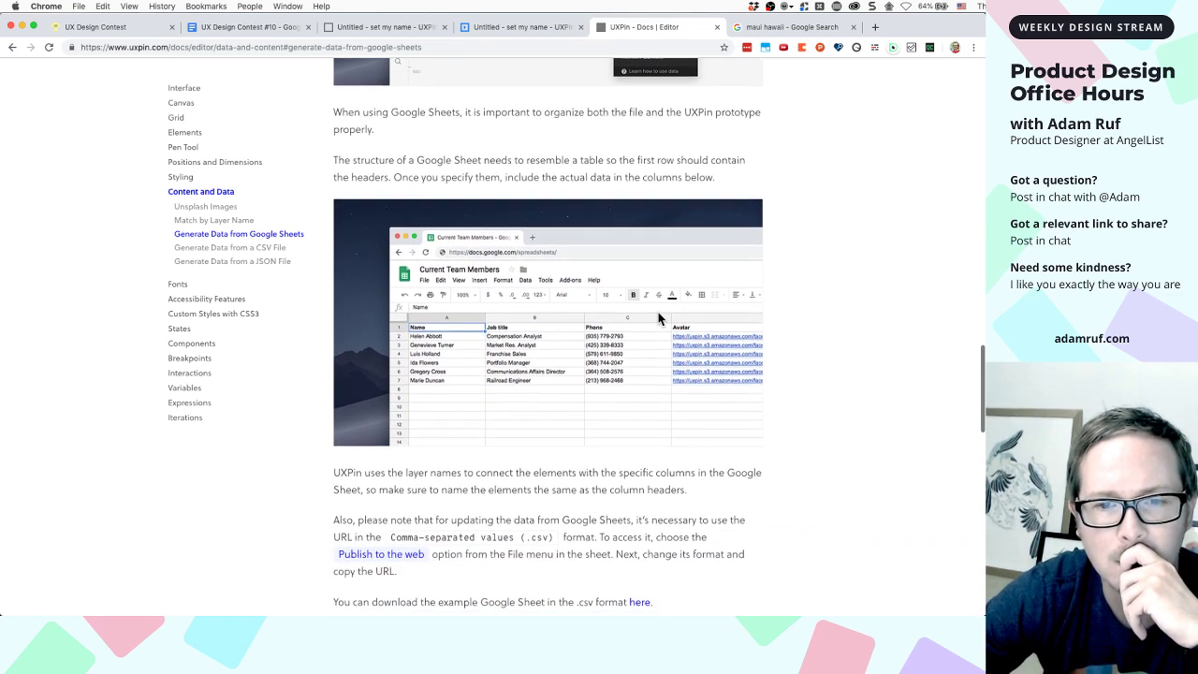
# Skim the sections on generating data from a CSV file and from a JSON file
pyautogui.scroll(12, 658, 318)
pyautogui.scroll(-20, 658, 314)
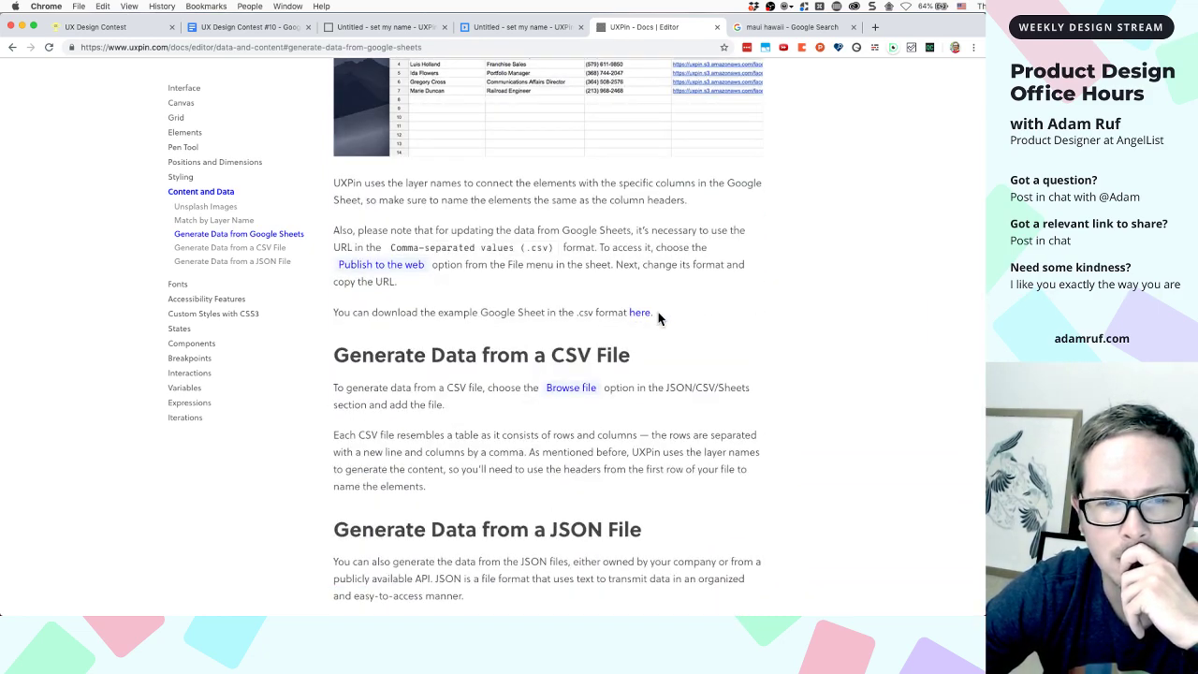
pyautogui.scroll(-9, 658, 318)
pyautogui.scroll(-16, 658, 314)
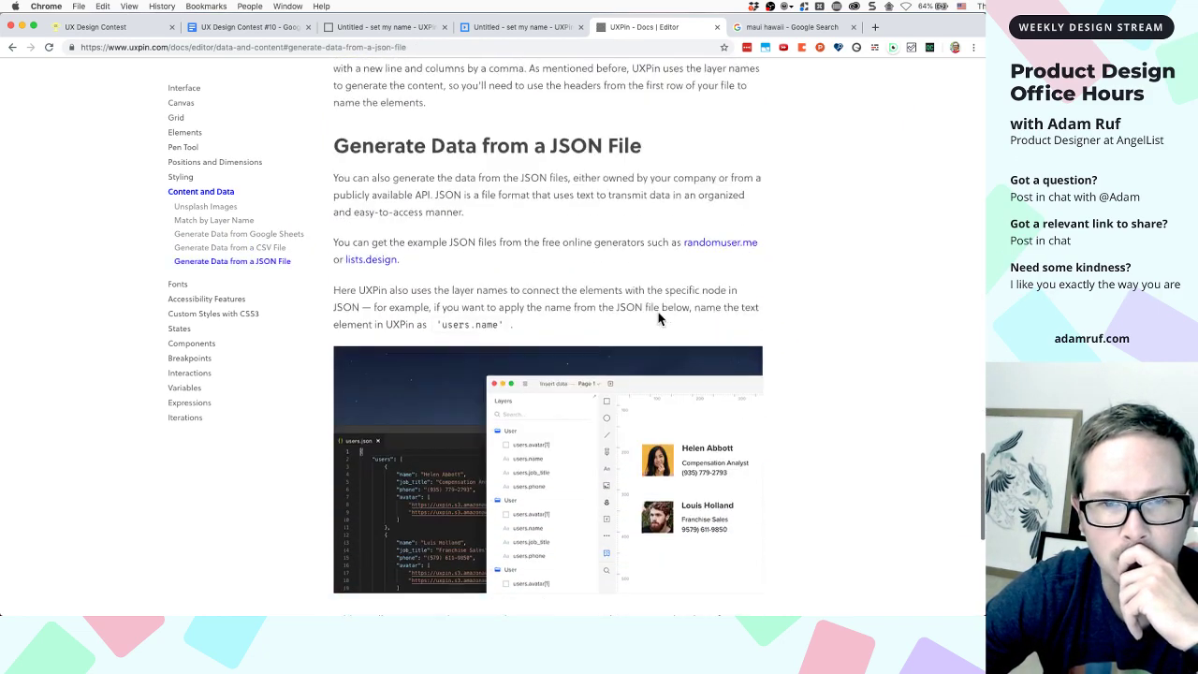
pyautogui.scroll(20, 659, 318)
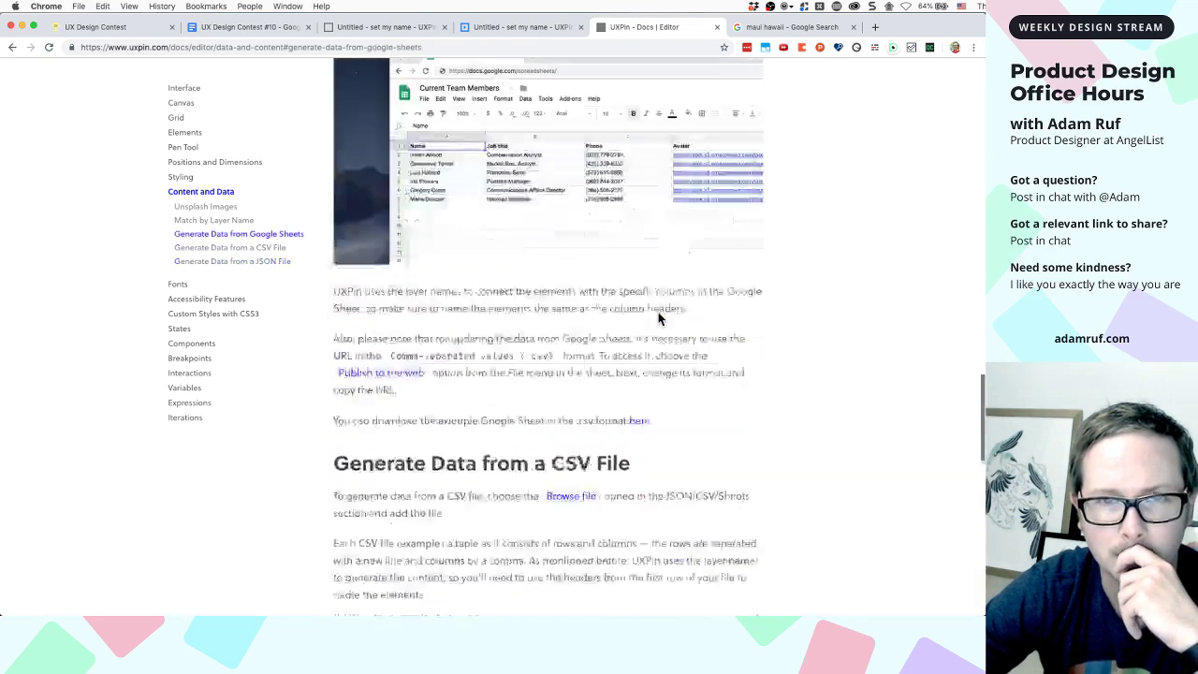
pyautogui.scroll(-19, 658, 318)
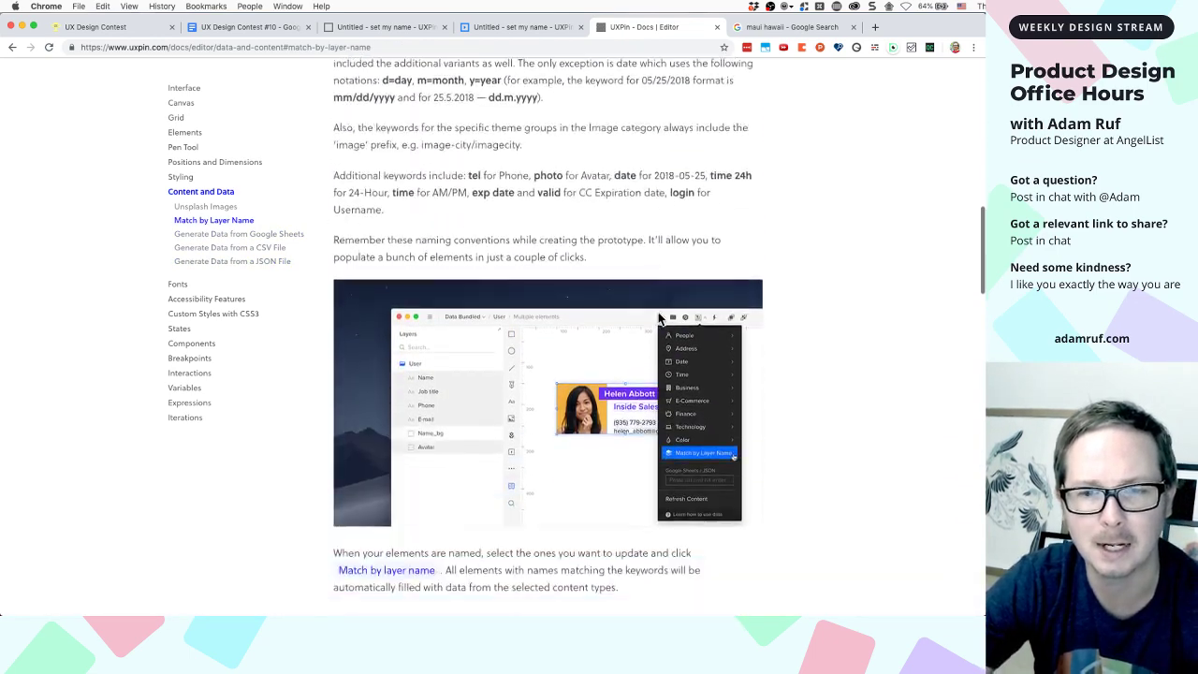
# Review the Google Sheets data instructions again, focusing on the URL field and the example table with header row
pyautogui.scroll(-7, 658, 318)
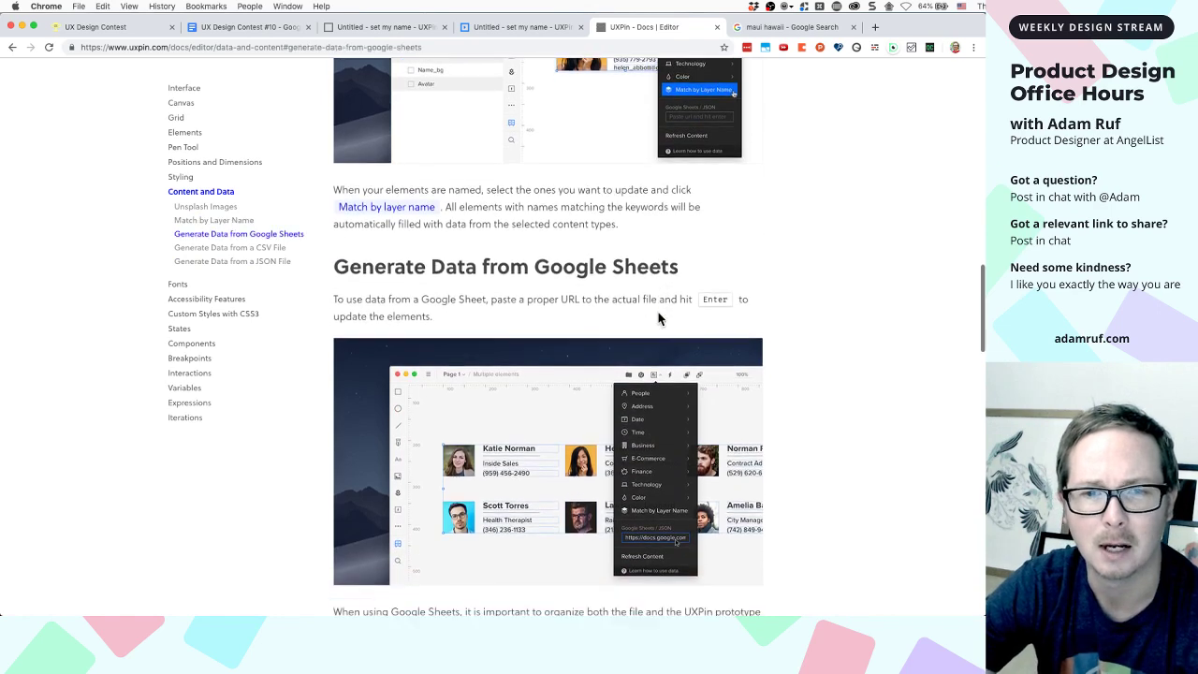
pyautogui.scroll(-5, 659, 314)
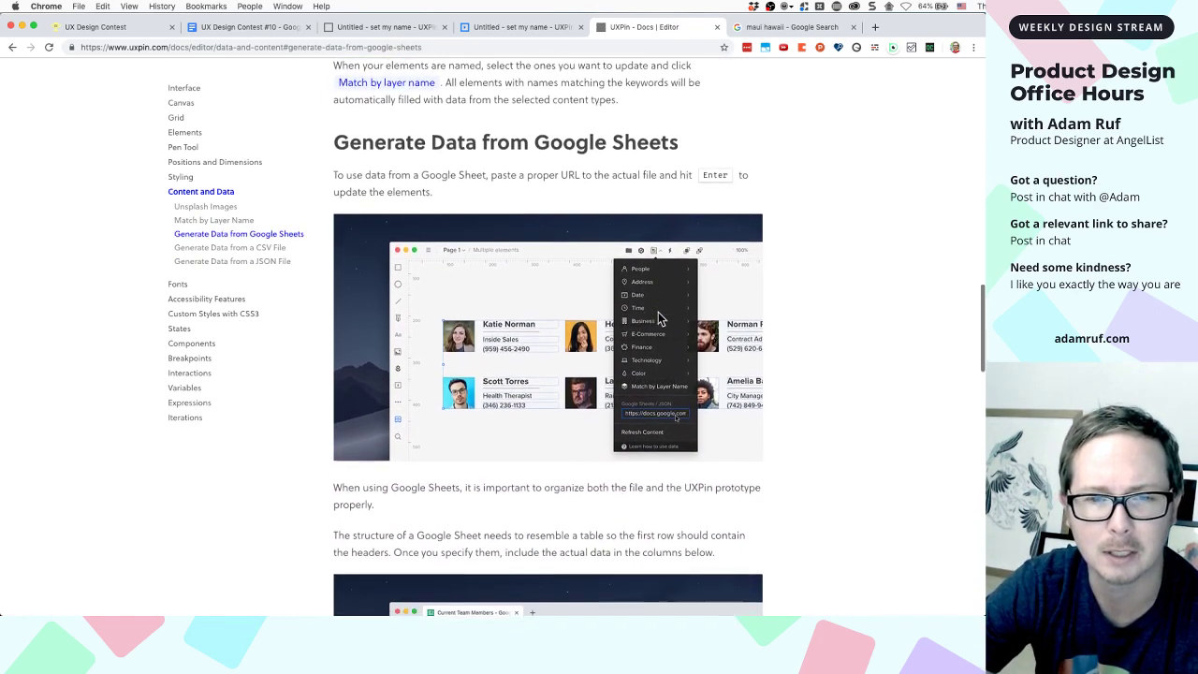
pyautogui.scroll(-2, 658, 318)
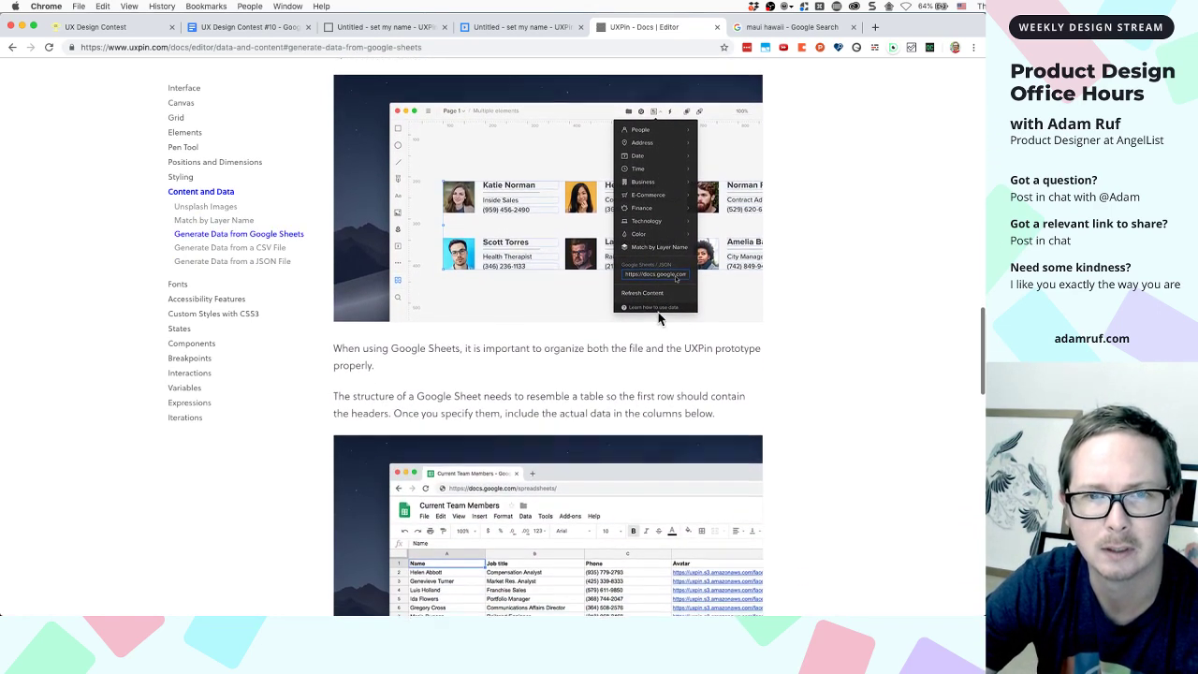
pyautogui.scroll(6, 658, 318)
pyautogui.scroll(-10, 658, 318)
pyautogui.scroll(-3, 658, 318)
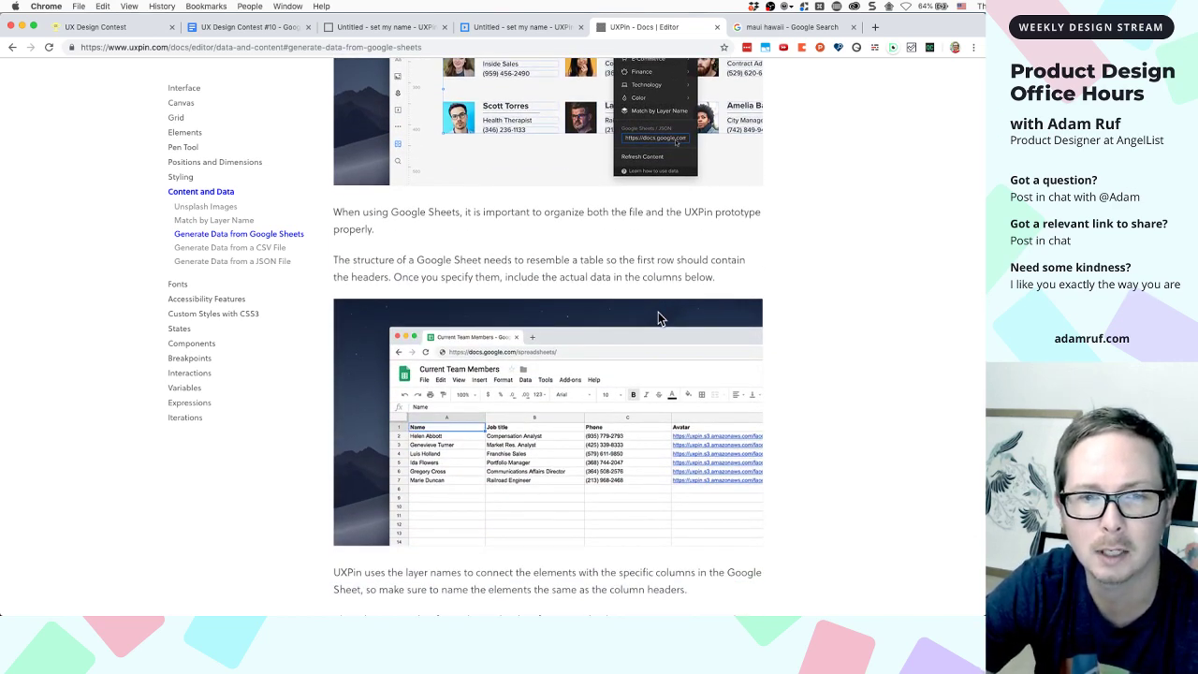
# Try to start a new Google spreadsheet from a fresh browser tab using the address new.sheet
pyautogui.click(874, 28)
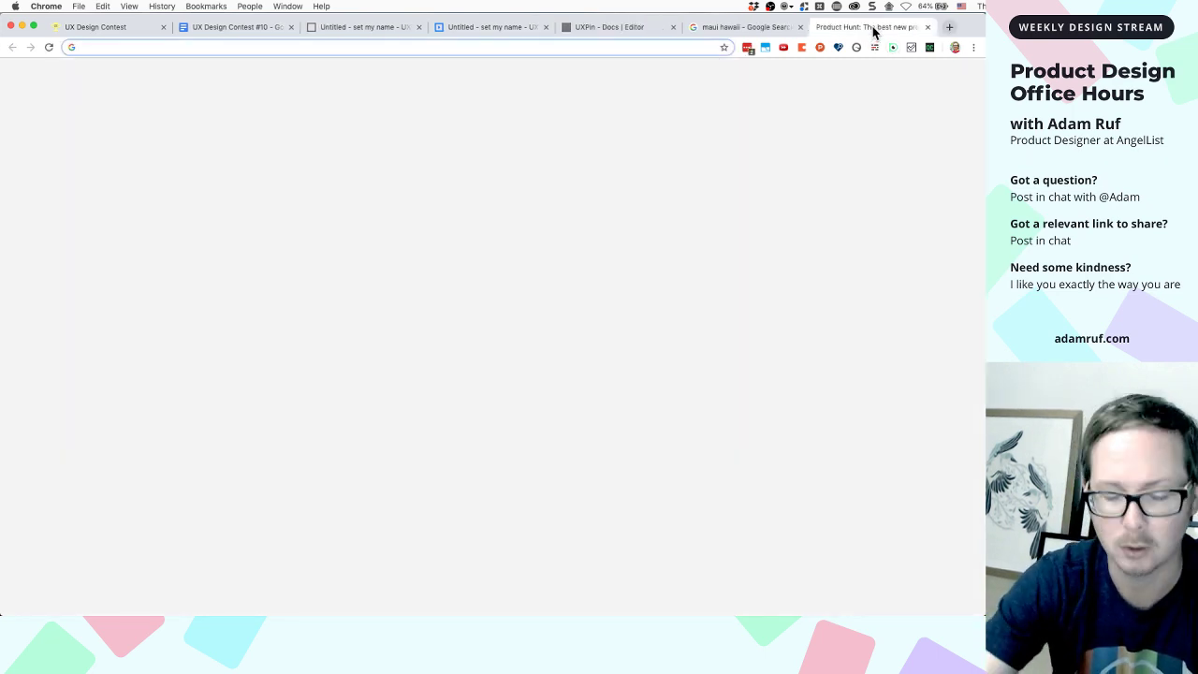
pyautogui.write('new.')
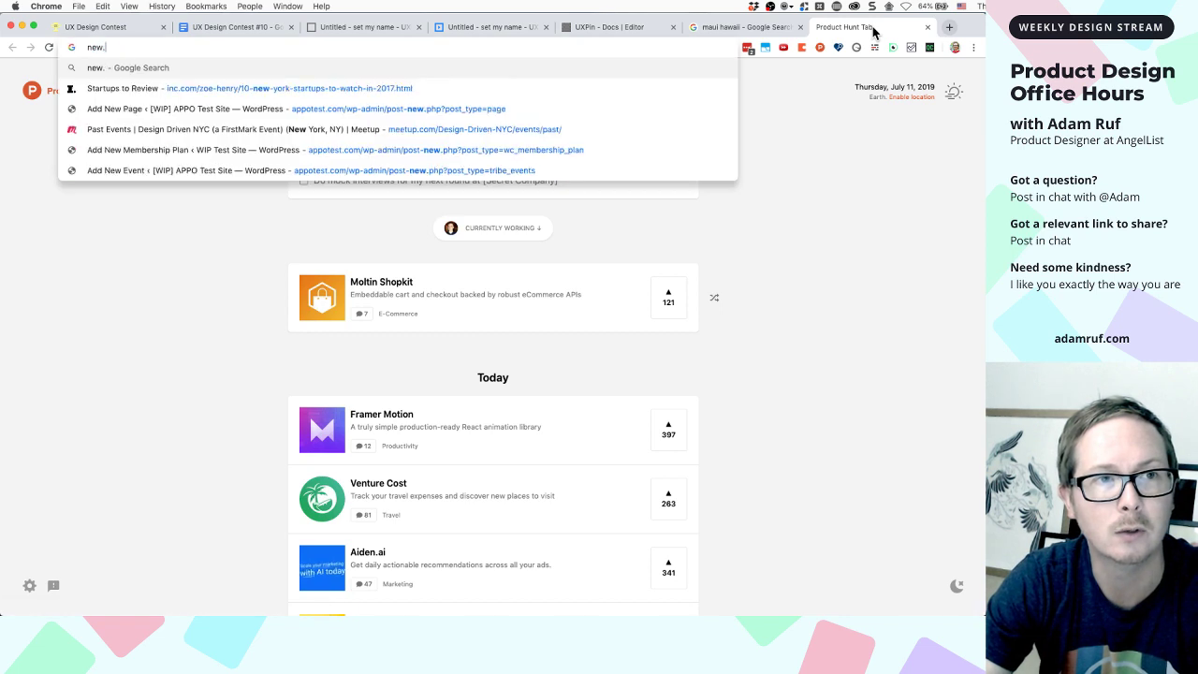
pyautogui.write('shee')
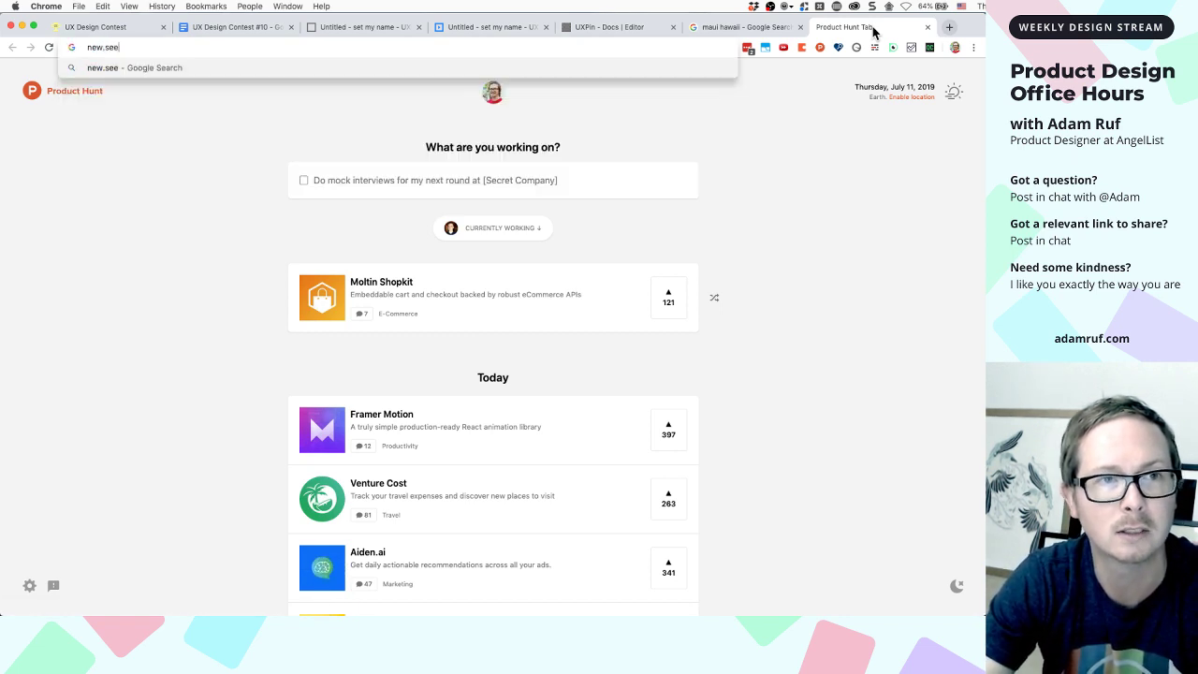
pyautogui.write('t')
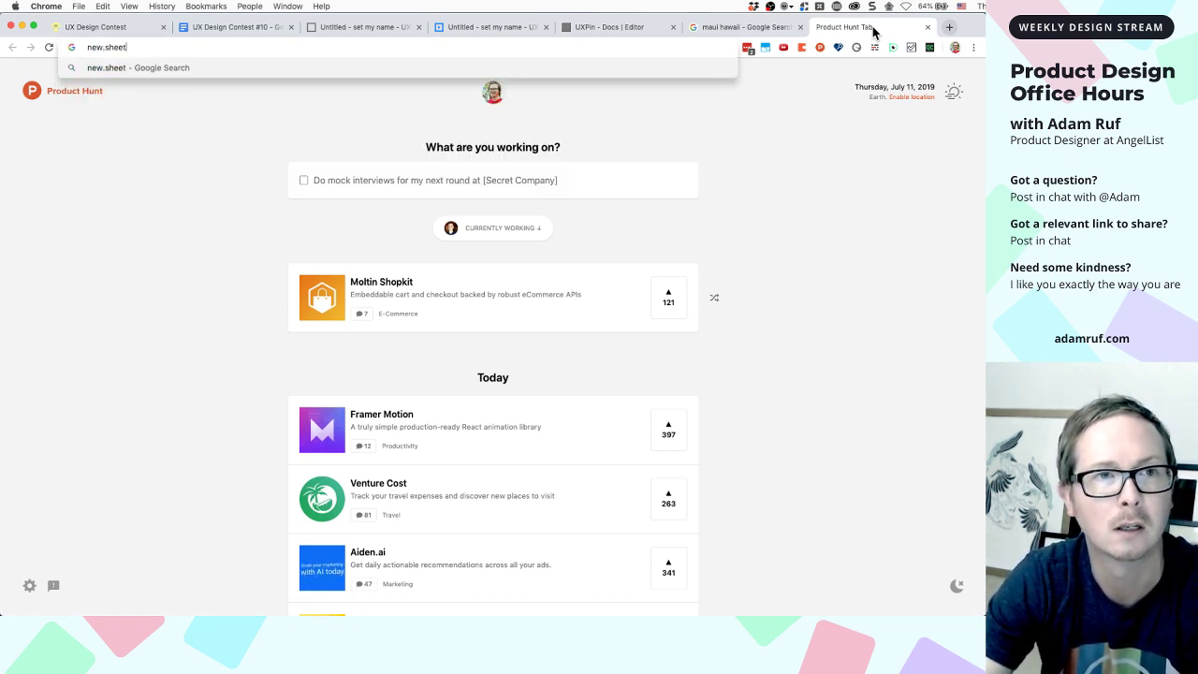
pyautogui.press('Return')
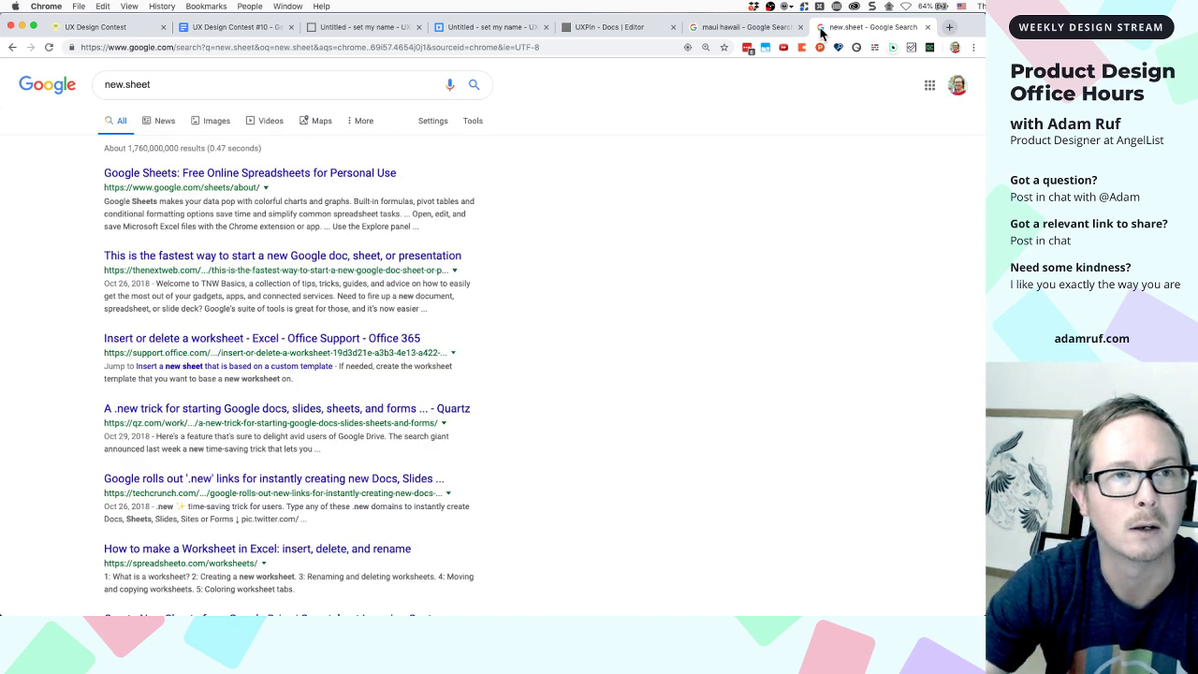
# Create a blank Google Sheets spreadsheet in the current browser tab
pyautogui.click(459, 46)
pyautogui.write('shee.')
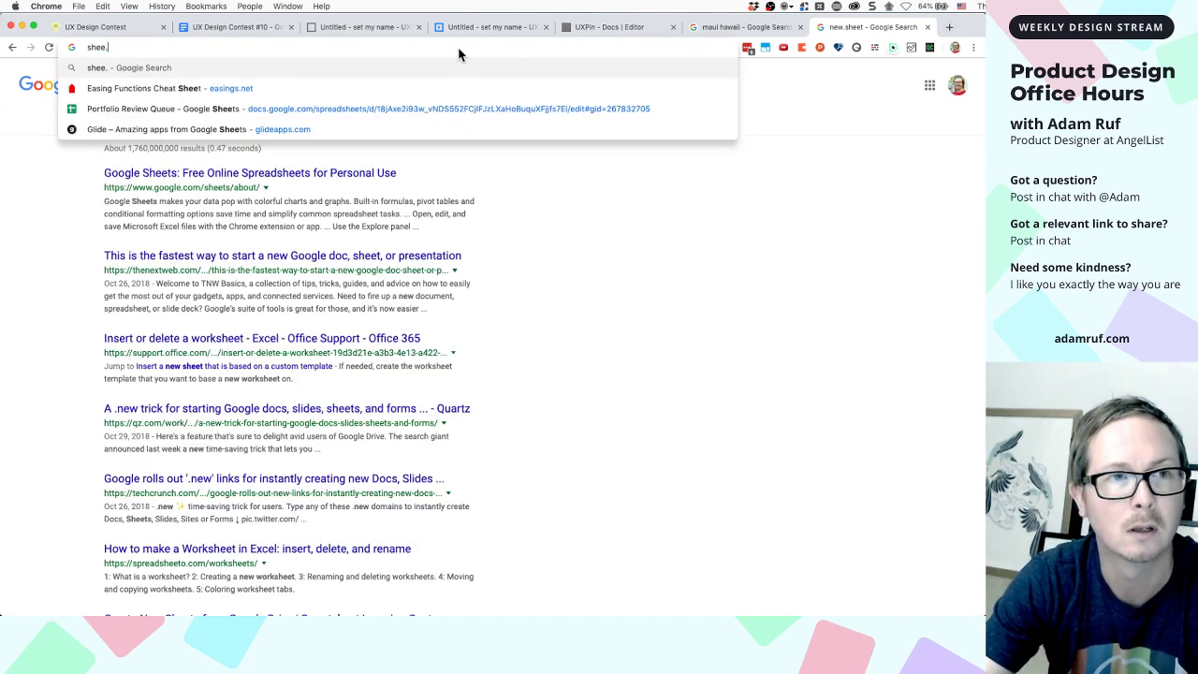
pyautogui.press('BackSpace')
pyautogui.write('t')
pyautogui.press('Return')
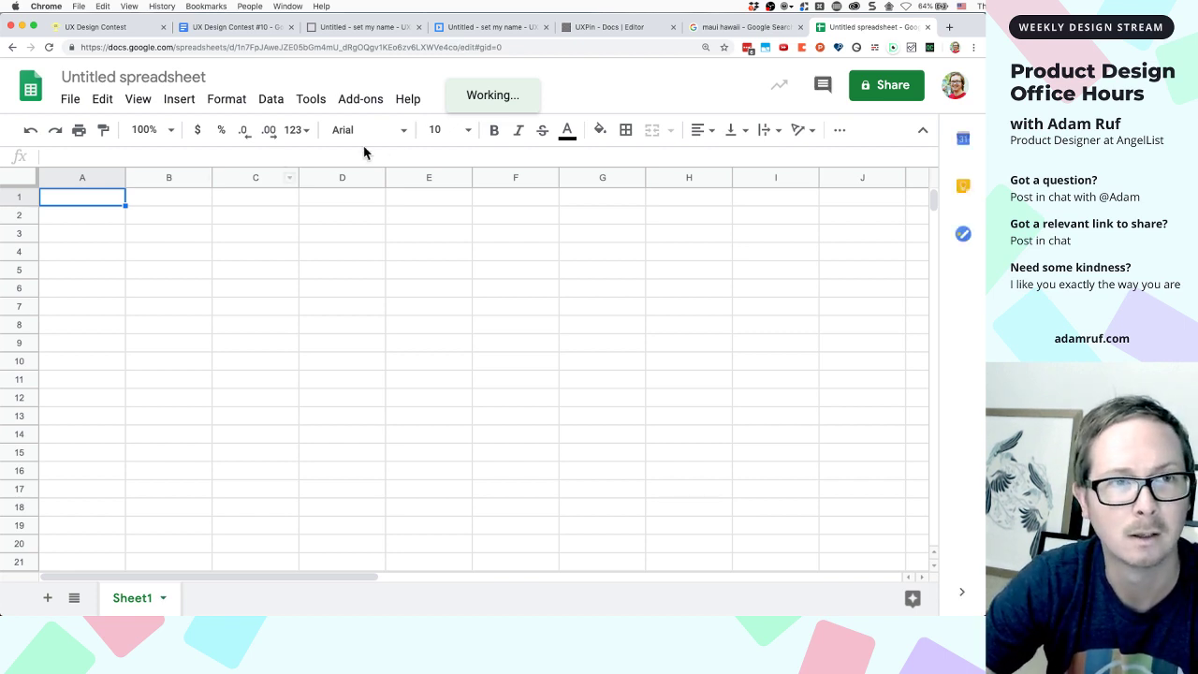
# Name the spreadsheet "Data for my UXPin prototype"
pyautogui.click(174, 80)
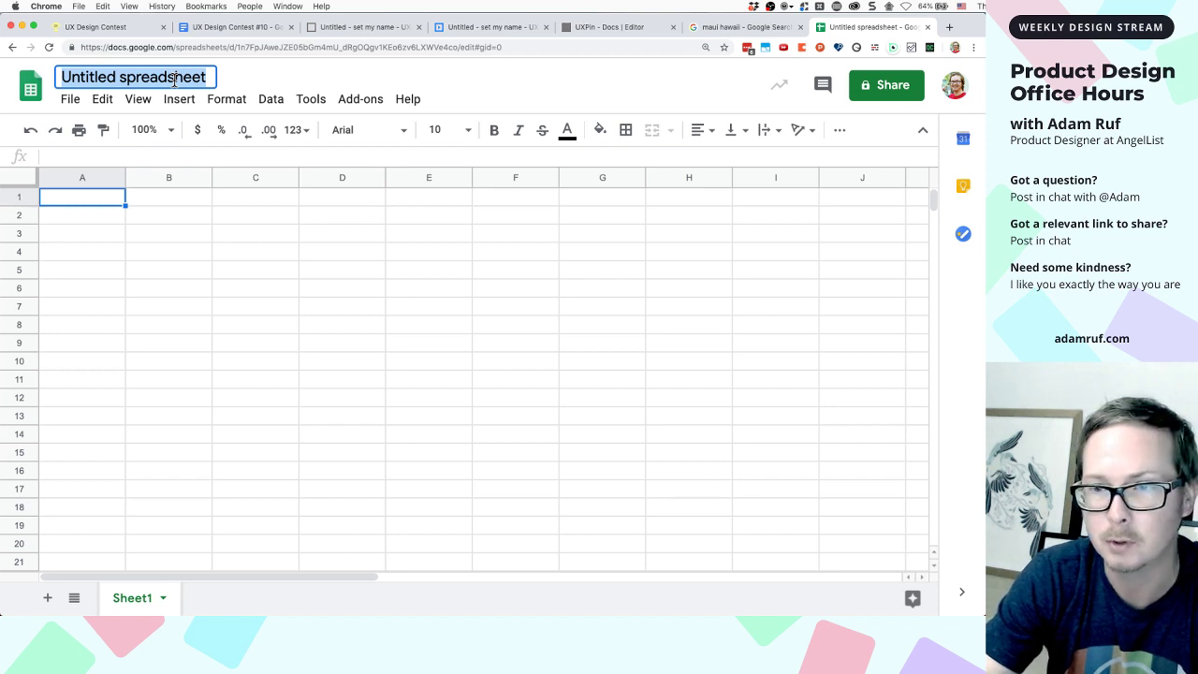
pyautogui.tripleClick(157, 79)
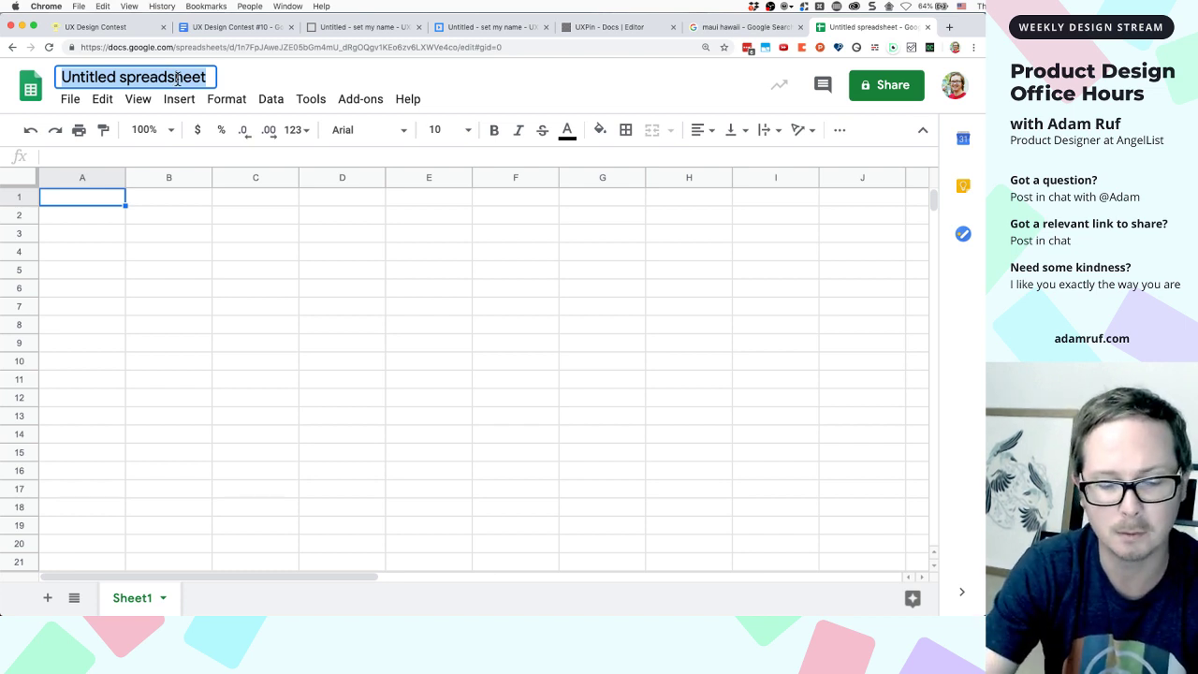
pyautogui.write('Data for my UX P')
pyautogui.press('BackSpace')
pyautogui.press('BackSpace')
pyautogui.write('Pin pr')
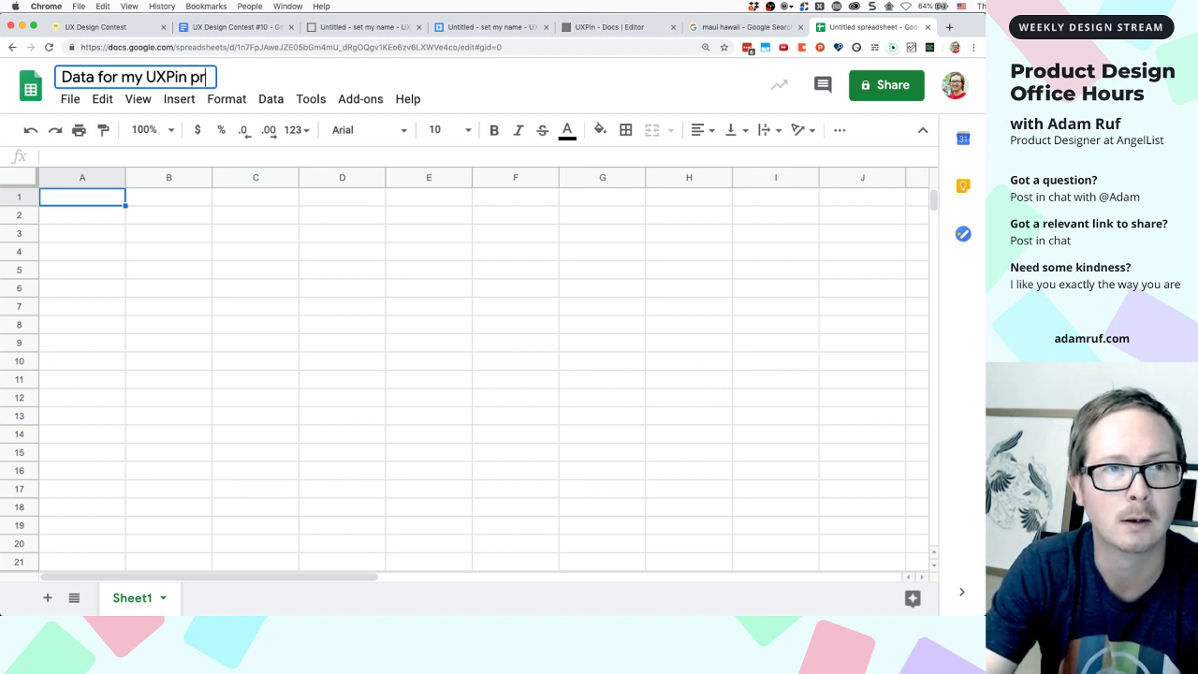
pyautogui.write('ototype')
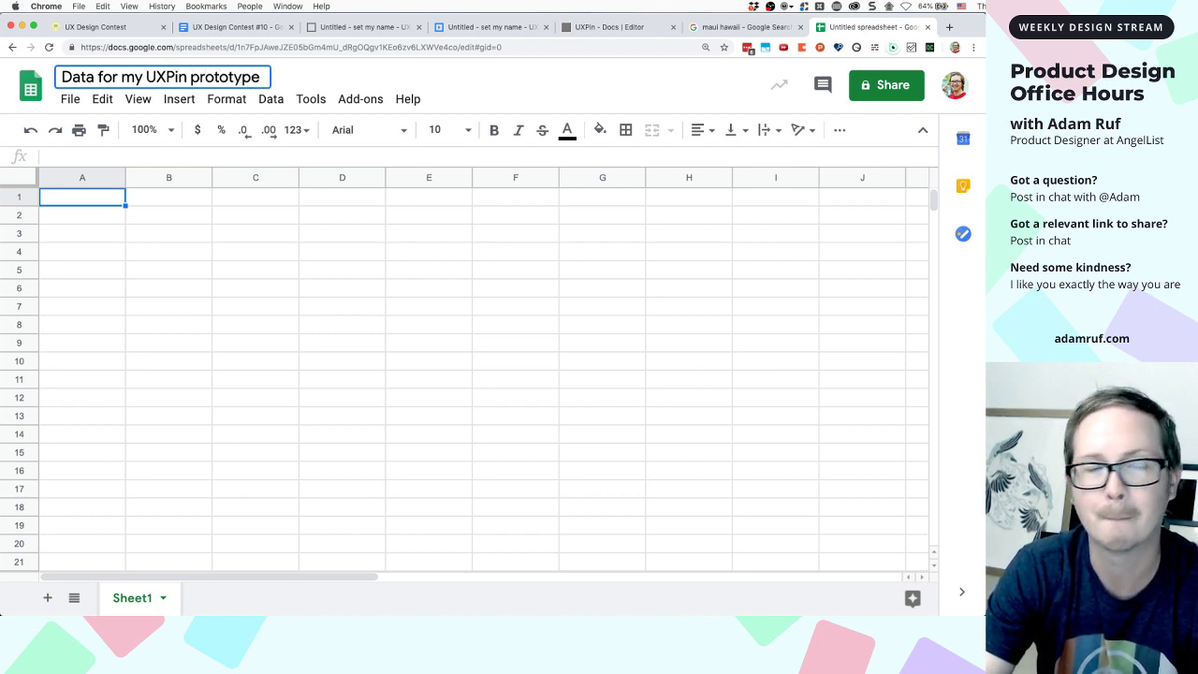
pyautogui.press('Return')
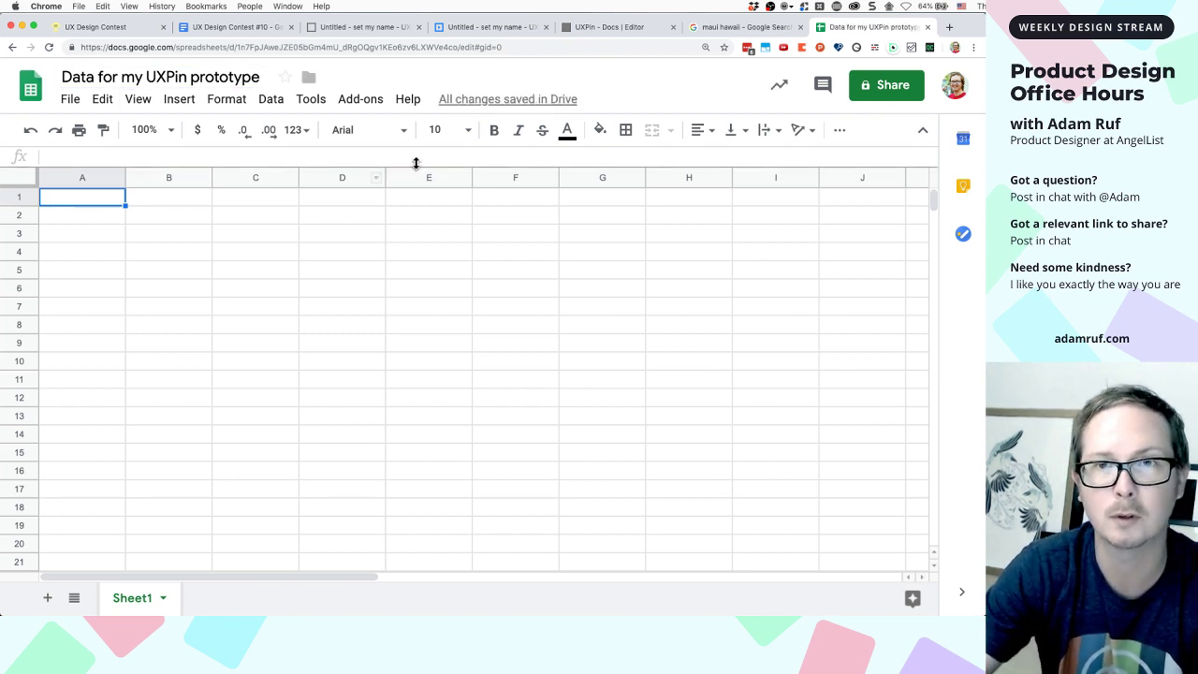
# Enter the column header "Product Name" in cell A1
pyautogui.write('P')
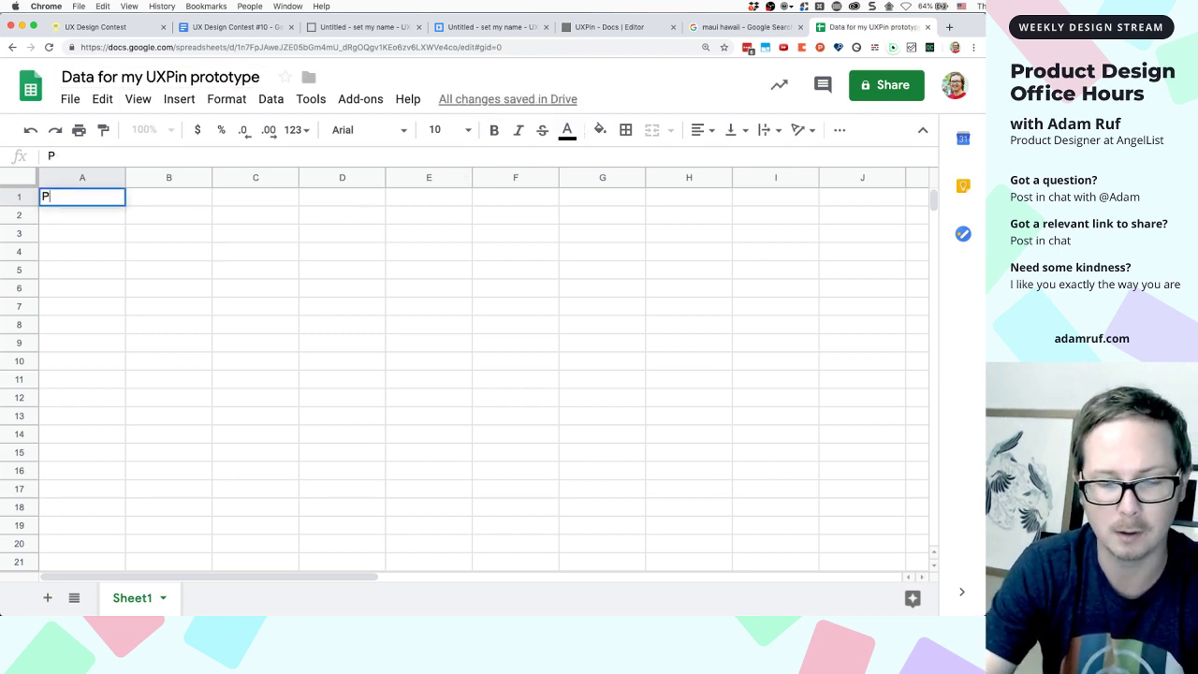
pyautogui.write('roduct Name')
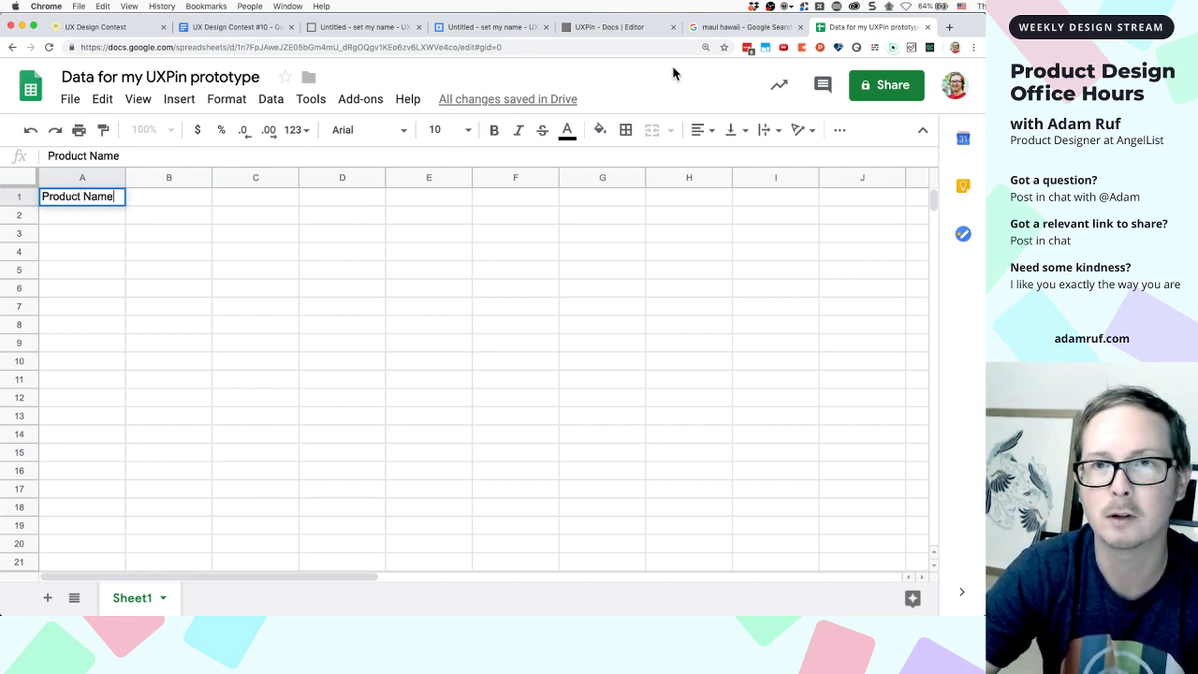
# Review the Lugless page in the UXPin editor and its preview, choosing Maui as the destination to see its activities
pyautogui.click(352, 31)
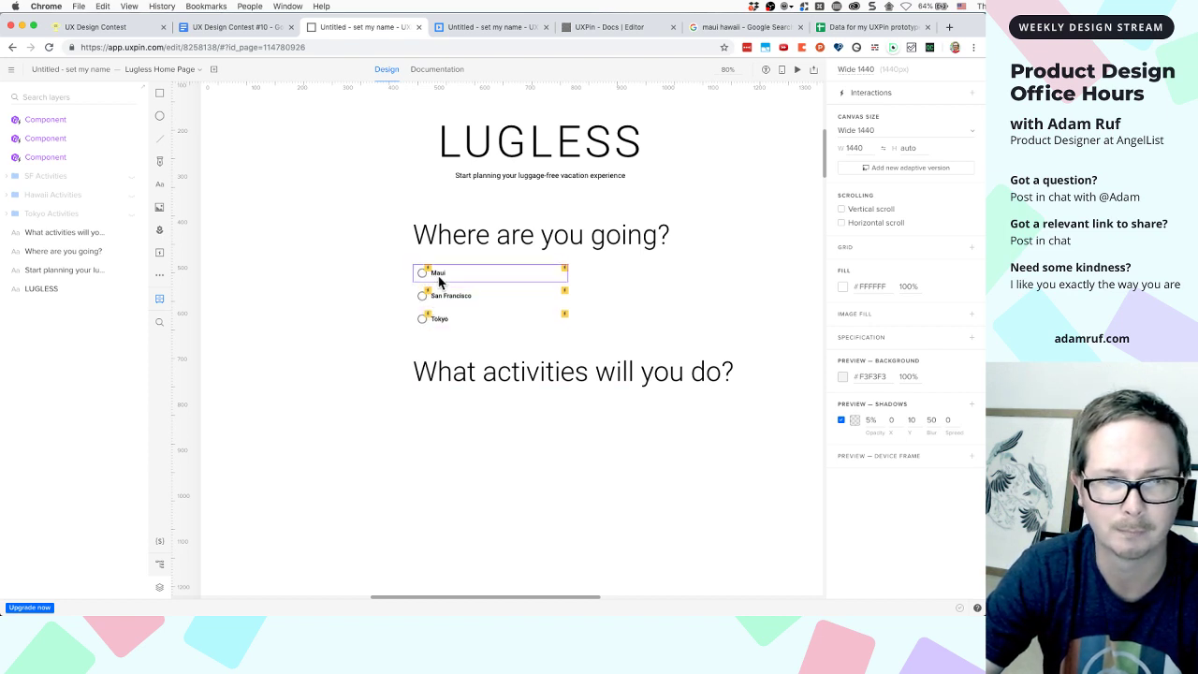
pyautogui.click(474, 30)
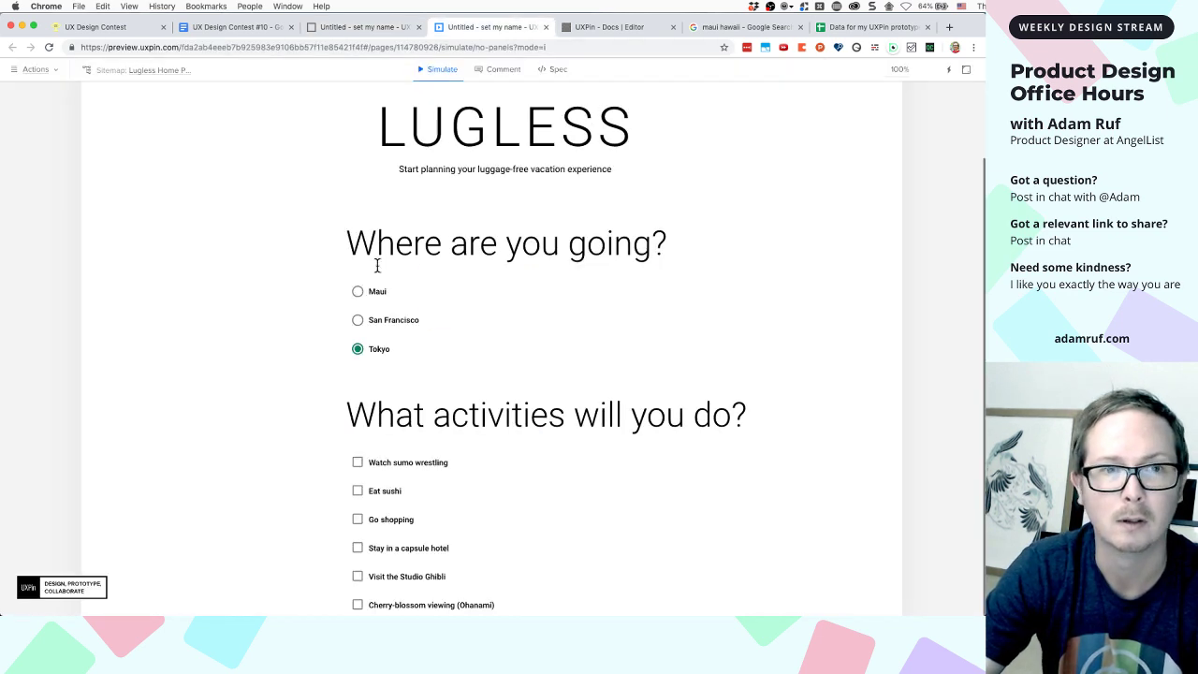
pyautogui.click(377, 294)
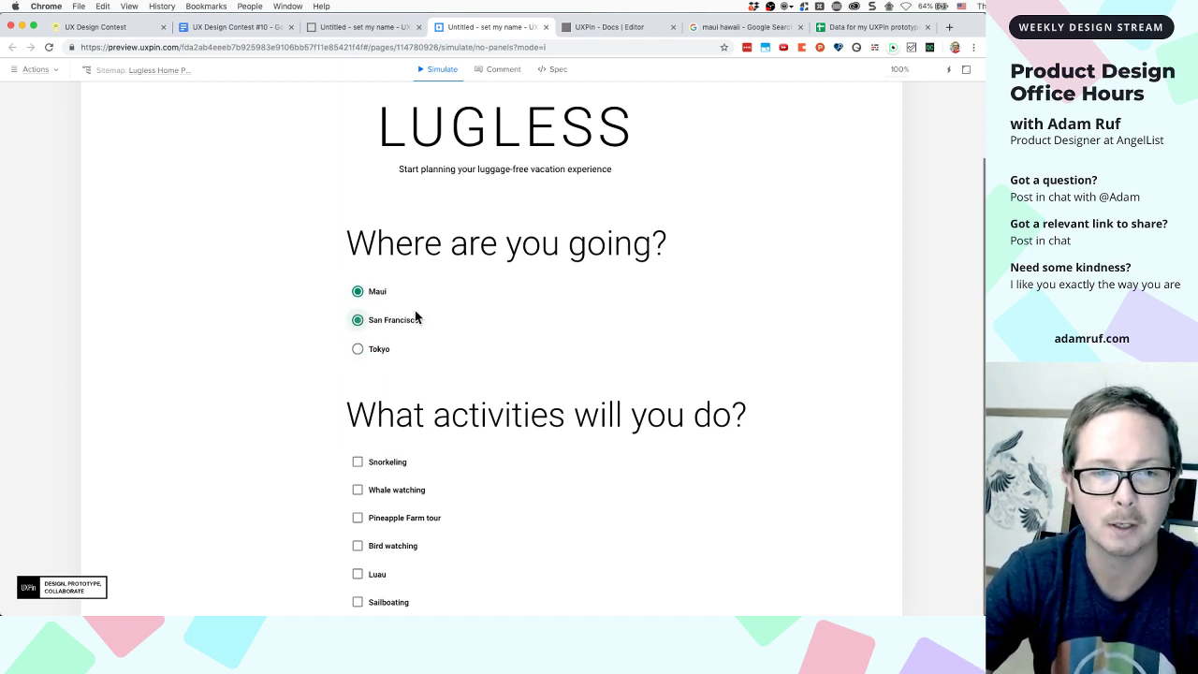
pyautogui.click(852, 27)
pyautogui.click(110, 221)
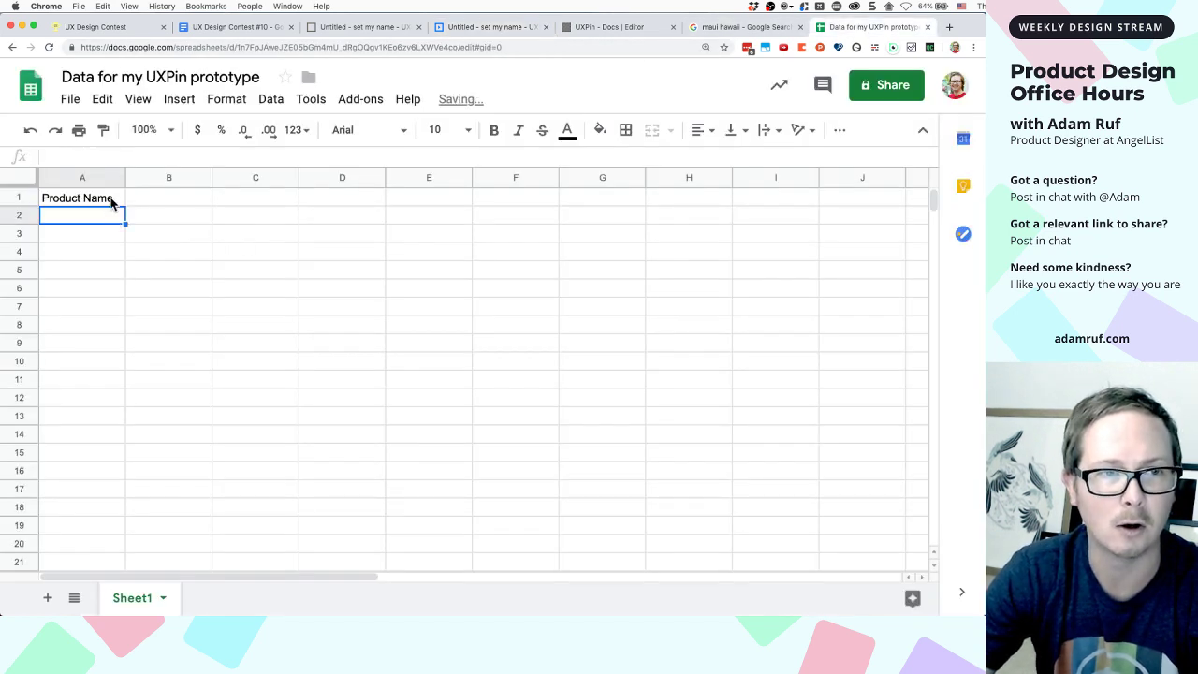
pyautogui.doubleClick(103, 199)
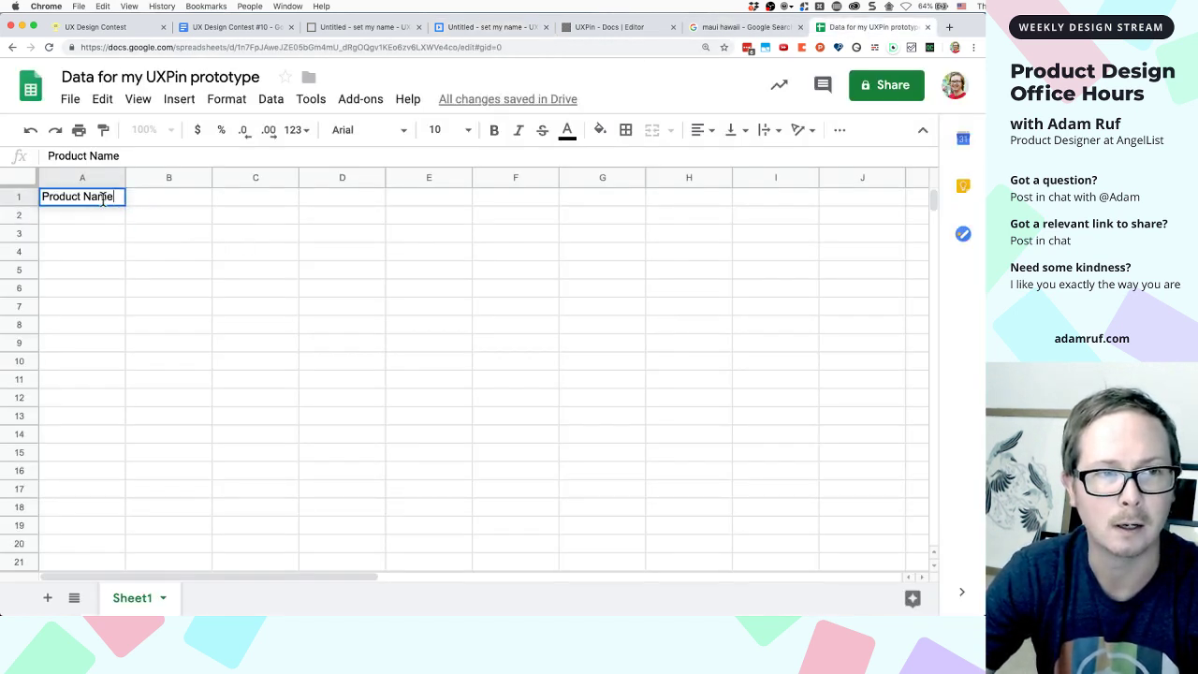
pyautogui.press('super+a')
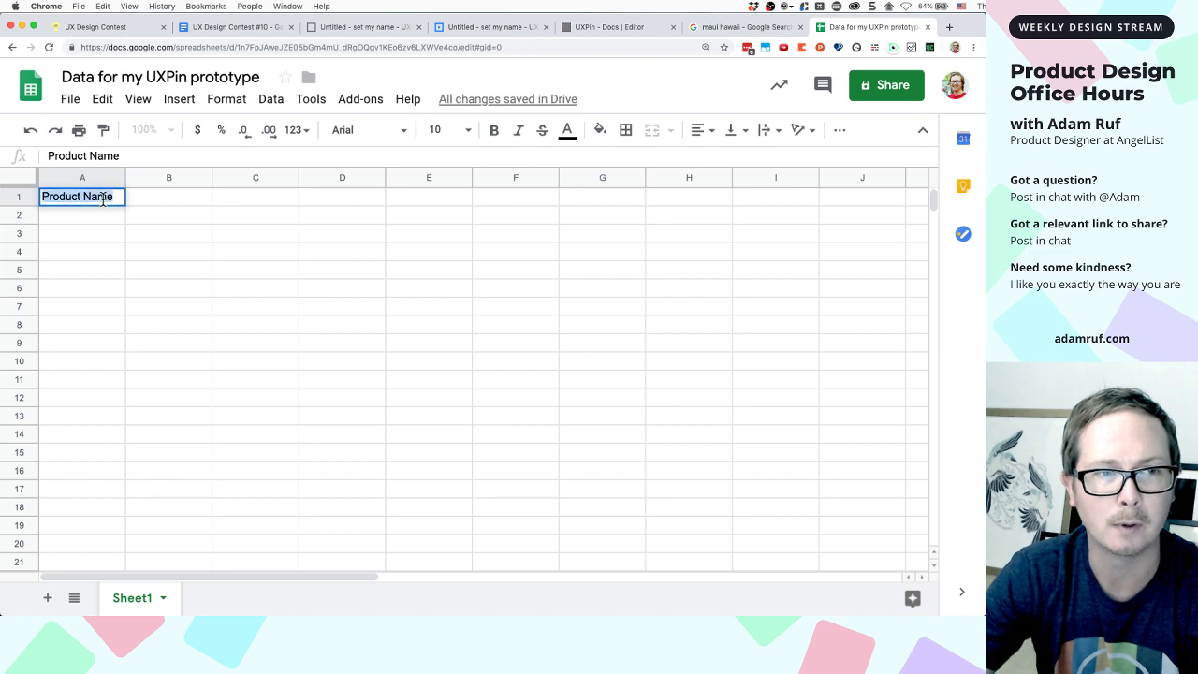
pyautogui.click(716, 31)
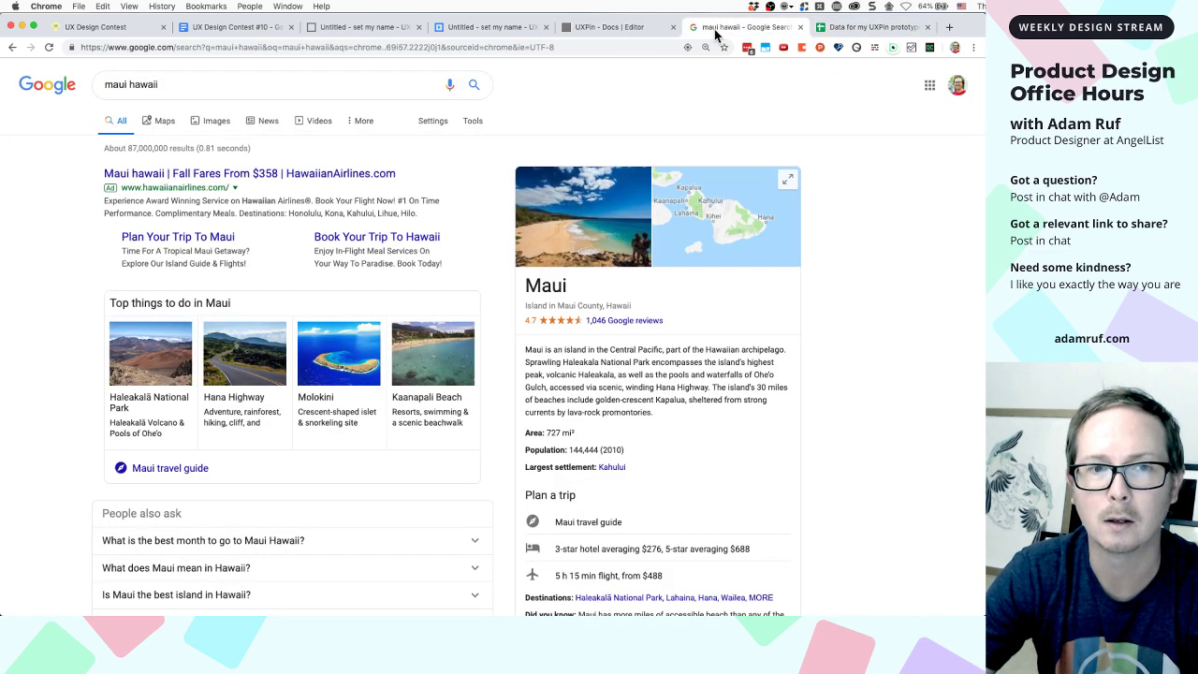
pyautogui.click(329, 30)
pyautogui.click(473, 34)
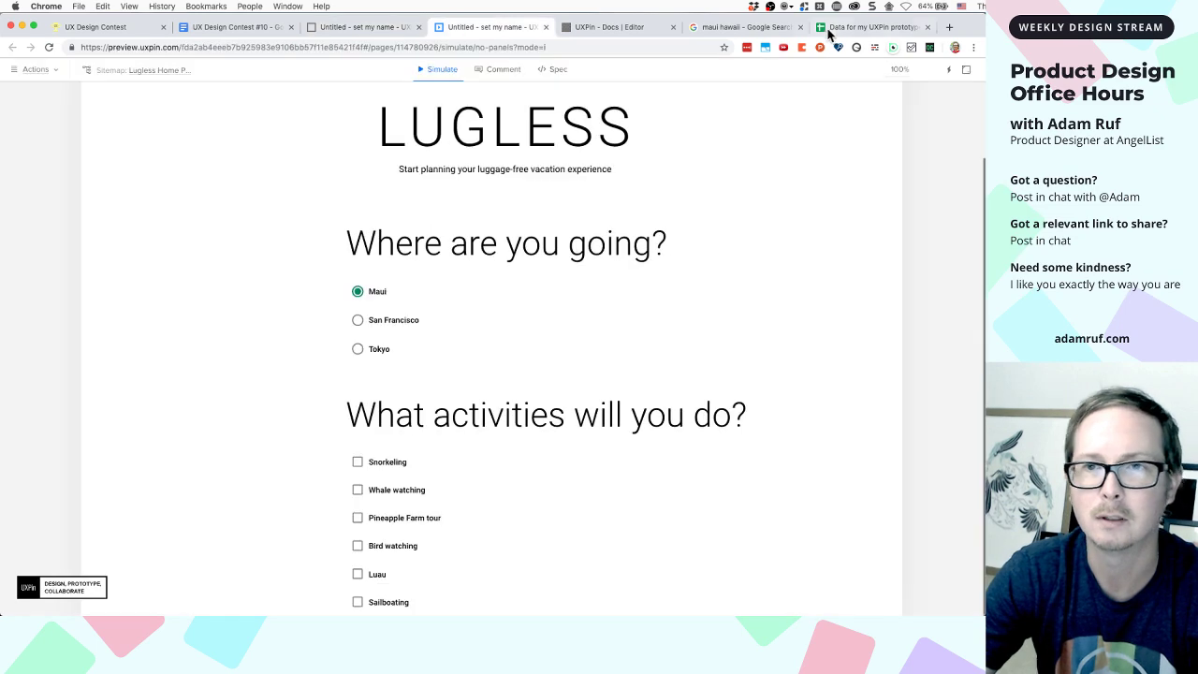
pyautogui.click(824, 30)
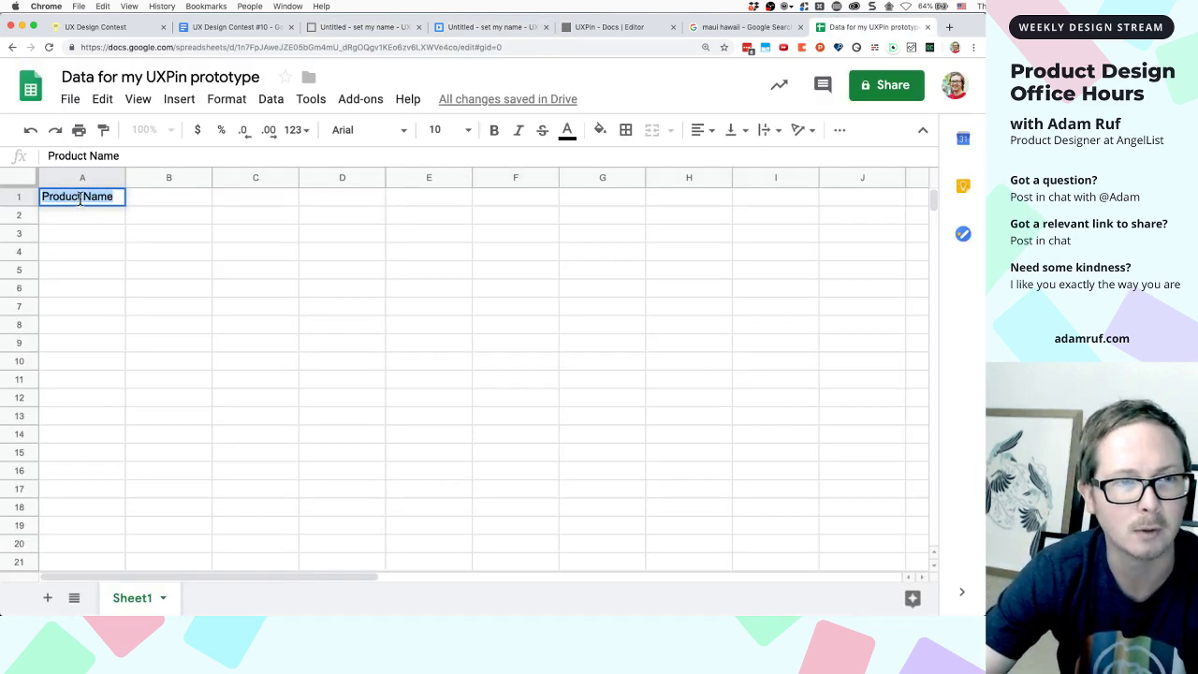
# Check the UXPin docs for how the example Google Sheet lays out its header row and matches layer names
pyautogui.press('Return')
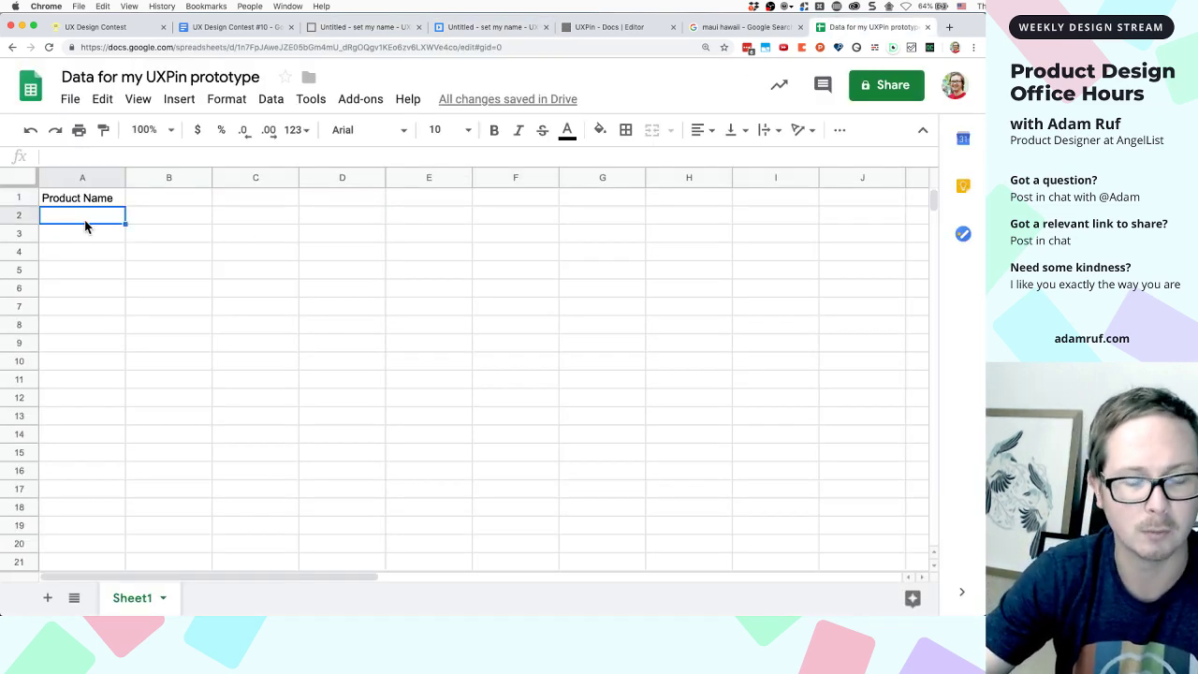
pyautogui.doubleClick(86, 199)
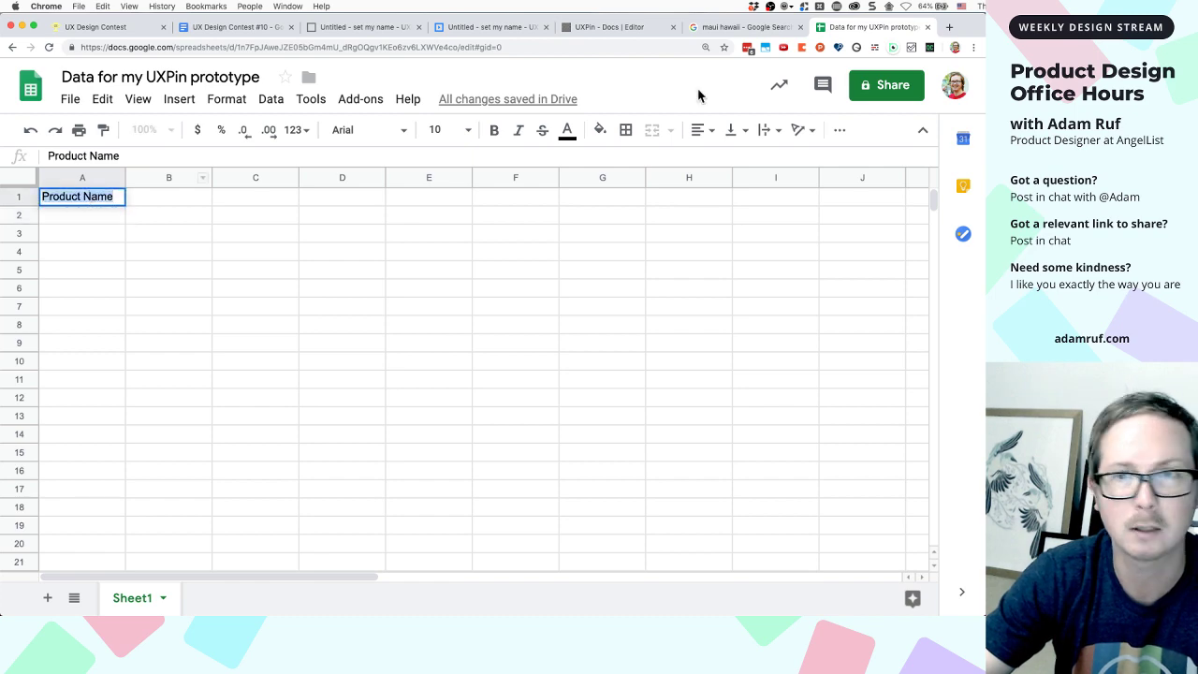
pyautogui.click(602, 35)
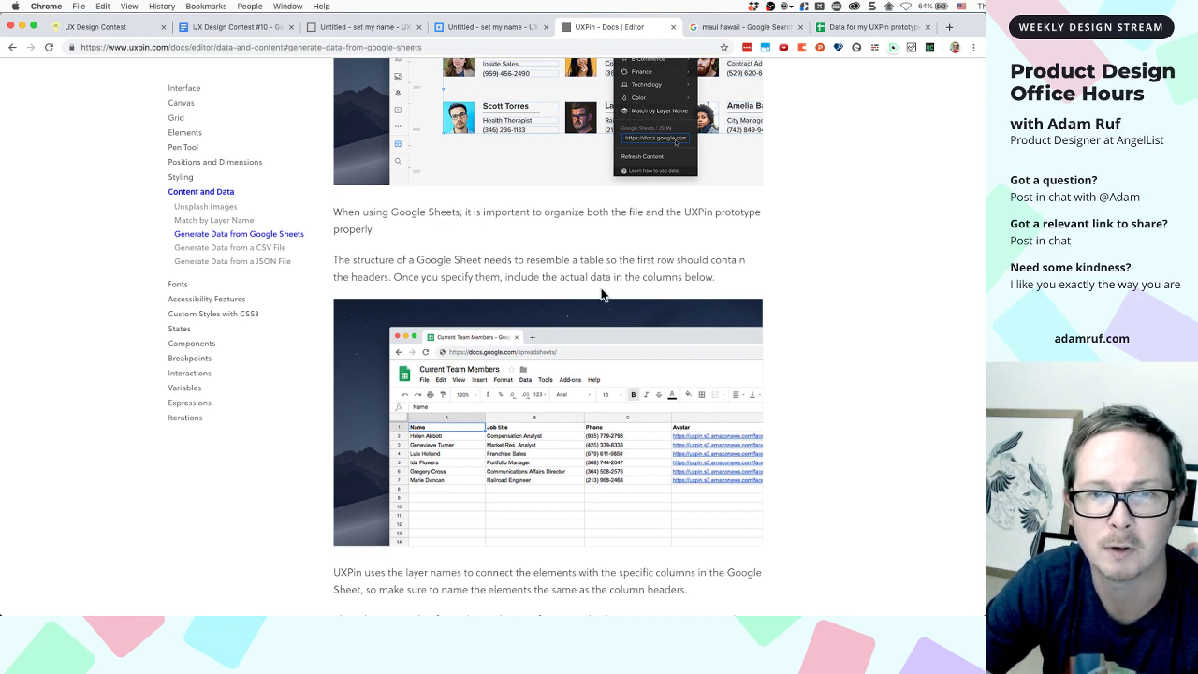
pyautogui.scroll(-2, 580, 309)
pyautogui.scroll(-1, 604, 402)
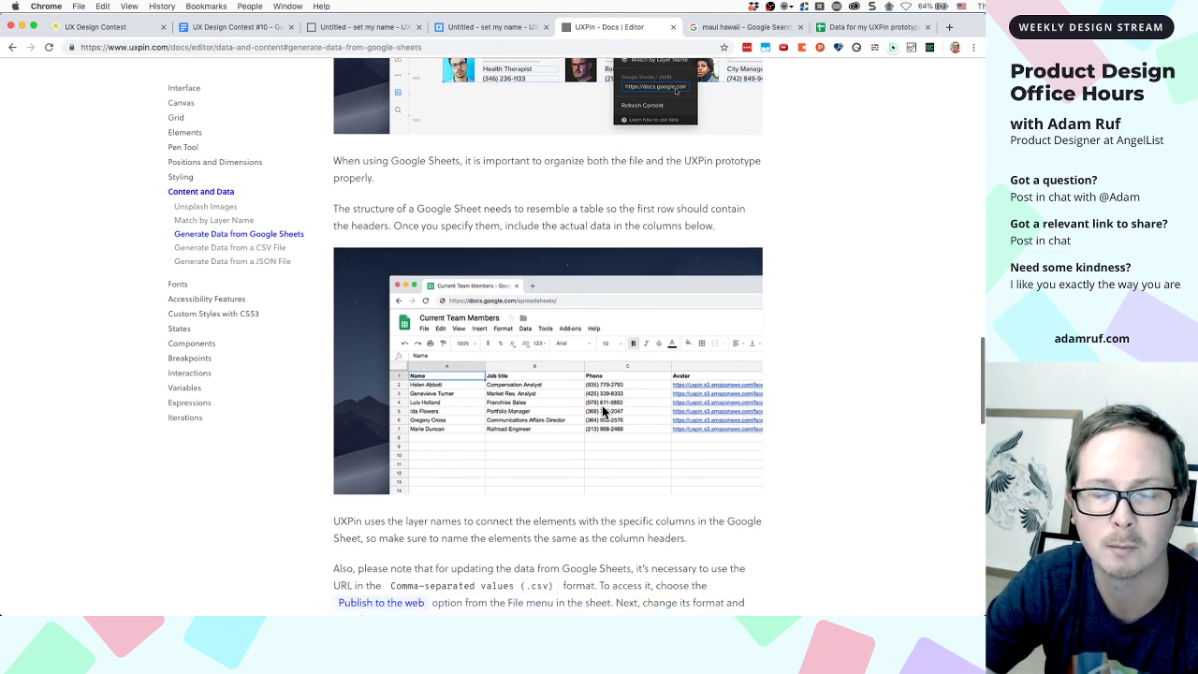
pyautogui.scroll(-1, 776, 183)
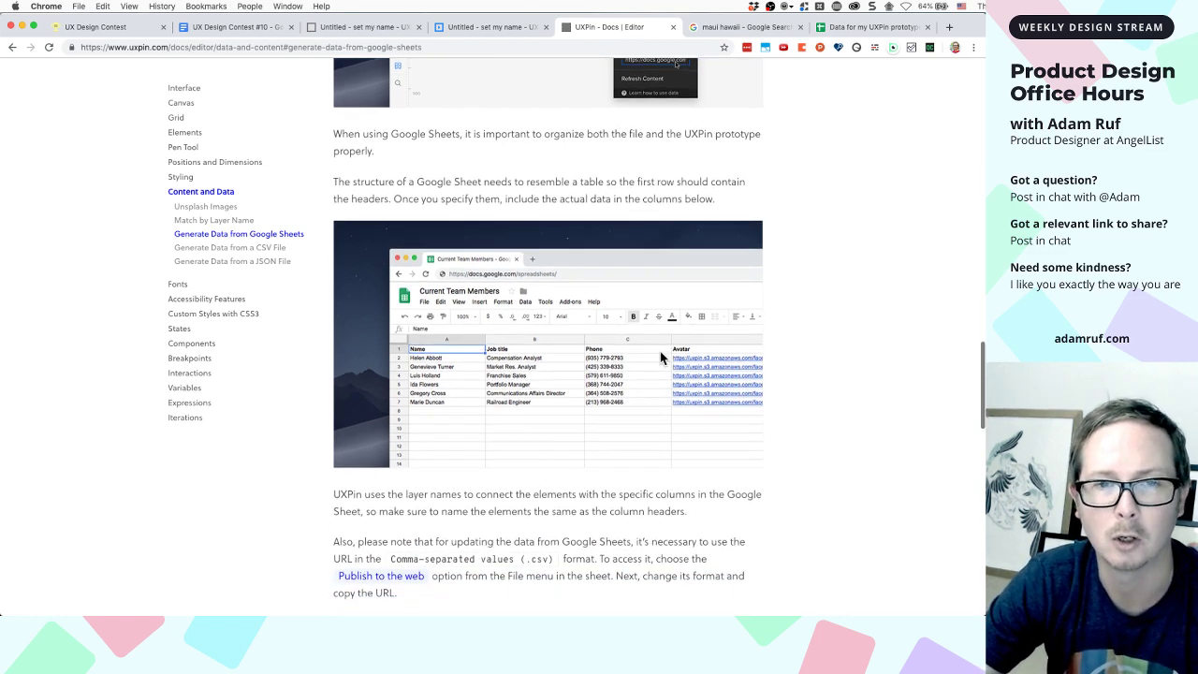
# Make the Product Name header in cell A1 of the spreadsheet bold
pyautogui.click(852, 26)
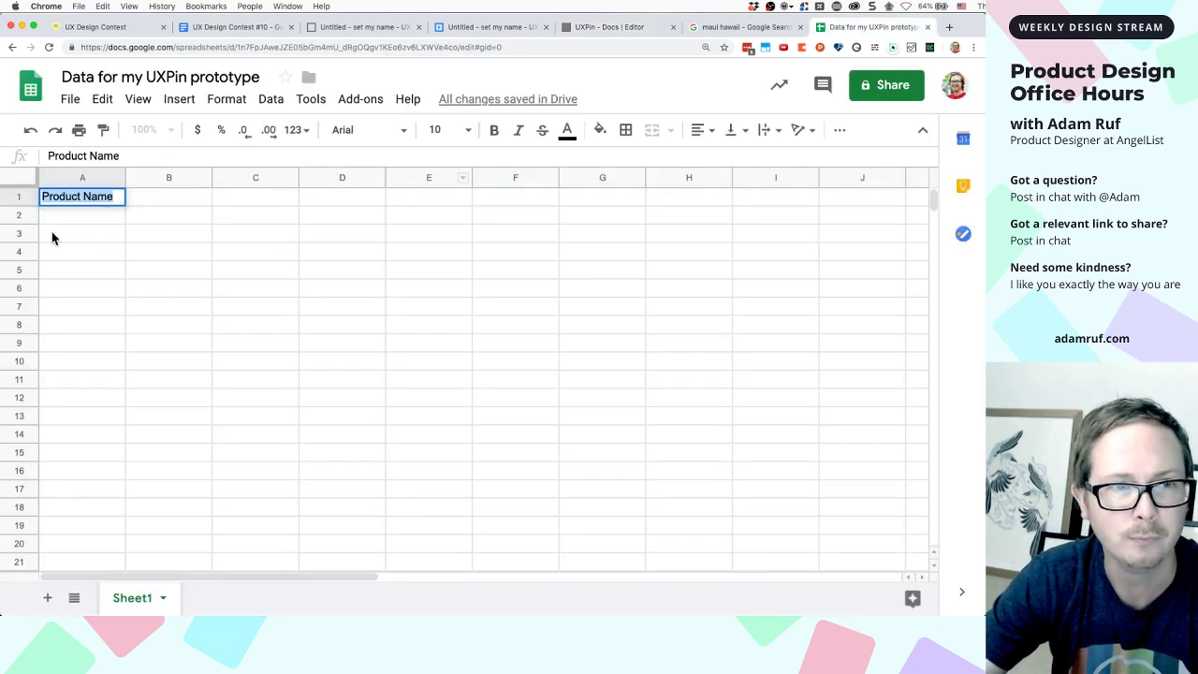
pyautogui.press('super+b')
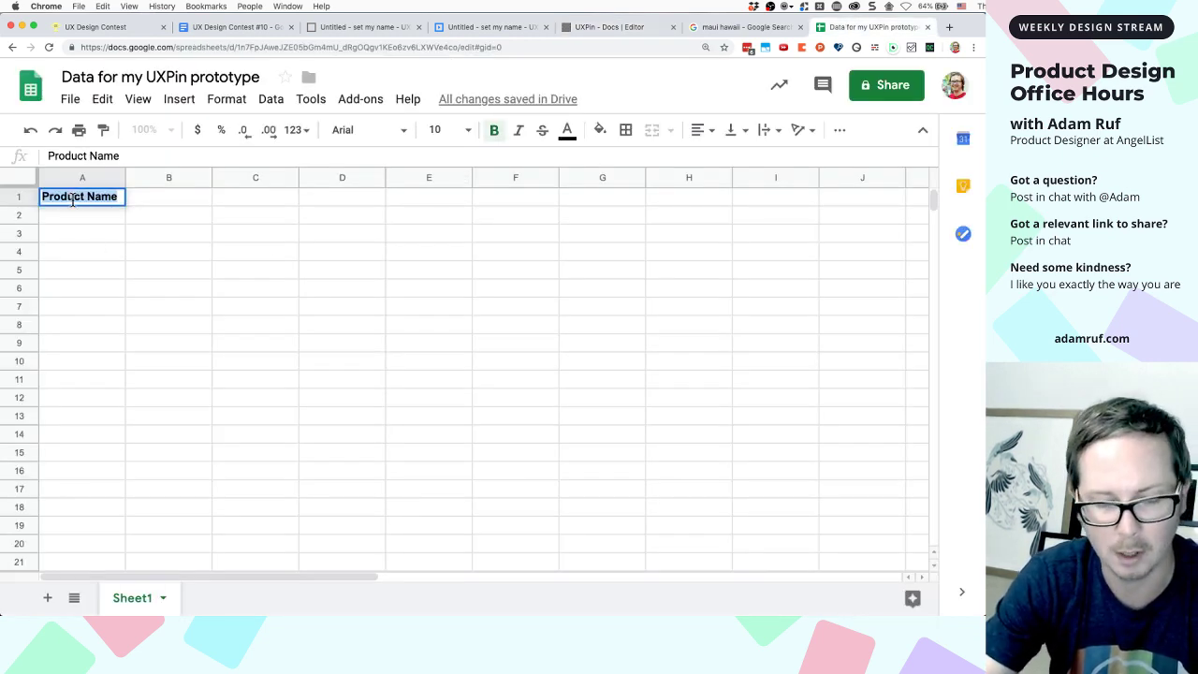
pyautogui.press('Tab')
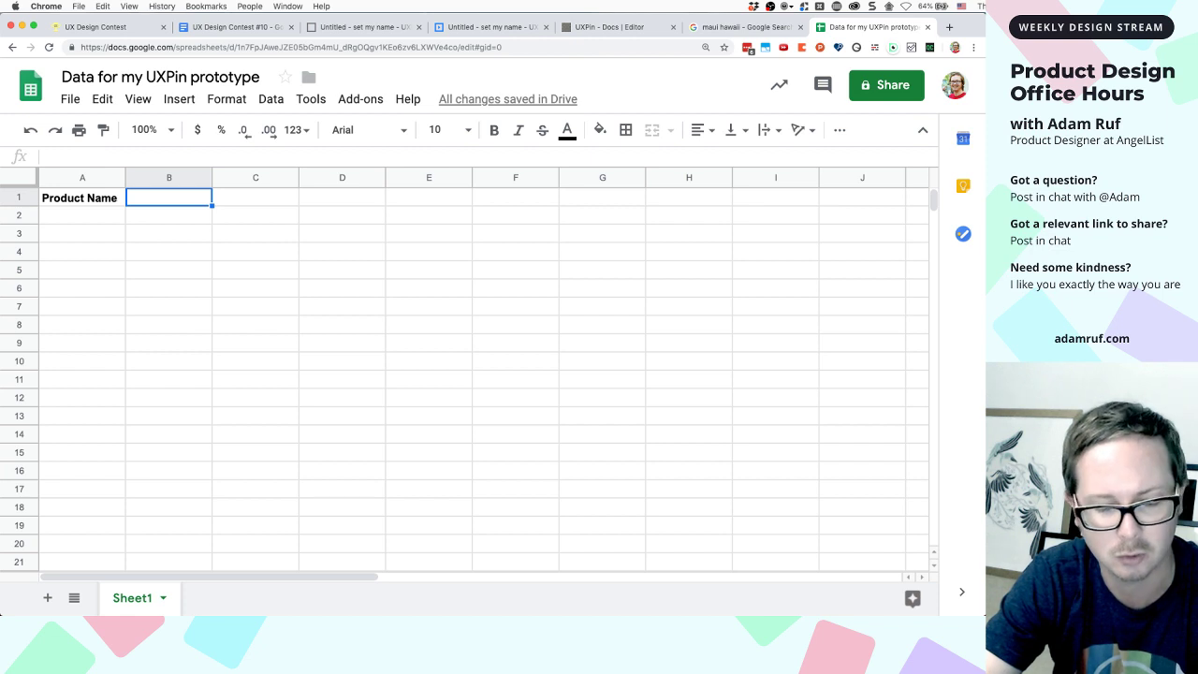
# Add a bold "Rating" header in cell B1
pyautogui.hotkey('ctrl', 'b')
pyautogui.write('Rating')
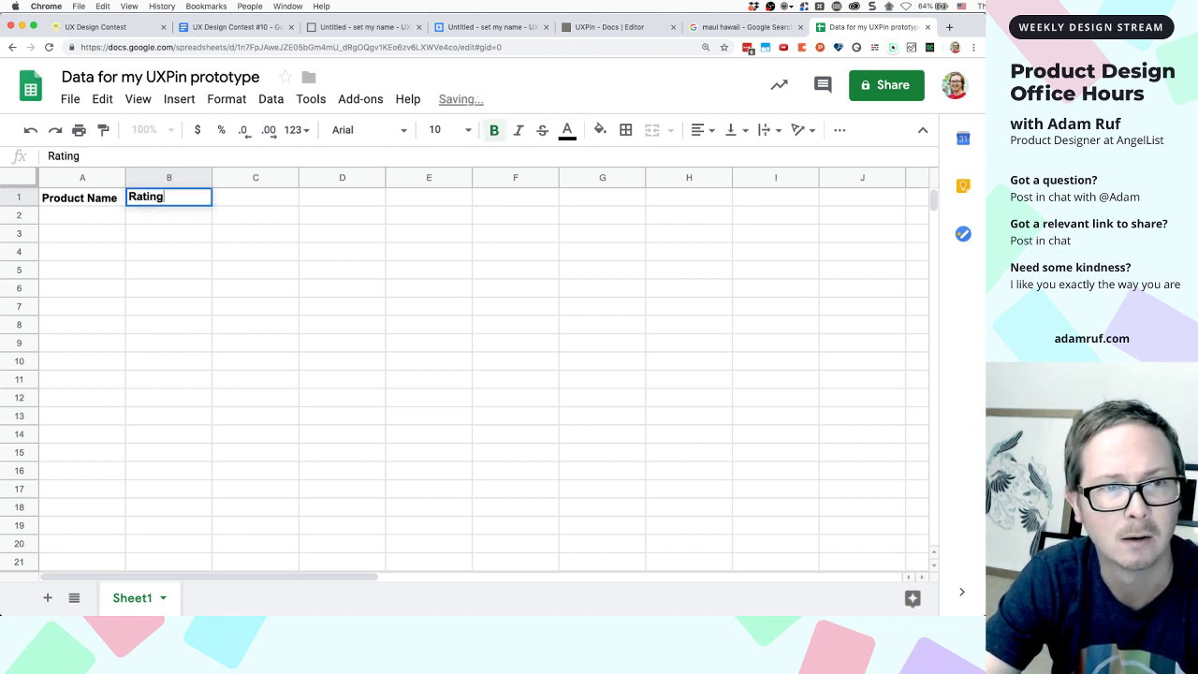
pyautogui.press('Tab')
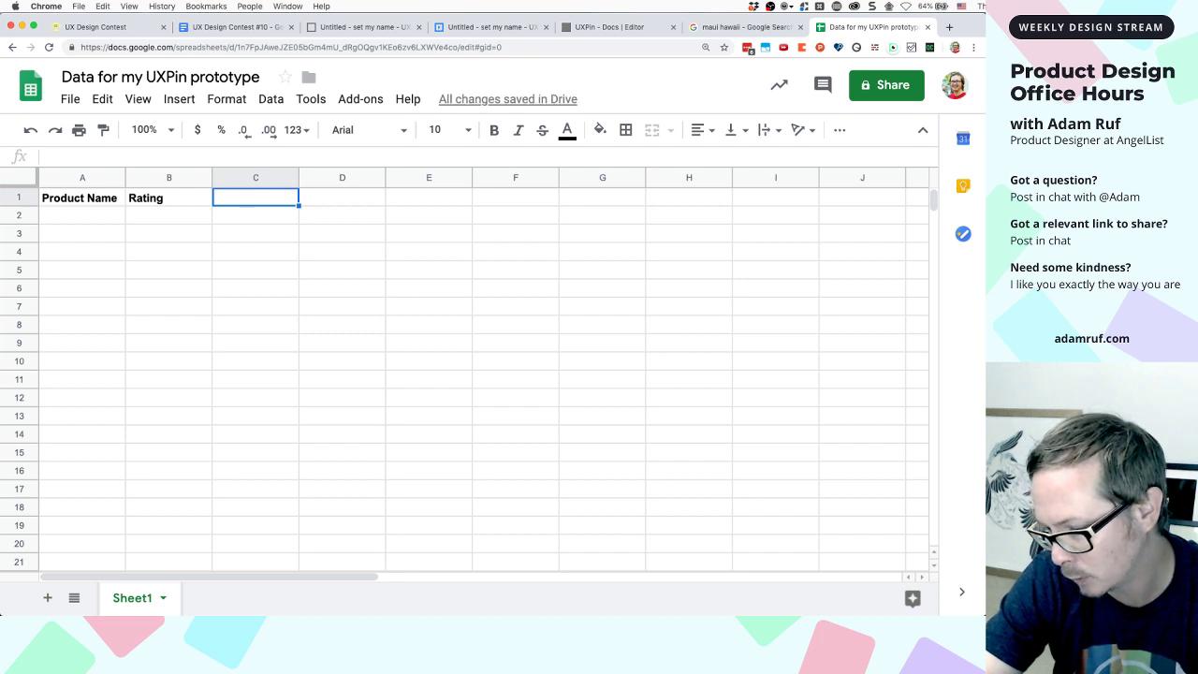
# Move the Rating column to column C and enter the header "Description" in cell B1
pyautogui.click(156, 172)
pyautogui.click(249, 175)
pyautogui.moveTo(249, 175); pyautogui.dragTo(165, 178)
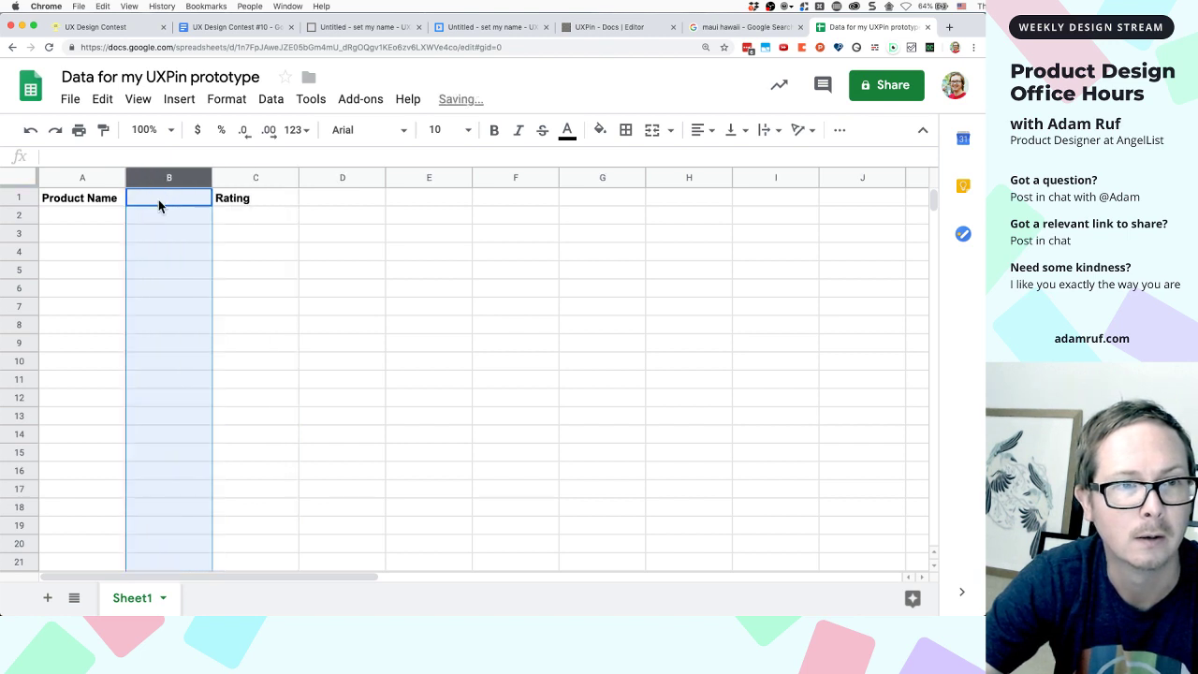
pyautogui.click(158, 198)
pyautogui.write('Description')
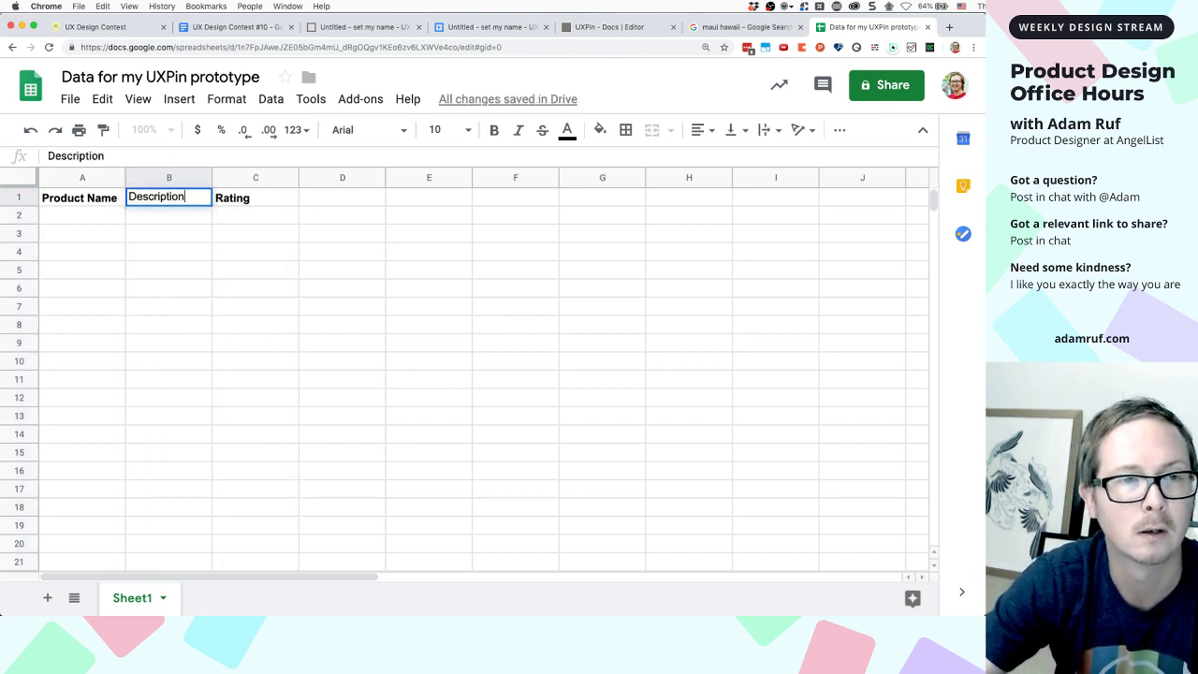
# Make the whole header row of the spreadsheet bold
pyautogui.click(18, 197)
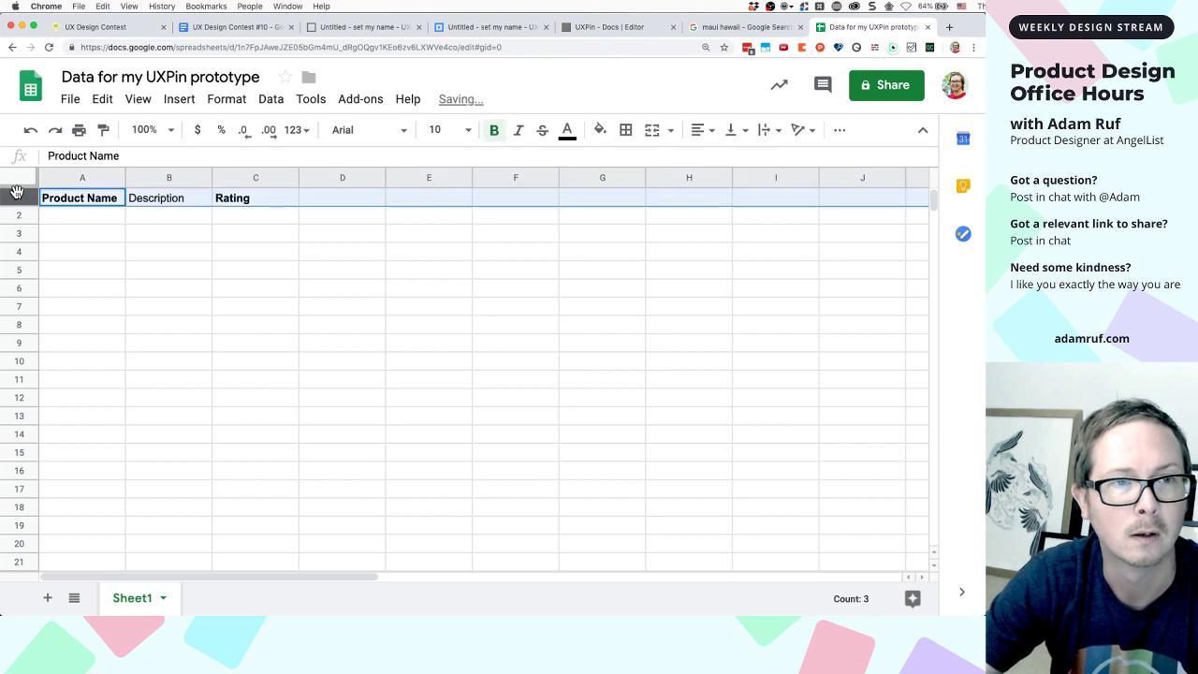
pyautogui.click(496, 131)
pyautogui.click(496, 131)
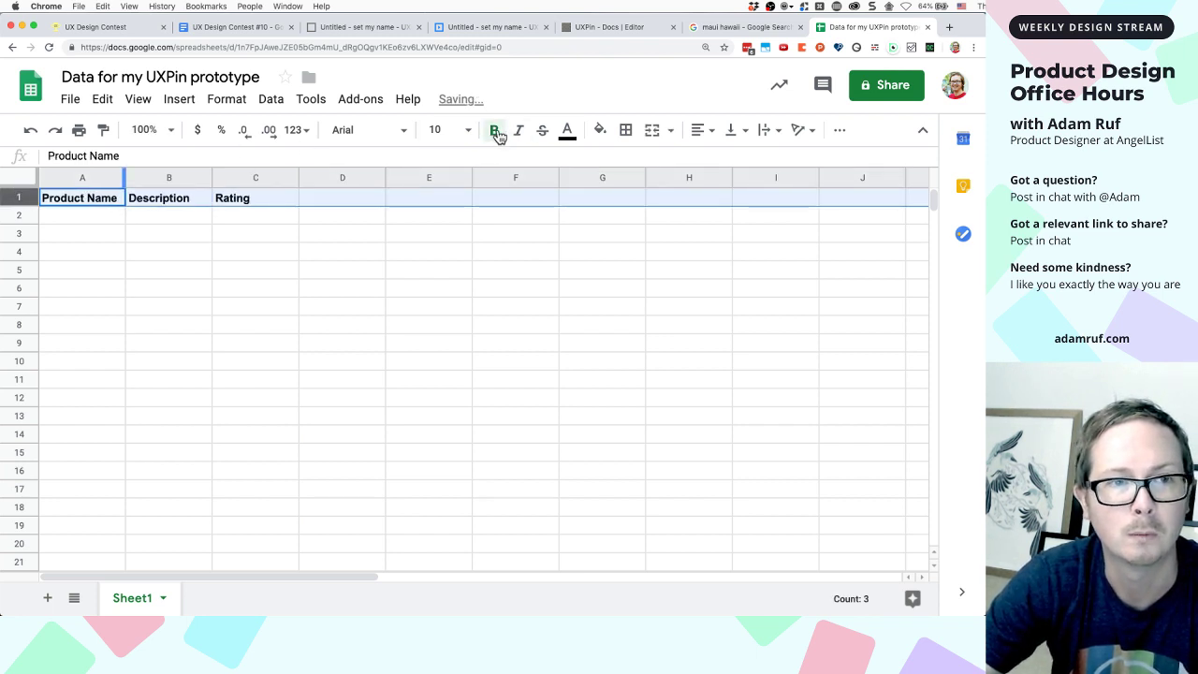
pyautogui.click(321, 233)
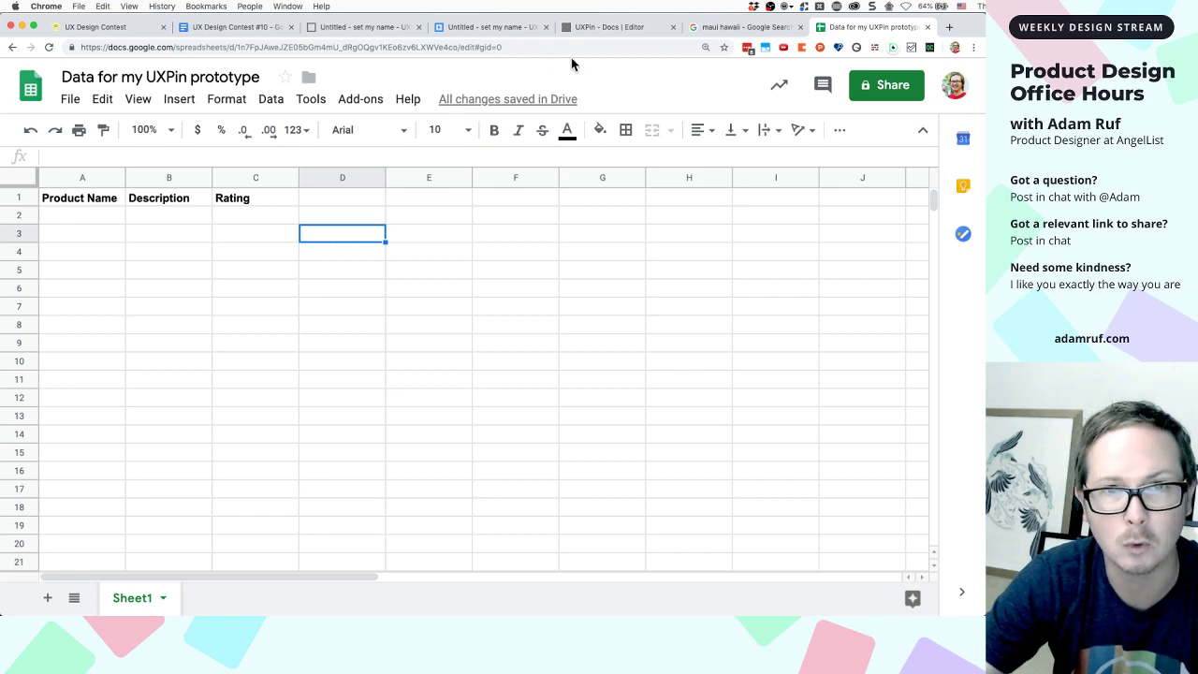
# Check the example sheet in the UXPin docs and add the header "Product Image" in cell D1 of the product spreadsheet
pyautogui.click(511, 28)
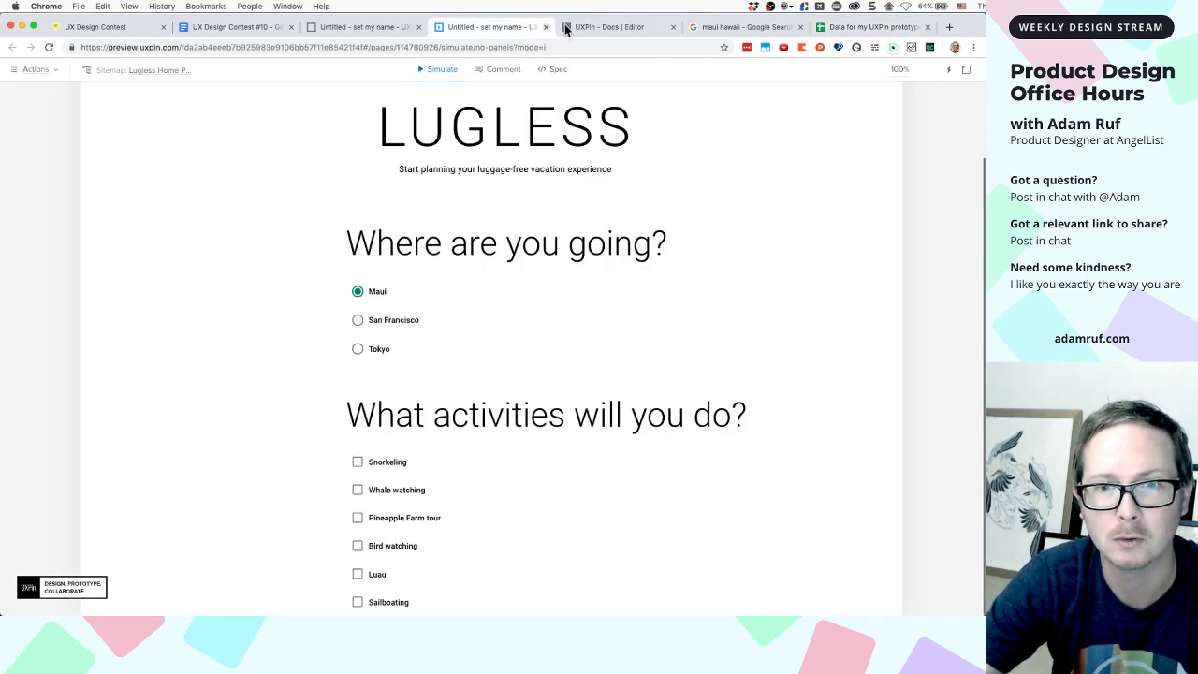
pyautogui.click(589, 28)
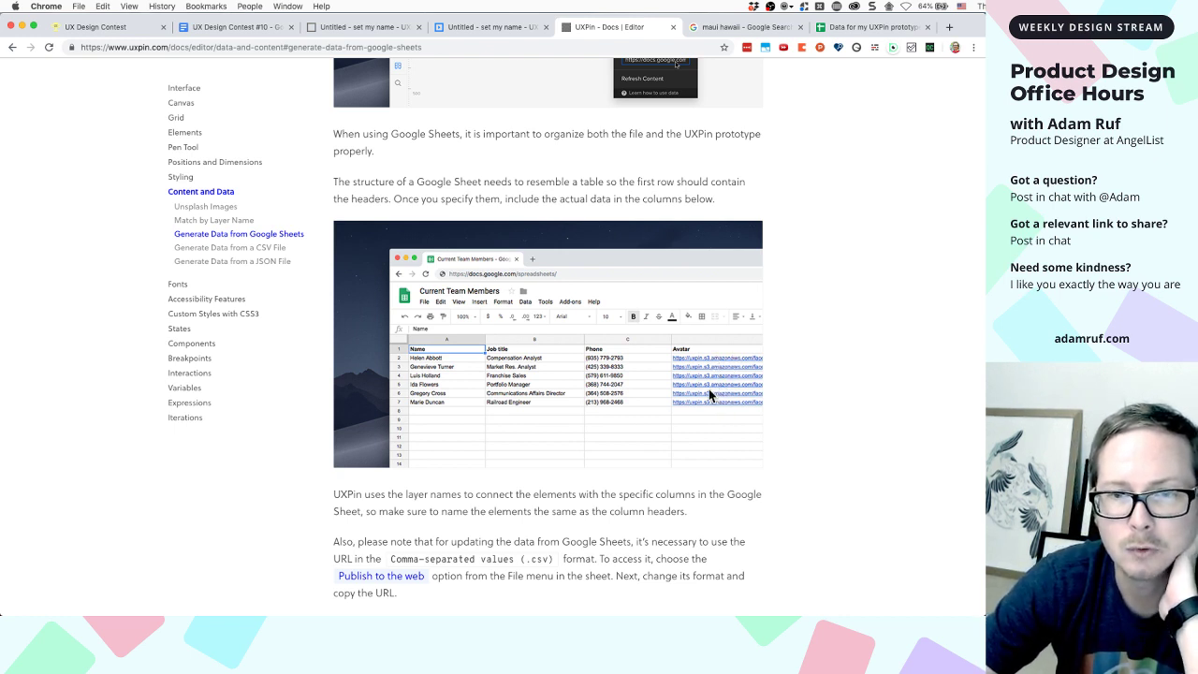
pyautogui.click(356, 29)
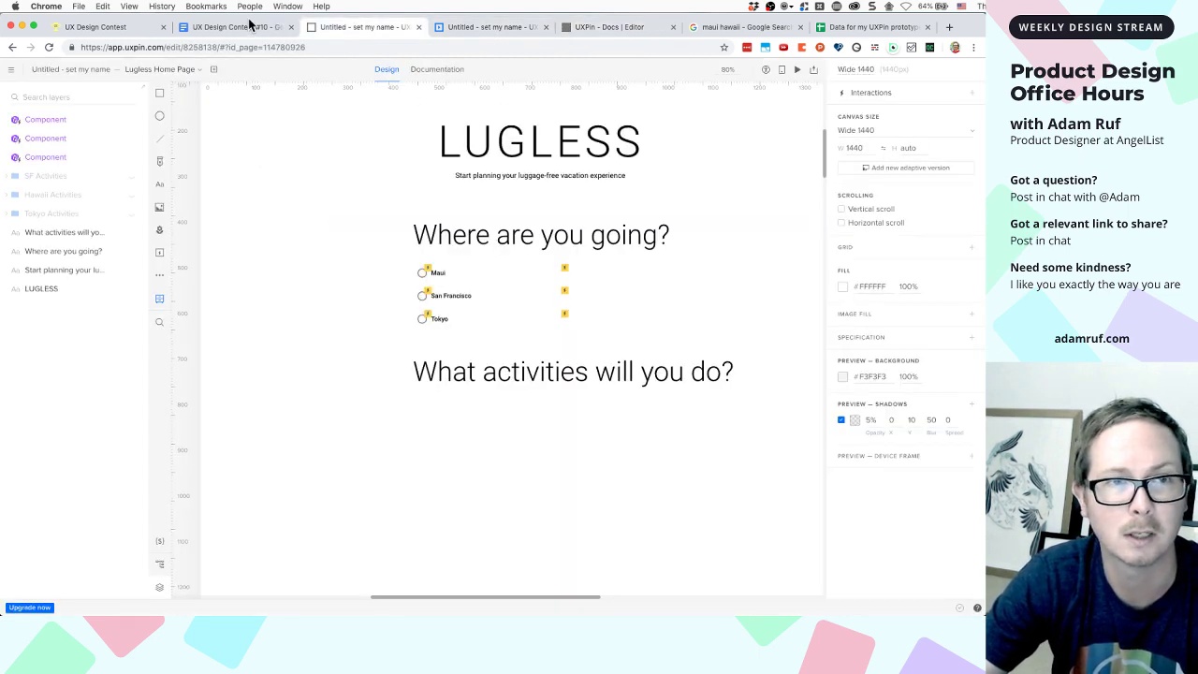
pyautogui.click(837, 30)
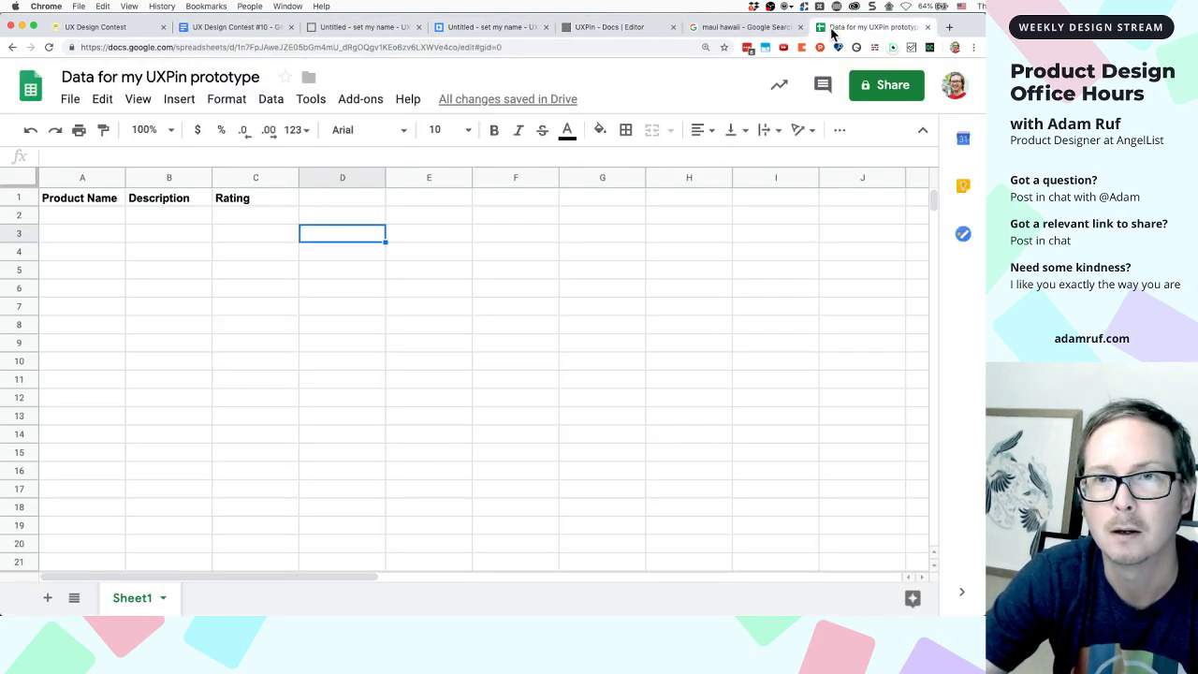
pyautogui.click(315, 204)
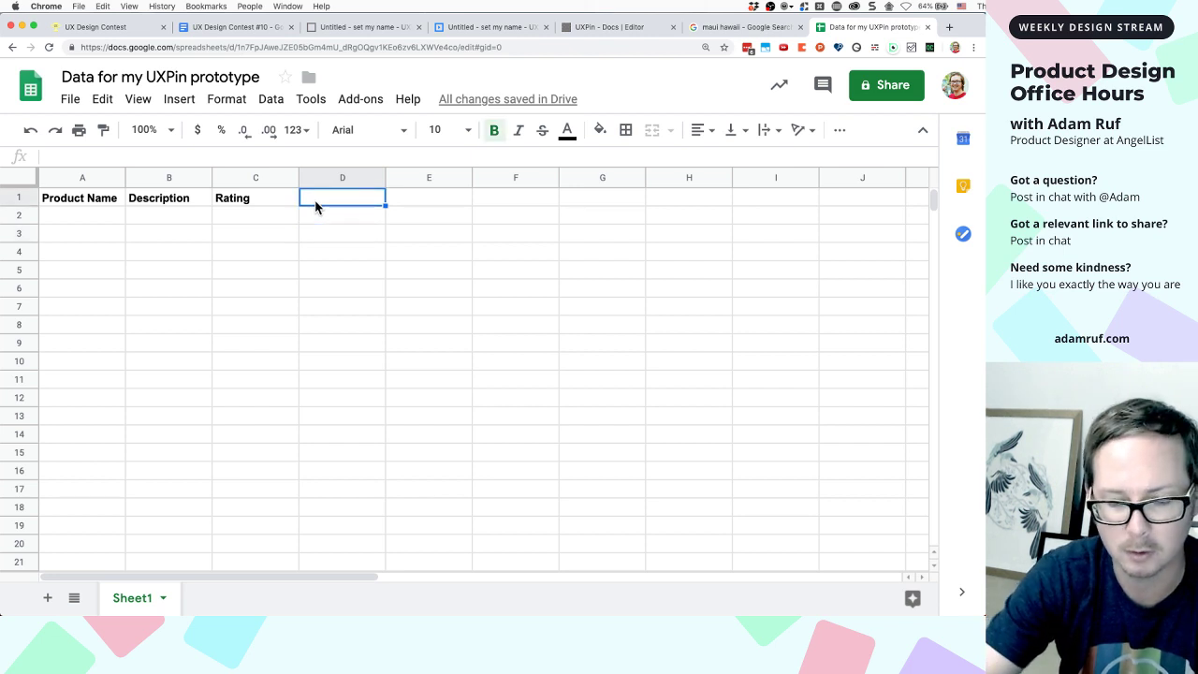
pyautogui.write('Product Image')
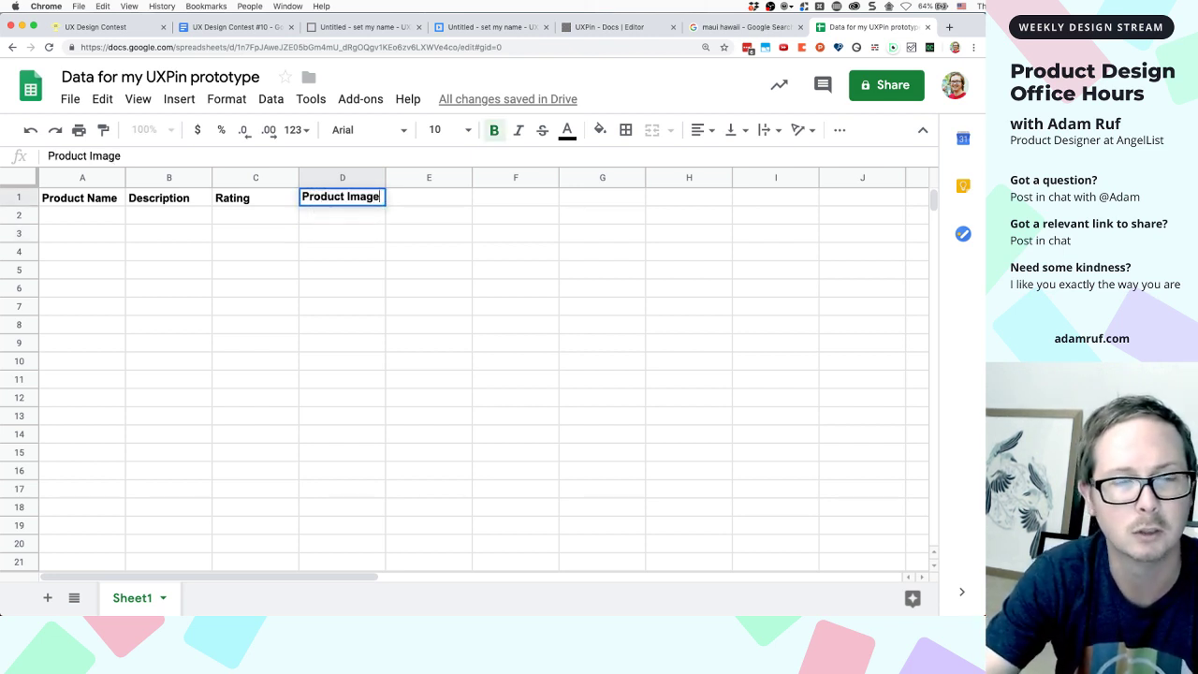
pyautogui.click(71, 218)
pyautogui.click(364, 31)
pyautogui.click(496, 31)
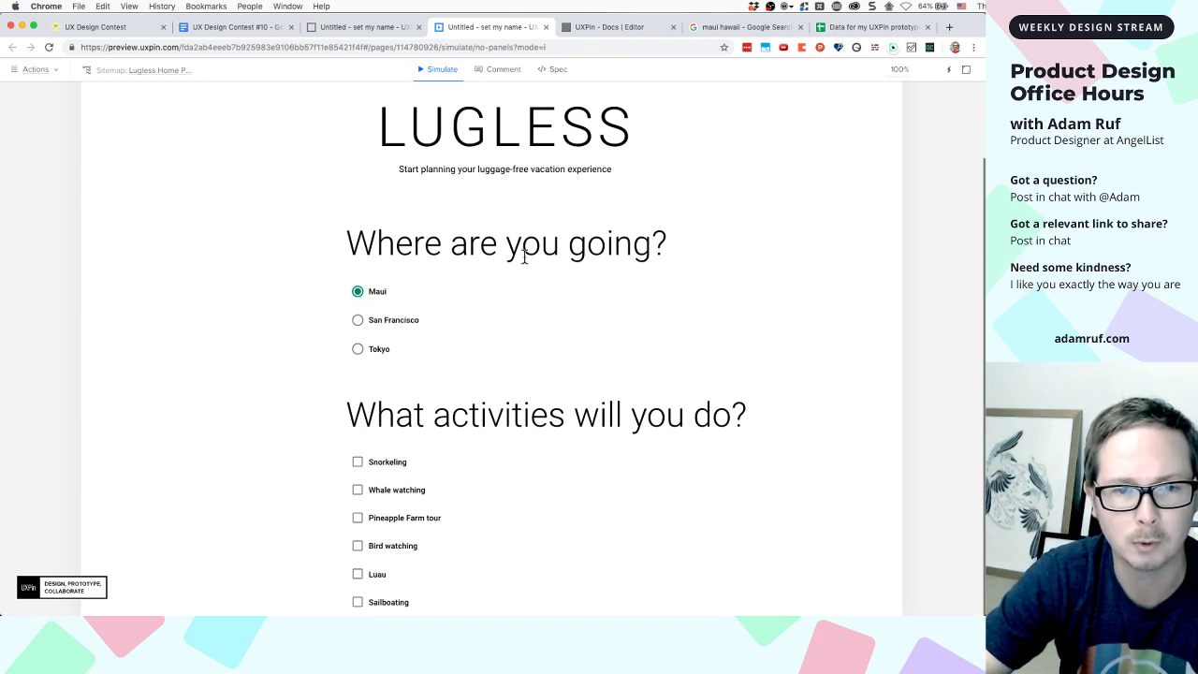
pyautogui.rightClick(518, 375)
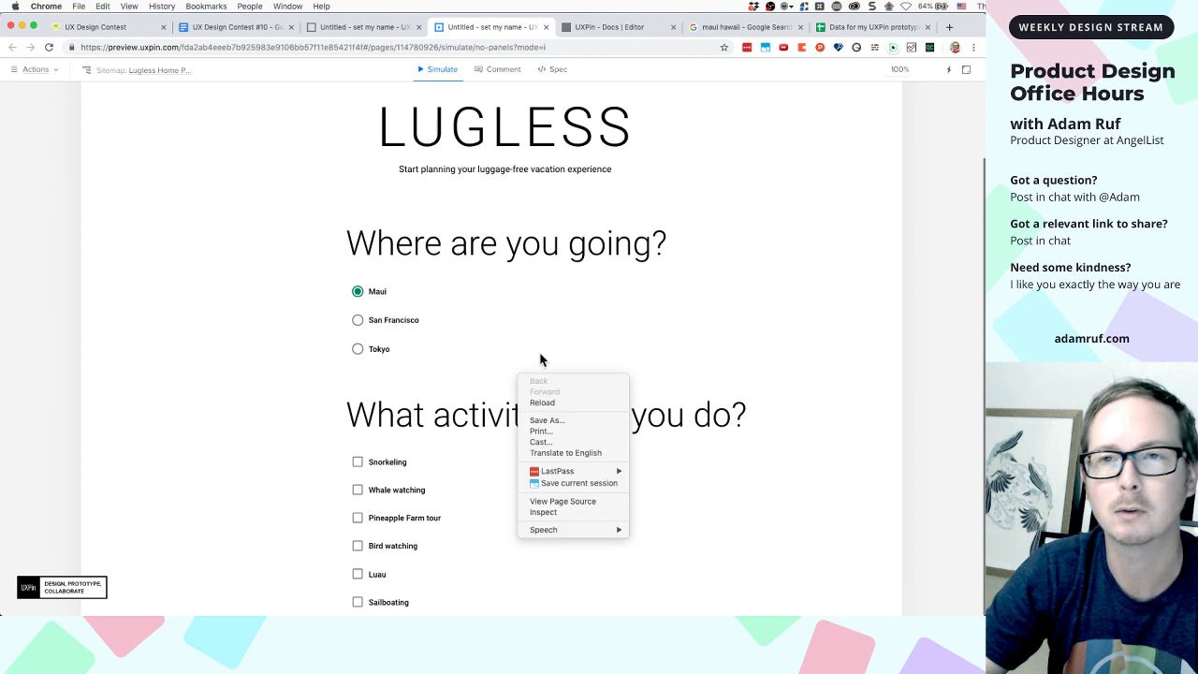
pyautogui.click(838, 37)
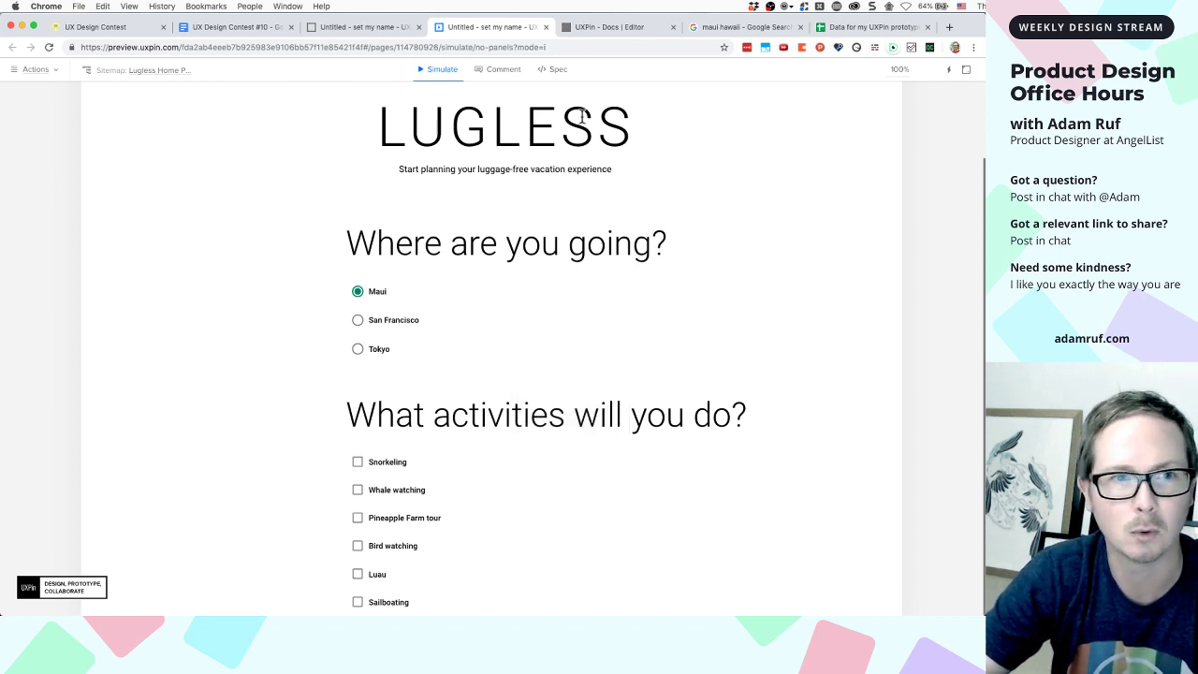
pyautogui.click(950, 28)
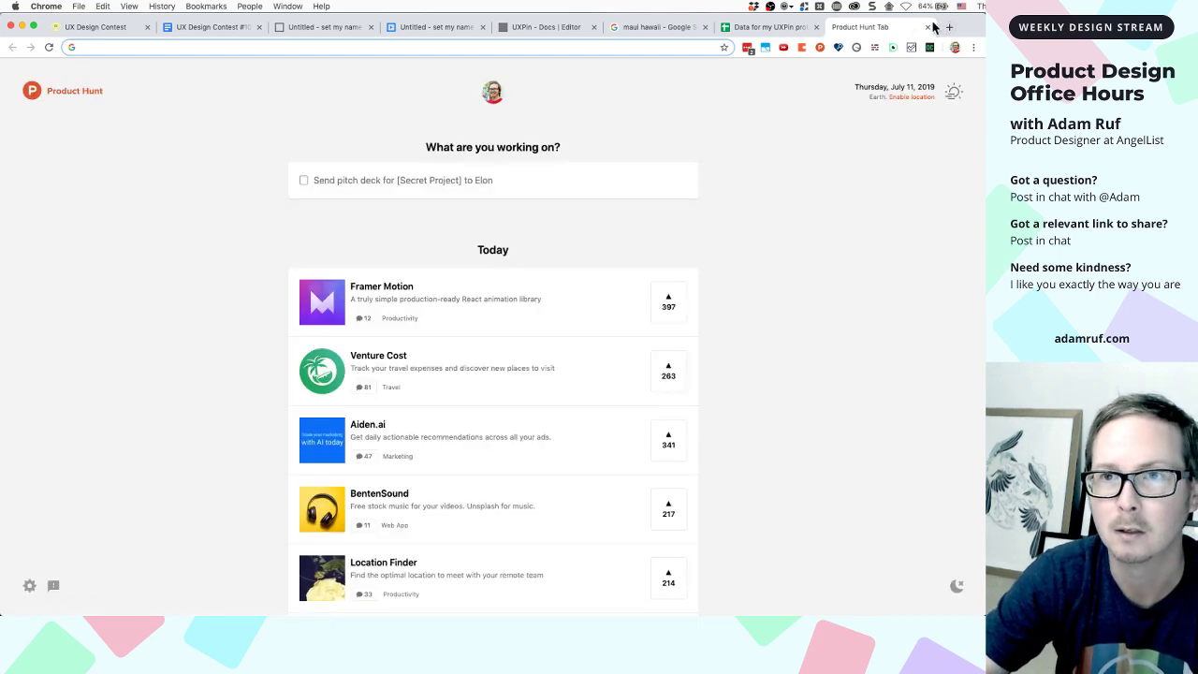
pyautogui.click(927, 28)
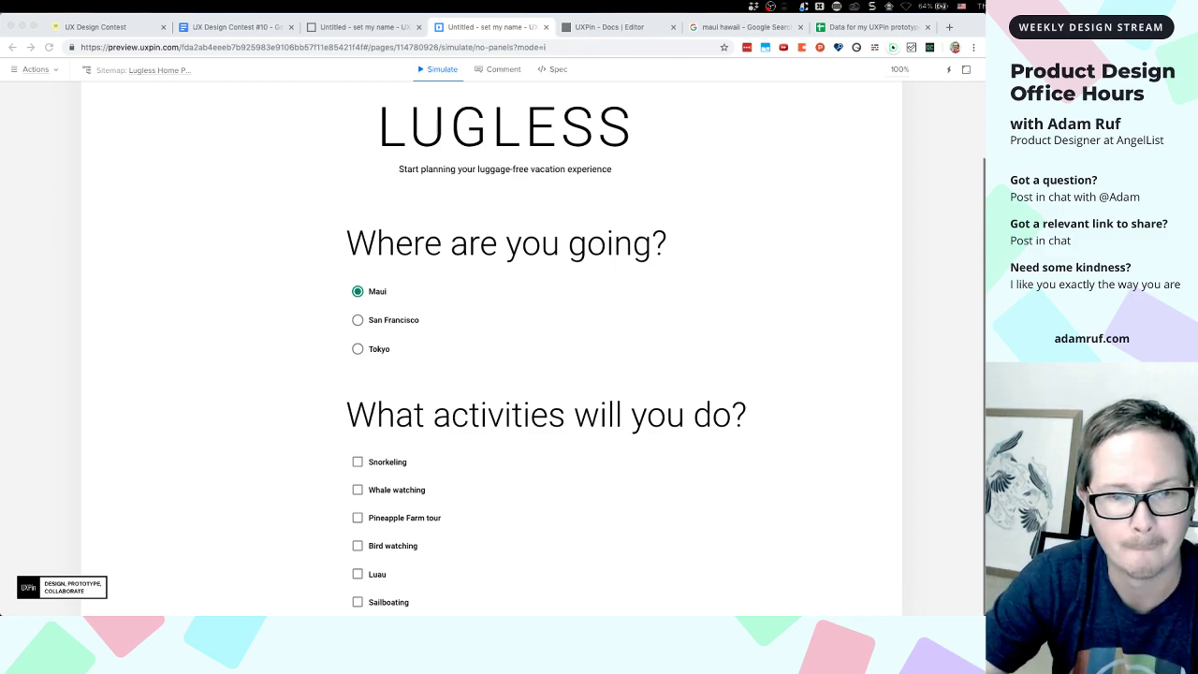
# Bring the incognito Amazon window into view at full size and search the store for "snorkel"
pyautogui.moveTo(464, 609); pyautogui.dragTo(333, 33)
pyautogui.press('alt+super+Left')
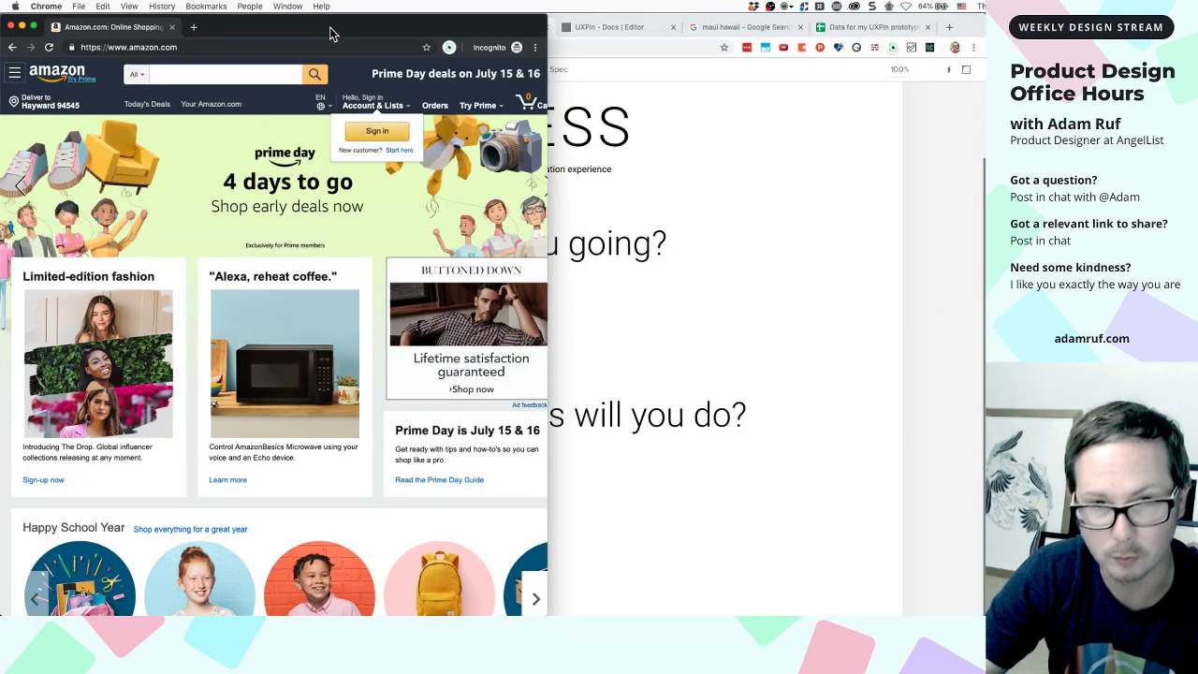
pyautogui.press('alt+super+f')
pyautogui.click(293, 75)
pyautogui.write('sn')
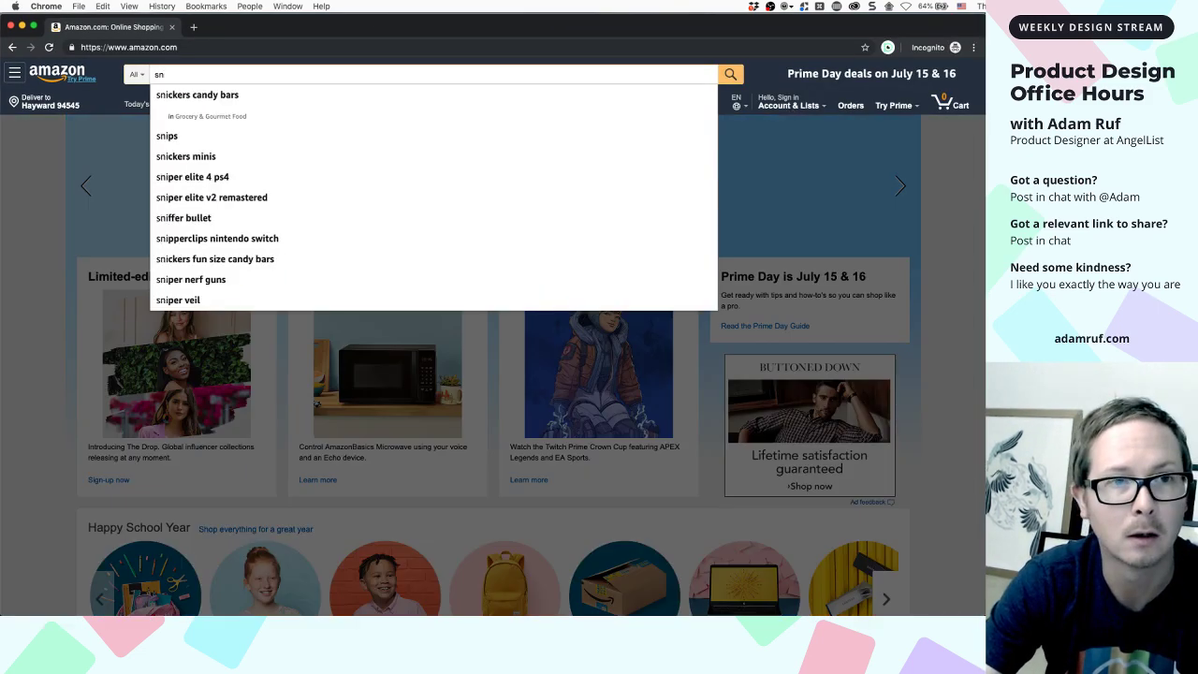
pyautogui.write('orkel')
pyautogui.press('Return')
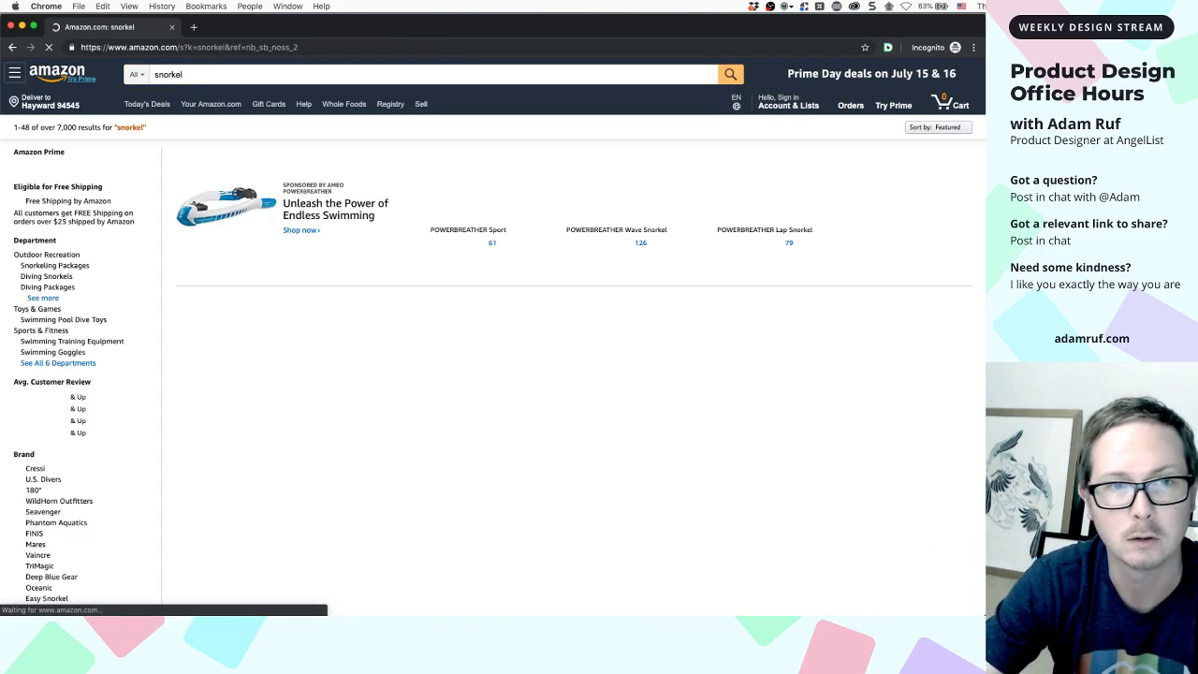
# Browse the snorkel results and open the Cressi Adult Diving Dry Snorkel product page in a new tab
pyautogui.scroll(-3, 366, 211)
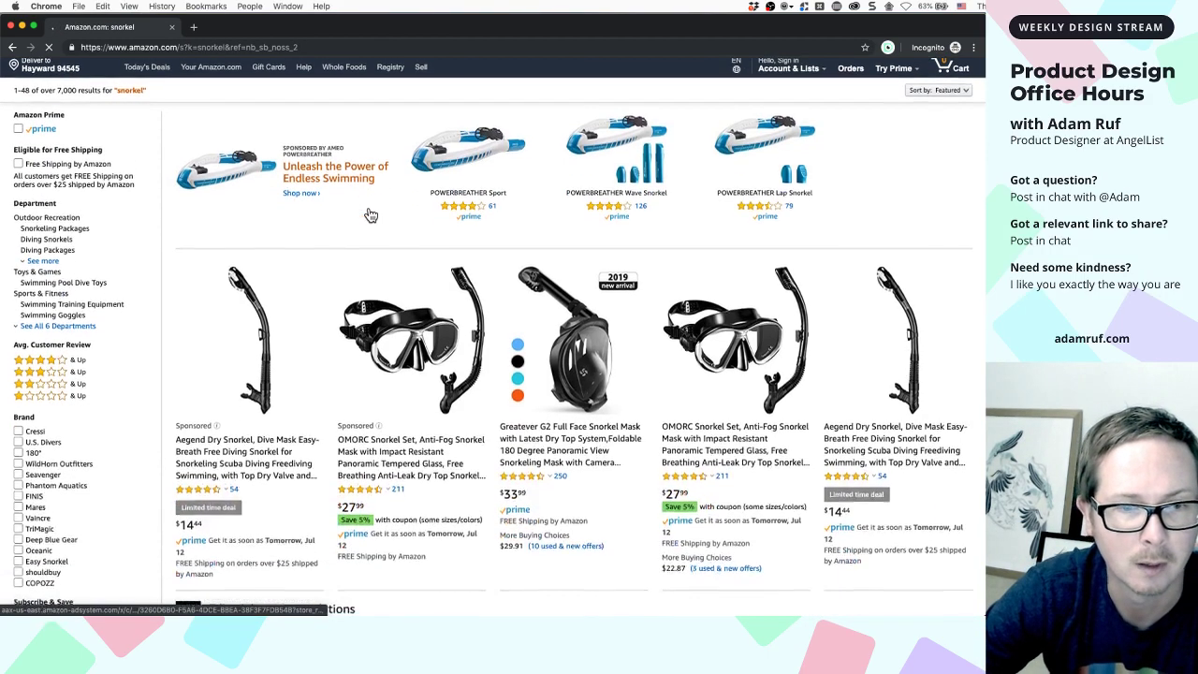
pyautogui.scroll(-7, 370, 215)
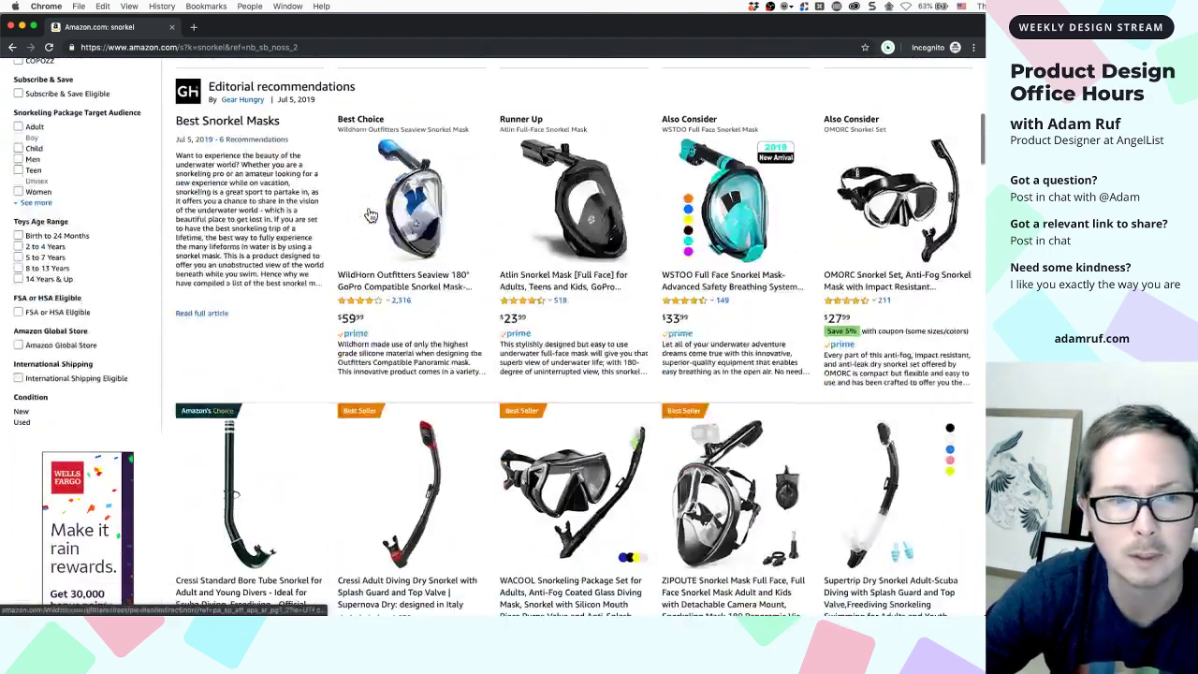
pyautogui.scroll(-3, 370, 216)
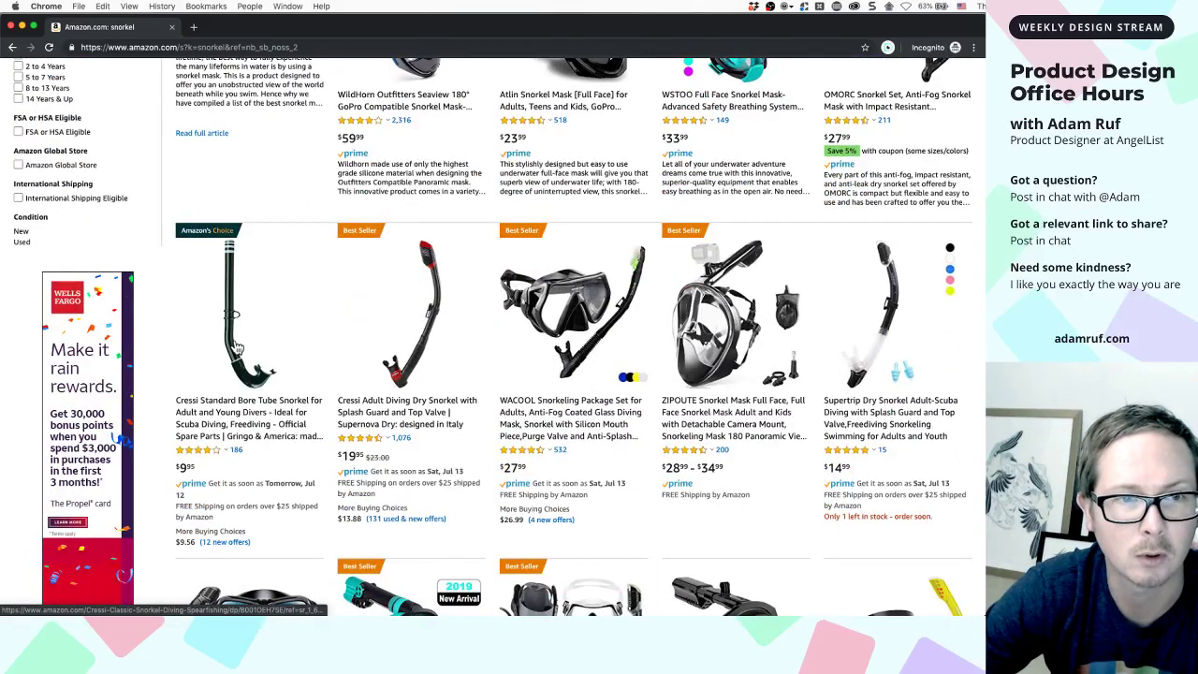
pyautogui.scroll(-1, 221, 379)
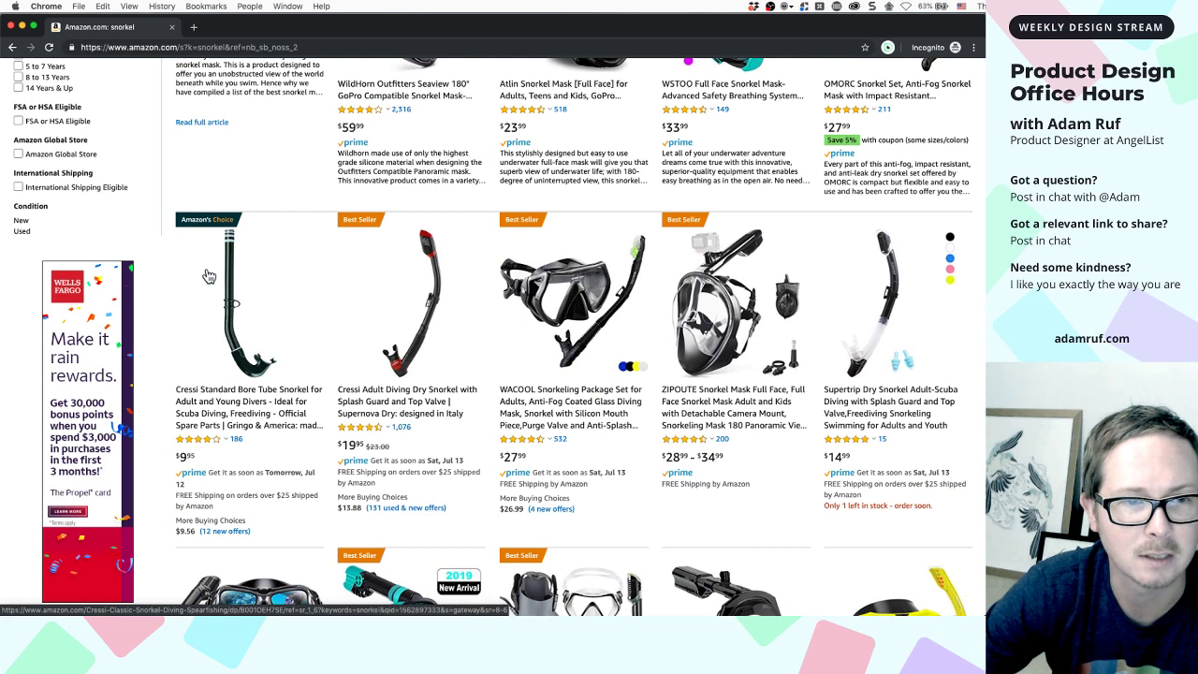
pyautogui.scroll(-1, 264, 278)
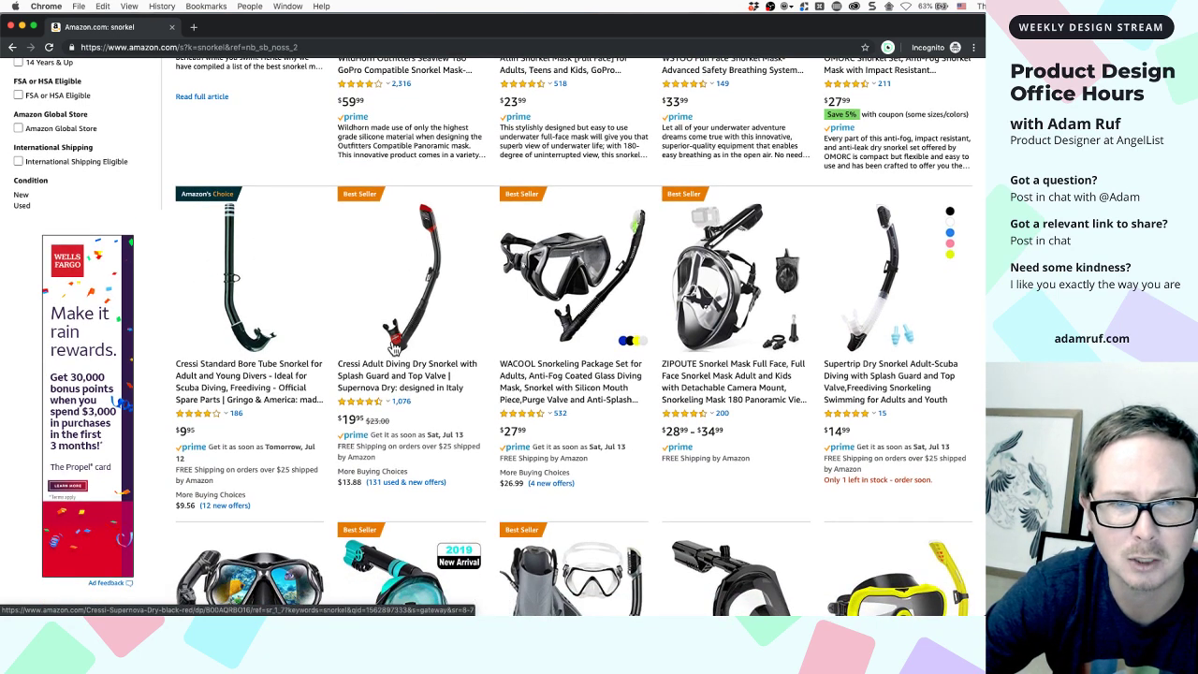
pyautogui.rightClick(372, 295)
pyautogui.click(424, 298)
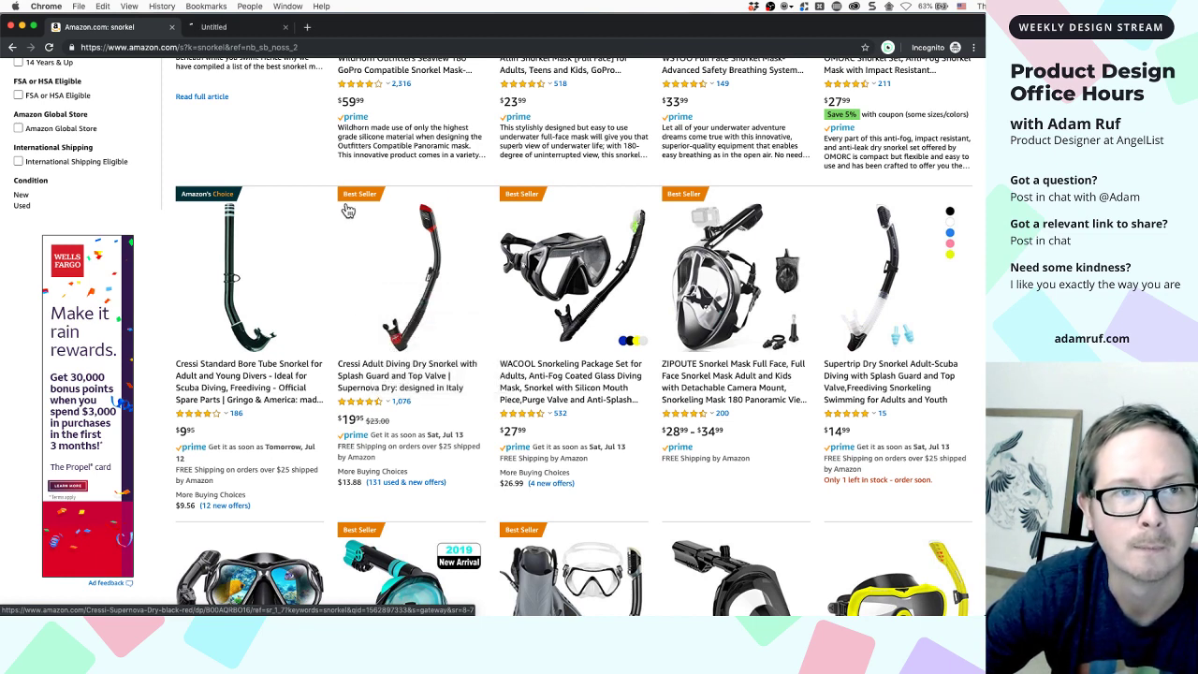
pyautogui.click(278, 34)
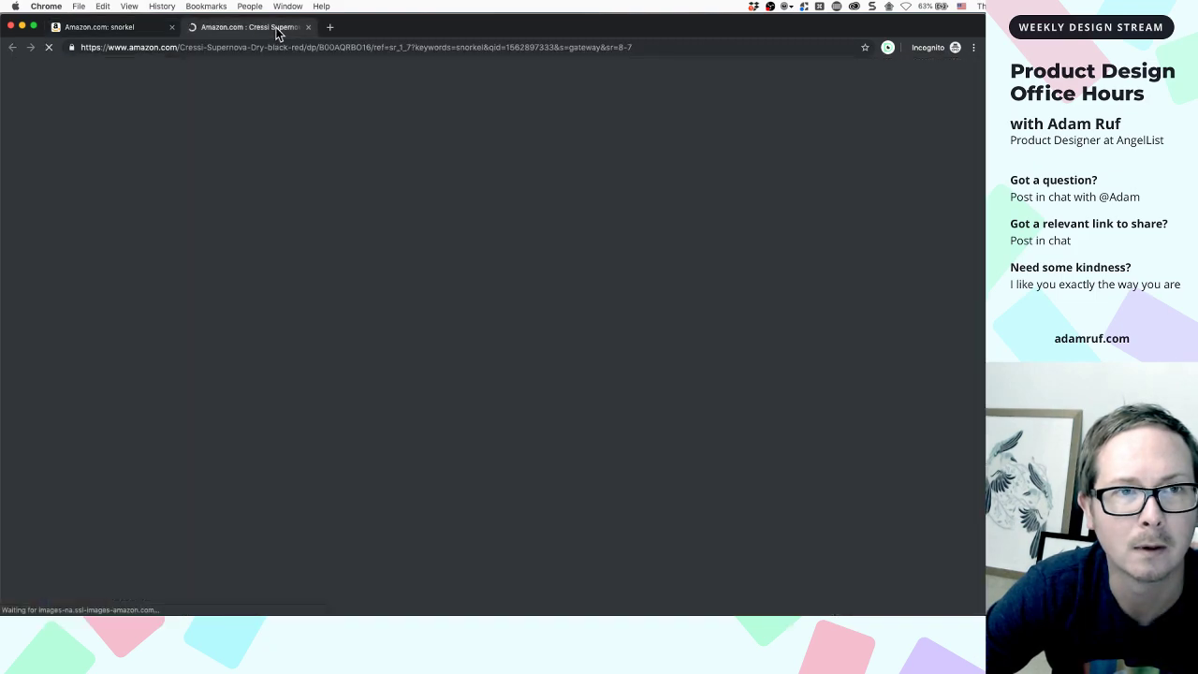
pyautogui.moveTo(415, 29); pyautogui.dragTo(442, 7)
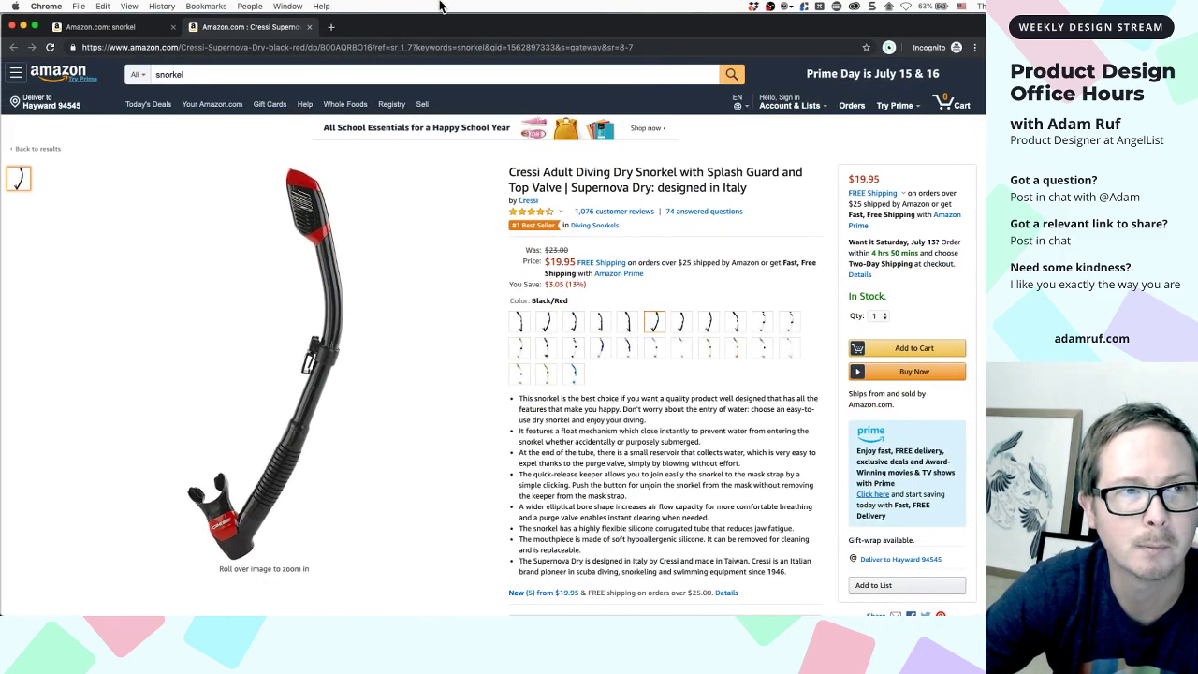
pyautogui.hotkey('ctrl', 'alt', 'Left')
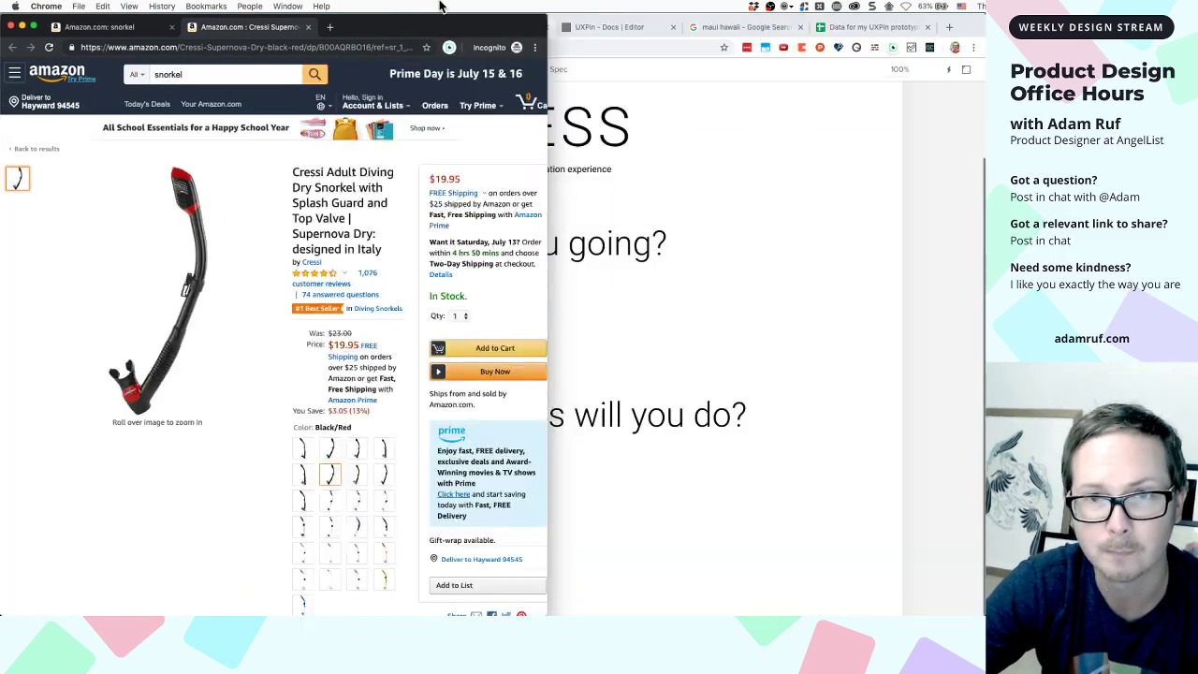
pyautogui.hotkey('ctrl', 'alt', 'Return')
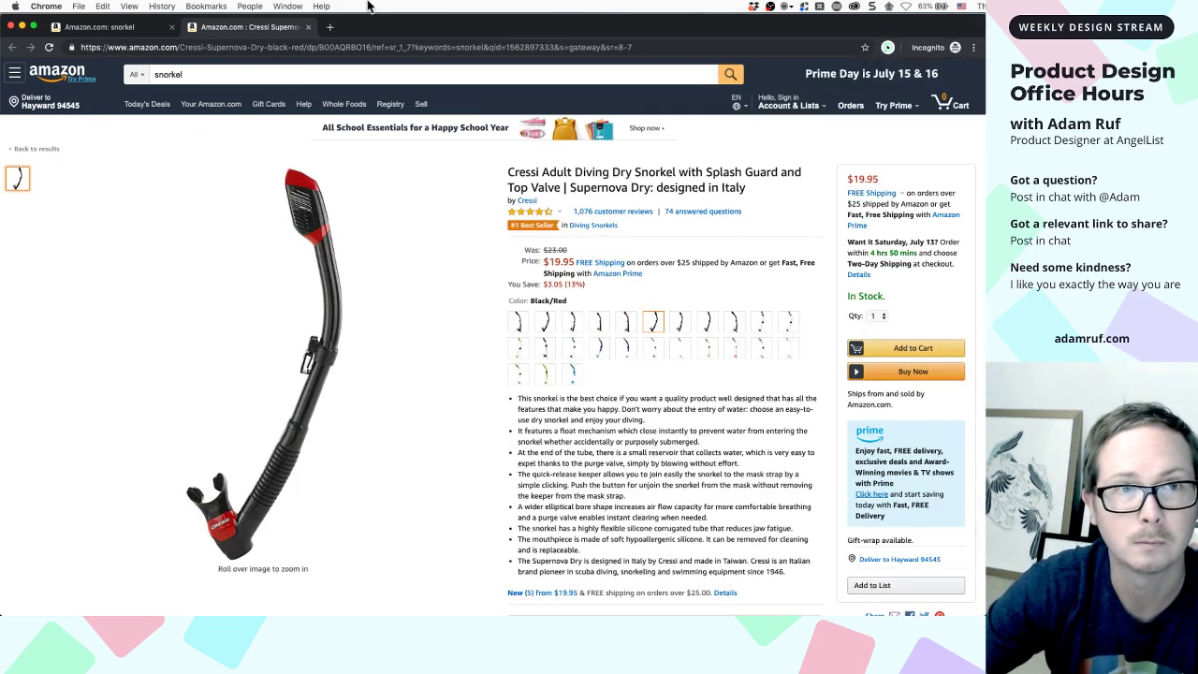
# Return to the snorkel results tab and search Amazon for "binoculars" there
pyautogui.click(127, 27)
pyautogui.scroll(-3, 344, 178)
pyautogui.scroll(10, 344, 178)
pyautogui.tripleClick(261, 73)
pyautogui.write('binoculars')
pyautogui.press('Return')
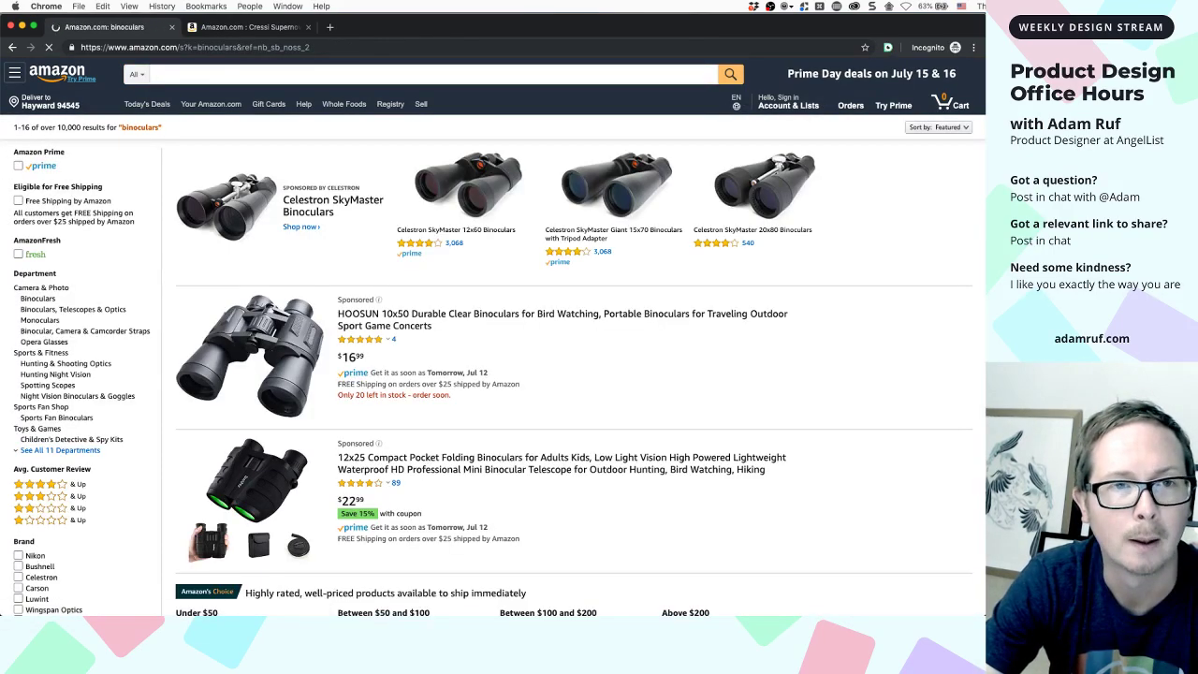
# Look through the binoculars results for a product suited to bird watching
pyautogui.scroll(-6, 388, 222)
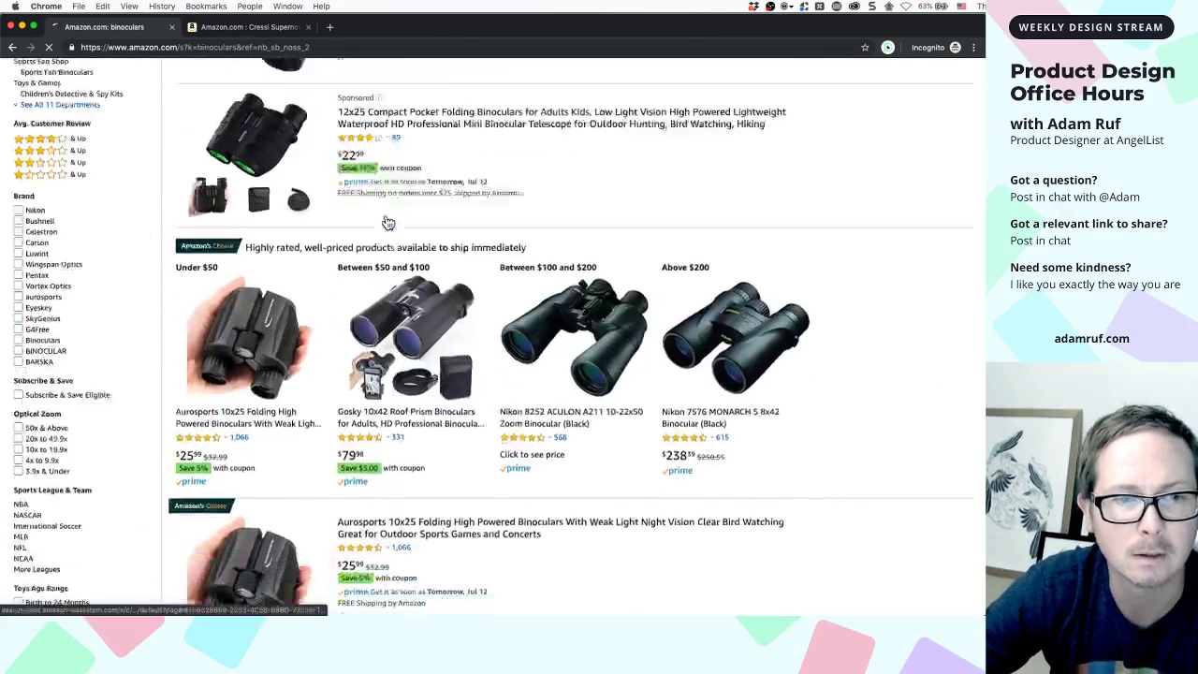
pyautogui.scroll(-4, 388, 222)
pyautogui.scroll(3, 389, 225)
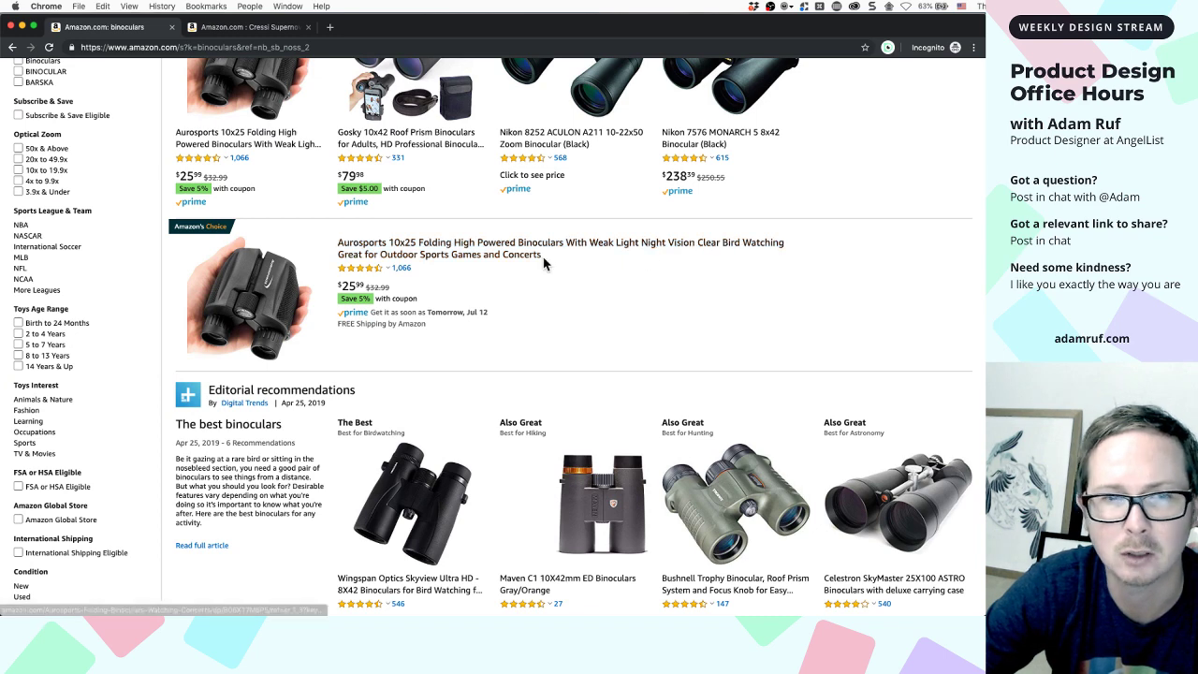
# Open the Amazon's Choice Aurosports 10x25 folding binoculars in a new browser tab
pyautogui.rightClick(241, 254)
pyautogui.click(259, 266)
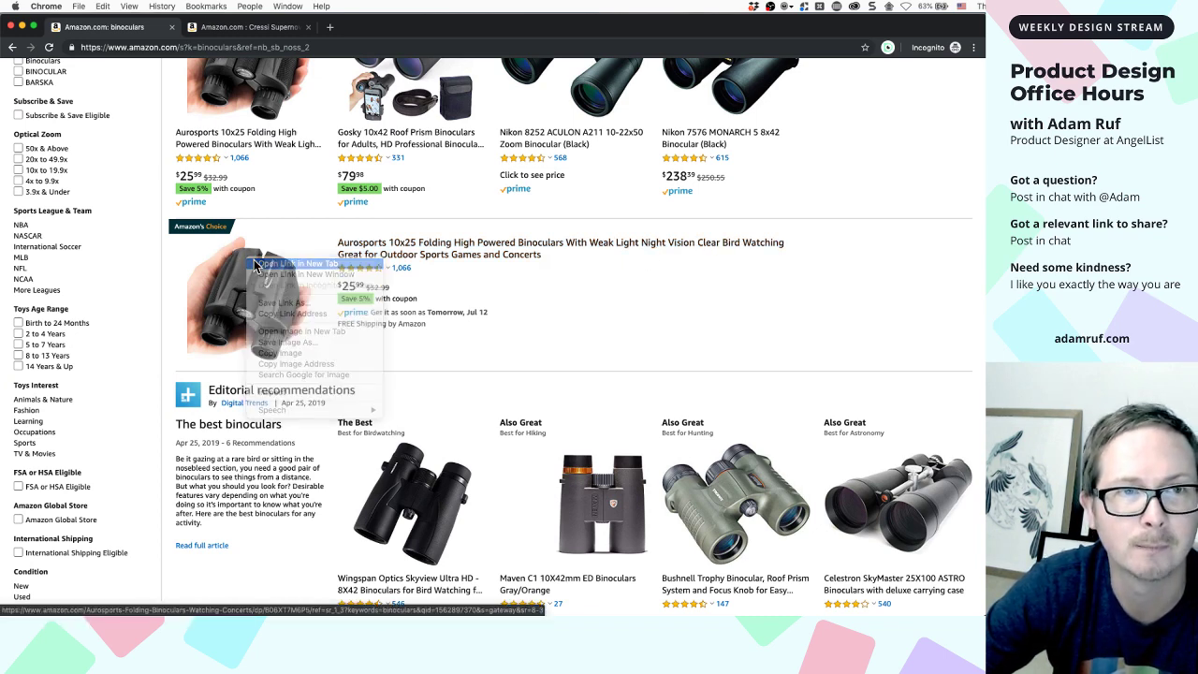
# Replace the binoculars search with a search for "camera"
pyautogui.scroll(15, 234, 281)
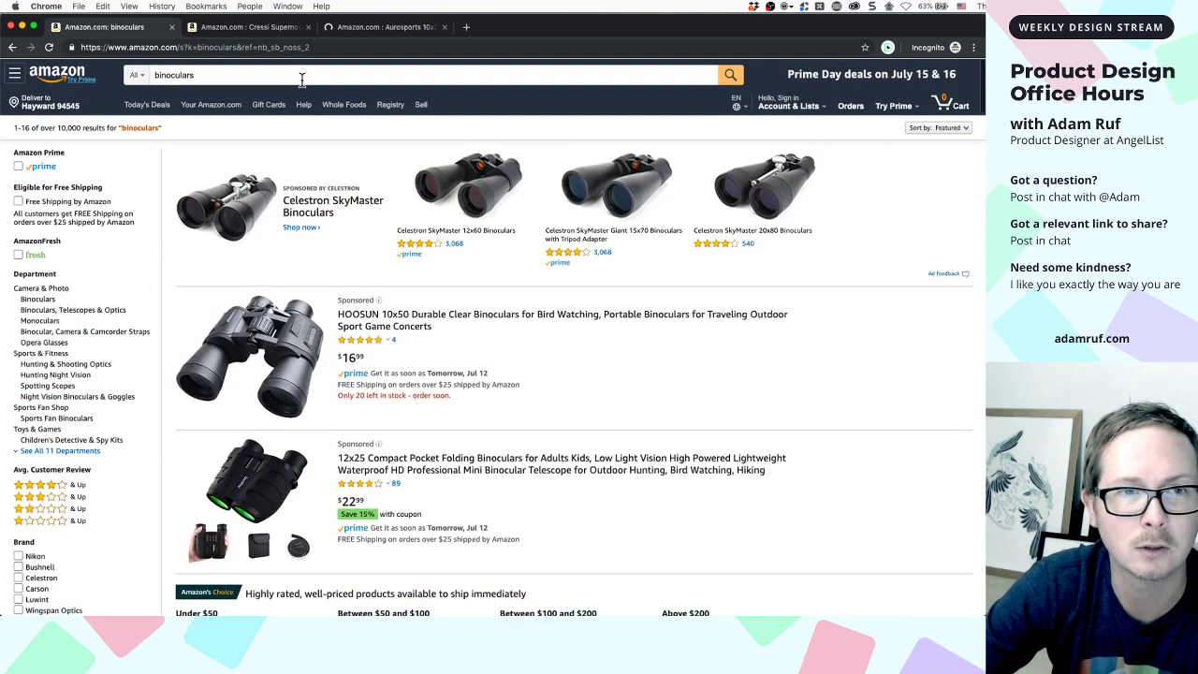
pyautogui.tripleClick(302, 73)
pyautogui.write('camera')
pyautogui.press('Return')
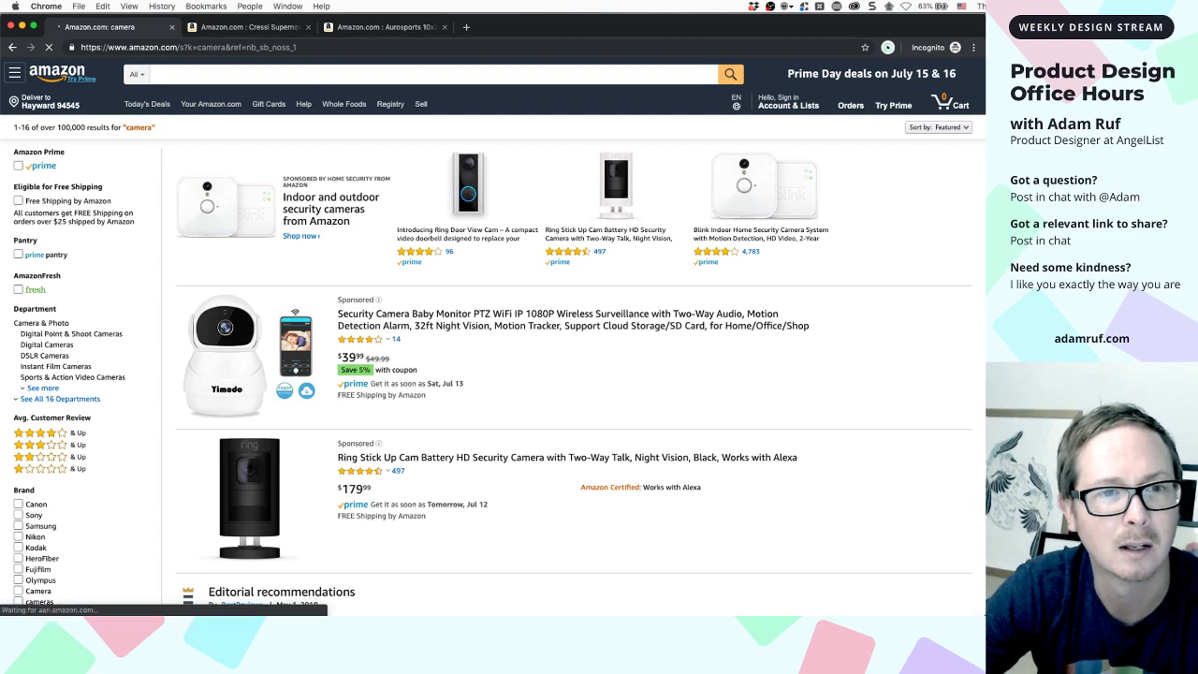
# Open the product page of the Nikon COOLPIX P900 from the editorial camera recommendations
pyautogui.scroll(-3, 334, 215)
pyautogui.scroll(-5, 335, 215)
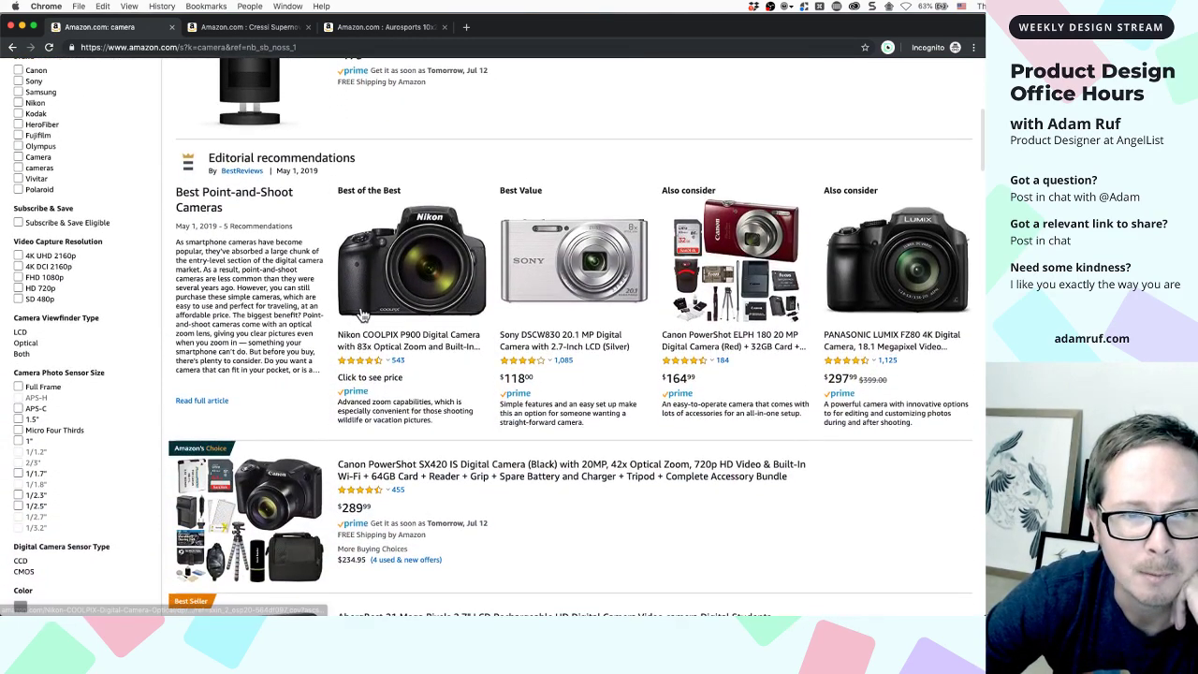
pyautogui.scroll(-1, 364, 313)
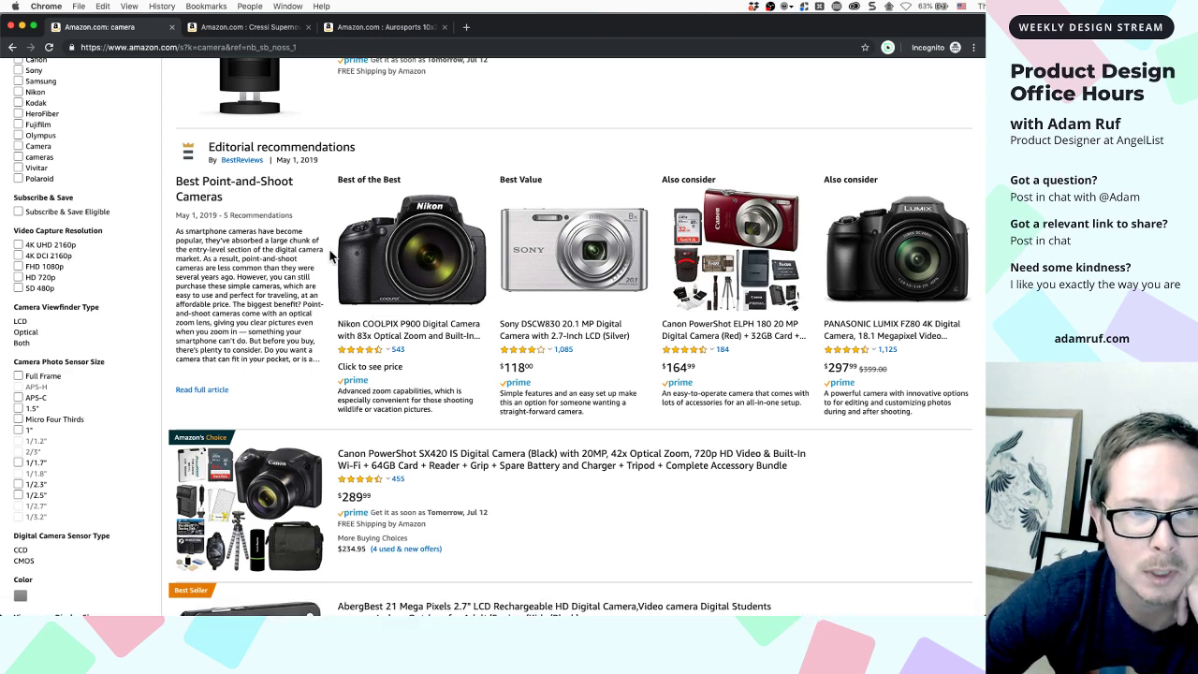
pyautogui.click(363, 316)
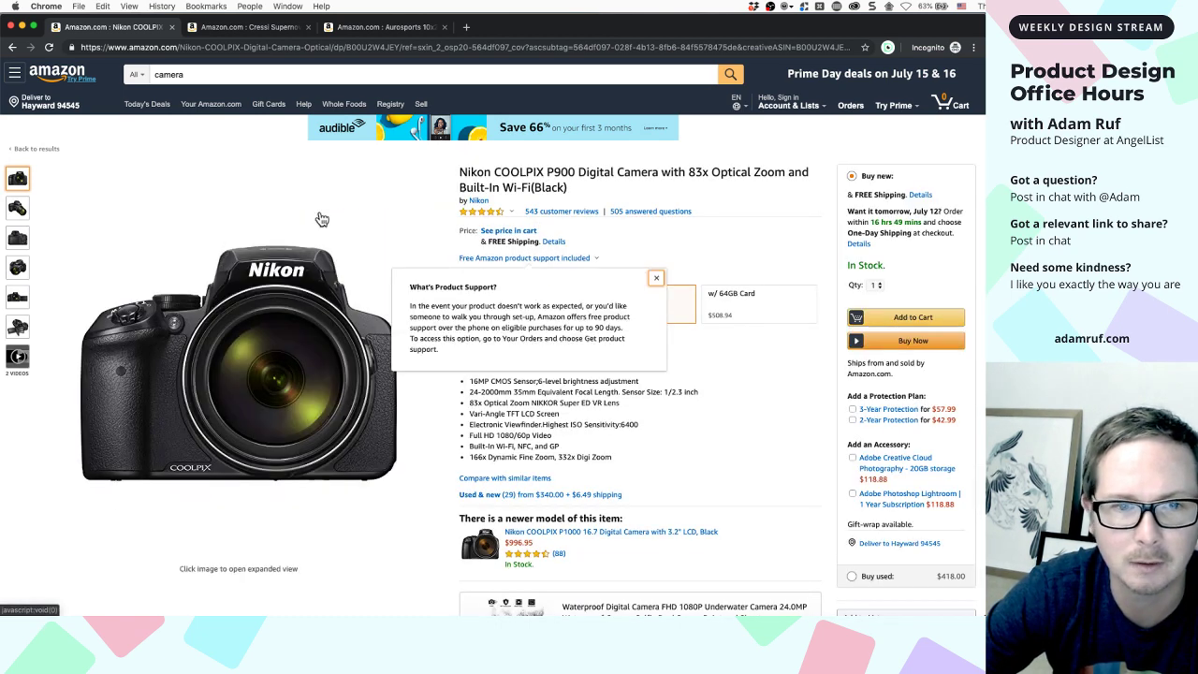
# Duplicate the Nikon COOLPIX P900 tab and return the original tab to the camera search results
pyautogui.rightClick(141, 33)
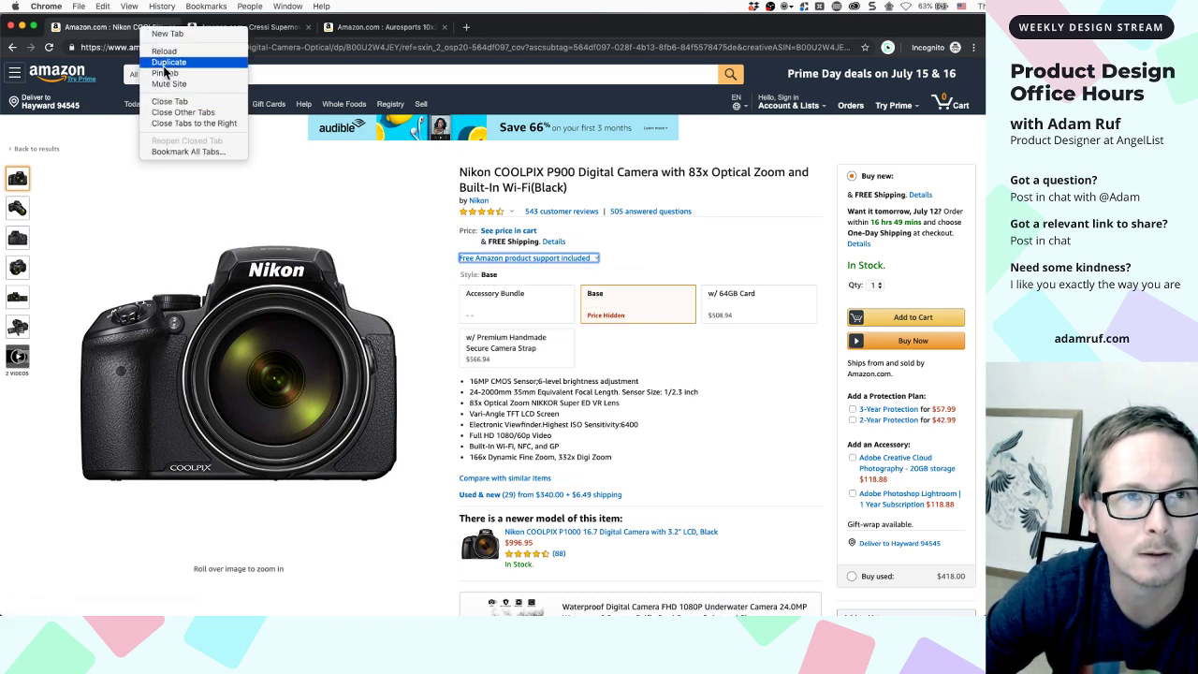
pyautogui.click(169, 62)
pyautogui.click(103, 28)
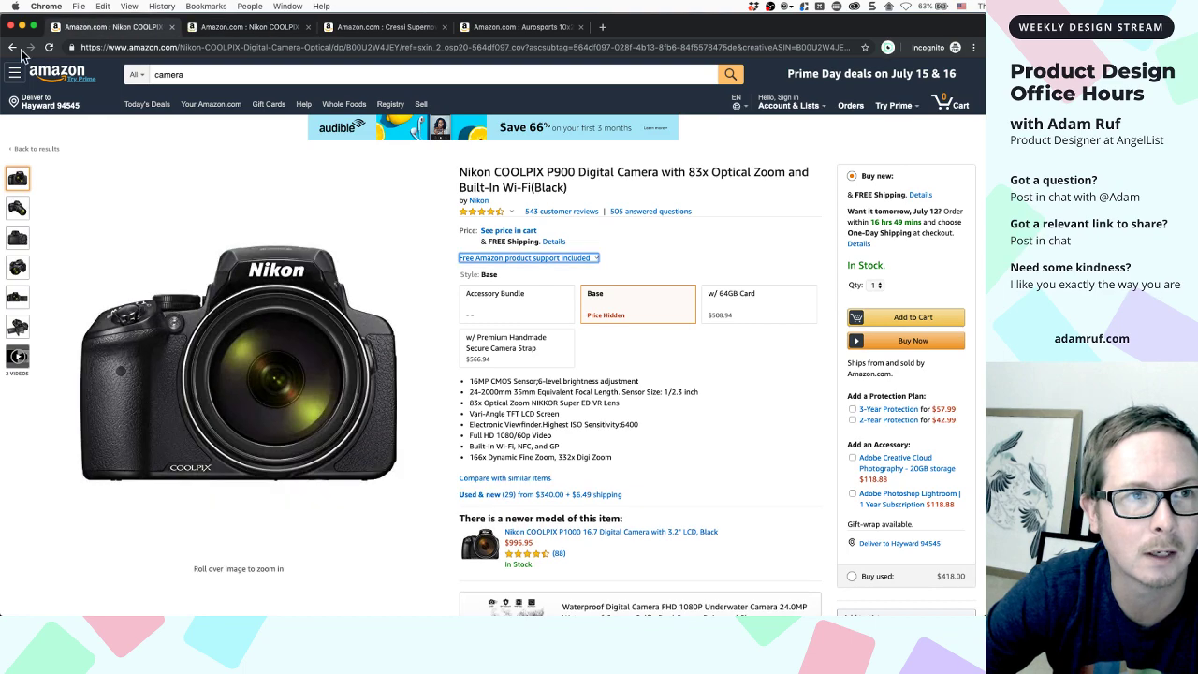
pyautogui.click(12, 47)
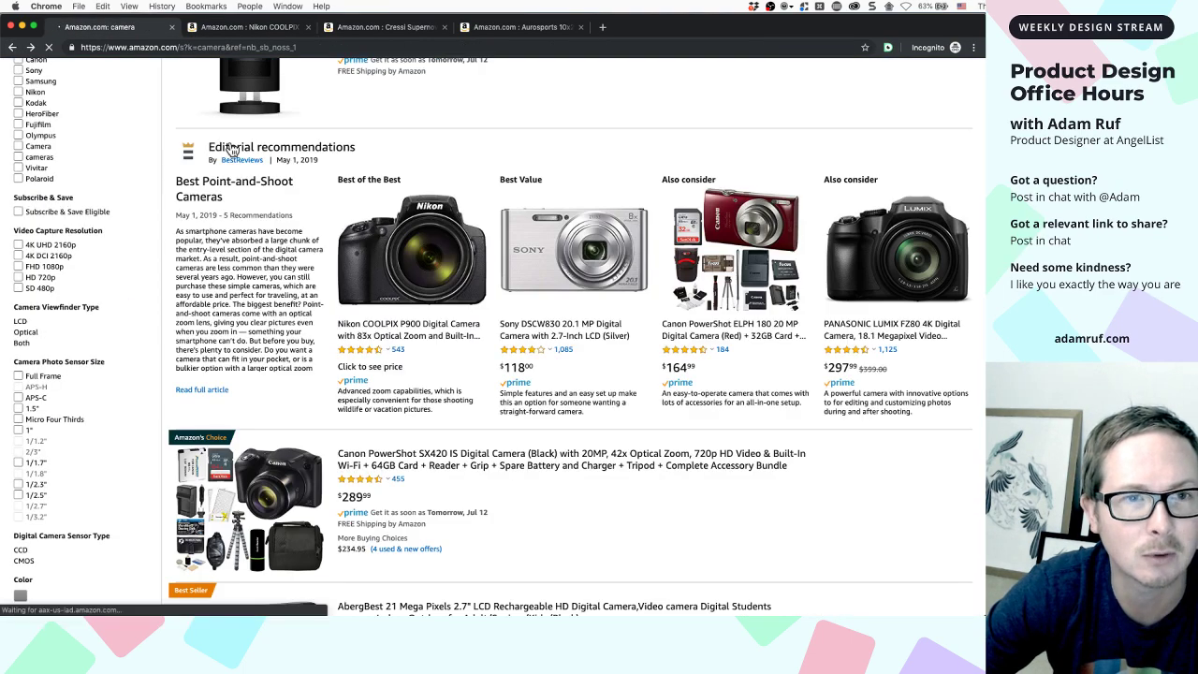
# Search the store for "reef safe sunscreen waterproof" using the matching suggestion
pyautogui.doubleClick(213, 81)
pyautogui.write('sunscreen')
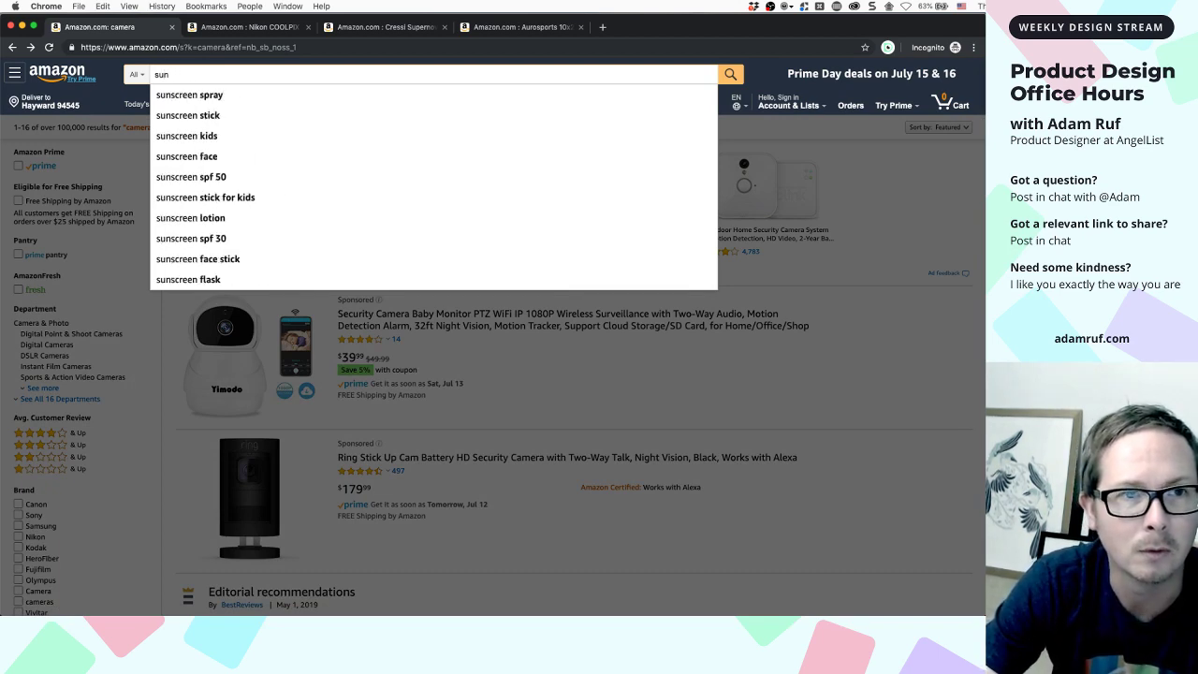
pyautogui.press('BackSpace')
pyautogui.press('BackSpace')
pyautogui.press('BackSpace')
pyautogui.write('reef')
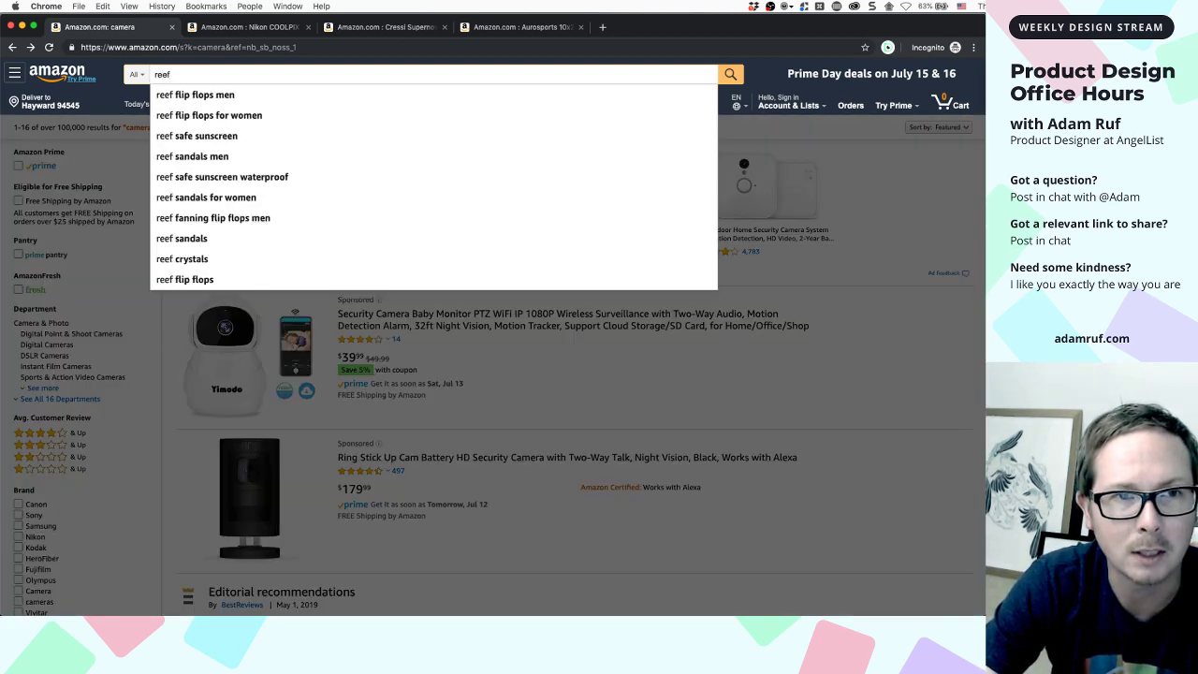
pyautogui.write(' safe sun')
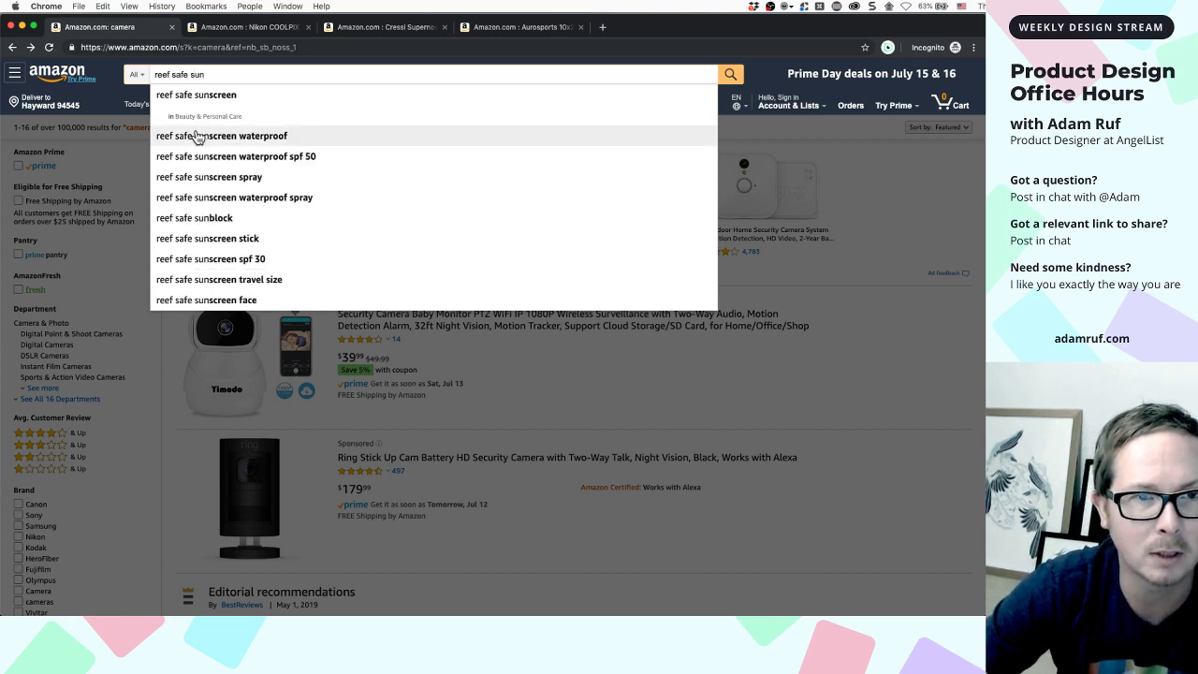
pyautogui.click(196, 137)
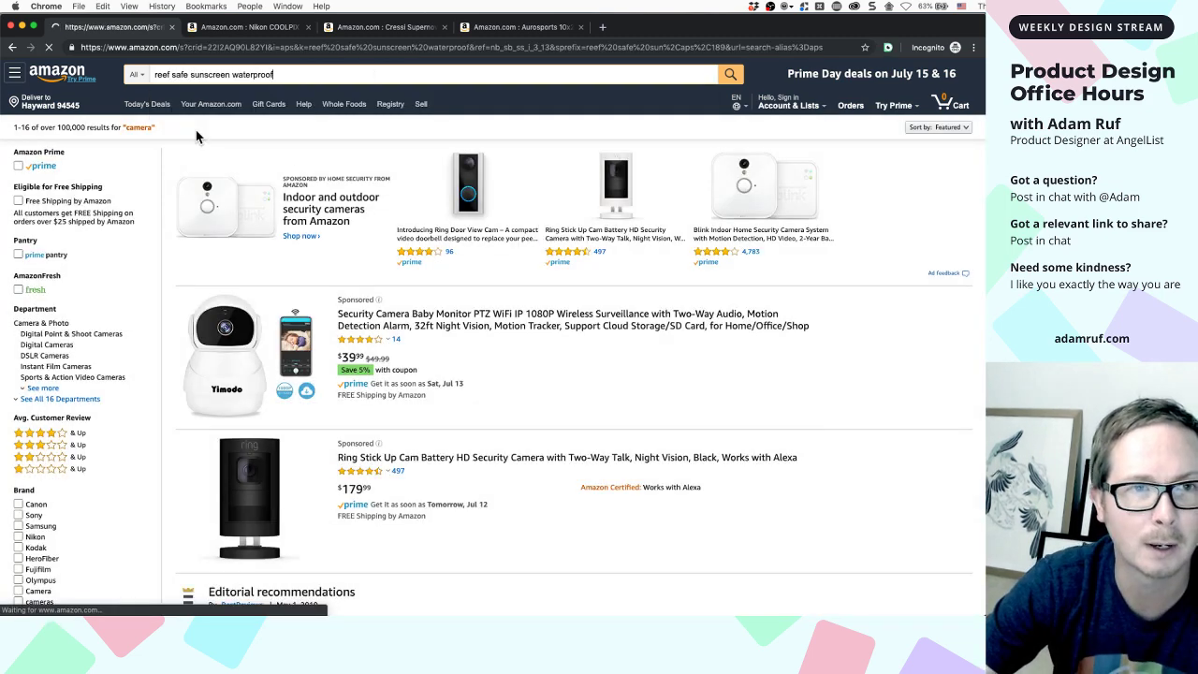
# Browse the sunscreen results and open the Alba Botanica Coconut Oil Hawaiian Clear Spray SPF 50 in a new browser tab
pyautogui.scroll(-2, 283, 194)
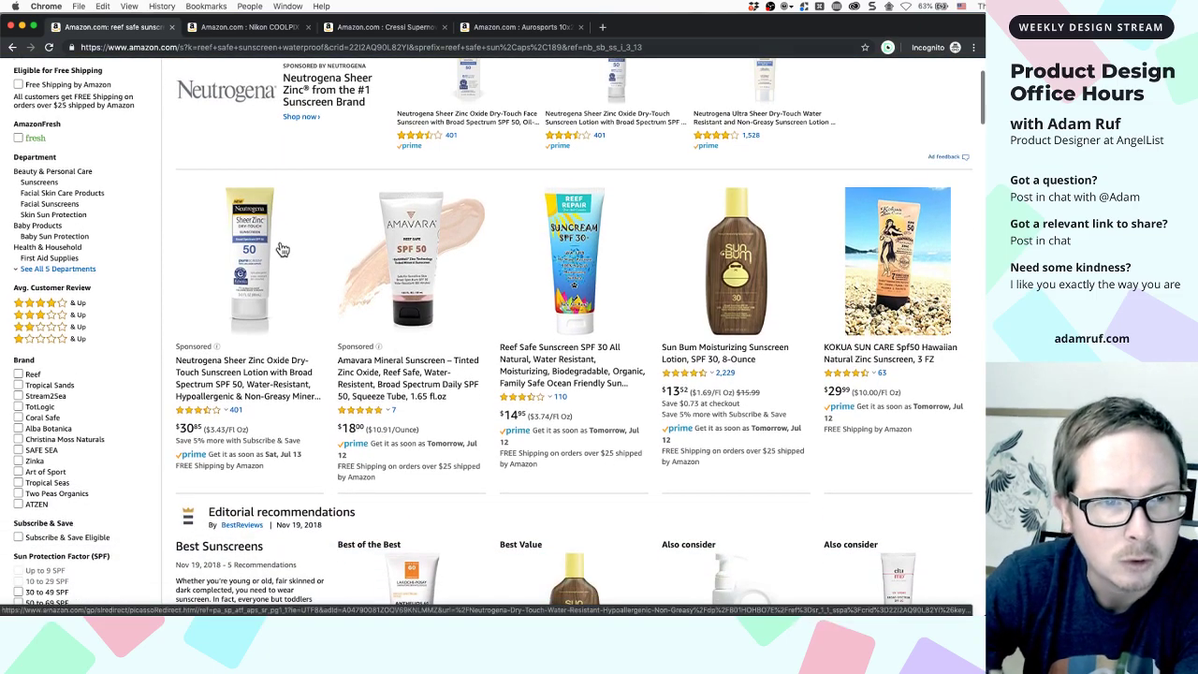
pyautogui.scroll(-5, 281, 248)
pyautogui.scroll(-3, 281, 248)
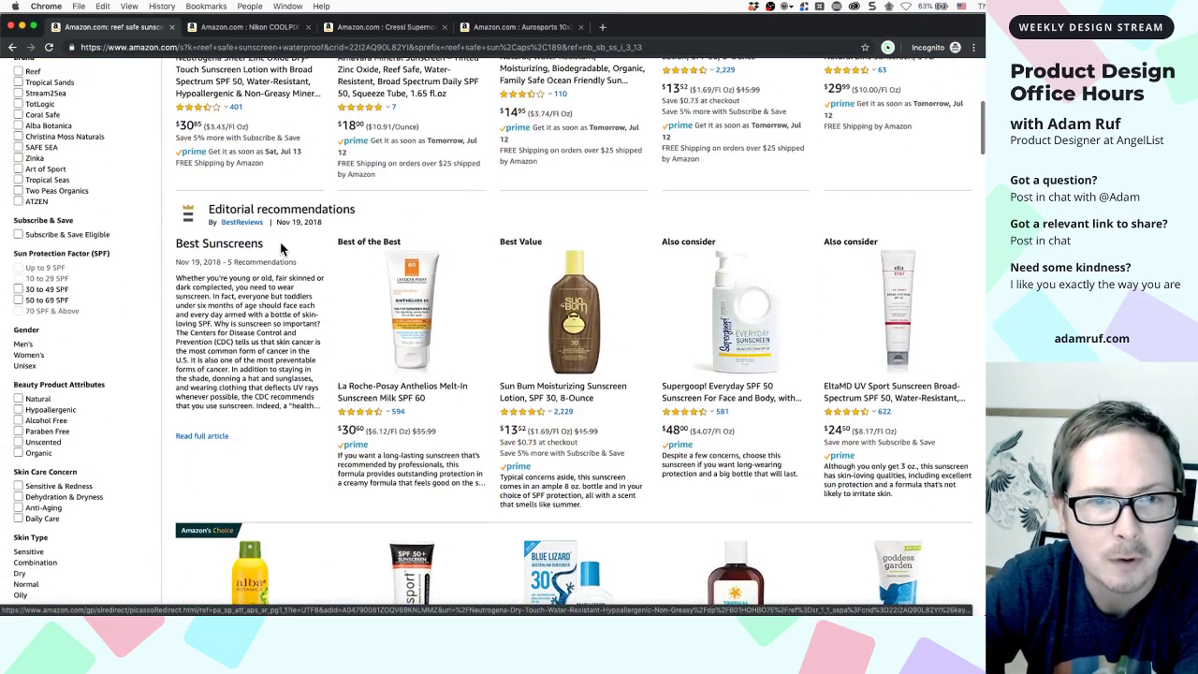
pyautogui.scroll(-5, 272, 272)
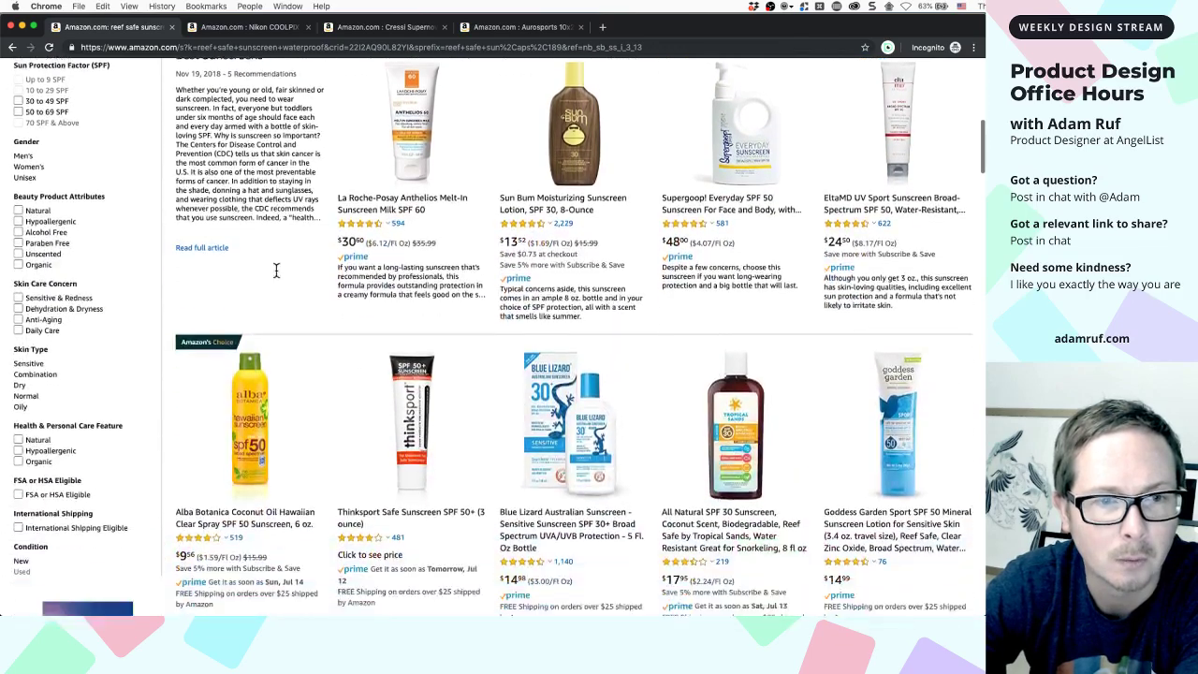
pyautogui.scroll(-2, 271, 279)
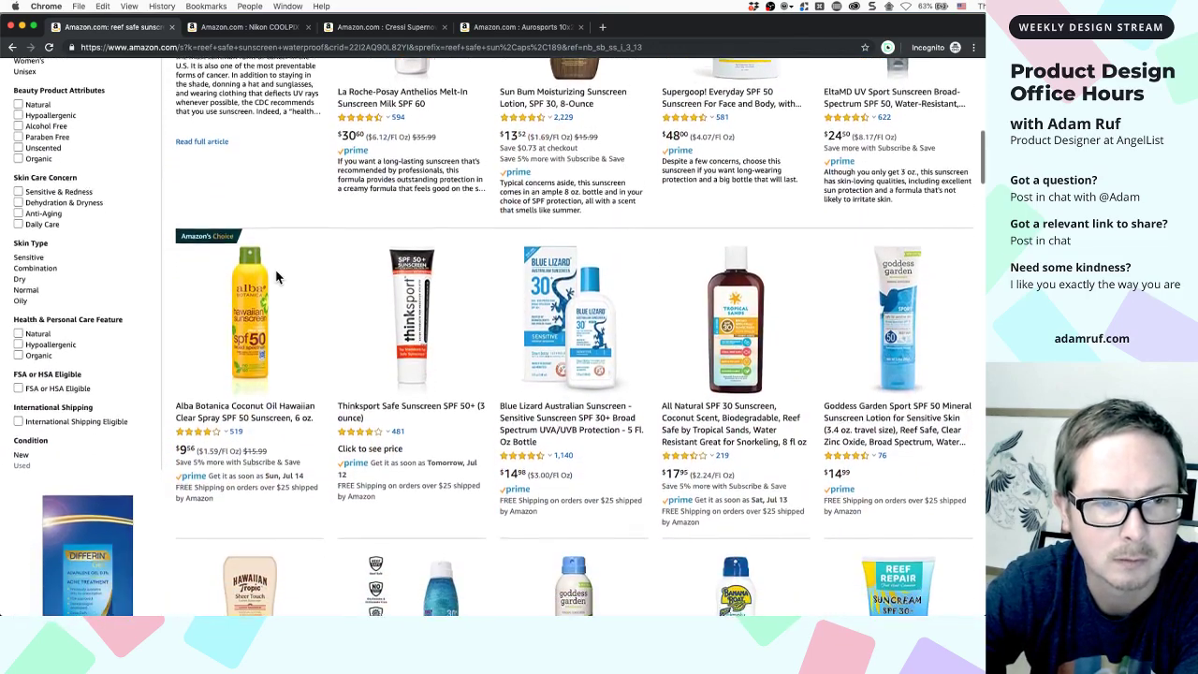
pyautogui.scroll(5, 259, 312)
pyautogui.scroll(2, 254, 330)
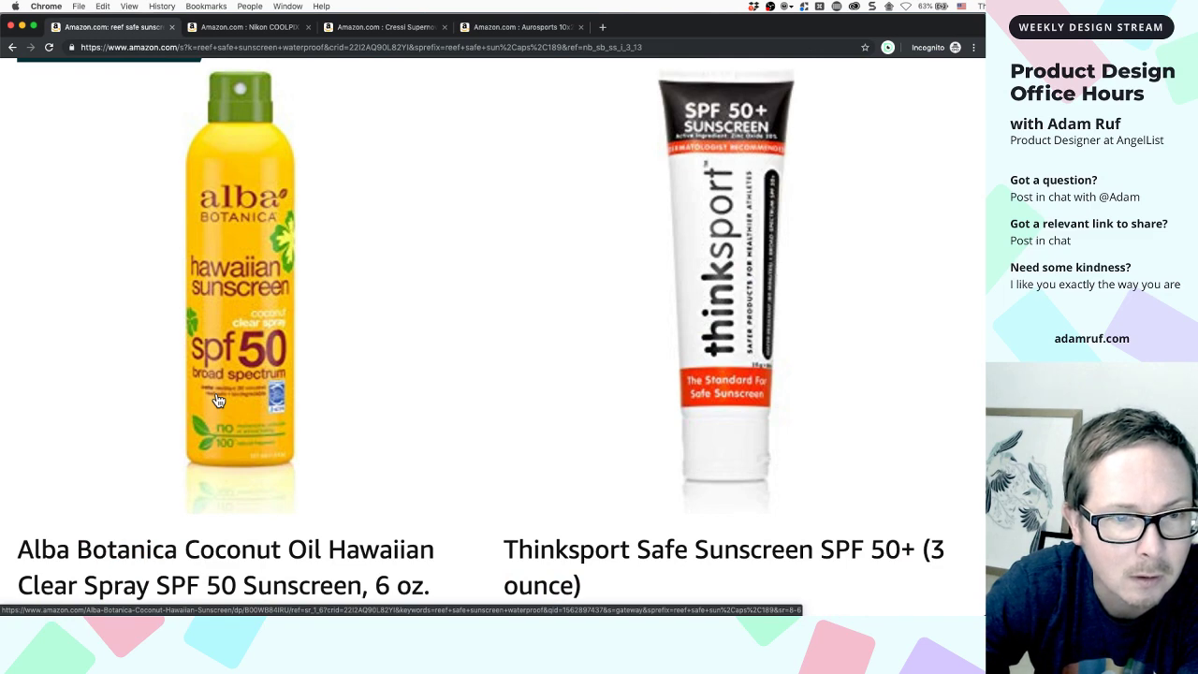
pyautogui.scroll(-5, 217, 400)
pyautogui.rightClick(271, 417)
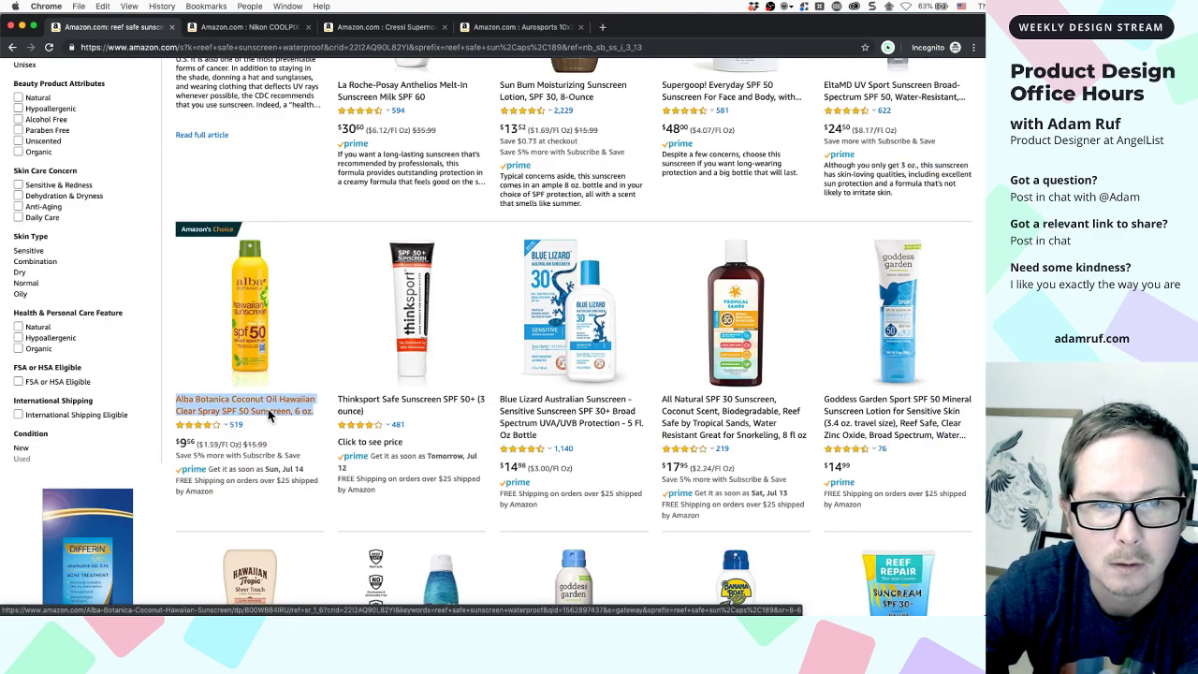
pyautogui.click(299, 413)
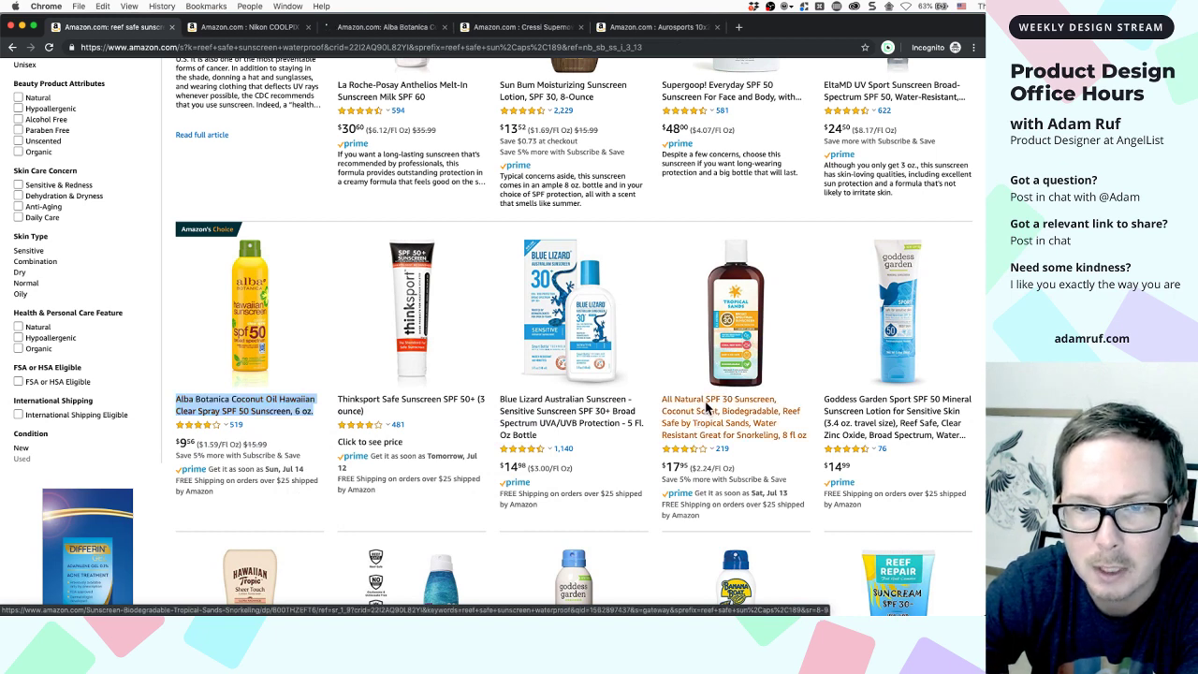
# Review the Alba Botanica sunscreen's product page, including its product details and reef-friendly description
pyautogui.click(379, 28)
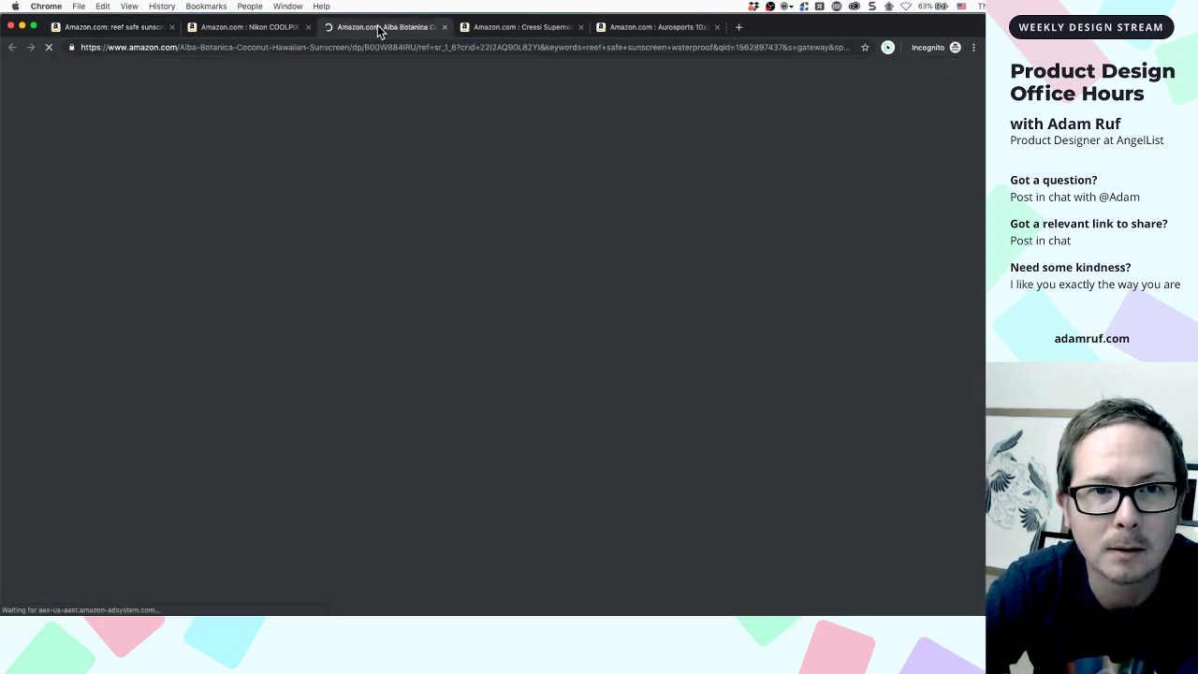
pyautogui.scroll(-3, 222, 370)
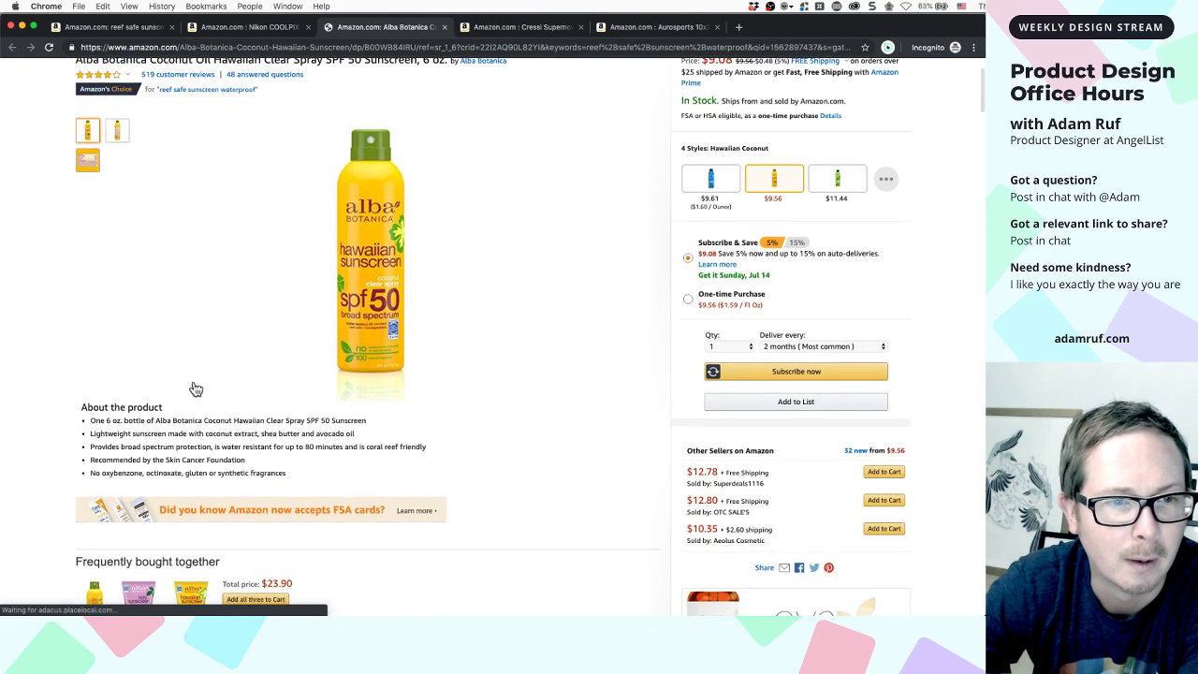
pyautogui.scroll(-5, 231, 457)
pyautogui.scroll(-15, 231, 456)
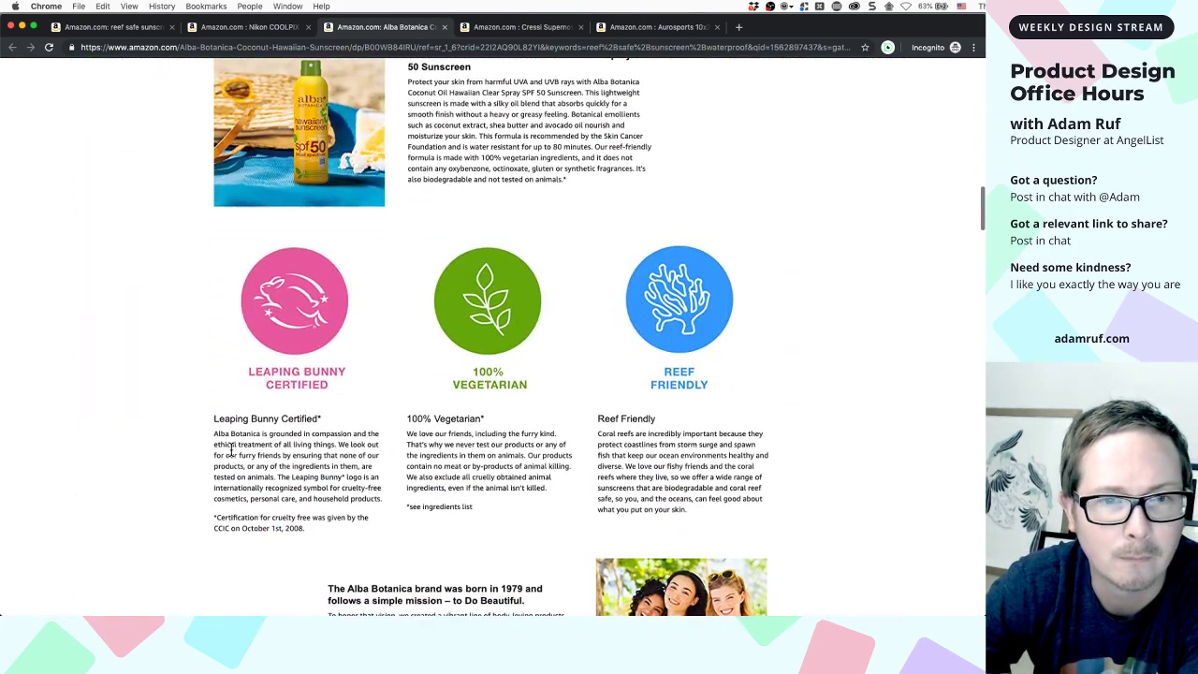
pyautogui.scroll(20, 478, 299)
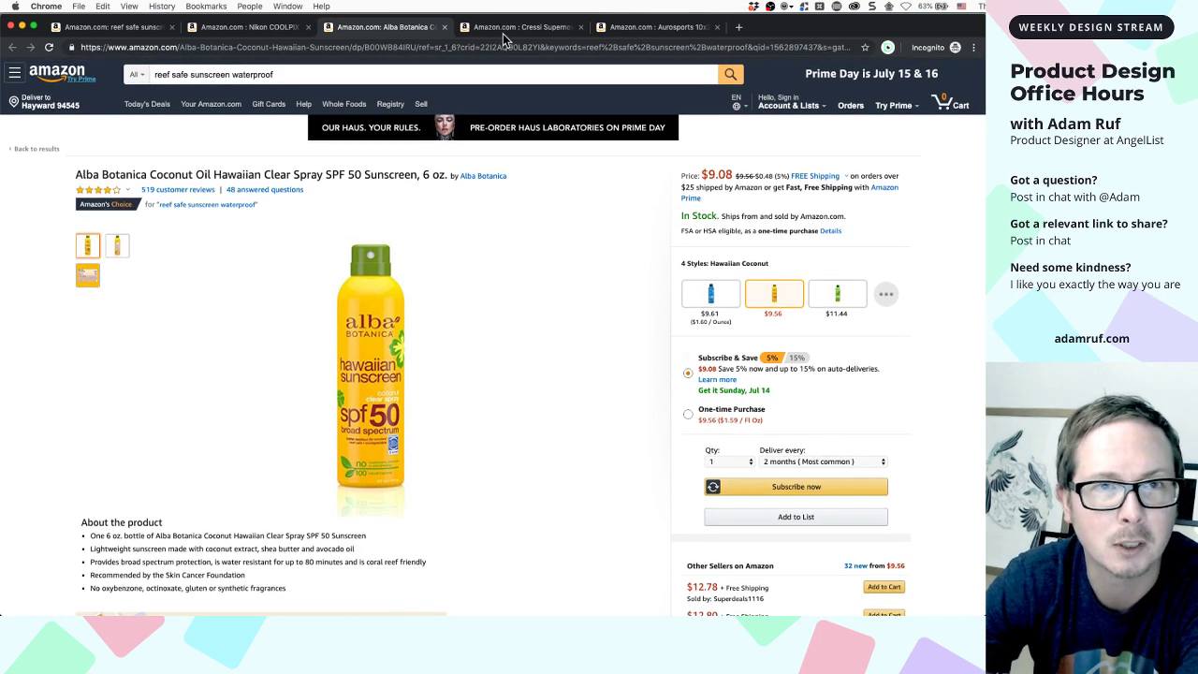
# Return to the sunscreen search results and run a new search for "hawaiian shirt"
pyautogui.click(129, 33)
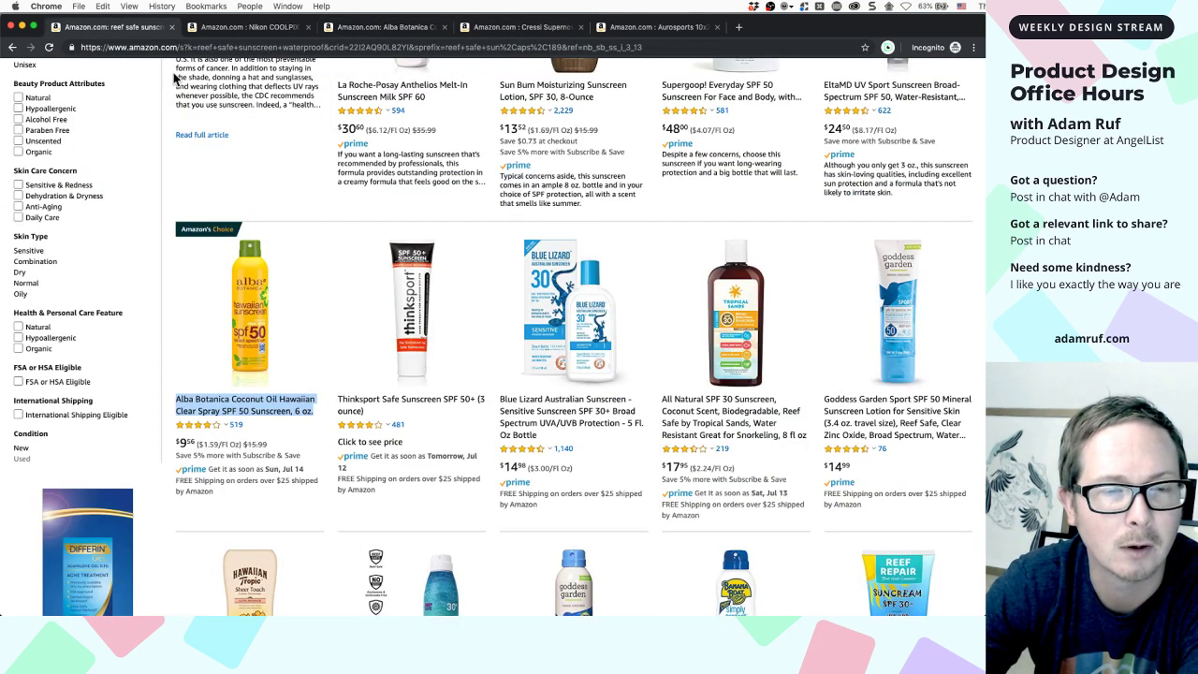
pyautogui.scroll(10, 258, 204)
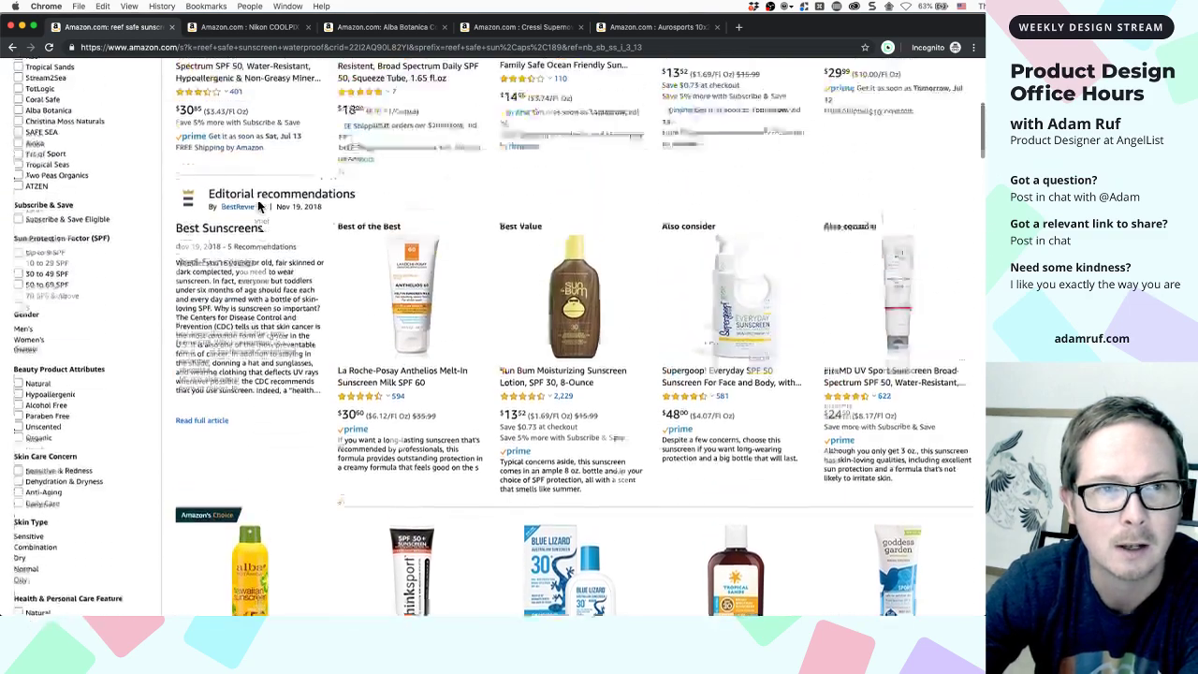
pyautogui.scroll(2, 257, 200)
pyautogui.tripleClick(284, 79)
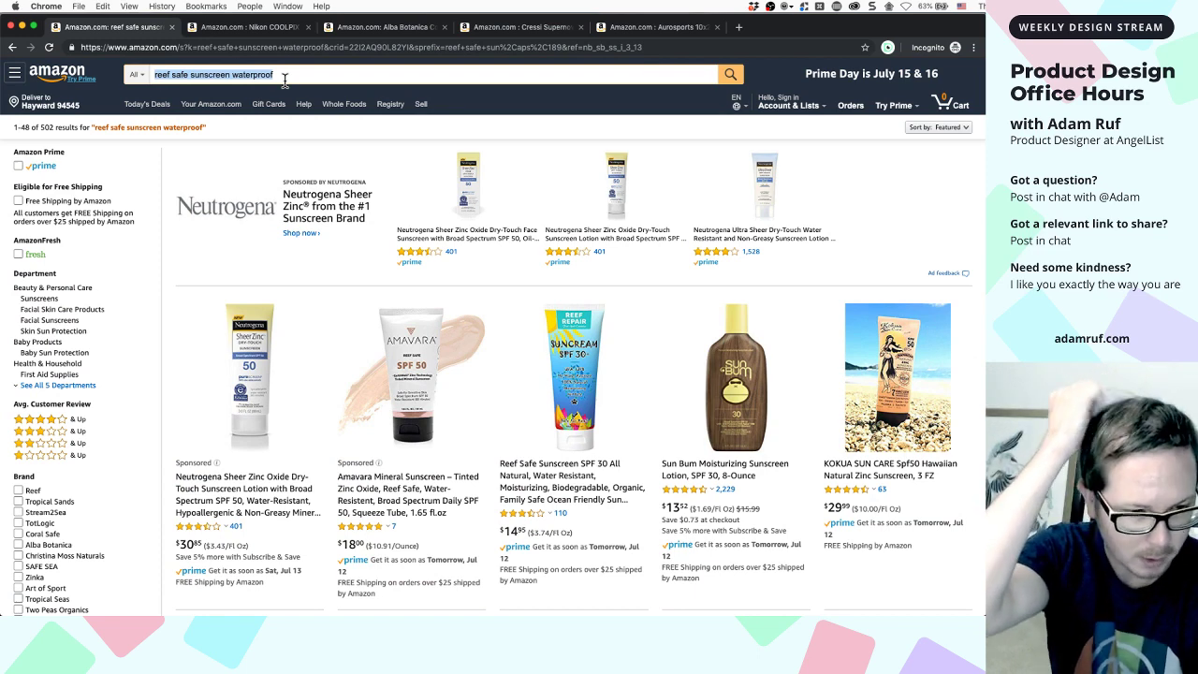
pyautogui.write('hawa')
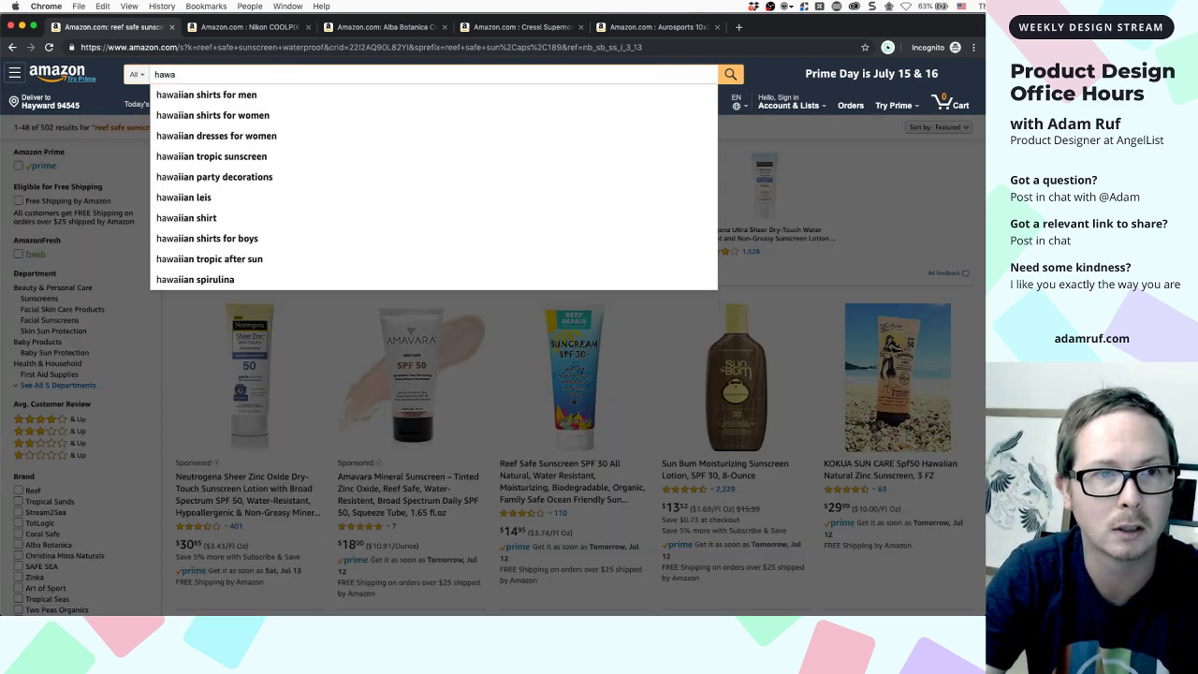
pyautogui.write('iian ')
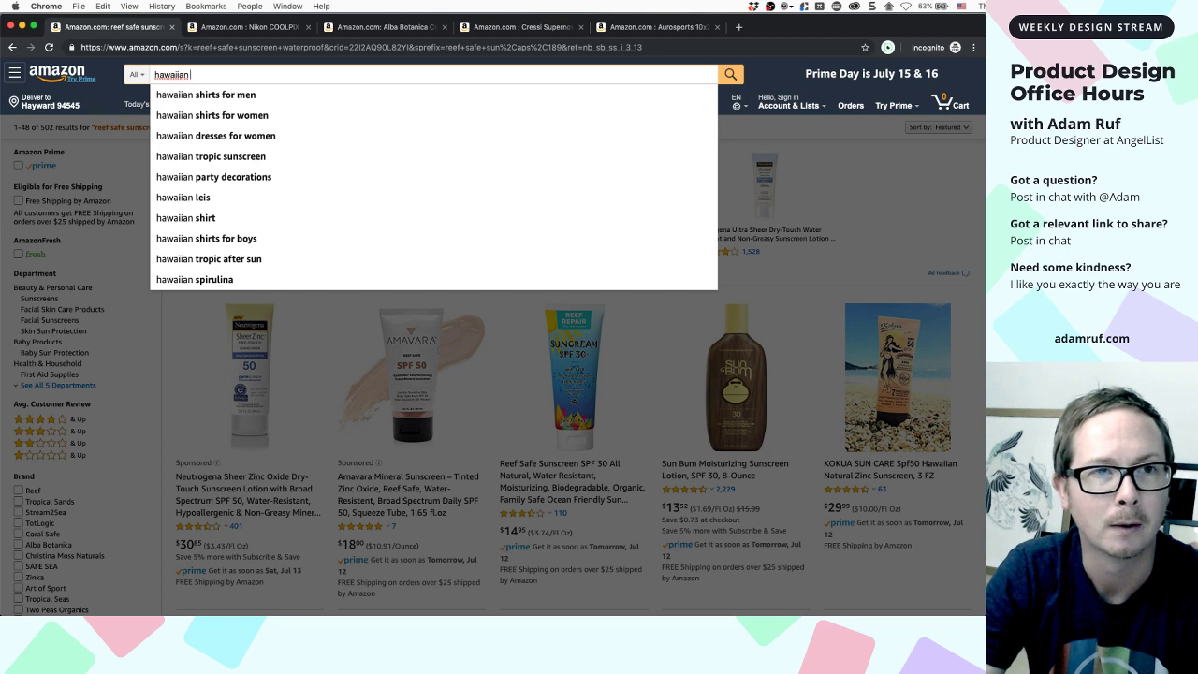
pyautogui.write('shirt')
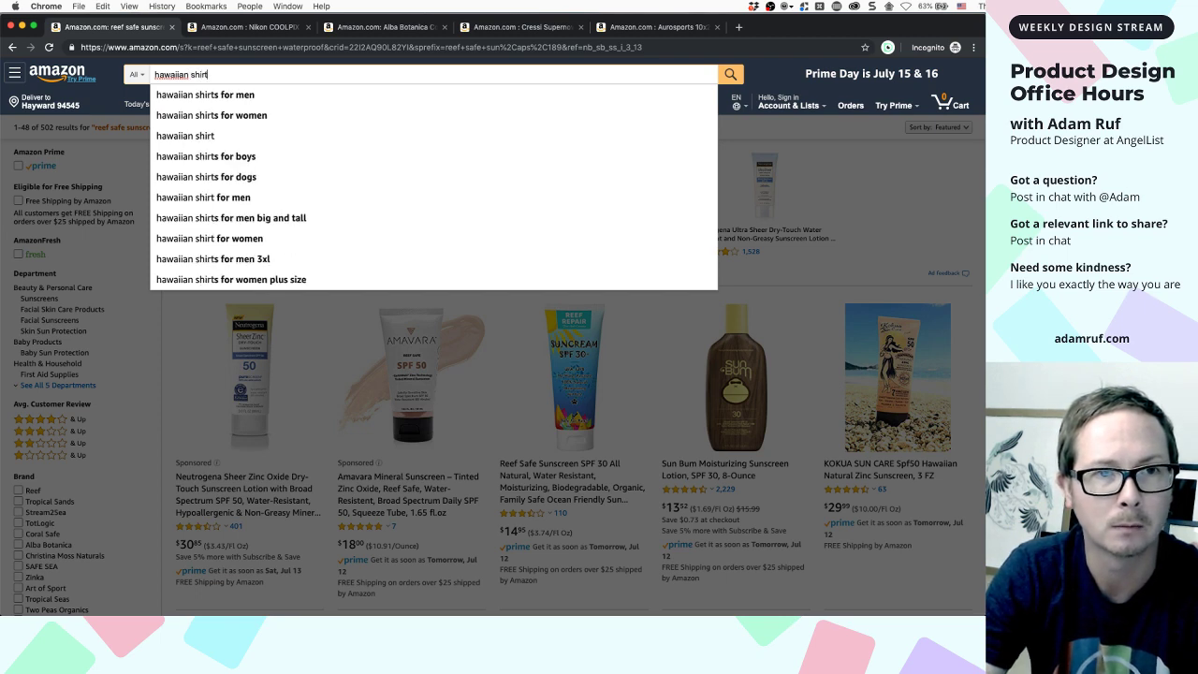
pyautogui.press('Return')
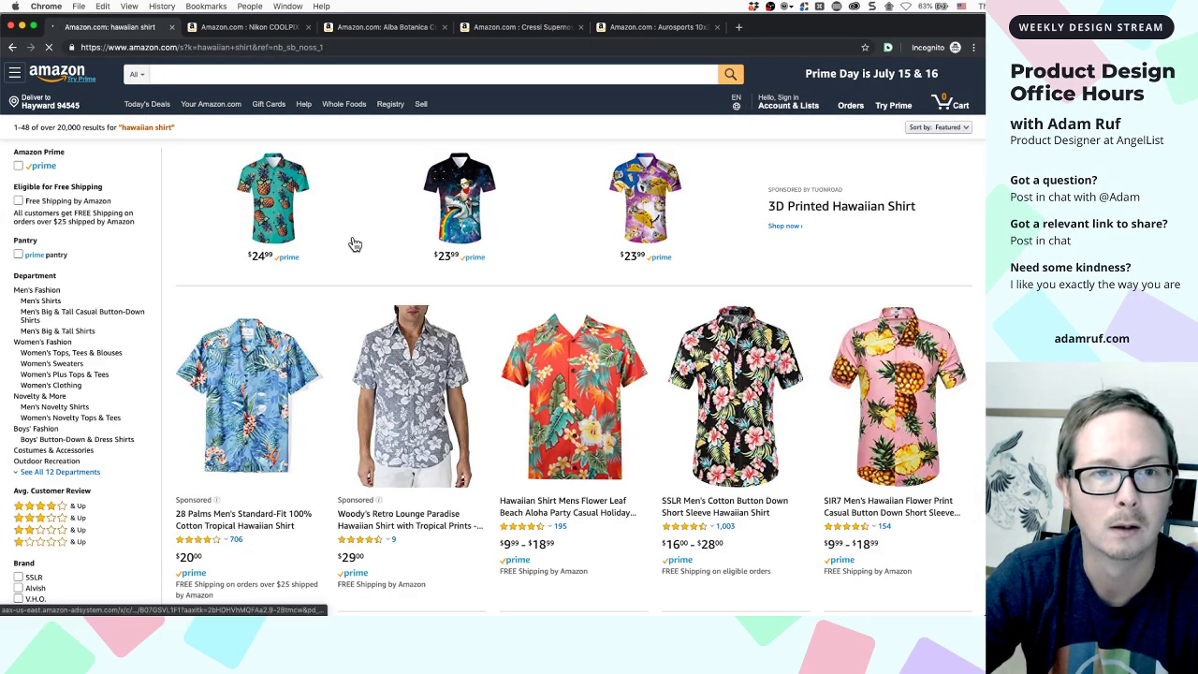
# Open the pink pineapple SIR7 Men's Hawaiian Flower Print shirt in a new browser tab
pyautogui.scroll(-1, 367, 272)
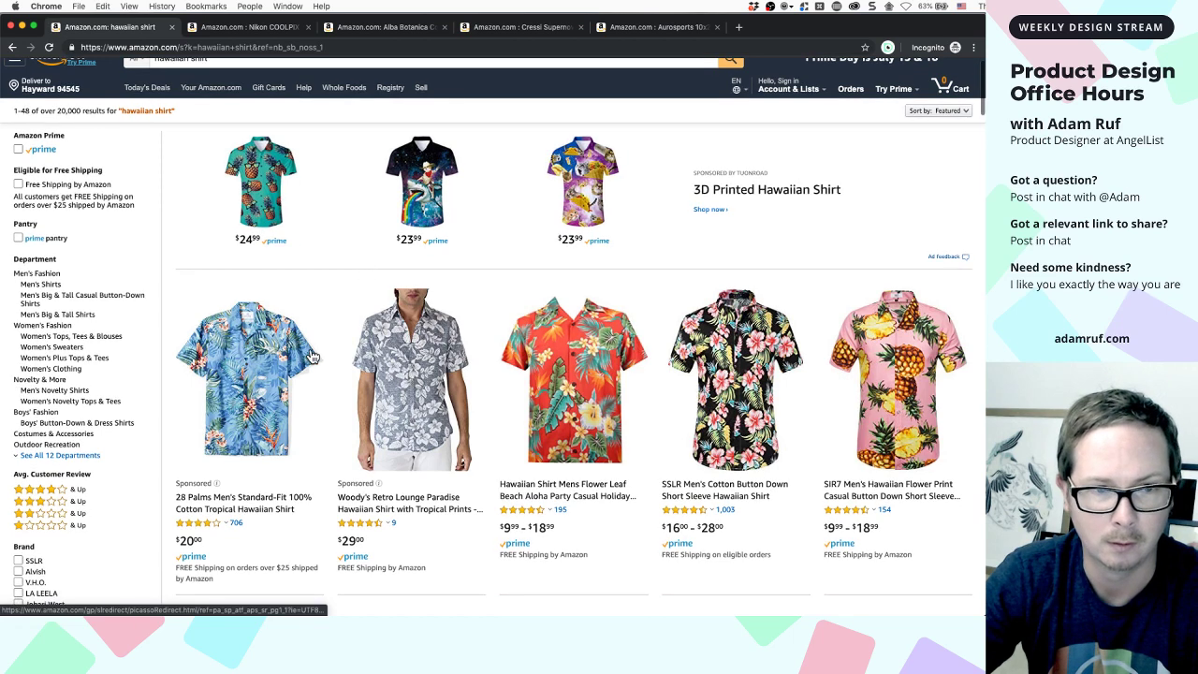
pyautogui.scroll(-1, 313, 357)
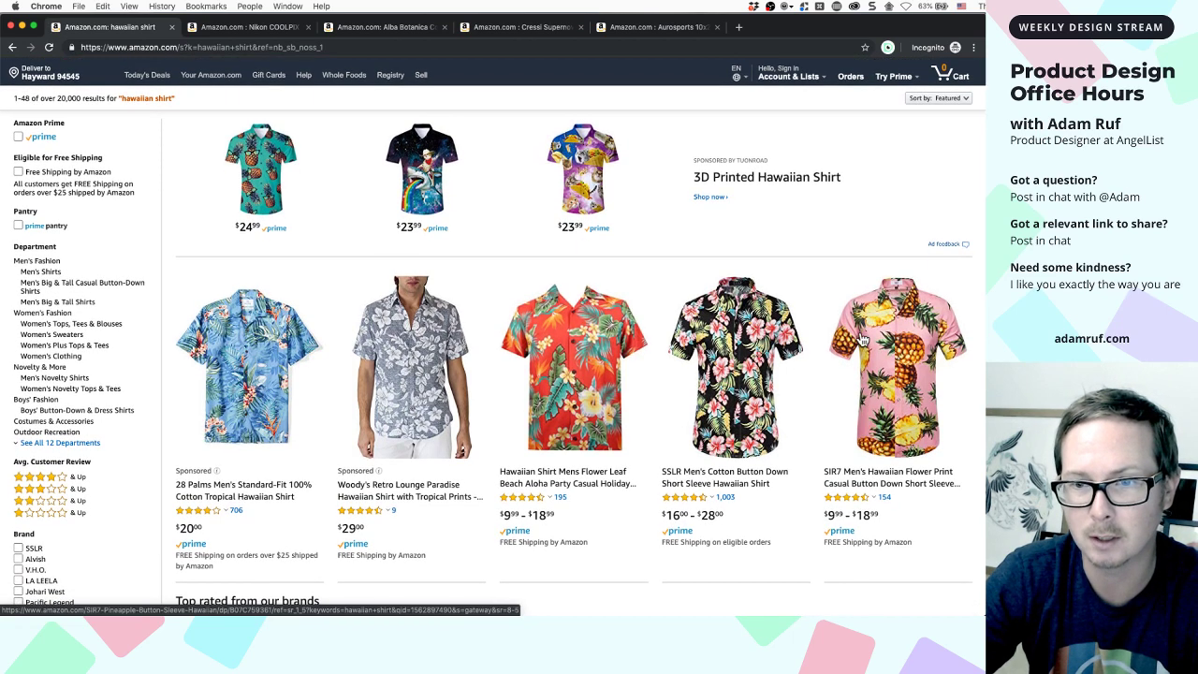
pyautogui.rightClick(869, 337)
pyautogui.click(880, 339)
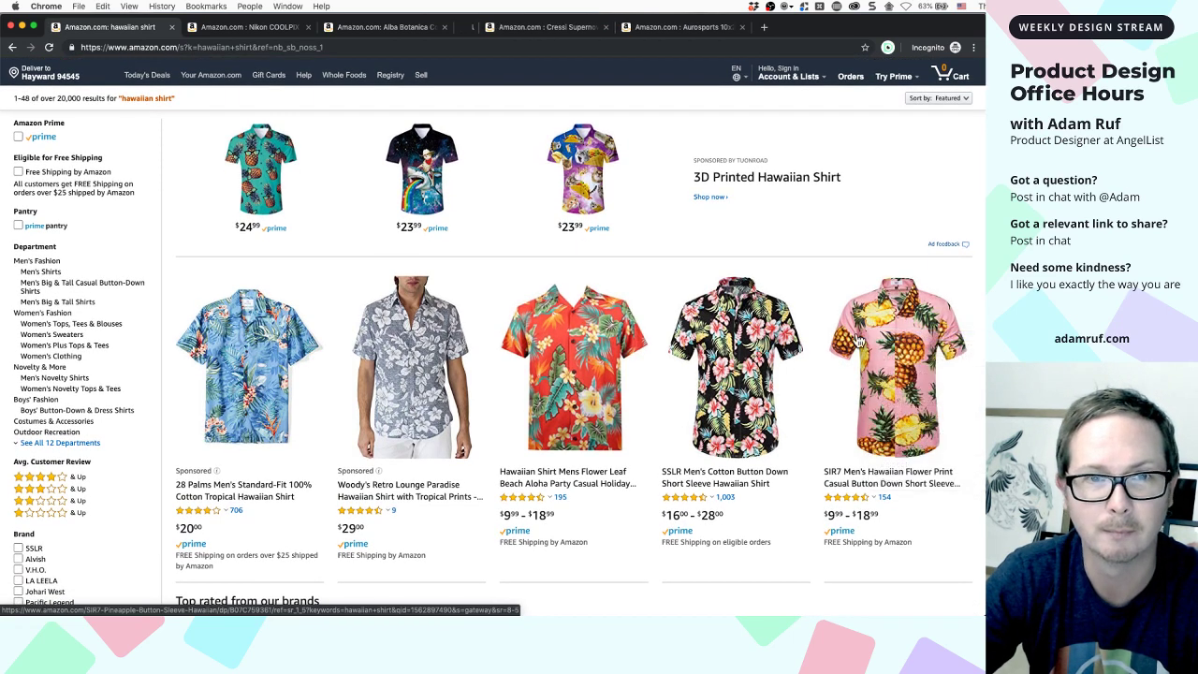
pyautogui.scroll(3, 423, 180)
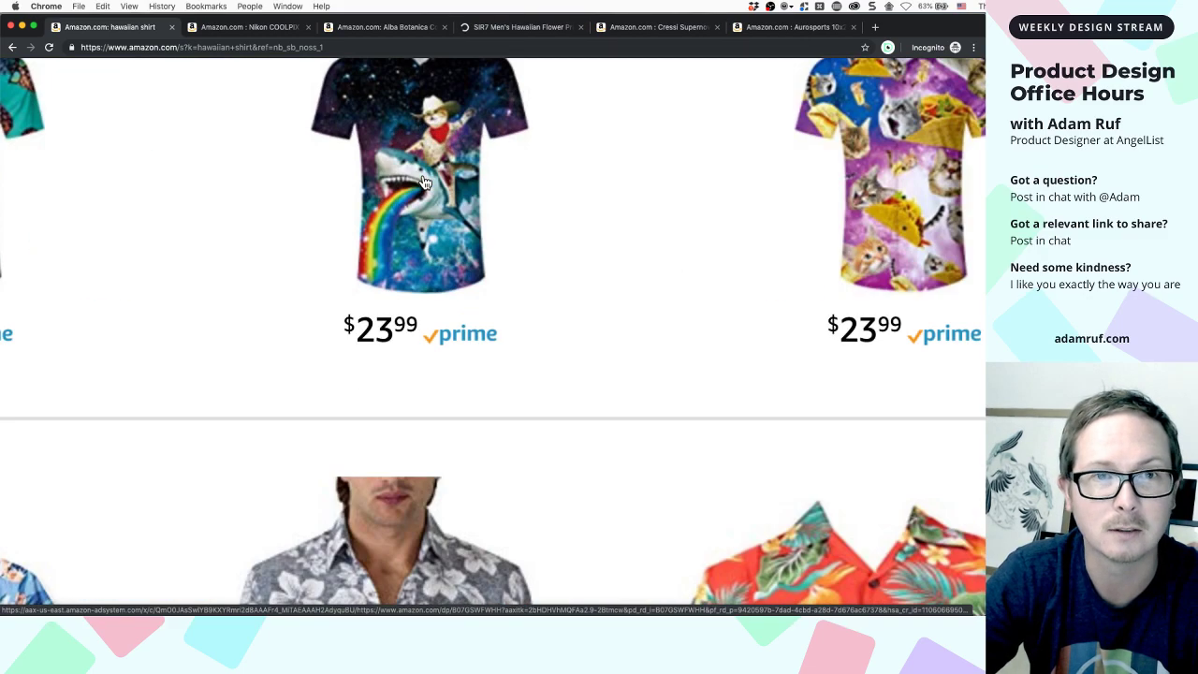
# Look over the Hawaiian shirt results and run a new search for "hawaiian dress"
pyautogui.scroll(-3, 423, 180)
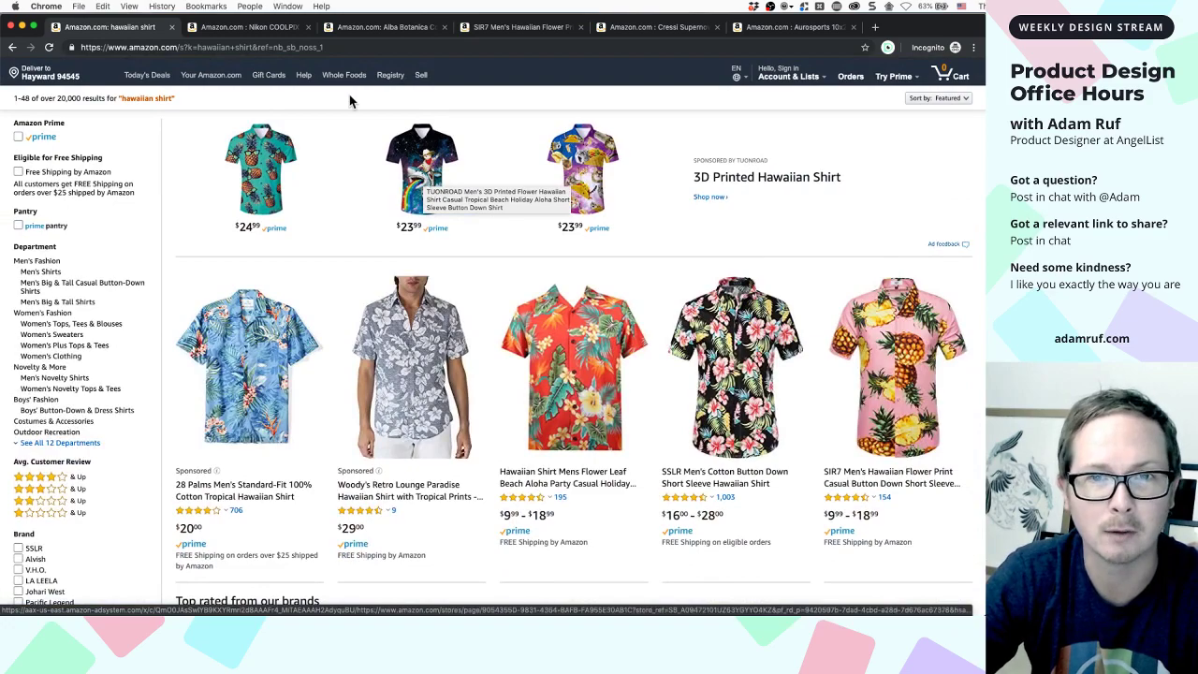
pyautogui.scroll(3, 580, 171)
pyautogui.scroll(-3, 580, 173)
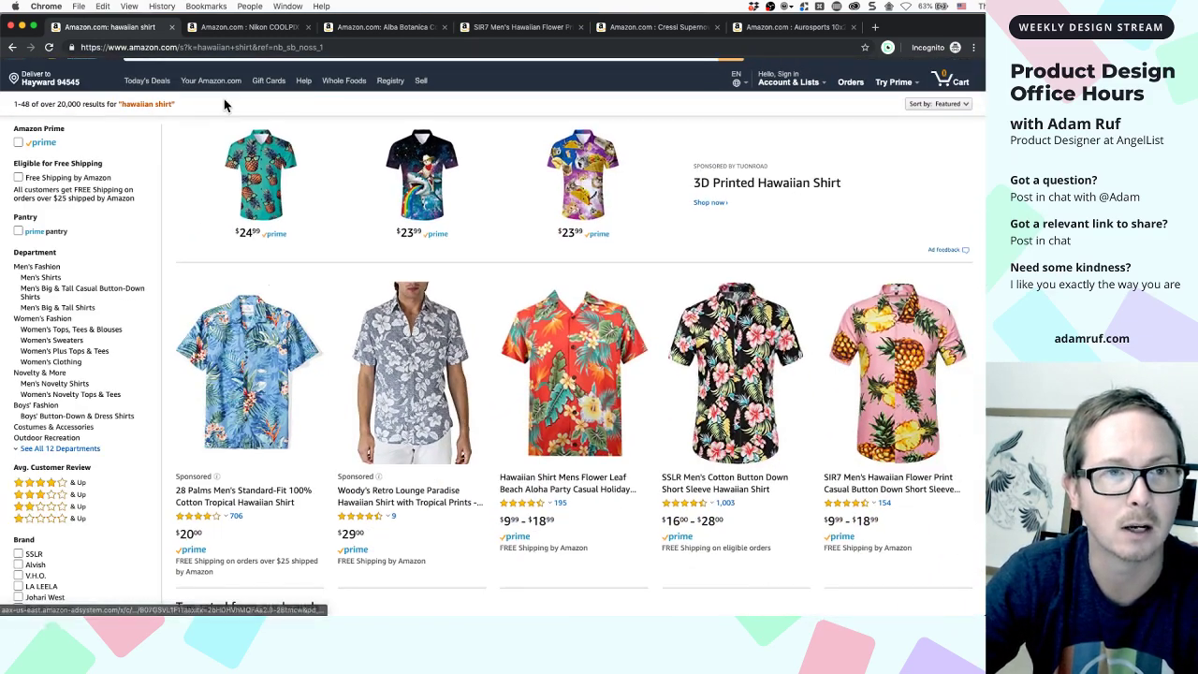
pyautogui.scroll(1, 224, 99)
pyautogui.tripleClick(218, 74)
pyautogui.write('hawaiian dress')
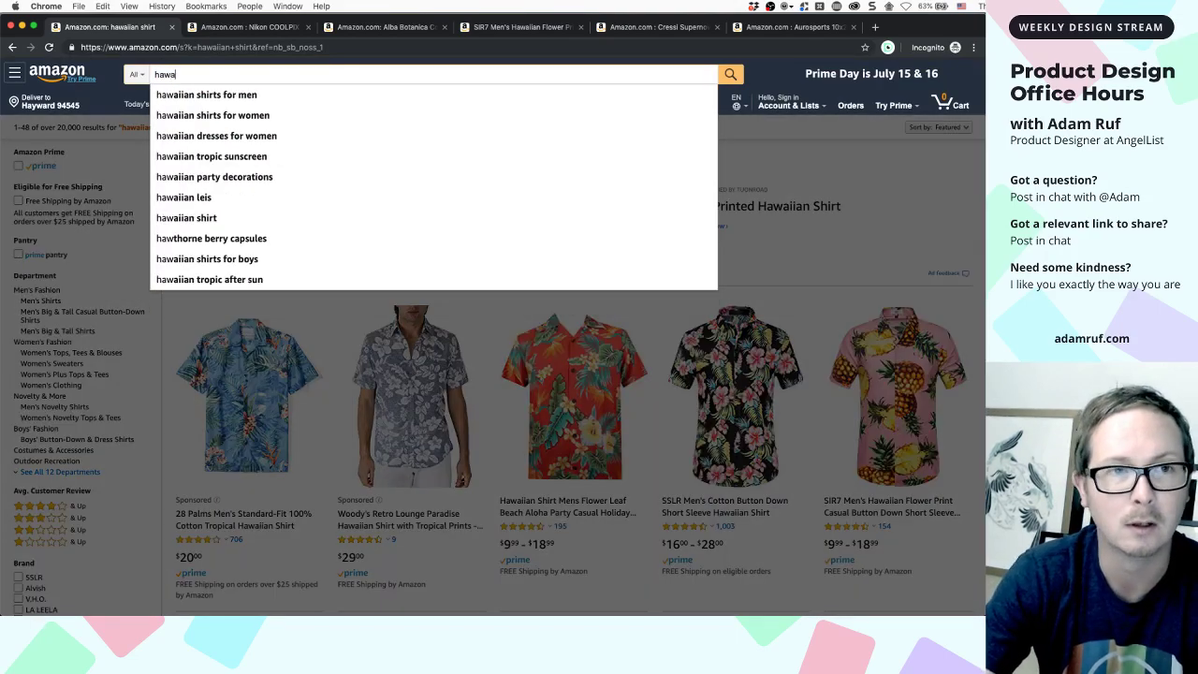
pyautogui.press('Return')
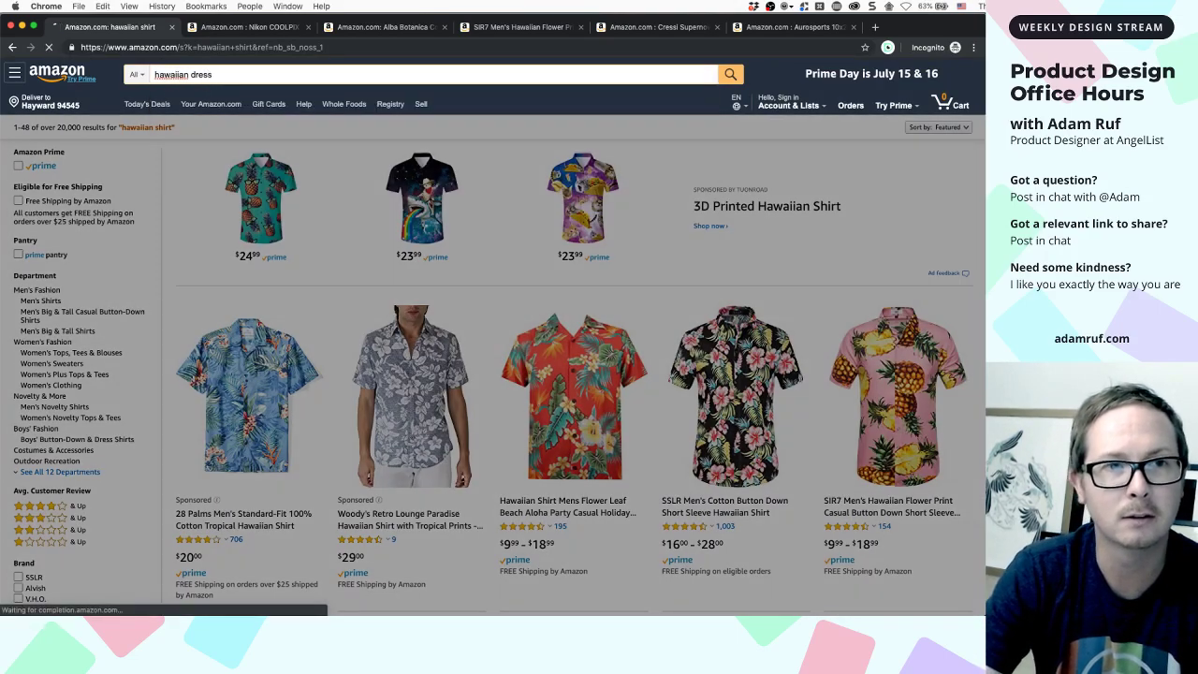
# Browse the dress results, compare with the pineapple shirt page, and open the GRACE KARIN Boatneck pineapple dress in a new browser tab
pyautogui.scroll(-3, 449, 234)
pyautogui.scroll(-4, 449, 234)
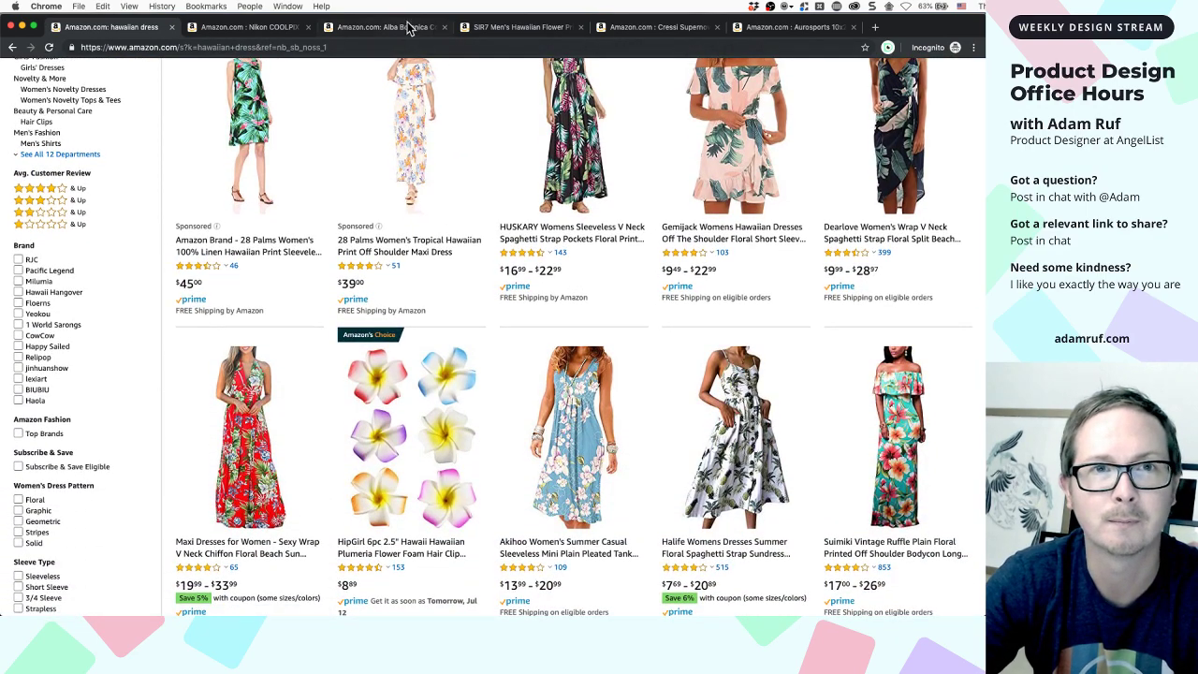
pyautogui.click(524, 26)
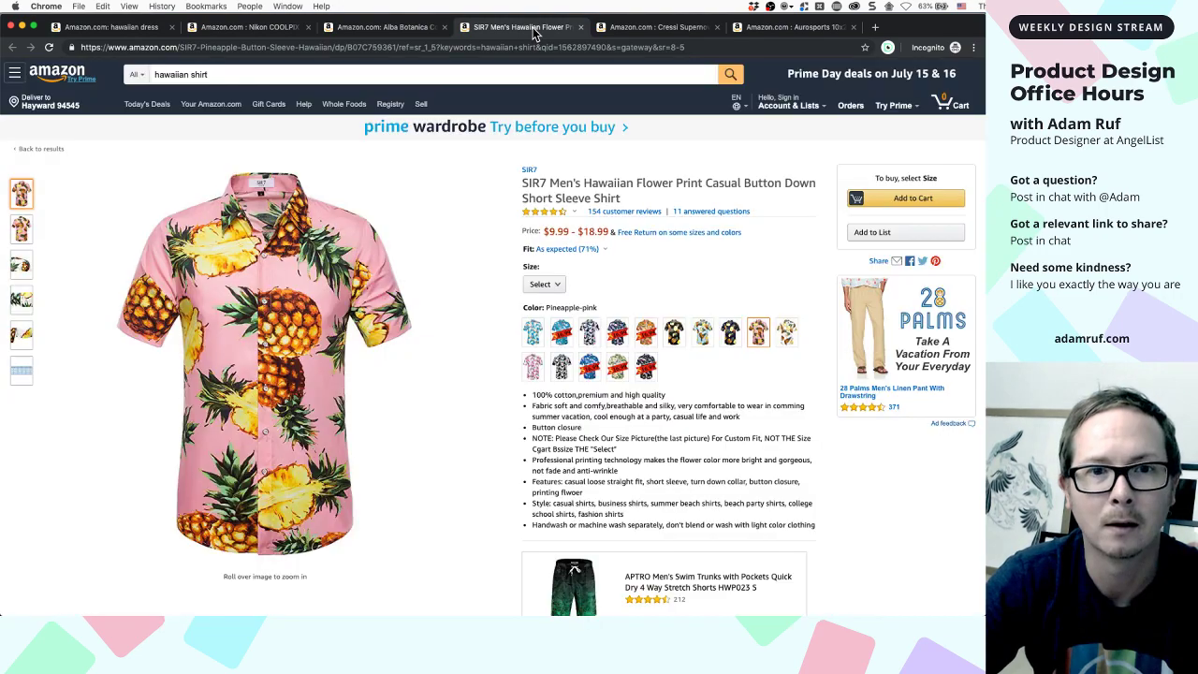
pyautogui.click(132, 28)
pyautogui.scroll(3, 438, 388)
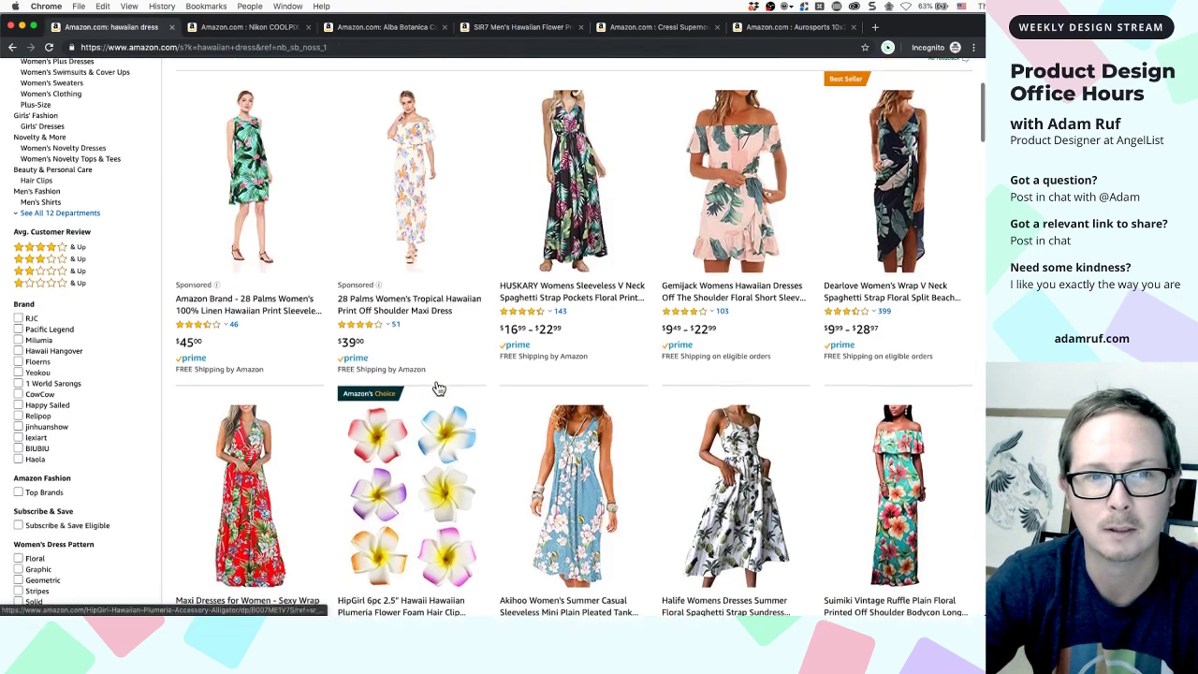
pyautogui.scroll(2, 438, 387)
pyautogui.scroll(-4, 438, 388)
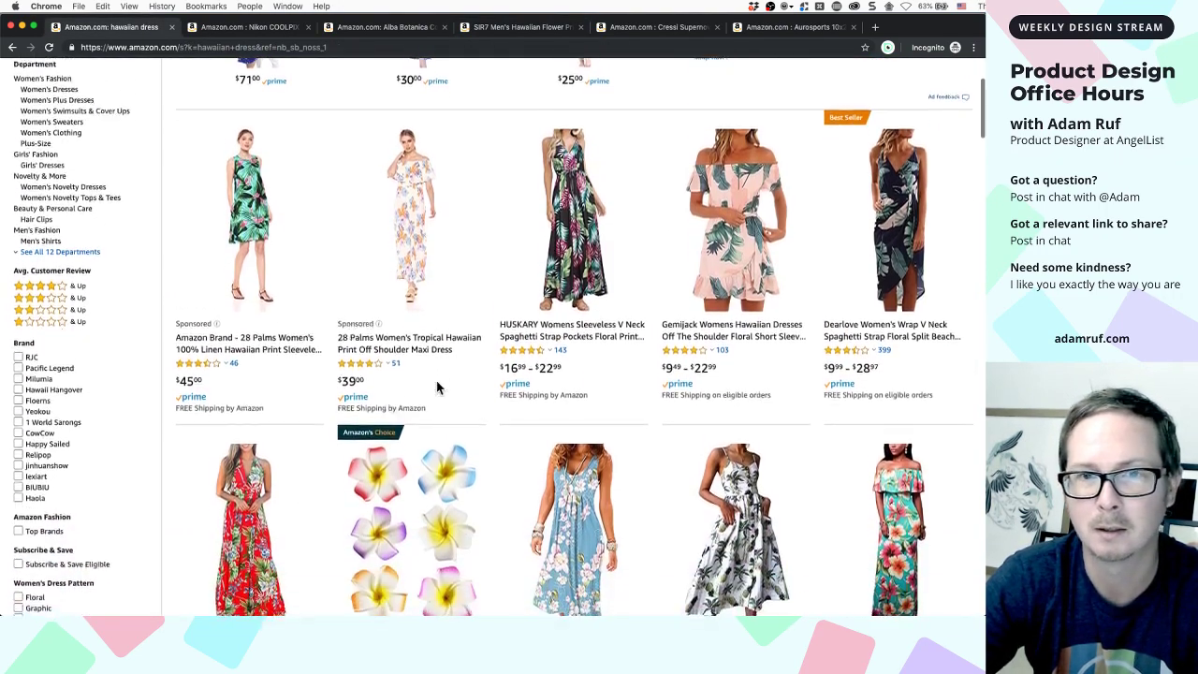
pyautogui.scroll(-5, 438, 388)
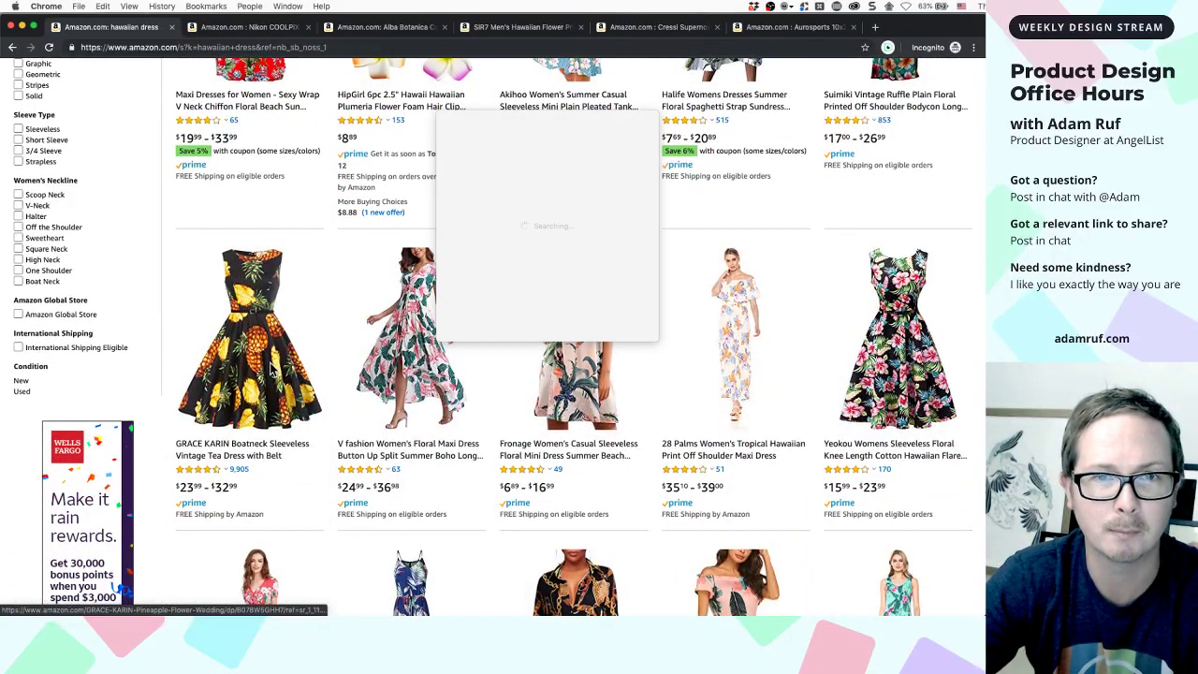
pyautogui.rightClick(229, 331)
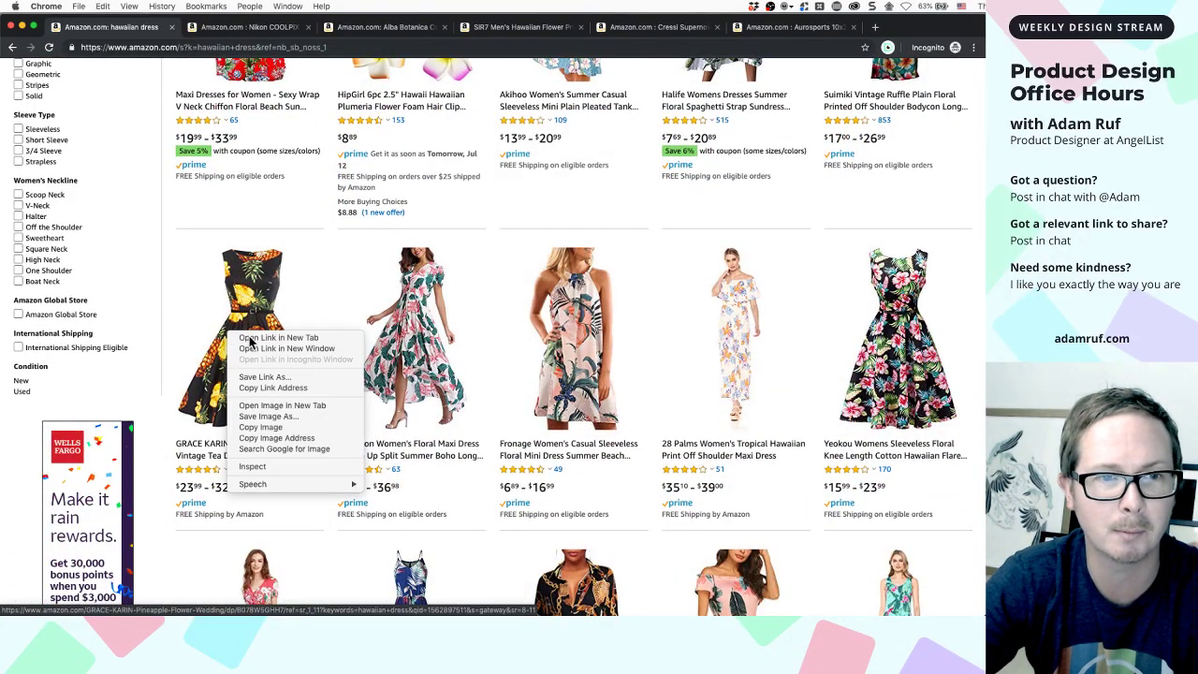
pyautogui.click(250, 339)
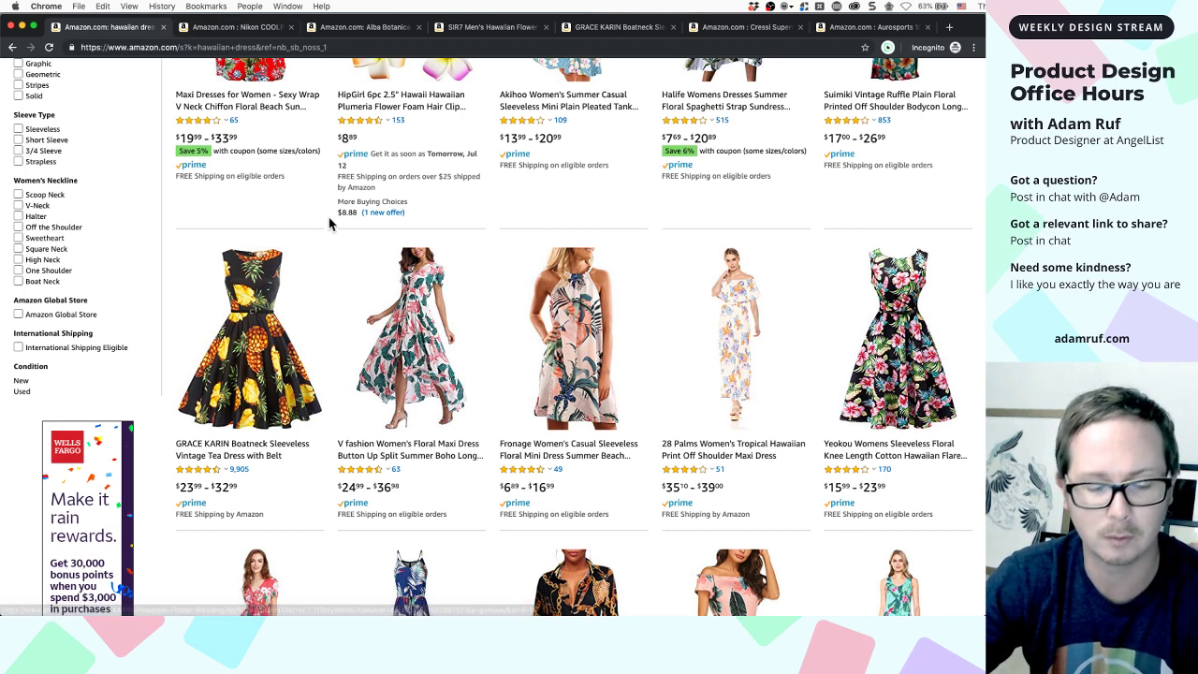
# Switch to the Google Sheets file "Data for my UXPin prototype" and move the Amazon browser window off the sheet
pyautogui.click(23, 26)
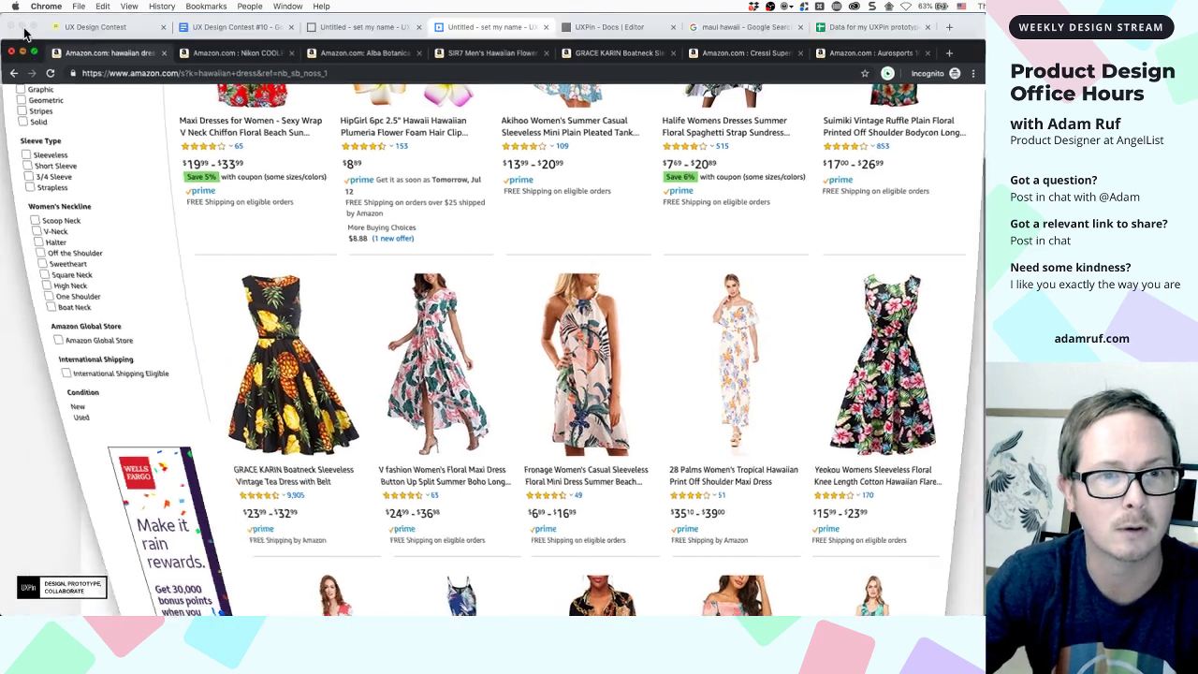
pyautogui.click(859, 26)
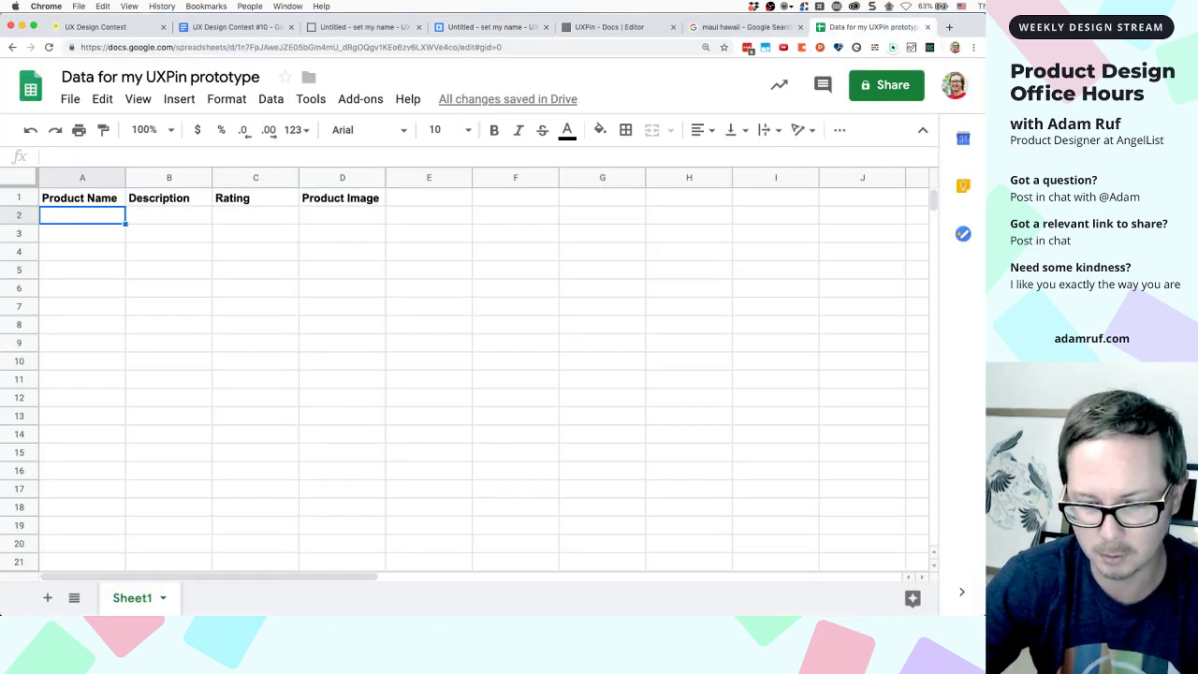
pyautogui.press('super+grave')
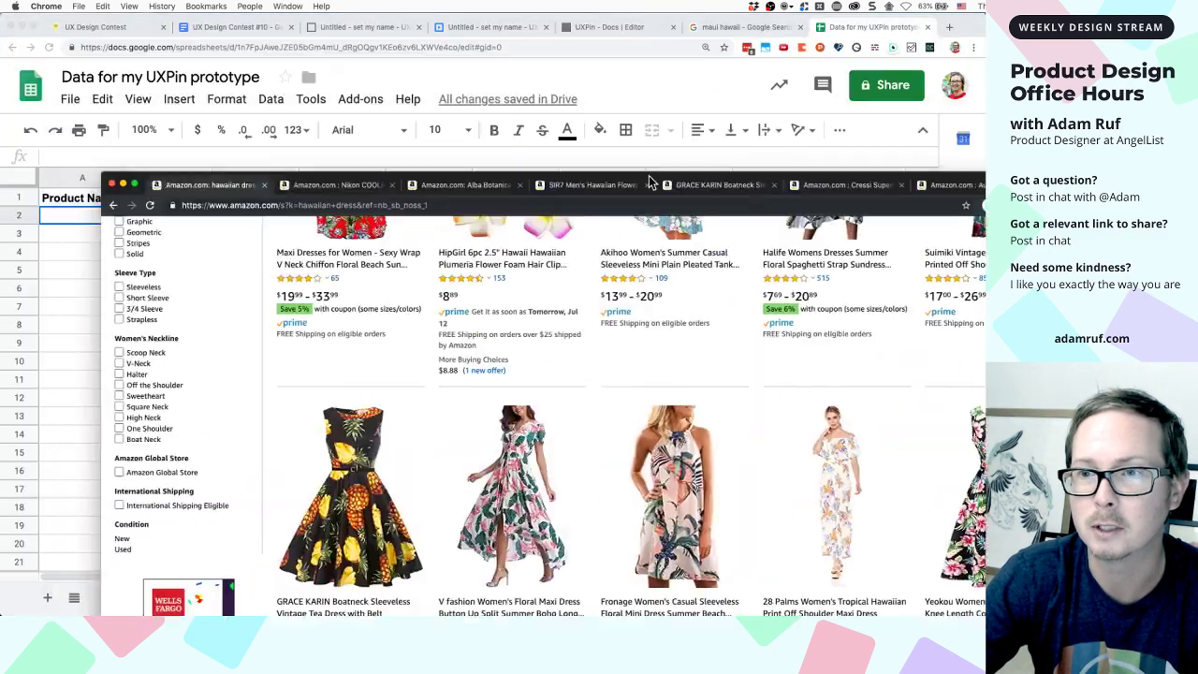
pyautogui.moveTo(554, 15); pyautogui.dragTo(608, 570)
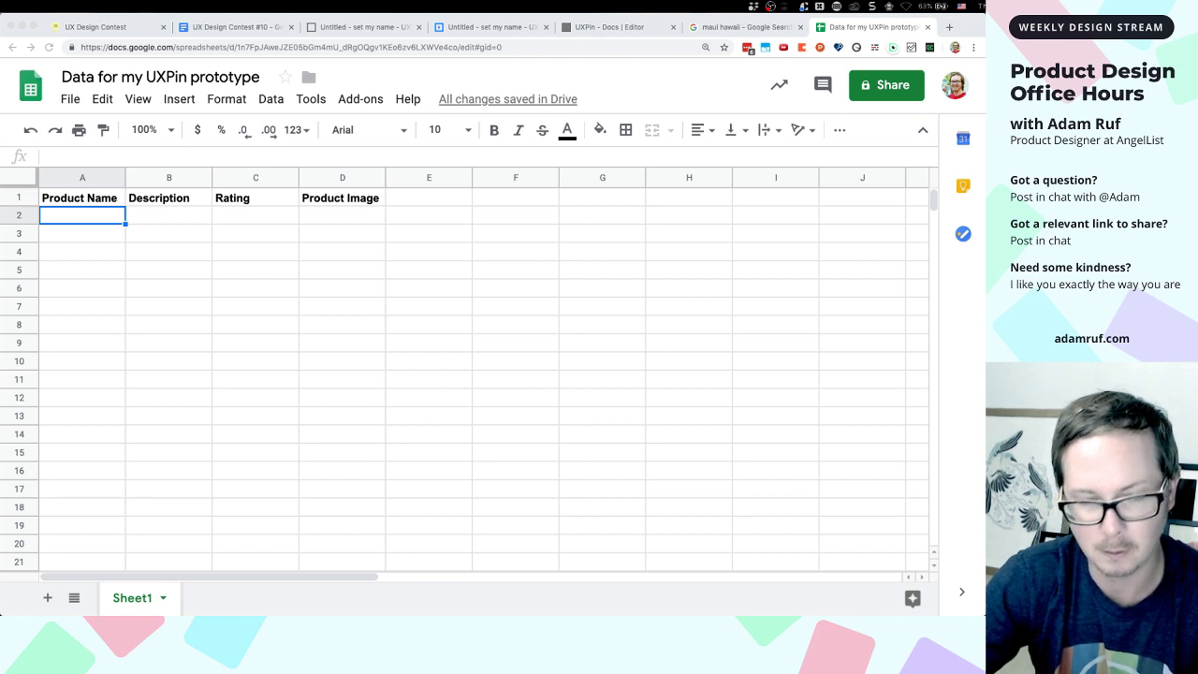
# Enter "Nikon COOLPIX P900 Digital Camera" as the product name in A2 and fit column A's width to the text
pyautogui.doubleClick(81, 218)
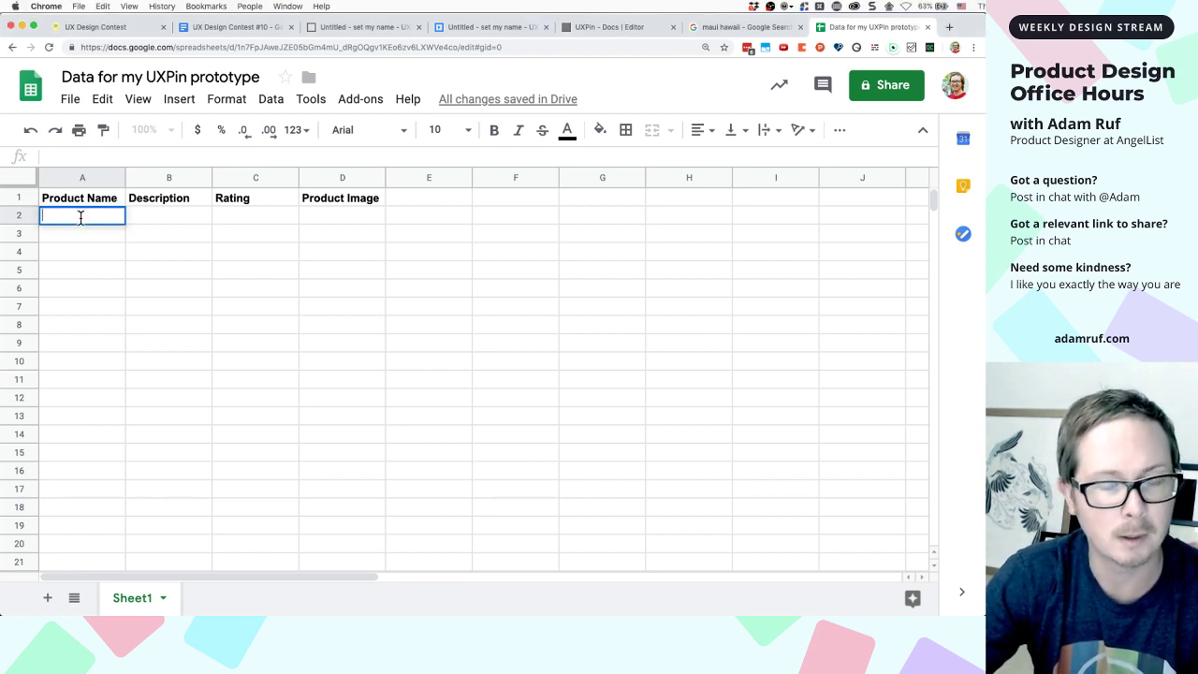
pyautogui.write('Nikon COOLPIX P900 Digital Camera')
pyautogui.click(138, 292)
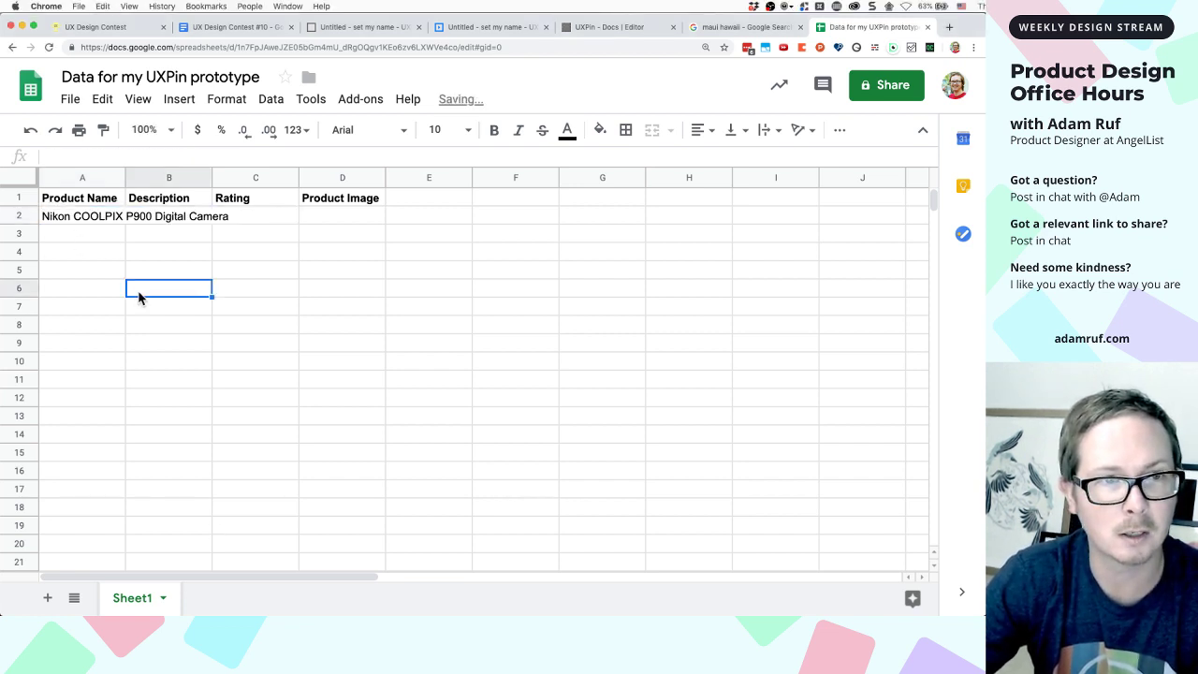
pyautogui.doubleClick(125, 177)
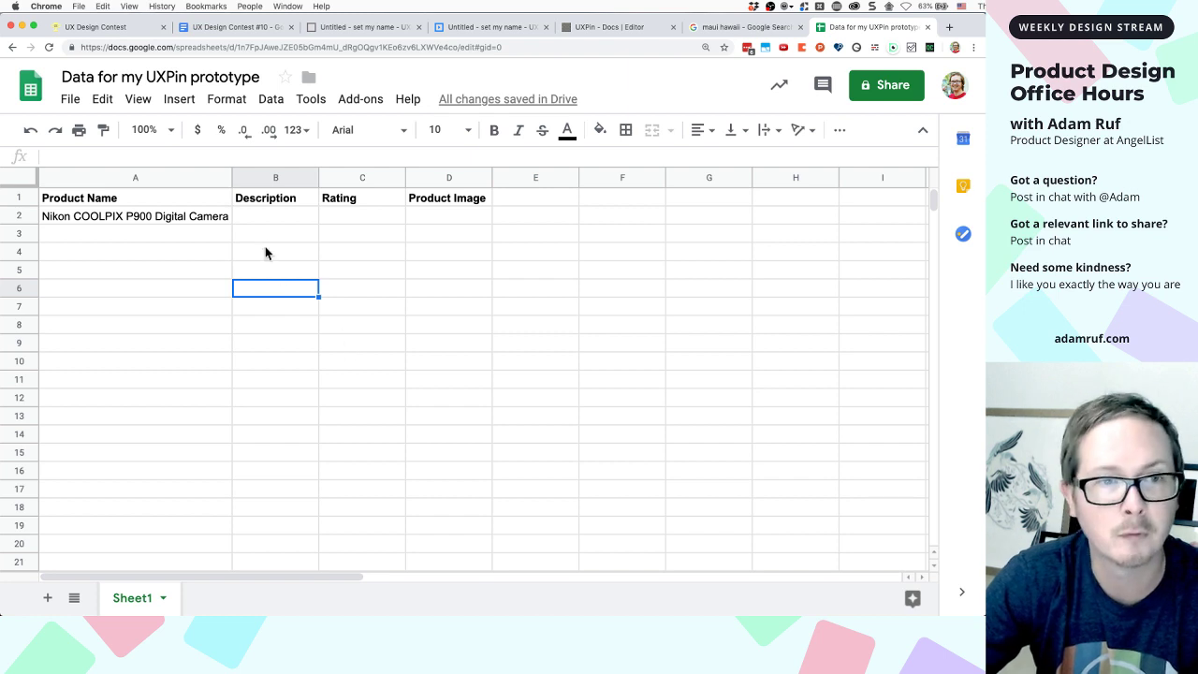
# Enter the camera's rating "4.5/5 (543)" in cell C2
pyautogui.click(274, 218)
pyautogui.click(345, 218)
pyautogui.write('4.5/5 (543')
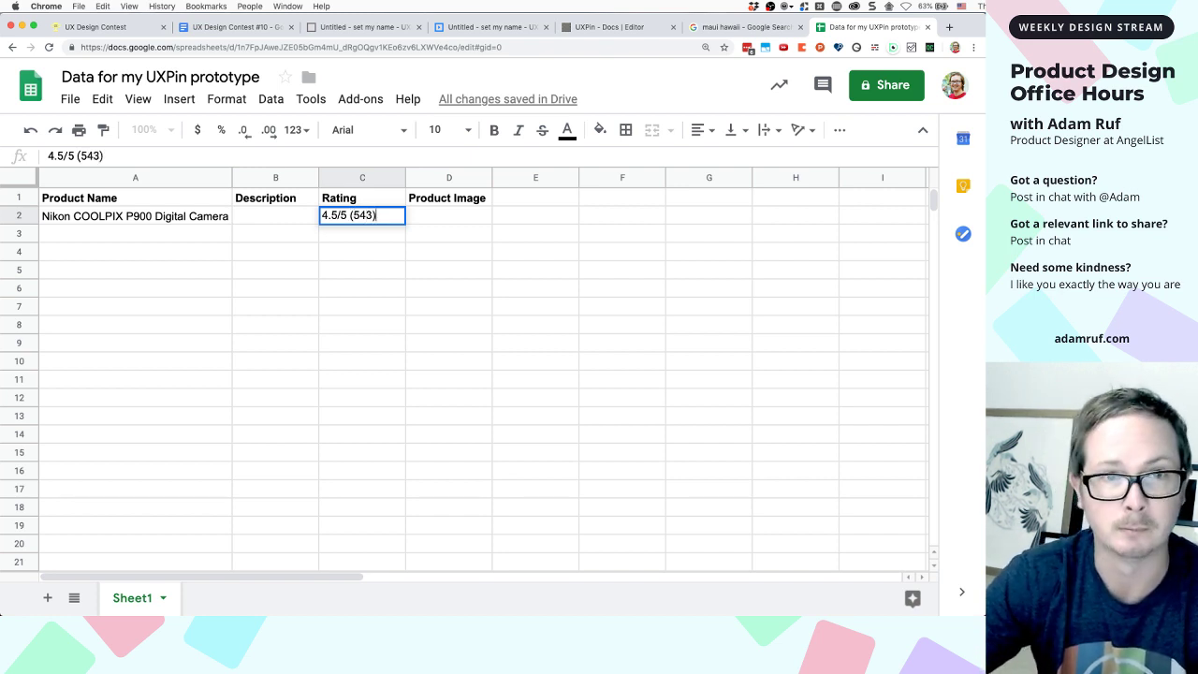
pyautogui.click(328, 276)
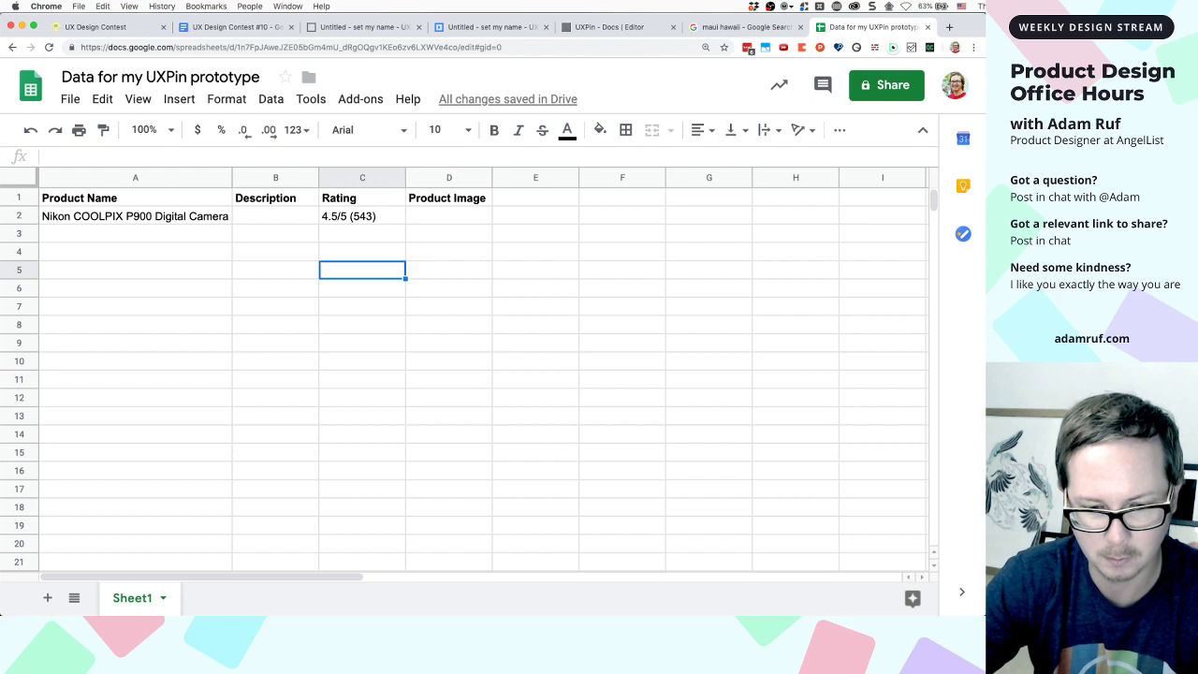
pyautogui.press('super+Tab')
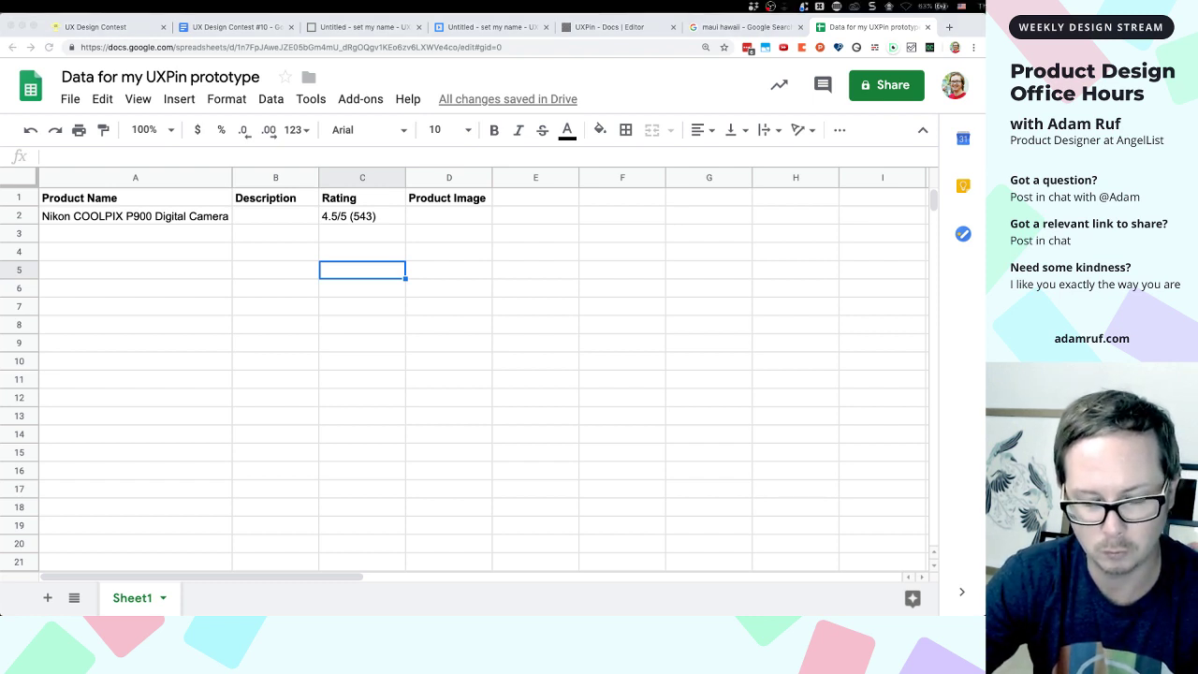
pyautogui.doubleClick(428, 216)
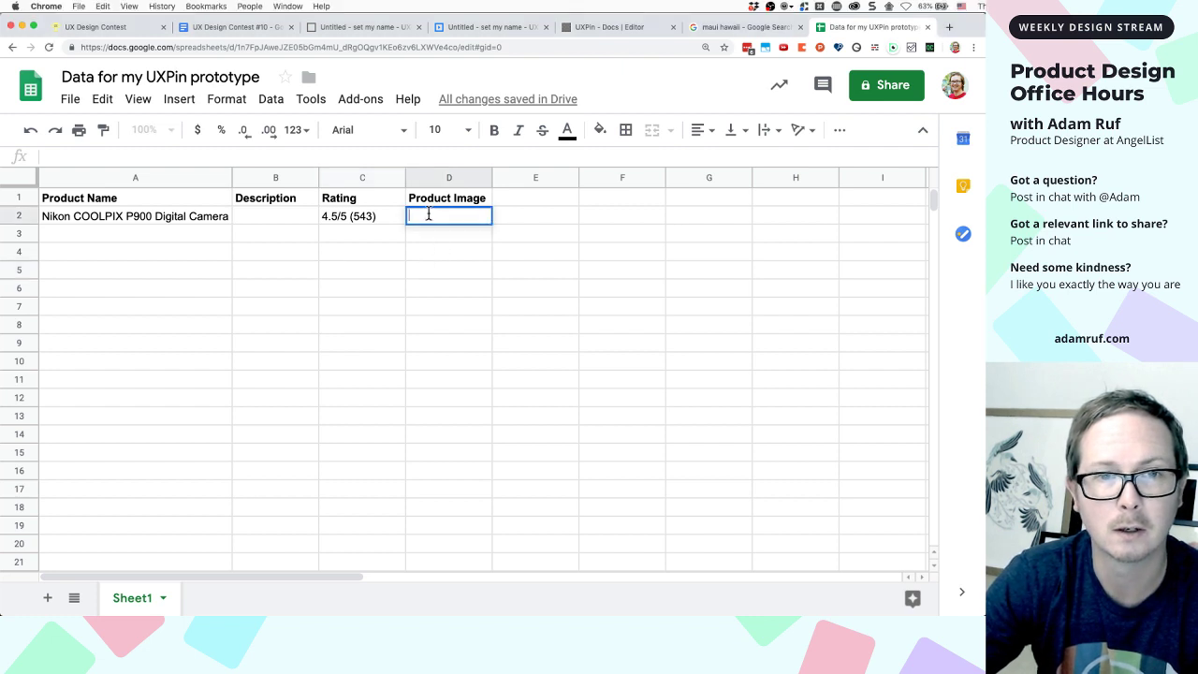
pyautogui.write('https://images-na.ssl-images-amazon.com/images/I/81IXGbHS%2BLL._SX679_.jpg')
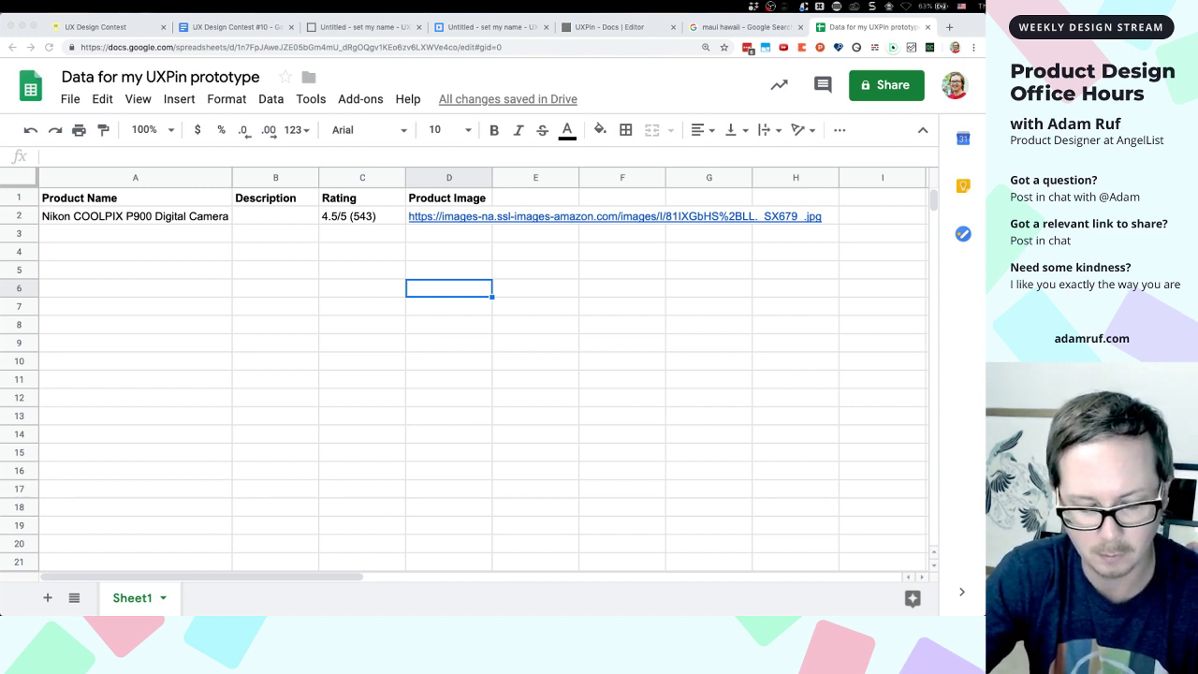
# Fill cell B2 with the camera's Amazon description beginning "The zoom power of the Nikon COOLPIX P900 is nothing short of spectacular"
pyautogui.click(263, 215)
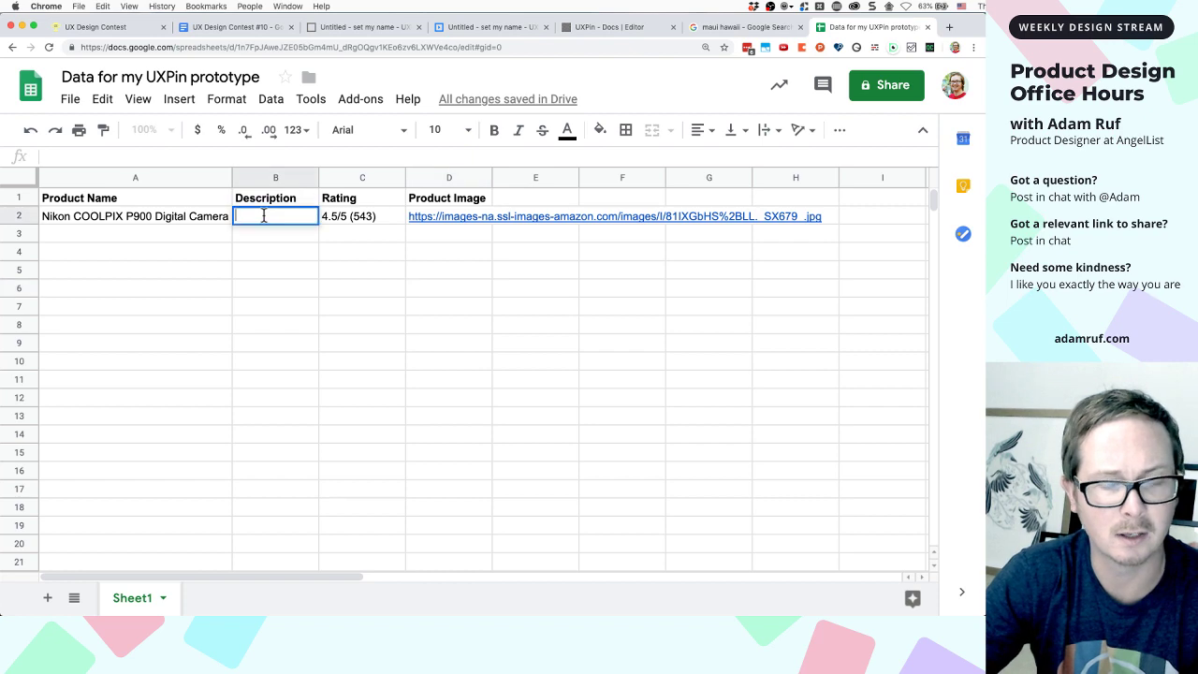
pyautogui.write('The zoom power of the Nikon COOLPIX P900 is nothing short of spectacular. This is 2000mm of optical zoom-more than any Nikon COOLPIX yet. Advanced shooters will appreciate the outstanding image quality and DSLR styling-a sure grip, a swiveling Vary-angle display, a high-resolution Electronic Viewfinder that turns on automatically when lifted to your eye, even a PSAM mode control dial. Those who simply want great photos and Full HD videos without any fuss will appreciate the point-and-shoot ease and long battery life-up to 360 shots per charge!')
pyautogui.click(289, 384)
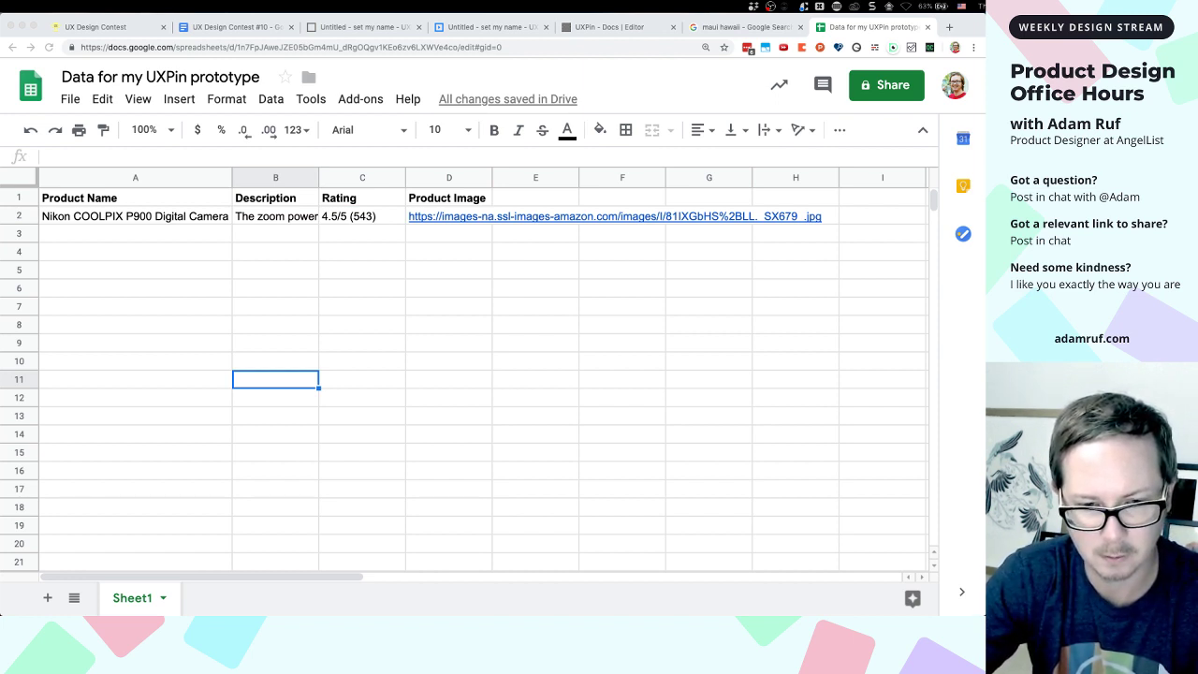
# Enter "Alba Botanica Coconut Oil Hawaiian Clear Spray SPF 50 Sunscreen" in A3, replacing the first large-font paste with unformatted text
pyautogui.click(92, 241)
pyautogui.write('Alba Botanica Coconut Oil Hawaiian Clear Spray SPF 50 Sunscreen')
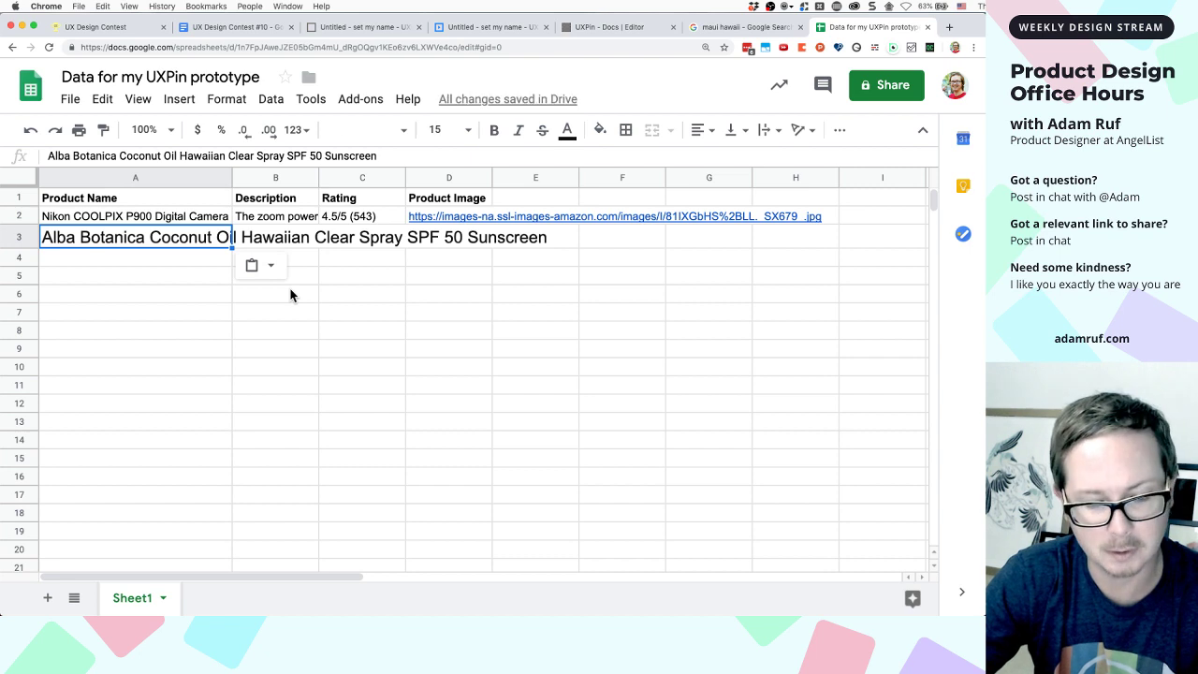
pyautogui.press('super+z')
pyautogui.write('Alba Botanica Coconut Oil Hawaiian Clear Spray SPF 50 Sunscreen')
pyautogui.click(300, 293)
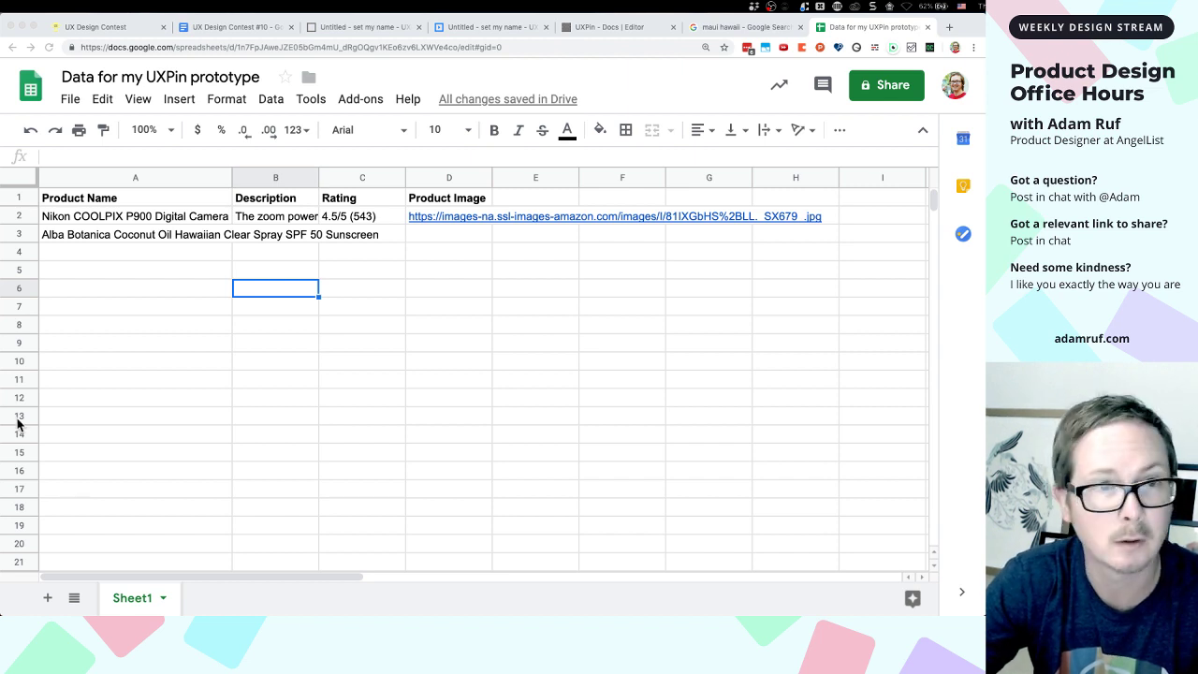
# Fill cell B3 with the sunscreen's Amazon description beginning "Protect your skin from harmful UVA and UVB rays"
pyautogui.click(244, 235)
pyautogui.doubleClick(246, 234)
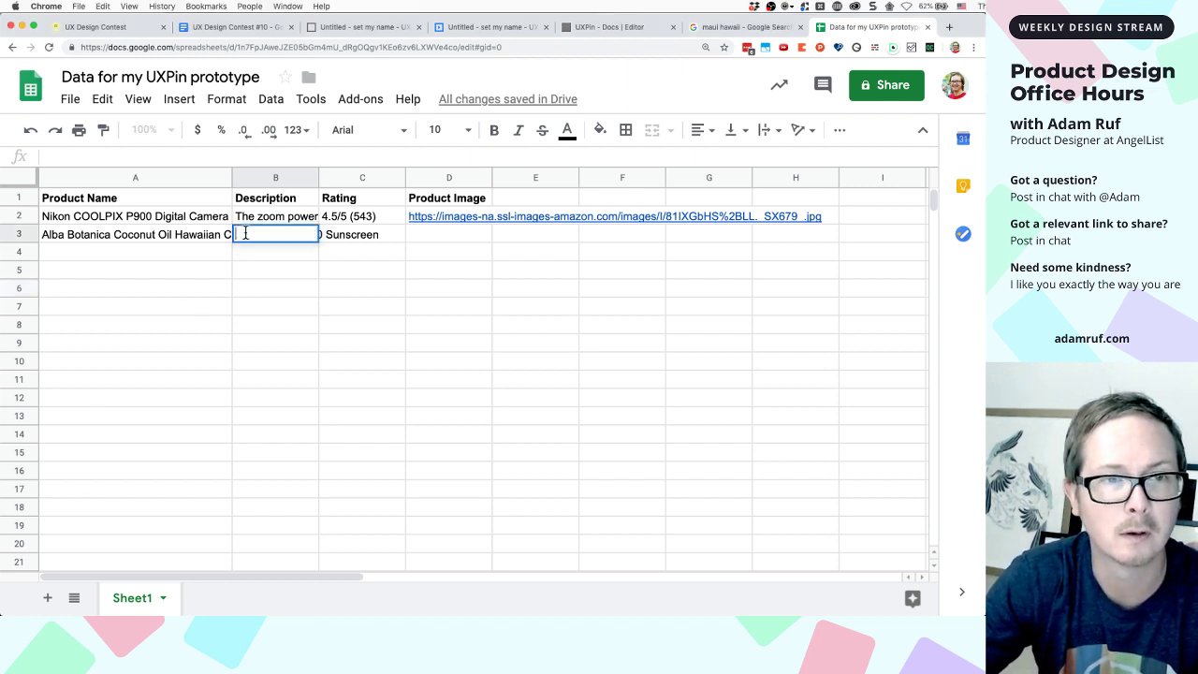
pyautogui.write('Protect your skin from harmful UVA and UVB rays with Alba Botanica Coconut Oil Hawaiian Clear Spray SPF 50 Sunscreen. This lightweight sunscreen is made with a silky oil blend that absorbs quickly for a smooth finish without a heavy or greasy feeling.')
pyautogui.moveTo(271, 350); pyautogui.dragTo(274, 362)
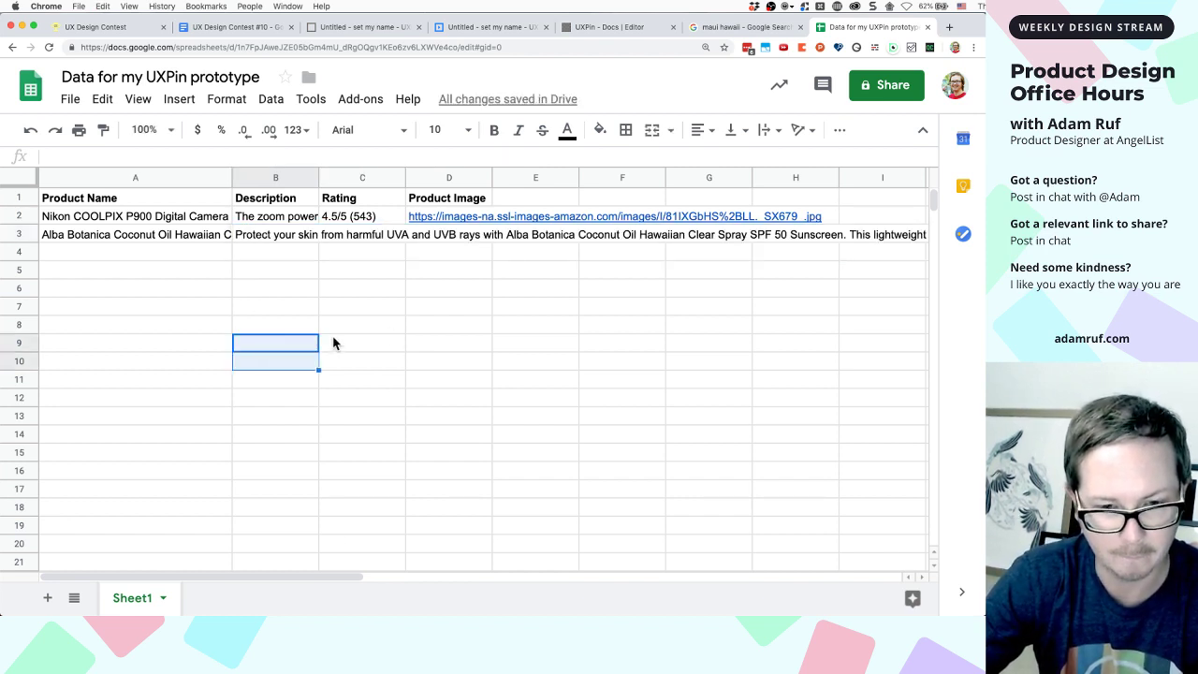
# Enter the sunscreen's rating "4/5 (519)" in cell C3
pyautogui.click(391, 236)
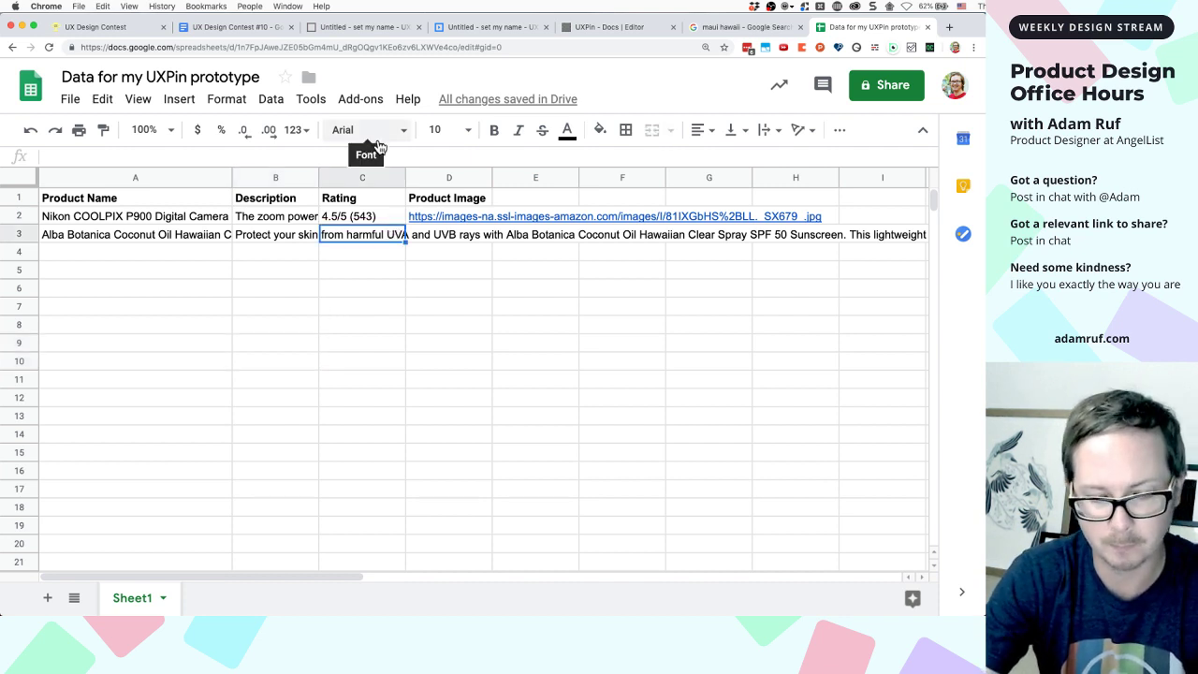
pyautogui.write('4/5 (519)')
pyautogui.click(429, 306)
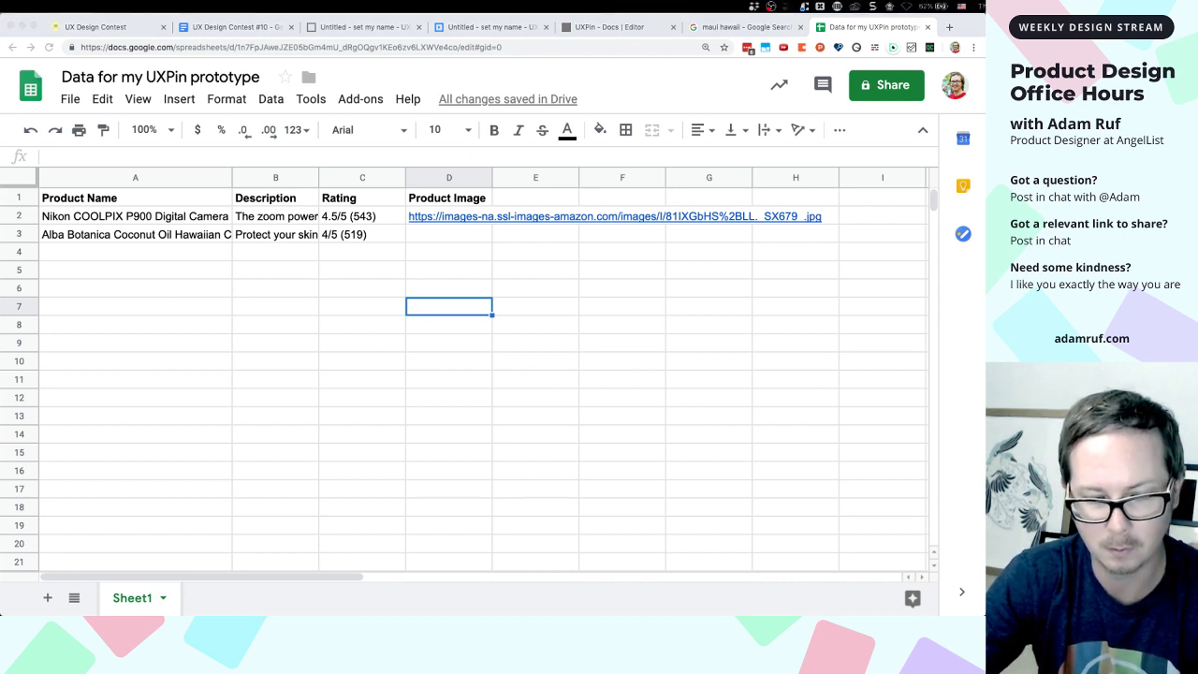
pyautogui.doubleClick(426, 236)
pyautogui.write('https://images-na.ssl-images-amazon.com/images/I/71TZhWIGViL._SY355_.jpg')
pyautogui.click(444, 328)
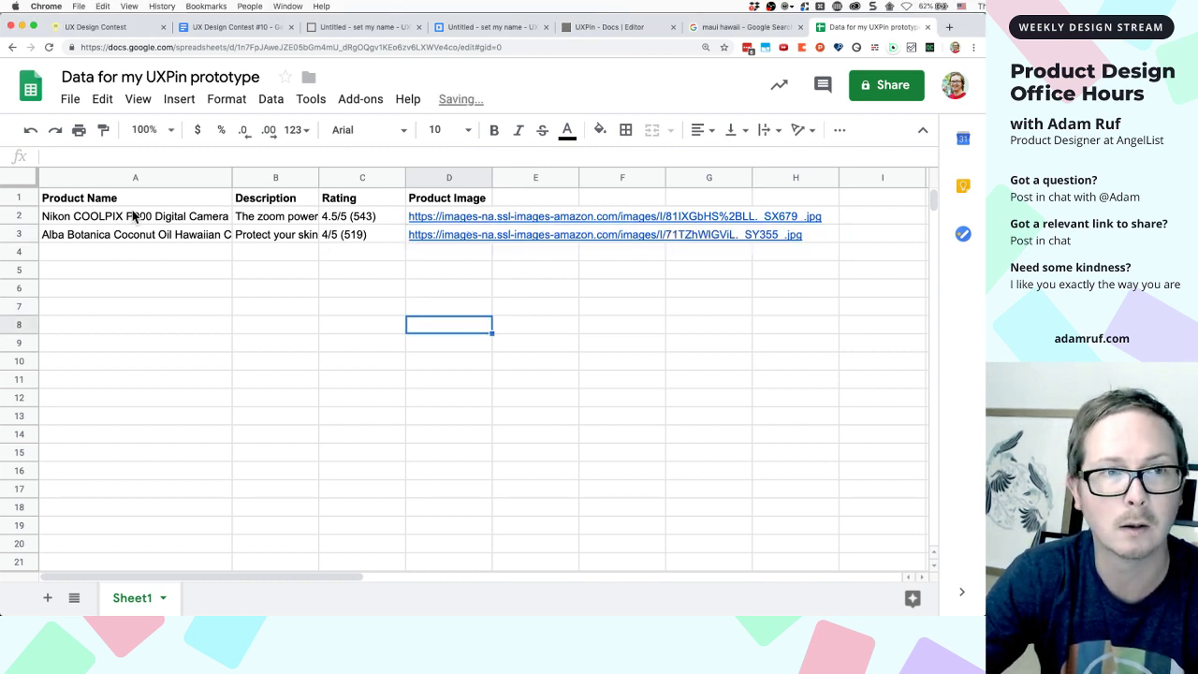
# Shorten the "Product Name" column header in A1 to "Product"
pyautogui.click(93, 202)
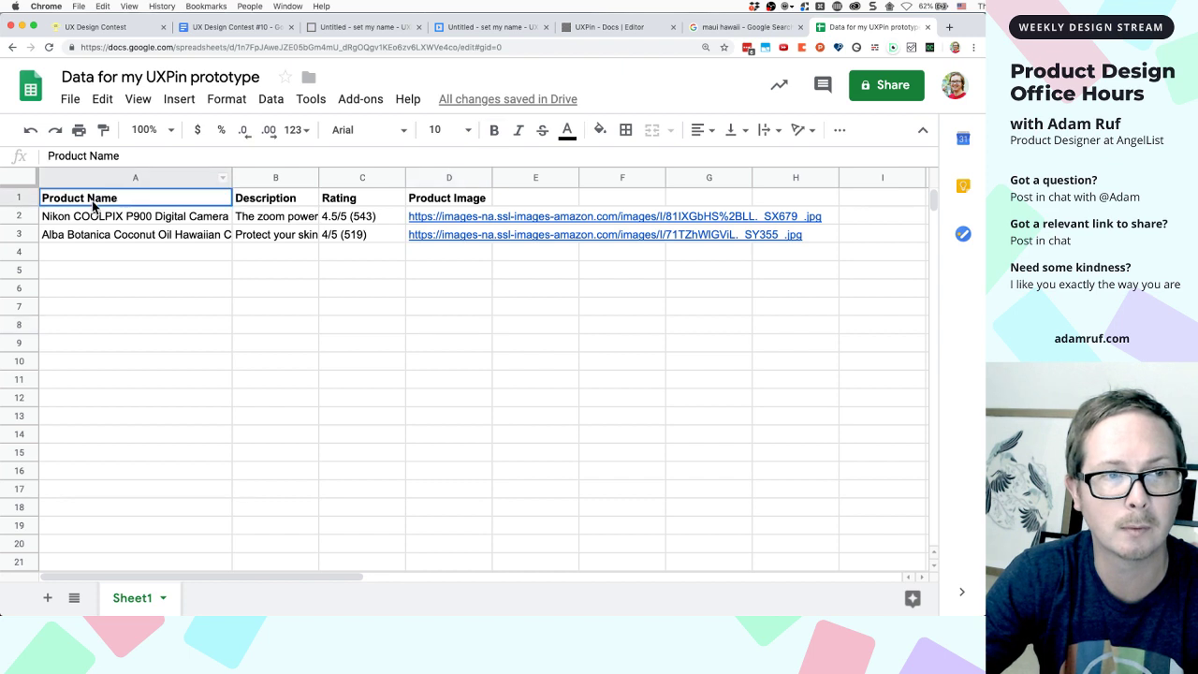
pyautogui.doubleClick(93, 202)
pyautogui.press('BackSpace')
pyautogui.press('BackSpace')
pyautogui.press('BackSpace')
pyautogui.press('BackSpace')
pyautogui.press('BackSpace')
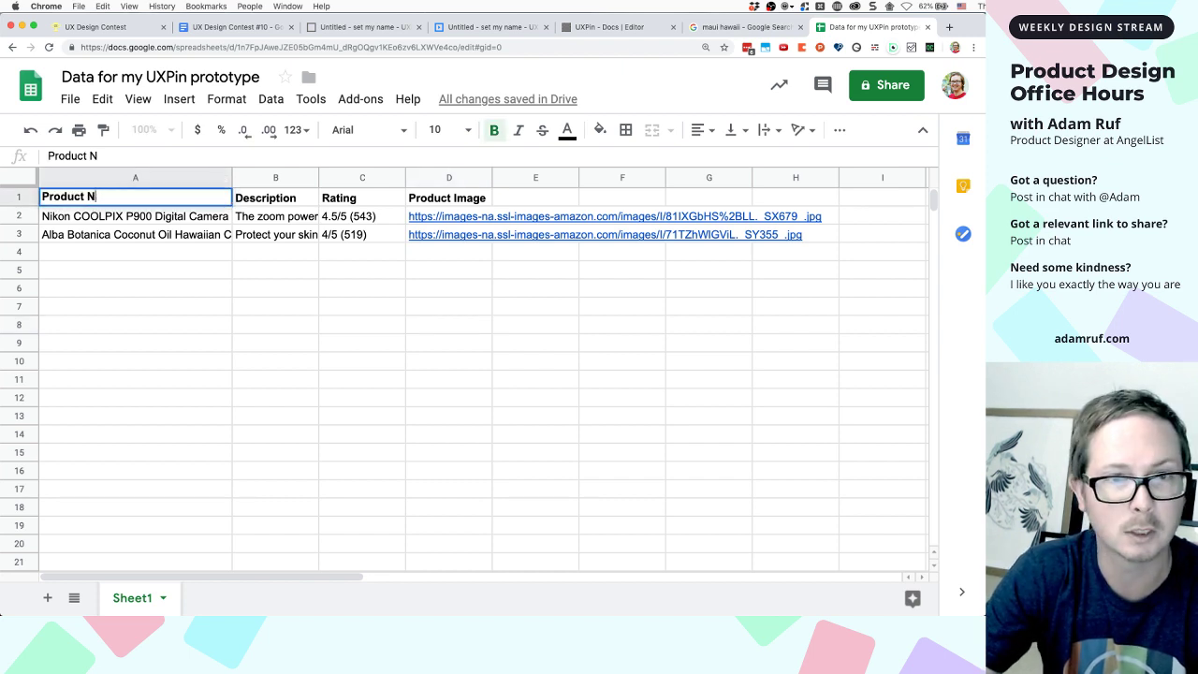
# Shorten the "Product Image" column header in D1 to "Image"
pyautogui.click(453, 197)
pyautogui.doubleClick(453, 197)
pyautogui.press('BackSpace')
pyautogui.press('BackSpace')
pyautogui.press('BackSpace')
pyautogui.press('BackSpace')
pyautogui.press('BackSpace')
pyautogui.press('BackSpace')
pyautogui.press('BackSpace')
pyautogui.press('BackSpace')
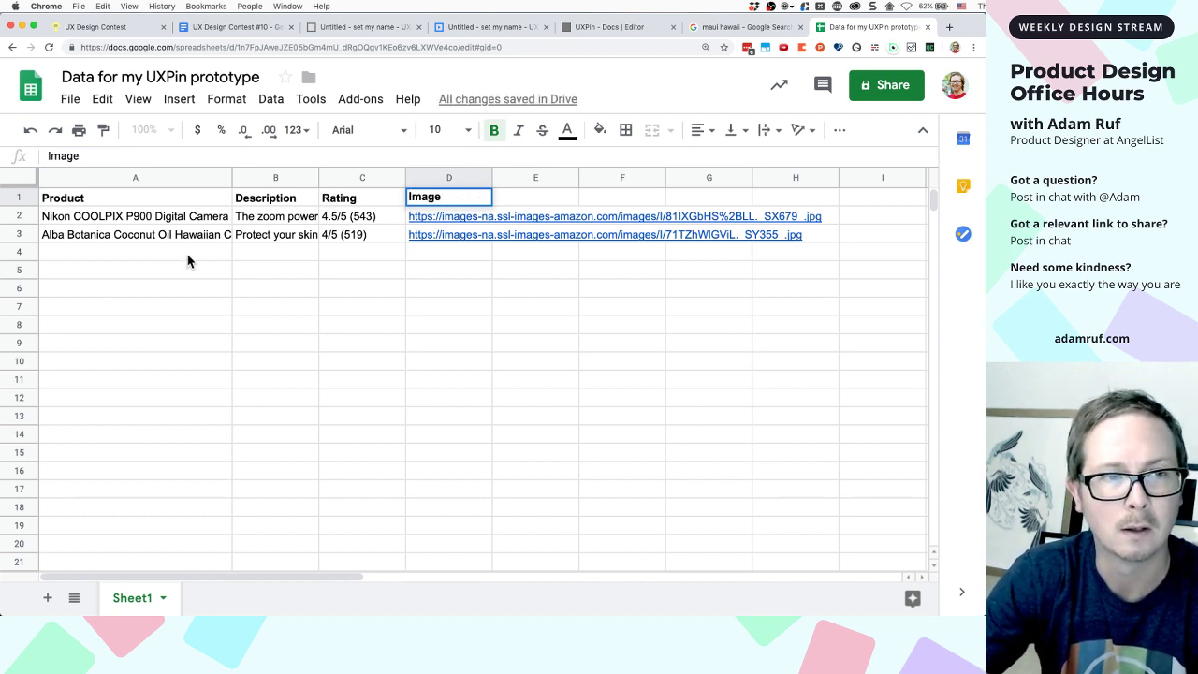
# Change the column headers back to "Product Image" in D1 and "Product Name" in A1
pyautogui.press('Escape')
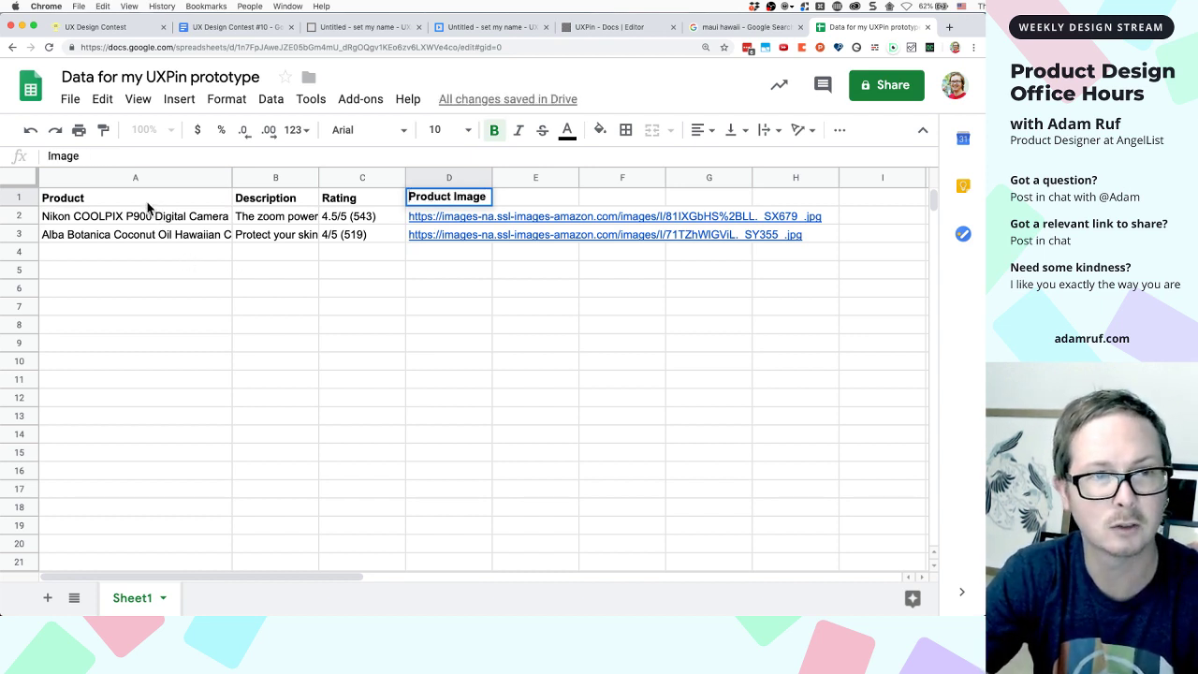
pyautogui.doubleClick(147, 200)
pyautogui.write('Name')
pyautogui.click(163, 271)
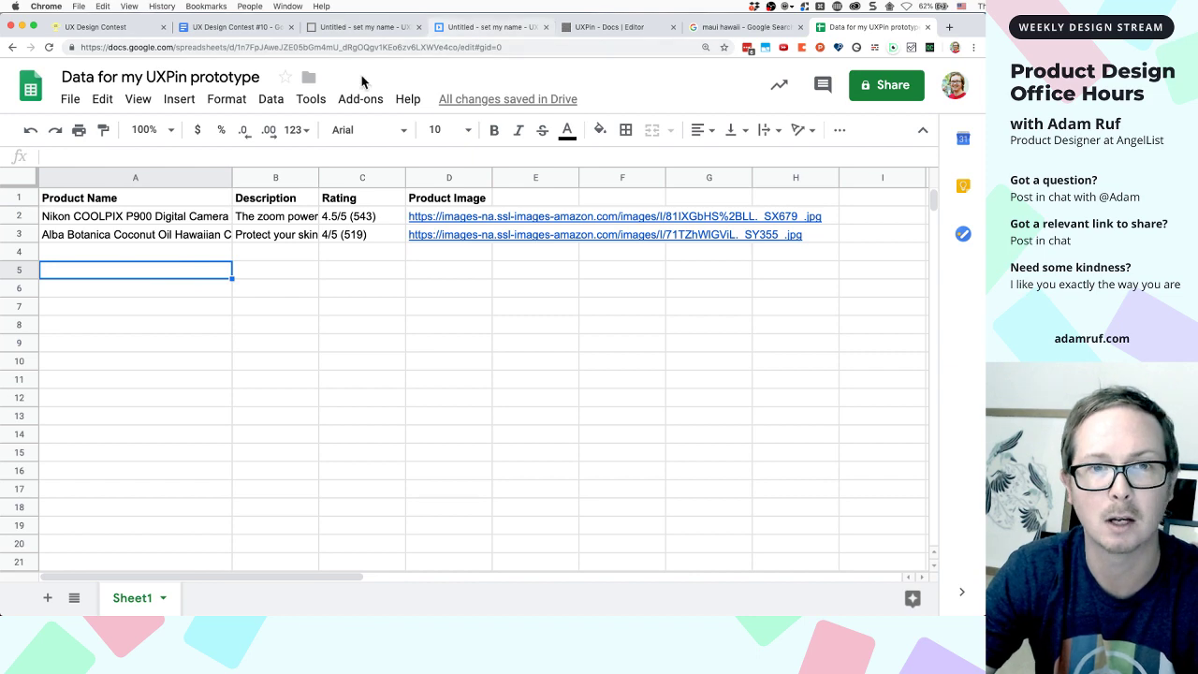
# Check the UXPin documentation for the sheet structure and link format needed to use Google Sheets data
pyautogui.click(254, 49)
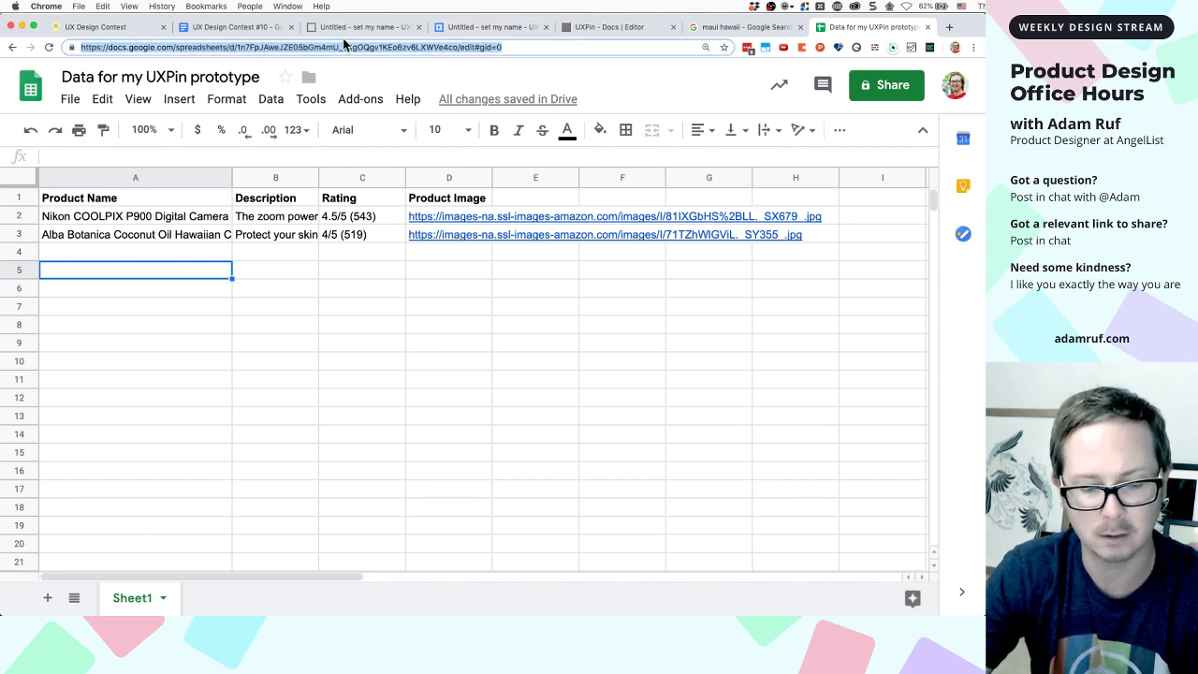
pyautogui.click(590, 26)
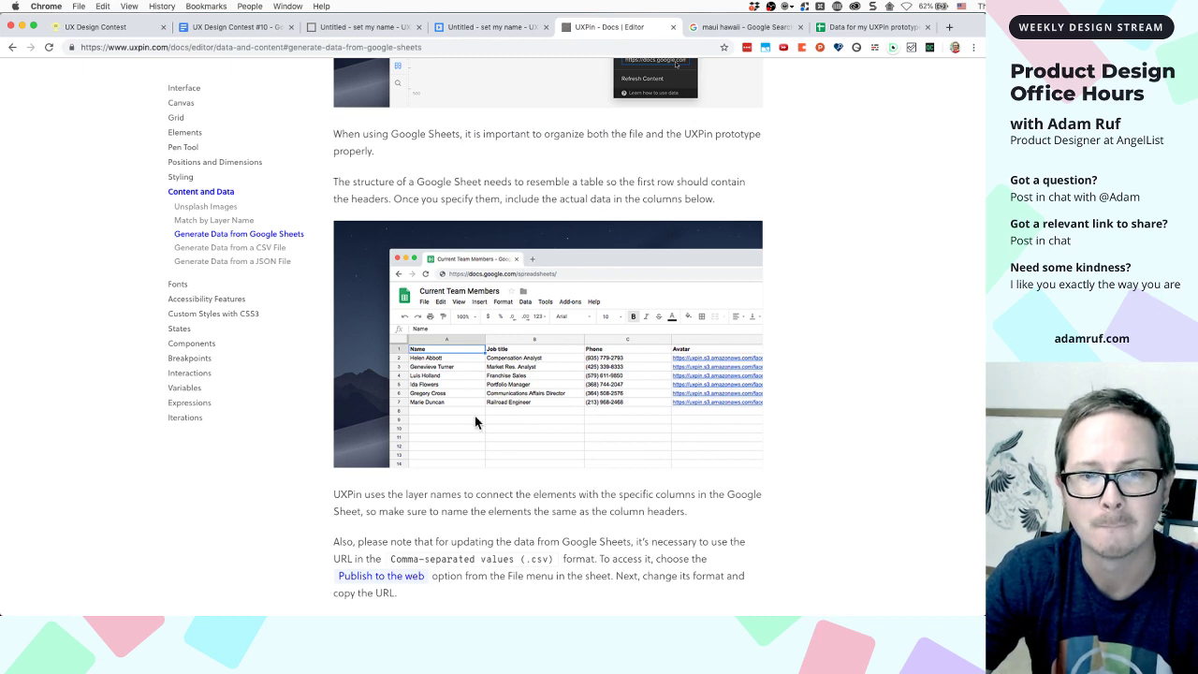
pyautogui.scroll(-3, 475, 420)
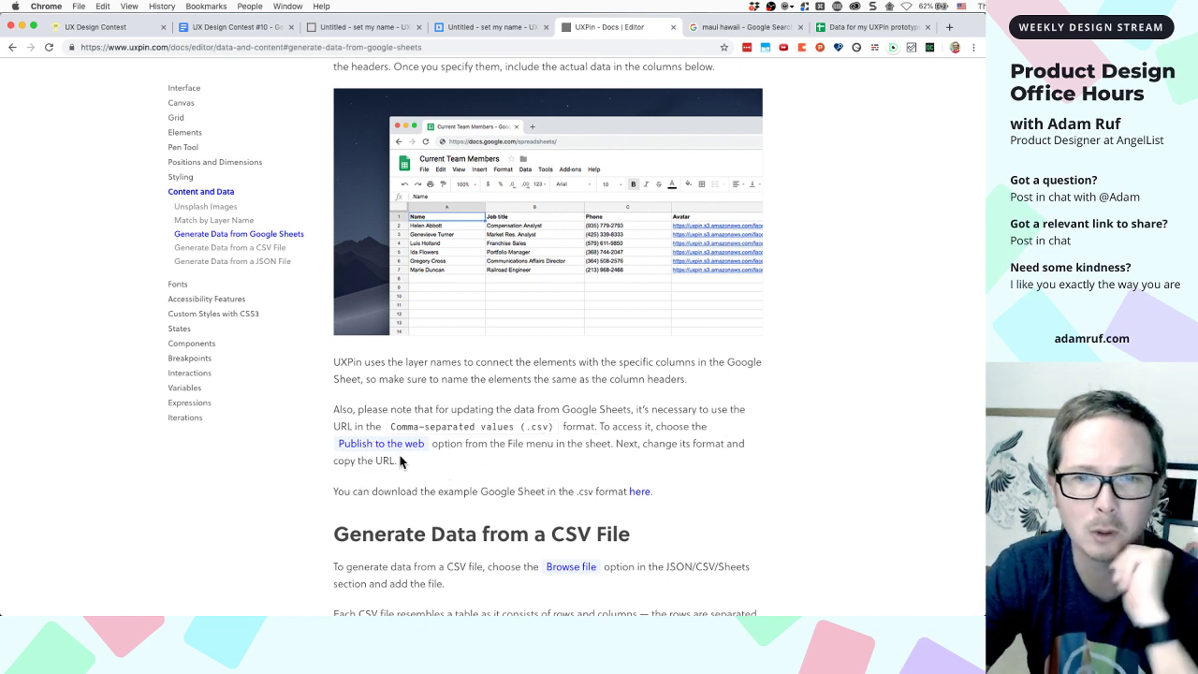
pyautogui.scroll(1, 455, 131)
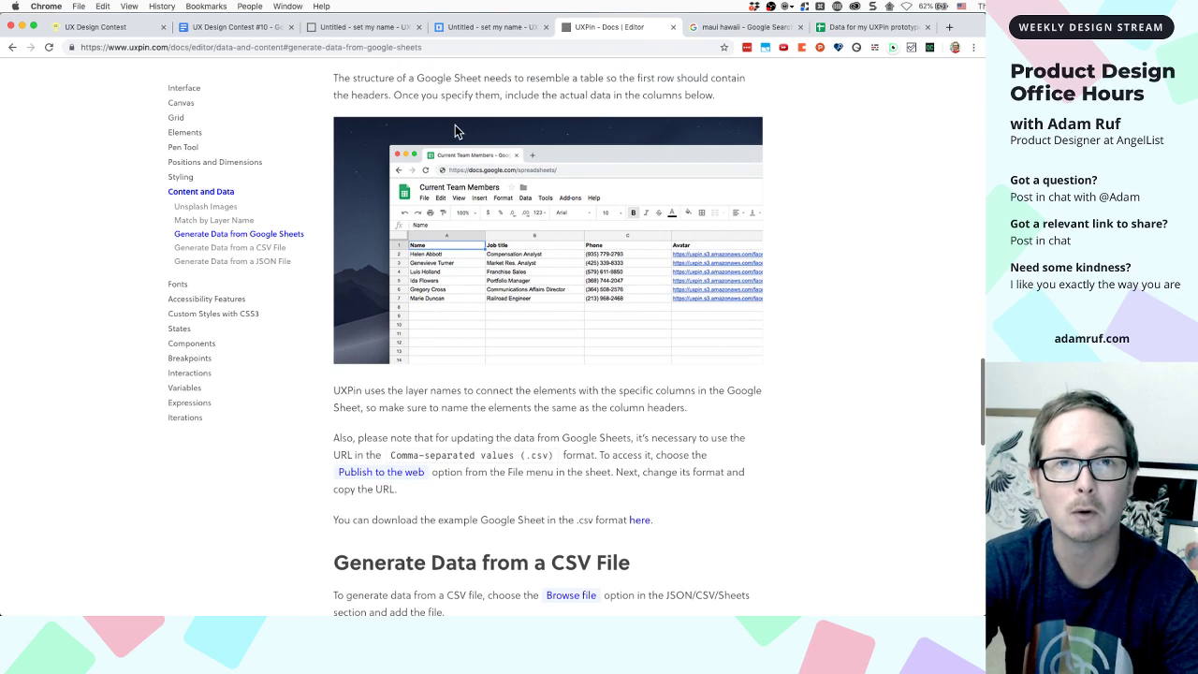
# Publish Sheet1 of the product data spreadsheet to the web as Comma-separated values (.csv) and copy the published link
pyautogui.click(831, 29)
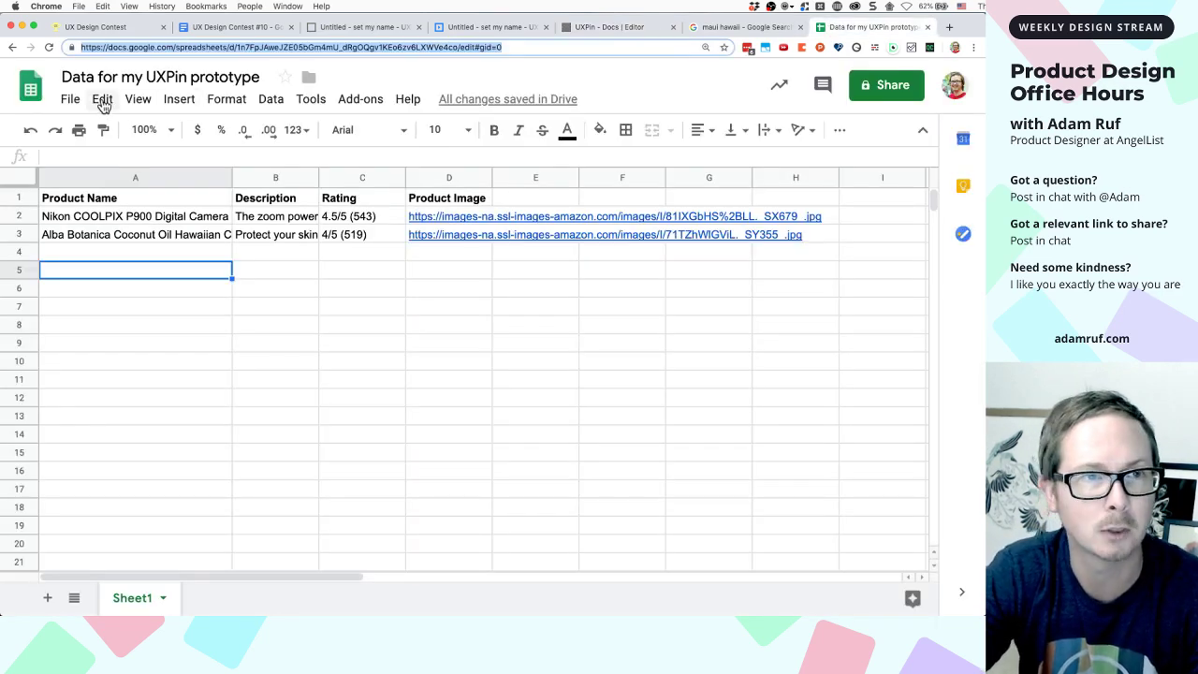
pyautogui.click(70, 99)
pyautogui.scroll(-1, 121, 337)
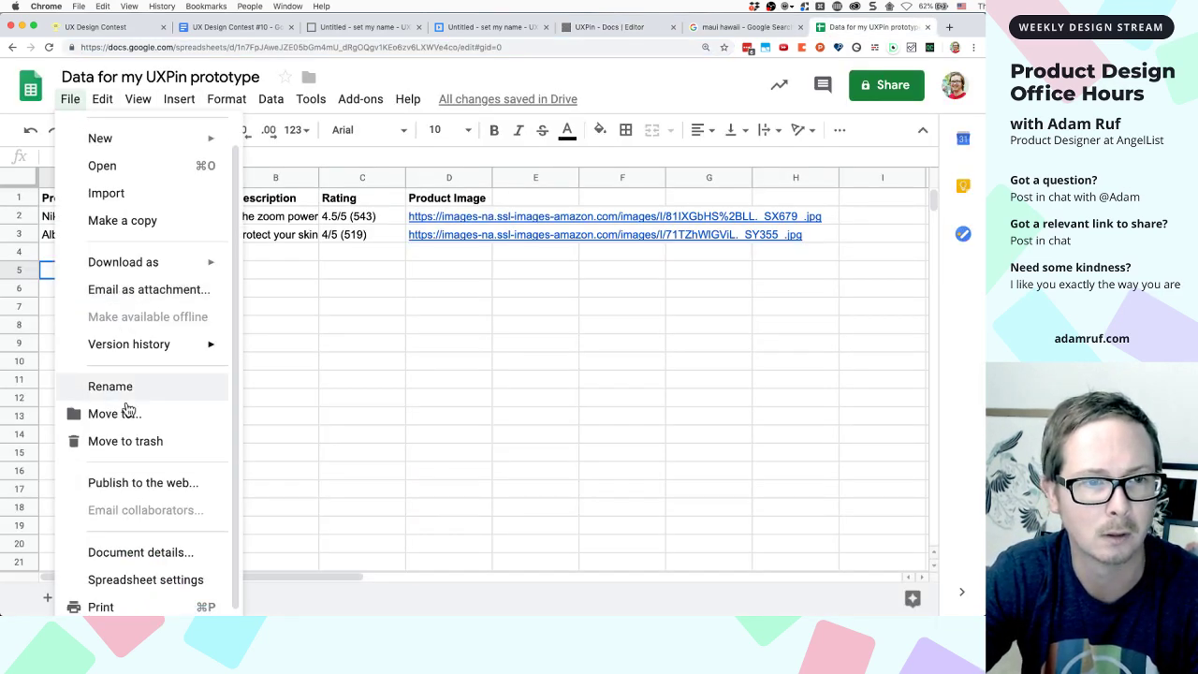
pyautogui.click(134, 484)
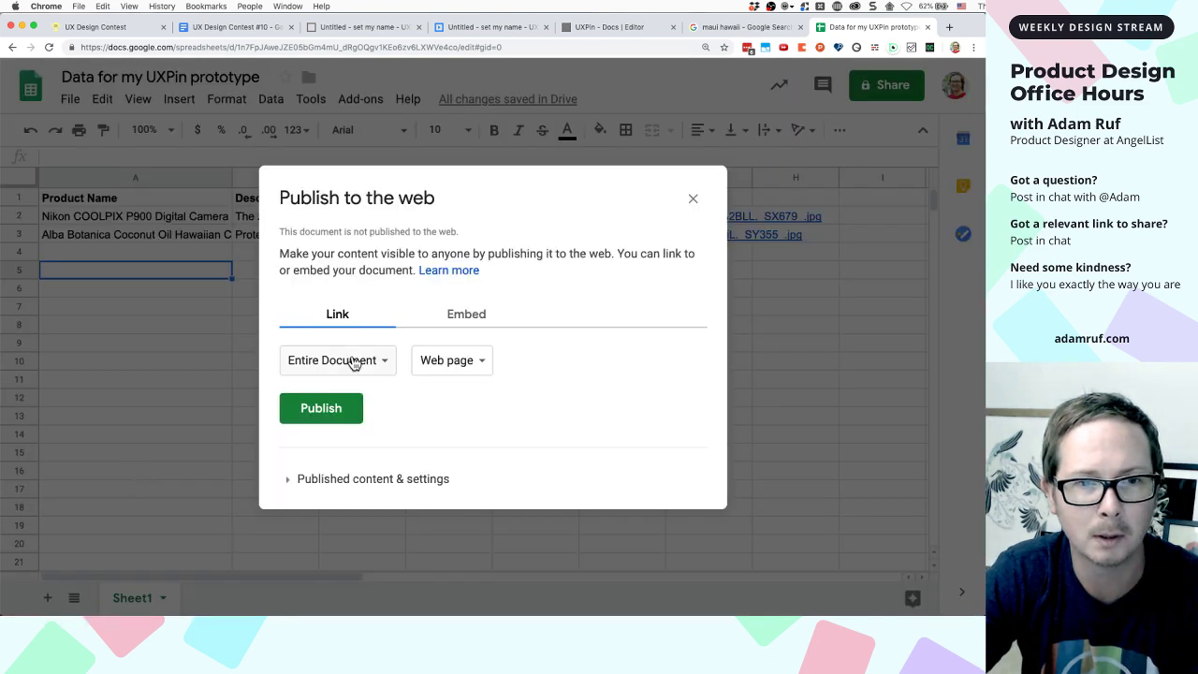
pyautogui.click(391, 367)
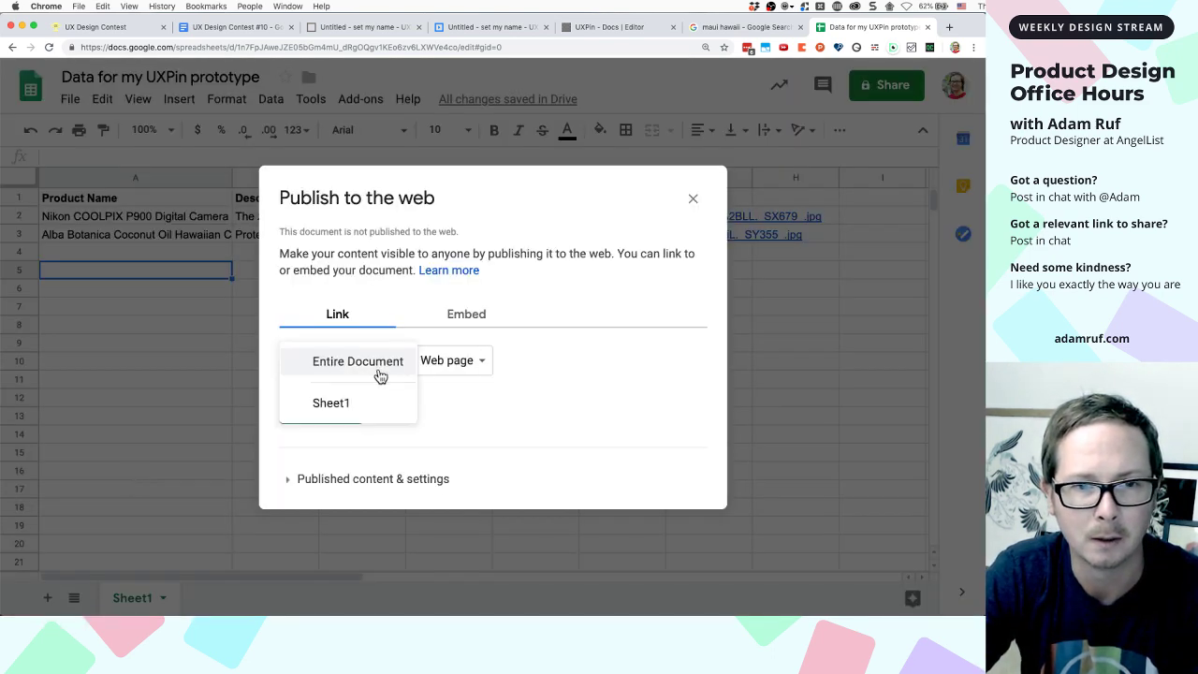
pyautogui.click(365, 408)
pyautogui.click(432, 369)
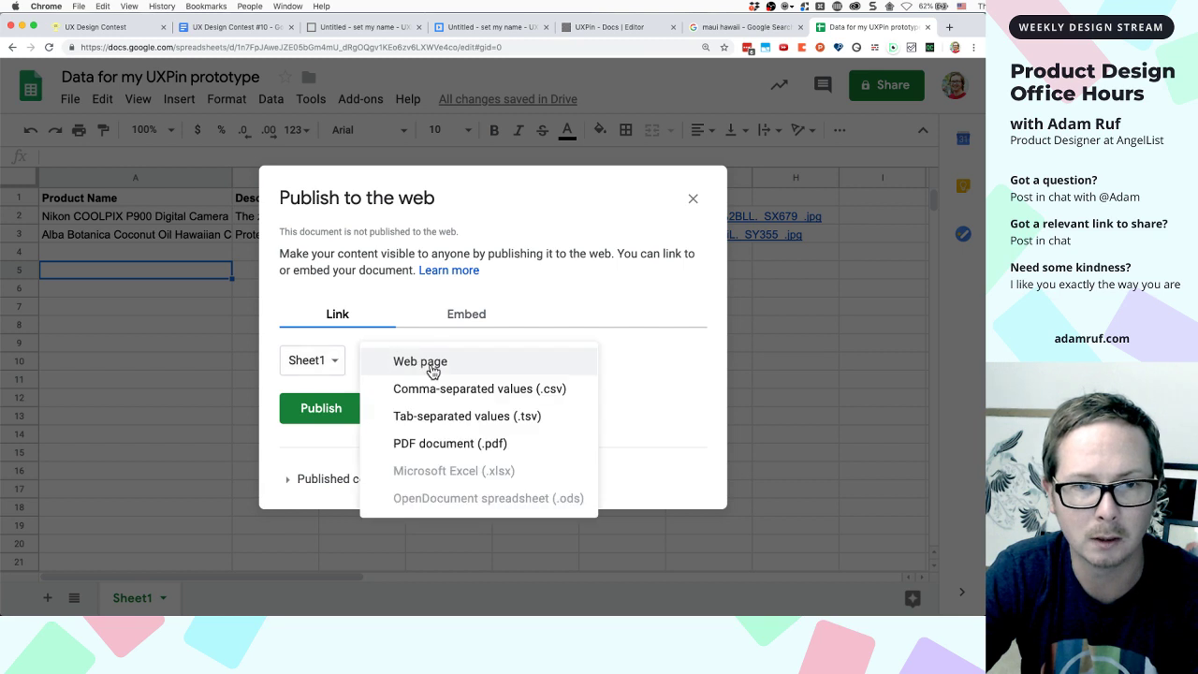
pyautogui.click(434, 395)
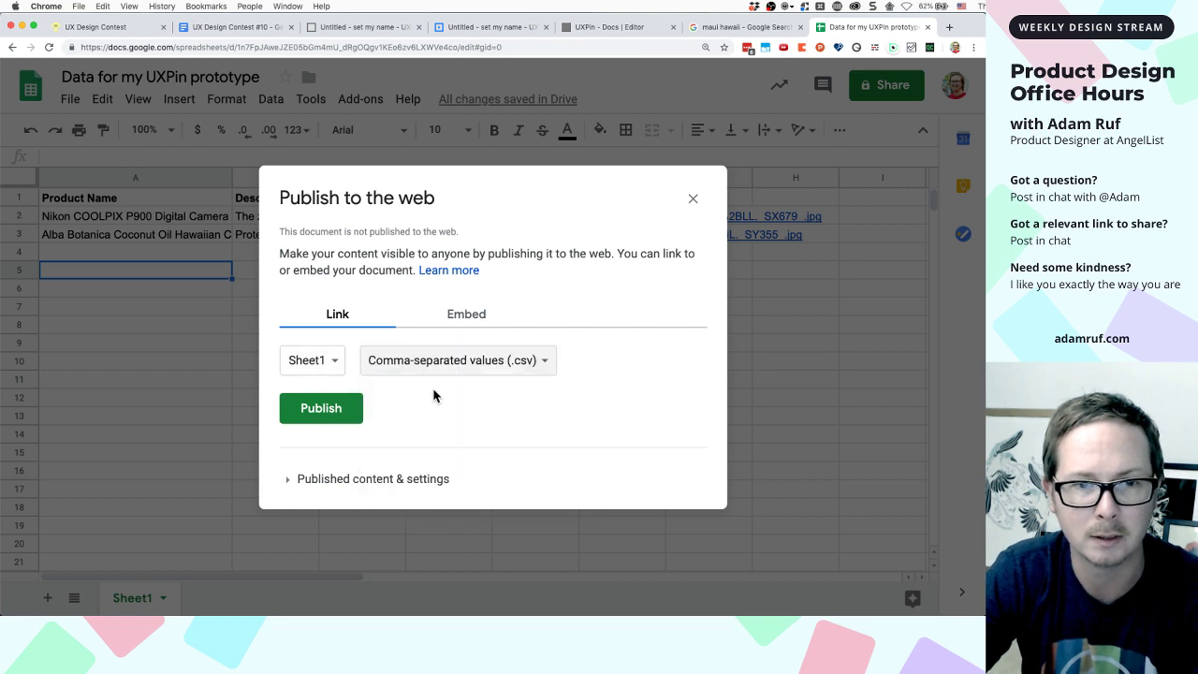
pyautogui.click(343, 409)
pyautogui.click(591, 112)
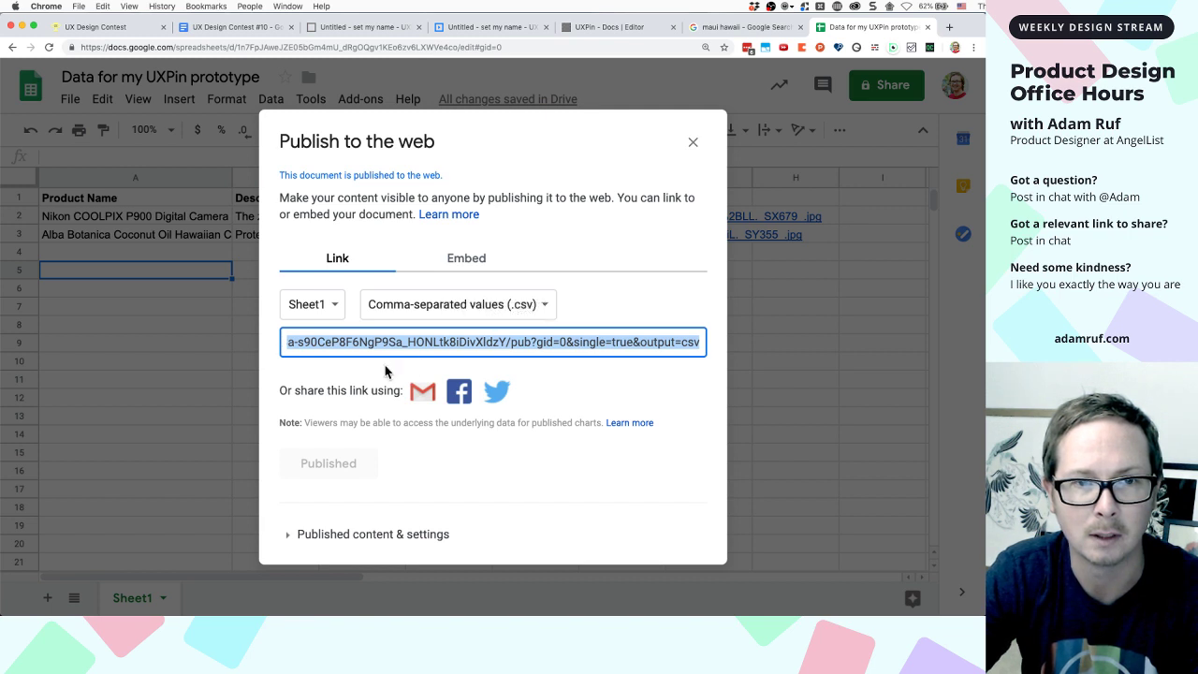
pyautogui.click(397, 343)
pyautogui.press('super+c')
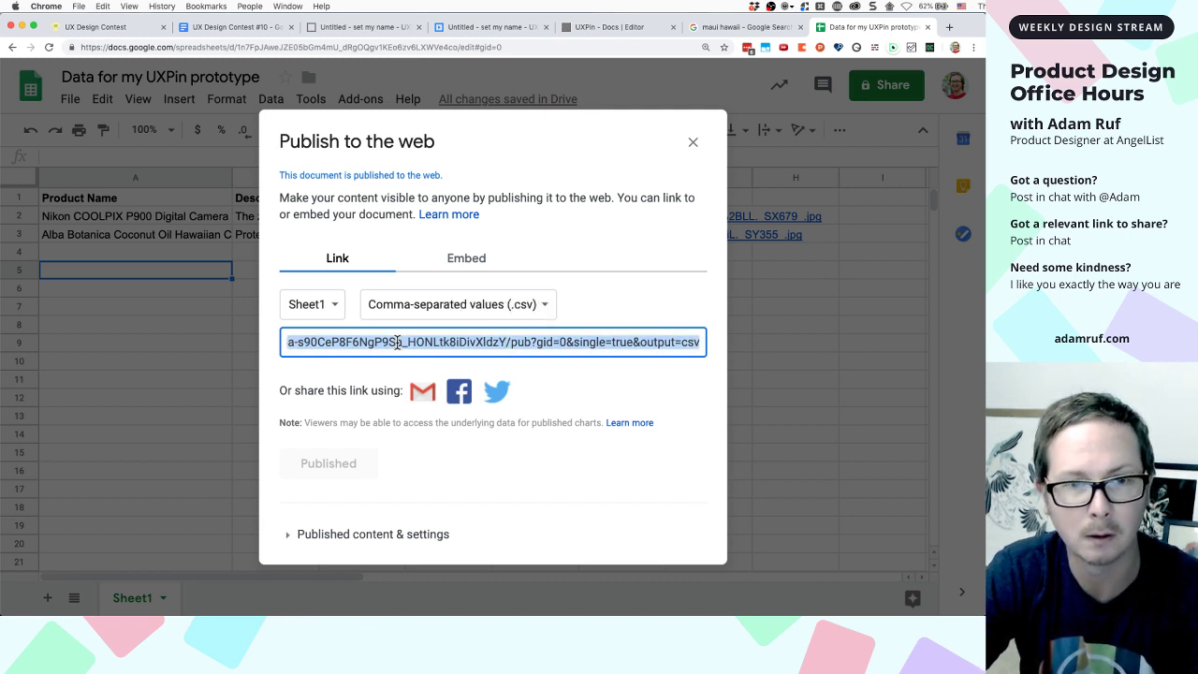
# Read the UXPin documentation on Match by Layer Name and Generate Data from Google Sheets to learn where the link goes
pyautogui.click(367, 28)
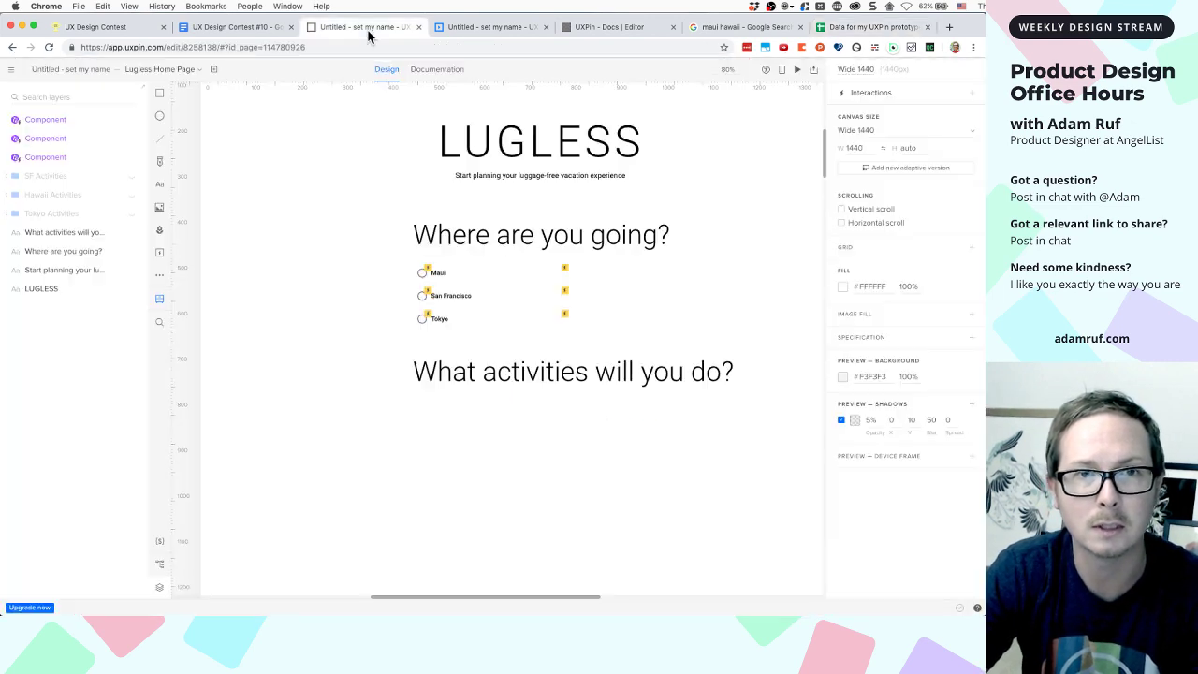
pyautogui.click(479, 27)
pyautogui.click(610, 28)
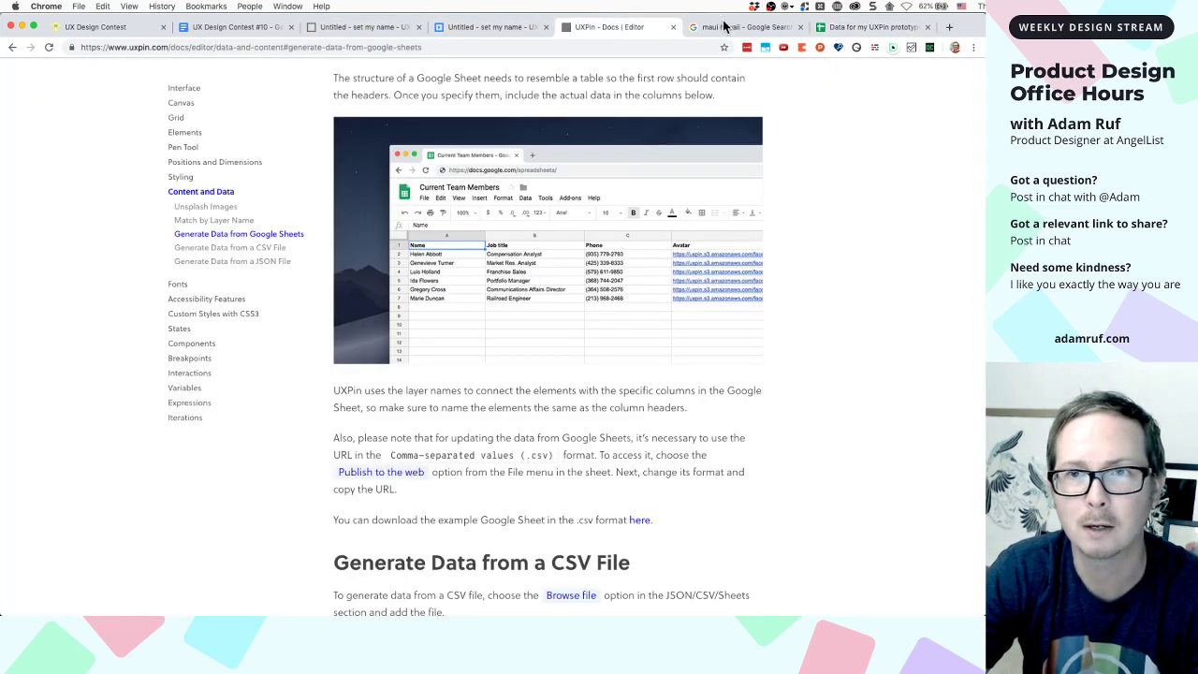
pyautogui.scroll(10, 451, 311)
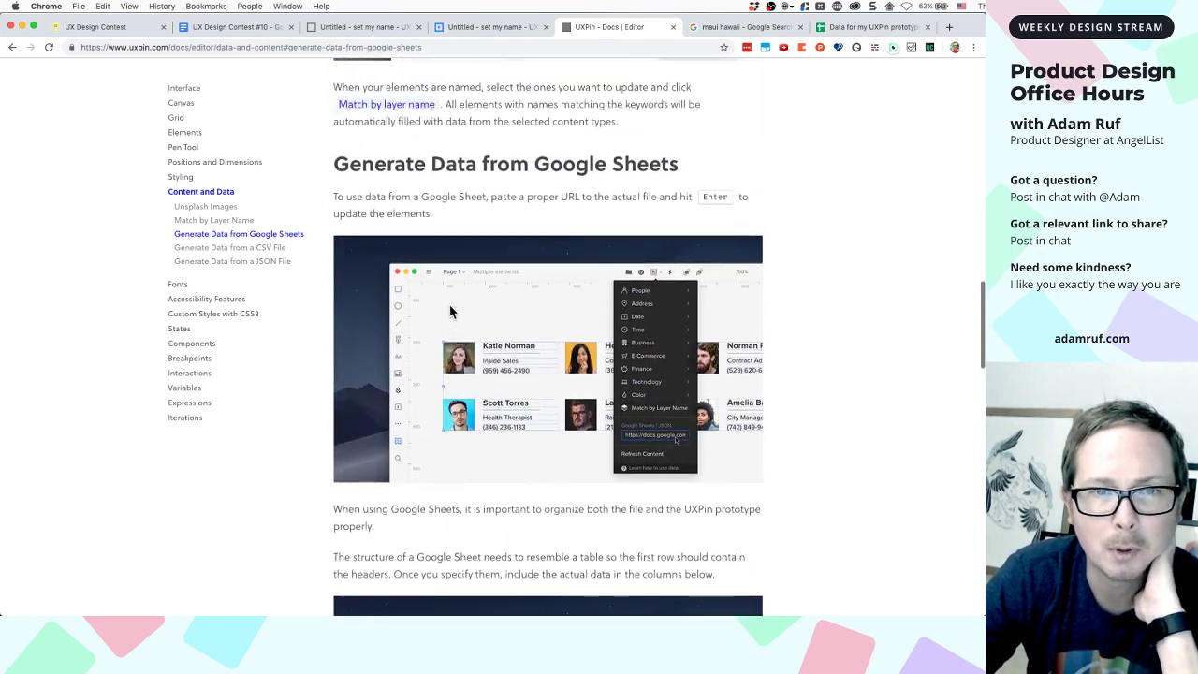
pyautogui.scroll(4, 450, 312)
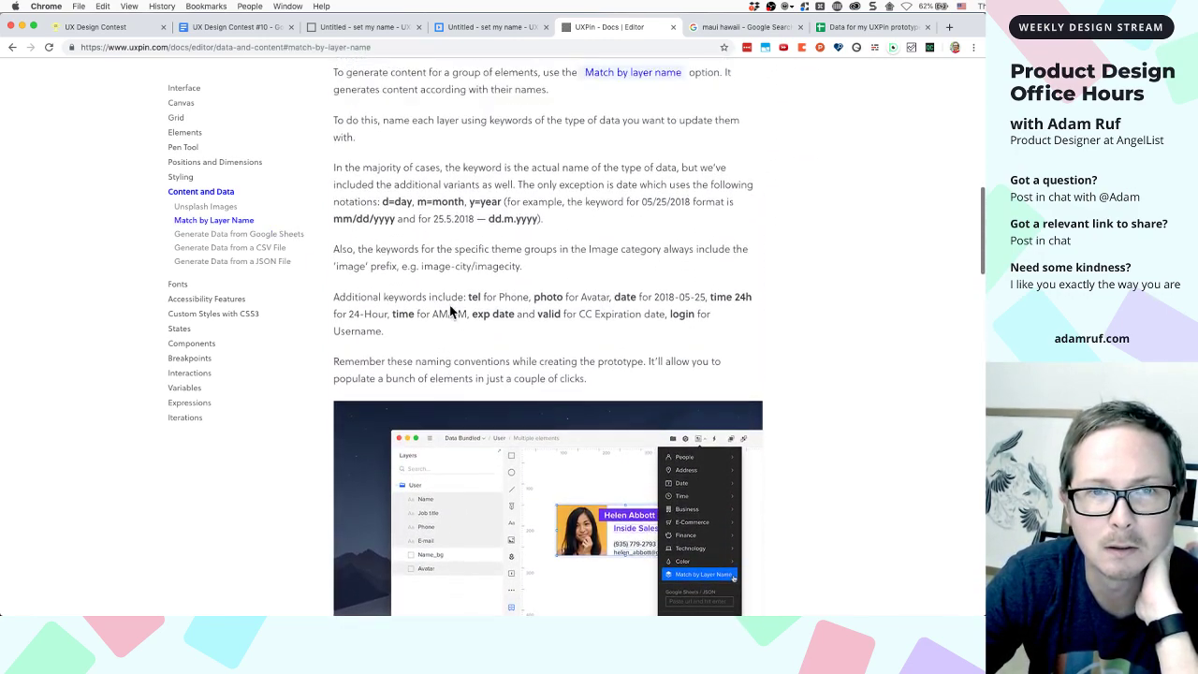
pyautogui.scroll(-5, 450, 312)
pyautogui.scroll(-7, 450, 312)
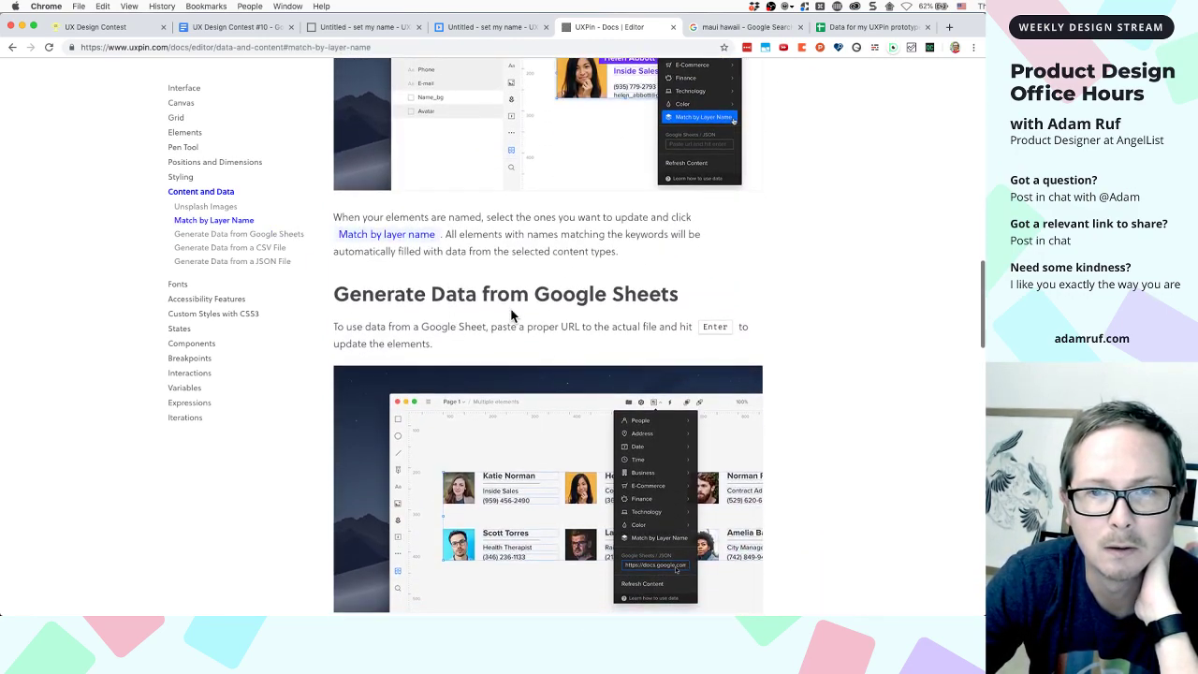
pyautogui.scroll(-2, 511, 315)
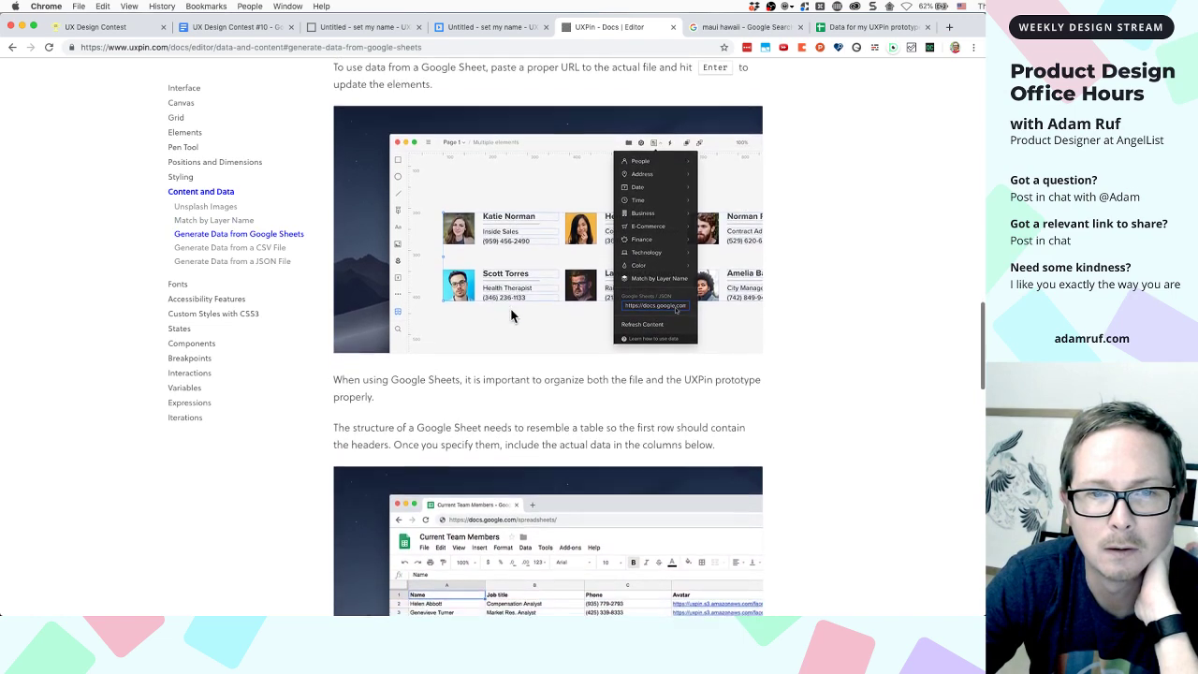
pyautogui.scroll(3, 511, 316)
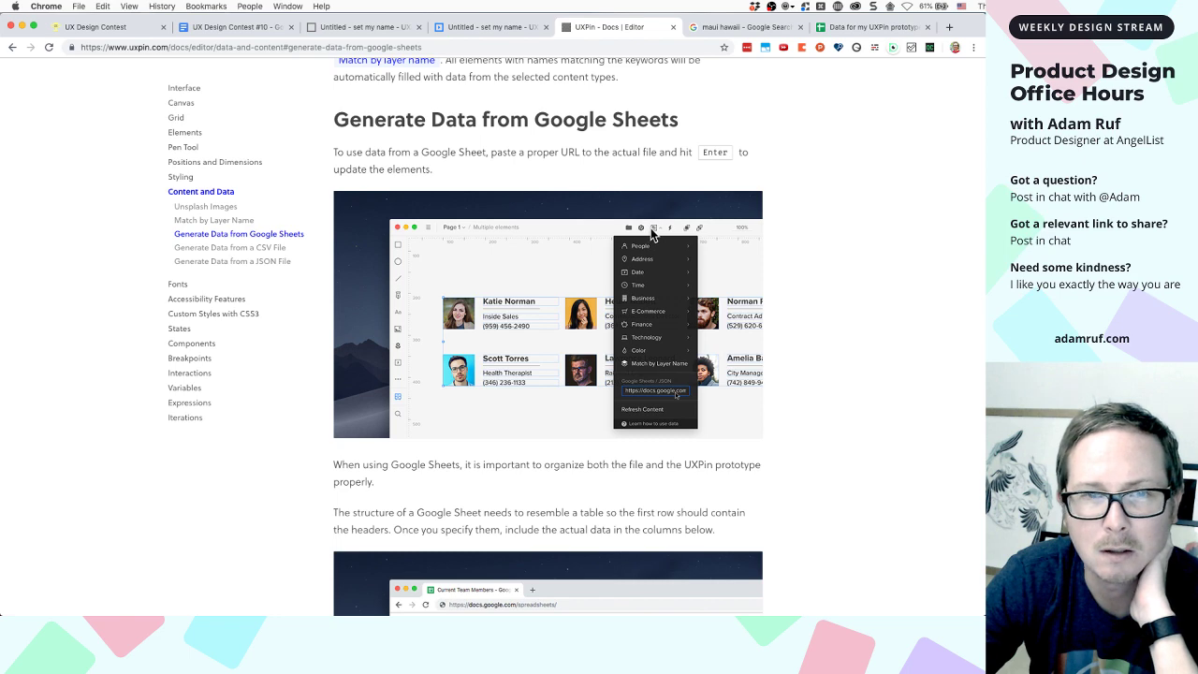
# Look for a Google Sheets data option in the Lugless prototype's editor, its integrations settings and the Documentation mode
pyautogui.click(349, 32)
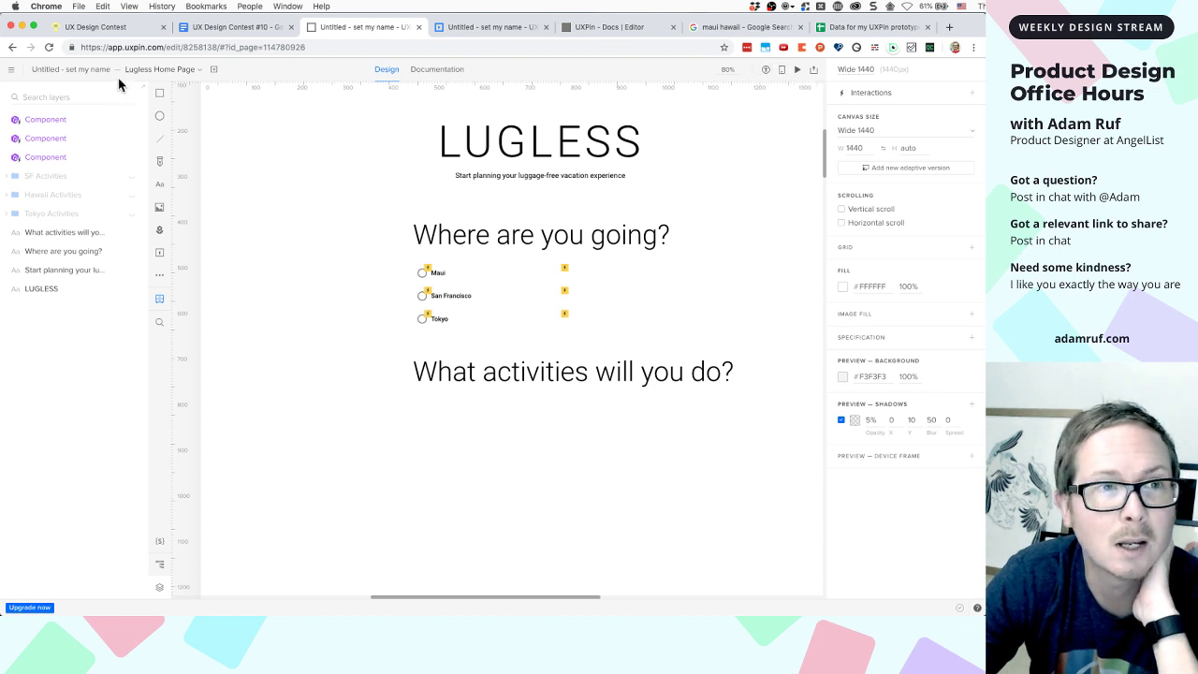
pyautogui.click(10, 69)
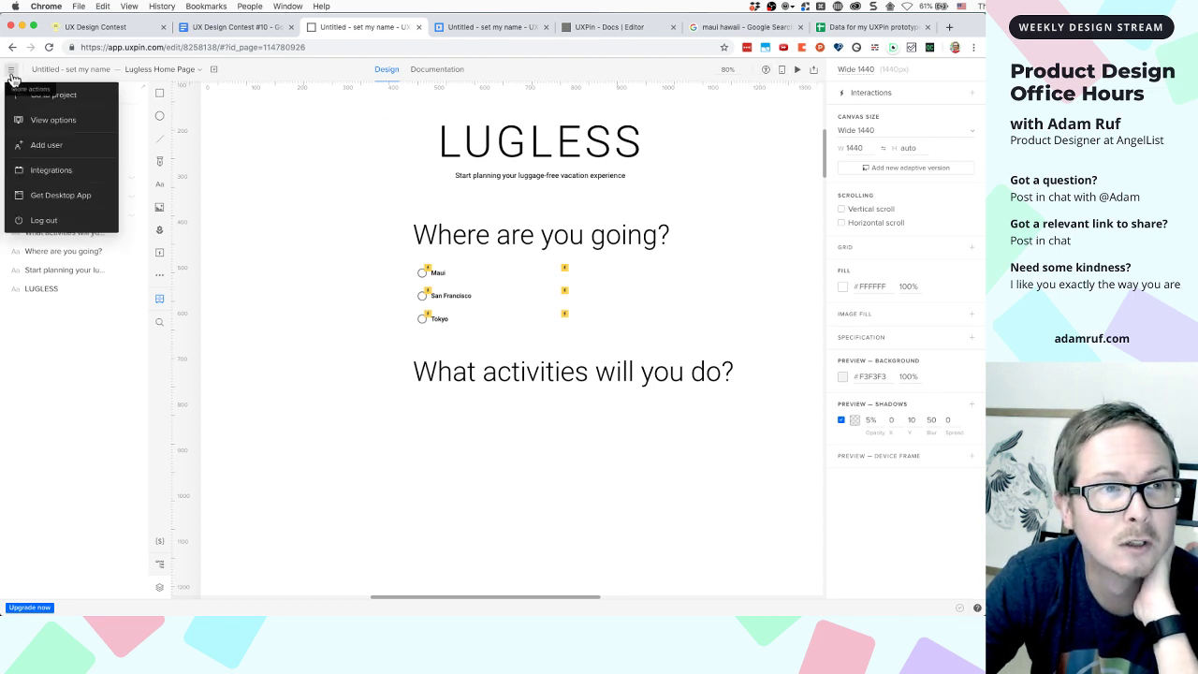
pyautogui.click(56, 175)
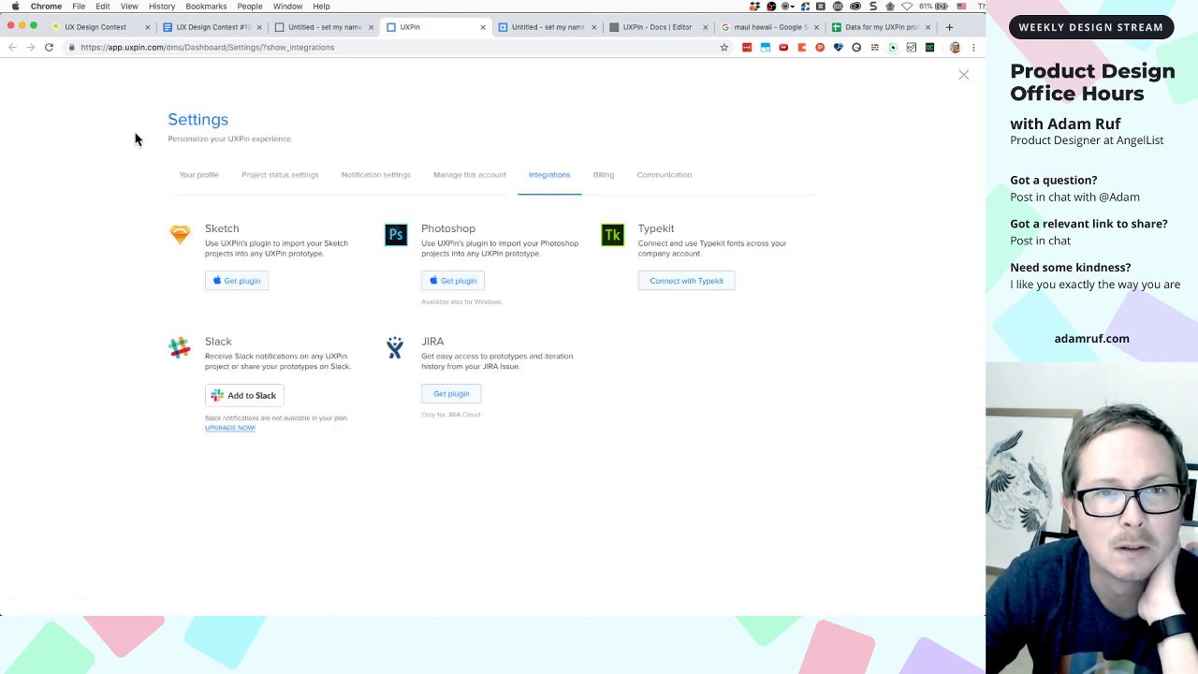
pyautogui.click(311, 29)
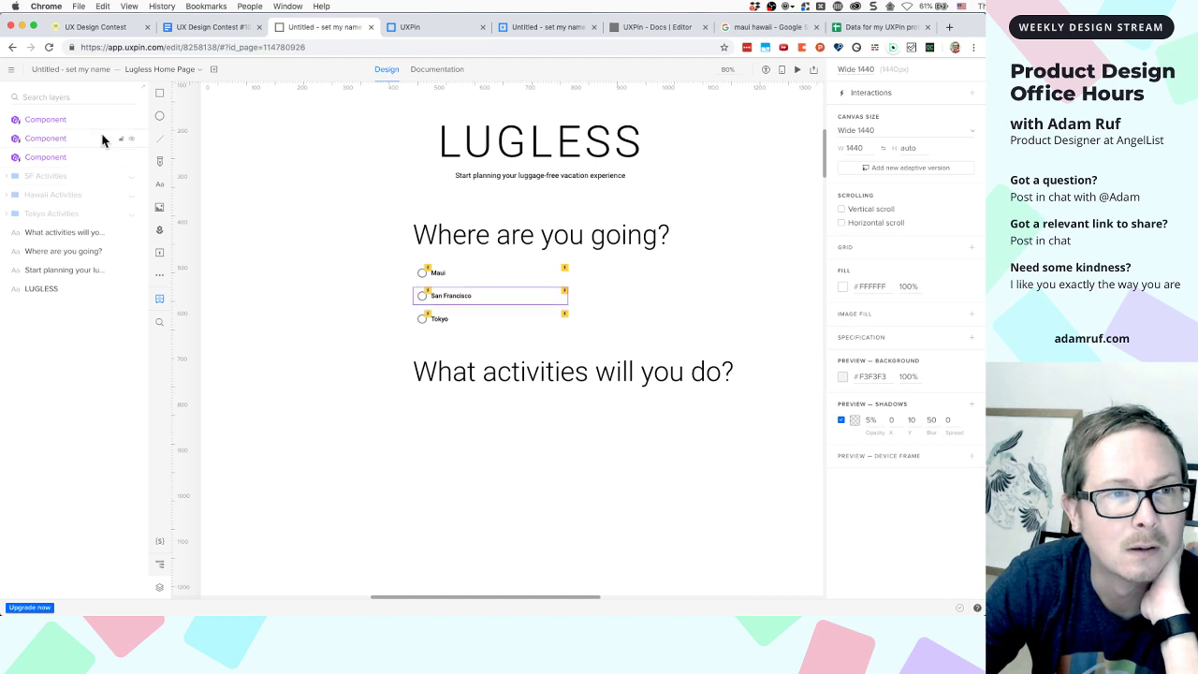
pyautogui.click(11, 71)
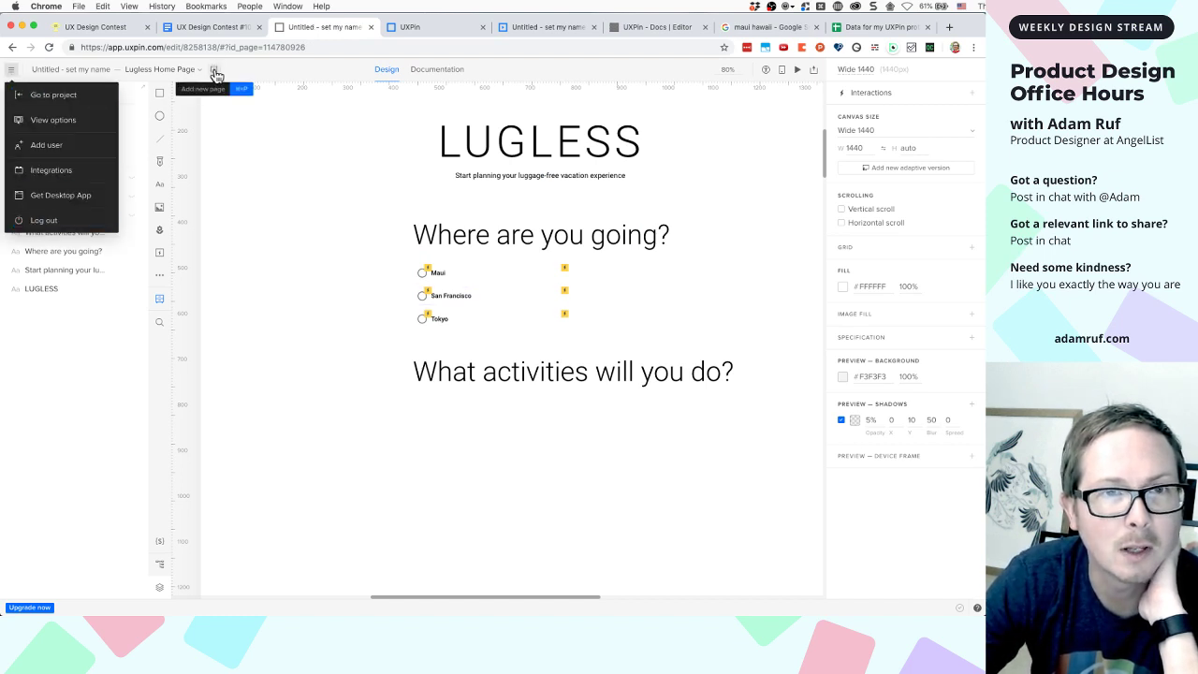
pyautogui.click(459, 71)
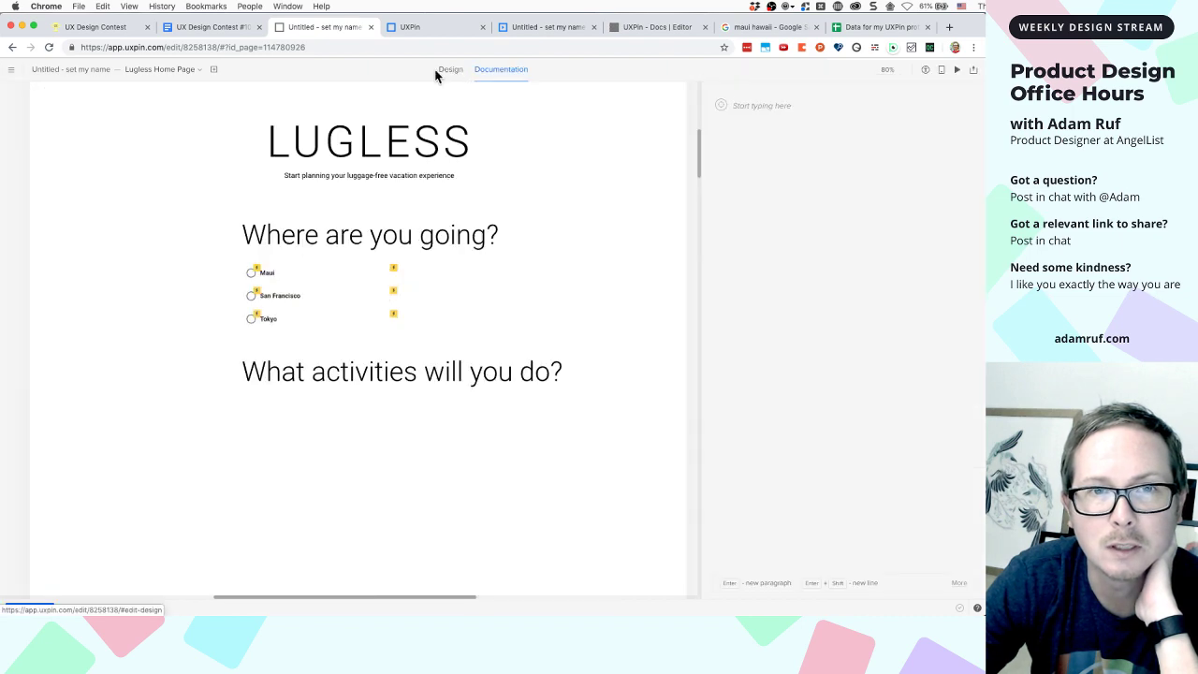
pyautogui.click(450, 73)
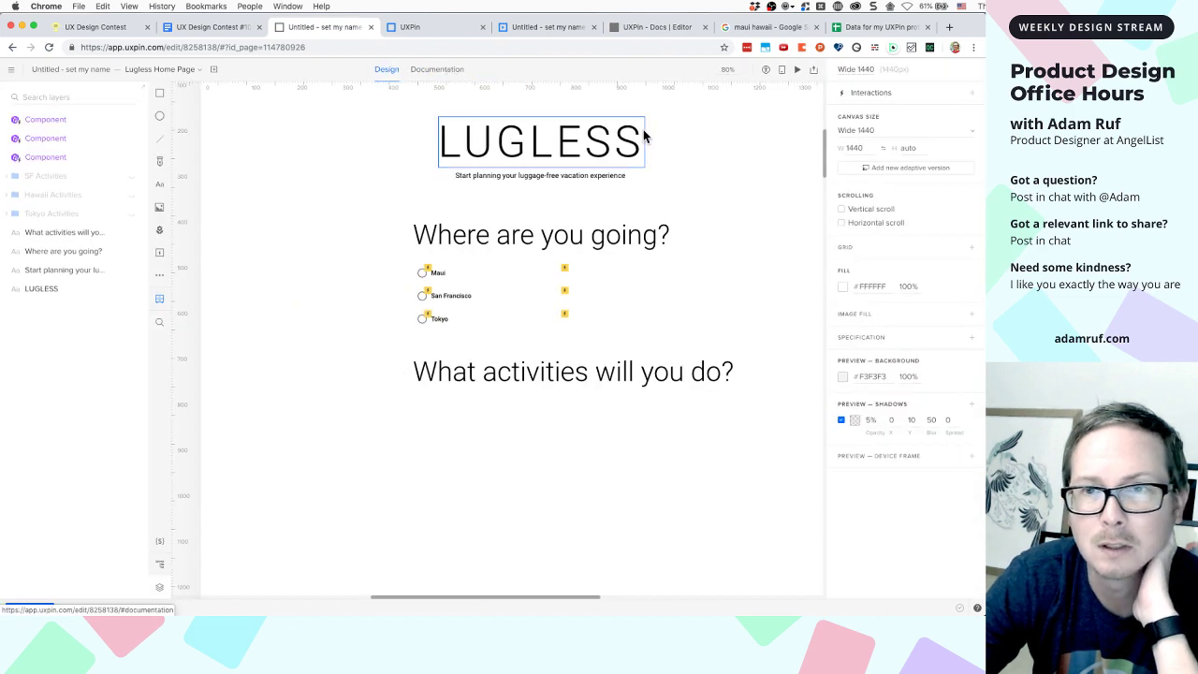
# Recheck the Google Sheets section of the UXPin docs and open Page 1 of the Lugless prototype
pyautogui.click(649, 29)
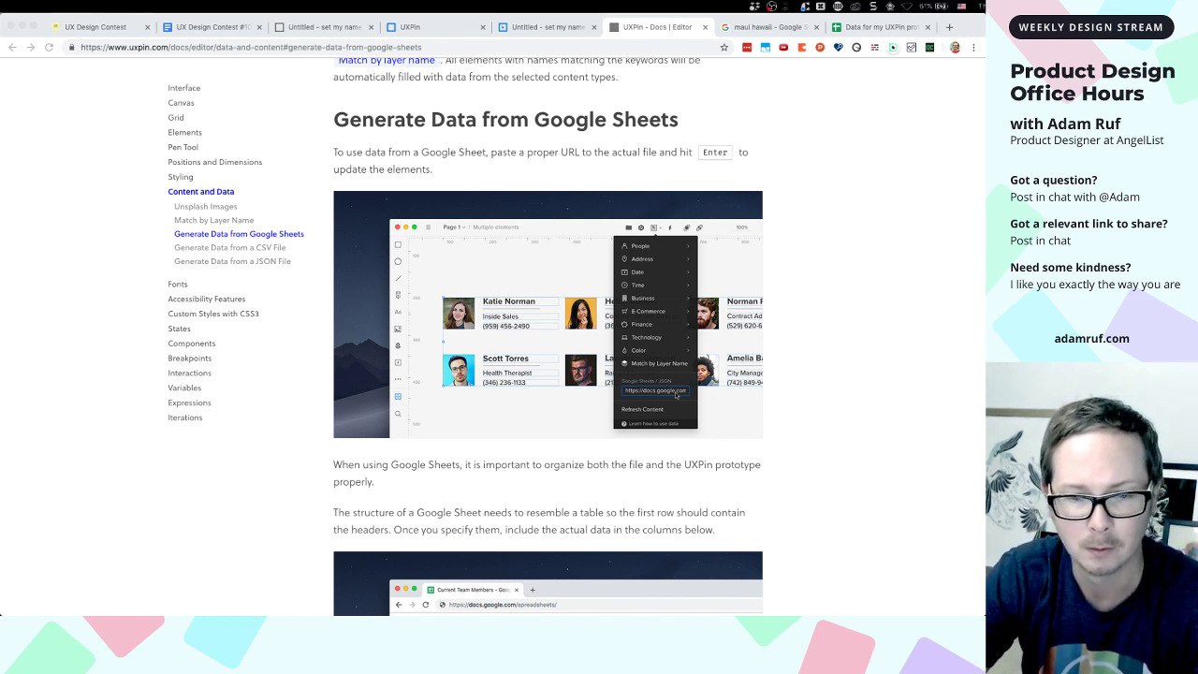
pyautogui.click(683, 180)
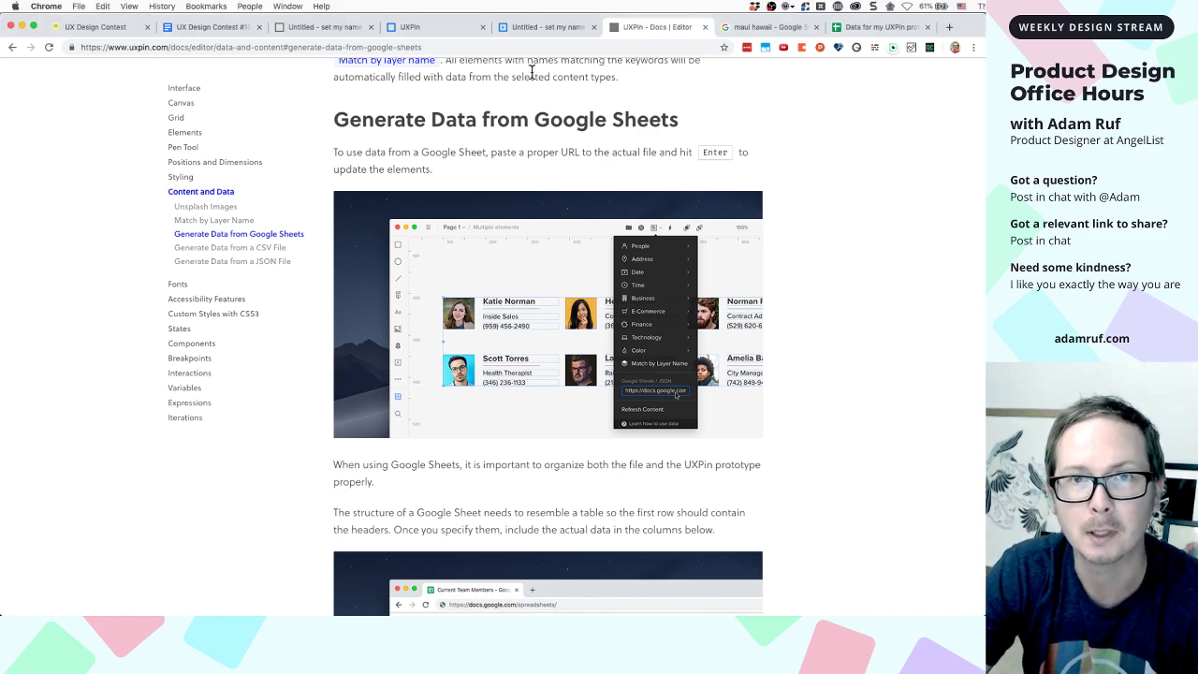
pyautogui.click(333, 28)
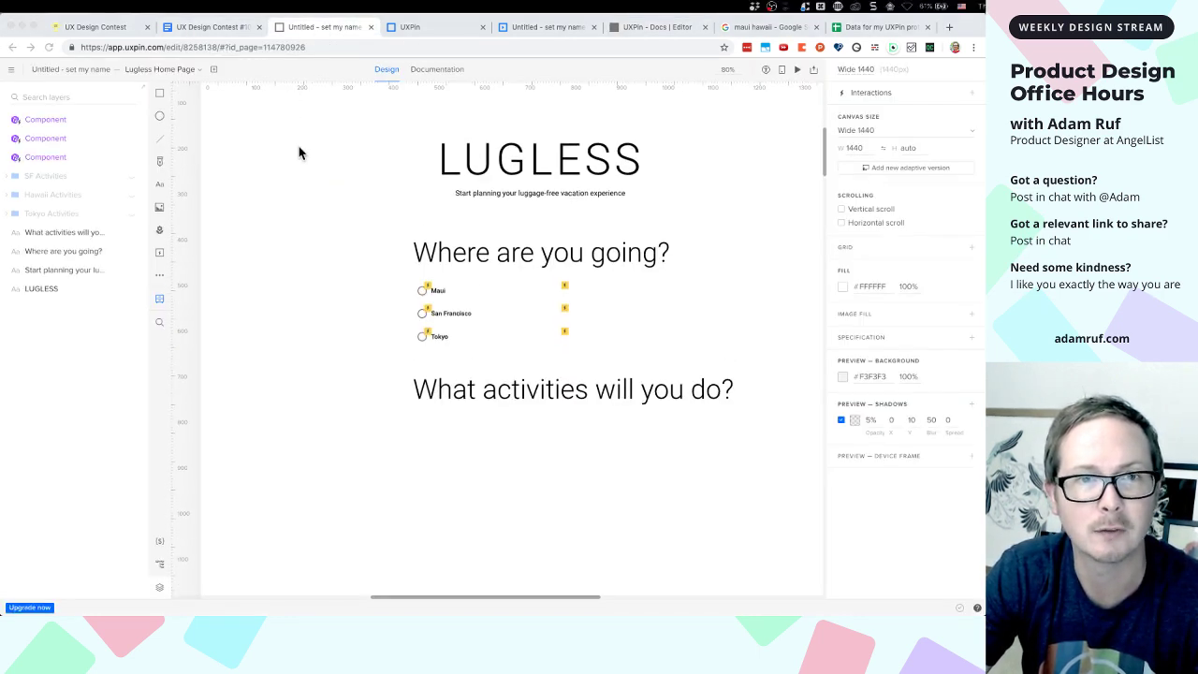
pyautogui.click(199, 70)
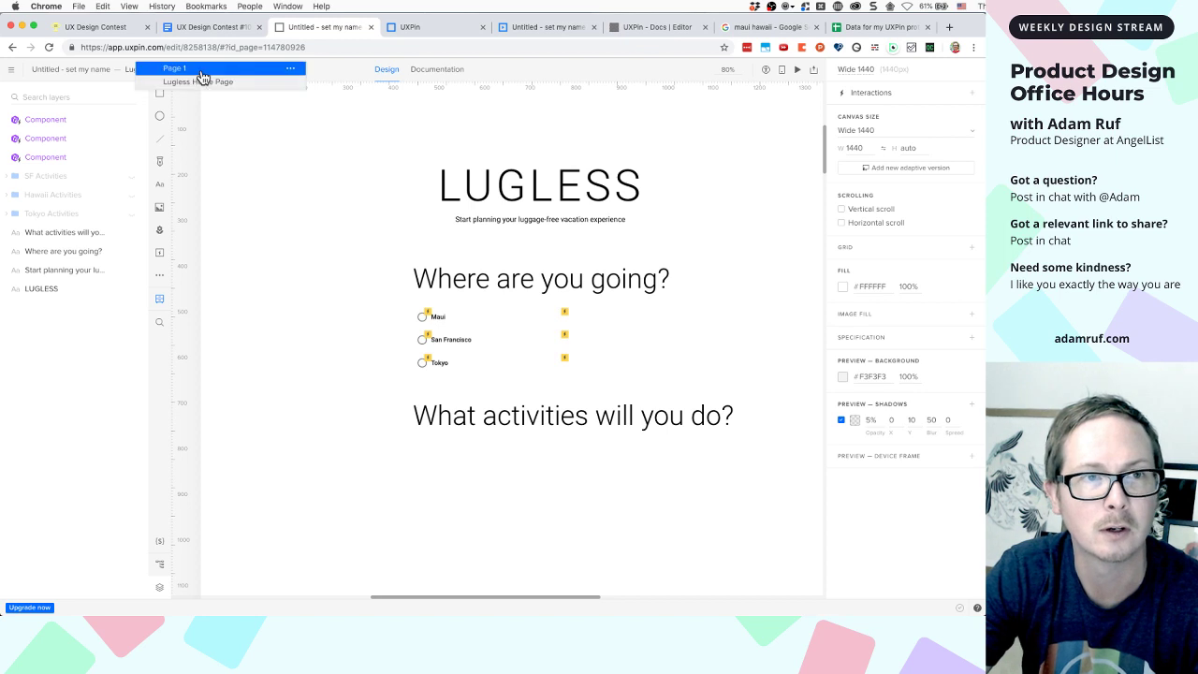
pyautogui.click(192, 79)
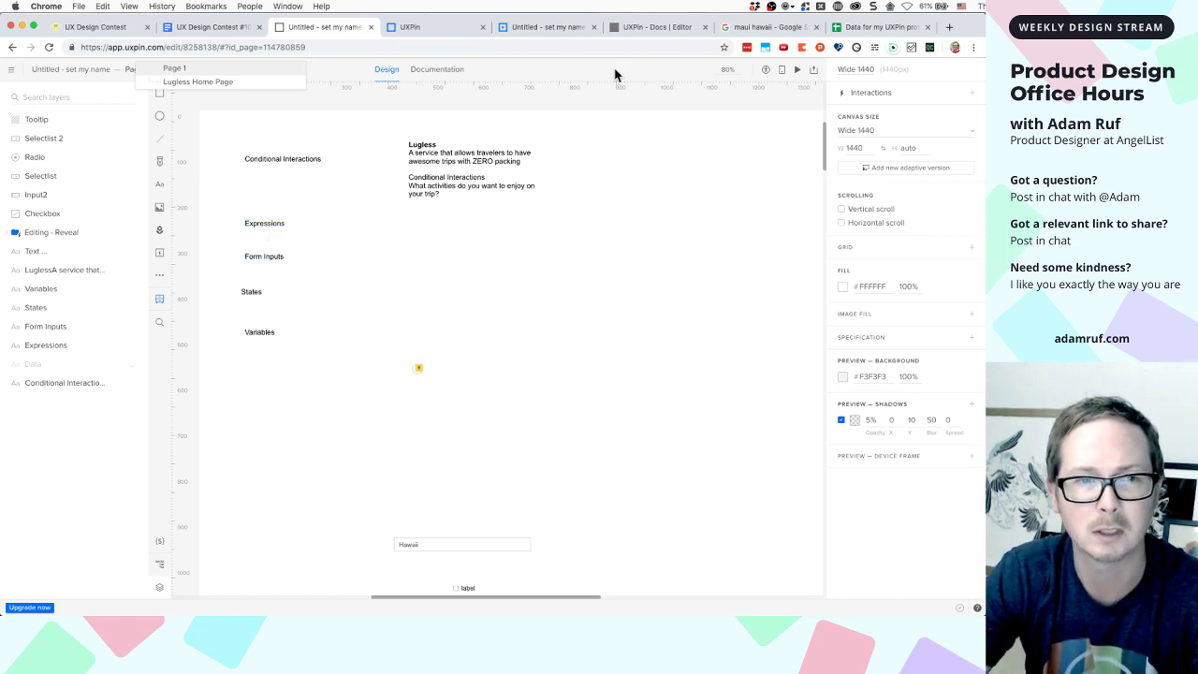
# Open the Variables page in the UXPin editor documentation
pyautogui.click(652, 29)
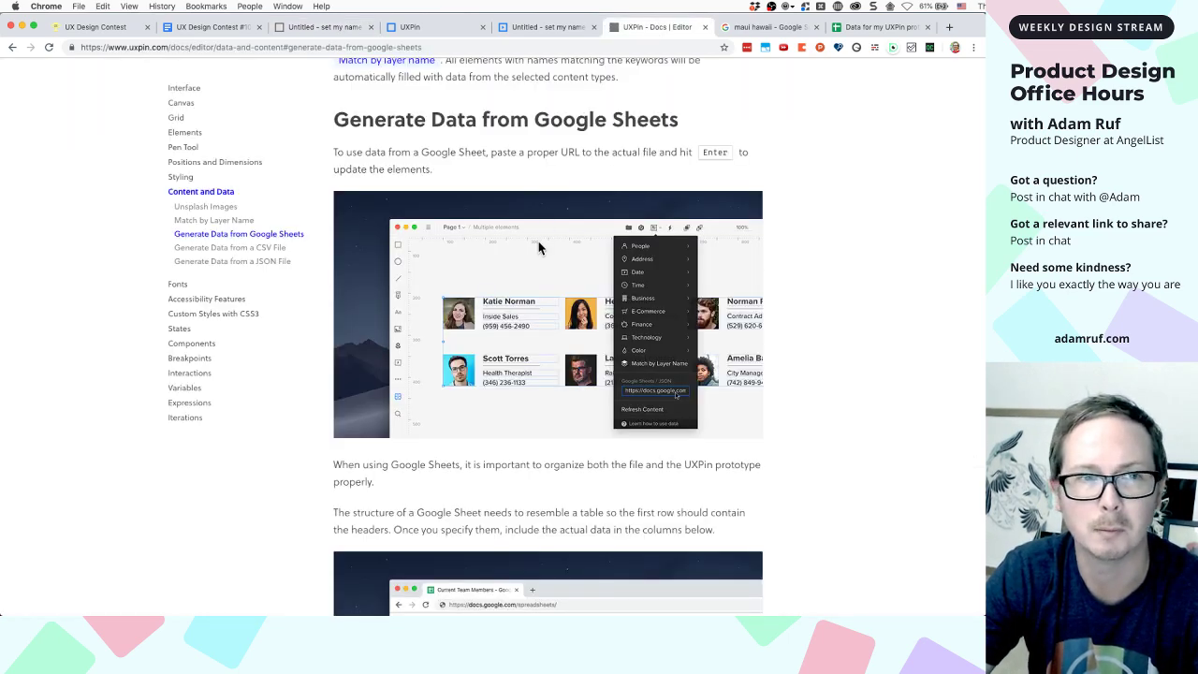
pyautogui.scroll(2, 539, 247)
pyautogui.click(176, 392)
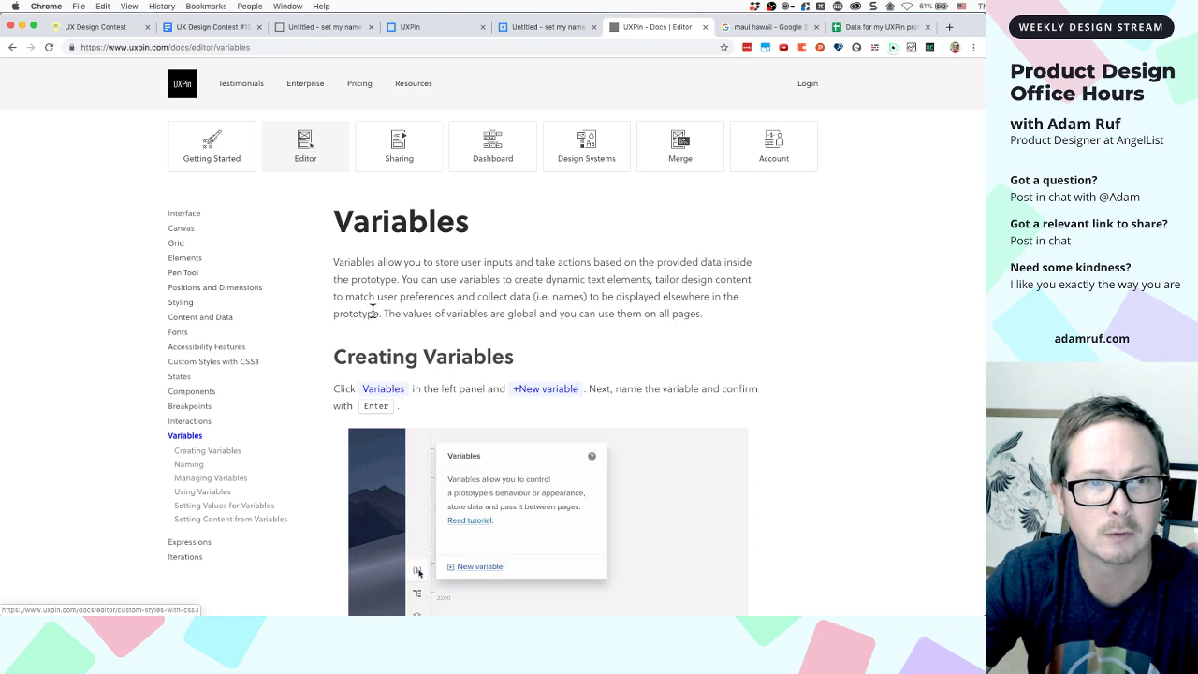
# Read the Variables documentation on creating, naming, managing and using variables, including which elements support them
pyautogui.scroll(-2, 412, 310)
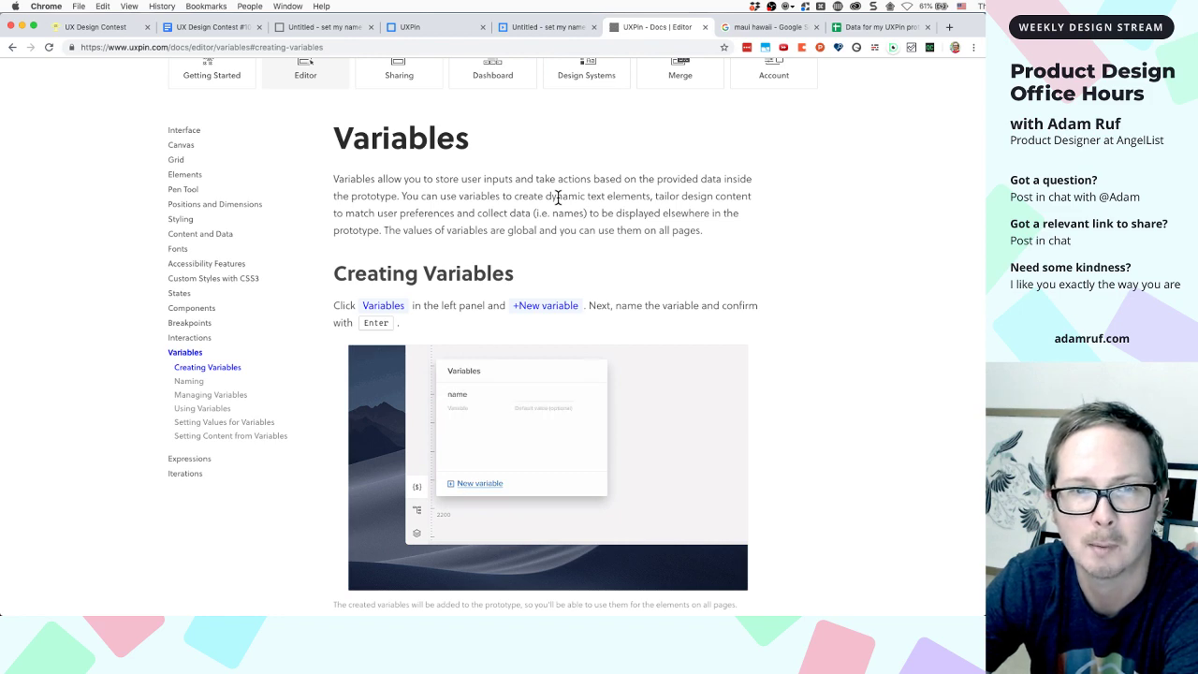
pyautogui.scroll(-1, 469, 278)
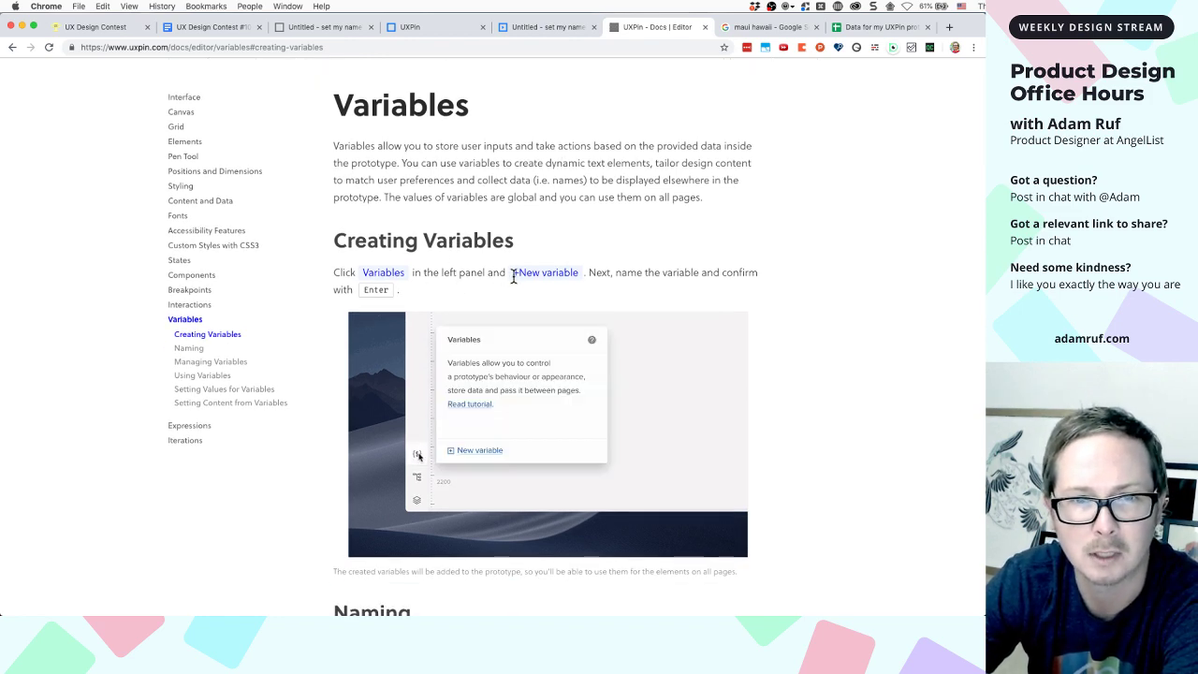
pyautogui.scroll(-1, 515, 285)
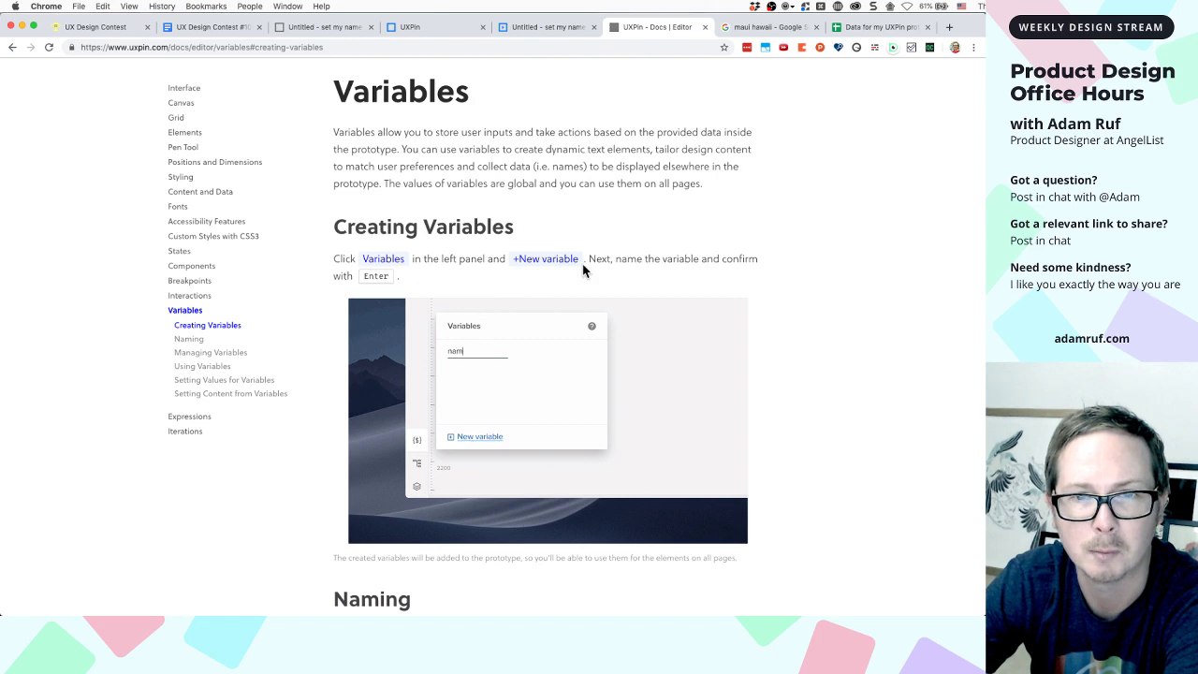
pyautogui.scroll(-5, 673, 255)
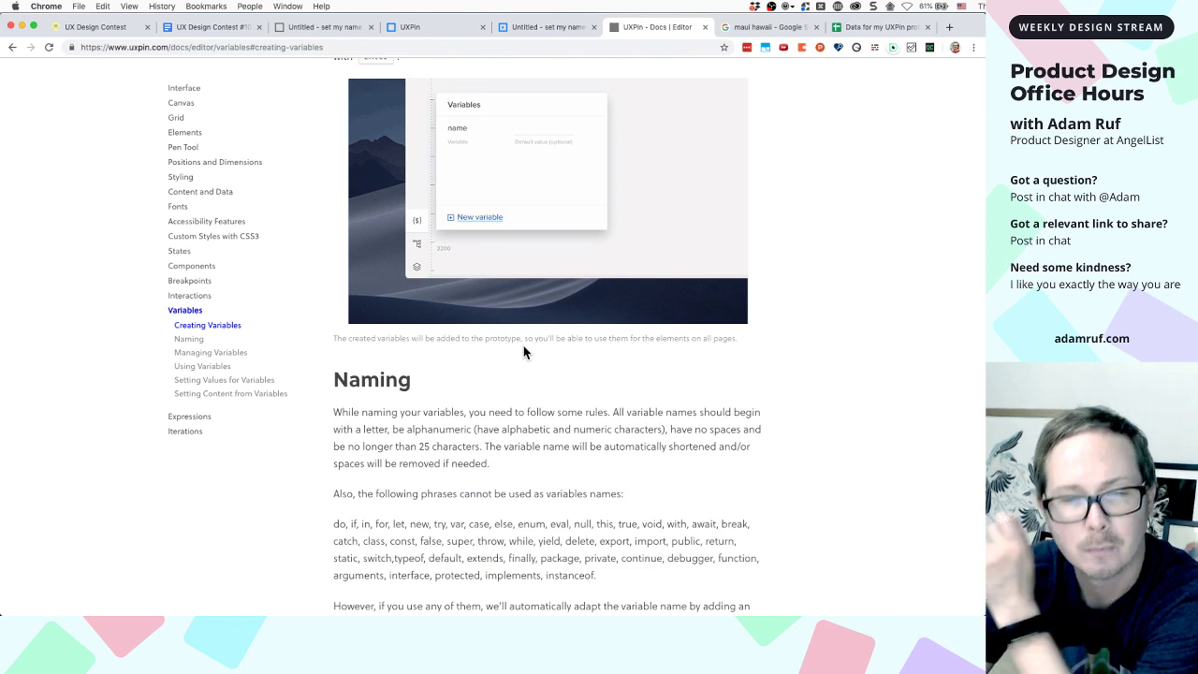
pyautogui.scroll(-3, 527, 417)
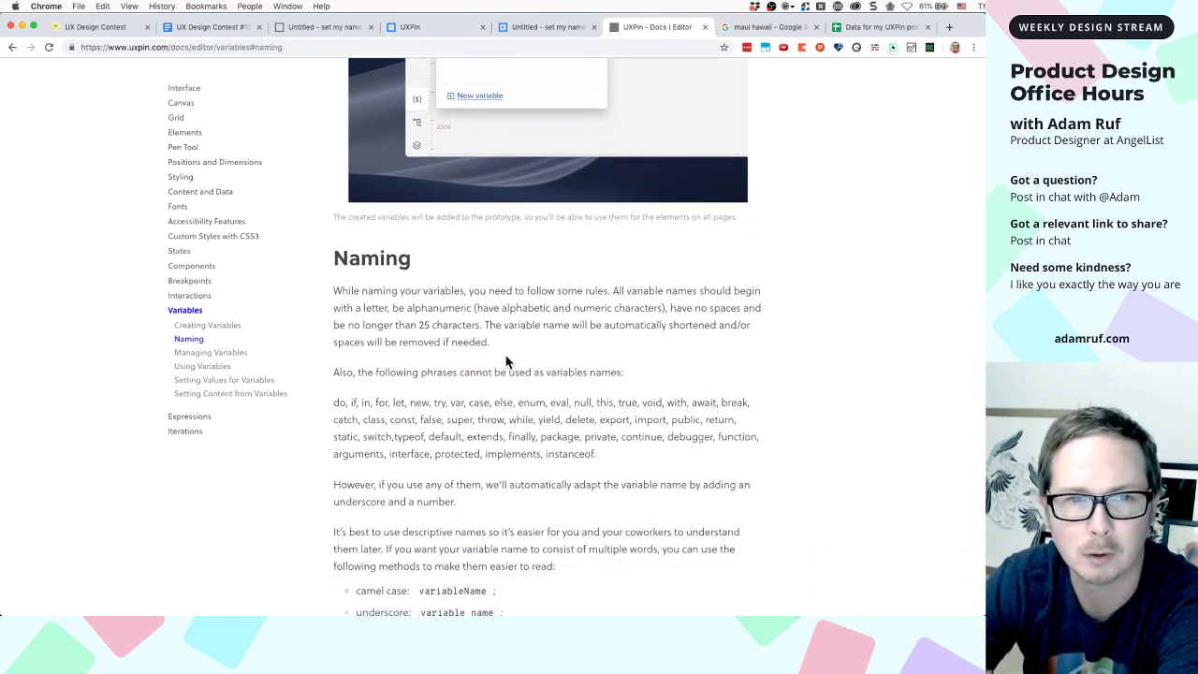
pyautogui.scroll(-1, 507, 360)
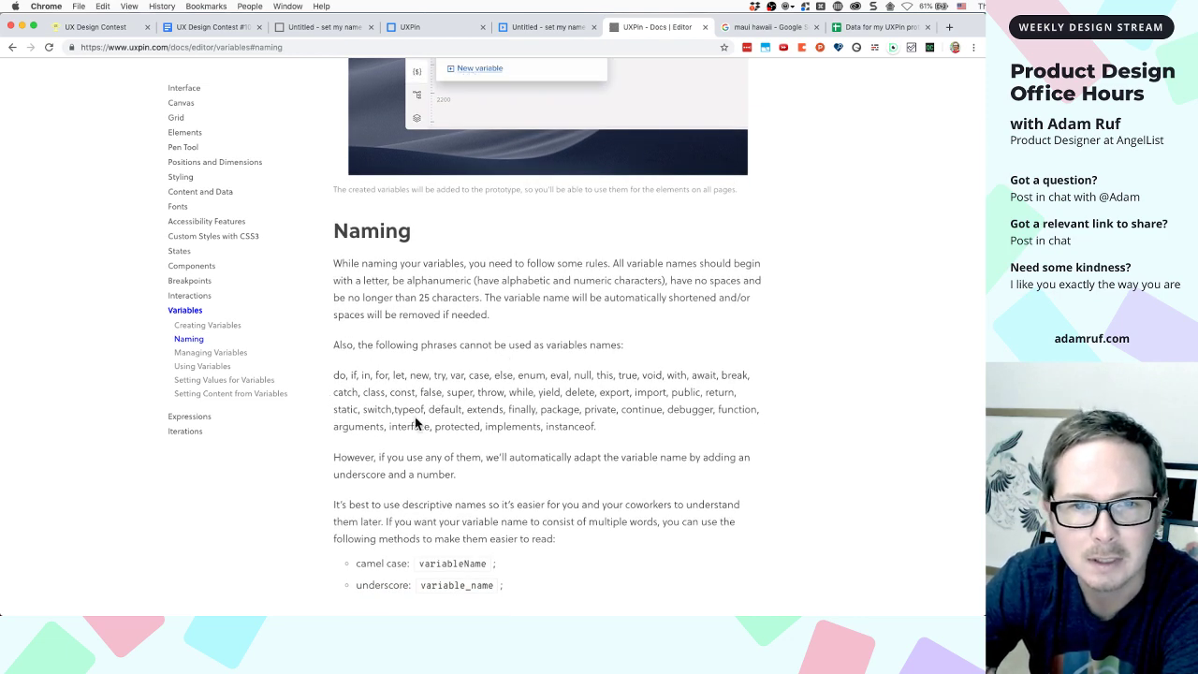
pyautogui.scroll(-2, 415, 420)
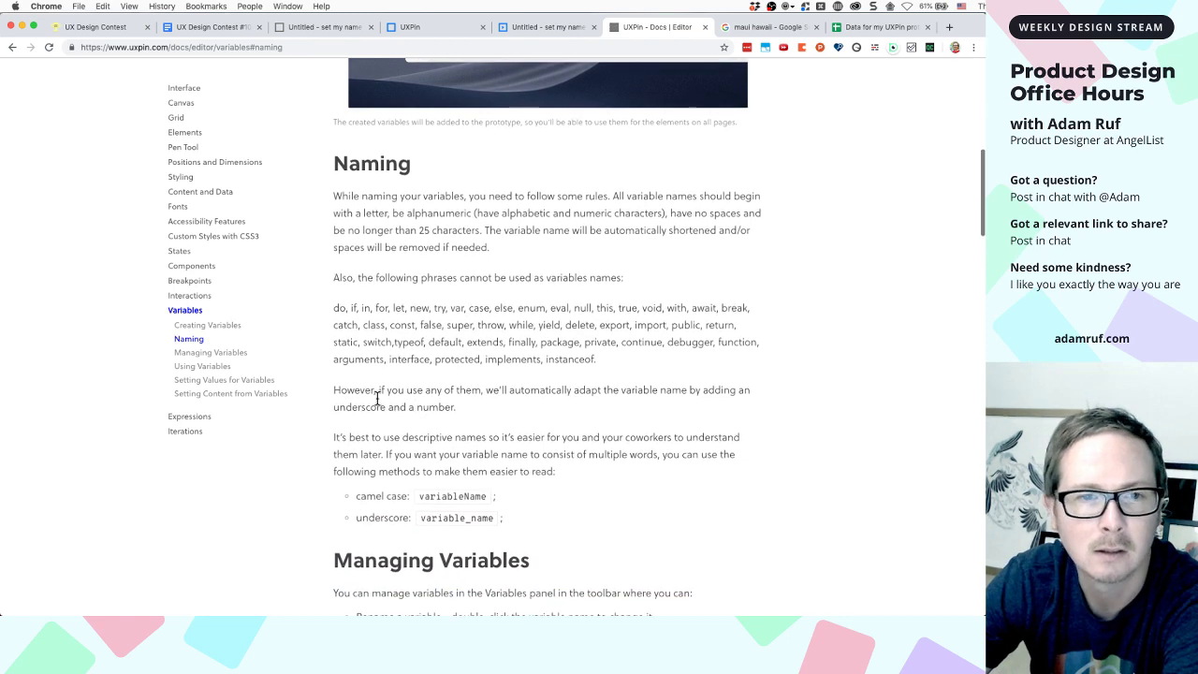
pyautogui.scroll(-2, 404, 436)
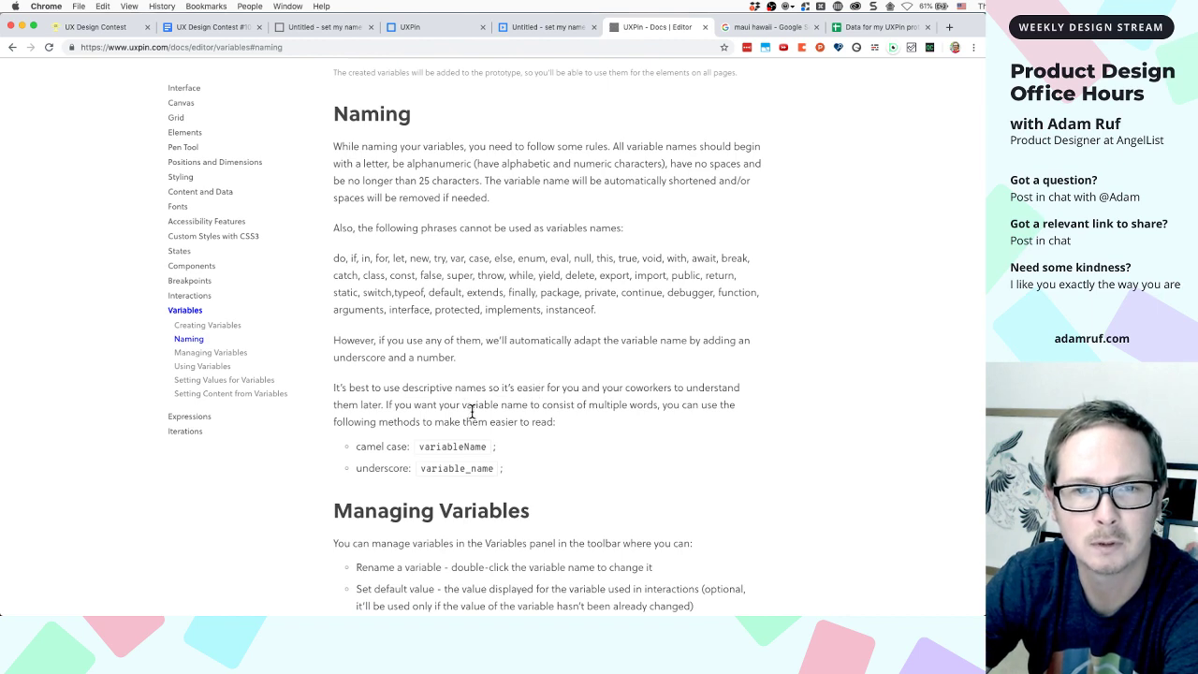
pyautogui.scroll(-4, 417, 426)
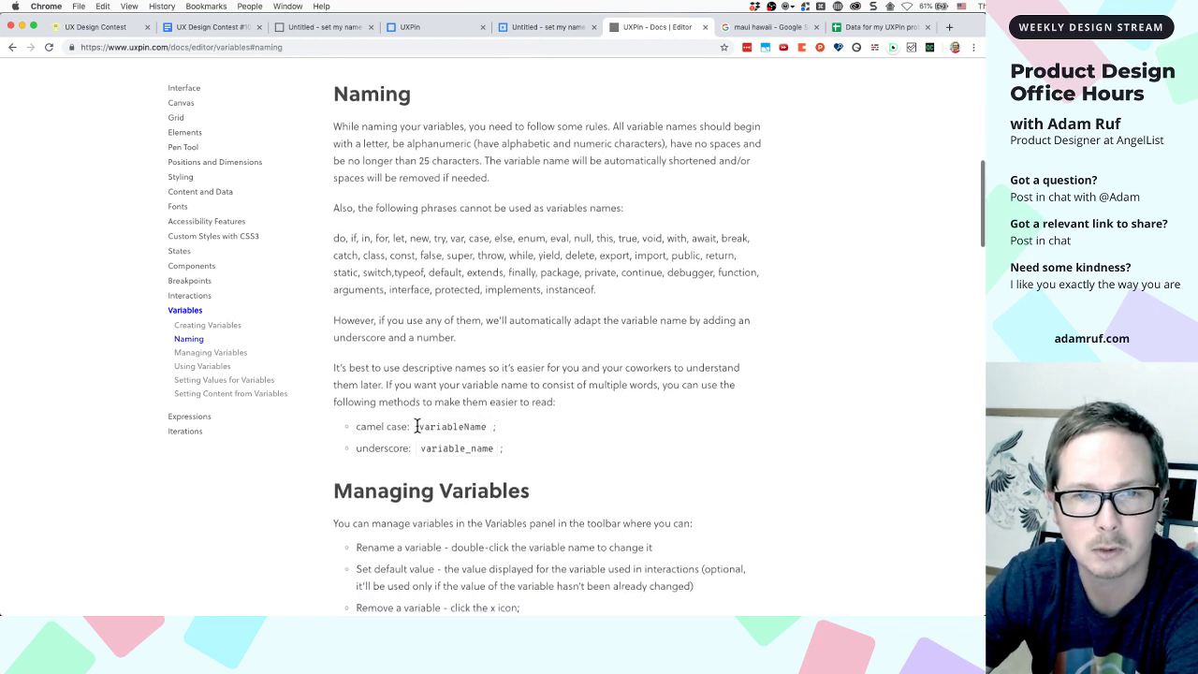
pyautogui.scroll(-8, 417, 426)
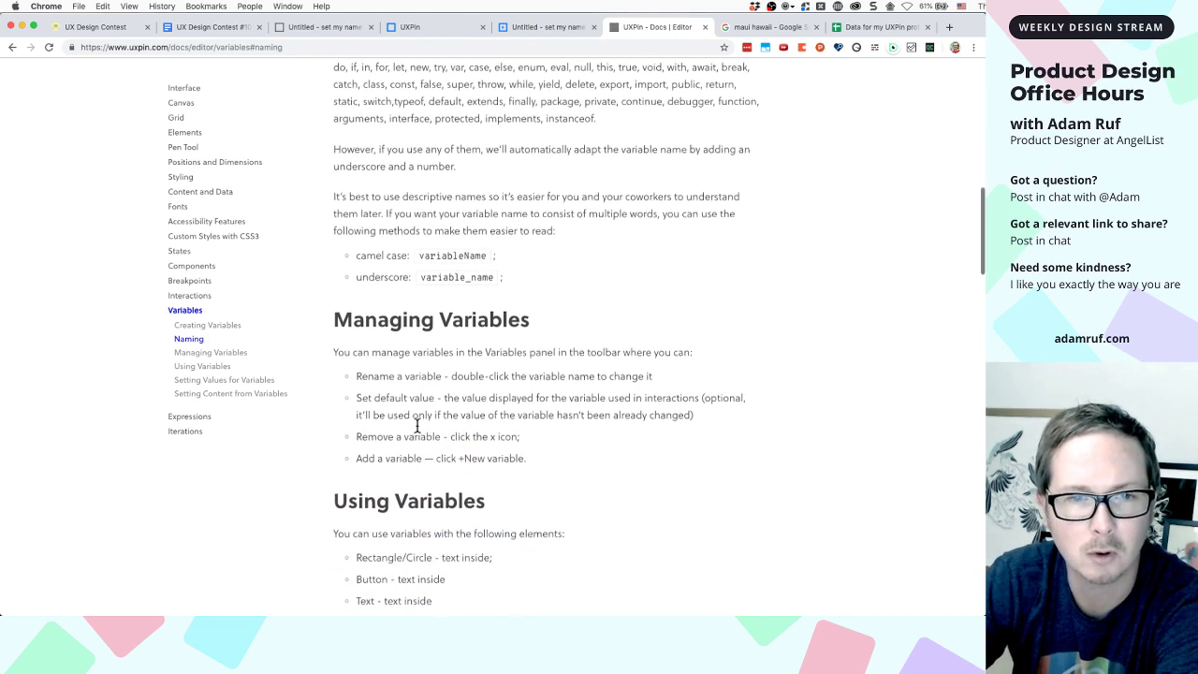
pyautogui.scroll(-2, 418, 426)
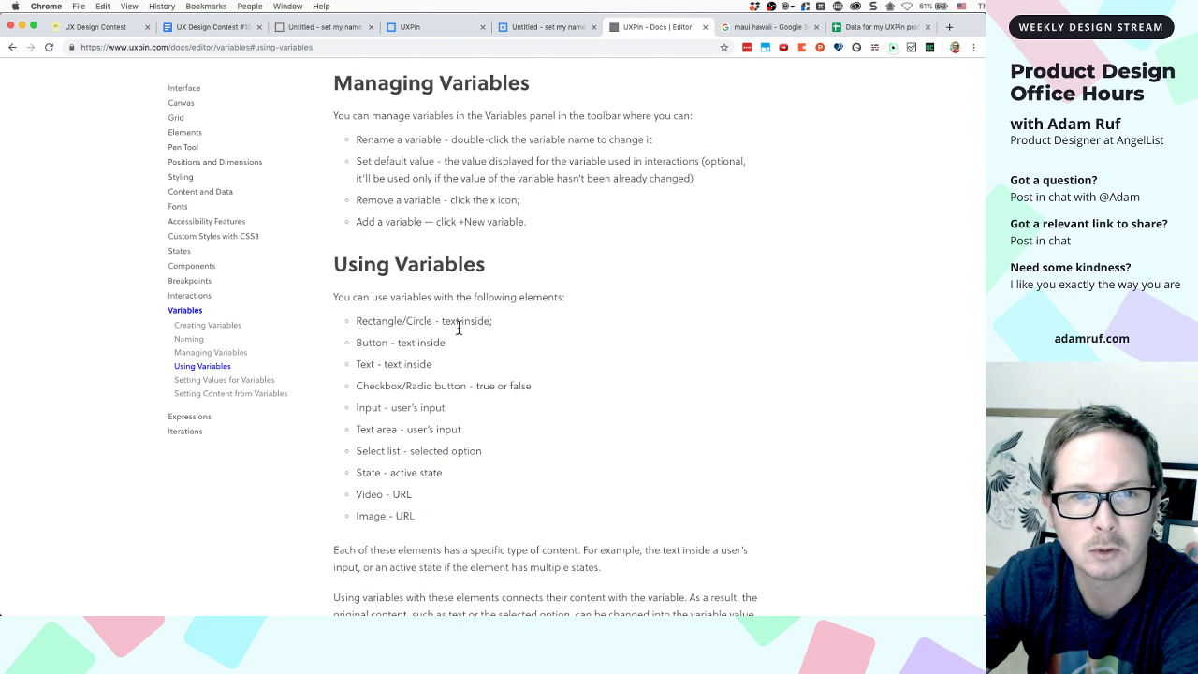
pyautogui.scroll(-1, 459, 328)
pyautogui.scroll(-1, 393, 317)
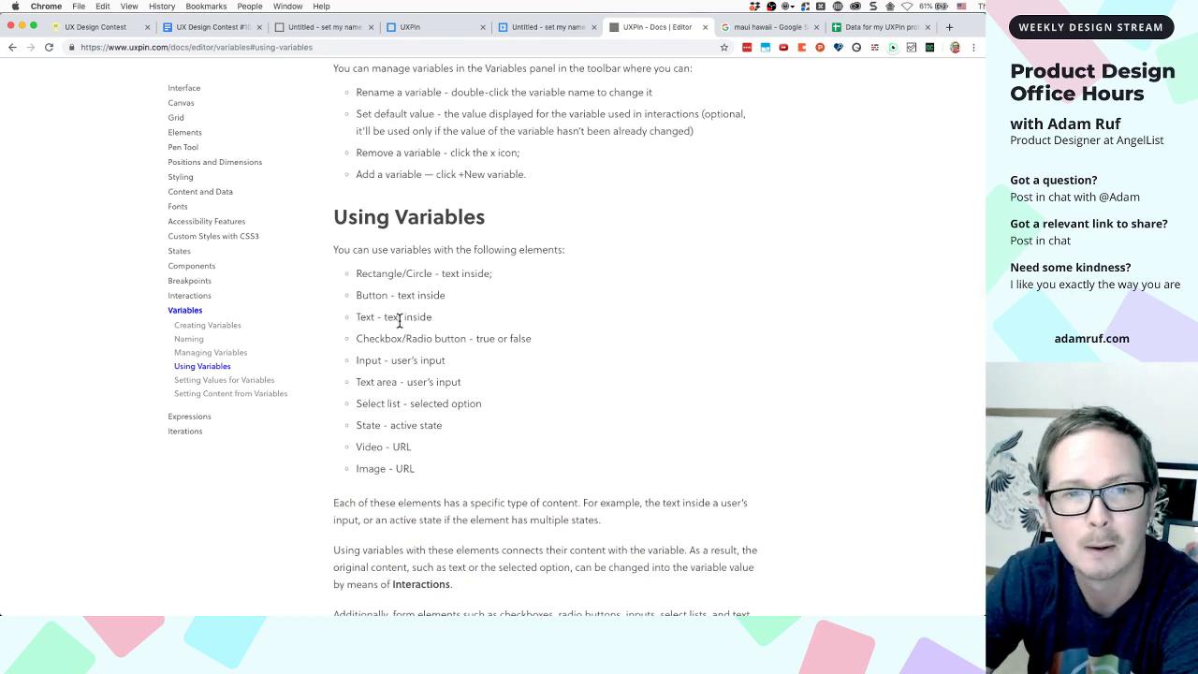
# Open the Lugless Home Page in the prototype and select both question headings together with the three destination options
pyautogui.click(314, 28)
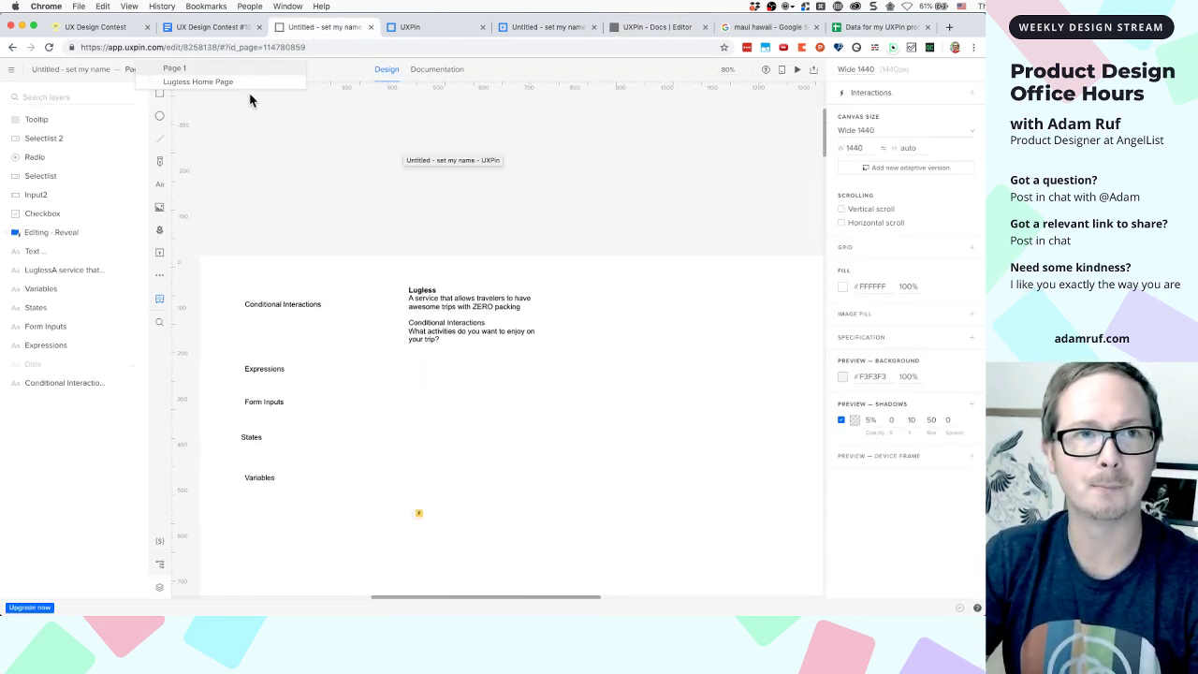
pyautogui.scroll(-1, 406, 372)
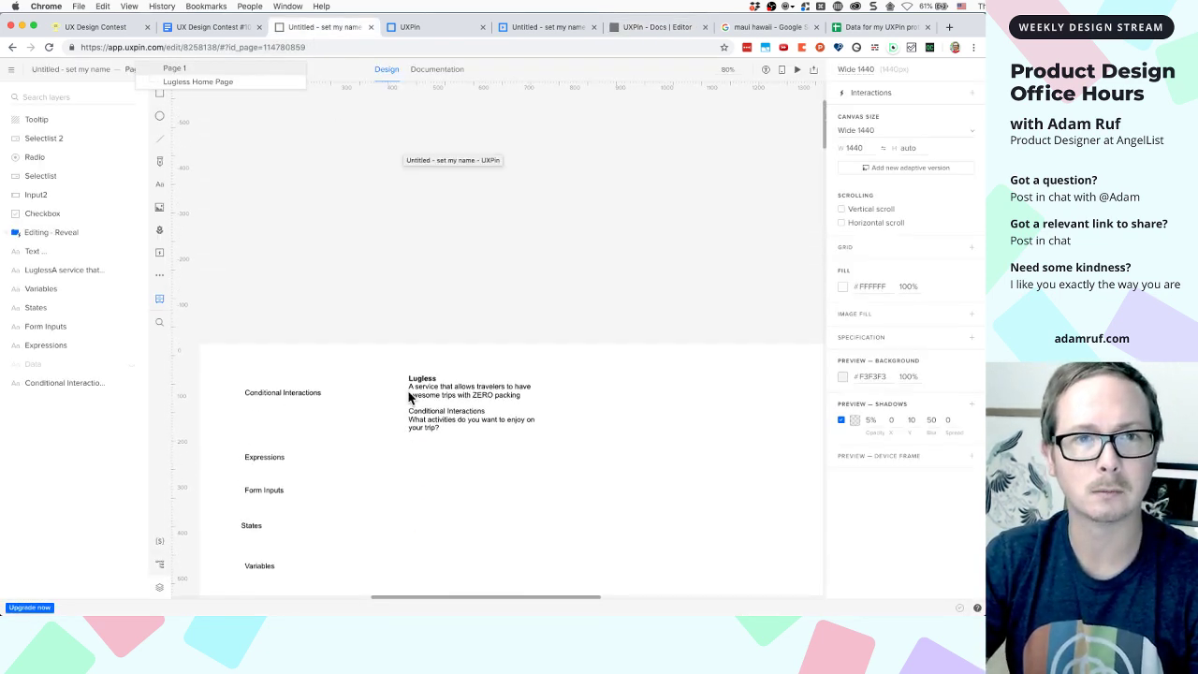
pyautogui.click(223, 83)
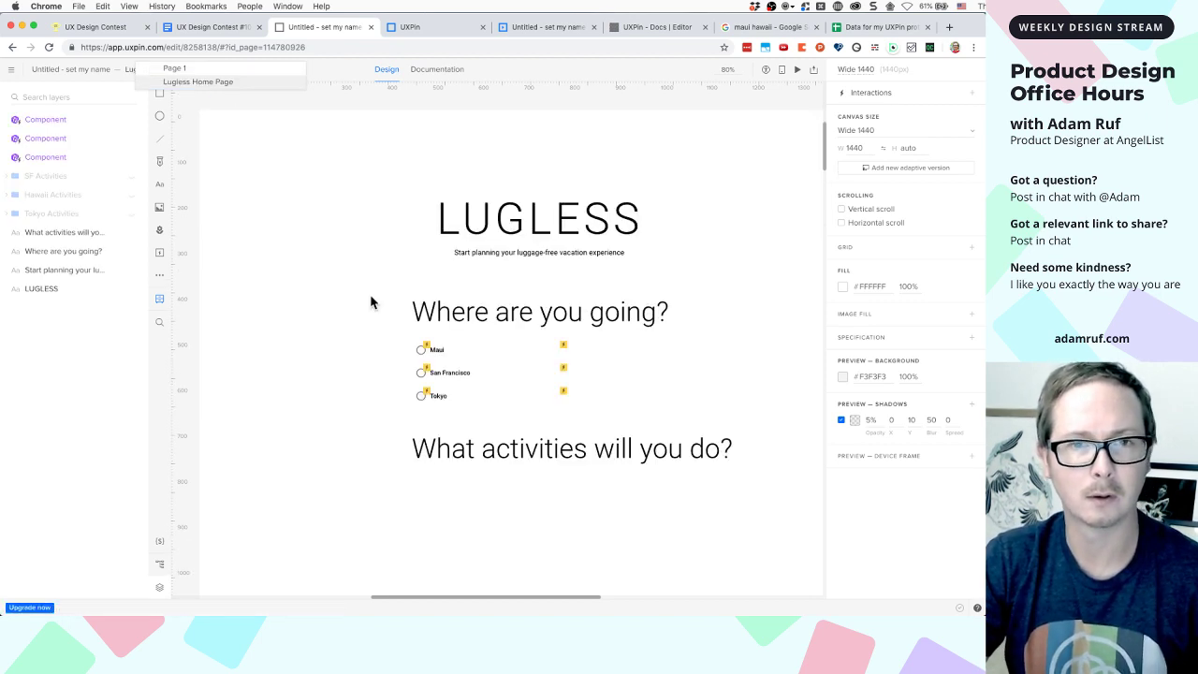
pyautogui.scroll(-4, 433, 395)
pyautogui.scroll(1, 741, 178)
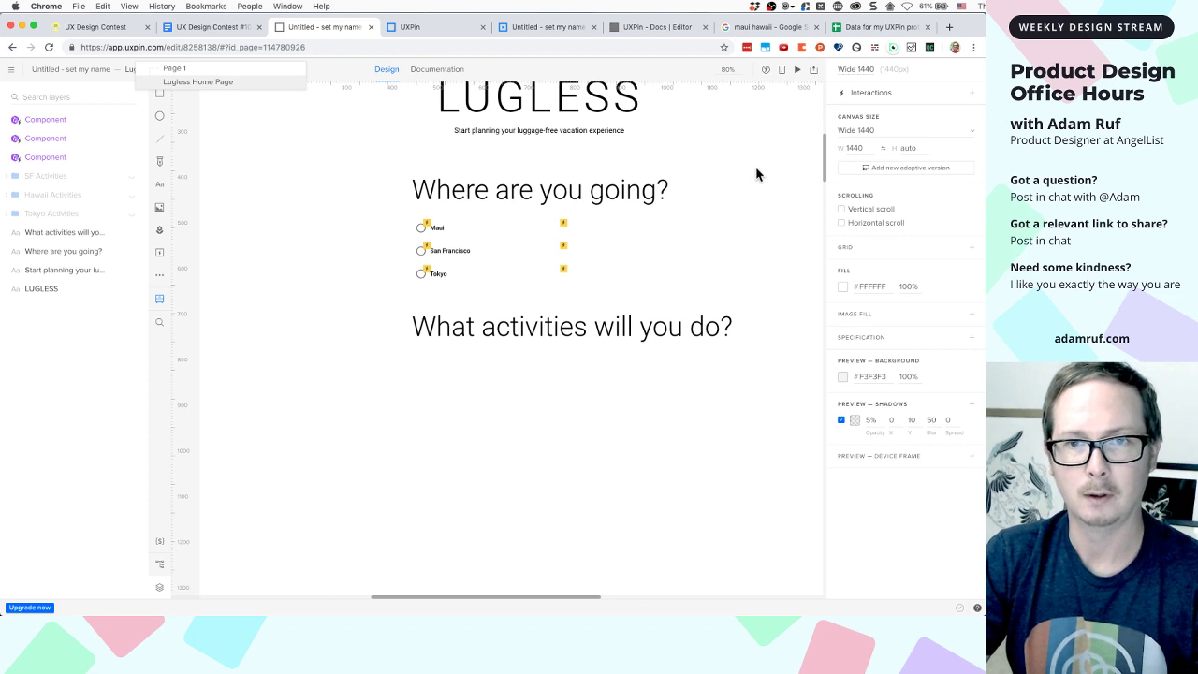
pyautogui.moveTo(609, 244); pyautogui.dragTo(508, 491)
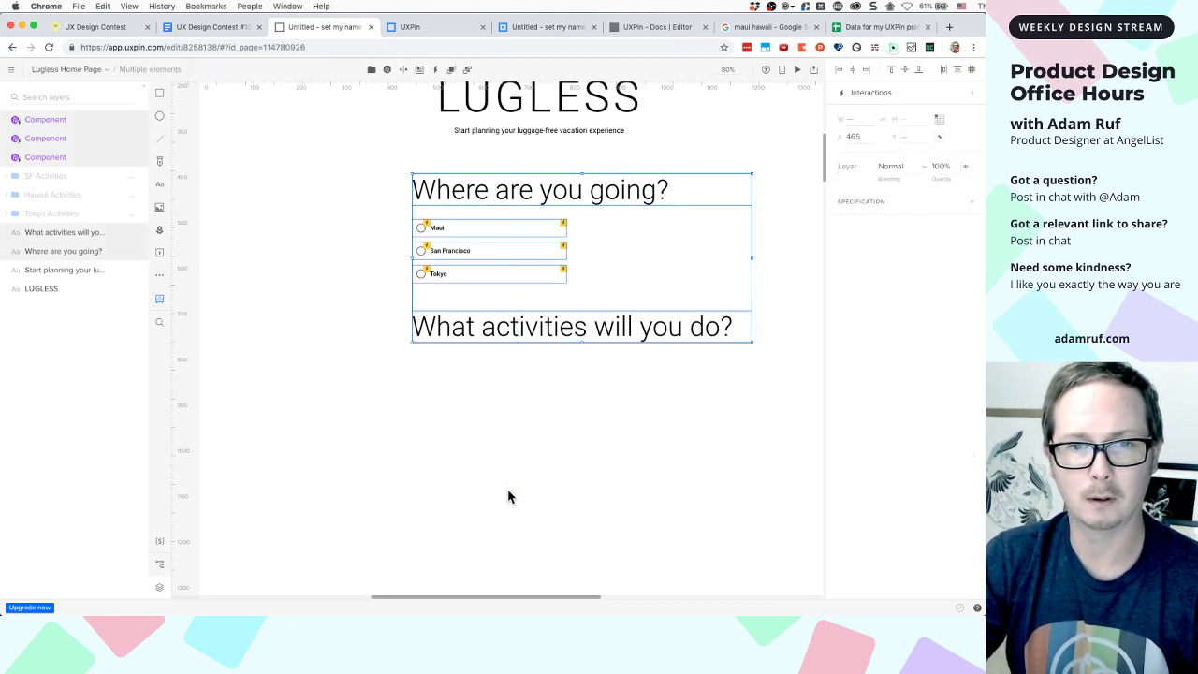
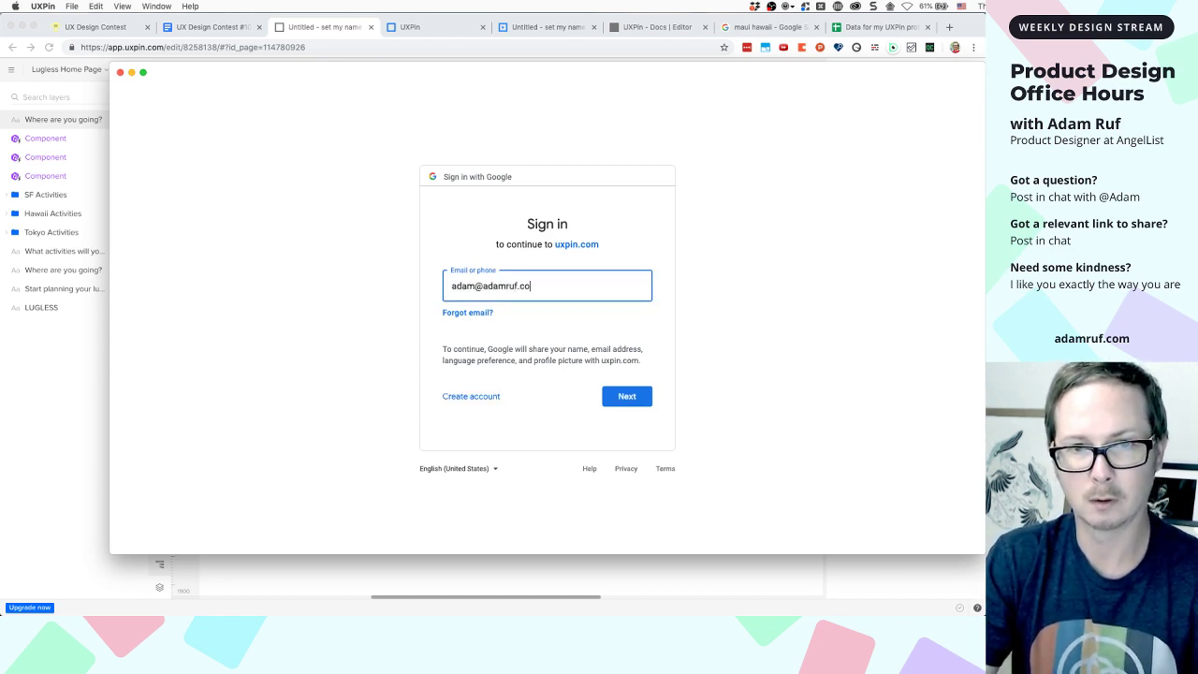
# Sign in to the UXPin desktop app with the Google account by submitting its e-mail and entering the account password
pyautogui.click(617, 387)
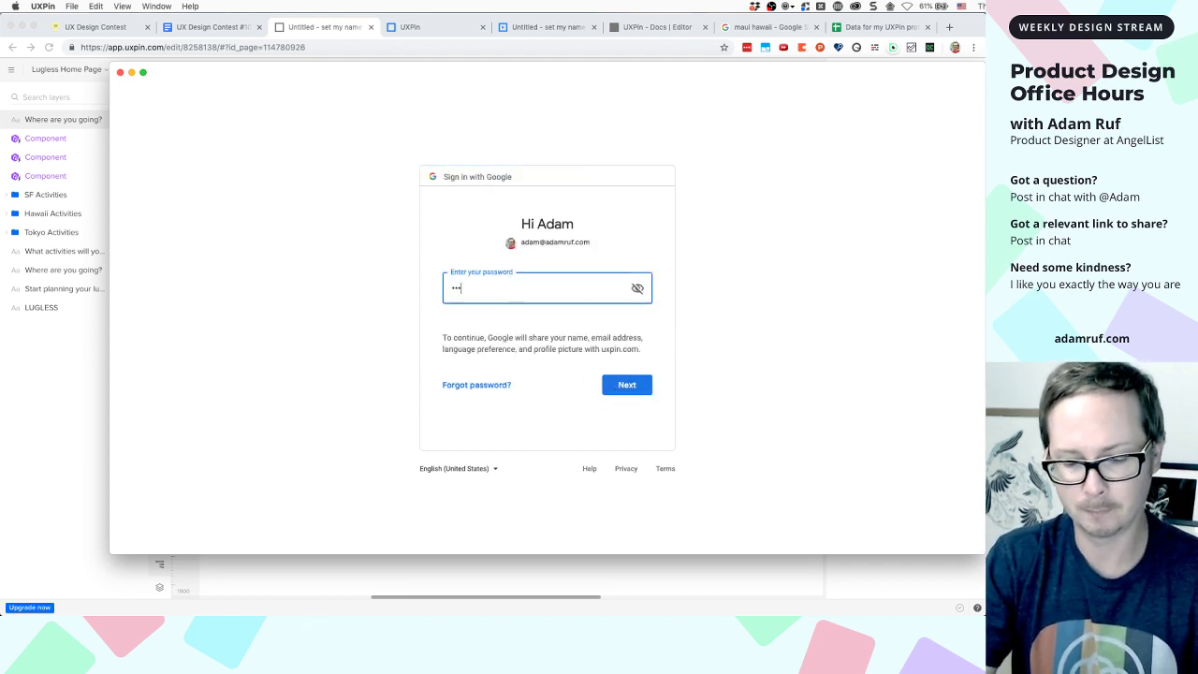
pyautogui.write('•')
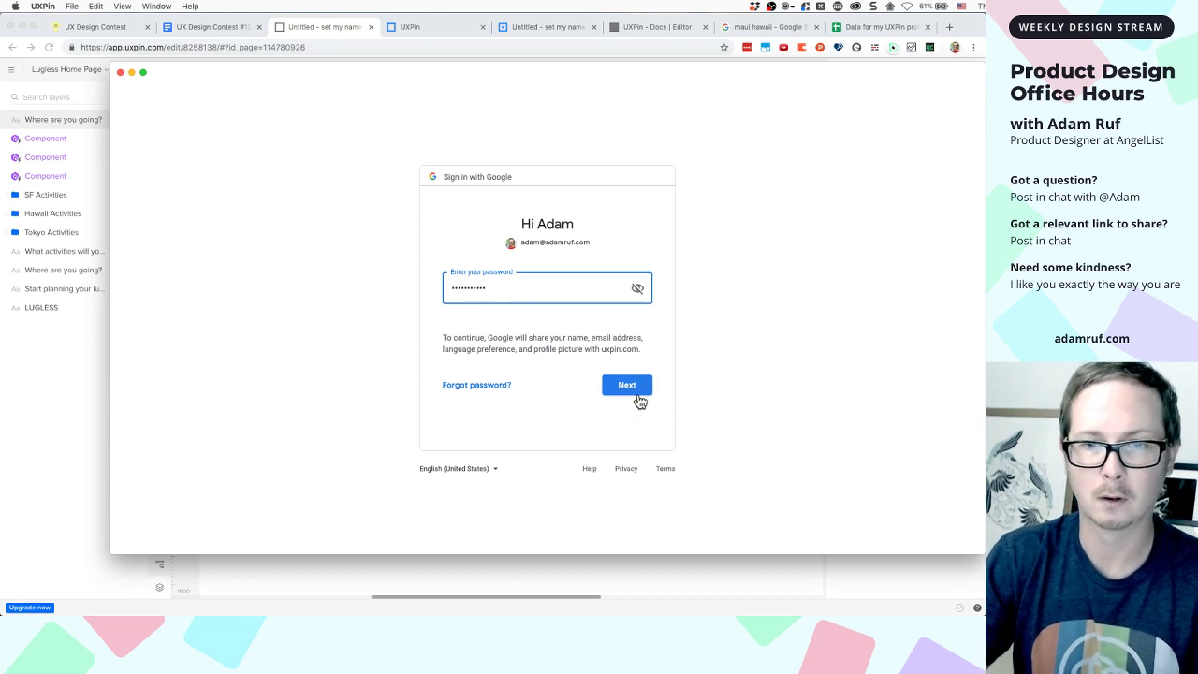
pyautogui.click(637, 397)
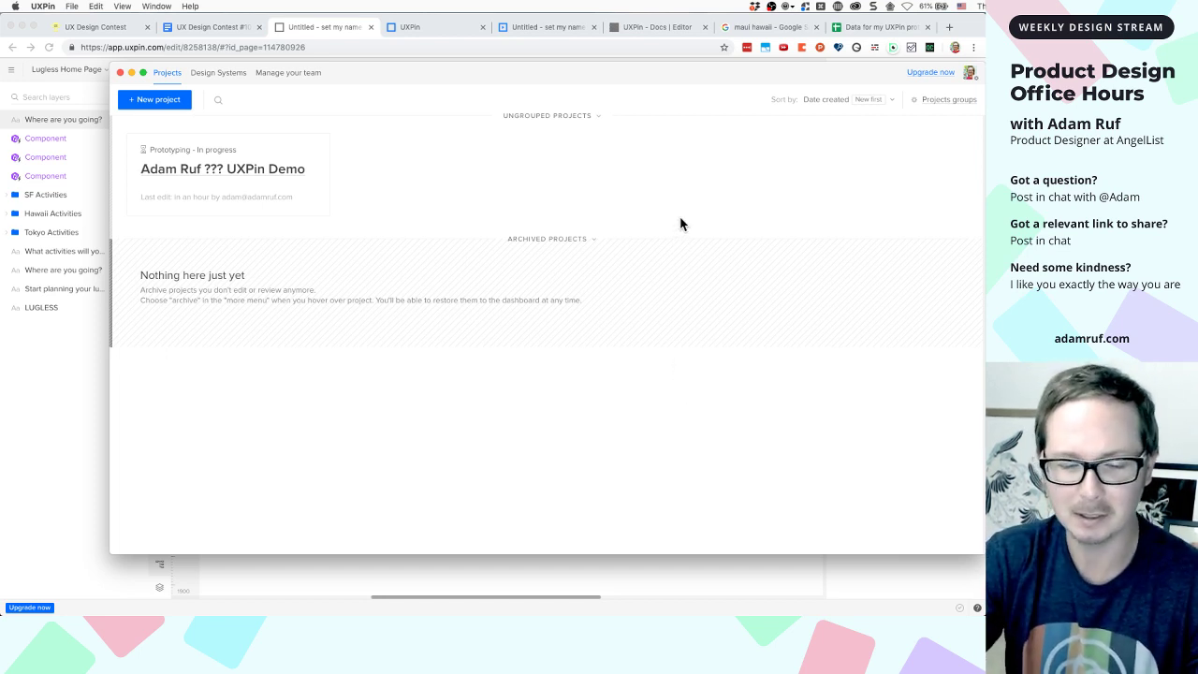
# Reposition and shrink the UXPin desktop app's window so the browser editor behind it is accessible
pyautogui.moveTo(461, 81); pyautogui.dragTo(400, 110)
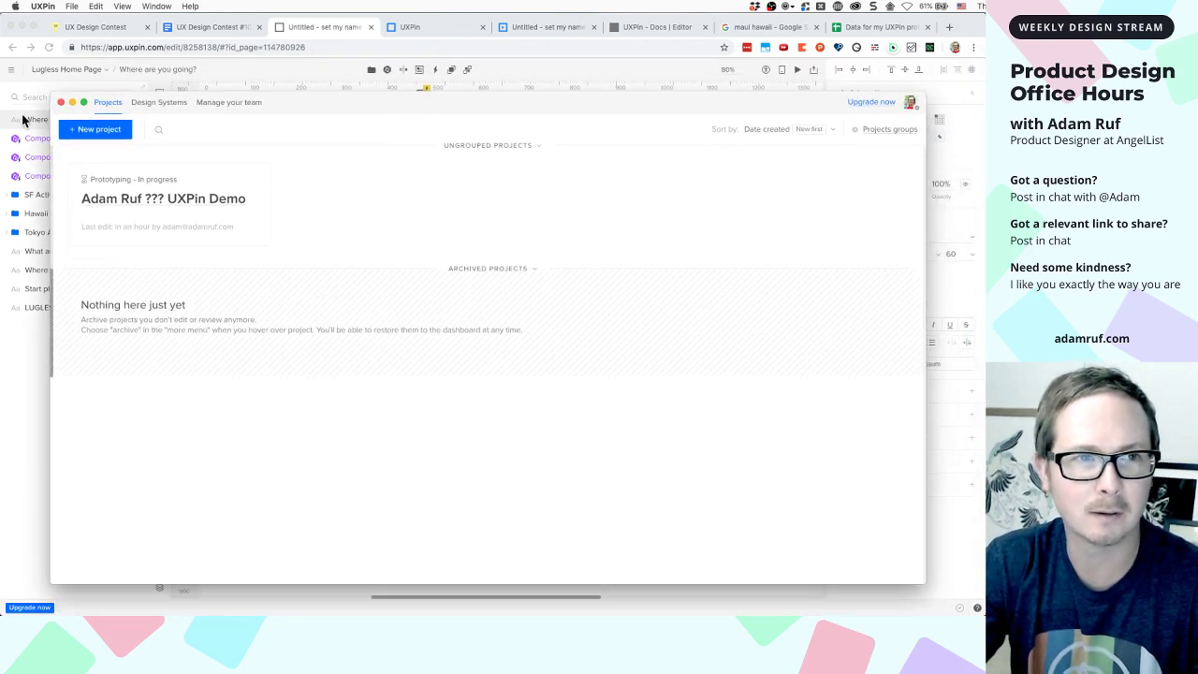
pyautogui.moveTo(53, 94); pyautogui.dragTo(216, 46)
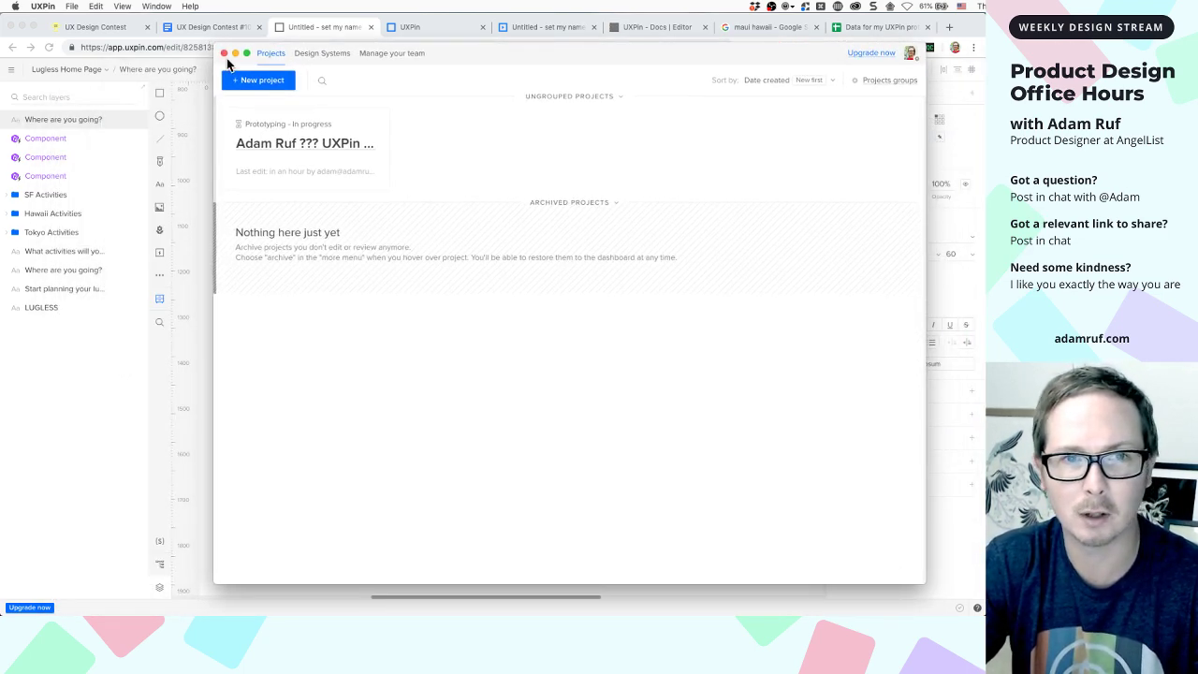
pyautogui.moveTo(802, 54); pyautogui.dragTo(878, 90)
# Switch to Chrome and search Google for "hidden in plain sight" in a new tab
pyautogui.click(949, 28)
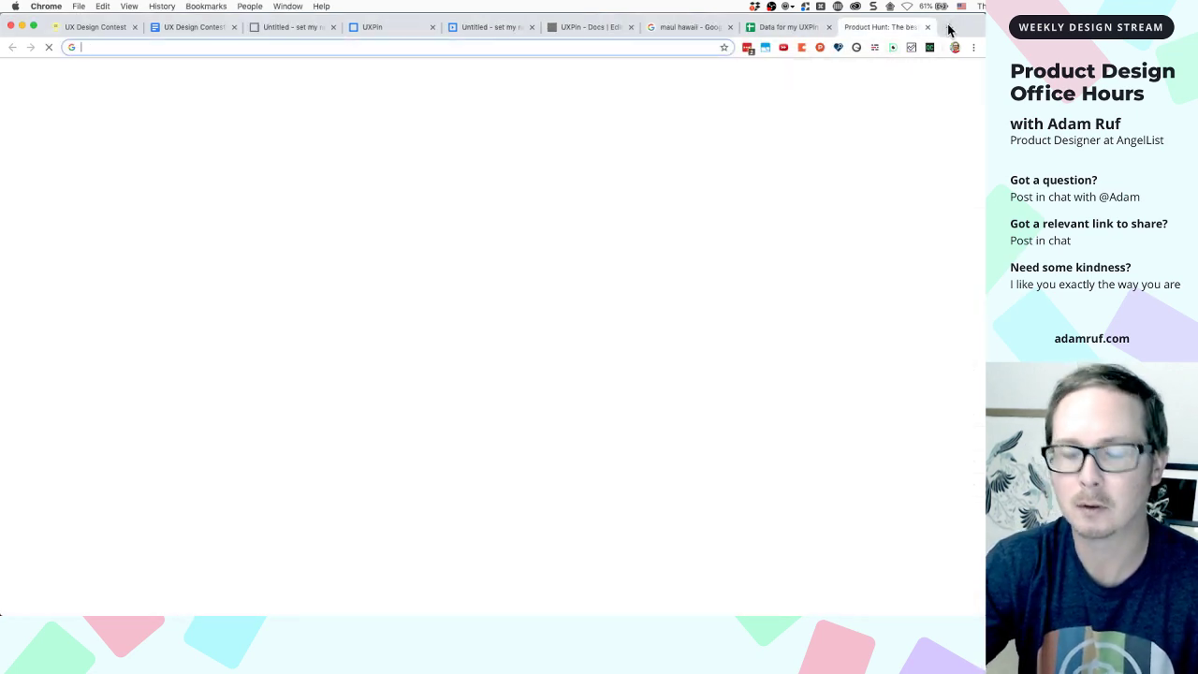
pyautogui.write('hidden in plain sight')
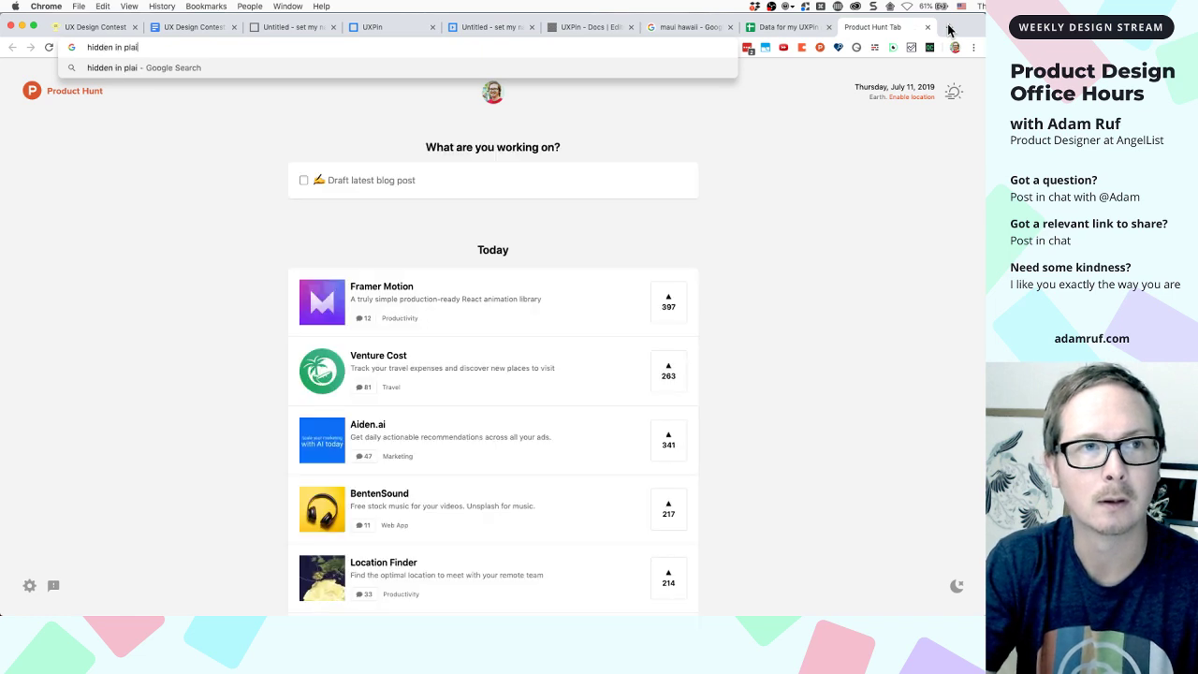
pyautogui.press('Return')
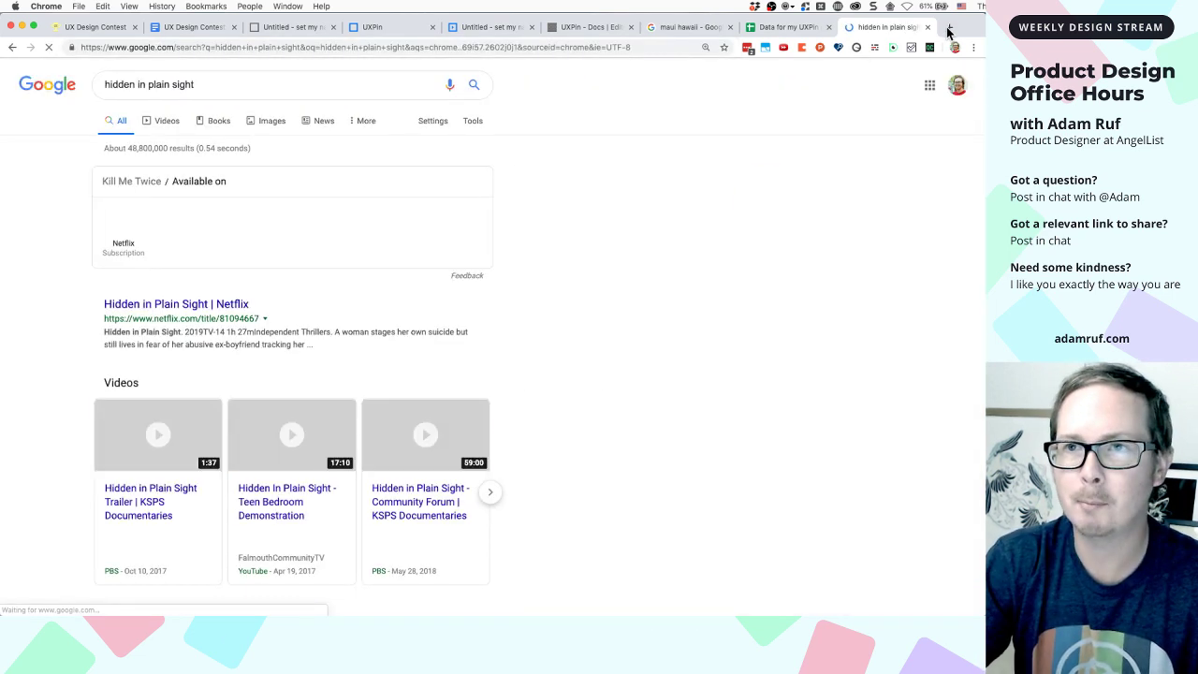
# Search Google for "basecamp book on product development" in another new tab
pyautogui.click(949, 28)
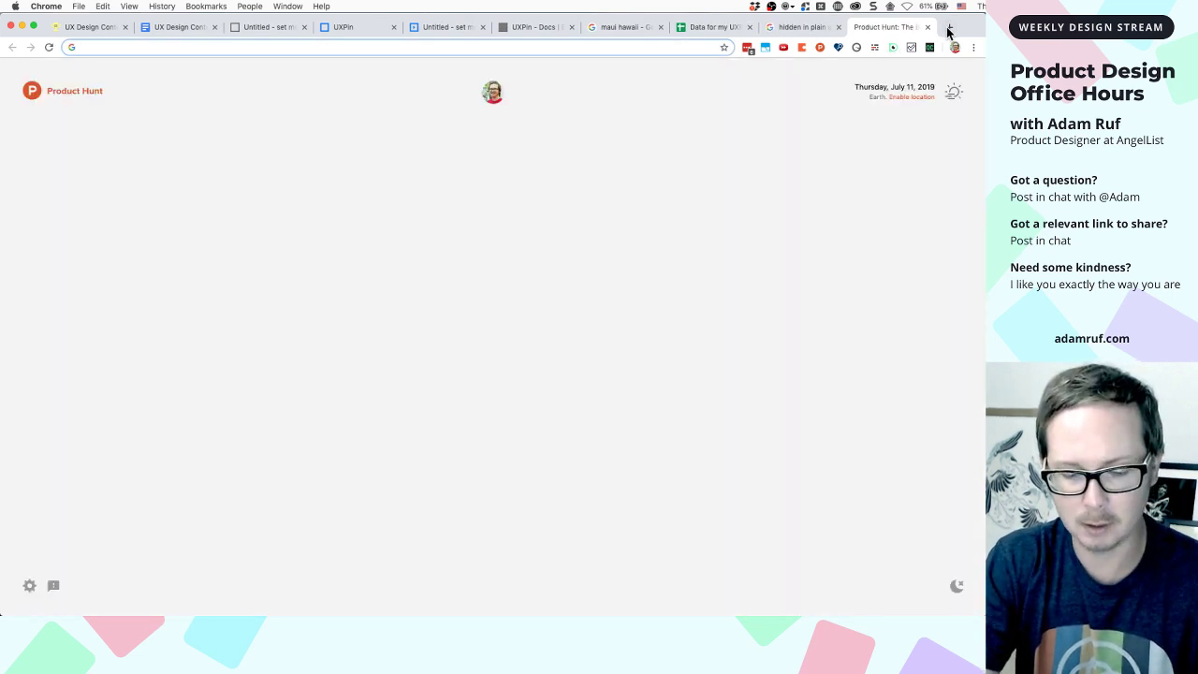
pyautogui.write('bas')
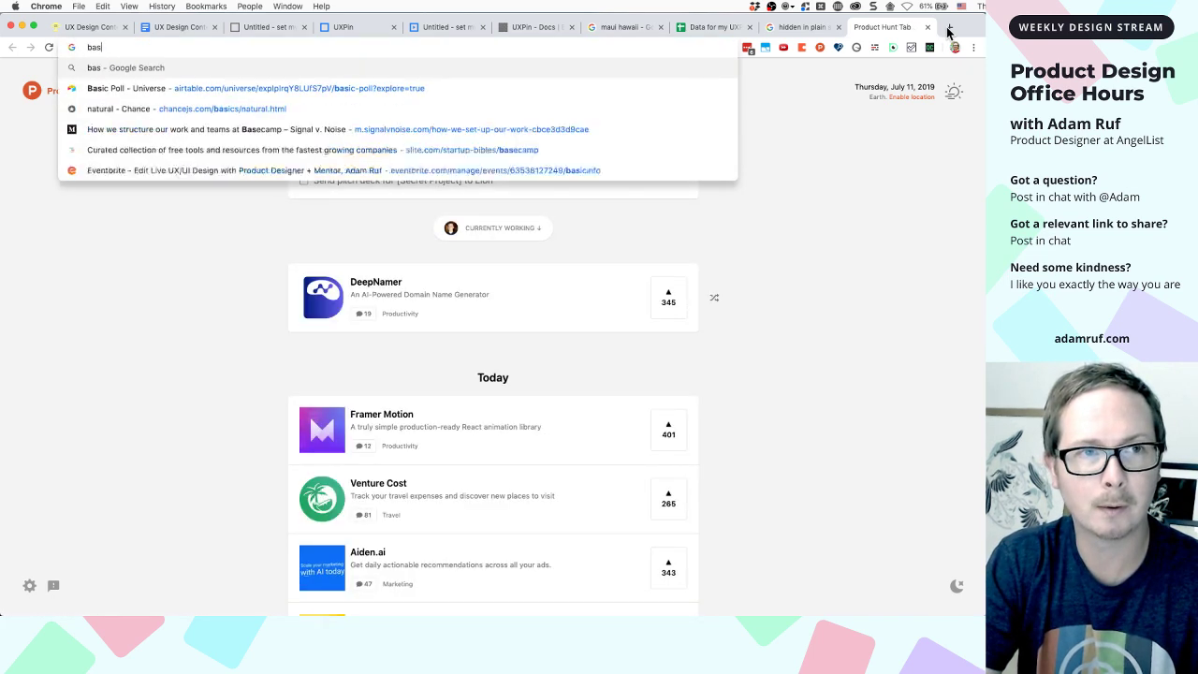
pyautogui.write('ecamp book on ')
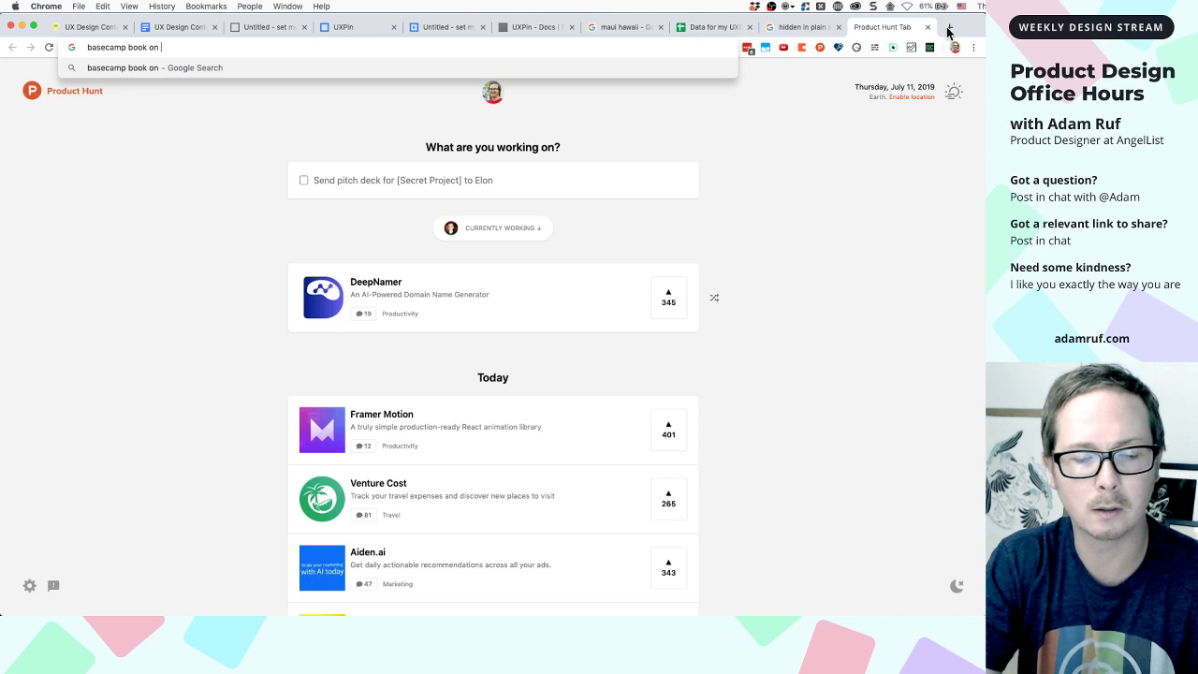
pyautogui.write('prod')
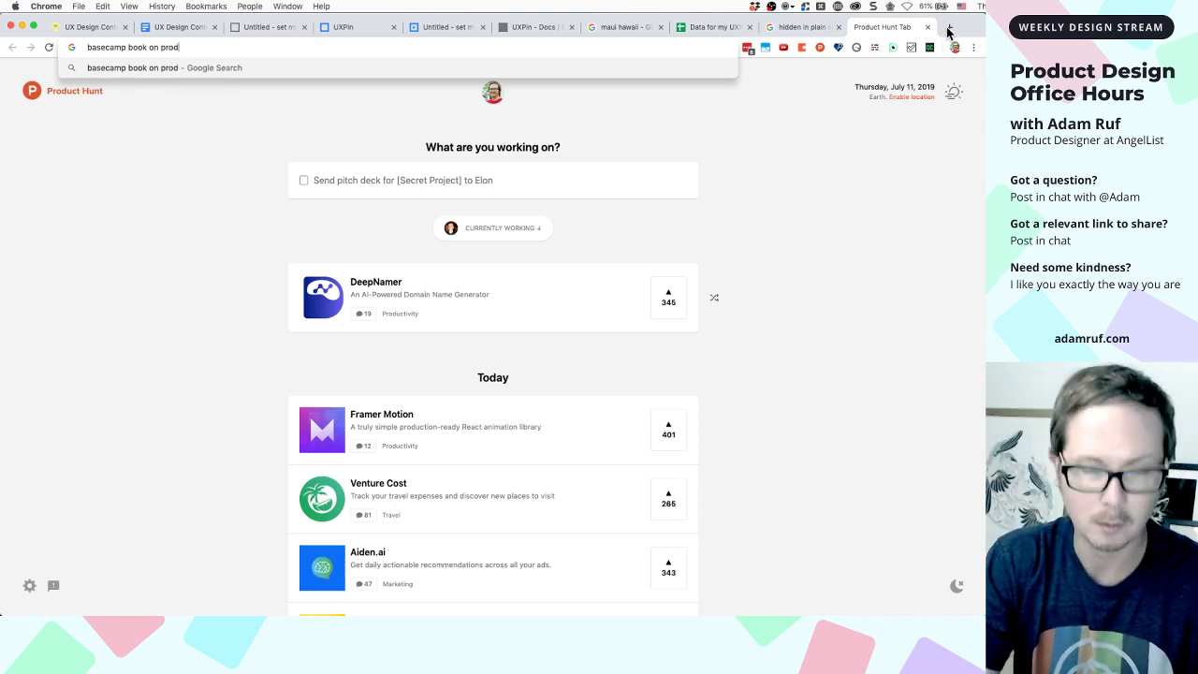
pyautogui.write('uct development')
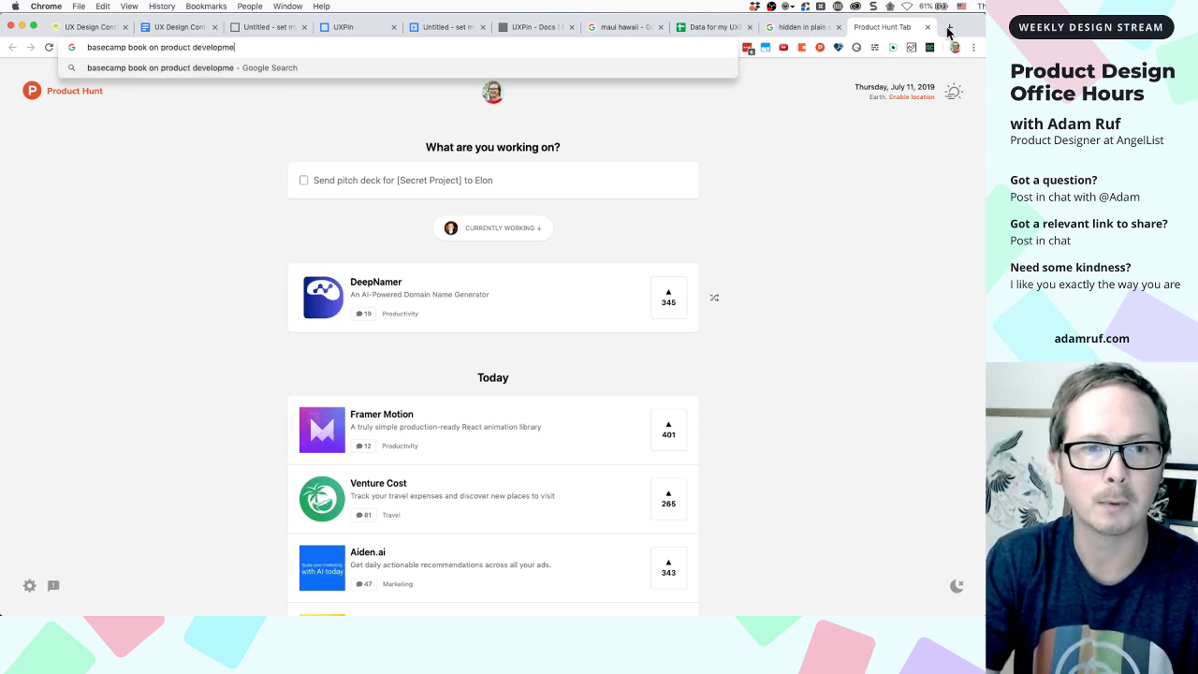
pyautogui.press('Return')
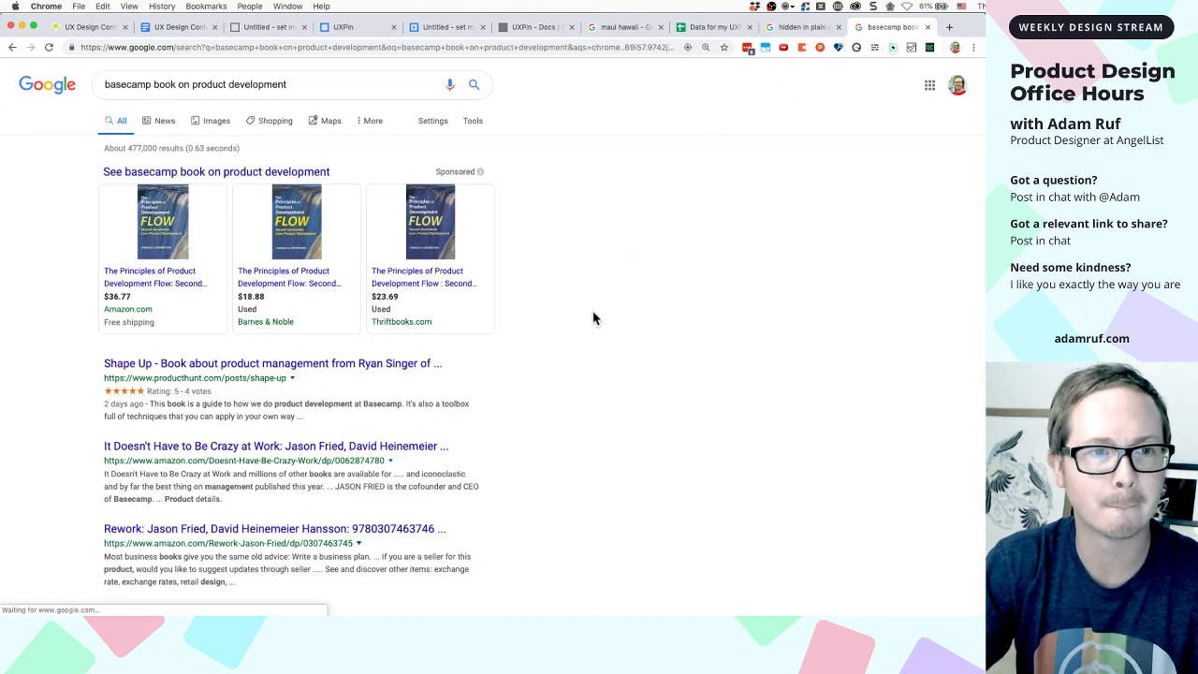
# Open the Product Hunt page for Shape Up, select its address and visit the book's basecamp.com website
pyautogui.click(272, 367)
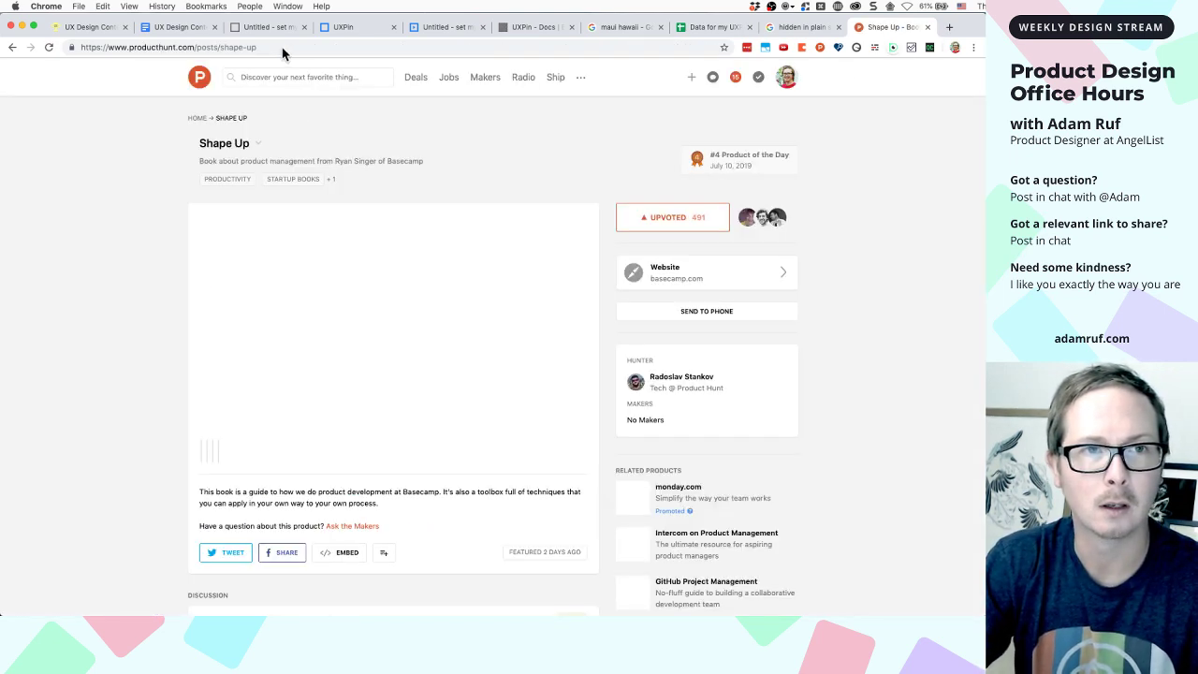
pyautogui.click(333, 48)
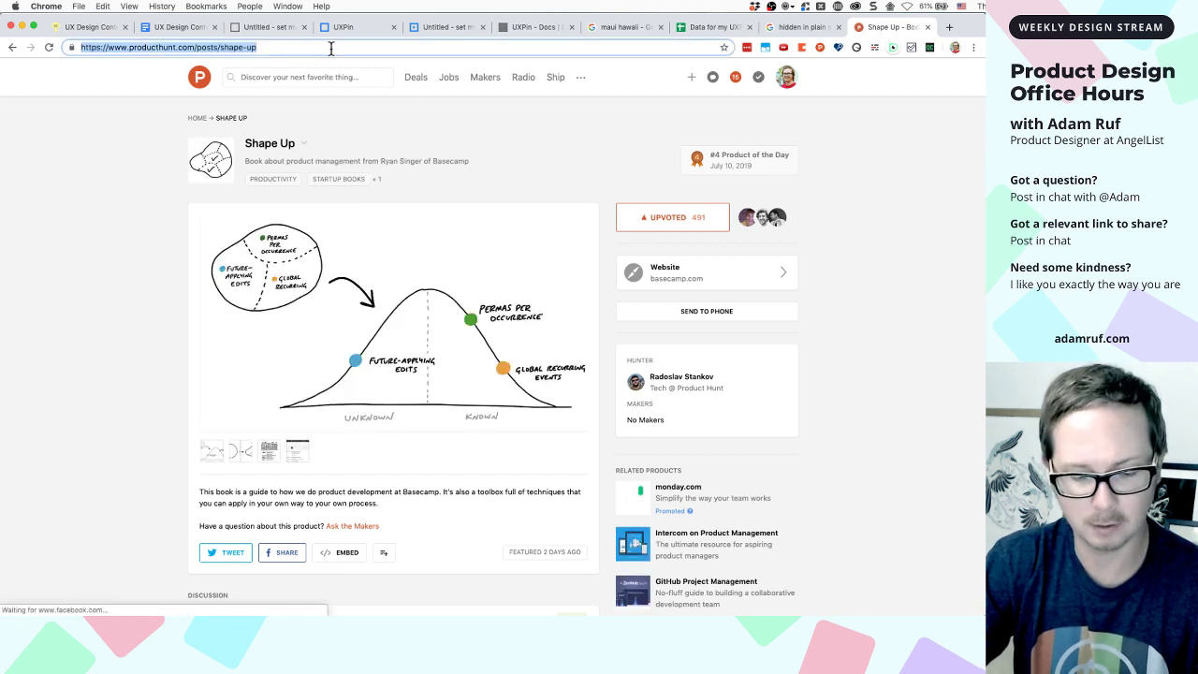
pyautogui.click(688, 280)
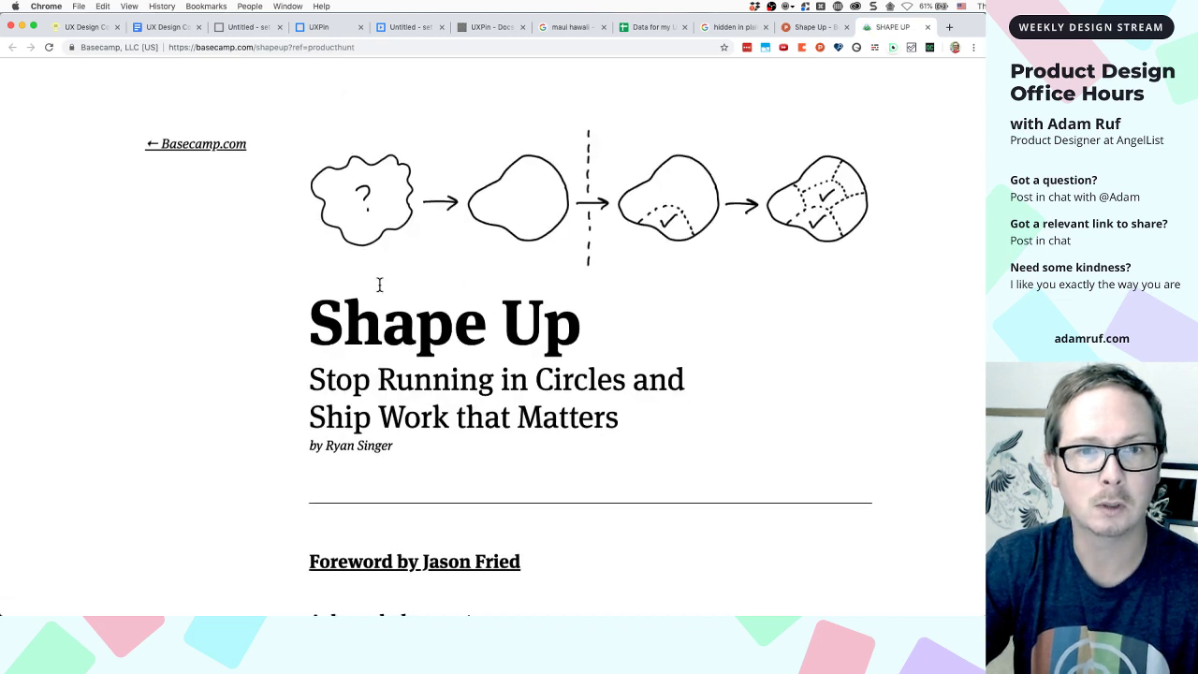
pyautogui.scroll(-2, 379, 285)
pyautogui.scroll(2, 365, 188)
pyautogui.click(363, 48)
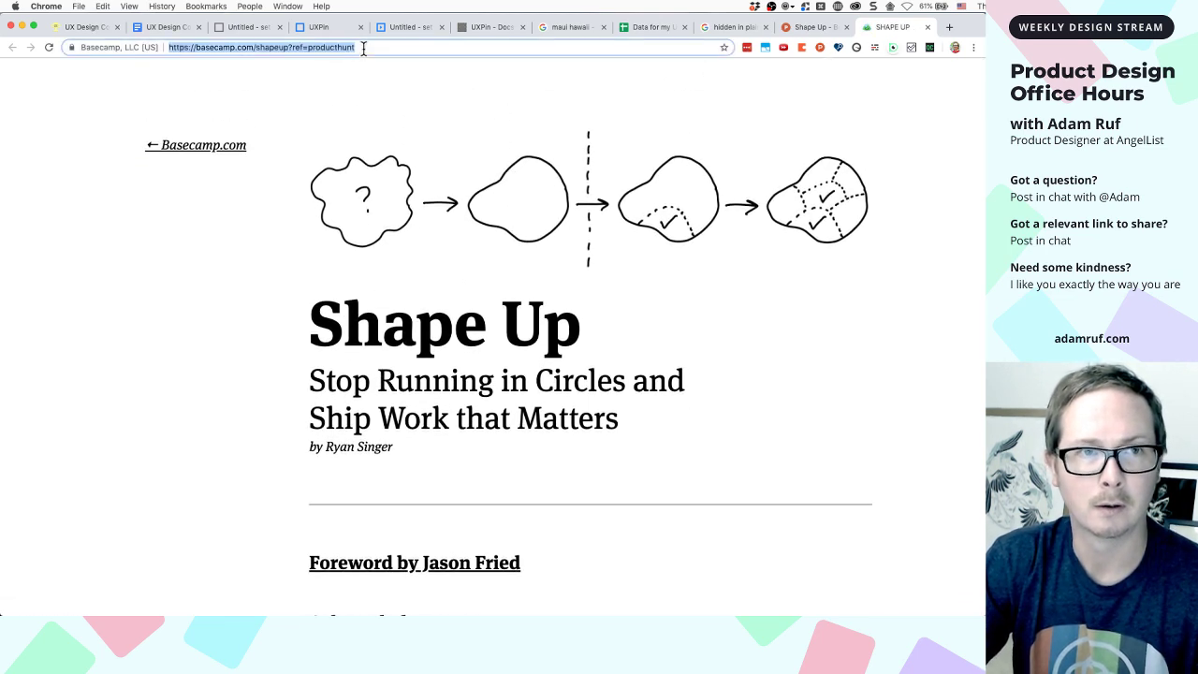
pyautogui.press('super+Tab')
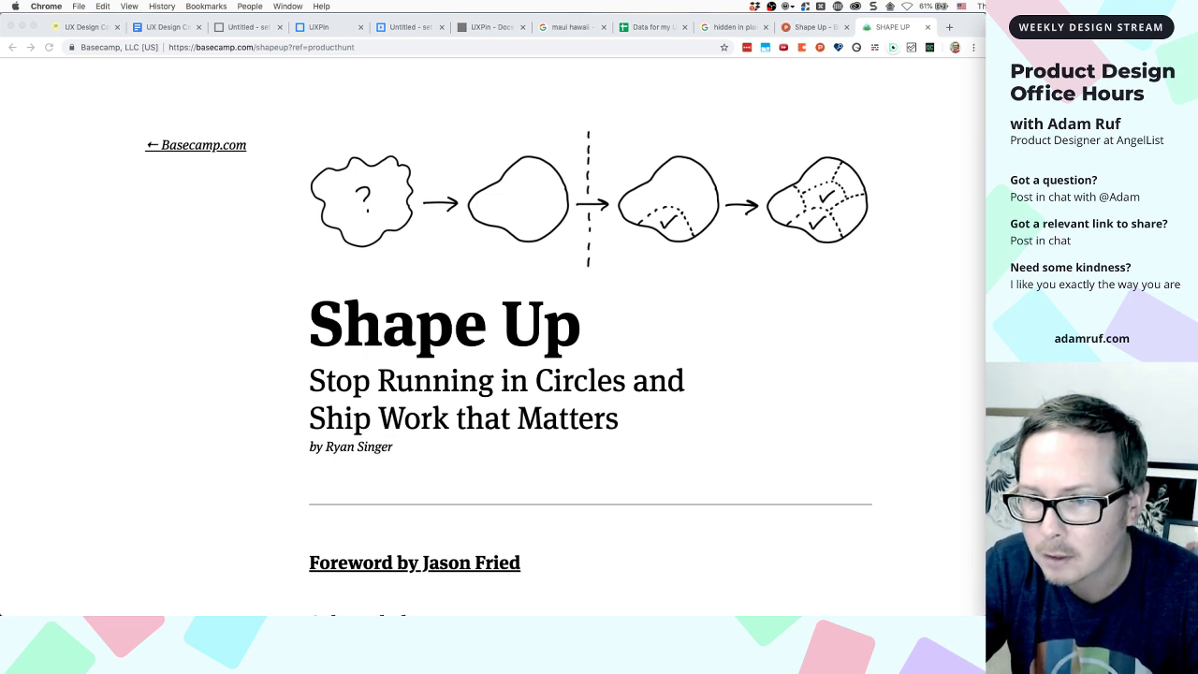
pyautogui.press('super+Tab')
pyautogui.click(419, 110)
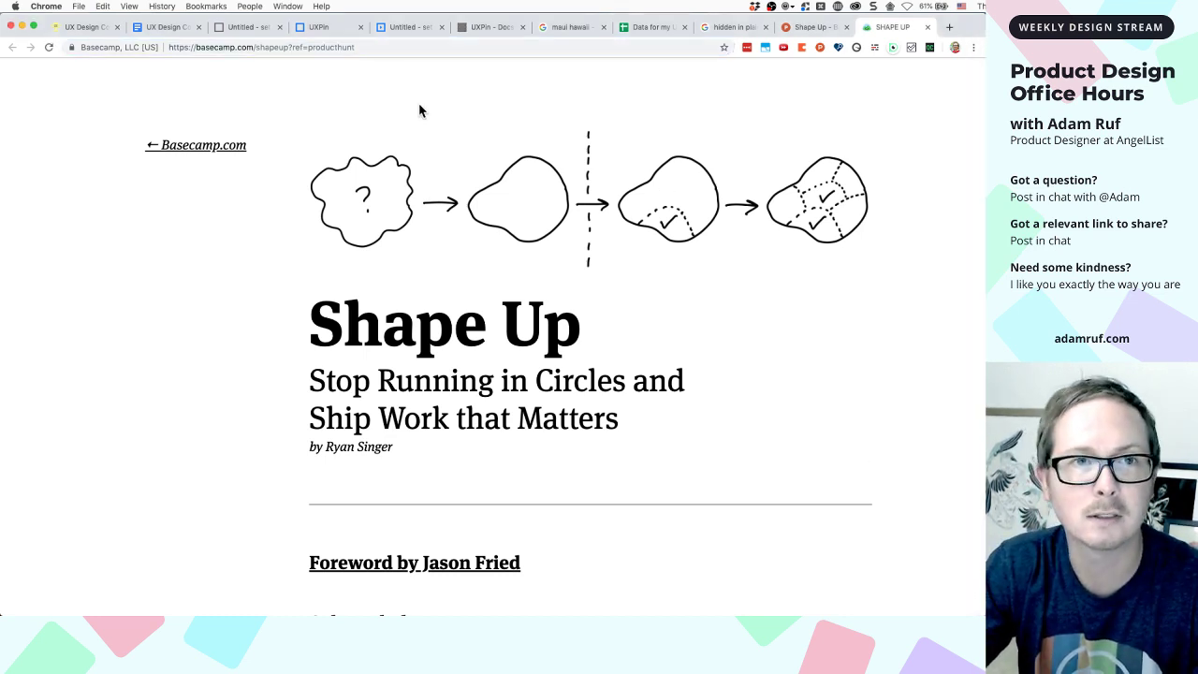
pyautogui.moveTo(286, 47); pyautogui.dragTo(422, 54)
pyautogui.press('BackSpace')
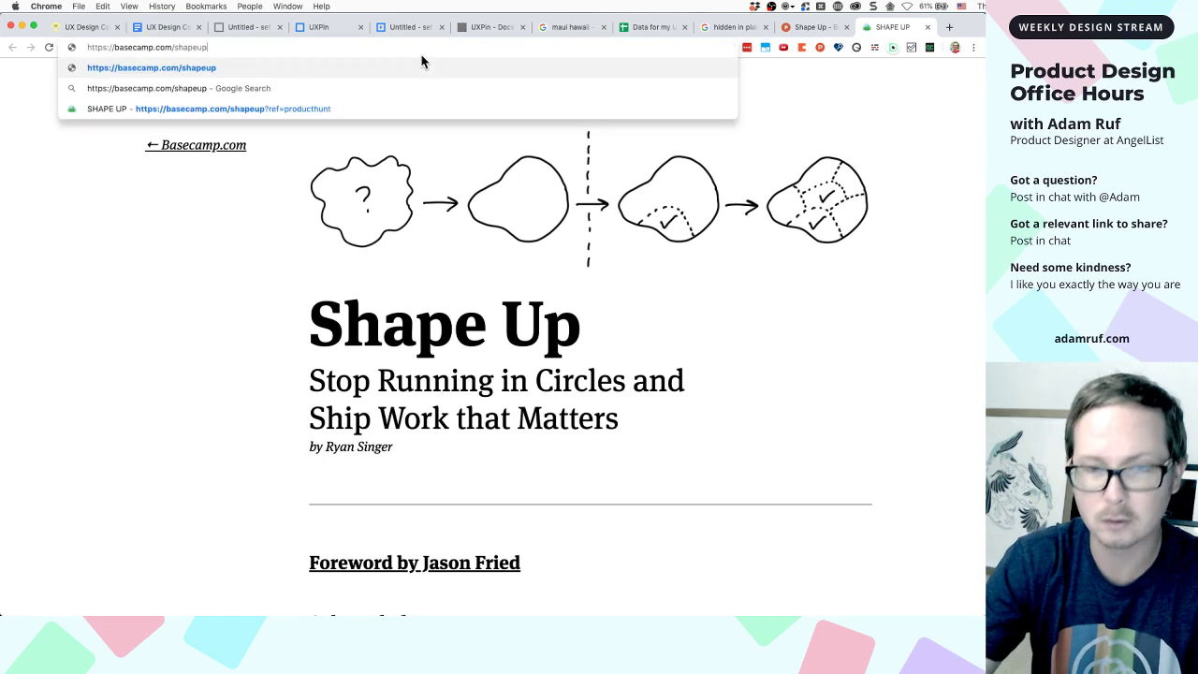
pyautogui.tripleClick(282, 48)
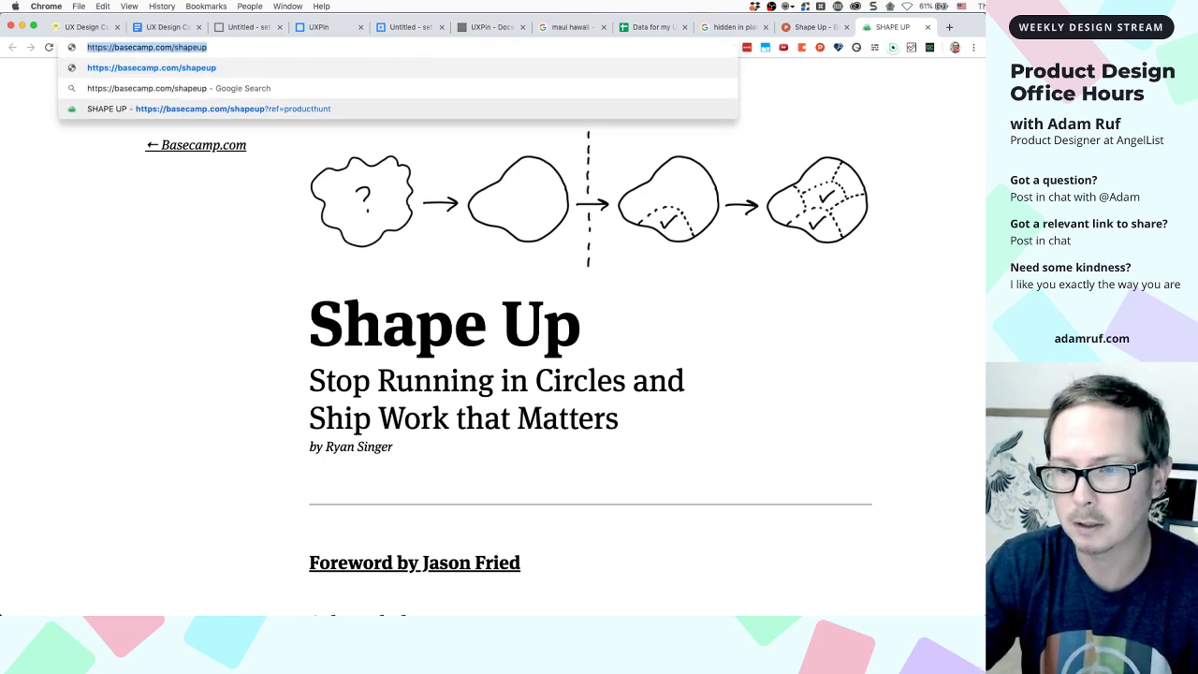
pyautogui.press('super+grave')
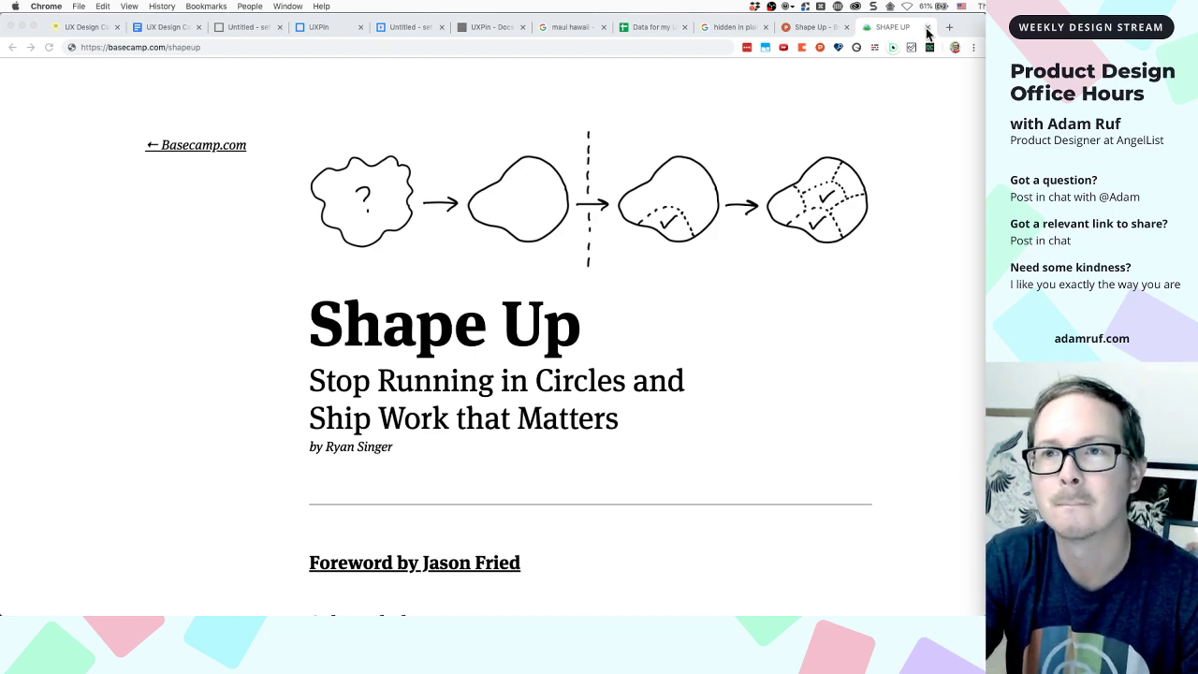
pyautogui.scroll(-2, 551, 226)
pyautogui.scroll(2, 552, 226)
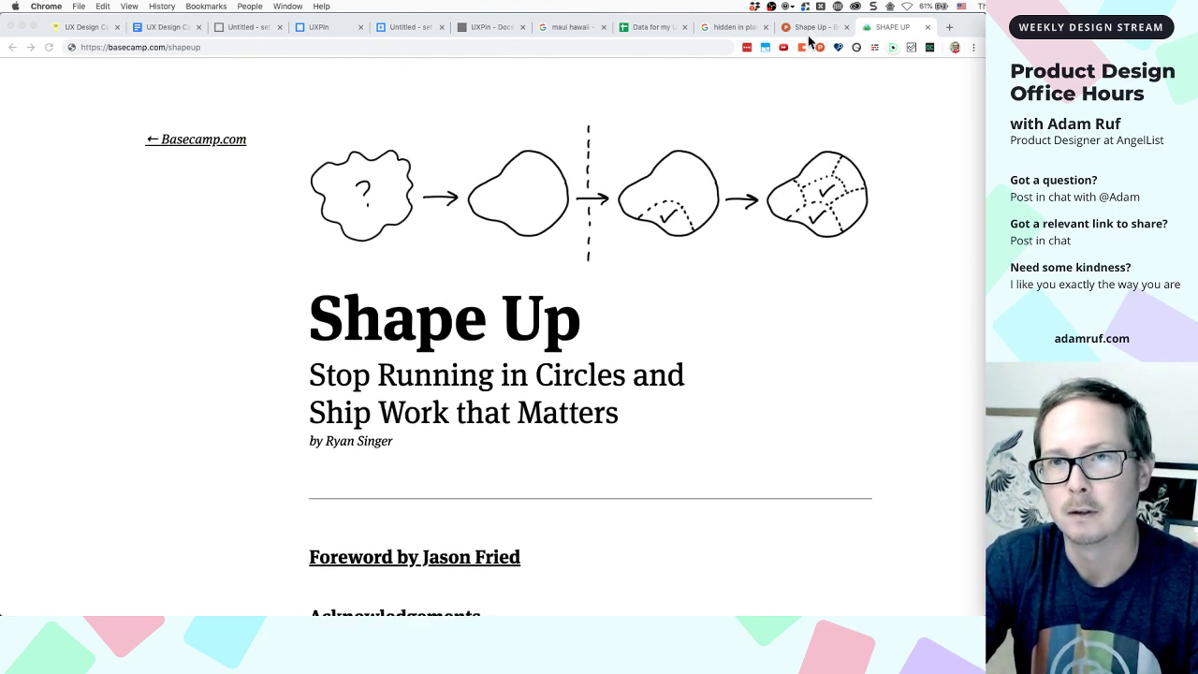
# Dismiss Product Hunt's notification request and look through the Google results for "hidden in plain sight" for the product design book
pyautogui.click(780, 30)
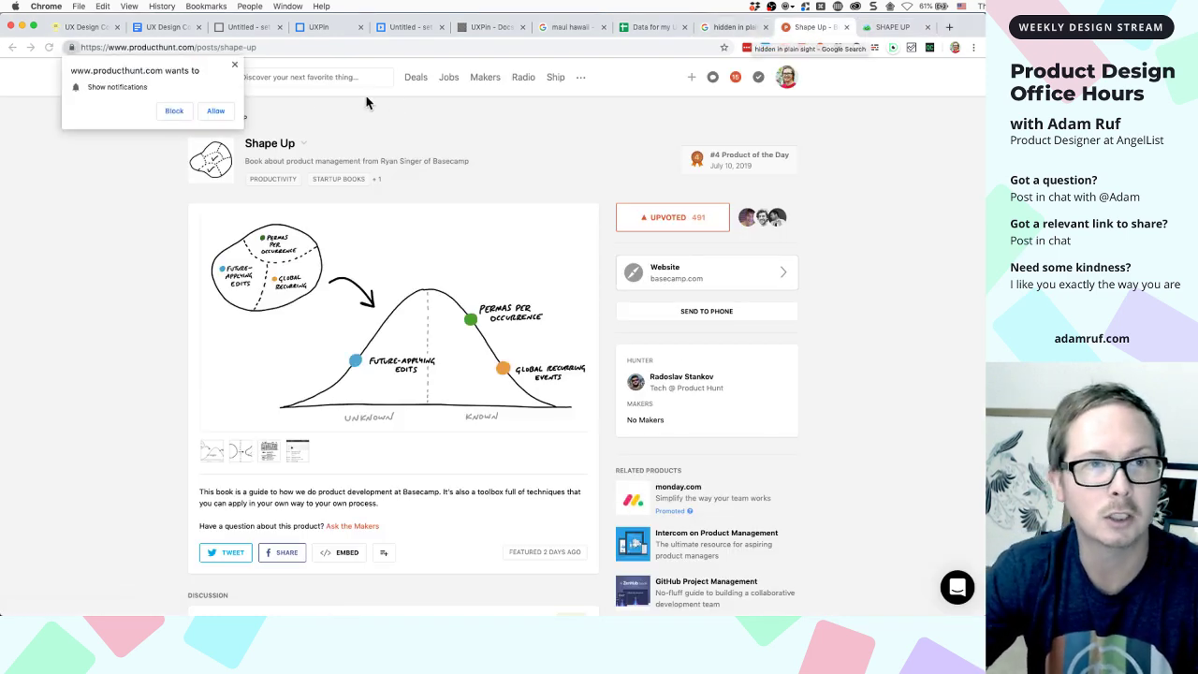
pyautogui.click(235, 65)
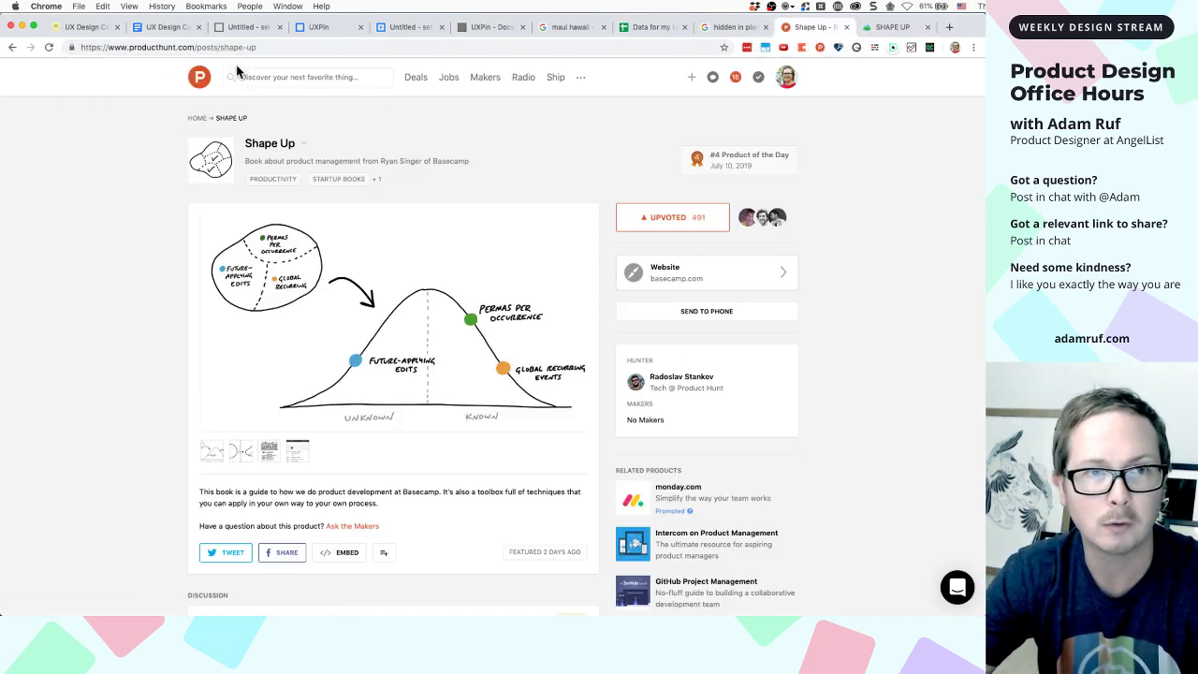
pyautogui.click(735, 26)
pyautogui.scroll(-1, 327, 285)
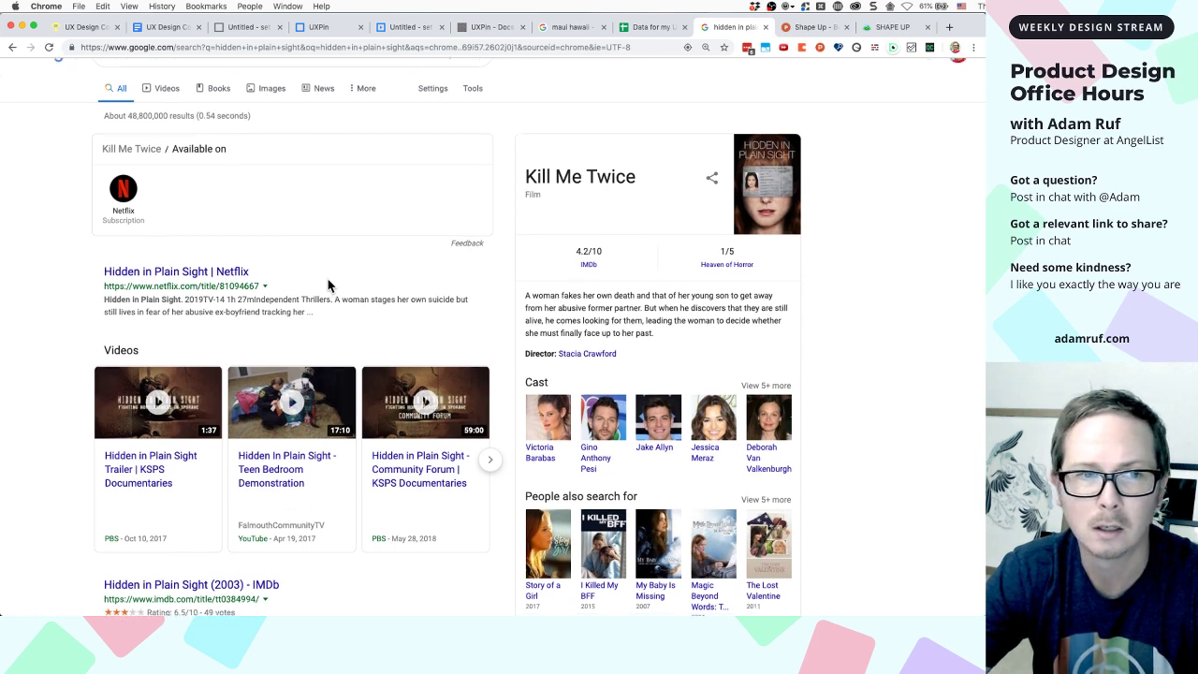
pyautogui.scroll(-3, 327, 286)
pyautogui.scroll(2, 329, 287)
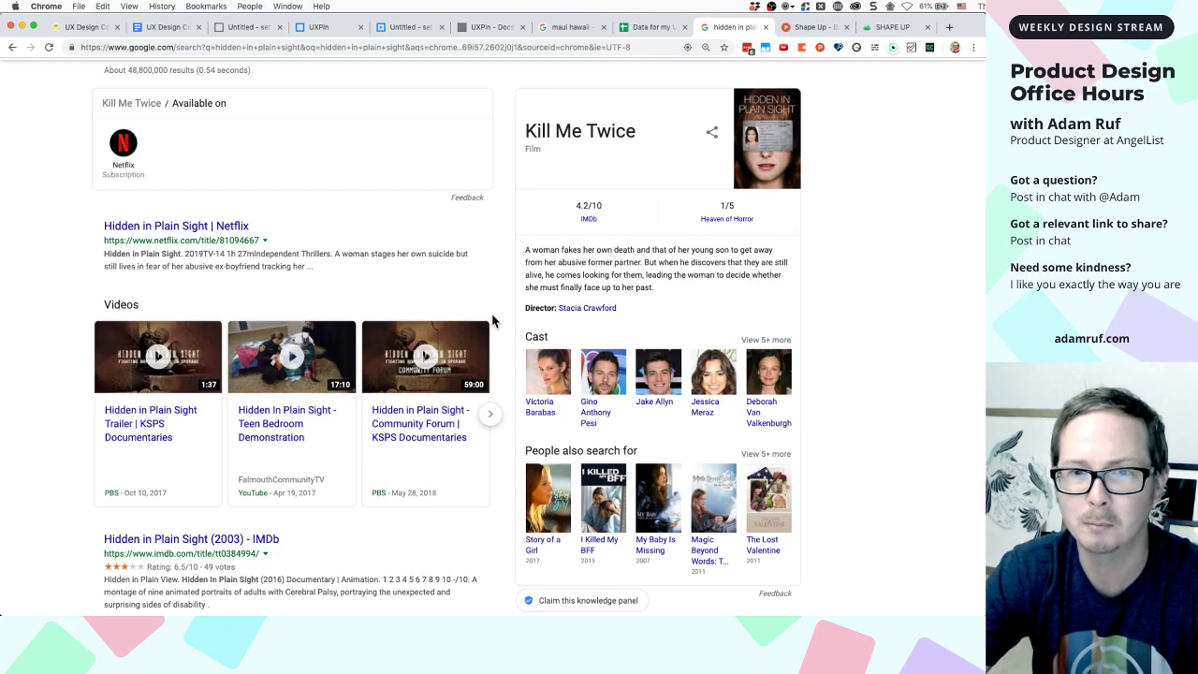
pyautogui.scroll(-3, 280, 453)
pyautogui.scroll(-5, 280, 452)
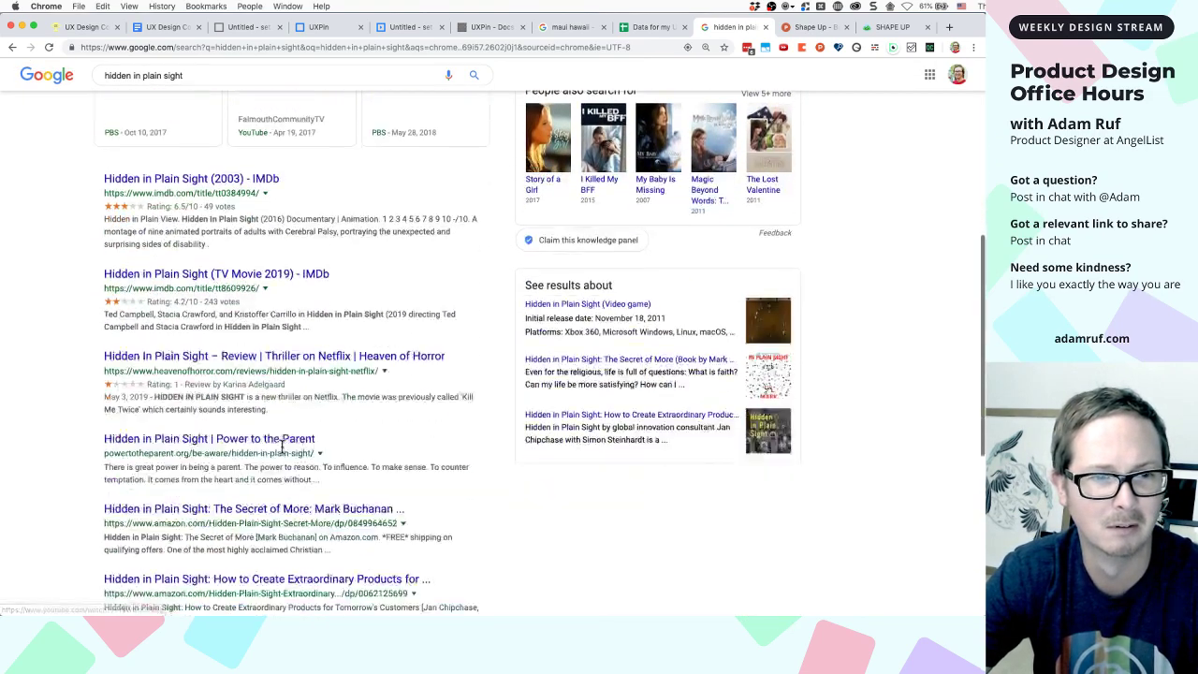
pyautogui.scroll(15, 231, 133)
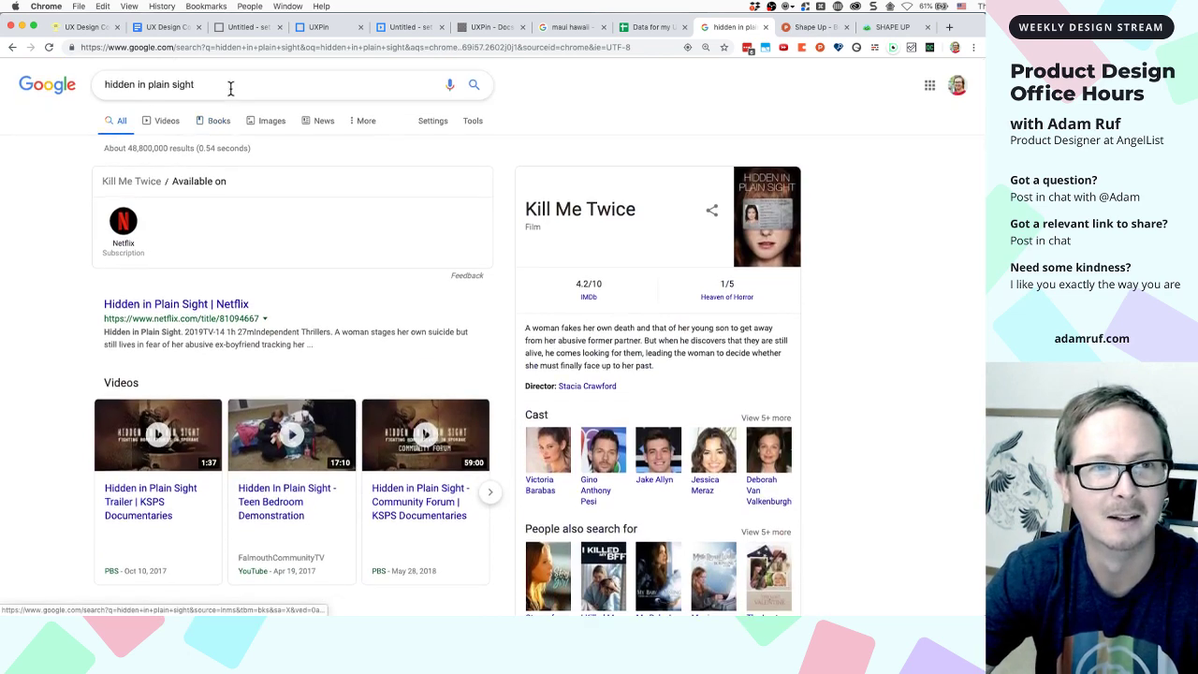
# Refine the Google search to "hidden in plain sight book" and check the first Amazon result before returning to the results
pyautogui.click(230, 88)
pyautogui.write('book')
pyautogui.press('Return')
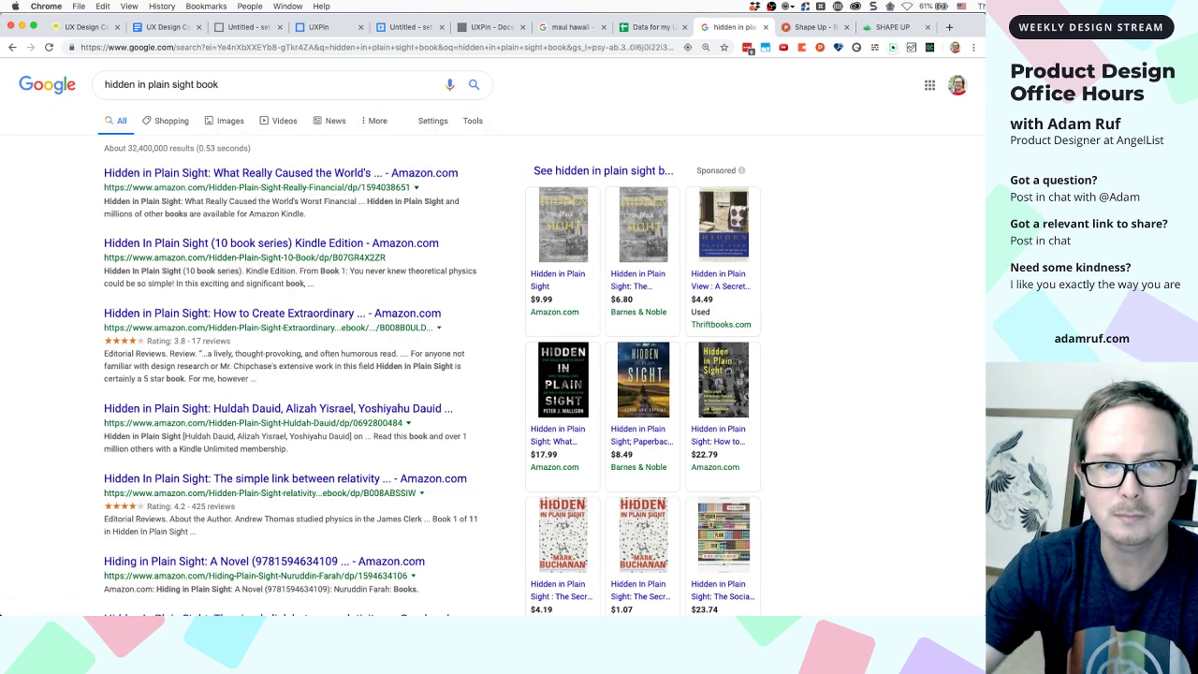
pyautogui.click(166, 176)
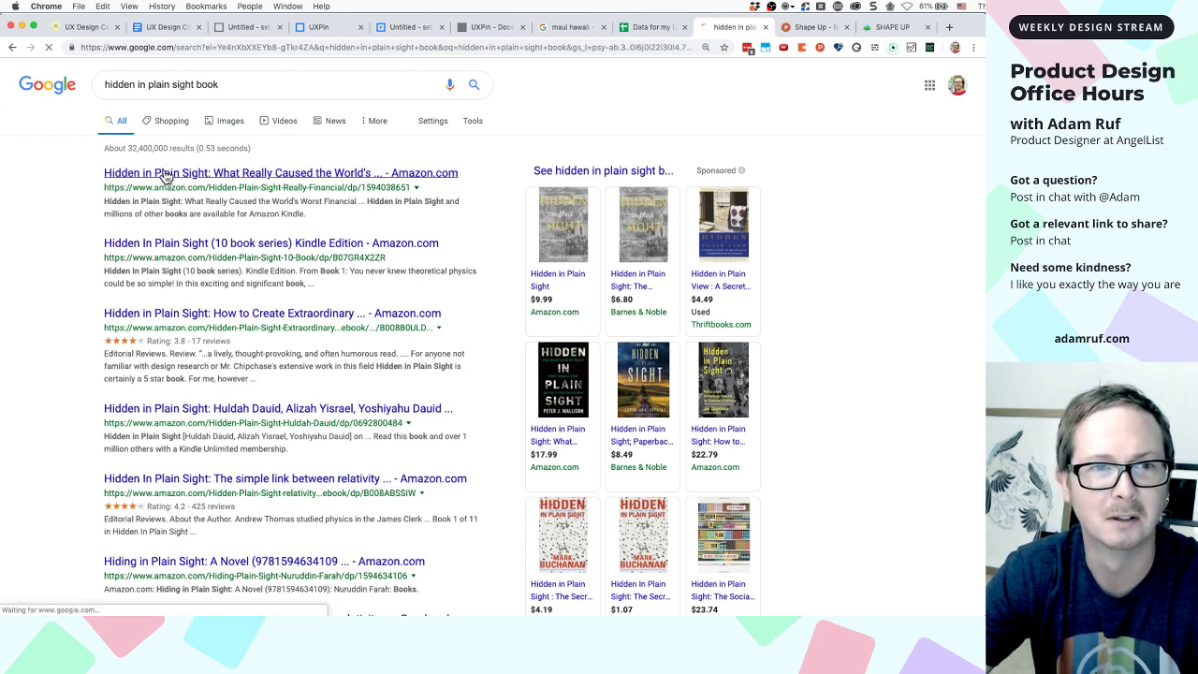
pyautogui.click(11, 47)
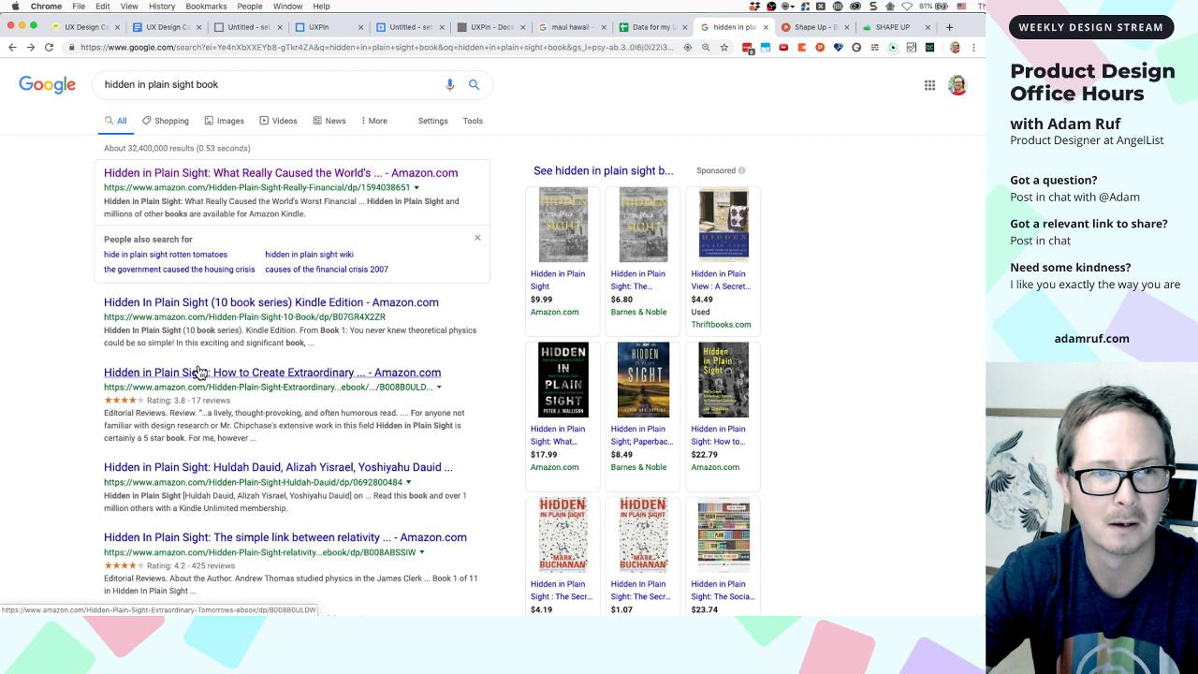
# Open the Amazon result "Hidden in Plain Sight: How to Create Extraordinary ..." in a new tab and switch to it
pyautogui.rightClick(219, 370)
pyautogui.click(225, 376)
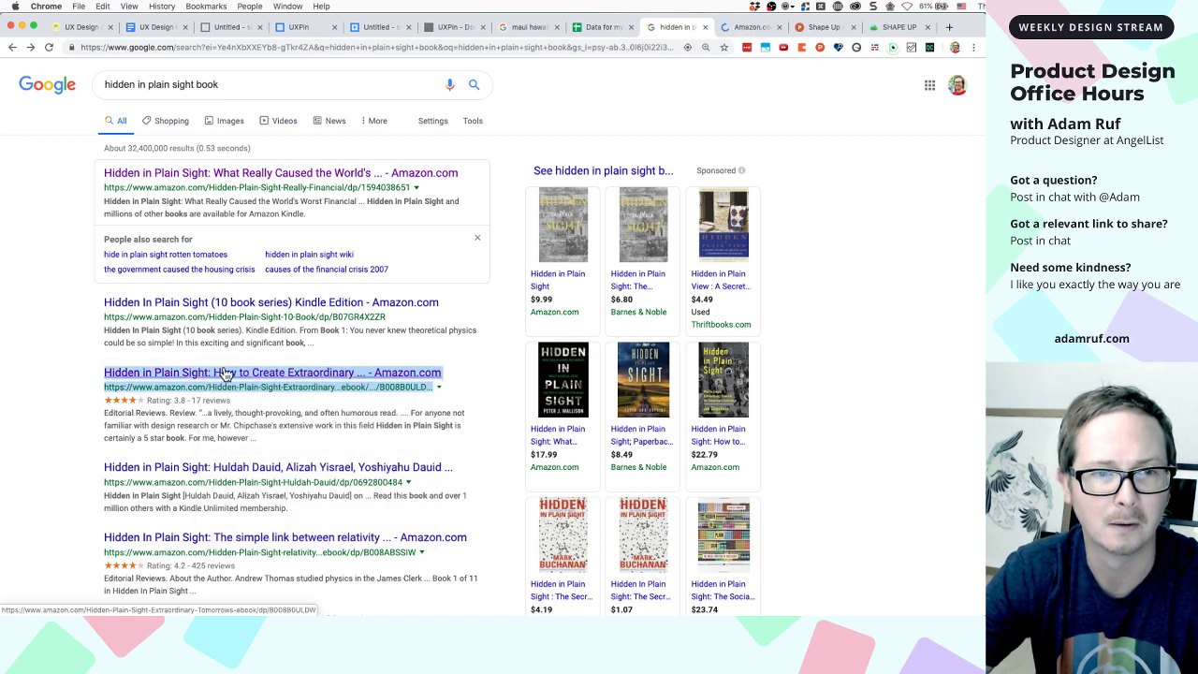
pyautogui.scroll(-1, 375, 385)
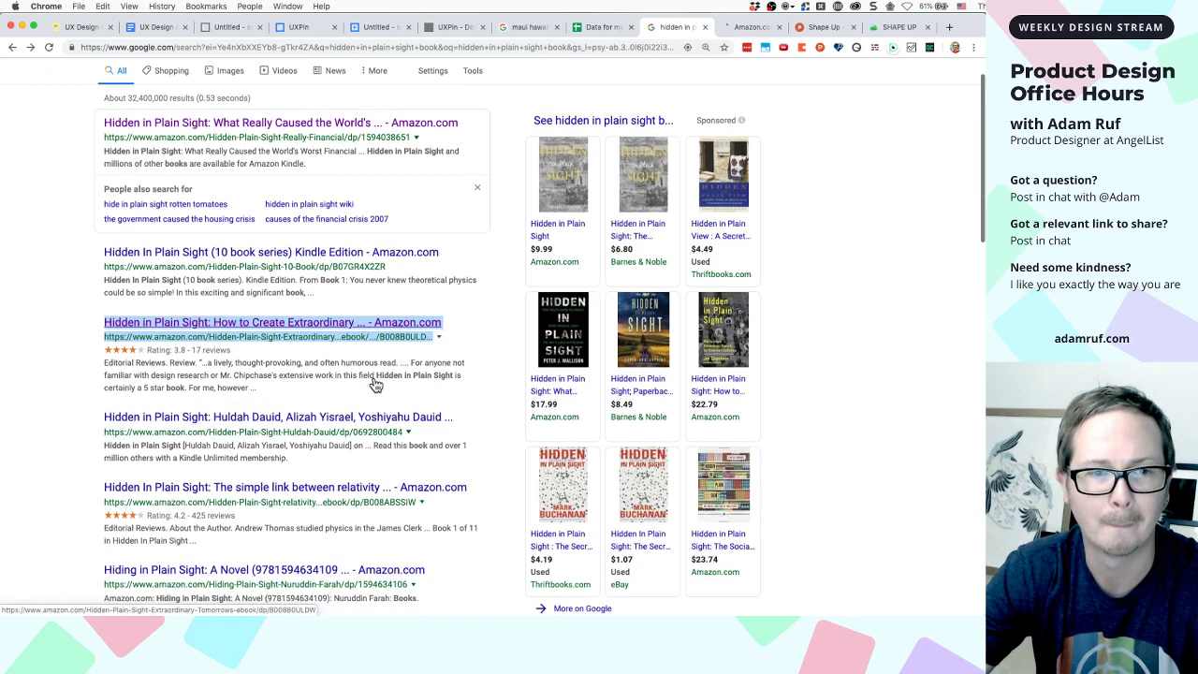
pyautogui.click(738, 28)
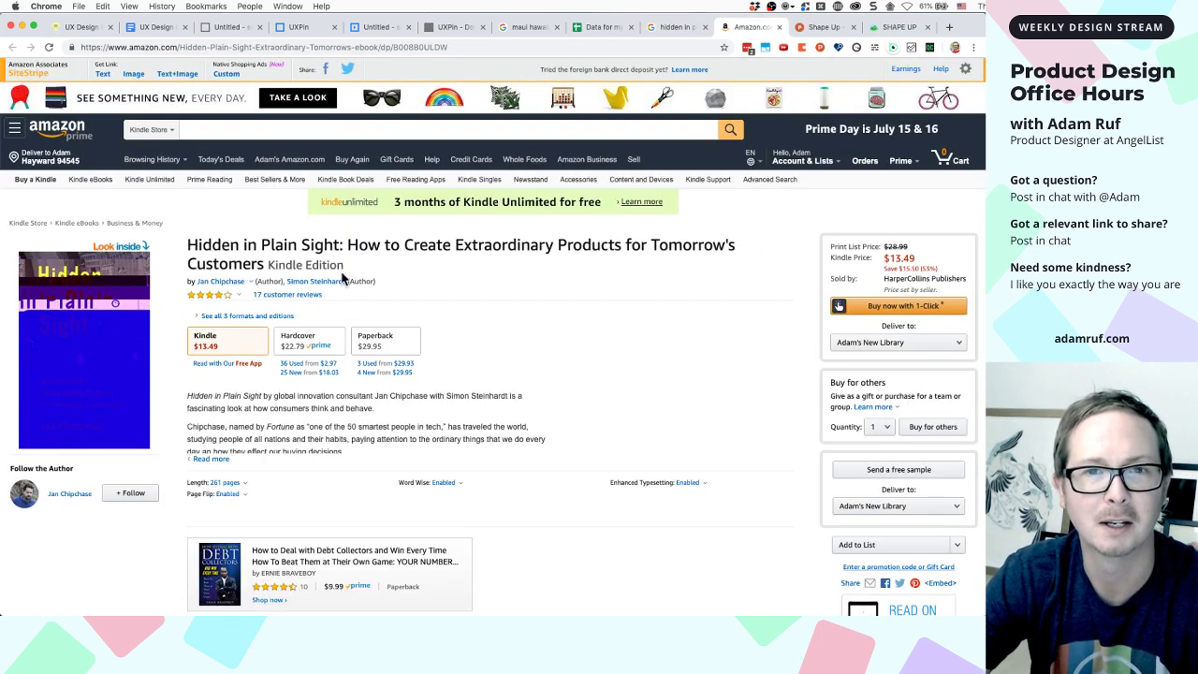
# Look over the Hidden in Plain Sight Amazon page, copy its full address and paste it outside the browser for sharing
pyautogui.scroll(-1, 97, 300)
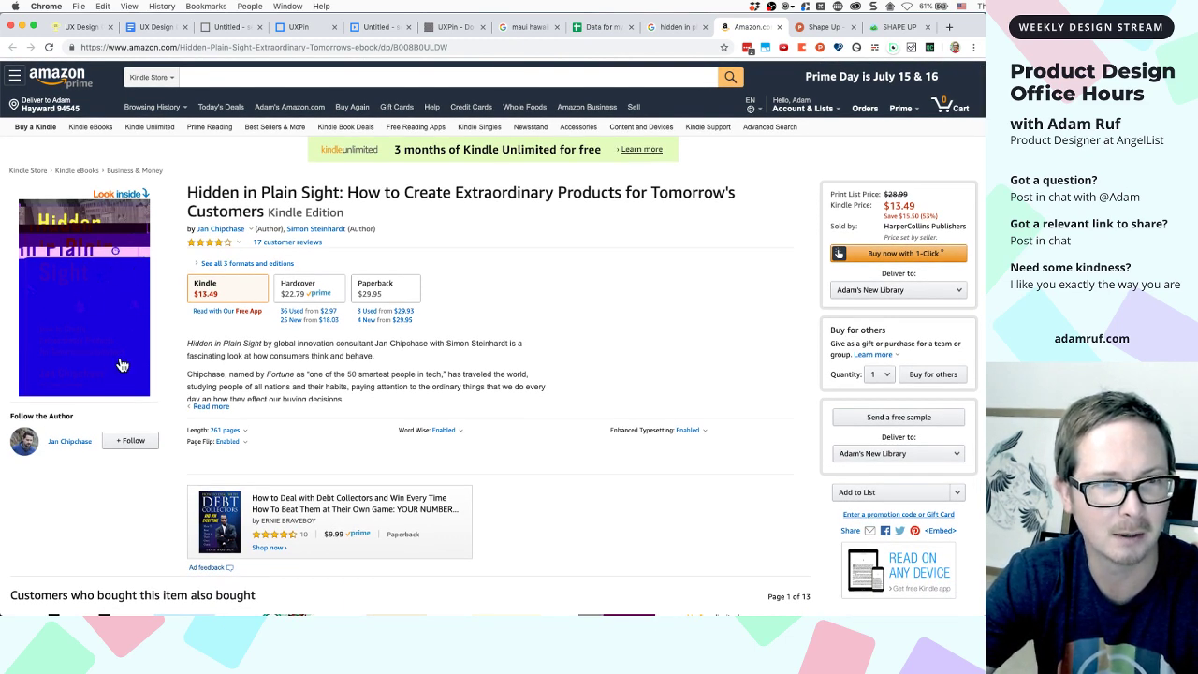
pyautogui.scroll(-1, 97, 302)
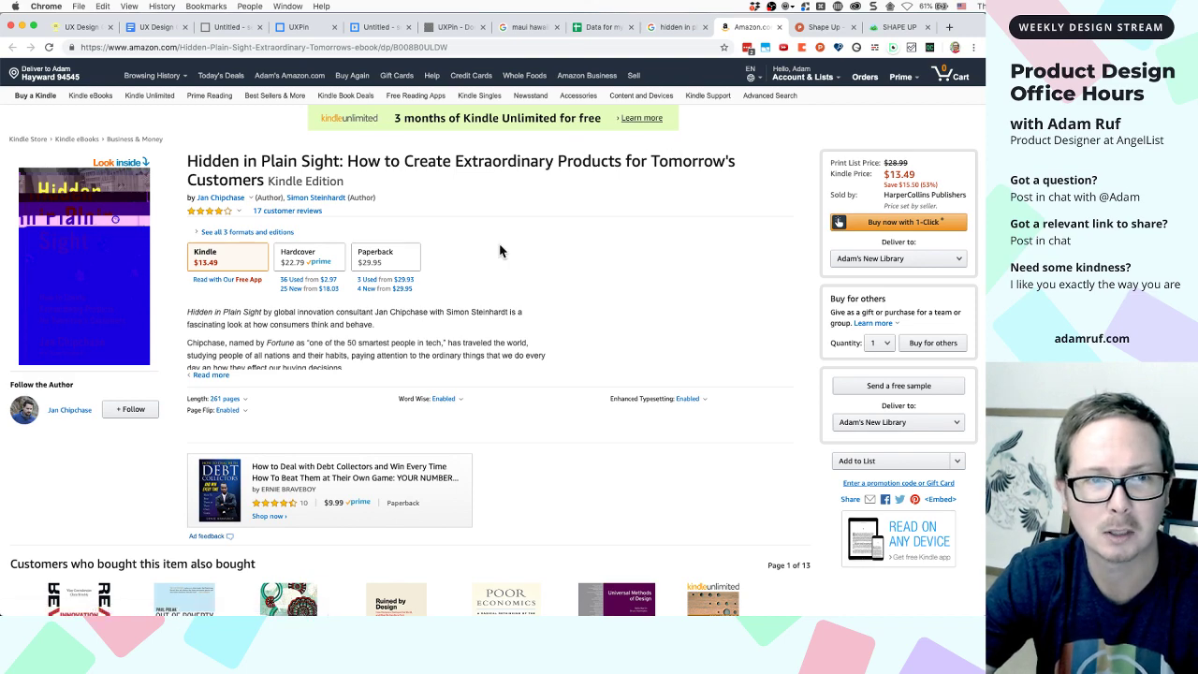
pyautogui.scroll(-3, 500, 251)
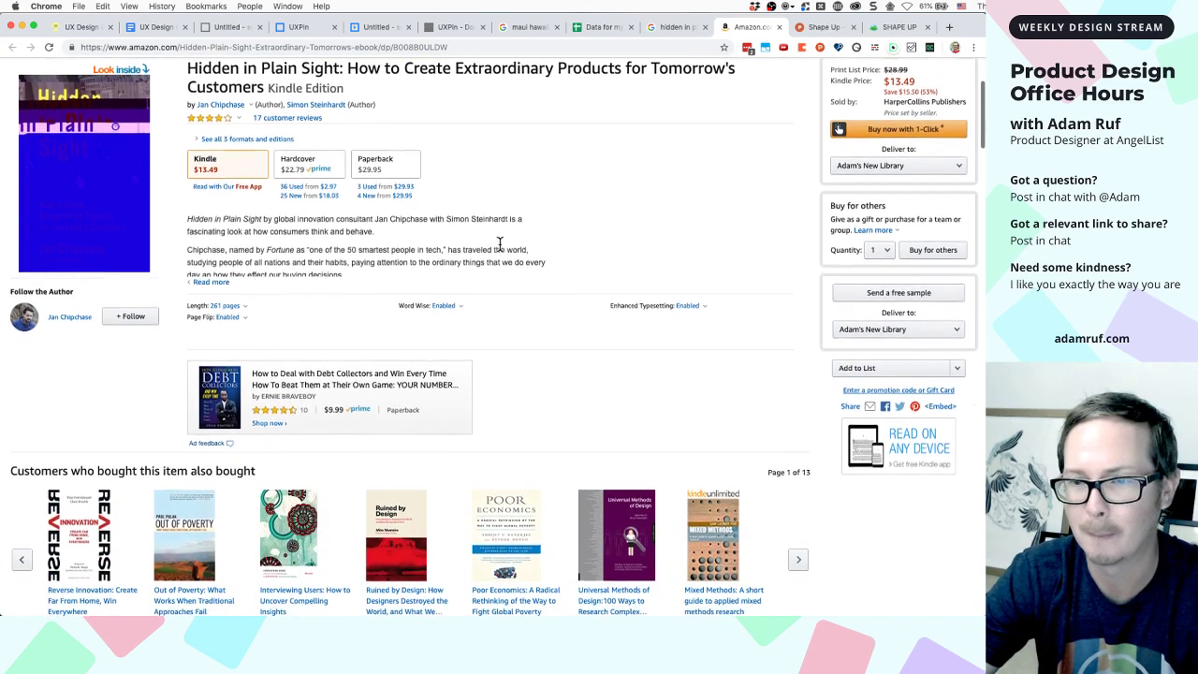
pyautogui.scroll(-1, 500, 244)
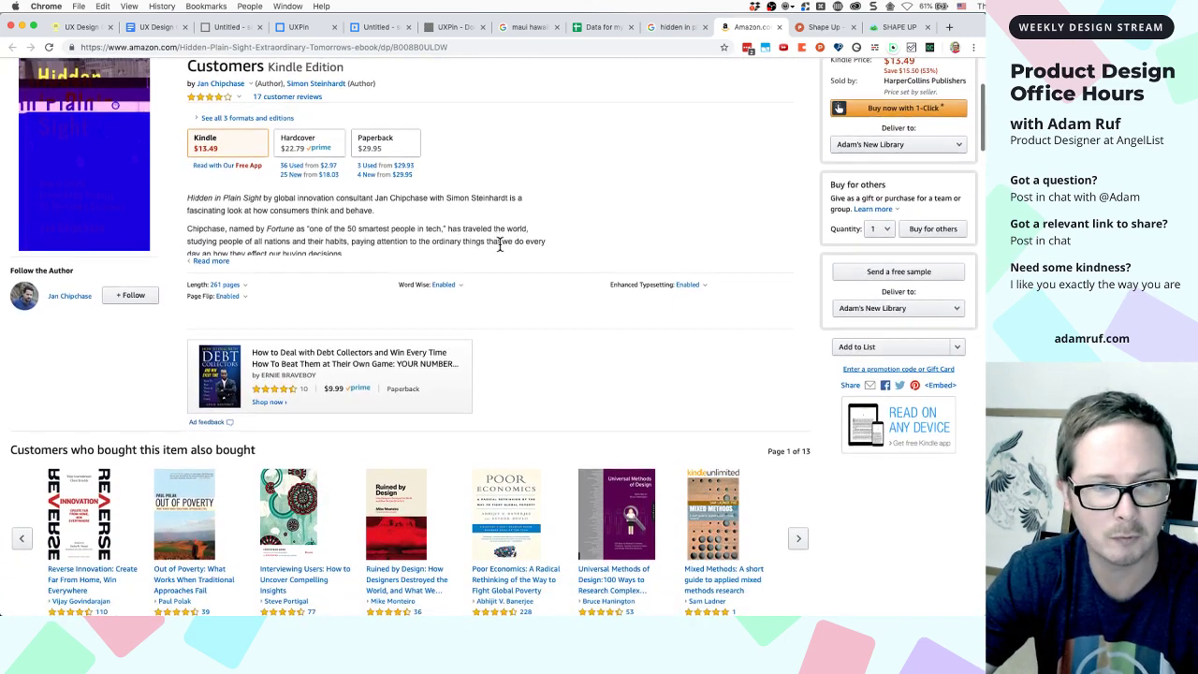
pyautogui.scroll(5, 500, 245)
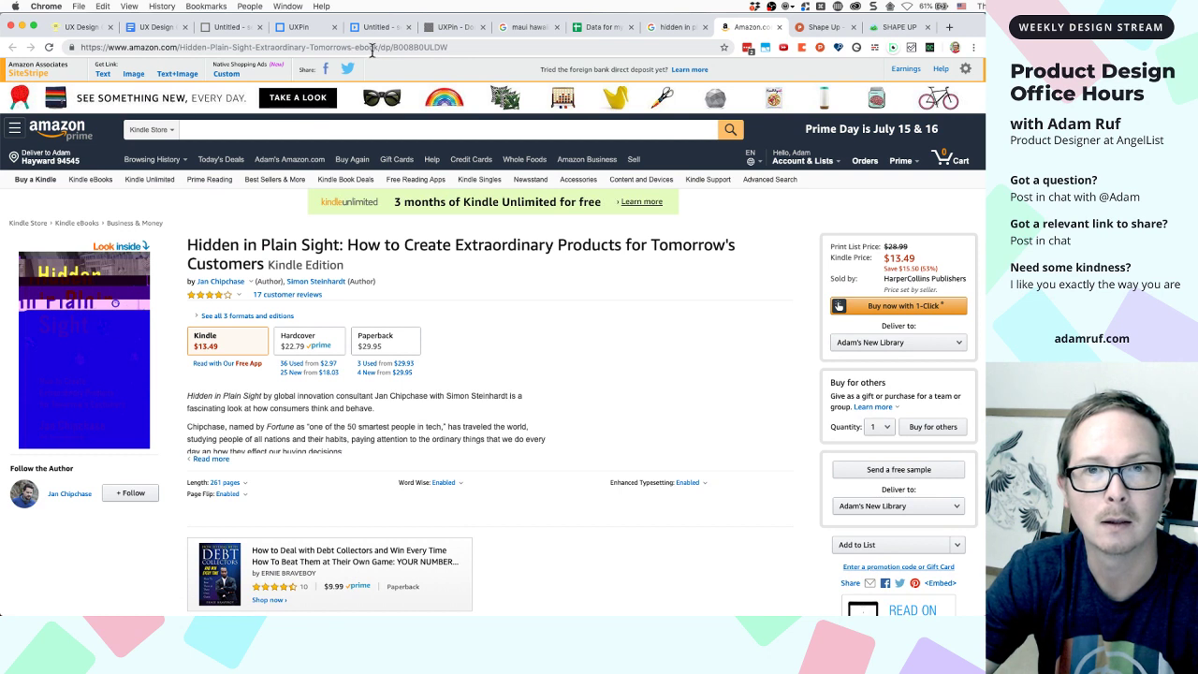
pyautogui.moveTo(451, 47); pyautogui.dragTo(79, 52)
pyautogui.press('super+c')
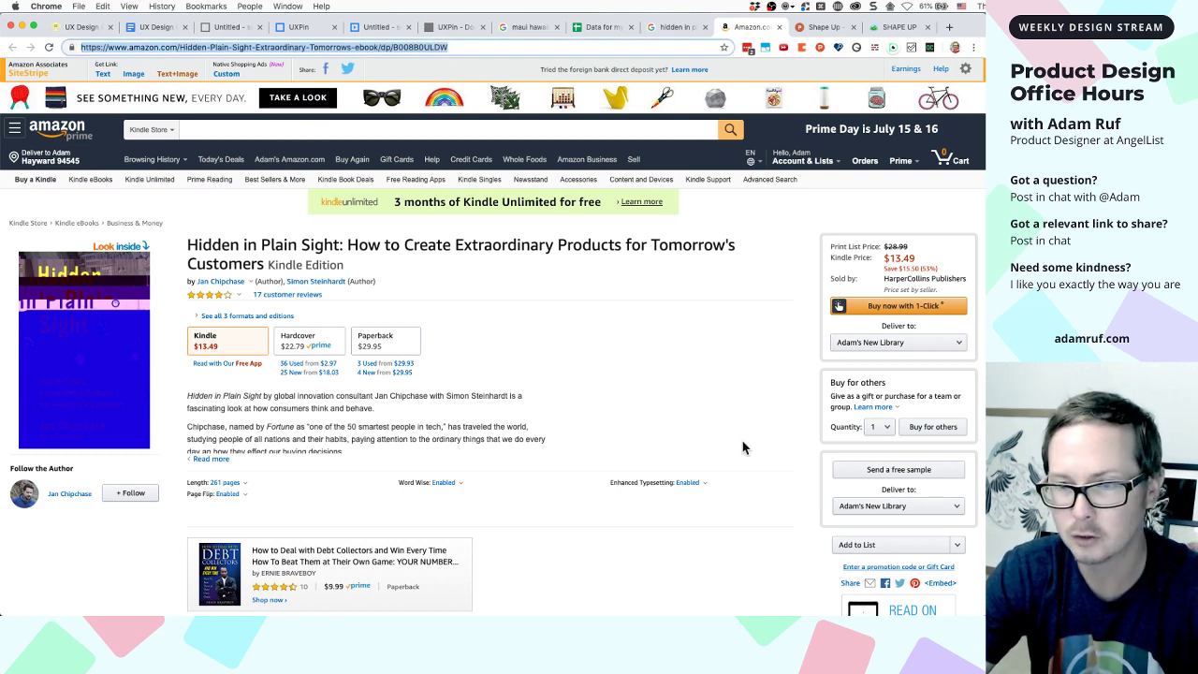
pyautogui.press('super+v')
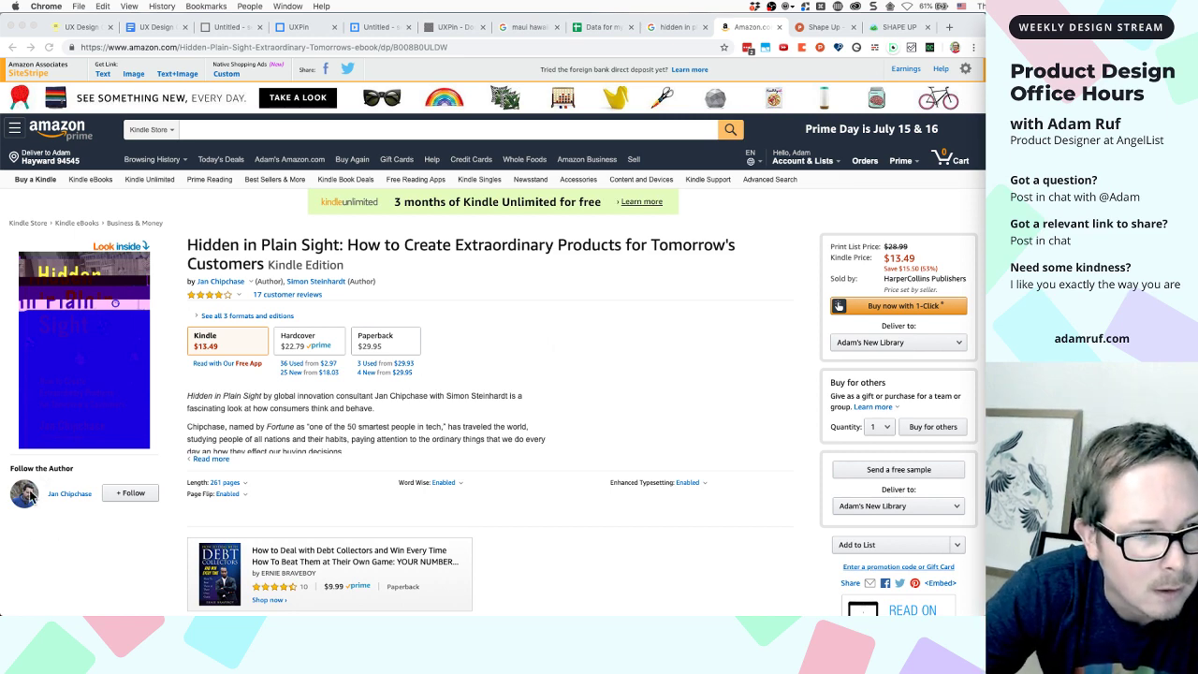
# Examine the book's editorial reviews, product details and author biography on its Amazon page
pyautogui.scroll(-1, 28, 499)
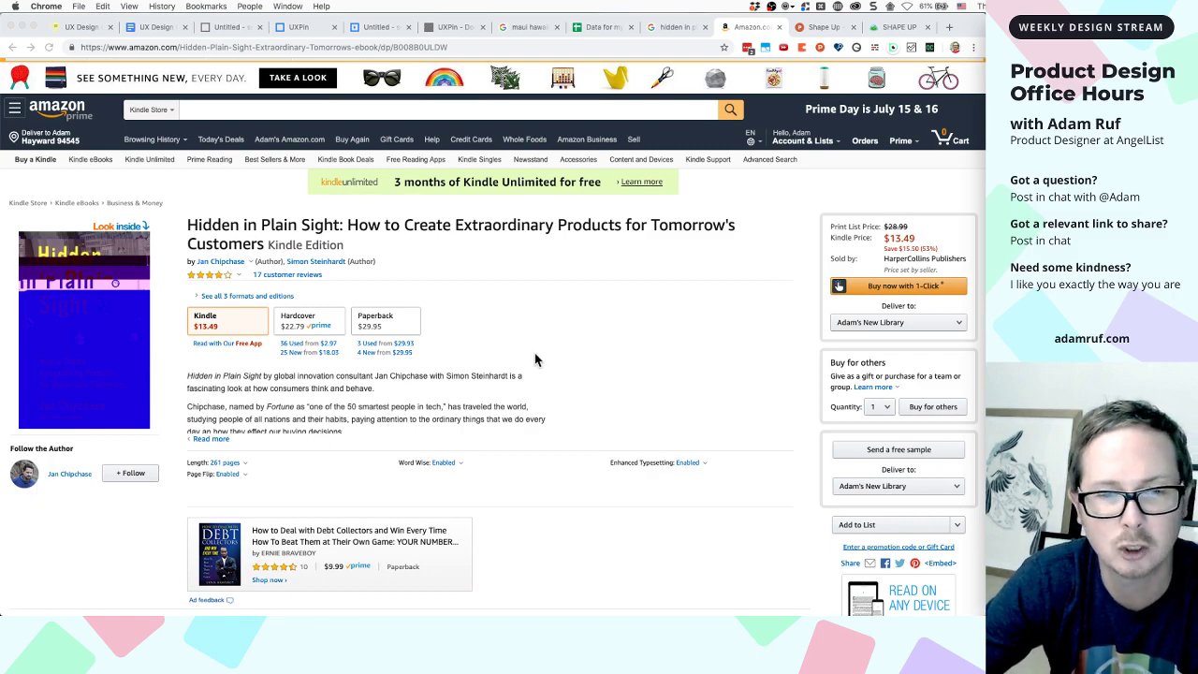
pyautogui.scroll(-15, 529, 378)
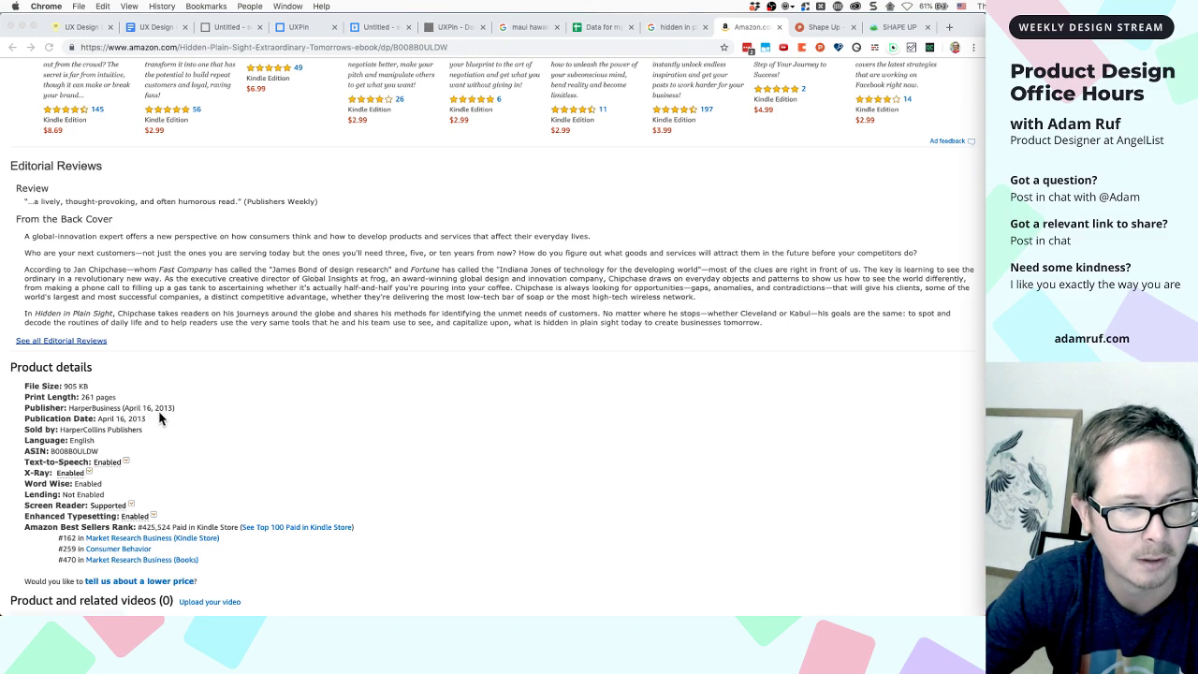
pyautogui.scroll(-5, 509, 366)
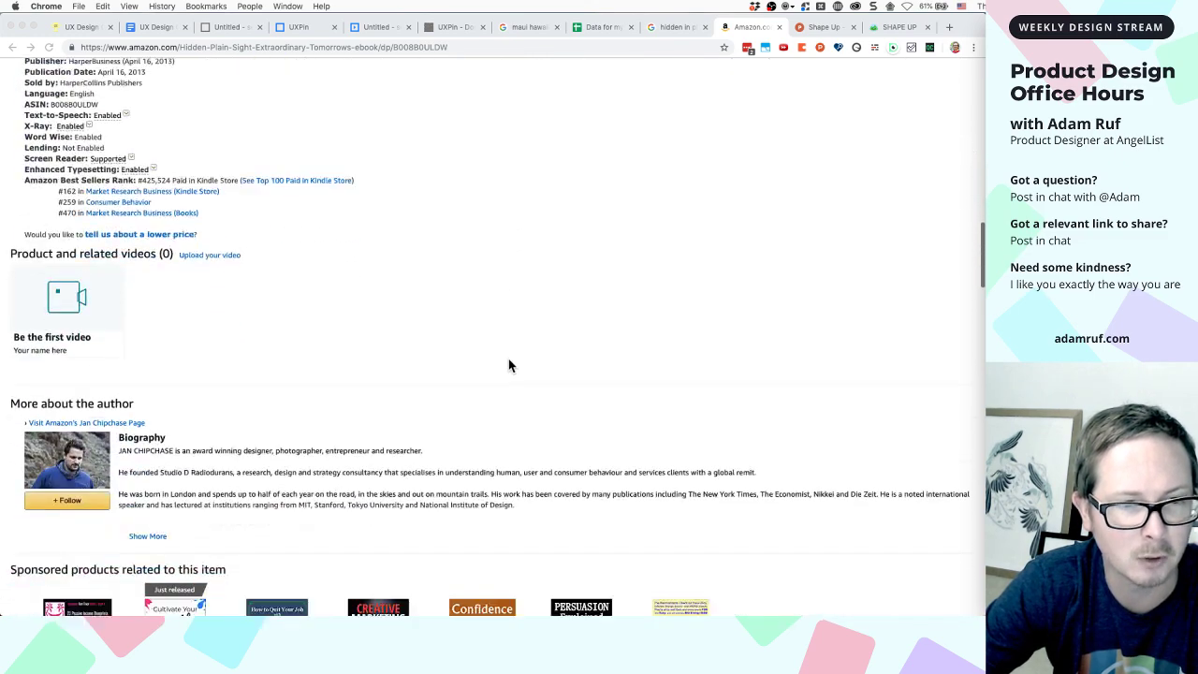
pyautogui.scroll(-2, 508, 365)
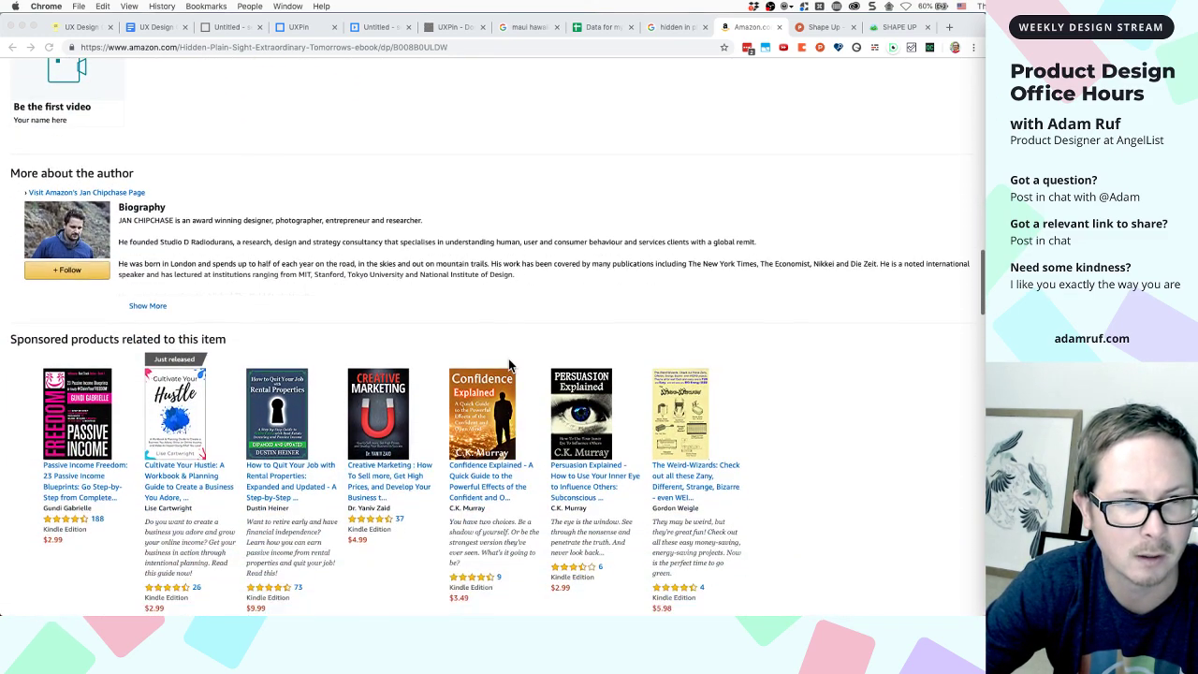
pyautogui.scroll(15, 509, 366)
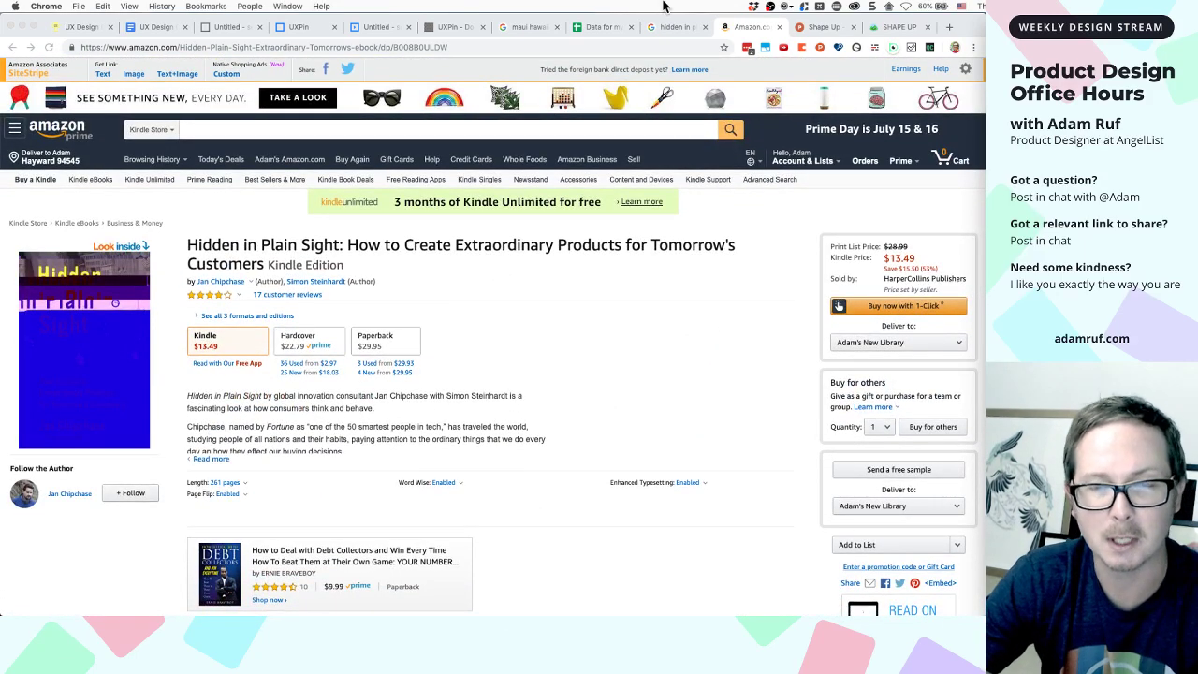
# Return to the UXPin editor with the Lugless Home Page, passing the variables documentation, prototype preview and integrations settings
pyautogui.click(447, 31)
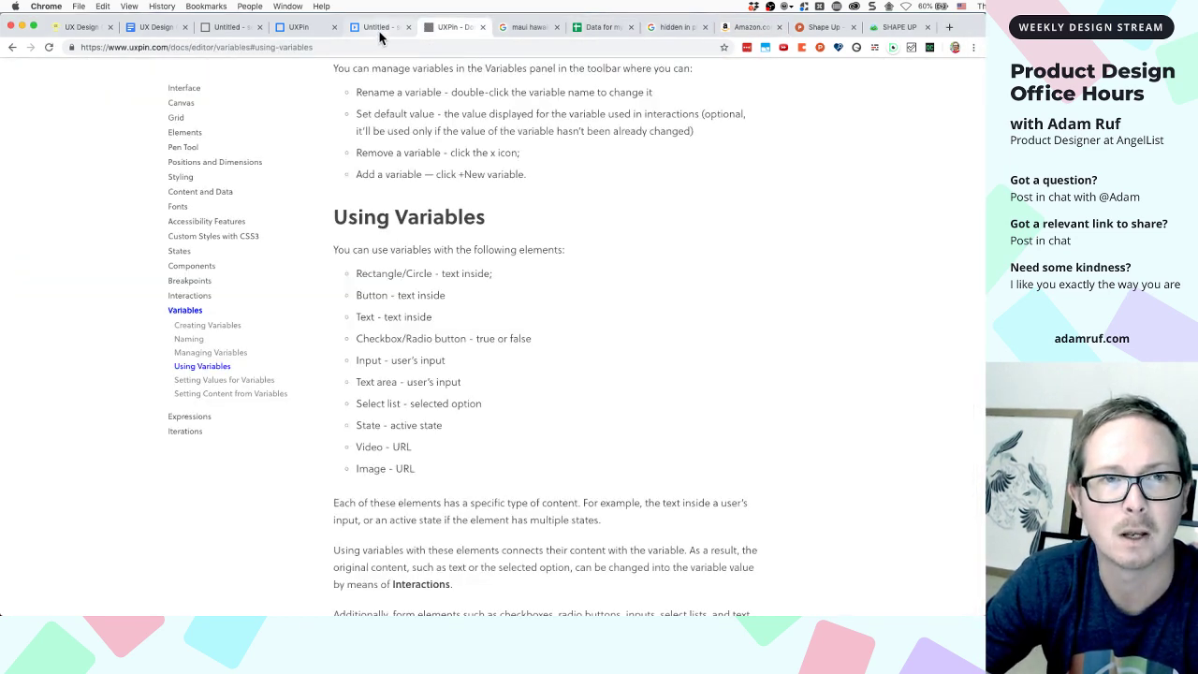
pyautogui.click(379, 28)
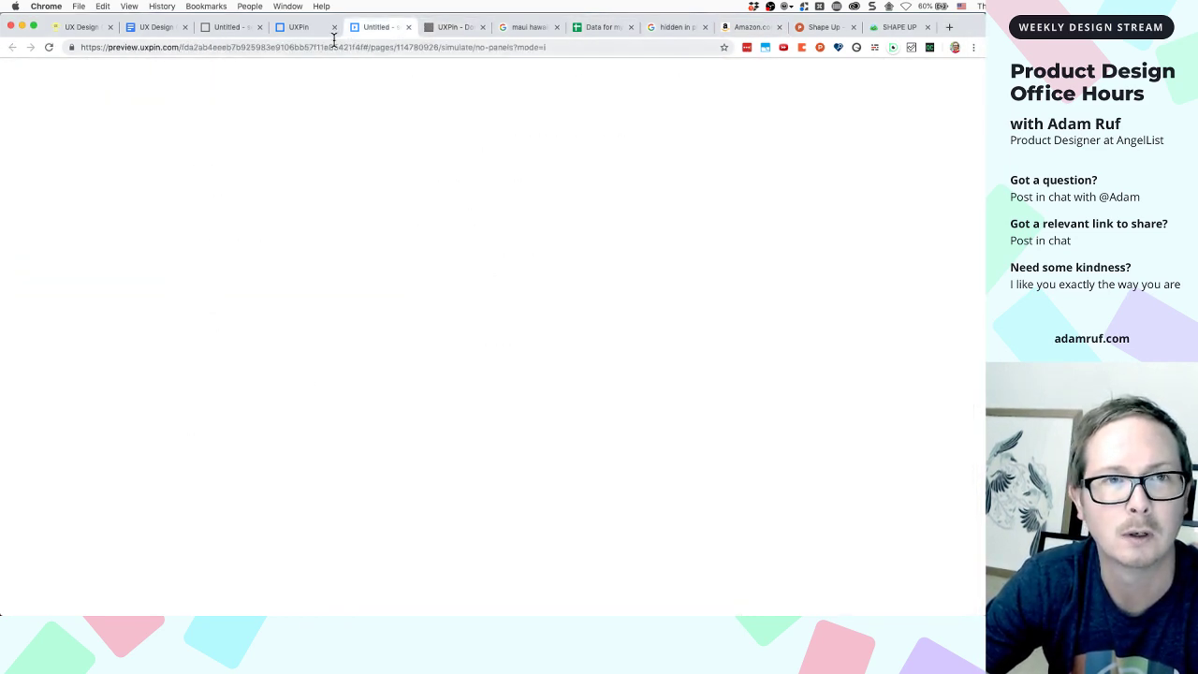
pyautogui.click(301, 34)
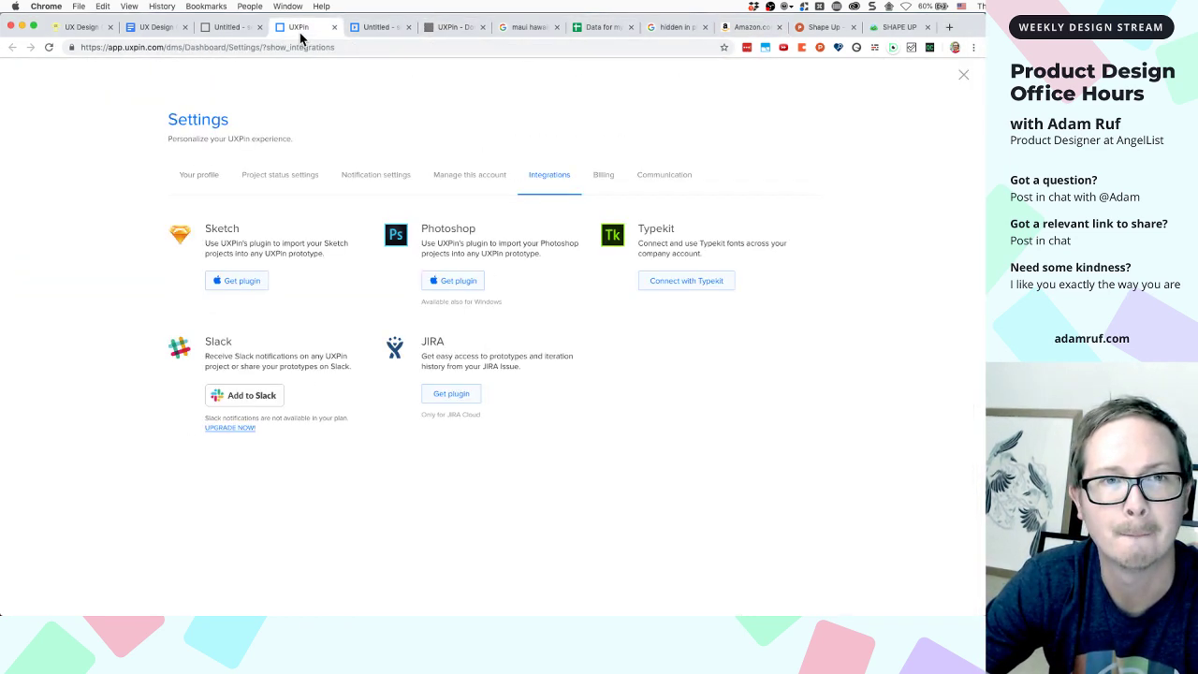
pyautogui.click(234, 35)
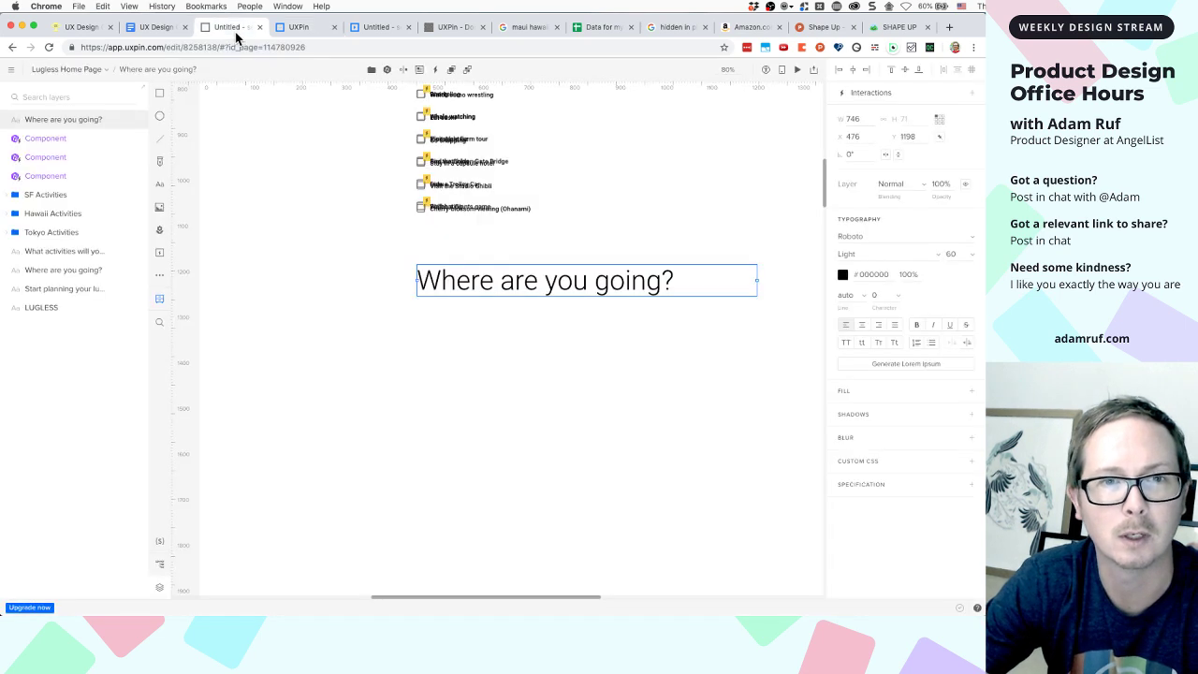
# Change the text of the duplicated "Where are you going?" heading below the activity checkboxes to "What's your name, friend?"
pyautogui.doubleClick(460, 289)
pyautogui.write("What's your ")
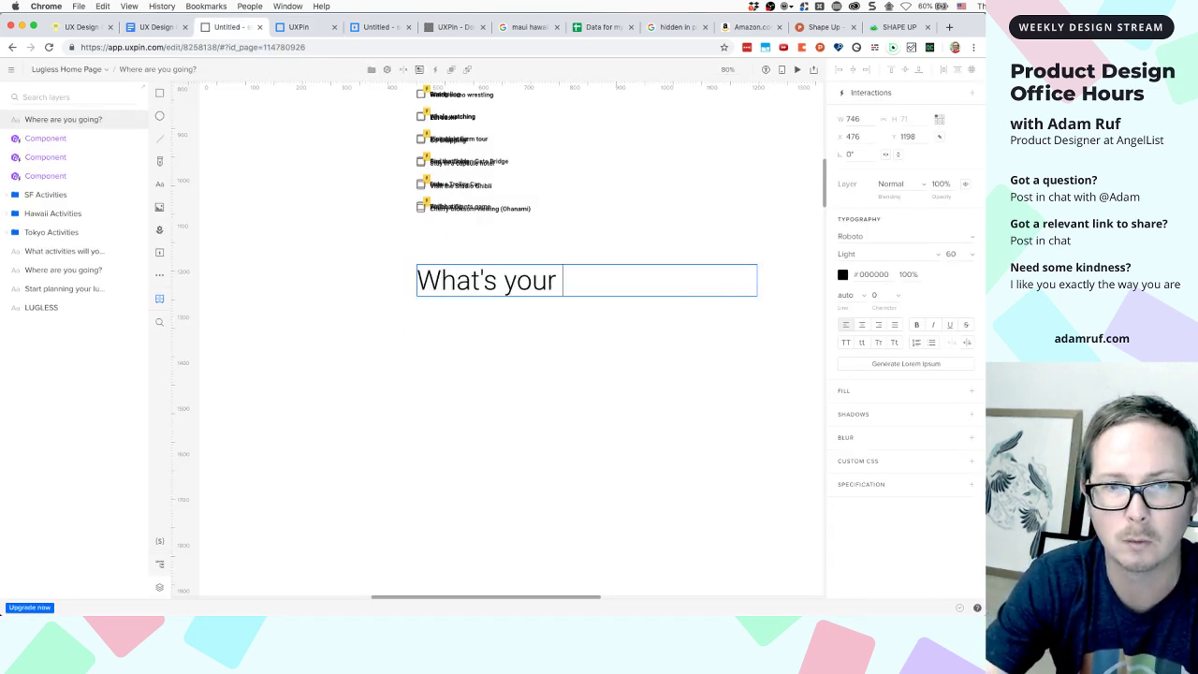
pyautogui.write('name, friend?')
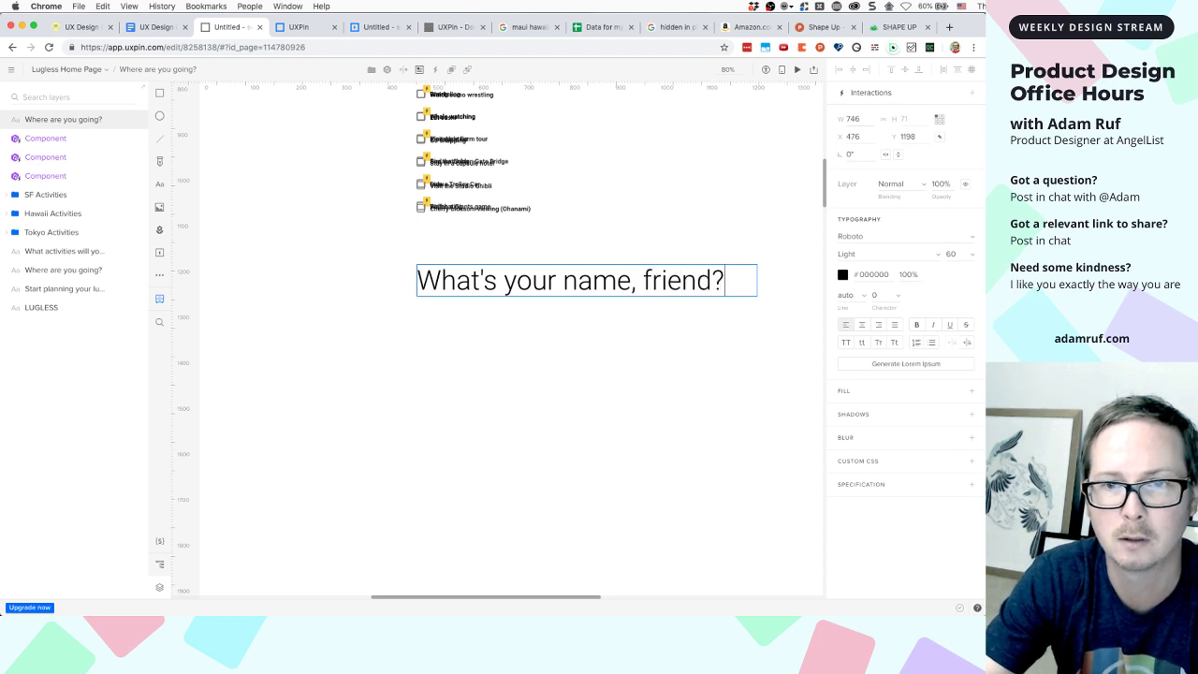
pyautogui.click(410, 330)
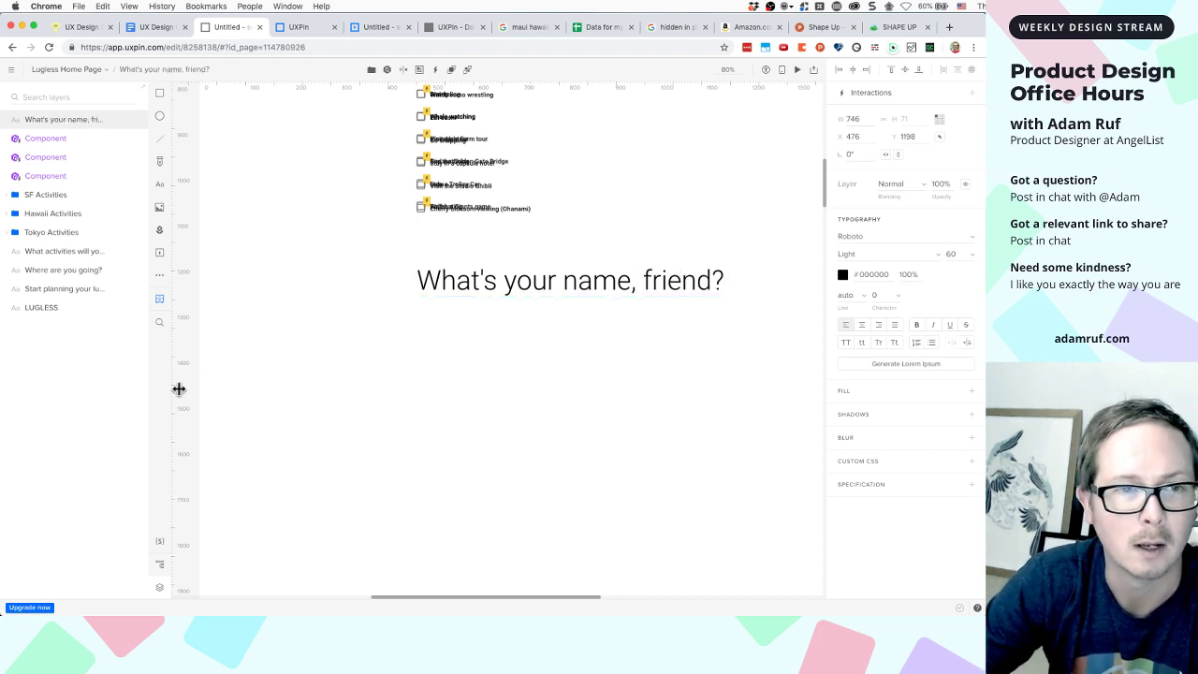
pyautogui.click(160, 543)
pyautogui.click(214, 538)
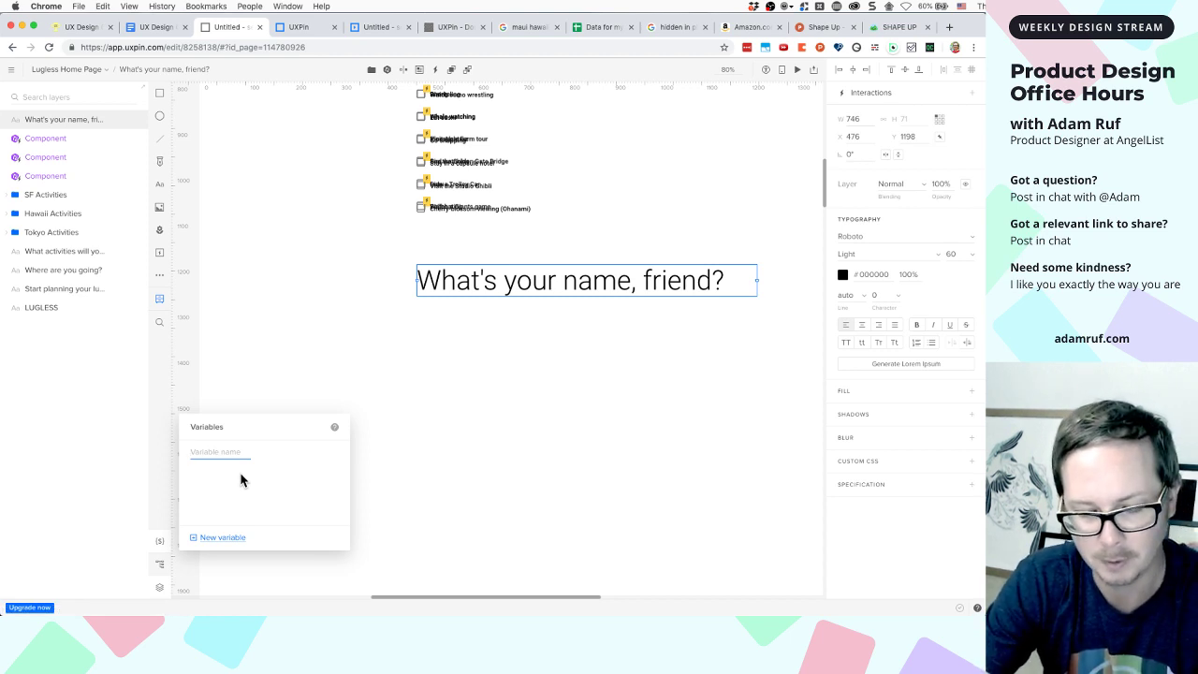
pyautogui.write('C')
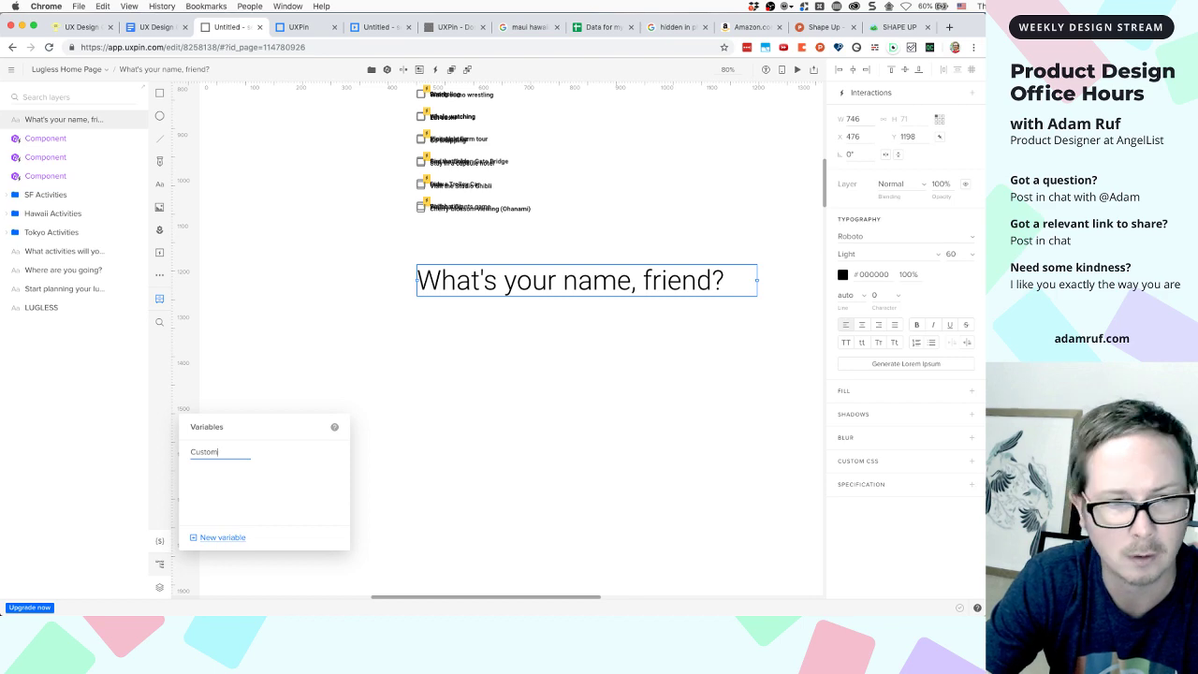
pyautogui.press('BackSpace')
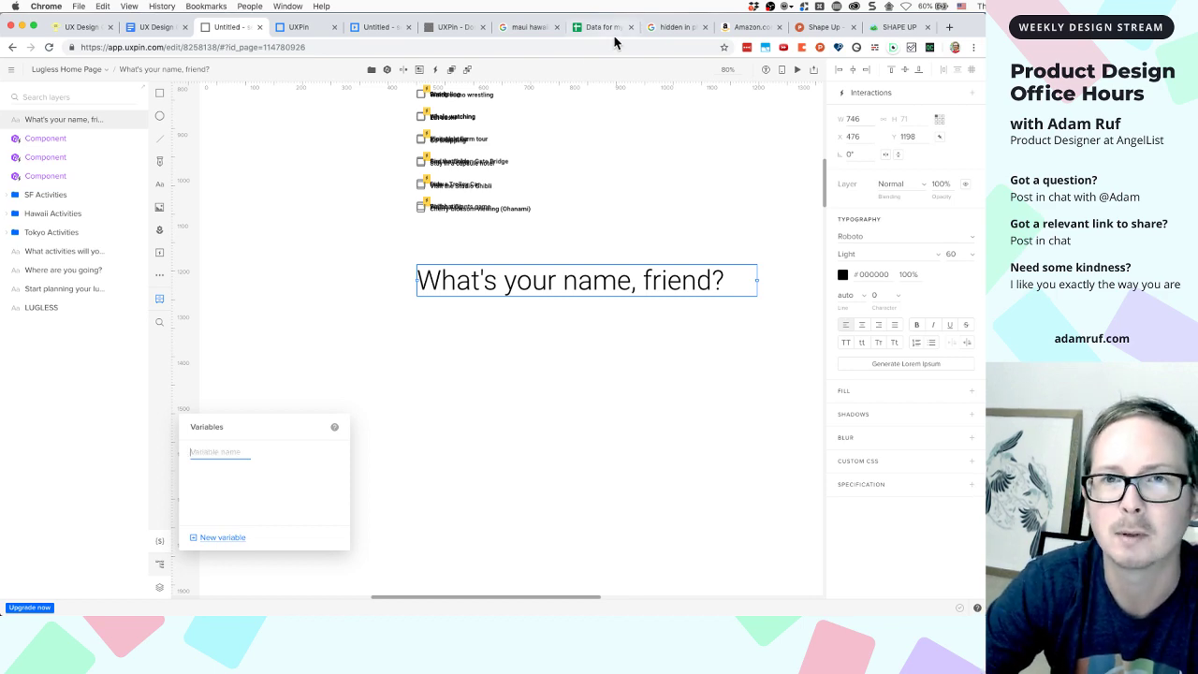
# Check the variable naming rules in the UXPin documentation and return to the prototype editor
pyautogui.click(465, 27)
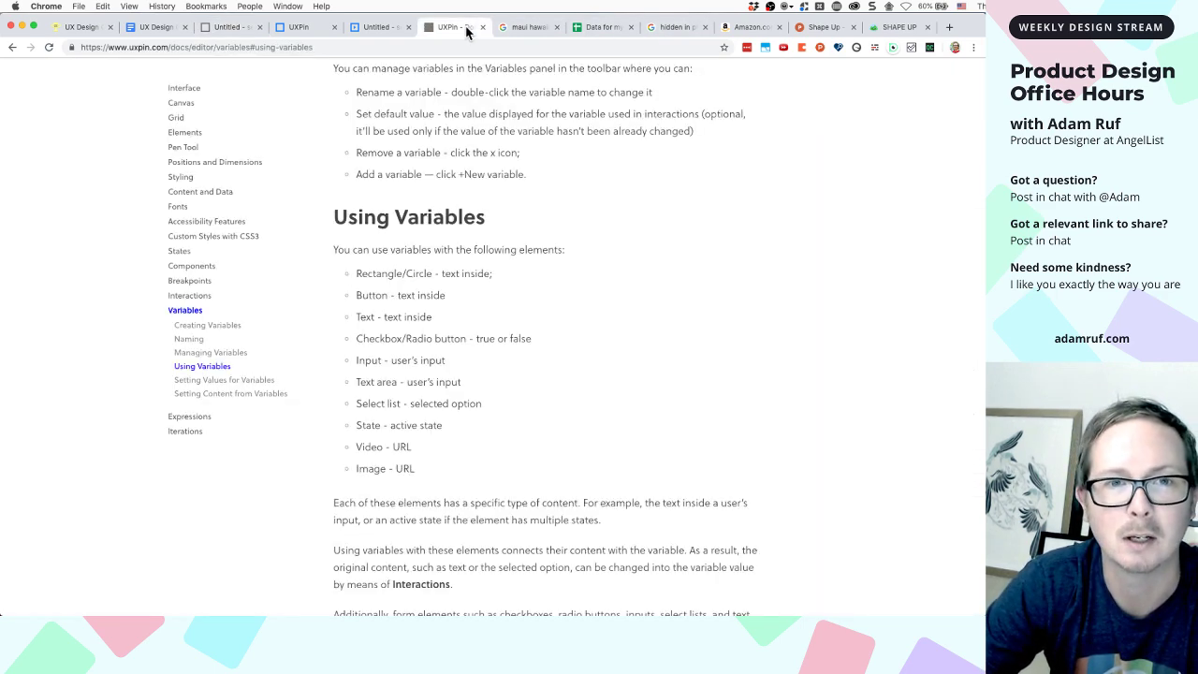
pyautogui.scroll(2, 416, 193)
pyautogui.scroll(5, 416, 193)
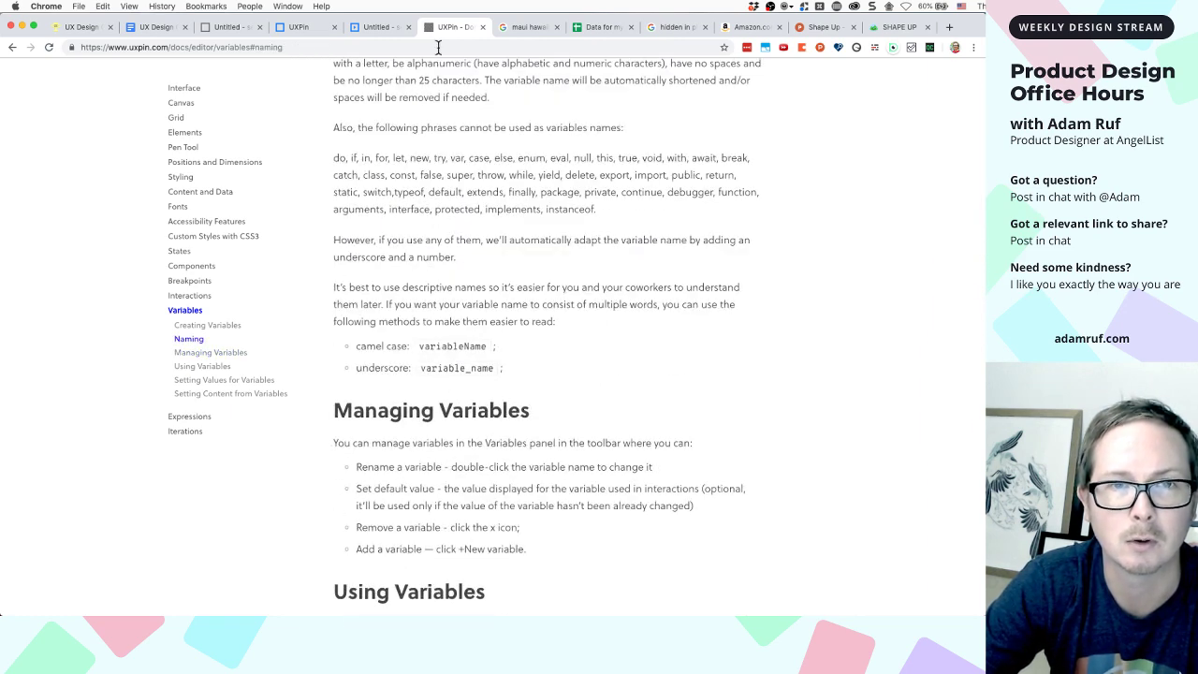
pyautogui.click(375, 28)
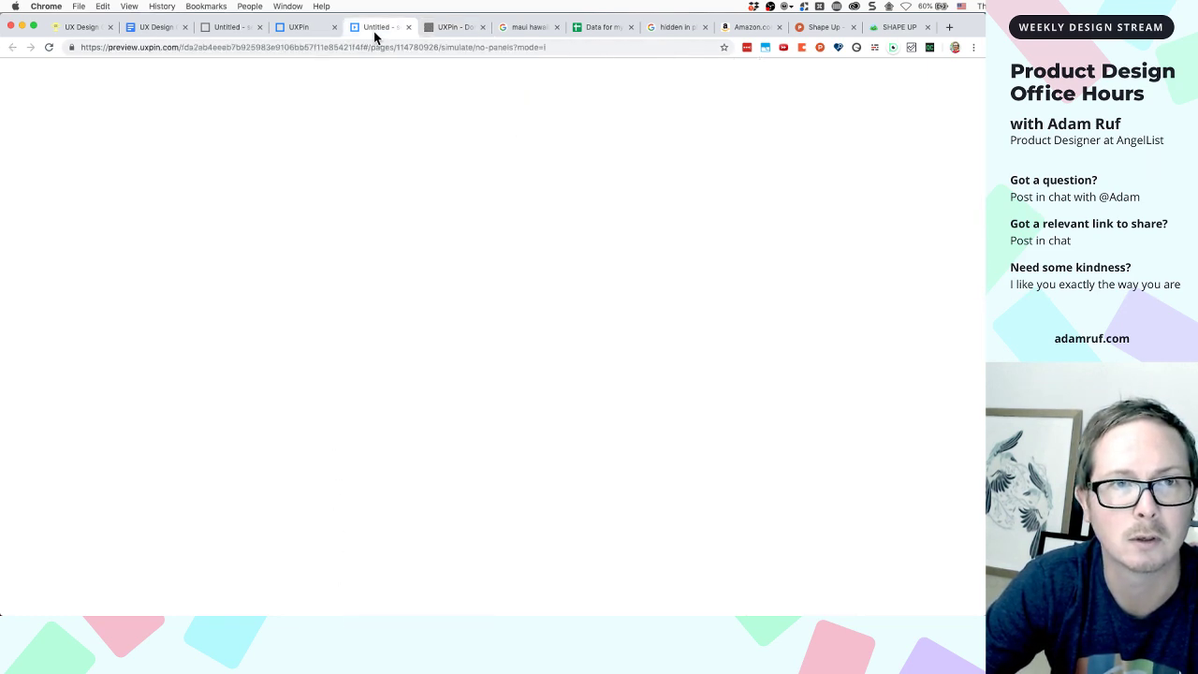
pyautogui.click(233, 30)
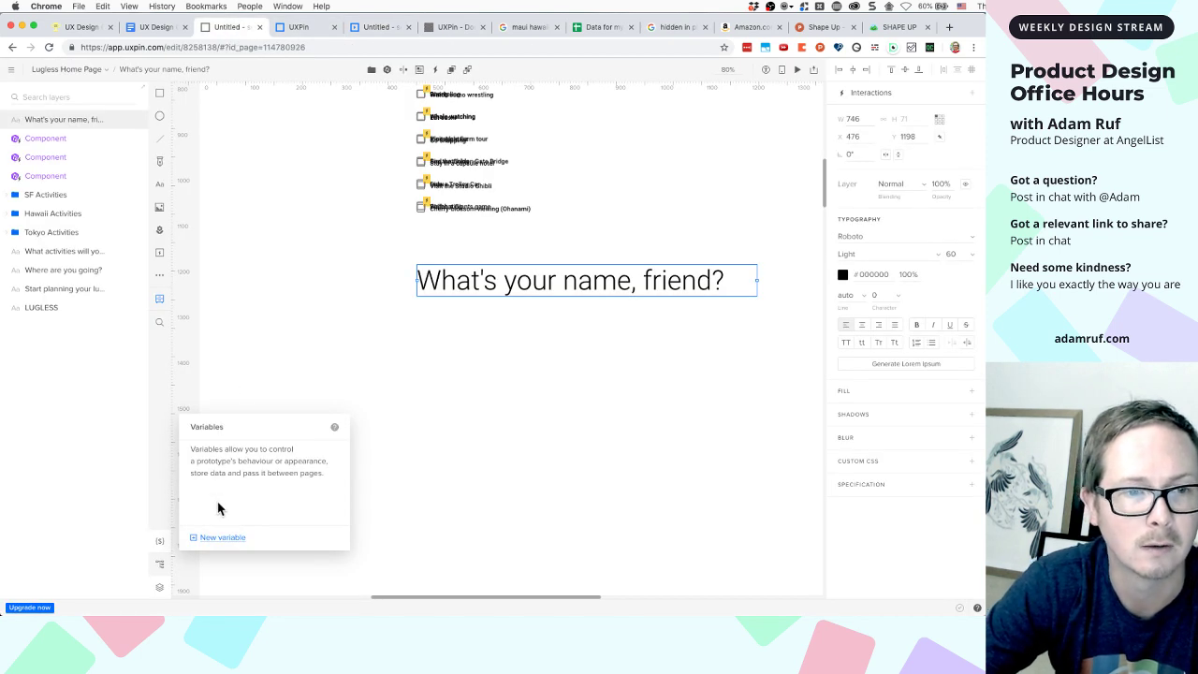
# Create a new prototype variable named customerName
pyautogui.click(220, 539)
pyautogui.write('cus')
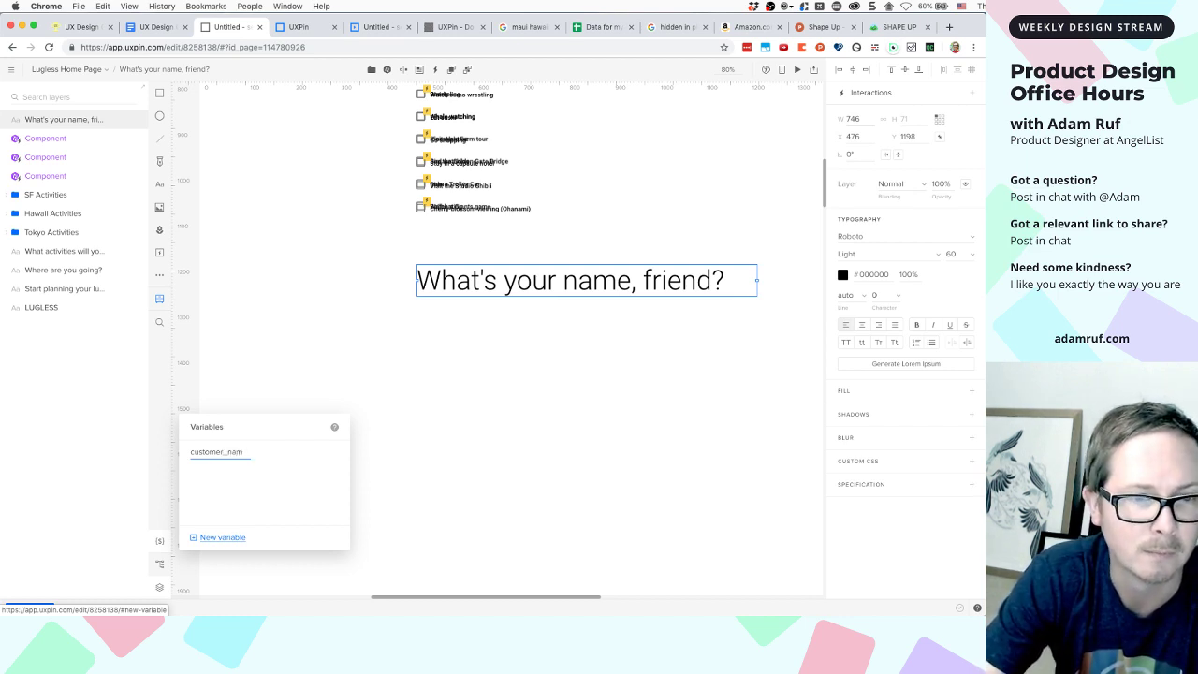
pyautogui.write('tomerName')
pyautogui.press('Return')
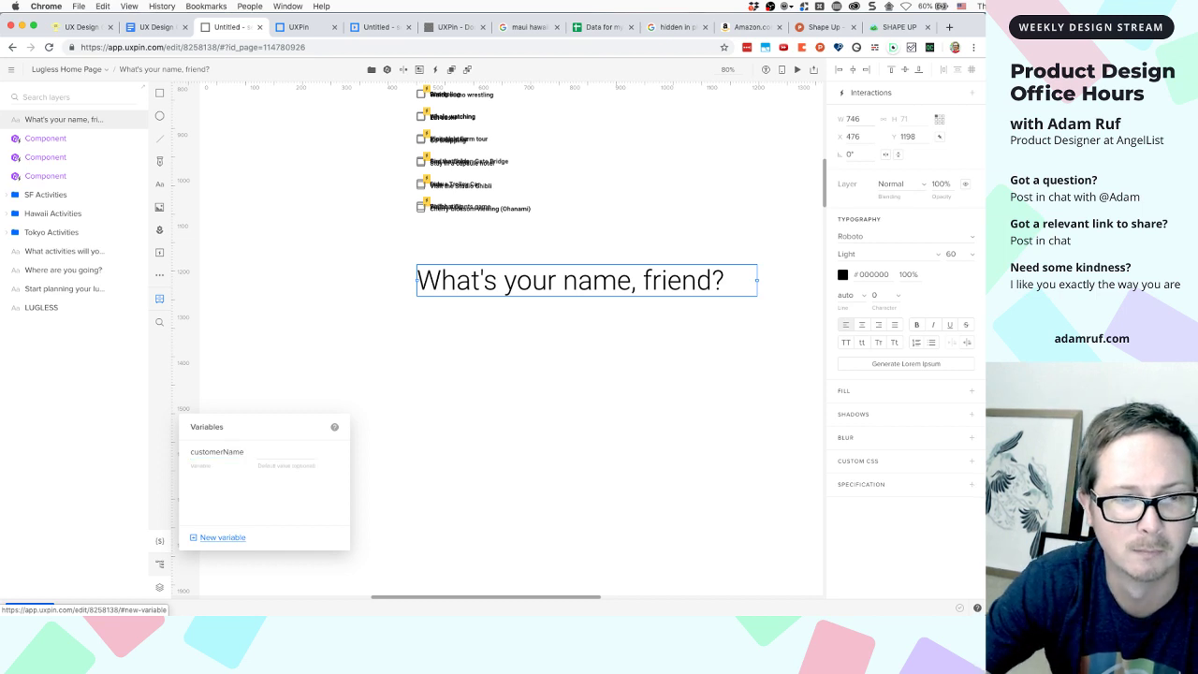
pyautogui.click(423, 512)
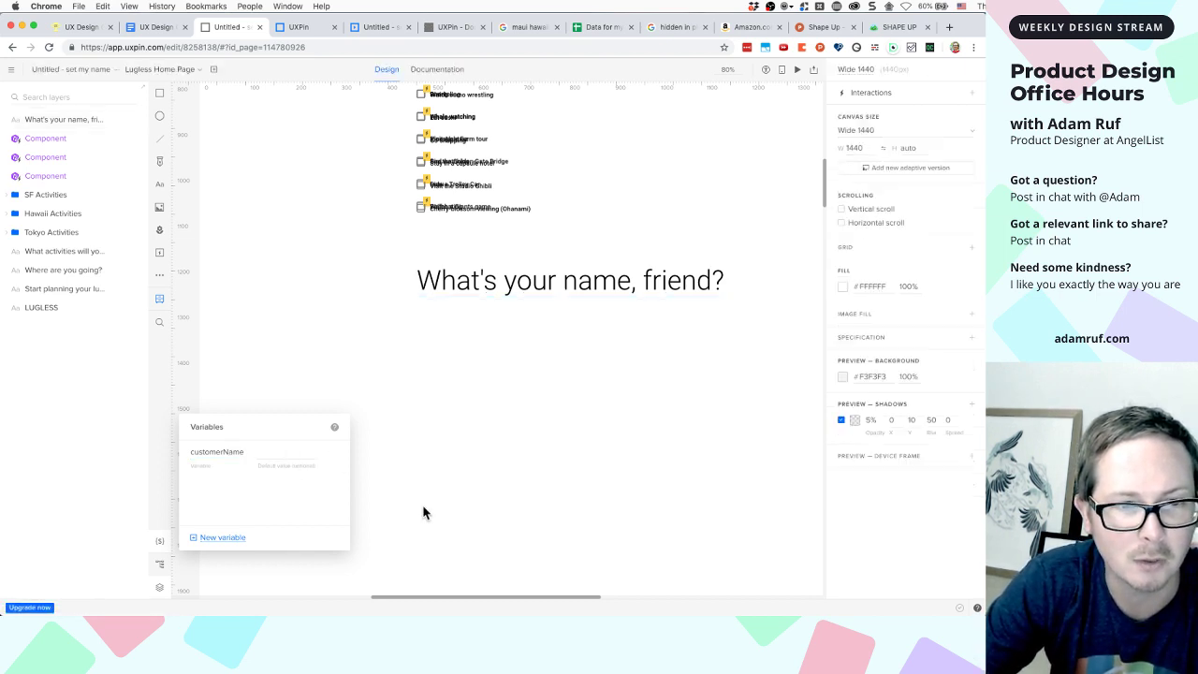
pyautogui.hscroll(3, 475, 359)
pyautogui.click(376, 286)
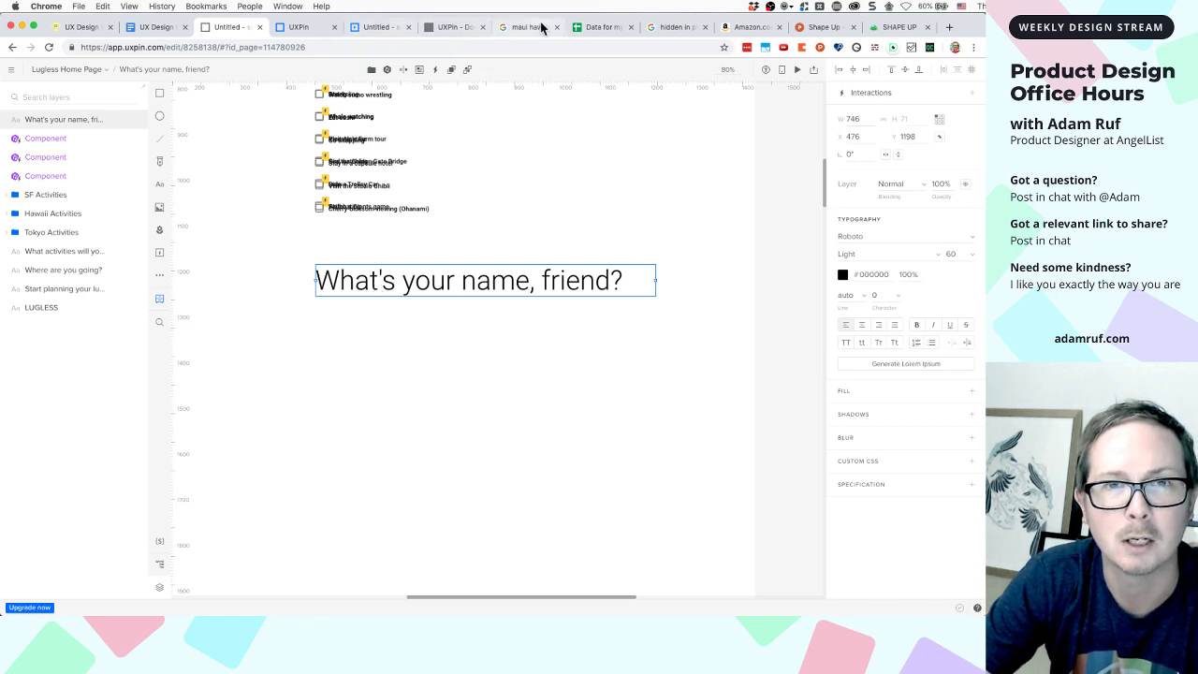
# Examine the documentation on using variables and setting their values with the Set variable interaction, and return to the prototype editor
pyautogui.click(430, 31)
pyautogui.scroll(-3, 434, 299)
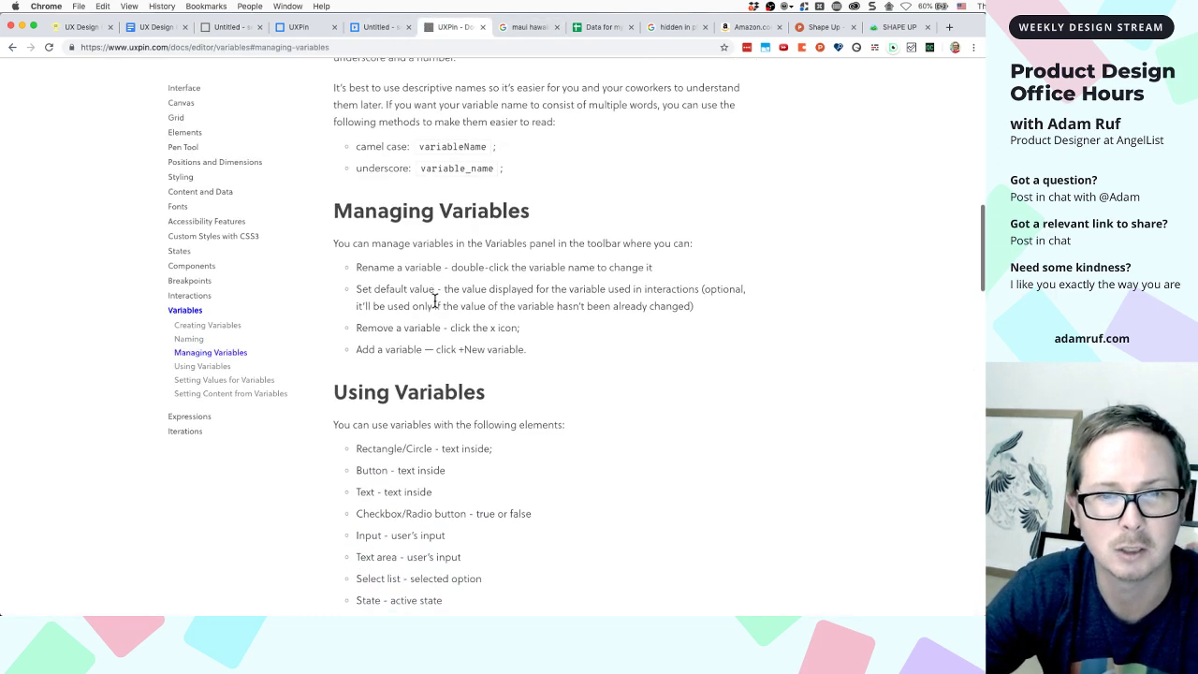
pyautogui.scroll(-4, 434, 299)
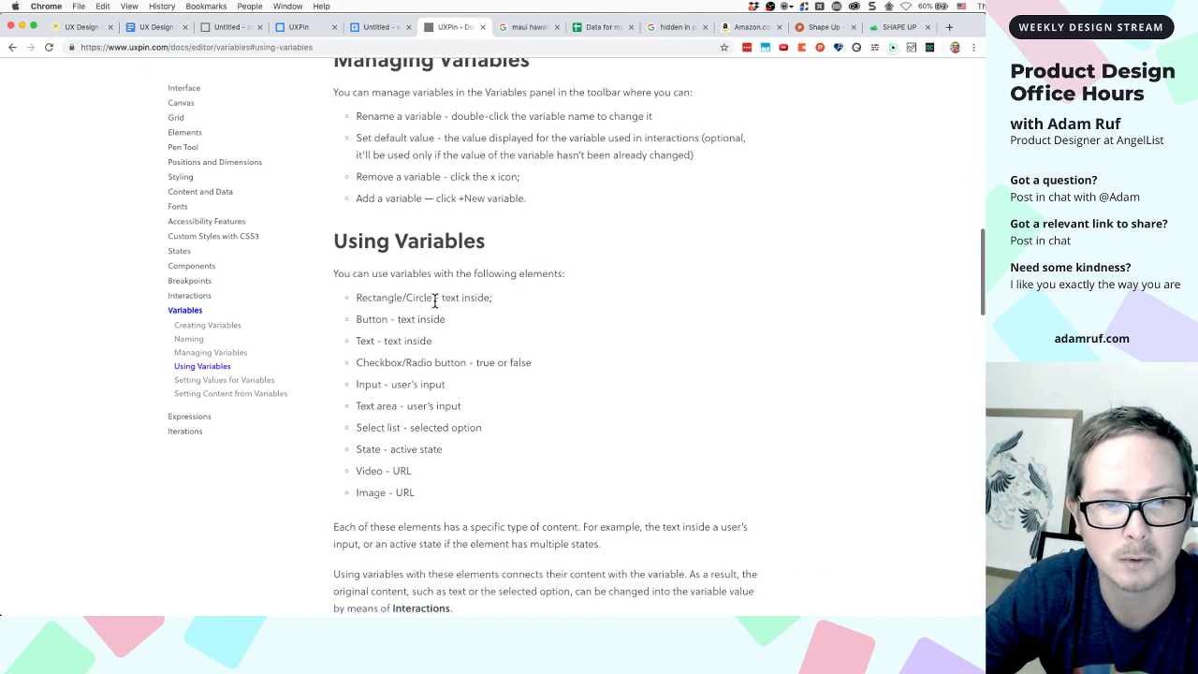
pyautogui.scroll(-4, 434, 300)
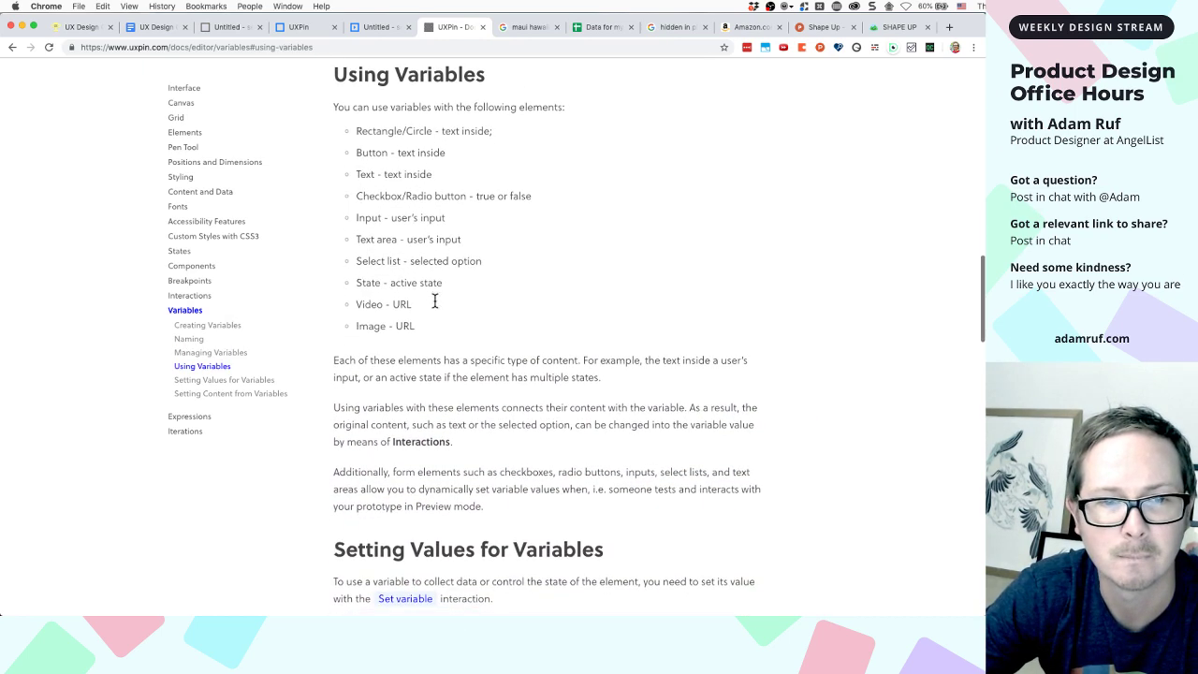
pyautogui.scroll(-1, 434, 304)
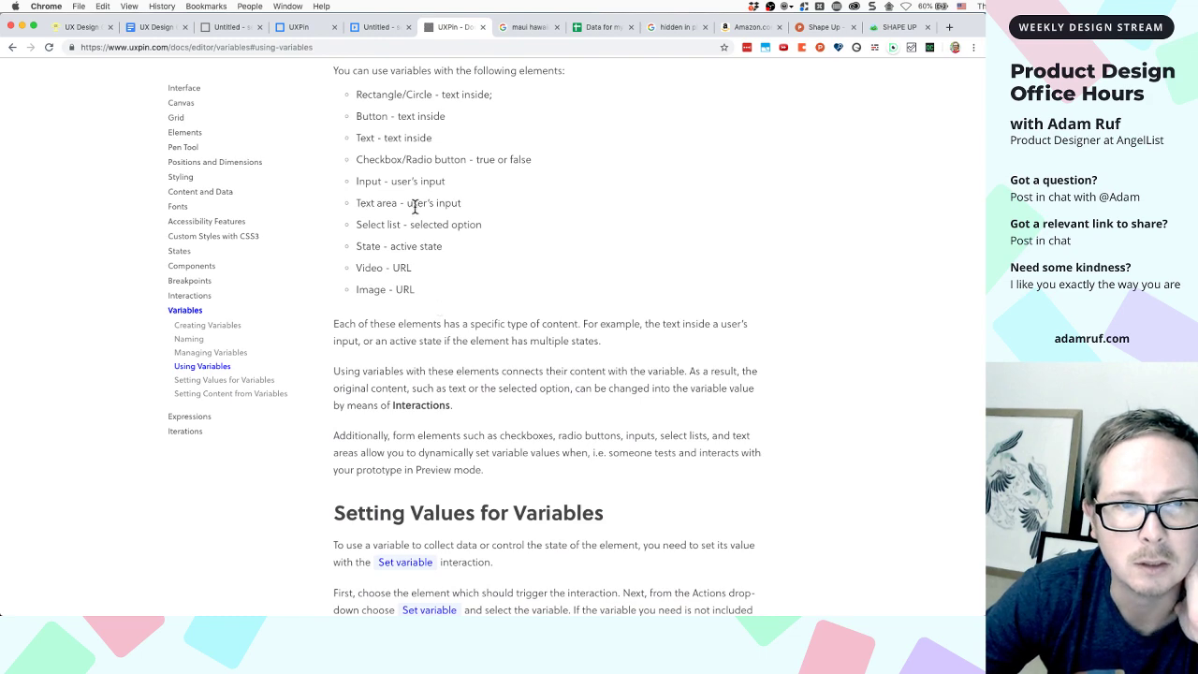
pyautogui.scroll(1, 412, 198)
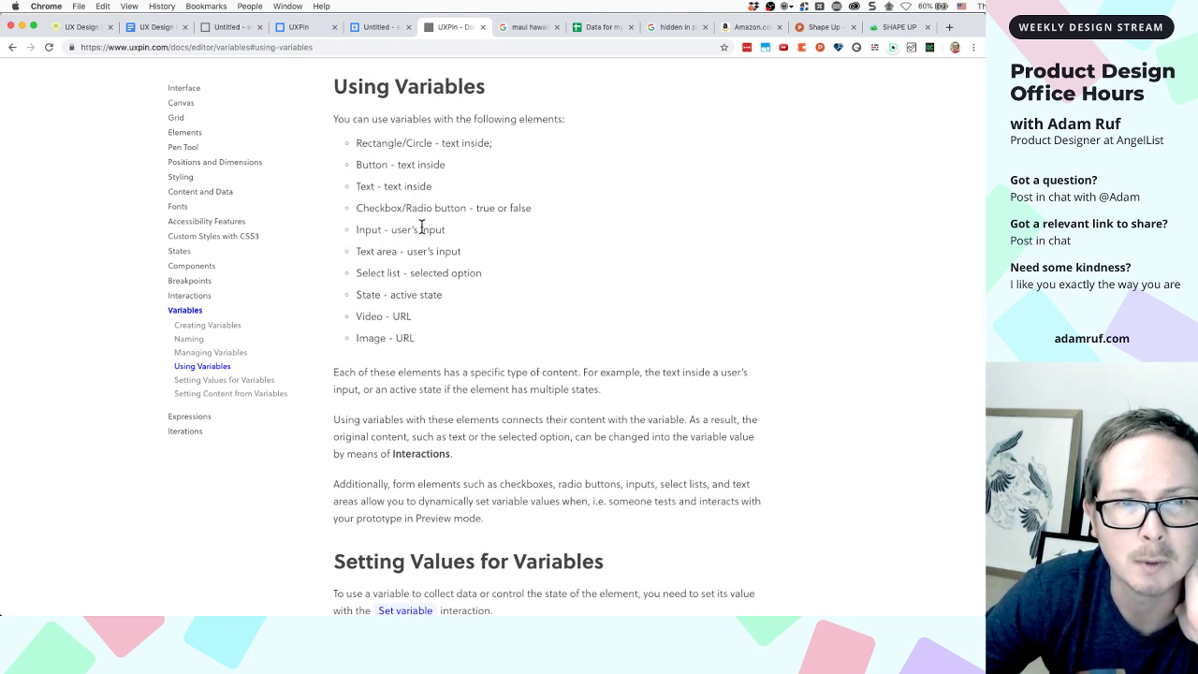
pyautogui.scroll(1, 421, 228)
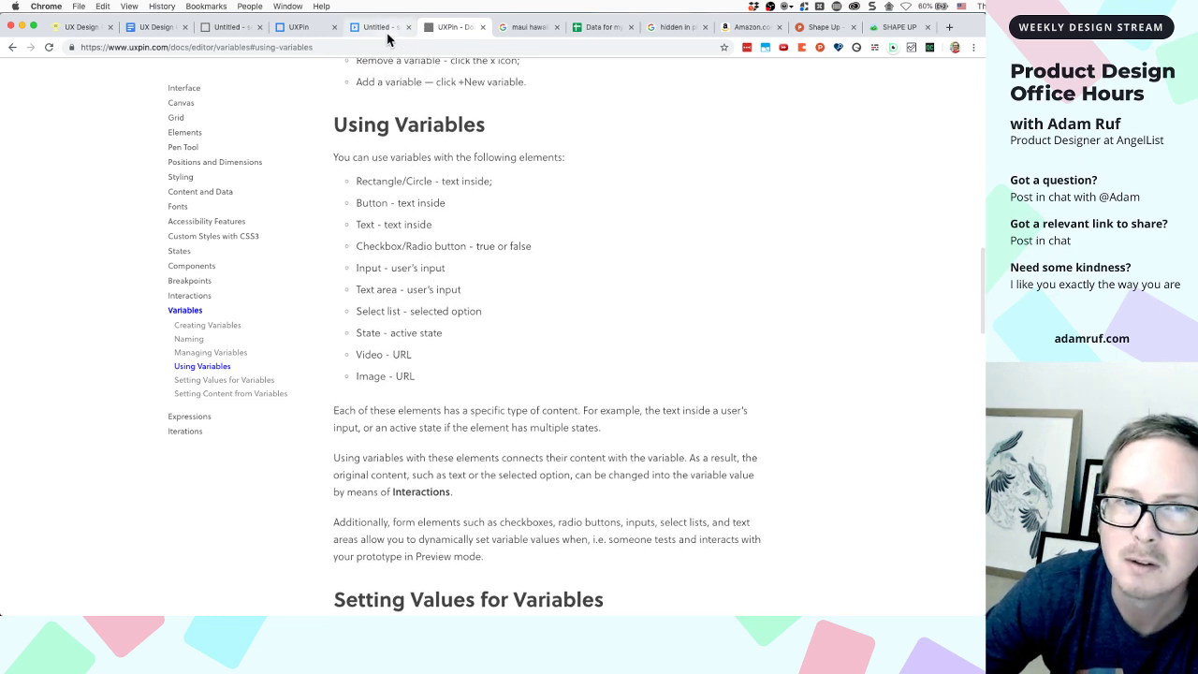
pyautogui.scroll(-5, 431, 262)
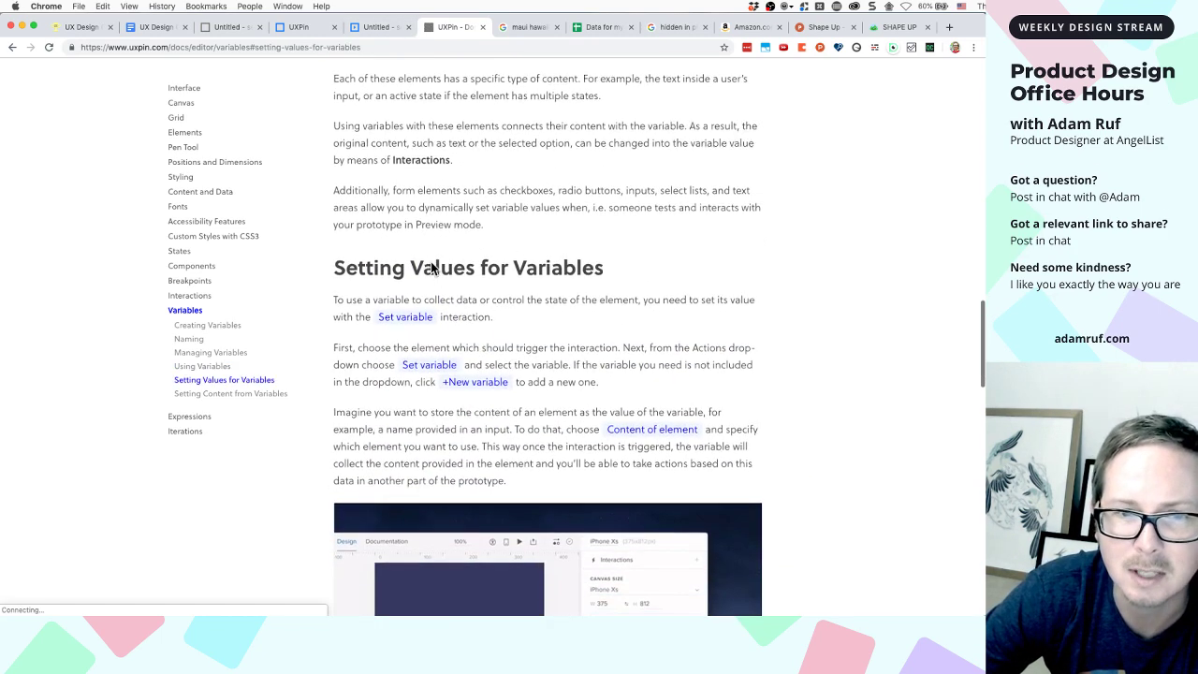
pyautogui.scroll(-1, 431, 265)
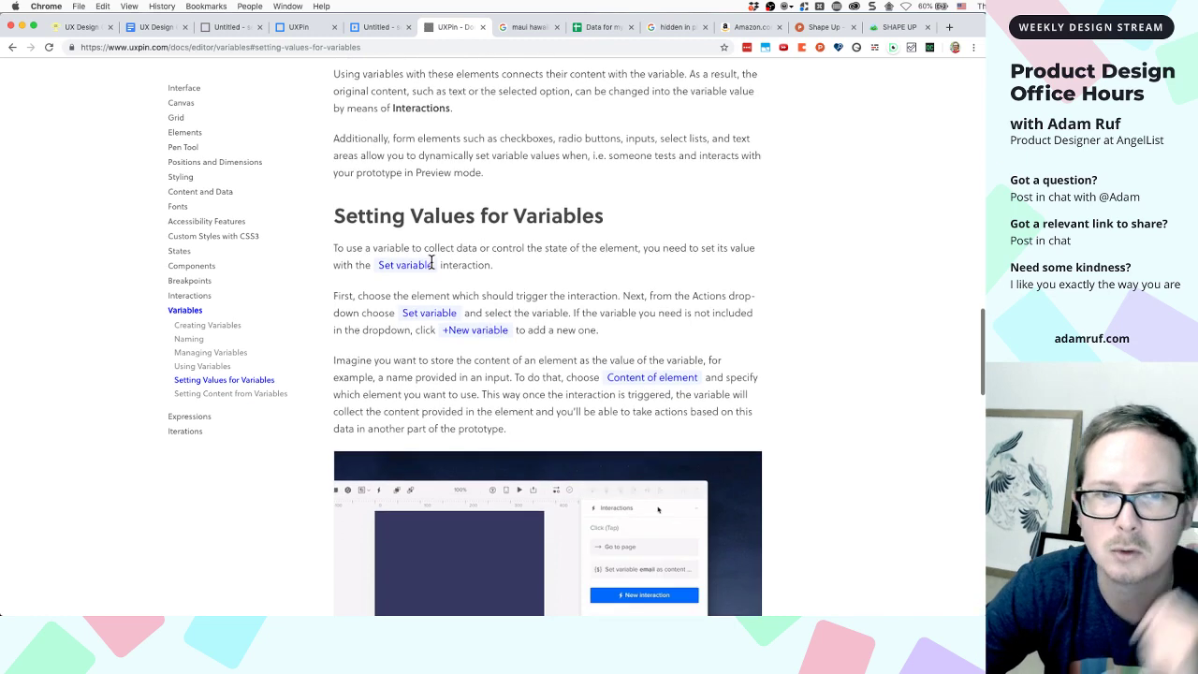
pyautogui.scroll(-1, 432, 263)
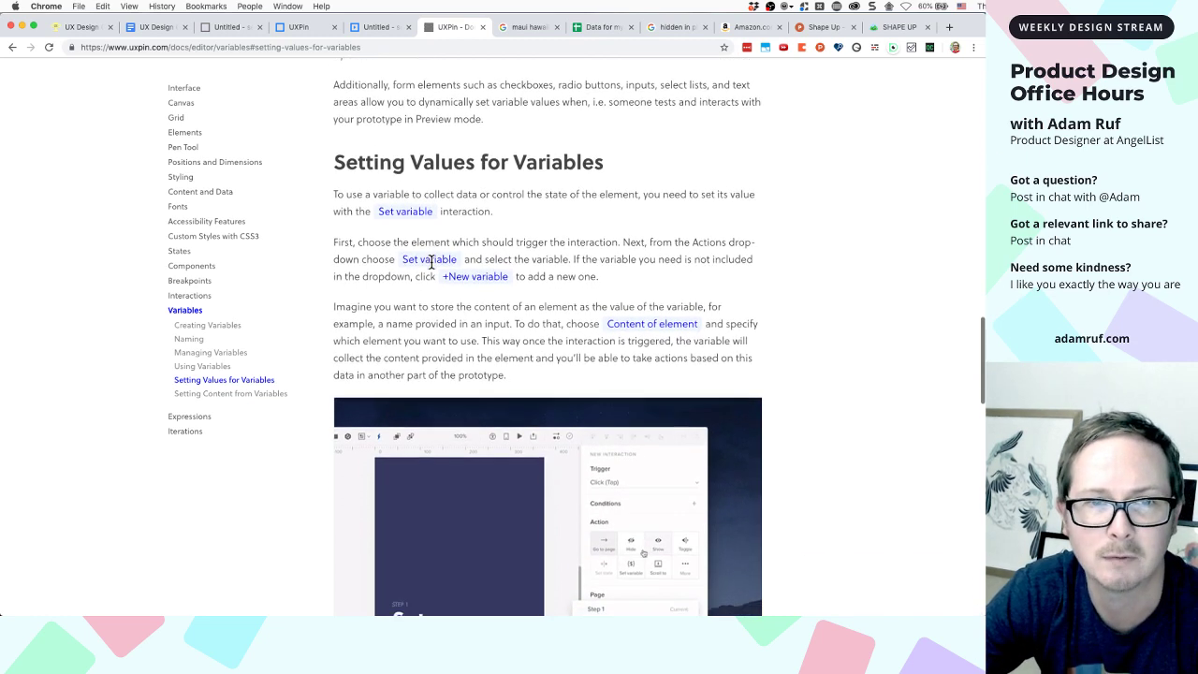
pyautogui.scroll(-1, 430, 263)
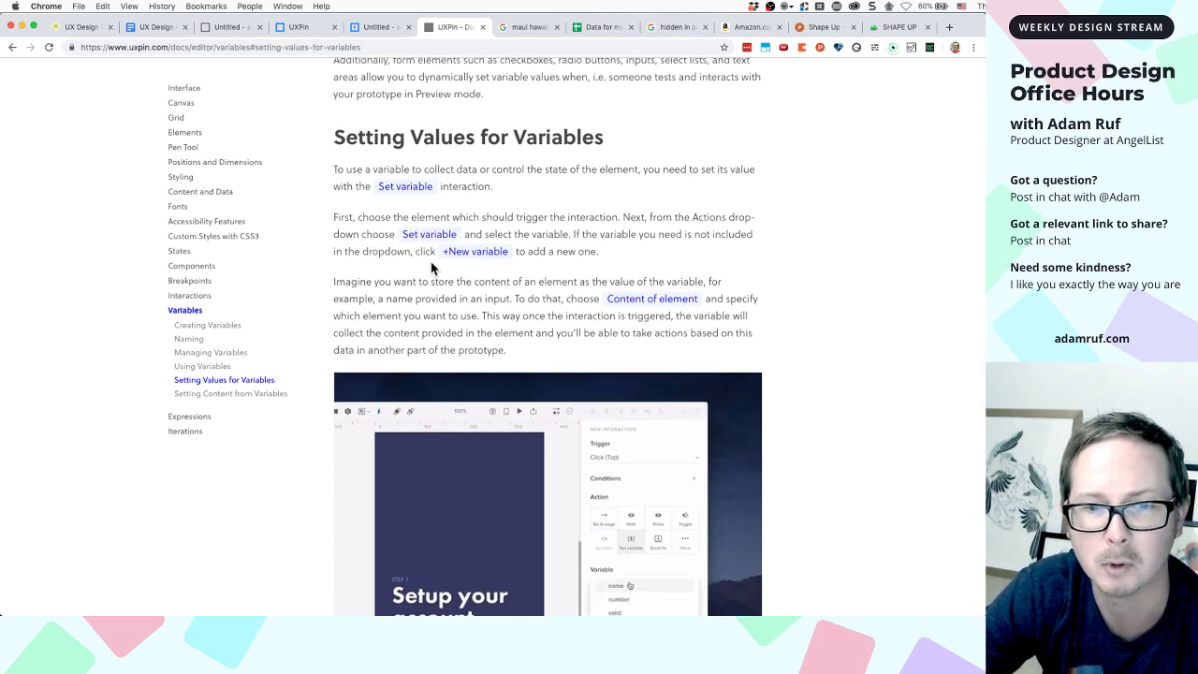
pyautogui.scroll(-1, 431, 261)
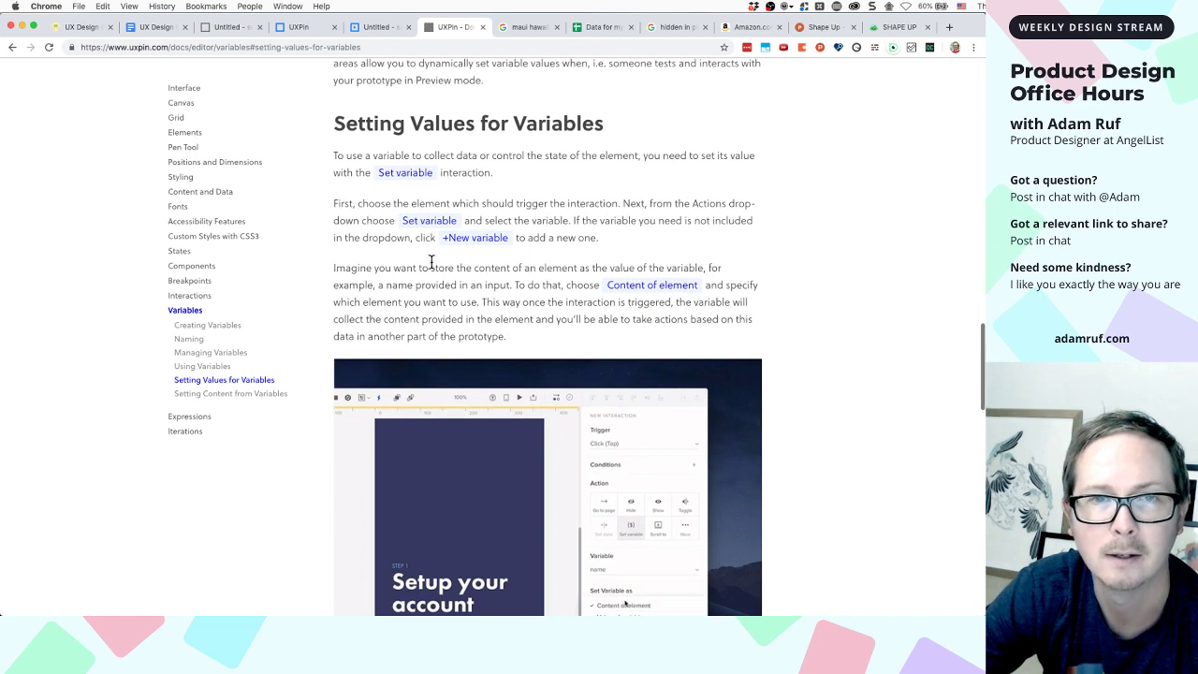
pyautogui.click(221, 28)
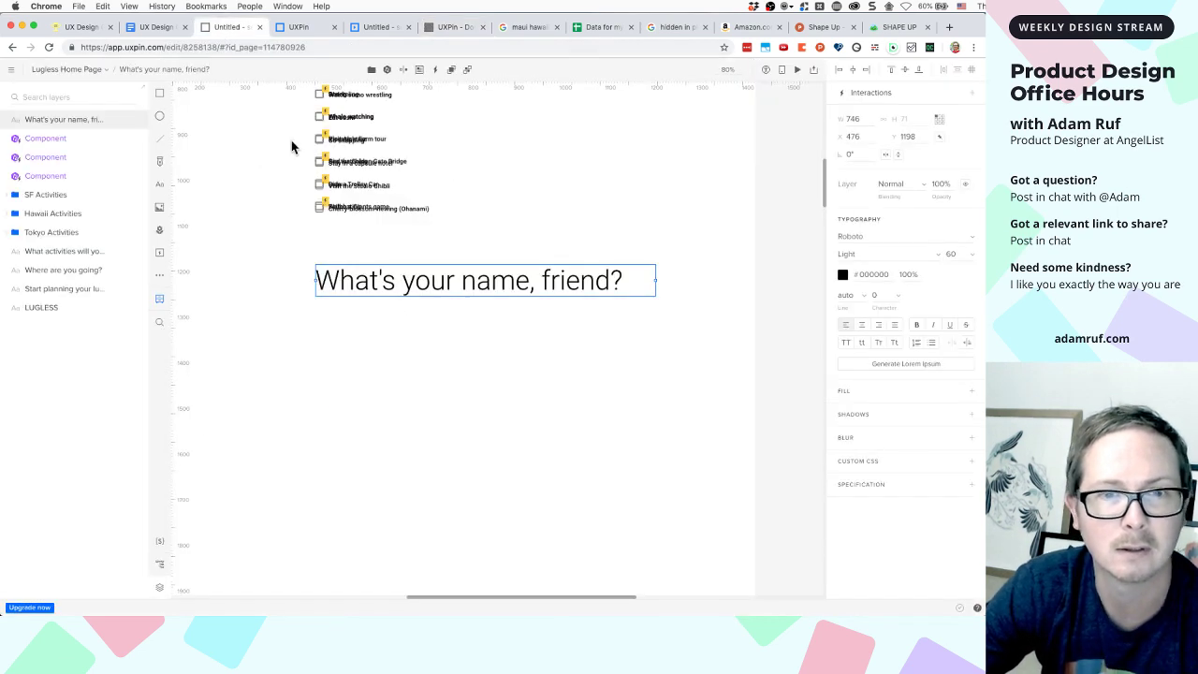
# Place an outlined Material Design text field under the "What's your name, friend?" heading and widen it to about 659 px
pyautogui.click(377, 346)
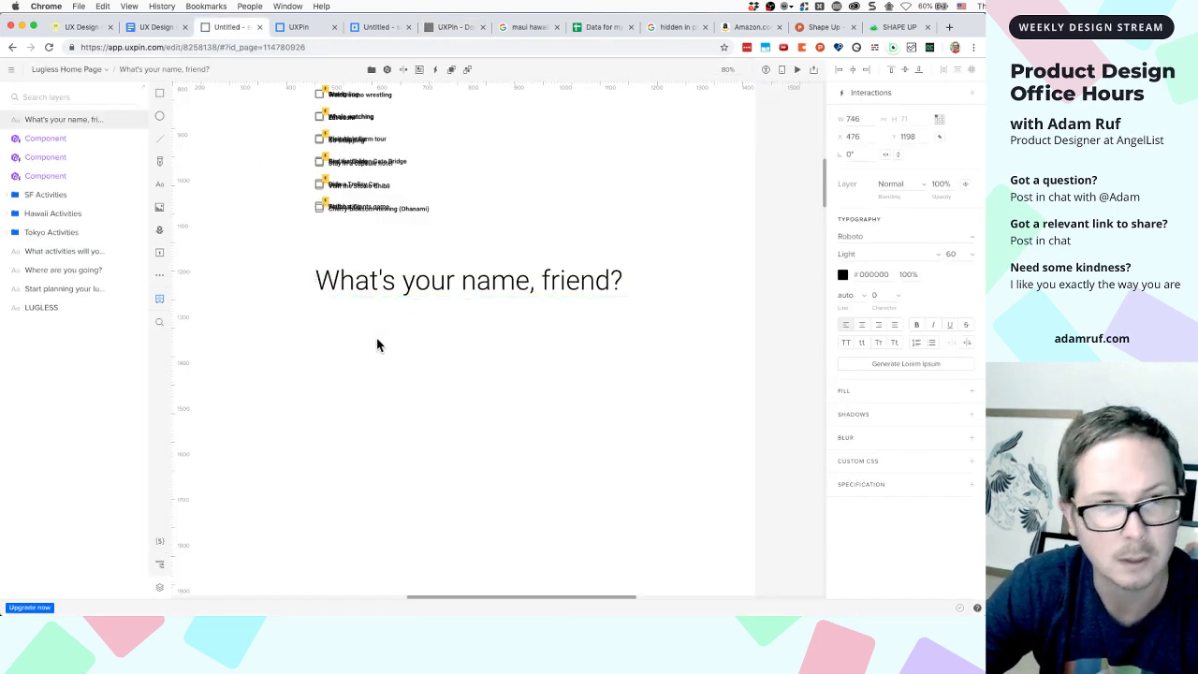
pyautogui.click(162, 302)
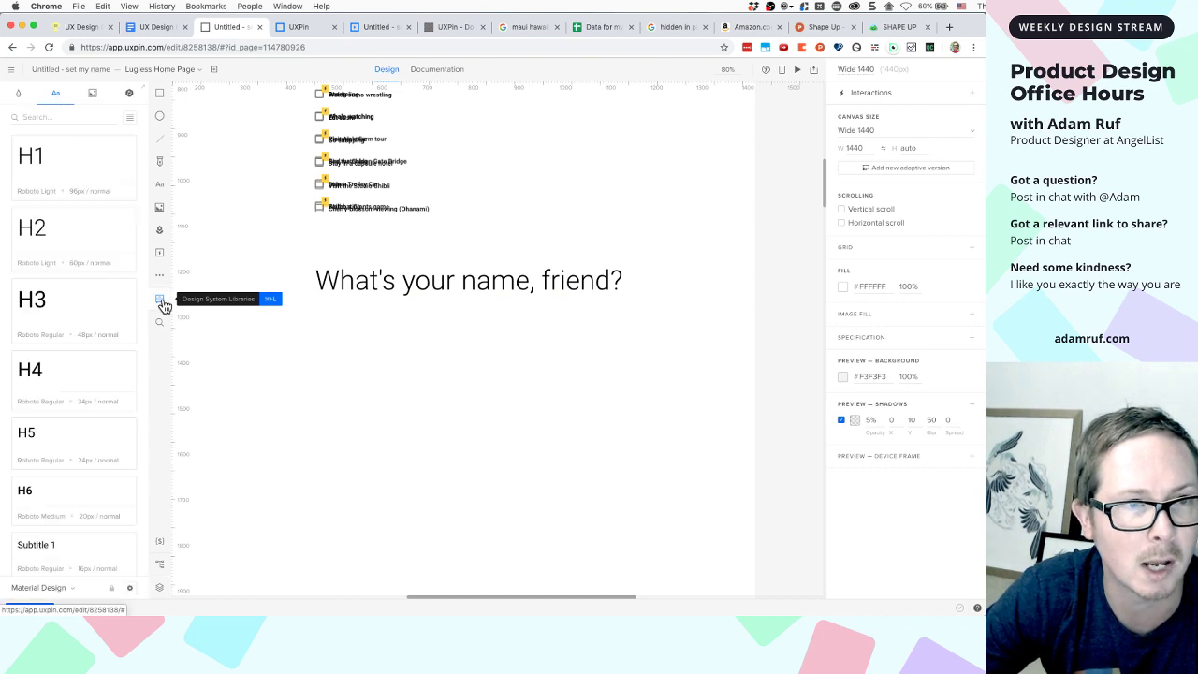
pyautogui.click(129, 94)
pyautogui.scroll(-5, 98, 229)
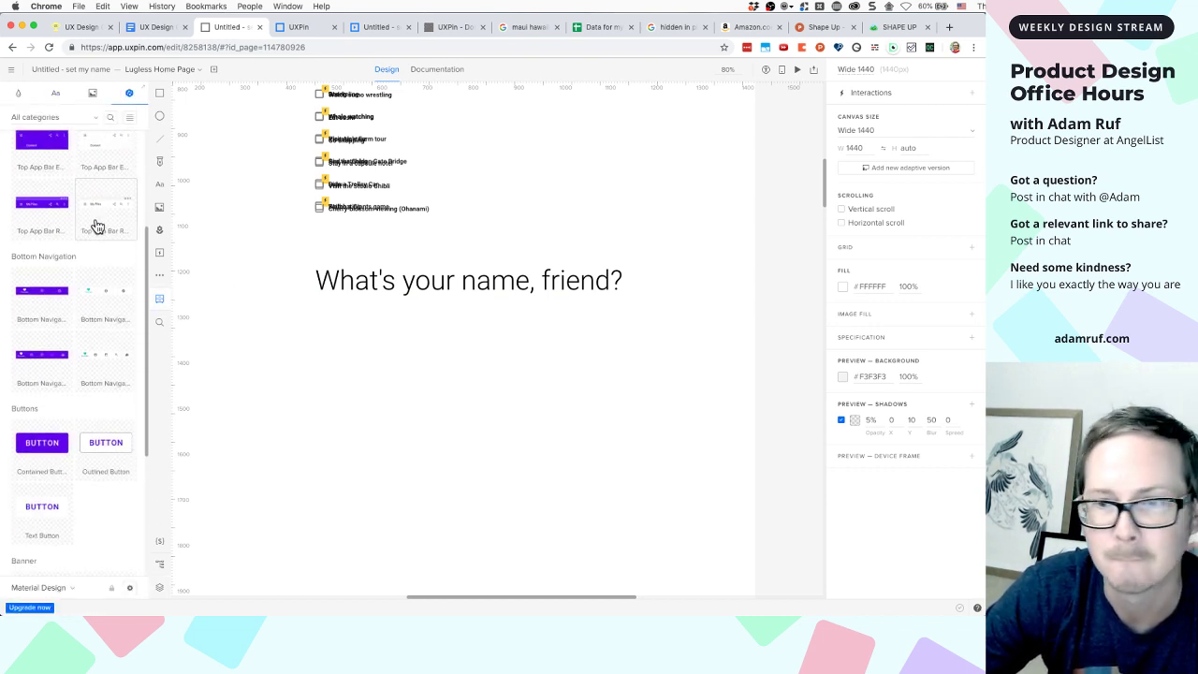
pyautogui.scroll(-3, 98, 225)
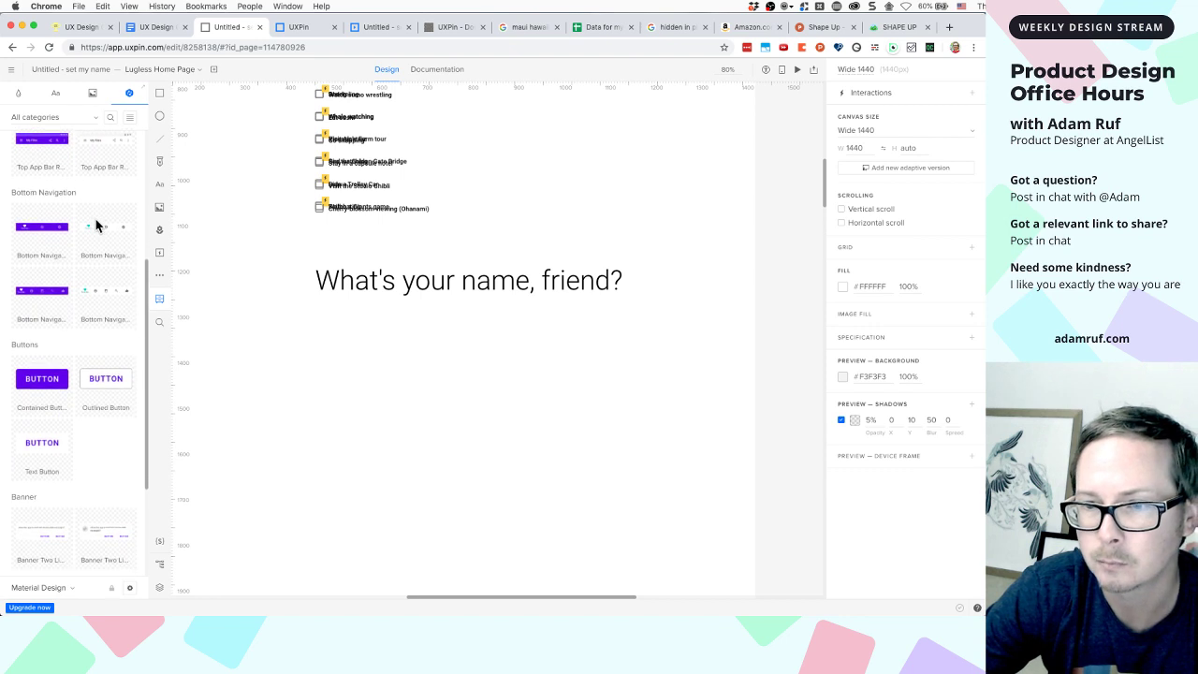
pyautogui.scroll(-1, 97, 225)
pyautogui.scroll(-6, 97, 226)
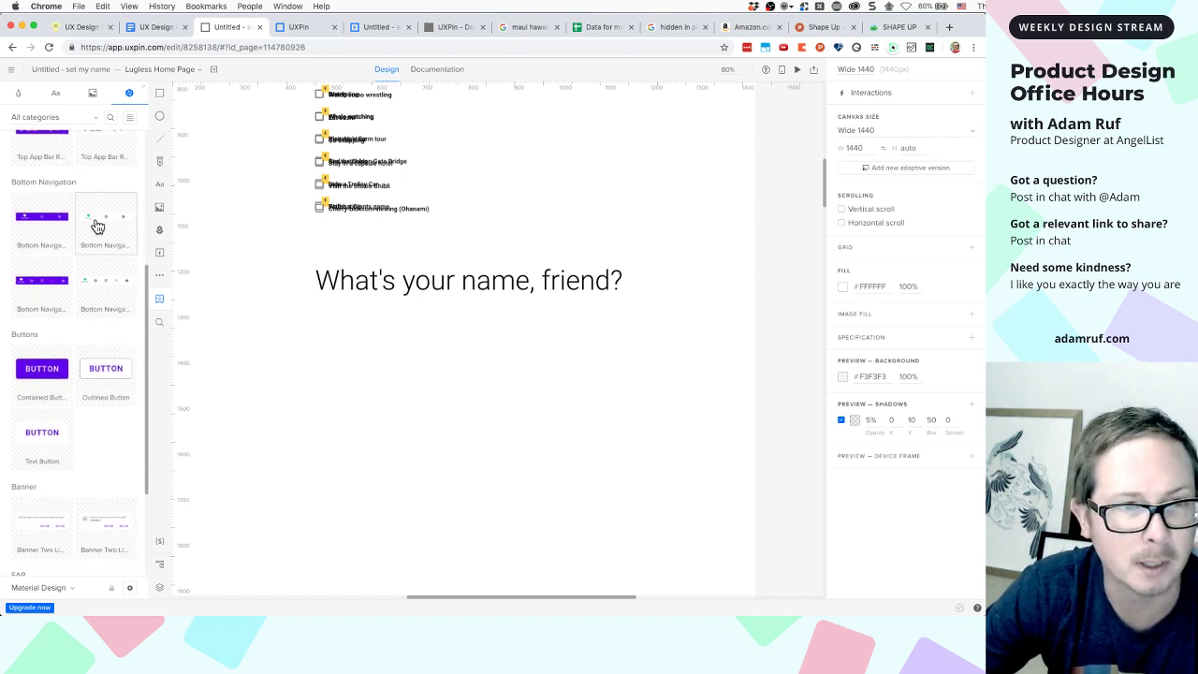
pyautogui.scroll(-12, 98, 225)
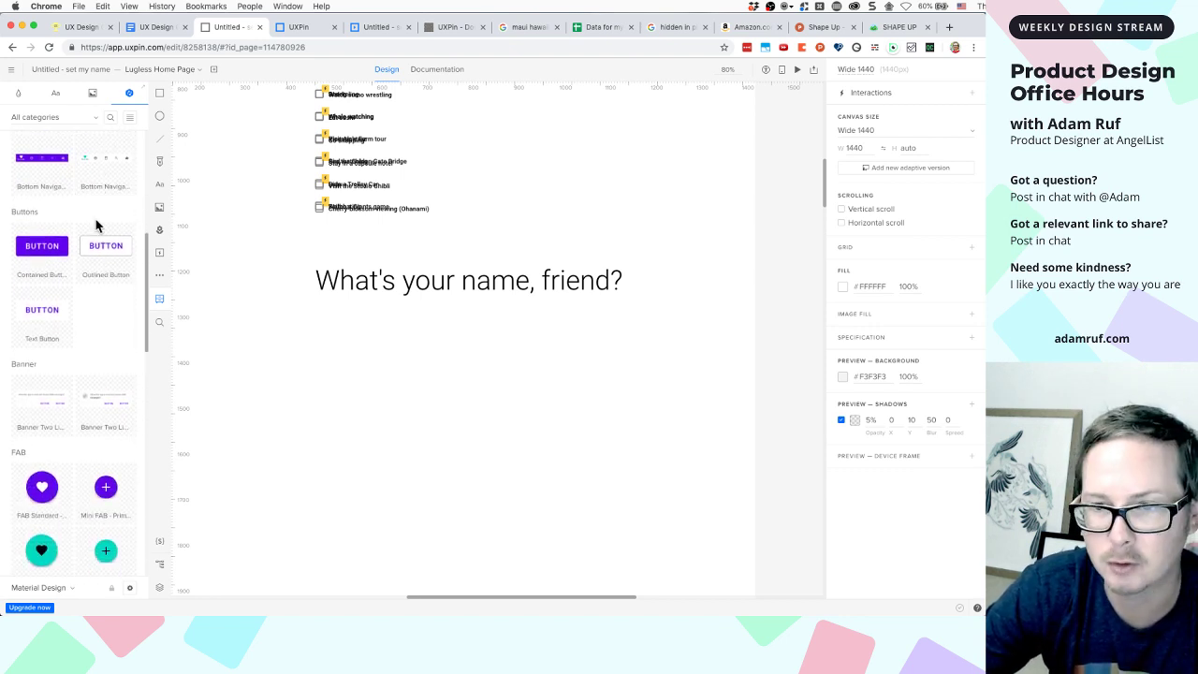
pyautogui.scroll(-18, 97, 226)
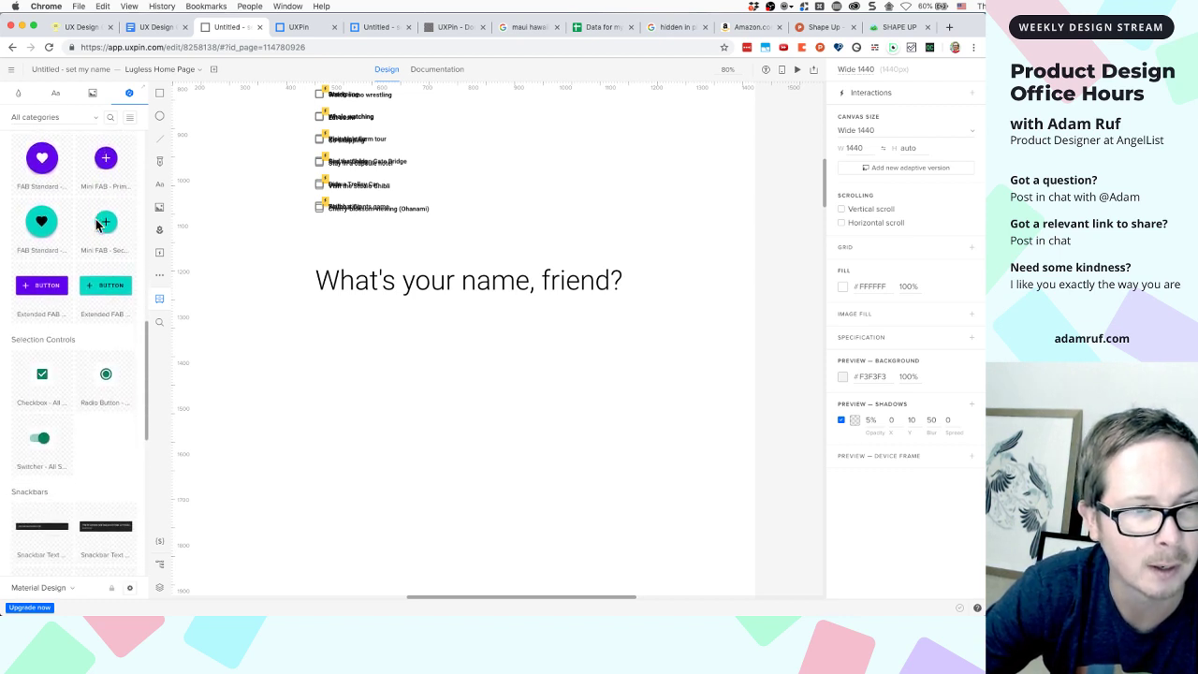
pyautogui.scroll(-5, 96, 226)
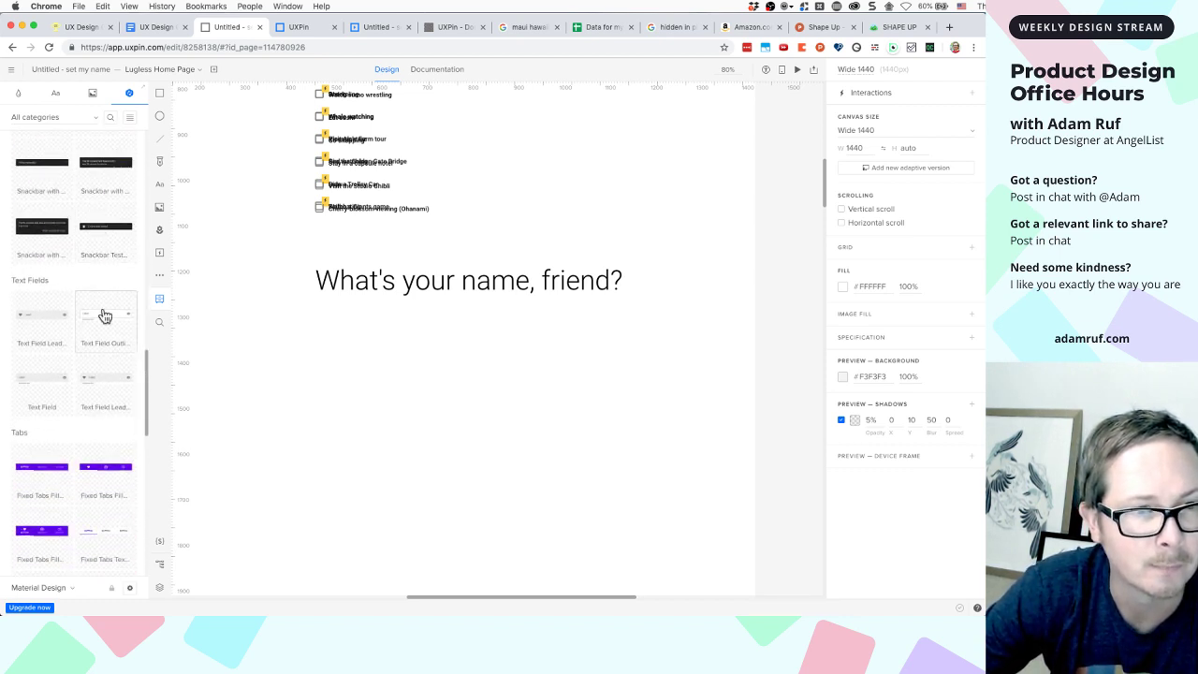
pyautogui.moveTo(103, 323); pyautogui.dragTo(394, 320)
pyautogui.moveTo(469, 323); pyautogui.dragTo(621, 316)
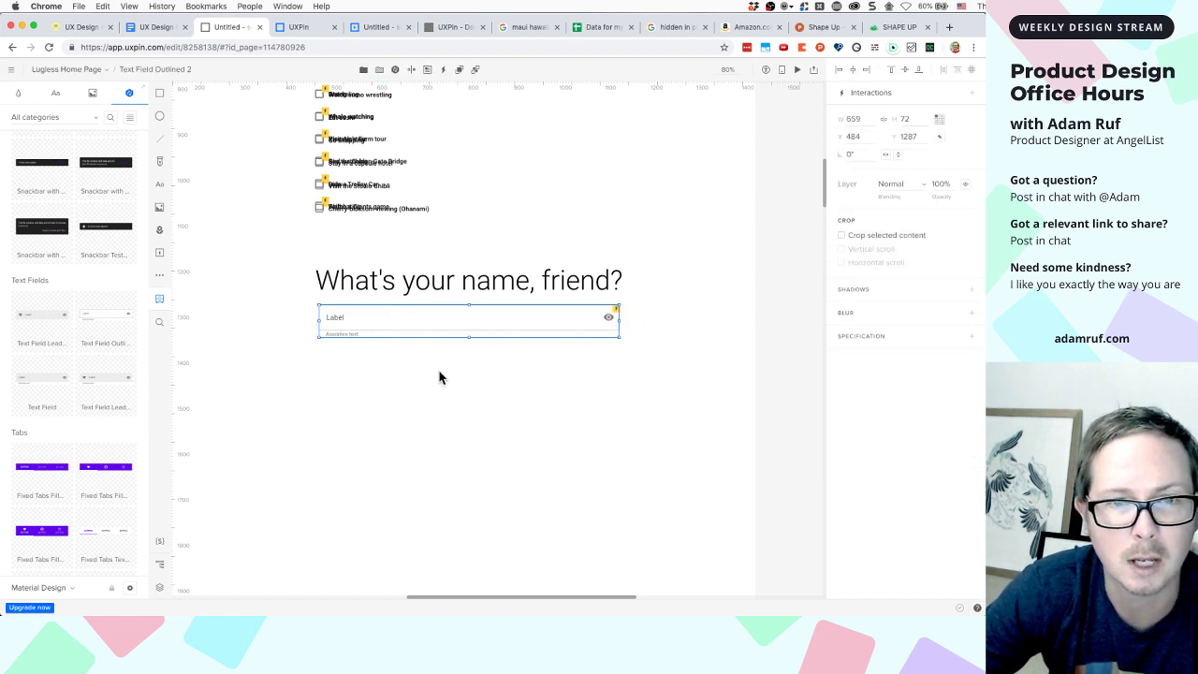
# Delete the "Label" text from inside the outlined text field below the name question
pyautogui.doubleClick(380, 311)
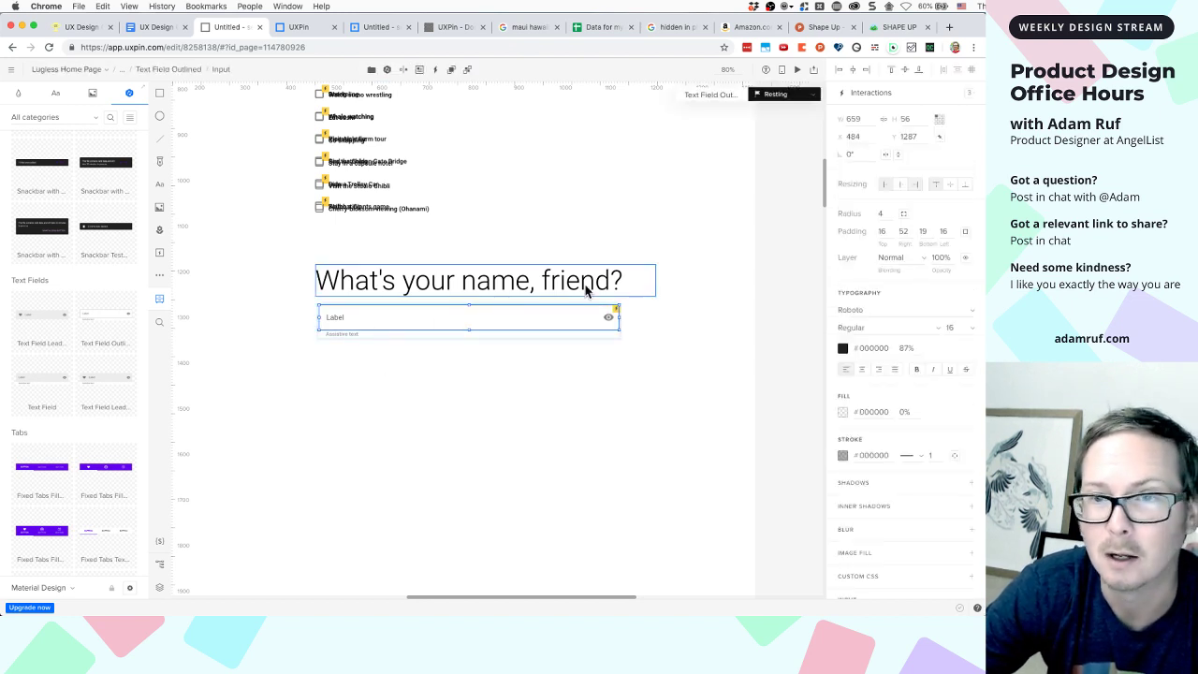
pyautogui.click(342, 319)
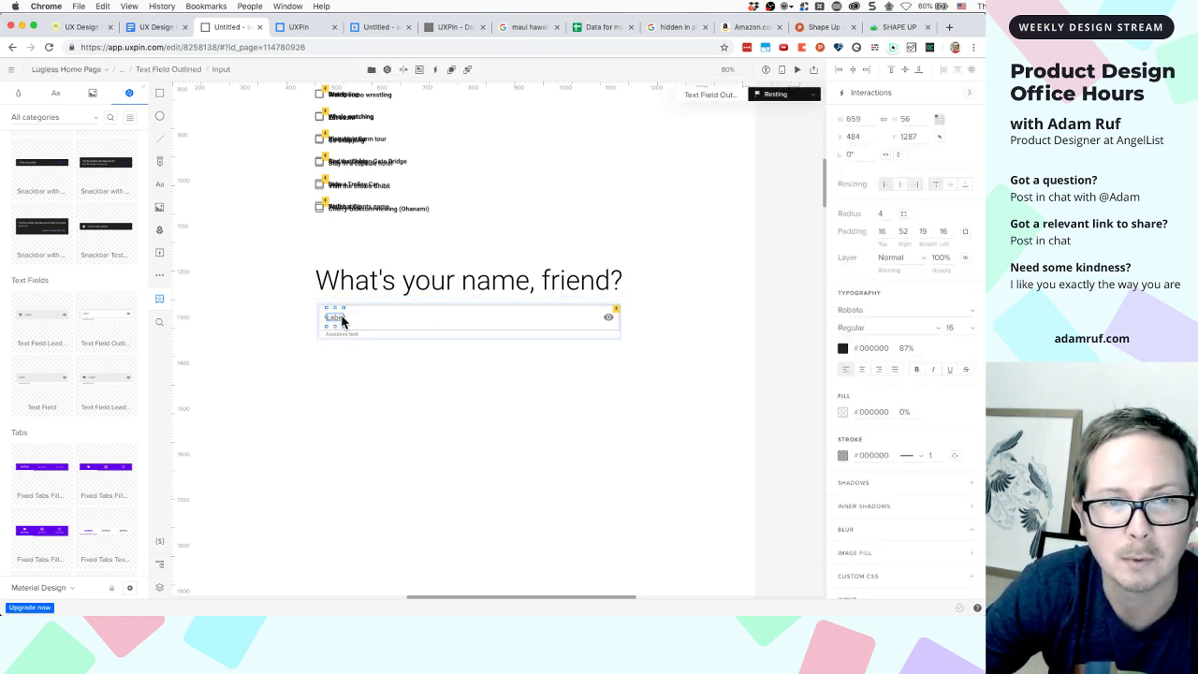
pyautogui.doubleClick(342, 318)
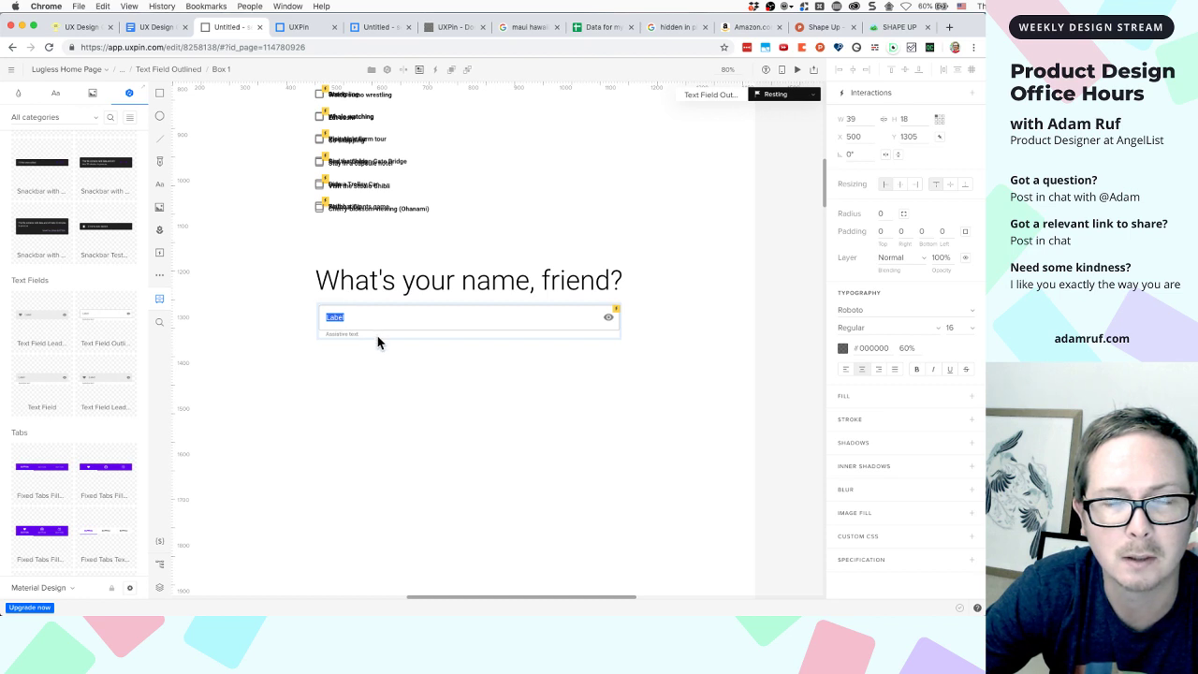
pyautogui.click(378, 343)
pyautogui.click(337, 322)
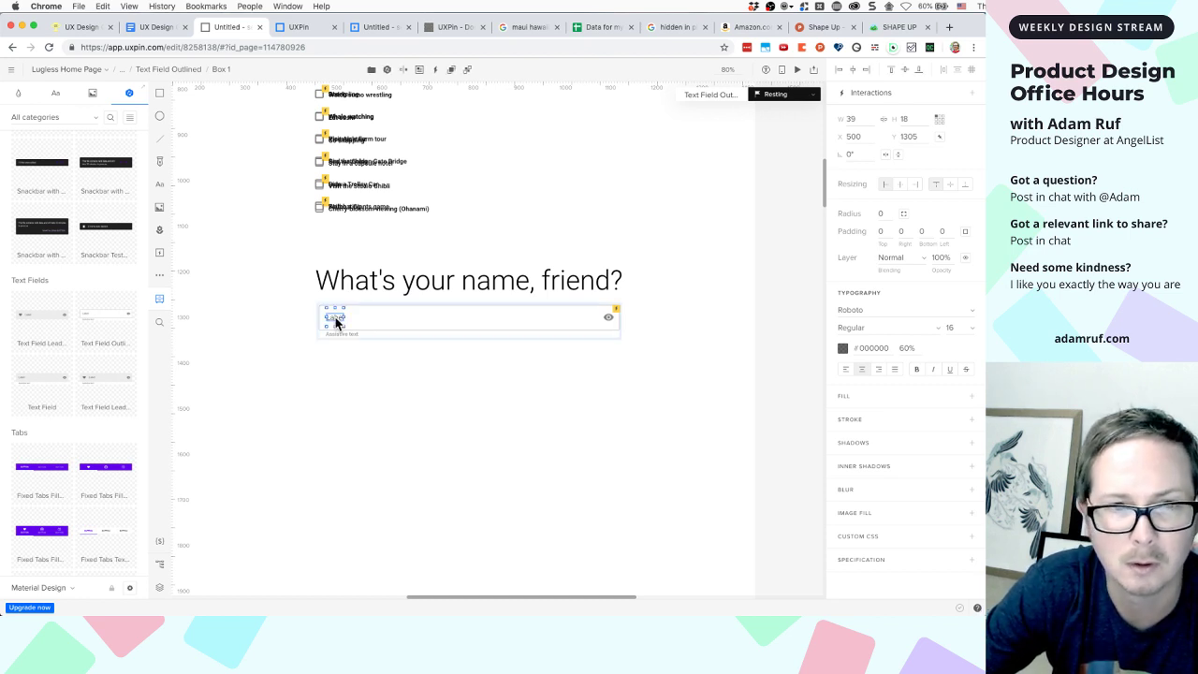
pyautogui.press('Delete')
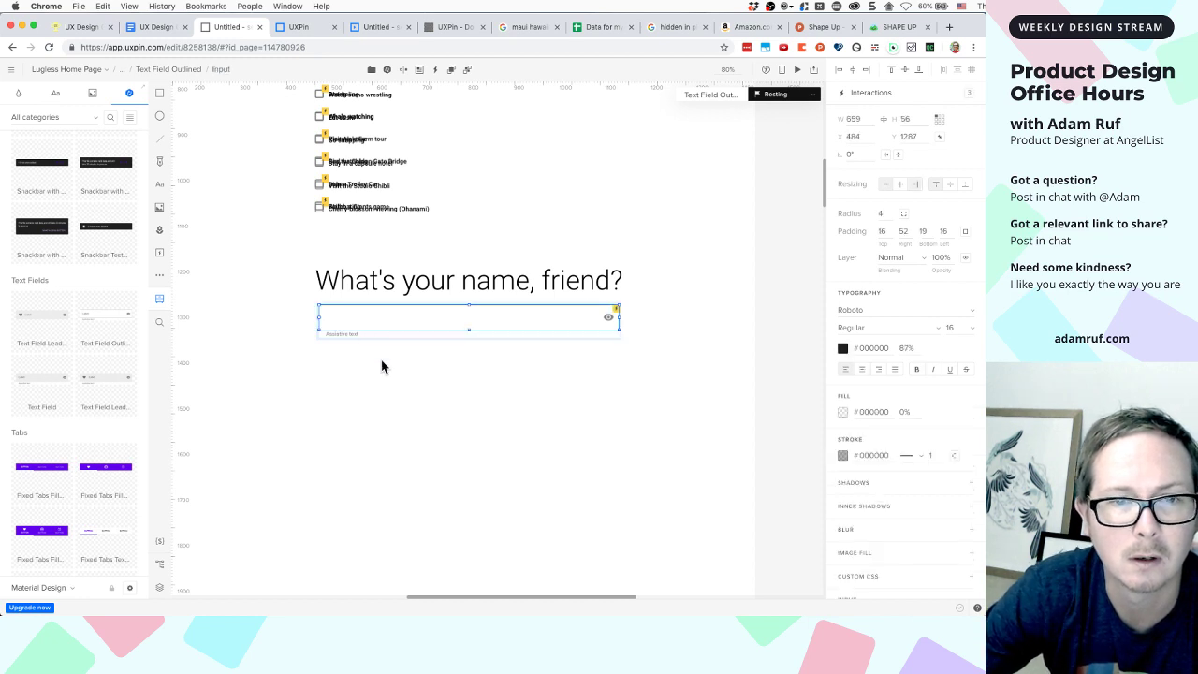
pyautogui.click(383, 367)
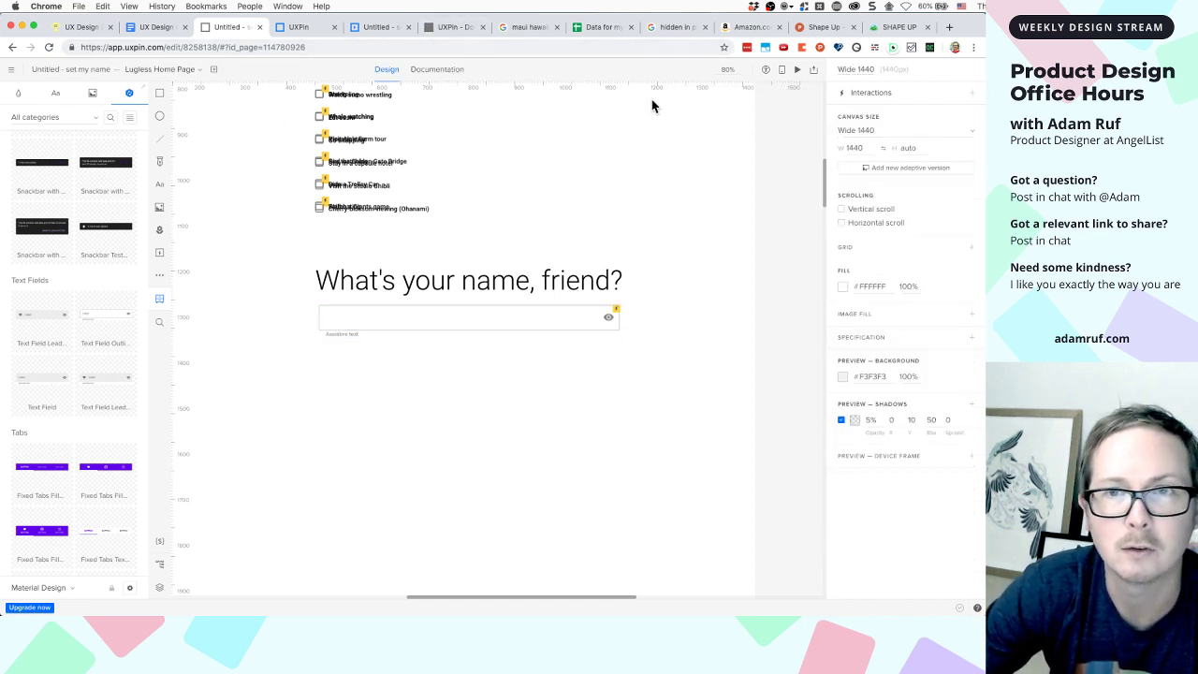
# Preview the prototype, test the name field by entering "asdfasdf", and return to the editor
pyautogui.click(795, 71)
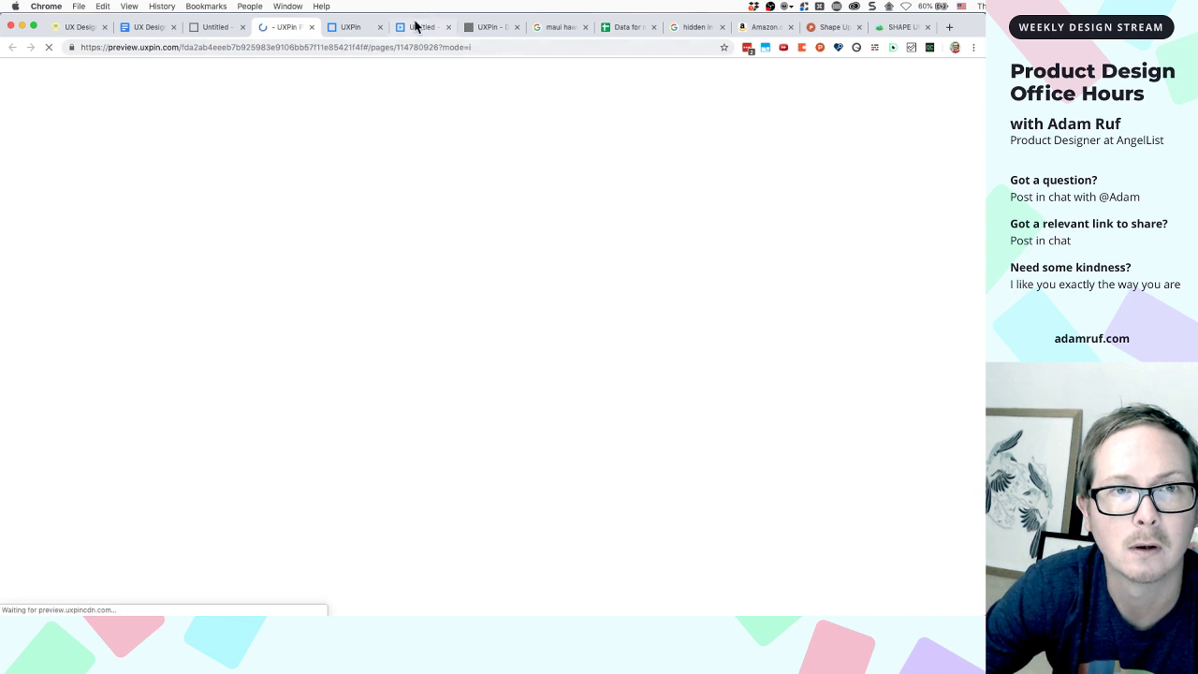
pyautogui.click(380, 27)
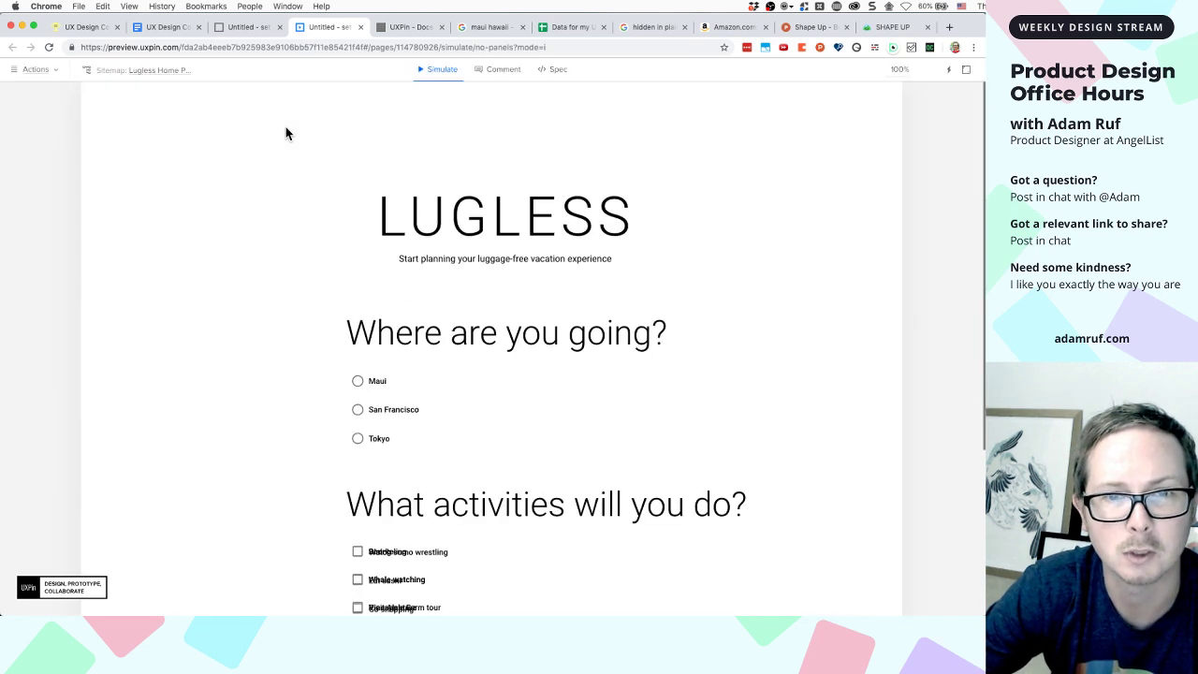
pyautogui.scroll(-3, 352, 363)
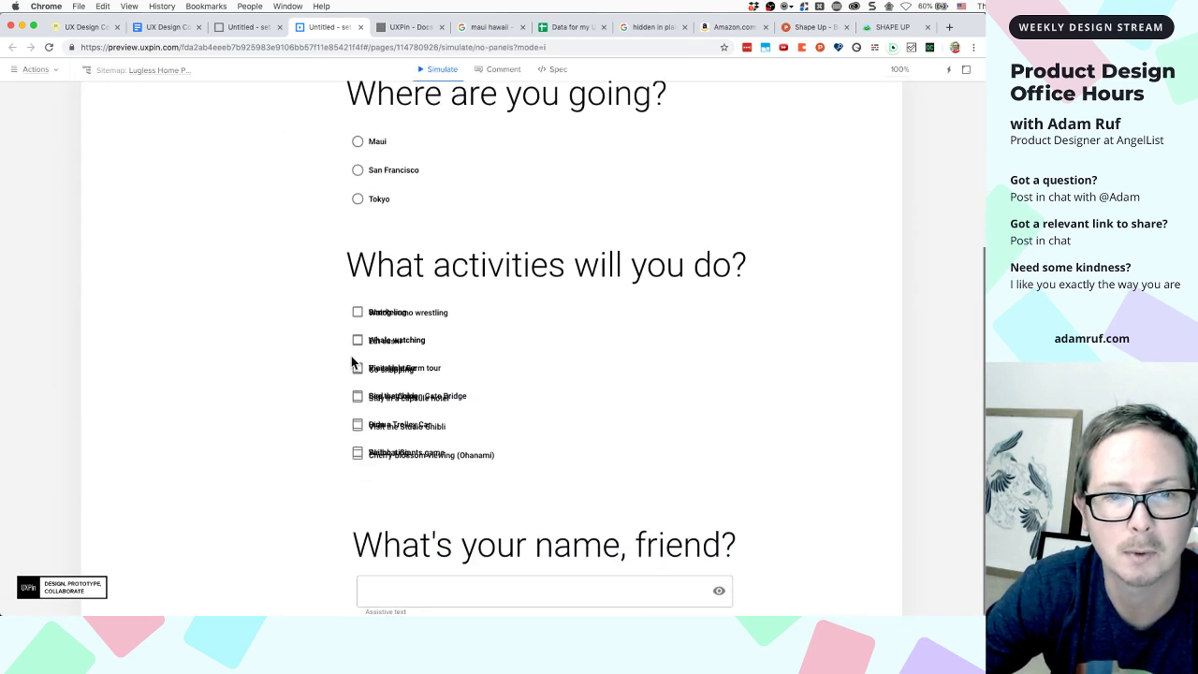
pyautogui.click(428, 597)
pyautogui.write('asdfasdf')
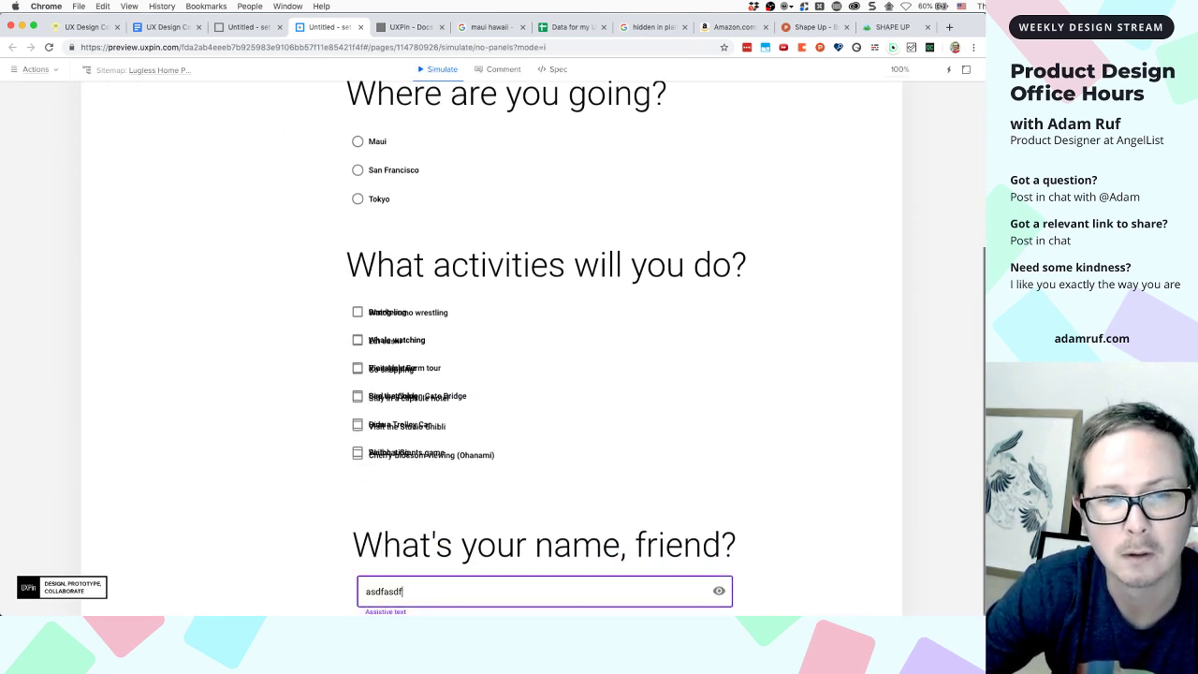
pyautogui.click(245, 27)
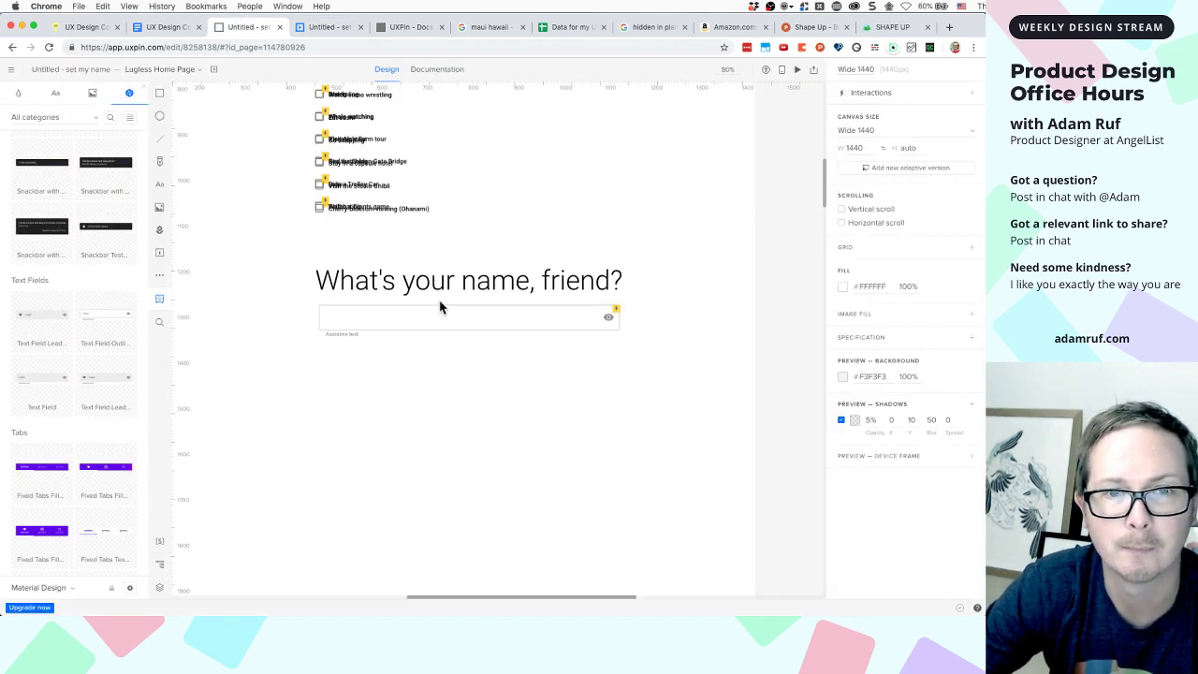
# Remove the eye icon and the assistive text from the name text field
pyautogui.click(606, 316)
pyautogui.click(357, 325)
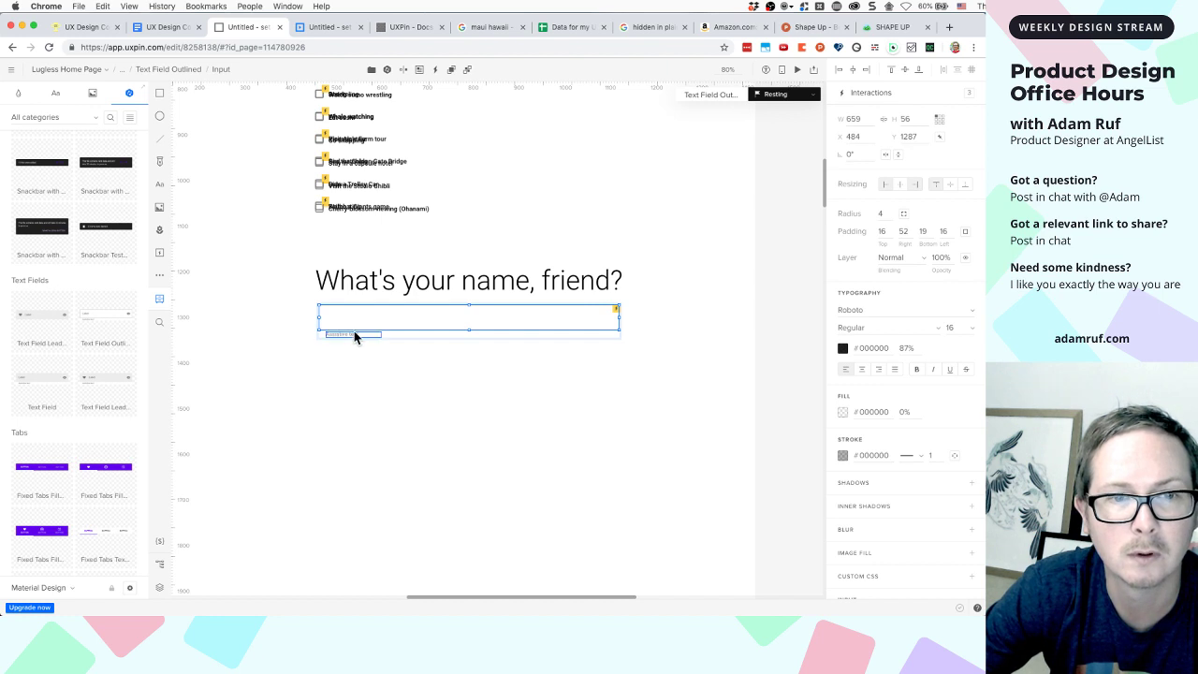
pyautogui.click(354, 335)
pyautogui.press('b')
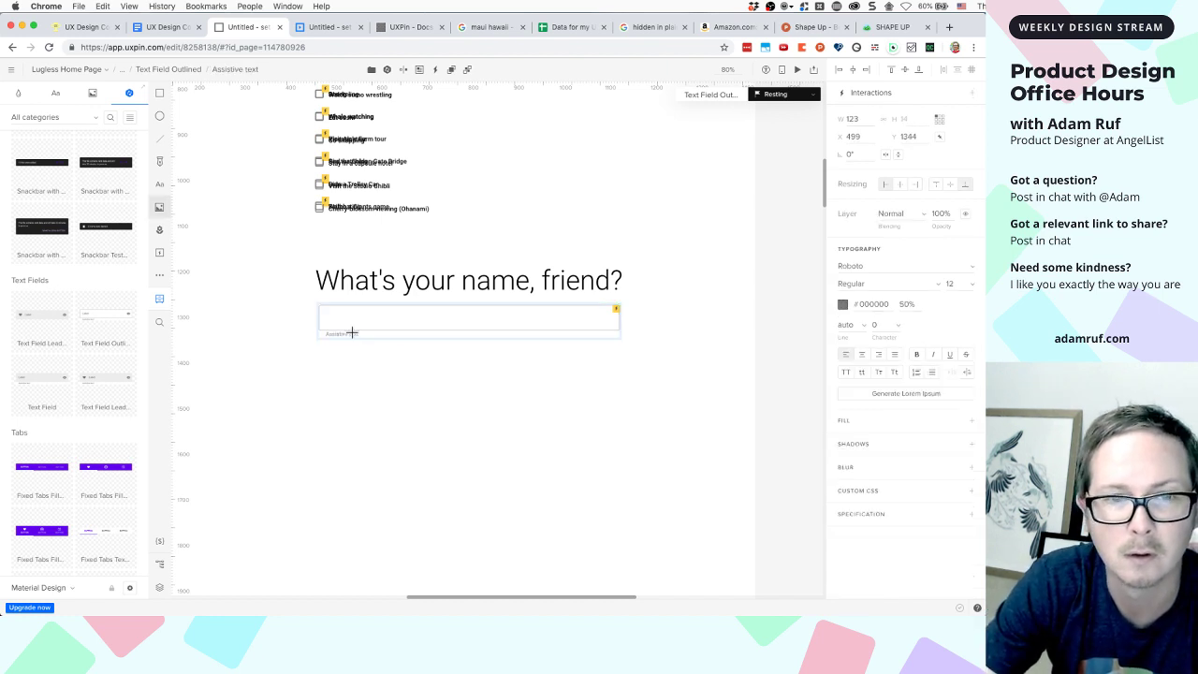
pyautogui.click(347, 335)
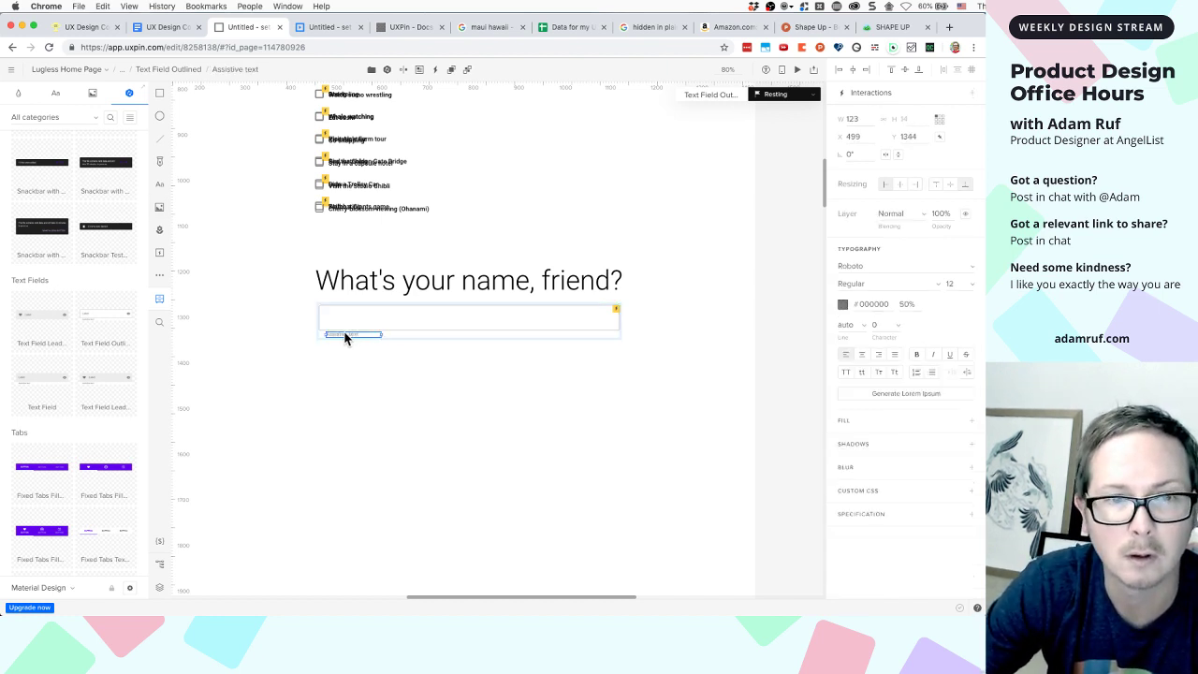
pyautogui.doubleClick(346, 337)
pyautogui.press('BackSpace')
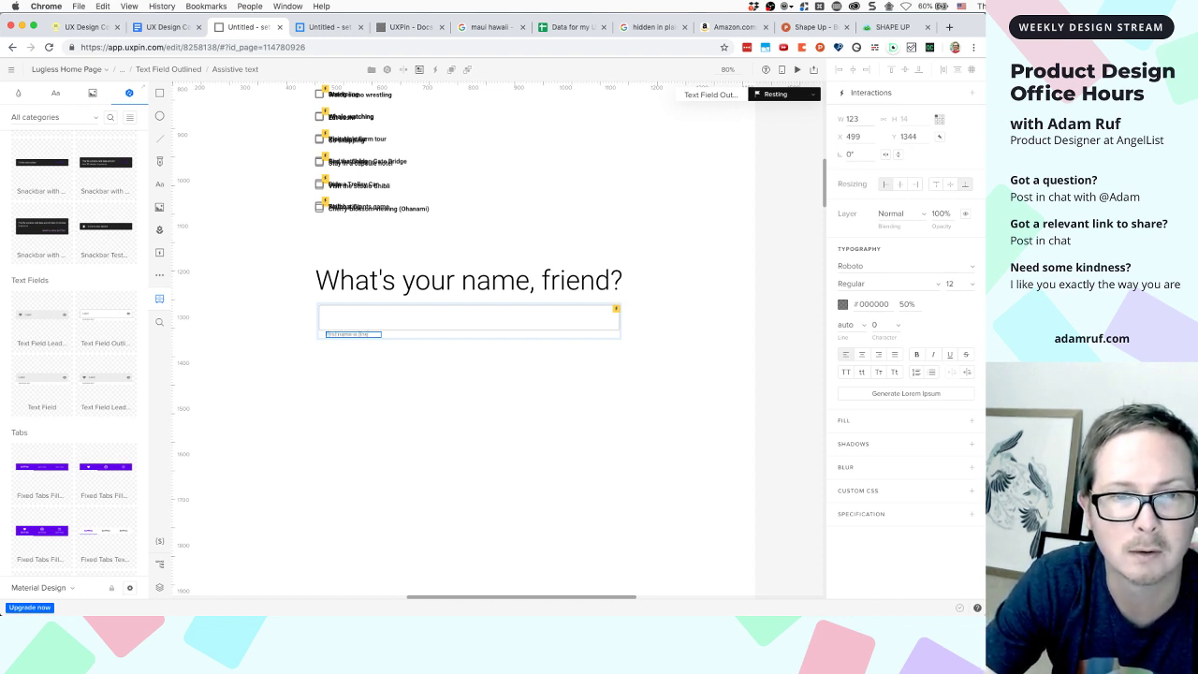
pyautogui.press('super+a')
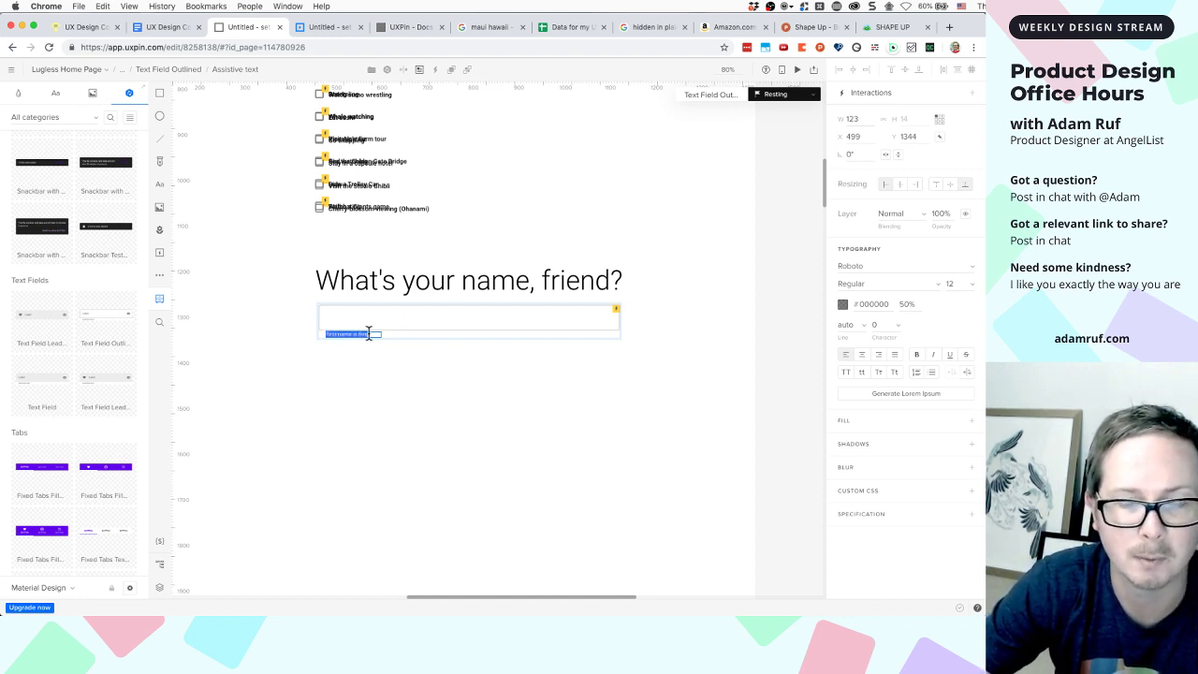
pyautogui.press('BackSpace')
pyautogui.click(392, 359)
# Change the name heading to "What's your first name, friend?" and widen its text box to about 796 px so it fits one line
pyautogui.doubleClick(453, 276)
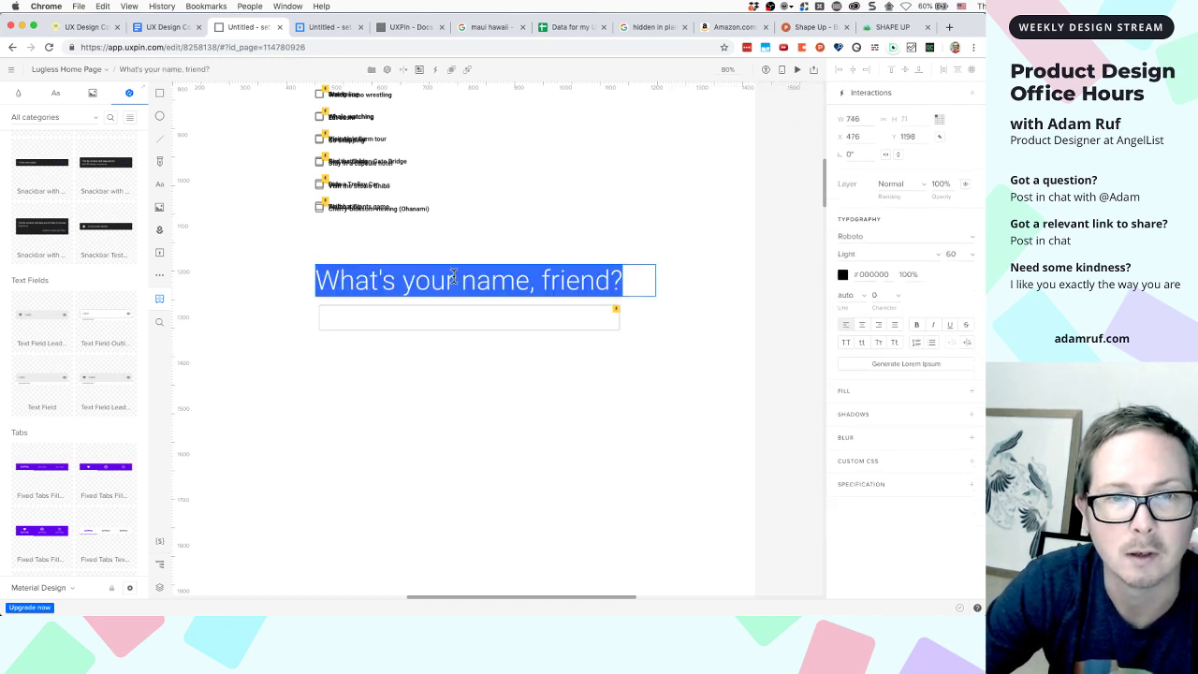
pyautogui.click(455, 278)
pyautogui.write('first')
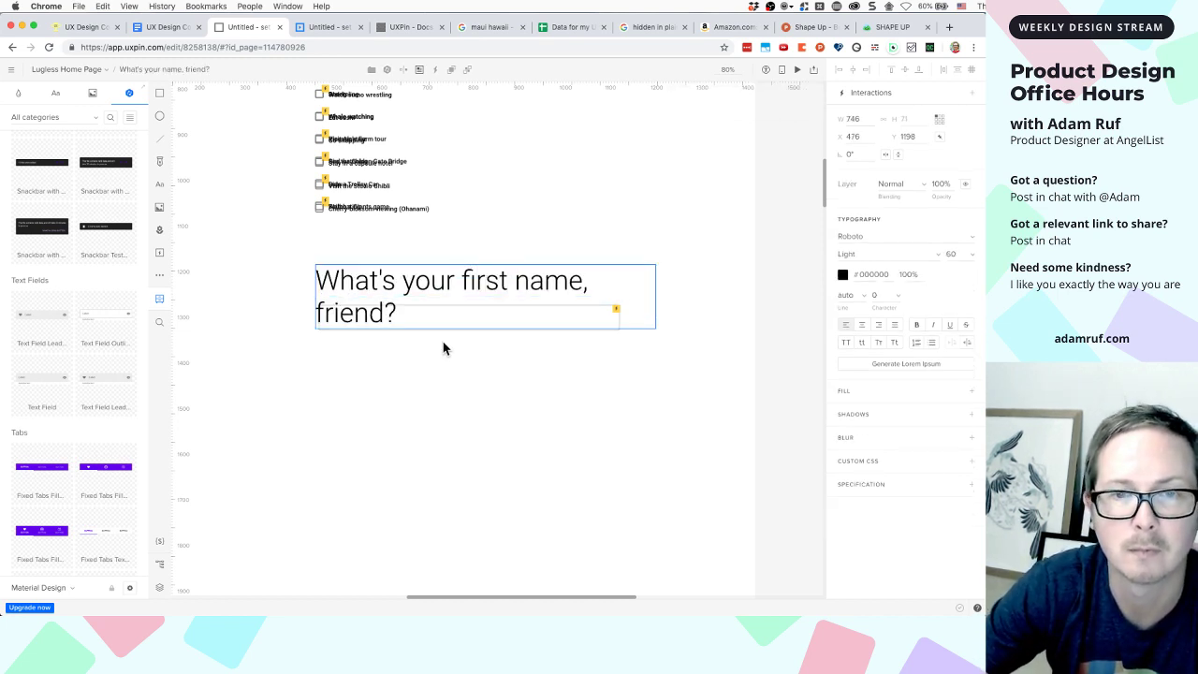
pyautogui.click(444, 356)
pyautogui.click(436, 283)
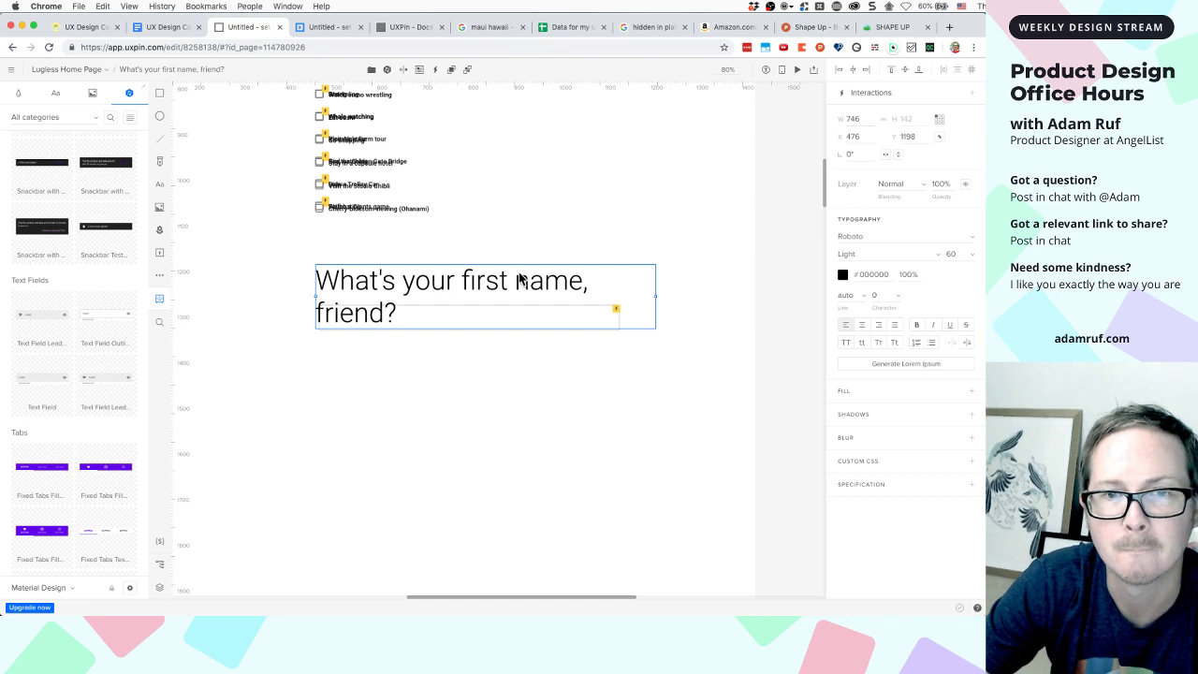
pyautogui.moveTo(657, 296); pyautogui.dragTo(683, 297)
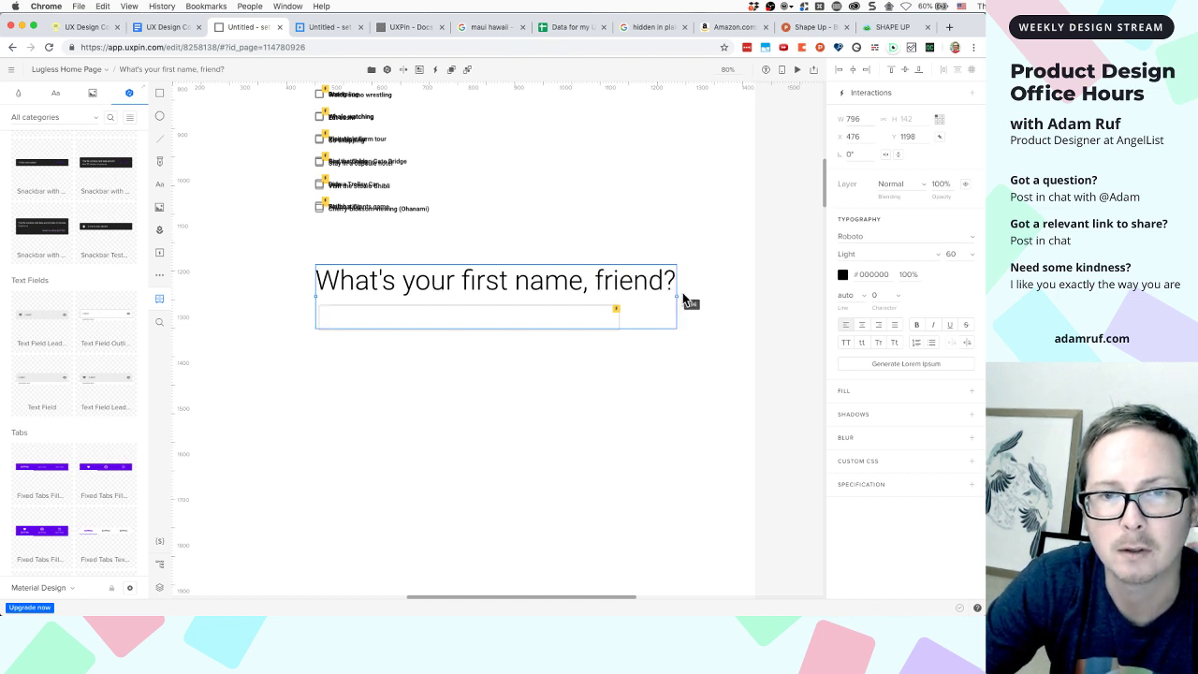
pyautogui.click(558, 401)
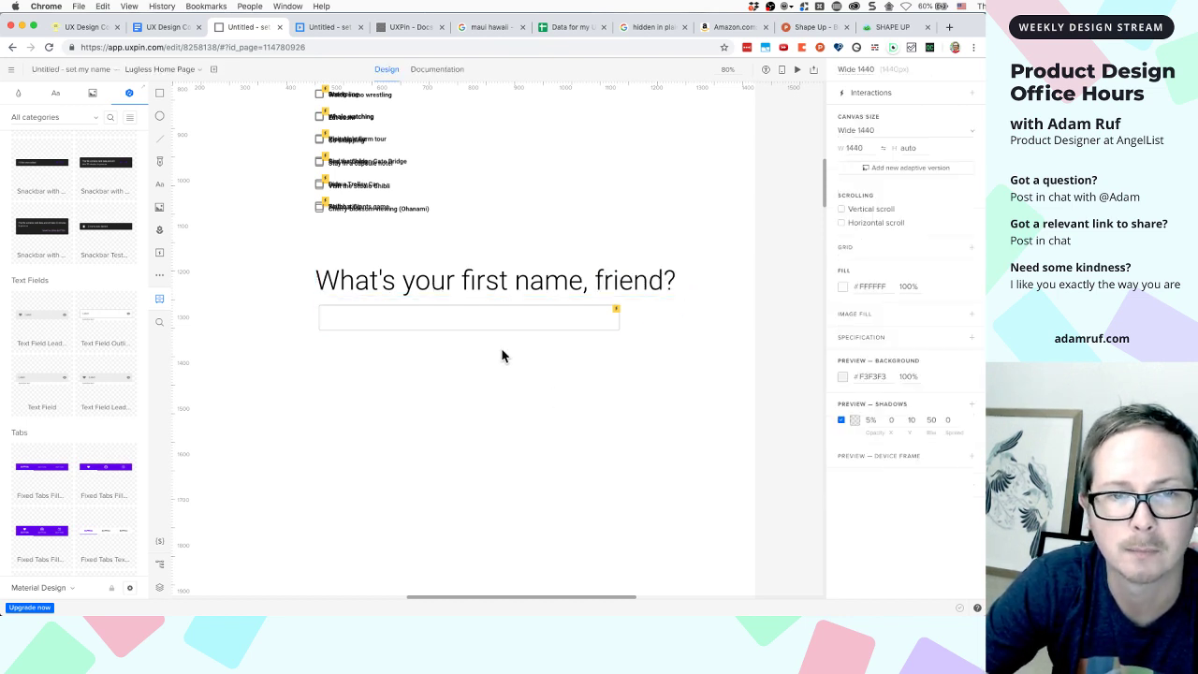
pyautogui.click(499, 329)
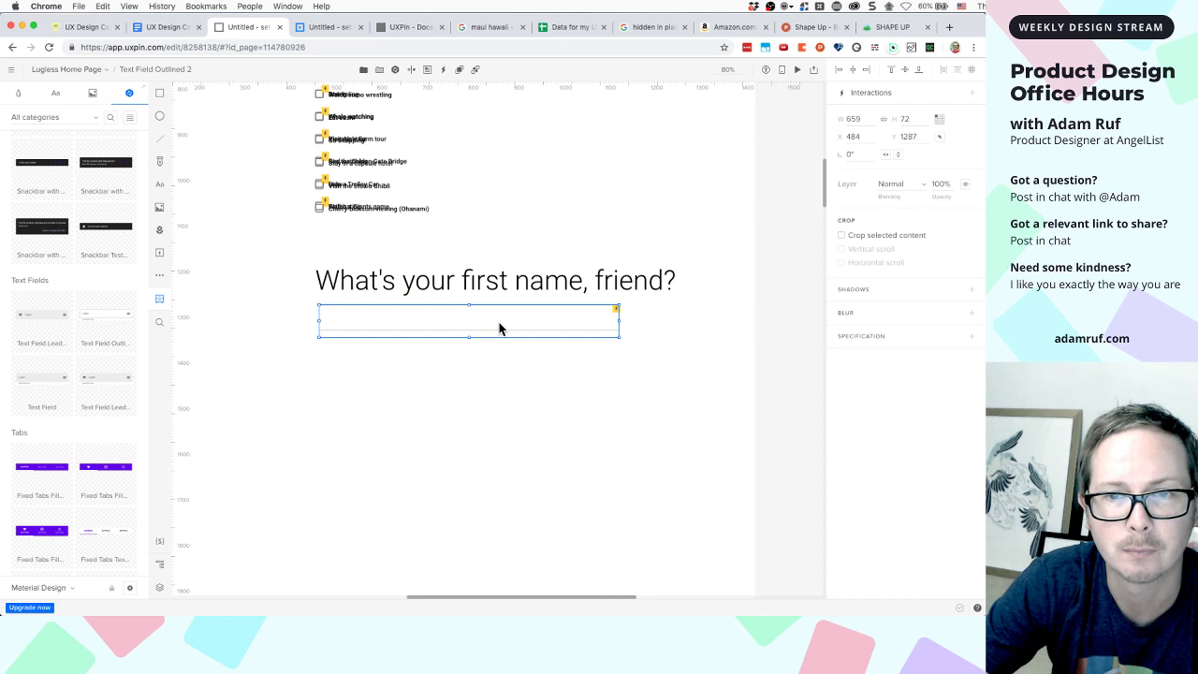
pyautogui.click(975, 97)
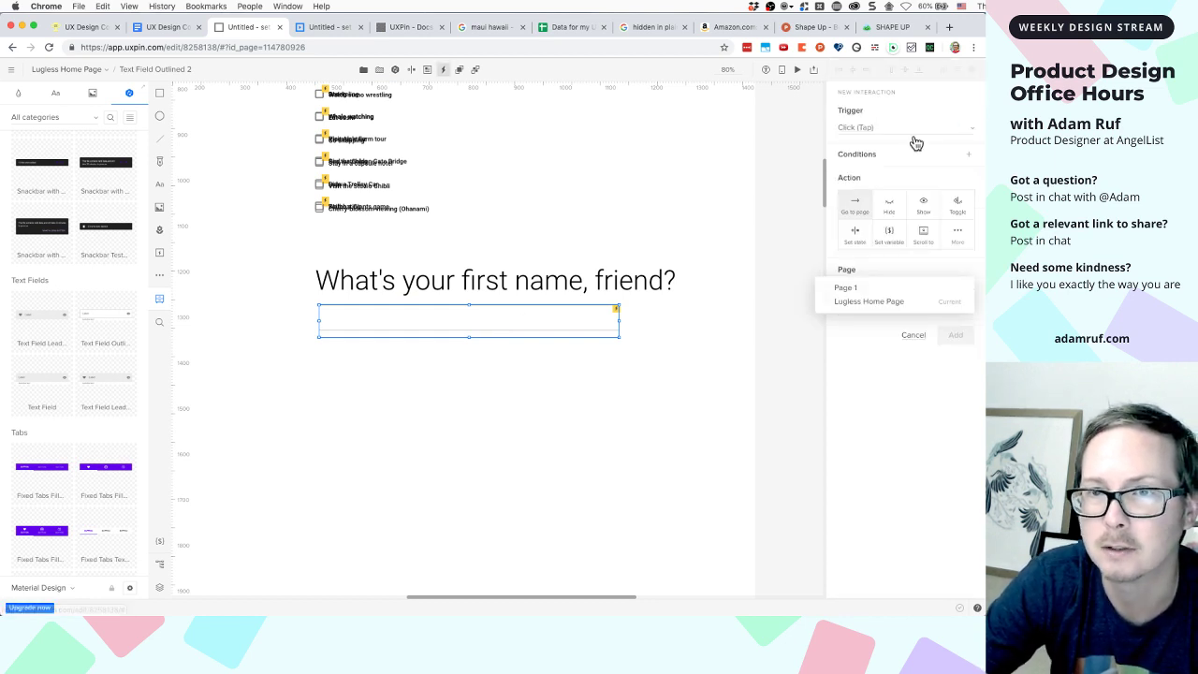
pyautogui.click(893, 249)
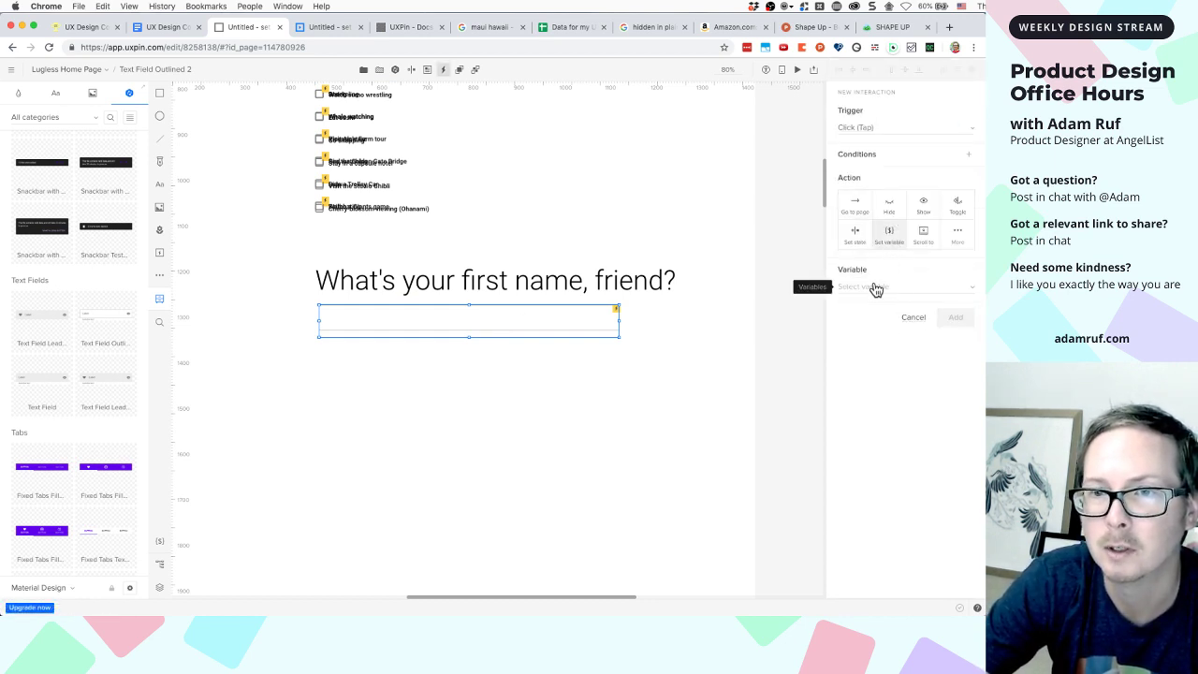
pyautogui.click(875, 286)
pyautogui.click(880, 292)
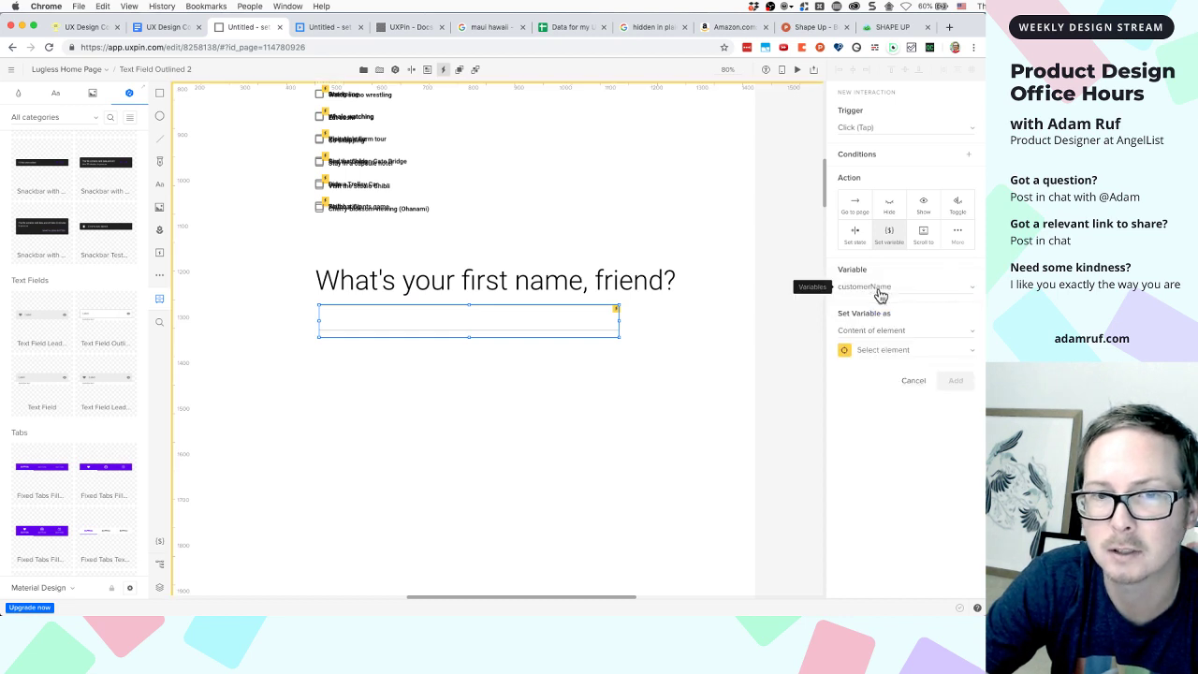
pyautogui.click(883, 350)
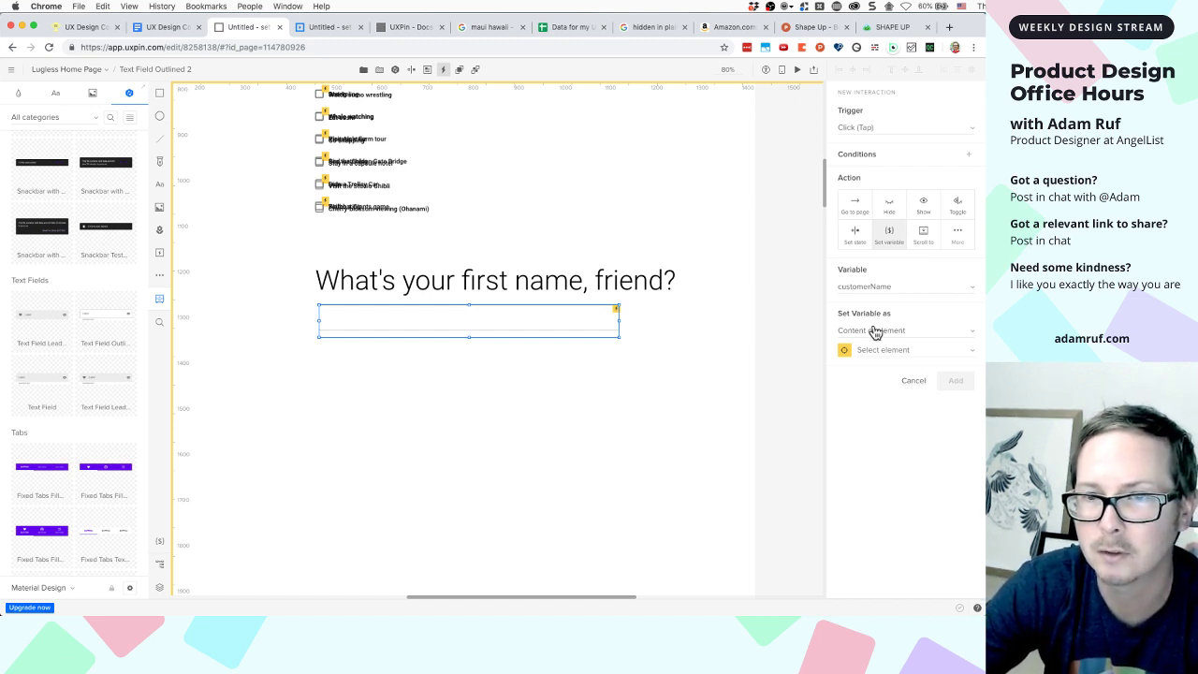
pyautogui.click(915, 383)
pyautogui.click(600, 409)
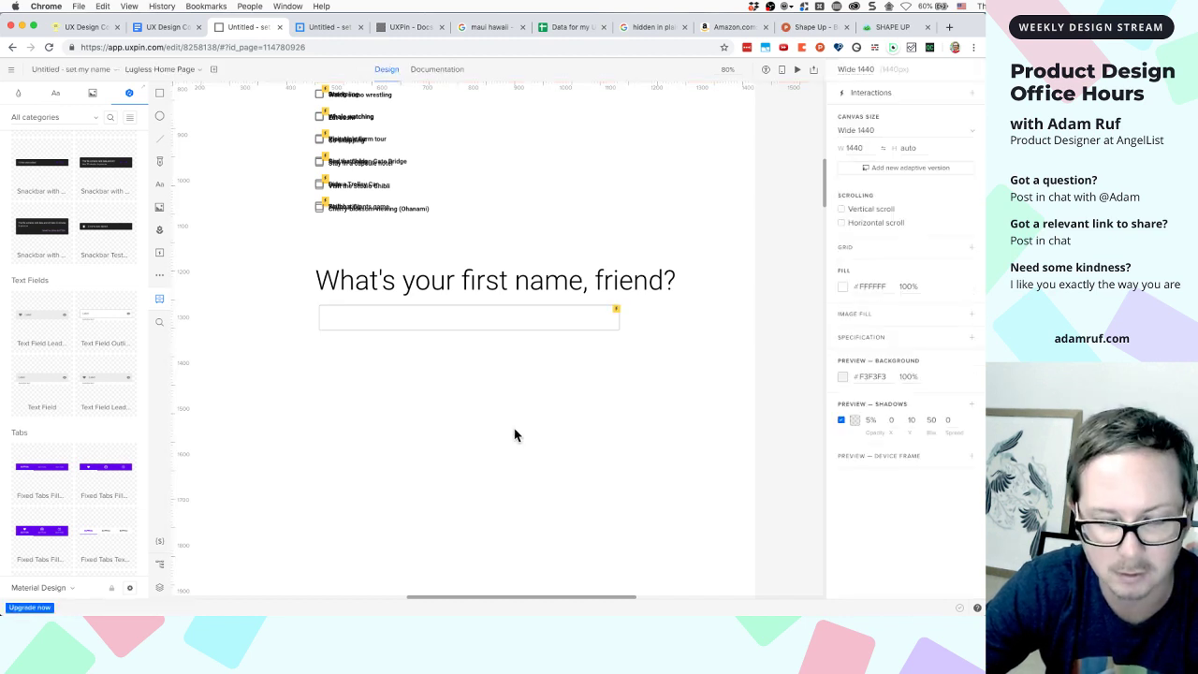
# Try a small "Welcome" text element below the name field, and delete it again
pyautogui.press('t')
pyautogui.click(315, 394)
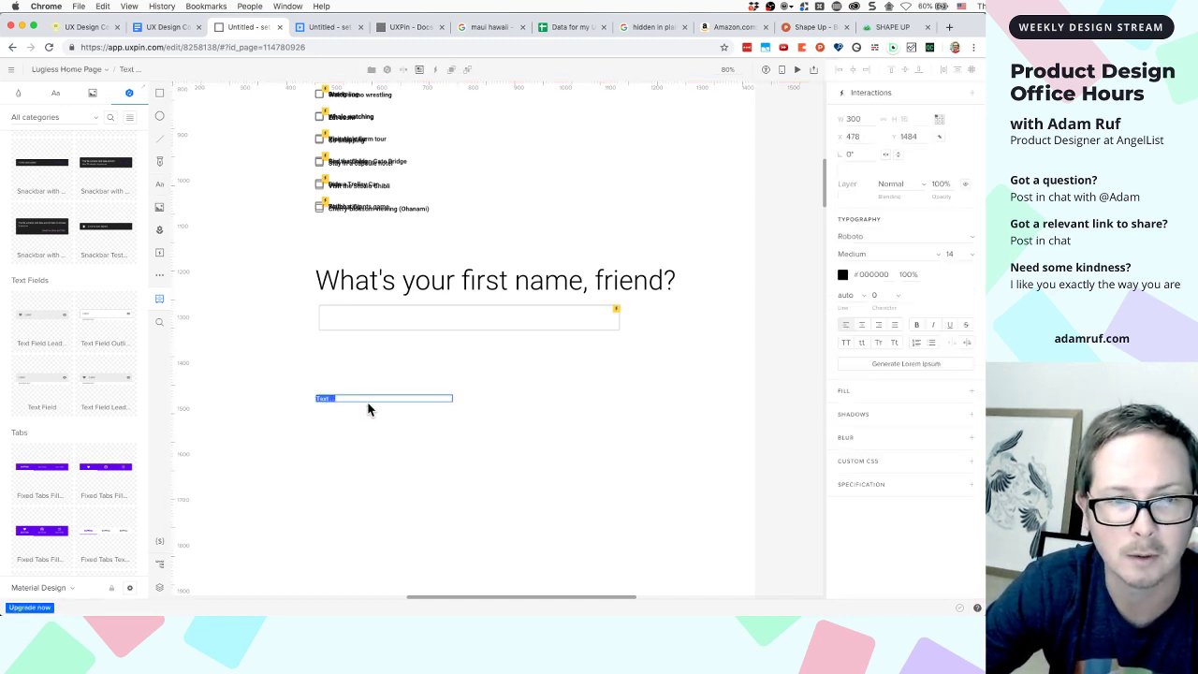
pyautogui.write('WElcome')
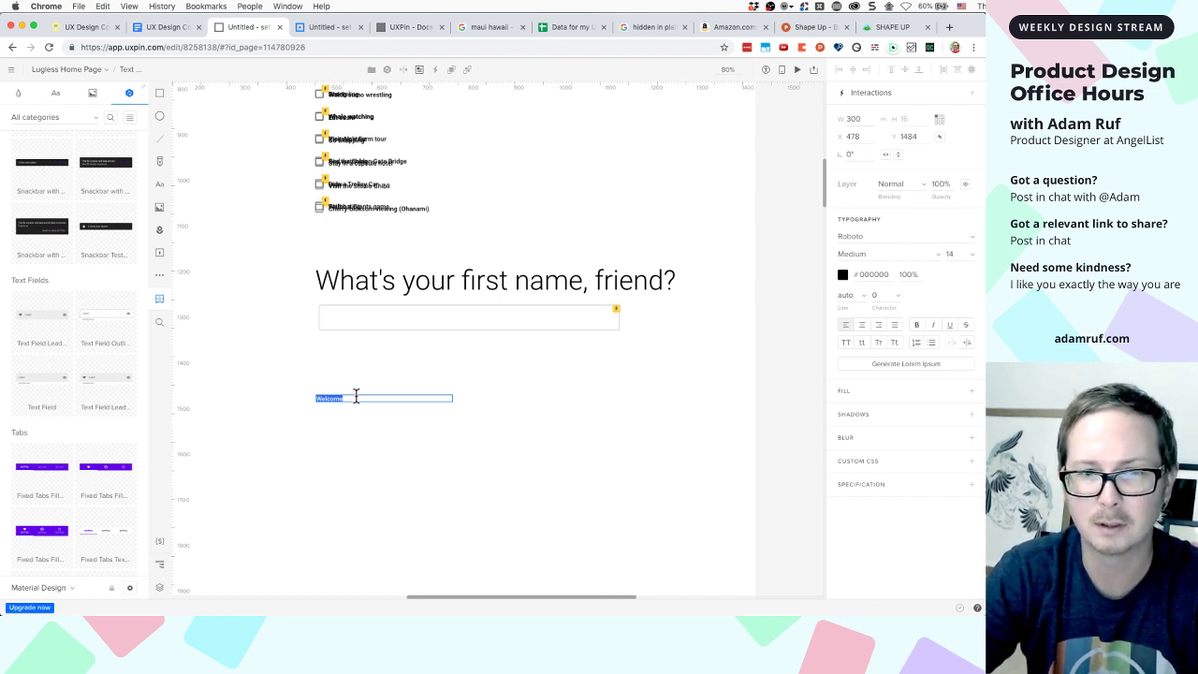
pyautogui.click(358, 424)
pyautogui.click(334, 398)
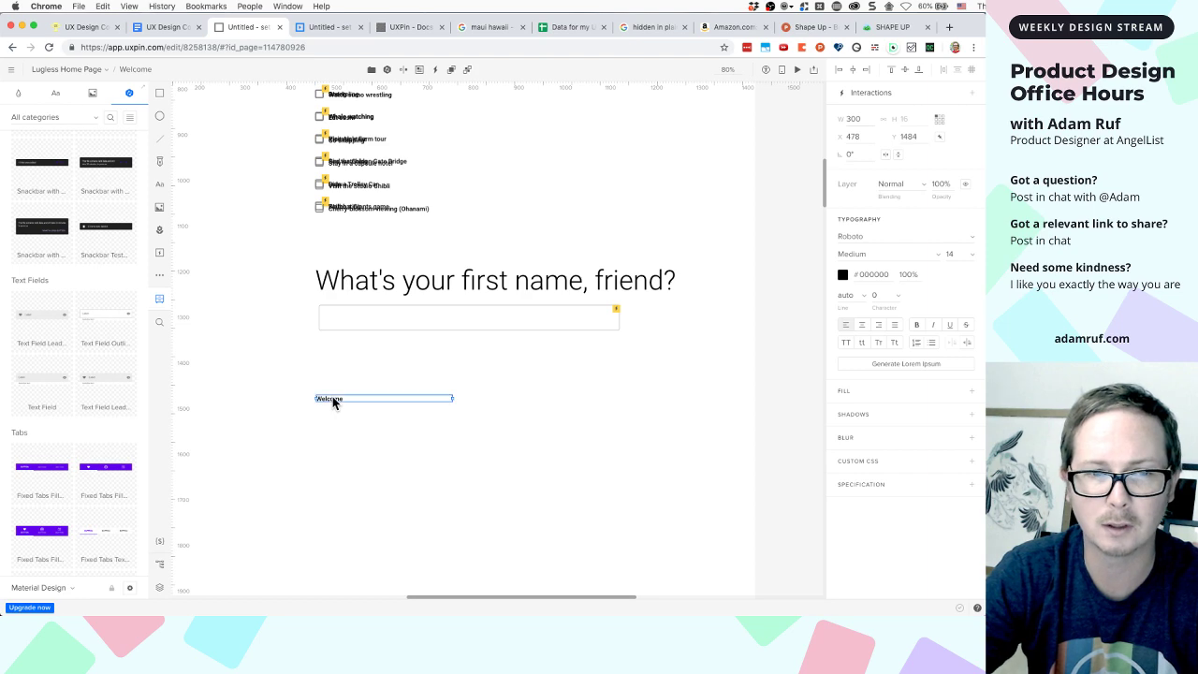
pyautogui.click(344, 440)
pyautogui.click(334, 401)
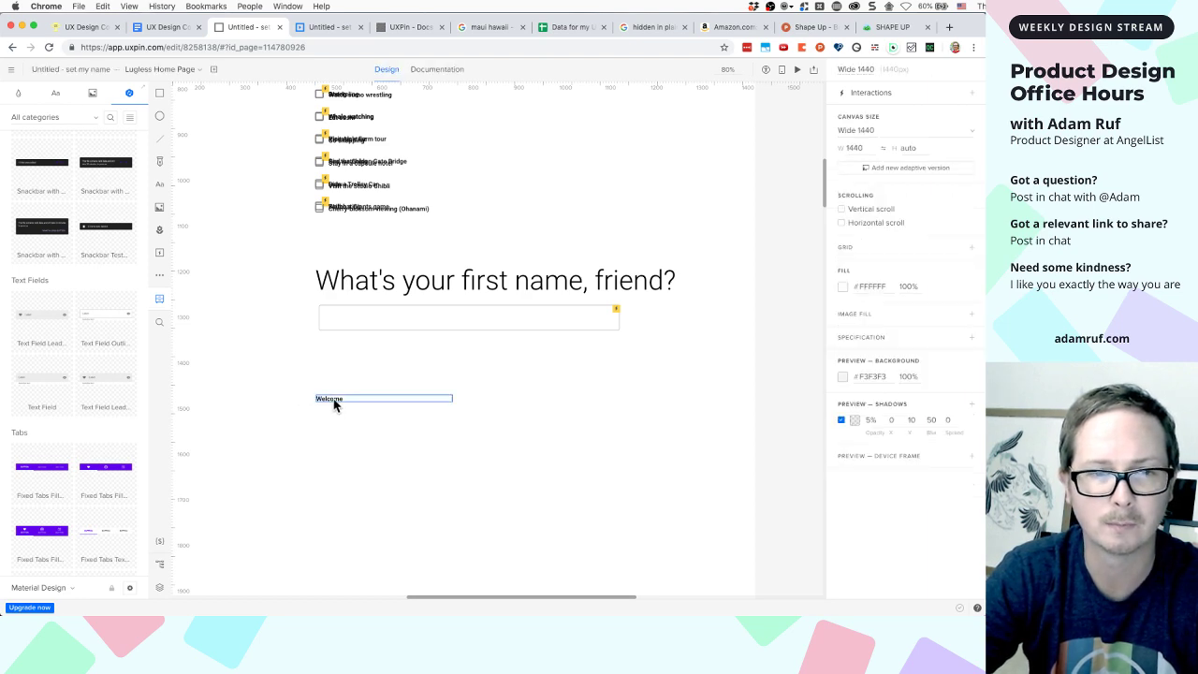
pyautogui.press('Delete')
# Look through the component library and text styles, and check the typography of the "Where are you going?" heading
pyautogui.scroll(10, 103, 277)
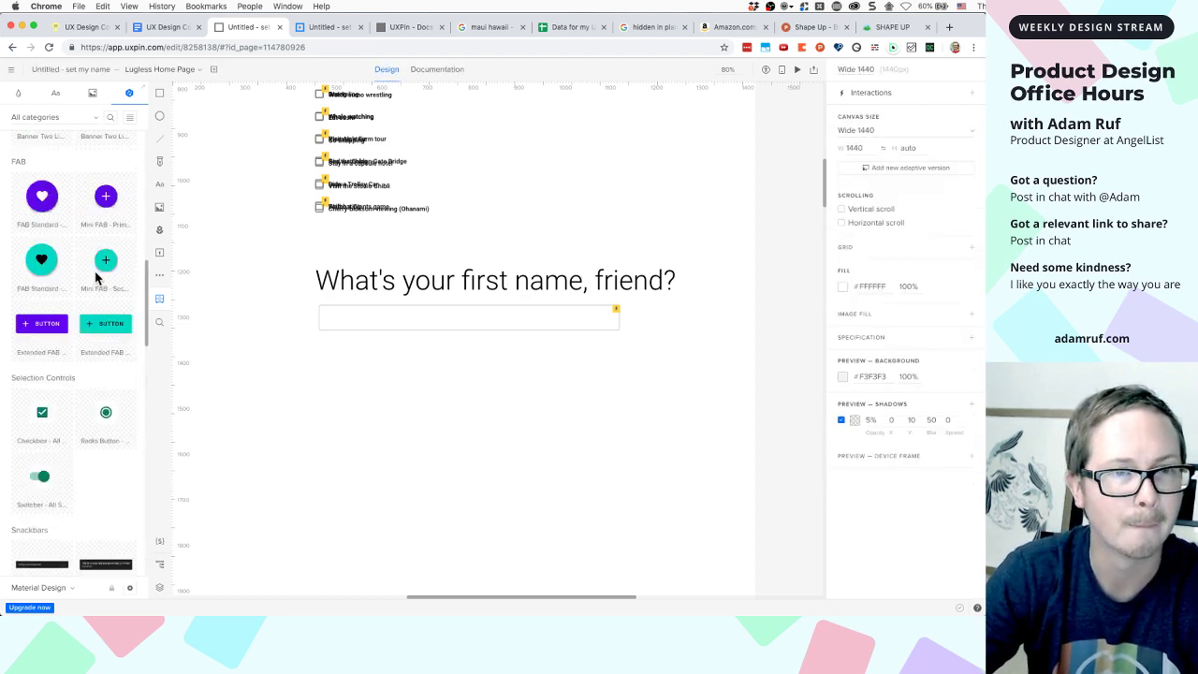
pyautogui.scroll(-10, 96, 277)
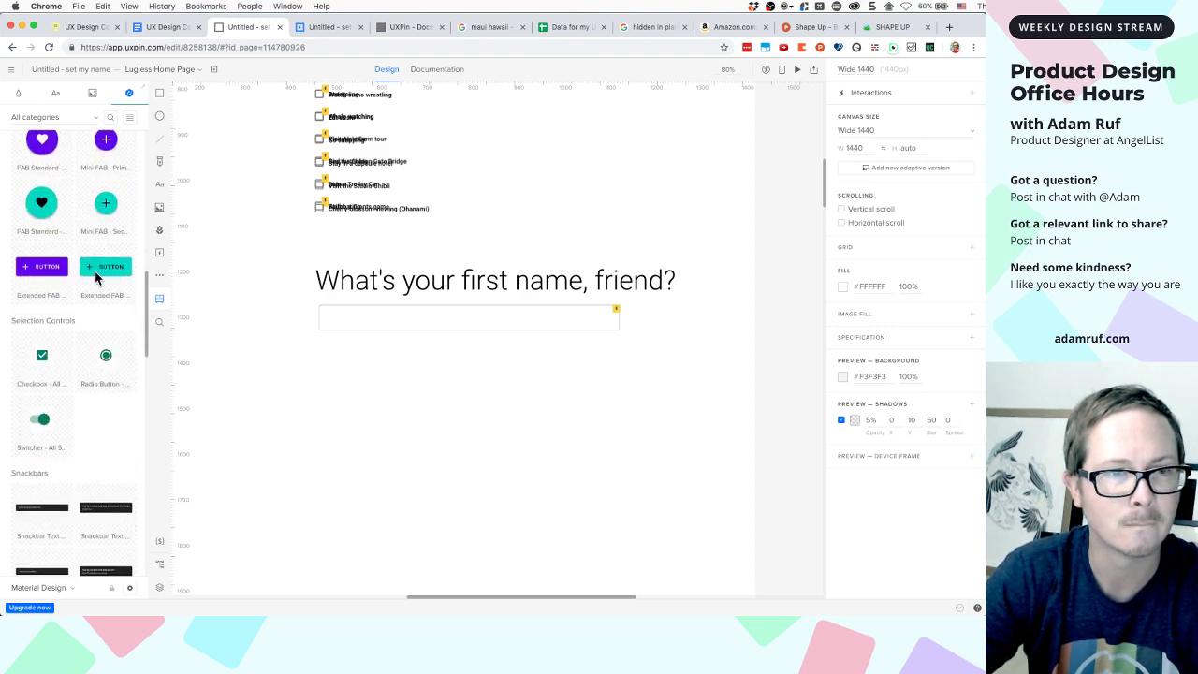
pyautogui.scroll(5, 97, 277)
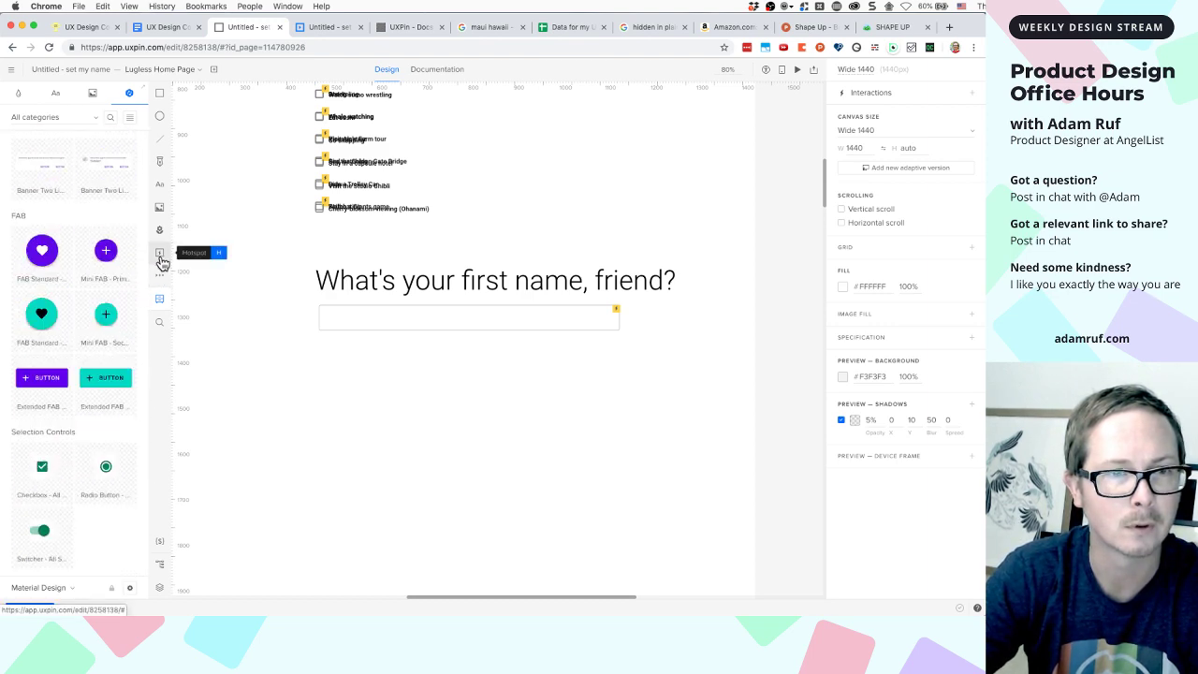
pyautogui.click(56, 93)
pyautogui.scroll(-5, 64, 230)
pyautogui.scroll(5, 64, 244)
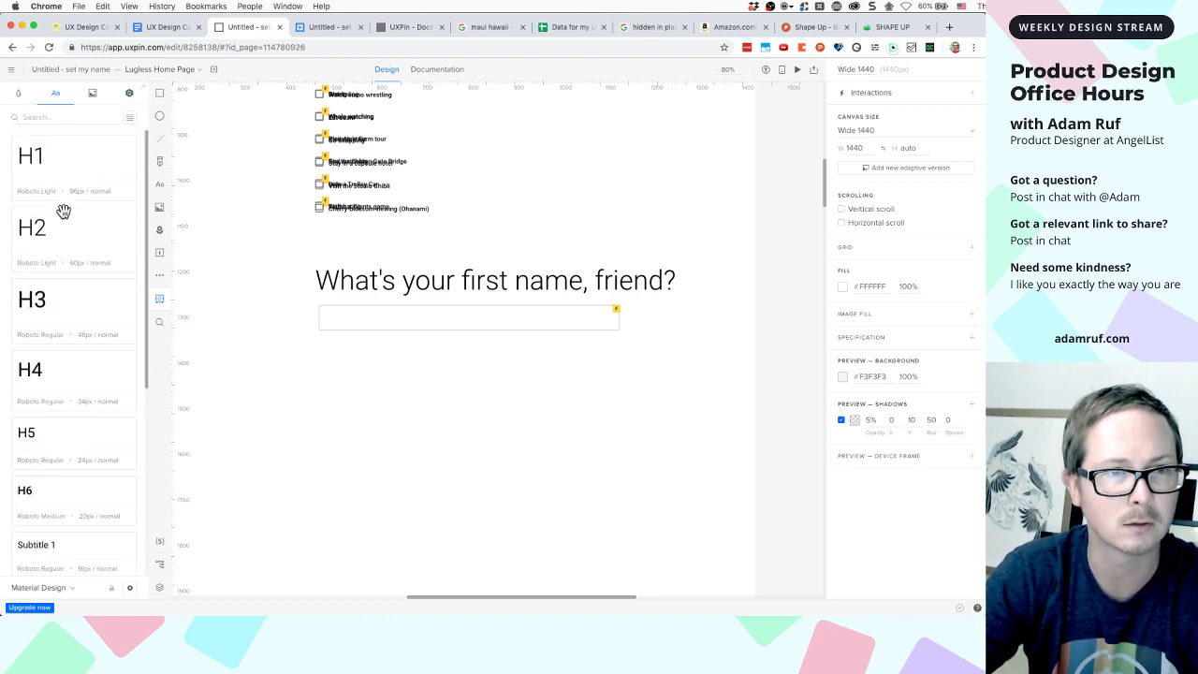
pyautogui.scroll(-5, 75, 300)
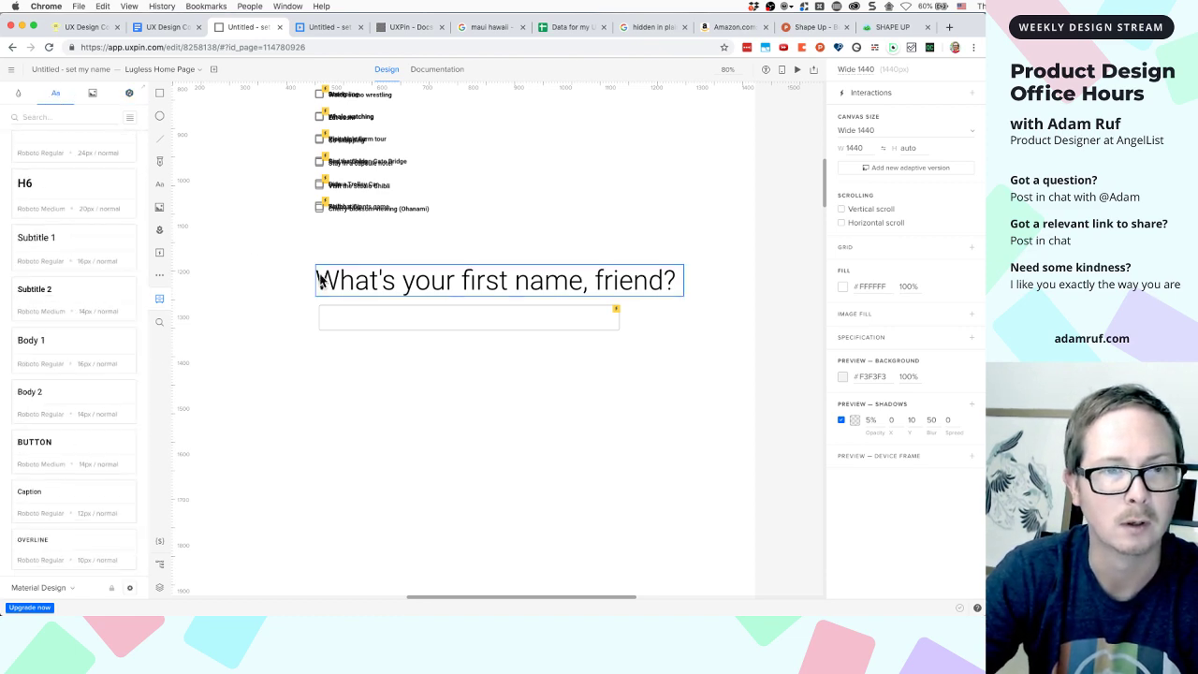
pyautogui.scroll(8, 319, 277)
pyautogui.scroll(3, 319, 277)
pyautogui.click(399, 498)
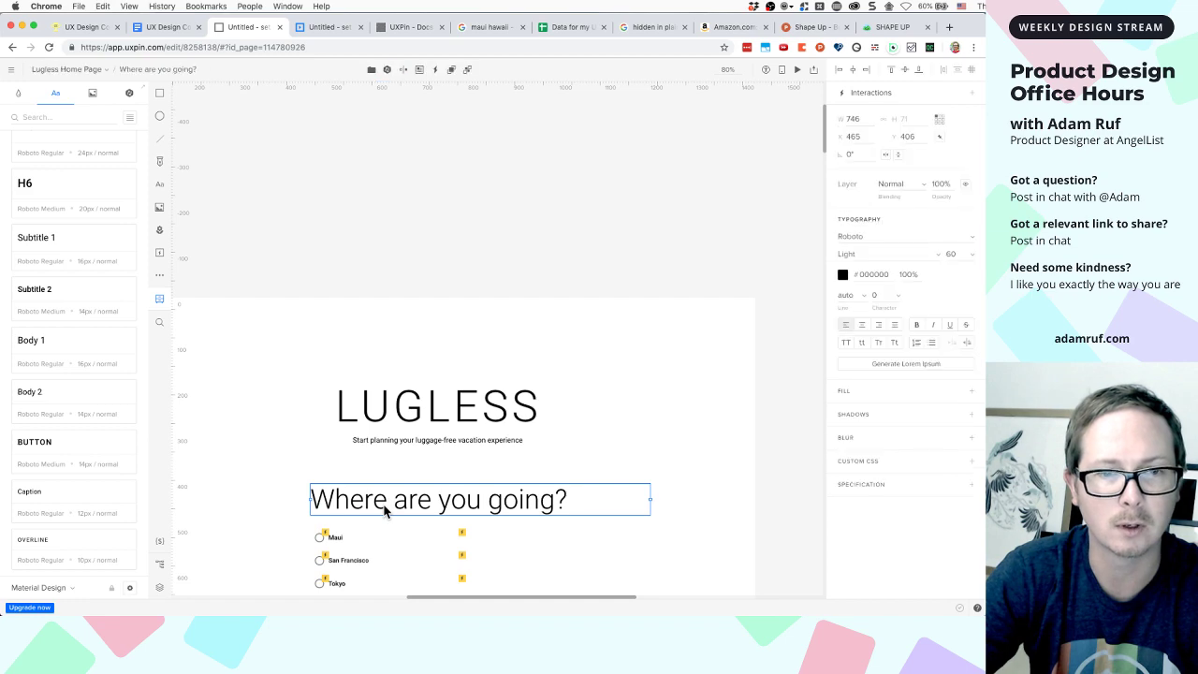
pyautogui.scroll(-1, 125, 376)
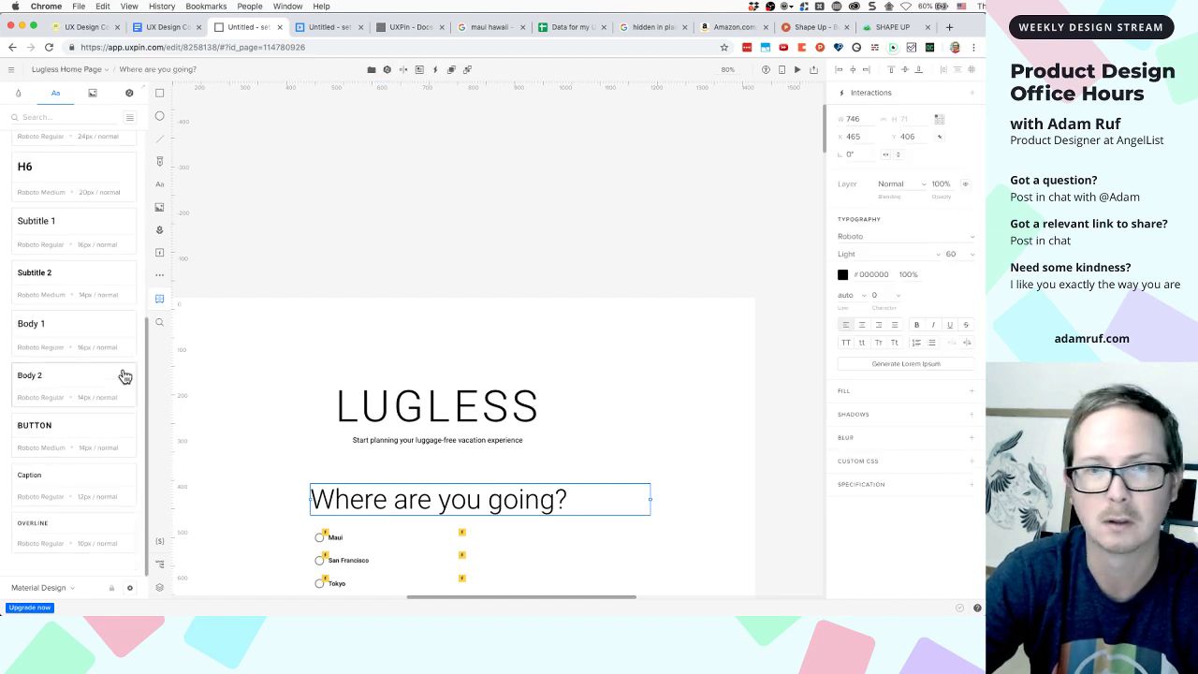
pyautogui.scroll(-10, 316, 354)
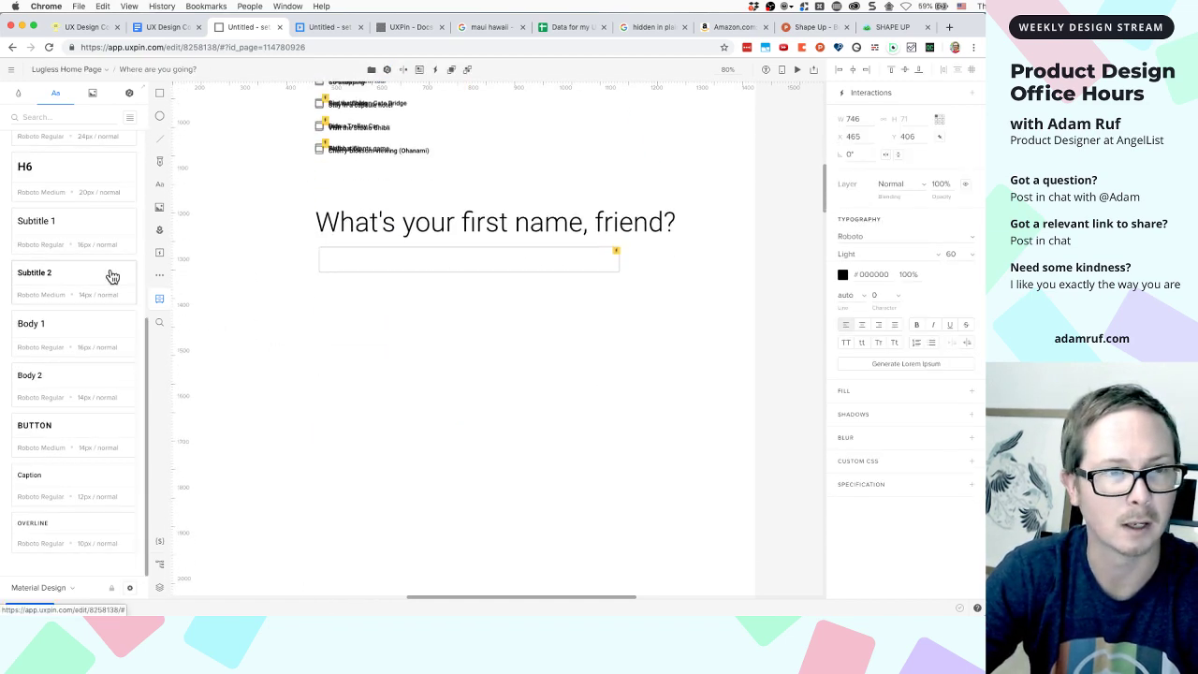
# Add an H2 text element below the name field and set its text to "Welcome to lugless,"
pyautogui.scroll(10, 93, 276)
pyautogui.moveTo(47, 249); pyautogui.dragTo(377, 350)
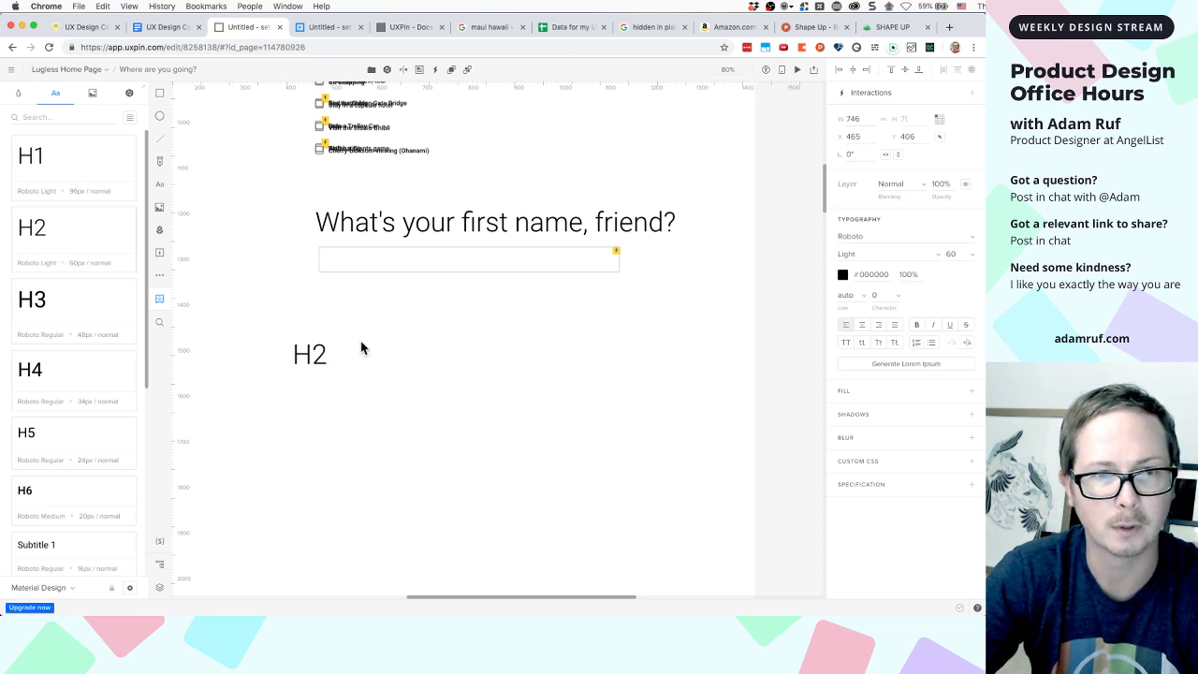
pyautogui.click(362, 349)
pyautogui.doubleClick(319, 357)
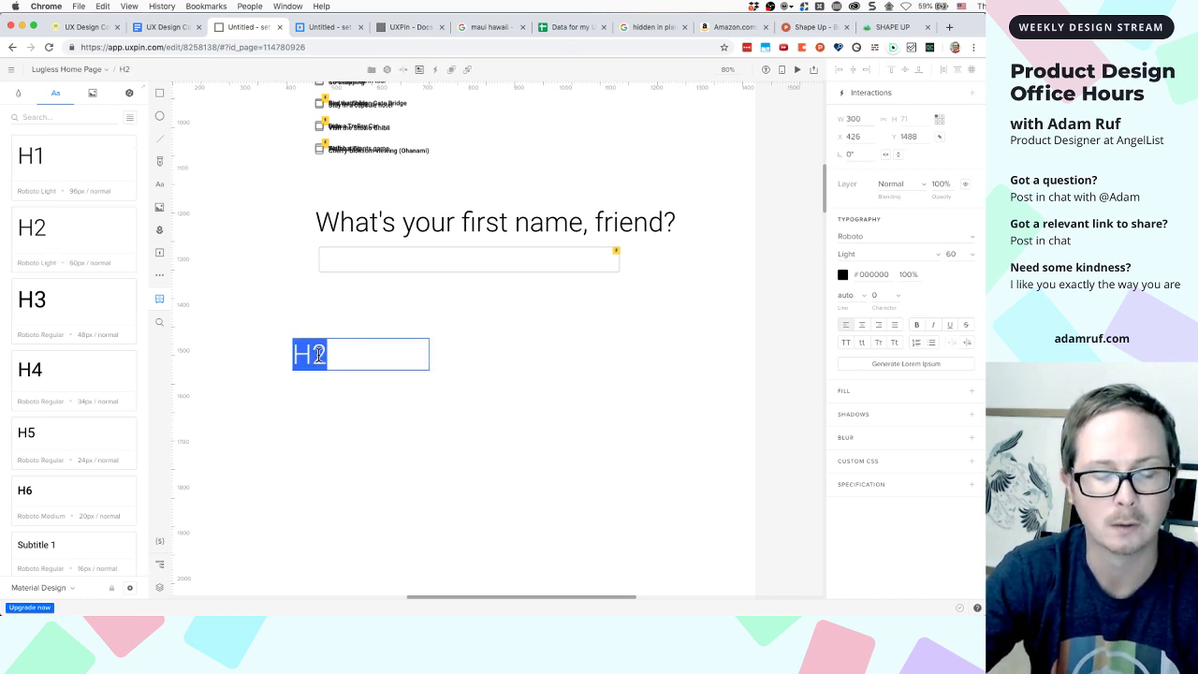
pyautogui.write('Welcome')
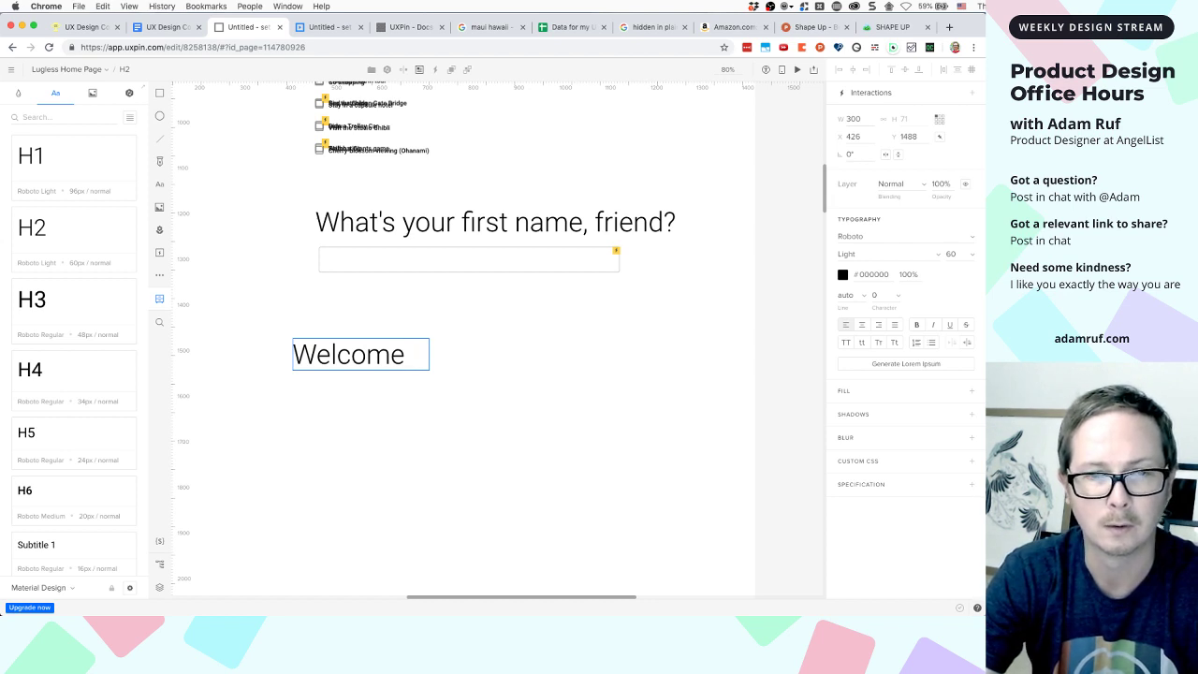
pyautogui.write(' to lugless,')
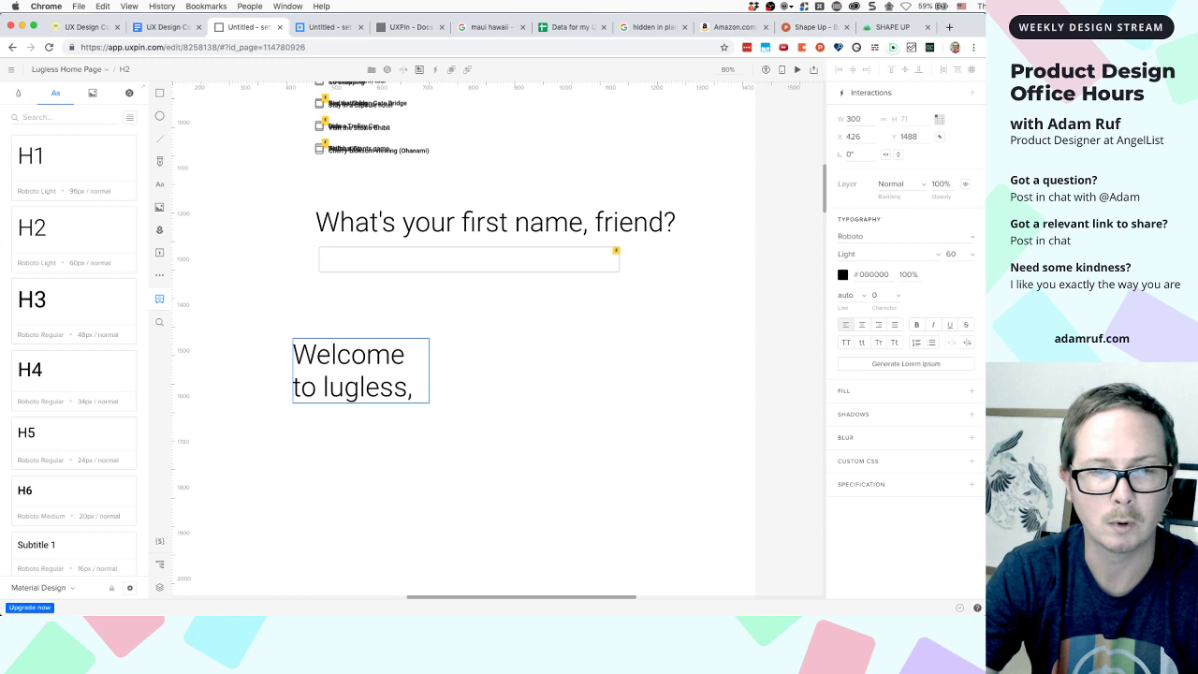
pyautogui.click(349, 423)
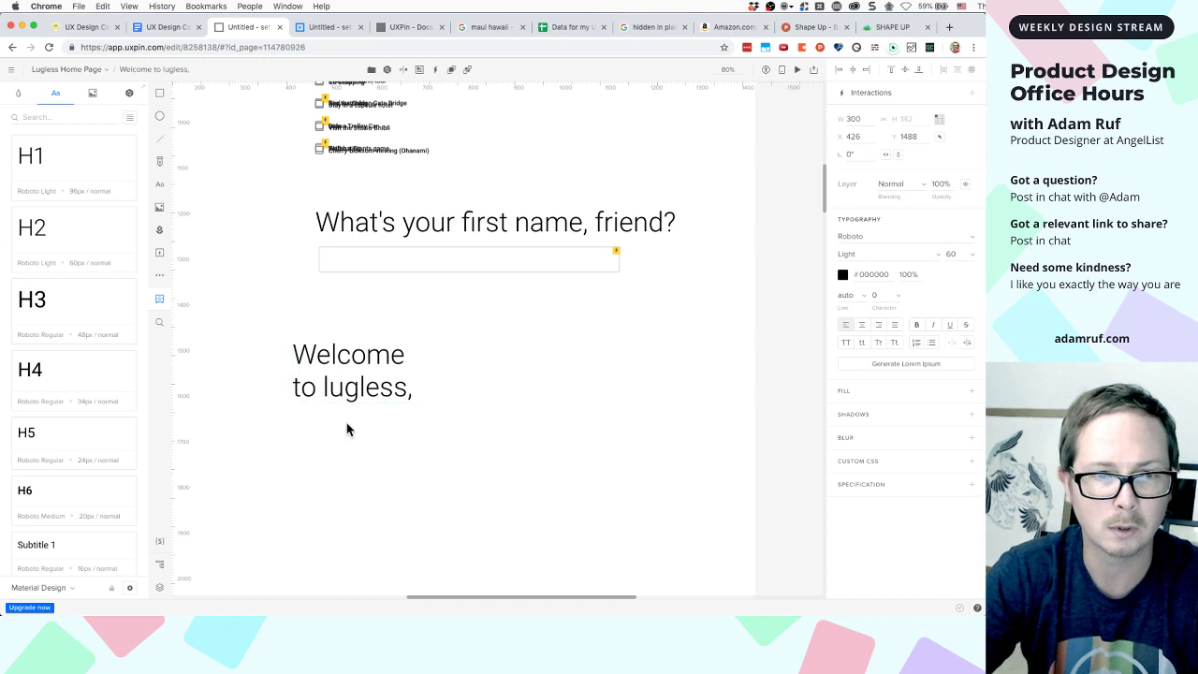
# Move the welcome heading to about X 539, Y 1469 and widen it to about 536 px so it fits one line
pyautogui.moveTo(344, 388); pyautogui.dragTo(396, 378)
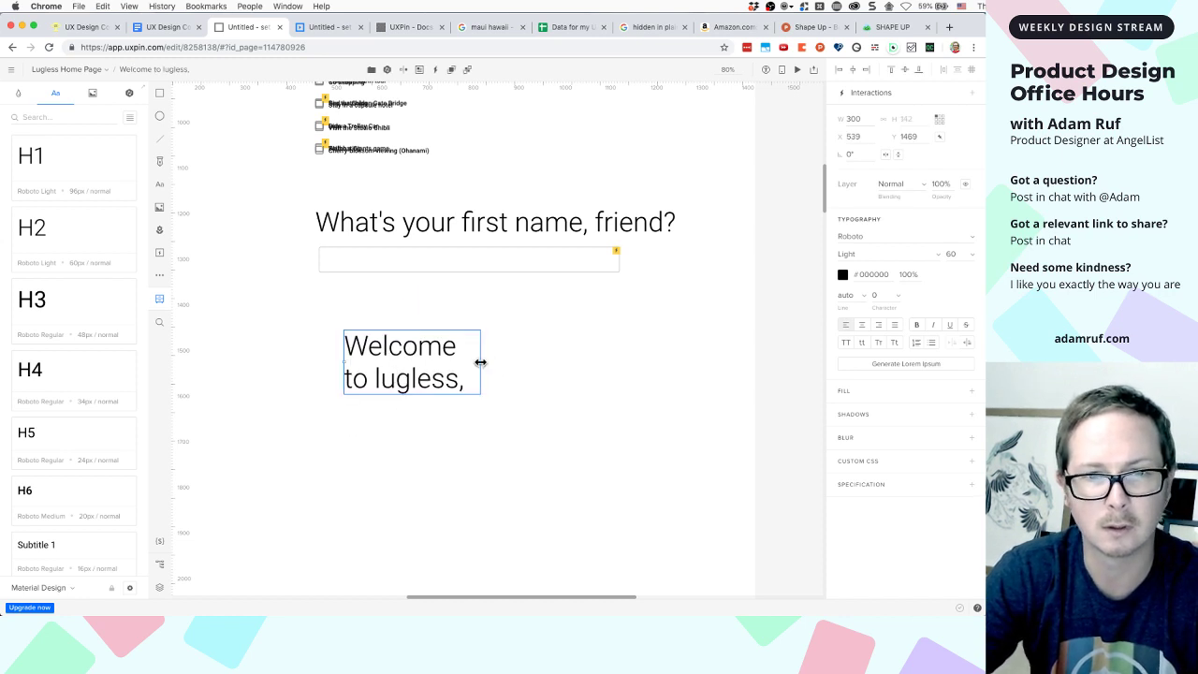
pyautogui.moveTo(481, 362); pyautogui.dragTo(590, 365)
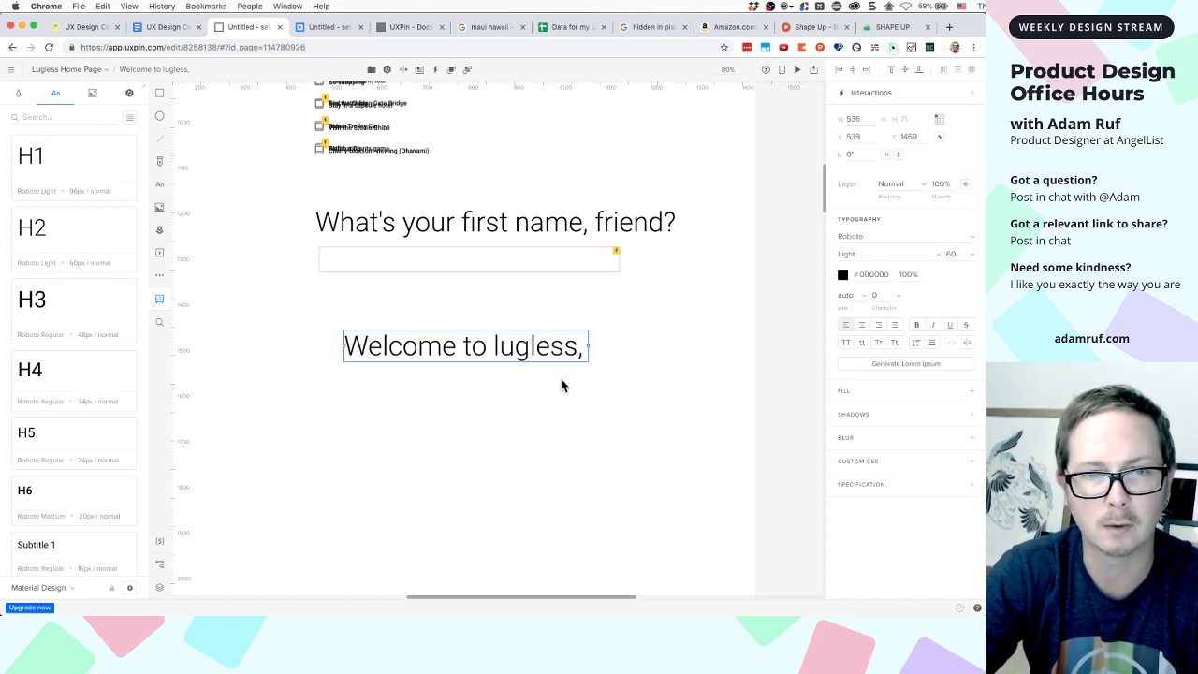
pyautogui.click(420, 436)
# Duplicate the welcome heading directly below the original and reduce the copy's text to "!"
pyautogui.click(392, 352)
pyautogui.press('super+d')
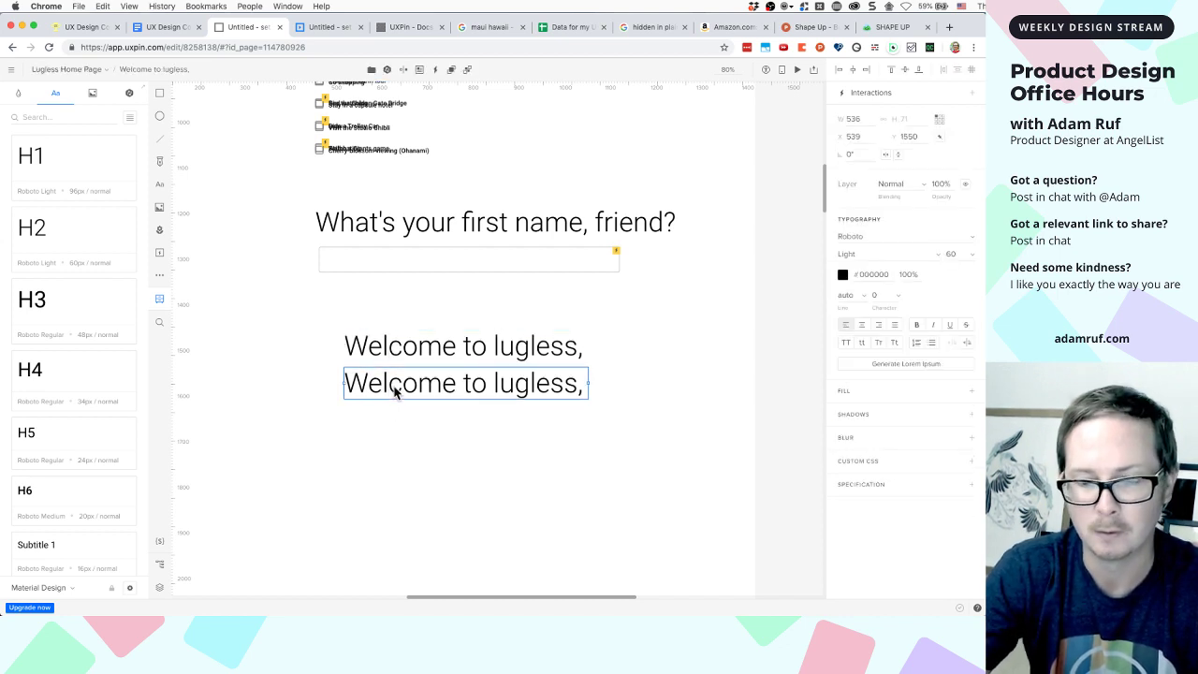
pyautogui.doubleClick(395, 390)
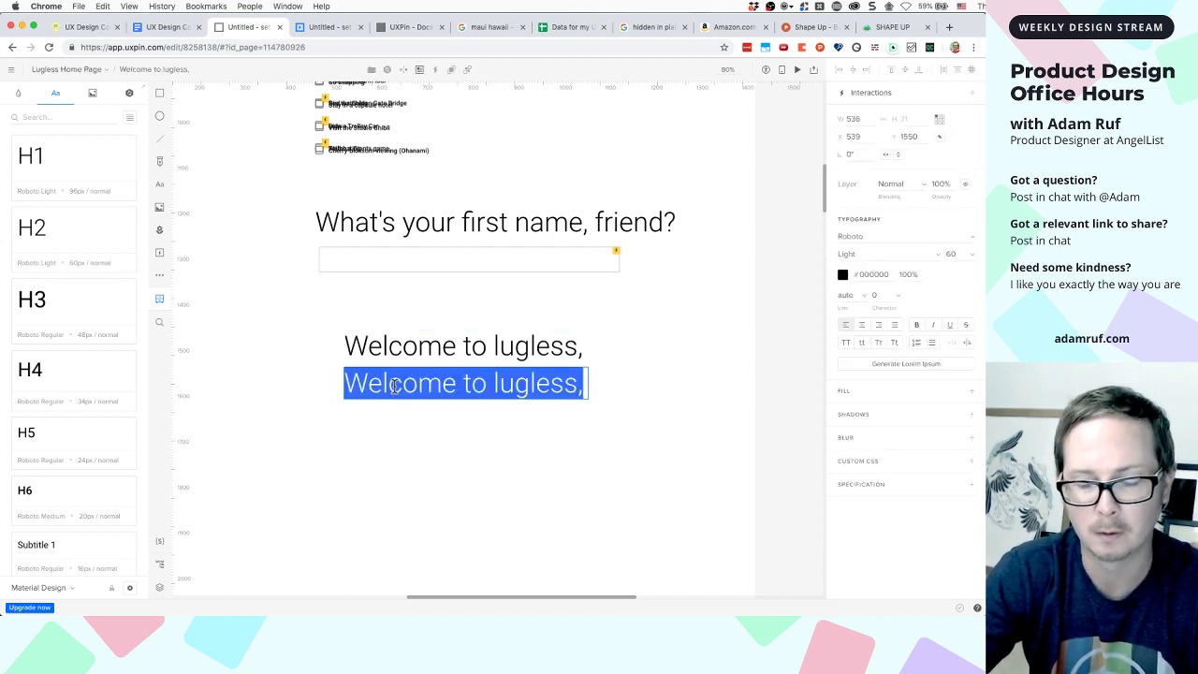
pyautogui.press('Right')
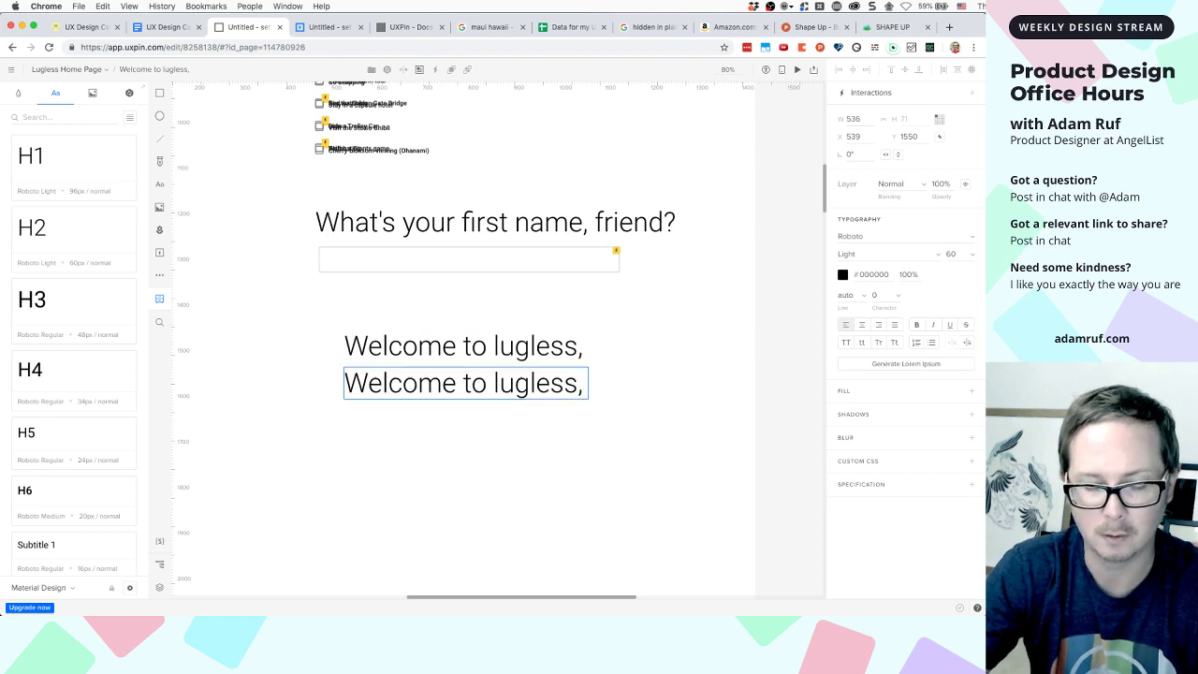
pyautogui.write('!')
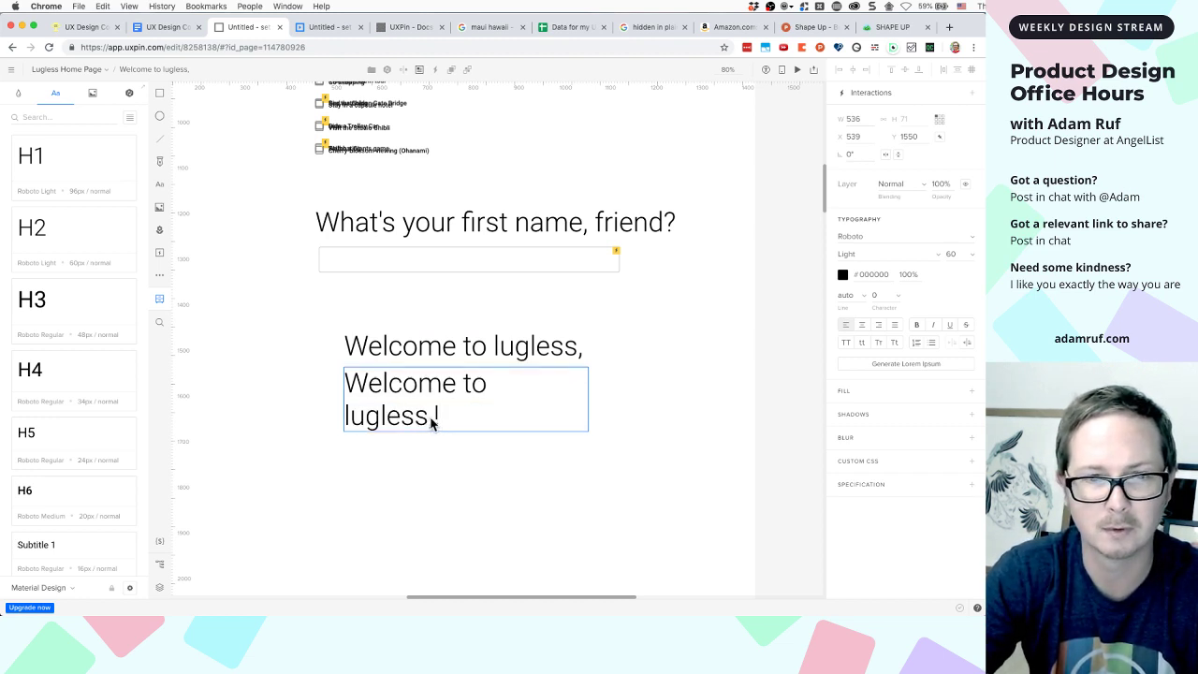
pyautogui.moveTo(433, 422); pyautogui.dragTo(347, 384)
pyautogui.click(376, 401)
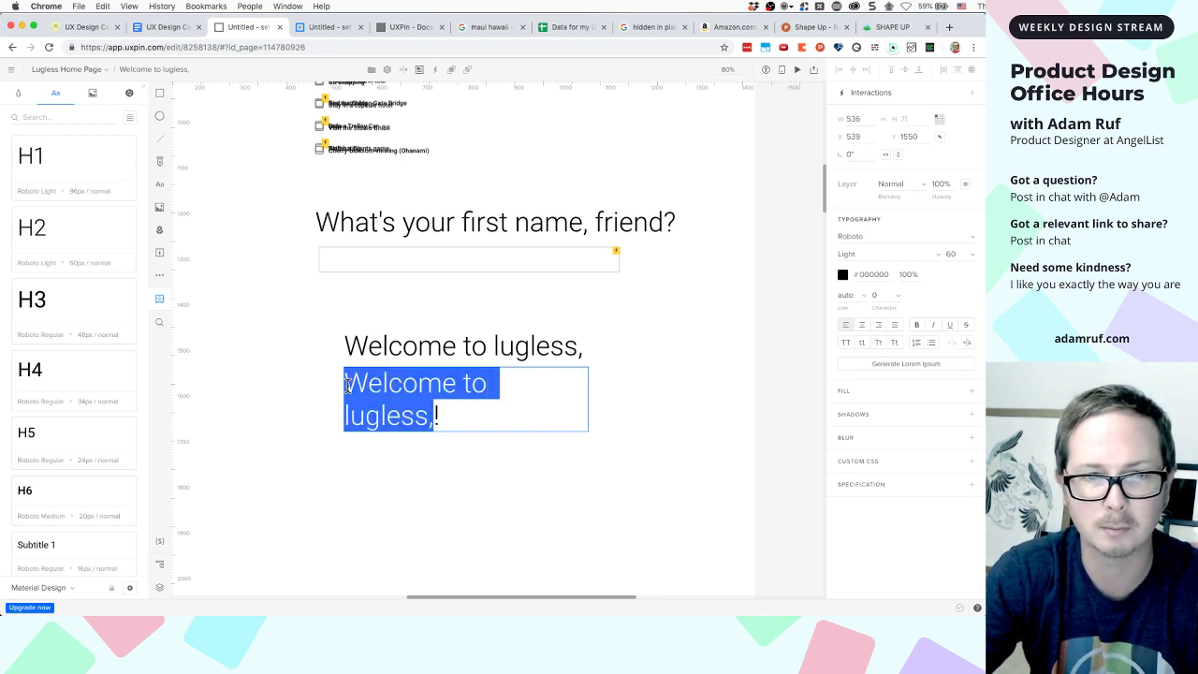
pyautogui.press('BackSpace')
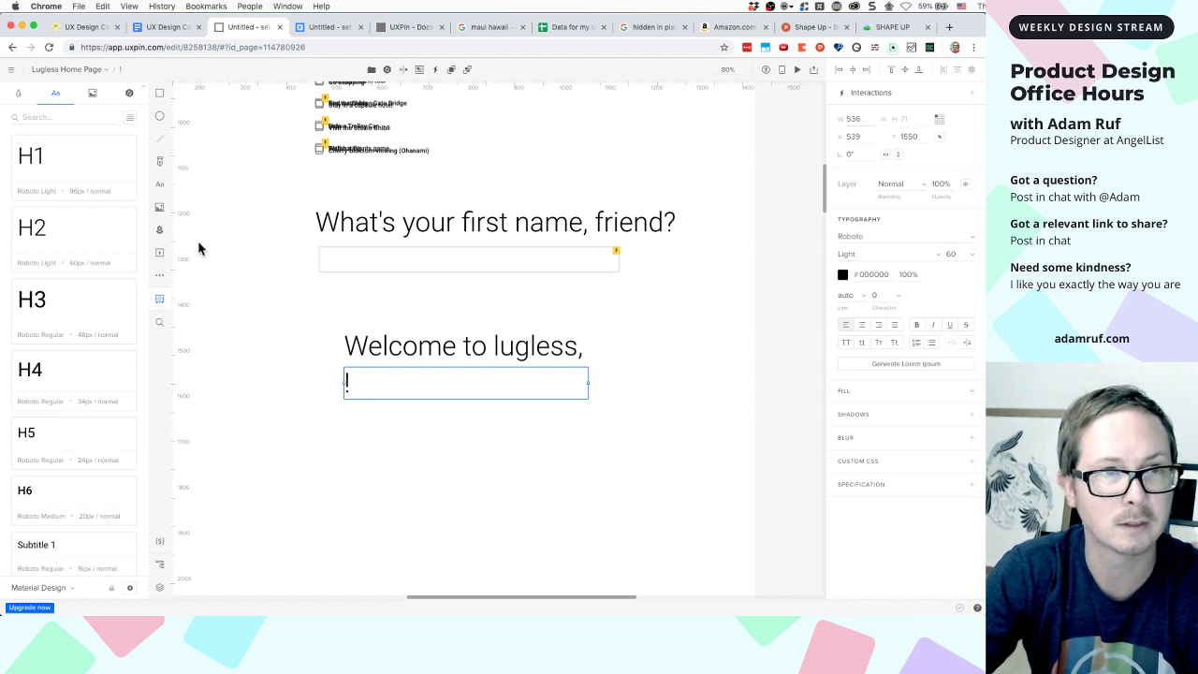
# Rename the layer of the "!" text as "Welcome"
pyautogui.click(159, 587)
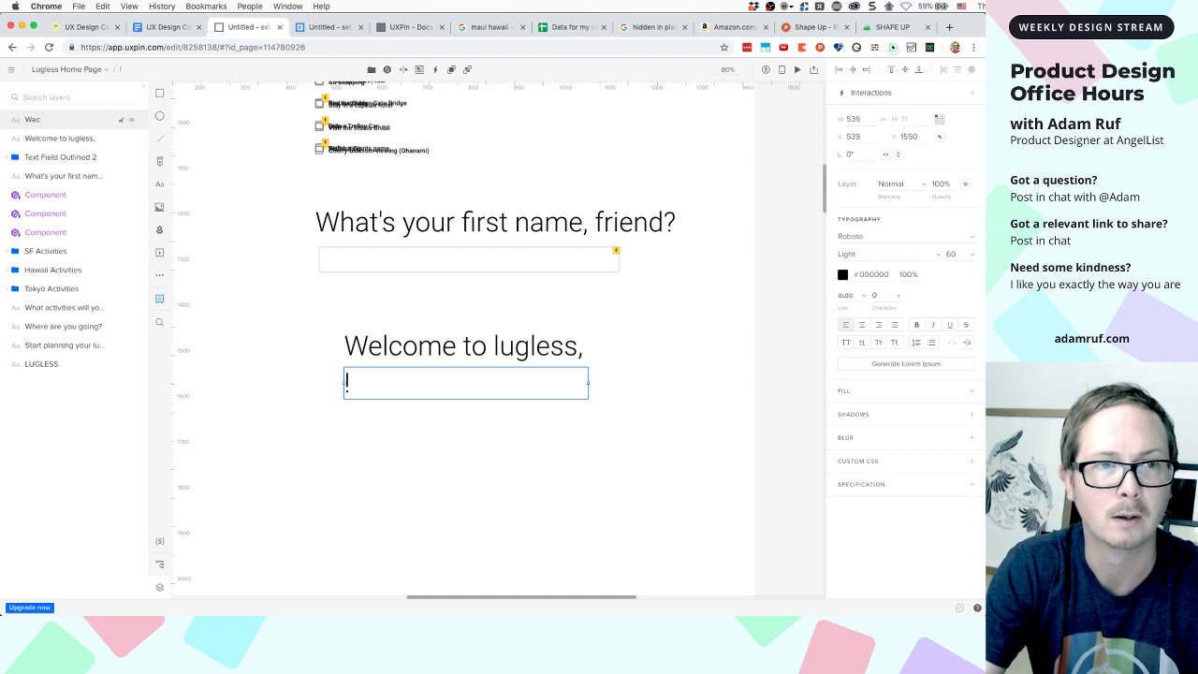
pyautogui.write('e')
pyautogui.press('Return')
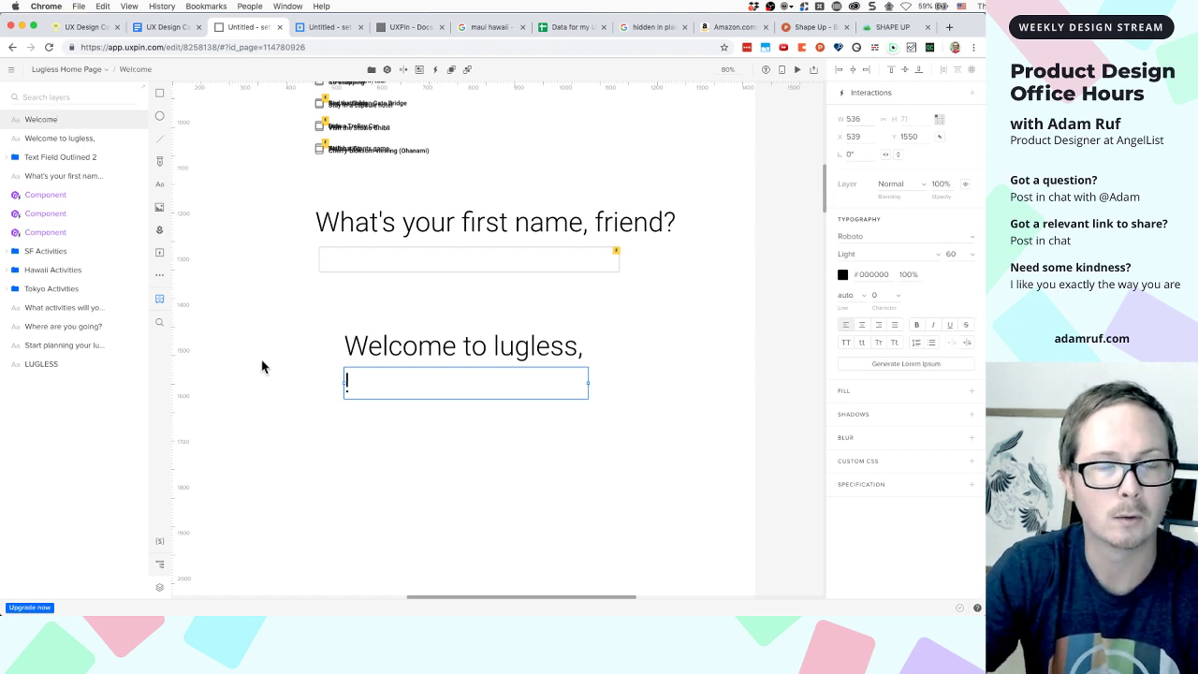
# Start a new Click (Tap) interaction on the name field's Input with the Set variable action targeting customerName
pyautogui.click(426, 478)
pyautogui.click(434, 265)
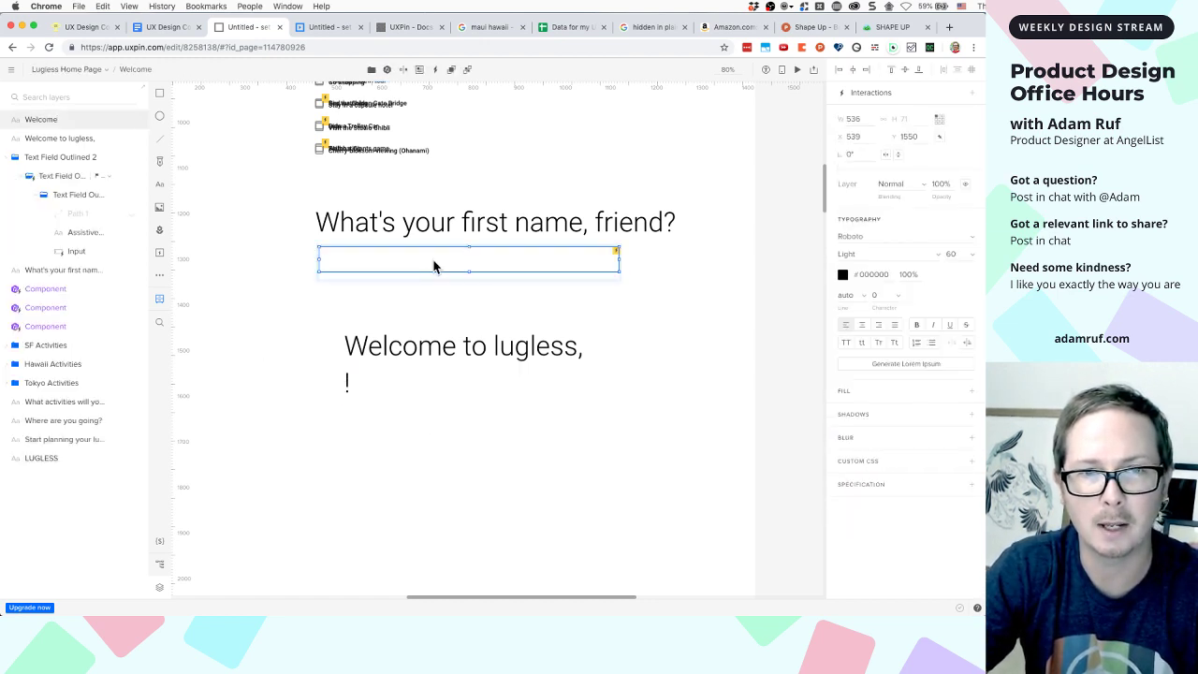
pyautogui.click(969, 94)
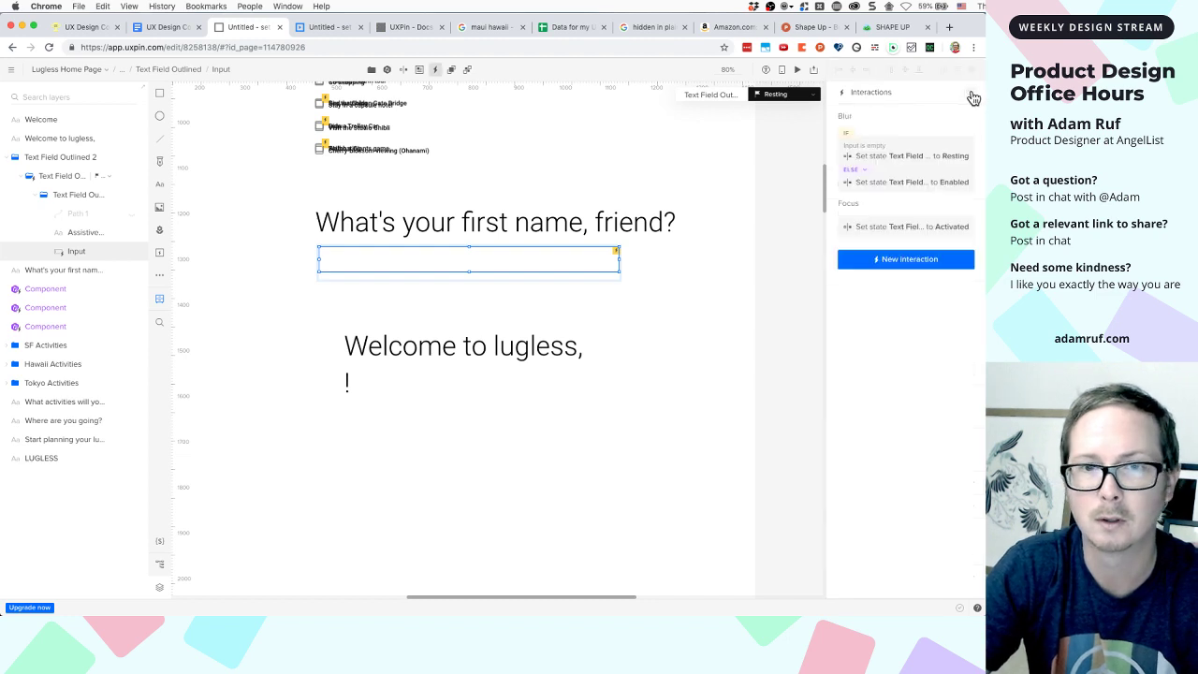
pyautogui.click(886, 259)
pyautogui.click(890, 234)
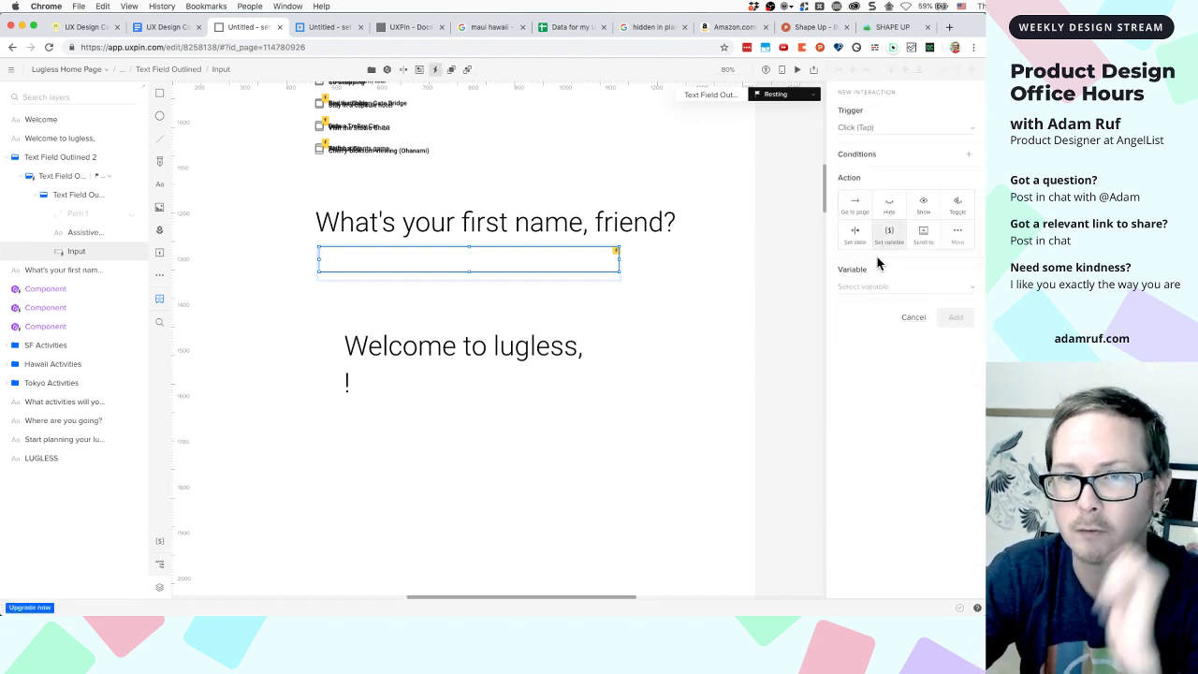
pyautogui.click(862, 290)
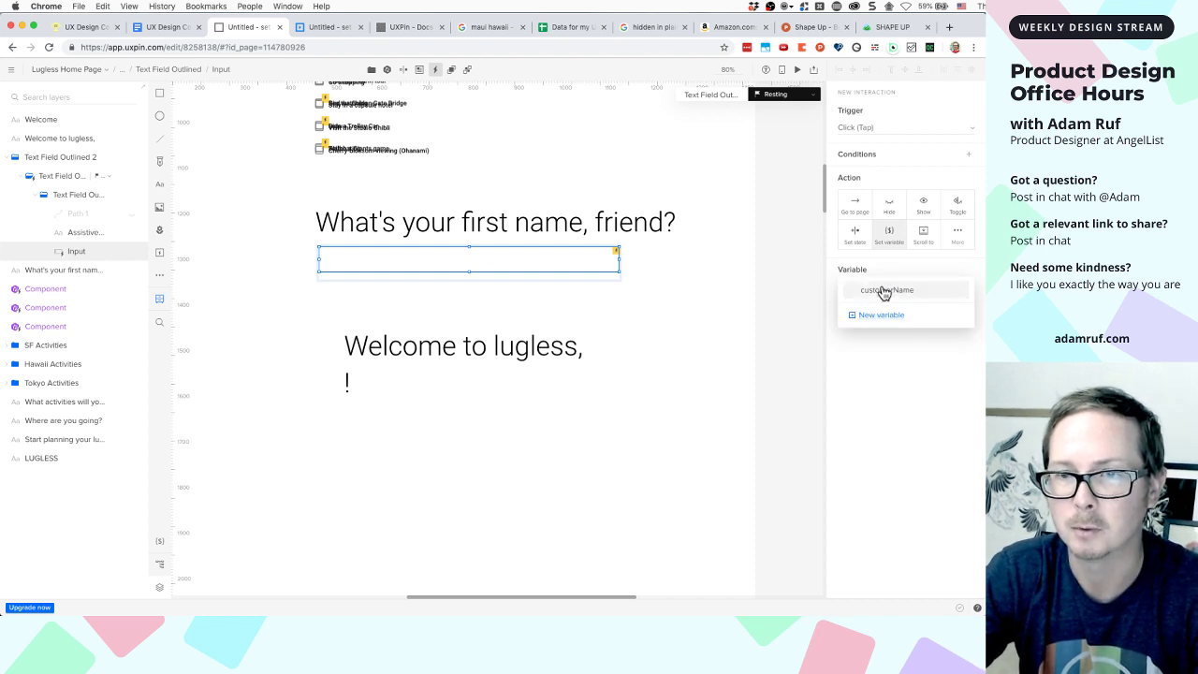
pyautogui.click(885, 292)
# Set the interaction to assign the value of variable customerName, and add it to the Input
pyautogui.click(885, 331)
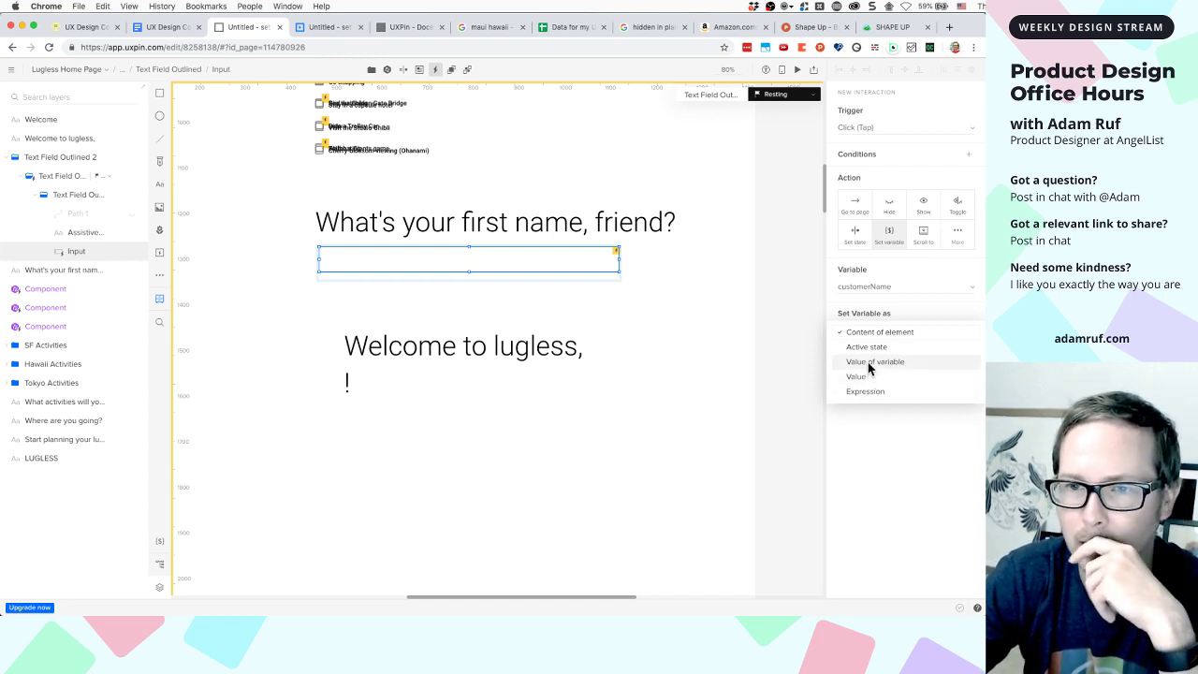
pyautogui.click(868, 365)
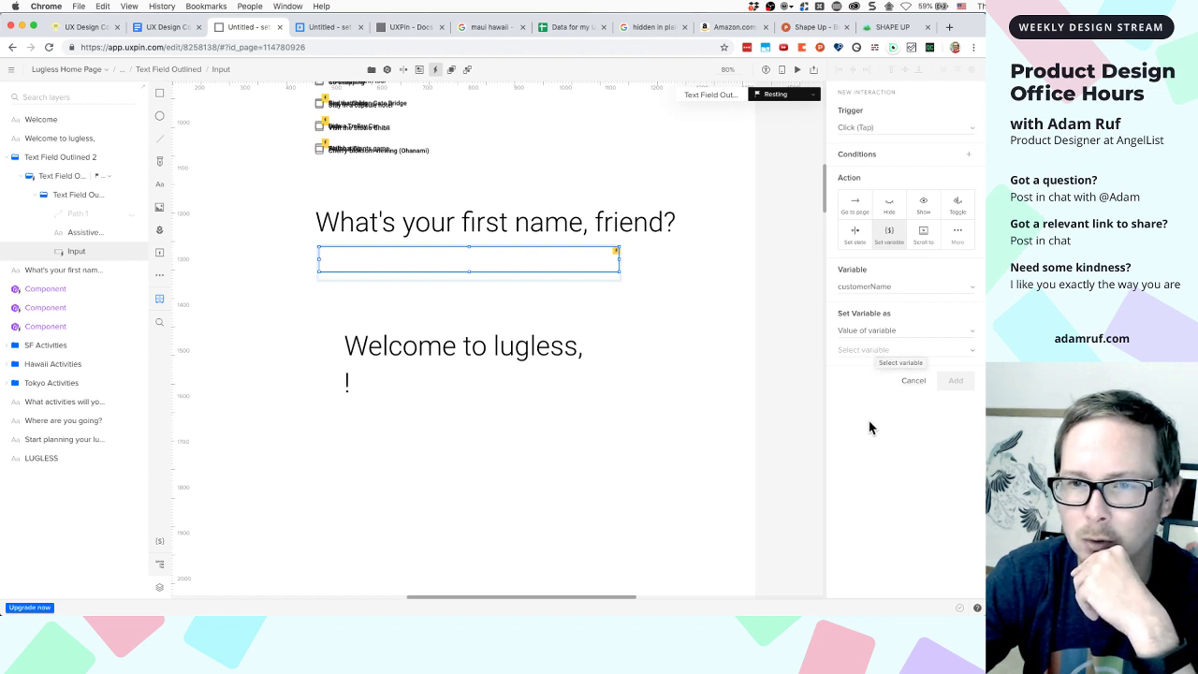
pyautogui.click(880, 355)
pyautogui.click(881, 354)
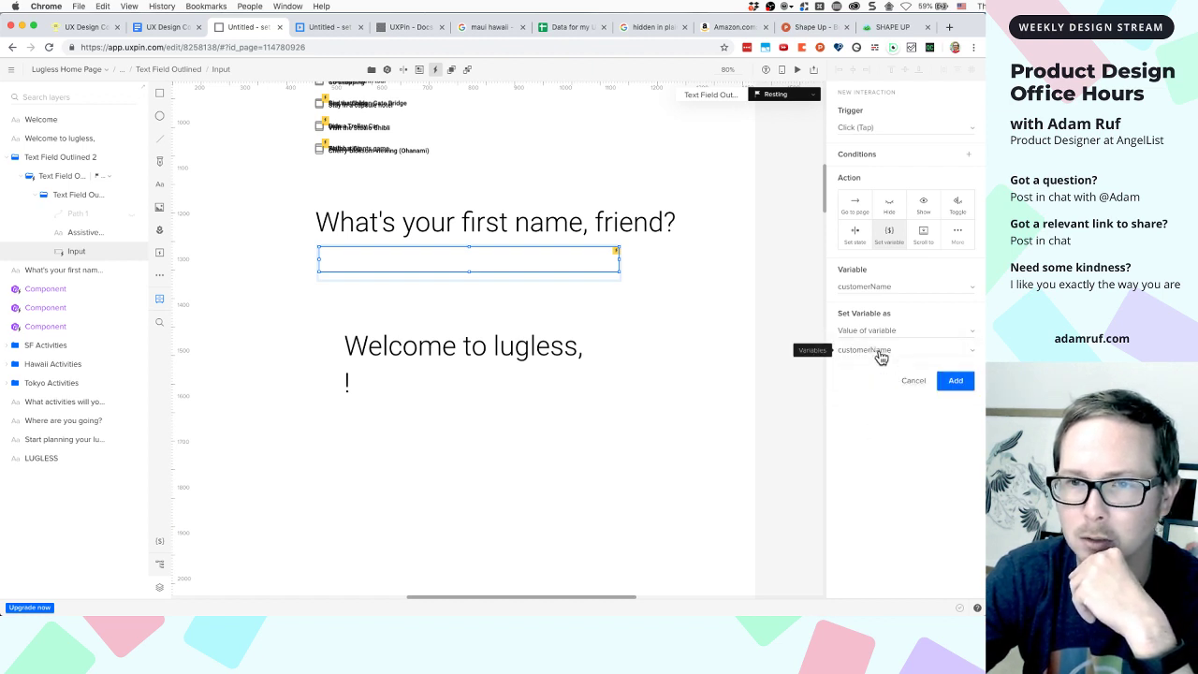
pyautogui.click(905, 287)
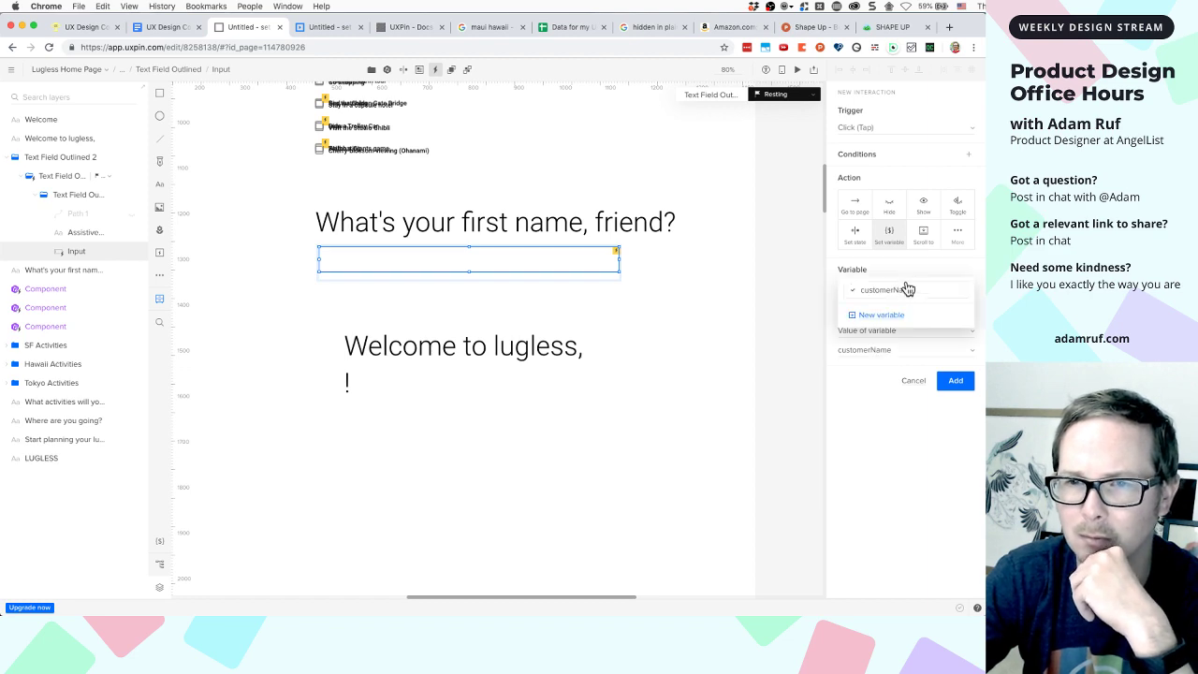
pyautogui.click(784, 371)
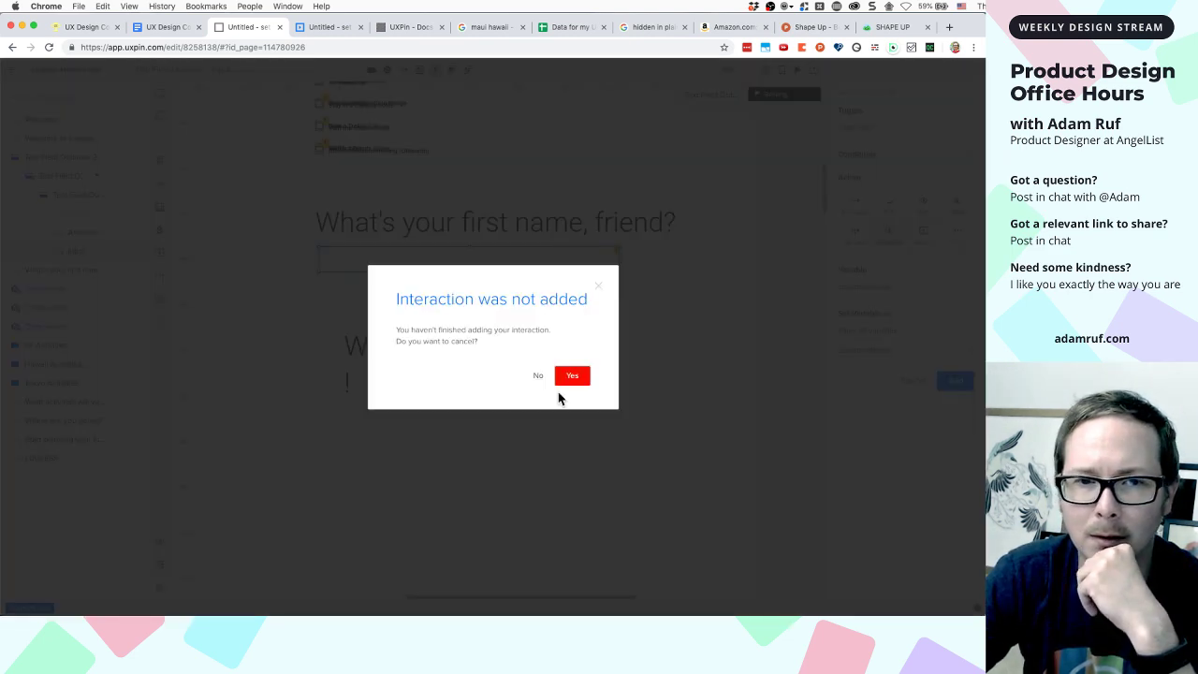
pyautogui.click(537, 377)
pyautogui.click(950, 380)
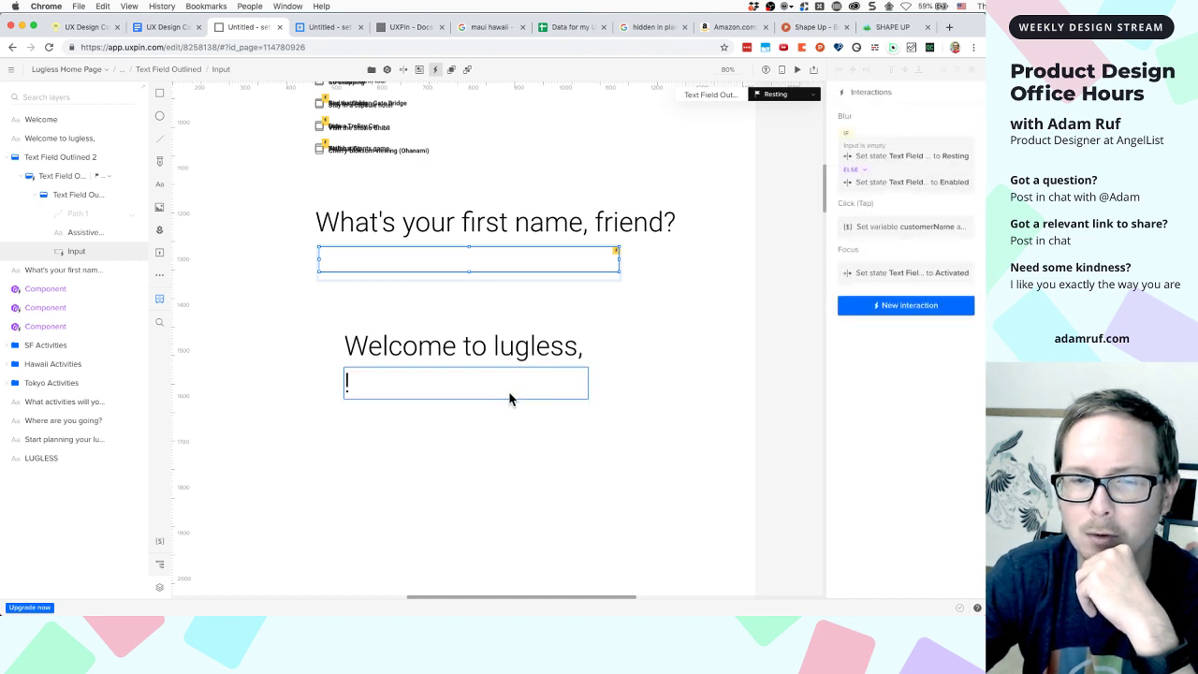
# Capitalize the brand name in the welcome heading so it reads "Welcome to Lugless,"
pyautogui.click(501, 349)
pyautogui.doubleClick(501, 348)
pyautogui.click(500, 346)
pyautogui.press('BackSpace')
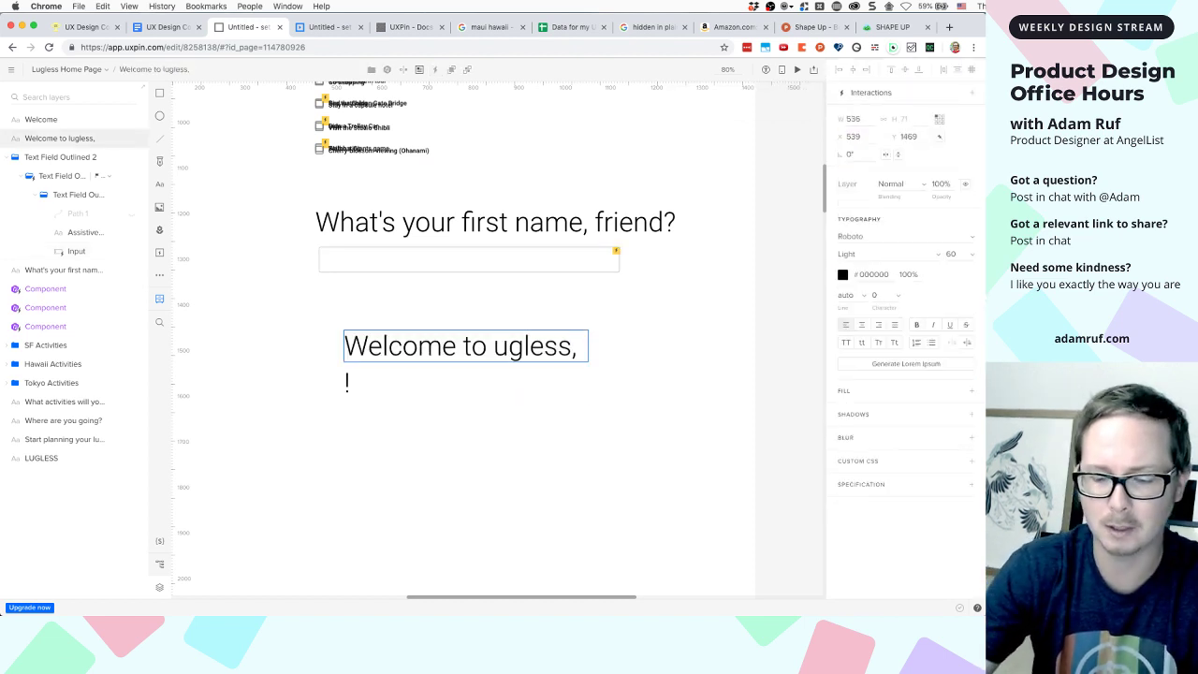
pyautogui.write('L')
pyautogui.click(541, 434)
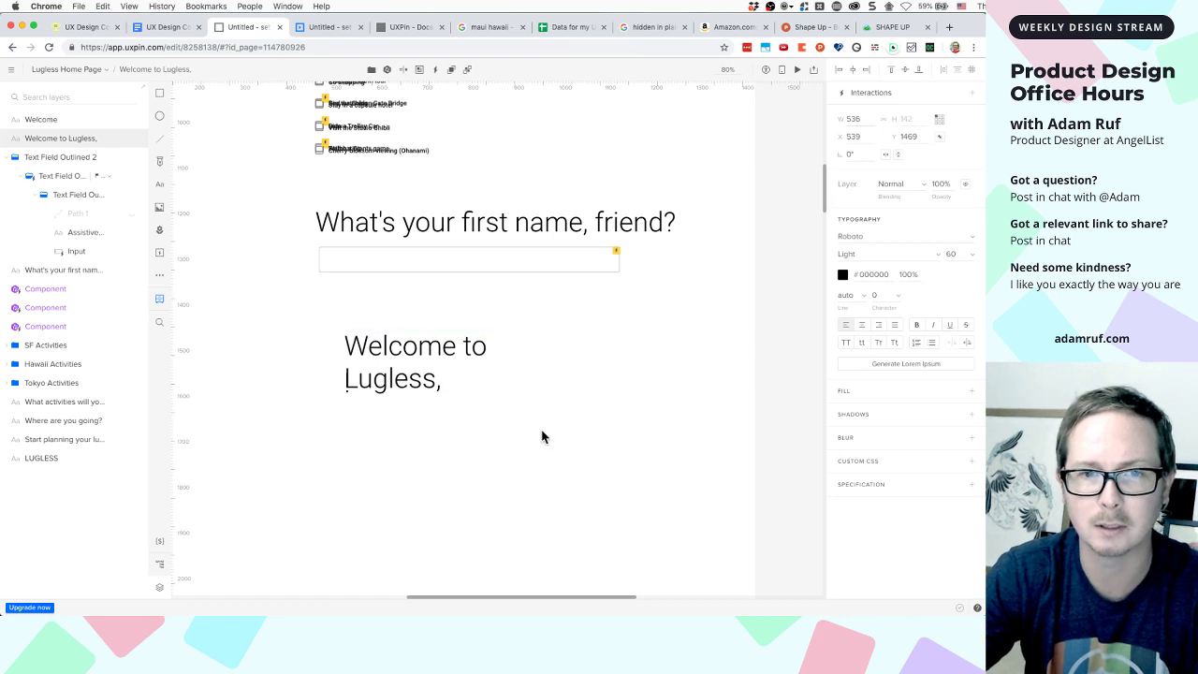
# Widen the "Welcome to Lugless," text box to about 567 px so the heading fits on one line
pyautogui.click(440, 356)
pyautogui.moveTo(589, 361)
pyautogui.mouseDown()
pyautogui.moveTo(655, 357)
pyautogui.moveTo(605, 361)
pyautogui.mouseUp()
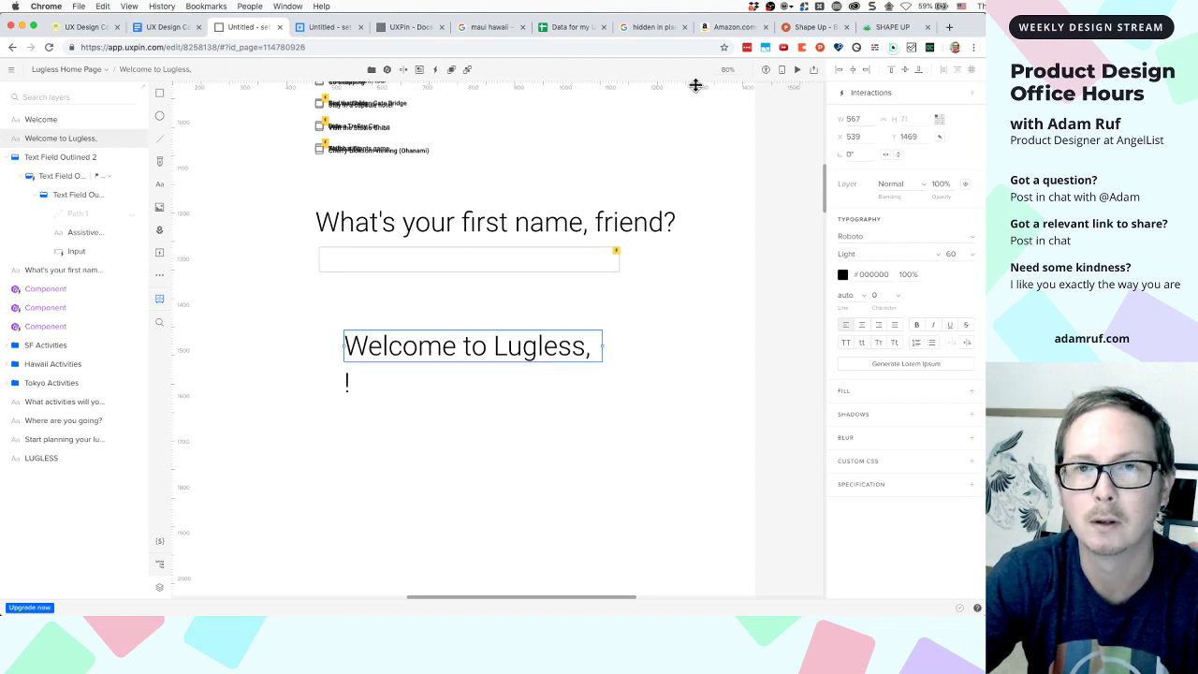
# Switch to the UXPin docs and read how to use variables, set their values and set content from them
pyautogui.click(431, 34)
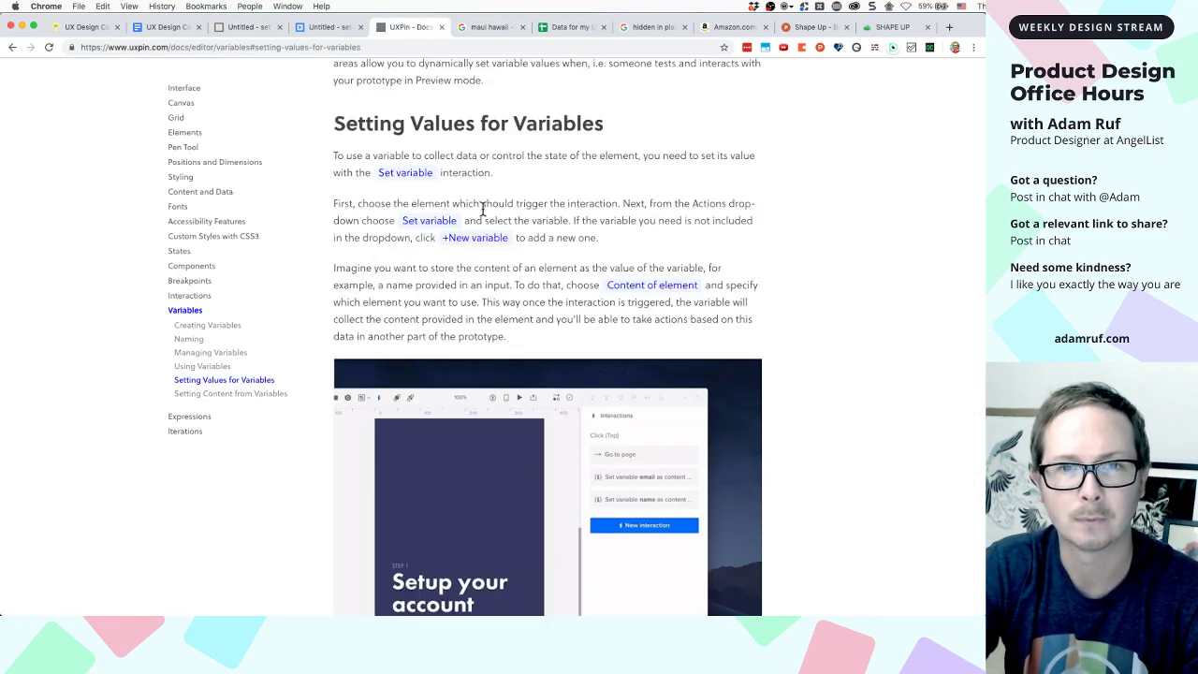
pyautogui.scroll(-3, 483, 207)
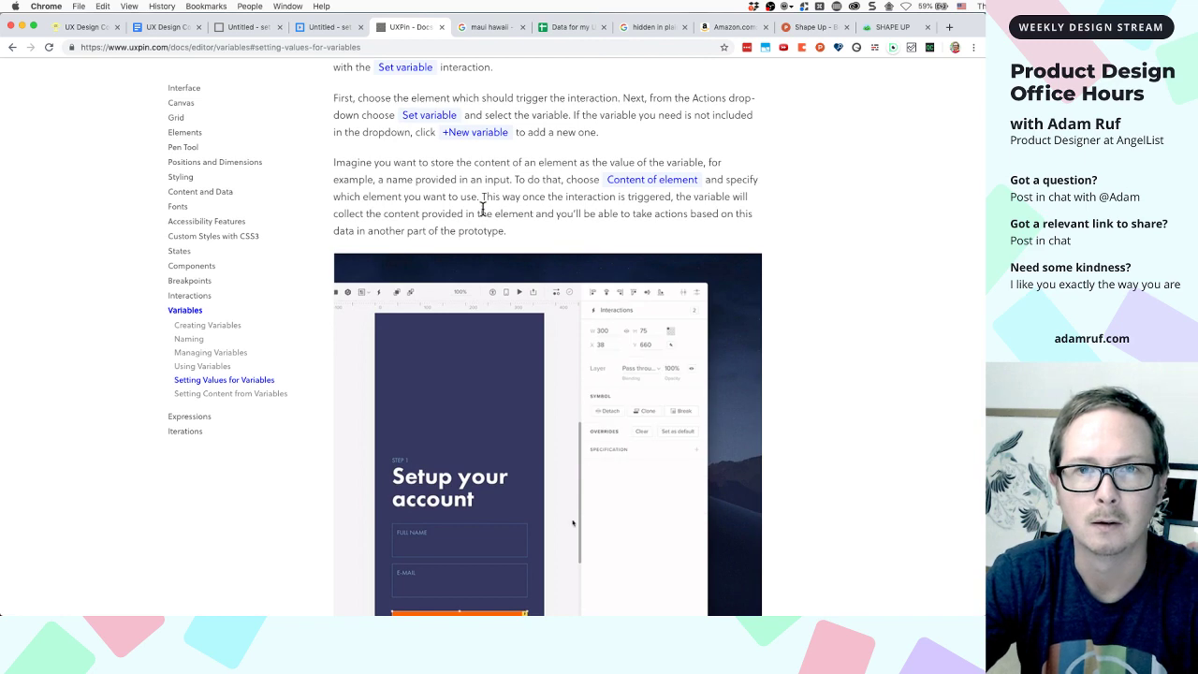
pyautogui.scroll(-10, 483, 208)
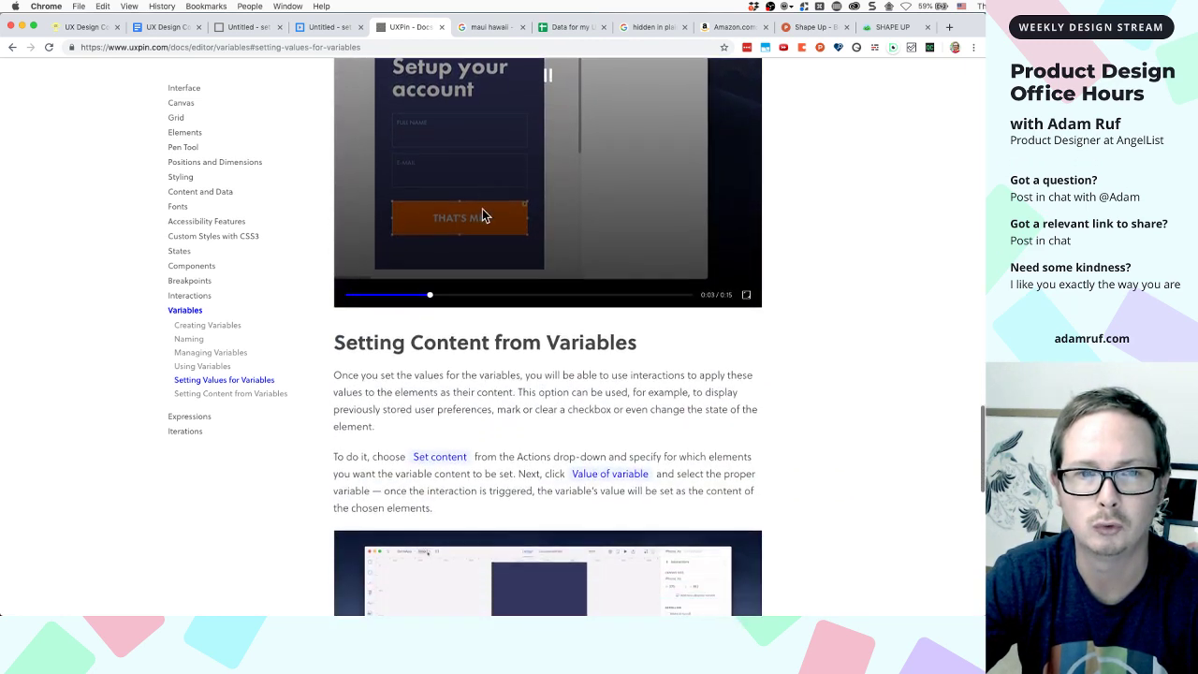
pyautogui.scroll(-6, 482, 208)
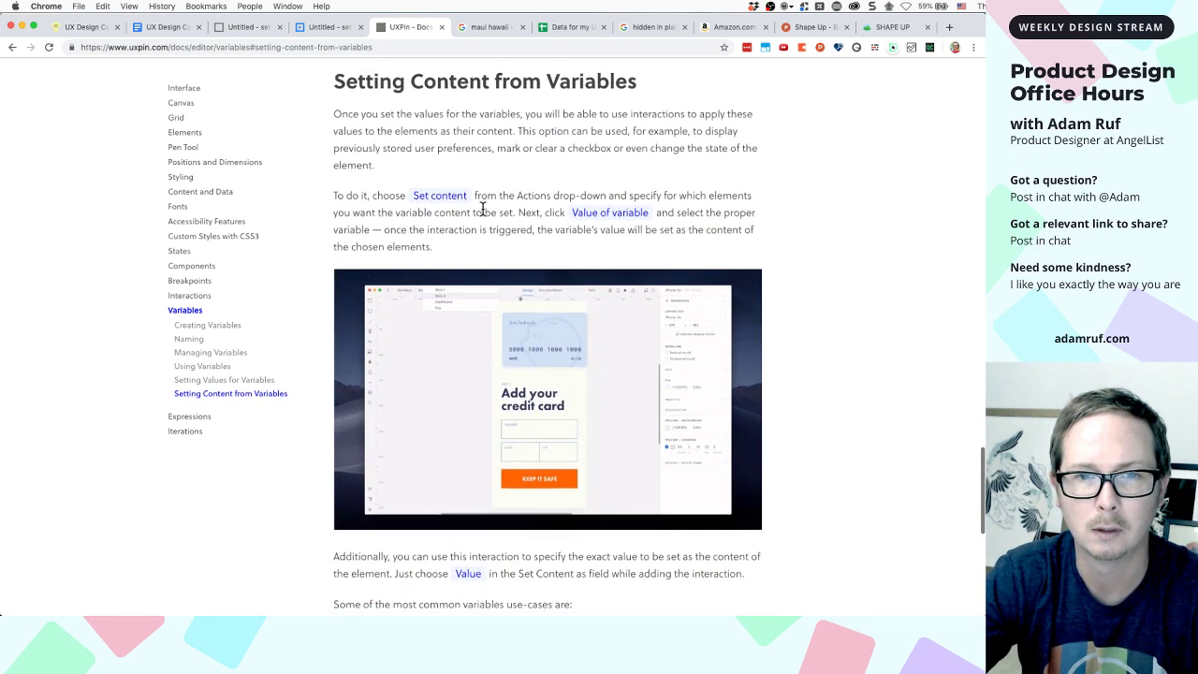
pyautogui.scroll(-1, 483, 208)
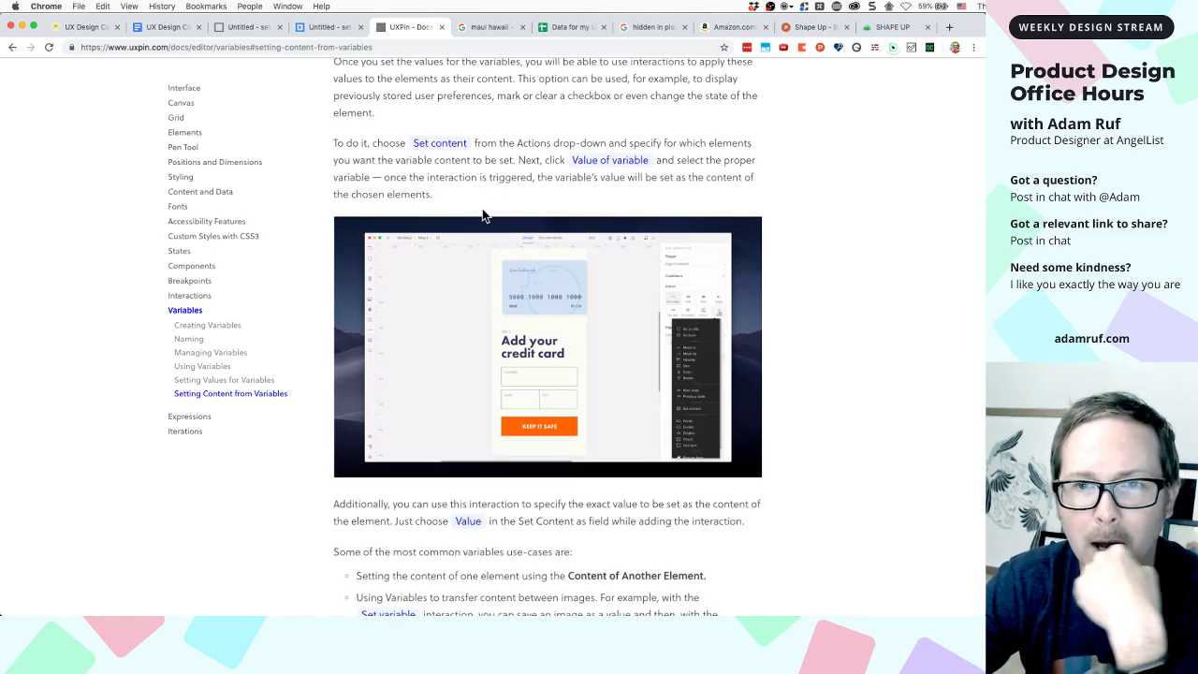
pyautogui.moveTo(535, 343)
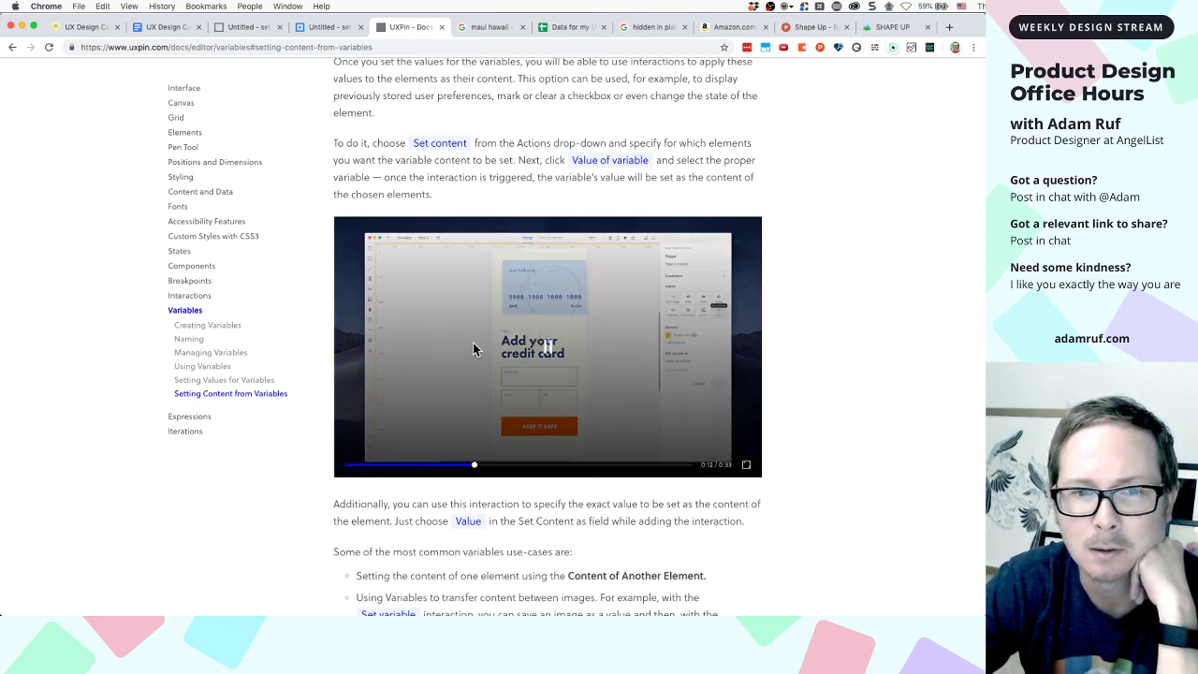
pyautogui.scroll(-4, 472, 347)
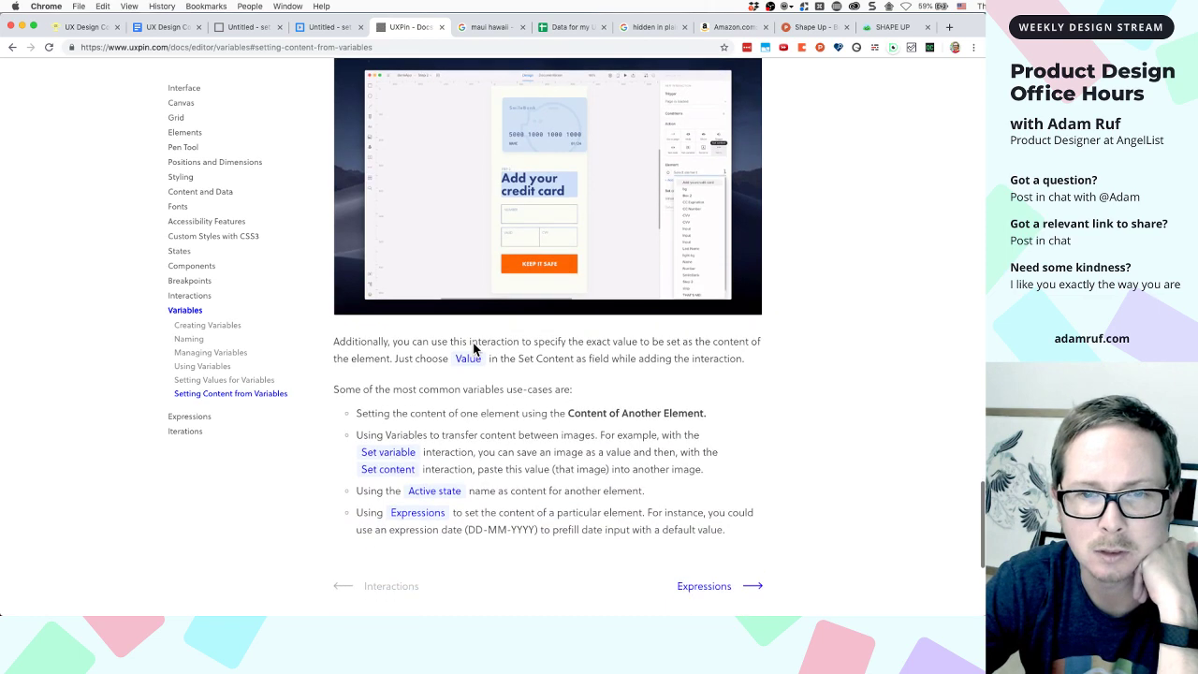
pyautogui.scroll(-3, 564, 334)
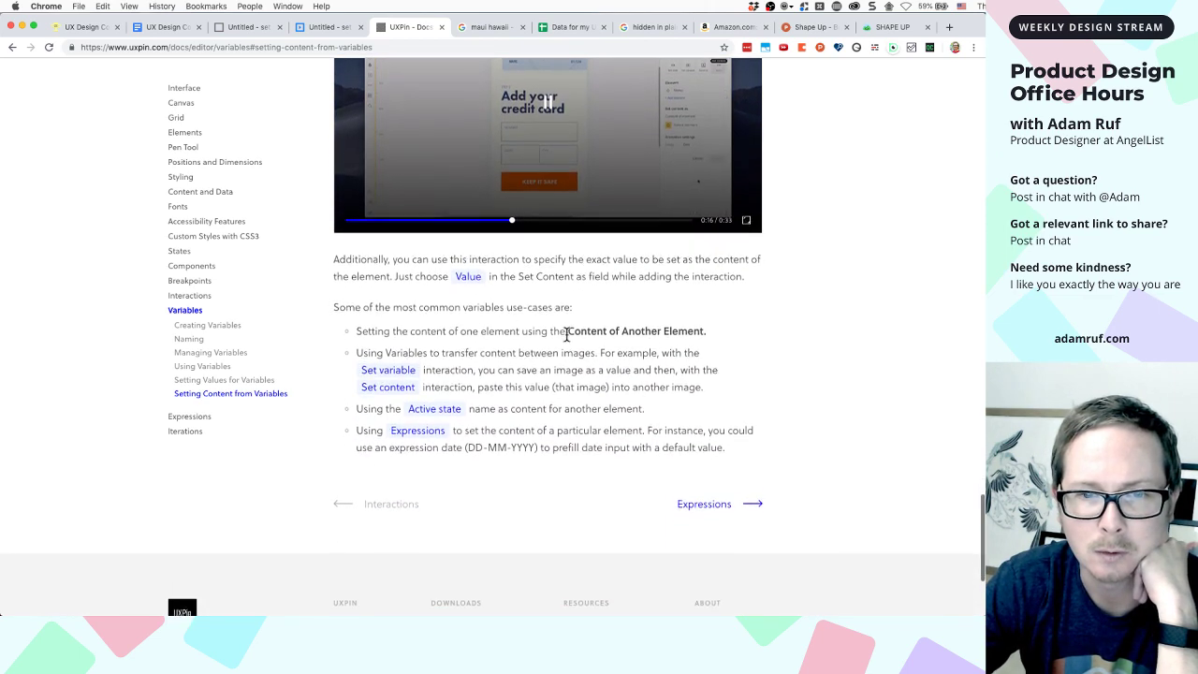
pyautogui.scroll(-2, 566, 334)
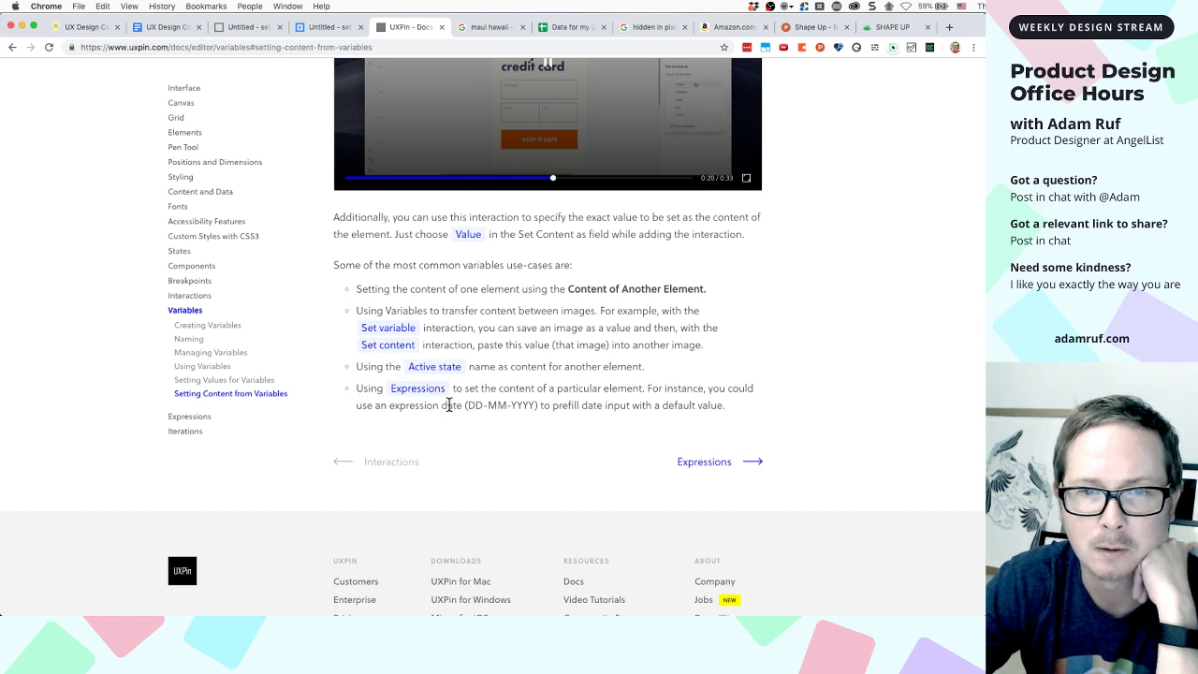
pyautogui.scroll(1, 542, 404)
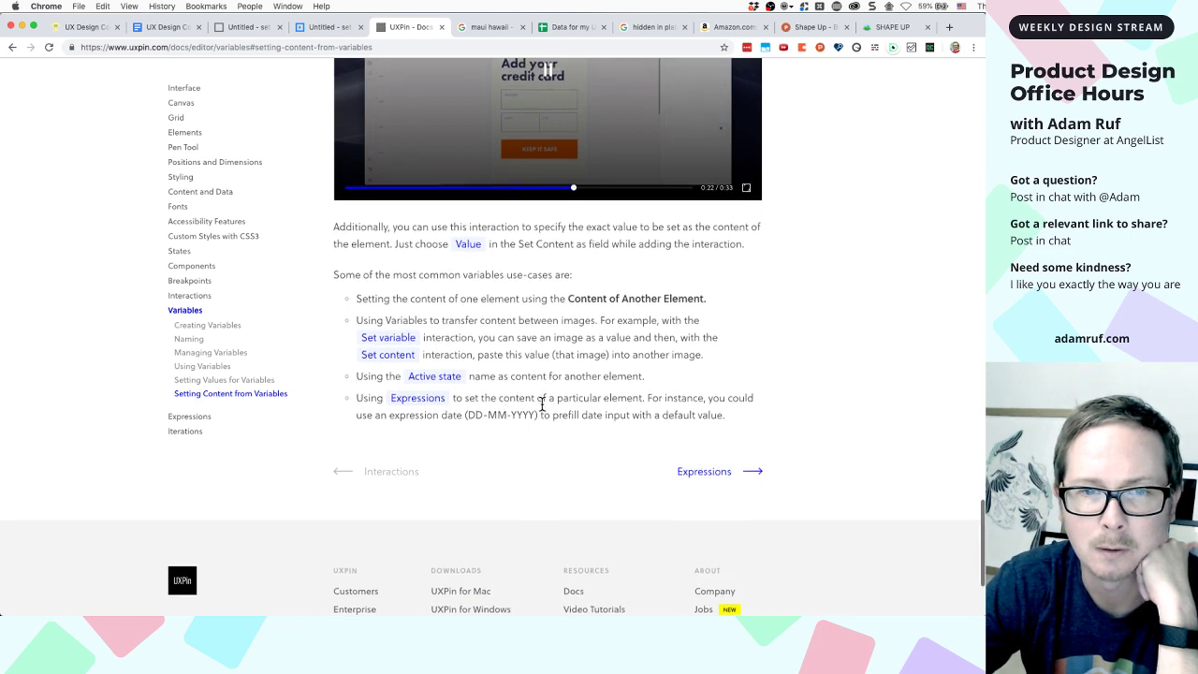
pyautogui.scroll(2, 542, 404)
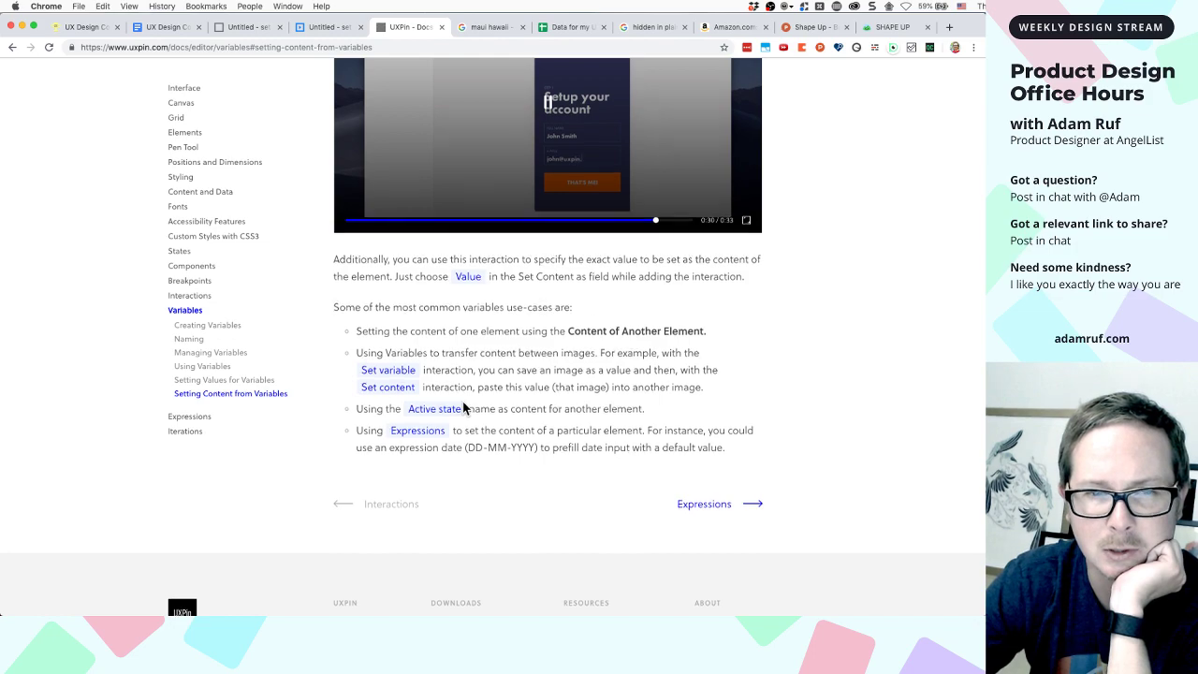
pyautogui.scroll(10, 465, 405)
pyautogui.scroll(10, 464, 401)
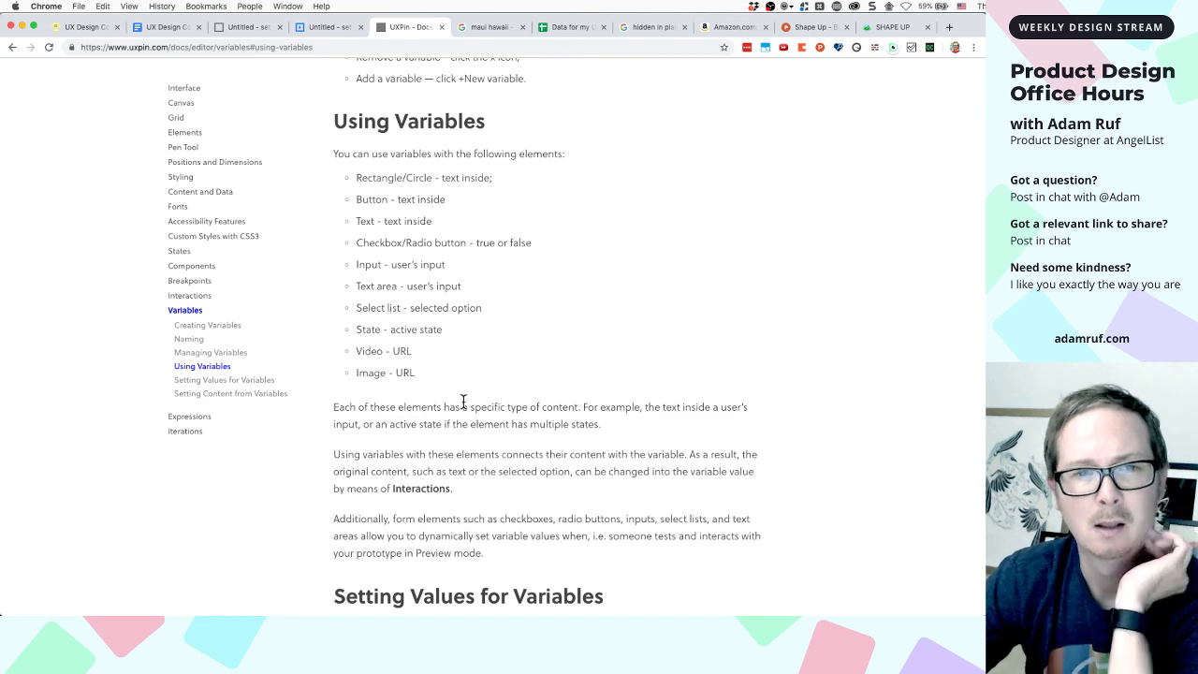
pyautogui.scroll(-1, 463, 401)
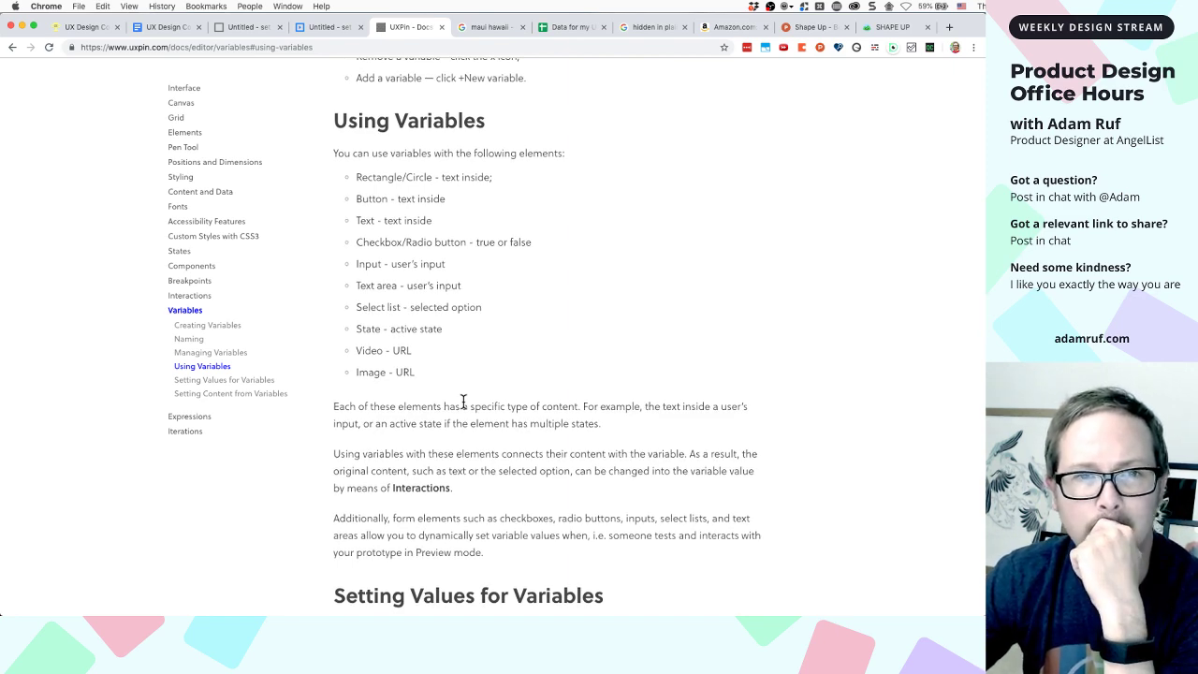
pyautogui.scroll(2, 463, 401)
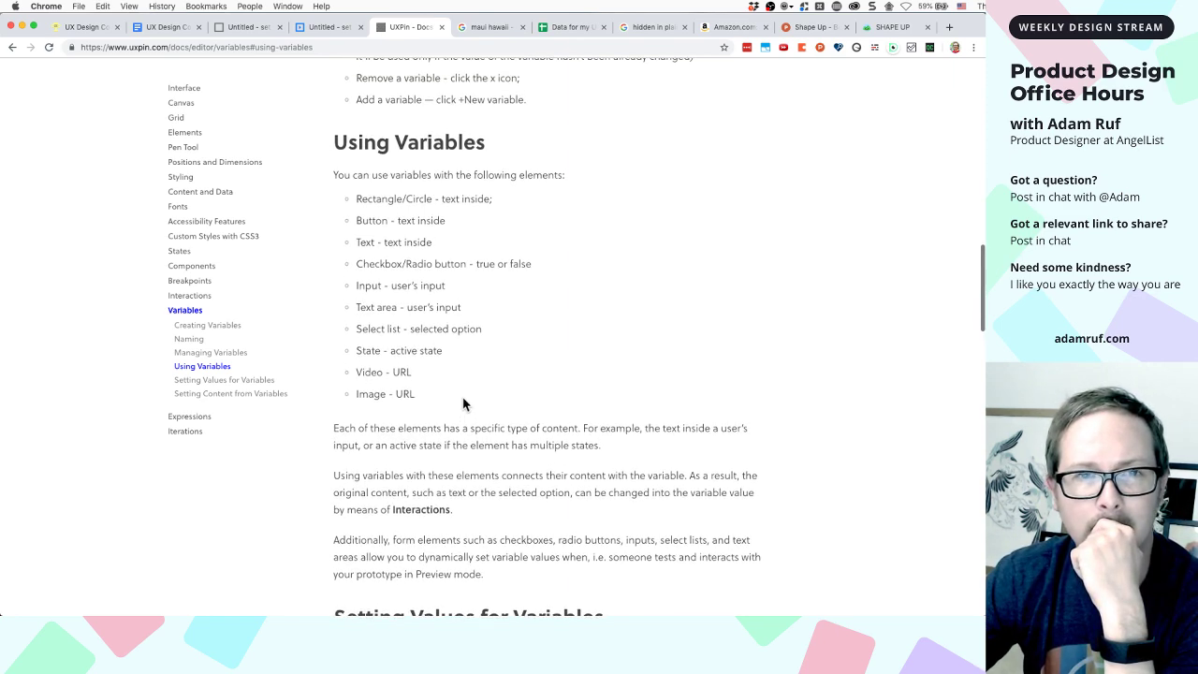
pyautogui.click(222, 29)
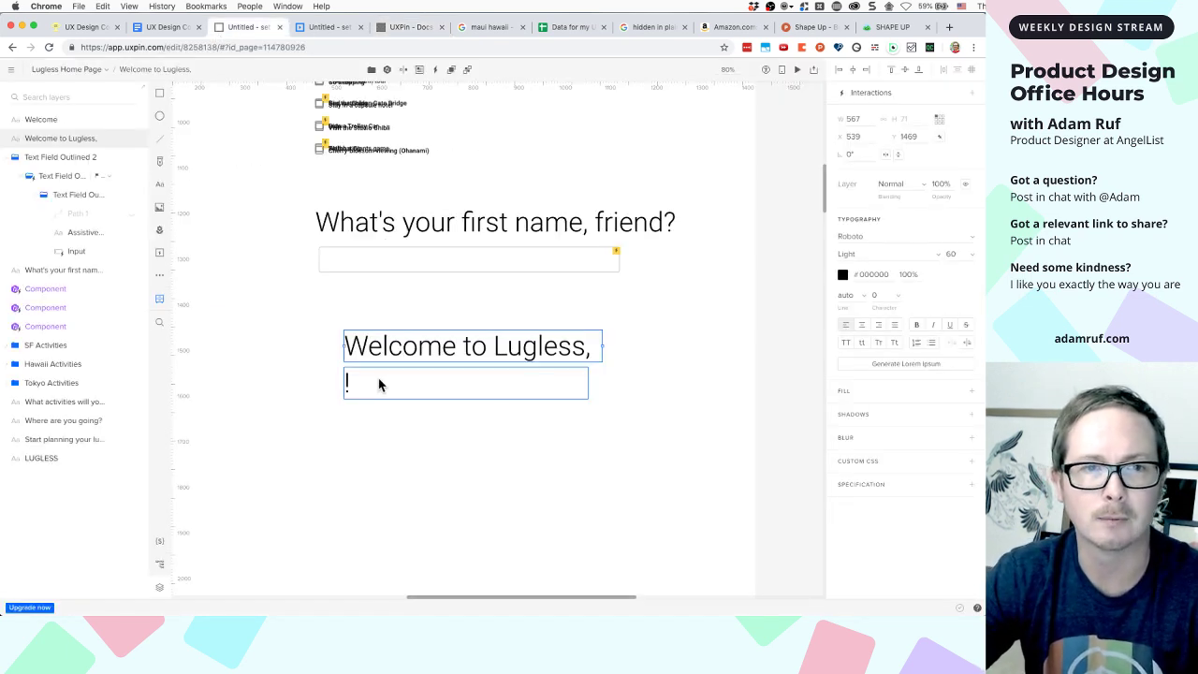
pyautogui.doubleClick(351, 382)
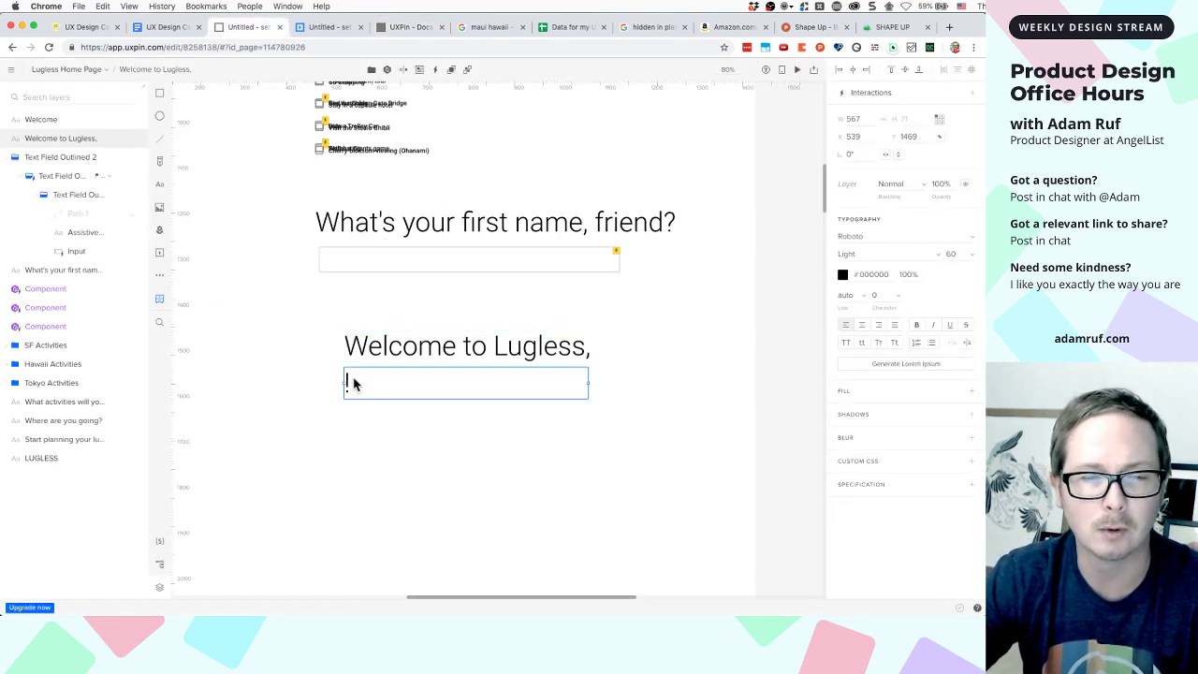
pyautogui.click(873, 97)
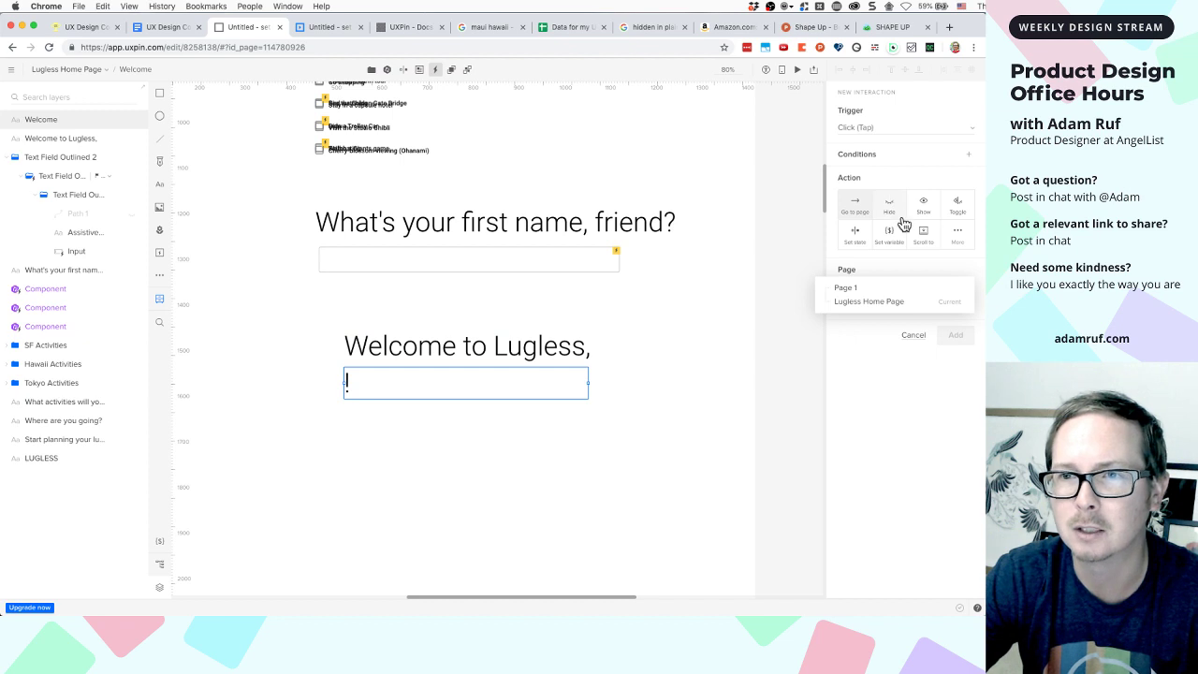
pyautogui.click(958, 234)
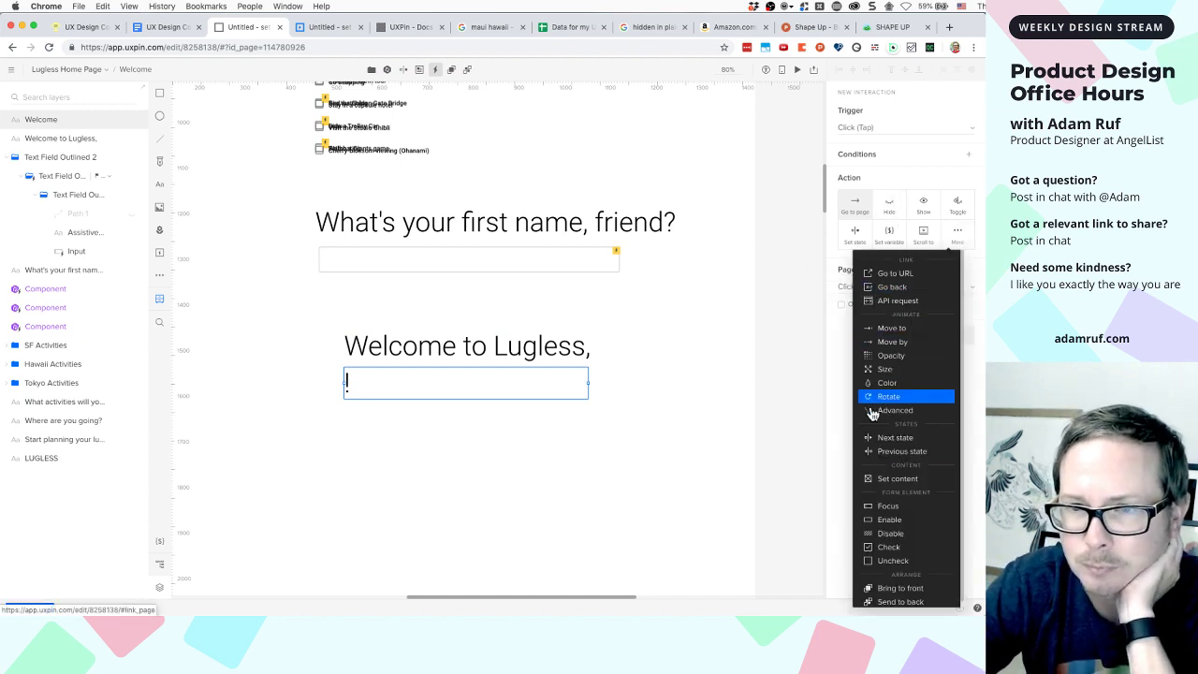
pyautogui.click(797, 338)
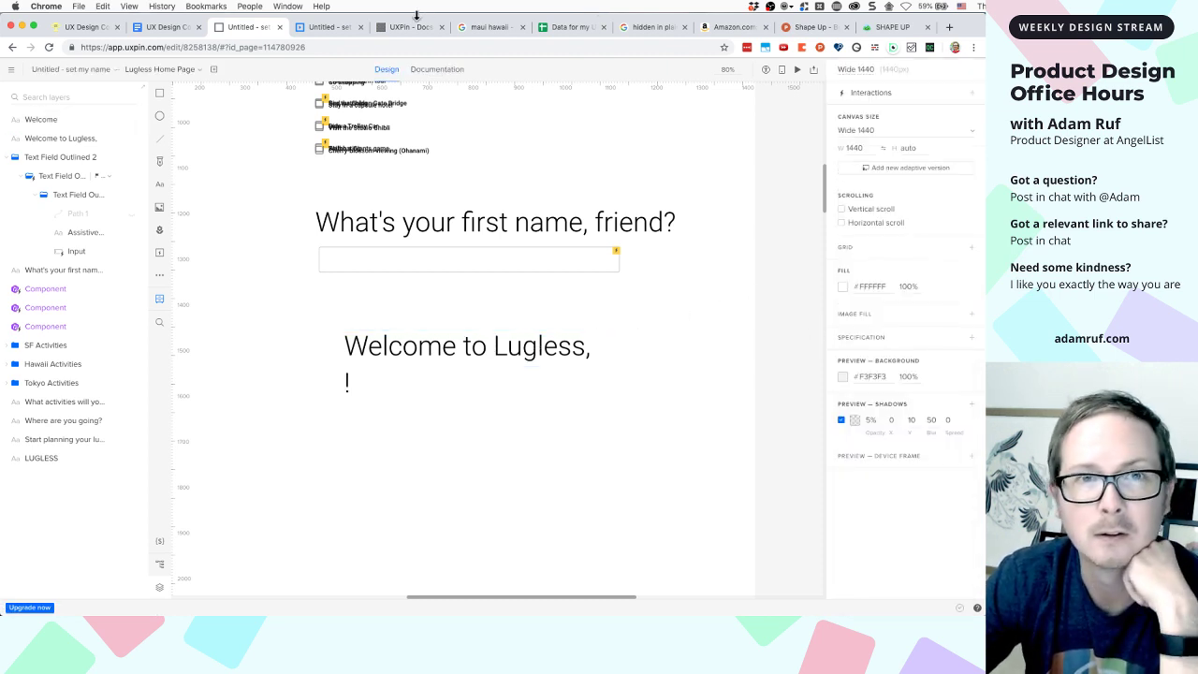
# Return to the UXPin variables documentation and review the sections from Using Variables through Setting Content from Variables
pyautogui.click(410, 26)
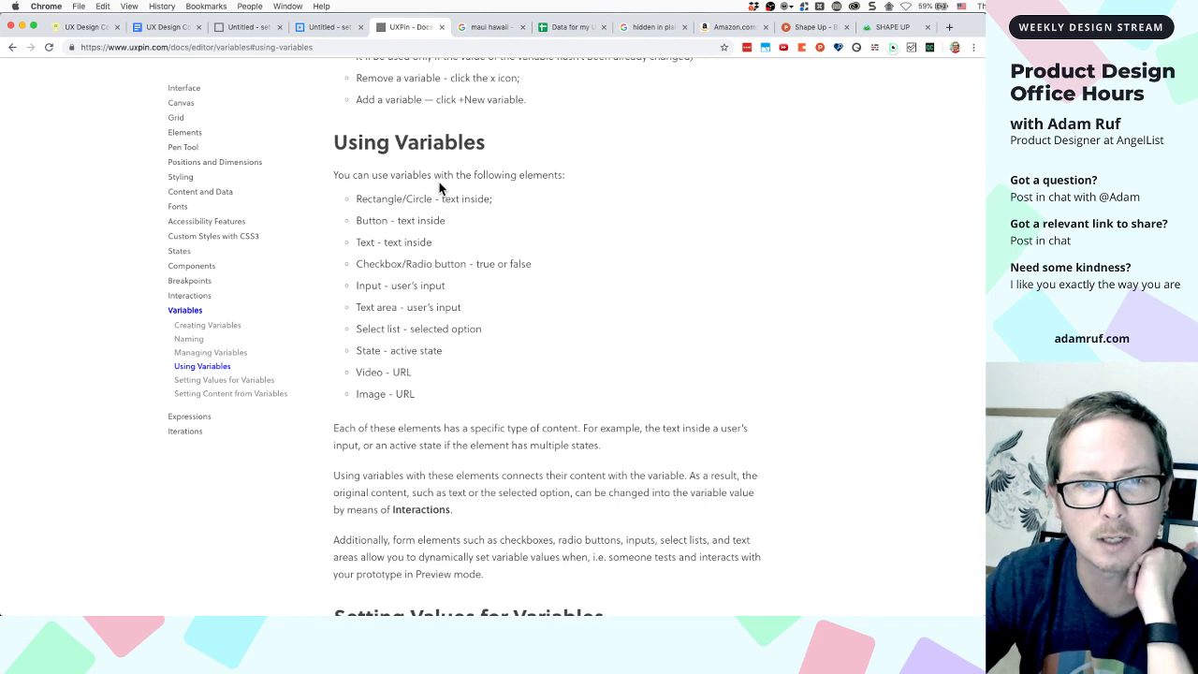
pyautogui.scroll(1, 439, 185)
pyautogui.scroll(-6, 439, 185)
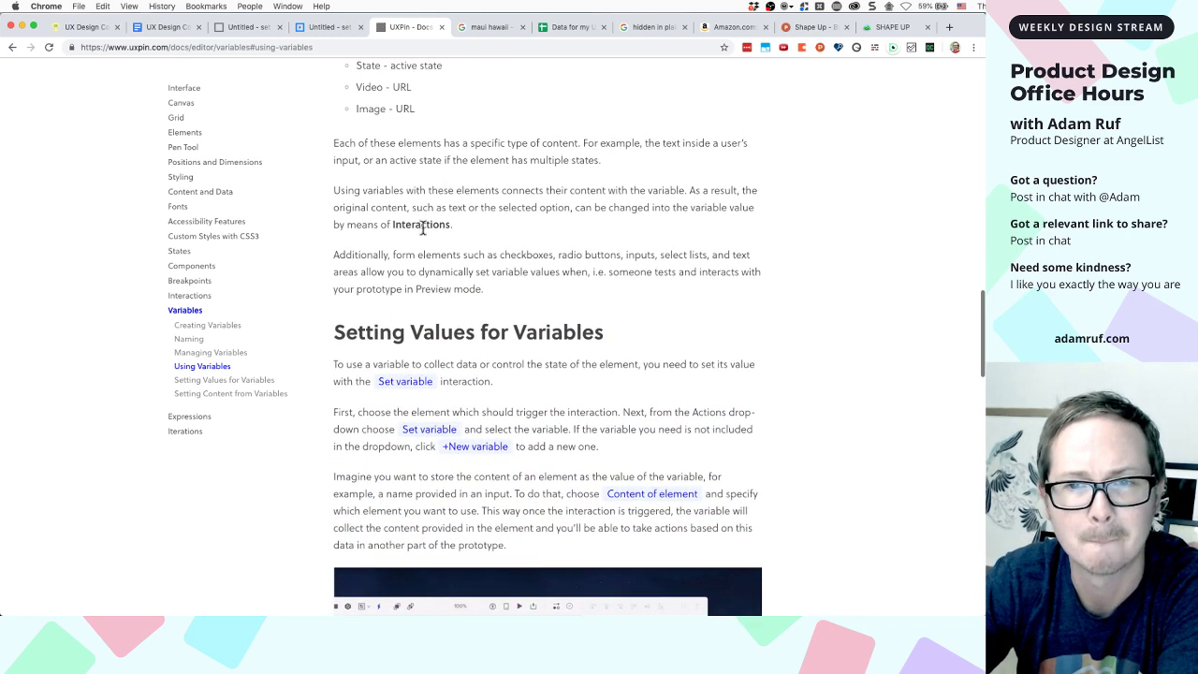
pyautogui.scroll(-3, 394, 374)
pyautogui.scroll(-2, 394, 374)
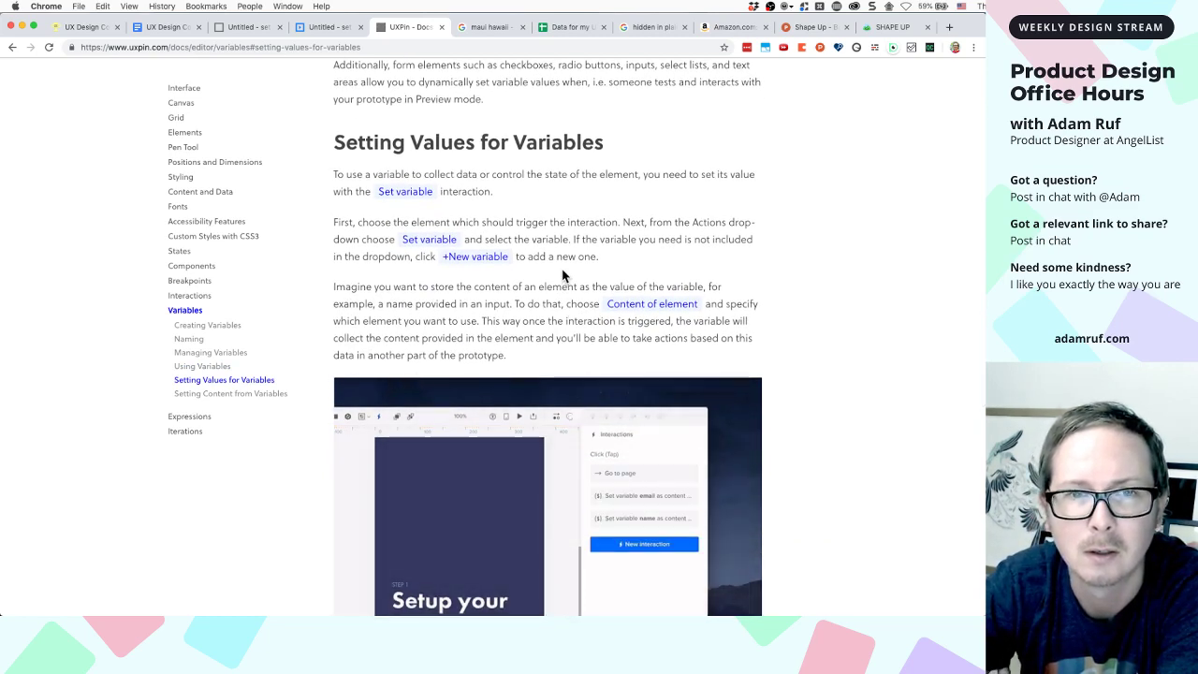
pyautogui.scroll(-8, 563, 275)
pyautogui.scroll(-2, 563, 270)
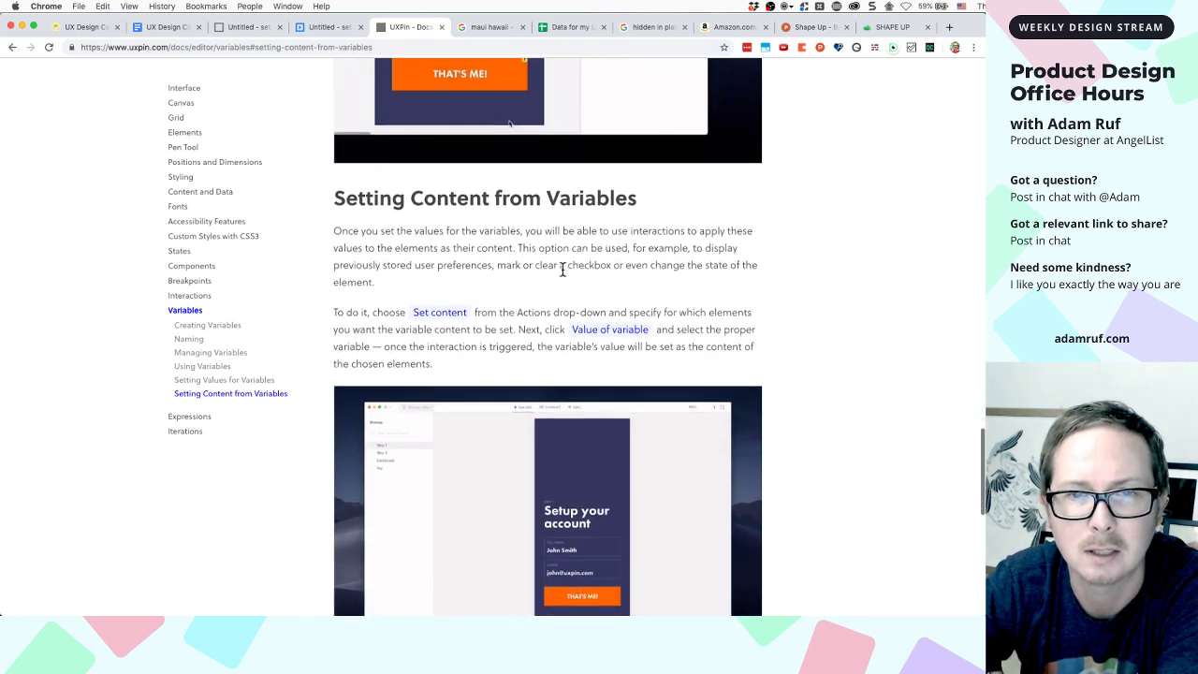
pyautogui.scroll(-1, 562, 269)
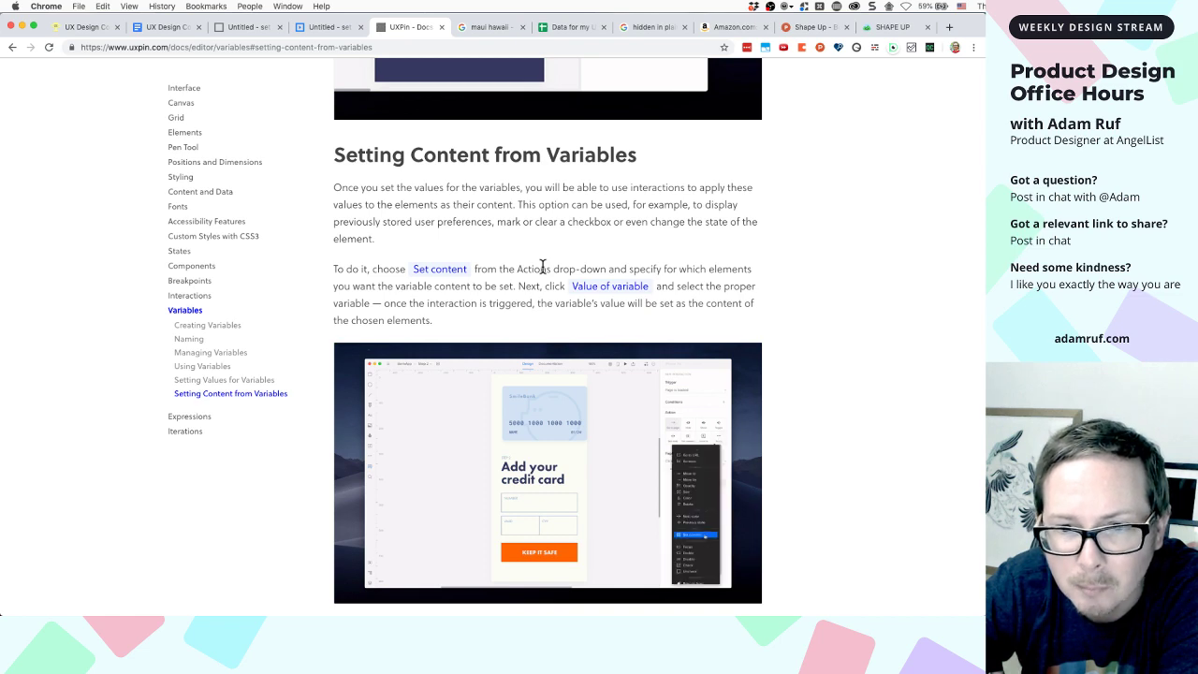
# Back in the prototype, start a new Click (Tap) interaction on the "!" text with the Set content action
pyautogui.click(239, 28)
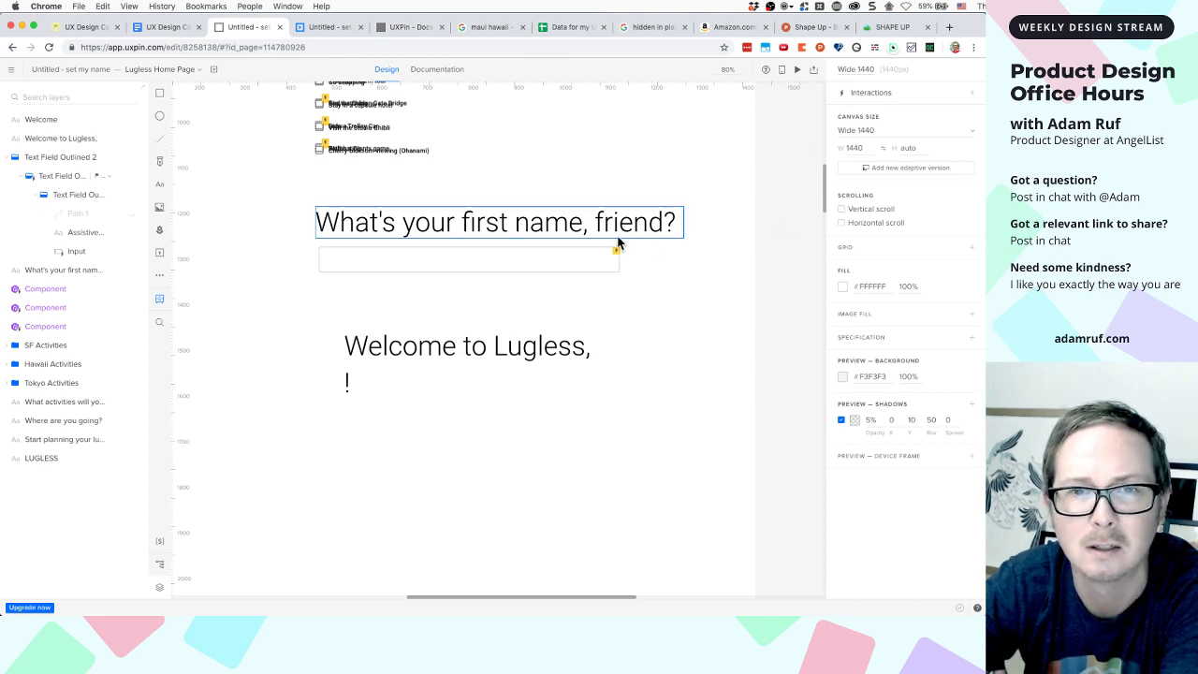
pyautogui.doubleClick(492, 385)
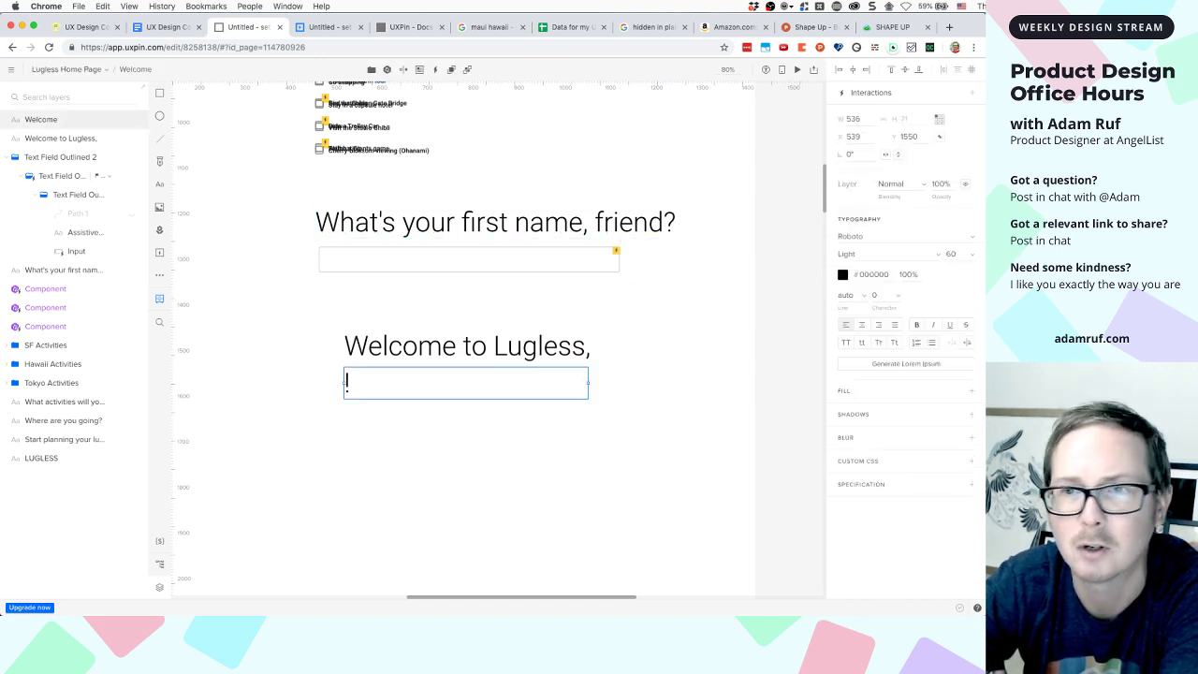
pyautogui.click(974, 95)
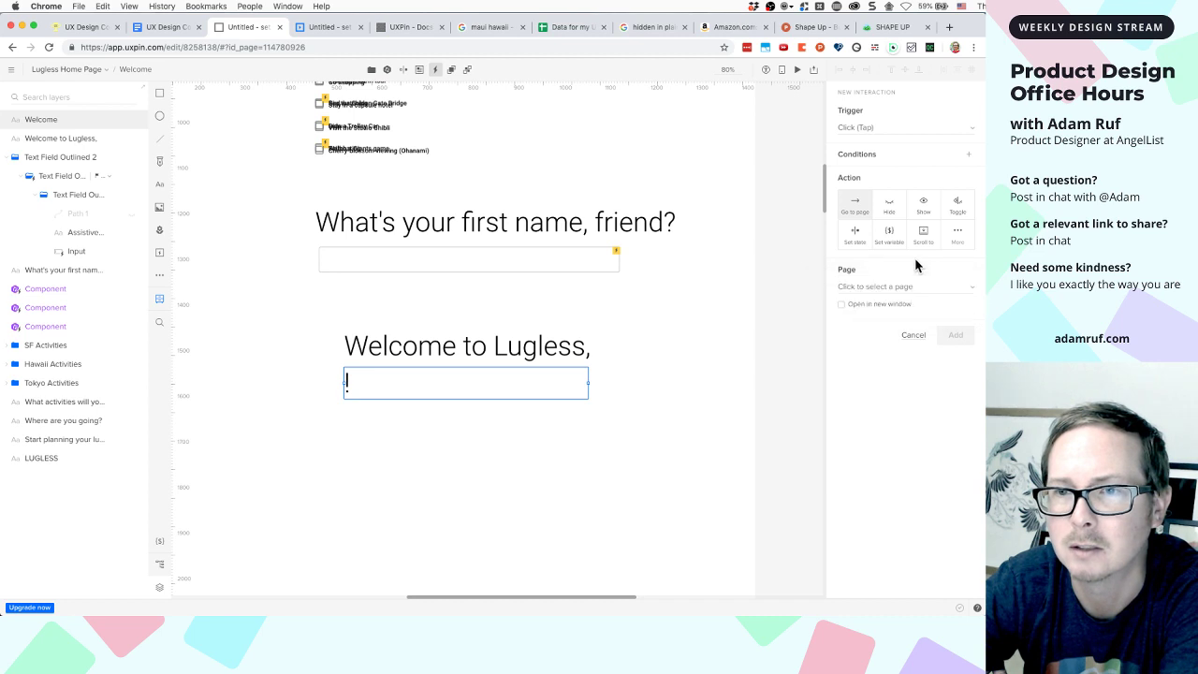
pyautogui.click(956, 234)
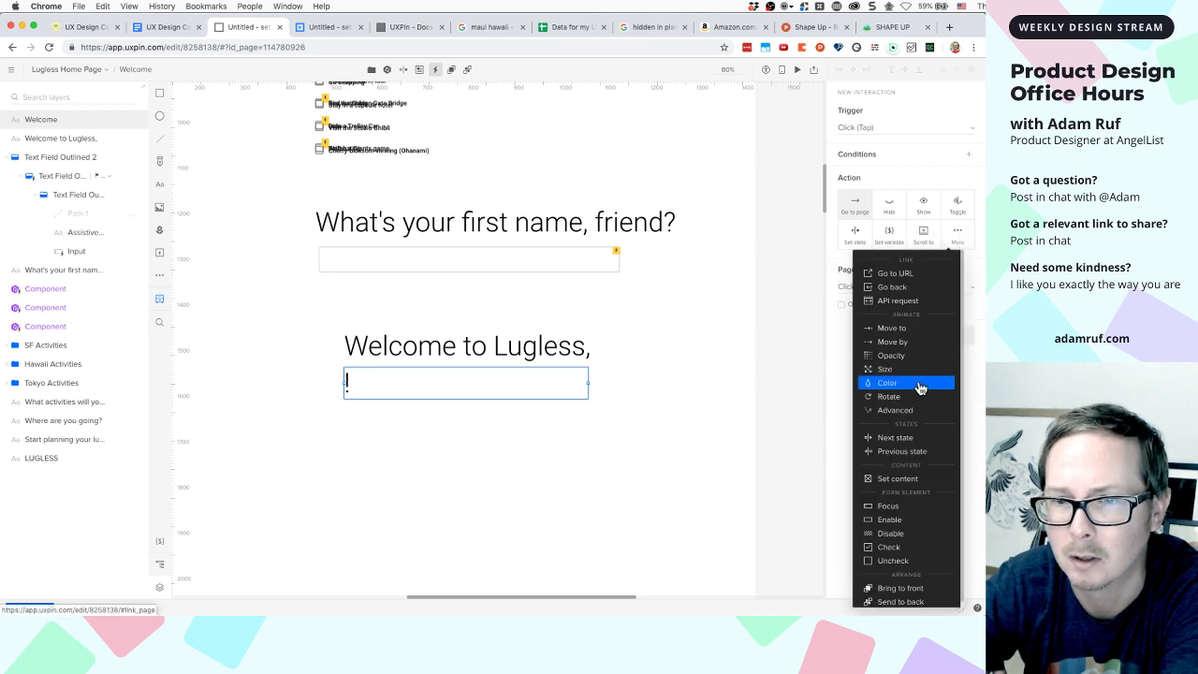
pyautogui.click(899, 480)
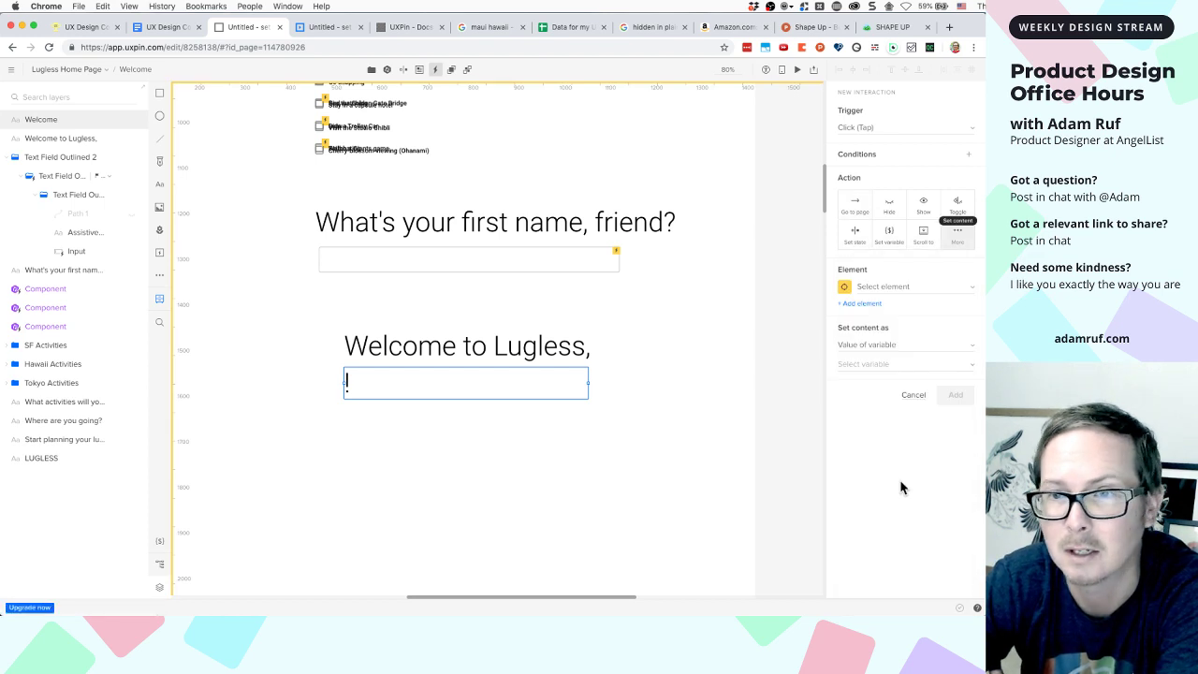
# Target the Welcome element in the interaction and set its content as the value of variable customerName
pyautogui.click(884, 288)
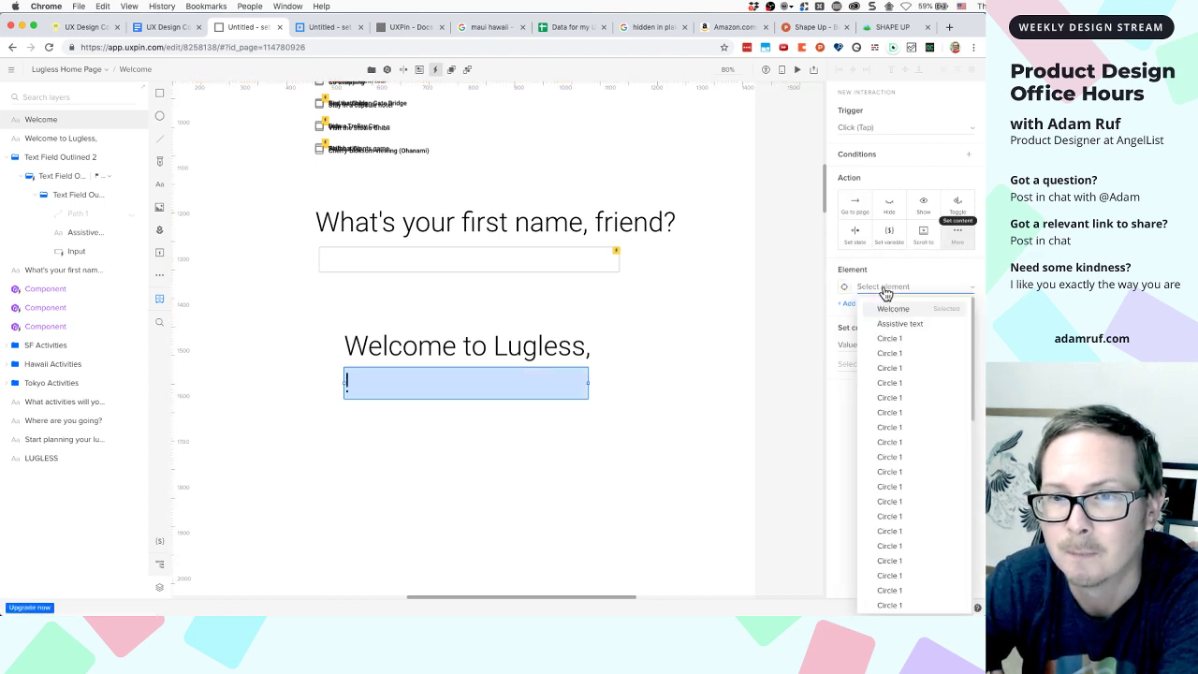
pyautogui.click(892, 311)
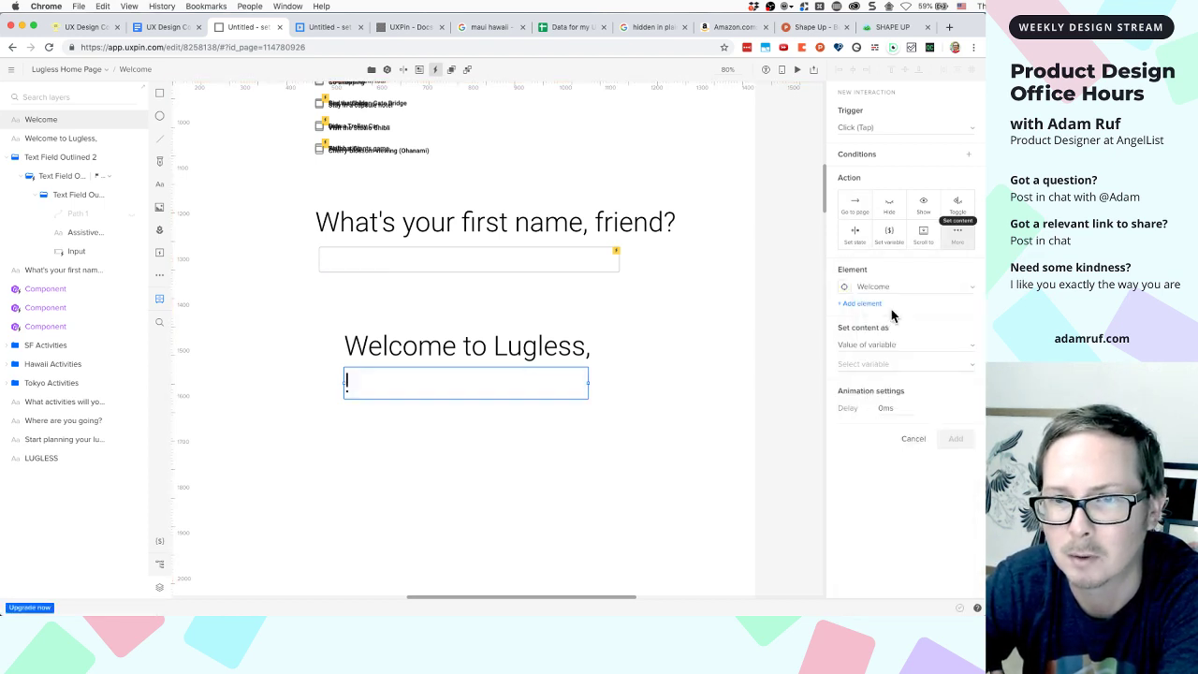
pyautogui.click(876, 348)
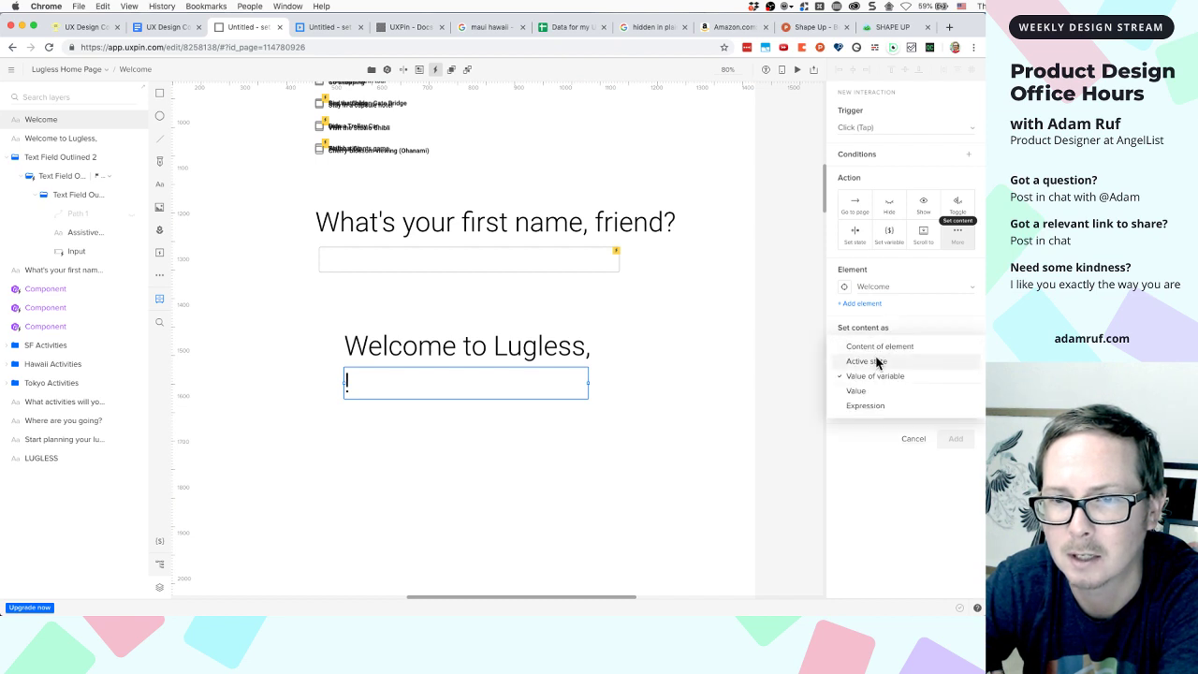
pyautogui.click(876, 377)
pyautogui.click(878, 368)
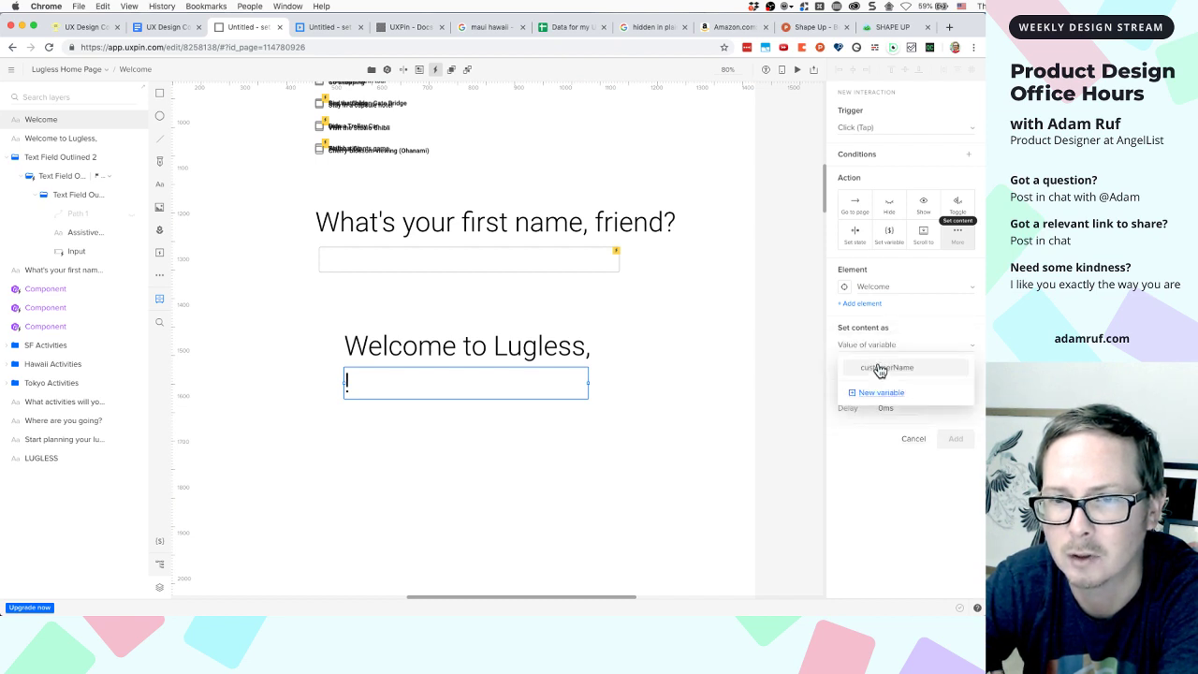
pyautogui.click(880, 370)
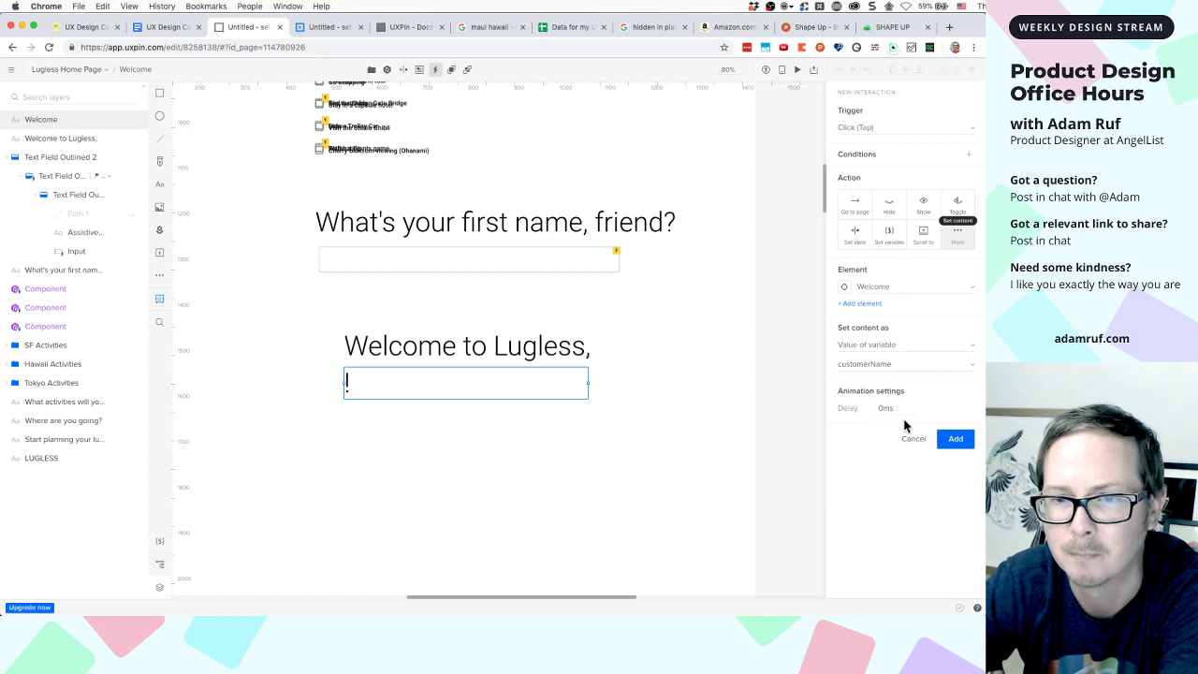
# Add the configured Set content interaction to the "!" text and deselect it
pyautogui.click(956, 438)
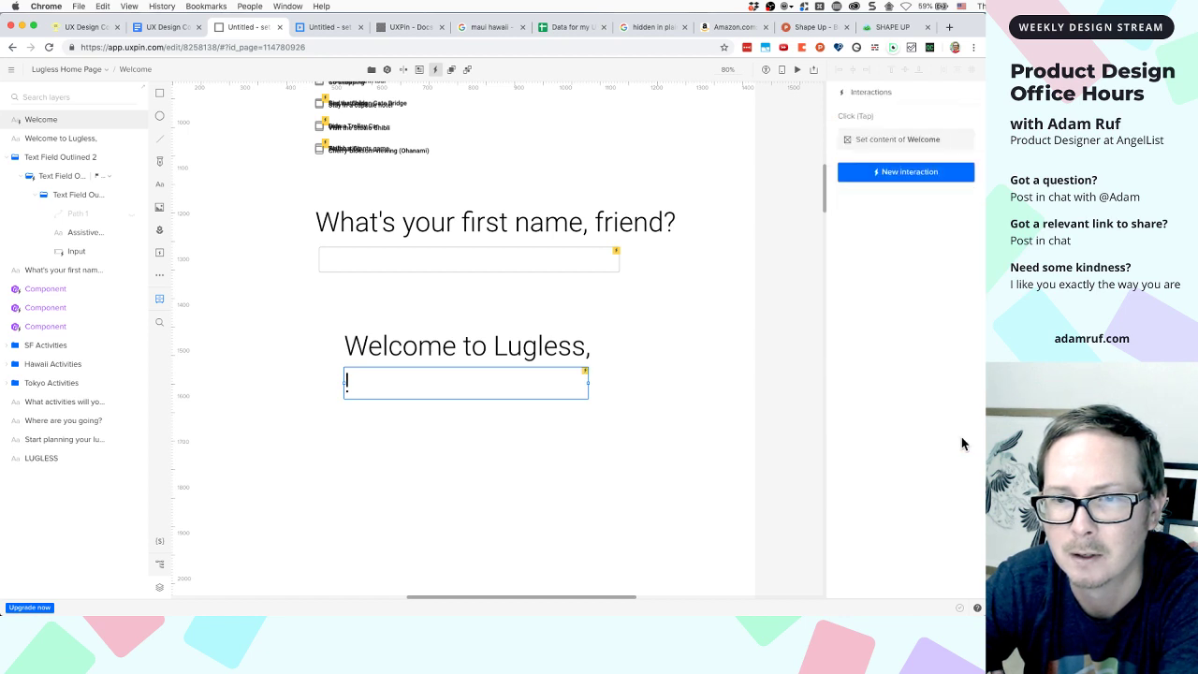
pyautogui.click(683, 453)
# Test the interaction in the prototype preview by entering a first name and activating the "!" text below the welcome line
pyautogui.click(323, 28)
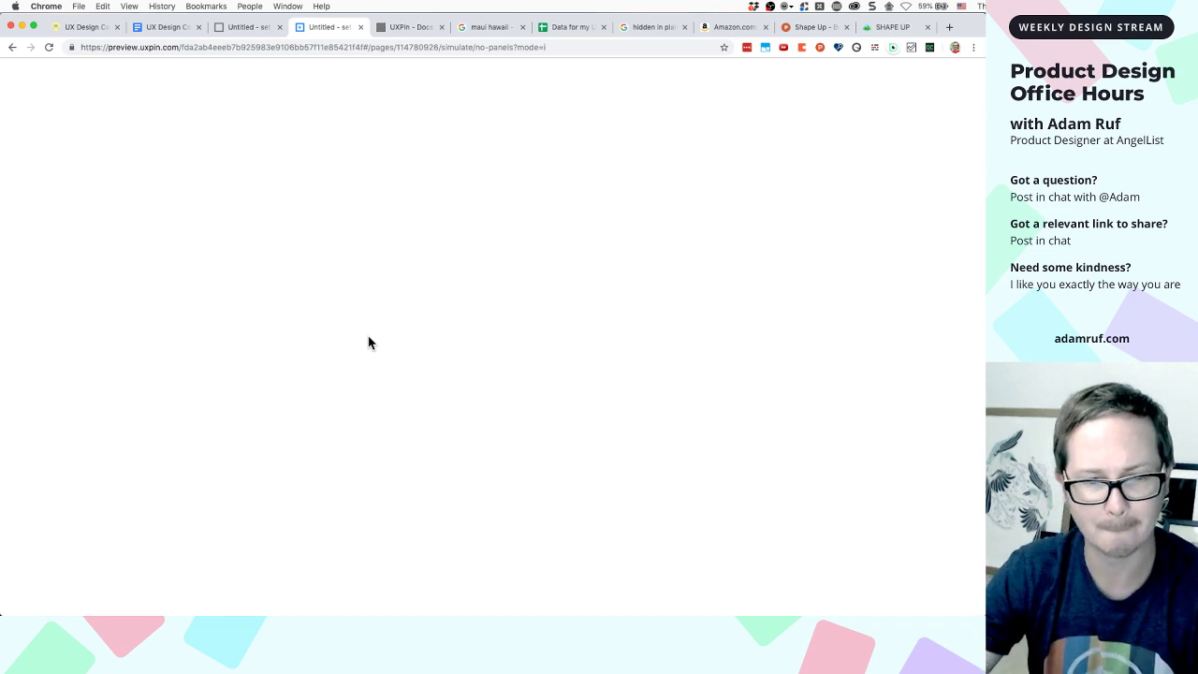
pyautogui.scroll(-1, 370, 342)
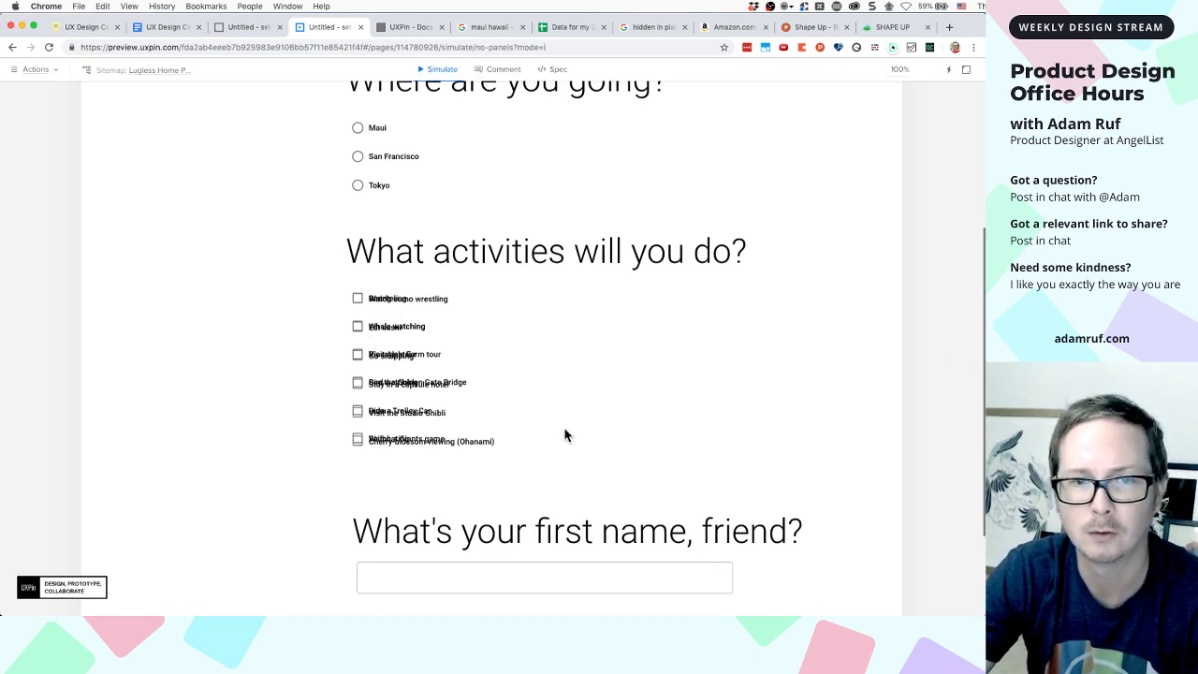
pyautogui.scroll(-5, 565, 435)
pyautogui.click(509, 450)
pyautogui.write('Adam')
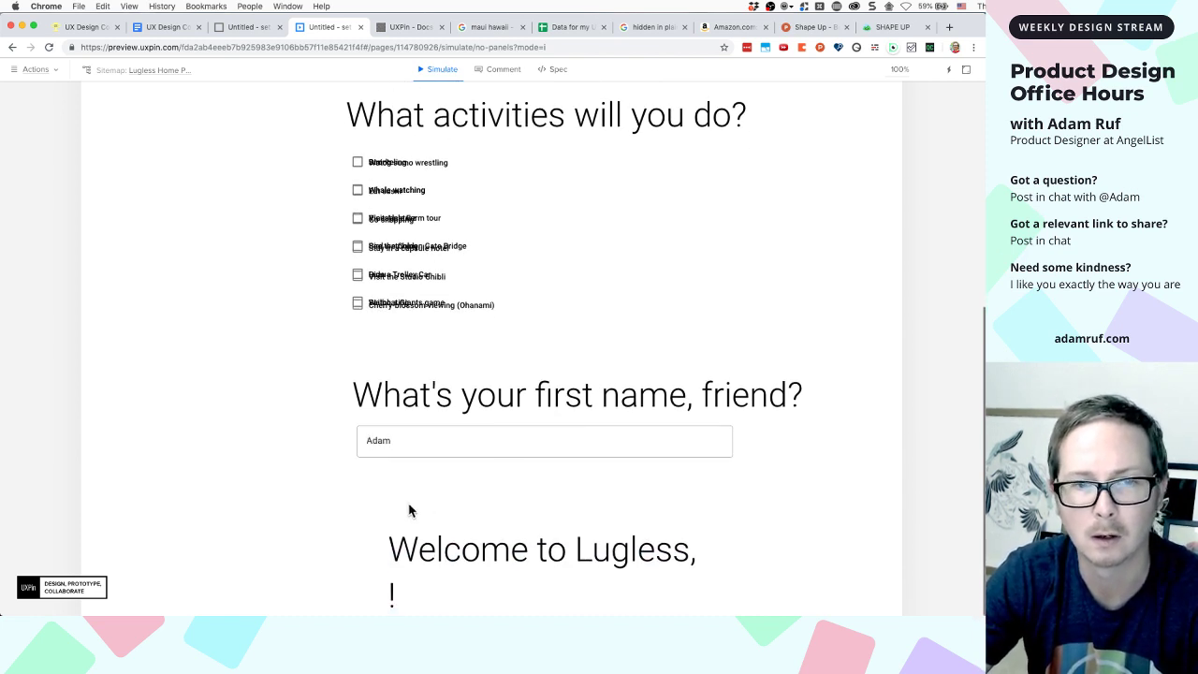
pyautogui.click(485, 585)
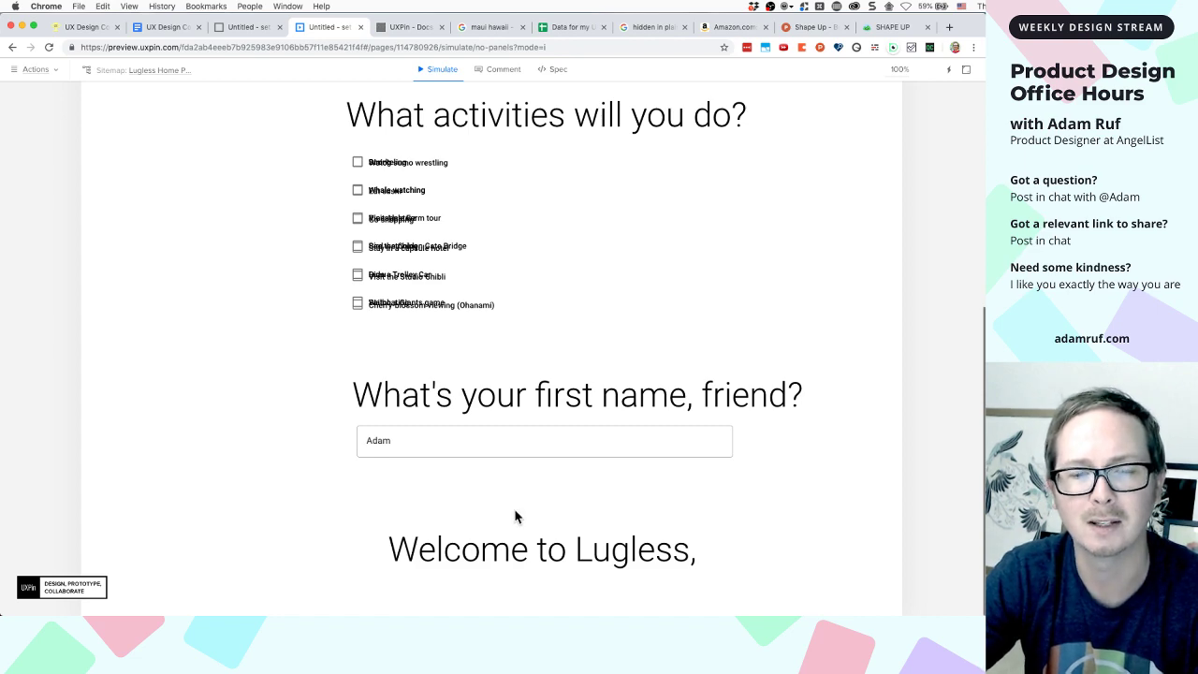
pyautogui.scroll(3, 463, 593)
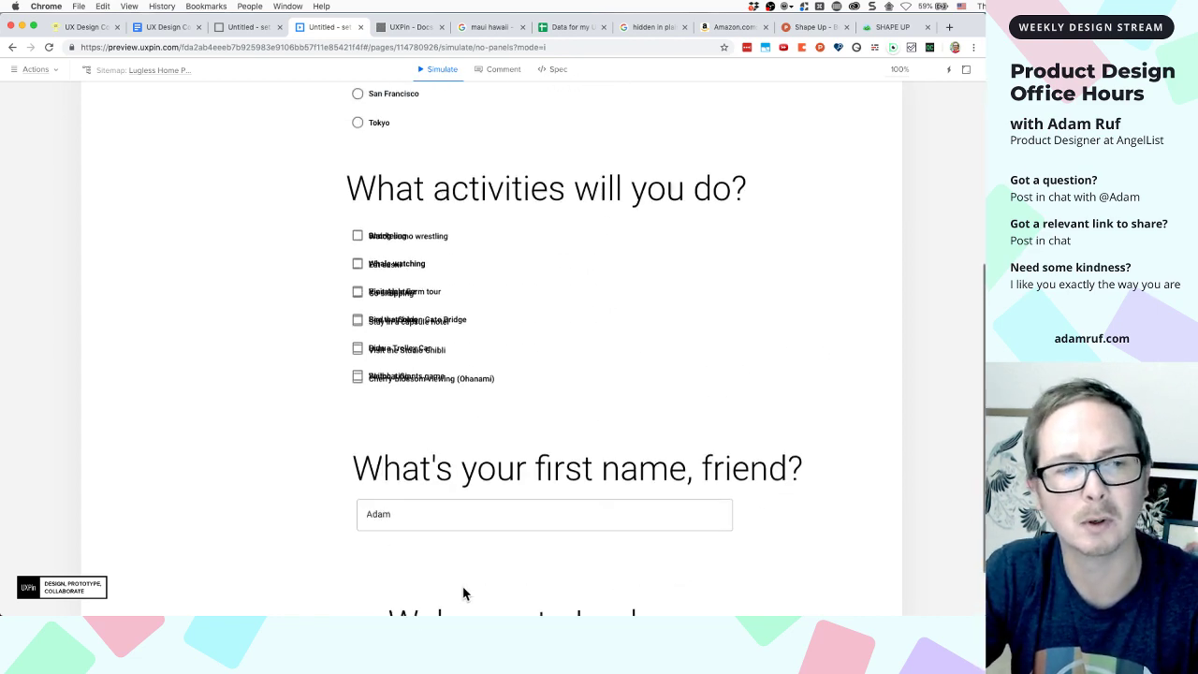
pyautogui.scroll(-3, 462, 594)
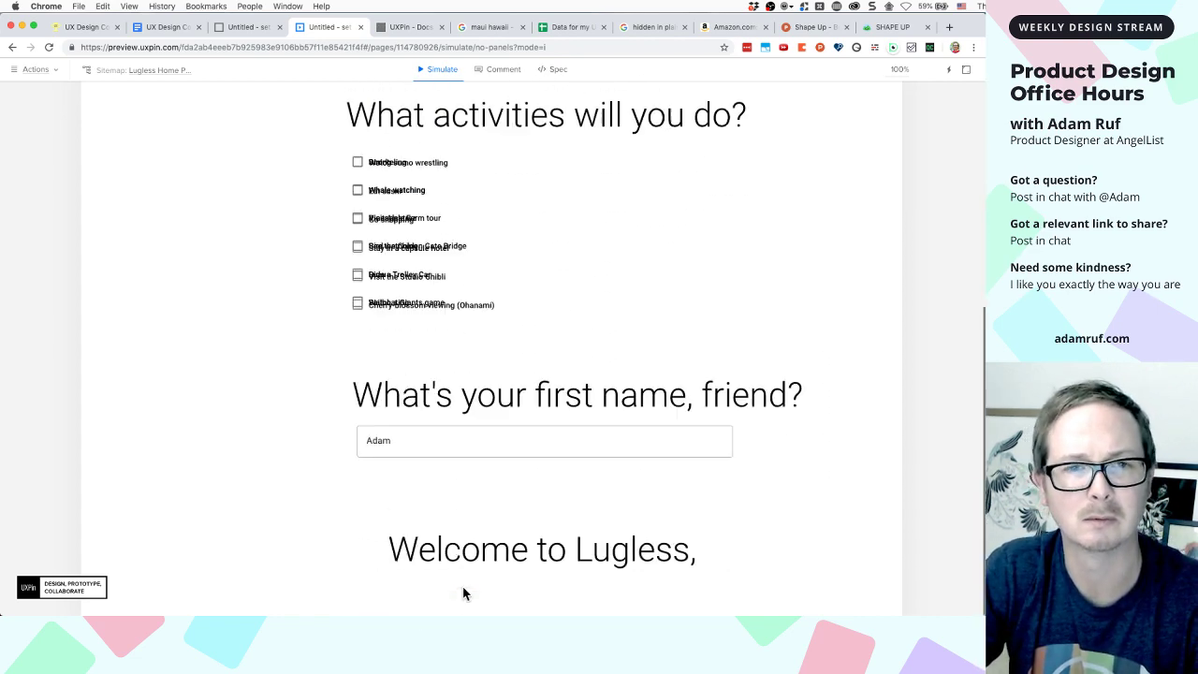
# Back in the editor, delete the Set content interaction from the "!" text
pyautogui.click(218, 27)
pyautogui.click(508, 380)
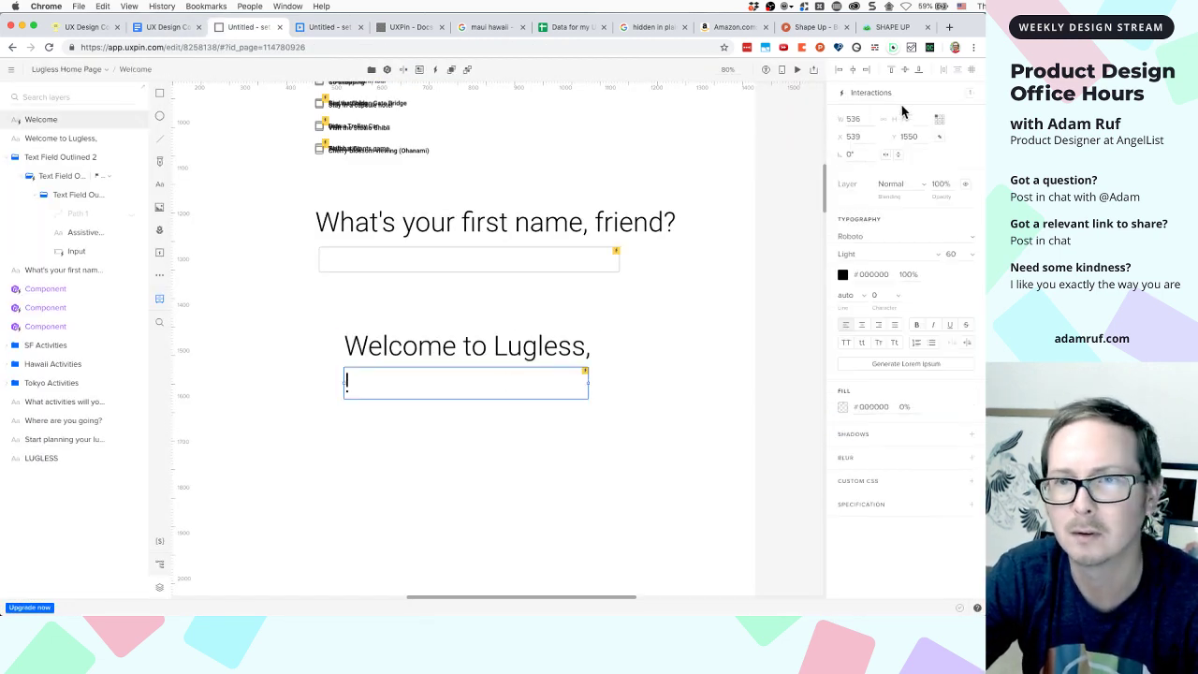
pyautogui.click(970, 98)
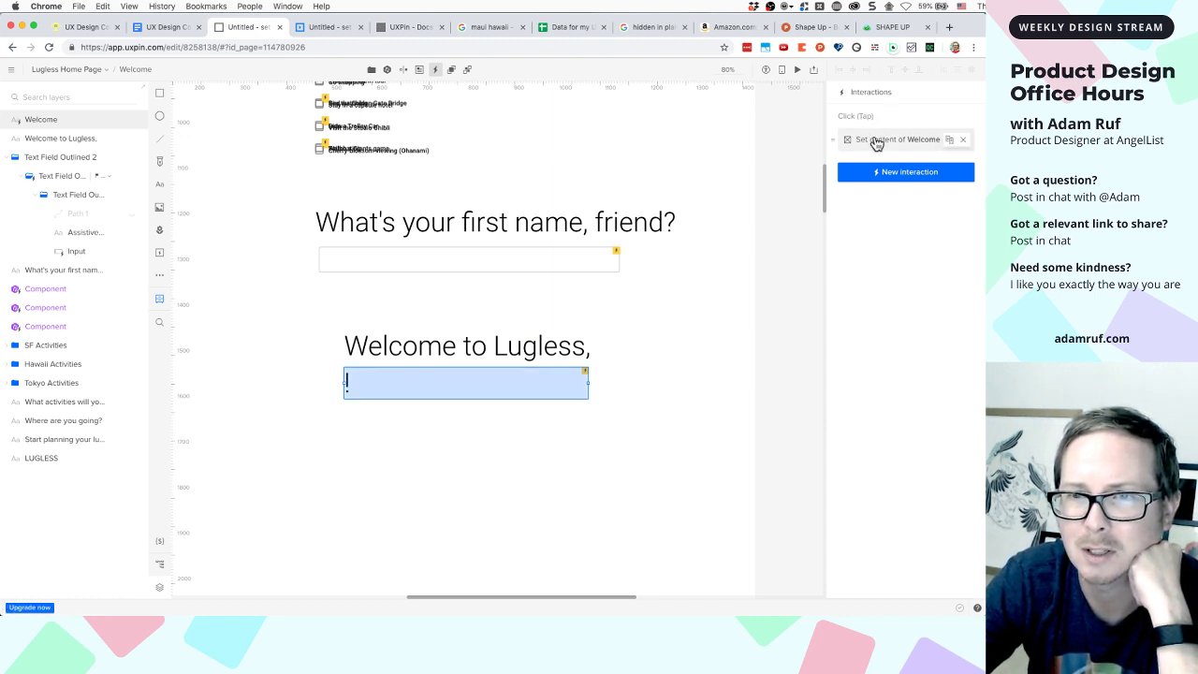
pyautogui.click(964, 140)
pyautogui.click(978, 97)
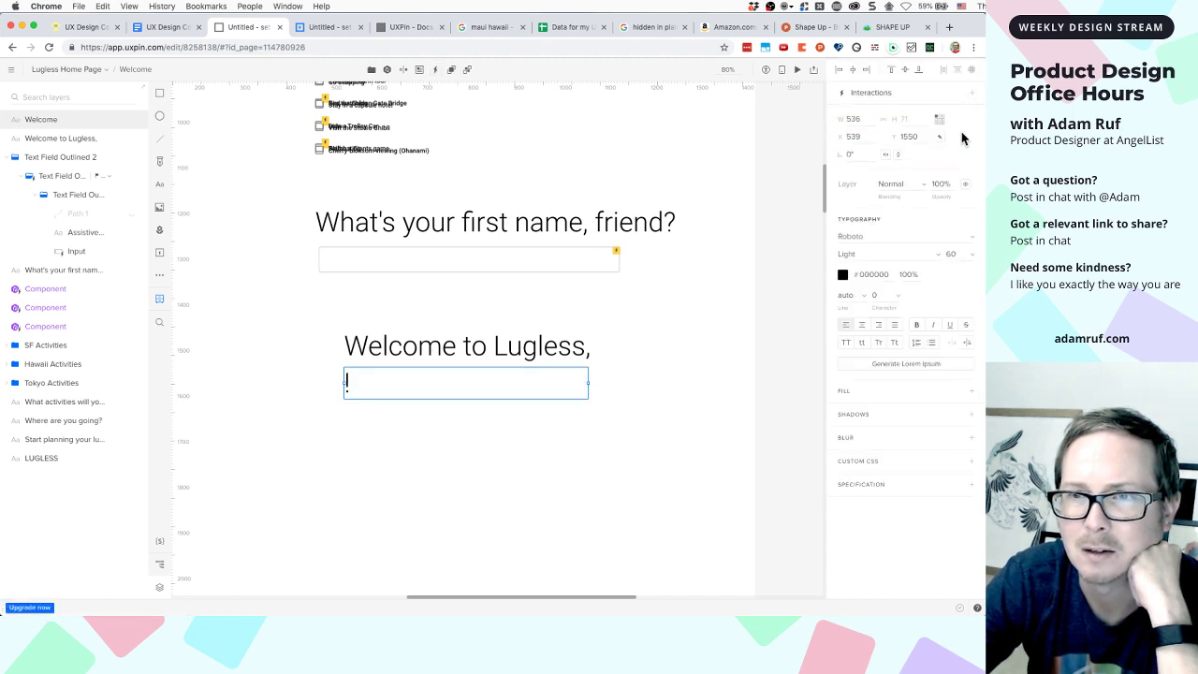
pyautogui.click(972, 94)
pyautogui.click(869, 133)
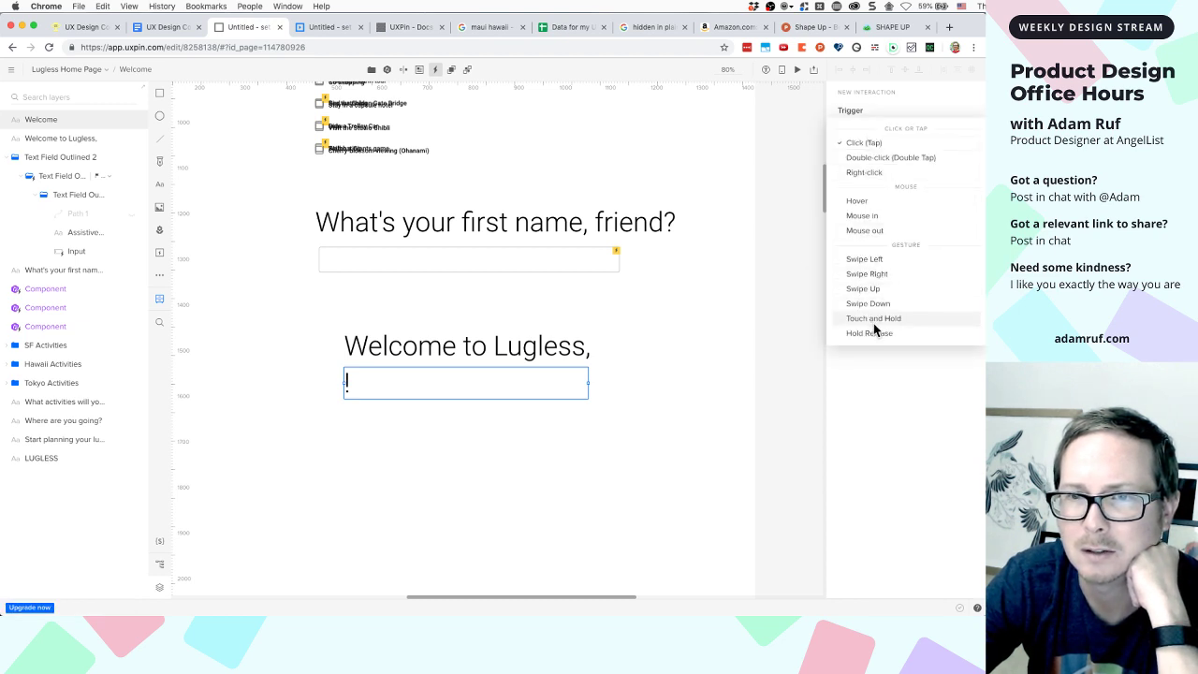
pyautogui.click(892, 105)
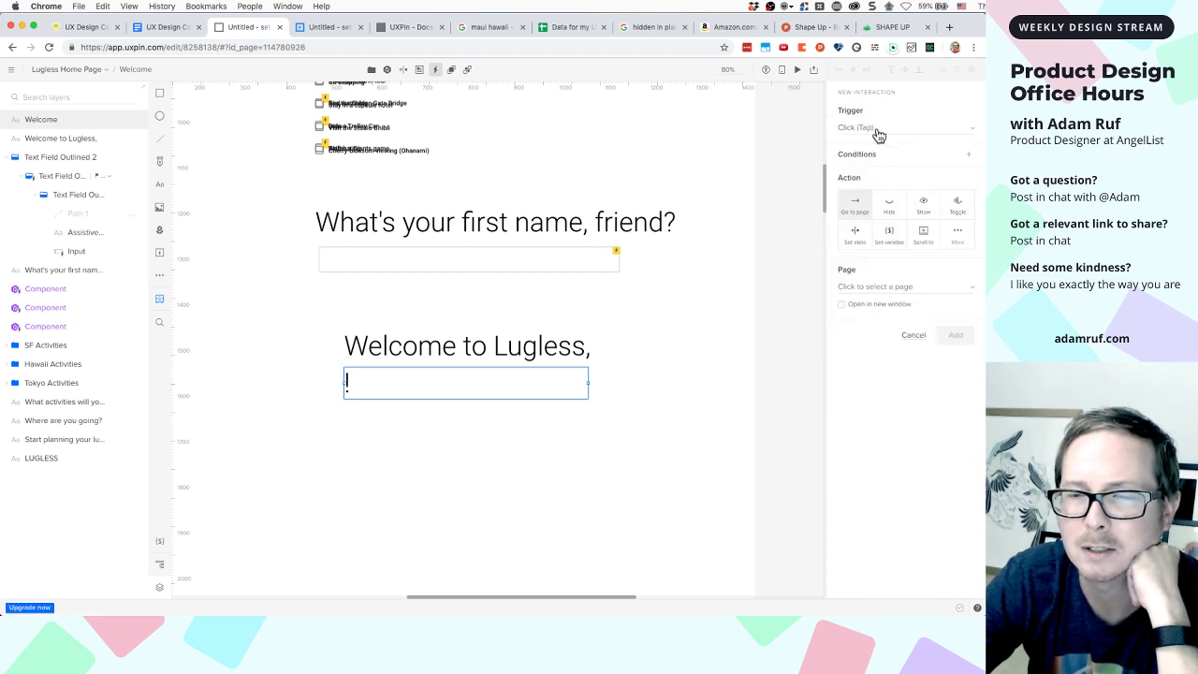
pyautogui.click(784, 339)
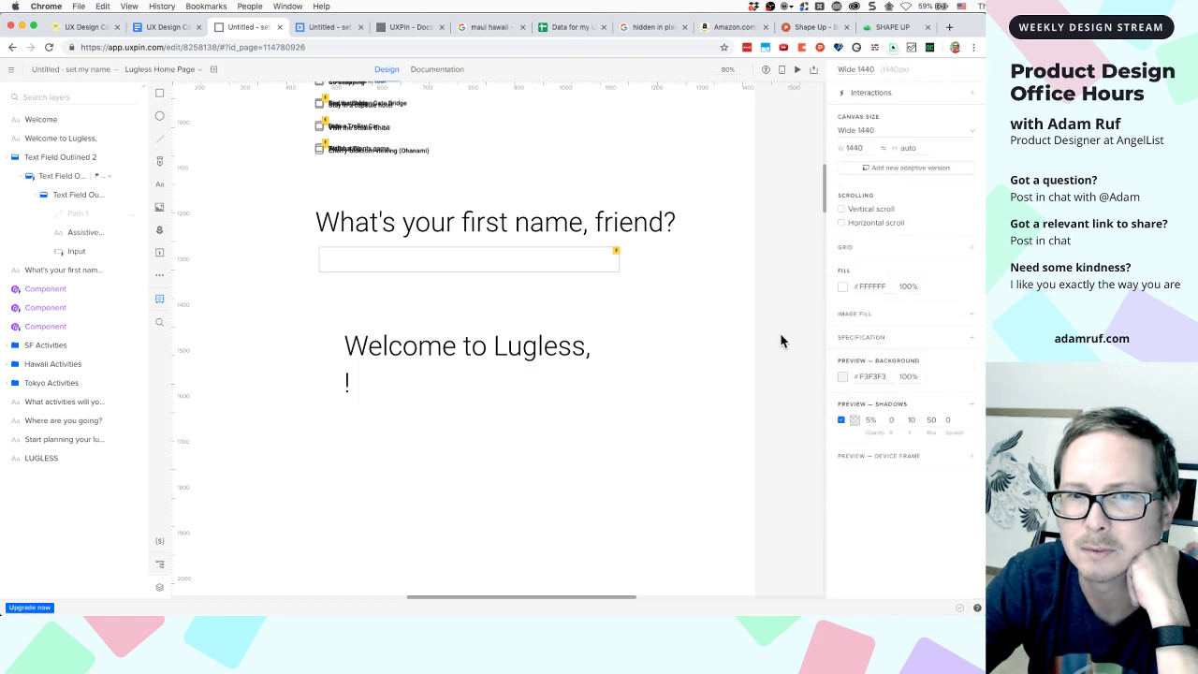
pyautogui.click(453, 256)
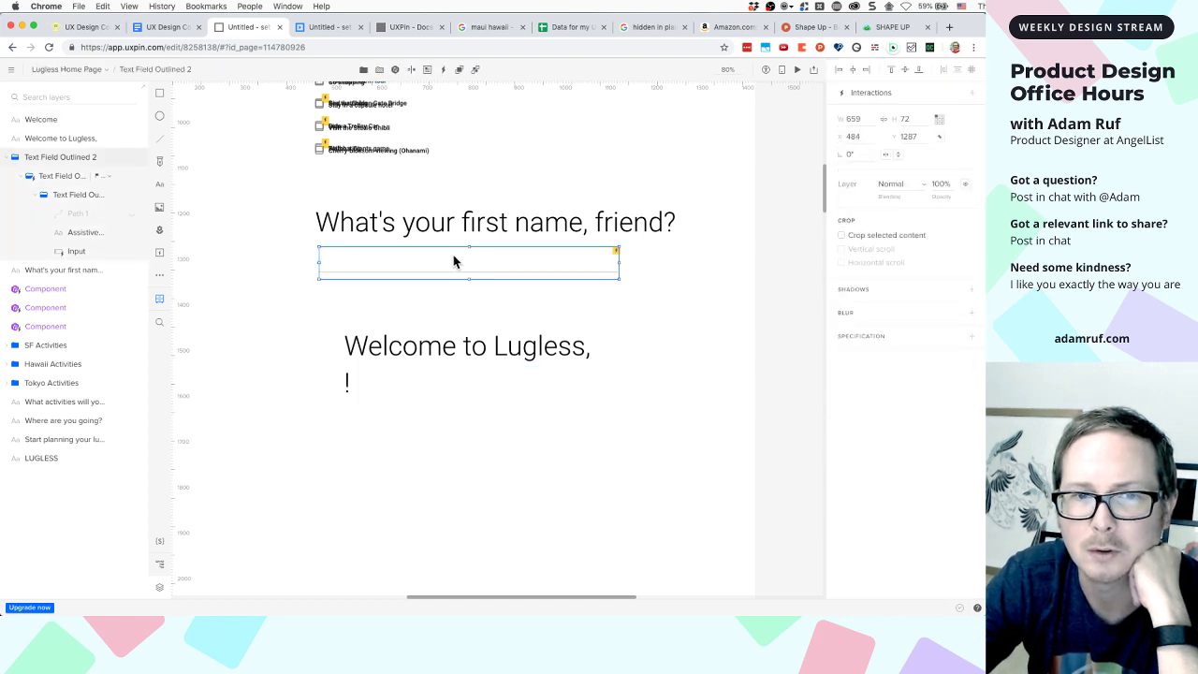
pyautogui.click(971, 94)
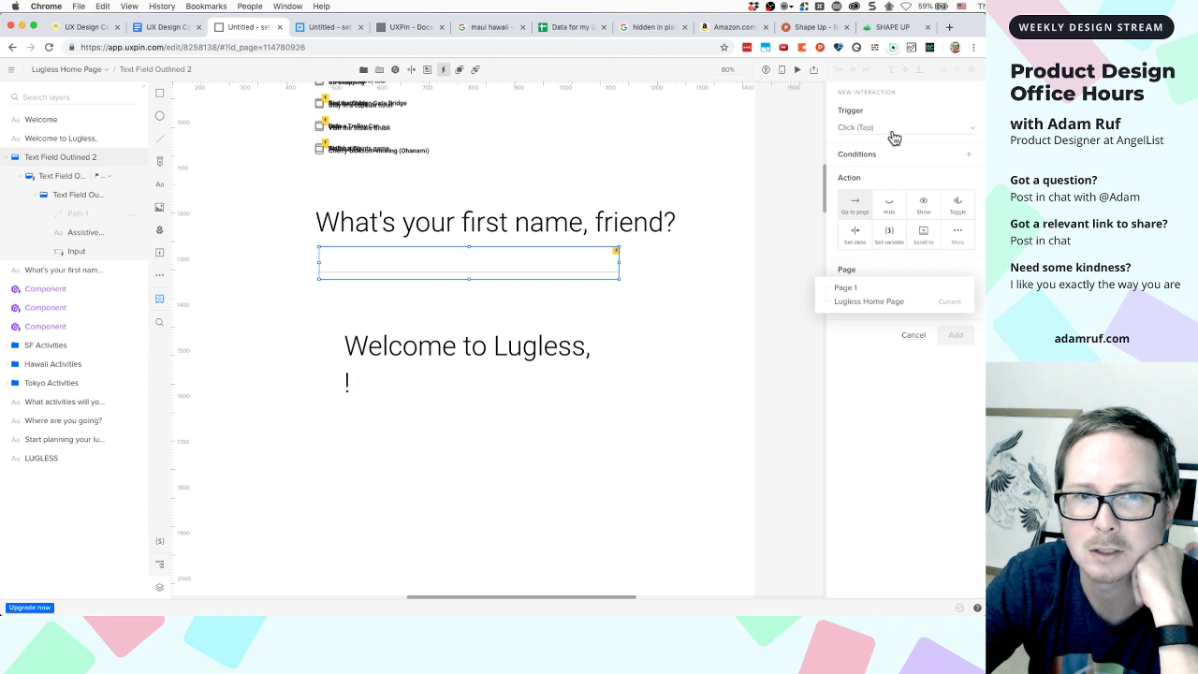
pyautogui.click(694, 289)
pyautogui.click(694, 289)
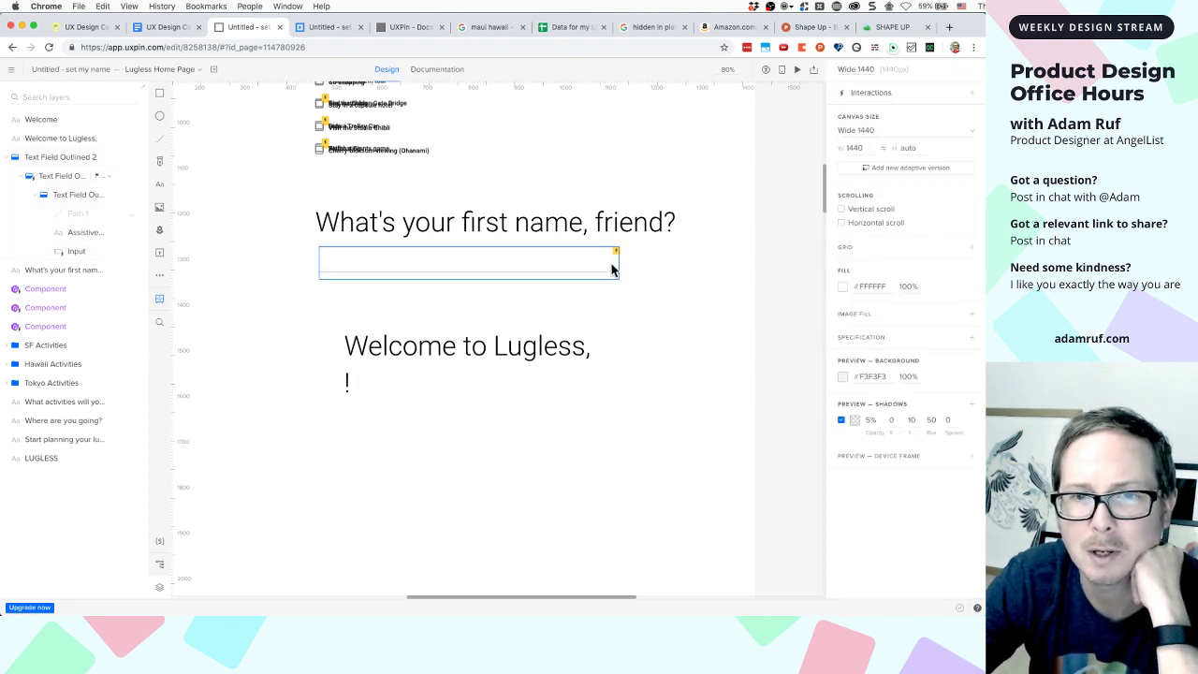
# Set the trigger of the first-name input's Set variable customerName interaction to Blur and save it
pyautogui.click(610, 270)
pyautogui.doubleClick(610, 270)
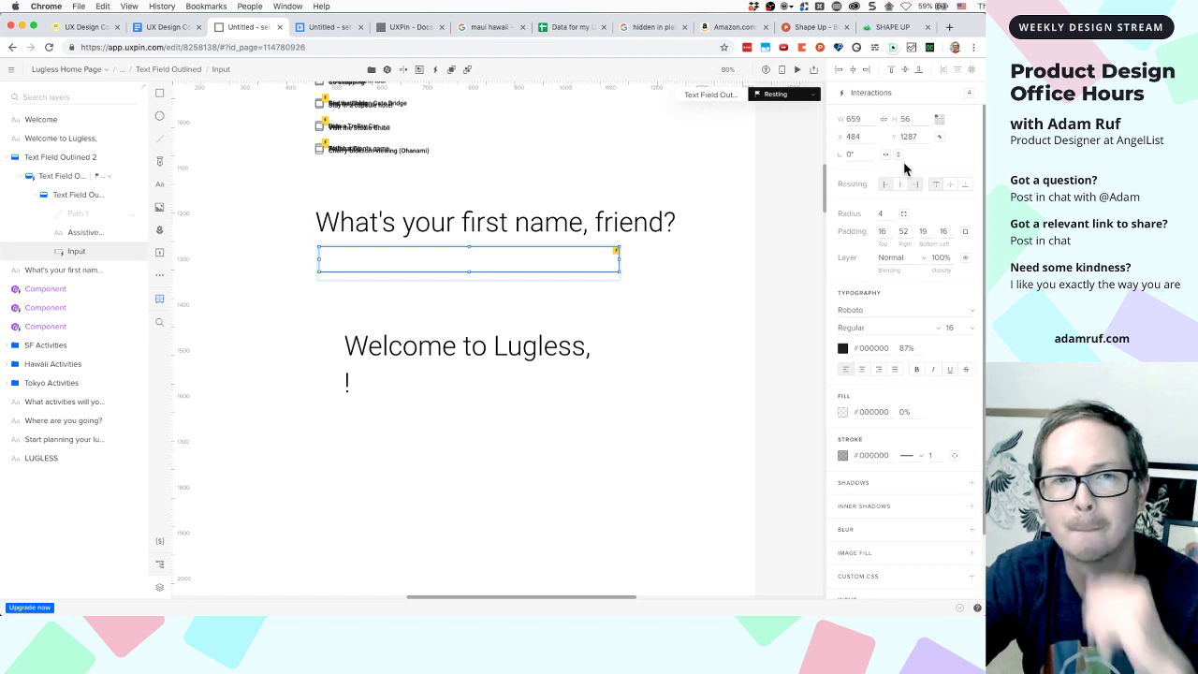
pyautogui.click(971, 98)
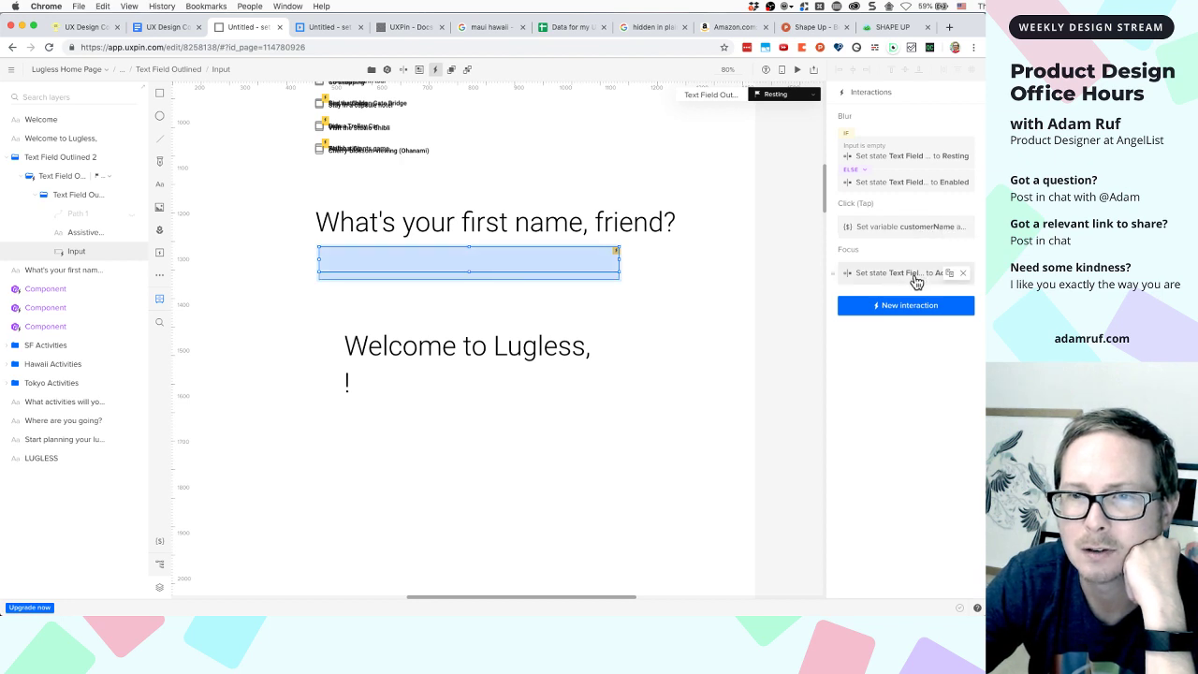
pyautogui.click(895, 227)
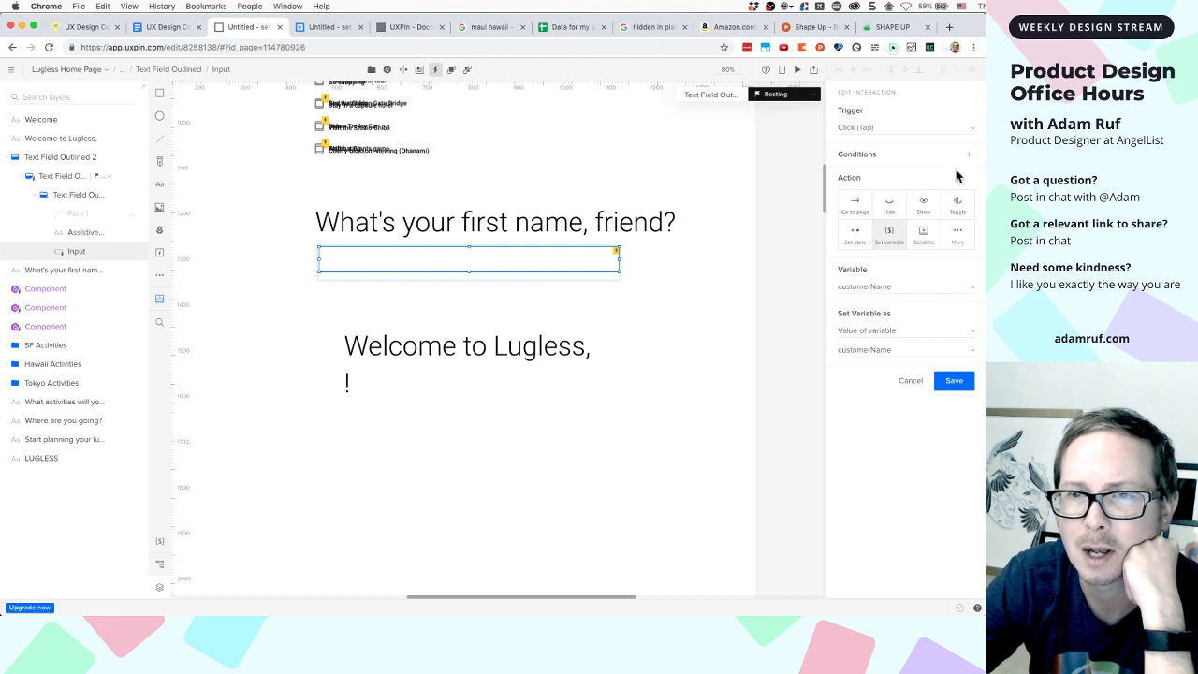
pyautogui.click(970, 131)
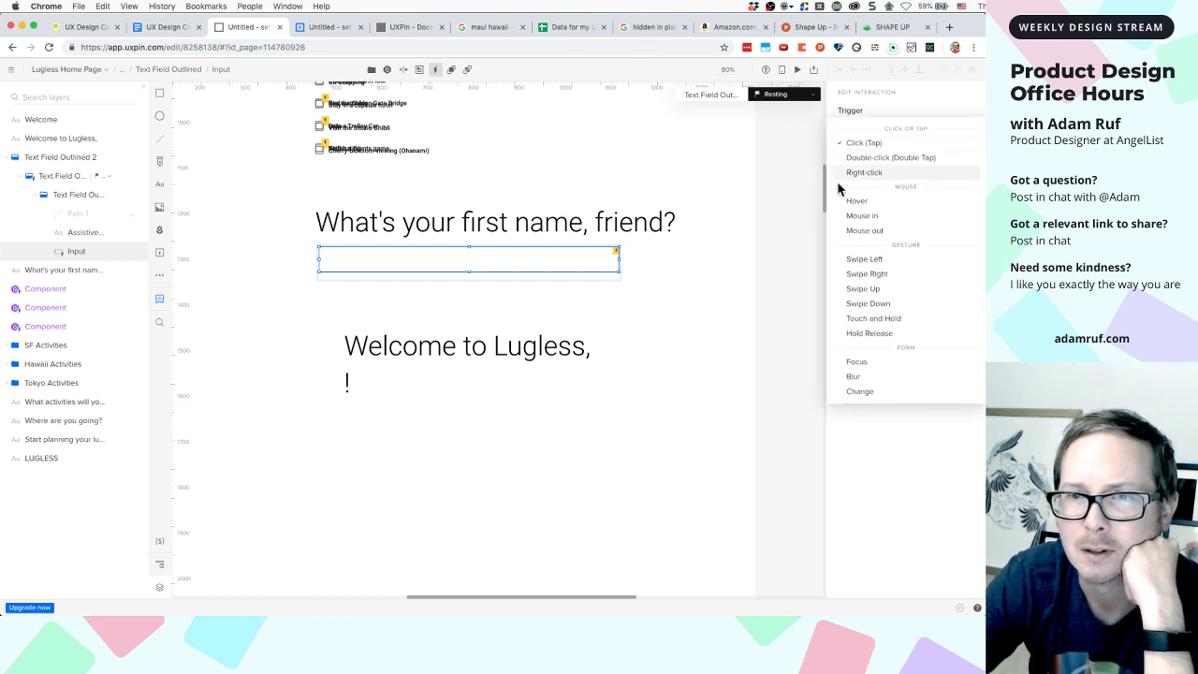
pyautogui.click(903, 98)
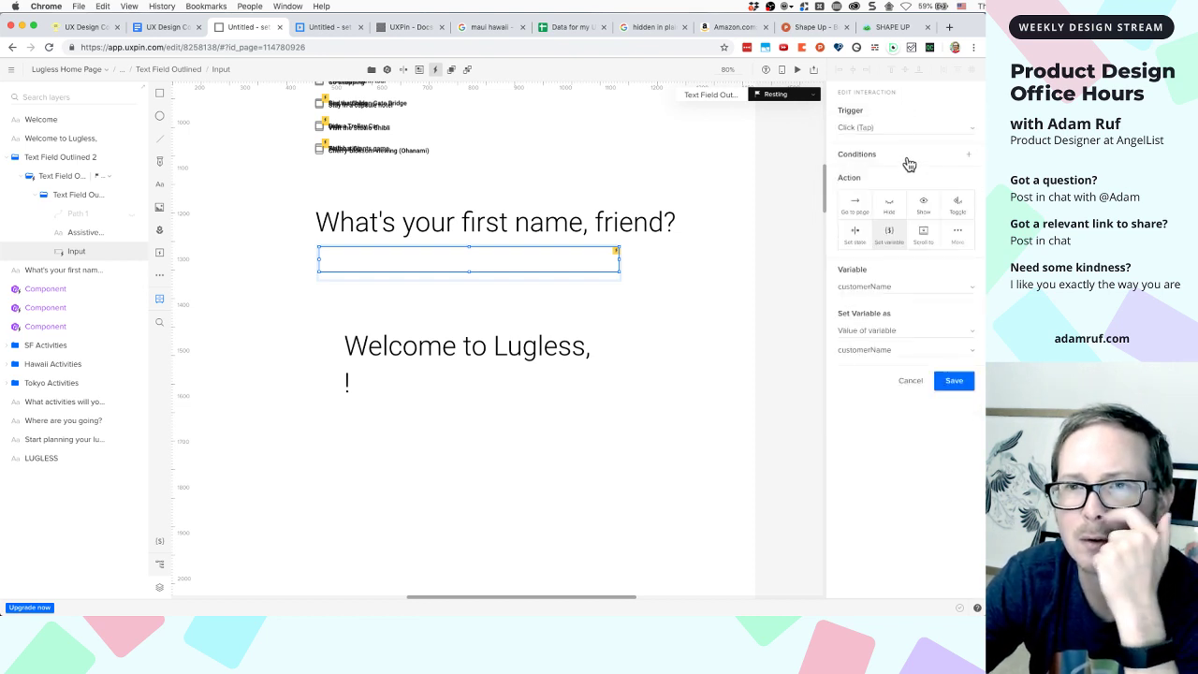
pyautogui.click(934, 130)
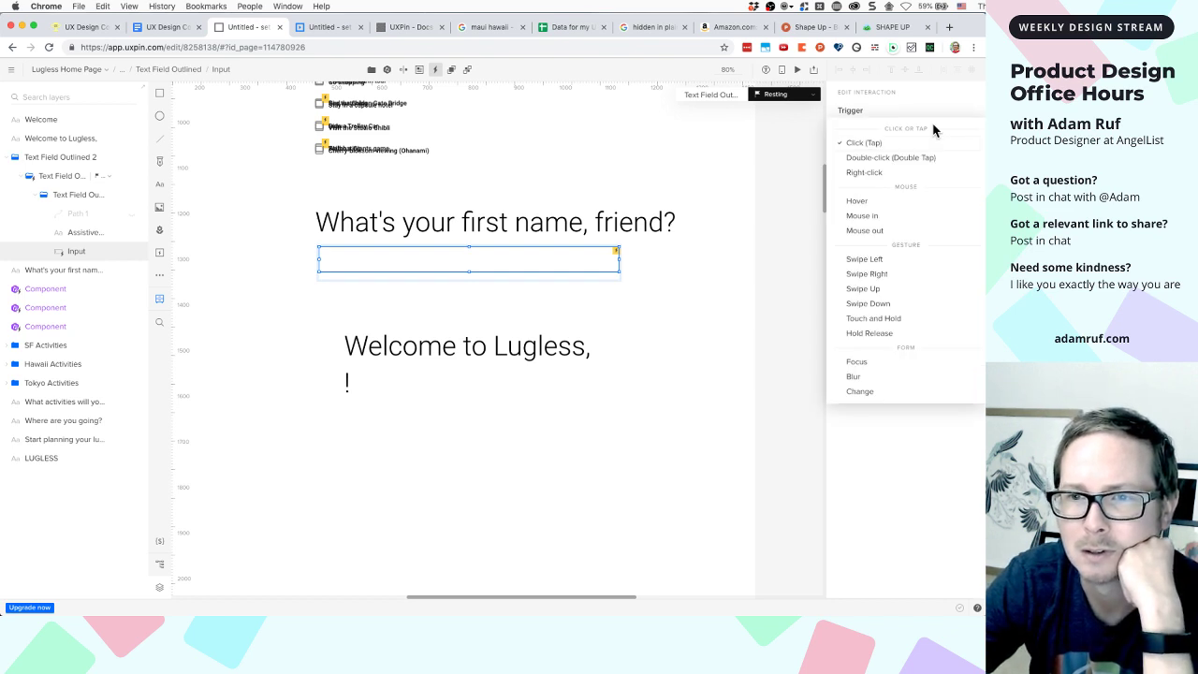
pyautogui.click(916, 113)
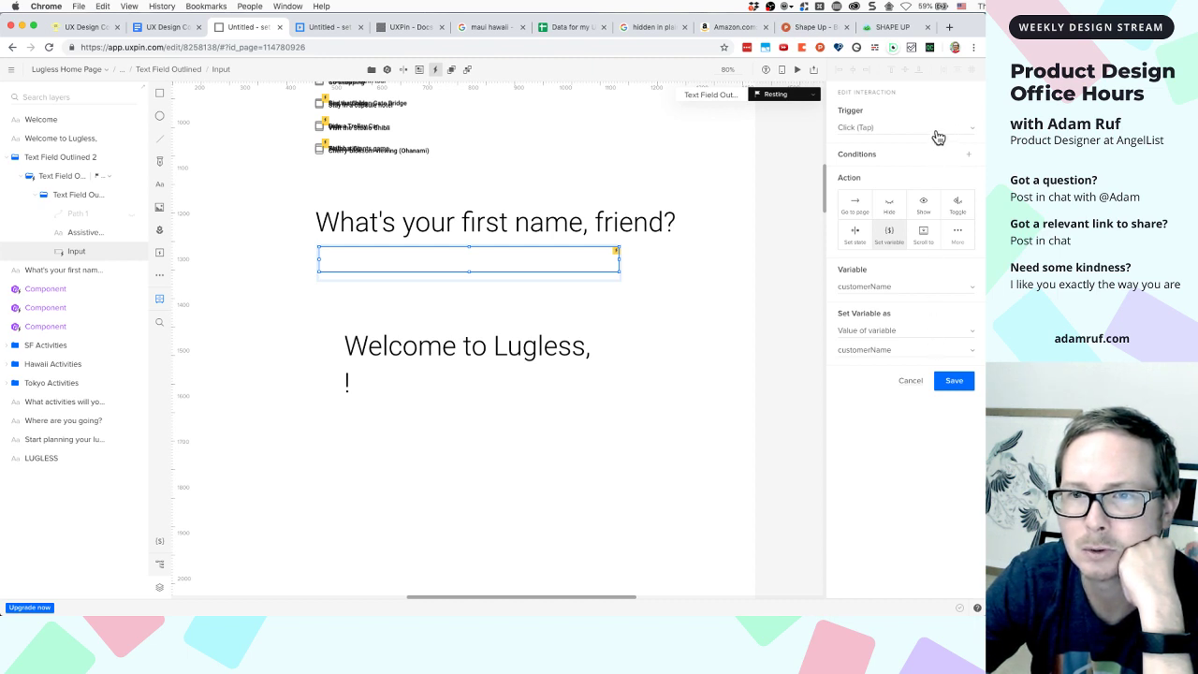
pyautogui.click(938, 138)
pyautogui.click(867, 375)
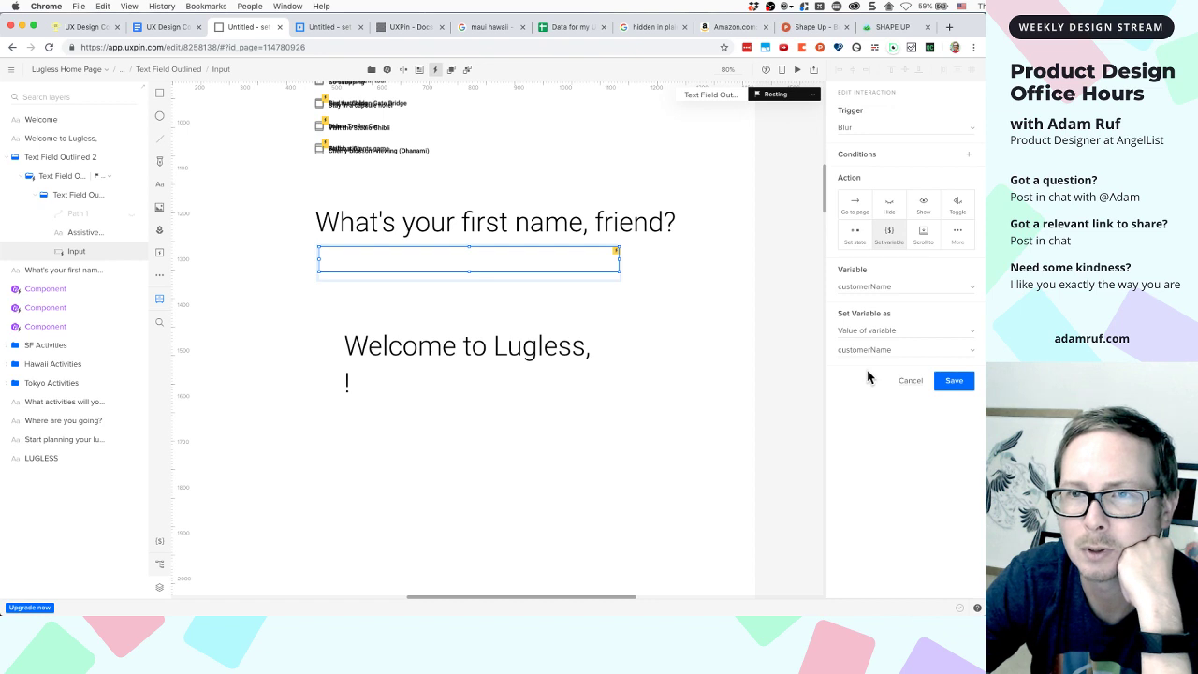
pyautogui.click(959, 382)
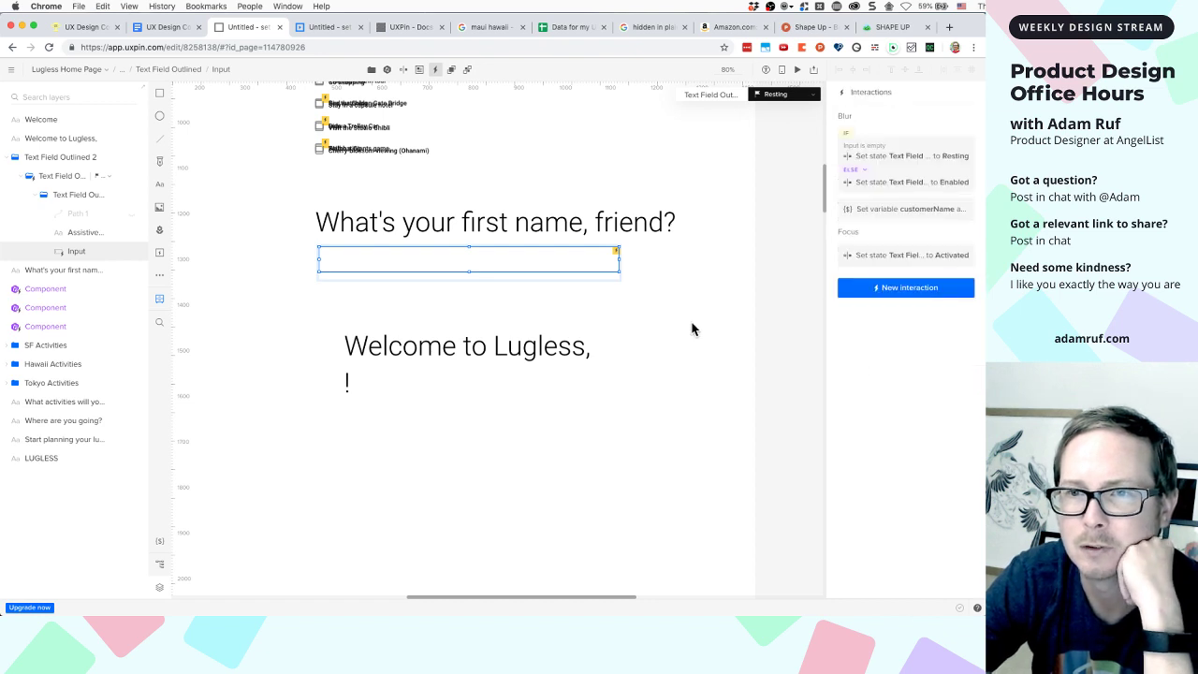
pyautogui.click(620, 397)
# Test the first-name field in the preview by entering a first name and leaving the field, and return to the editor
pyautogui.click(311, 29)
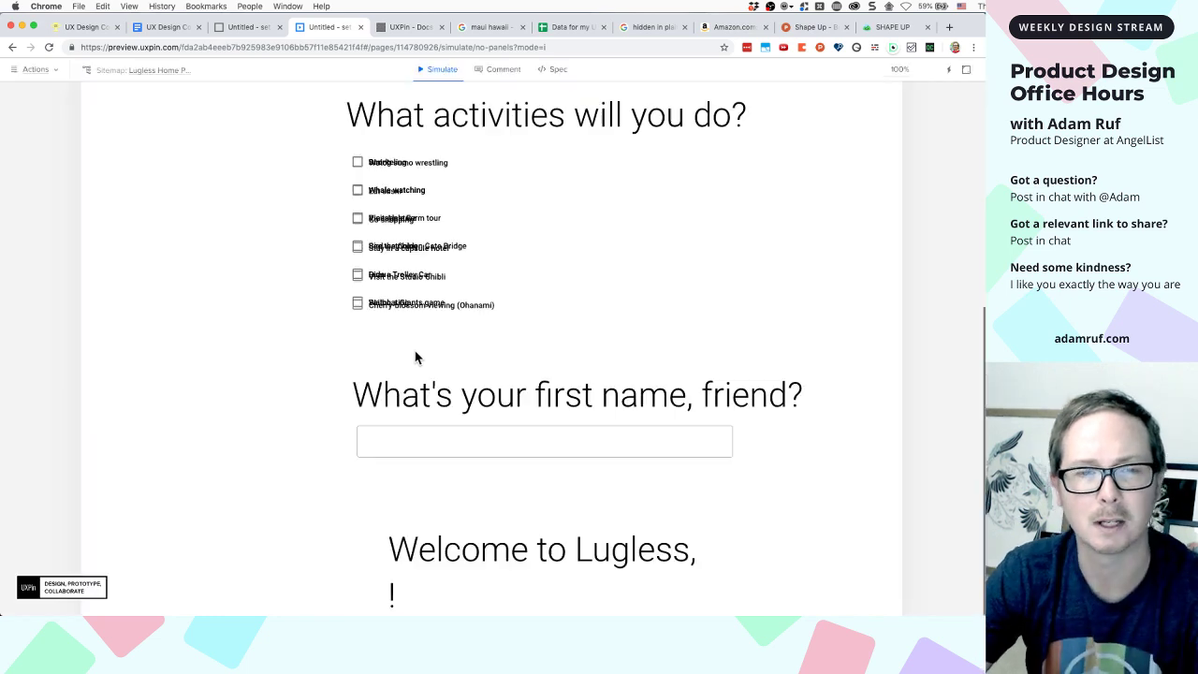
pyautogui.click(421, 440)
pyautogui.write('Adam')
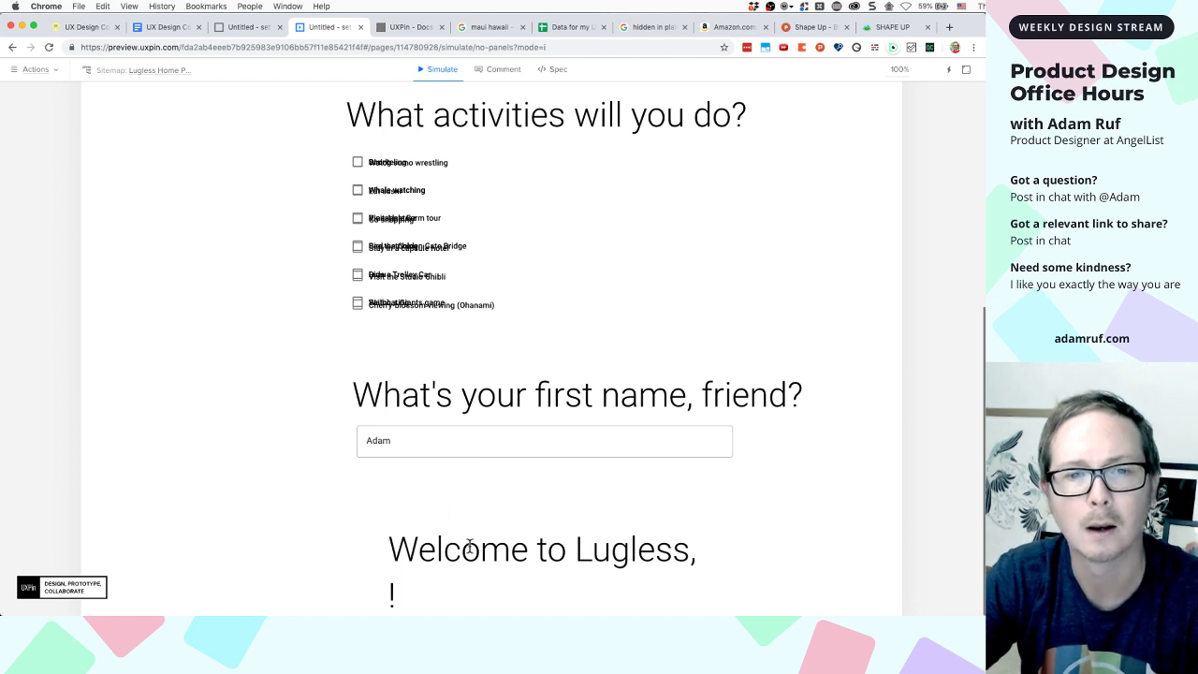
pyautogui.doubleClick(419, 599)
pyautogui.click(423, 609)
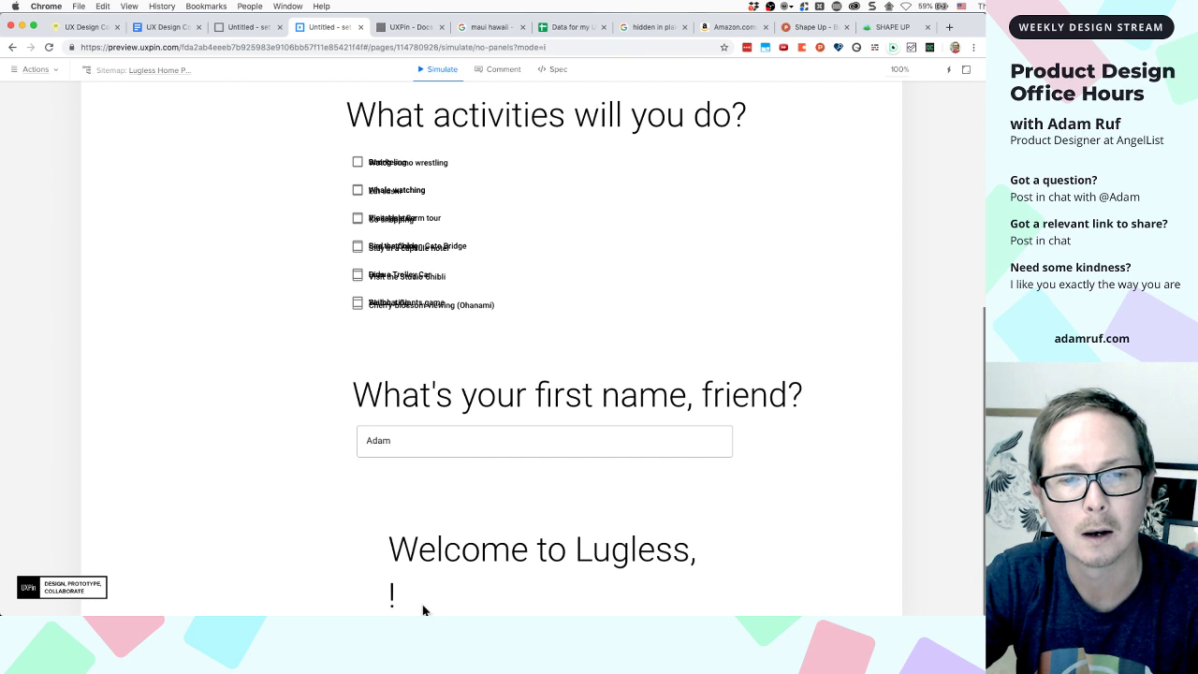
pyautogui.moveTo(423, 609); pyautogui.dragTo(444, 506)
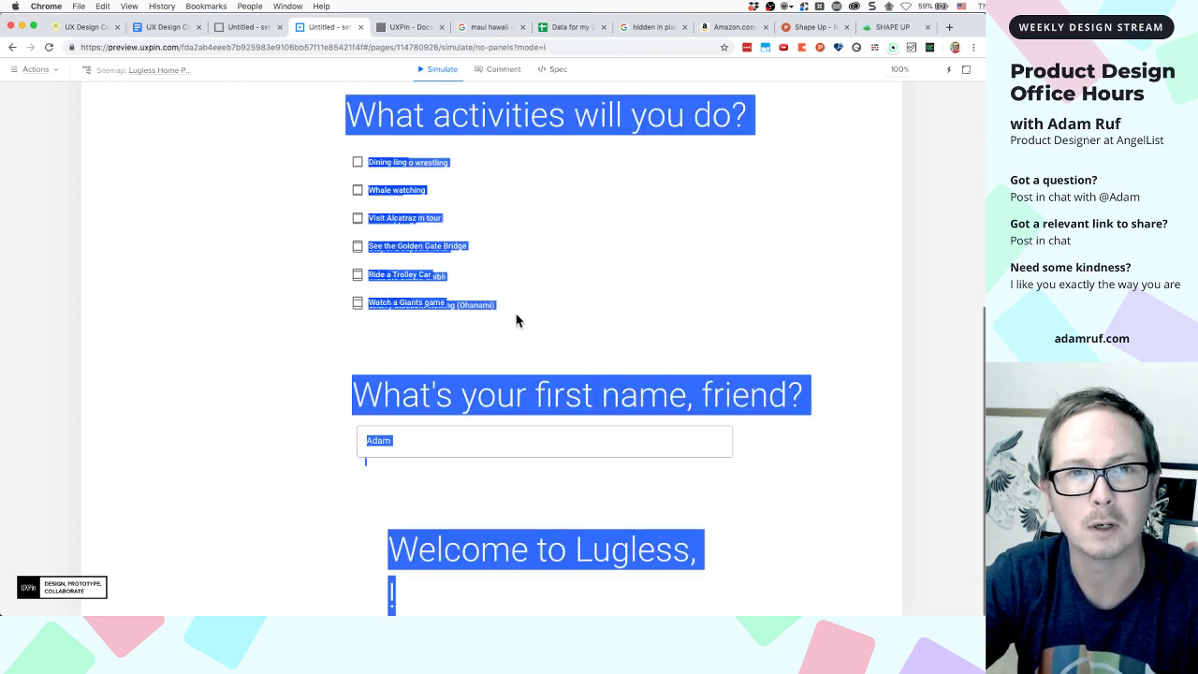
pyautogui.click(229, 32)
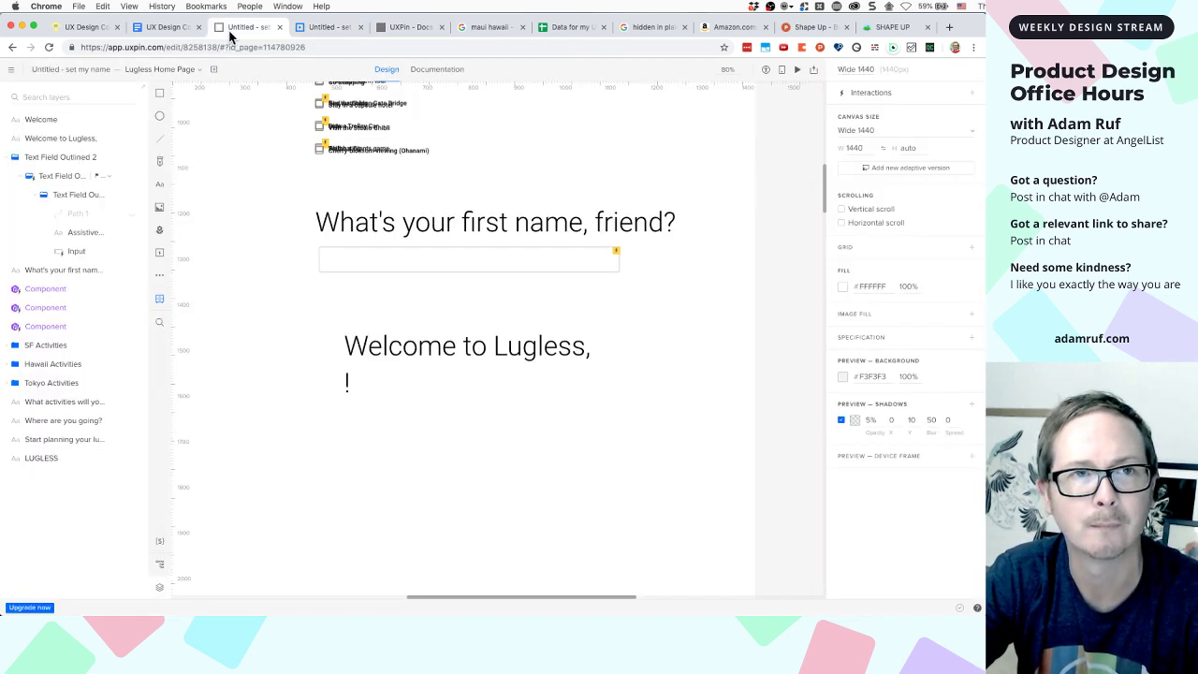
# Try to duplicate the "Welcome to Lugless," text and move the copy down the page
pyautogui.scroll(-2, 299, 190)
pyautogui.click(405, 285)
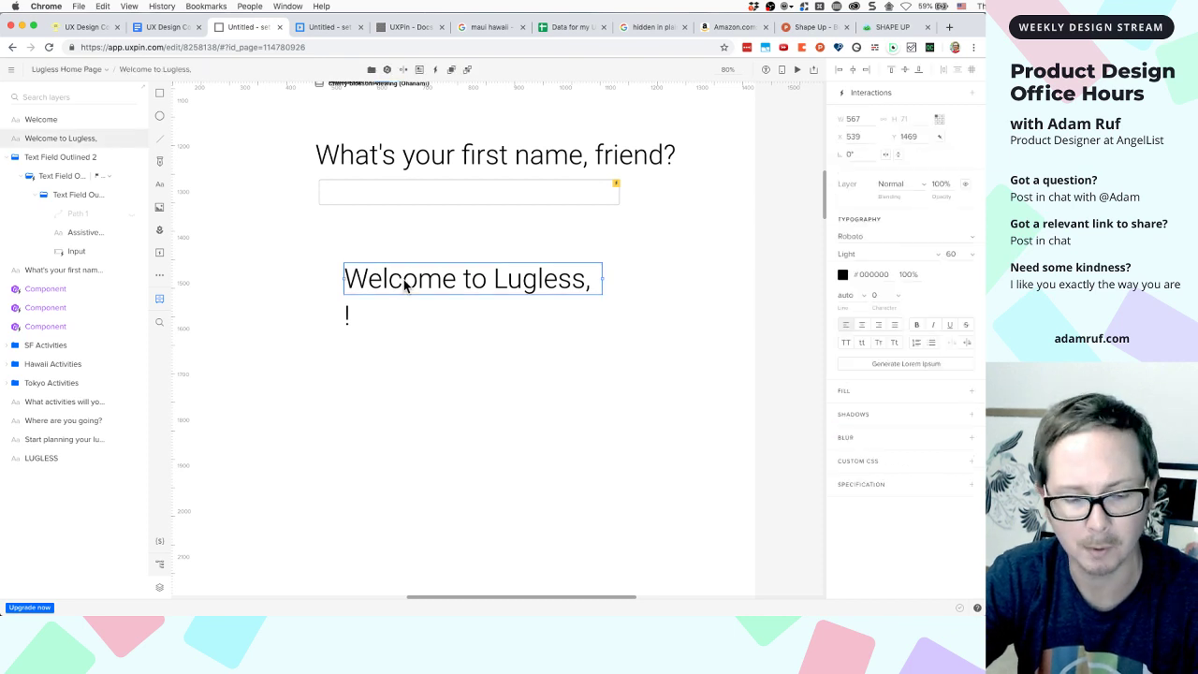
pyautogui.press('super+d')
pyautogui.moveTo(401, 324); pyautogui.dragTo(401, 504)
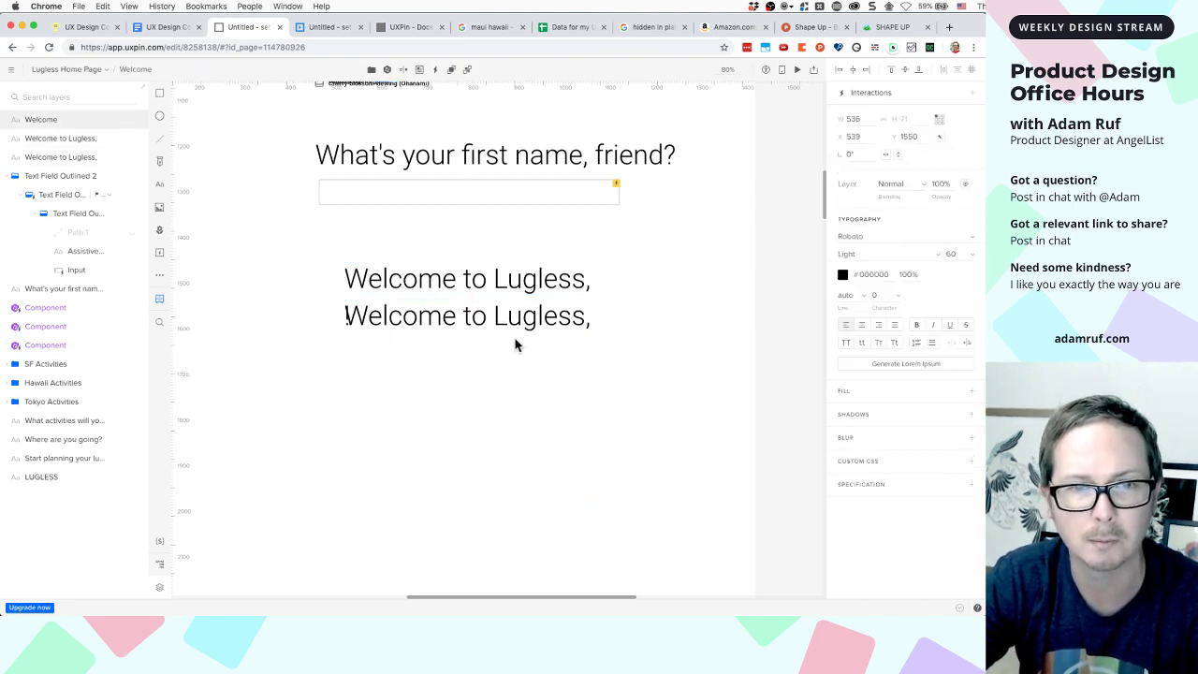
pyautogui.click(551, 316)
pyautogui.press('super+z')
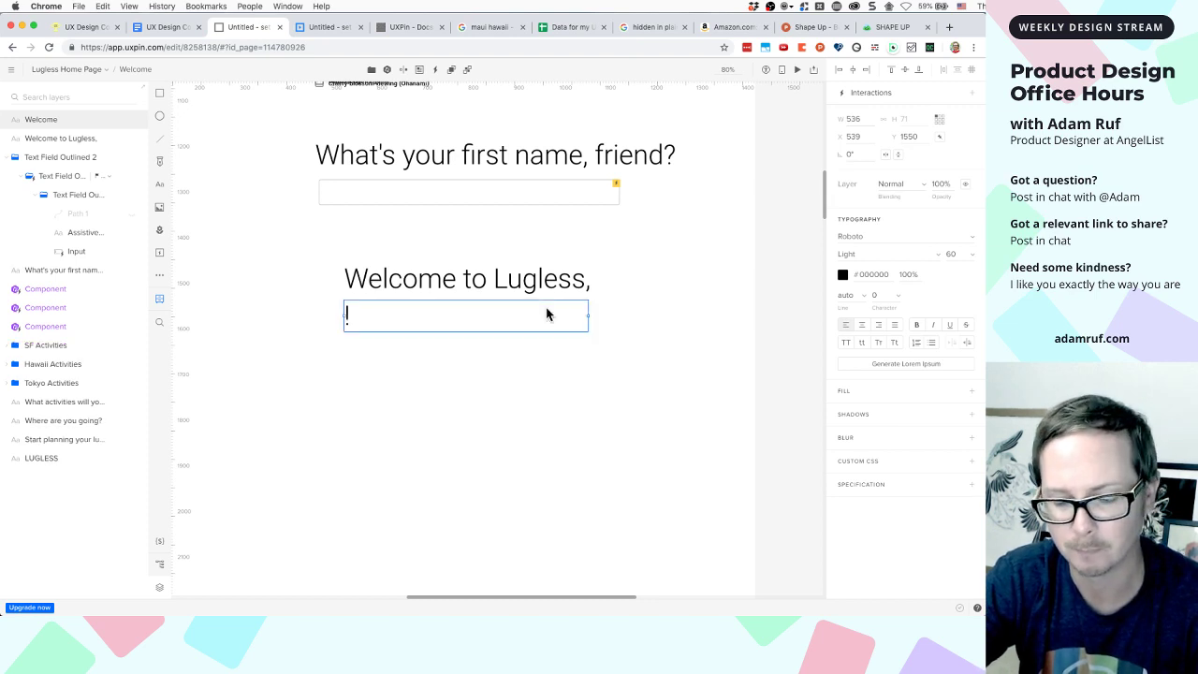
# Duplicate the "!" text and move the copy straight down to about Y 1961
pyautogui.press('super+d')
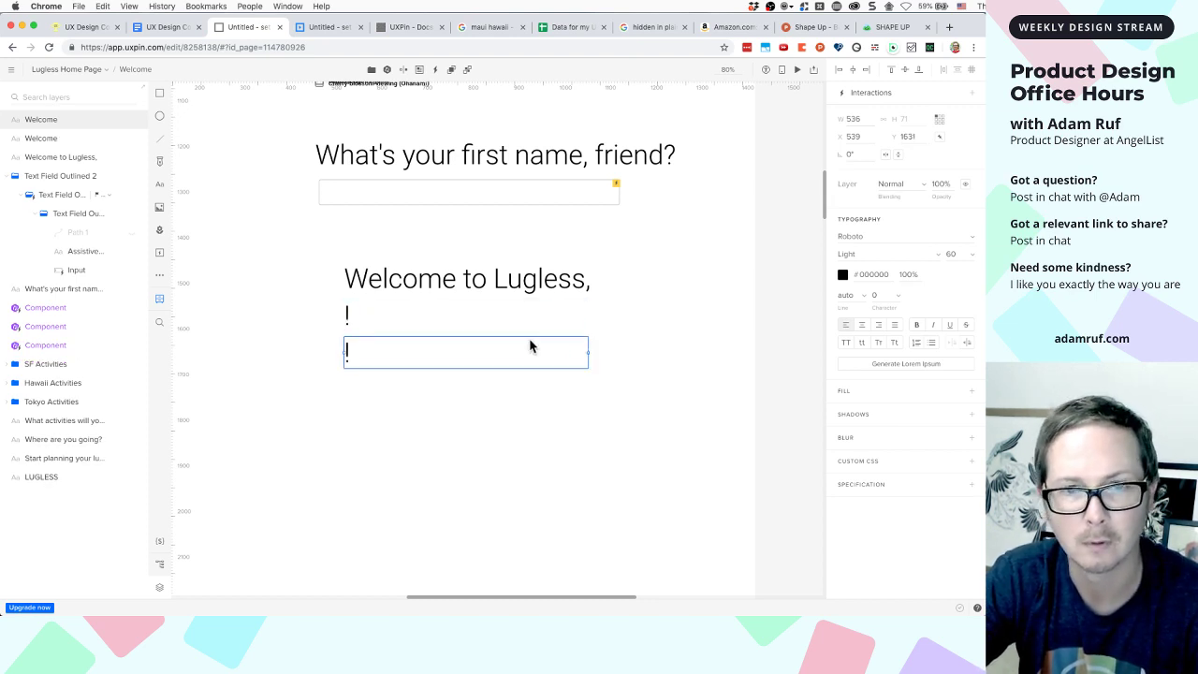
pyautogui.moveTo(529, 356); pyautogui.dragTo(529, 507)
pyautogui.click(361, 322)
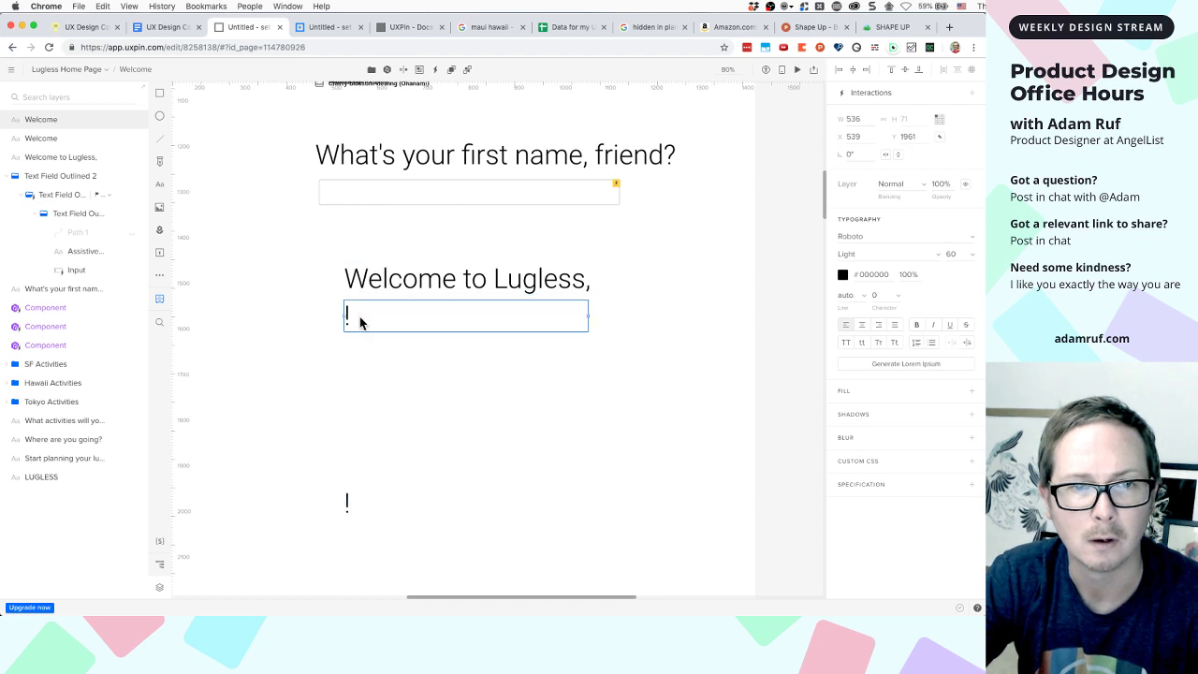
# Review the first-name input's Set variable interaction, checking the available variables and the Set Variable as options
pyautogui.click(551, 201)
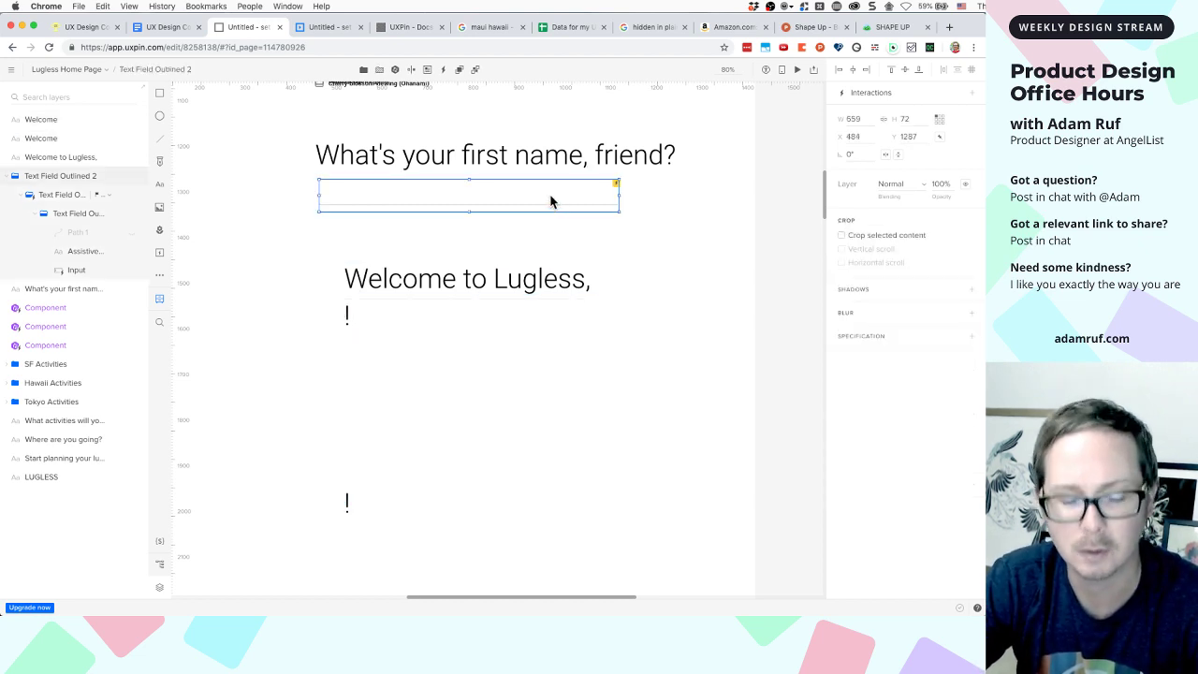
pyautogui.doubleClick(551, 198)
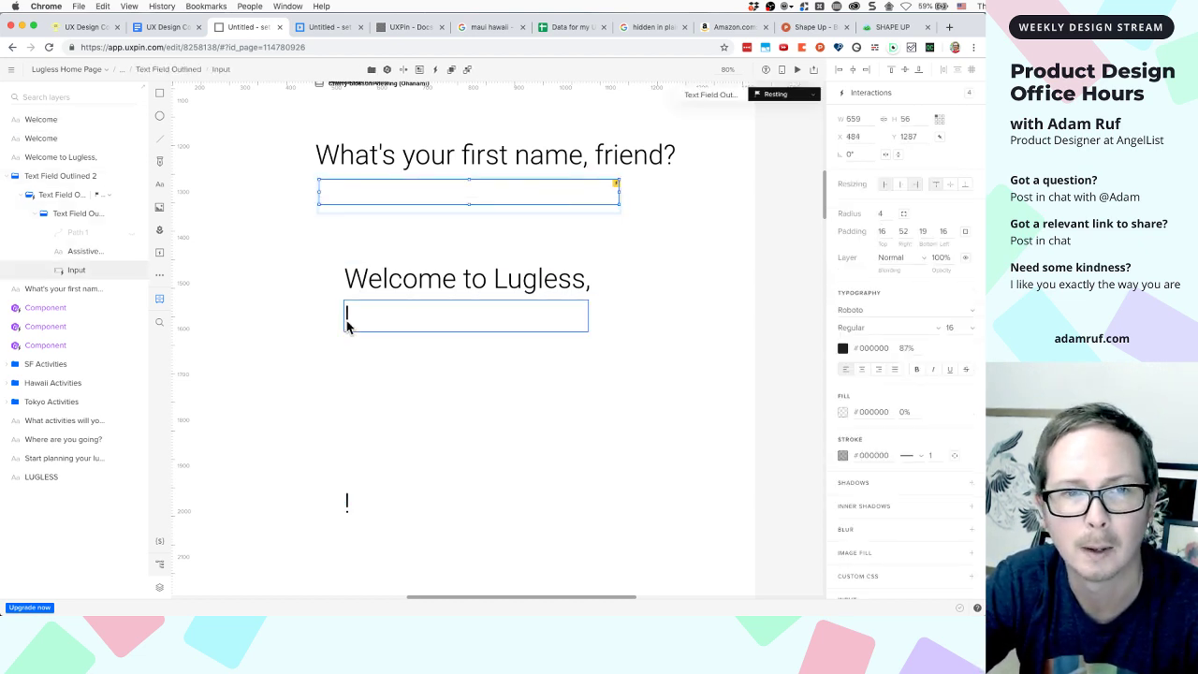
pyautogui.click(974, 100)
pyautogui.click(909, 209)
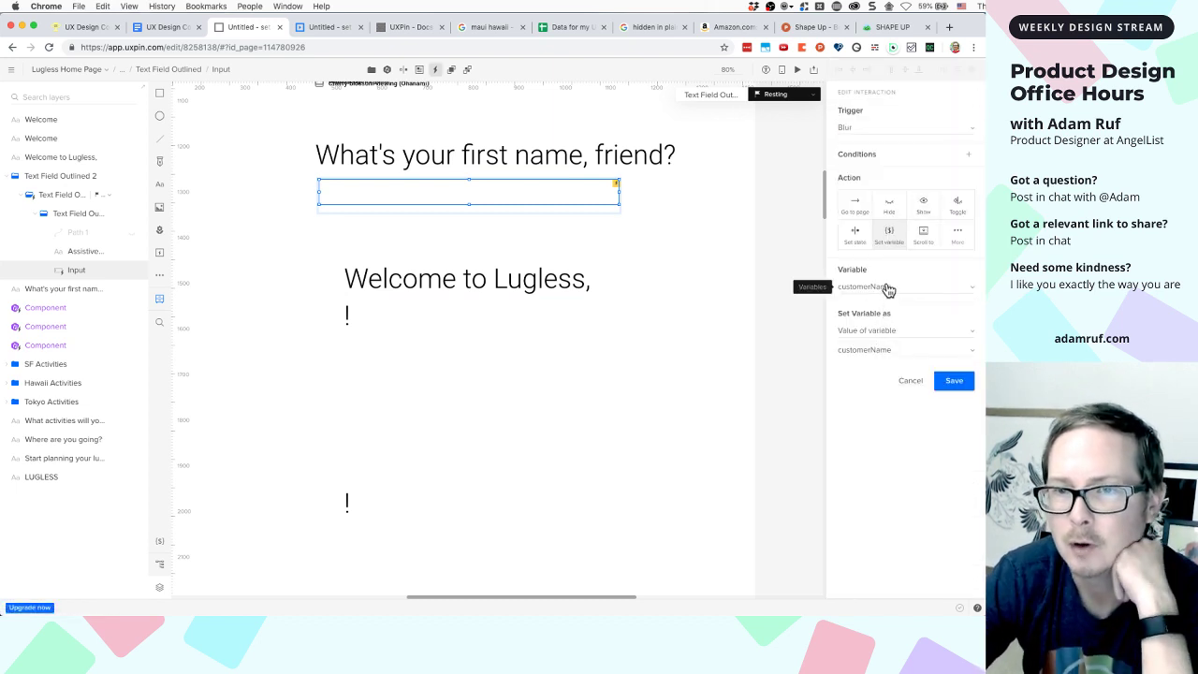
pyautogui.click(884, 334)
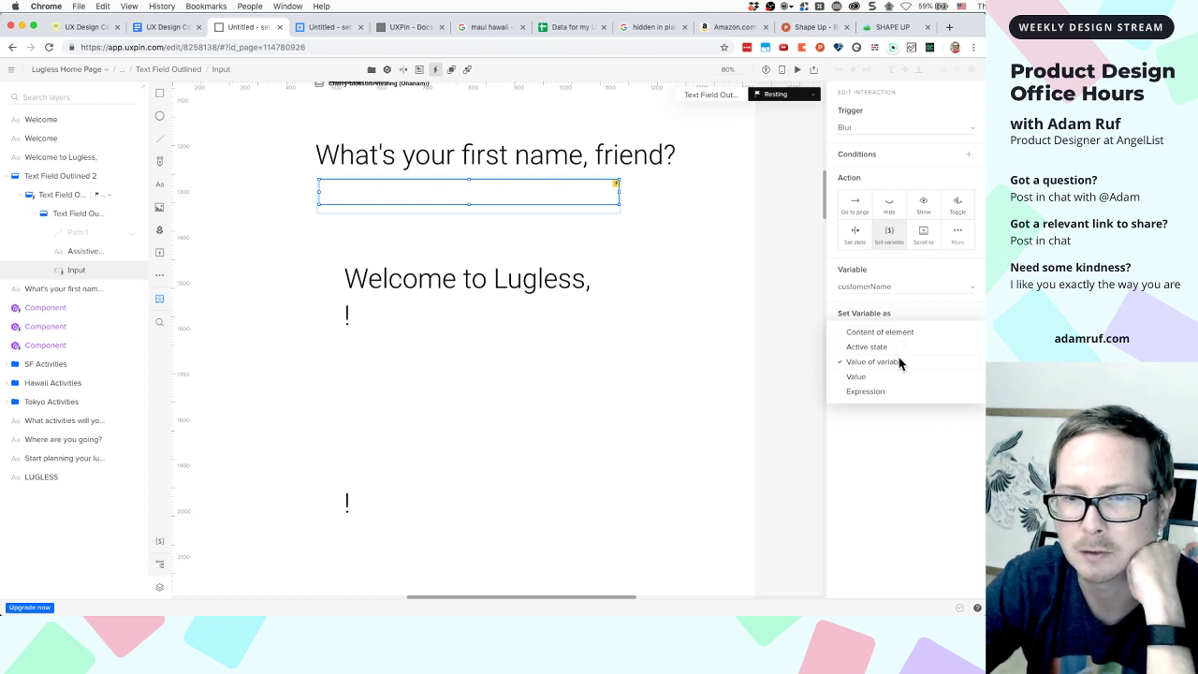
pyautogui.click(917, 281)
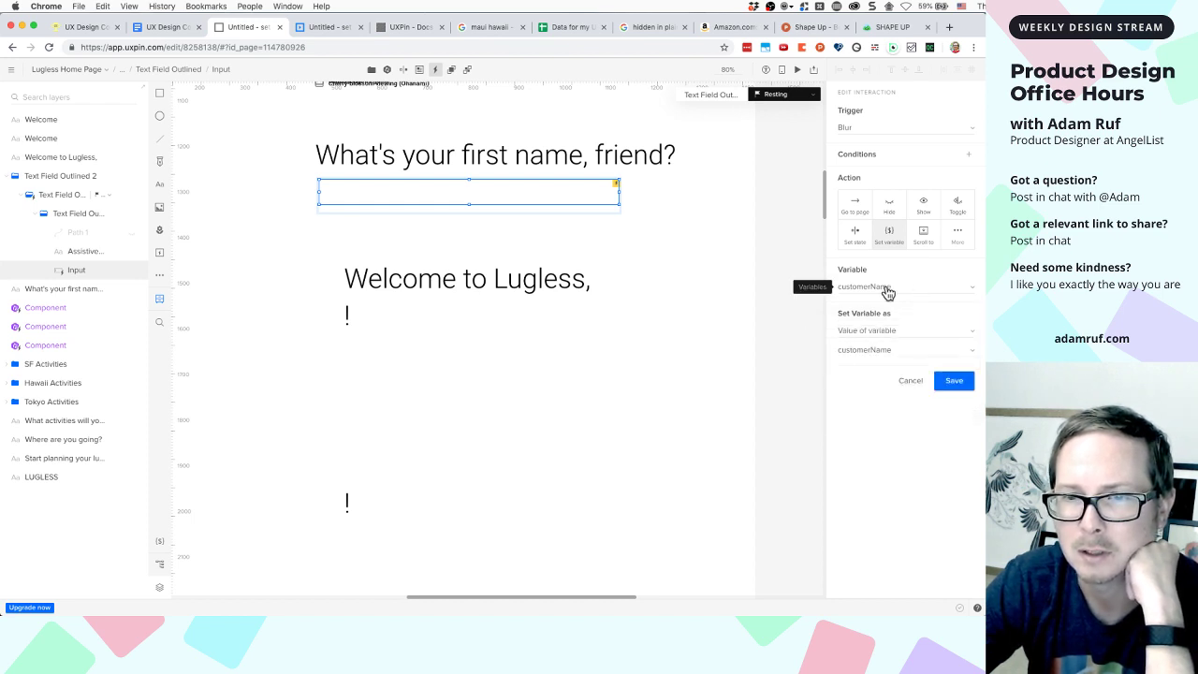
pyautogui.click(887, 293)
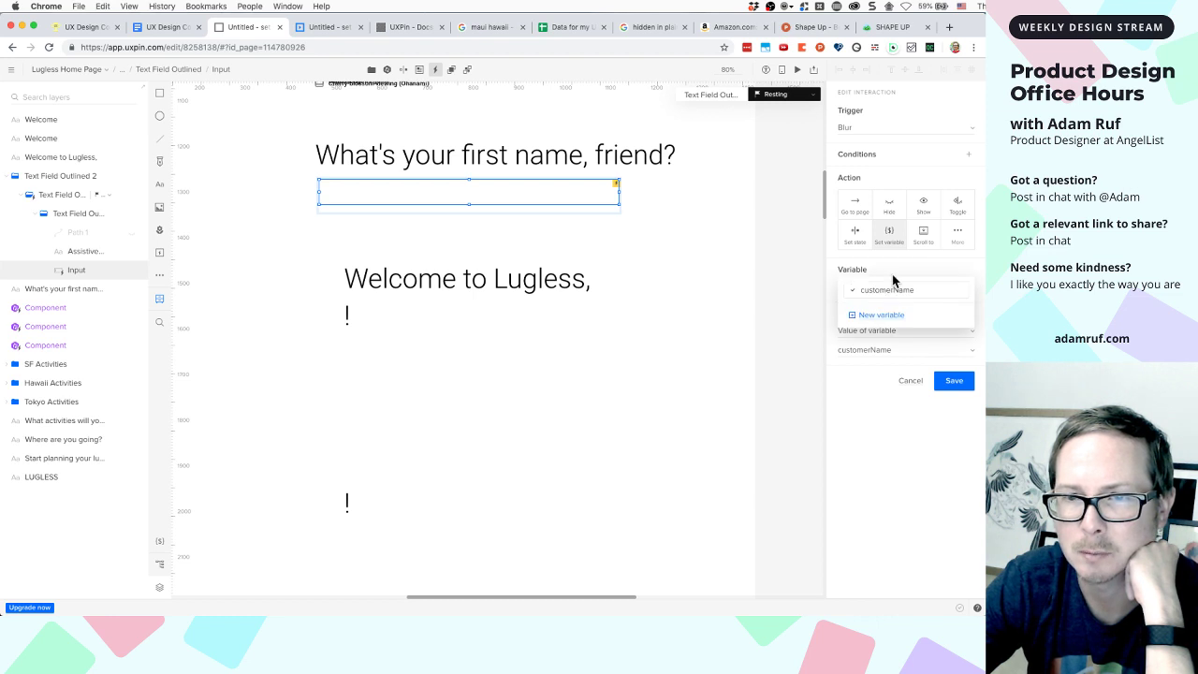
pyautogui.click(903, 270)
pyautogui.click(511, 477)
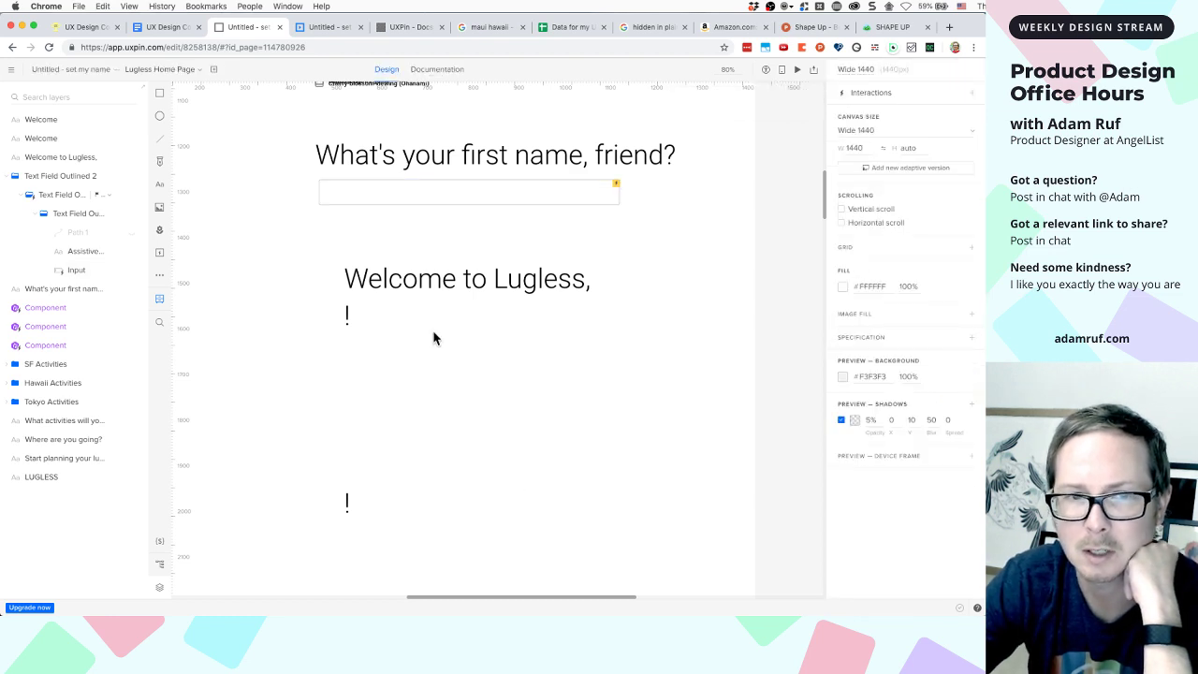
pyautogui.click(579, 204)
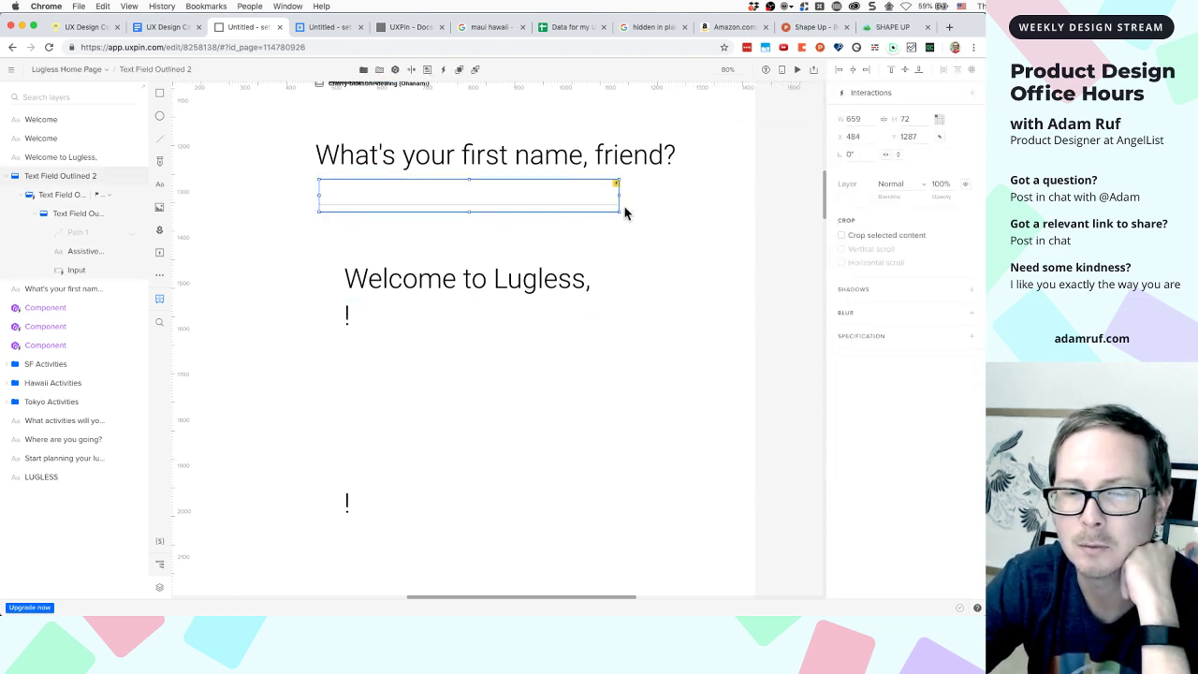
pyautogui.click(971, 97)
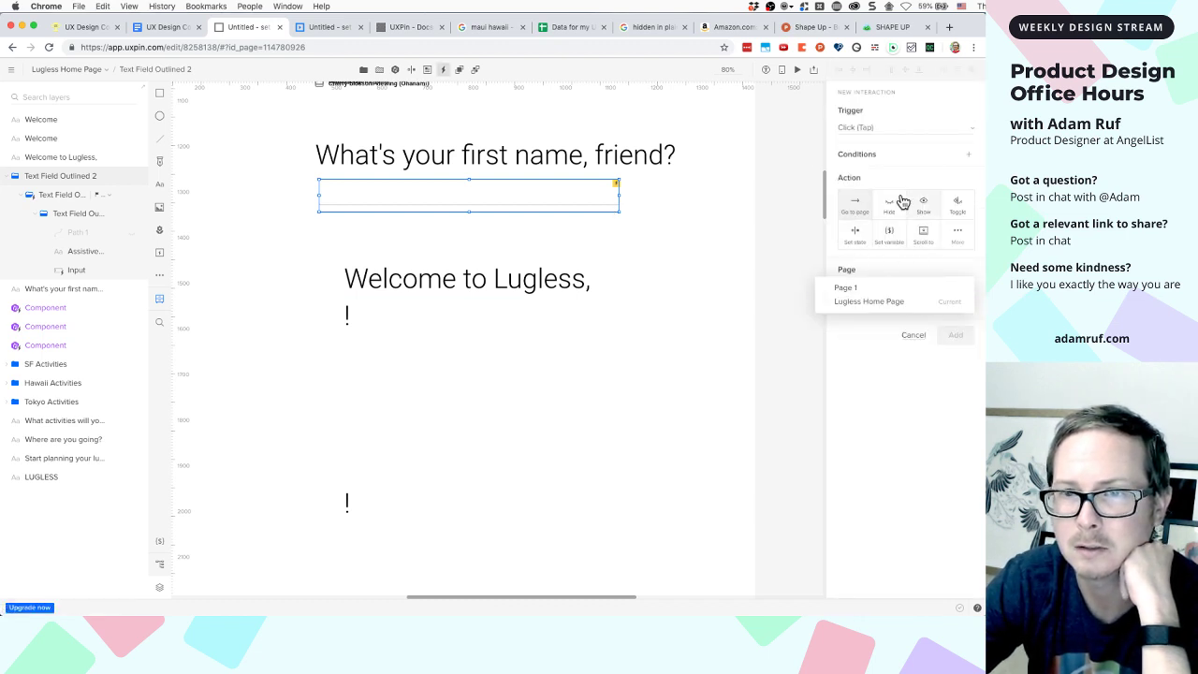
pyautogui.click(895, 129)
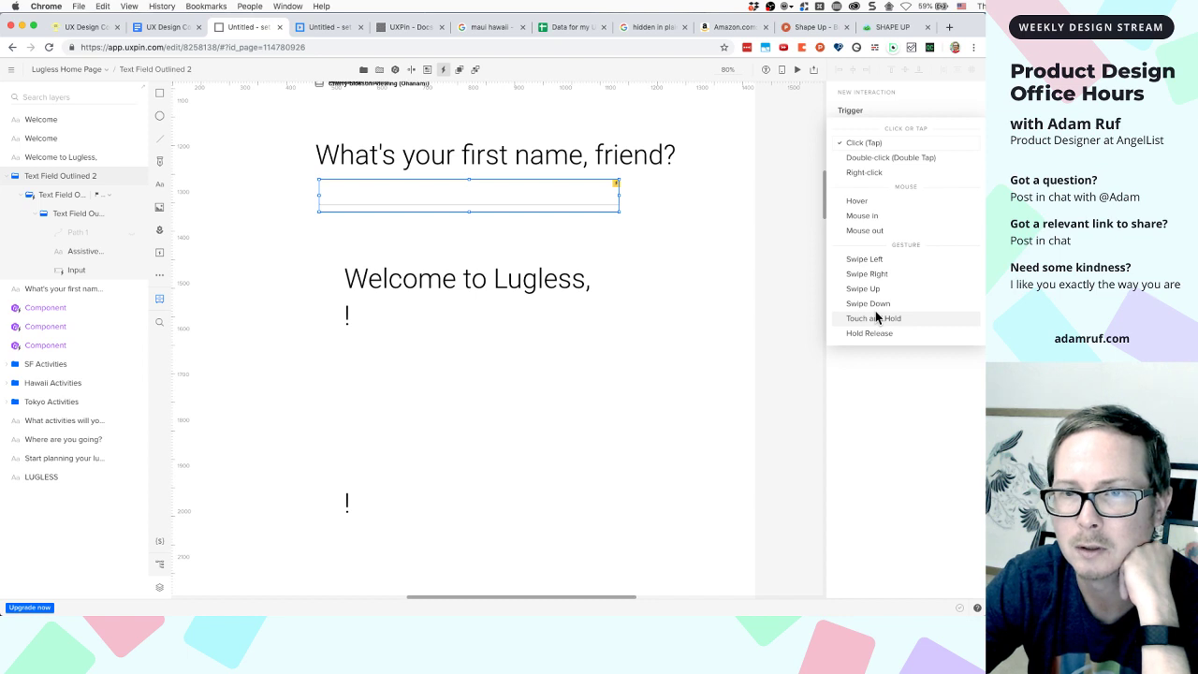
pyautogui.click(652, 238)
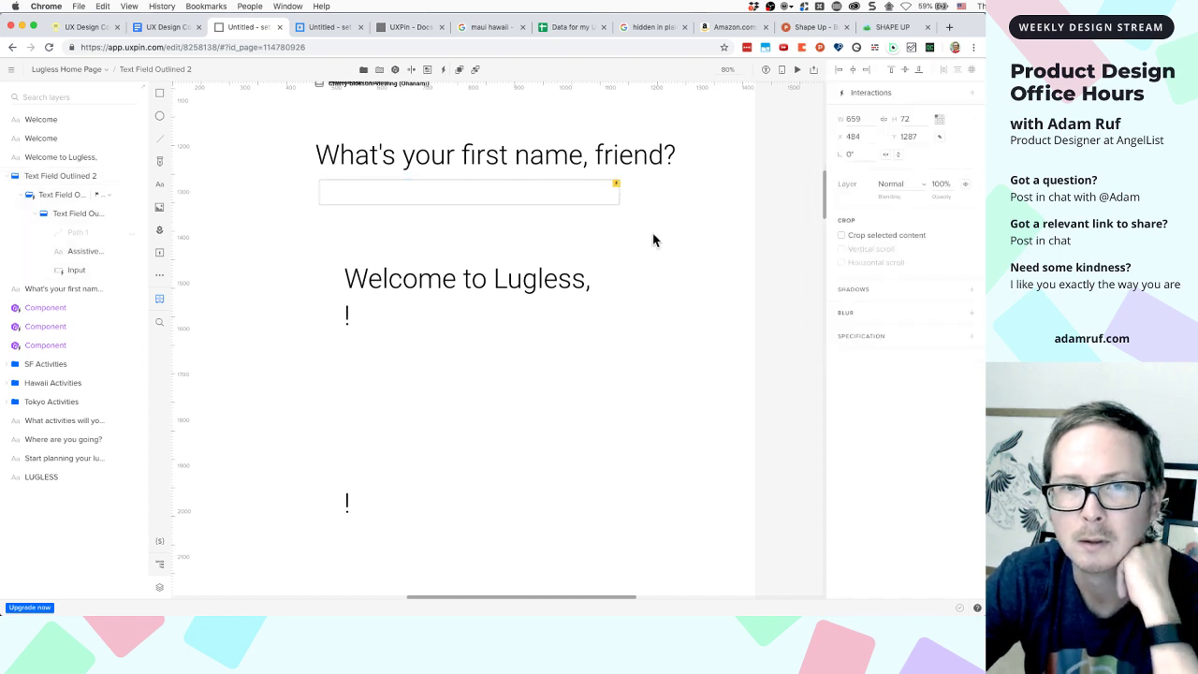
# Start a new Blur interaction on the first-name input with the Set variable action targeting customerName
pyautogui.click(590, 206)
pyautogui.click(973, 100)
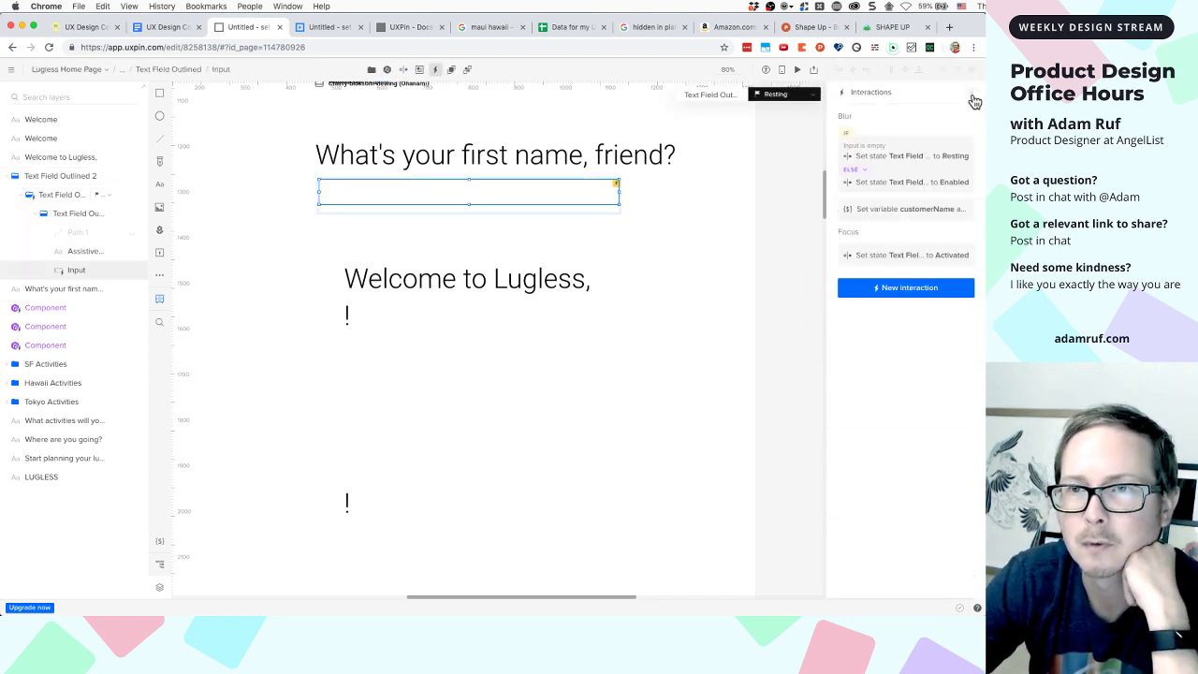
pyautogui.click(904, 291)
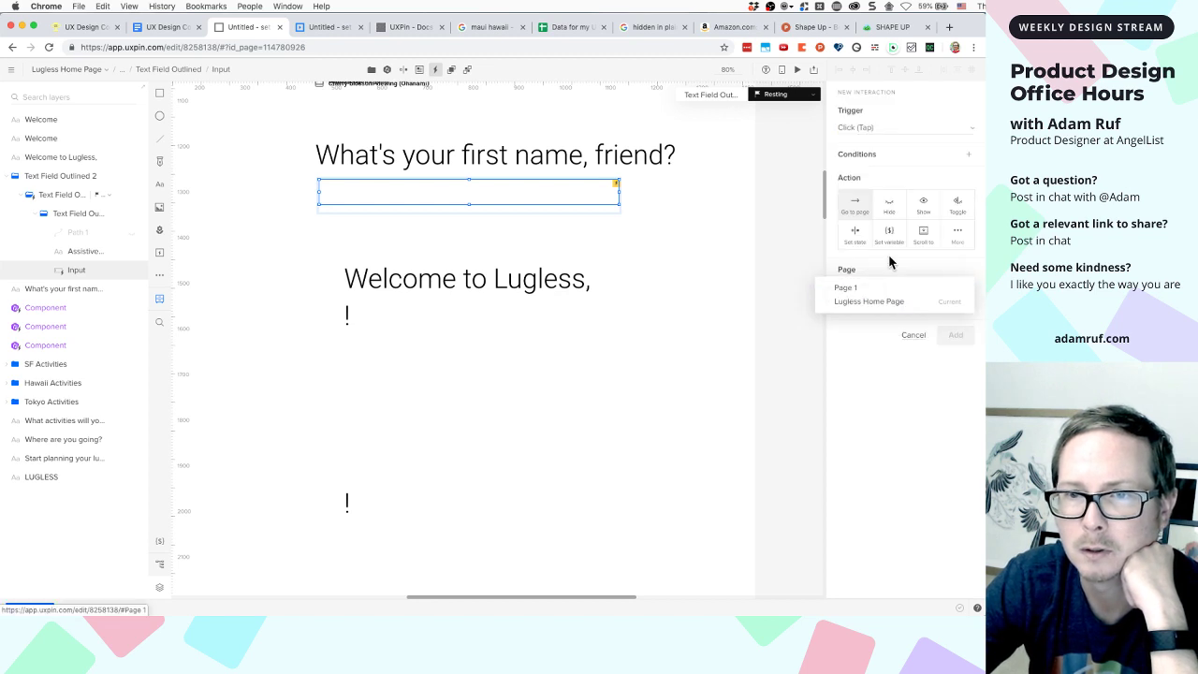
pyautogui.click(869, 127)
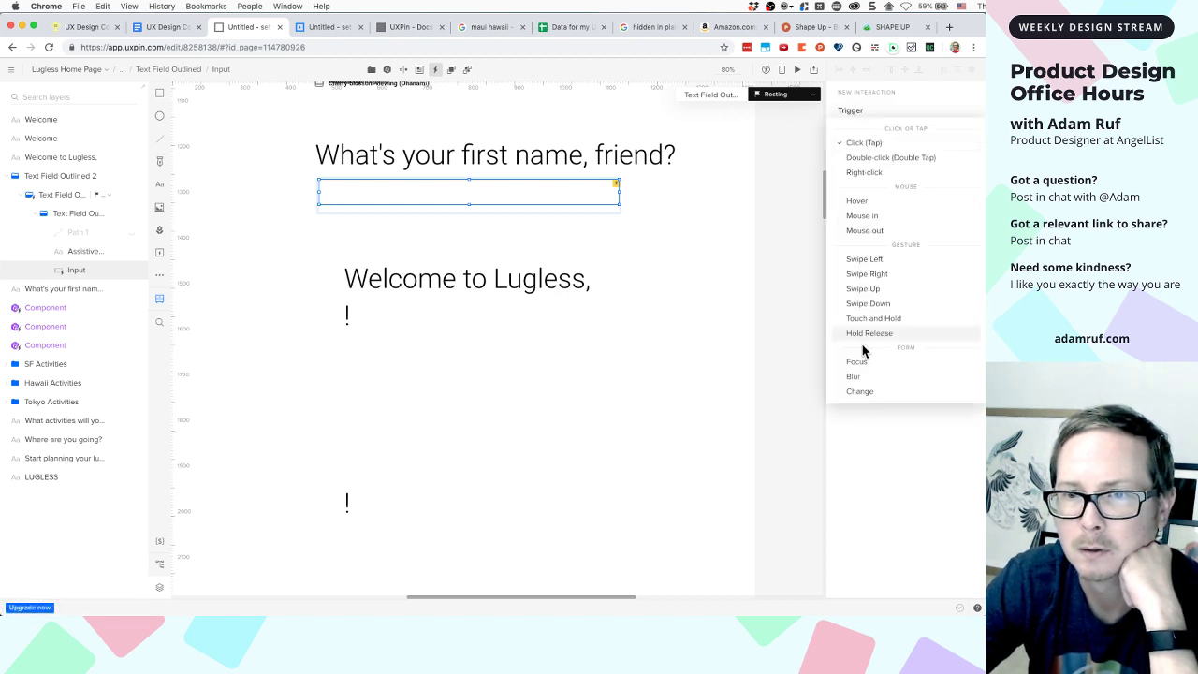
pyautogui.click(859, 379)
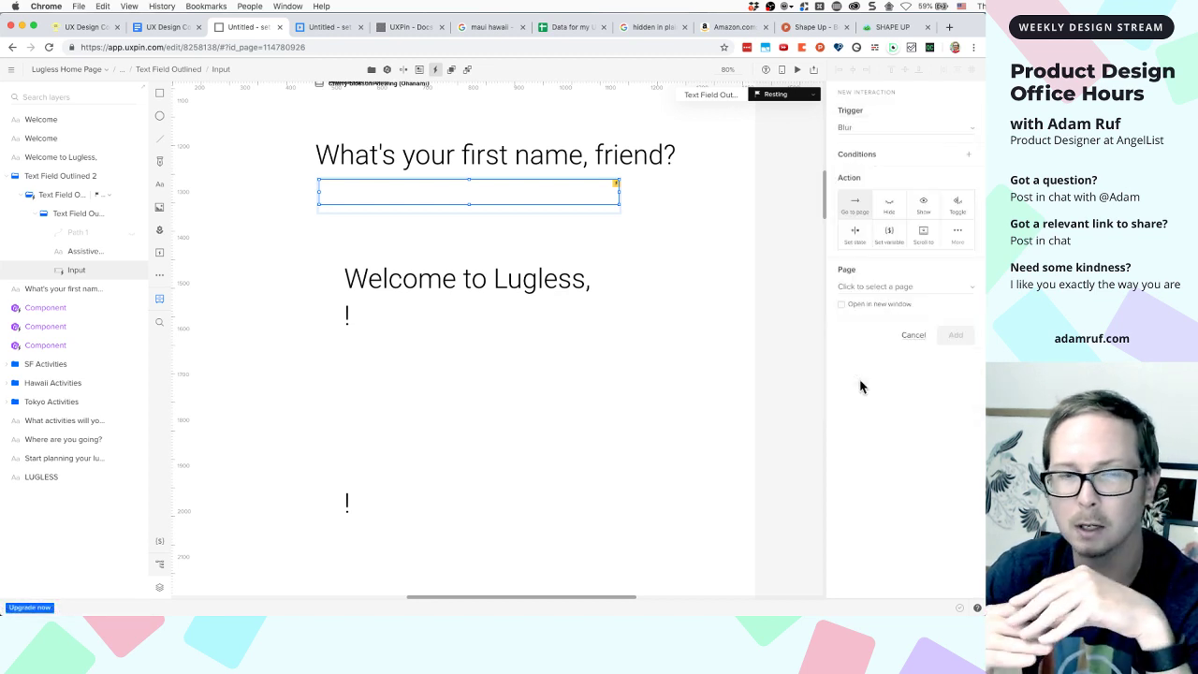
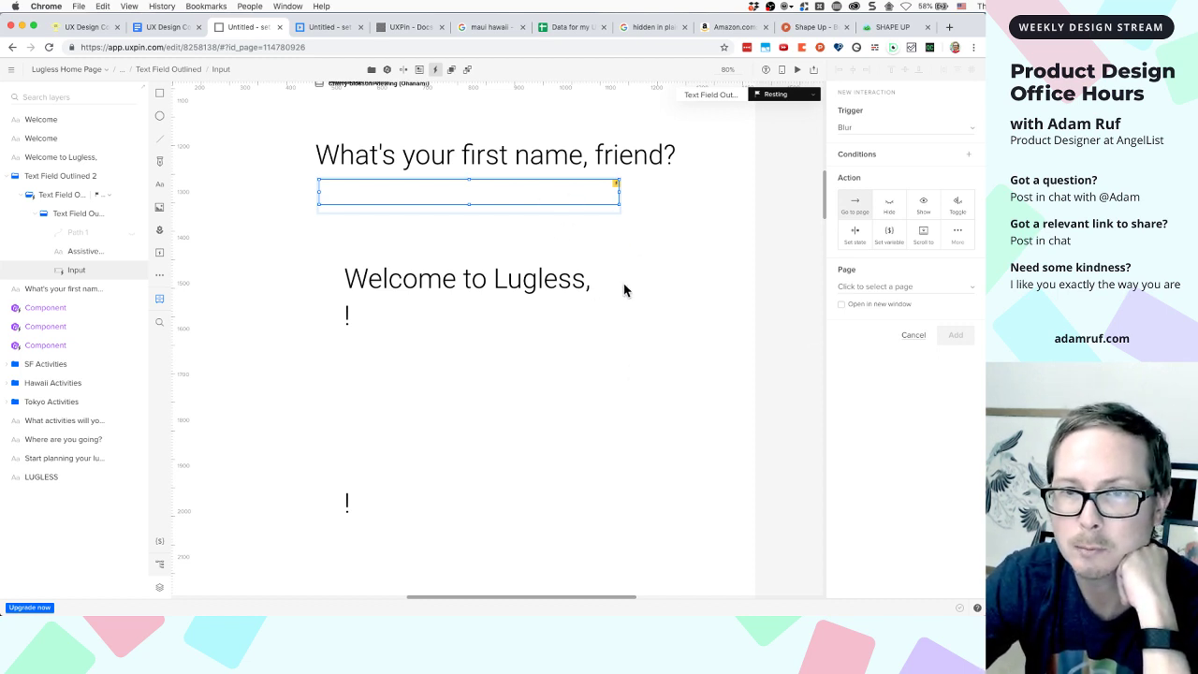
pyautogui.click(890, 243)
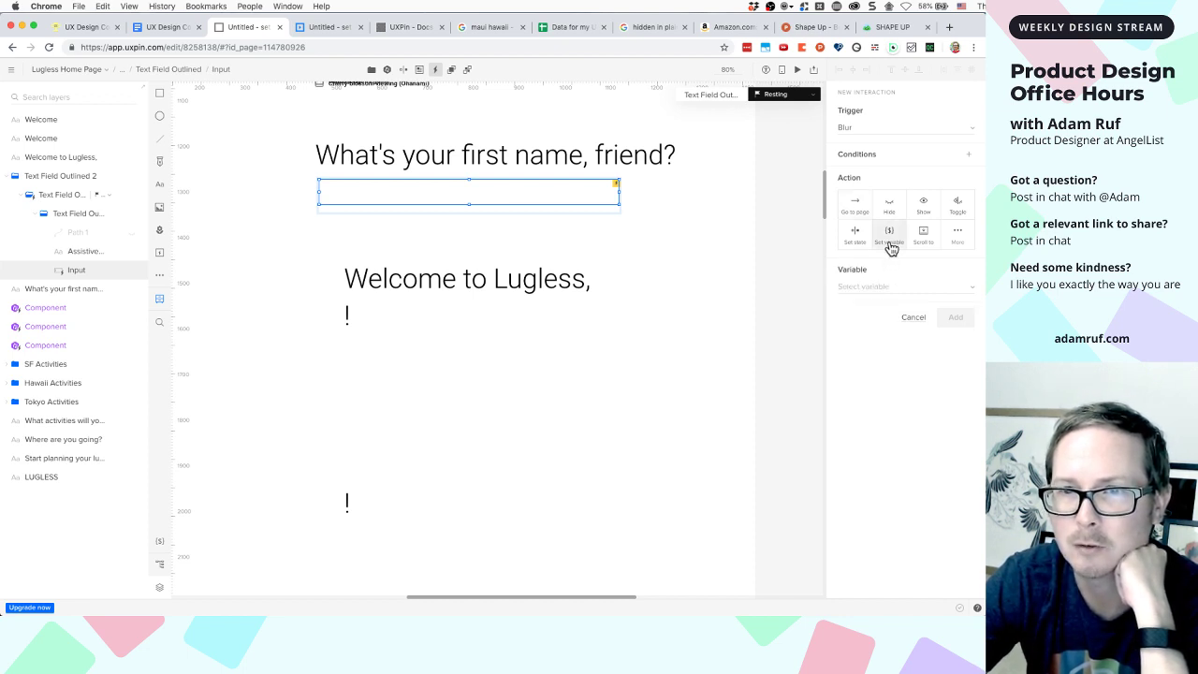
pyautogui.click(881, 285)
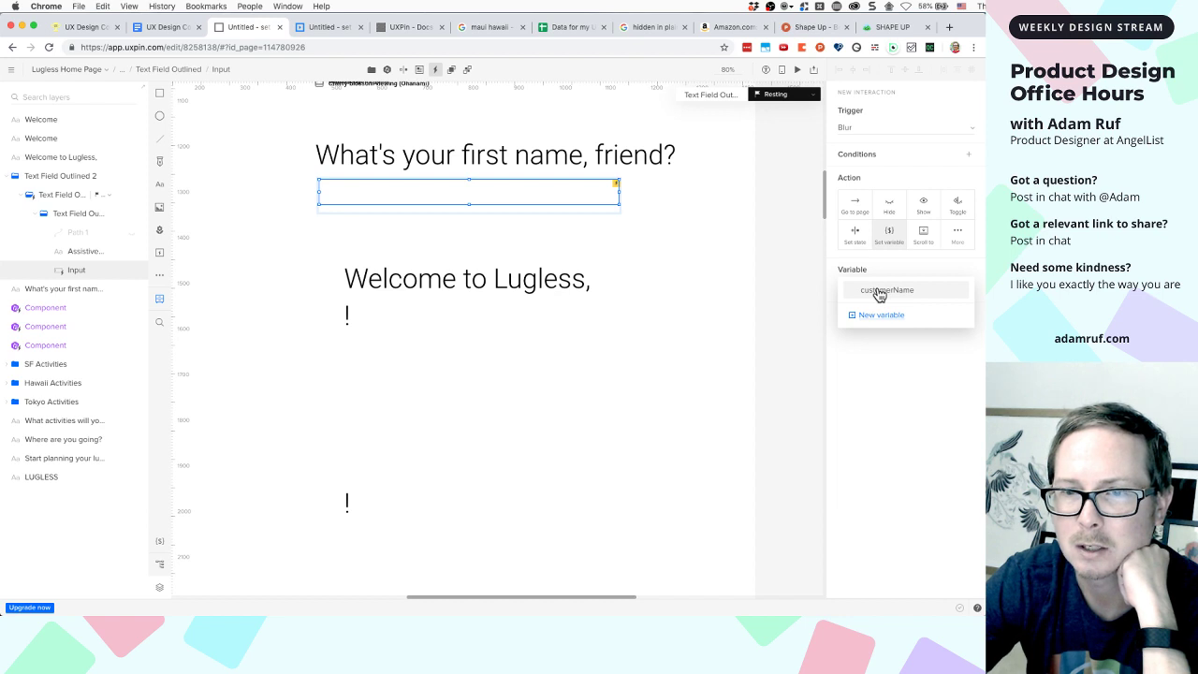
pyautogui.click(880, 292)
# Set customerName as the content of the second listed Welcome element and add the interaction
pyautogui.click(880, 331)
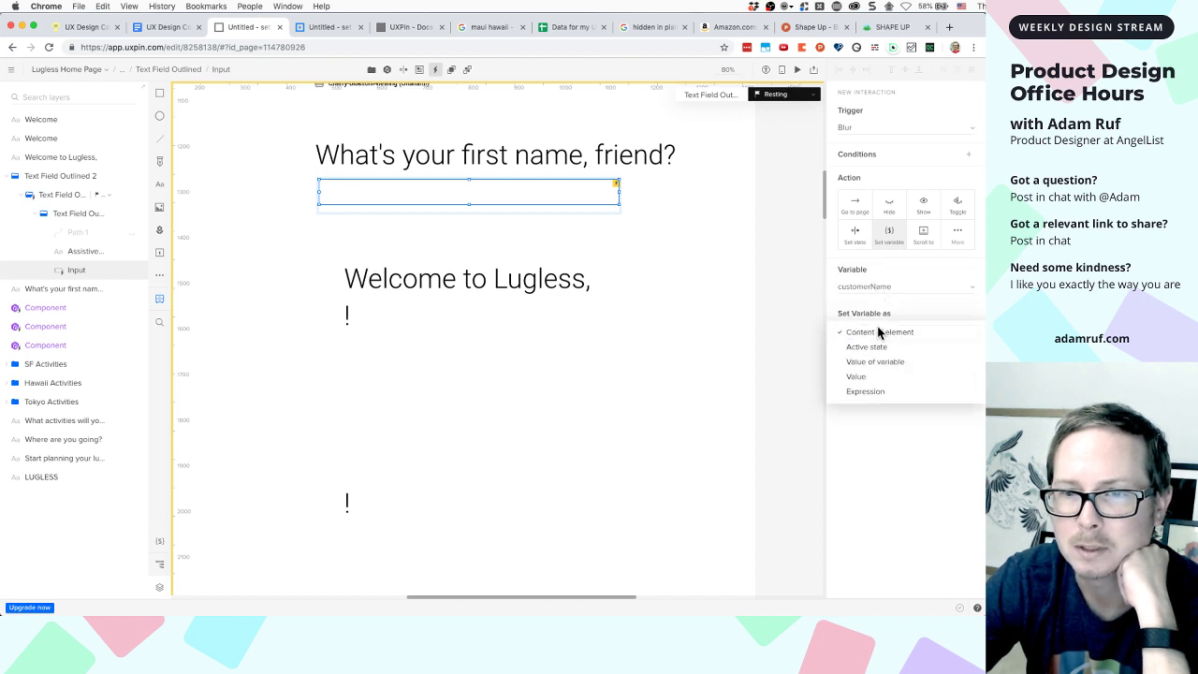
pyautogui.click(917, 309)
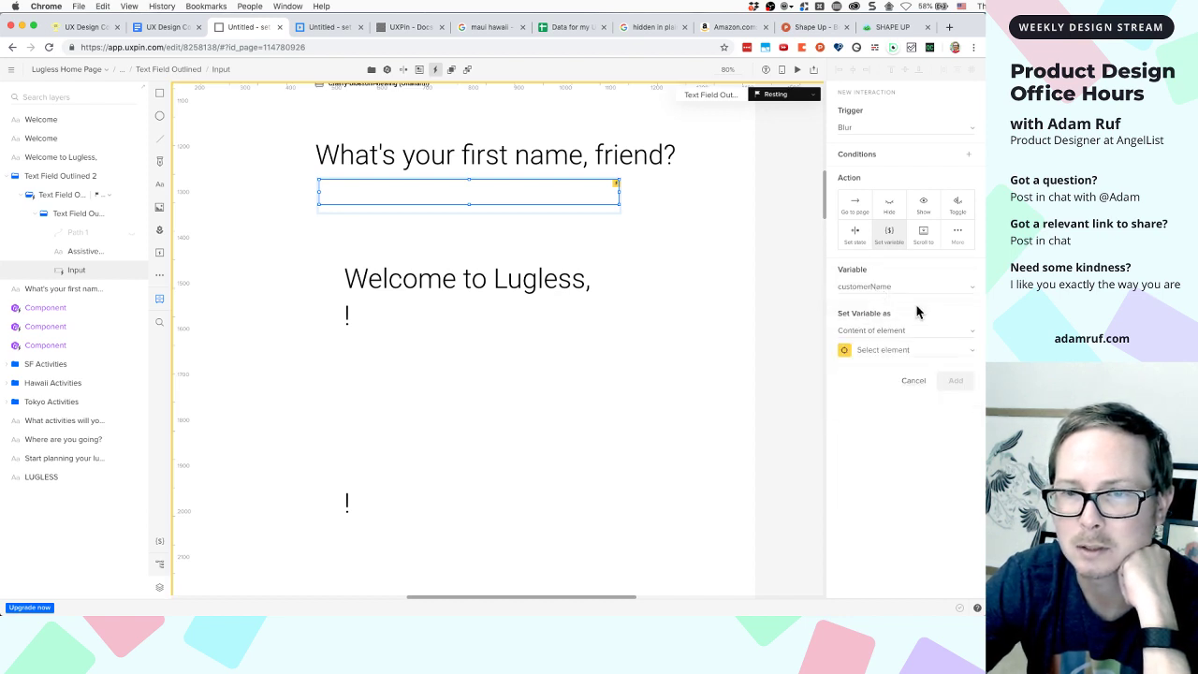
pyautogui.click(892, 350)
pyautogui.scroll(-5, 892, 93)
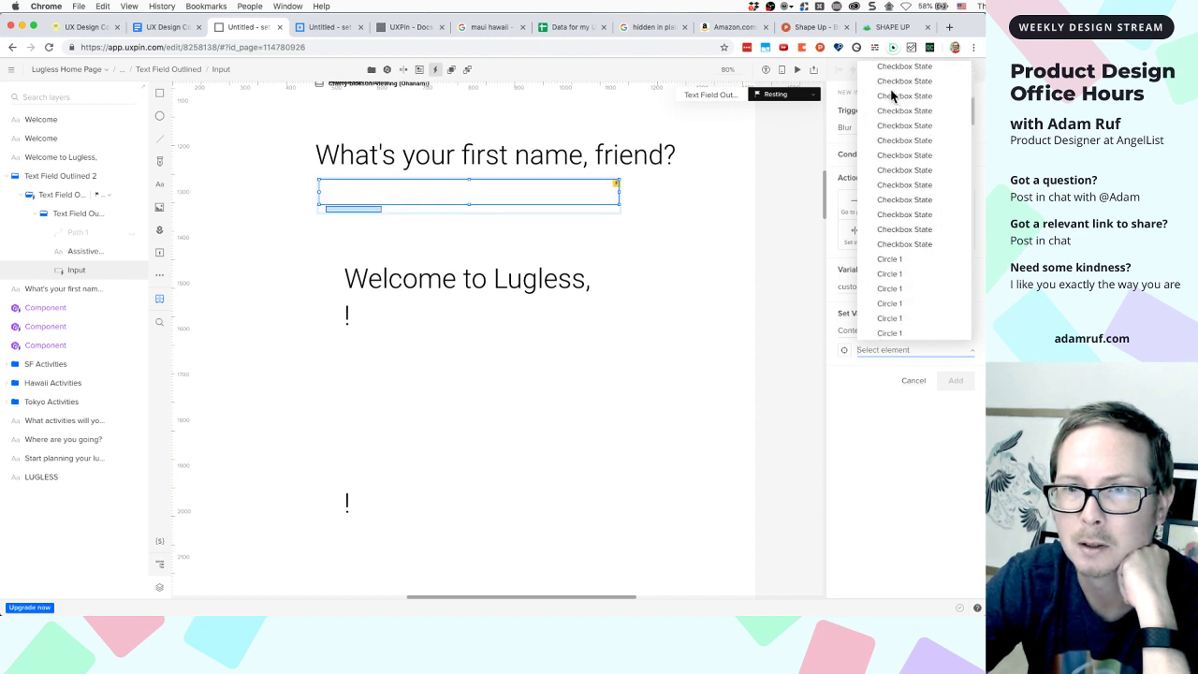
pyautogui.scroll(-15, 892, 94)
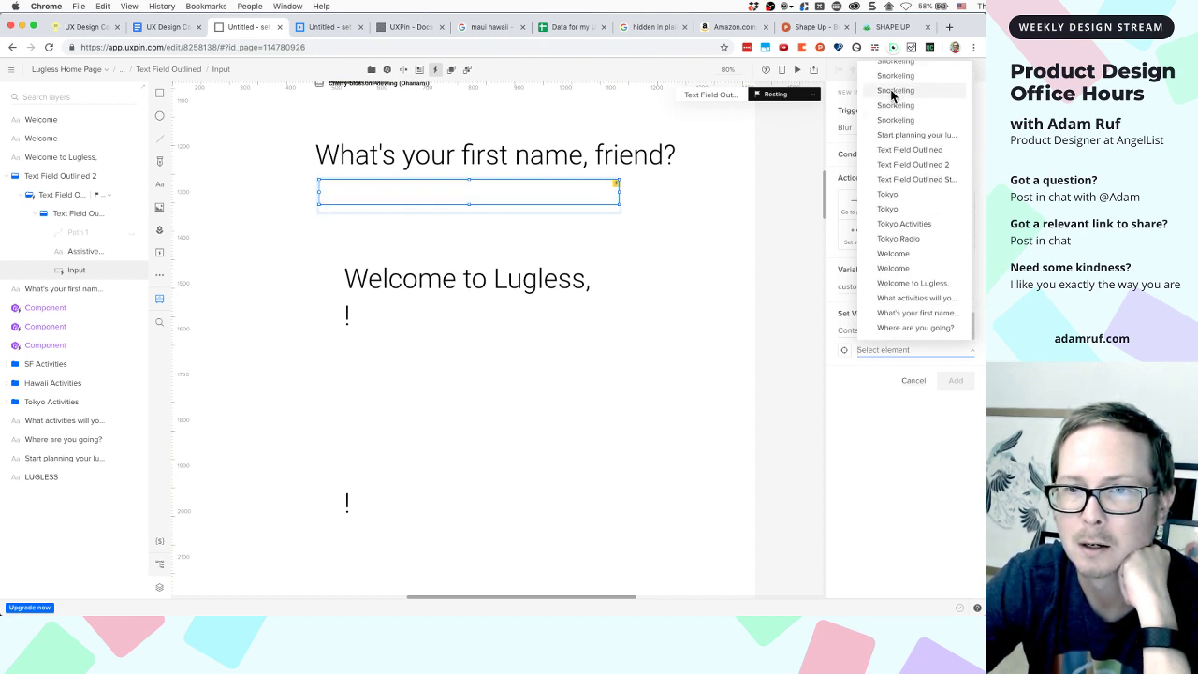
pyautogui.click(895, 269)
pyautogui.click(955, 381)
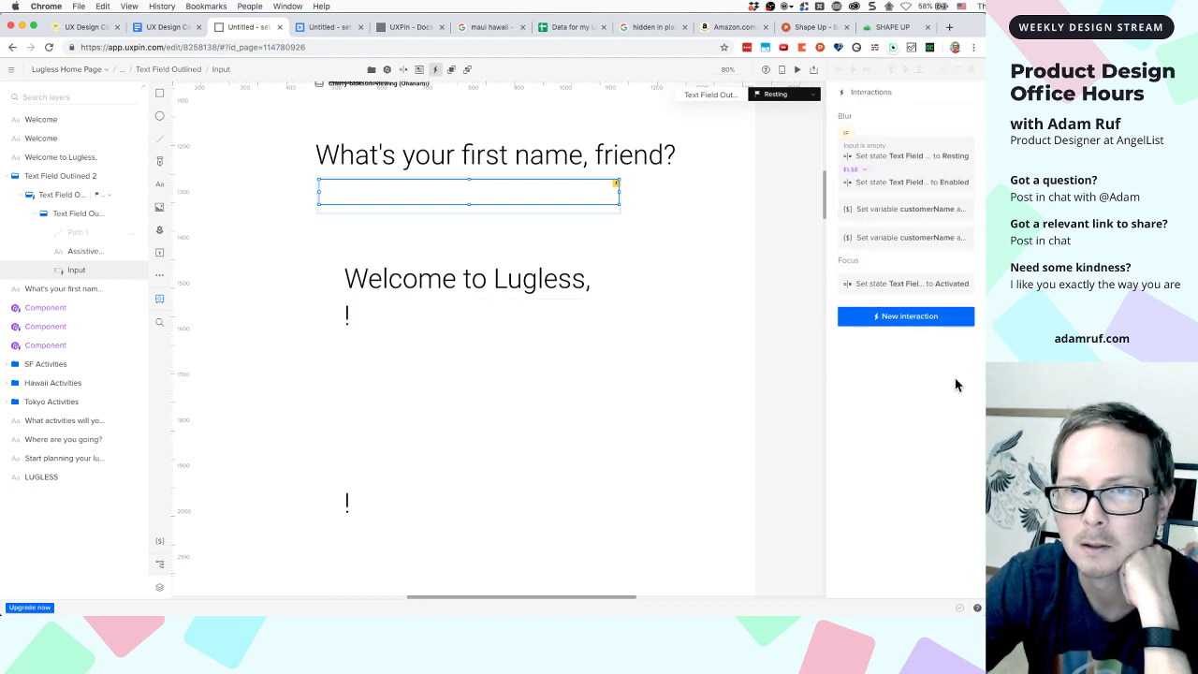
# Test the first-name field in the prototype preview by entering a first name and leaving the field
pyautogui.click(697, 367)
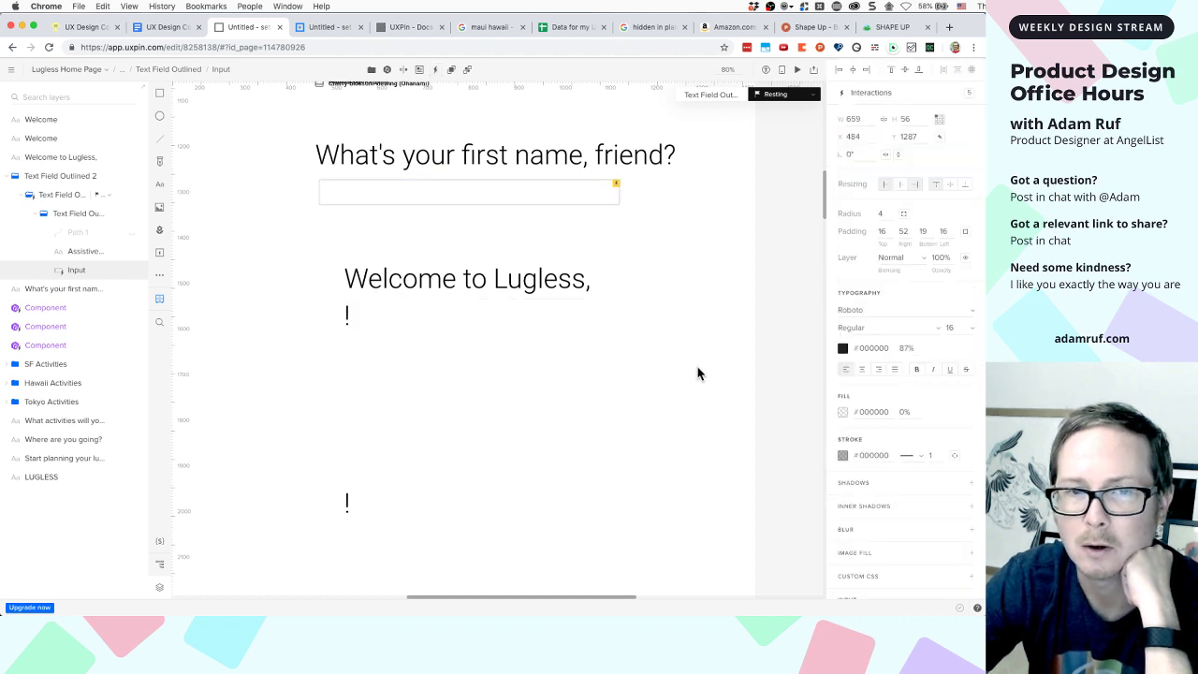
pyautogui.click(323, 27)
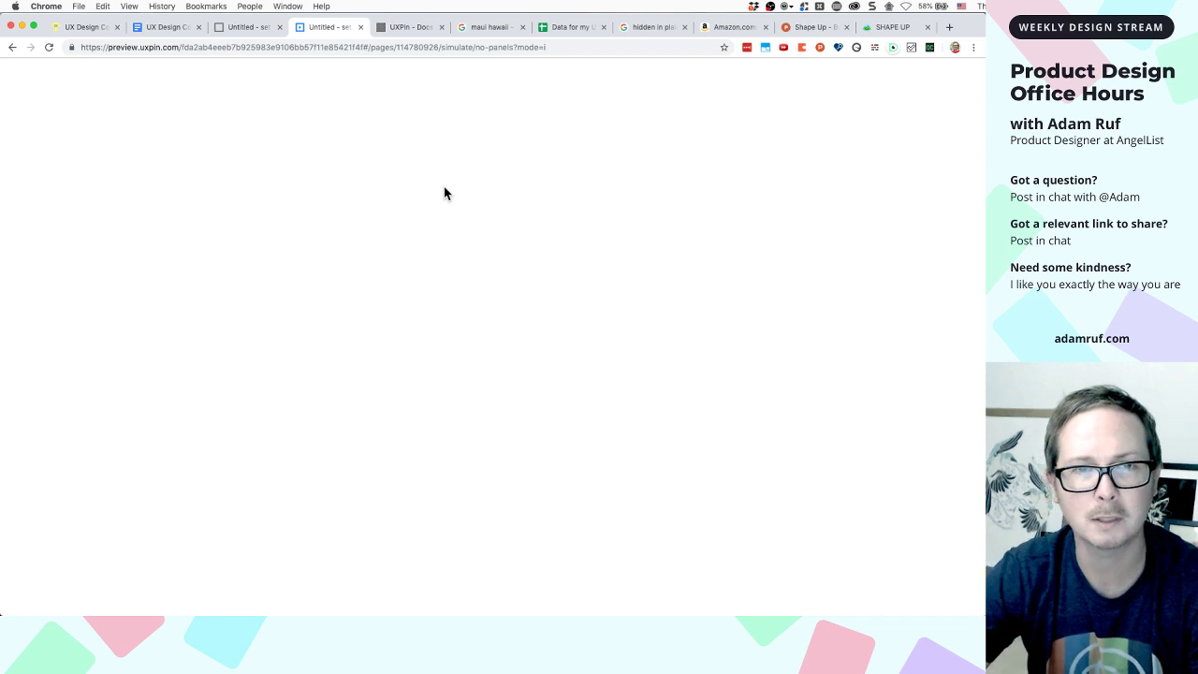
pyautogui.scroll(-4, 444, 192)
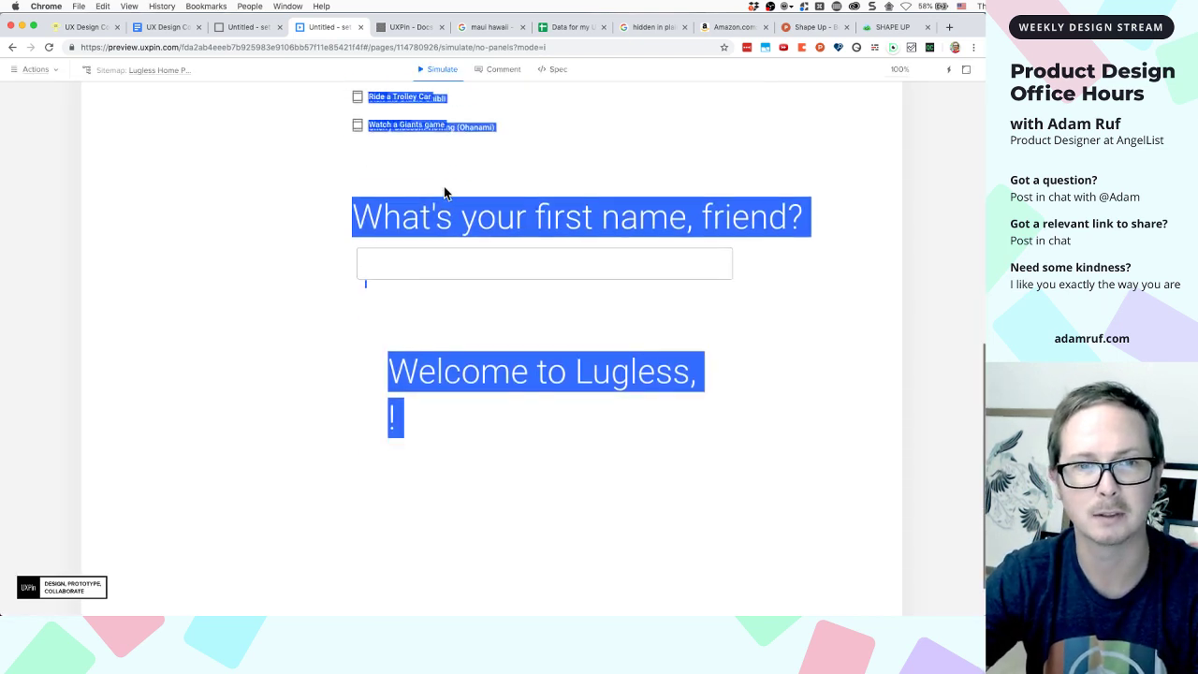
pyautogui.click(431, 256)
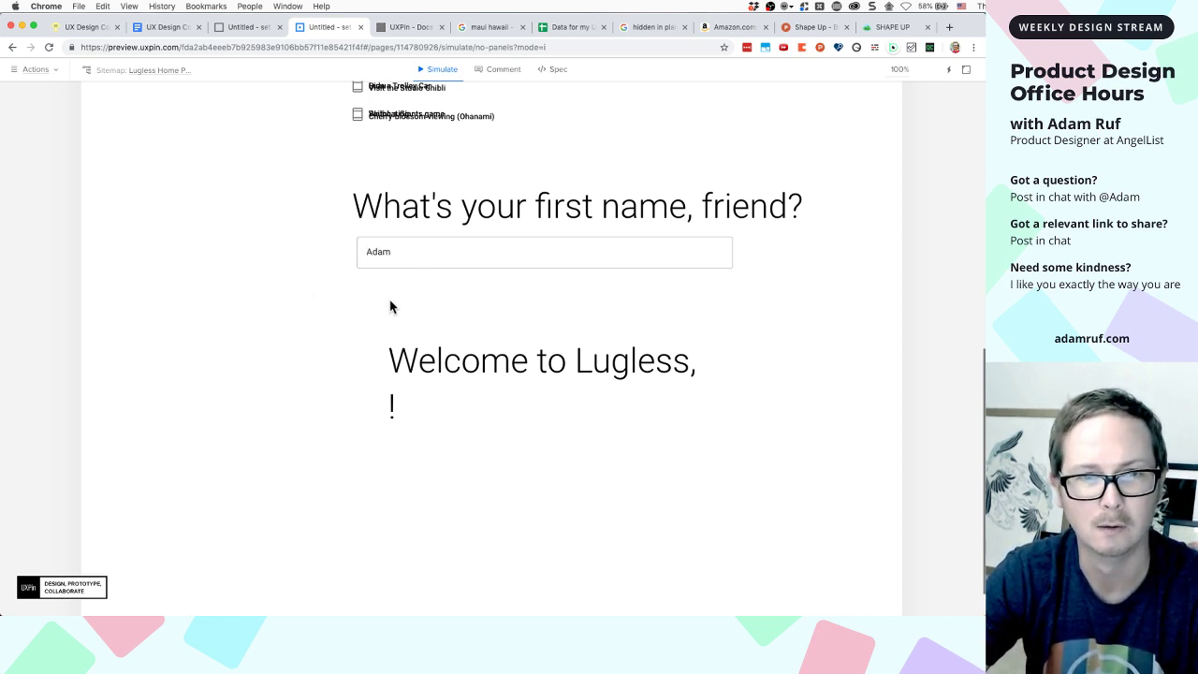
# Reopen the first-name input's interactions in the editor and try to move the first customerName set-variable interaction lower in the list
pyautogui.click(244, 30)
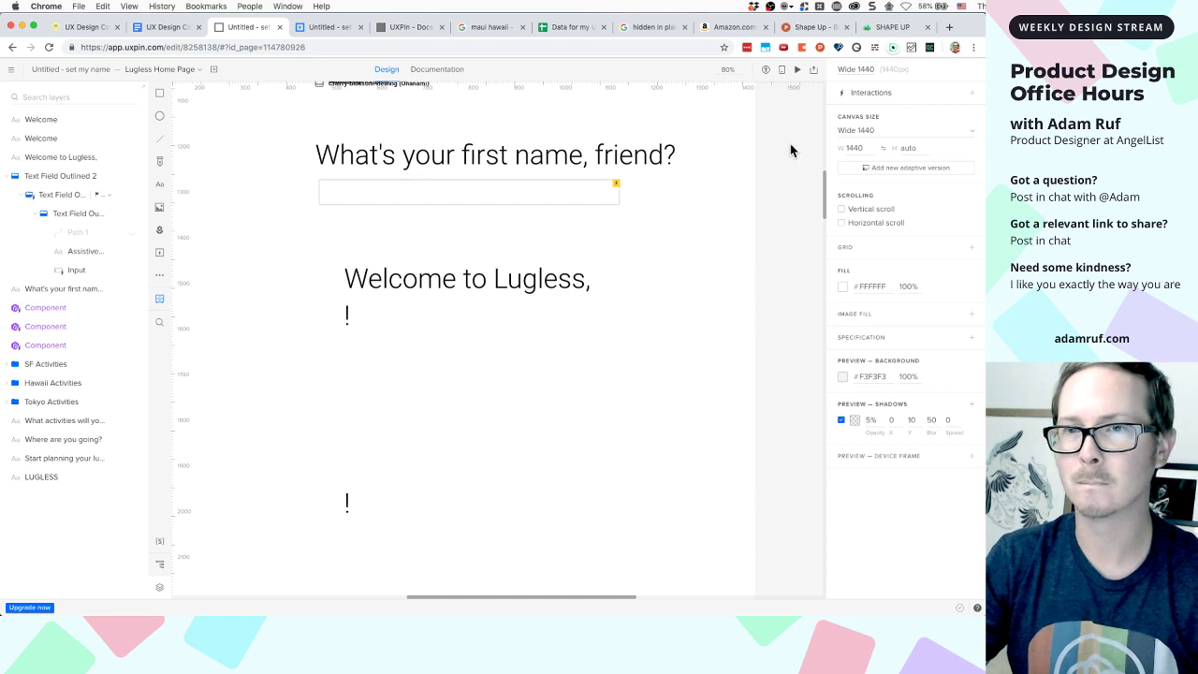
pyautogui.click(608, 198)
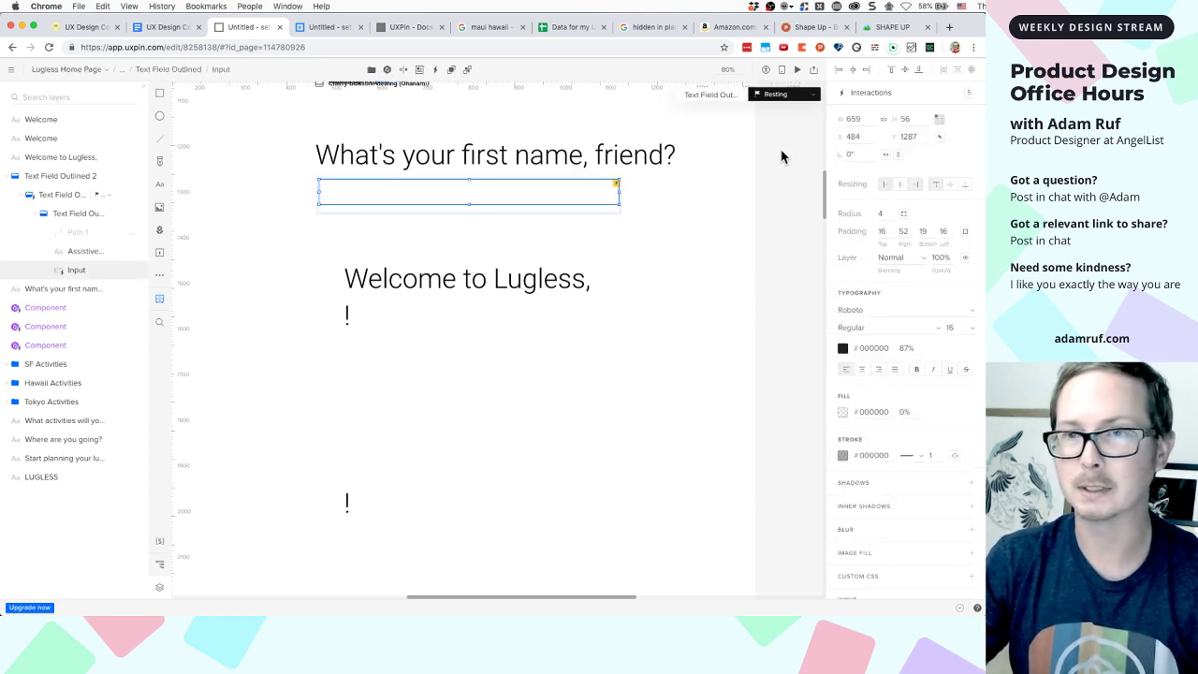
pyautogui.click(966, 97)
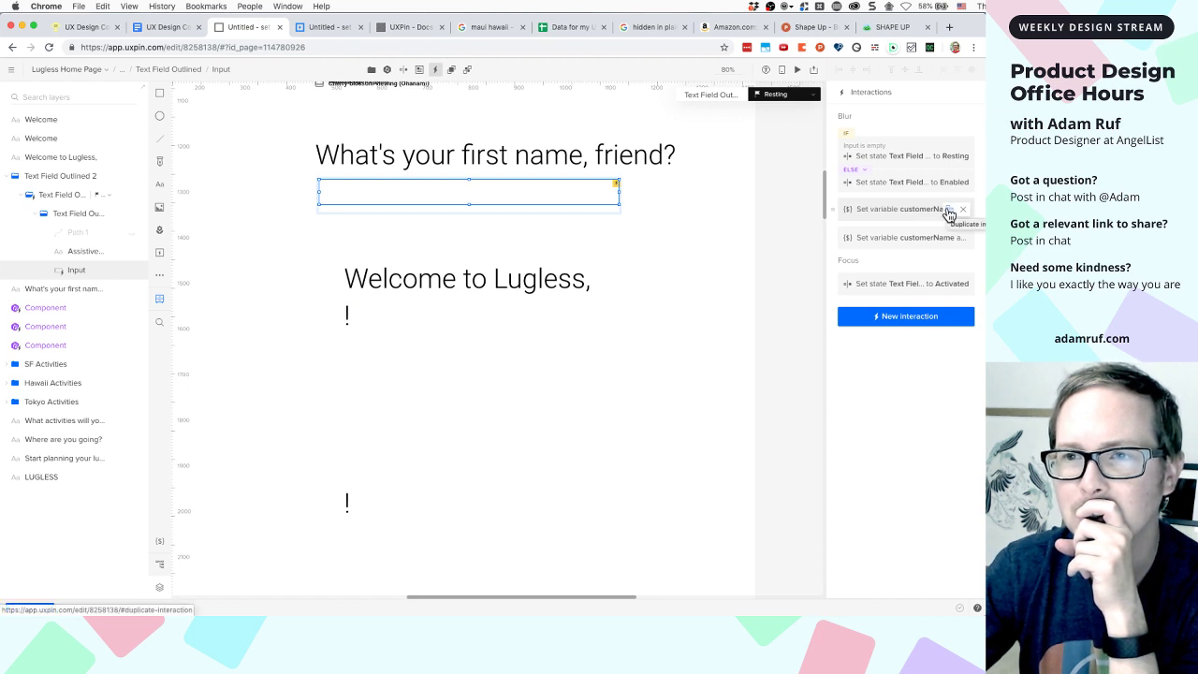
pyautogui.moveTo(833, 209); pyautogui.dragTo(839, 302)
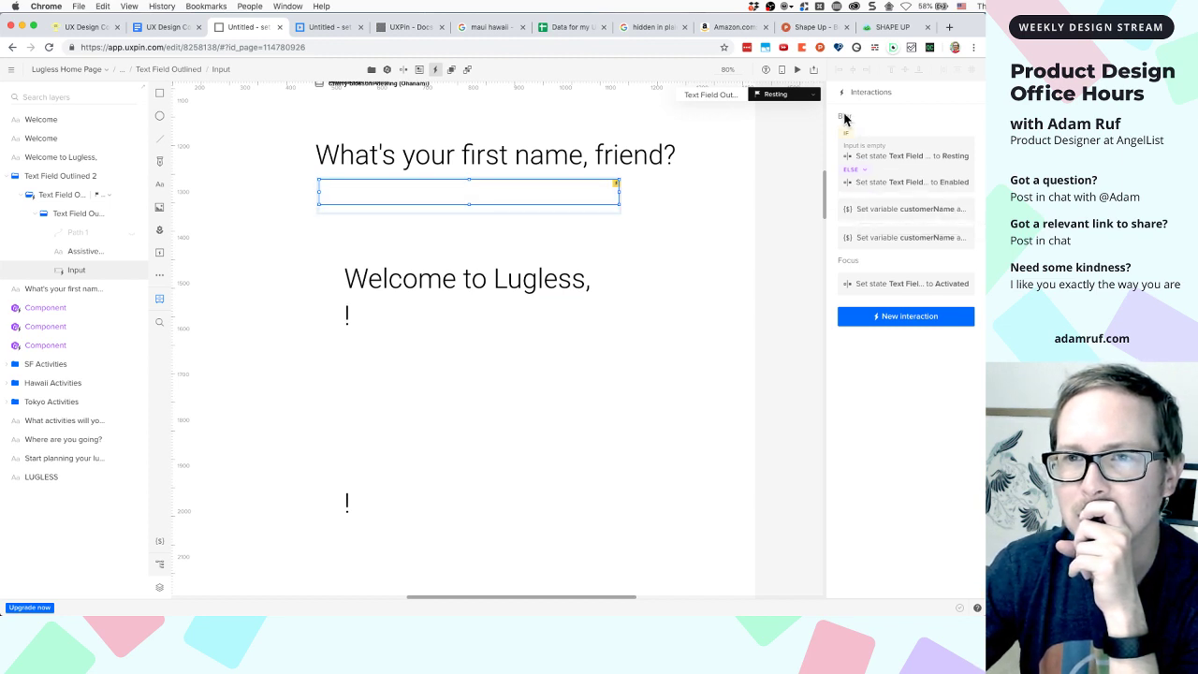
# Change the trigger of the "Input is empty" interaction that sets the Resting state to Click (Tap) and save it
pyautogui.click(880, 157)
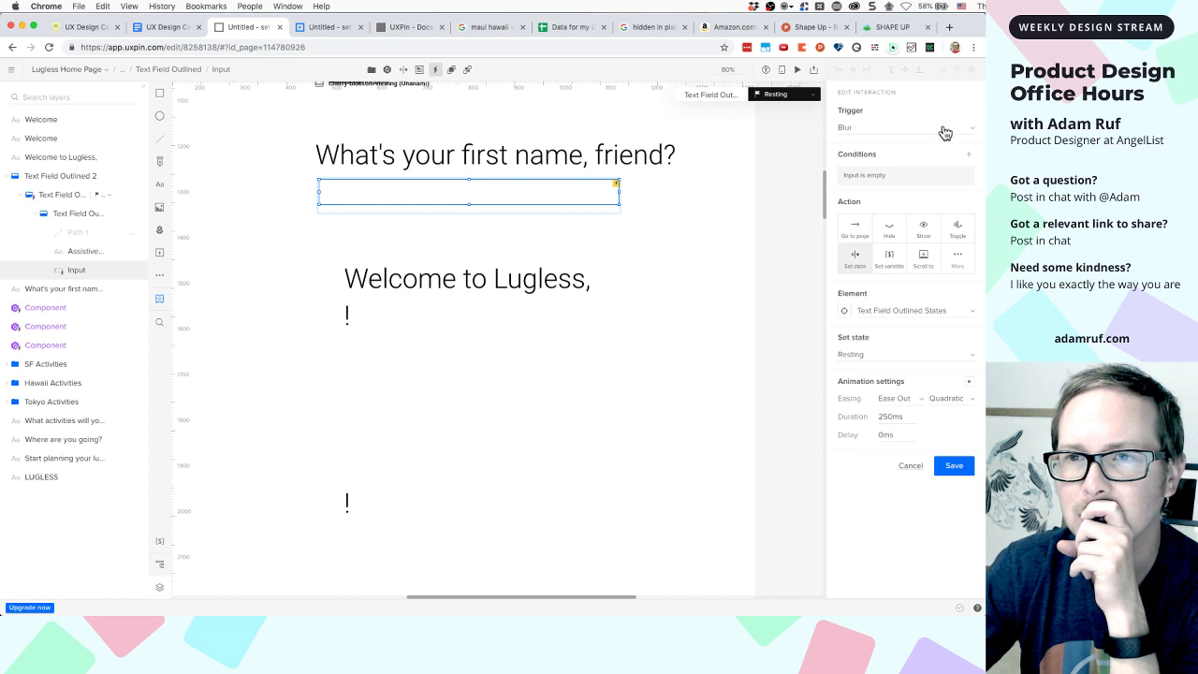
pyautogui.click(944, 129)
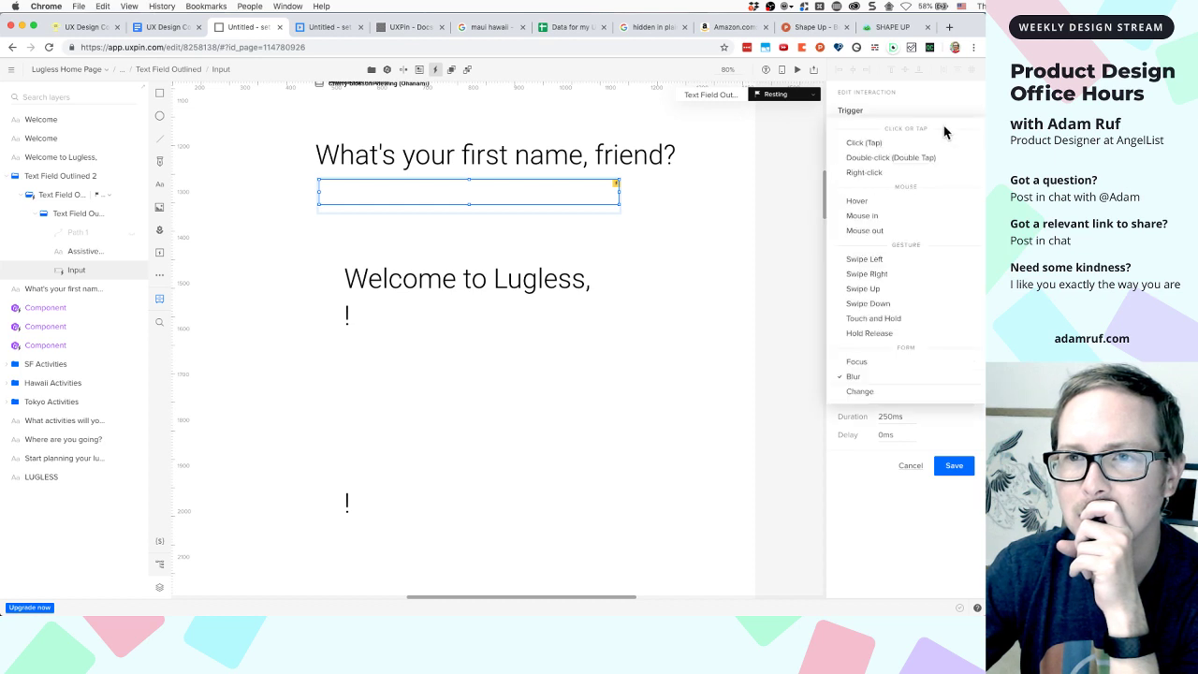
pyautogui.click(877, 145)
pyautogui.click(951, 464)
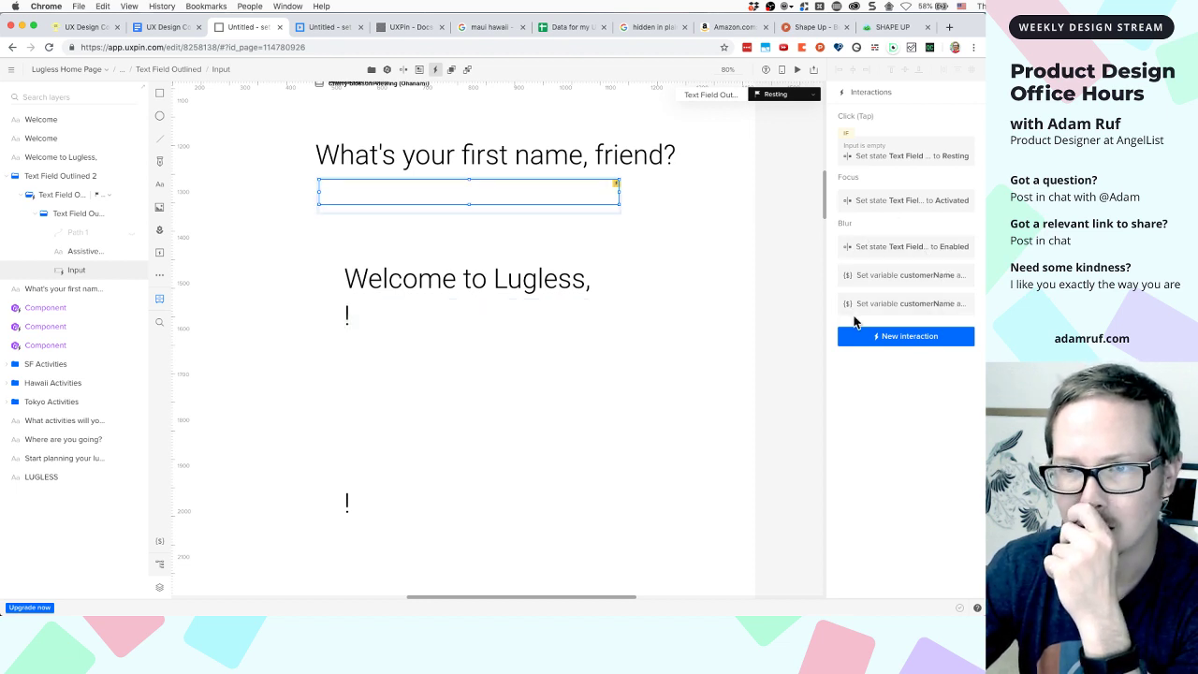
# Move the Blur interactions ahead of the Click (Tap) group and delete the Blur interaction that sets the text field to Enabled
pyautogui.click(843, 247)
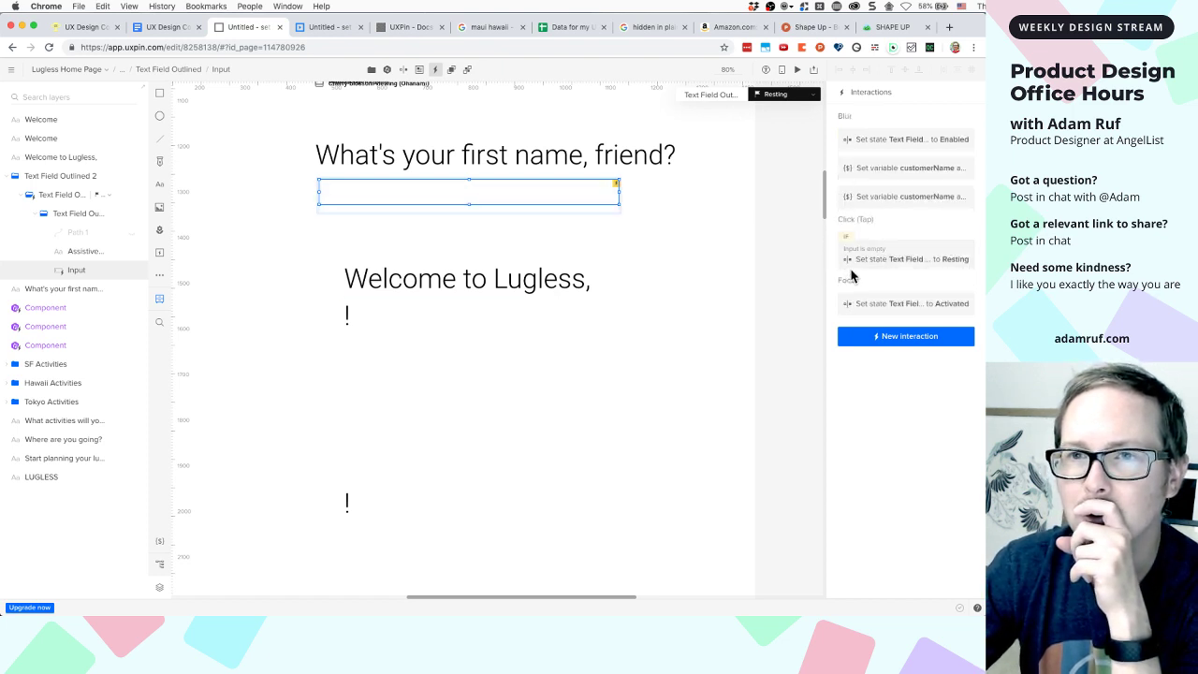
pyautogui.moveTo(852, 277); pyautogui.dragTo(838, 167)
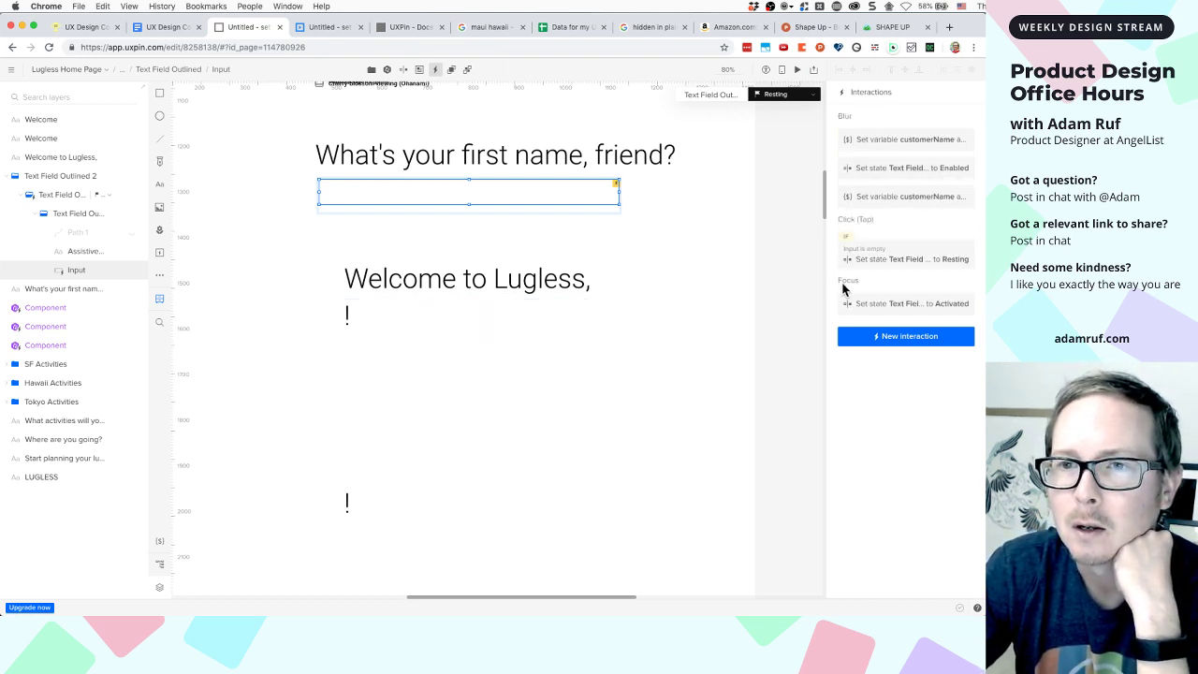
pyautogui.moveTo(838, 255)
pyautogui.mouseDown()
pyautogui.moveTo(846, 163)
pyautogui.moveTo(847, 245)
pyautogui.mouseUp()
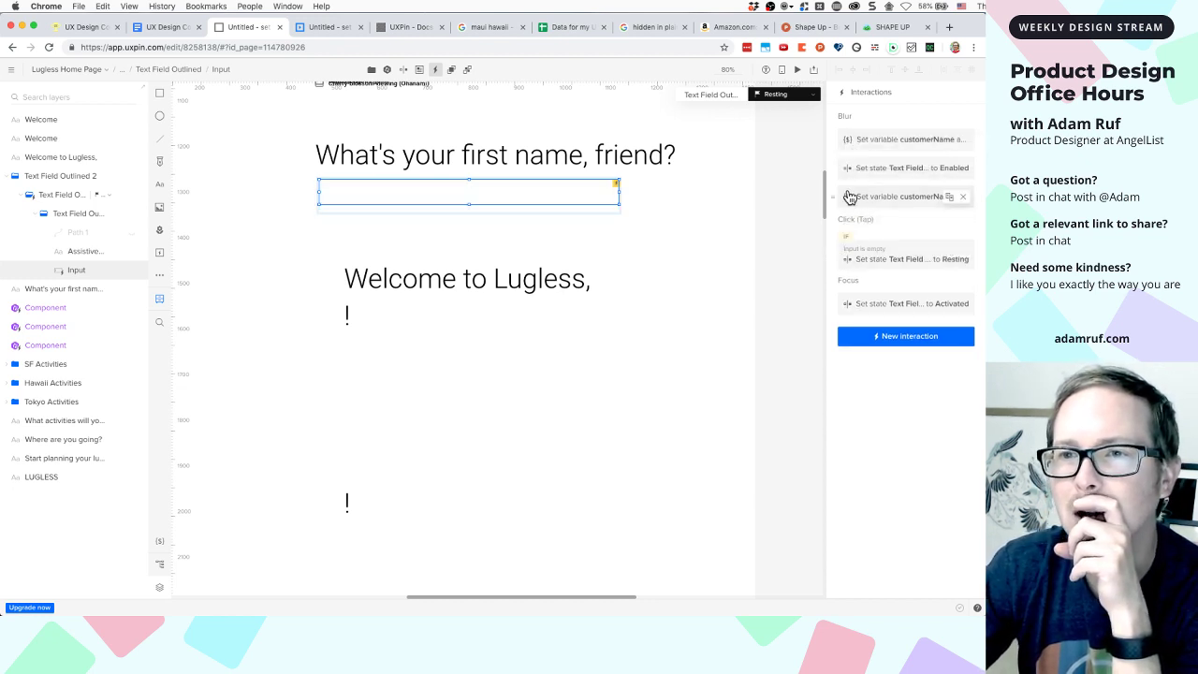
pyautogui.moveTo(835, 167); pyautogui.dragTo(842, 256)
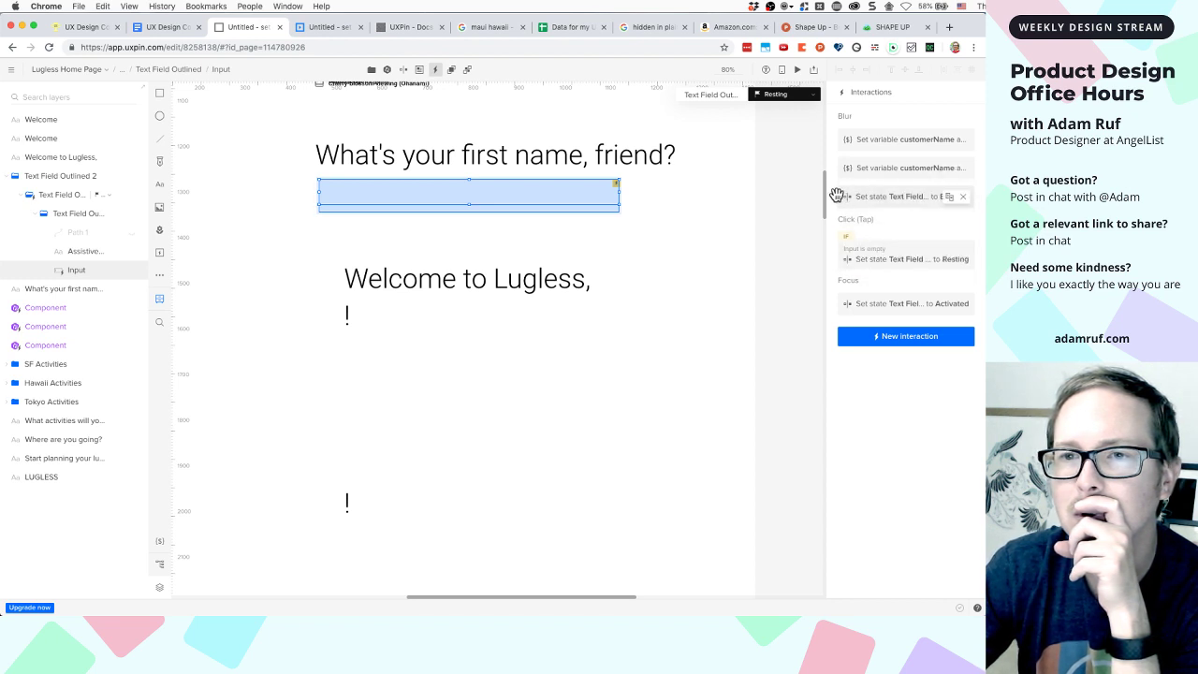
pyautogui.moveTo(834, 197); pyautogui.dragTo(850, 263)
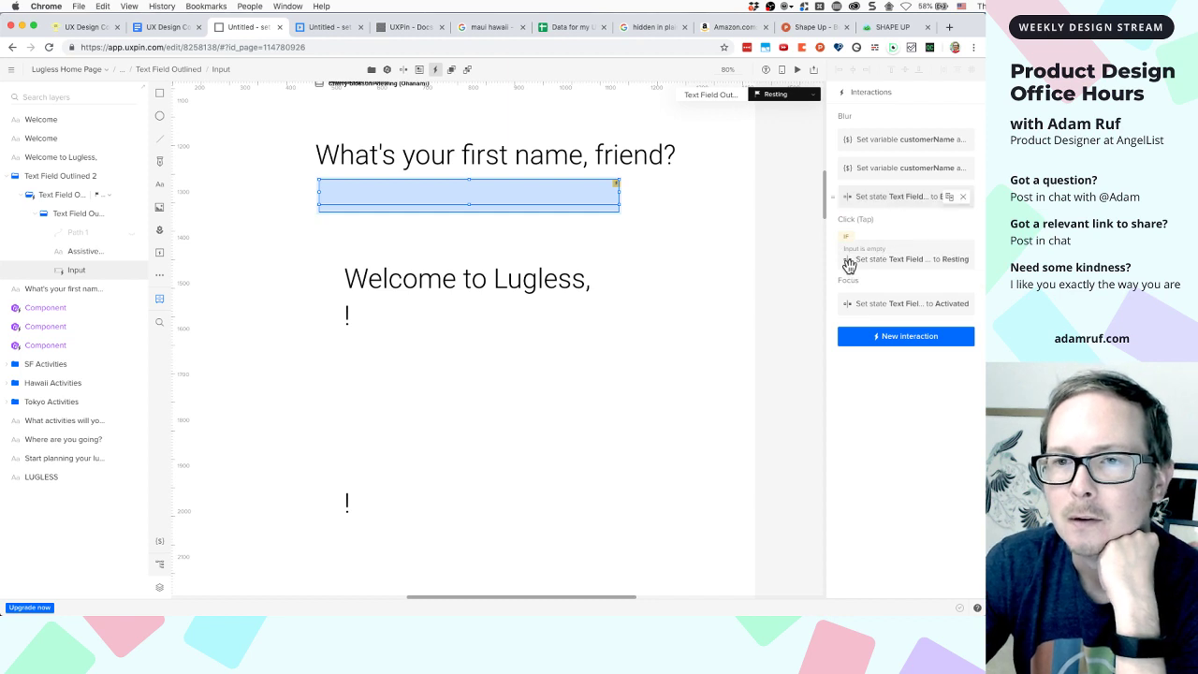
pyautogui.click(966, 200)
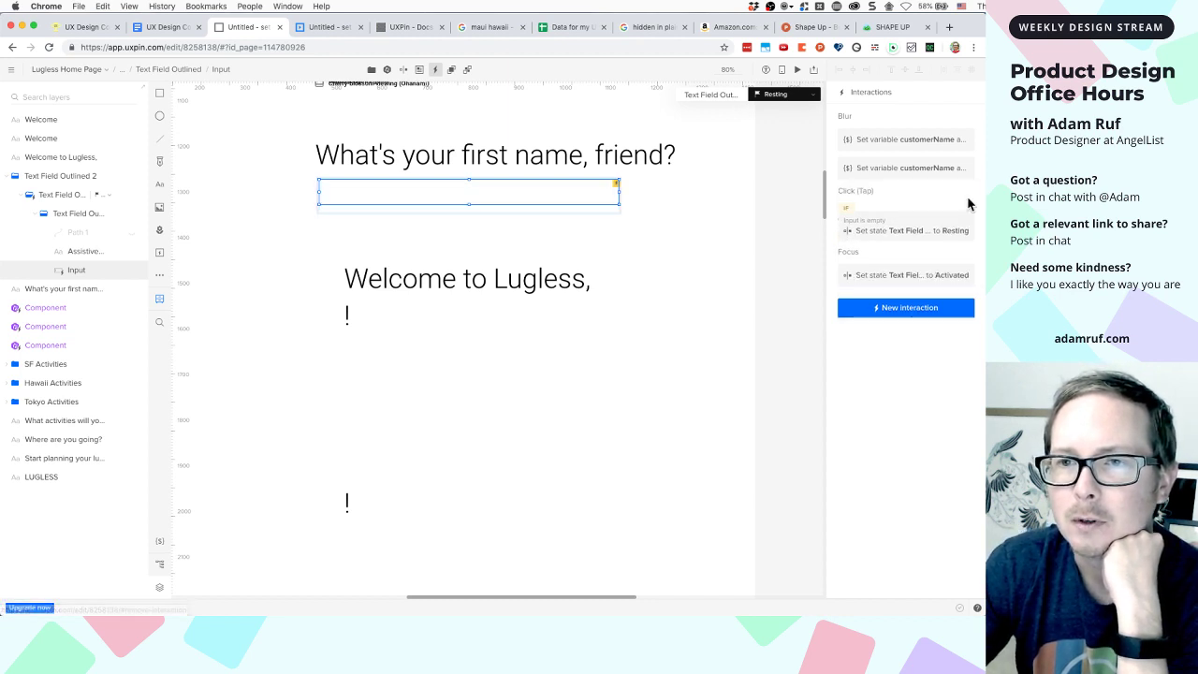
# Open the Click (Tap) interaction that sets the Resting state and try to add a condition based on an element's content
pyautogui.click(861, 232)
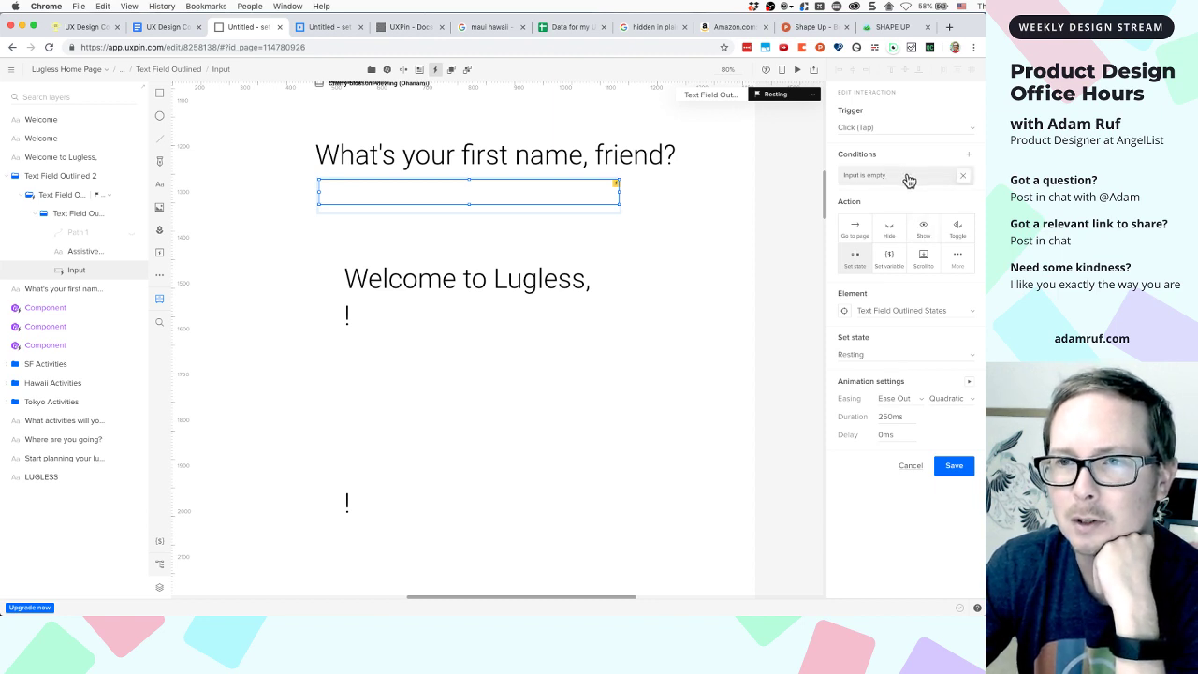
pyautogui.click(970, 156)
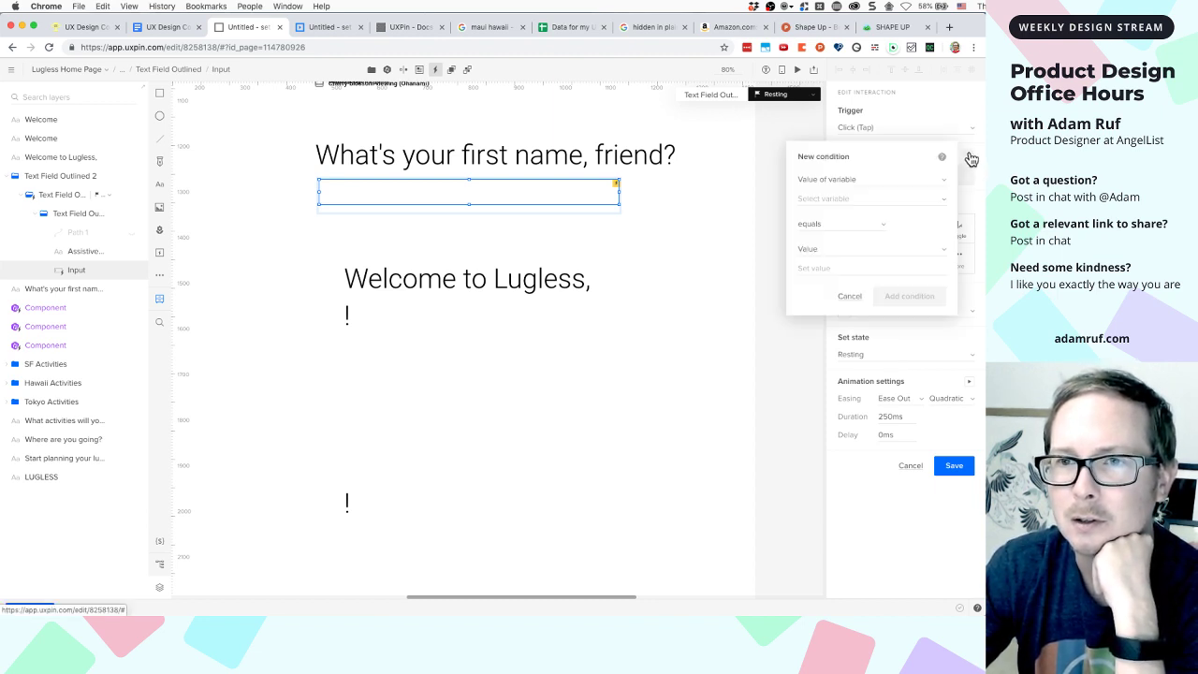
pyautogui.click(843, 179)
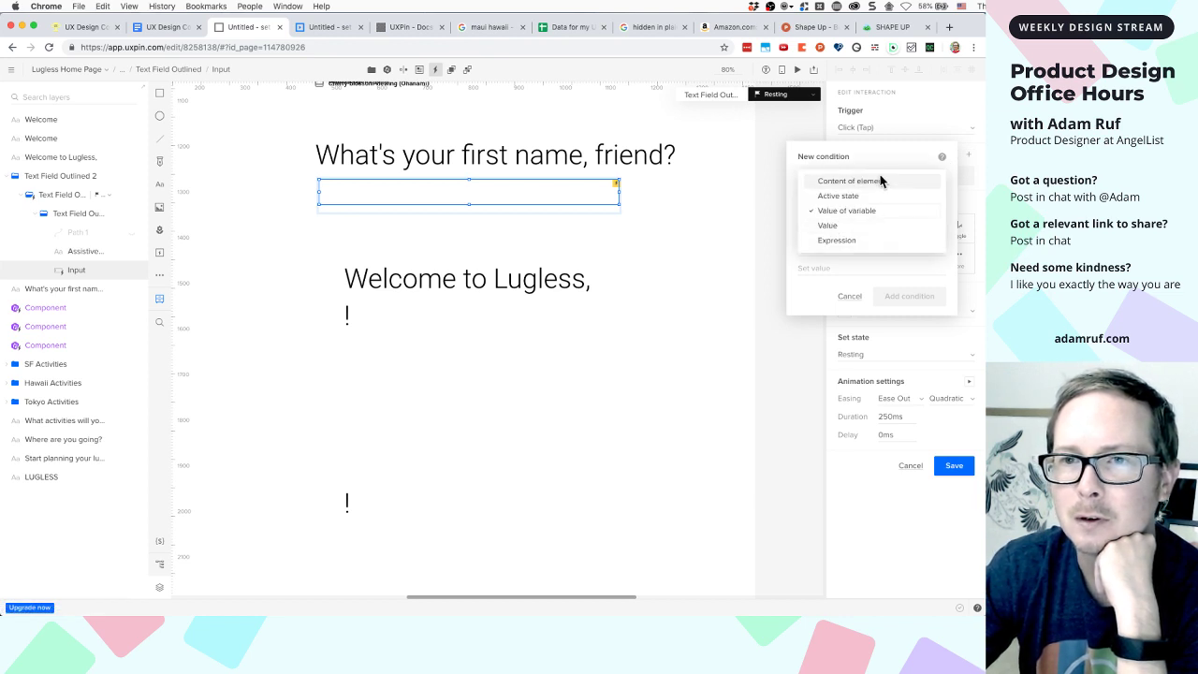
pyautogui.click(882, 181)
pyautogui.click(917, 114)
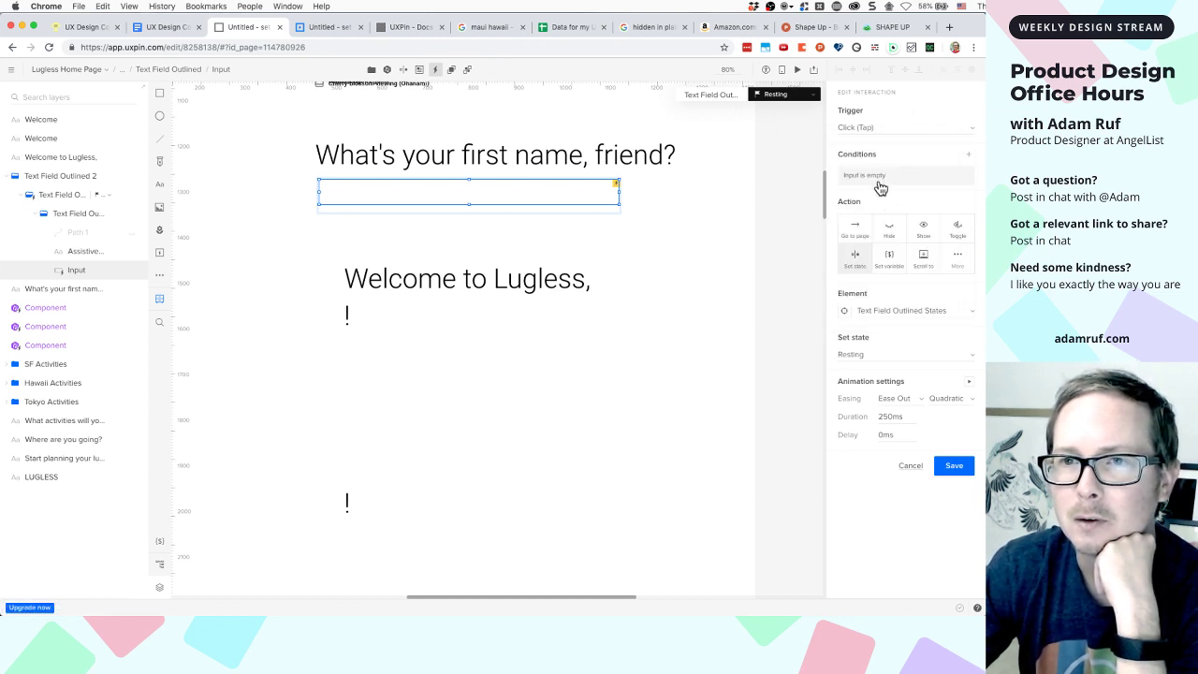
# Add a condition to the Click (Tap) interaction requiring that the content of the Input element is not empty
pyautogui.click(970, 159)
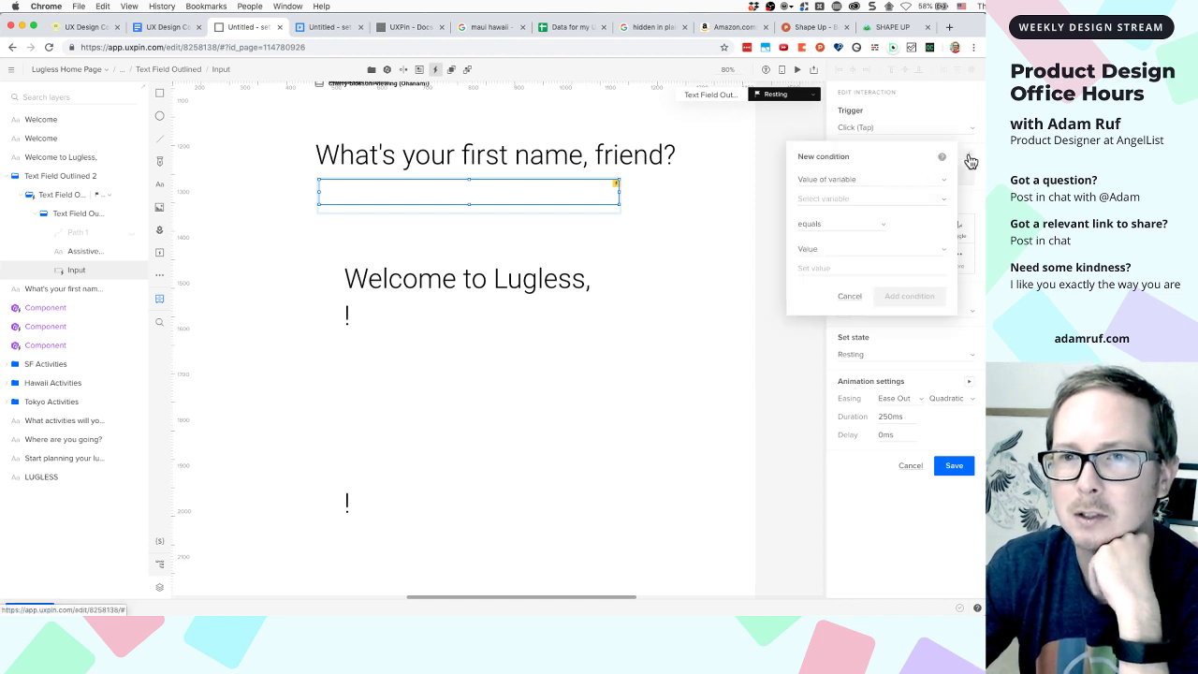
pyautogui.click(886, 228)
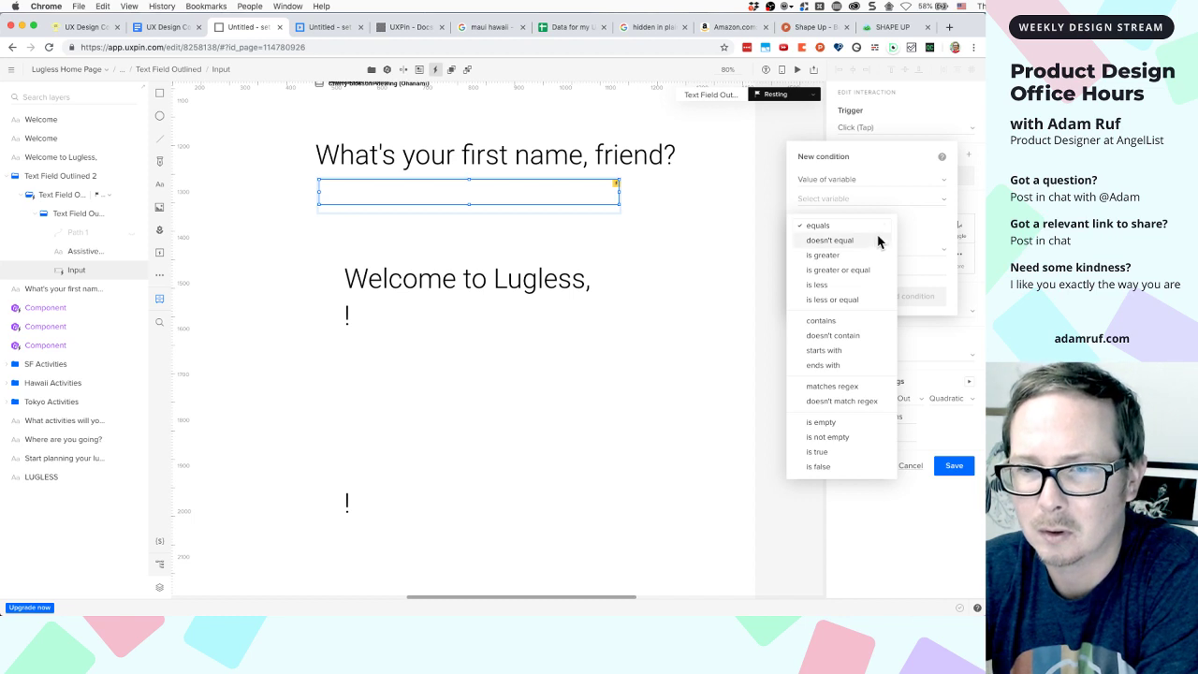
pyautogui.click(813, 440)
pyautogui.click(865, 180)
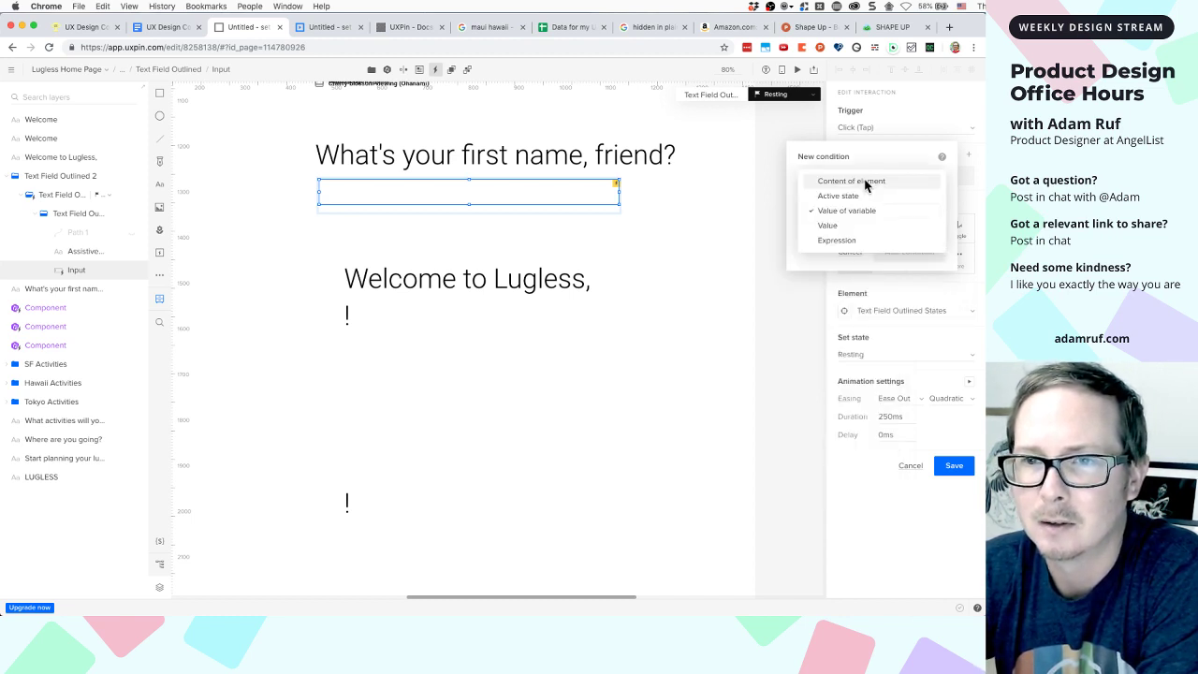
pyautogui.click(863, 183)
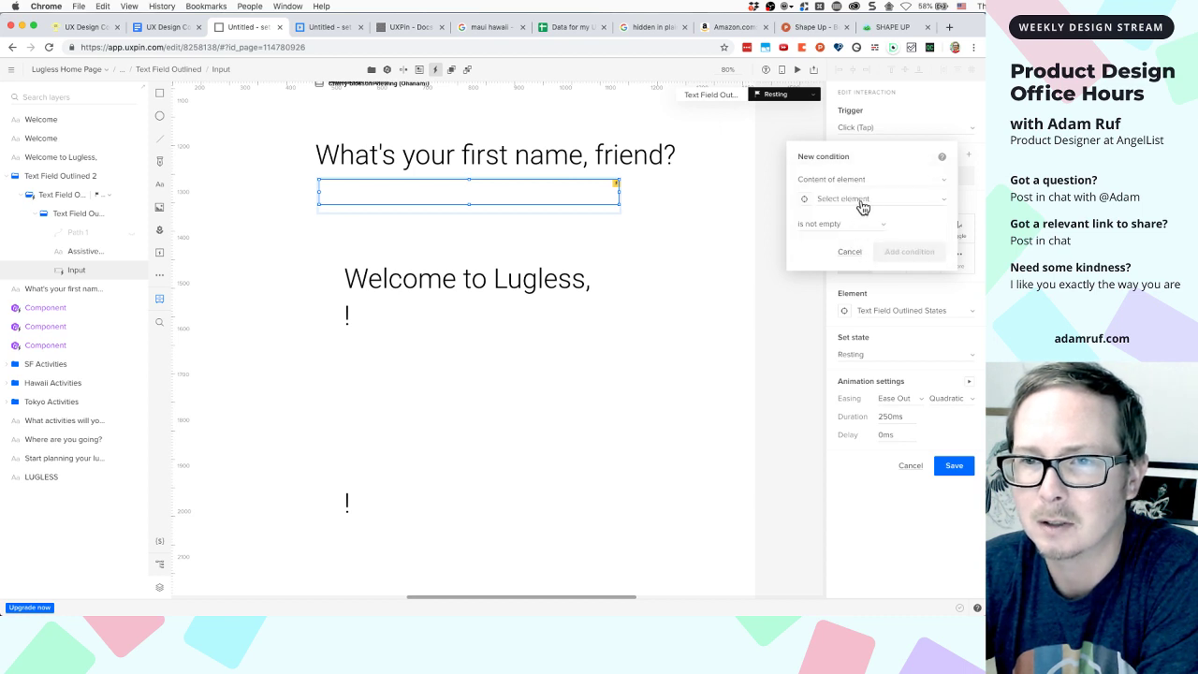
pyautogui.click(861, 201)
pyautogui.click(850, 223)
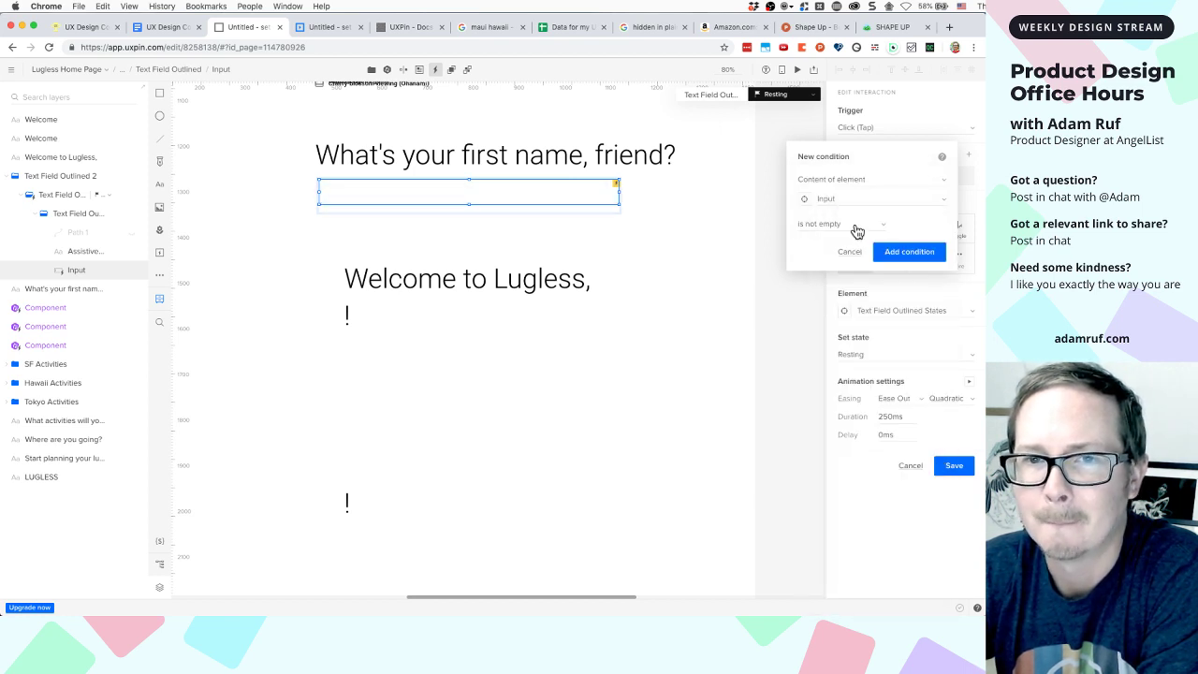
pyautogui.click(907, 252)
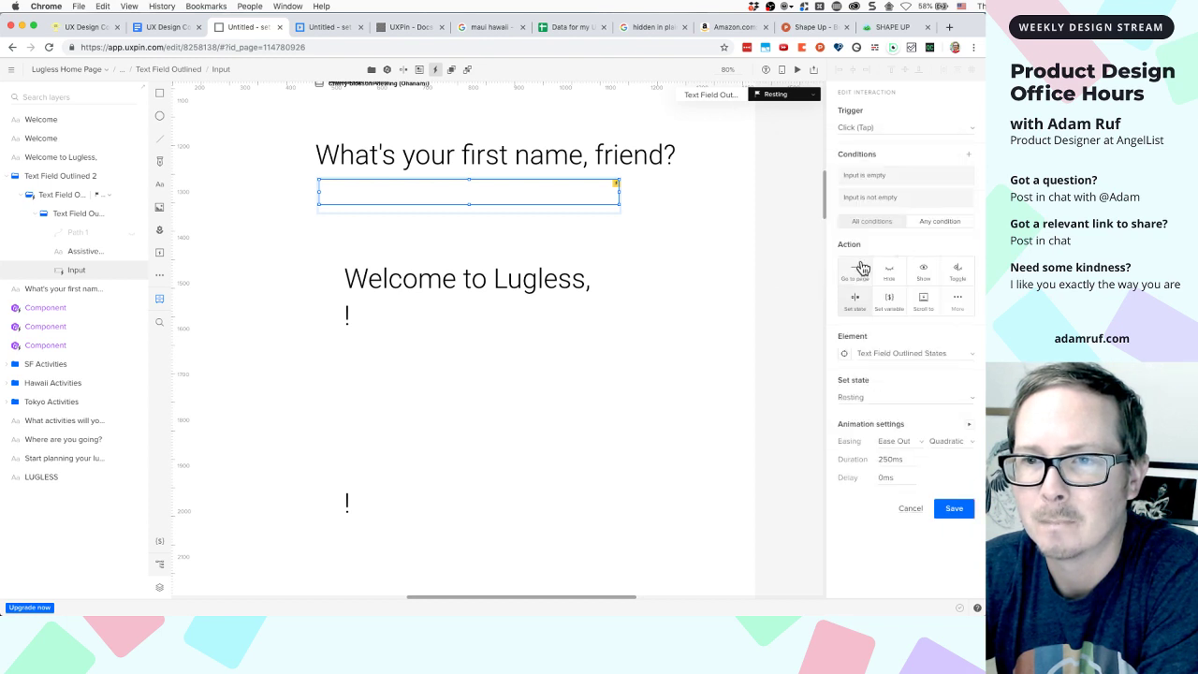
# Set the Click (Tap) interaction's target state to Focused and save it
pyautogui.click(884, 401)
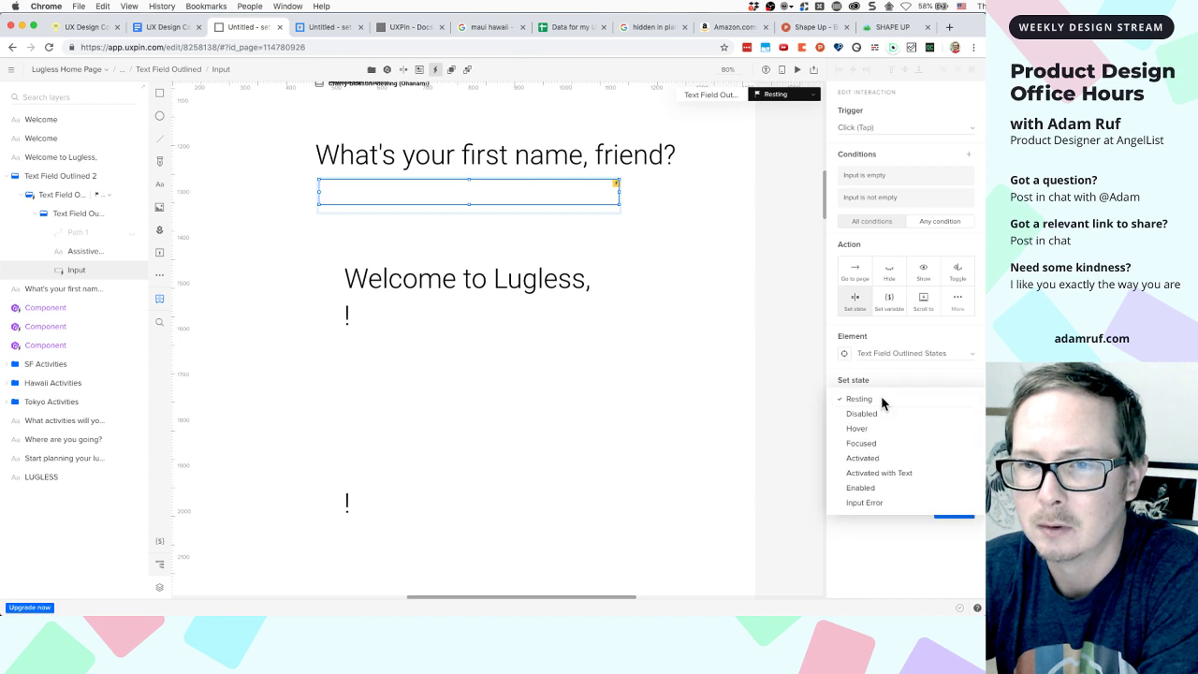
pyautogui.click(876, 447)
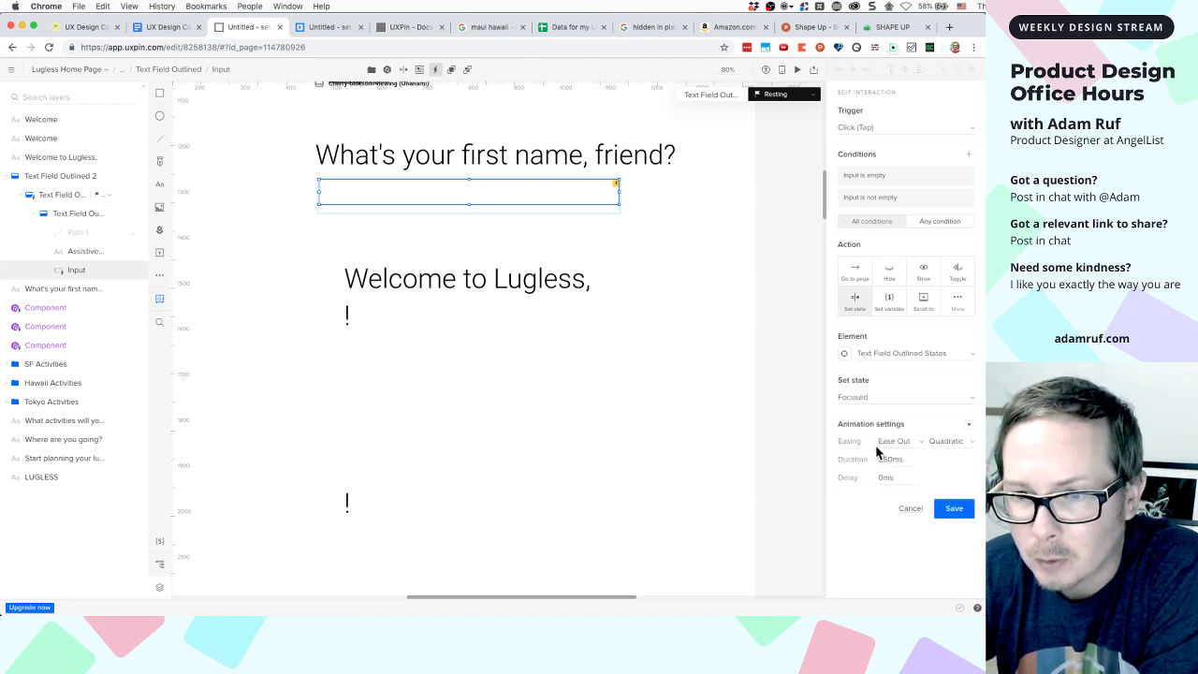
pyautogui.click(956, 508)
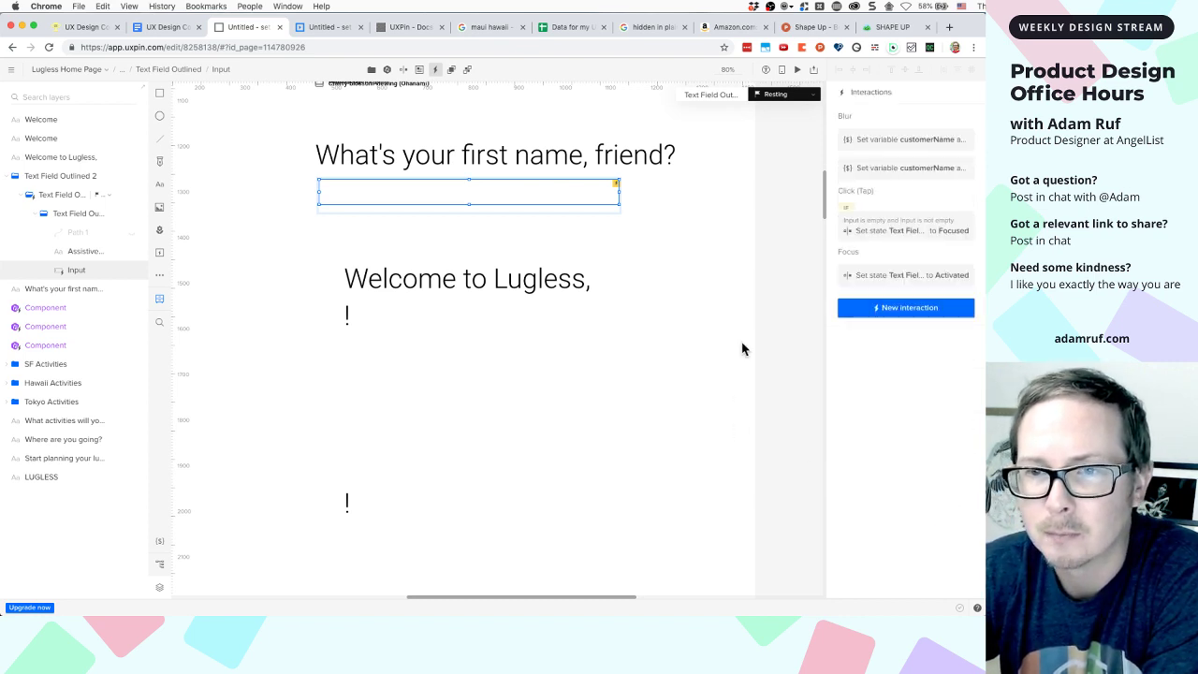
# Make the Click (Tap) interaction match any condition, add another "Input is not empty" condition, and save it
pyautogui.click(878, 235)
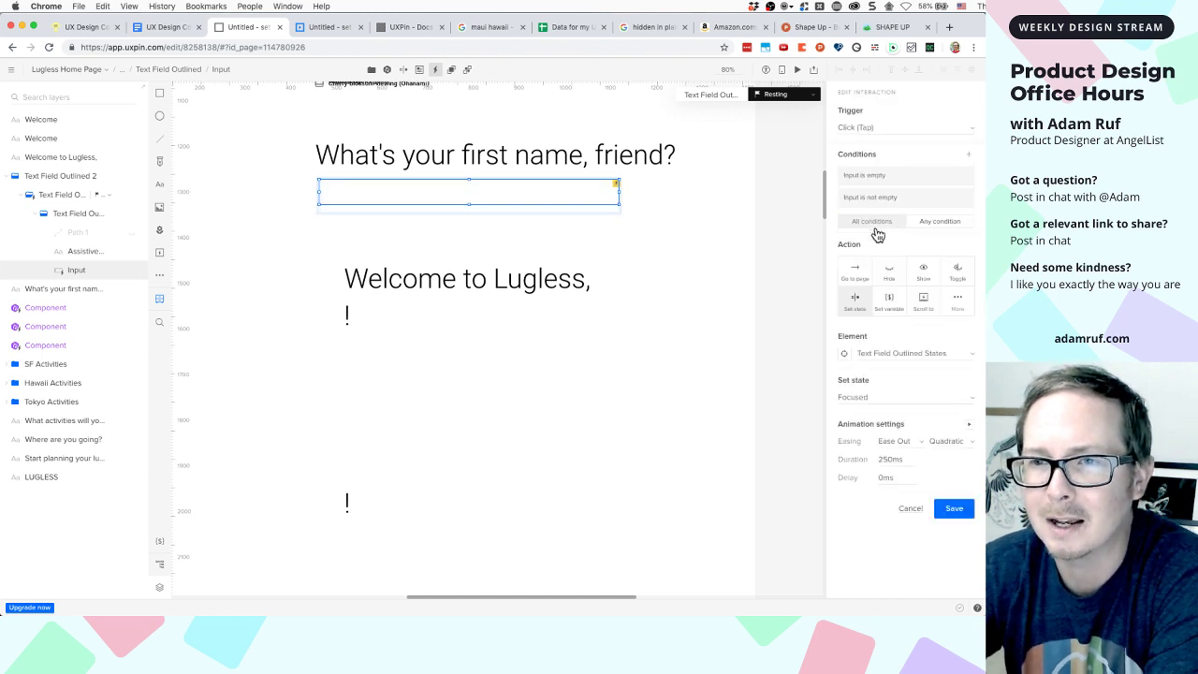
pyautogui.click(934, 228)
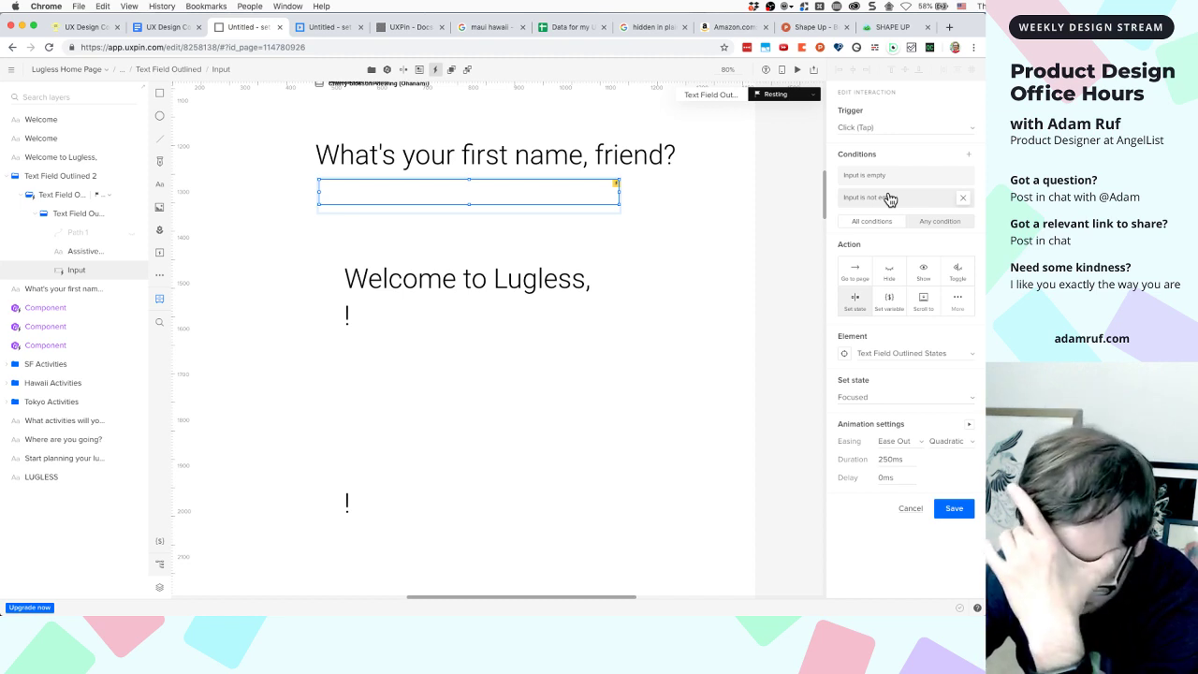
pyautogui.click(970, 156)
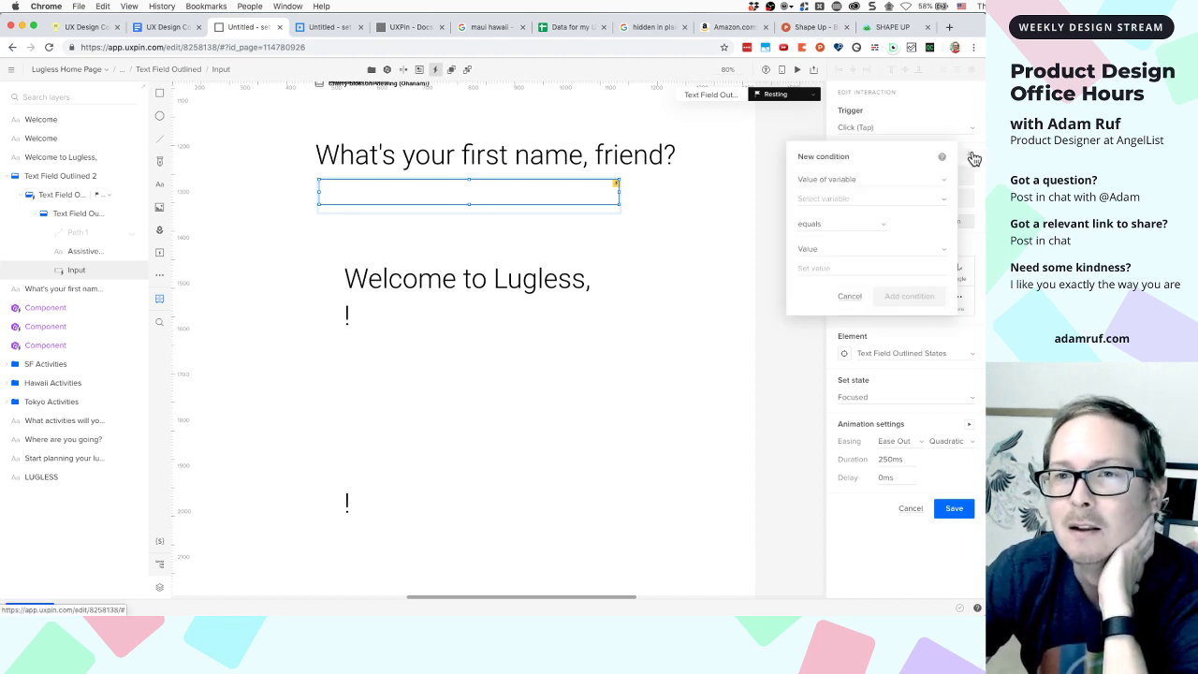
pyautogui.click(880, 185)
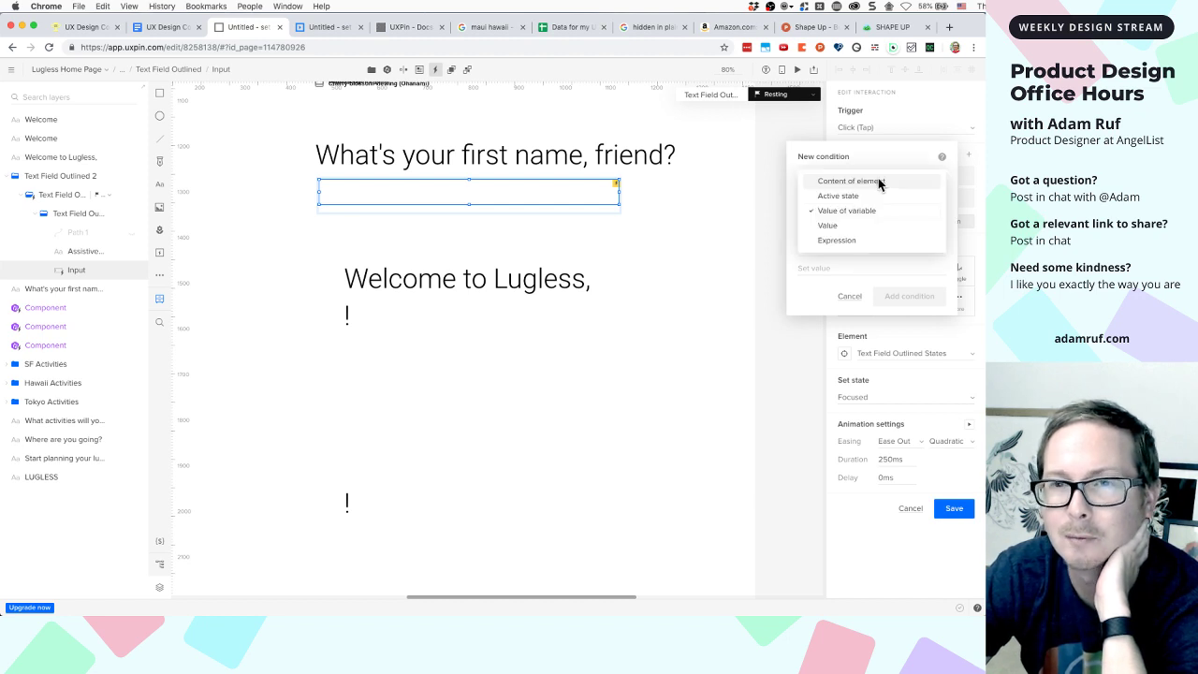
pyautogui.click(878, 182)
pyautogui.click(877, 228)
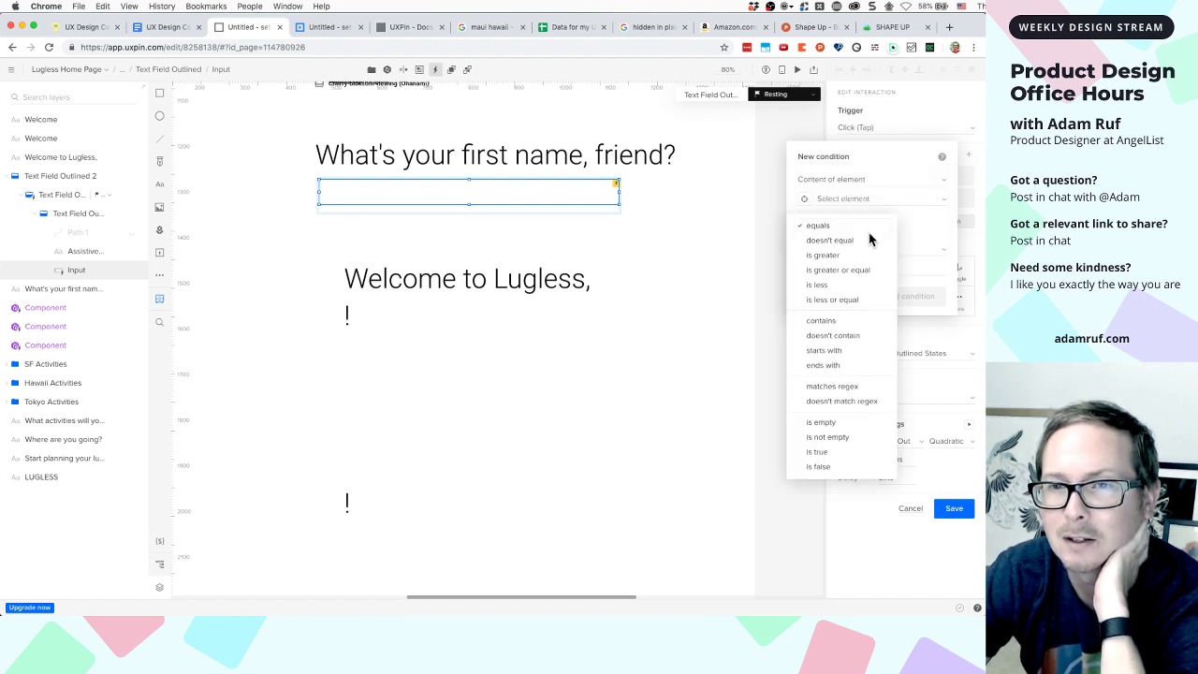
pyautogui.click(845, 443)
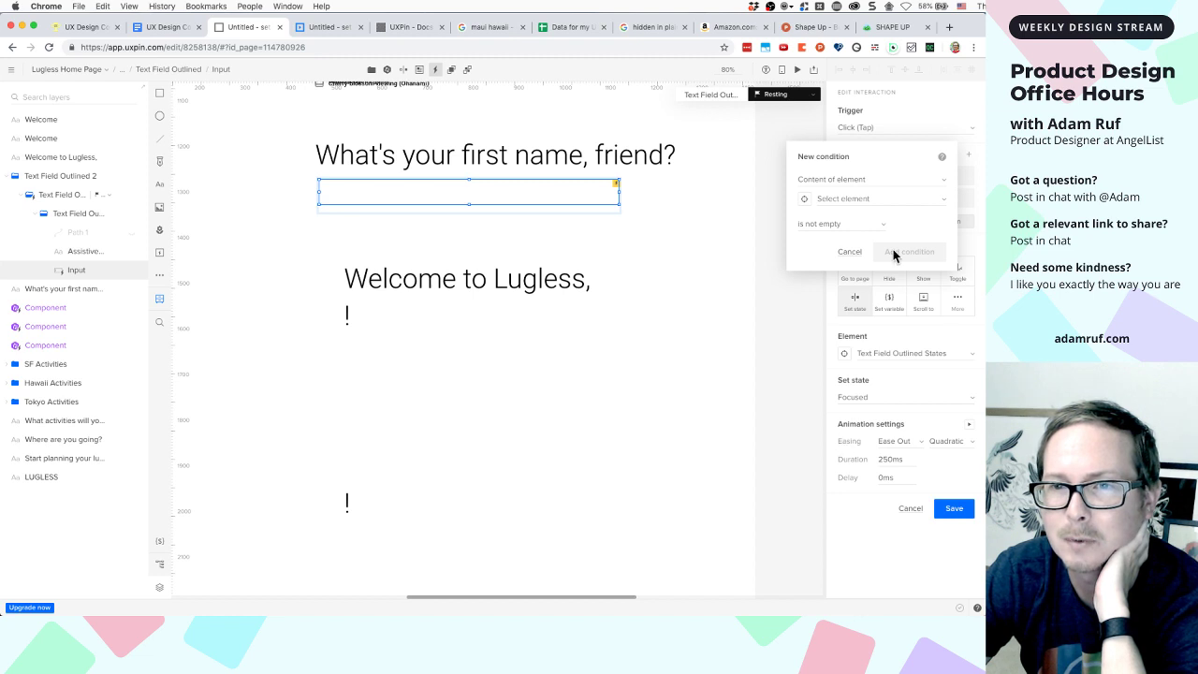
pyautogui.click(861, 201)
pyautogui.click(856, 222)
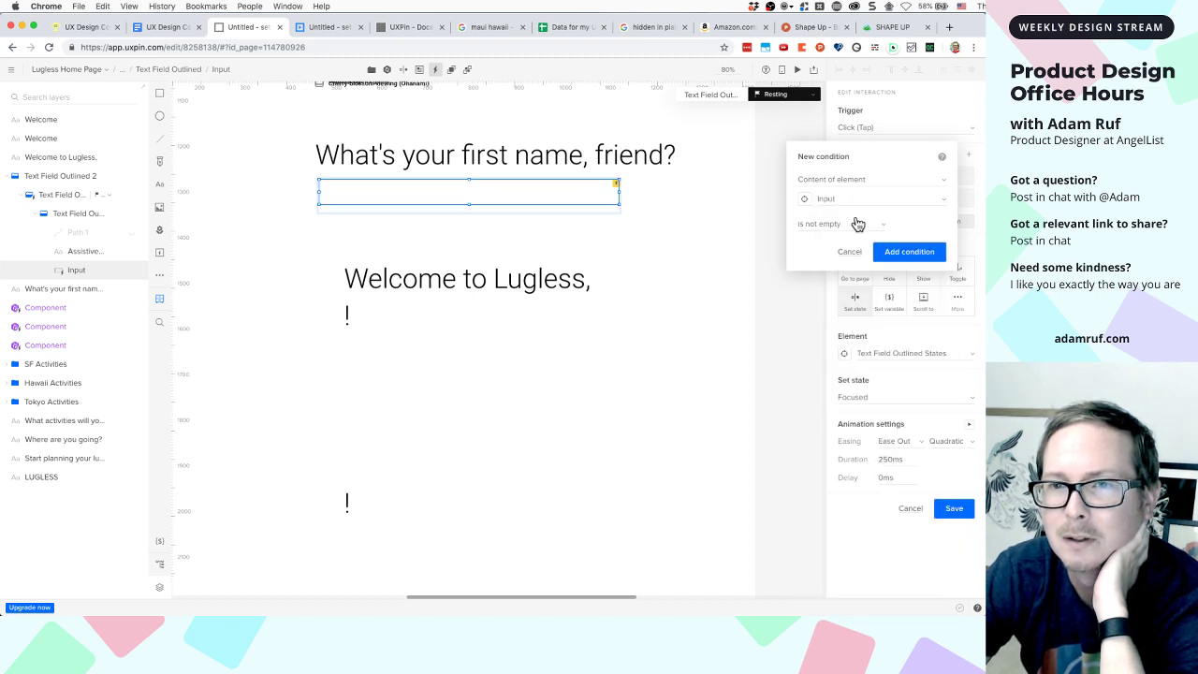
pyautogui.click(894, 250)
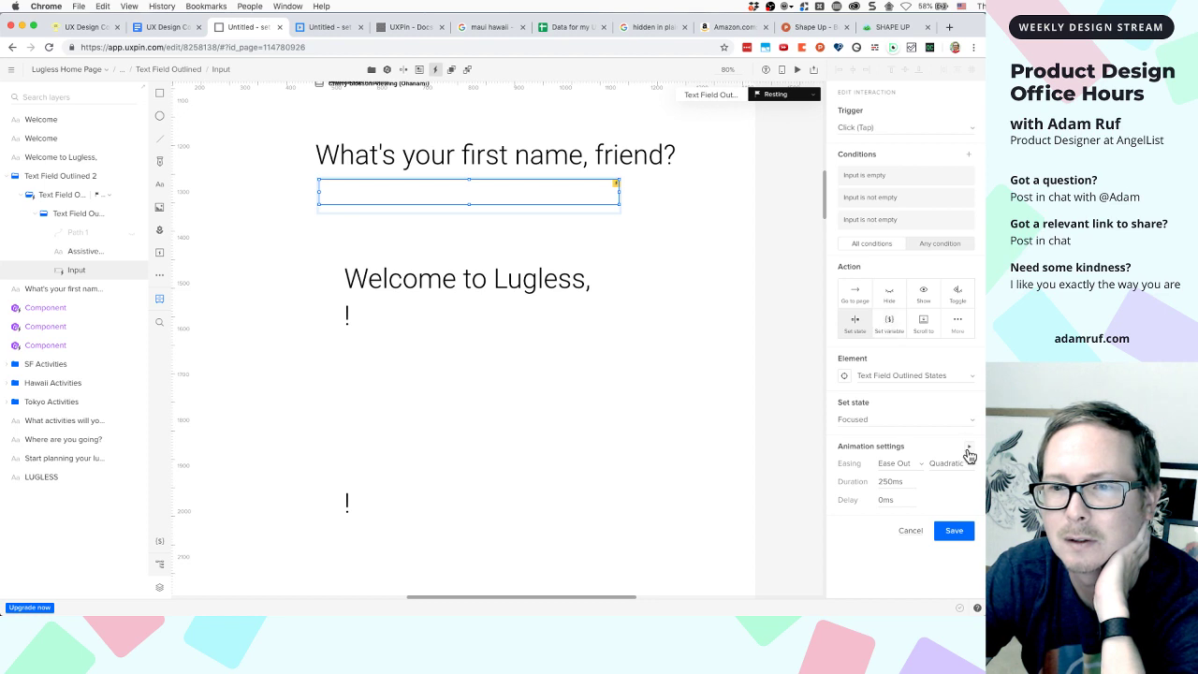
pyautogui.click(954, 531)
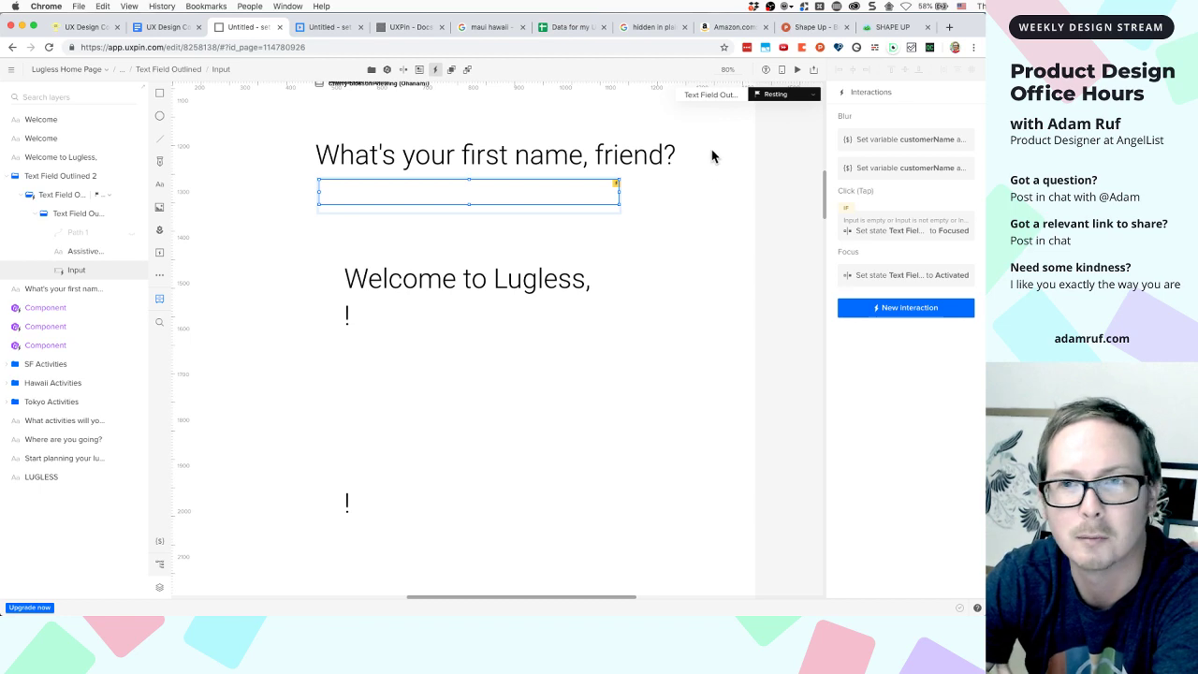
# Examine the page from the LUGLESS heading down to the first-name field and the welcome message
pyautogui.scroll(10, 698, 319)
pyautogui.scroll(-5, 686, 354)
pyautogui.scroll(5, 686, 352)
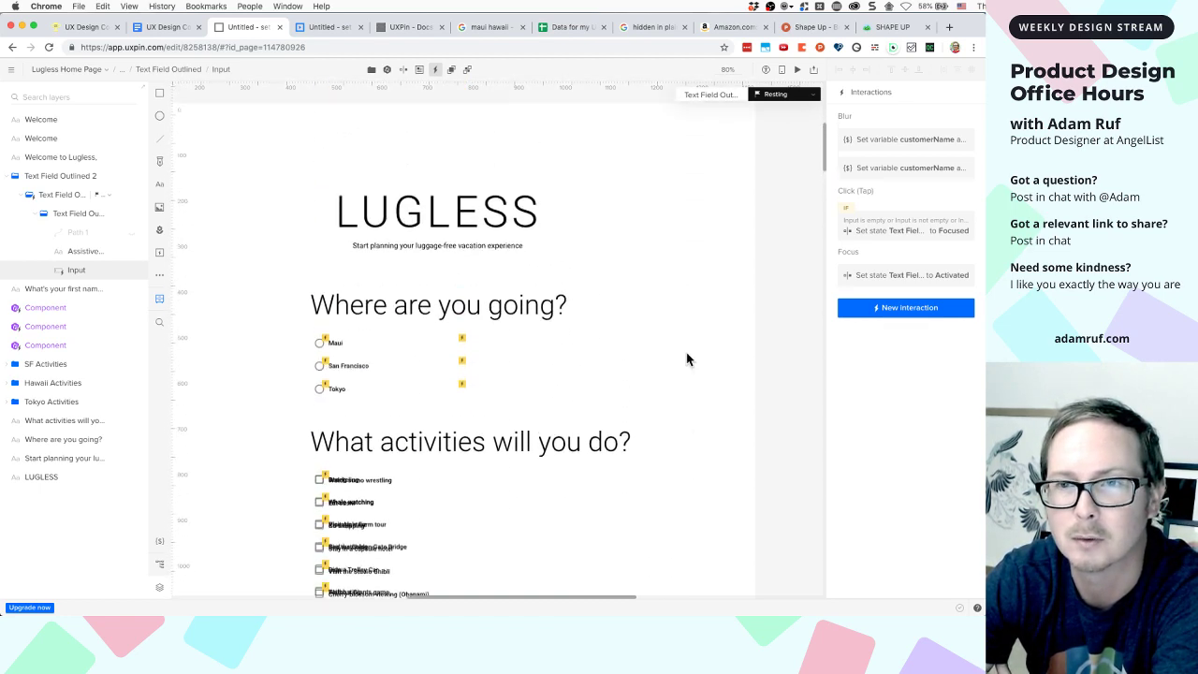
pyautogui.scroll(-6, 686, 352)
pyautogui.click(560, 398)
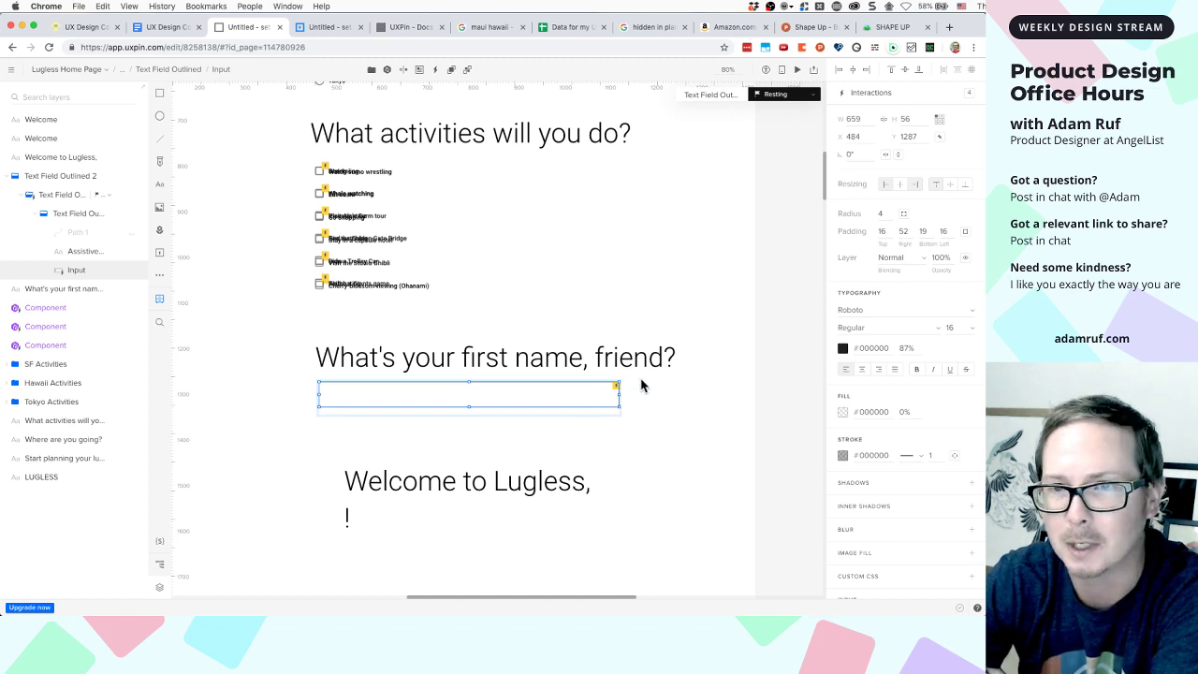
pyautogui.click(640, 384)
pyautogui.click(549, 397)
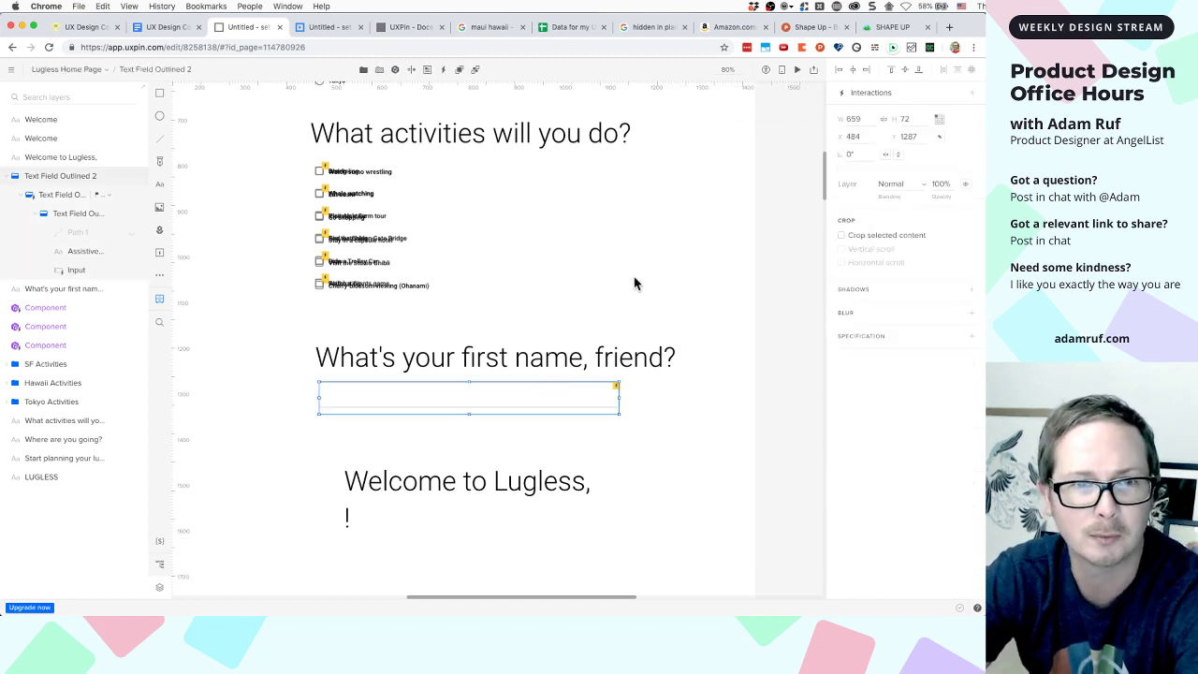
pyautogui.scroll(10, 634, 276)
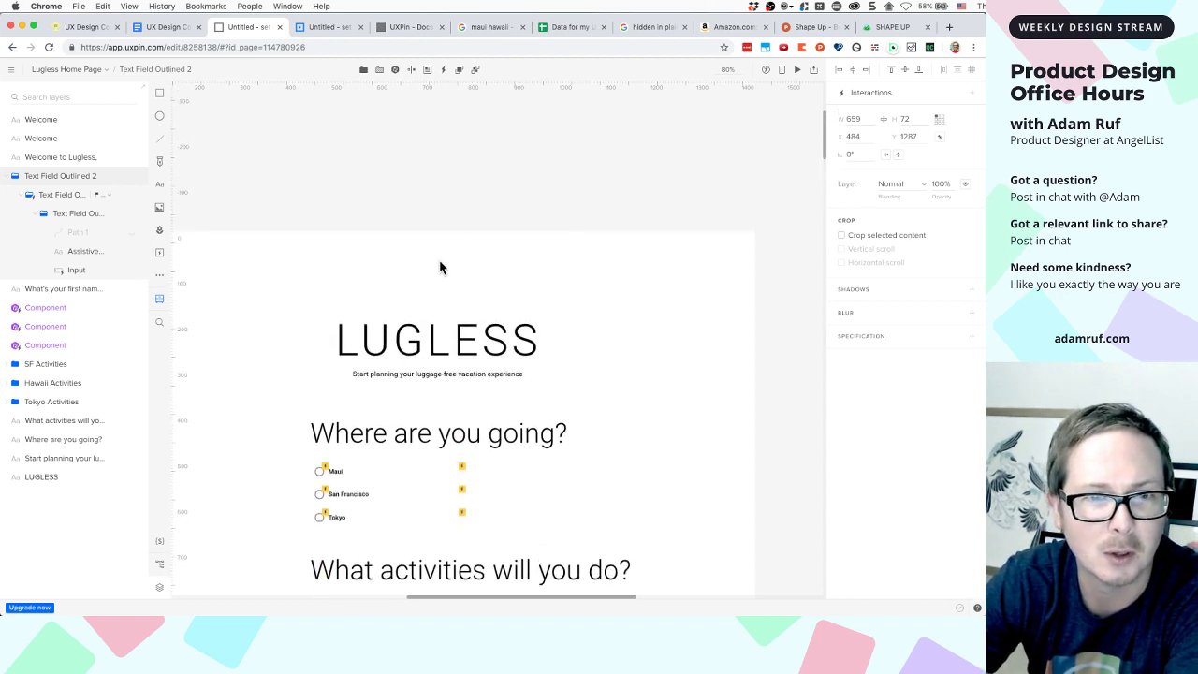
pyautogui.scroll(-10, 440, 268)
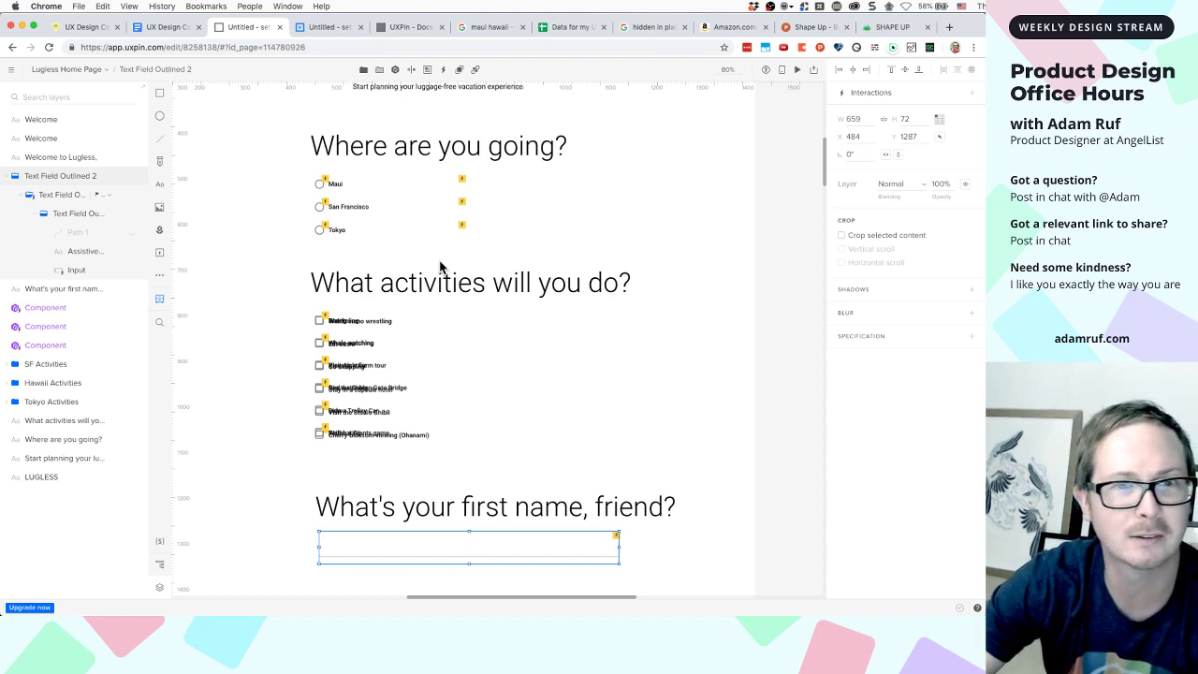
pyautogui.scroll(-8, 440, 267)
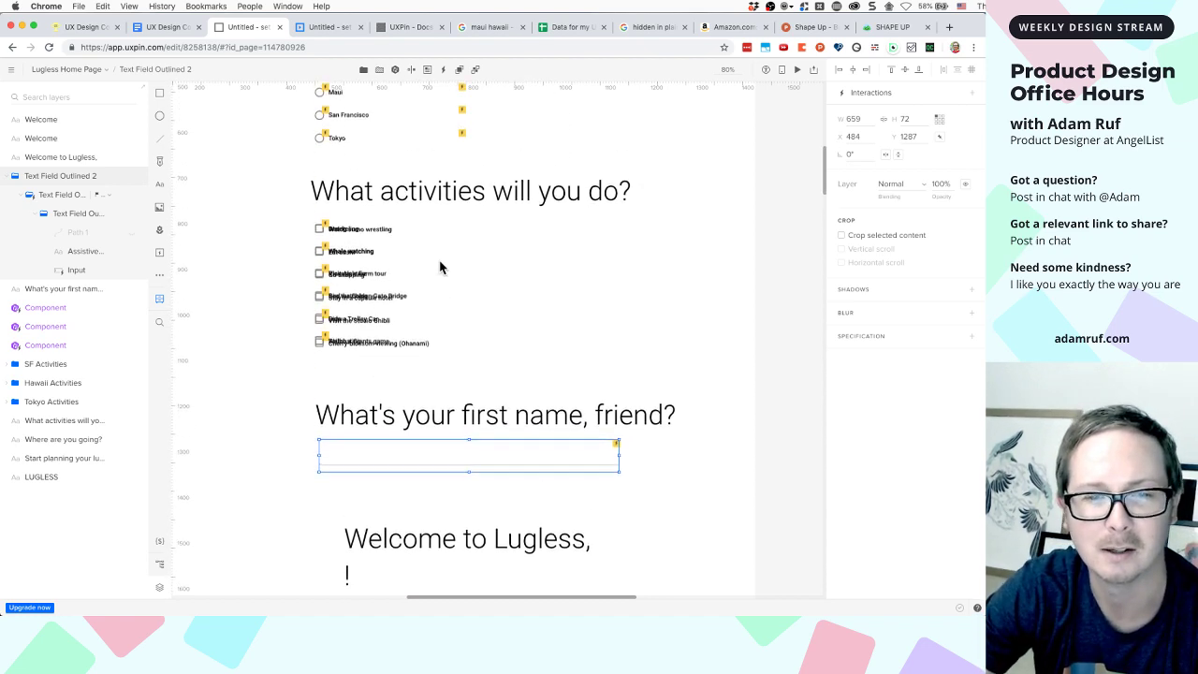
pyautogui.scroll(6, 440, 267)
pyautogui.scroll(-5, 449, 258)
# Delete the "What's your first name, friend?" heading, its text field and all the welcome message texts below
pyautogui.click(685, 234)
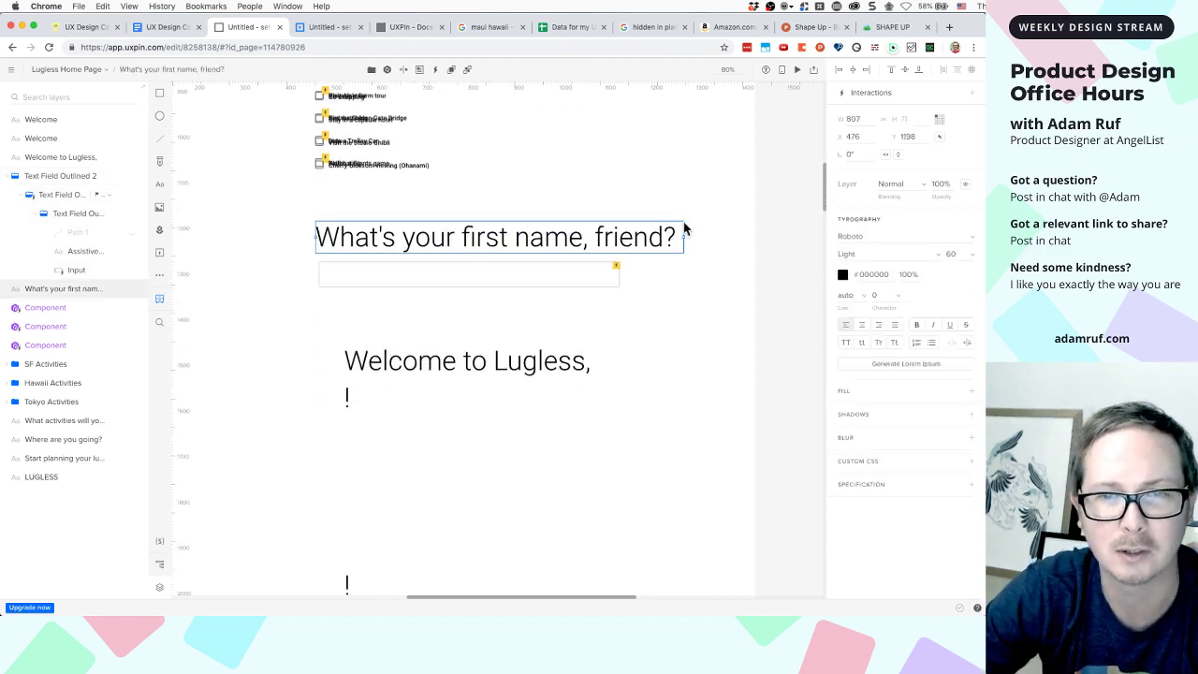
pyautogui.moveTo(719, 225); pyautogui.dragTo(340, 596)
pyautogui.press('Delete')
pyautogui.scroll(3, 380, 447)
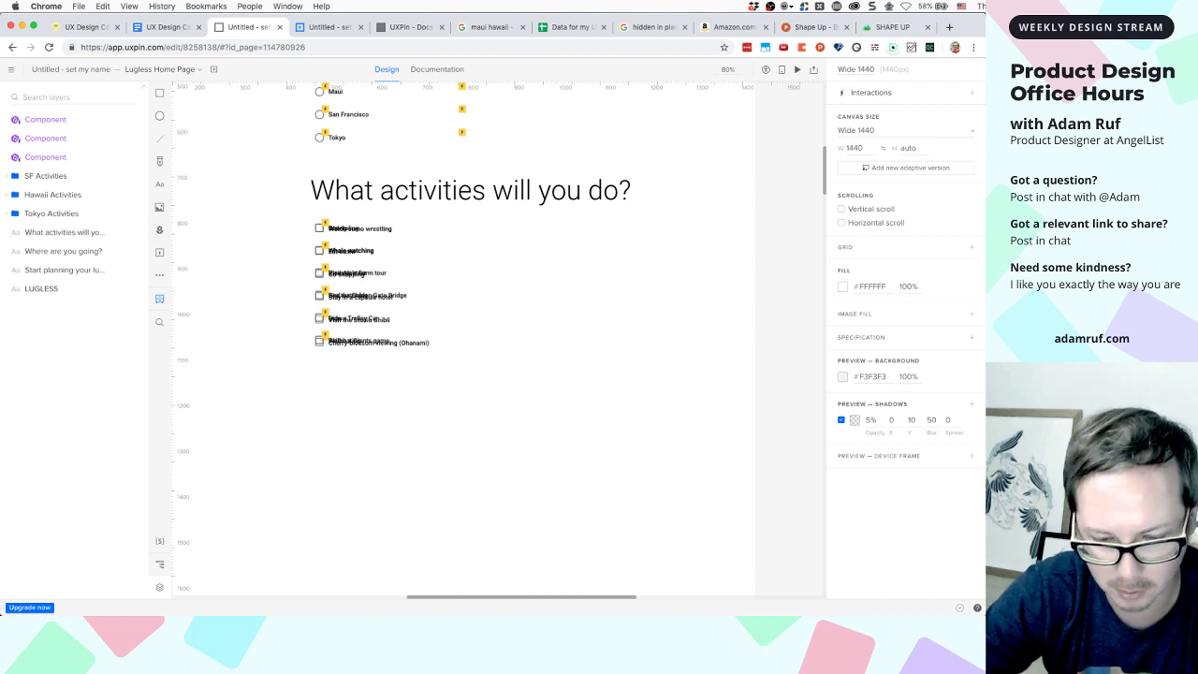
# Switch to the UXPin desktop app and open the in-progress prototyping project
pyautogui.press('super+Tab')
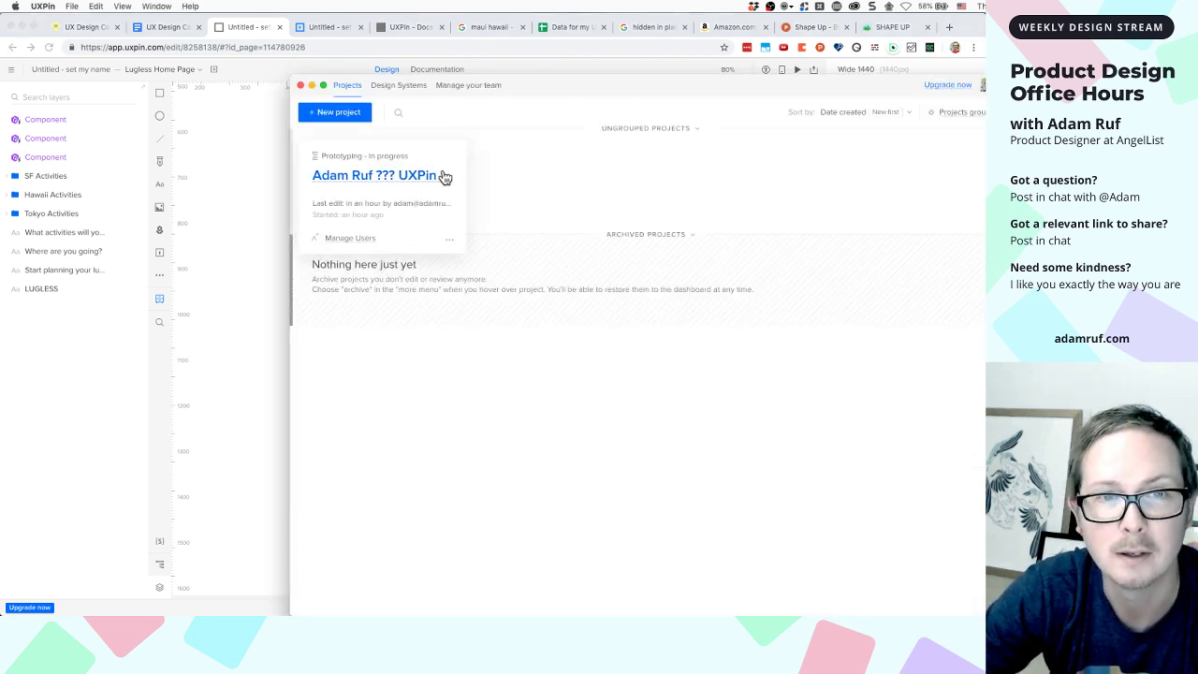
pyautogui.click(409, 178)
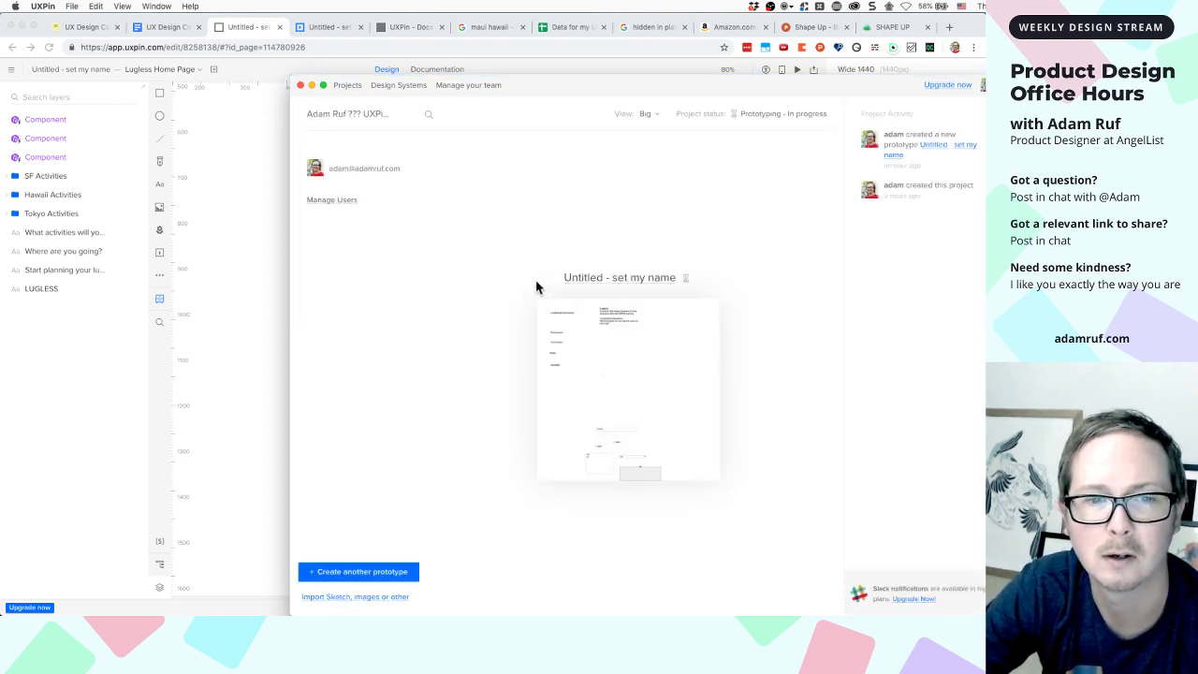
# Return to the Lugless prototype in Chrome and try to save it
pyautogui.click(247, 348)
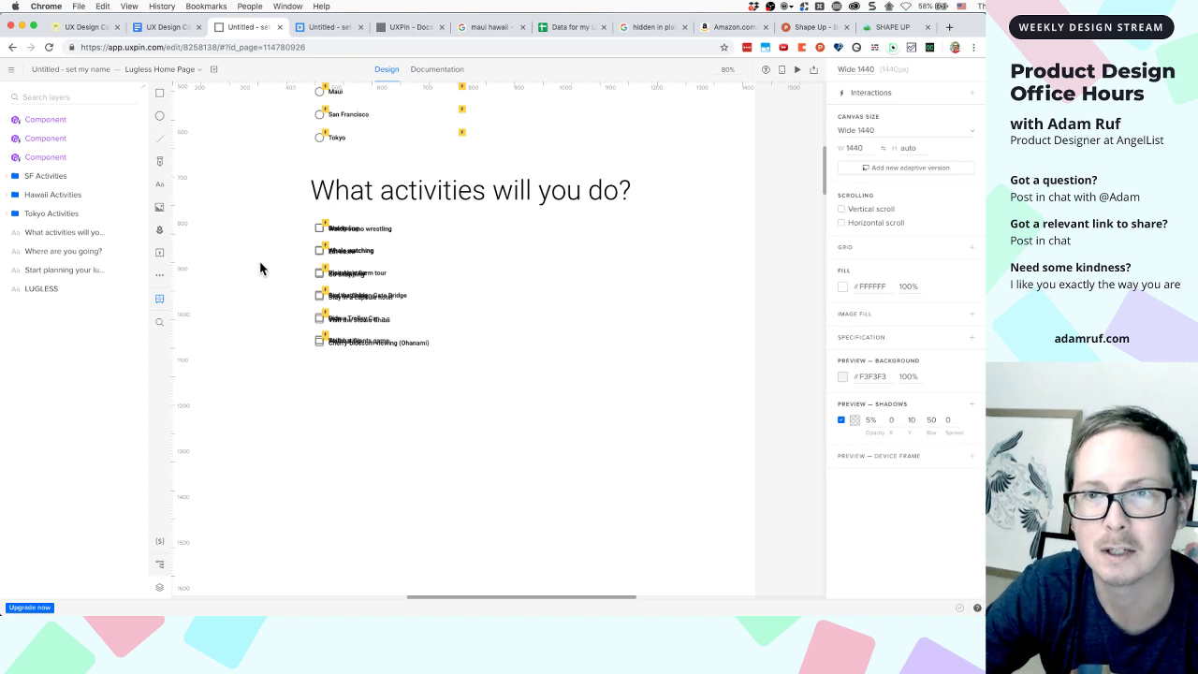
pyautogui.press('super+s')
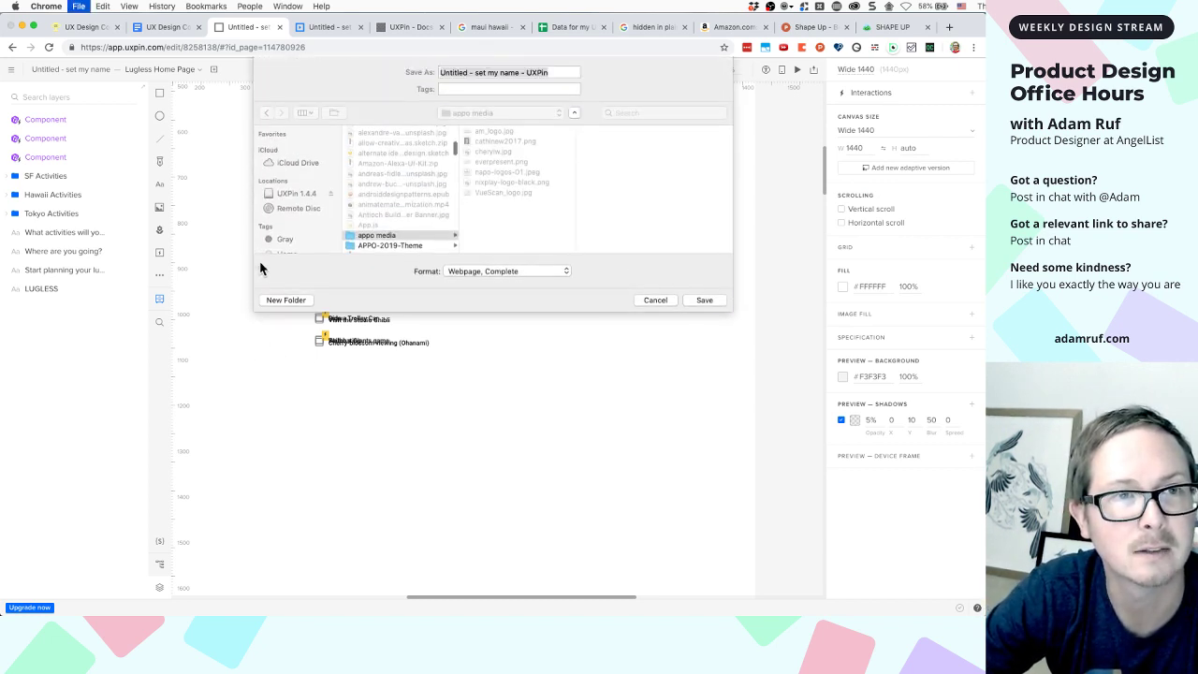
pyautogui.click(656, 301)
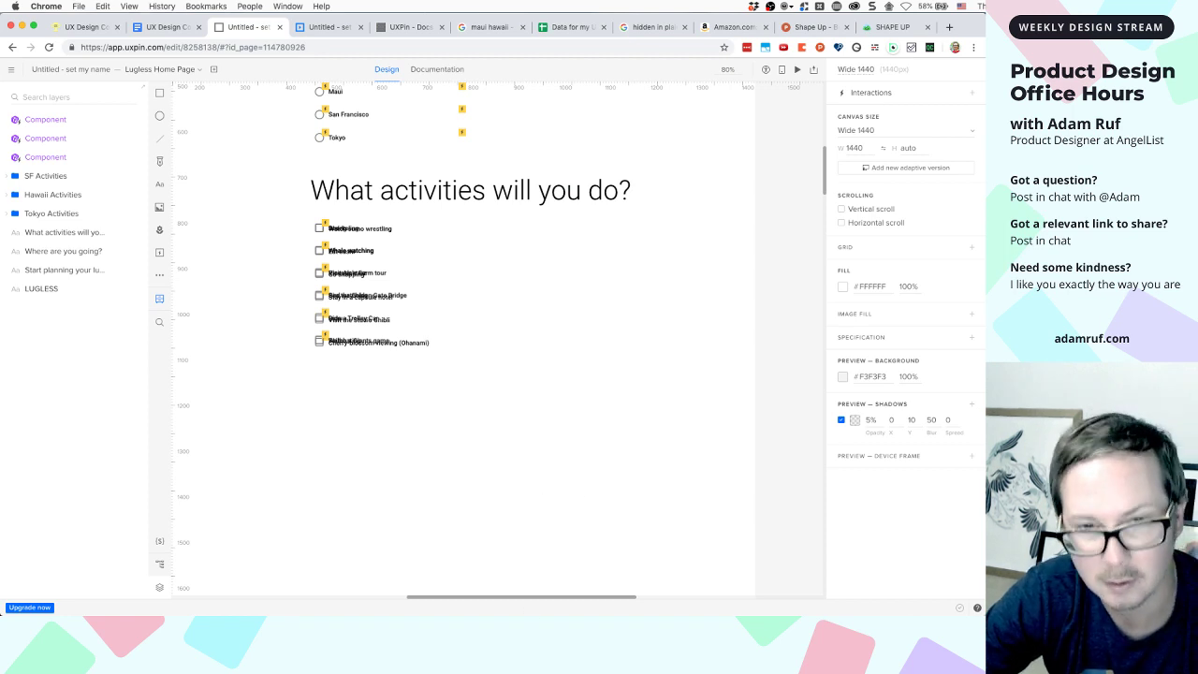
# Switch to the UXPin desktop app and open the untitled prototype's design for editing
pyautogui.press('super+Tab')
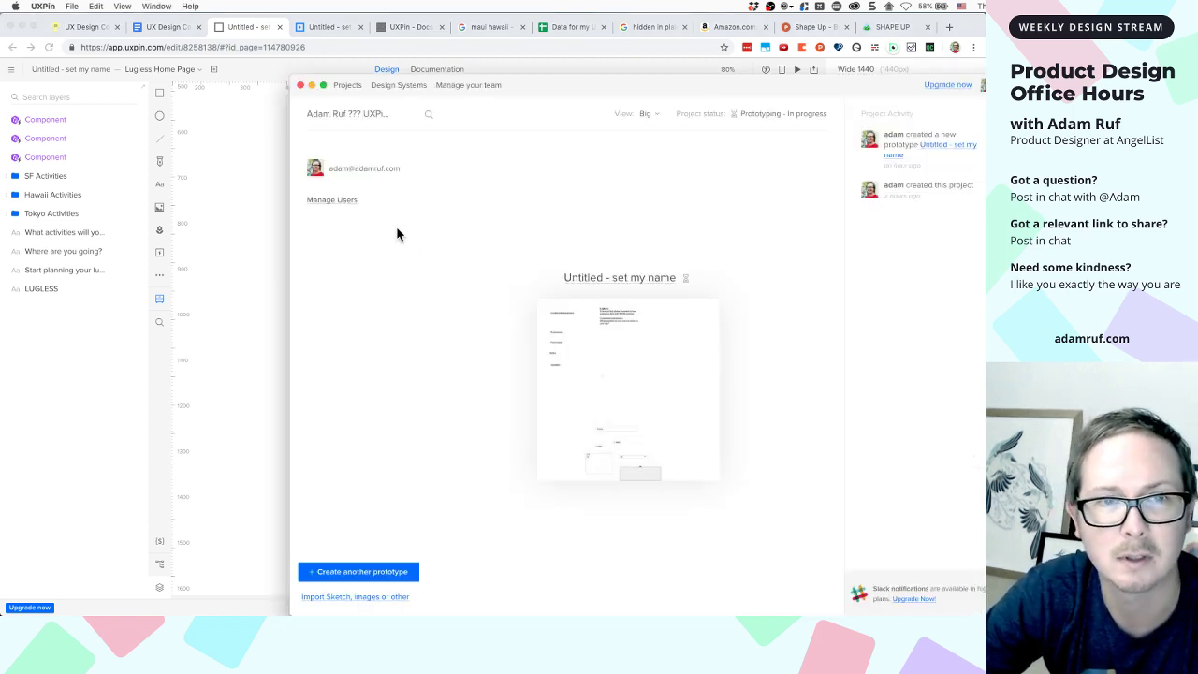
pyautogui.moveTo(608, 278)
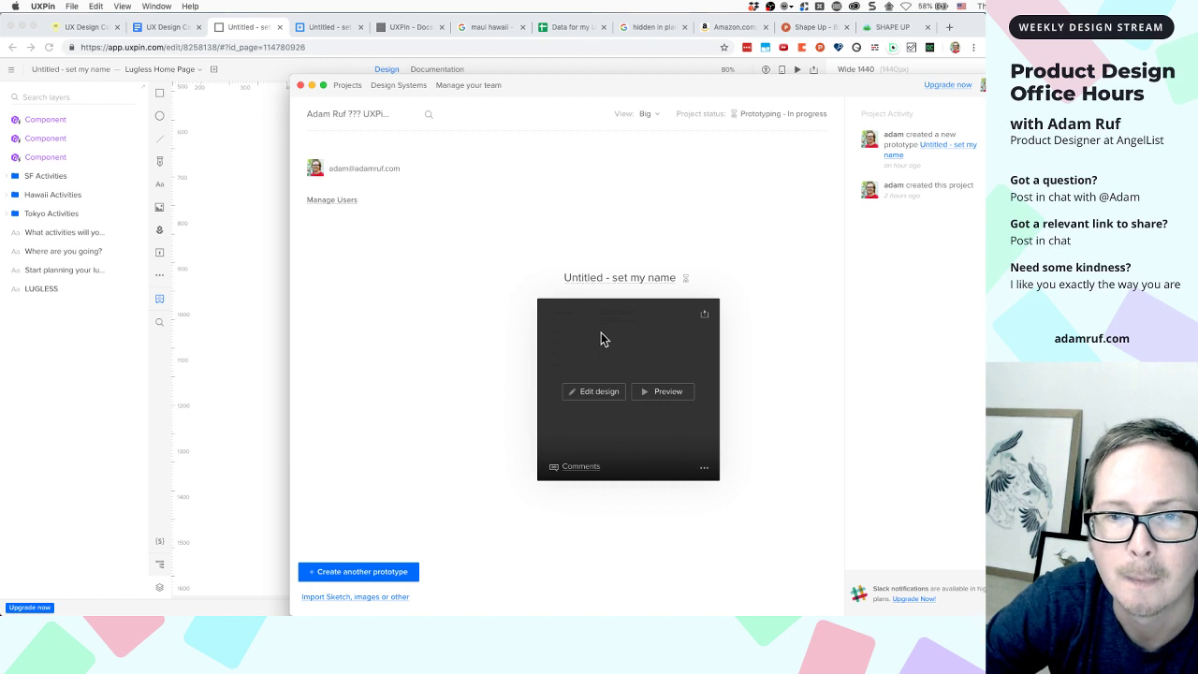
pyautogui.click(590, 394)
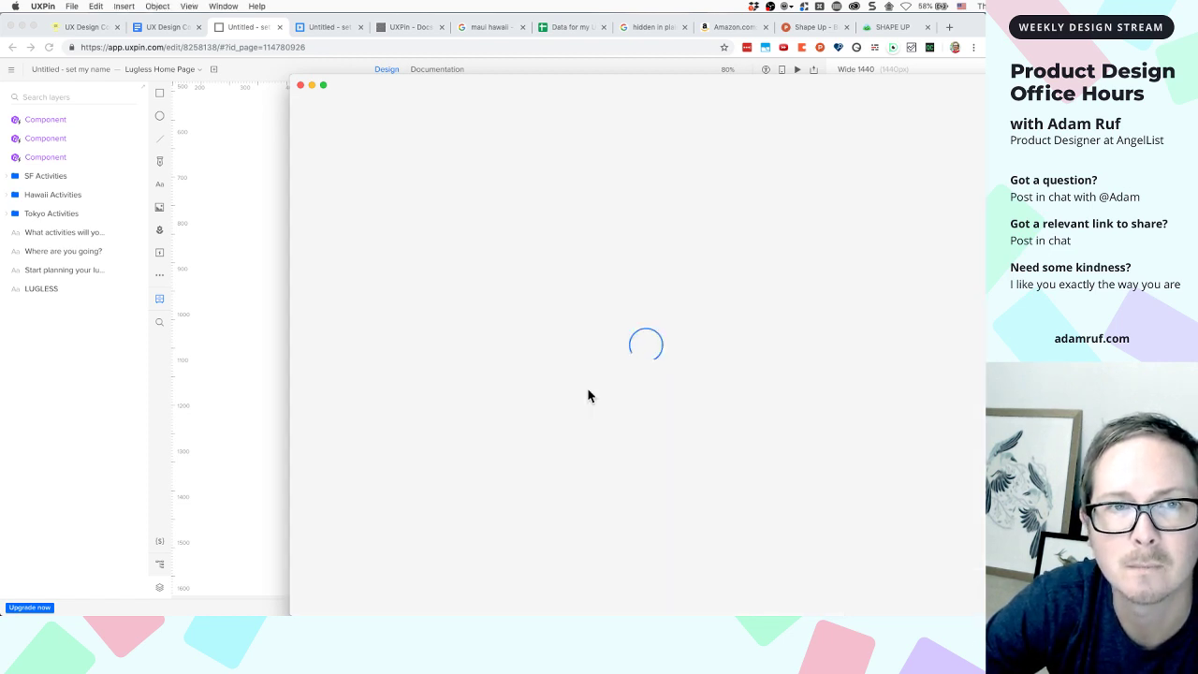
pyautogui.moveTo(552, 90); pyautogui.dragTo(364, 38)
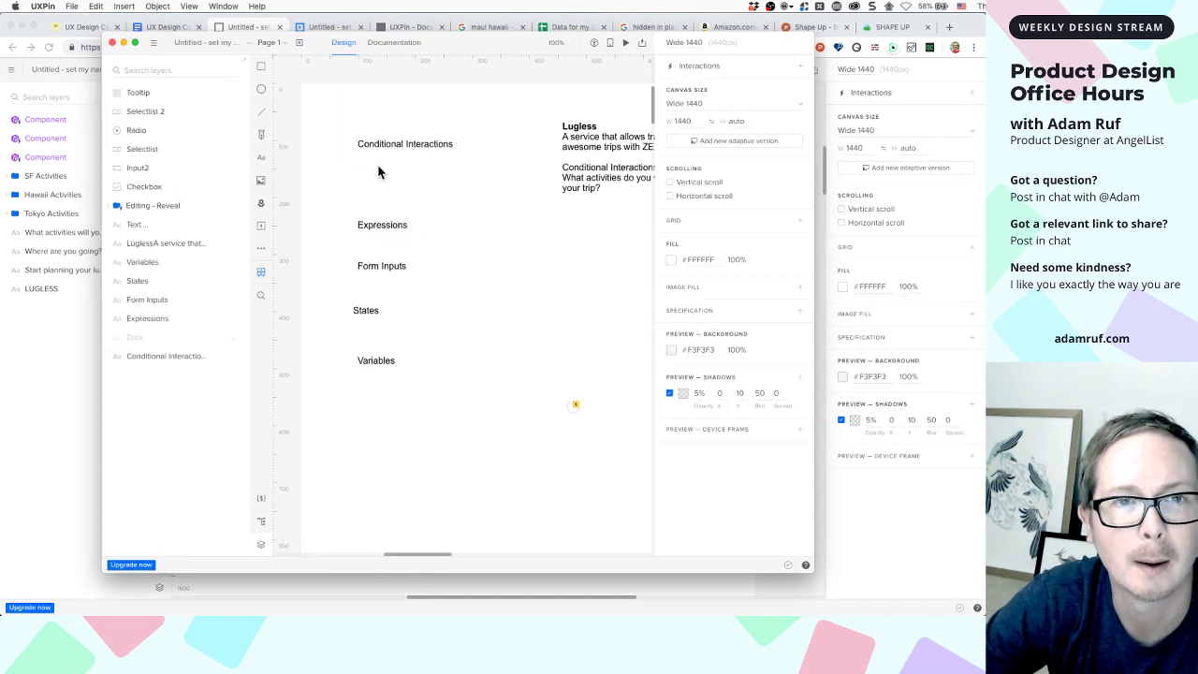
# Open the Lugless Home Page, then enlarge and reposition the editor window to show more of the canvas
pyautogui.click(284, 41)
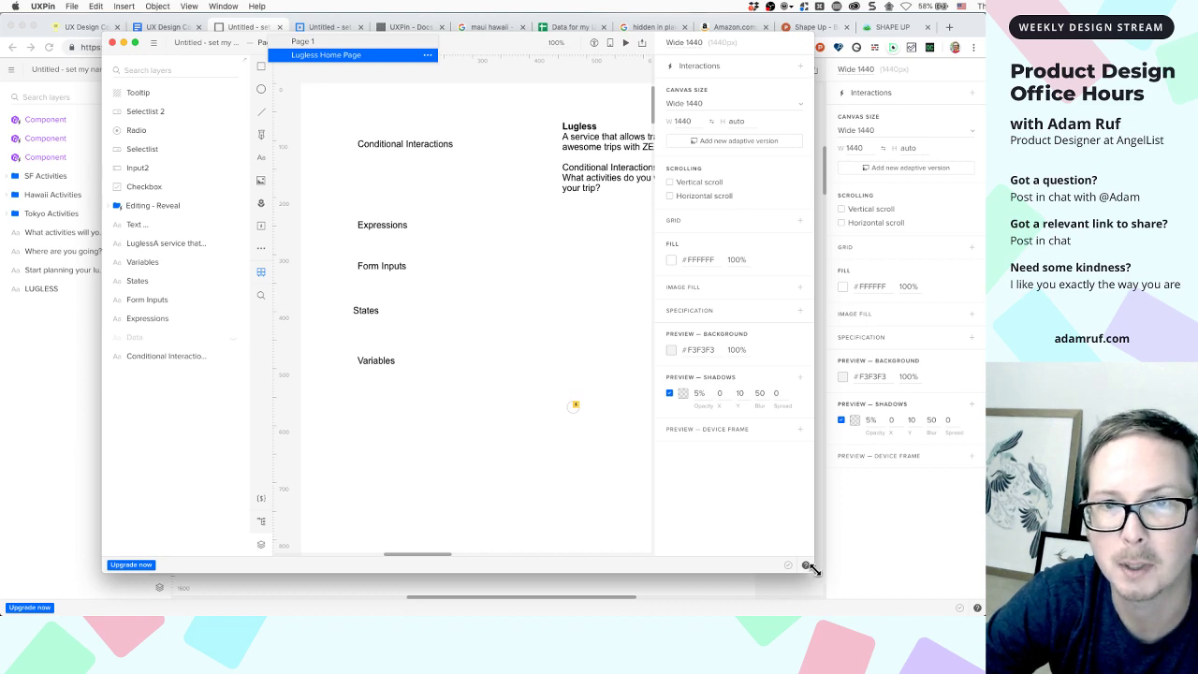
pyautogui.moveTo(814, 569); pyautogui.dragTo(953, 582)
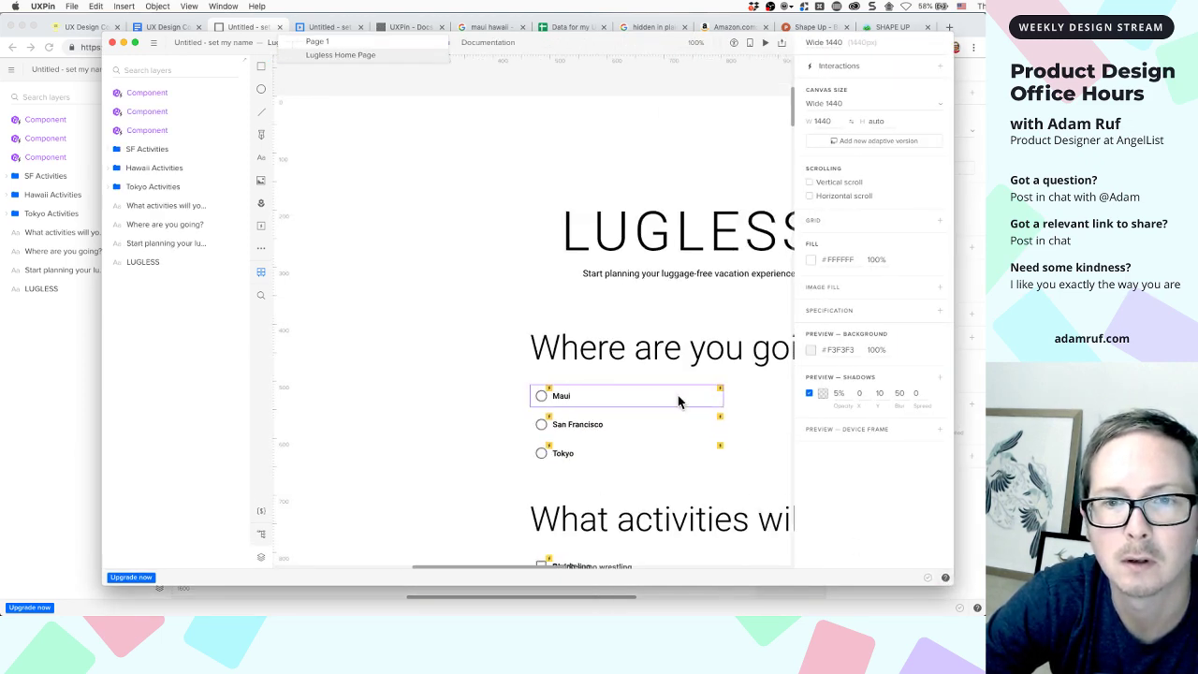
pyautogui.scroll(-15, 678, 402)
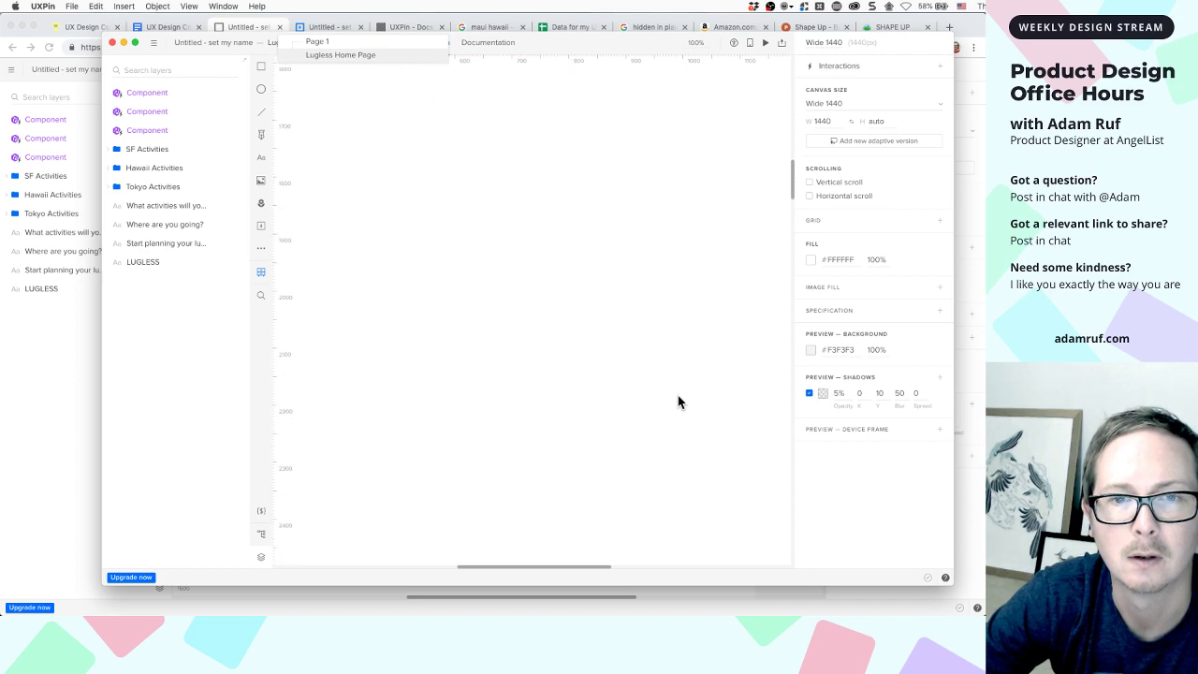
pyautogui.moveTo(541, 44); pyautogui.dragTo(530, 11)
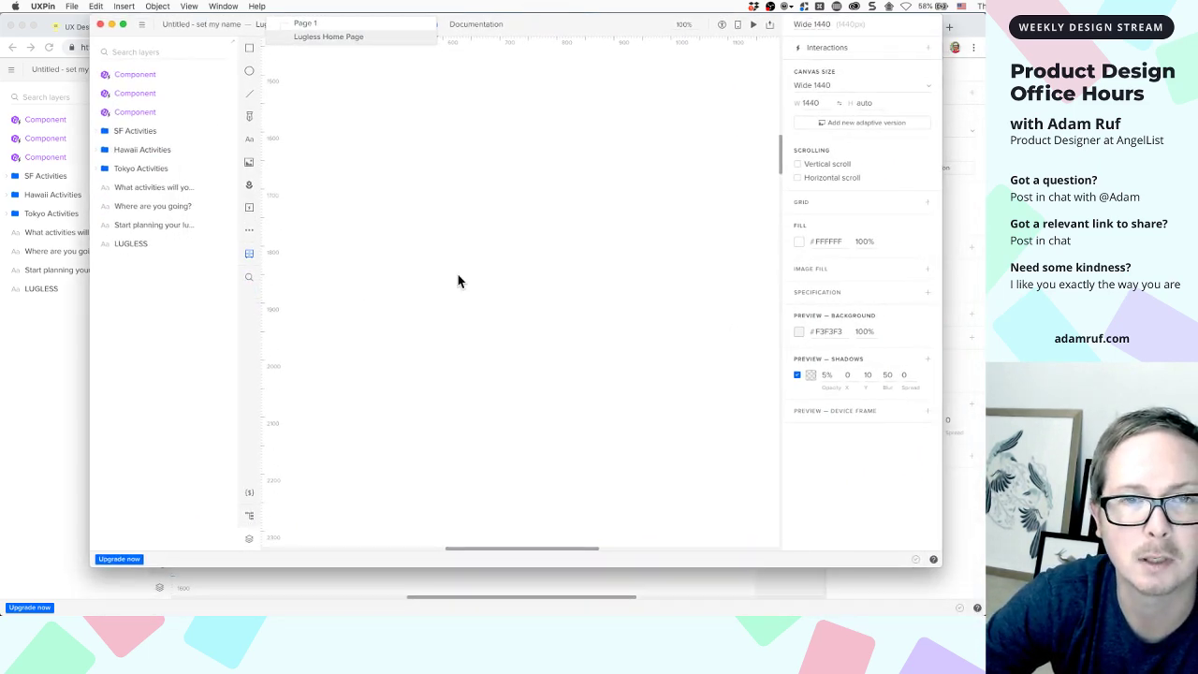
pyautogui.scroll(15, 457, 281)
# Hide the Tokyo Activities, Hawaii Activities and SF Activities groups on the canvas
pyautogui.click(515, 285)
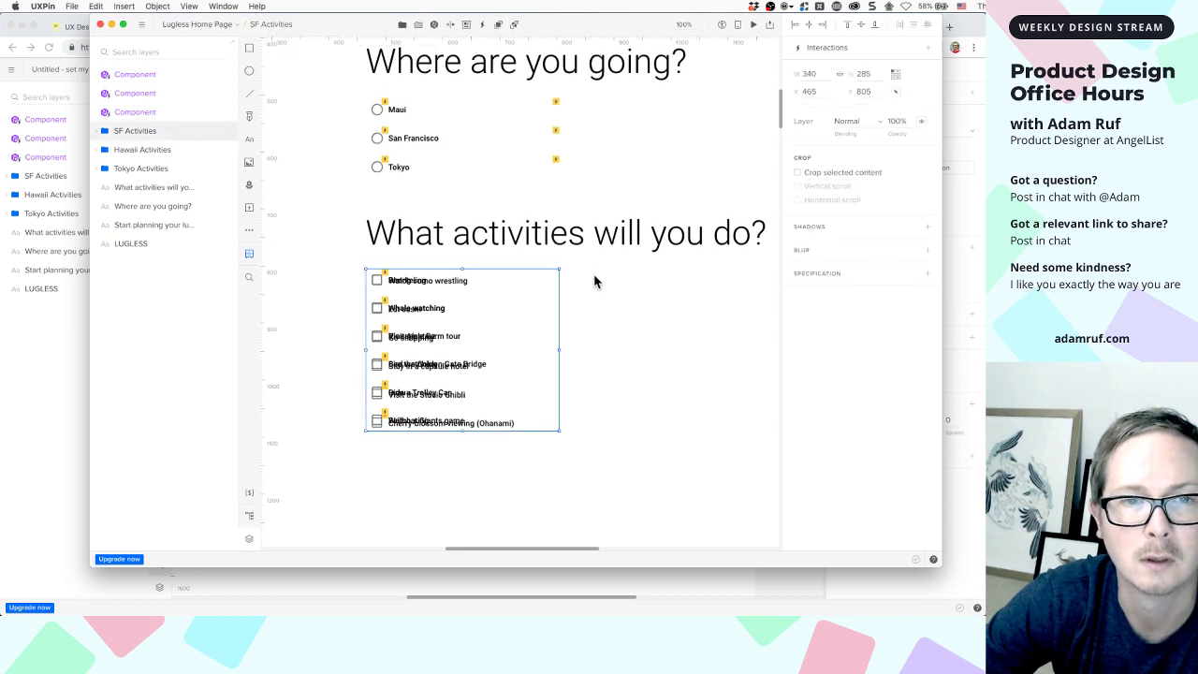
pyautogui.keyDown('shift'); pyautogui.click(158, 170); pyautogui.keyUp('shift')
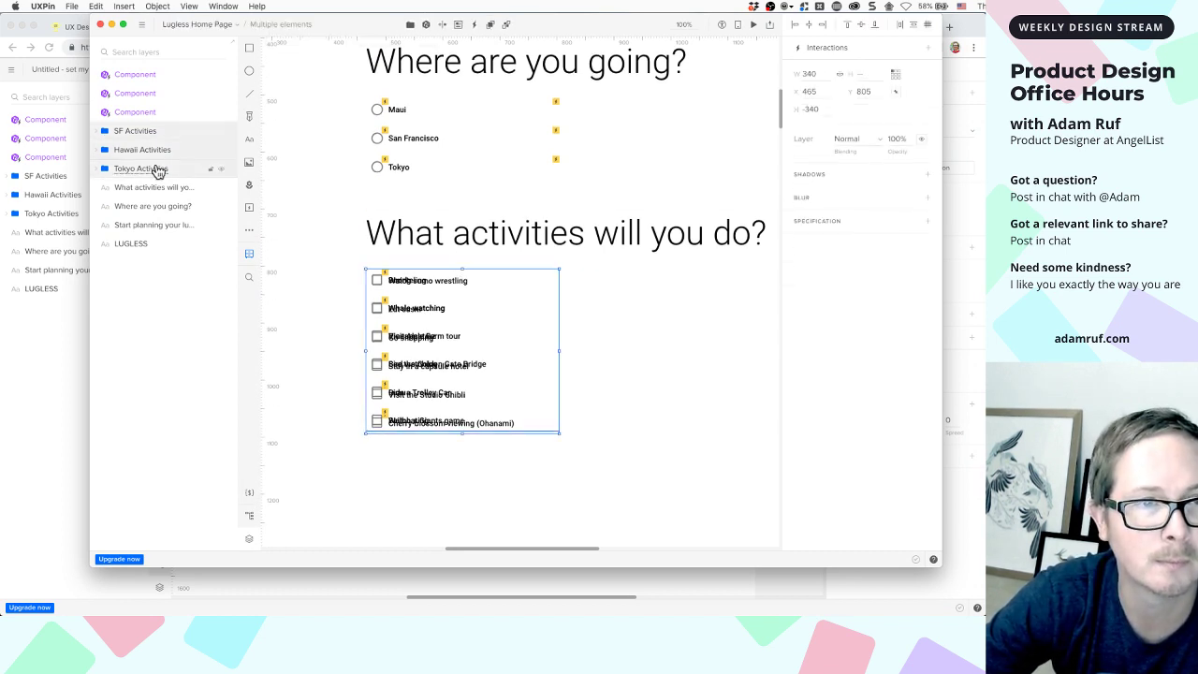
pyautogui.click(221, 171)
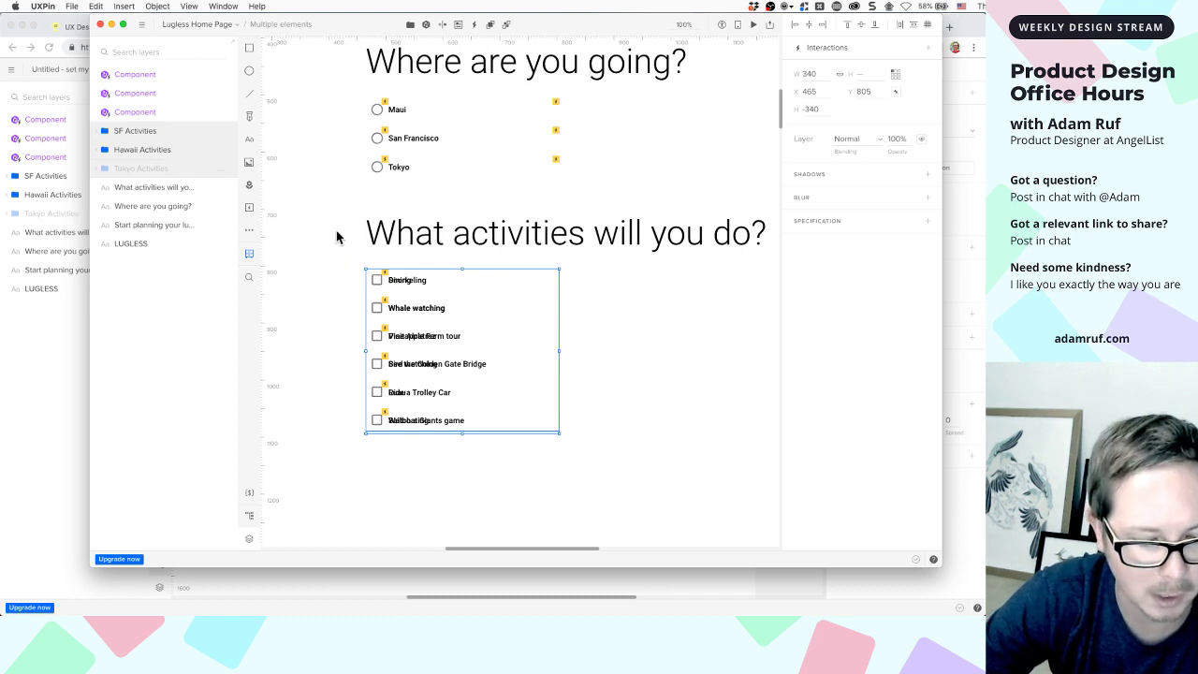
pyautogui.click(221, 152)
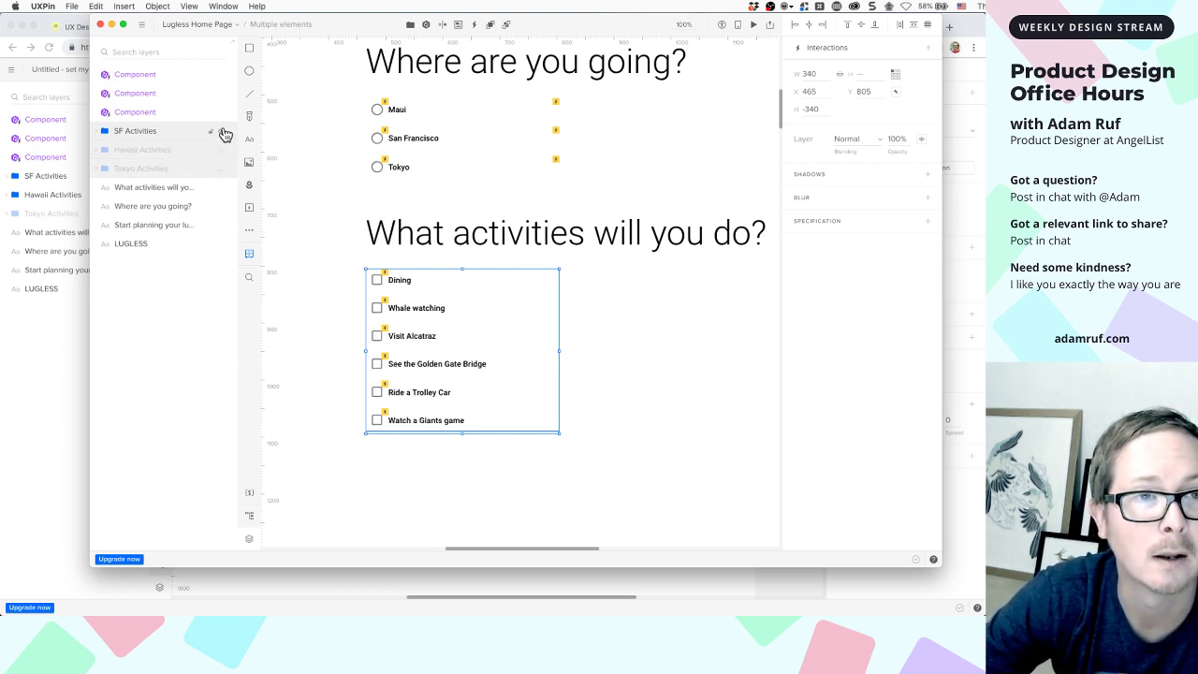
pyautogui.click(224, 133)
pyautogui.click(223, 132)
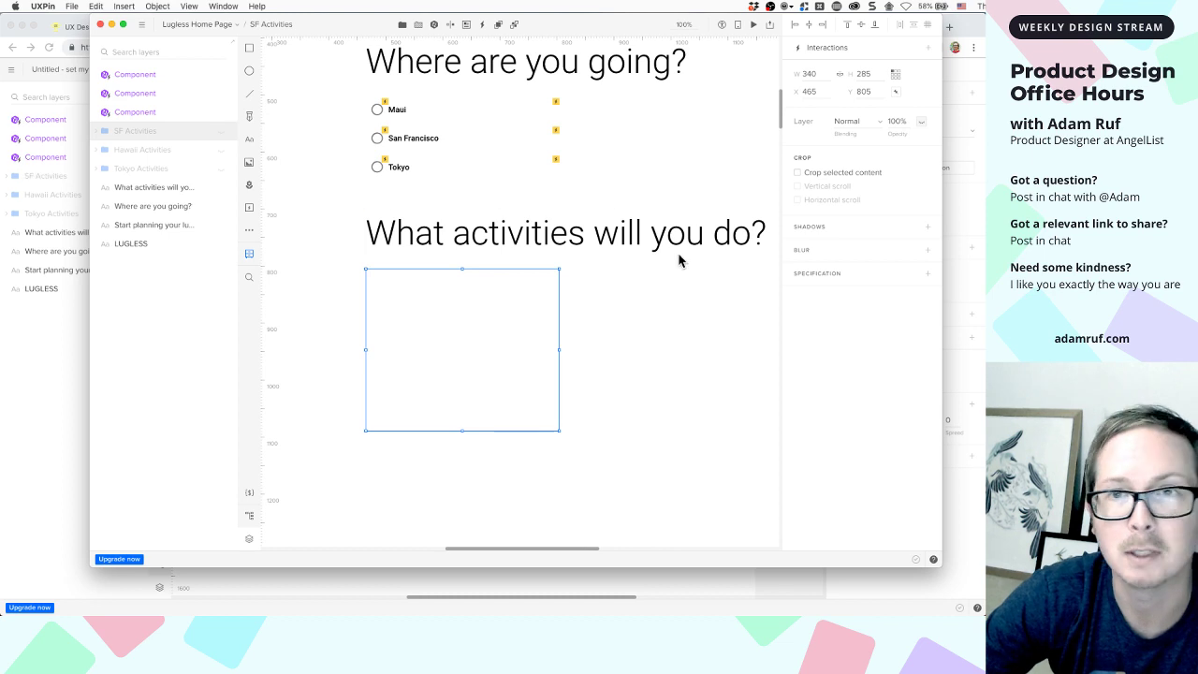
pyautogui.click(653, 148)
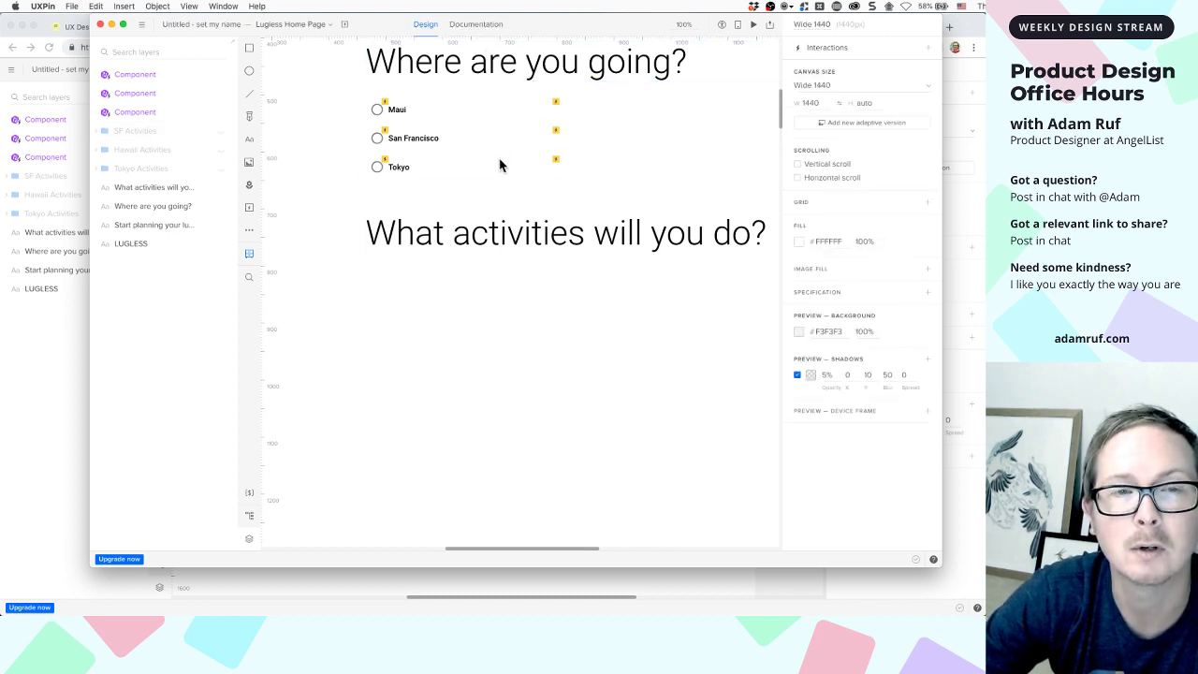
# Show the Hawaii Activities group again and expand its contents in the layer list
pyautogui.scroll(-3, 484, 406)
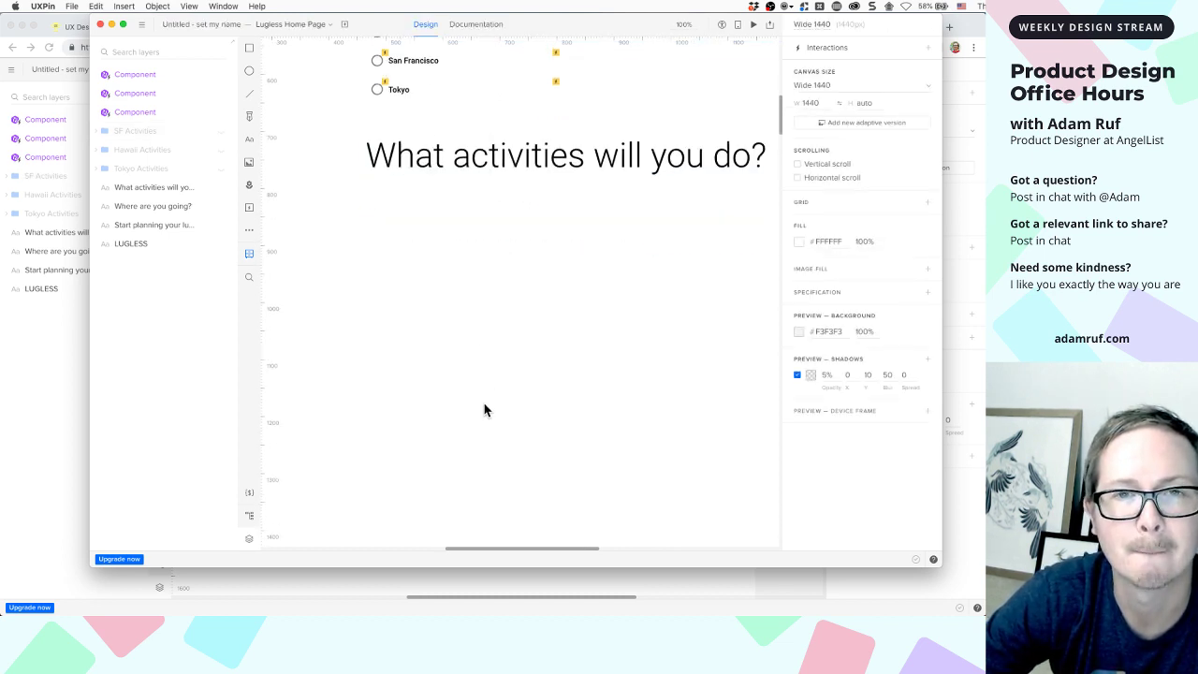
pyautogui.press('super+minus')
pyautogui.press('super+minus')
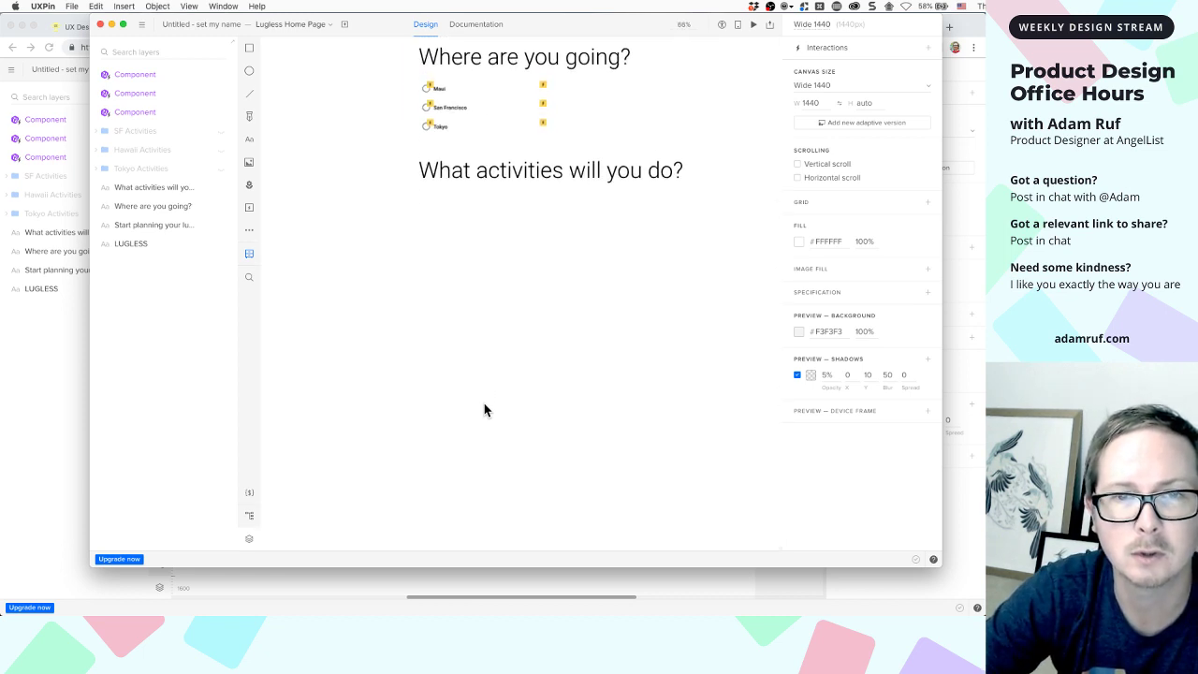
pyautogui.scroll(-3, 484, 410)
pyautogui.scroll(2, 461, 209)
pyautogui.scroll(2, 461, 207)
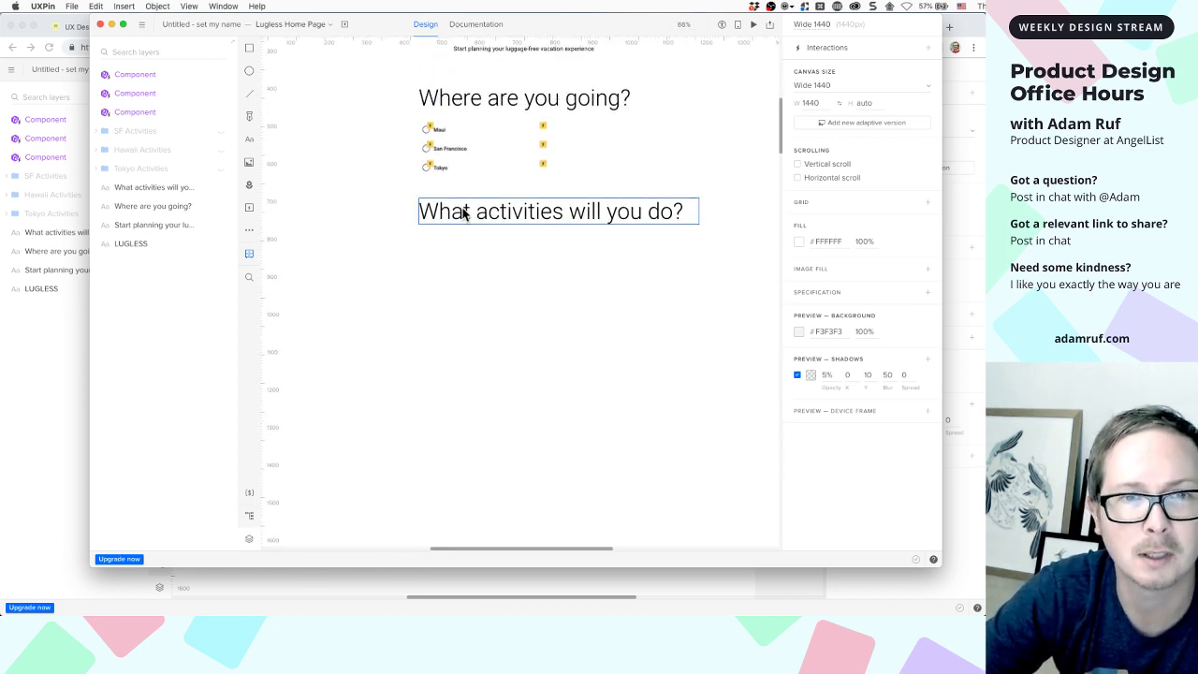
pyautogui.click(221, 150)
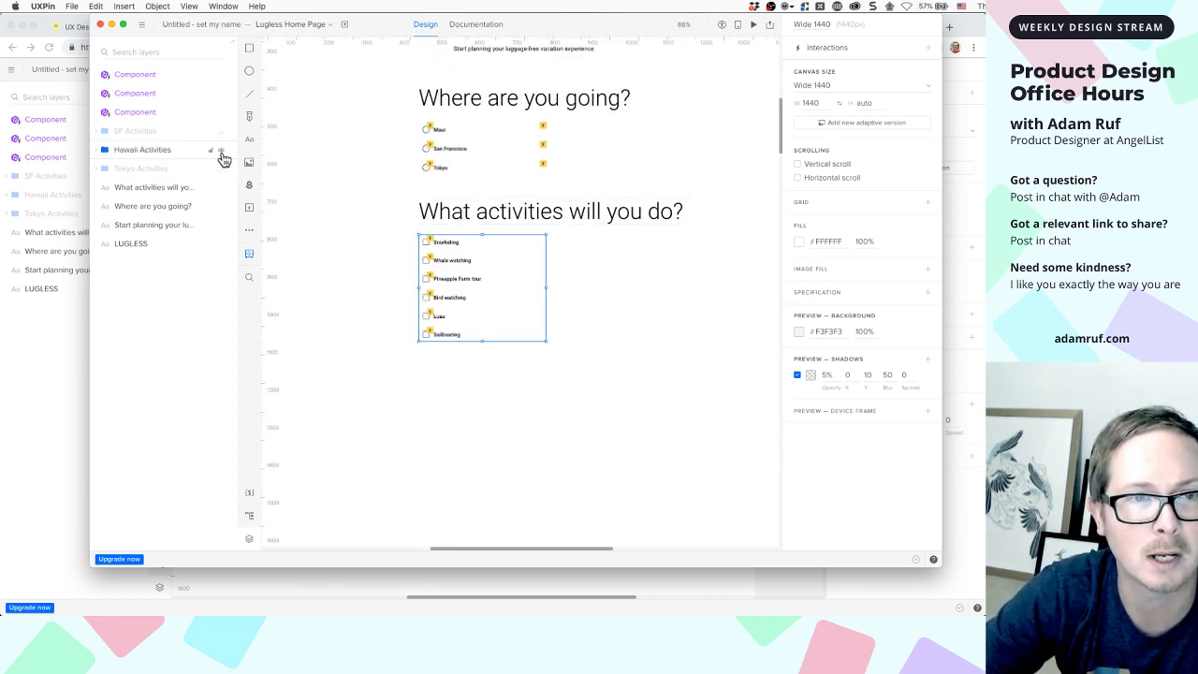
pyautogui.doubleClick(446, 244)
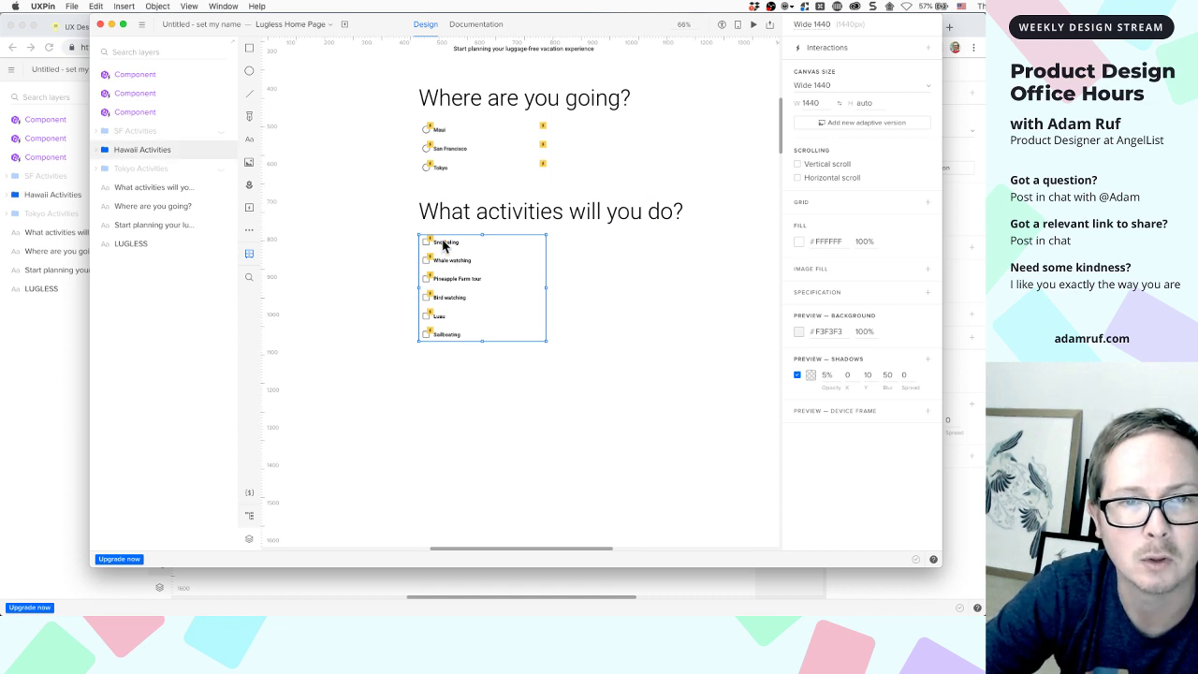
pyautogui.click(446, 417)
pyautogui.scroll(-3, 446, 417)
pyautogui.scroll(3, 445, 418)
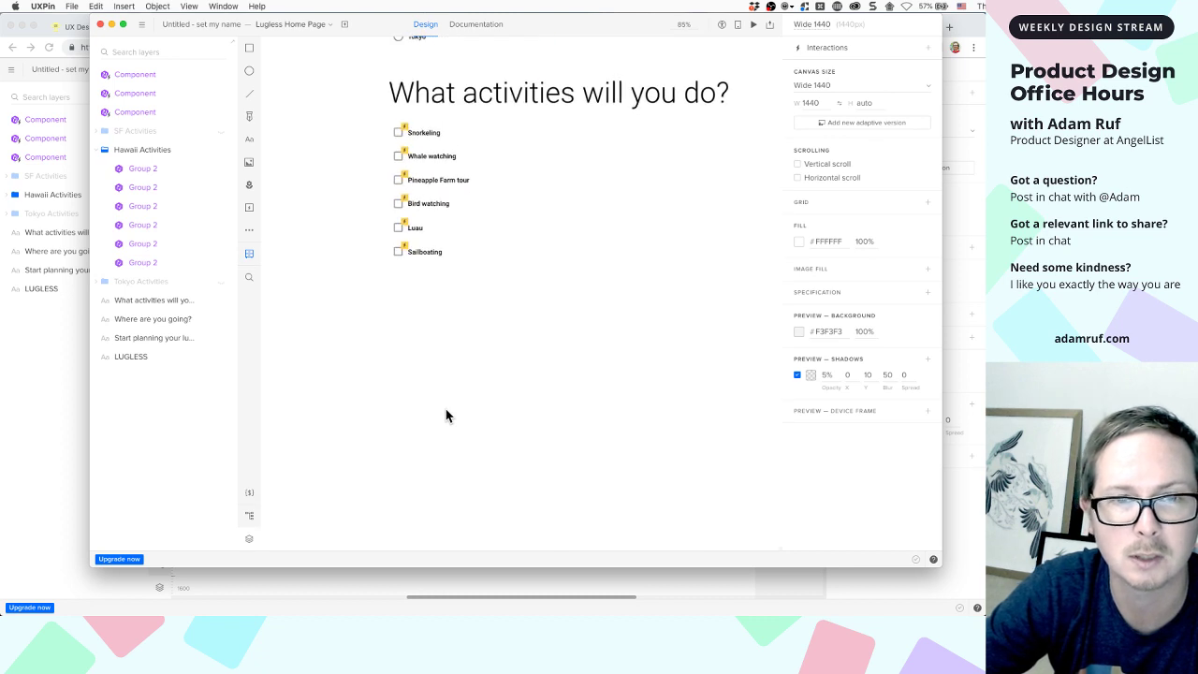
pyautogui.scroll(-2, 445, 415)
pyautogui.scroll(4, 445, 415)
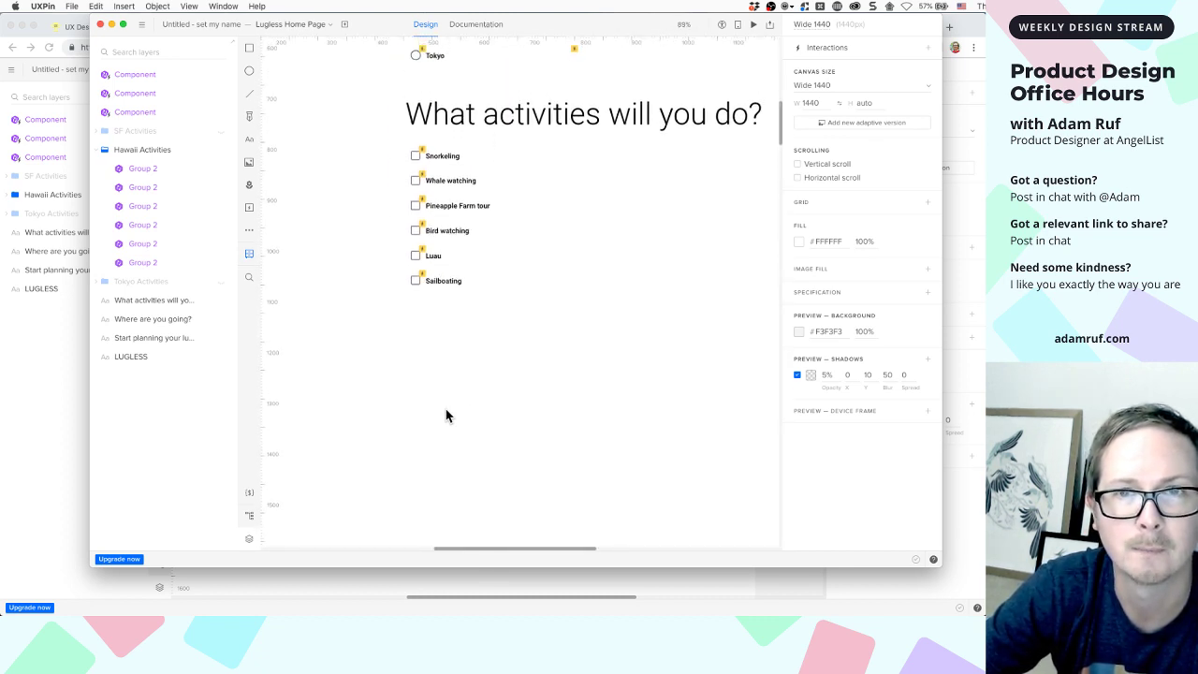
# Duplicate the "What activities will you do?" heading and place the copy below the Hawaii activities at about X 440, Y 1239
pyautogui.click(484, 125)
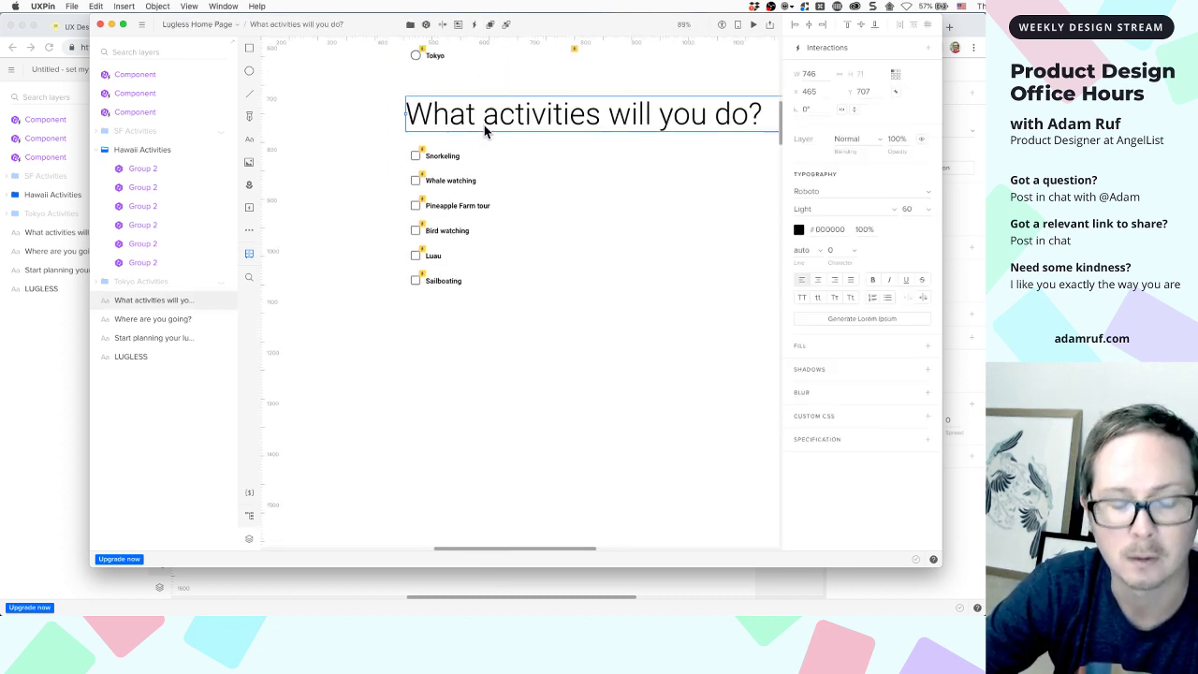
pyautogui.press('super+c')
pyautogui.rightClick(430, 365)
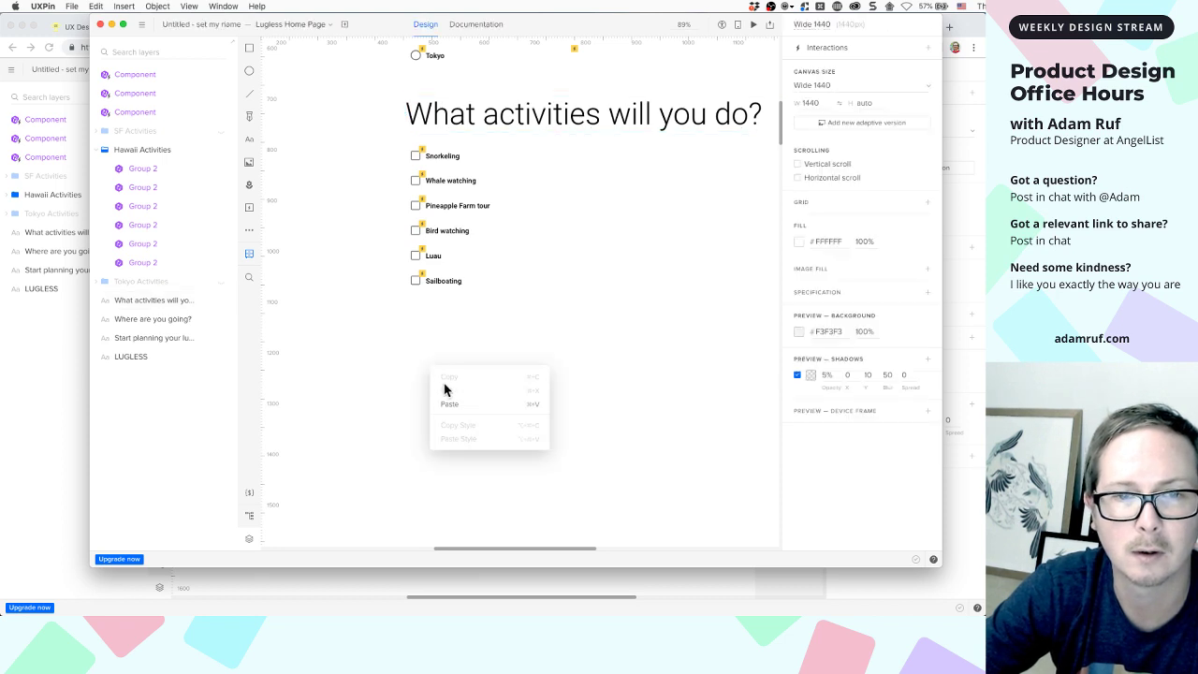
pyautogui.click(448, 405)
pyautogui.moveTo(493, 386); pyautogui.dragTo(460, 391)
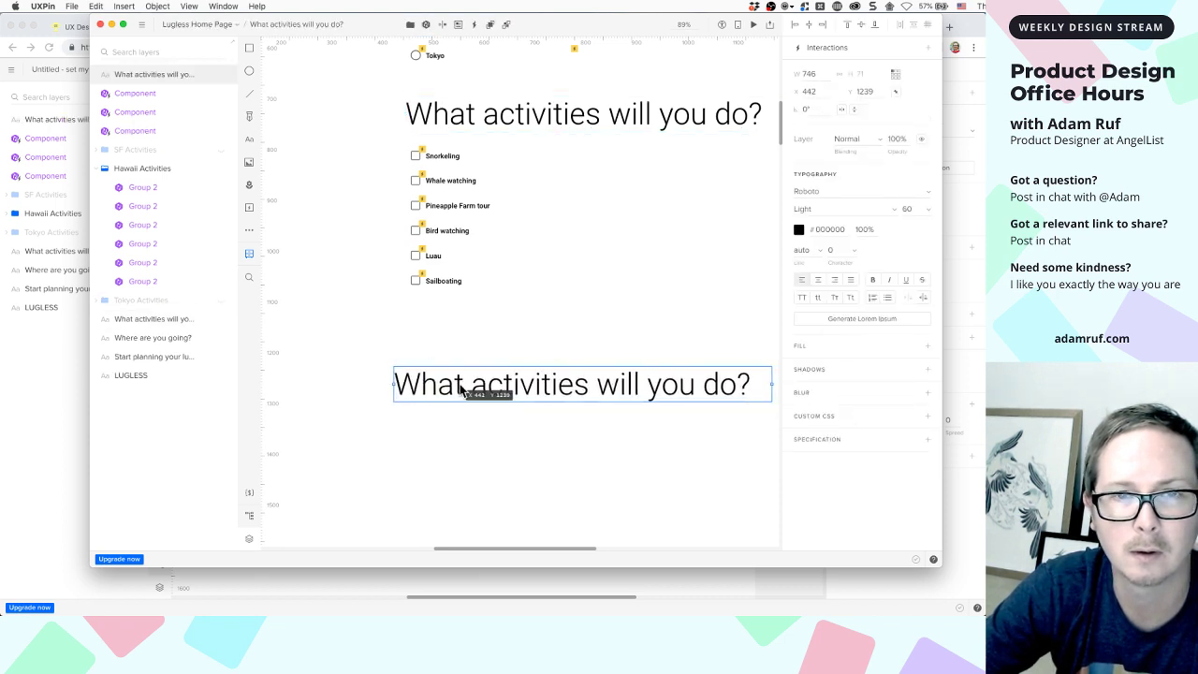
# Change the copied heading's text to "Lugless will have the following items ready for you at your hotel room"
pyautogui.doubleClick(460, 391)
pyautogui.write('Lu')
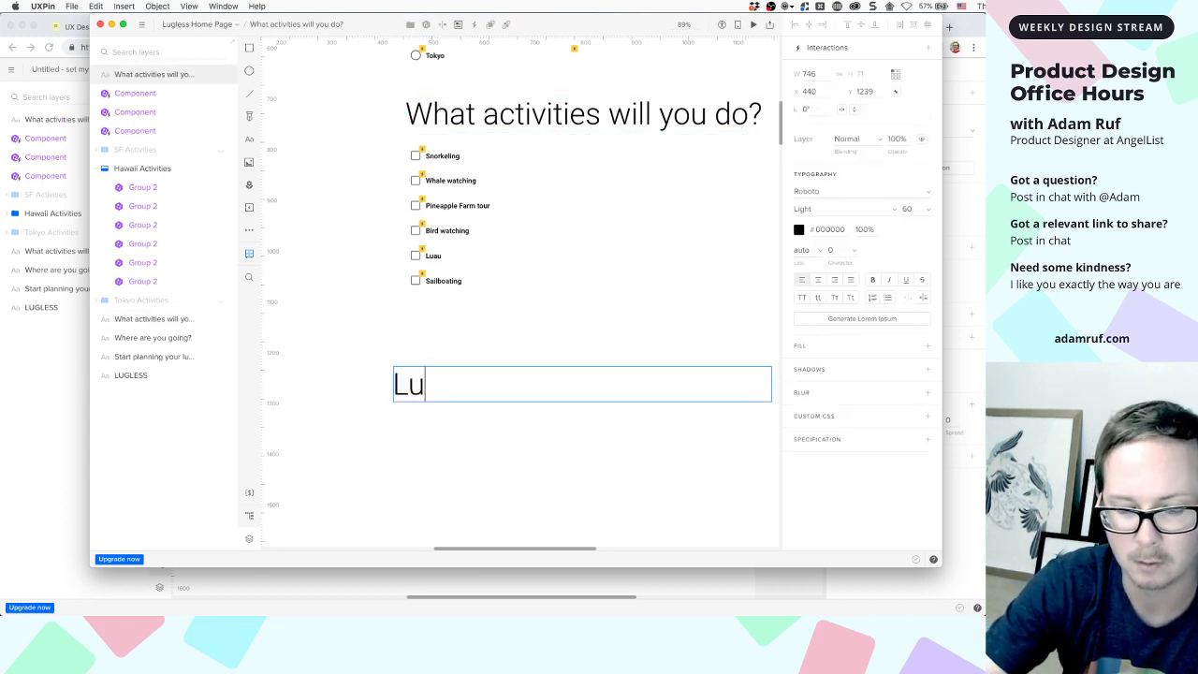
pyautogui.write('gless will ')
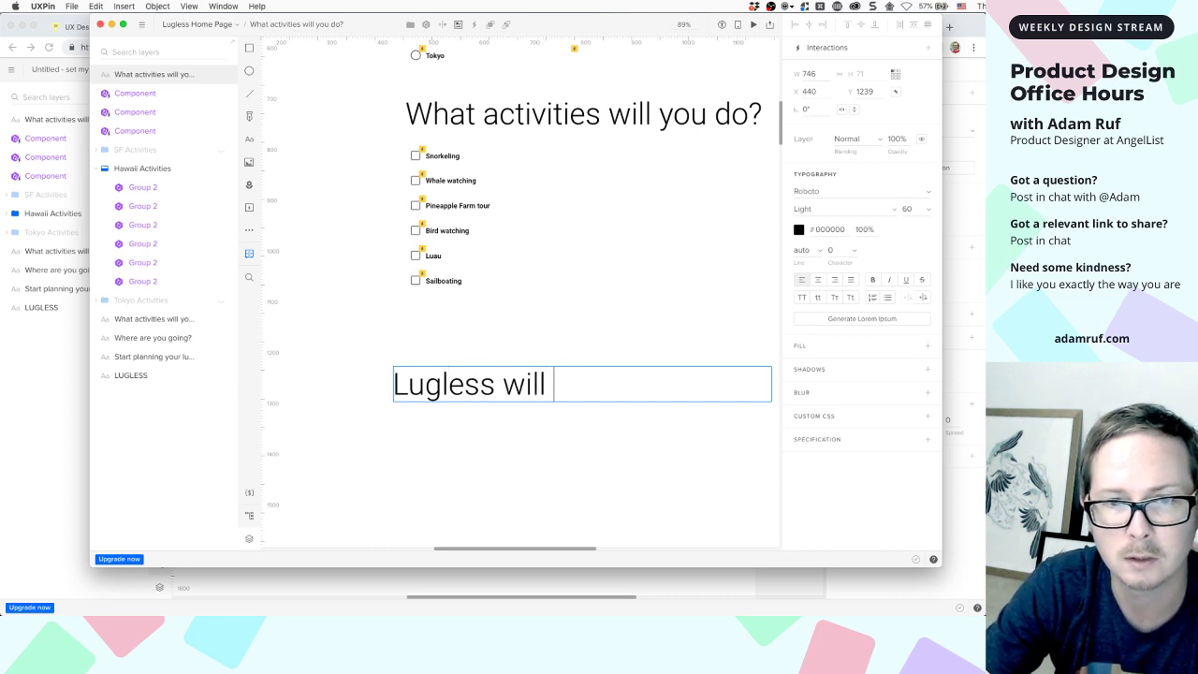
pyautogui.write('hook')
pyautogui.press('BackSpace')
pyautogui.press('BackSpace')
pyautogui.press('BackSpace')
pyautogui.press('BackSpace')
pyautogui.press('BackSpace')
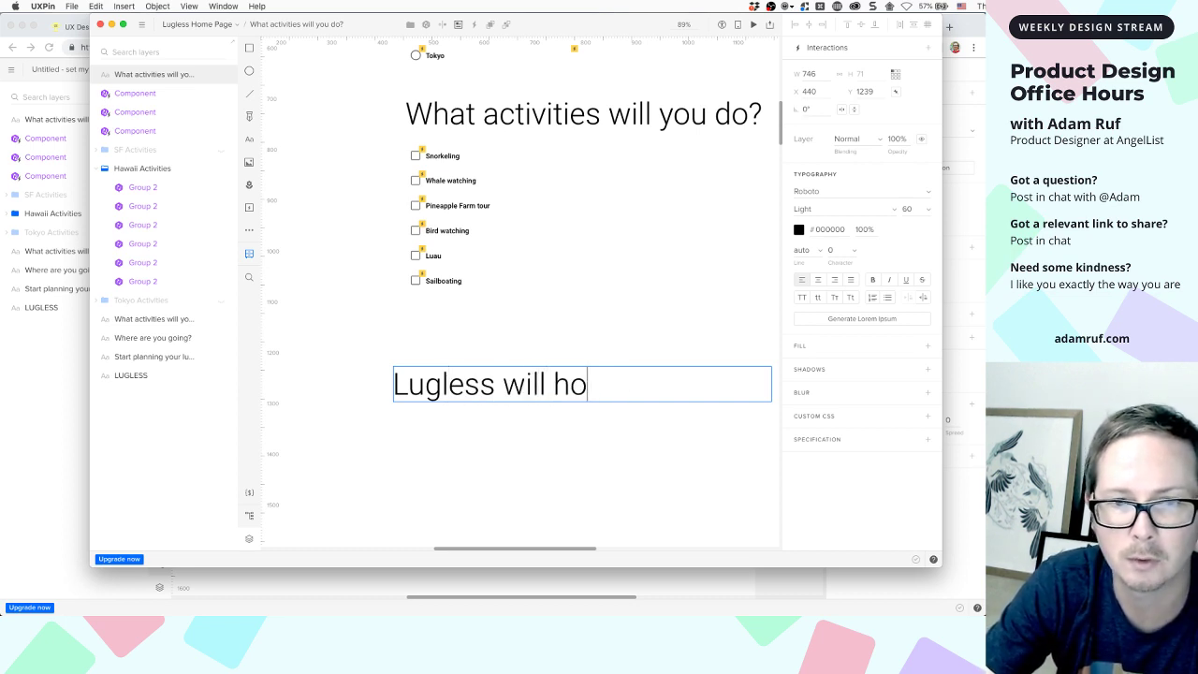
pyautogui.write('havre')
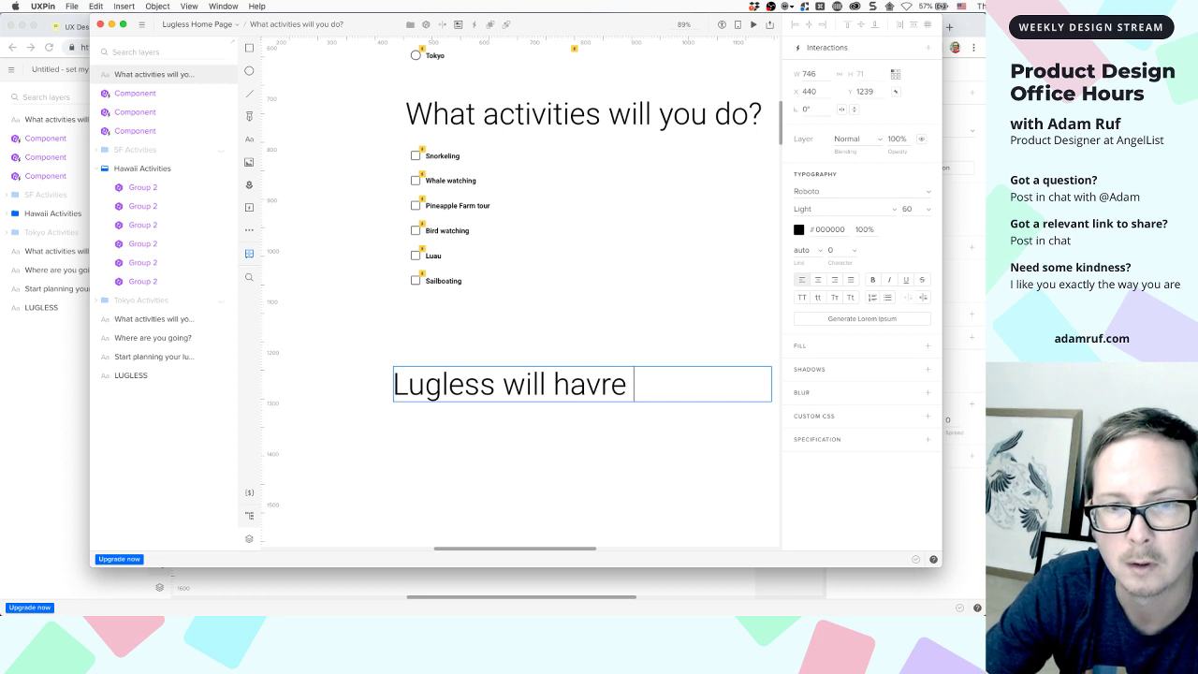
pyautogui.press('BackSpace')
pyautogui.press('BackSpace')
pyautogui.press('BackSpace')
pyautogui.press('BackSpace')
pyautogui.write('e t')
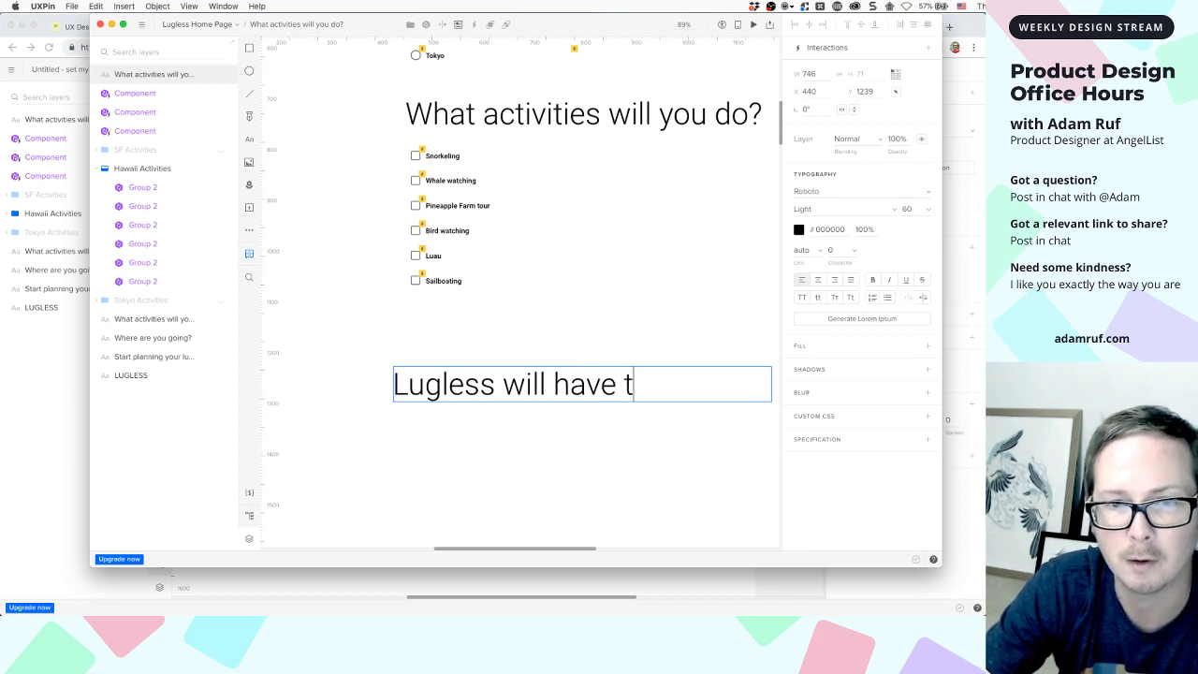
pyautogui.write('he following ')
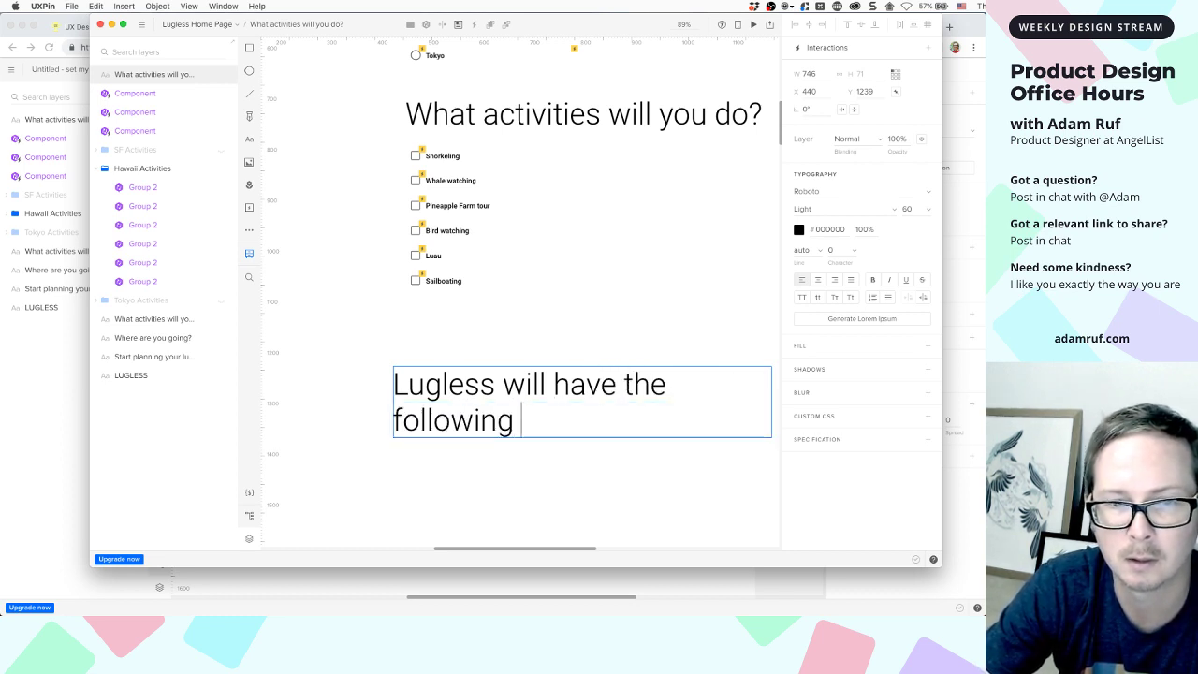
pyautogui.write('items ready for you ')
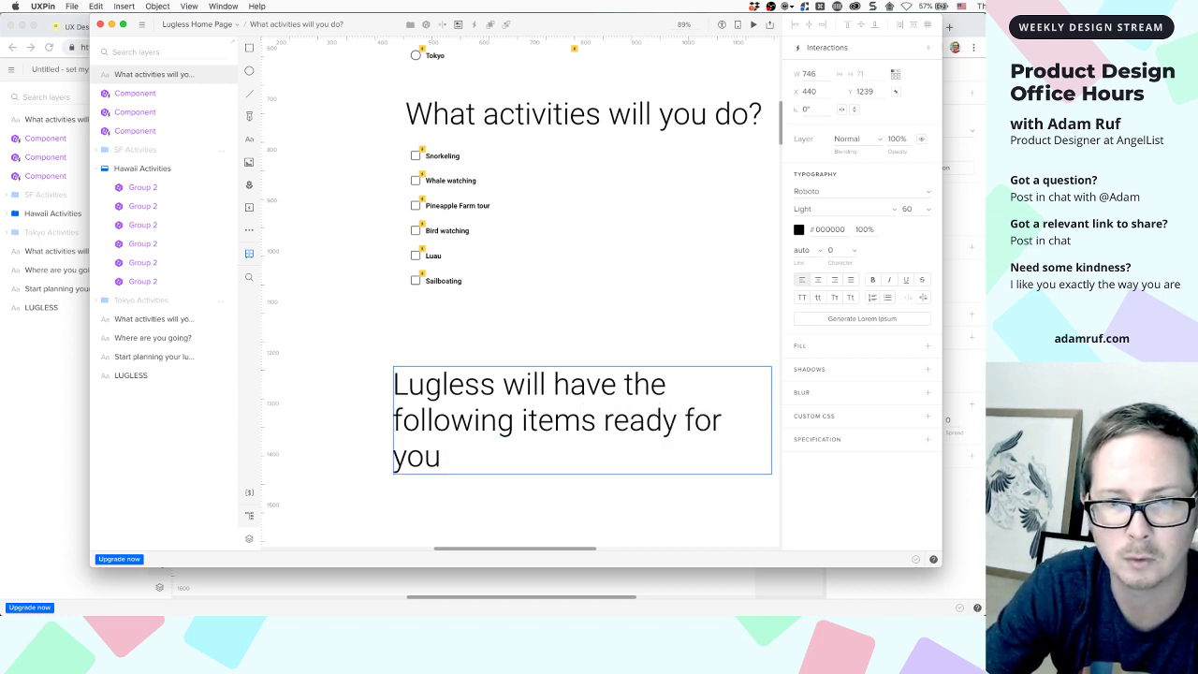
pyautogui.write('at your hotel ')
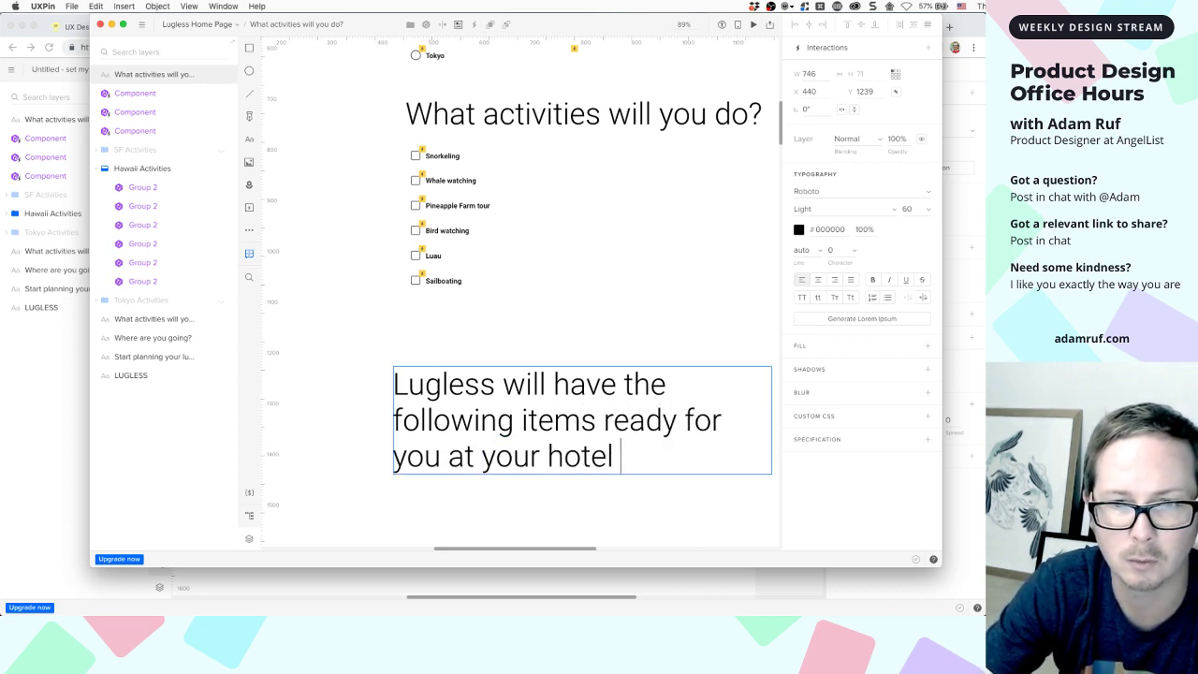
pyautogui.write('room')
pyautogui.click(281, 326)
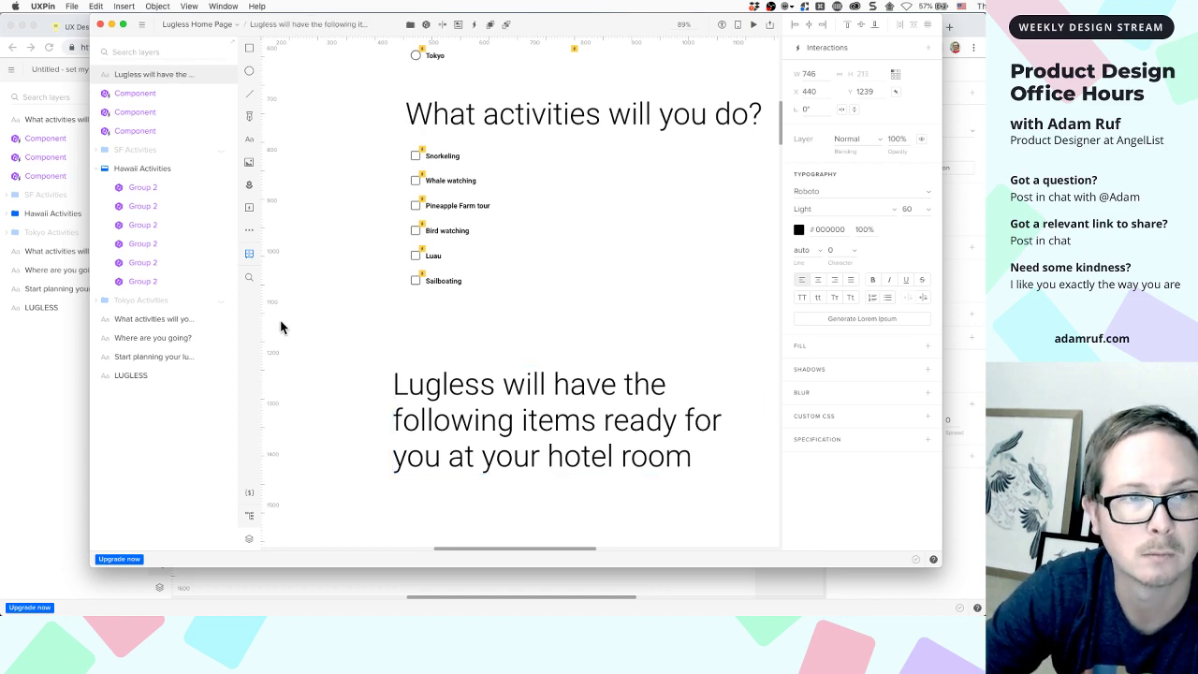
# Move the hotel room heading closer beneath the Hawaii activities list, to about X 472, Y 1157
pyautogui.moveTo(477, 447); pyautogui.dragTo(497, 405)
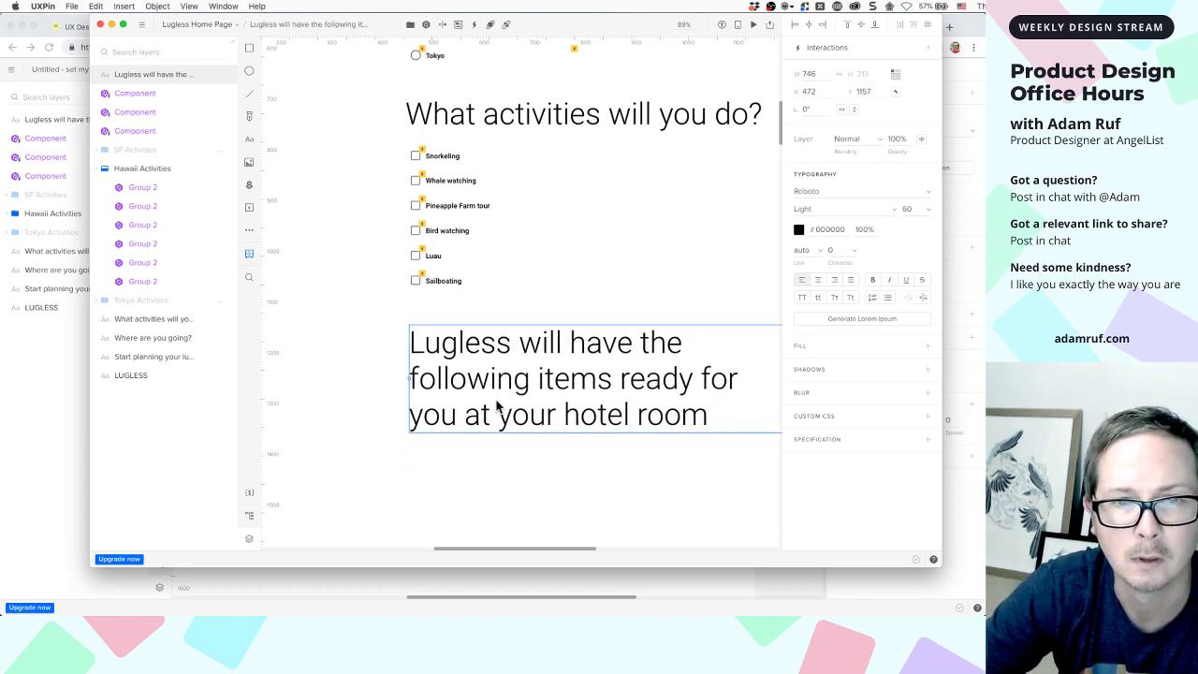
pyautogui.scroll(-10, 497, 405)
pyautogui.scroll(5, 497, 406)
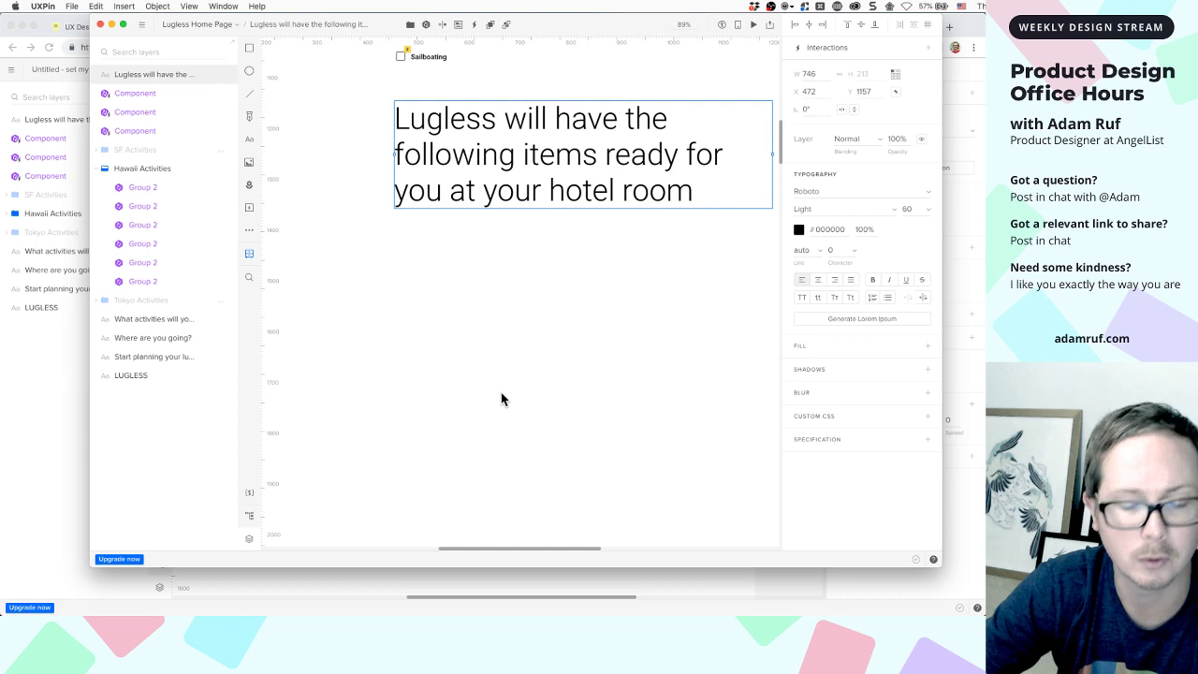
# Draw a box about 445 × 451 below the hotel room heading and a second one about 362 × 176 over its upper part
pyautogui.press('r')
pyautogui.moveTo(400, 267); pyautogui.dragTo(625, 497)
pyautogui.click(688, 352)
pyautogui.click(499, 326)
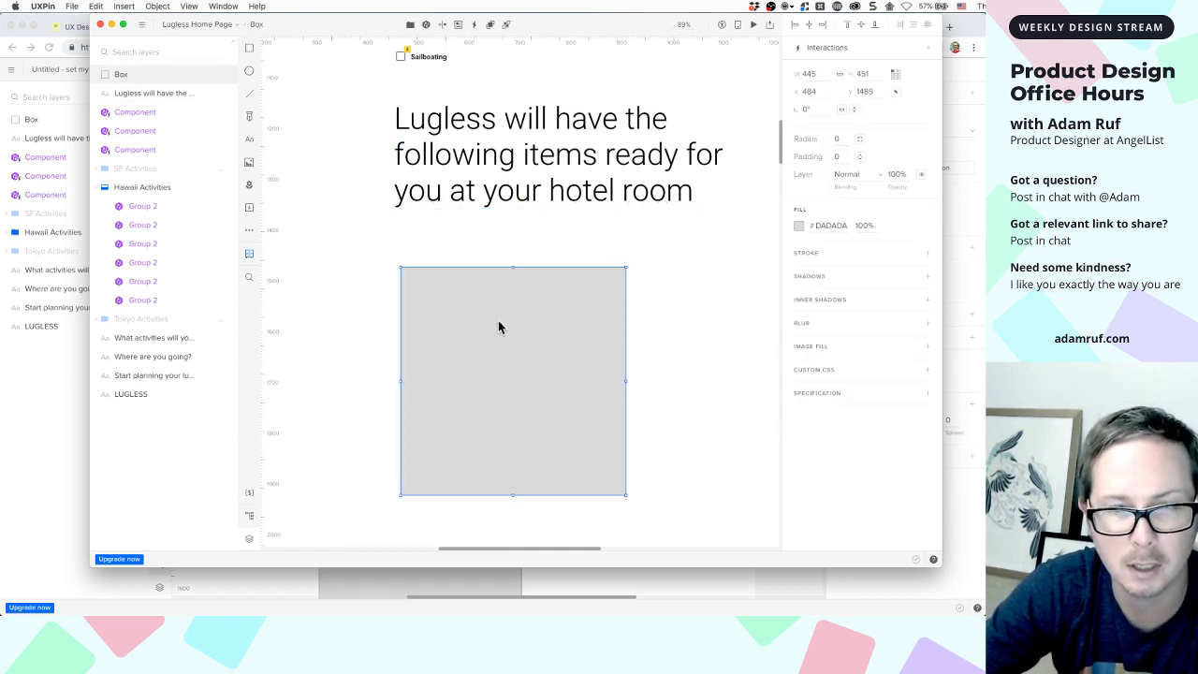
pyautogui.press('r')
pyautogui.moveTo(410, 279); pyautogui.dragTo(581, 350)
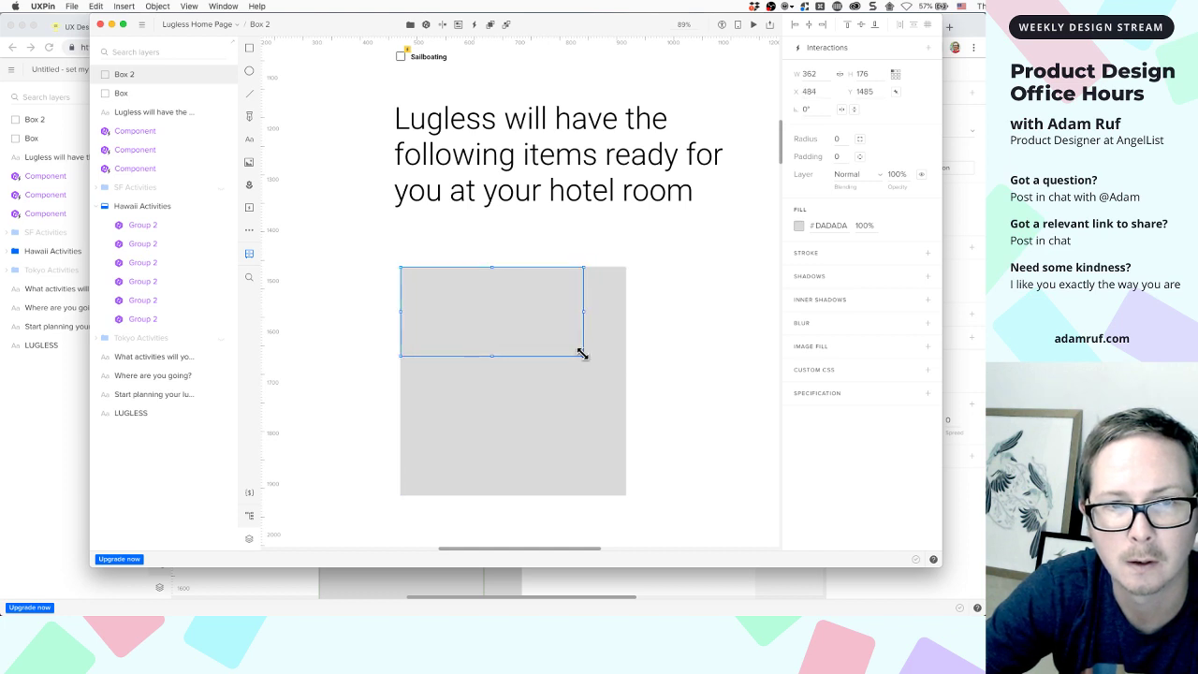
# Set the width of the larger box to 320
pyautogui.click(613, 409)
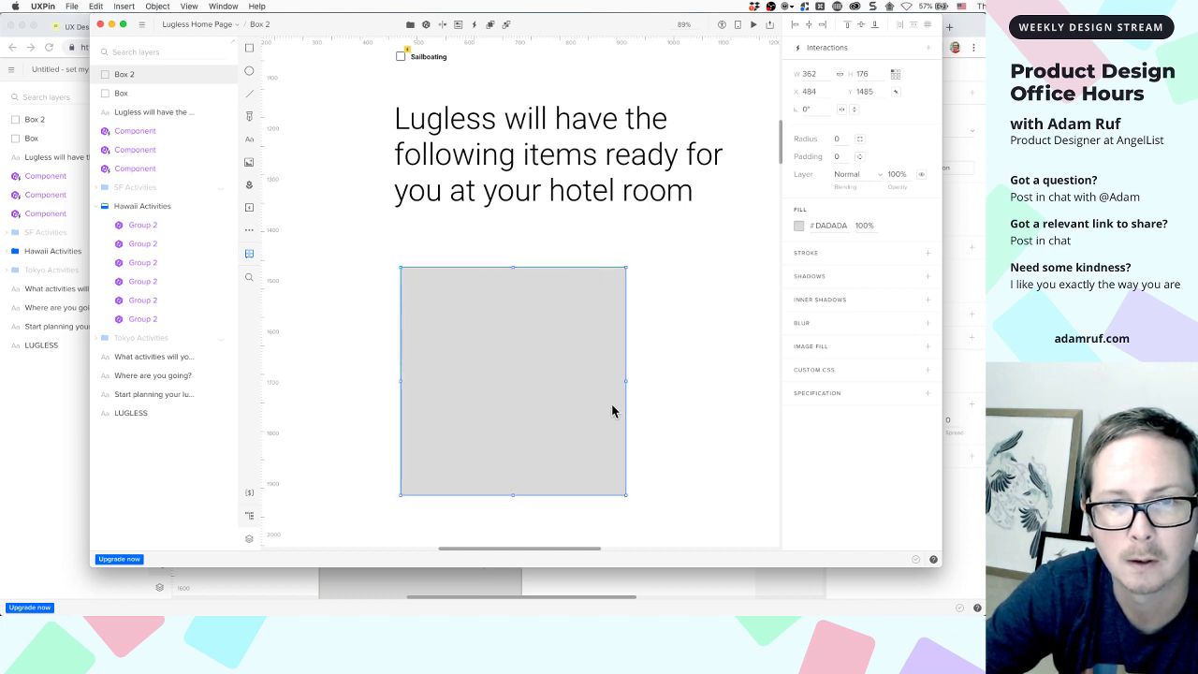
pyautogui.click(817, 73)
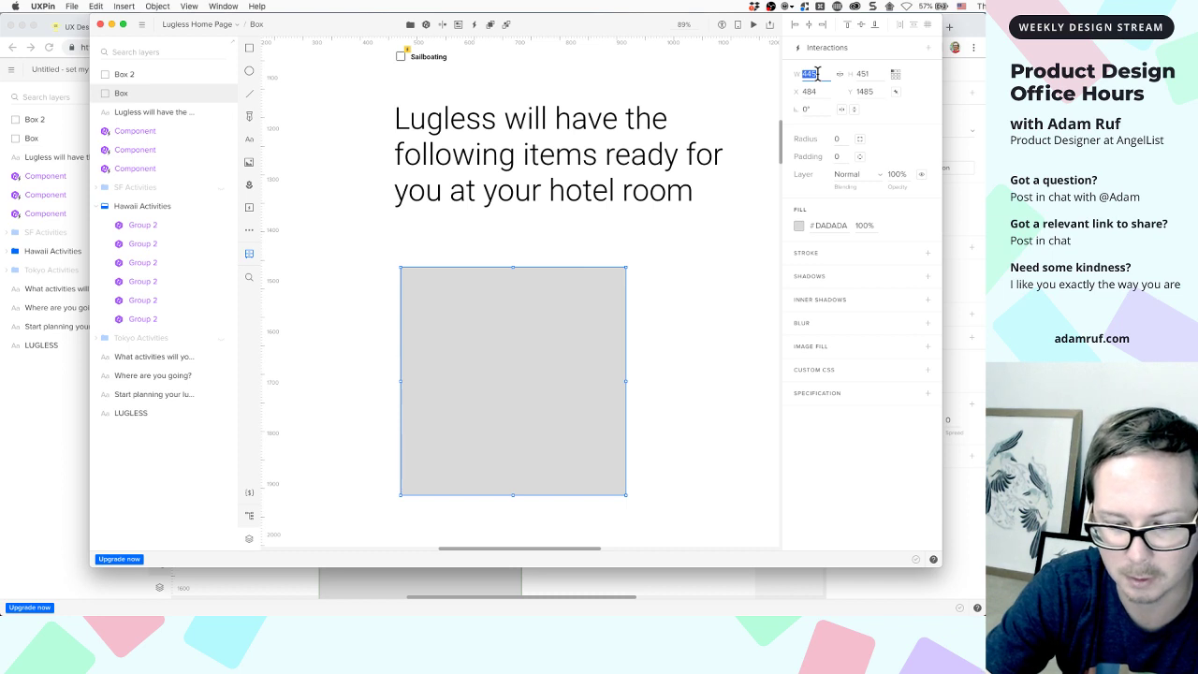
pyautogui.write('320')
pyautogui.press('Return')
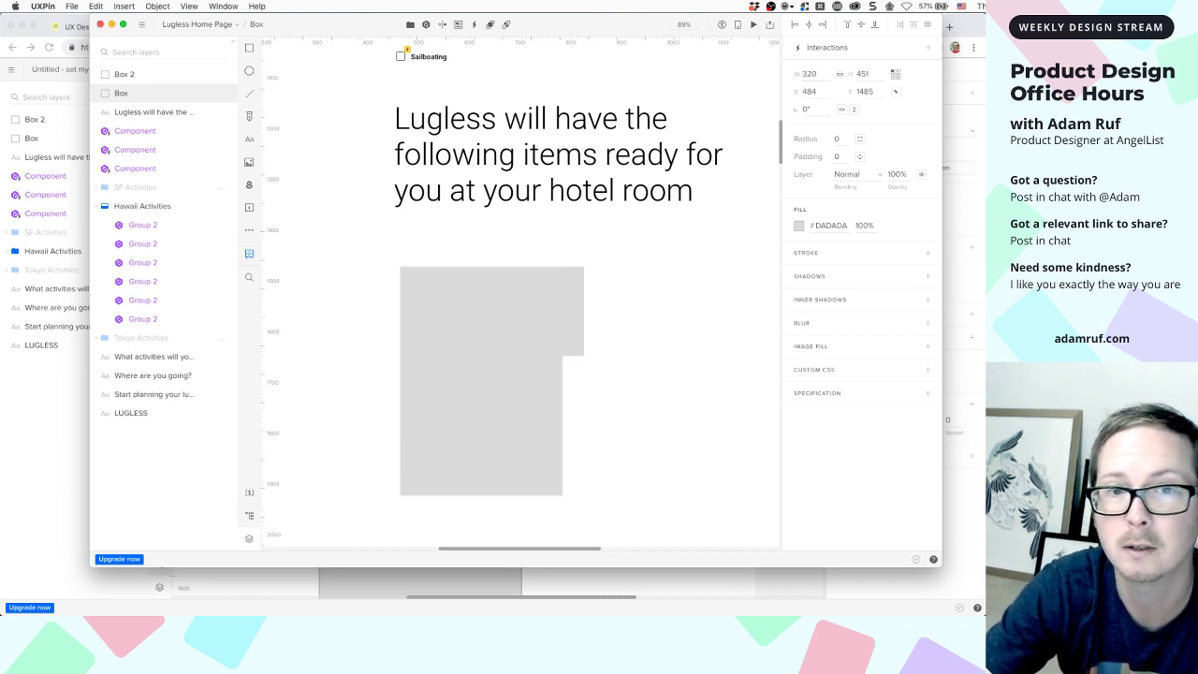
# Resize the smaller upper box to 320 × 320
pyautogui.click(537, 318)
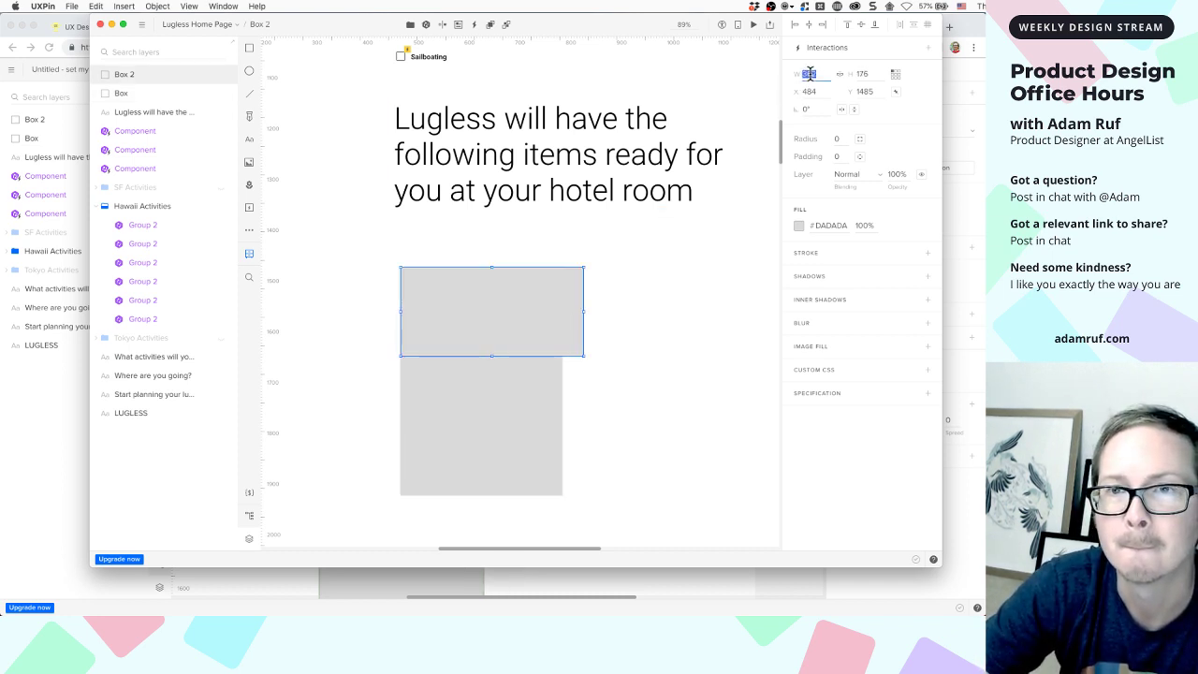
pyautogui.write('320')
pyautogui.press('Return')
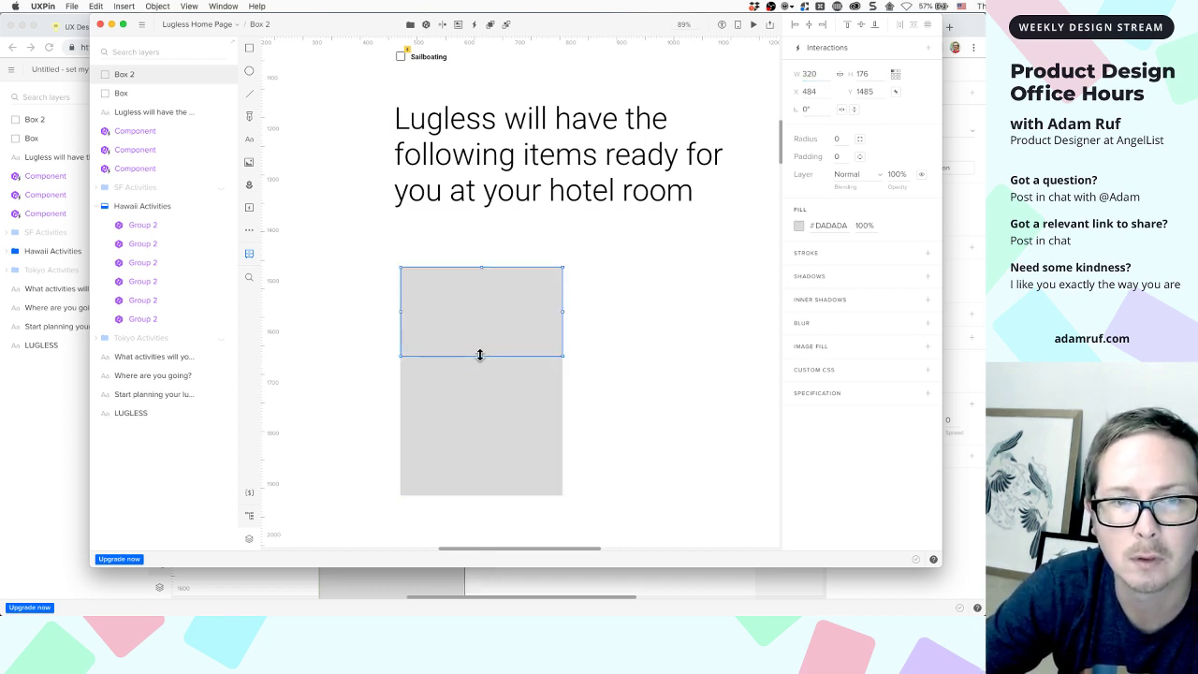
pyautogui.moveTo(478, 355); pyautogui.dragTo(473, 417)
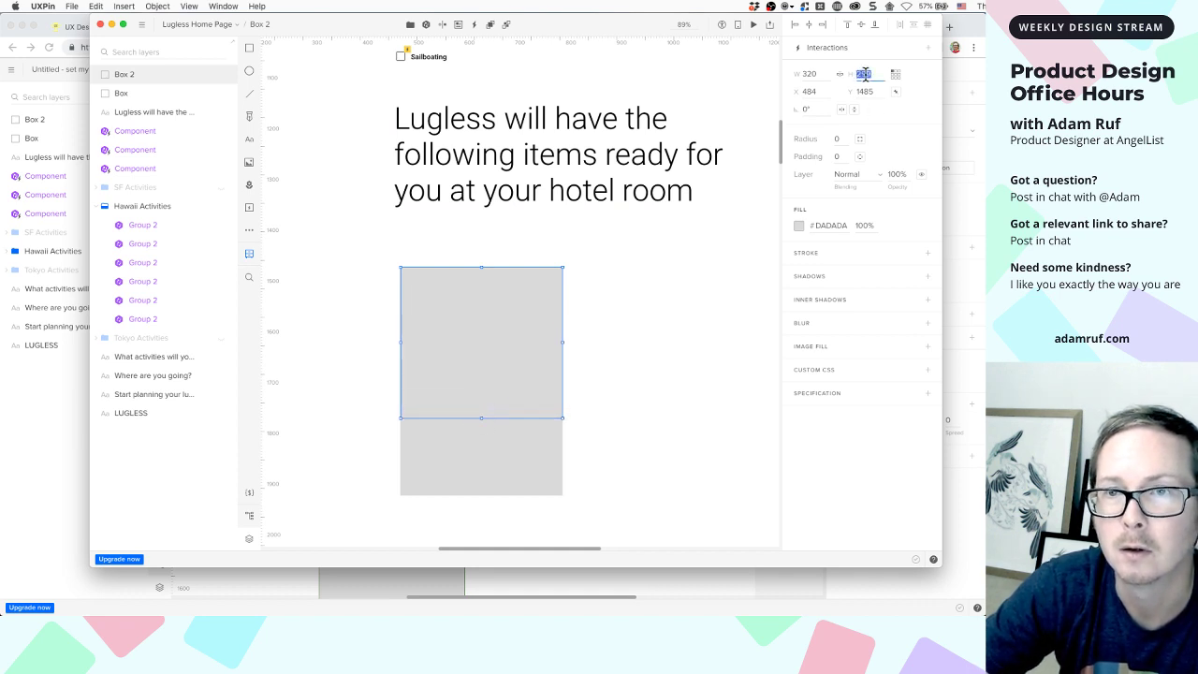
pyautogui.click(479, 334)
# Add two shadows to the tall box and set the first shadow's Y offset to 2 and blur to 4
pyautogui.click(462, 477)
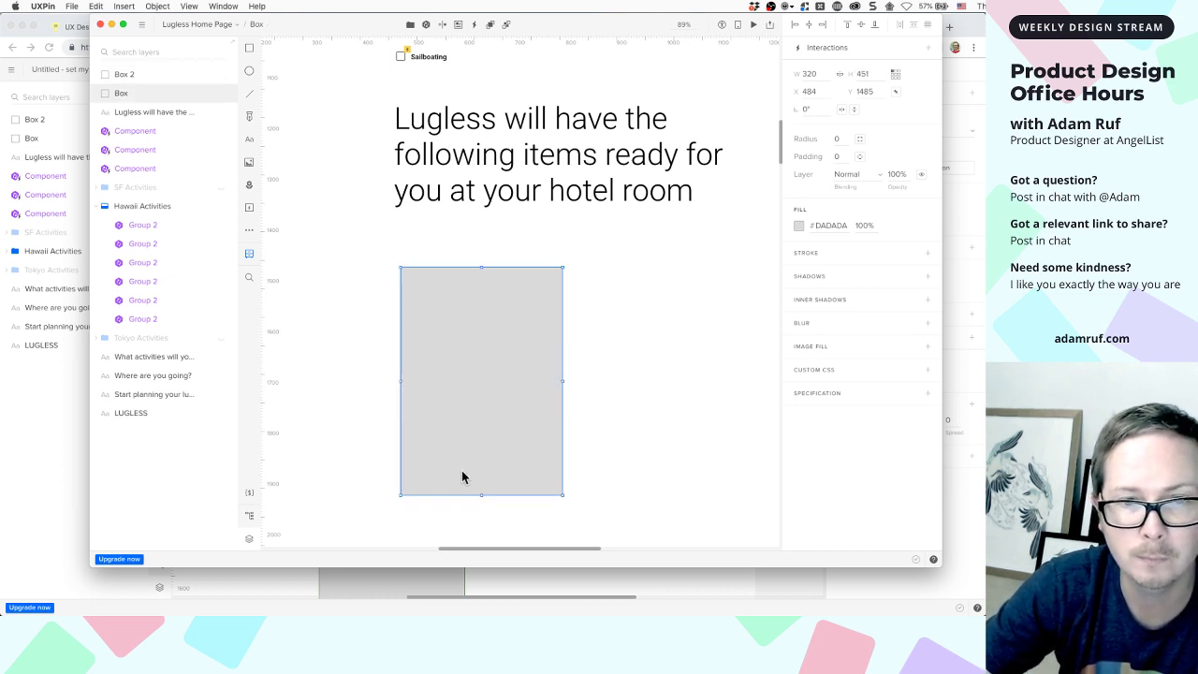
pyautogui.click(865, 281)
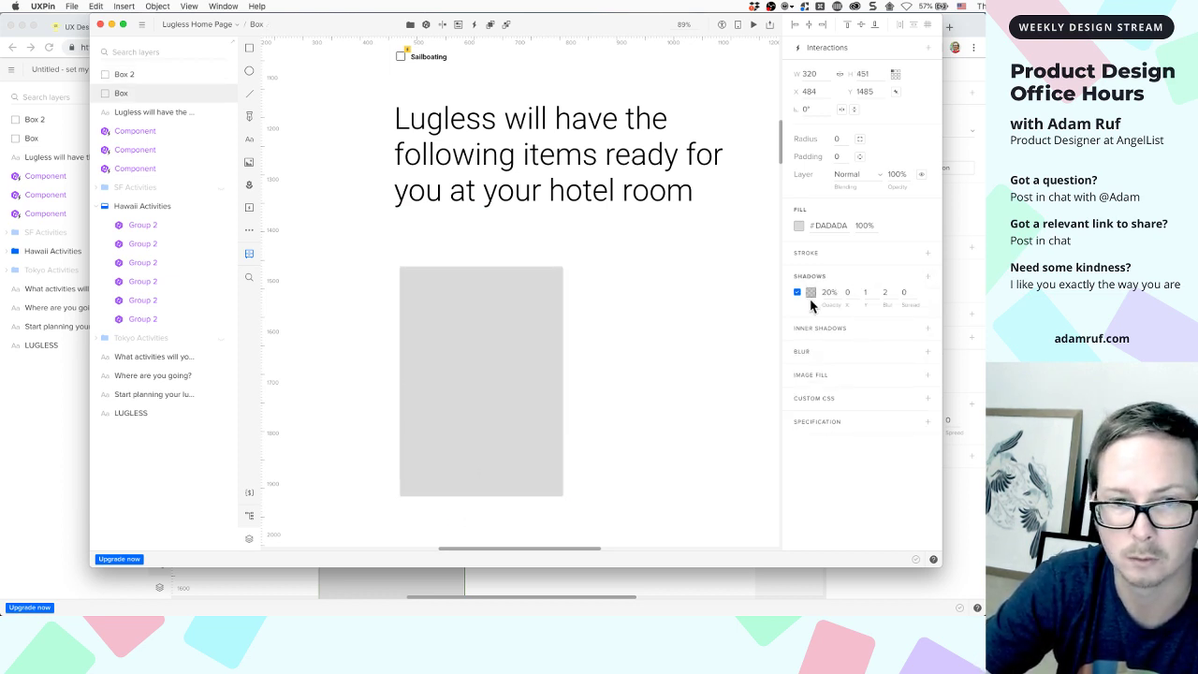
pyautogui.click(928, 277)
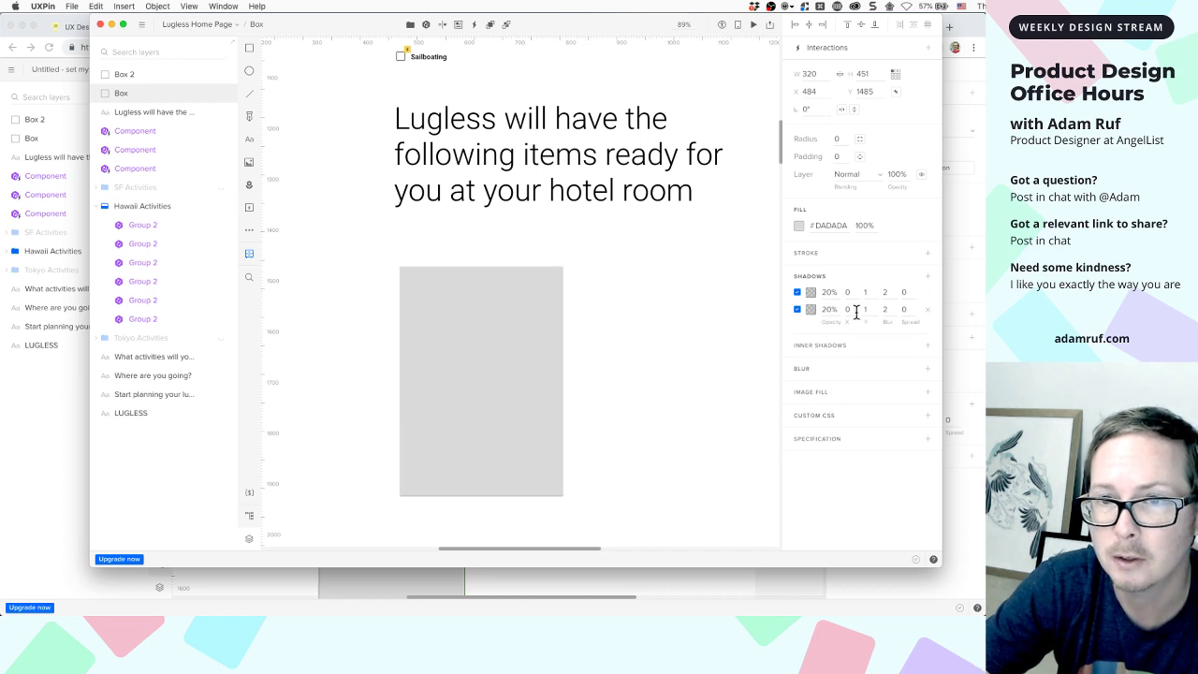
pyautogui.write('3')
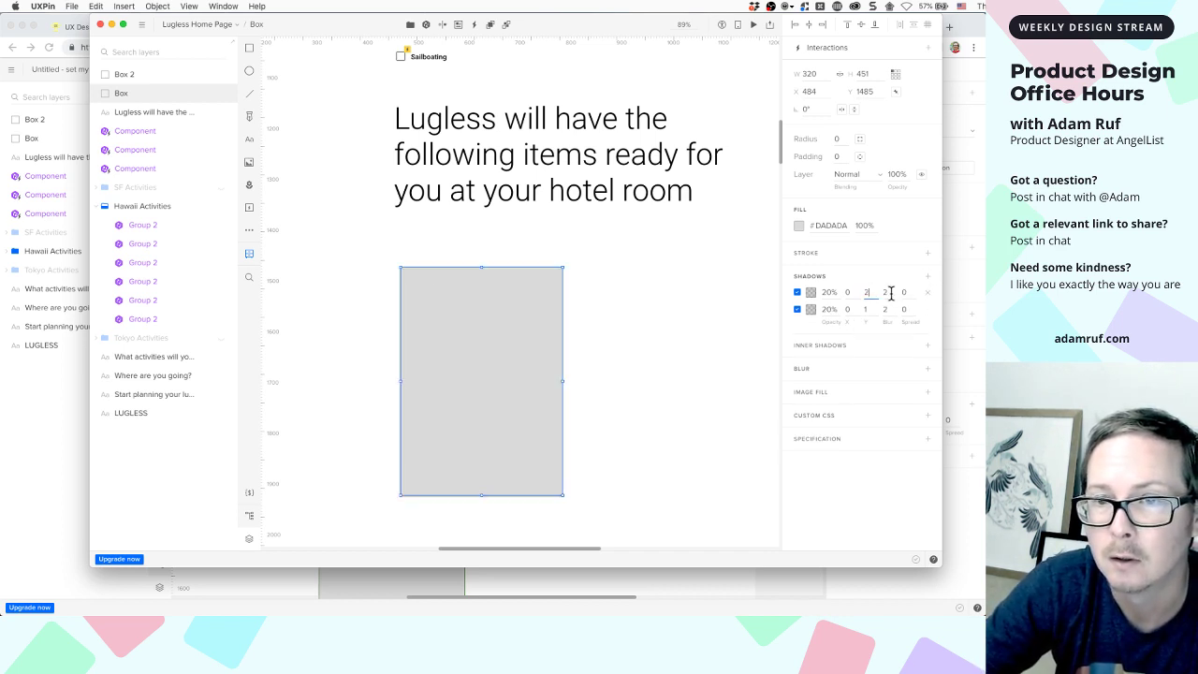
pyautogui.write('3')
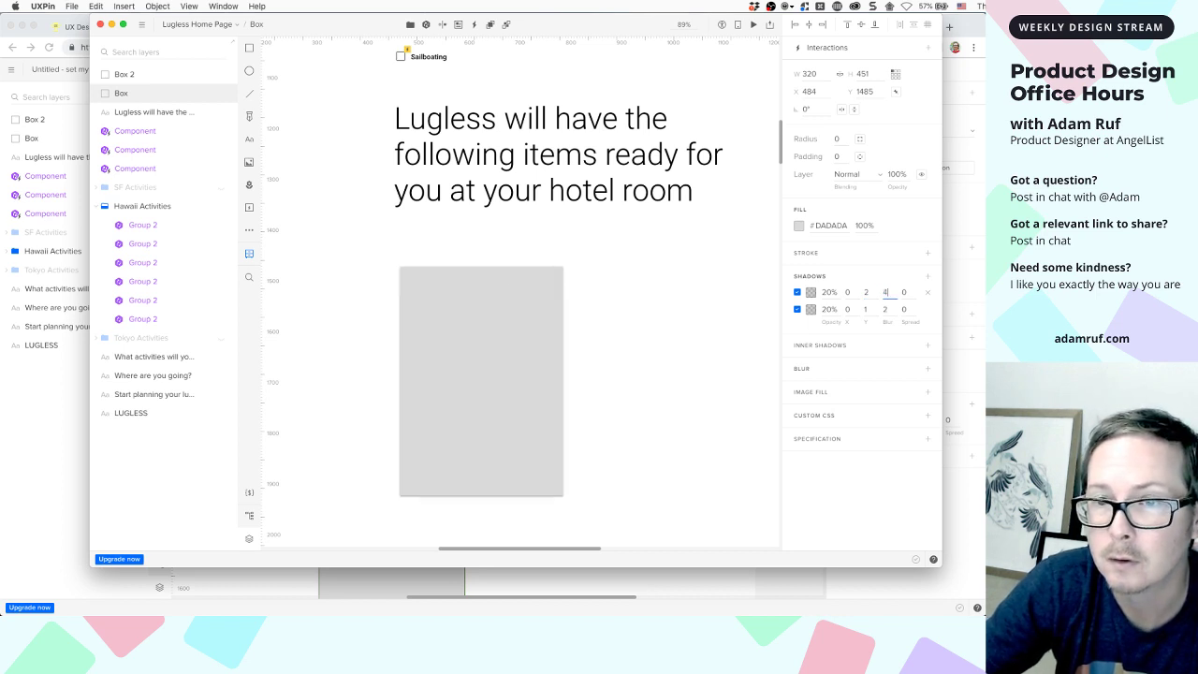
pyautogui.write('4')
# Set the tall box's second shadow to a Y offset of 4 and a blur of 8
pyautogui.click(866, 309)
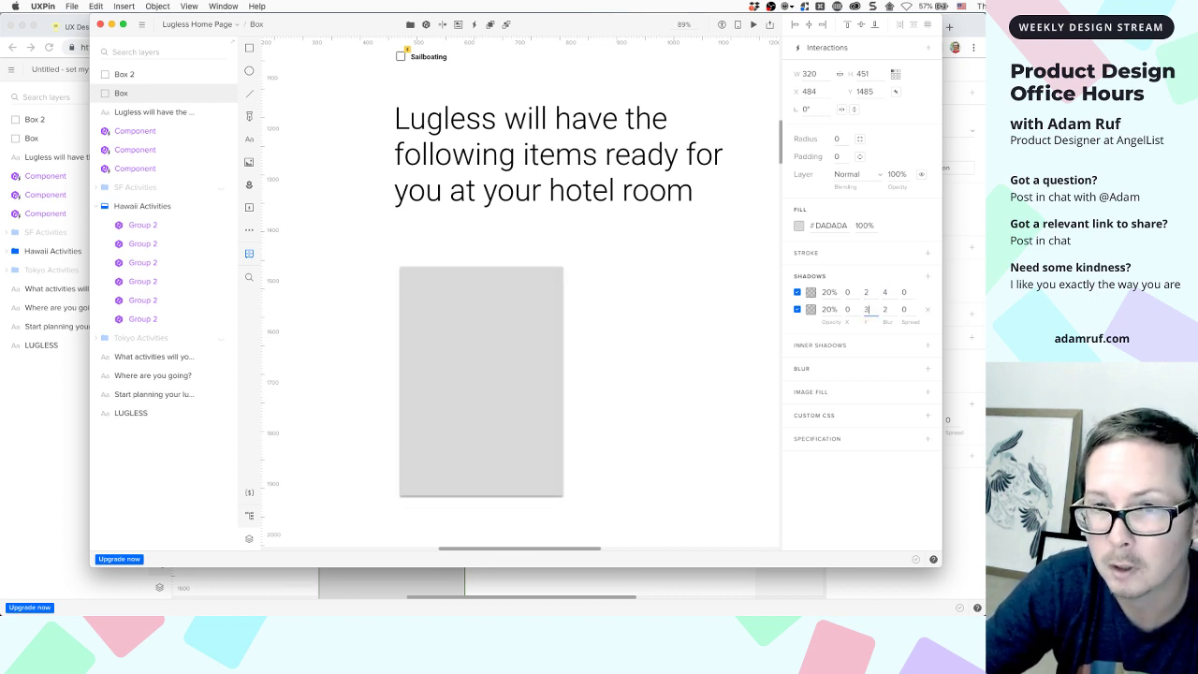
pyautogui.write('4')
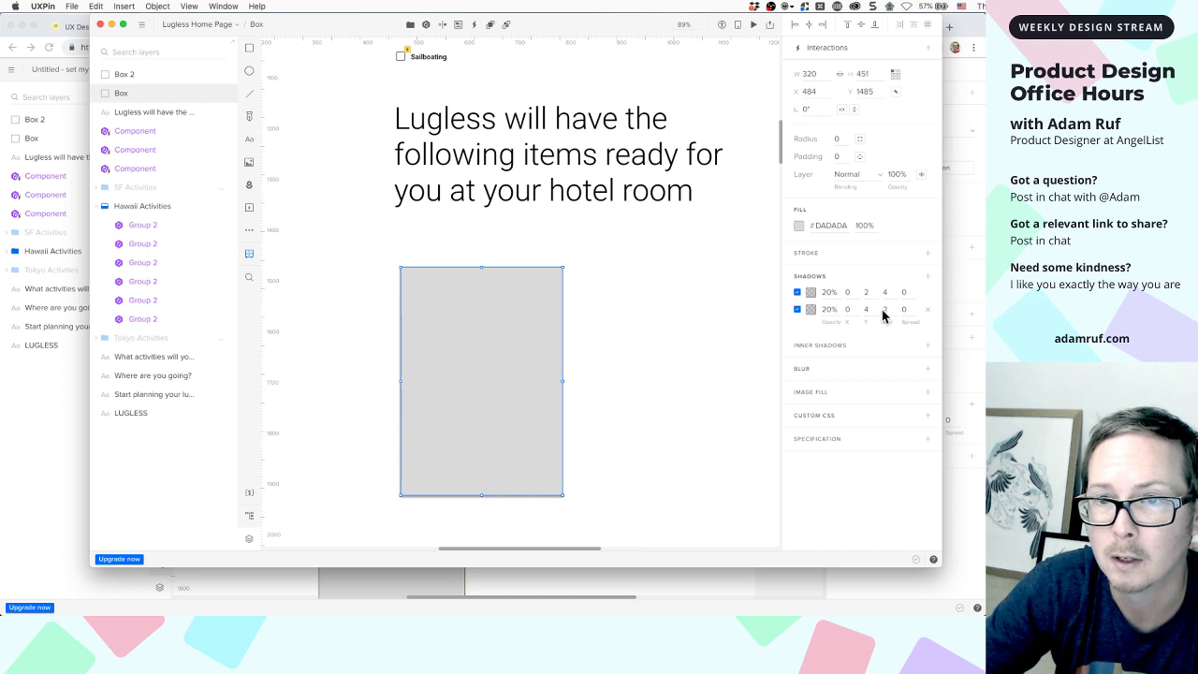
pyautogui.click(885, 309)
pyautogui.write('4')
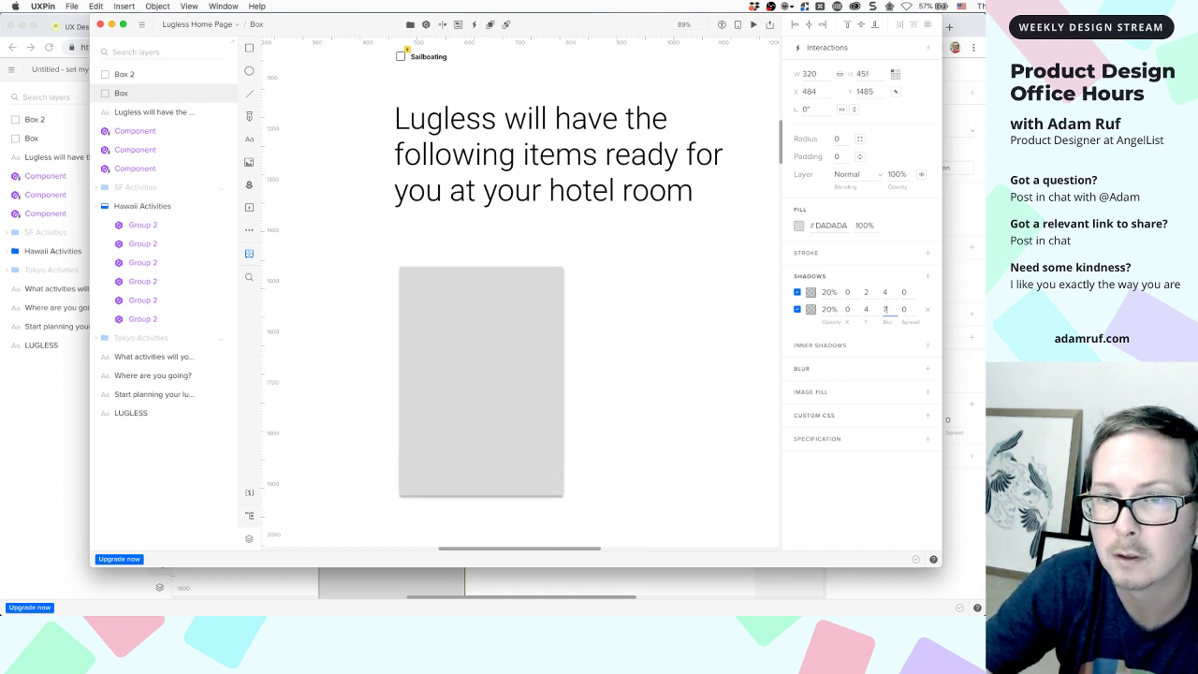
pyautogui.click(581, 355)
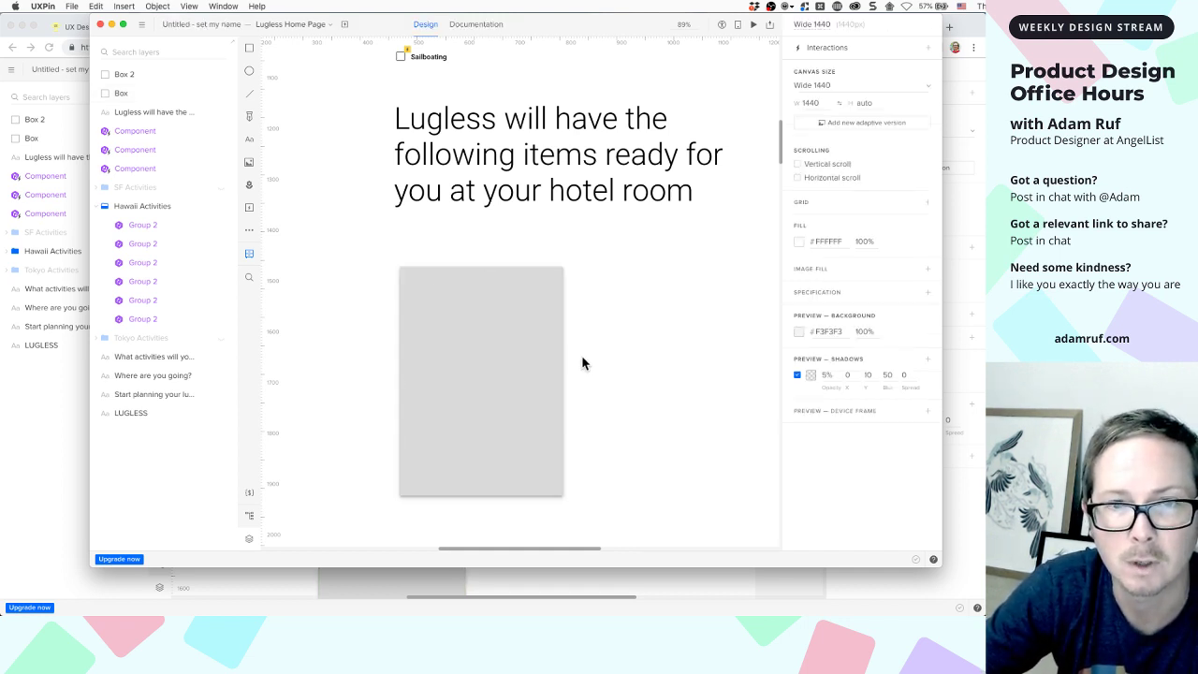
# Set the tall box's corner radius to 8 and move the square box off it to about X 898, Y 1529
pyautogui.click(530, 466)
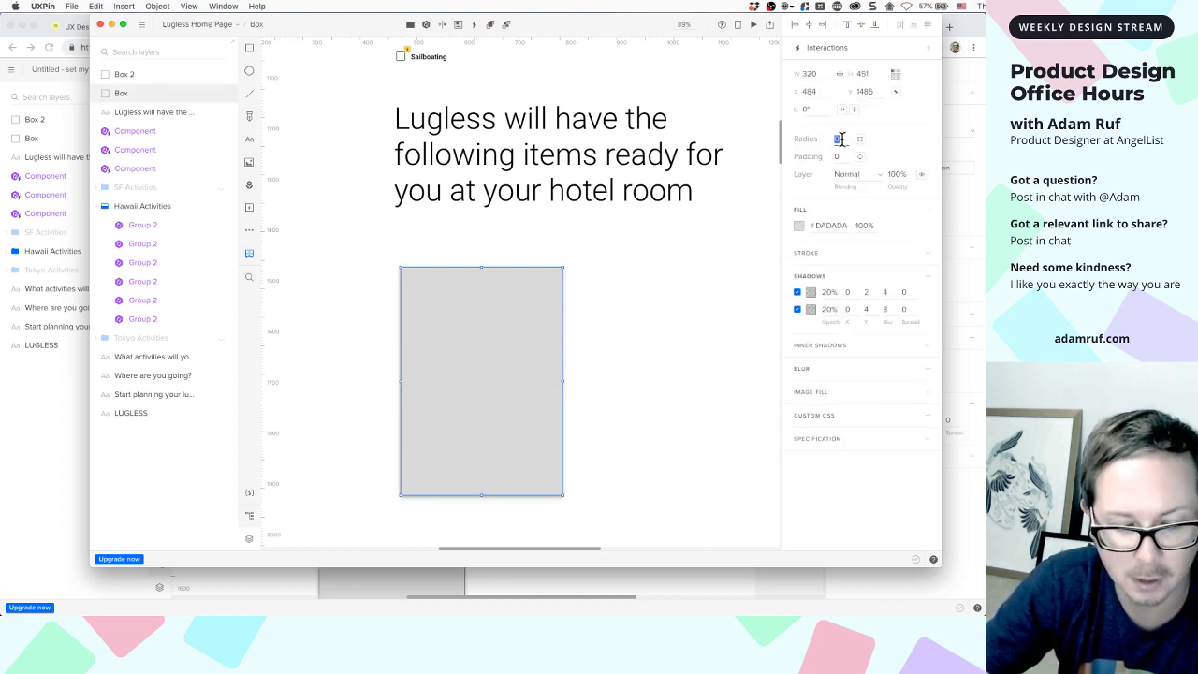
pyautogui.write('10')
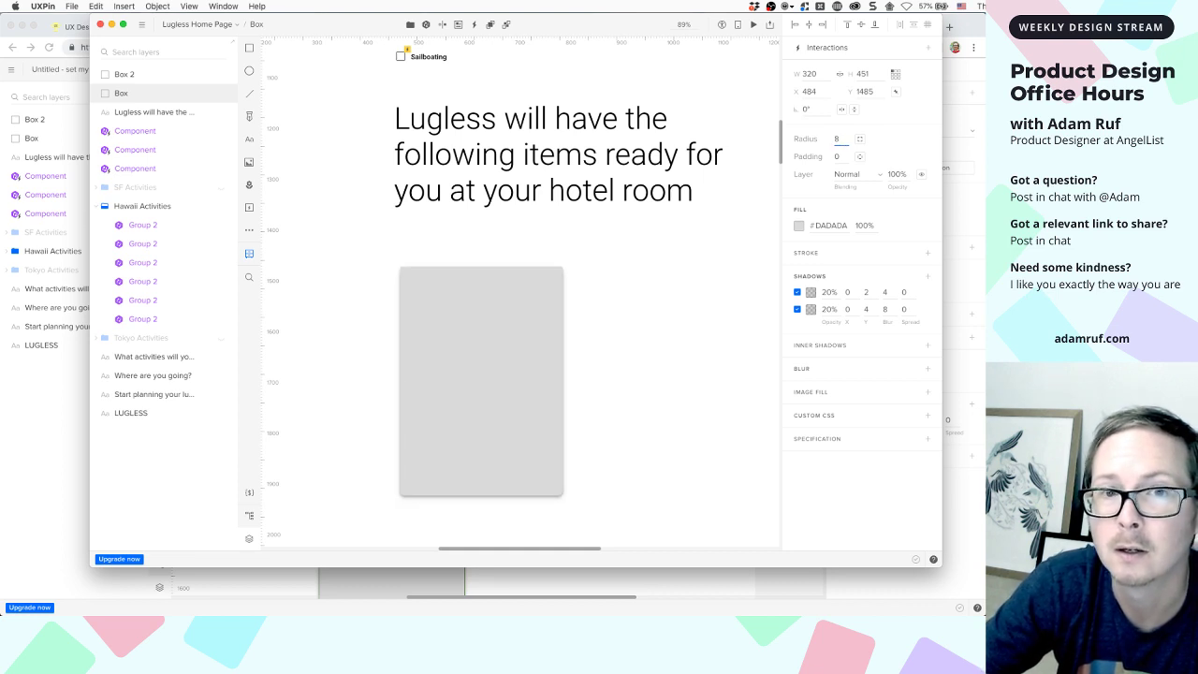
pyautogui.click(842, 157)
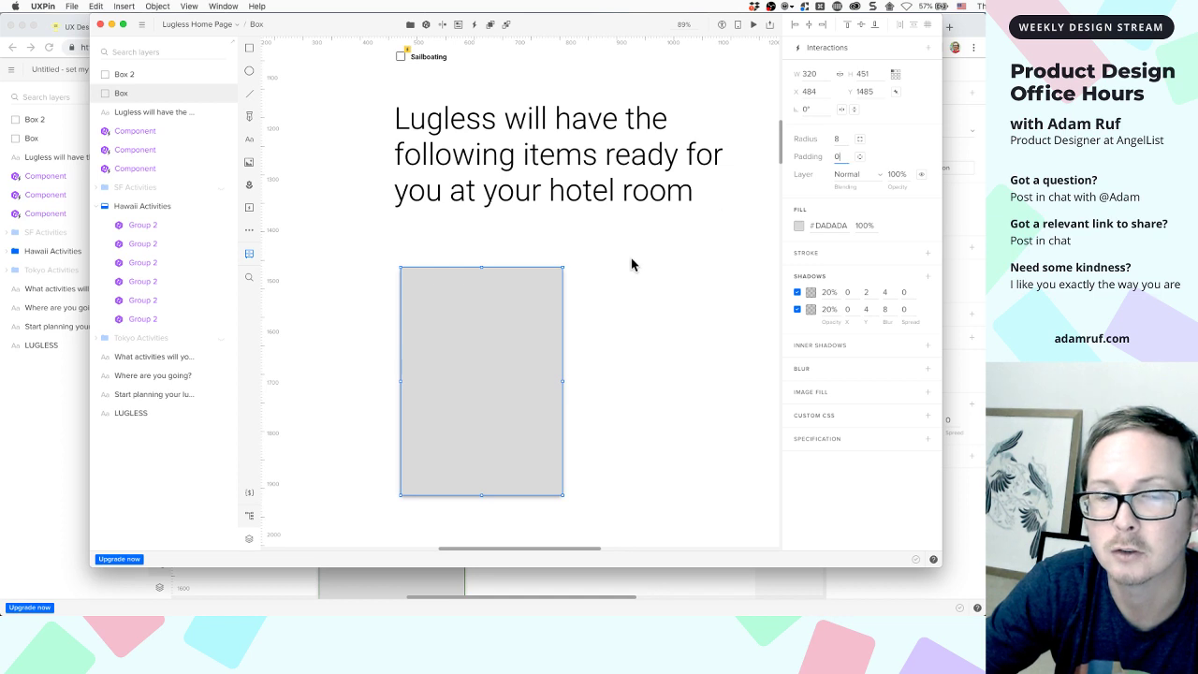
pyautogui.moveTo(497, 356); pyautogui.dragTo(715, 378)
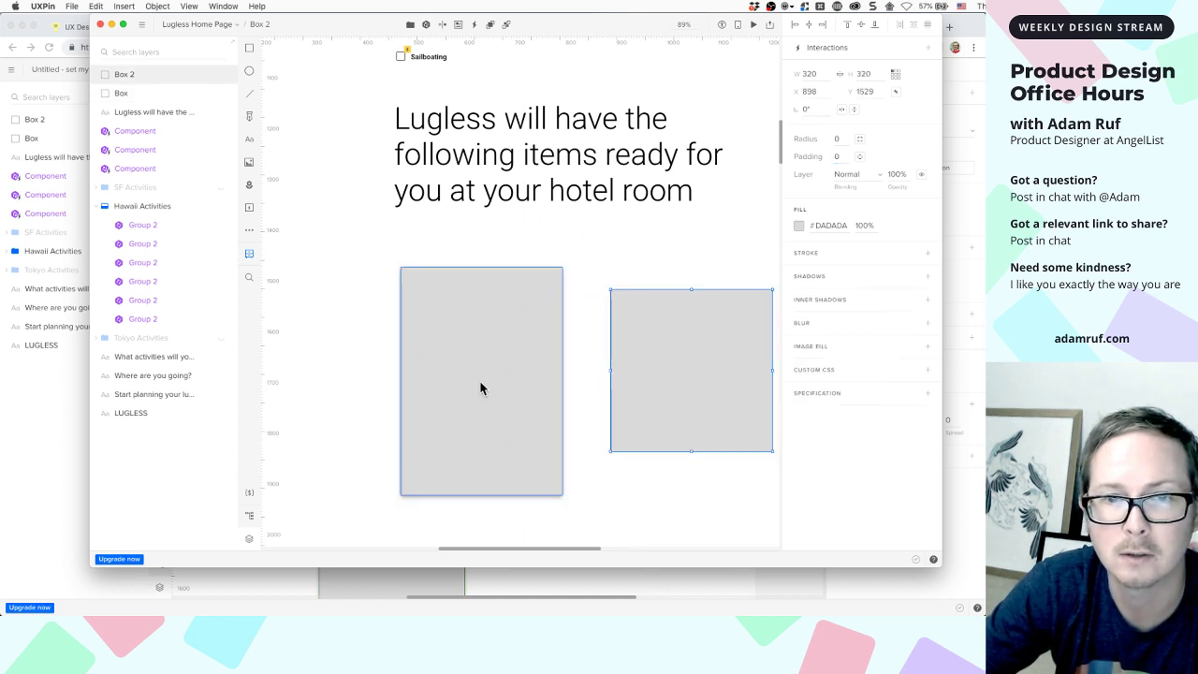
# Set the tall box's padding to 60
pyautogui.click(481, 388)
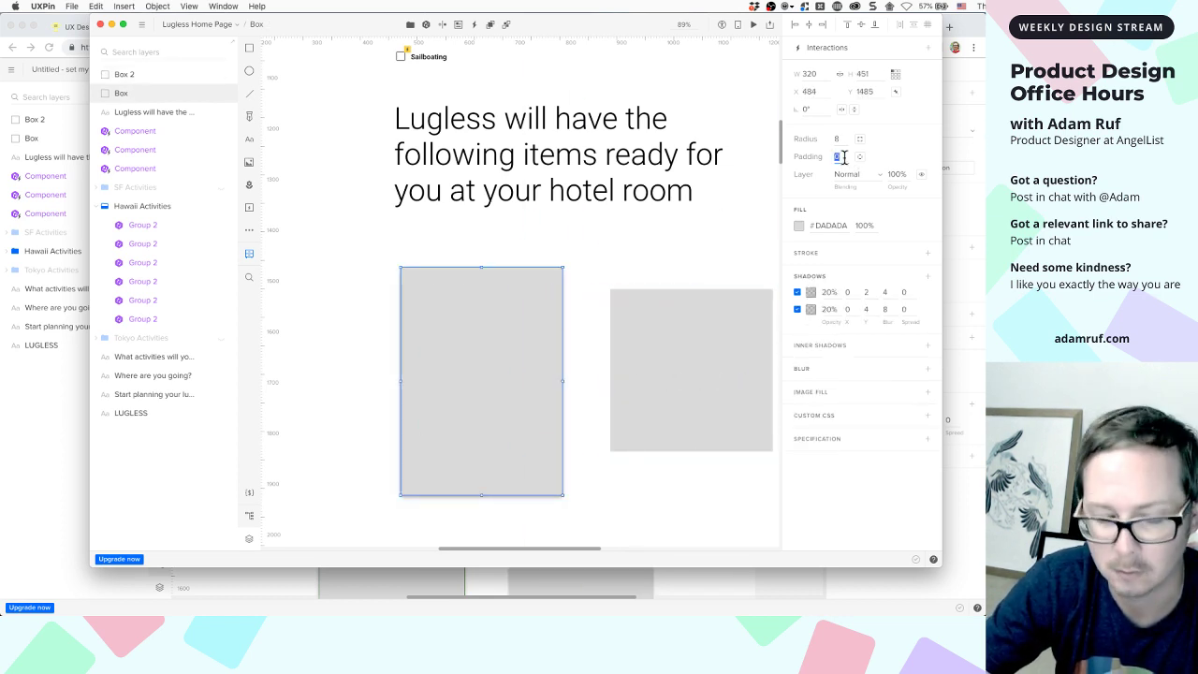
pyautogui.write('10')
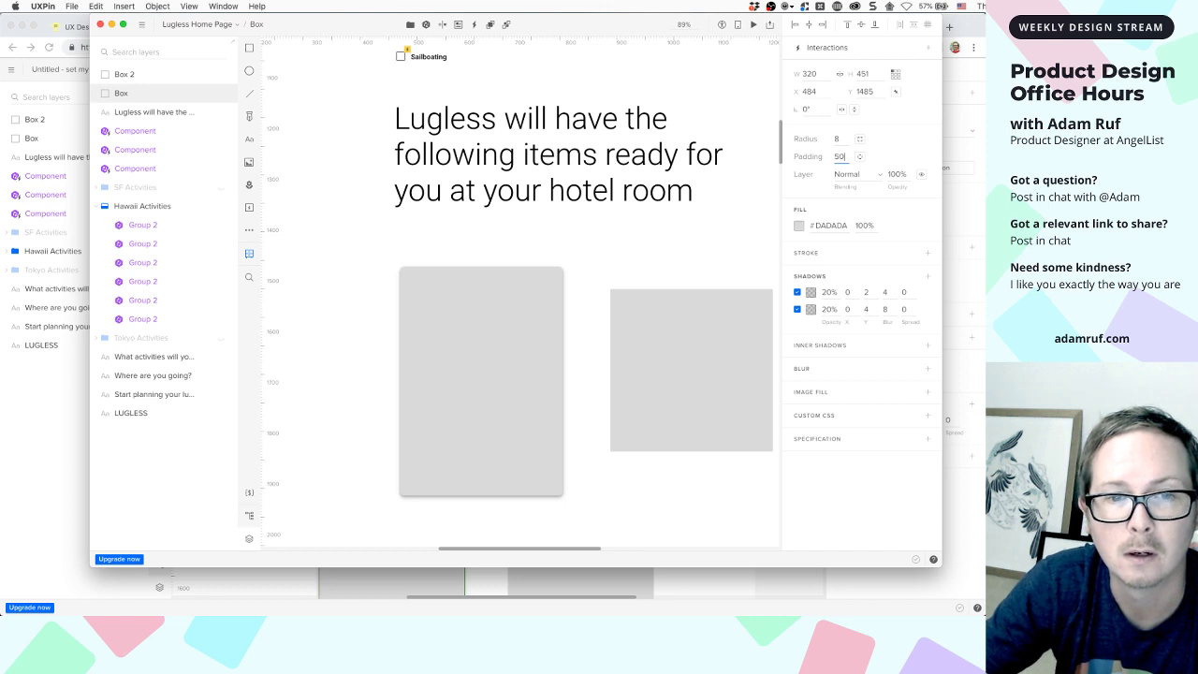
pyautogui.click(599, 268)
pyautogui.click(489, 339)
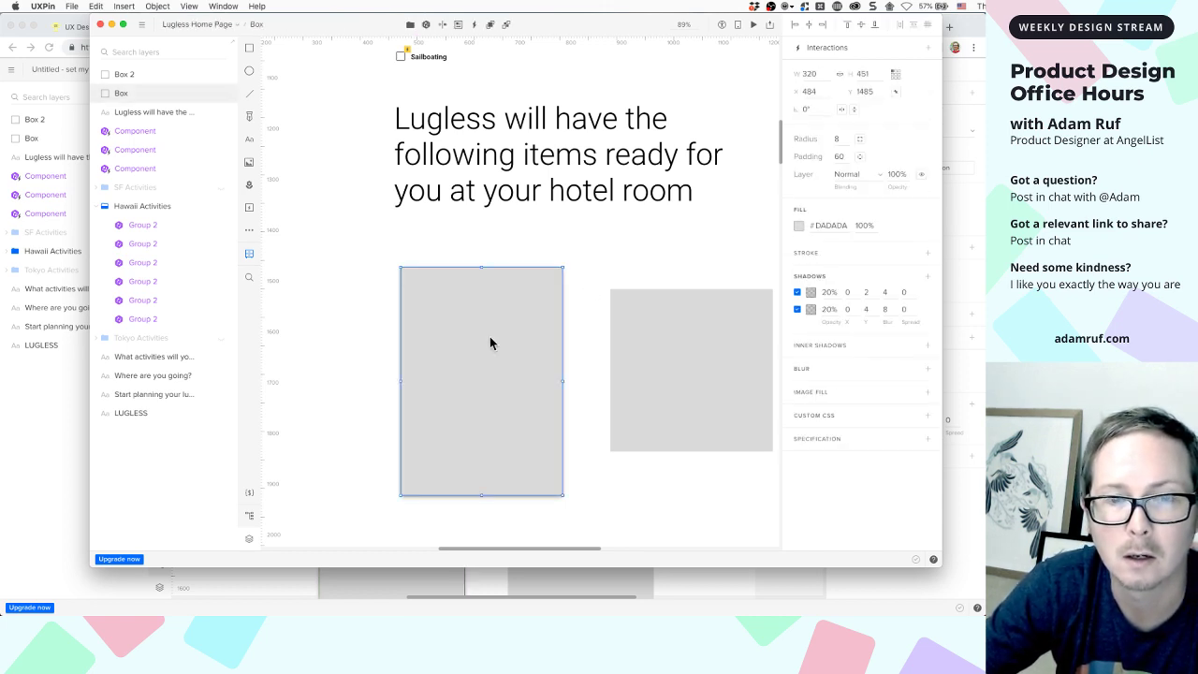
pyautogui.click(593, 277)
pyautogui.click(517, 315)
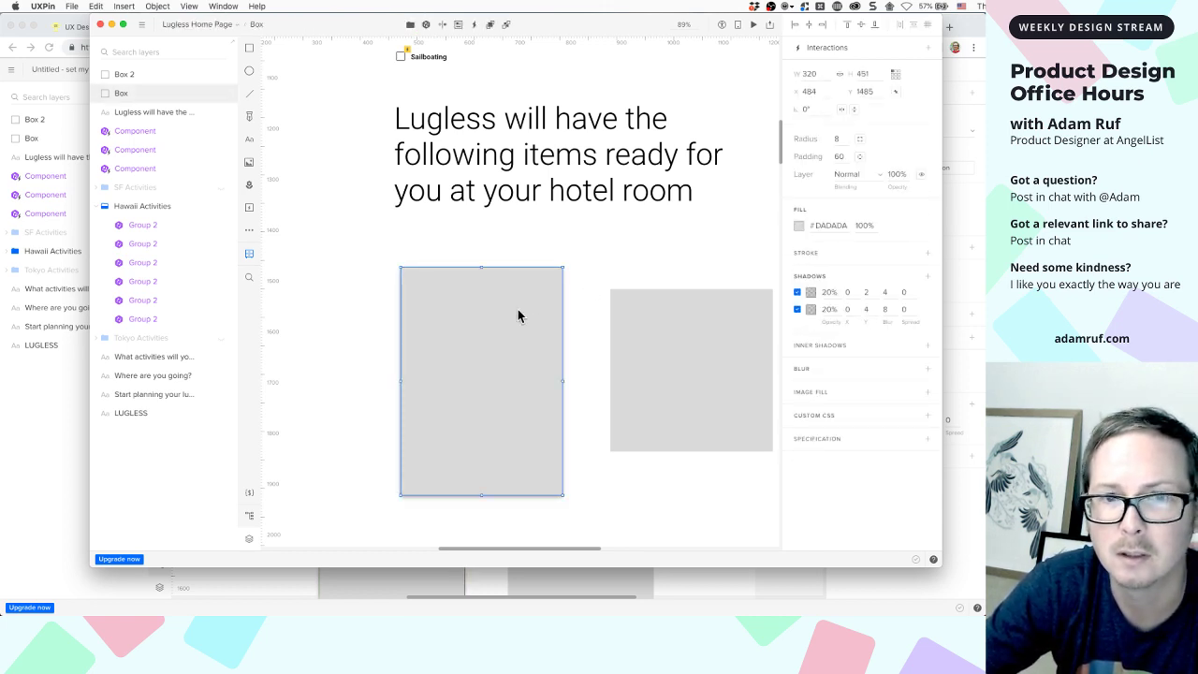
# Try filler text inside the tall box to test its padding, and undo the text
pyautogui.doubleClick(518, 316)
pyautogui.write('sdaSDa')
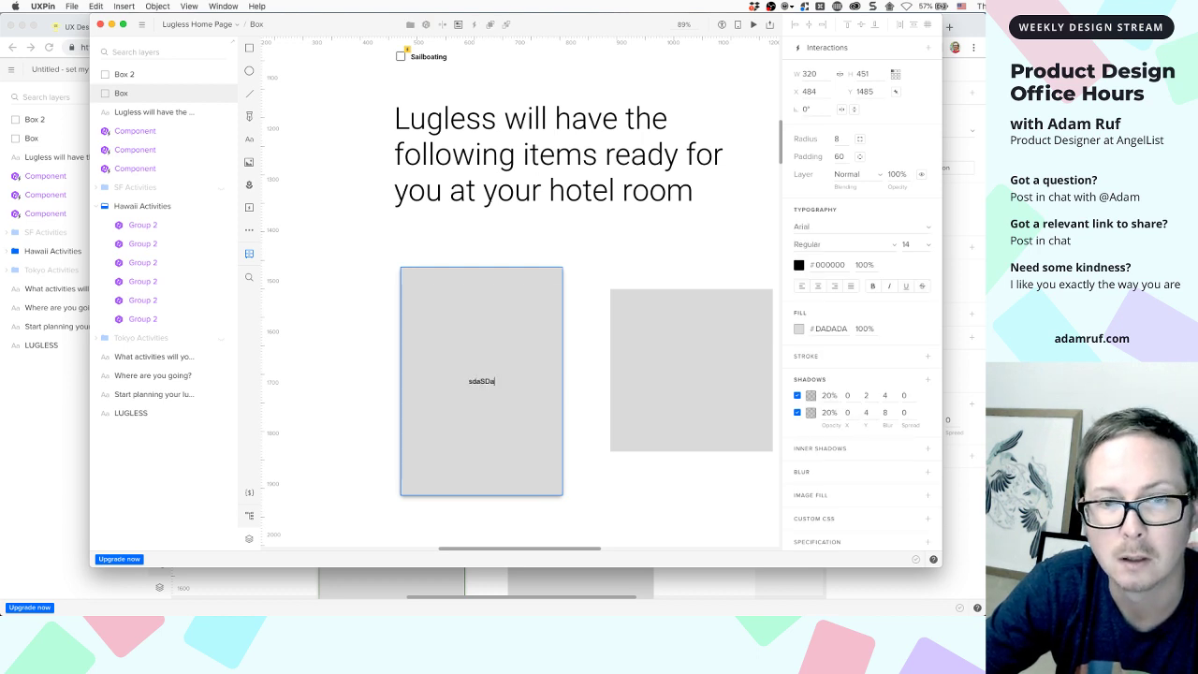
pyautogui.write(' daSDasd asD asd aSD asd SADasd aSD asdaD')
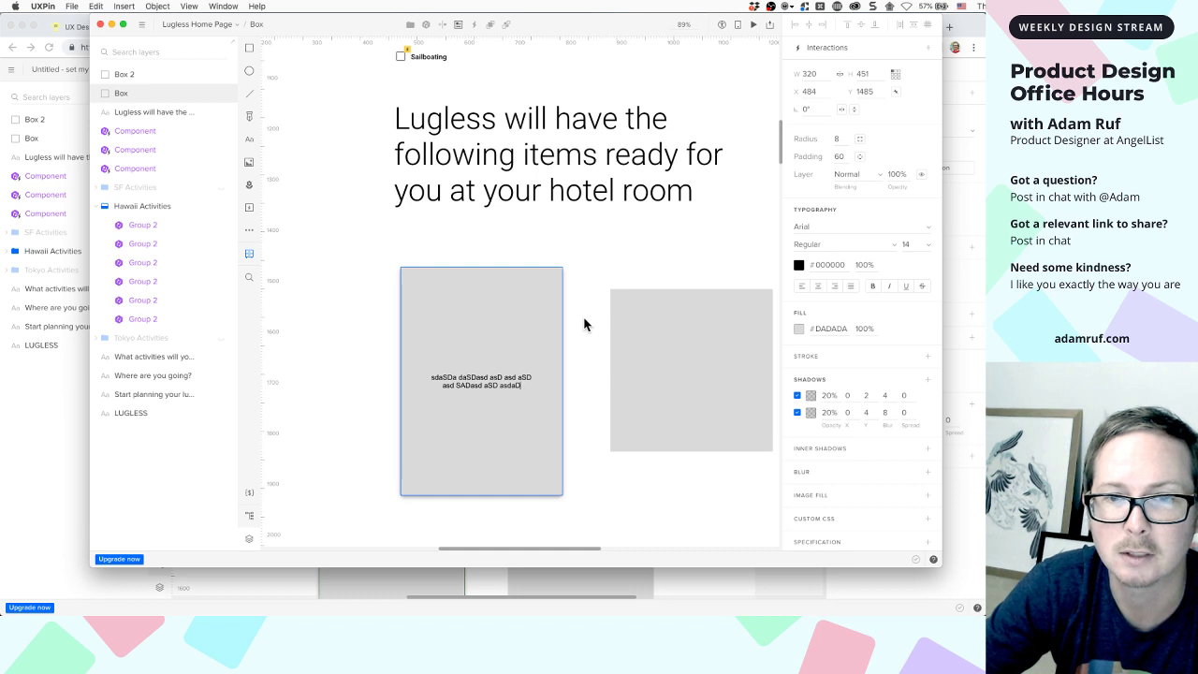
pyautogui.click(583, 362)
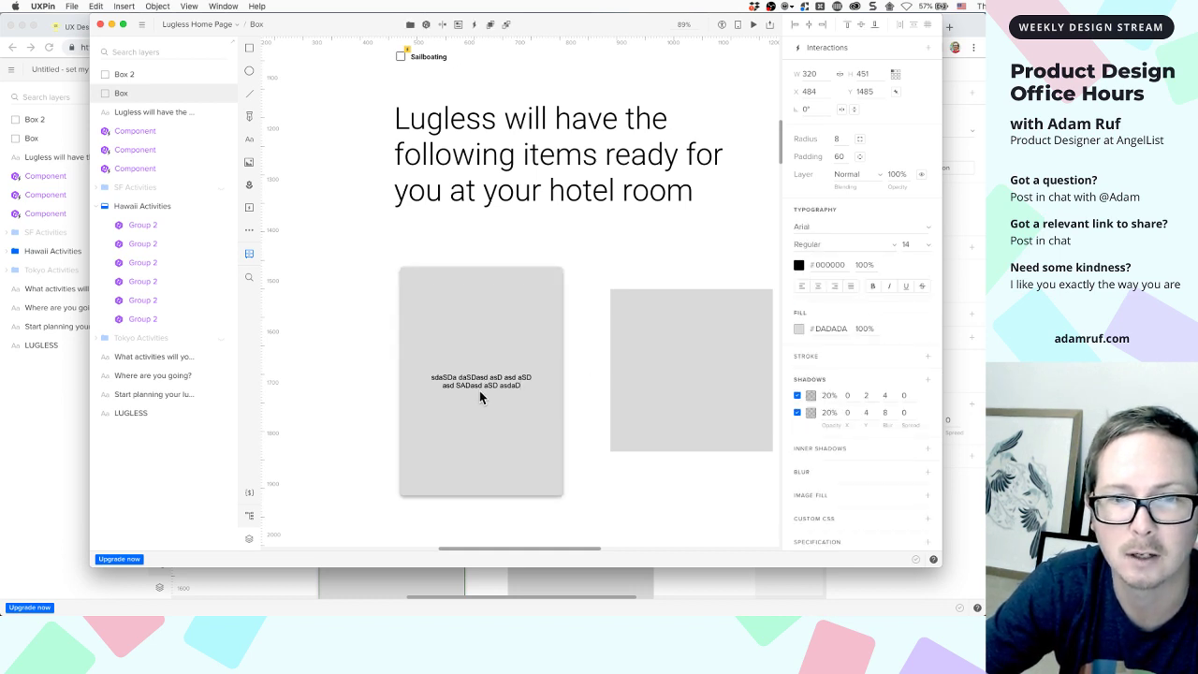
pyautogui.click(481, 385)
pyautogui.press('super+z')
pyautogui.click(577, 365)
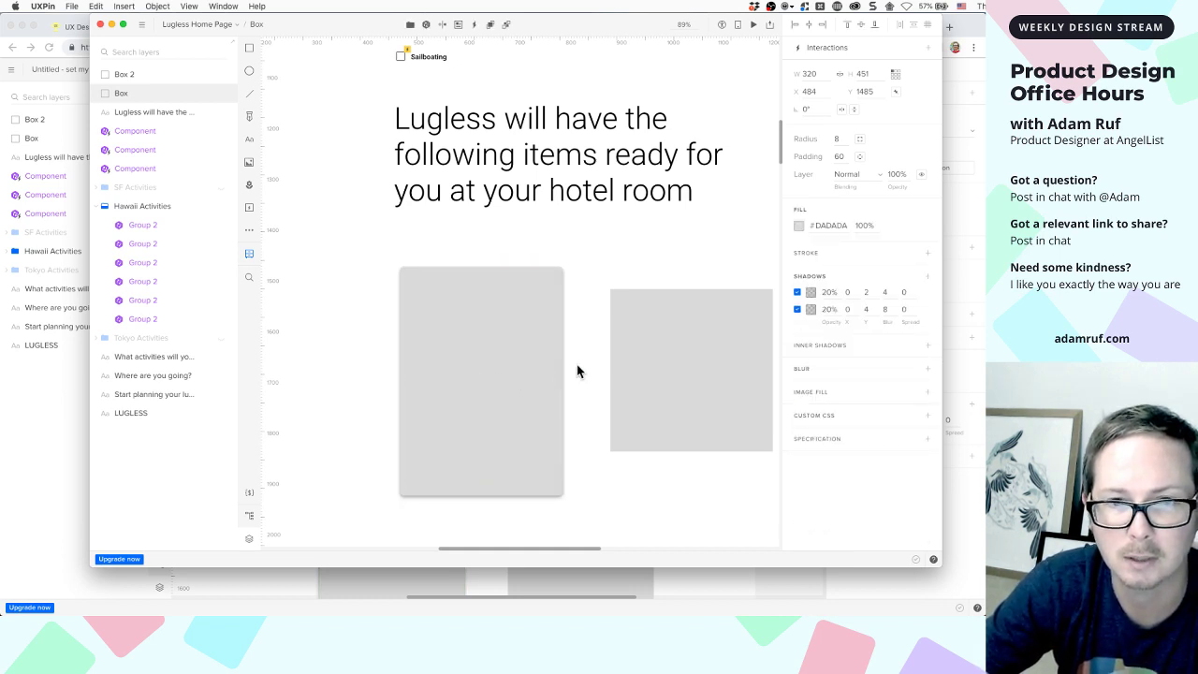
# Change the tall box's fill color to #FAFAFA
pyautogui.click(509, 358)
pyautogui.click(824, 225)
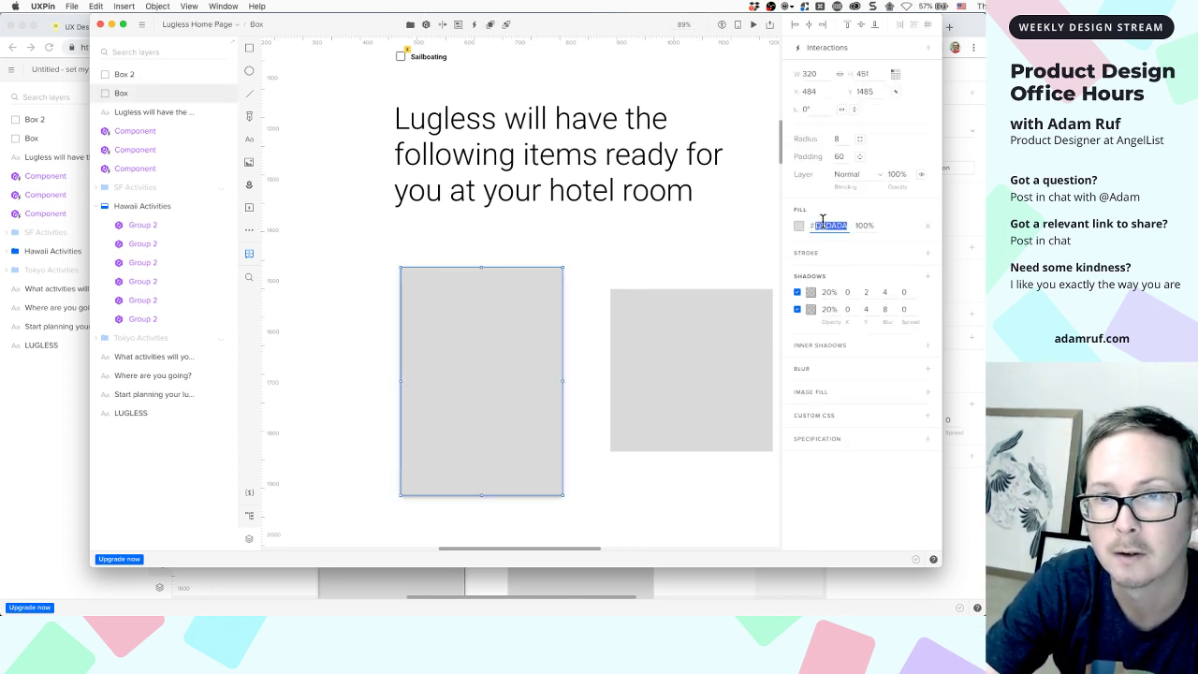
pyautogui.write('FAFAF')
pyautogui.press('Return')
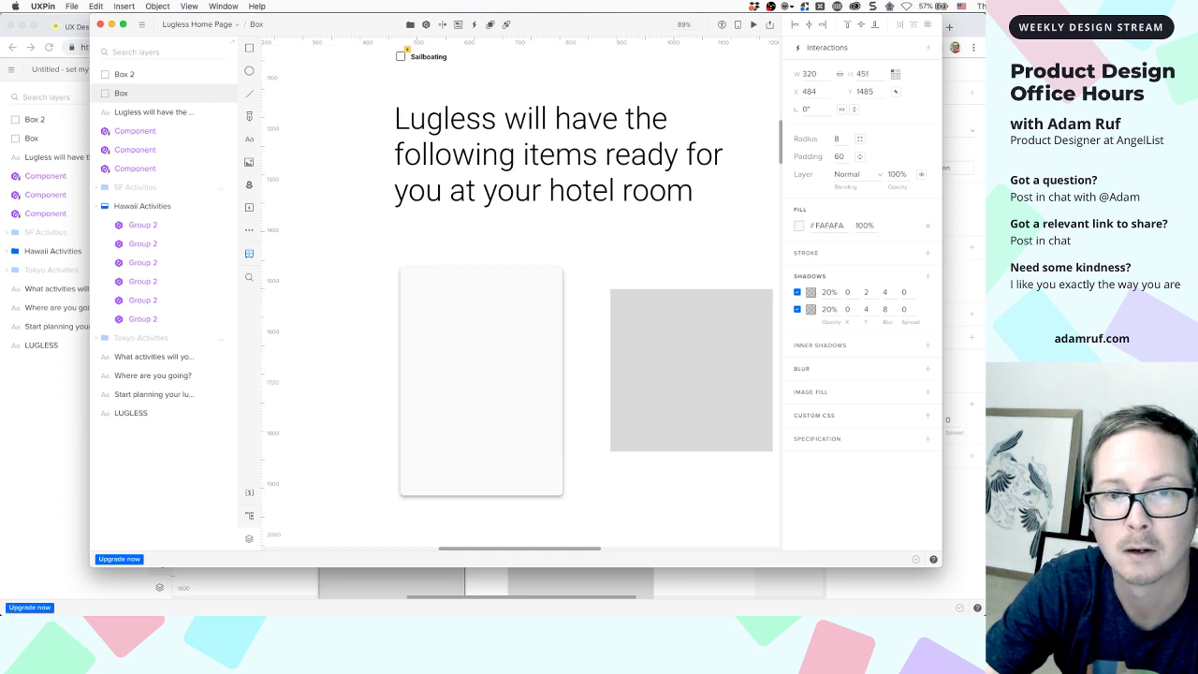
# Move the grey square back over the tall box, aligned with its side edges and slightly below its top edge
pyautogui.click(603, 266)
pyautogui.moveTo(660, 327); pyautogui.dragTo(479, 327)
pyautogui.scroll(2, 479, 326)
# Give the tall box individual corner radii, setting both upper corners to 0
pyautogui.click(415, 270)
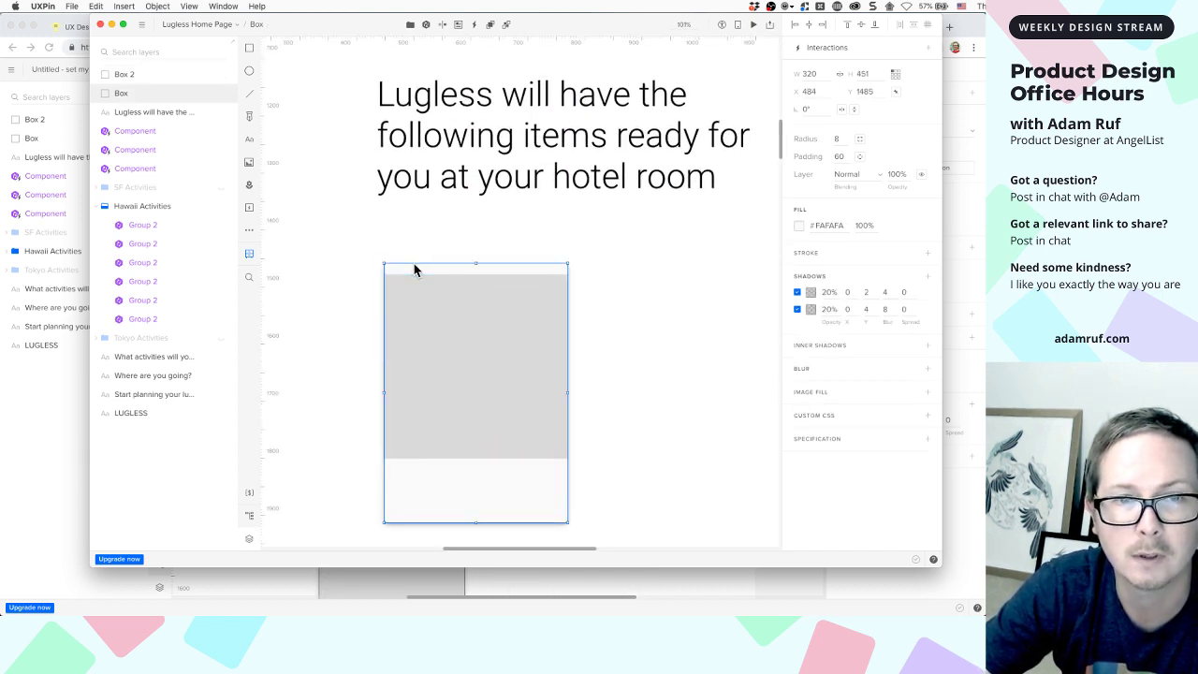
pyautogui.click(860, 139)
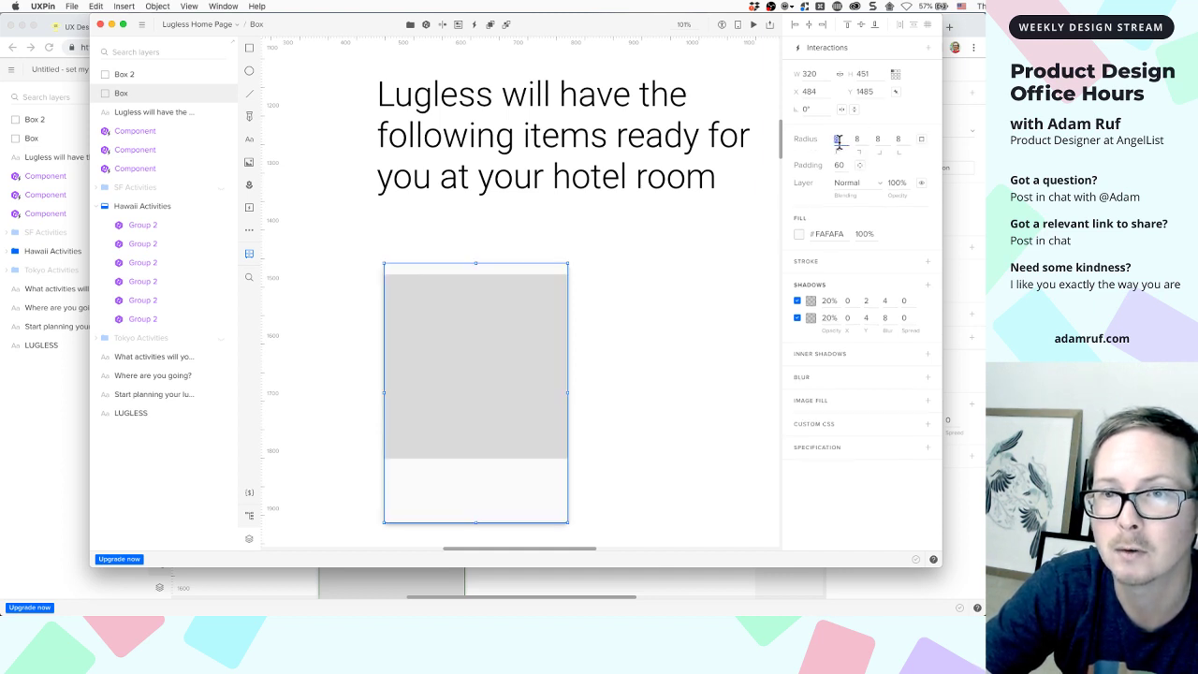
pyautogui.write('0')
pyautogui.press('Tab')
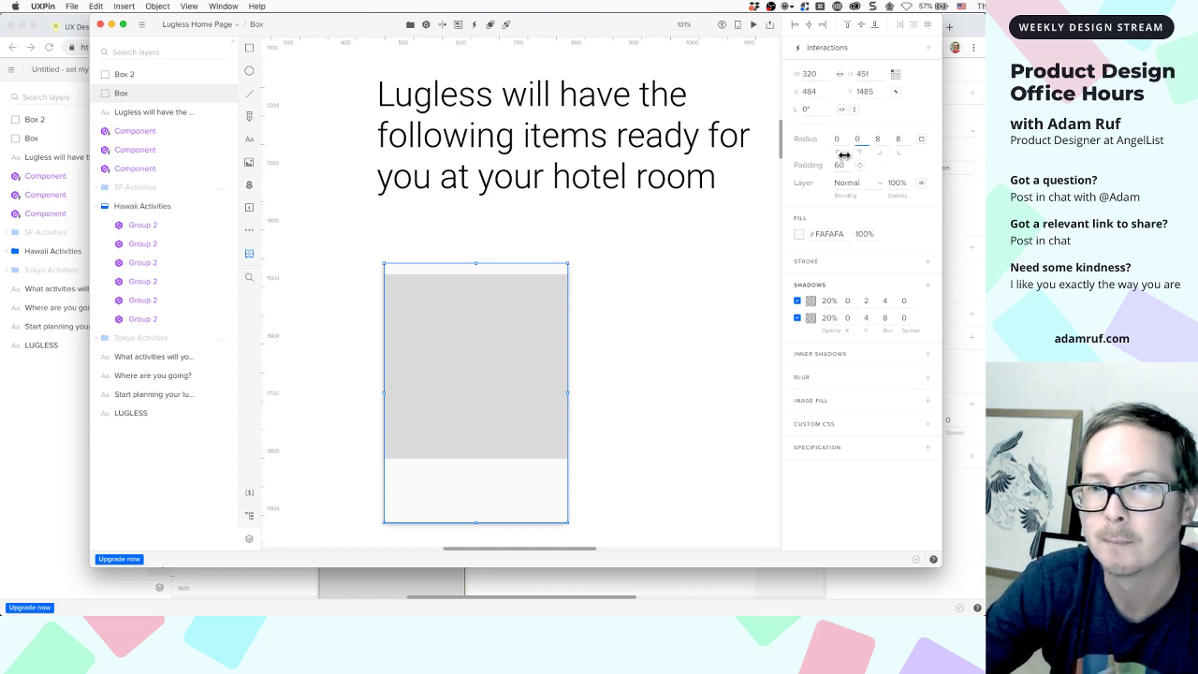
pyautogui.click(572, 307)
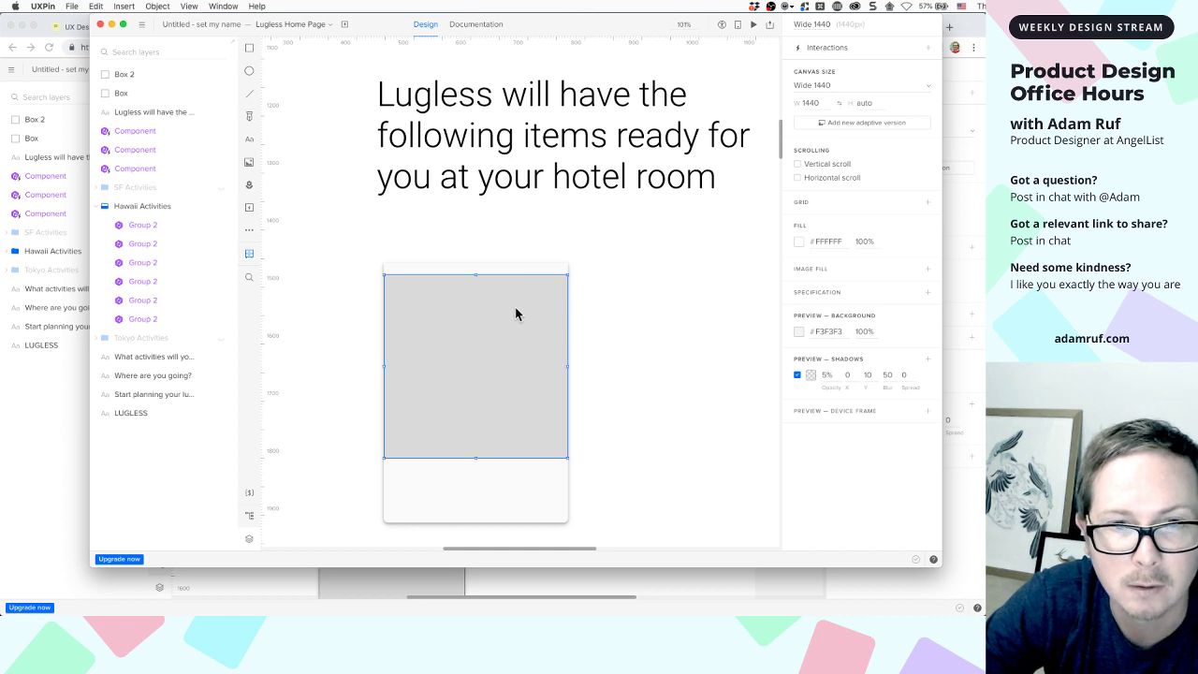
# Align the grey square with the top edge of the tall box and rename its layer "Product Image"
pyautogui.moveTo(515, 313); pyautogui.dragTo(515, 302)
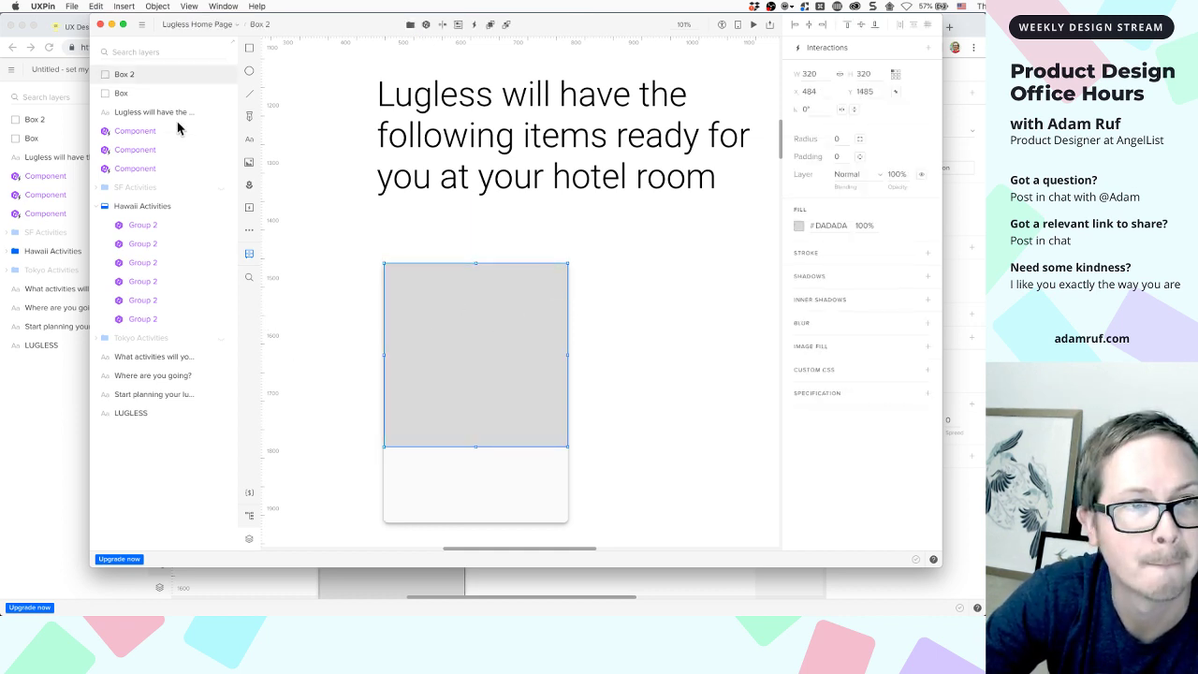
pyautogui.doubleClick(124, 74)
pyautogui.write('Pi')
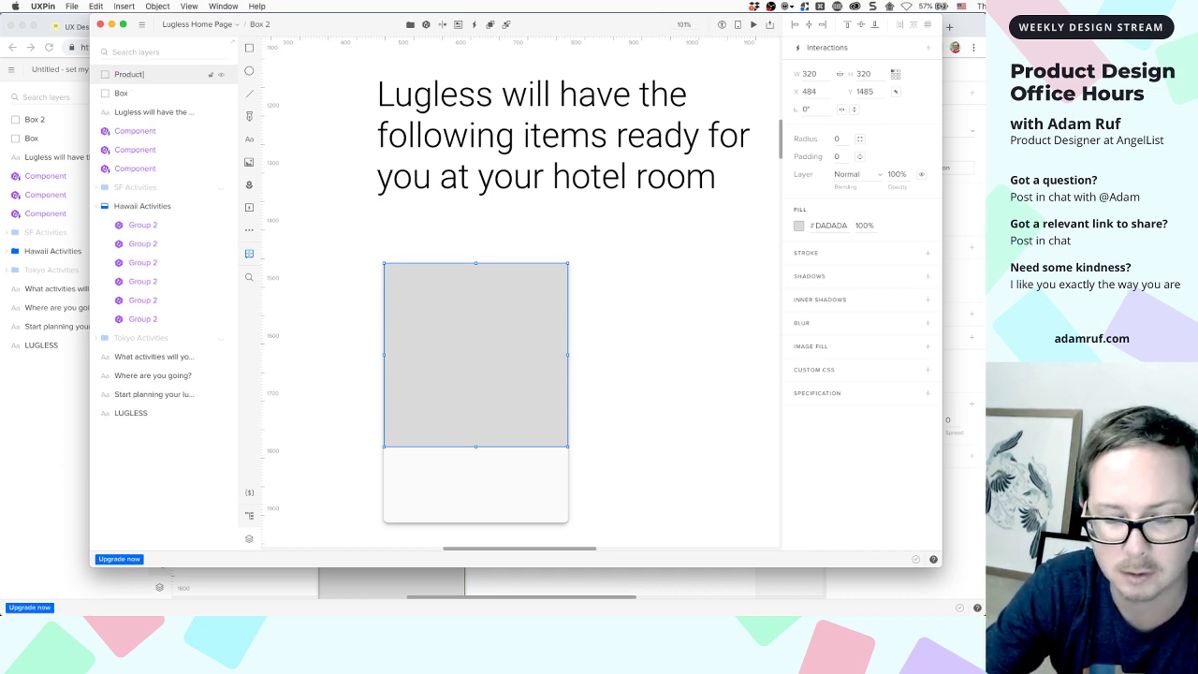
pyautogui.press('Return')
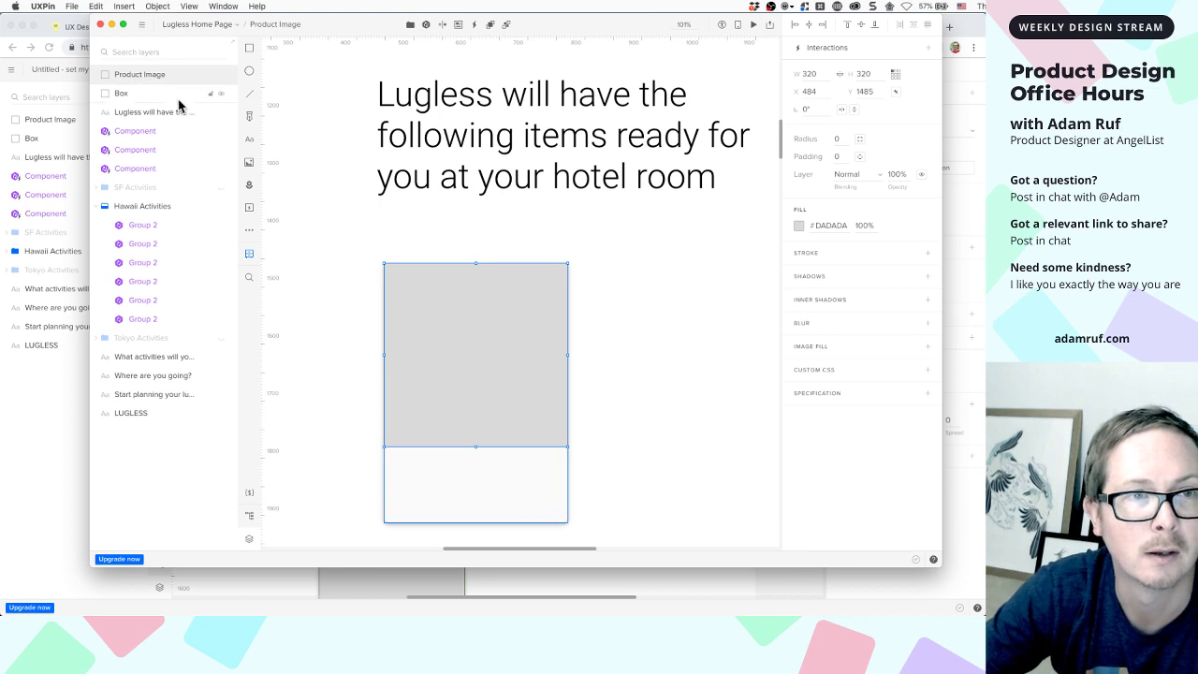
# Place a Body 1 text and a Body 2 text below it from the Material Design text styles, under the card's image area
pyautogui.click(401, 473)
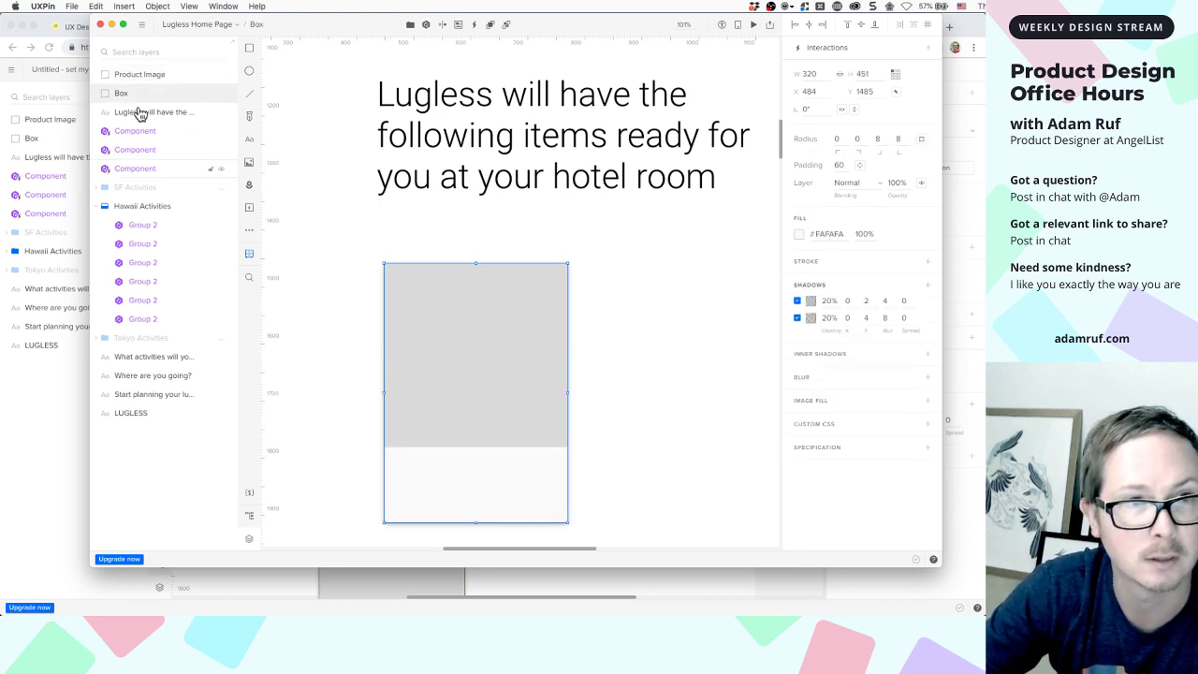
pyautogui.click(249, 256)
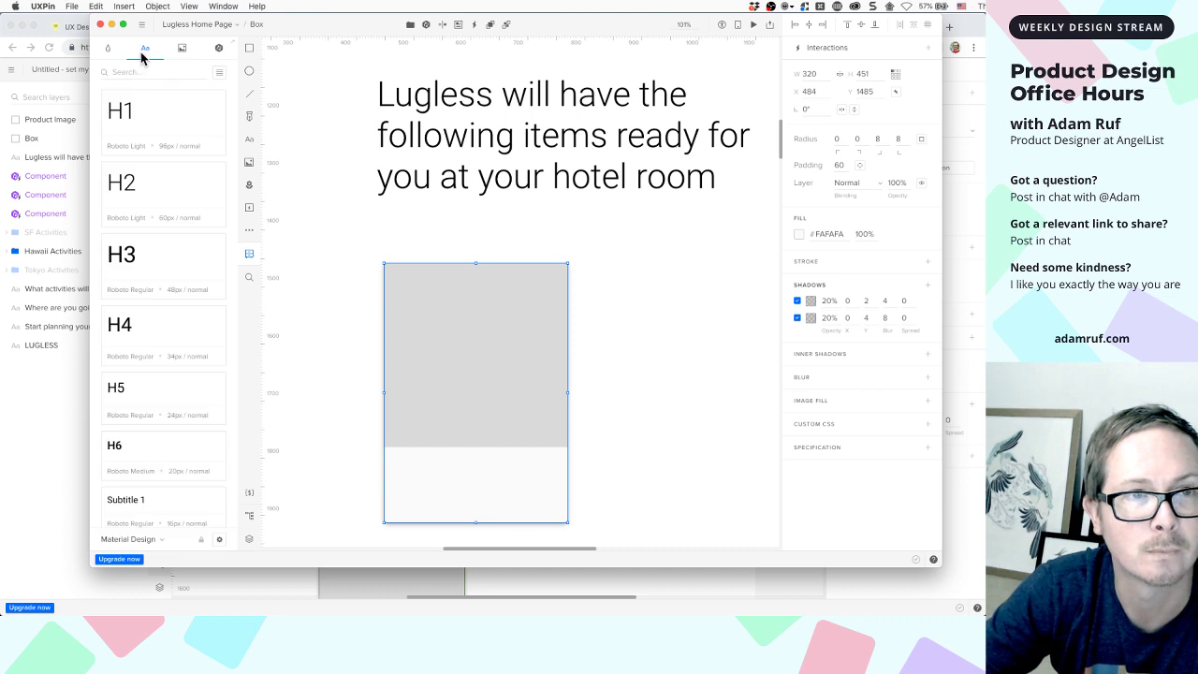
pyautogui.scroll(-2, 167, 245)
pyautogui.scroll(-5, 166, 244)
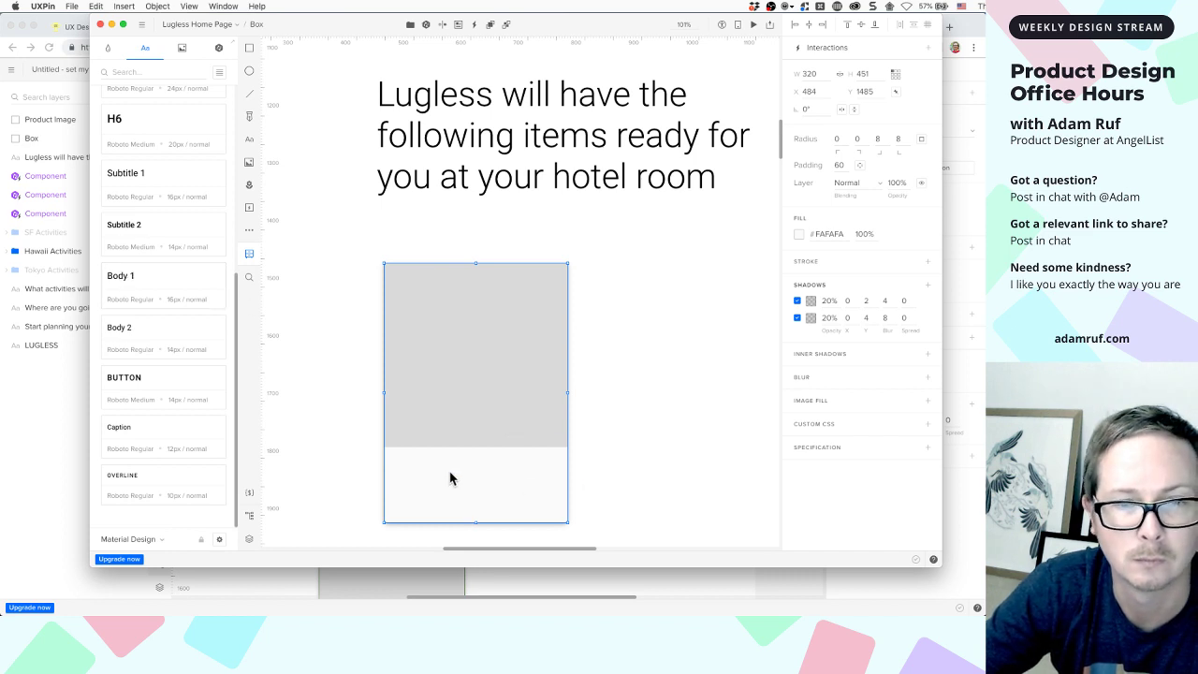
pyautogui.moveTo(157, 298); pyautogui.dragTo(406, 456)
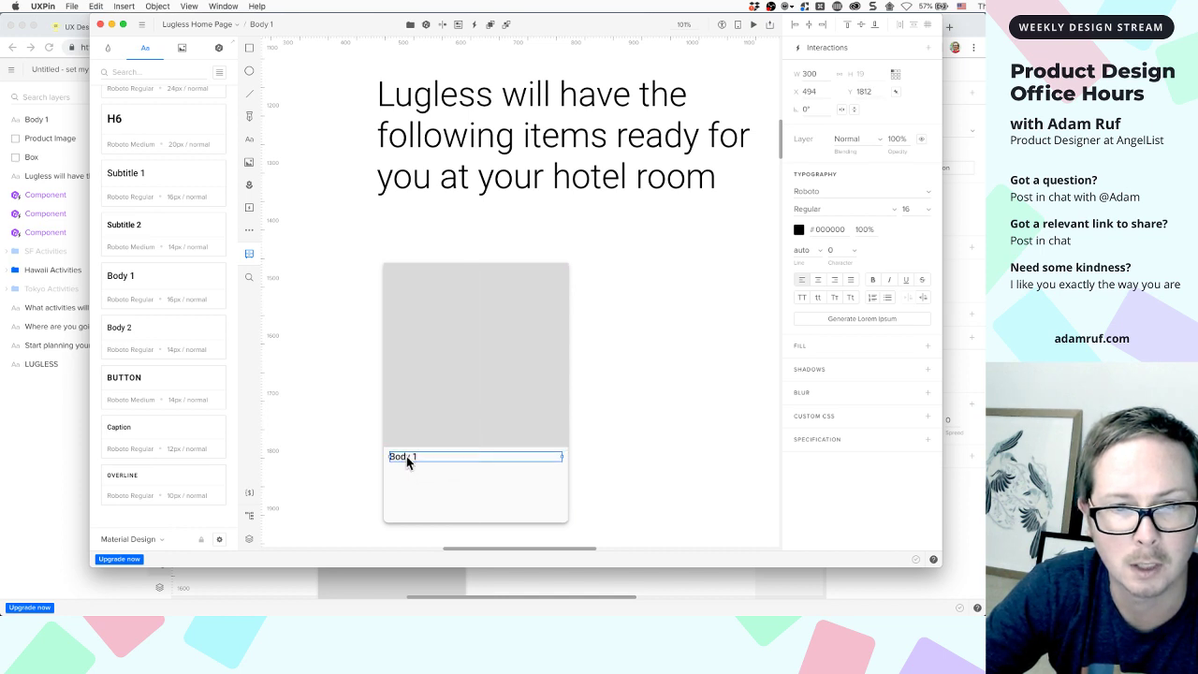
pyautogui.press('alt')
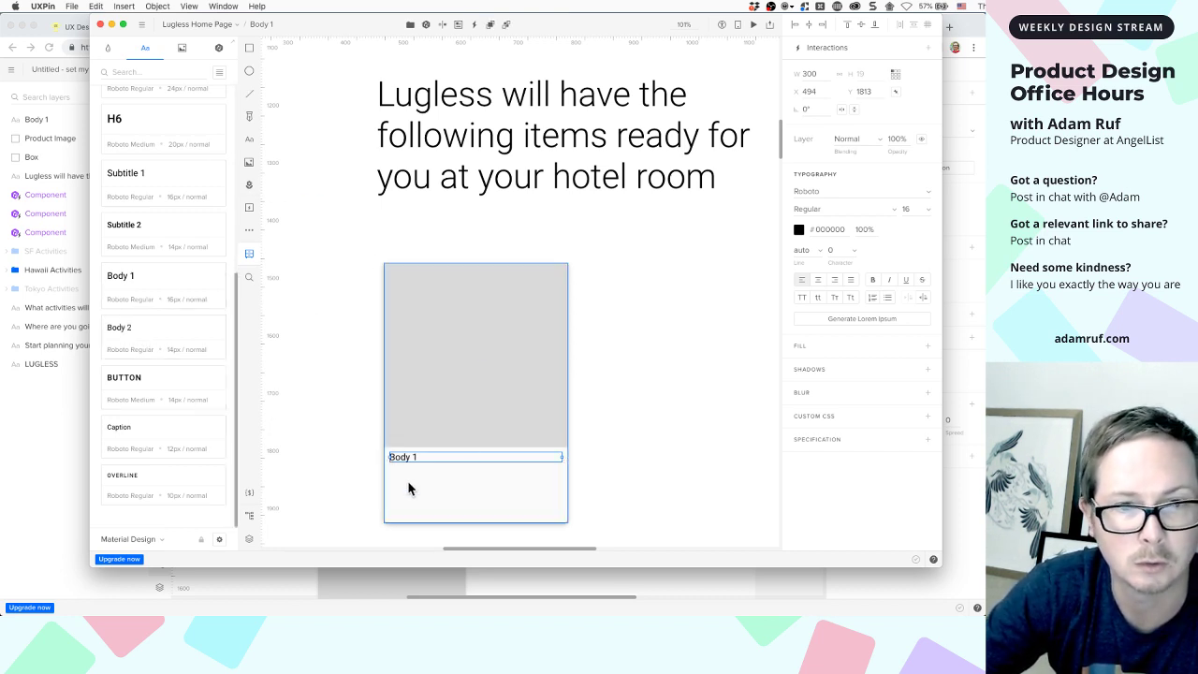
pyautogui.moveTo(121, 327); pyautogui.dragTo(459, 478)
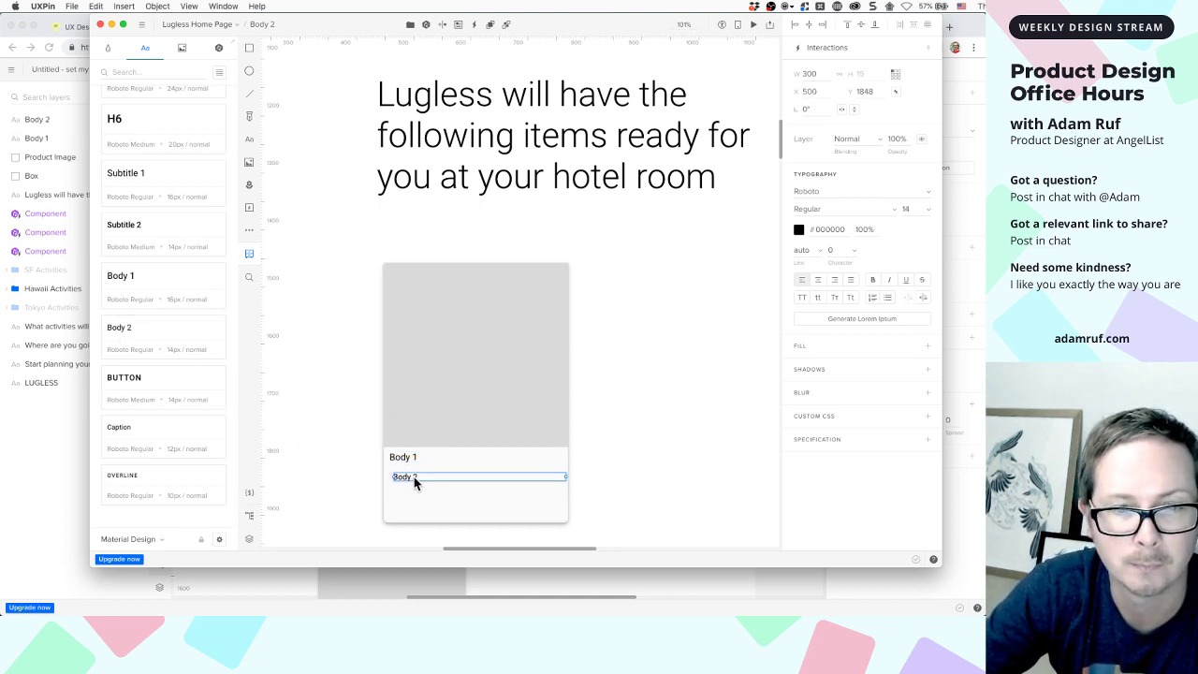
# Change the Body 2 text to "Product Description" and the Body 1 text to "Product Name"
pyautogui.doubleClick(414, 477)
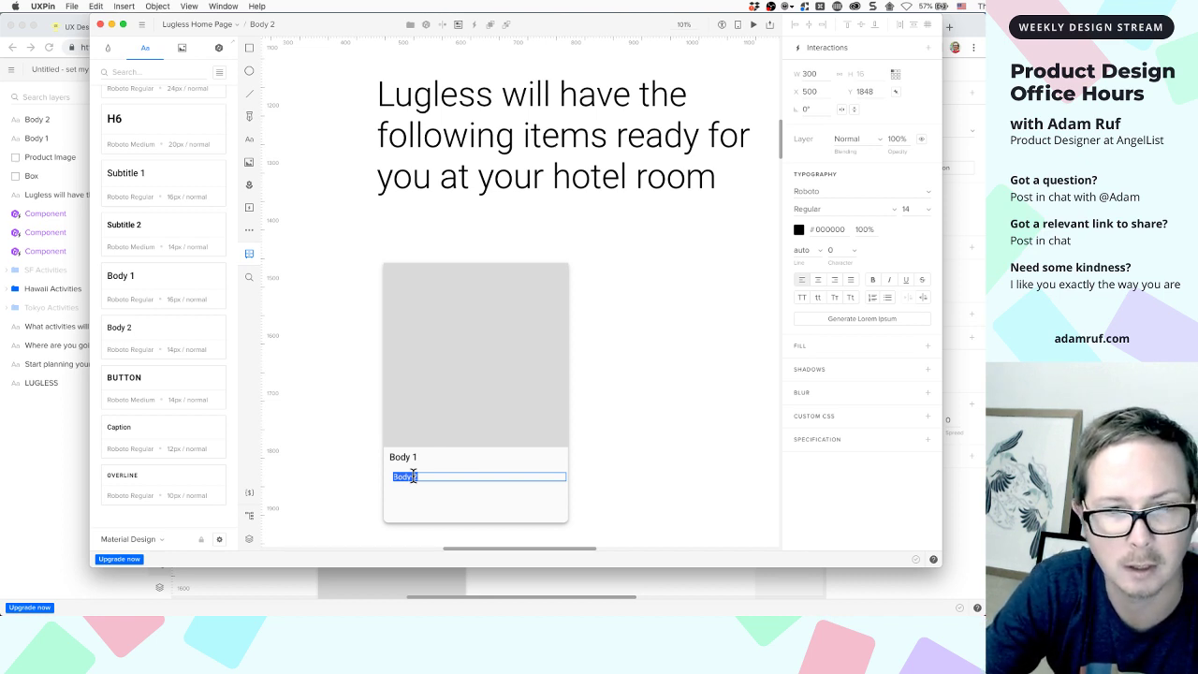
pyautogui.write('Description')
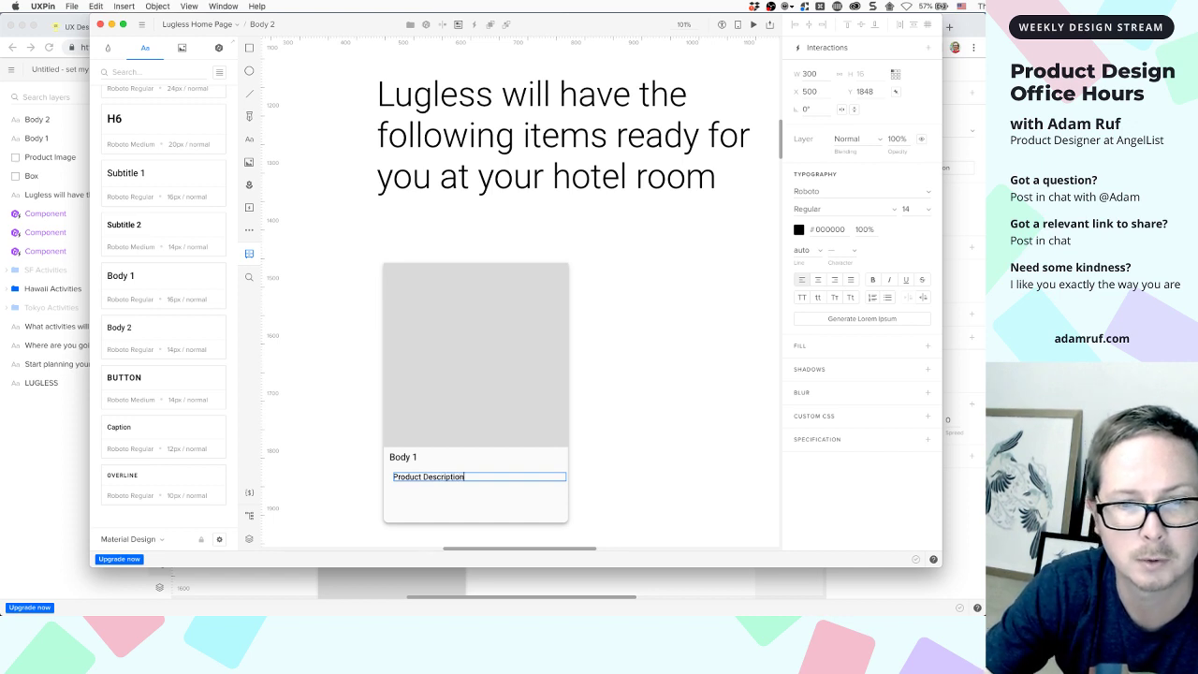
pyautogui.press('Escape')
pyautogui.click(398, 462)
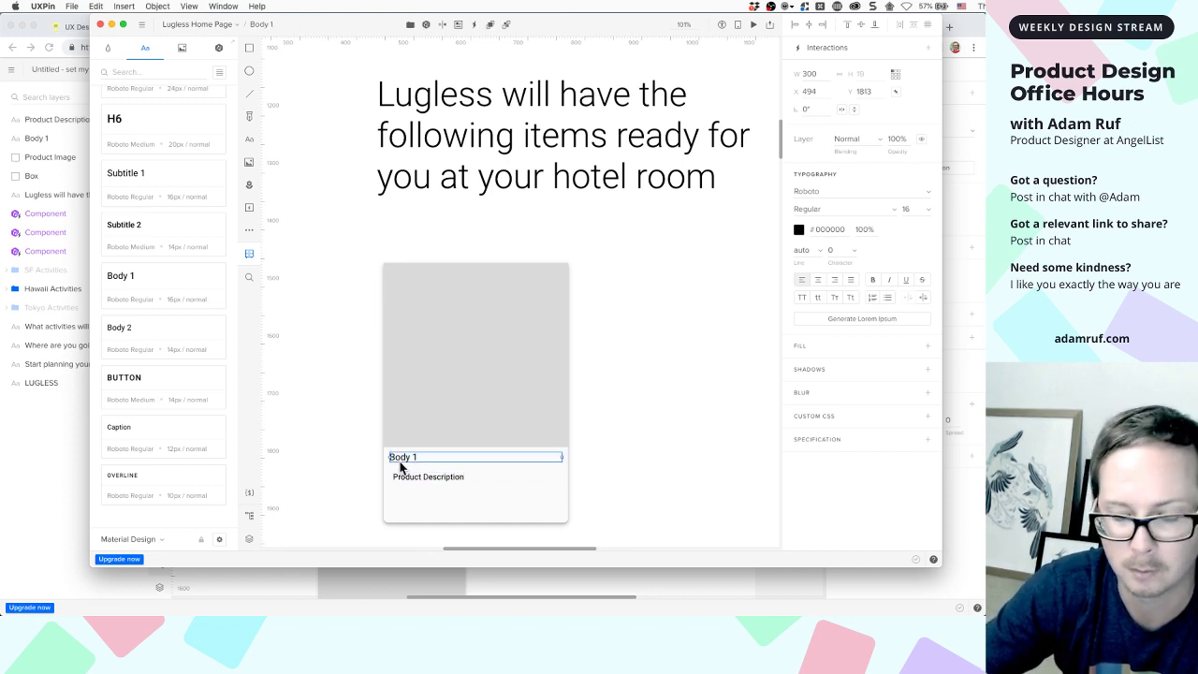
pyautogui.doubleClick(400, 462)
pyautogui.write('Product')
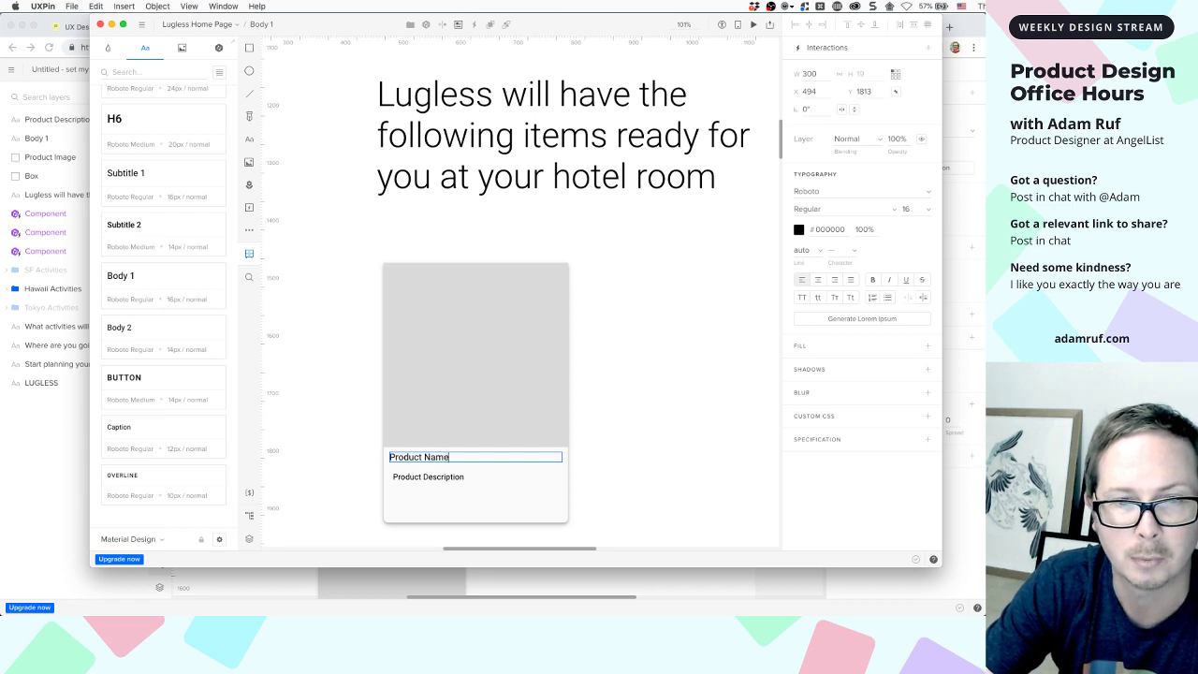
pyautogui.click(484, 520)
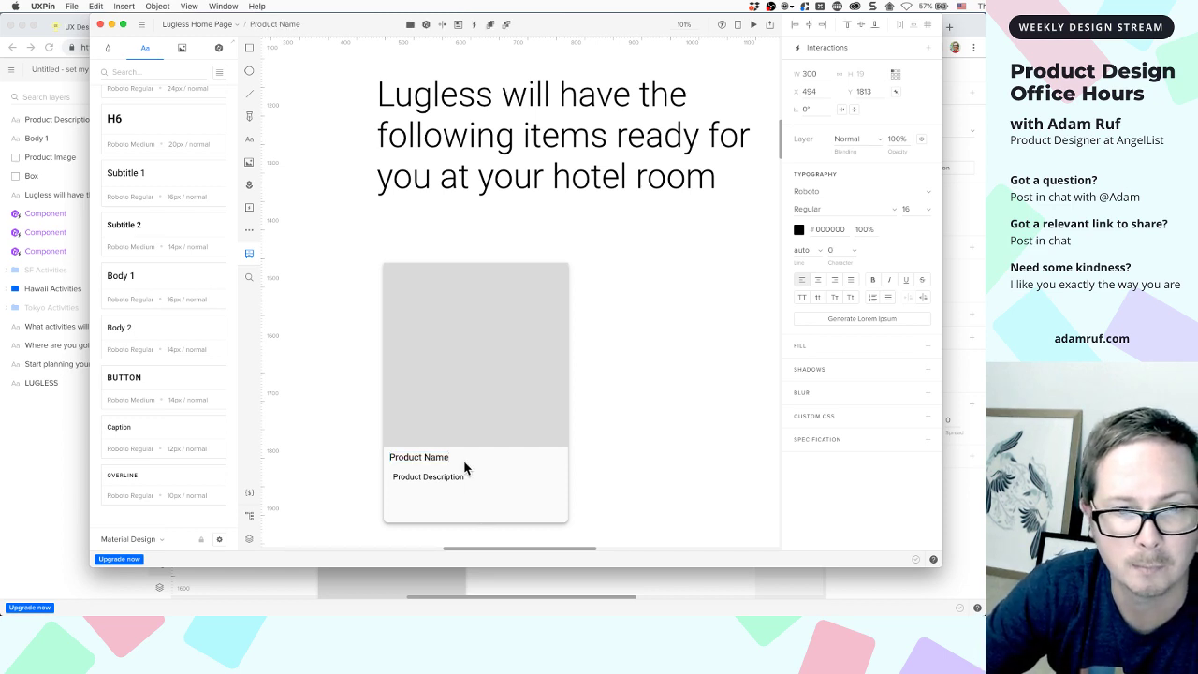
# Set the width of the Product Name text to 200
pyautogui.click(439, 457)
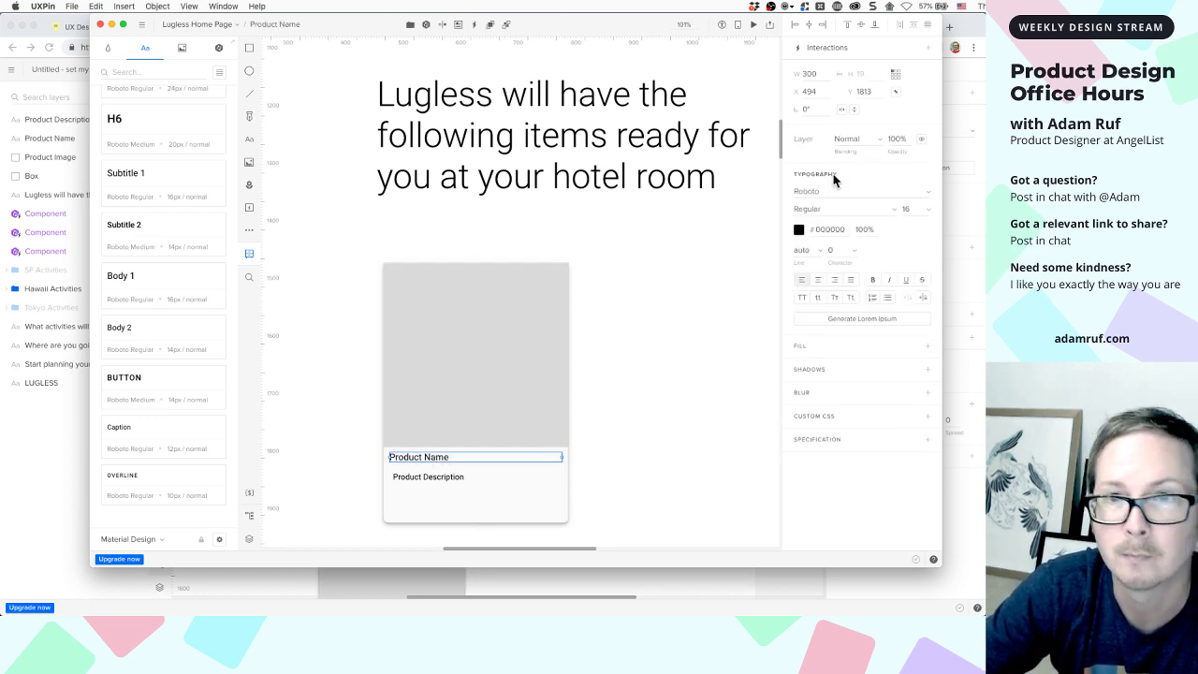
pyautogui.click(815, 75)
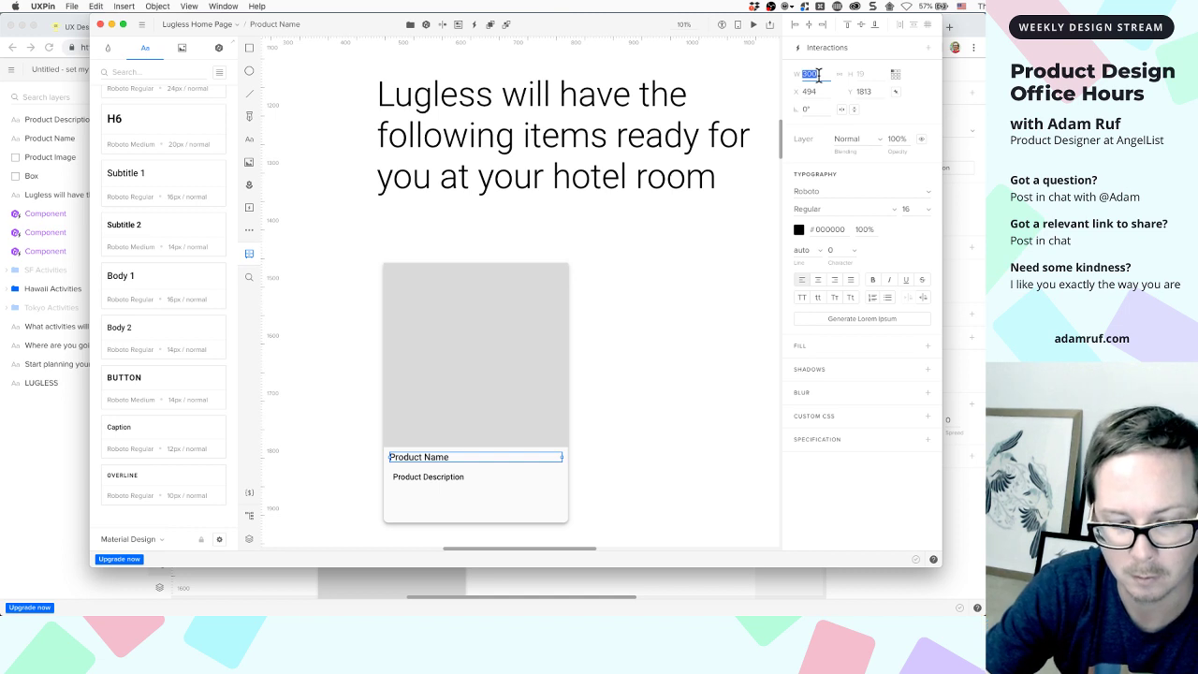
pyautogui.write('200')
pyautogui.press('Return')
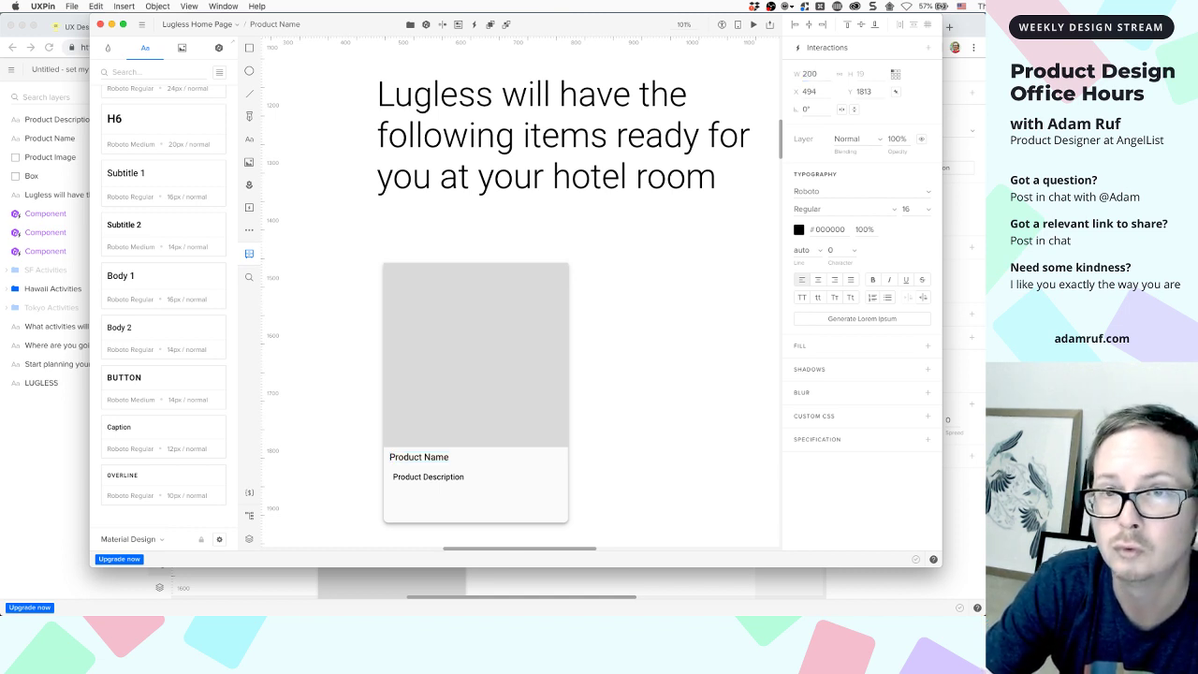
# Nudge the Product Name text inward from the card's side and down from the image to X 508, Y 1829
pyautogui.click(436, 458)
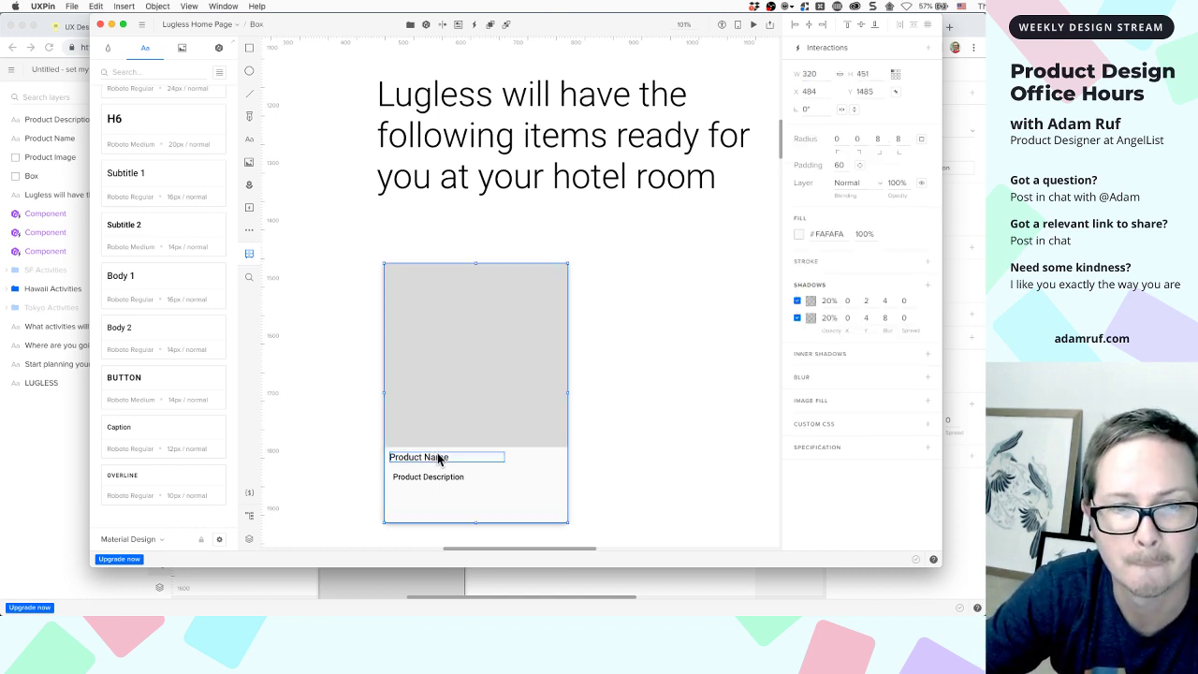
pyautogui.click(439, 459)
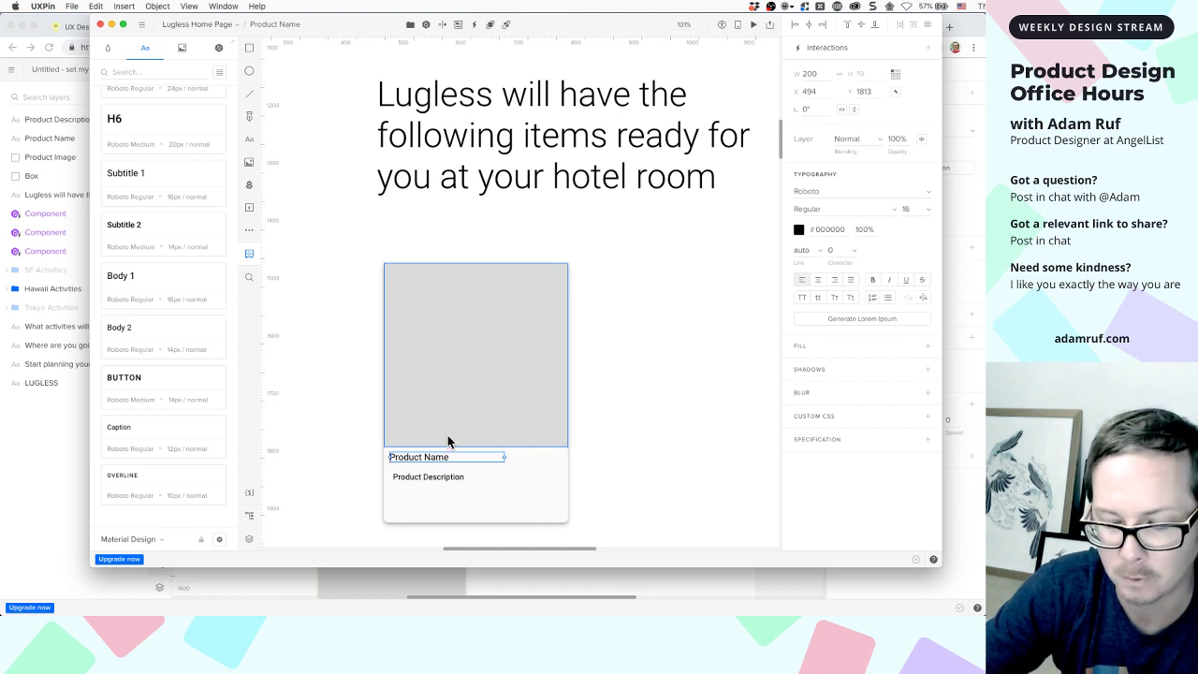
pyautogui.hotkey('shift', 'Right')
pyautogui.hotkey('shift', 'Down')
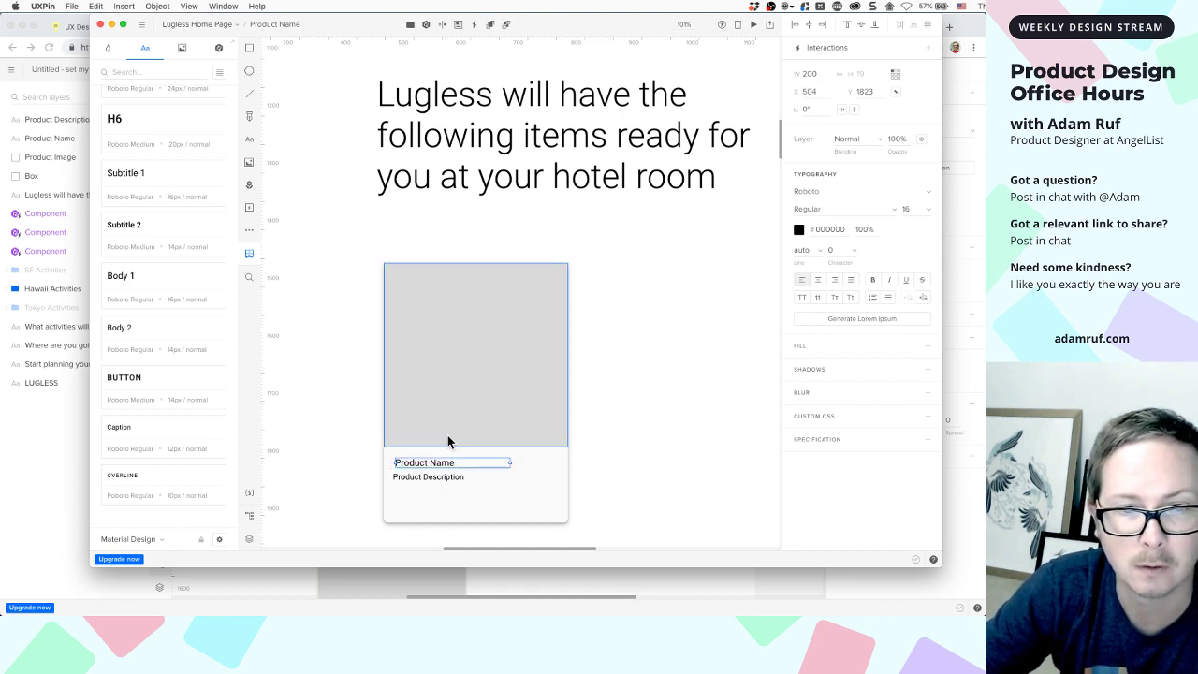
pyautogui.press('Down')
pyautogui.press('Down')
pyautogui.press('Down')
pyautogui.press('Down')
pyautogui.press('Down')
pyautogui.press('Down')
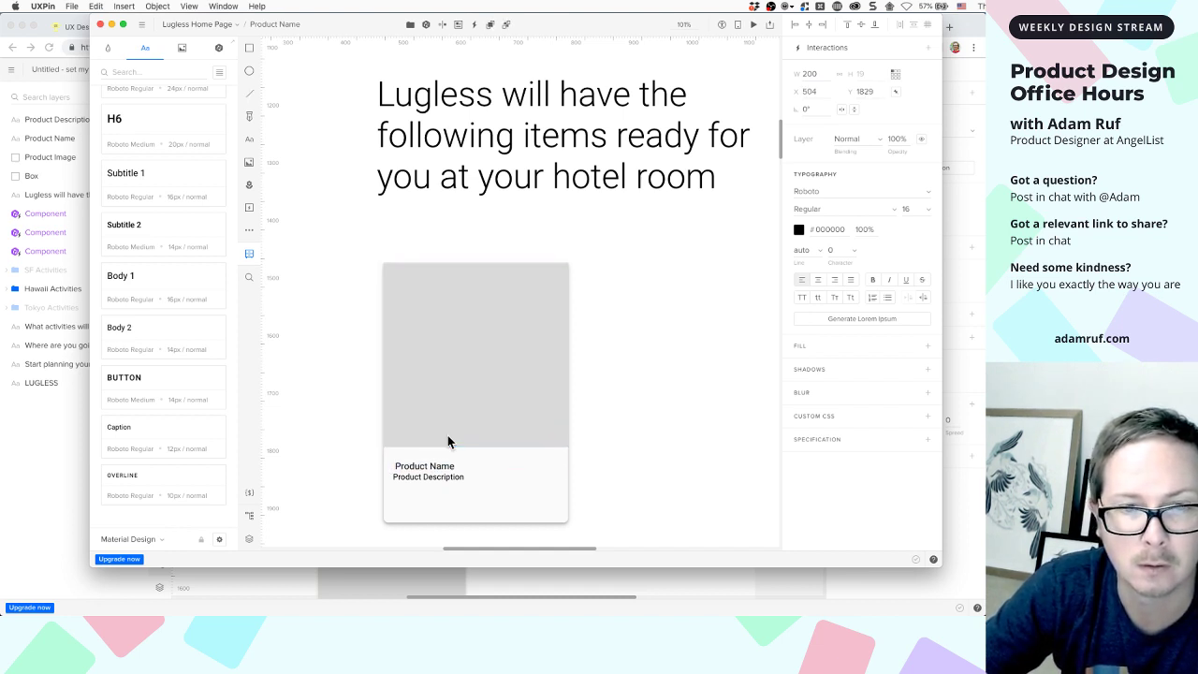
pyautogui.press('Left')
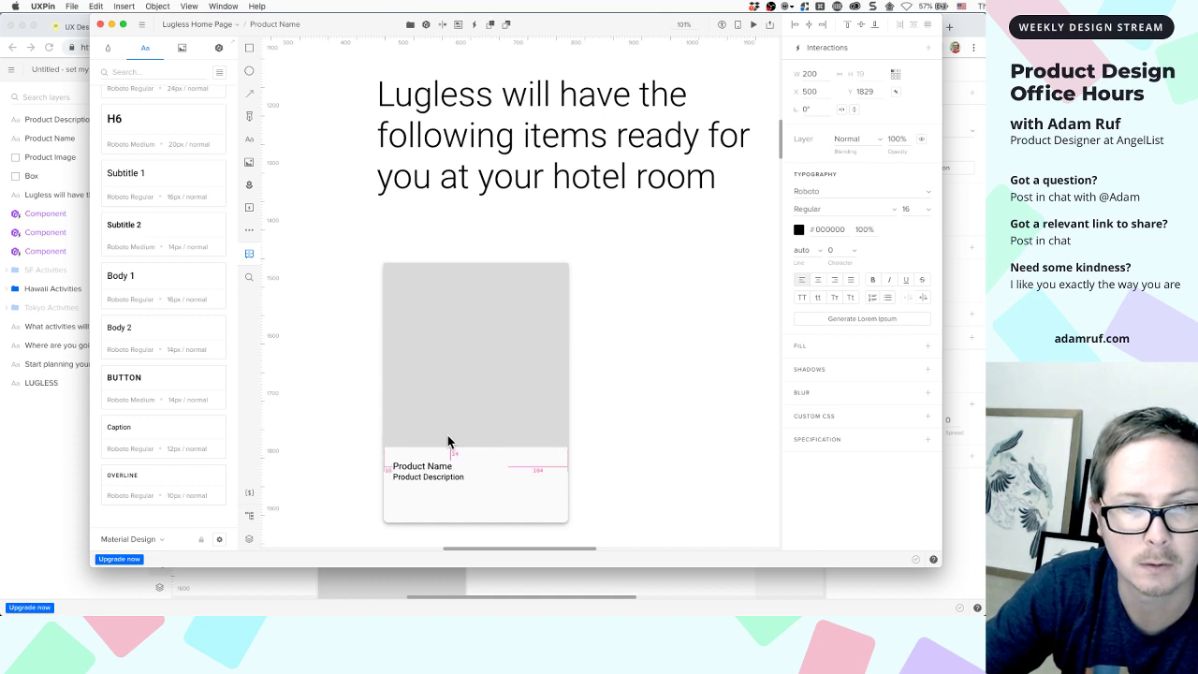
pyautogui.press('Right')
pyautogui.press('Right')
pyautogui.press('Right')
pyautogui.press('Right')
pyautogui.press('Right')
pyautogui.press('Right')
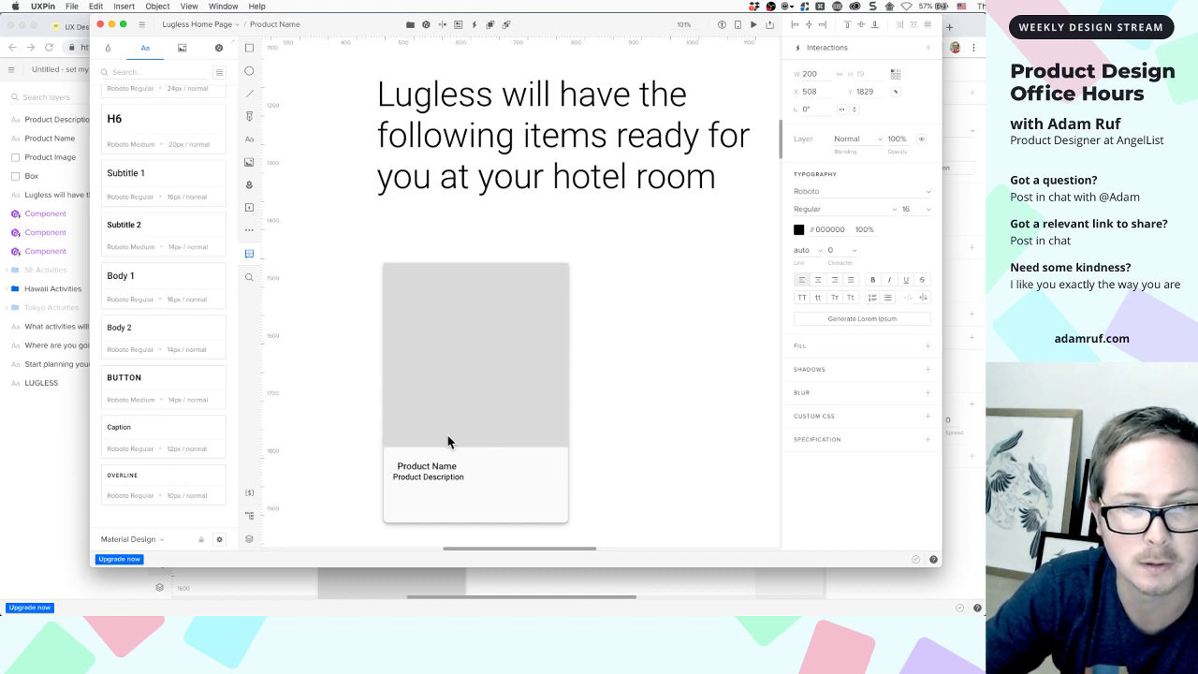
pyautogui.press('Left')
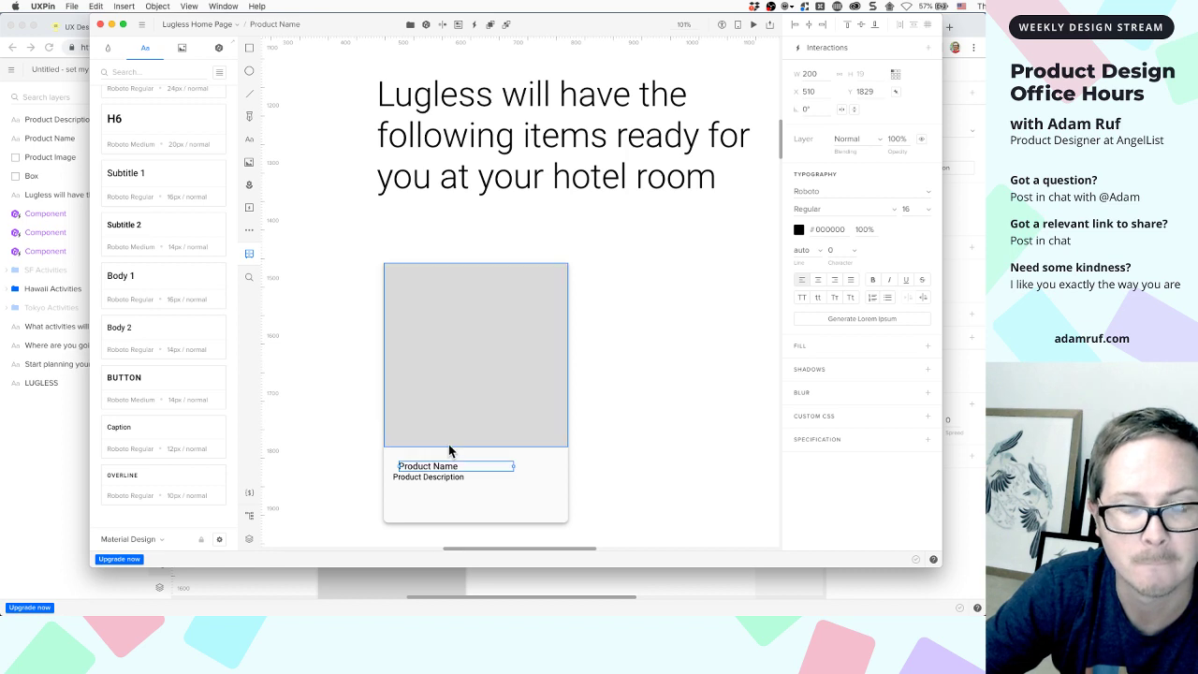
# Move the Product Description text beneath Product Name to X 508, Y 1864, and set its width to 200
pyautogui.moveTo(444, 477); pyautogui.dragTo(446, 485)
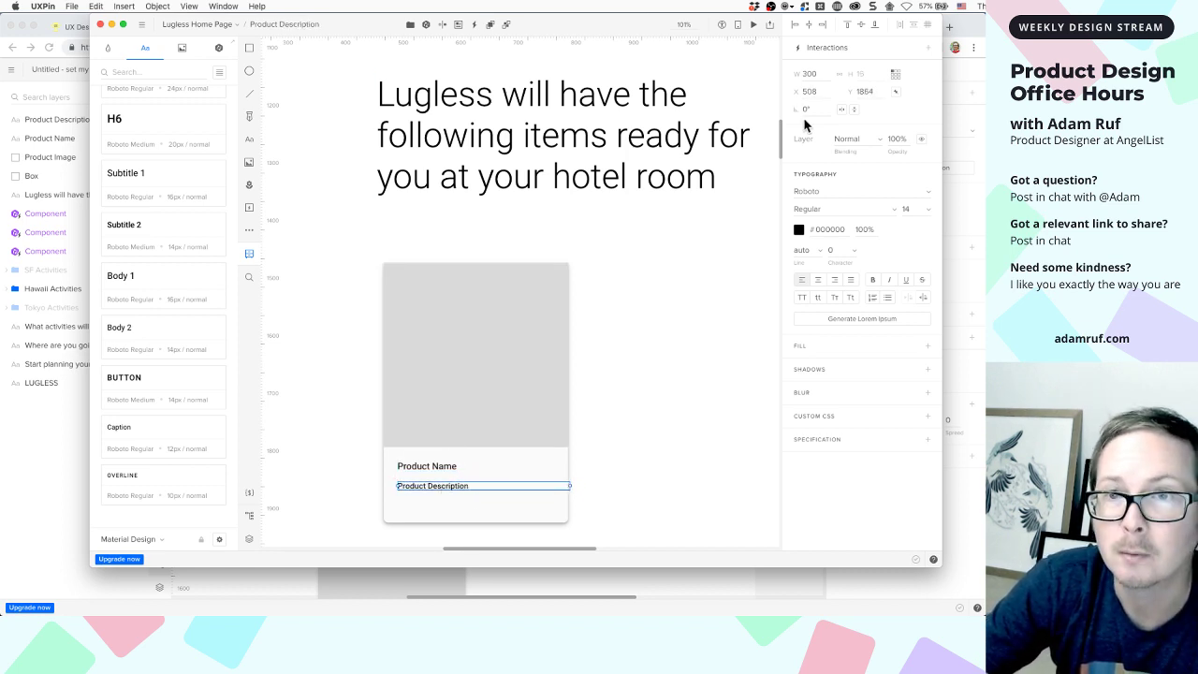
pyautogui.click(809, 74)
pyautogui.write('200')
pyautogui.press('Return')
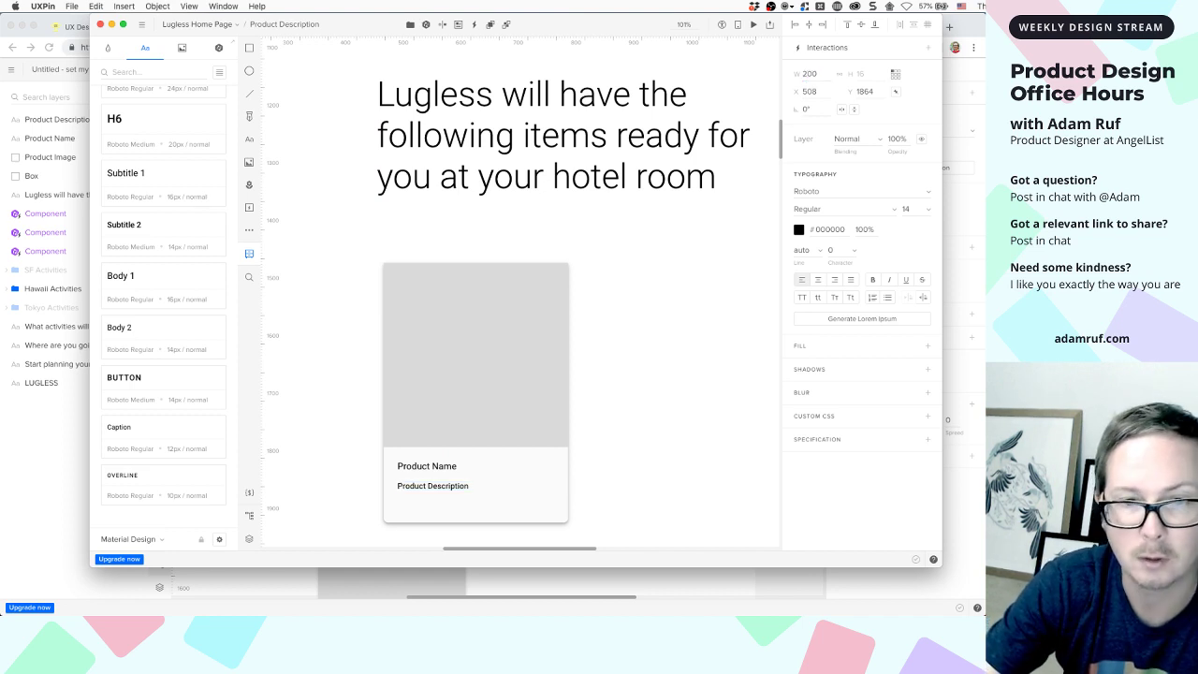
# Browse the Material Design component library, examining its card and chip components for the product card
pyautogui.scroll(5, 206, 421)
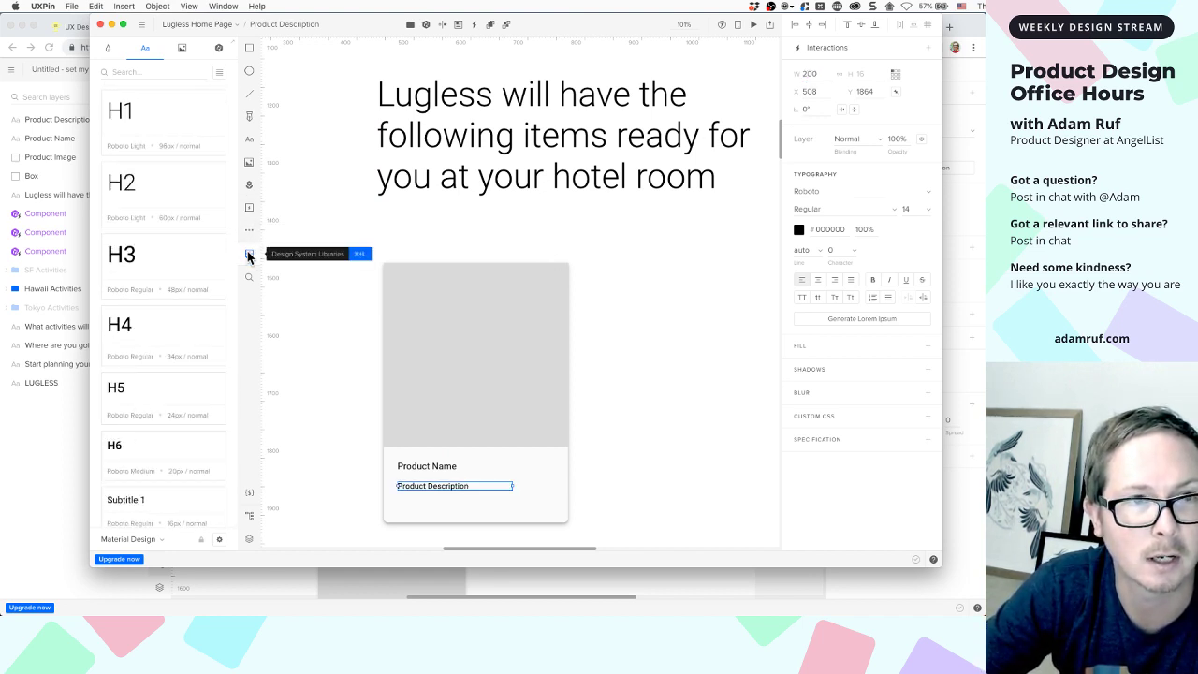
pyautogui.click(220, 47)
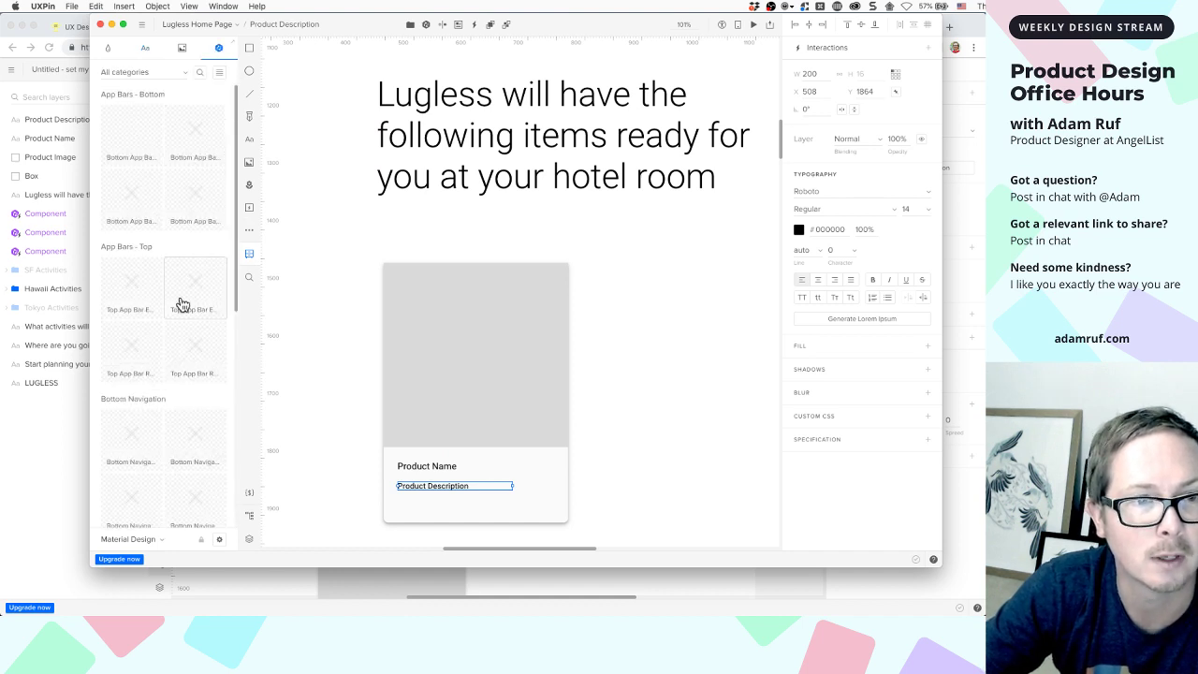
pyautogui.scroll(-3, 182, 304)
pyautogui.scroll(-10, 183, 304)
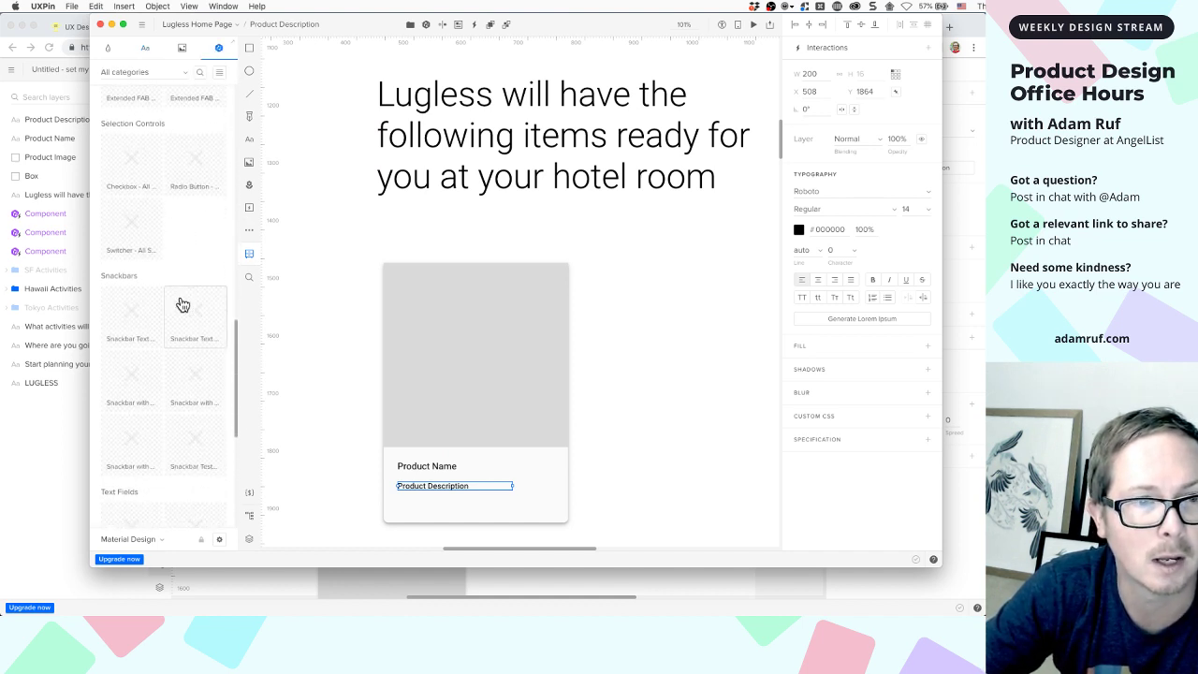
pyautogui.scroll(-10, 183, 305)
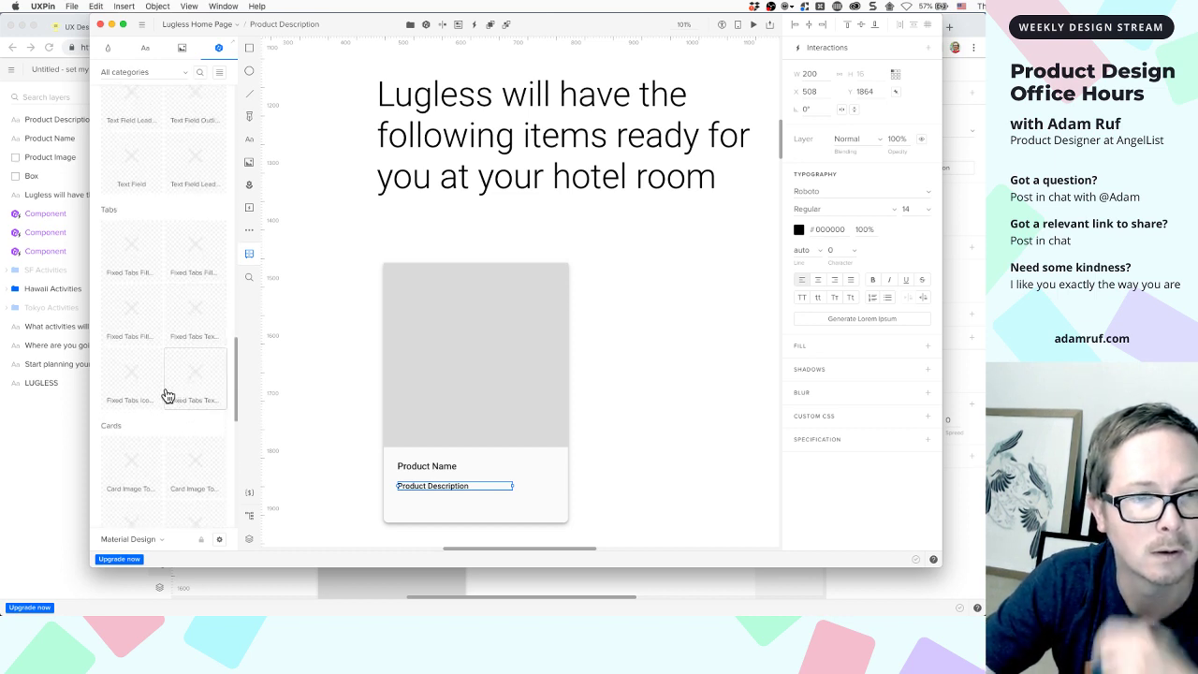
pyautogui.scroll(-2, 168, 395)
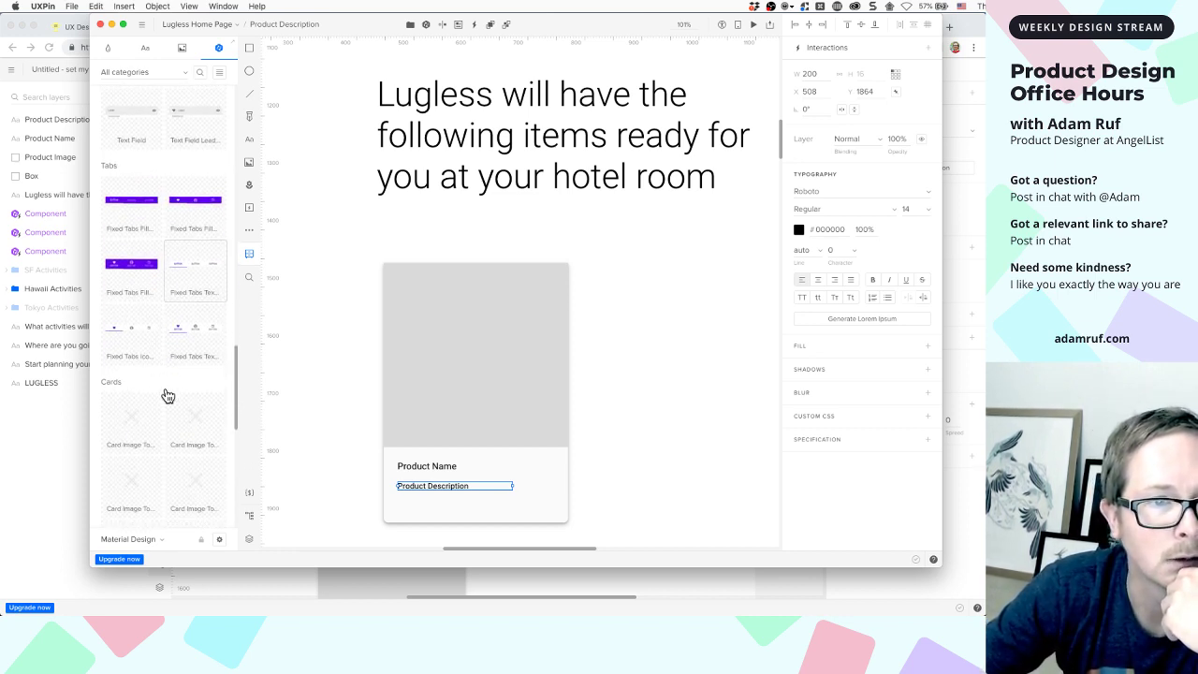
pyautogui.scroll(-10, 168, 395)
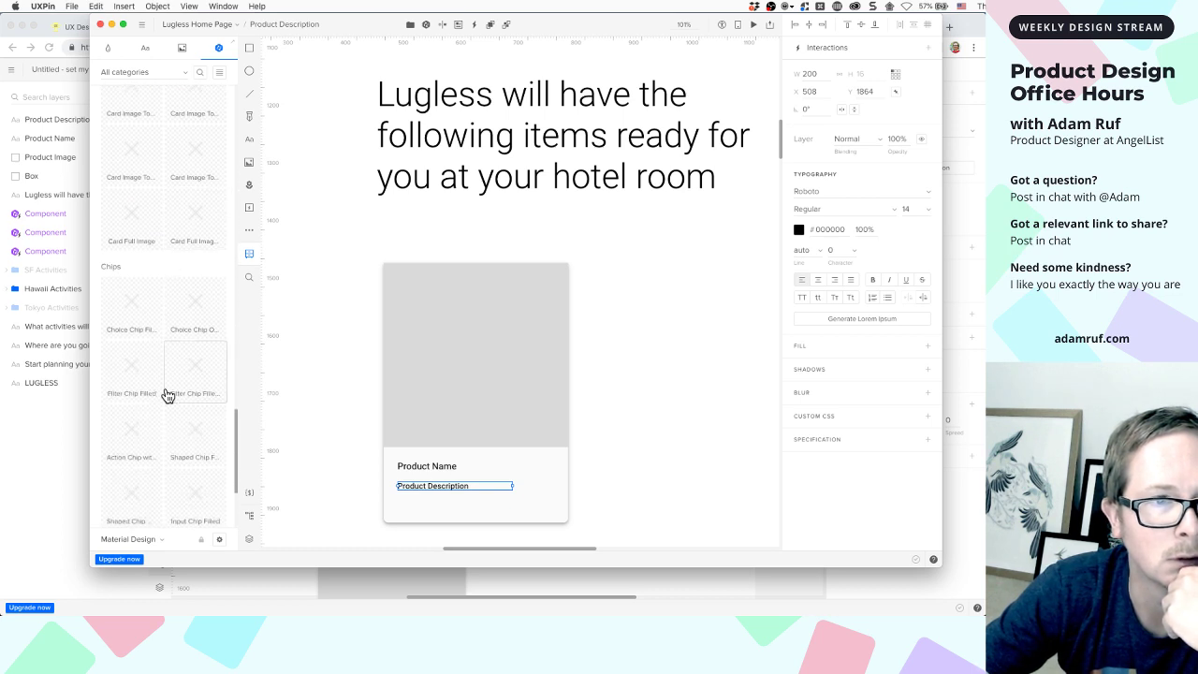
pyautogui.scroll(2, 167, 395)
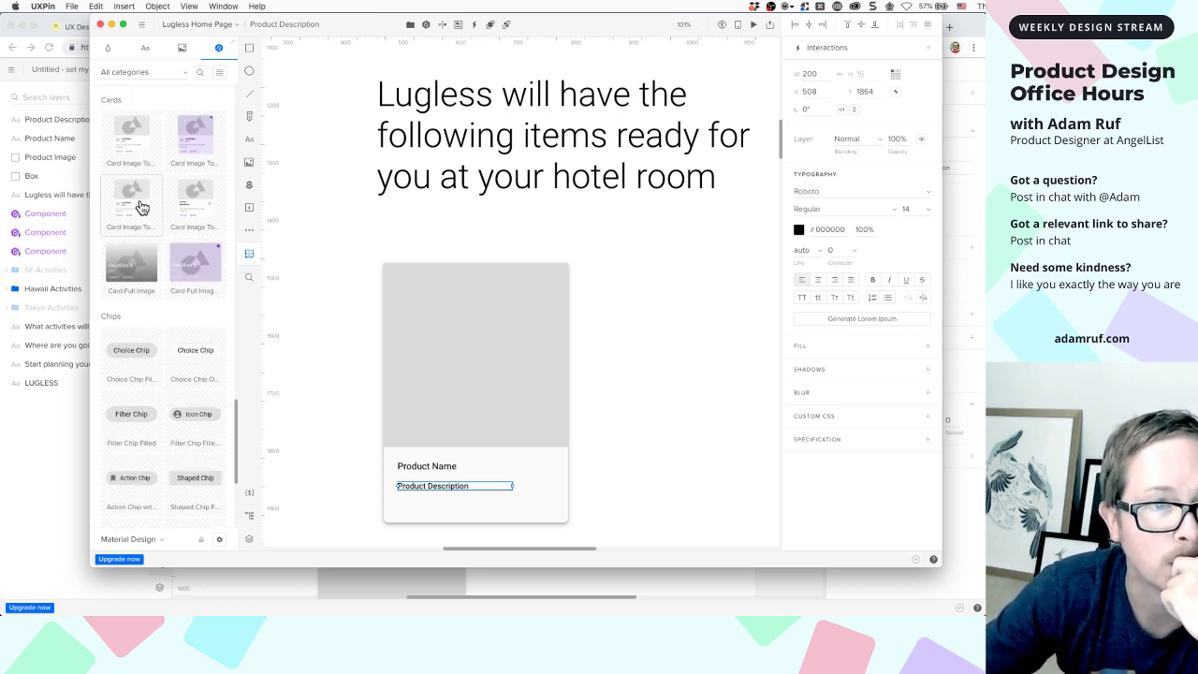
pyautogui.scroll(-5, 140, 393)
pyautogui.scroll(-3, 152, 349)
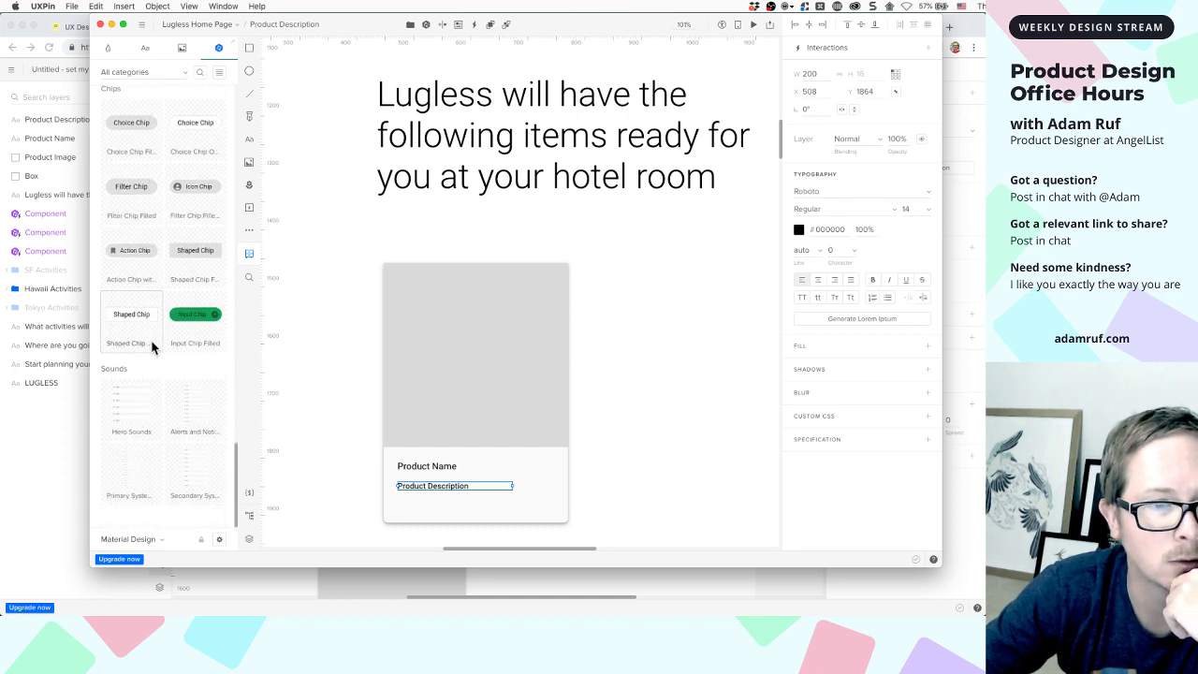
pyautogui.scroll(8, 156, 309)
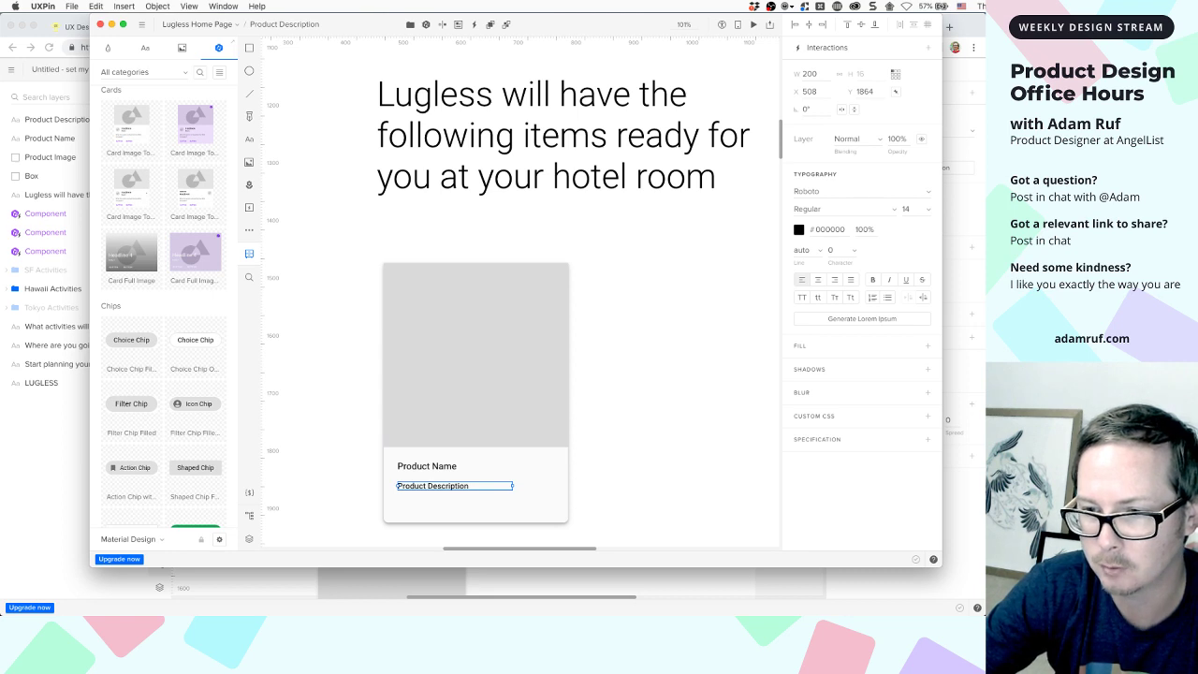
# Nudge the Product Description text closer beneath Product Name, to Y 1856
pyautogui.click(423, 484)
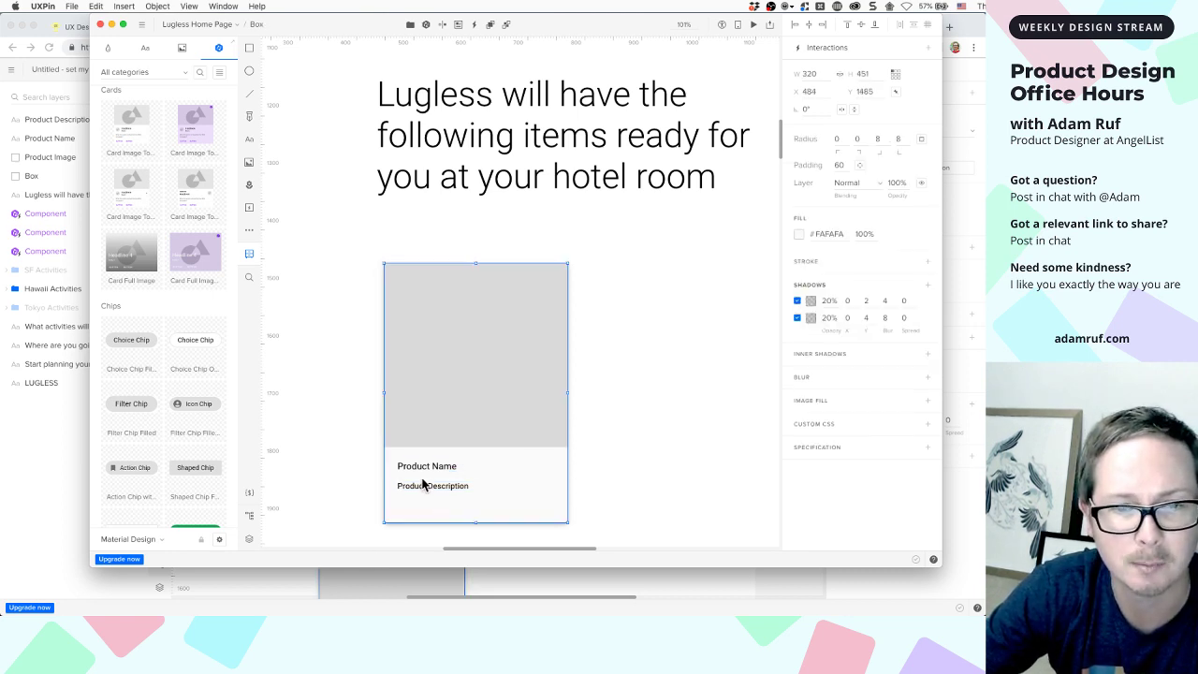
pyautogui.click(423, 486)
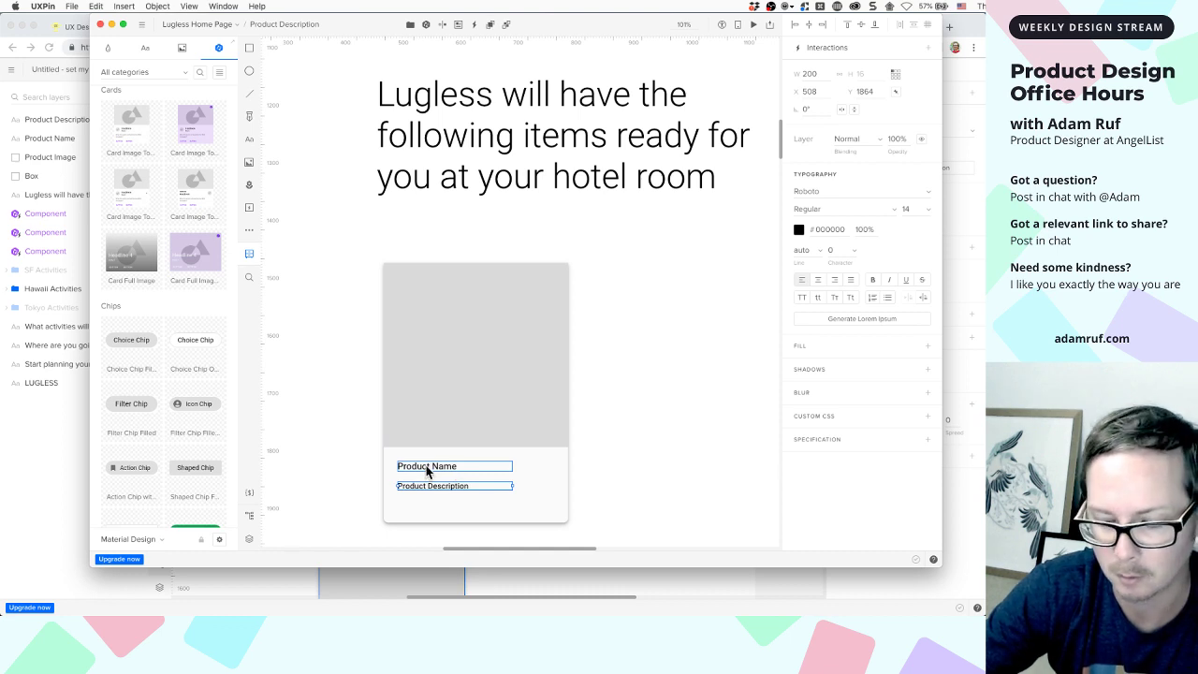
pyautogui.press('Up')
pyautogui.press('Up')
pyautogui.press('Up')
pyautogui.press('Up')
pyautogui.press('Up')
pyautogui.press('Up')
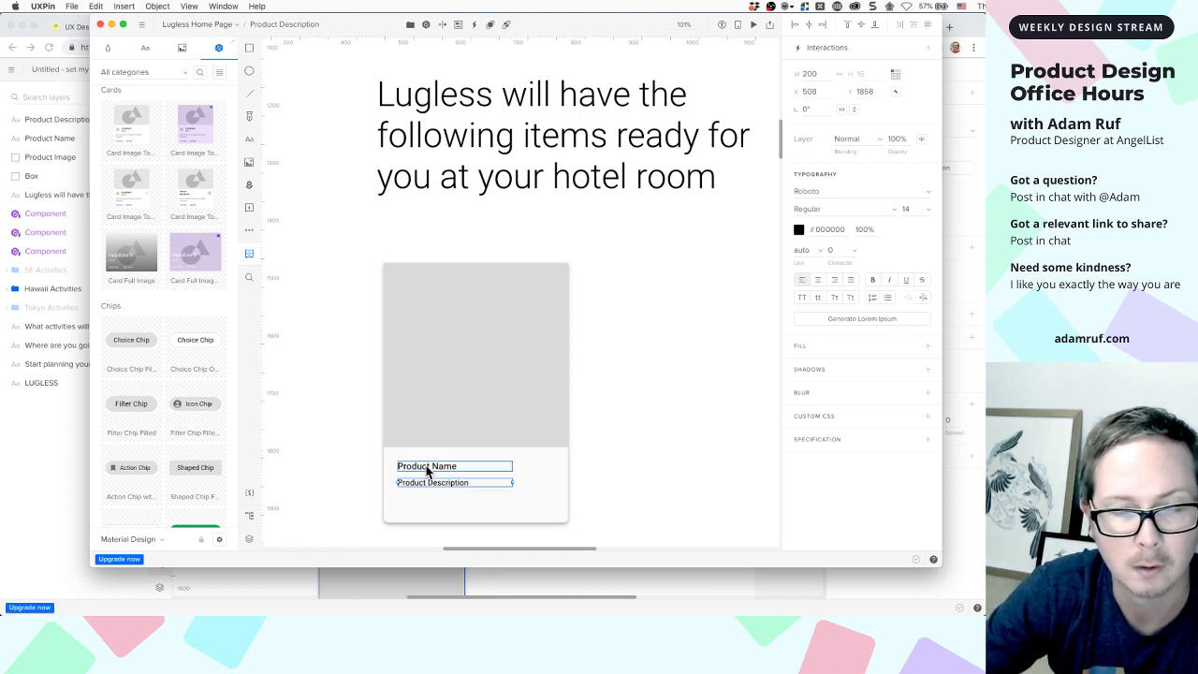
pyautogui.press('Up')
pyautogui.press('Up')
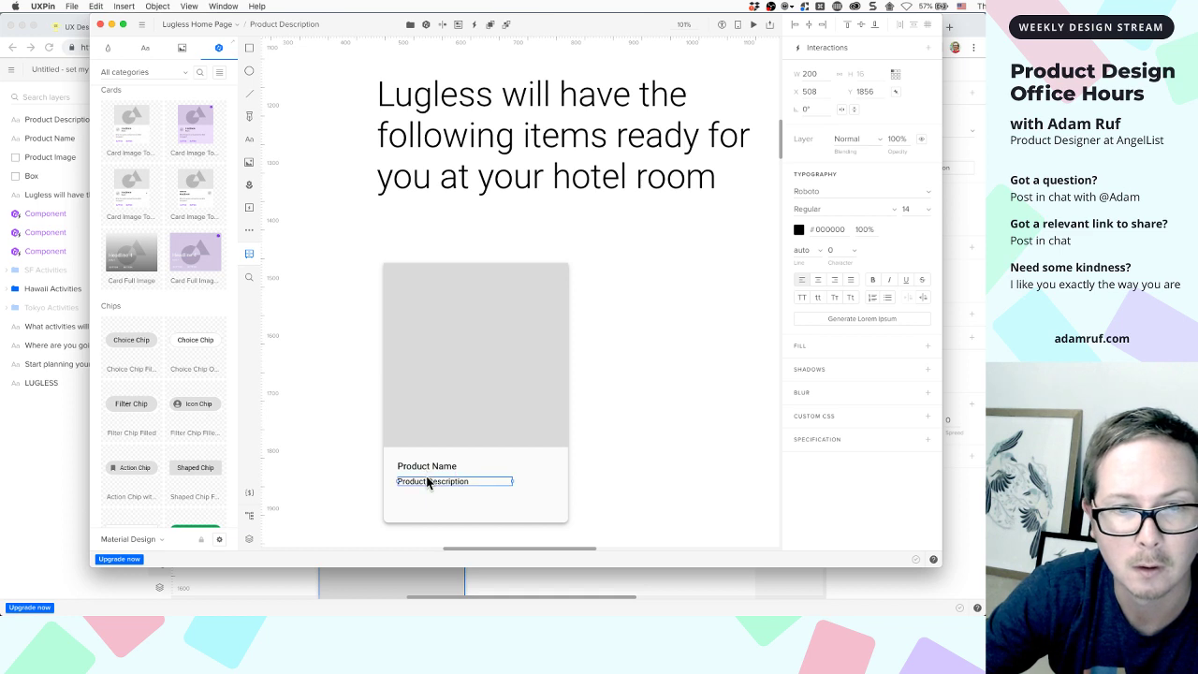
# Set the width of the Product Description text to 240
pyautogui.click(820, 73)
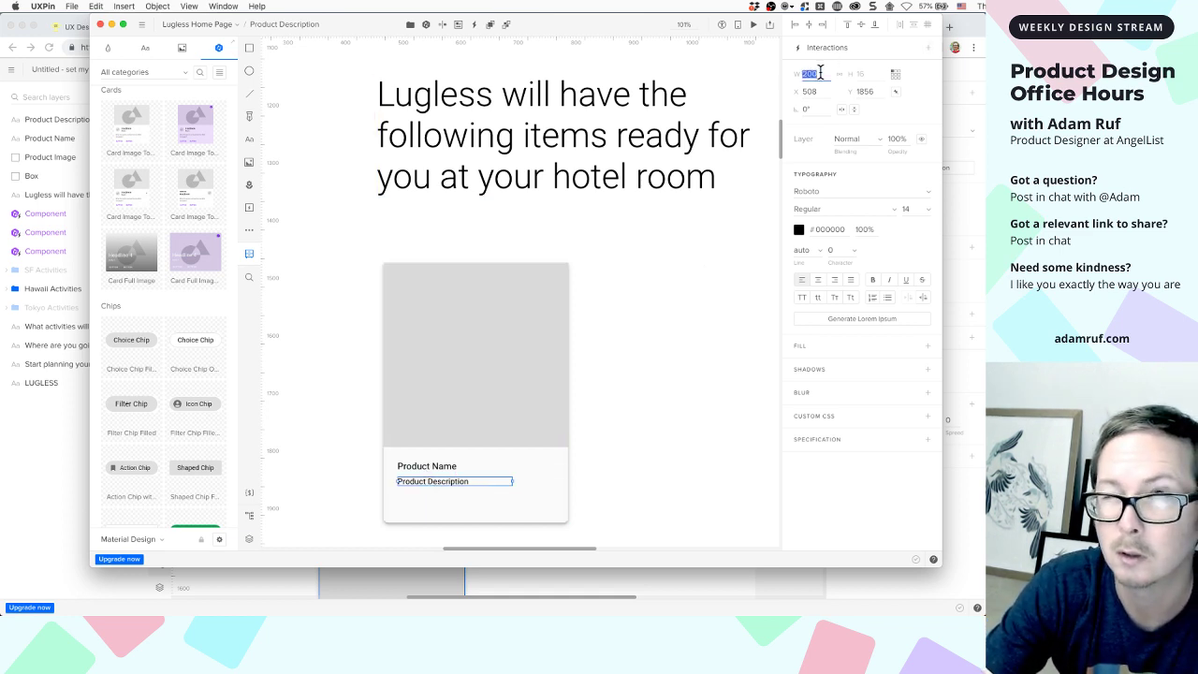
pyautogui.write('2')
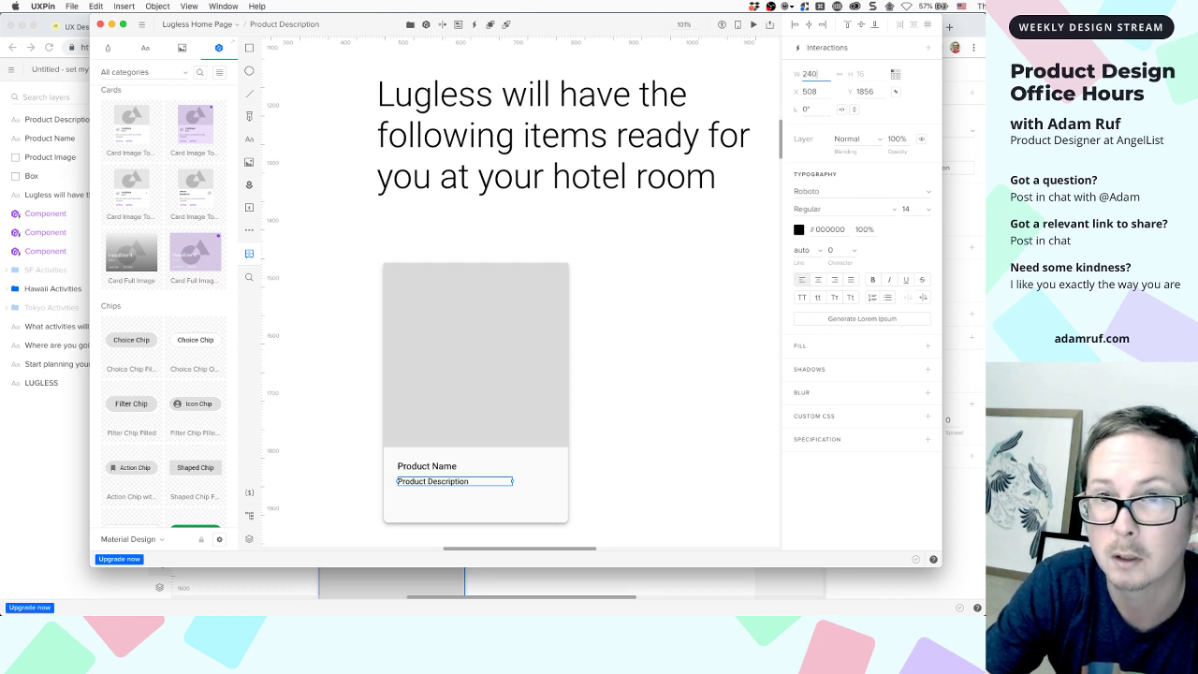
pyautogui.press('Return')
# Set the width of the Product Name text to 240
pyautogui.click(432, 468)
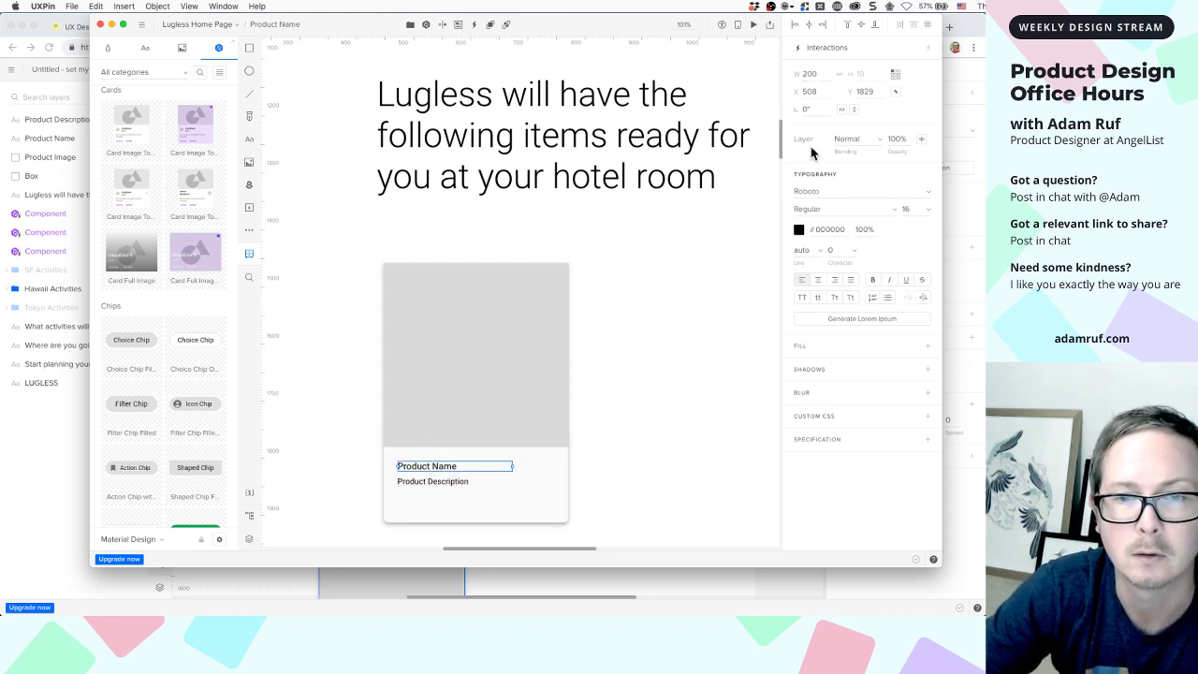
pyautogui.click(808, 75)
pyautogui.write('240')
pyautogui.press('Return')
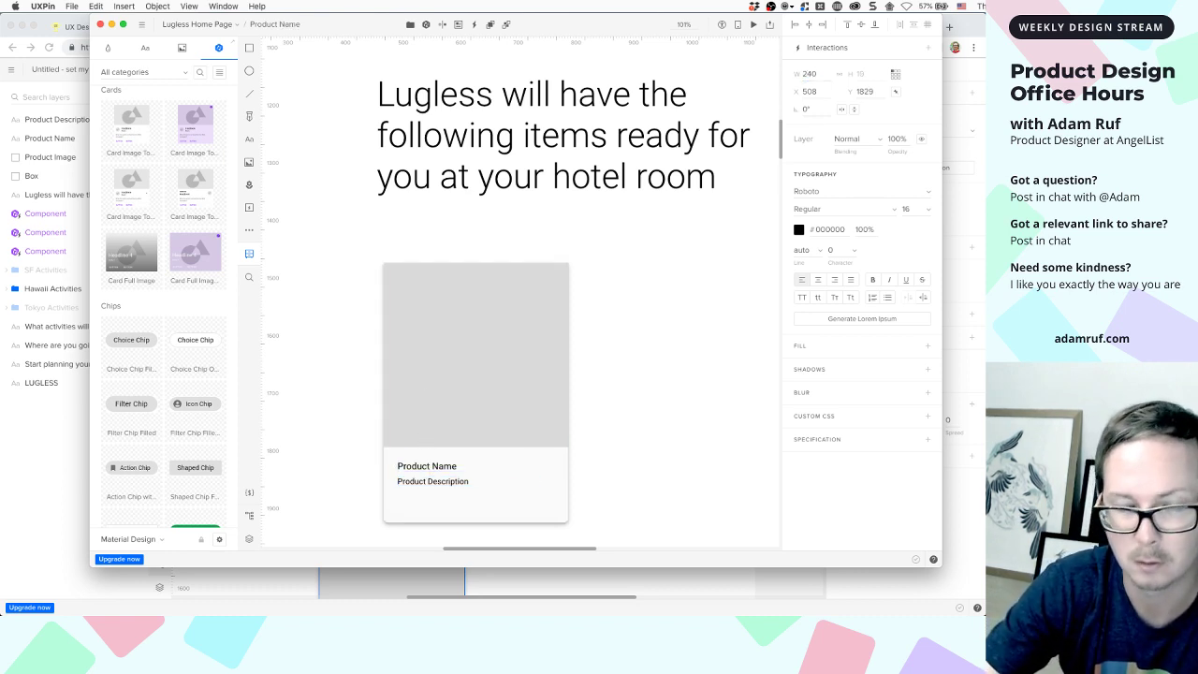
pyautogui.click(671, 313)
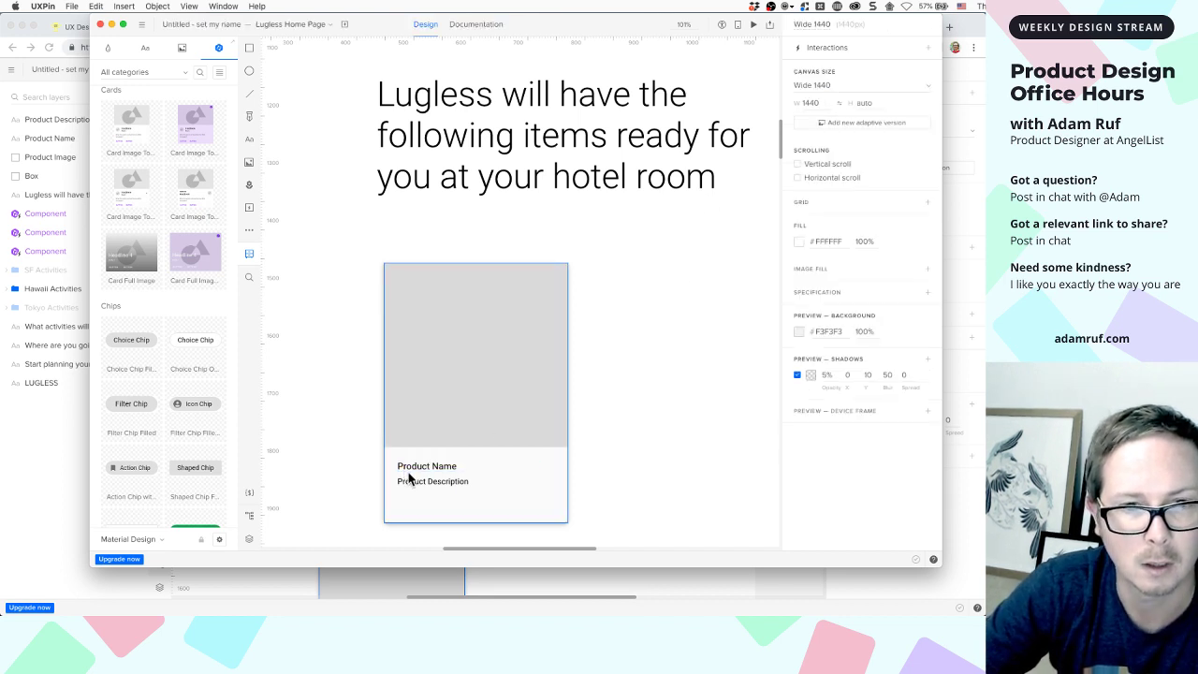
# Set the width of the Product Name text to 200
pyautogui.click(409, 485)
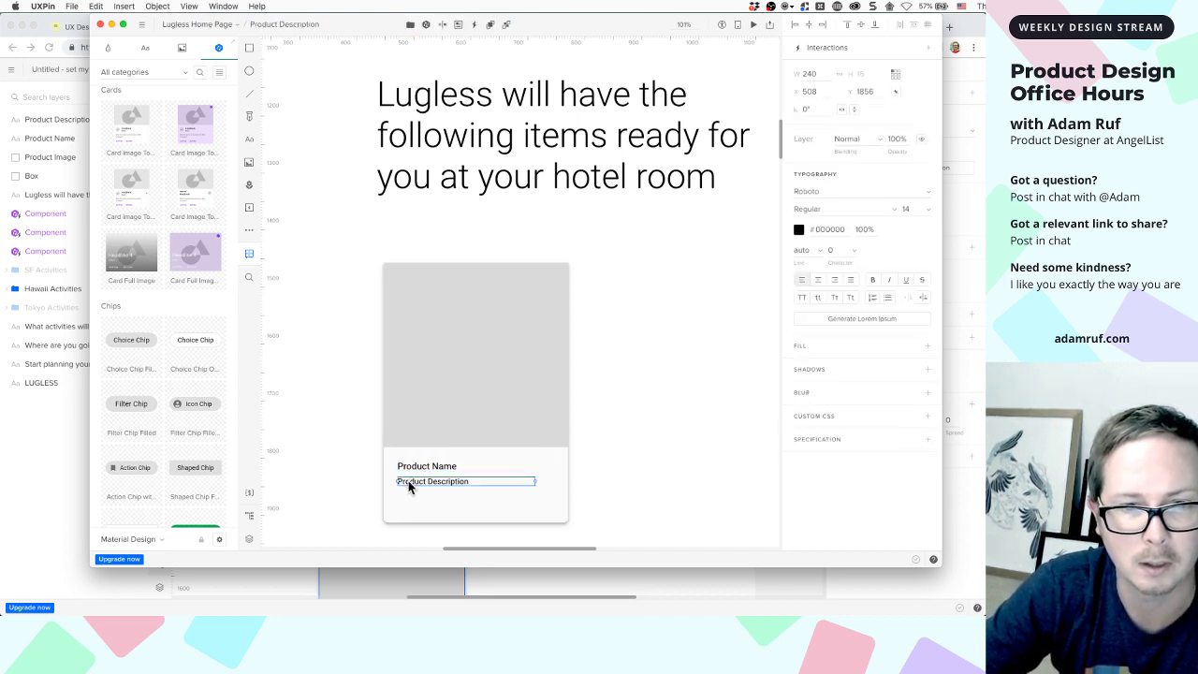
pyautogui.click(413, 470)
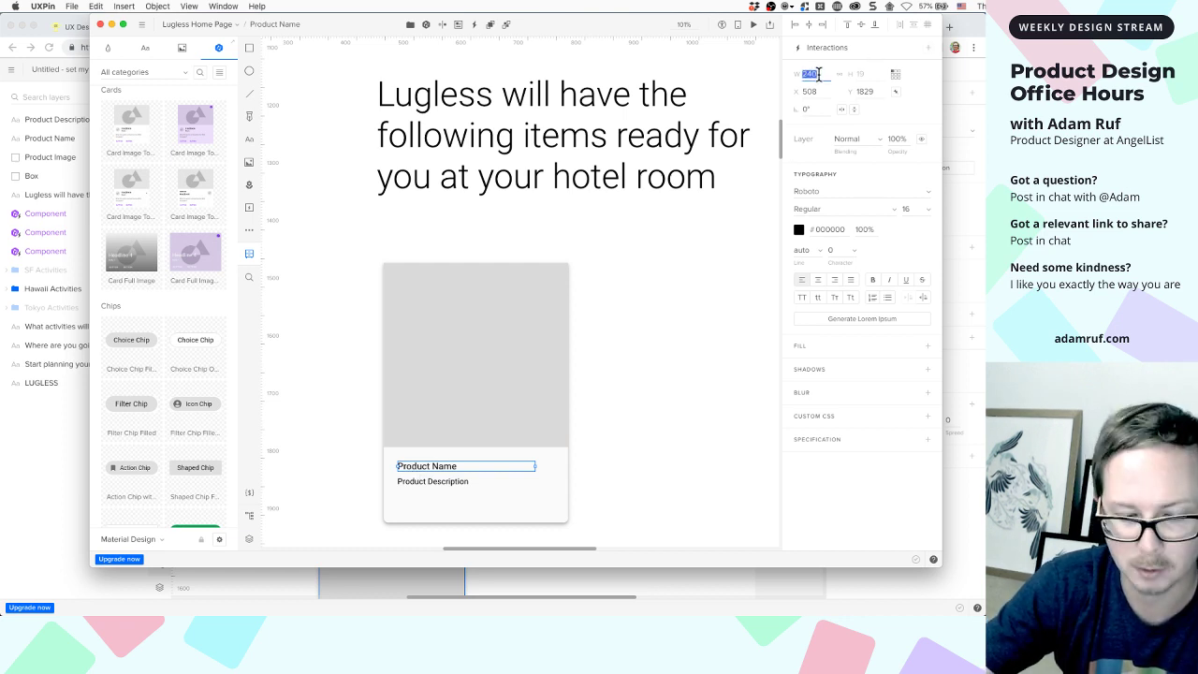
pyautogui.write('200')
pyautogui.press('Return')
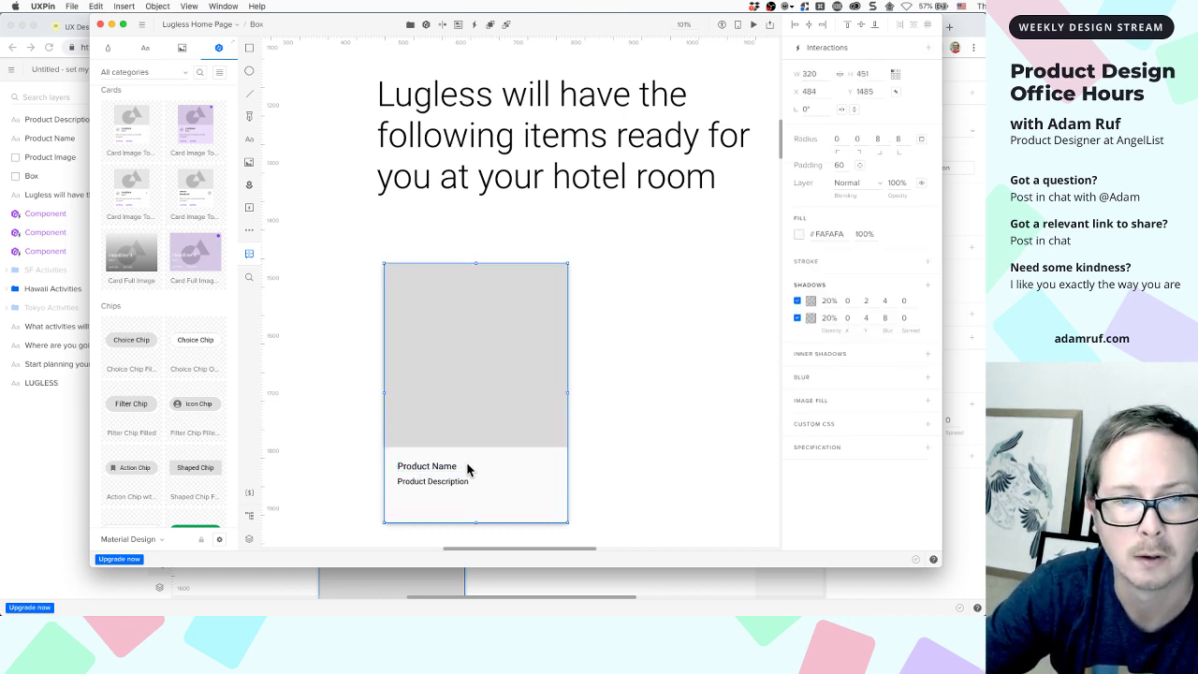
# Duplicate the Product Name text and move the copy beside the original to X 658, Y 1828
pyautogui.click(447, 470)
pyautogui.moveTo(446, 473); pyautogui.dragTo(446, 483)
pyautogui.hotkey('shift', 'Up')
pyautogui.hotkey('shift', 'Up')
pyautogui.hotkey('shift', 'Up')
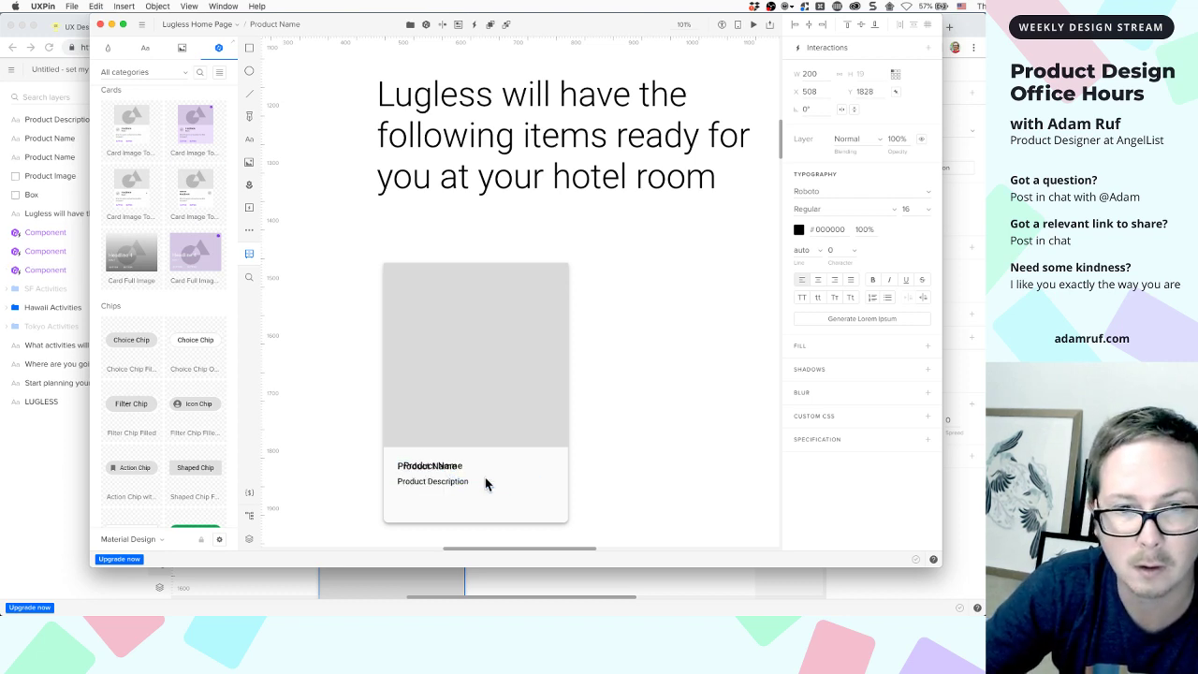
pyautogui.hotkey('shift', 'Right')
pyautogui.hotkey('shift', 'Right')
pyautogui.hotkey('shift', 'Right')
pyautogui.hotkey('shift', 'Right')
pyautogui.hotkey('shift', 'Right')
pyautogui.hotkey('shift', 'Right')
pyautogui.hotkey('shift', 'Right')
pyautogui.hotkey('shift', 'Right')
pyautogui.hotkey('shift', 'Right')
pyautogui.hotkey('shift', 'Right')
pyautogui.hotkey('shift', 'Right')
pyautogui.hotkey('shift', 'Right')
pyautogui.hotkey('shift', 'Right')
pyautogui.hotkey('shift', 'Right')
pyautogui.hotkey('shift', 'Right')
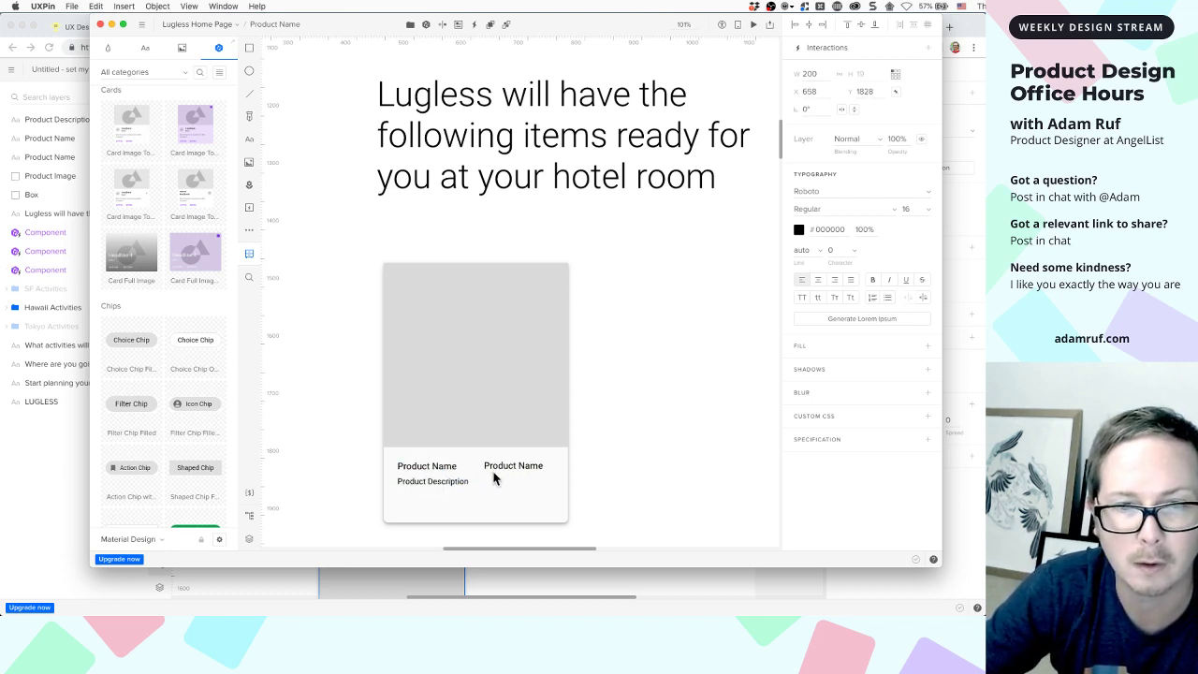
# Change the duplicated text beside Product Name to "Rating" and set its width to 100
pyautogui.doubleClick(518, 466)
pyautogui.write('Rating')
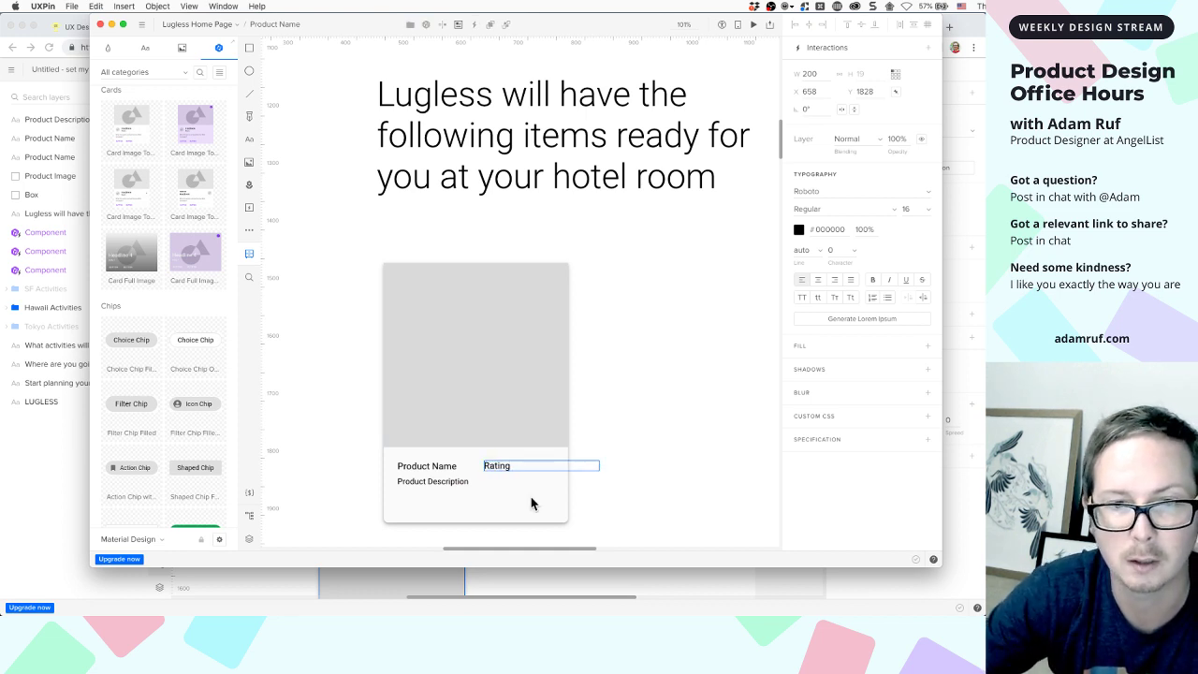
pyautogui.click(531, 498)
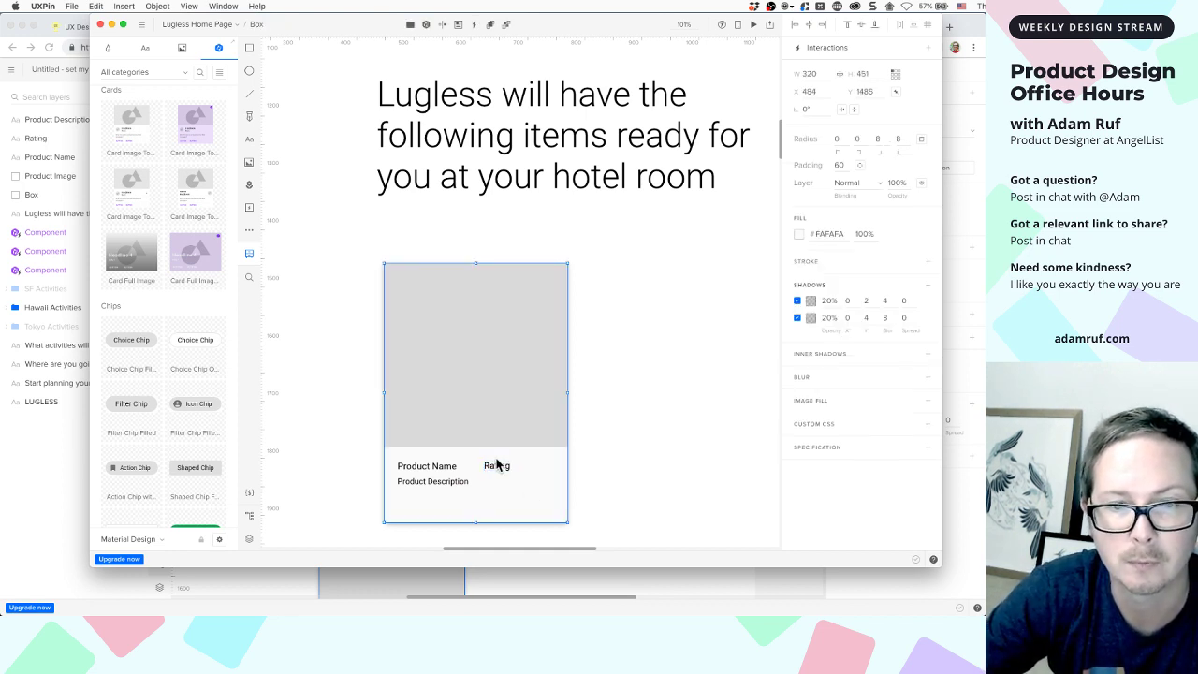
pyautogui.click(496, 464)
pyautogui.click(820, 71)
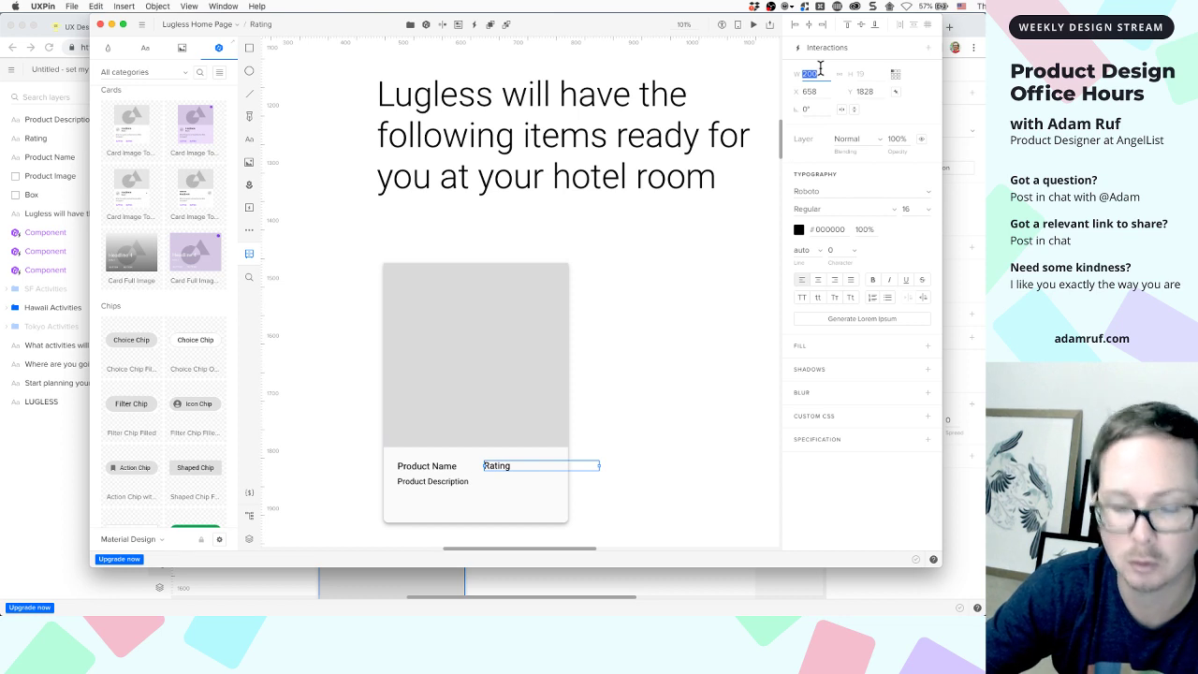
pyautogui.write('100')
pyautogui.press('Return')
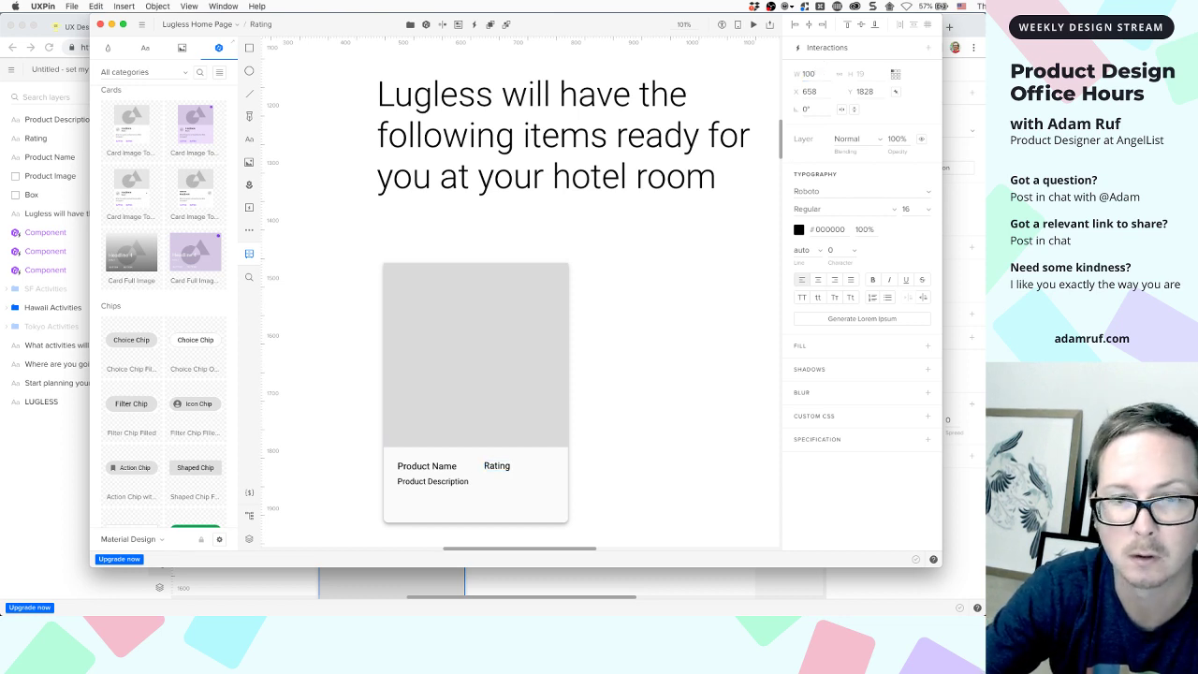
# Move the Rating text toward the card's edge to X 681, Y 1827, and right-align its text
pyautogui.doubleClick(496, 466)
pyautogui.keyDown('shift'); pyautogui.click(429, 474); pyautogui.keyUp('shift')
pyautogui.click(482, 465)
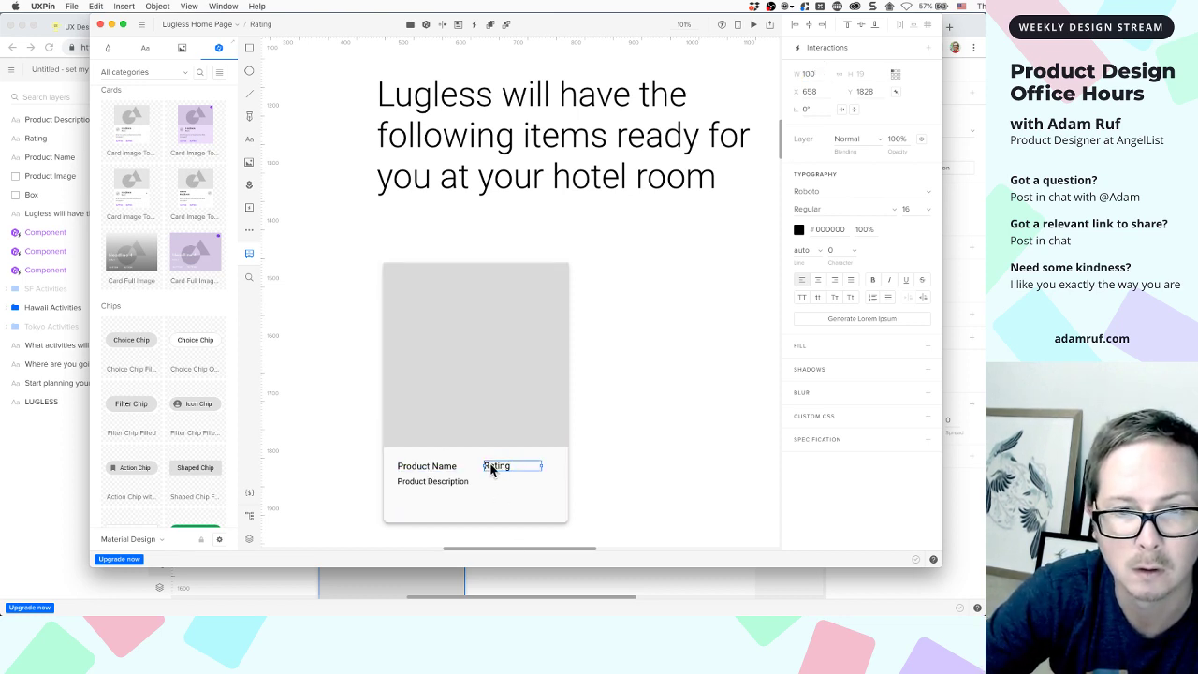
pyautogui.moveTo(494, 466); pyautogui.dragTo(508, 470)
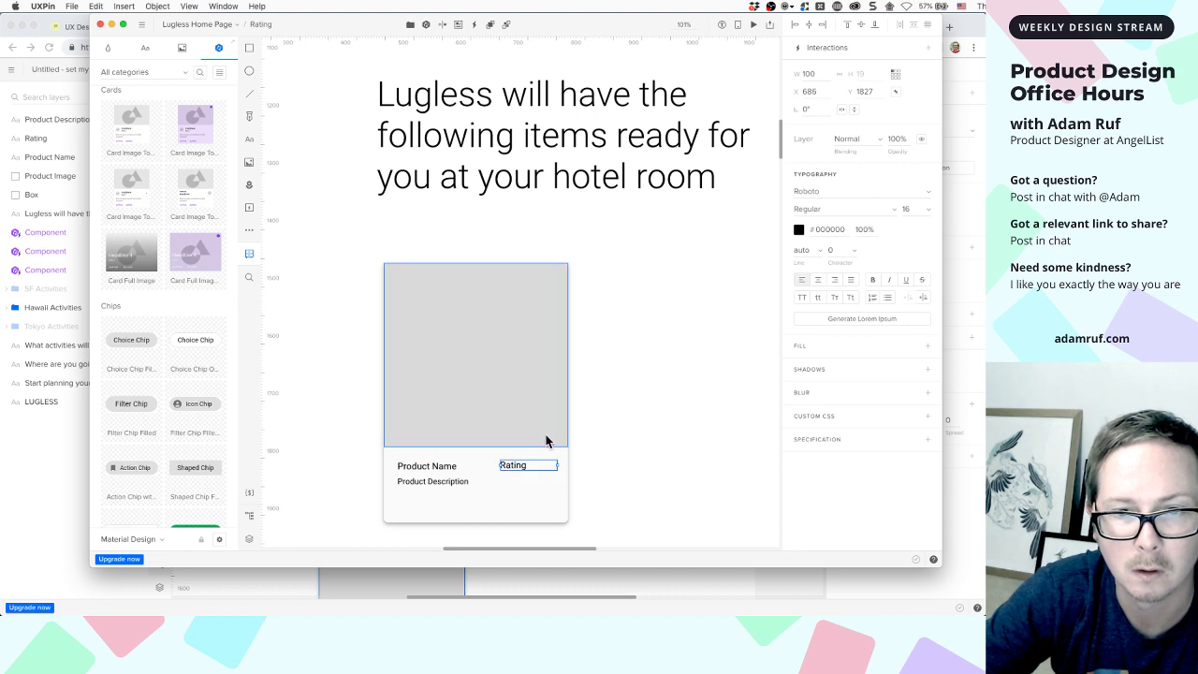
pyautogui.press('Left')
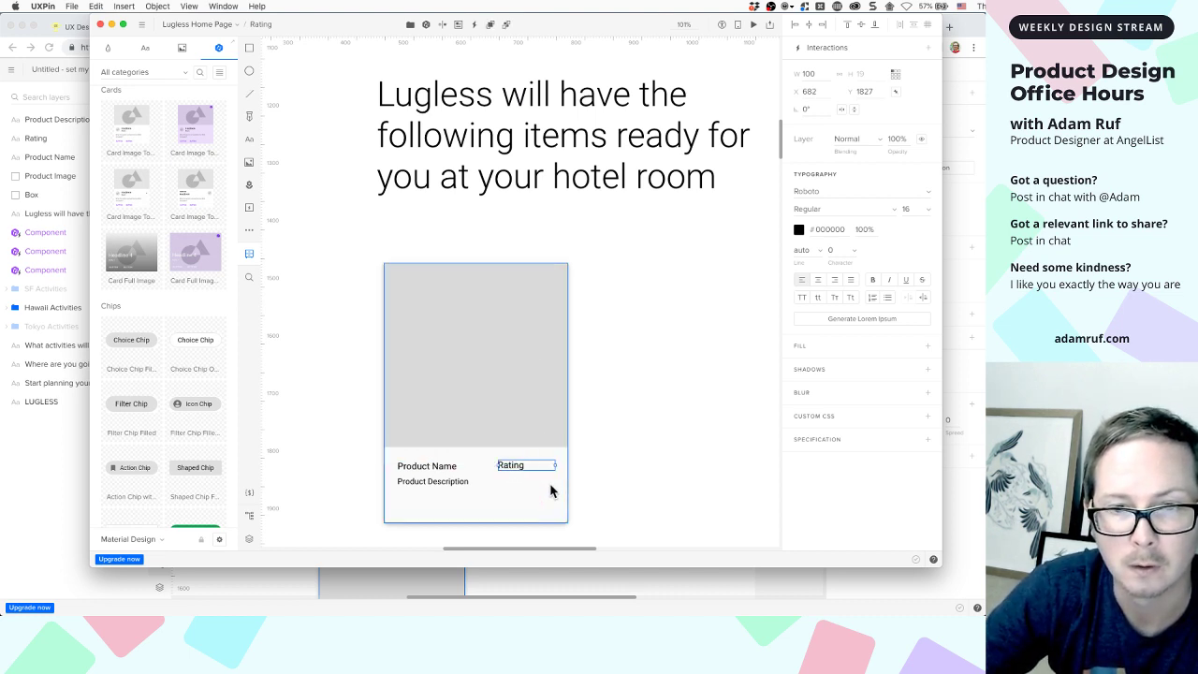
pyautogui.press('Left')
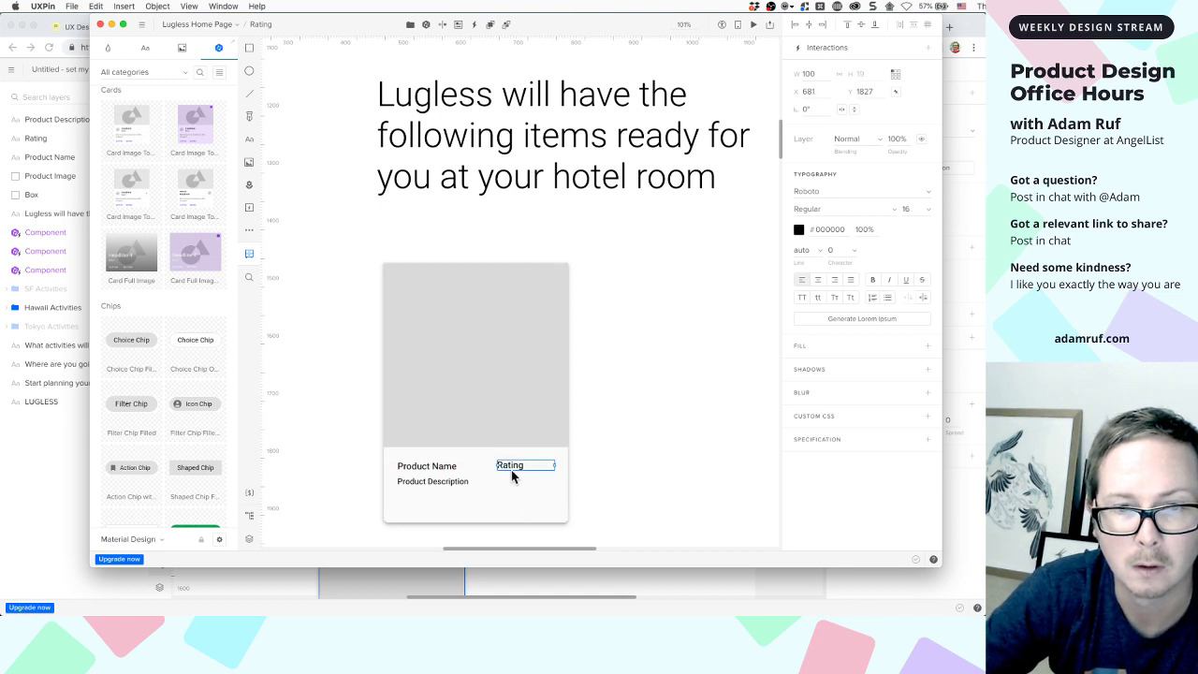
pyautogui.click(834, 279)
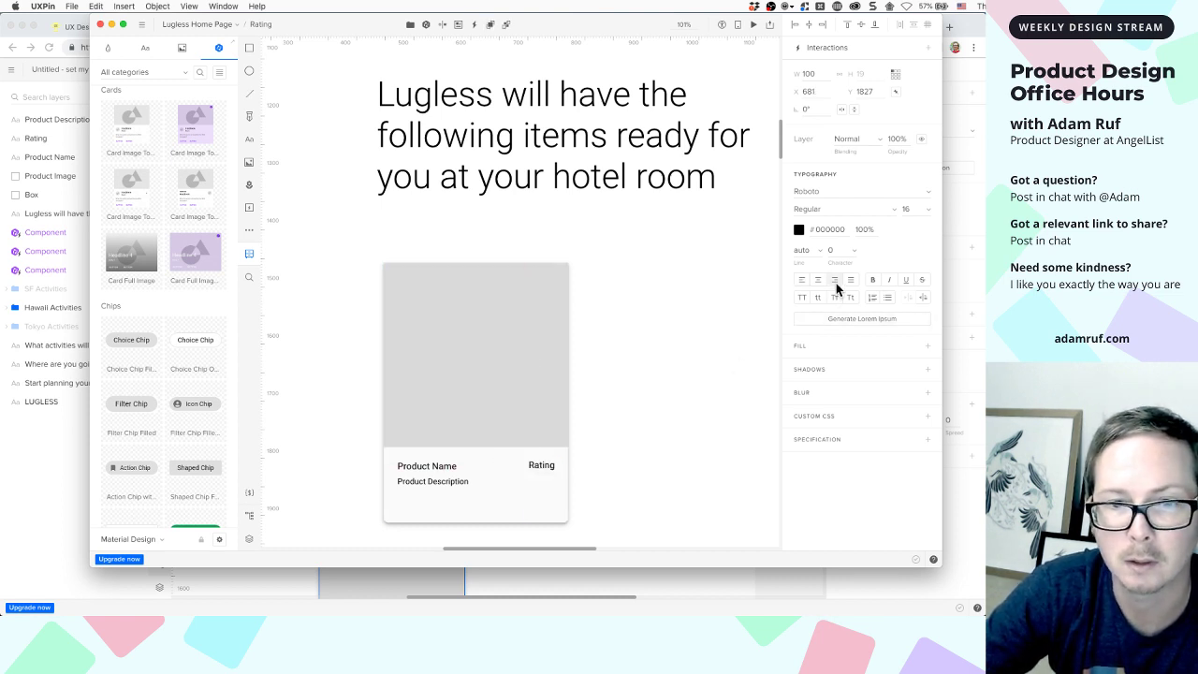
# Align the bottom edges of the Rating and Product Name texts
pyautogui.click(449, 464)
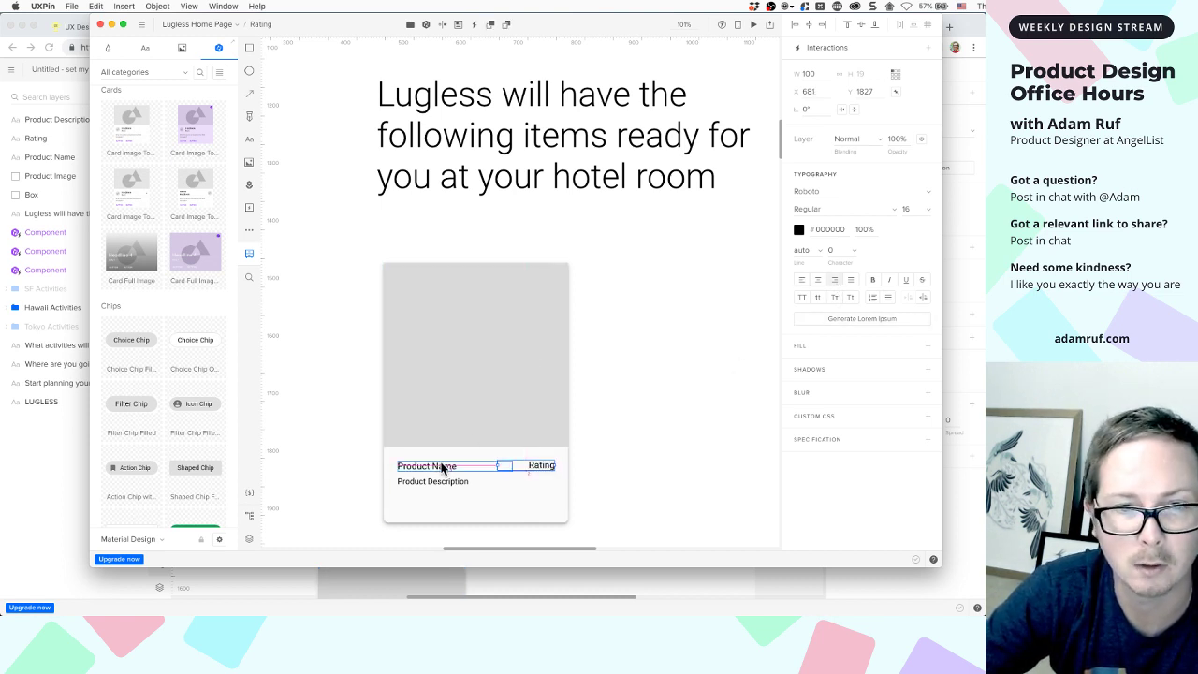
pyautogui.click(521, 468)
pyautogui.keyDown('shift'); pyautogui.click(426, 471); pyautogui.keyUp('shift')
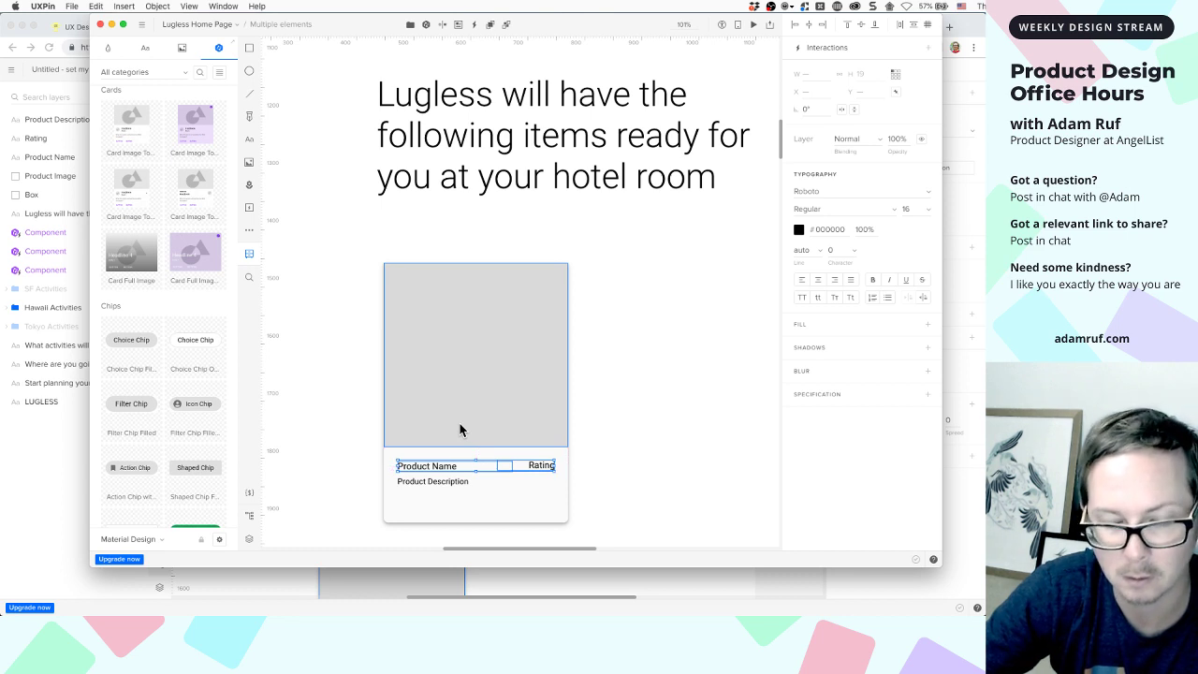
pyautogui.click(876, 26)
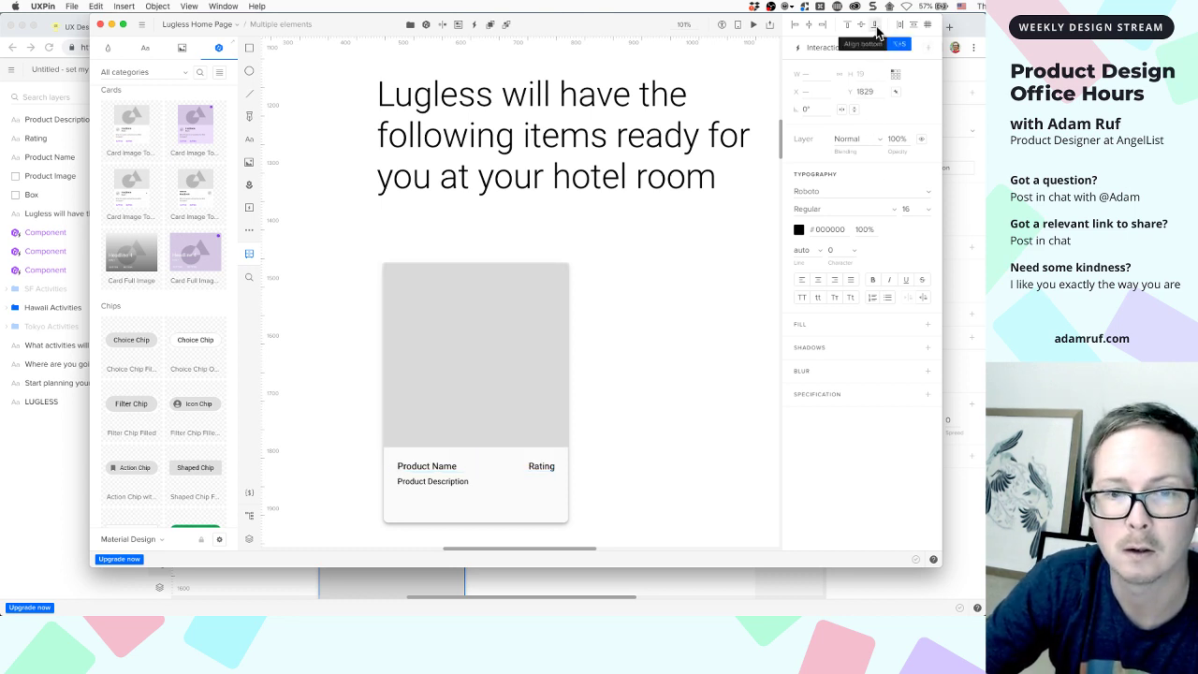
pyautogui.click(454, 468)
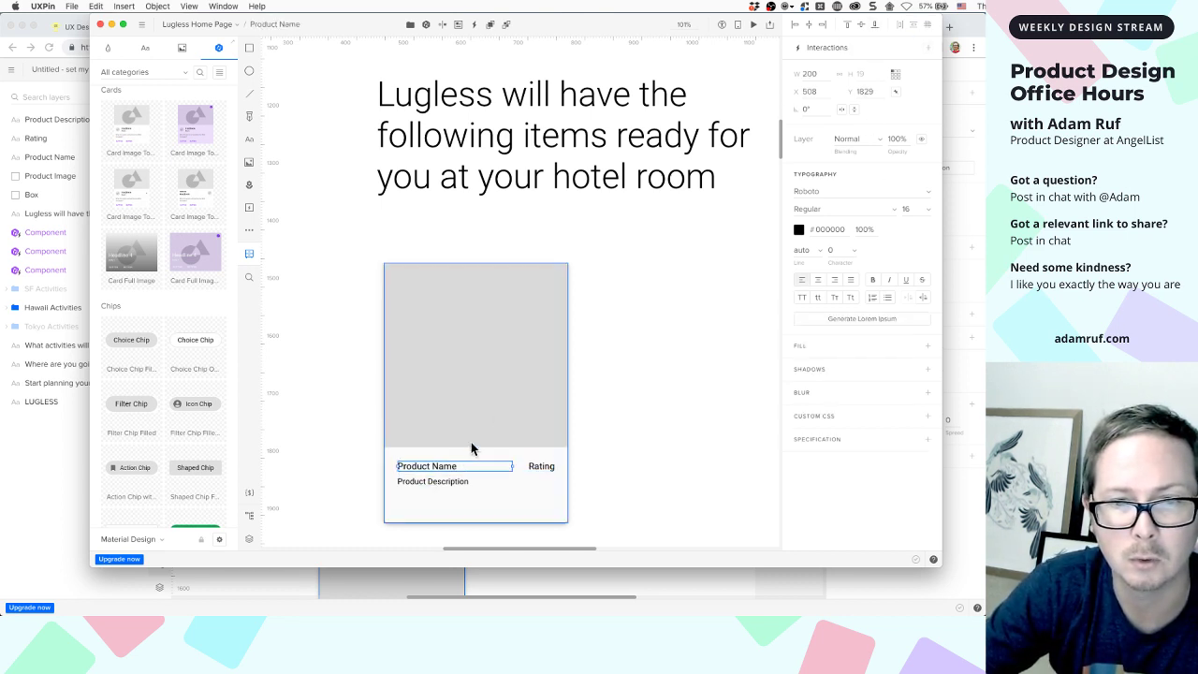
# Set the width of the Rating text to 50 and move it toward the card's edge to X 731
pyautogui.click(530, 469)
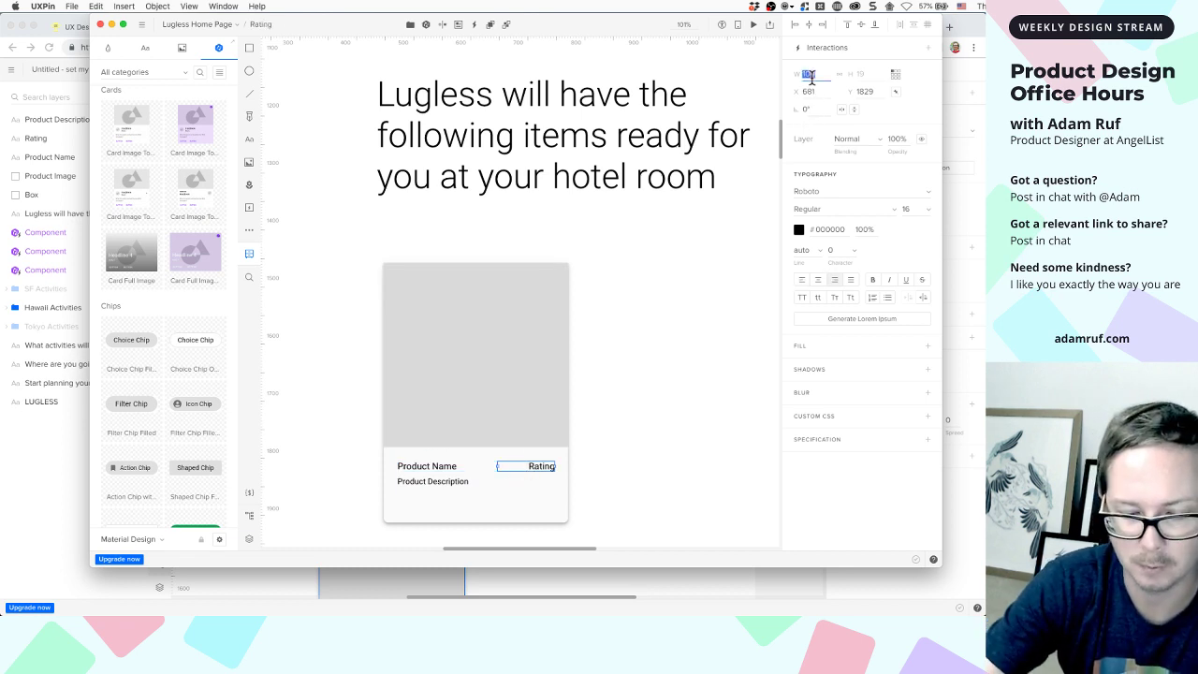
pyautogui.write('50')
pyautogui.press('Return')
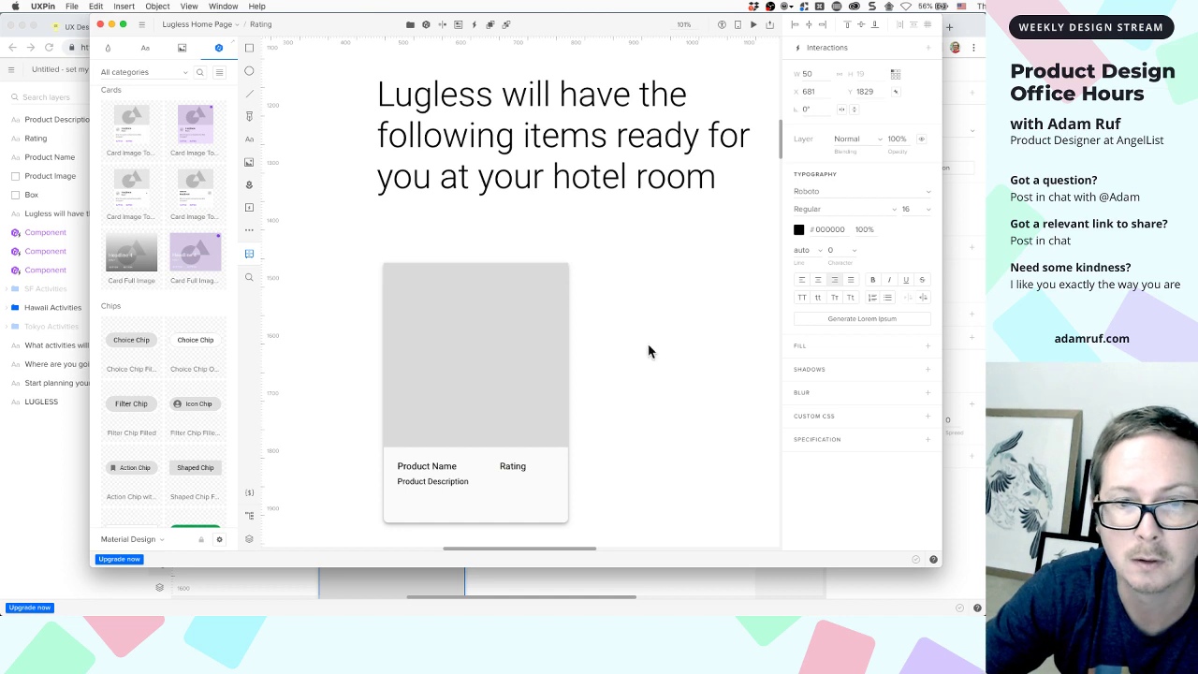
pyautogui.click(698, 402)
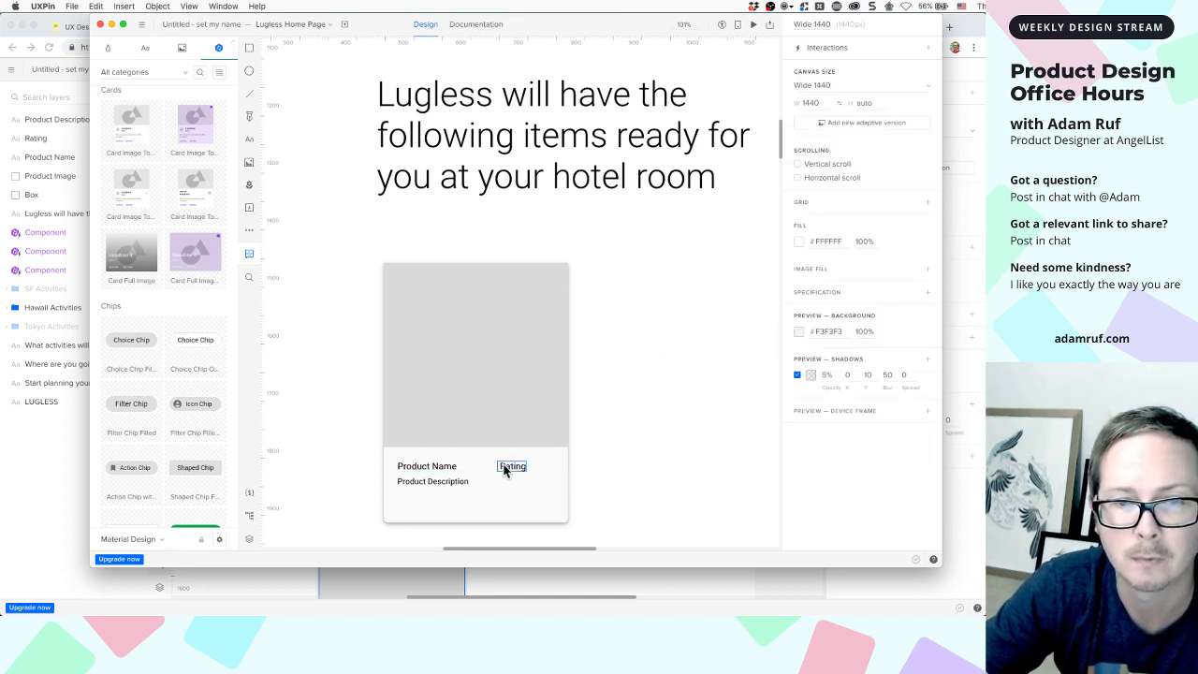
pyautogui.click(523, 470)
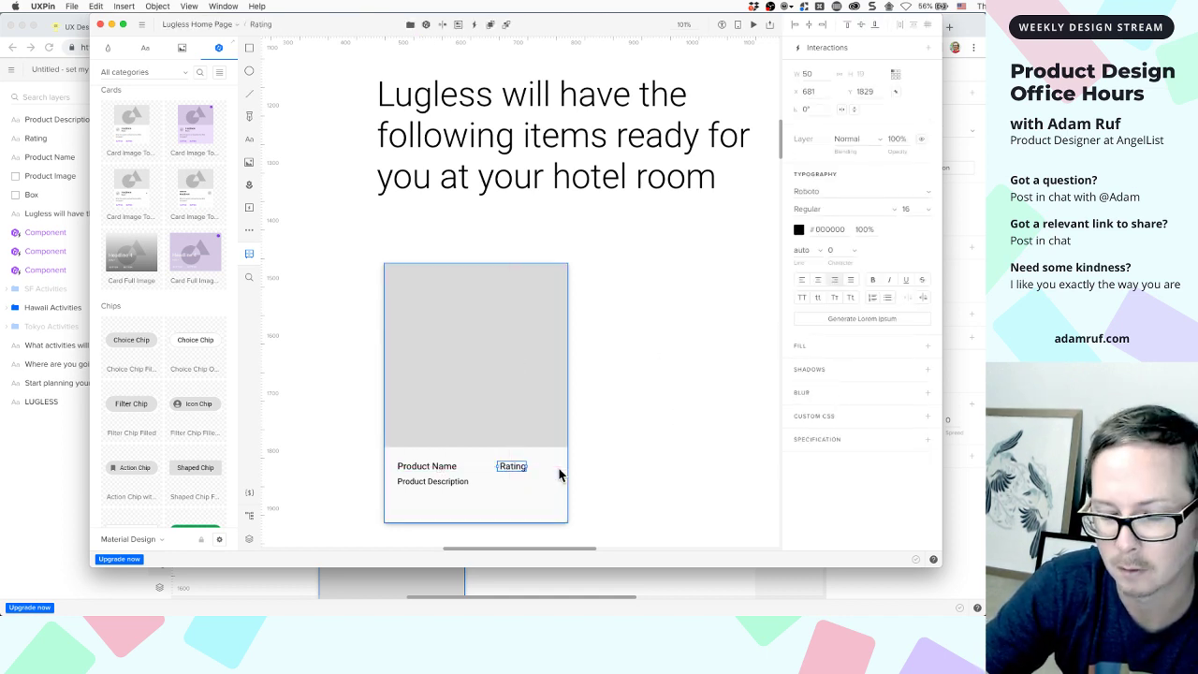
pyautogui.hotkey('shift', 'Right')
pyautogui.hotkey('shift', 'Right')
pyautogui.hotkey('shift', 'Right')
pyautogui.hotkey('shift', 'Right')
pyautogui.hotkey('shift', 'Right')
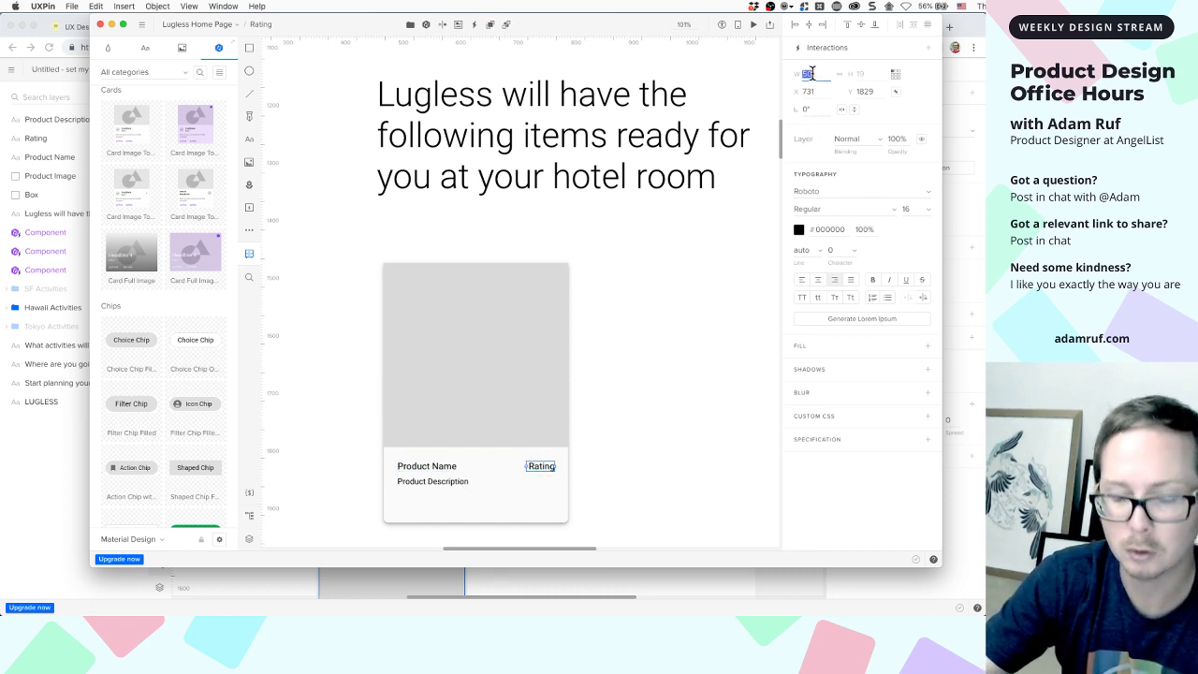
# Set the width of the Rating text to 80 and move it back inside the card to X 701
pyautogui.press('Return')
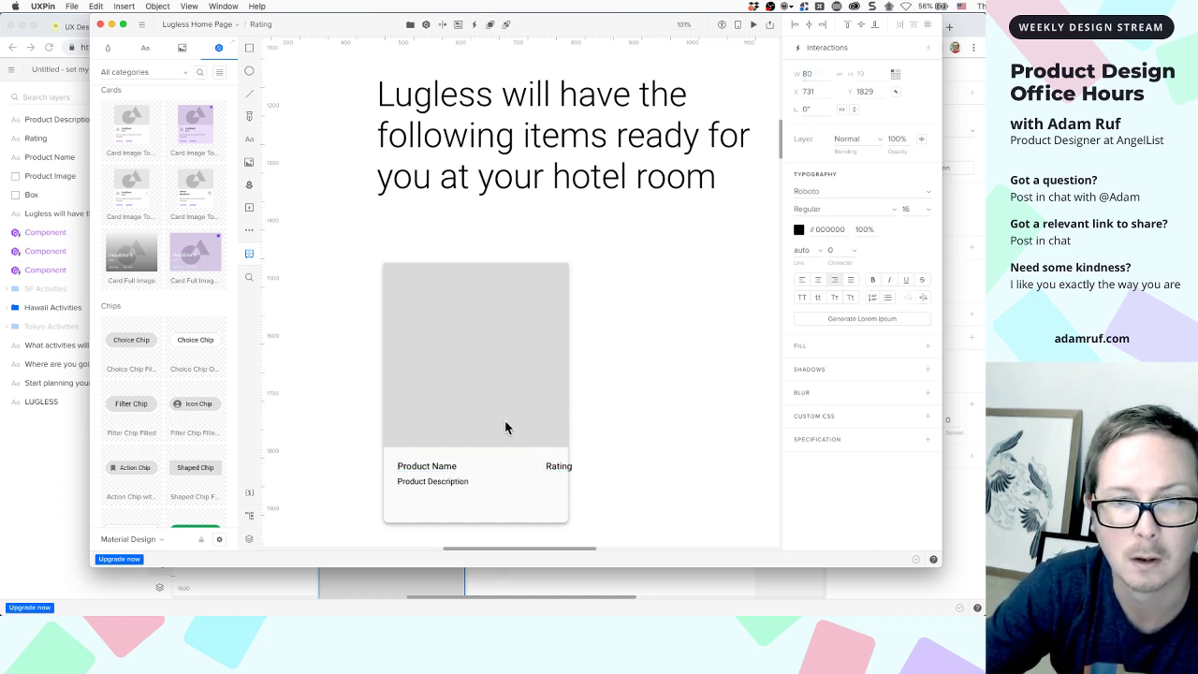
pyautogui.click(556, 465)
pyautogui.click(556, 466)
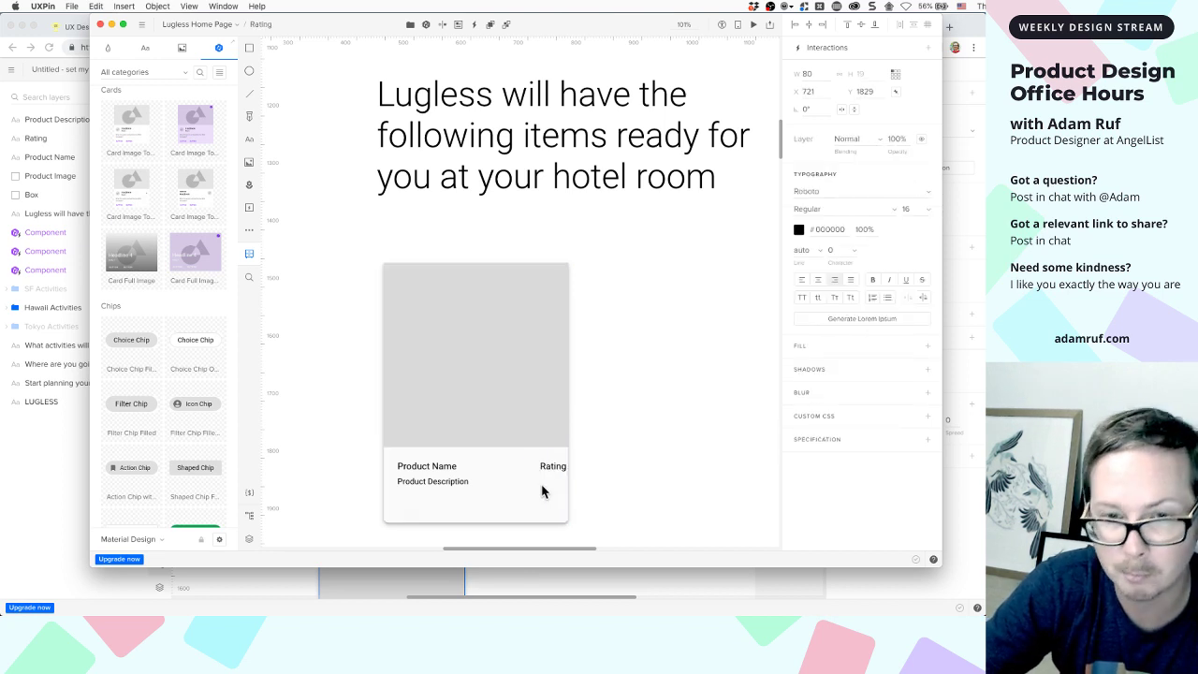
pyautogui.hotkey('shift', 'Left')
pyautogui.hotkey('shift', 'Left')
pyautogui.hotkey('shift', 'Left')
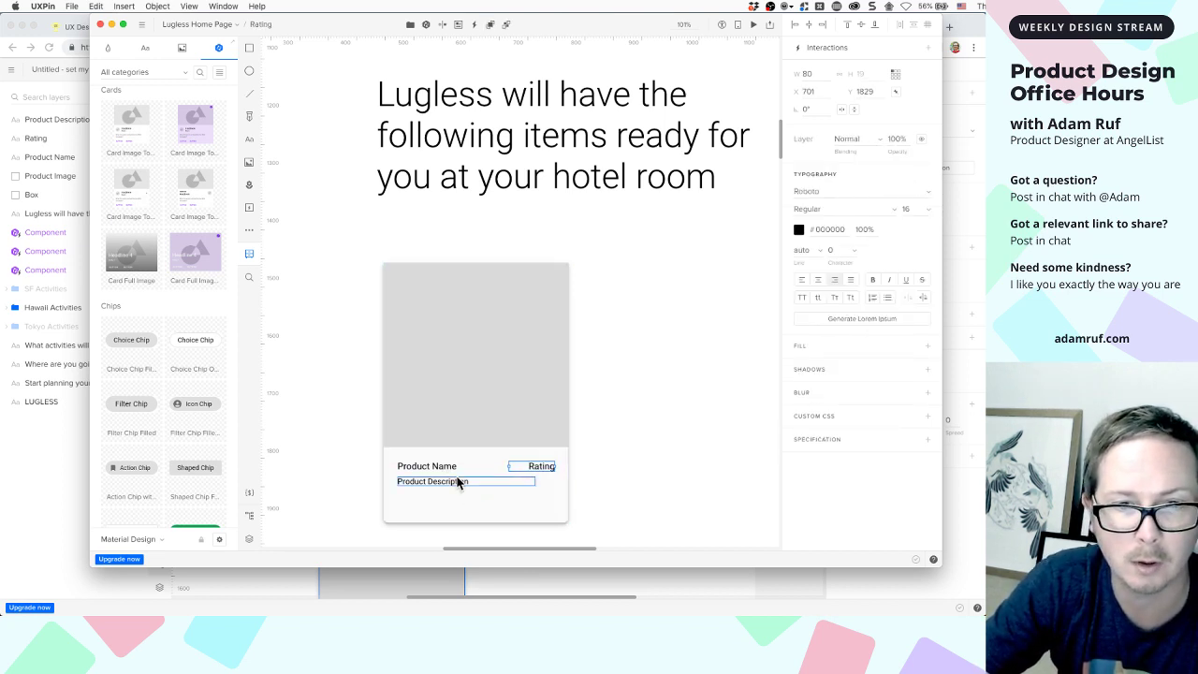
# Rename the Product Description layer as Description
pyautogui.click(494, 391)
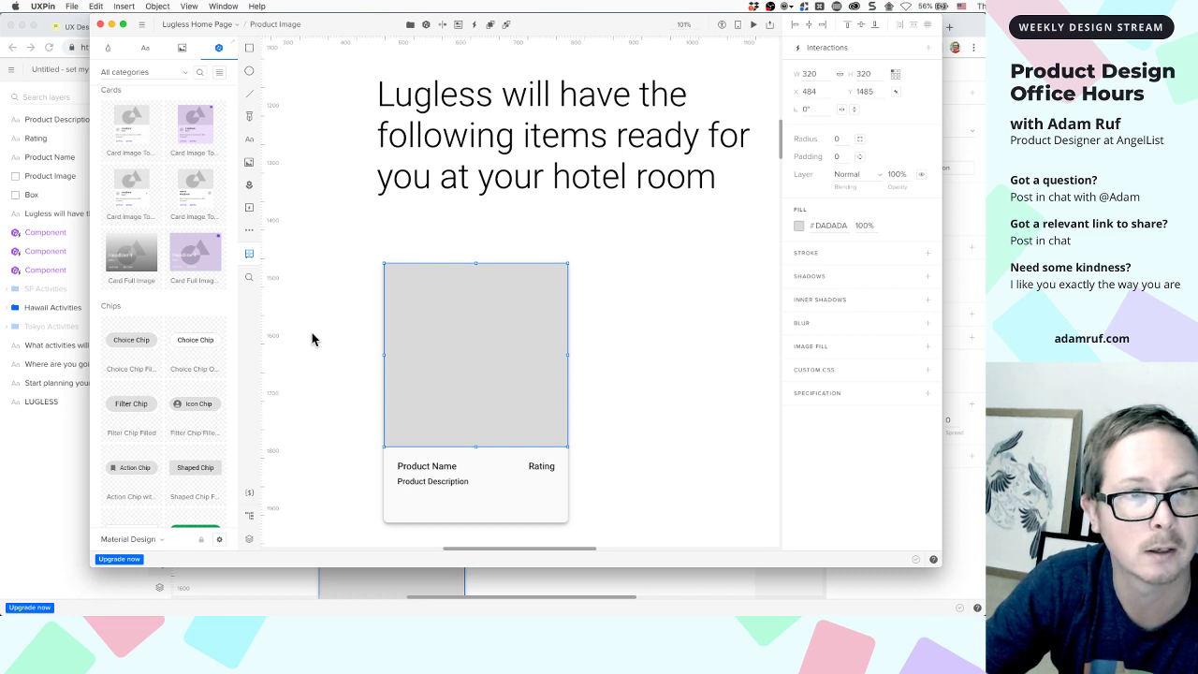
pyautogui.click(249, 538)
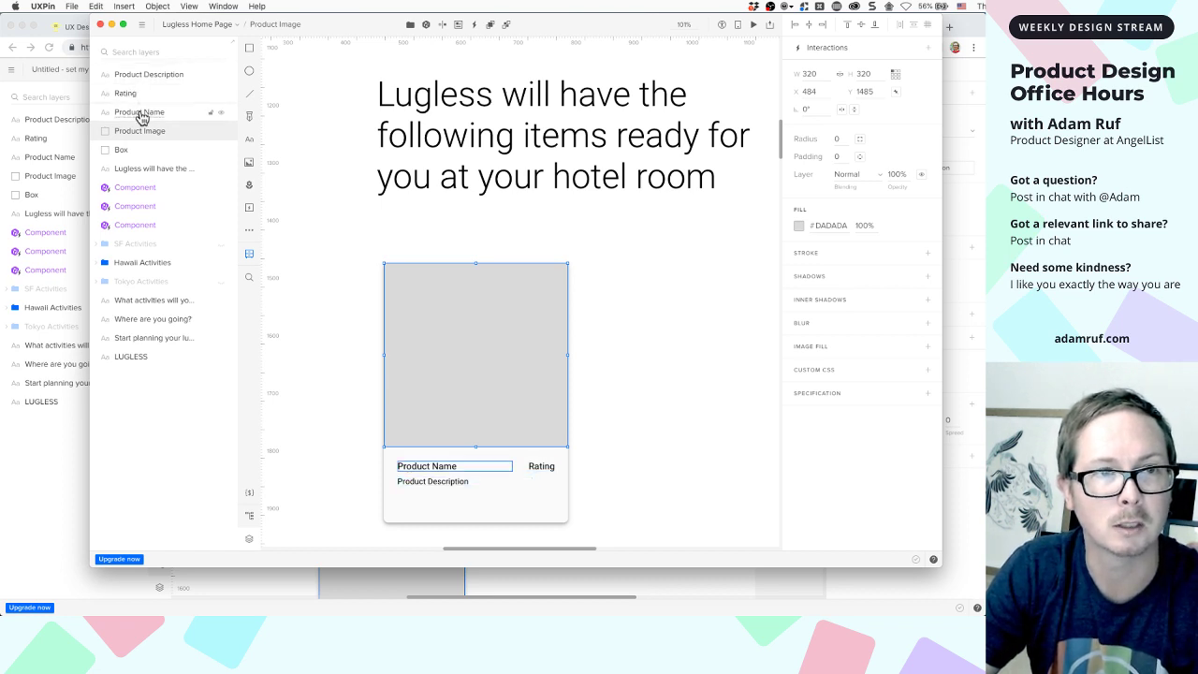
pyautogui.click(152, 80)
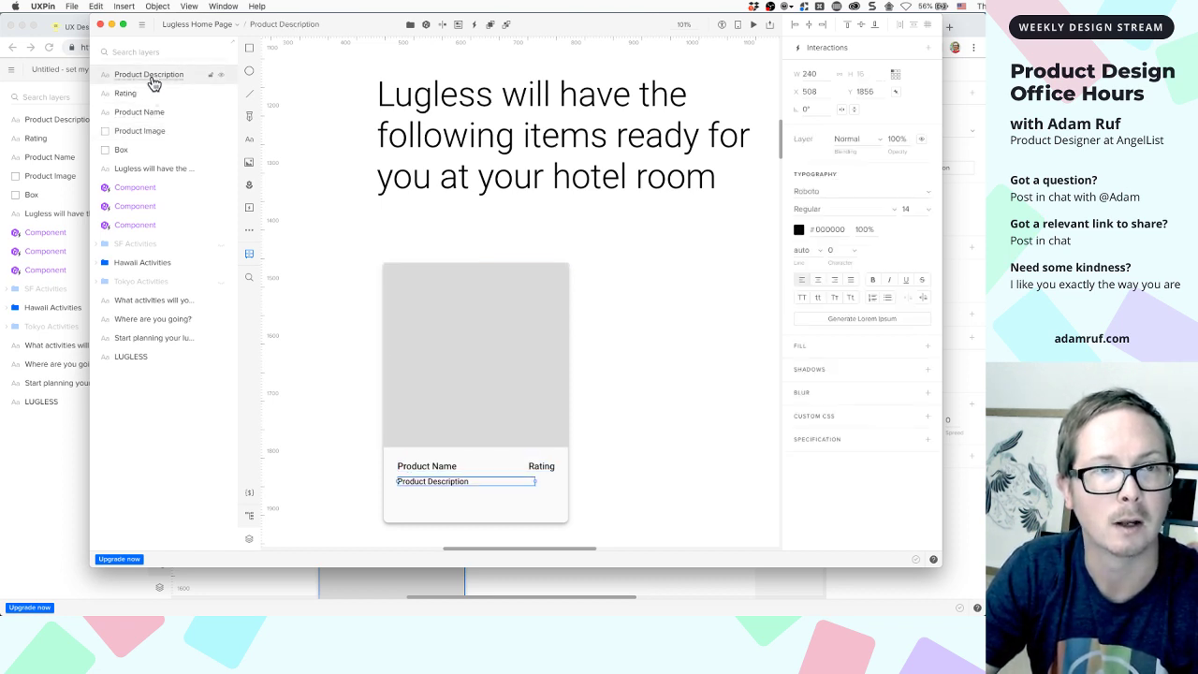
pyautogui.doubleClick(150, 77)
pyautogui.click(145, 75)
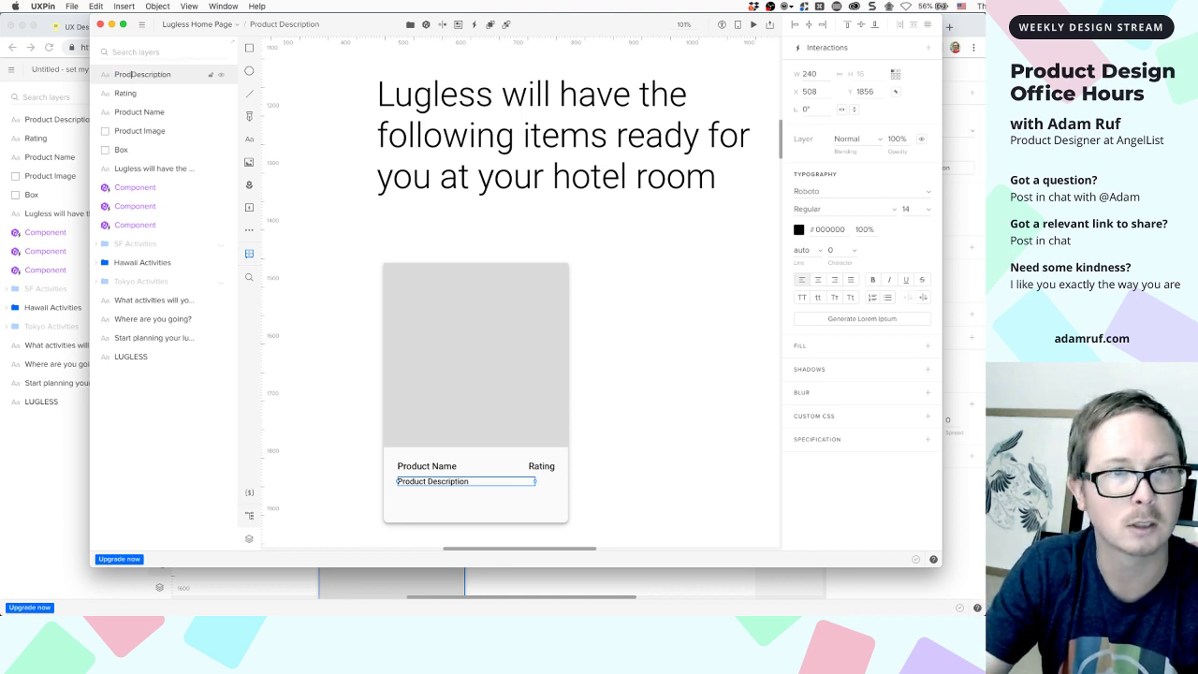
pyautogui.press('Return')
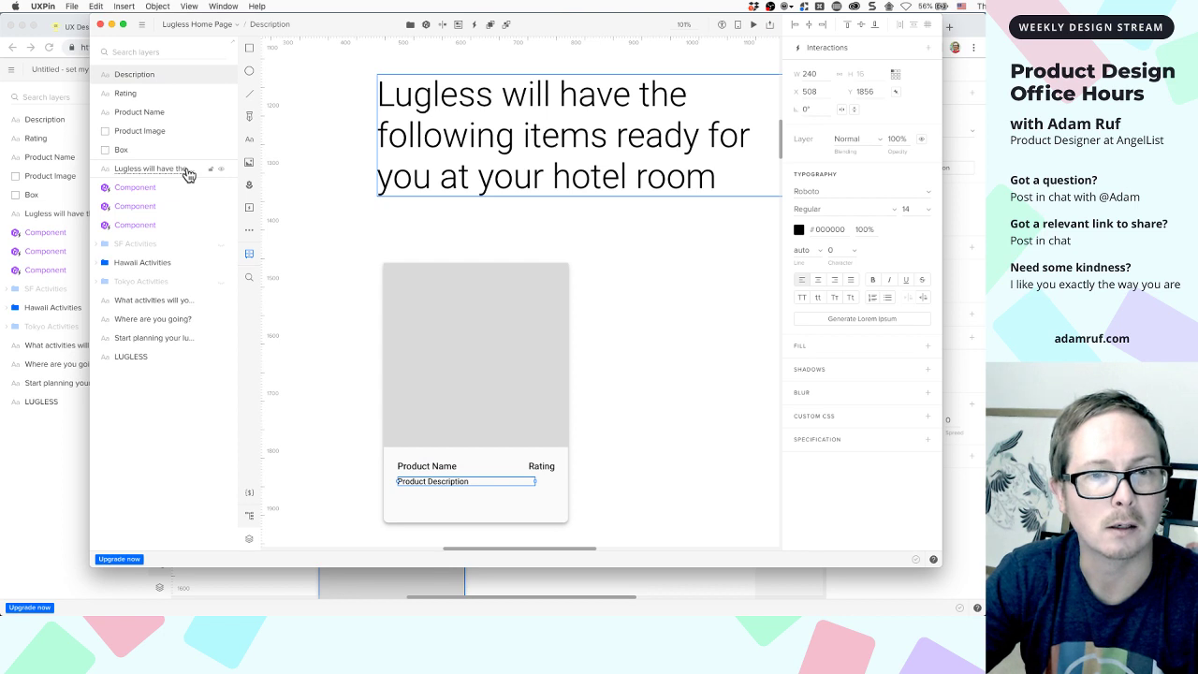
# Select all five elements of the product card and turn them into a component
pyautogui.moveTo(605, 242); pyautogui.dragTo(375, 531)
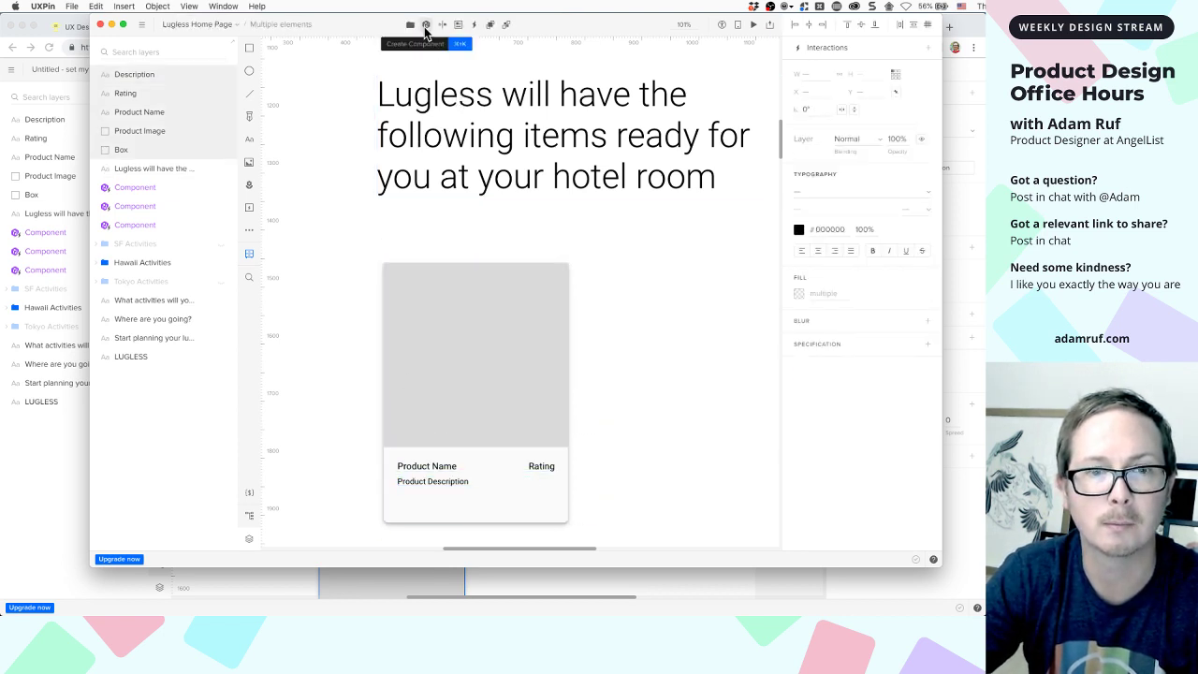
pyautogui.click(426, 28)
pyautogui.press('super+minus')
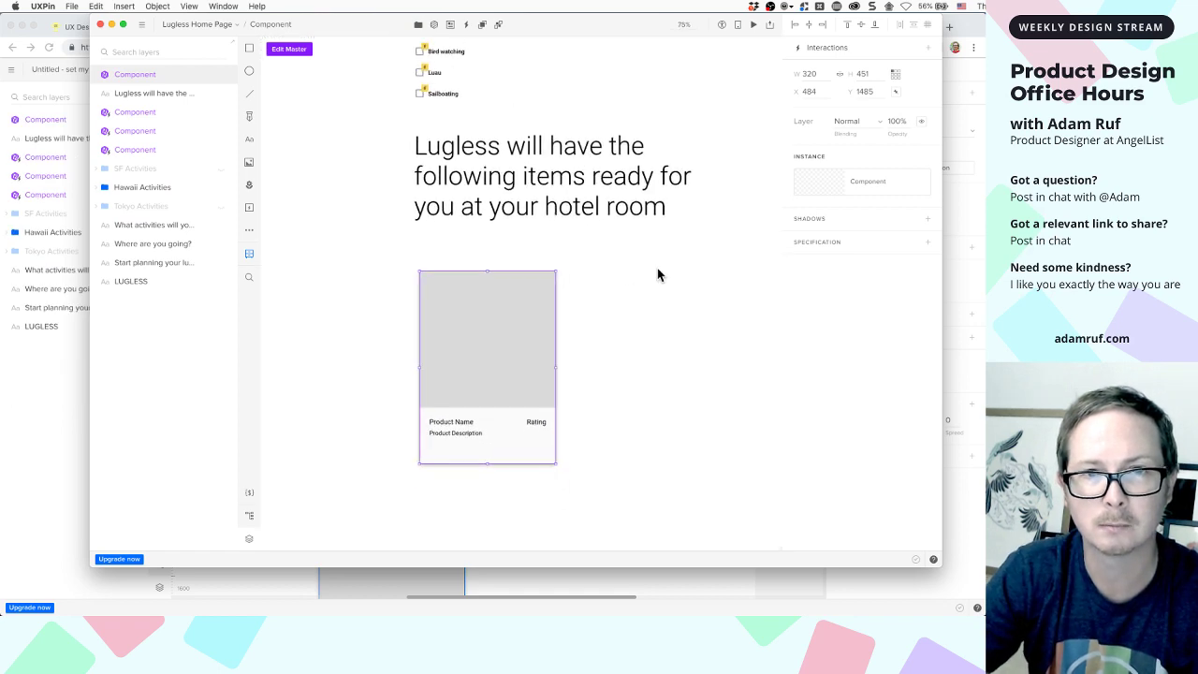
# Duplicate the product card component and place the copy to the right of the first card at X 838, Y 1485
pyautogui.press('super+minus')
pyautogui.press('super+d')
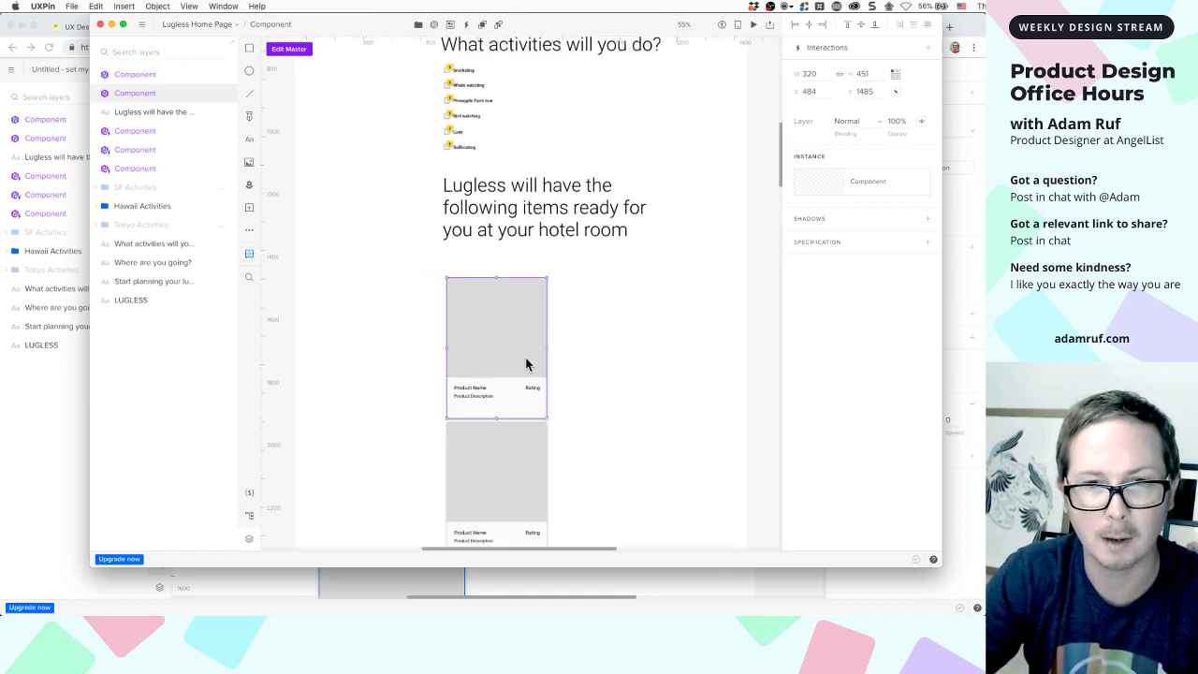
pyautogui.moveTo(503, 455); pyautogui.dragTo(609, 333)
pyautogui.press('super+minus')
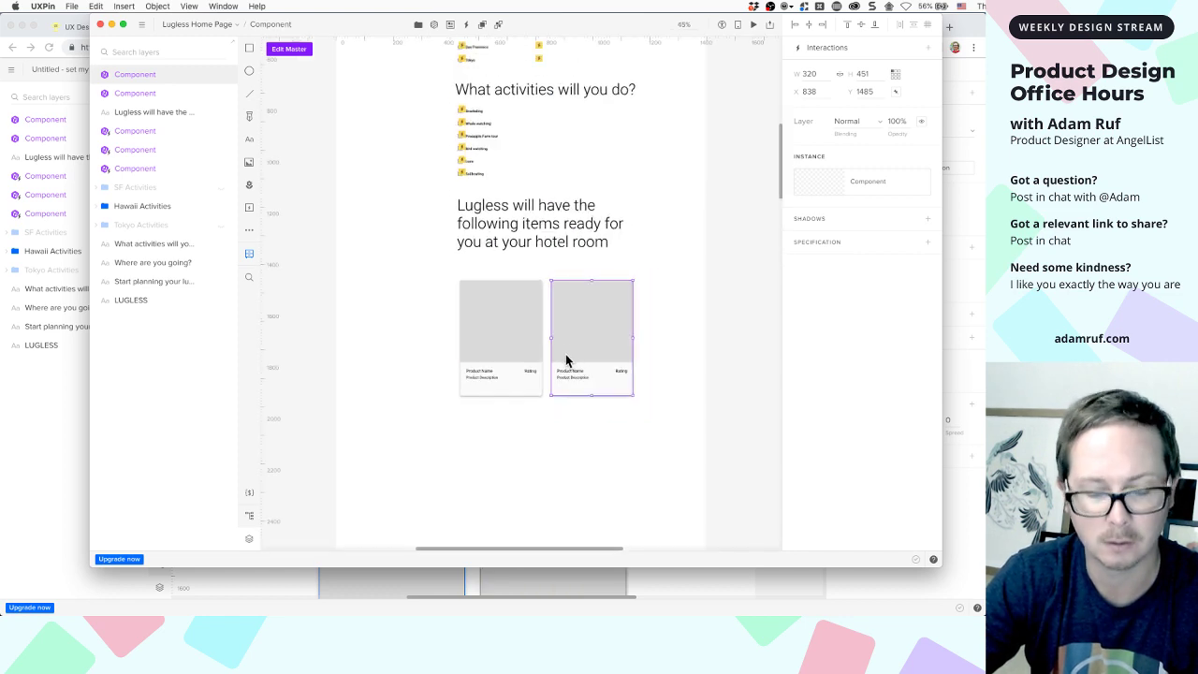
pyautogui.press('super+d')
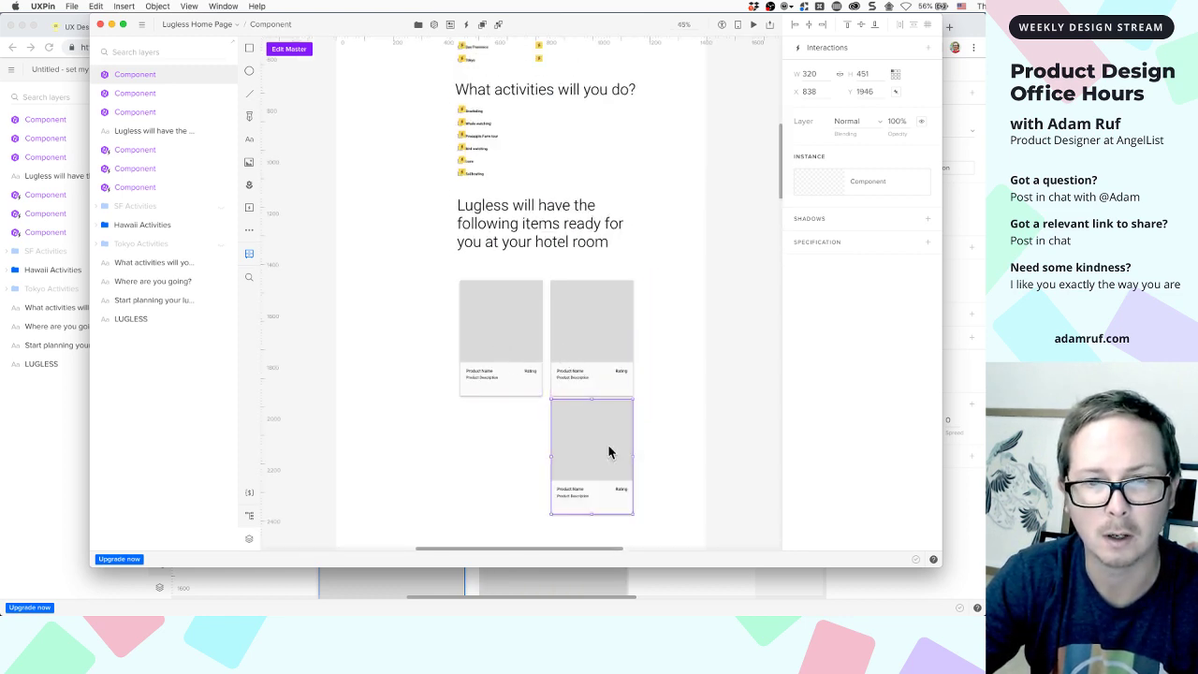
pyautogui.press('Delete')
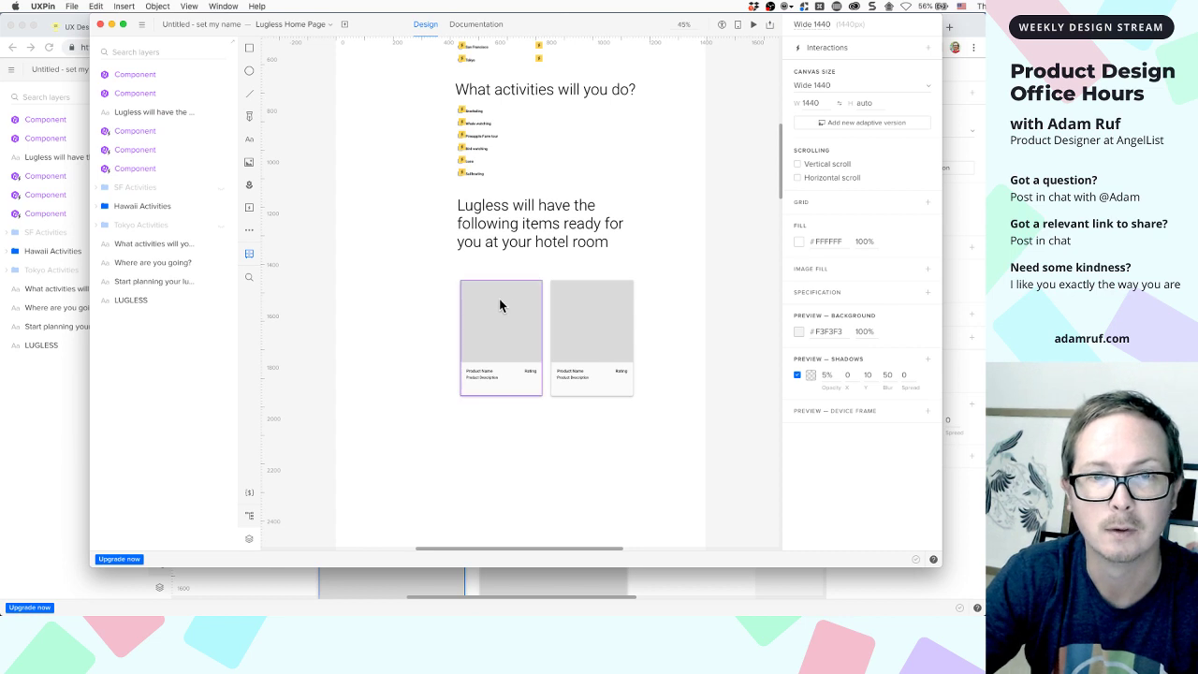
# Move both product cards up together, closer to the heading, to Y 1416
pyautogui.click(501, 302)
pyautogui.keyDown('shift'); pyautogui.click(568, 300); pyautogui.keyUp('shift')
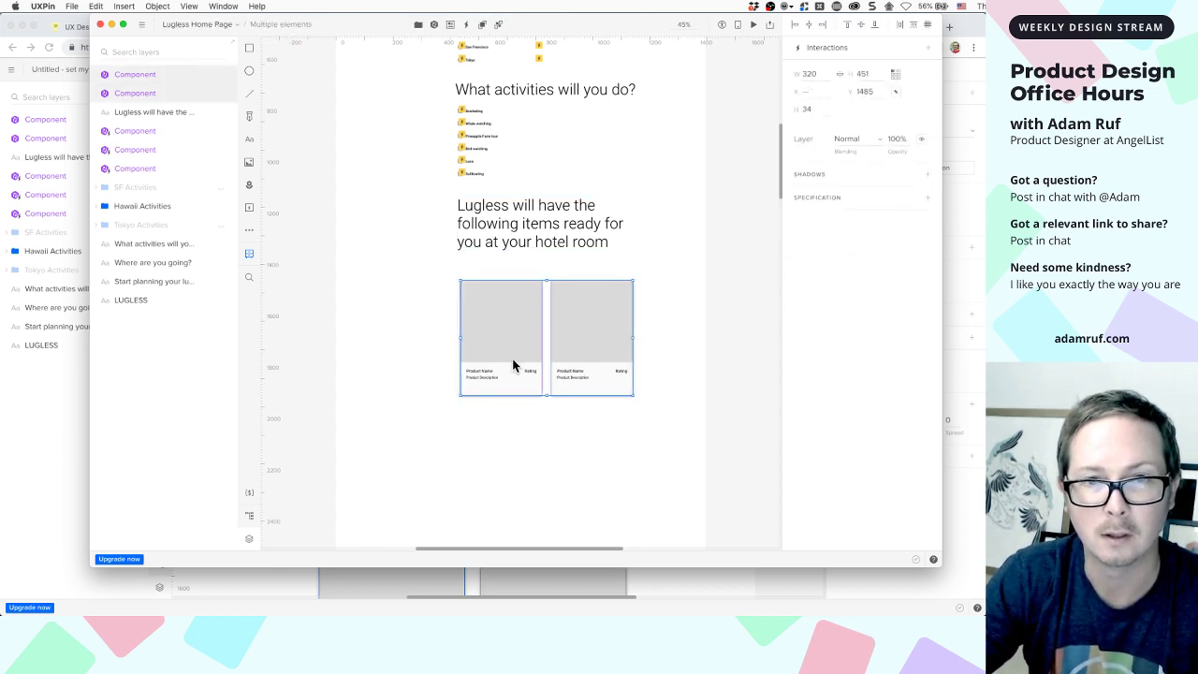
pyautogui.moveTo(513, 365); pyautogui.dragTo(513, 343)
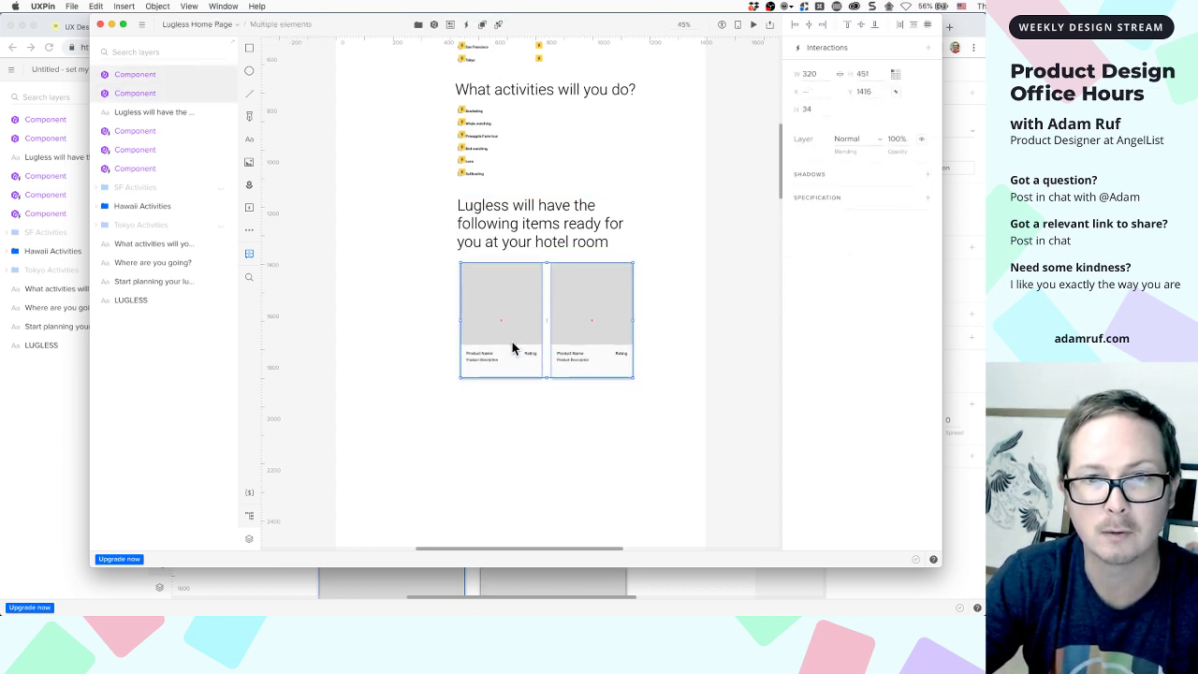
pyautogui.scroll(3, 514, 276)
pyautogui.scroll(-3, 514, 275)
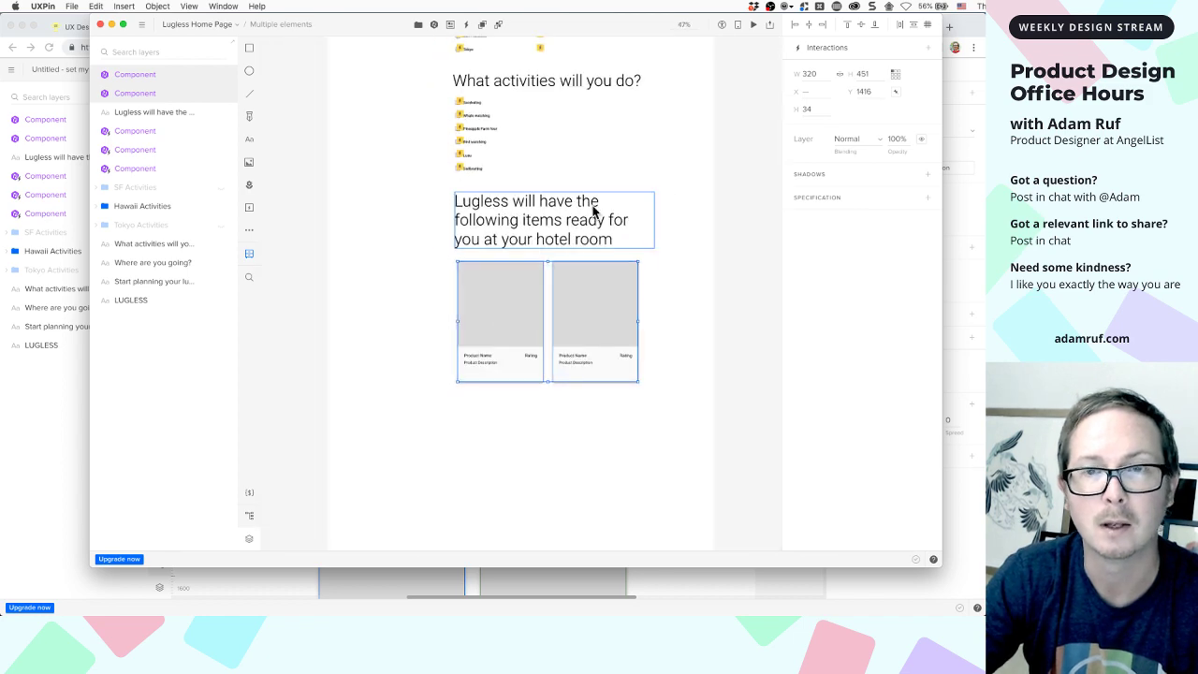
# Switch to the Google Sheets file "Data for my UXPin prototype" for its published CSV link, and return to UXPin
pyautogui.press('super+Tab')
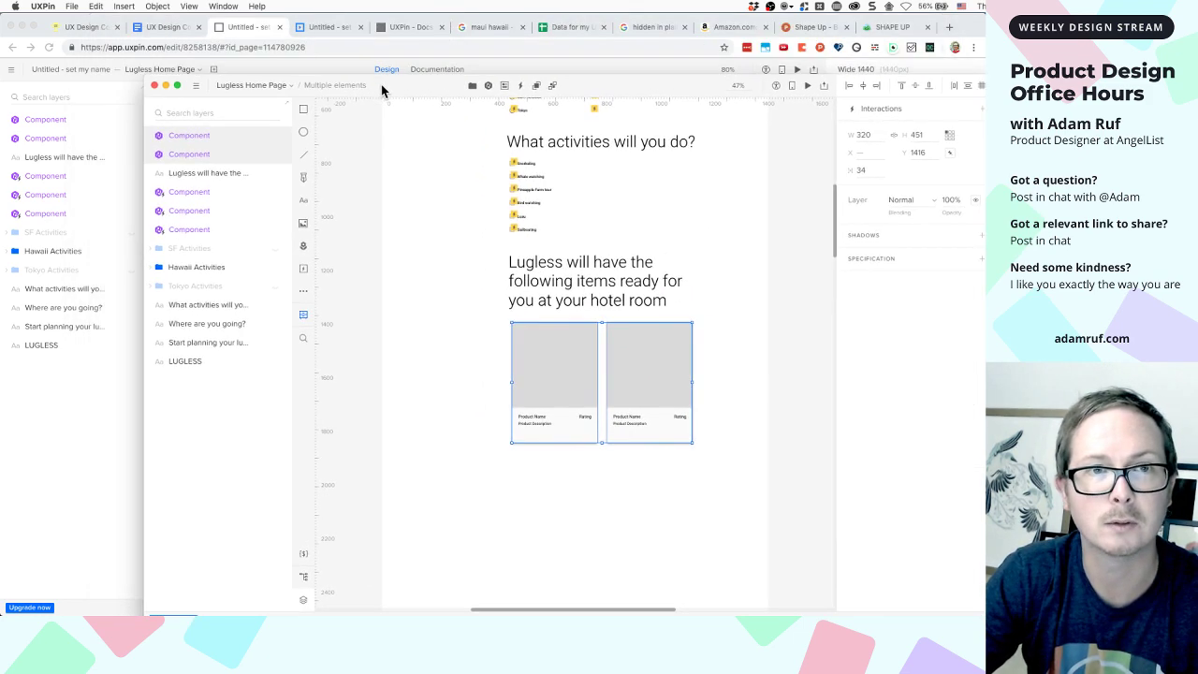
pyautogui.click(556, 28)
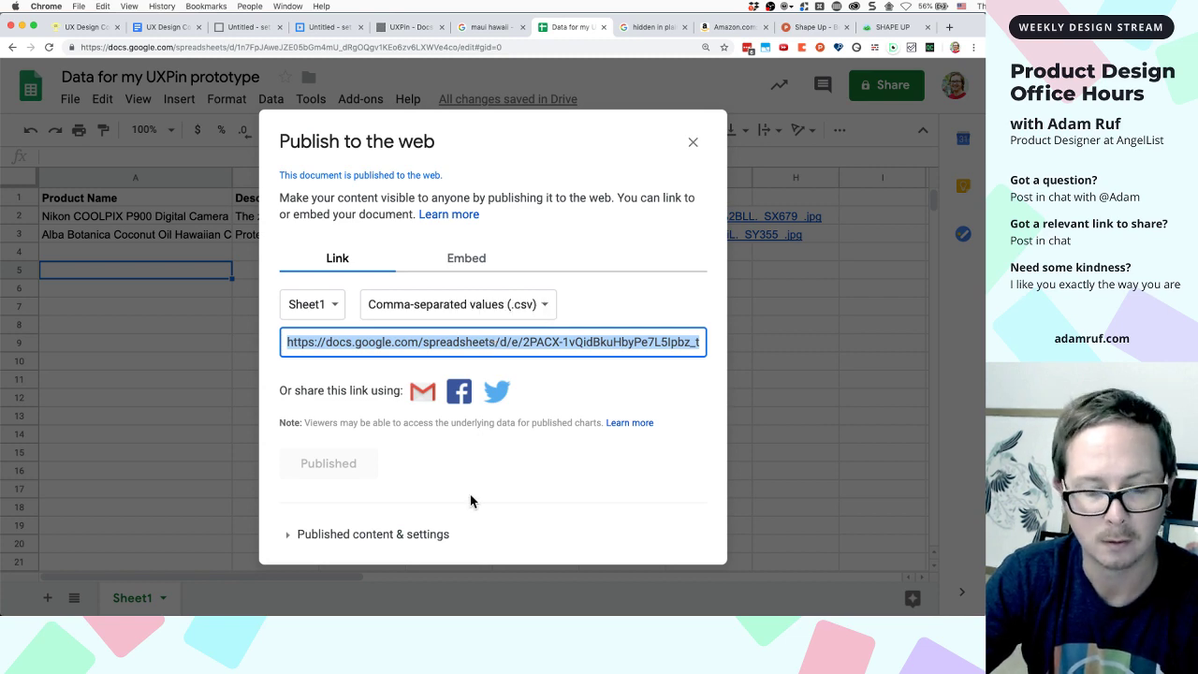
pyautogui.press('super+Tab')
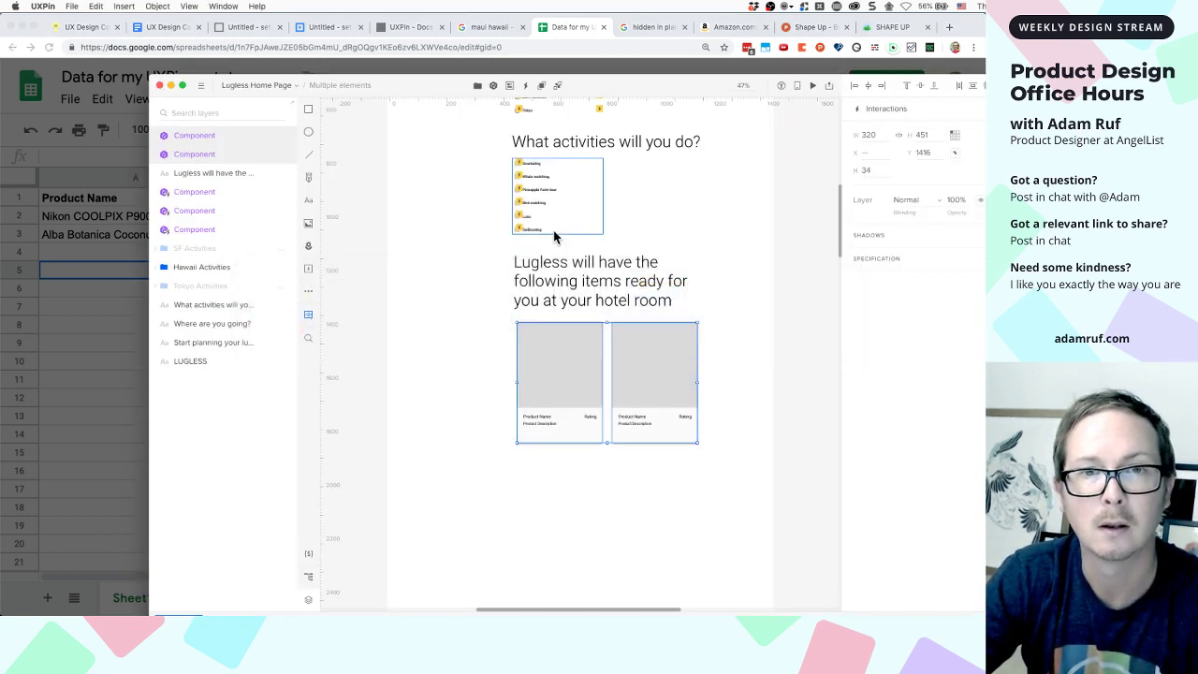
pyautogui.moveTo(581, 96); pyautogui.dragTo(517, 72)
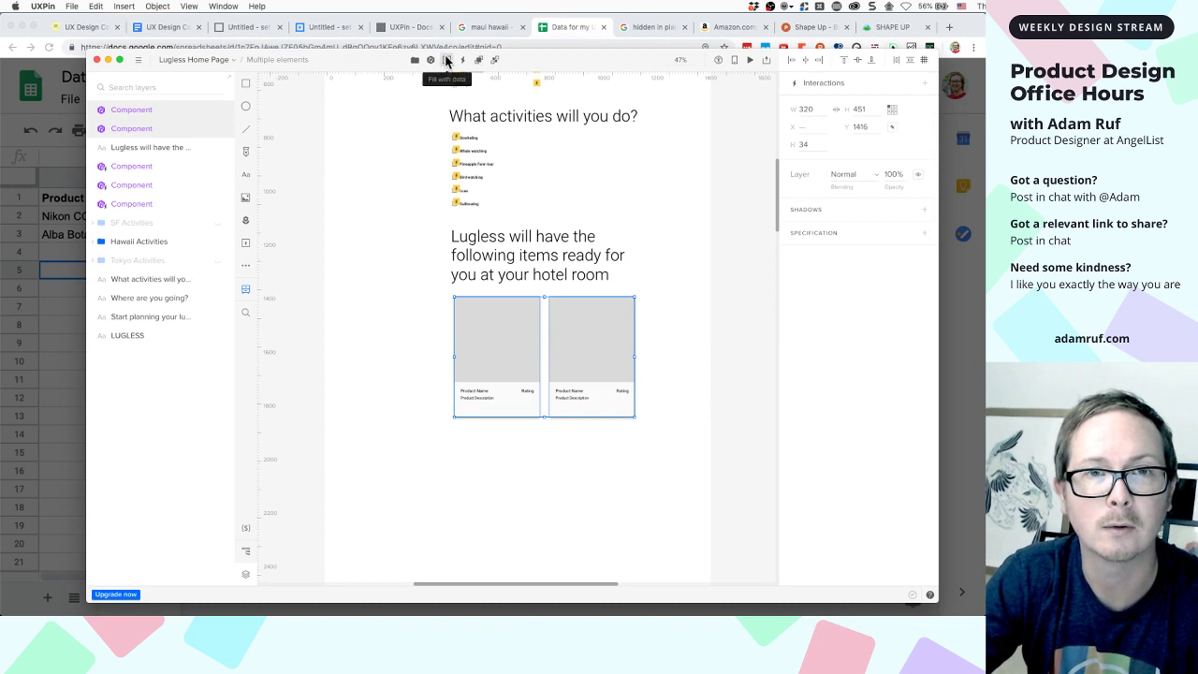
# Fill the two selected product cards with data imported from the published spreadsheet's CSV URL
pyautogui.click(447, 60)
pyautogui.moveTo(438, 115)
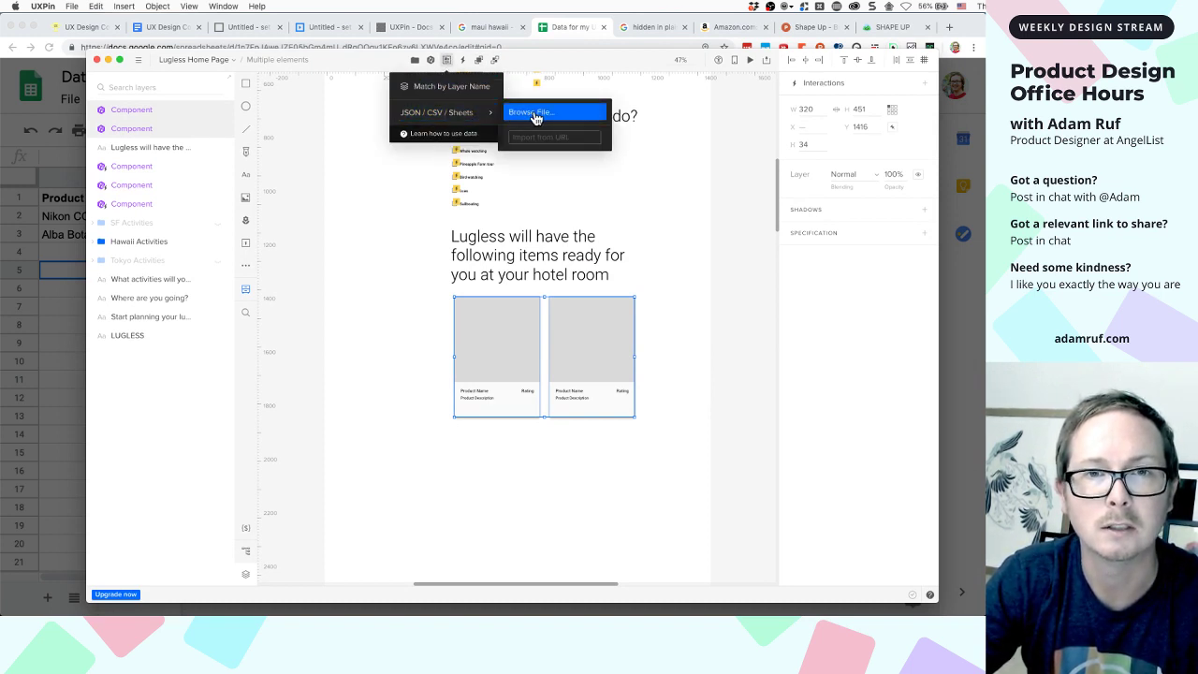
pyautogui.press('super+v')
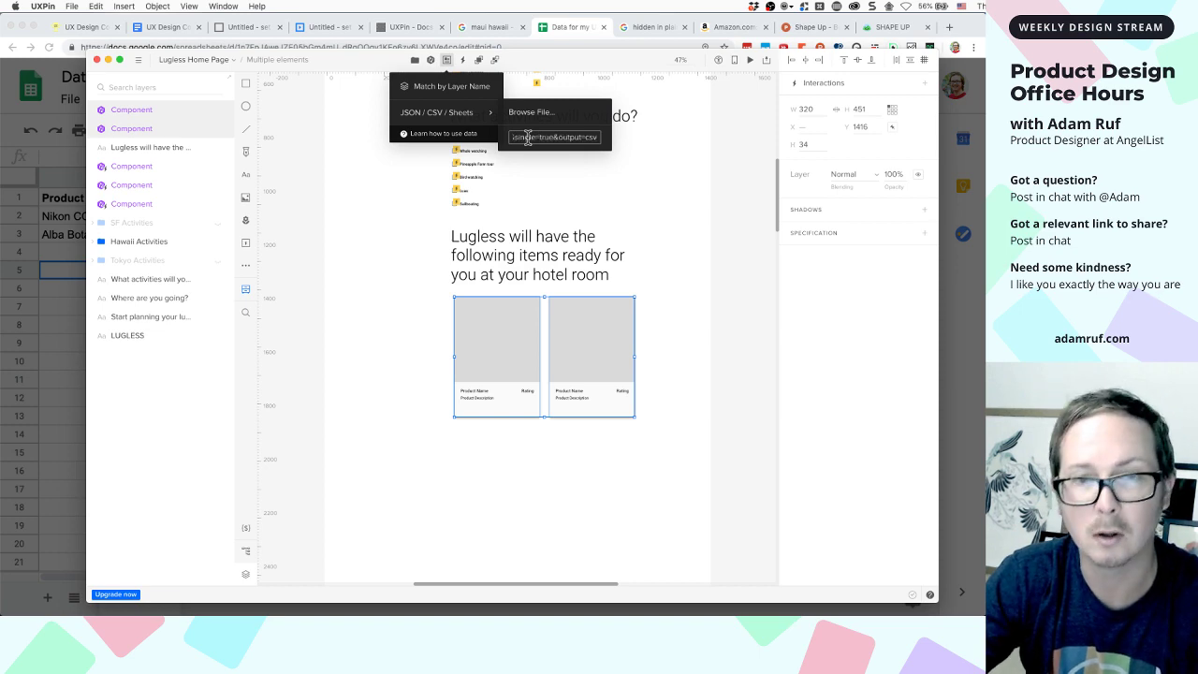
pyautogui.press('Return')
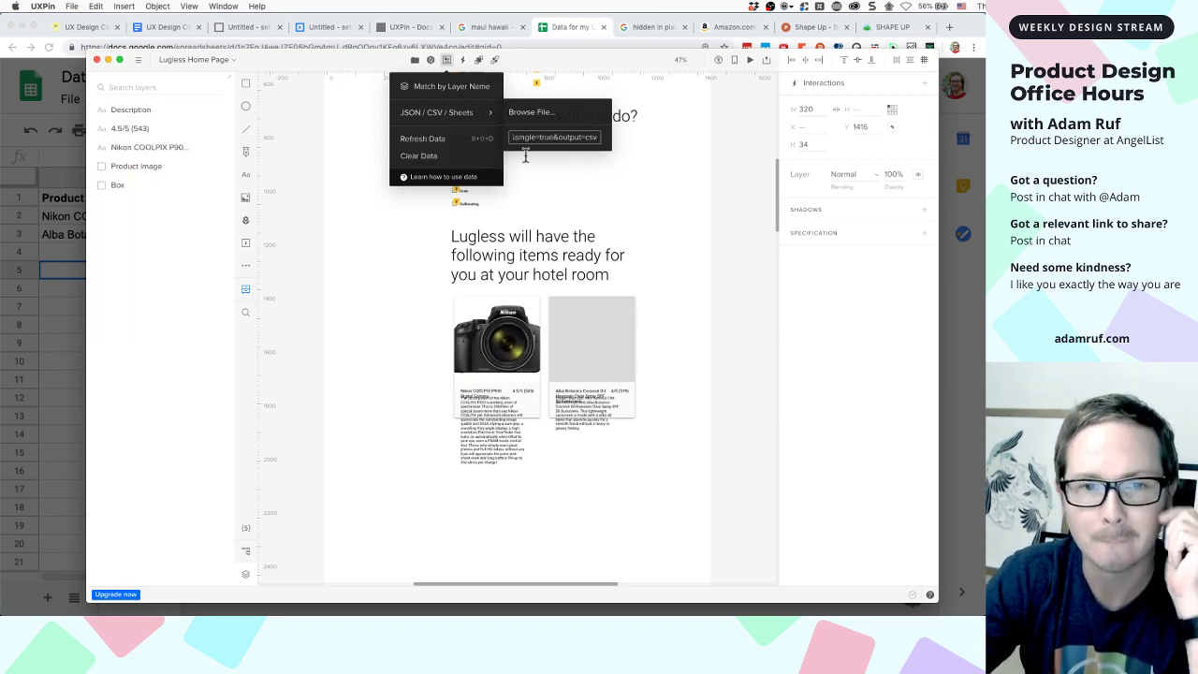
pyautogui.scroll(10, 513, 415)
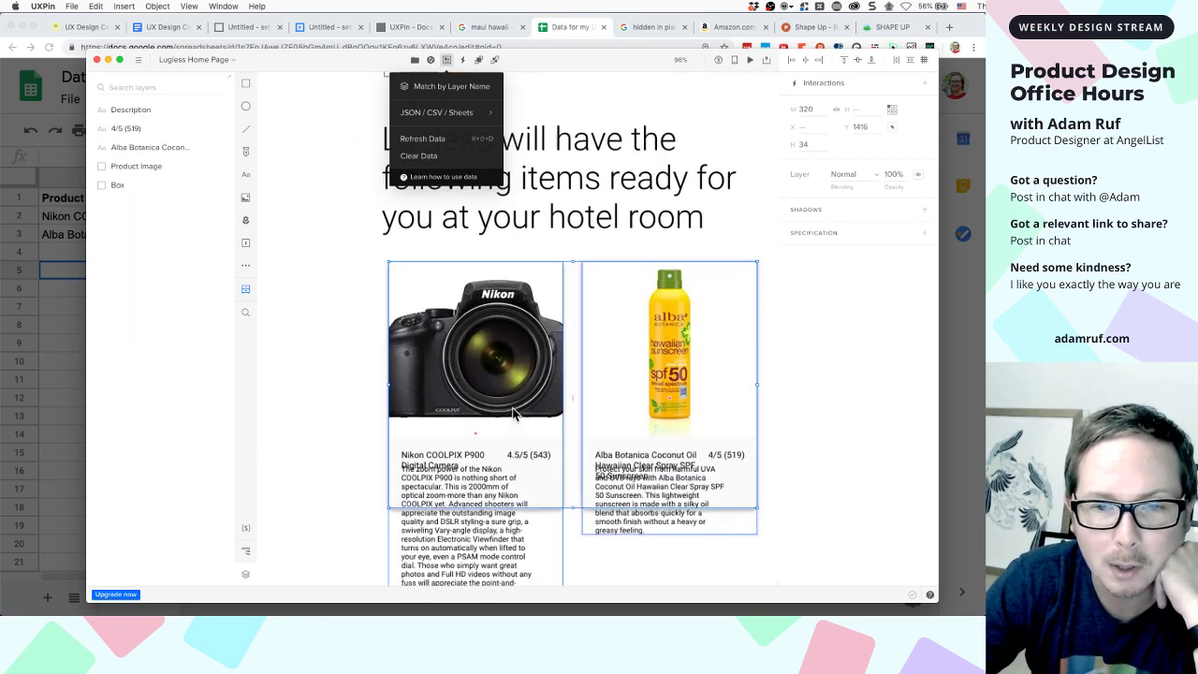
pyautogui.scroll(2, 337, 315)
pyautogui.click(326, 324)
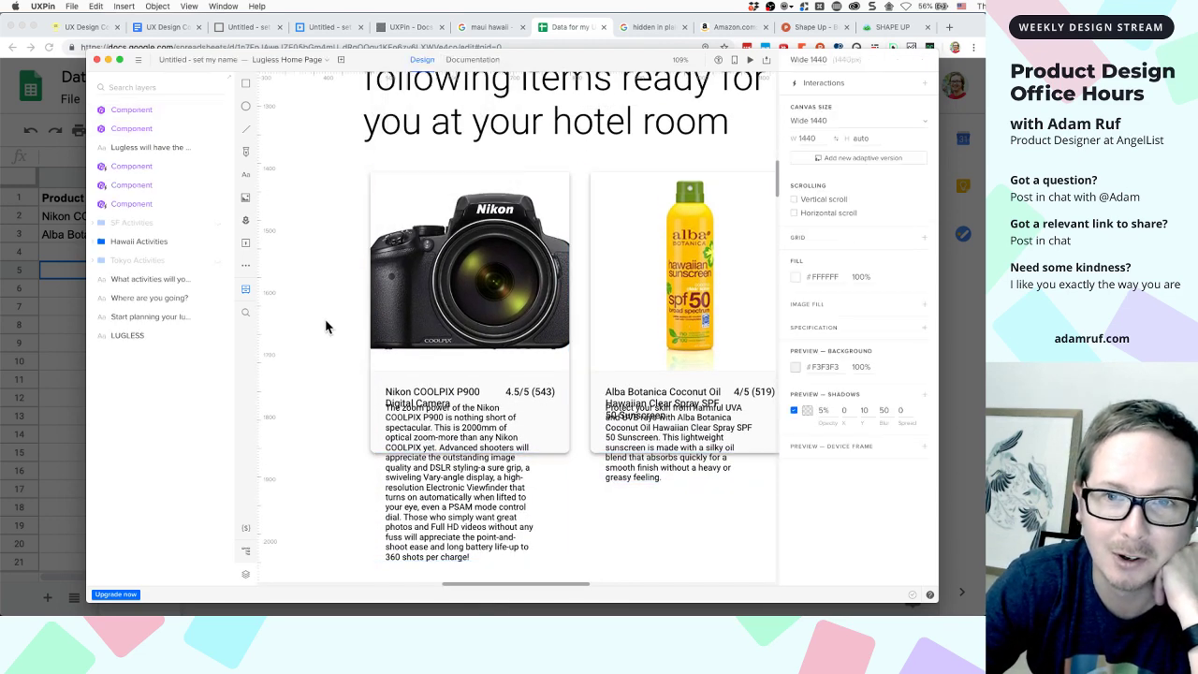
pyautogui.hscroll(5, 528, 331)
pyautogui.hscroll(-3, 526, 332)
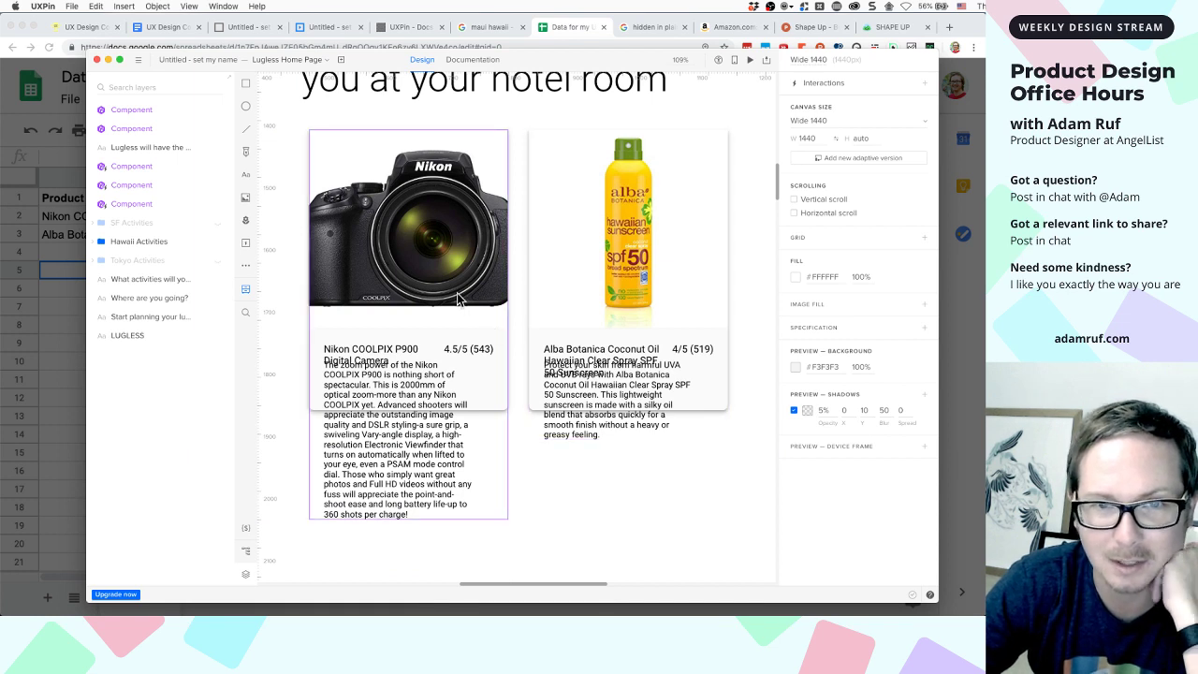
# Try to adjust the Description text directly inside the camera card's component instance
pyautogui.doubleClick(440, 478)
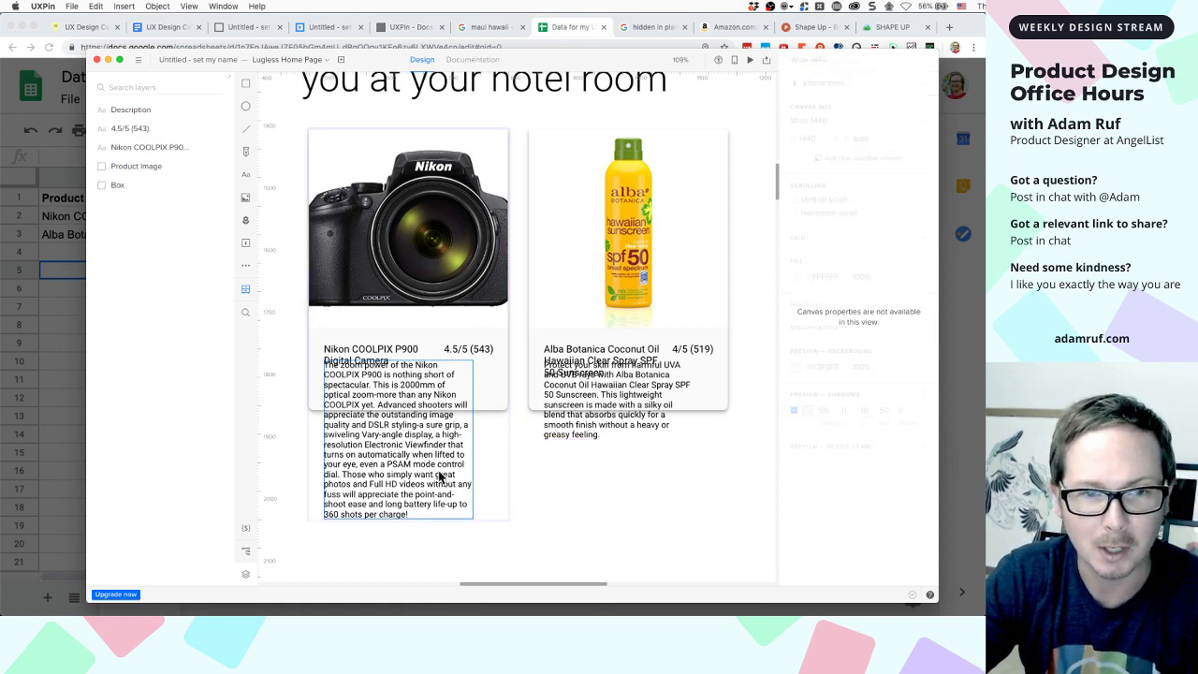
pyautogui.click(389, 350)
pyautogui.click(392, 405)
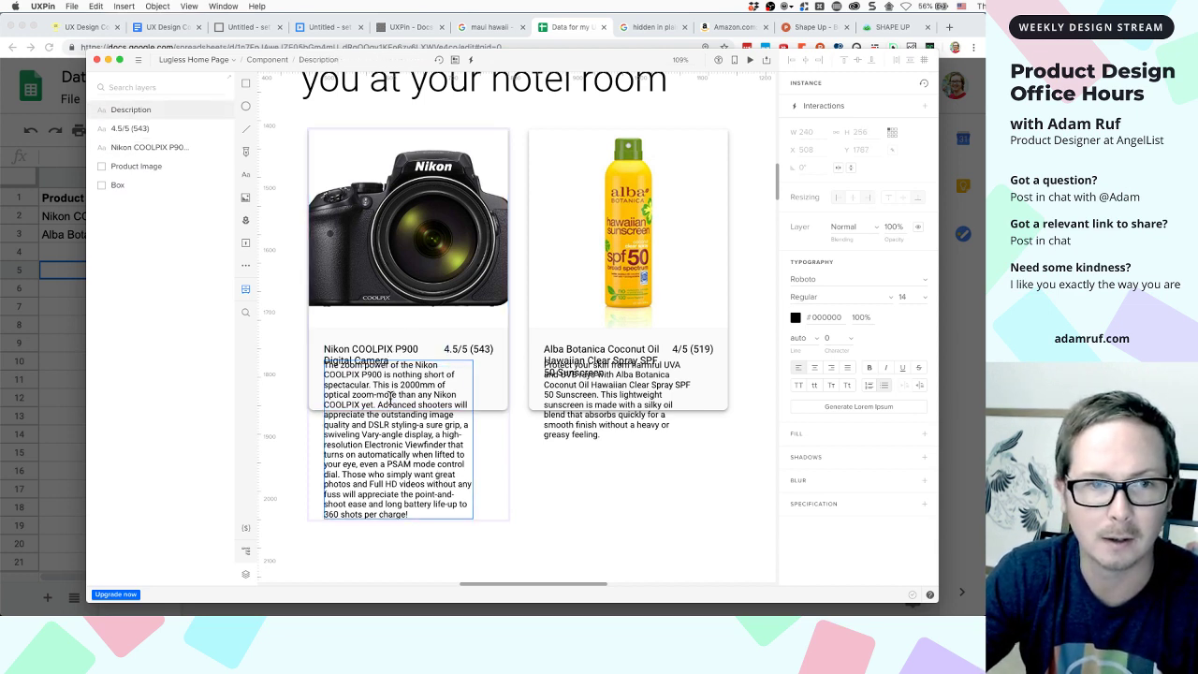
pyautogui.doubleClick(390, 399)
pyautogui.click(319, 503)
pyautogui.click(344, 407)
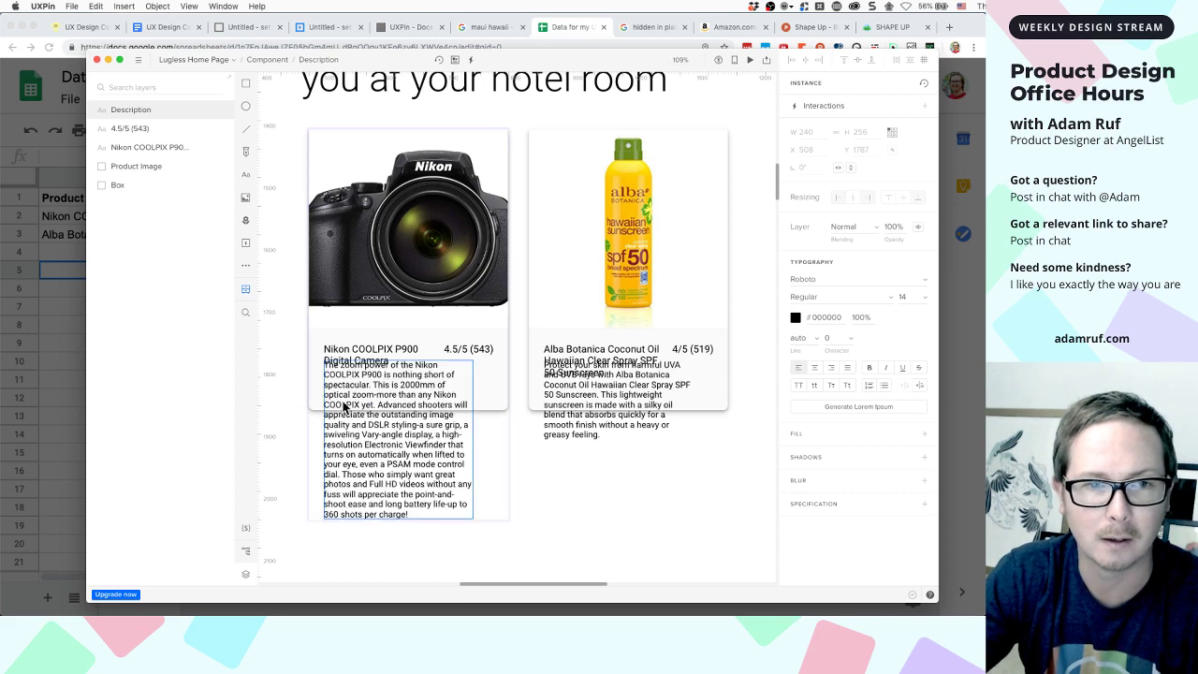
pyautogui.scroll(5, 347, 423)
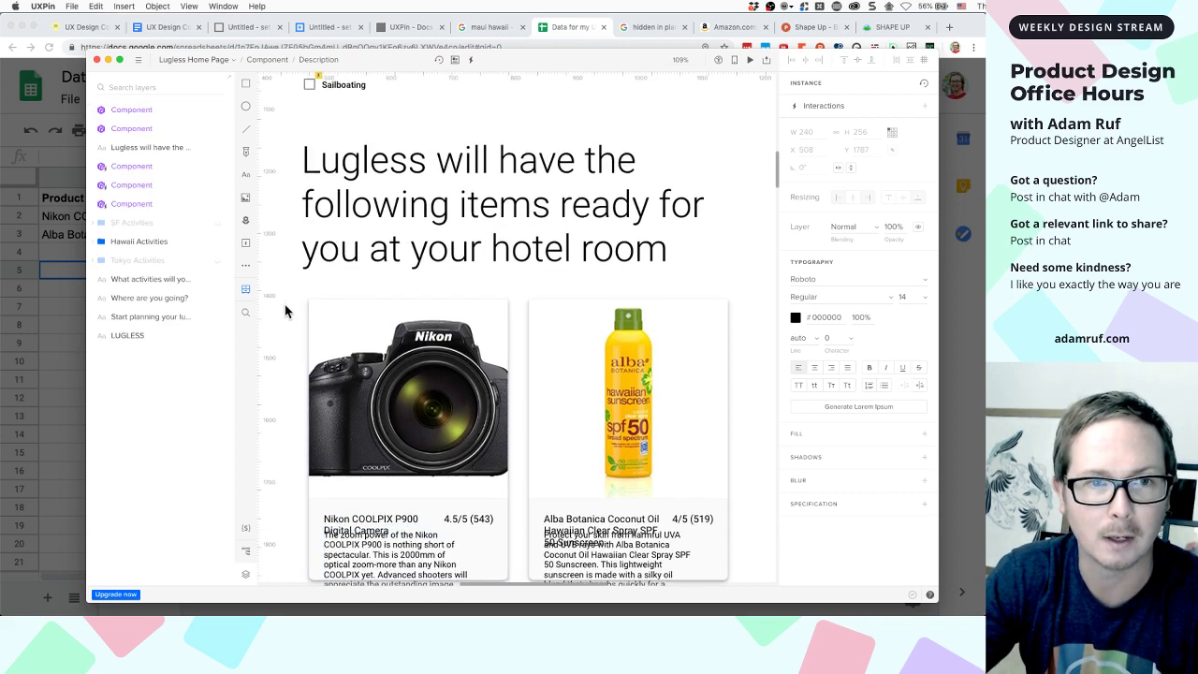
# Open the master component of the camera card for editing
pyautogui.click(335, 311)
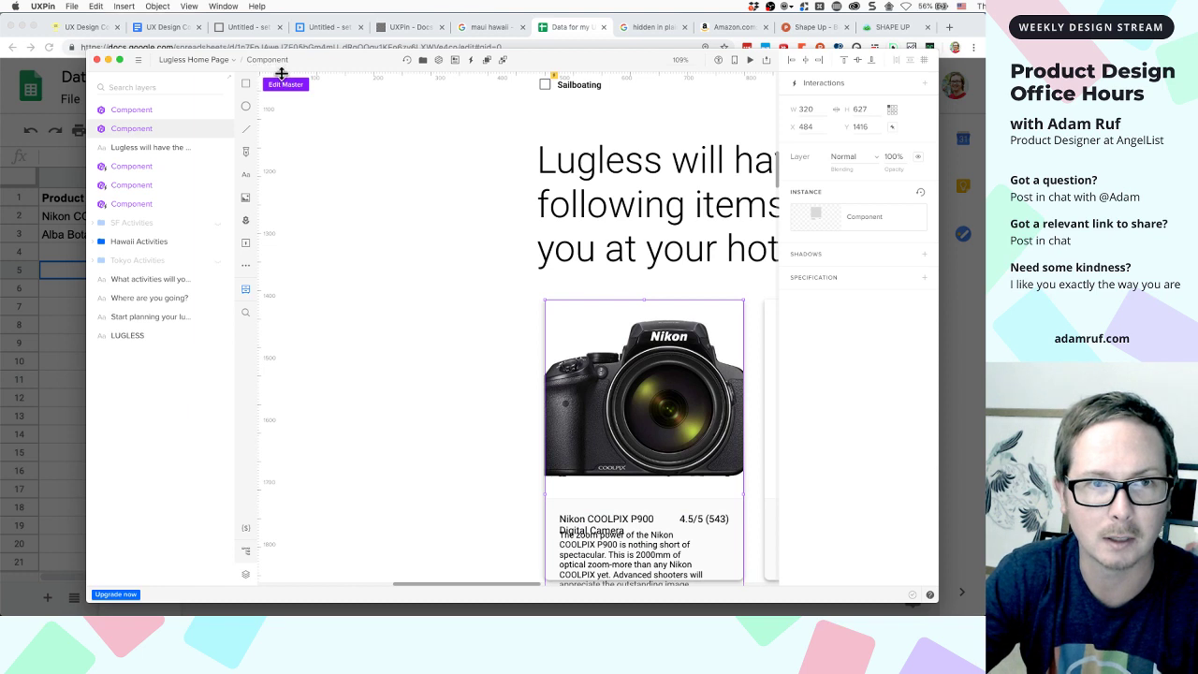
pyautogui.click(284, 84)
pyautogui.scroll(-2, 612, 296)
pyautogui.hscroll(4, 562, 365)
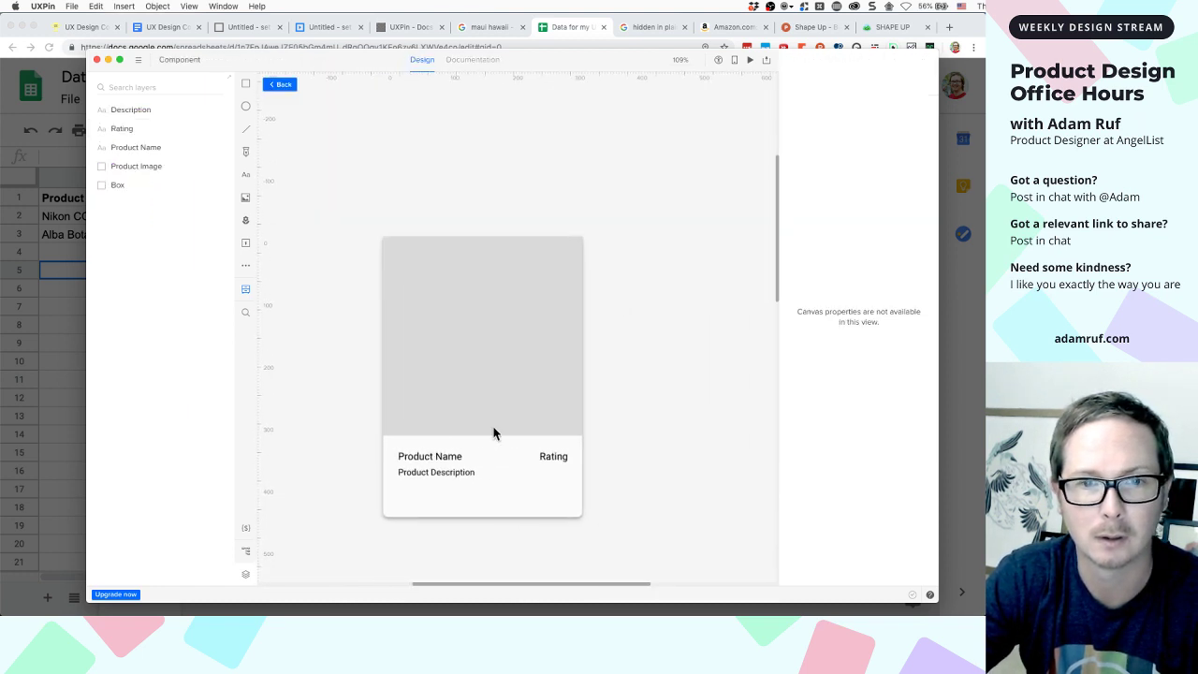
# Move the Description text down to Y 388 in the master component and return to the page
pyautogui.click(443, 474)
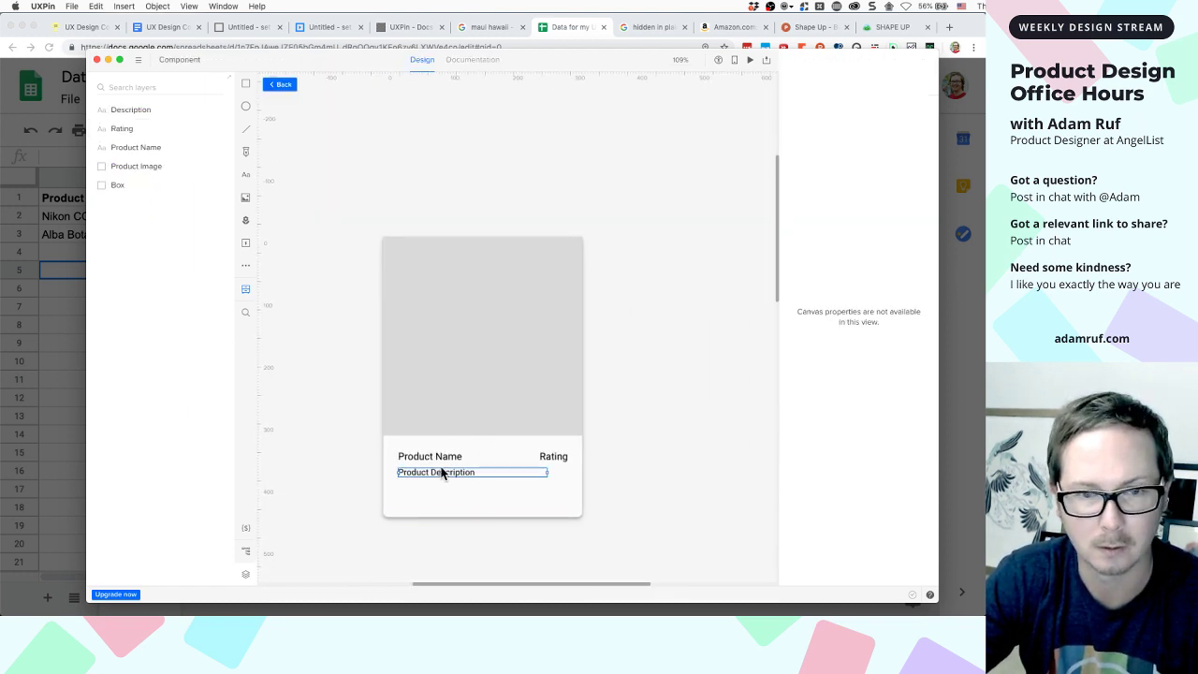
pyautogui.hotkey('shift', 'Down')
pyautogui.hotkey('shift', 'Down')
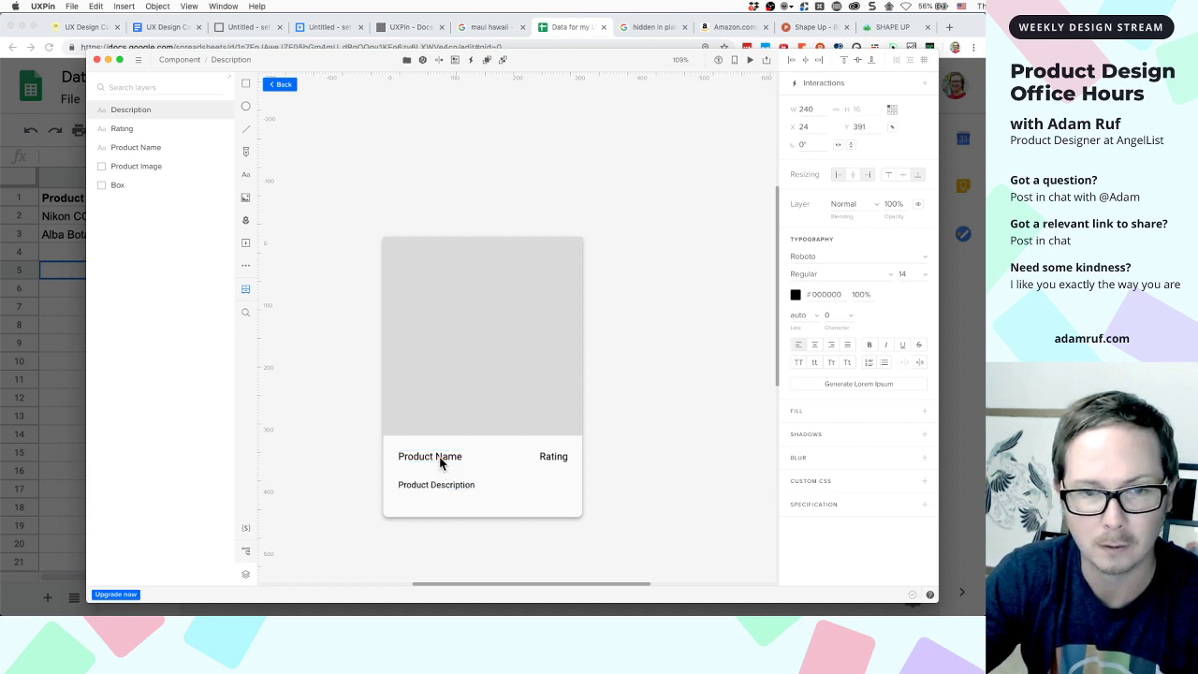
pyautogui.press('Up')
pyautogui.press('Up')
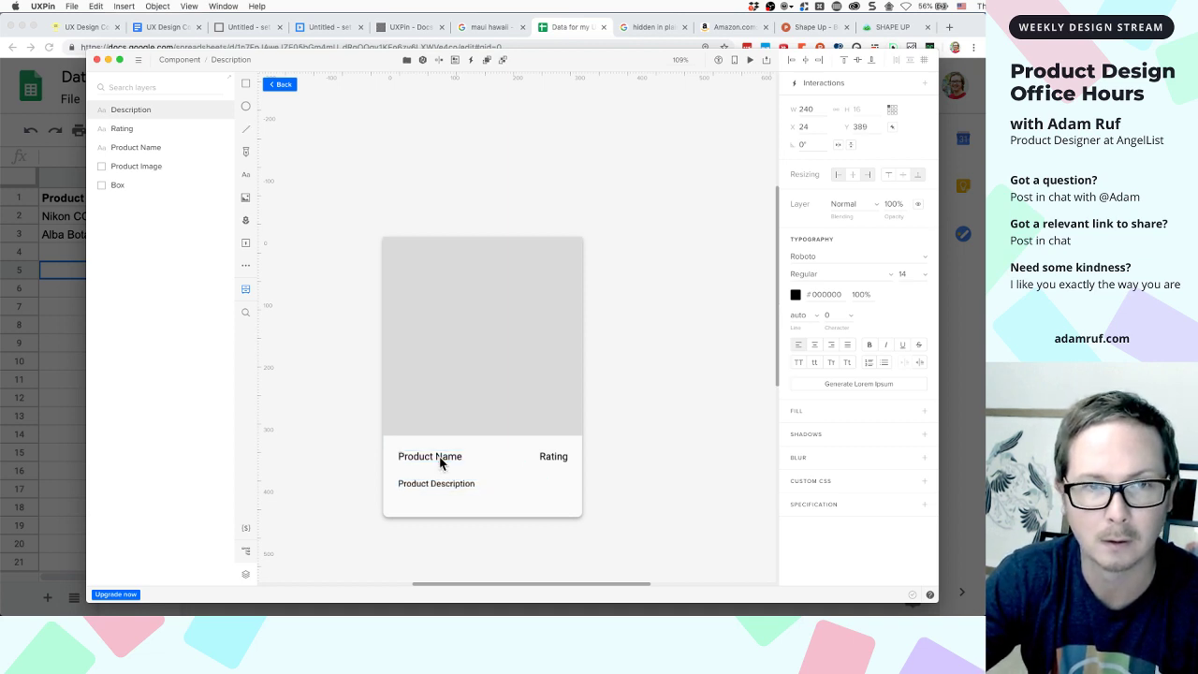
pyautogui.press('Up')
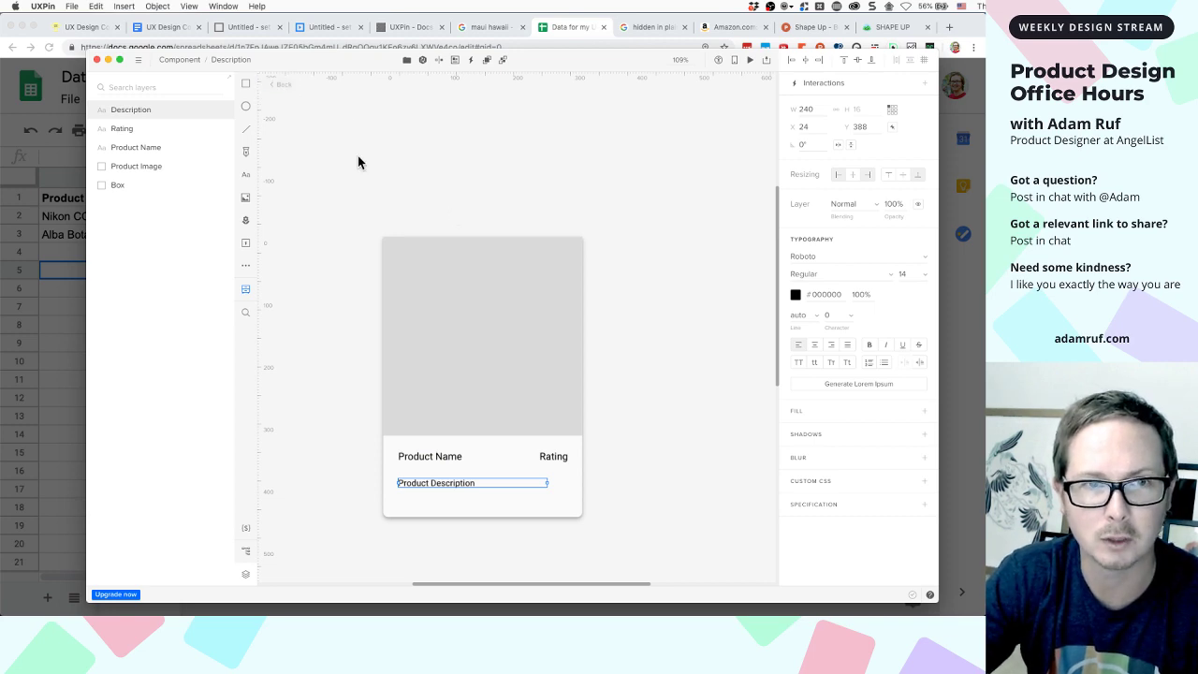
pyautogui.click(277, 86)
pyautogui.scroll(-5, 370, 263)
pyautogui.hscroll(5, 371, 263)
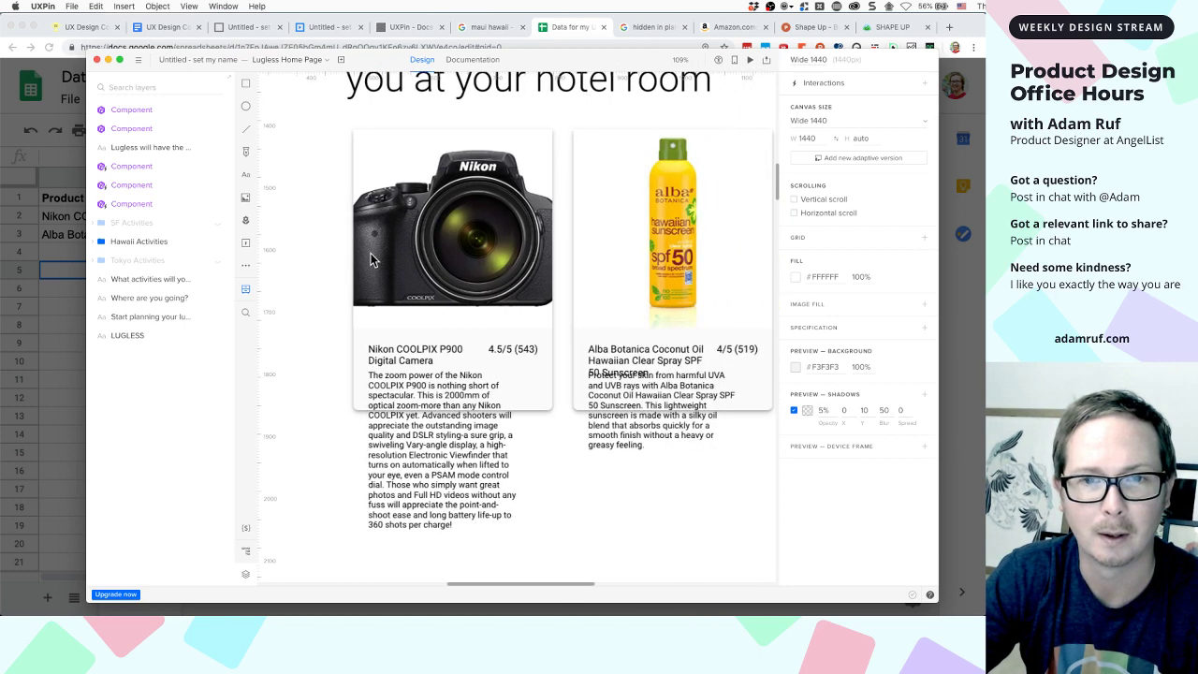
# Review the filled camera and sunscreen cards and the rest of the home page layout above them
pyautogui.hscroll(3, 371, 253)
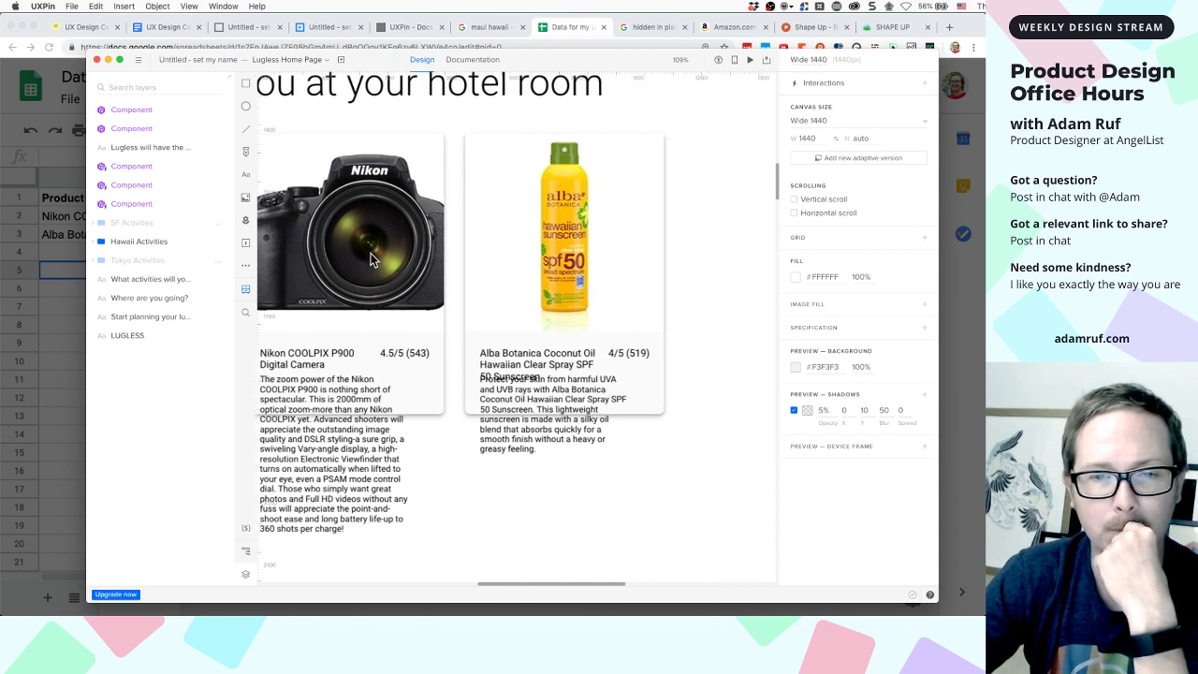
pyautogui.scroll(-2, 370, 253)
pyautogui.scroll(-2, 369, 255)
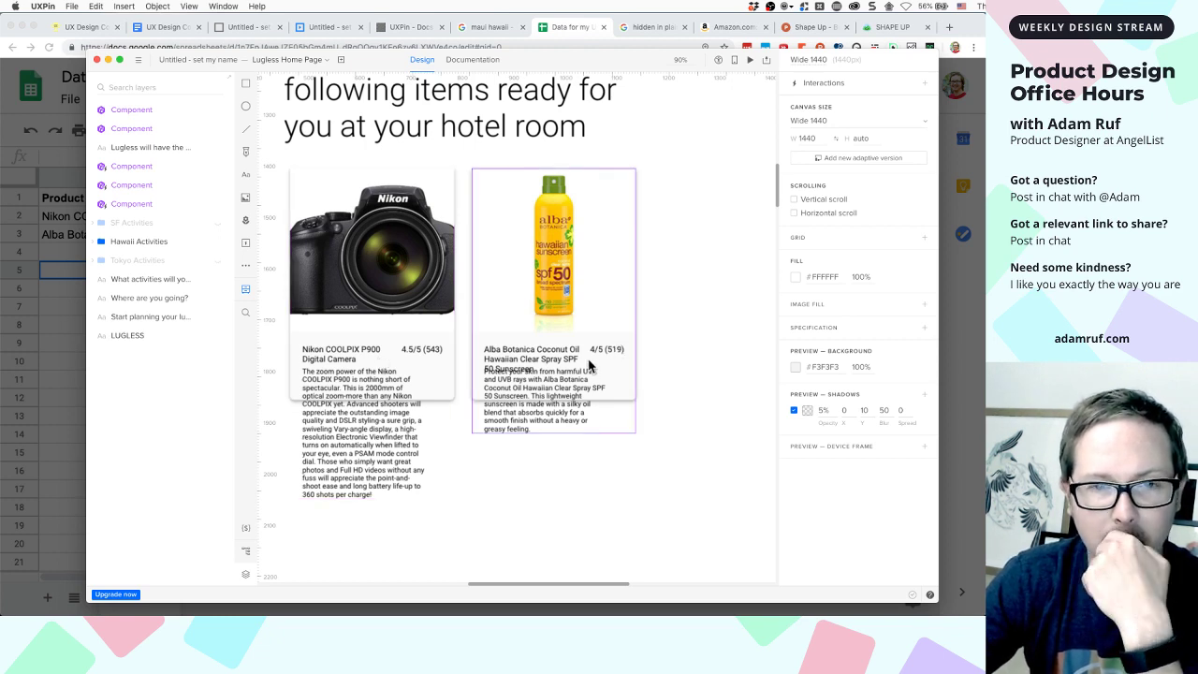
pyautogui.hscroll(-2, 457, 370)
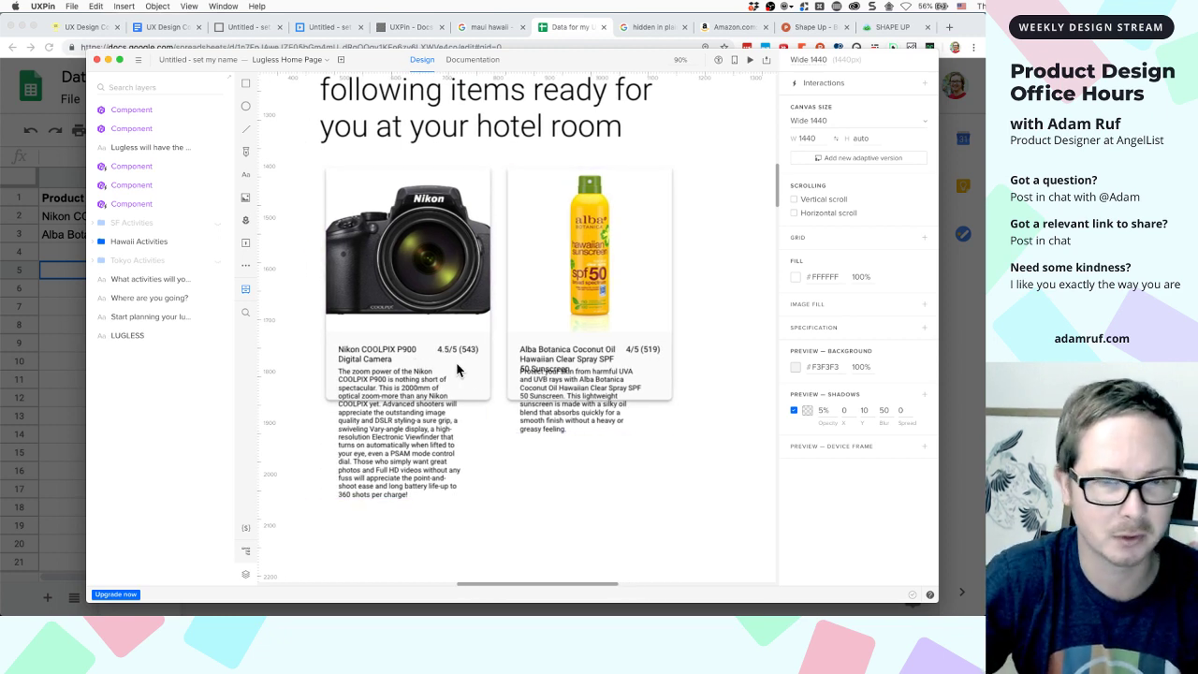
pyautogui.scroll(3, 503, 365)
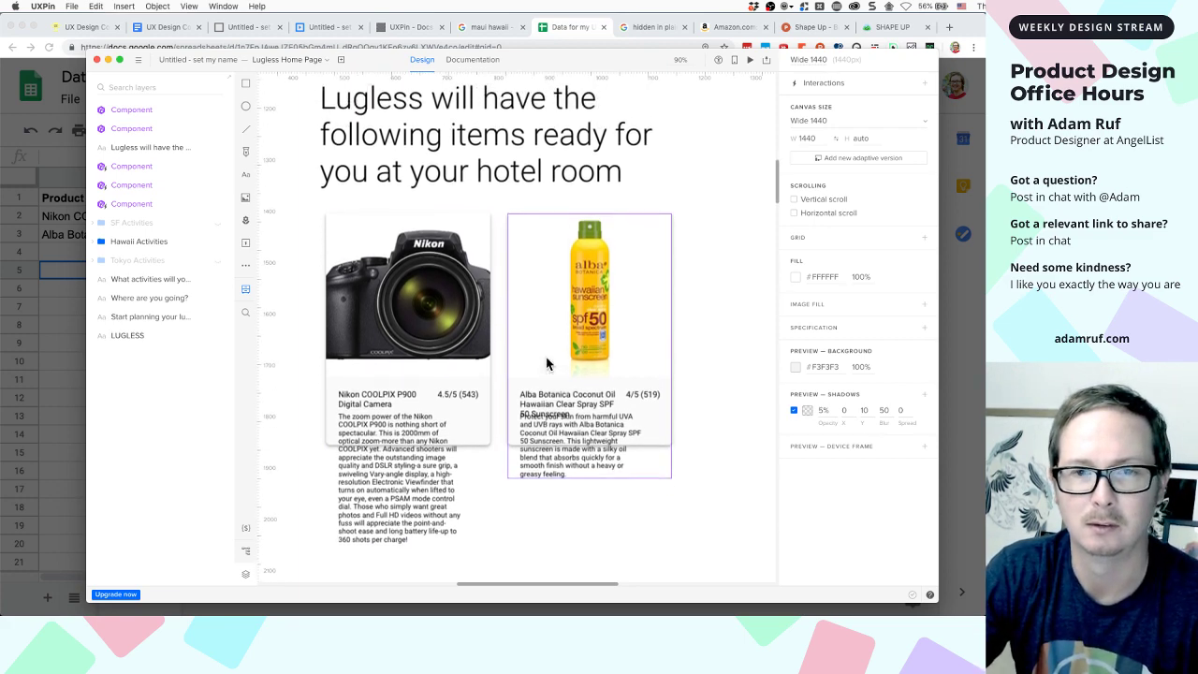
pyautogui.scroll(1, 548, 363)
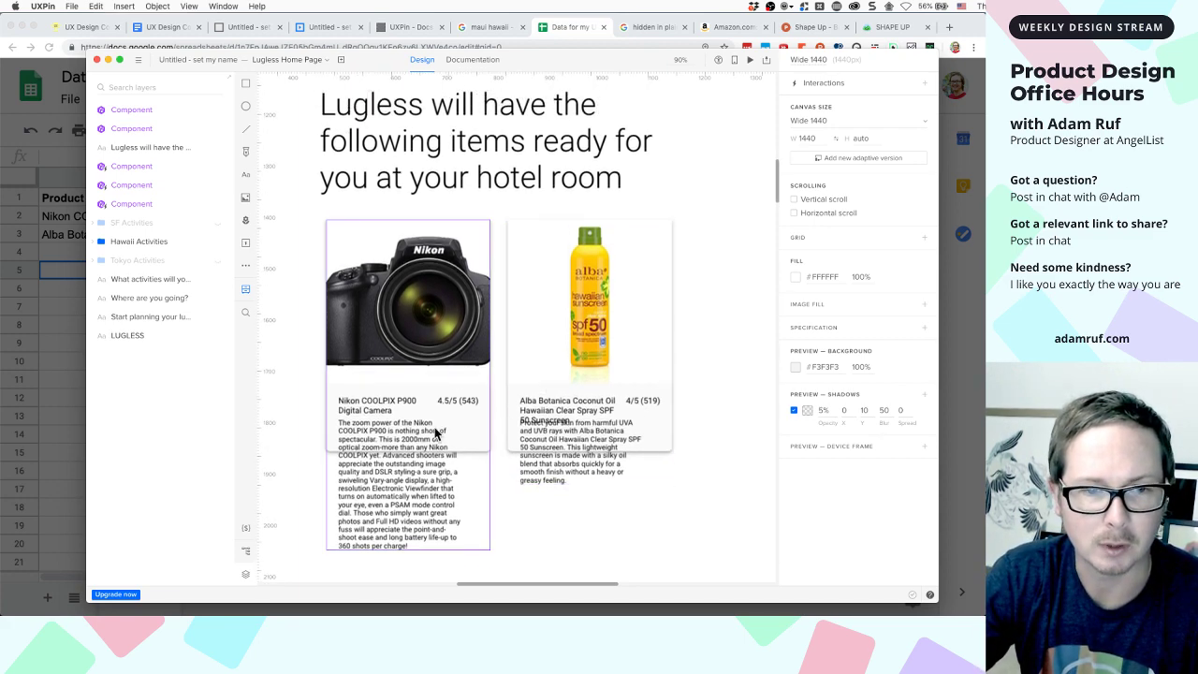
pyautogui.scroll(-1, 435, 426)
pyautogui.scroll(-2, 434, 427)
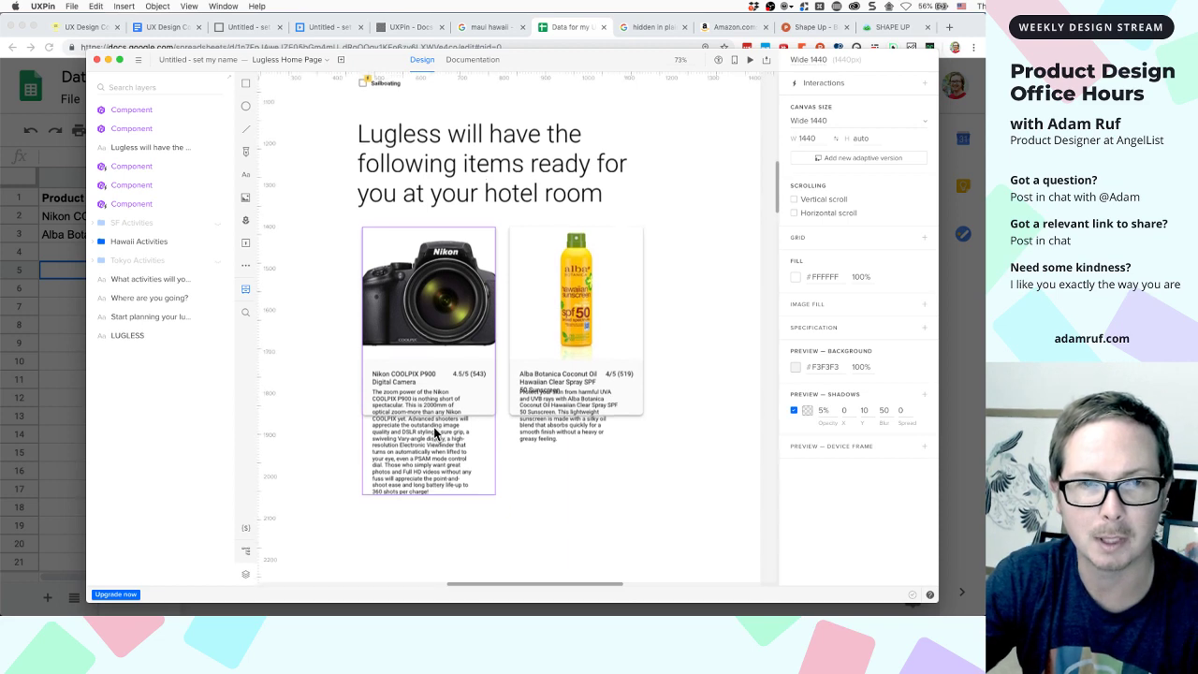
pyautogui.scroll(5, 433, 426)
pyautogui.scroll(-2, 433, 427)
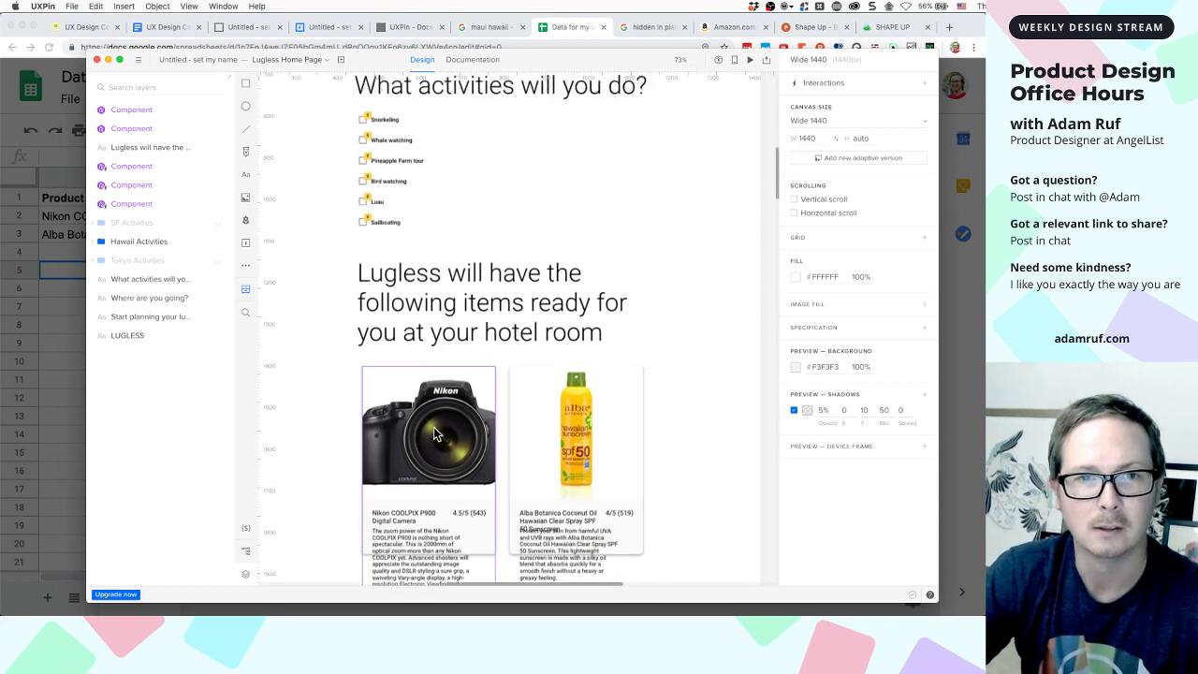
pyautogui.scroll(7, 433, 426)
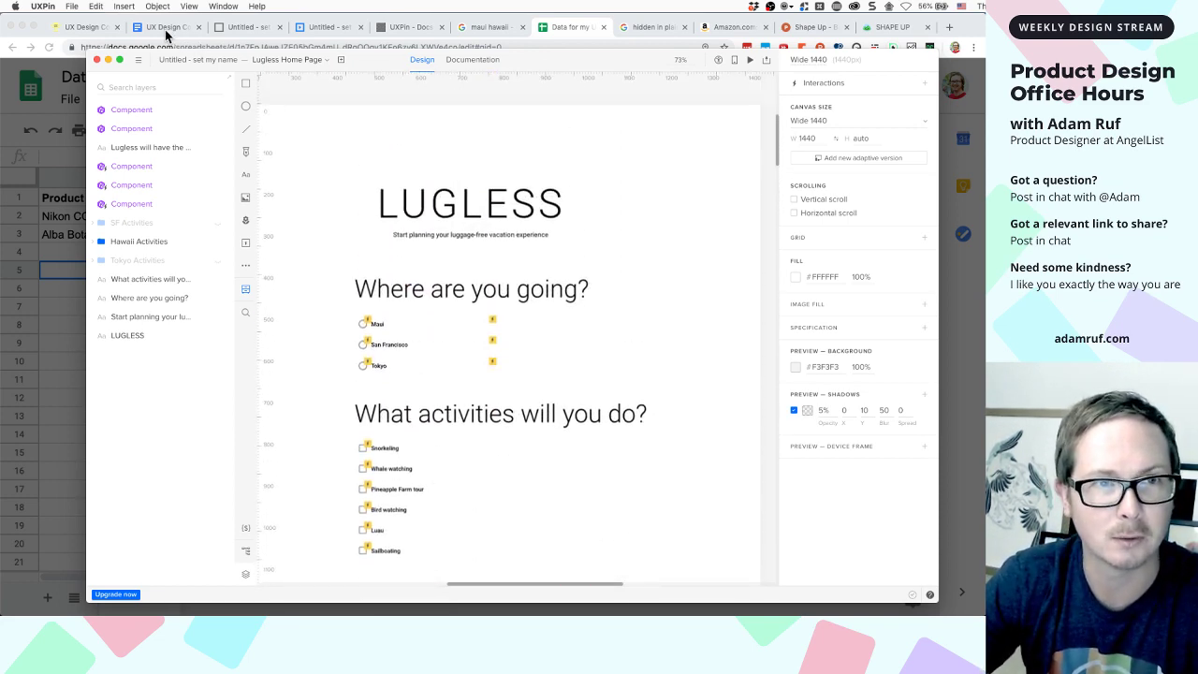
# Switch to the browser, open the Expressions page of the UXPin documentation and read its Writing Expressions section
pyautogui.press('Tab')
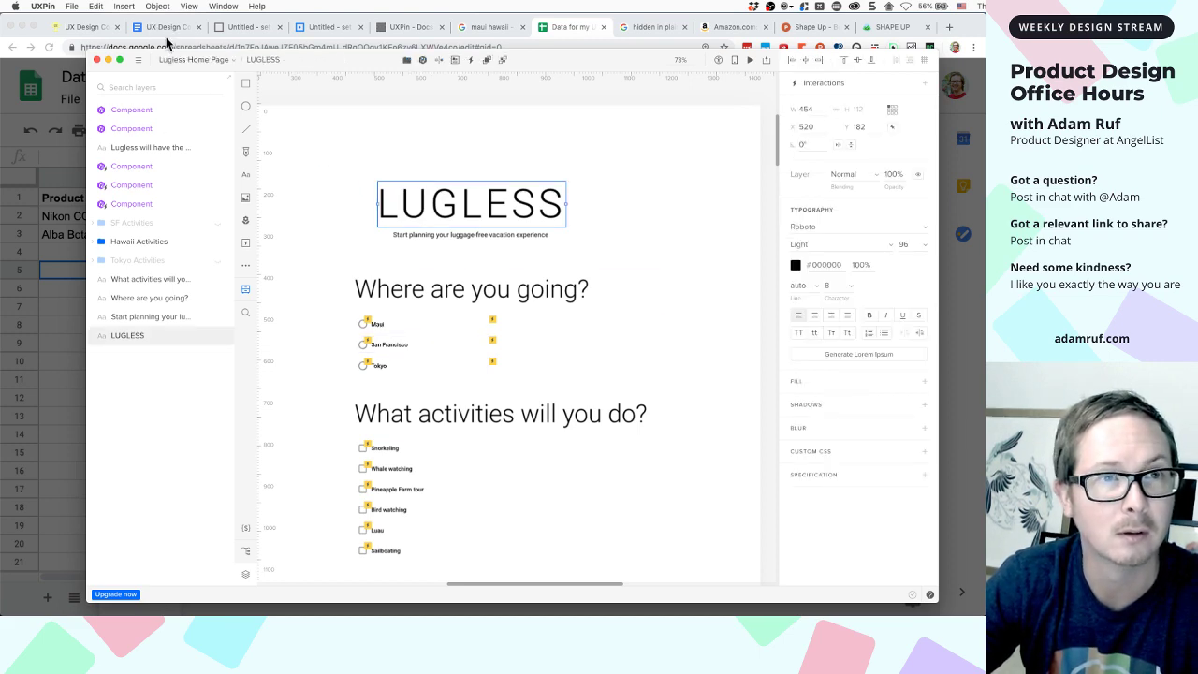
pyautogui.press('super+Tab')
pyautogui.click(165, 31)
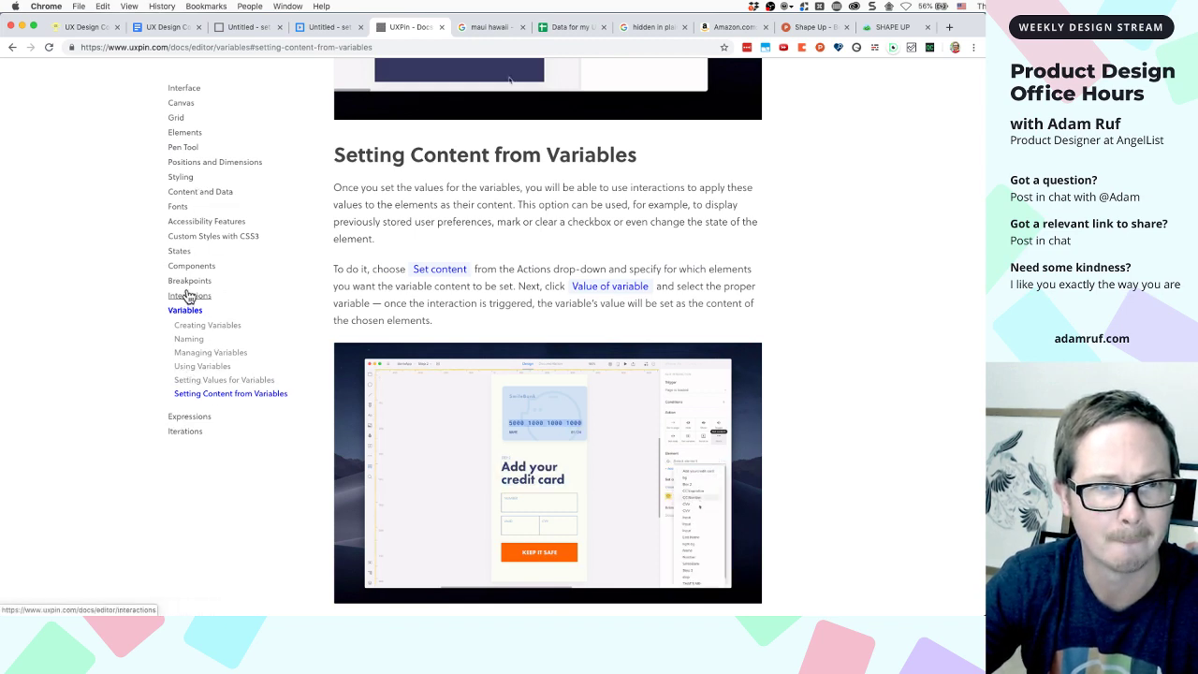
pyautogui.click(193, 419)
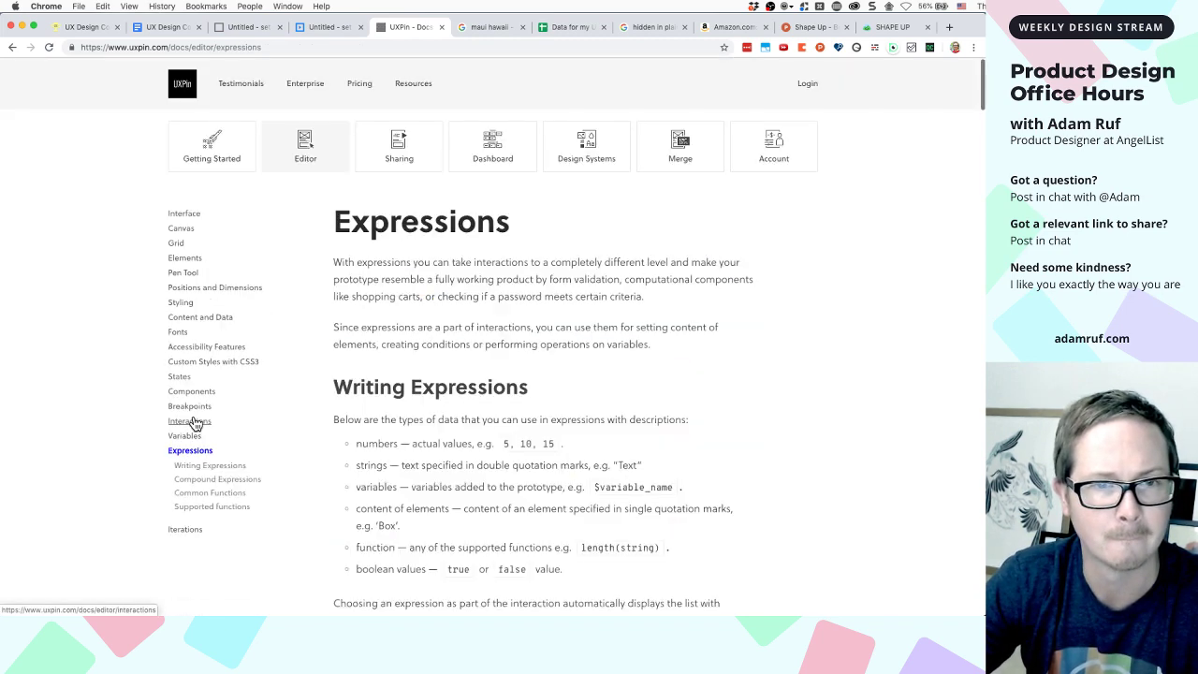
pyautogui.scroll(-5, 439, 360)
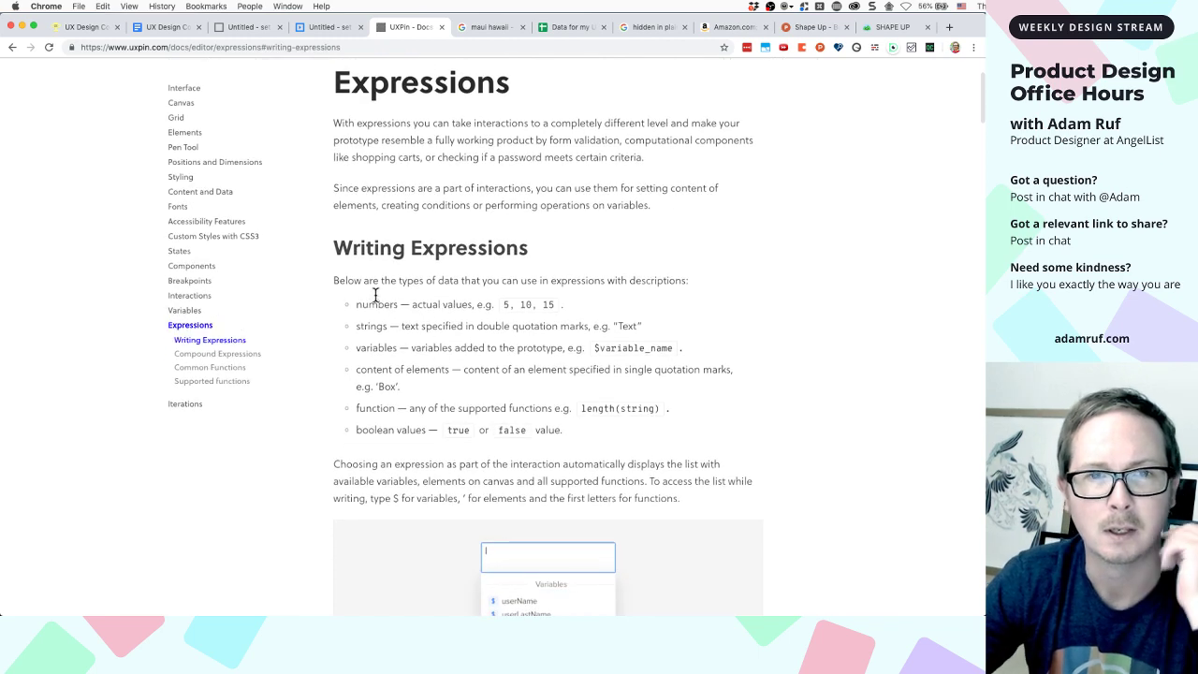
pyautogui.scroll(-2, 374, 292)
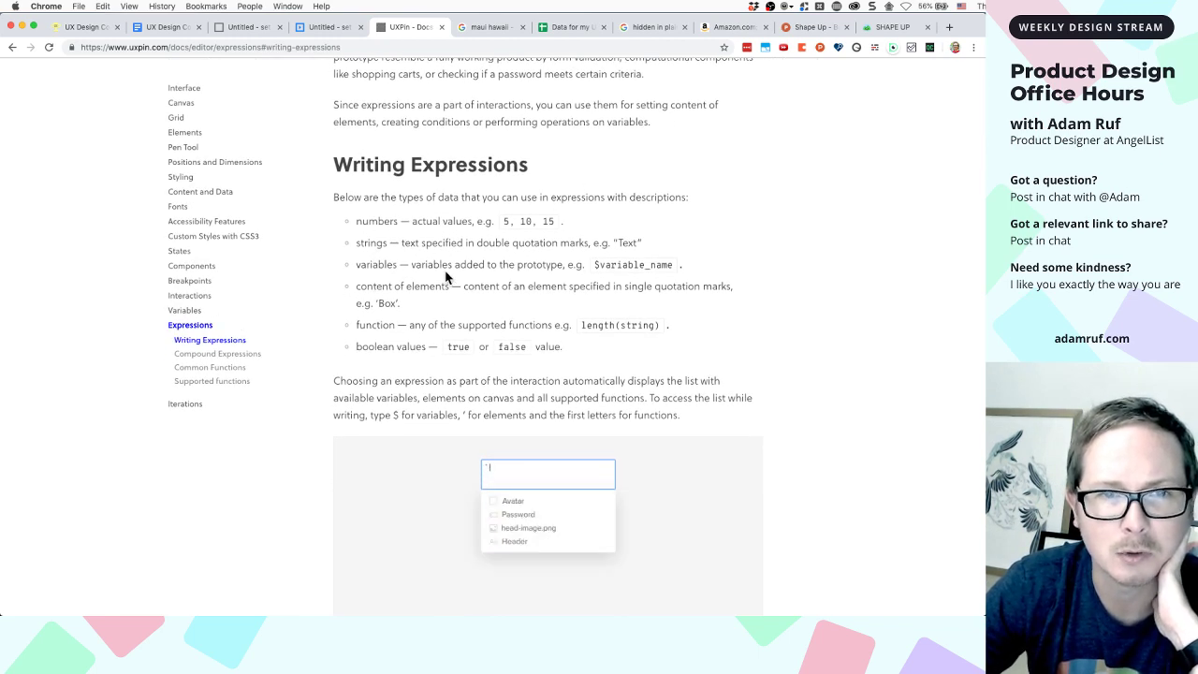
pyautogui.scroll(-1, 553, 251)
pyautogui.scroll(-1, 564, 251)
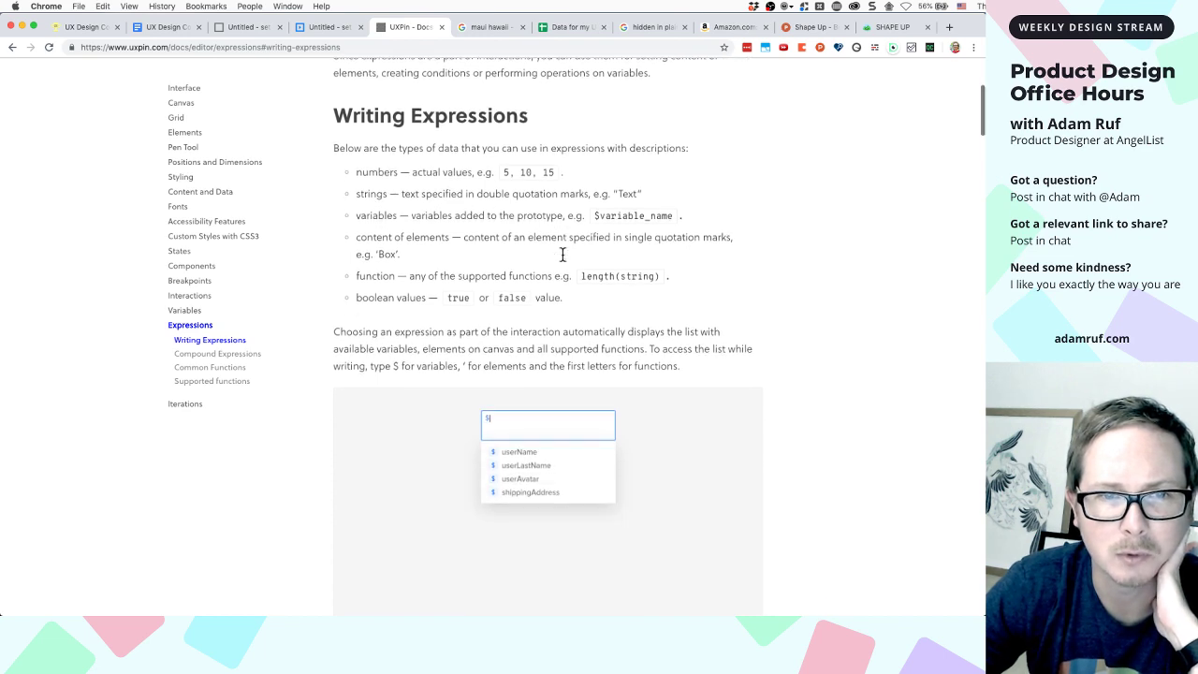
pyautogui.scroll(-2, 431, 290)
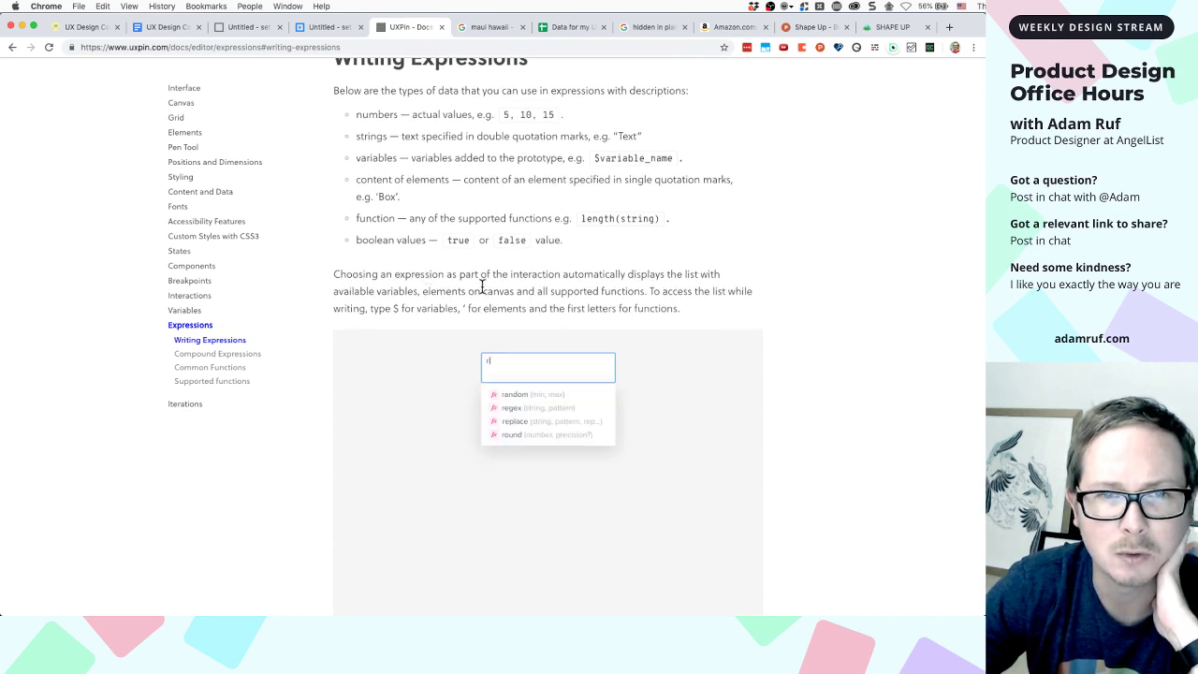
pyautogui.scroll(-1, 508, 283)
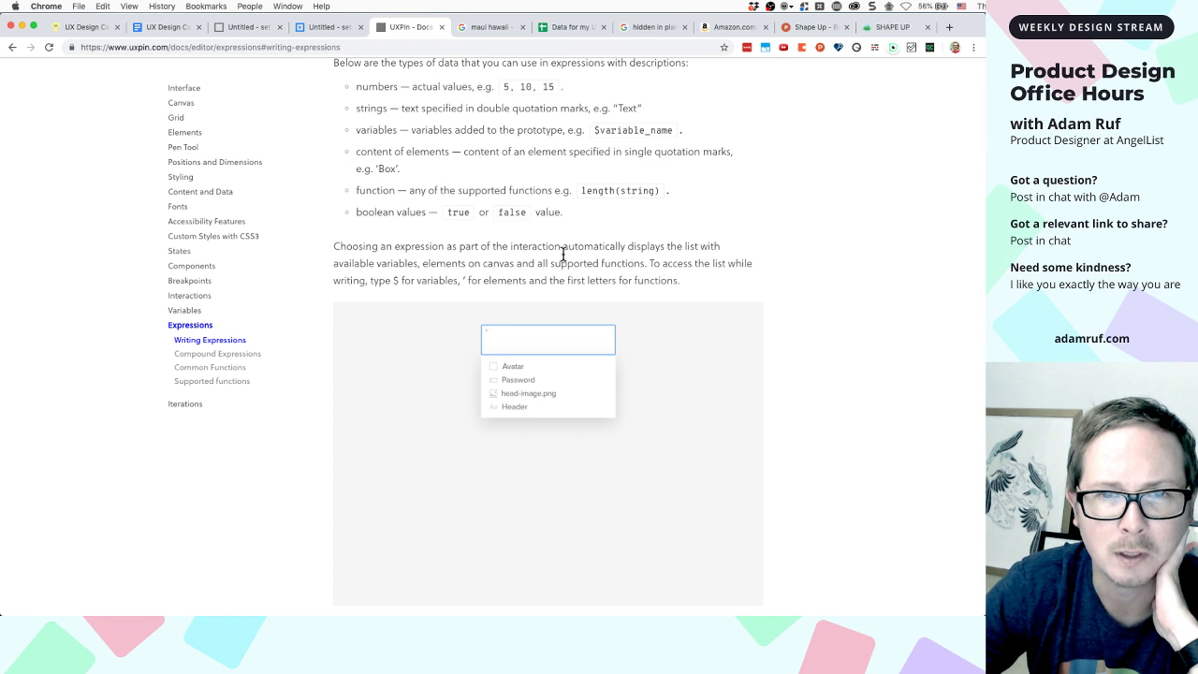
pyautogui.scroll(-2, 642, 251)
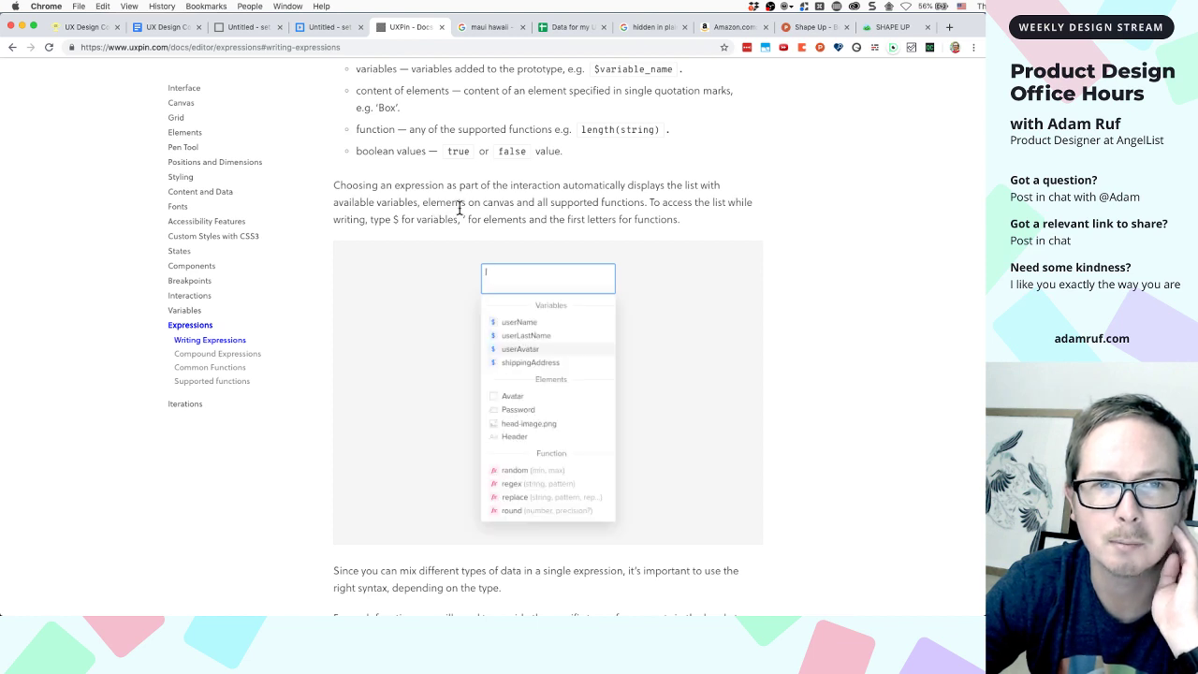
# Return to the prototype in the UXPin app and add a left-aligned text element in the empty area below the camera card
pyautogui.click(242, 27)
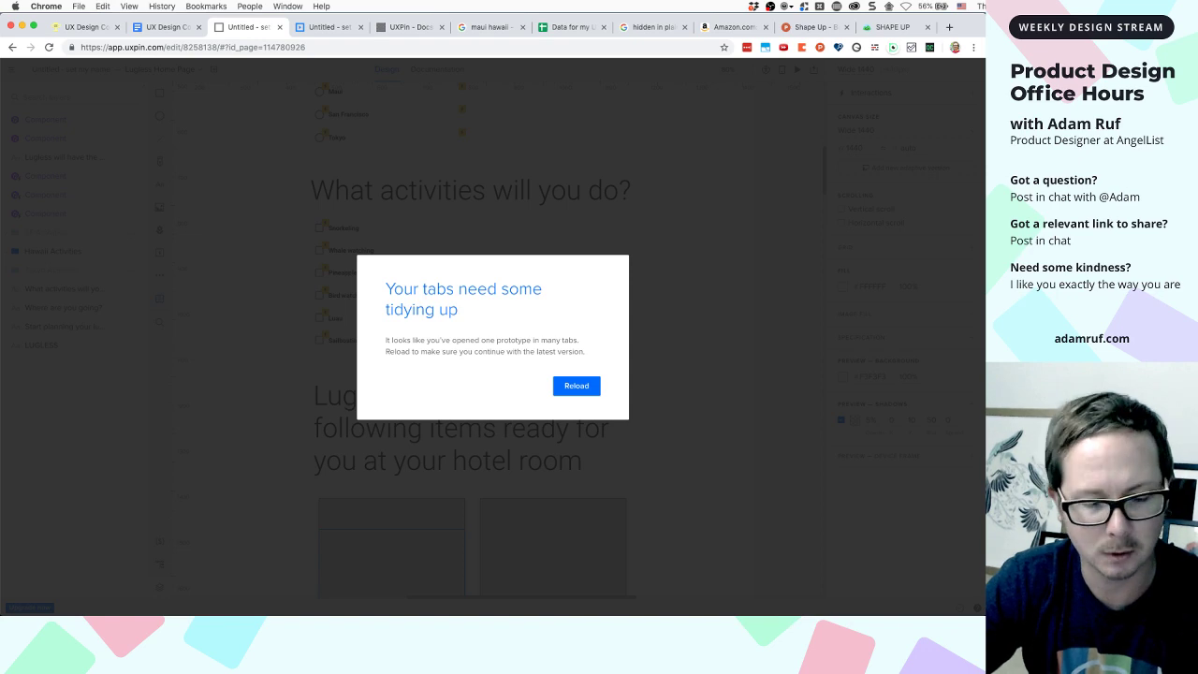
pyautogui.press('super+Tab')
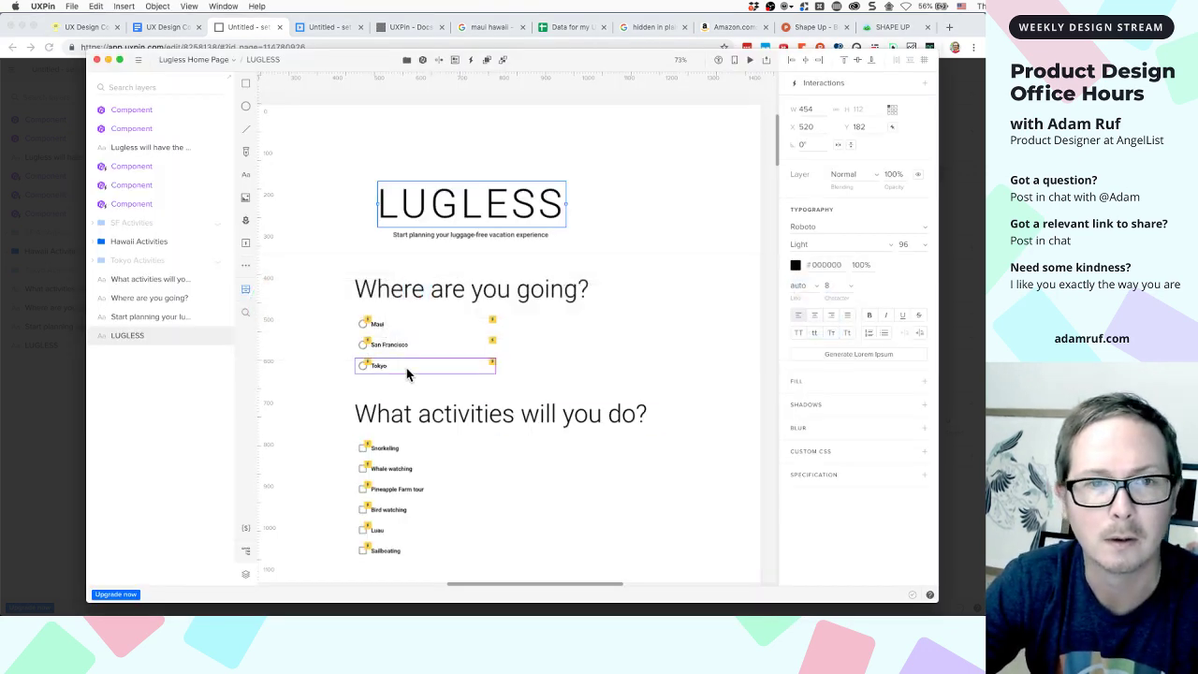
pyautogui.scroll(-4, 407, 376)
pyautogui.scroll(-10, 407, 375)
pyautogui.click(368, 441)
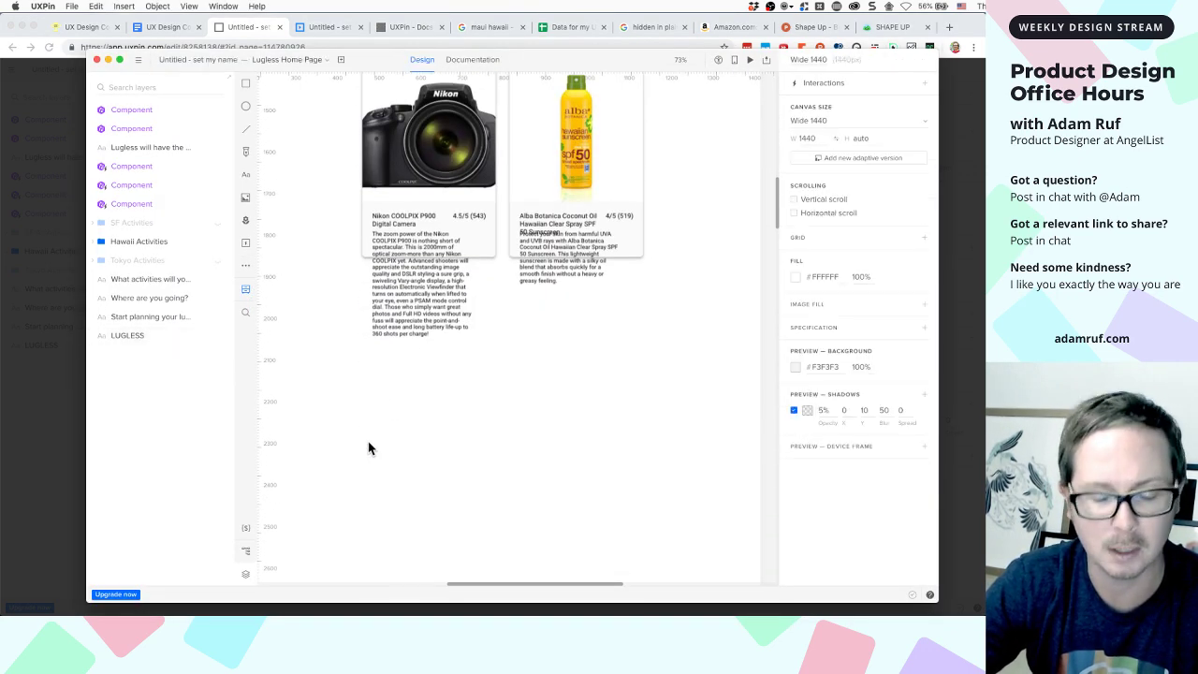
pyautogui.press('t')
pyautogui.click(397, 400)
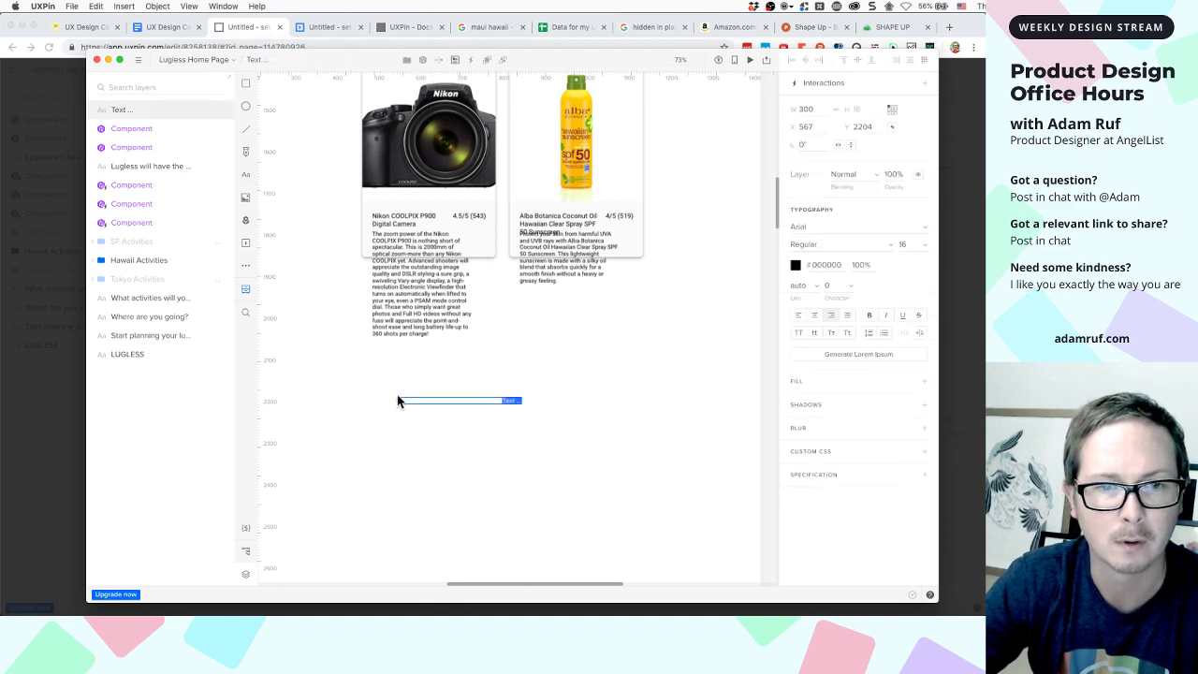
pyautogui.click(798, 315)
# Replace the new text element's placeholder with "Hello, ", then try a lone "$" as its content to call up a variable
pyautogui.scroll(5, 387, 406)
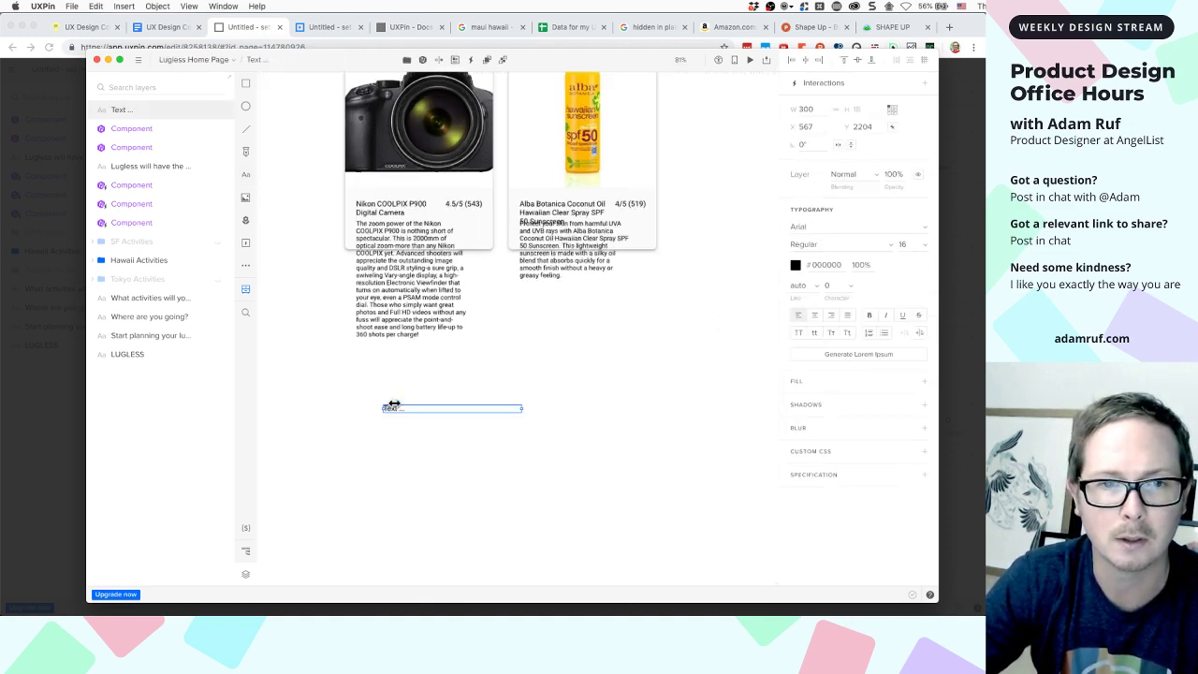
pyautogui.scroll(3, 331, 475)
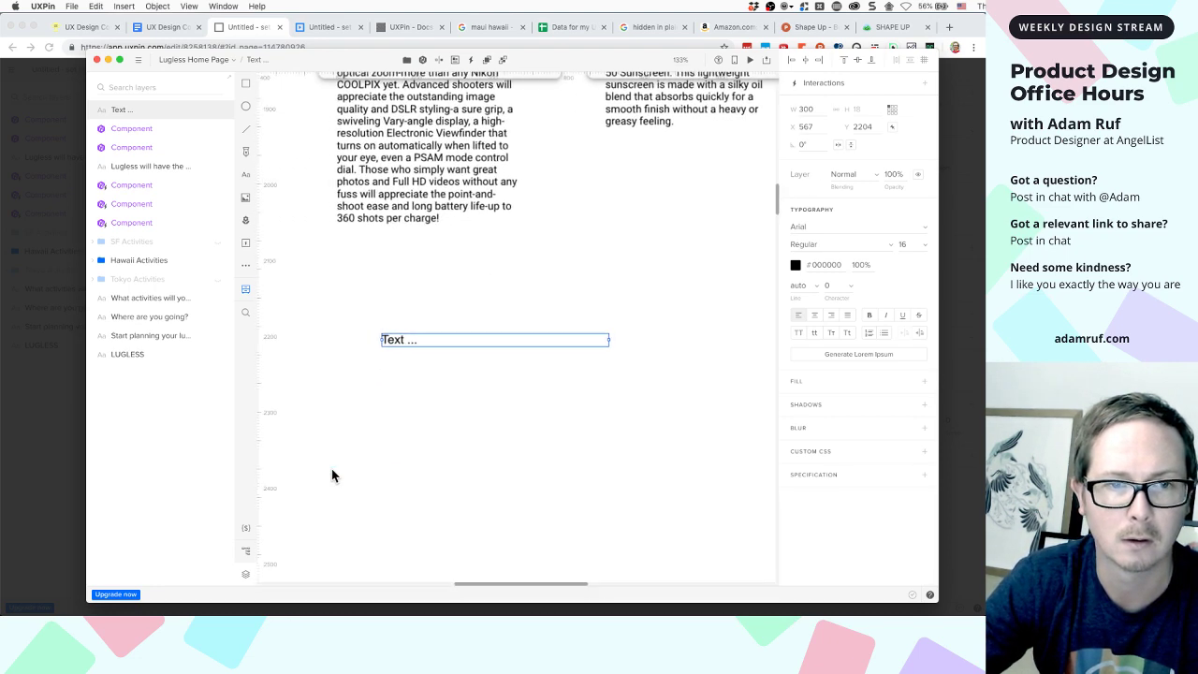
pyautogui.doubleClick(353, 341)
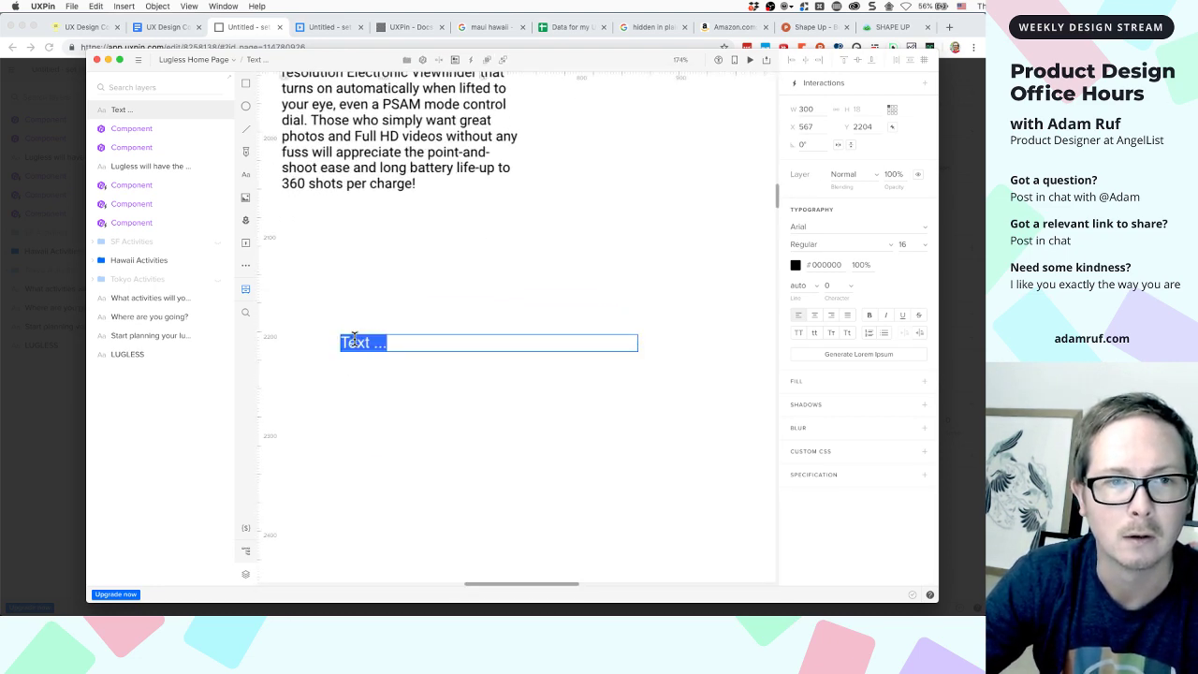
pyautogui.write('Hello,')
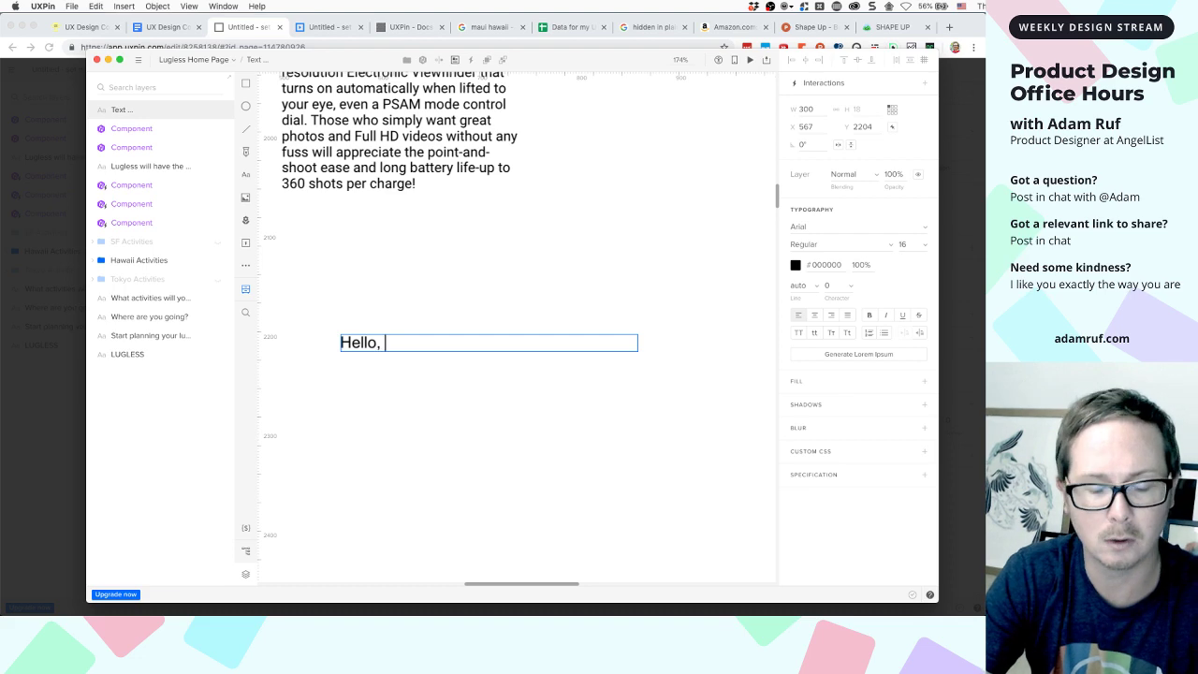
pyautogui.scroll(10, 420, 273)
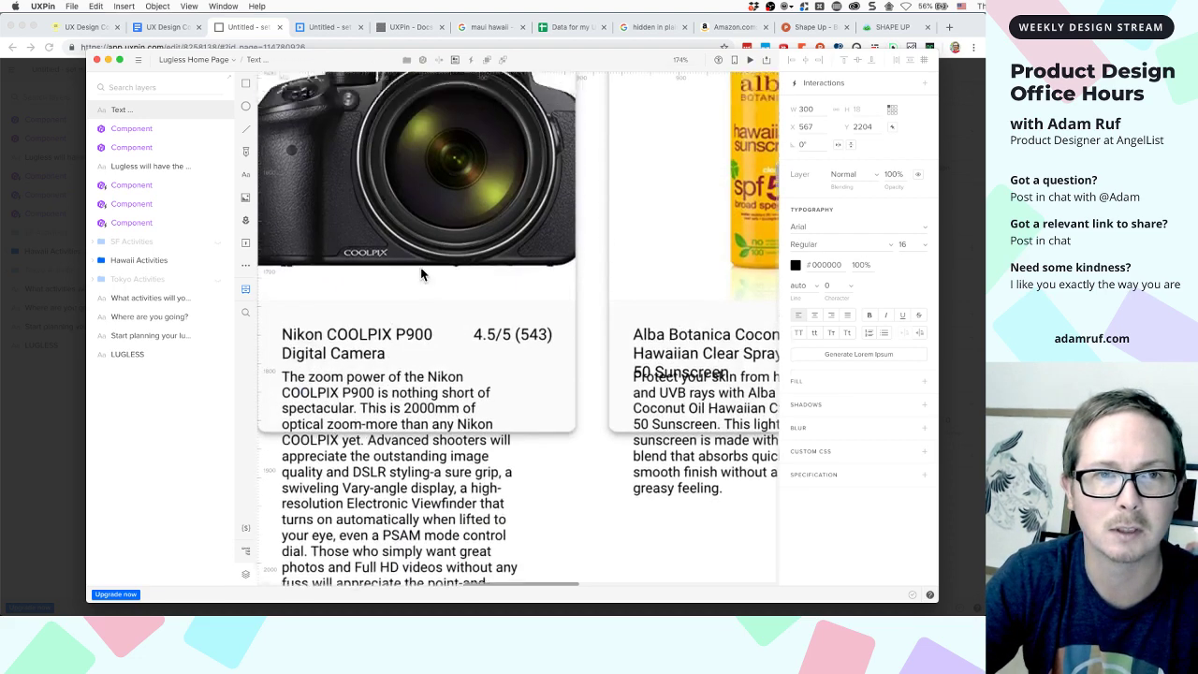
pyautogui.scroll(-8, 420, 272)
pyautogui.write('lo, ')
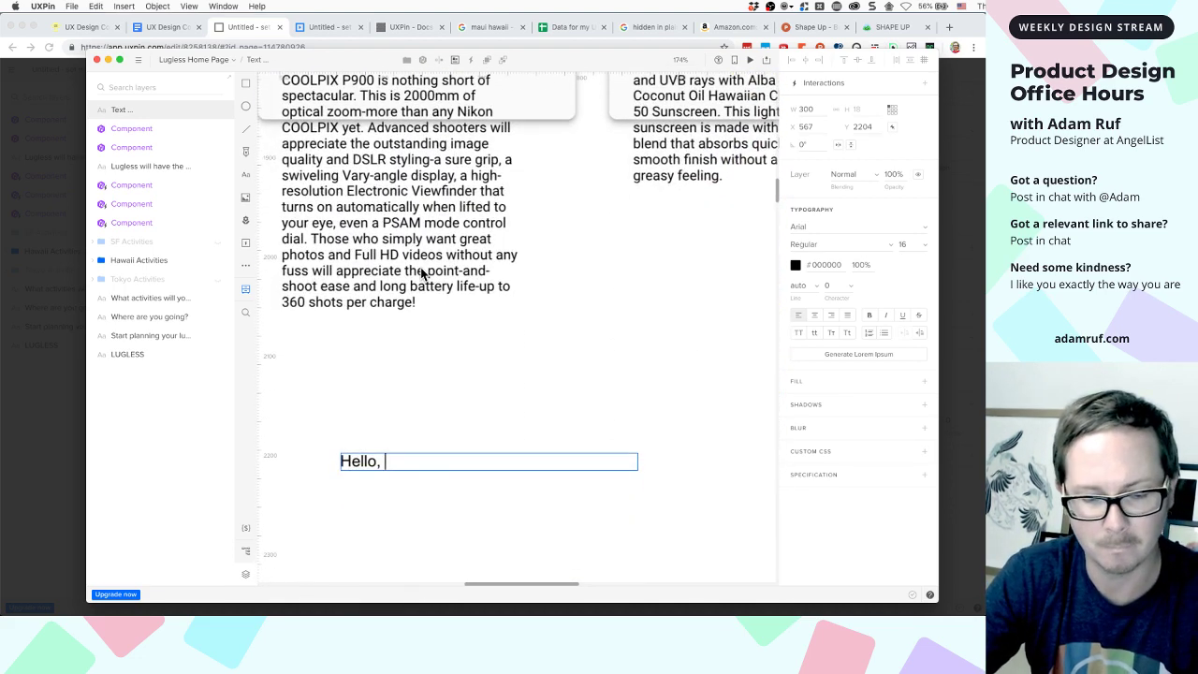
pyautogui.write('$')
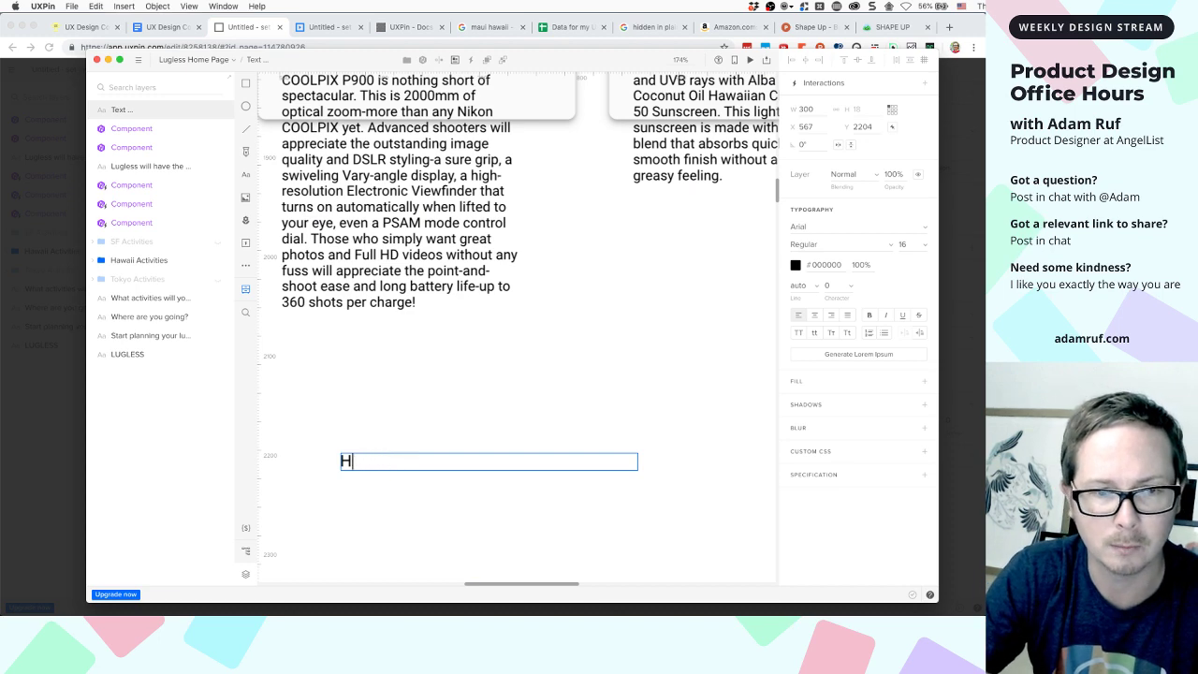
pyautogui.press('BackSpace')
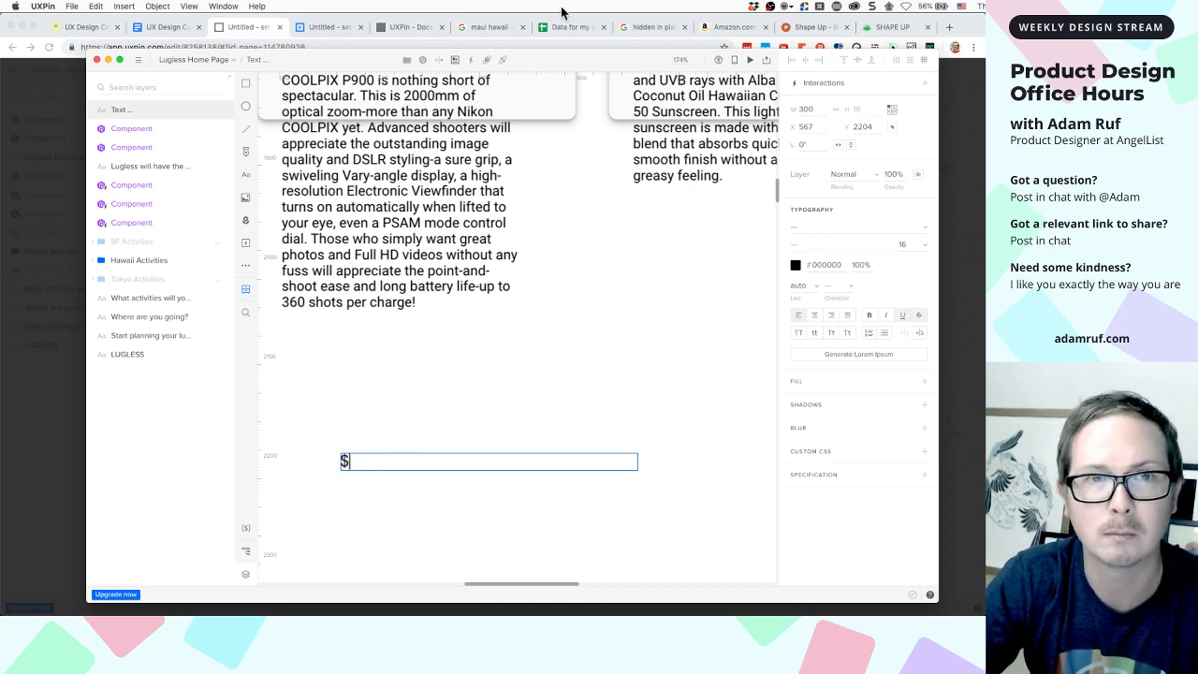
# Return to the Expressions documentation in the browser and study the Writing Expressions and Compound Expressions sections
pyautogui.click(411, 28)
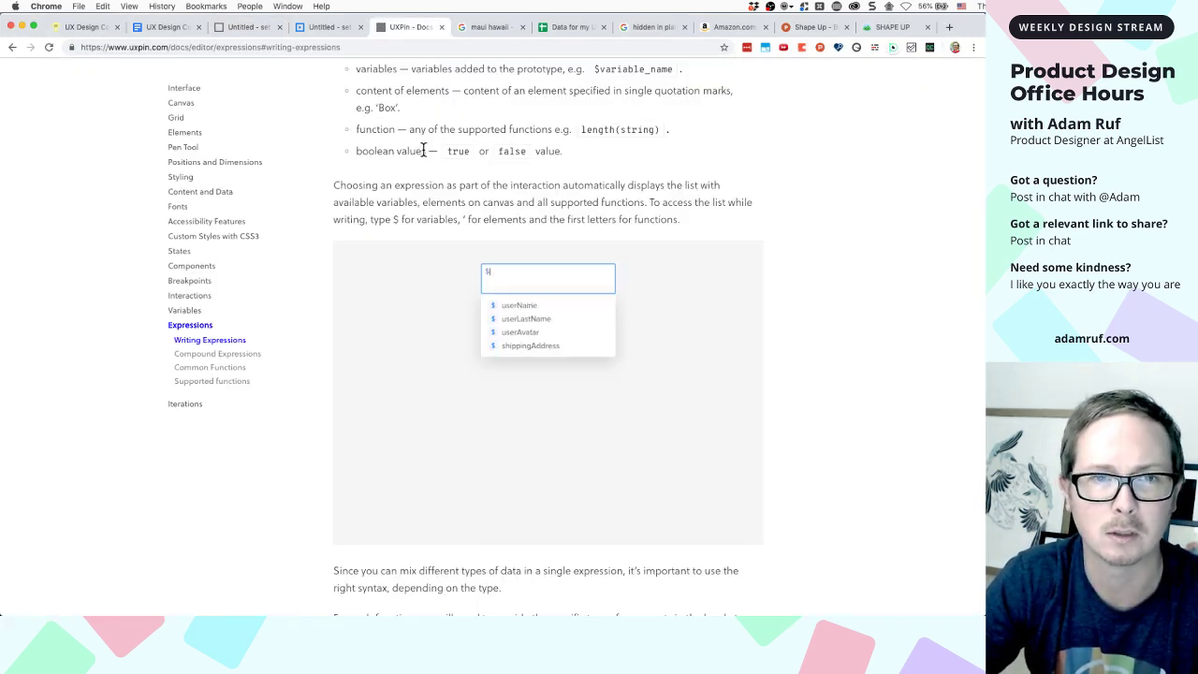
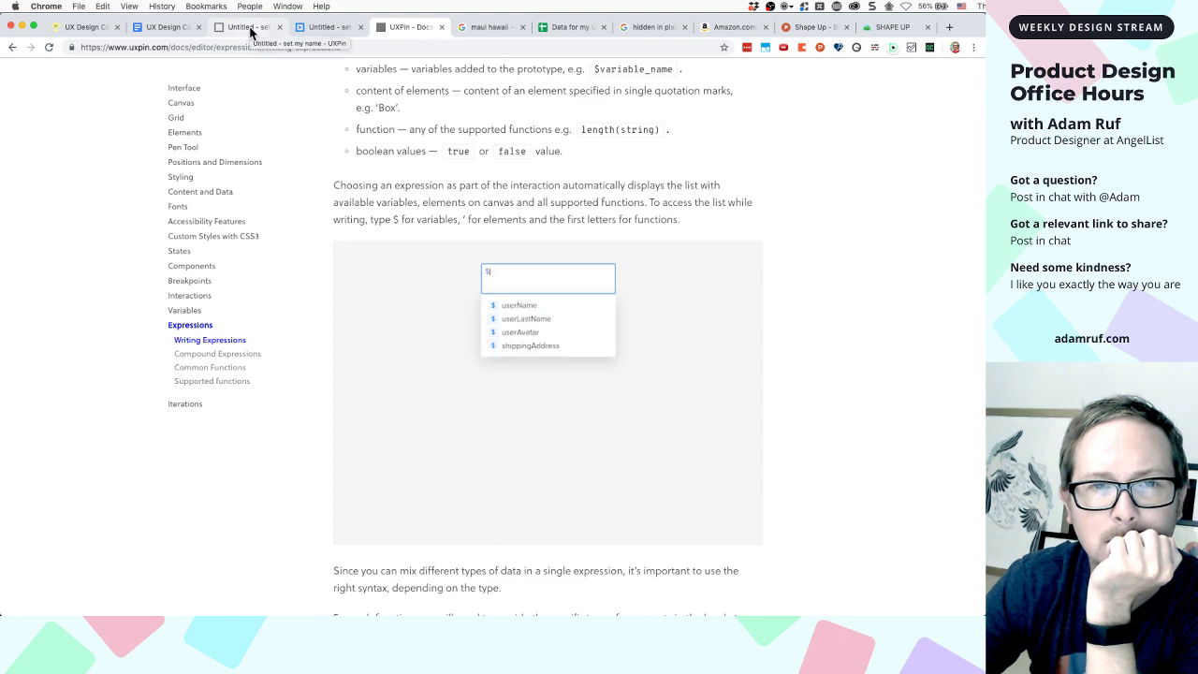
pyautogui.scroll(5, 348, 162)
pyautogui.scroll(2, 348, 162)
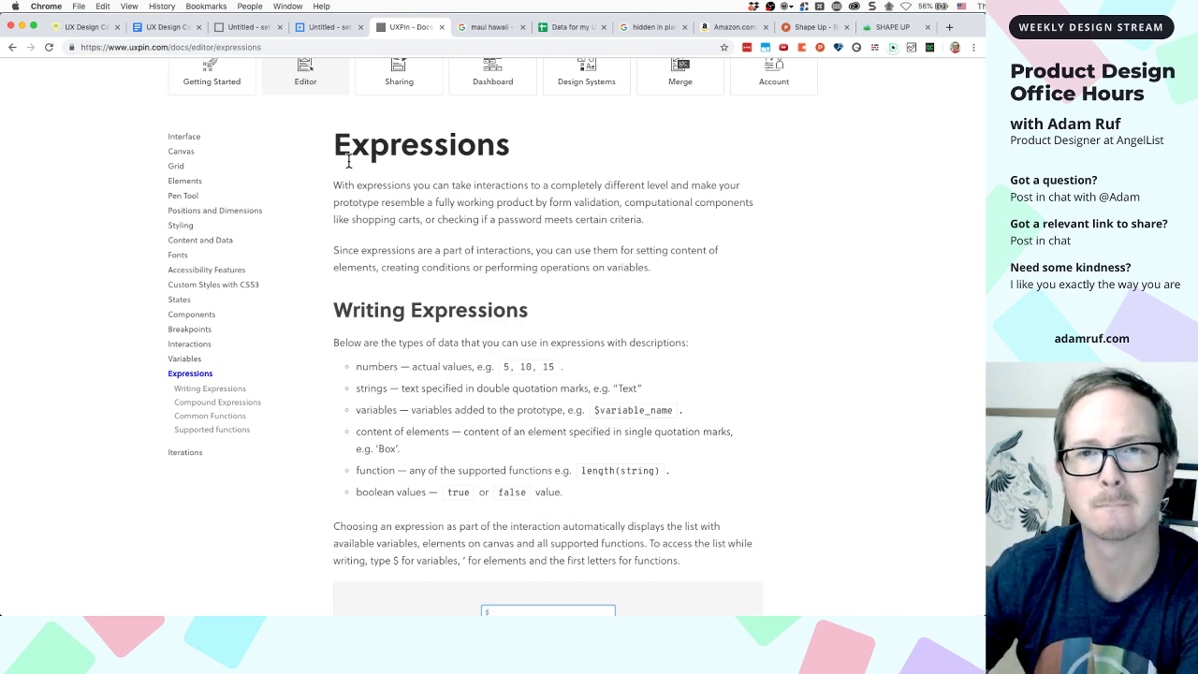
pyautogui.scroll(-2, 348, 162)
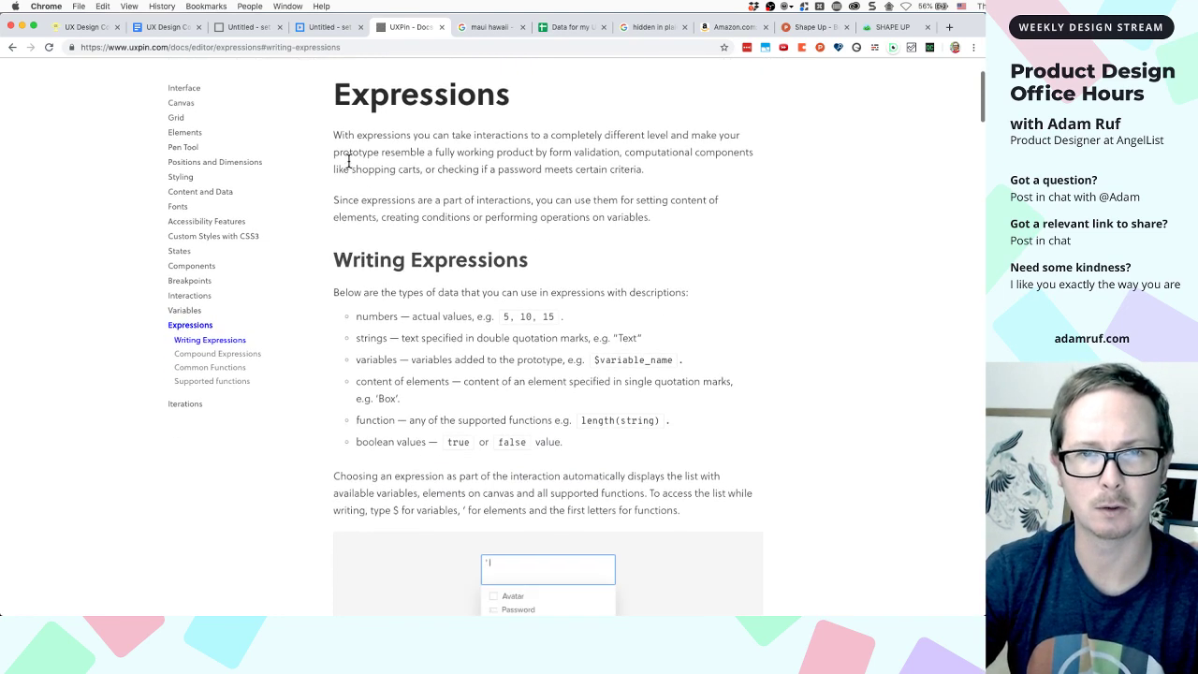
pyautogui.scroll(-10, 348, 162)
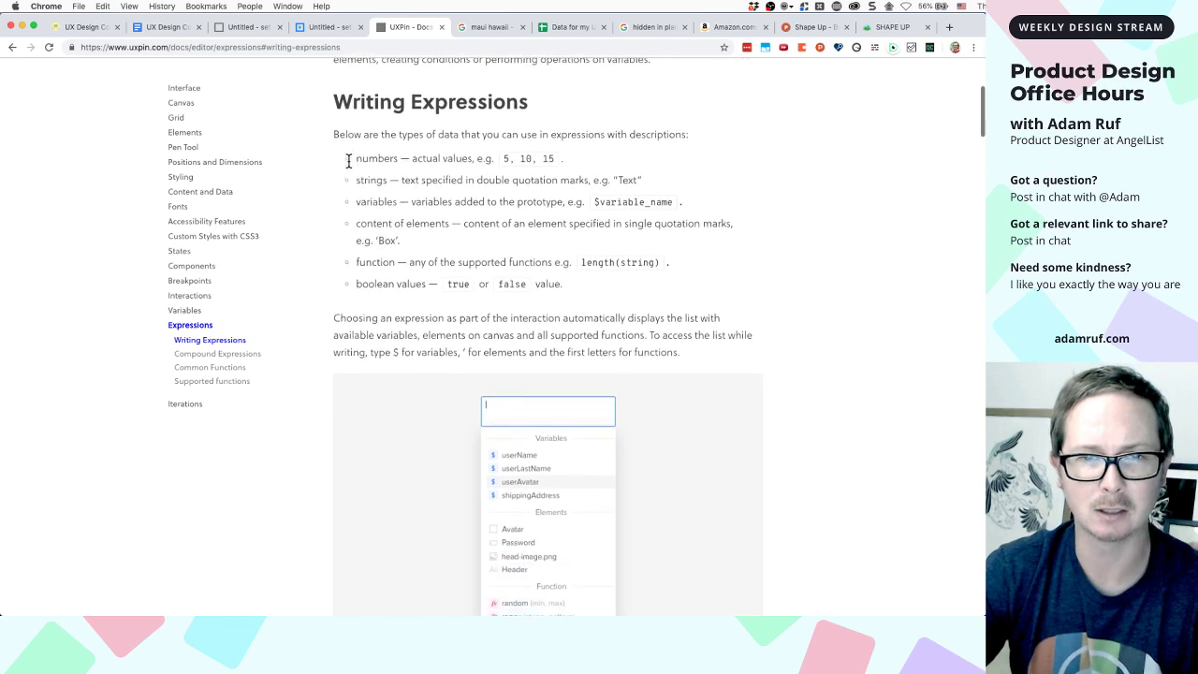
pyautogui.scroll(-6, 348, 162)
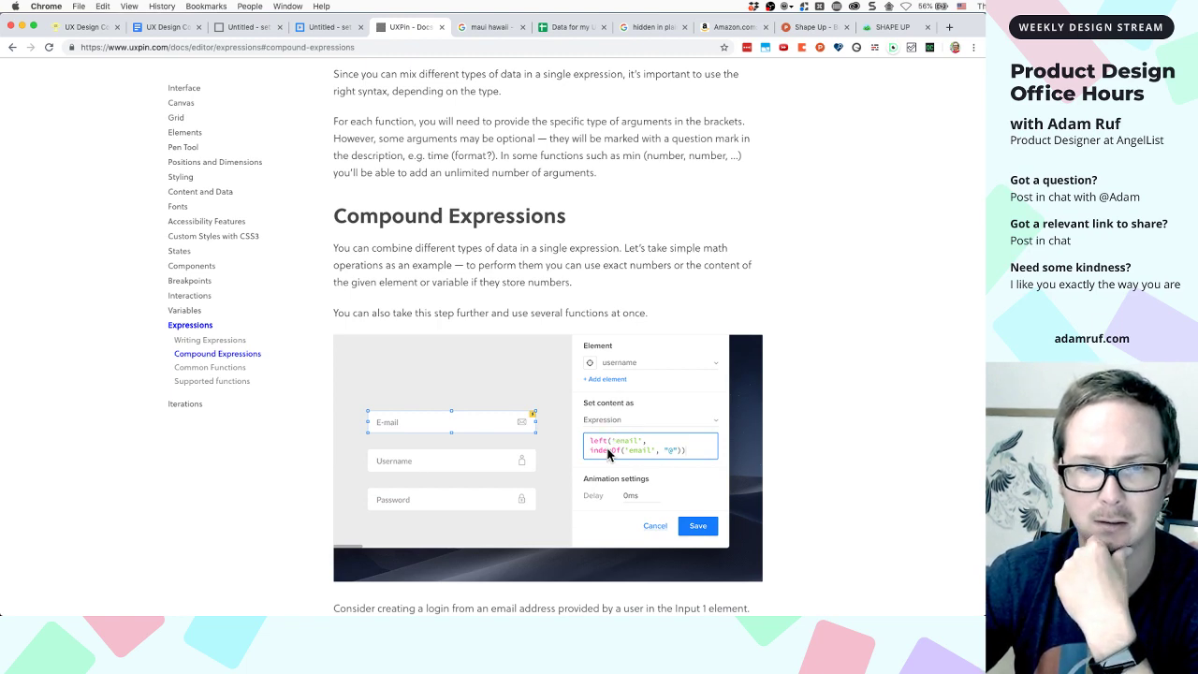
# Reread the Writing Expressions section on how to call up variables, elements and functions
pyautogui.scroll(-1, 609, 449)
pyautogui.scroll(5, 606, 455)
pyautogui.scroll(4, 606, 455)
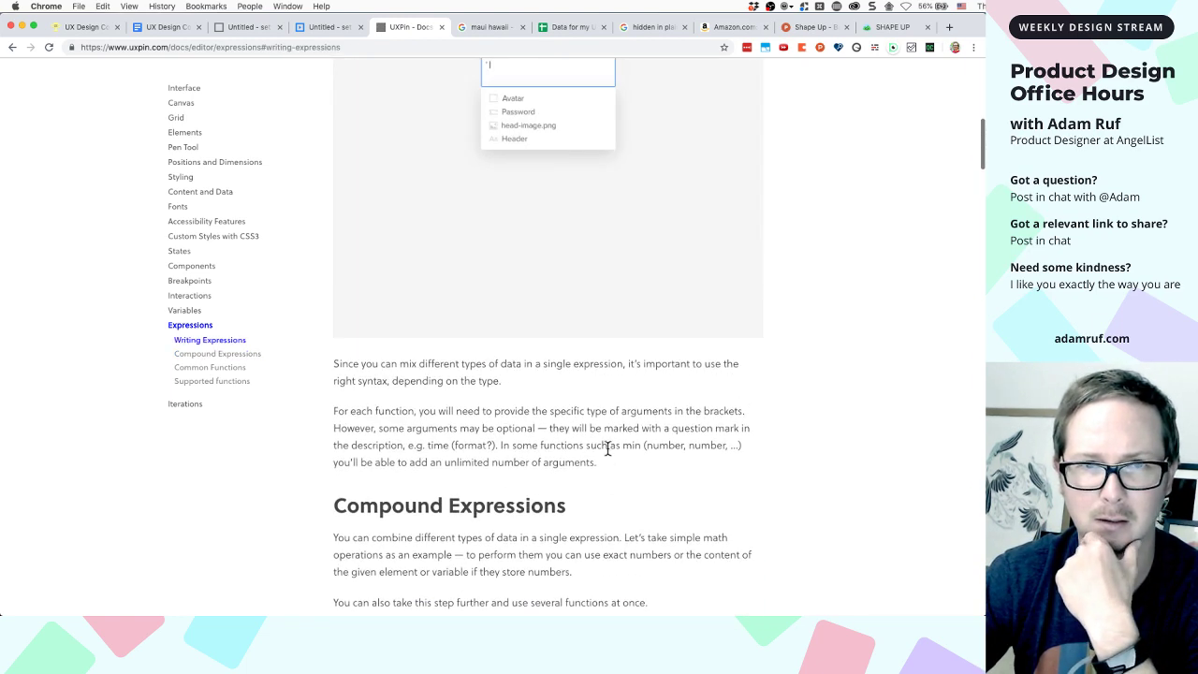
pyautogui.scroll(-1, 607, 455)
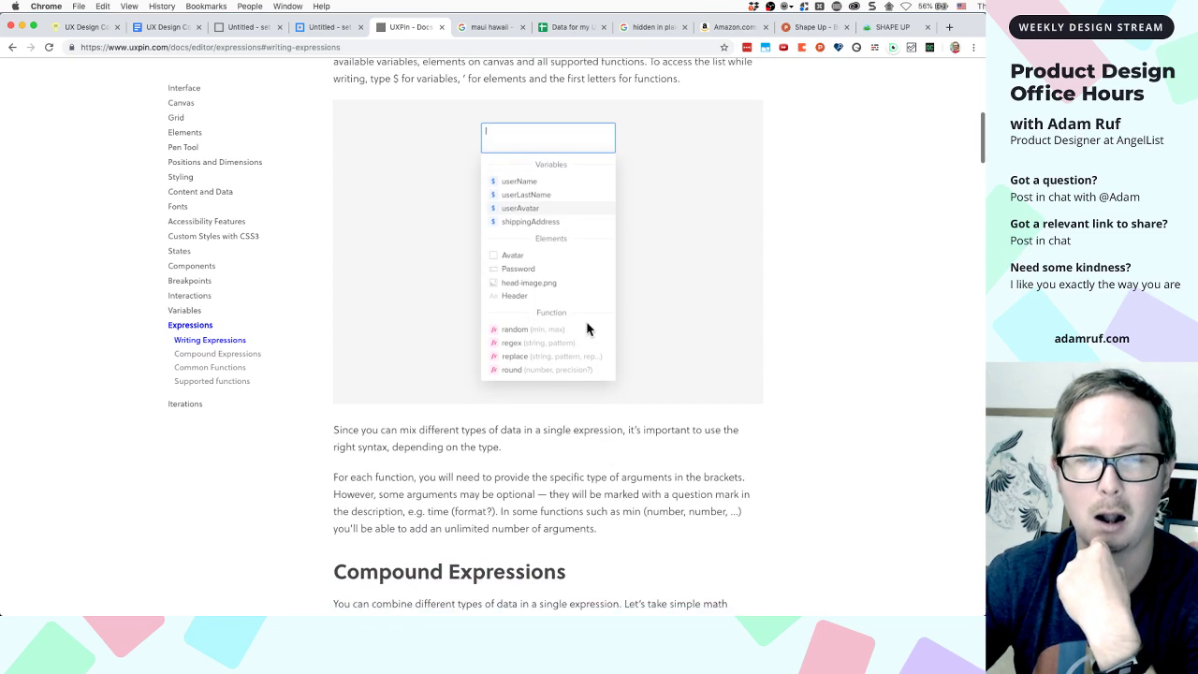
# Switch back to the prototype in the UXPin app and clear the "$" from the text element below the camera card
pyautogui.click(257, 28)
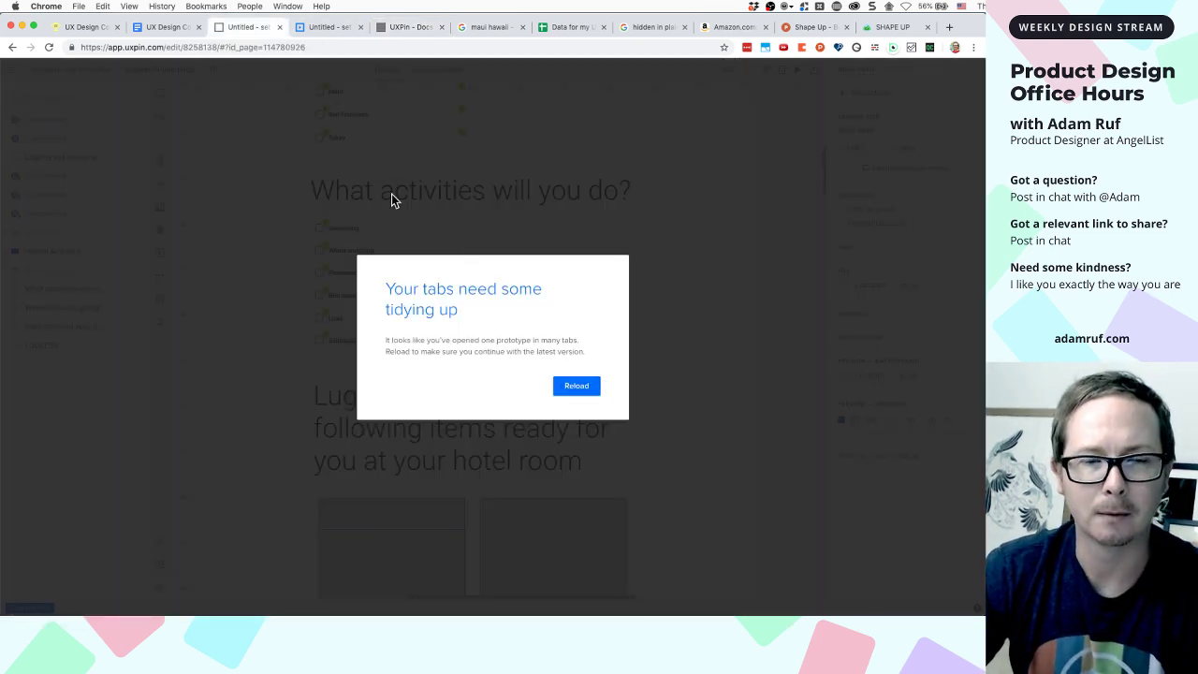
pyautogui.press('super+Tab')
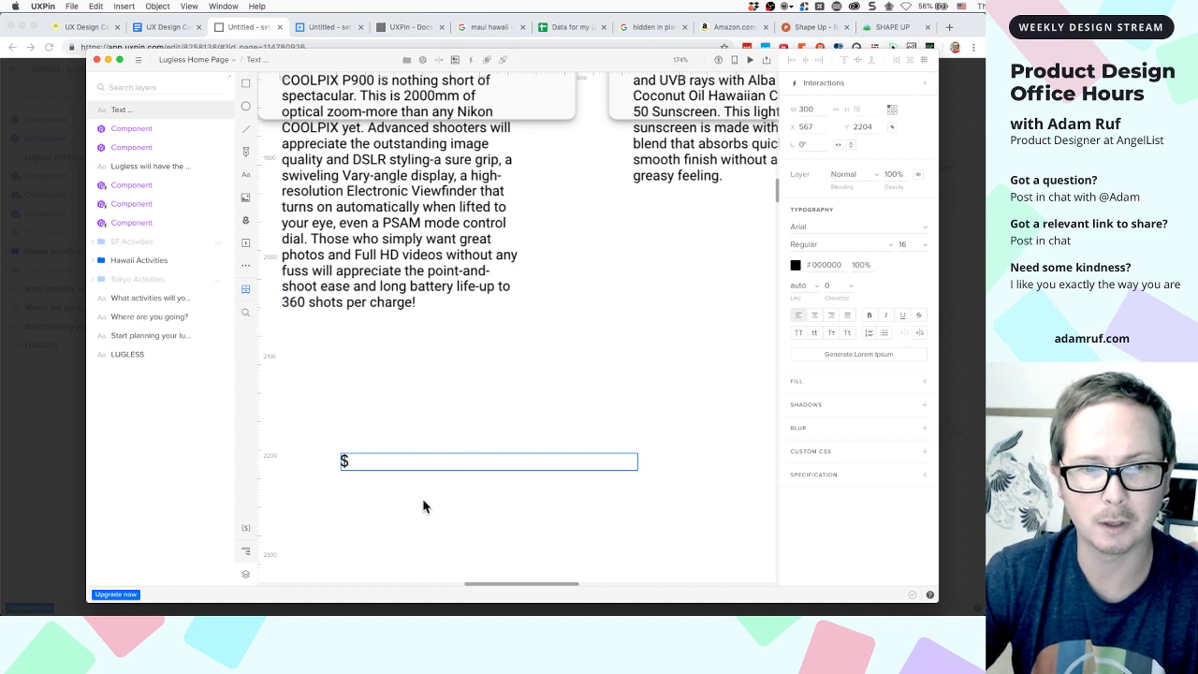
pyautogui.press('BackSpace')
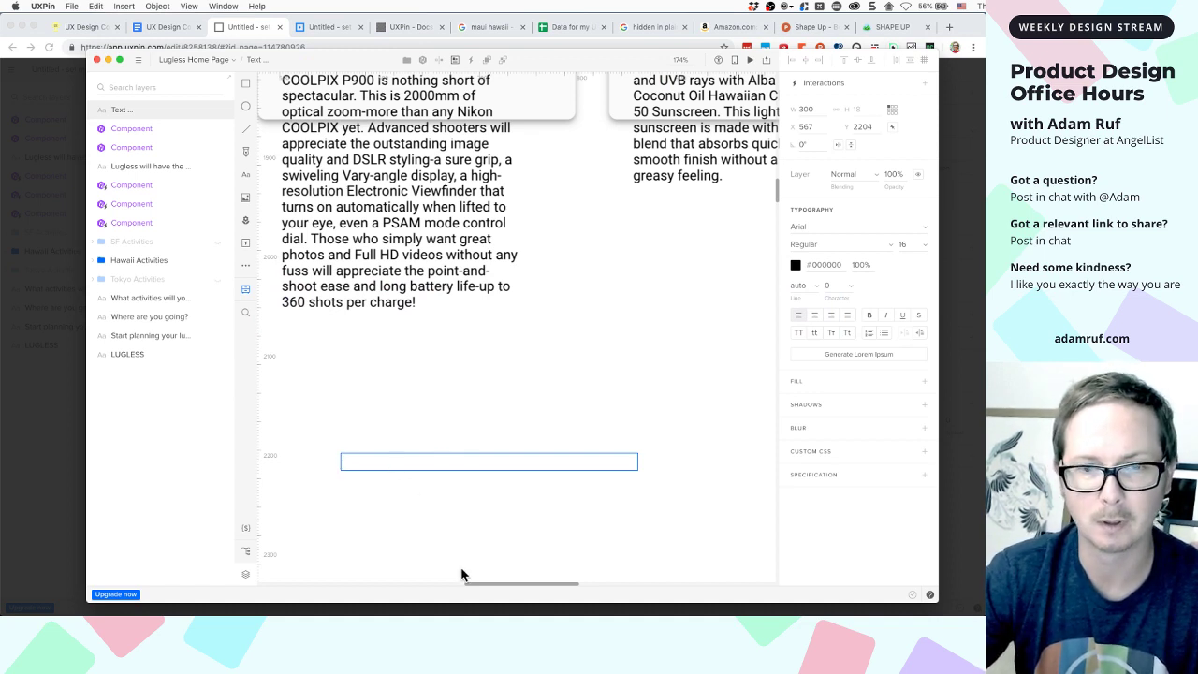
# Start a new interaction on the empty text element with the Set content action targeting that same element
pyautogui.click(409, 461)
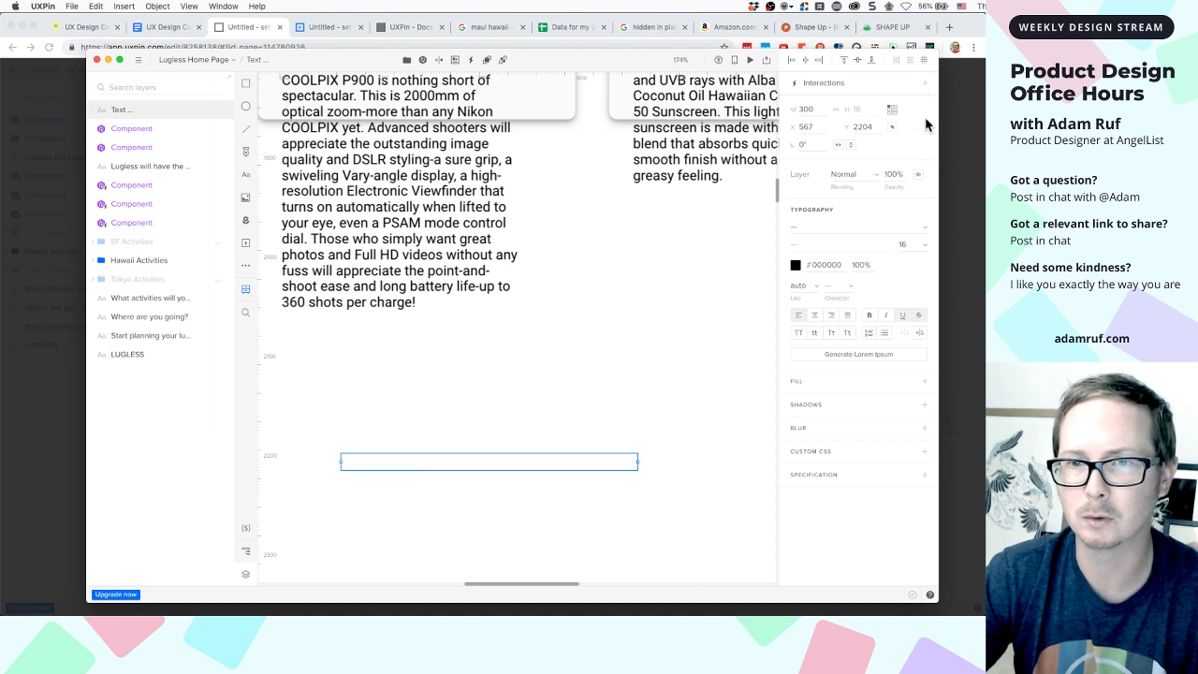
pyautogui.click(925, 84)
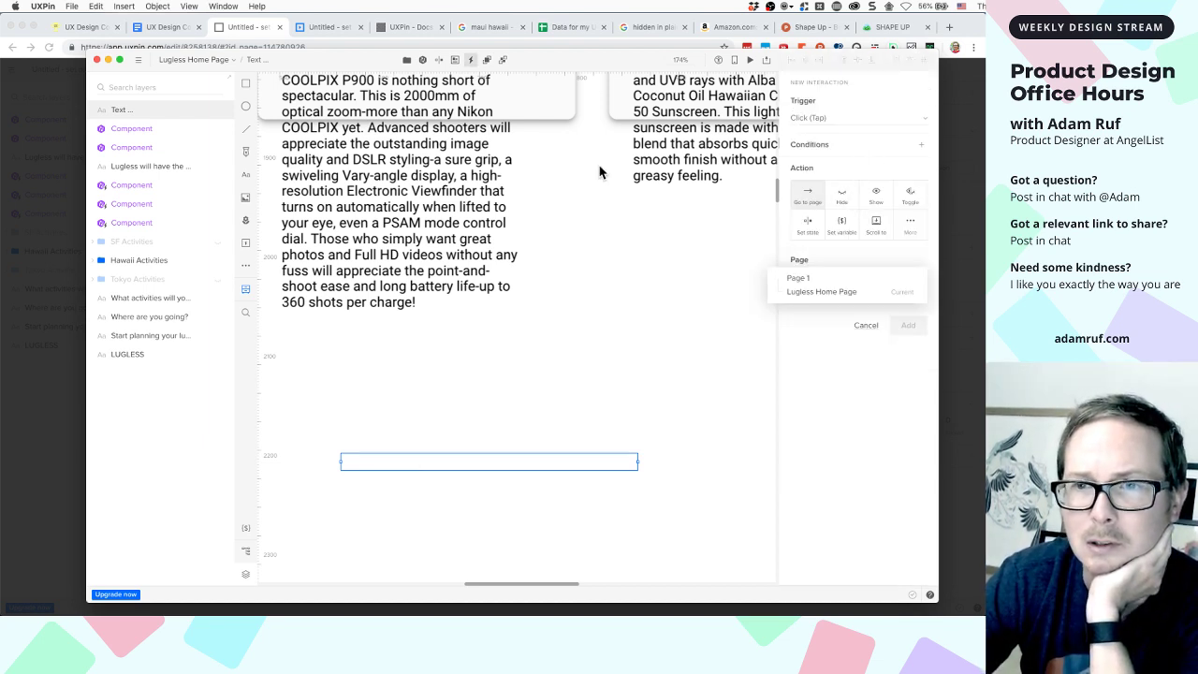
pyautogui.click(910, 222)
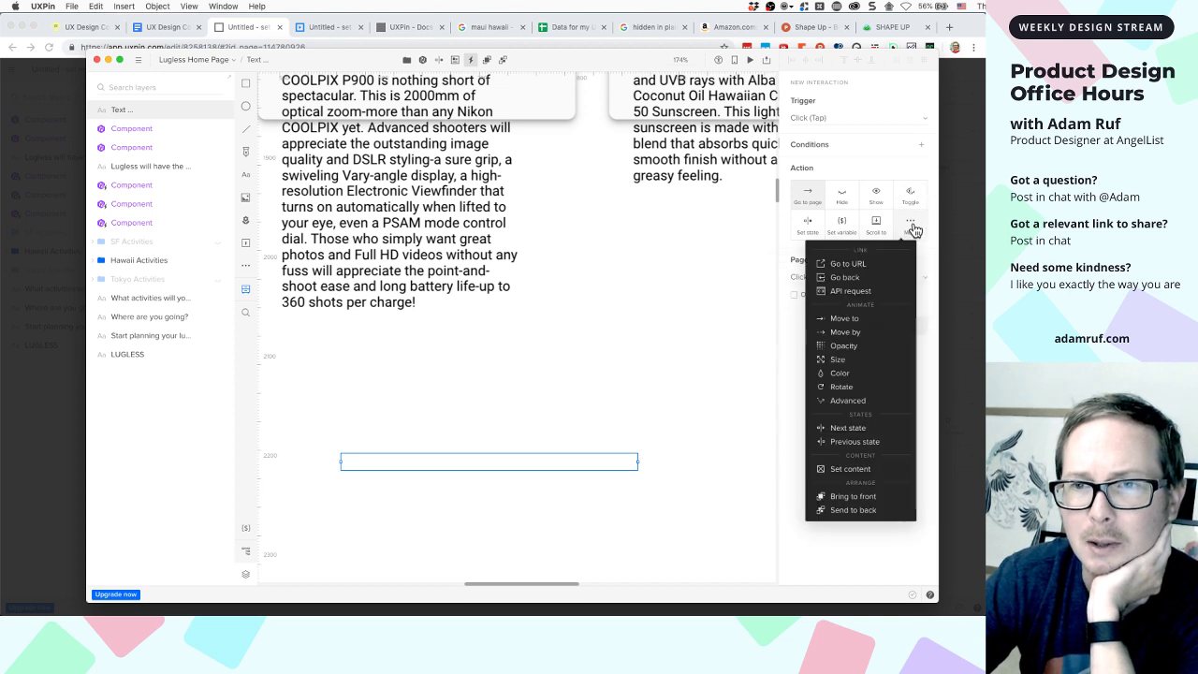
pyautogui.click(843, 469)
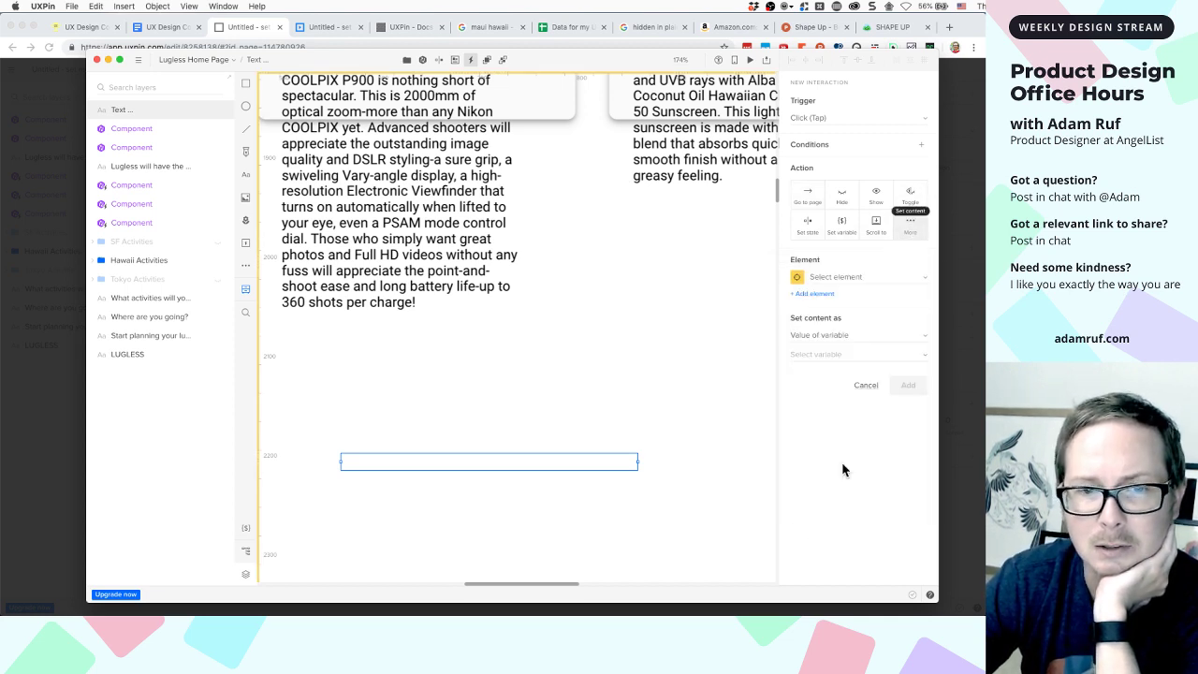
pyautogui.click(836, 277)
pyautogui.click(839, 301)
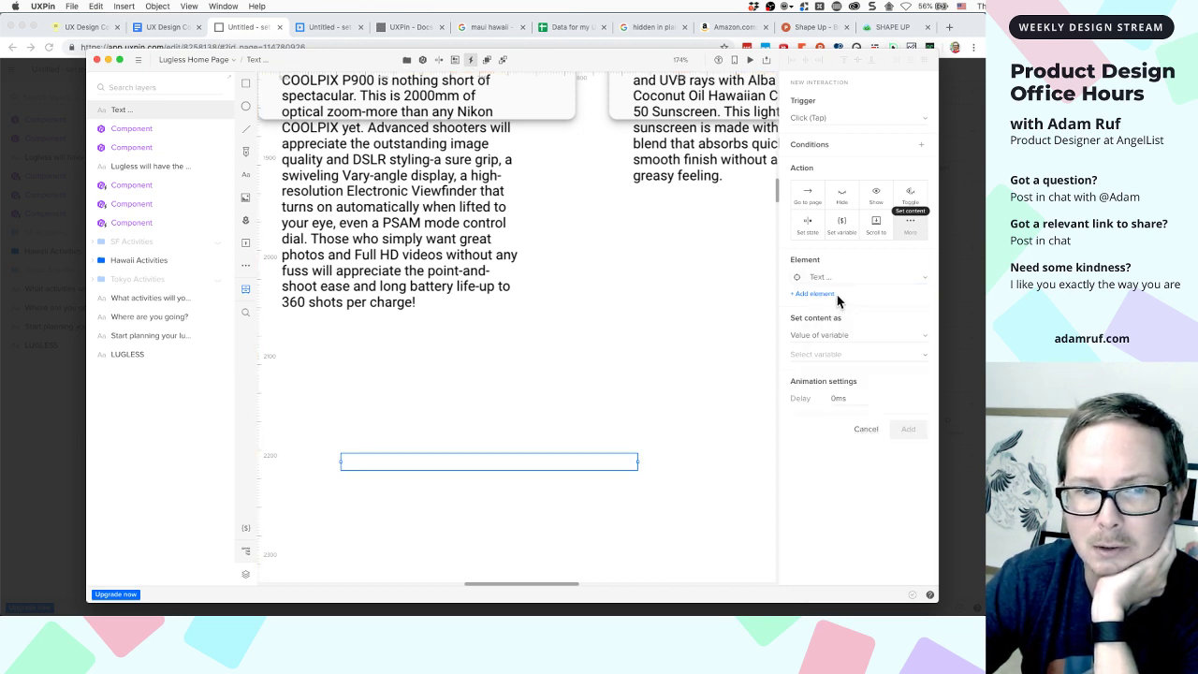
# Set the interaction's content to the value of the customerName variable and keep the unfinished interaction open
pyautogui.click(823, 356)
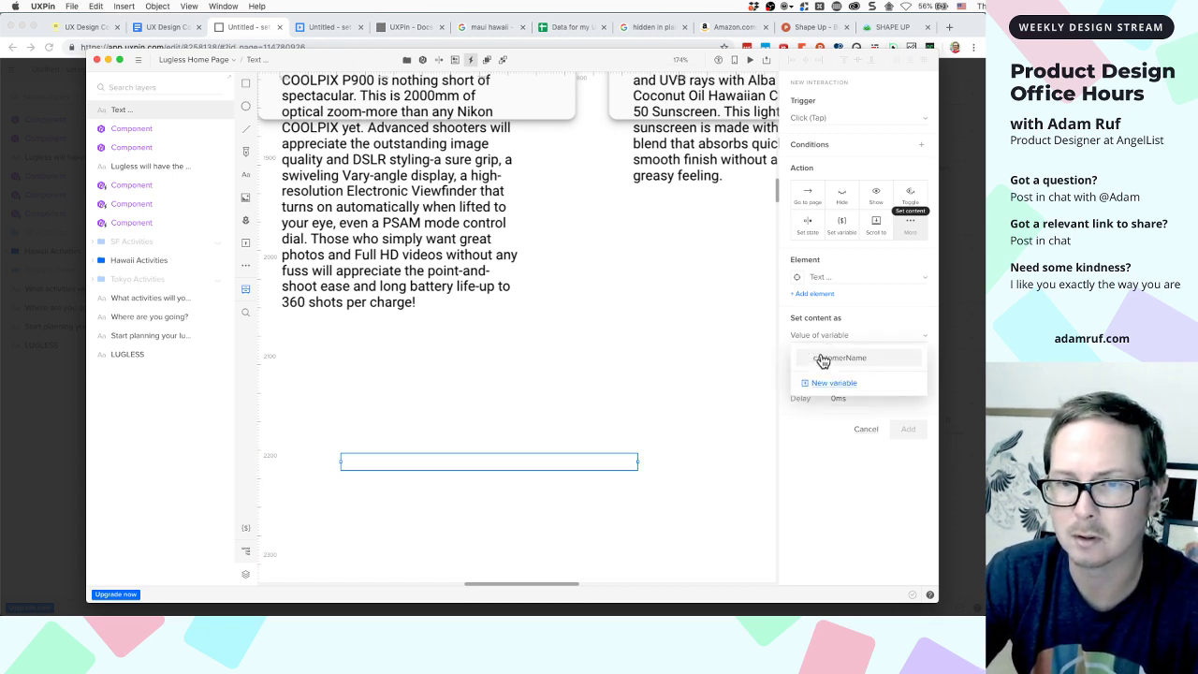
pyautogui.click(851, 335)
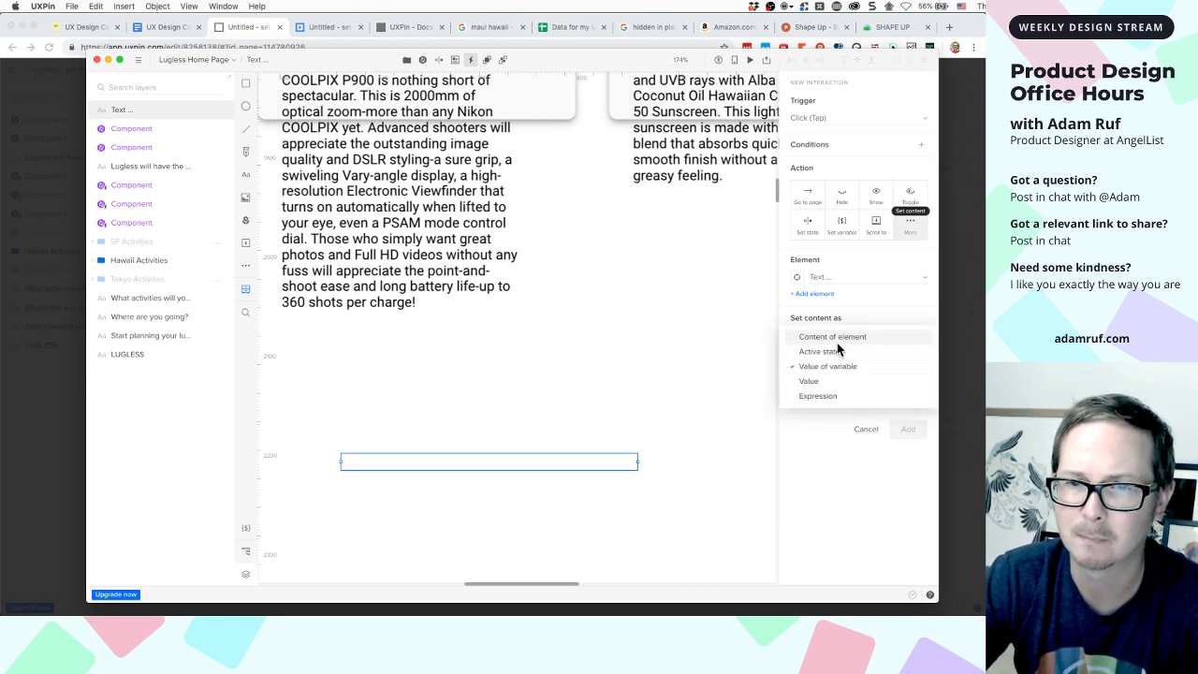
pyautogui.click(860, 315)
pyautogui.click(829, 346)
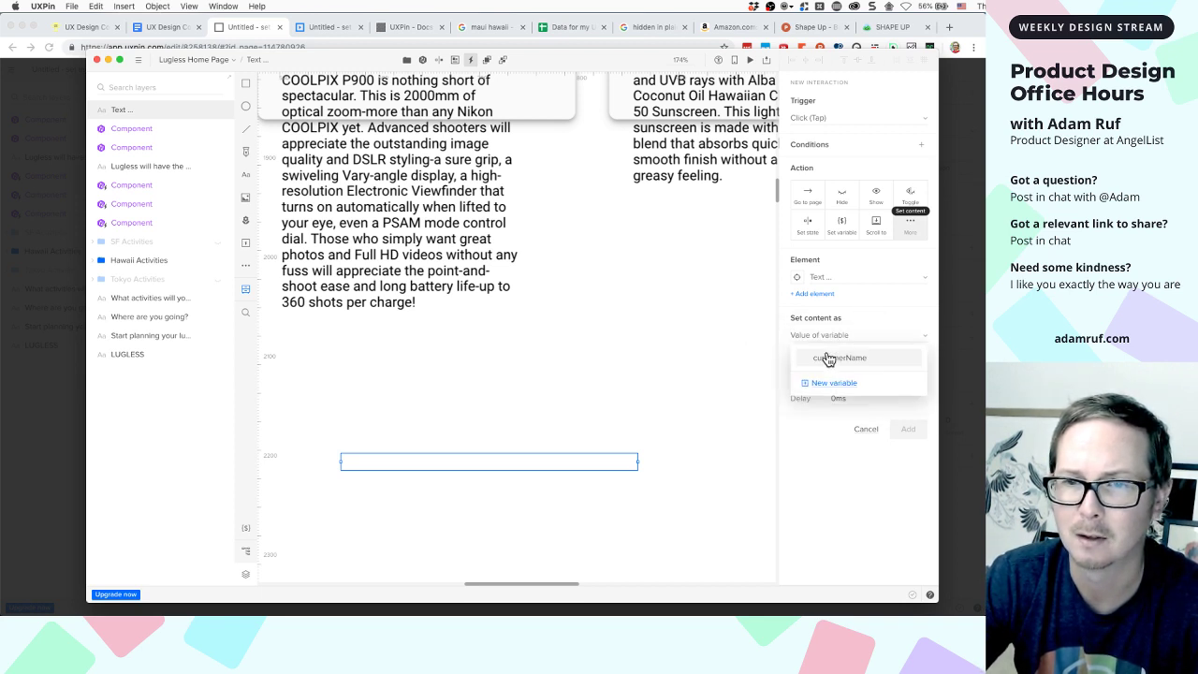
pyautogui.click(834, 333)
pyautogui.click(834, 334)
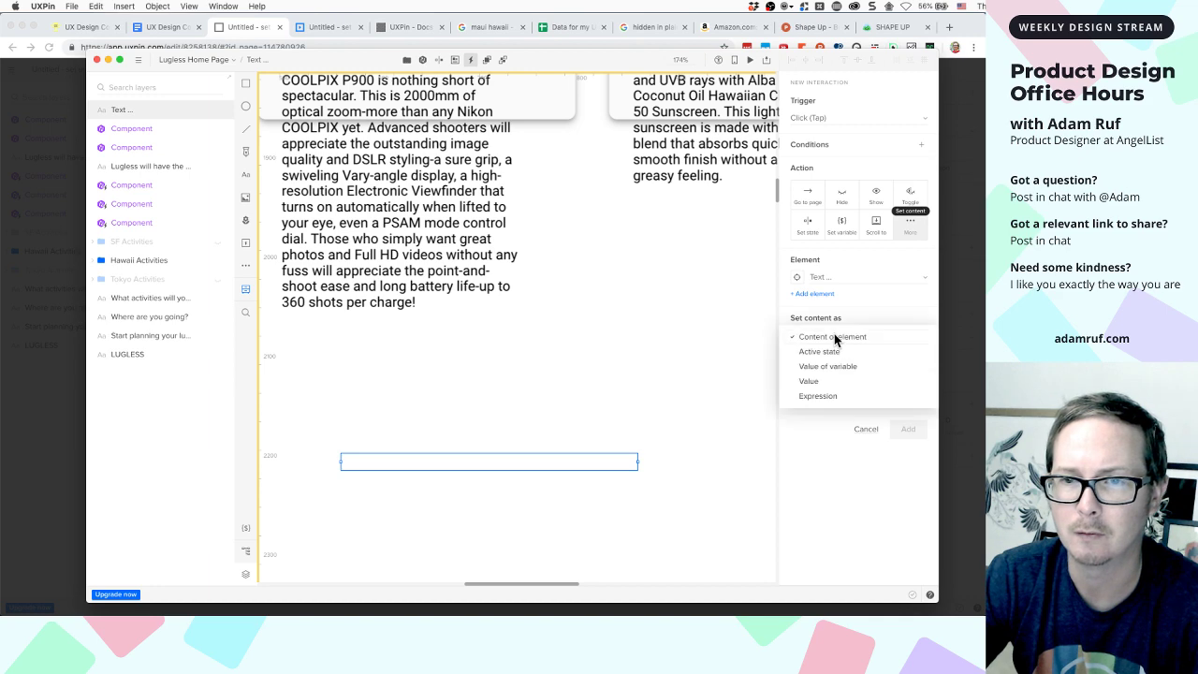
pyautogui.click(826, 367)
pyautogui.click(831, 352)
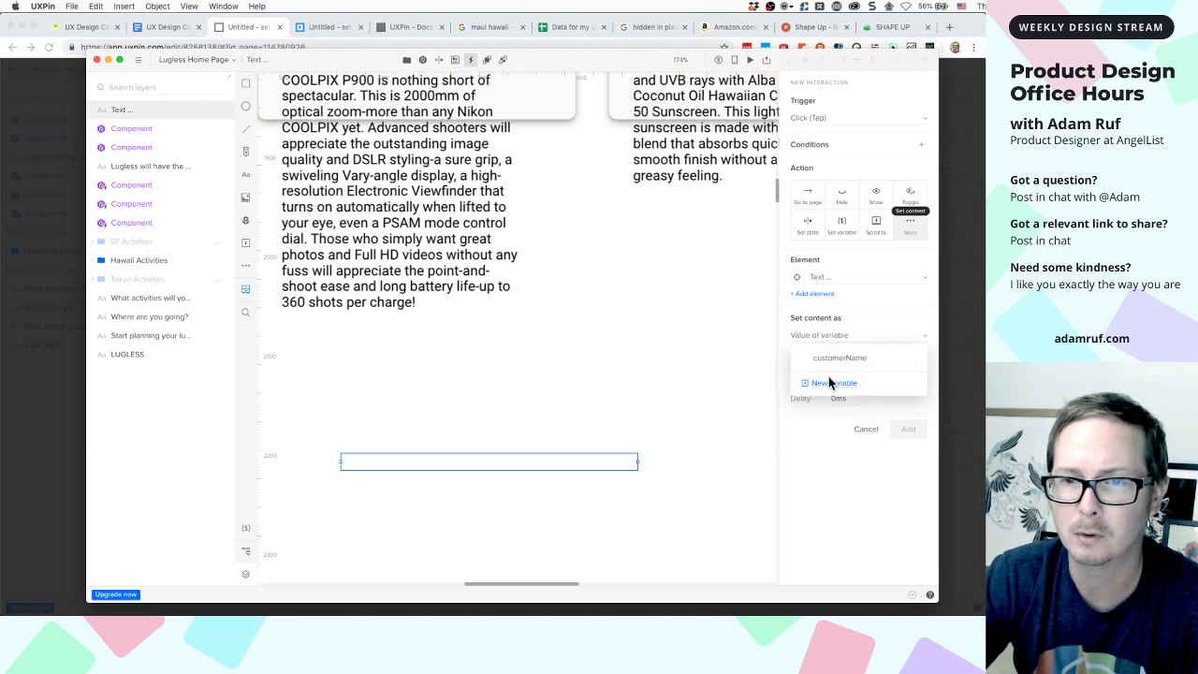
pyautogui.click(835, 359)
pyautogui.click(742, 418)
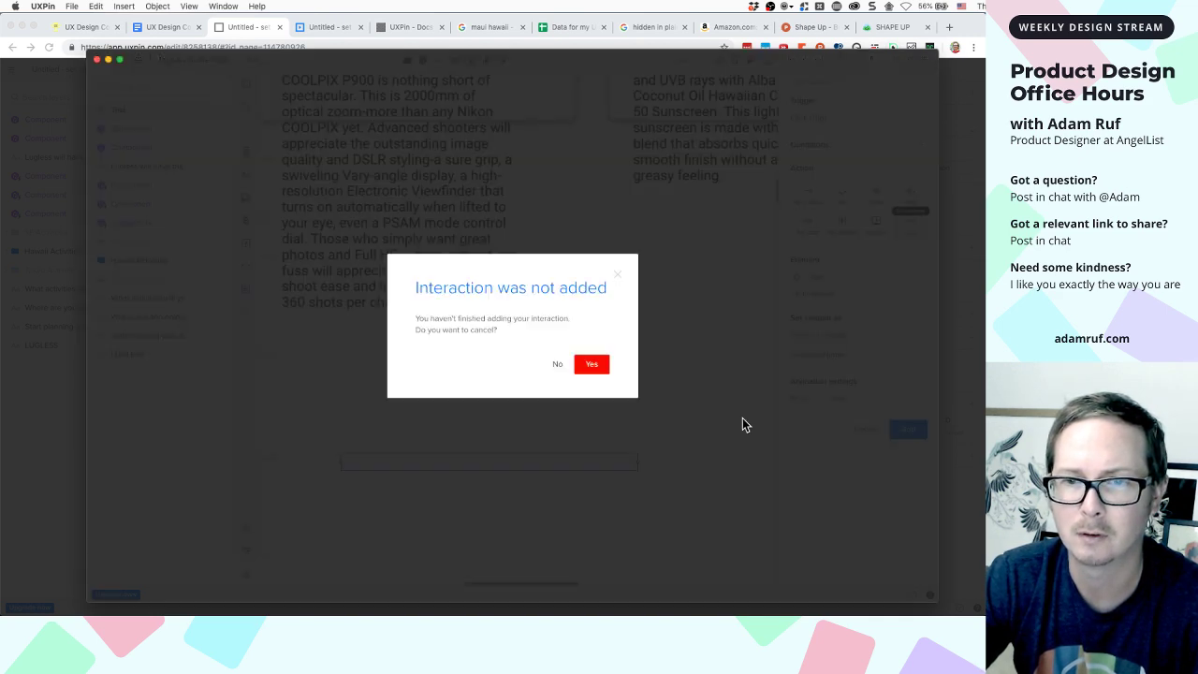
pyautogui.click(557, 366)
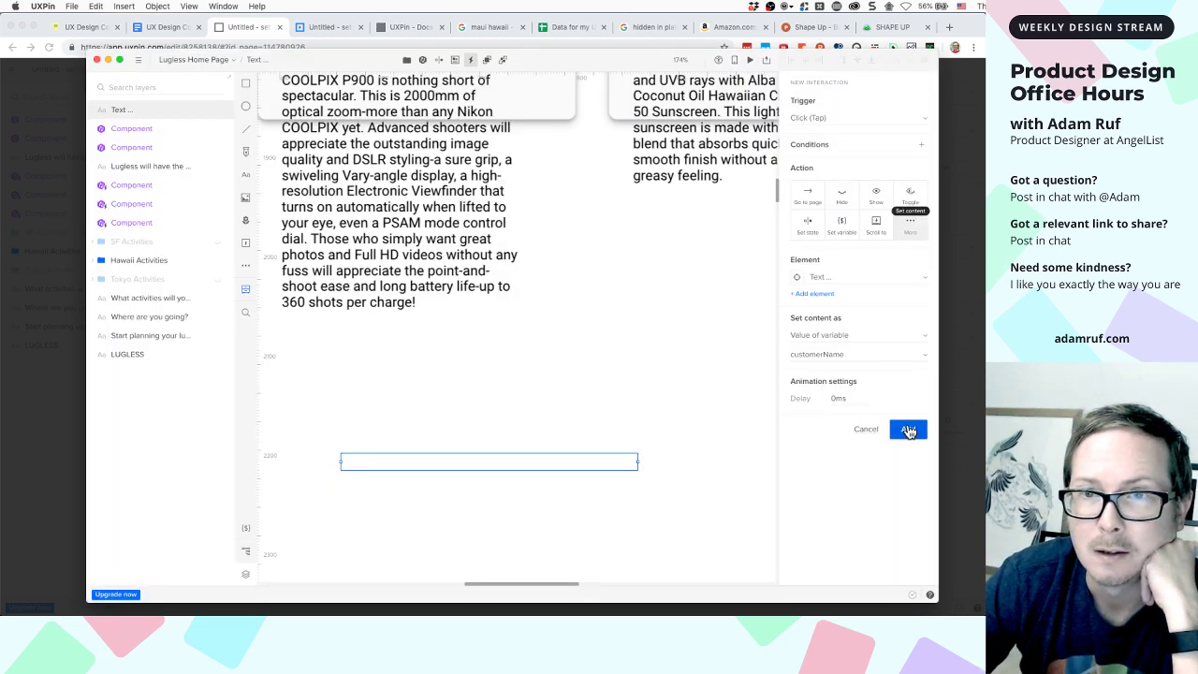
# Check the available triggers and add the set-content interaction with the Click (Tap) trigger
pyautogui.click(842, 123)
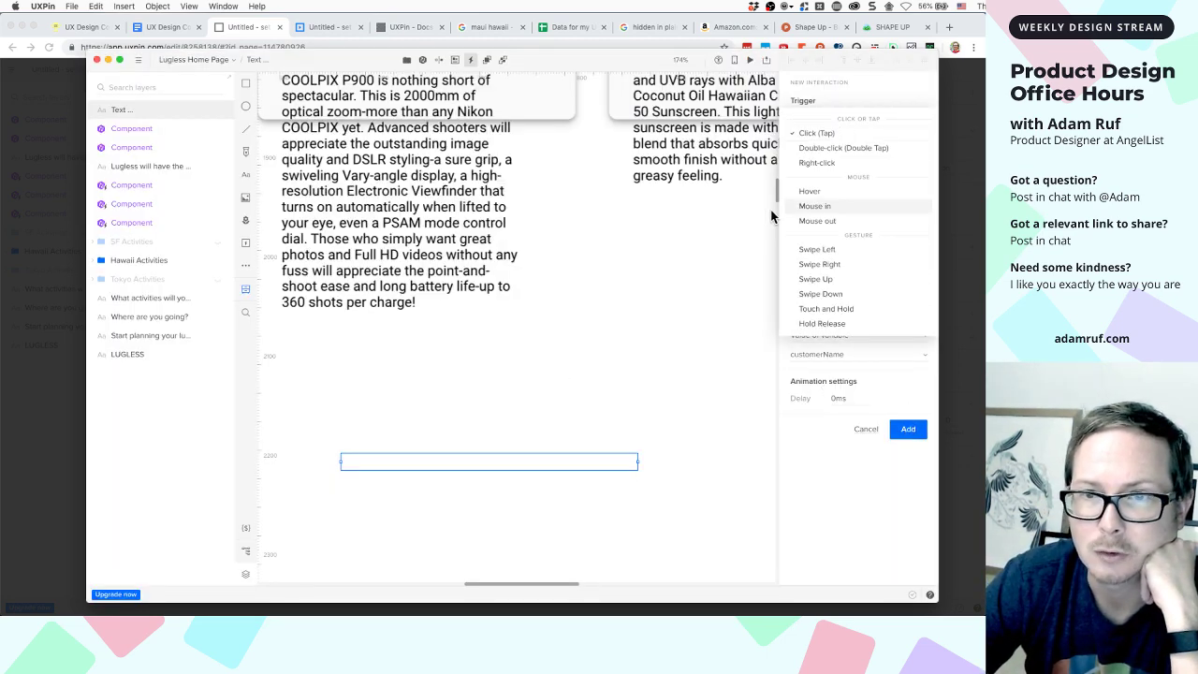
pyautogui.click(887, 393)
pyautogui.click(906, 429)
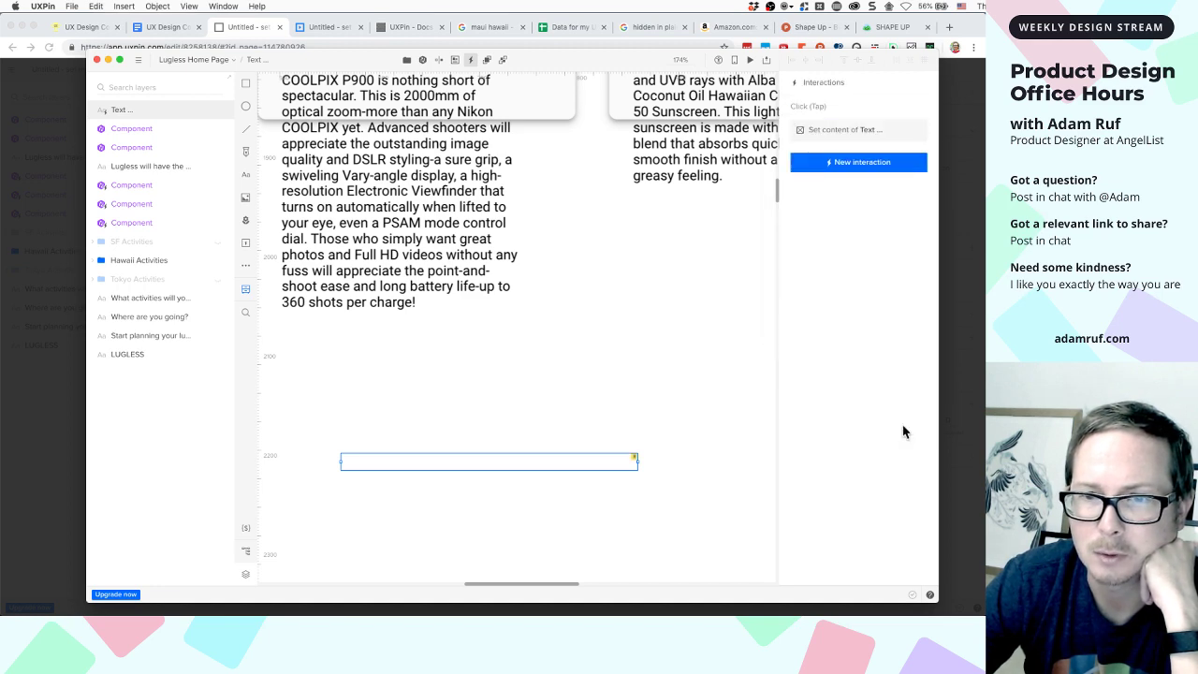
# Look for the new text element below the product cards in the browser preview, then return to the UXPin app
pyautogui.click(320, 28)
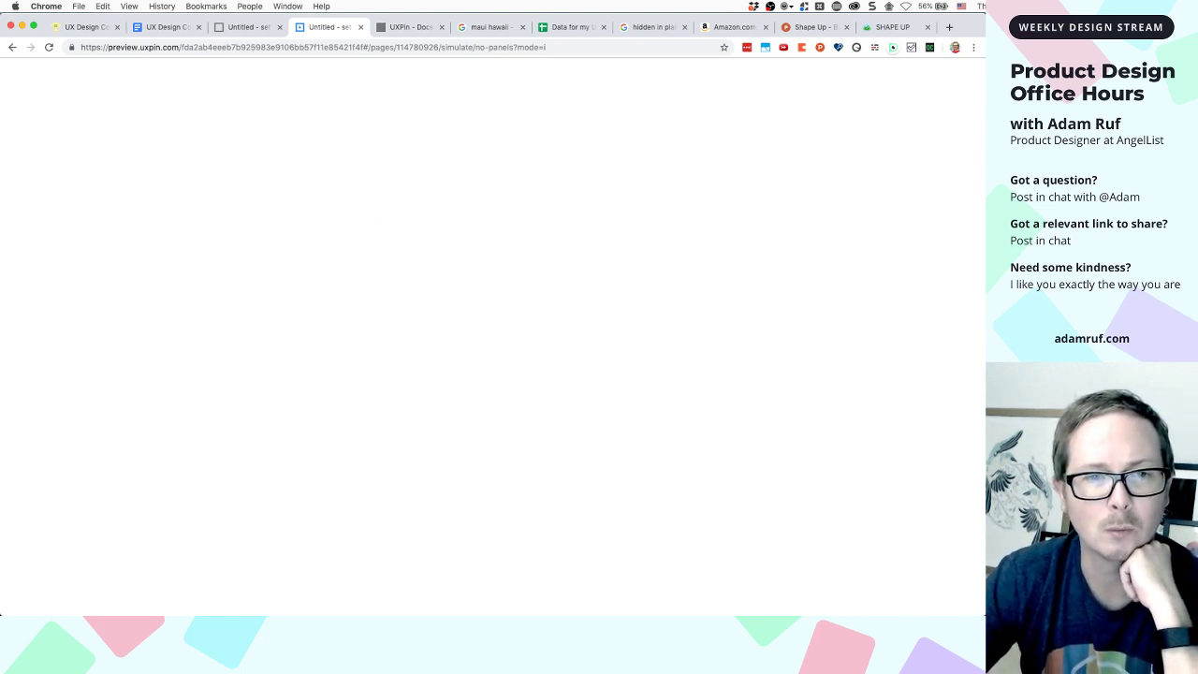
pyautogui.press('super+Tab')
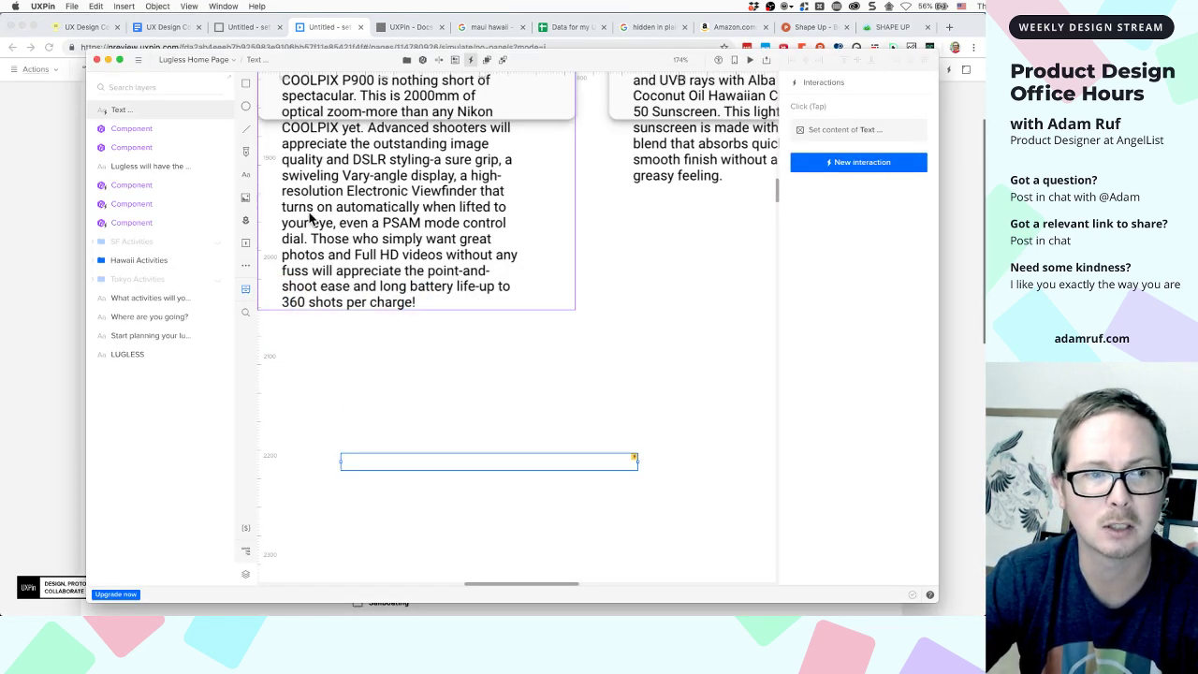
pyautogui.click(316, 32)
pyautogui.scroll(-5, 342, 150)
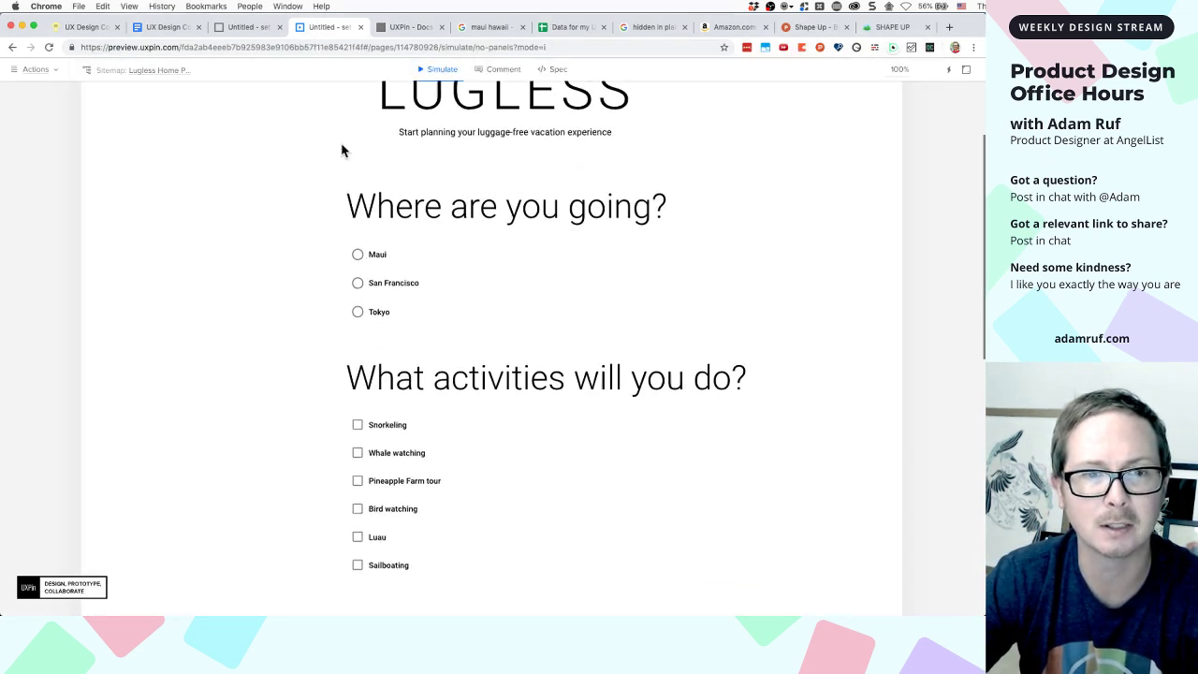
pyautogui.scroll(-5, 341, 150)
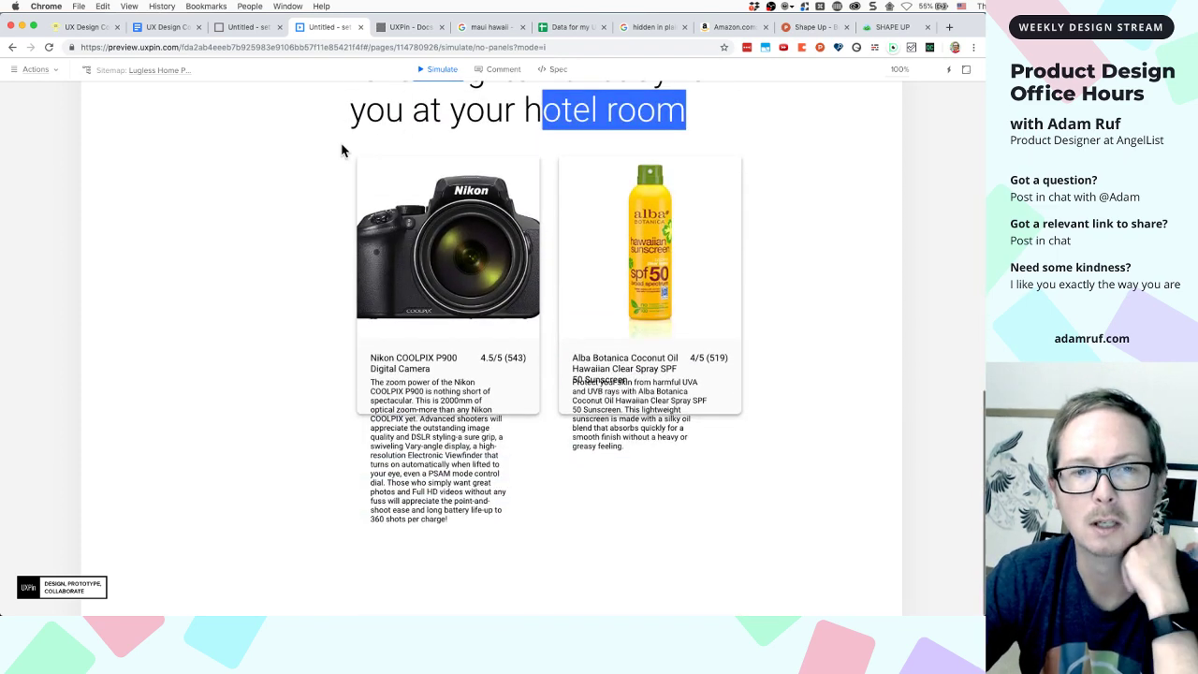
pyautogui.click(319, 382)
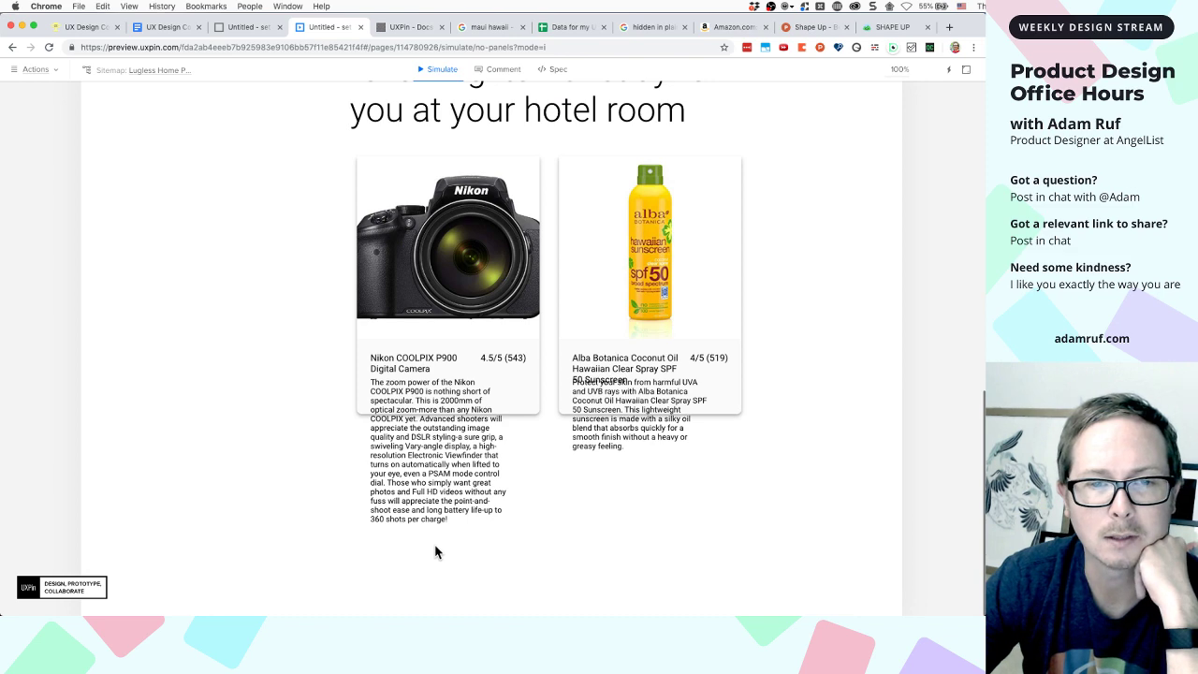
pyautogui.click(246, 27)
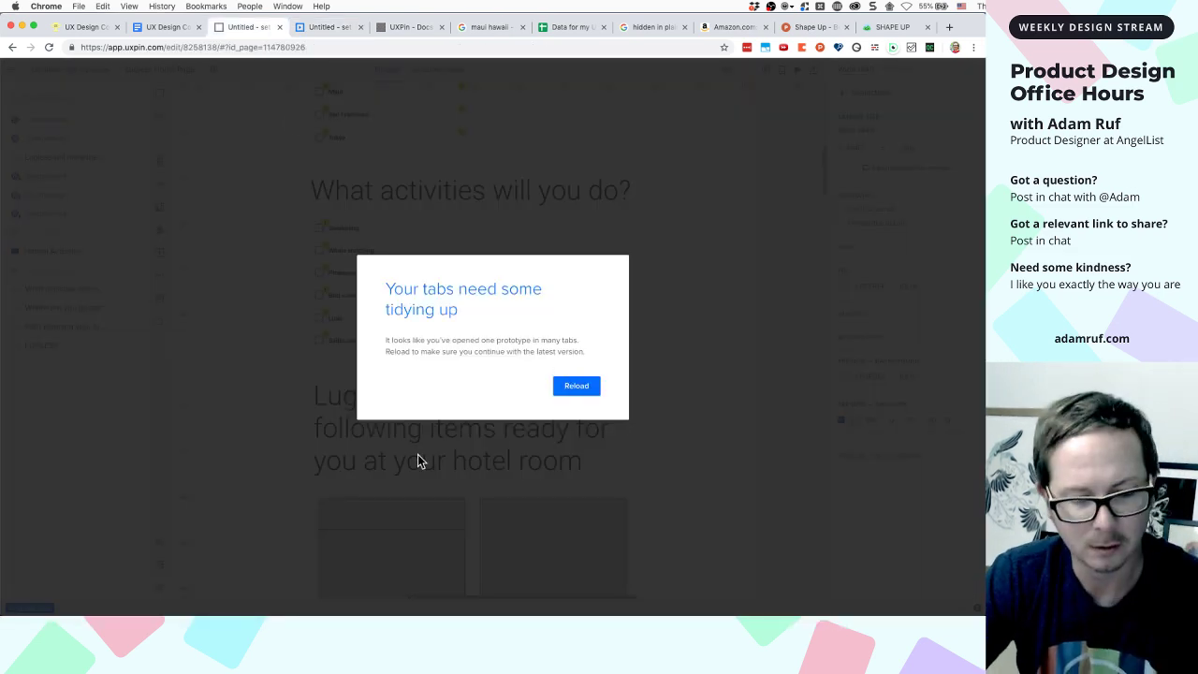
pyautogui.press('super+Tab')
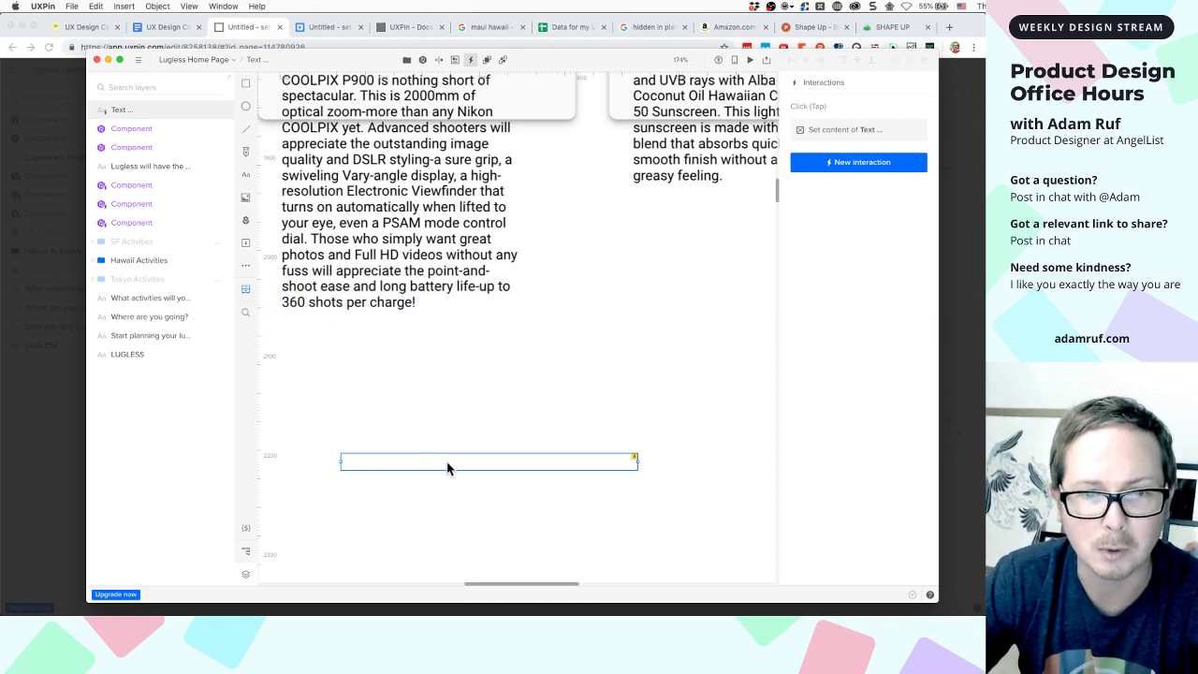
# Fill the empty text element with the placeholder text "asfasdf"
pyautogui.click(447, 468)
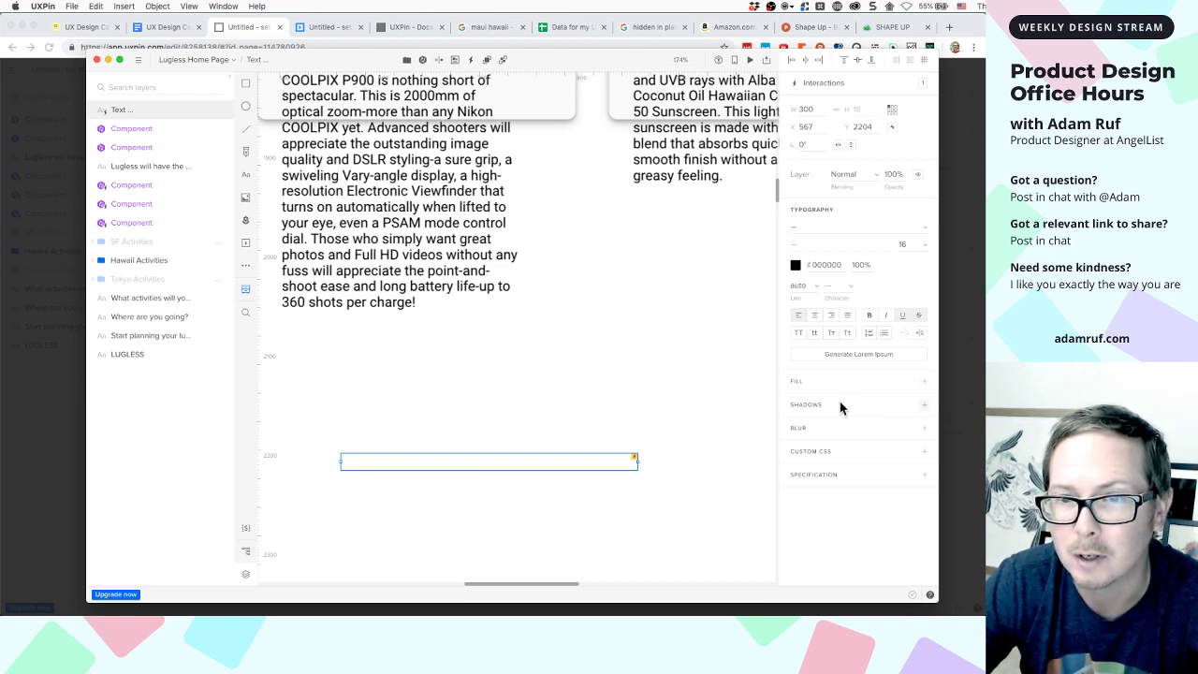
pyautogui.press('Escape')
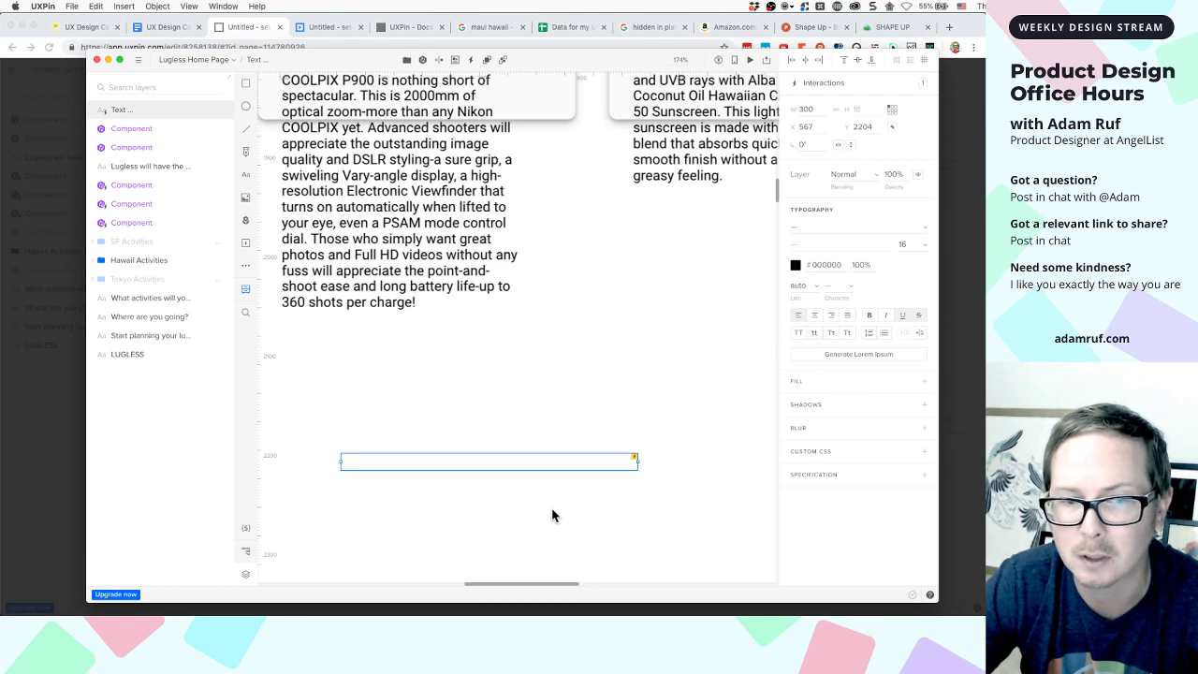
pyautogui.doubleClick(532, 461)
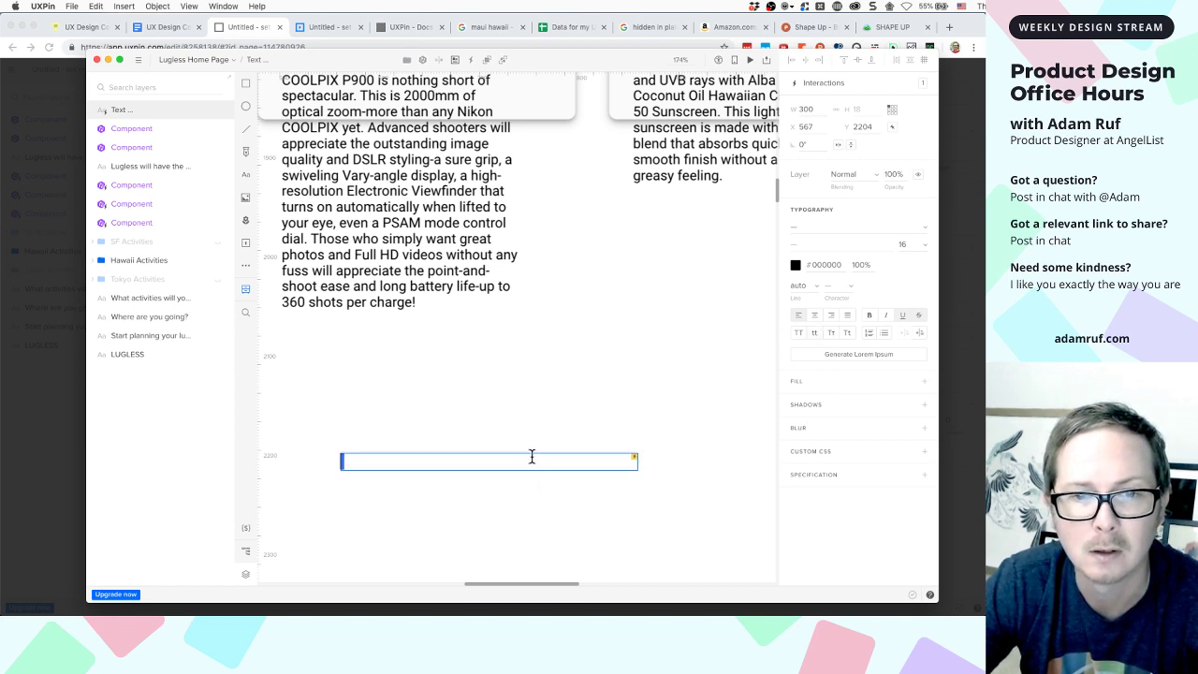
pyautogui.write('asfasdf')
pyautogui.press('Escape')
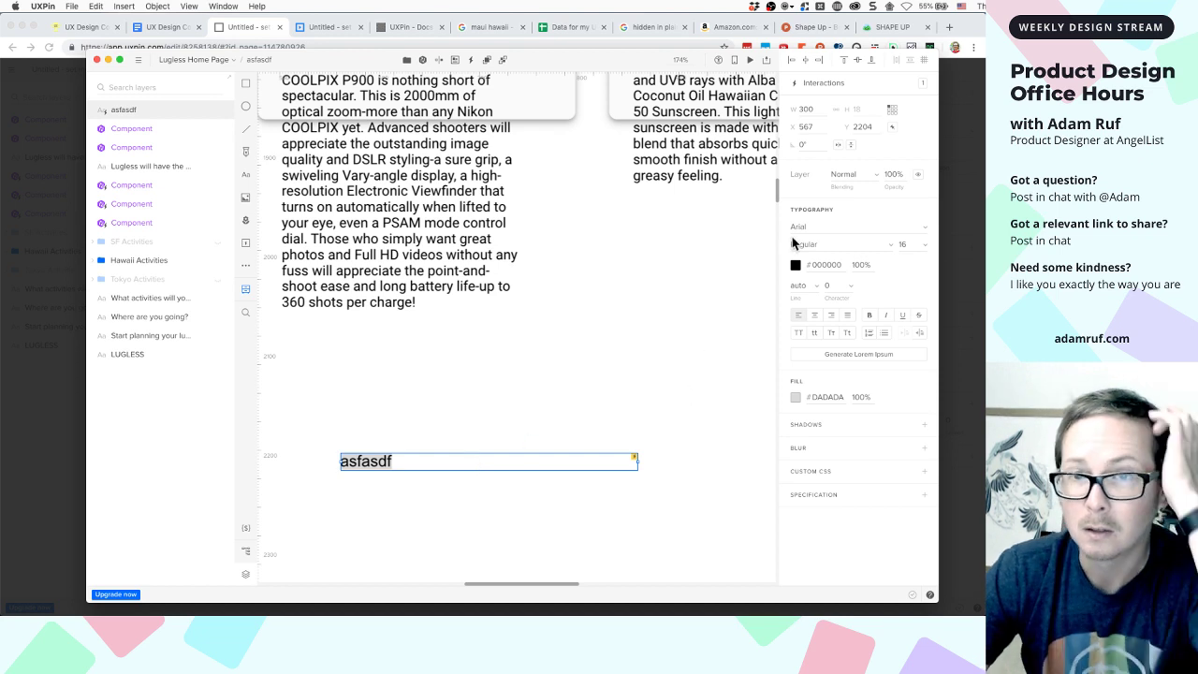
# Try setting the "asfasdf" element's content interaction to the literal value "$customerName" and save it
pyautogui.click(922, 84)
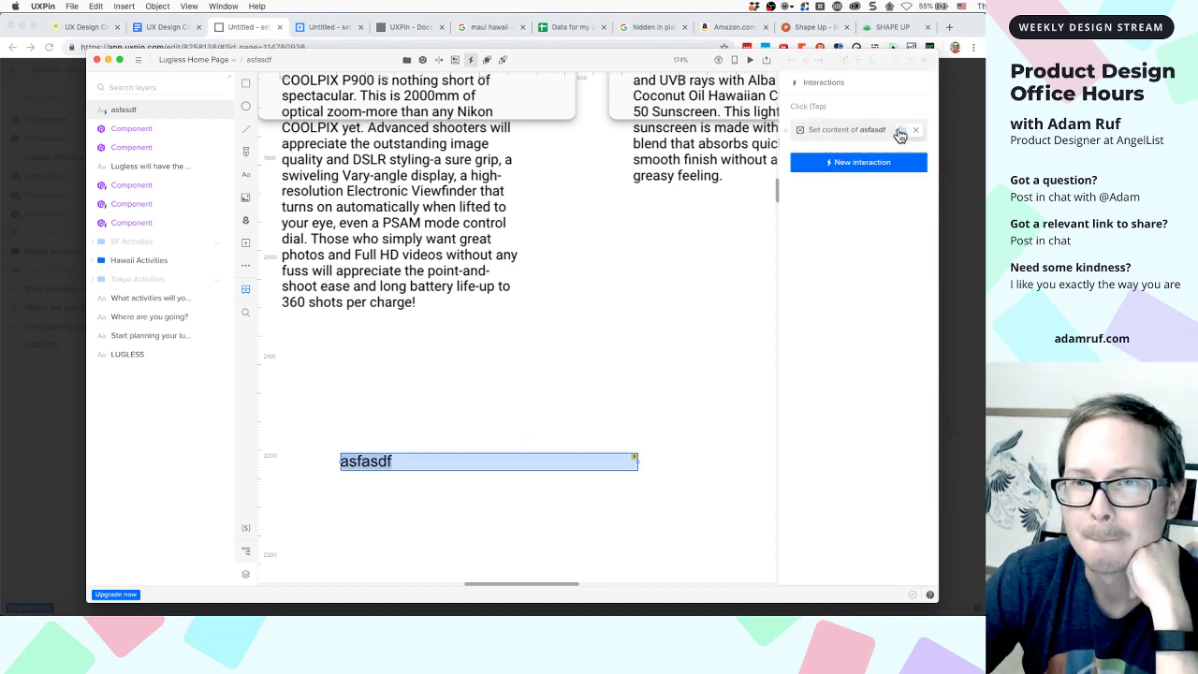
pyautogui.click(856, 132)
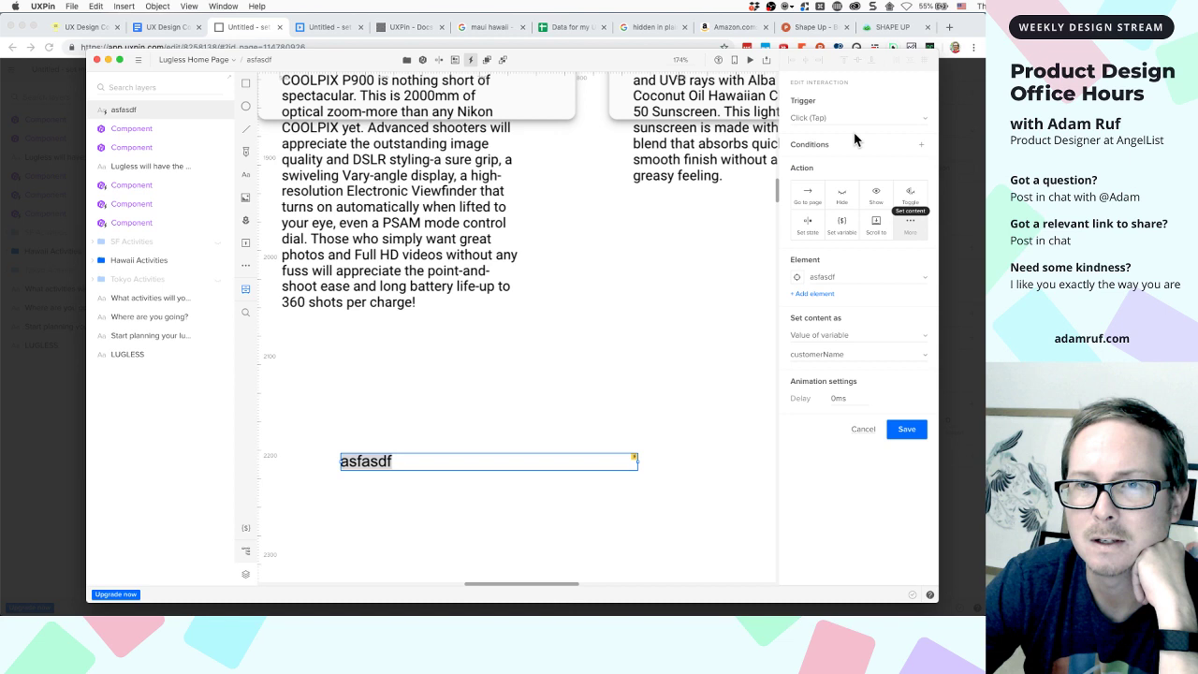
pyautogui.click(837, 337)
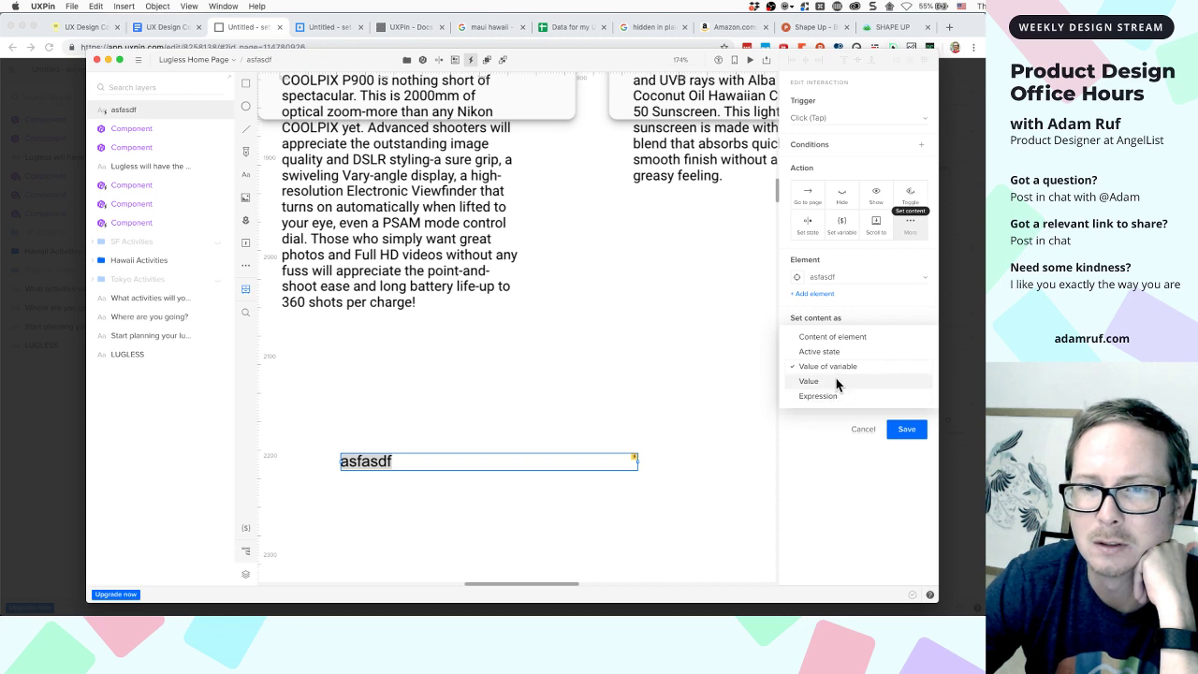
pyautogui.click(837, 382)
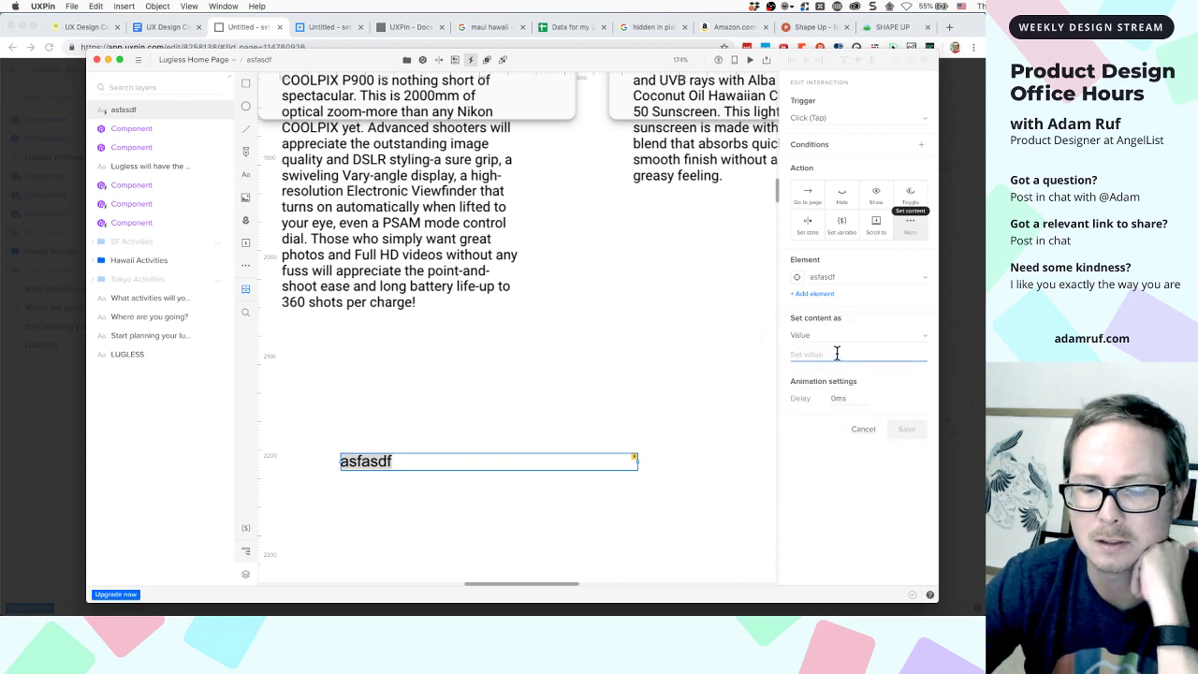
pyautogui.write('$customerName$')
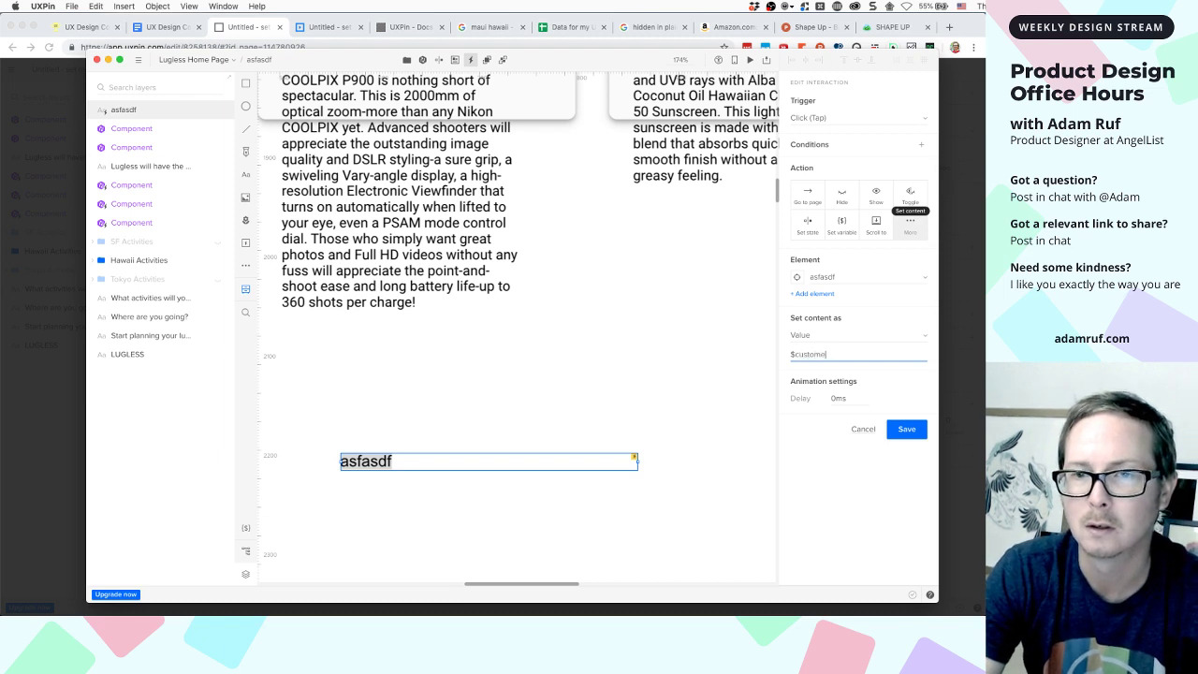
pyautogui.click(906, 427)
pyautogui.click(594, 433)
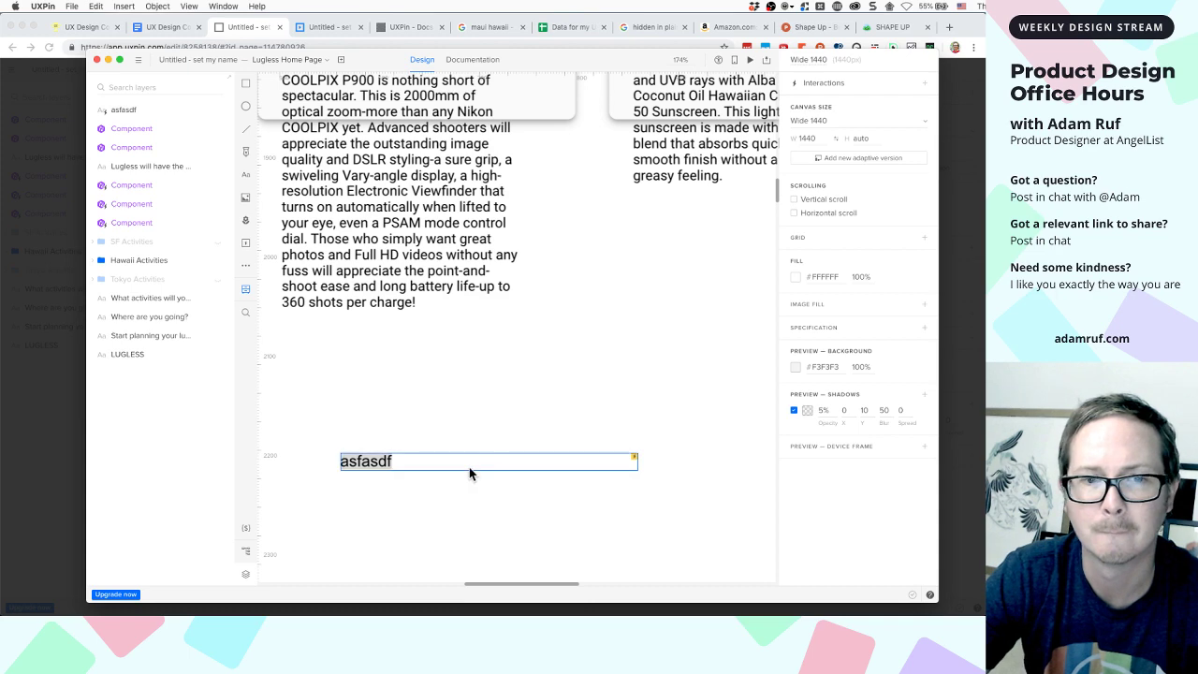
# Check the text element's content below the product cards in the browser preview, then return to the UXPin app
pyautogui.press('super+alt+p')
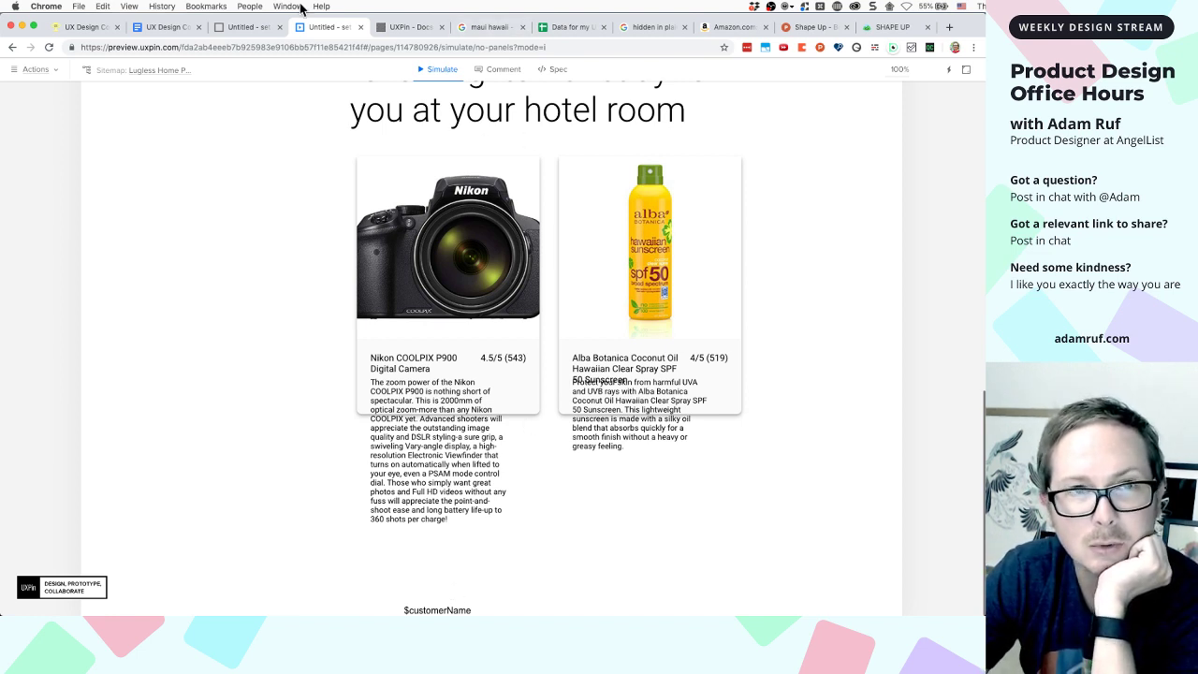
pyautogui.click(262, 28)
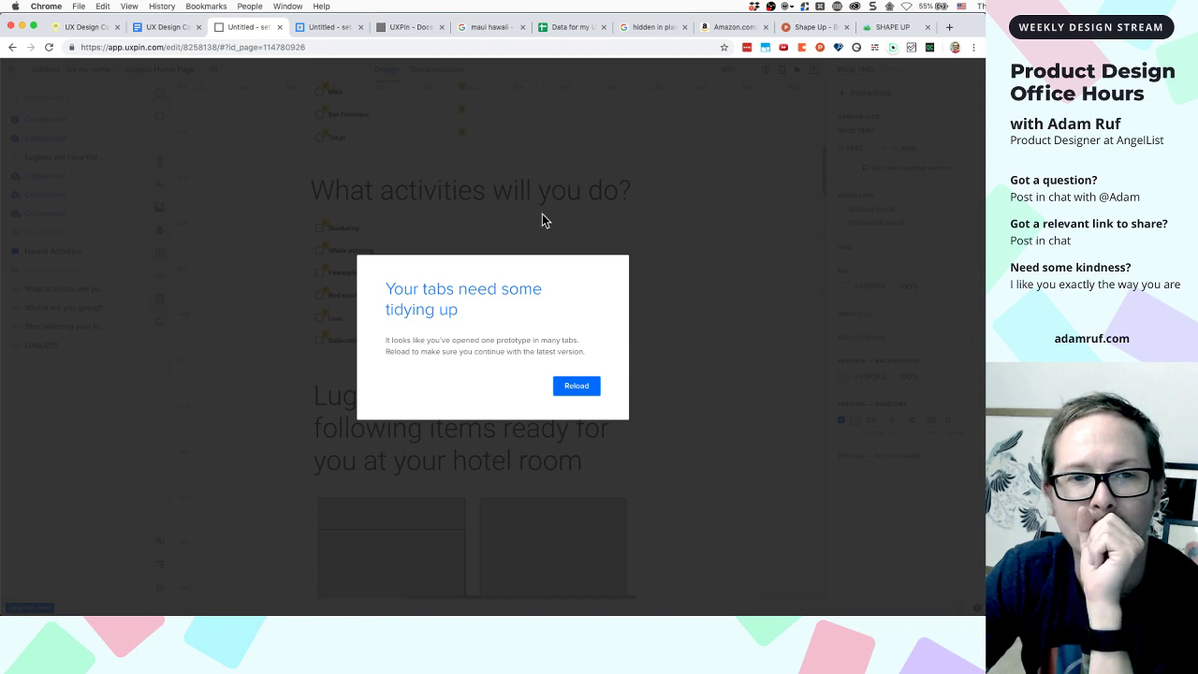
pyautogui.click(332, 28)
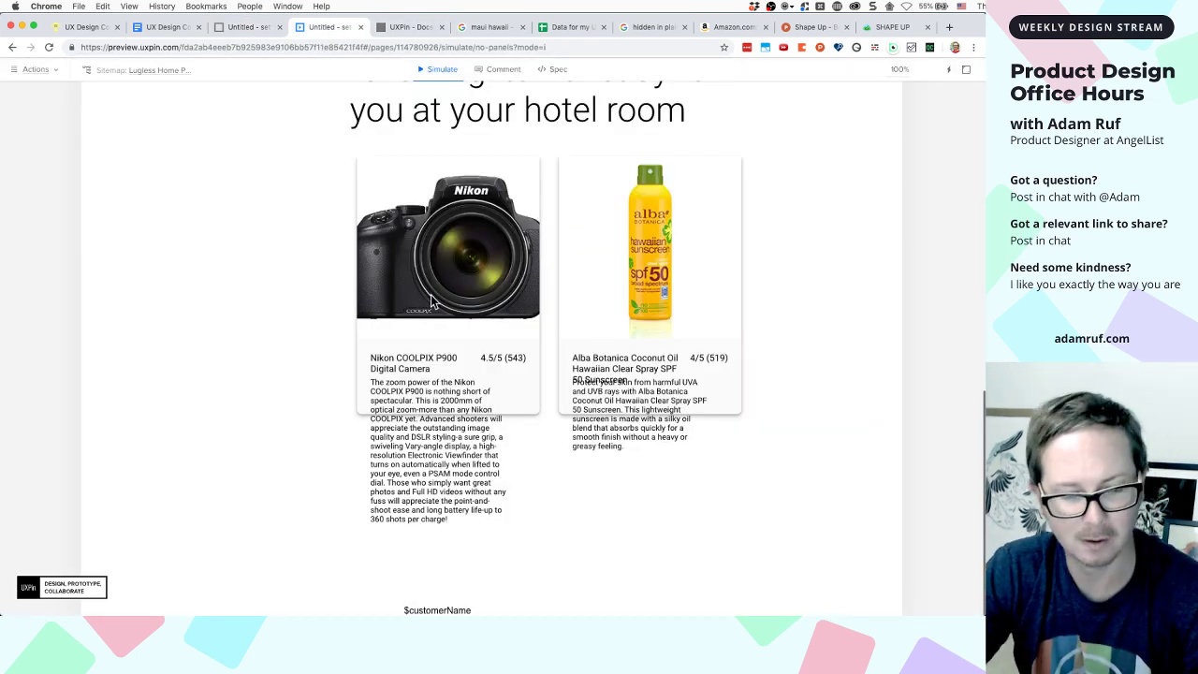
pyautogui.press('super+Tab')
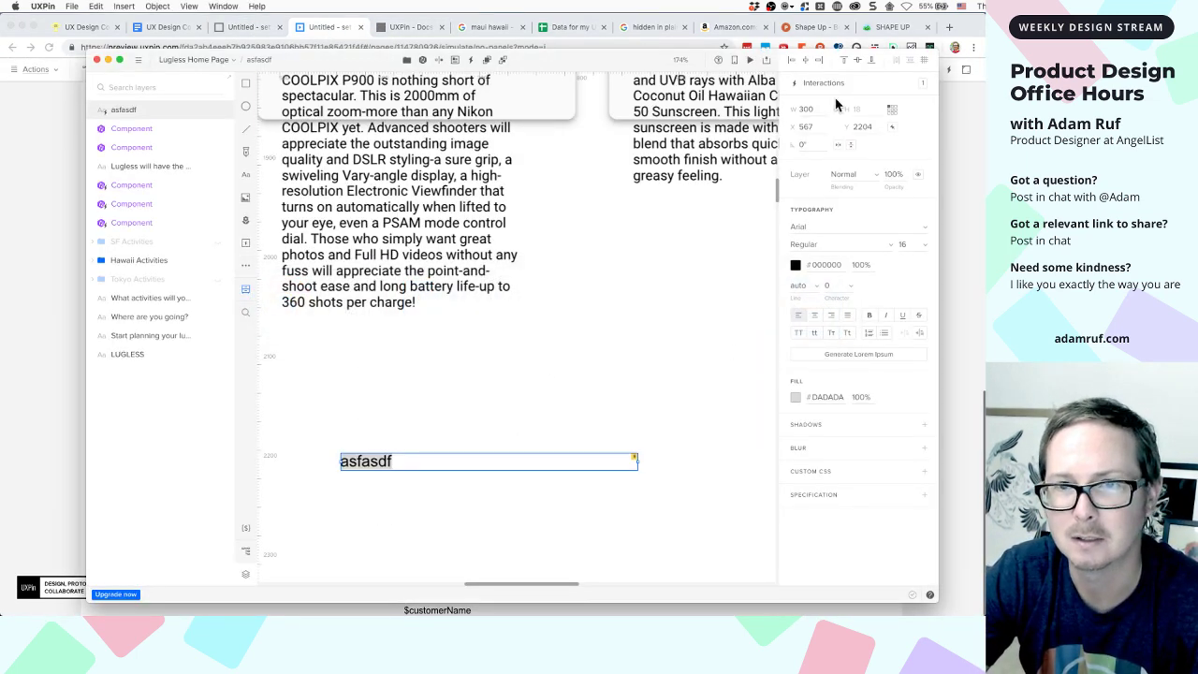
# Set the "asfasdf" interaction's content back to the value of the customerName variable and save the interaction
pyautogui.click(925, 82)
pyautogui.click(878, 137)
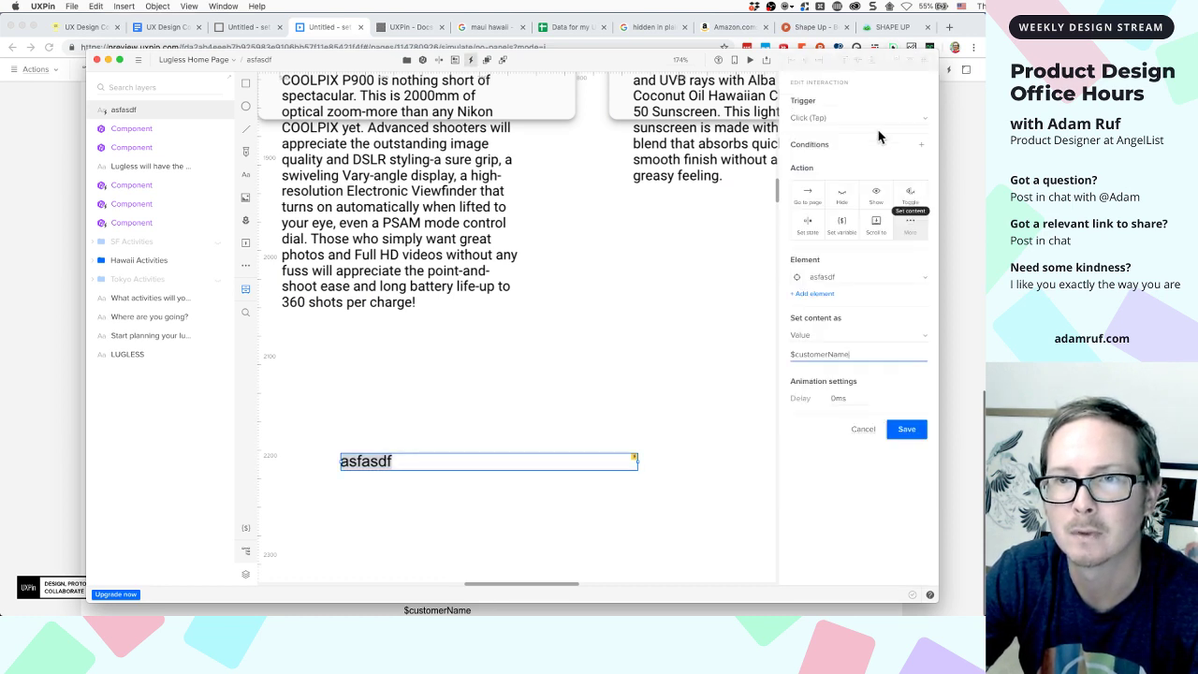
pyautogui.click(826, 335)
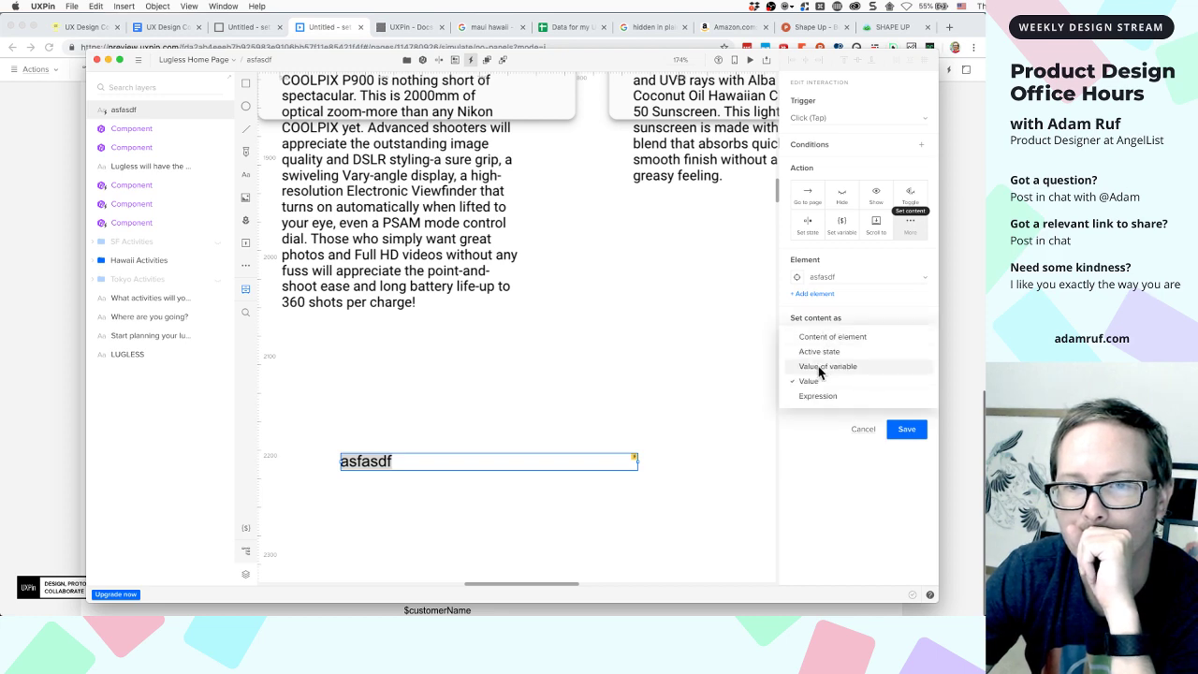
pyautogui.click(819, 368)
pyautogui.click(818, 365)
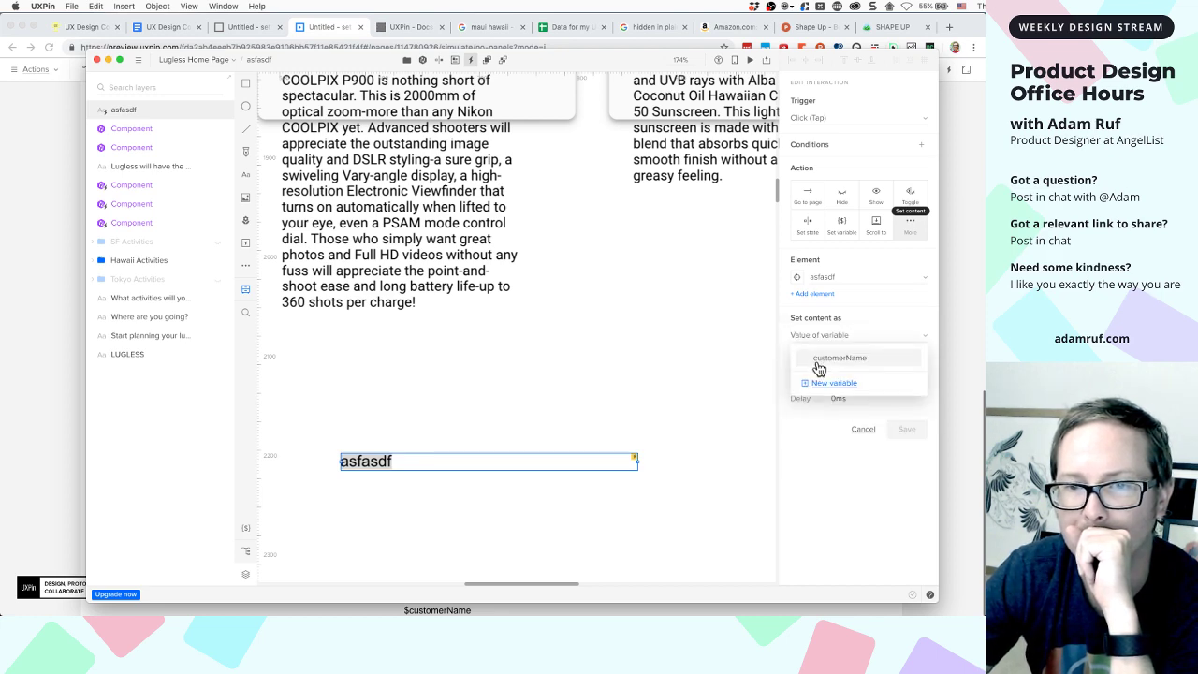
pyautogui.click(819, 366)
pyautogui.click(658, 385)
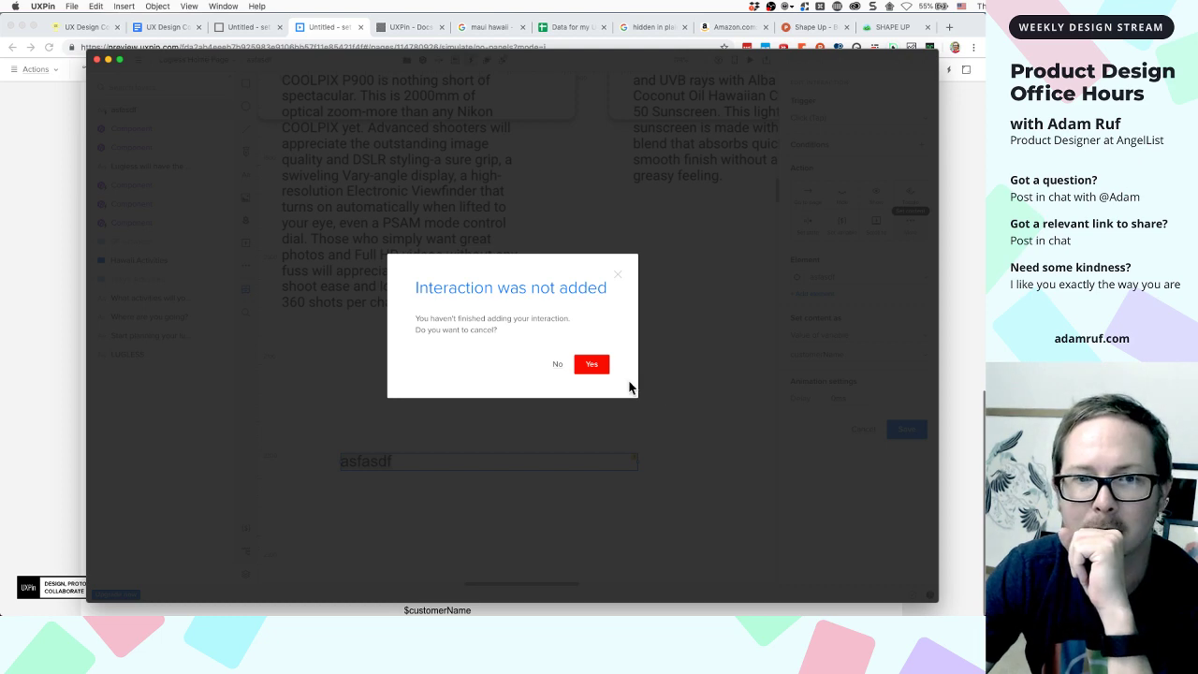
pyautogui.click(557, 367)
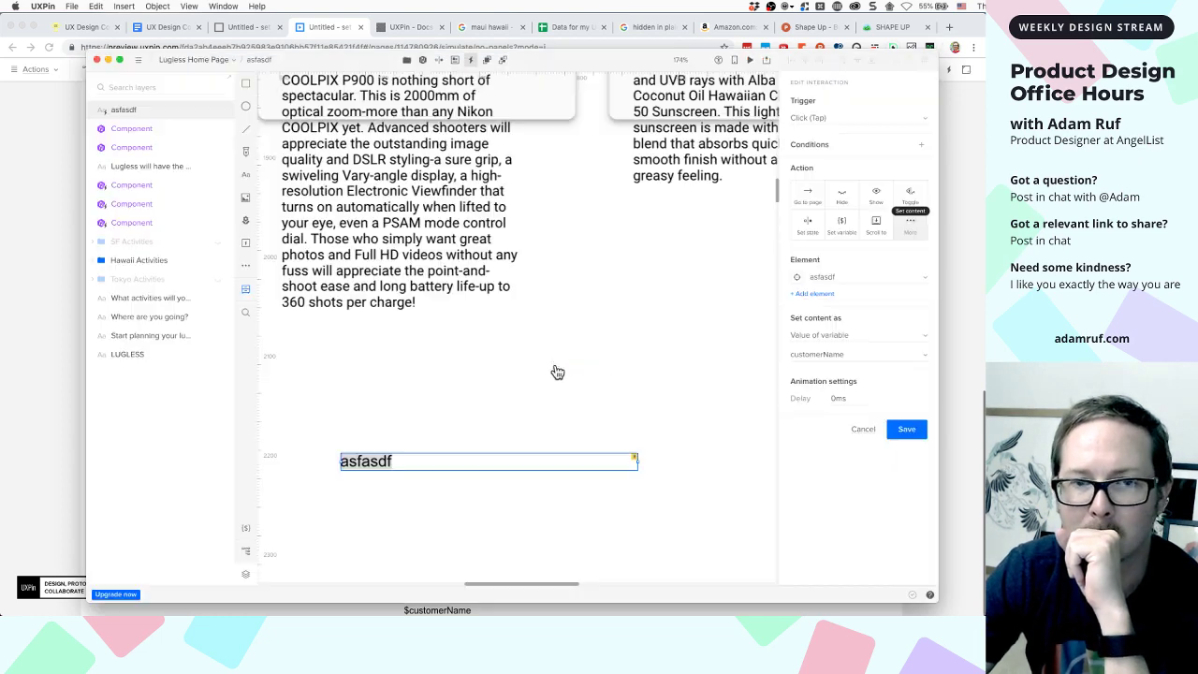
pyautogui.click(906, 429)
pyautogui.click(602, 413)
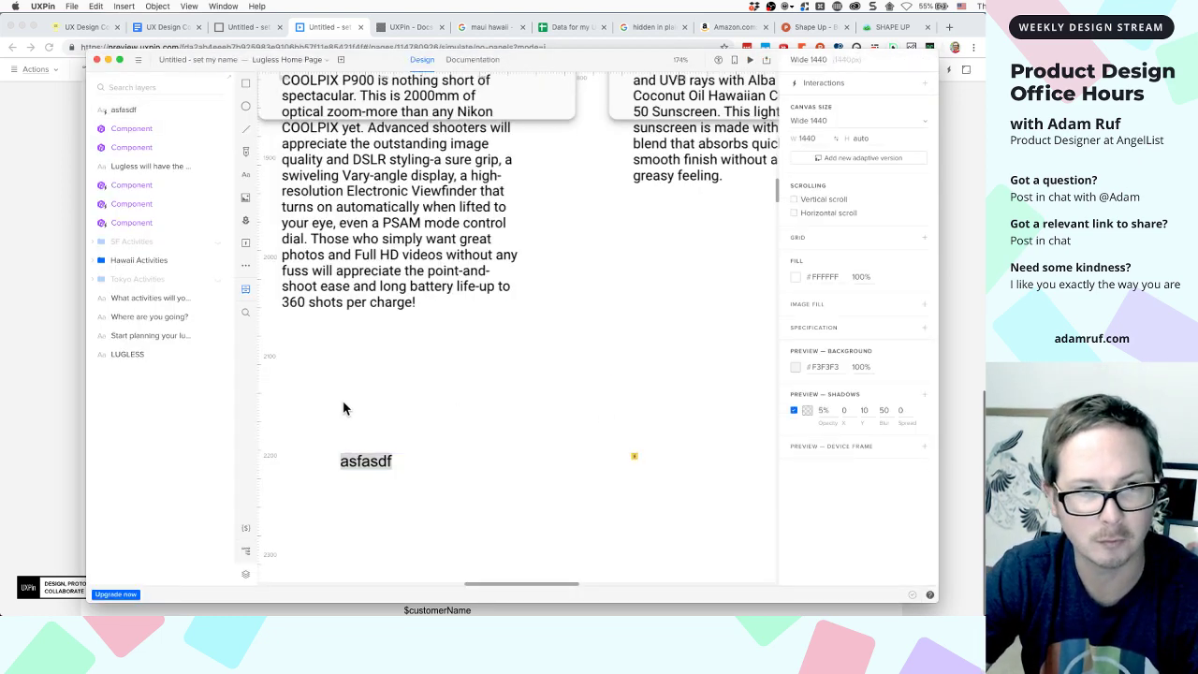
# Place a Material Design outlined text field just above the "asfasdf" text, at about X 553, Y 2099
pyautogui.click(245, 290)
pyautogui.scroll(-10, 188, 369)
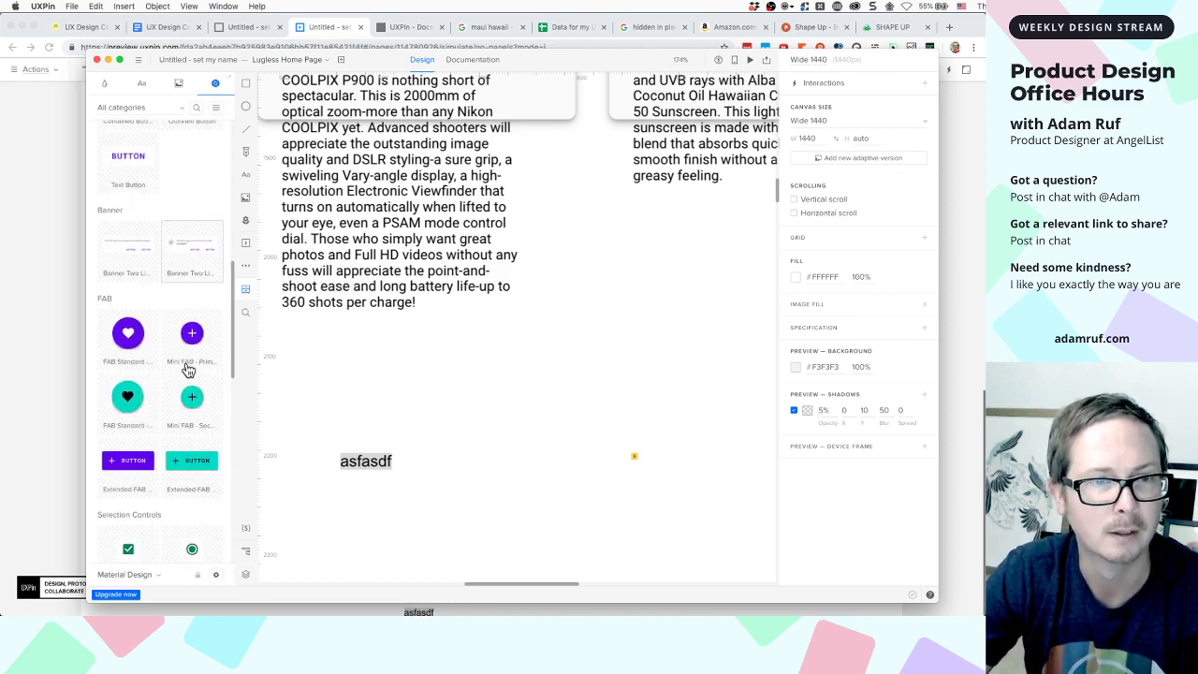
pyautogui.scroll(-10, 188, 368)
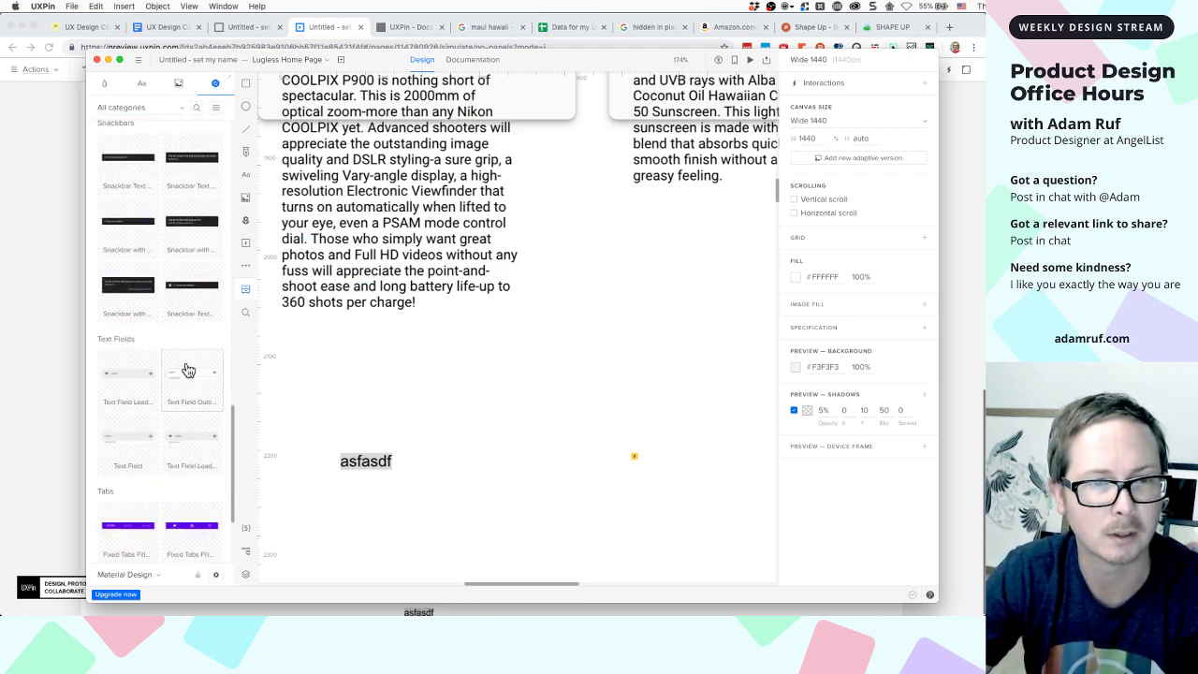
pyautogui.click(188, 371)
pyautogui.moveTo(411, 327); pyautogui.dragTo(380, 383)
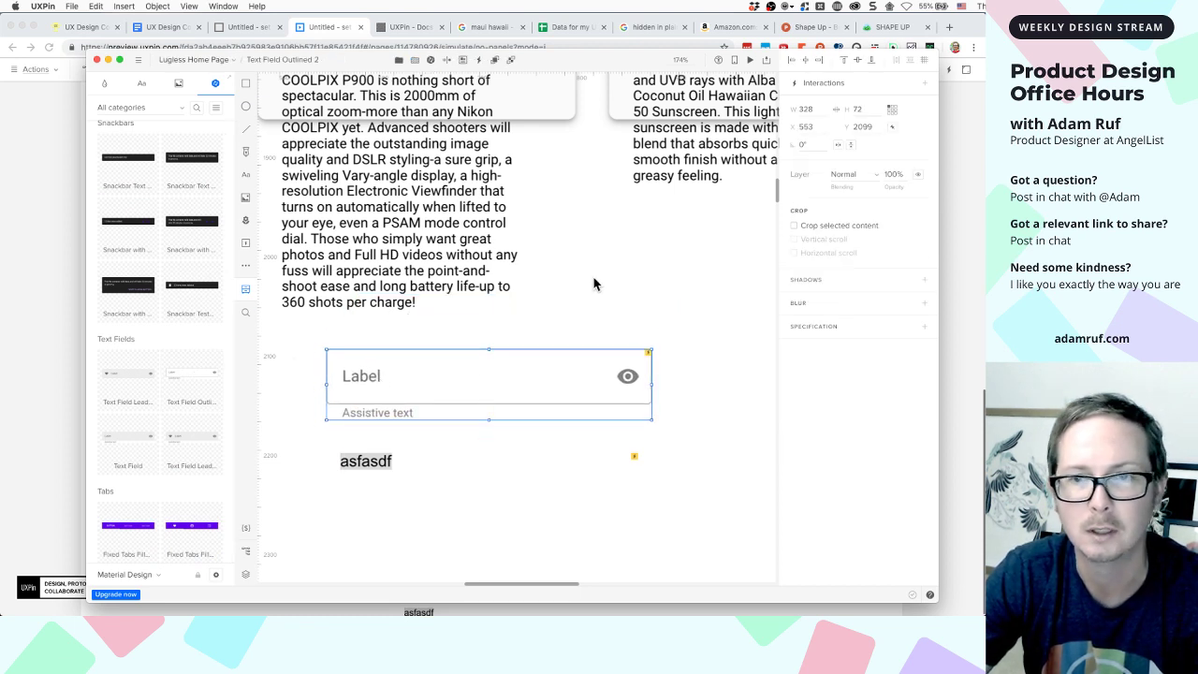
pyautogui.click(925, 86)
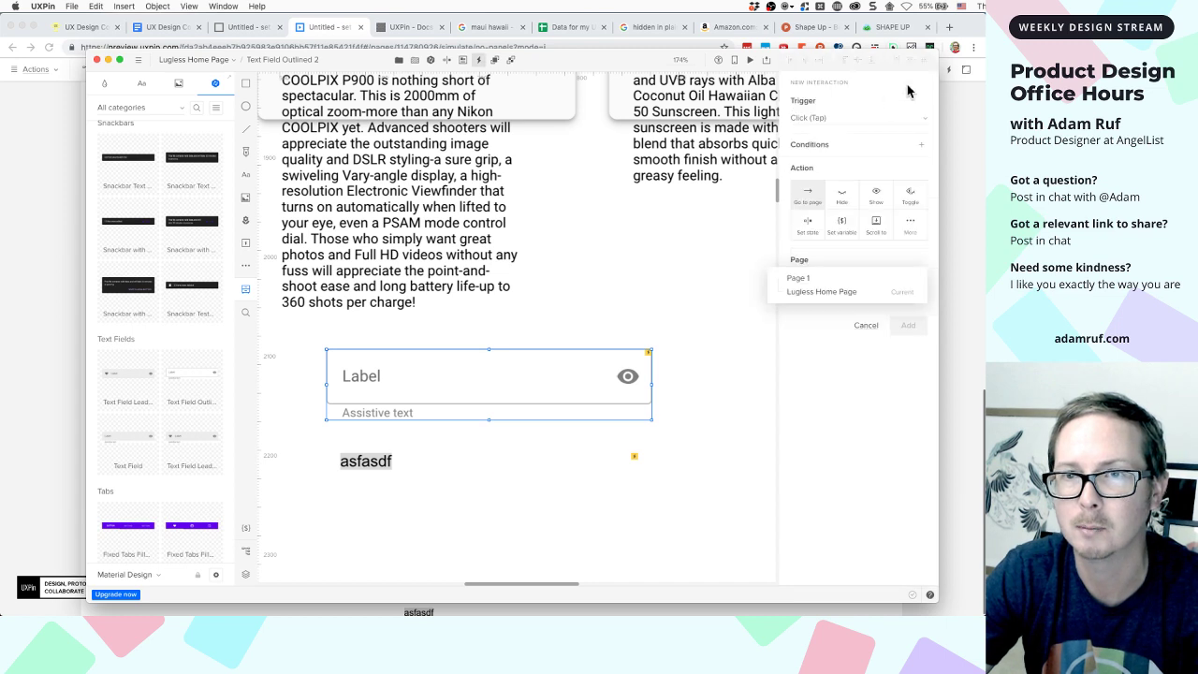
pyautogui.click(835, 120)
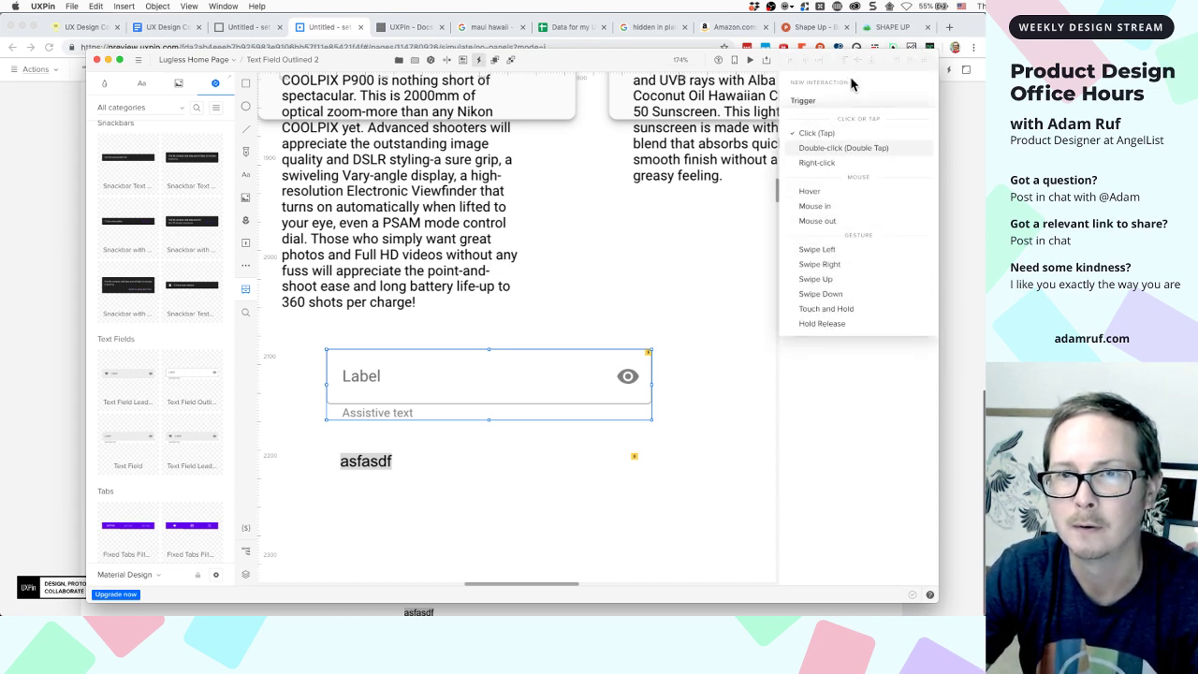
pyautogui.click(832, 134)
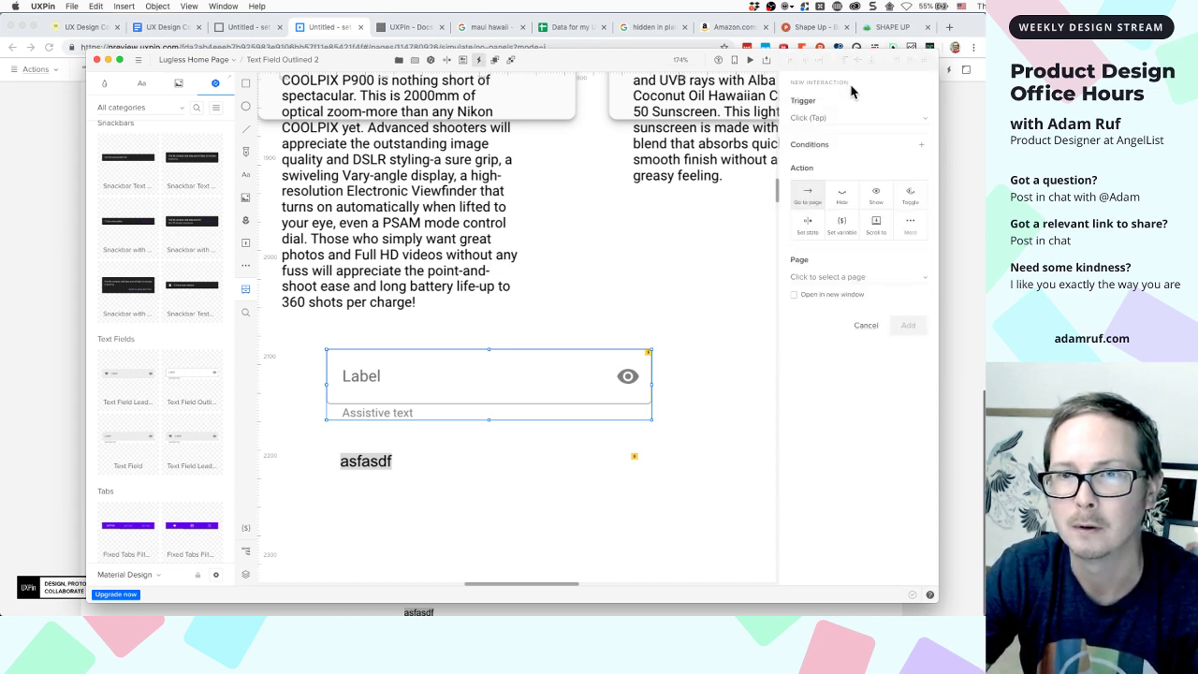
pyautogui.click(819, 120)
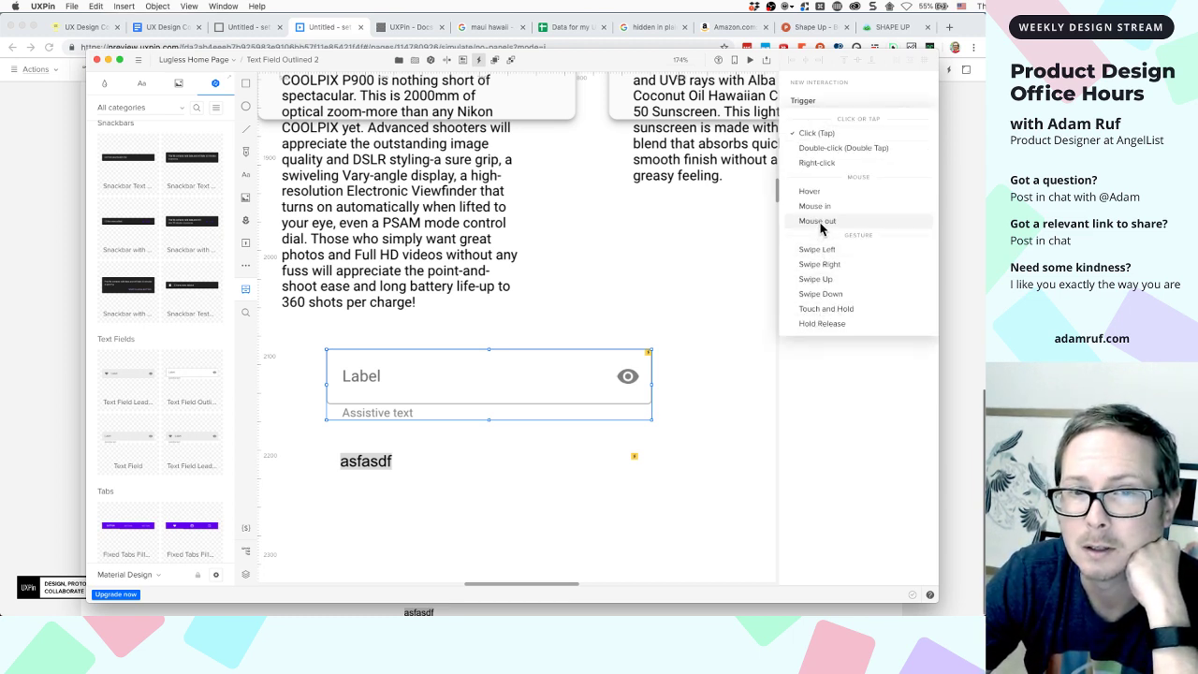
pyautogui.click(712, 309)
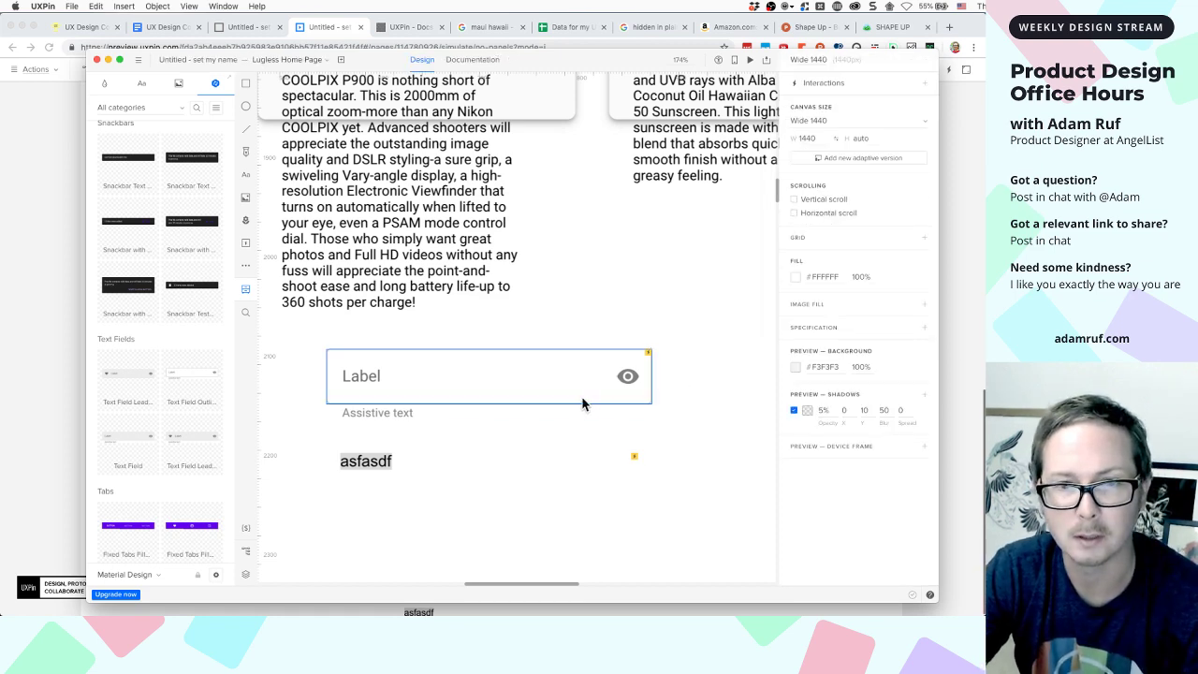
# Start a Blur-triggered interaction on the text field's inner input that sets the customerName variable
pyautogui.click(581, 405)
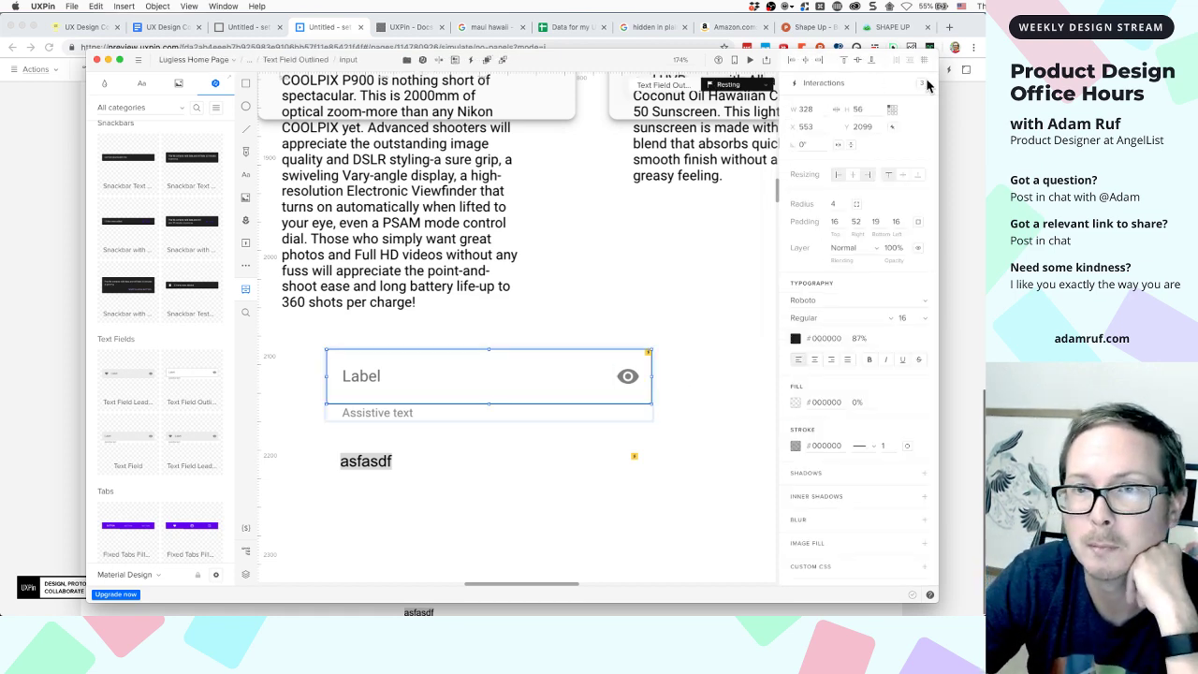
pyautogui.click(891, 100)
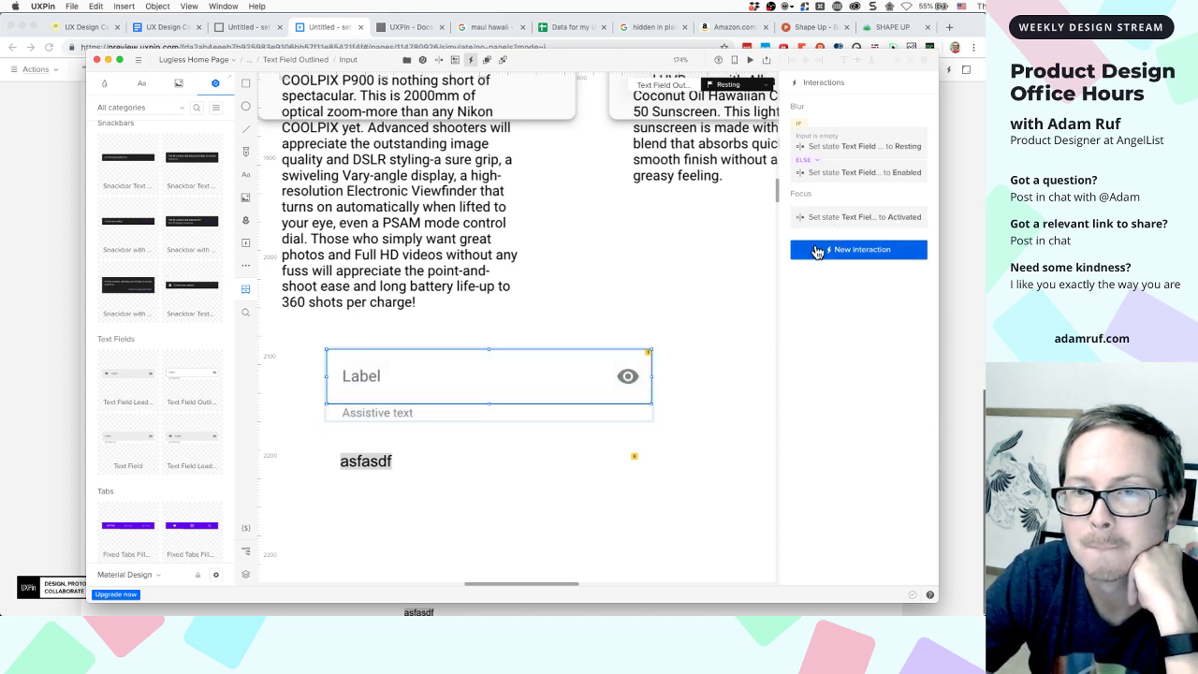
pyautogui.click(816, 251)
pyautogui.click(830, 123)
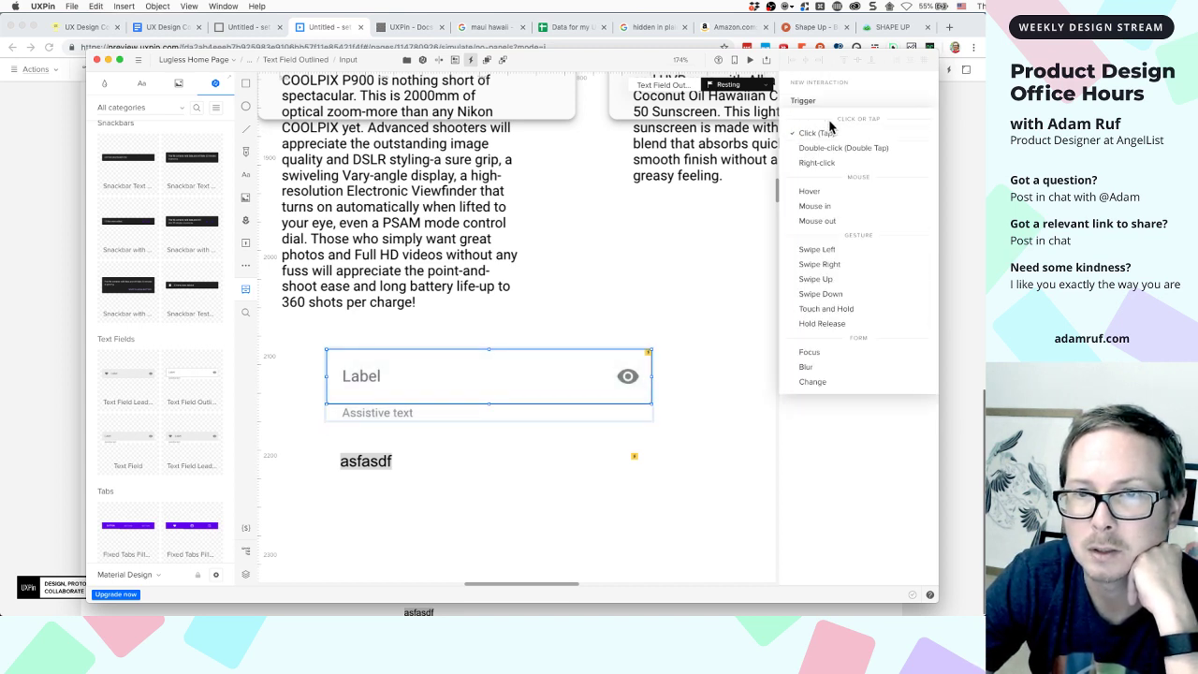
pyautogui.click(807, 366)
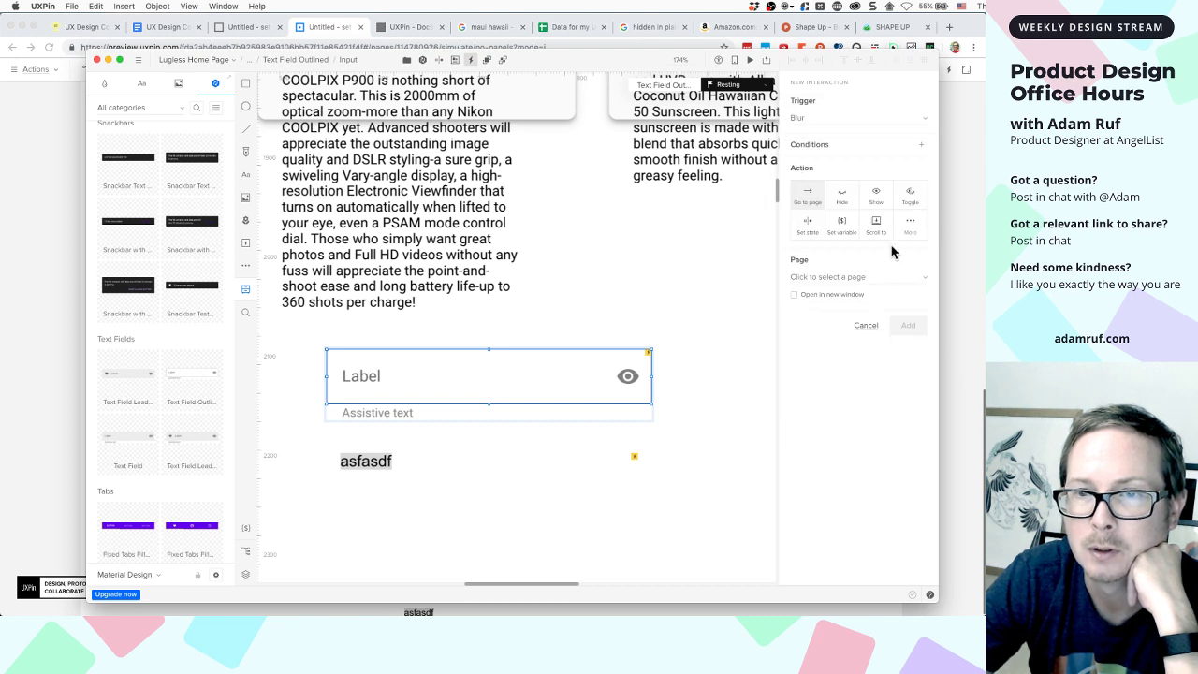
pyautogui.click(842, 226)
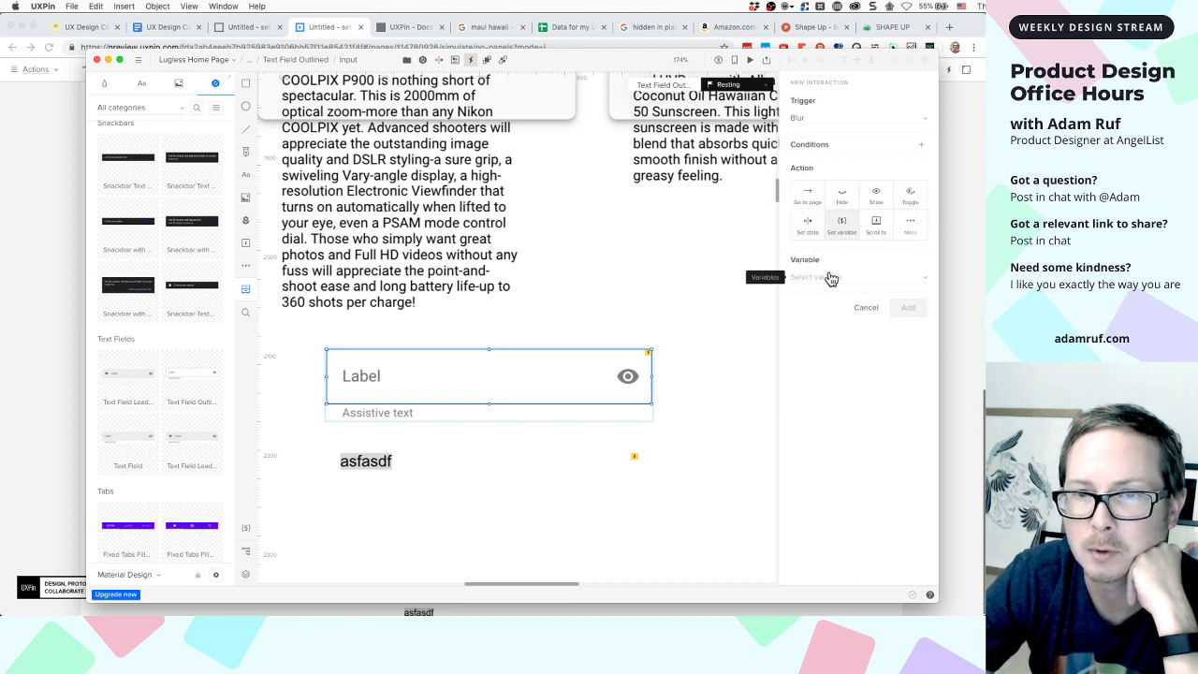
pyautogui.click(830, 278)
pyautogui.click(827, 284)
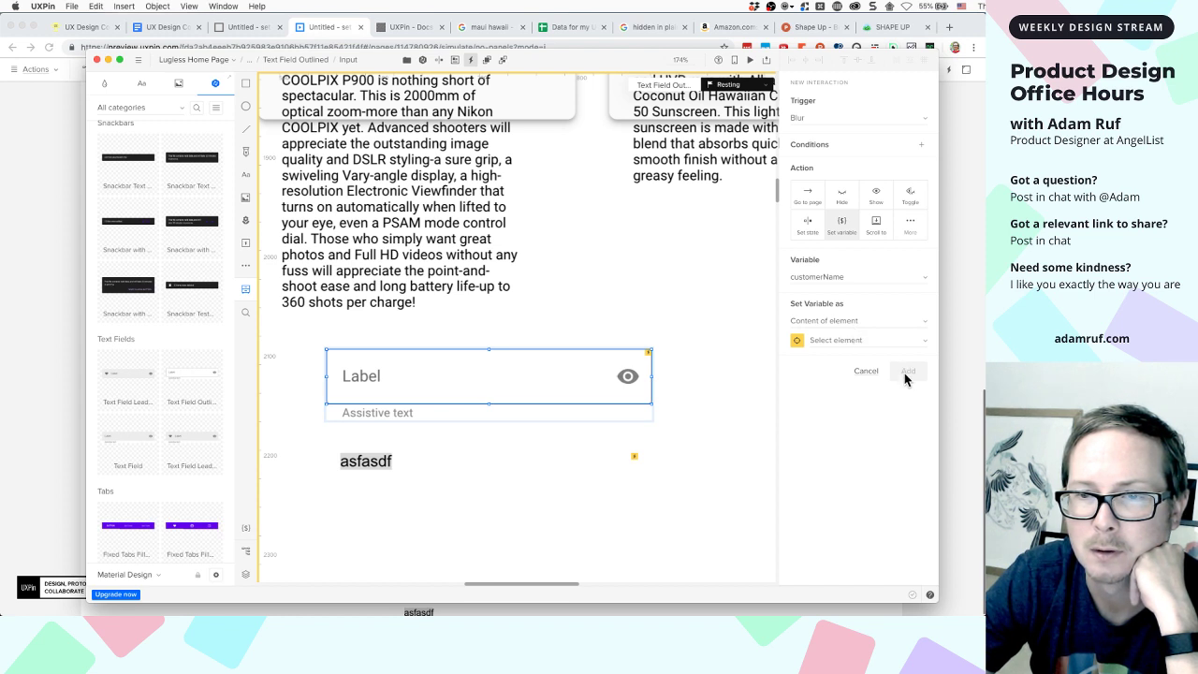
# Make the Blur interaction set customerName as the value of the customerName variable and add the interaction
pyautogui.click(838, 322)
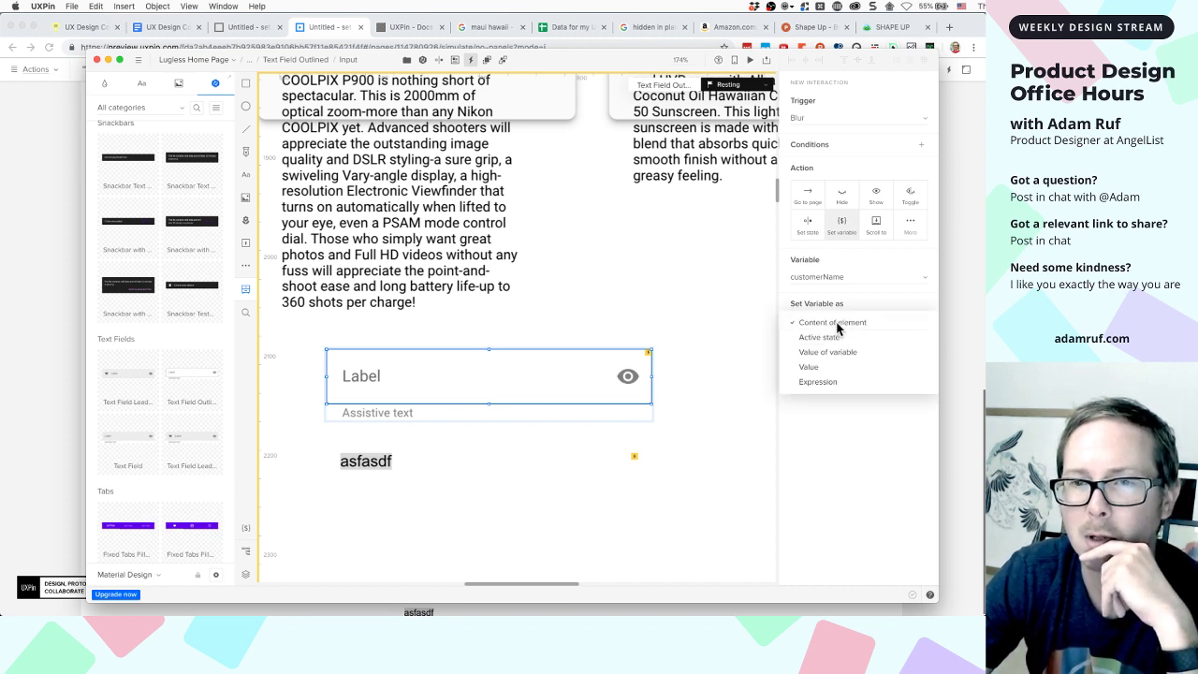
pyautogui.click(836, 354)
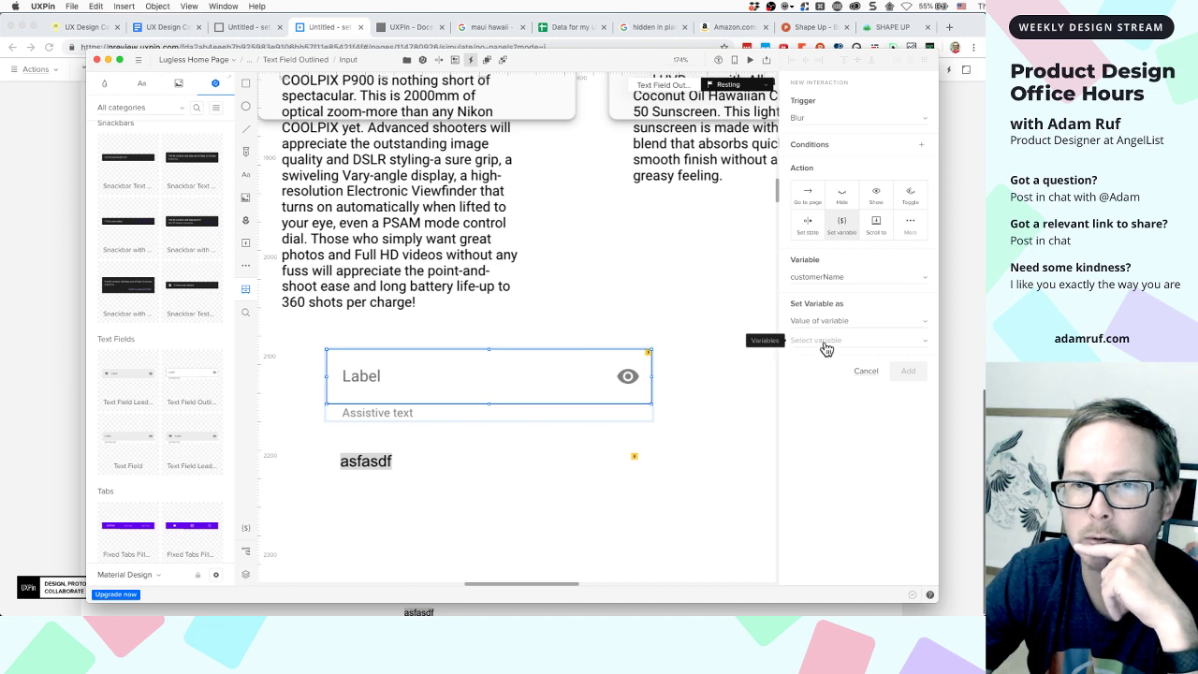
pyautogui.click(827, 343)
pyautogui.click(829, 344)
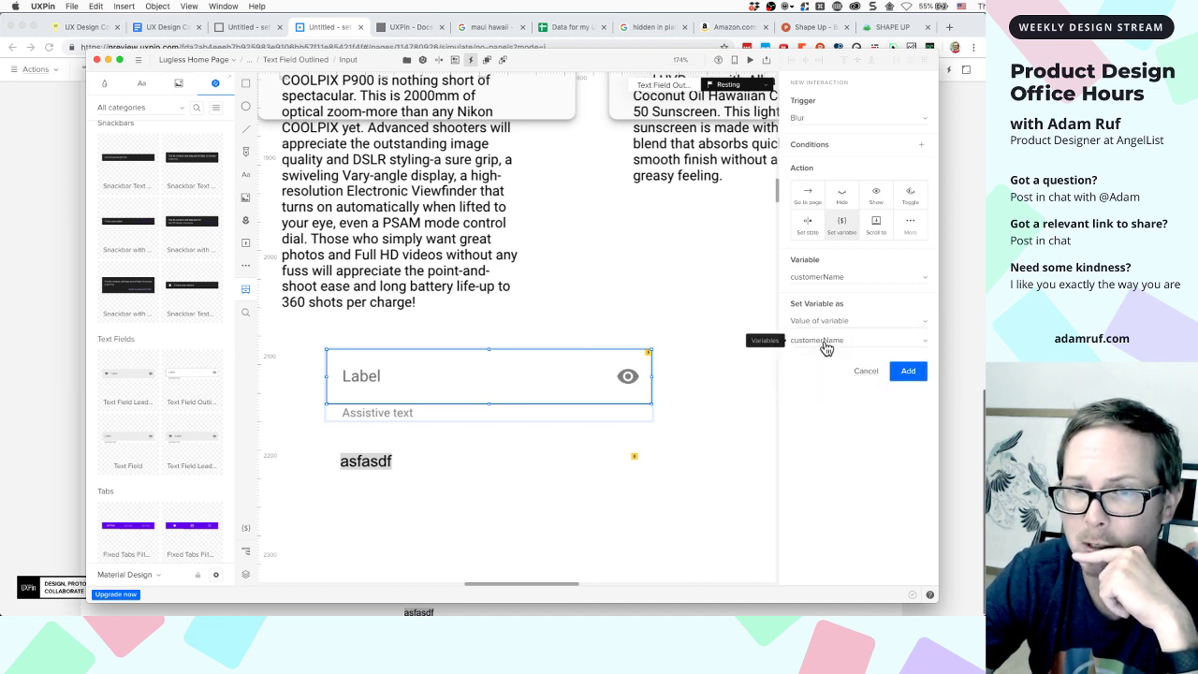
pyautogui.click(881, 283)
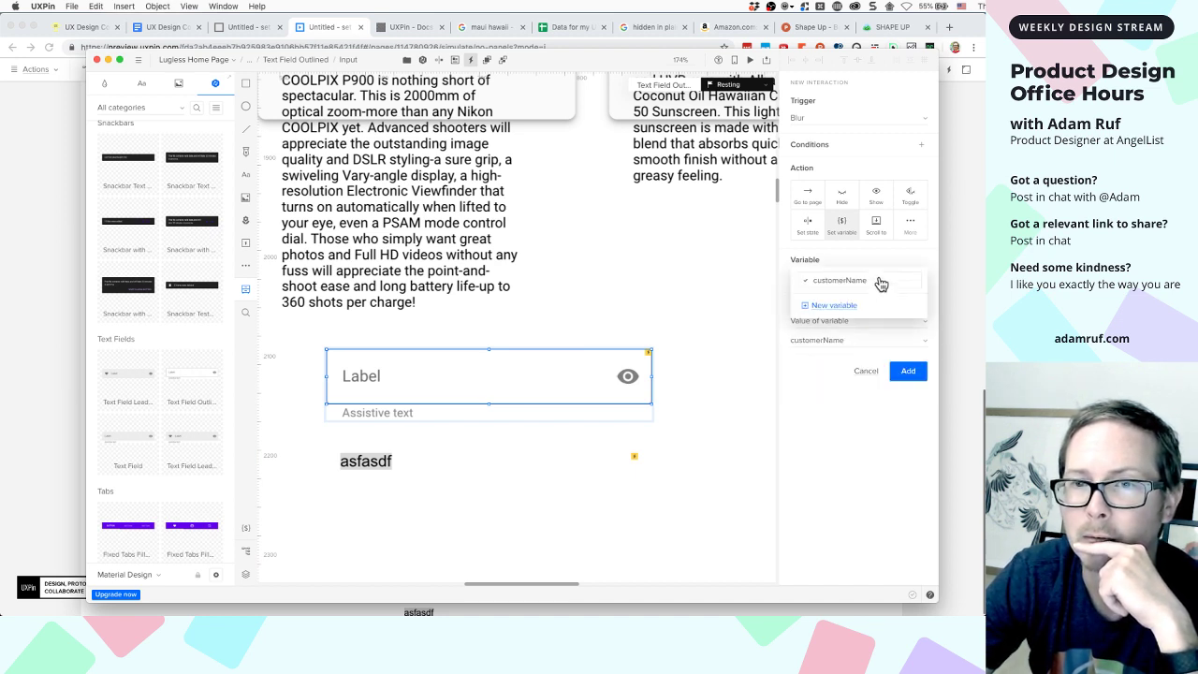
pyautogui.click(789, 394)
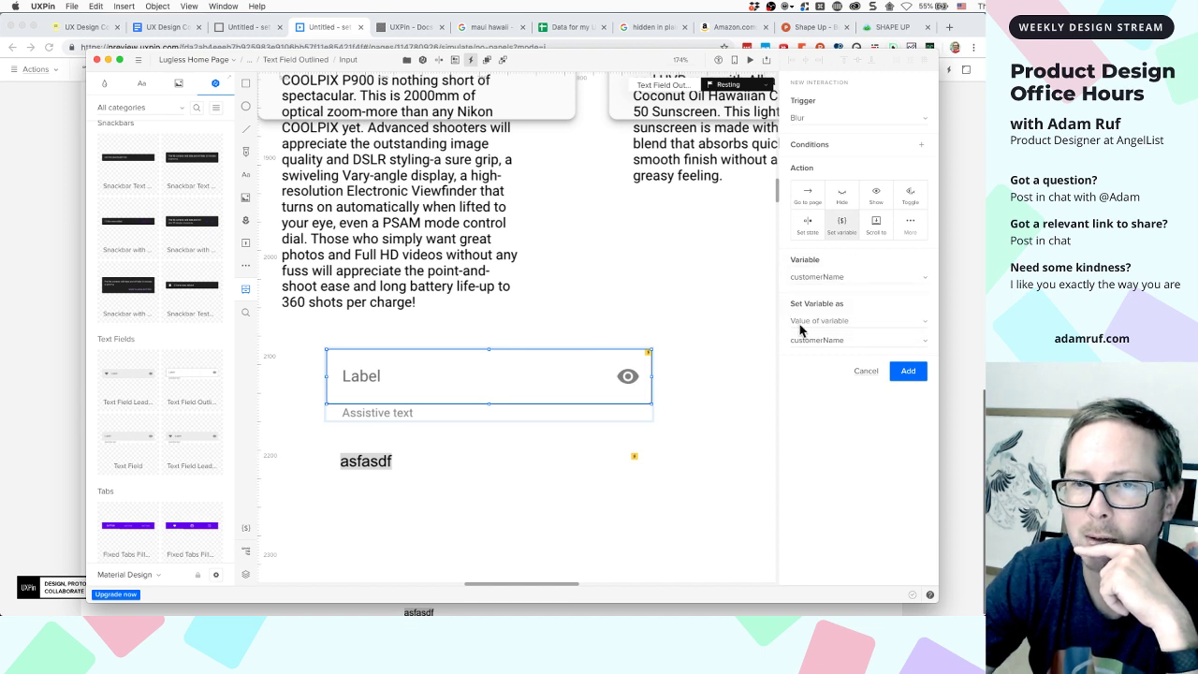
pyautogui.click(907, 373)
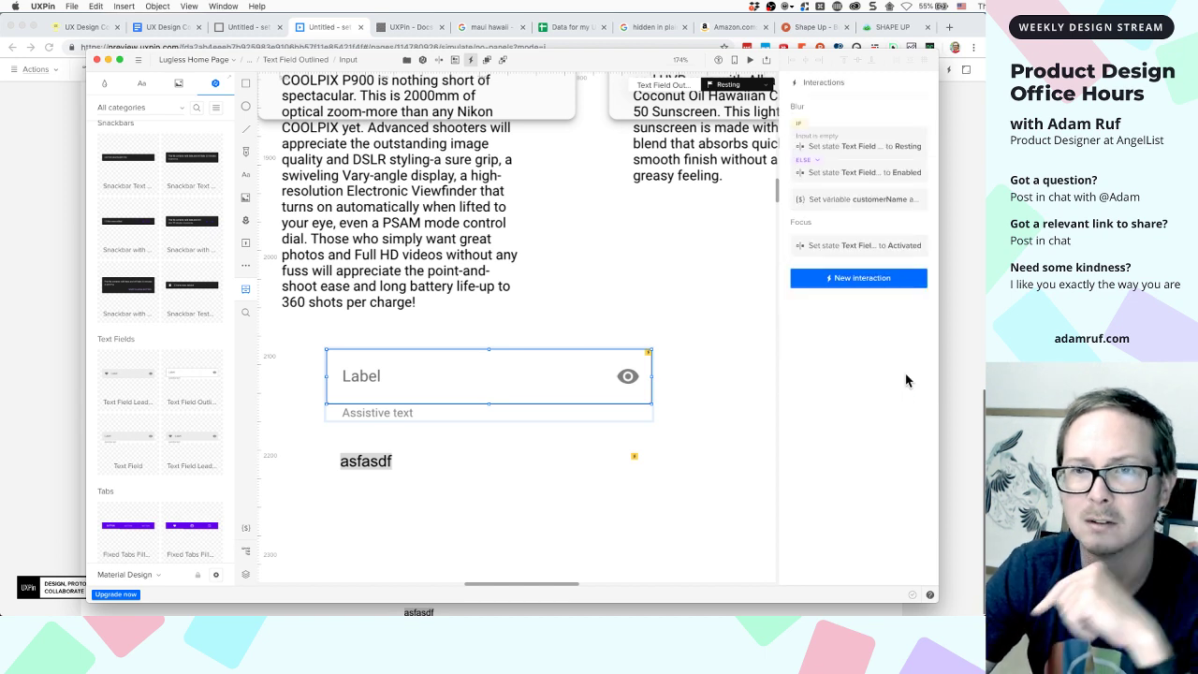
# Switch to the browser preview, test the text field with a first name, trigger the "asfasdf" text, and return to the UXPin app
pyautogui.click(393, 28)
pyautogui.click(340, 28)
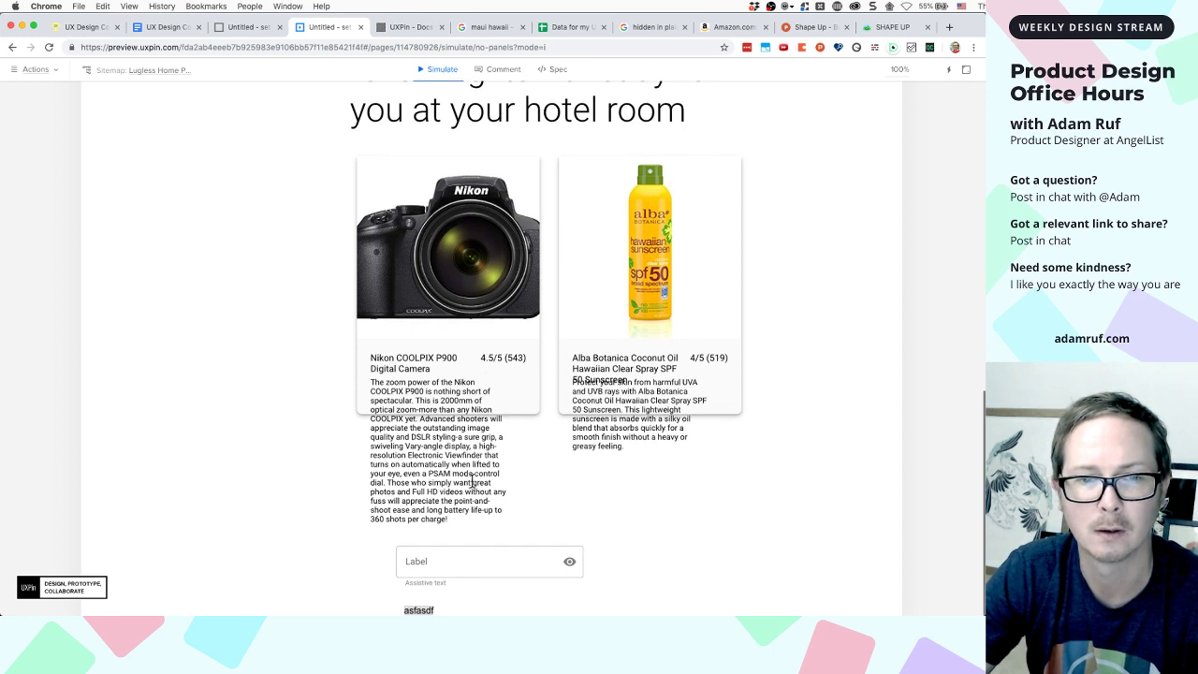
pyautogui.click(456, 566)
pyautogui.write('Adam')
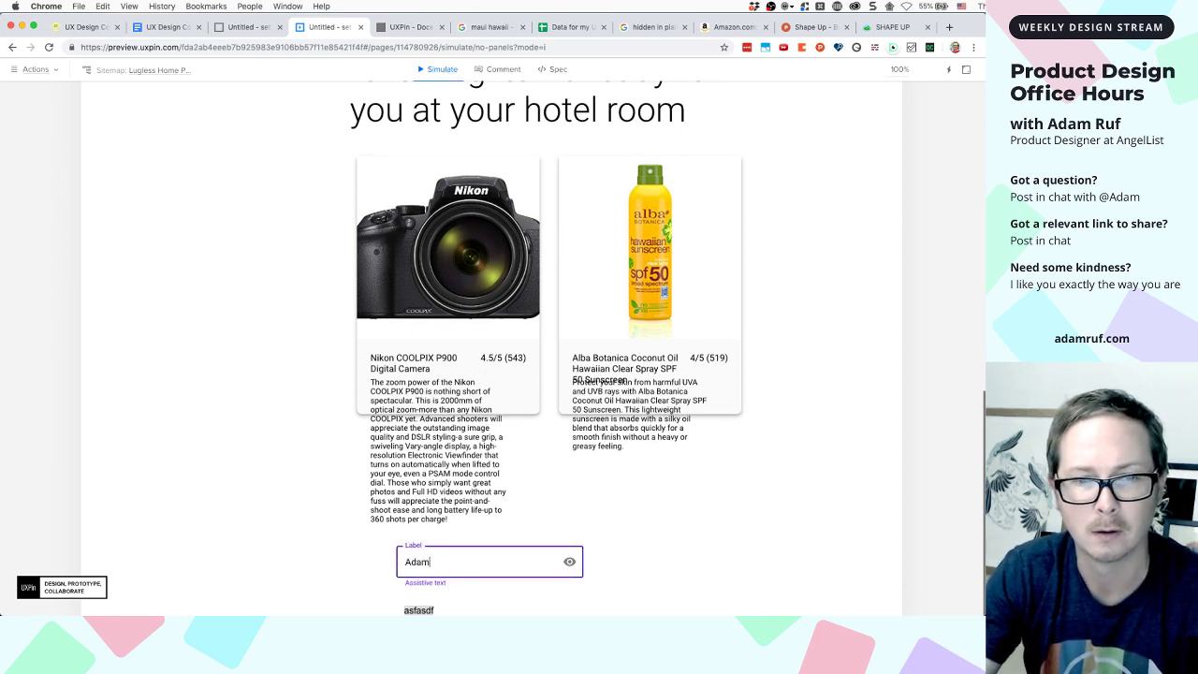
pyautogui.click(693, 511)
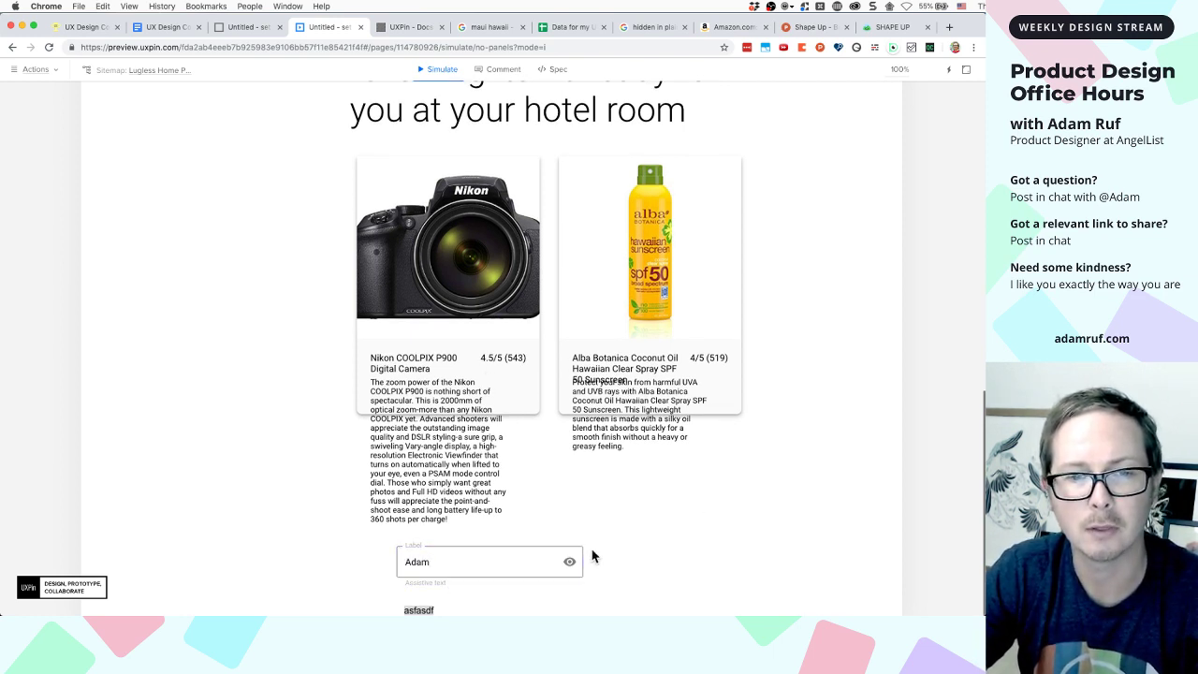
pyautogui.click(428, 611)
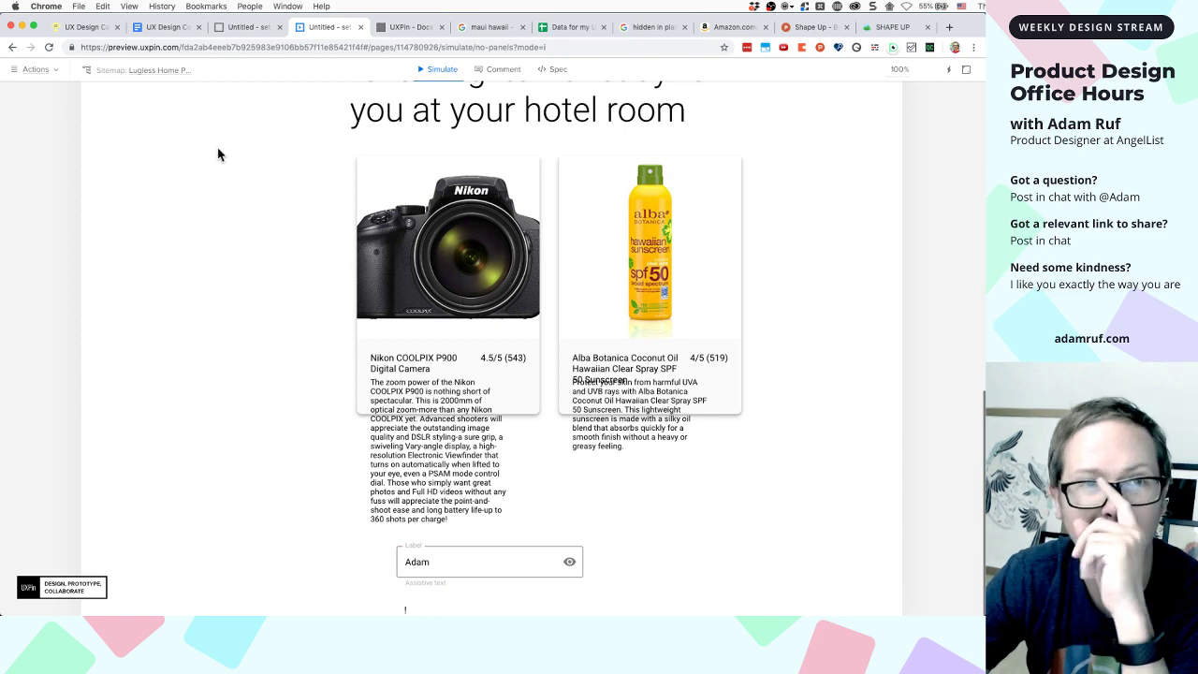
pyautogui.click(245, 32)
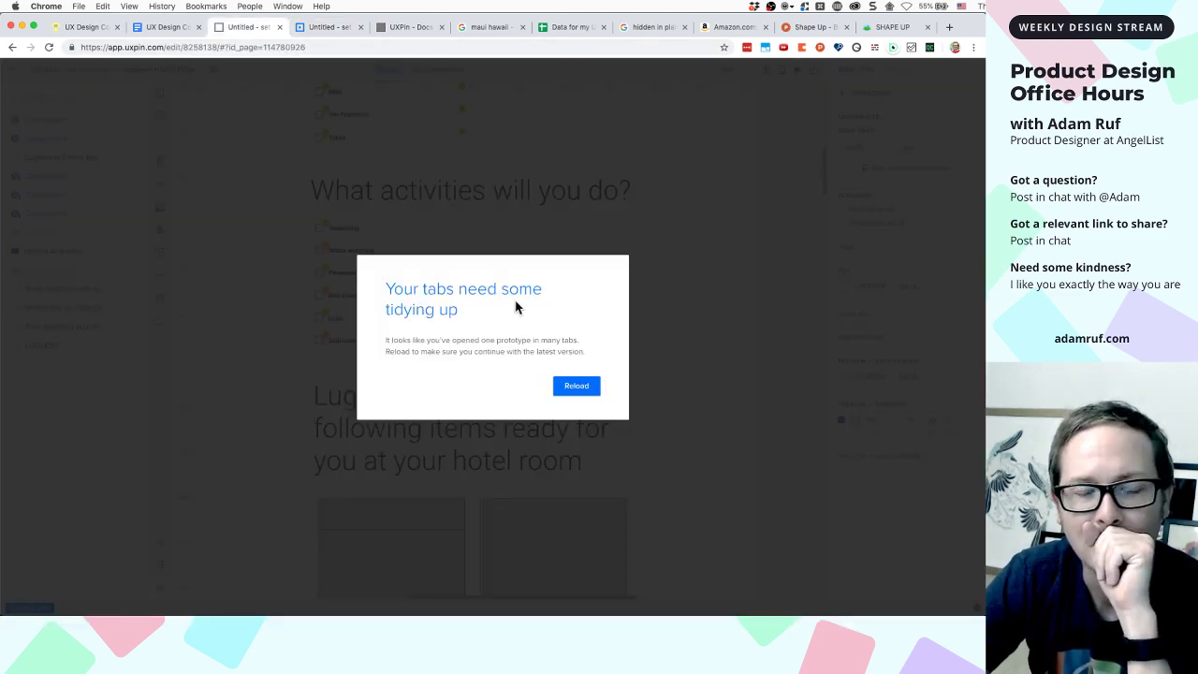
pyautogui.click(331, 31)
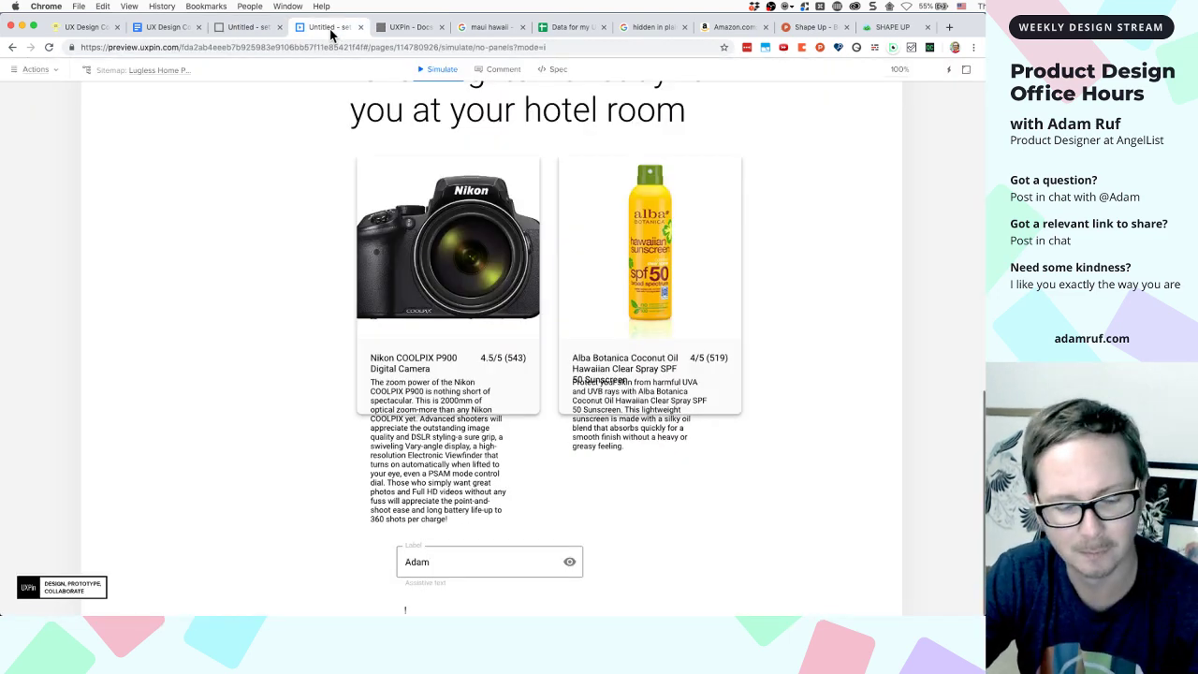
pyautogui.press('super+Tab')
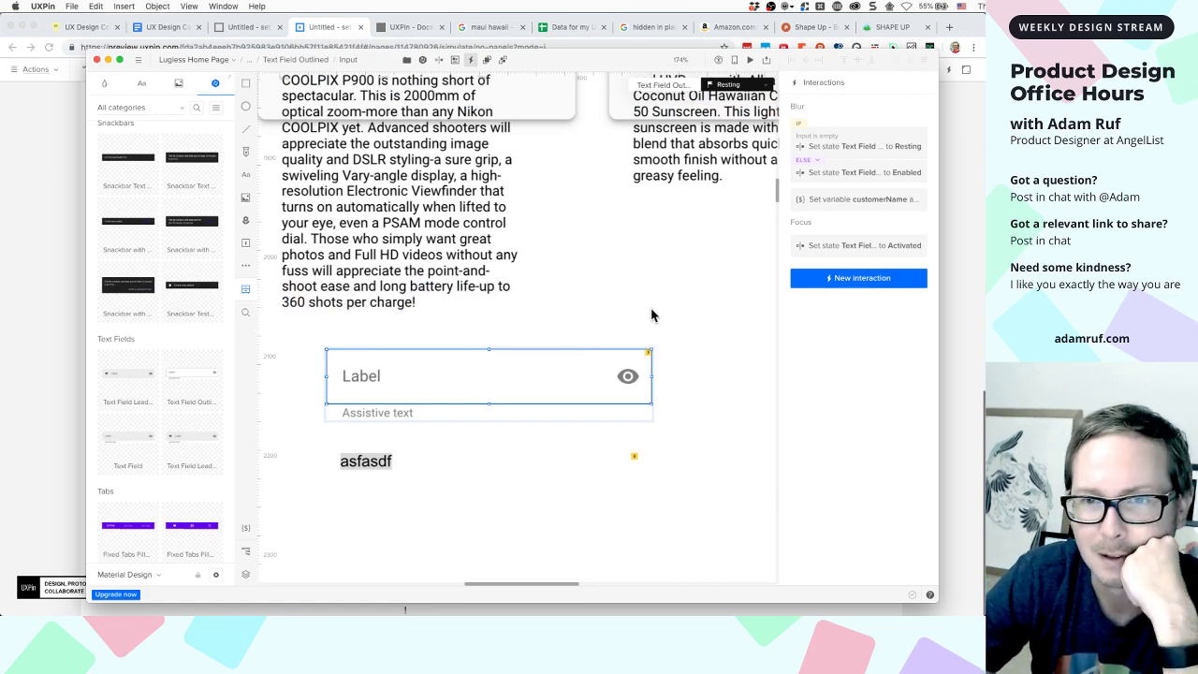
# Leave the text field's inner input and inspect the "asfasdf" text element's properties
pyautogui.click(715, 300)
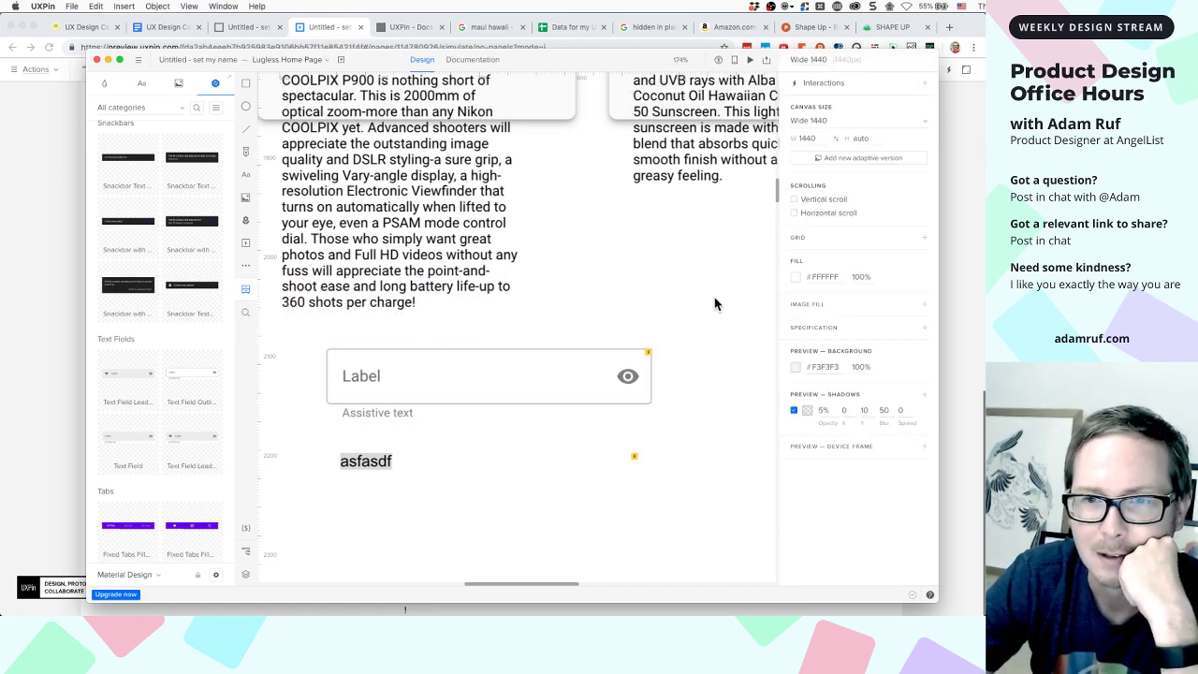
pyautogui.scroll(4, 714, 303)
pyautogui.scroll(-7, 714, 303)
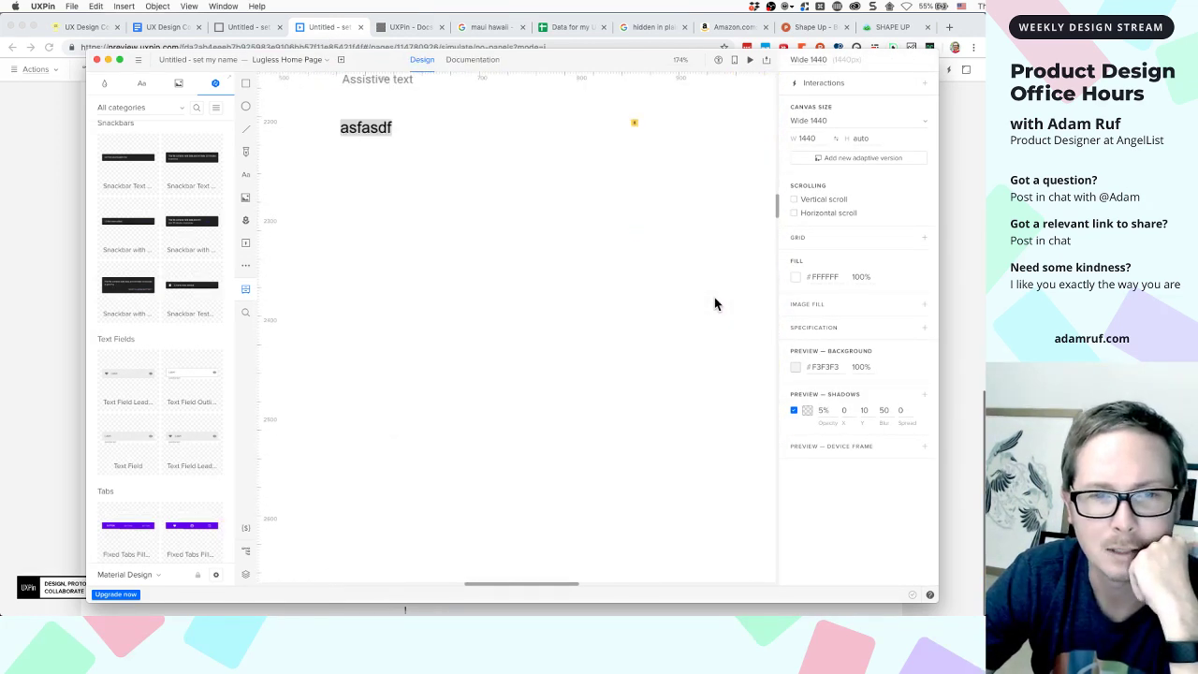
pyautogui.scroll(2, 714, 303)
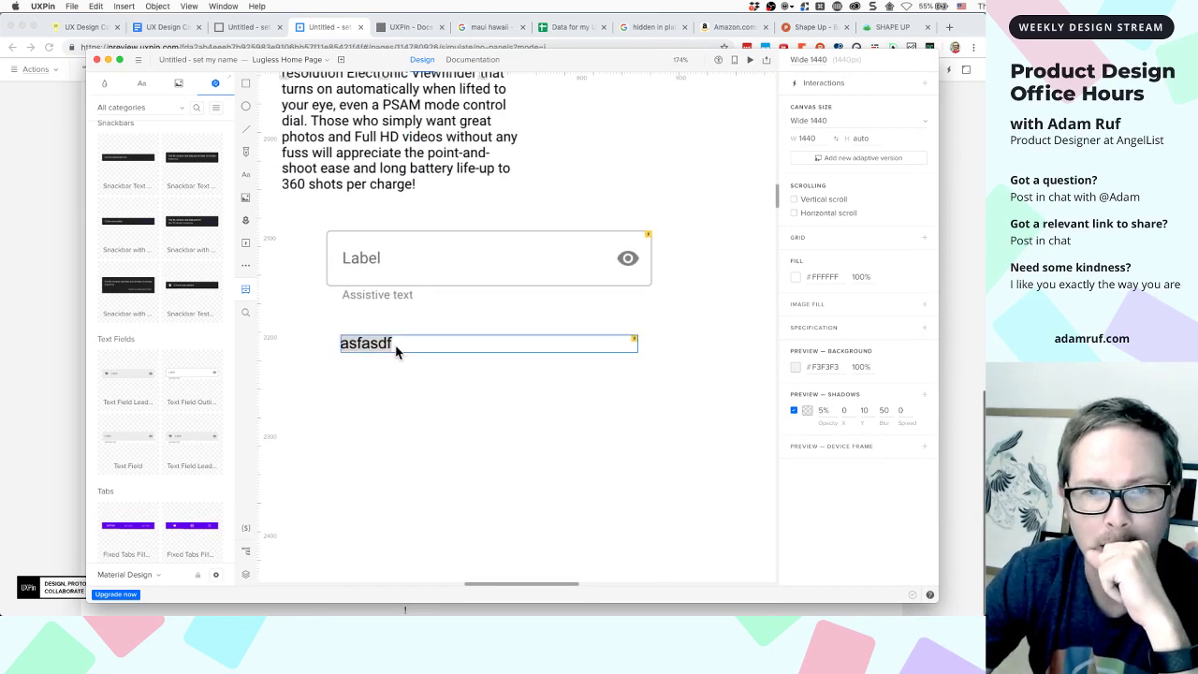
pyautogui.click(429, 354)
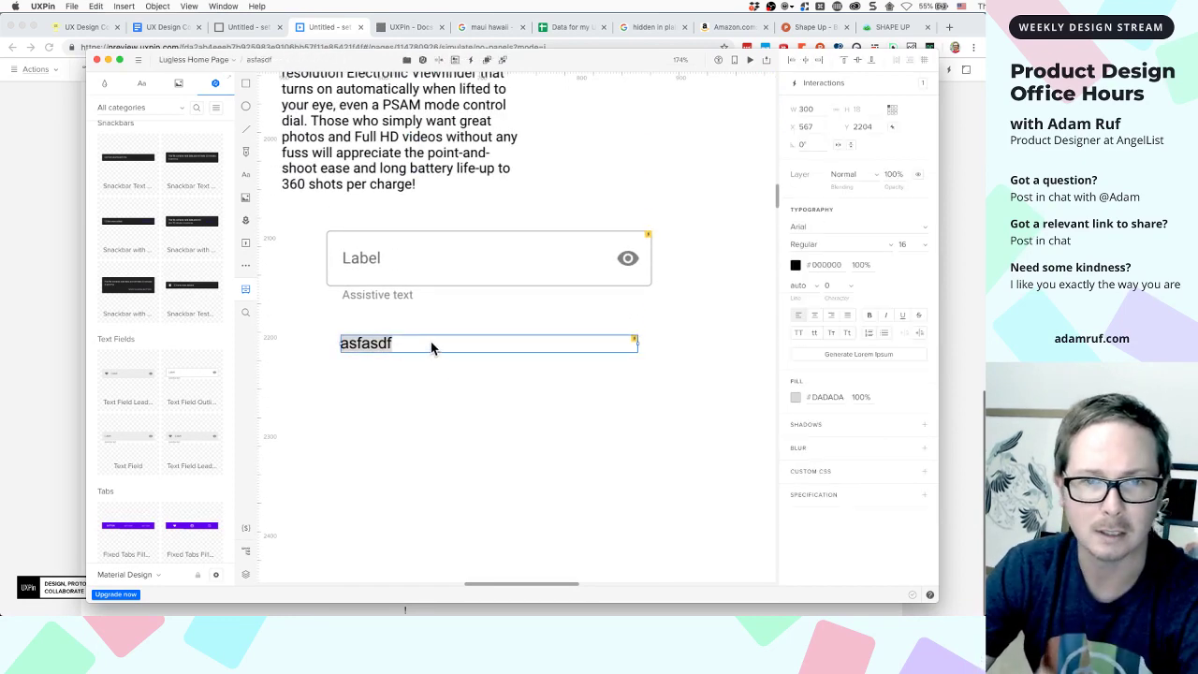
pyautogui.scroll(-3, 431, 348)
# Hide the Hawaii Activities group under the "What activities will you do?" heading and clear the selection
pyautogui.scroll(10, 431, 347)
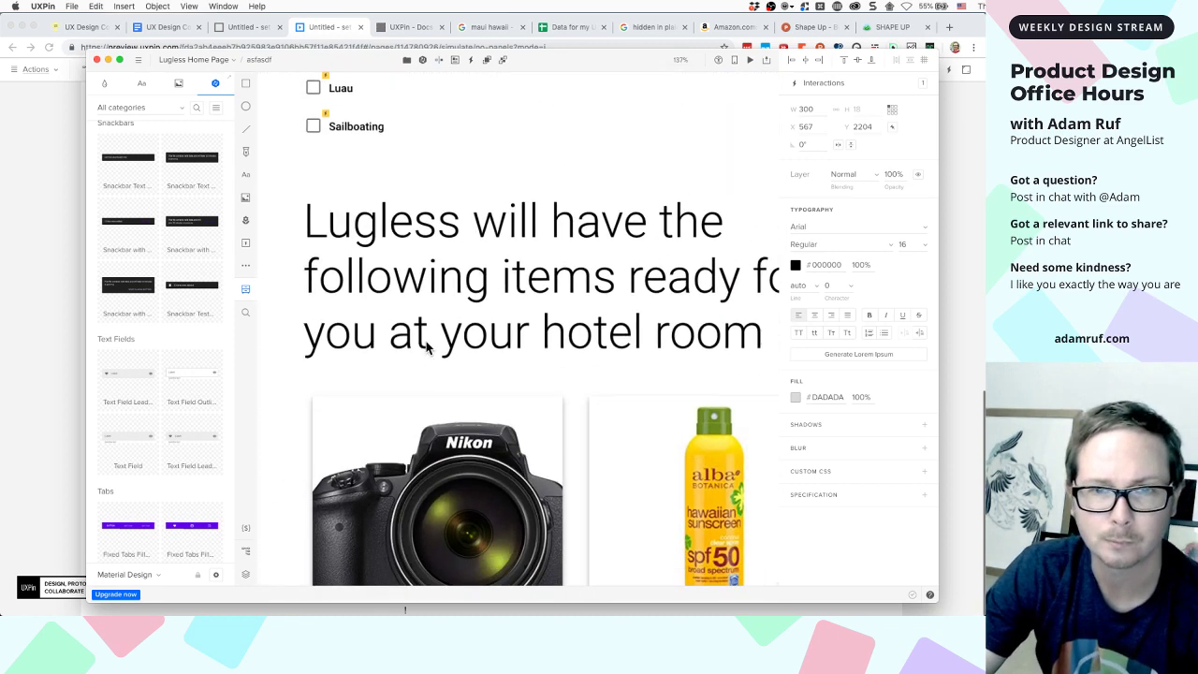
pyautogui.scroll(-10, 427, 342)
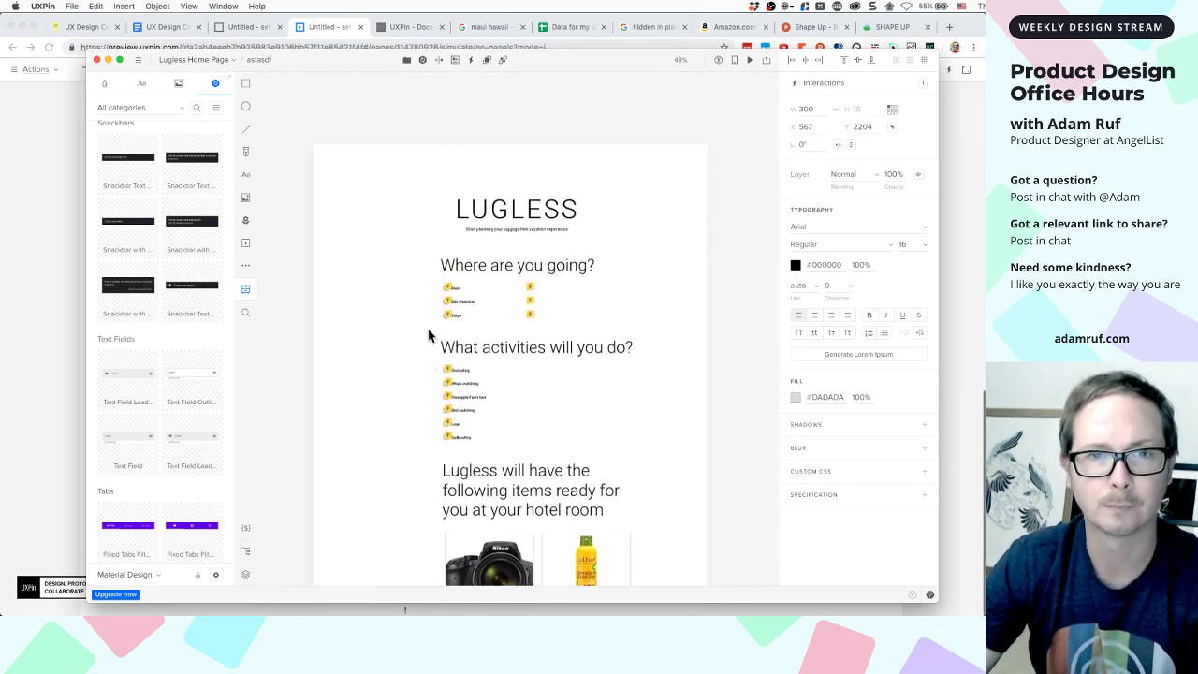
pyautogui.click(466, 382)
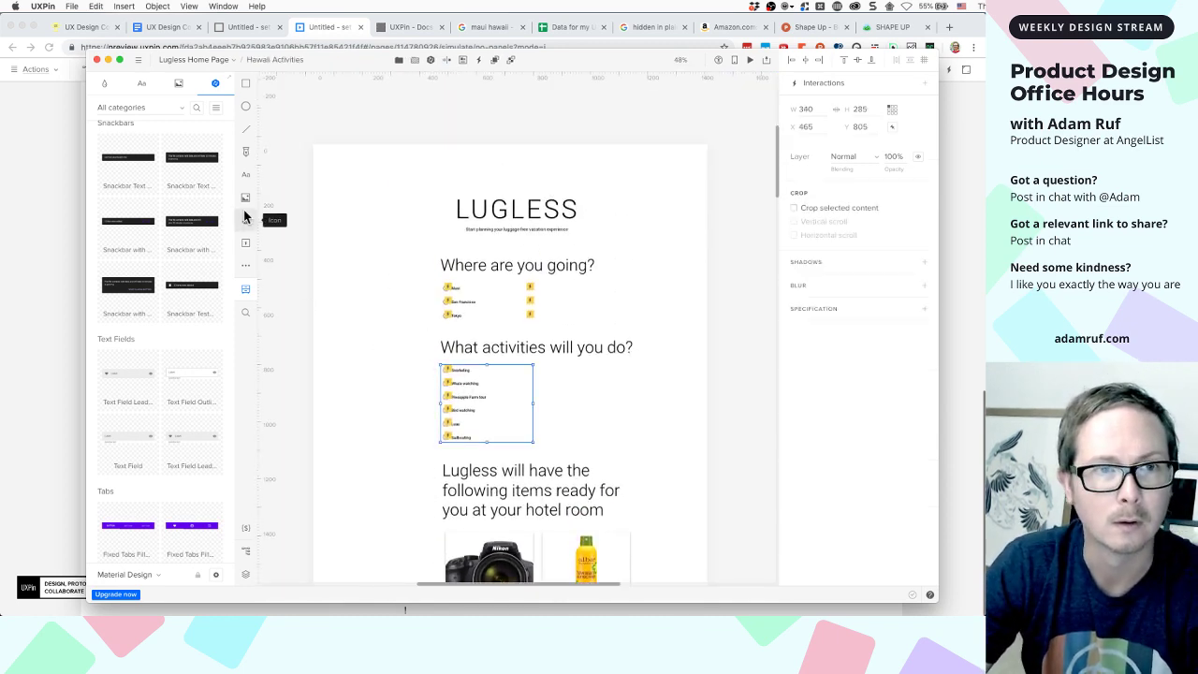
pyautogui.click(245, 573)
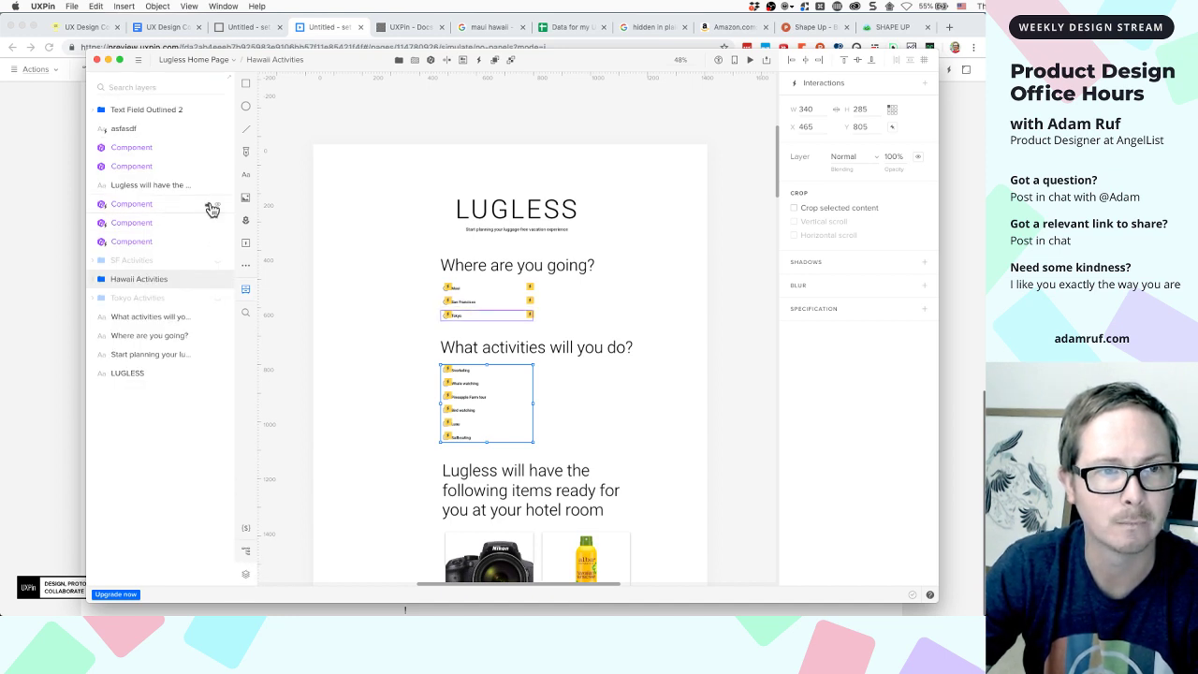
pyautogui.click(218, 280)
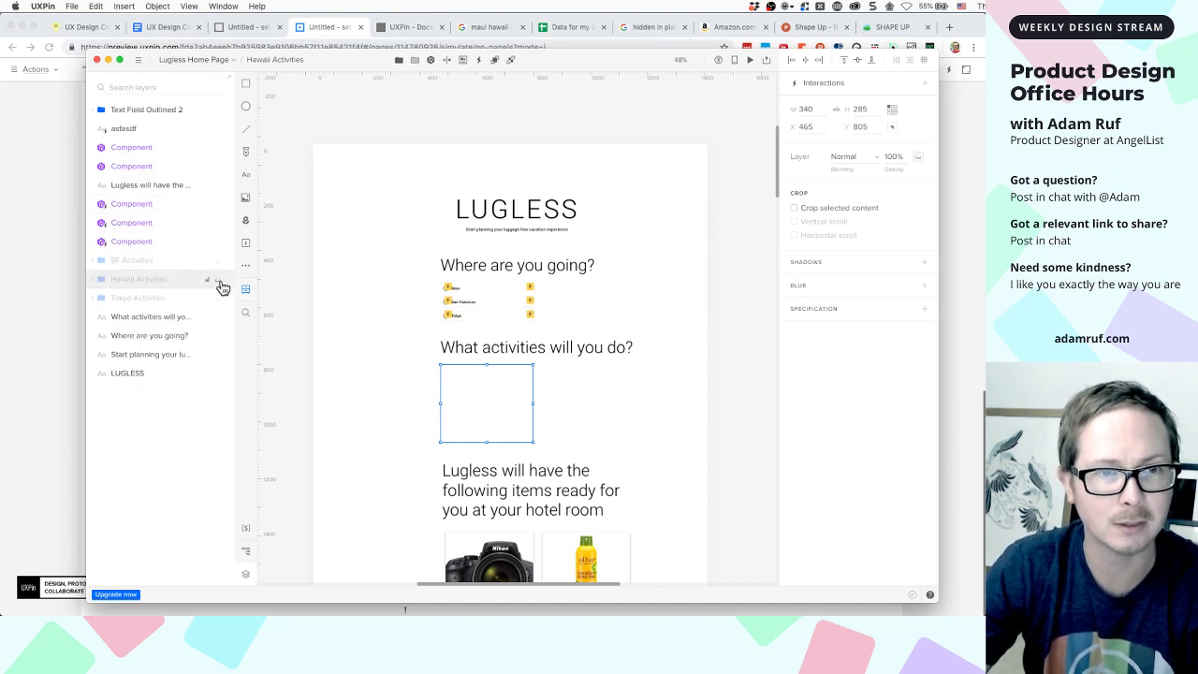
pyautogui.click(400, 284)
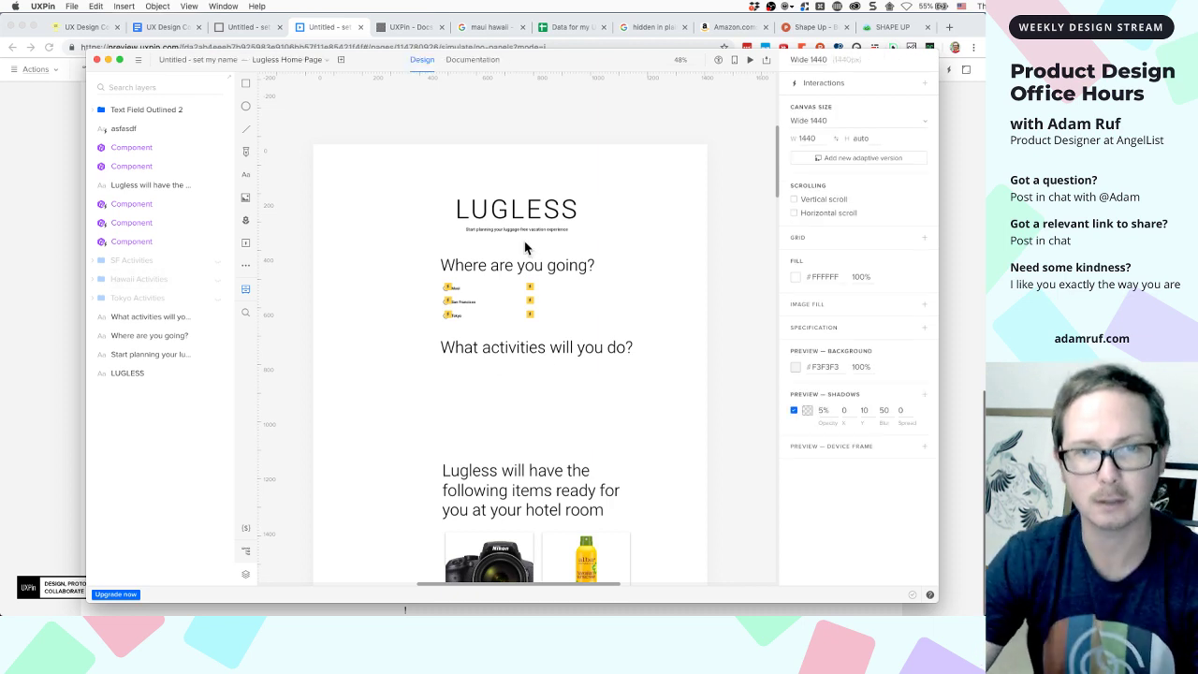